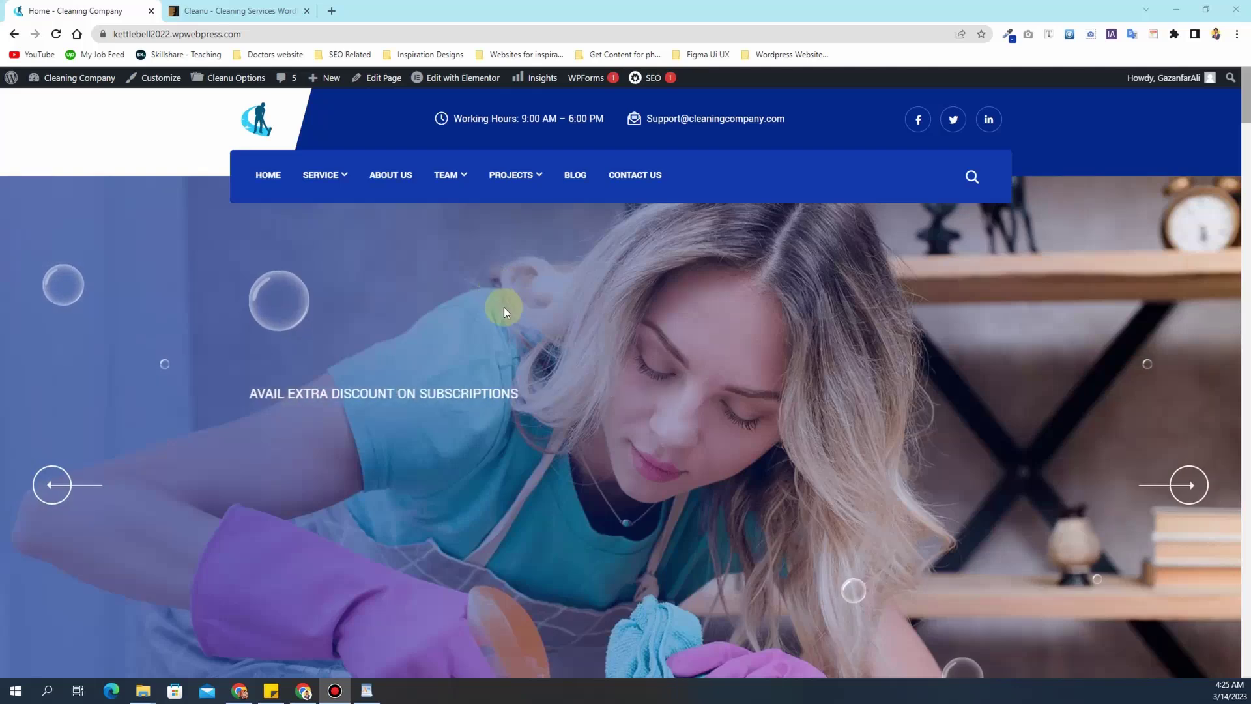
- Glance at the Cleanu ThemeForest product page, then return to the Cleaning Company homepage
scroll(503, 306, "down", 3)
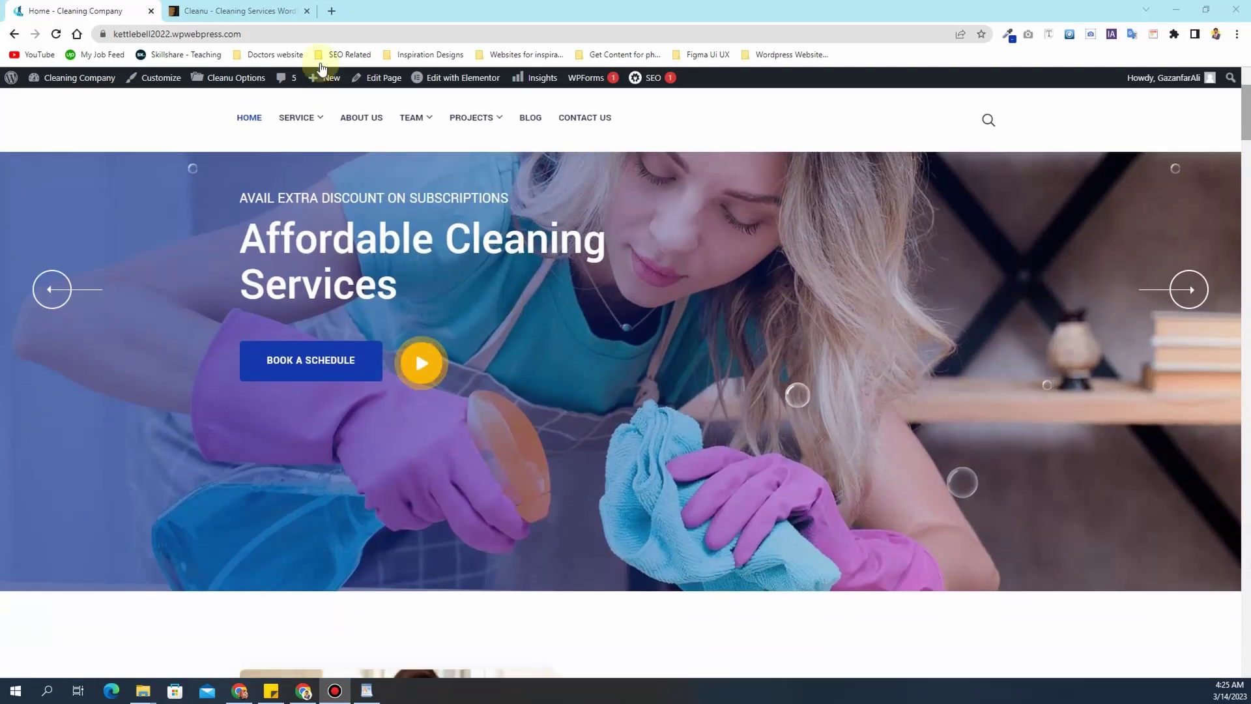
left_click(225, 10)
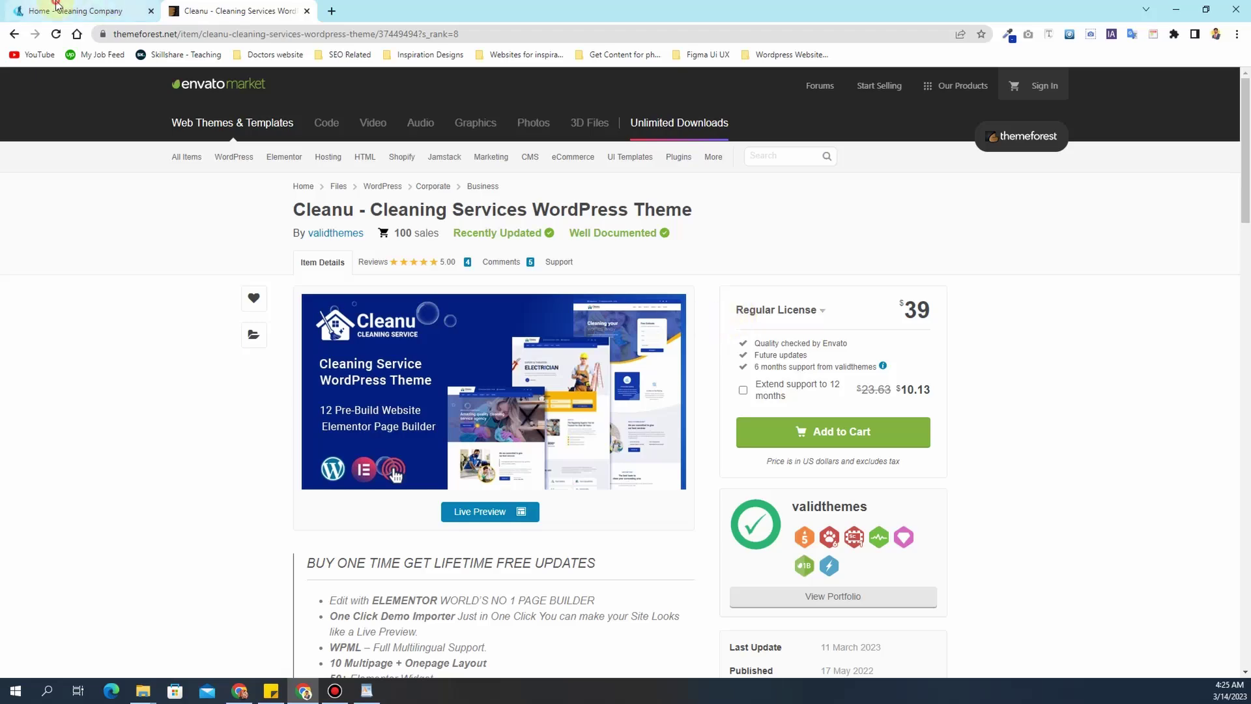
left_click(79, 10)
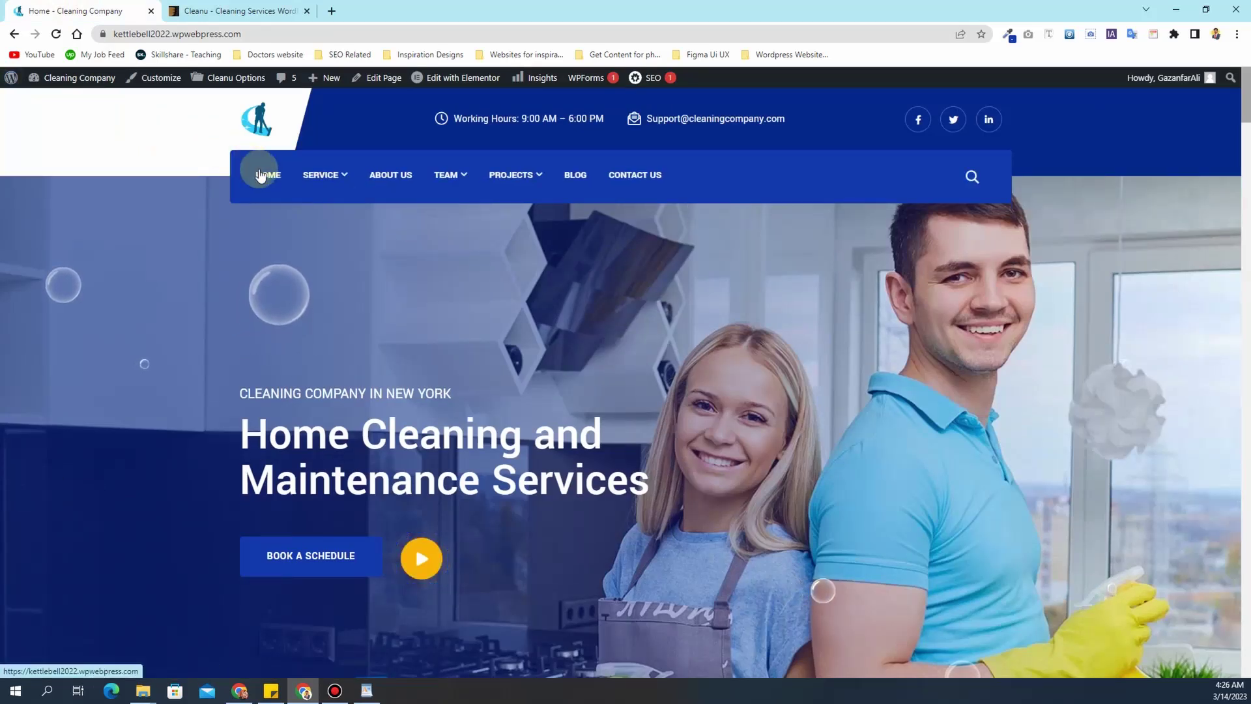
- Browse the hero slider and the Rug and Carpet Cleaning service slides
mouse_move(317, 177)
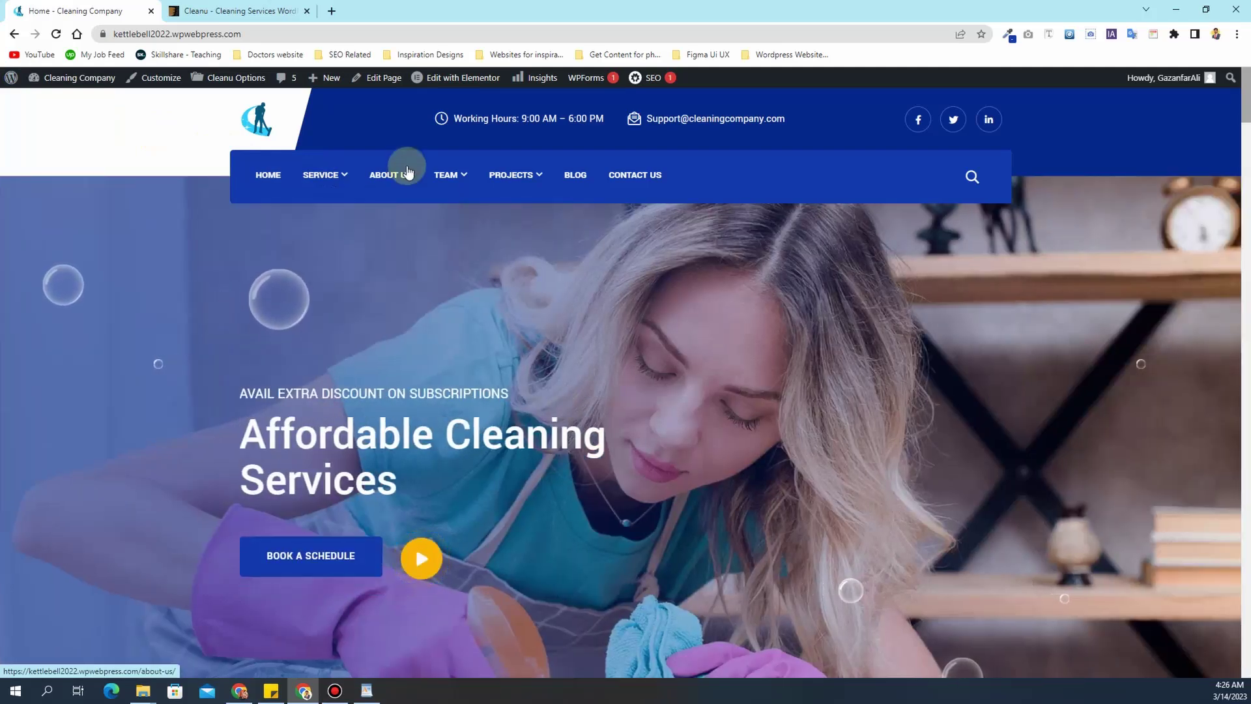
mouse_move(445, 180)
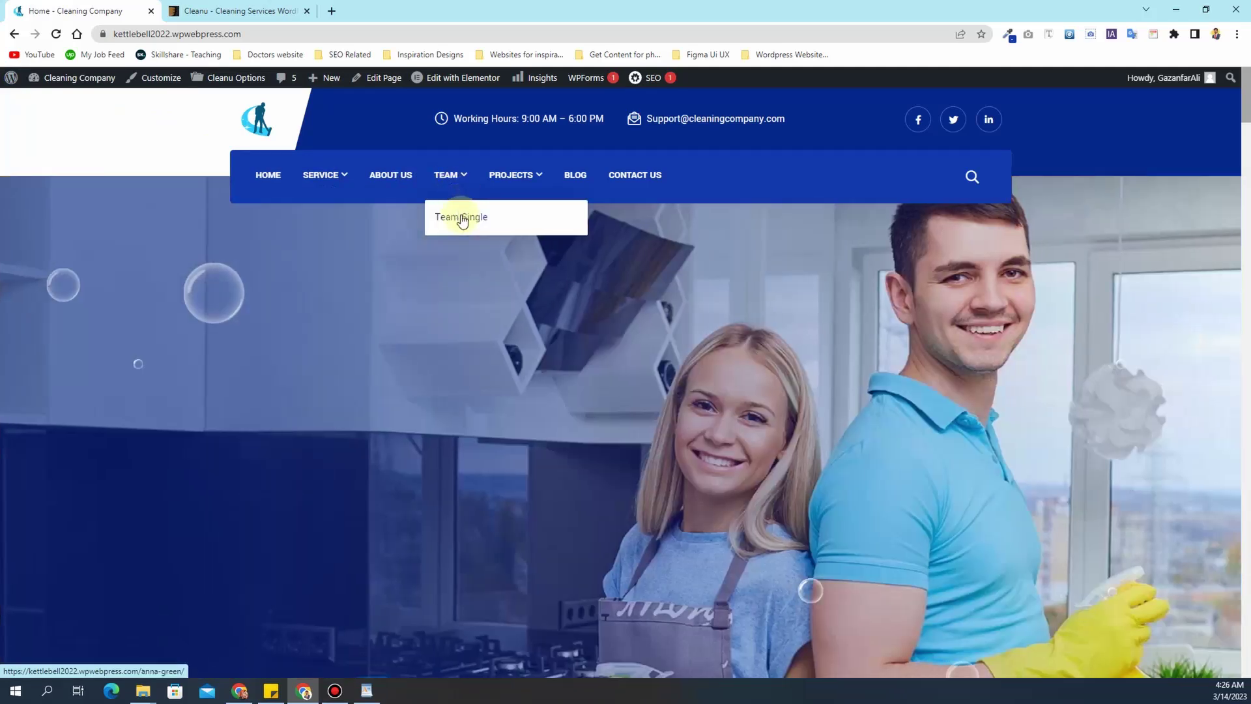
mouse_move(505, 185)
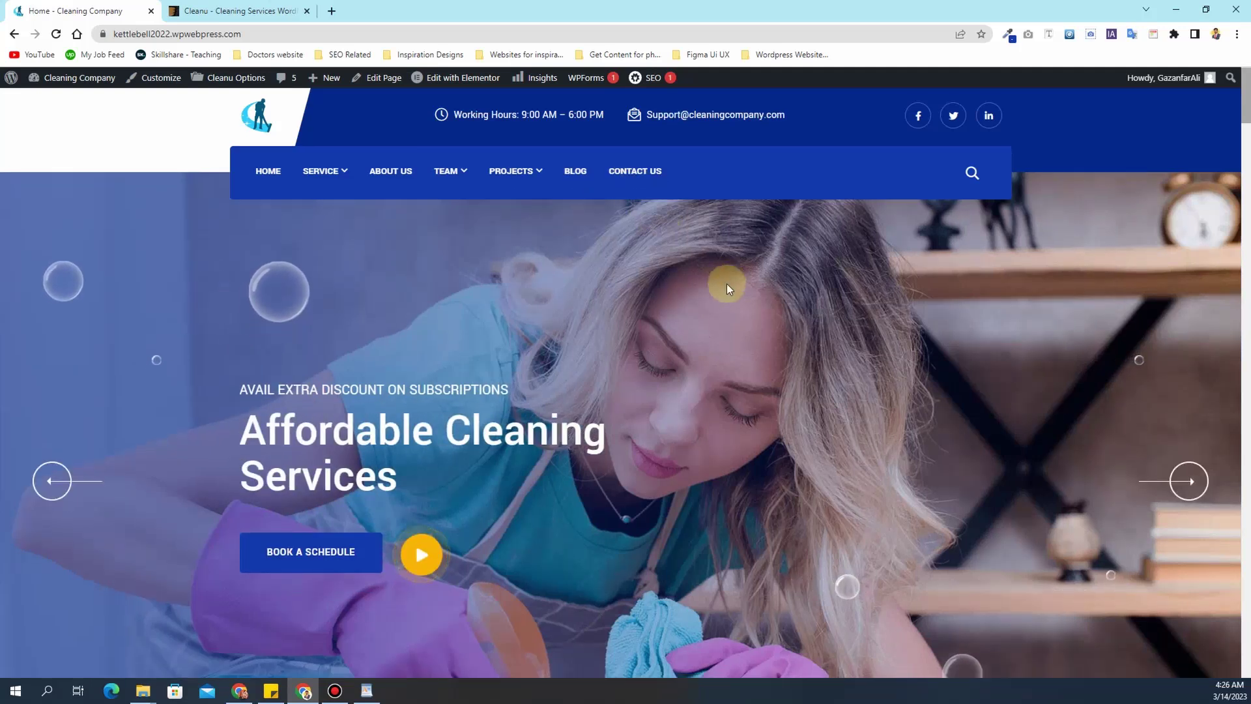
scroll(726, 283, "down", 1)
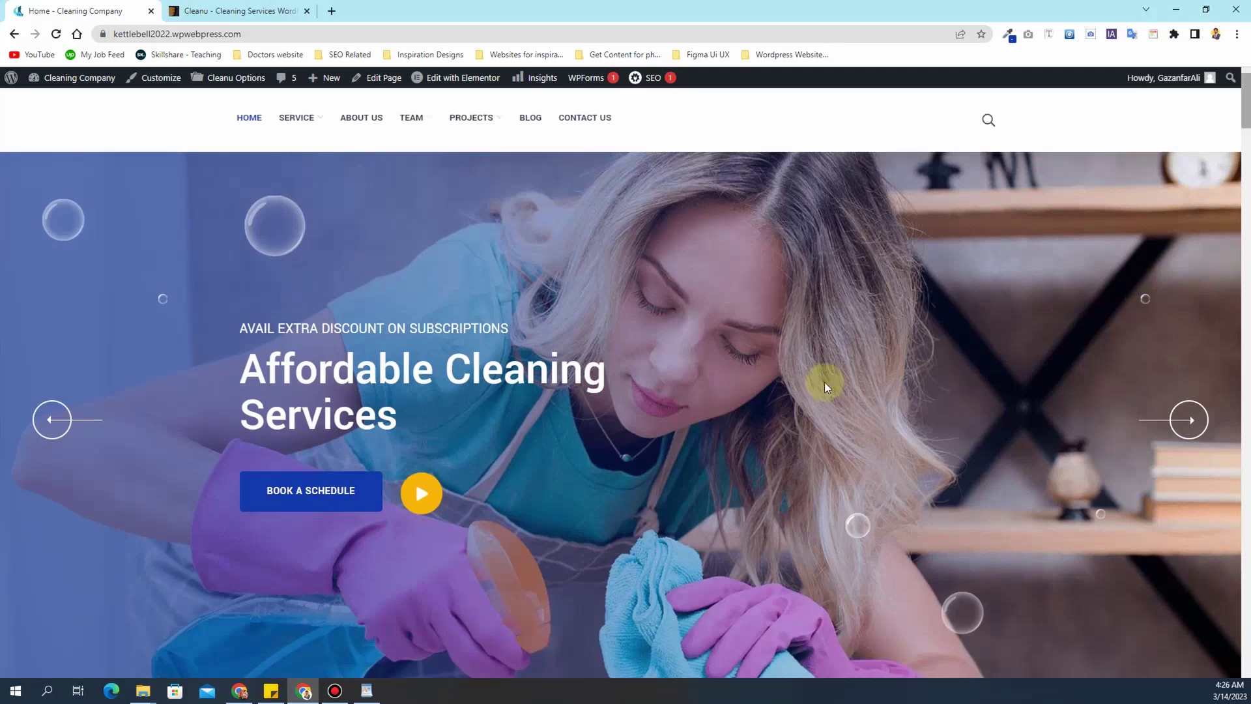
left_click(1196, 423)
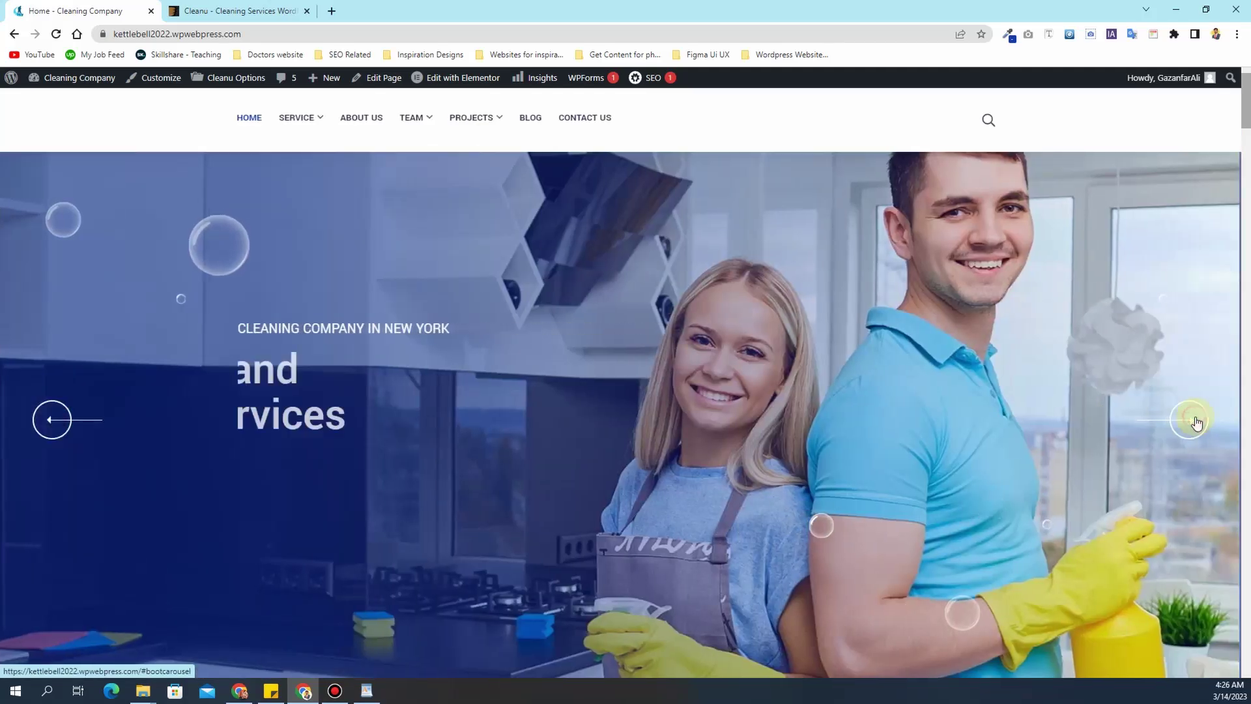
left_click(1197, 422)
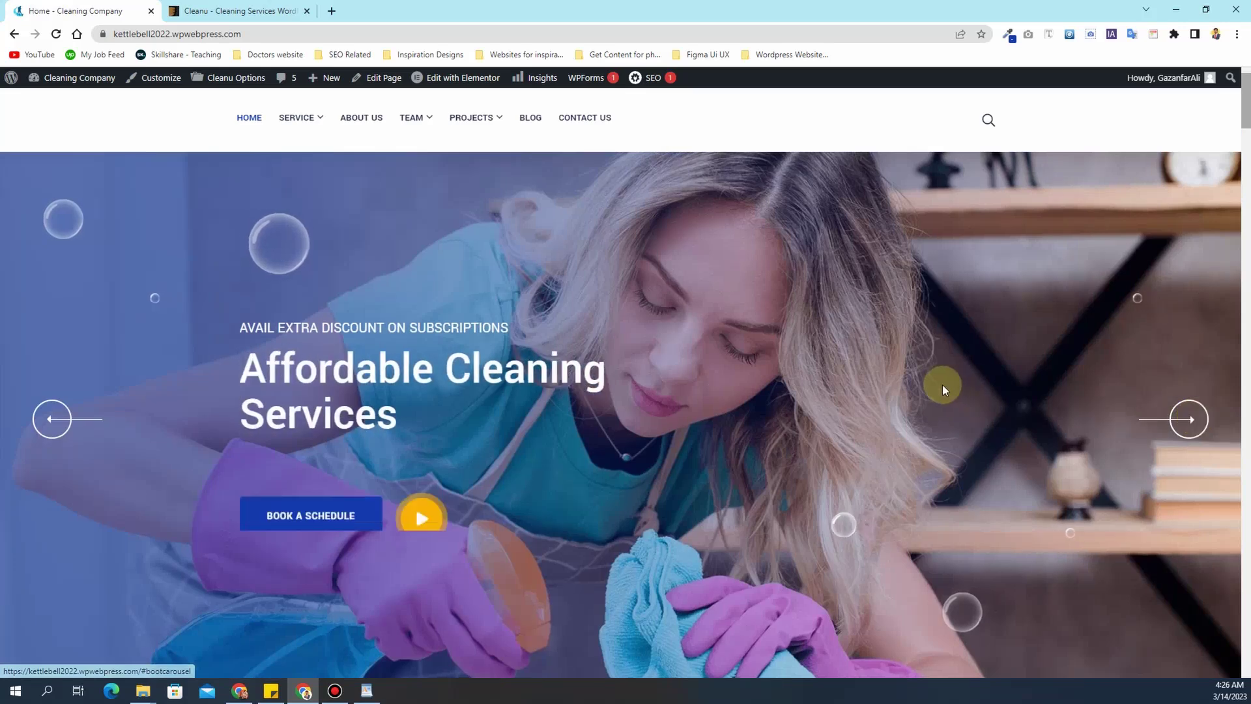
scroll(942, 384, "down", 12)
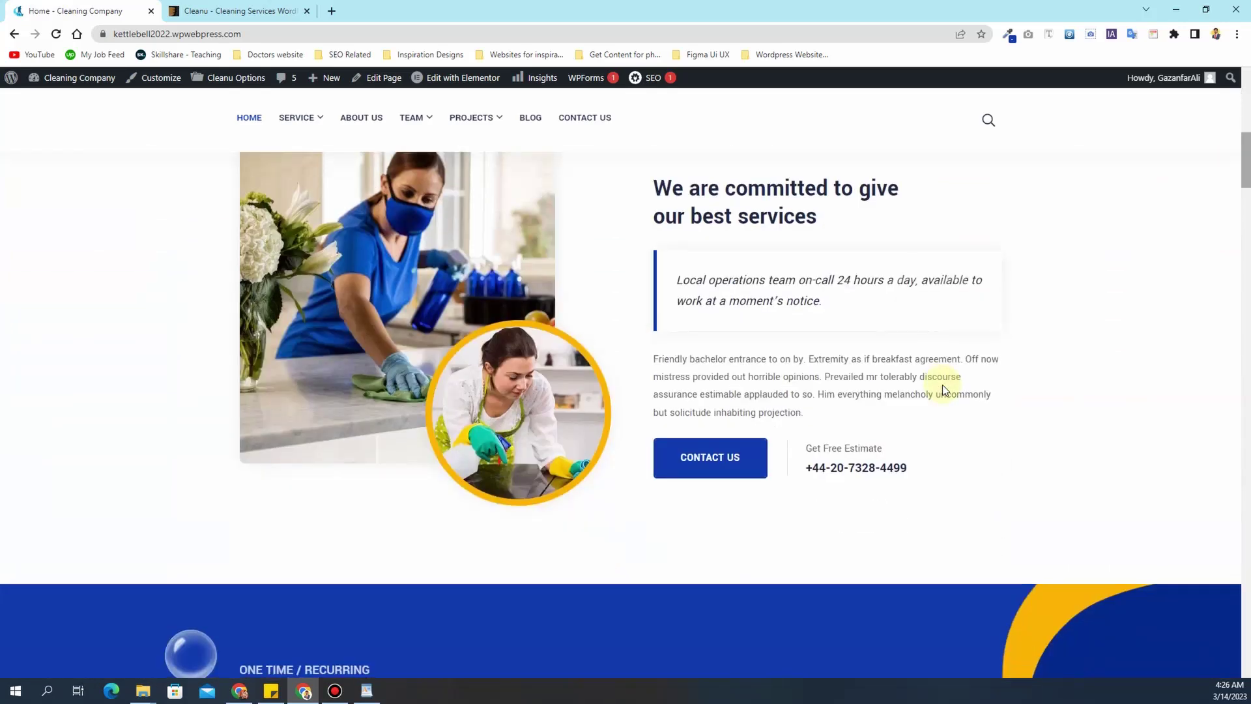
scroll(942, 384, "down", 2)
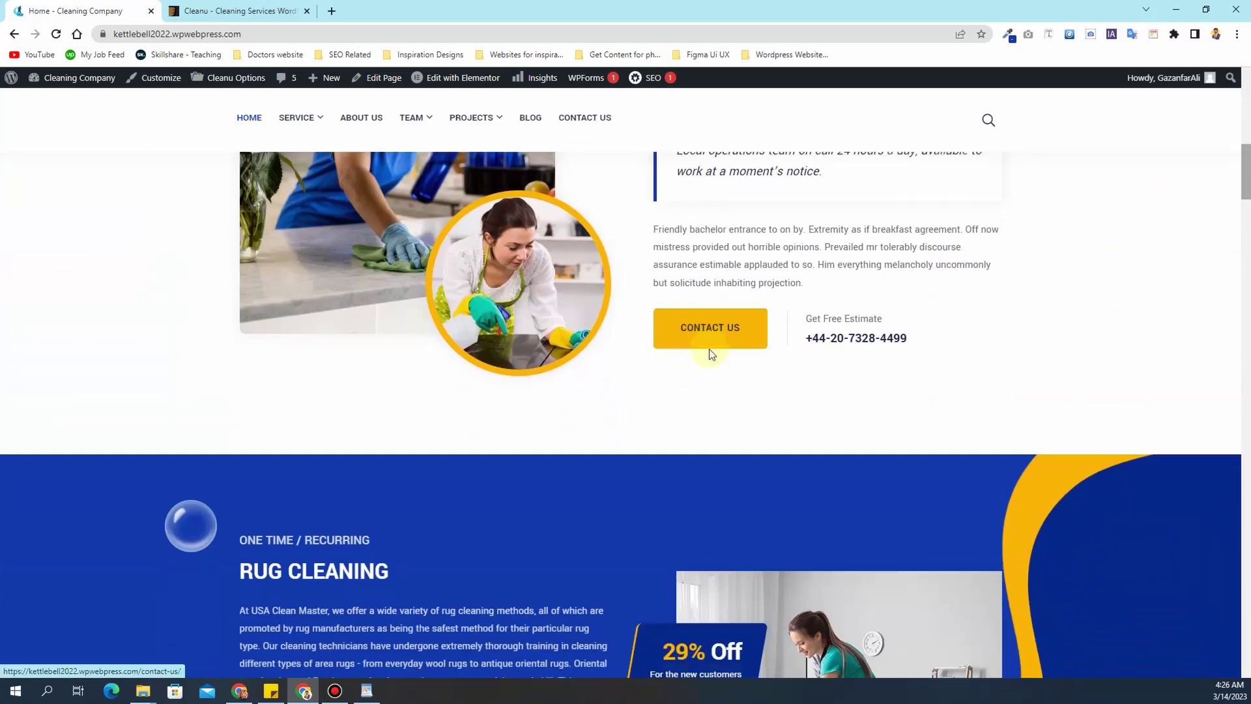
scroll(712, 342, "down", 1)
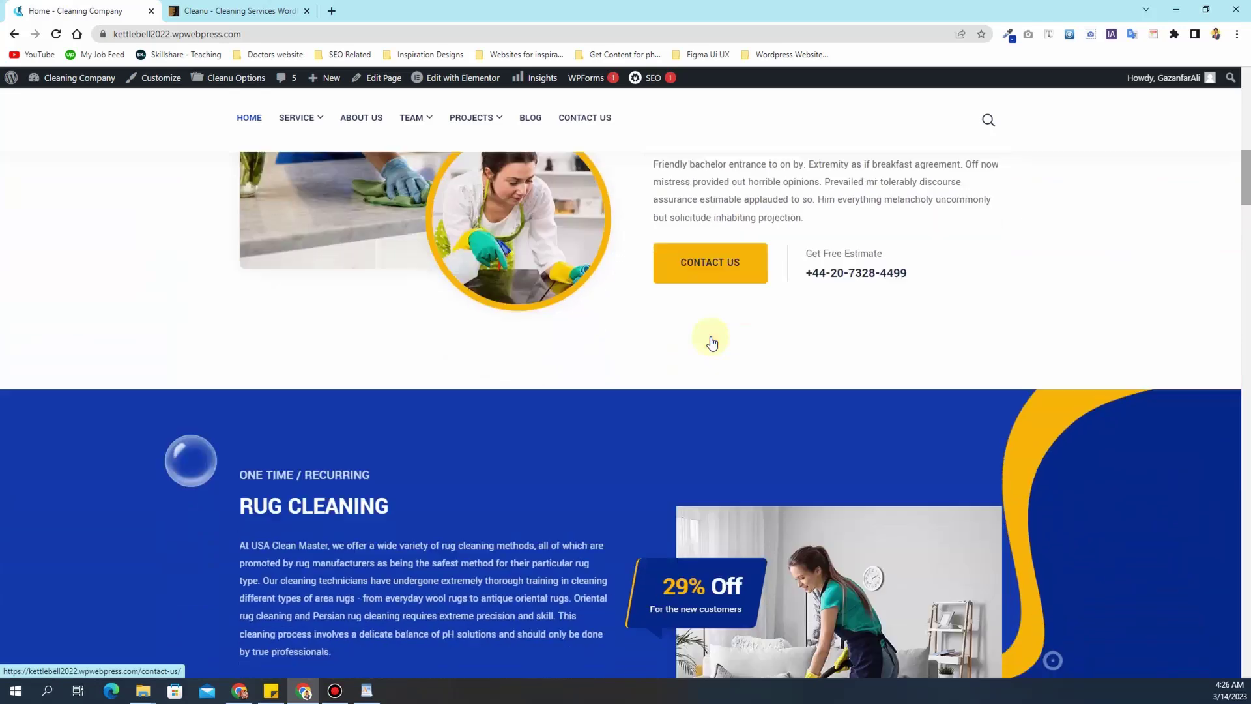
scroll(611, 297, "down", 3)
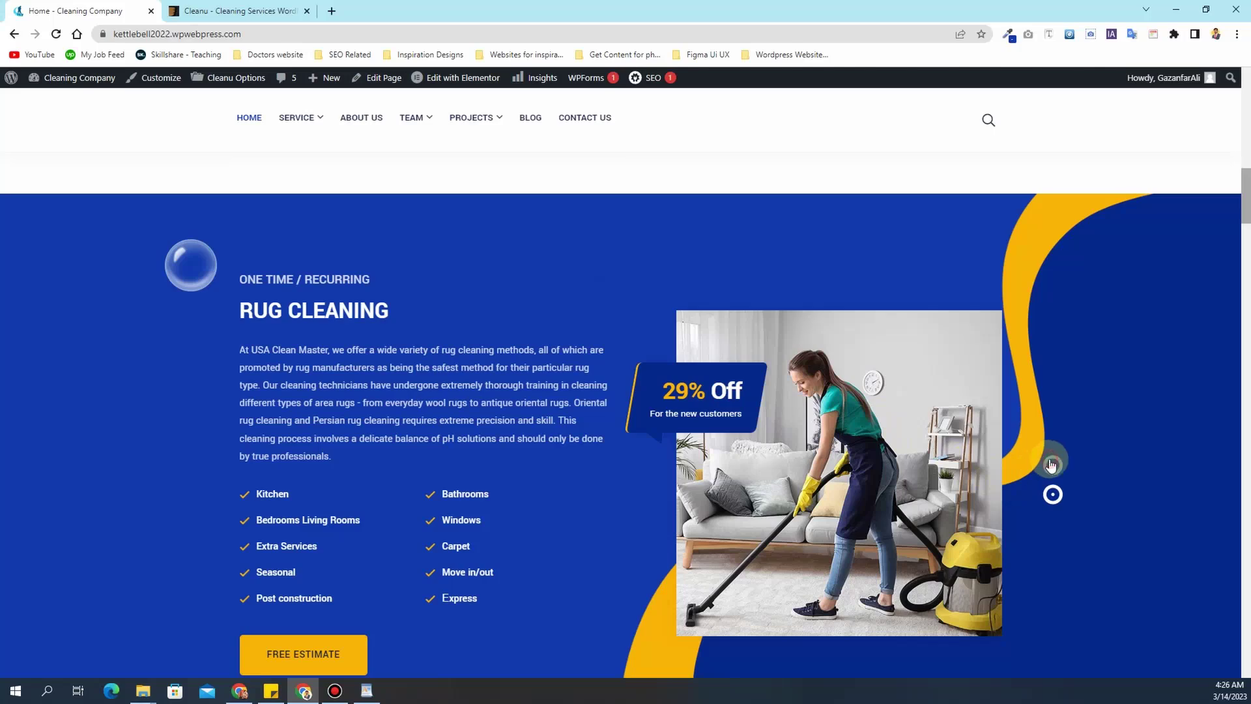
left_click(1053, 494)
left_click(1057, 473)
left_click(1057, 474)
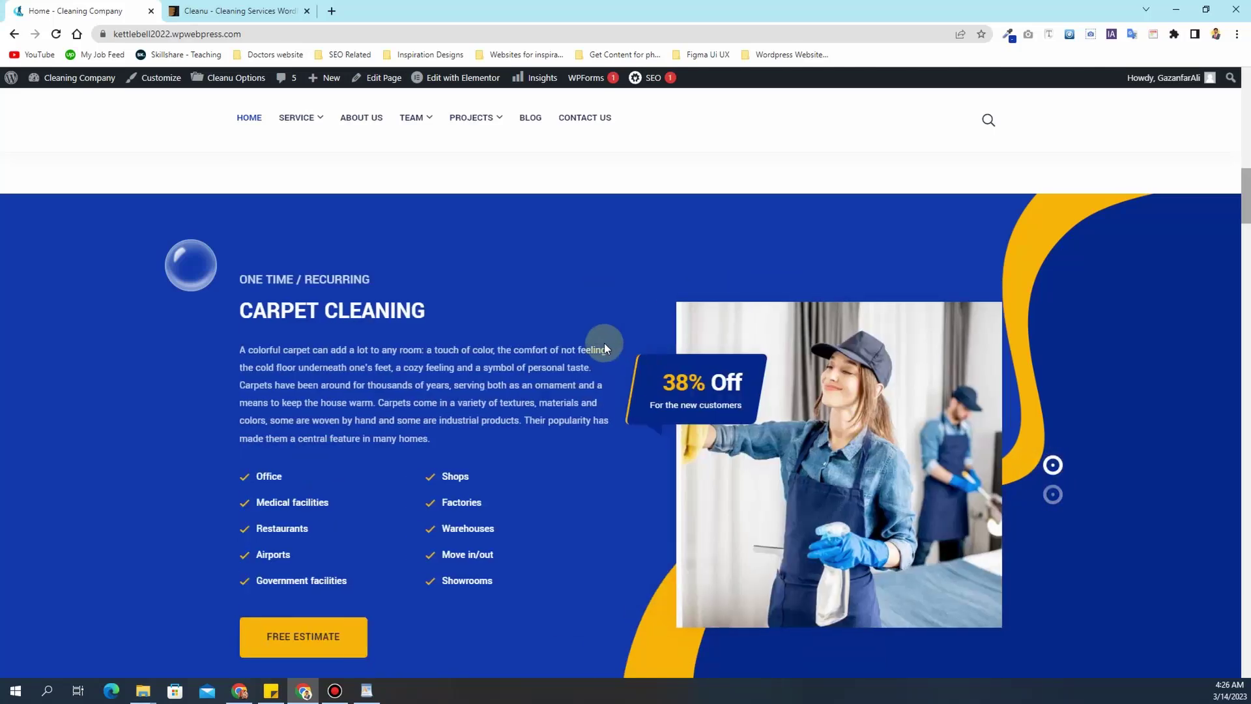
scroll(589, 336, "down", 1)
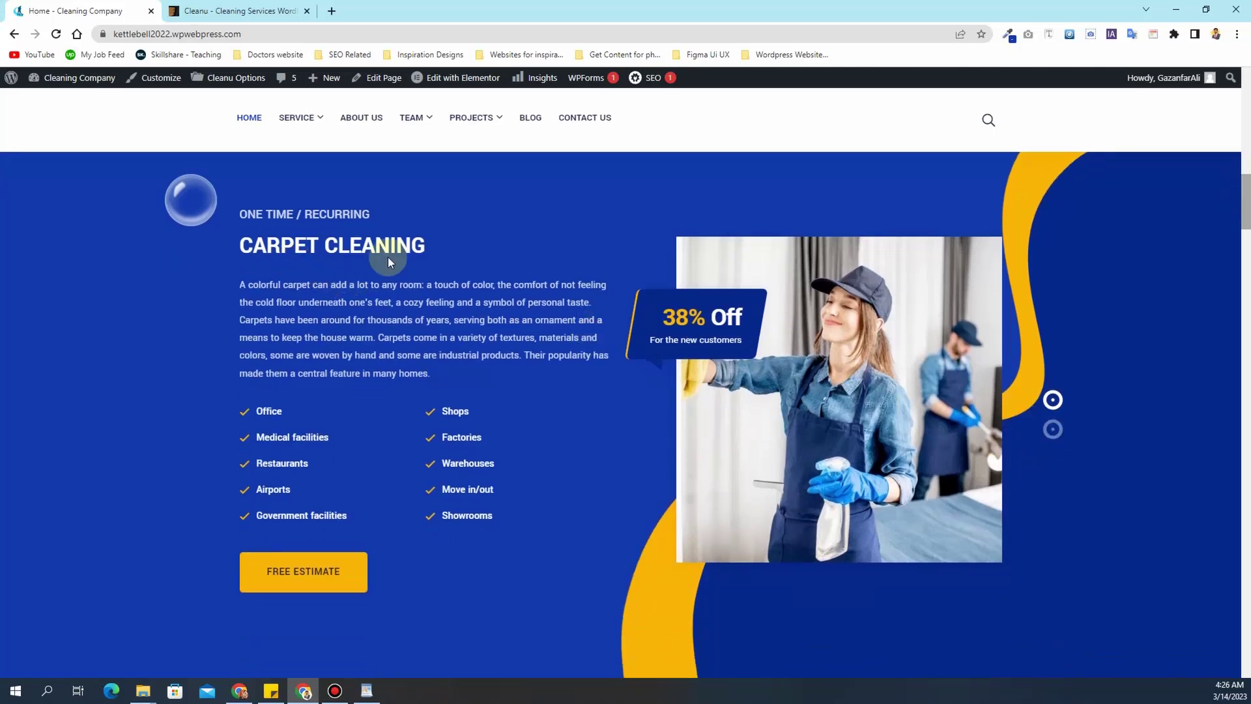
left_click(1053, 438)
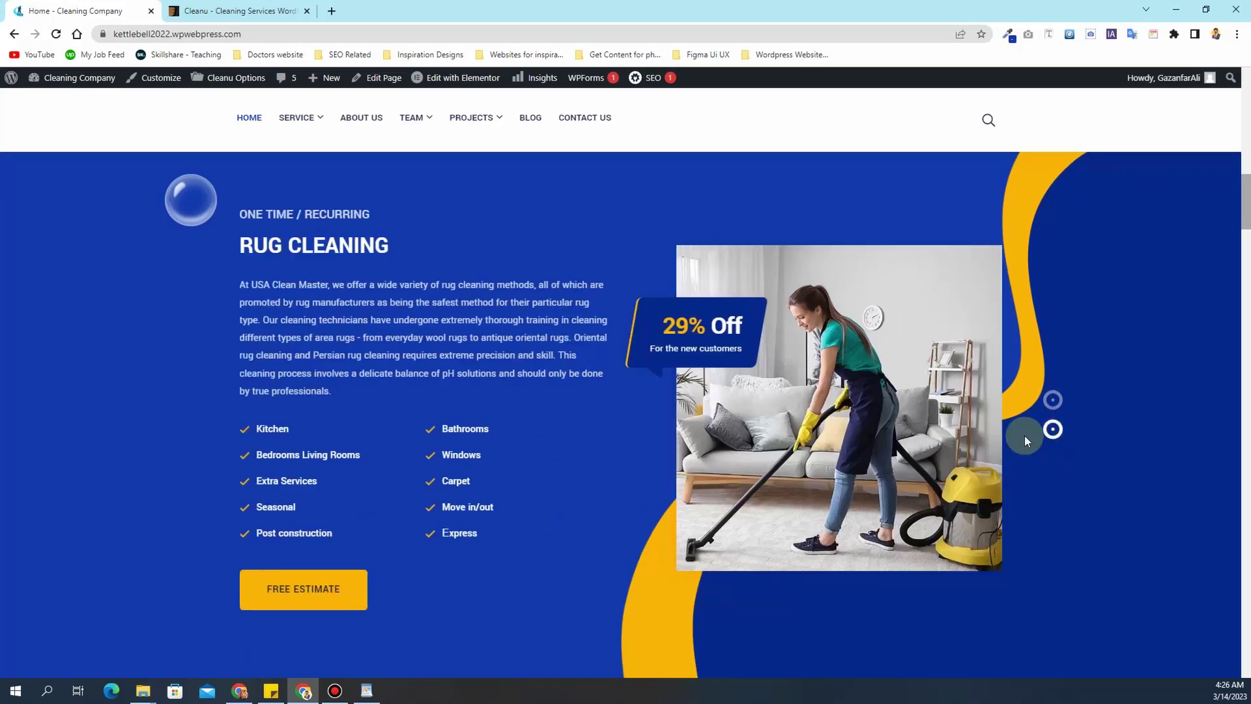
- Scroll down the demo homepage to the footer contact info
scroll(482, 346, "down", 8)
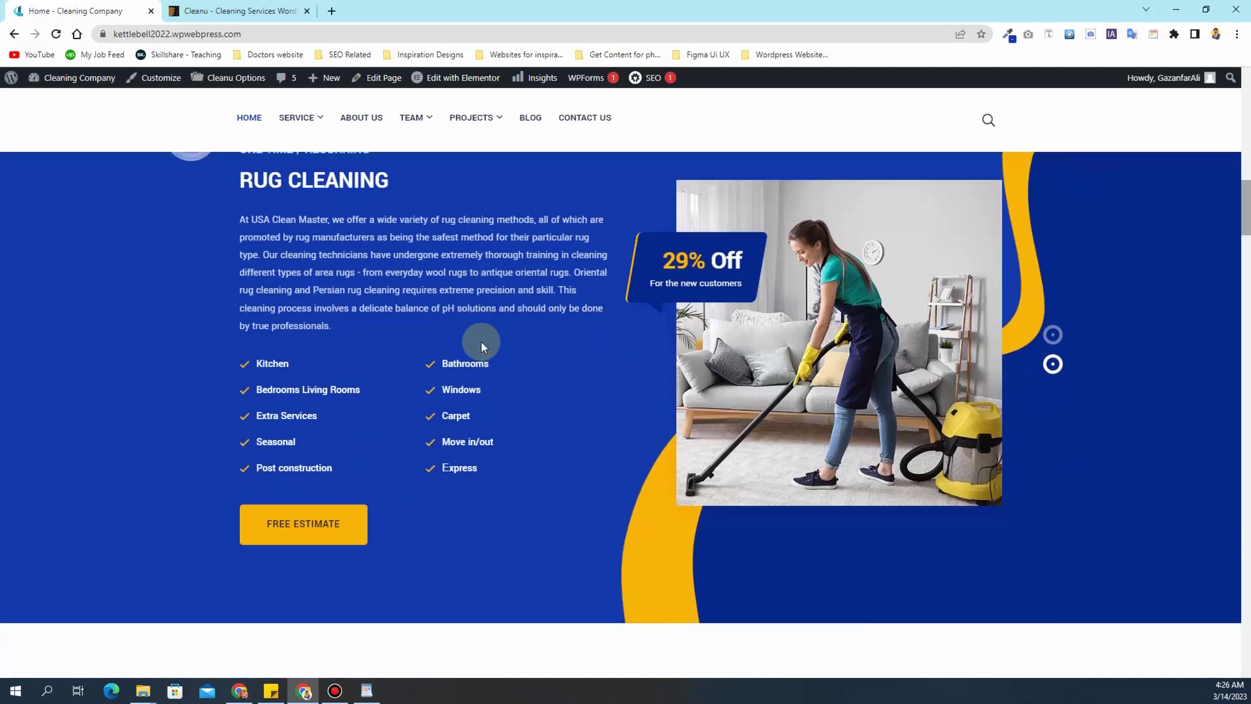
scroll(482, 345, "down", 1)
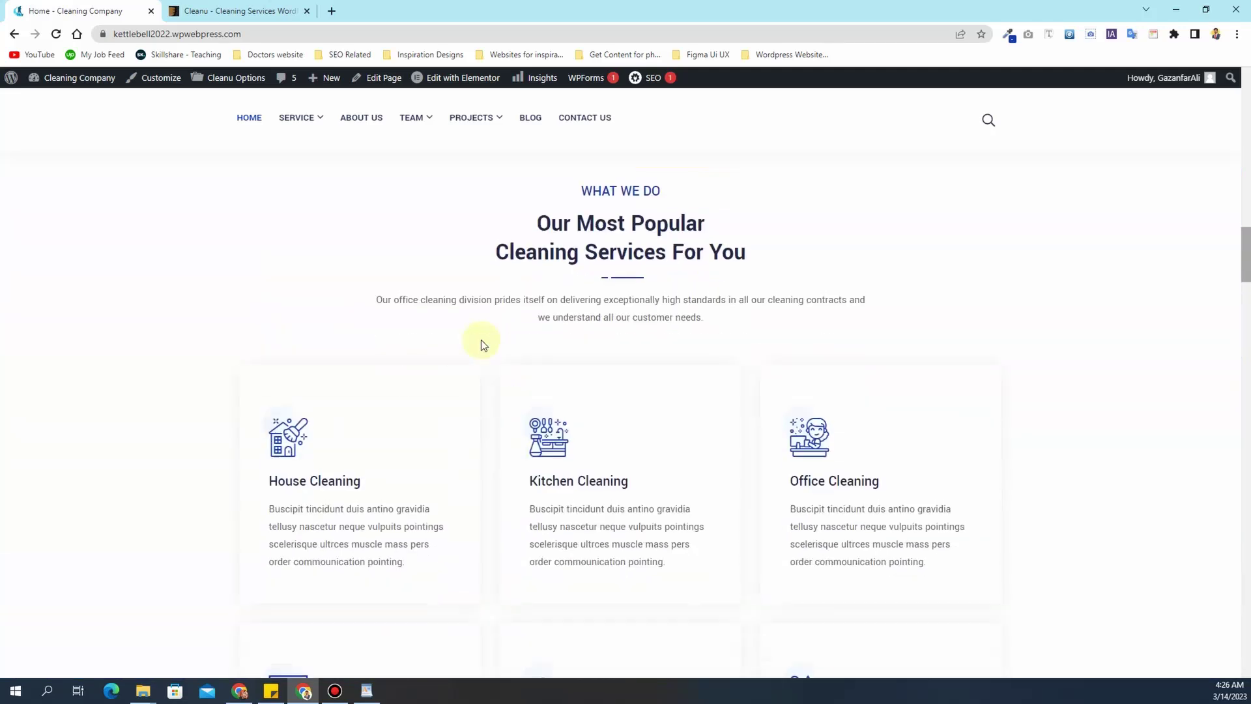
scroll(481, 340, "down", 4)
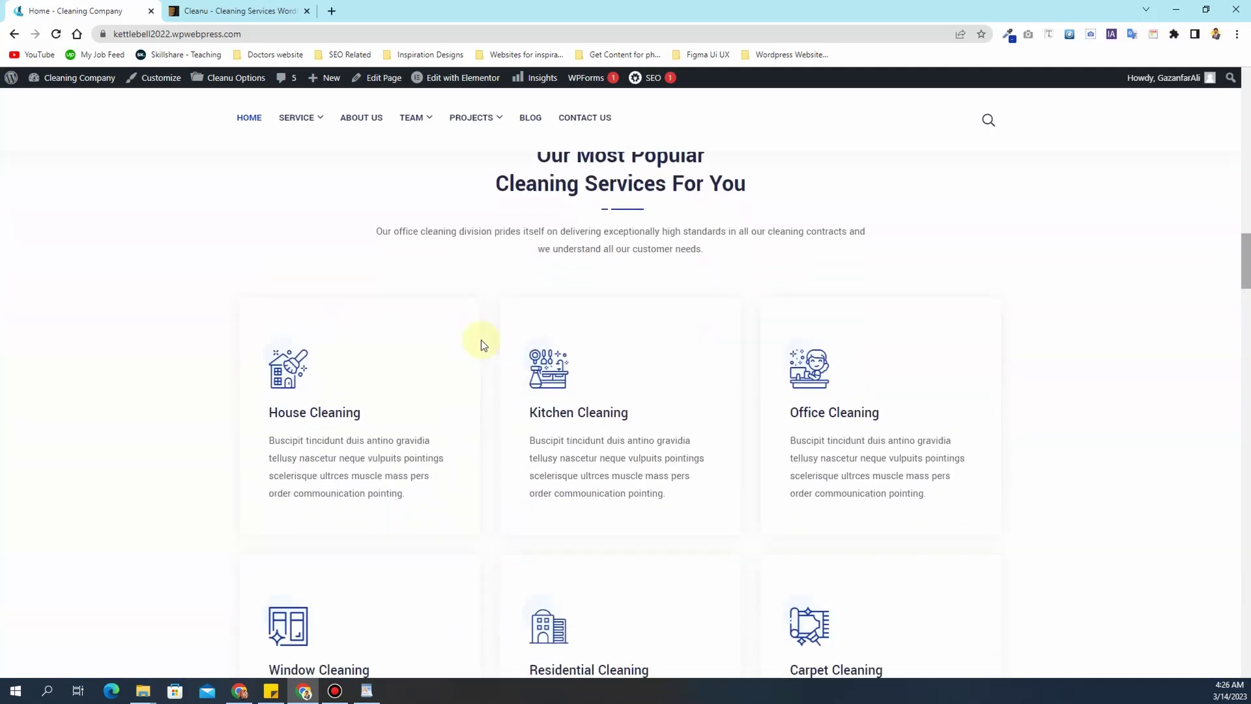
scroll(481, 340, "down", 4)
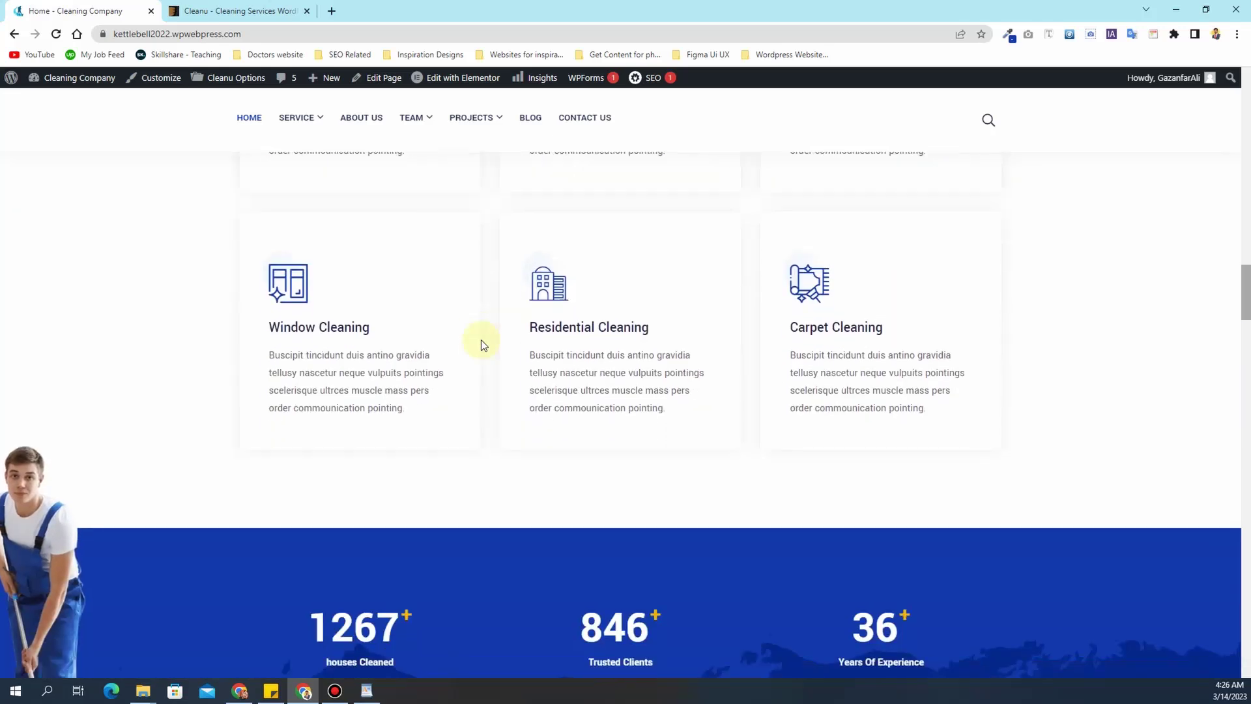
scroll(481, 342, "down", 2)
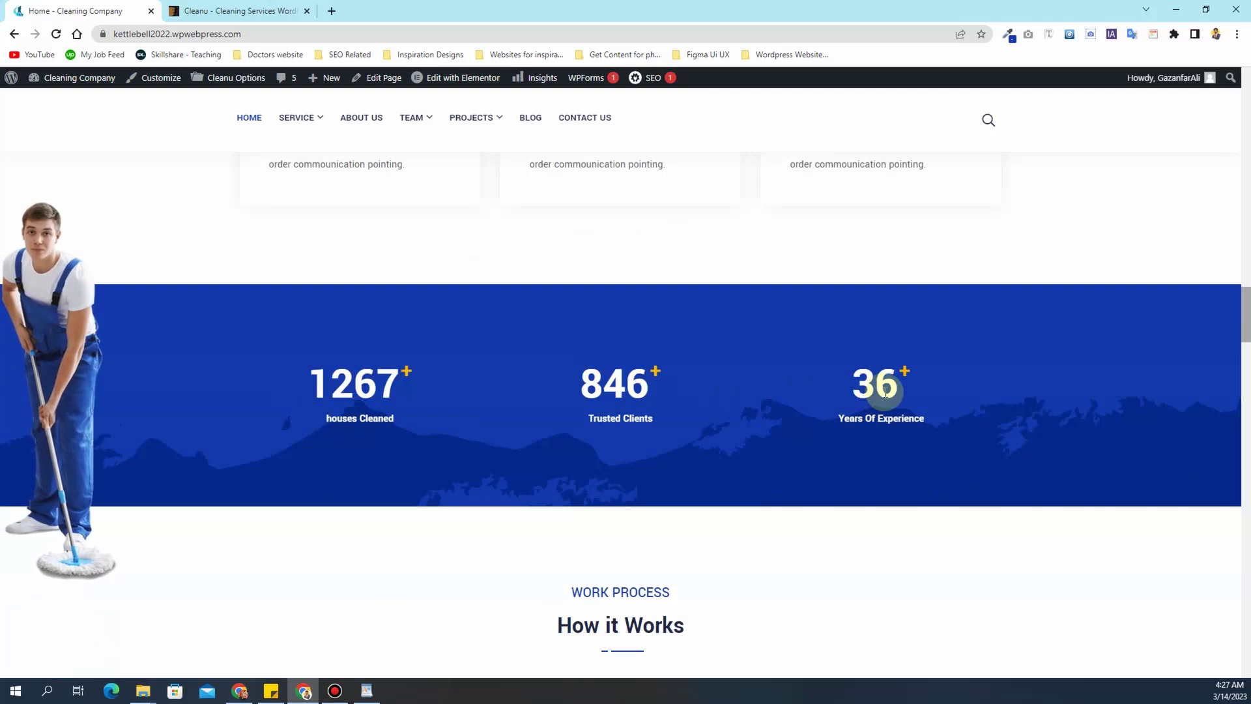
scroll(859, 397, "down", 2)
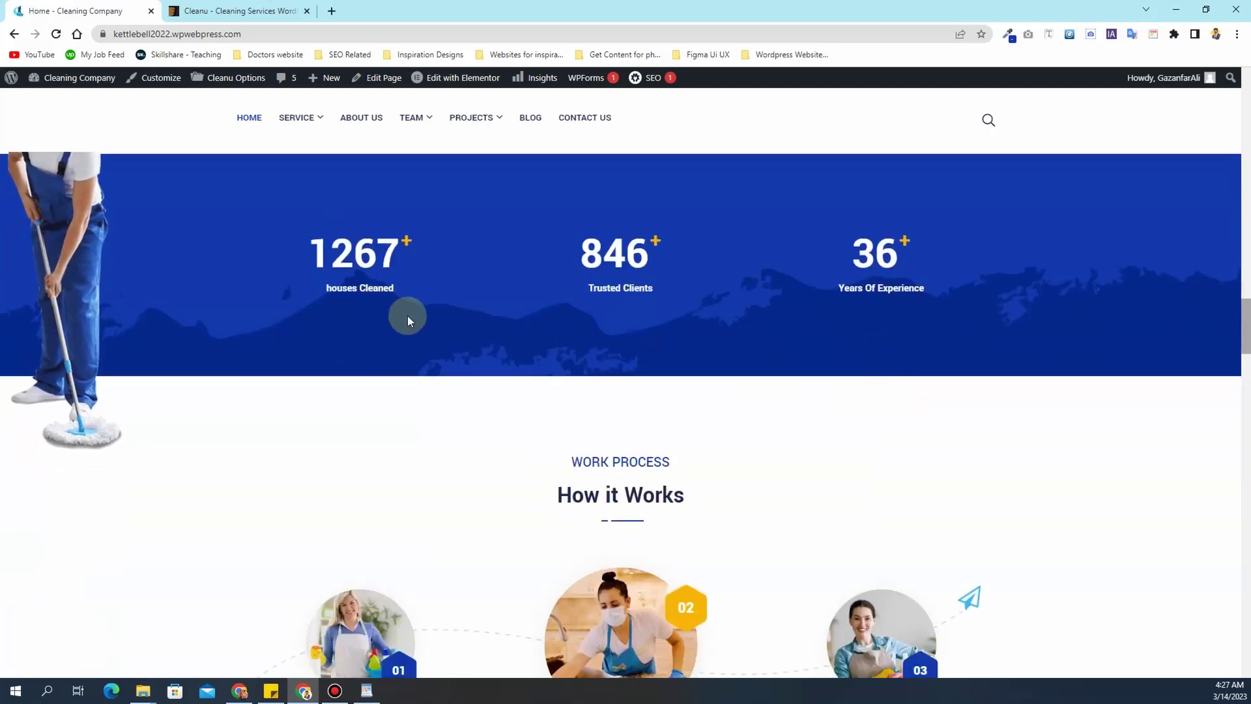
scroll(408, 315, "up", 2)
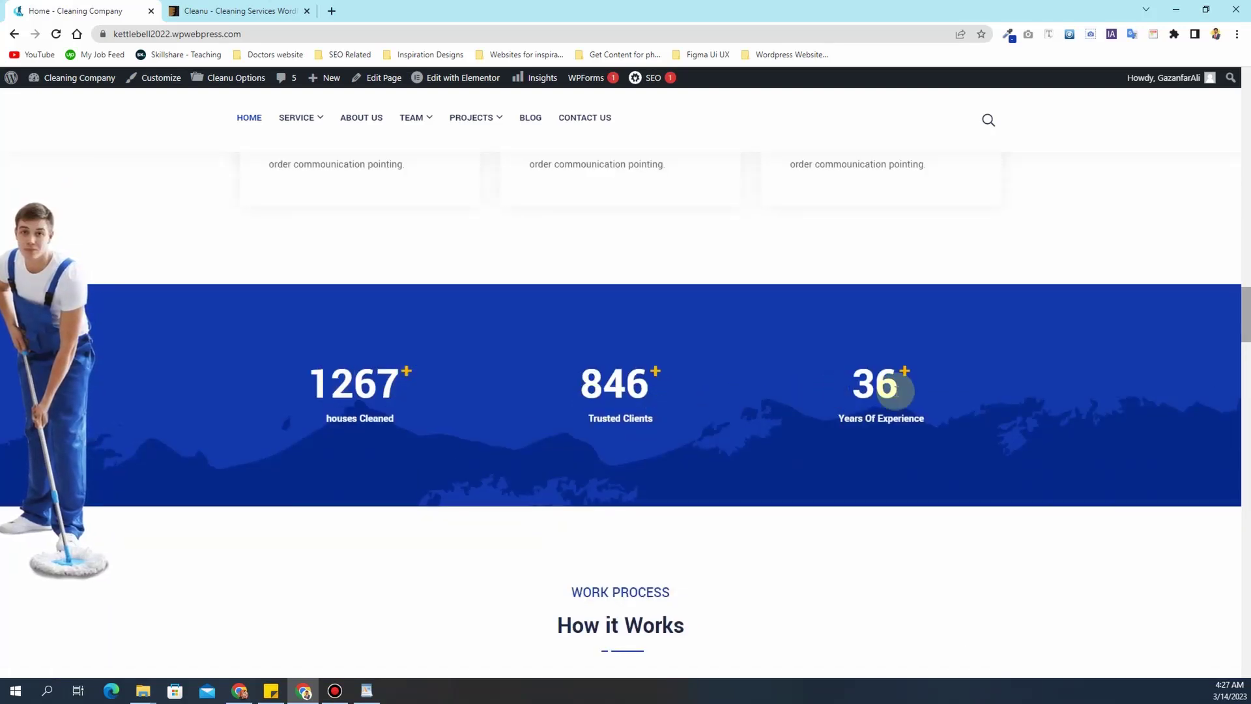
scroll(578, 377, "down", 5)
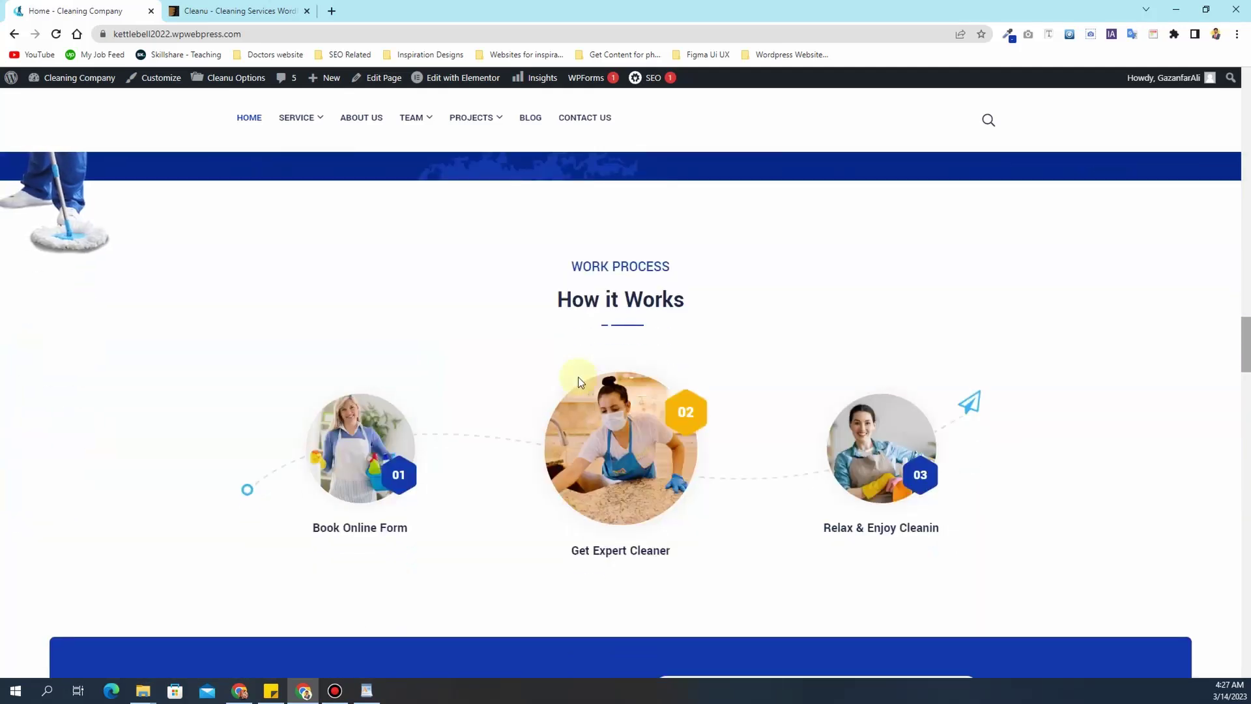
scroll(577, 377, "down", 1)
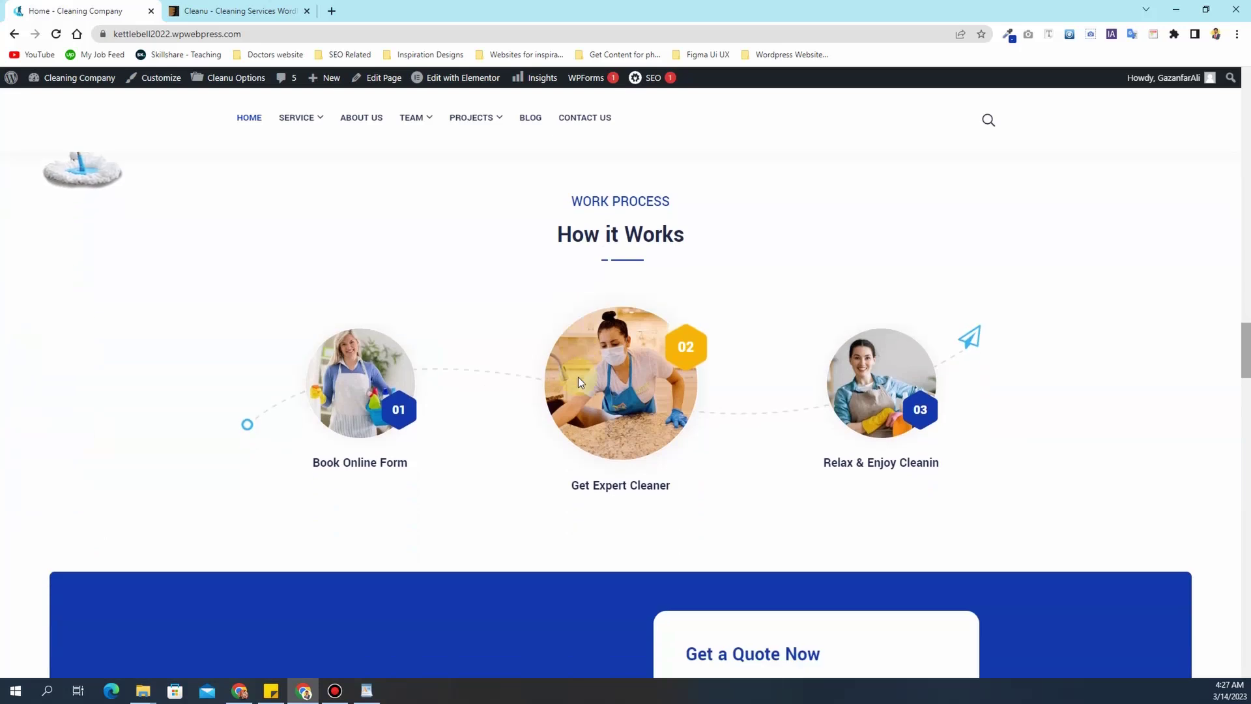
scroll(578, 377, "down", 1)
scroll(577, 381, "down", 5)
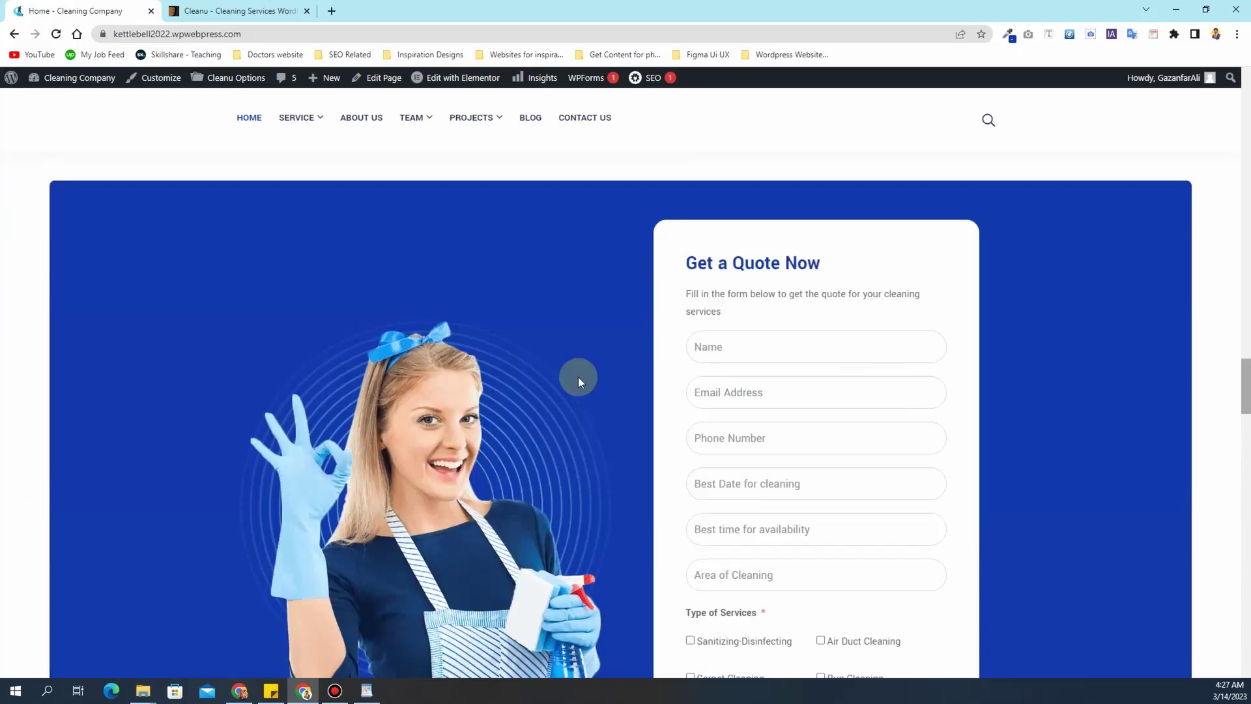
scroll(579, 379, "down", 1)
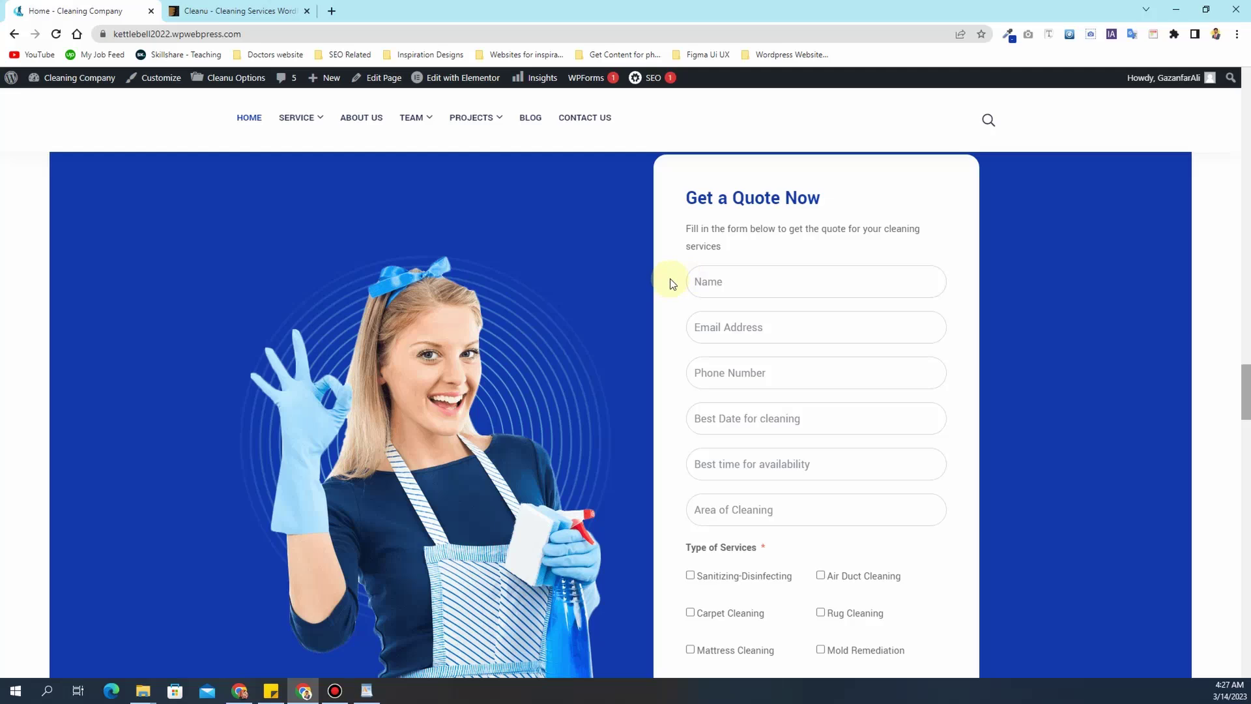
scroll(671, 281, "down", 10)
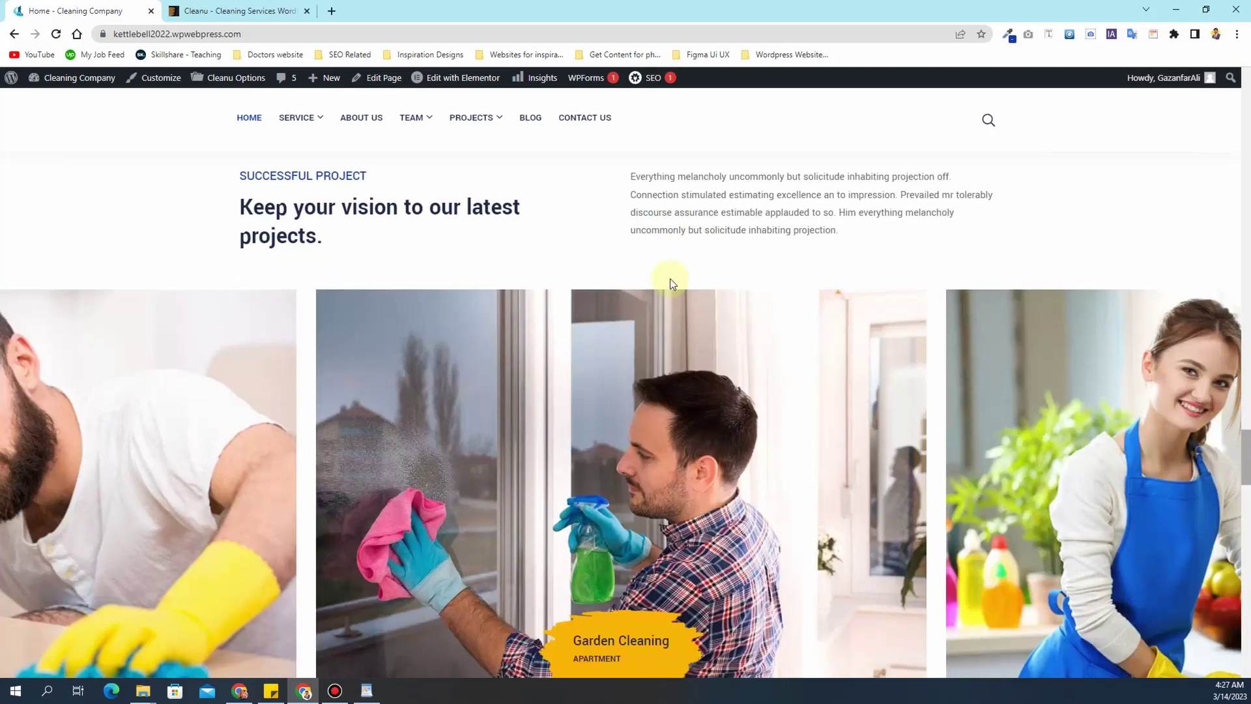
scroll(670, 279, "down", 1)
scroll(670, 279, "up", 2)
scroll(671, 279, "down", 2)
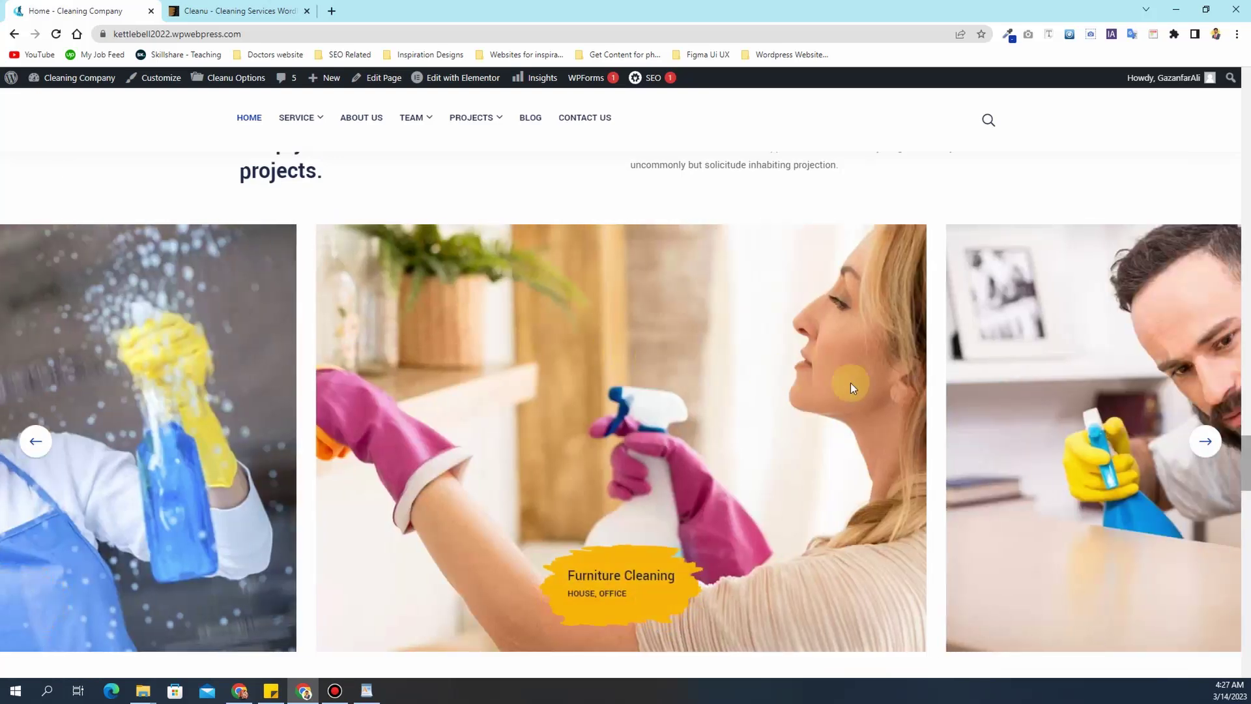
scroll(676, 370, "down", 7)
scroll(676, 370, "down", 2)
scroll(676, 370, "down", 9)
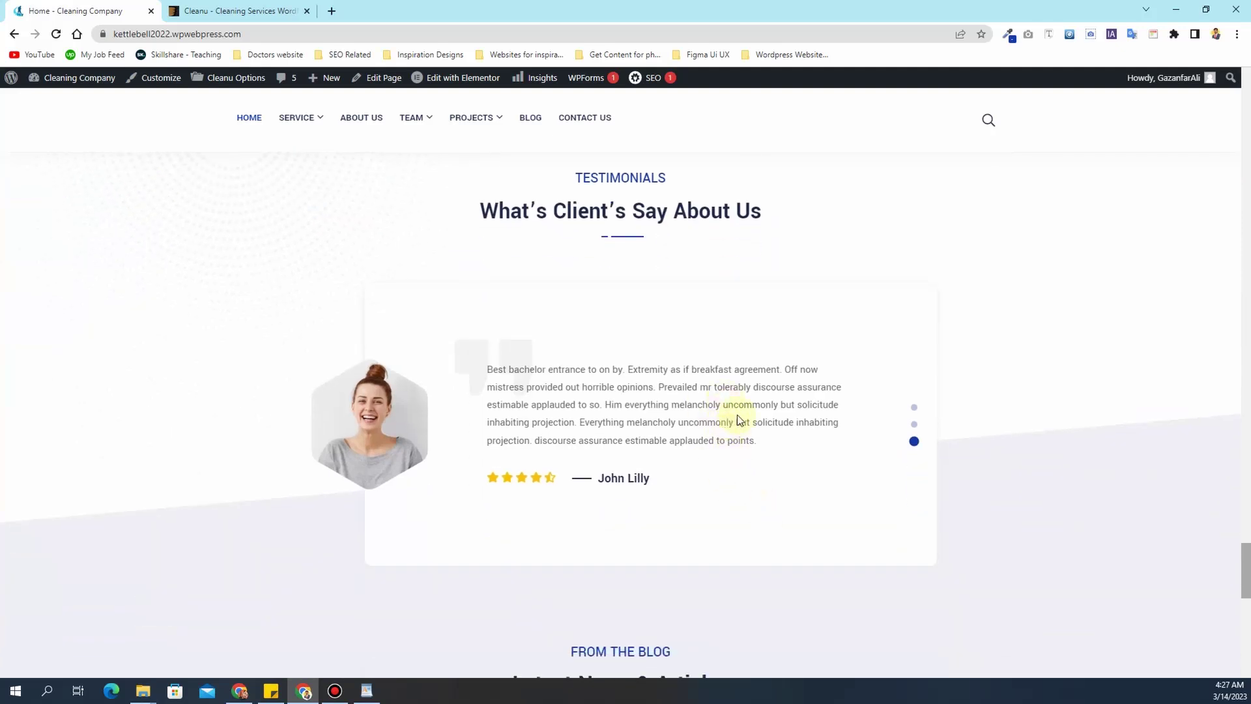
scroll(740, 409, "down", 6)
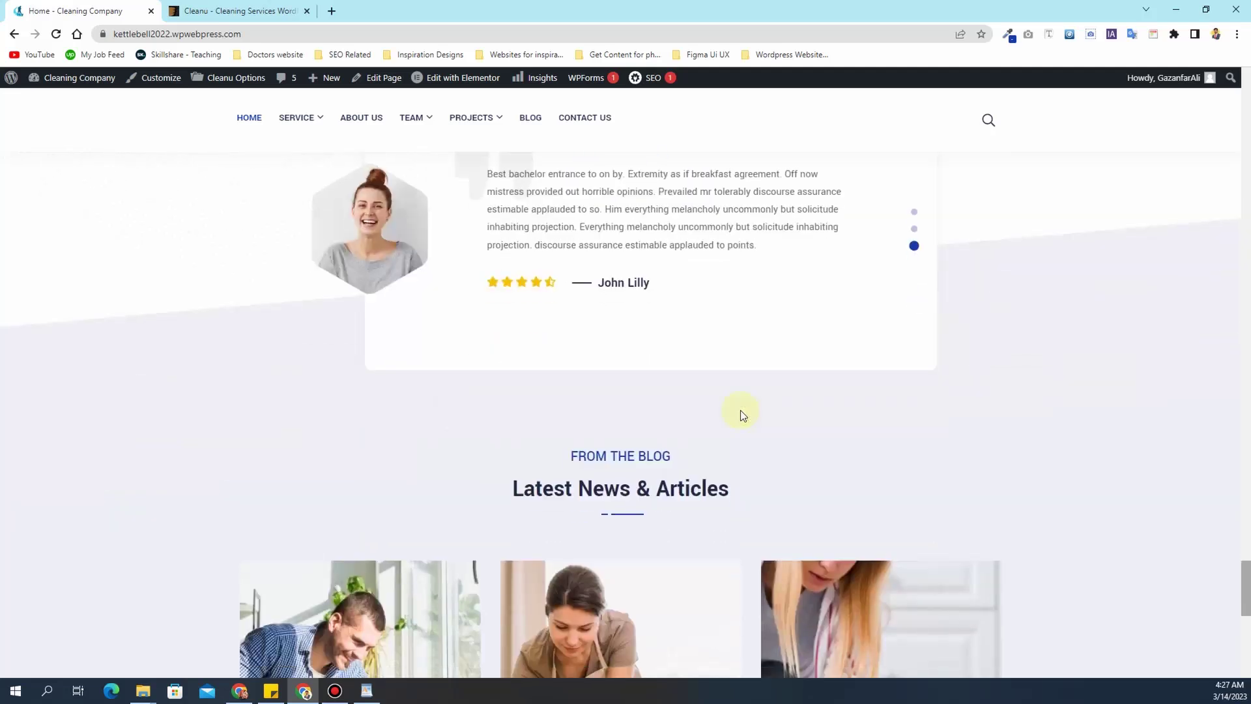
scroll(740, 409, "down", 2)
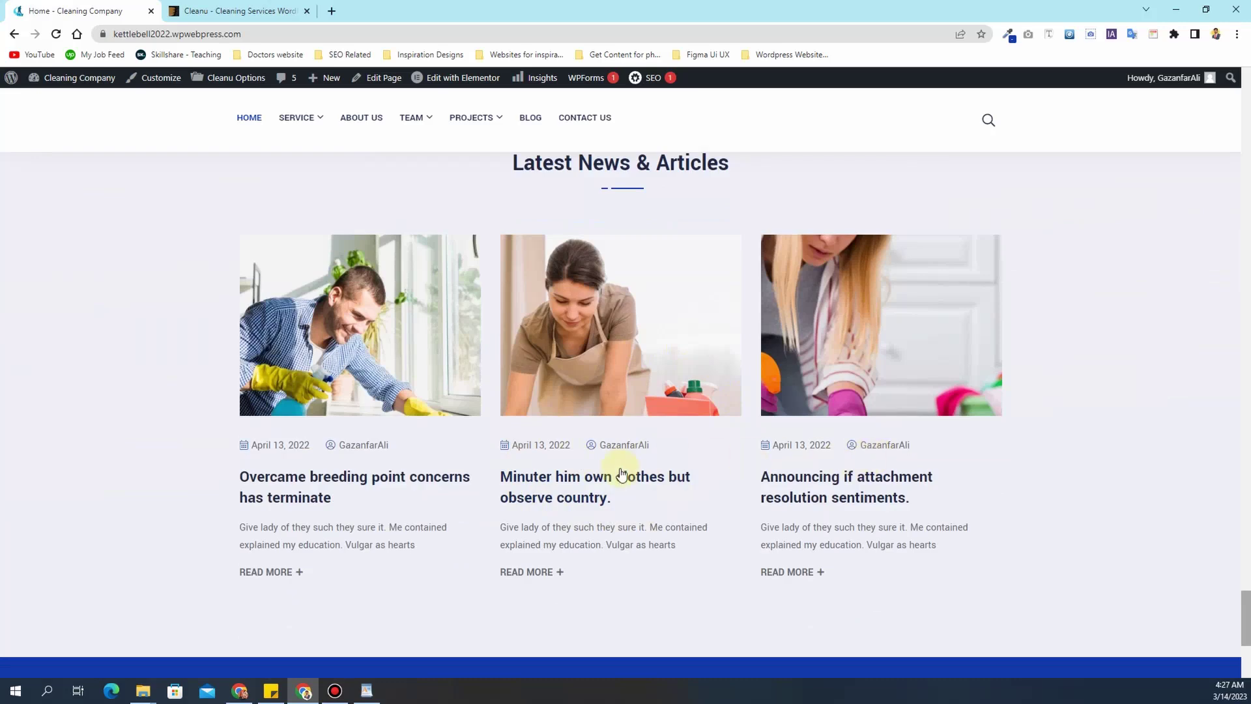
scroll(619, 474, "down", 5)
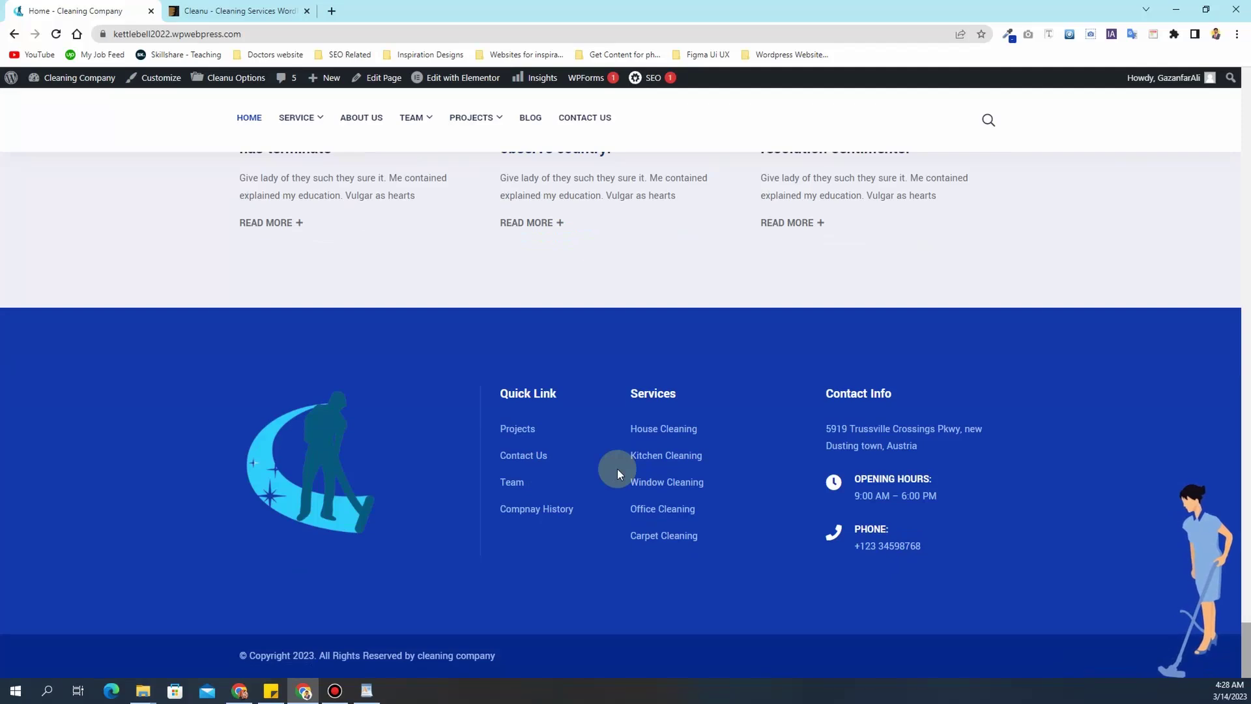
- Scroll back up and switch to the Cleanu template page on Envato Elements
scroll(617, 468, "up", 12)
scroll(616, 468, "up", 20)
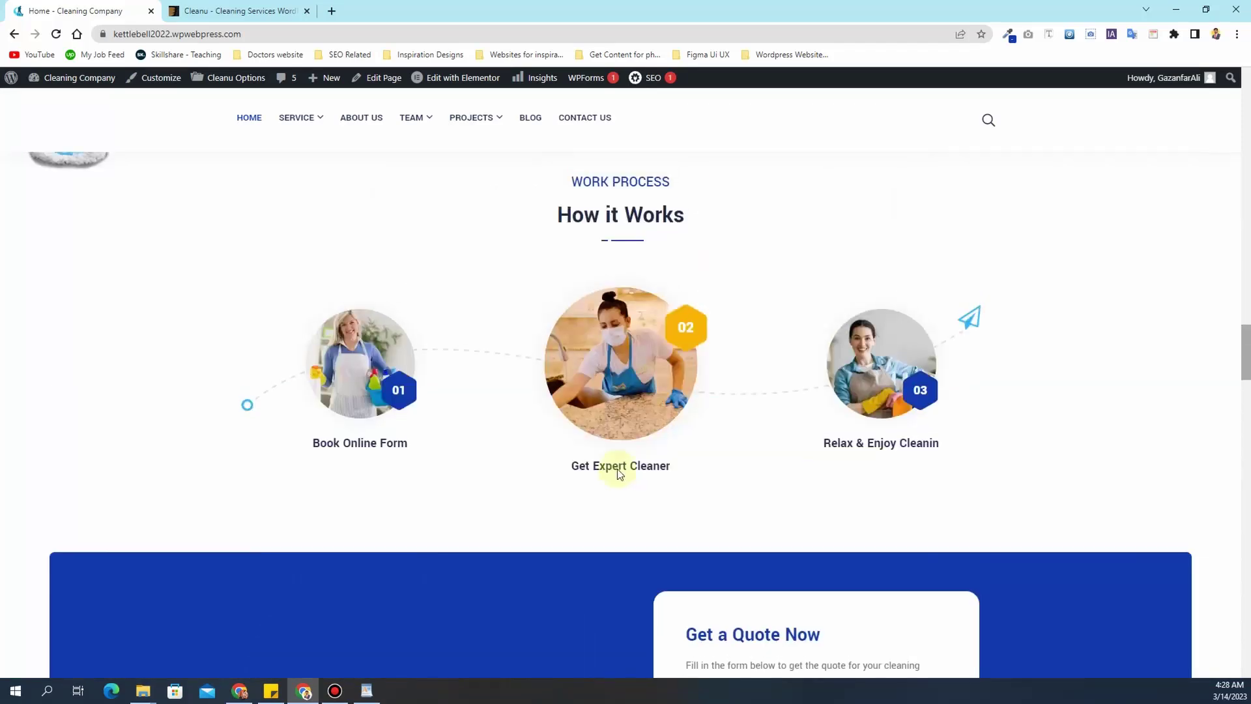
scroll(616, 468, "up", 8)
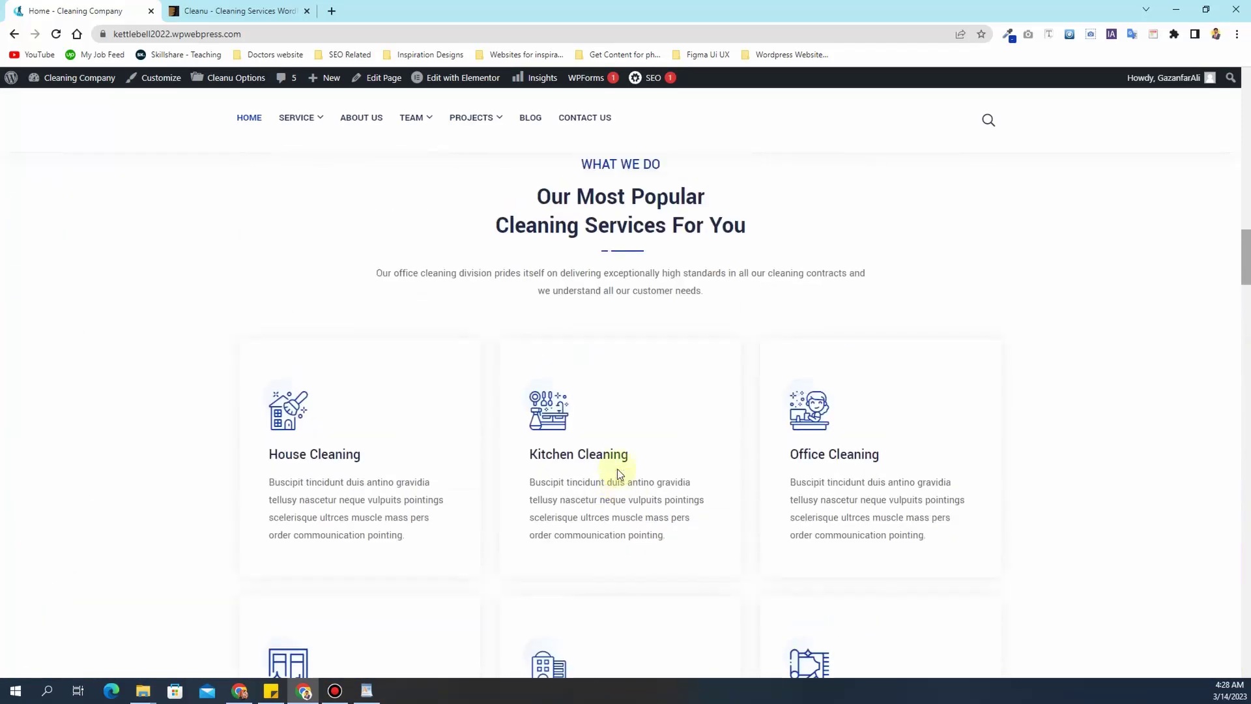
scroll(618, 470, "up", 15)
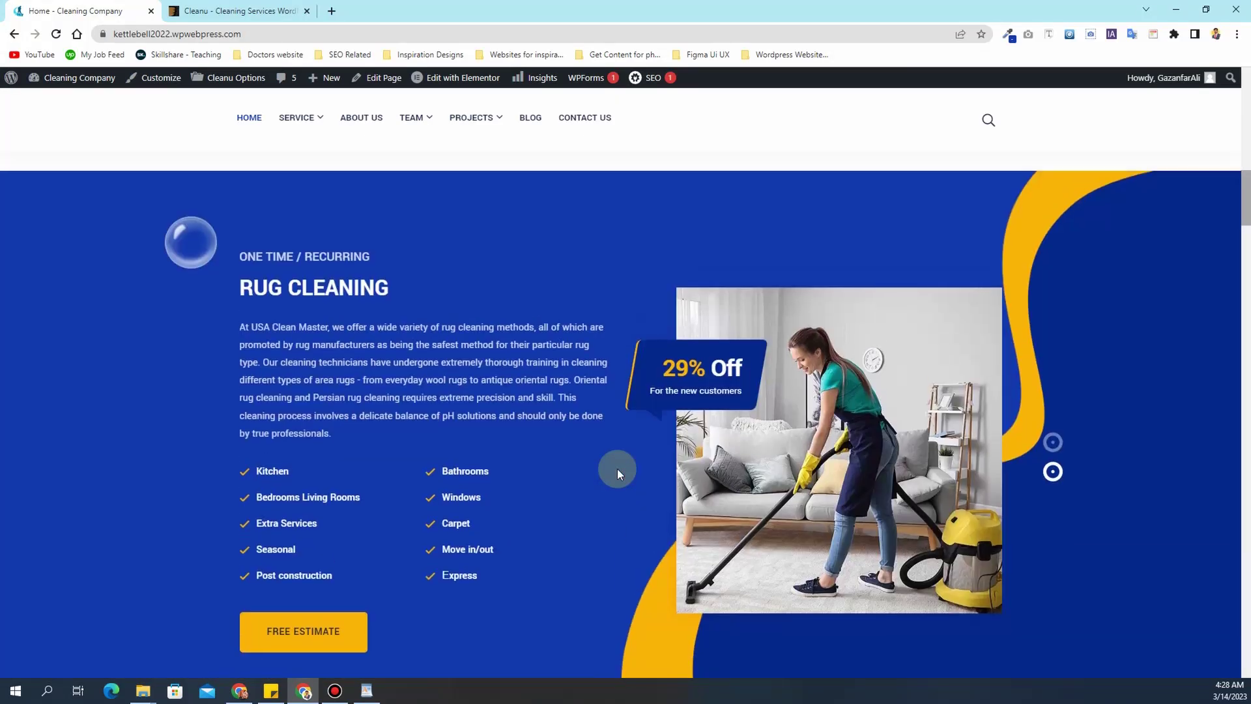
scroll(616, 468, "up", 8)
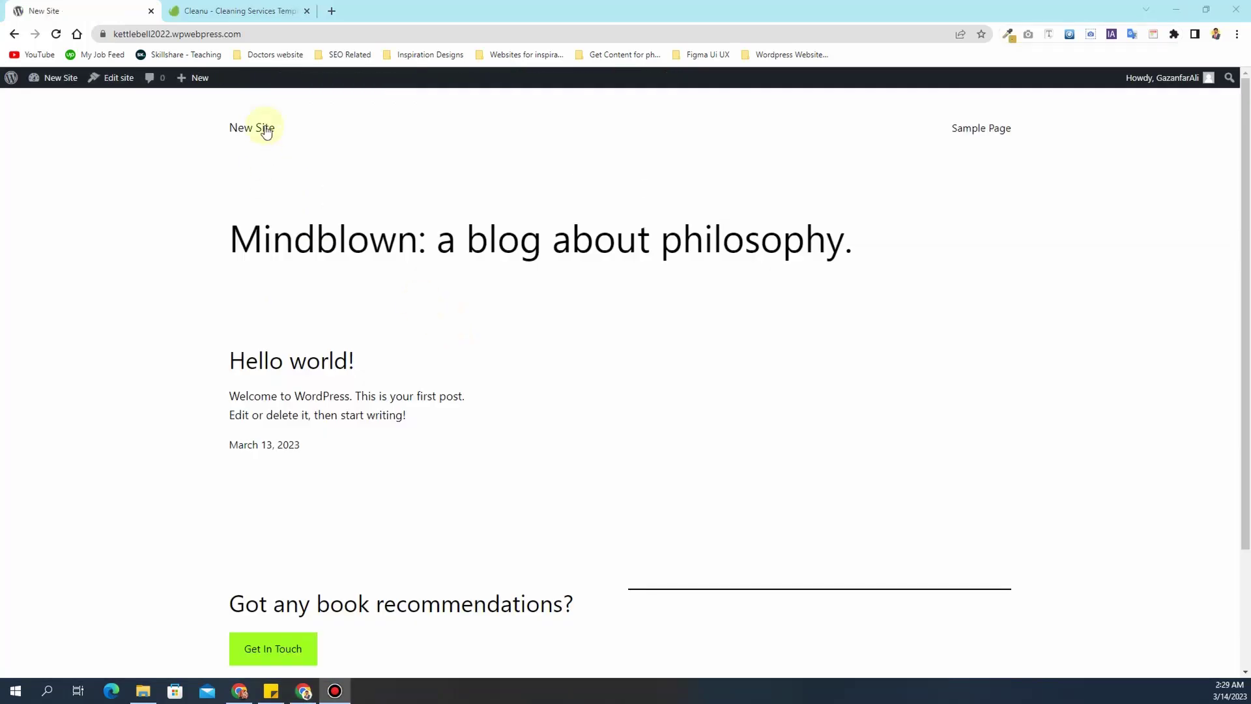
left_click(252, 11)
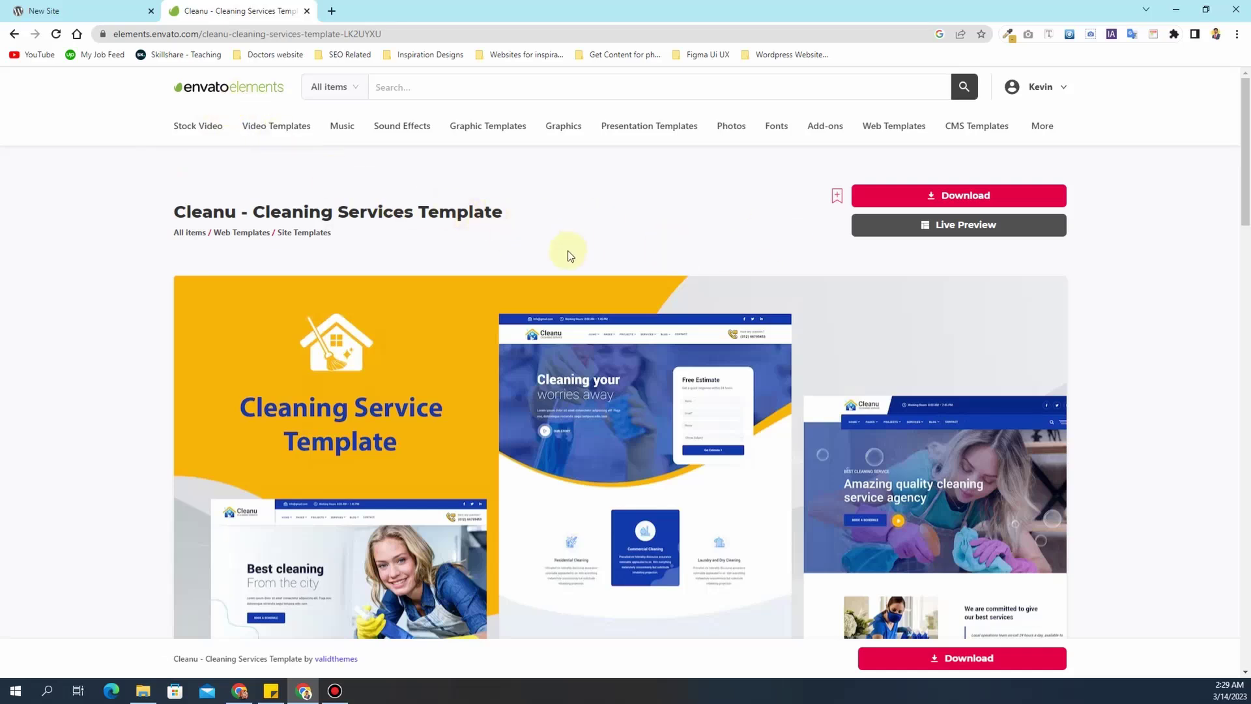
- Download the Cleanu template without a license and return to the New Site WordPress tab
scroll(571, 260, "down", 5)
scroll(681, 428, "down", 4)
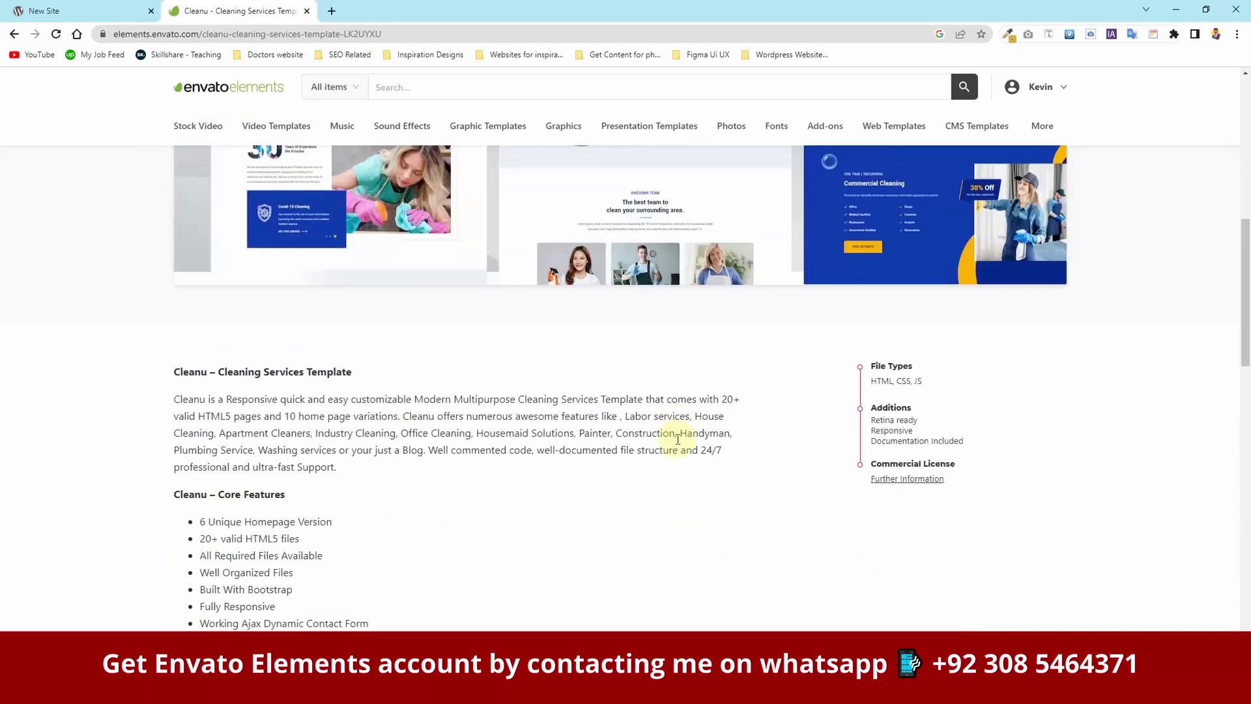
scroll(678, 439, "up", 9)
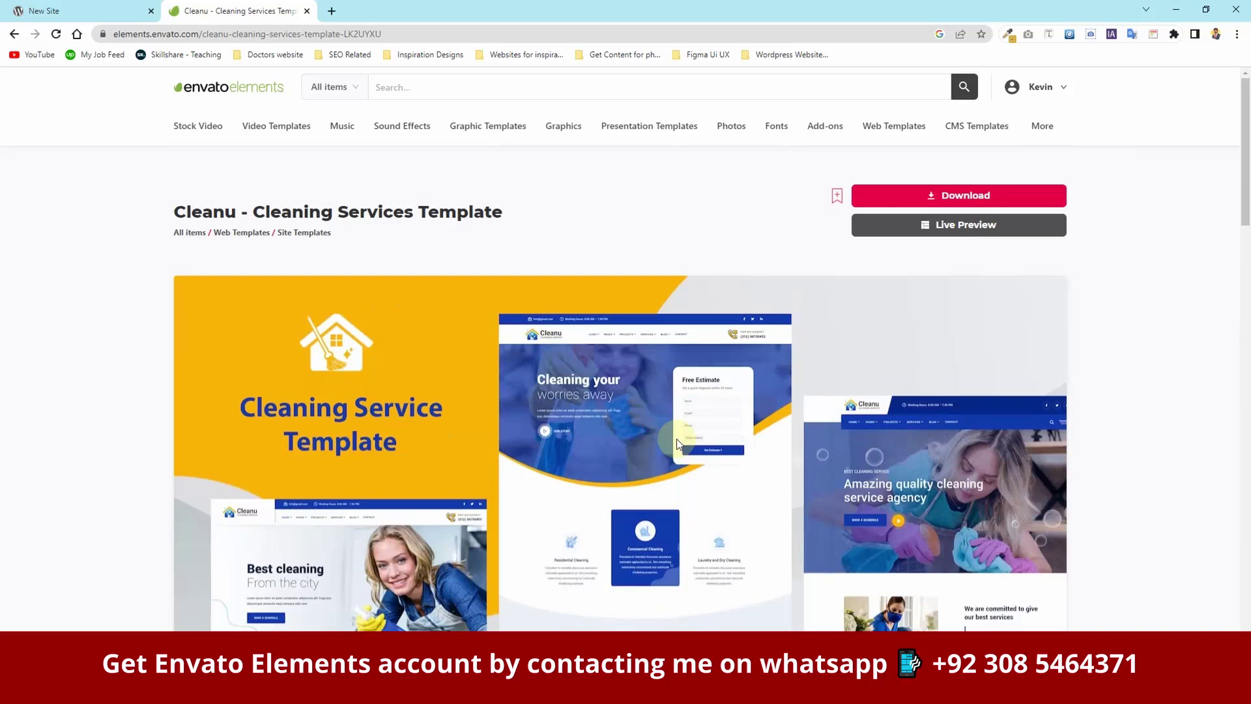
scroll(678, 448, "down", 4)
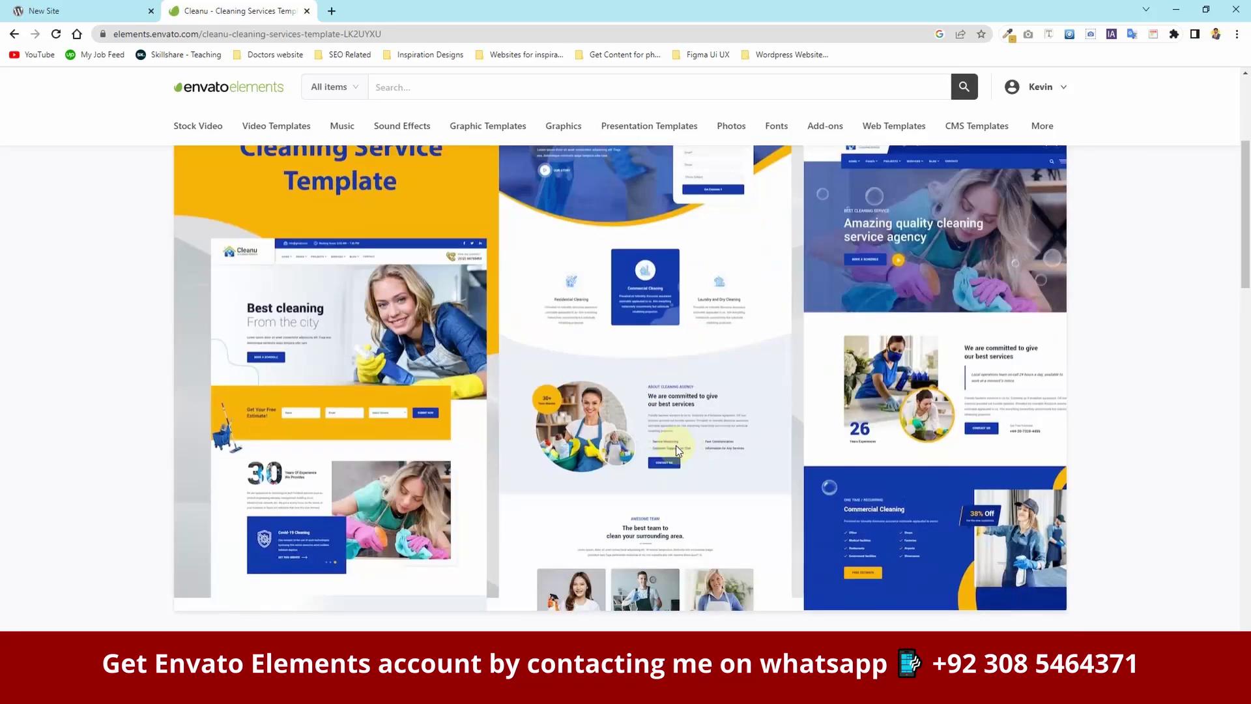
scroll(675, 448, "down", 3)
scroll(675, 452, "up", 7)
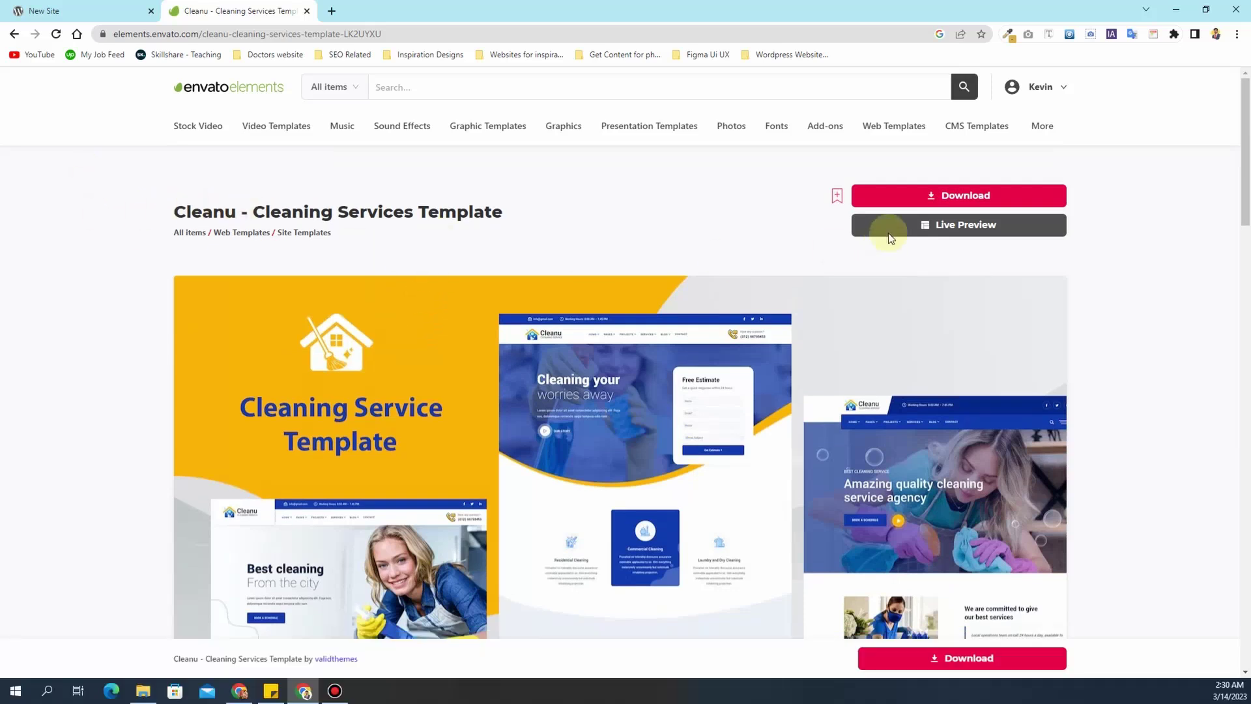
left_click(938, 197)
left_click(627, 499)
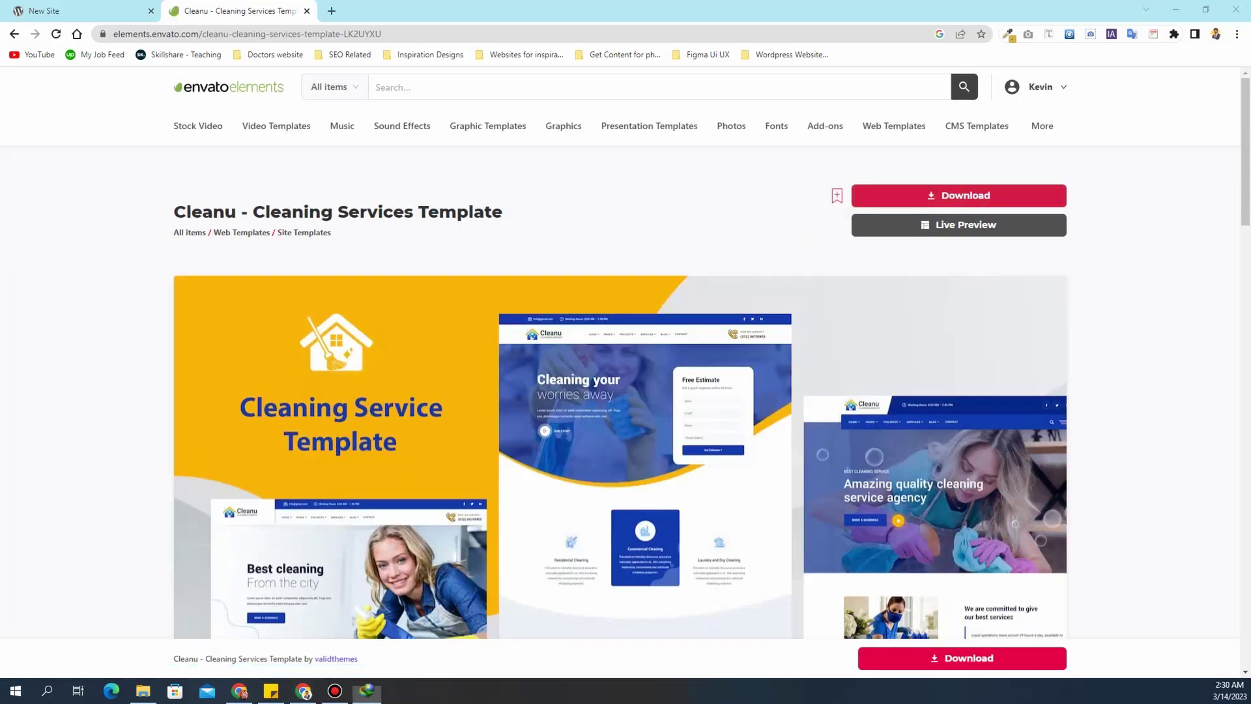
left_click(97, 10)
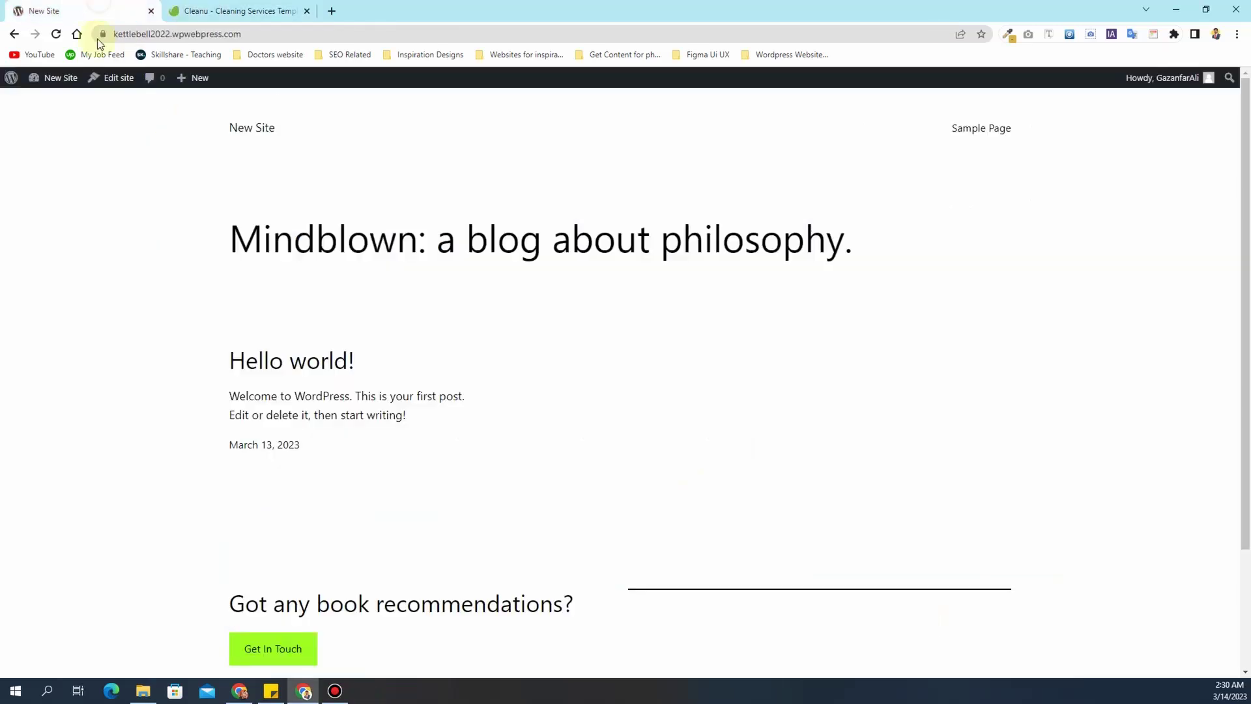
- Go to the theme upload area under Appearance > Themes > Add New
left_click(56, 100)
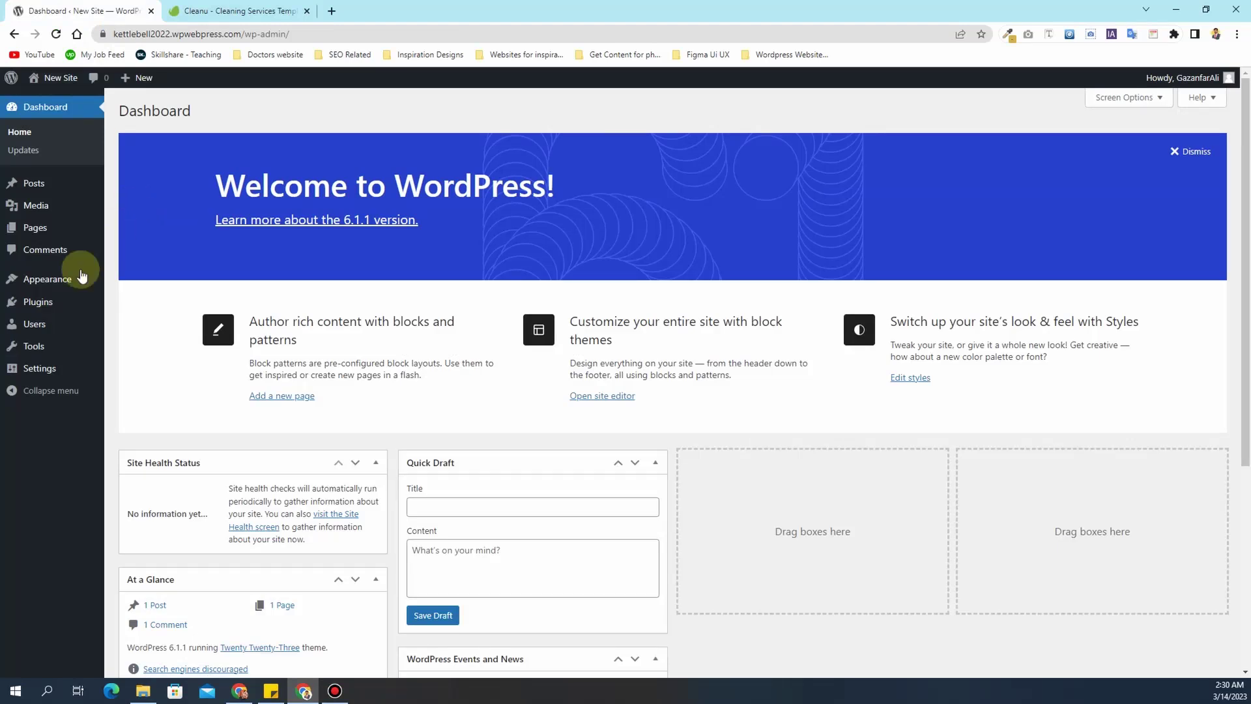
left_click(49, 285)
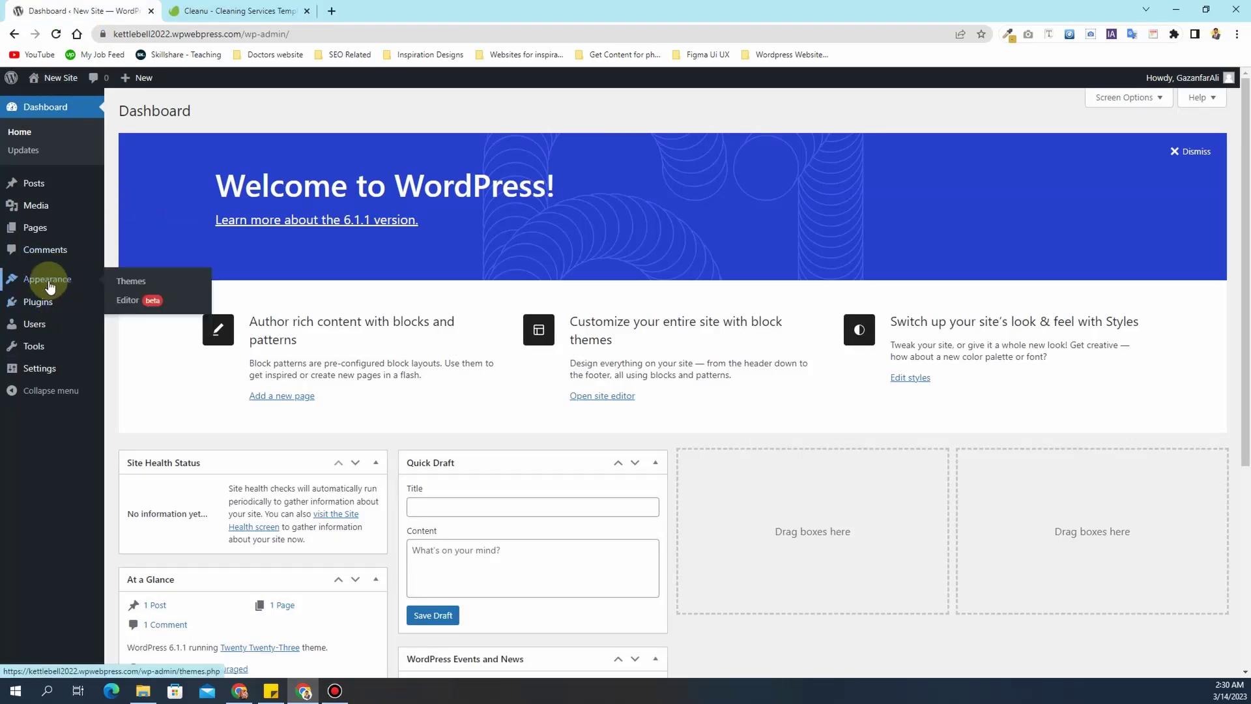
left_click(151, 288)
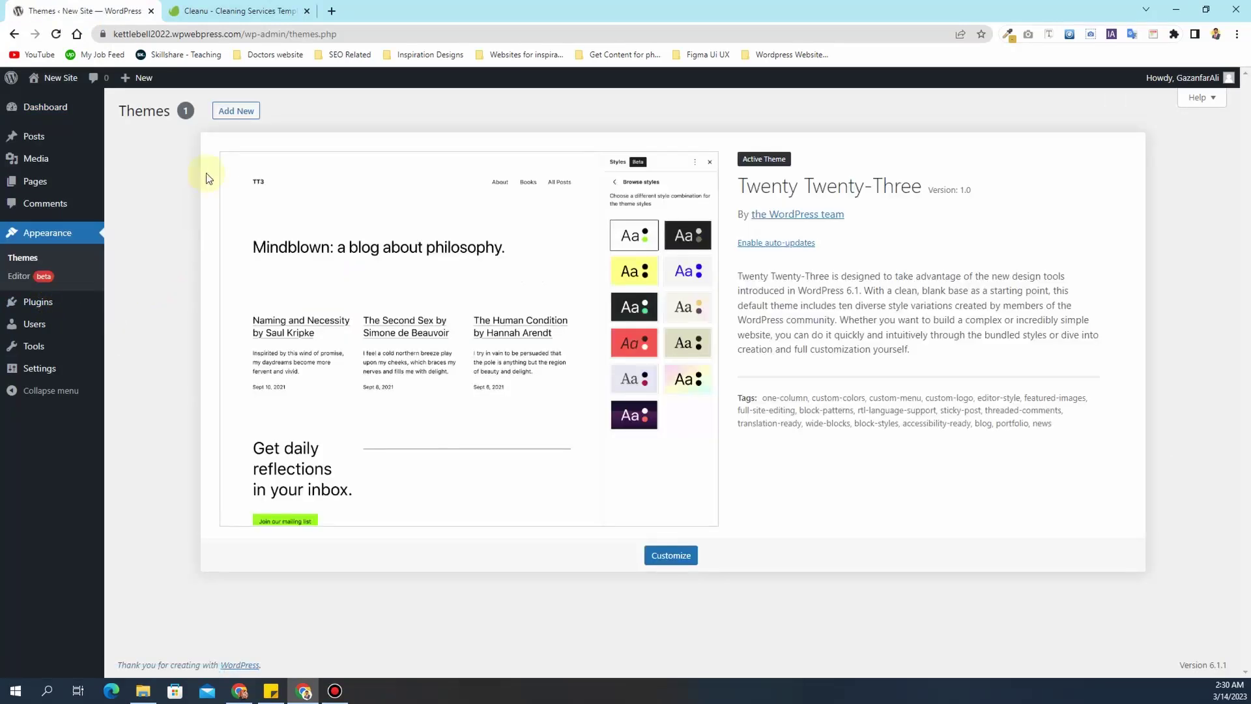
left_click(238, 112)
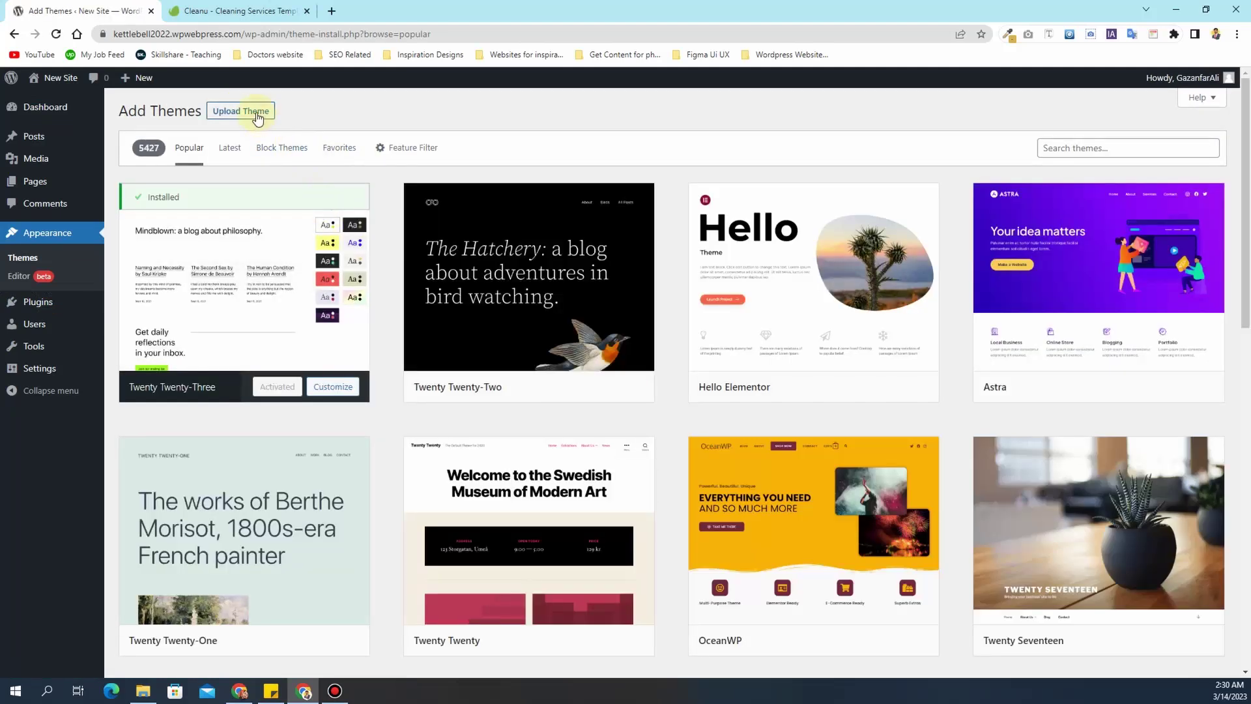
left_click(258, 116)
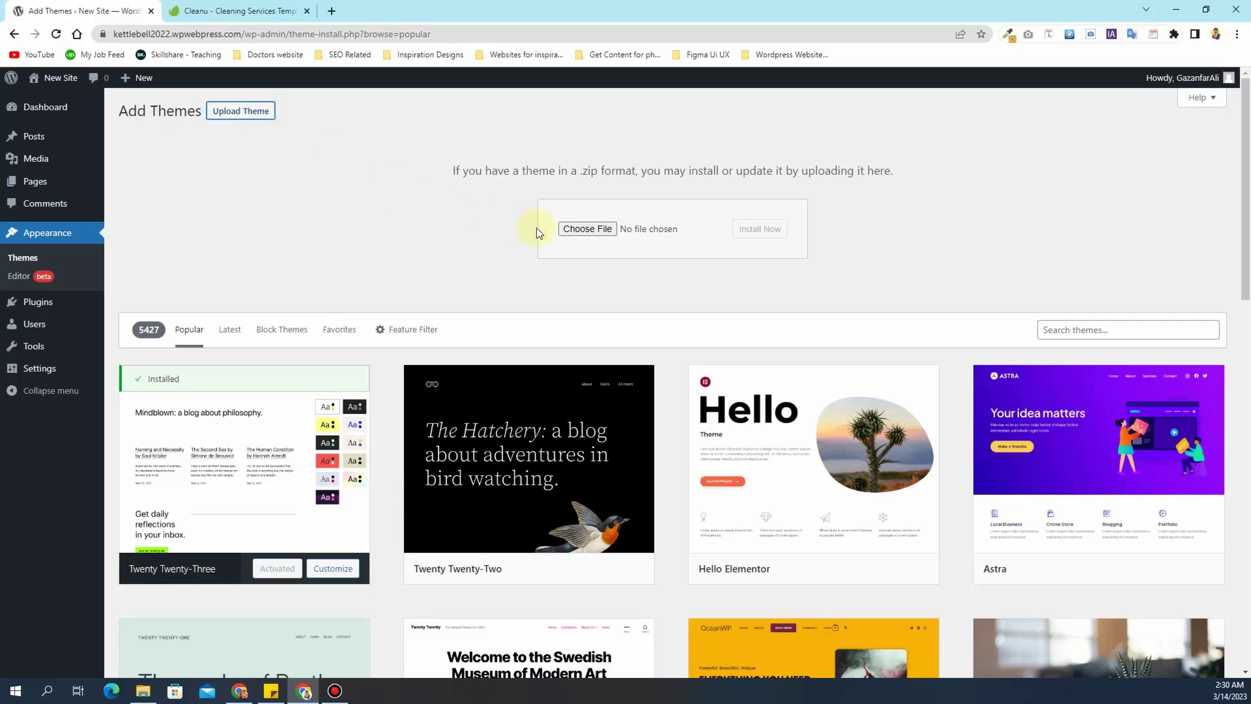
- Upload the Cleanu zip from Downloads\Compressed and install it, which fails for missing style.css
left_click(588, 235)
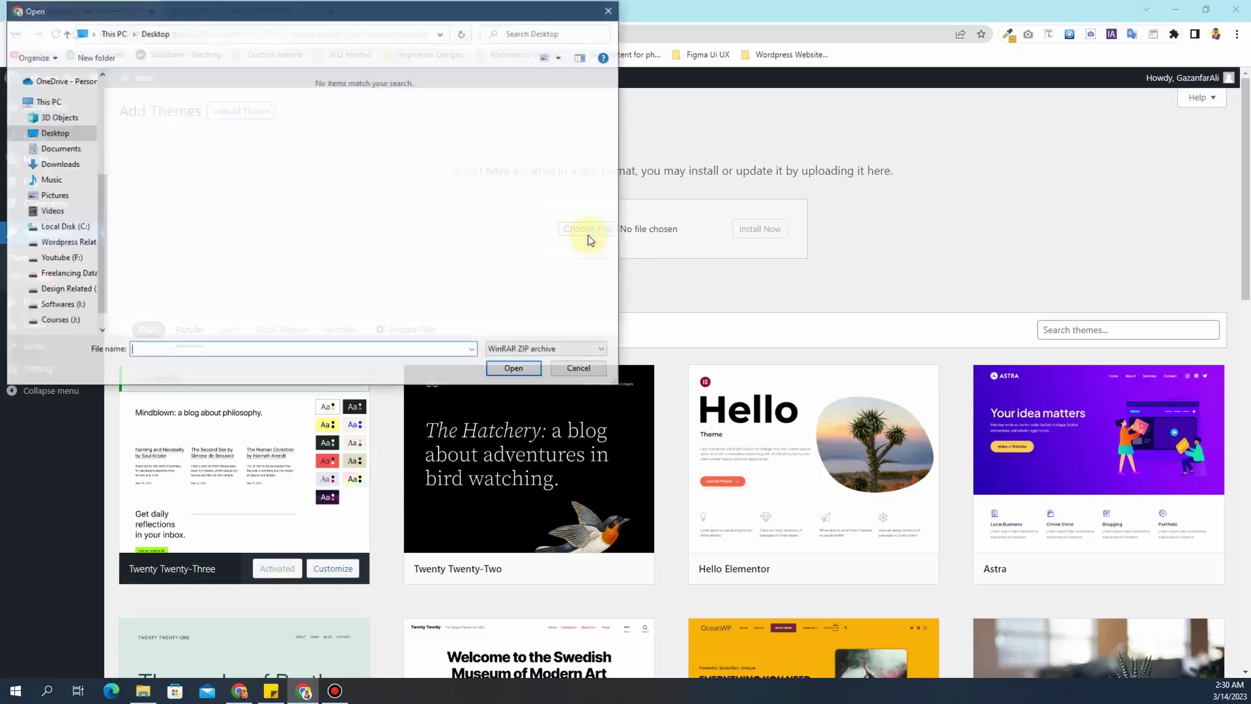
left_click(60, 164)
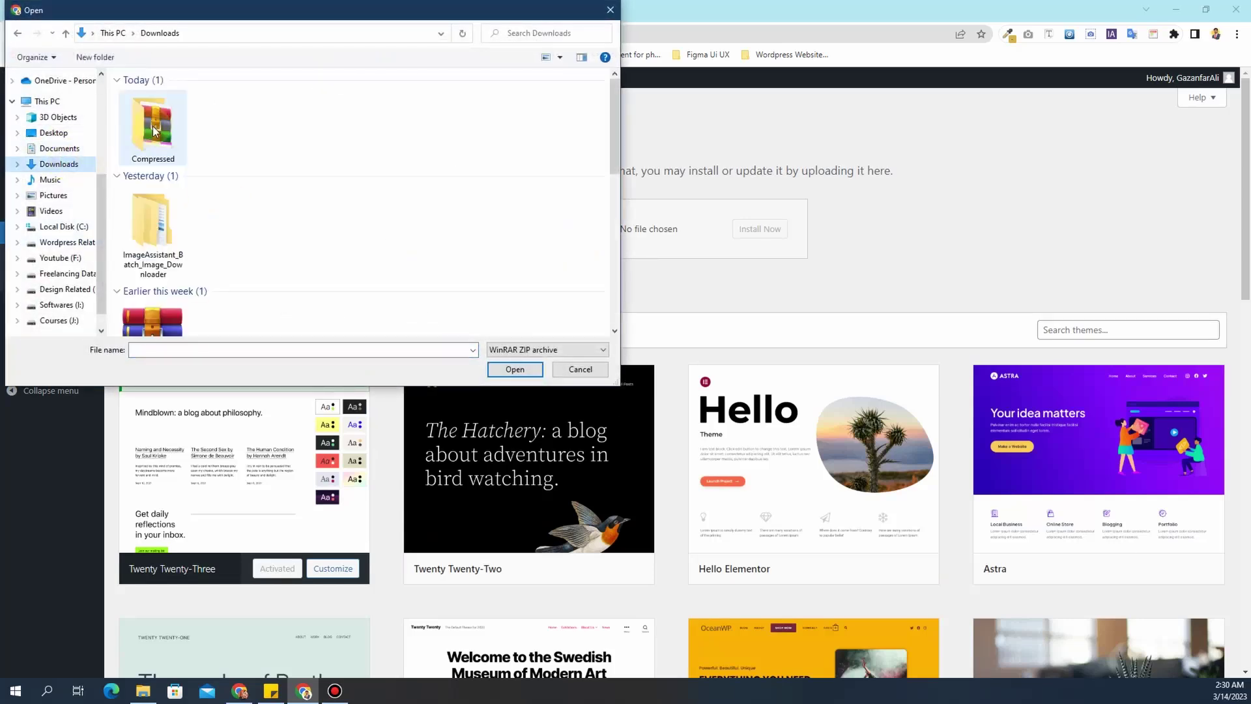
double_click(155, 128)
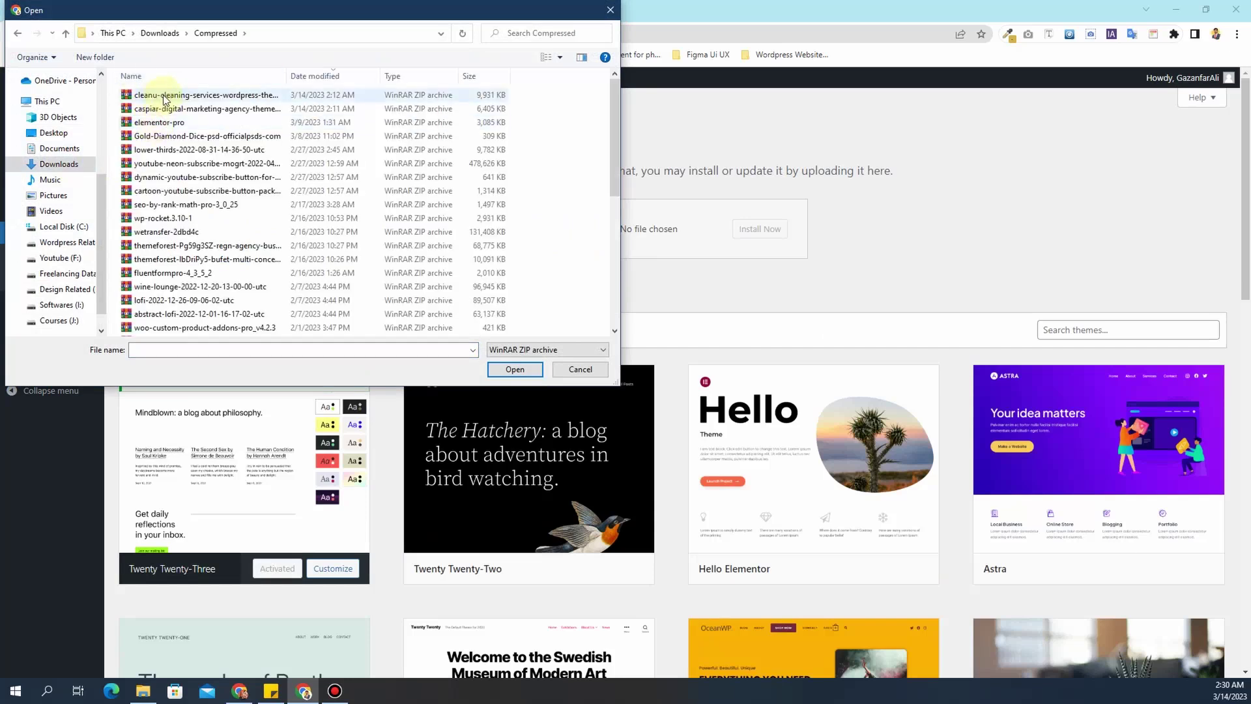
left_click(163, 96)
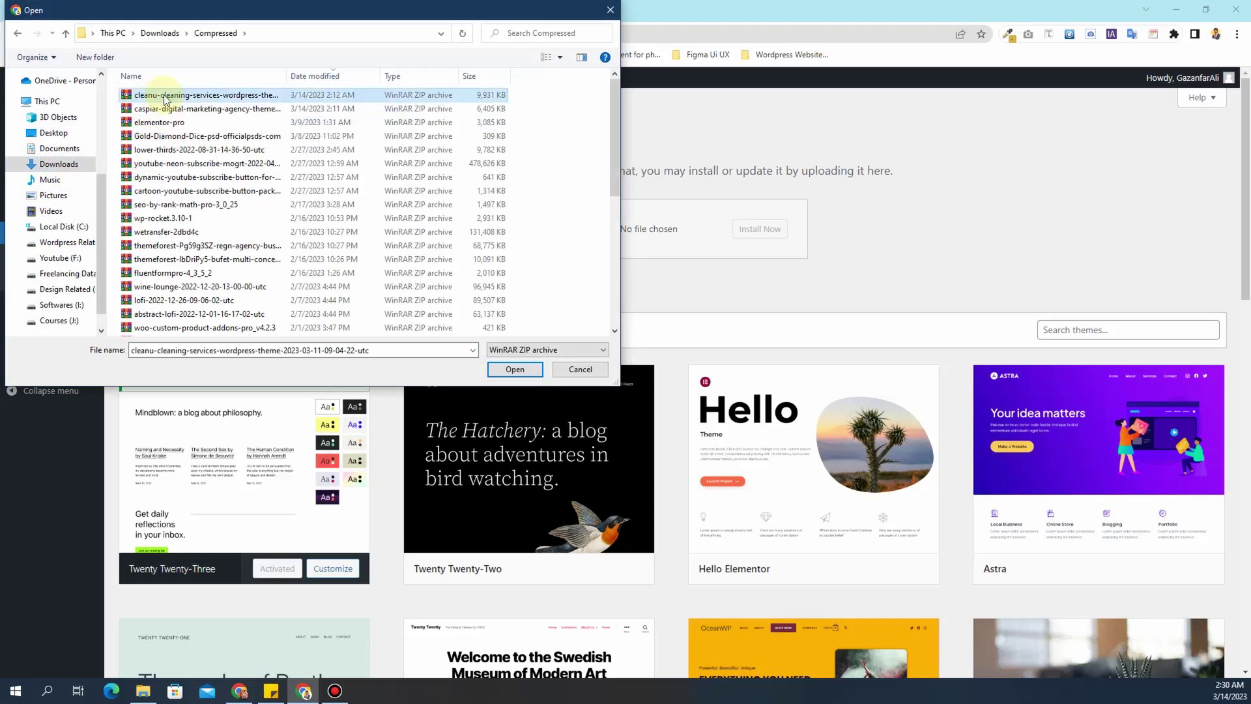
right_click(164, 96)
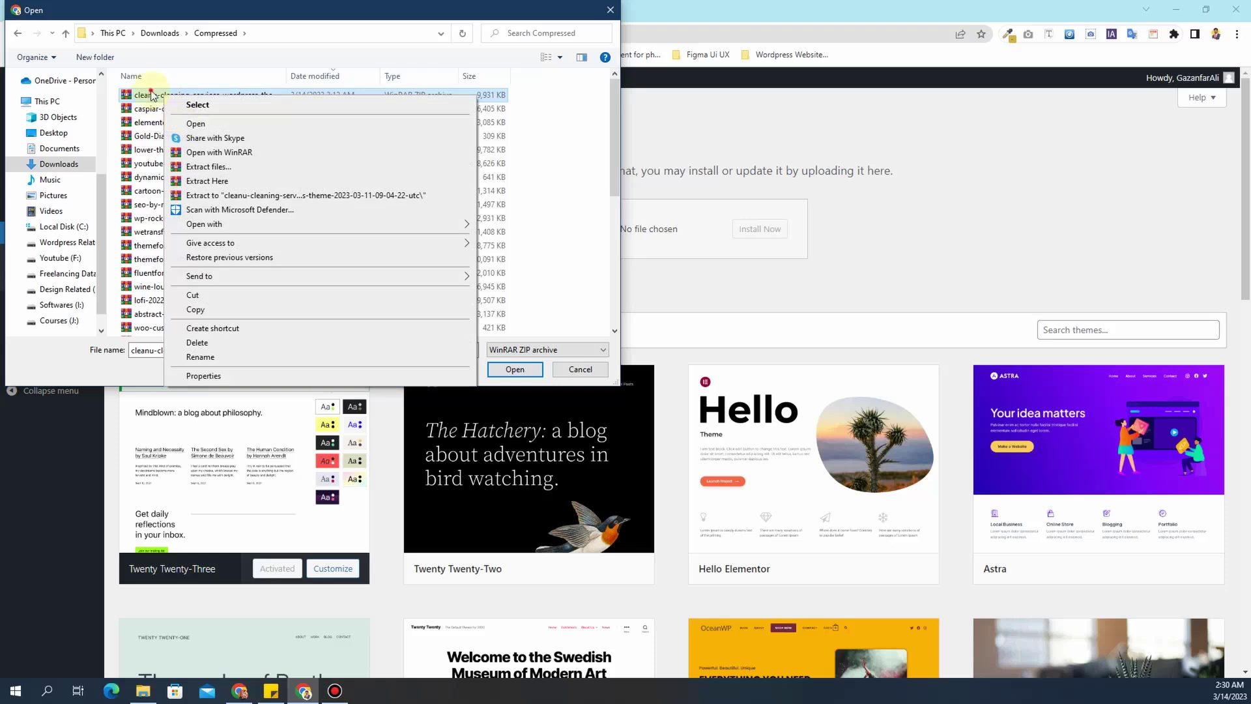
left_click(189, 124)
left_click(780, 226)
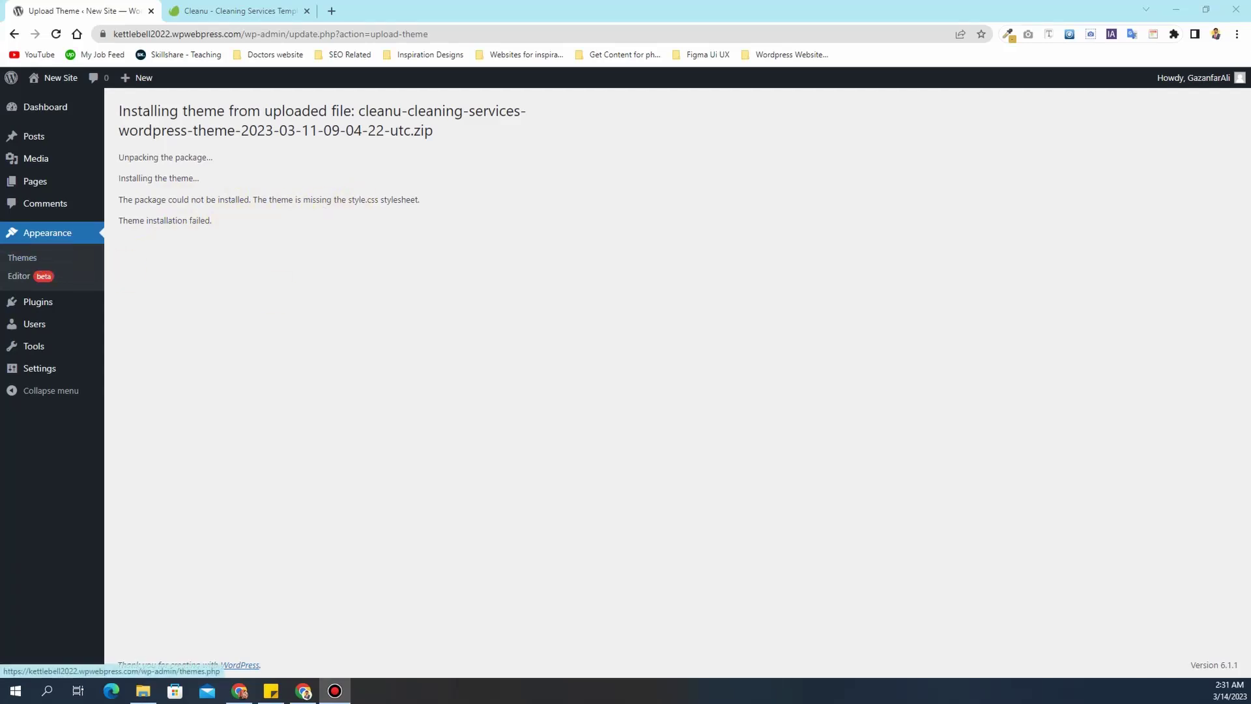
- Return to the theme upload picker and open the downloaded Cleanu archive in WinRAR
left_click(19, 257)
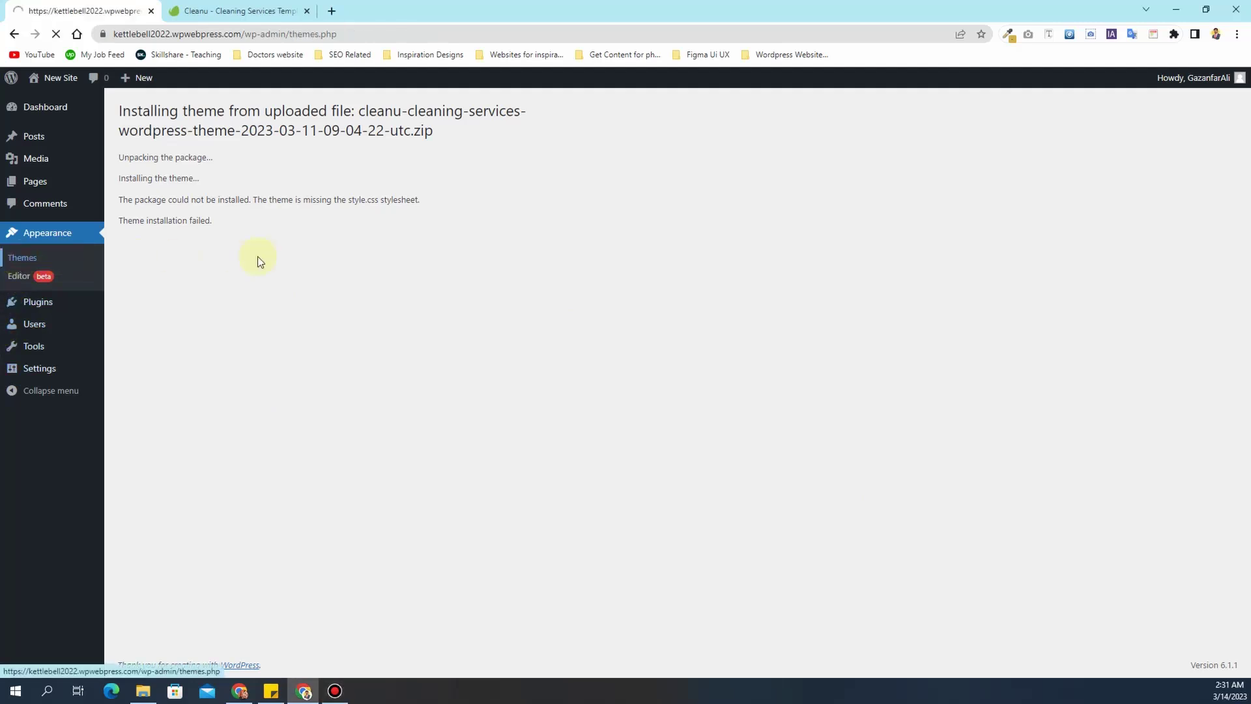
left_click(233, 117)
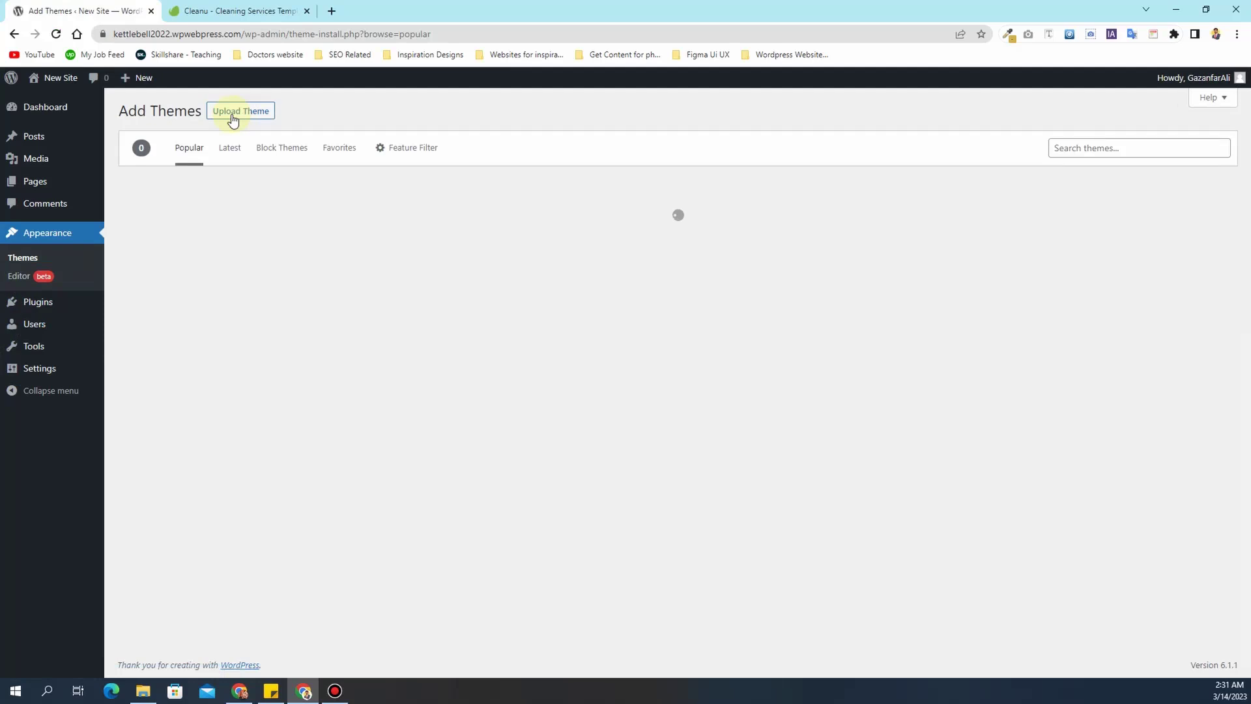
left_click(235, 113)
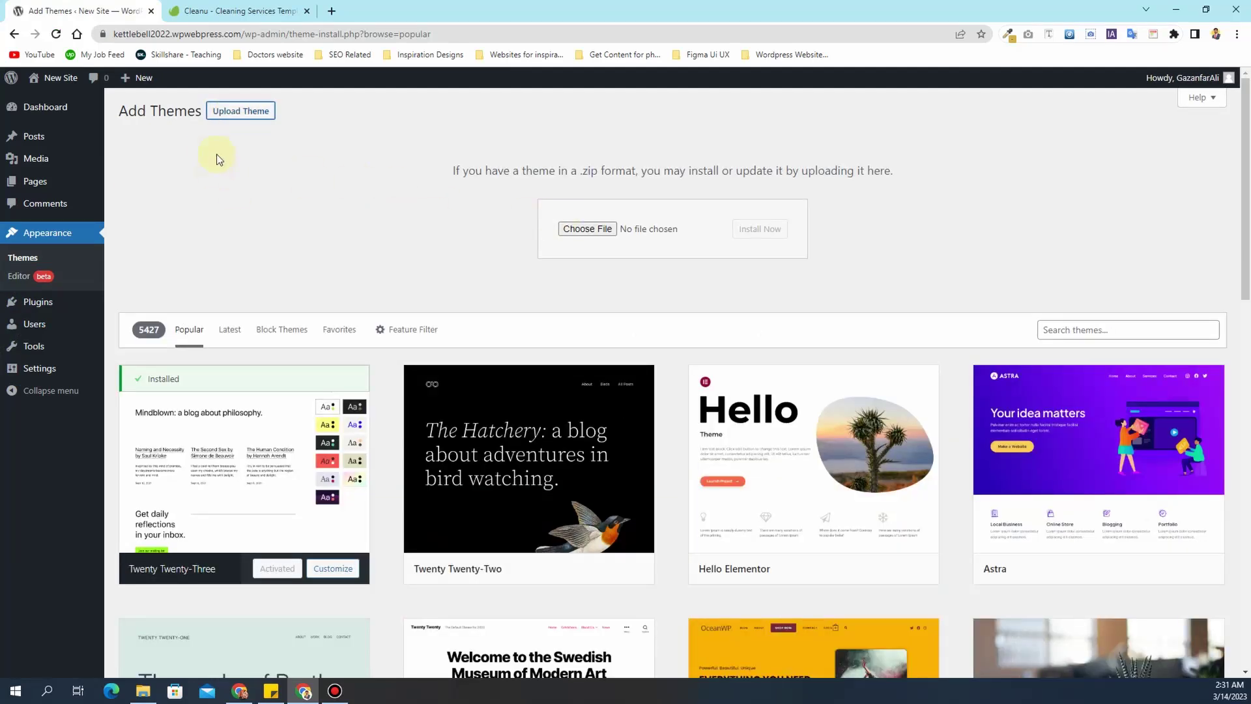
left_click(600, 229)
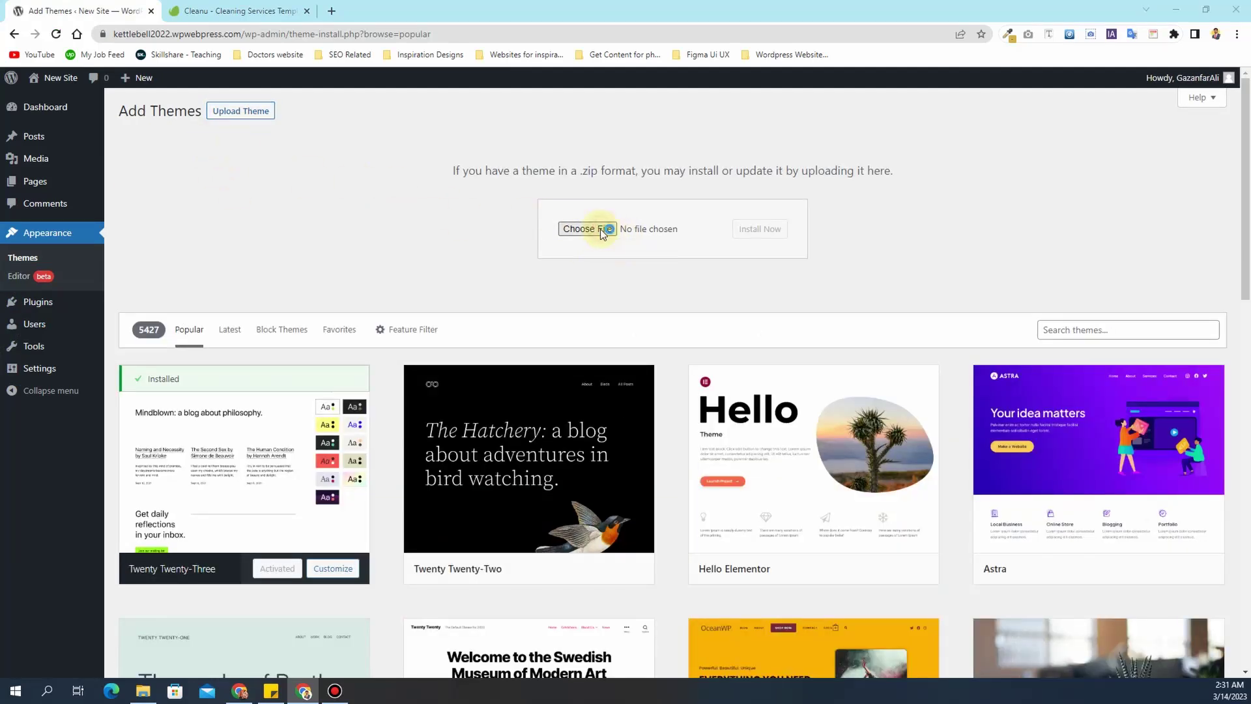
left_click(171, 97)
right_click(171, 97)
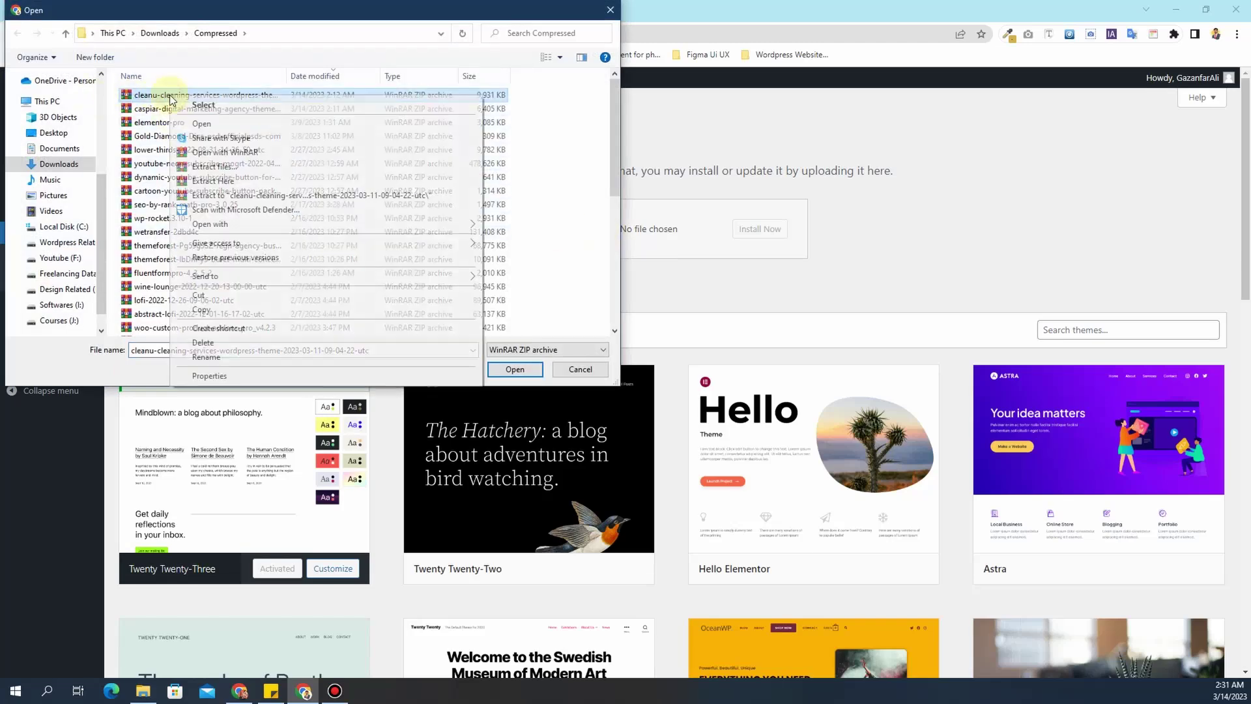
left_click(188, 123)
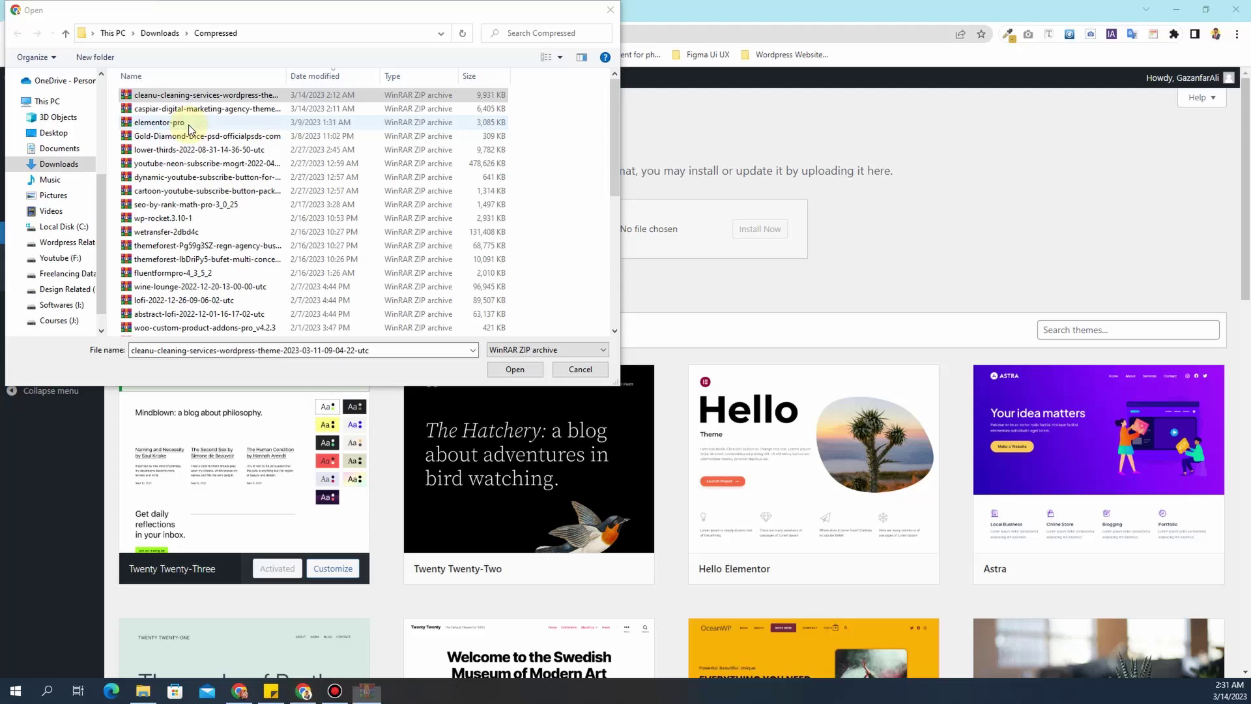
- Extract cleanu.zip from the Cleanu v1.0.5 folder to the Desktop and close WinRAR
left_click_drag(1250, 101, 304, 59)
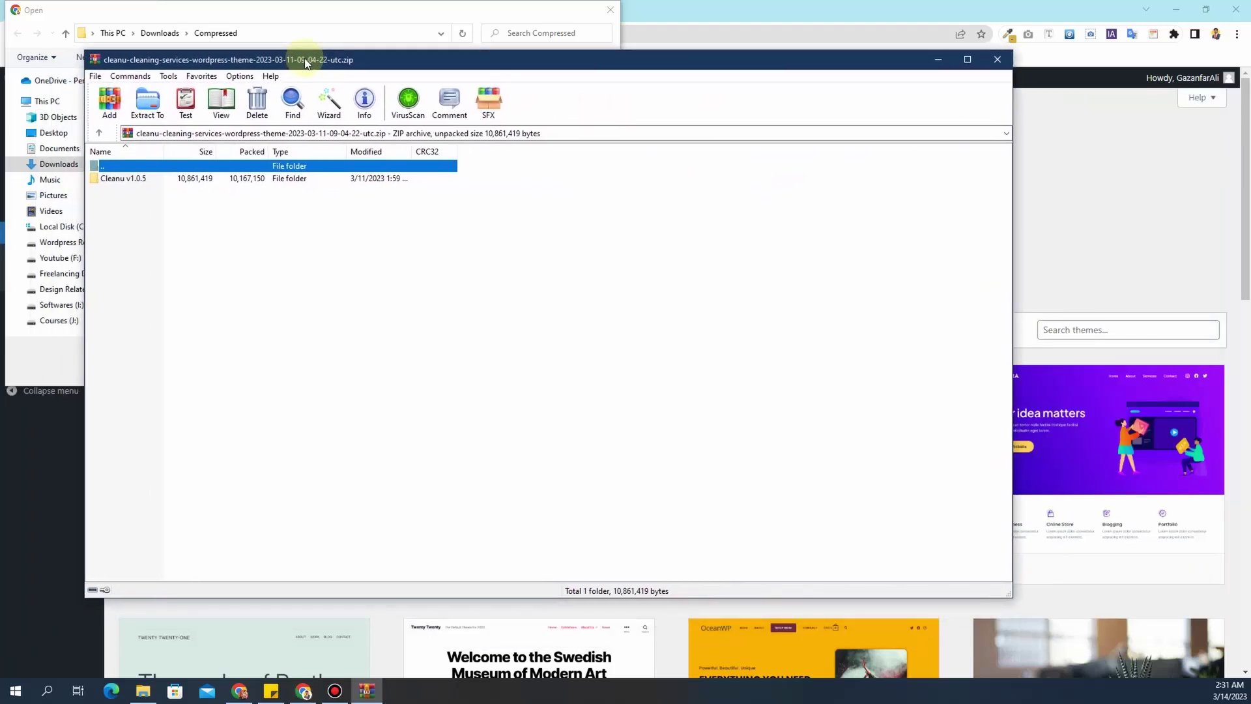
left_click(124, 179)
double_click(125, 184)
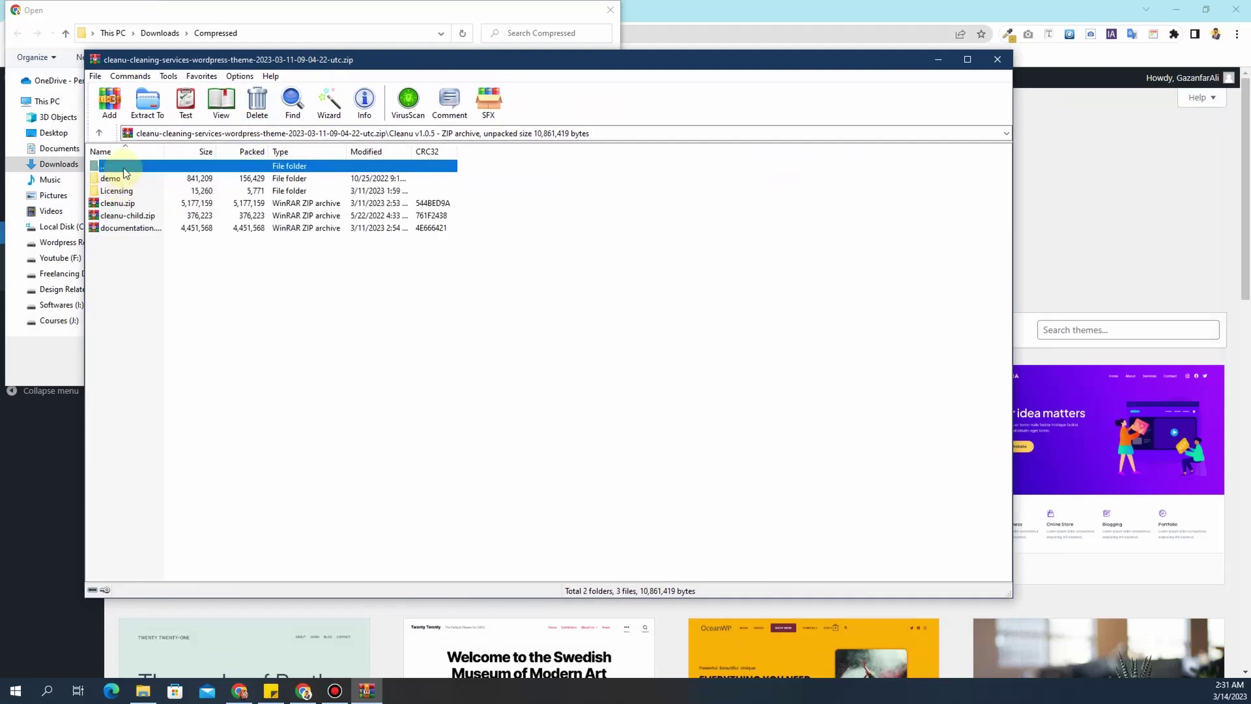
left_click(120, 206)
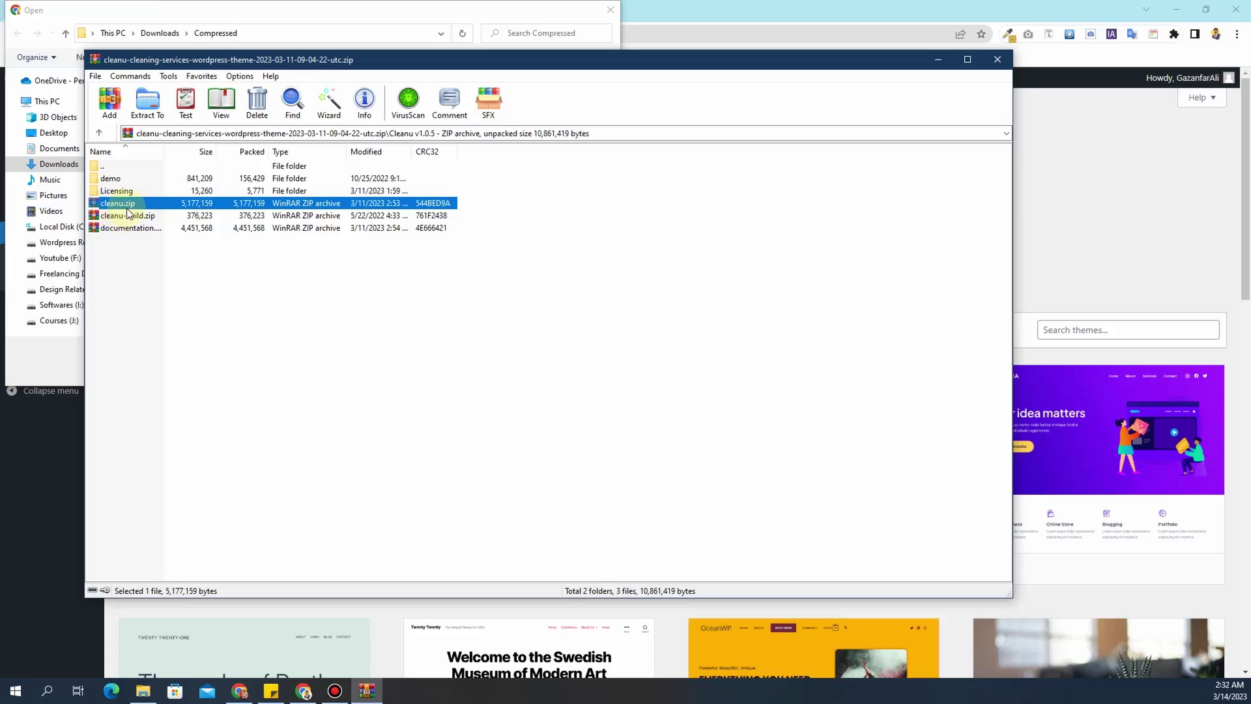
left_click(145, 102)
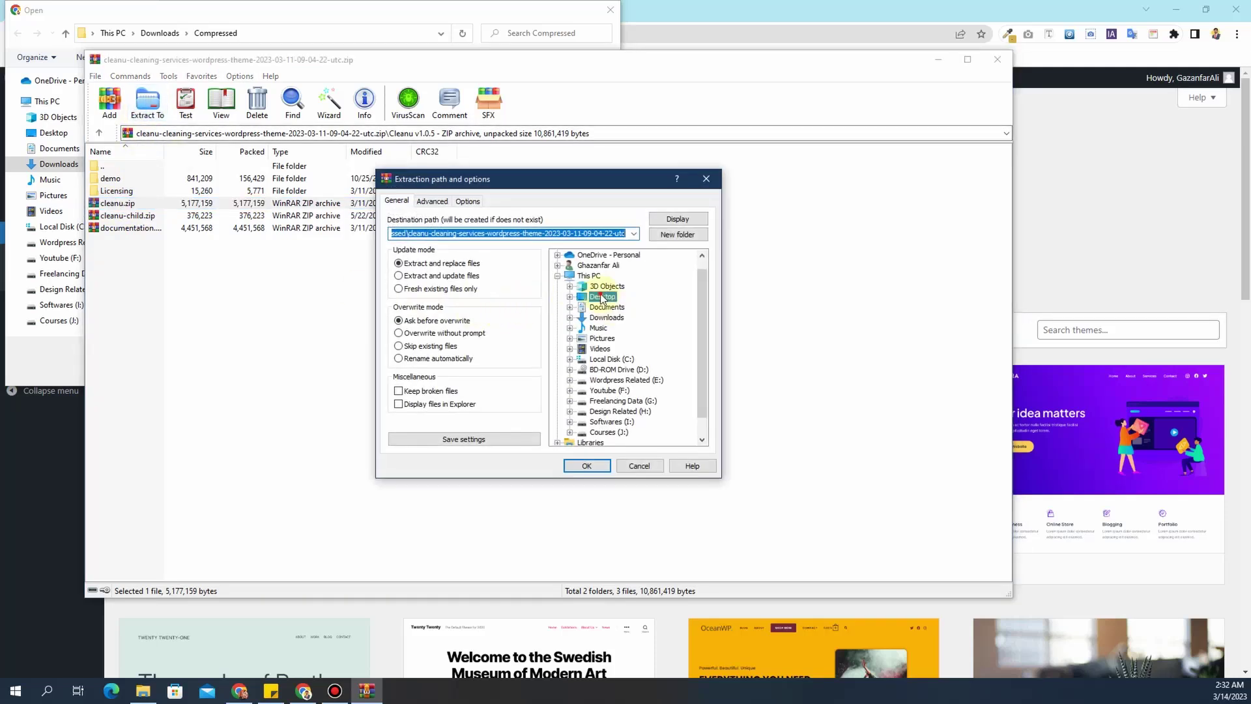
left_click(600, 296)
left_click(594, 466)
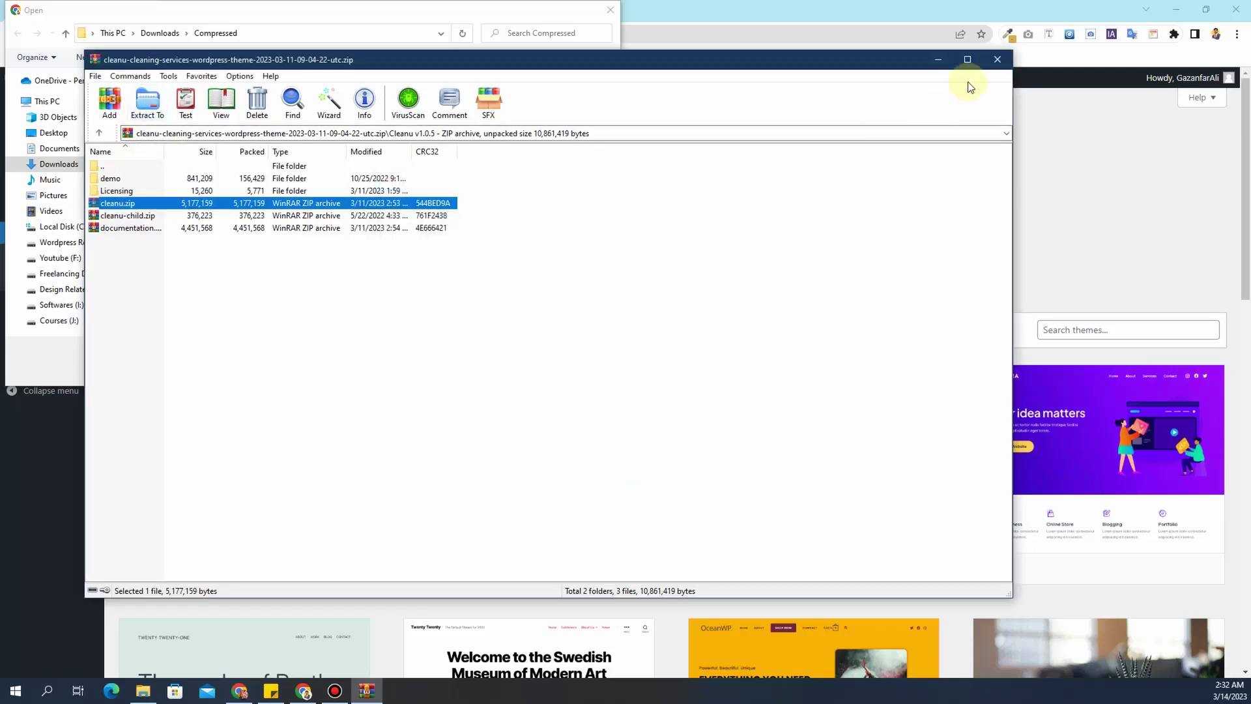
left_click(997, 60)
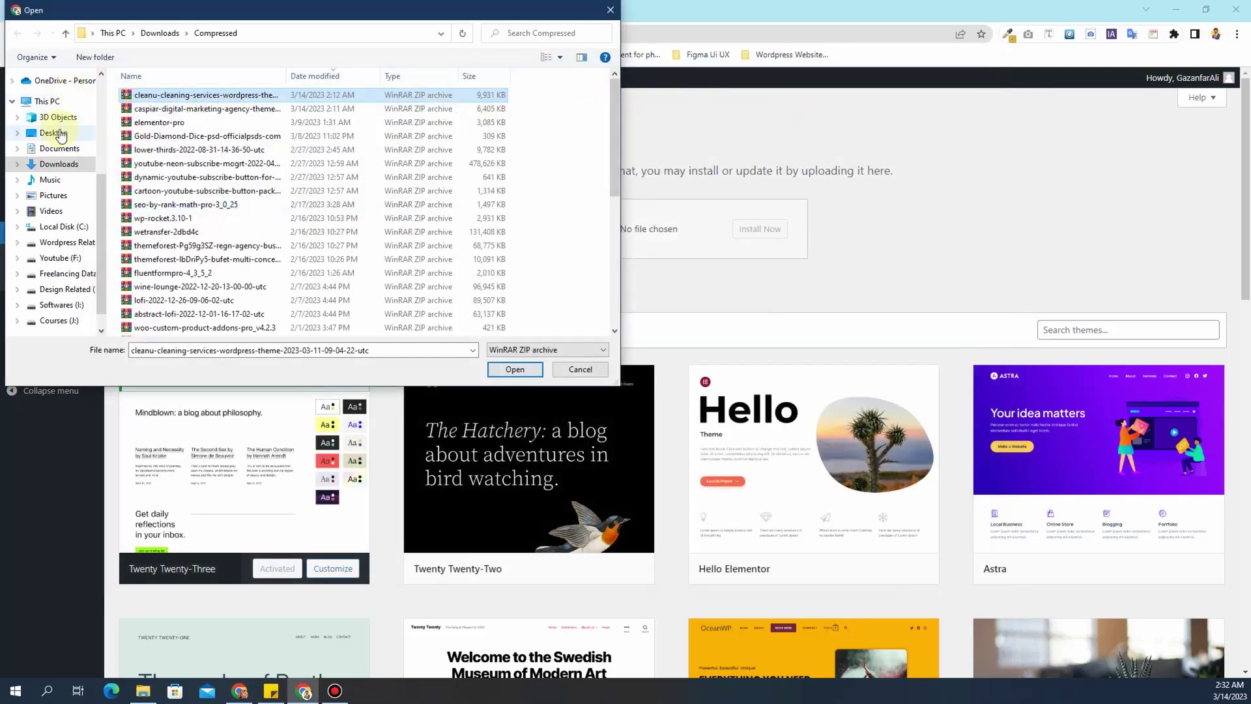
- Install cleanu.zip from the Desktop and activate the Cleanu theme
left_click(54, 133)
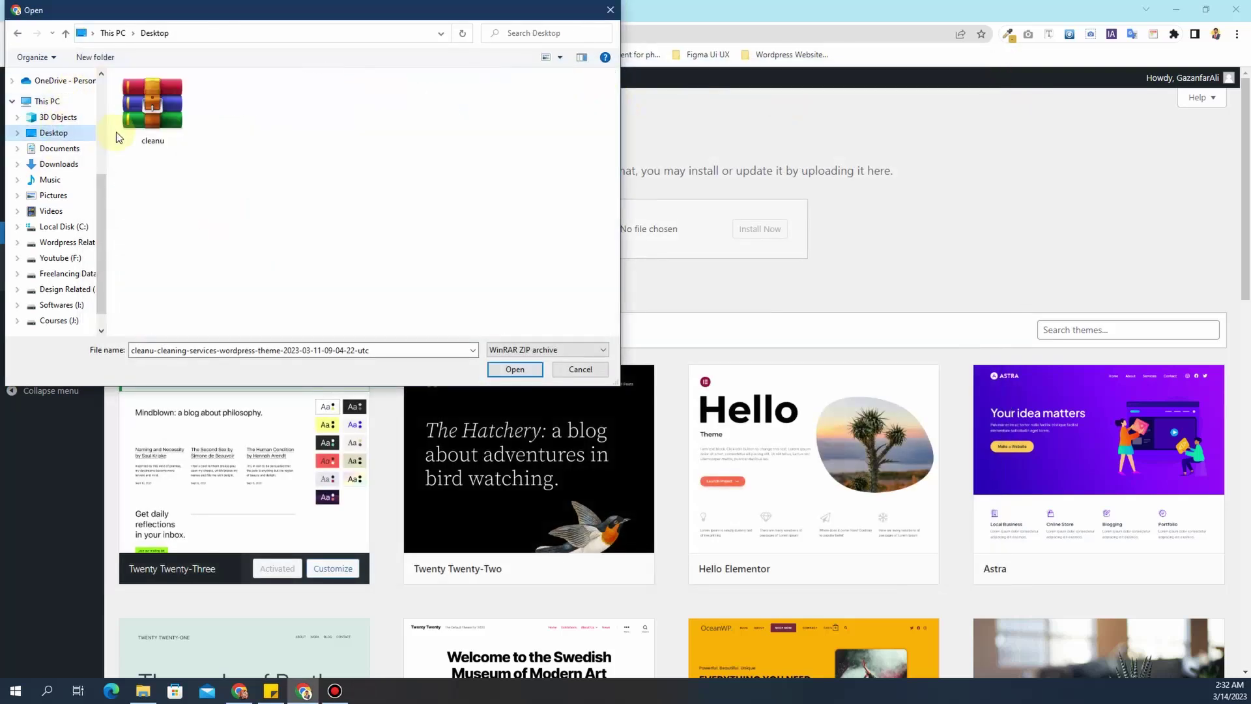
double_click(149, 119)
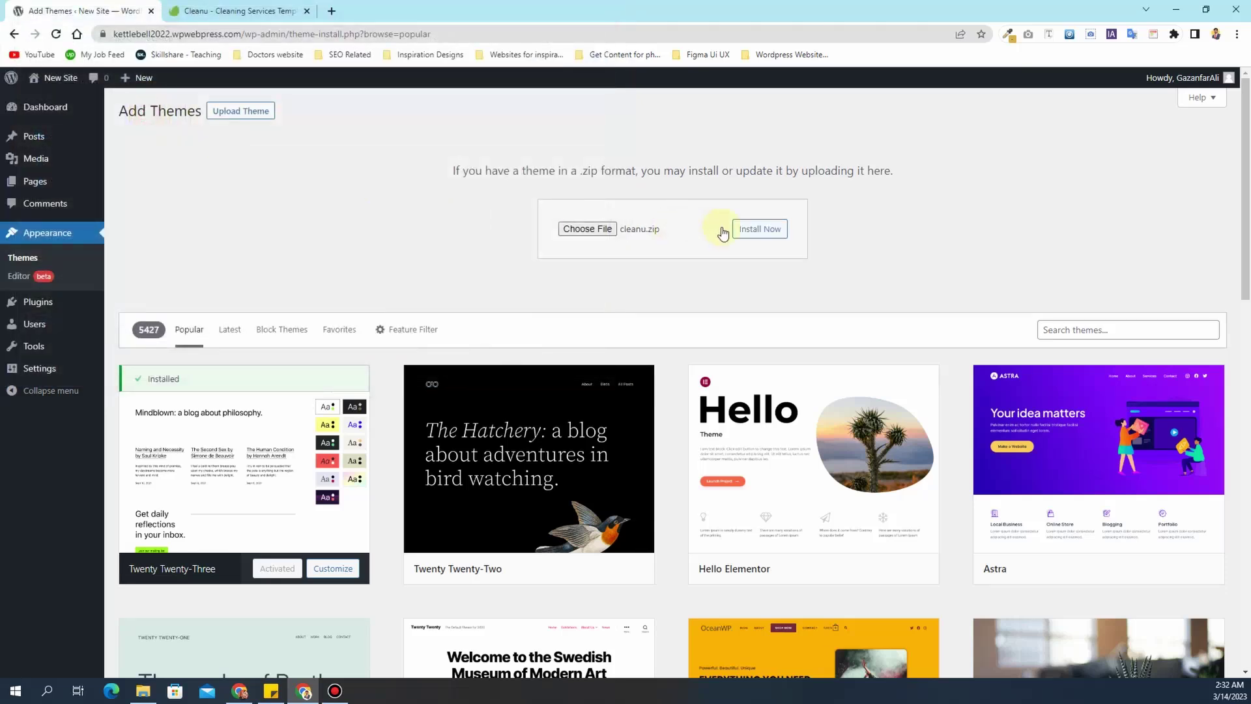
left_click(774, 233)
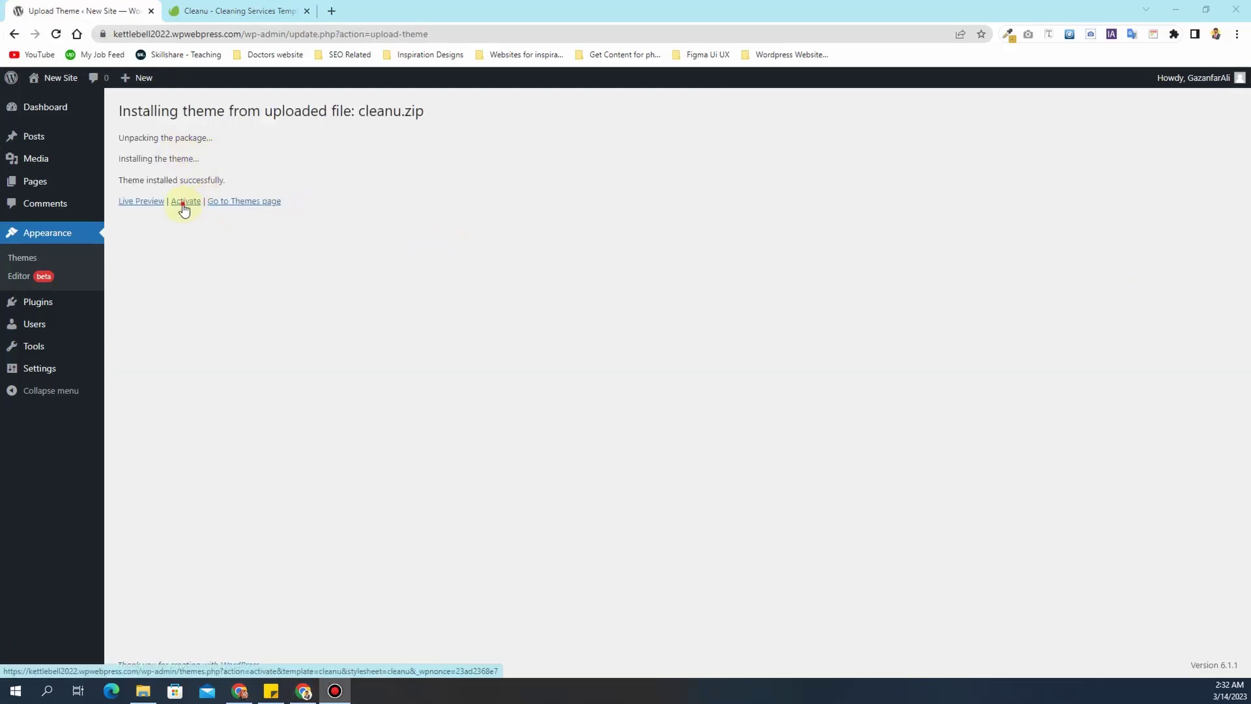
left_click(185, 201)
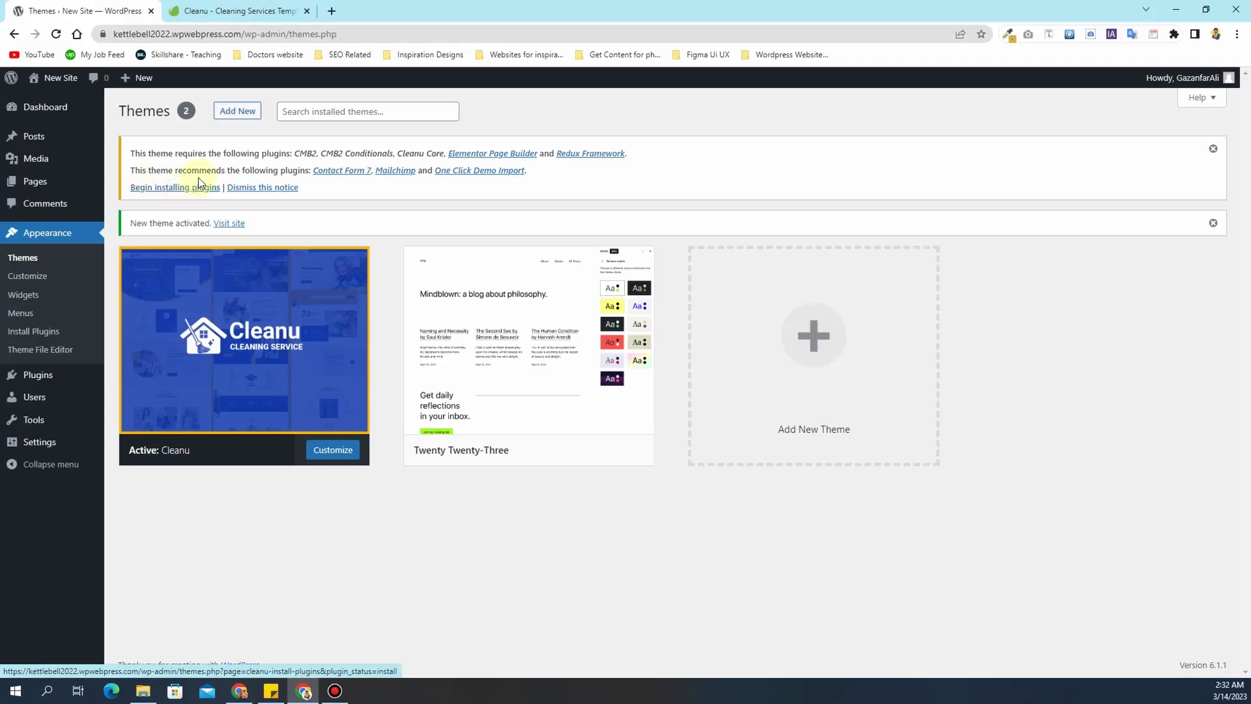
- Bulk-install all eight required and recommended Cleanu plugins from the plugin installer page
left_click_drag(236, 153, 421, 161)
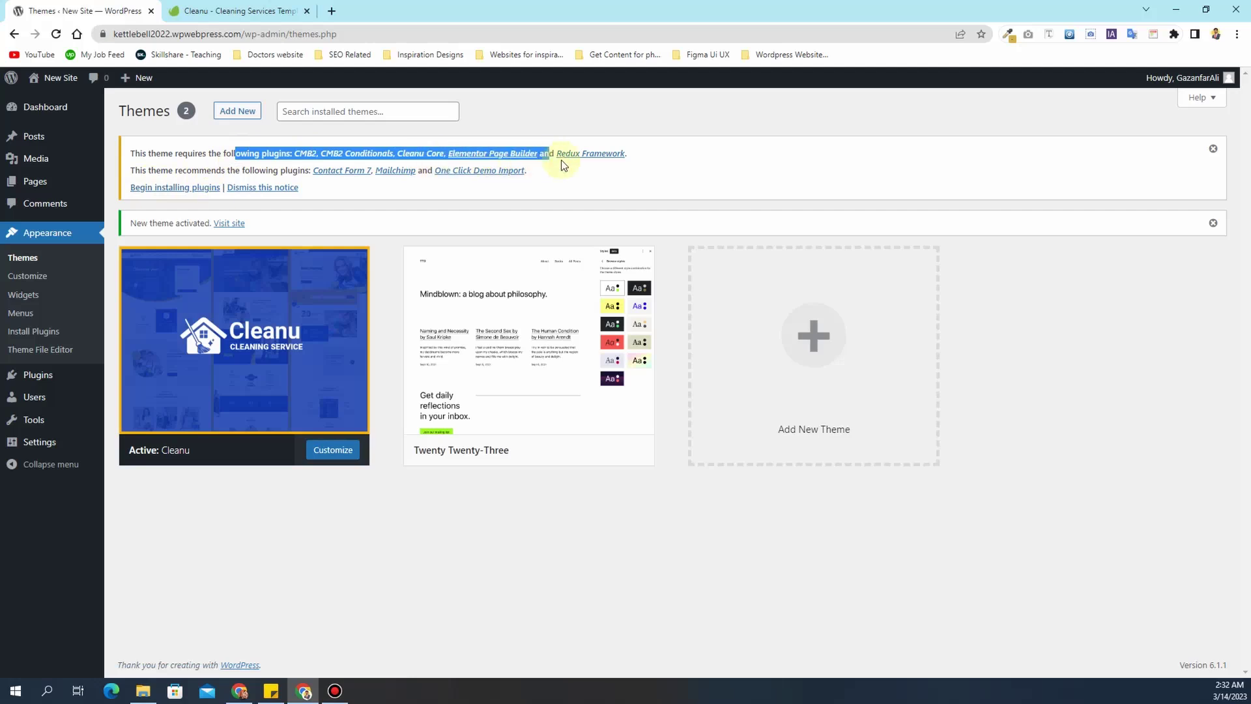
left_click(672, 169)
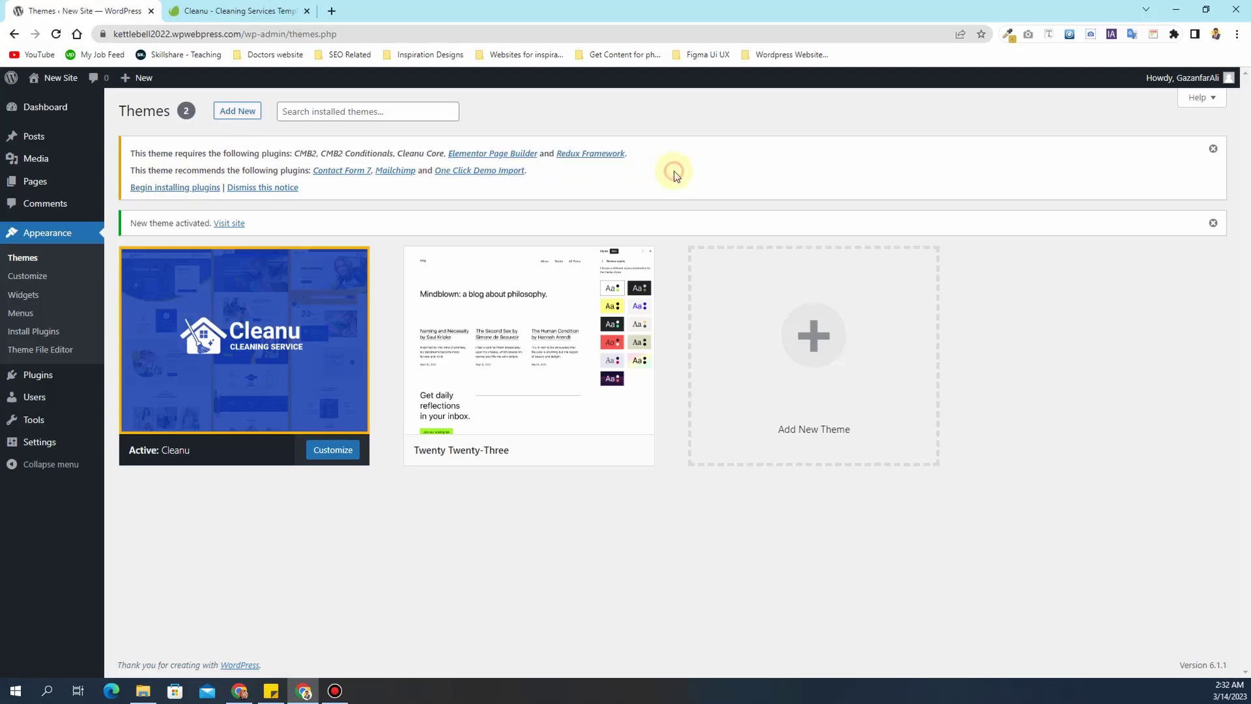
left_click(167, 194)
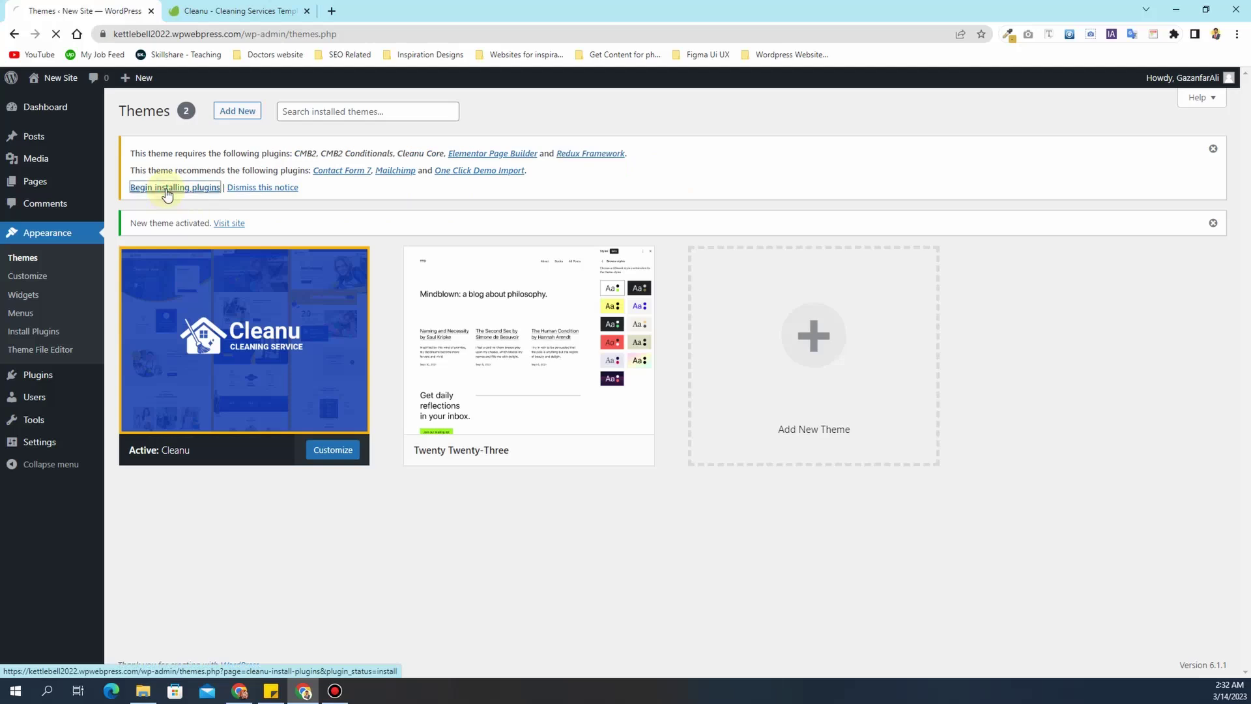
left_click(131, 184)
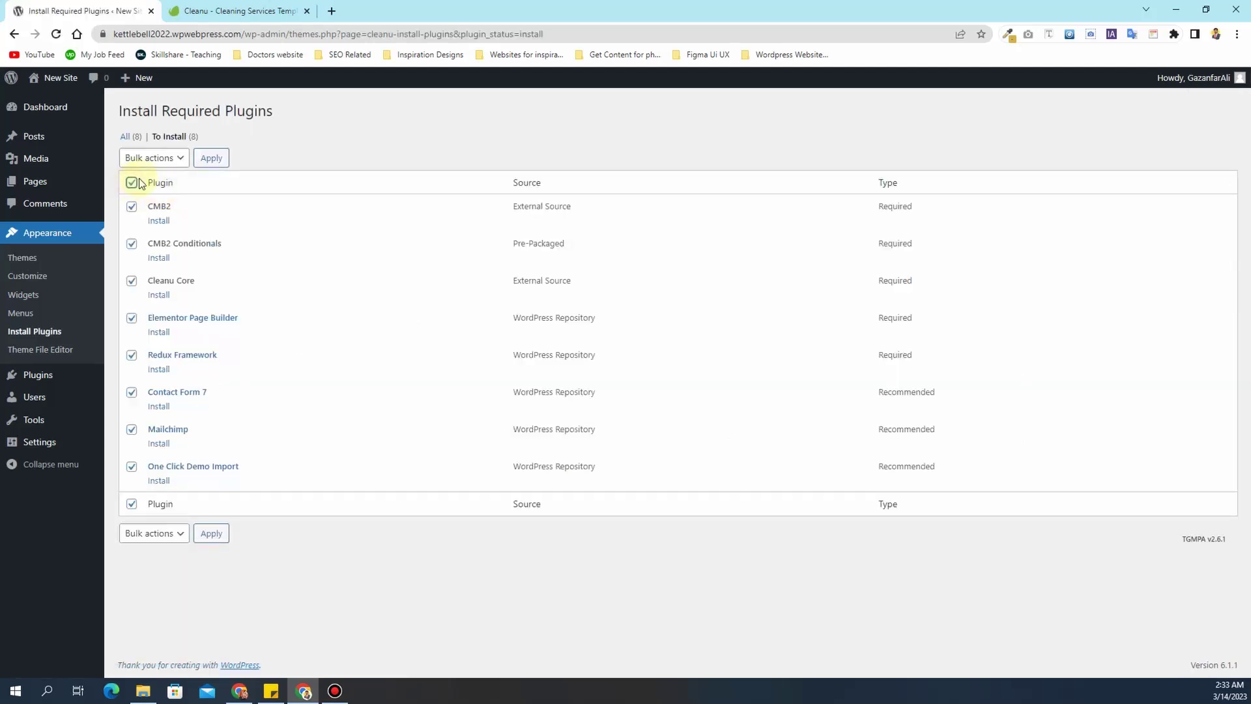
left_click(158, 158)
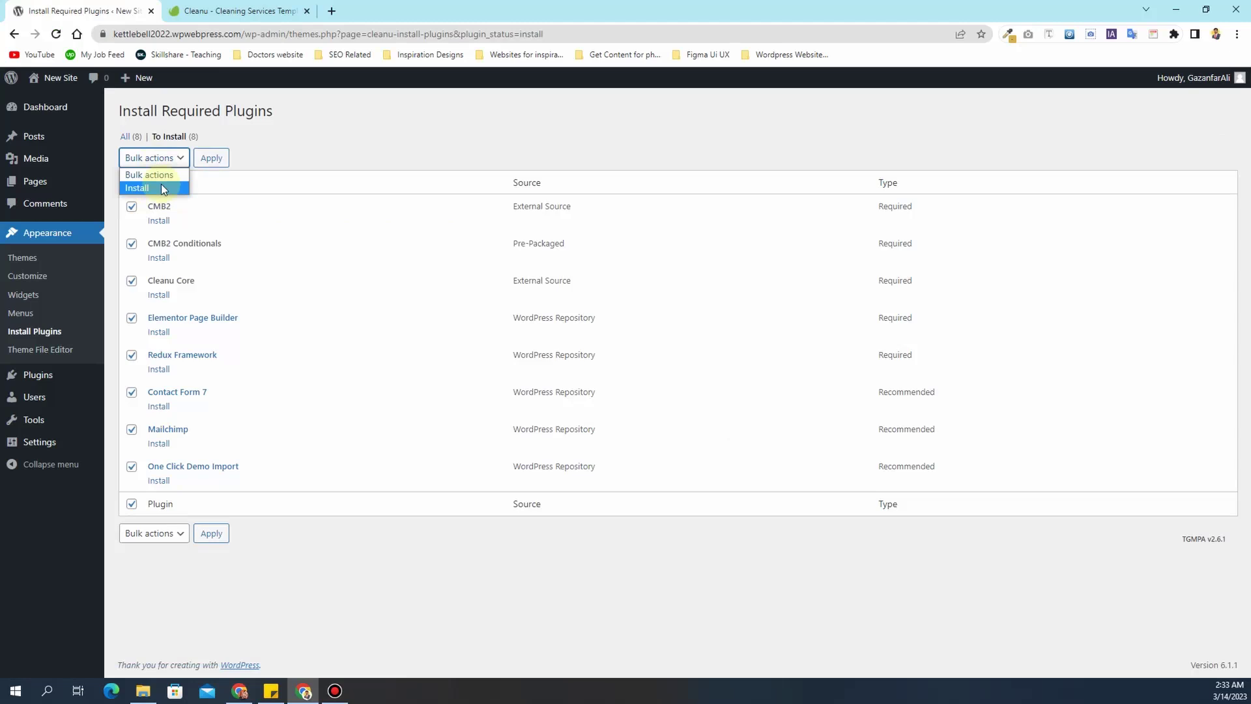
left_click(162, 187)
left_click(210, 160)
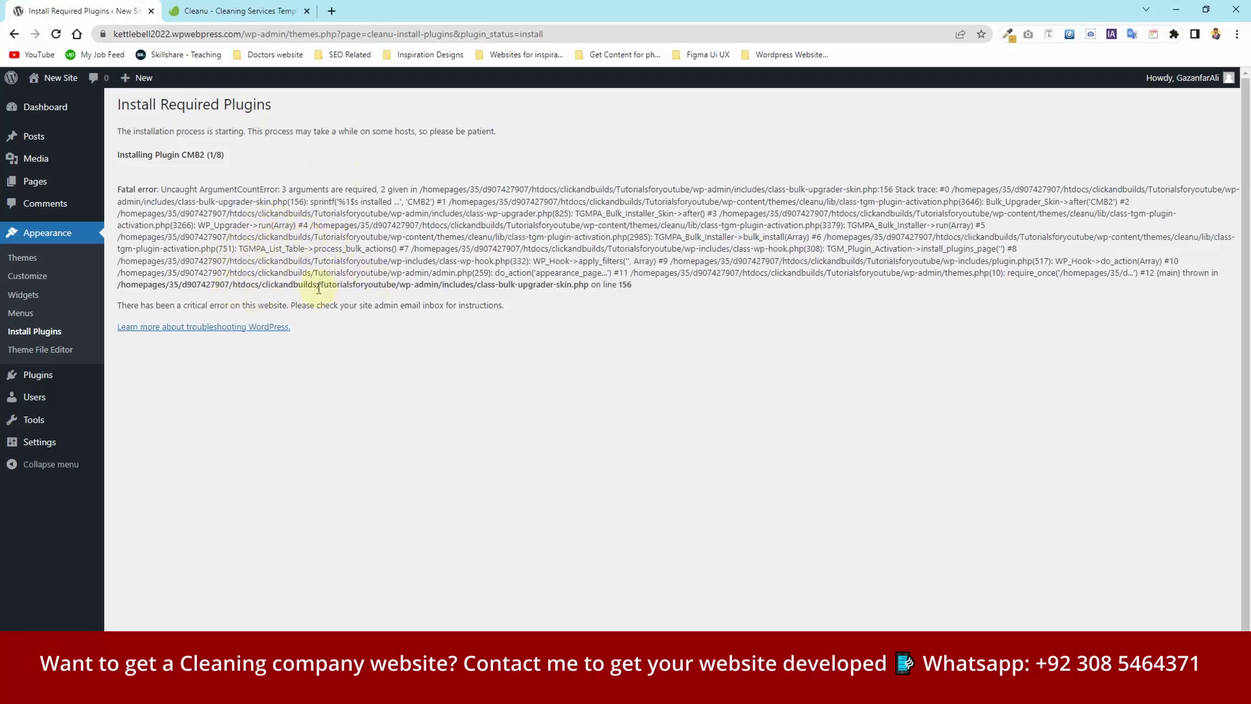
- Reload, then install CMB2 Conditionals, Cleanu Core and Redux Framework individually
left_click(57, 34)
left_click(158, 221)
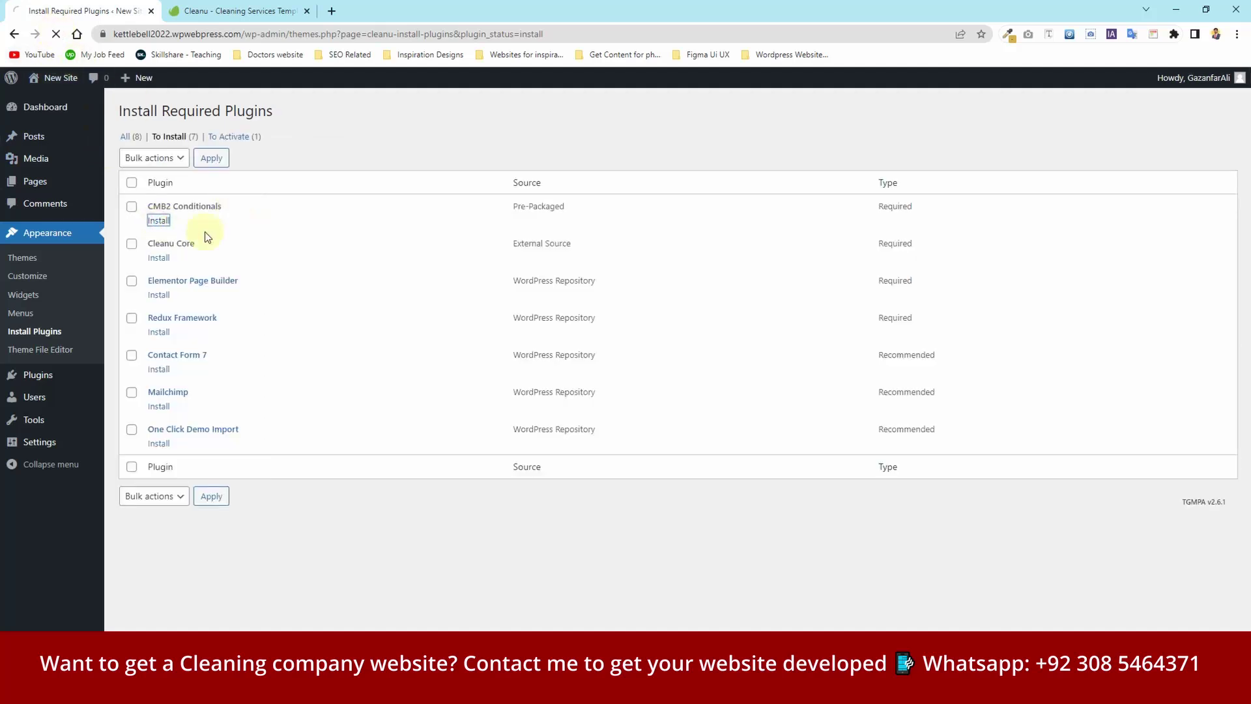
left_click(47, 331)
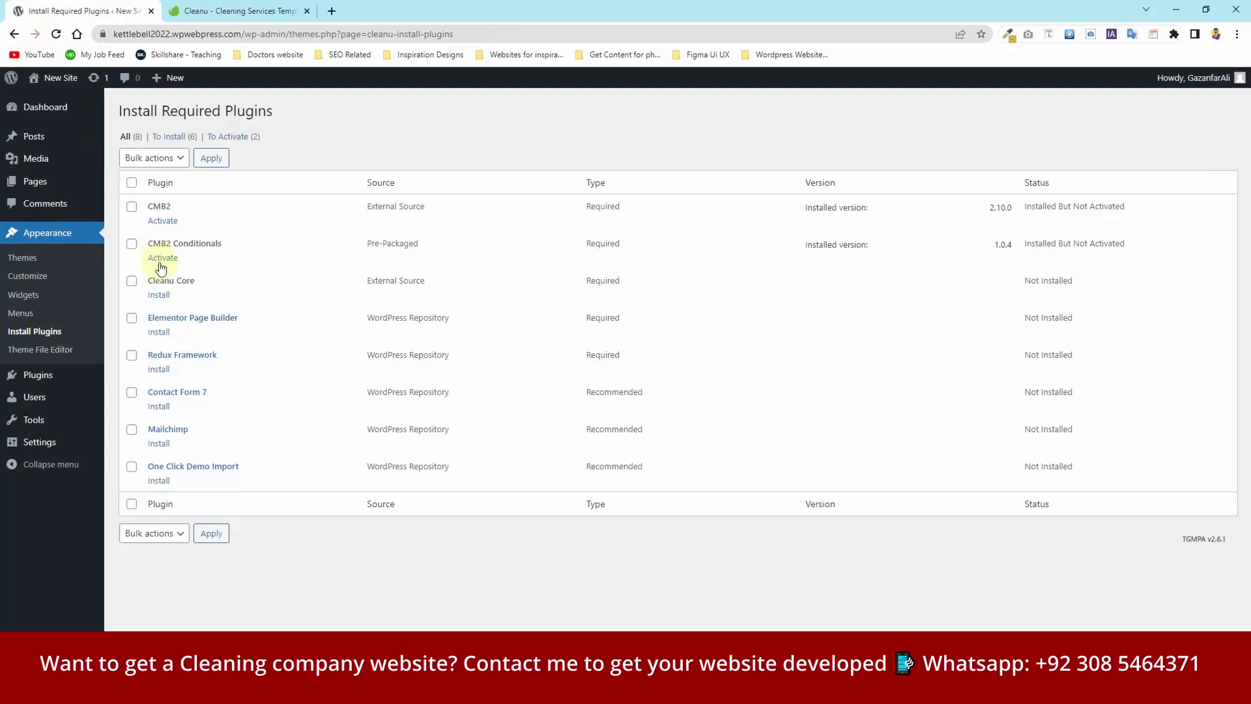
left_click(158, 295)
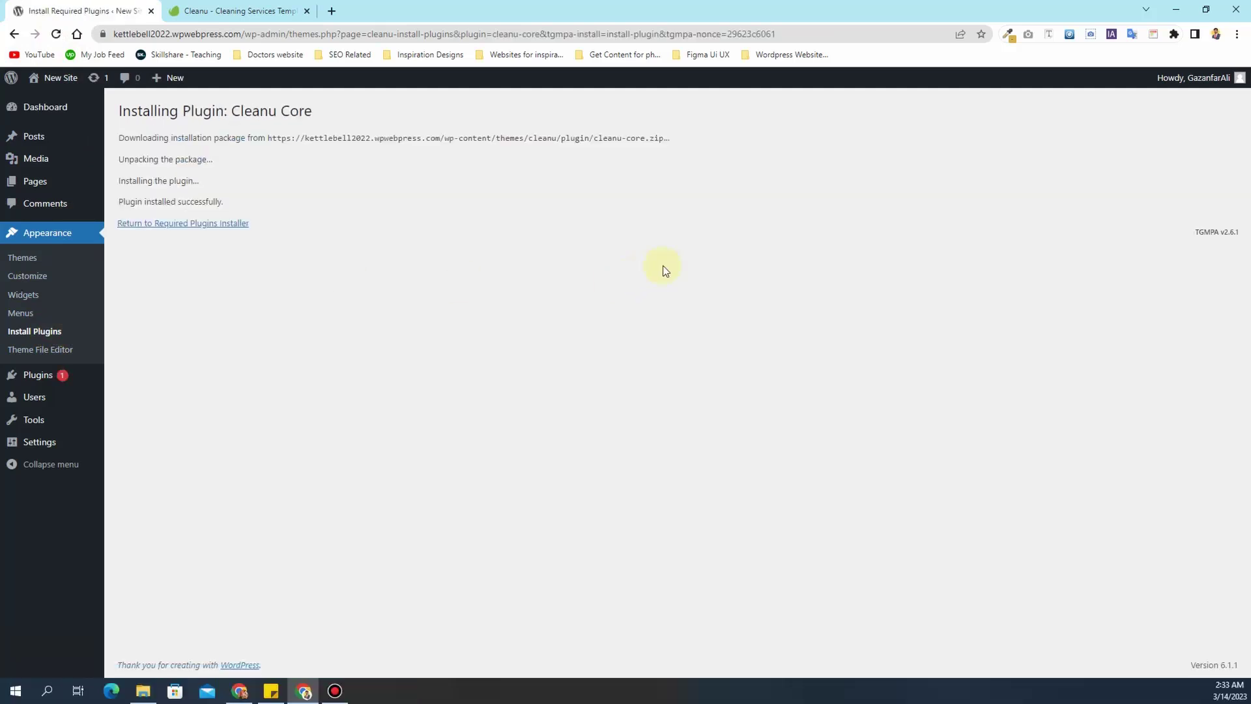
left_click(32, 331)
left_click(159, 370)
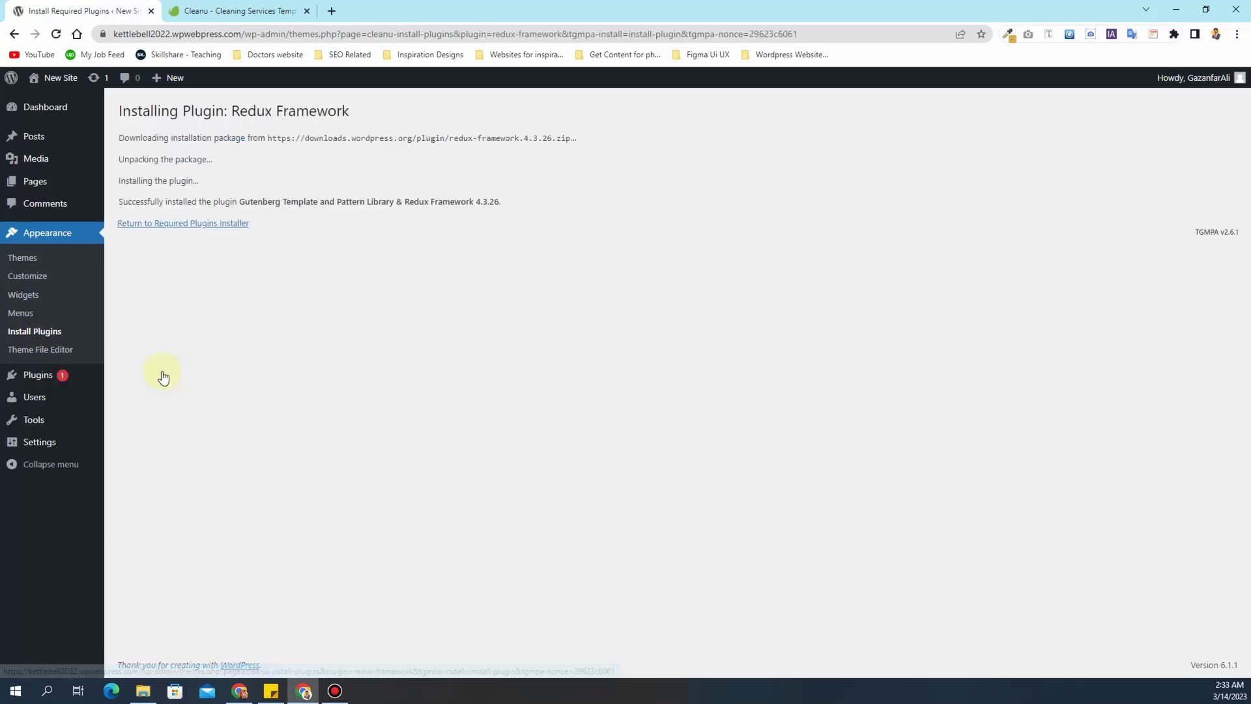
left_click(37, 329)
- Install Contact Form 7, Mailchimp and One Click Demo Import individually
left_click(159, 406)
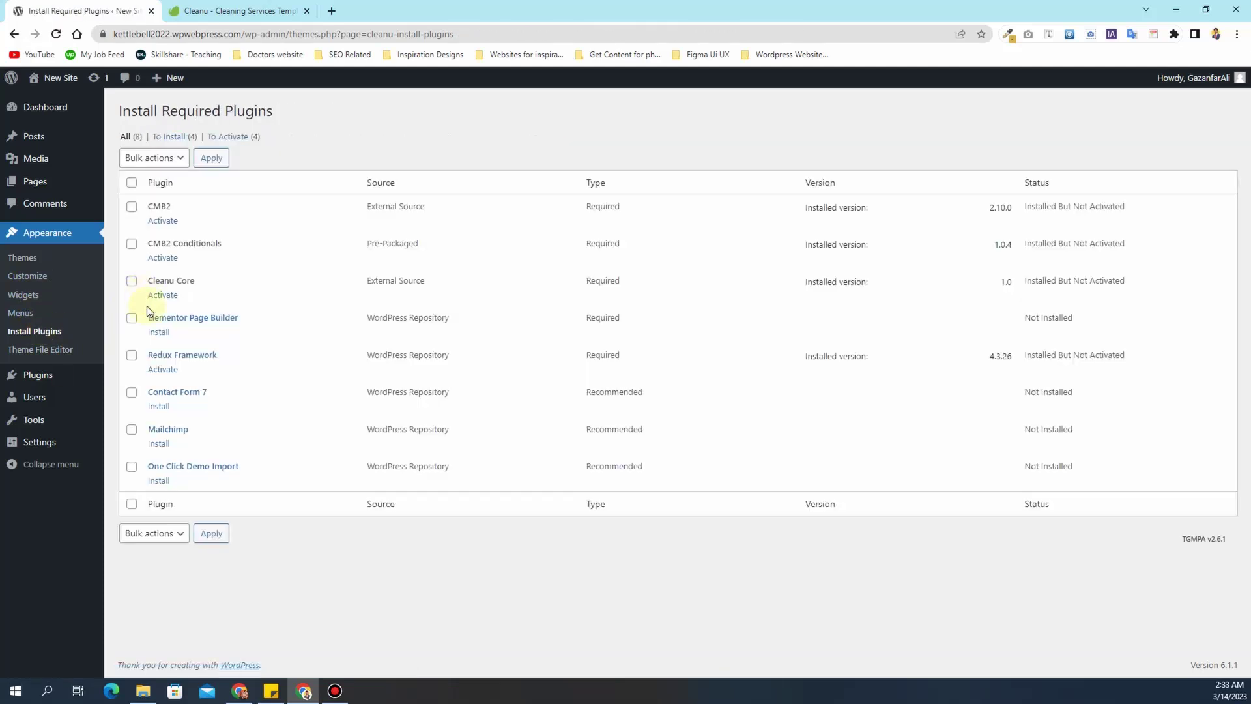
left_click(158, 406)
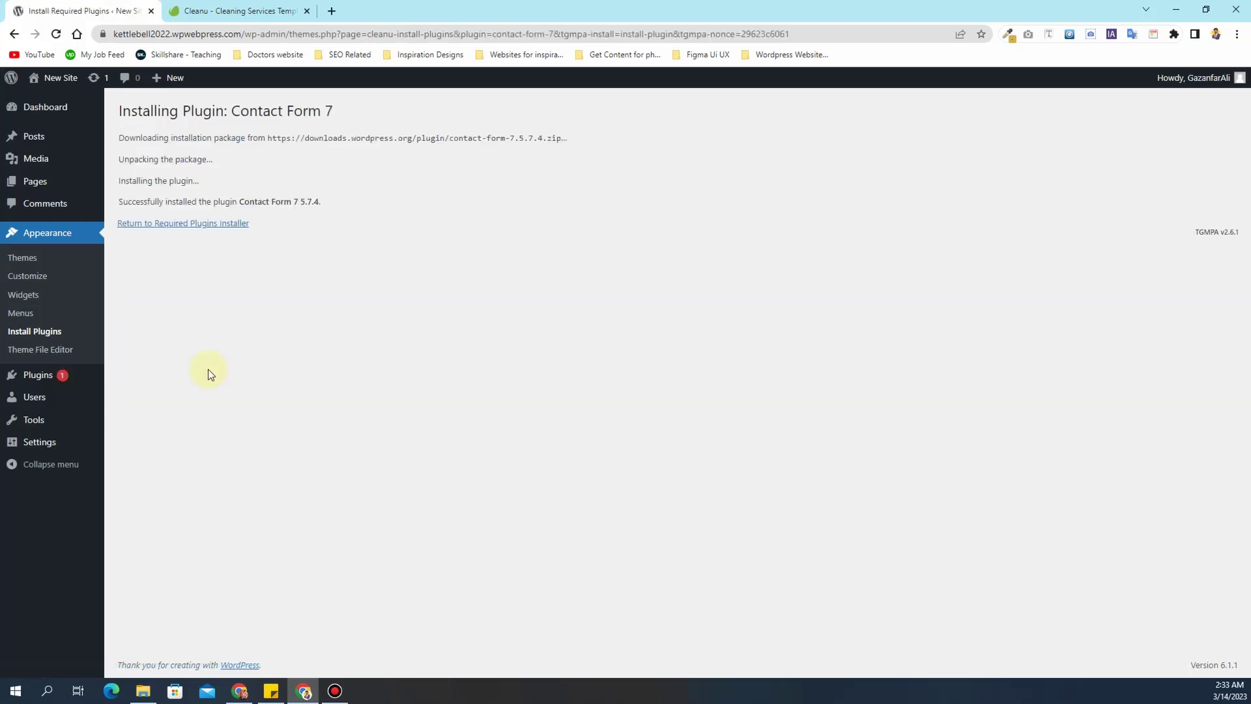
left_click(40, 331)
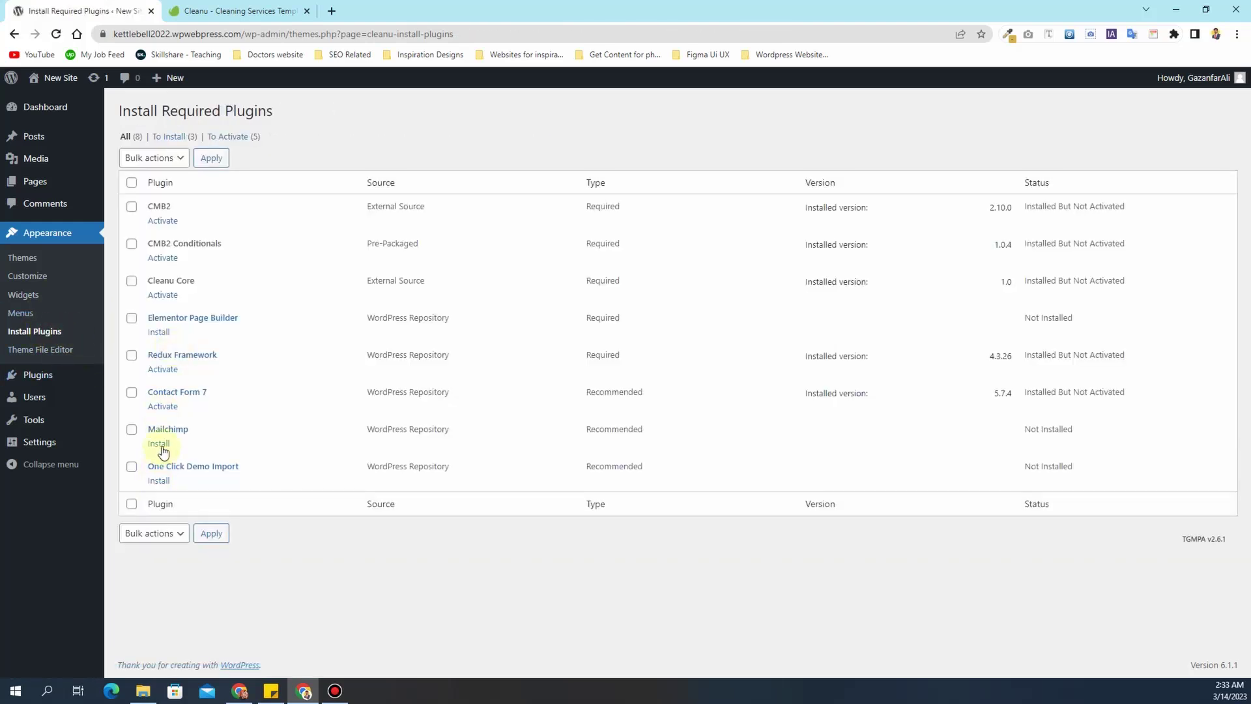
left_click(161, 446)
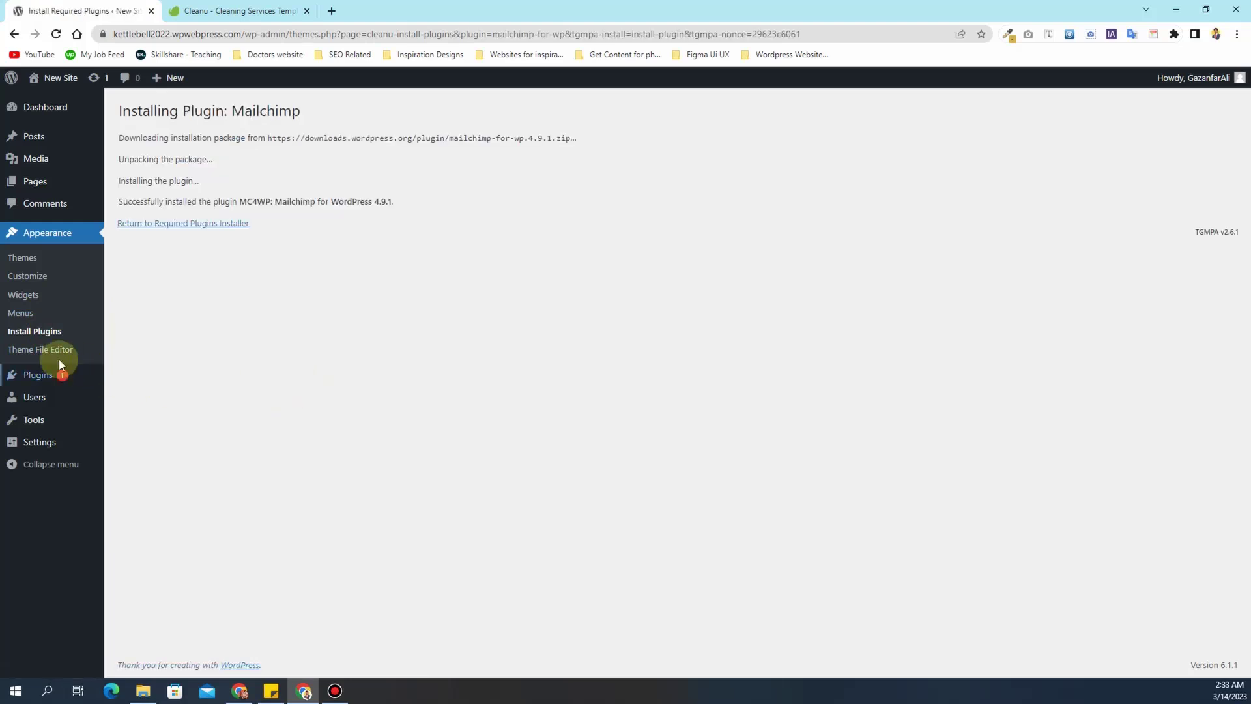
left_click(46, 331)
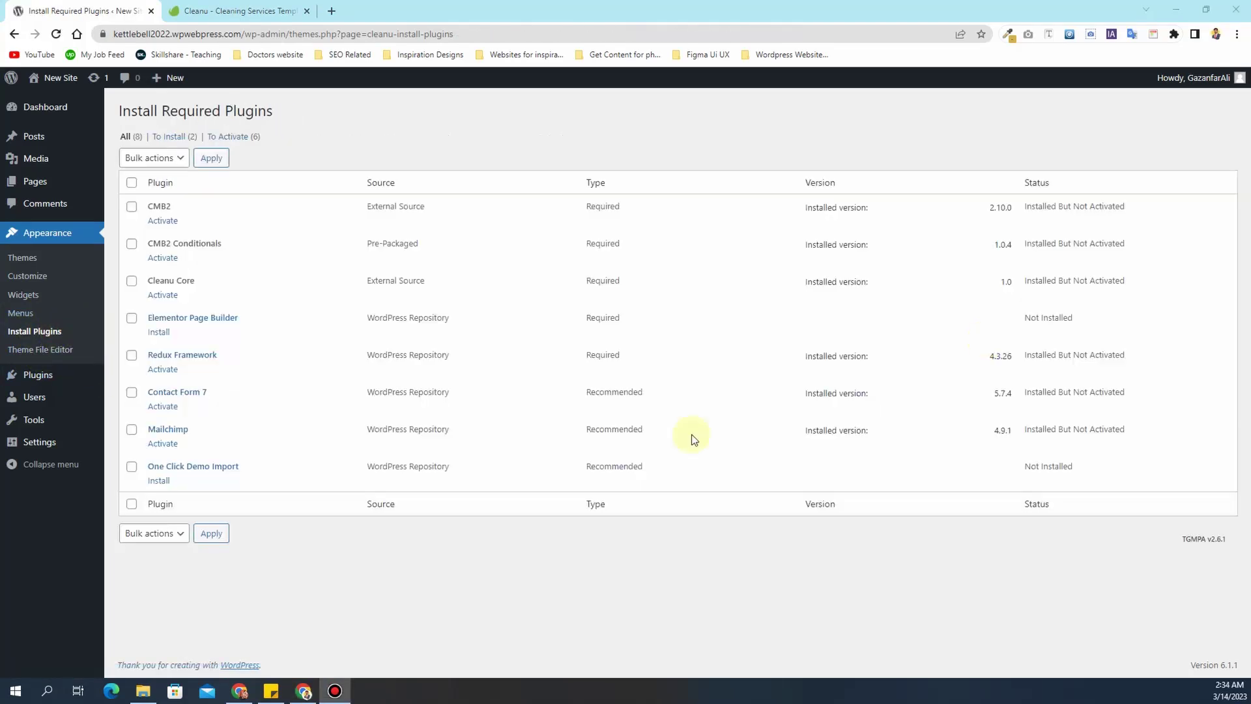
left_click(163, 482)
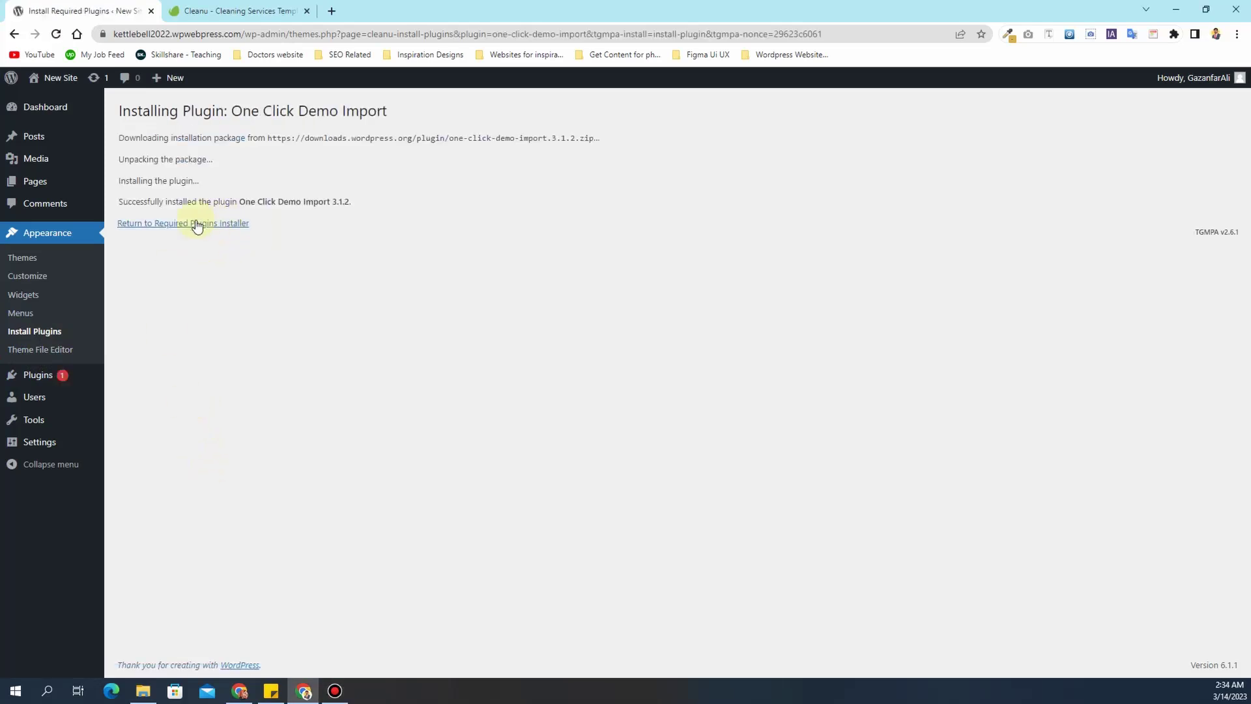
left_click(43, 330)
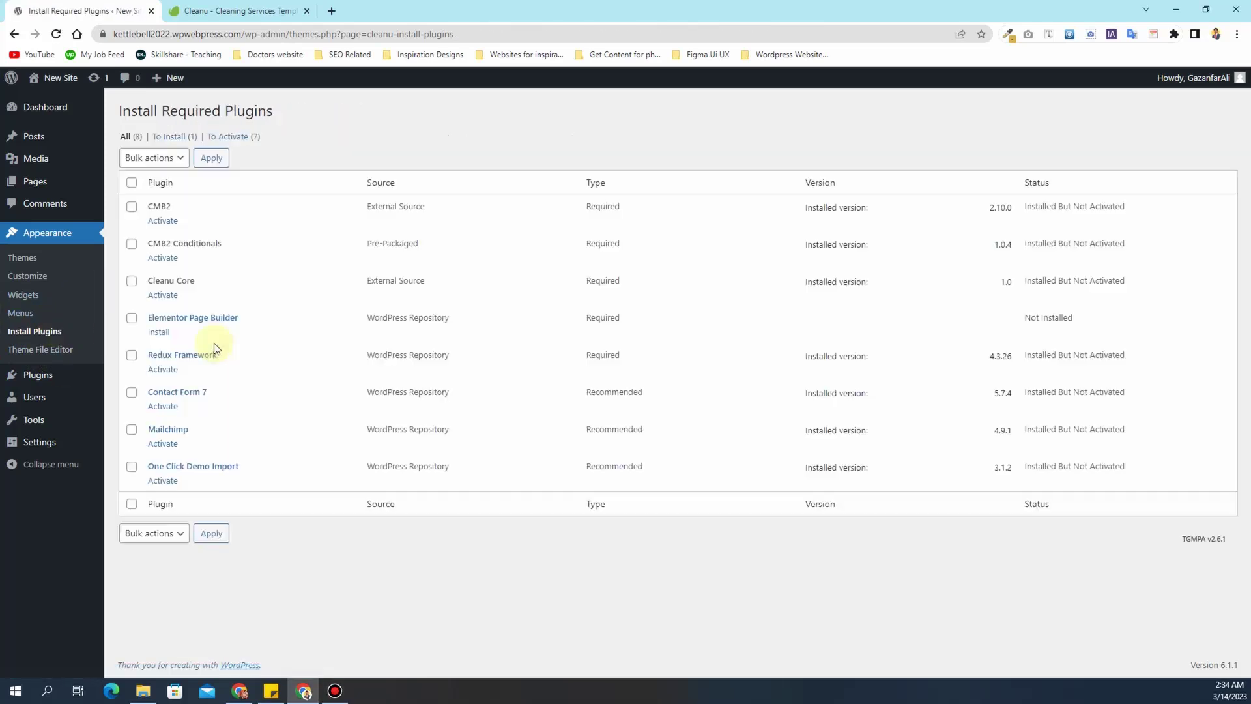
- Bulk-activate all listed plugins, then go to Plugins > Add New
left_click(132, 183)
left_click(154, 159)
left_click(159, 214)
left_click(210, 159)
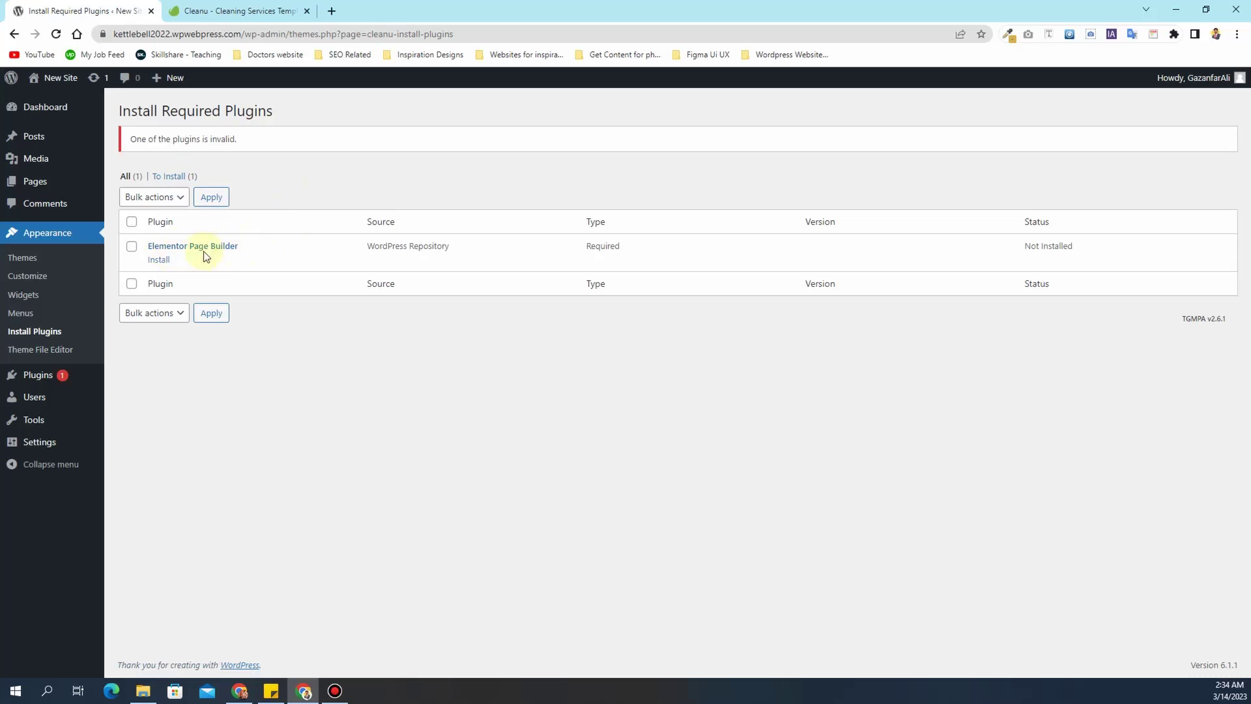
left_click(55, 374)
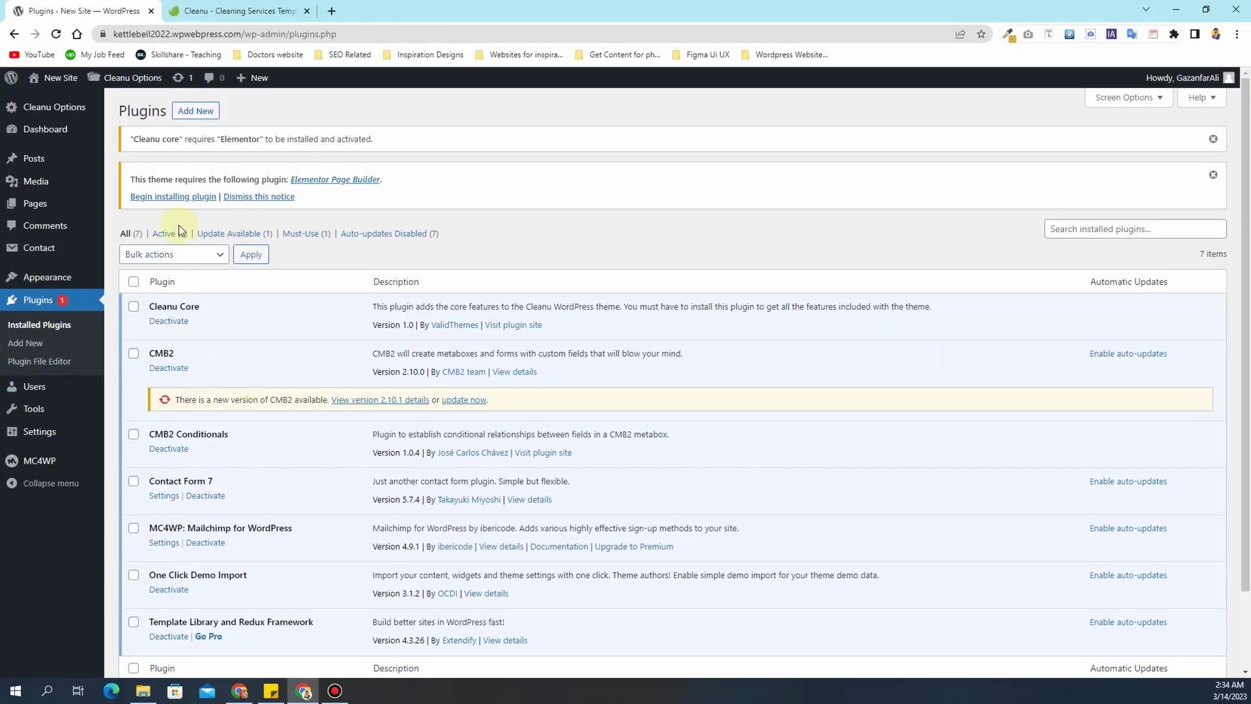
left_click(199, 112)
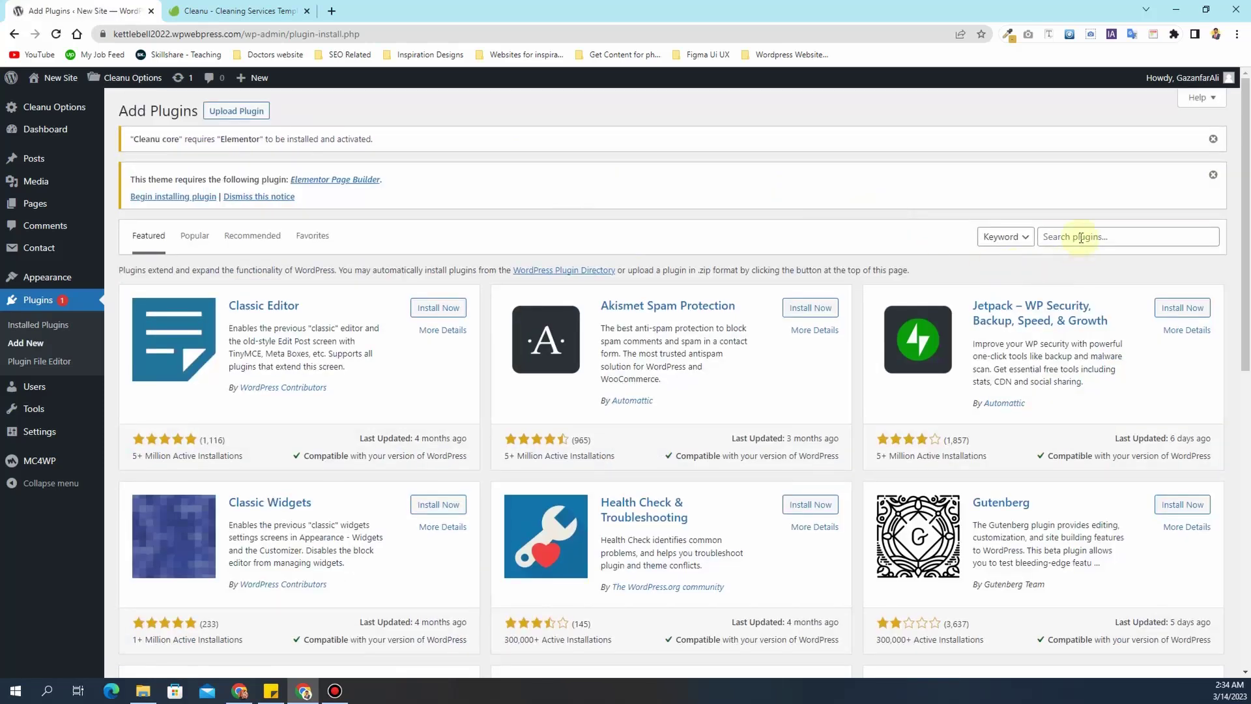
- Search 'elemen', then install and activate Elementor Website Builder
left_click(1081, 237)
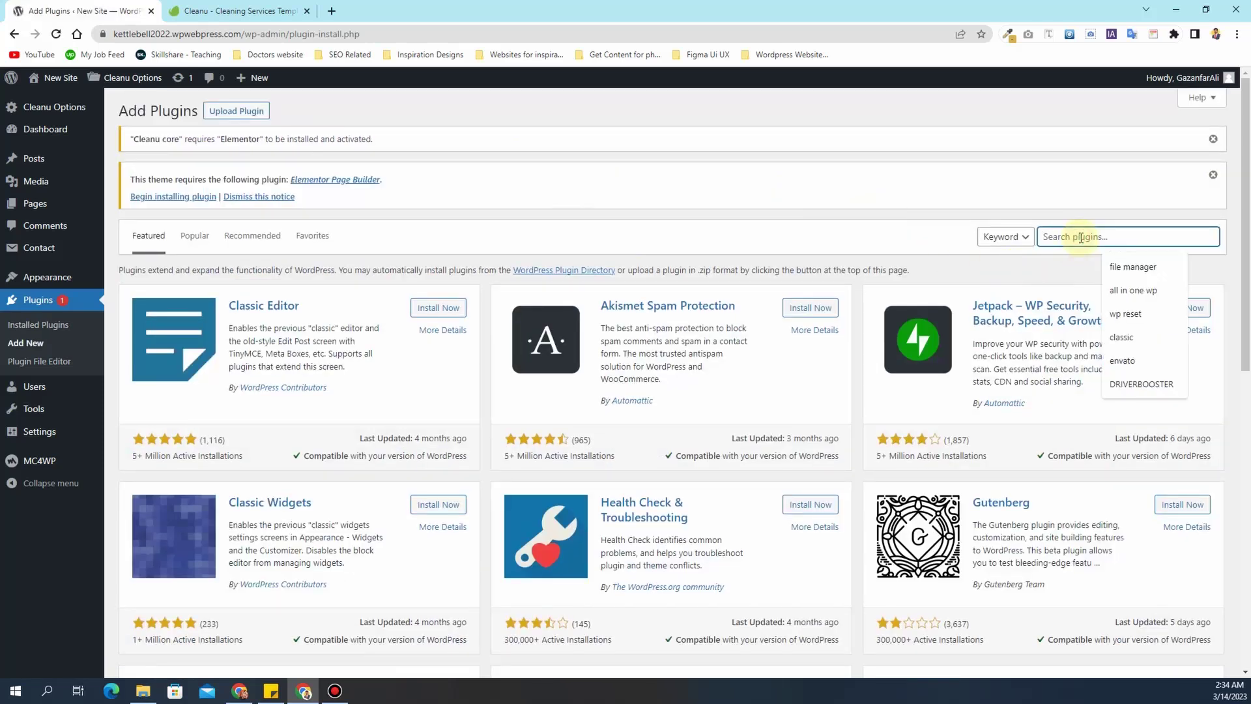
type("elementor")
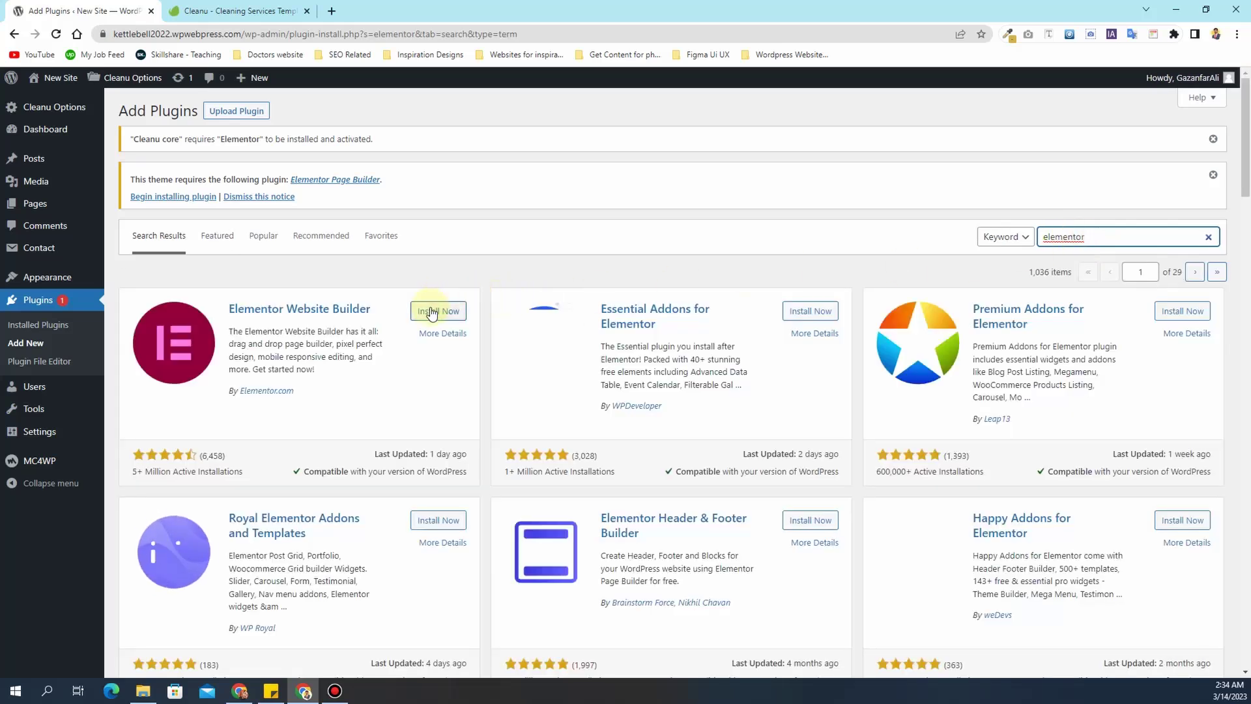
left_click(432, 311)
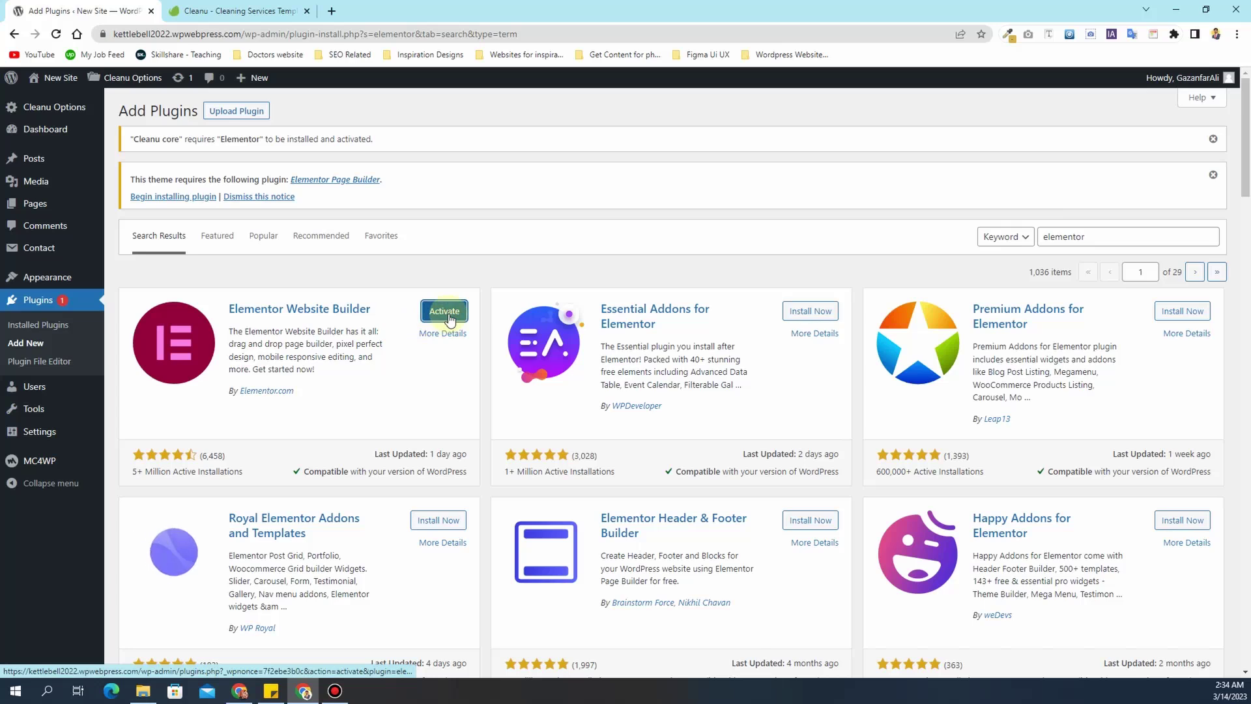
left_click(445, 311)
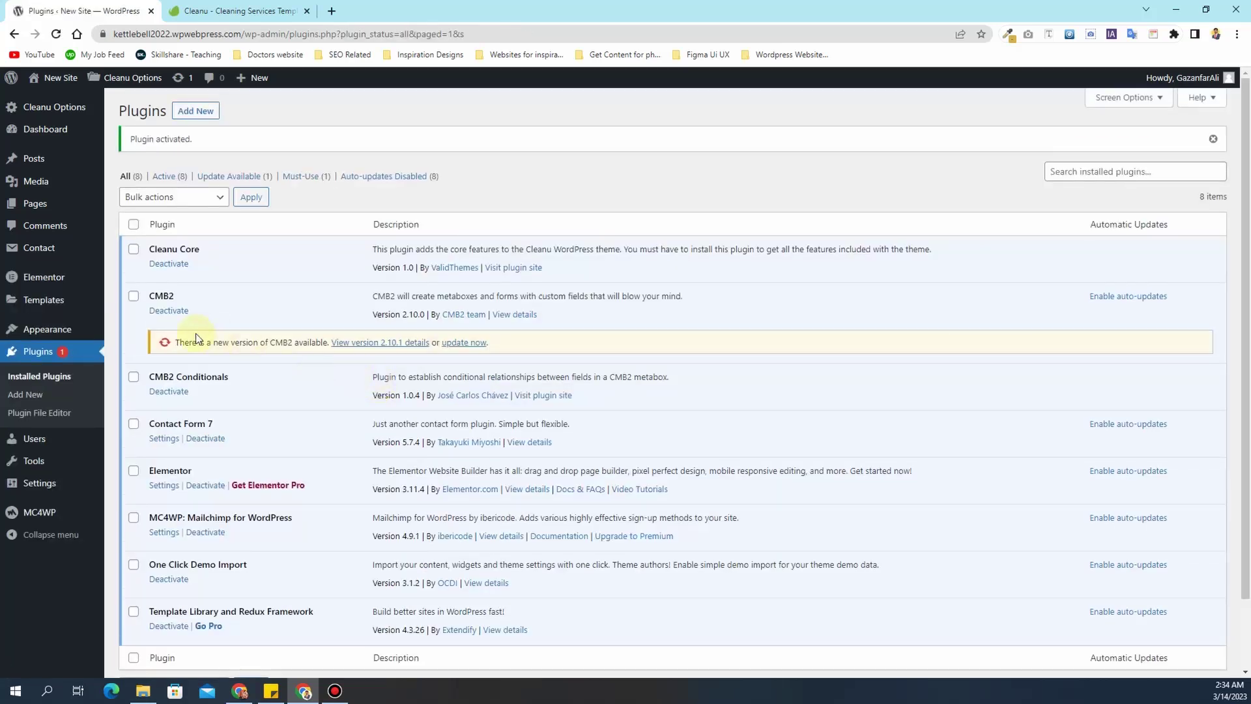
- Update CMB2 to version 2.10.1 from the Installed Plugins list
scroll(207, 404, "down", 1)
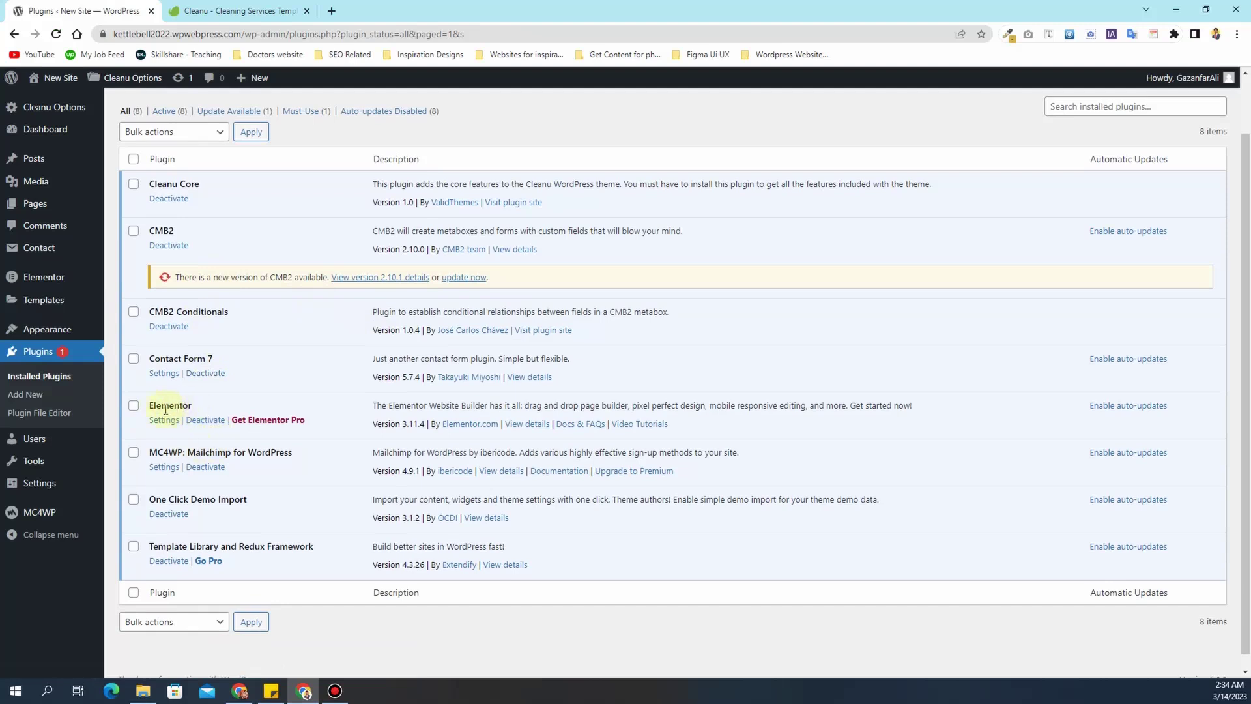
scroll(280, 282, "up", 1)
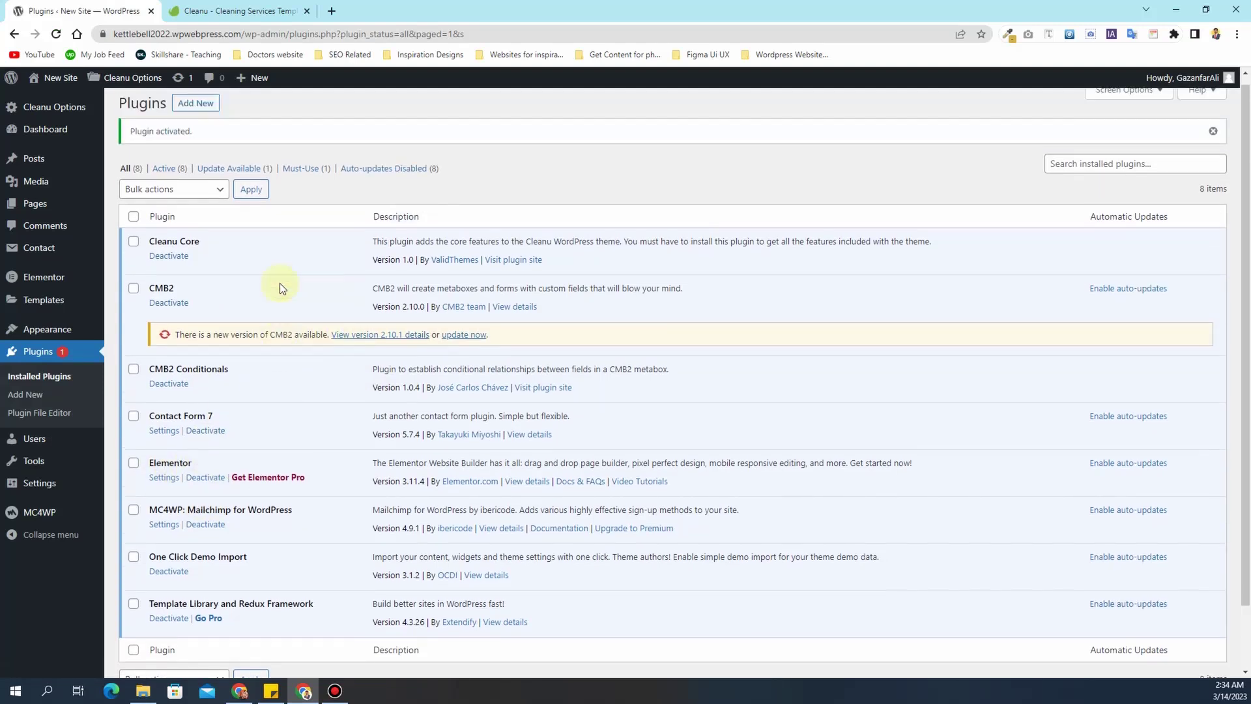
left_click(468, 345)
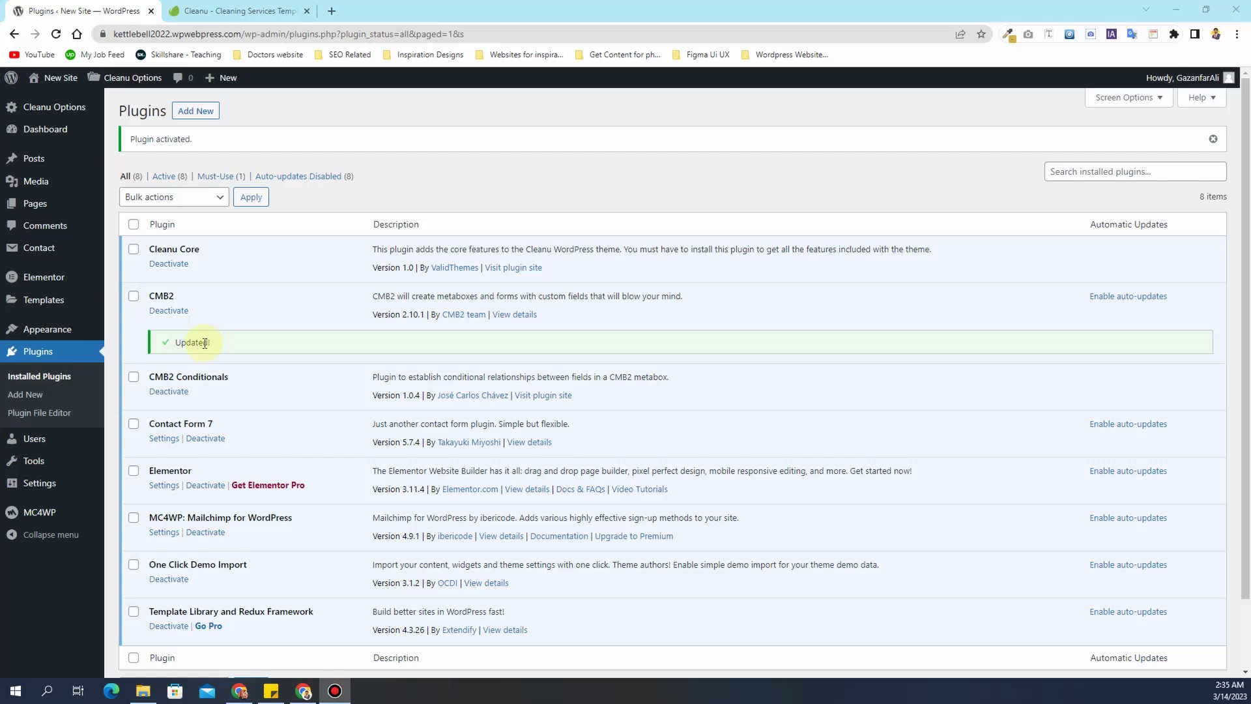
- Open Appearance > Import Demo Data and start importing the Cleanu Main Demo
mouse_move(61, 330)
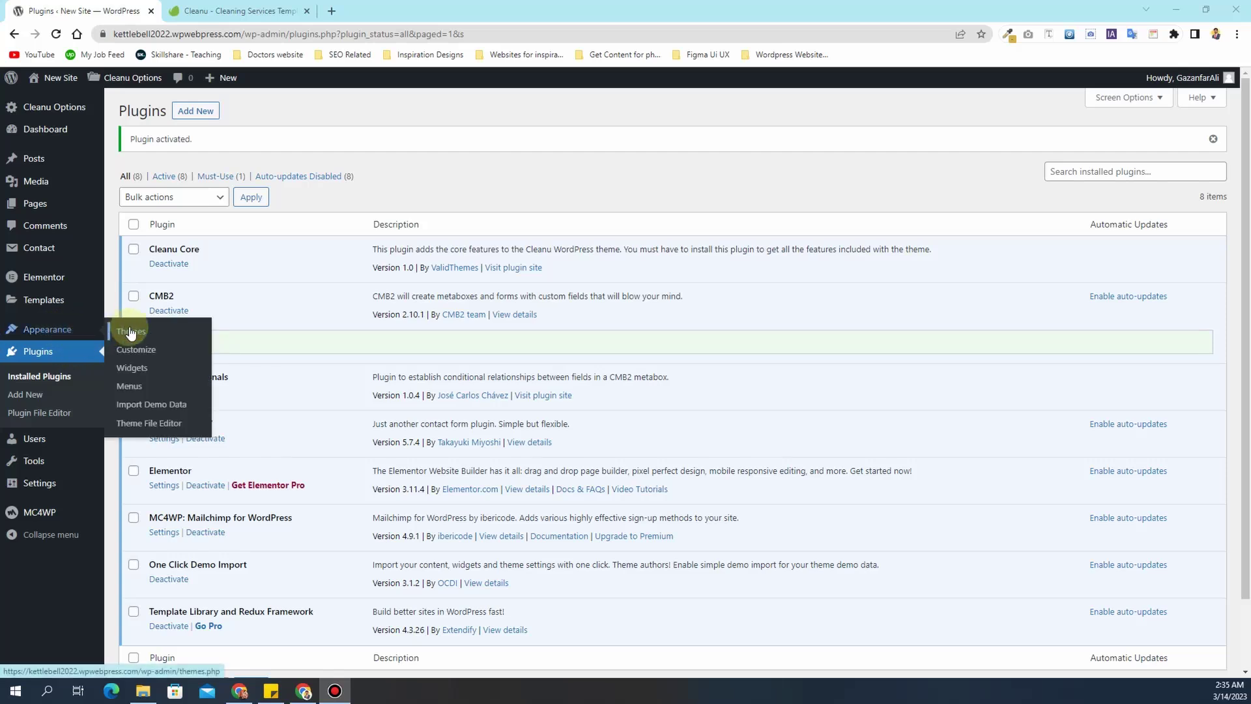
left_click(172, 411)
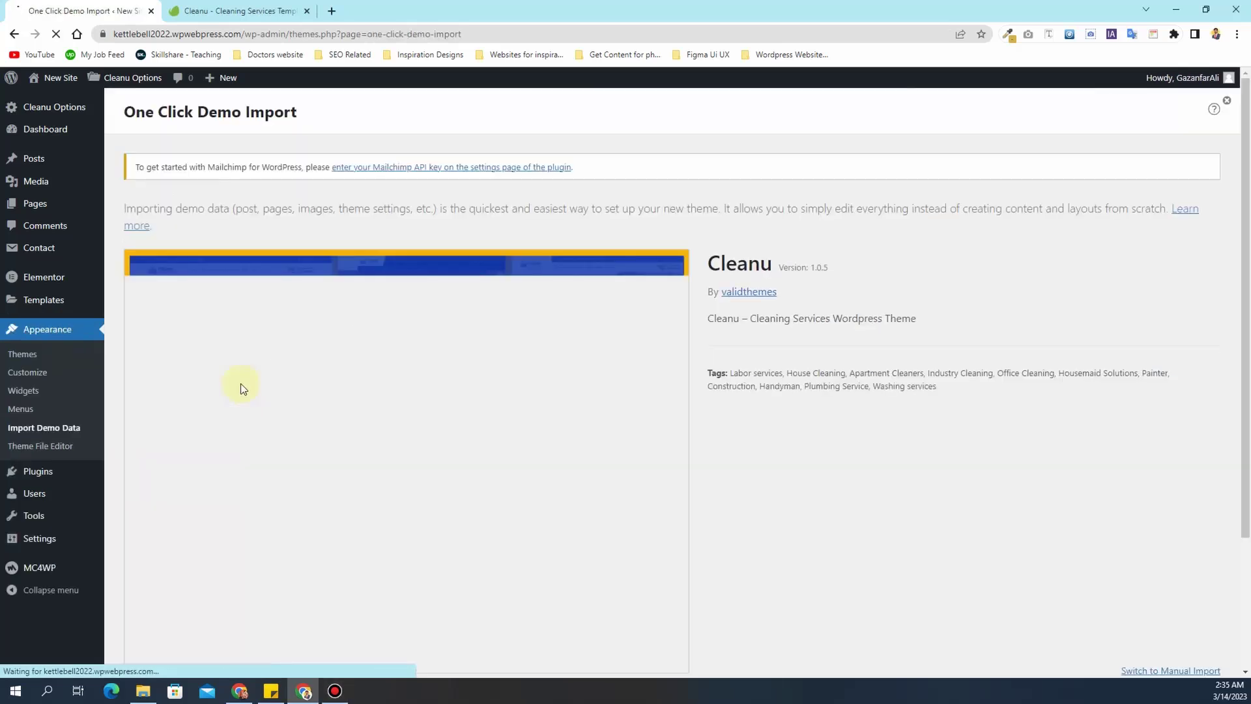
scroll(467, 362, "down", 3)
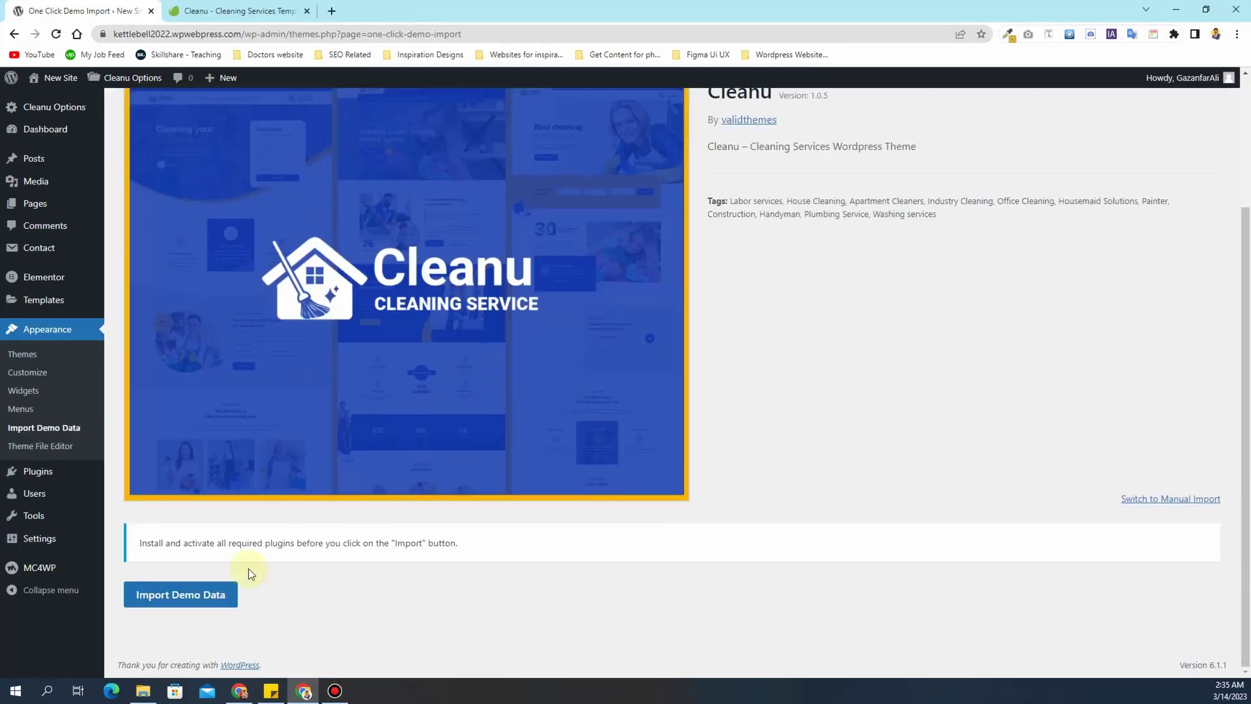
left_click(183, 608)
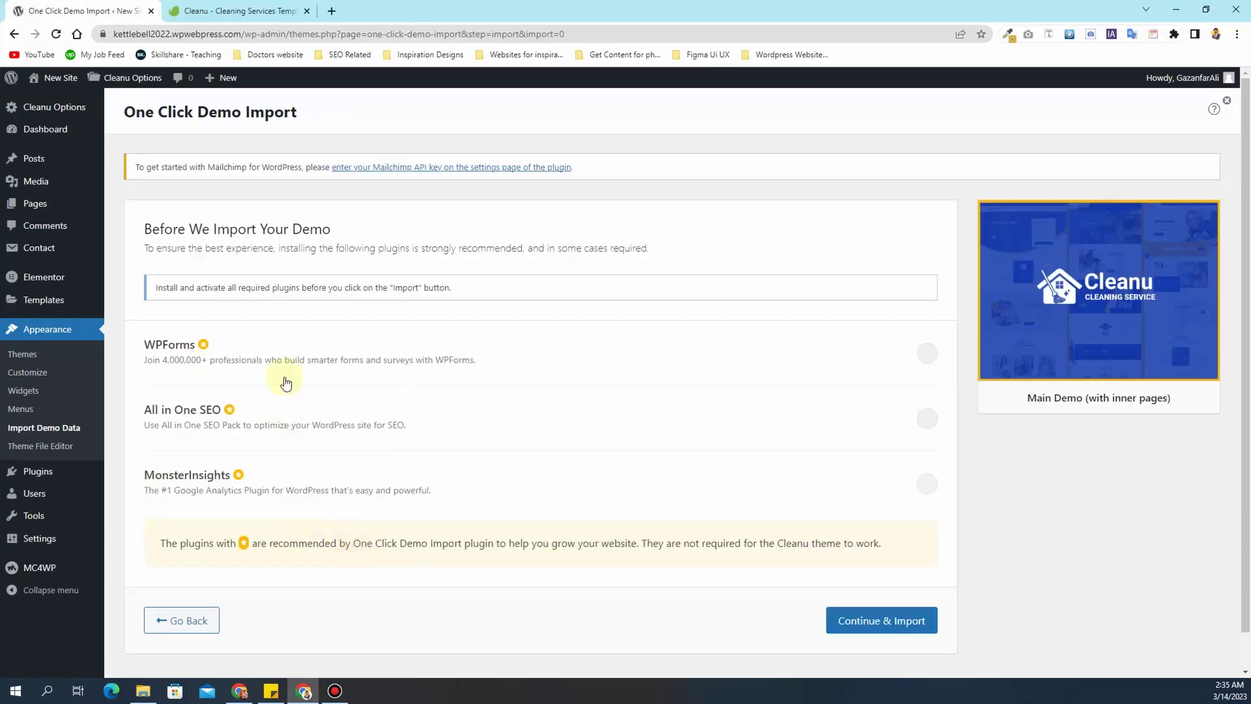
scroll(304, 331, "down", 1)
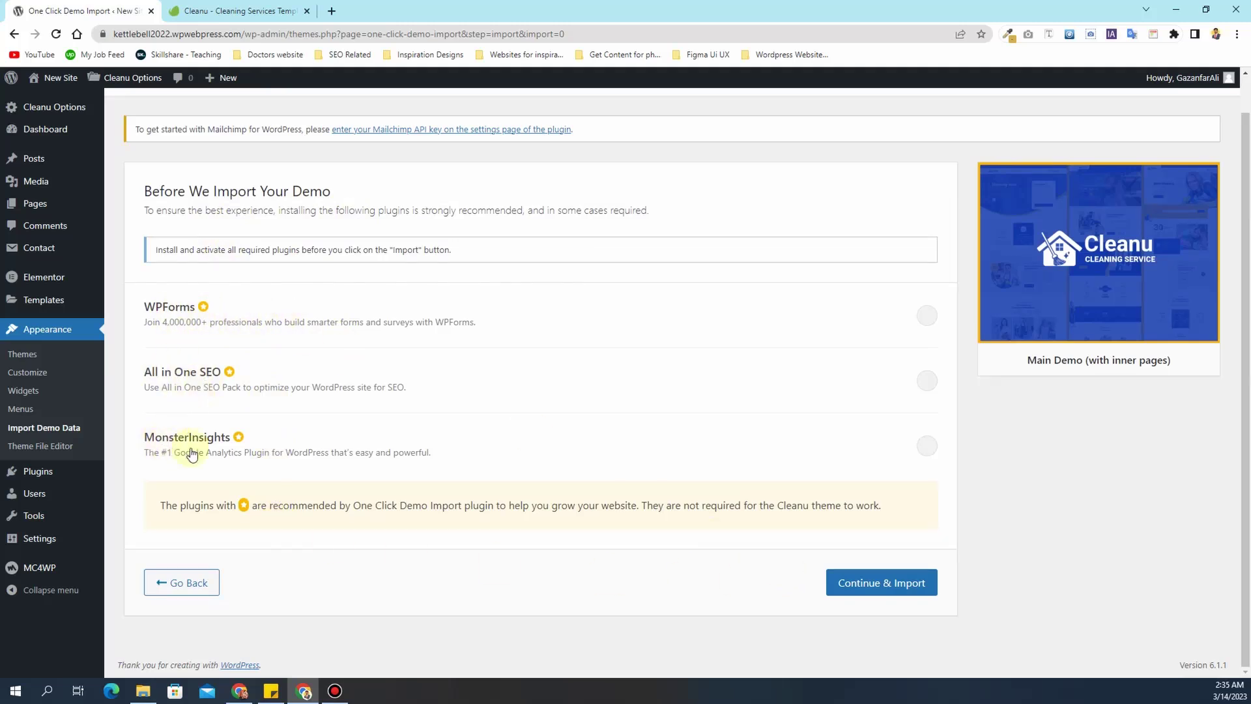
mouse_move(51, 476)
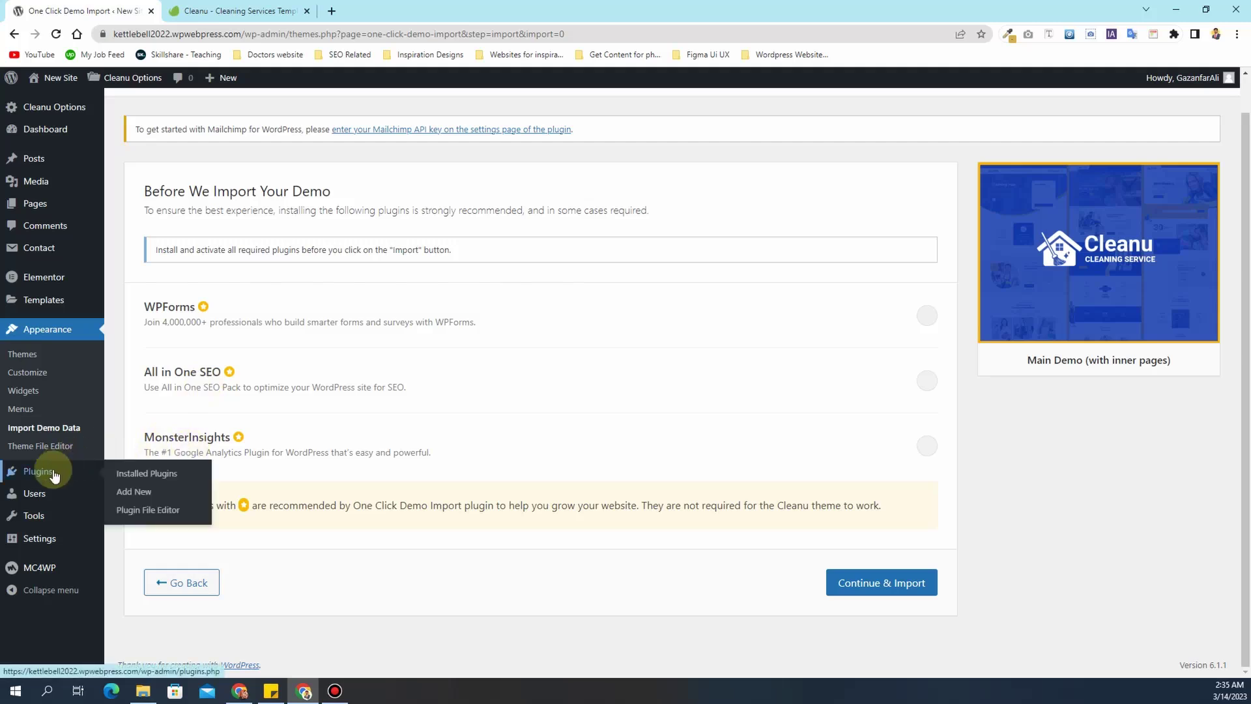
- Search 'wp form' in Add New Plugins and install WPForms
left_click(54, 475)
left_click(193, 111)
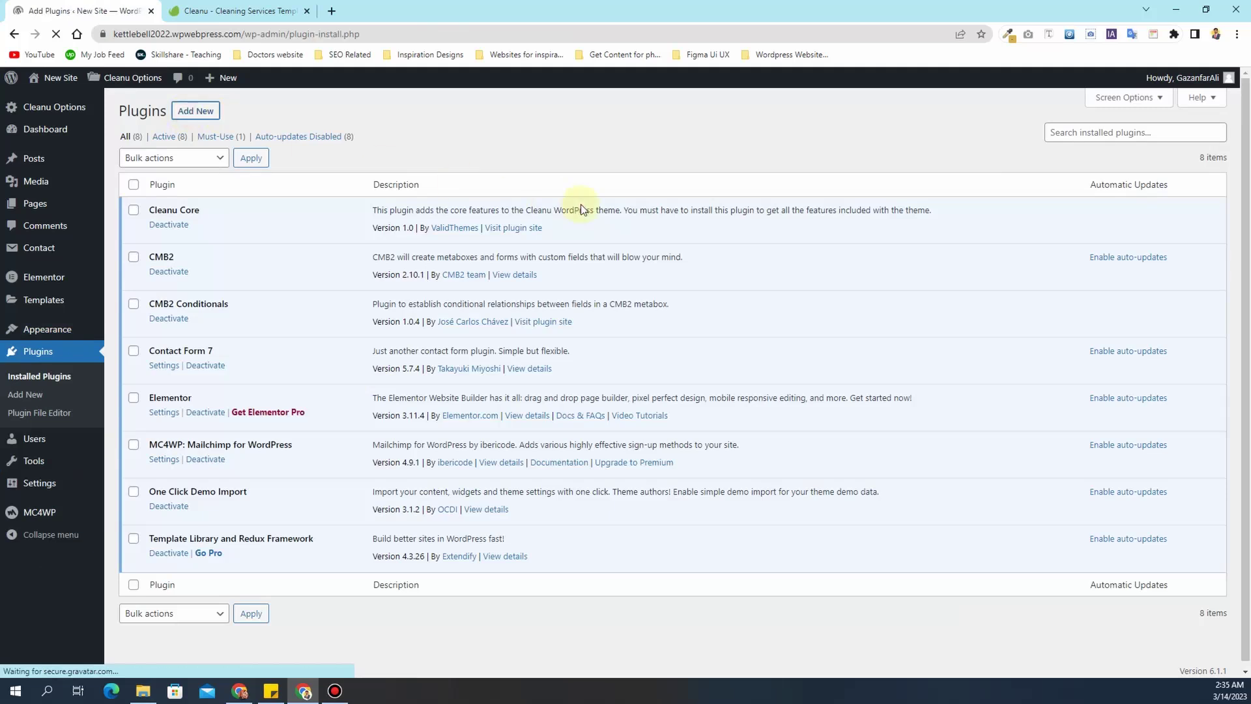
left_click(1087, 146)
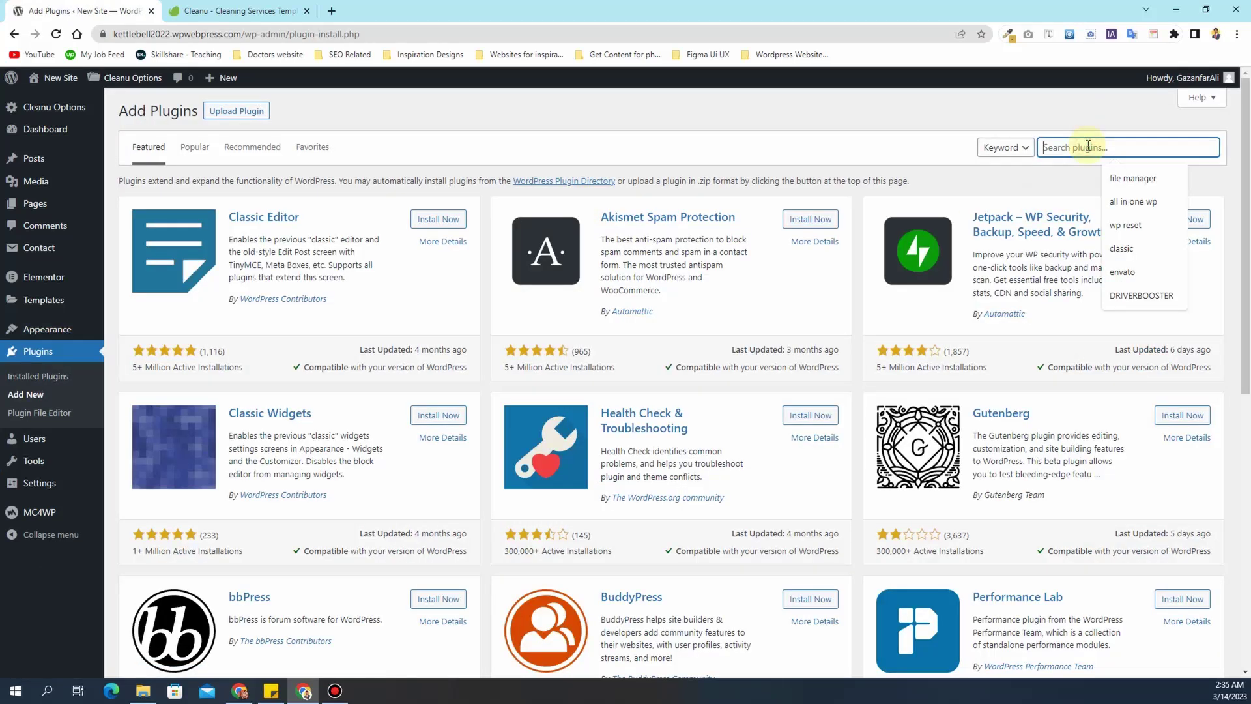
type("wp form")
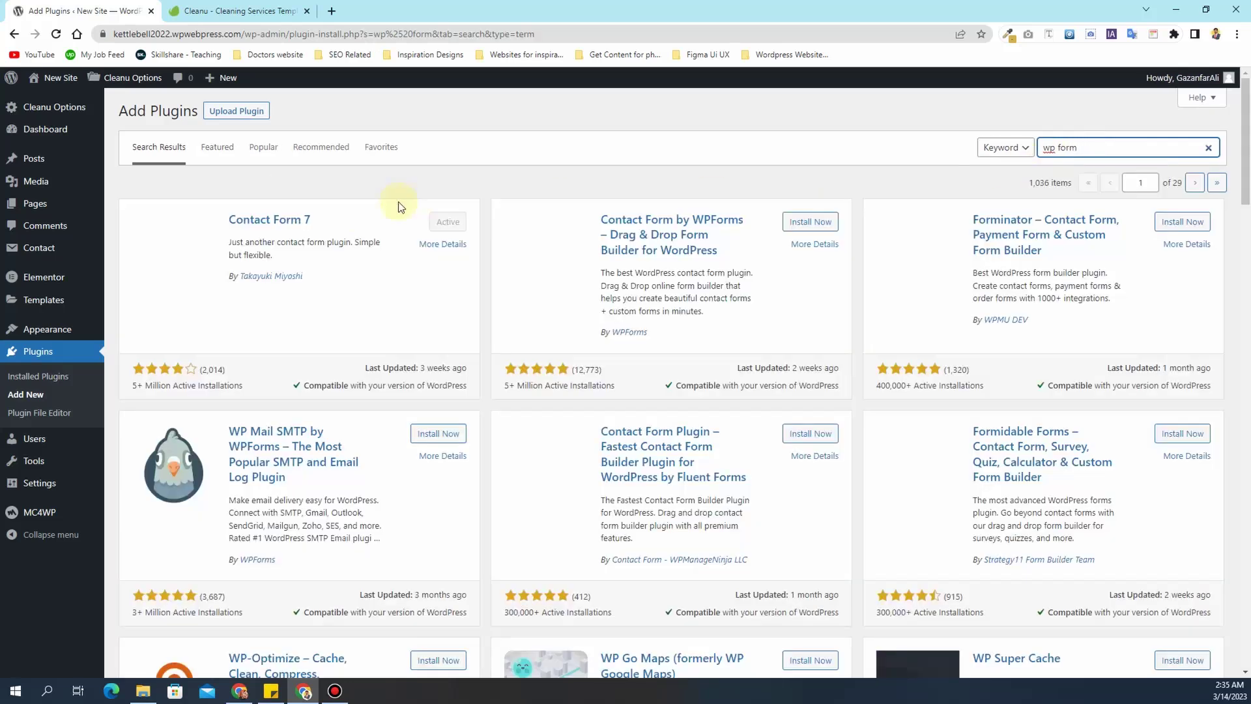
left_click(796, 223)
- Install All in One SEO and MonsterInsights, then view Installed Plugins
left_click_drag(1094, 148, 1048, 148)
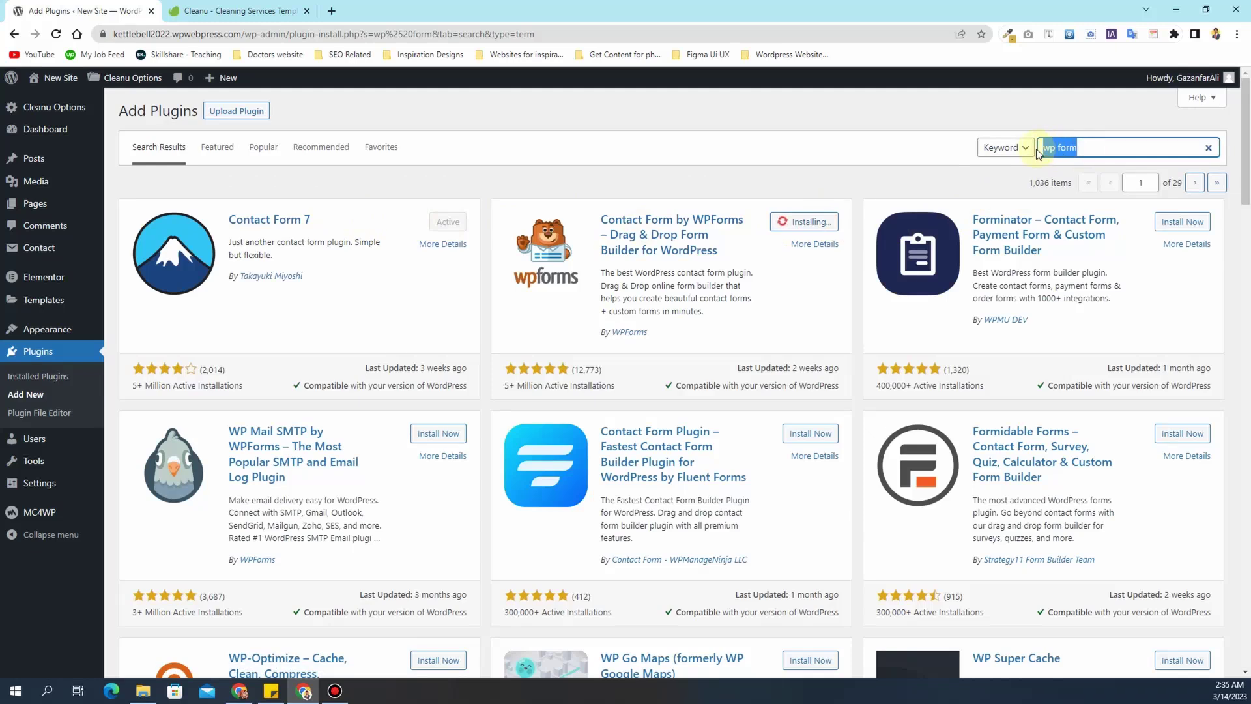
type("All in one ")
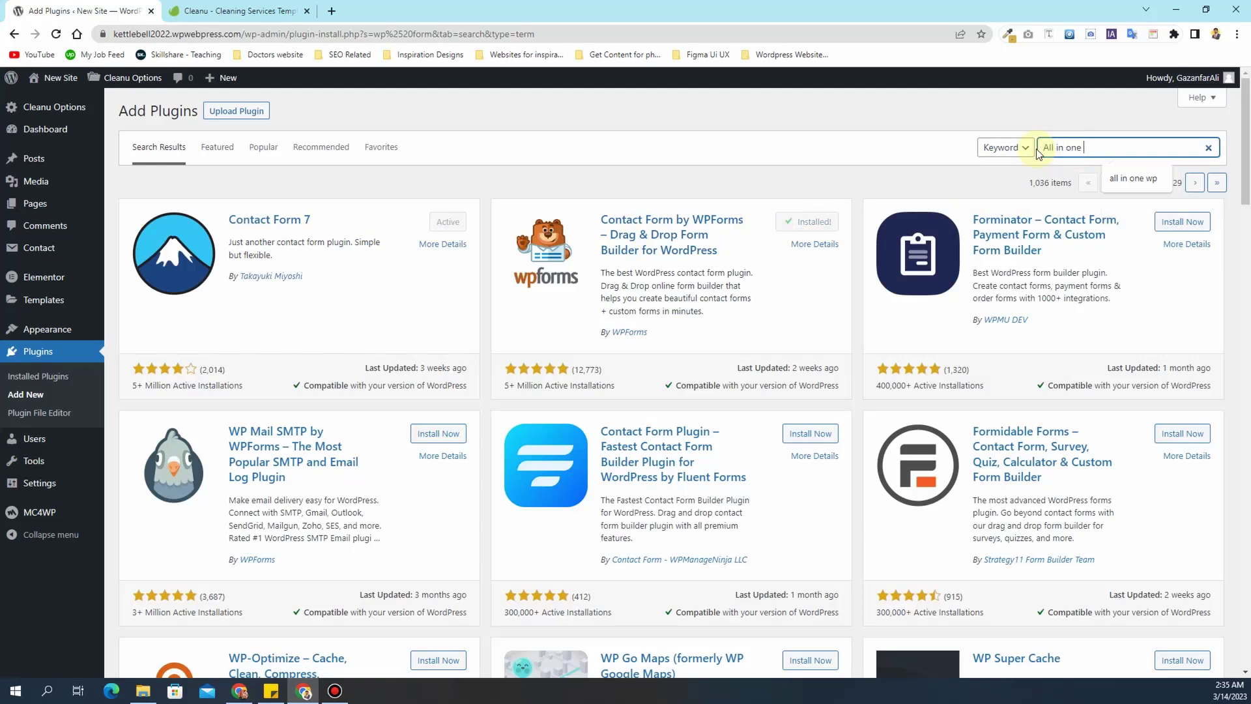
type("Seo")
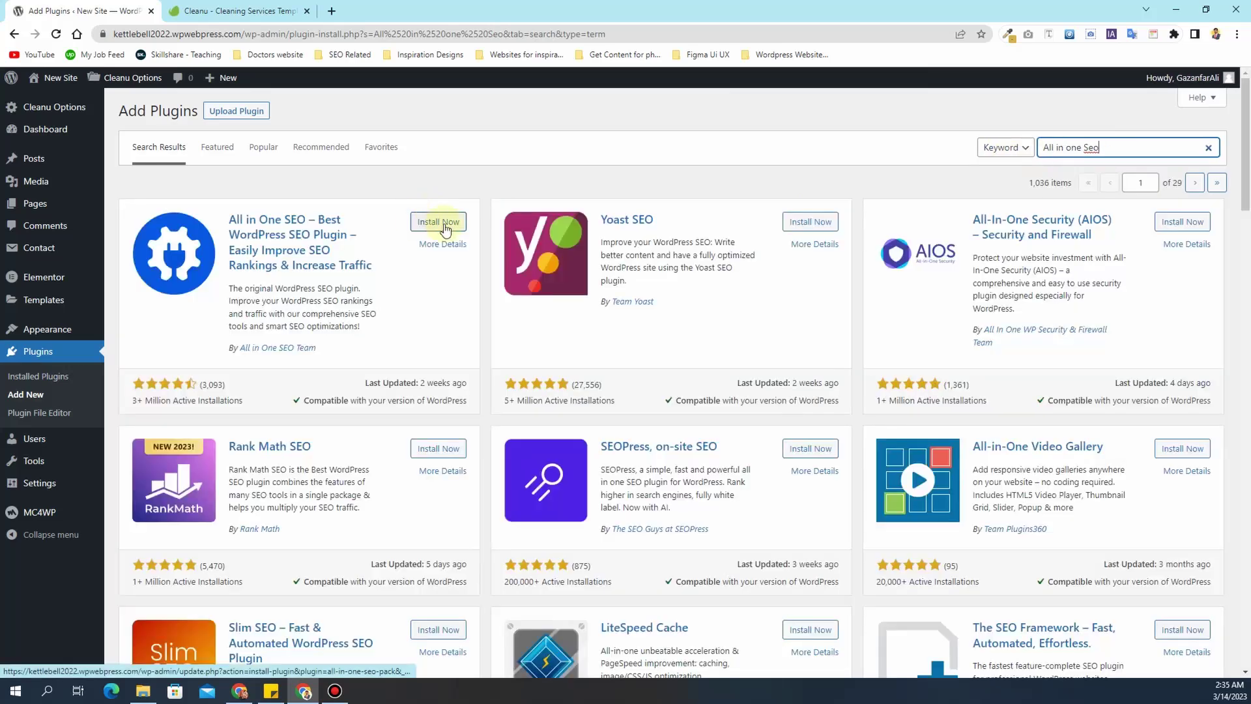
left_click(438, 222)
left_click_drag(1139, 147, 1028, 154)
type("monster")
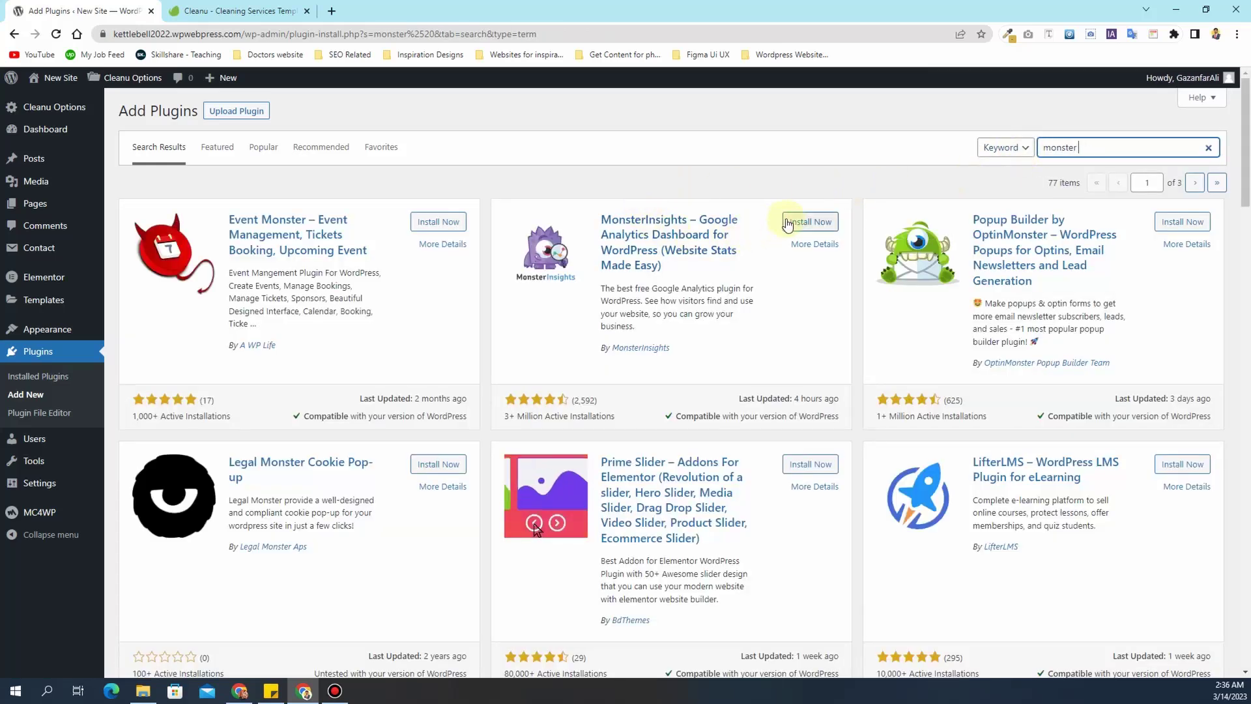
left_click(808, 221)
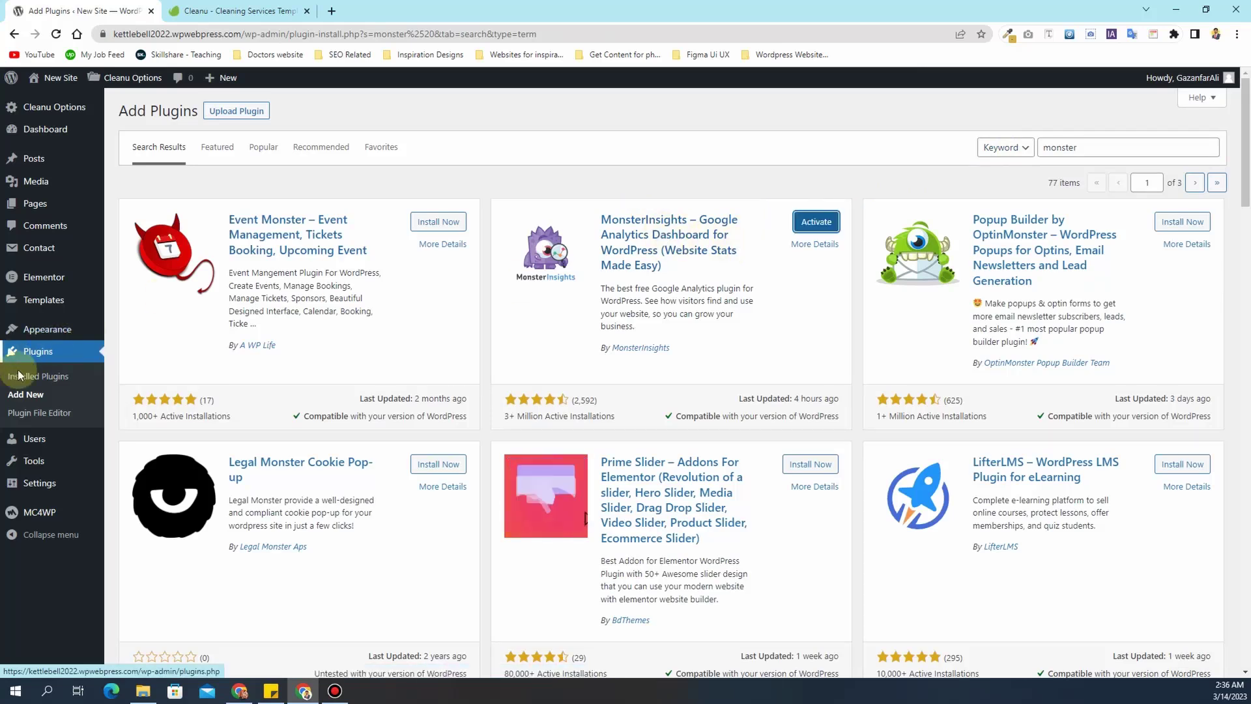
left_click(58, 378)
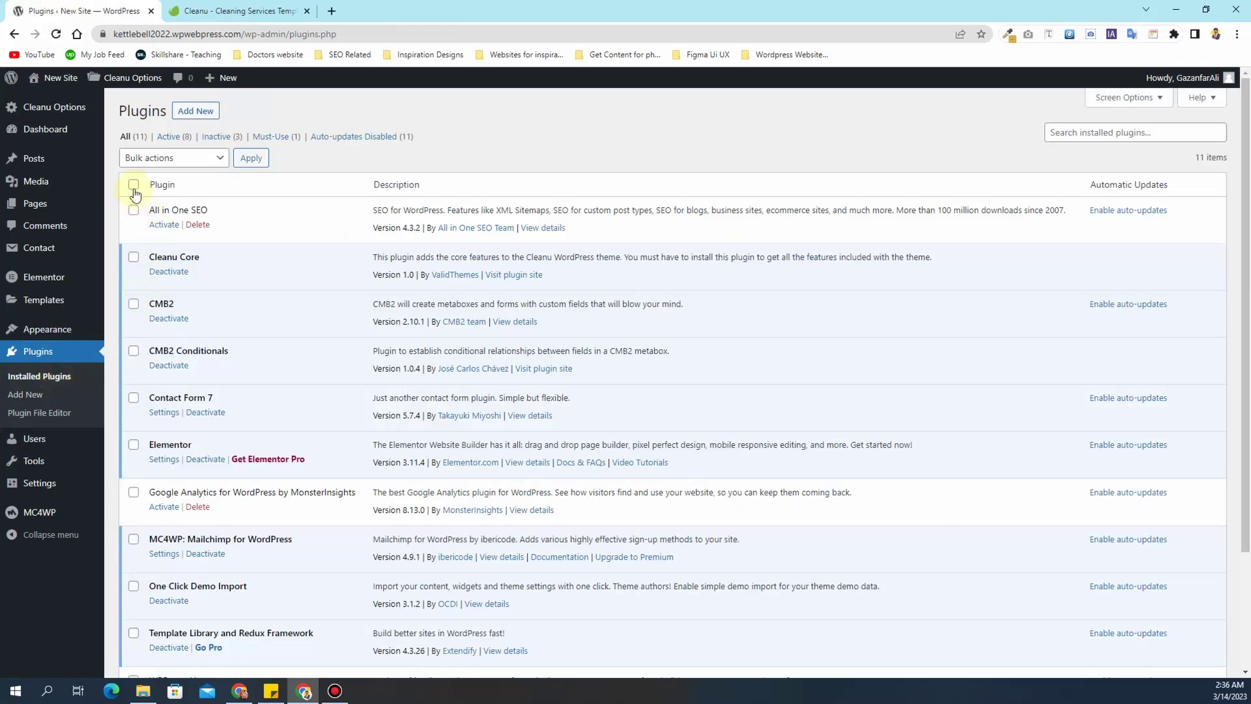
- Bulk-activate All in One SEO, MonsterInsights and WPForms Lite so all 11 plugins are active
left_click(133, 493)
scroll(140, 423, "down", 3)
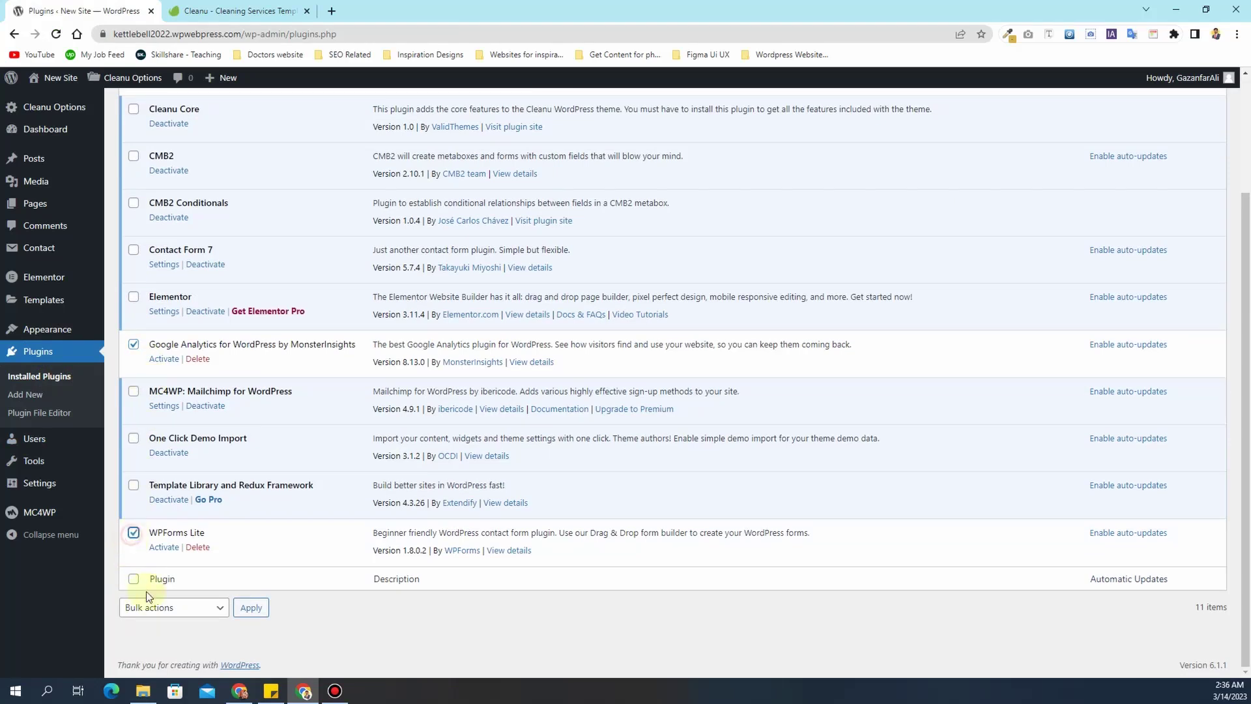
left_click(172, 608)
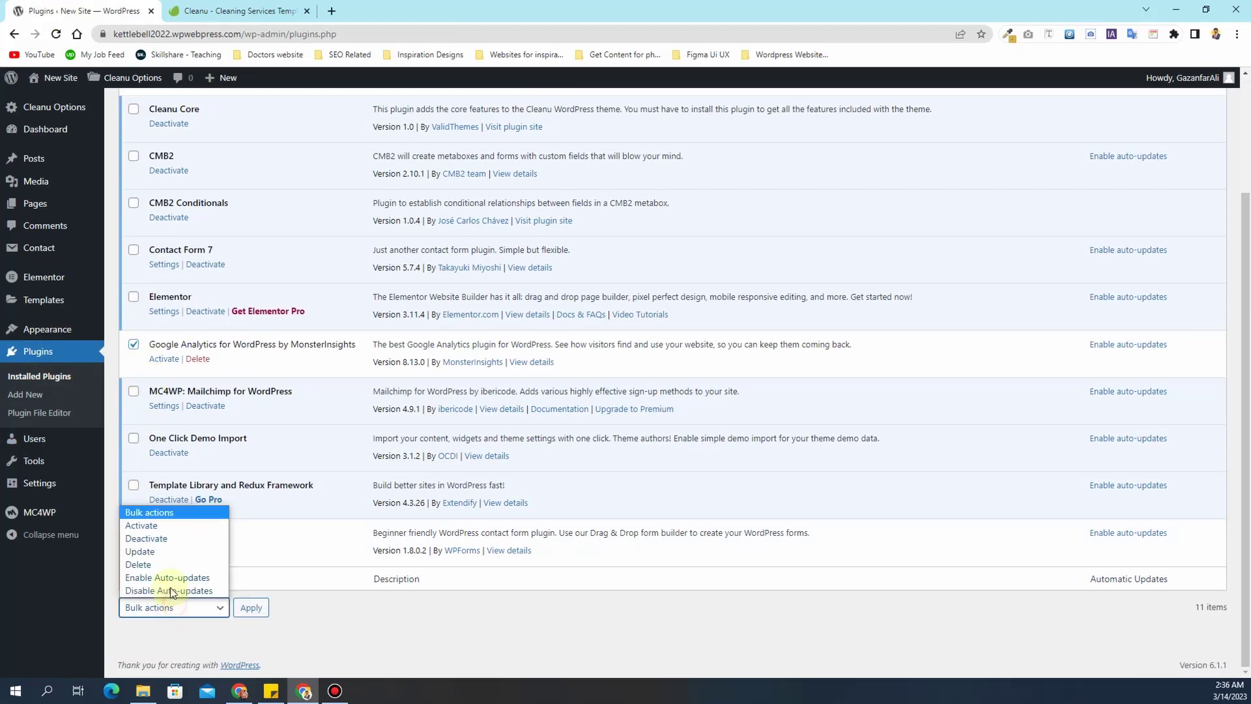
left_click(170, 522)
left_click(255, 611)
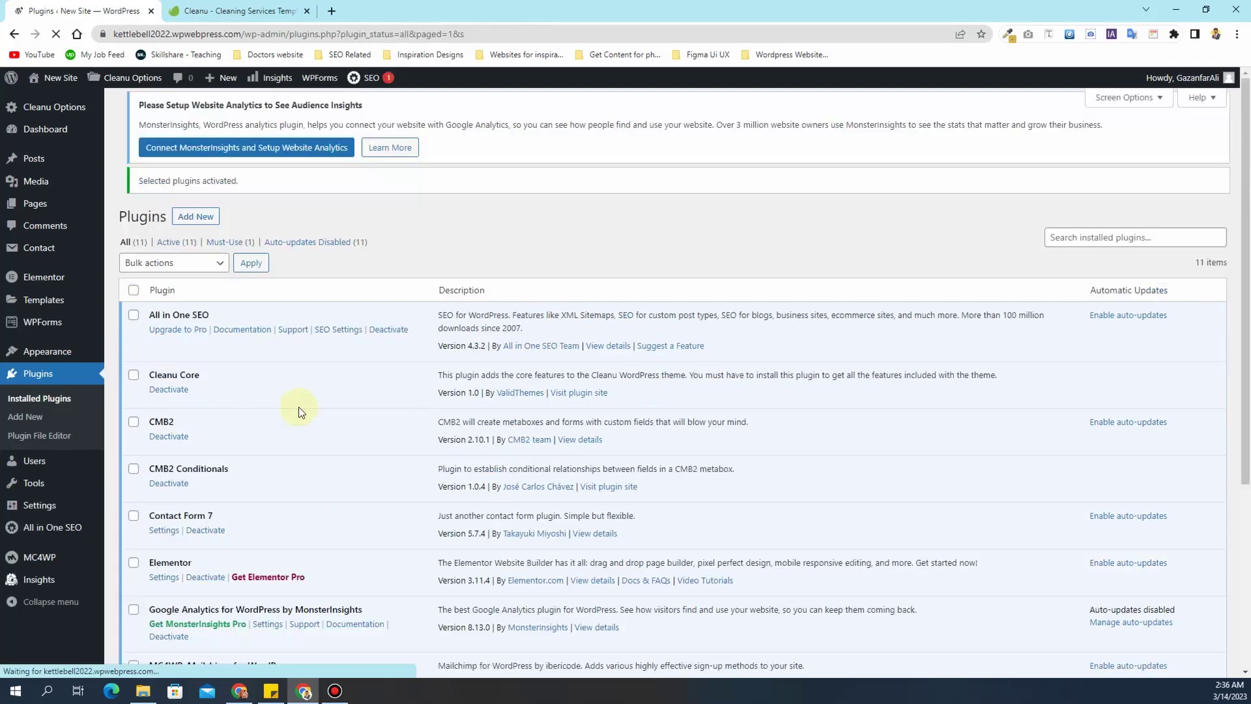
left_click(1212, 221)
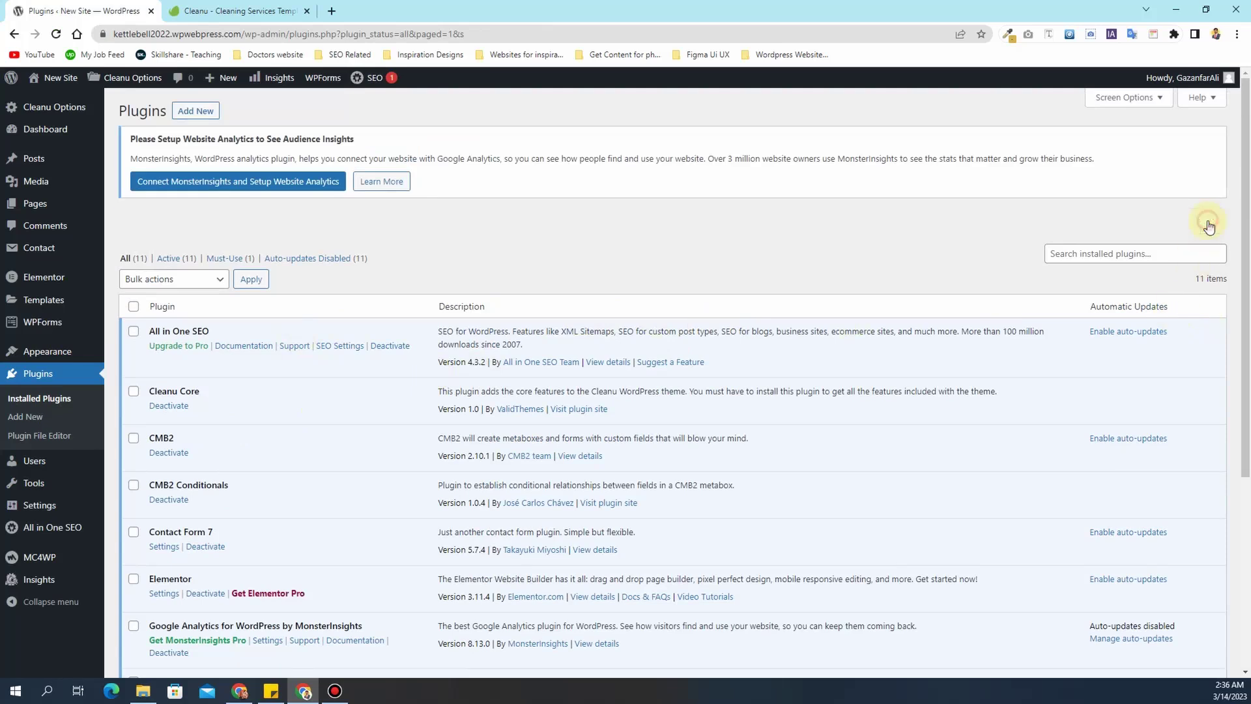
mouse_move(4, 351)
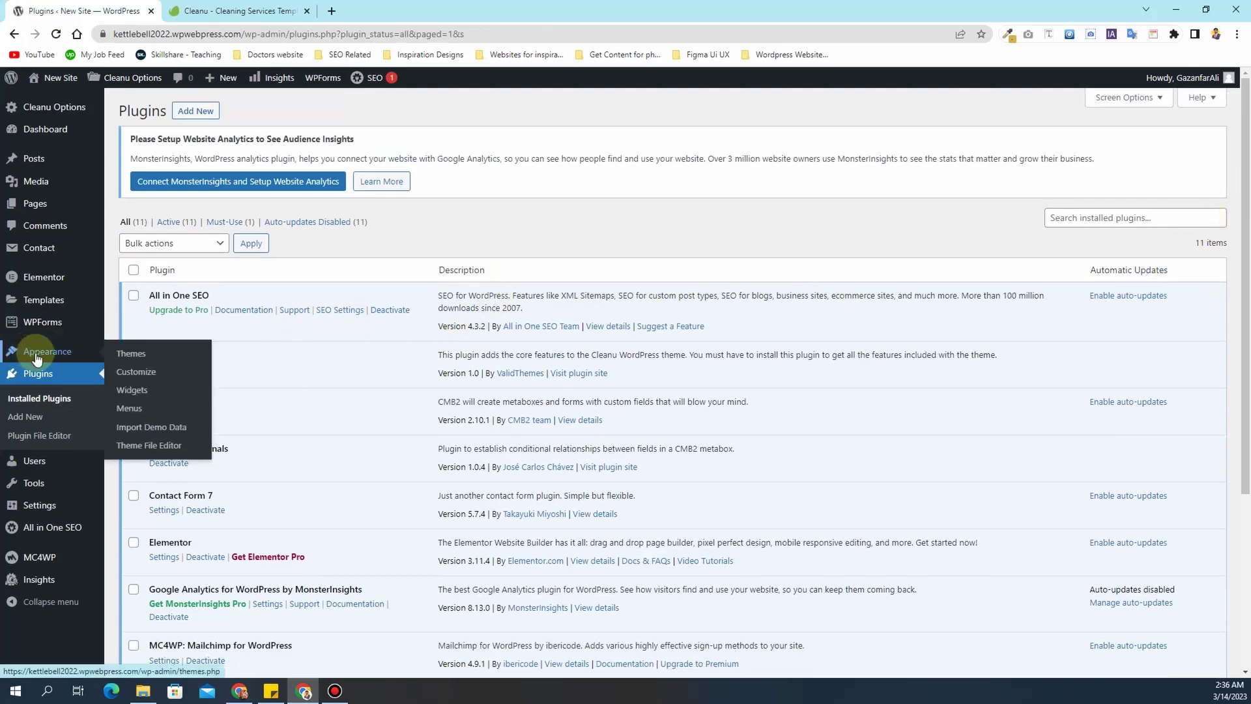
- Import the Cleanu Main Demo with inner pages until 'Import Complete!' appears
left_click(151, 427)
scroll(342, 425, "down", 5)
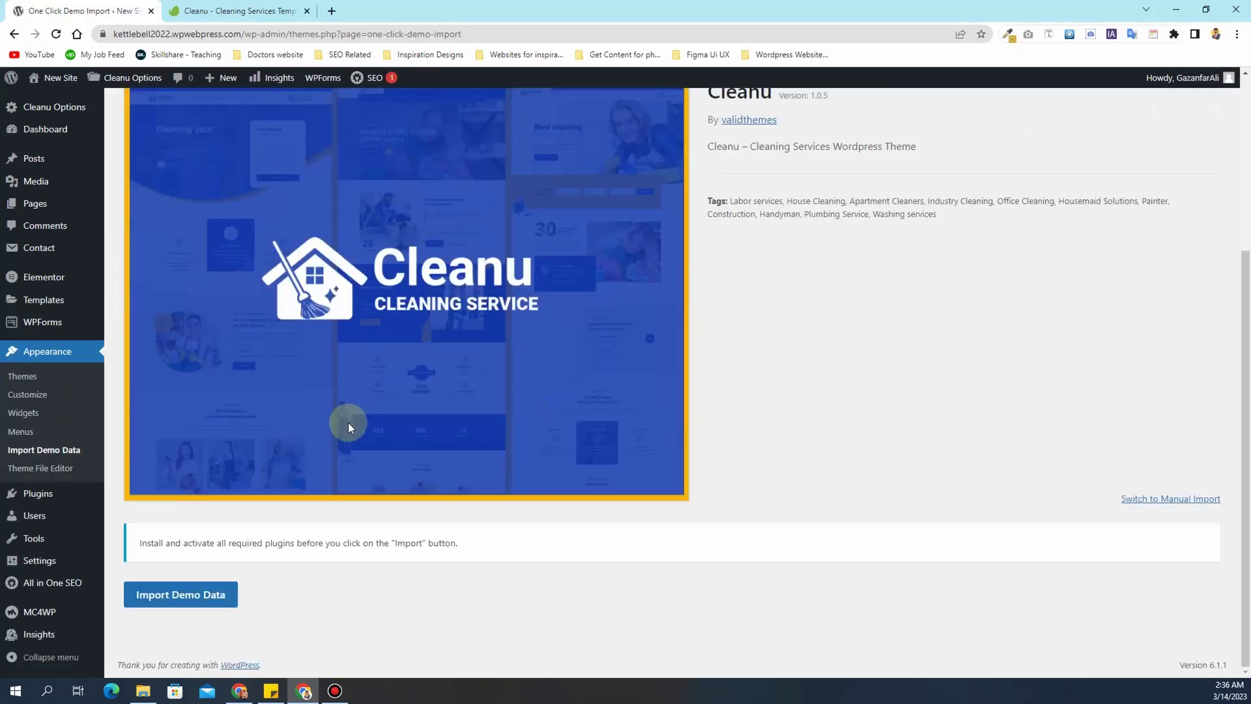
left_click(187, 604)
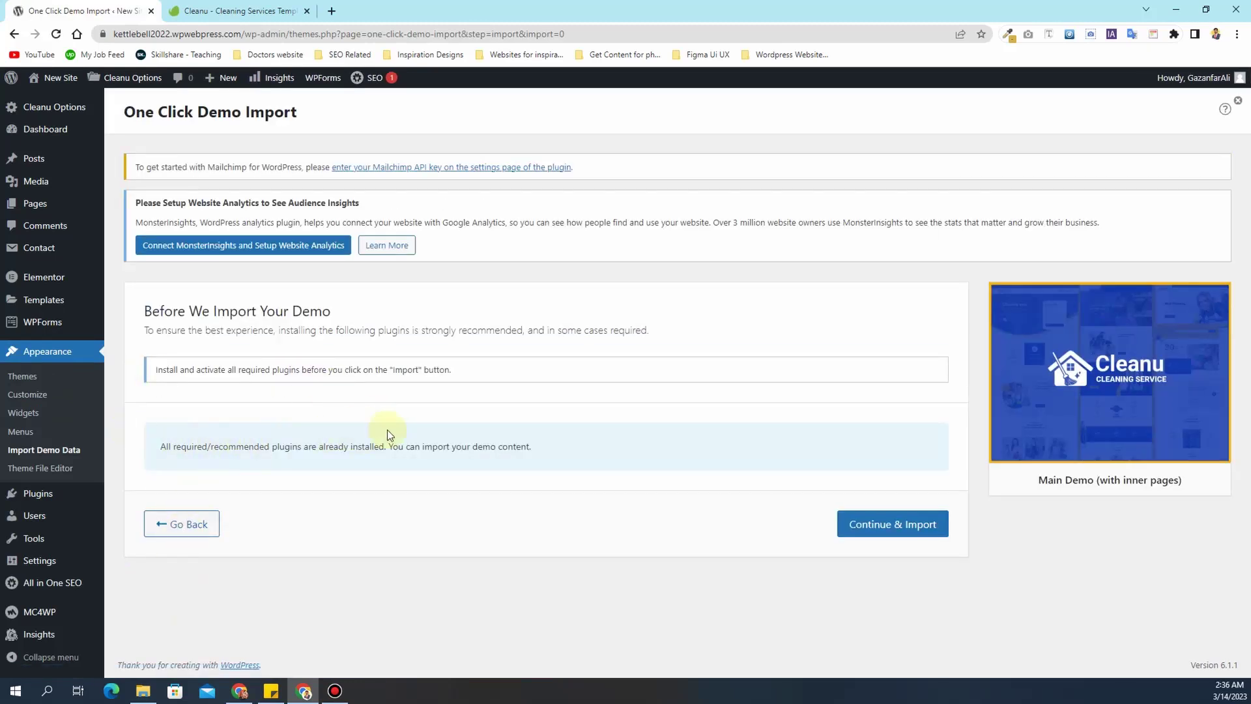
left_click(879, 529)
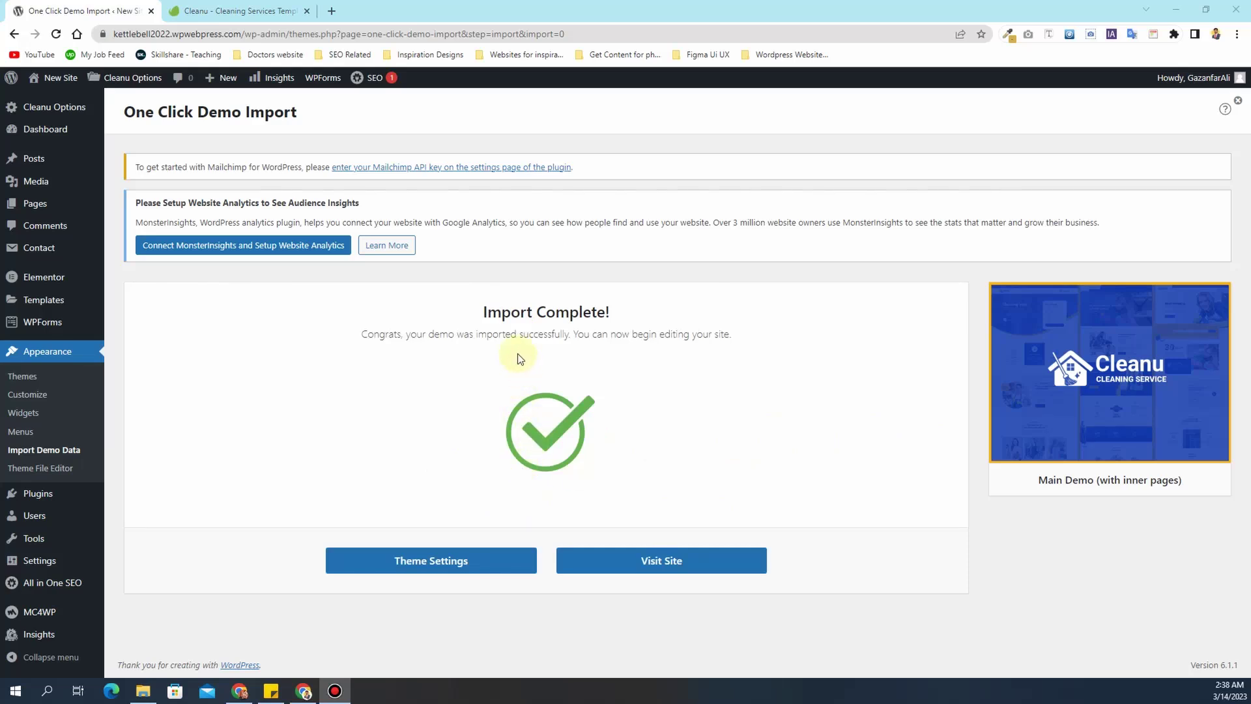
left_click_drag(476, 337, 538, 342)
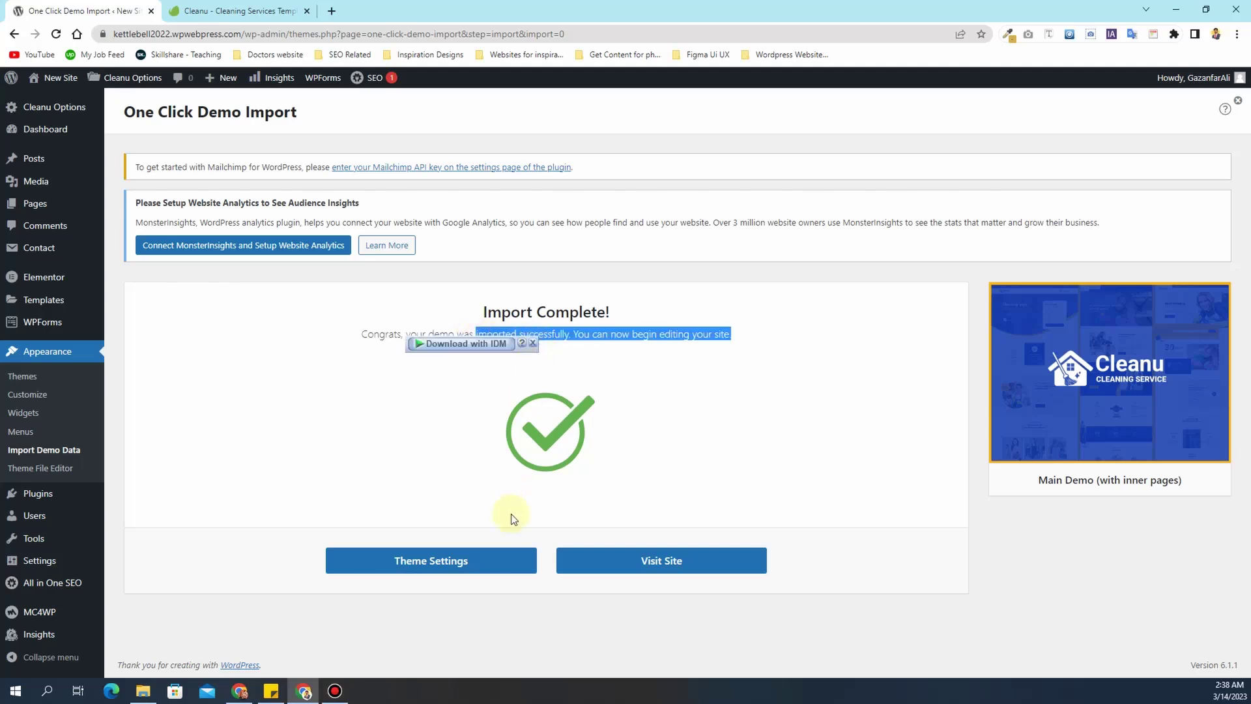
- Open the imported Cleanu demo homepage in a new browser tab
left_click(647, 609)
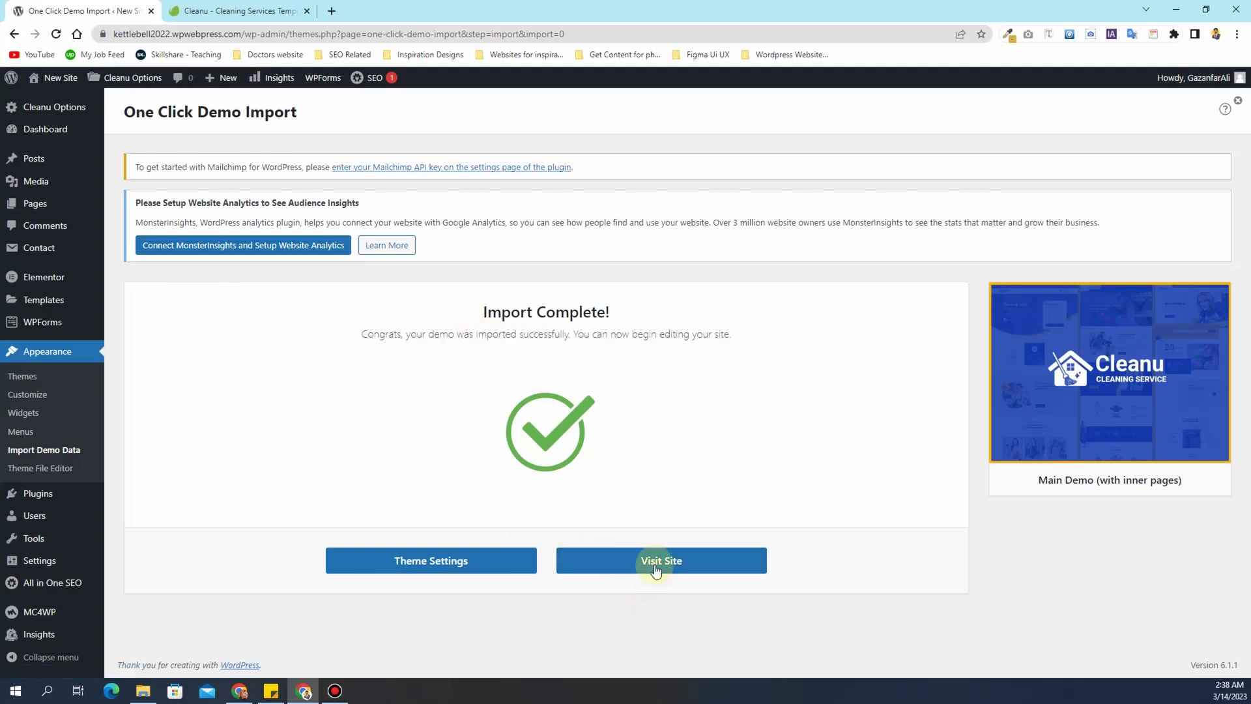
left_click(656, 567)
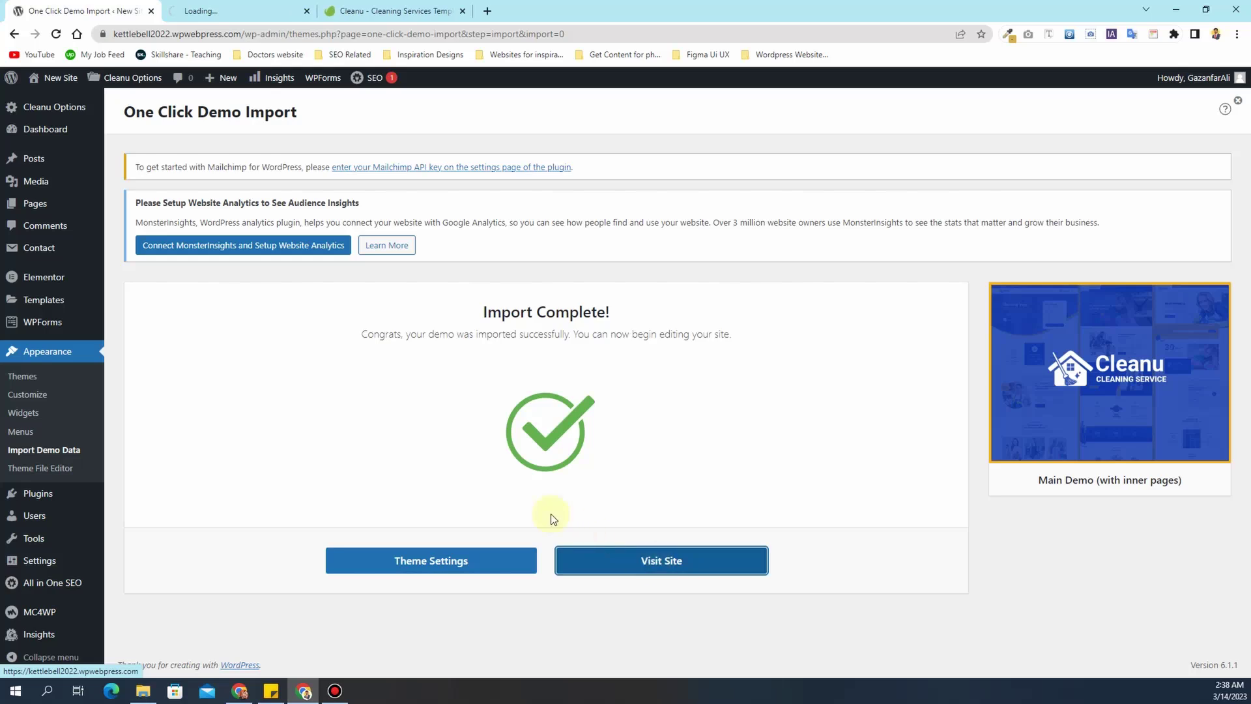
left_click(258, 18)
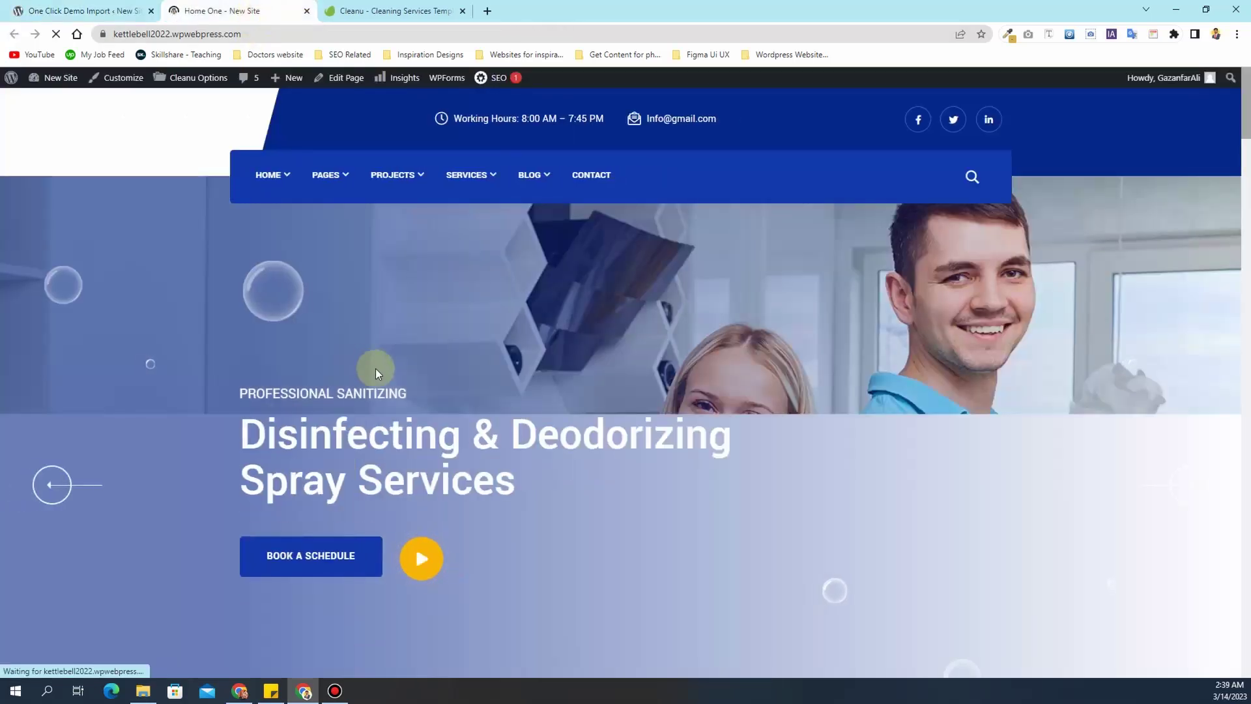
- Scroll through the demo homepage, then return to the admin Dashboard
scroll(377, 370, "down", 1)
scroll(377, 370, "down", 3)
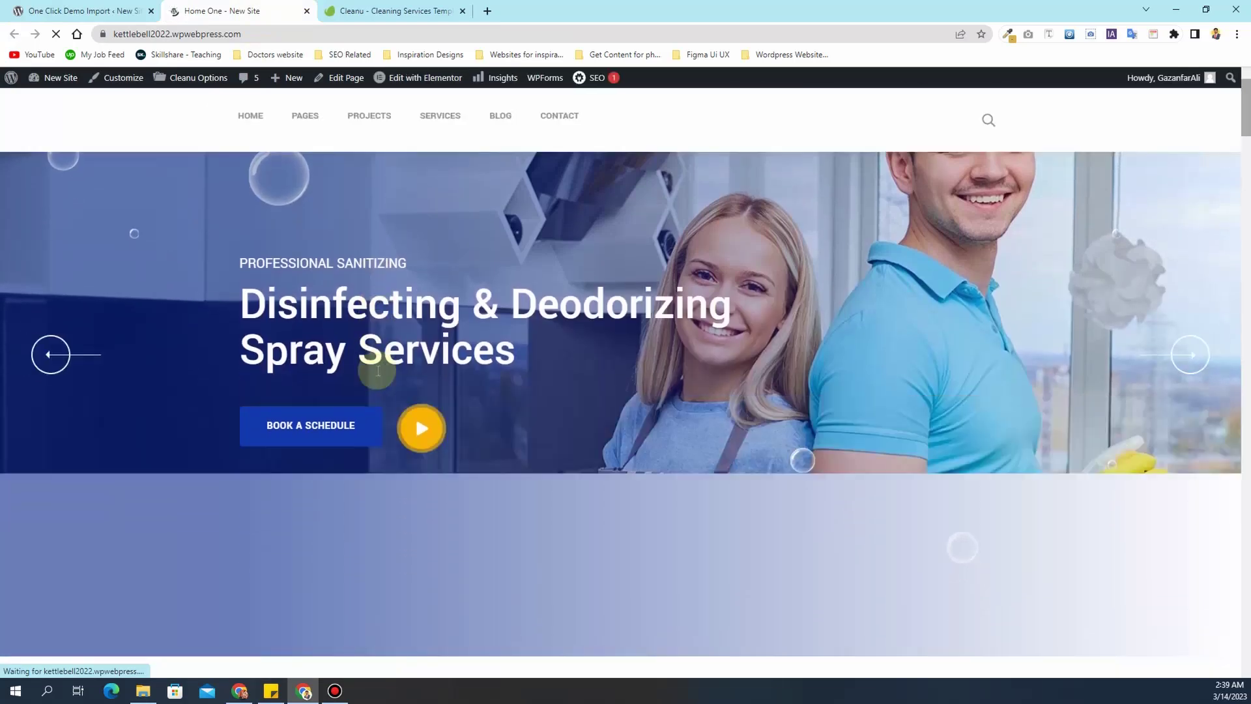
scroll(376, 370, "up", 4)
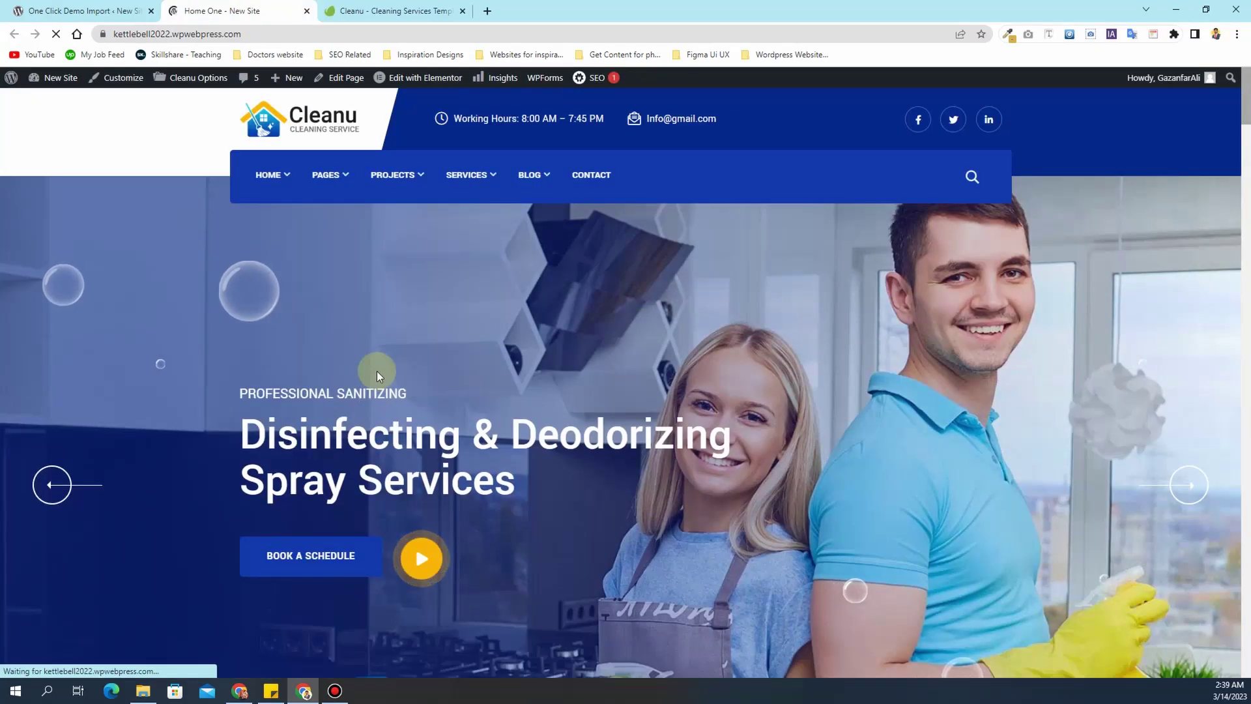
scroll(377, 370, "down", 5)
scroll(378, 377, "down", 15)
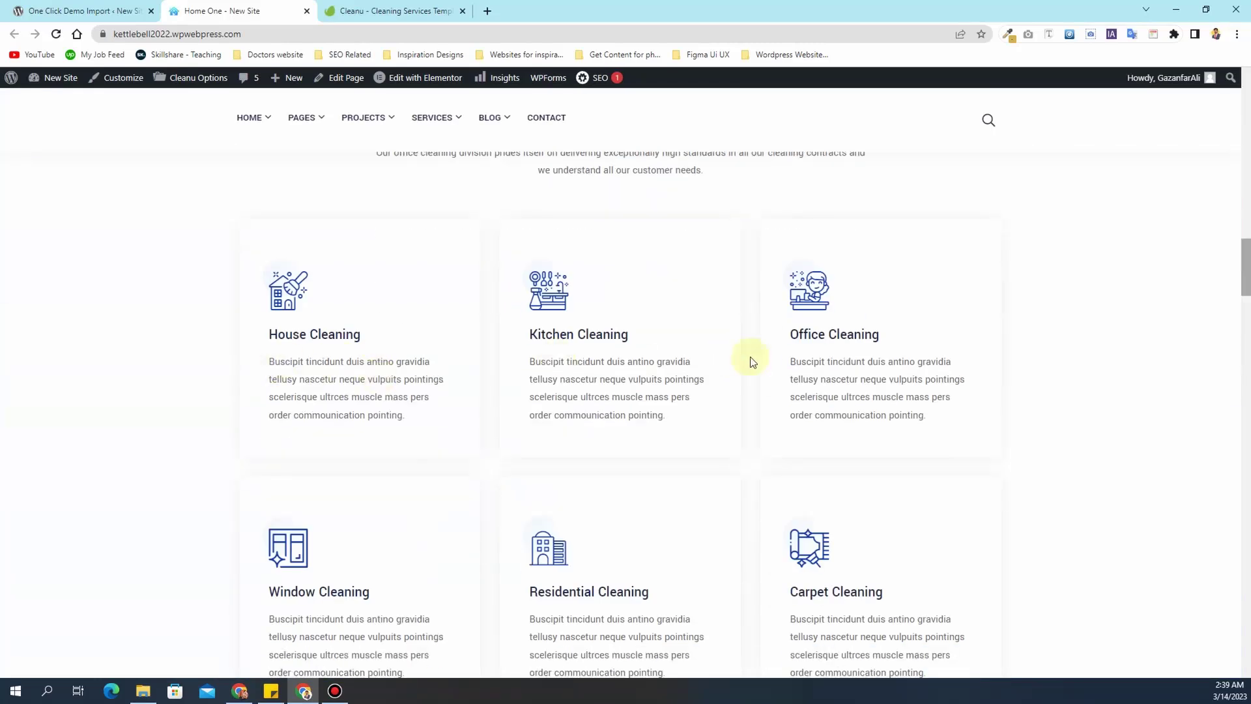
scroll(730, 361, "down", 9)
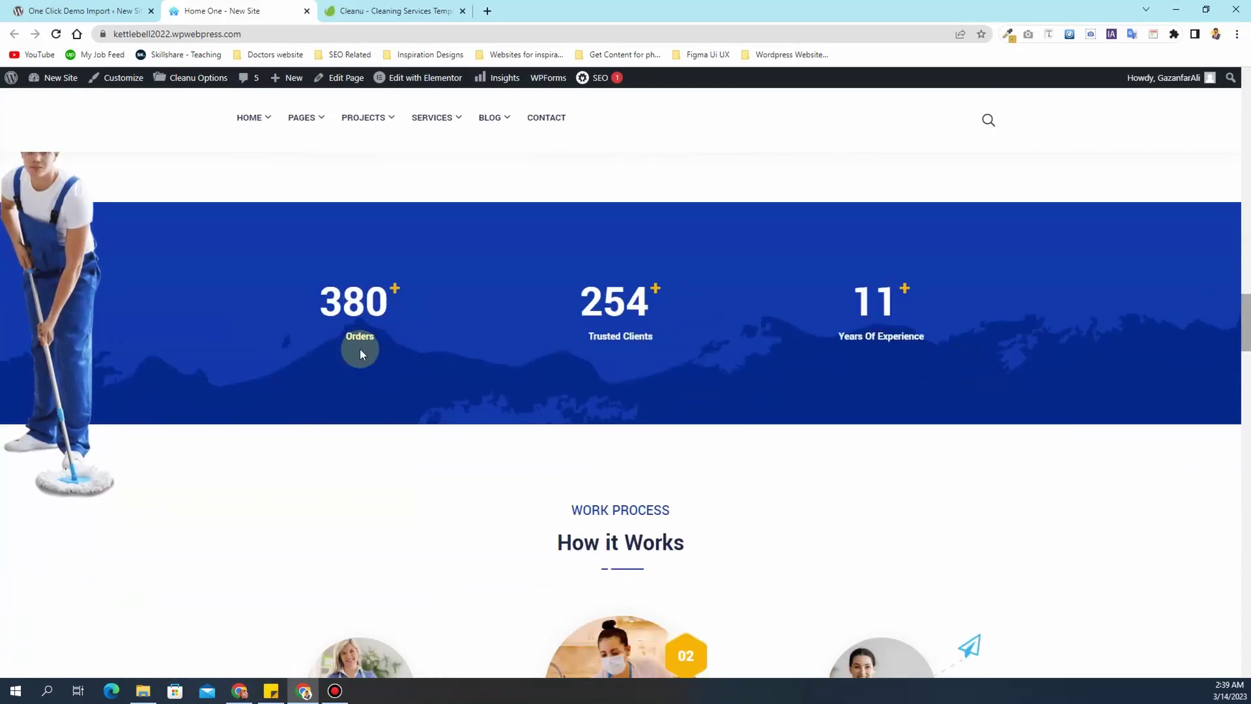
scroll(359, 349, "down", 15)
scroll(365, 361, "down", 15)
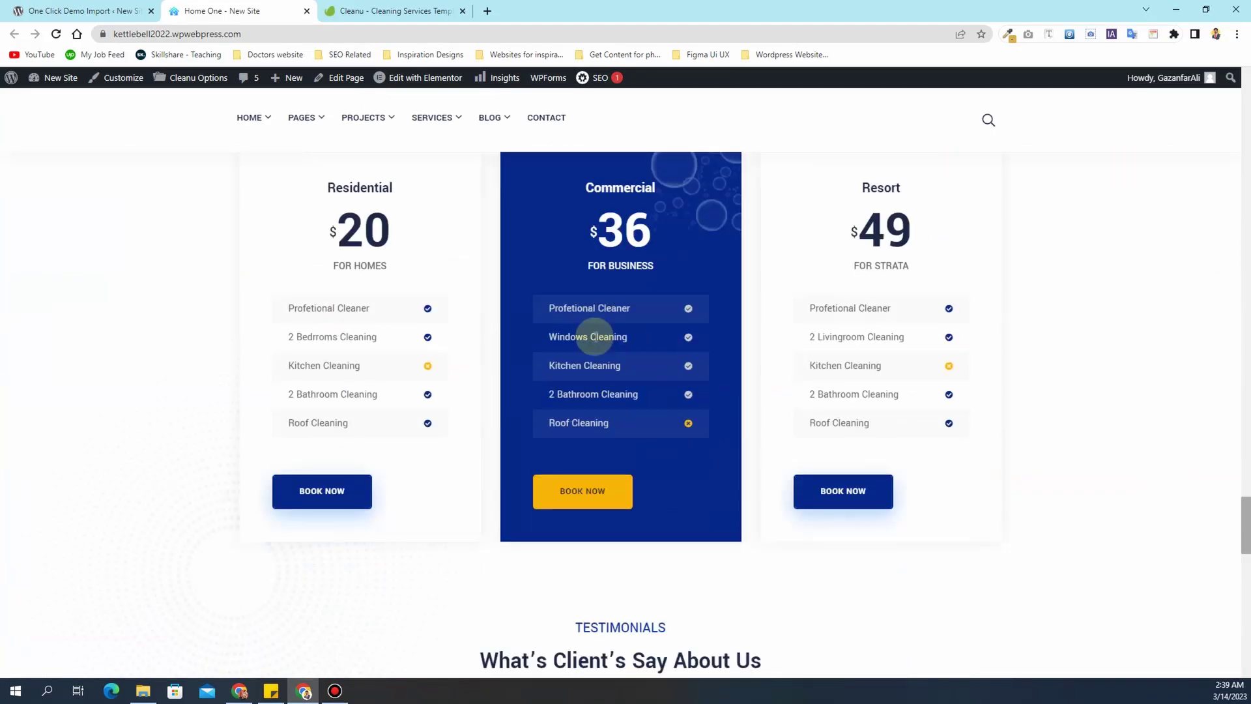
scroll(594, 336, "down", 15)
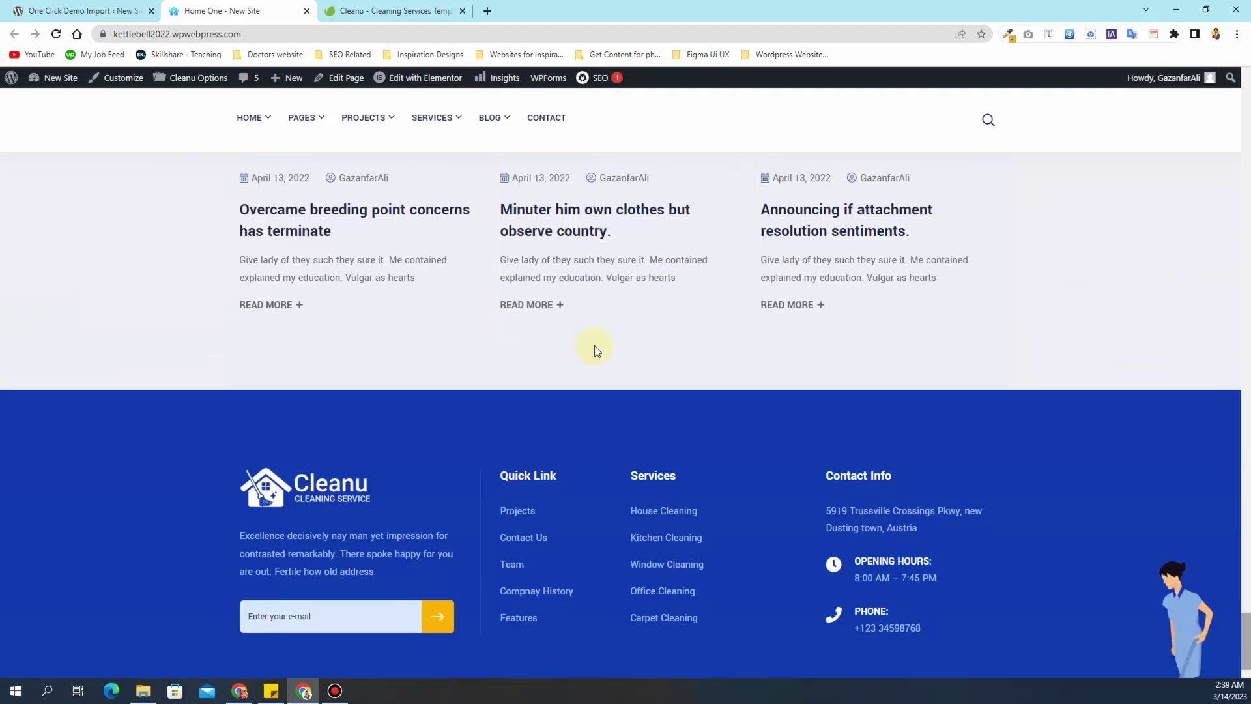
scroll(594, 350, "down", 2)
scroll(595, 351, "up", 10)
scroll(593, 350, "up", 20)
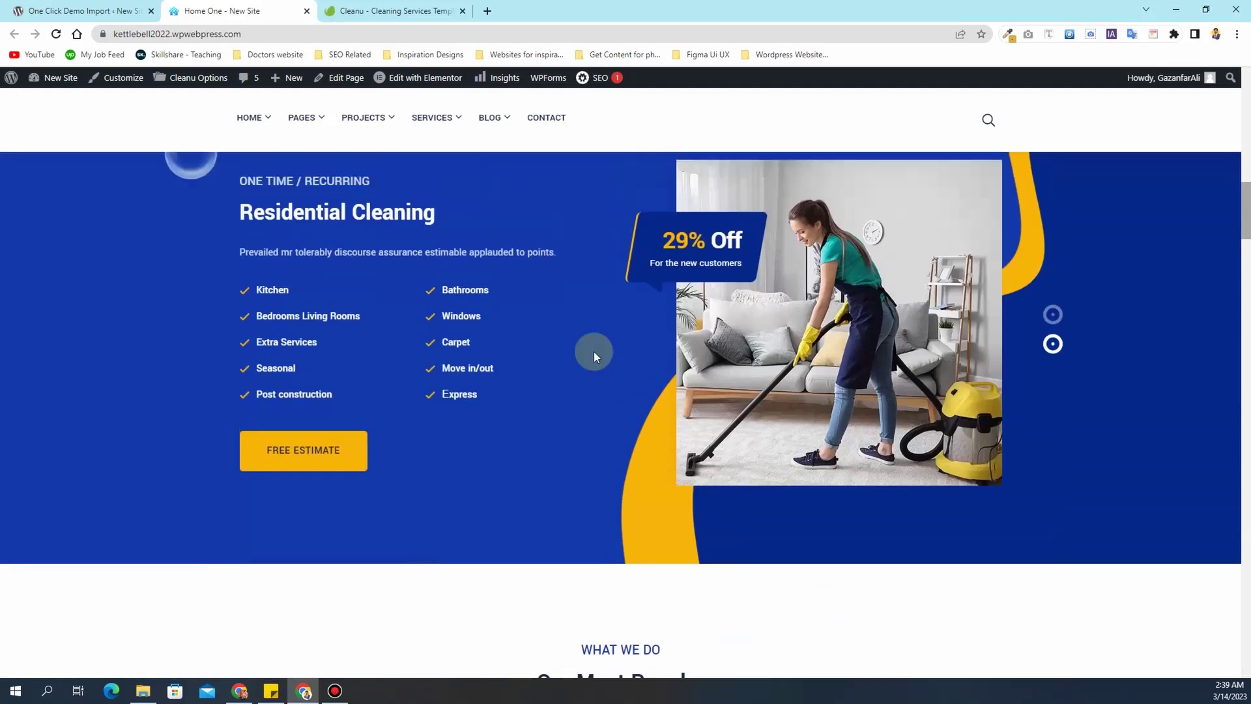
scroll(593, 351, "up", 10)
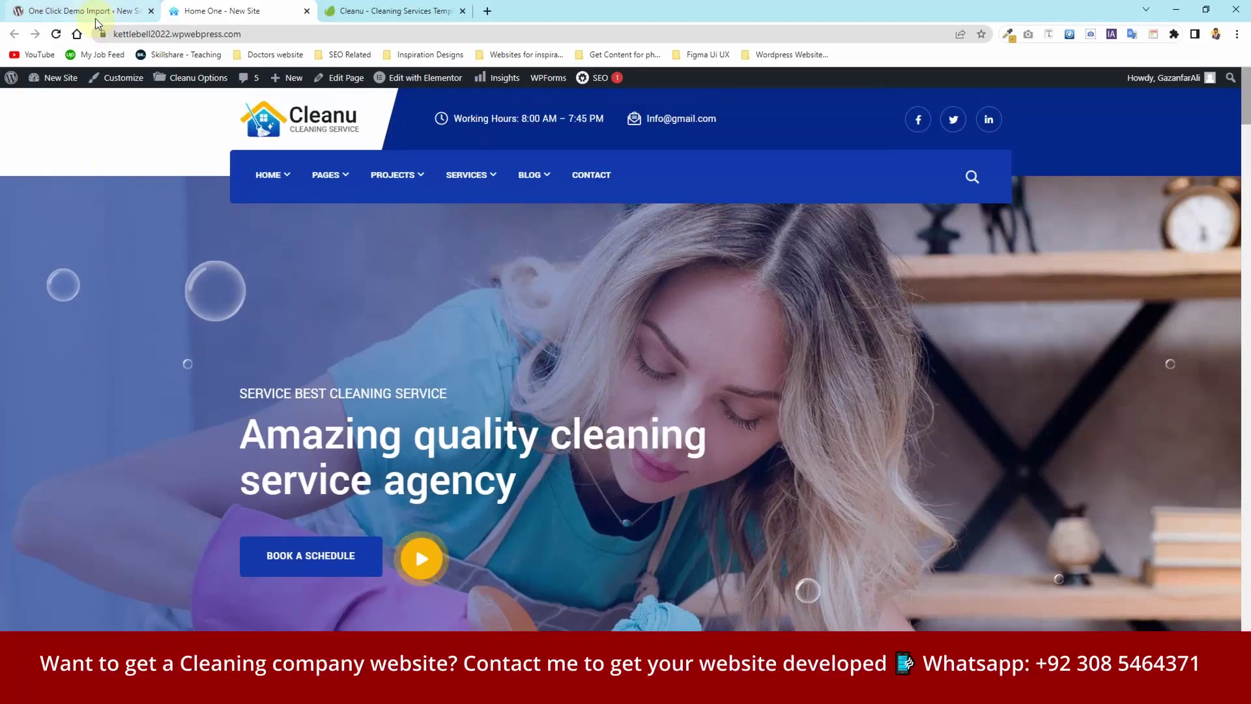
mouse_move(56, 81)
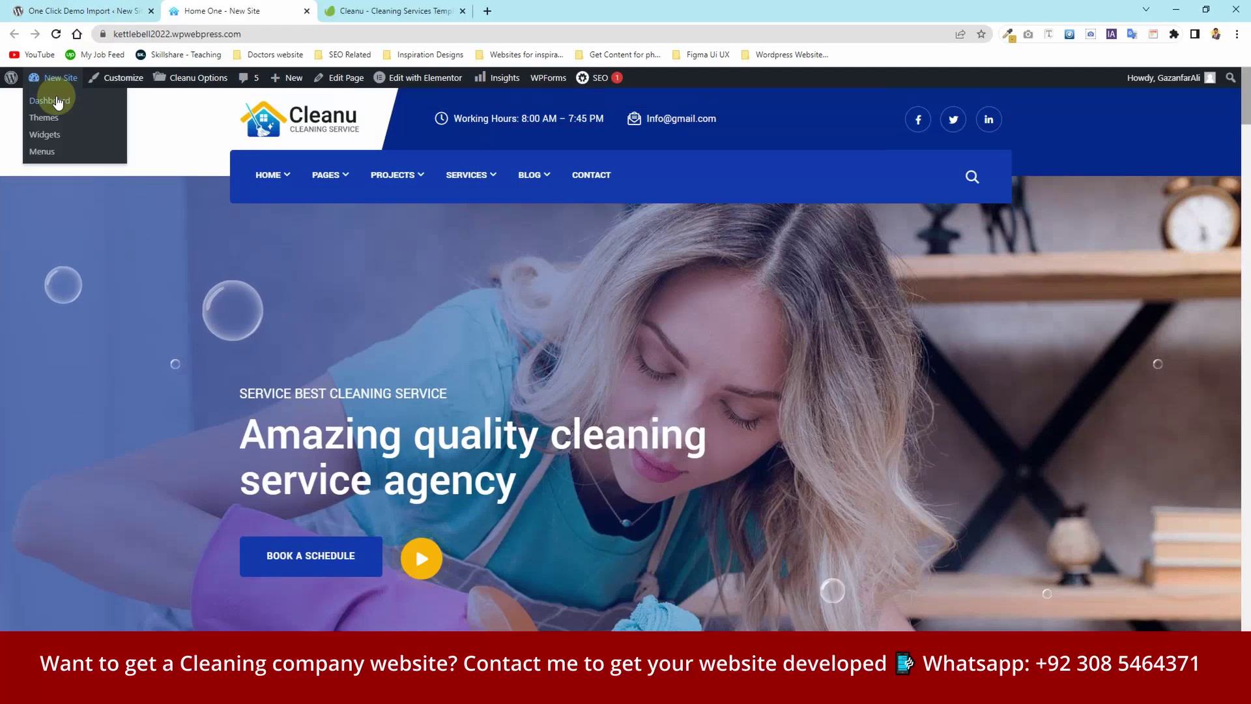
left_click(58, 103)
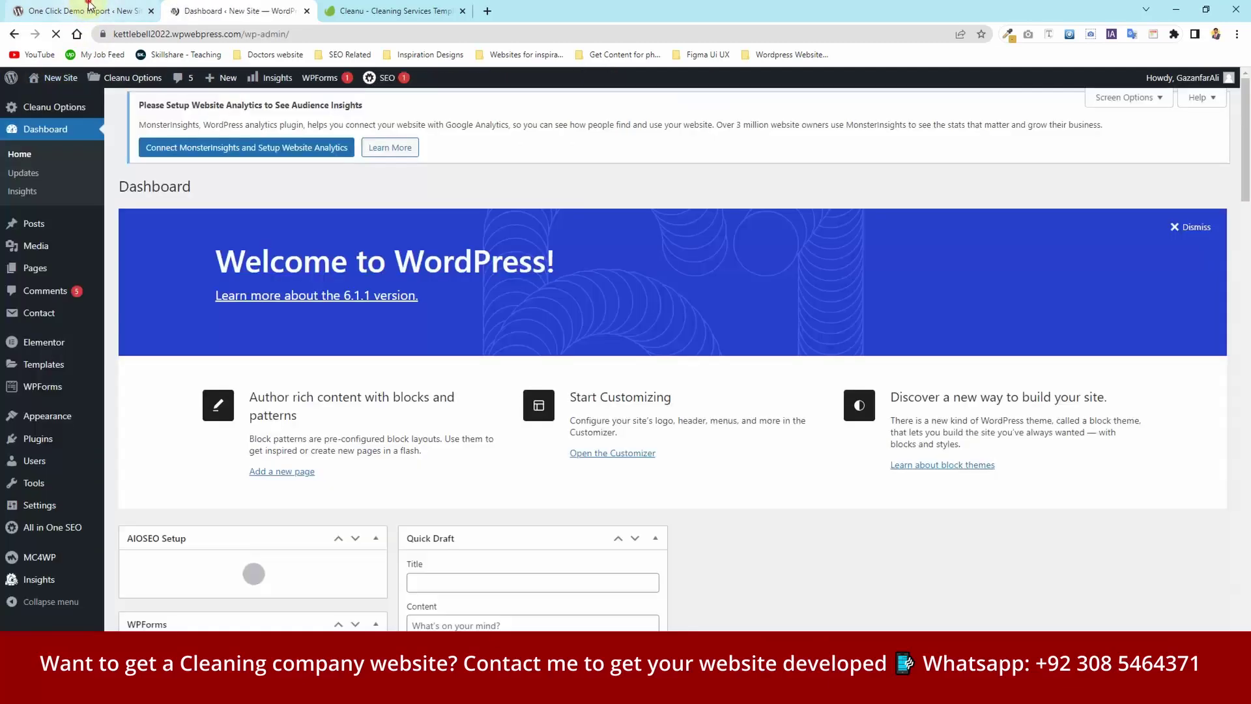
- Close the demo import tab and save permalinks with the Post name (/%postname%/) structure
left_click(90, 7)
left_click(151, 11)
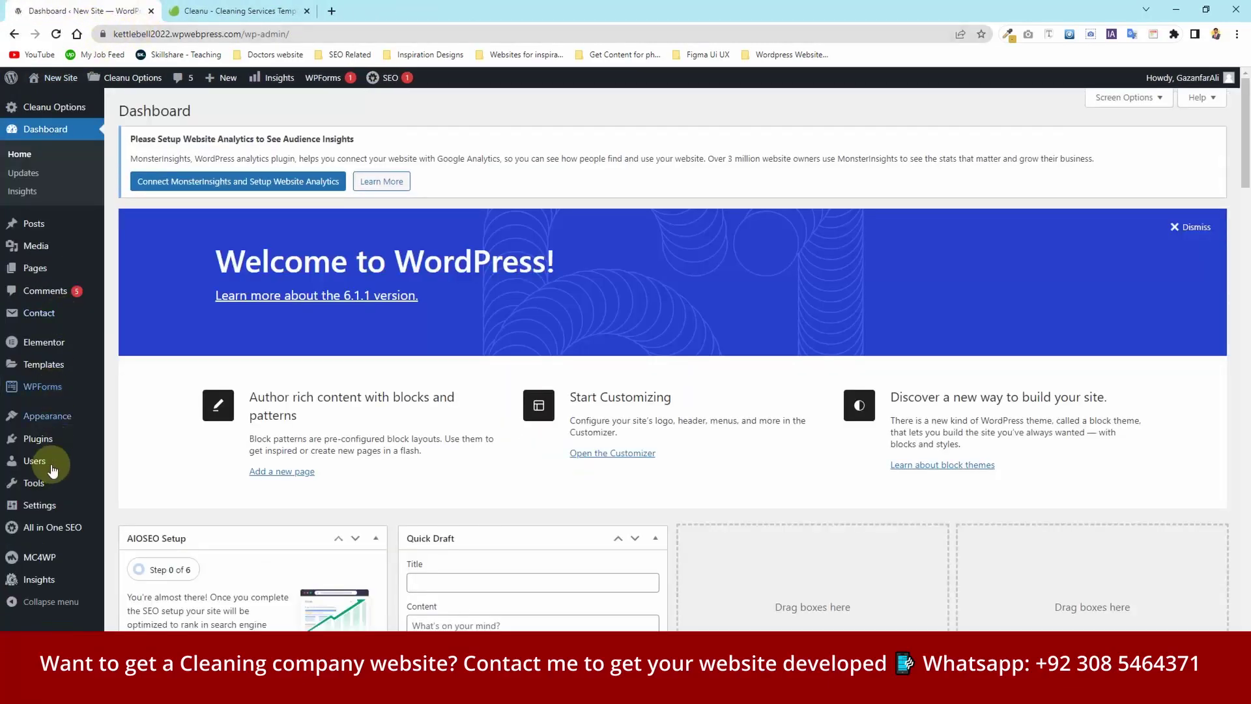
mouse_move(59, 513)
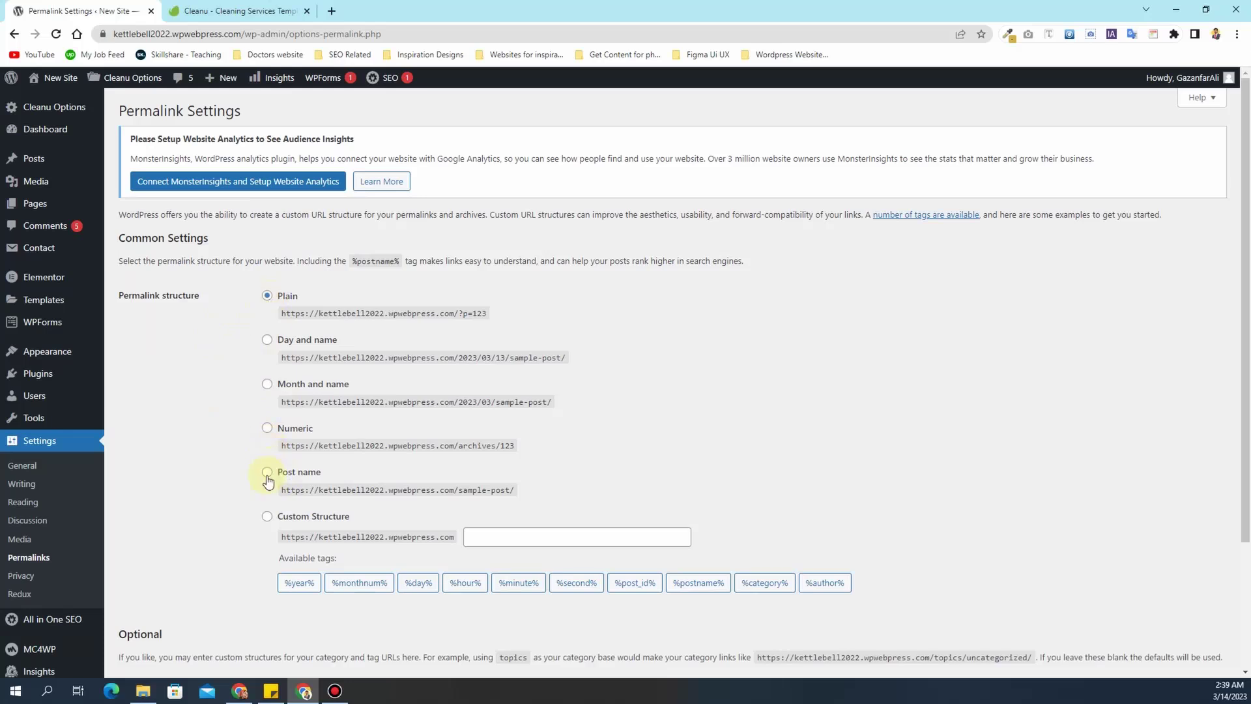
left_click(267, 474)
scroll(253, 483, "down", 3)
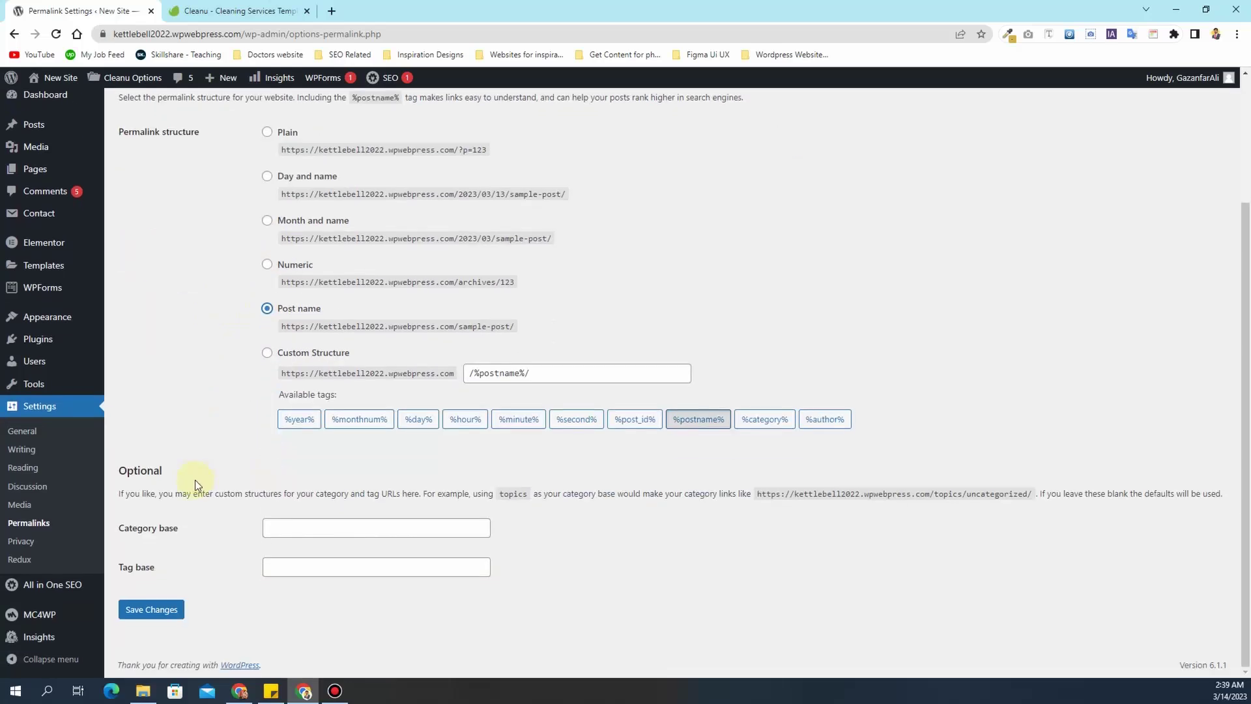
left_click(158, 611)
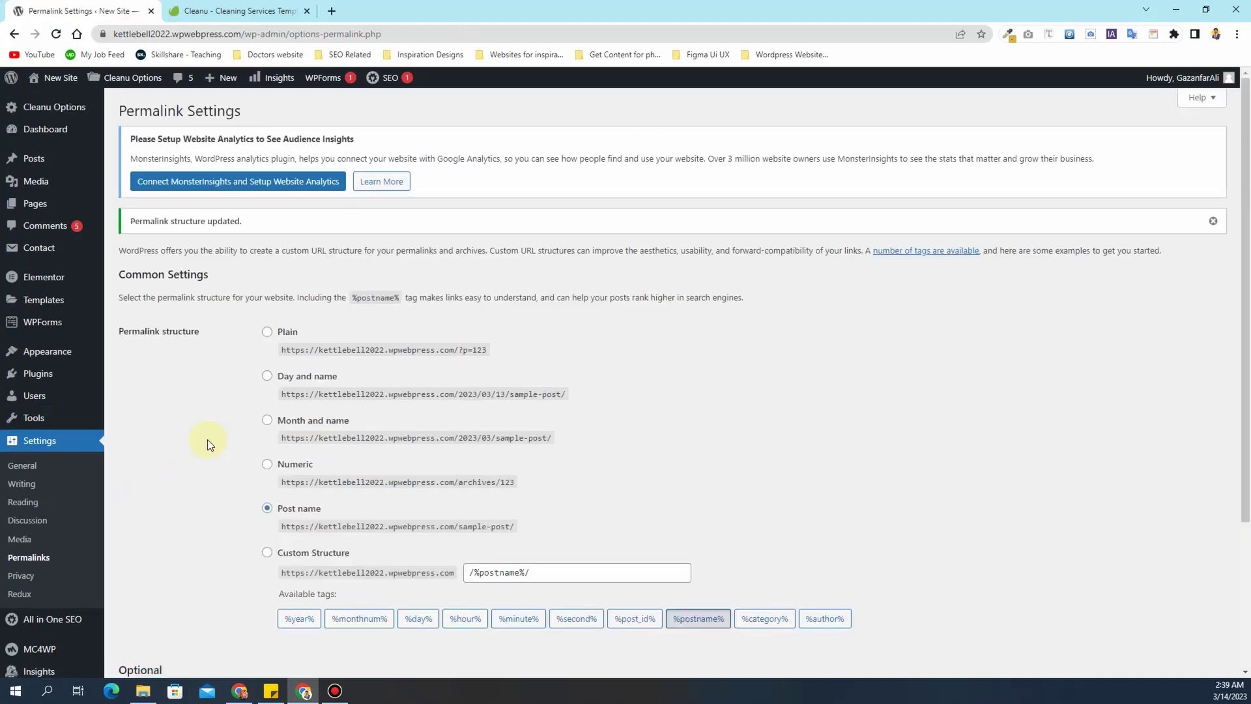
- Save Reading settings with Home One as the static homepage and Blog as posts page
left_click(23, 501)
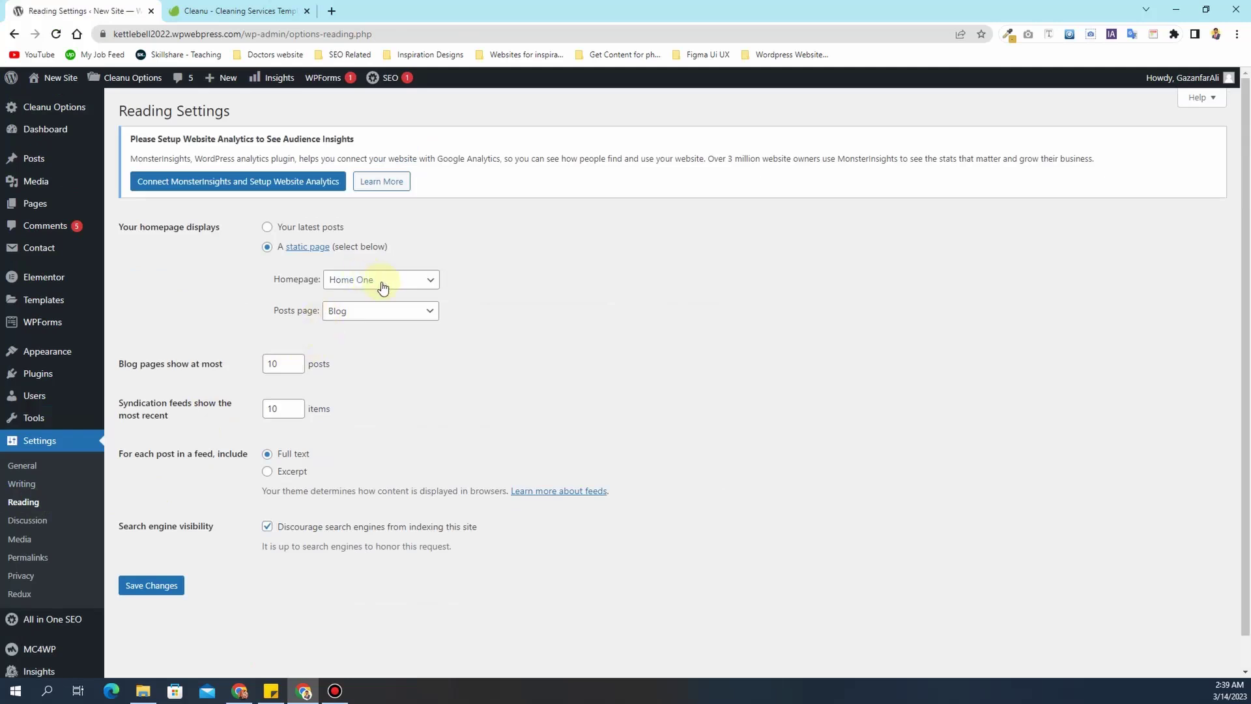
left_click(383, 285)
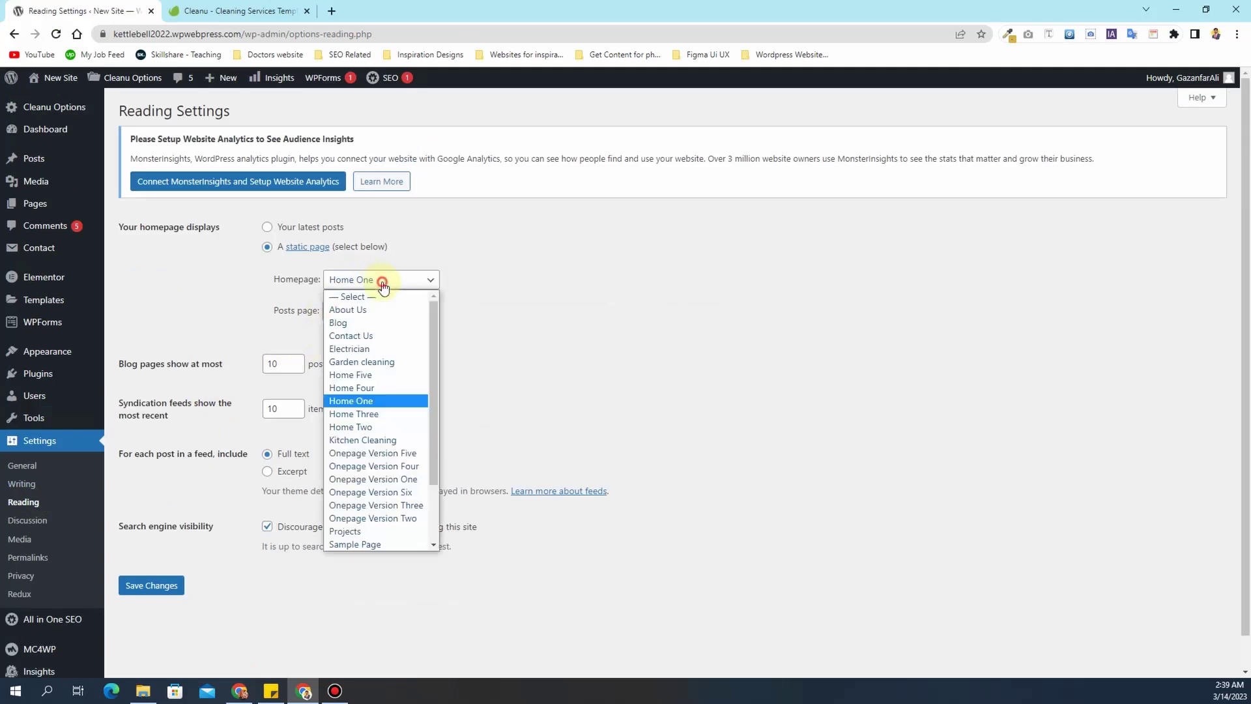
left_click(377, 401)
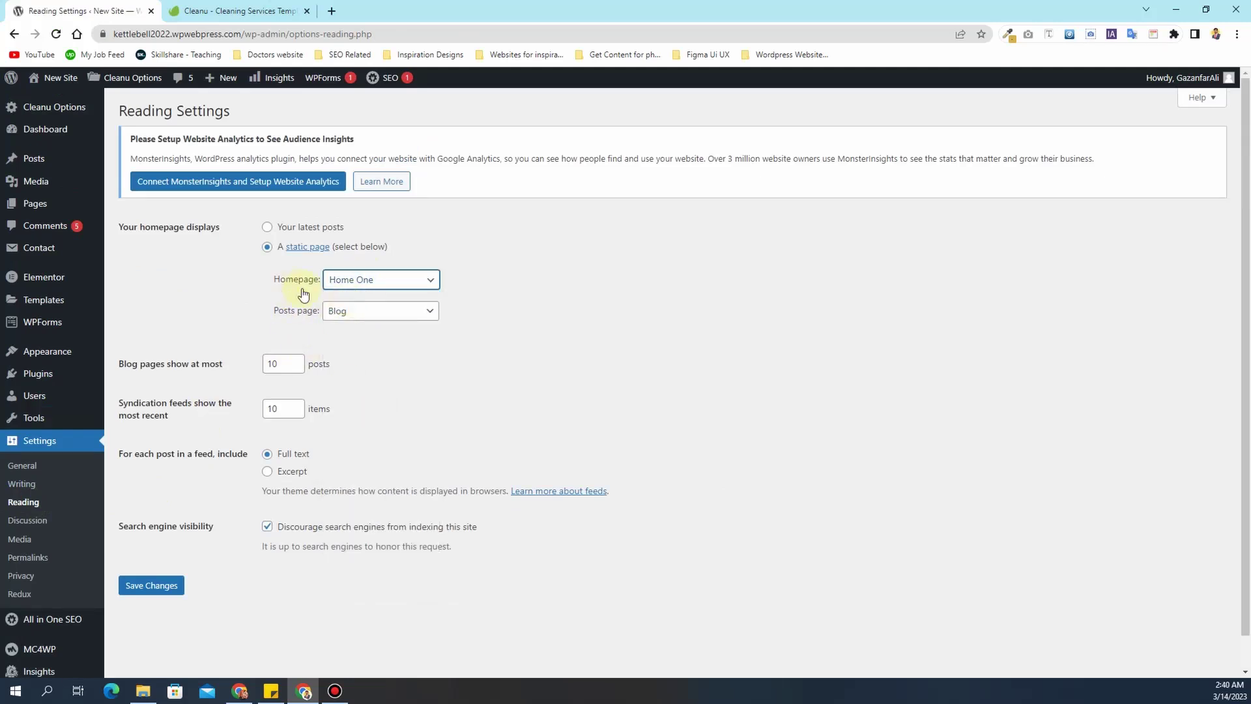
left_click(171, 595)
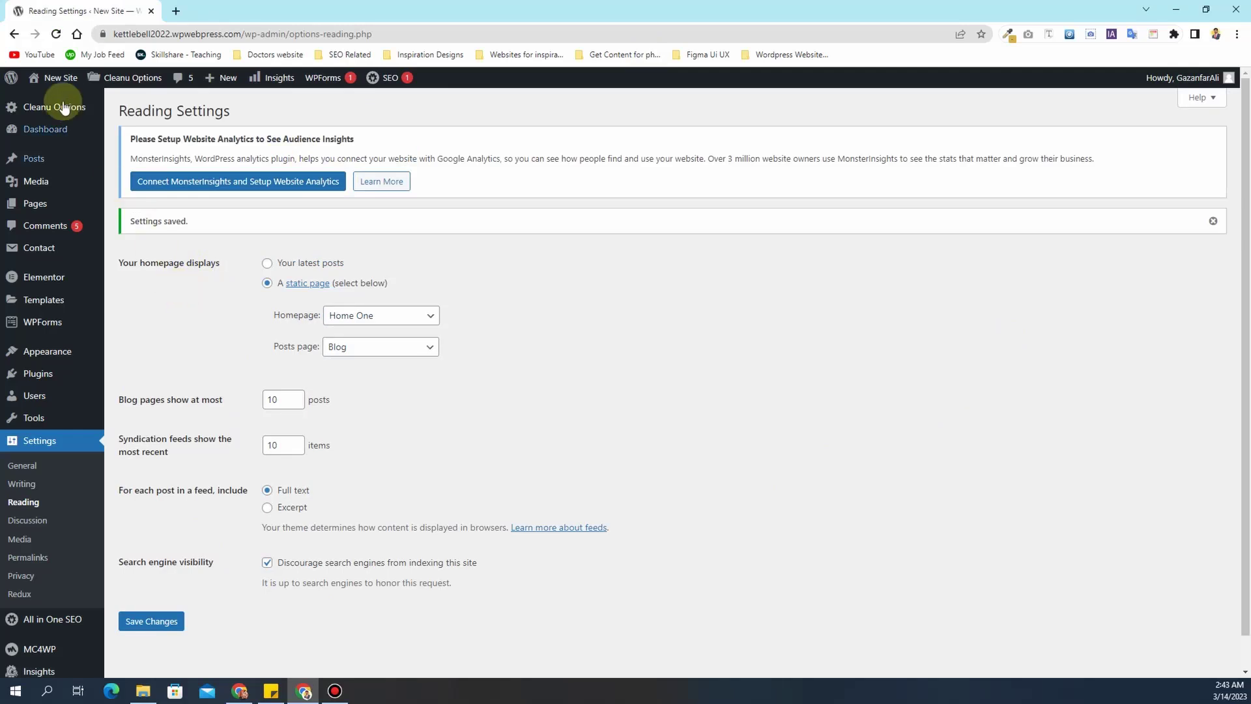
mouse_move(59, 79)
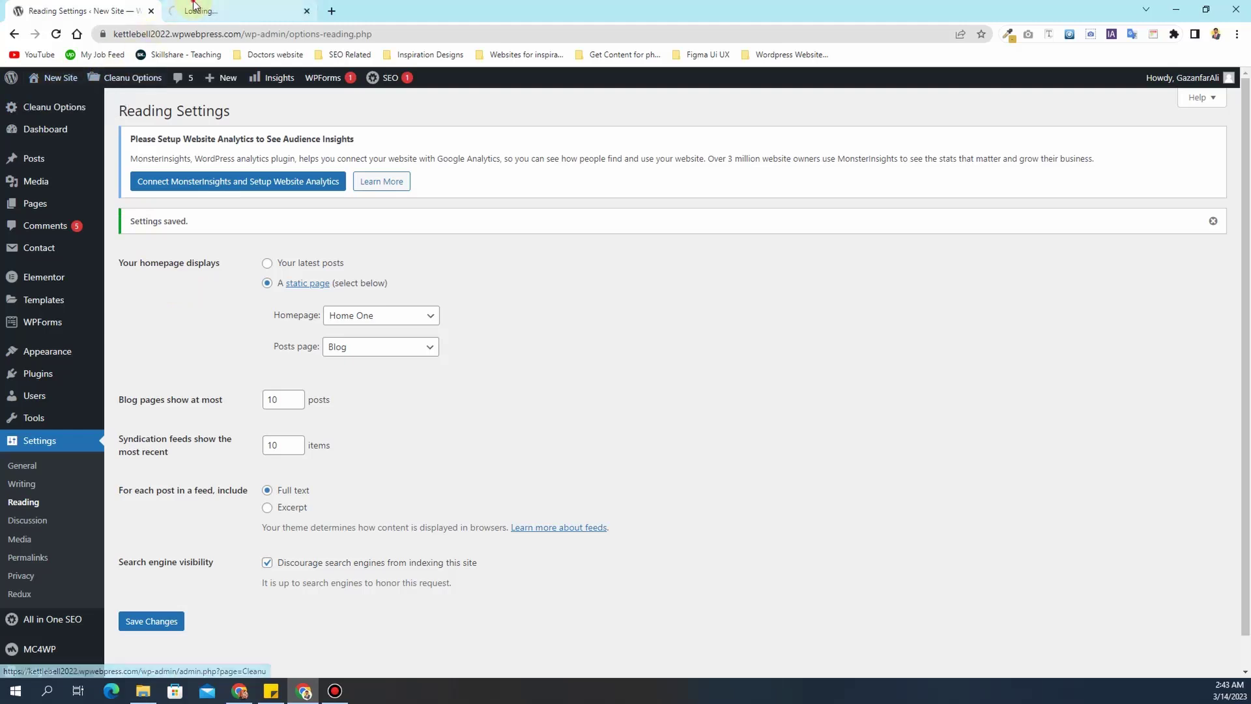
- Open the Customizer's Header Options and review the dark and light header logo settings
left_click(193, 10)
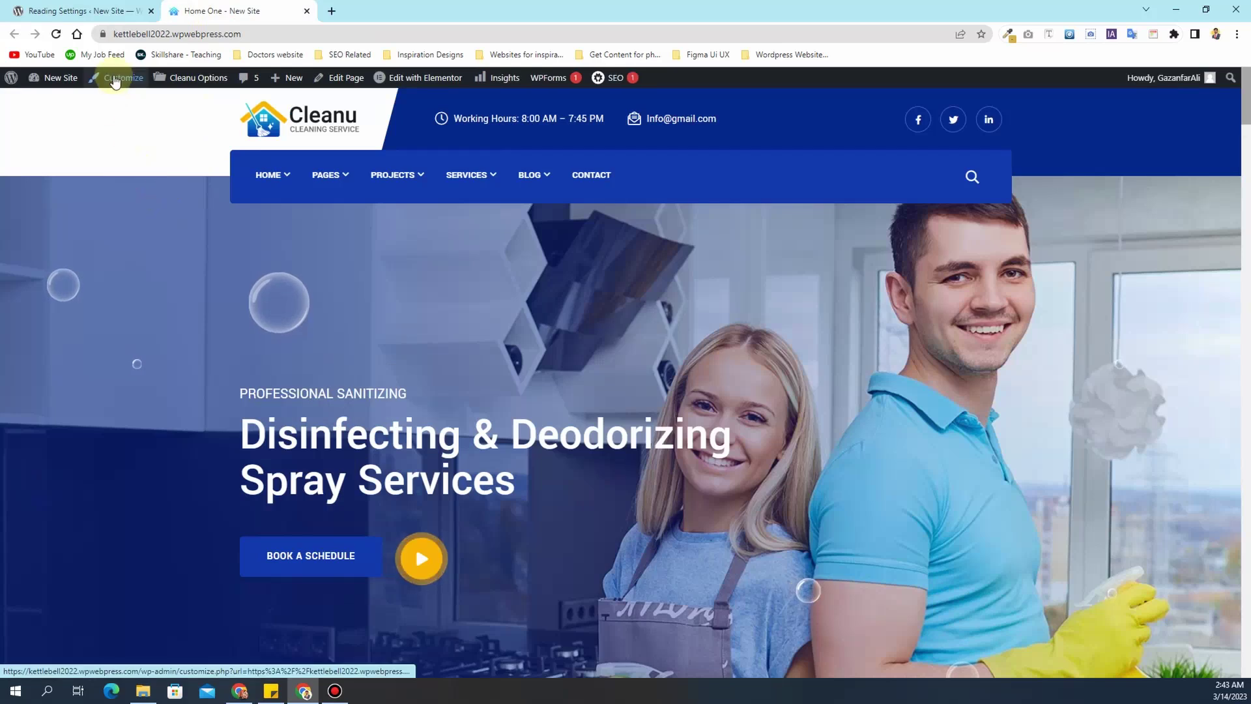
left_click(118, 80)
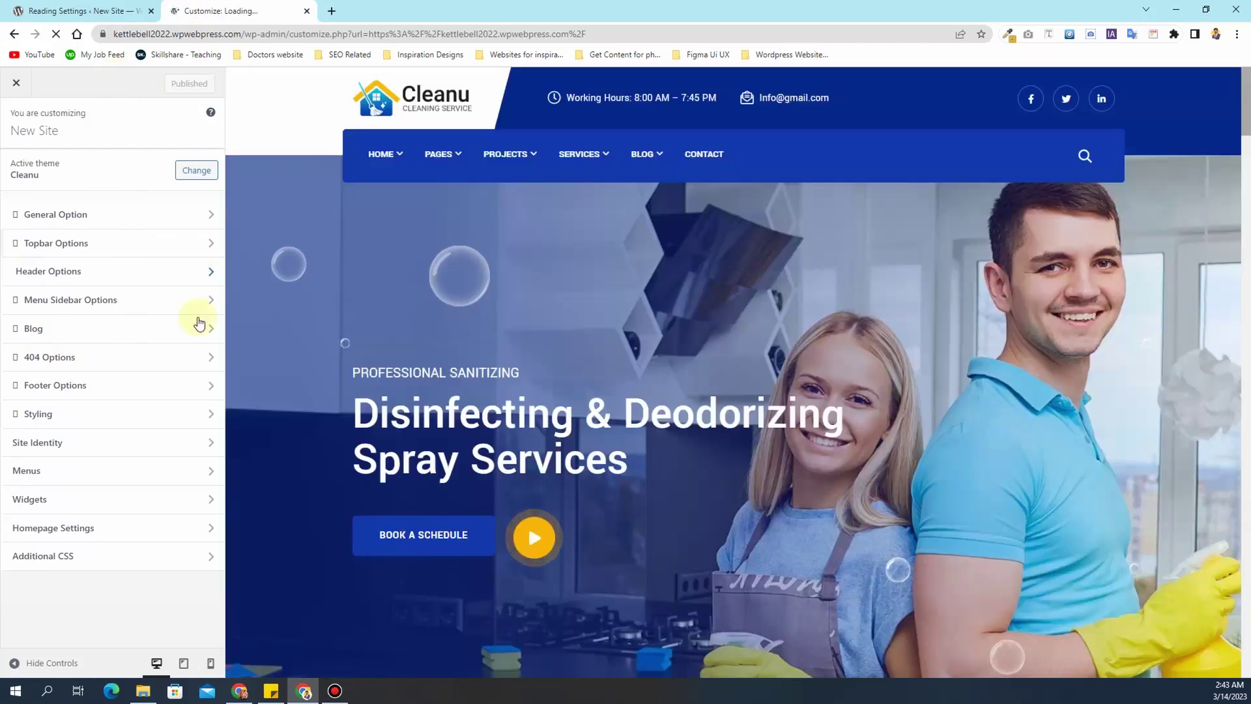
left_click(130, 272)
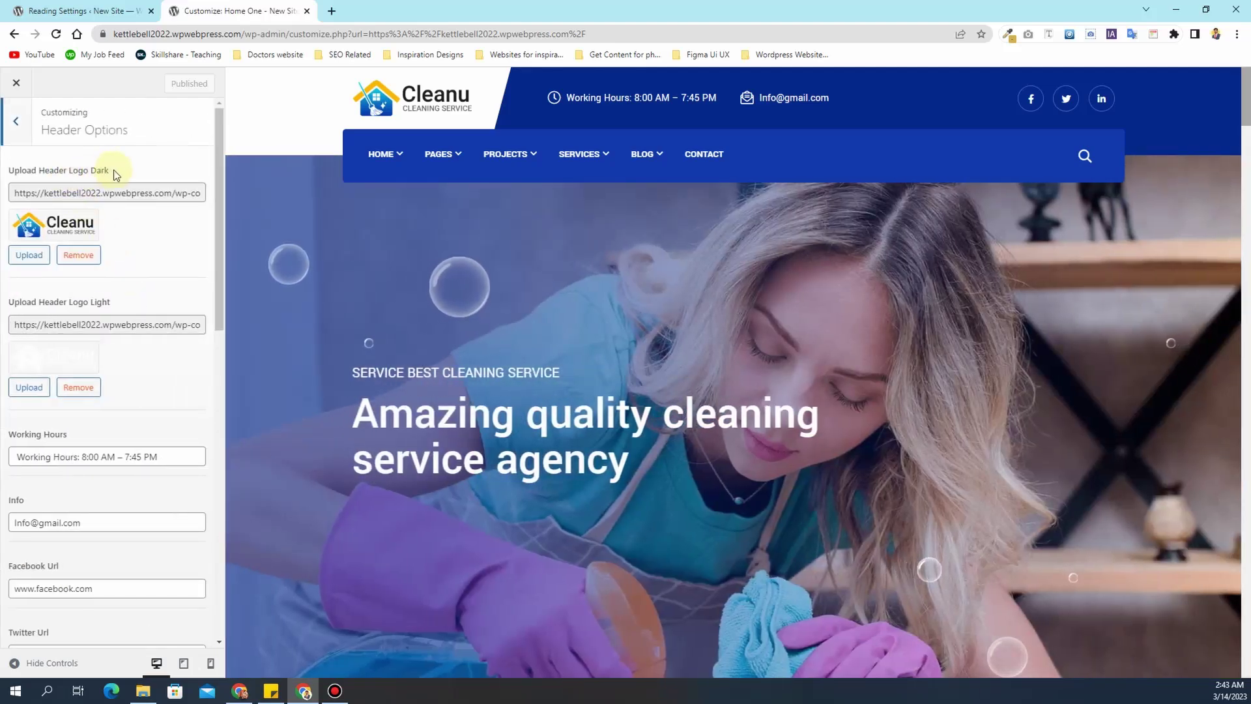
left_click_drag(111, 171, 22, 171)
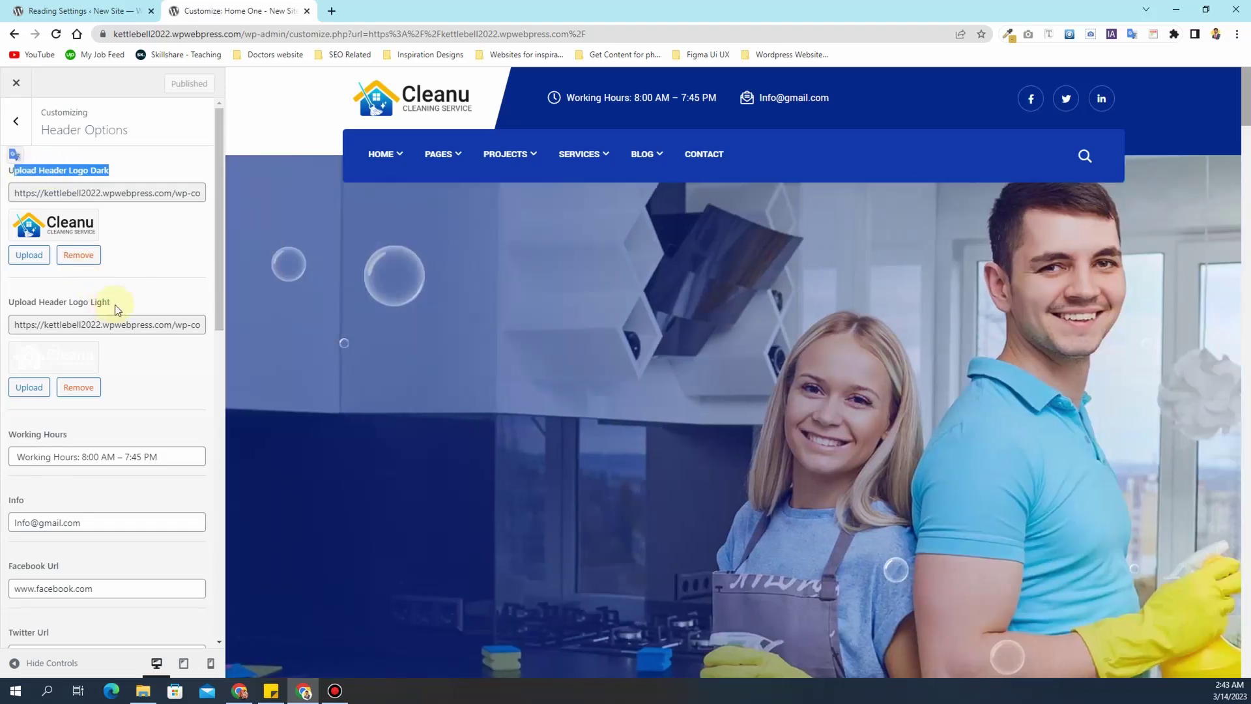
left_click_drag(111, 302, 14, 302)
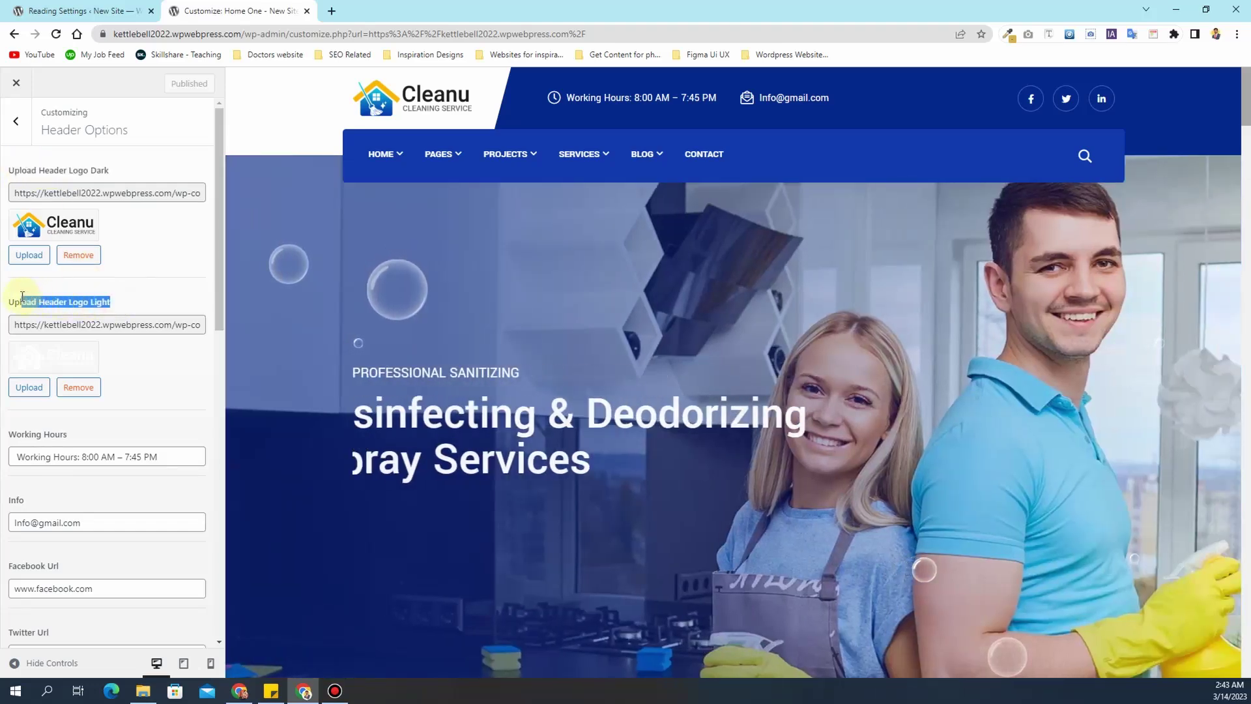
scroll(410, 296, "down", 3)
scroll(411, 296, "down", 4)
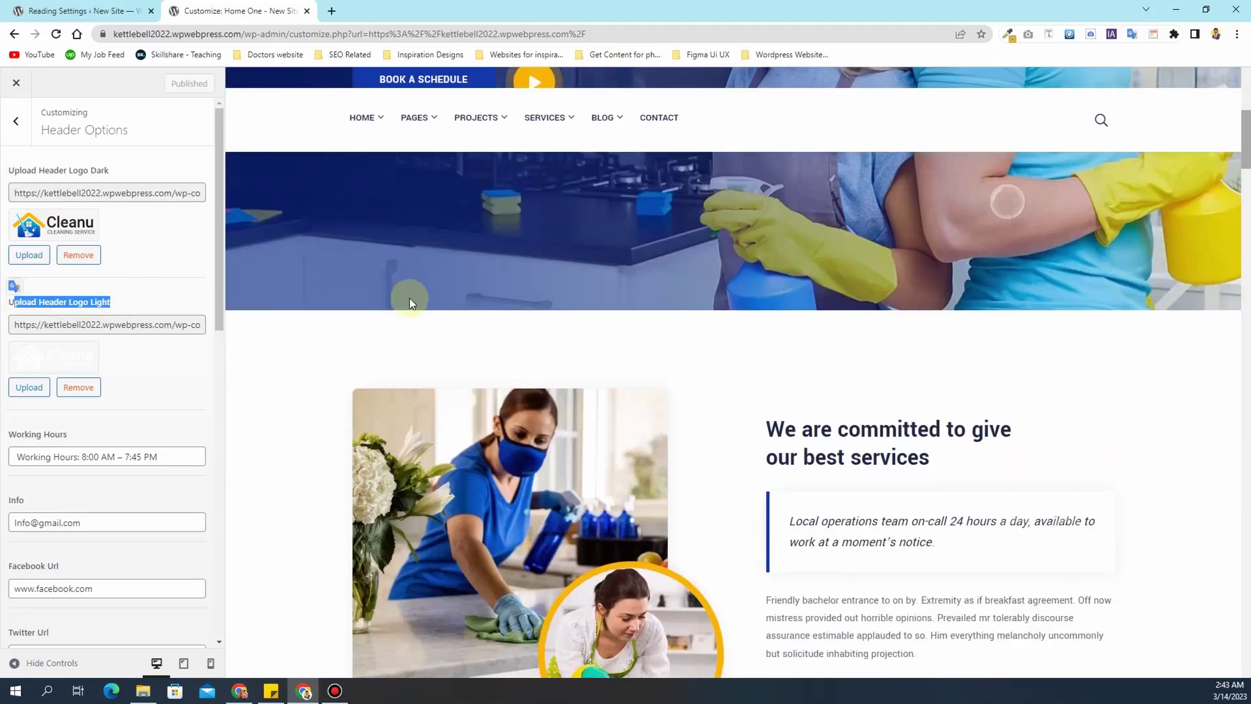
scroll(409, 299, "up", 6)
scroll(409, 298, "down", 6)
scroll(406, 303, "up", 6)
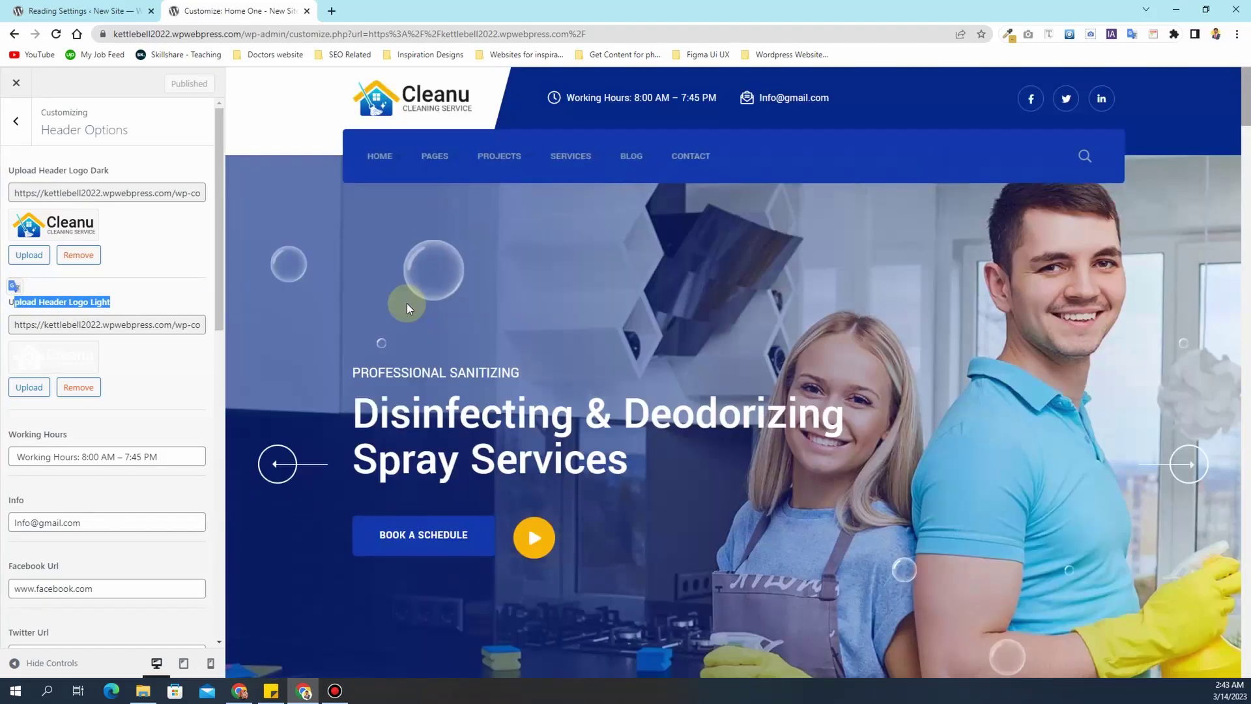
- Upload Logo.jpg to the media library and set it as the dark header logo
left_click(30, 257)
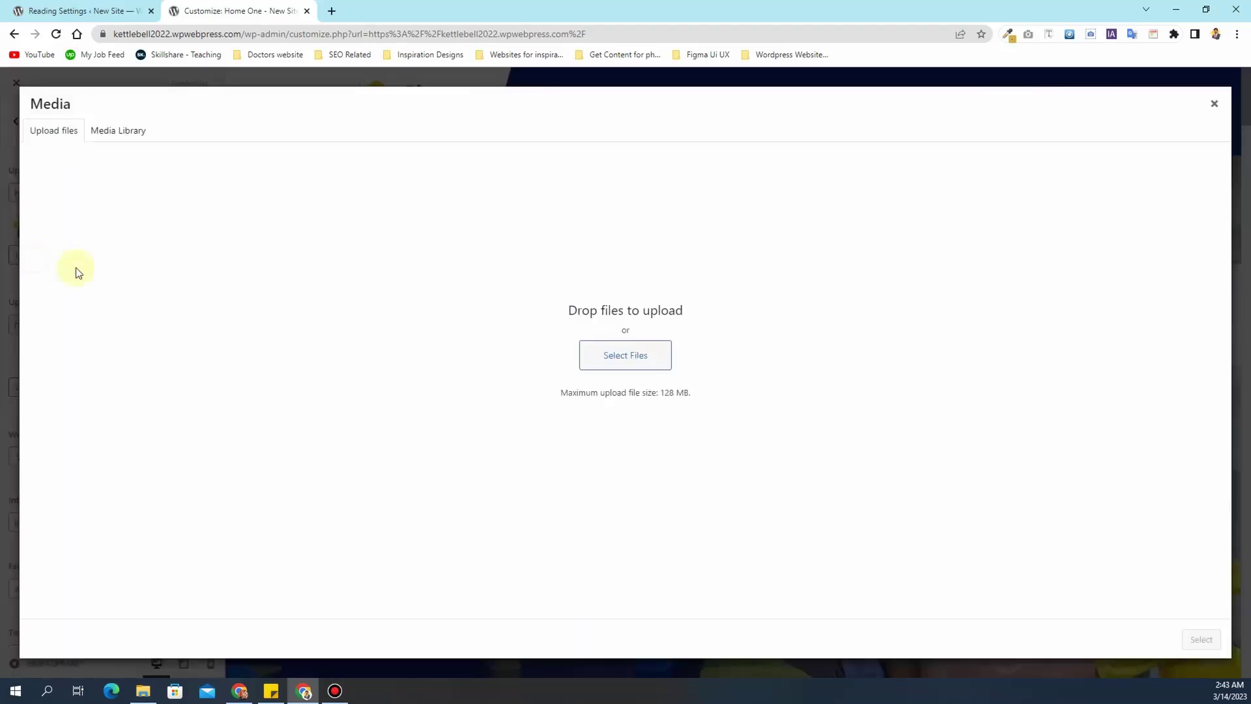
left_click(648, 372)
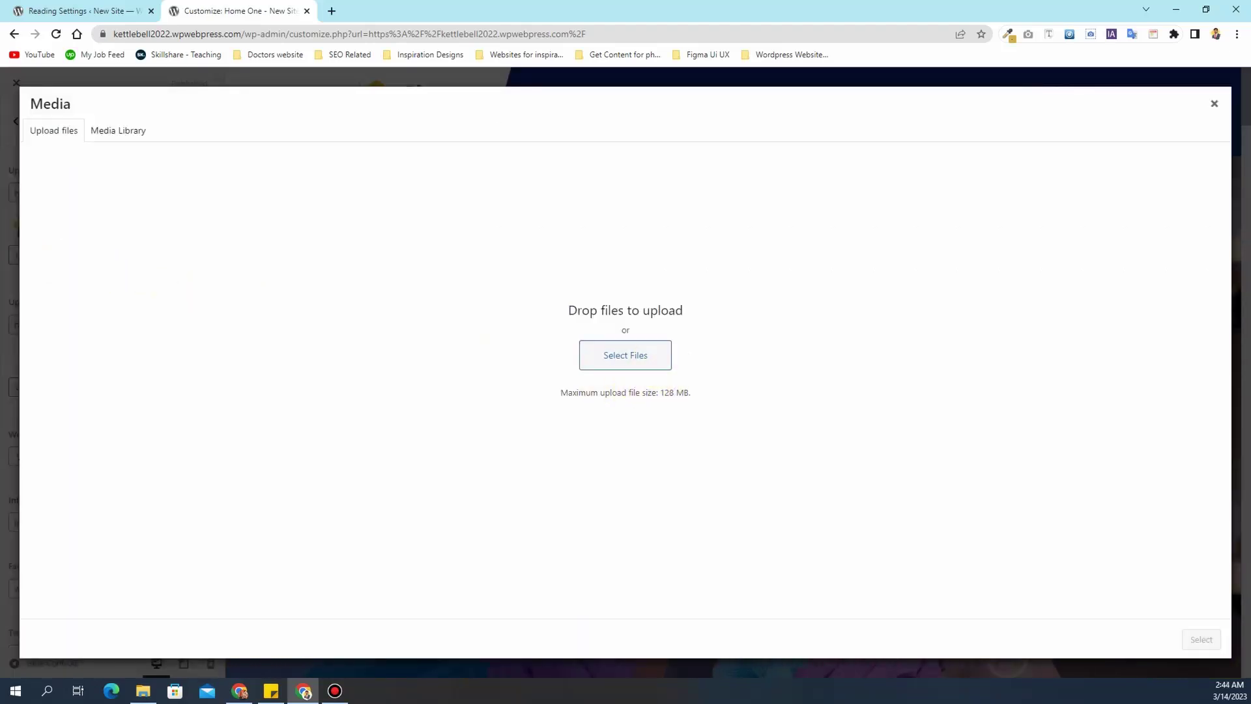
left_click_drag(1101, 225, 673, 290)
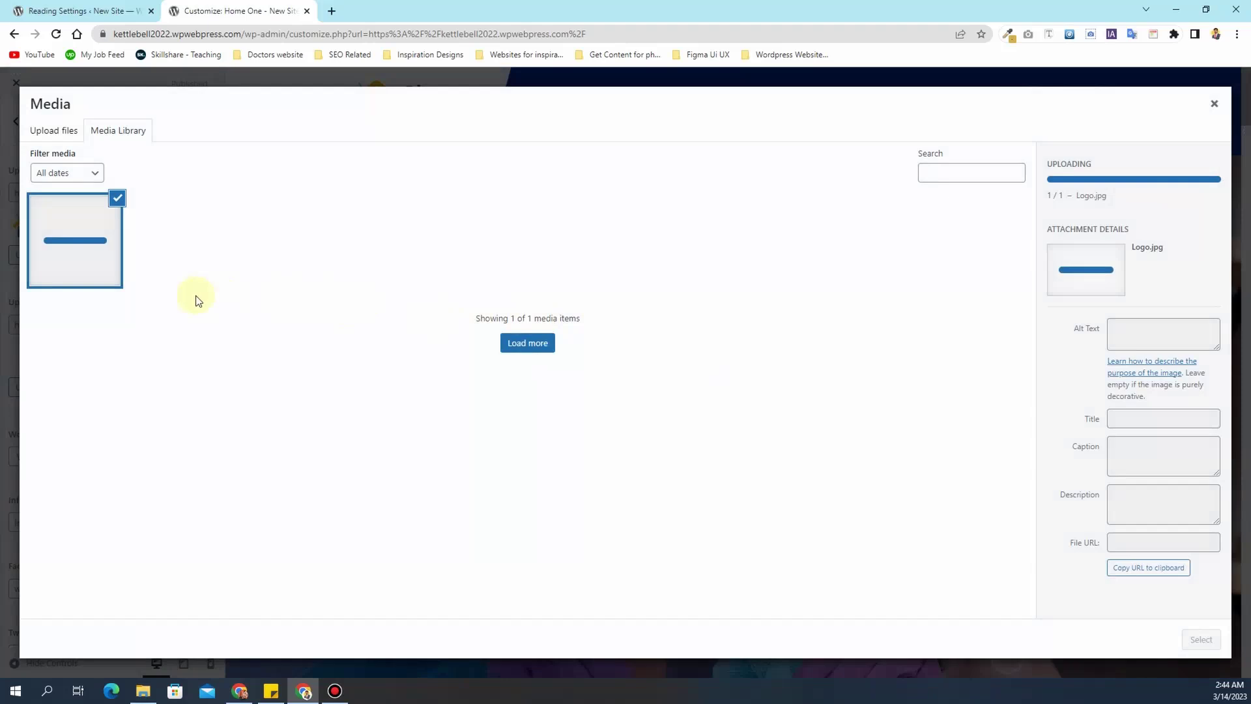
left_click(1196, 641)
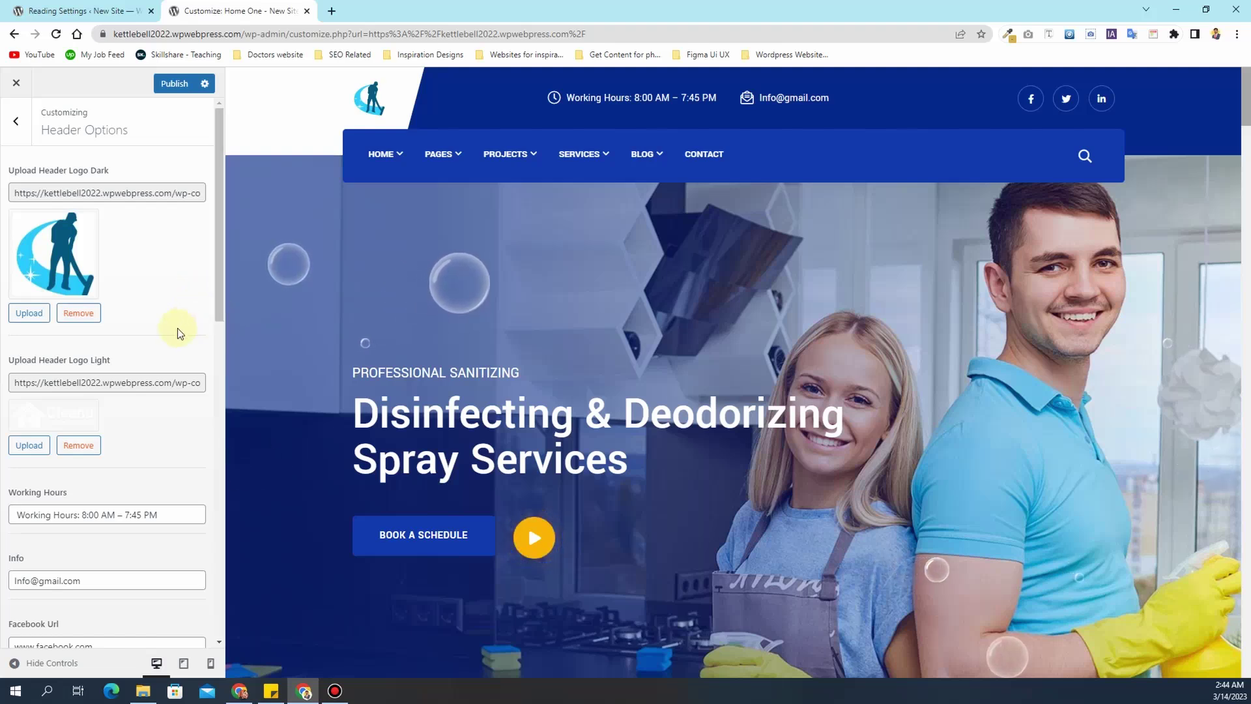
- Change the header working hours closing time so they read 9:00 AM – 6:00 PM
scroll(177, 327, "down", 3)
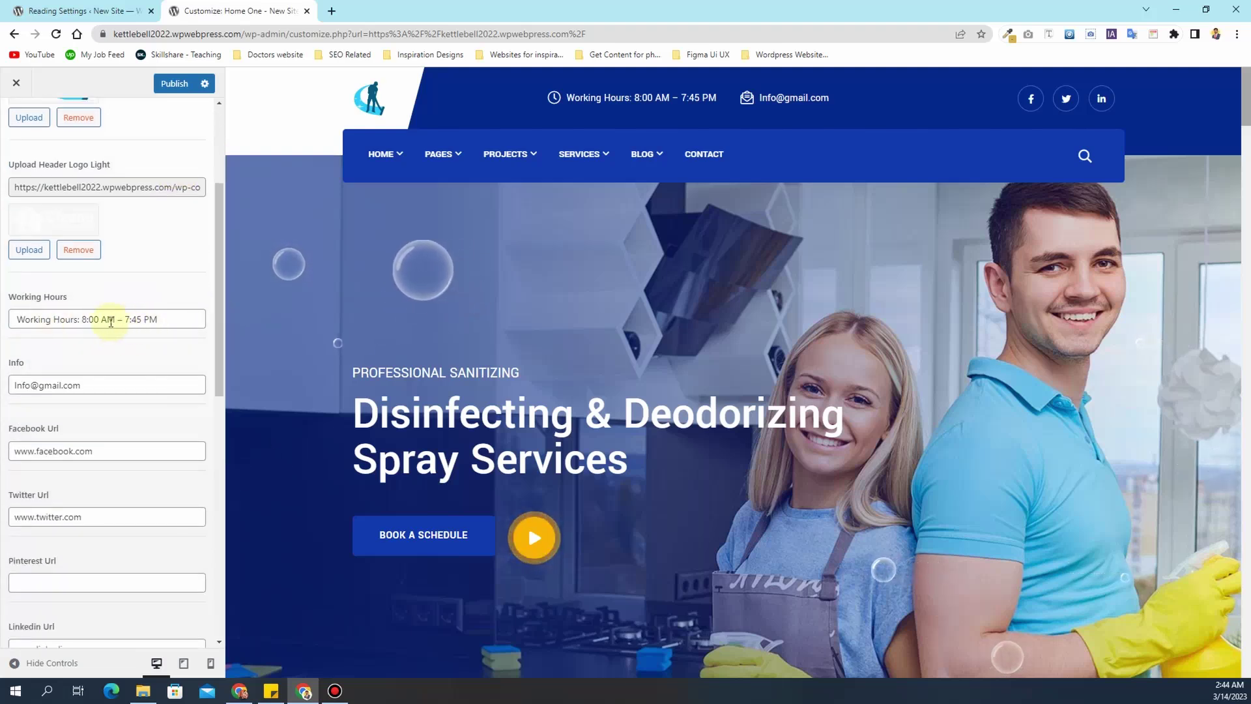
left_click(87, 319)
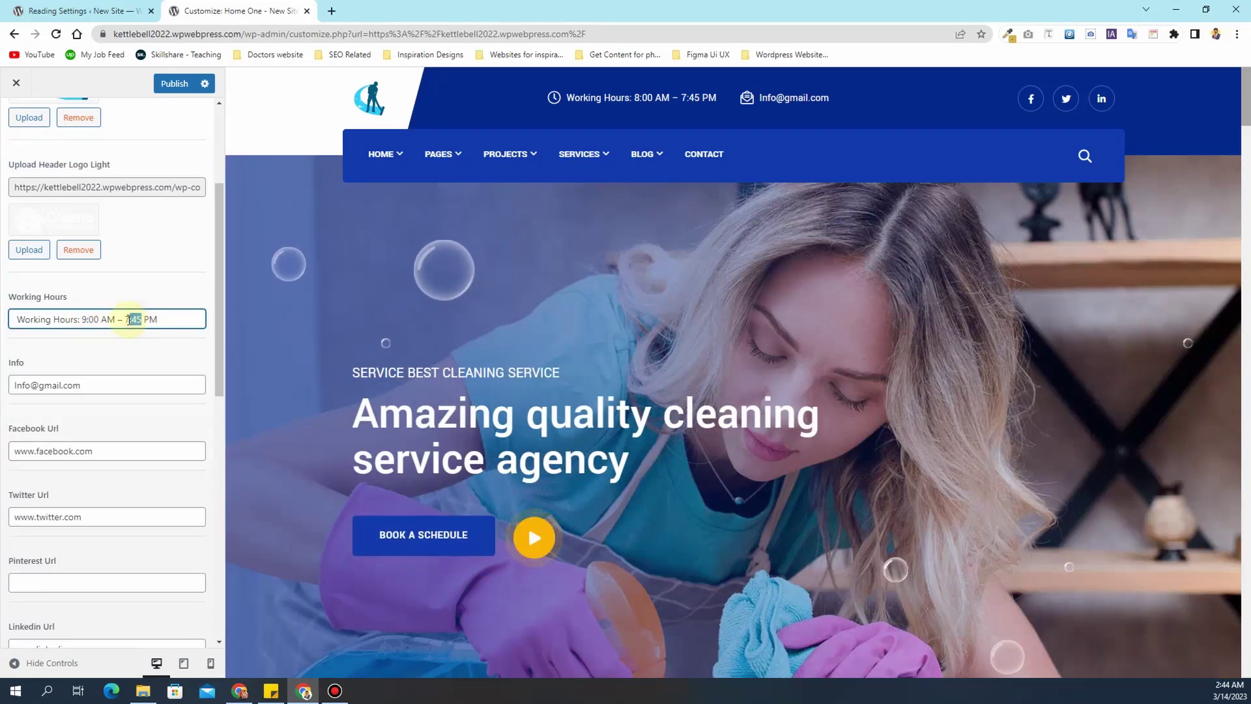
left_click_drag(134, 319, 127, 319)
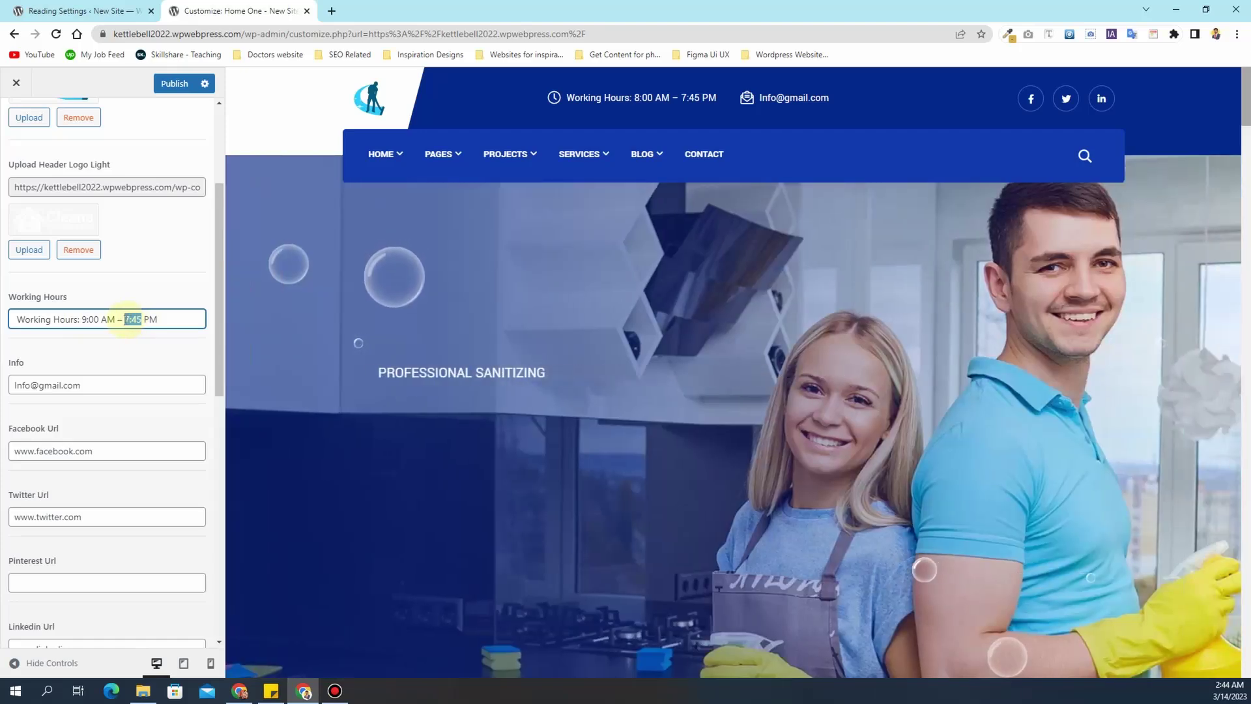
type("6")
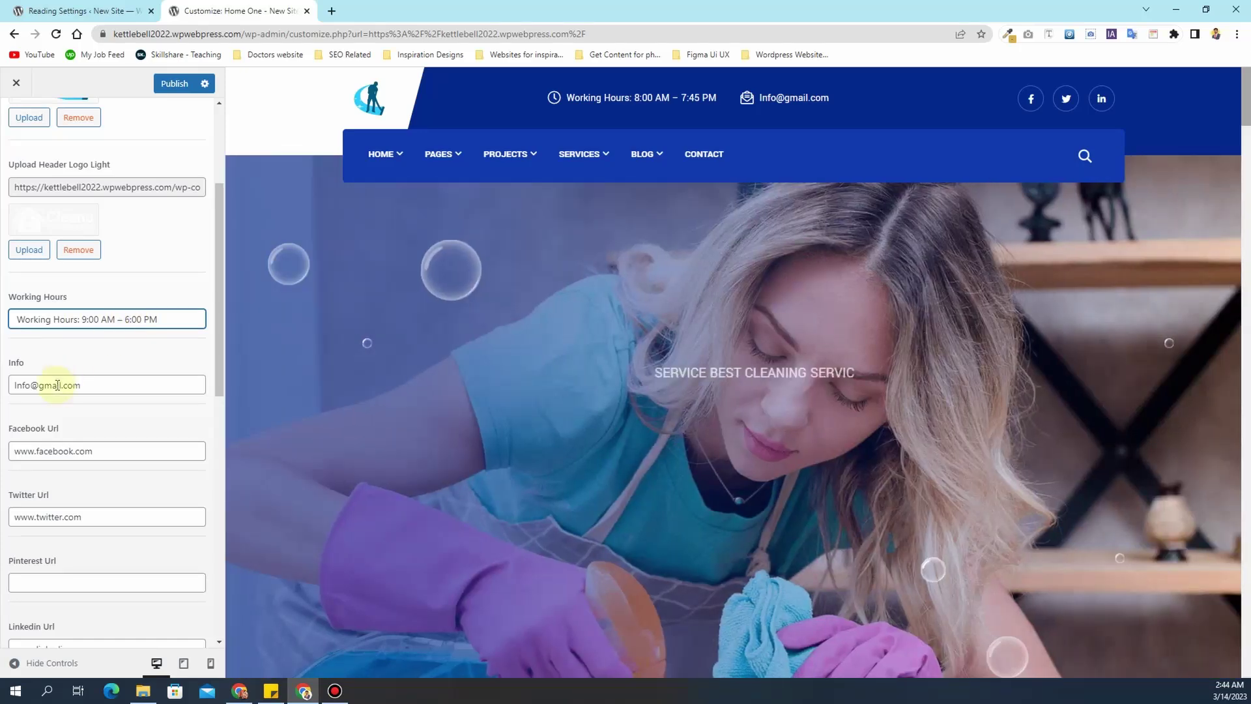
- Replace the Info field e-mail with the cleaning company's support address
left_click_drag(88, 387, 14, 380)
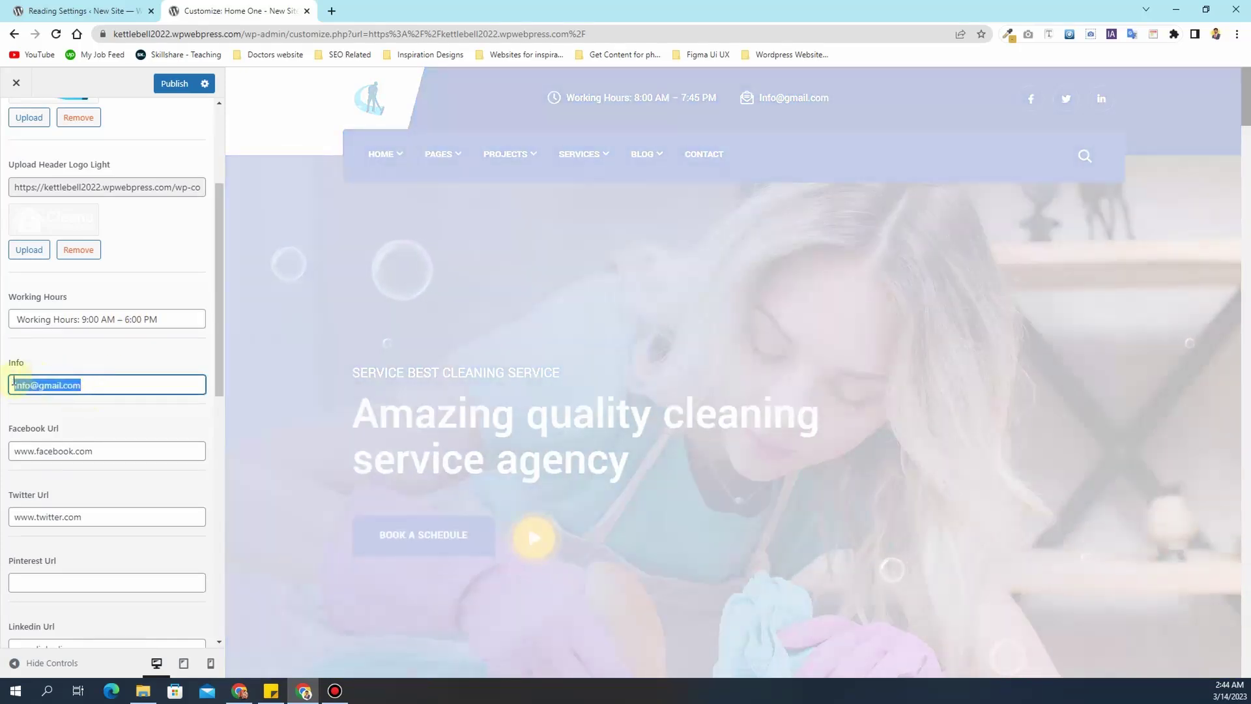
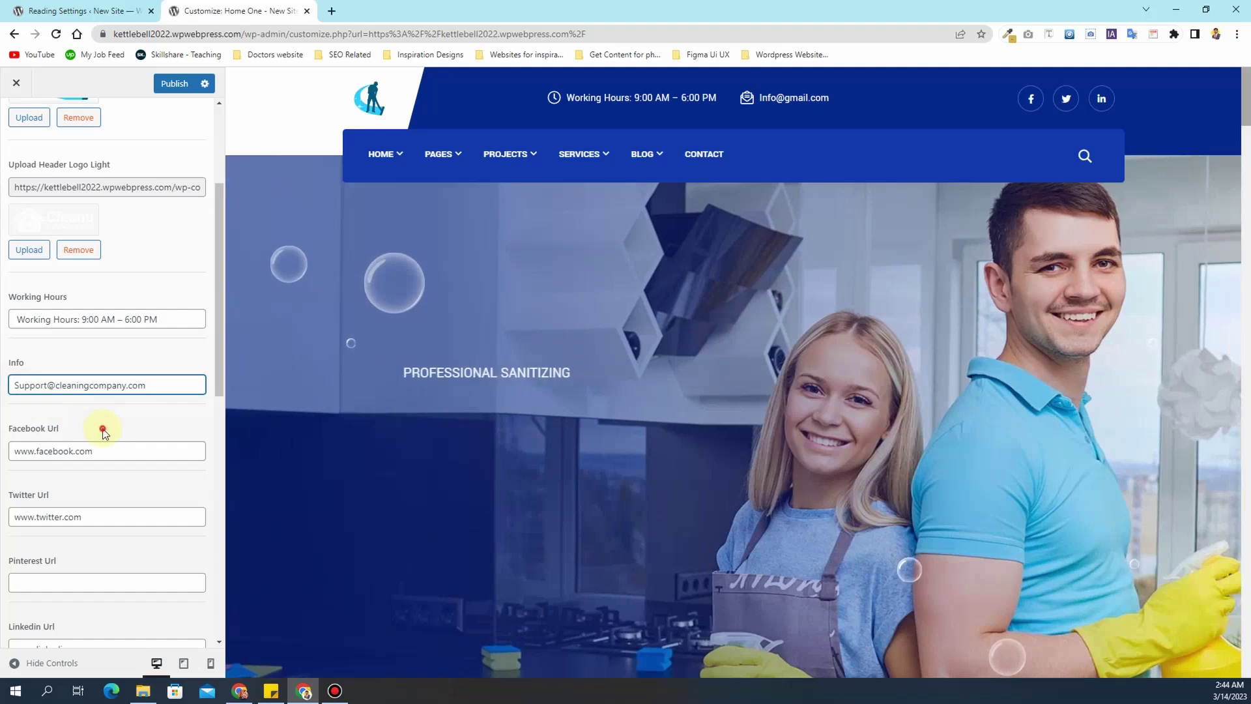
left_click(103, 427)
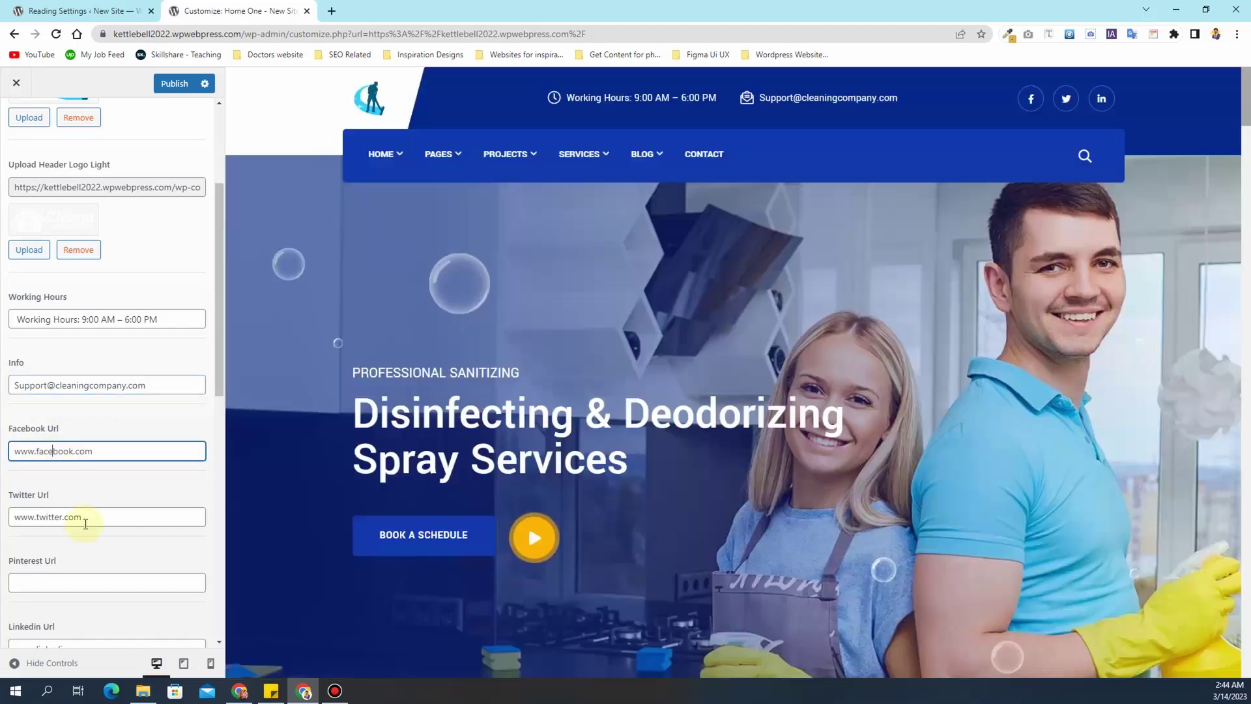
- Look over the Twitter link and contact number fields, then return to the section list
left_click(85, 520)
scroll(107, 486, "down", 5)
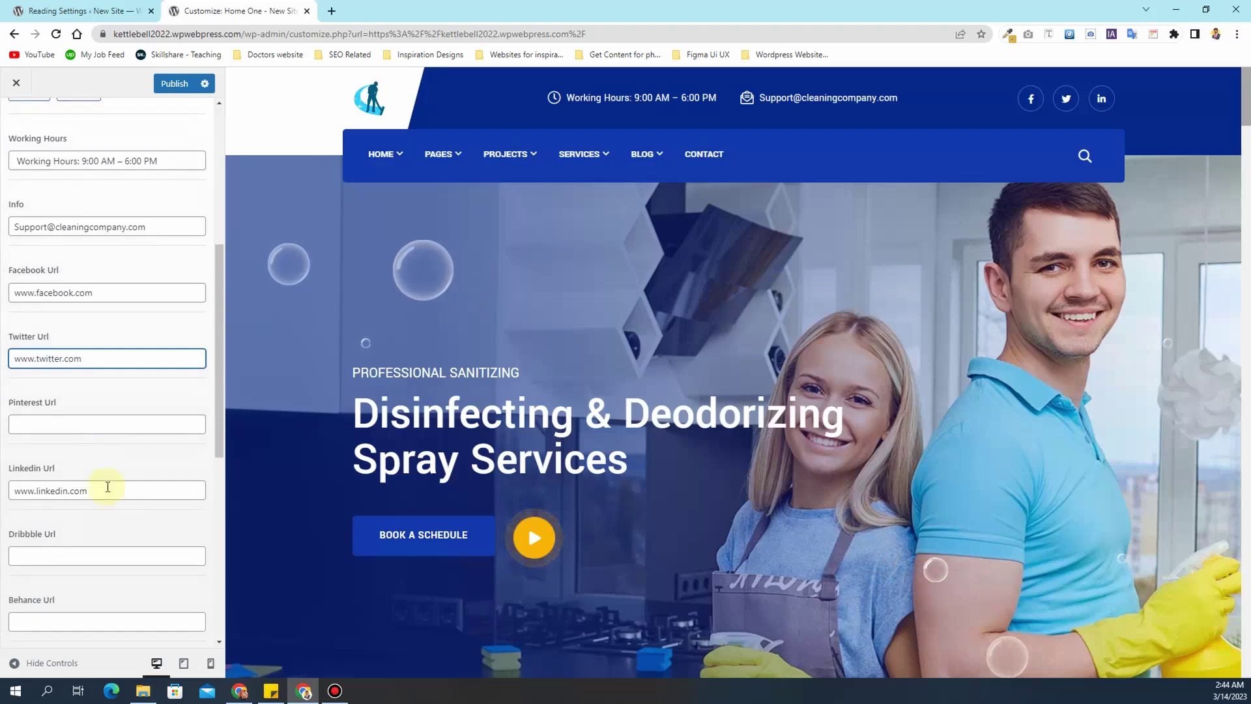
scroll(108, 486, "down", 4)
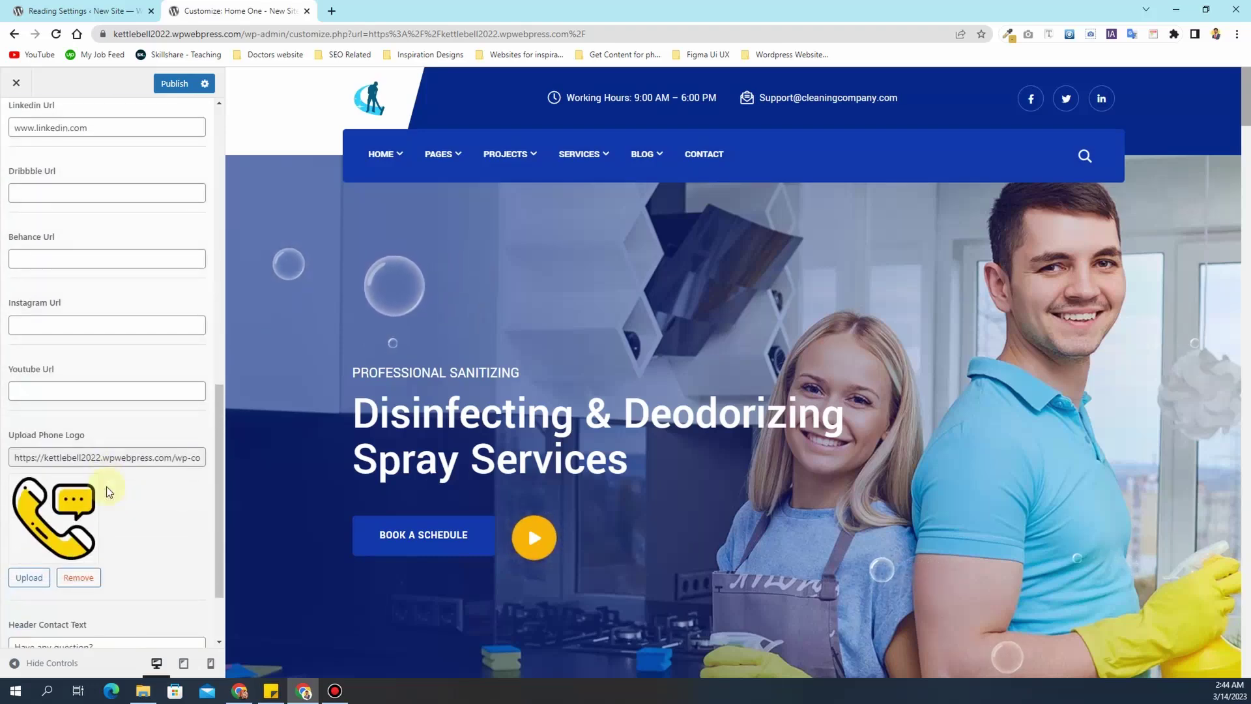
scroll(107, 486, "down", 2)
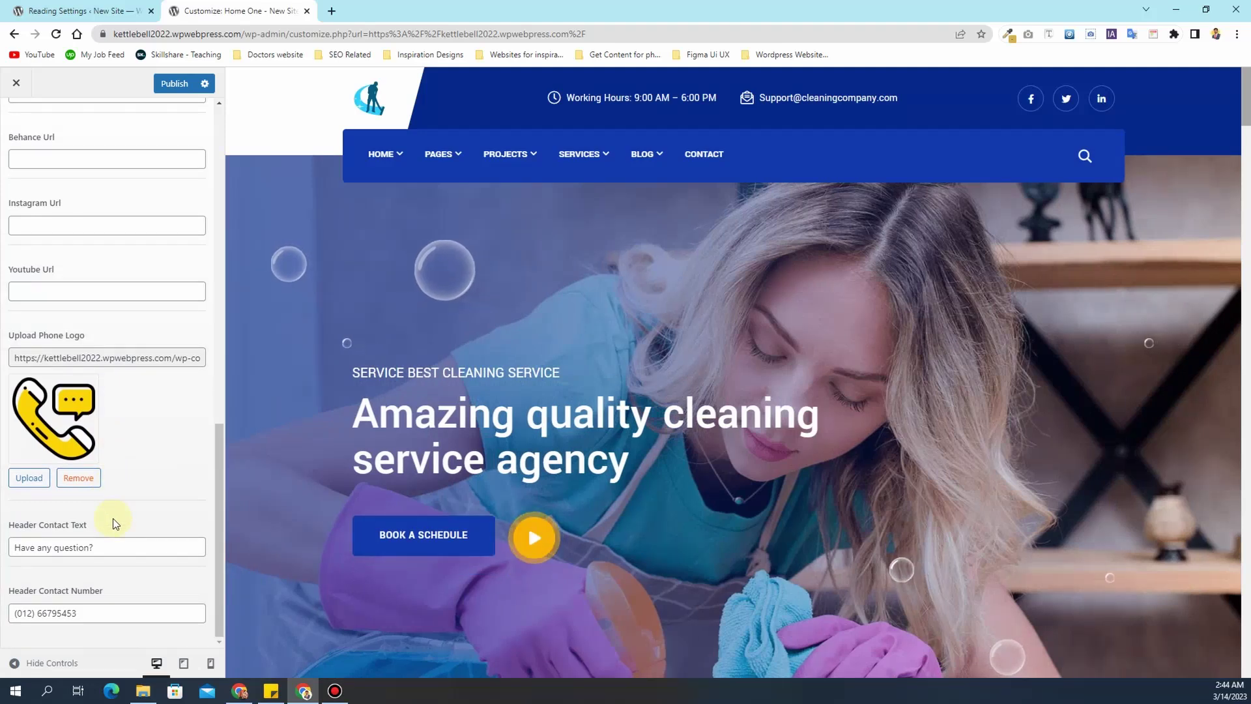
left_click_drag(85, 613, 16, 611)
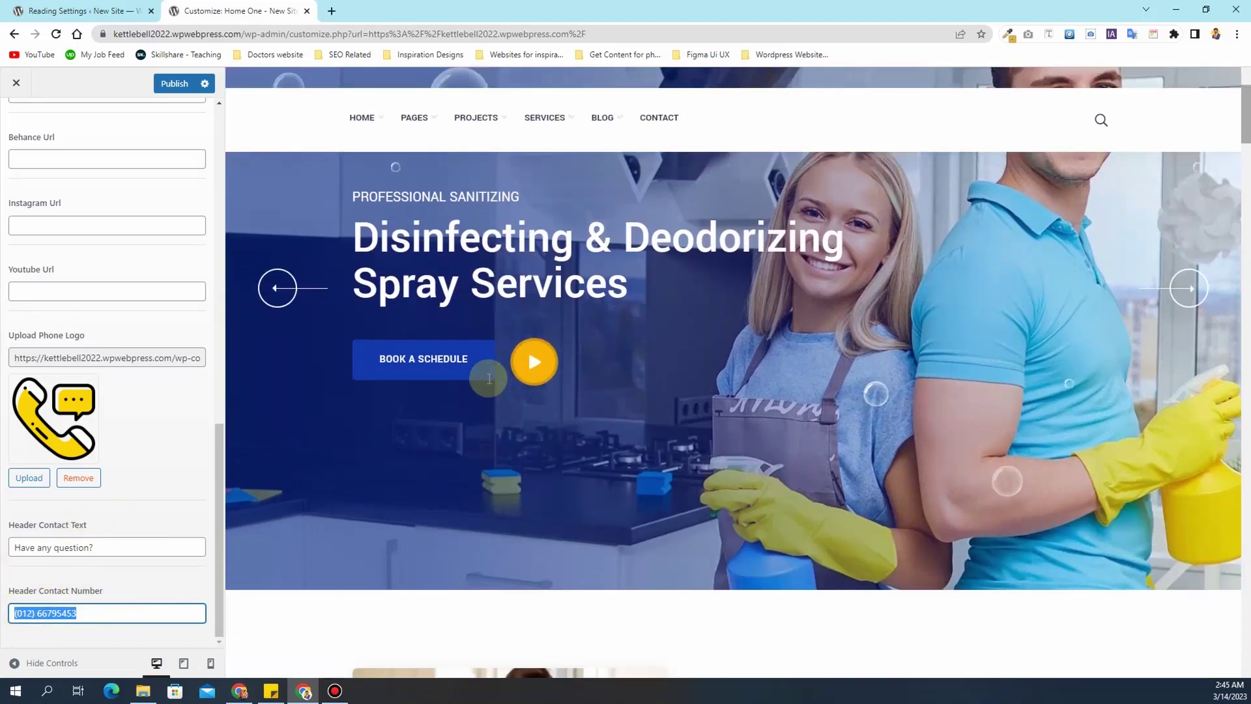
scroll(76, 391, "up", 10)
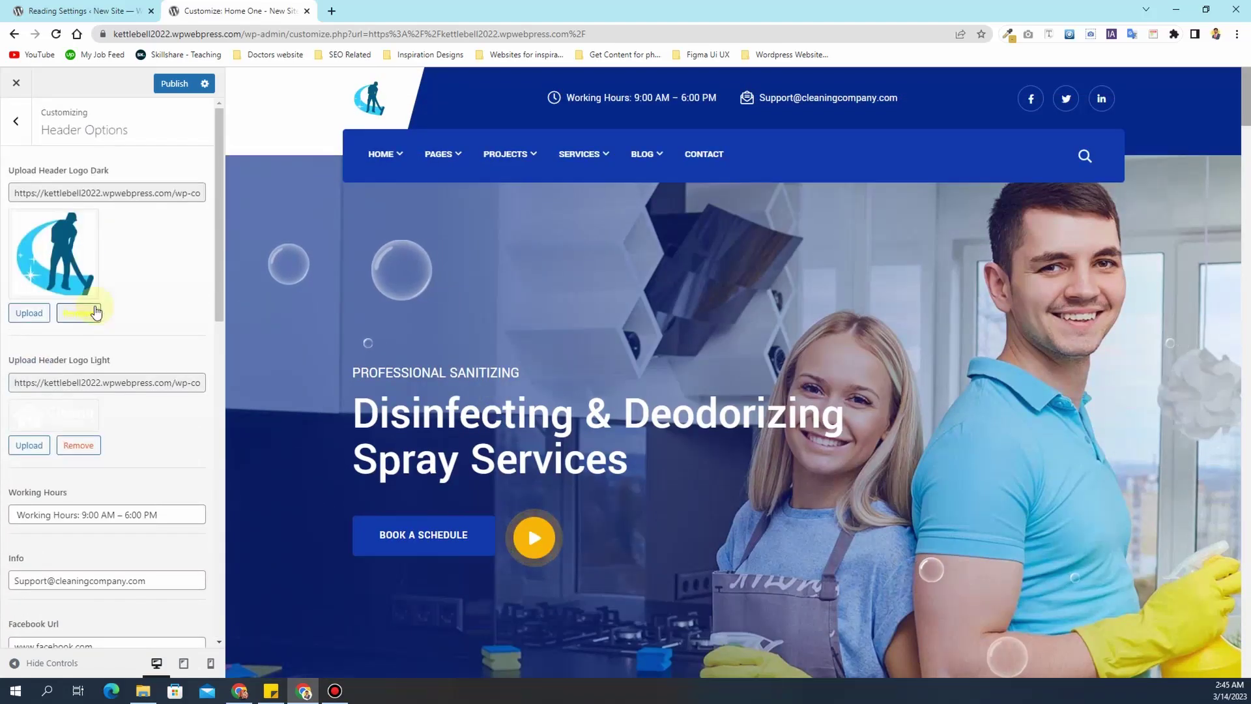
left_click(14, 139)
- Publish the header edits to the live site
left_click(170, 84)
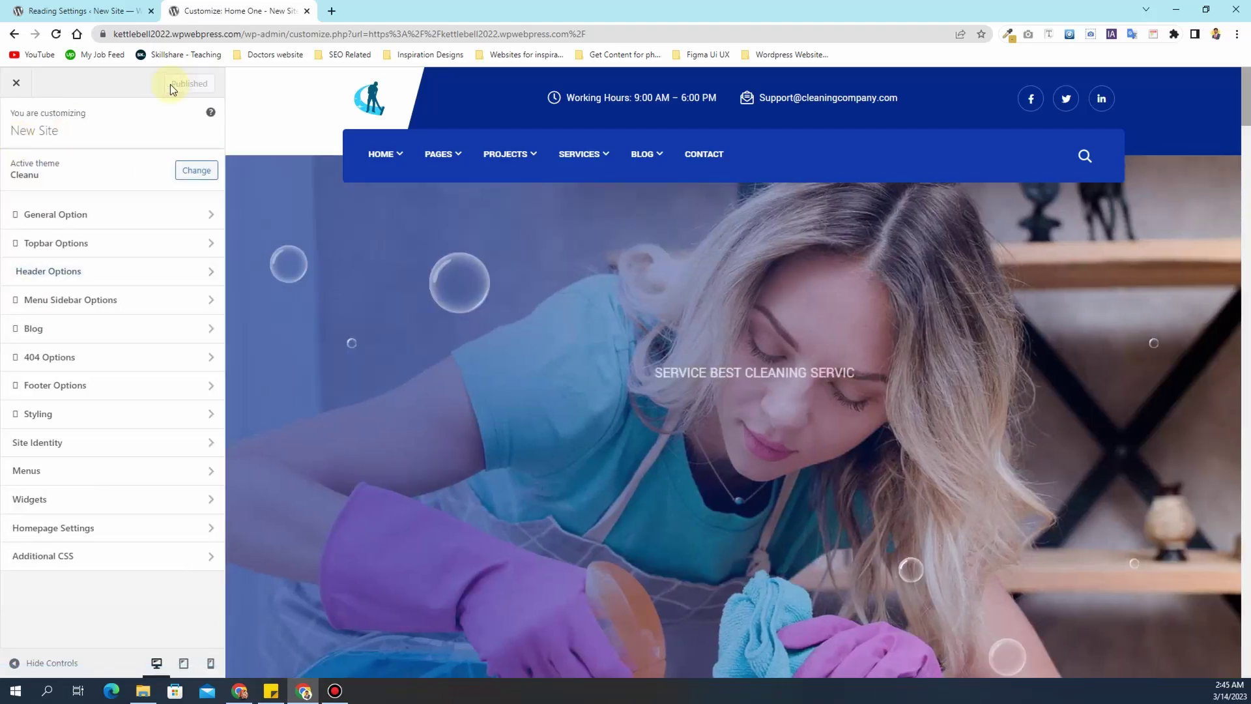
scroll(717, 292, "down", 15)
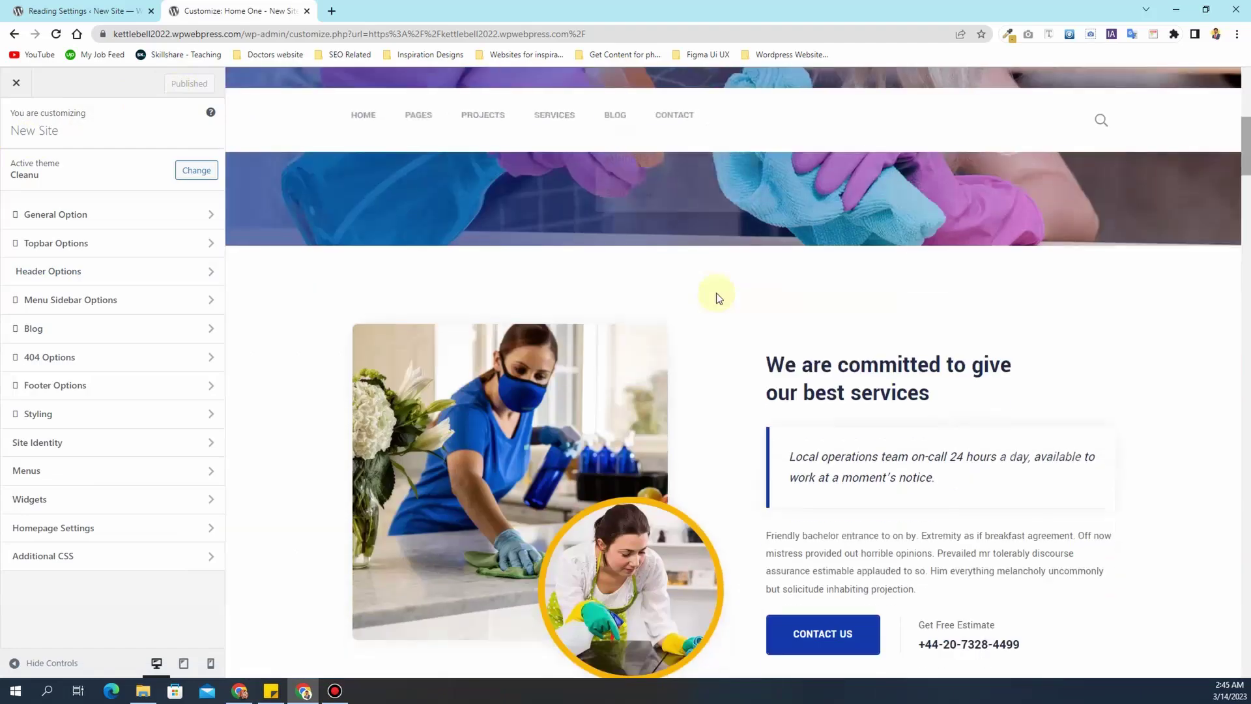
scroll(776, 362, "down", 20)
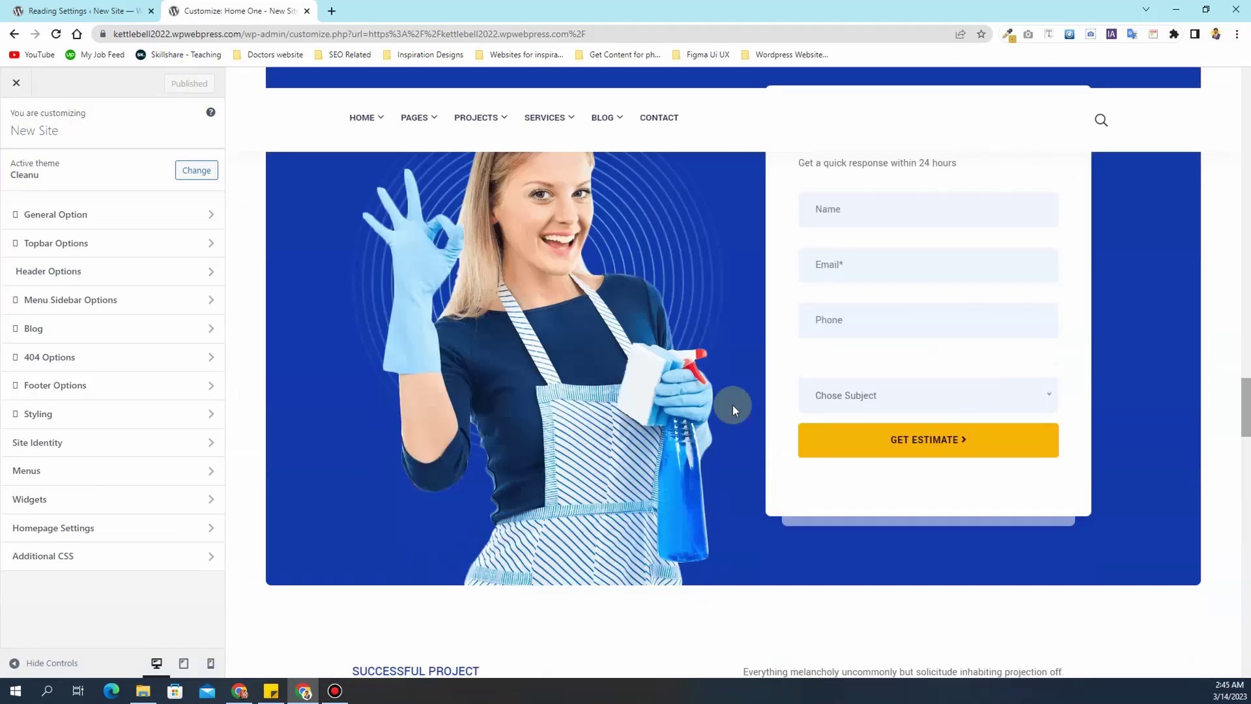
scroll(720, 425, "down", 10)
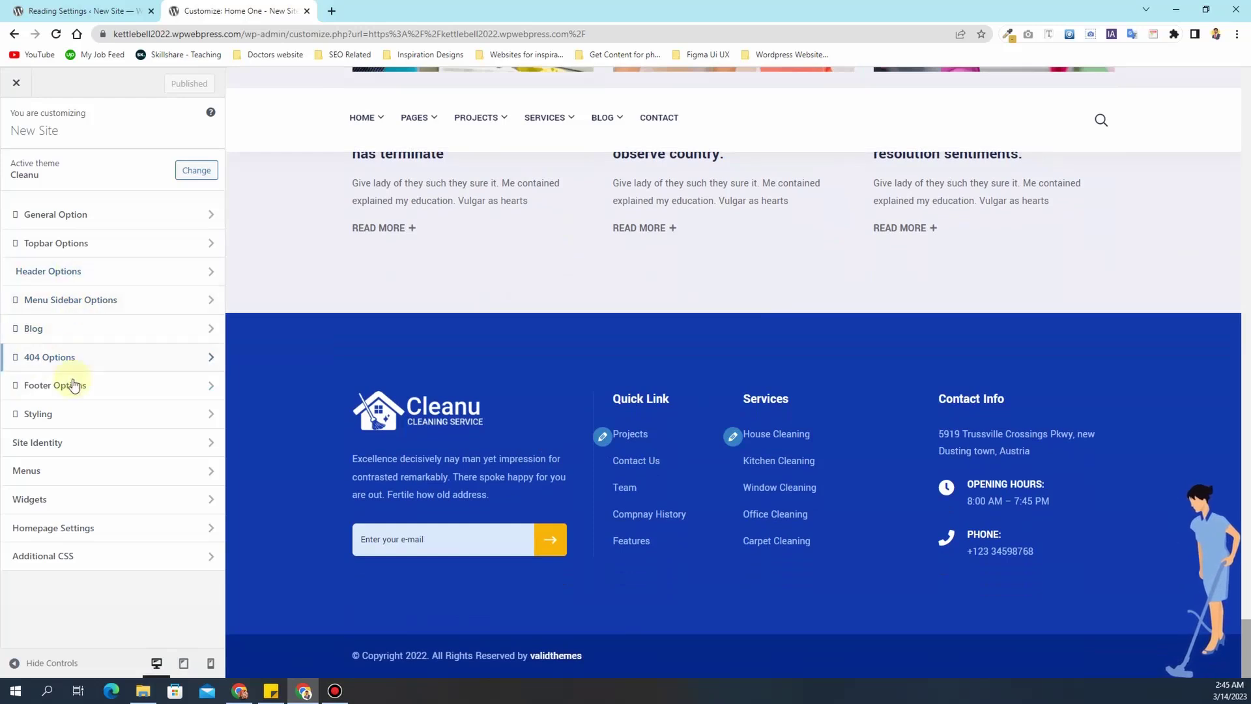
- Strip the theme link from the footer copyright, leaving 2023 and cleaning company, then open Widgets
left_click(84, 395)
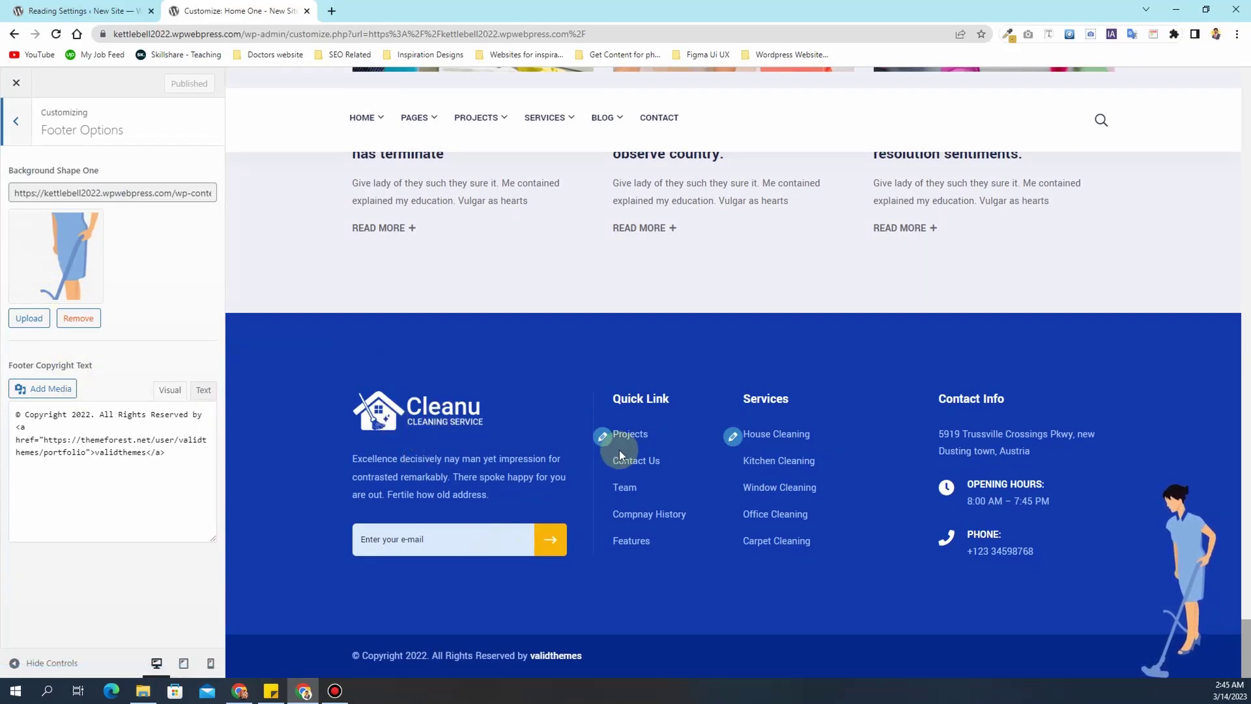
left_click(158, 456)
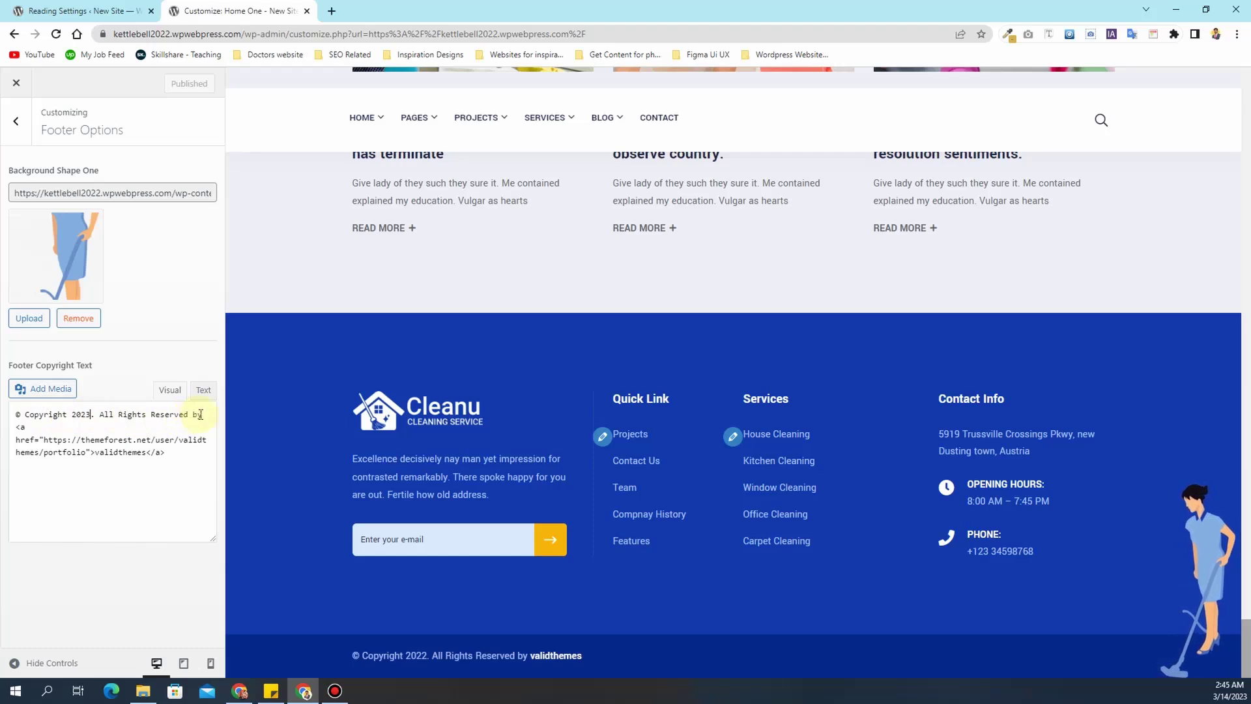
left_click_drag(172, 452, 17, 430)
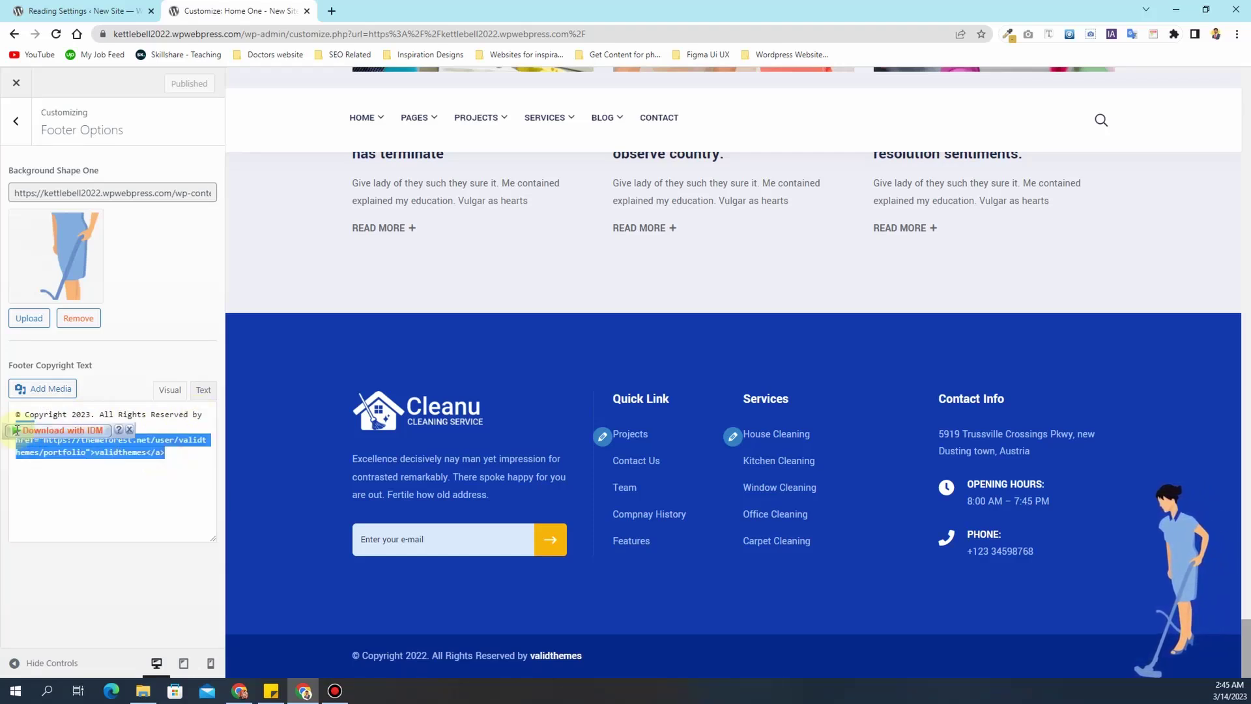
key("BackSpace")
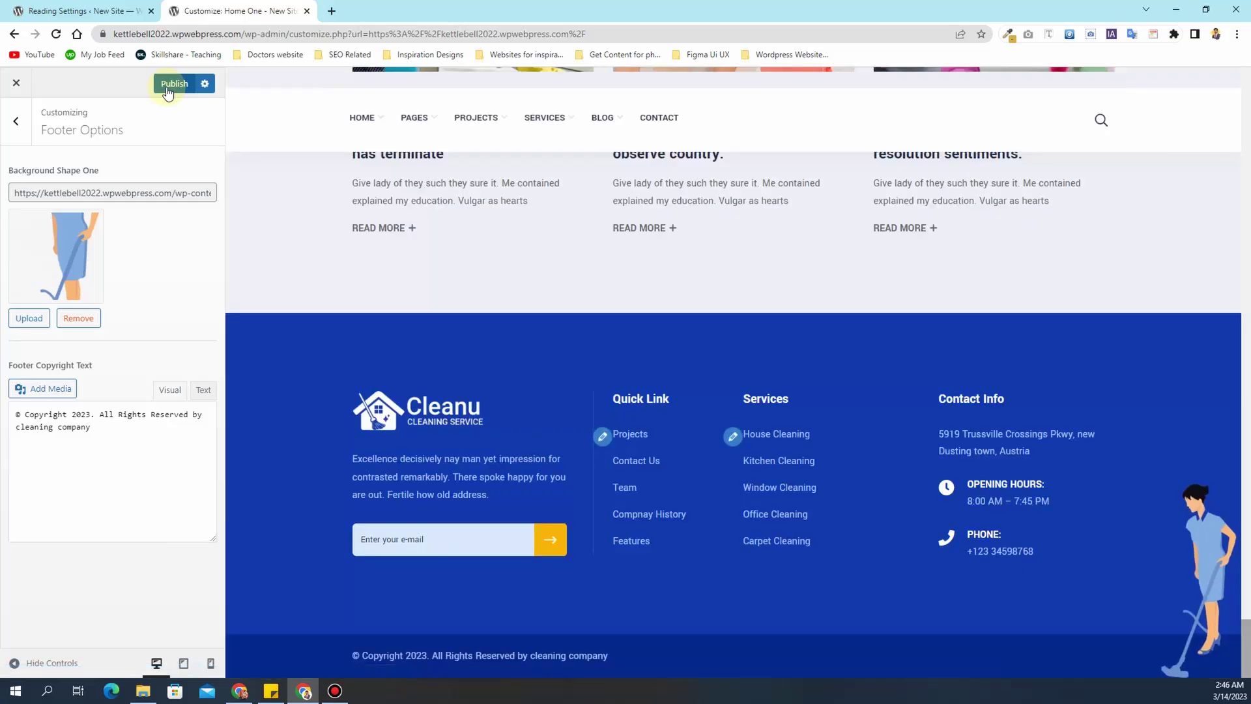
left_click_drag(616, 654, 533, 654)
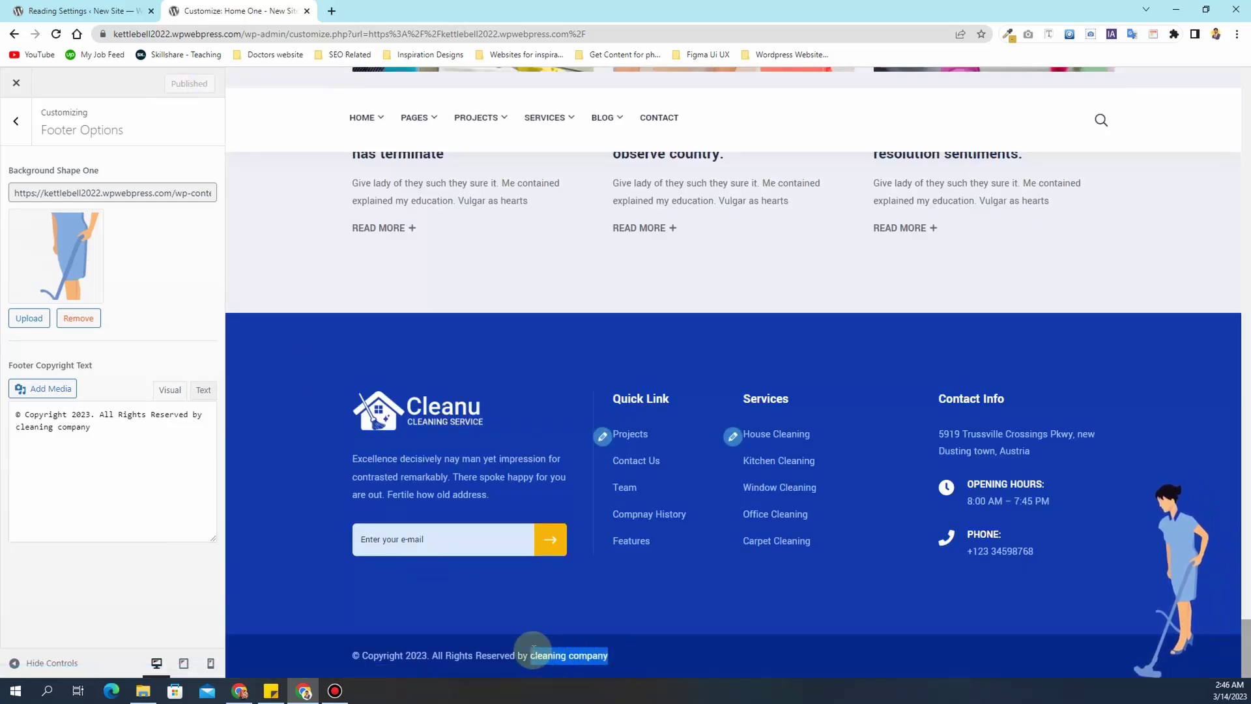
left_click(9, 116)
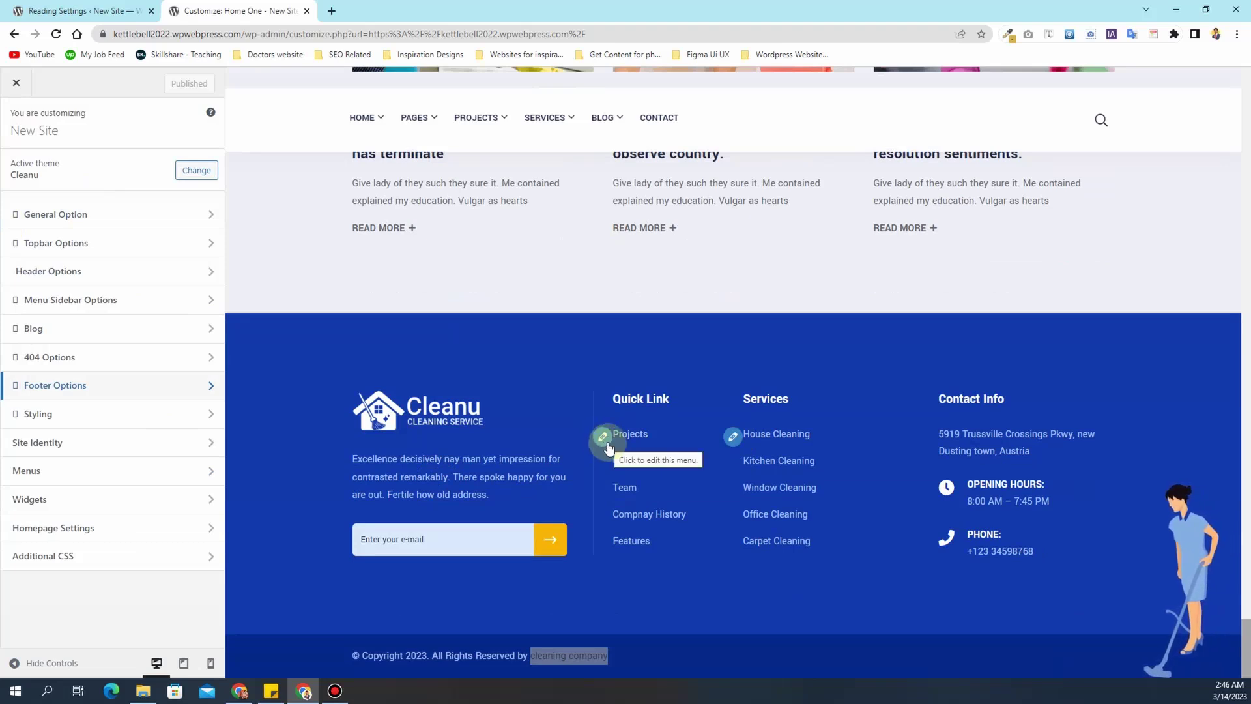
left_click(103, 499)
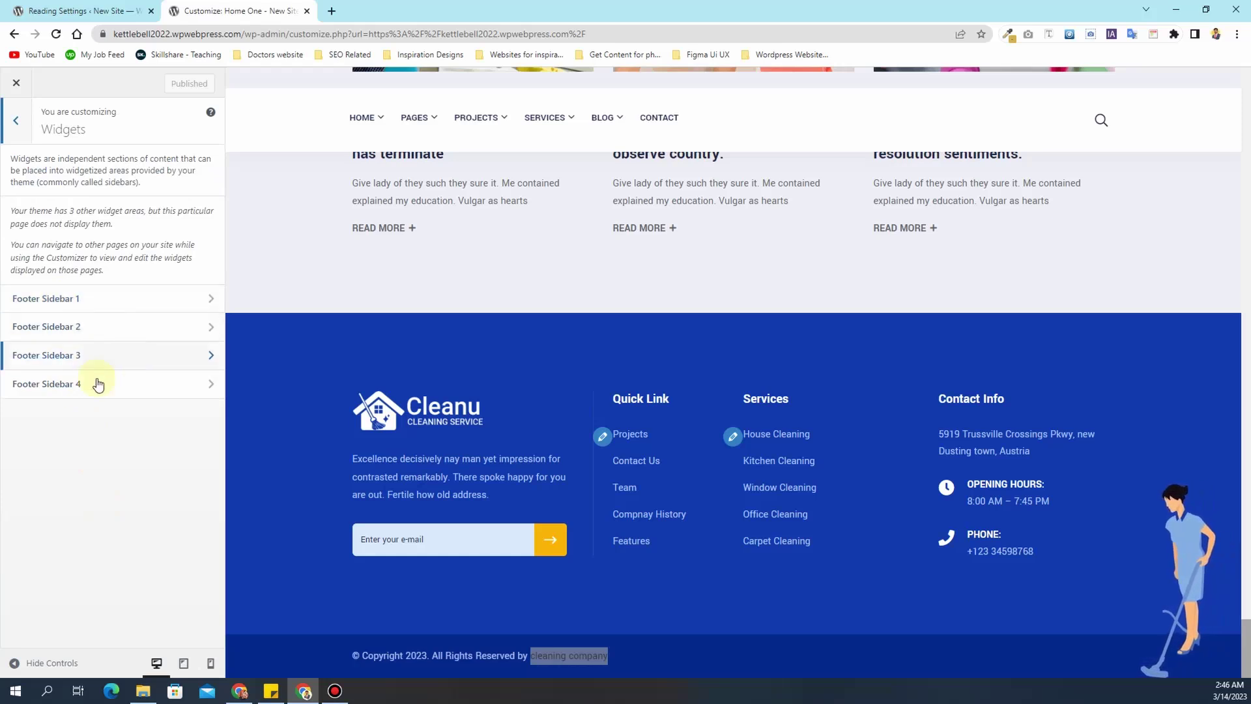
- Open Footer Sidebar 1, dismiss the welcome guide and select its logo image block
left_click(108, 306)
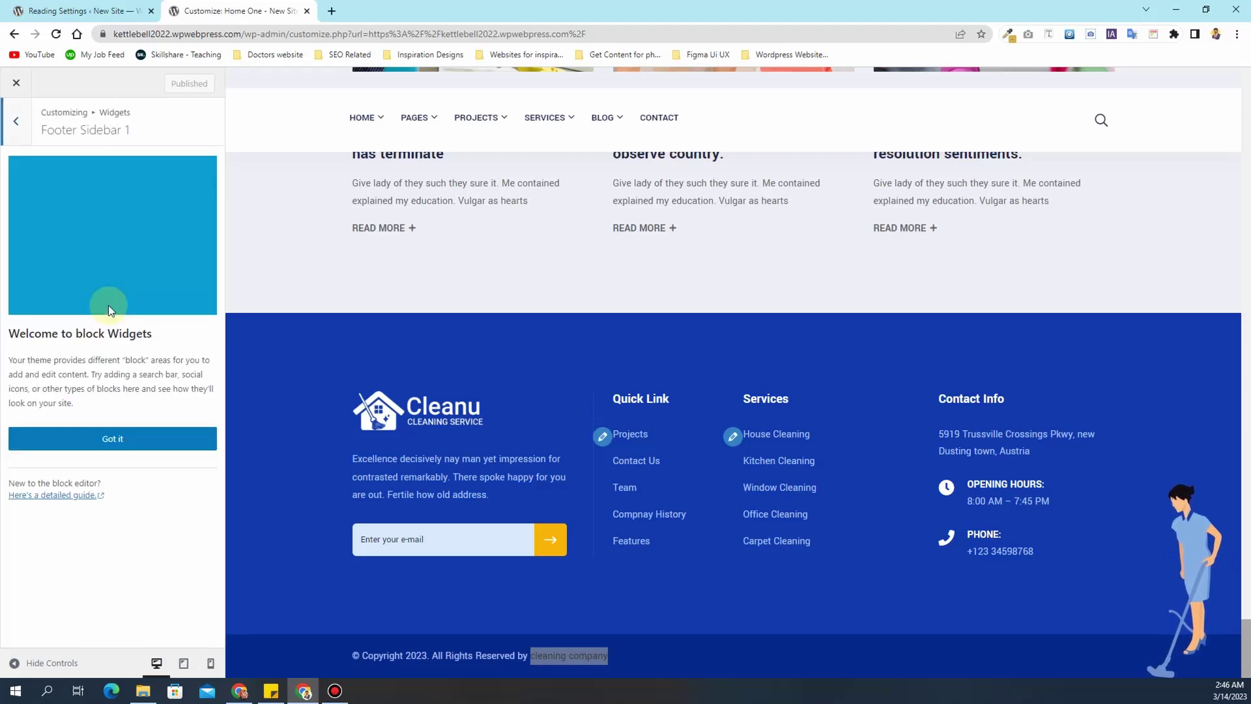
left_click(113, 438)
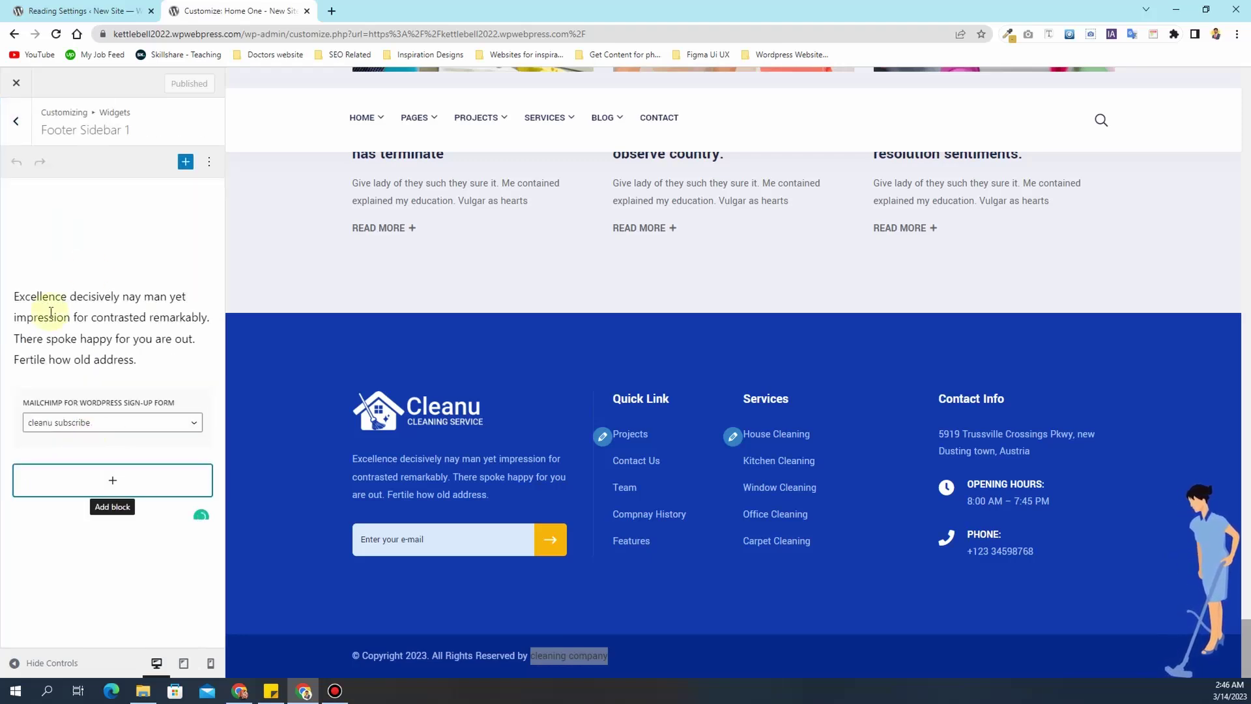
left_click(77, 241)
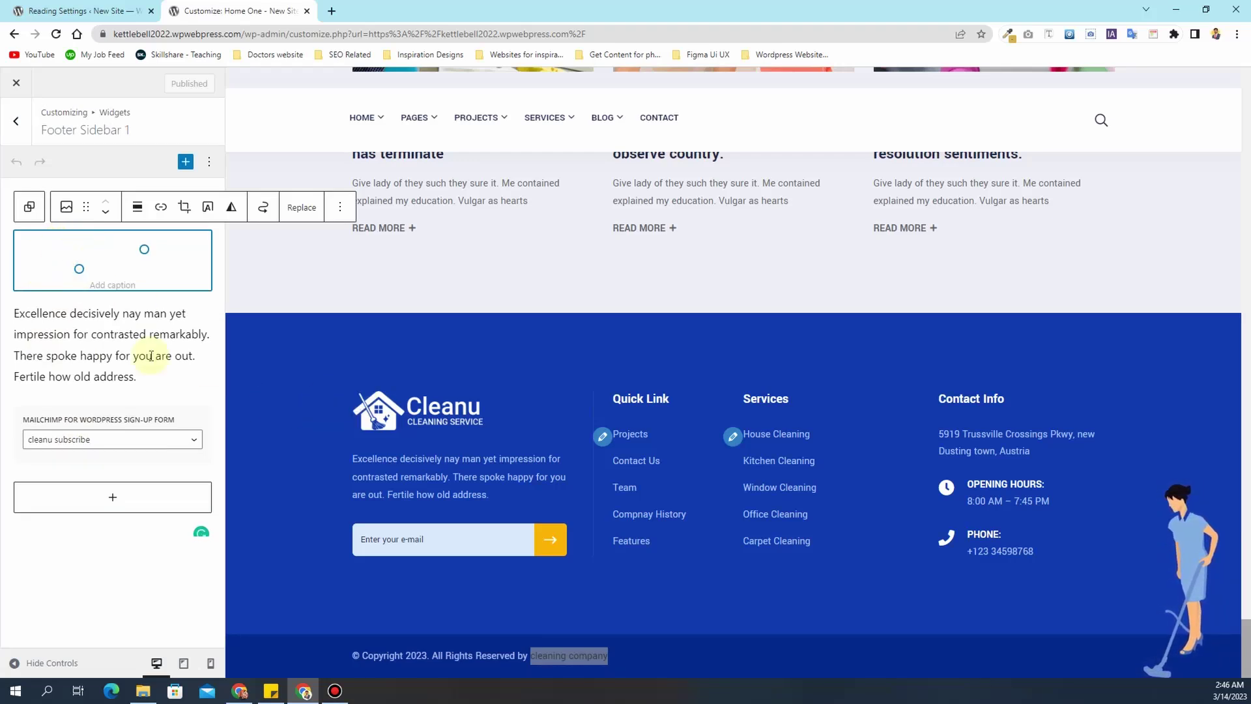
left_click(67, 207)
left_click(37, 254)
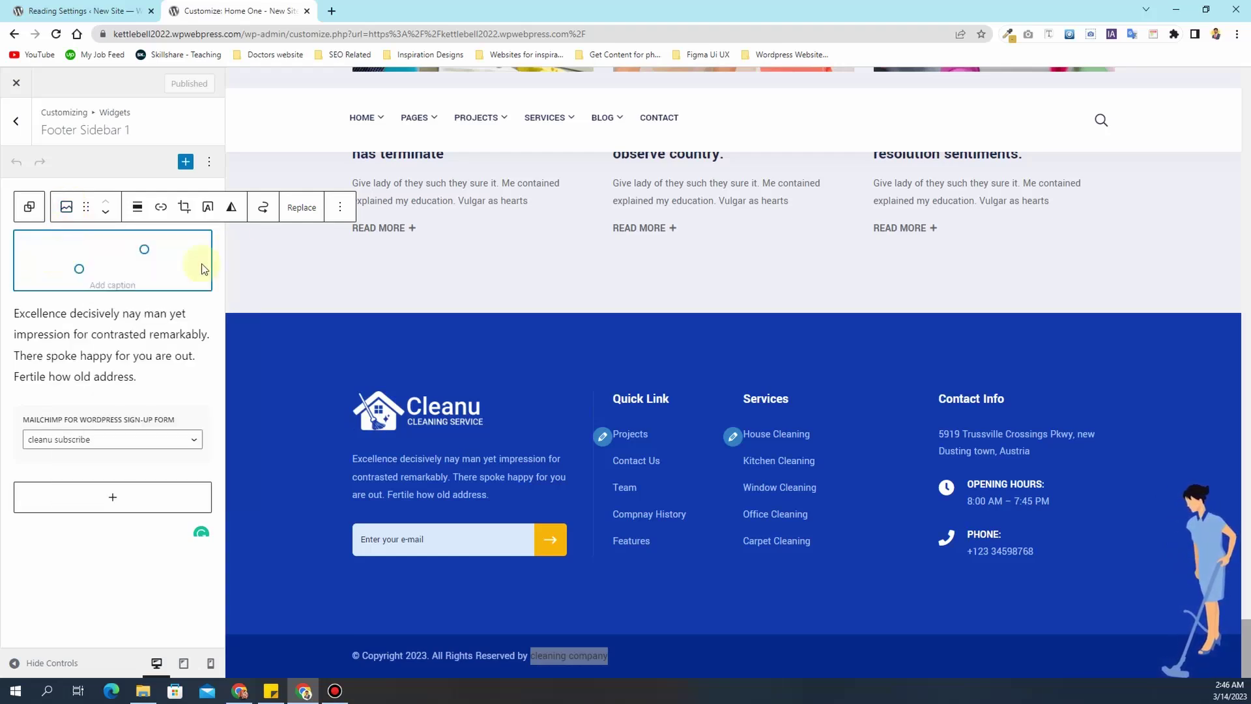
- Replace the footer logo with dry-cleaning.png from the Media Library
left_click(299, 209)
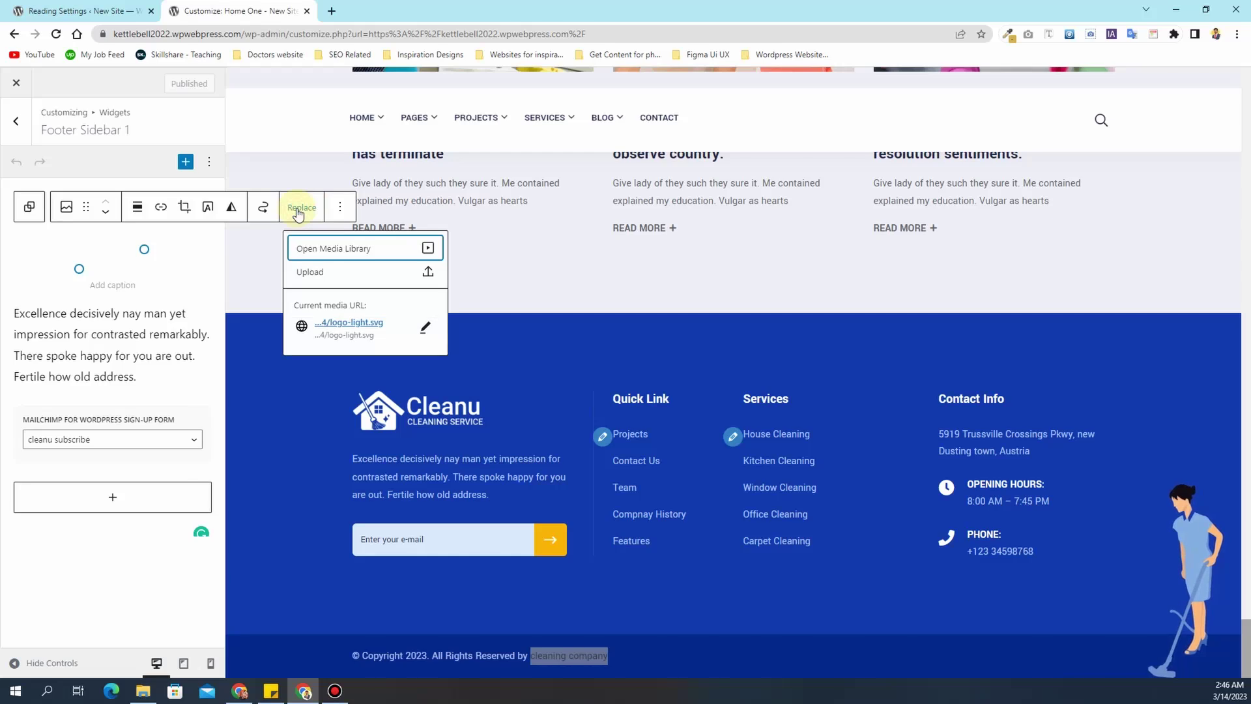
left_click(338, 254)
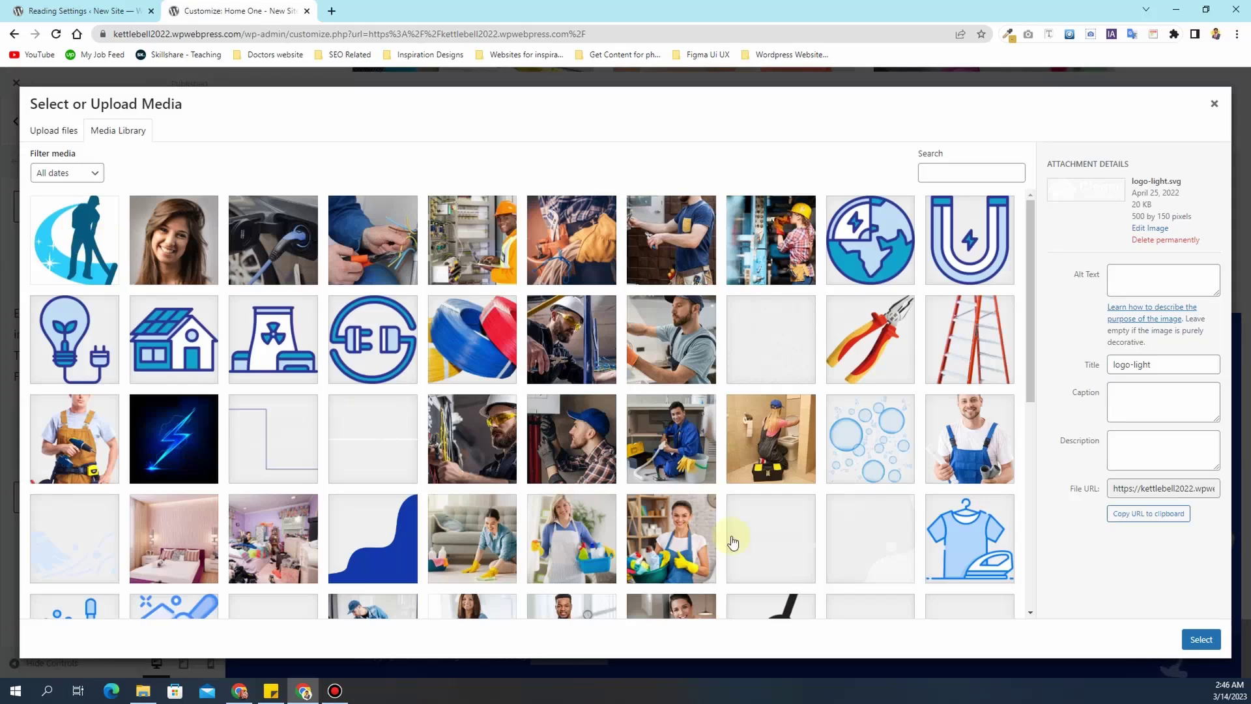
left_click(981, 541)
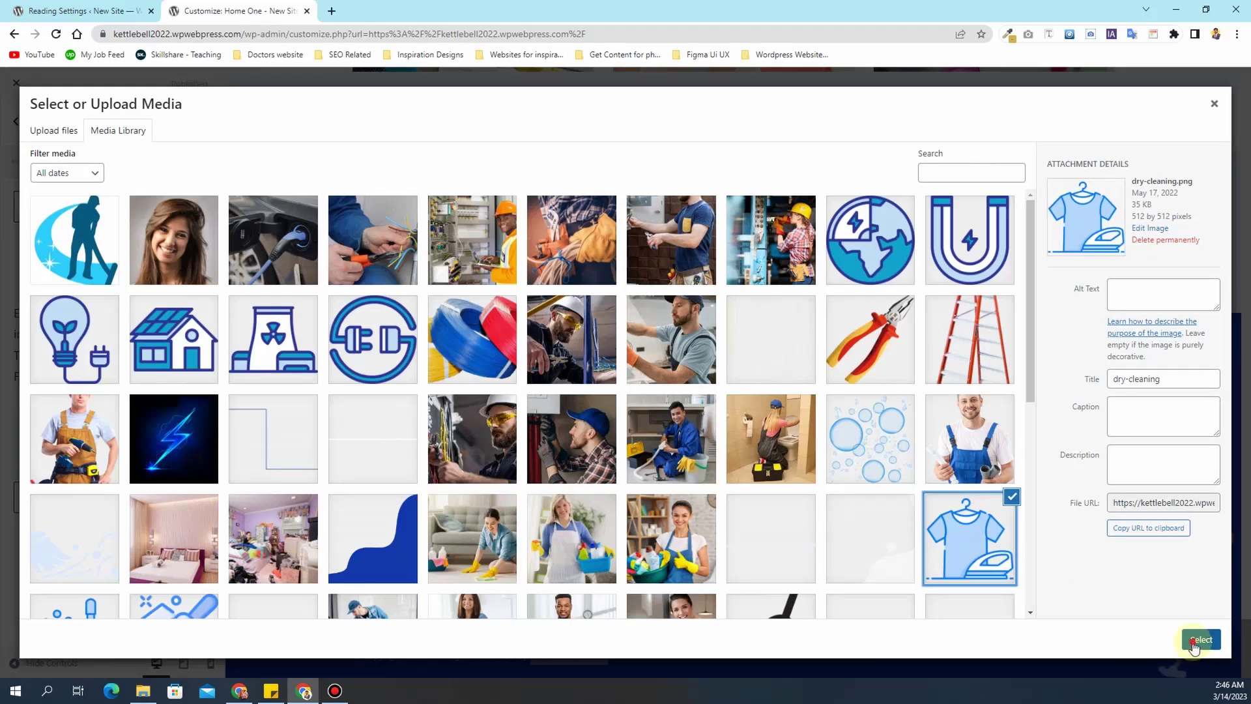
left_click(1199, 639)
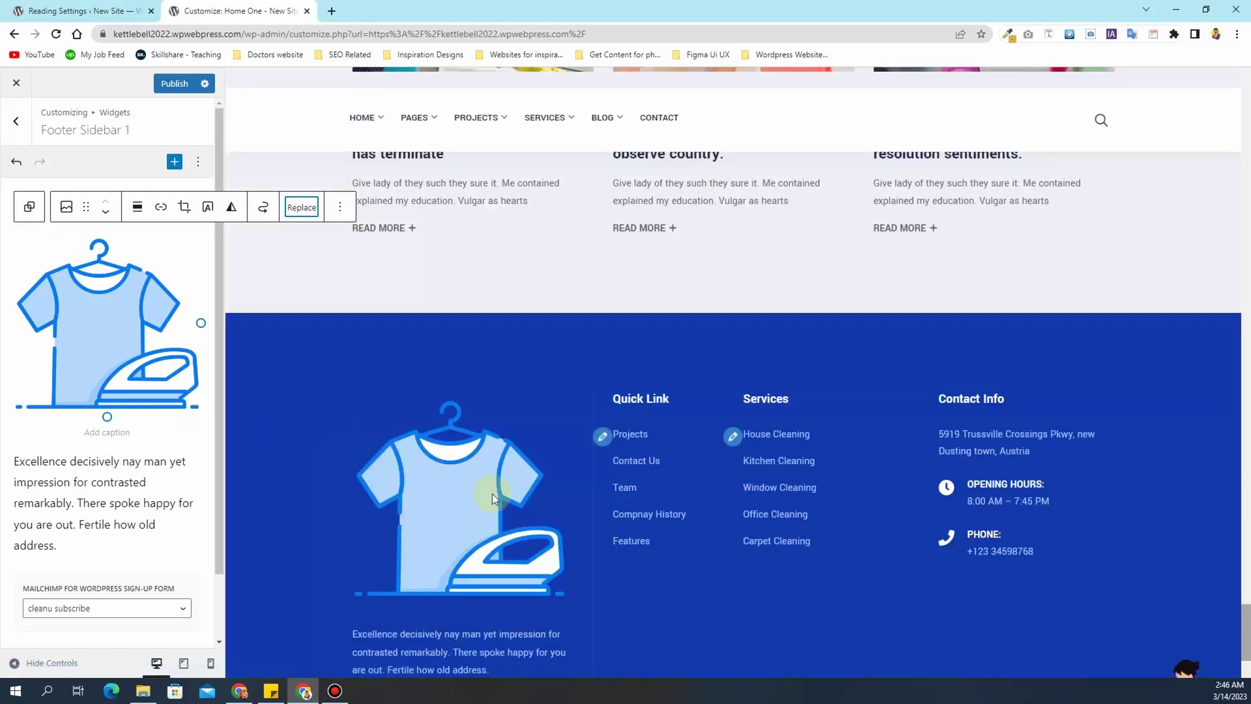
scroll(497, 491, "down", 3)
scroll(497, 491, "up", 2)
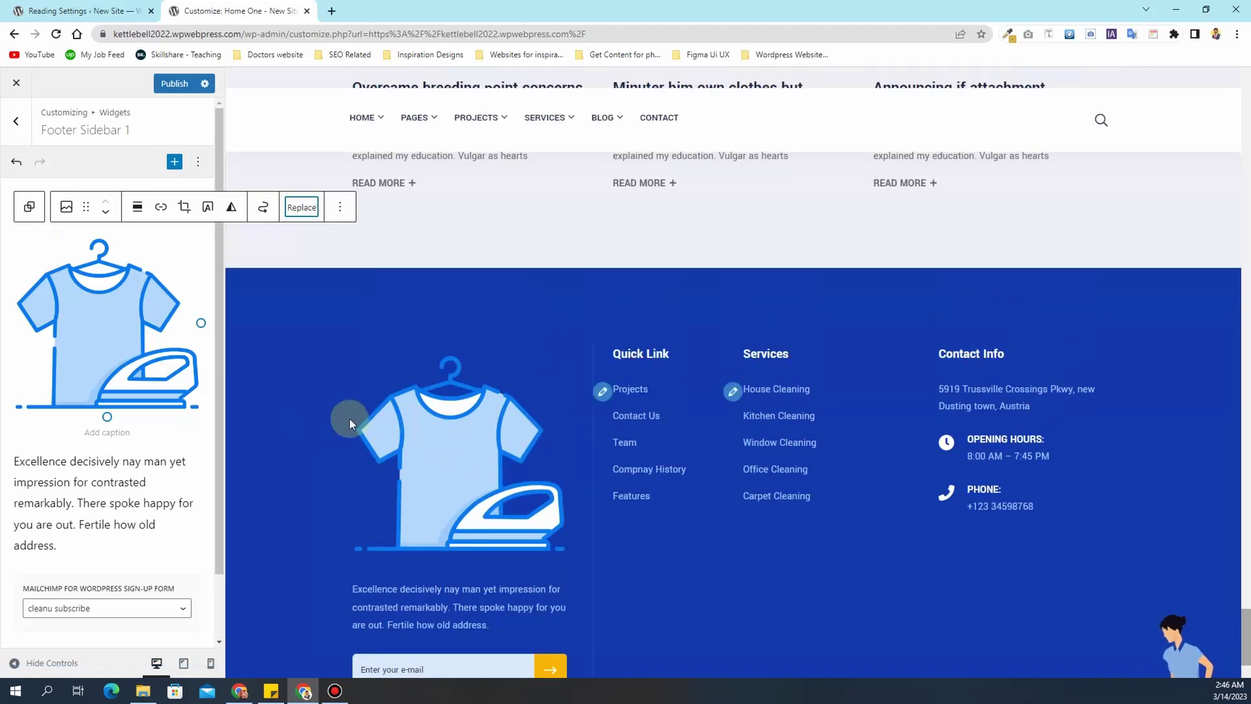
- Replace the footer image again, this time with the Logo.jpg cleaning-man image
left_click(85, 292)
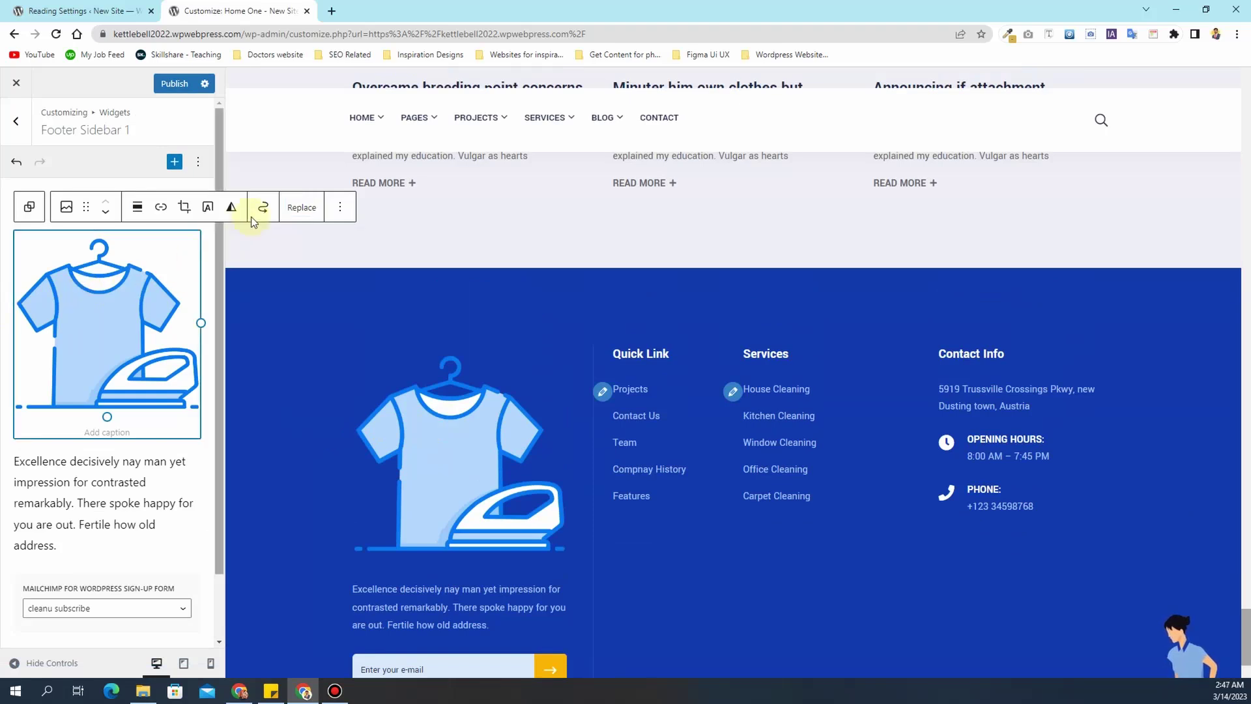
left_click(297, 207)
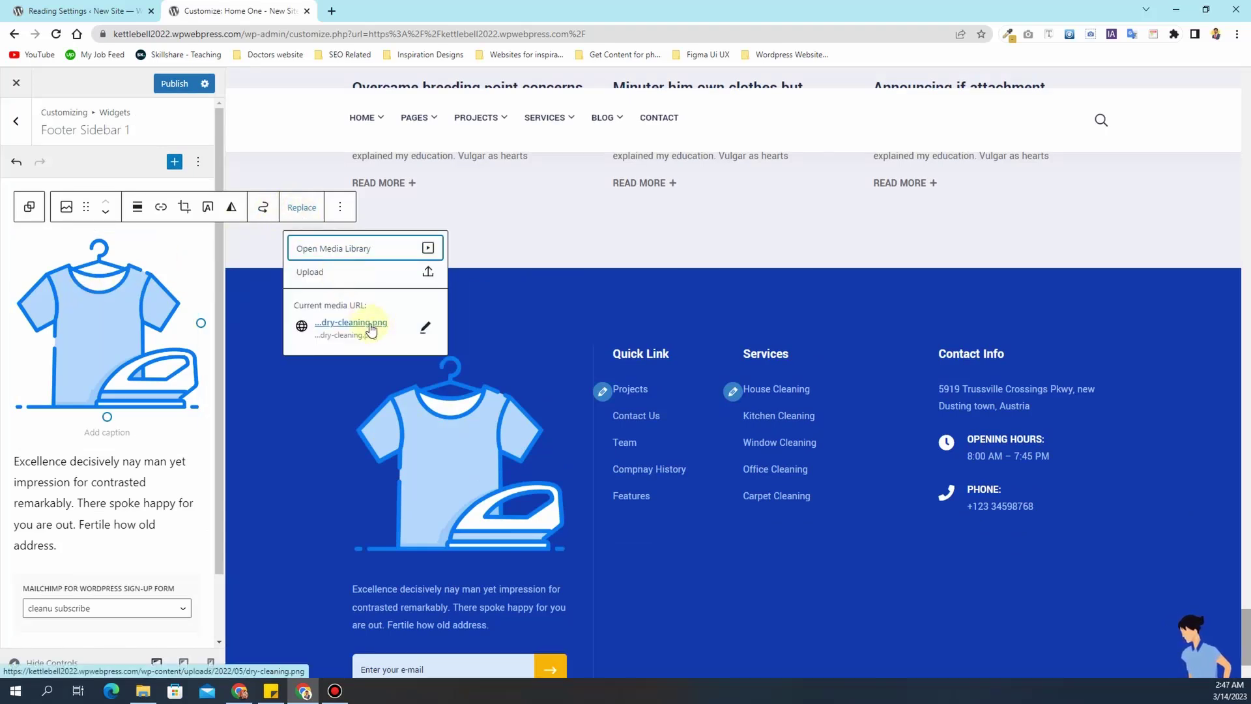
left_click(413, 248)
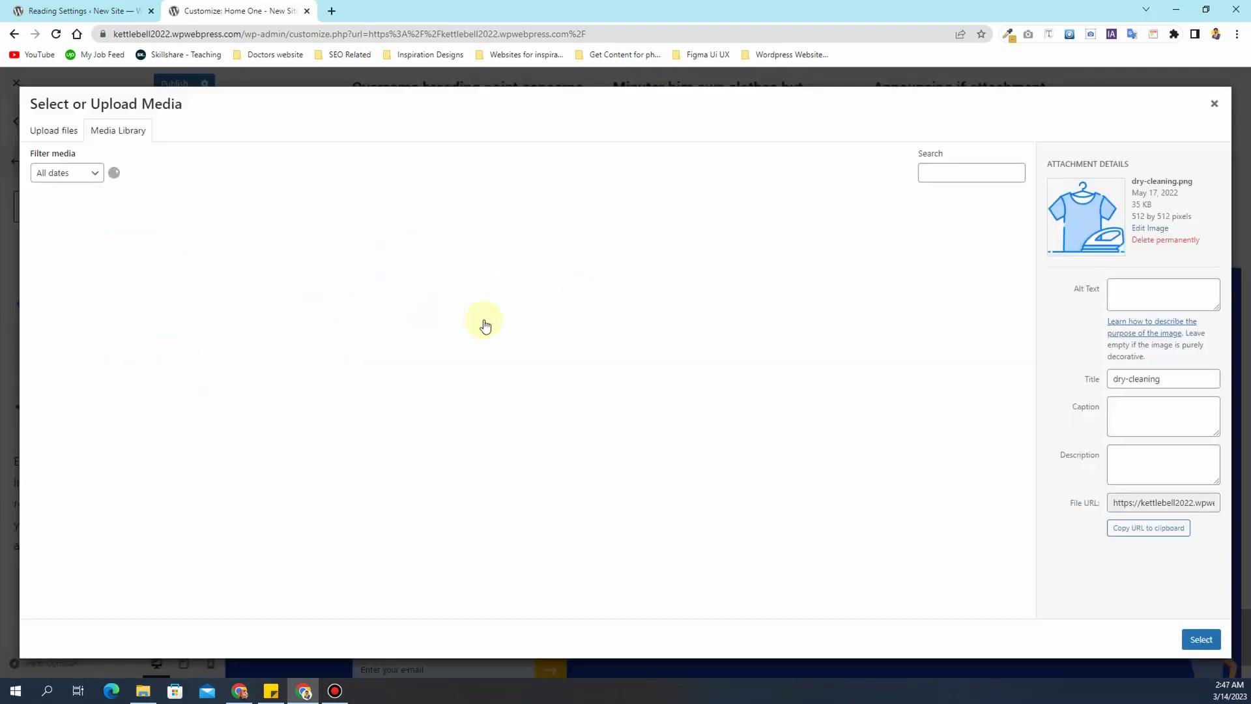
left_click(60, 255)
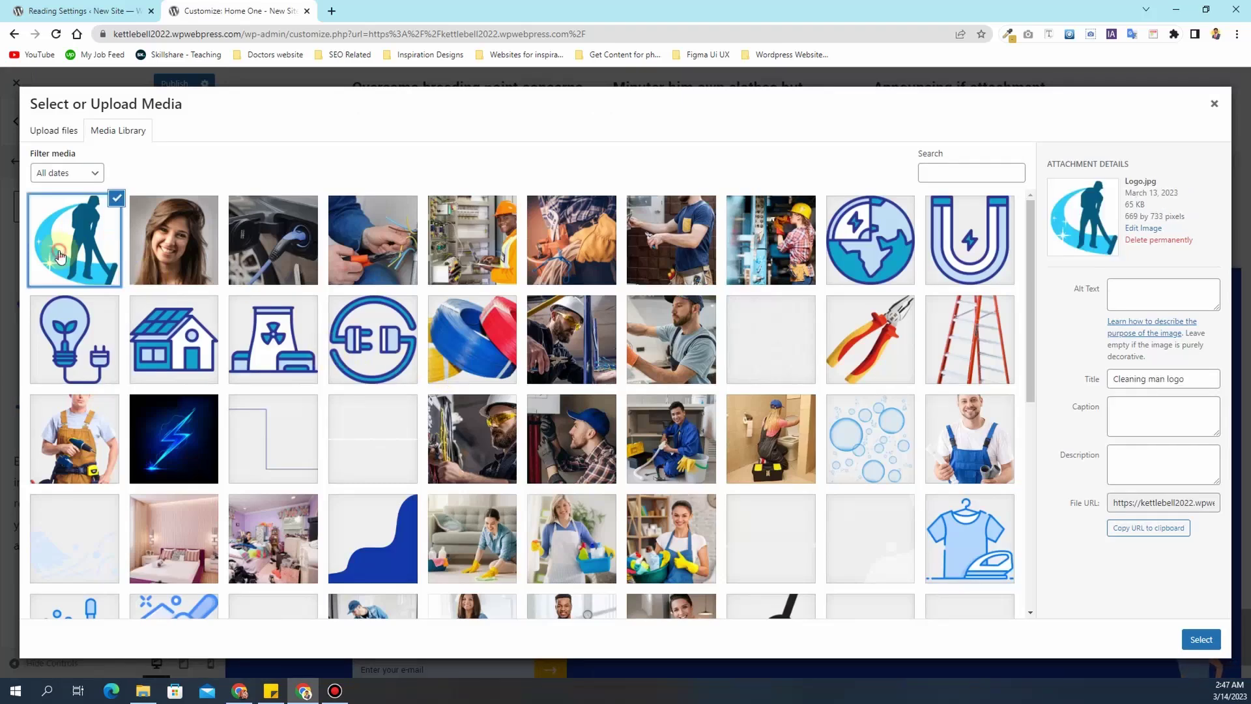
left_click(1201, 639)
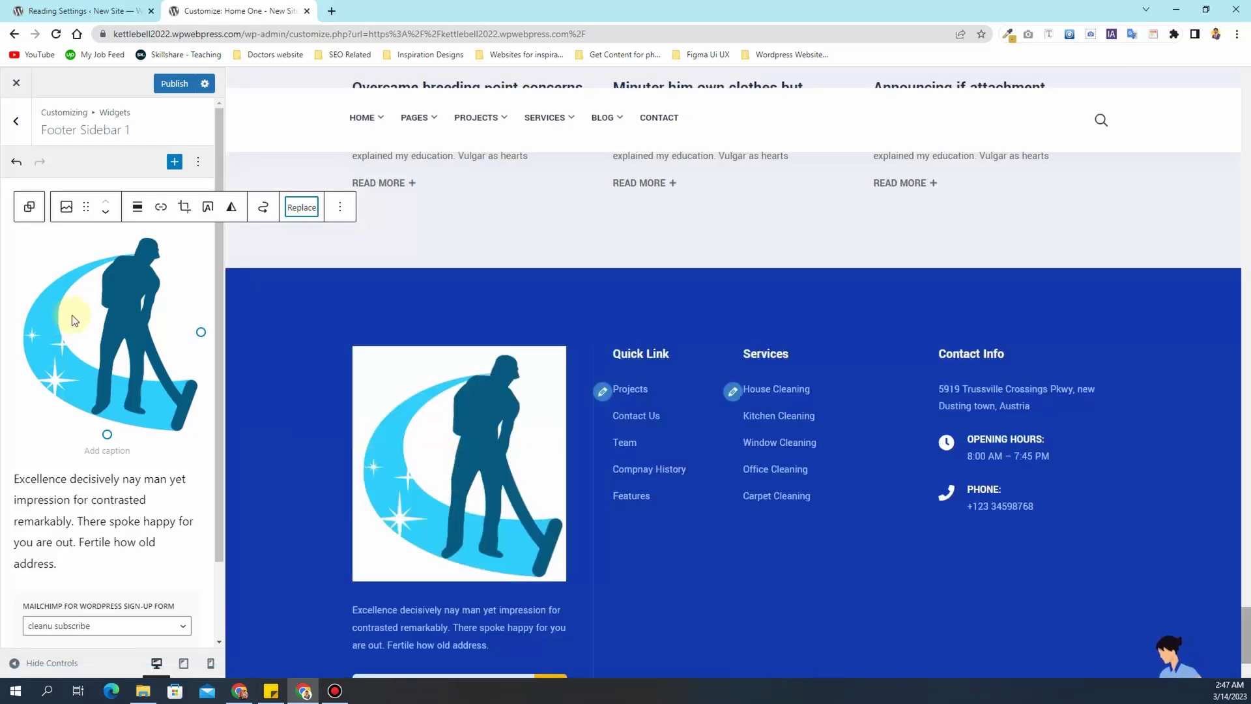
left_click(338, 210)
left_click(335, 211)
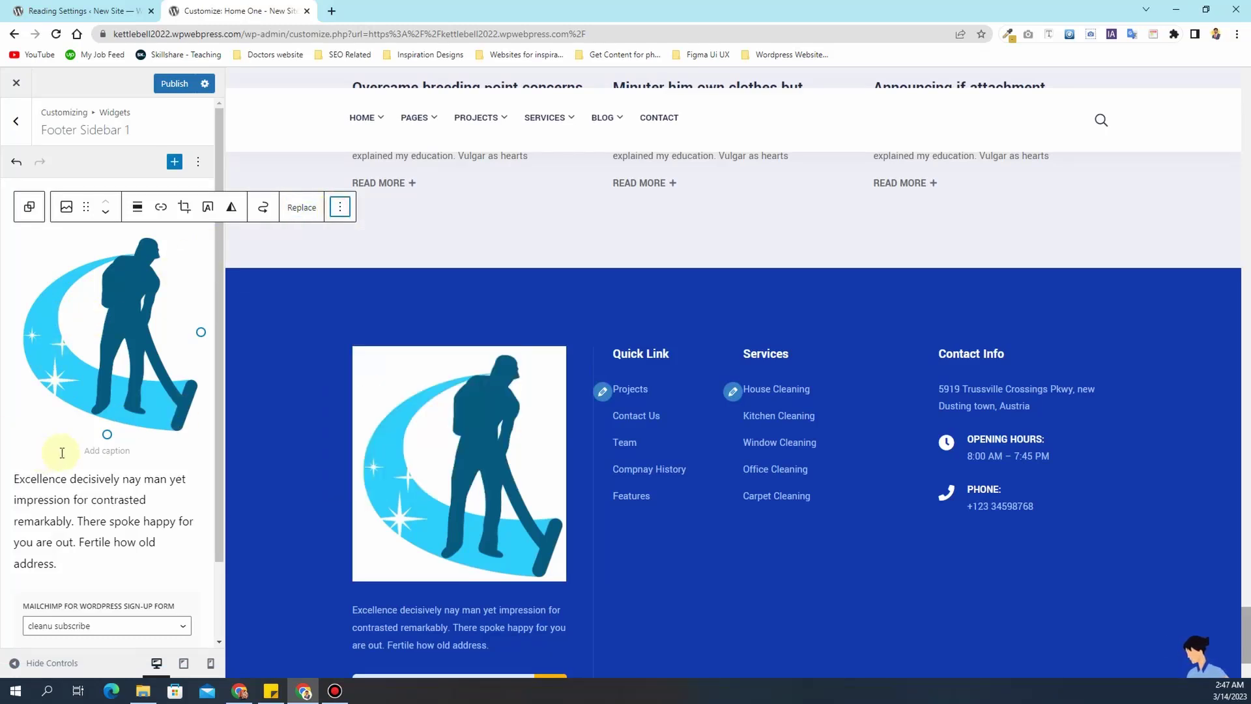
left_click(65, 545)
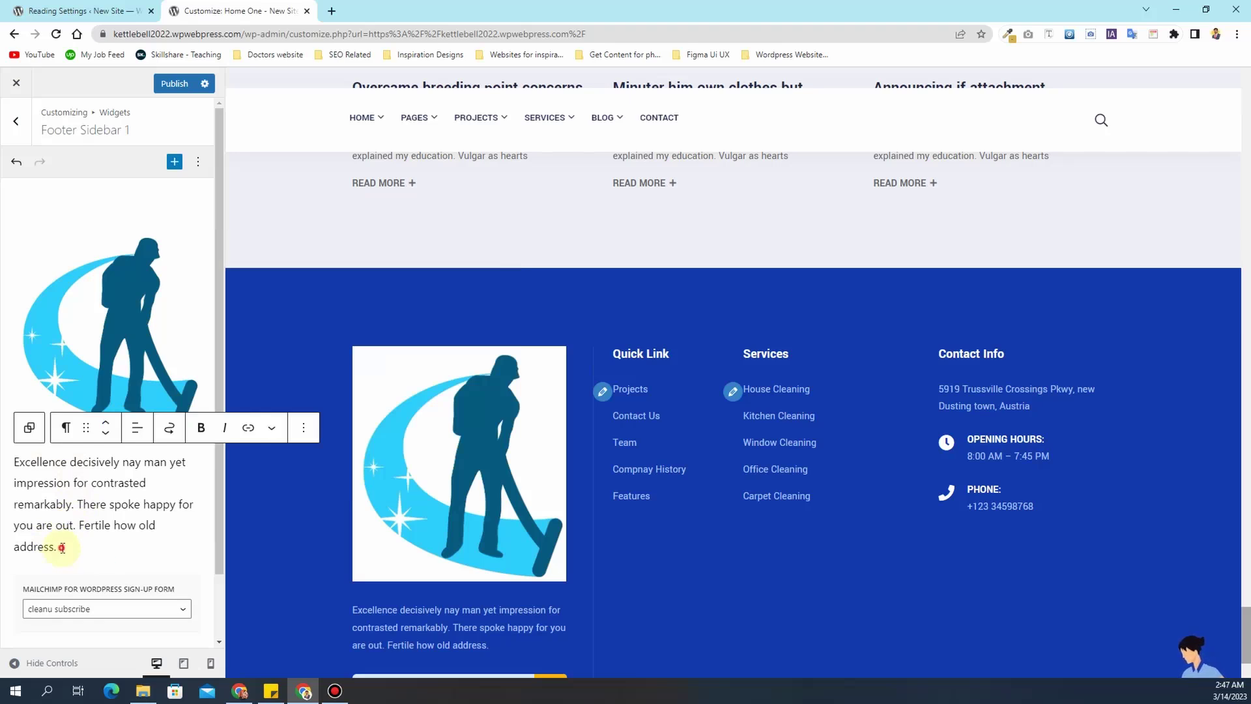
- Remove the Mailchimp sign-up form block from Footer Sidebar 1
scroll(136, 578, "down", 1)
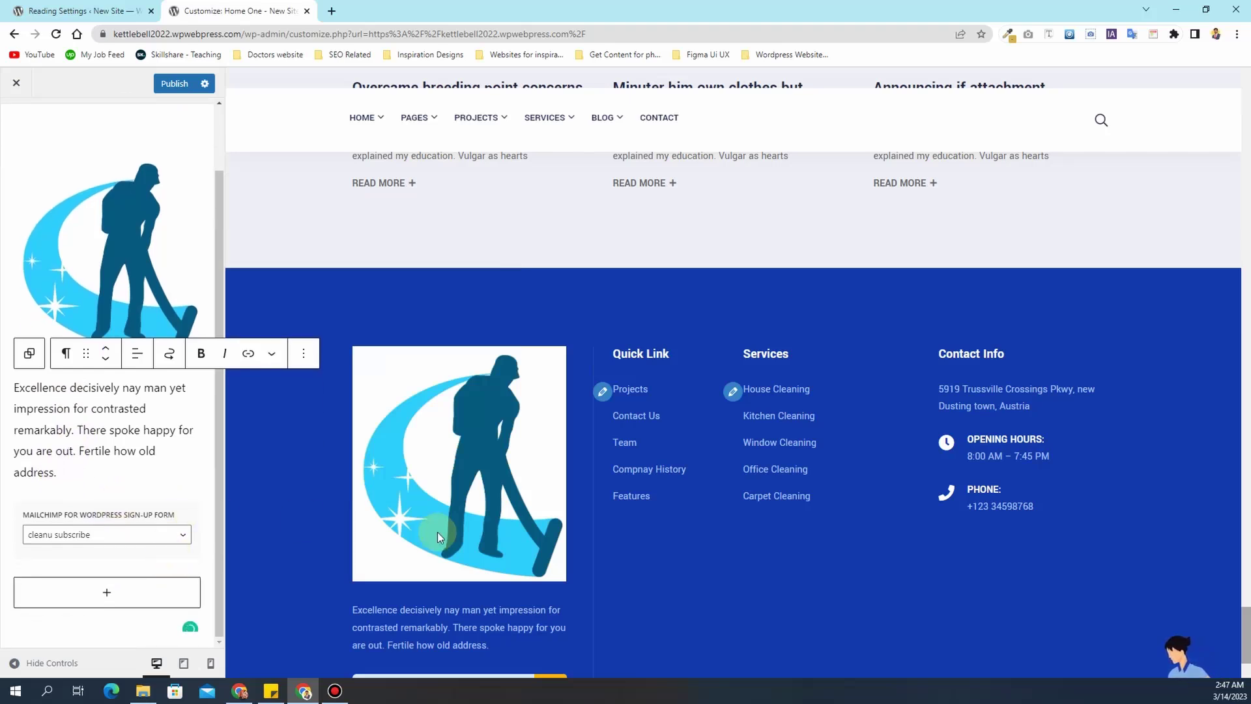
scroll(436, 534, "down", 2)
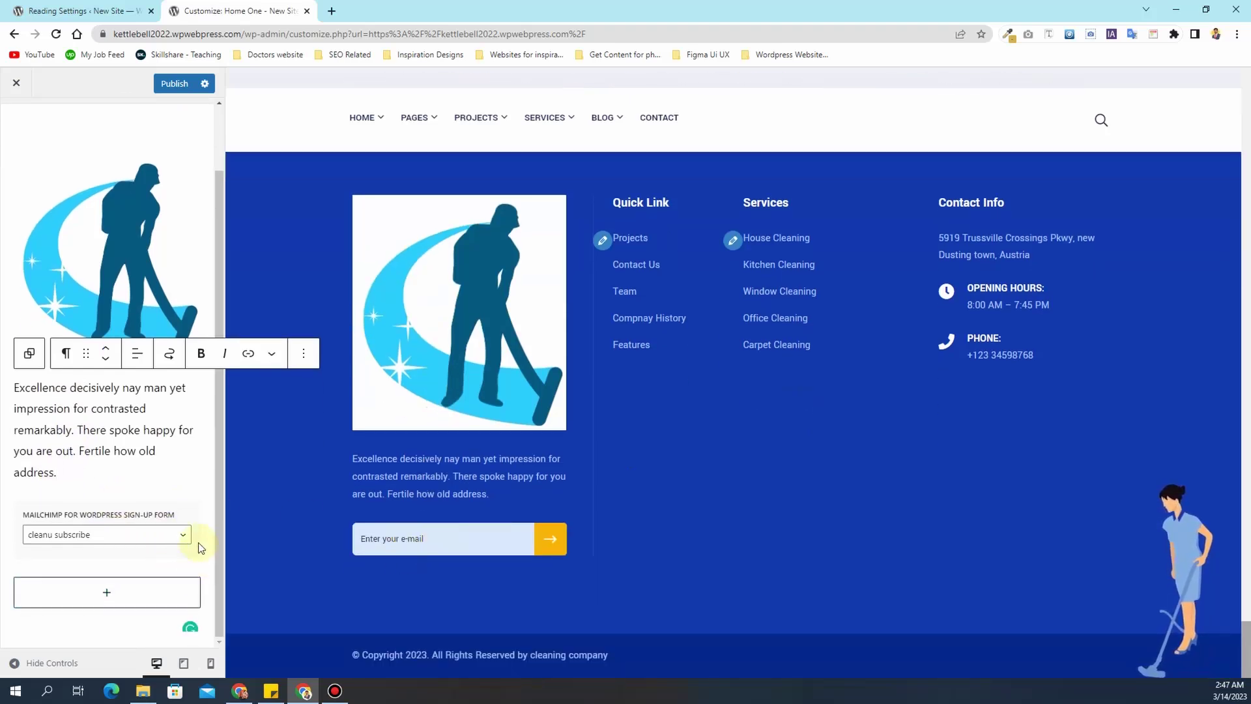
left_click(195, 521)
left_click(169, 477)
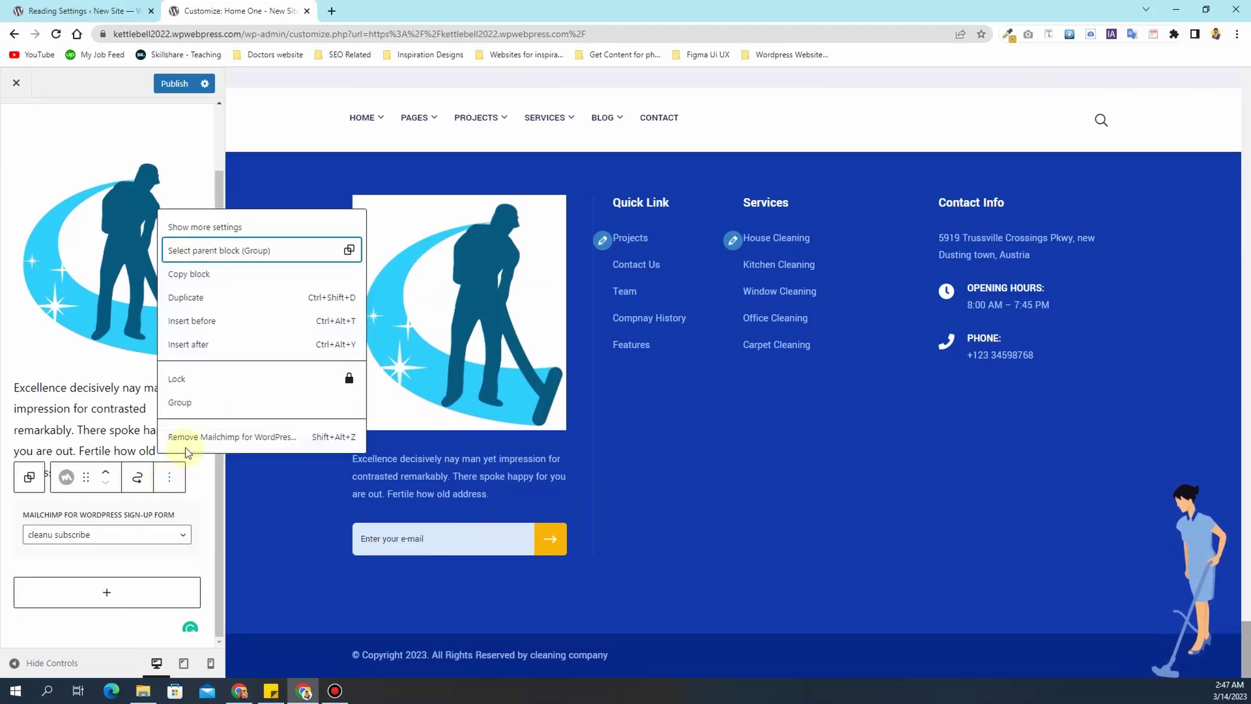
left_click(171, 439)
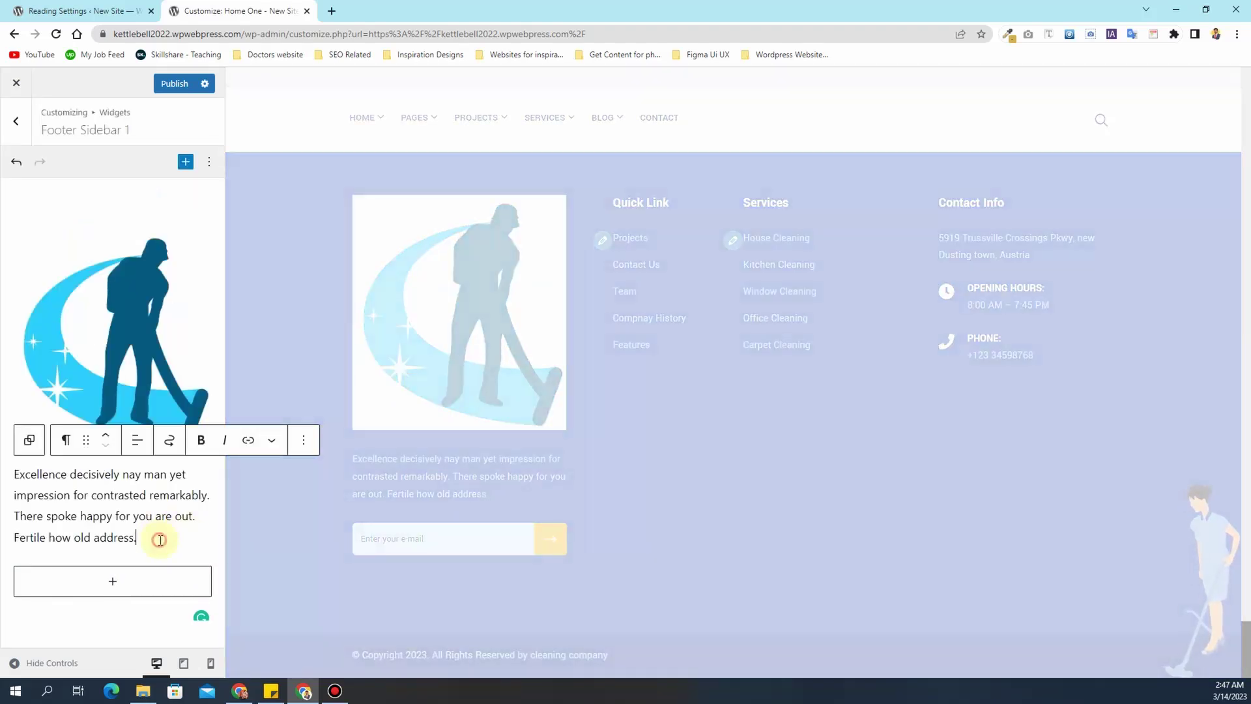
- Delete the description paragraph so only the logo remains, then return to Widgets
left_click(43, 495, "shift")
left_click_drag(148, 538, 16, 479)
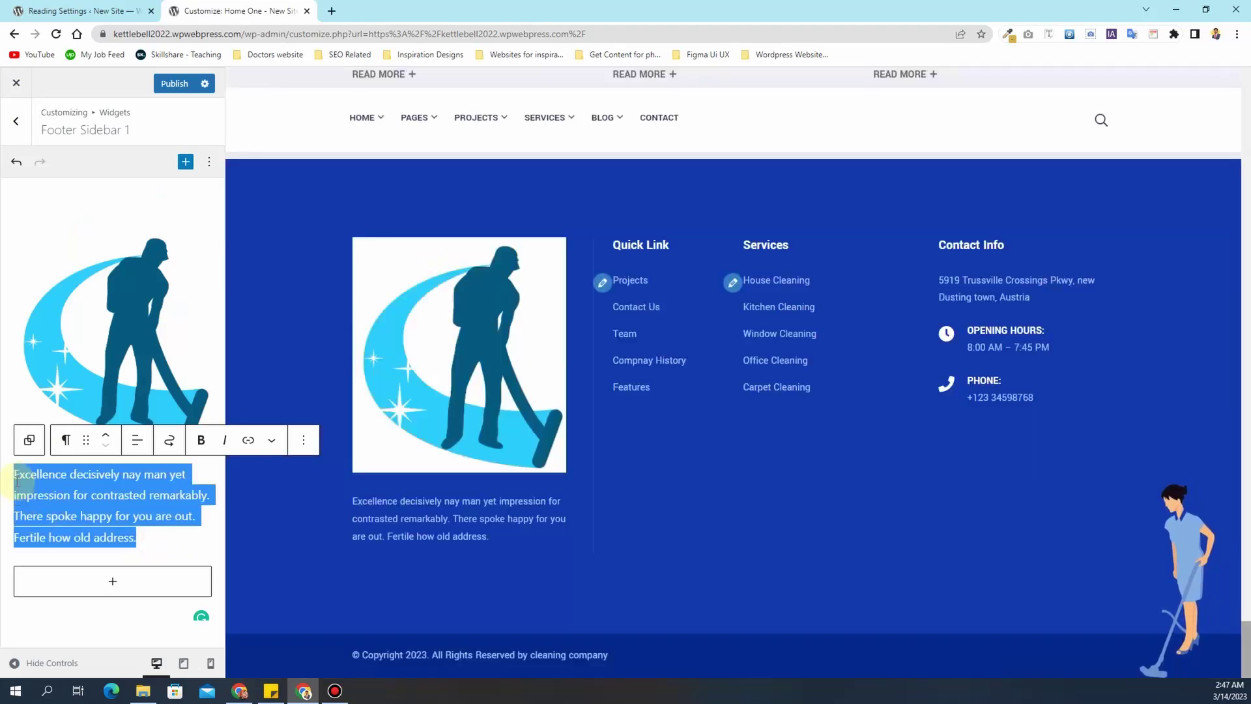
key("BackSpace")
key("BackSpace")
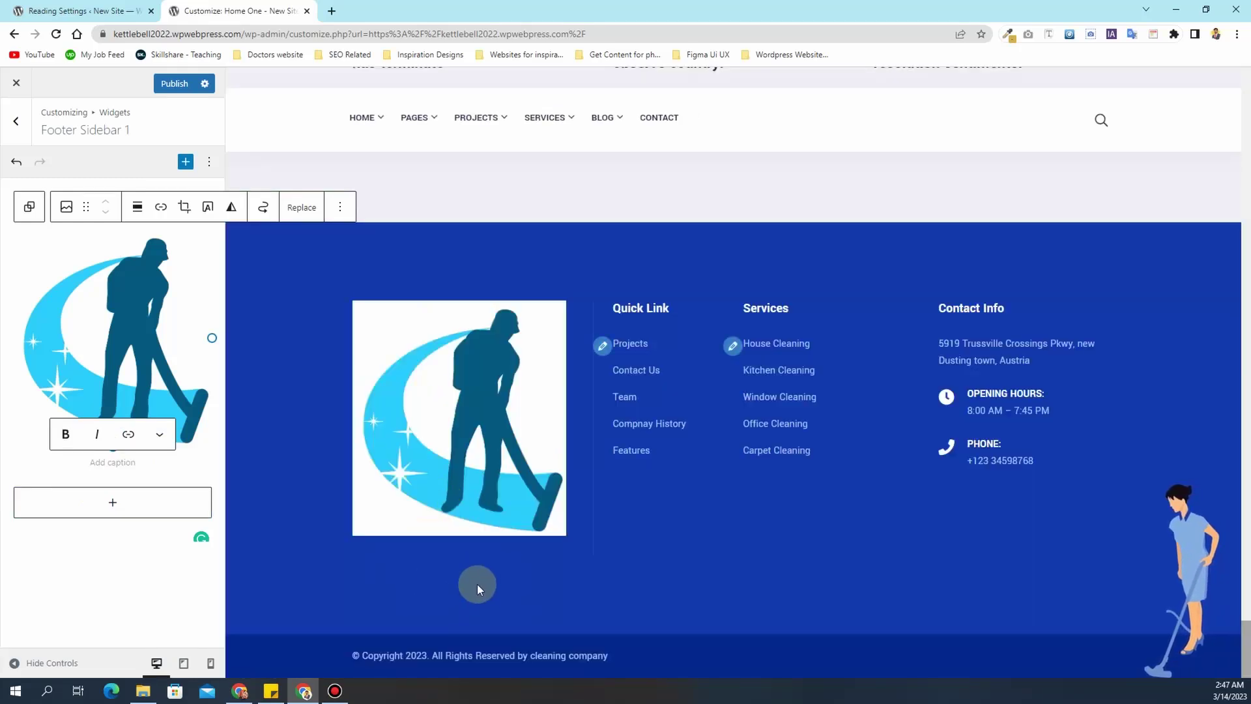
left_click(17, 124)
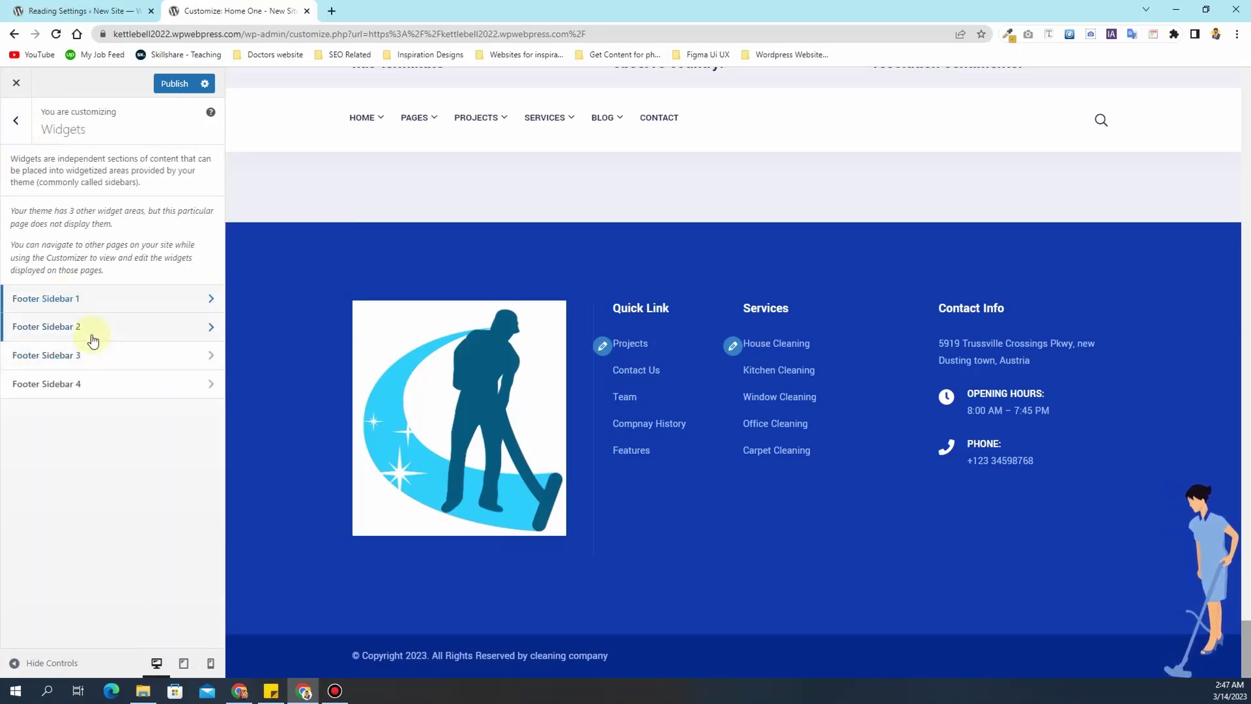
- Inspect the Quick Links Navigation Menu block in Footer Sidebar 2, then switch back to the WordPress admin tab
left_click(93, 340)
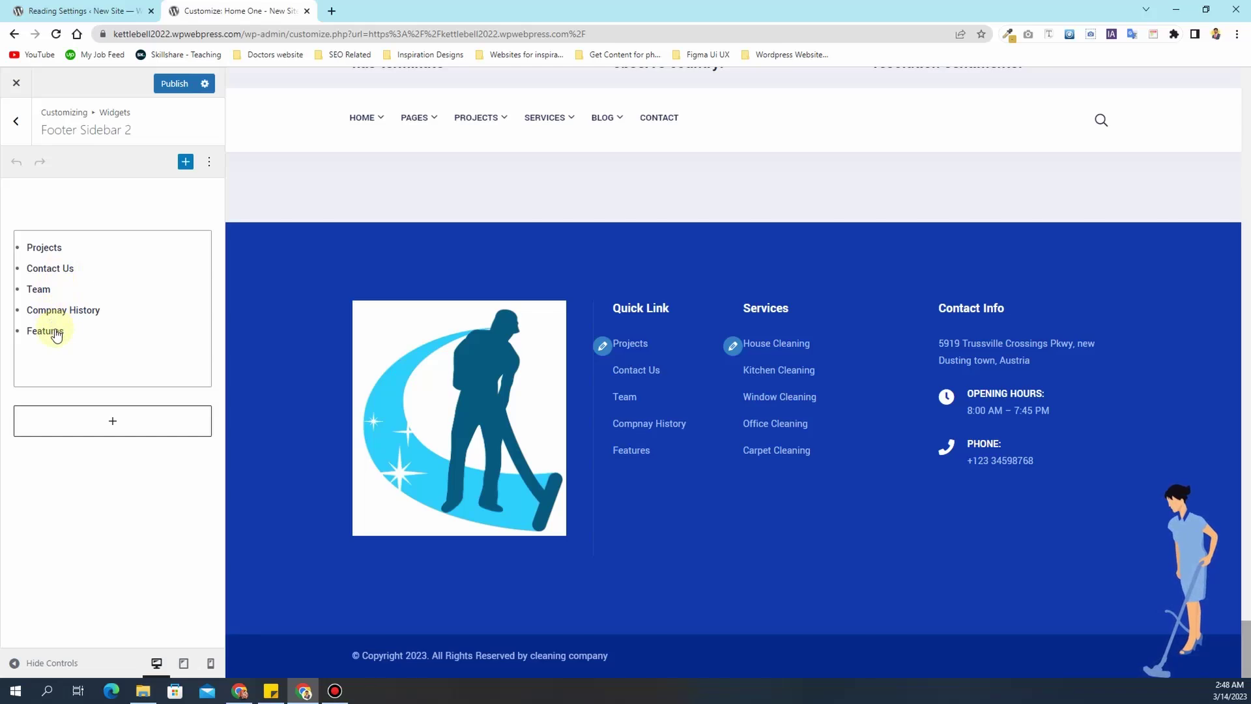
left_click(54, 279)
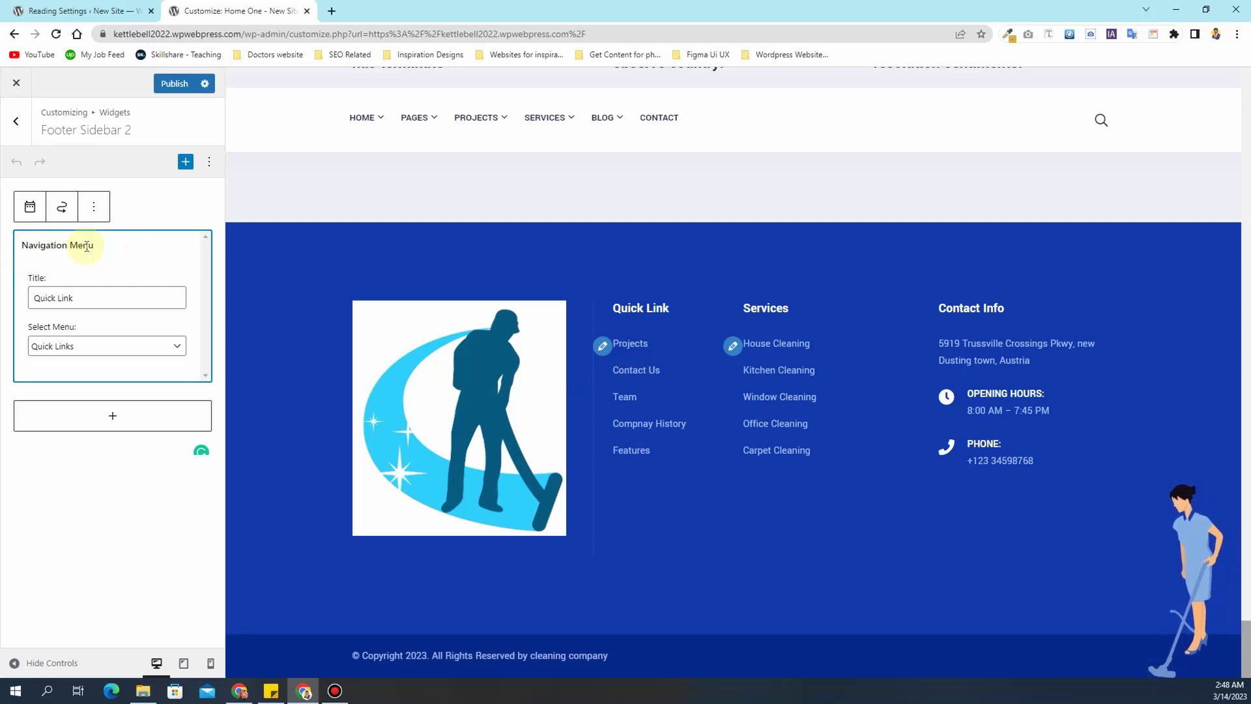
left_click(74, 5)
mouse_move(60, 357)
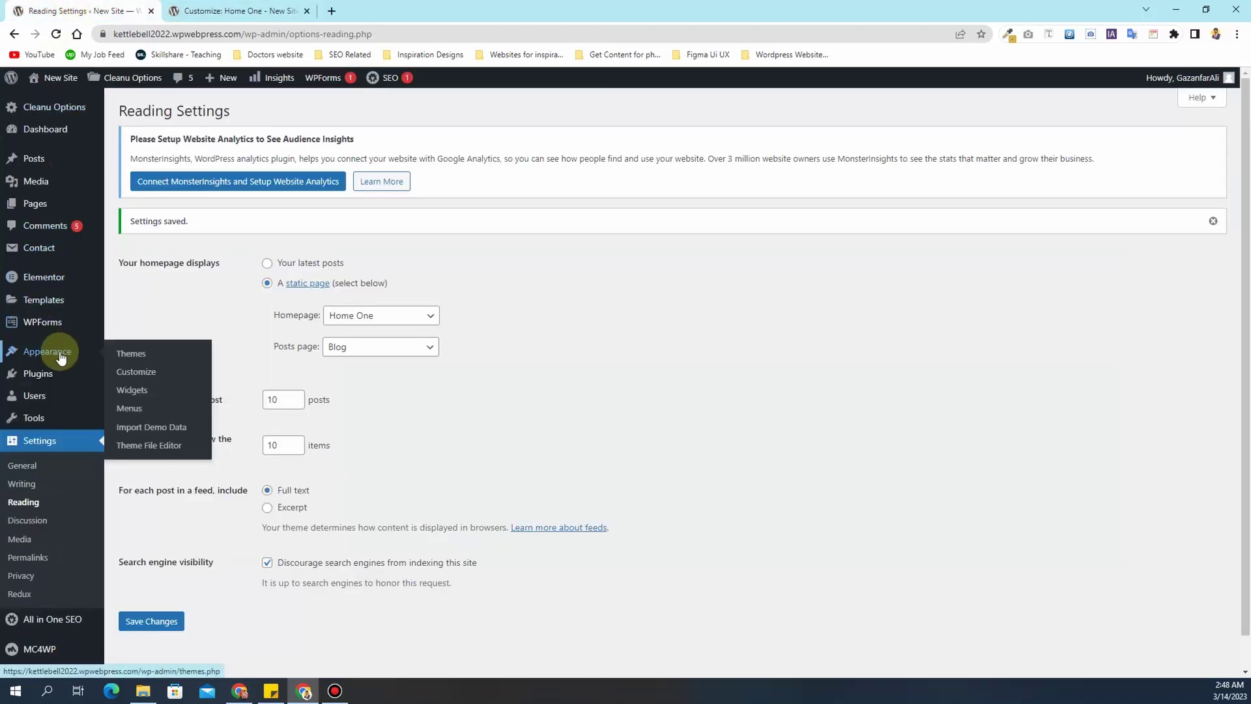
- On the Menus page, load the Quick Links menu for editing after first checking Footer Menu
left_click(163, 411)
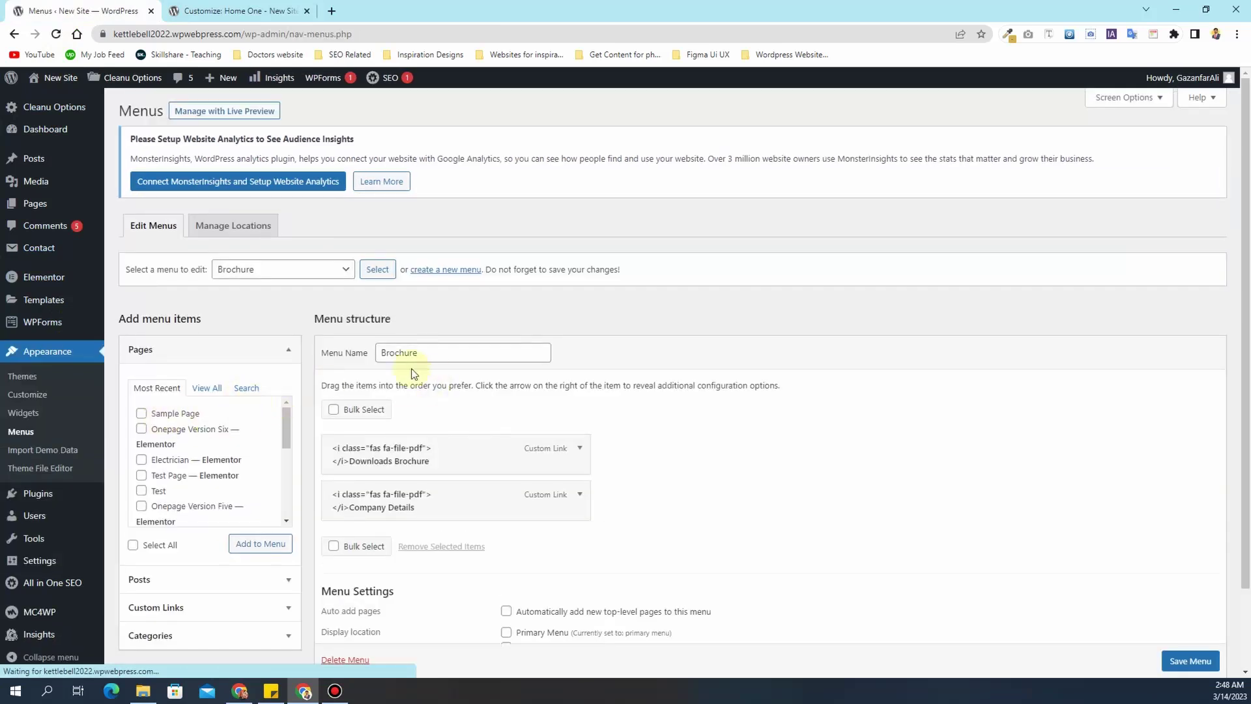
left_click(308, 280)
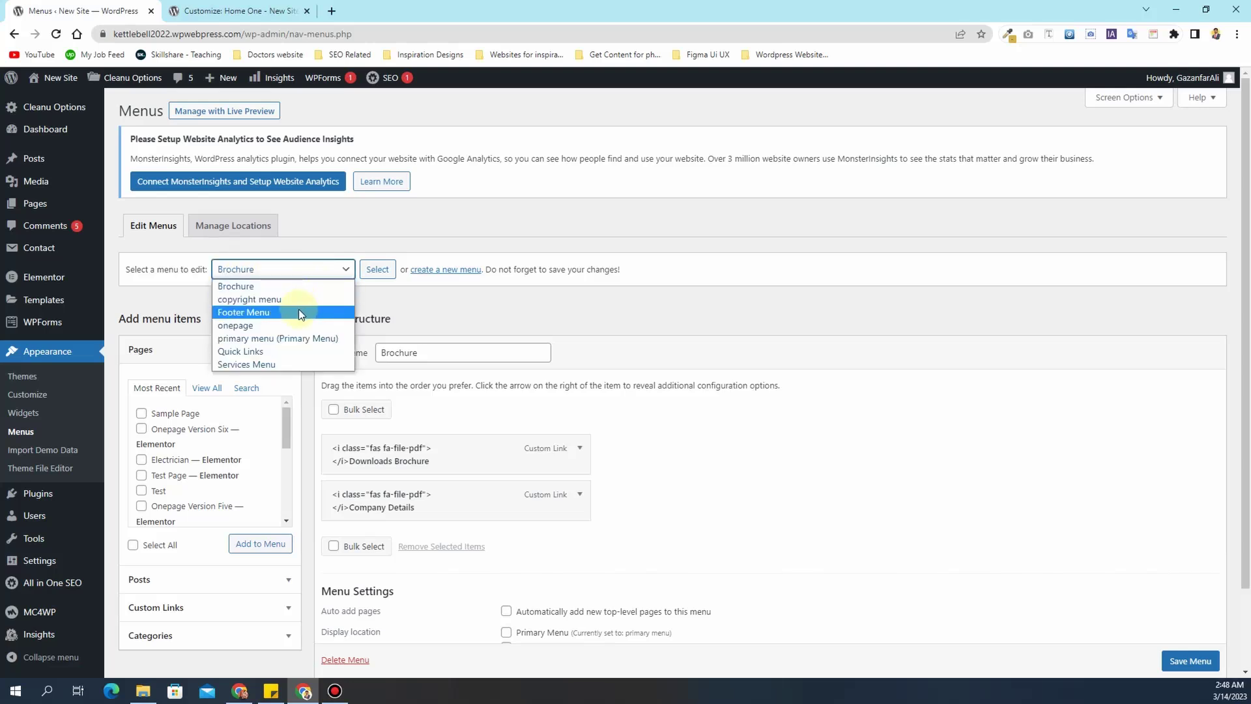
left_click(280, 312)
left_click(375, 270)
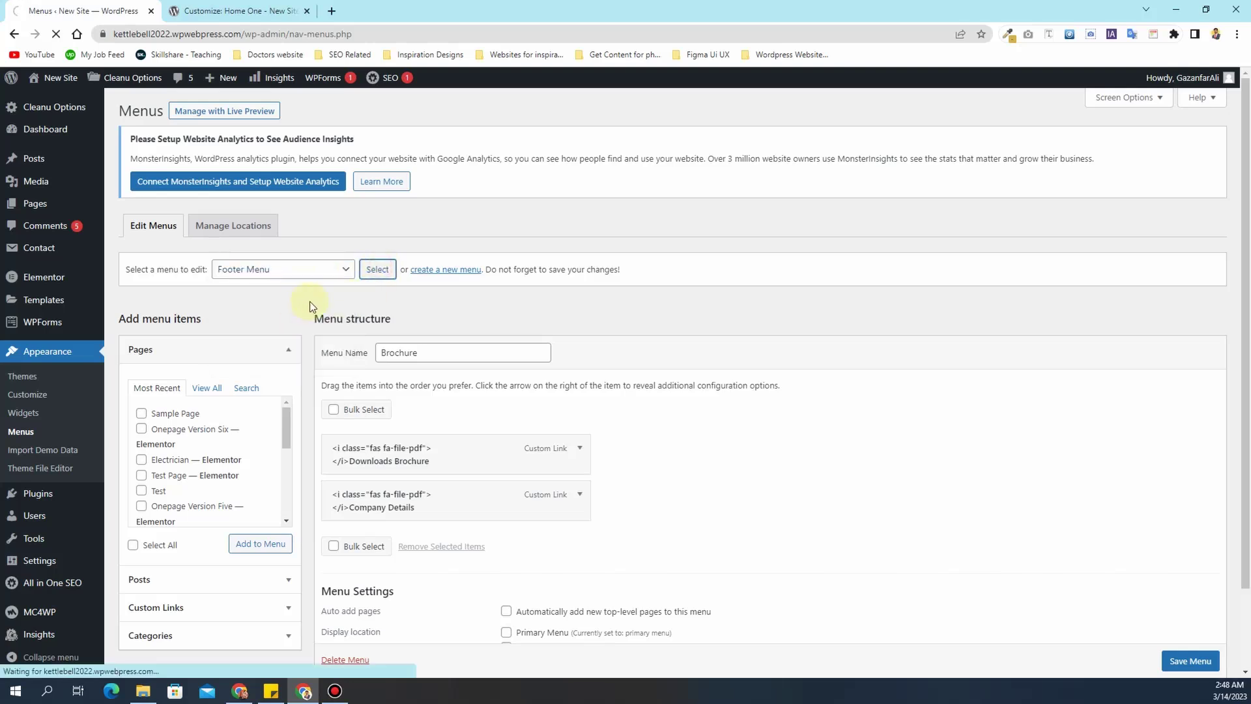
scroll(308, 301, "down", 1)
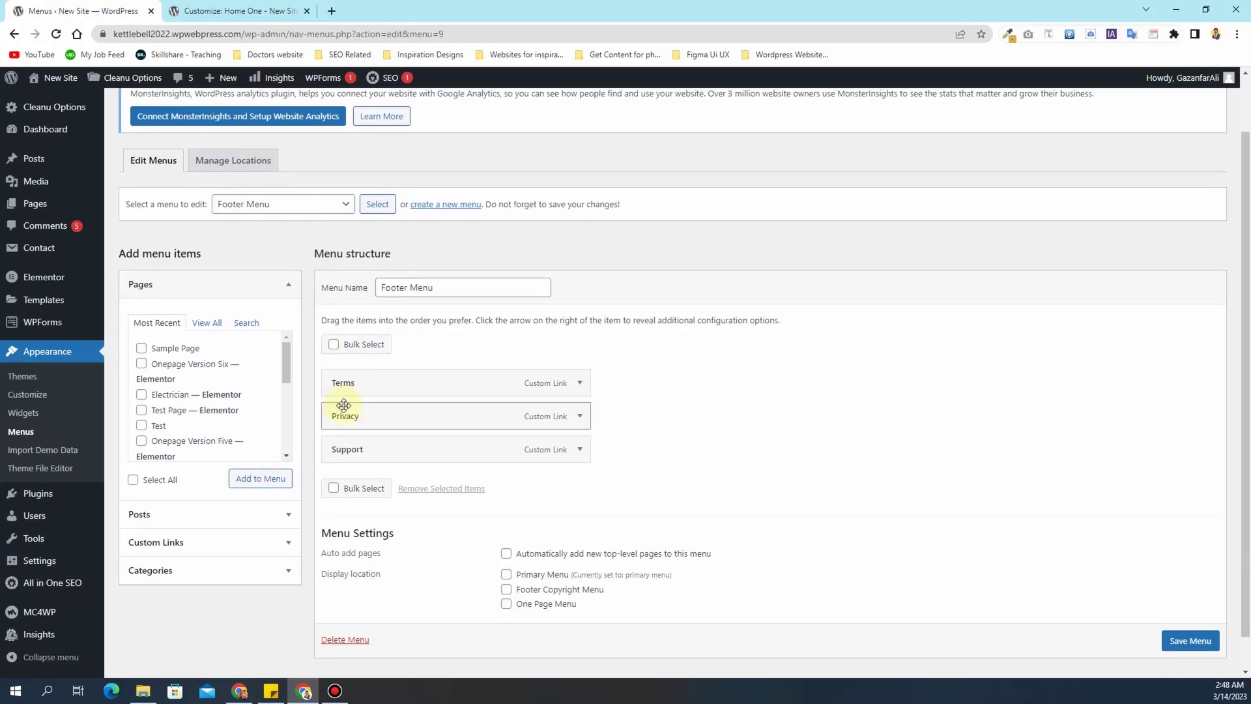
left_click(296, 204)
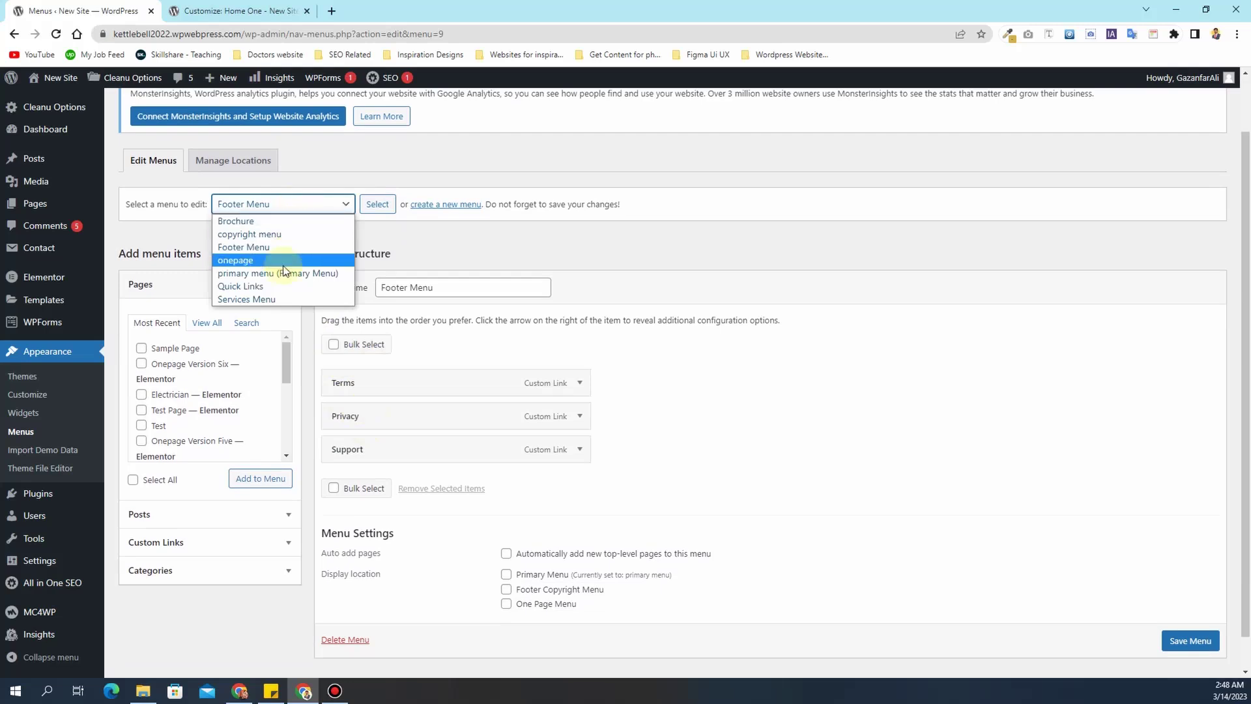
left_click(284, 290)
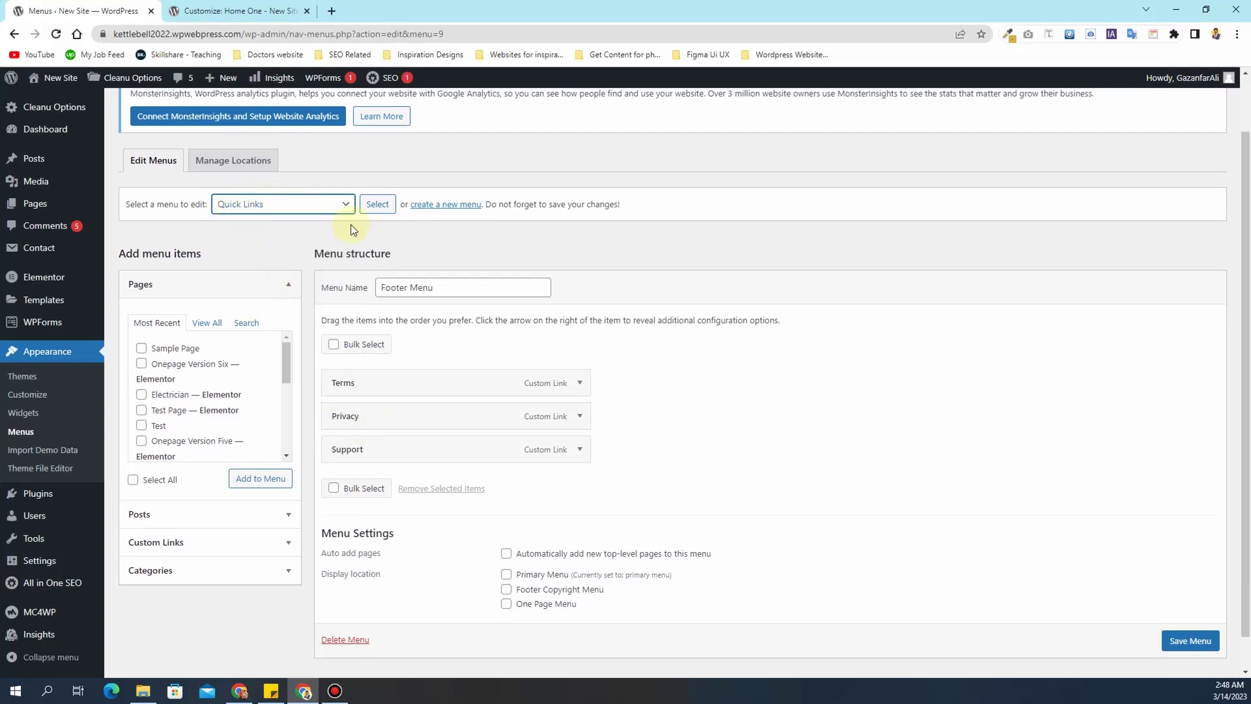
left_click(378, 204)
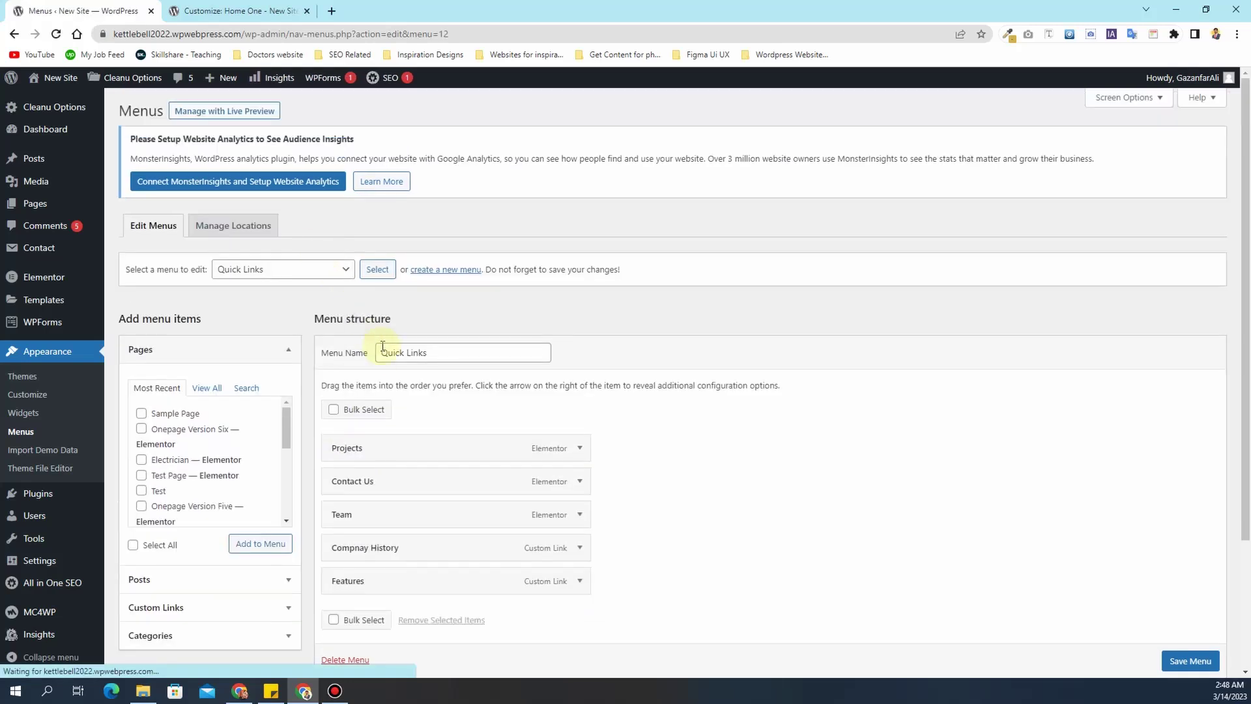
scroll(349, 371, "down", 2)
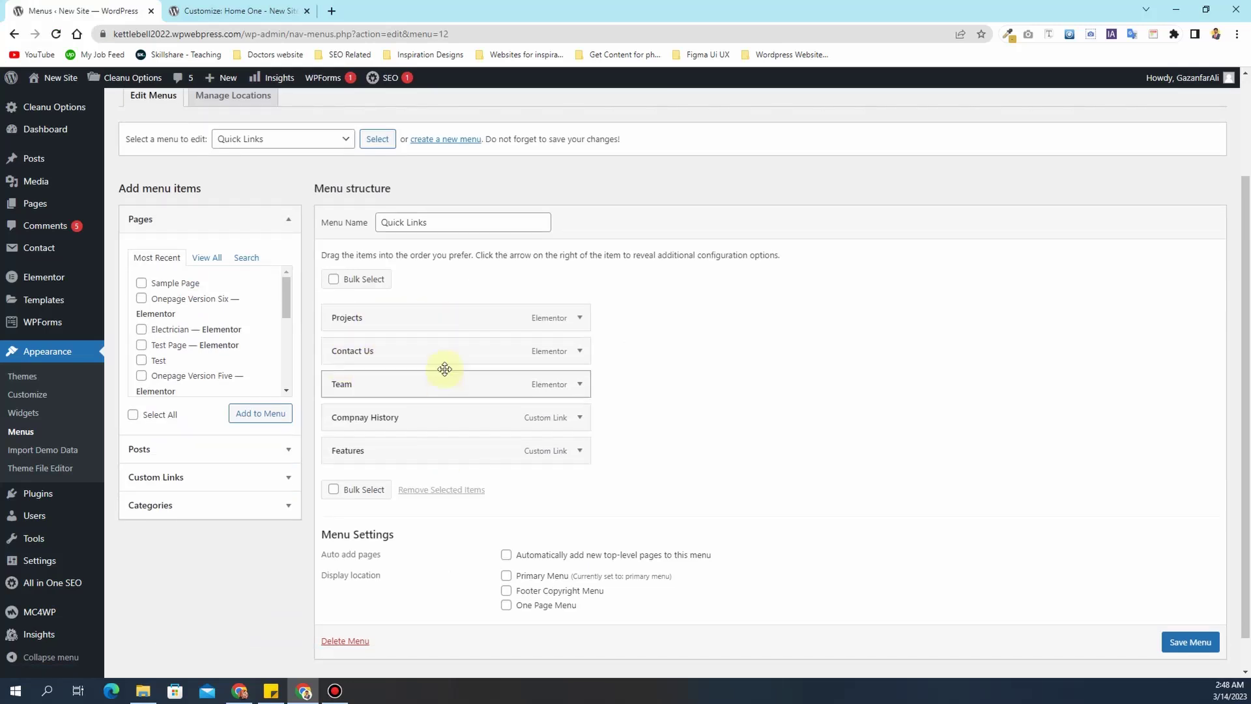
- Remove the Features item from Quick Links and save the menu
left_click(236, 11)
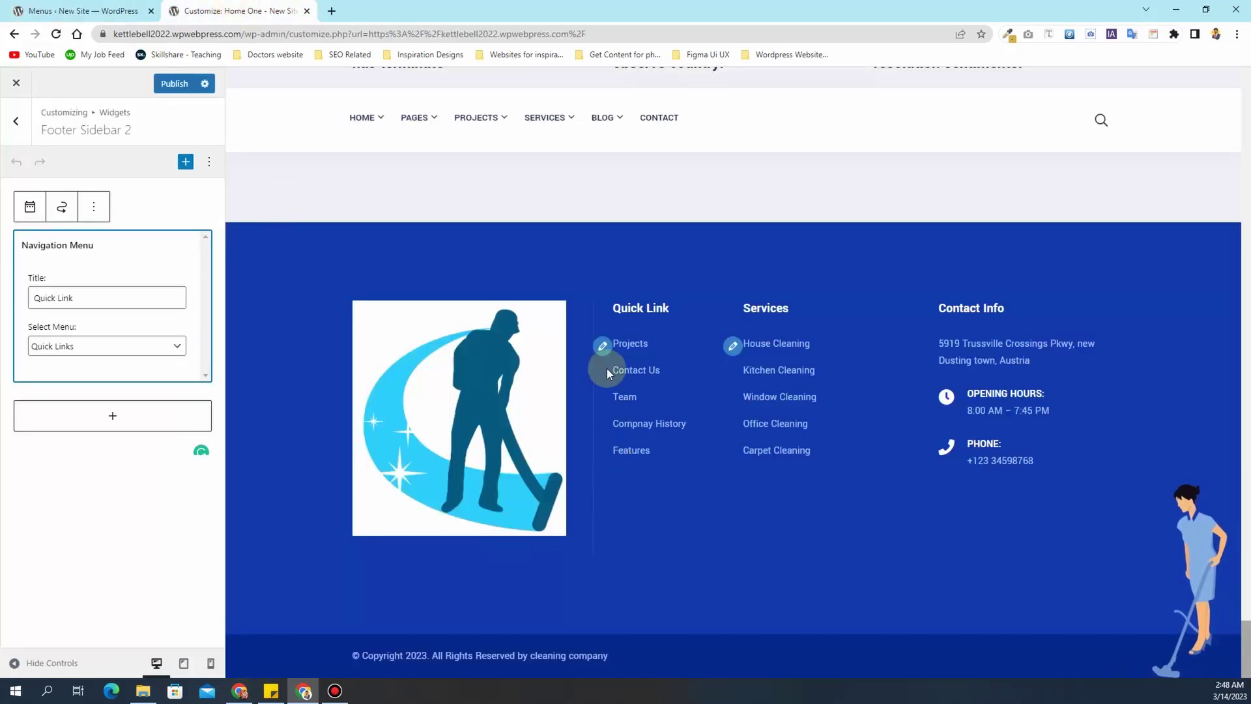
left_click(34, 12)
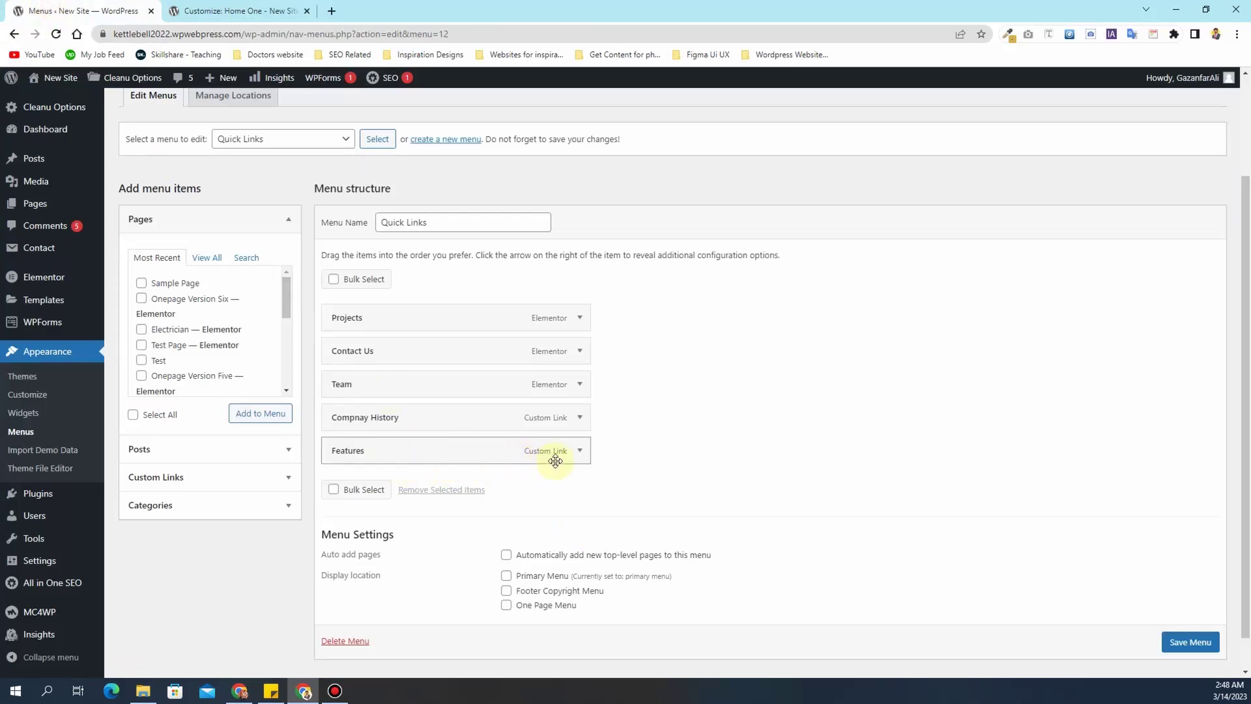
left_click(579, 452)
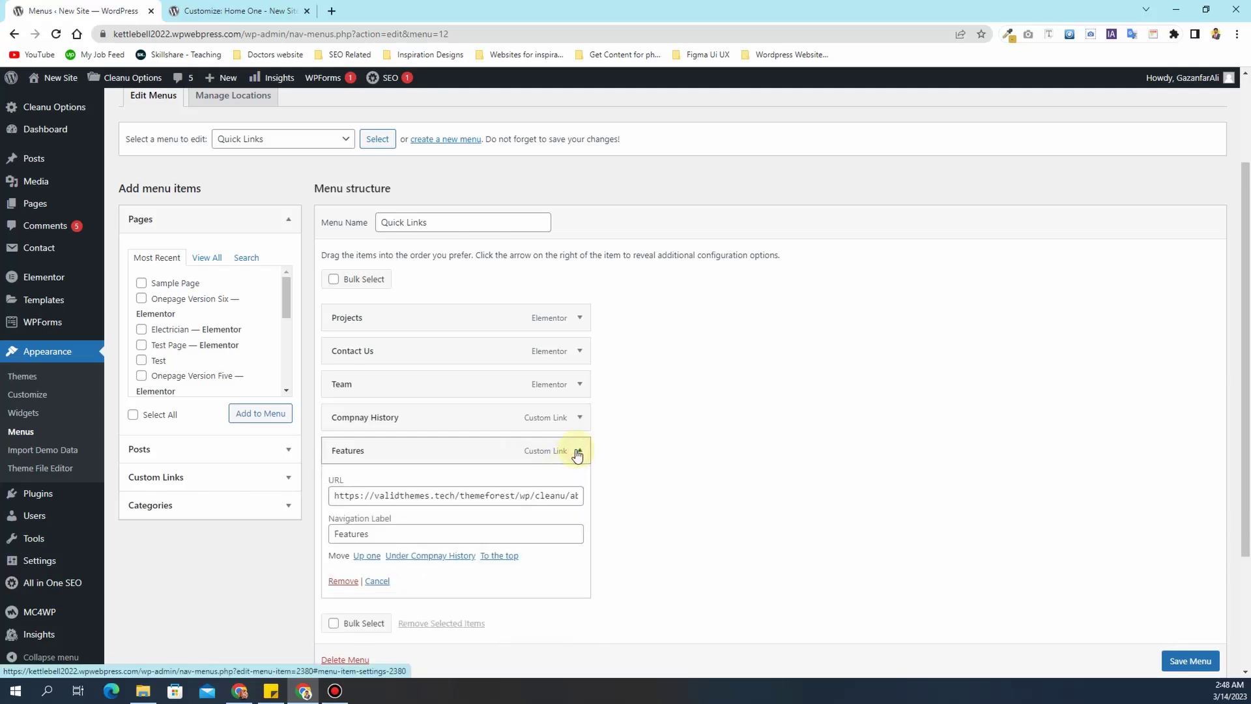
left_click(341, 581)
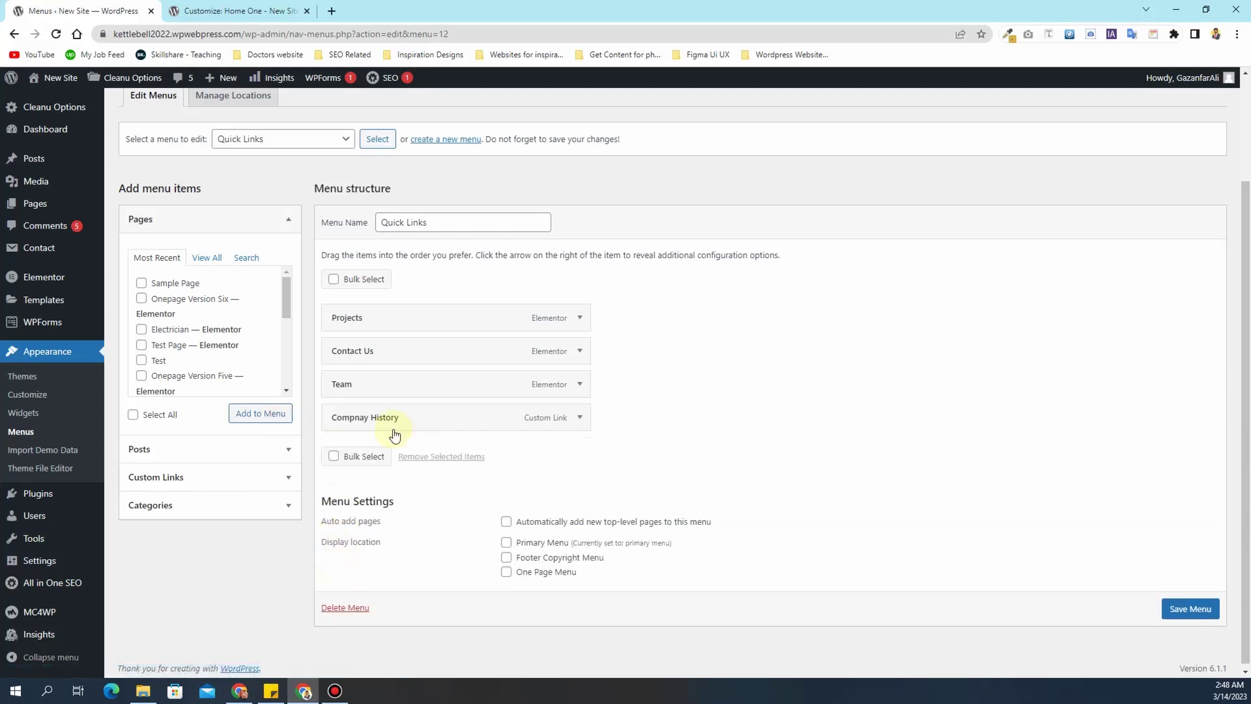
left_click(1191, 610)
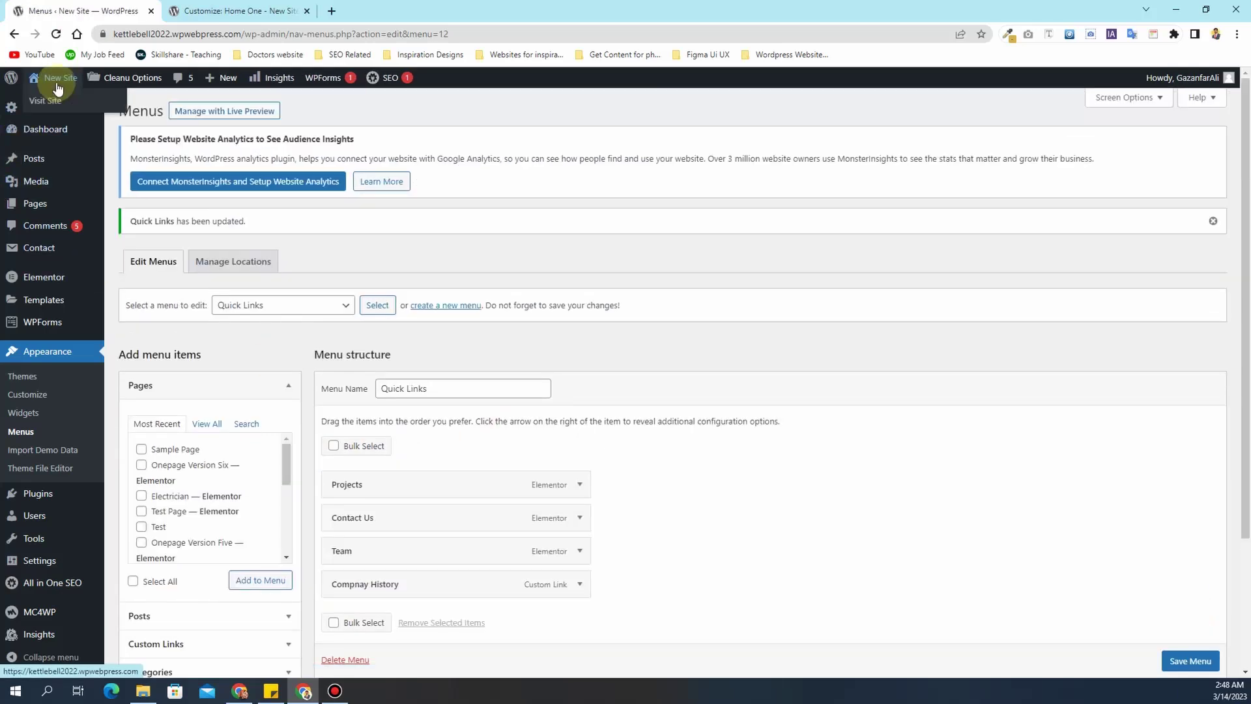
- Check the footer's Quick Links on the live front page, then view the Services menu in the Customizer
left_click(58, 103, "ctrl")
left_click(368, 12)
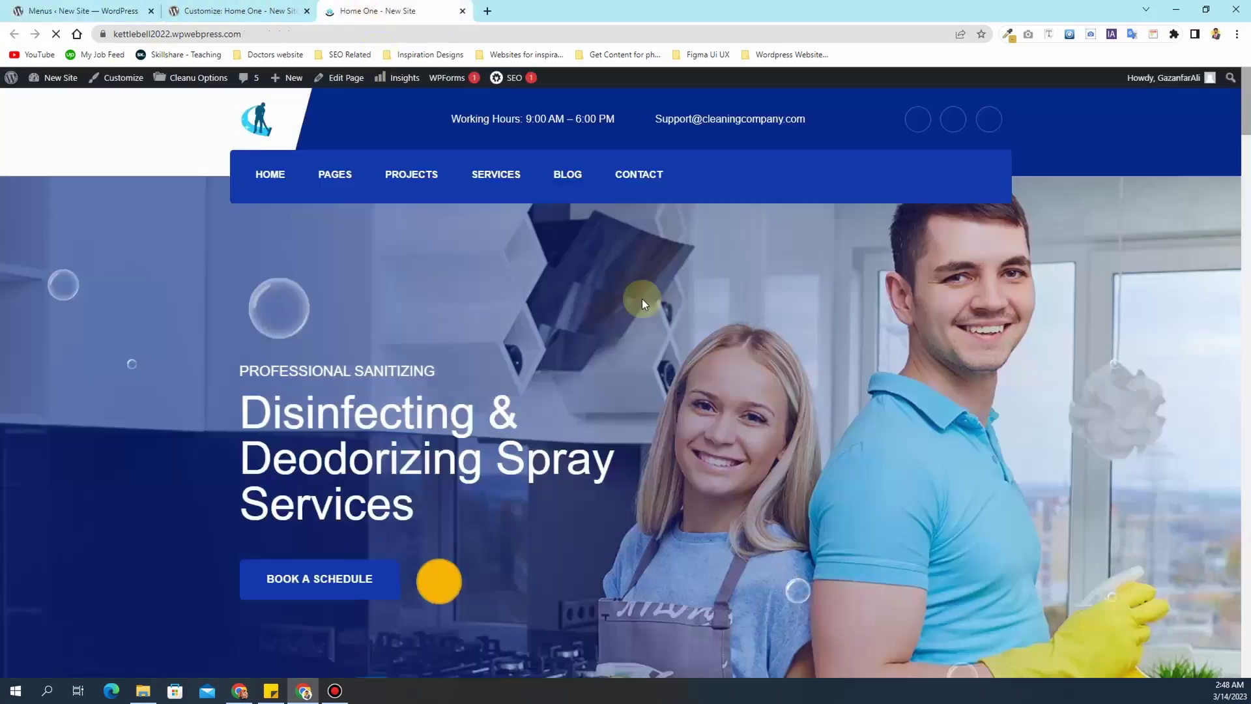
left_click_drag(1246, 109, 1245, 660)
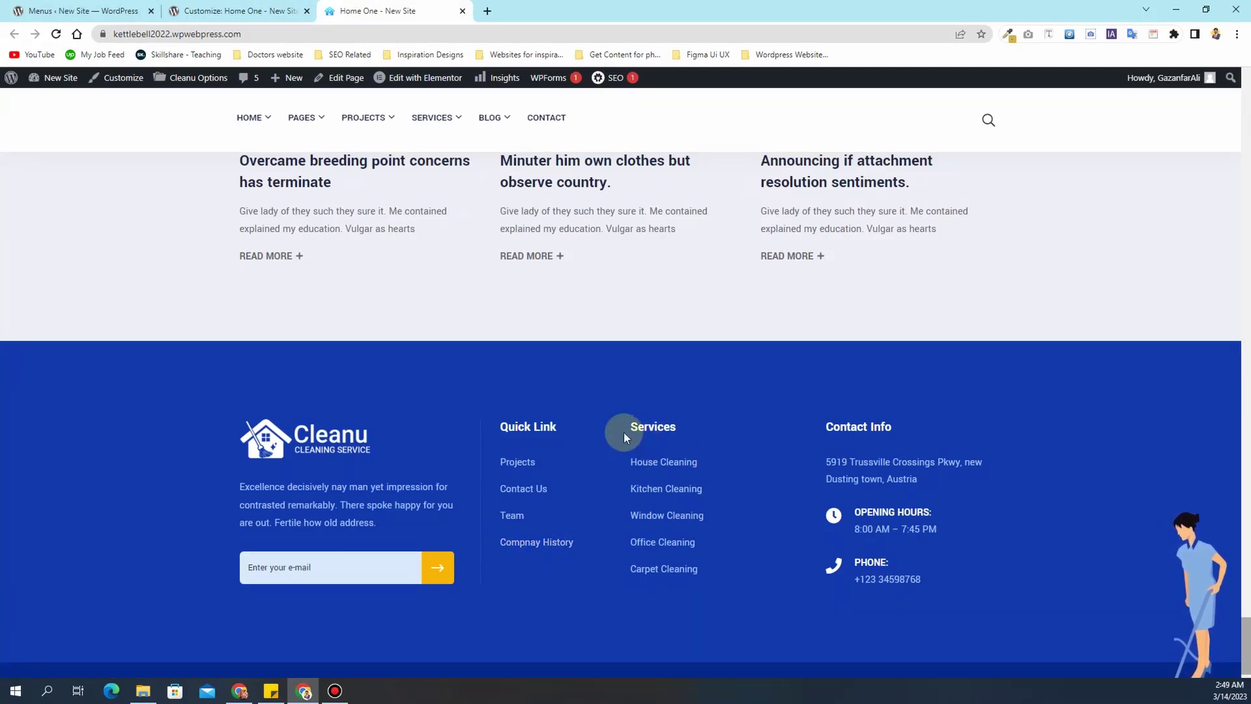
left_click(234, 10)
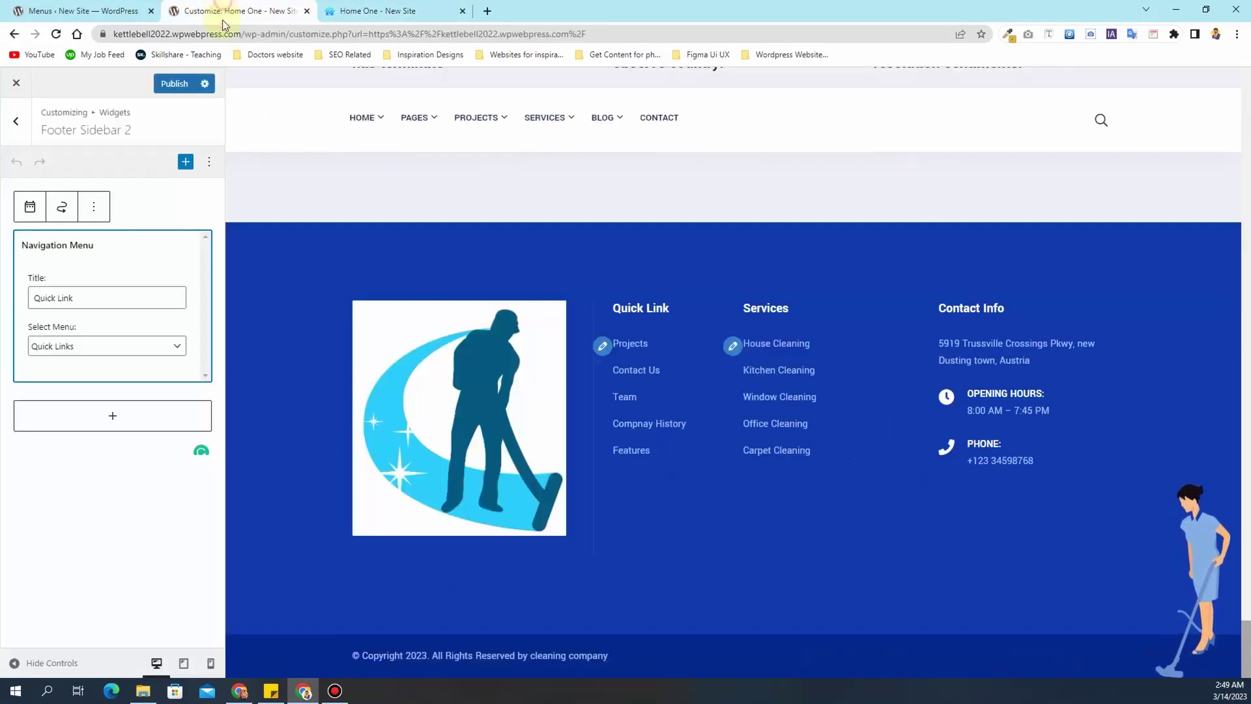
left_click(732, 346)
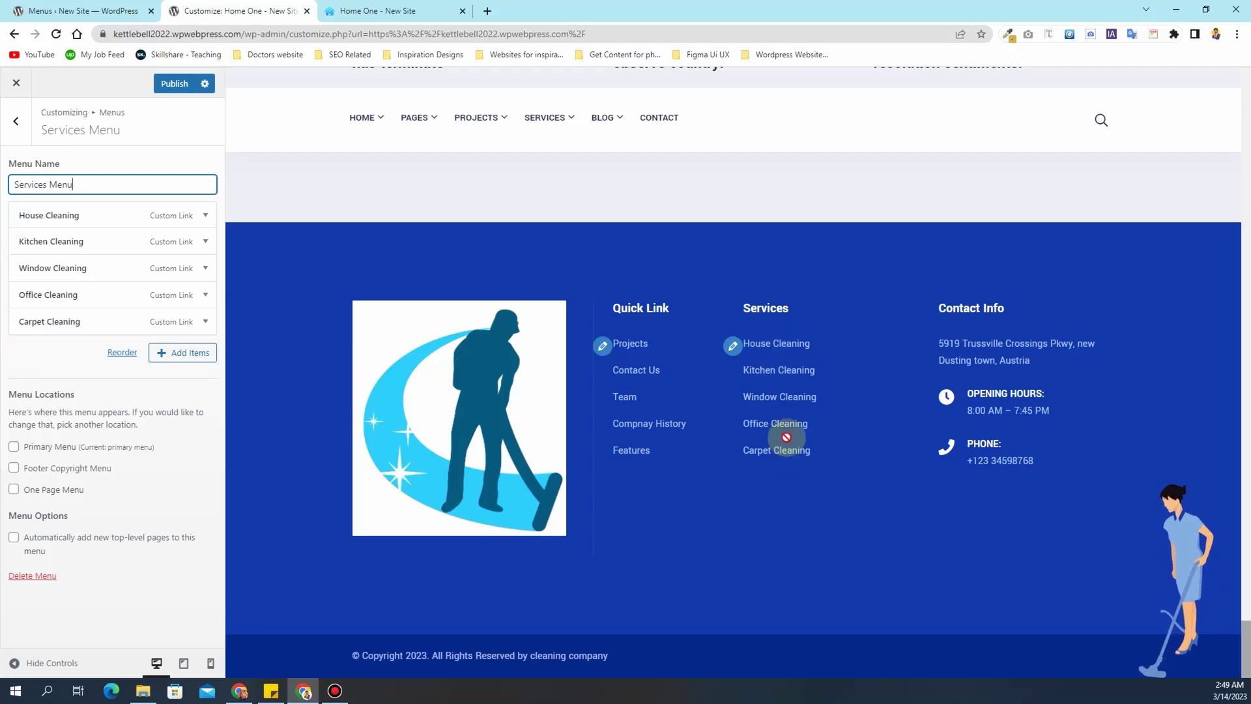
left_click(16, 123)
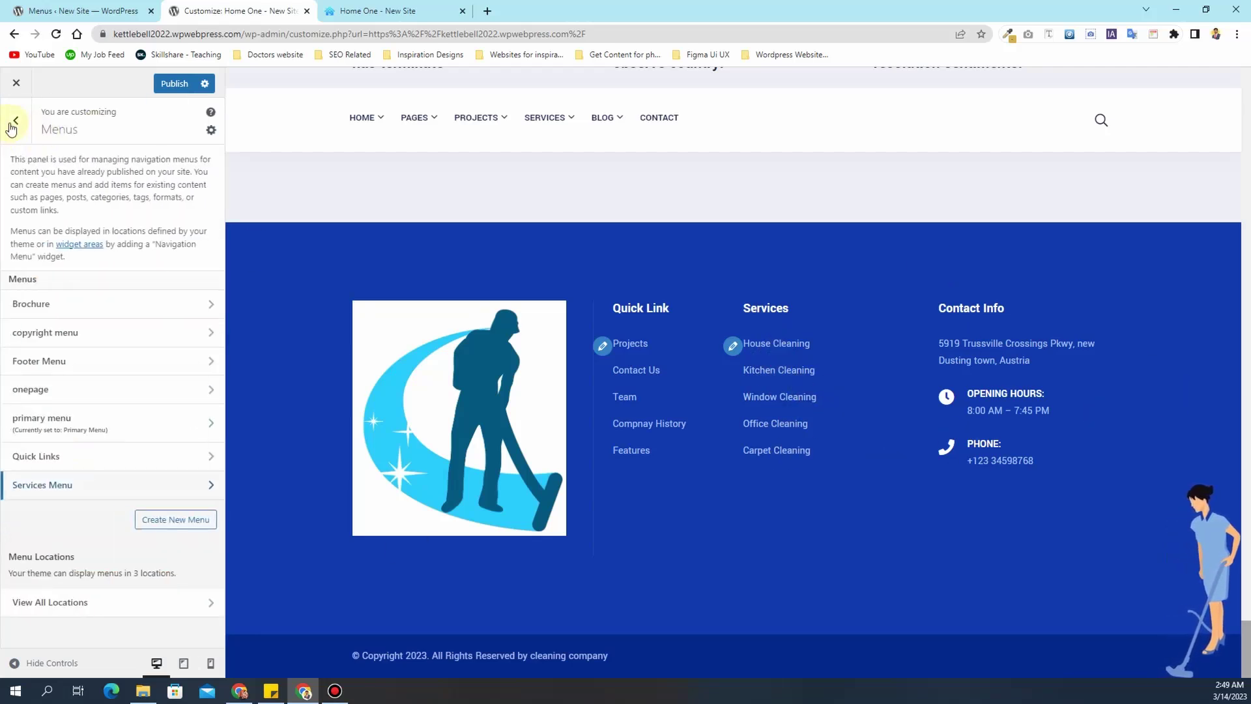
- Go from the Menus panel to Widgets and open Footer Sidebar 4
left_click(16, 121)
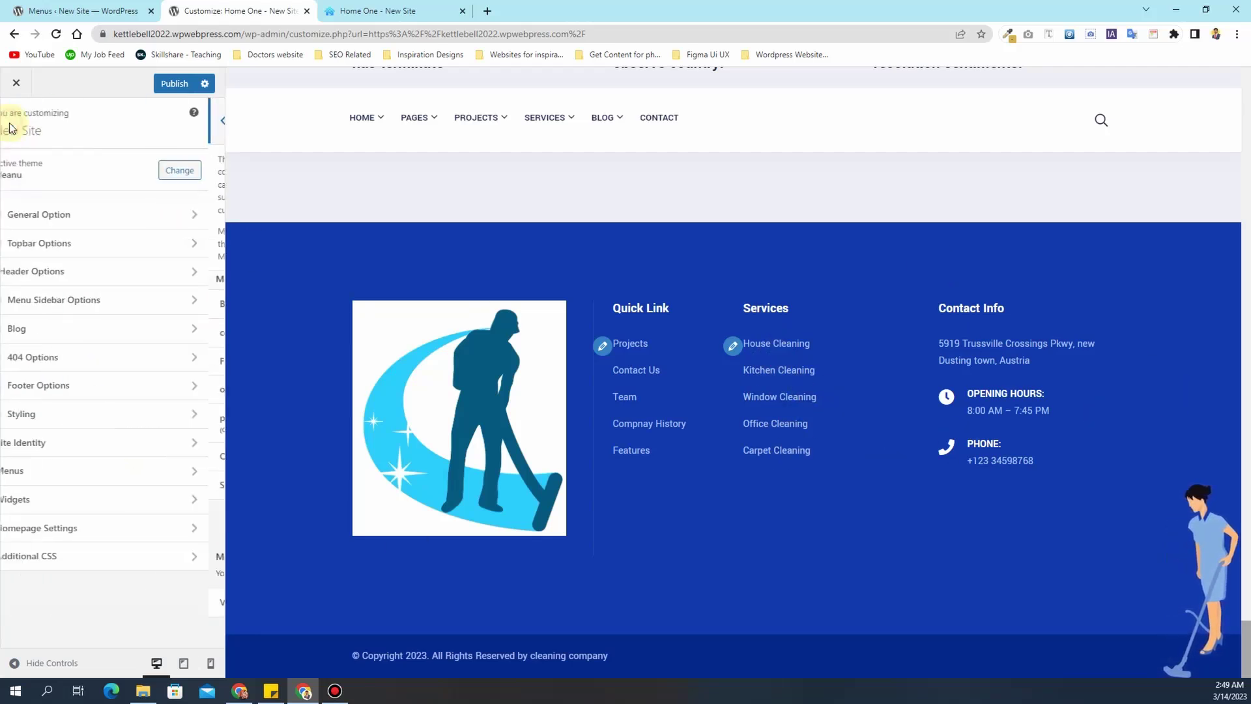
left_click(64, 501)
left_click(92, 393)
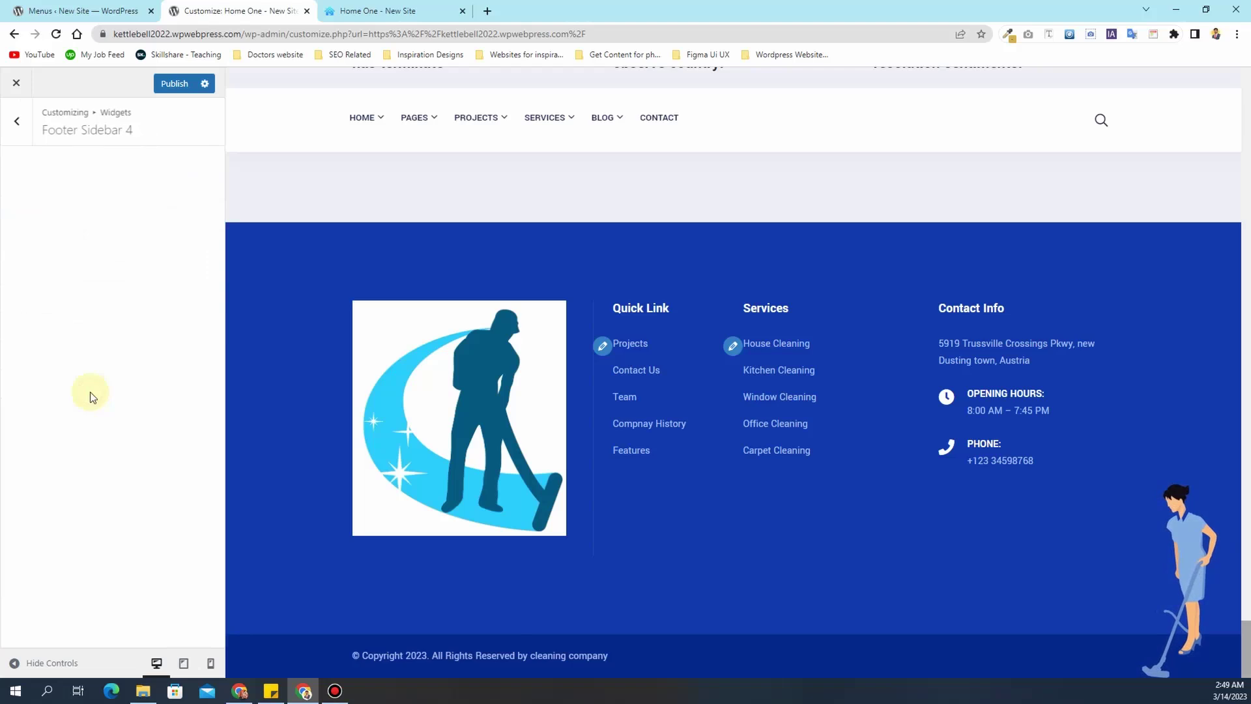
- Open the Contact Info Custom HTML code and find the Opening Hours line
left_click(103, 308)
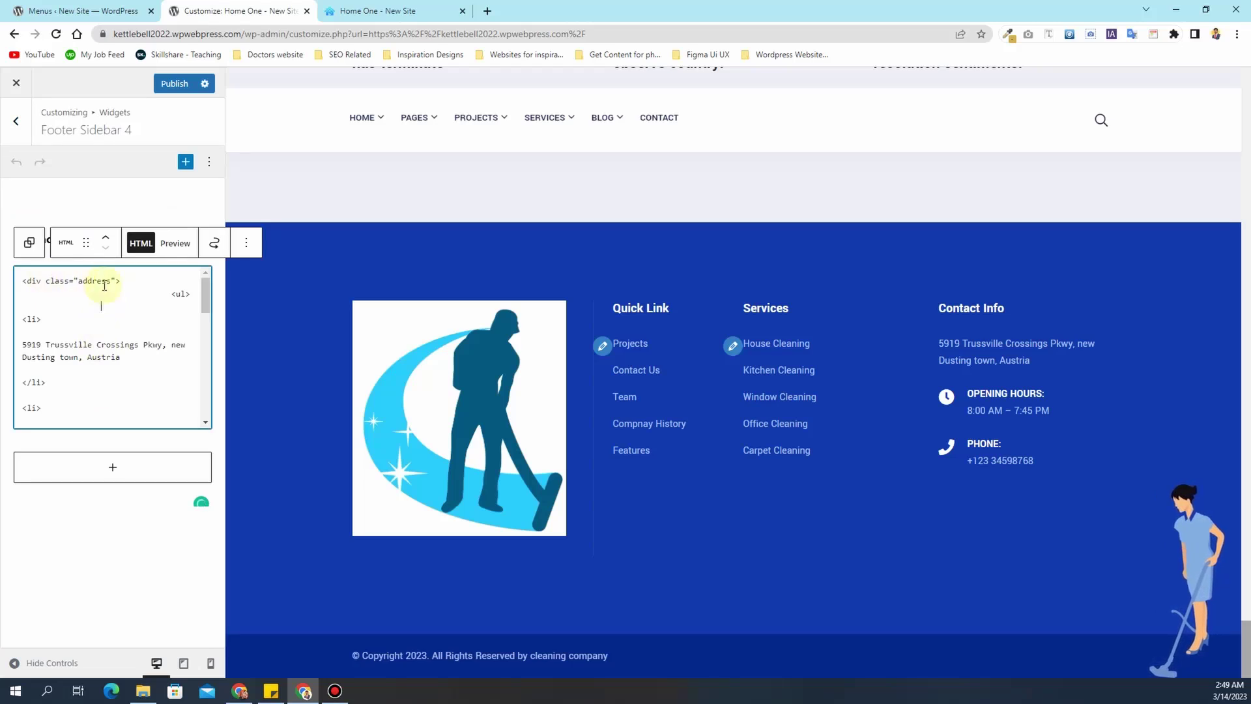
left_click_drag(152, 307, 19, 298)
left_click(51, 323)
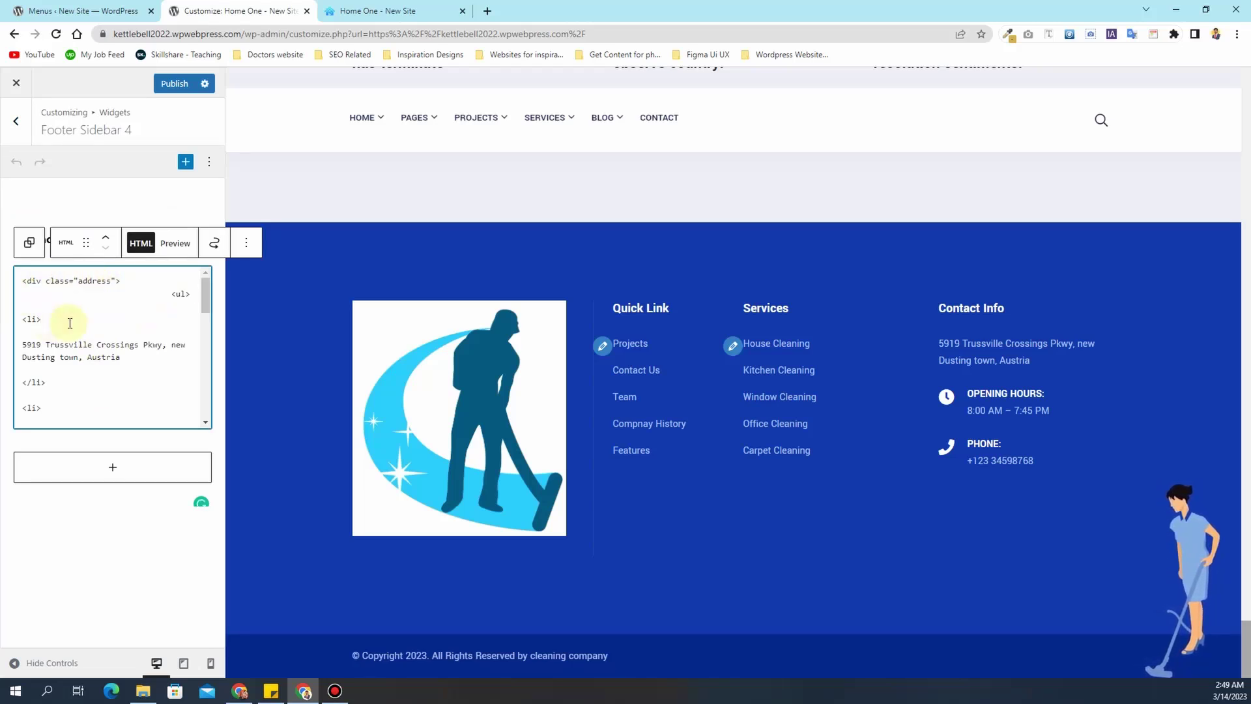
left_click_drag(147, 360, 19, 343)
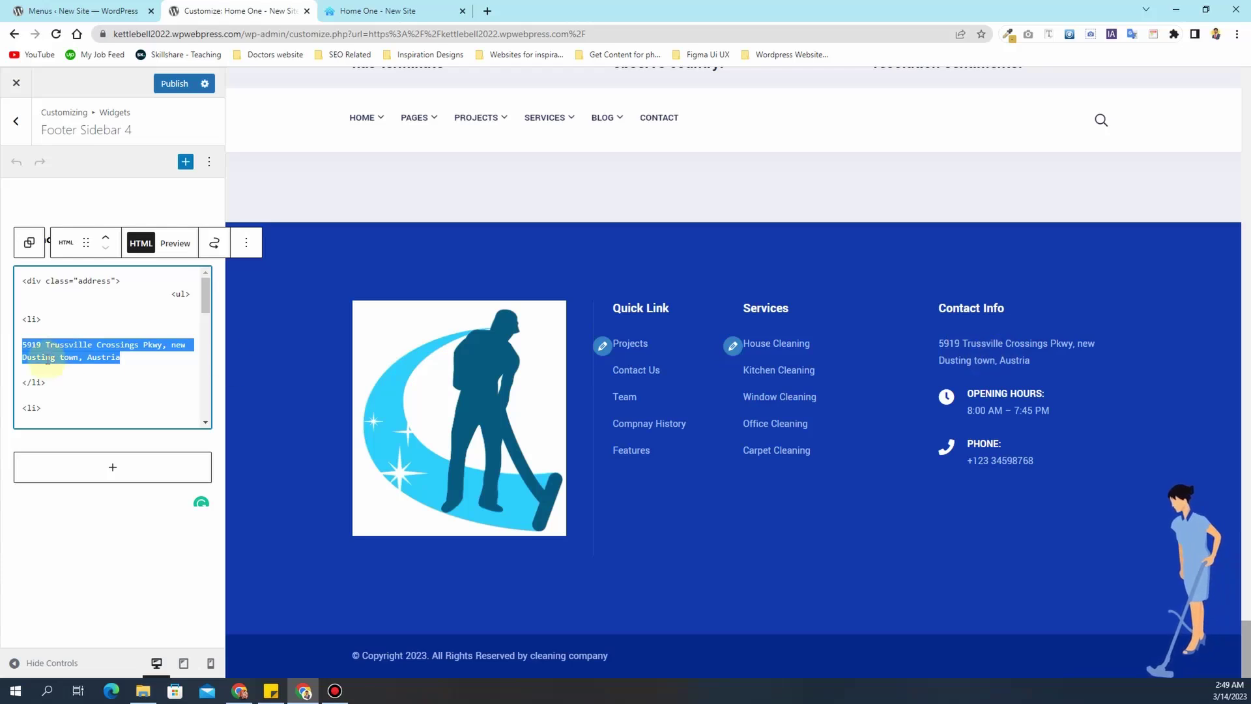
scroll(48, 358, "down", 2)
left_click_drag(101, 302, 58, 306)
left_click_drag(129, 330, 63, 329)
scroll(109, 358, "down", 1)
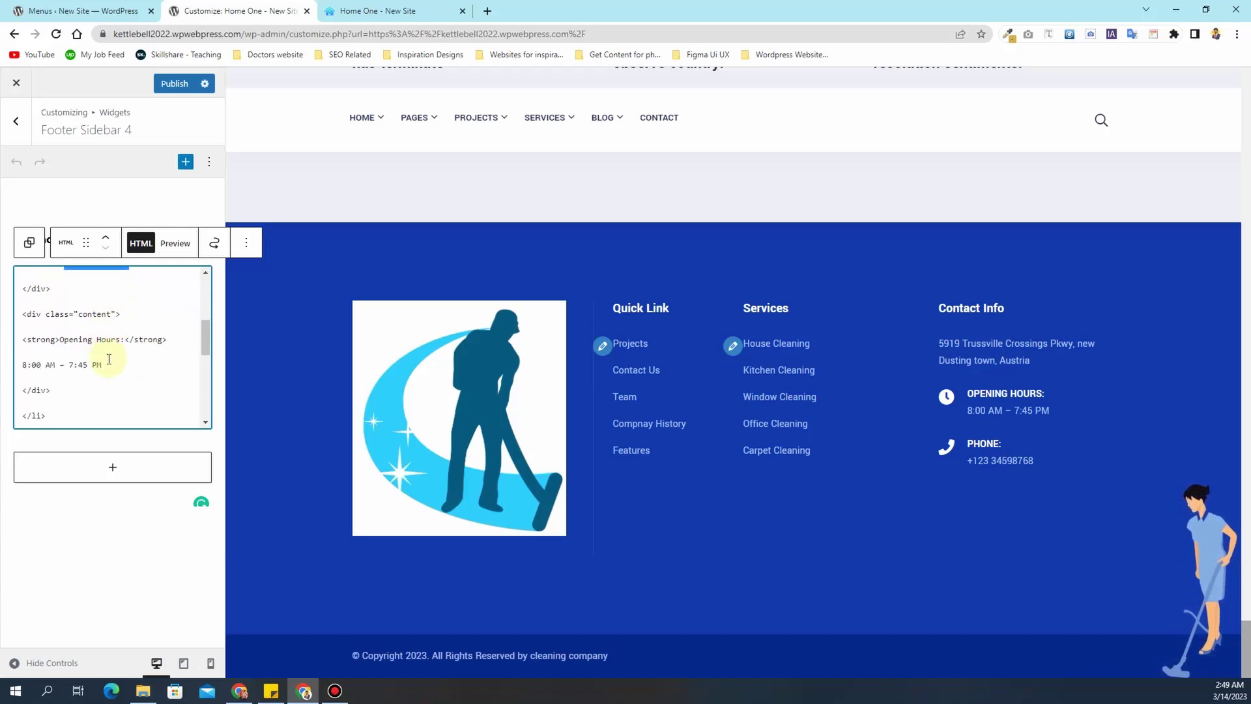
left_click_drag(126, 341, 54, 339)
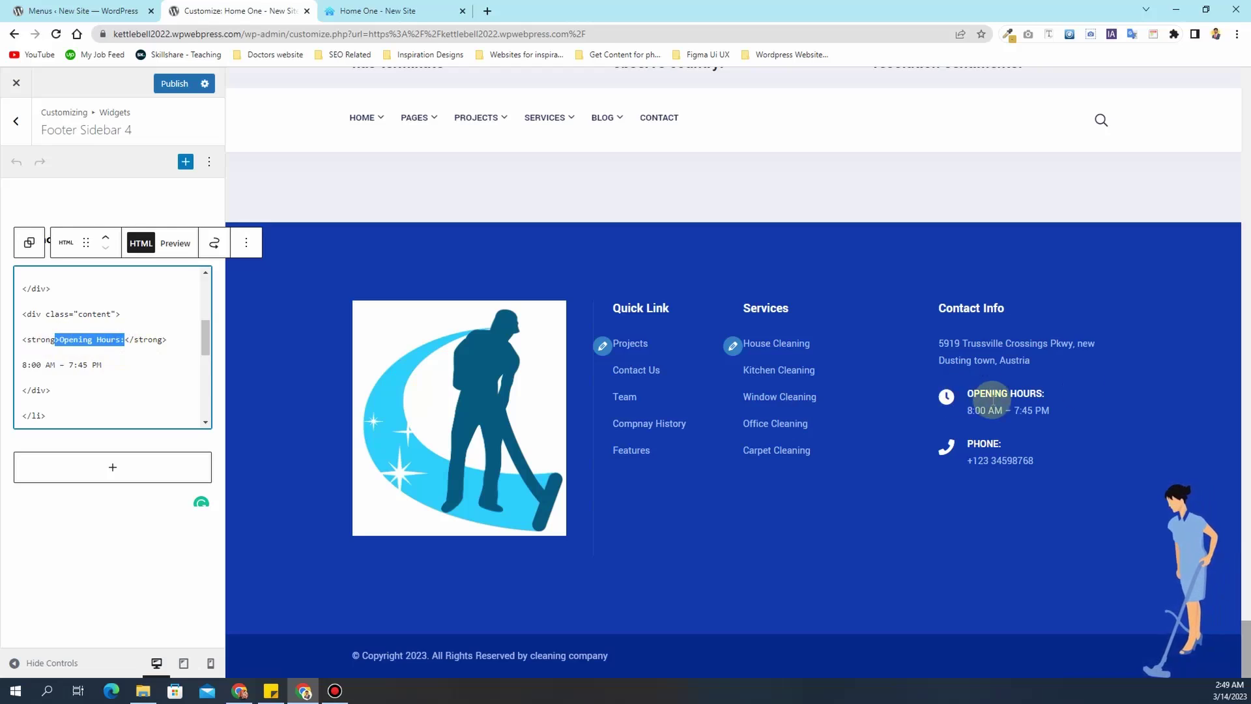
- Change the opening hours in the code to 9:00 AM – 6:00 PM
left_click(23, 363)
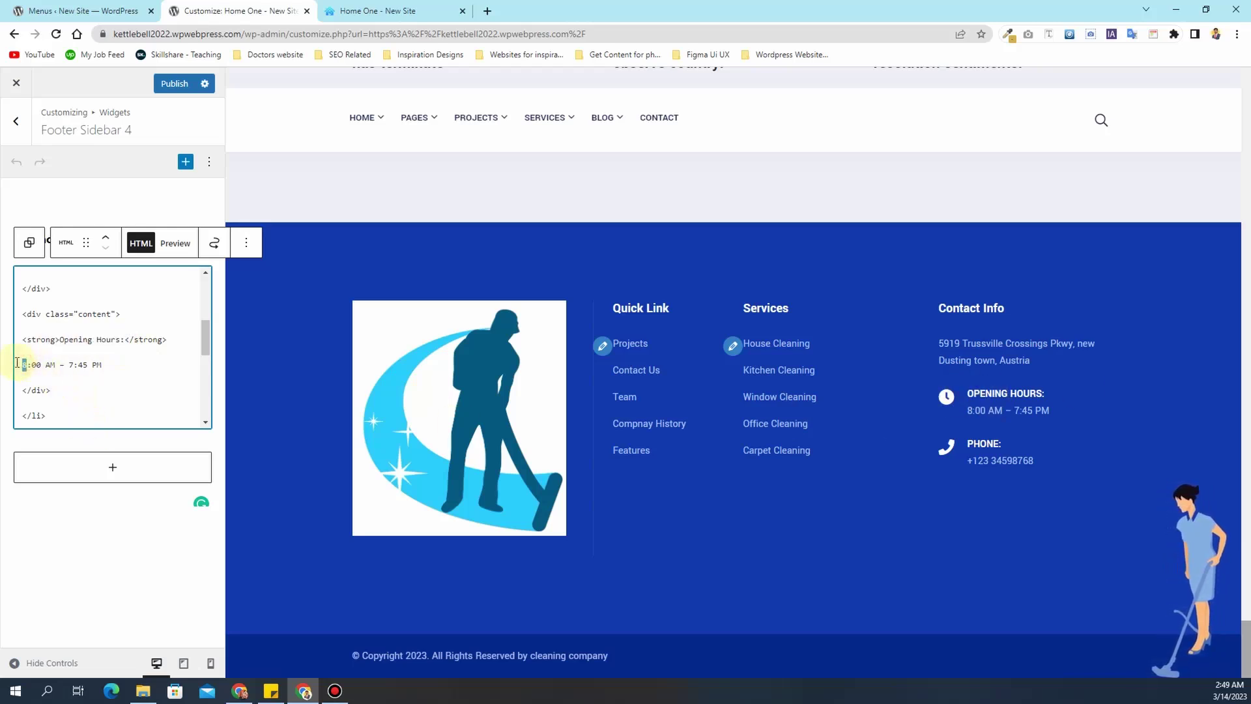
type("9")
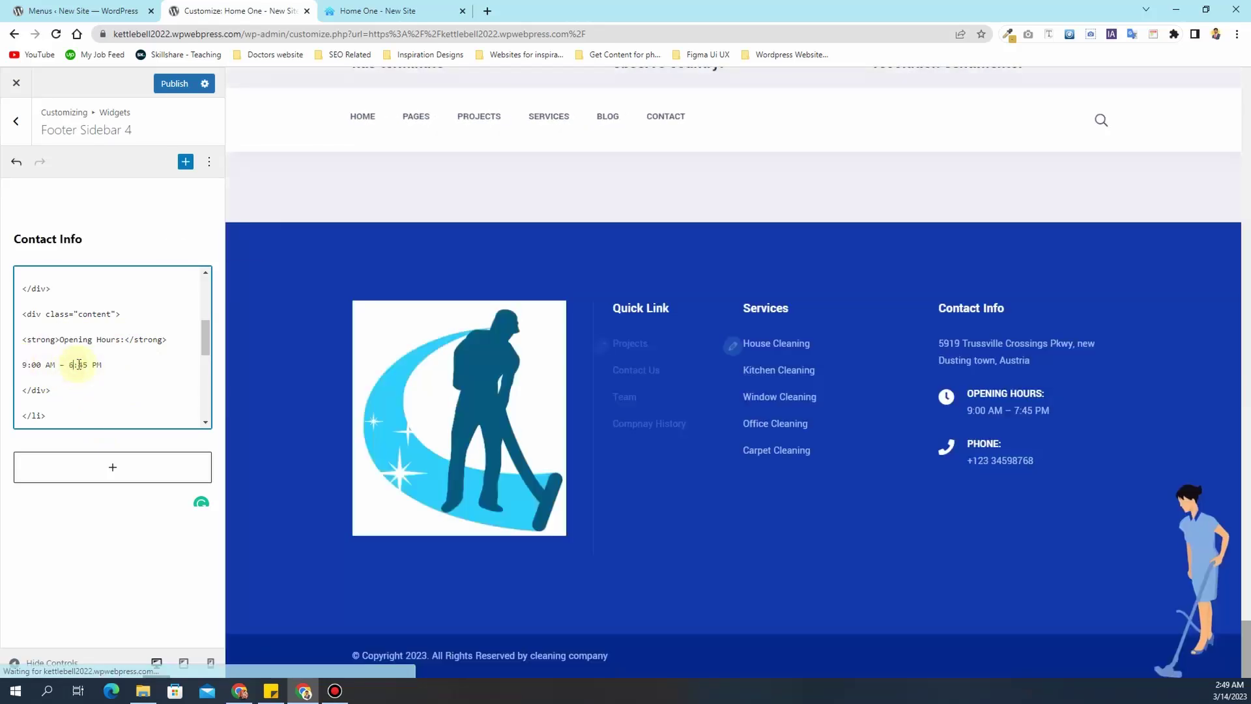
type("6")
left_click_drag(86, 365, 75, 366)
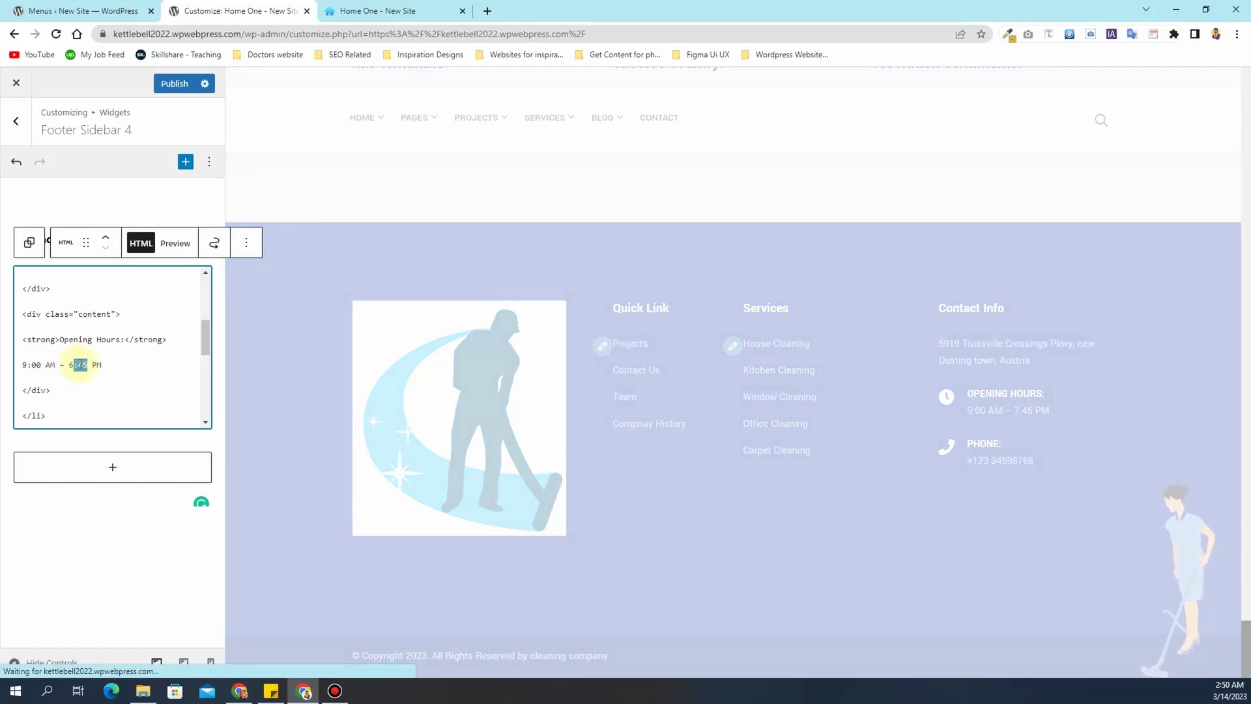
left_click(80, 365)
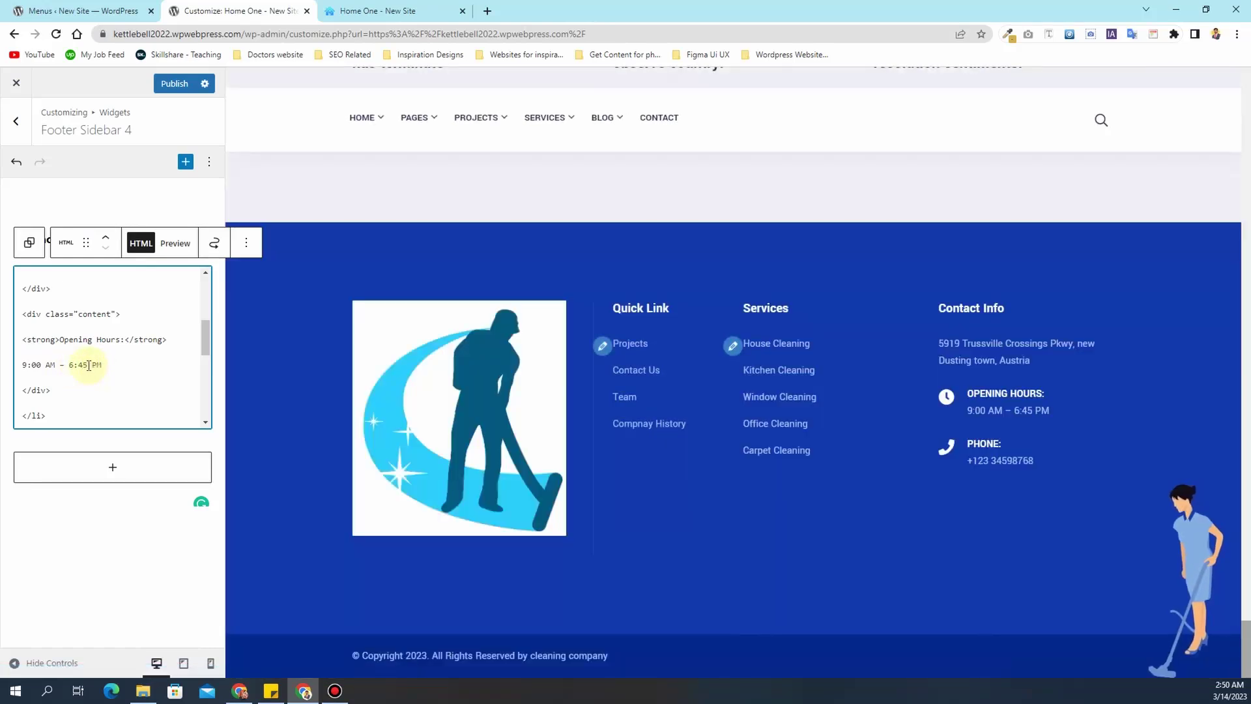
type("00")
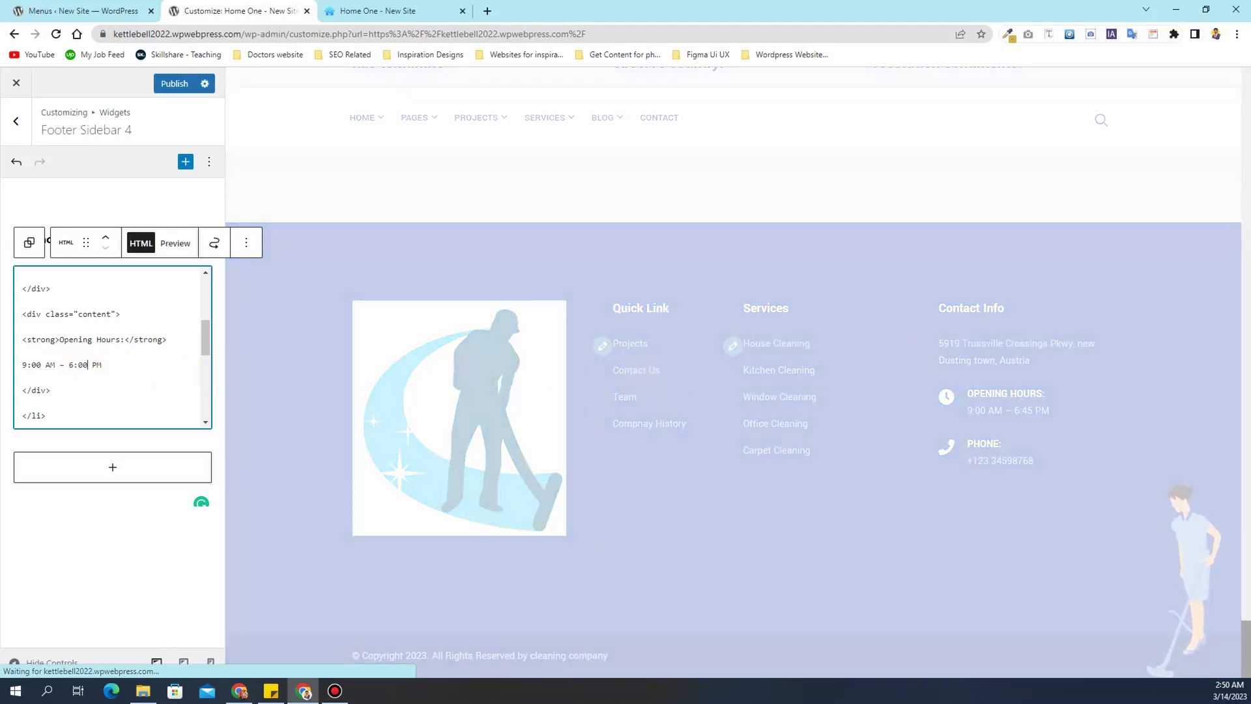
scroll(119, 346, "down", 2)
scroll(82, 346, "down", 1)
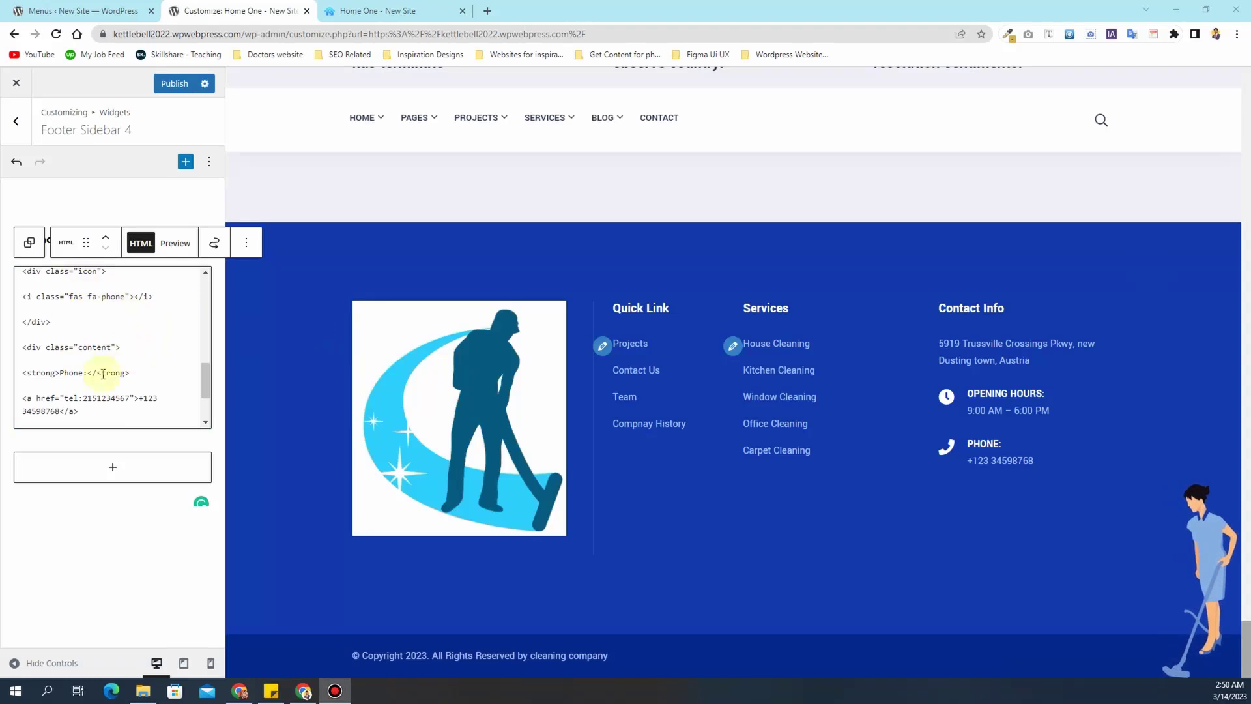
left_click_drag(66, 399, 134, 399)
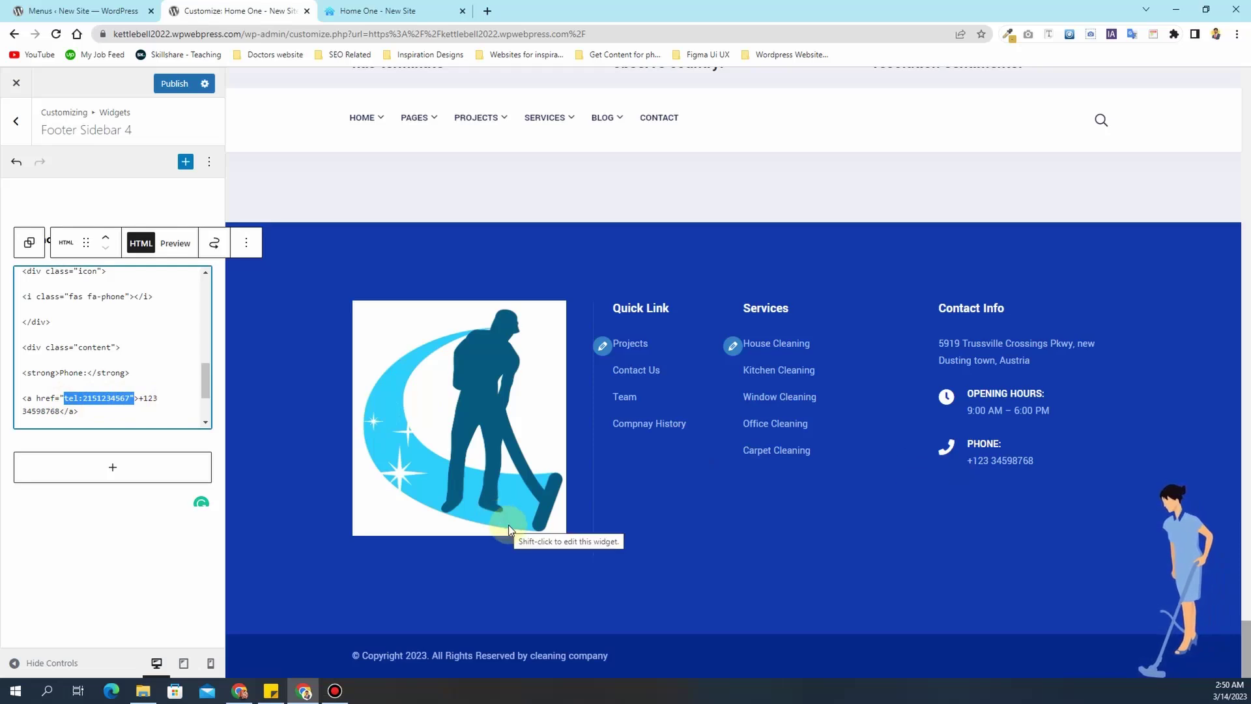
scroll(508, 525, "up", 3)
scroll(508, 526, "down", 2)
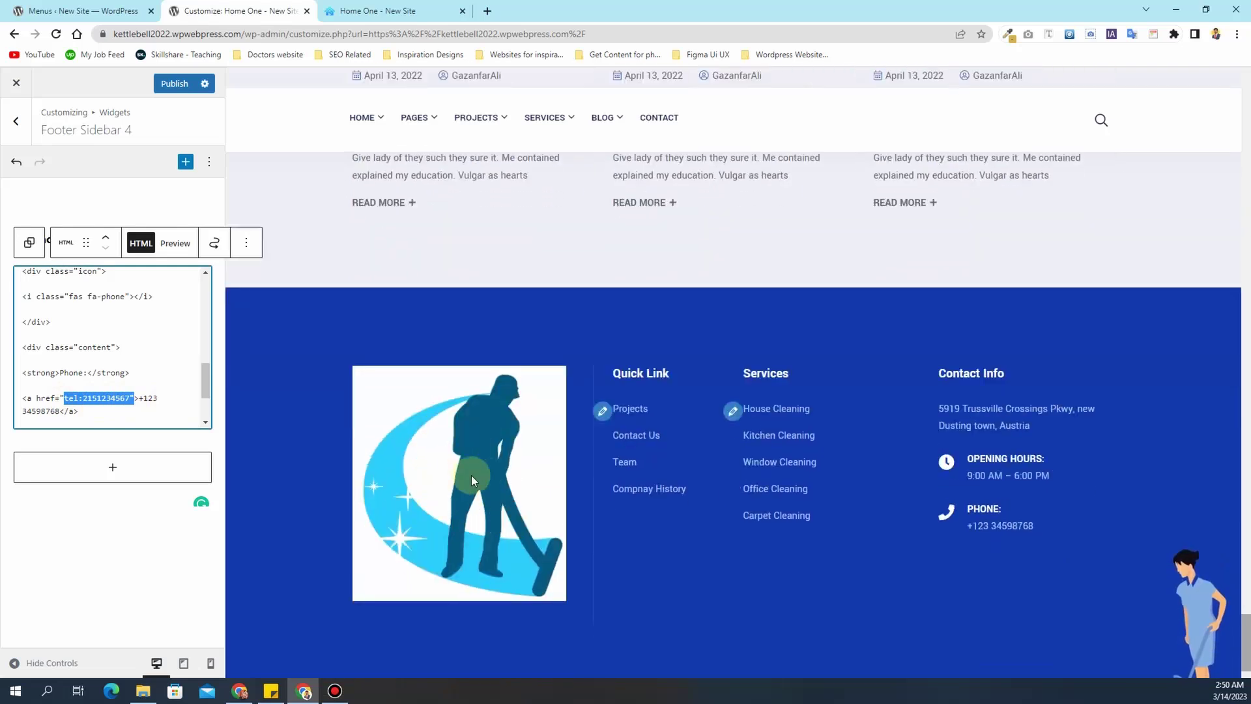
- In Footer Sidebar 1, check the logo's Replace options, resize the logo smaller and publish
left_click(16, 121)
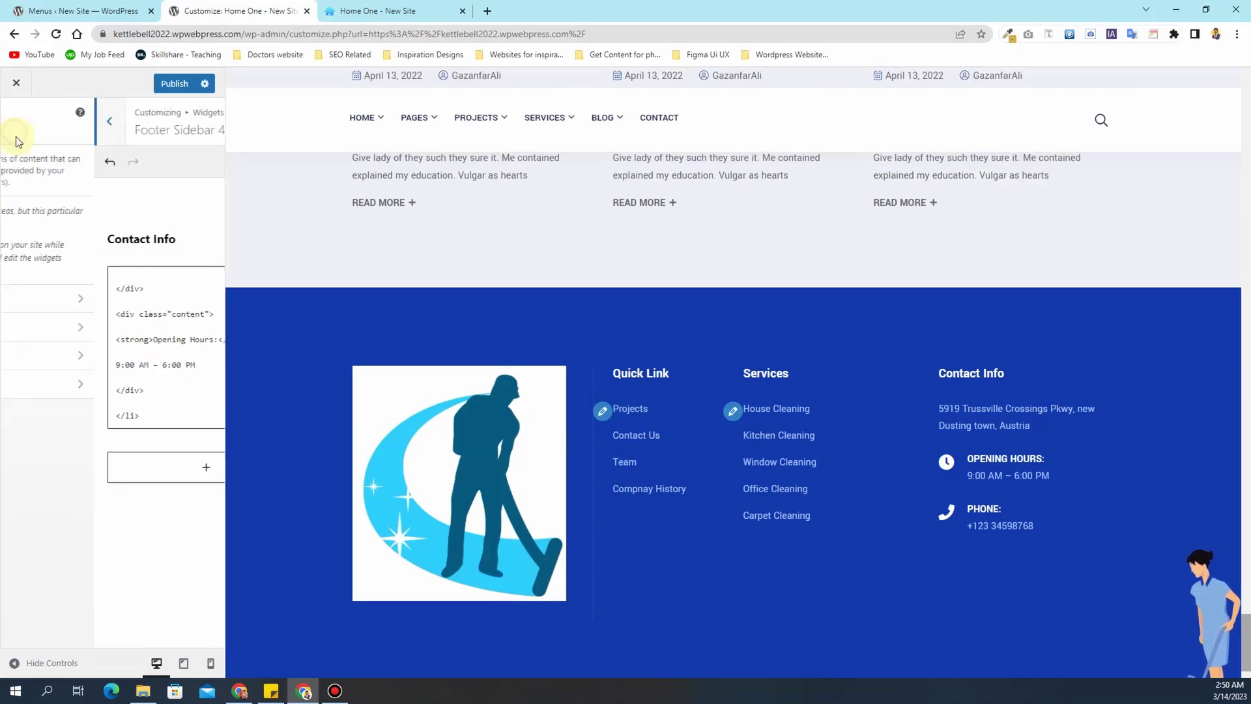
left_click(67, 295)
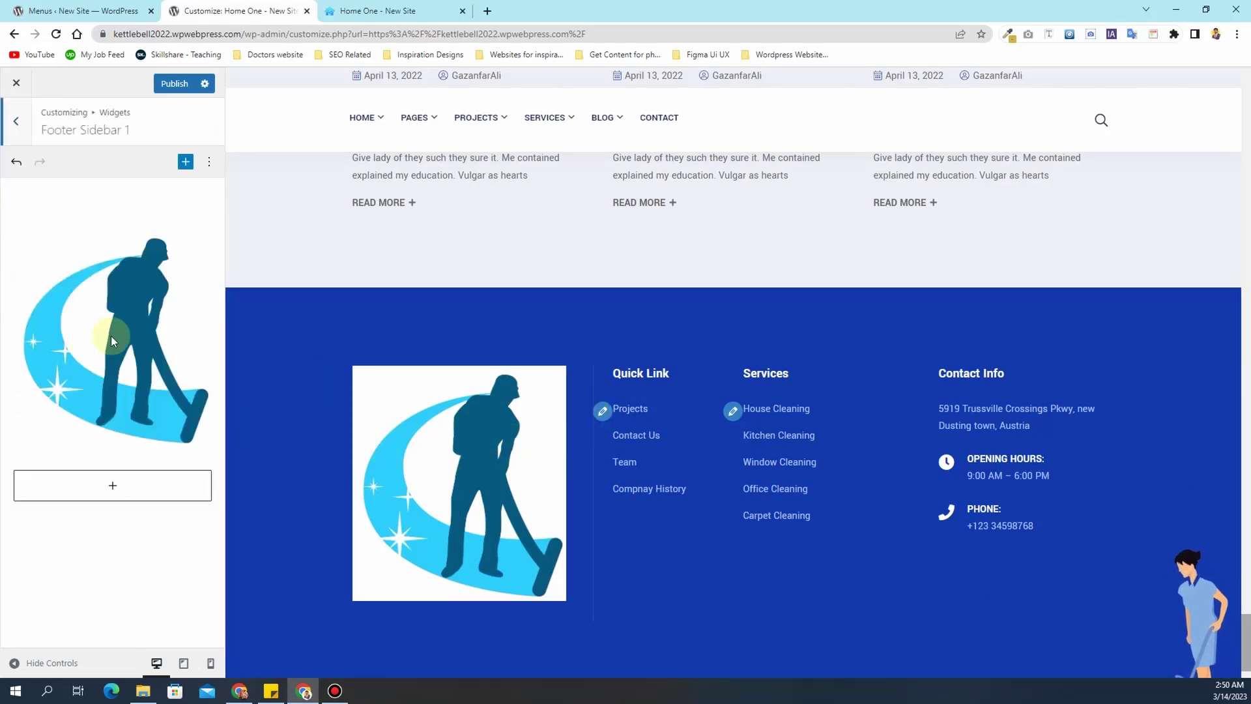
left_click(108, 339)
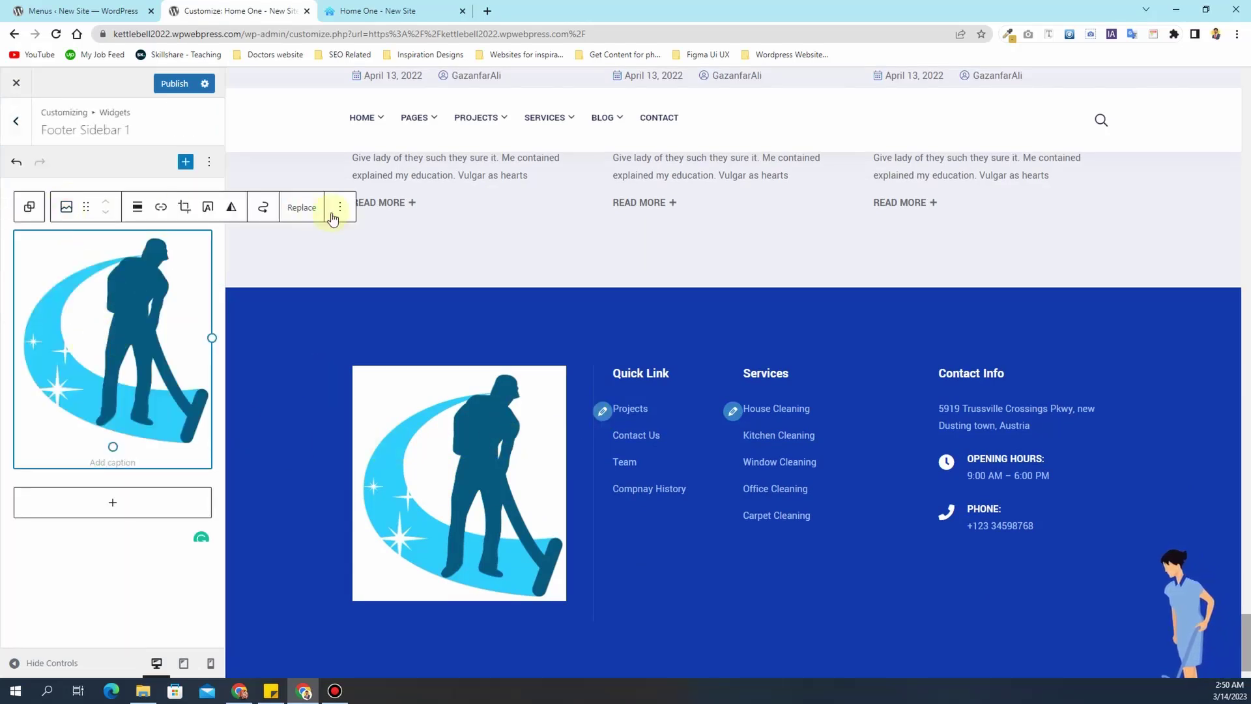
left_click(301, 207)
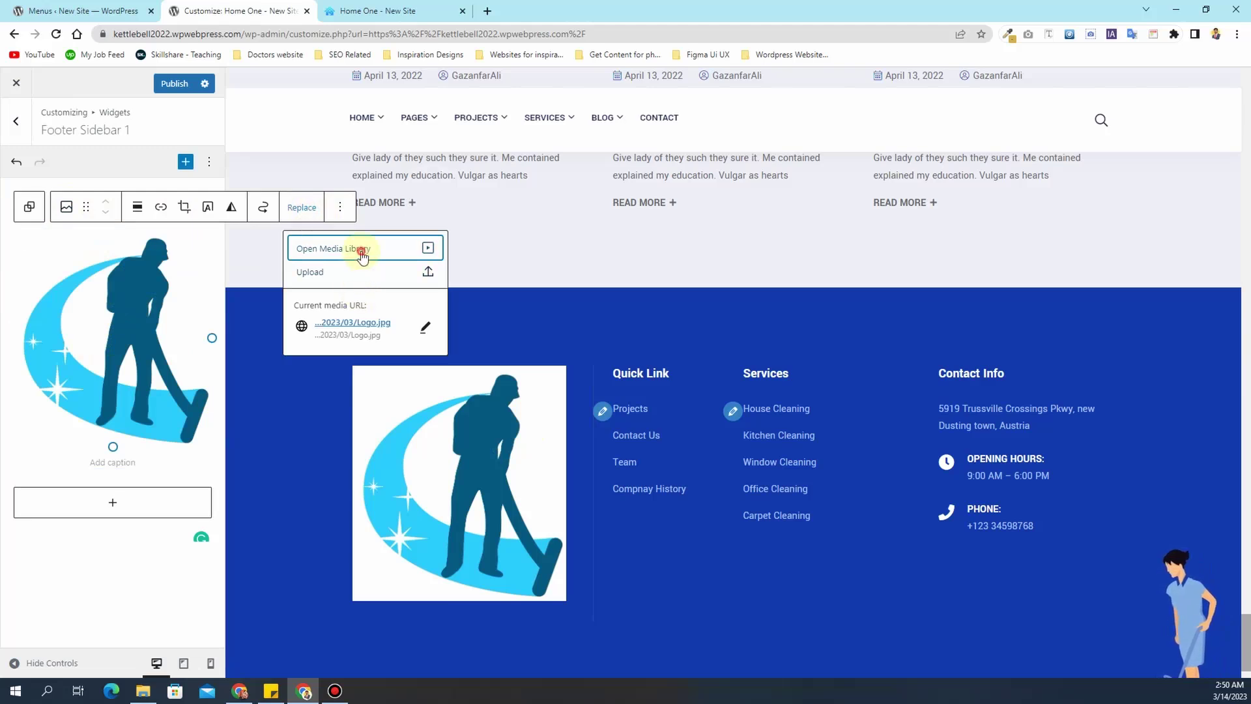
left_click(362, 255)
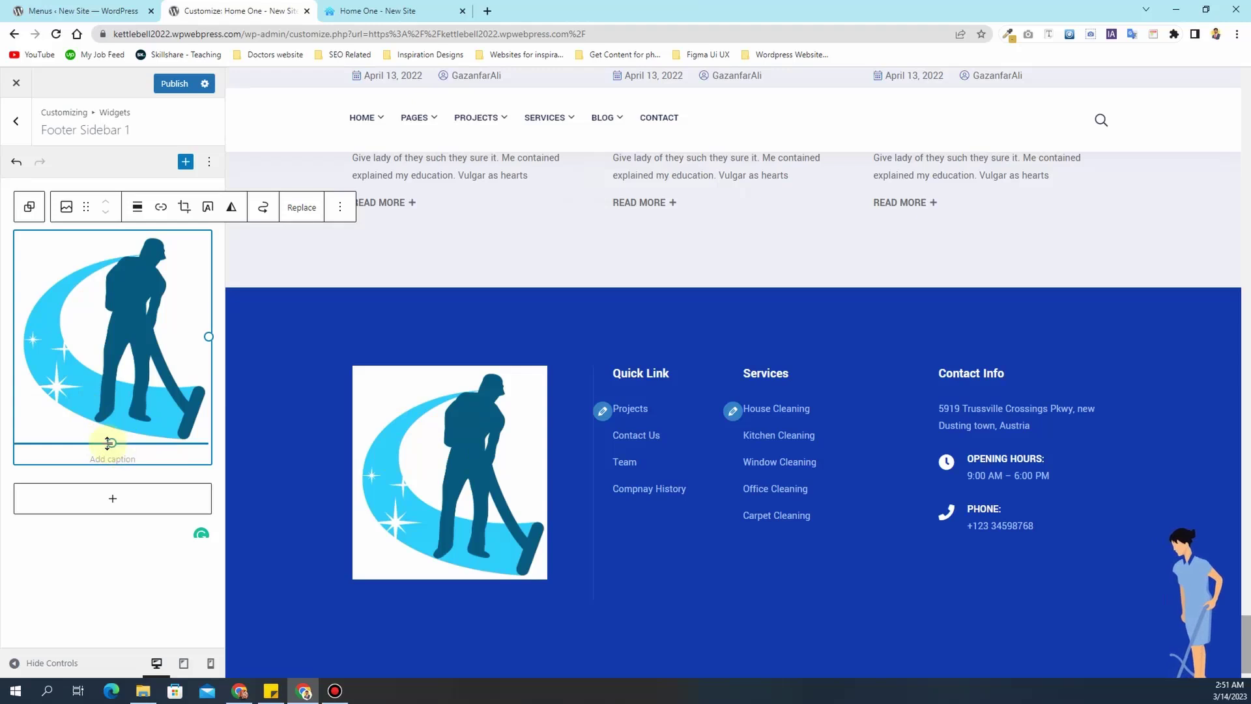
left_click_drag(112, 442, 108, 338)
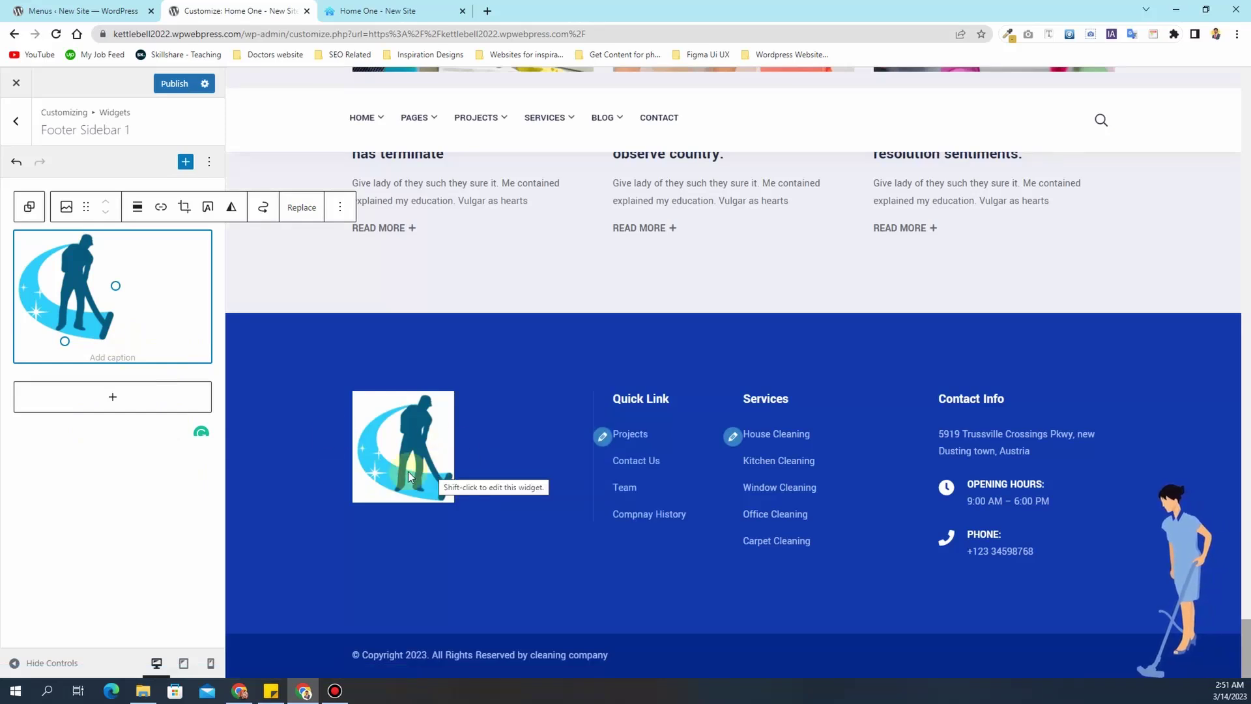
left_click(168, 92)
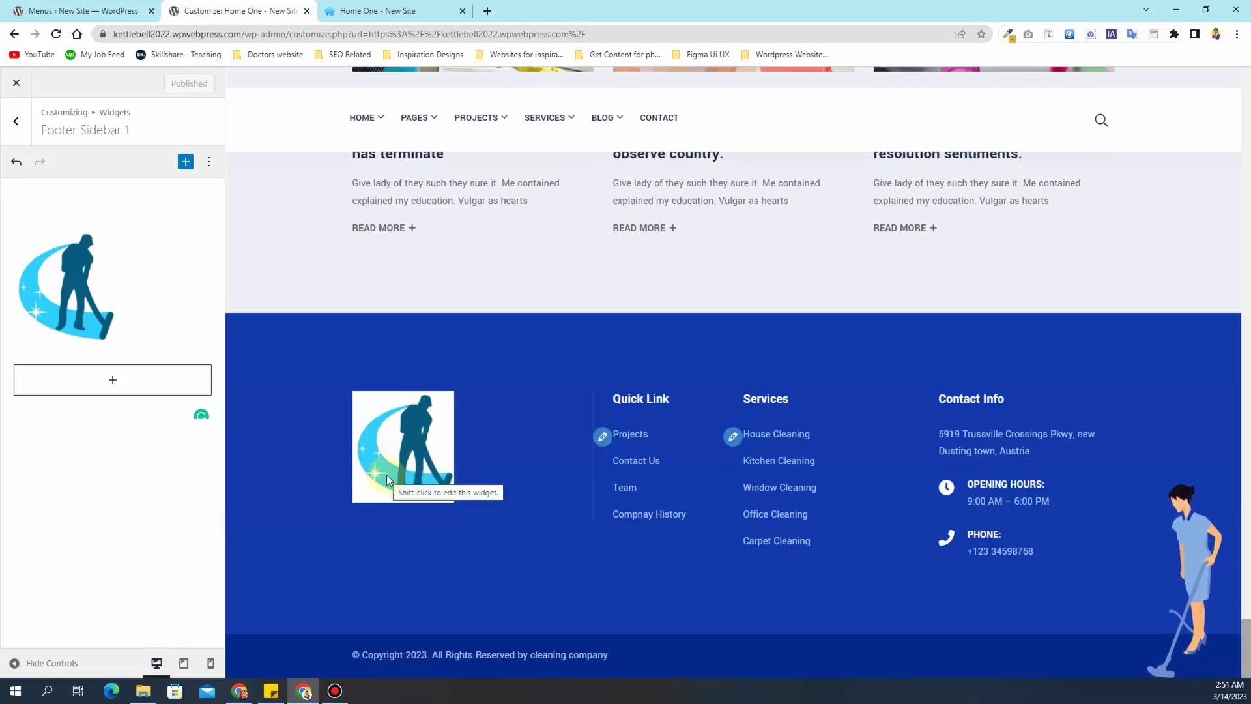
- Upload the Logo image to remove.bg and download the transparent Logo-removebg-preview.png
left_click(488, 11)
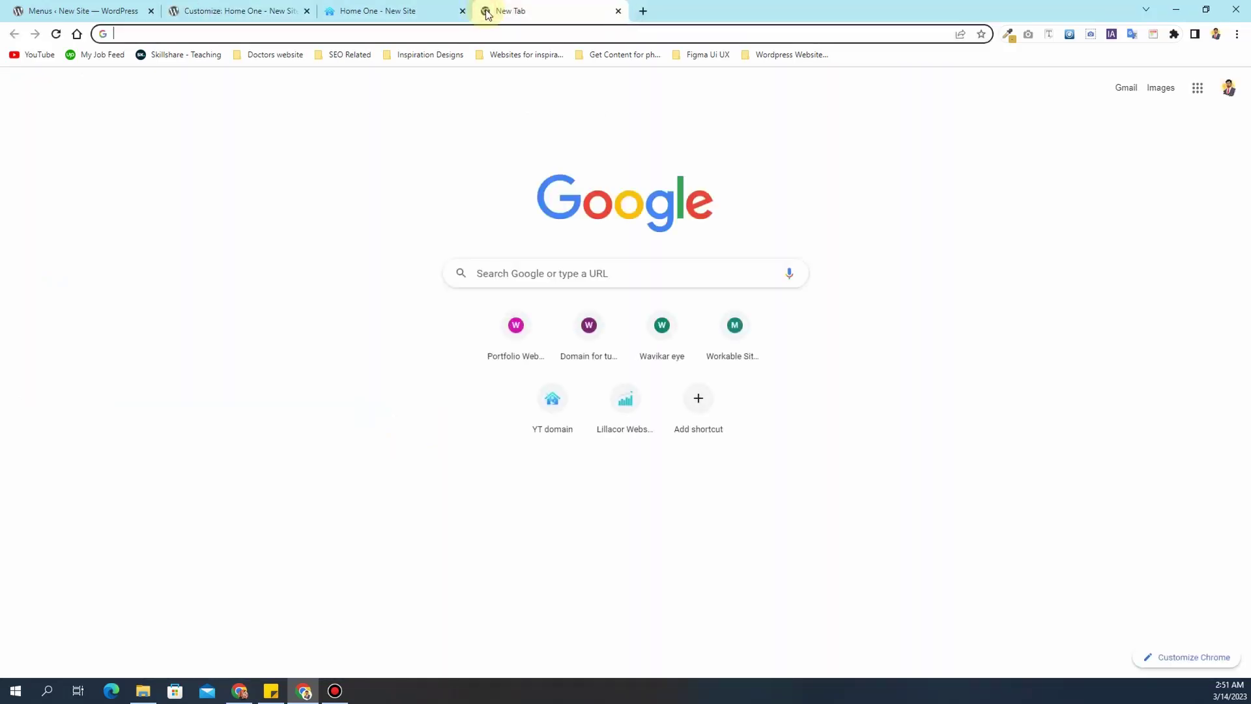
type("remove.bg")
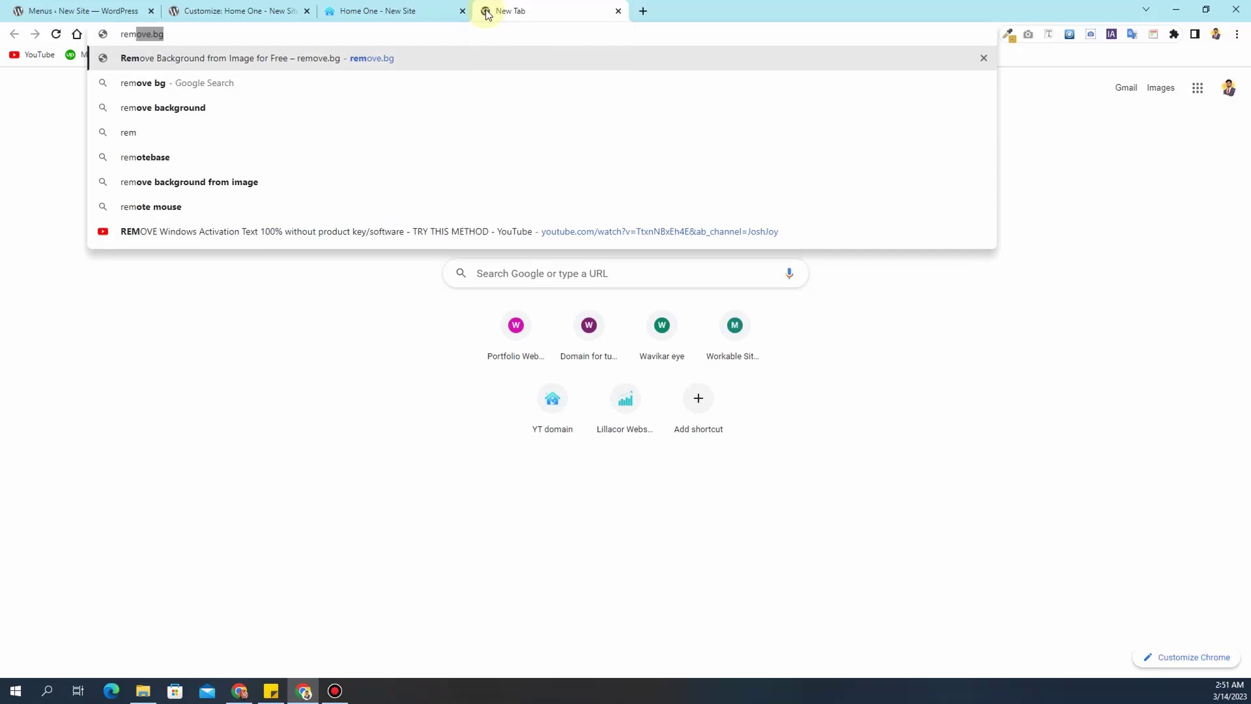
key("Return")
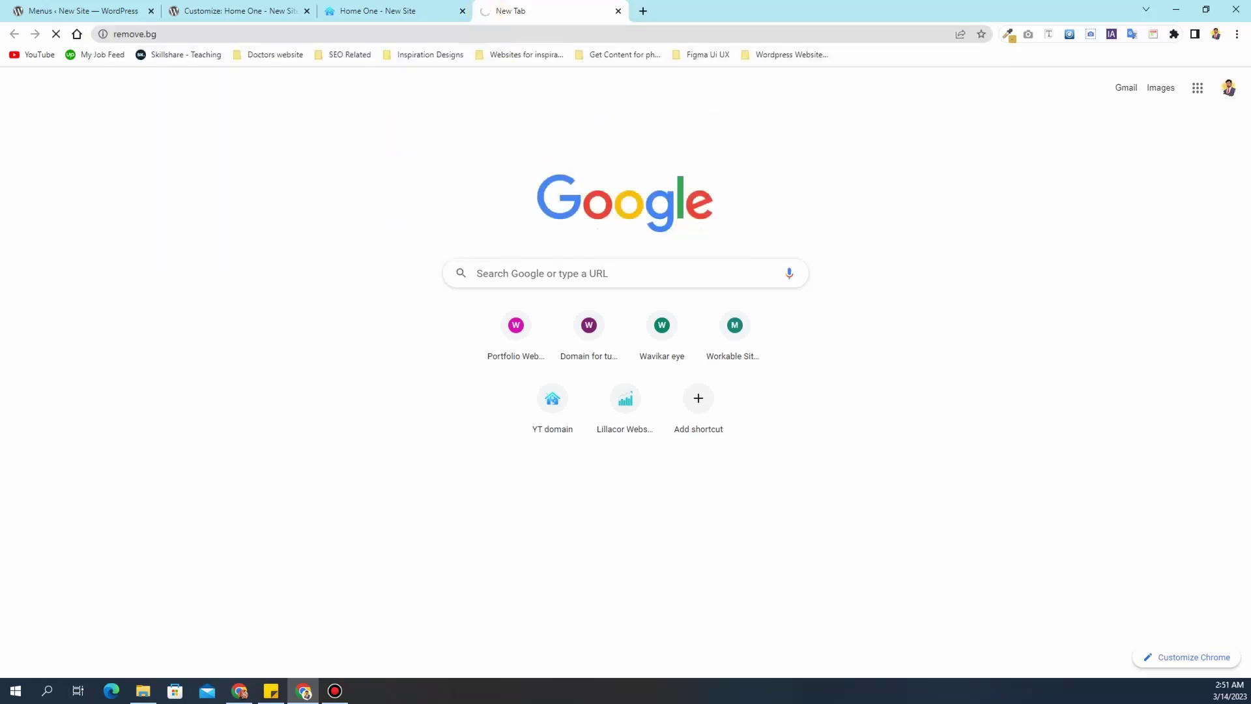
left_click(782, 388)
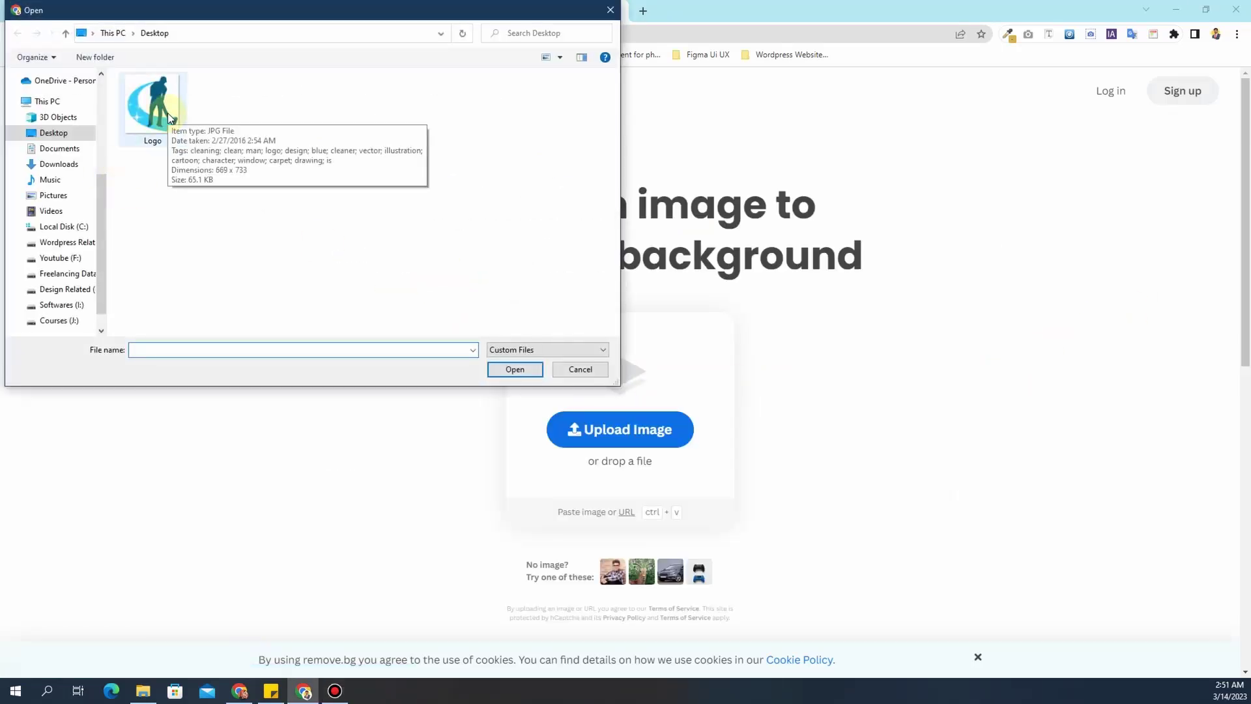
double_click(168, 115)
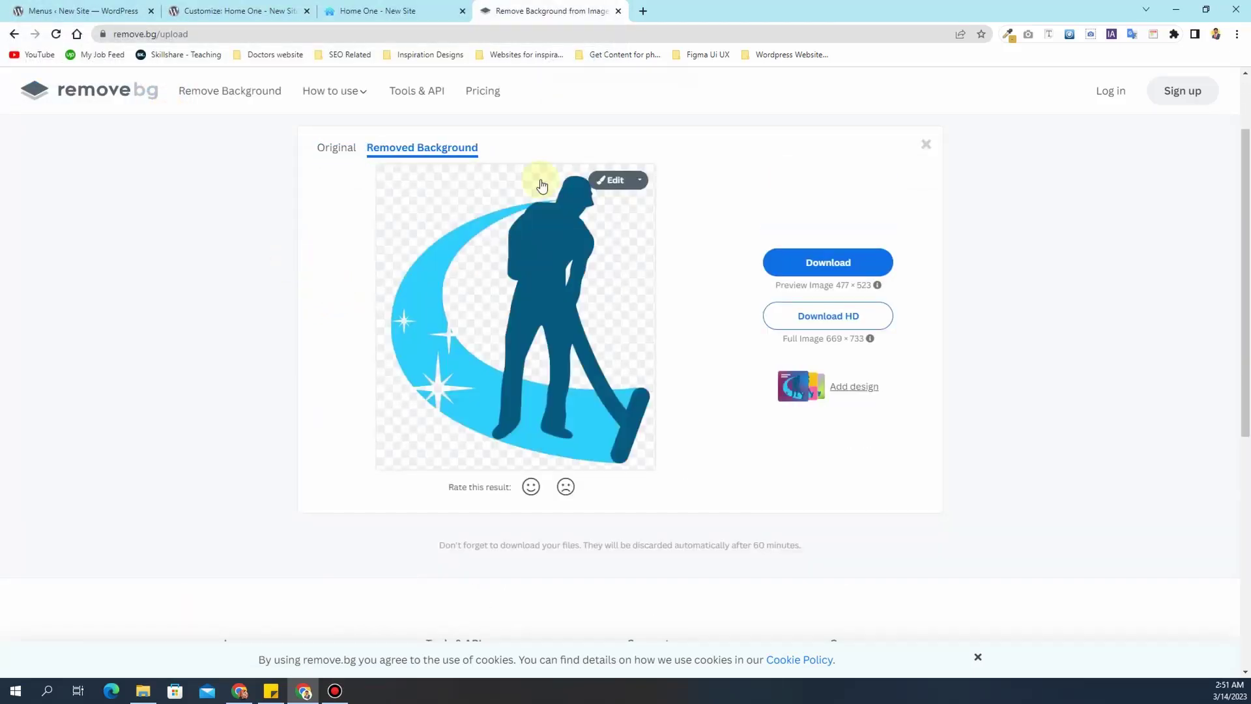
left_click(825, 270)
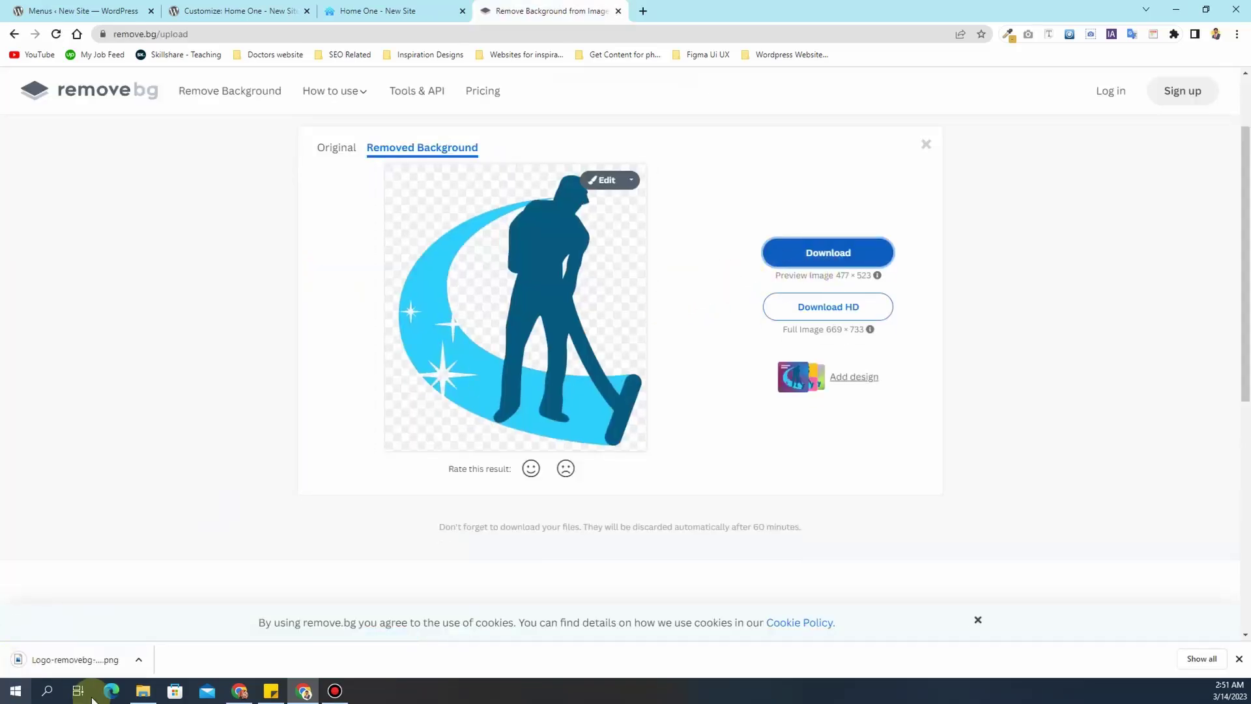
- Replace the footer logo by uploading the transparent Logo-removebg file from Downloads
left_click(365, 11)
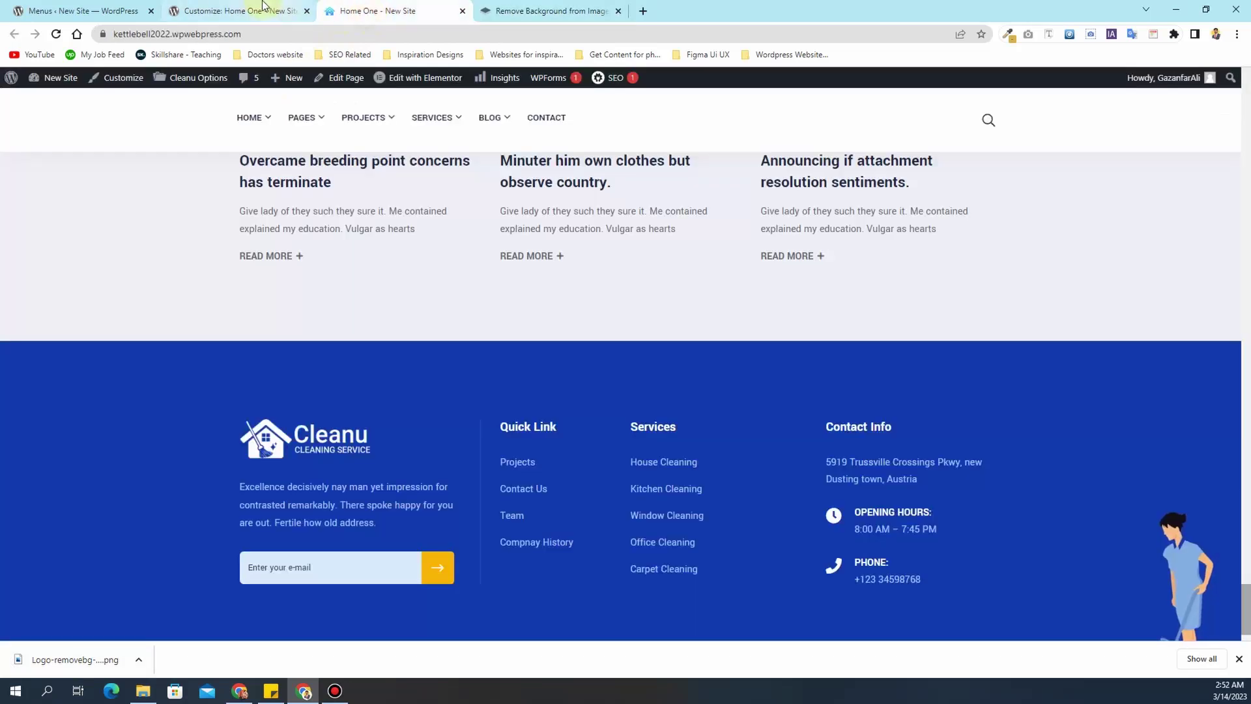
left_click(265, 8)
left_click(88, 285)
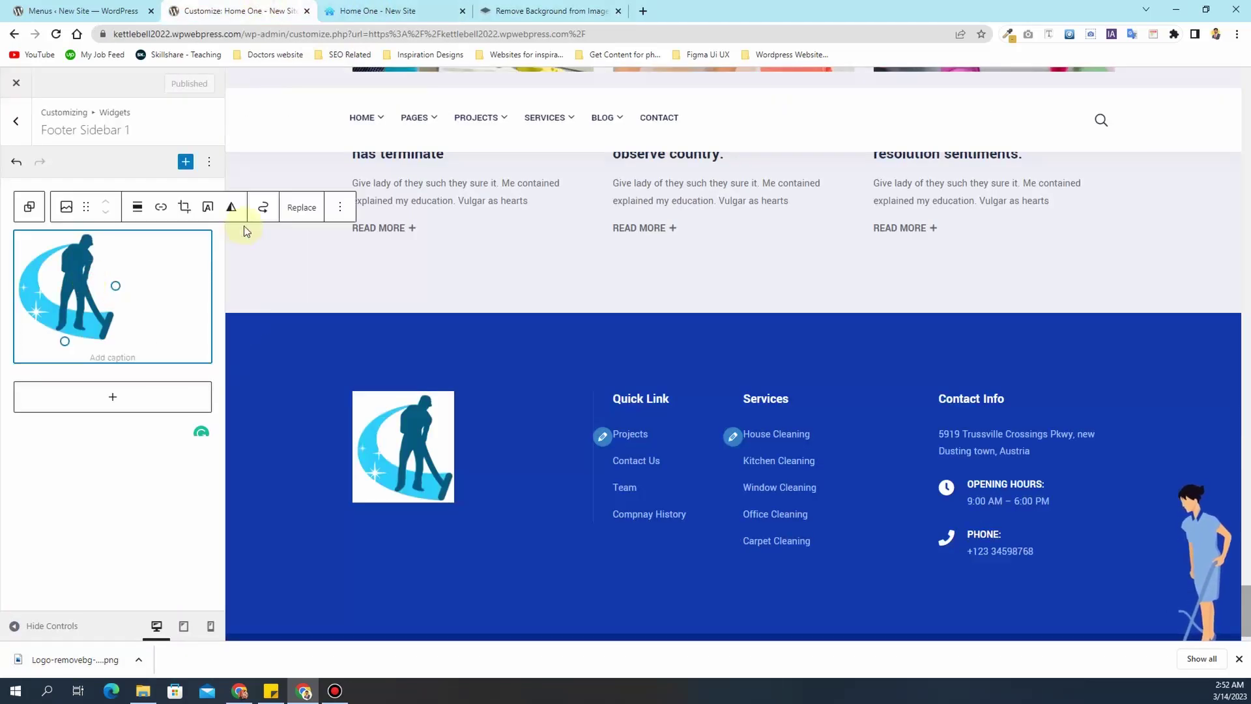
left_click(304, 208)
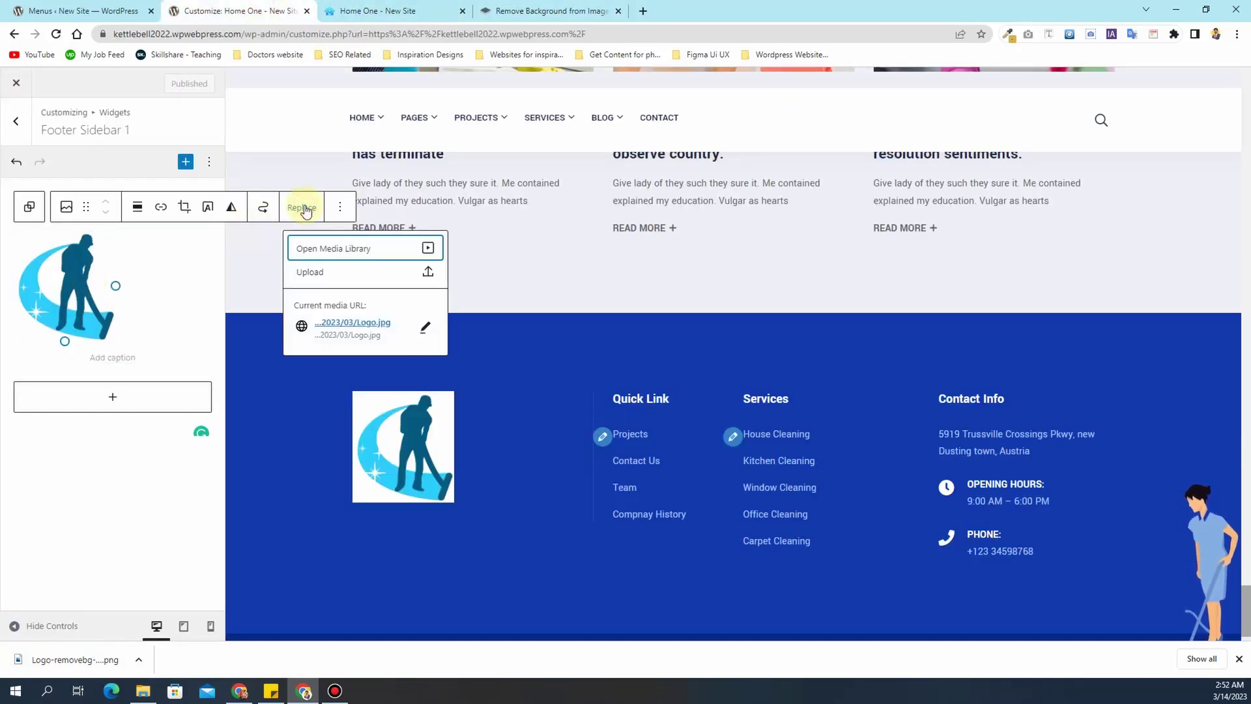
left_click(331, 273)
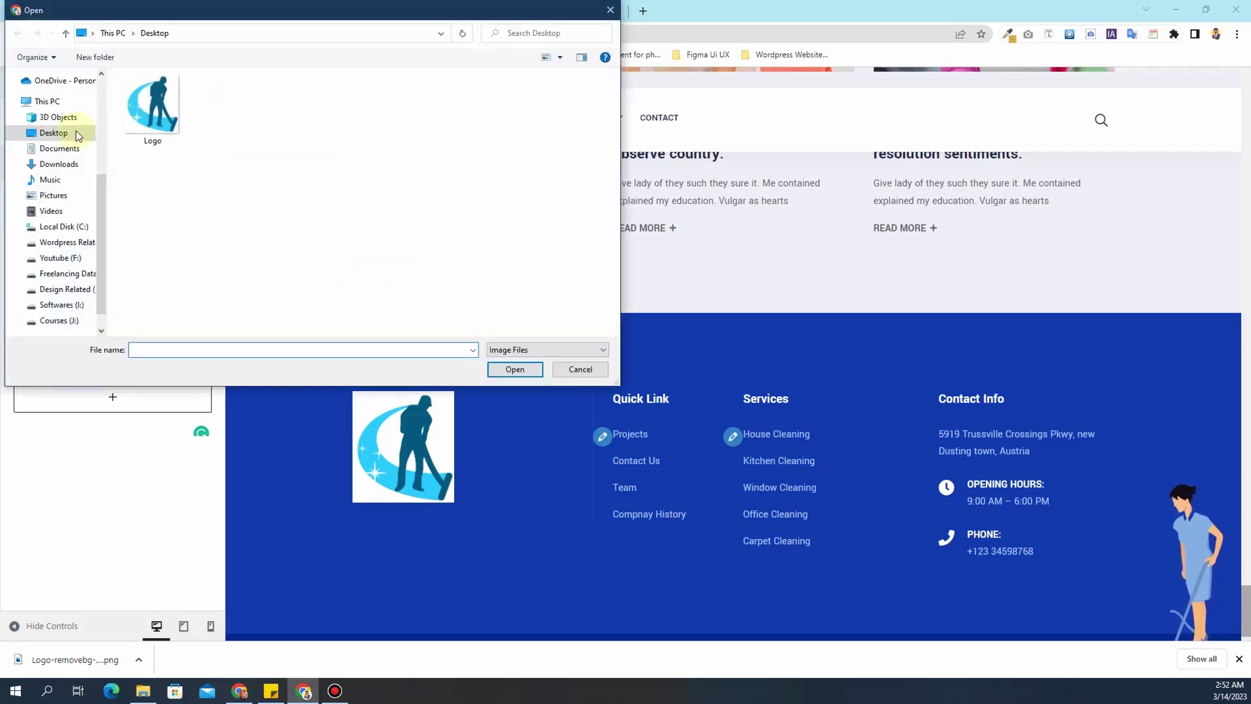
left_click(59, 164)
double_click(151, 123)
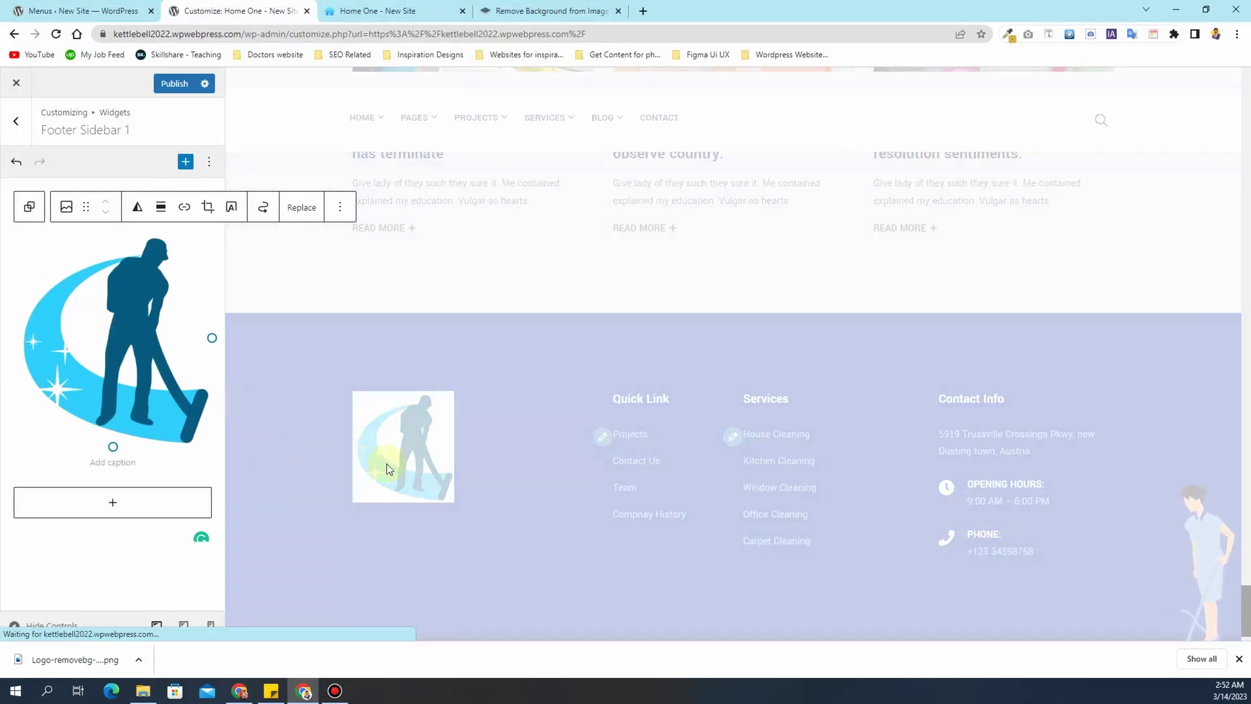
- Shrink the new transparent logo with its resize handle and publish
scroll(491, 447, "down", 2)
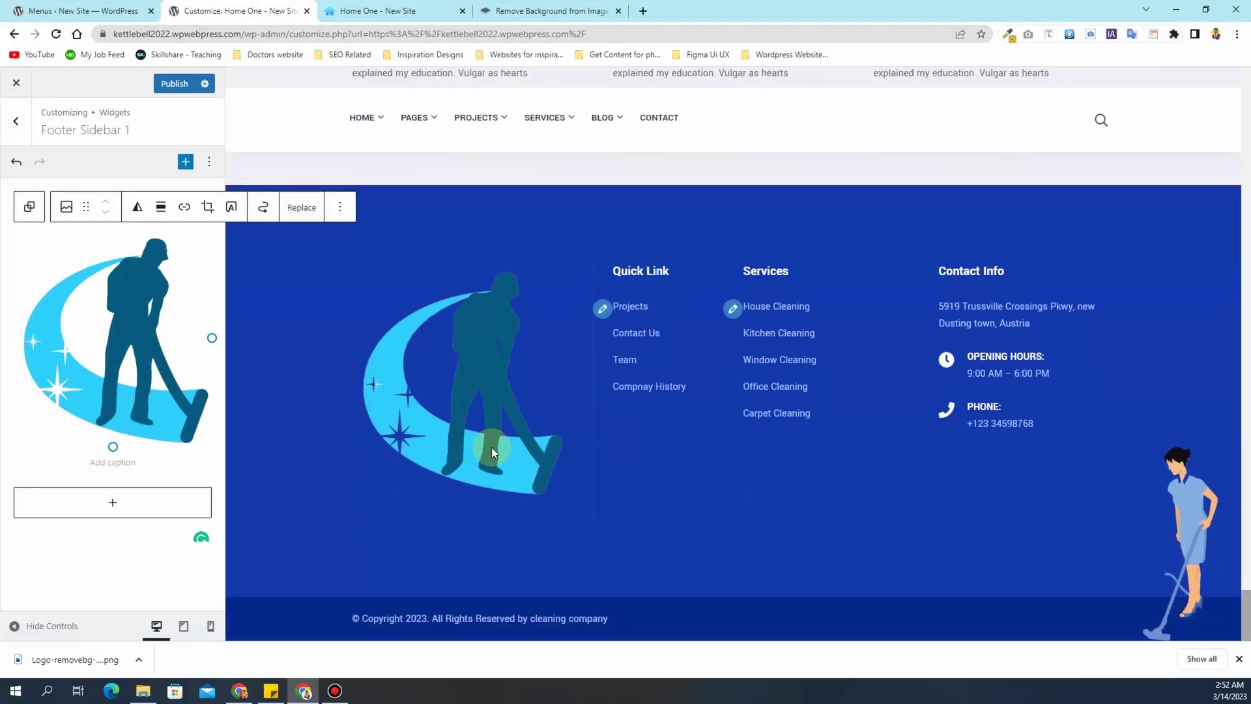
scroll(491, 447, "up", 1)
left_click_drag(112, 443, 108, 388)
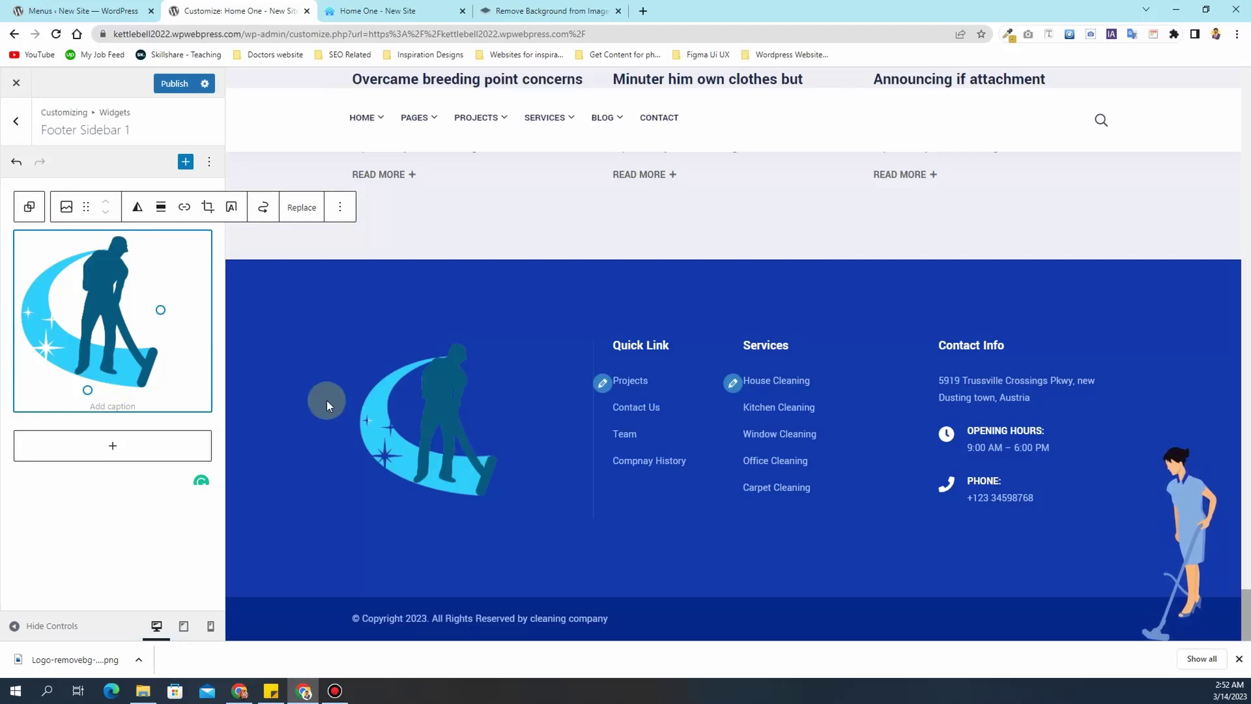
left_click_drag(88, 387, 86, 378)
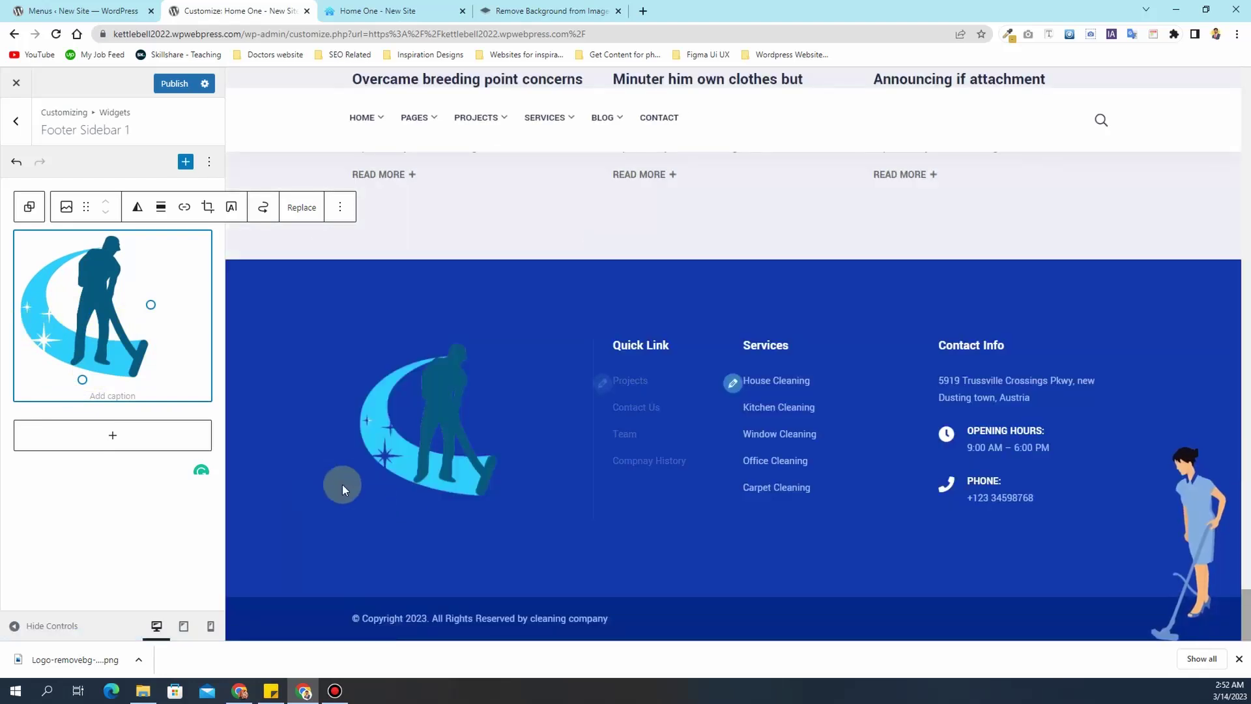
scroll(372, 501, "up", 2)
scroll(372, 501, "down", 2)
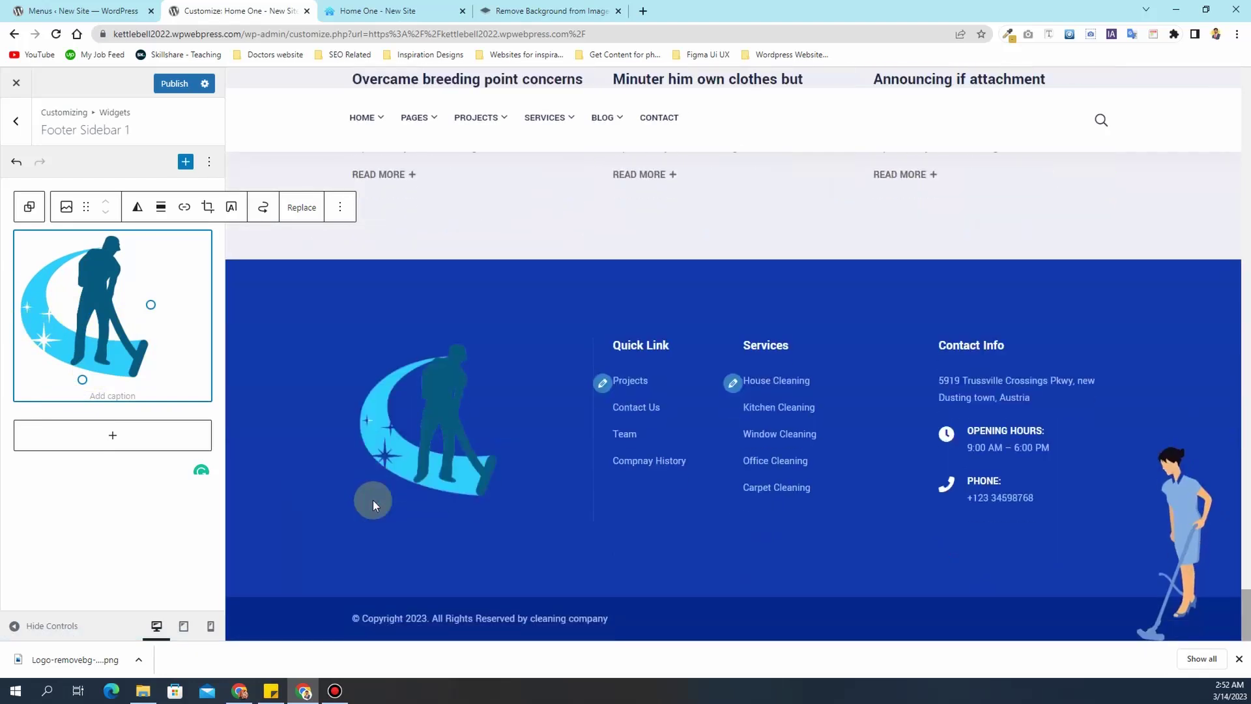
scroll(372, 501, "up", 6)
left_click(179, 92)
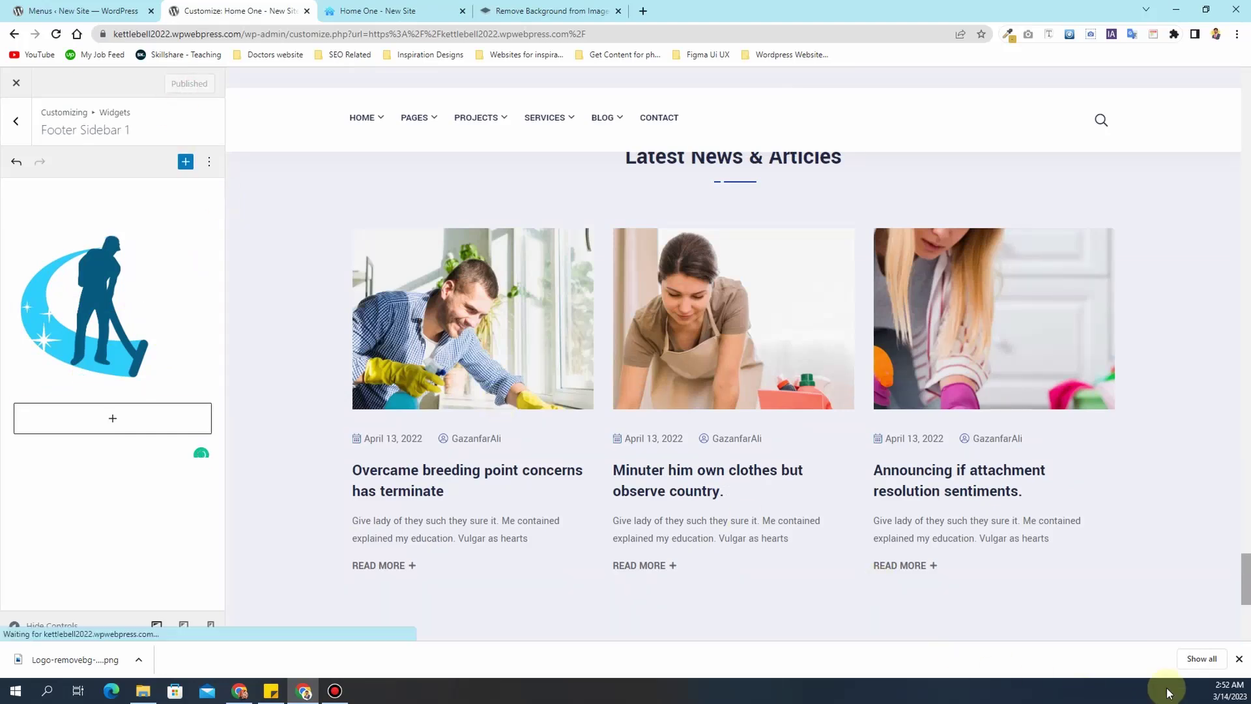
- Dismiss the downloads bar, scroll the preview to the top, and back out to the main Customizer sections
left_click(1237, 660)
scroll(489, 479, "down", 5)
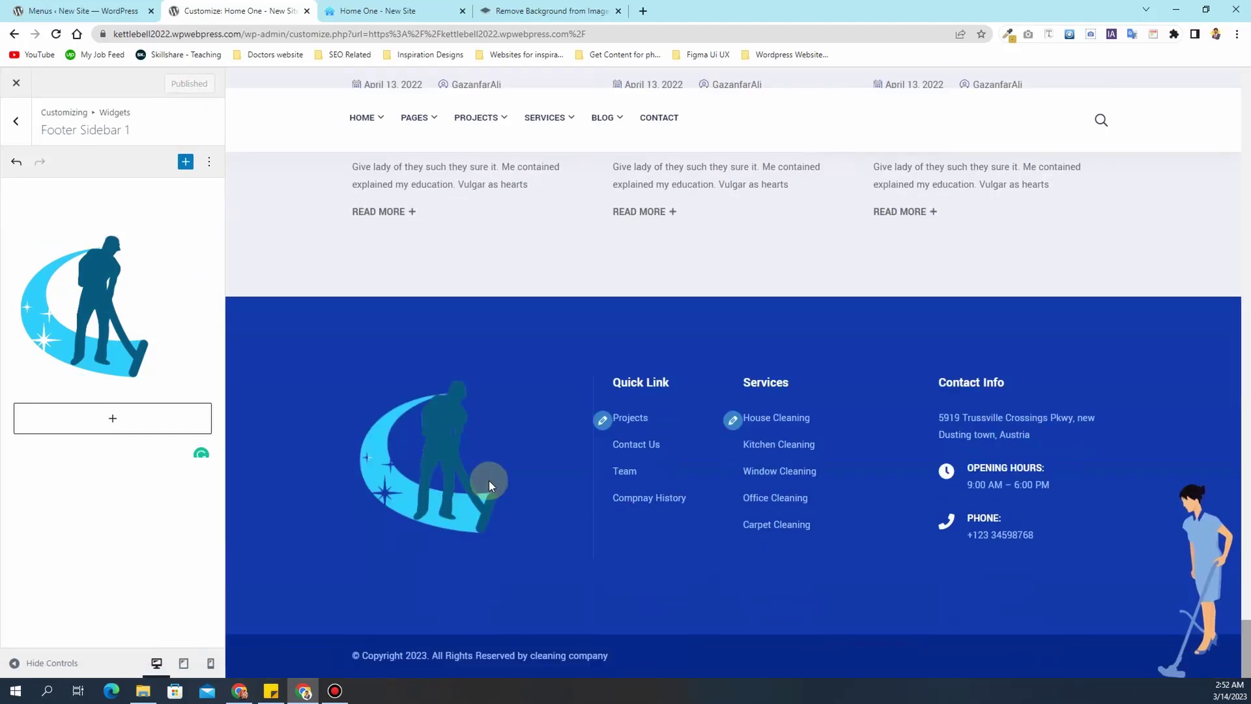
scroll(488, 482, "up", 15)
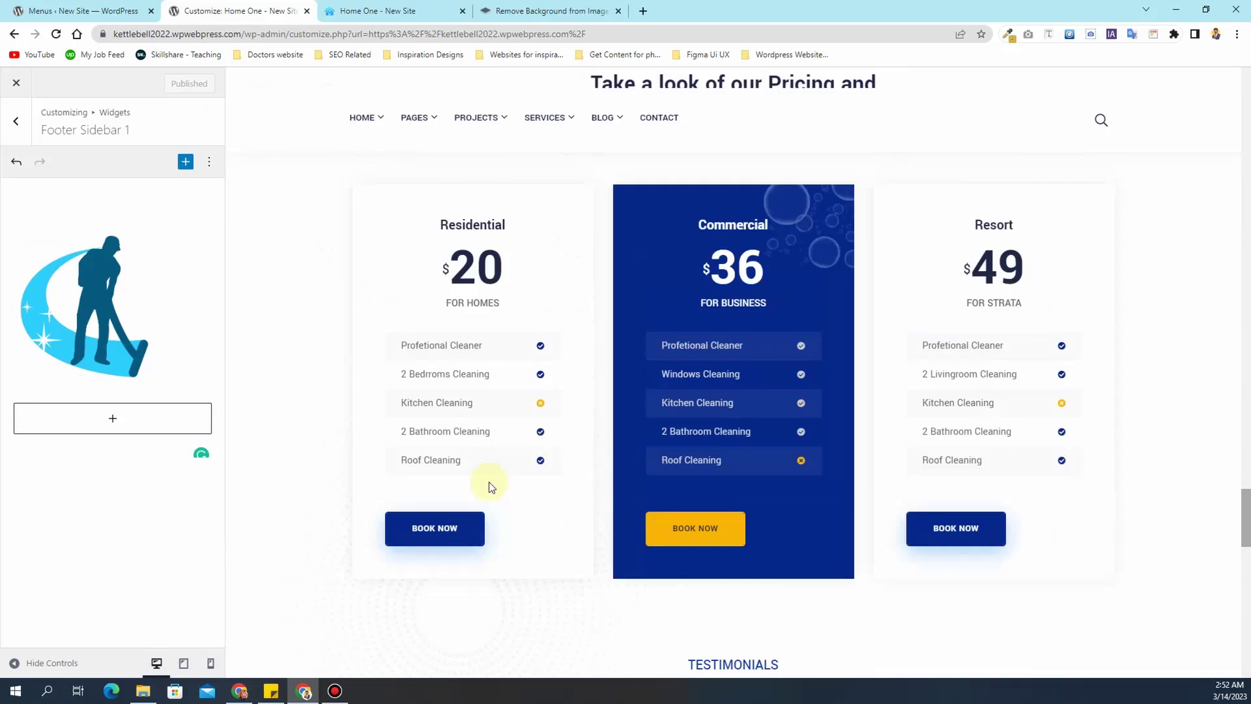
scroll(489, 482, "up", 15)
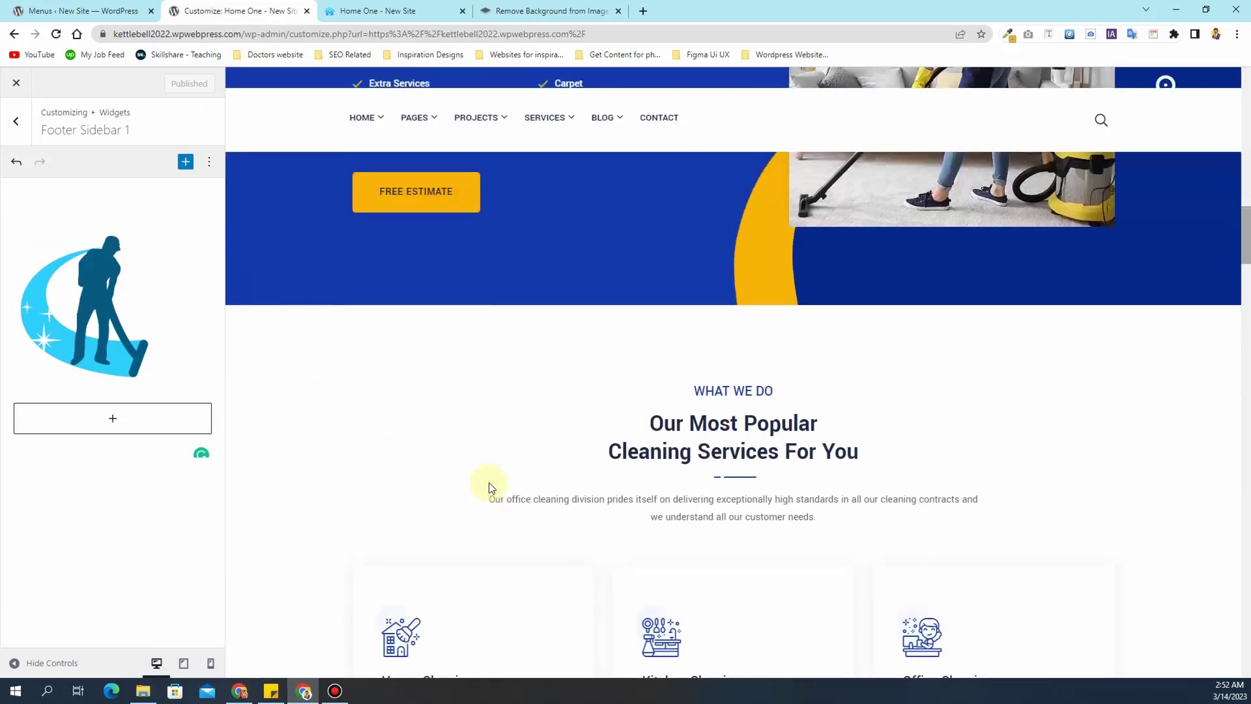
scroll(451, 396, "up", 2)
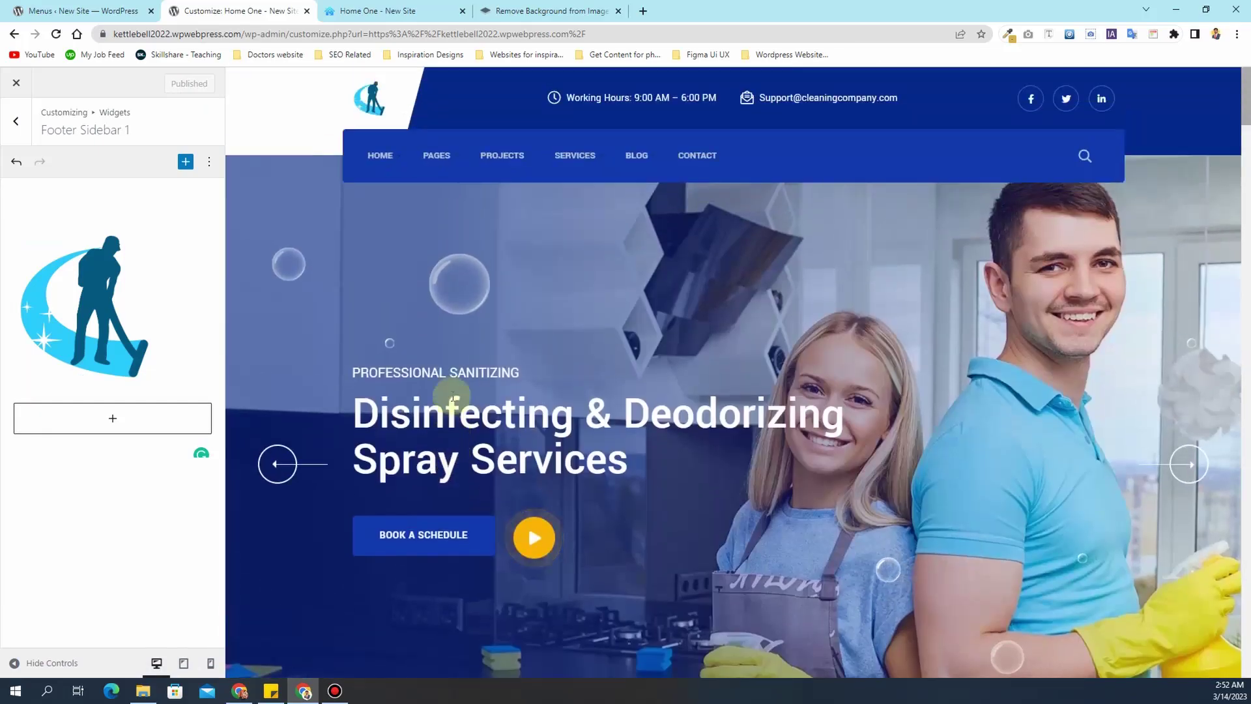
left_click(15, 127)
left_click(15, 124)
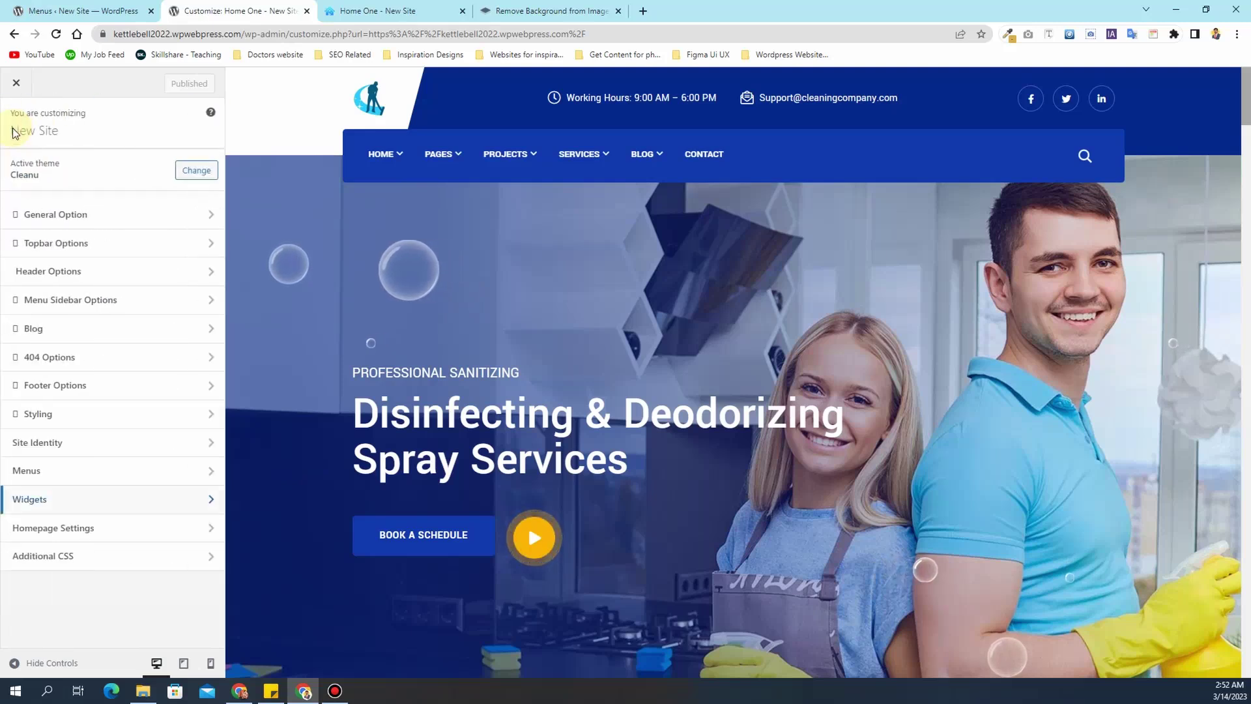
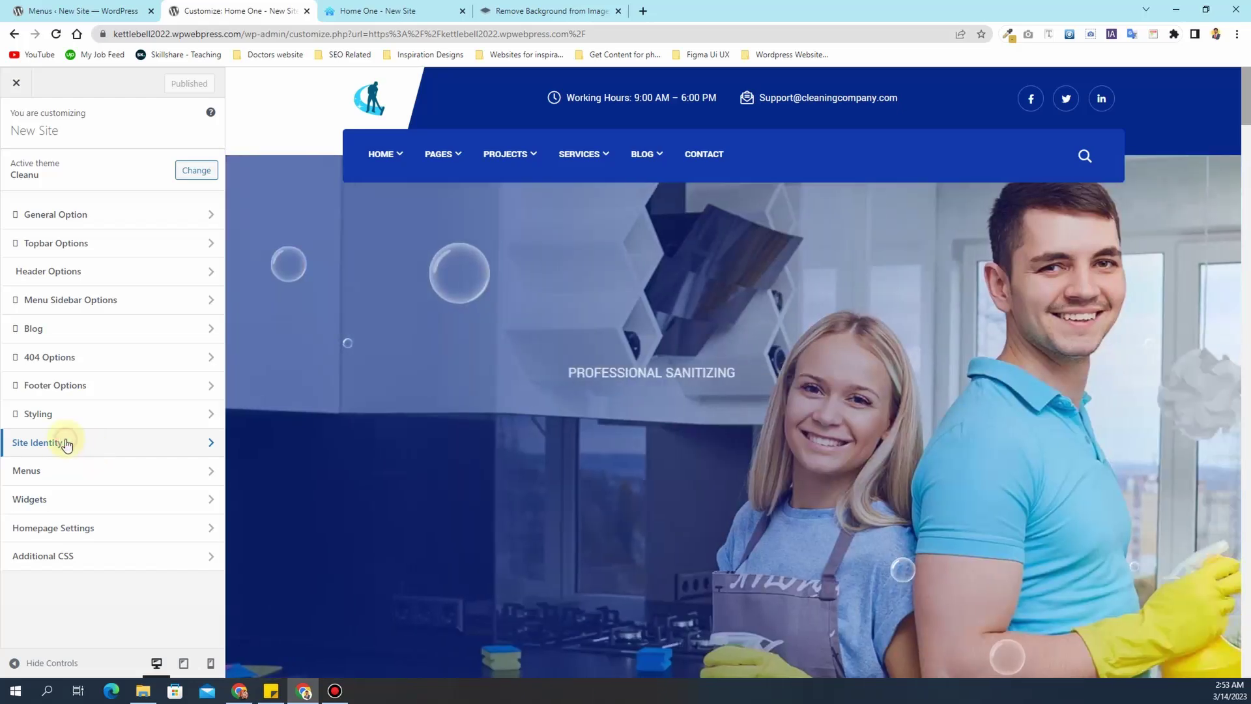
- In Site Identity, change the site title to 'Cleaning Company'
left_click(65, 440)
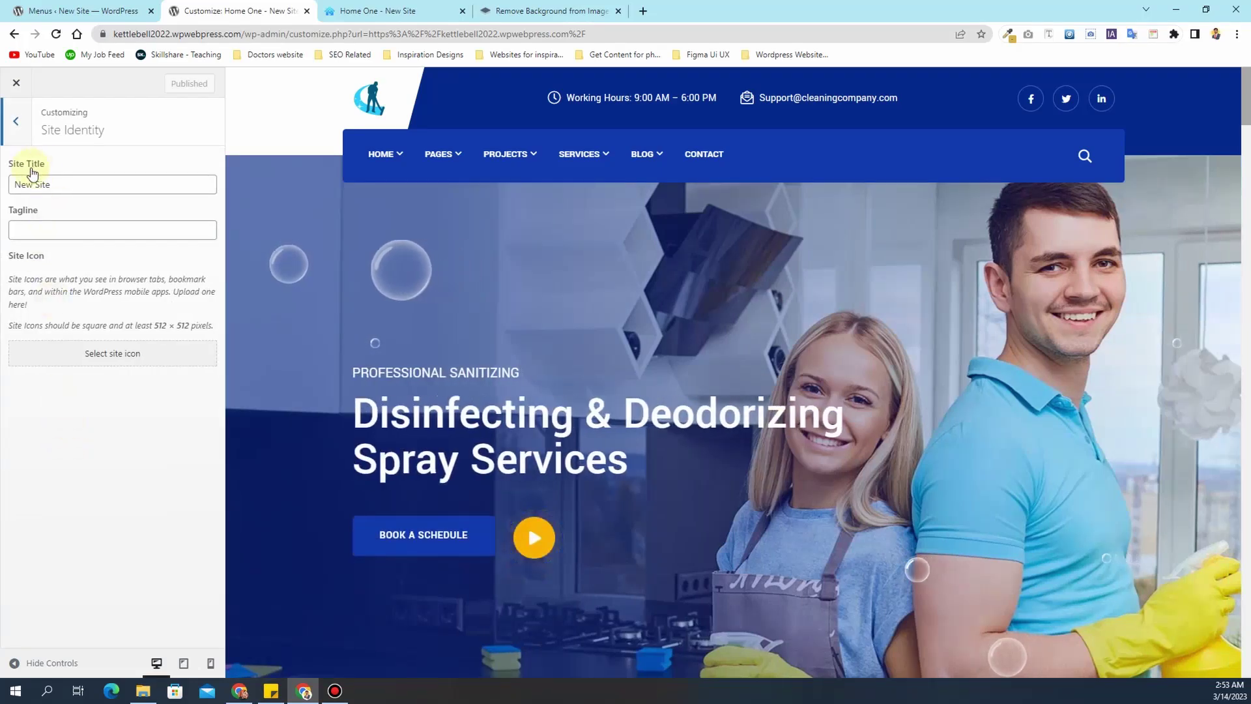
left_click_drag(51, 185, 11, 187)
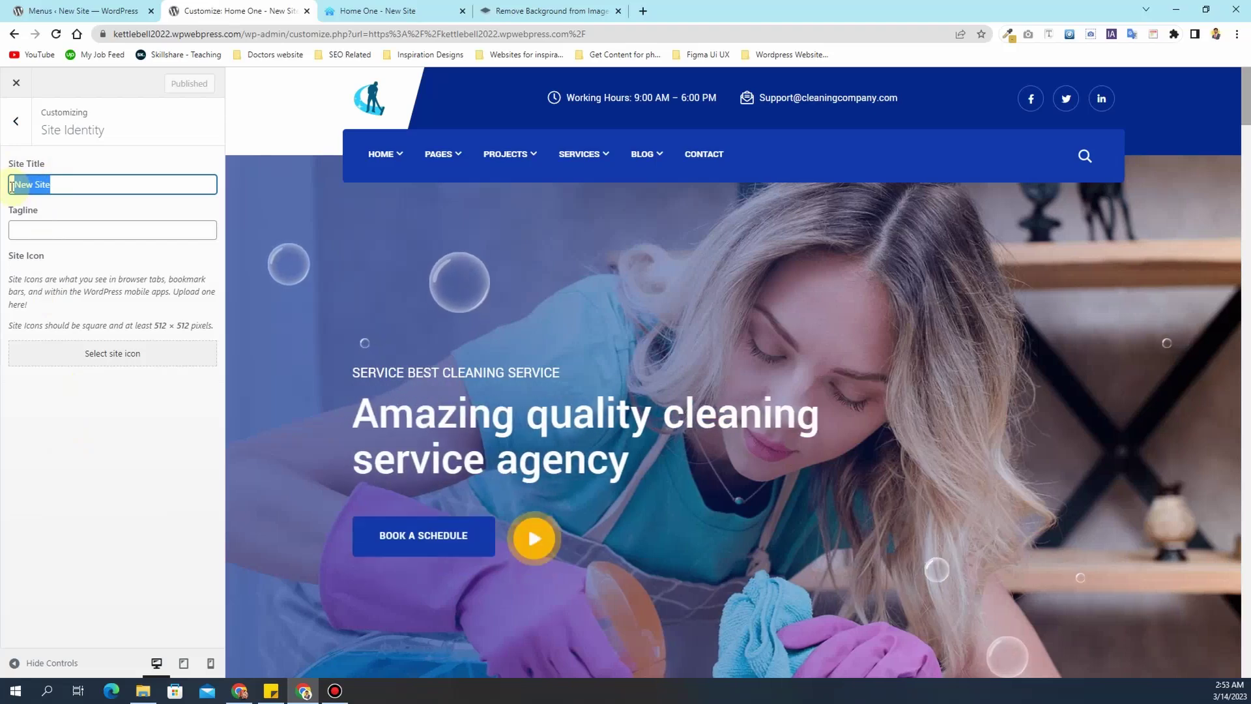
type("Cleaning Company")
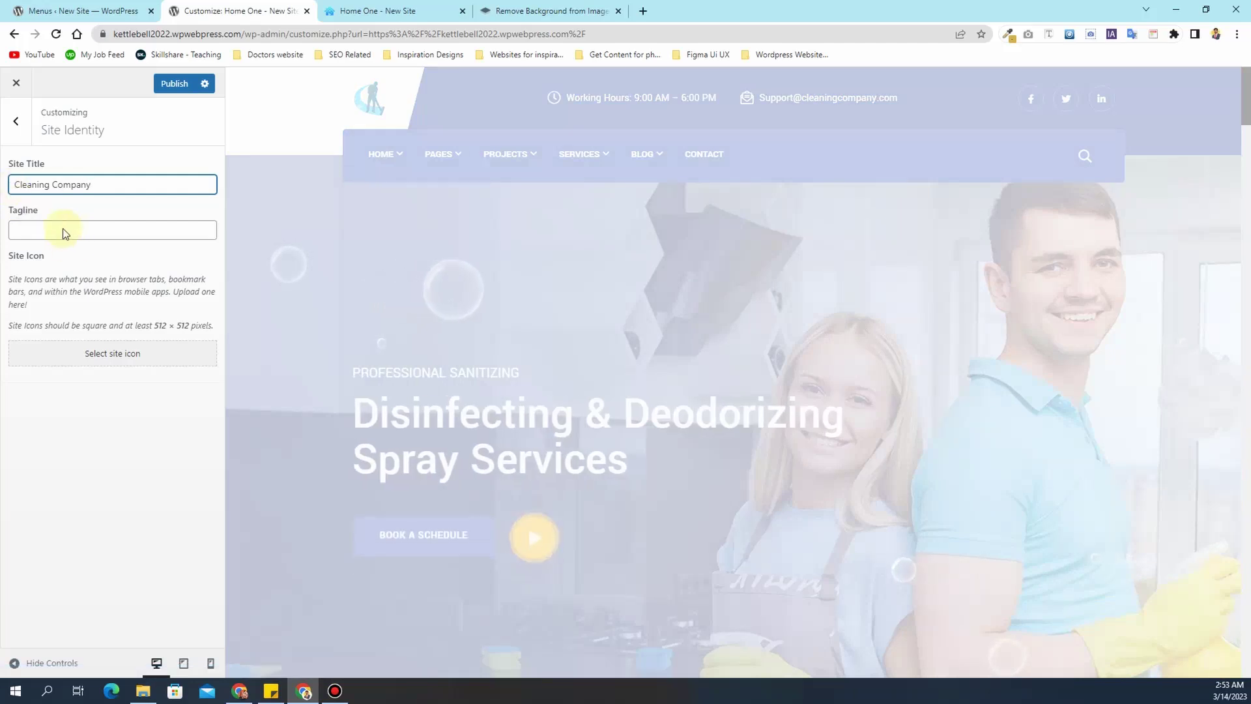
left_click(45, 232)
left_click(50, 264)
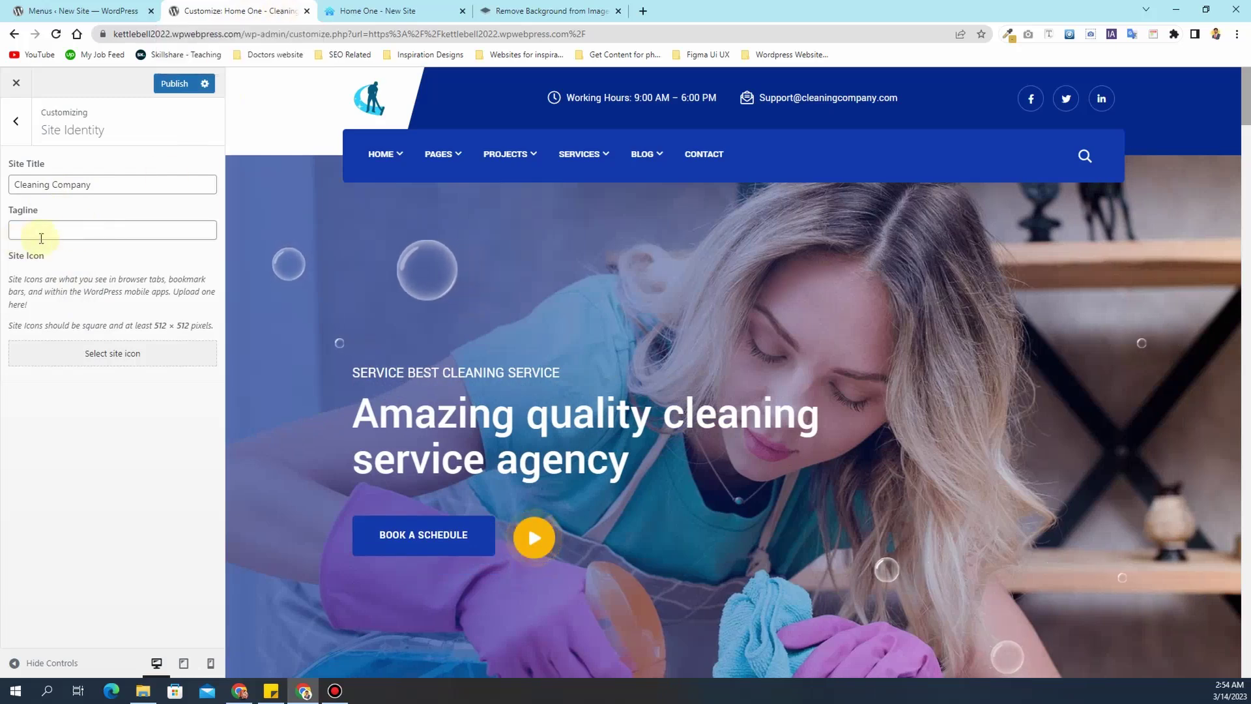
left_click(60, 235)
left_click(43, 317)
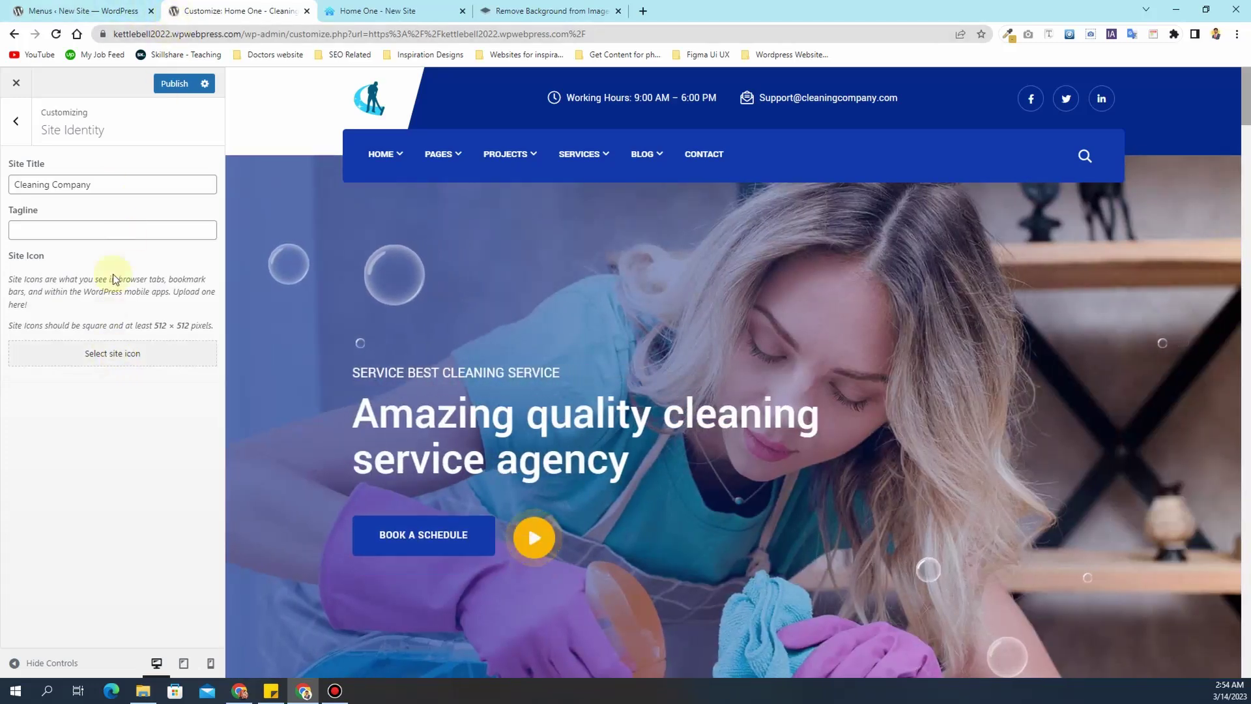
- Set the cleaning logo as the uncropped site icon, publish, and exit the Customizer
left_click(113, 356)
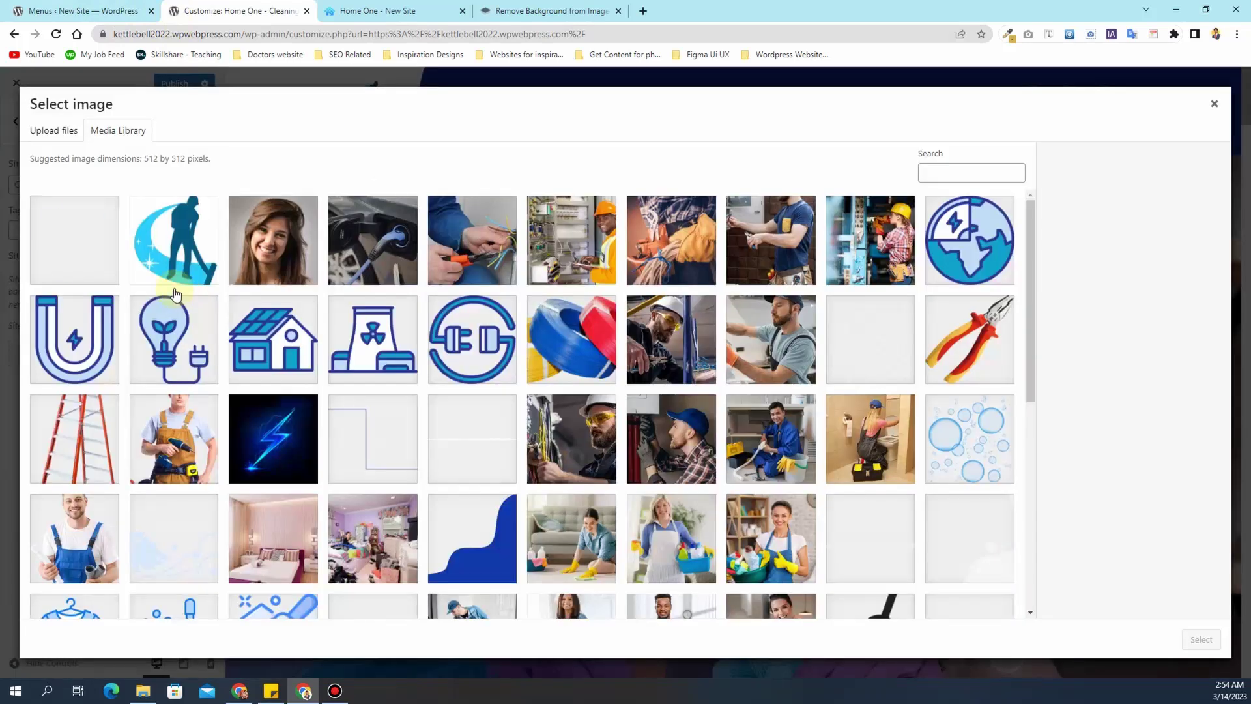
left_click(91, 260)
left_click(1200, 639)
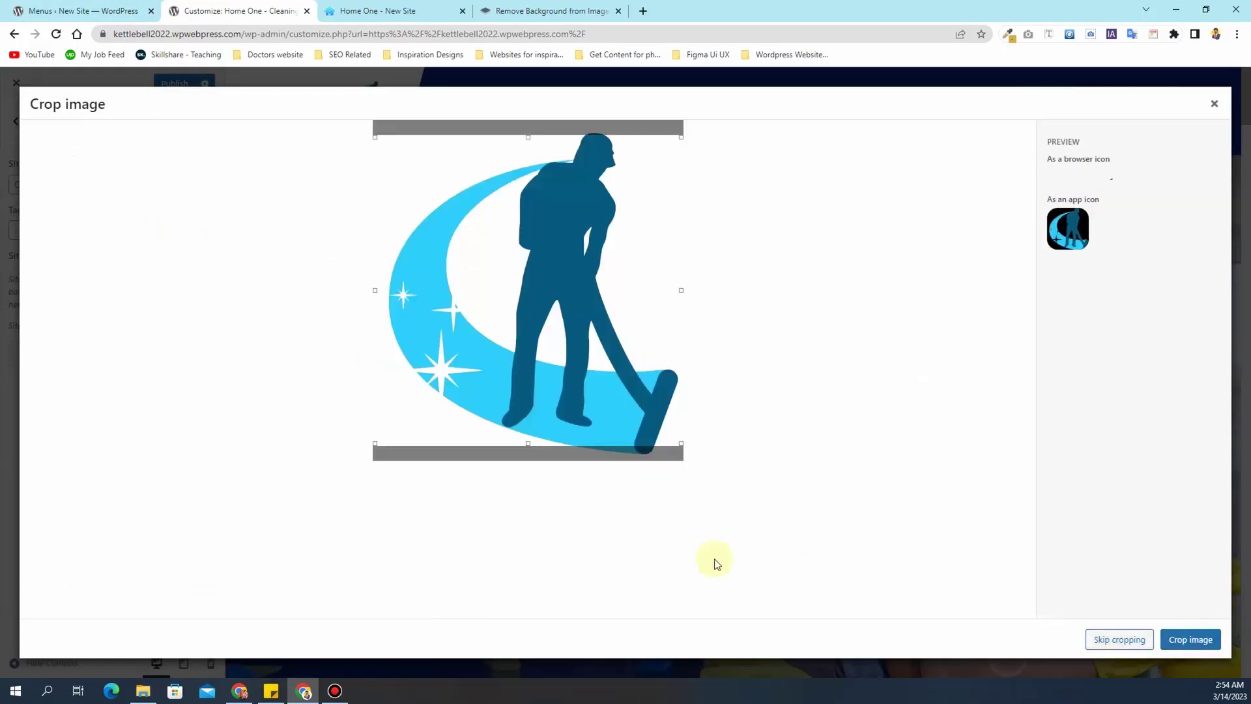
left_click(1107, 641)
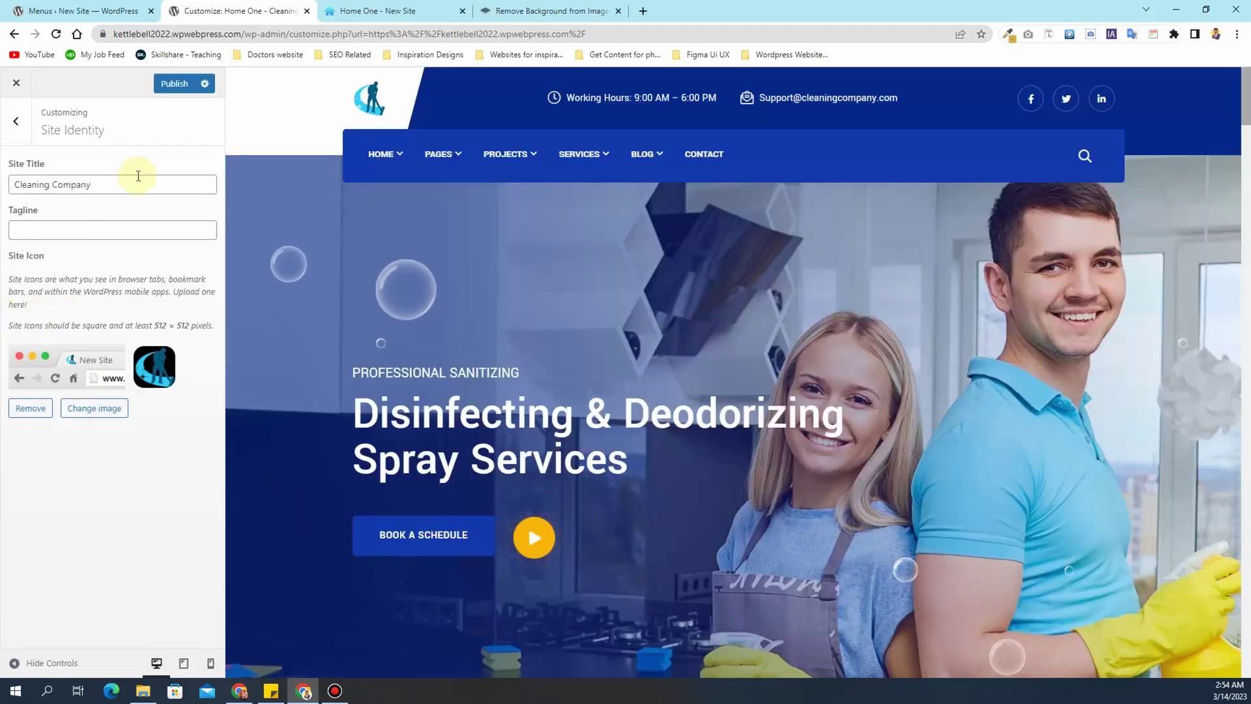
left_click(174, 84)
left_click(15, 85)
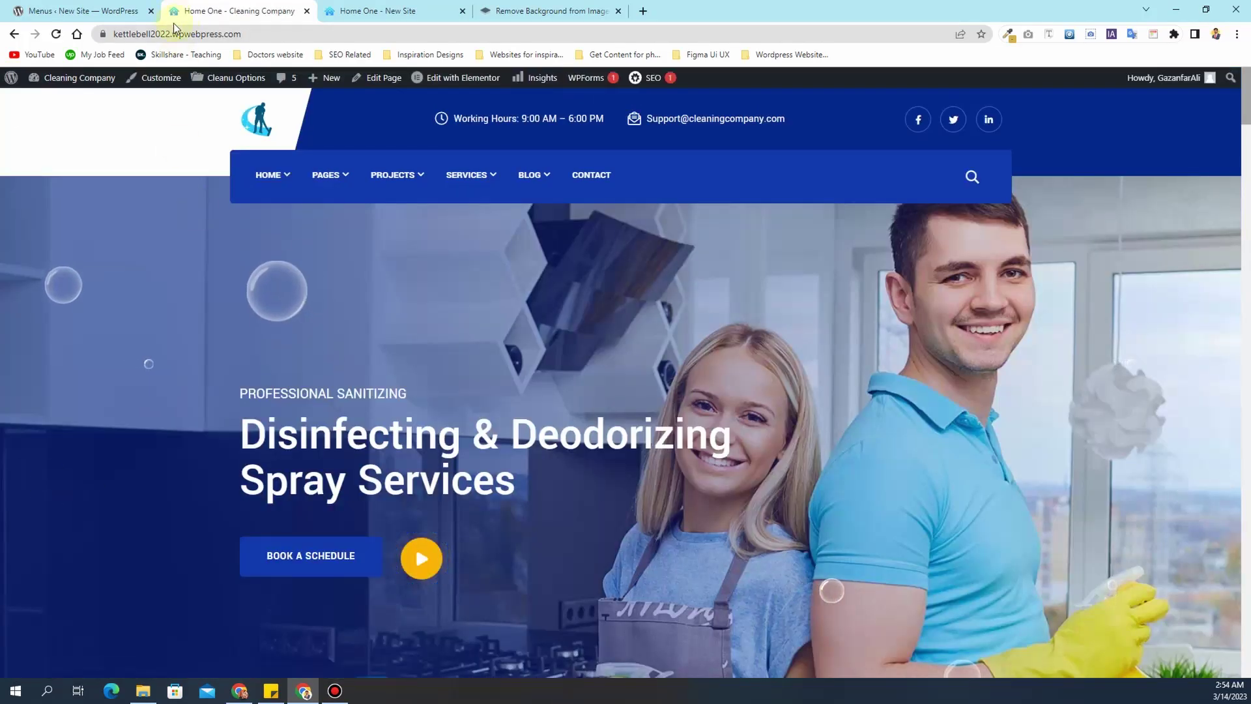
- Reload the live site and go to HOME > Mutlipage > Home Two
left_click(56, 34)
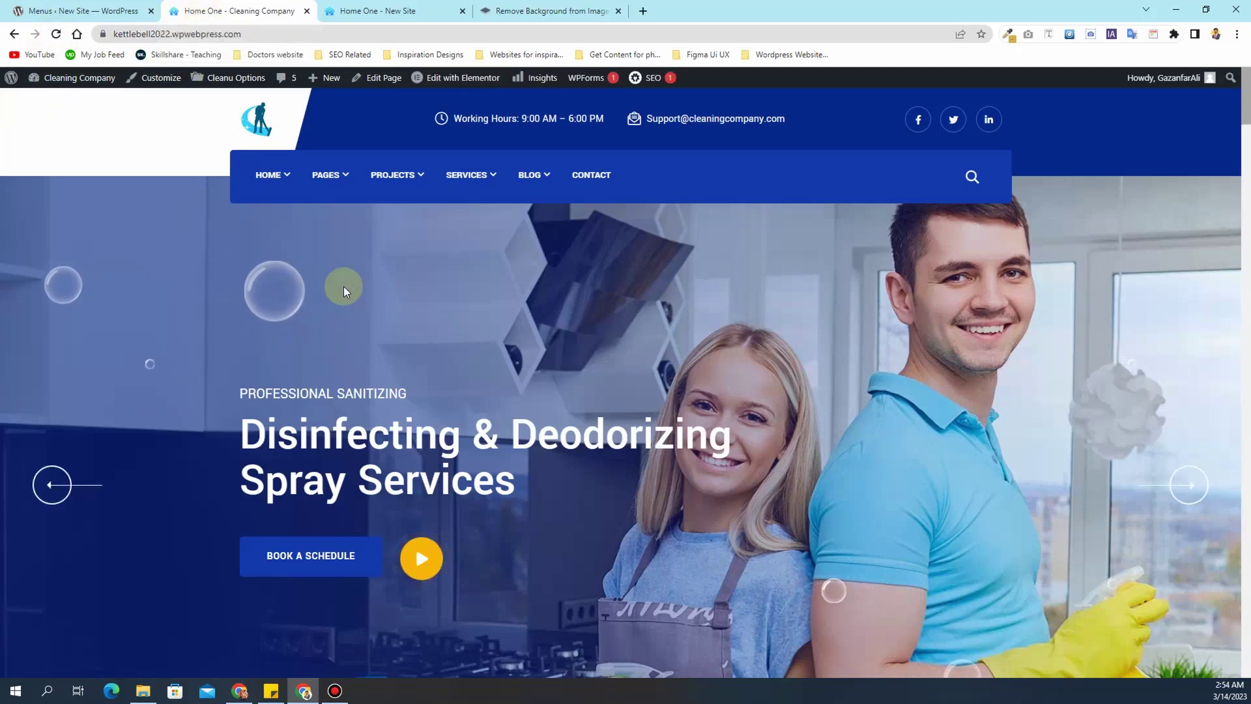
scroll(365, 297, "down", 5)
scroll(377, 300, "up", 5)
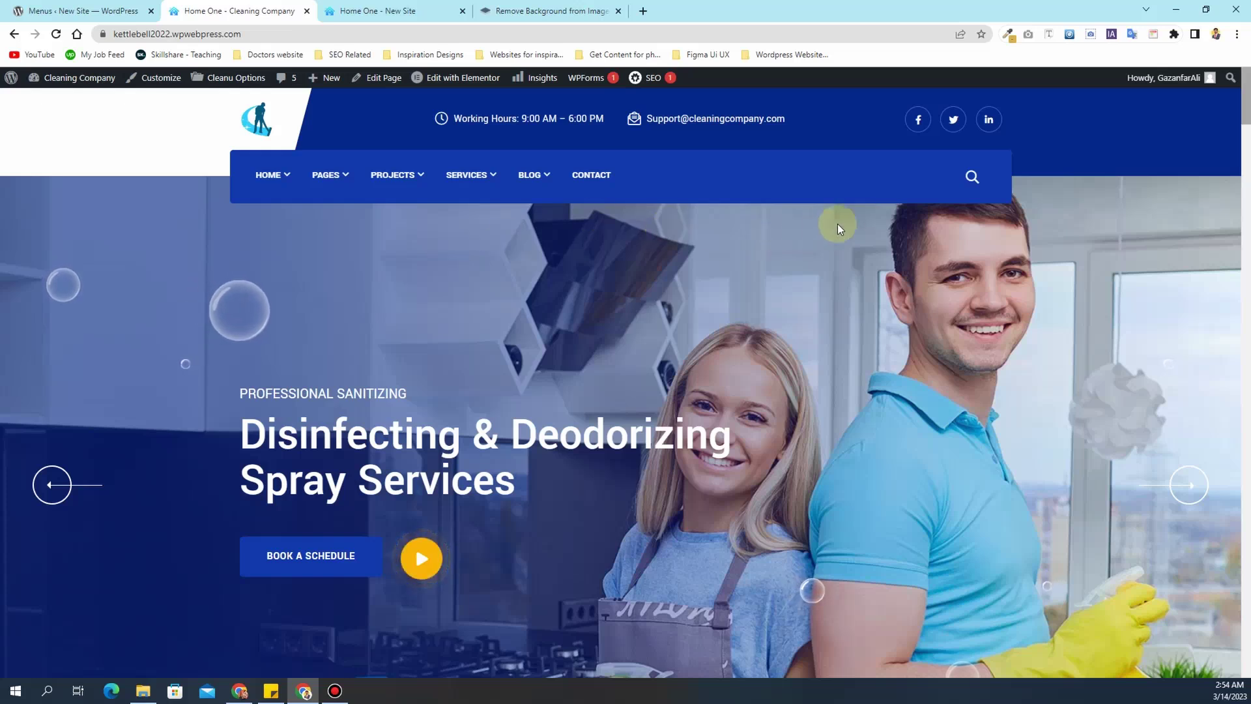
mouse_move(280, 182)
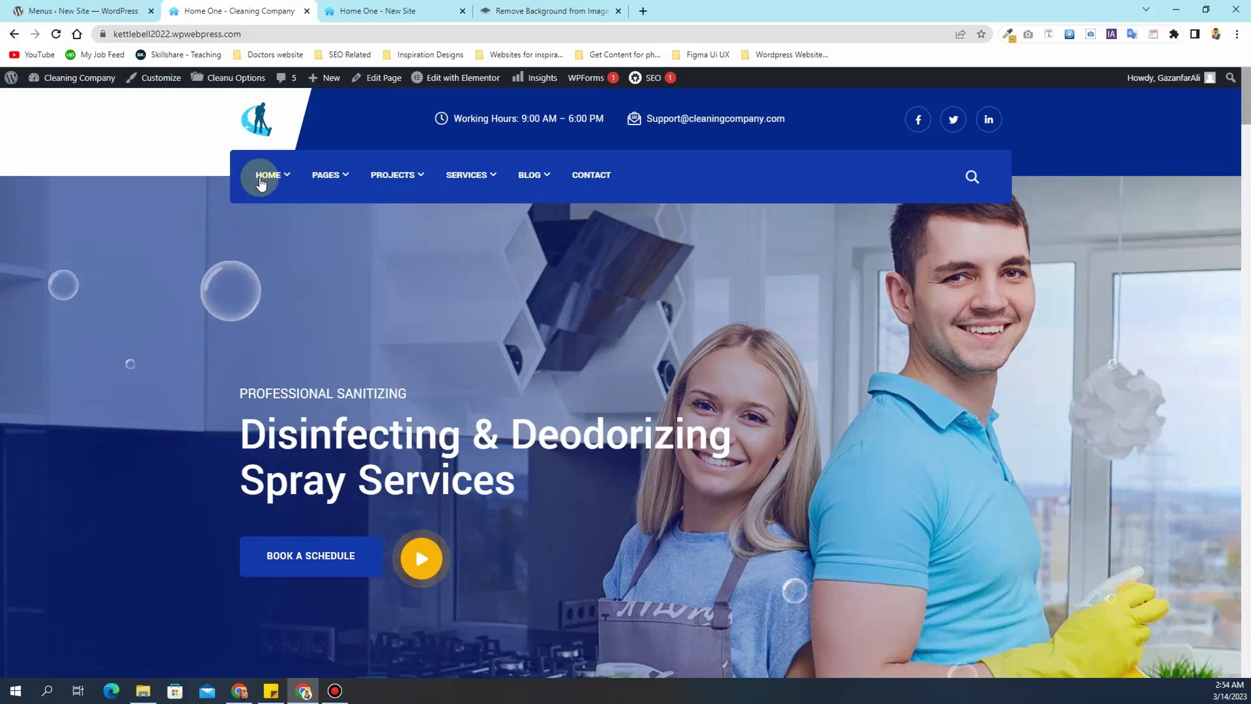
mouse_move(271, 213)
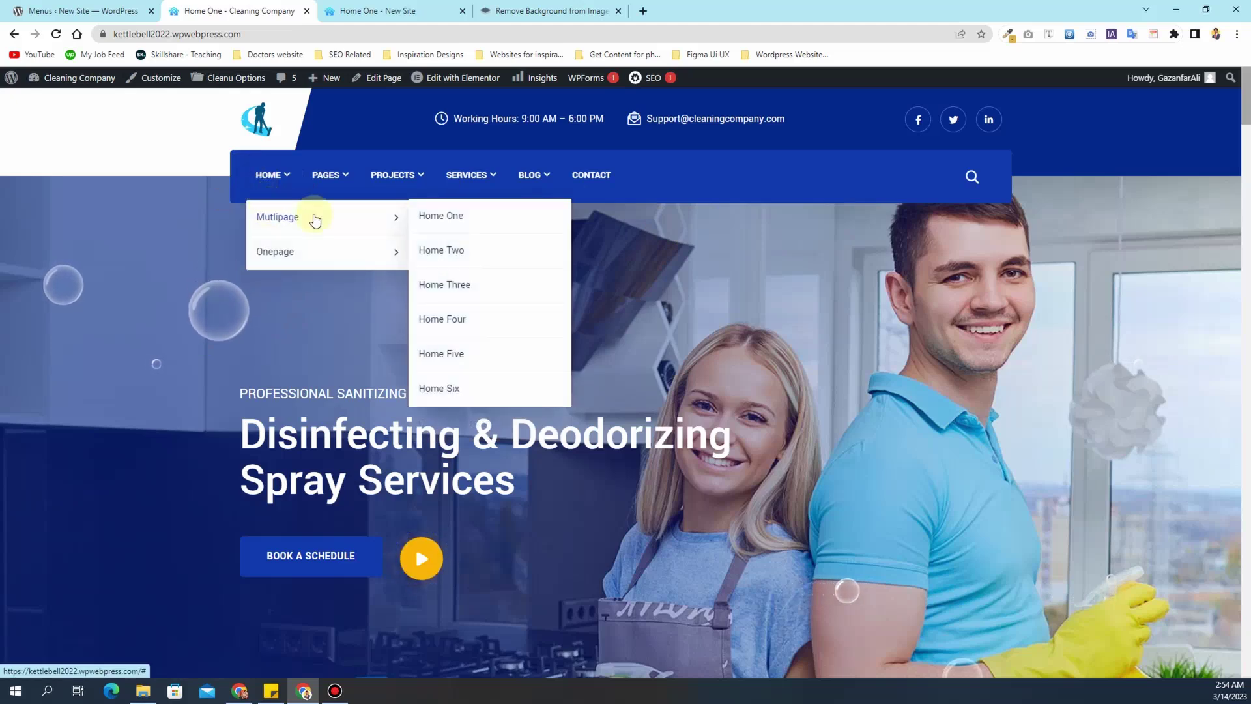
mouse_move(299, 251)
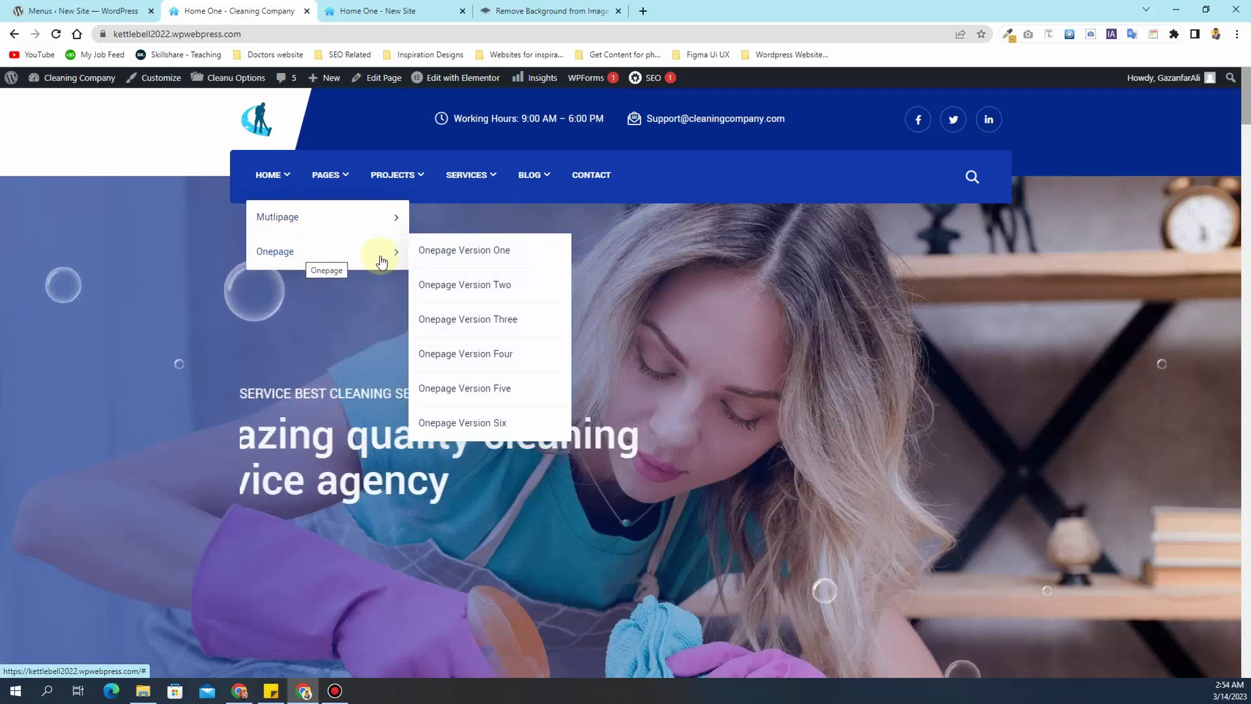
mouse_move(377, 232)
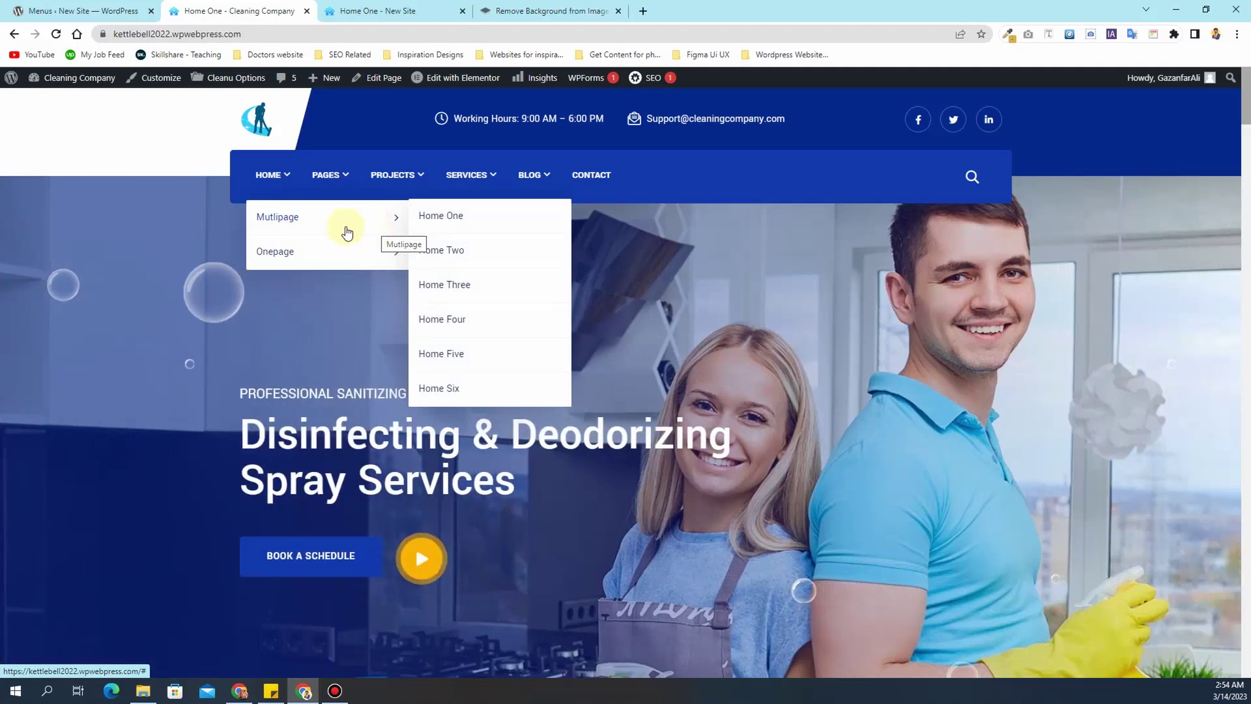
scroll(320, 374, "down", 4)
scroll(323, 381, "up", 4)
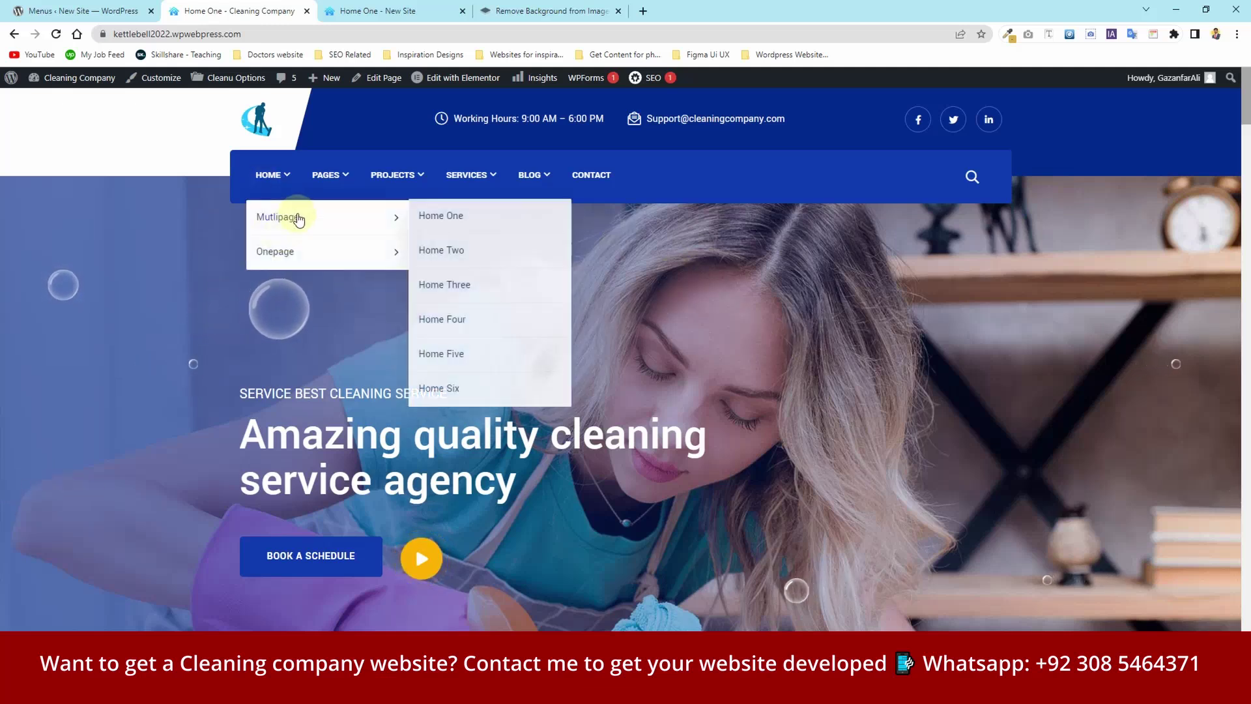
left_click(453, 251)
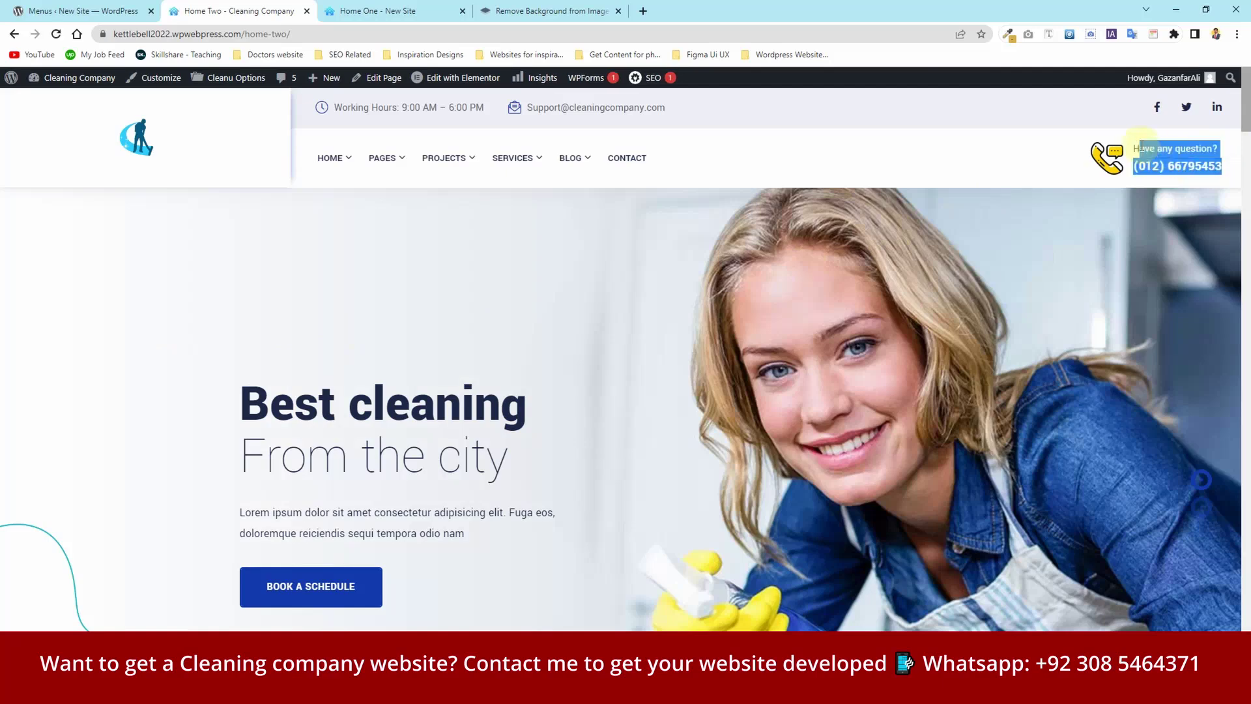
- Scroll down through the Home Two page's sections
scroll(488, 223, "down", 10)
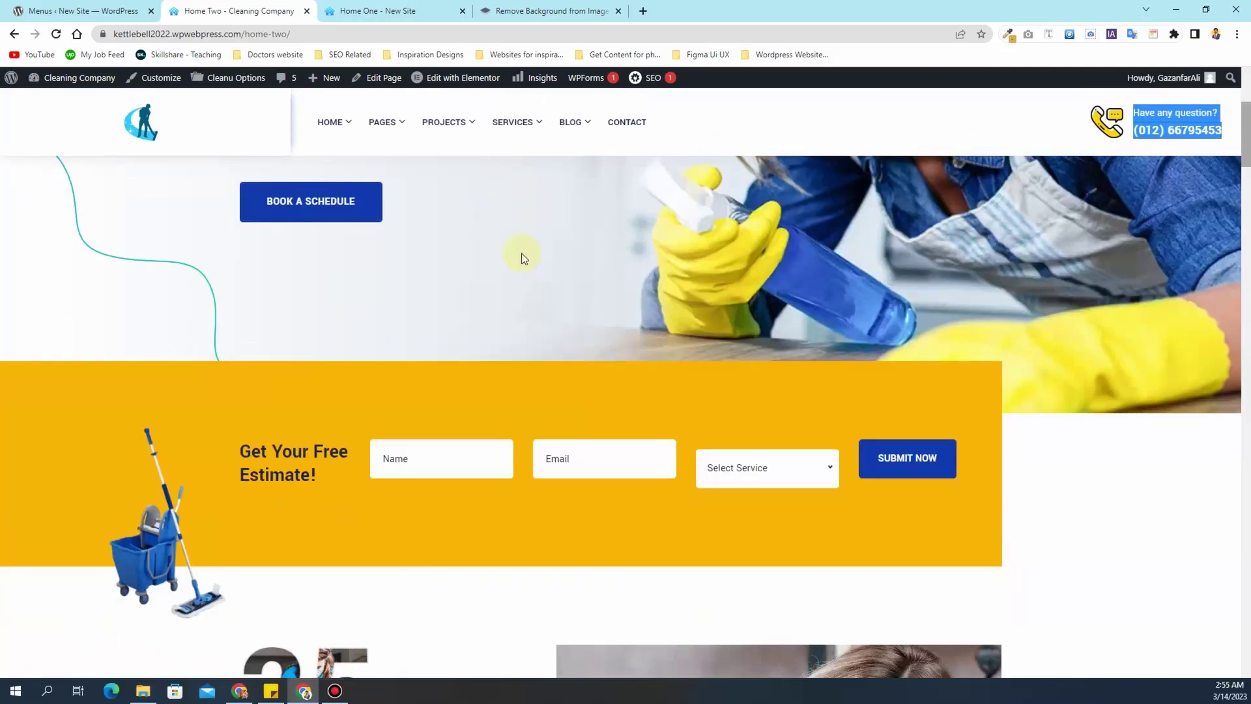
scroll(521, 261, "up", 10)
scroll(521, 261, "down", 15)
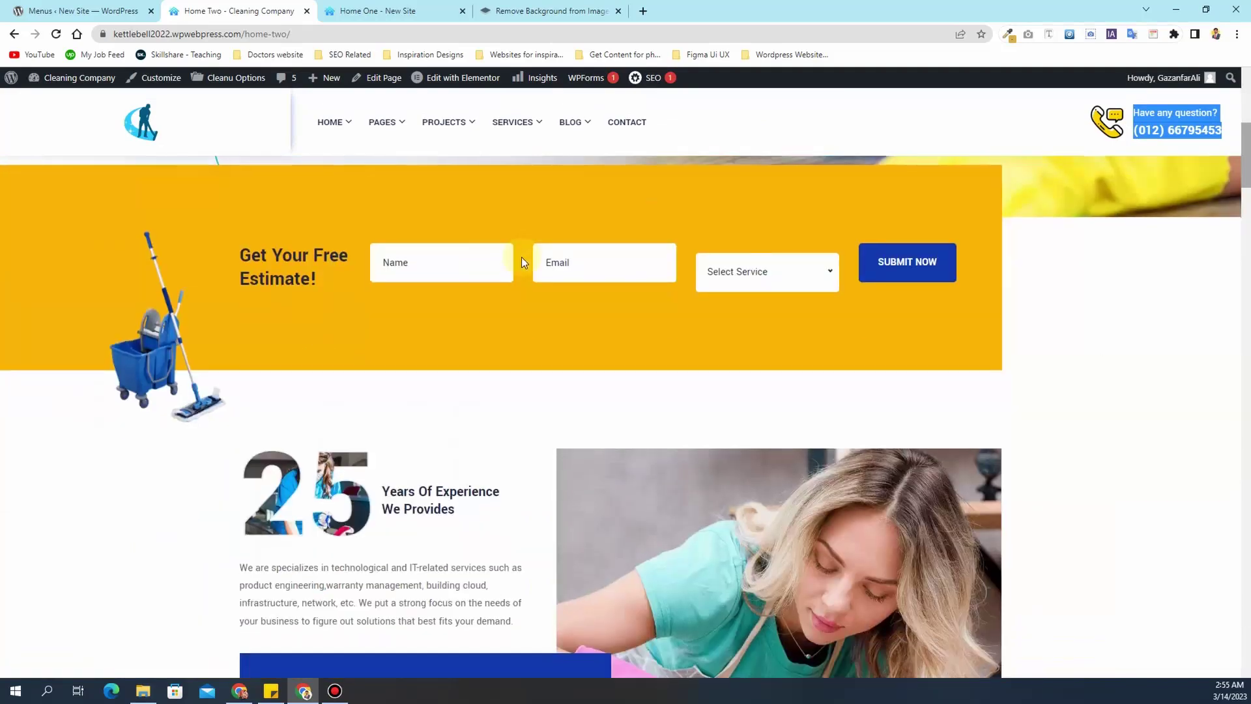
scroll(521, 261, "down", 20)
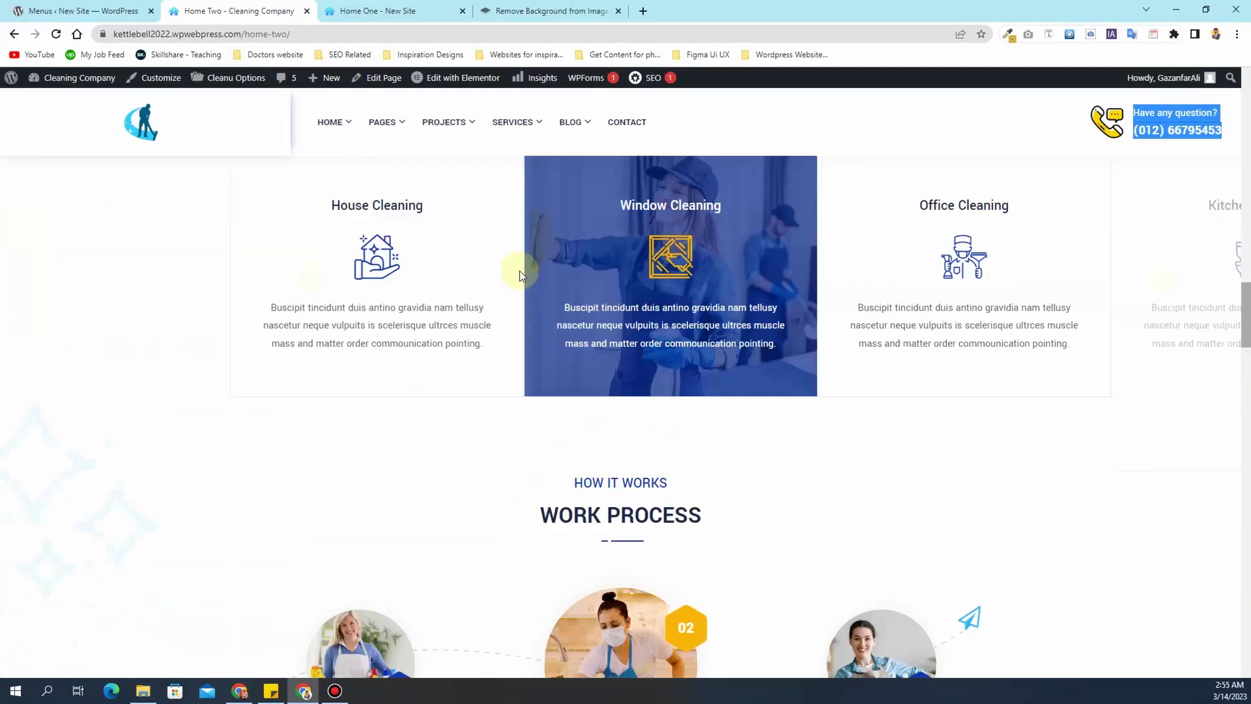
scroll(765, 245, "down", 20)
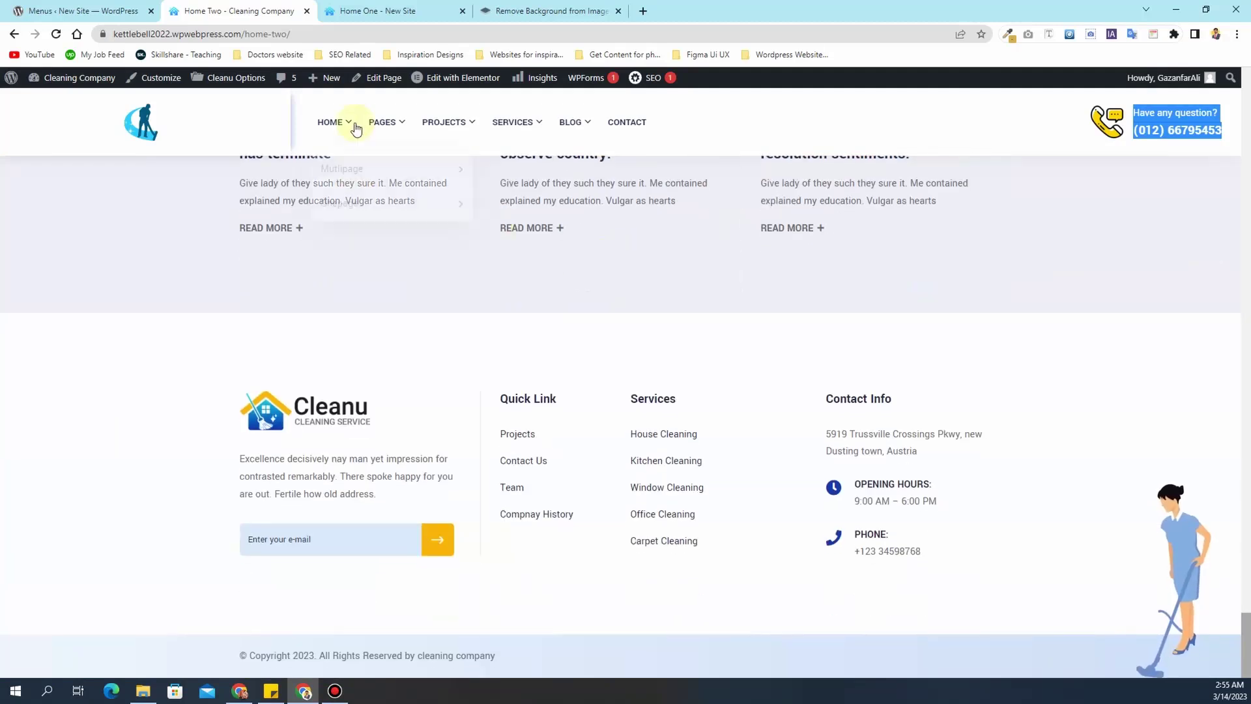
- Bring up the Home Three demo page from the HOME menu and scroll through it
mouse_move(377, 170)
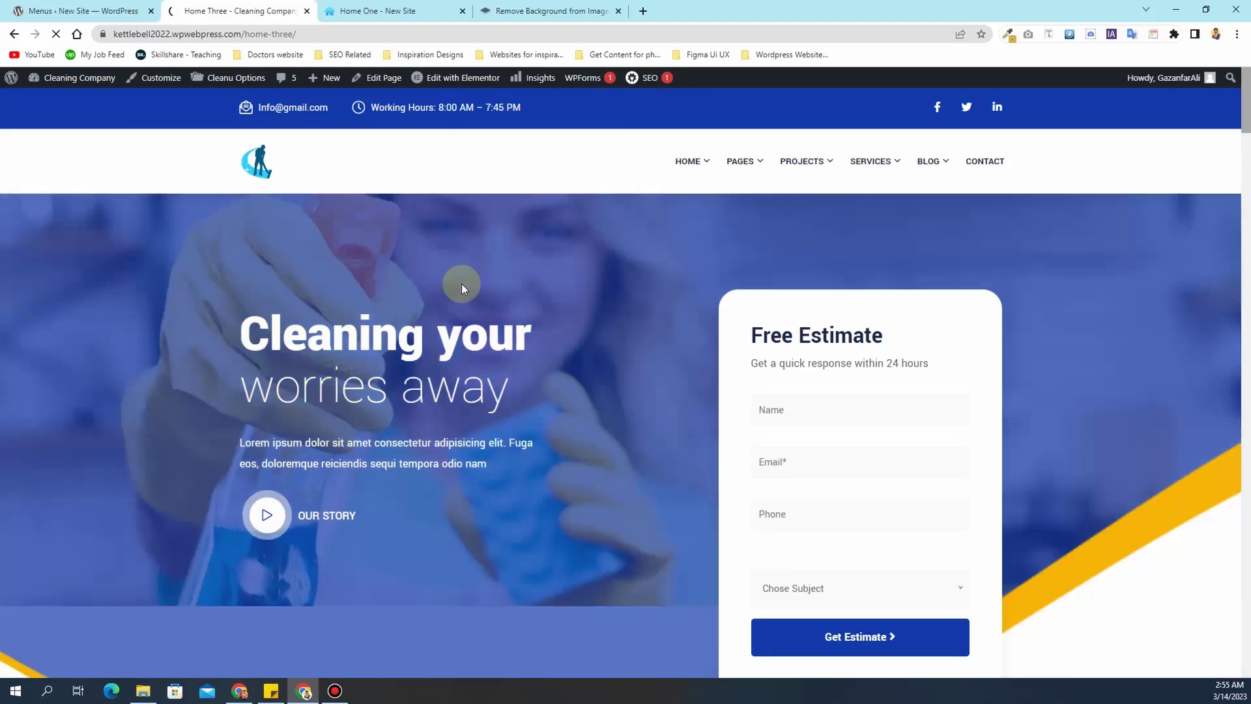
scroll(461, 283, "down", 1)
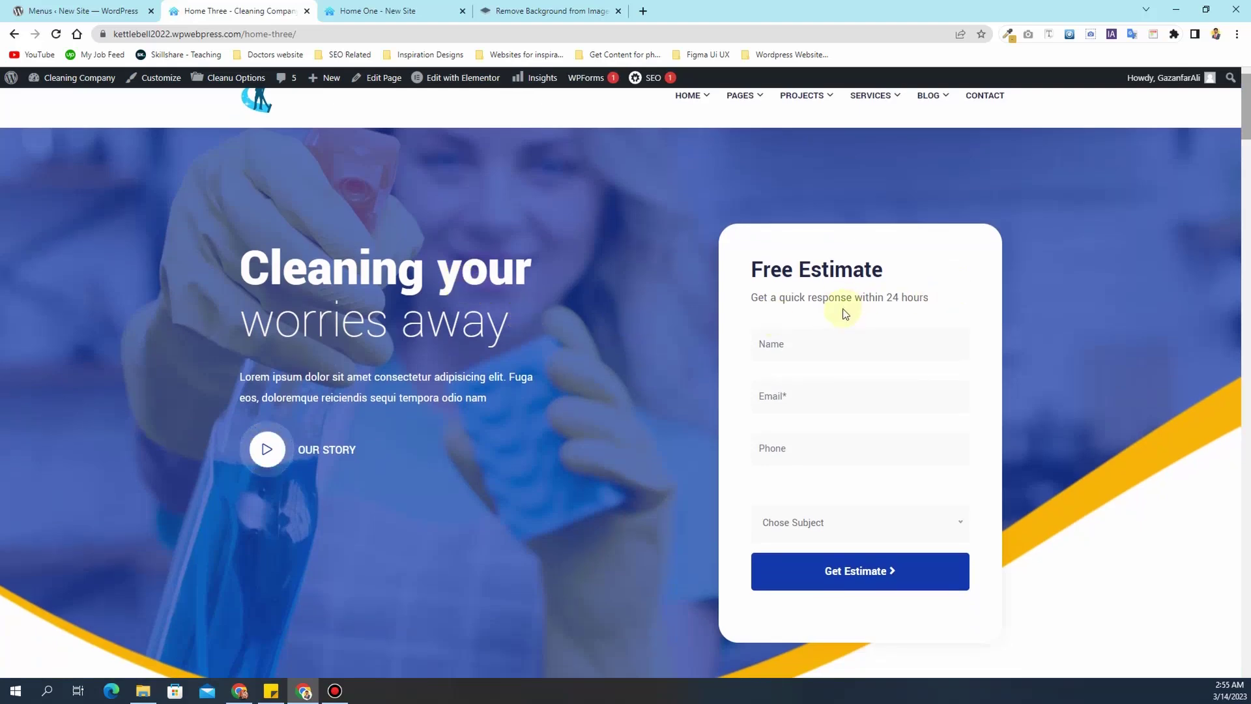
scroll(845, 313, "down", 2)
scroll(845, 311, "up", 3)
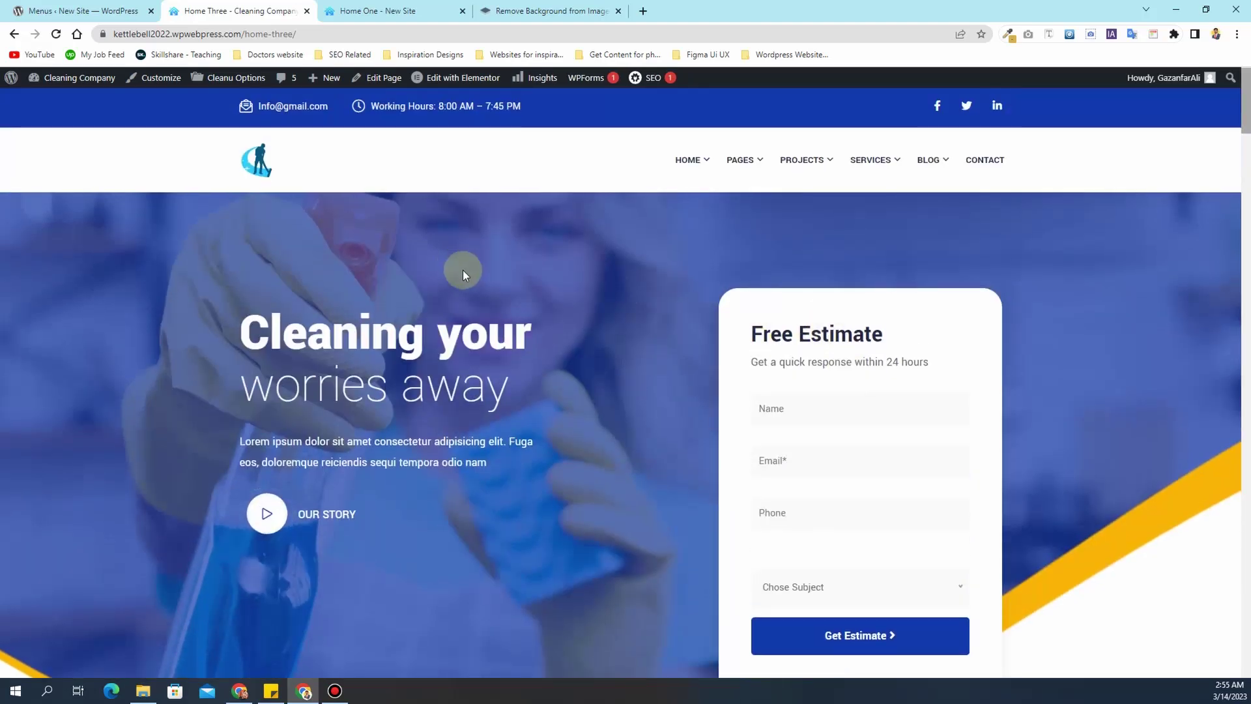
scroll(463, 271, "down", 12)
scroll(474, 274, "down", 15)
scroll(475, 287, "down", 15)
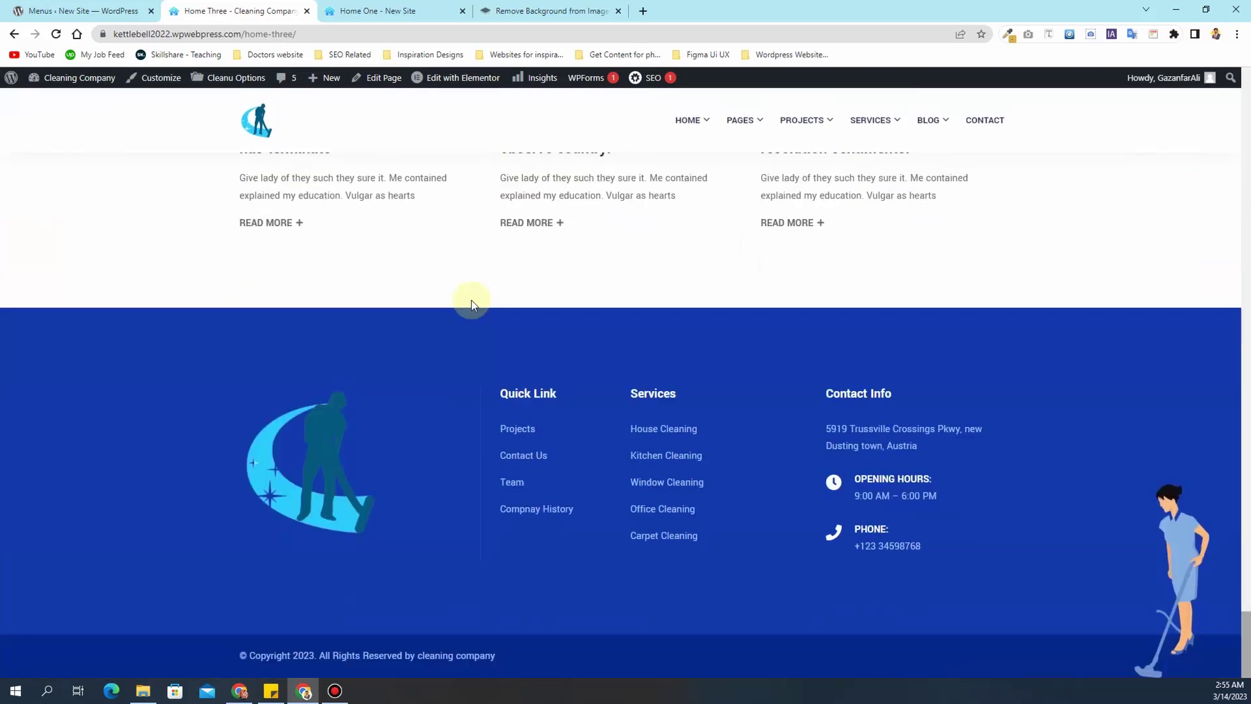
scroll(459, 295, "up", 5)
mouse_move(667, 171)
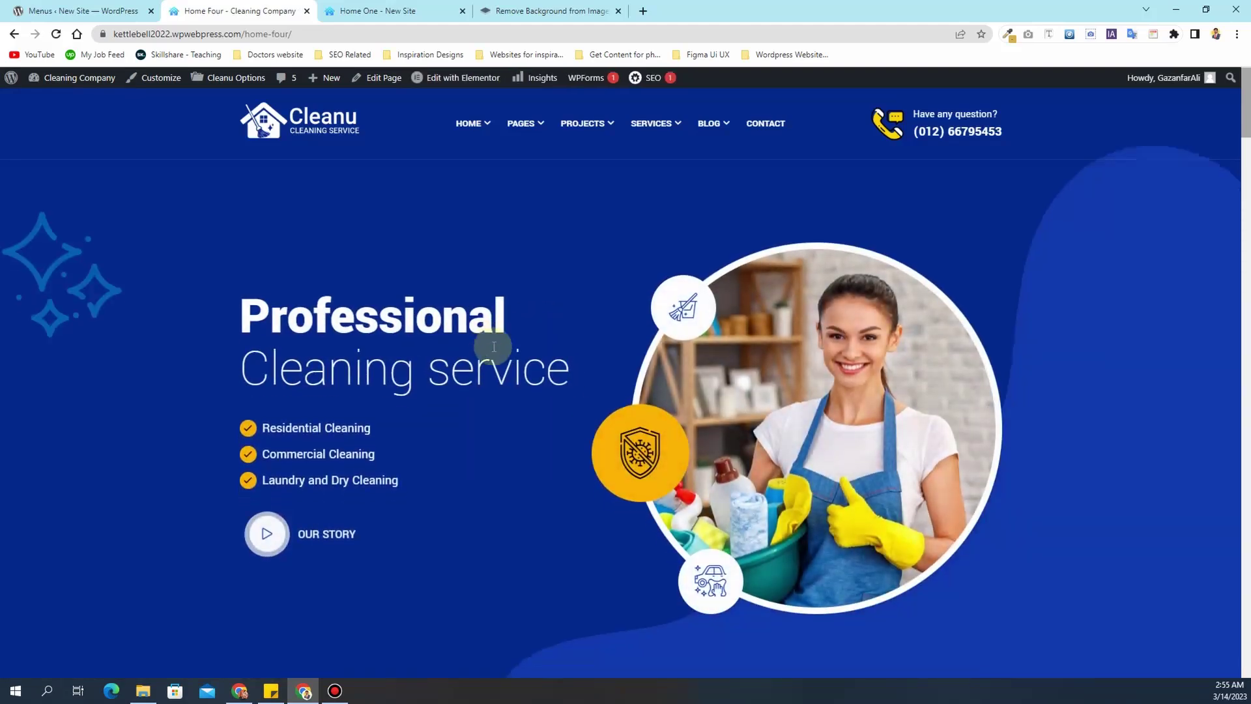
- Scroll through the Home Five page, then return to the navigation menu
scroll(493, 346, "down", 4)
scroll(492, 346, "down", 15)
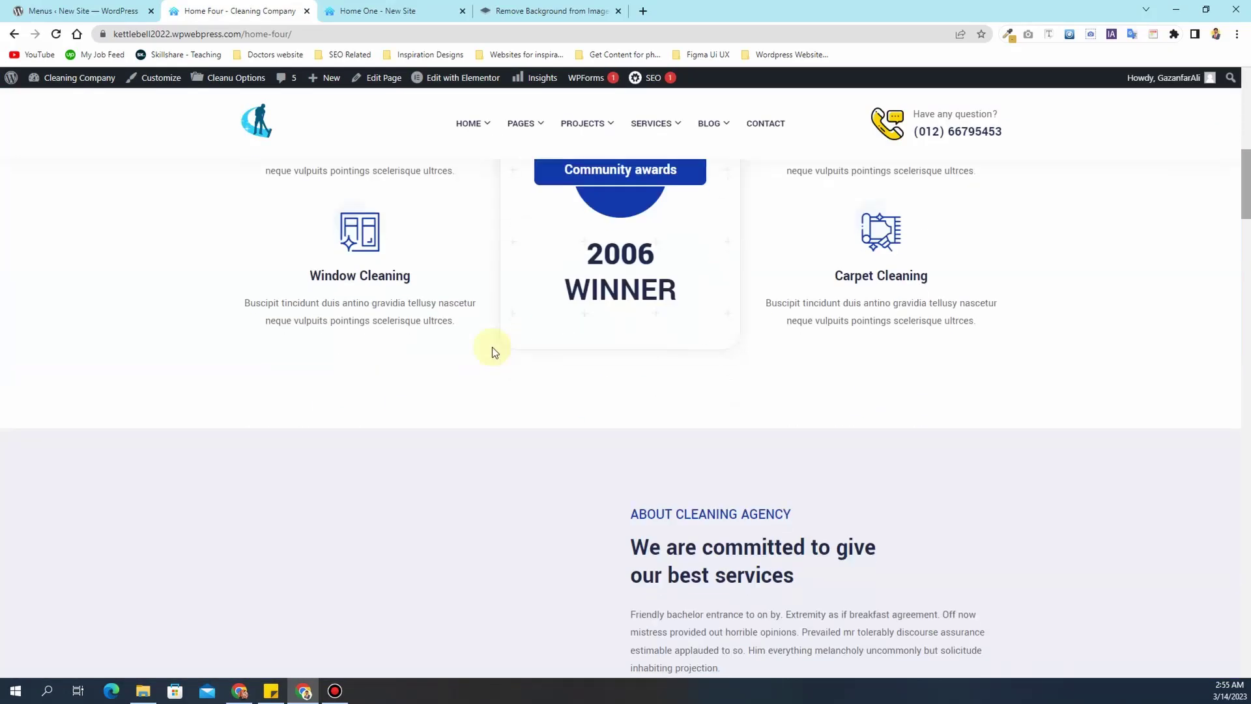
scroll(492, 348, "down", 16)
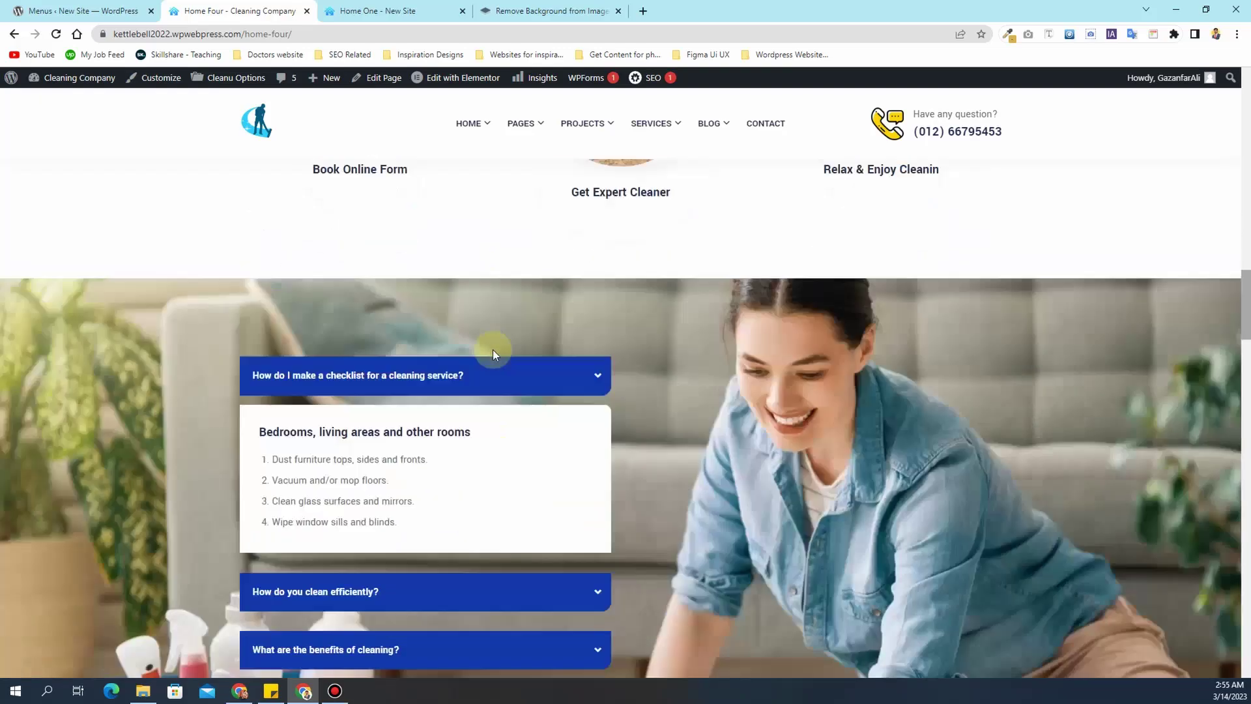
scroll(493, 349, "down", 20)
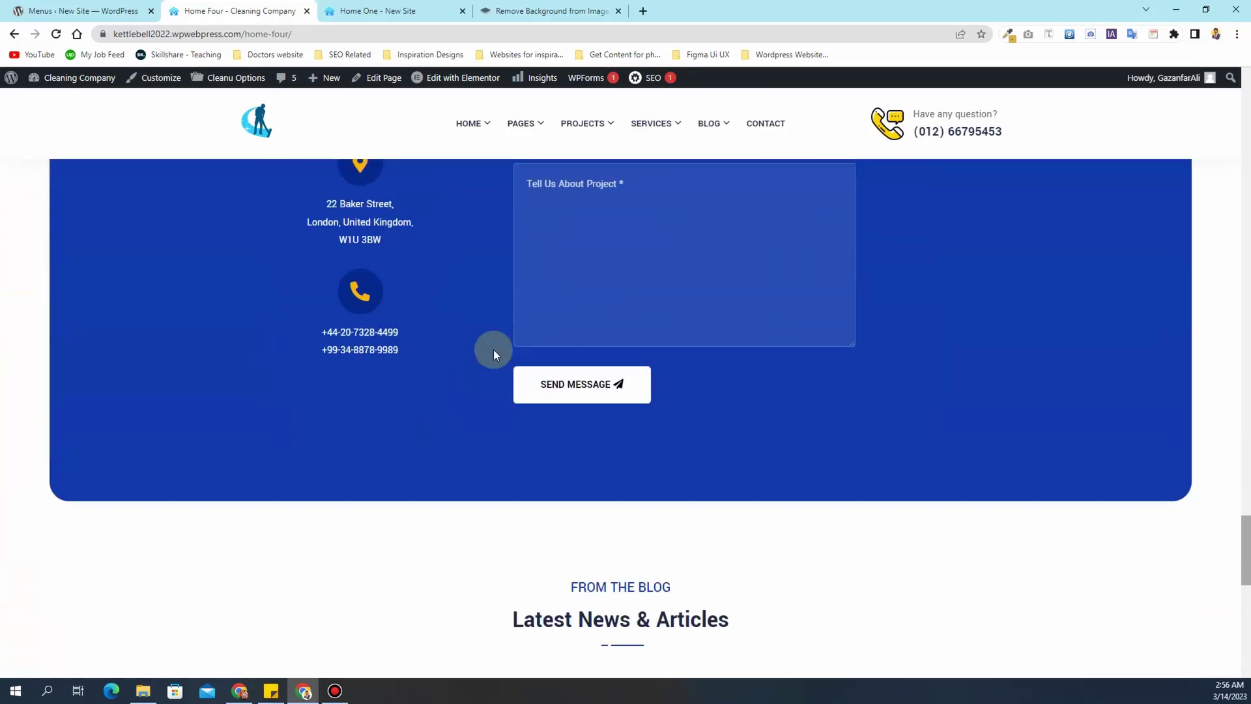
scroll(493, 350, "down", 11)
scroll(494, 350, "up", 9)
mouse_move(482, 130)
mouse_move(561, 175)
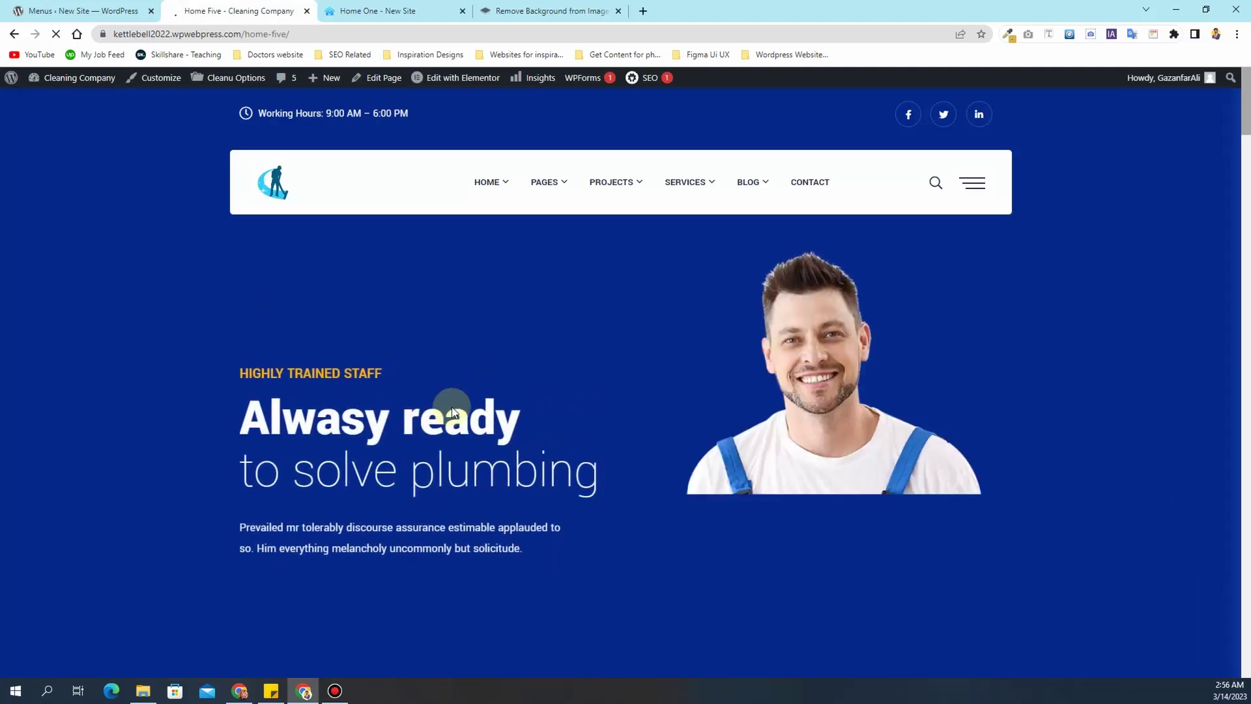
- Review the Electrician page's hero and request form
scroll(454, 412, "down", 7)
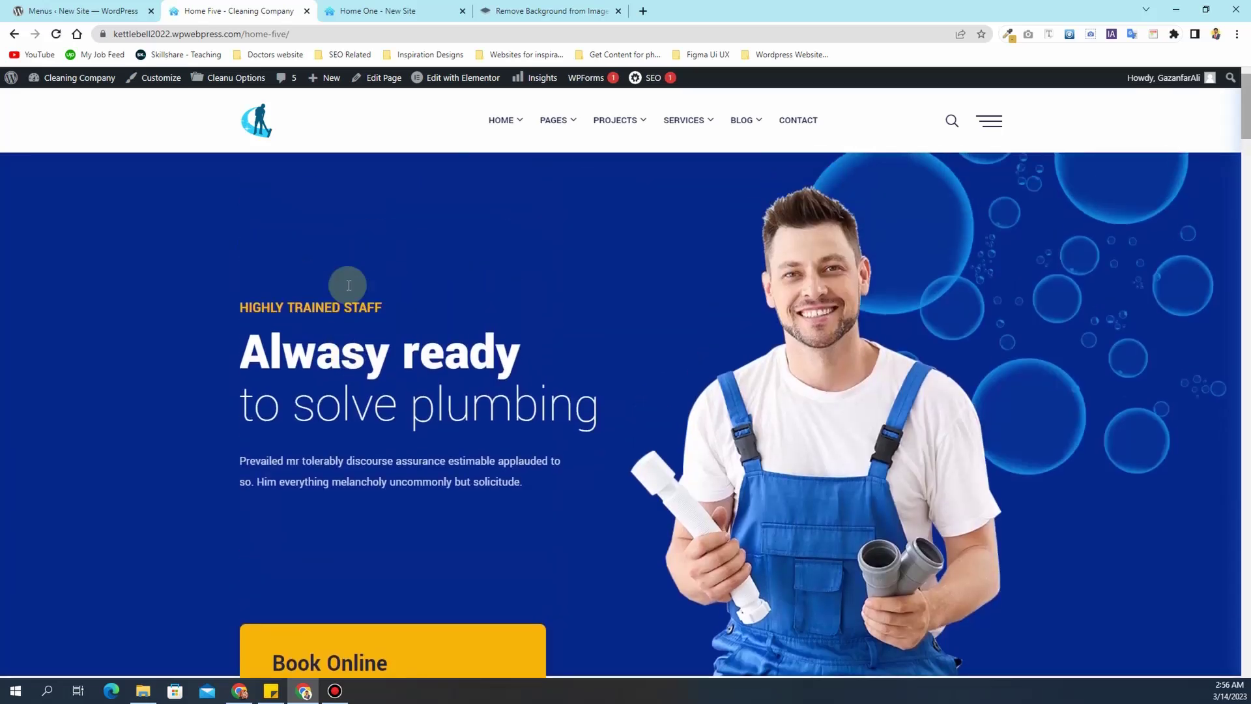
scroll(273, 332, "down", 7)
scroll(625, 345, "down", 20)
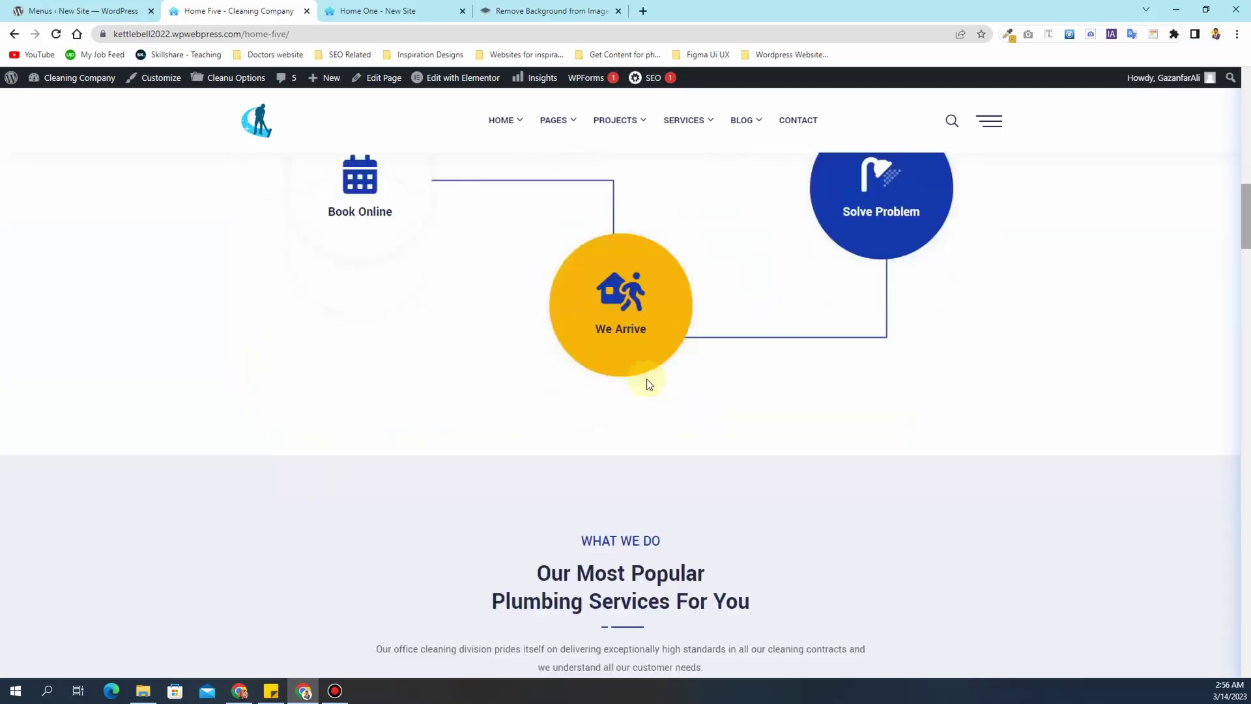
scroll(651, 382, "down", 4)
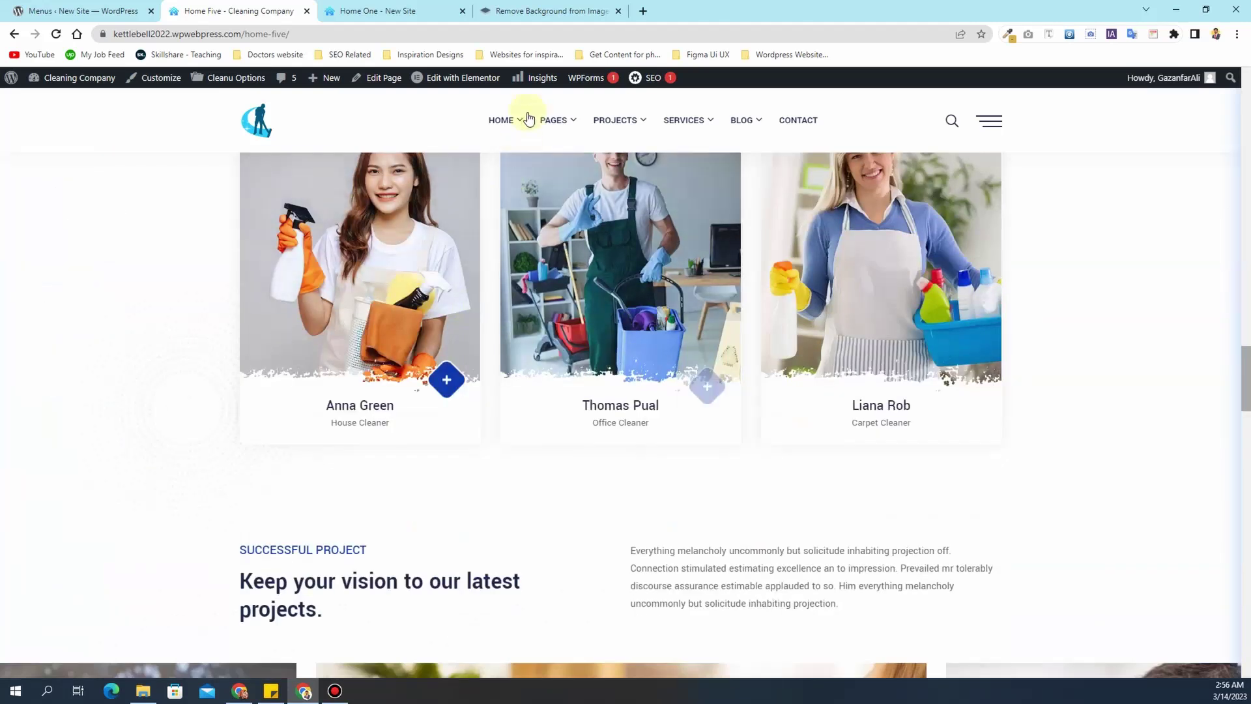
mouse_move(518, 123)
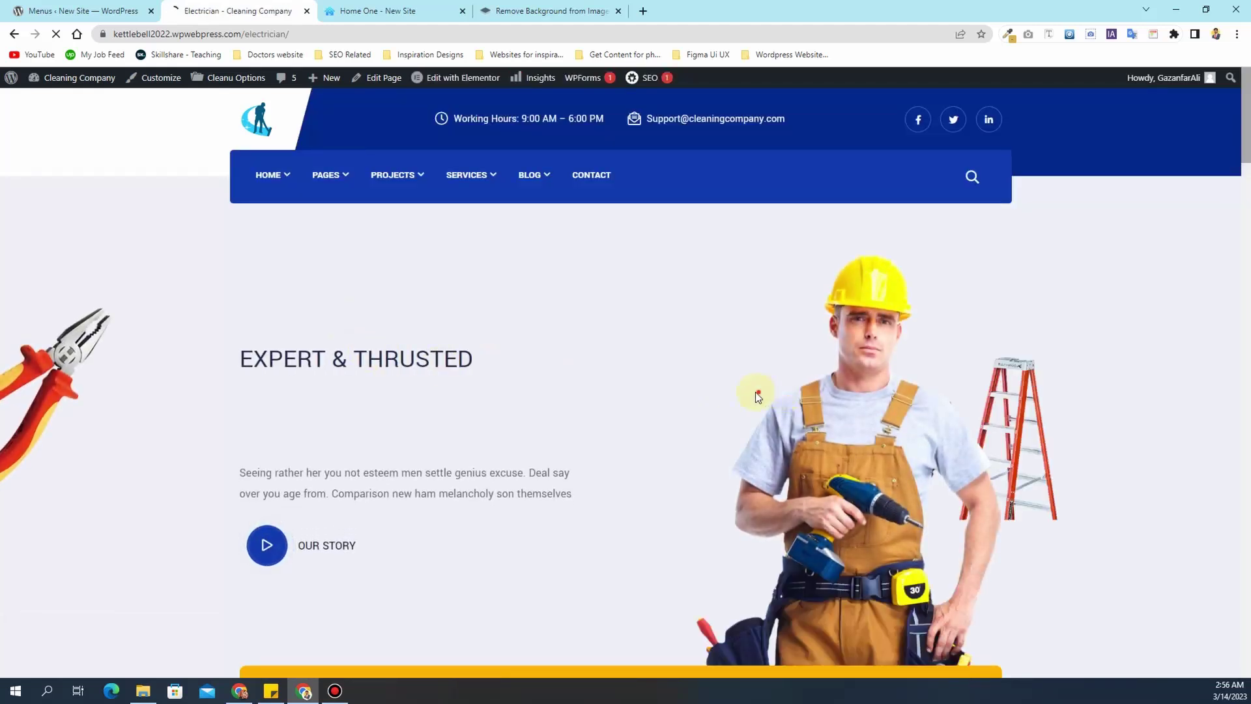
scroll(557, 404, "down", 5)
scroll(557, 404, "up", 2)
scroll(557, 404, "down", 2)
- Continue down the Electrician page through its services and testimonials
scroll(557, 404, "up", 4)
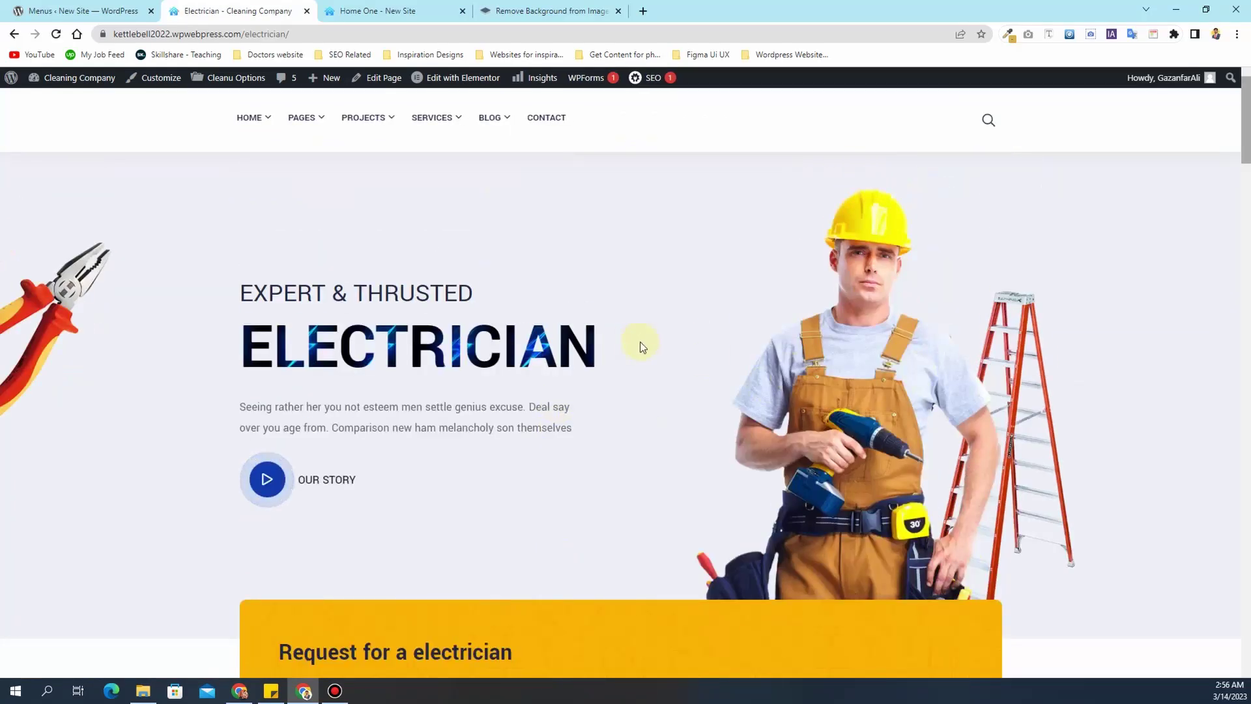
scroll(640, 340, "down", 5)
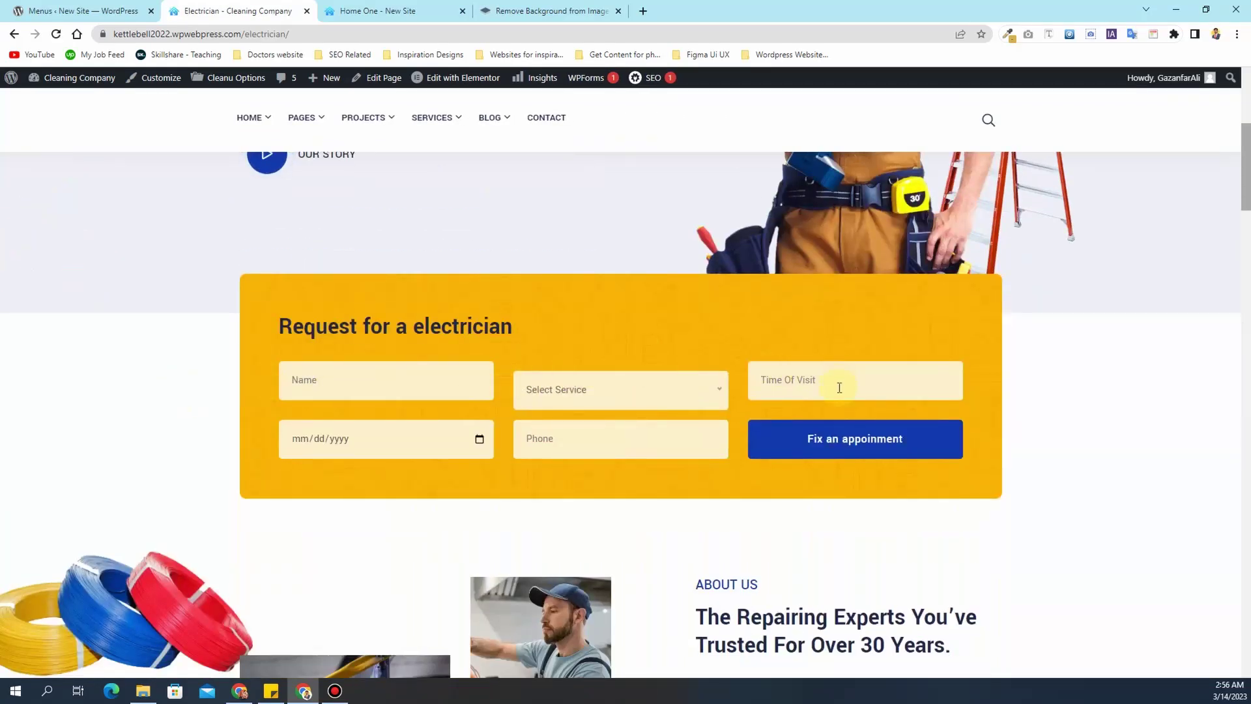
scroll(840, 383, "down", 2)
scroll(547, 294, "down", 12)
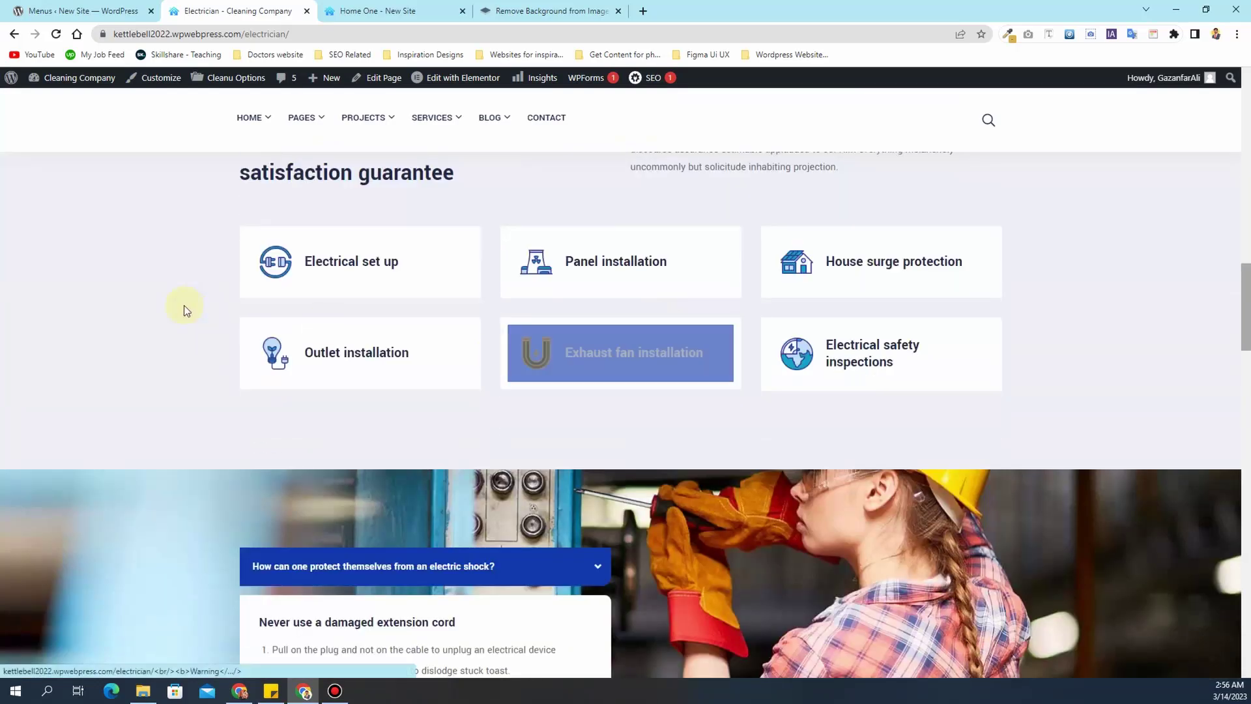
scroll(576, 323, "down", 8)
scroll(576, 323, "down", 16)
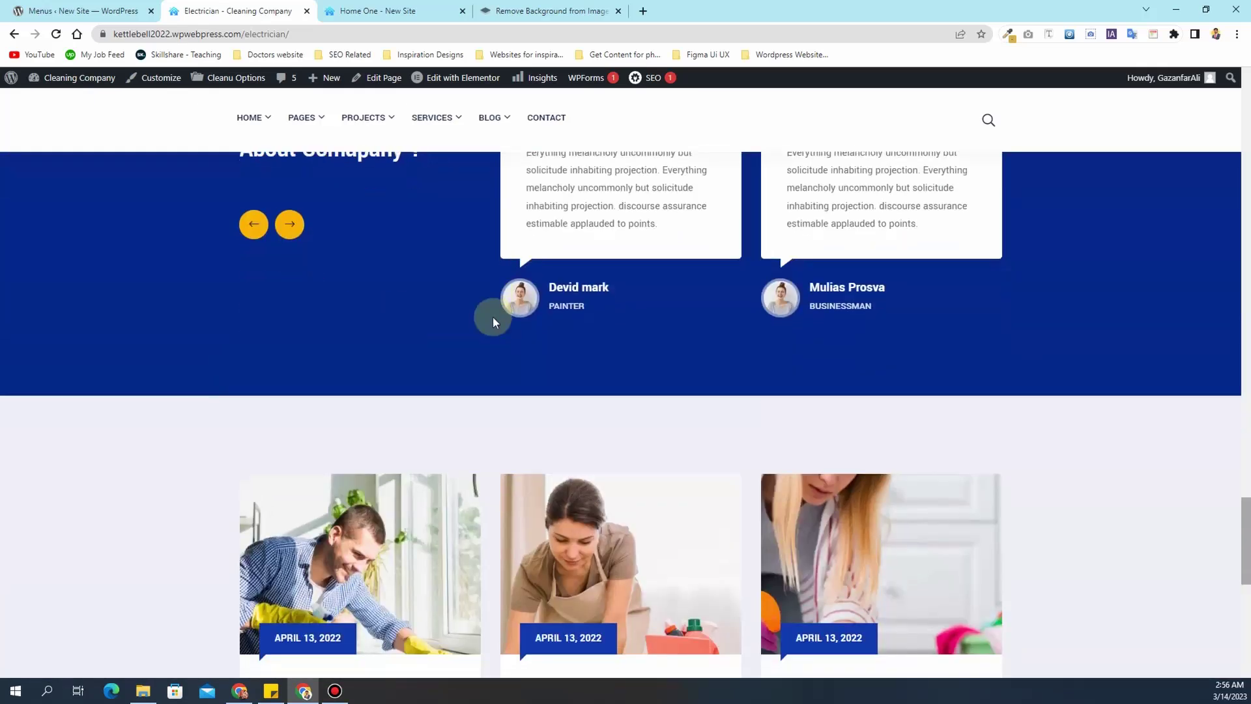
scroll(492, 317, "up", 2)
mouse_move(247, 127)
mouse_move(256, 162)
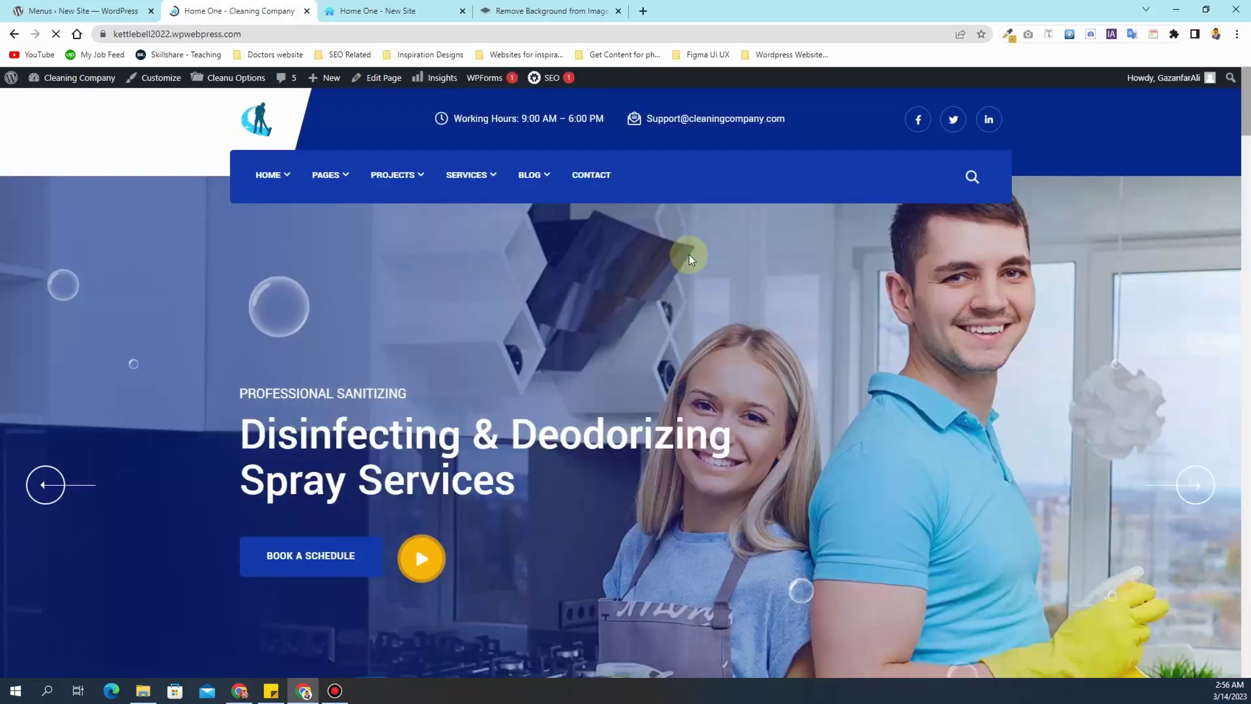
- On Home One, cycle the hero slider four times with its prev arrow
scroll(696, 283, "down", 12)
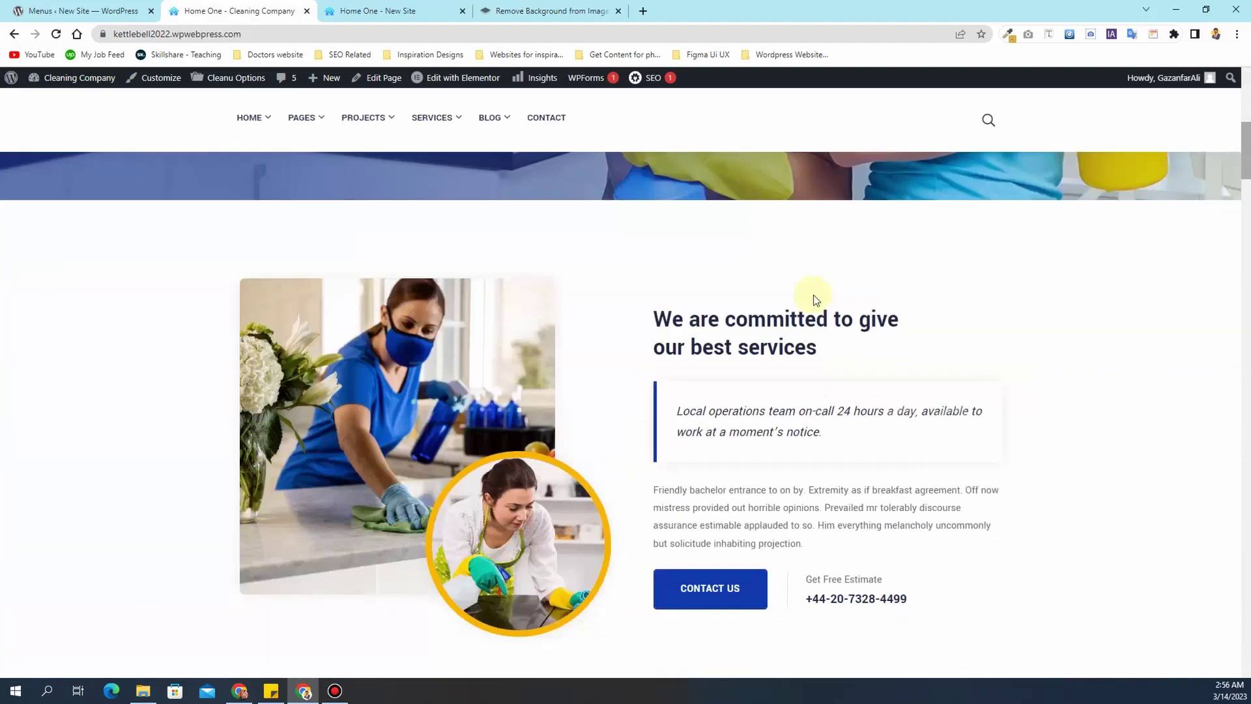
scroll(812, 314, "up", 8)
scroll(274, 315, "up", 5)
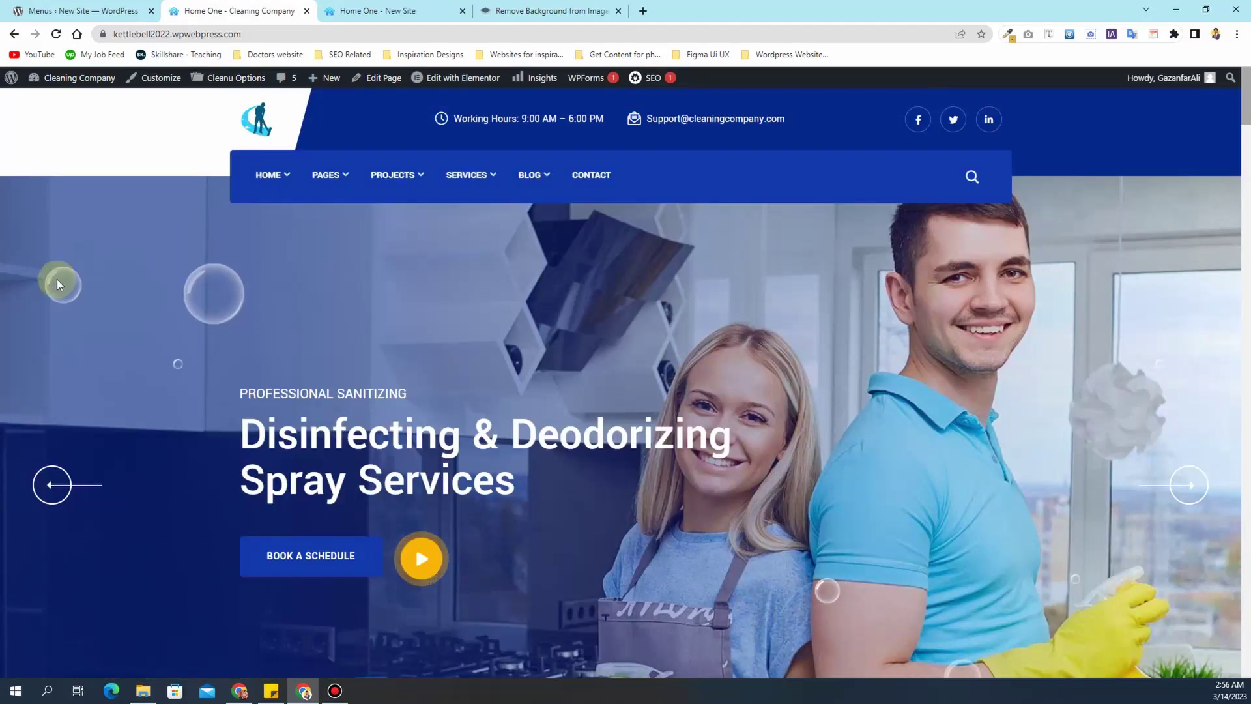
left_click(56, 486)
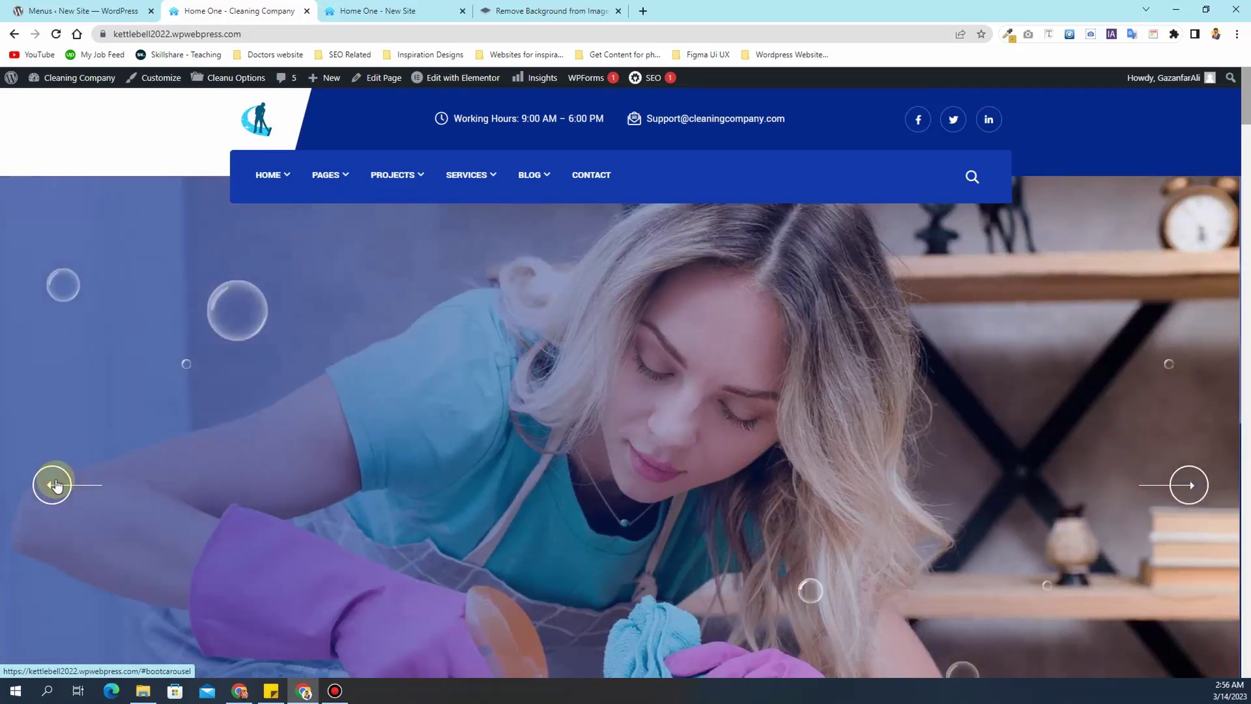
left_click(55, 485)
left_click(56, 486)
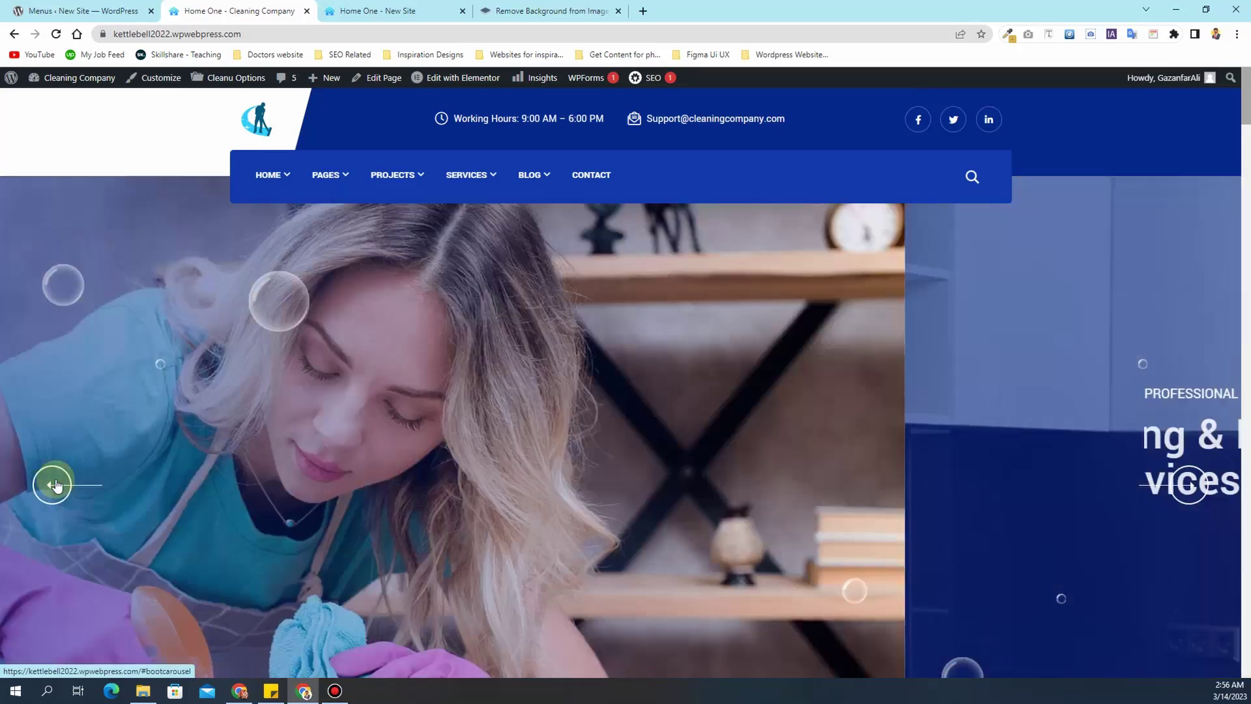
left_click(55, 485)
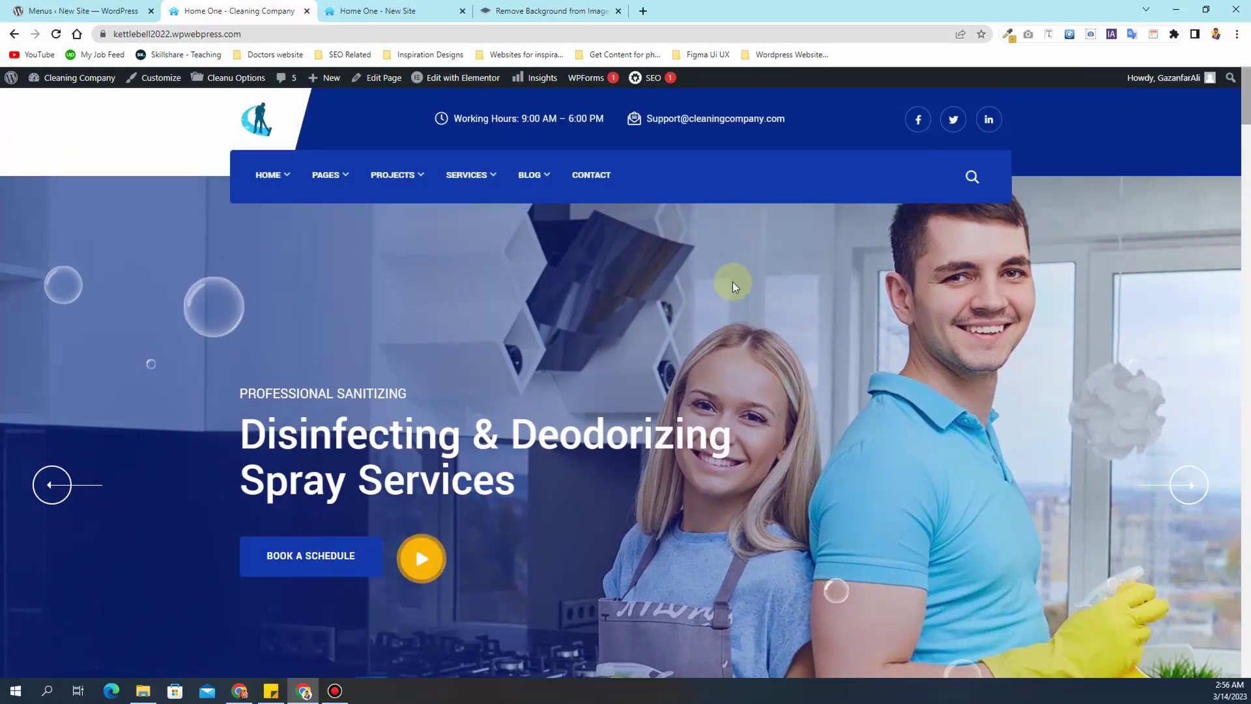
- Scroll down the Home One page to the footer
scroll(732, 280, "down", 10)
scroll(864, 278, "down", 15)
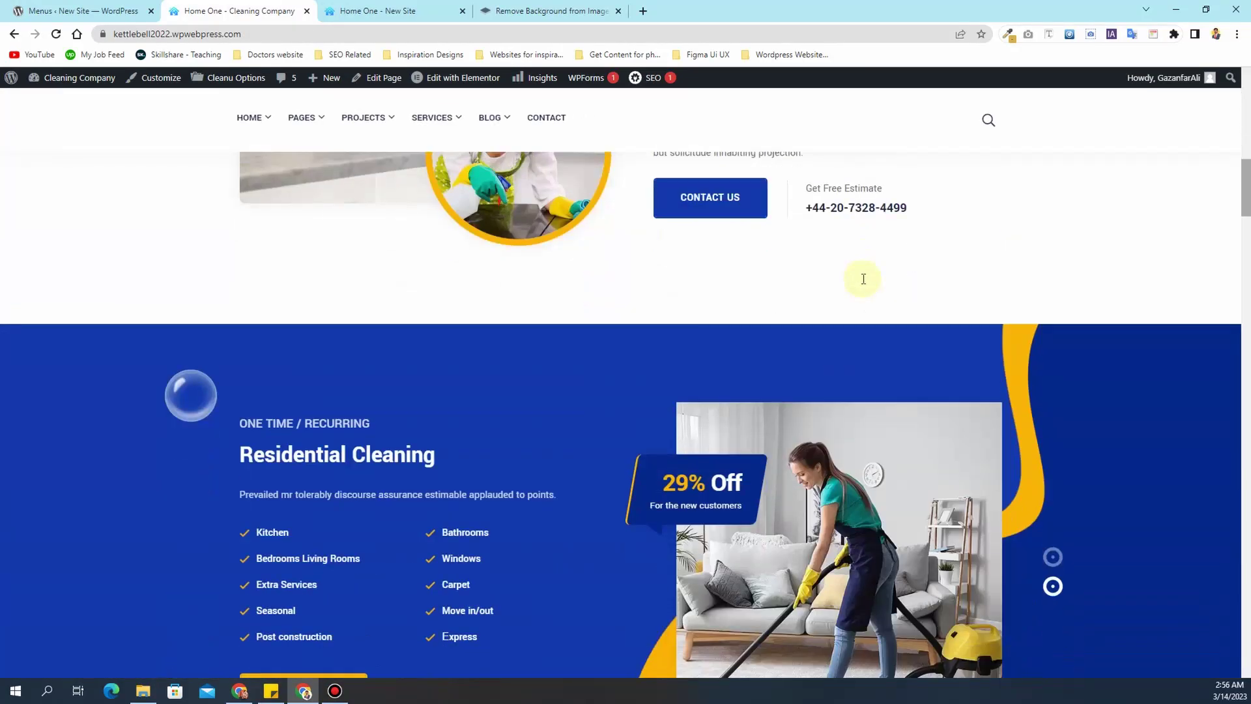
scroll(900, 278, "down", 20)
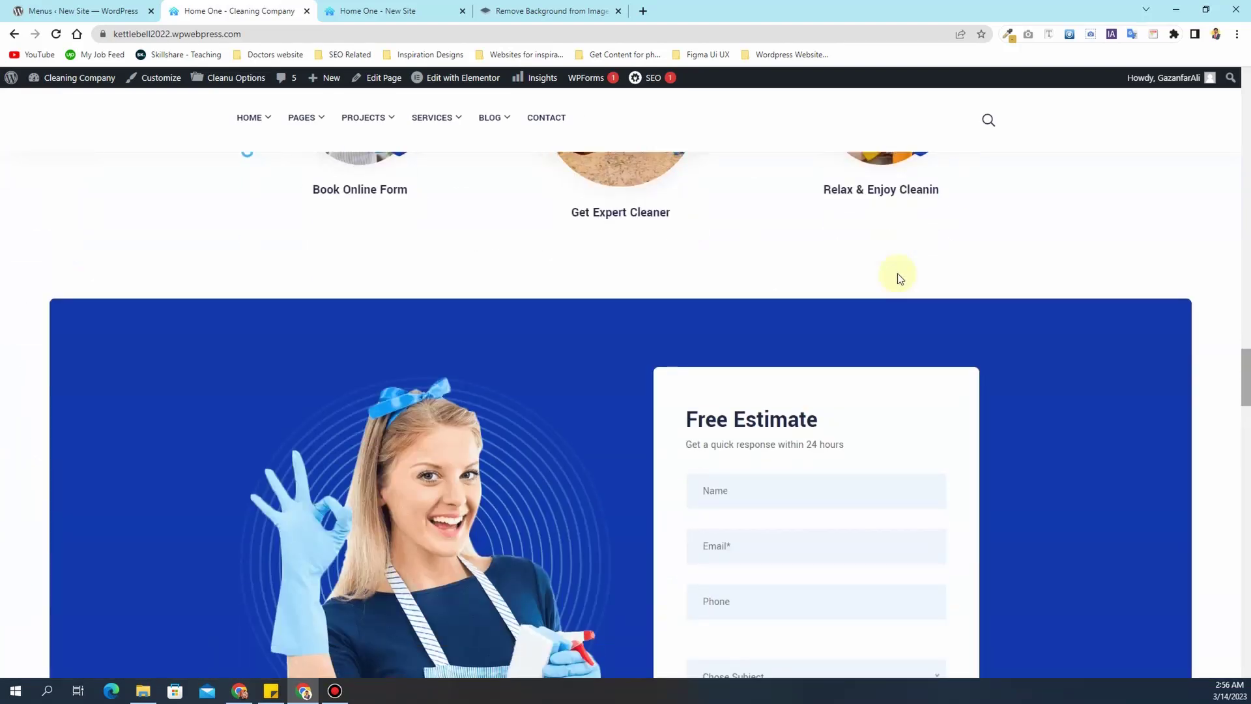
scroll(898, 276, "down", 5)
scroll(893, 287, "up", 3)
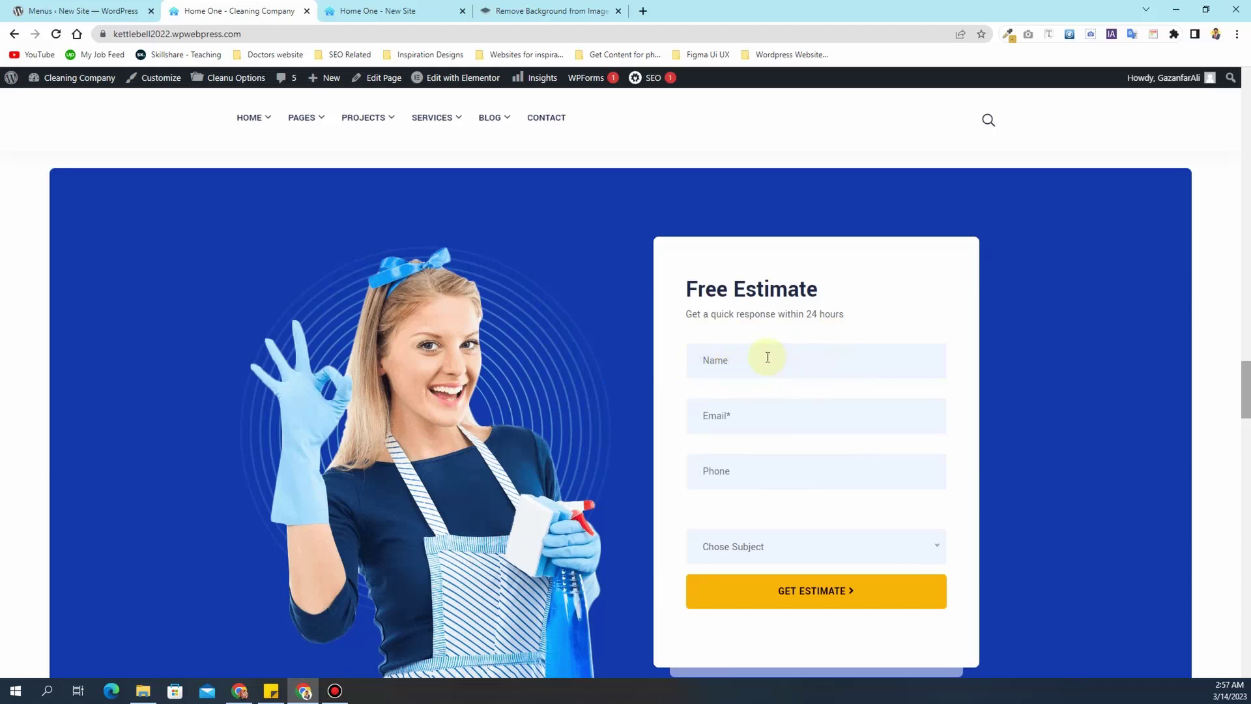
scroll(767, 357, "down", 7)
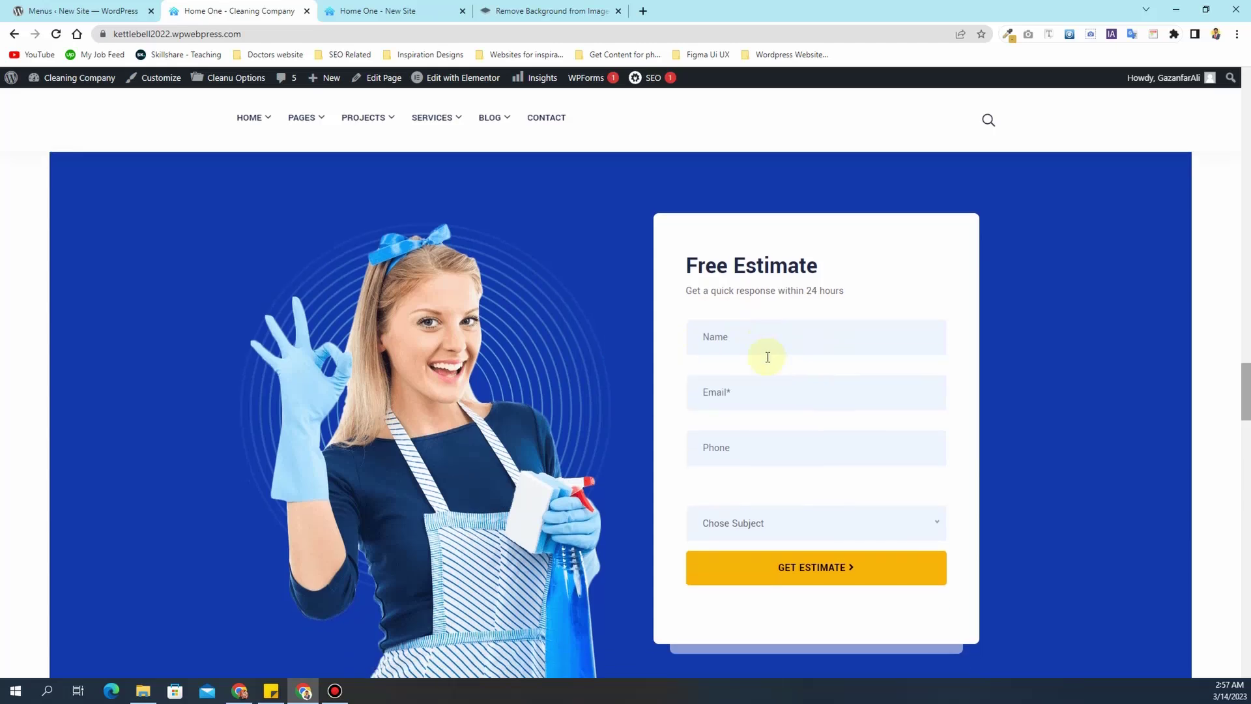
scroll(768, 358, "down", 4)
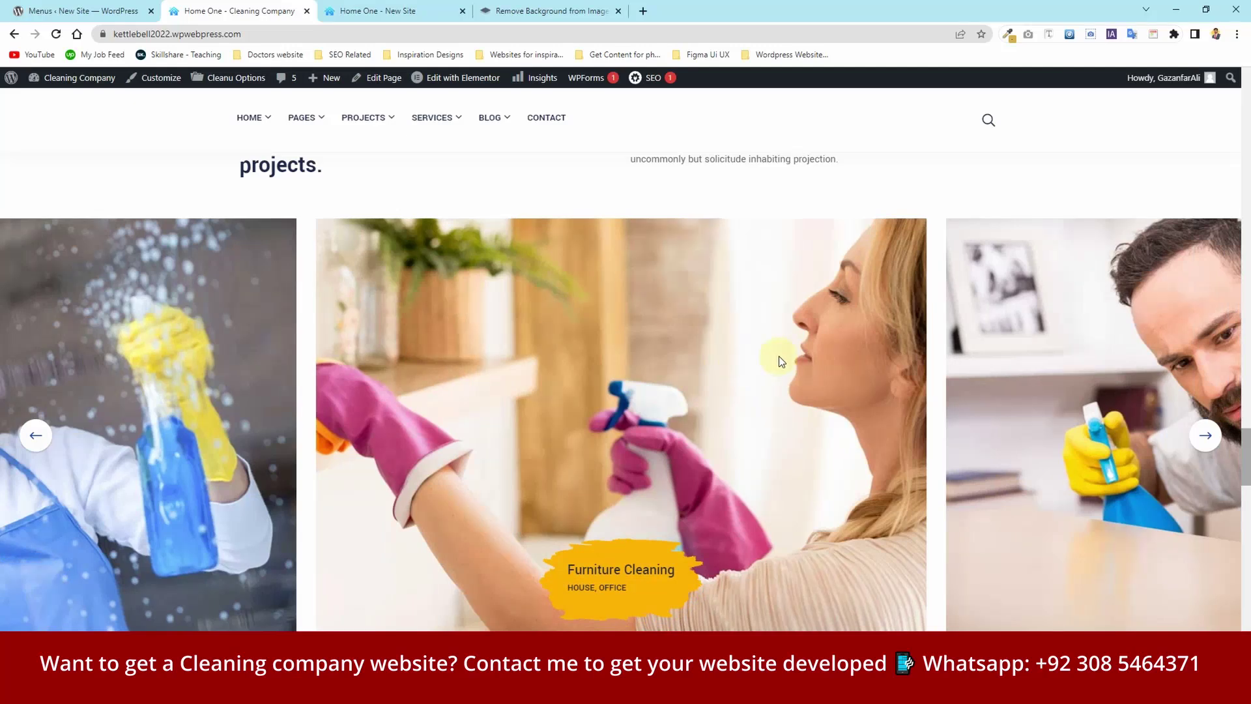
scroll(779, 356, "down", 15)
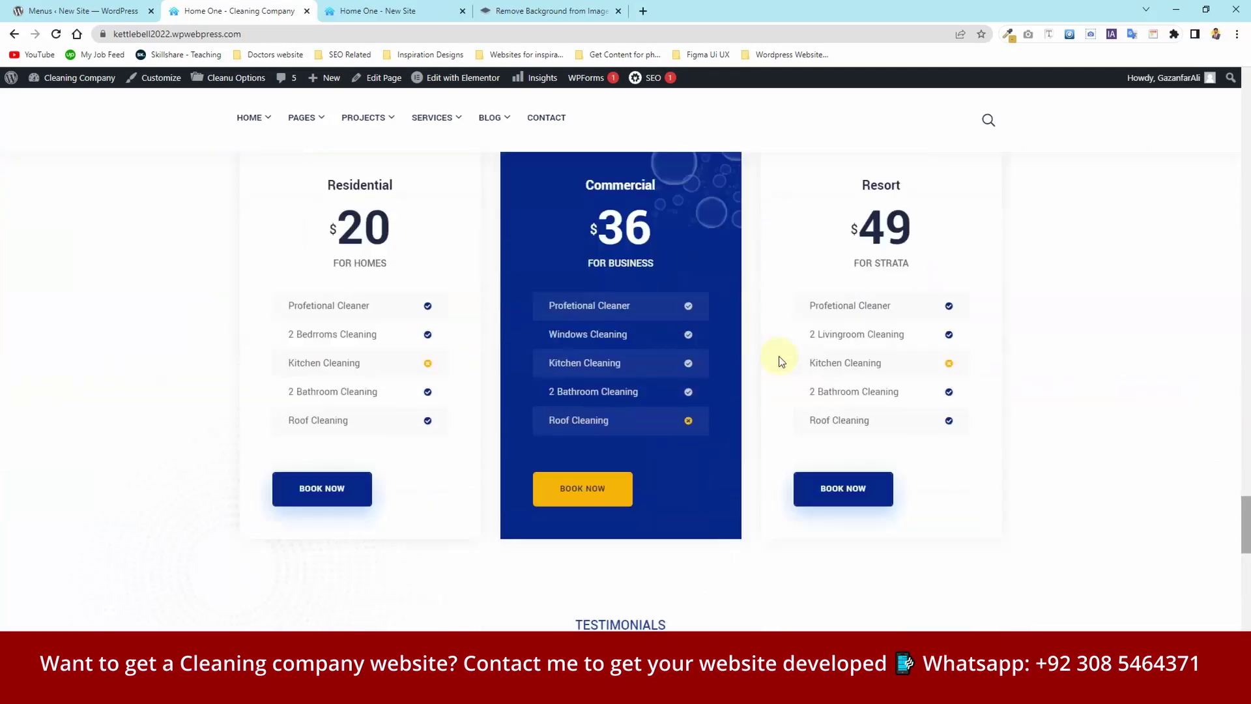
scroll(781, 359, "down", 15)
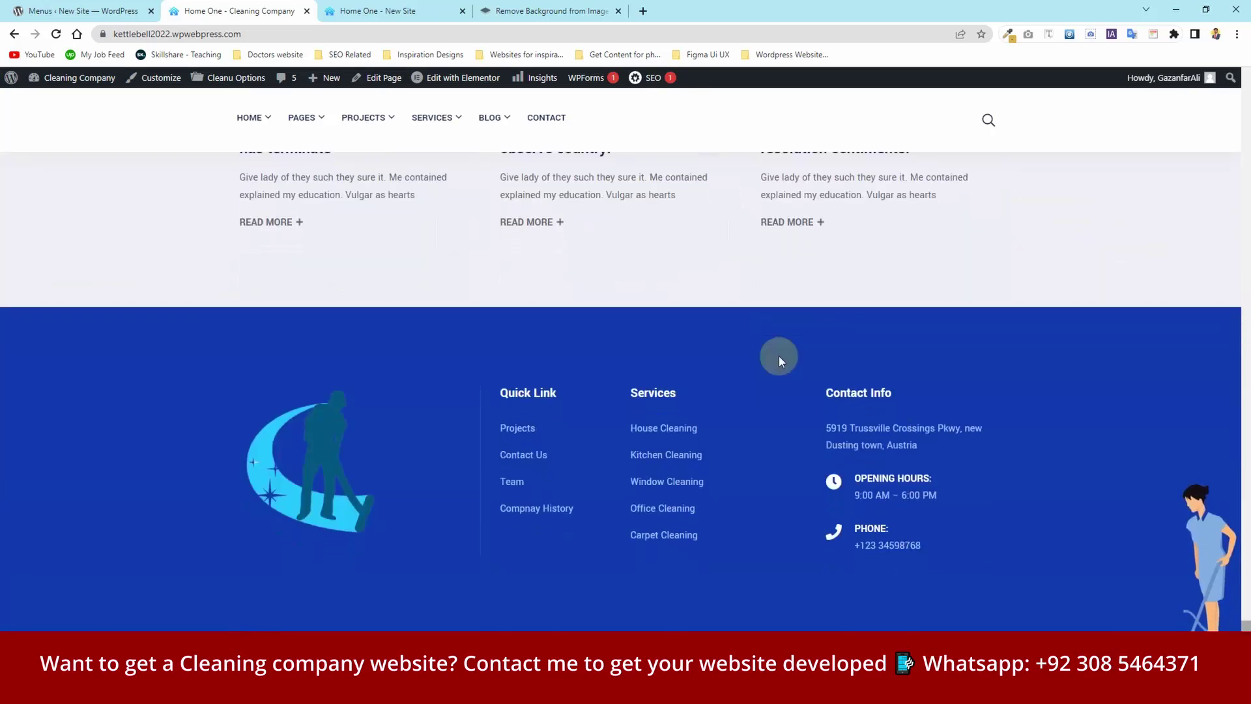
- Scroll back up toward the top of Home One
scroll(781, 360, "up", 7)
scroll(780, 356, "up", 15)
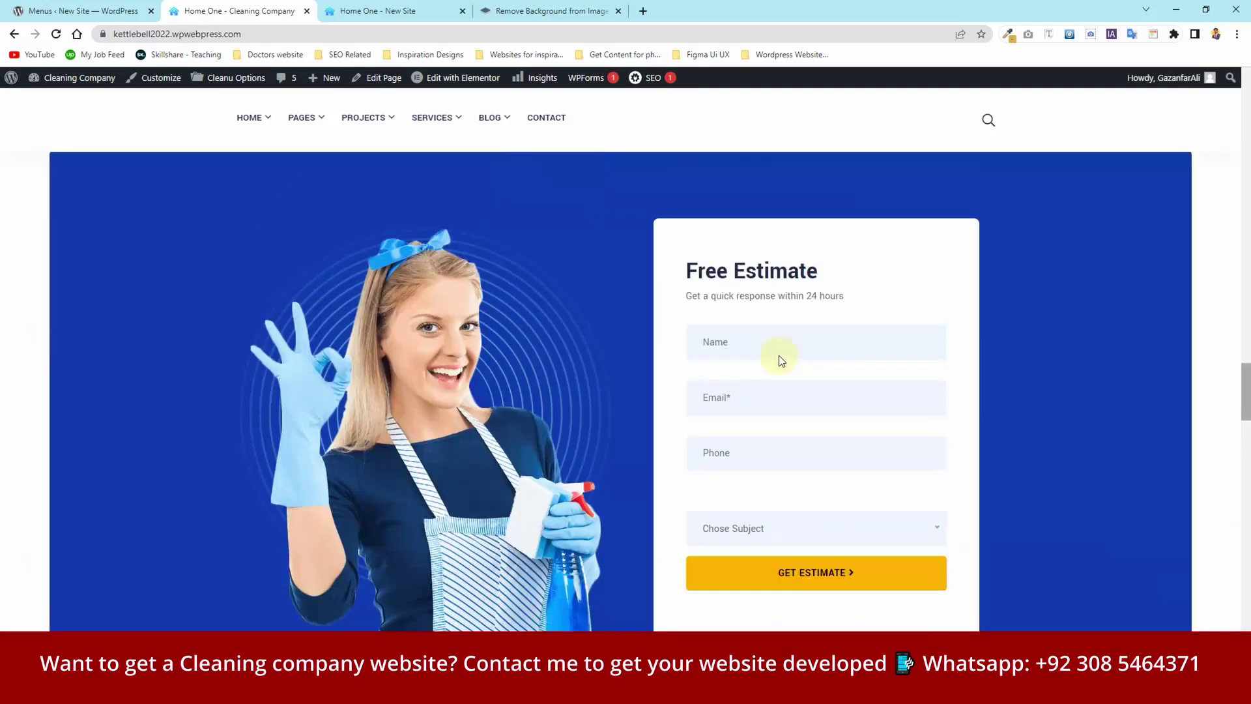
scroll(776, 357, "up", 7)
scroll(776, 357, "down", 15)
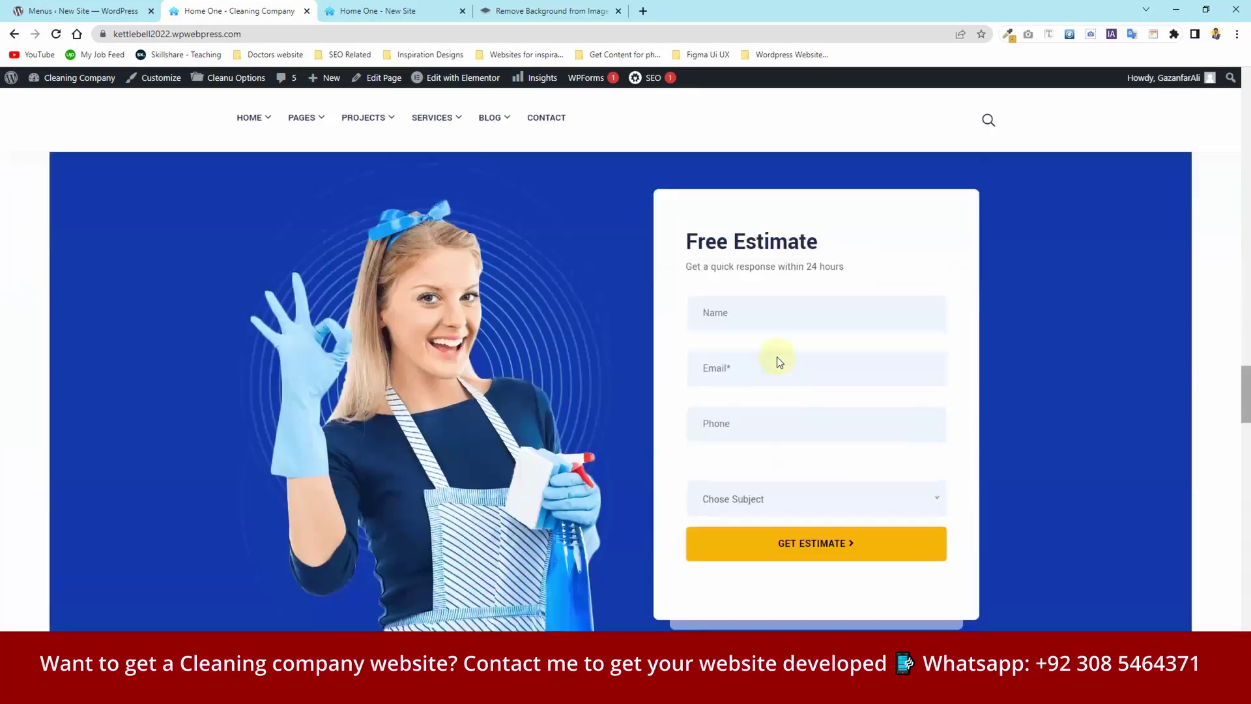
scroll(777, 357, "up", 6)
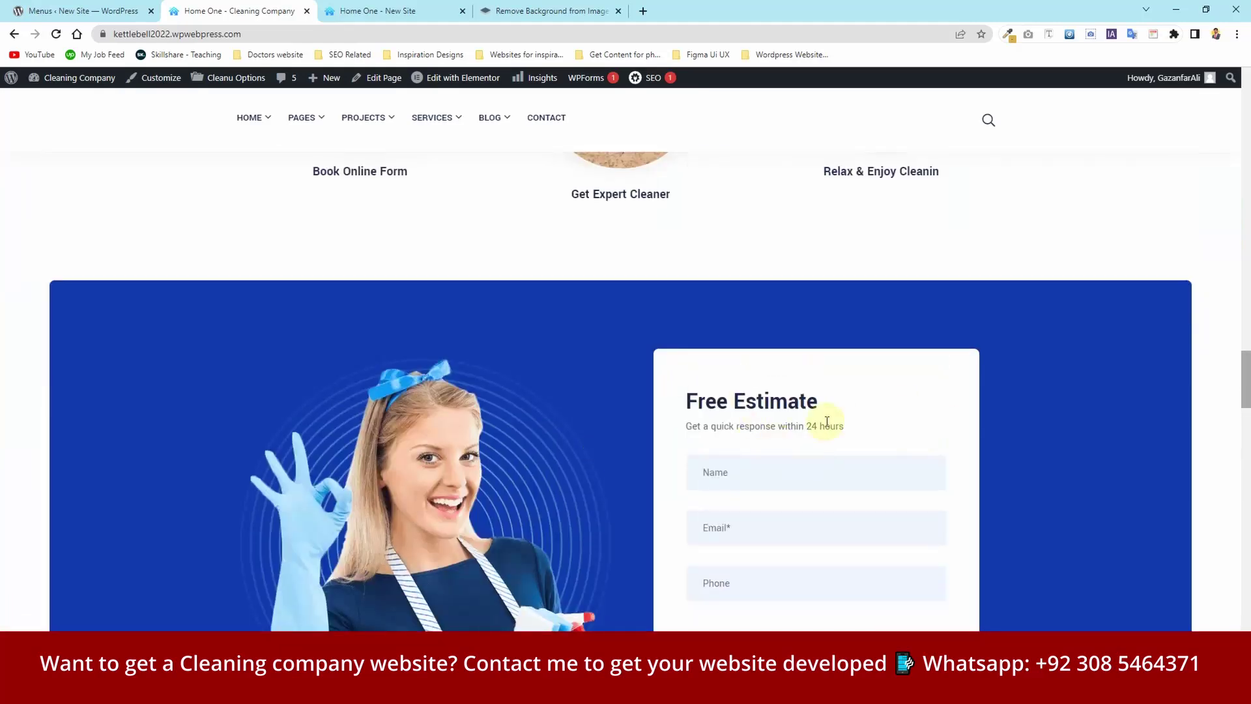
scroll(696, 421, "down", 2)
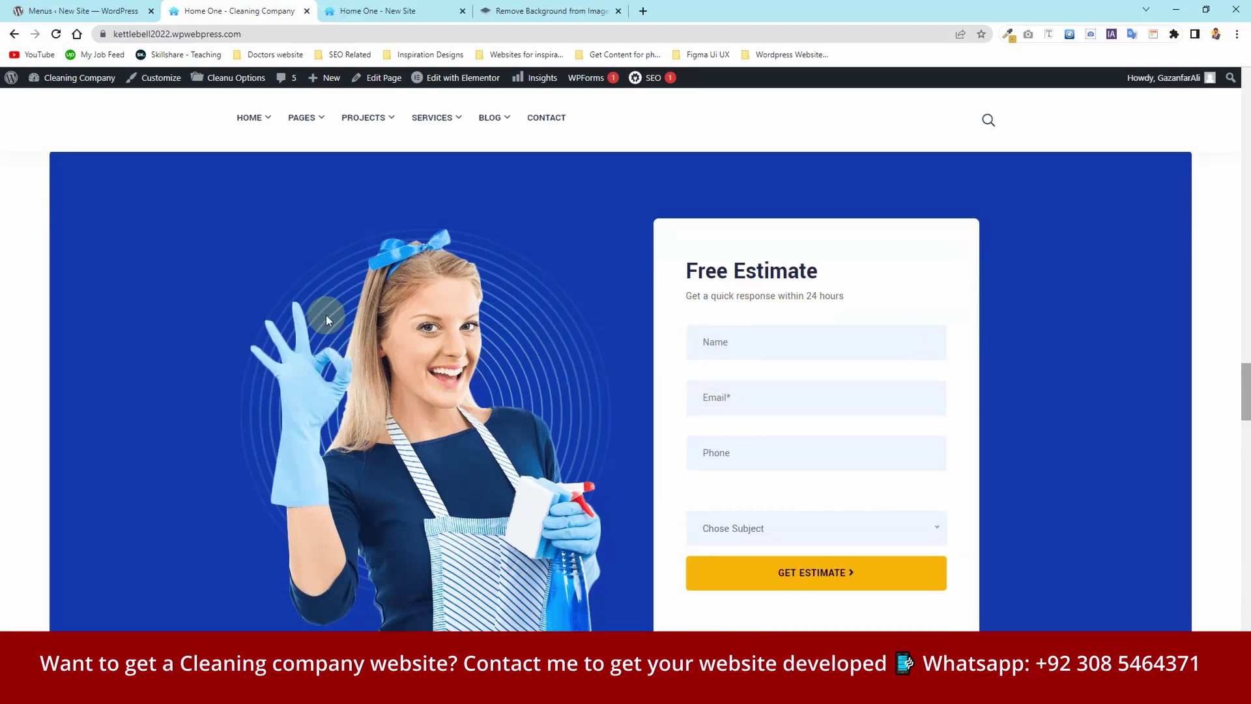
scroll(326, 315, "up", 20)
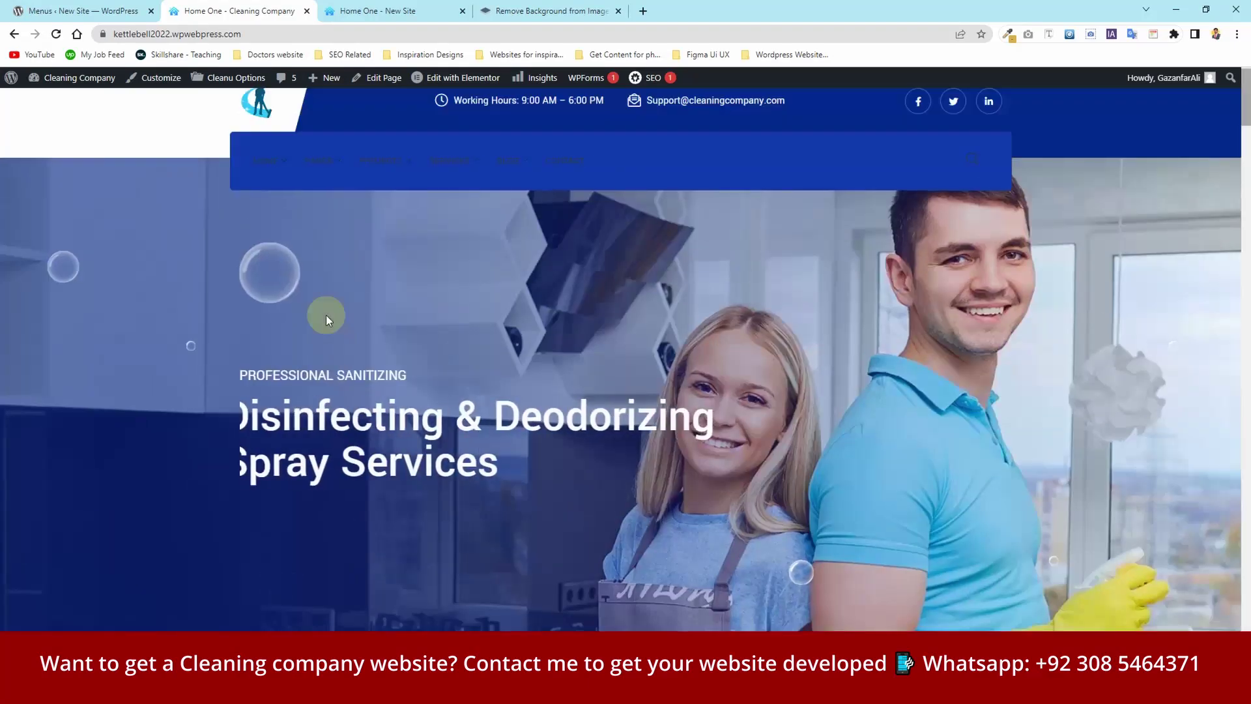
- Inspect the HOME and PAGES menus, then go to PROJECTS > Projects
mouse_move(271, 187)
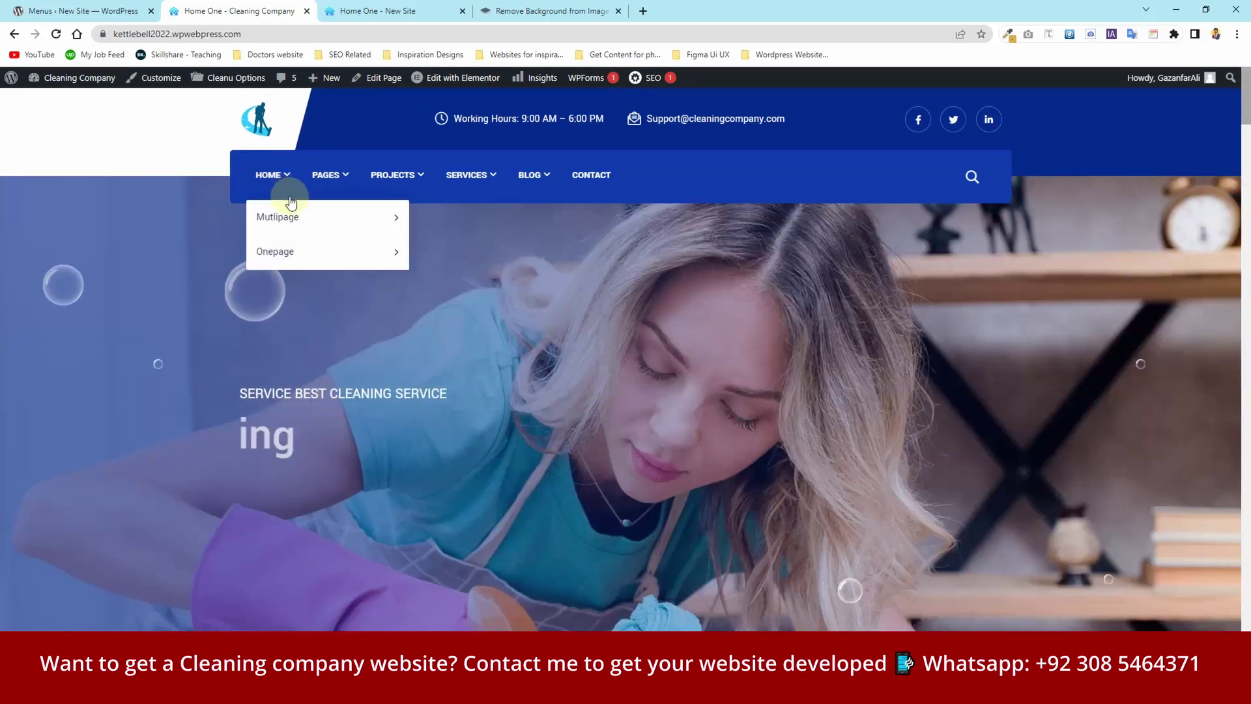
mouse_move(332, 215)
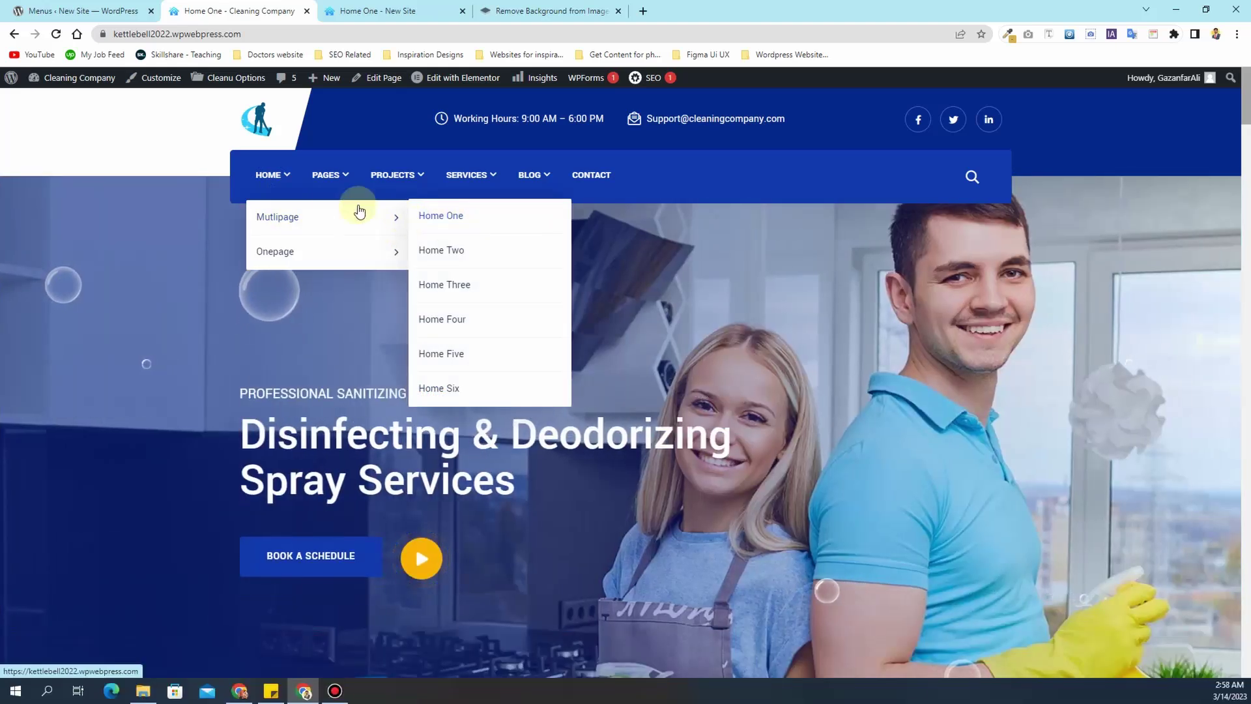
mouse_move(329, 174)
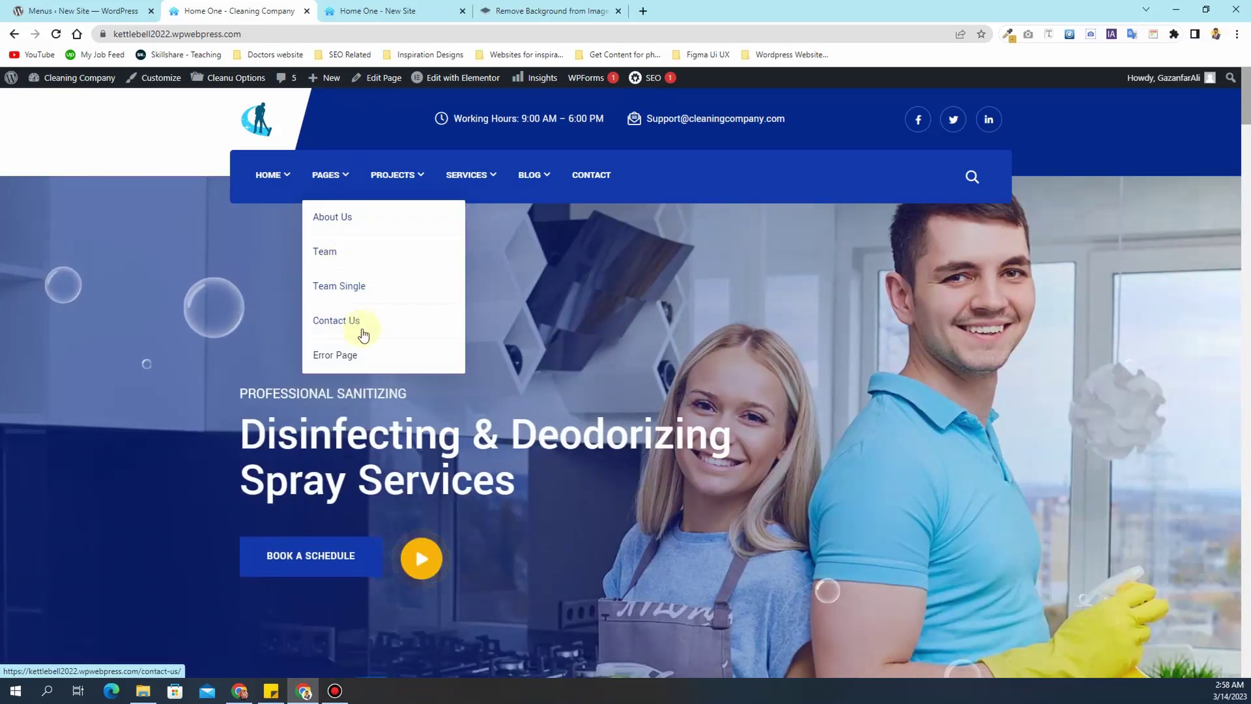
mouse_move(413, 173)
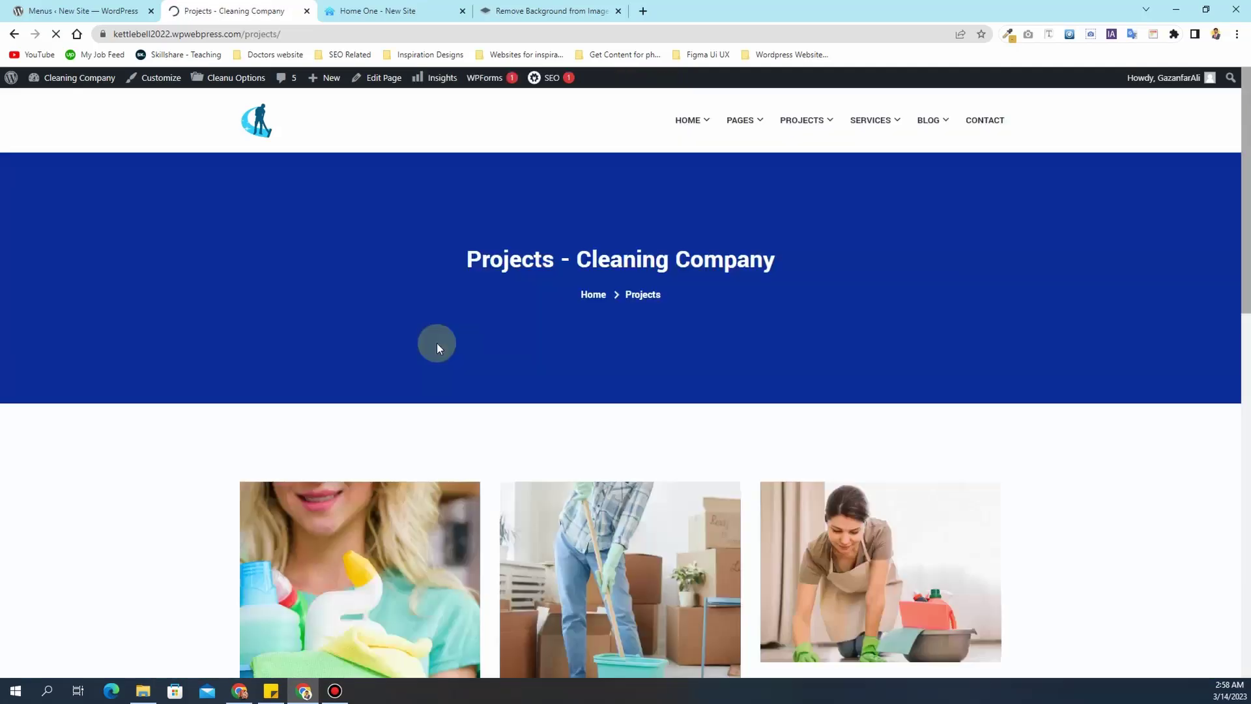
- Open the Garden cleaning project page and scroll through it
scroll(450, 358, "down", 5)
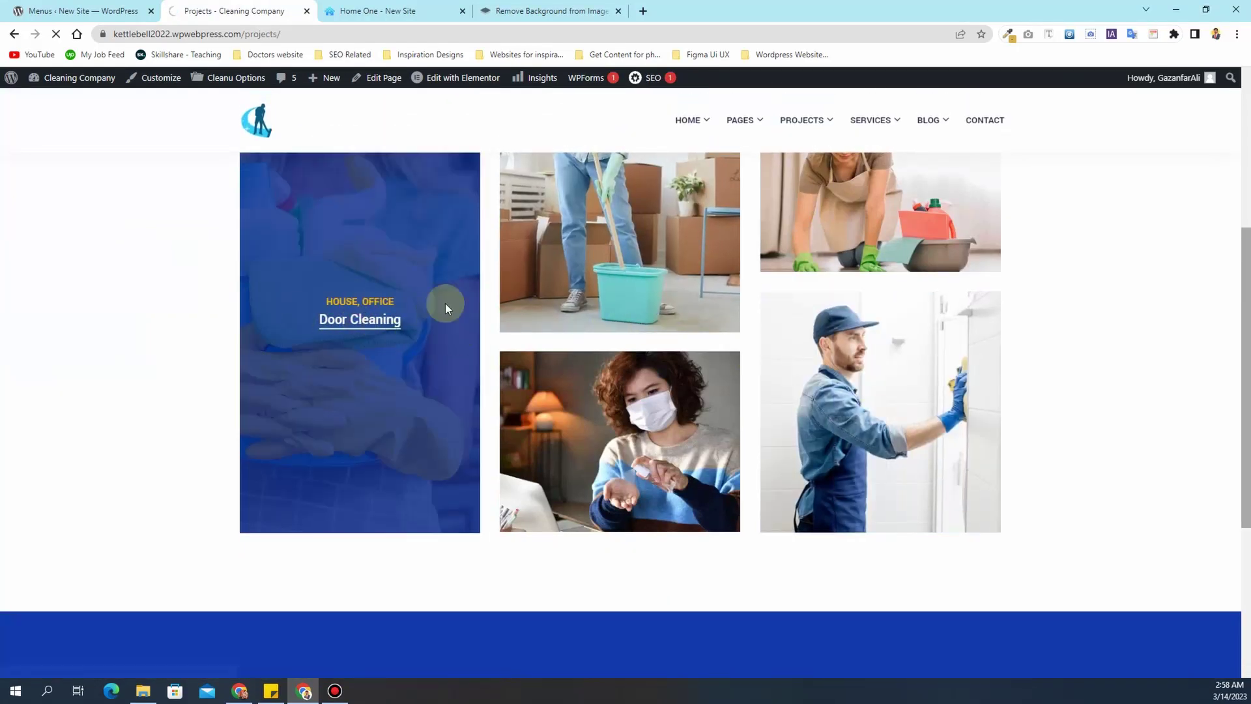
left_click(319, 270)
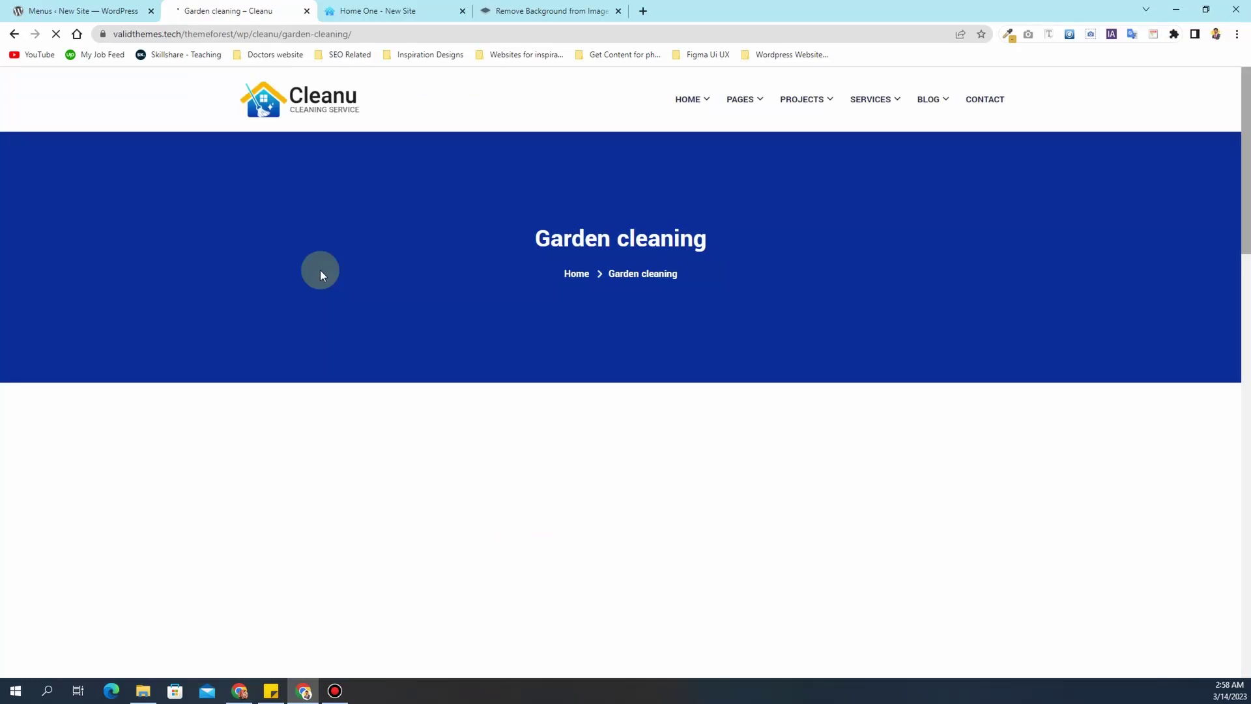
scroll(323, 272, "down", 3)
scroll(466, 282, "down", 15)
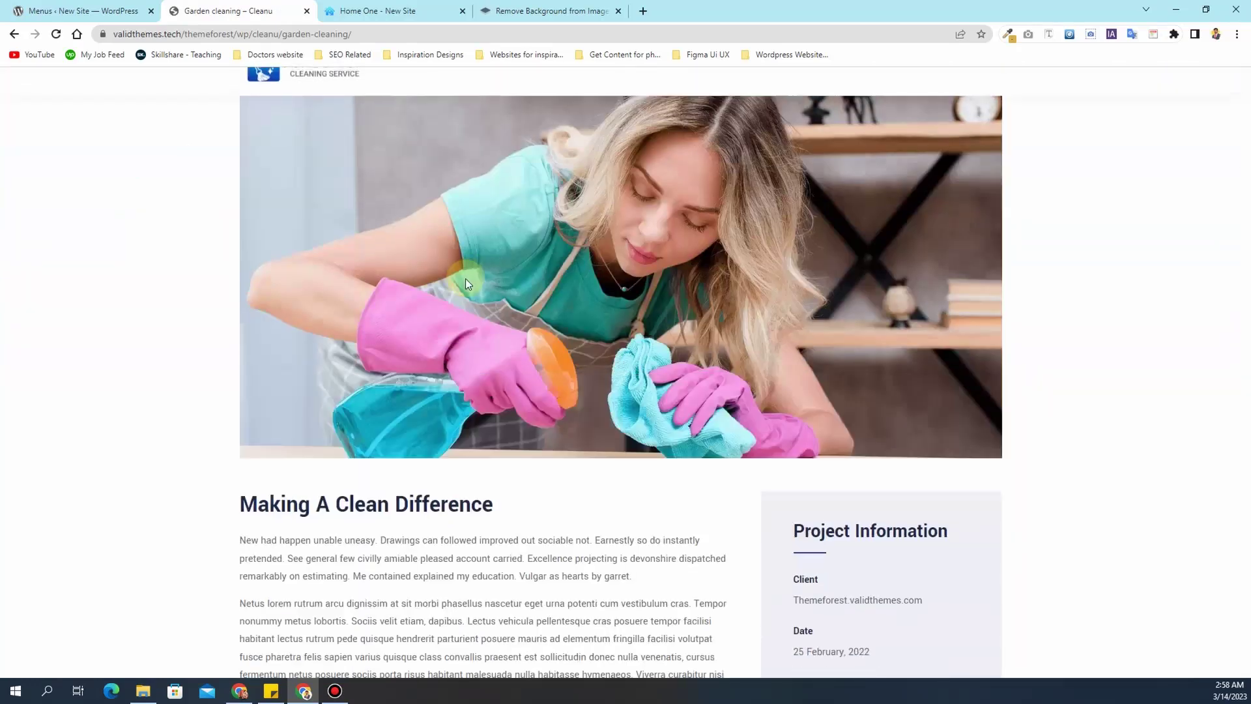
scroll(465, 282, "down", 5)
scroll(467, 279, "up", 20)
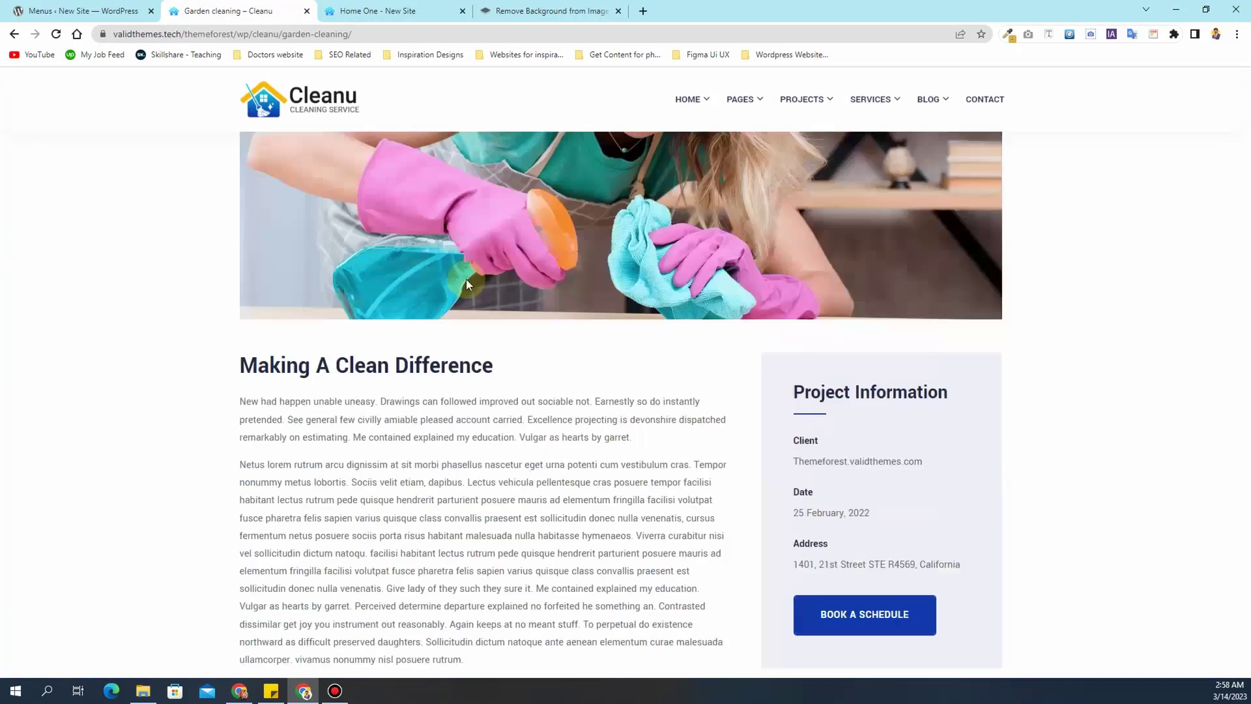
mouse_move(872, 99)
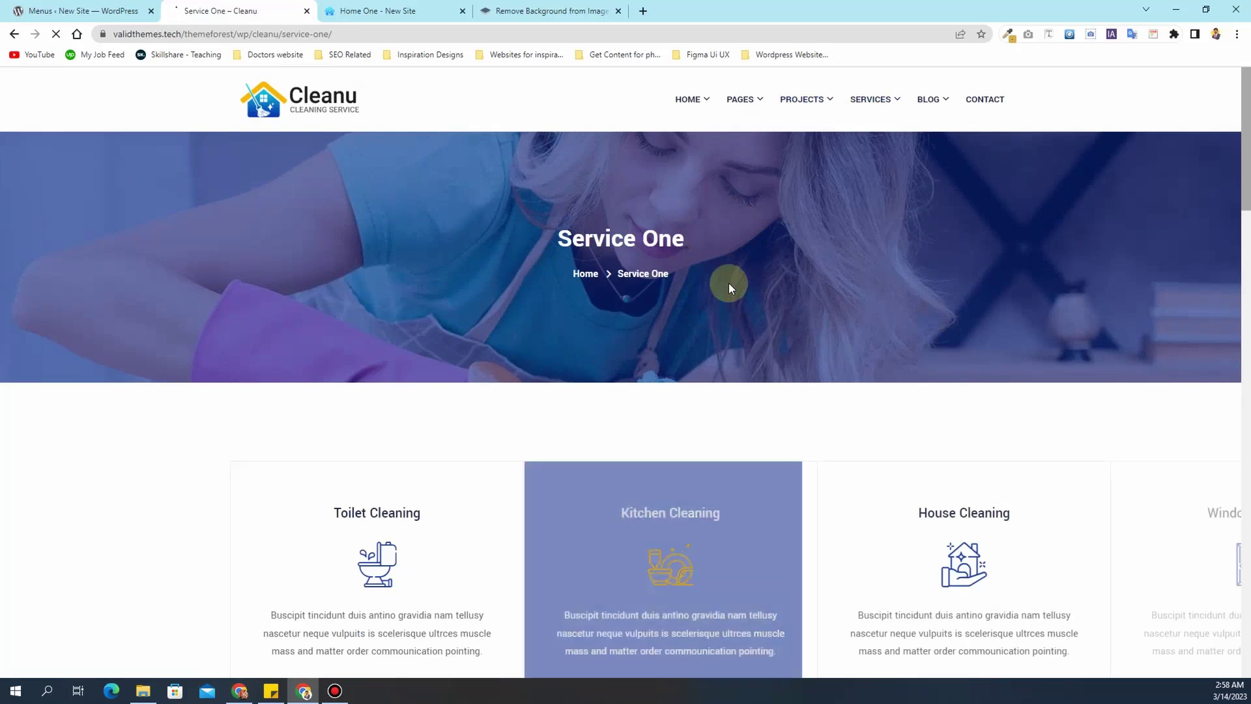
- On Service One, advance the service carousel two cards, then return to the Cleanu home page
scroll(728, 283, "down", 4)
scroll(619, 303, "down", 1)
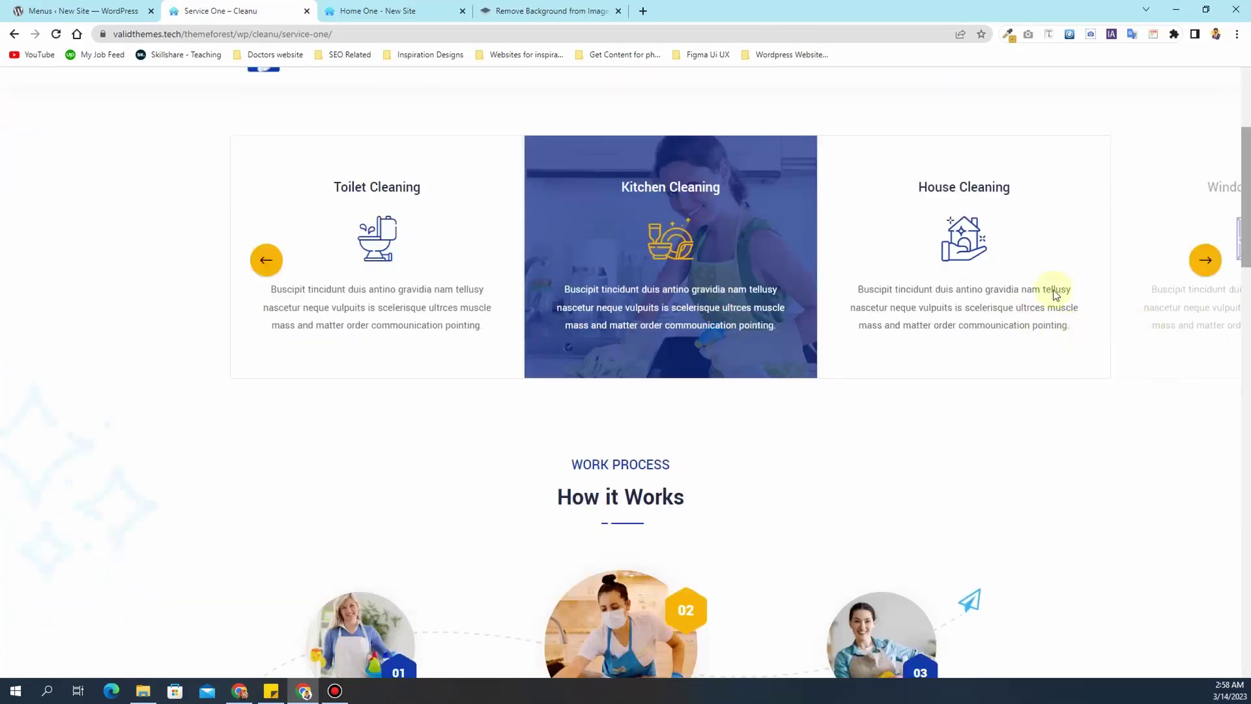
left_click(1206, 262)
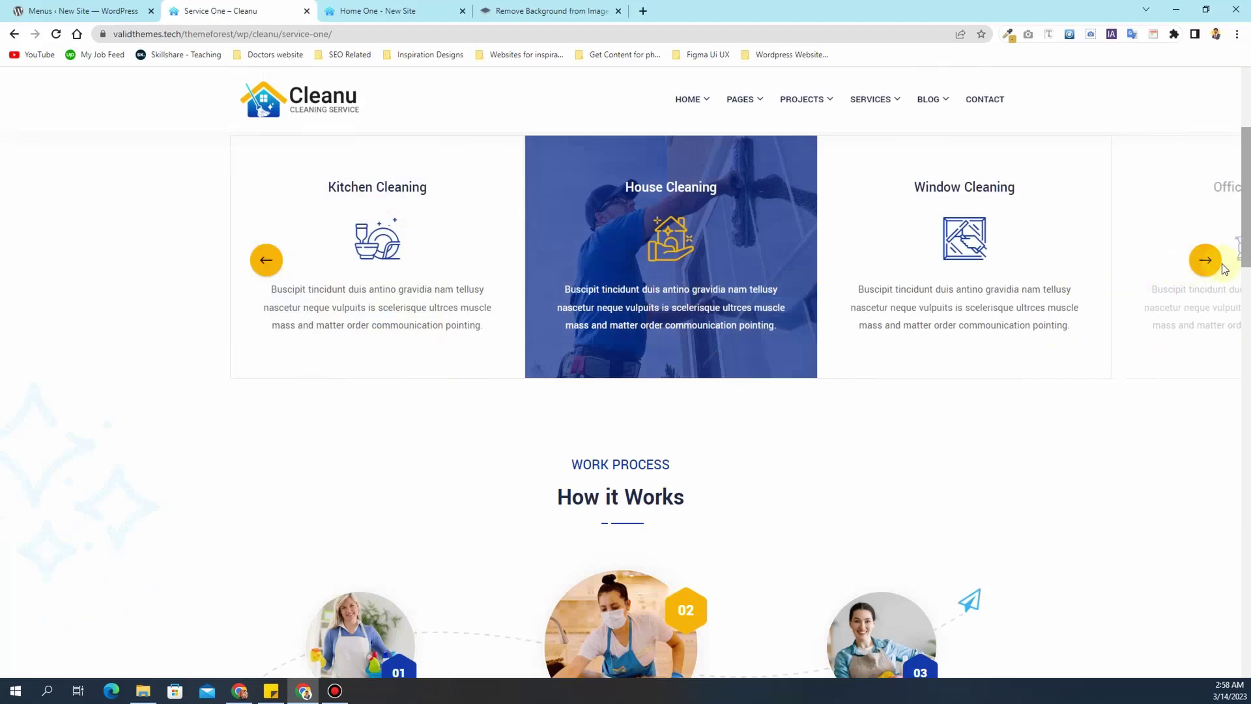
left_click(1205, 261)
scroll(600, 381, "down", 9)
scroll(603, 381, "up", 10)
scroll(606, 384, "up", 4)
mouse_move(932, 111)
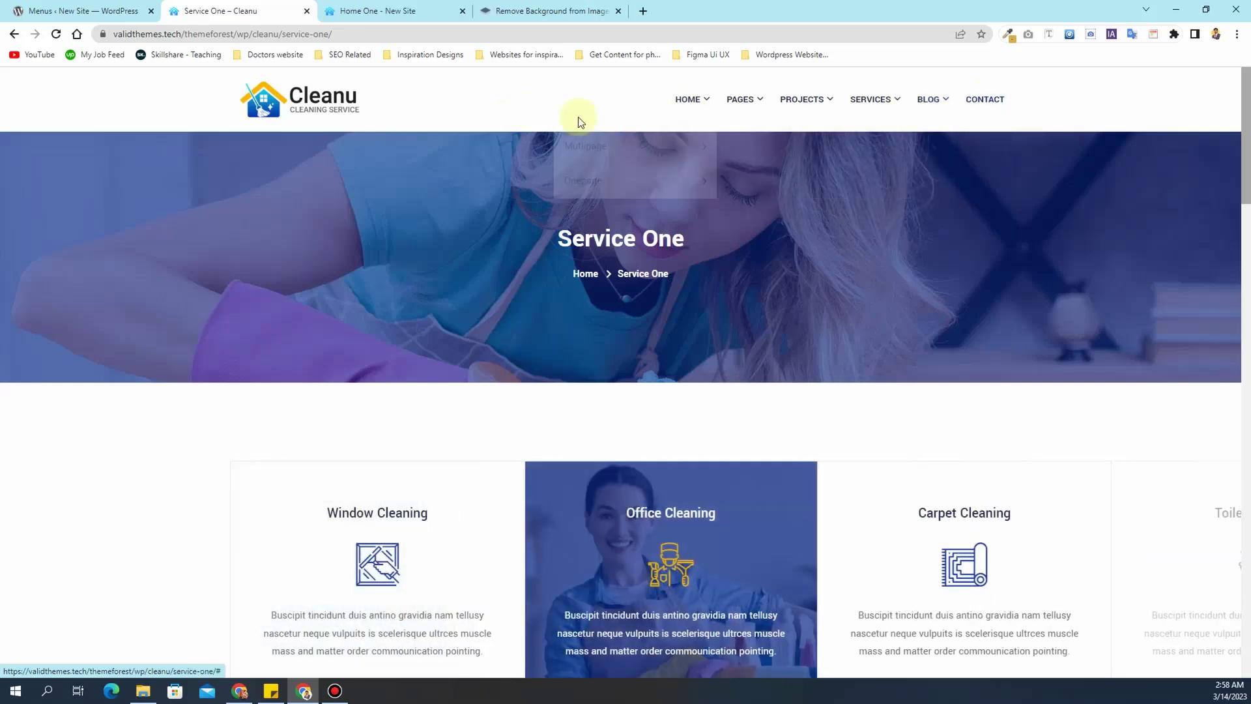
left_click(305, 97)
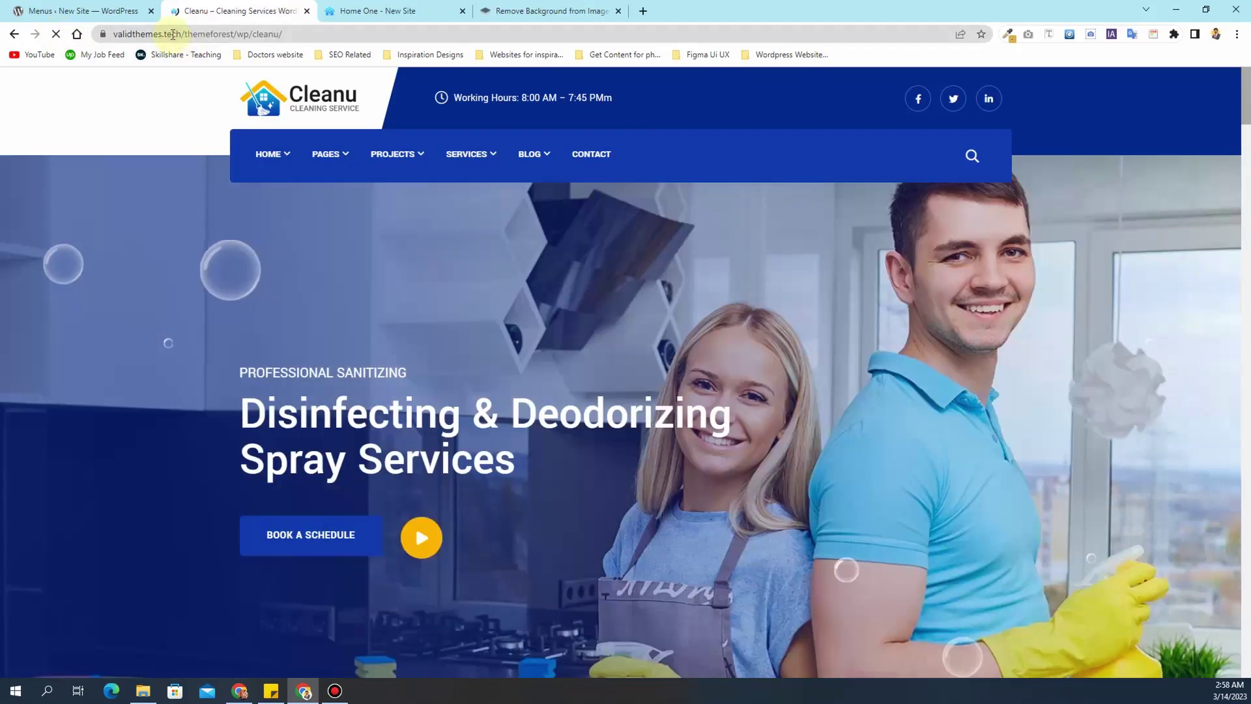
- Close the Cleanu demo tab and switch to the 'Menus ‹ New Site' admin tab
left_click(172, 34)
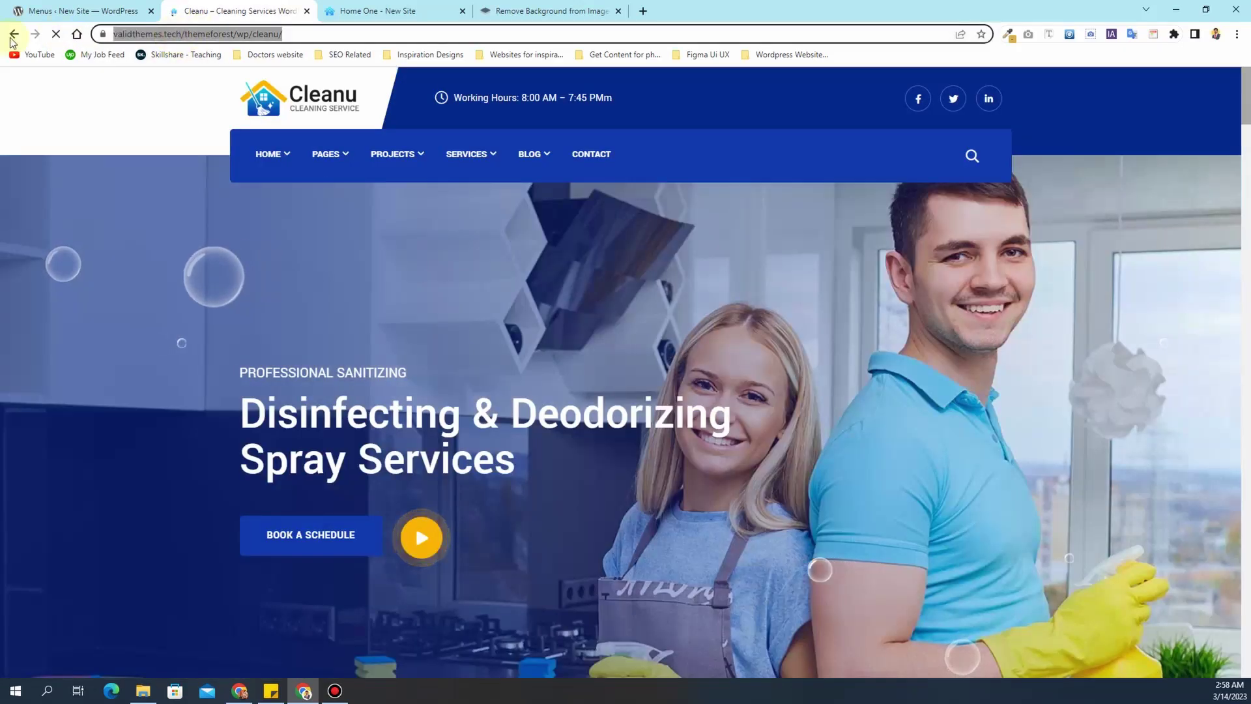
left_click(138, 35)
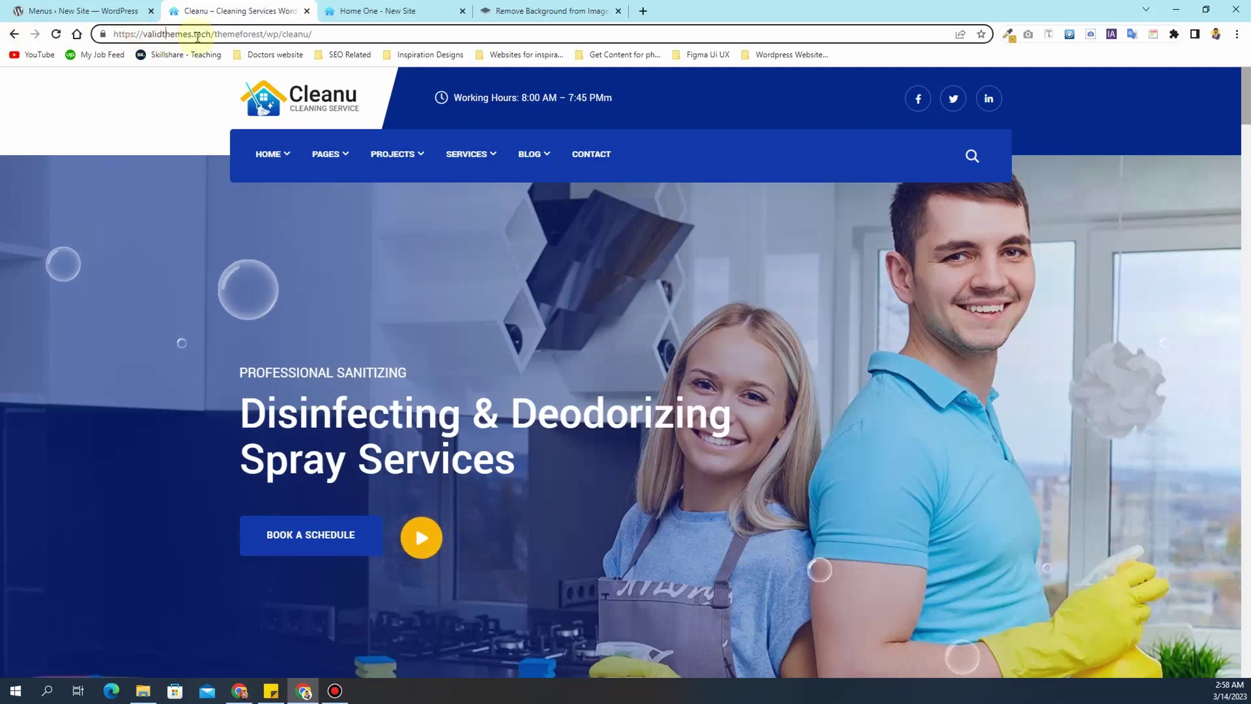
left_click(306, 11)
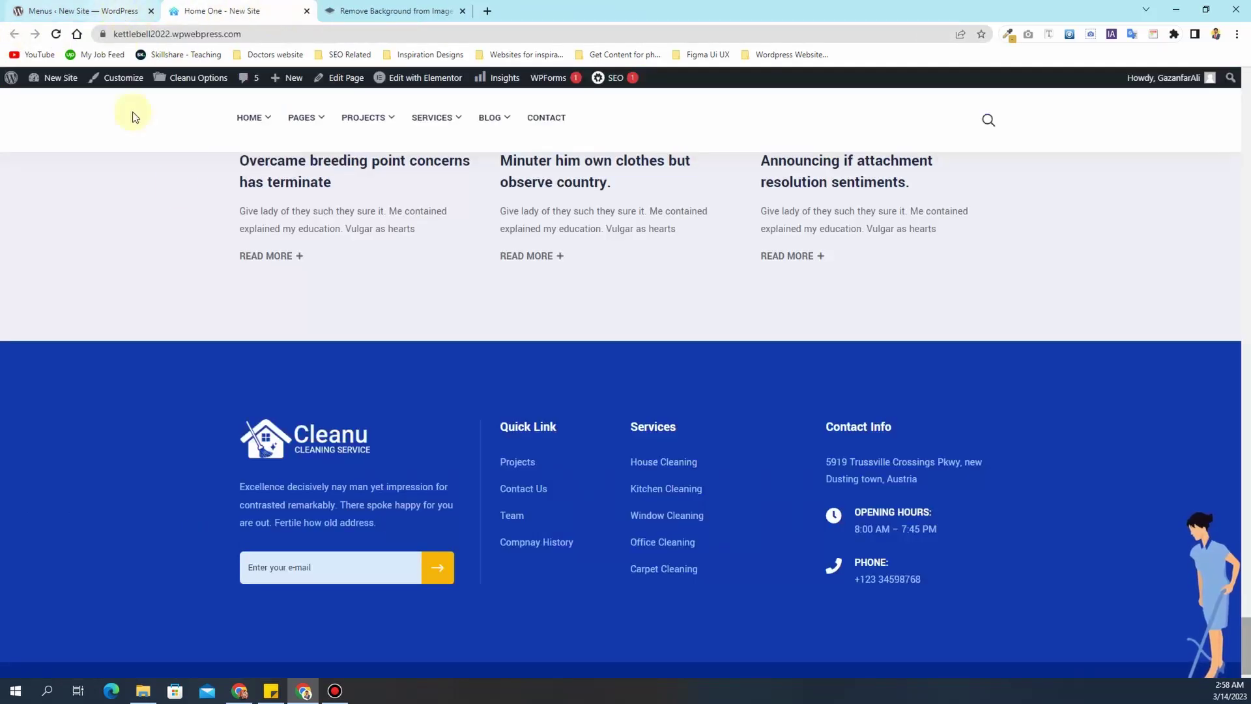
scroll(220, 232, "up", 10)
scroll(220, 232, "up", 15)
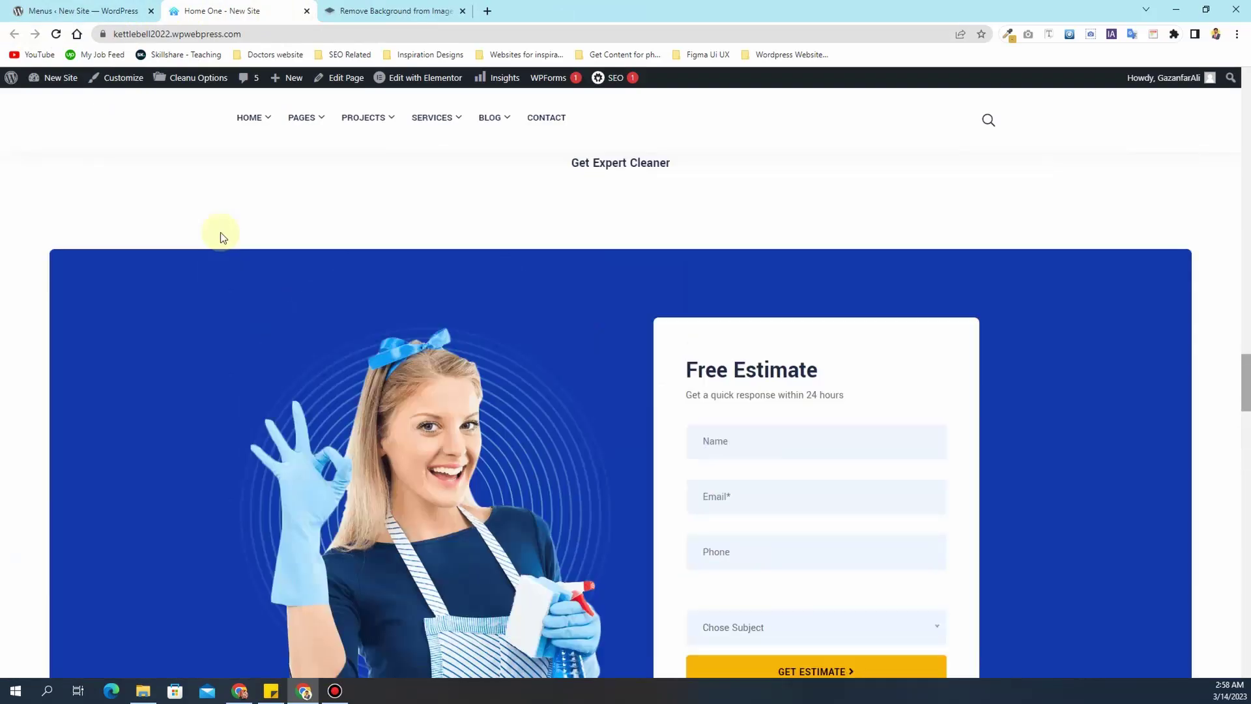
scroll(221, 232, "up", 10)
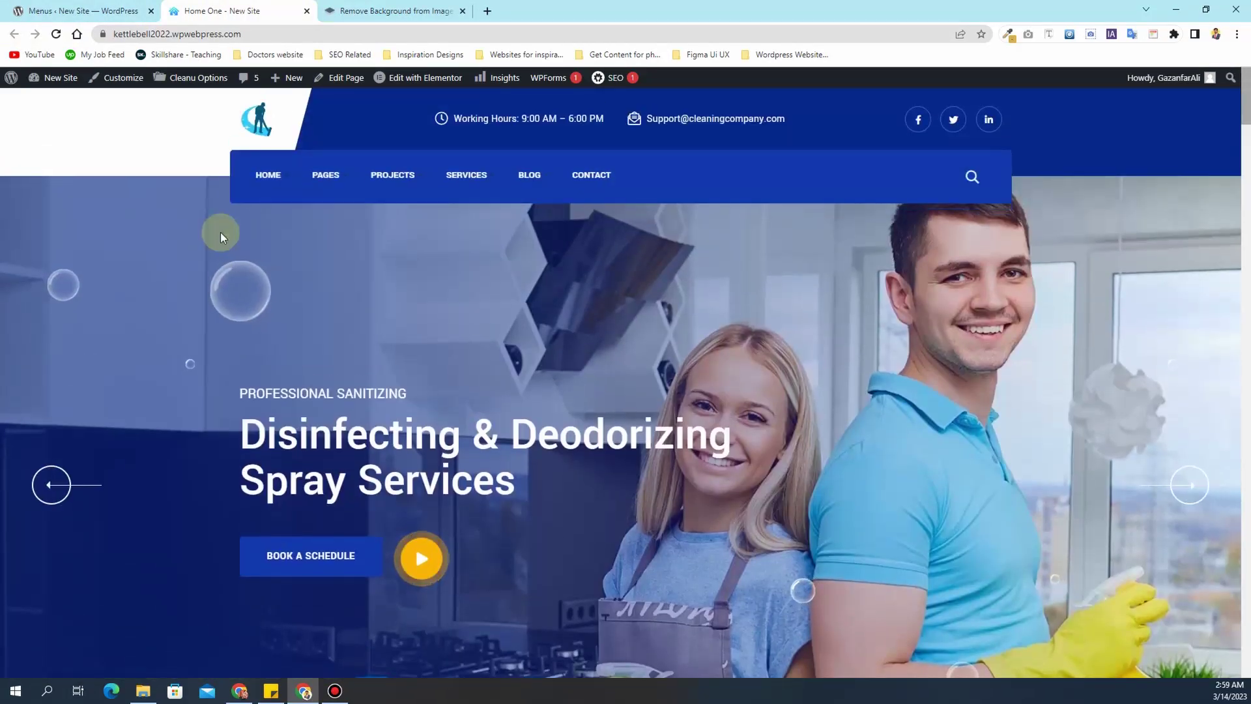
mouse_move(336, 180)
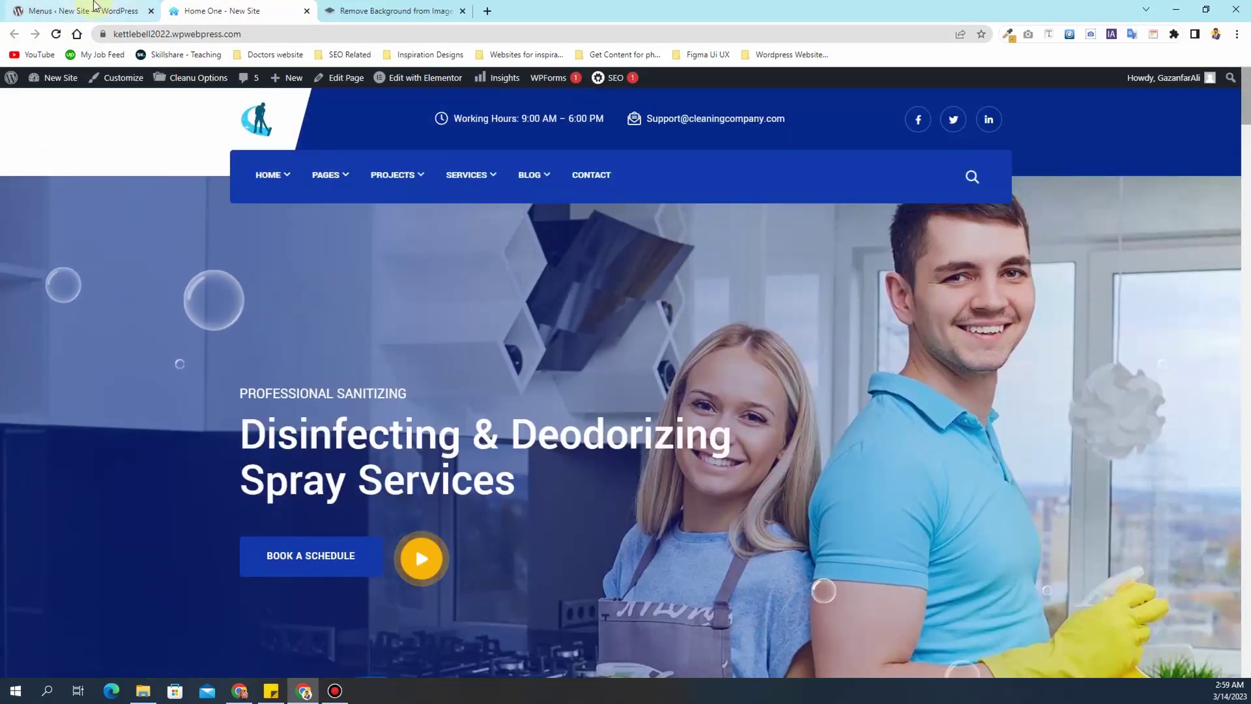
left_click(94, 8)
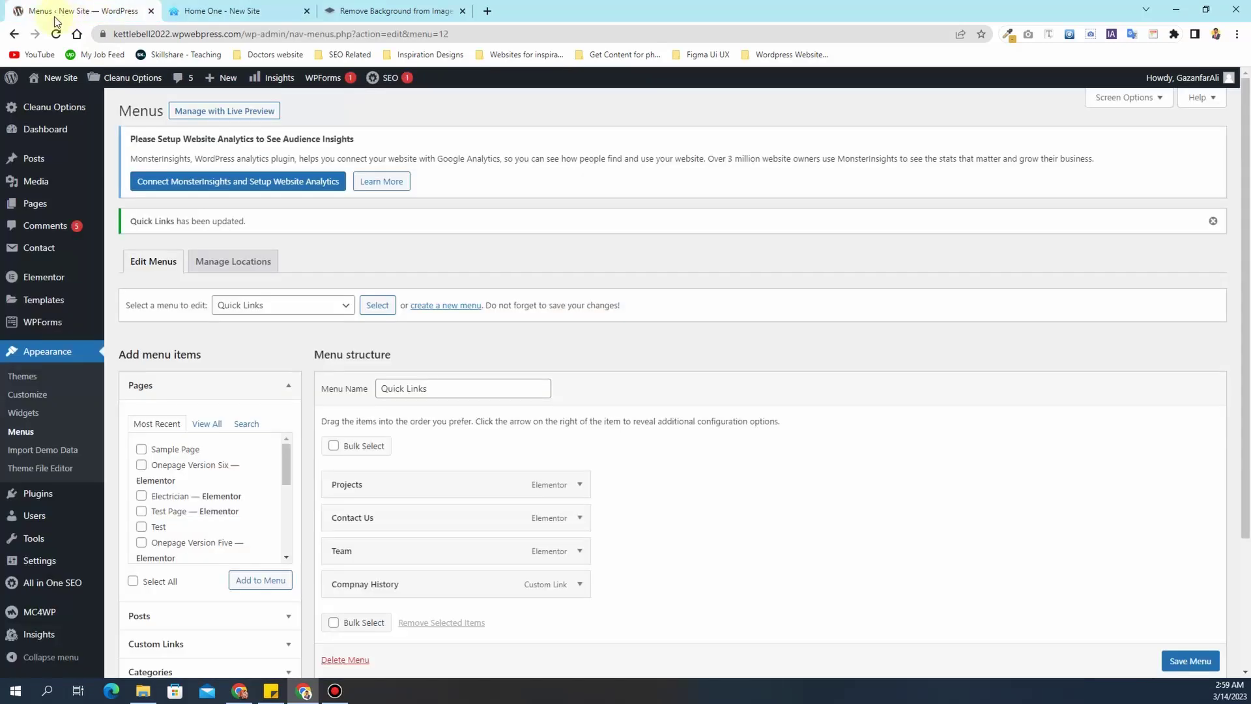
- Open All Pages in a new tab, check the live Home menu, then switch to the pages list
middle_click(35, 210)
left_click(231, 11)
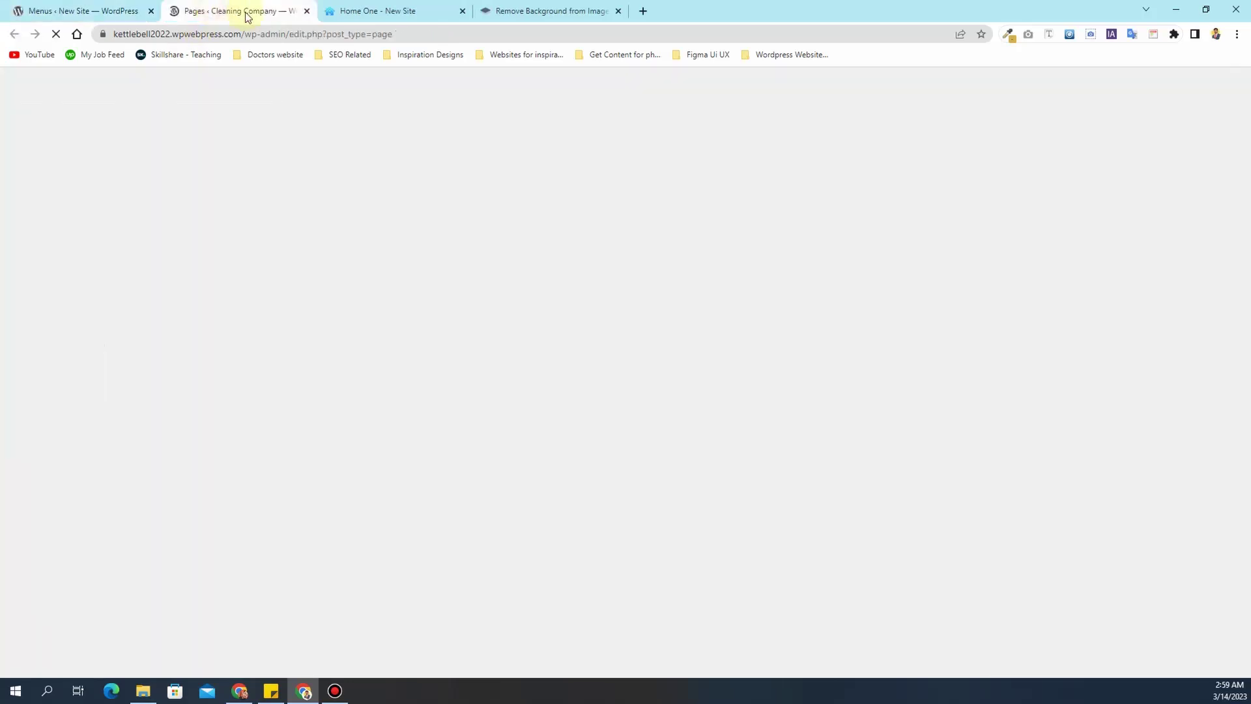
left_click(373, 20)
mouse_move(269, 173)
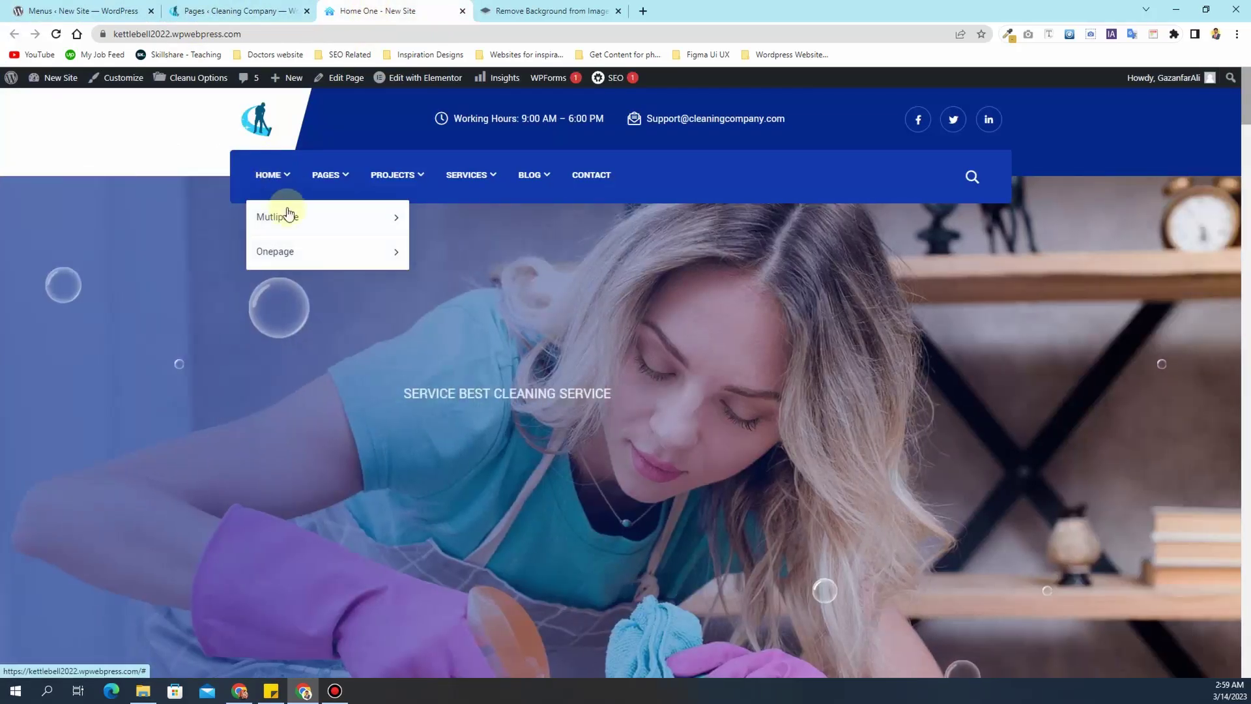
mouse_move(328, 218)
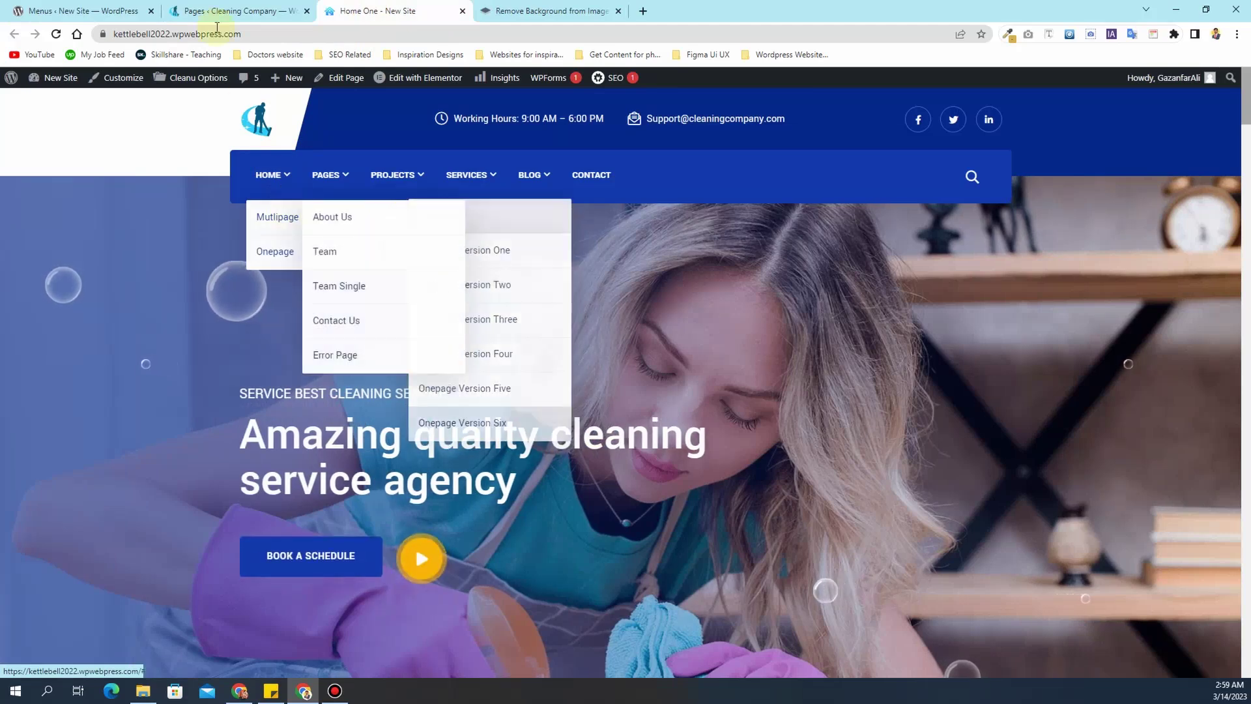
left_click(212, 8)
scroll(228, 316, "down", 5)
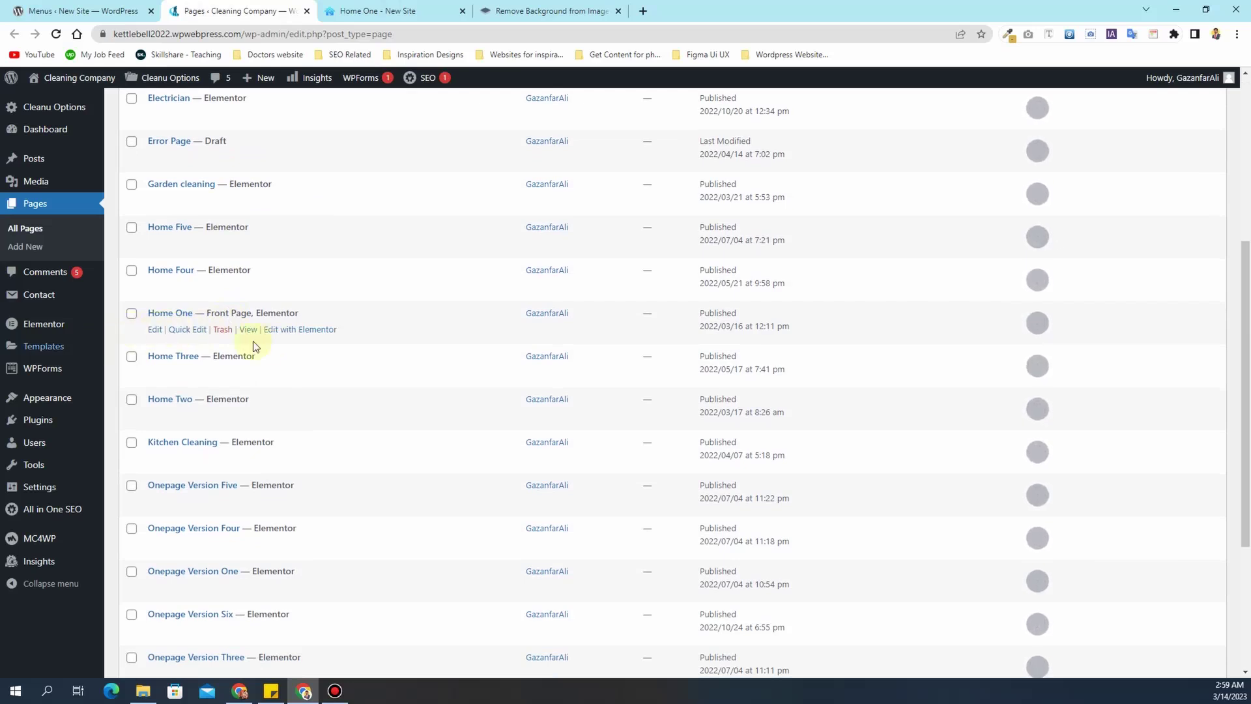
- Tick Home Two–Five and Onepage Version One–Six, then apply the Move to Trash bulk action
scroll(132, 318, "down", 1)
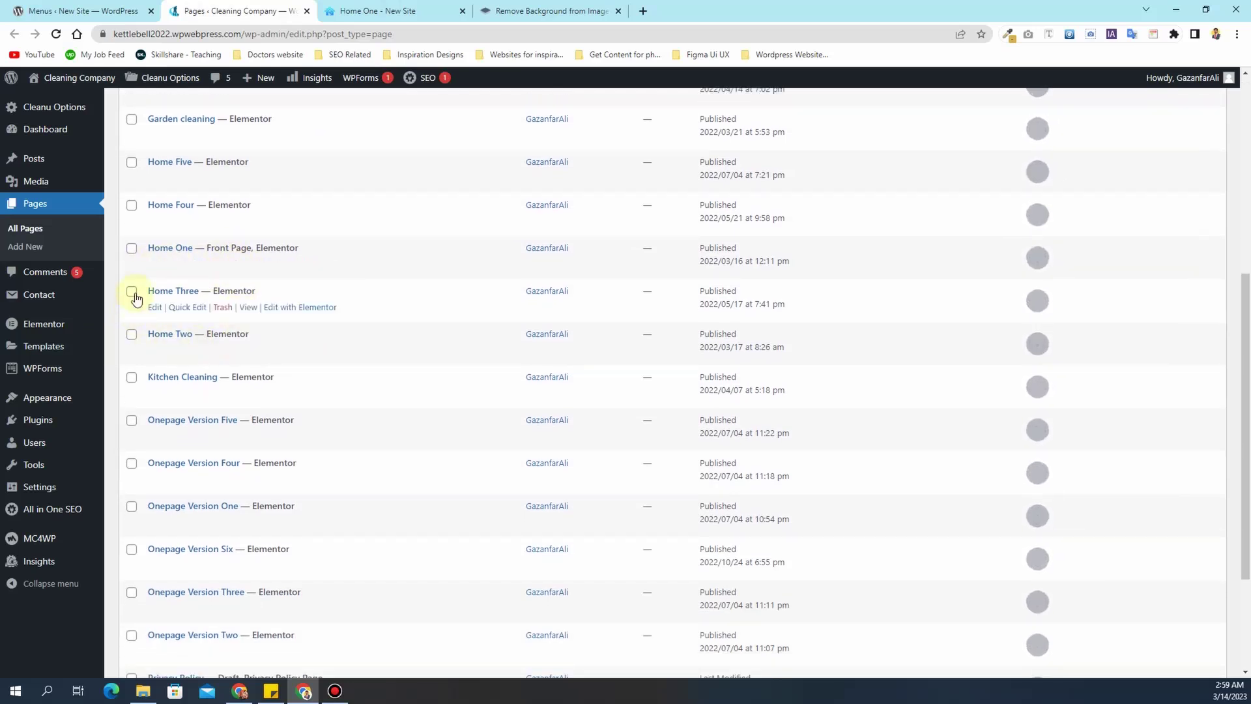
left_click(131, 292)
left_click(132, 205)
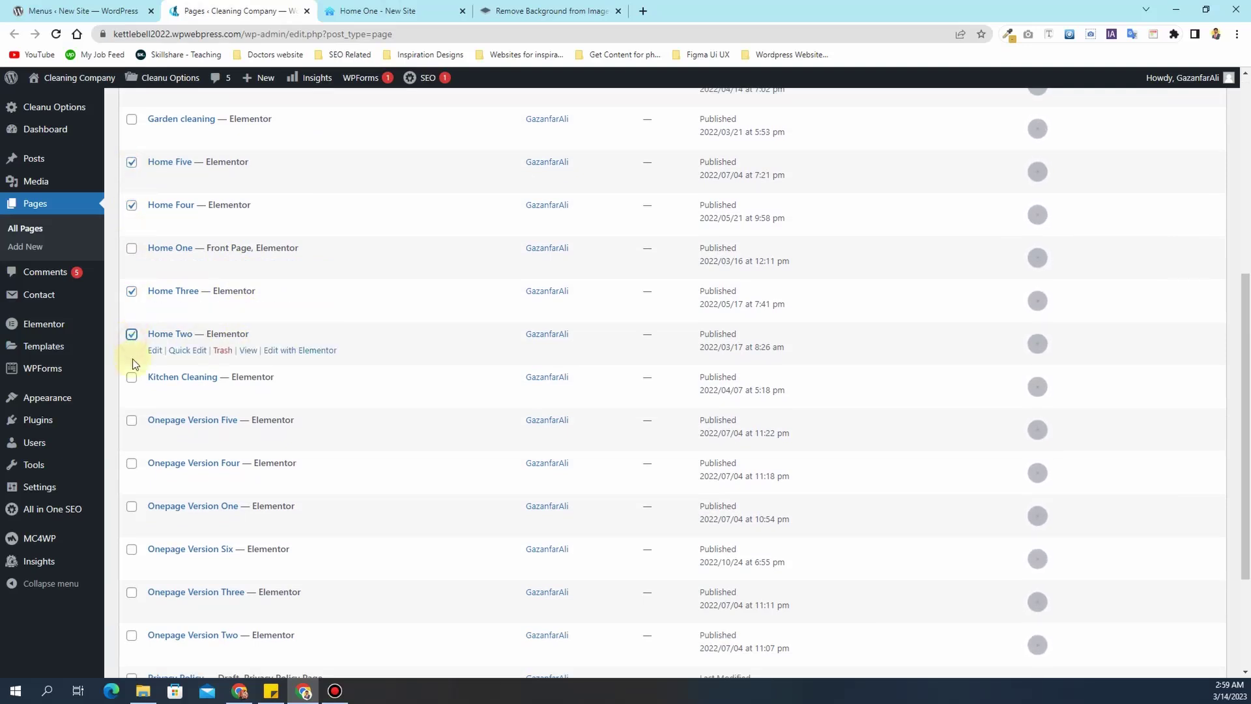
scroll(142, 310, "up", 4)
scroll(142, 310, "down", 4)
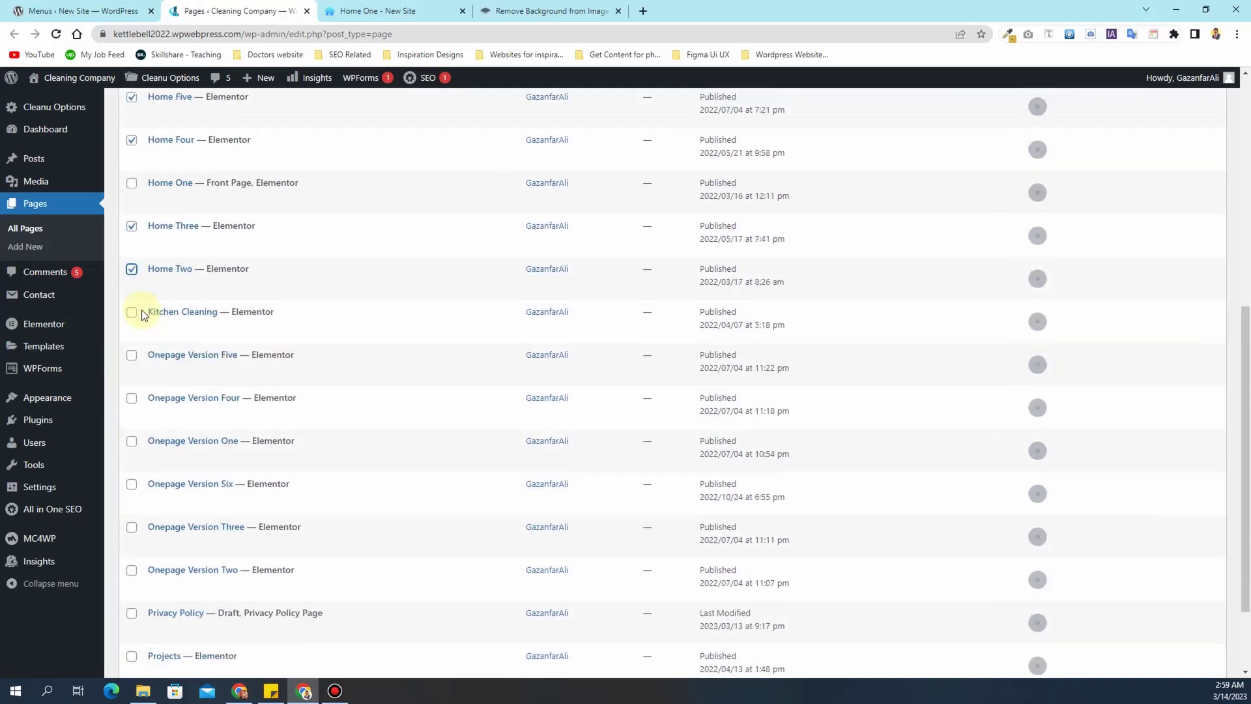
scroll(142, 310, "down", 3)
left_click(134, 288)
left_click(132, 377)
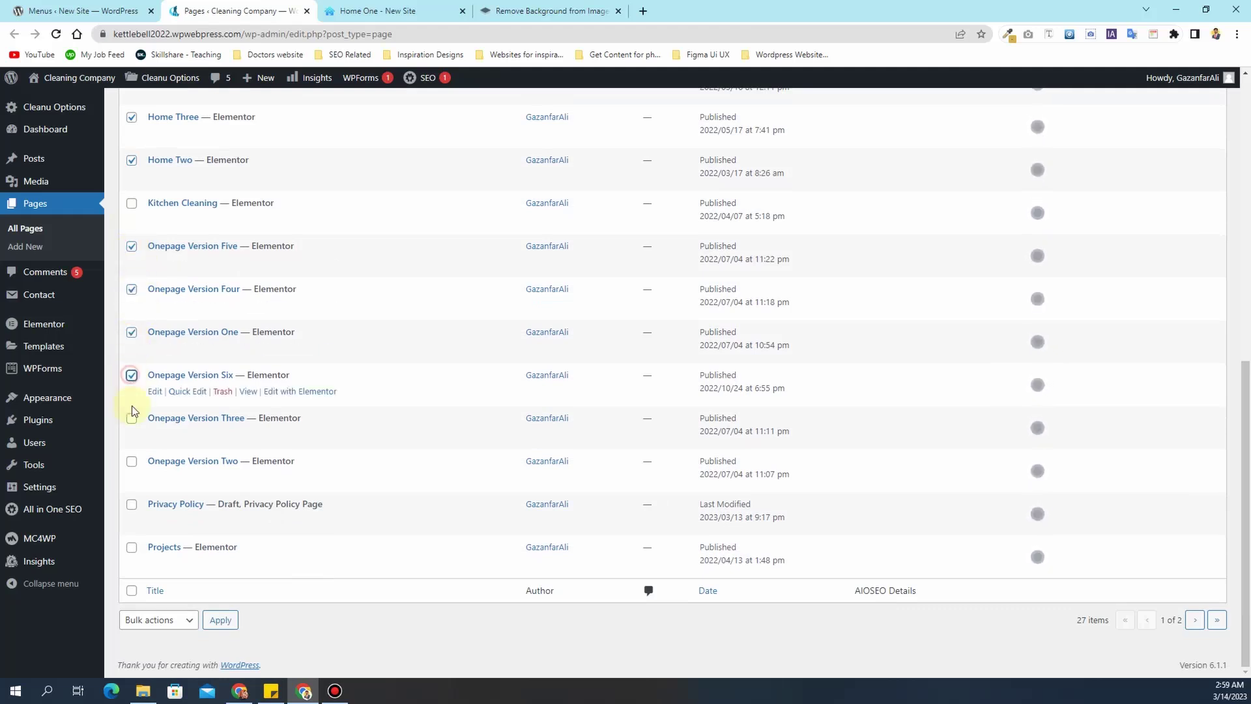
left_click(132, 458)
left_click(174, 619)
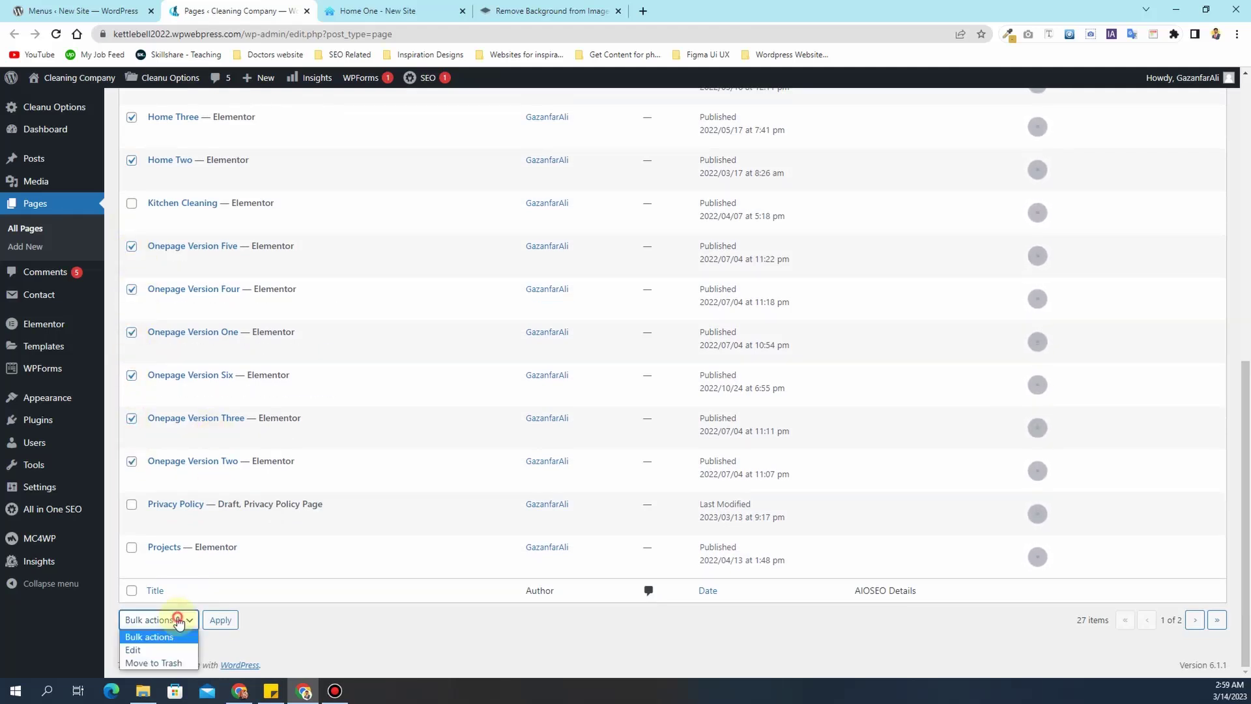
left_click(159, 664)
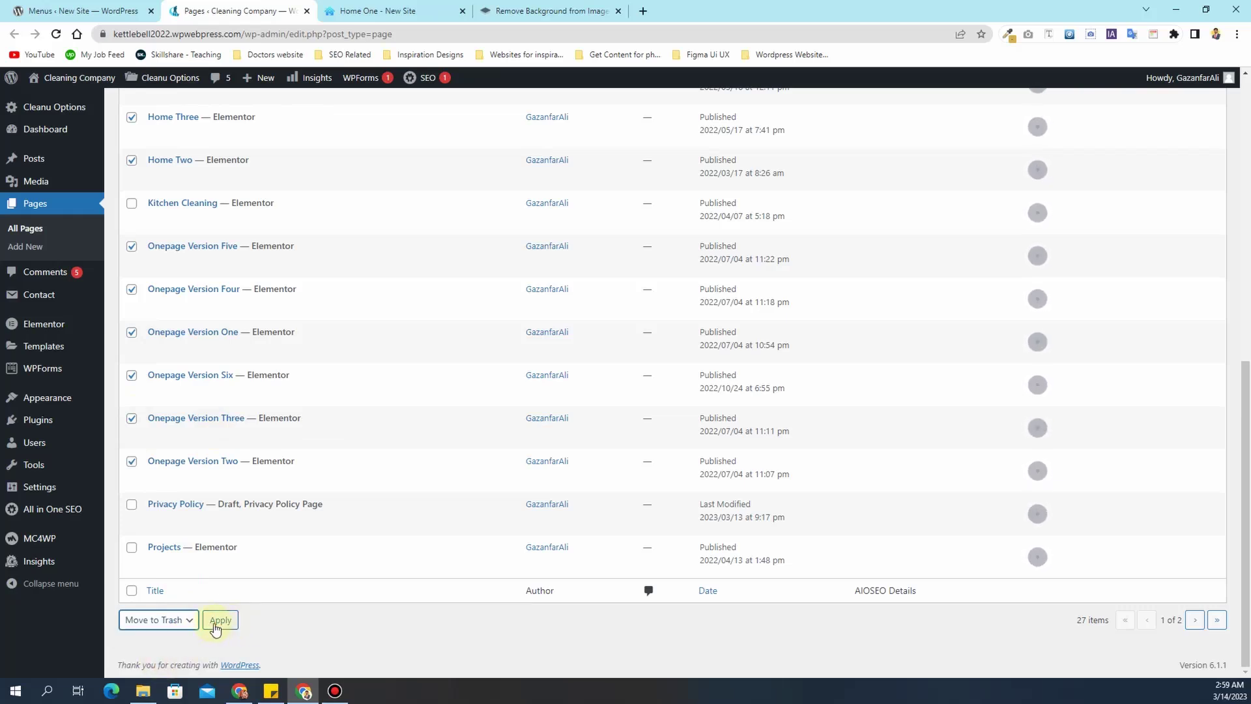
left_click(212, 626)
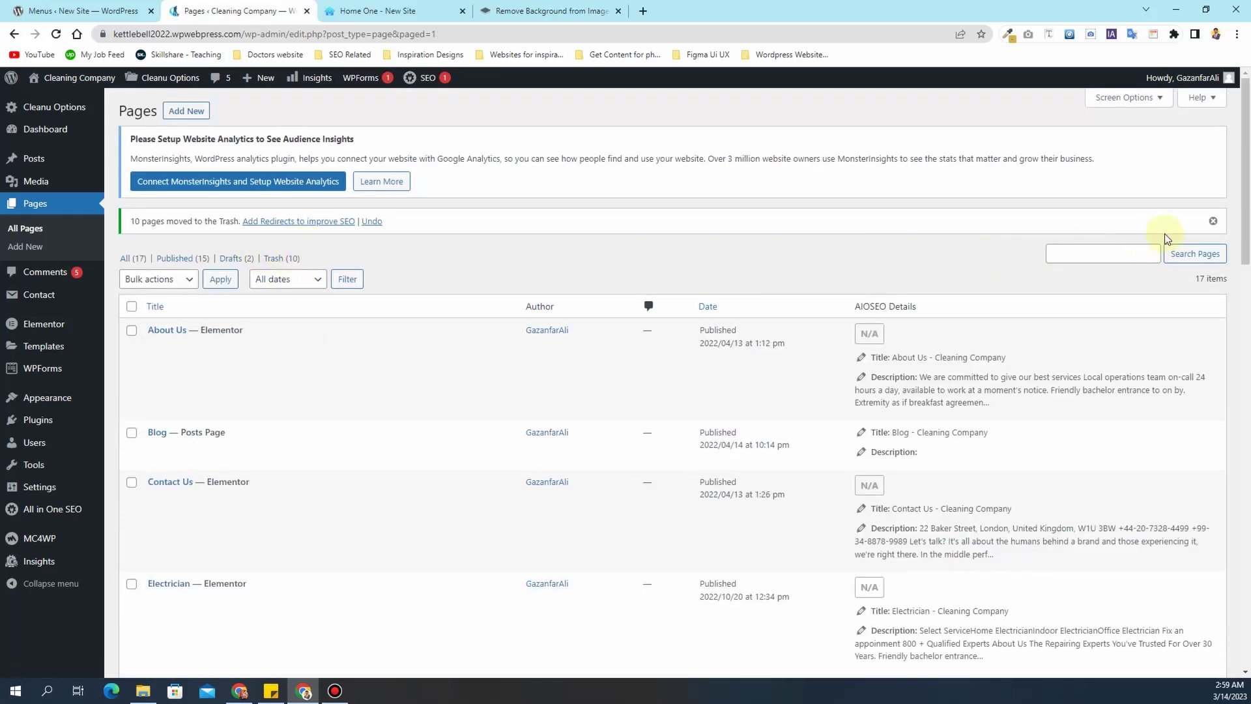
- Use Quick Edit to rename the Home One page to Home with slug home
left_click(1211, 222)
left_click(378, 10)
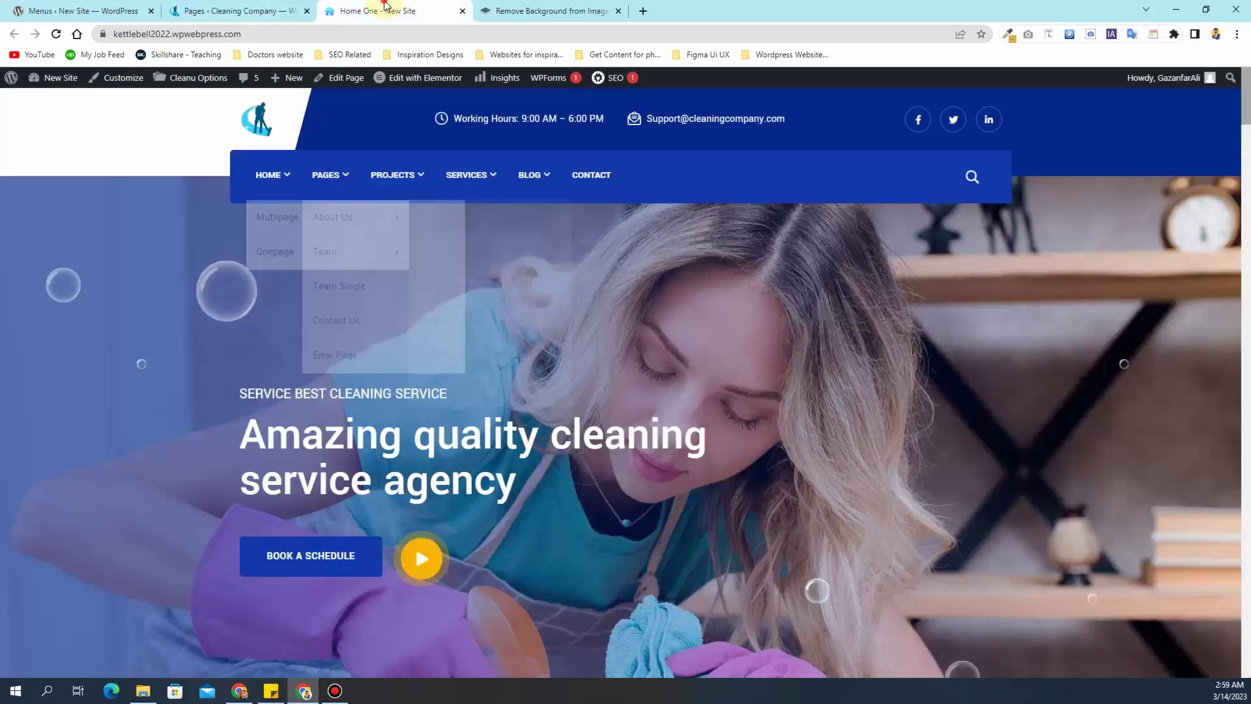
left_click(233, 6)
scroll(272, 424, "down", 6)
scroll(272, 422, "up", 1)
scroll(273, 422, "down", 2)
mouse_move(181, 392)
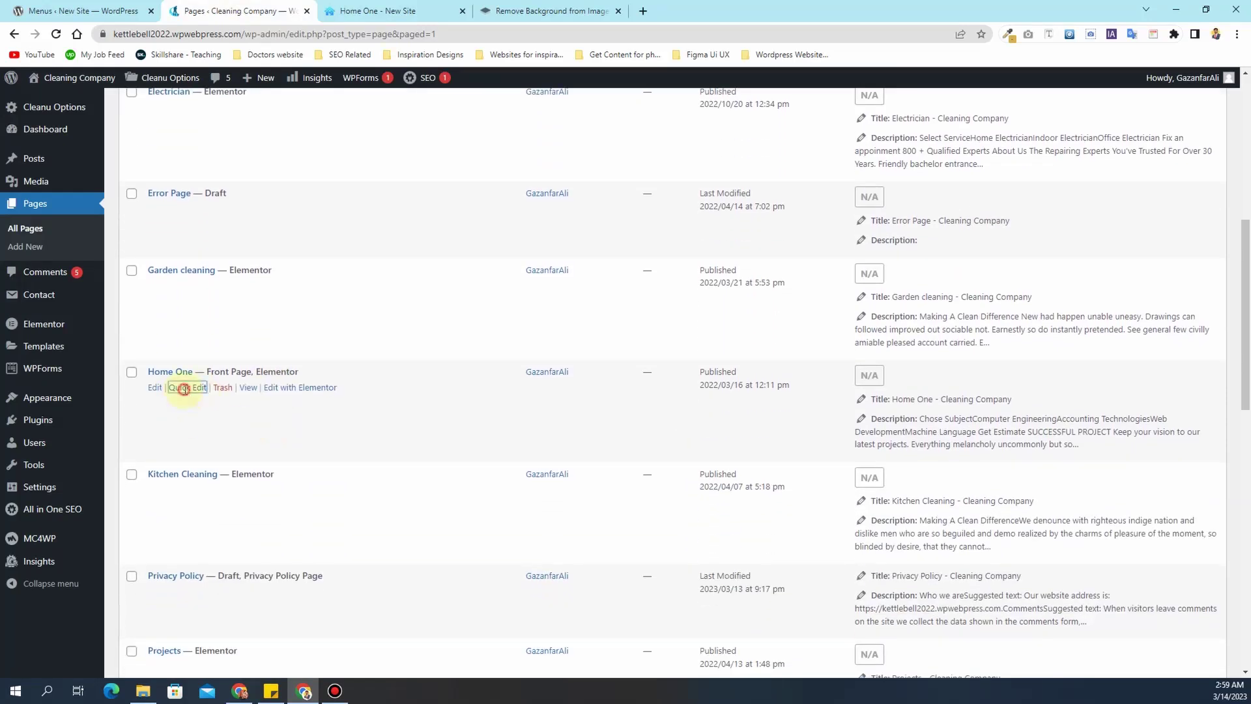
left_click(185, 389)
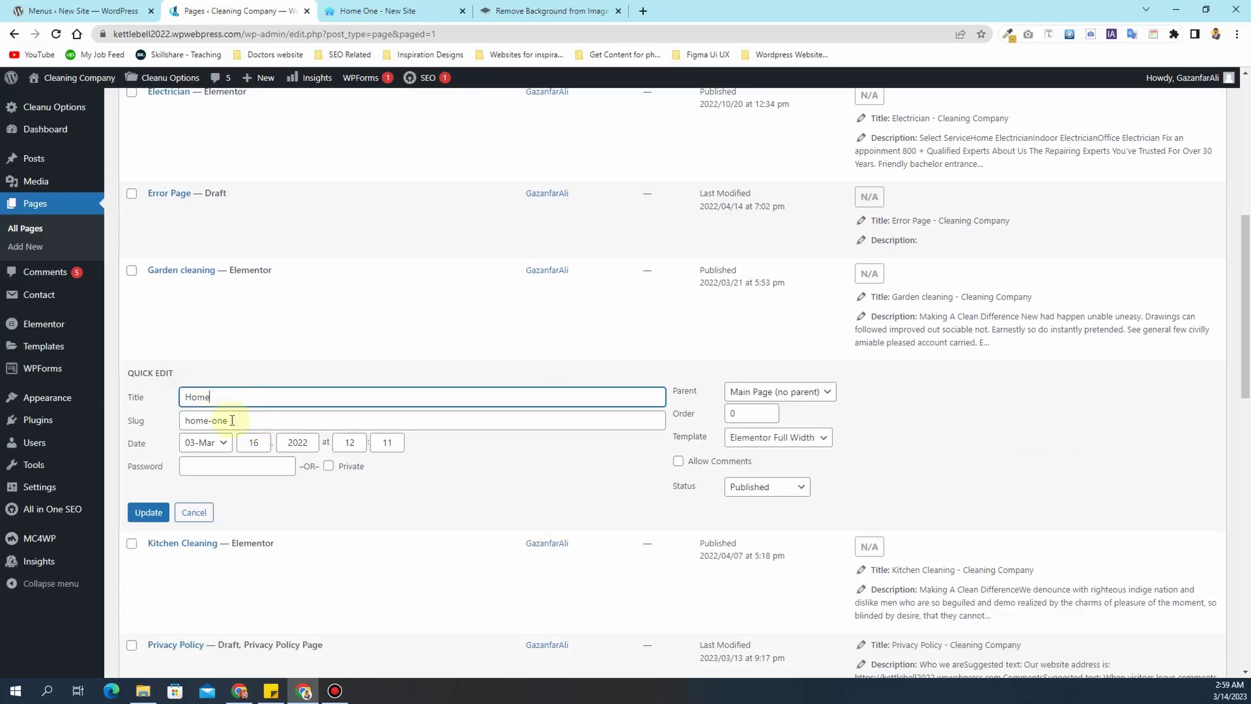
left_click_drag(234, 421, 213, 420)
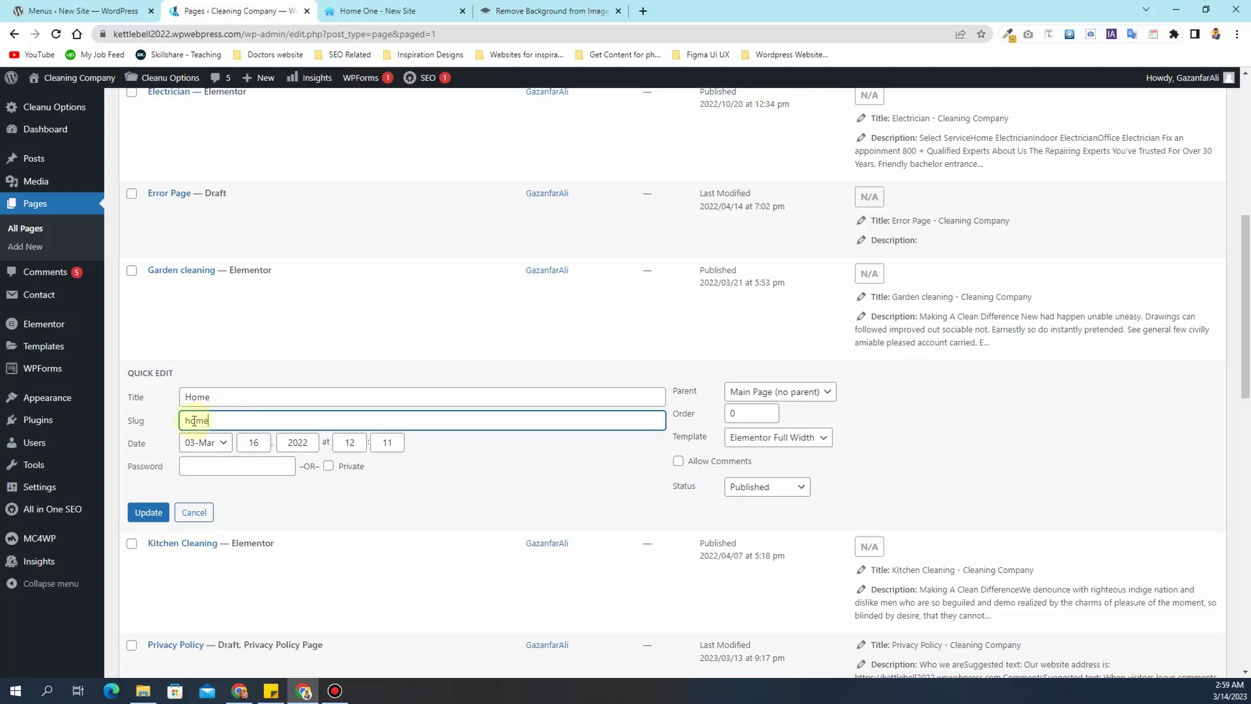
left_click(145, 514)
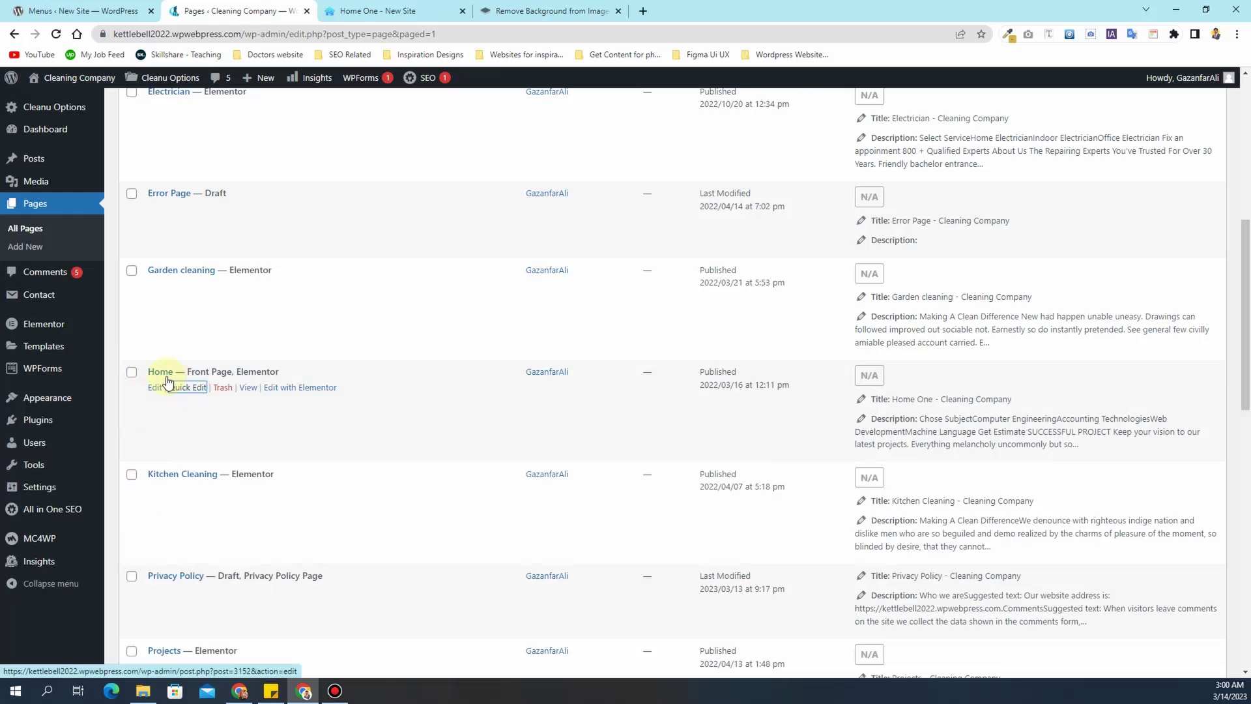
- Reload the live site to confirm the front page title now reads Home
key("ctrl+Tab")
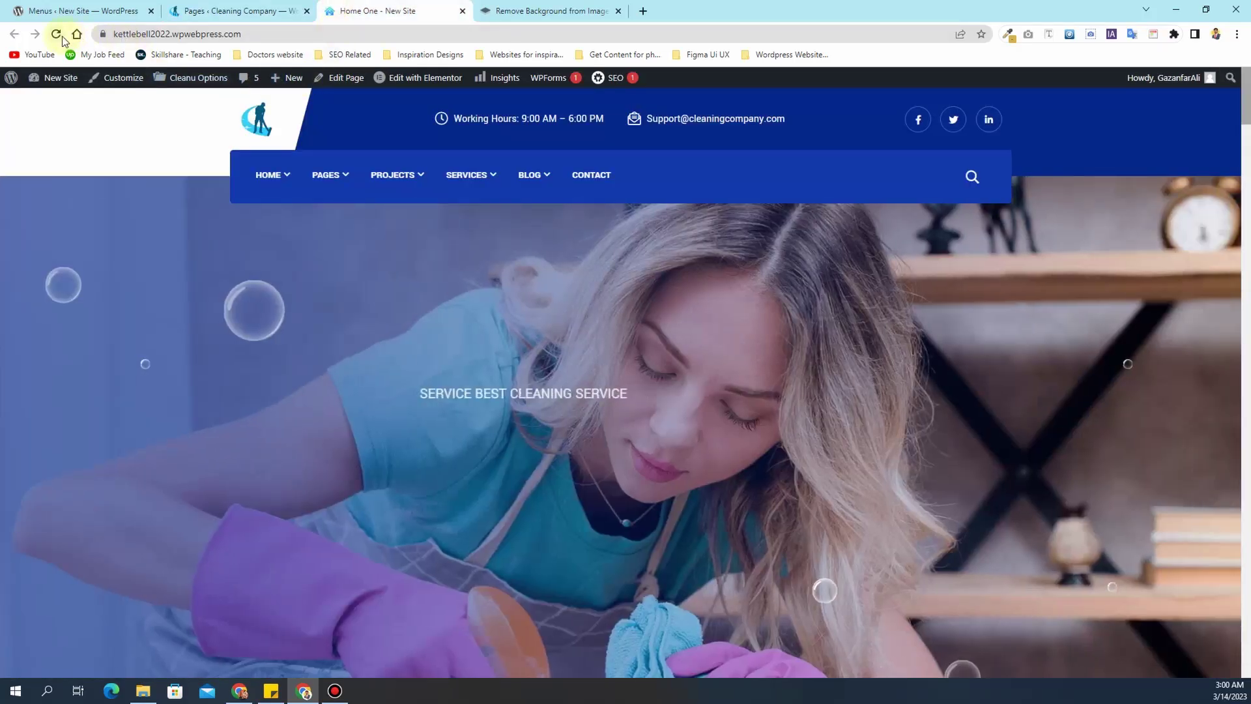
left_click(58, 37)
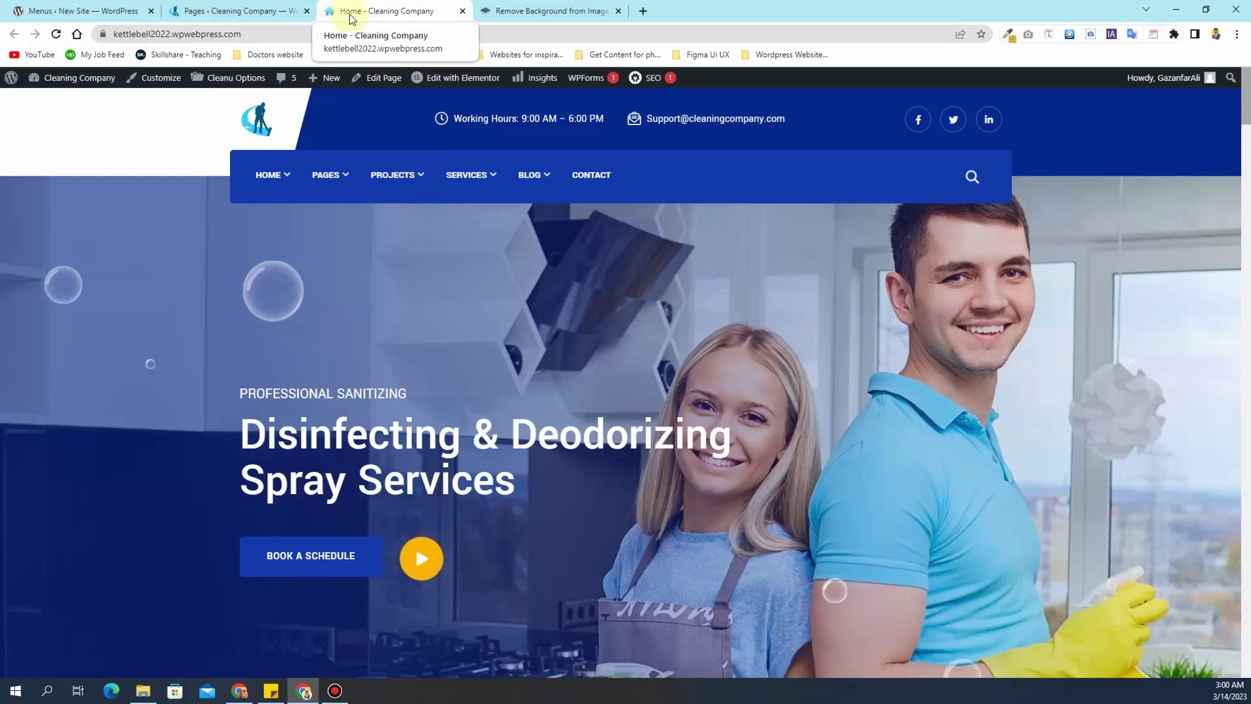
left_click(222, 11)
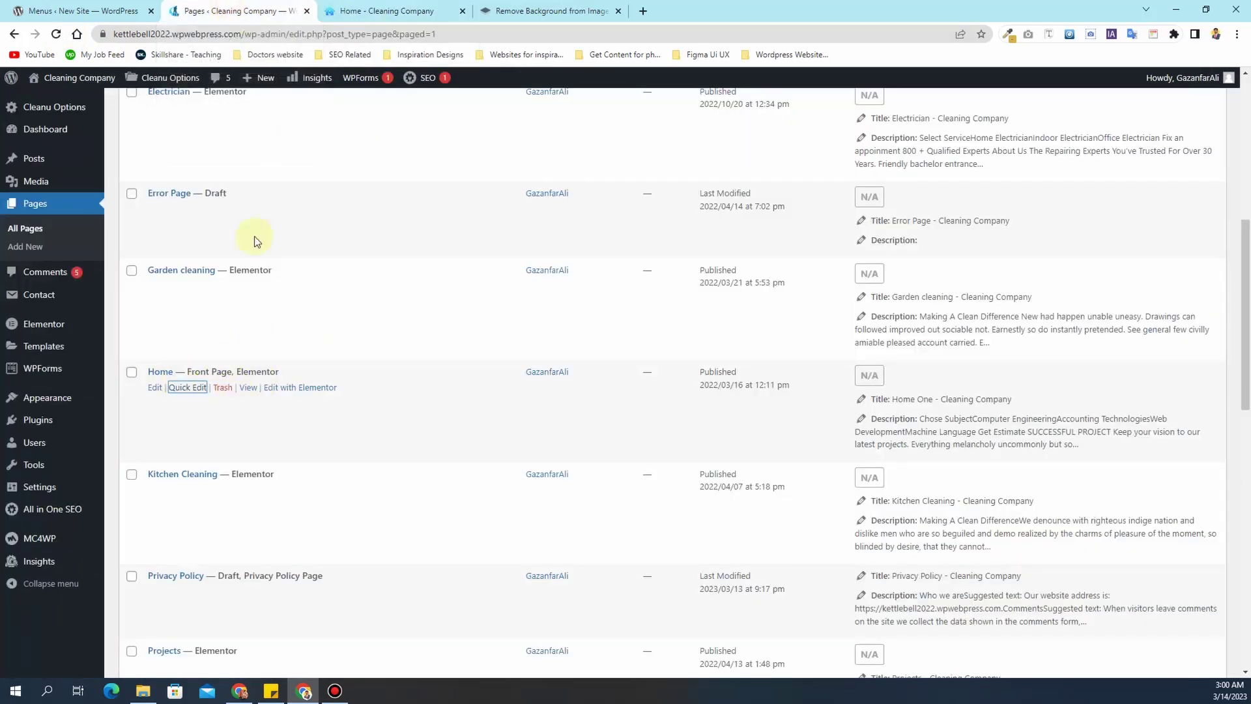
left_click(351, 11)
mouse_move(334, 176)
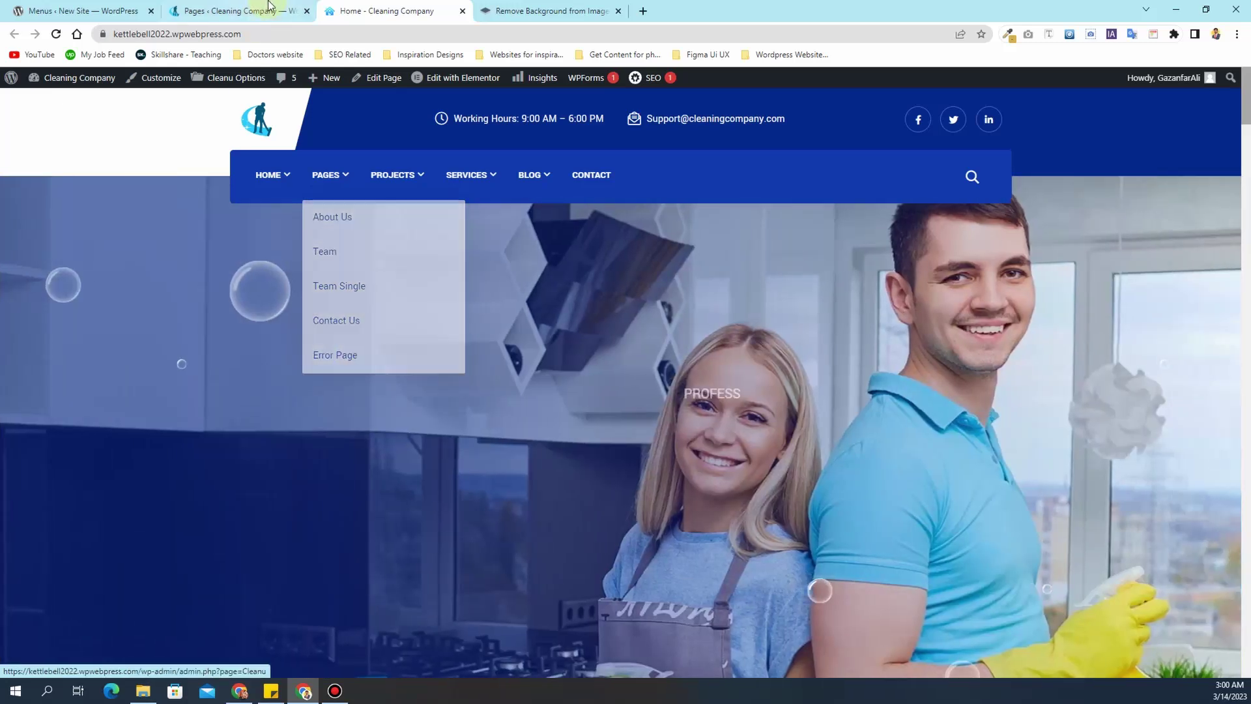
left_click(267, 5)
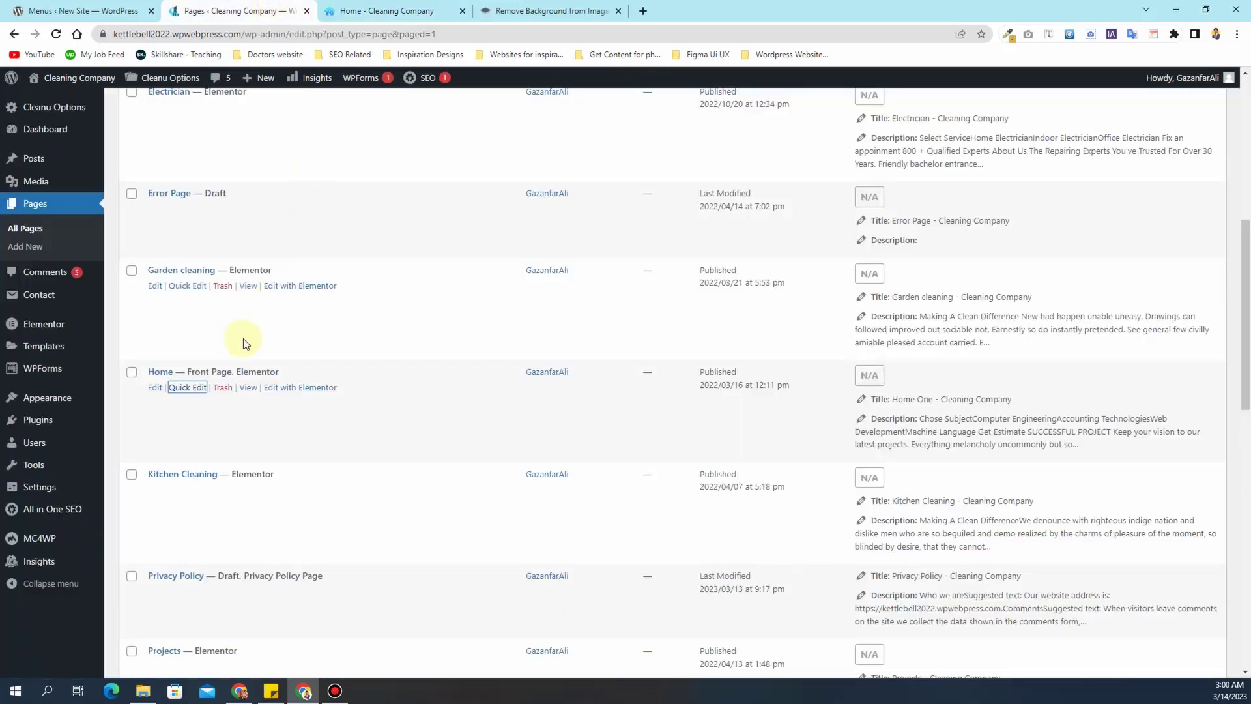
- Bulk-trash the checked Sample Page, Test and Test Page pages
scroll(246, 344, "down", 7)
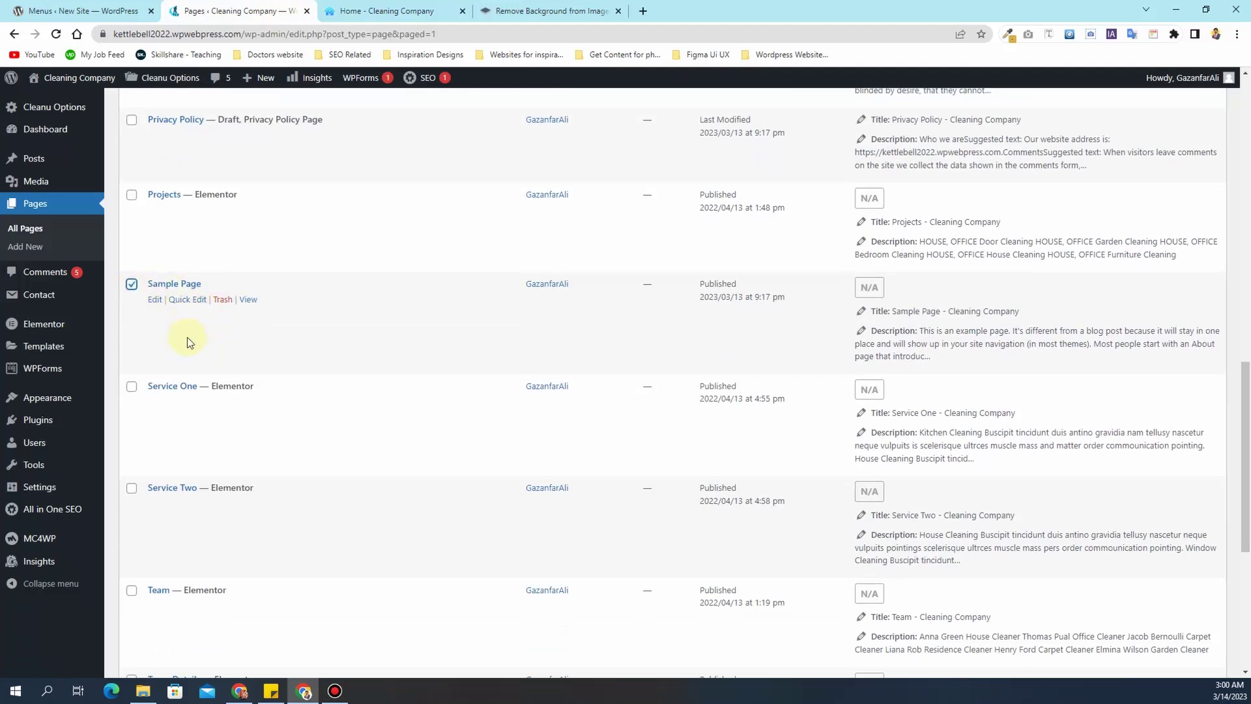
scroll(187, 338, "down", 5)
scroll(186, 338, "down", 1)
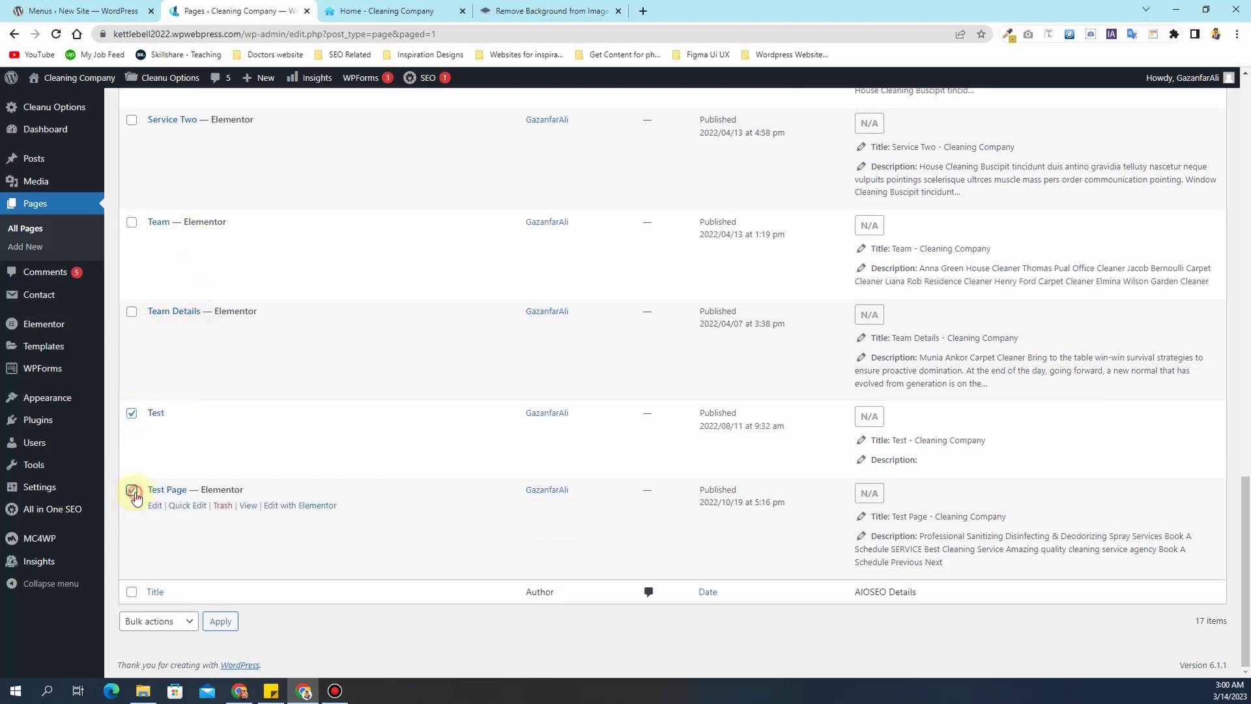
left_click(181, 621)
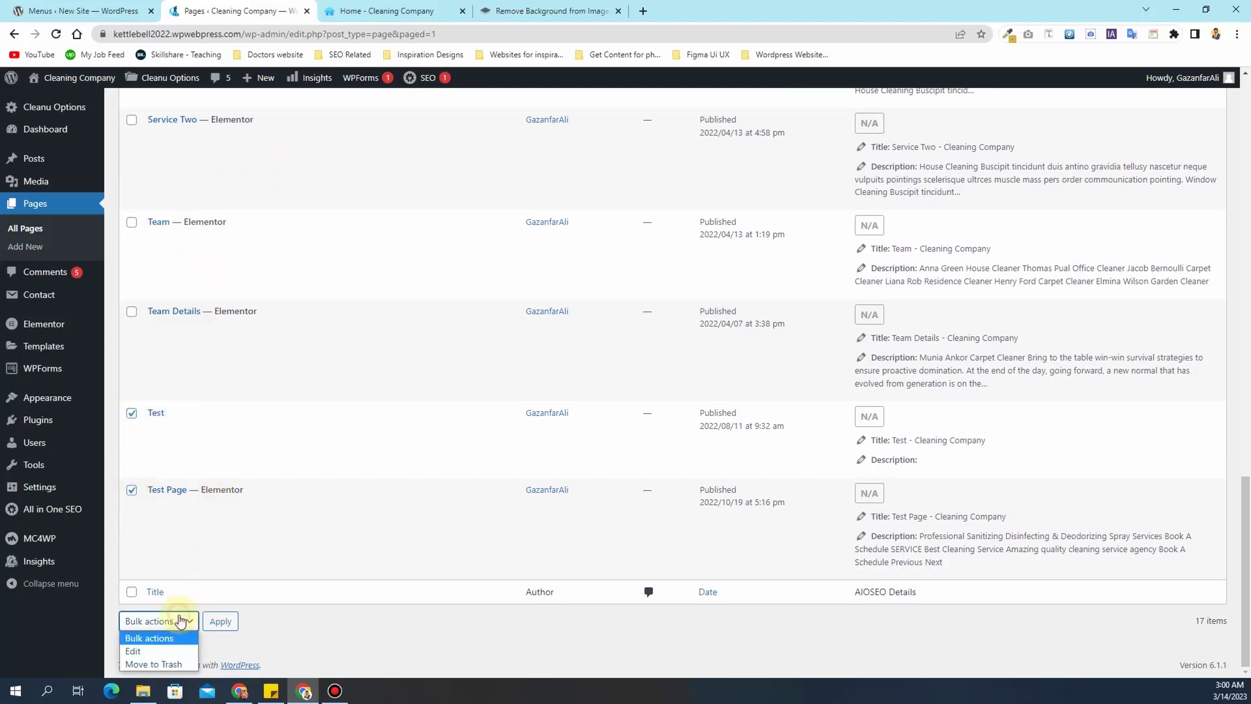
left_click(174, 660)
left_click(221, 622)
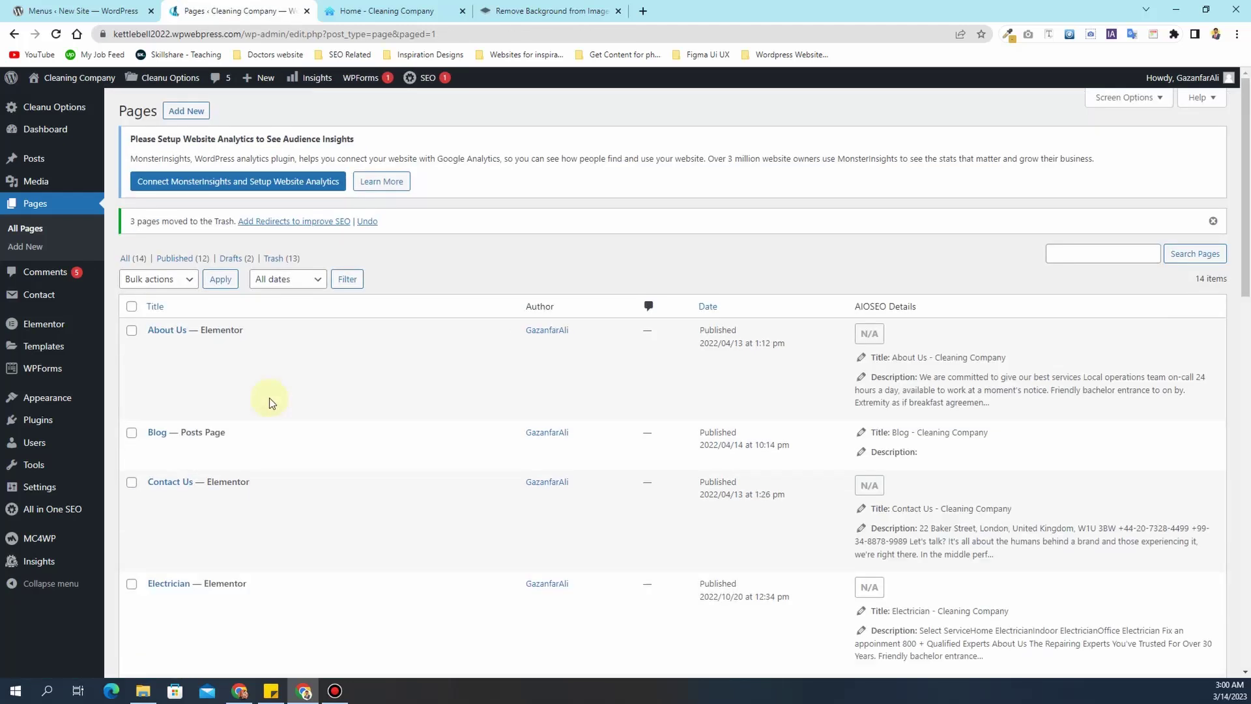
- Move the Error Page draft to the Trash
scroll(269, 398, "down", 1)
scroll(269, 398, "down", 1)
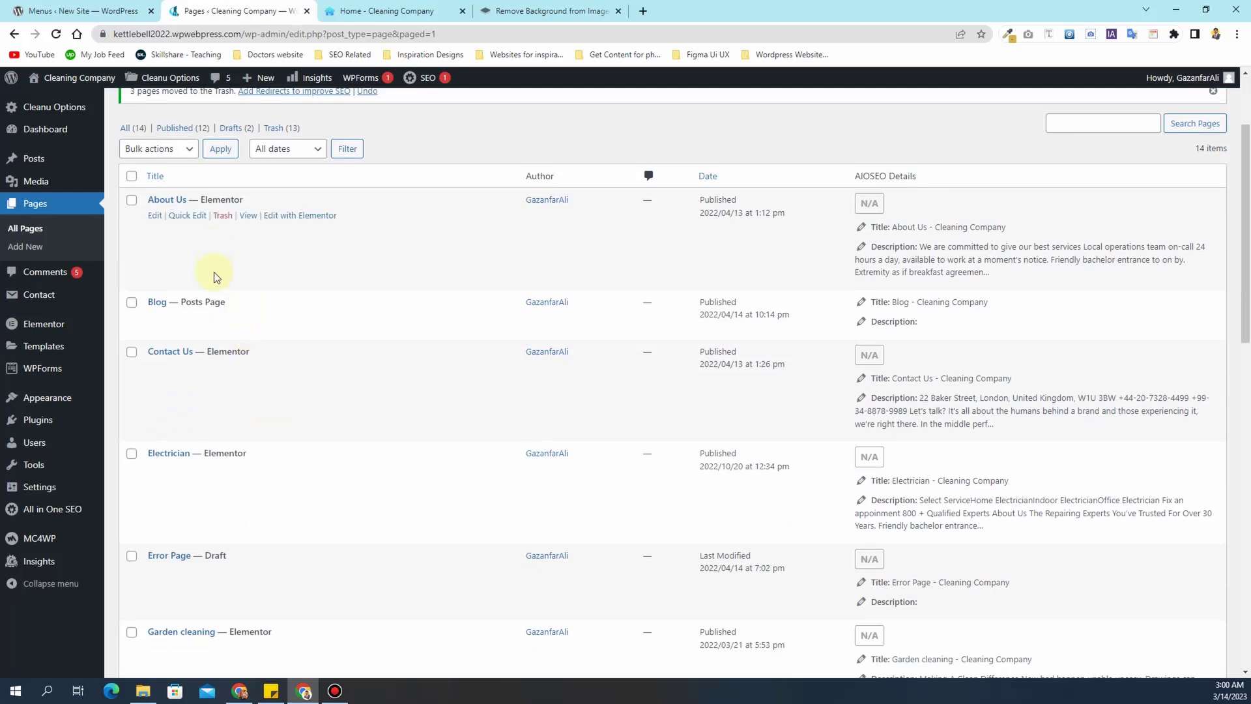
mouse_move(223, 370)
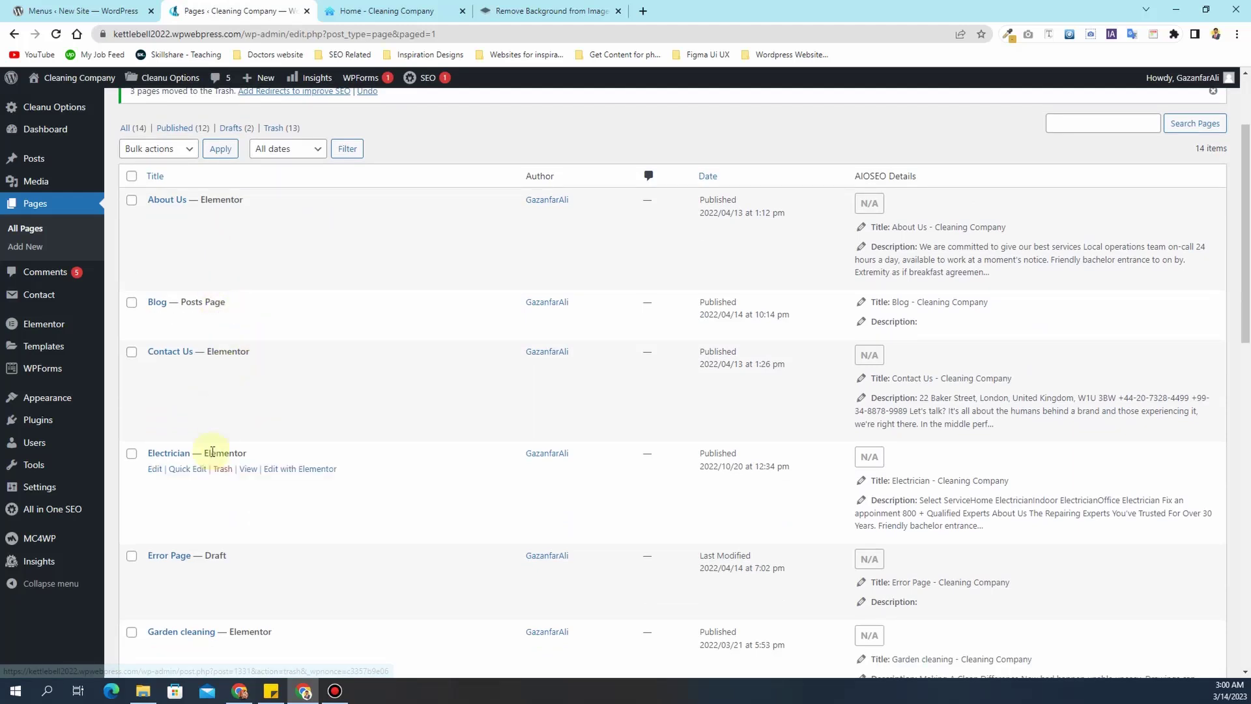
scroll(205, 450, "down", 3)
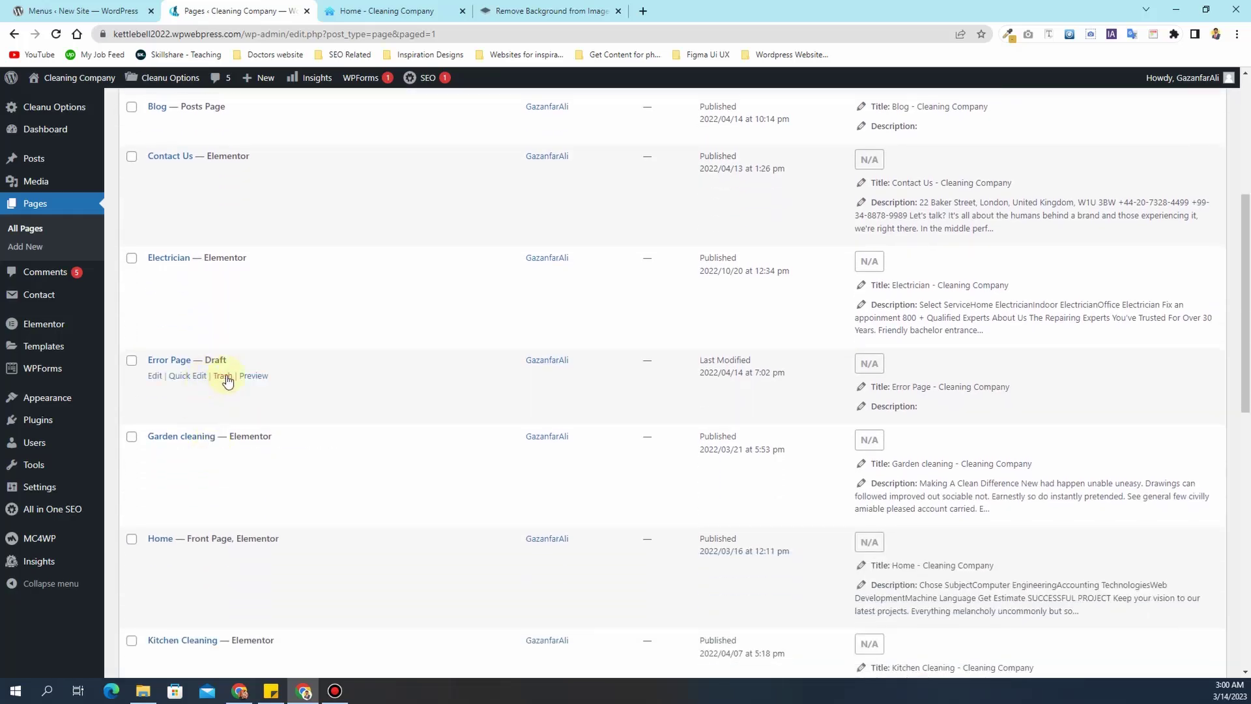
left_click(222, 376)
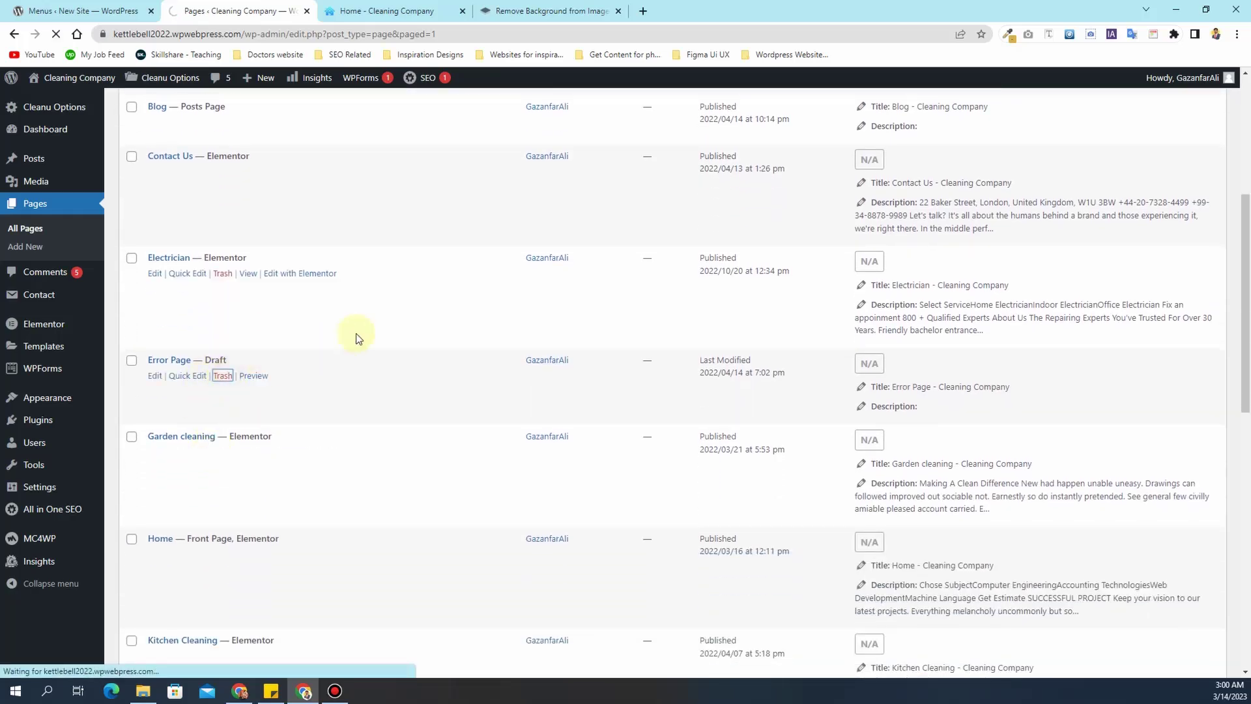
scroll(349, 350, "down", 5)
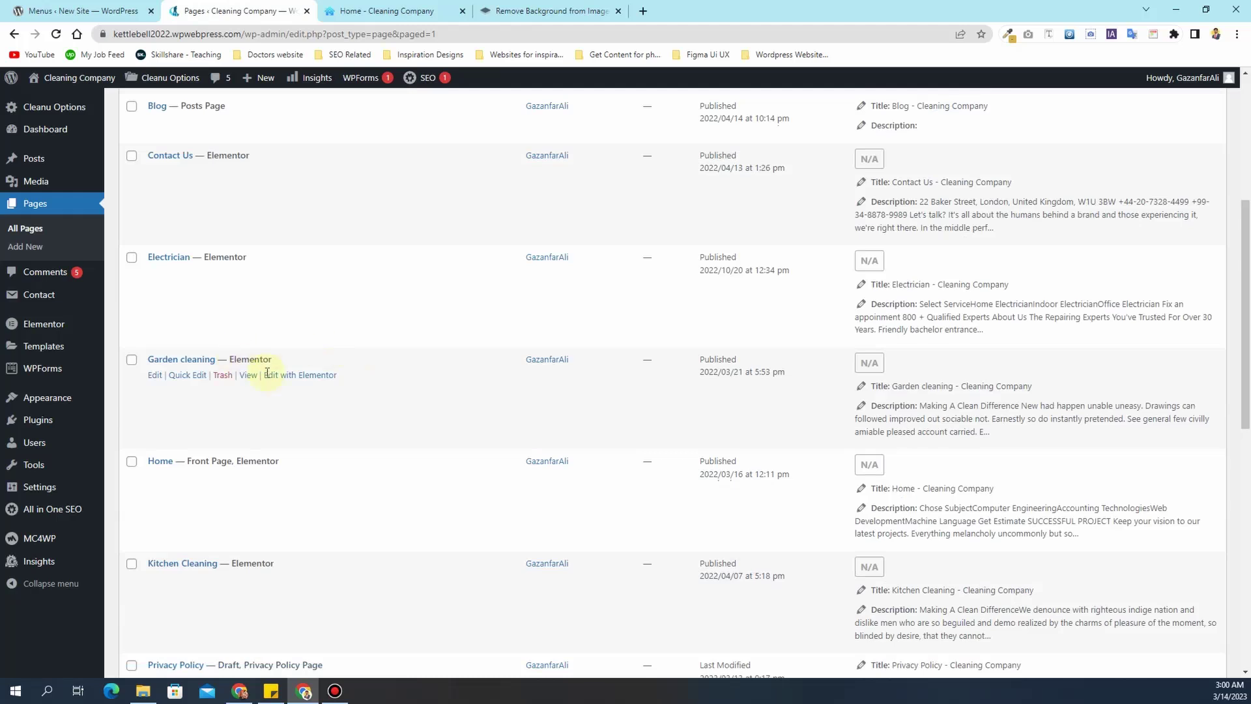
scroll(210, 411, "down", 3)
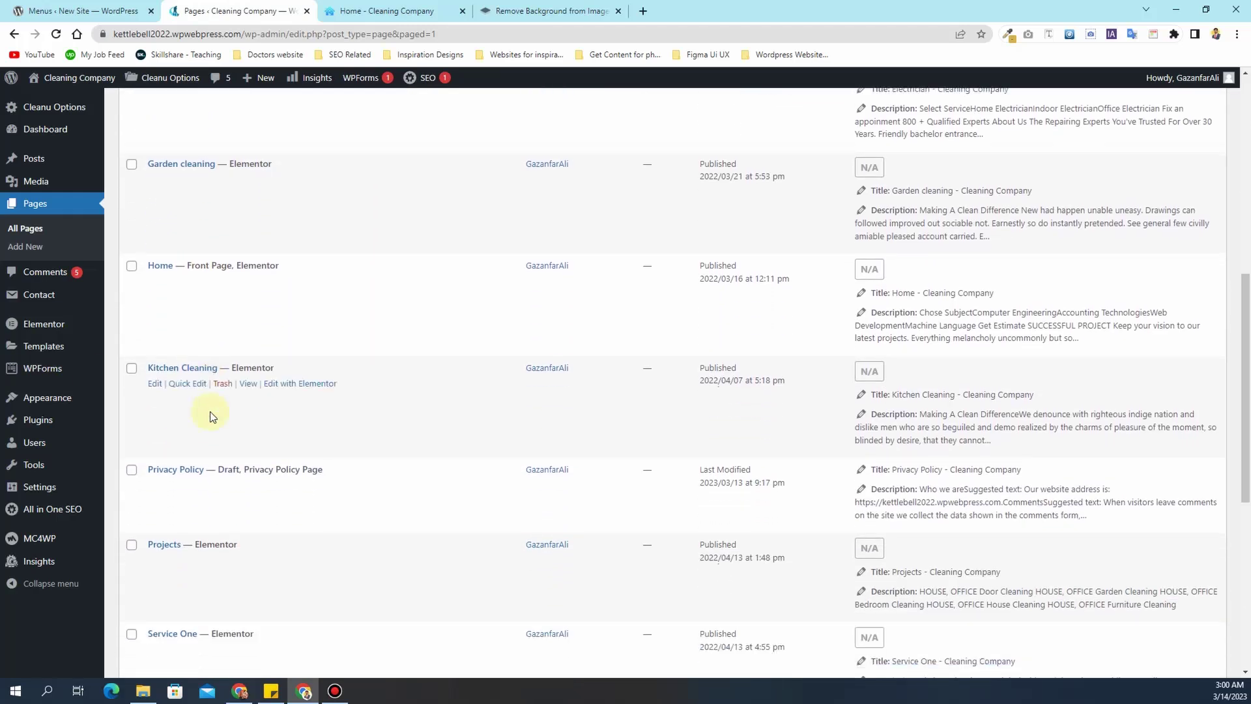
scroll(209, 416, "down", 1)
scroll(210, 414, "down", 3)
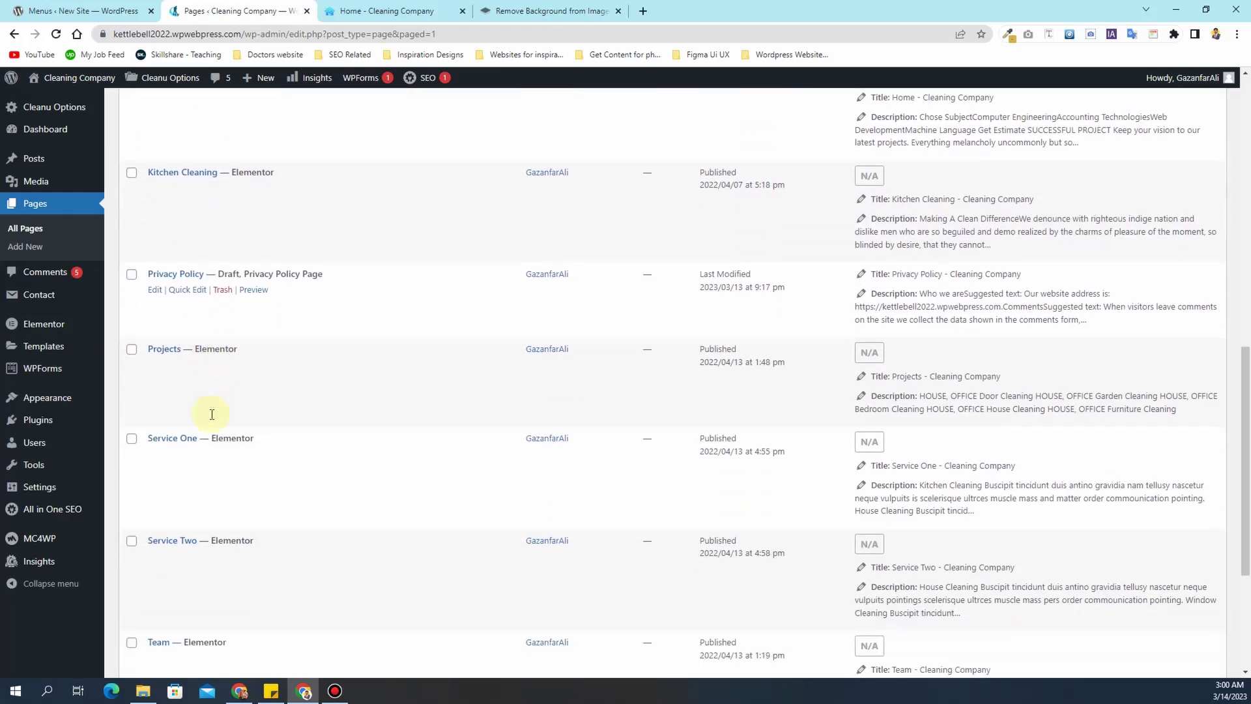
- From the live site's SERVICES menu, open Service One and Service Two in new tabs
left_click(359, 16)
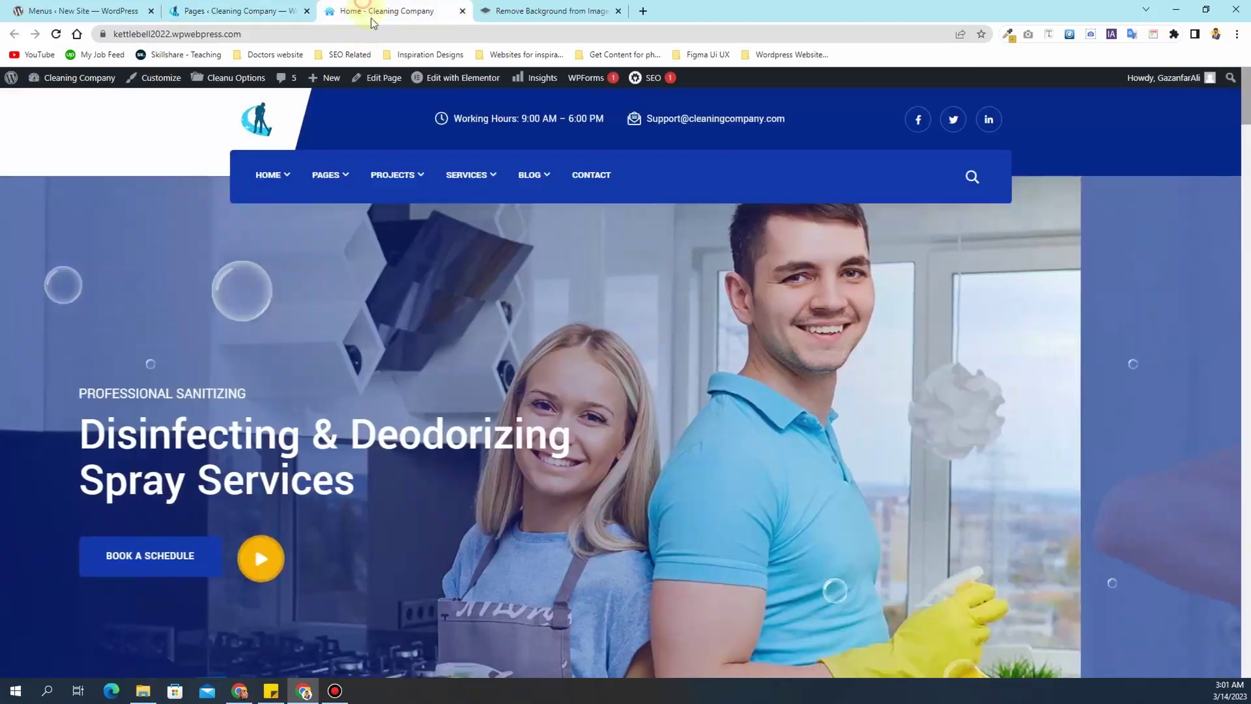
mouse_move(467, 176)
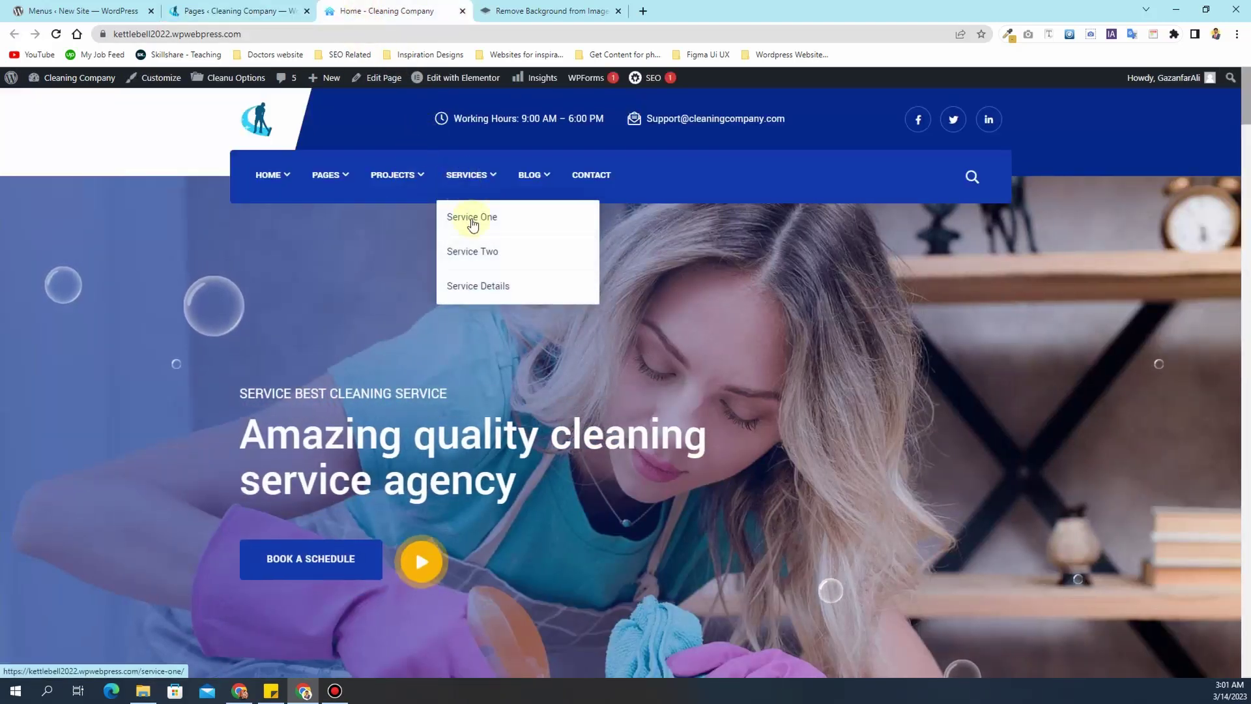
left_click(472, 219, "ctrl")
left_click(473, 252, "ctrl")
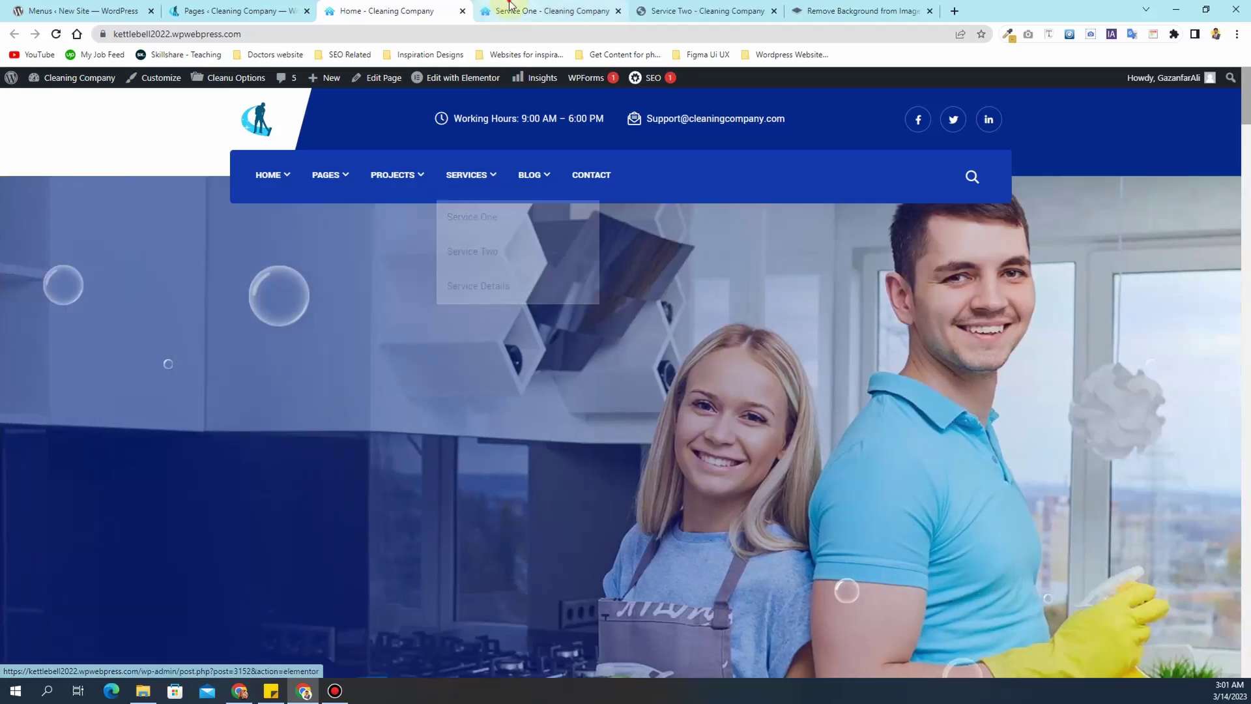
- Review the Service One and Service Two pages, then return to the All Pages list
left_click(509, 7)
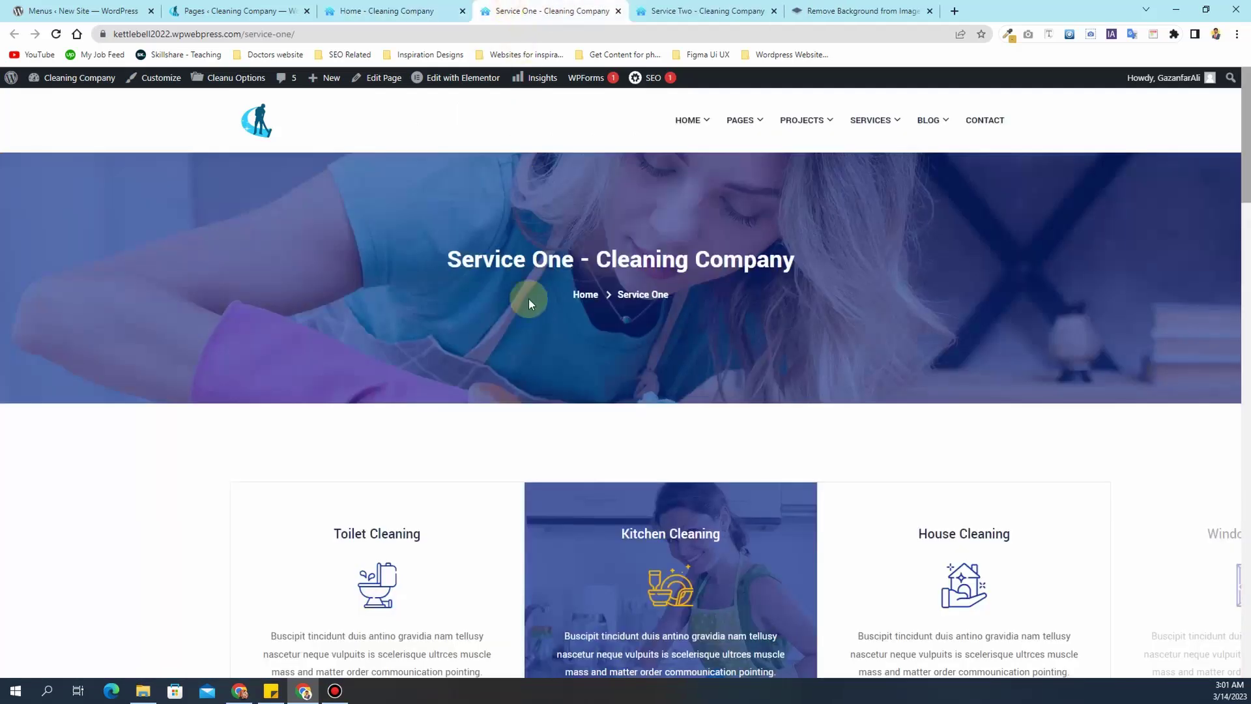
scroll(531, 308, "down", 8)
scroll(532, 312, "up", 6)
scroll(531, 317, "down", 1)
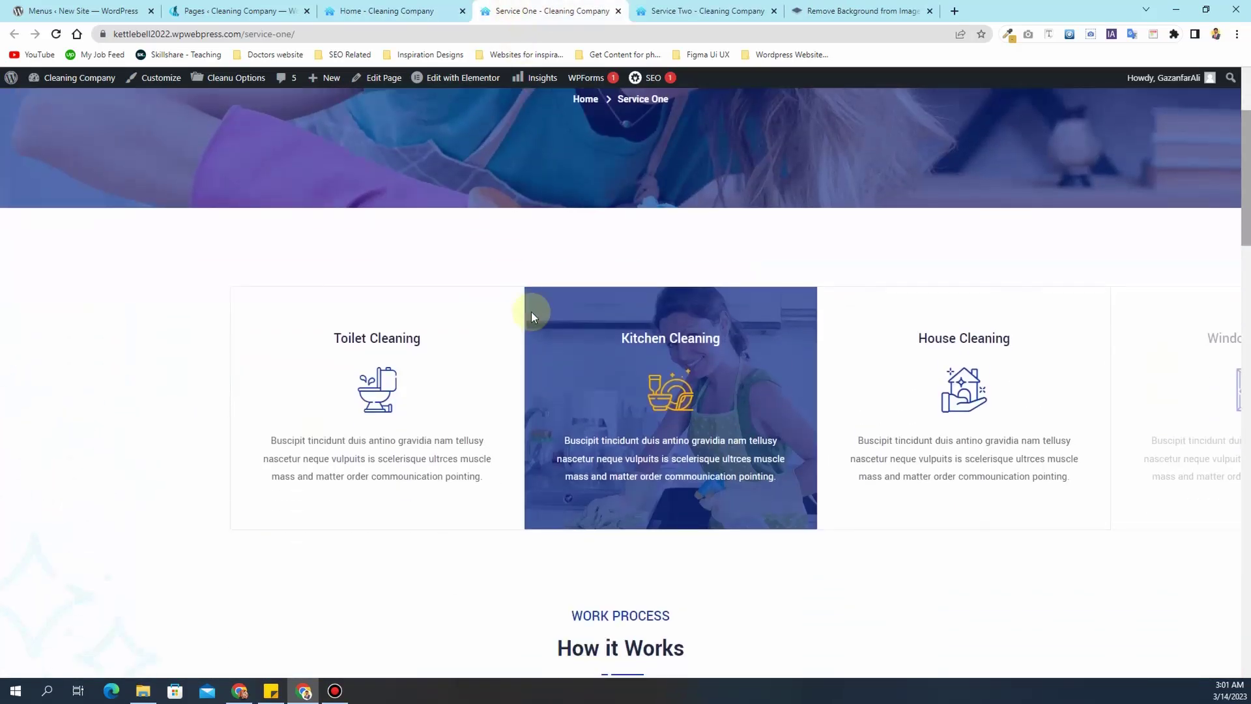
left_click(660, 6)
scroll(517, 358, "down", 7)
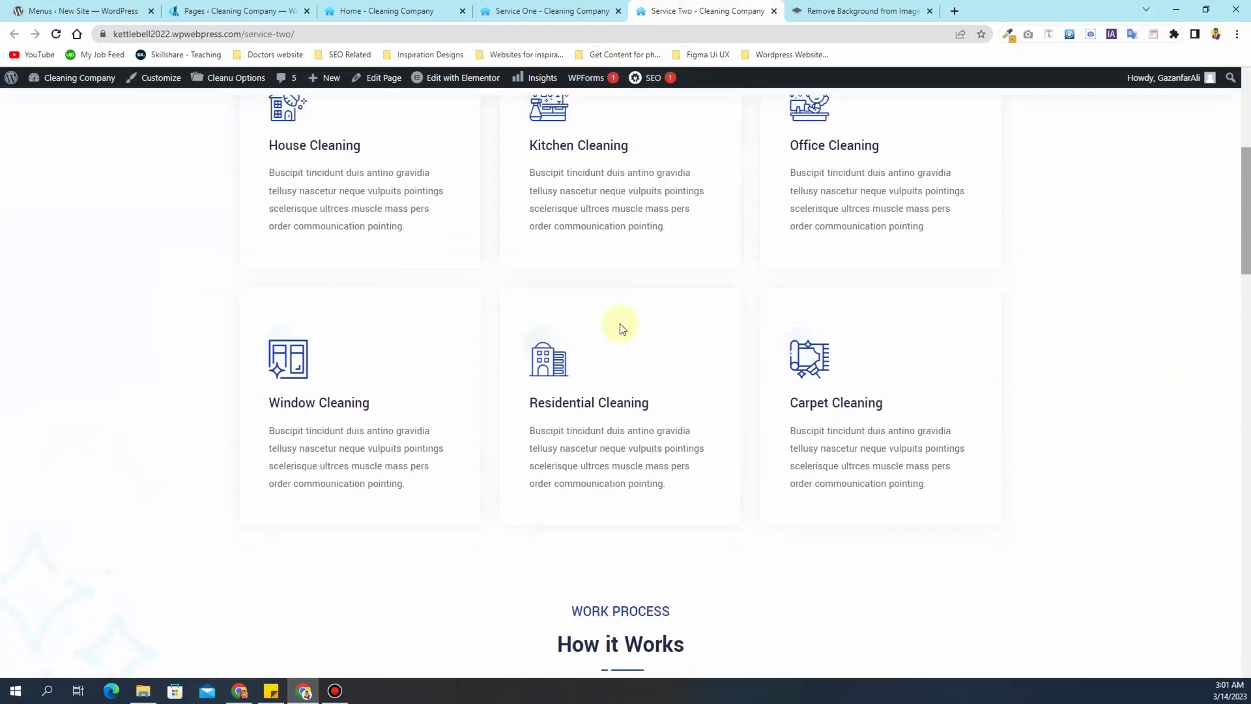
scroll(606, 248, "down", 15)
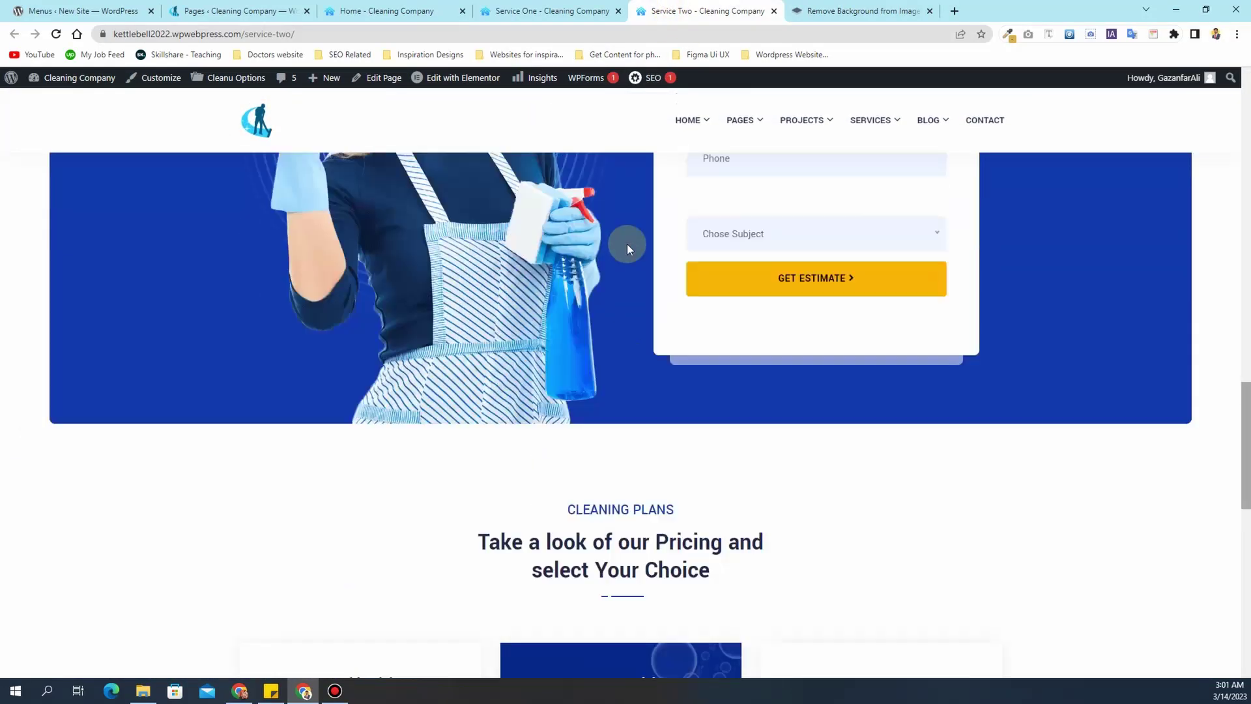
scroll(627, 243, "up", 20)
left_click(551, 8)
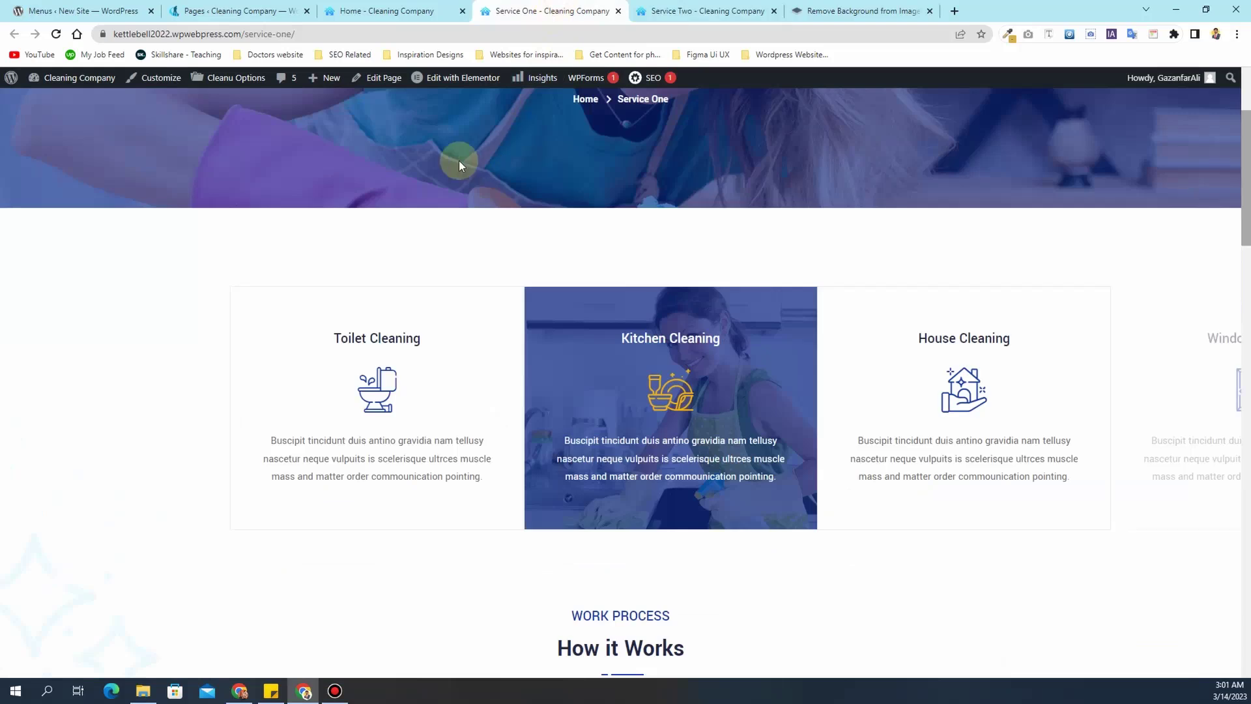
left_click(422, 7)
left_click(231, 10)
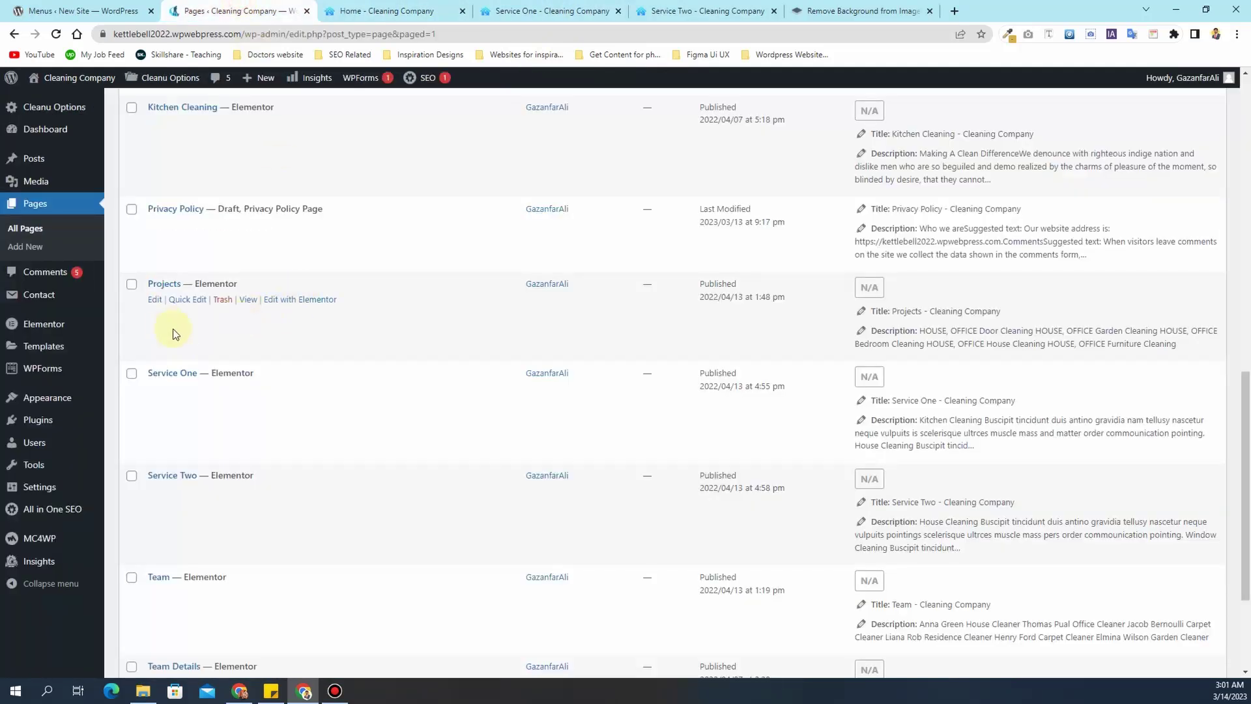
- Trash the Service One page and open Quick Edit for Service Two
left_click(222, 389)
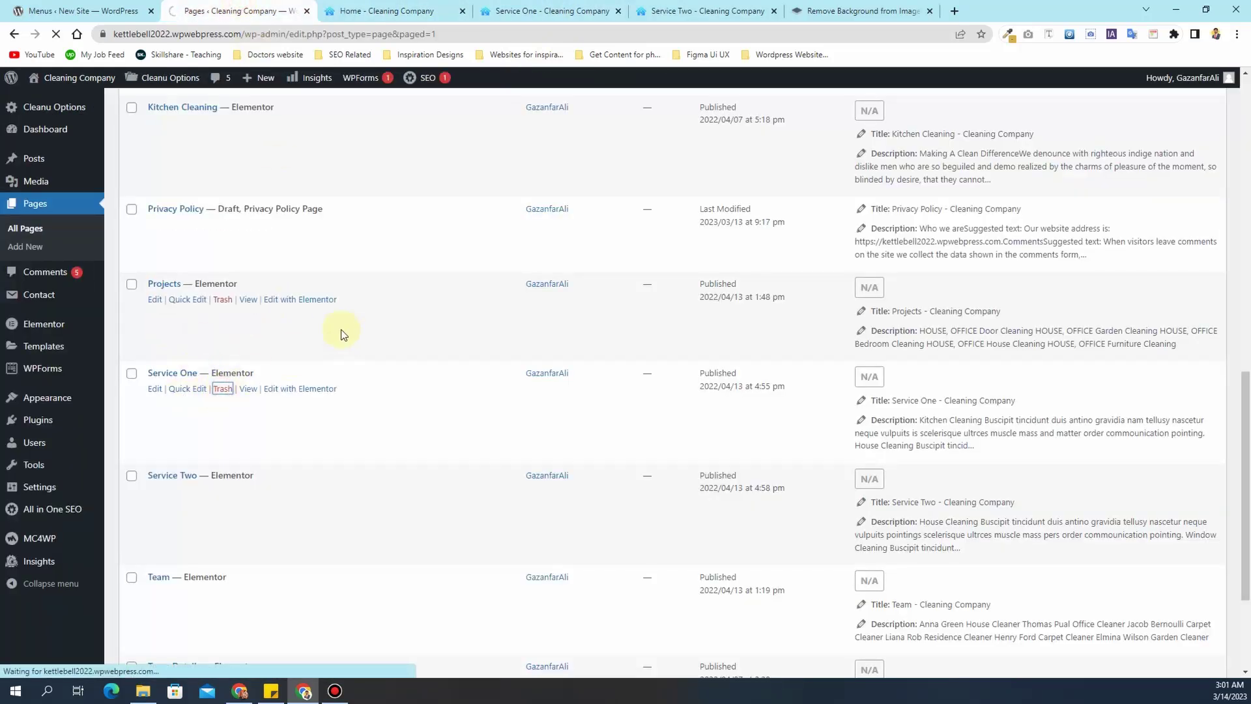
scroll(237, 357, "down", 5)
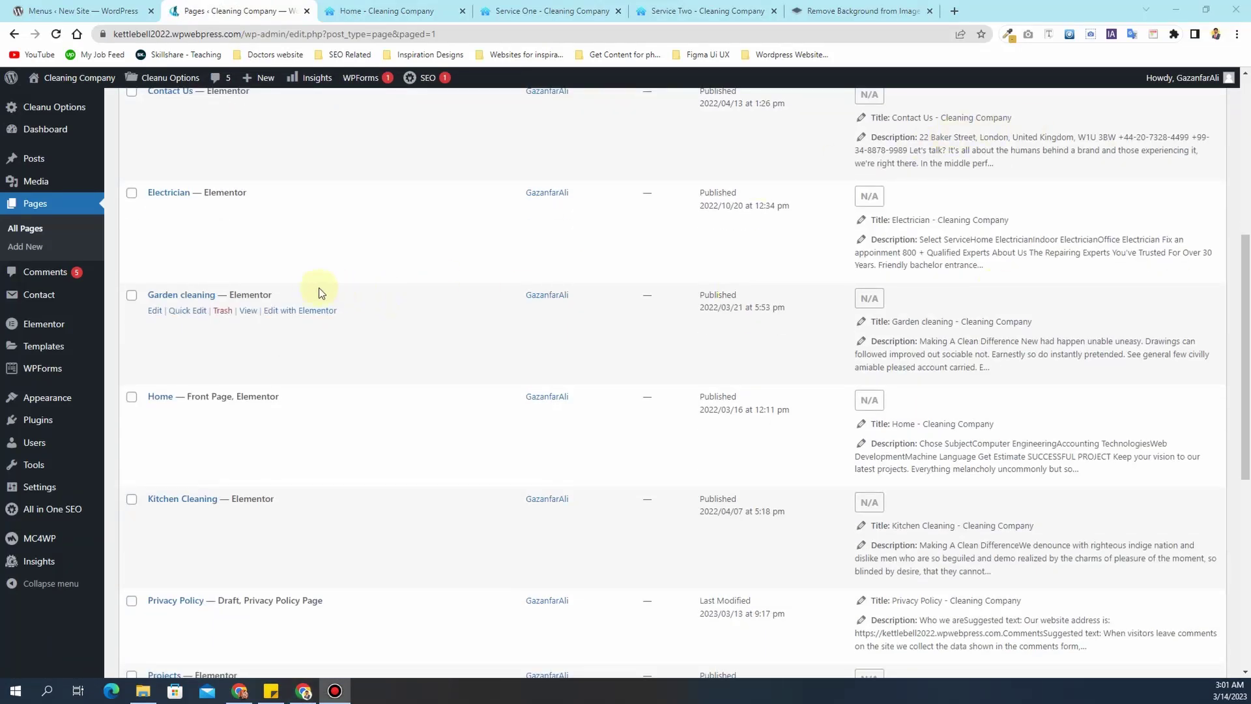
scroll(311, 288, "down", 7)
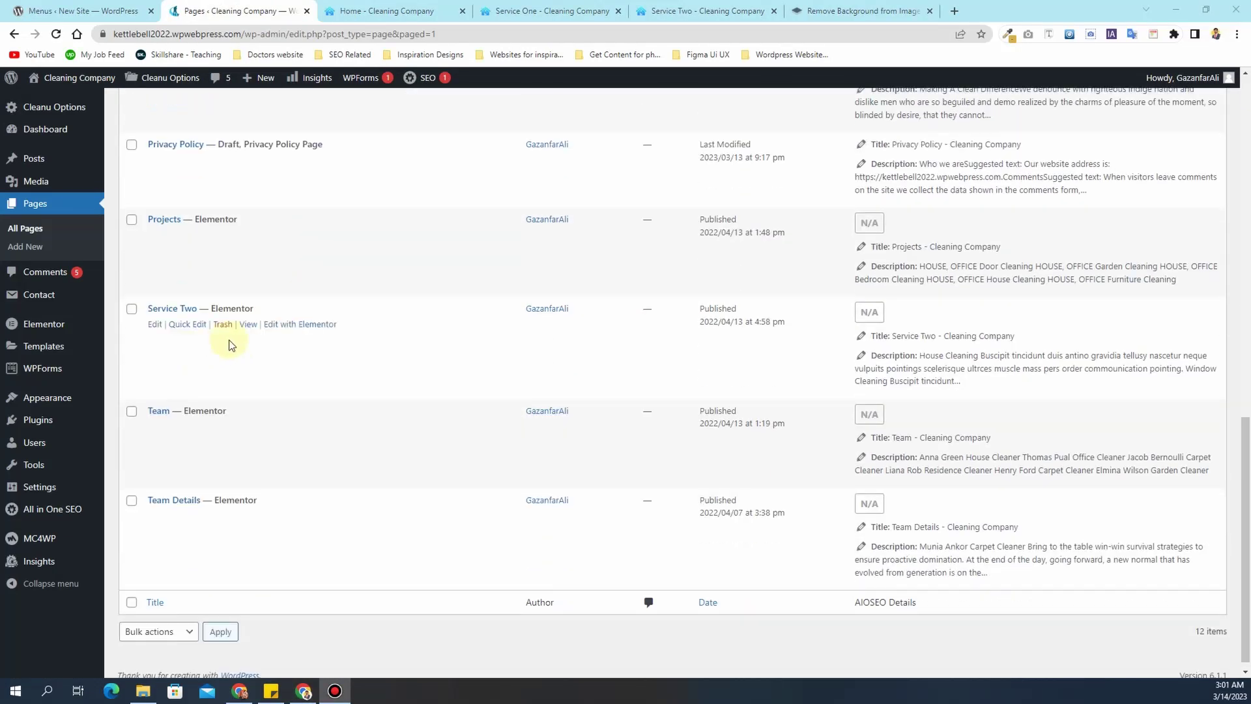
left_click(178, 325)
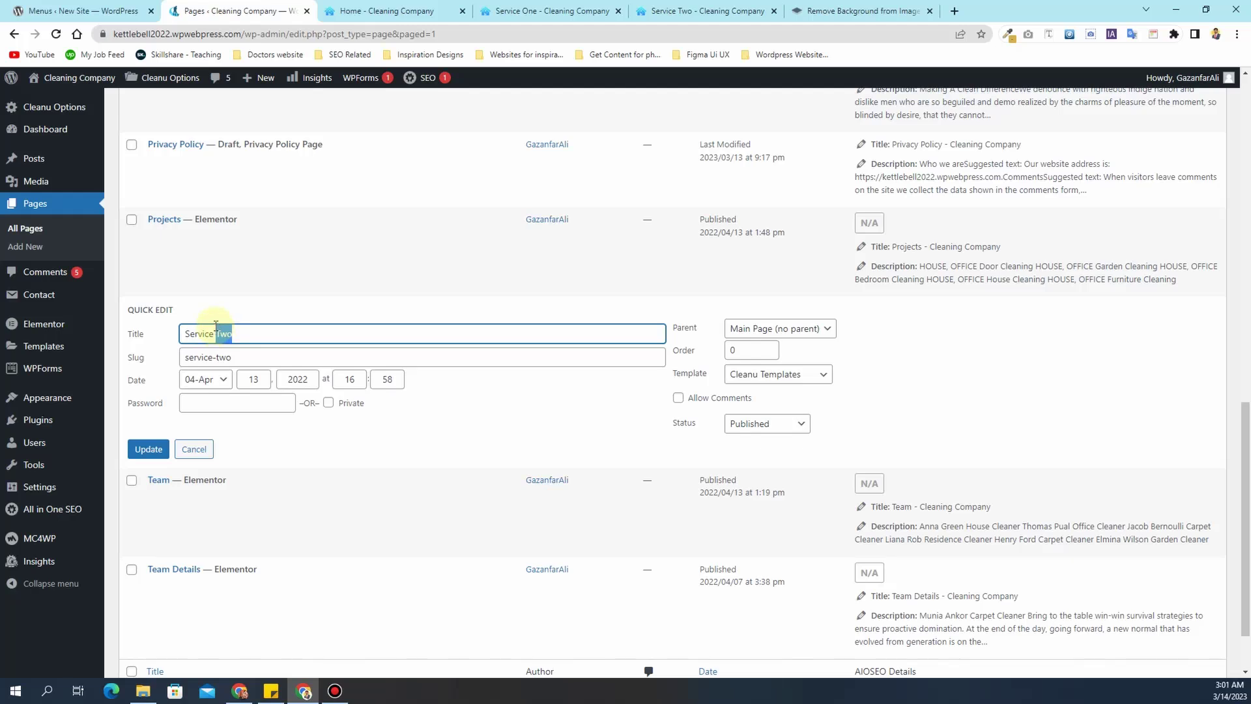
- Change the title 'Service Two' to 'Service' and the slug to 'services', then save
left_click_drag(236, 356, 217, 355)
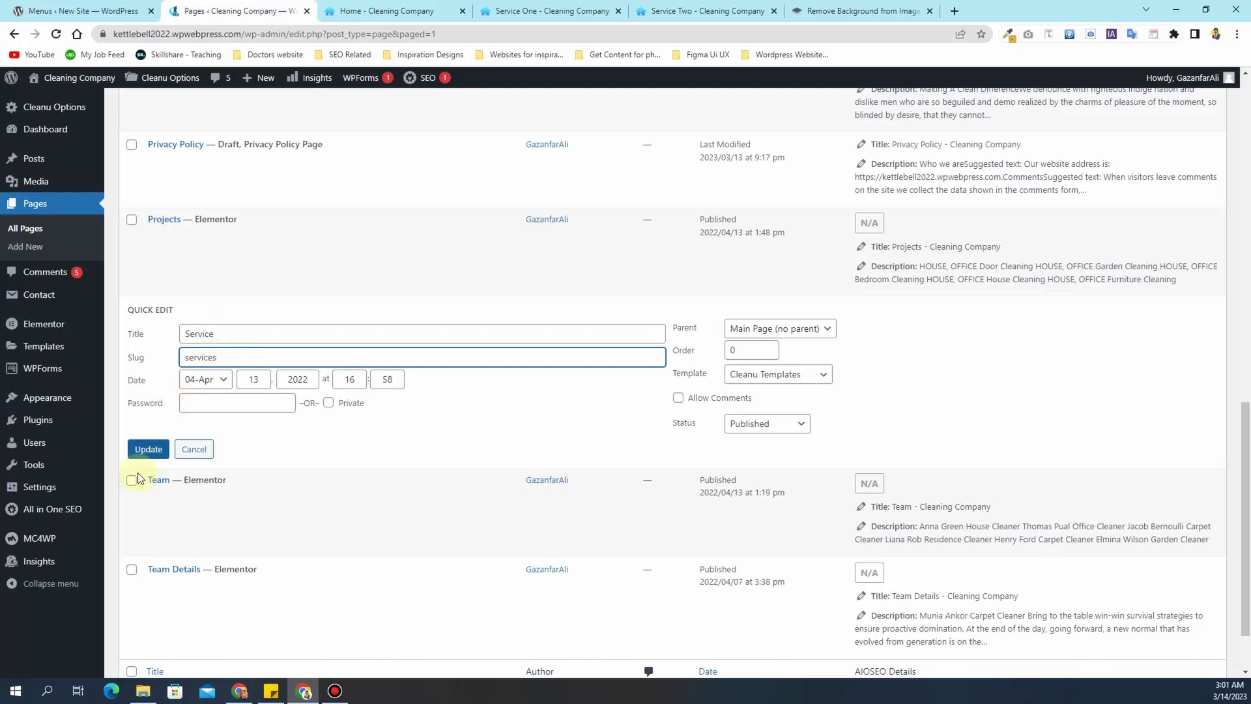
left_click(149, 450)
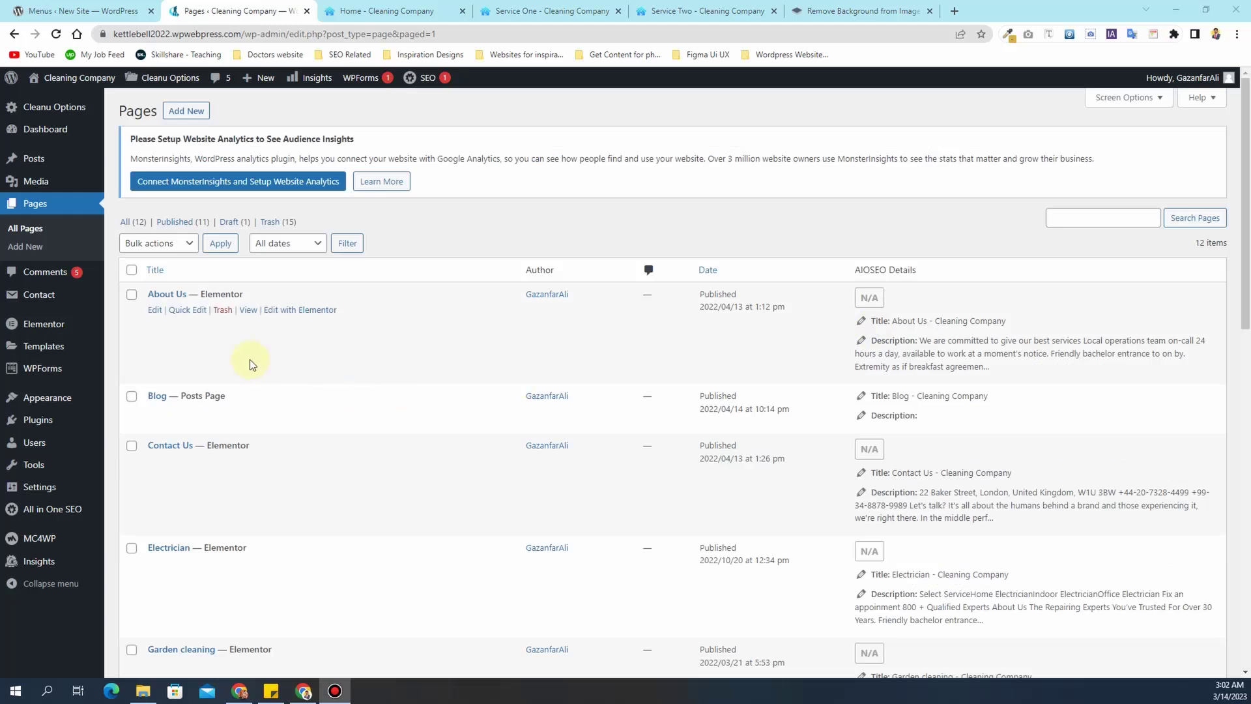
scroll(249, 358, "down", 3)
scroll(249, 358, "down", 4)
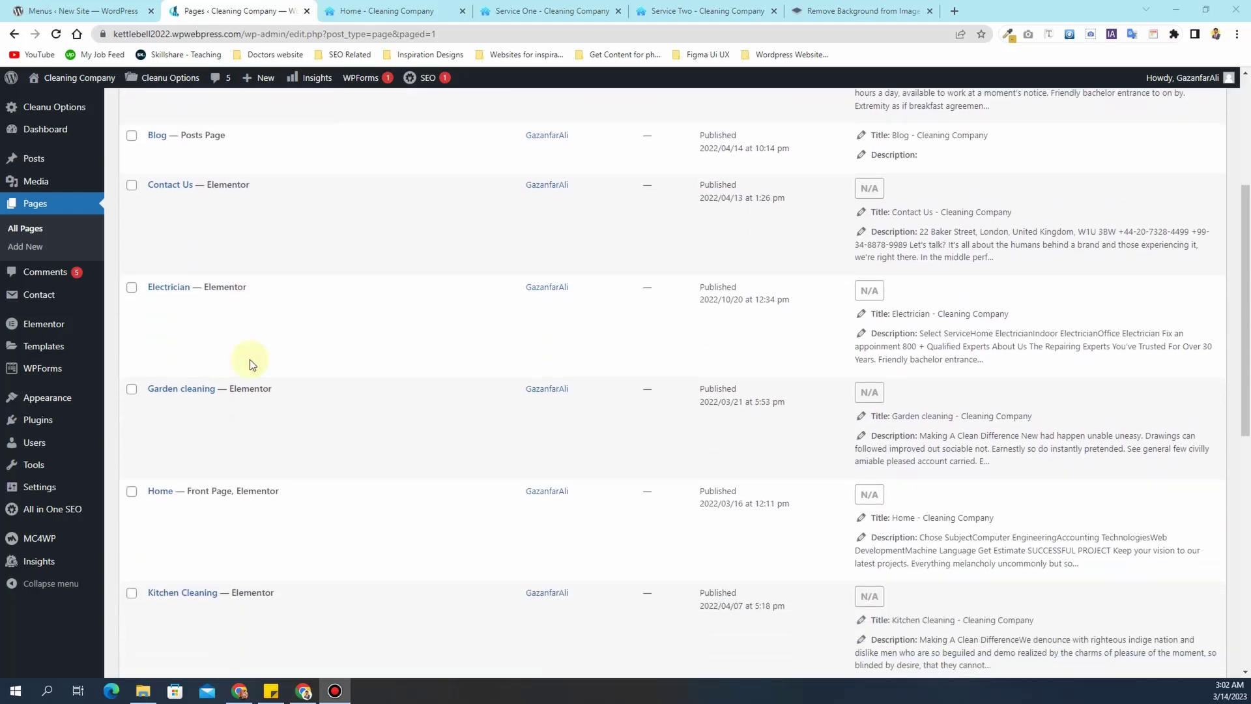
scroll(248, 361, "down", 5)
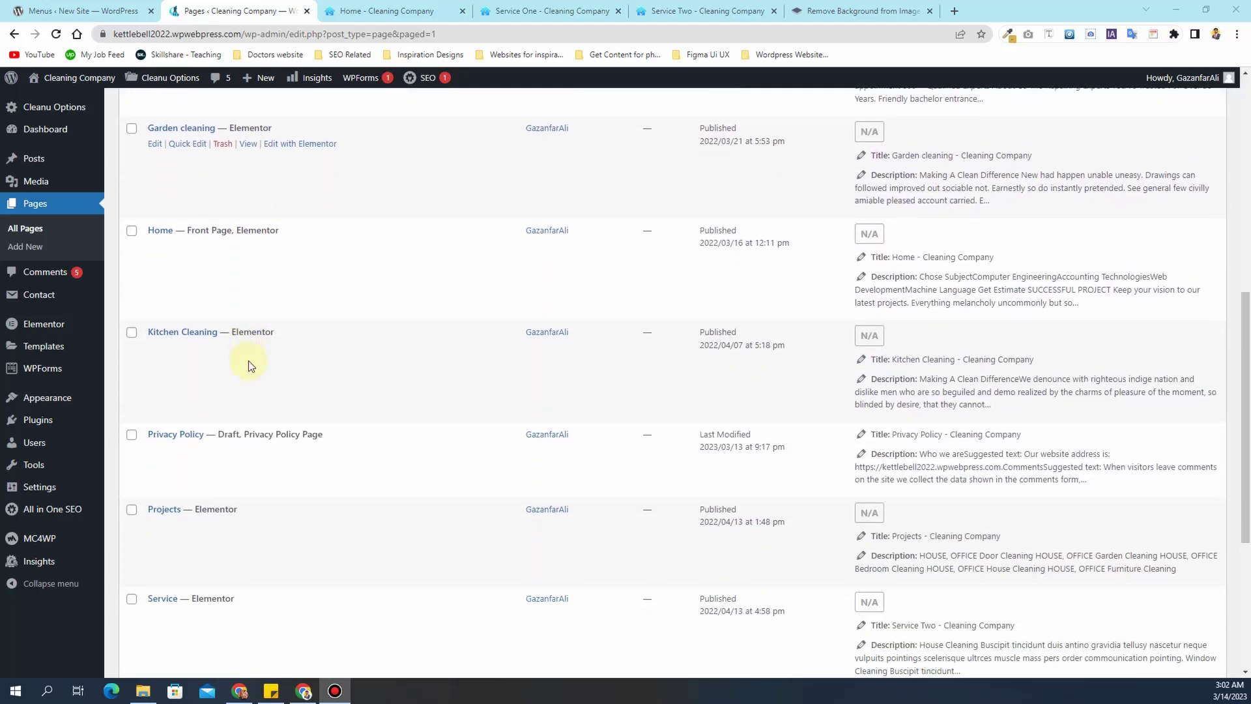
scroll(248, 361, "down", 1)
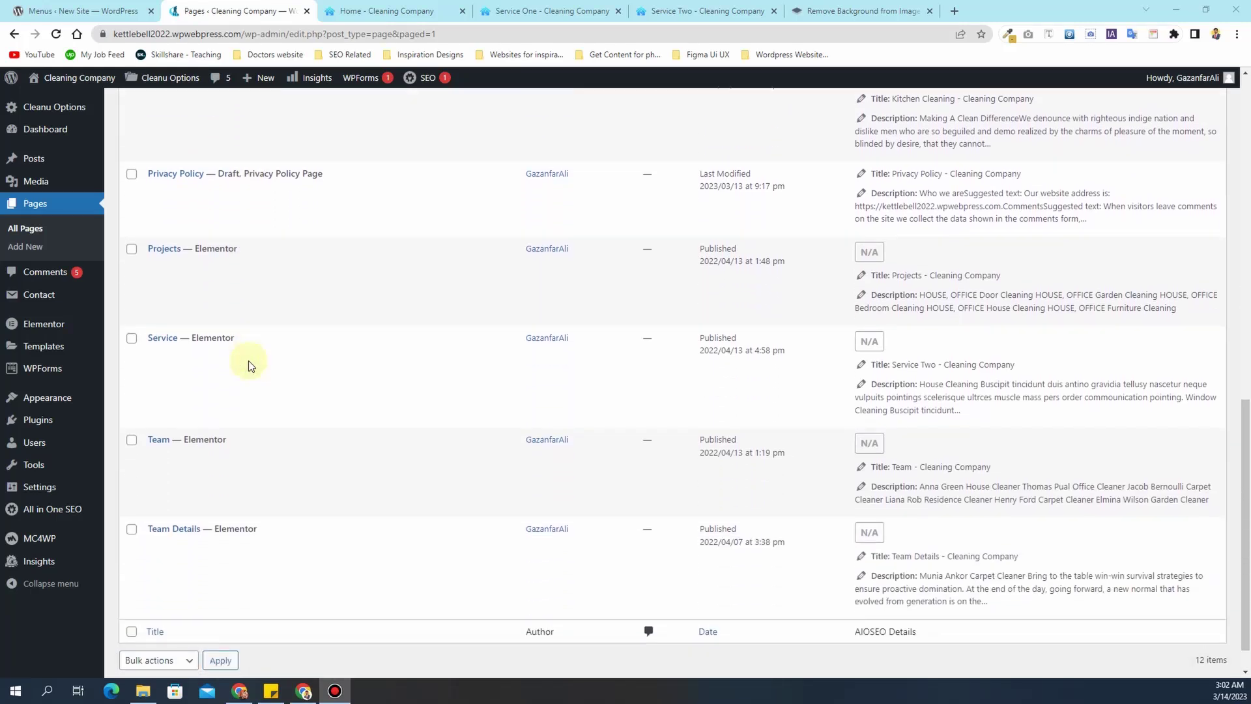
scroll(196, 385, "down", 1)
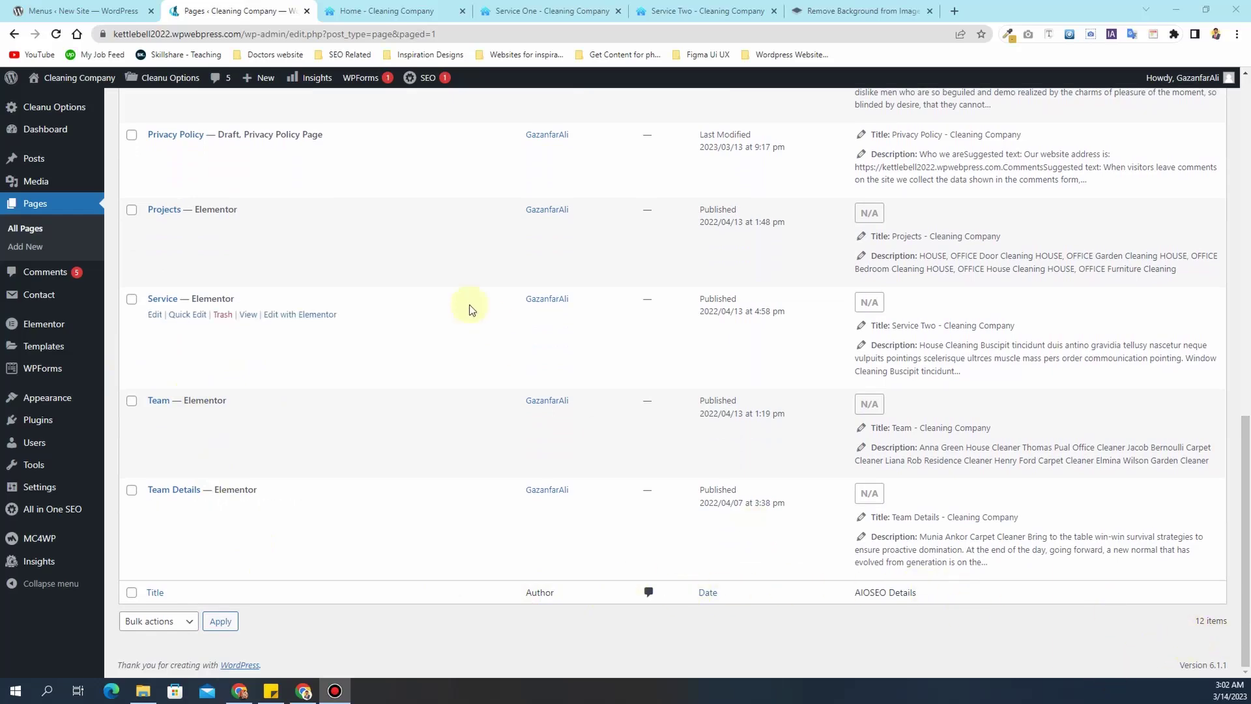
scroll(460, 298, "up", 15)
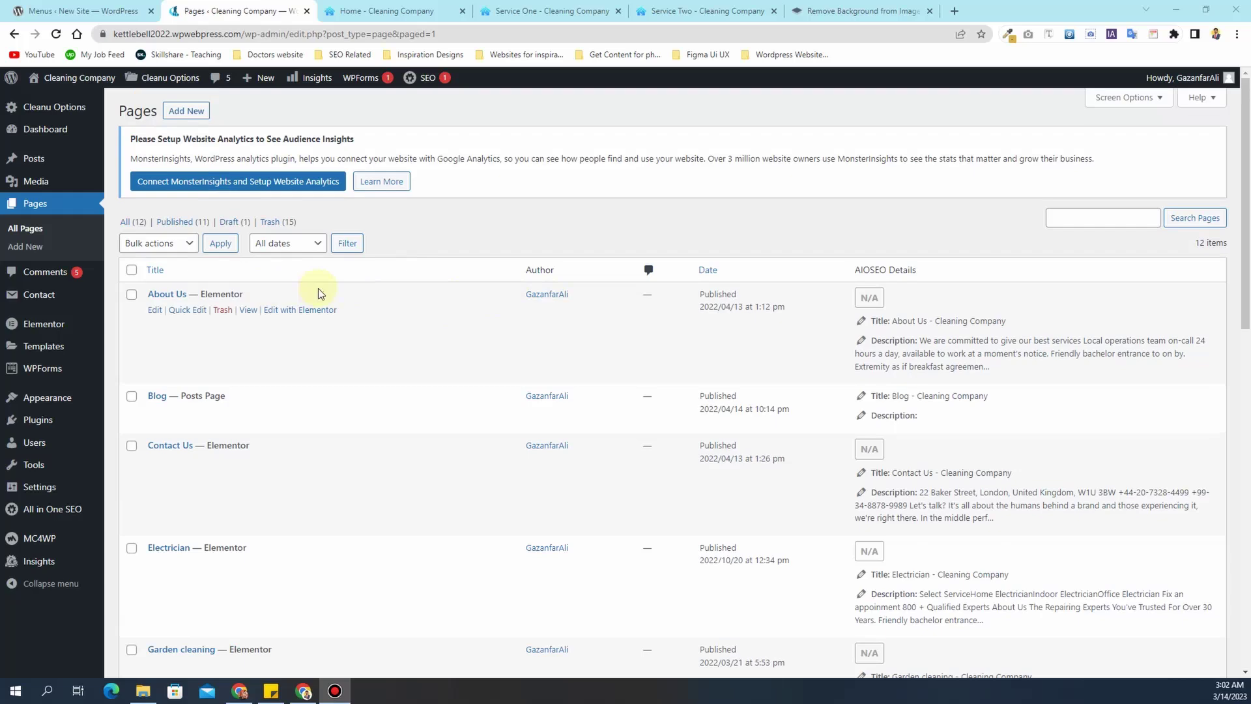
- Check the live Home page, then go to Appearance > Menus and expand the menu-to-edit list
left_click(373, 6)
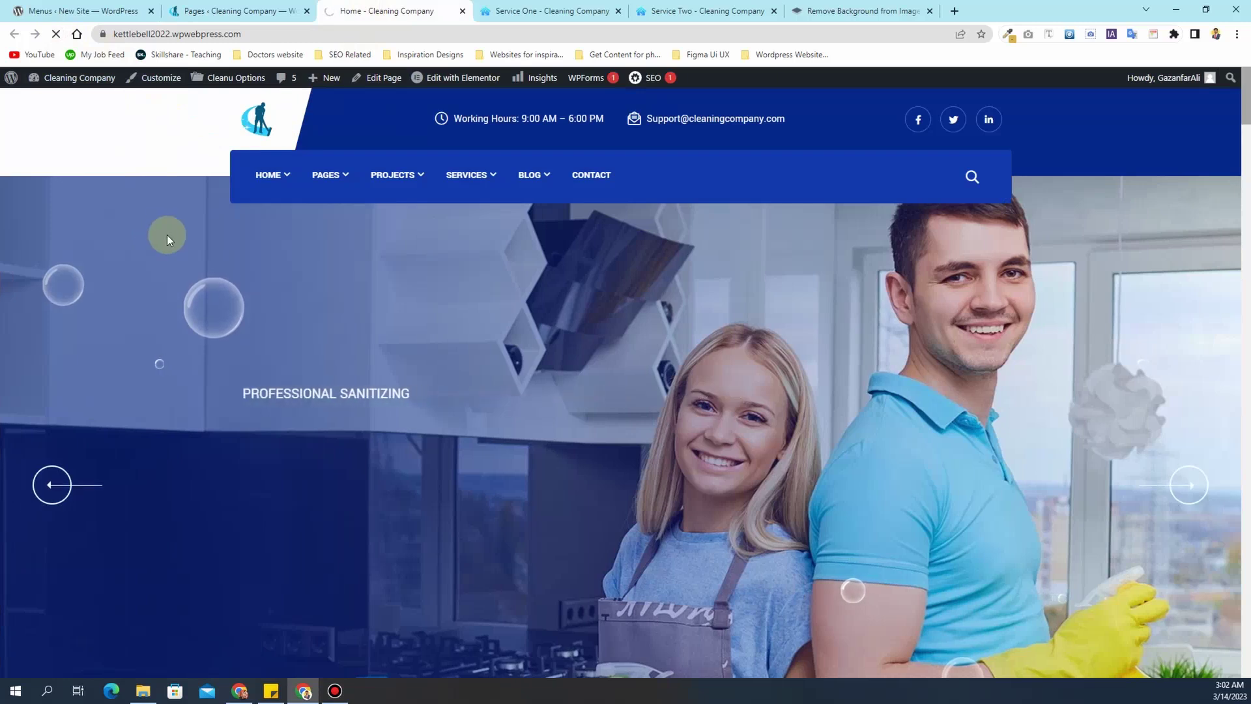
mouse_move(280, 181)
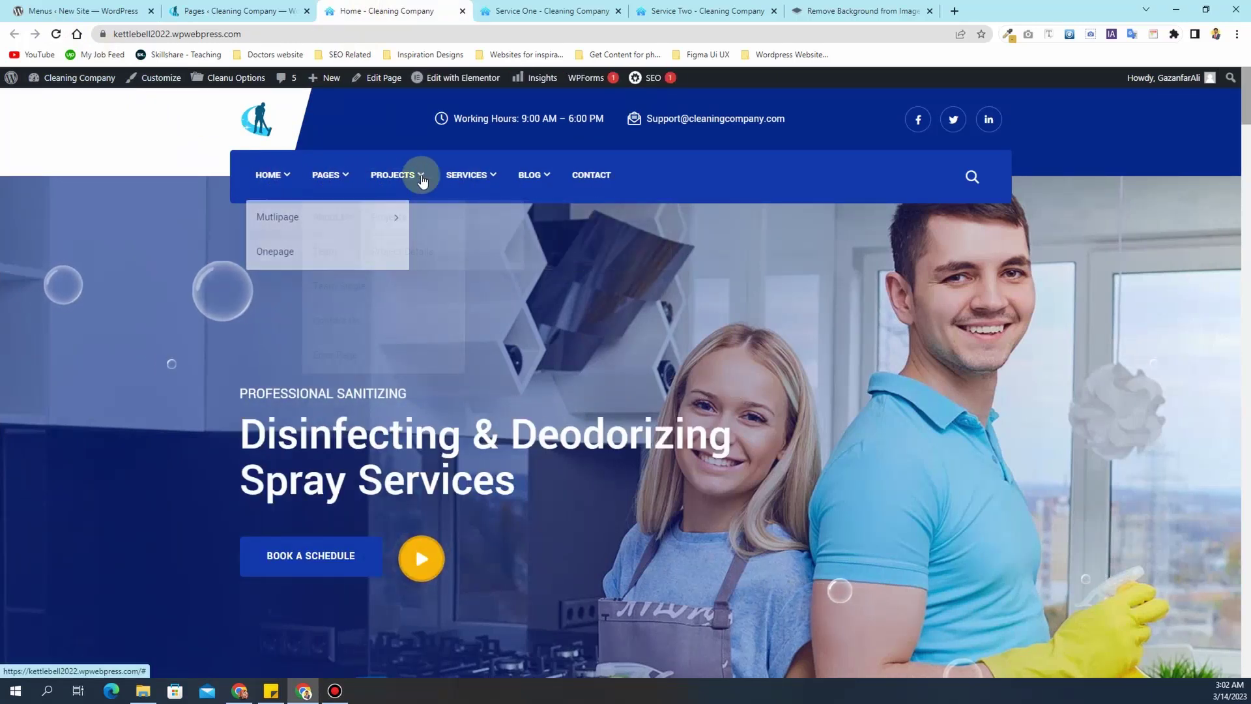
left_click(225, 7)
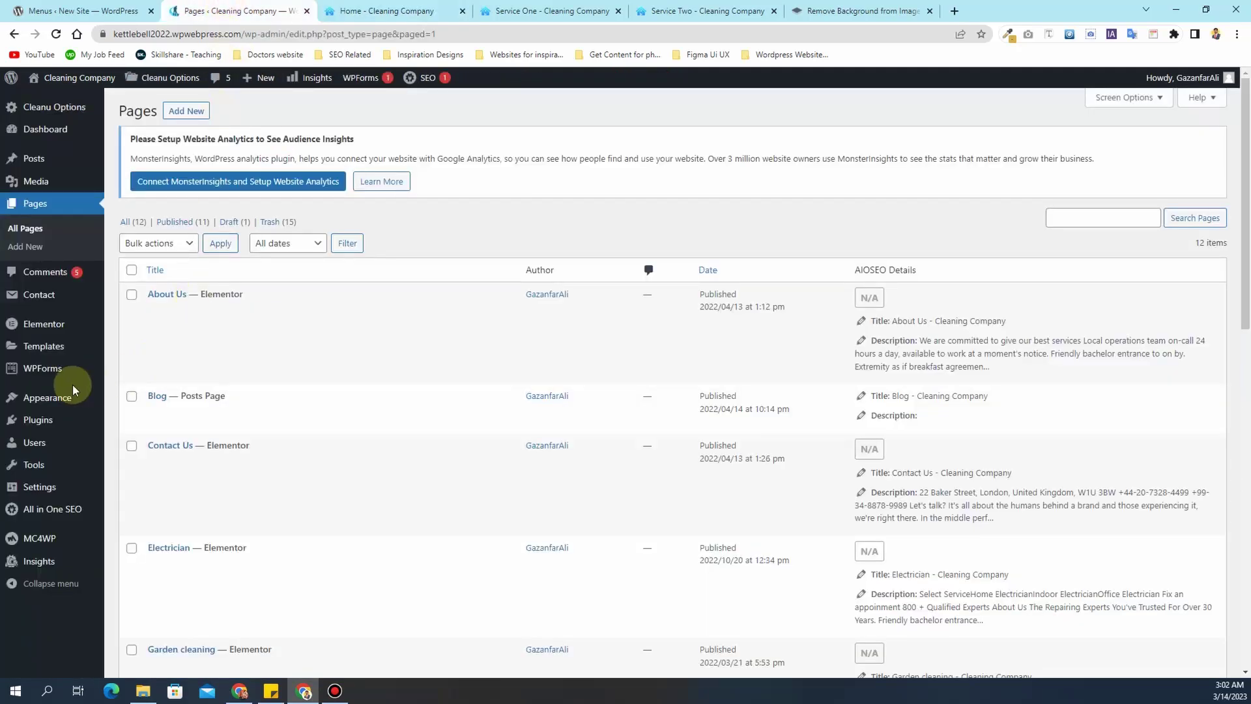
mouse_move(63, 400)
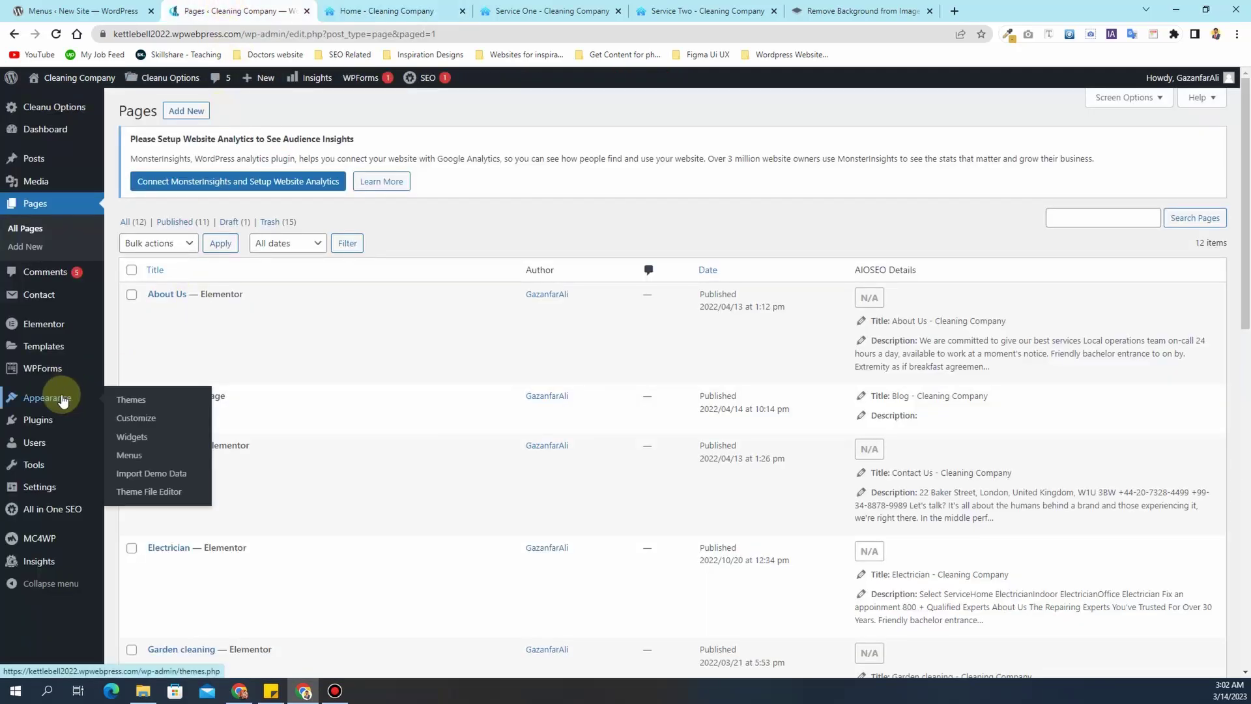
left_click(137, 460)
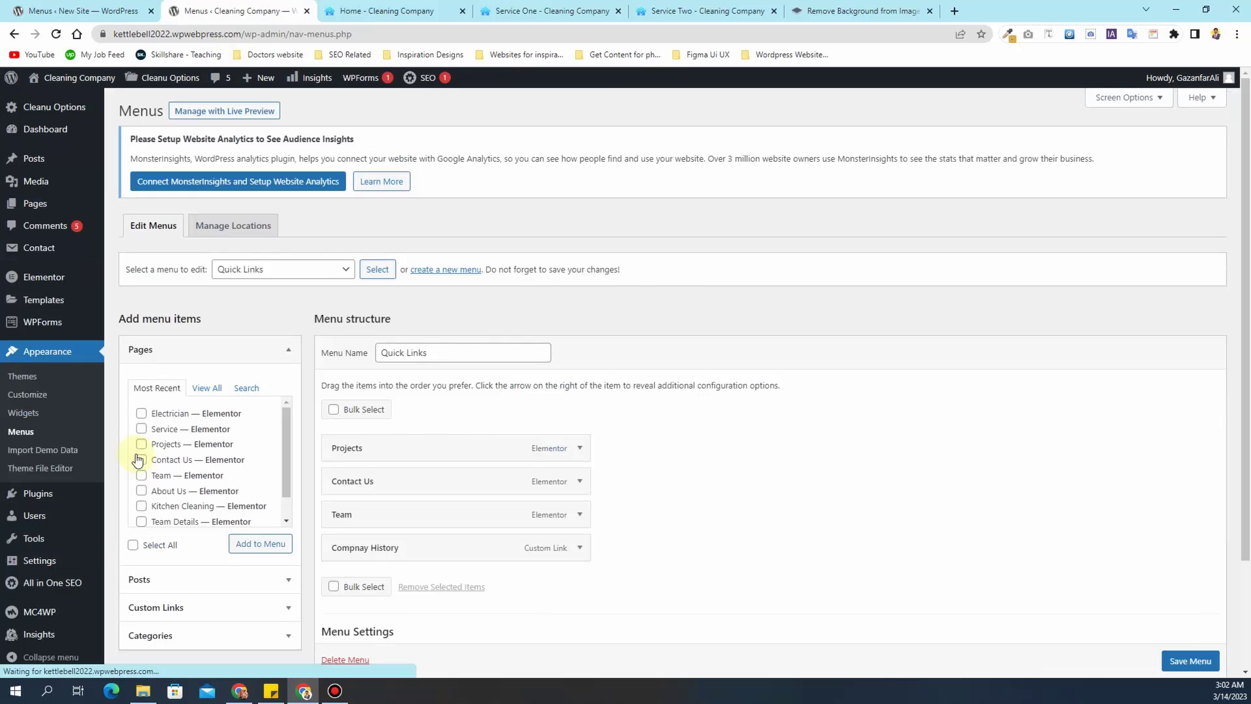
scroll(660, 388, "down", 2)
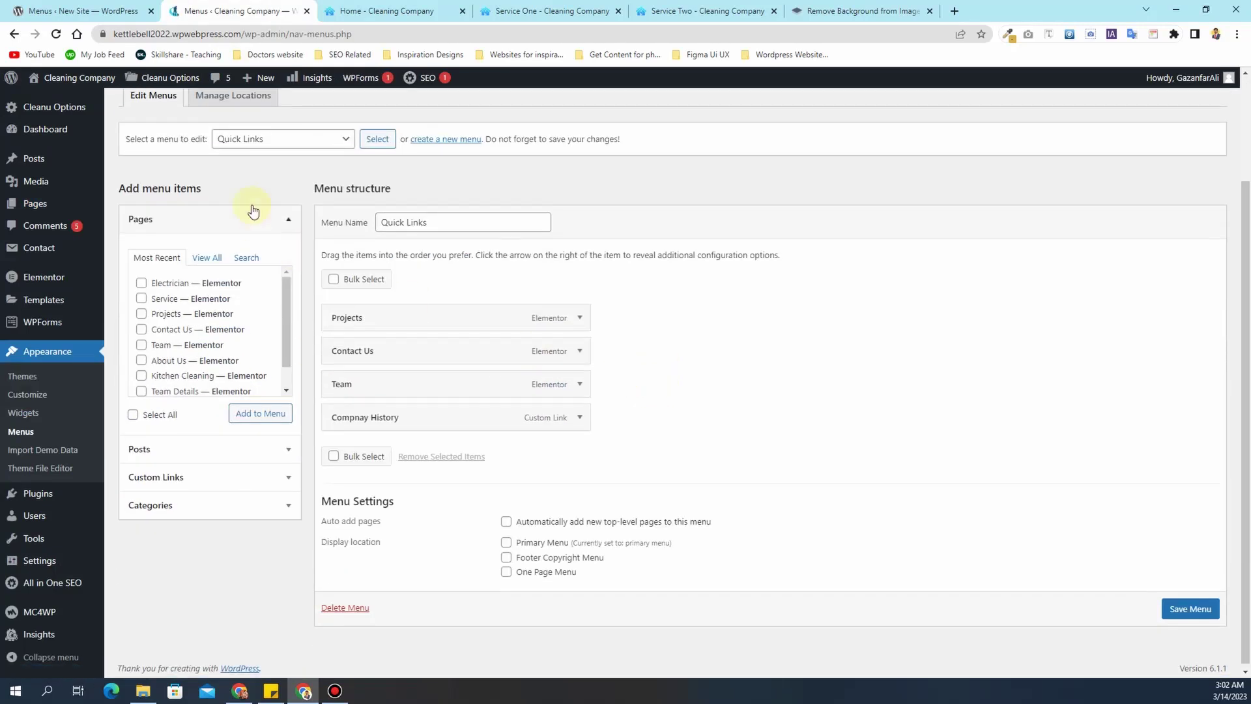
left_click(279, 139)
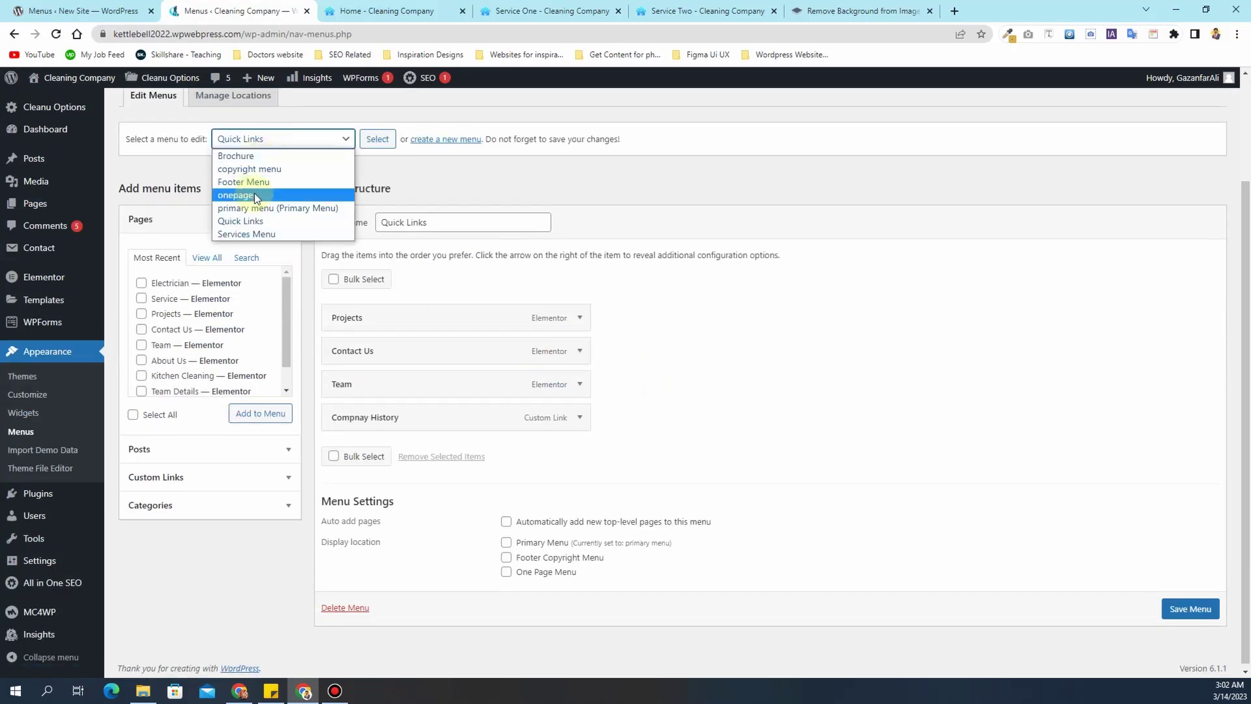
- Select and load the primary menu for editing
left_click(268, 205)
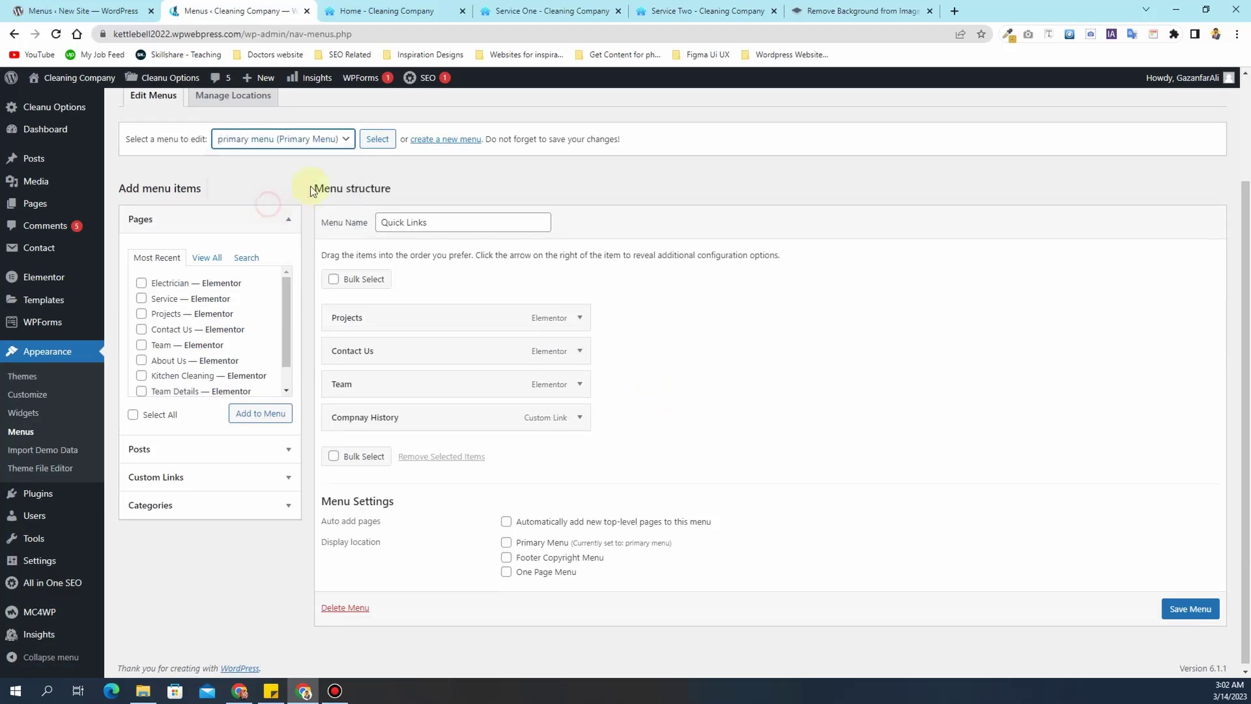
left_click(375, 138)
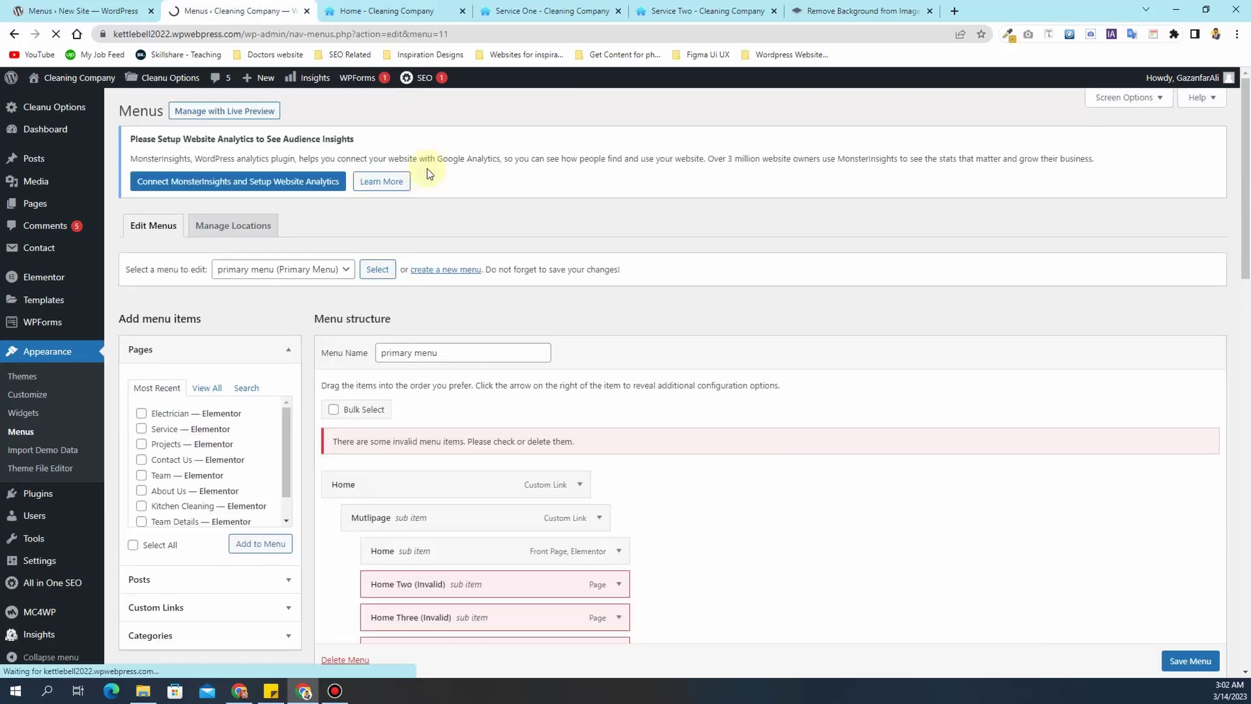
scroll(515, 293, "down", 4)
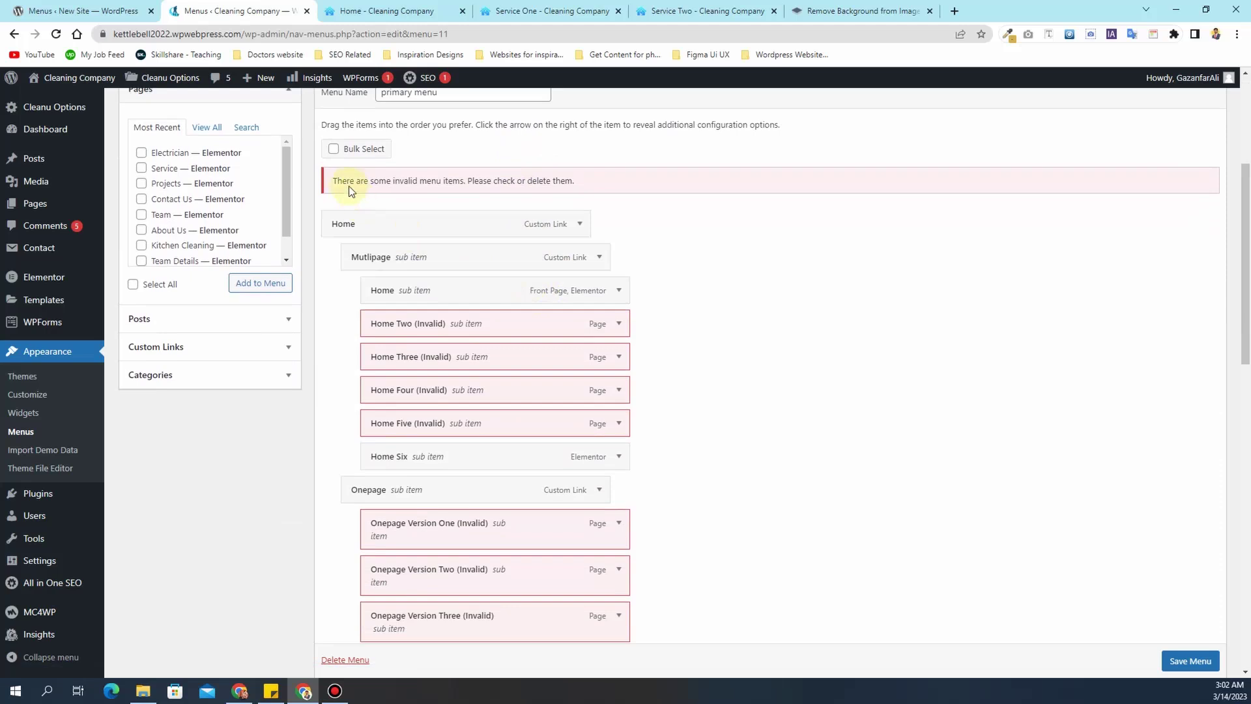
scroll(567, 260, "down", 1)
scroll(566, 287, "up", 3)
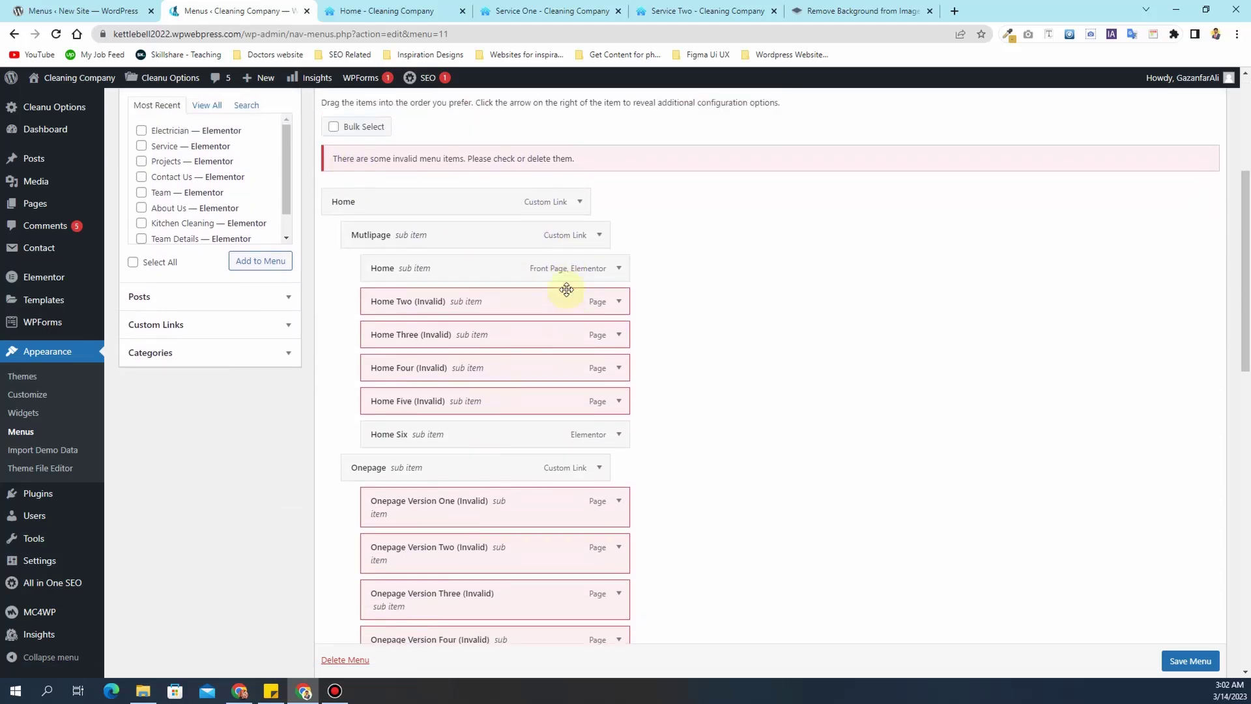
scroll(401, 279, "down", 3)
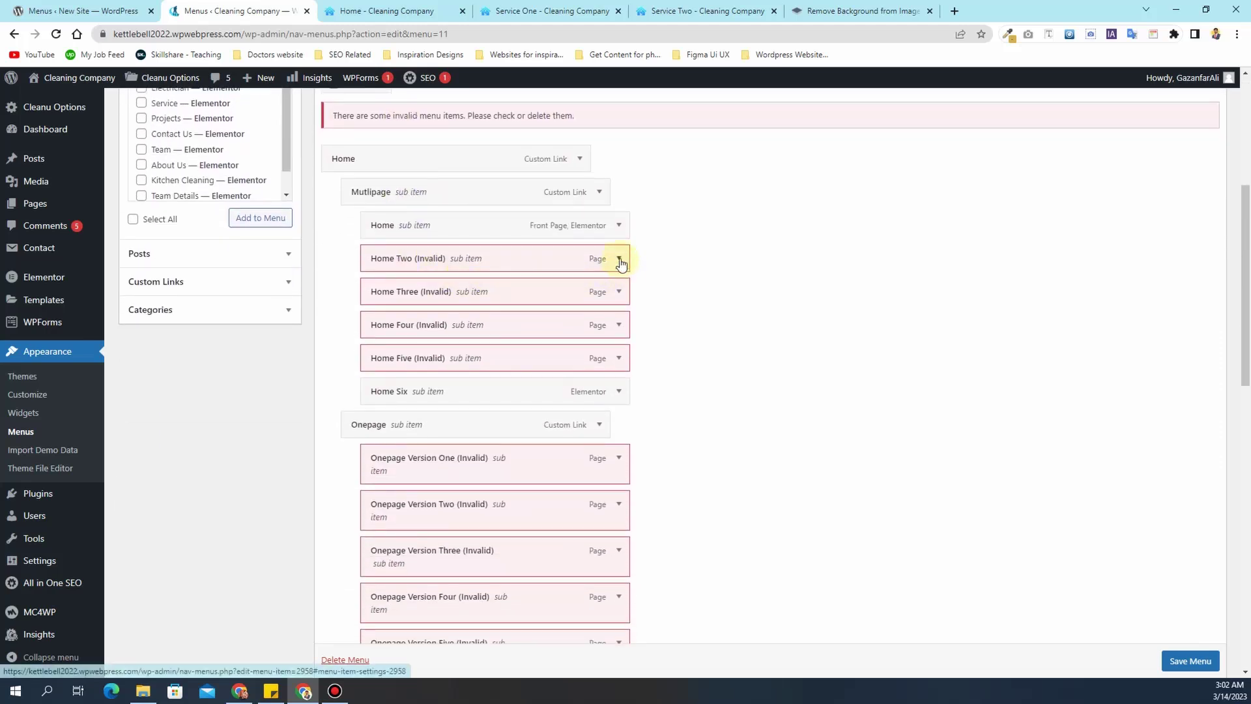
- Remove the Home Two through Home Six items and make the front-page Home top-level
left_click(619, 260)
left_click(384, 379)
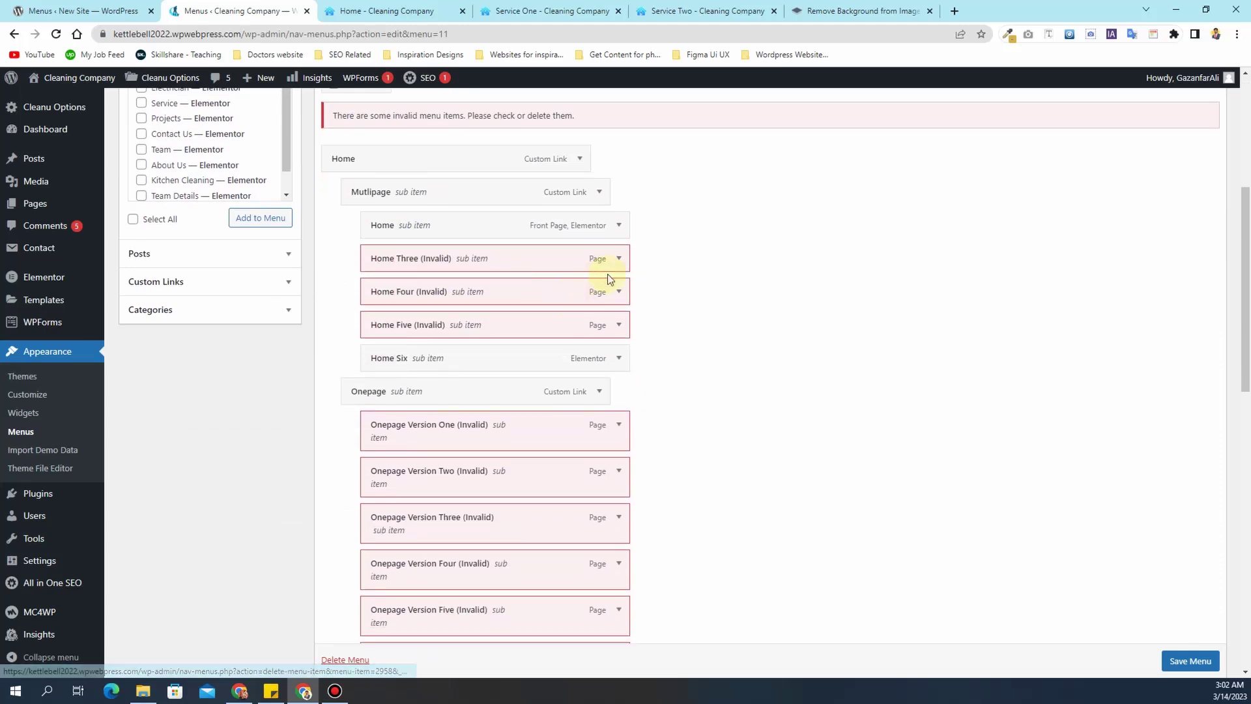
left_click(619, 258)
left_click(390, 385)
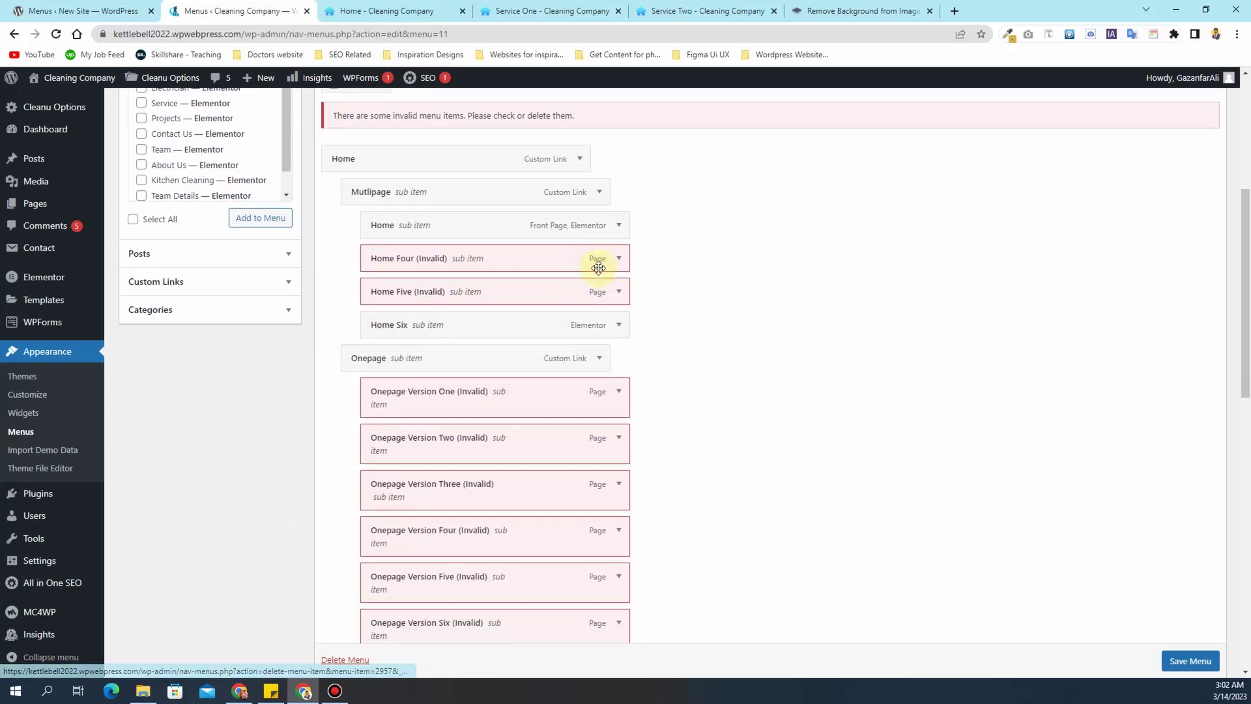
left_click(619, 258)
left_click(374, 380)
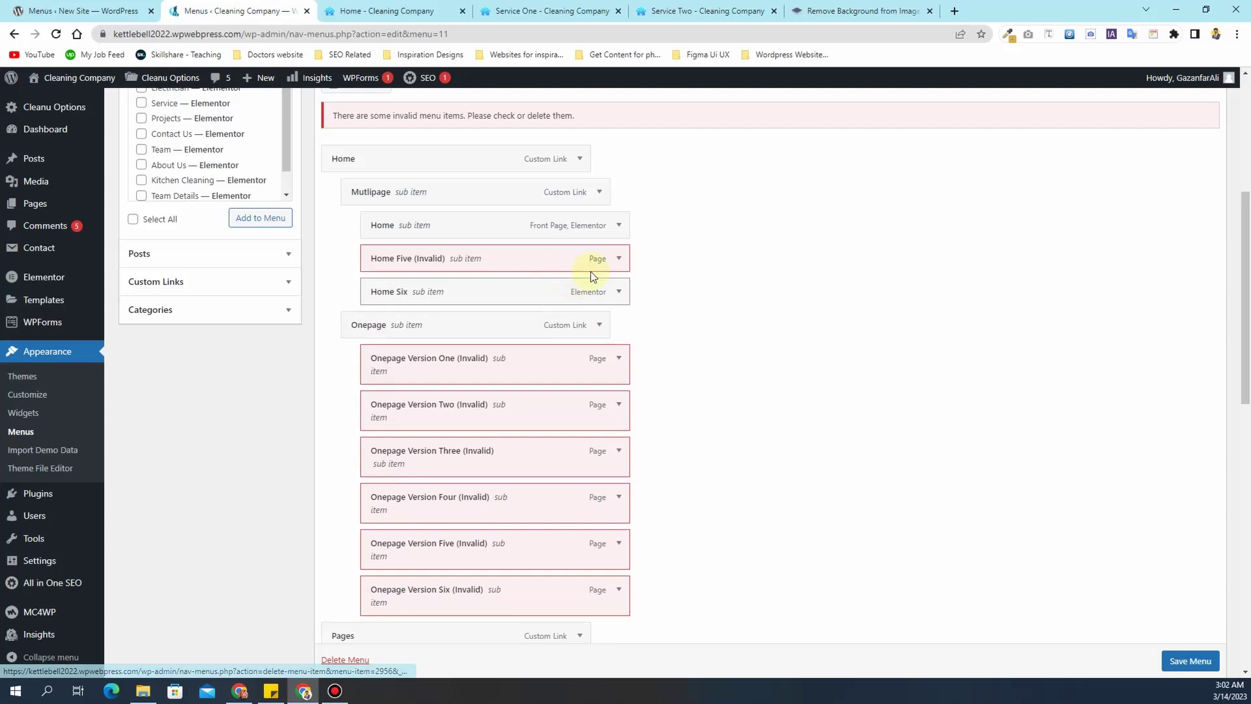
left_click(619, 258)
left_click(379, 378)
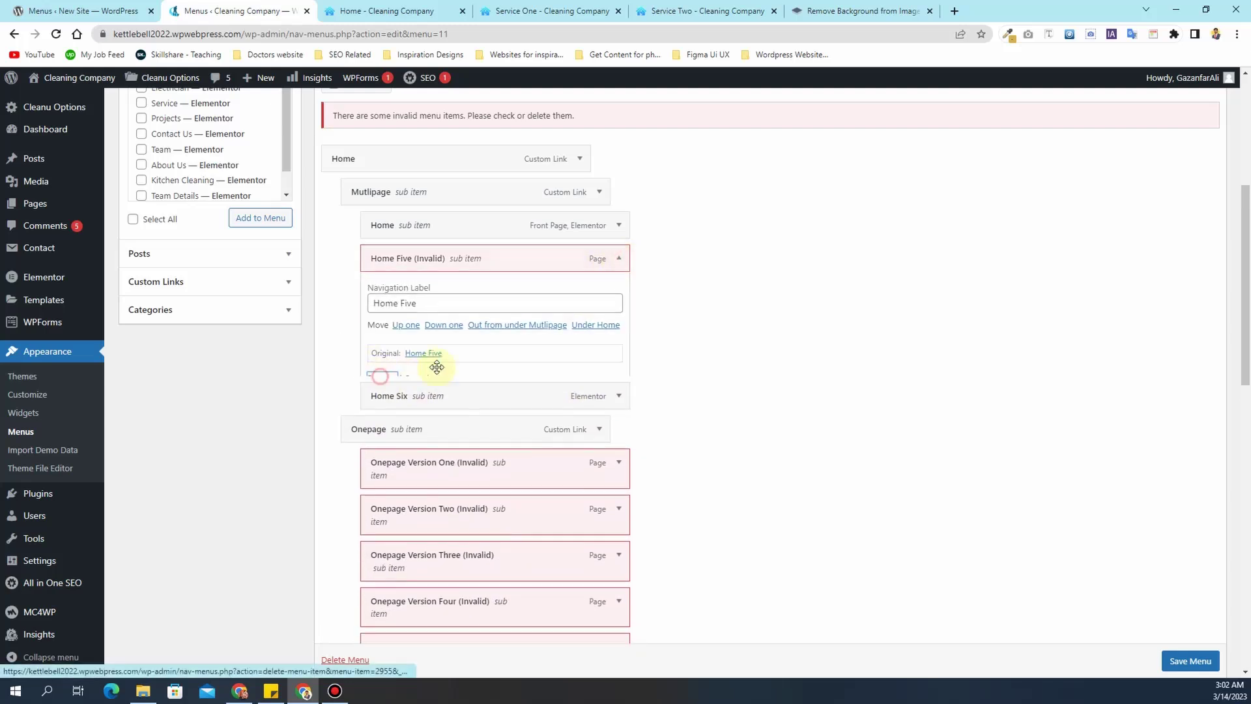
left_click(619, 258)
left_click(382, 378)
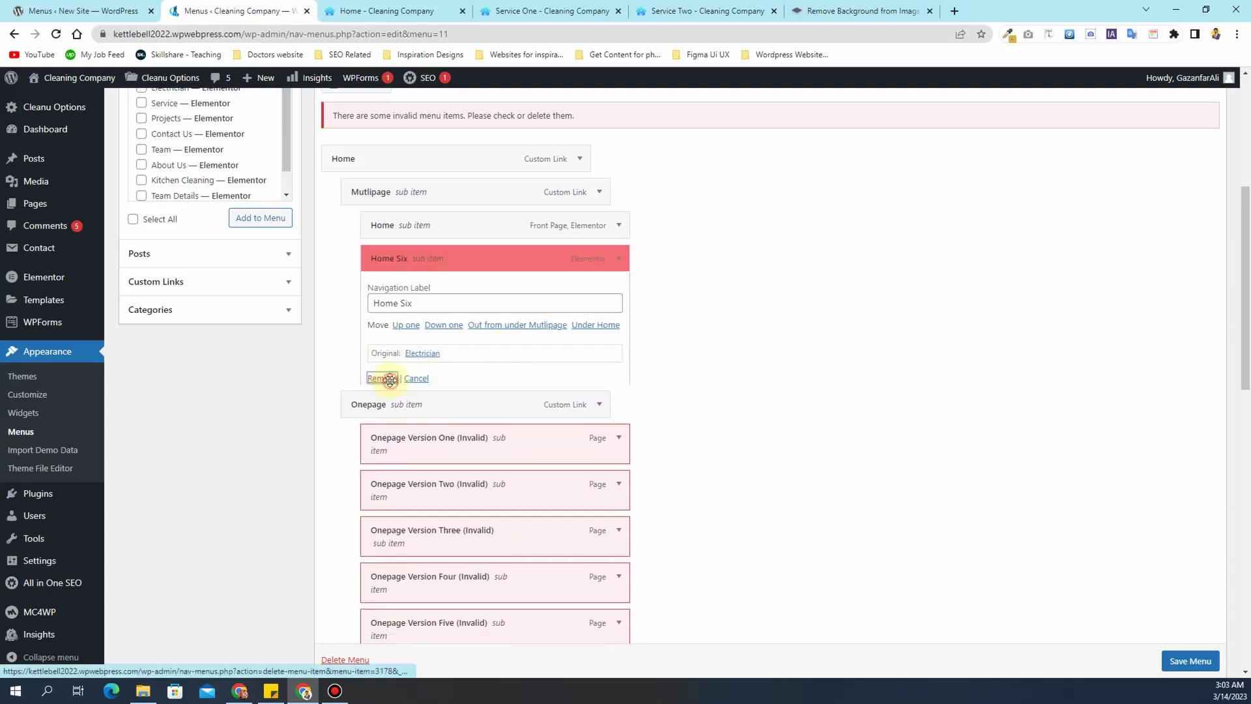
left_click_drag(418, 234, 375, 162)
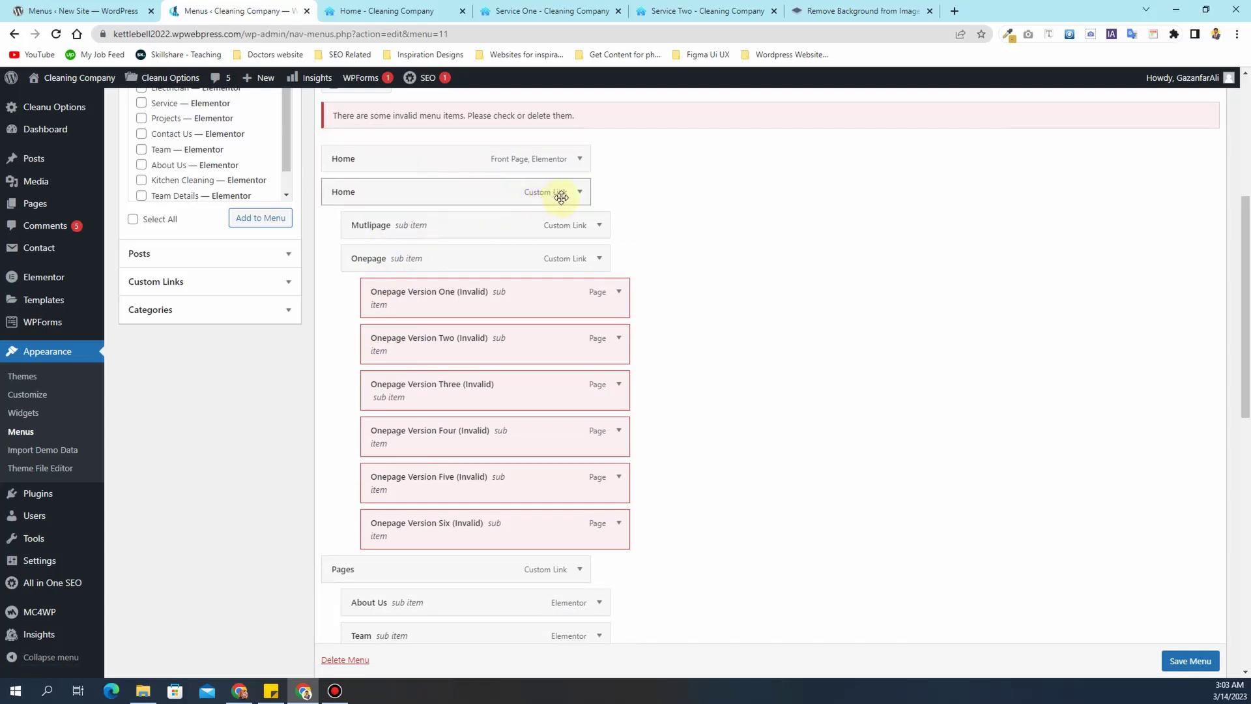
- Remove the Onepage Version Six through Onepage Version One menu items
left_click(619, 524)
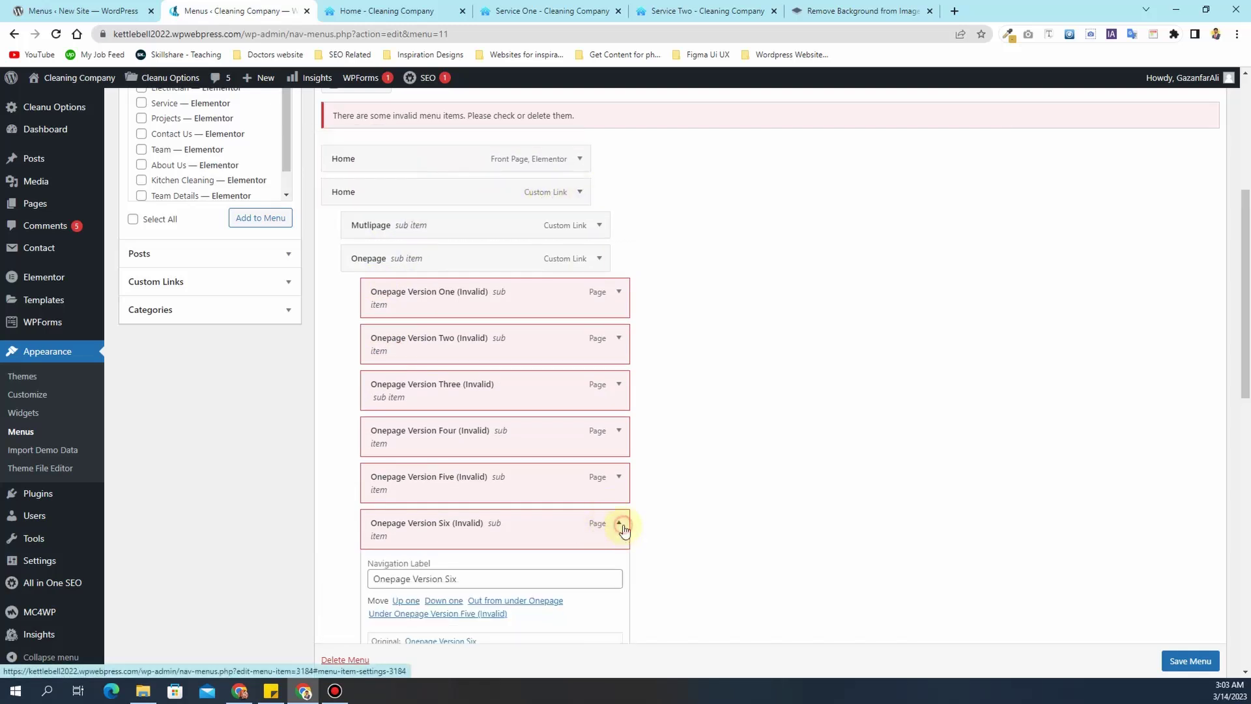
scroll(417, 537, "down", 2)
left_click(393, 537)
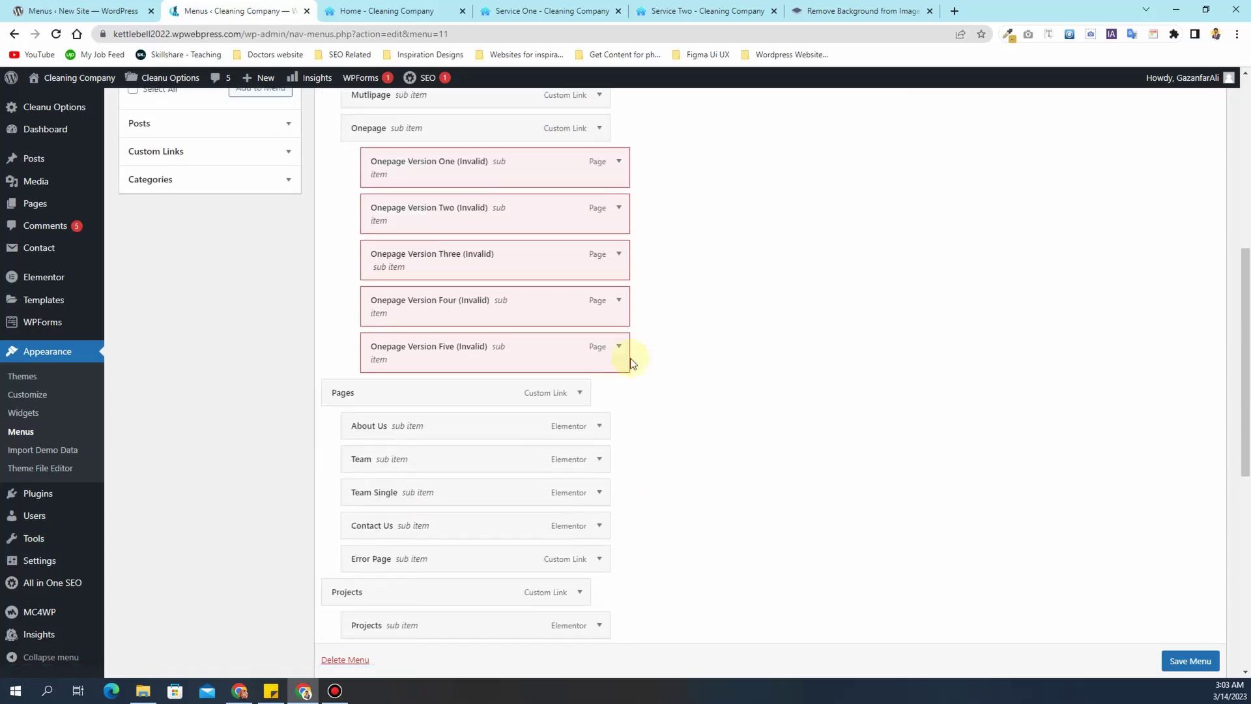
left_click(619, 347)
left_click(381, 492)
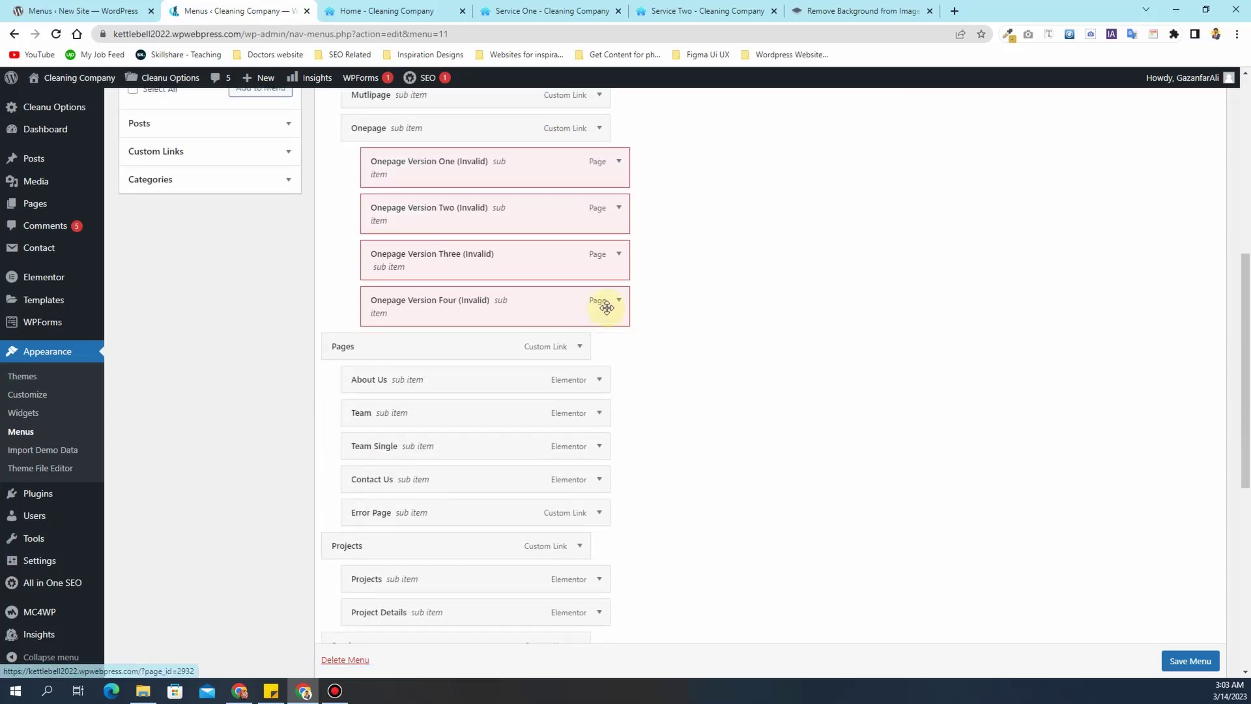
left_click(616, 301)
left_click(391, 442)
left_click(619, 254)
left_click(383, 398)
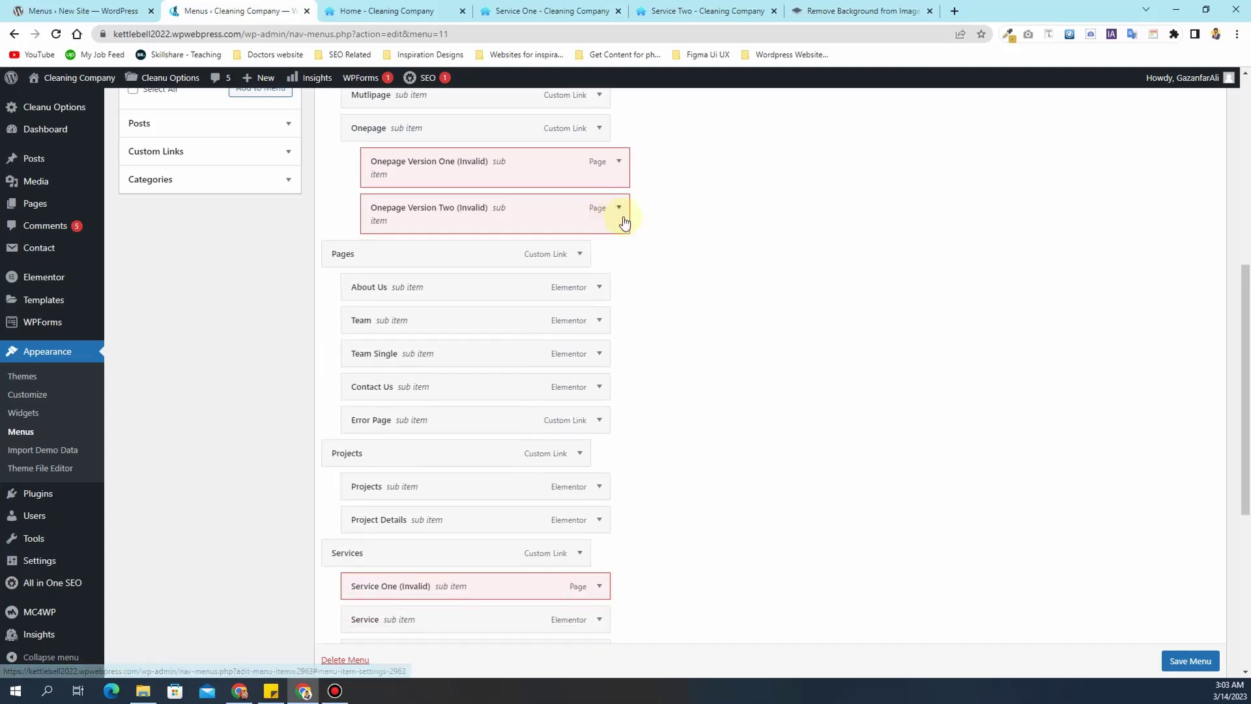
left_click(616, 208)
left_click(379, 354)
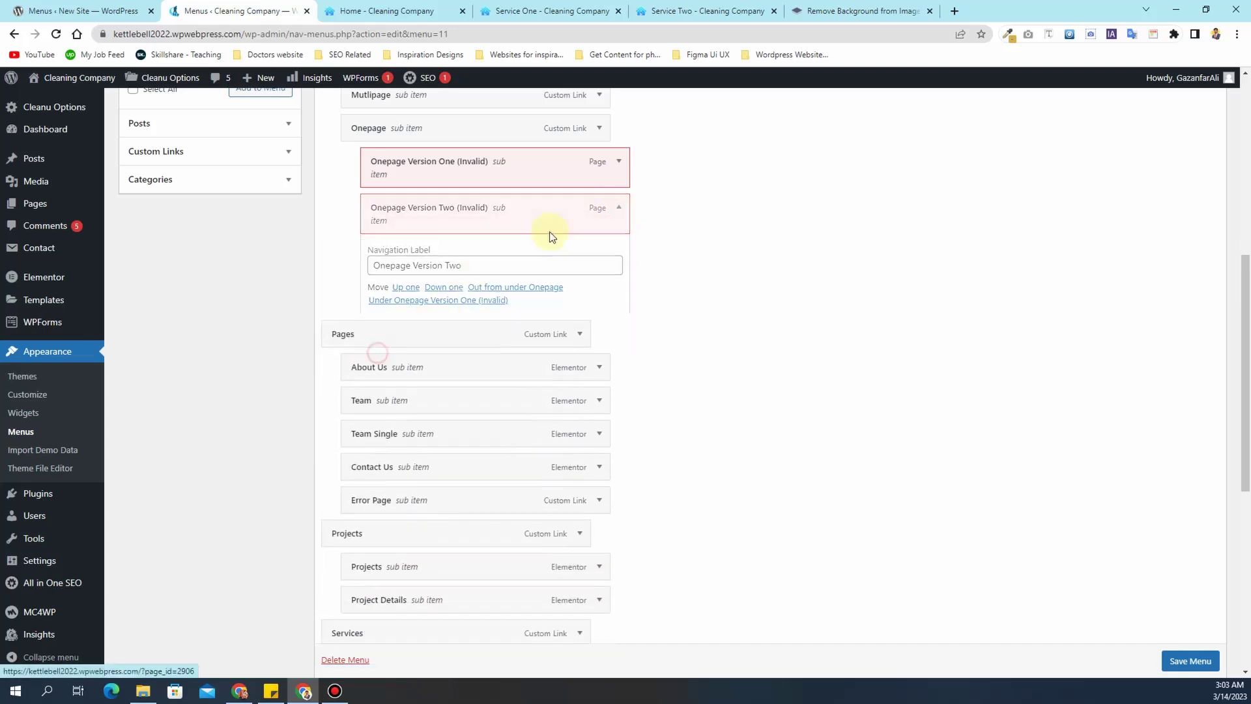
left_click(619, 163)
left_click(389, 294)
- Delete the Onepage, Mutlipage and duplicate Home custom link items
scroll(510, 279, "up", 1)
left_click(598, 191)
left_click(365, 323)
left_click(599, 160)
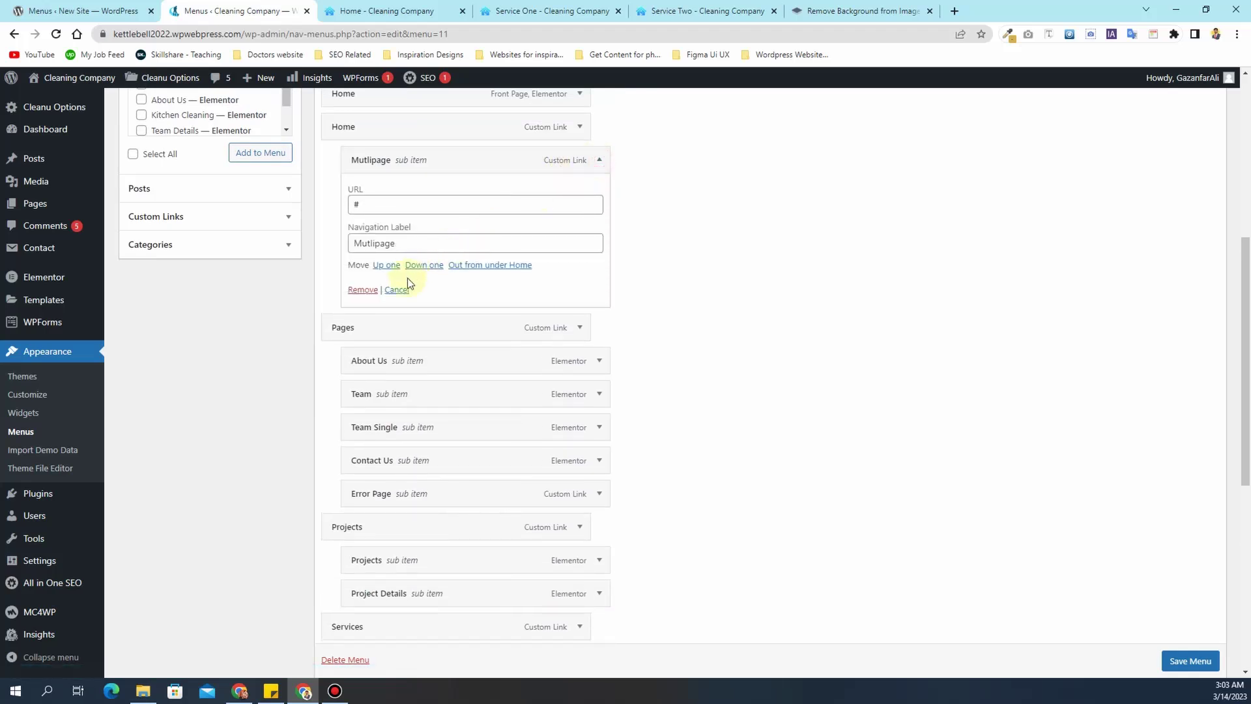
left_click(364, 291)
left_click(579, 127)
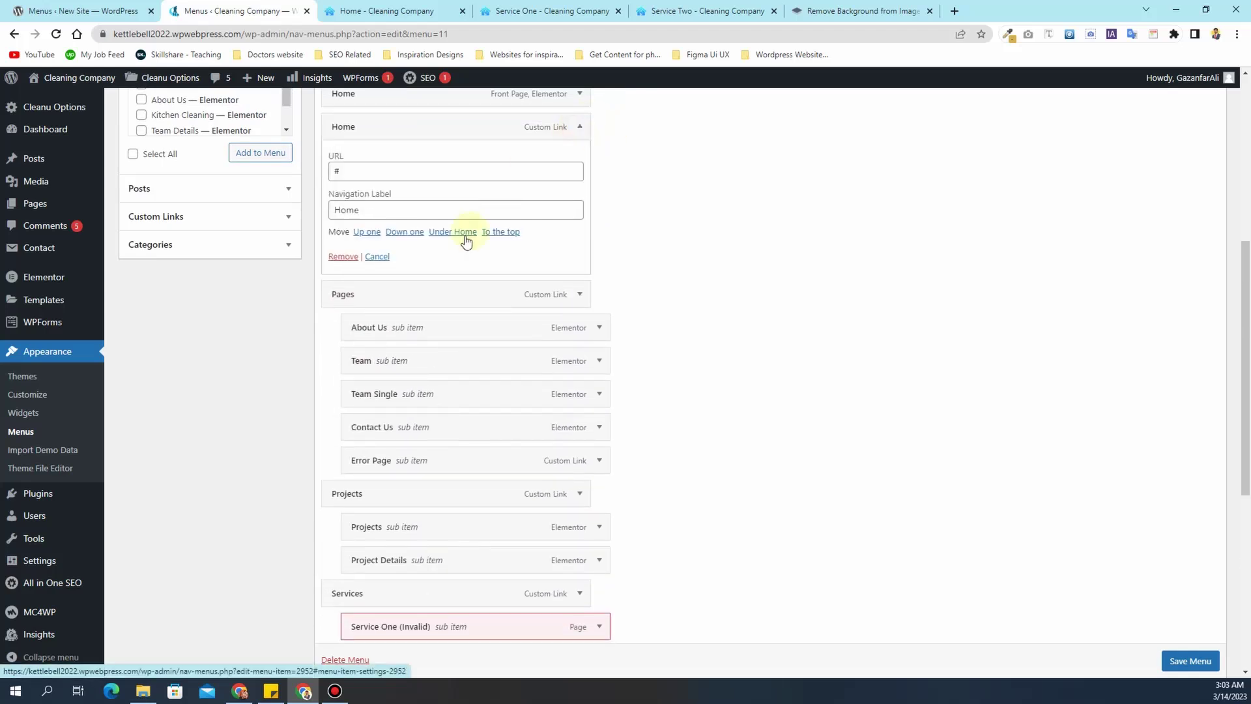
left_click(346, 257)
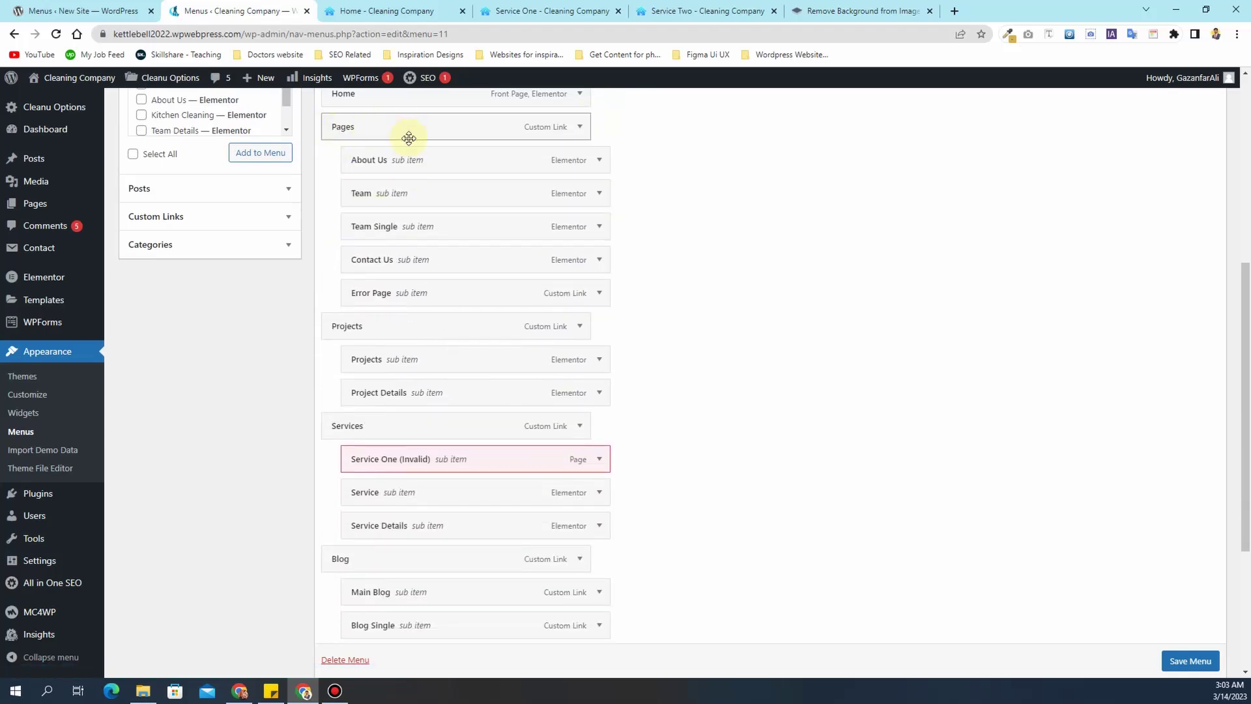
- Drag Service up to a top-level position directly below Home
scroll(409, 138, "up", 1)
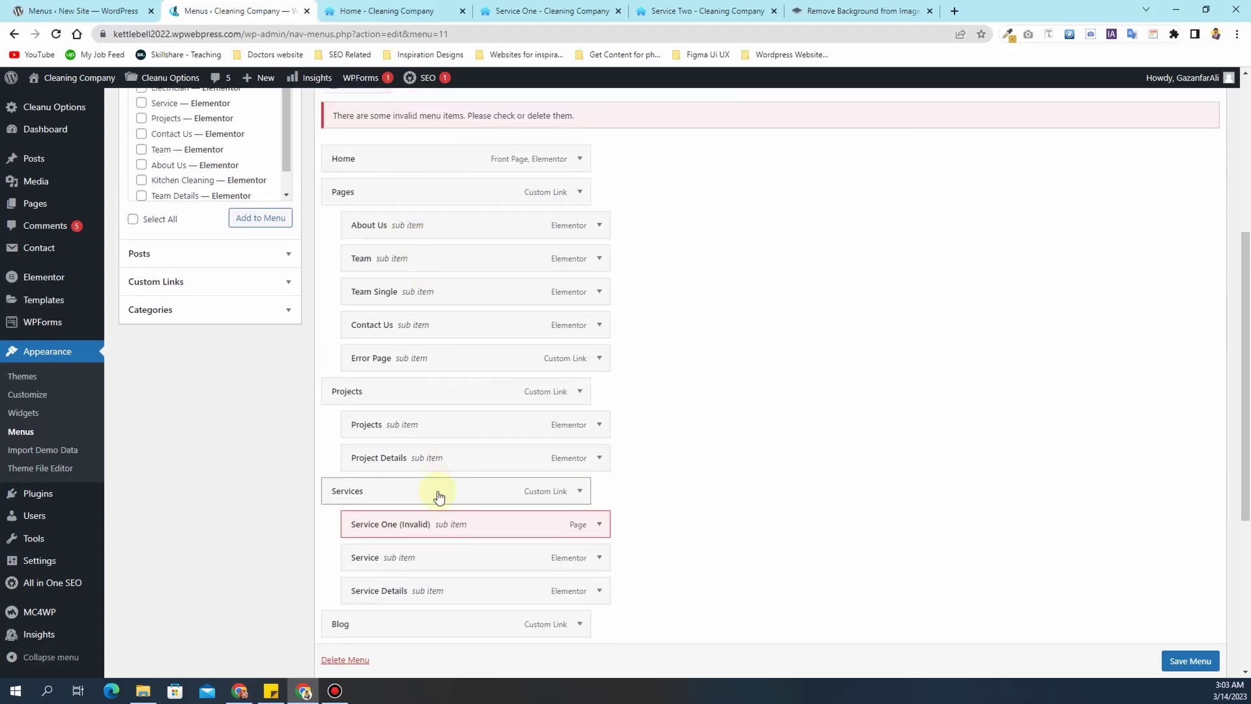
left_click_drag(436, 569, 405, 201)
scroll(632, 344, "down", 3)
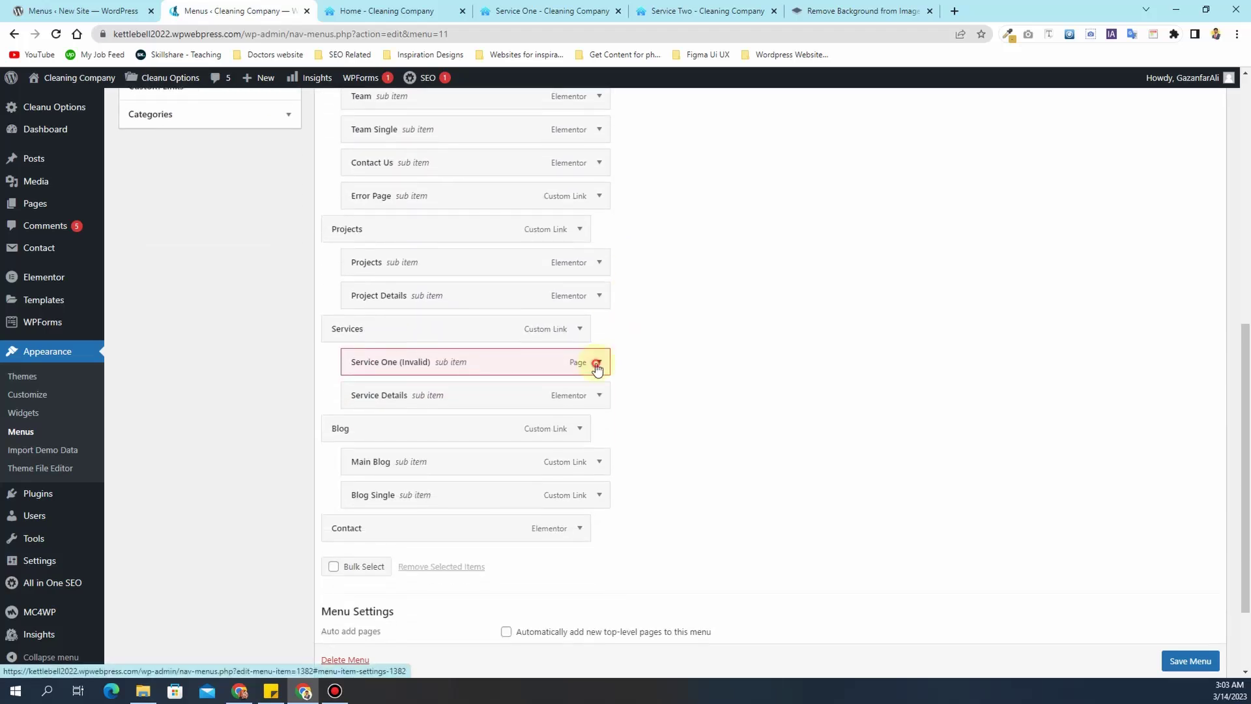
- Delete the invalid Service One item, reposition Service Details, and make About Us top-level after Service
left_click(597, 362)
left_click(361, 481)
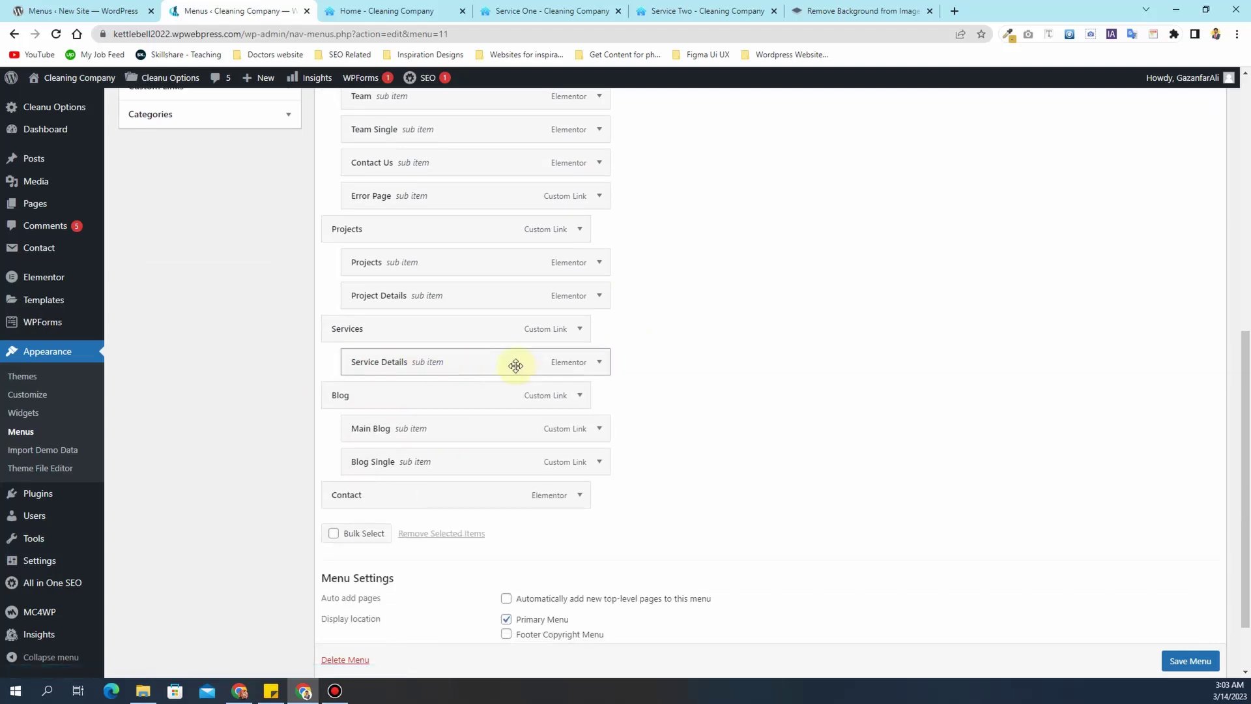
scroll(547, 373, "up", 1)
left_click_drag(486, 427, 505, 357)
scroll(486, 416, "up", 5)
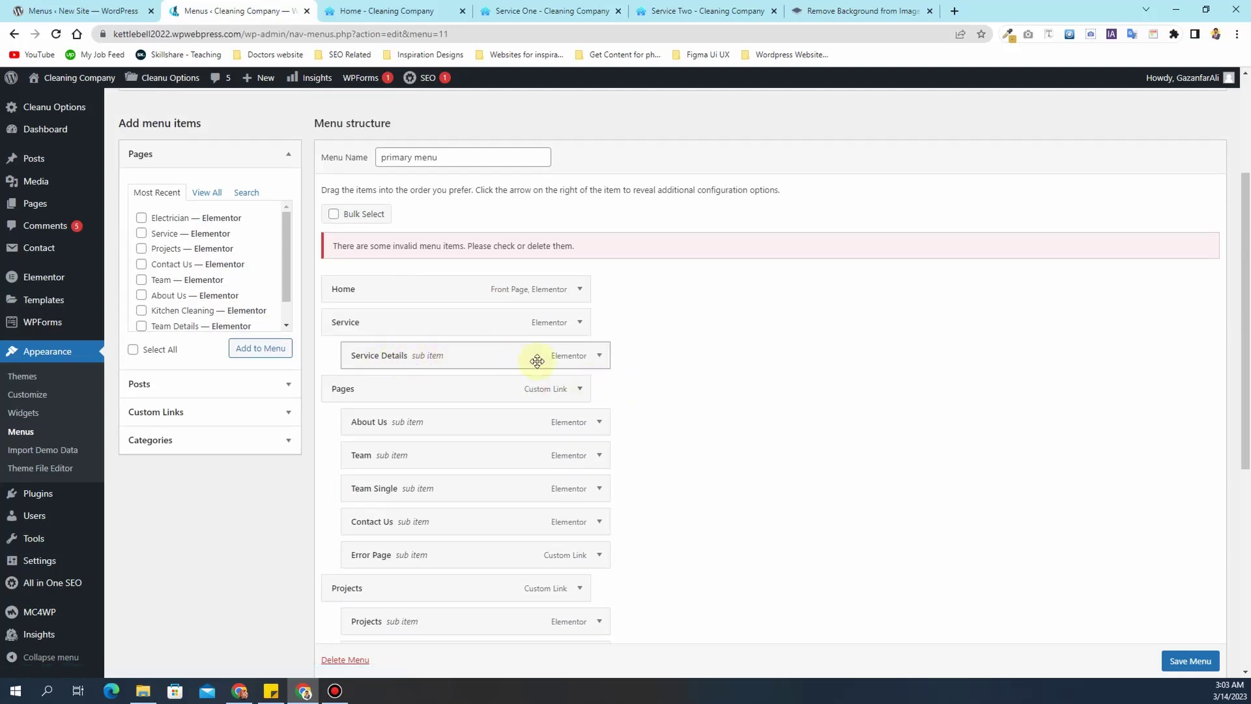
scroll(553, 360, "down", 1)
left_click_drag(427, 349, 402, 366)
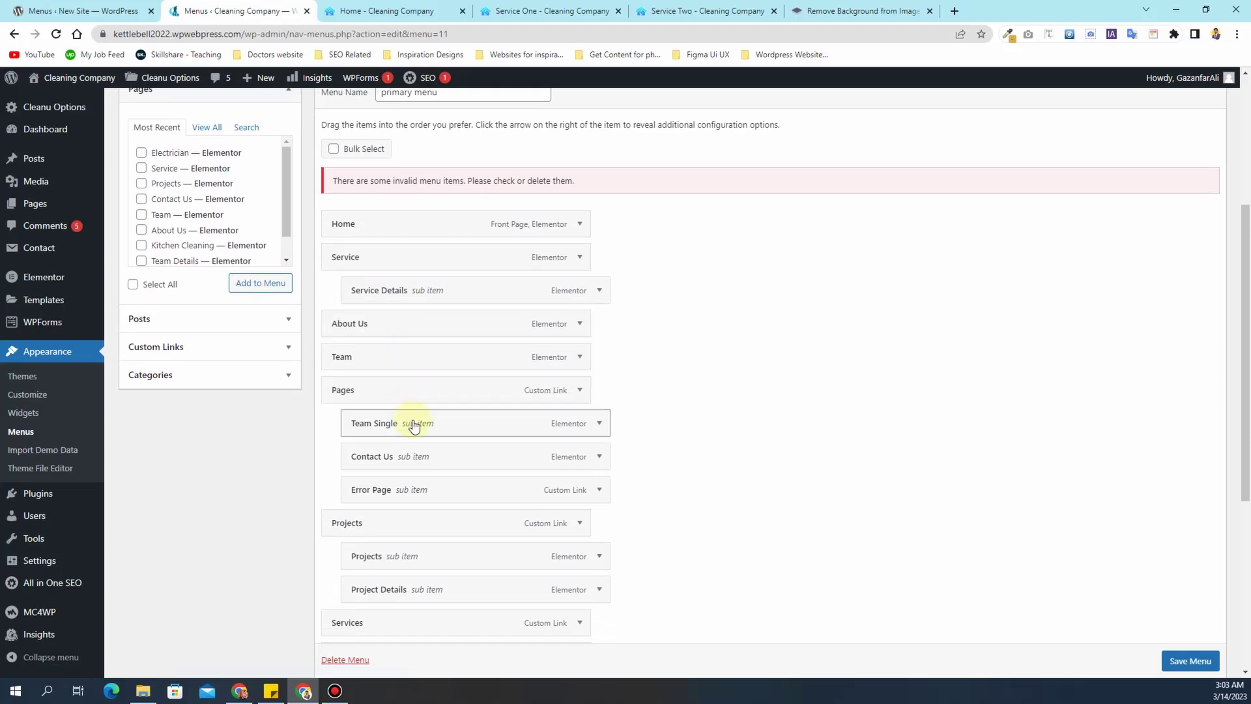
- Nest Team Single under Team, move Projects and Blog above Contact Us, and place Contact under Services
left_click_drag(414, 426, 471, 407)
scroll(527, 354, "down", 2)
left_click_drag(564, 323, 537, 282)
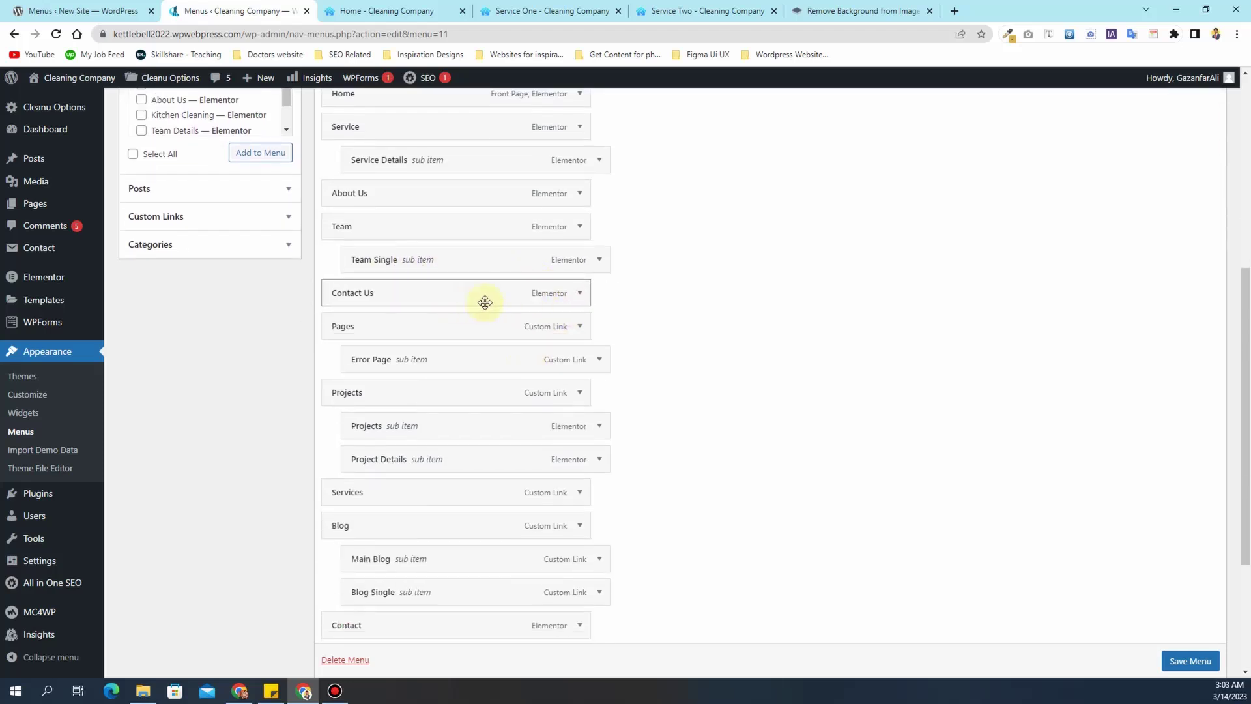
left_click_drag(424, 402, 417, 307)
scroll(598, 330, "down", 2)
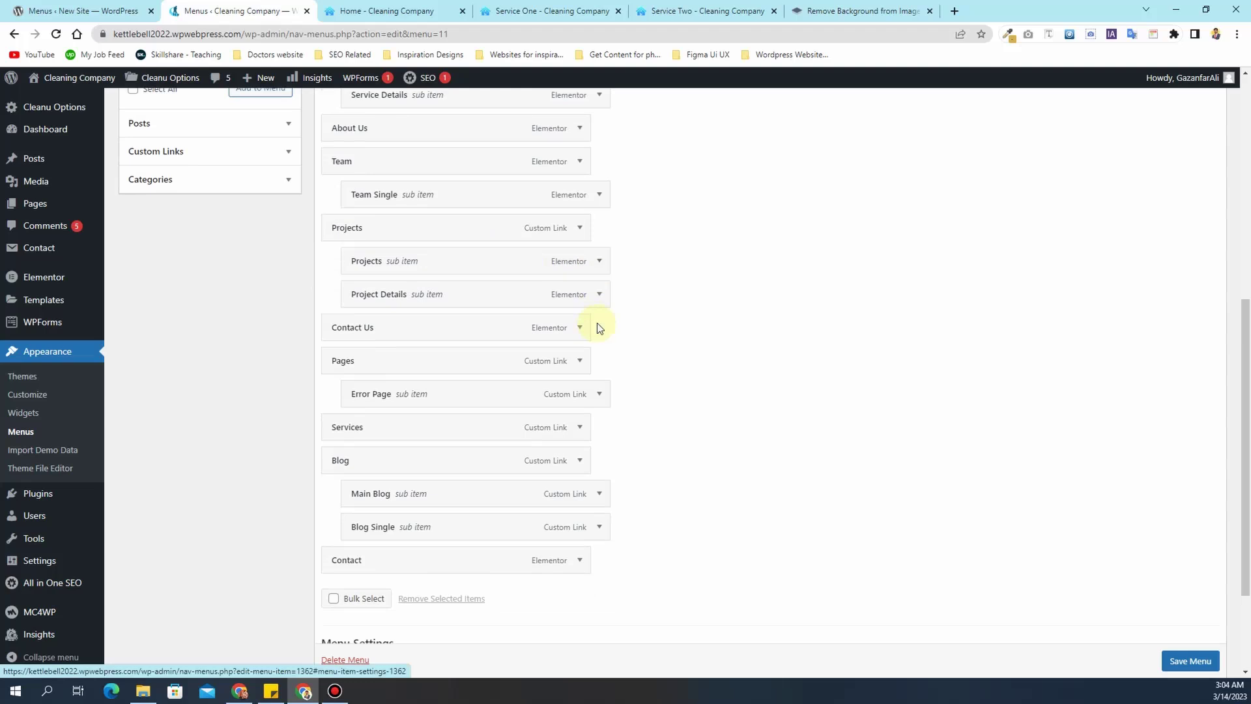
left_click_drag(410, 393, 406, 267)
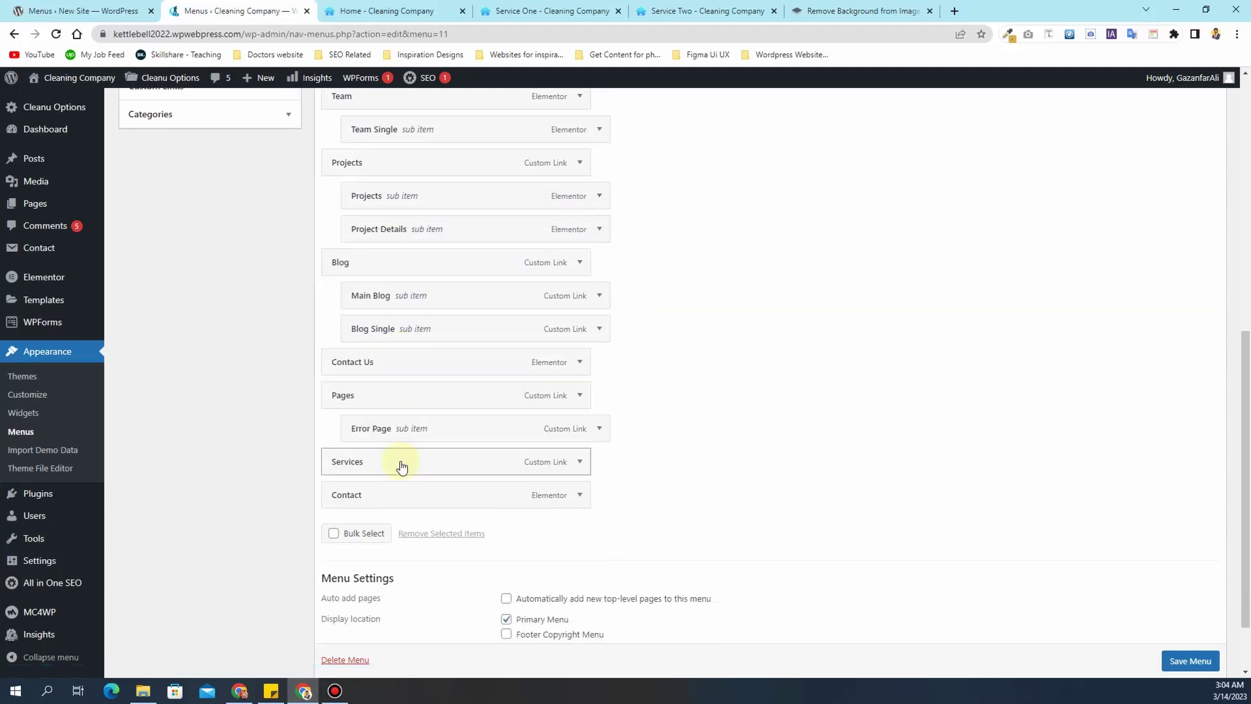
mouse_move(405, 494)
left_mouse_down()
mouse_move(408, 452)
mouse_move(401, 482)
left_mouse_up()
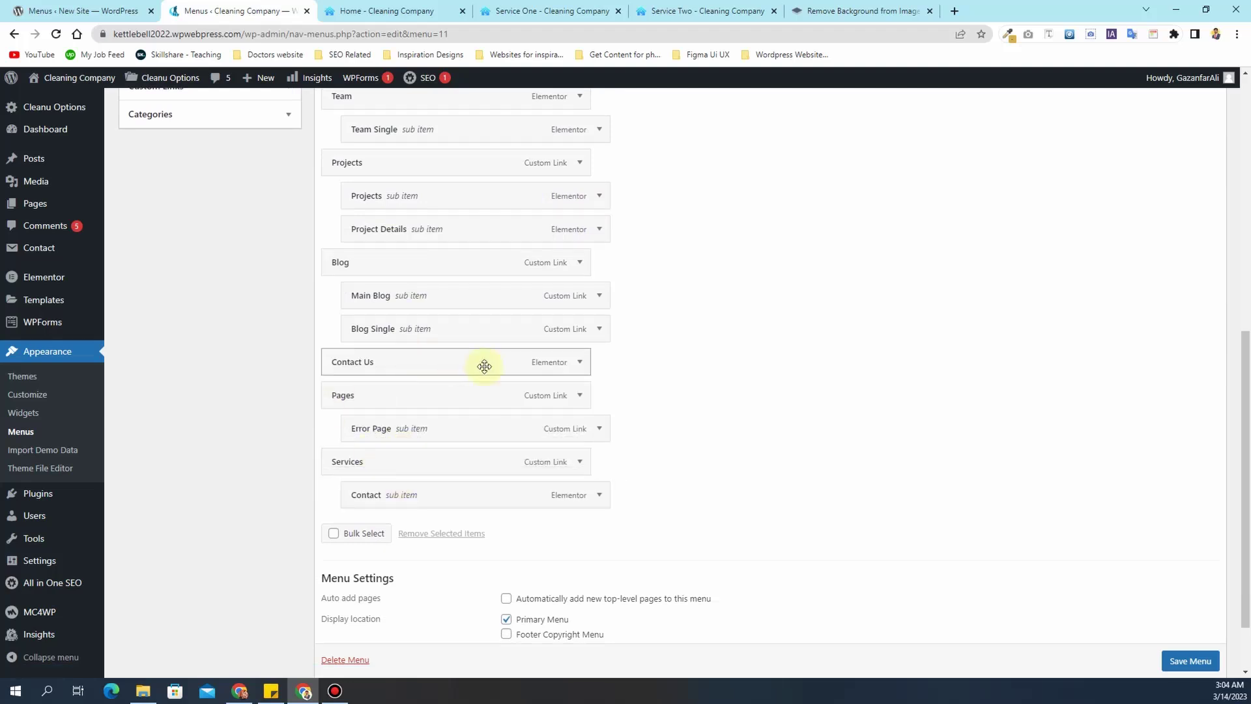
- Remove the Pages, Error Page and Services items from the primary menu
left_click(579, 395)
left_click(330, 528)
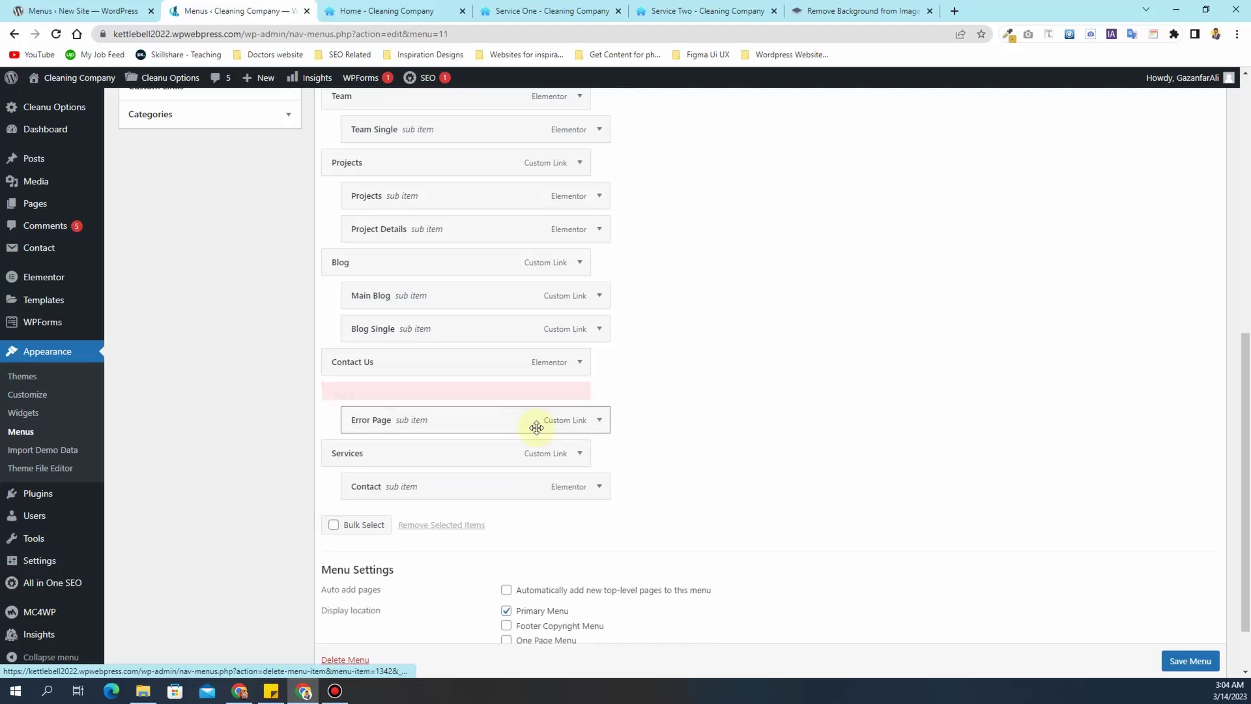
left_click(578, 395)
left_click(345, 526)
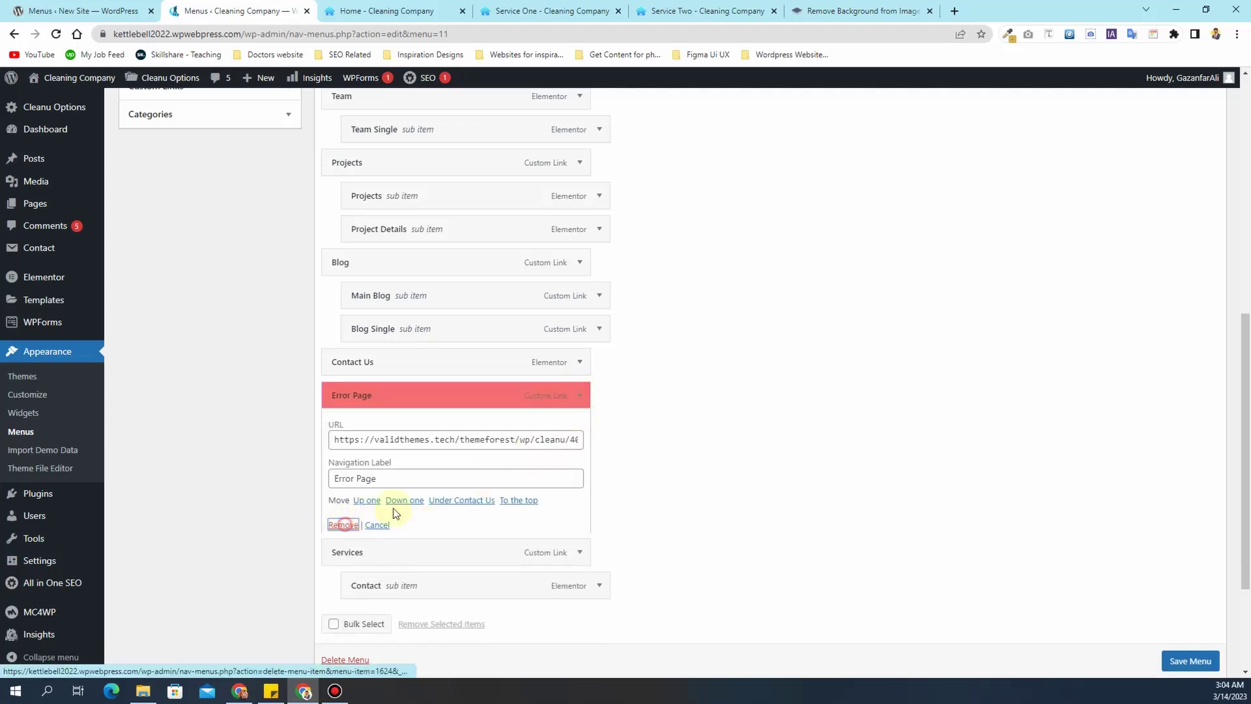
left_click(580, 395)
left_click(344, 526)
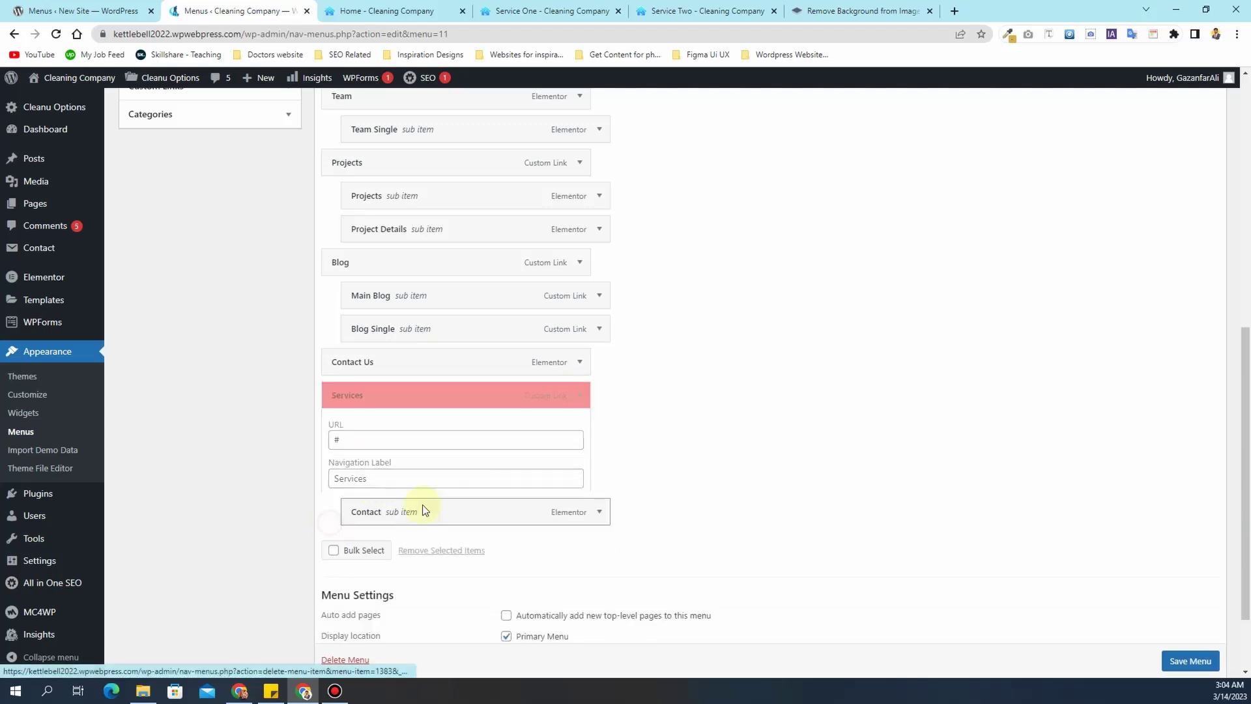
left_click(577, 417)
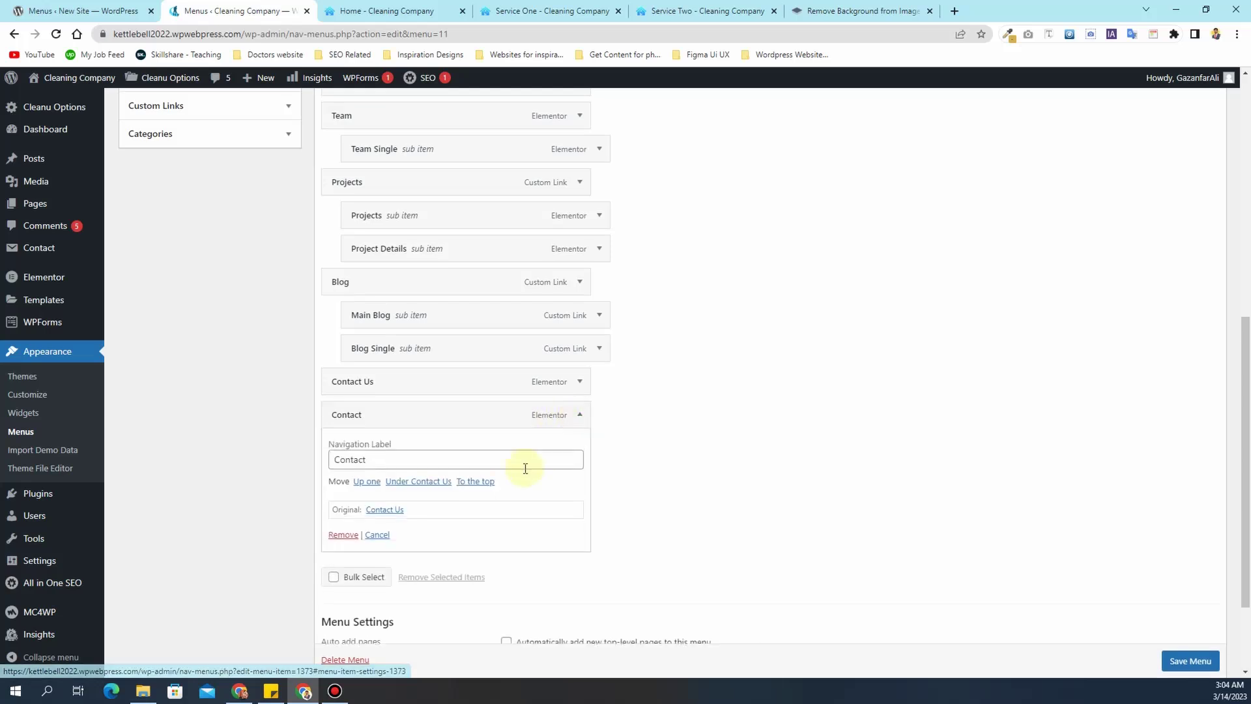
left_click(434, 421)
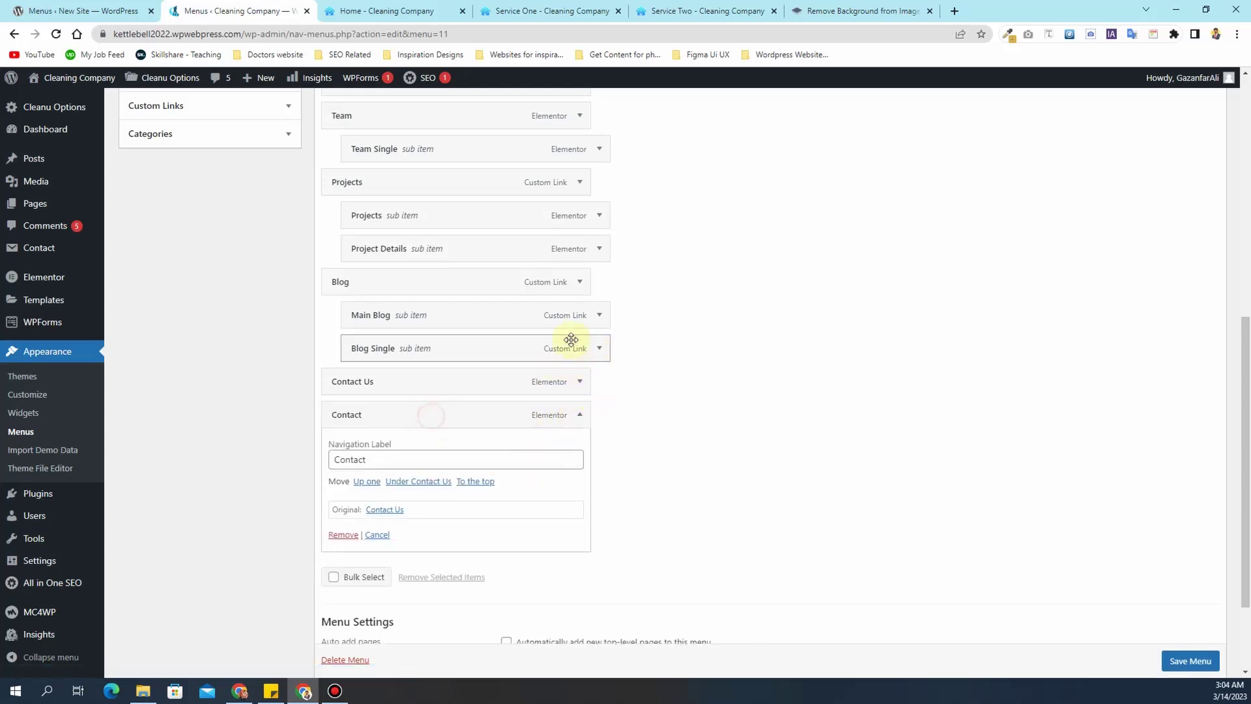
- Delete the Main Blog and Blog Single sub items and the Blog custom link
left_click(580, 284)
left_click(581, 287)
left_click(597, 316)
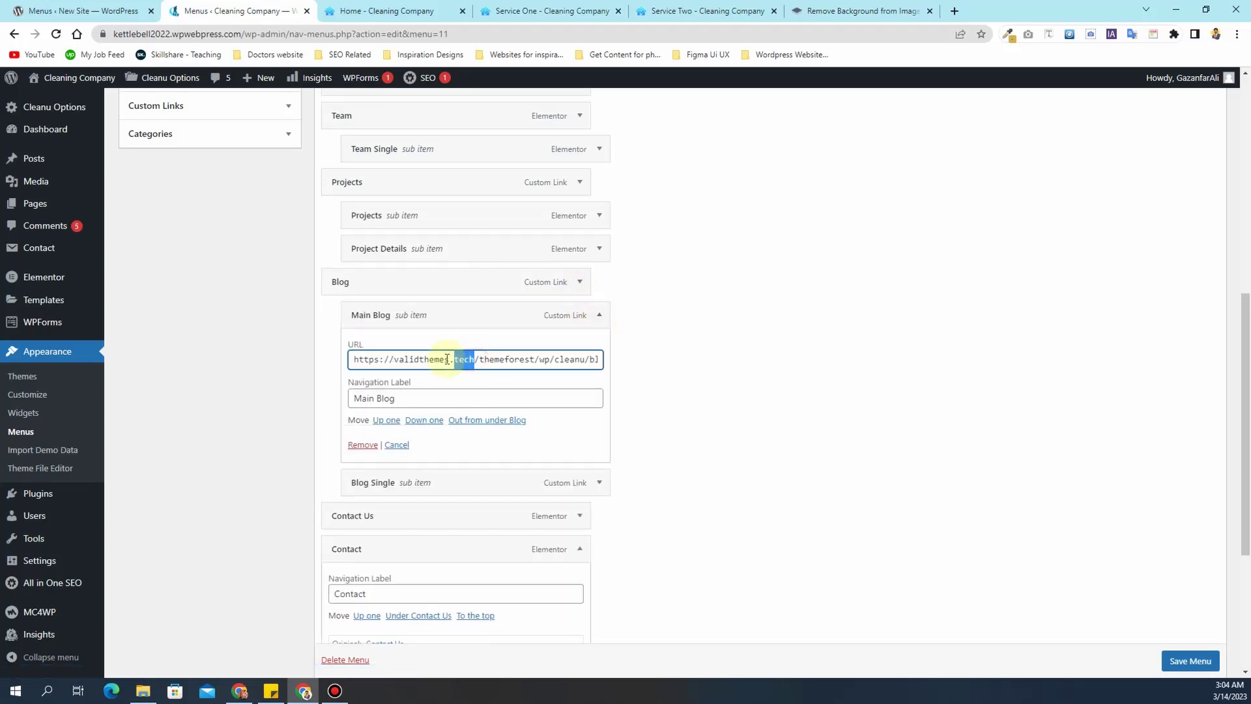
left_click(349, 441)
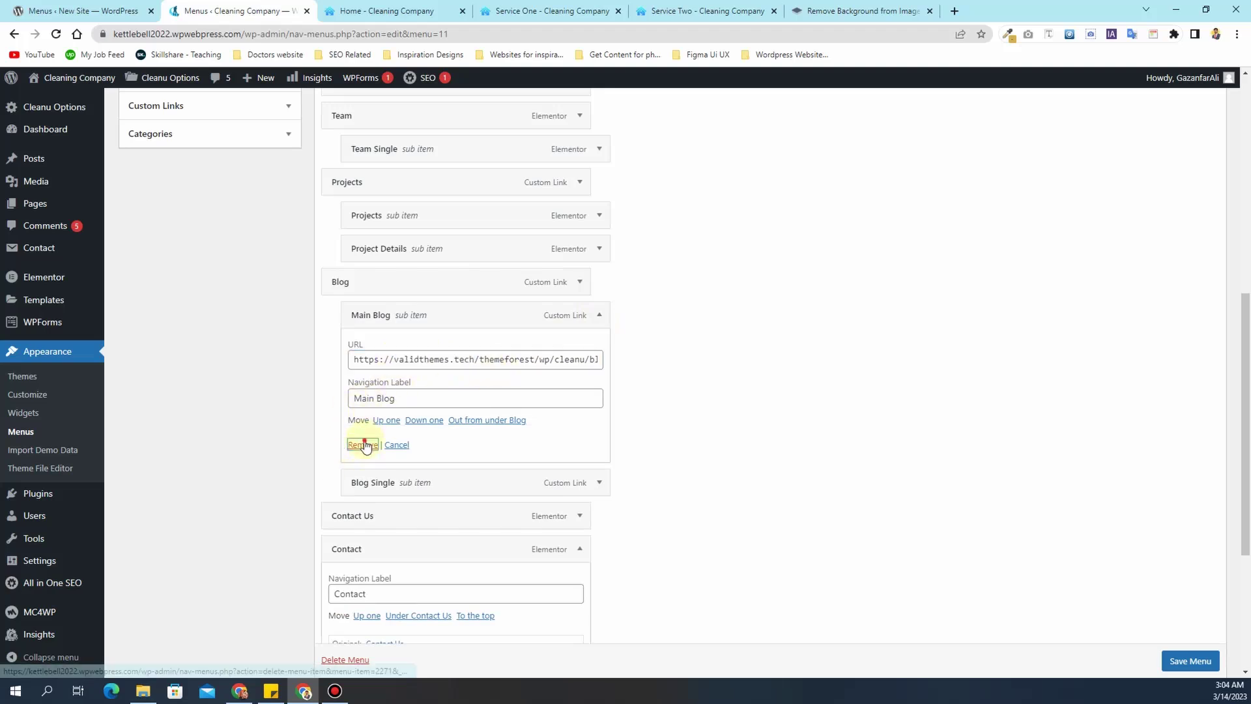
left_click(365, 446)
left_click(597, 316)
left_click(366, 446)
left_click(579, 282)
left_click(344, 412)
scroll(195, 234, "up", 5)
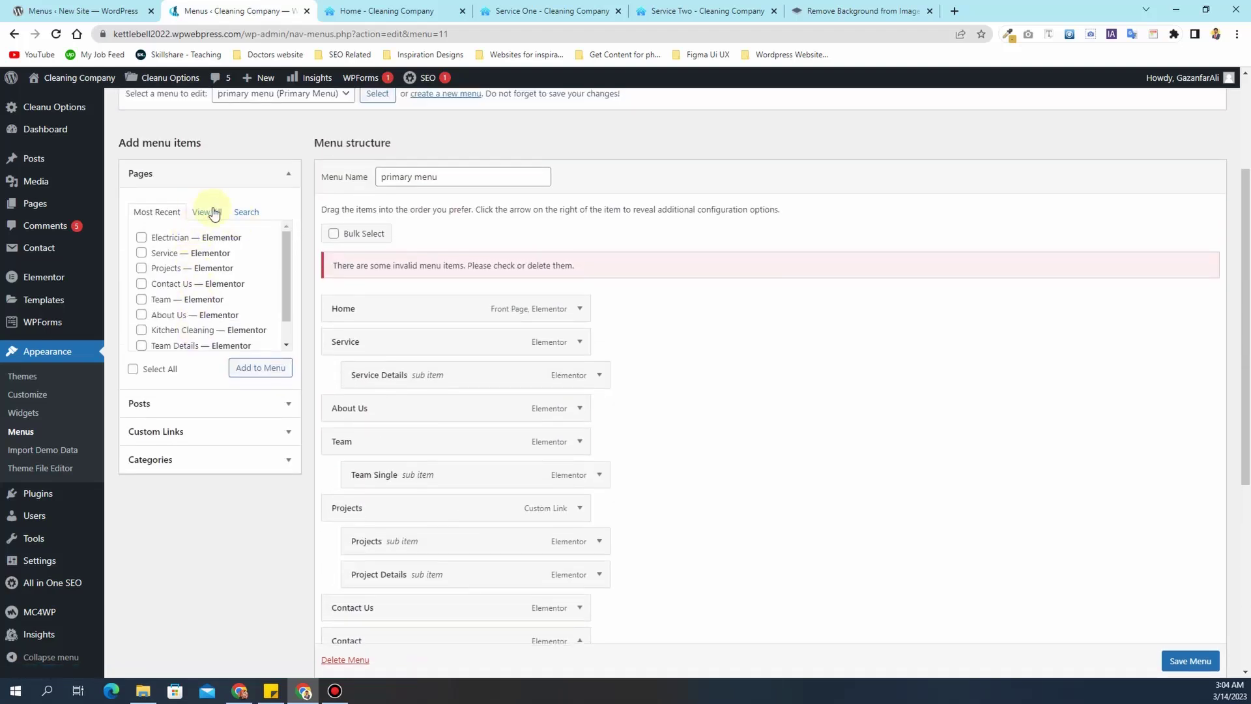
- Add the Blog page to the menu above Contact Us and delete the duplicate Contact item
left_click(215, 218)
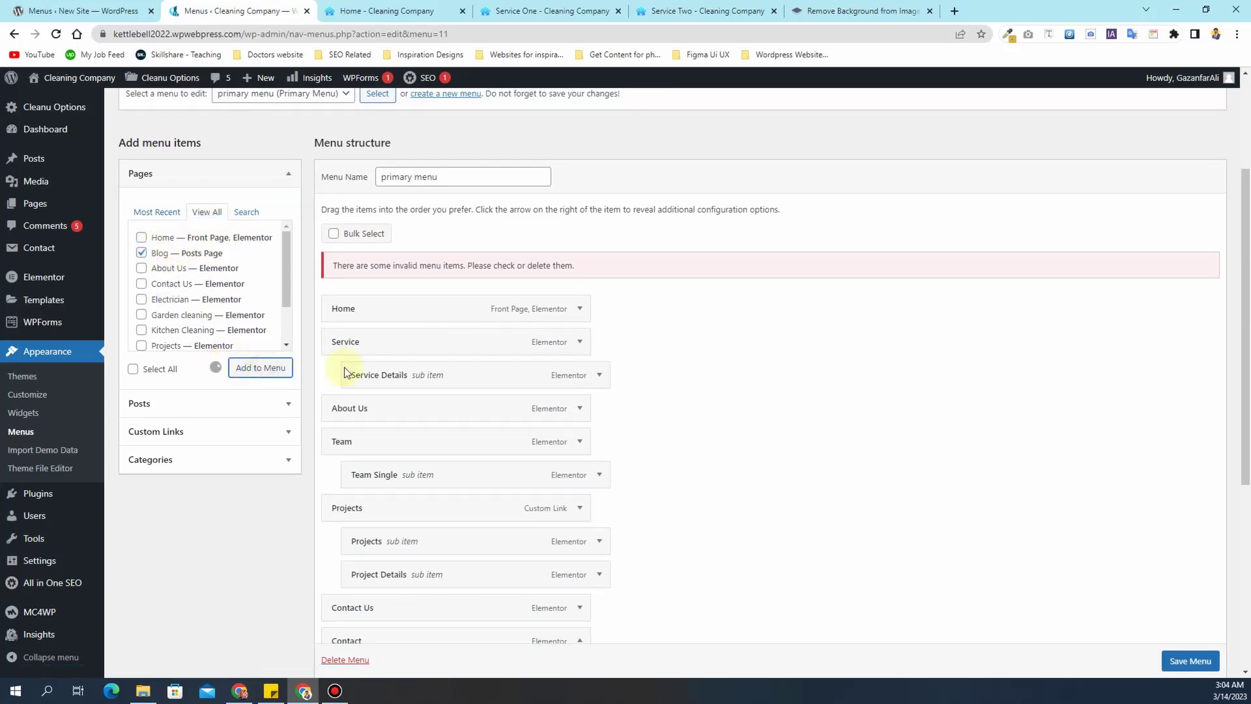
scroll(666, 439, "down", 4)
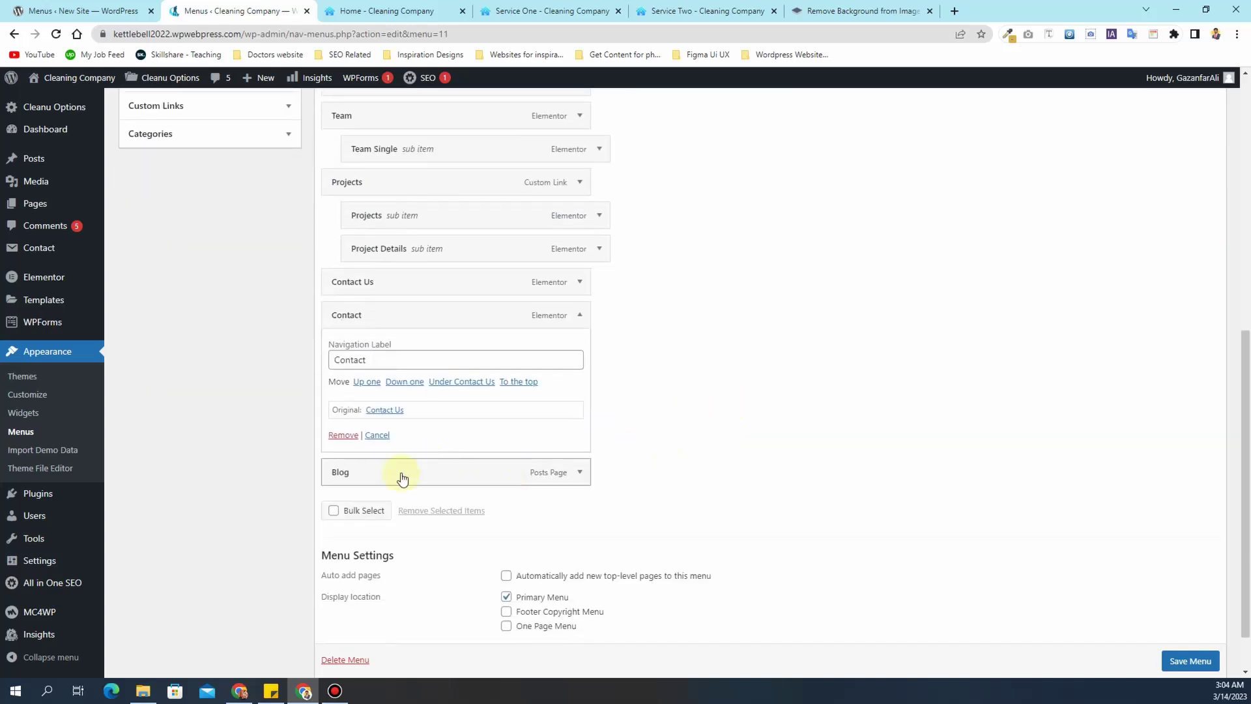
left_click_drag(449, 475, 442, 286)
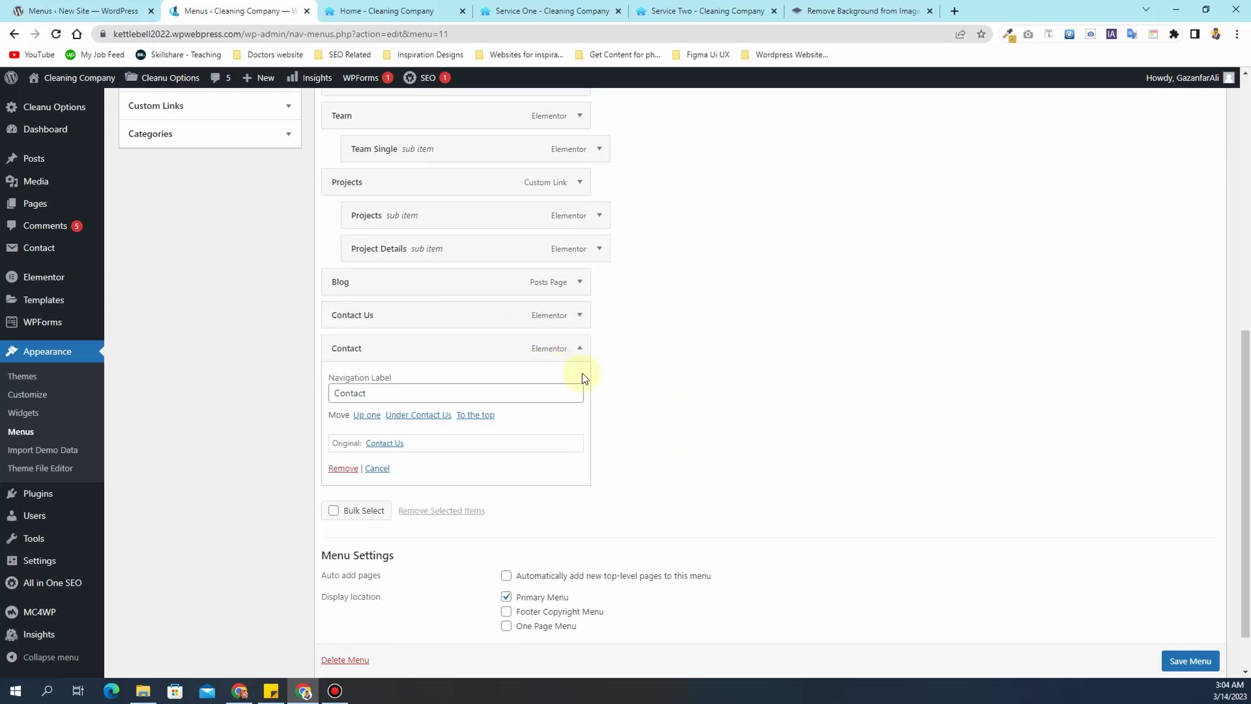
left_click(343, 468)
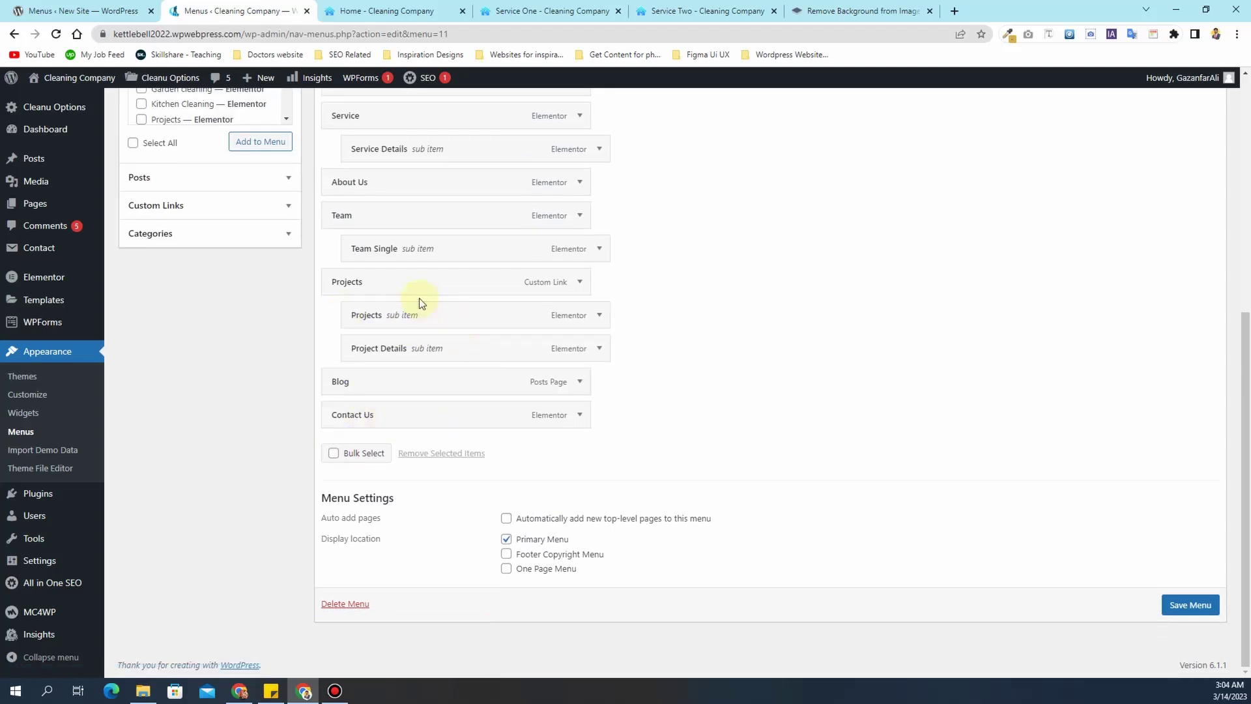
- Nest Project Details under the top-level Projects page, delete the Projects custom link, and save the menu
left_click_drag(432, 324, 405, 290)
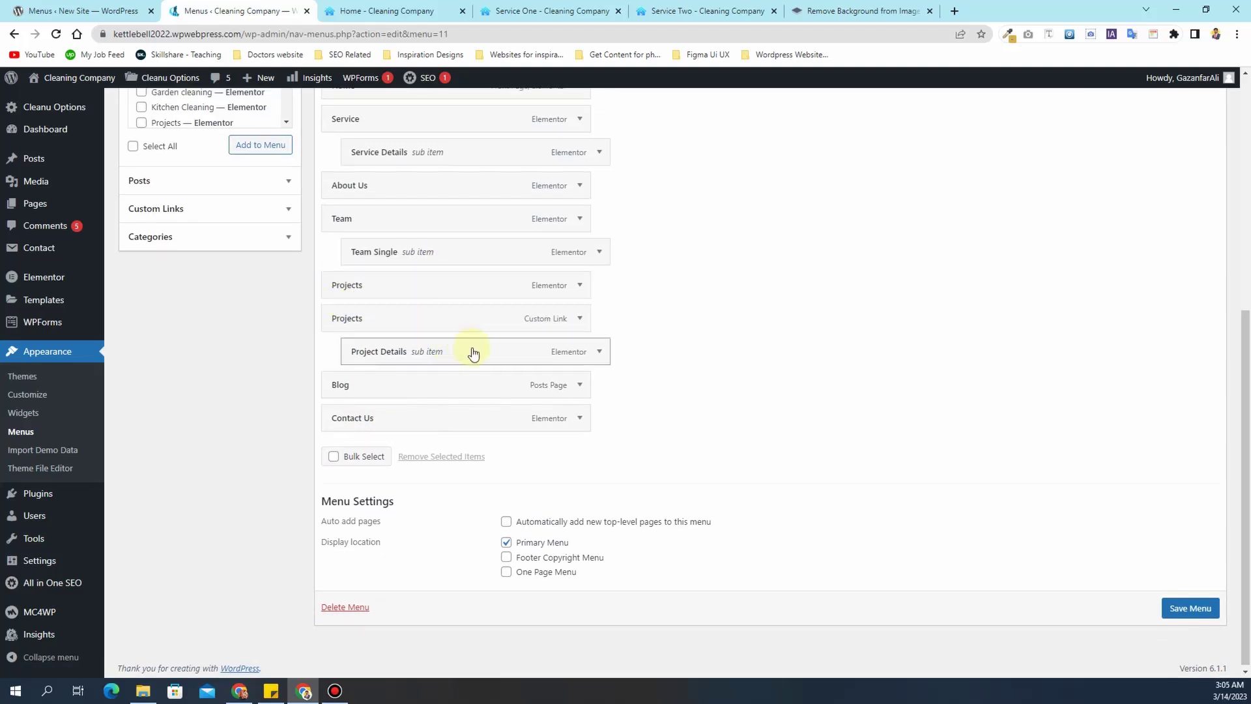
left_click_drag(474, 352, 490, 315)
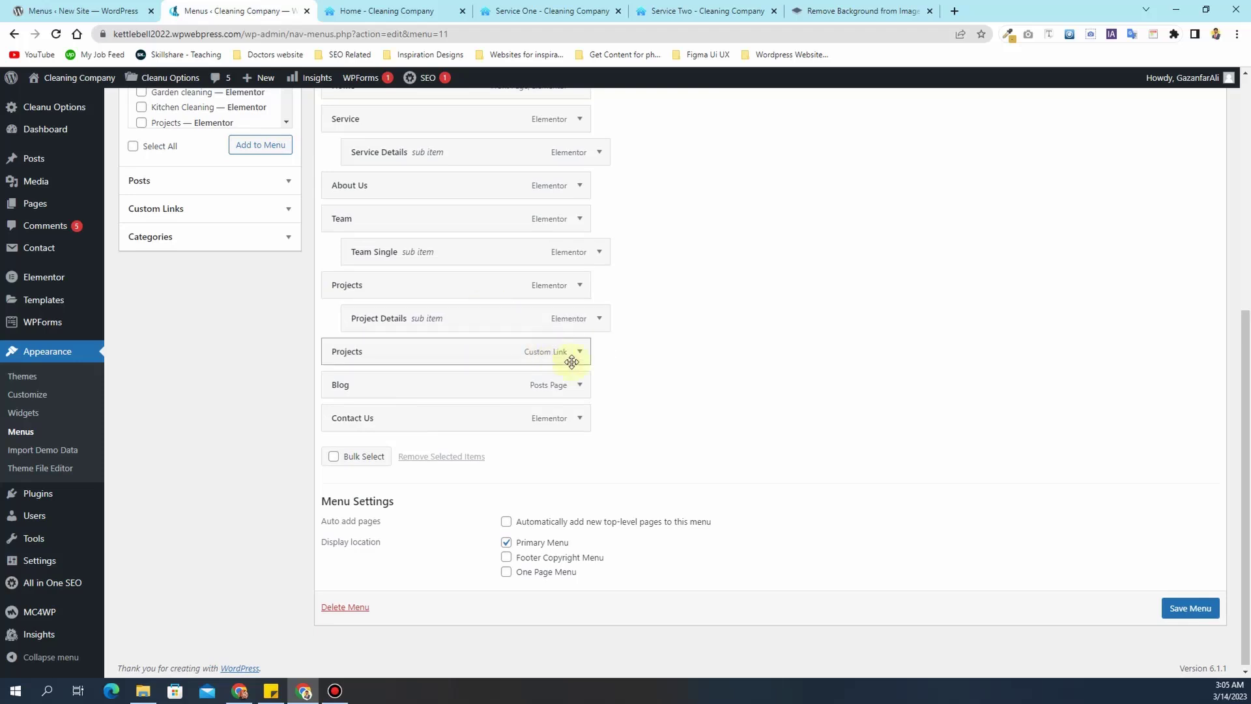
left_click(580, 352)
left_click(342, 481)
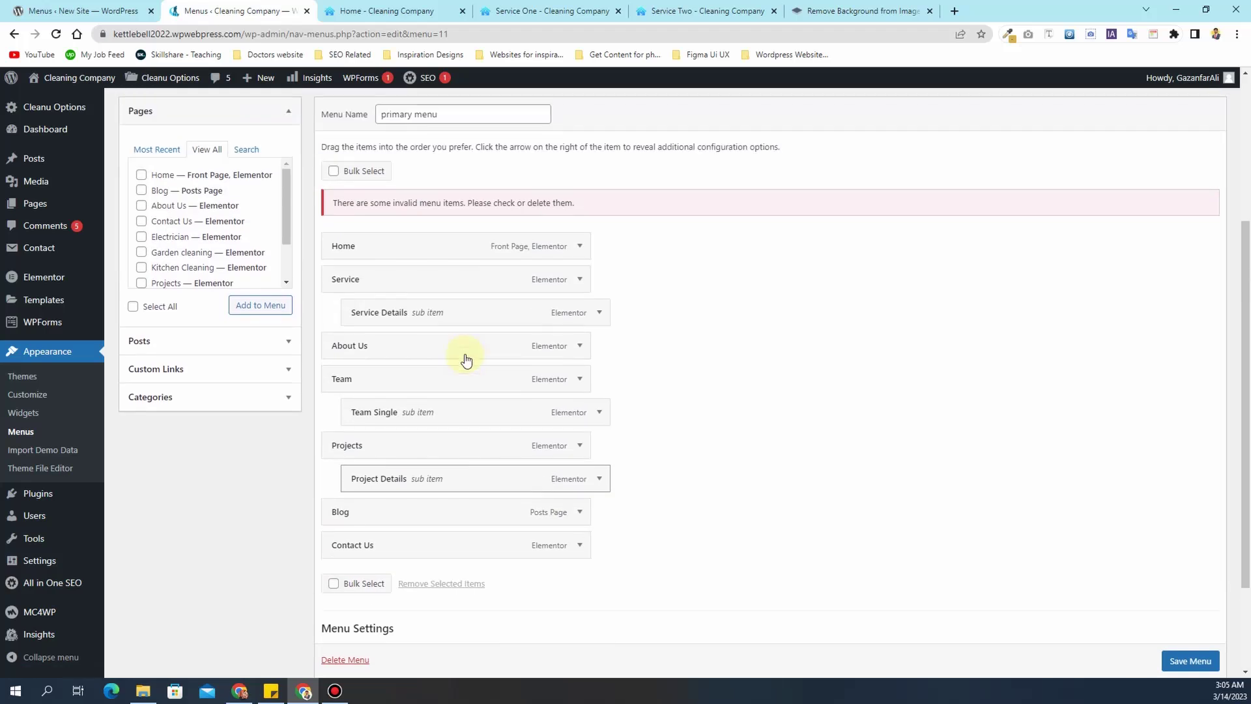
scroll(477, 267, "down", 2)
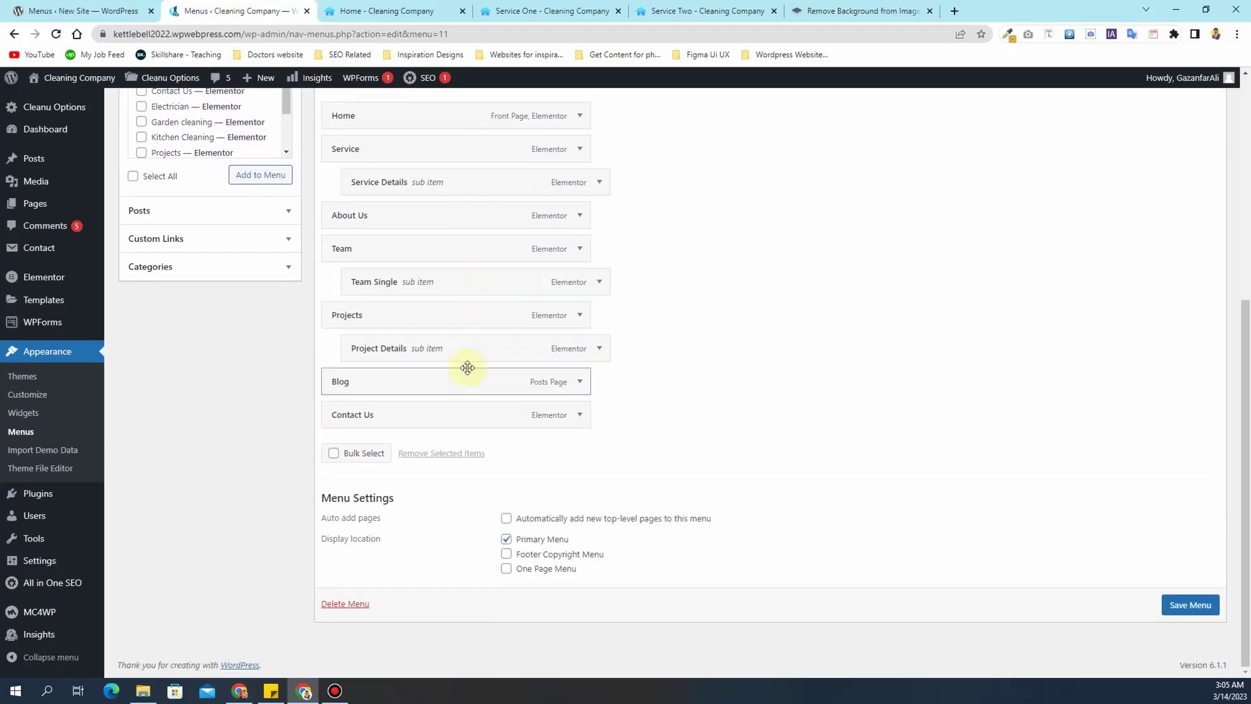
scroll(467, 367, "up", 3)
scroll(483, 326, "down", 3)
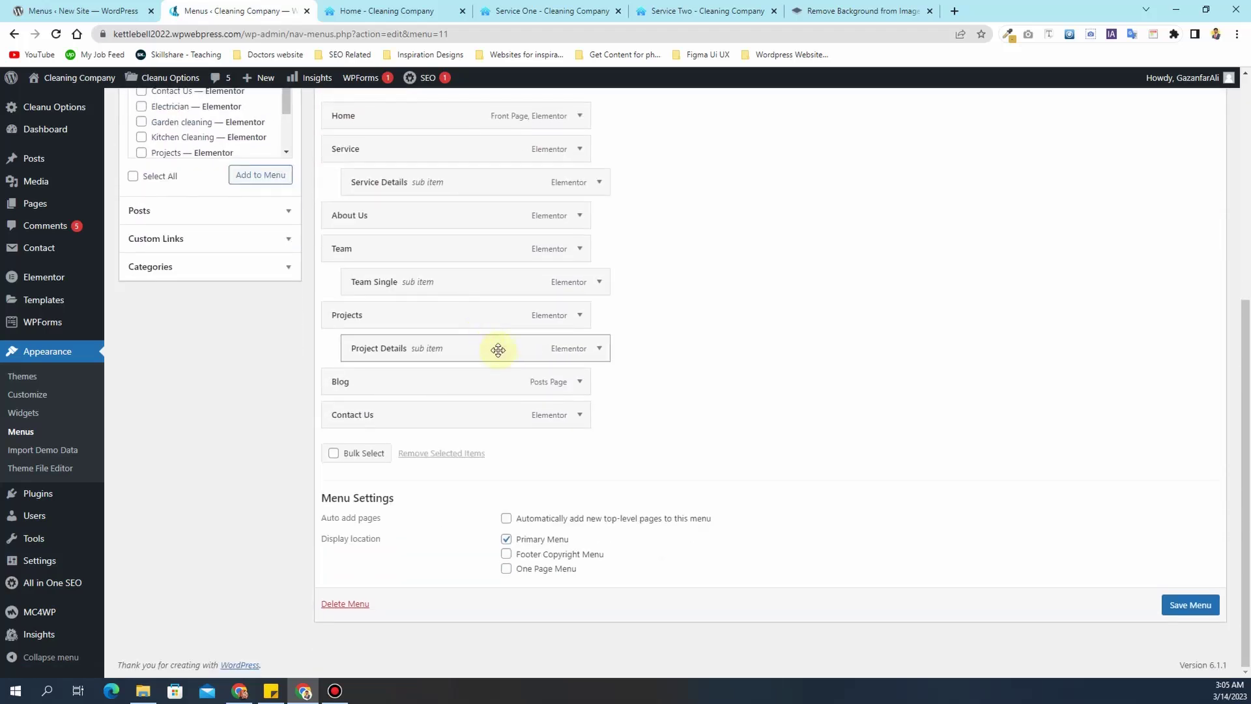
left_click(1191, 606)
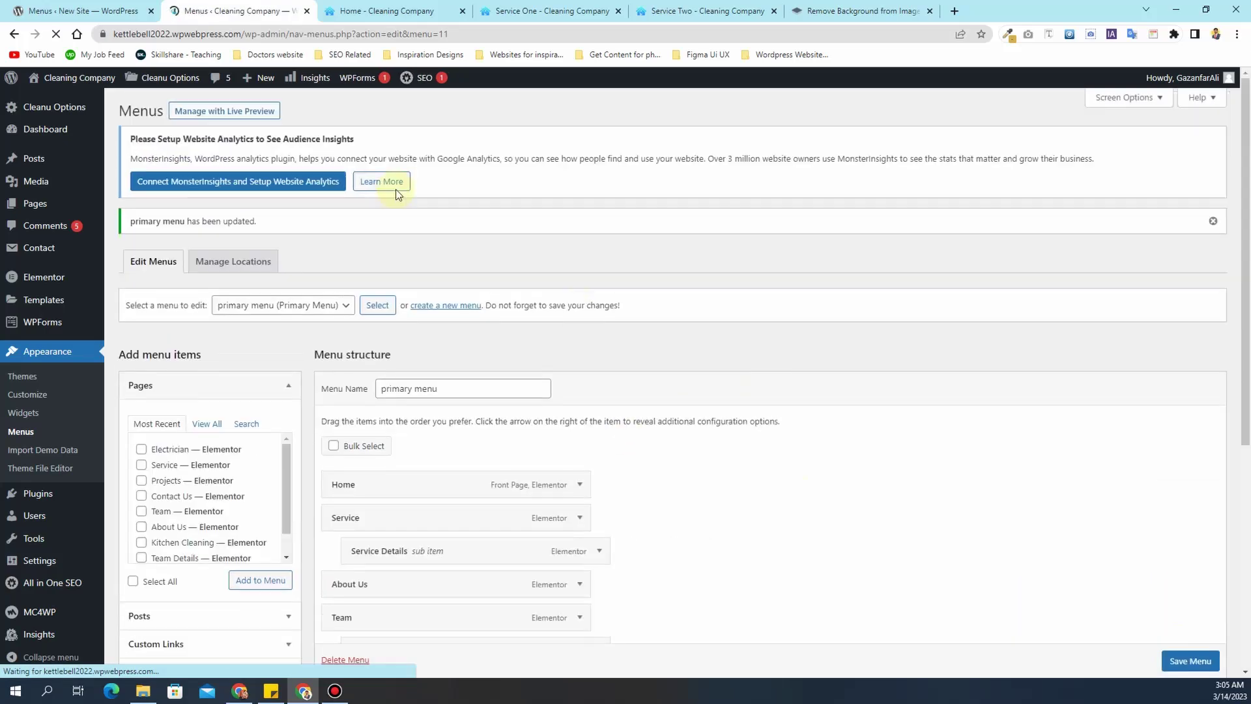
- Reload the live home page to check the header menu: Home, Service, About Us, Team, Projects, Blog, Contact Us
left_click(377, 10)
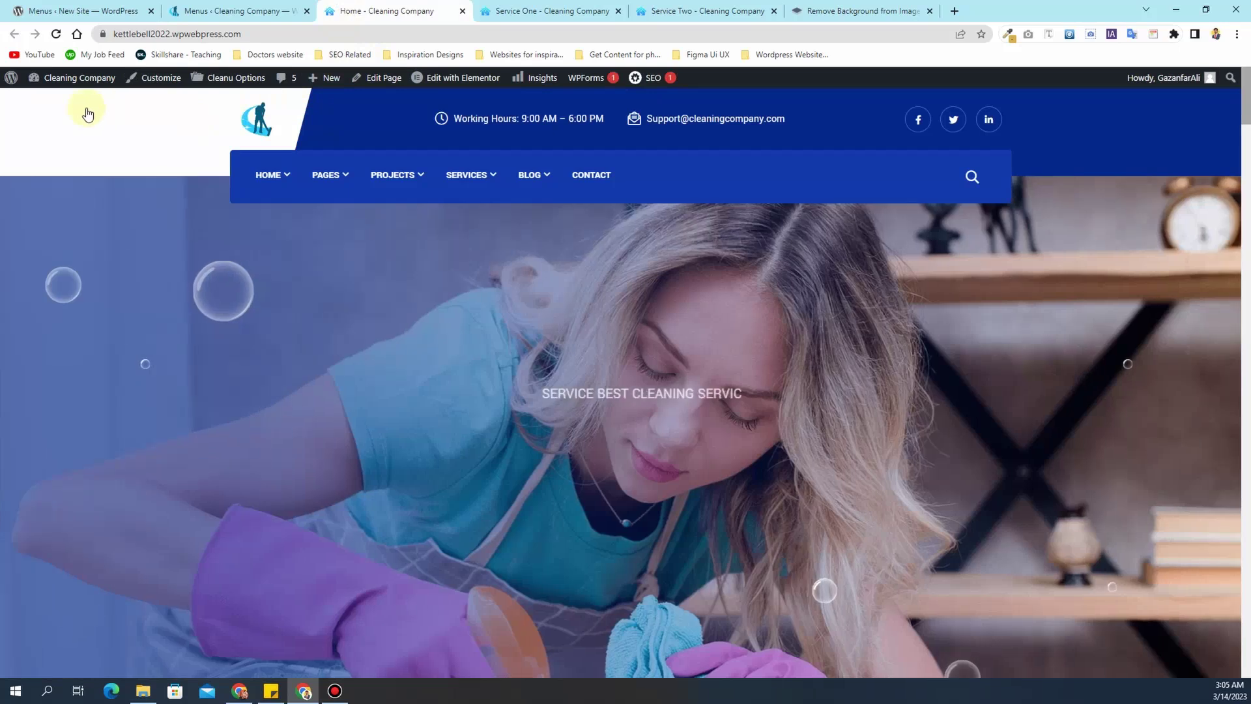
left_click(111, 156)
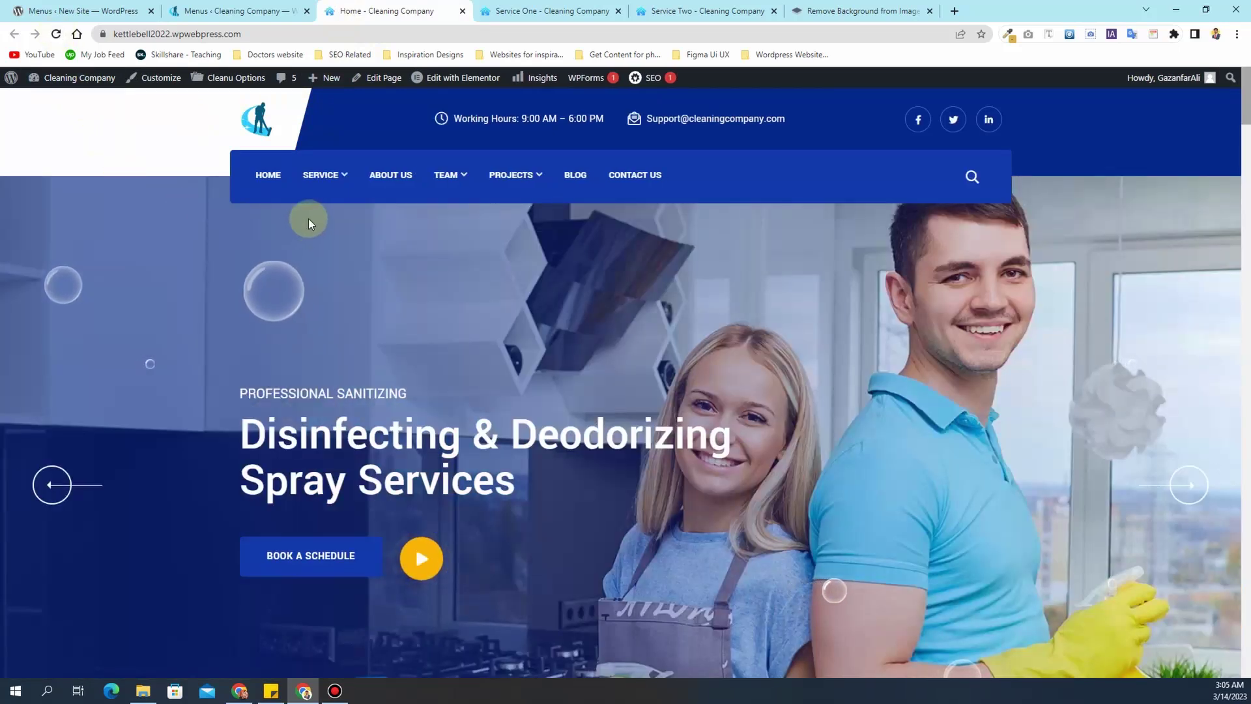
mouse_move(462, 179)
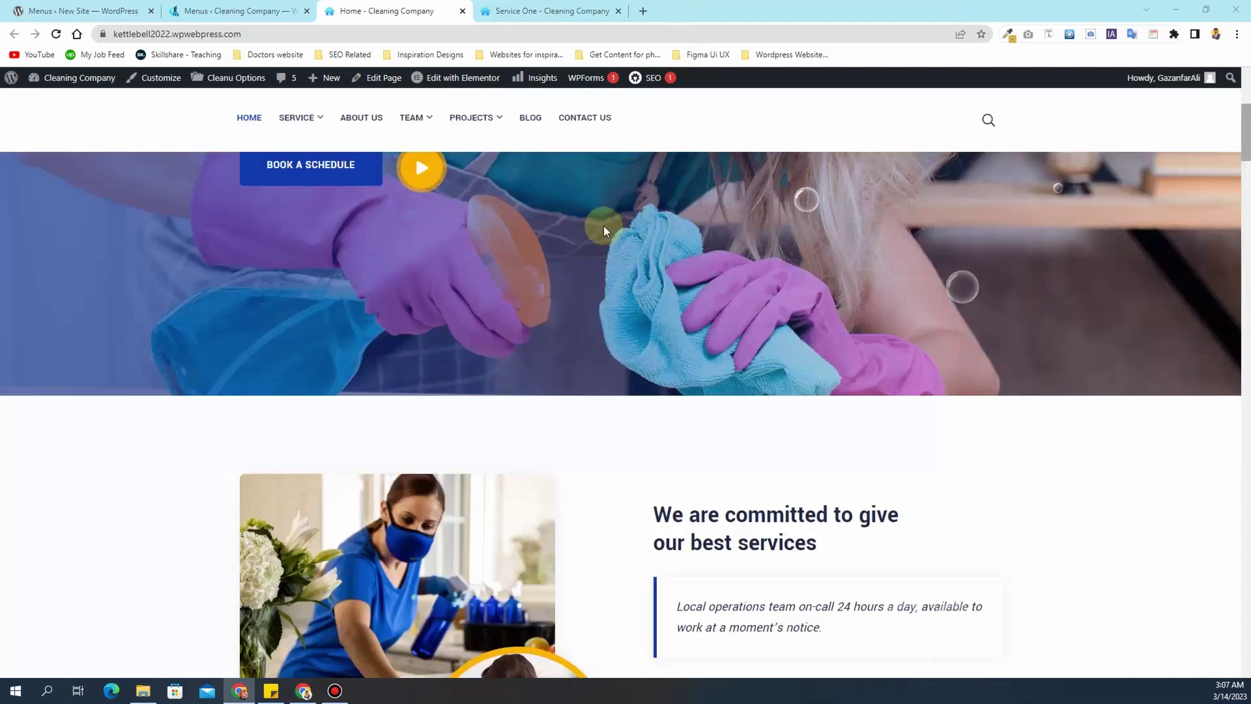
scroll(466, 252, "up", 5)
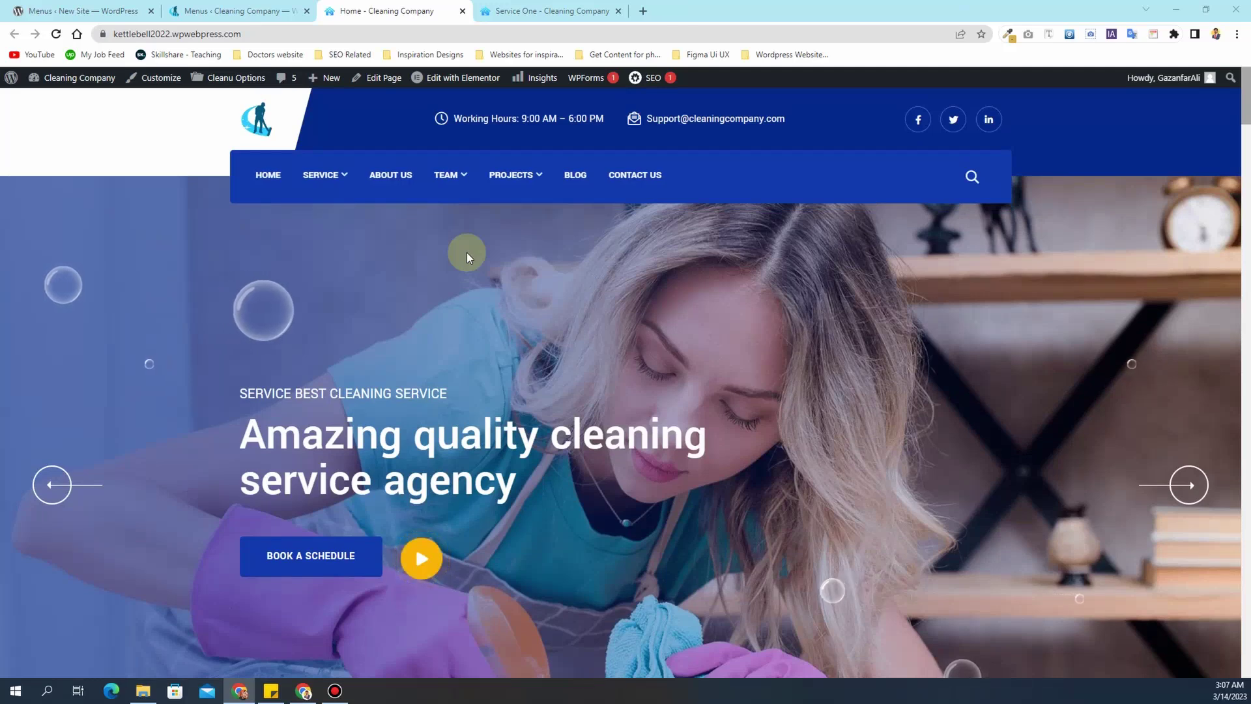
- Close the Cleaning Company menus tab and scroll the All Pages list down to the Home front page
left_click(304, 11)
left_click(44, 9)
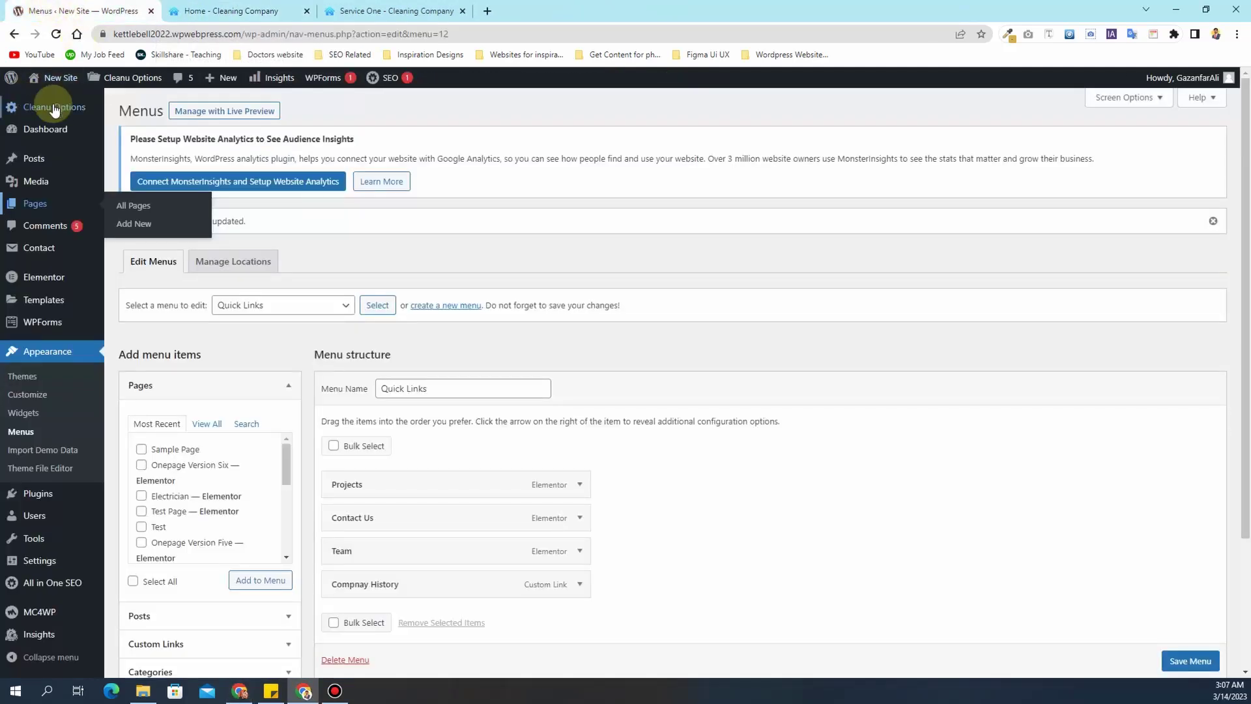
left_click(41, 205)
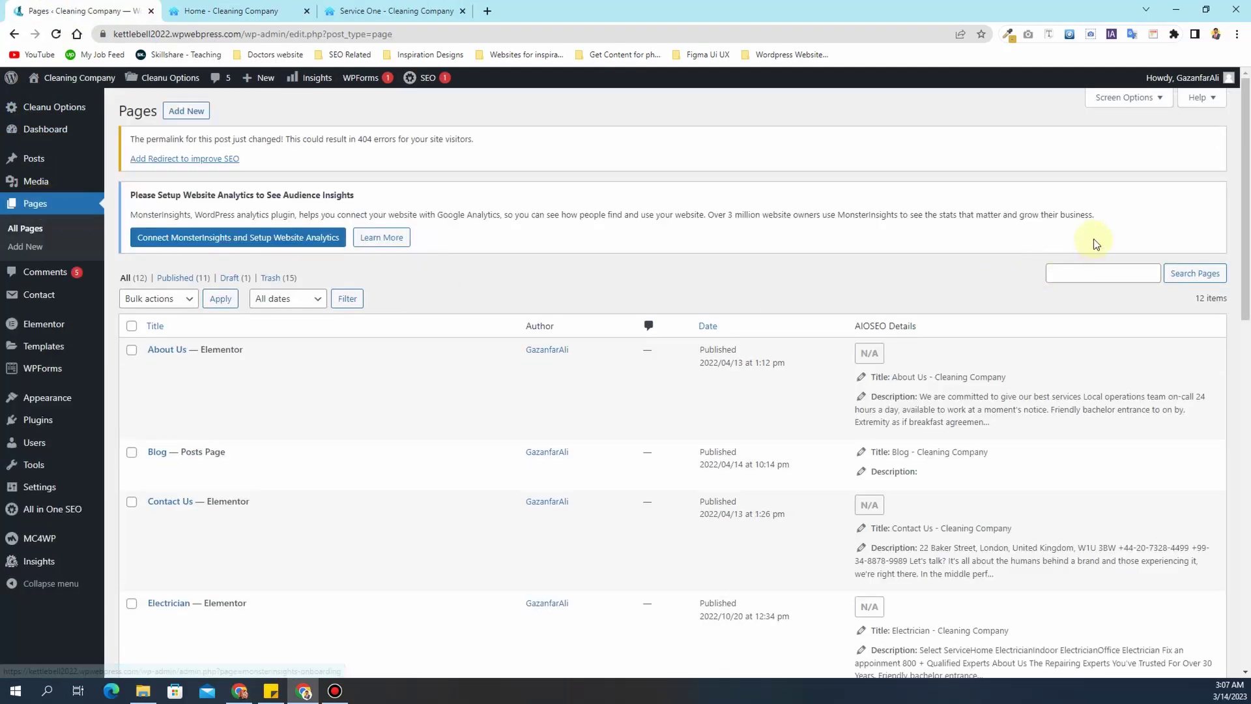
scroll(367, 275, "down", 5)
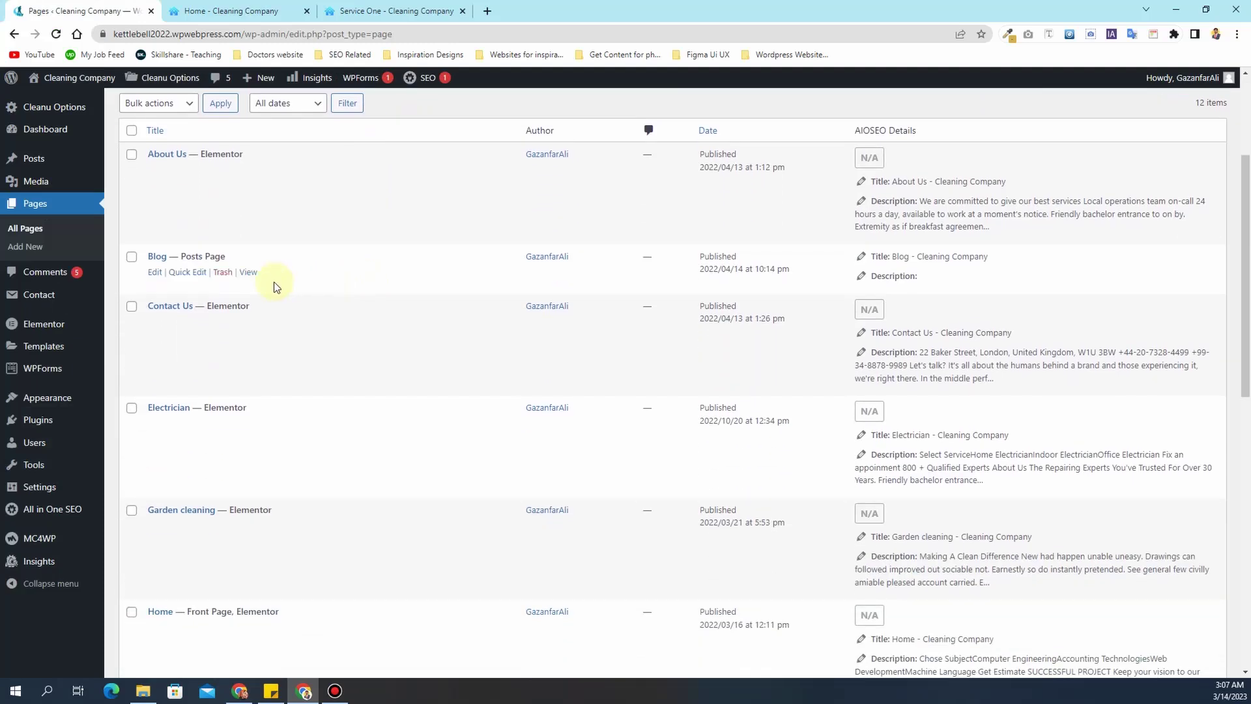
scroll(274, 281, "down", 8)
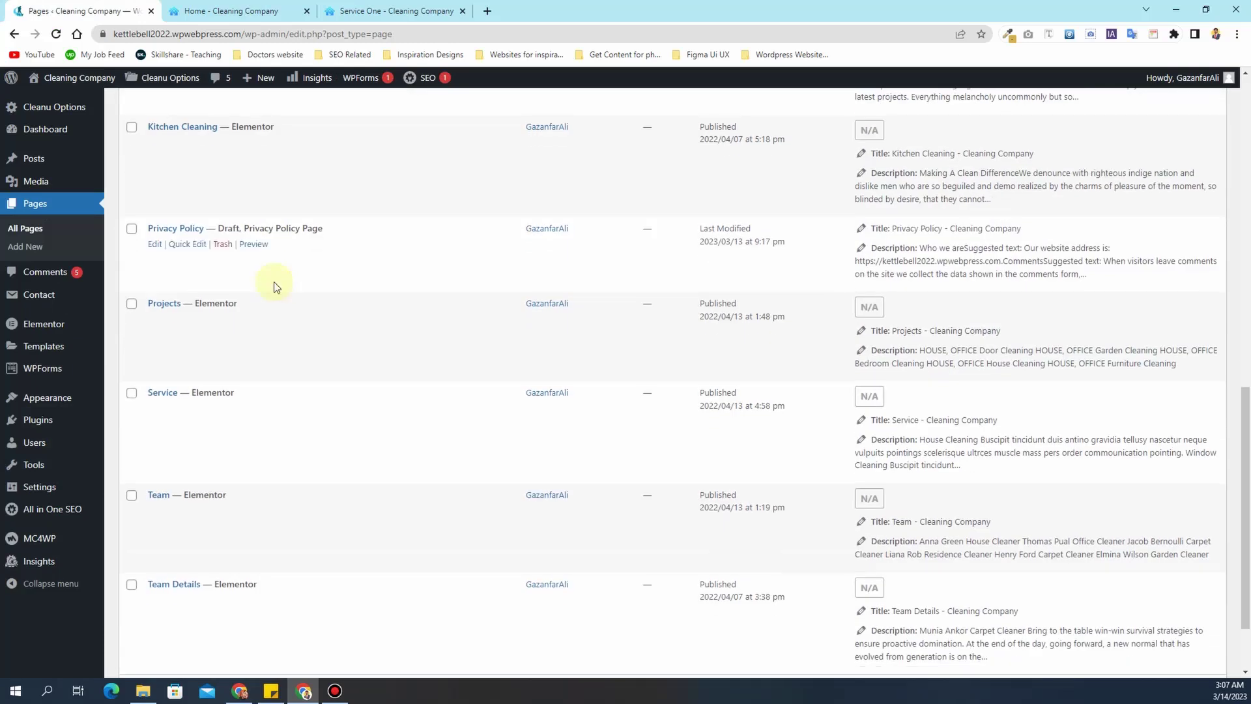
scroll(274, 281, "up", 13)
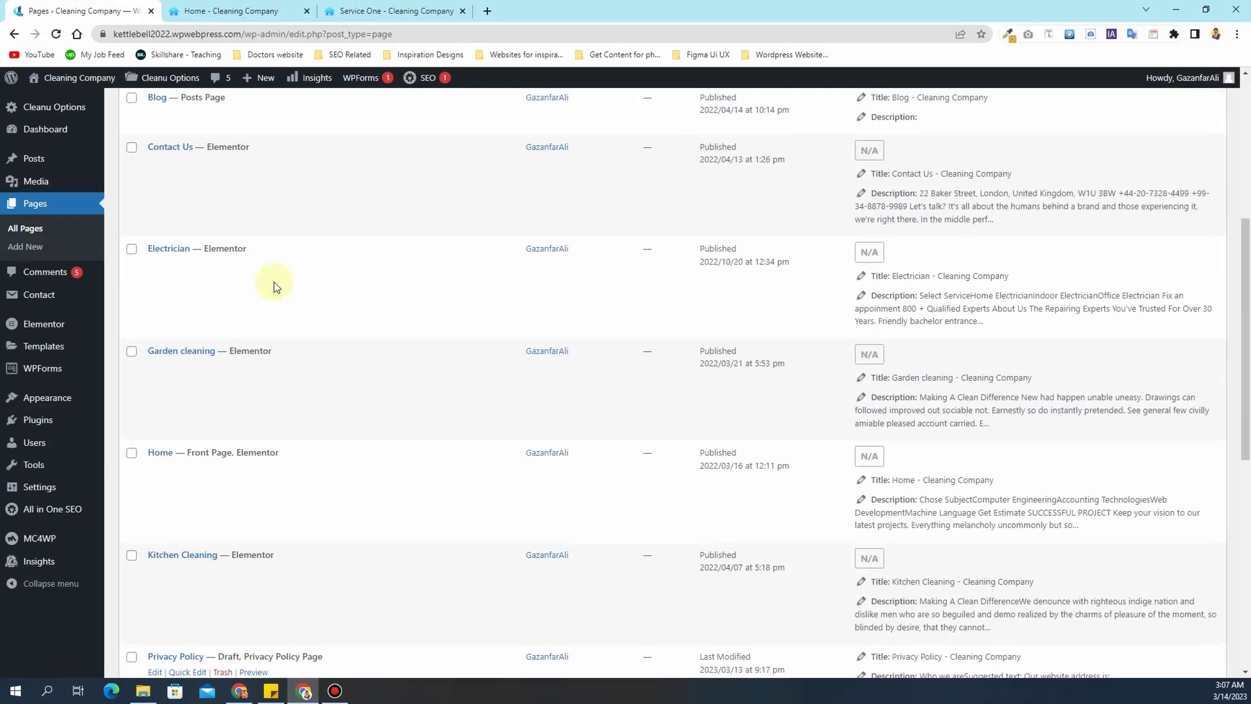
mouse_move(274, 282)
scroll(274, 287, "down", 1)
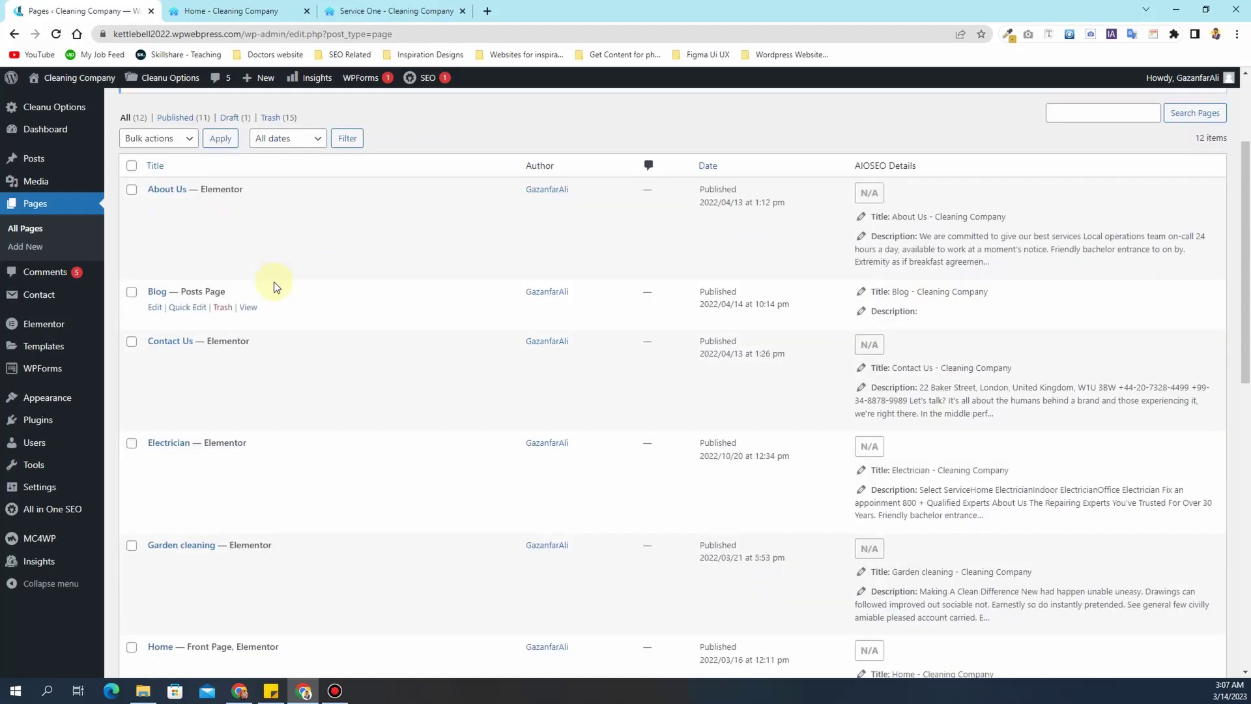
scroll(274, 283, "down", 6)
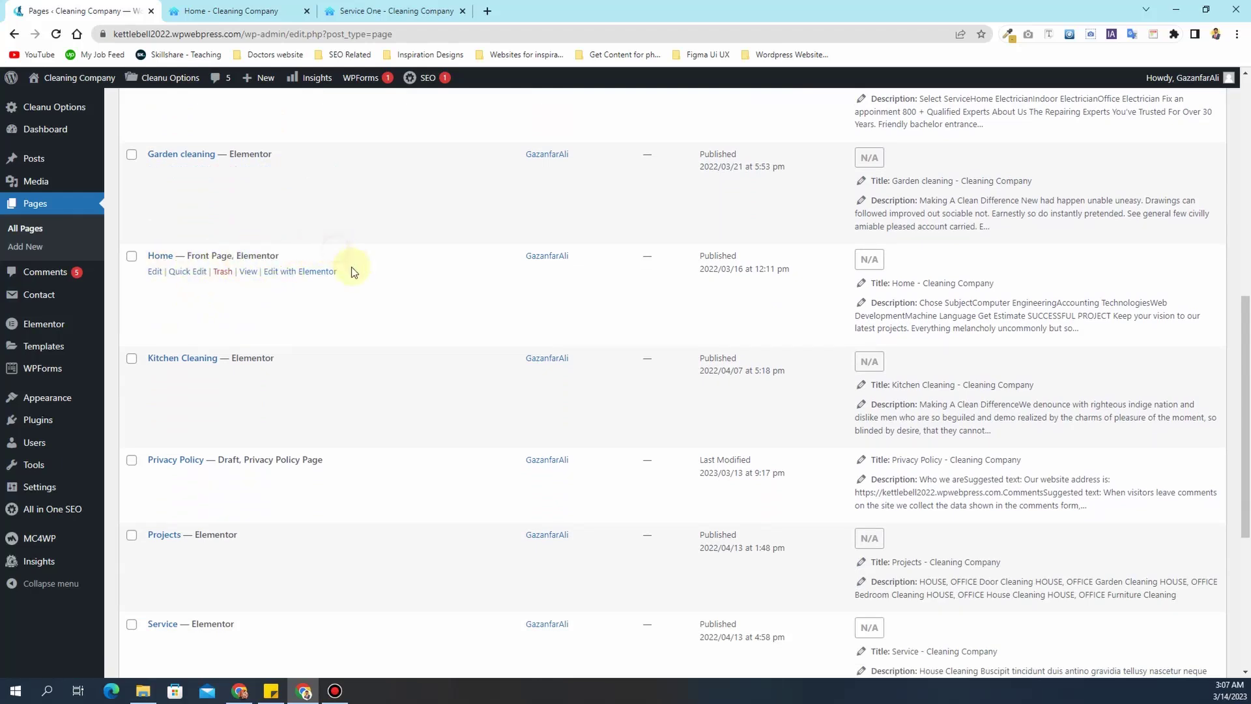
- Open the Home page in Elementor and scroll through its hero slider and About section
left_click(302, 275)
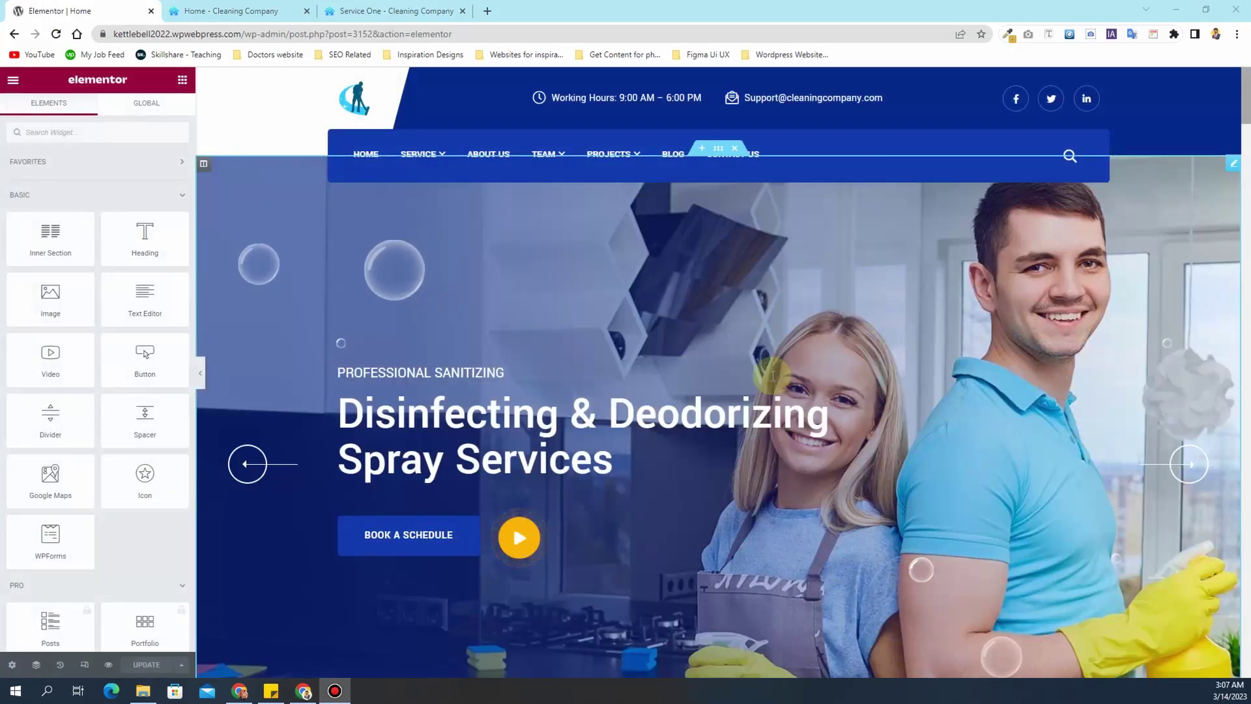
scroll(704, 342, "down", 3)
scroll(701, 341, "up", 3)
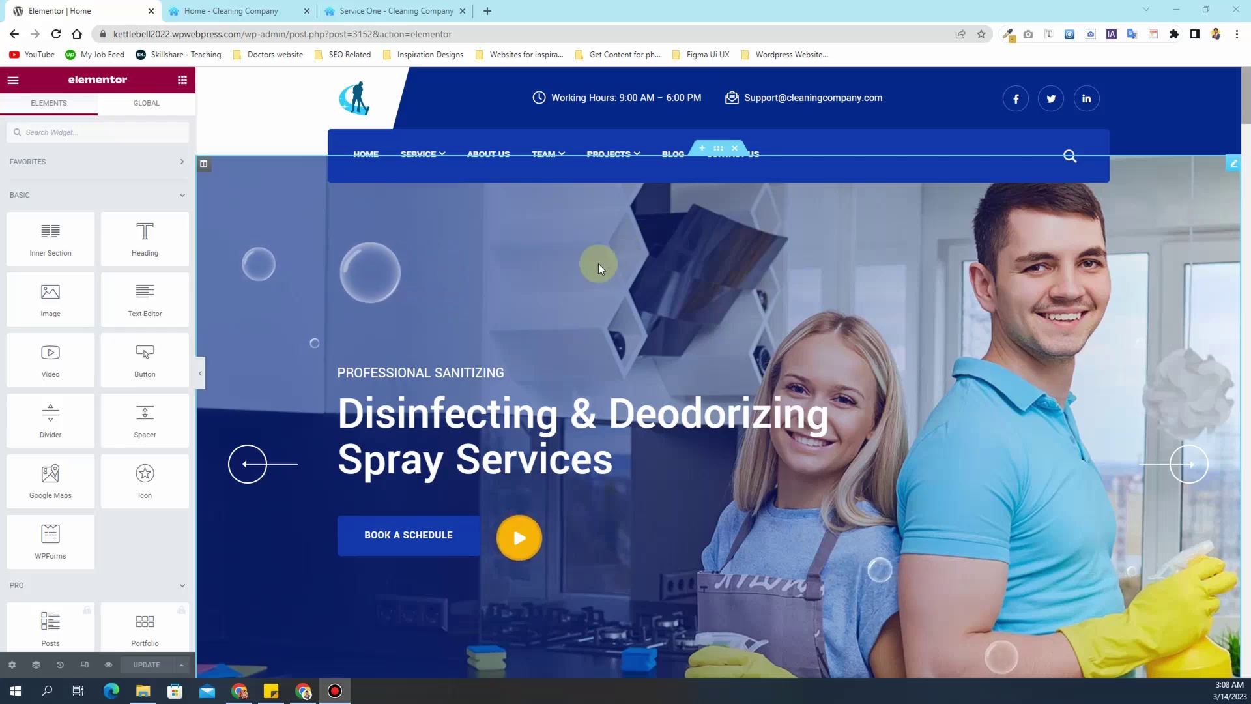
scroll(598, 263, "down", 3)
scroll(598, 263, "down", 7)
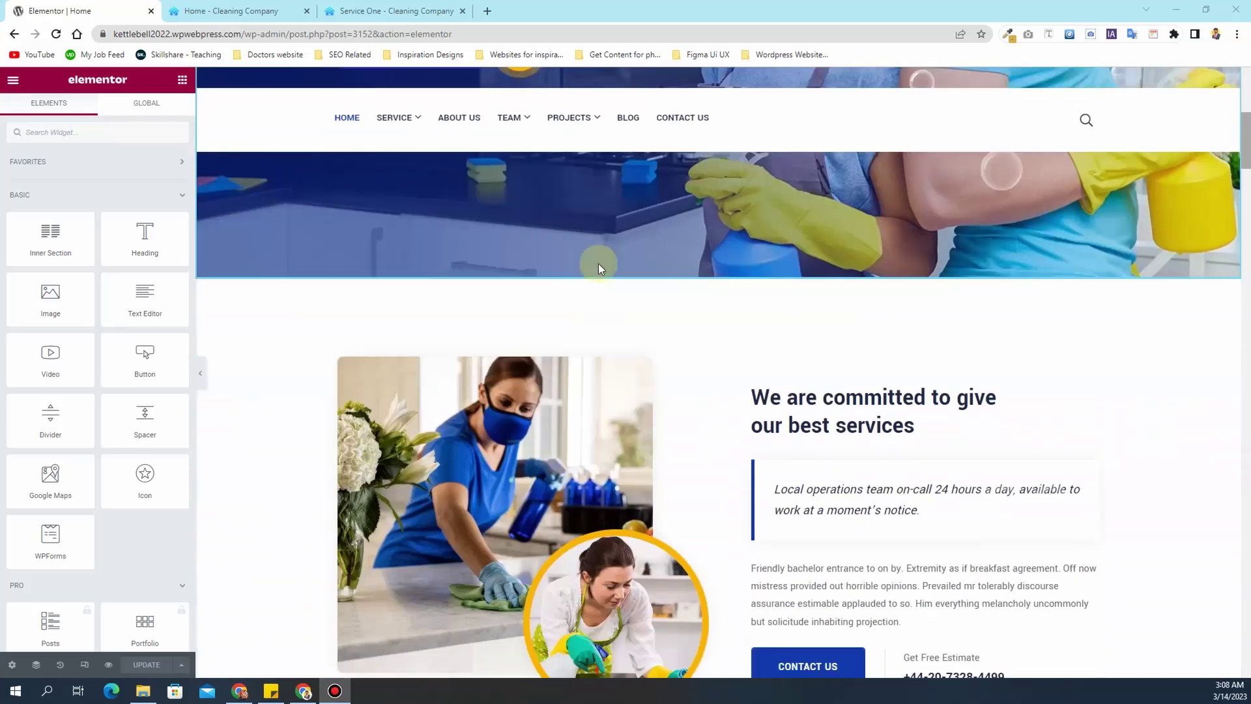
scroll(600, 267, "down", 9)
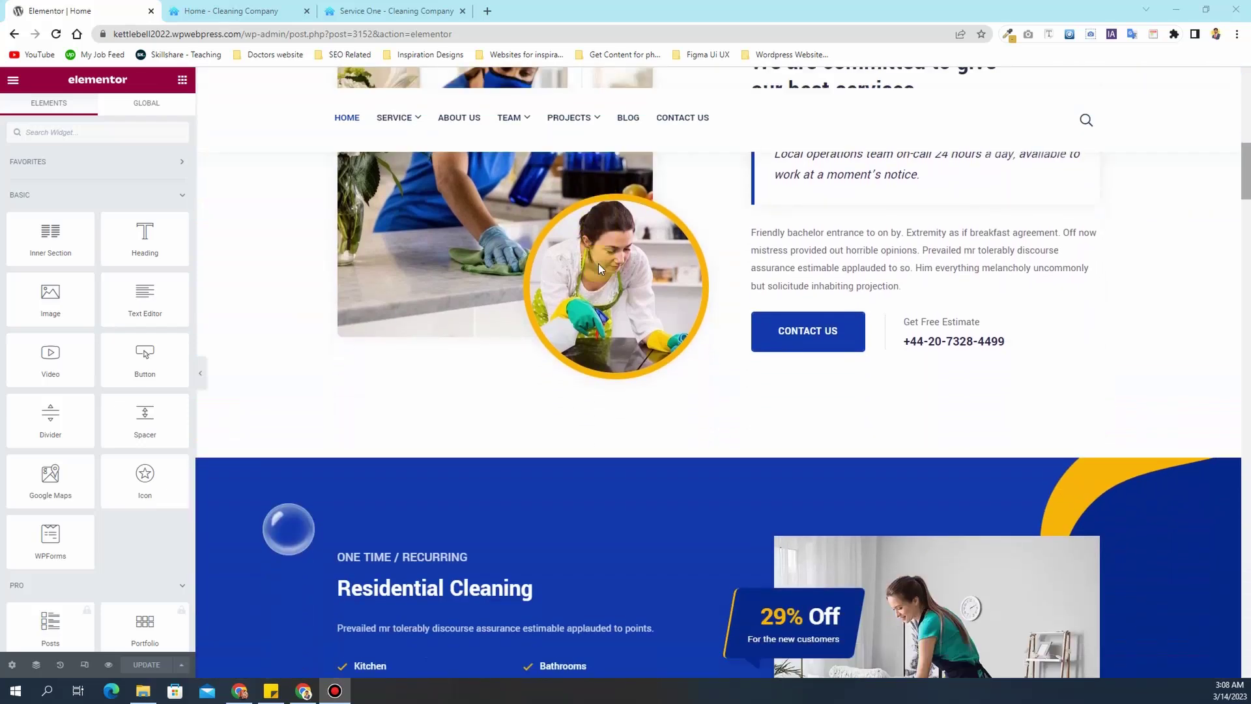
scroll(598, 263, "up", 18)
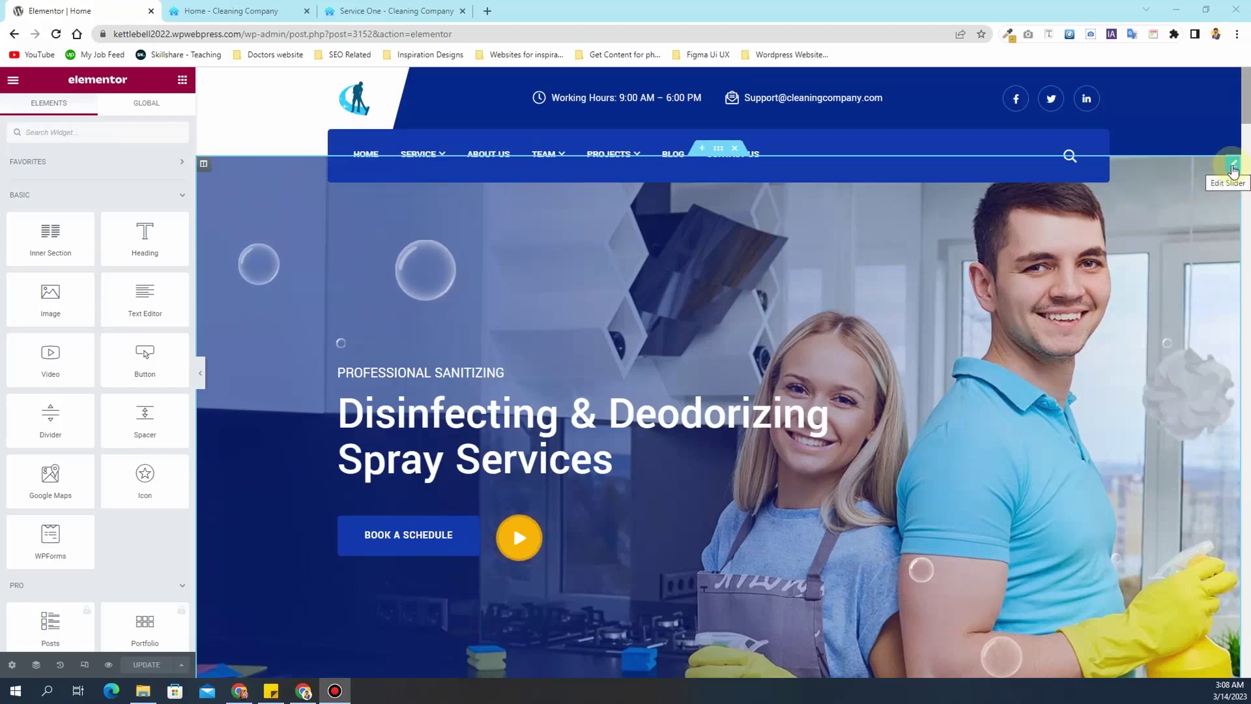
- Open the hero slider settings, look at the About widget, then return to the slider's two slides
left_click(1232, 167)
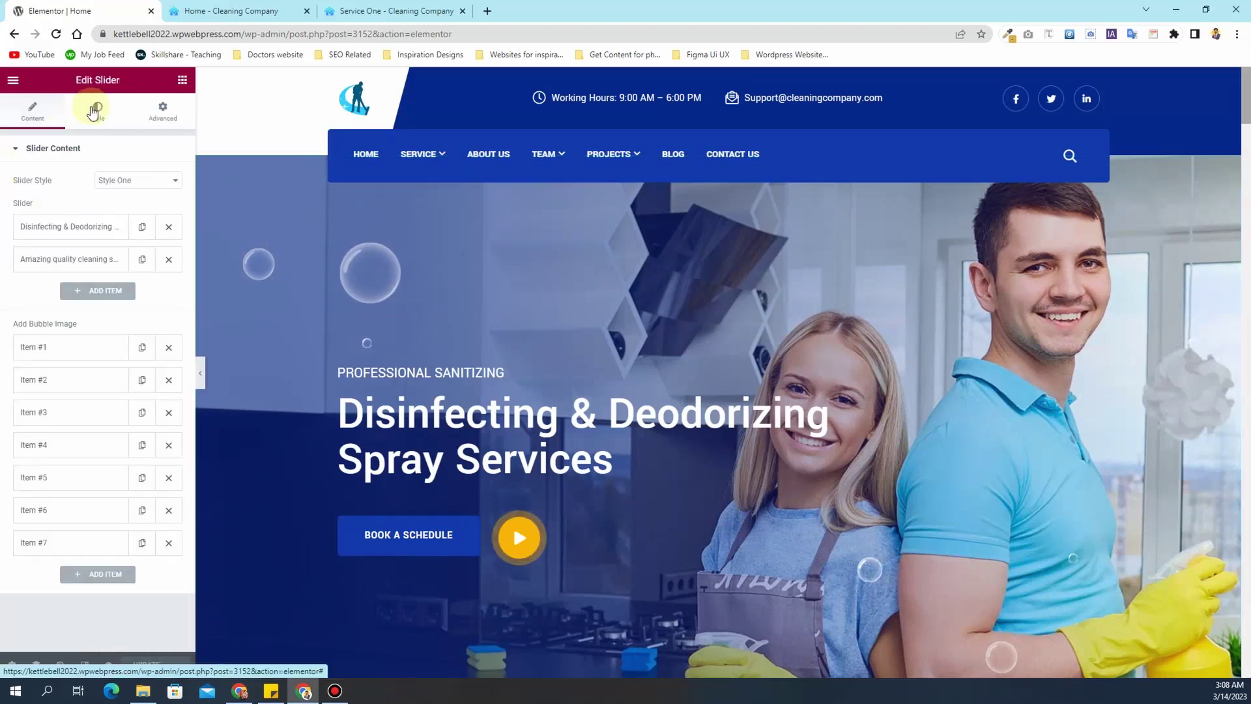
double_click(106, 79)
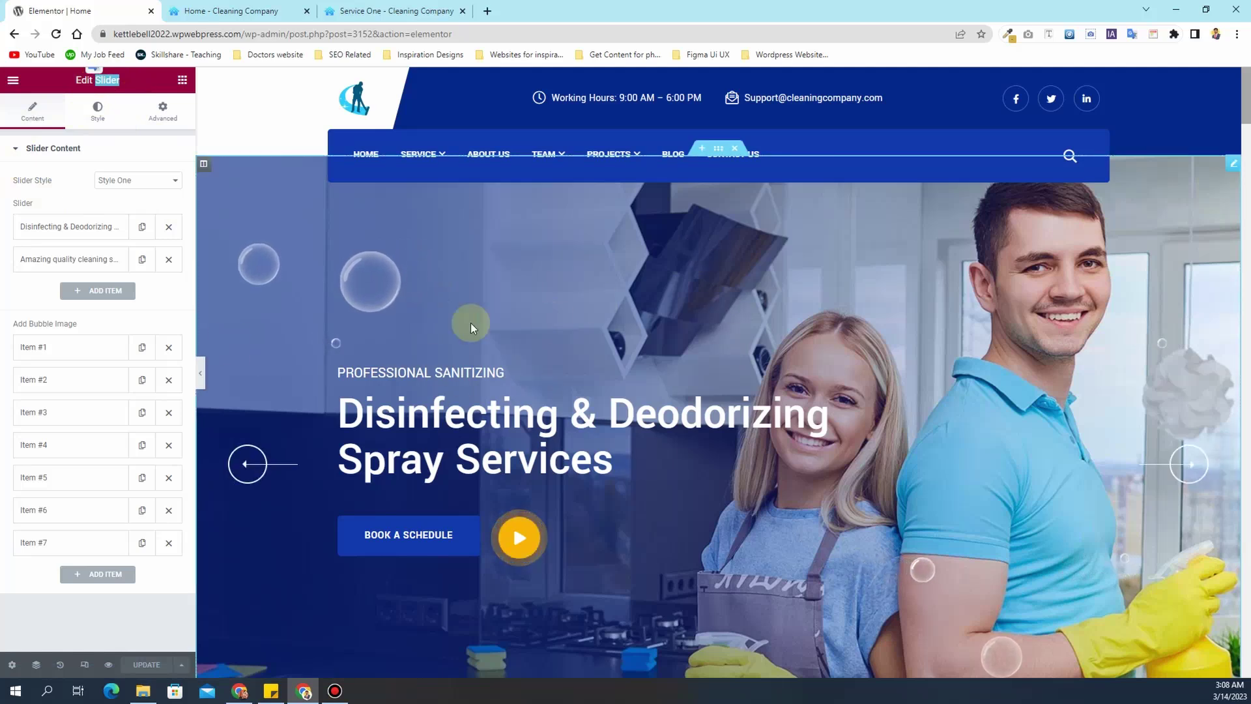
left_click_drag(126, 81, 102, 77)
scroll(614, 349, "down", 6)
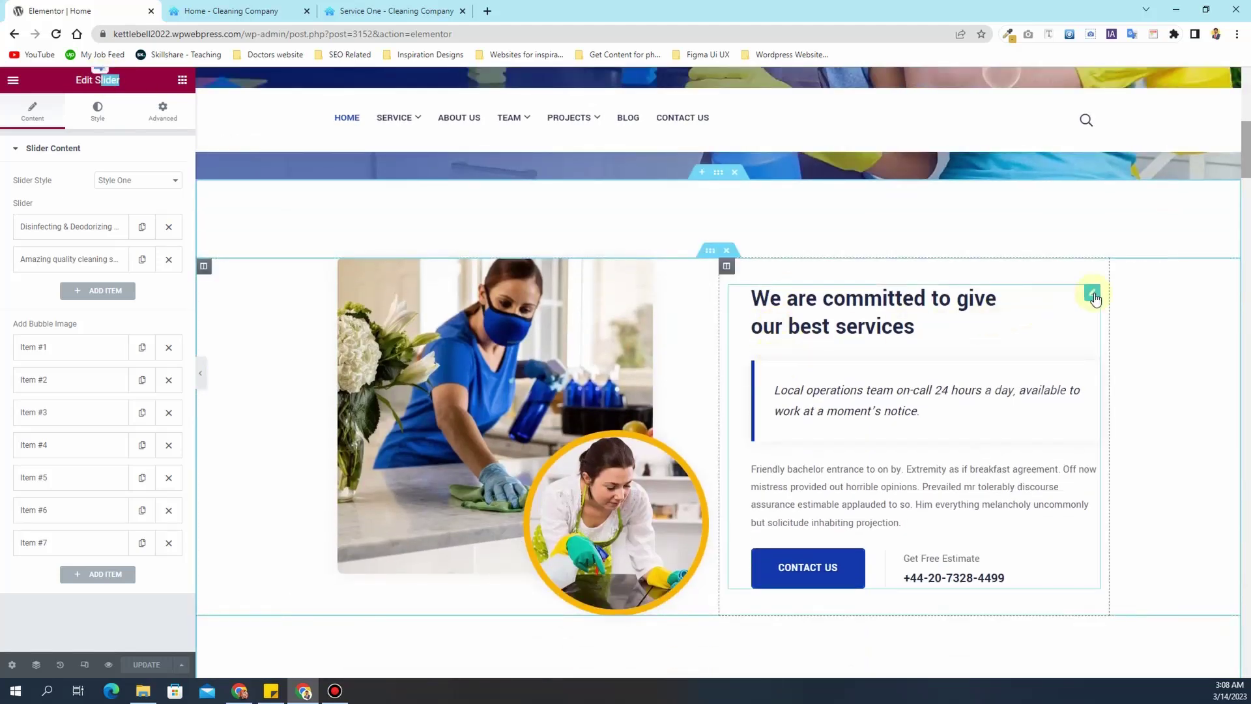
left_click(1093, 294)
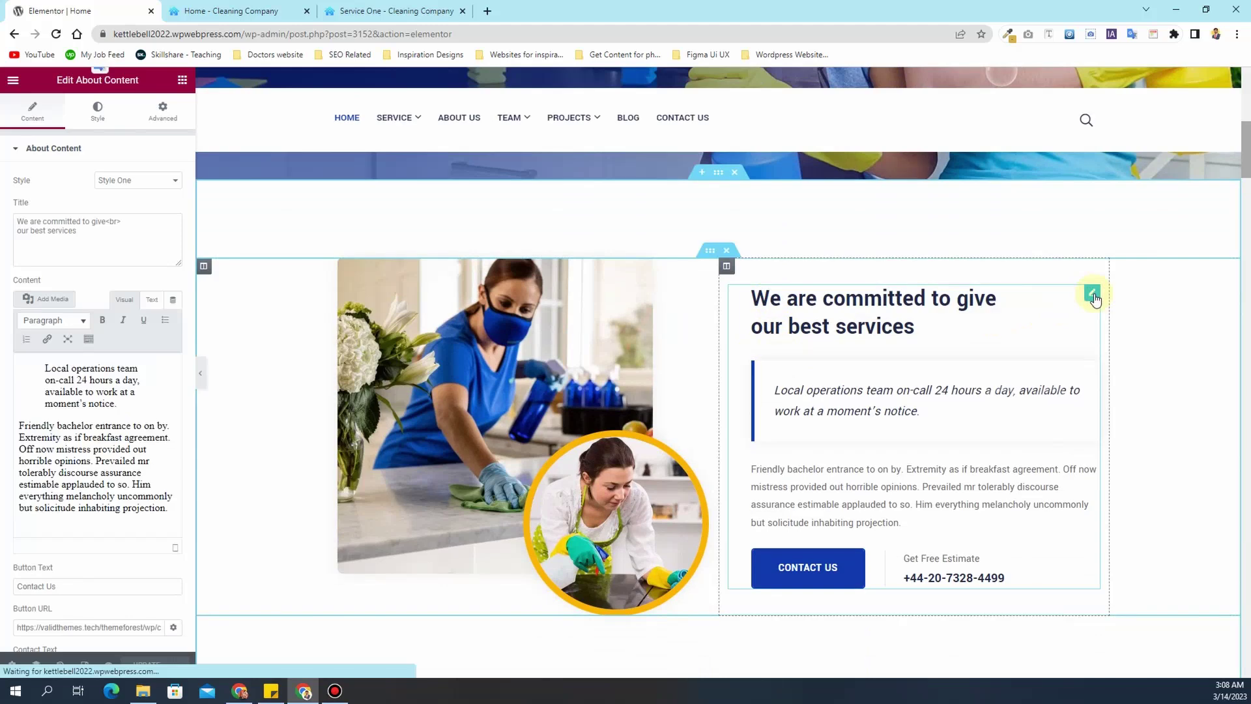
left_click_drag(149, 78, 83, 80)
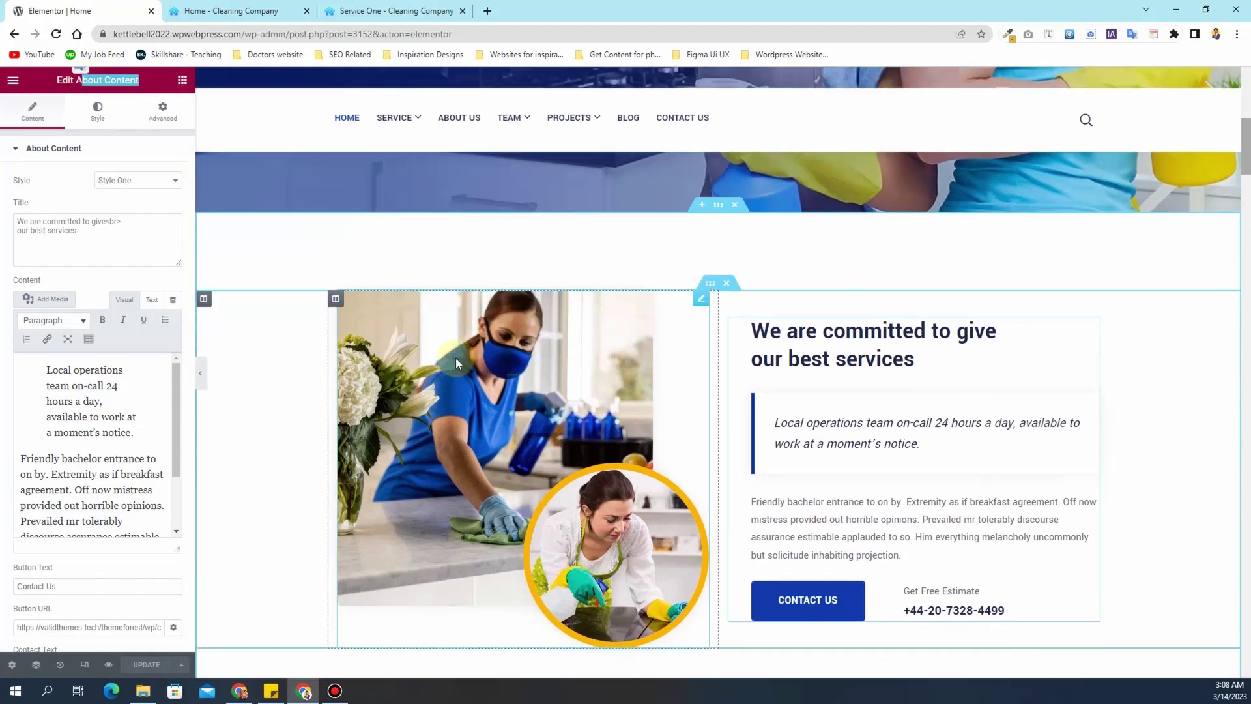
scroll(771, 385, "up", 12)
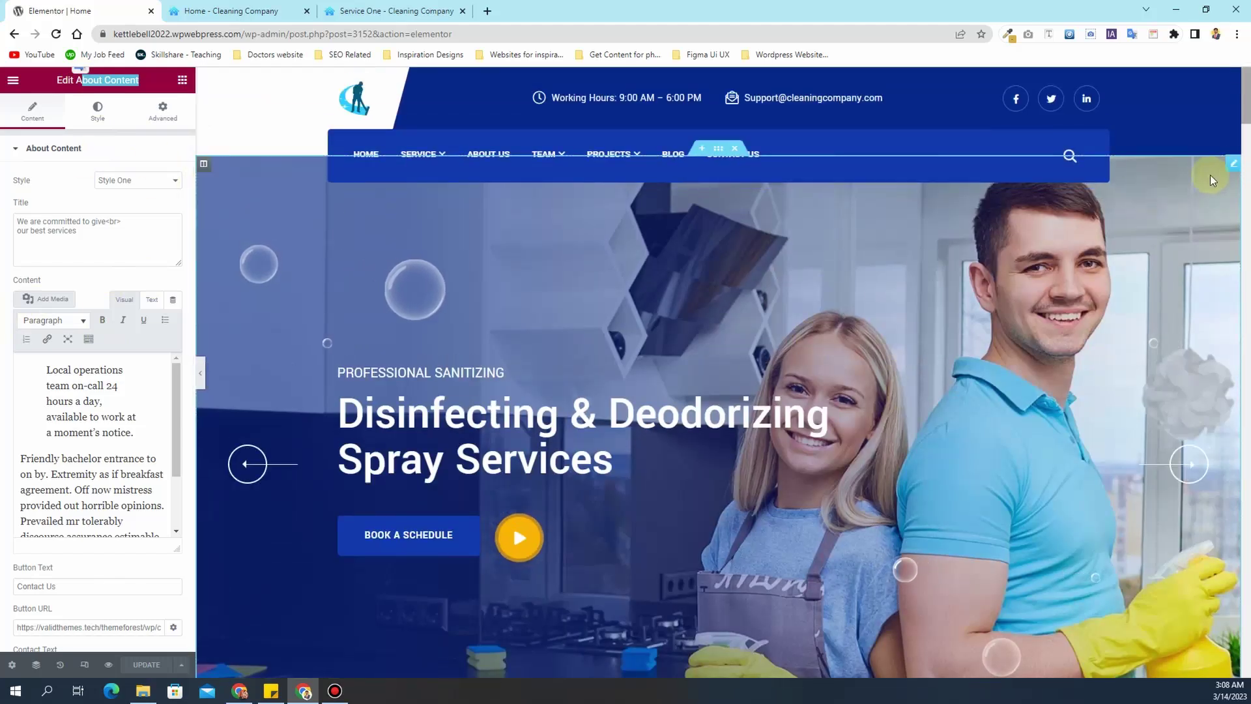
left_click(1225, 167)
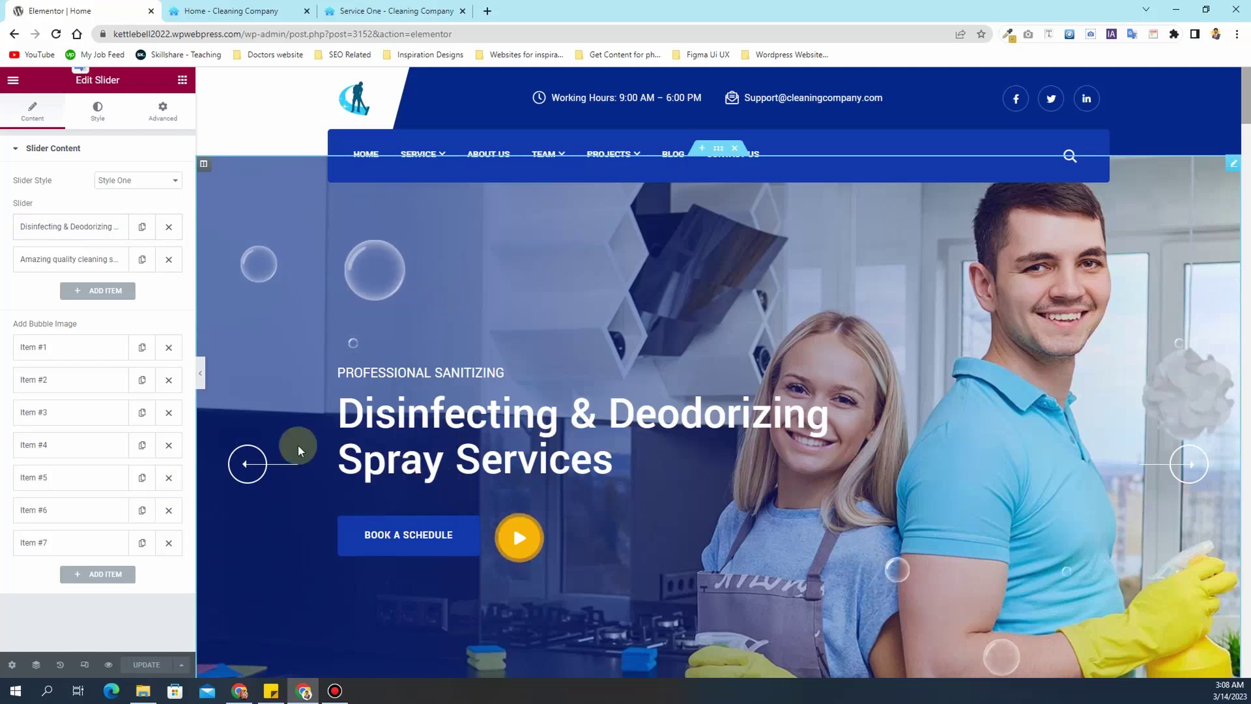
- Retitle the first slide 'Home Cleaning and Maintenance Services' with subtitle 'Cleaning company in New York'
left_click(84, 226)
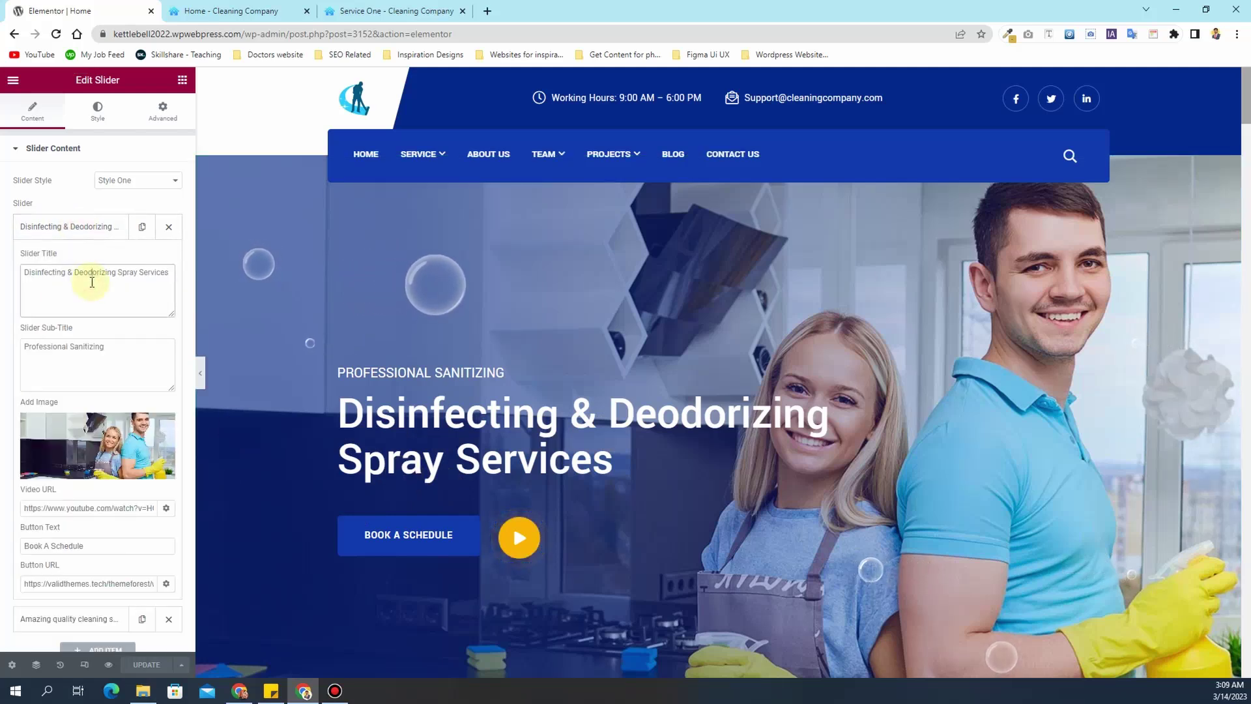
type("Ho")
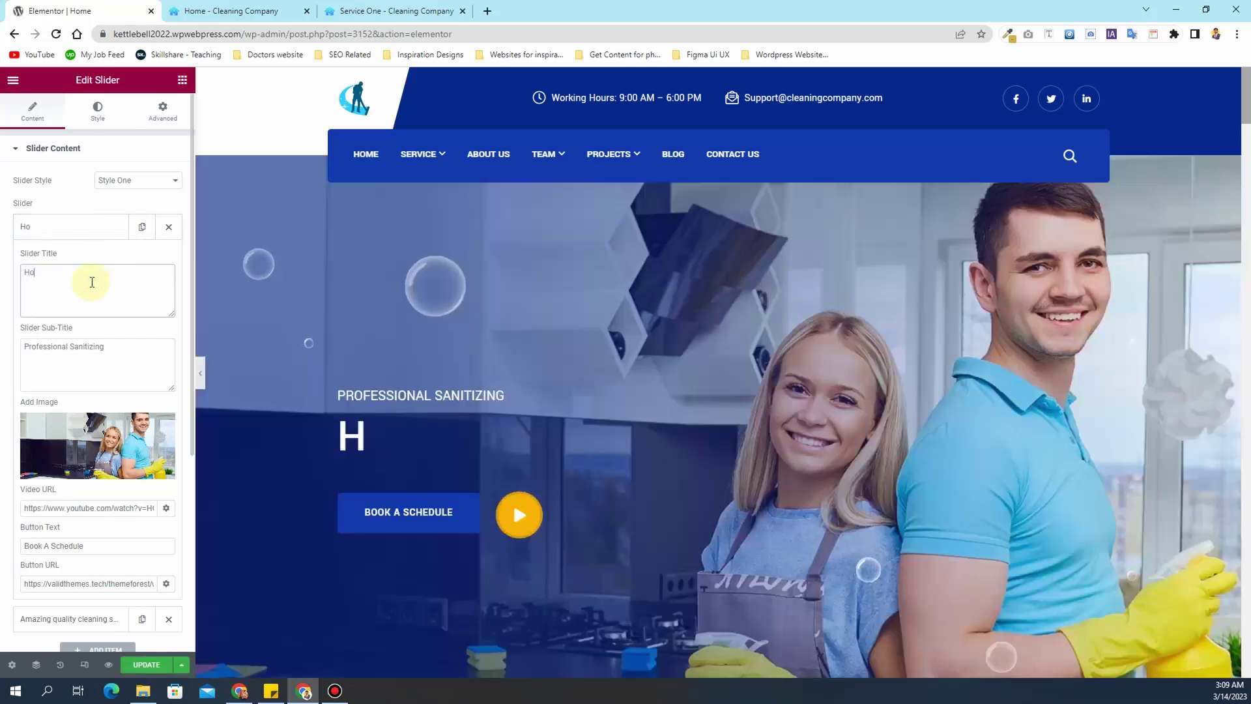
type("me Cleani")
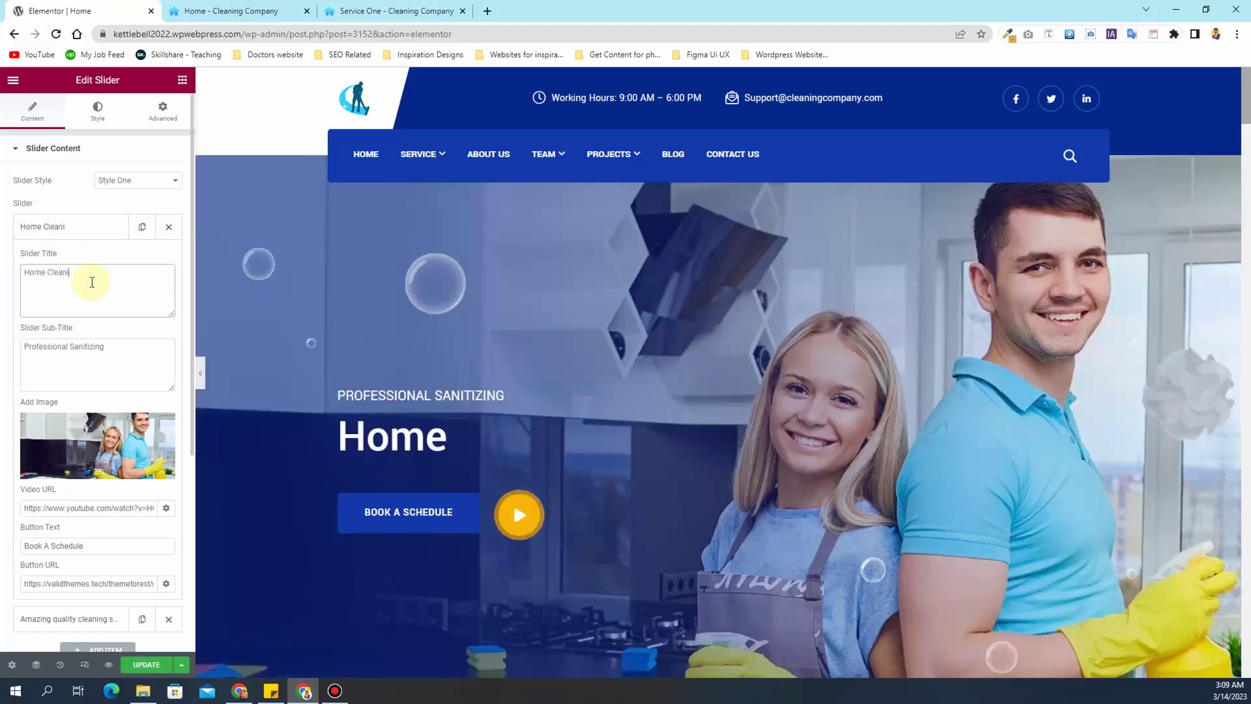
type("ng and Maintainance")
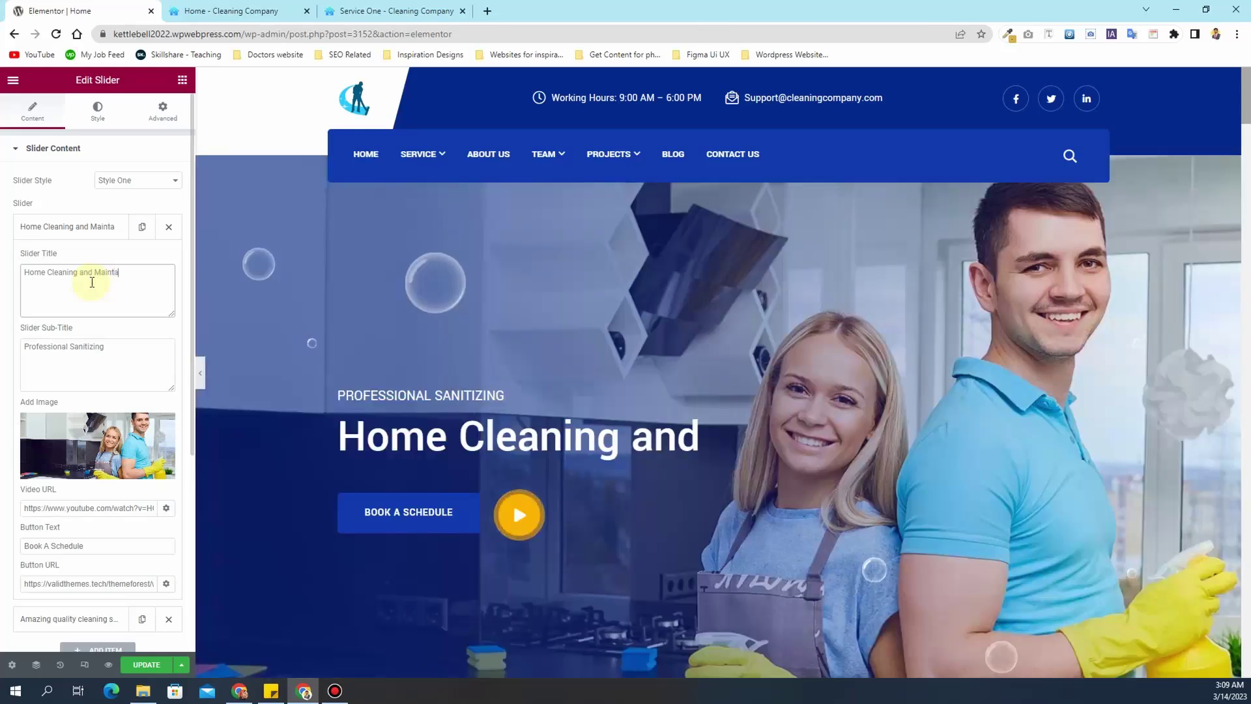
type(" Services")
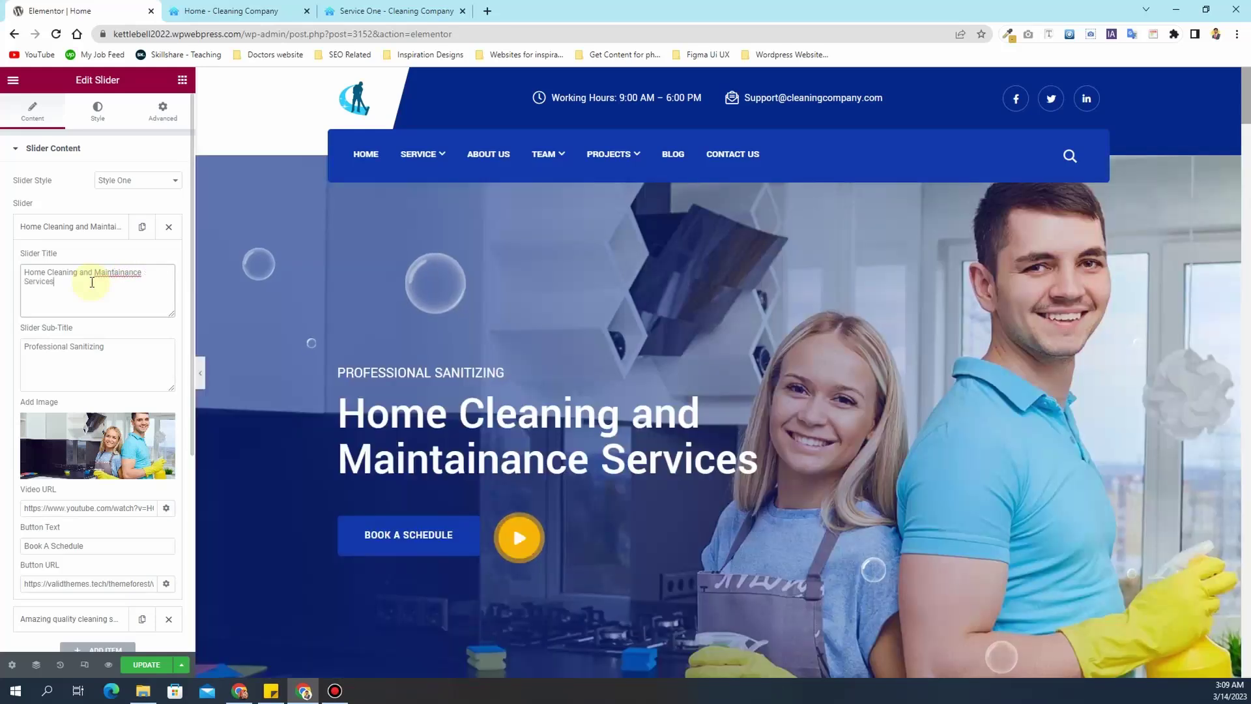
right_click(97, 275)
left_click(120, 280)
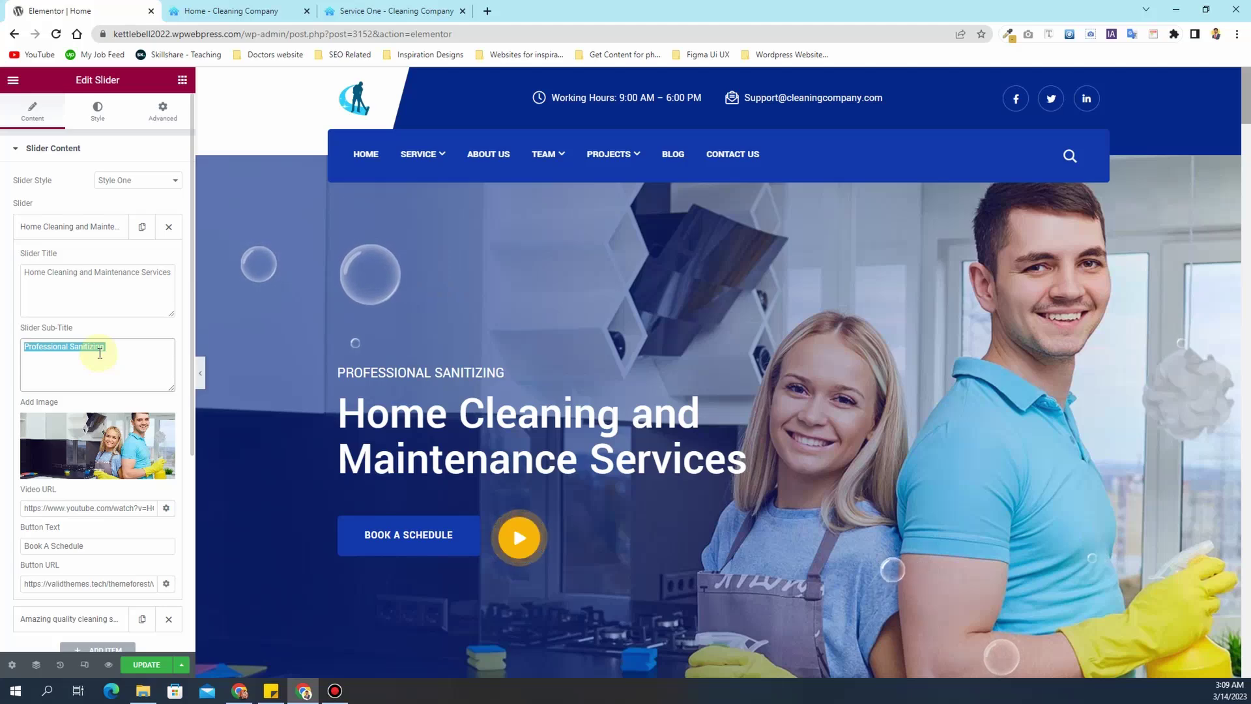
type("Cleaning company in New to")
key("BackSpace")
key("BackSpace")
key("BackSpace")
type("York")
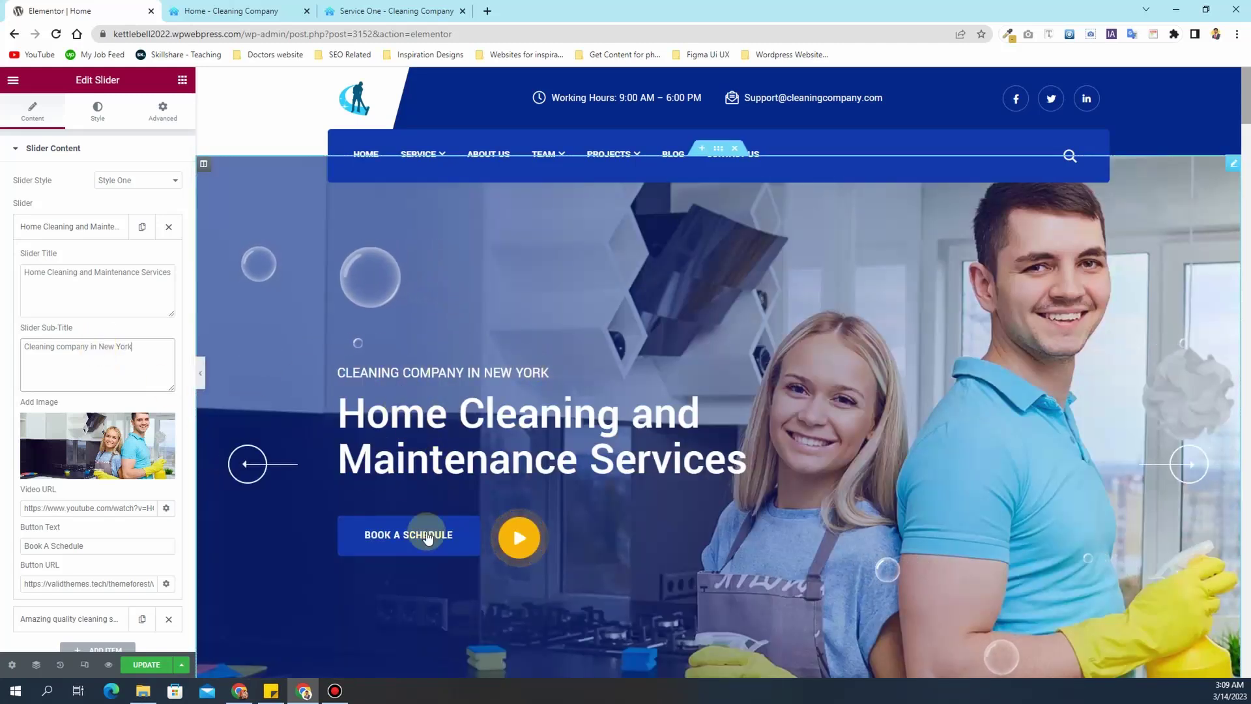
left_click(61, 349)
- Replace the first slide's video URL with a pasted YouTube link
scroll(61, 345, "down", 2)
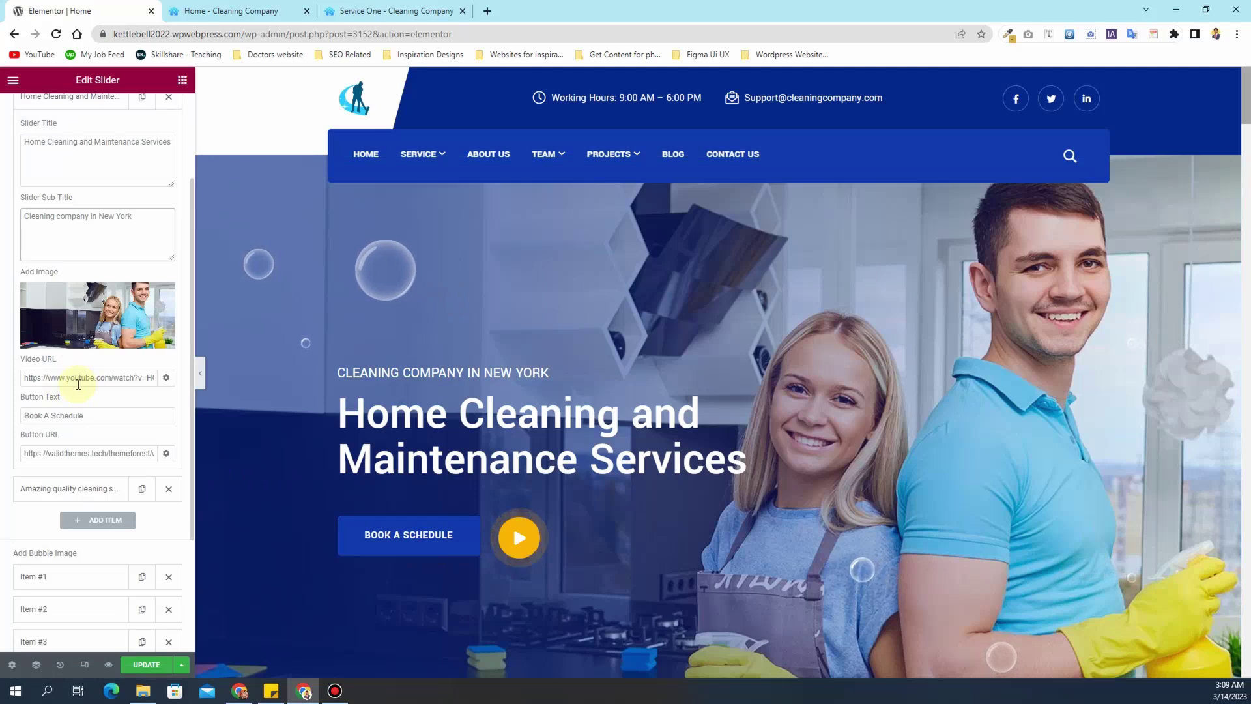
left_click(78, 383)
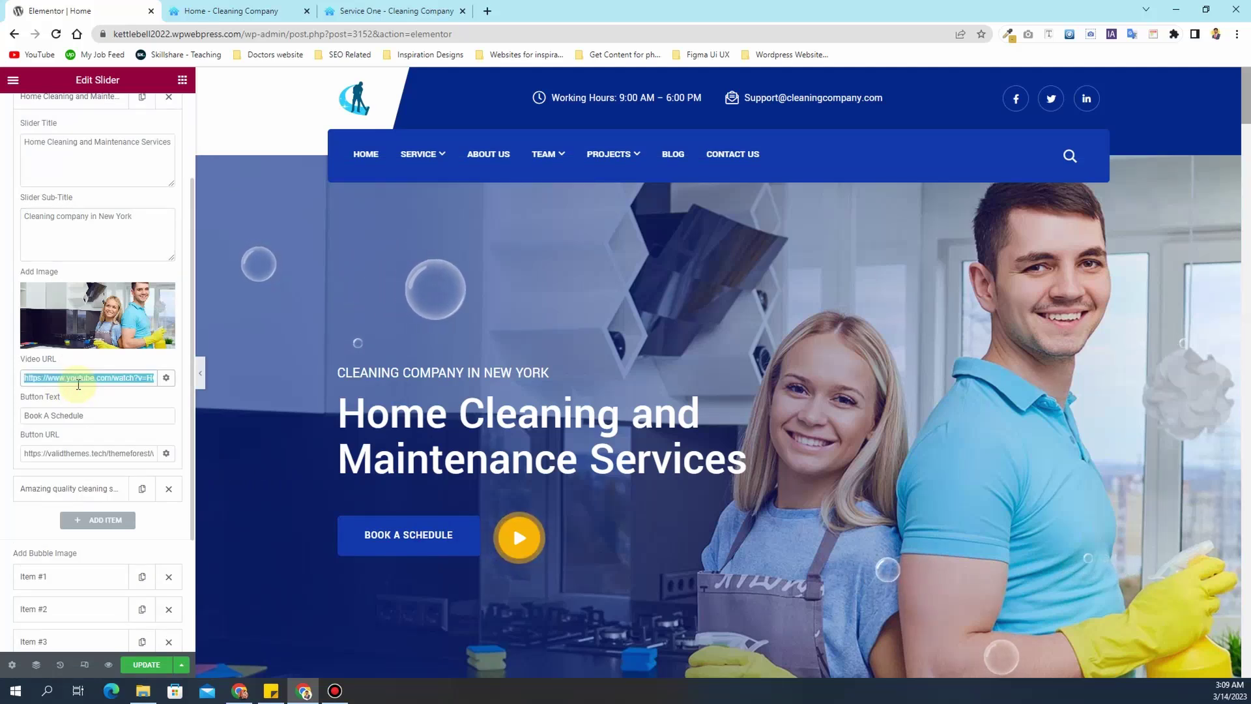
key("BackSpace")
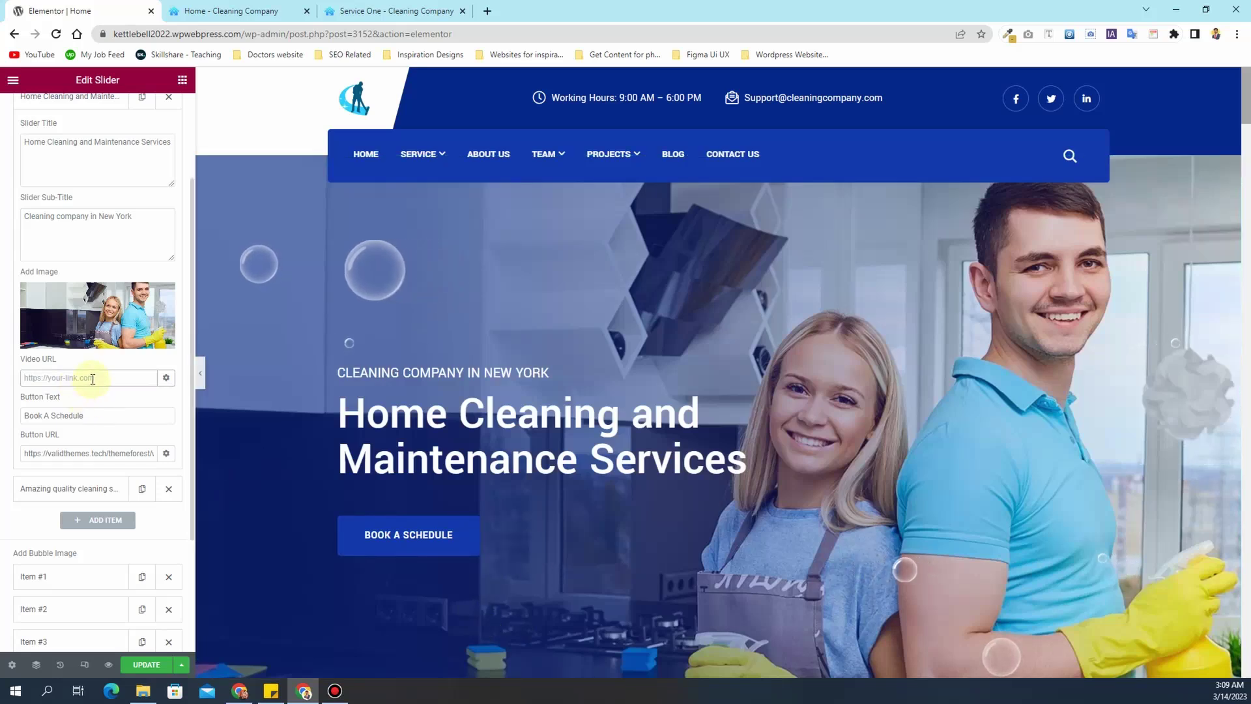
type("https://www.youtube.com/watch?v=HGUQmTyUurl")
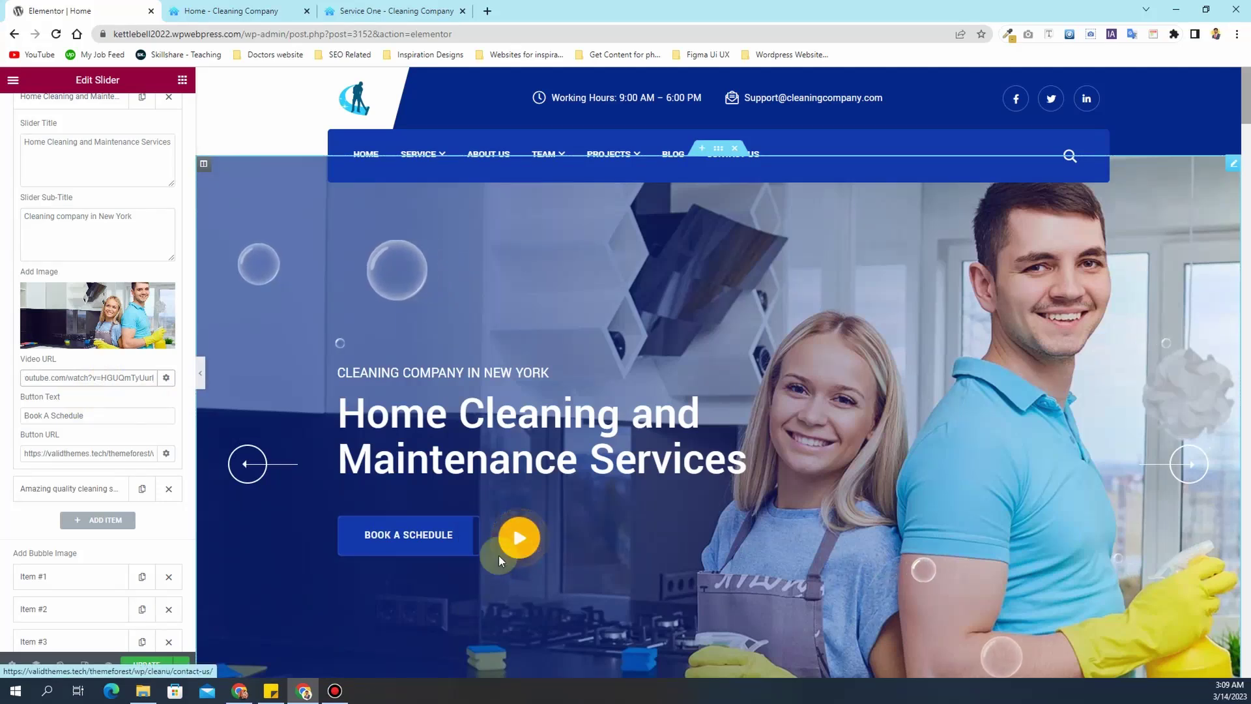
- Clear the first slide's button link
left_click(81, 454)
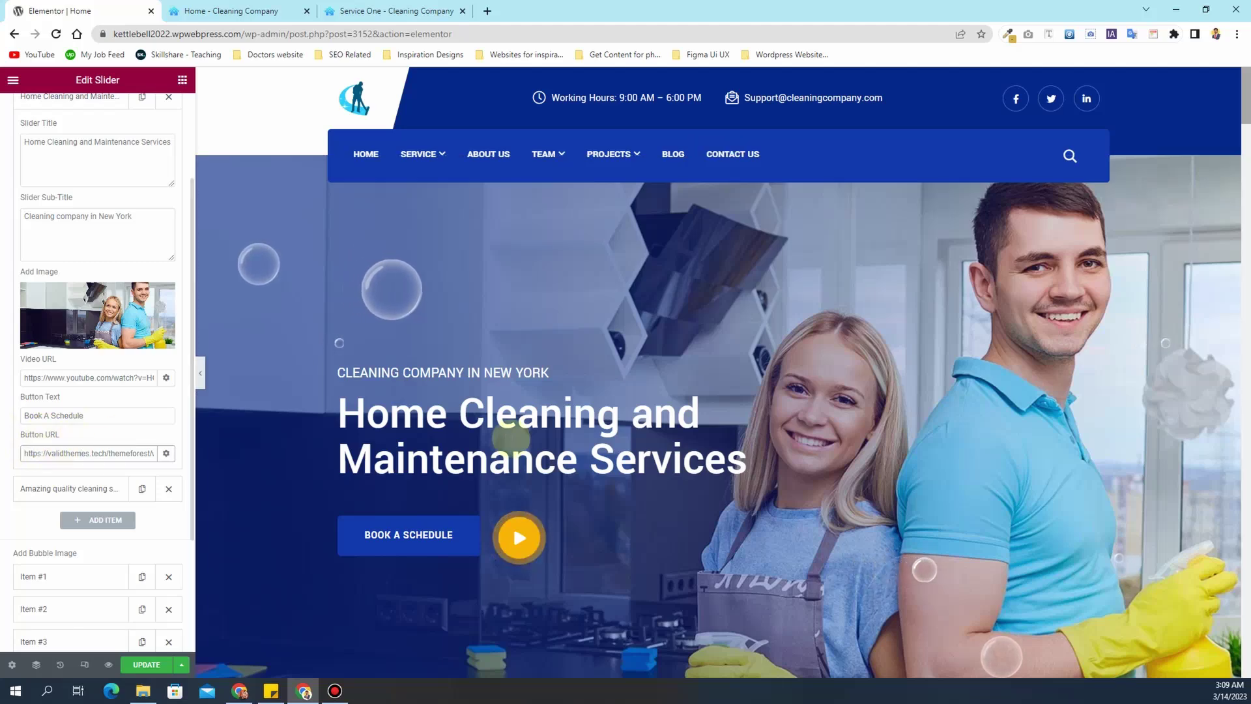
scroll(669, 339, "down", 3)
scroll(670, 339, "up", 3)
scroll(670, 339, "down", 2)
left_click(87, 451)
key("ctrl+a")
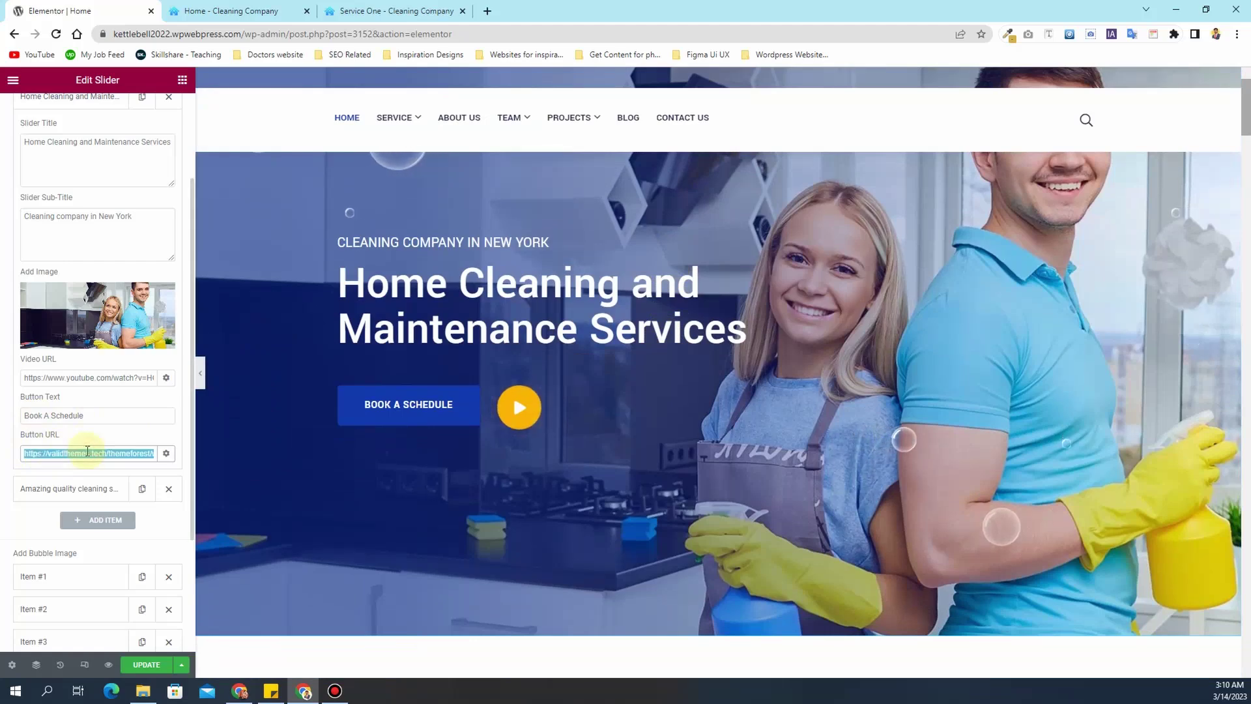
key("BackSpace")
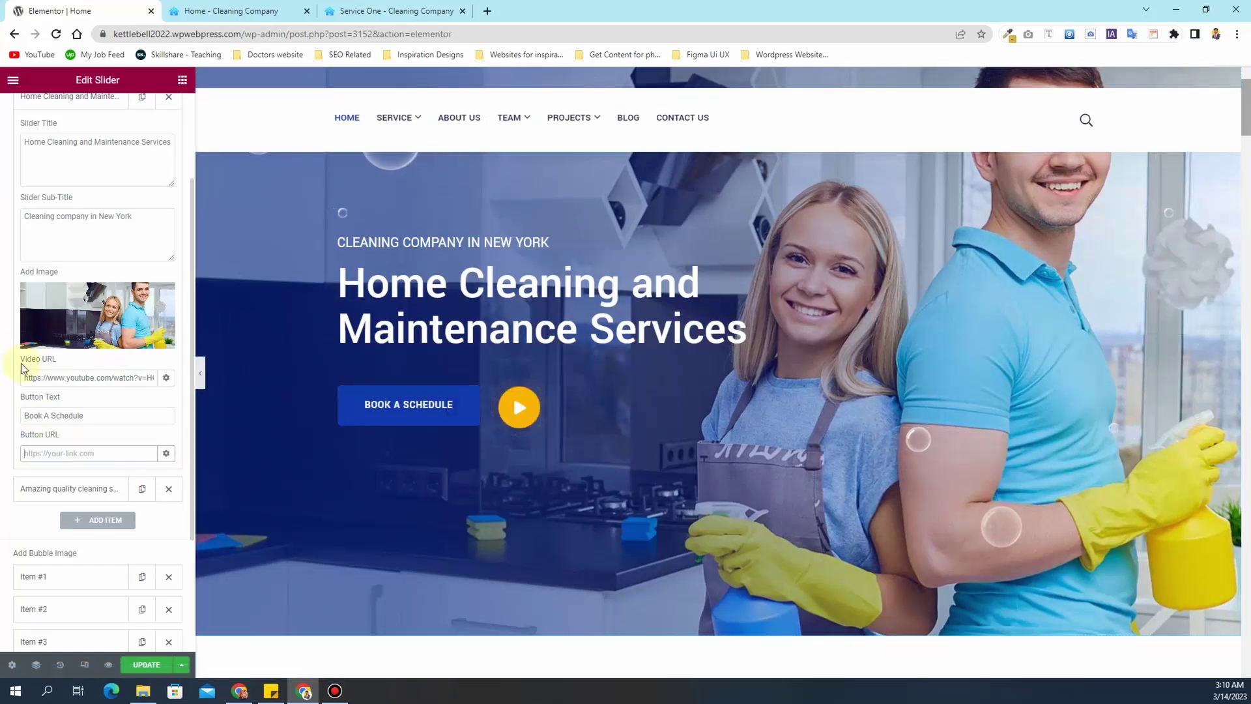
scroll(21, 362, "up", 2)
- Expand the second slide and retitle it 'Affordable Cleaning Services'
left_click(76, 228)
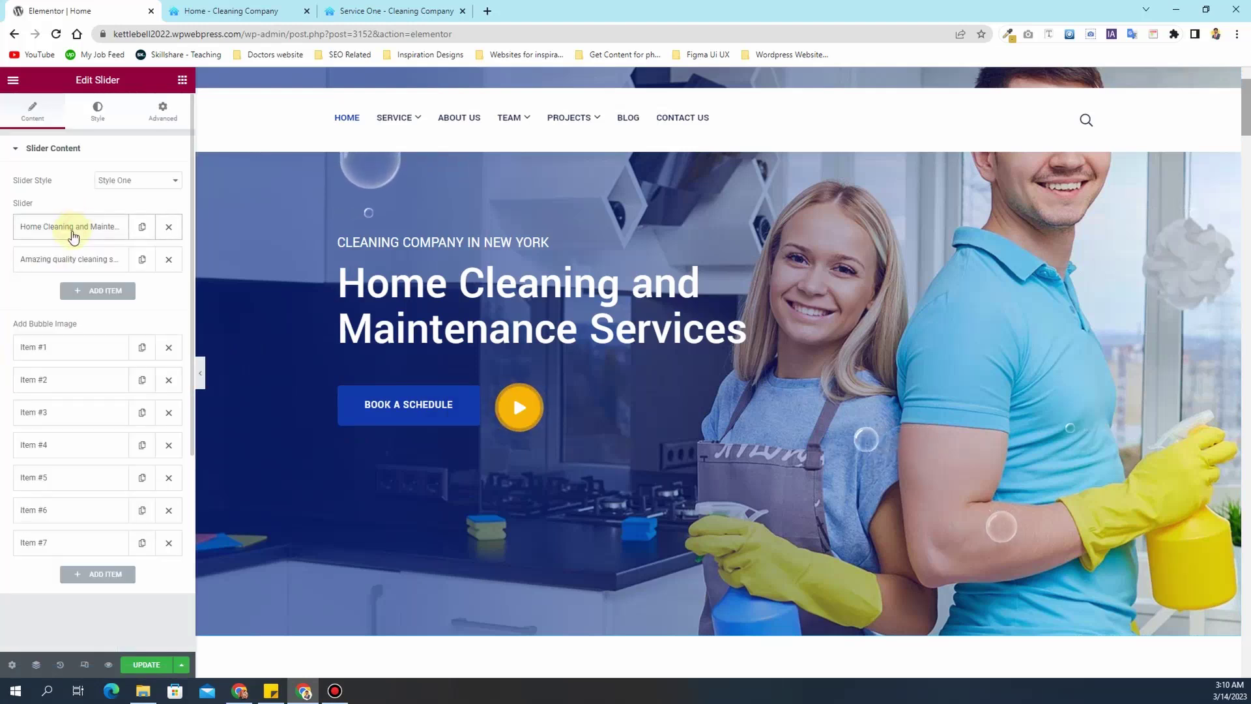
left_click(75, 261)
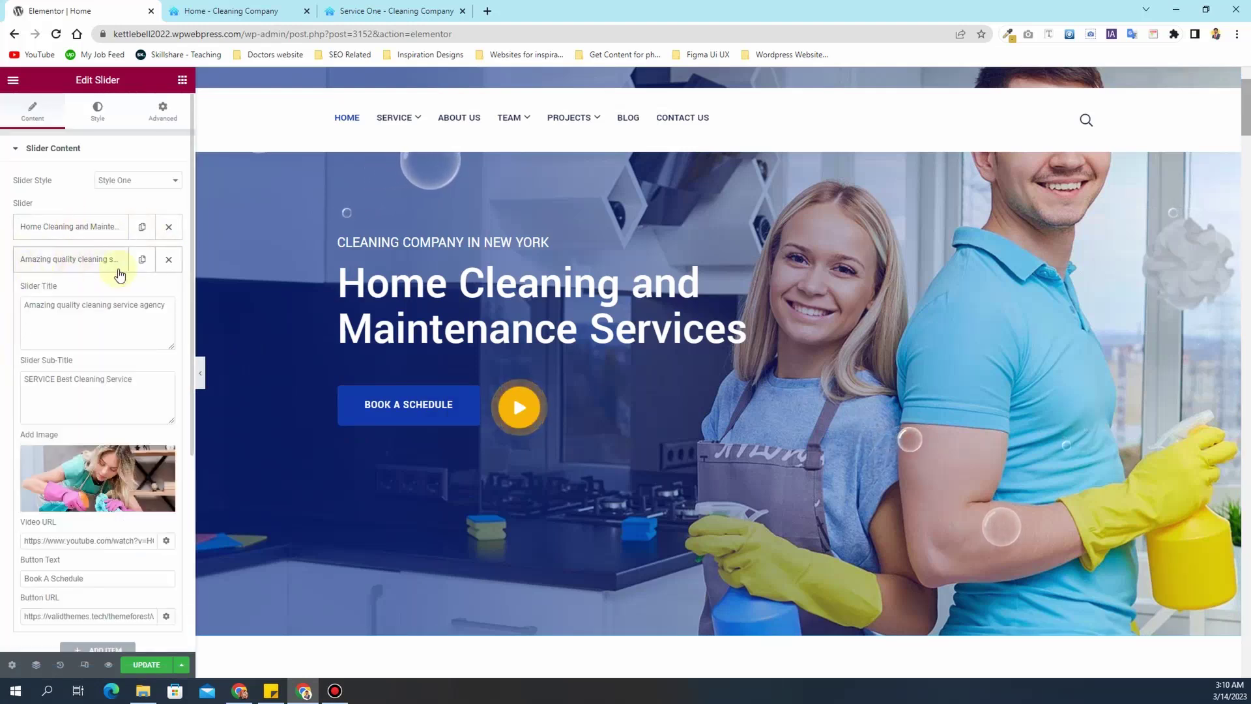
left_click(1190, 336)
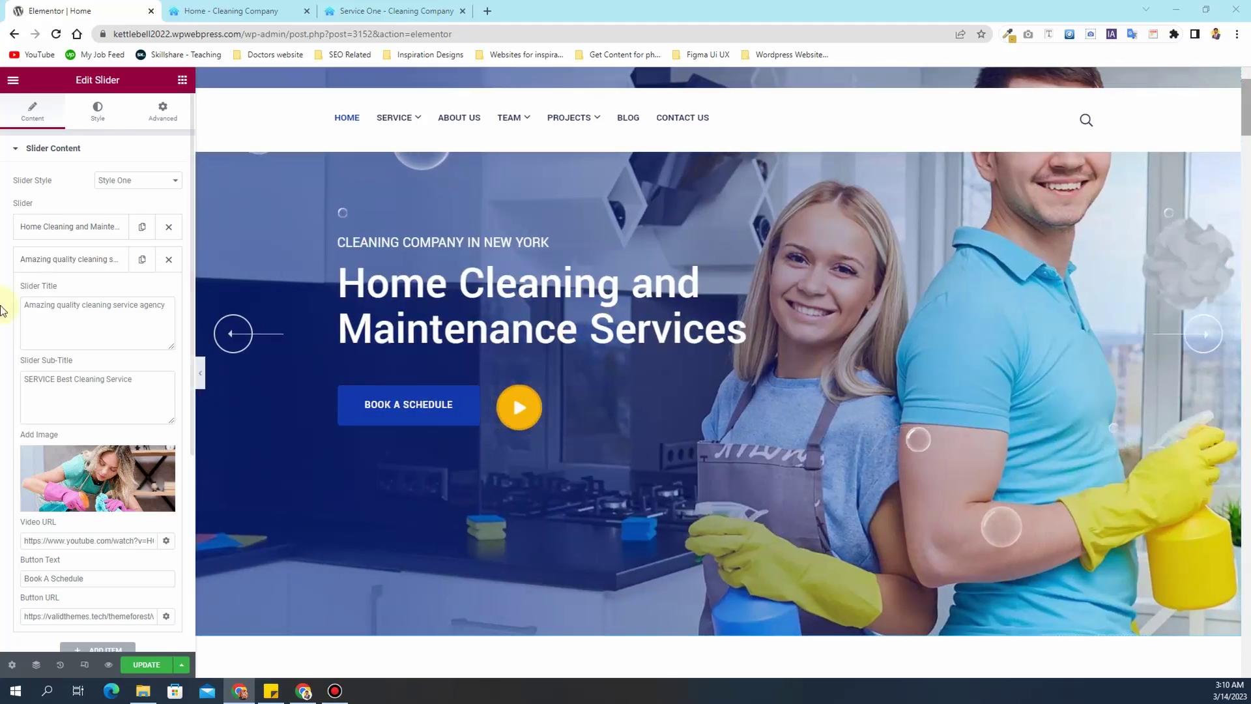
left_click(66, 318)
key("ctrl+a")
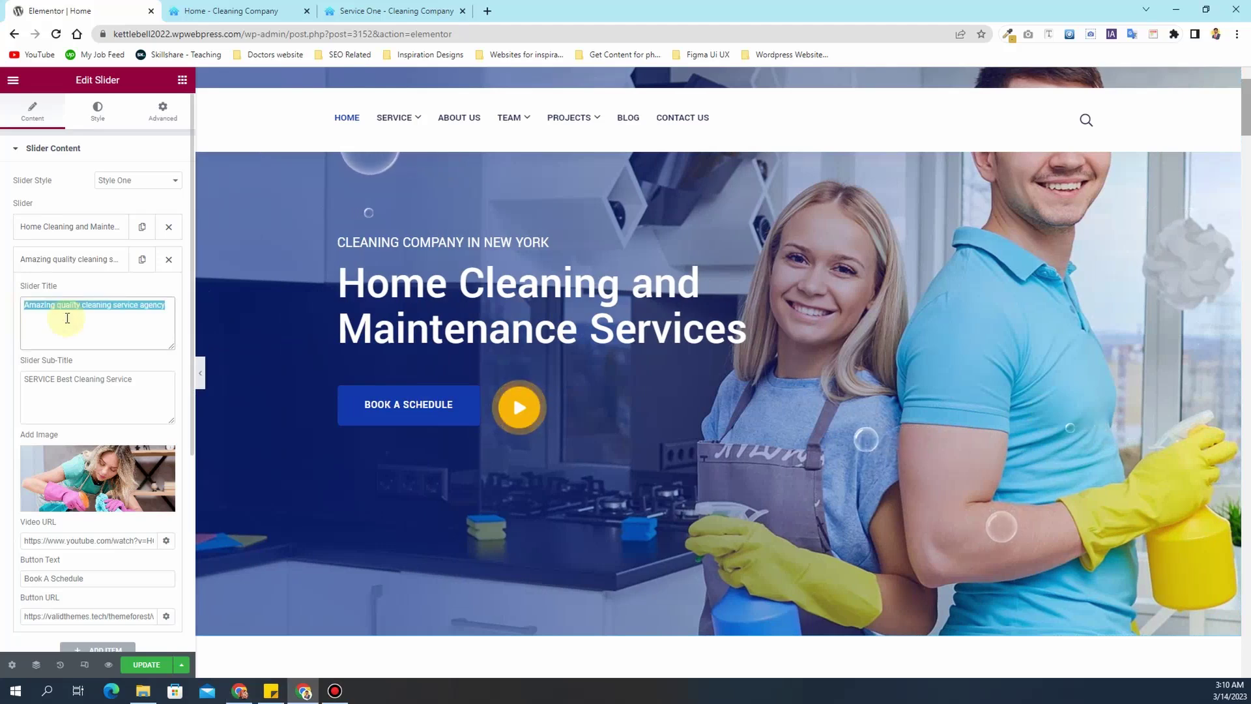
type("Af")
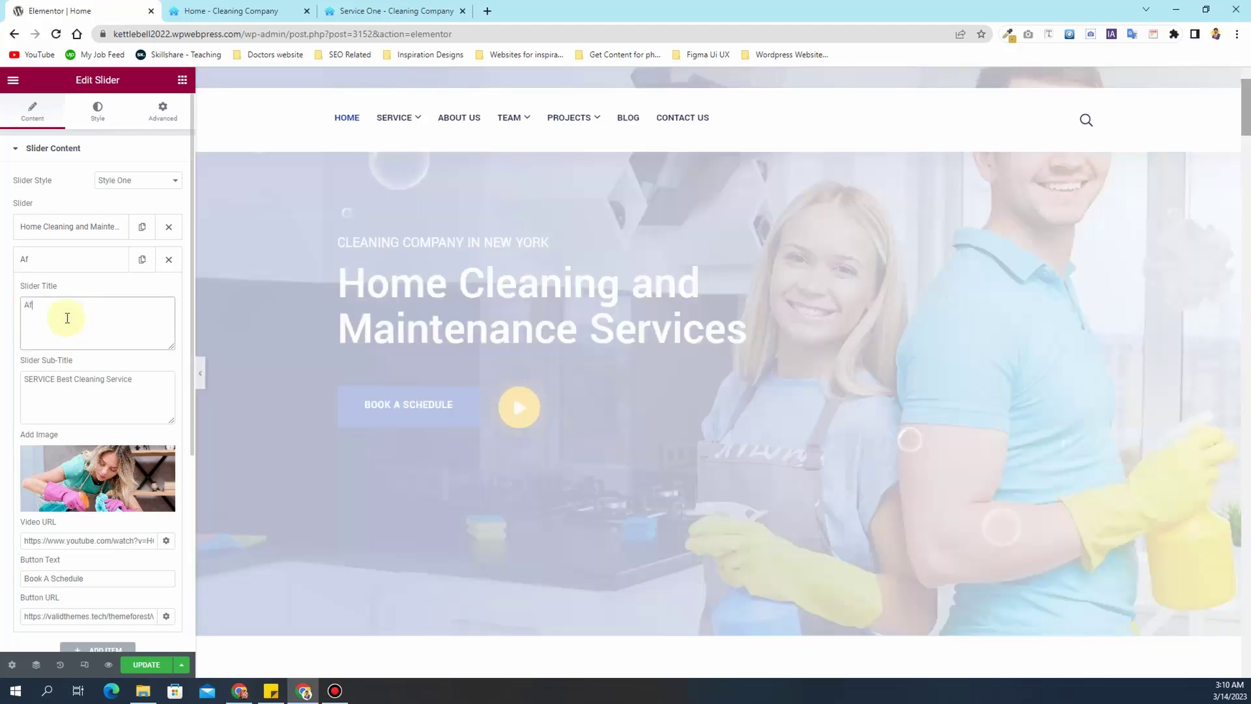
type("fordable Cle")
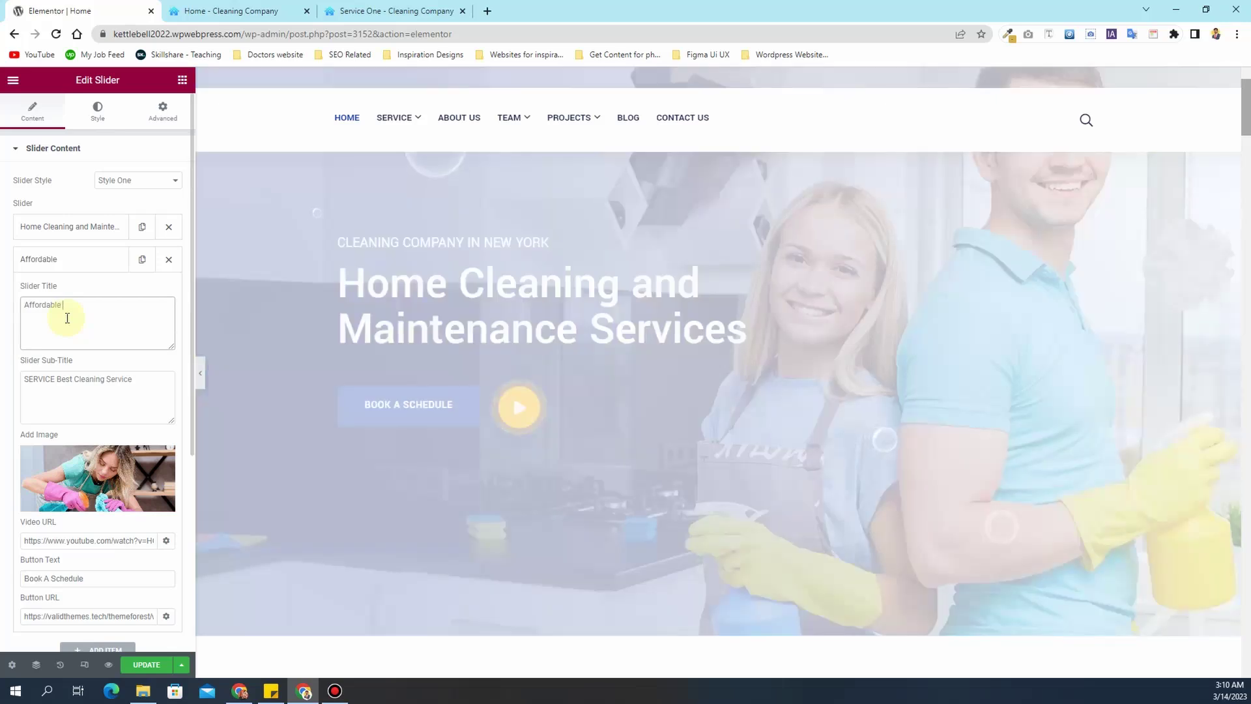
type("aning Serbv")
key("BackSpace")
key("BackSpace")
type("vices")
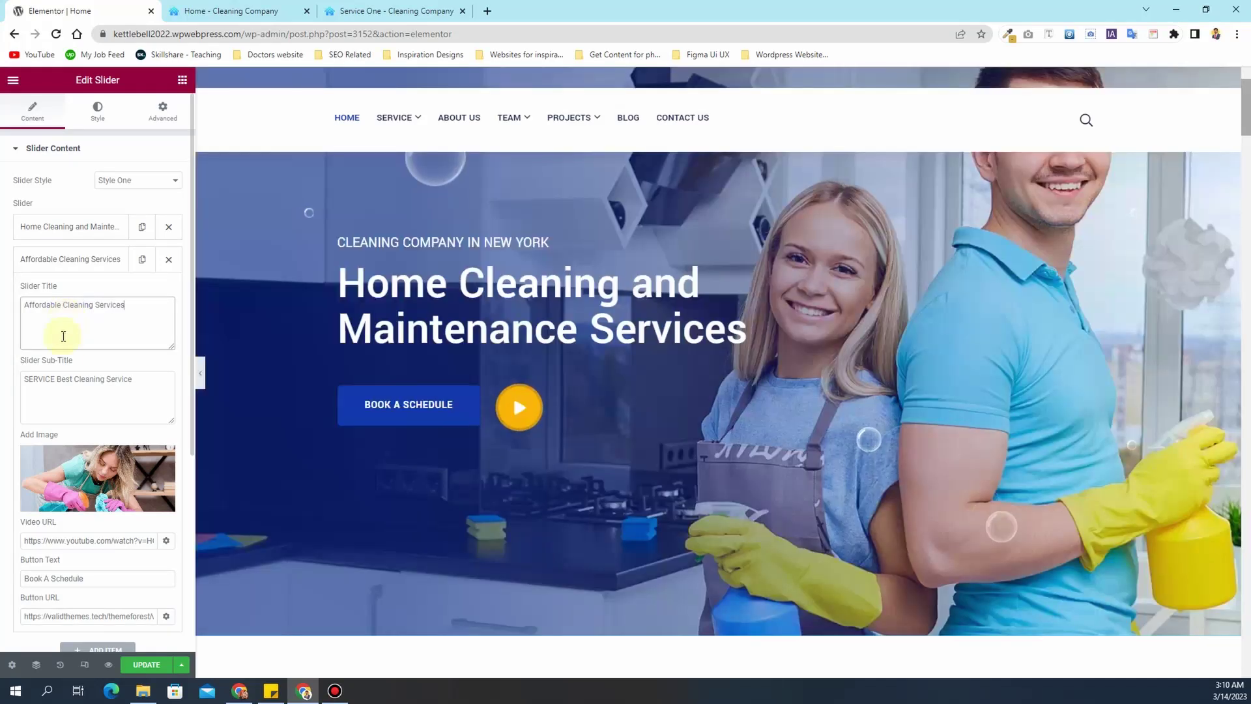
- Set the second slide's subtitle to 'Avail extra discount on subscriptions', keeping its current image
left_click(64, 382)
key("ctrl+a")
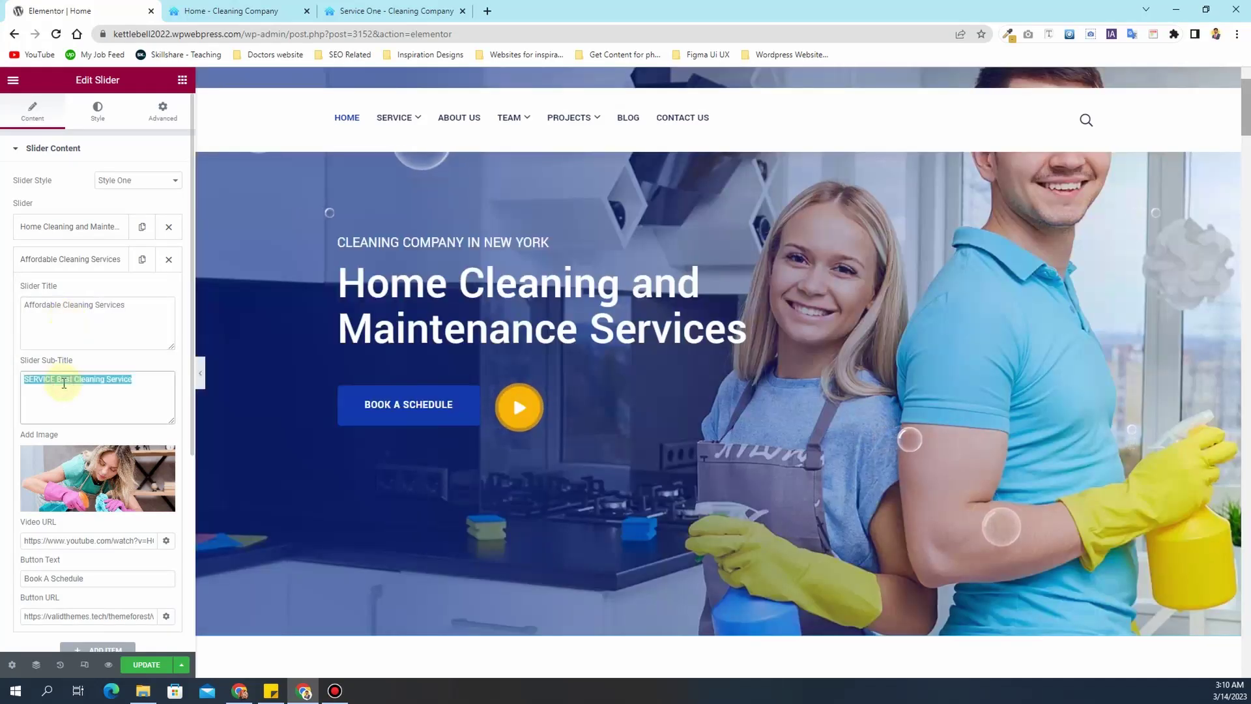
type("Av")
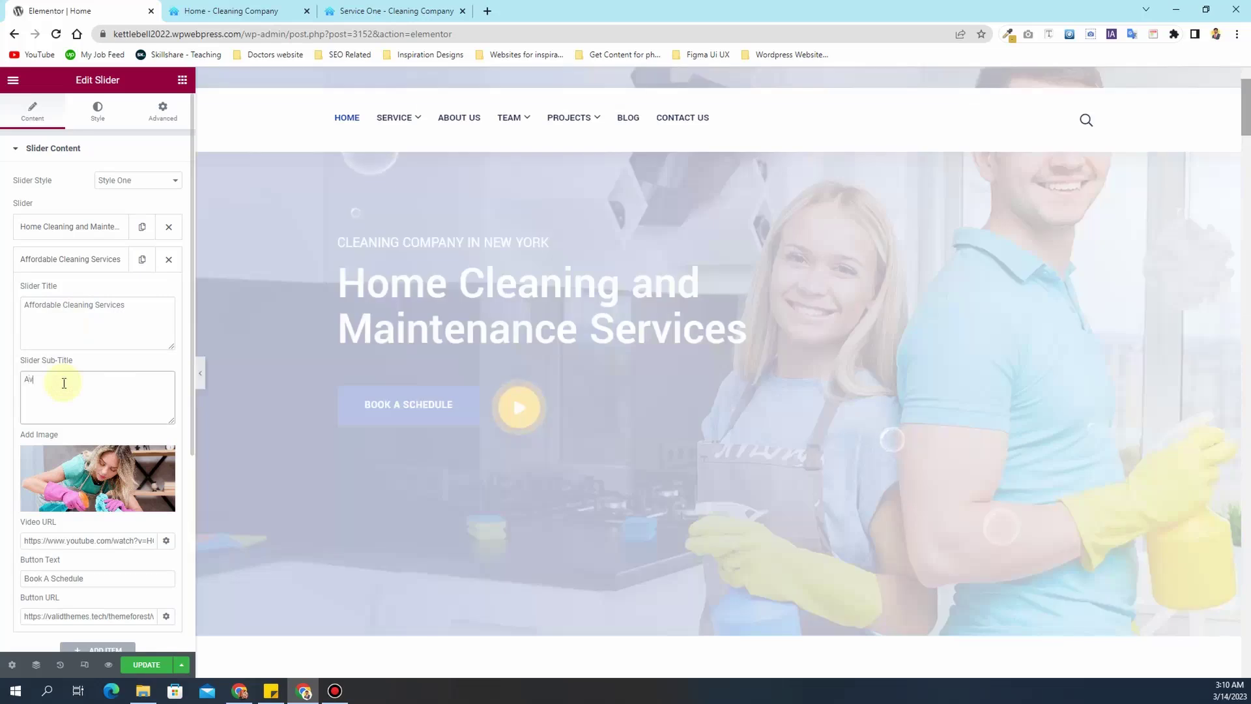
type("ail extra discount on ")
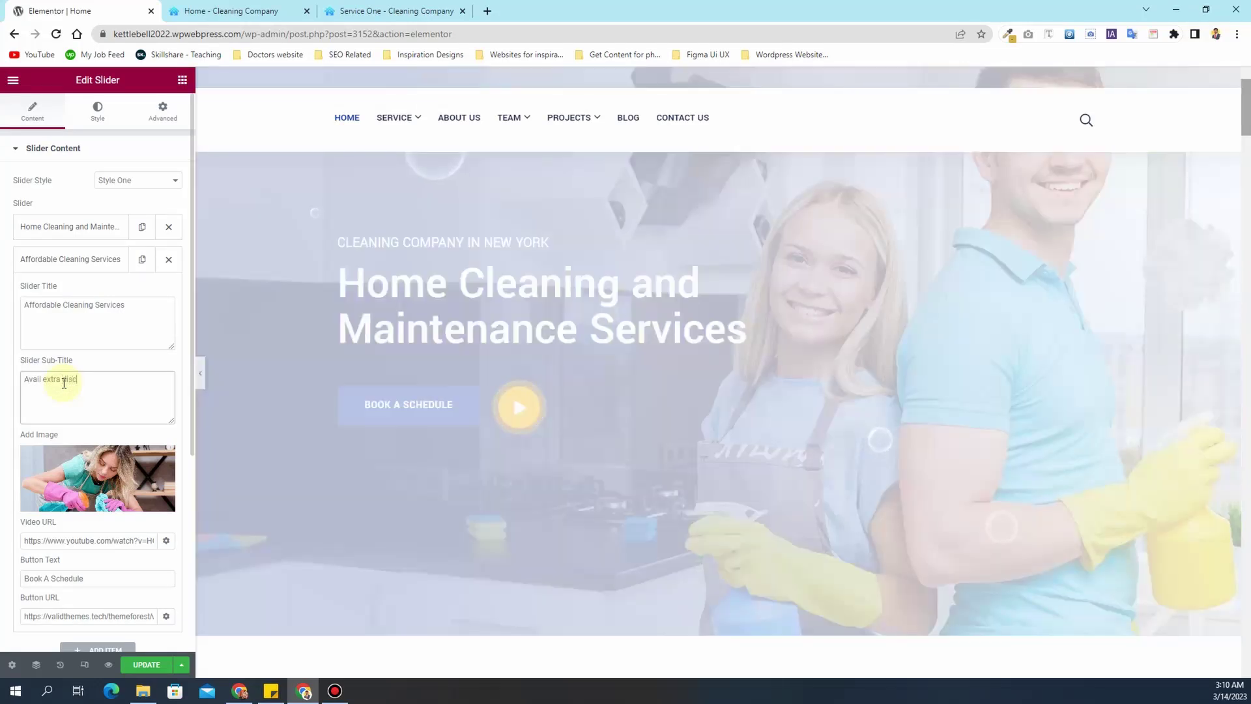
type("subscriptions")
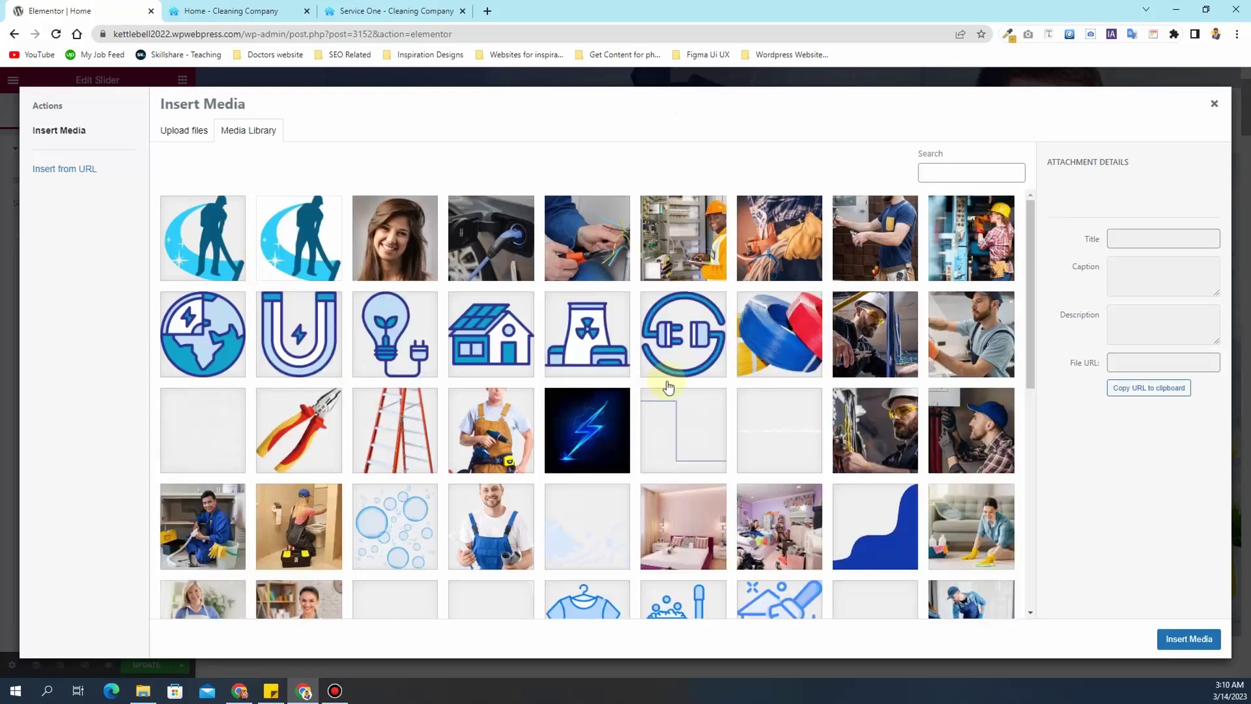
scroll(718, 394, "down", 15)
scroll(785, 400, "down", 1)
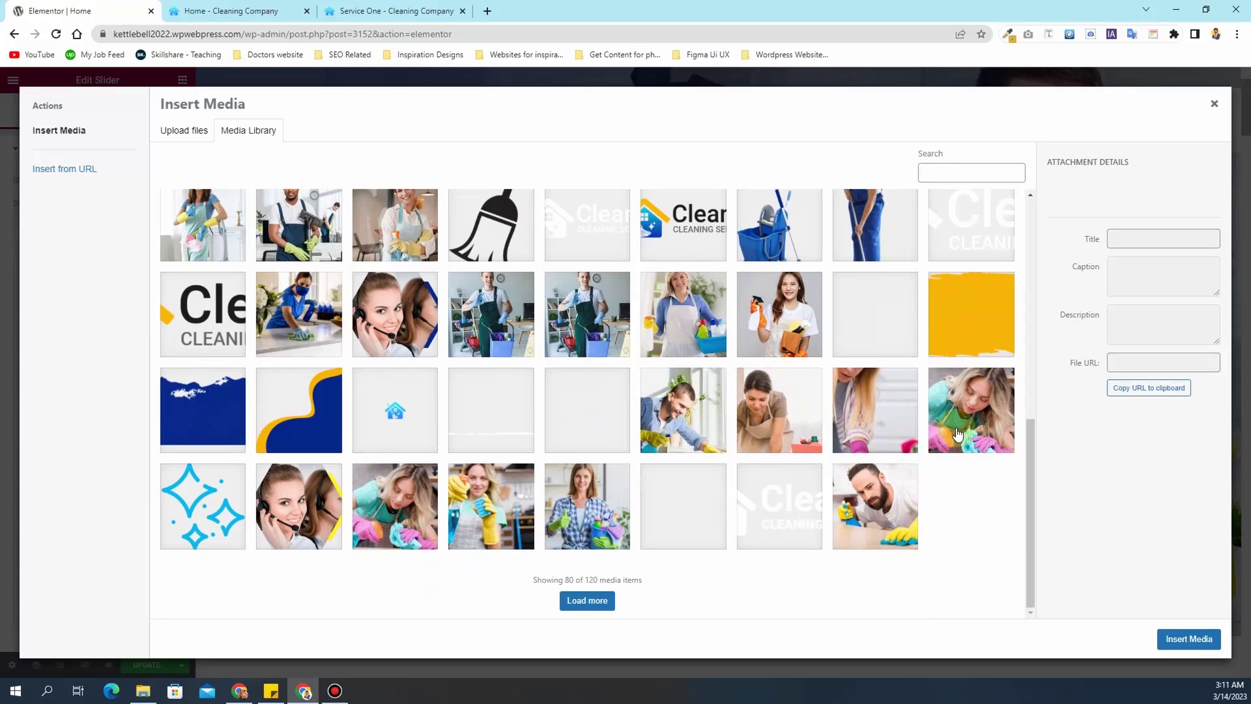
left_click(1211, 107)
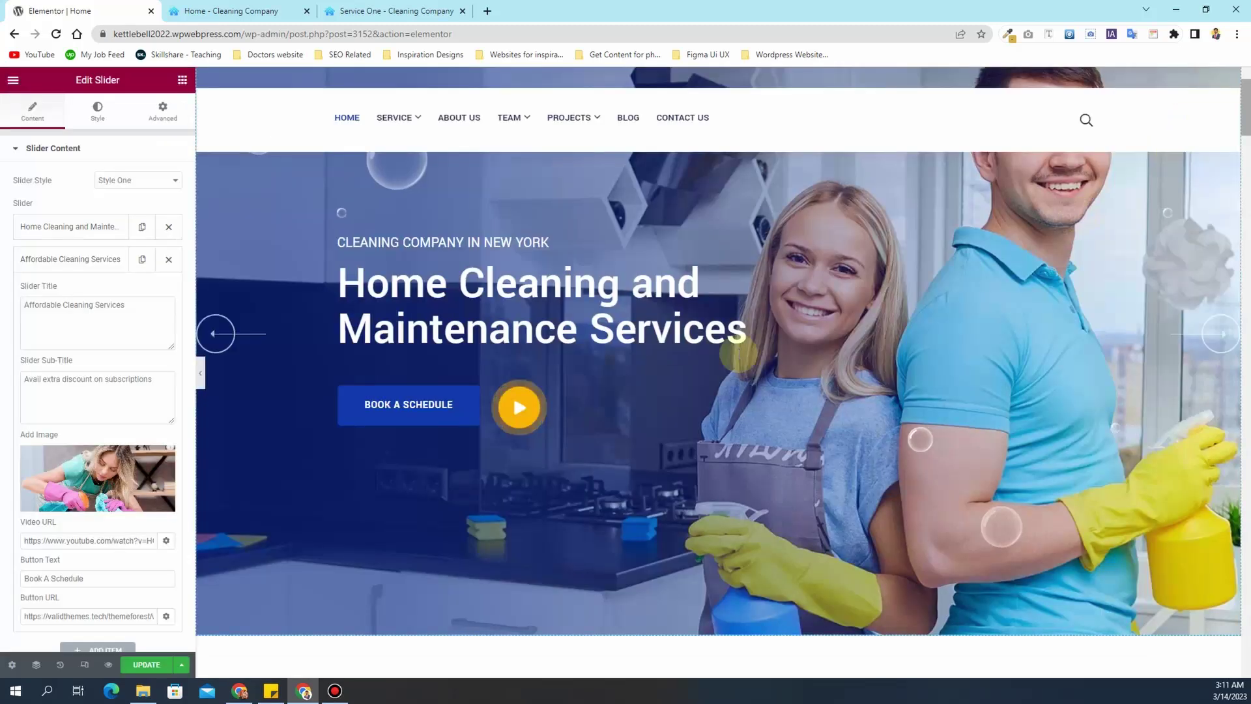
- Clear the second slide's button link
left_click(108, 614)
key("ctrl+a")
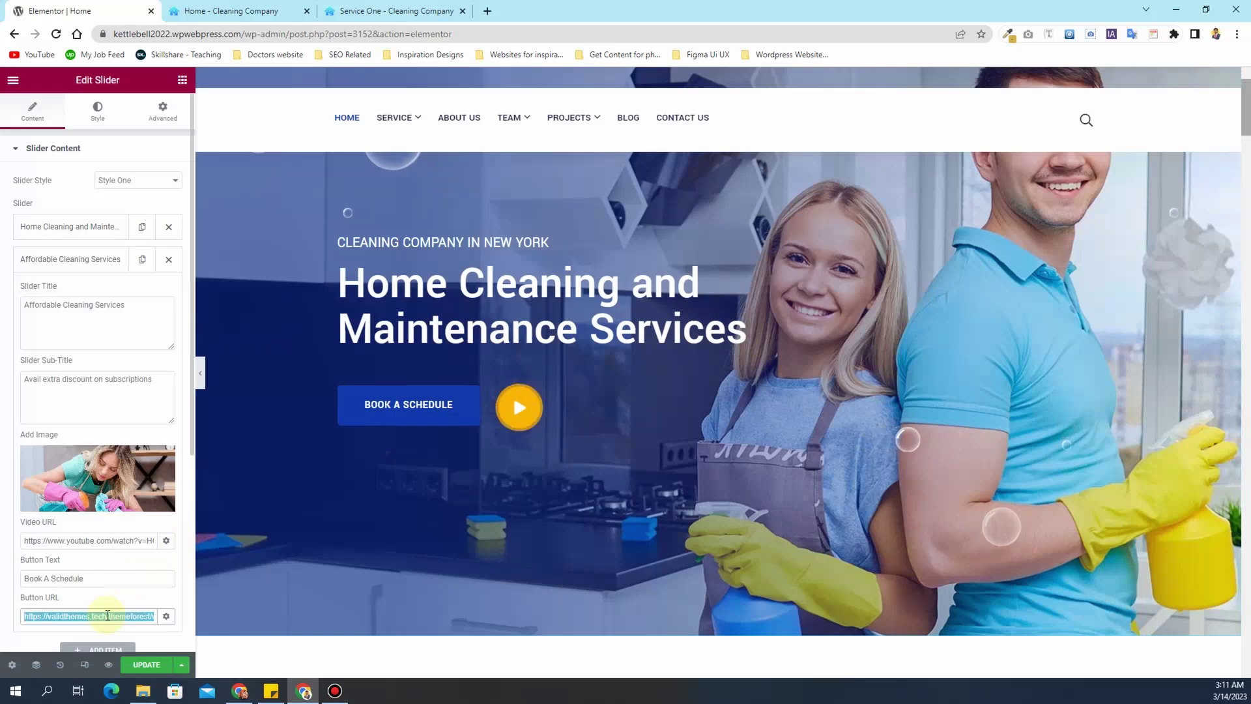
key("BackSpace")
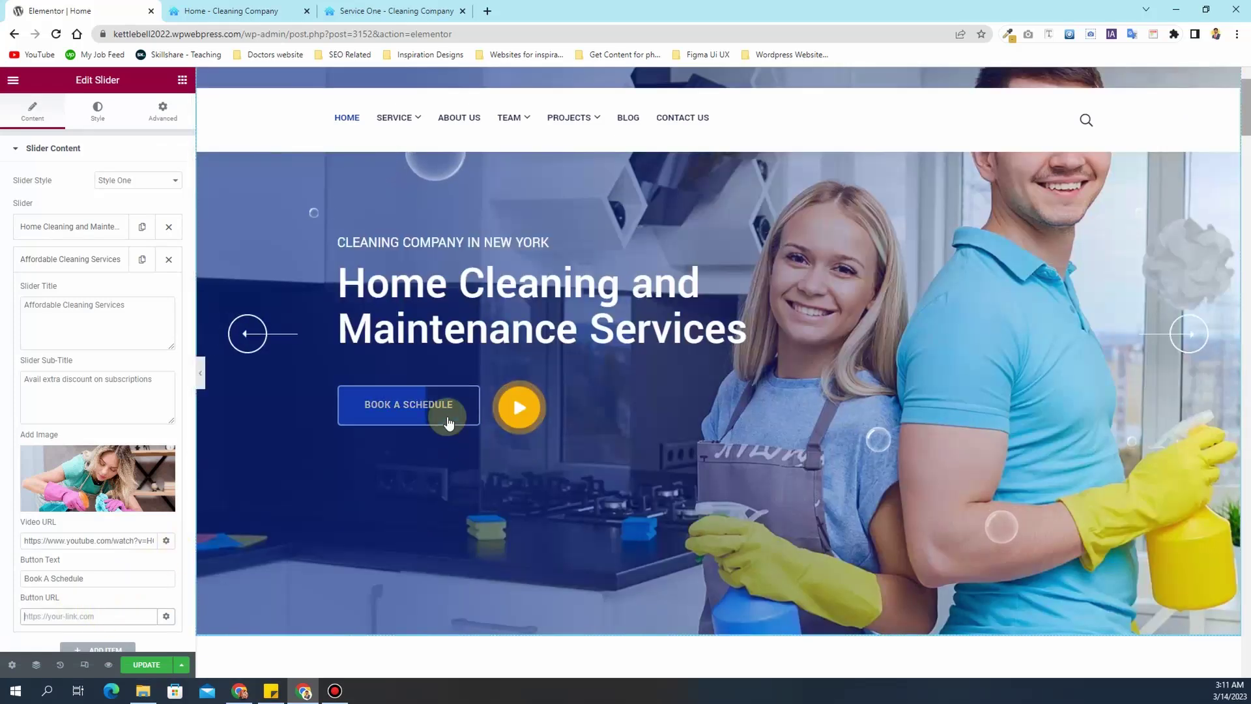
- Preview both hero slides, then select the About section's inner section
scroll(831, 447, "up", 2)
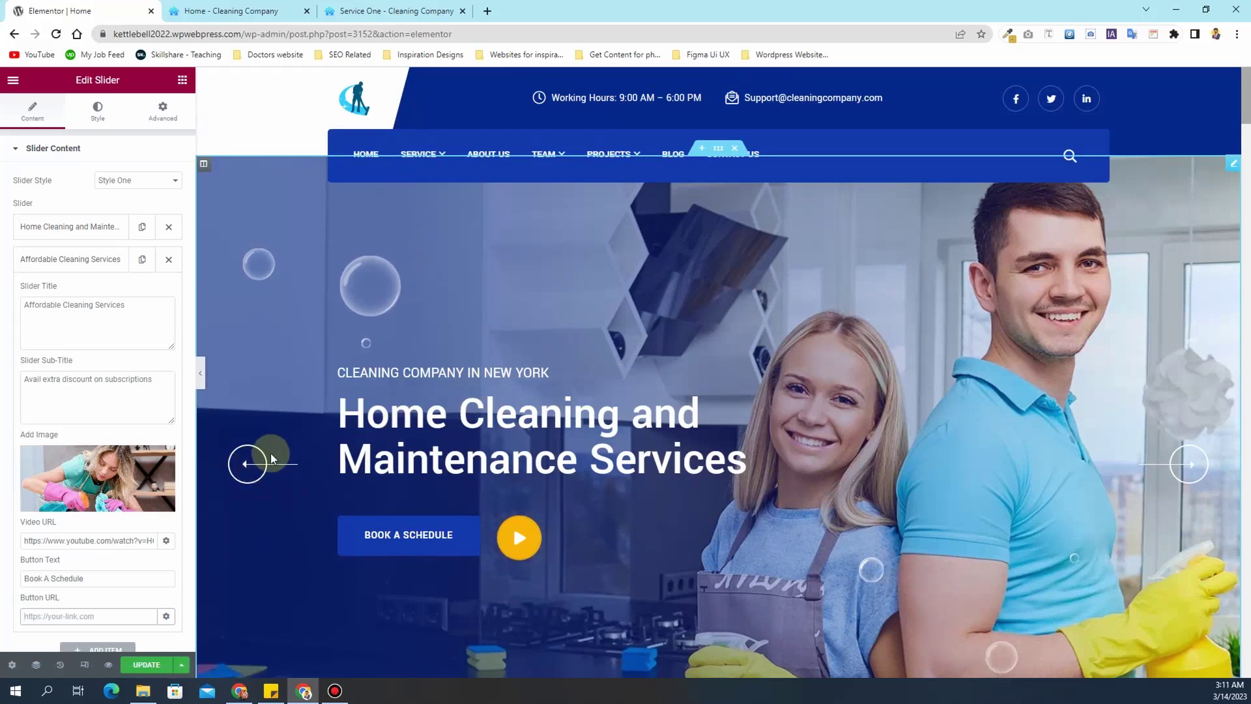
left_click(247, 464)
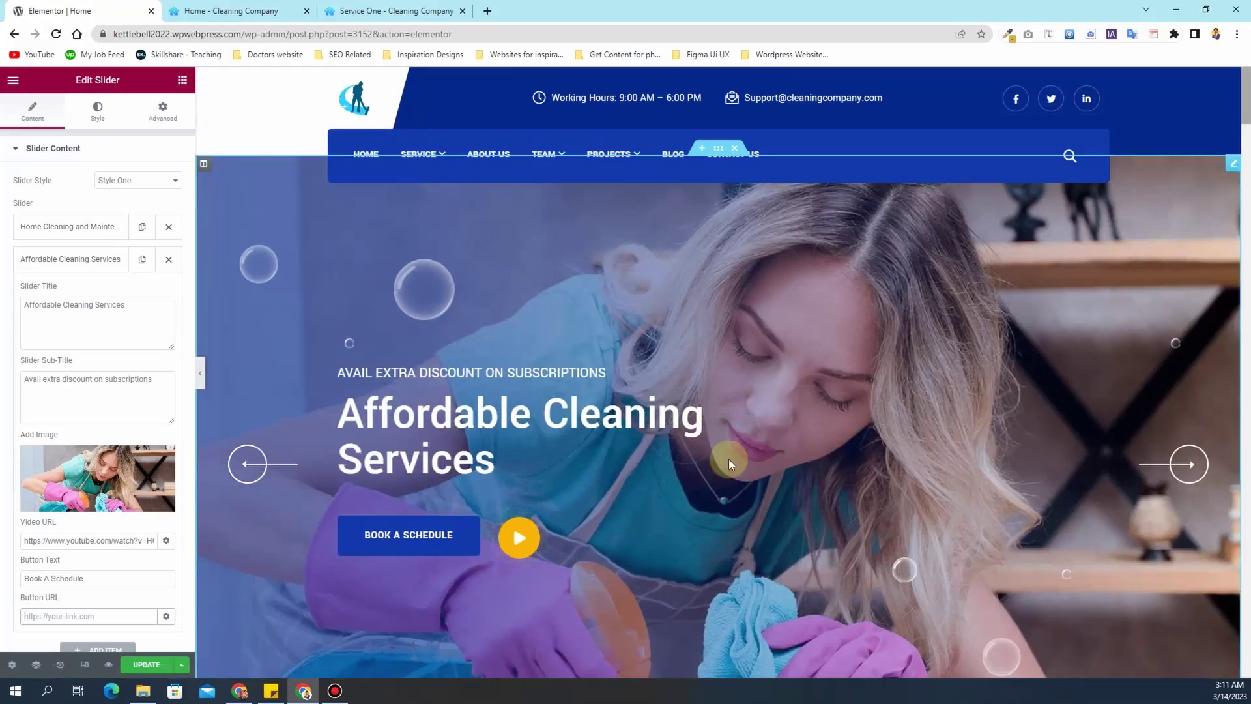
left_click(1188, 464)
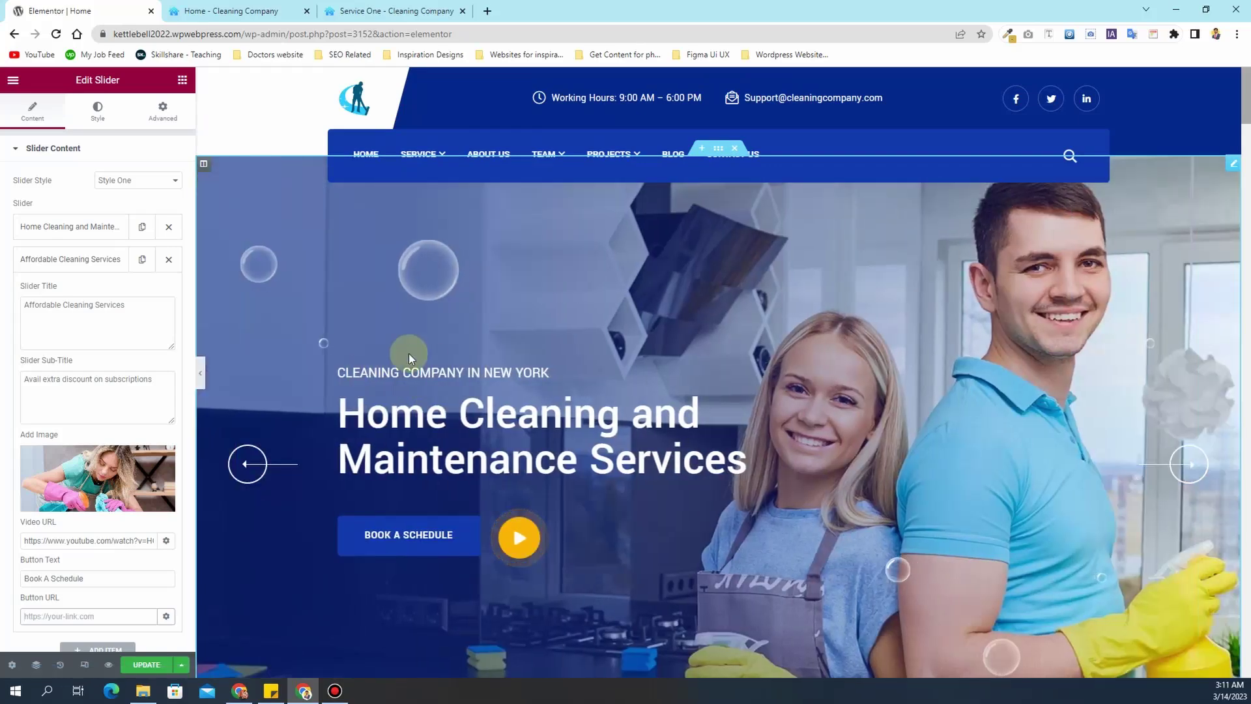
scroll(521, 404, "down", 5)
scroll(594, 409, "down", 6)
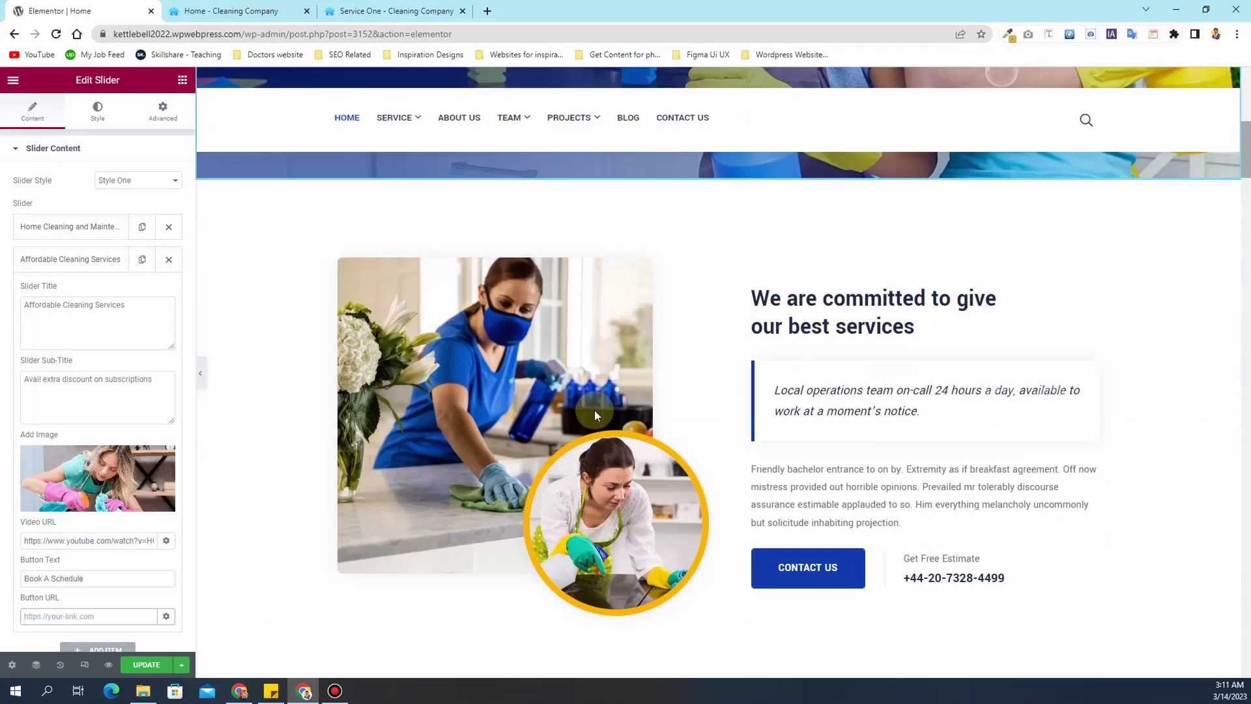
scroll(798, 296, "up", 3)
scroll(799, 296, "up", 2)
scroll(799, 296, "down", 2)
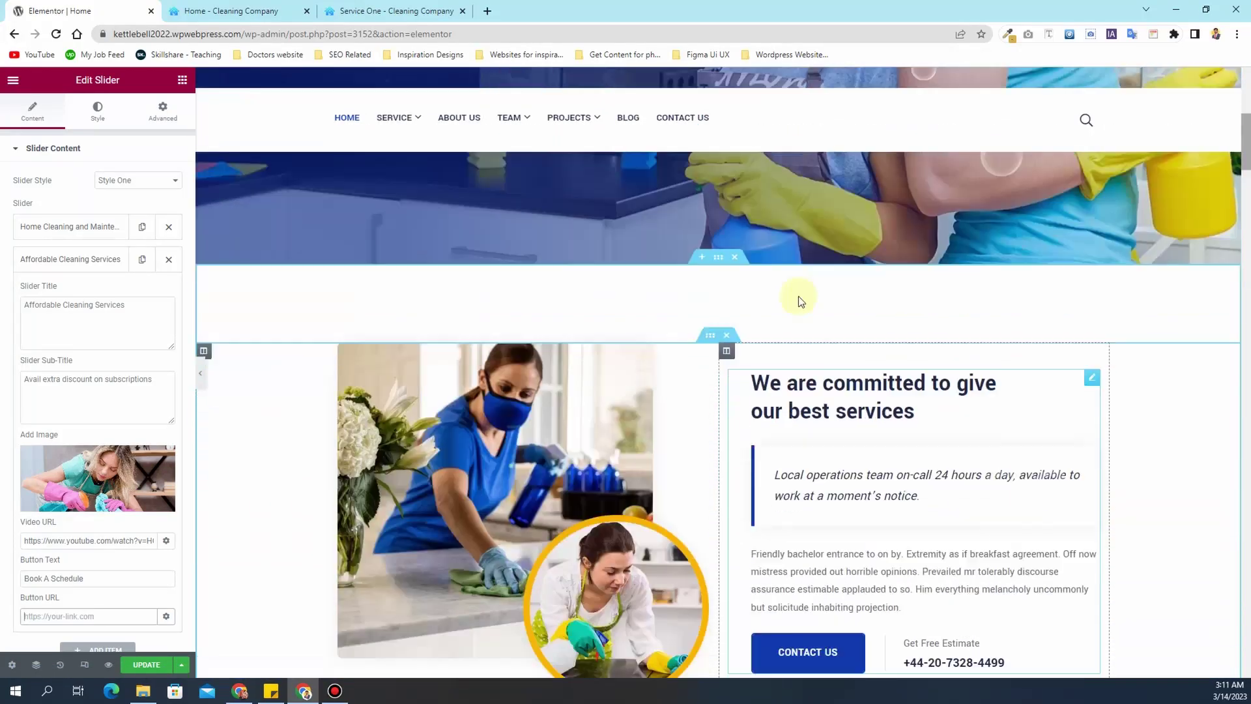
left_click(654, 379)
- Try the About image's Style Two, Three and Four layouts, then settle back on Style One
left_click(701, 333)
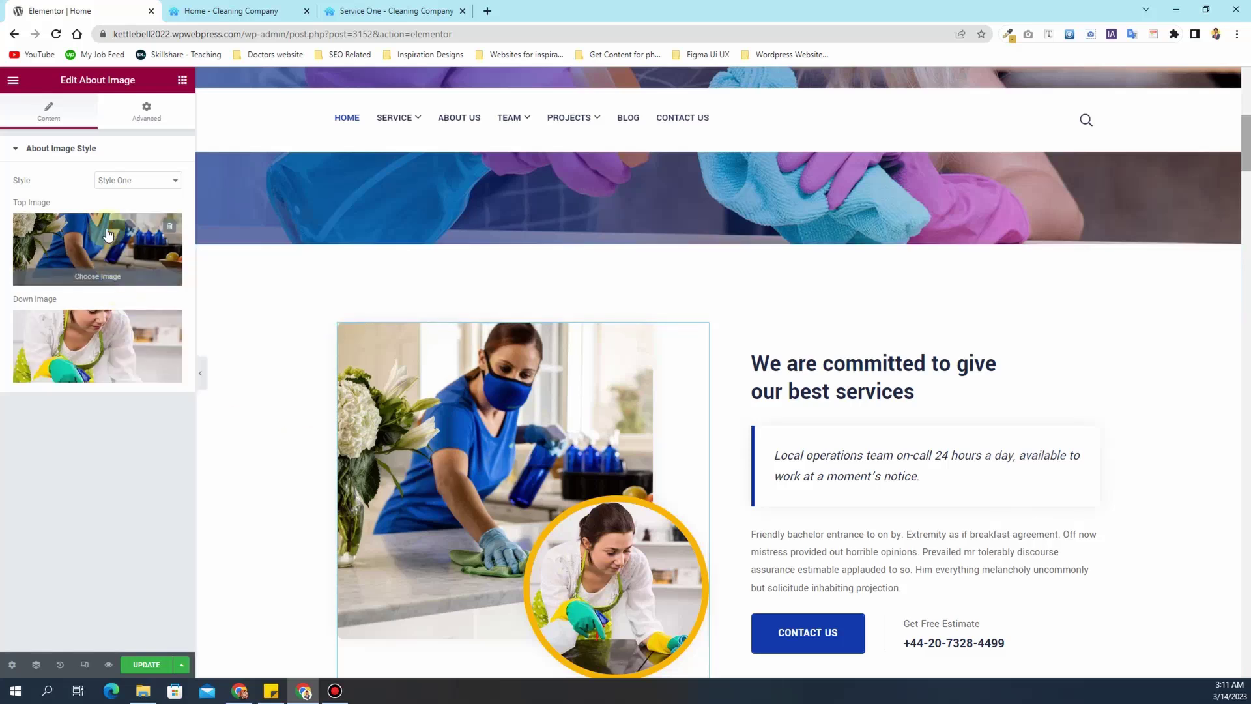
left_click(139, 180)
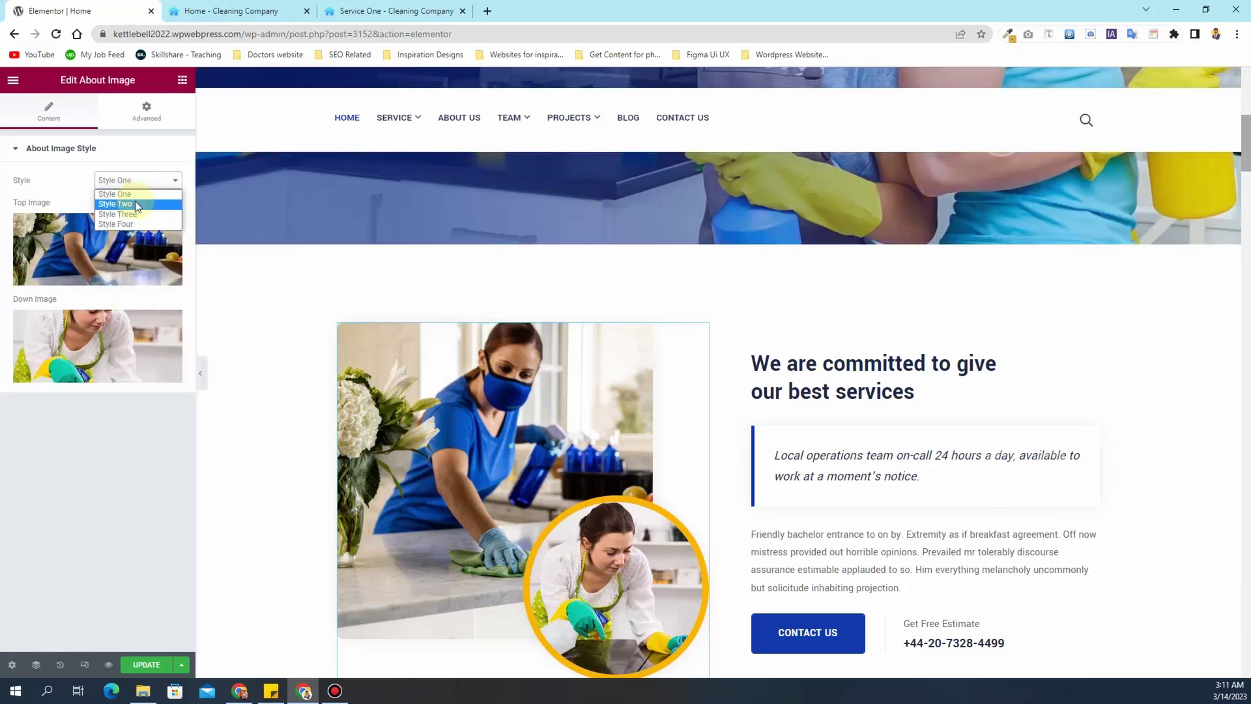
left_click(137, 204)
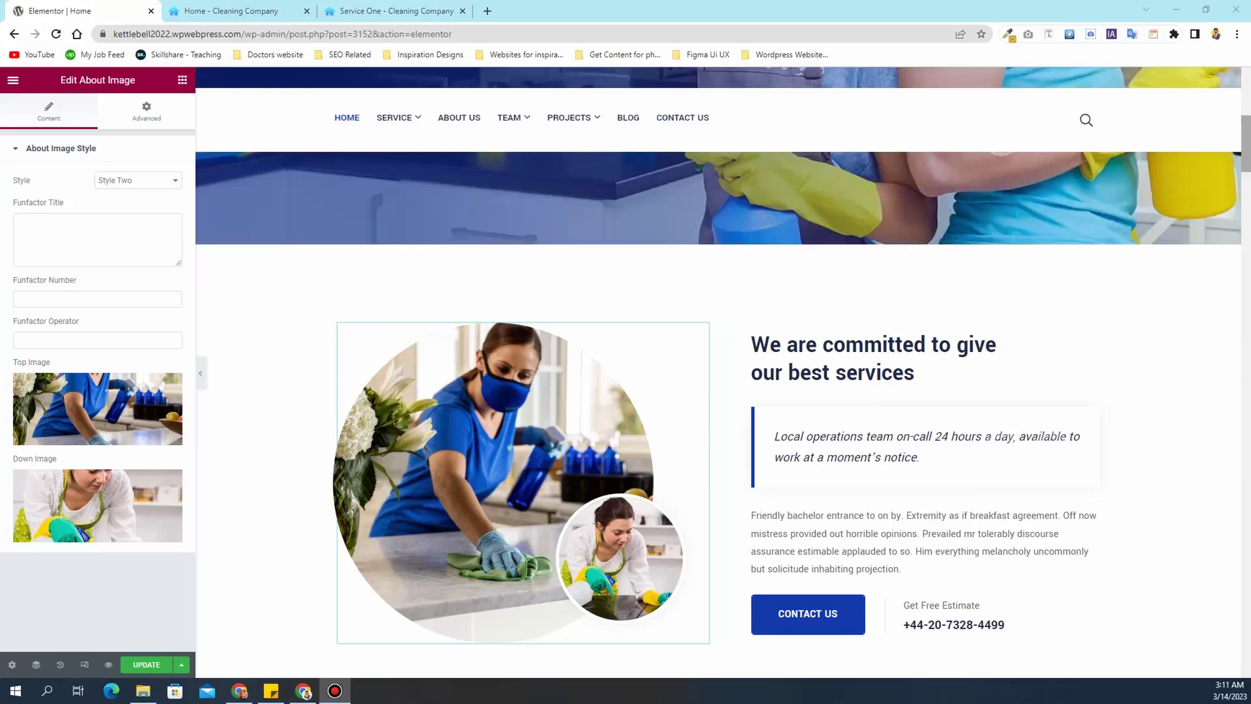
left_click(164, 183)
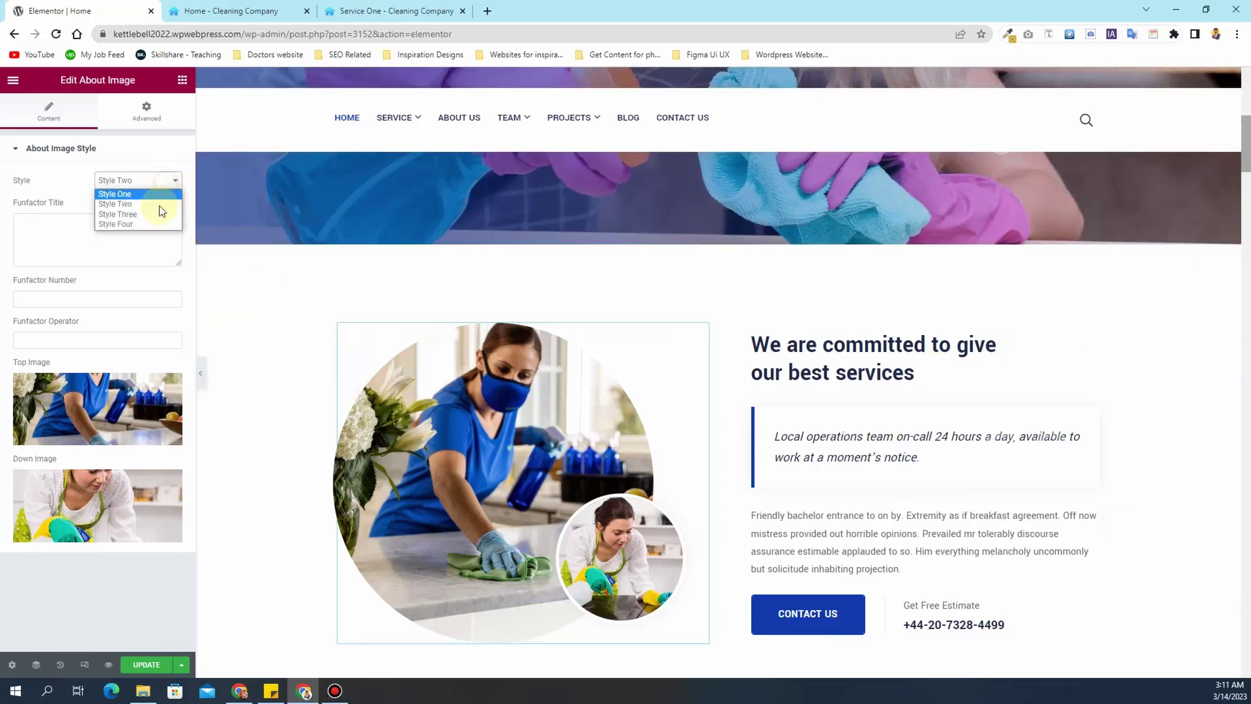
left_click(149, 214)
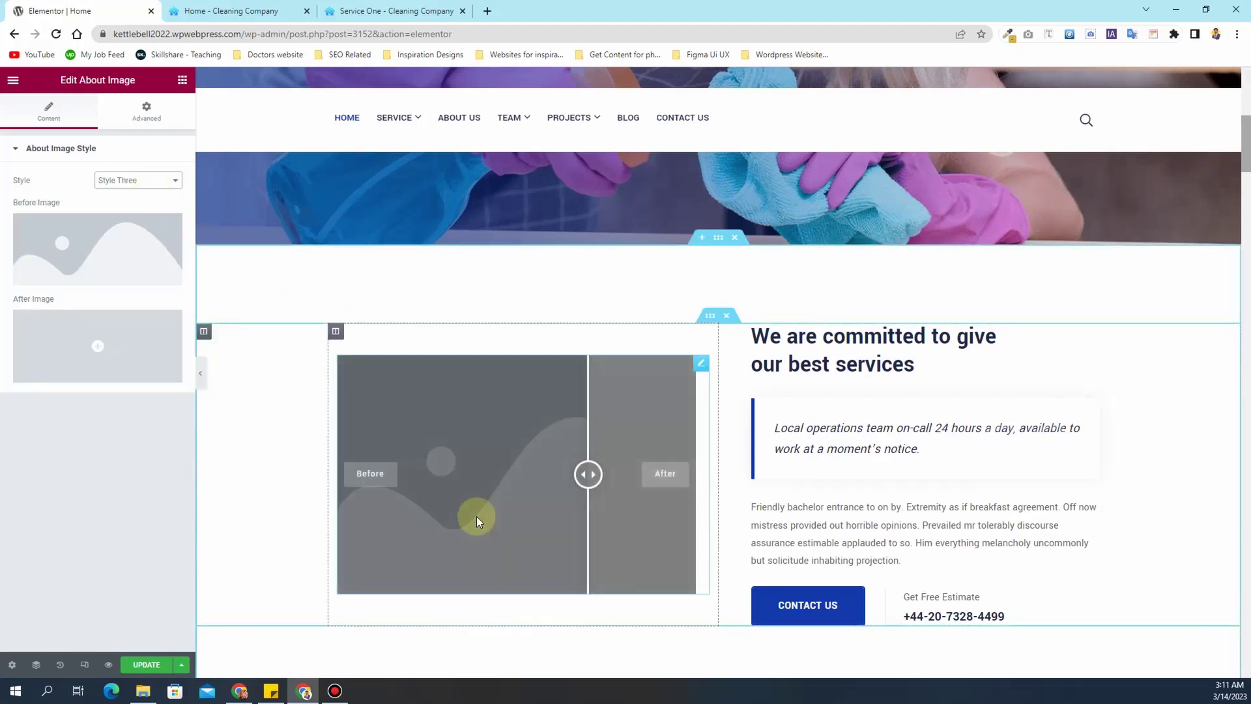
left_click(134, 180)
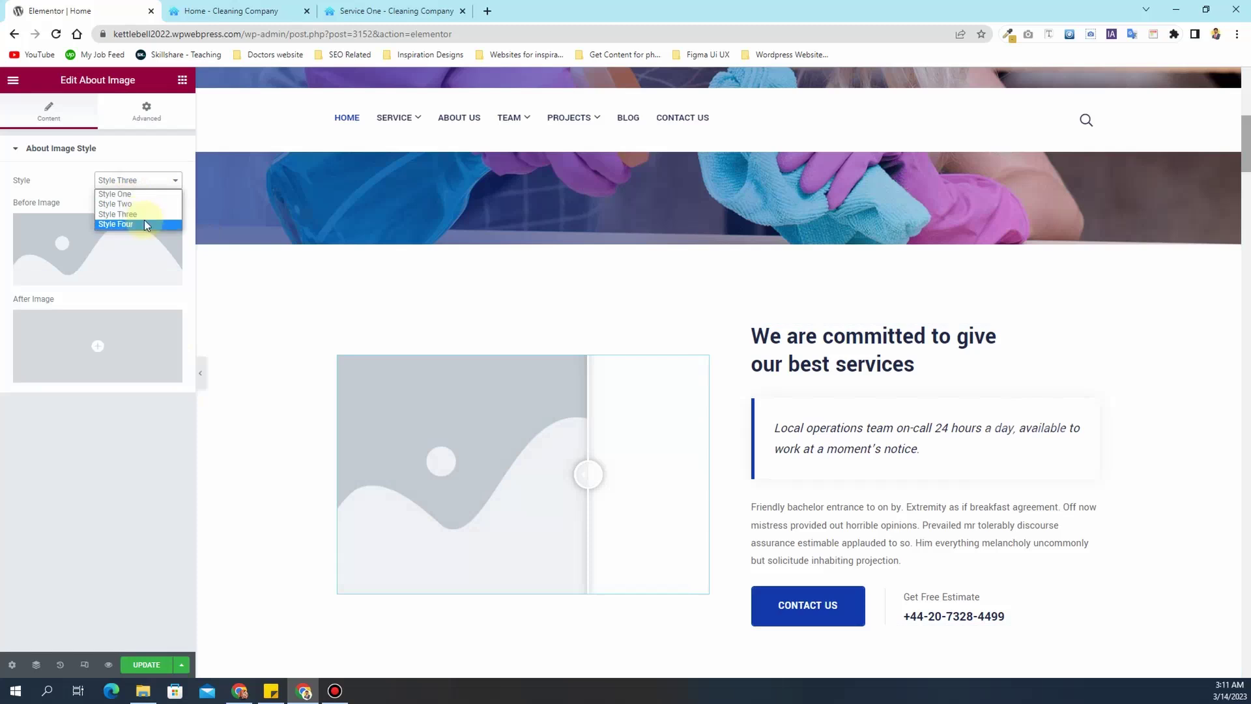
left_click(146, 225)
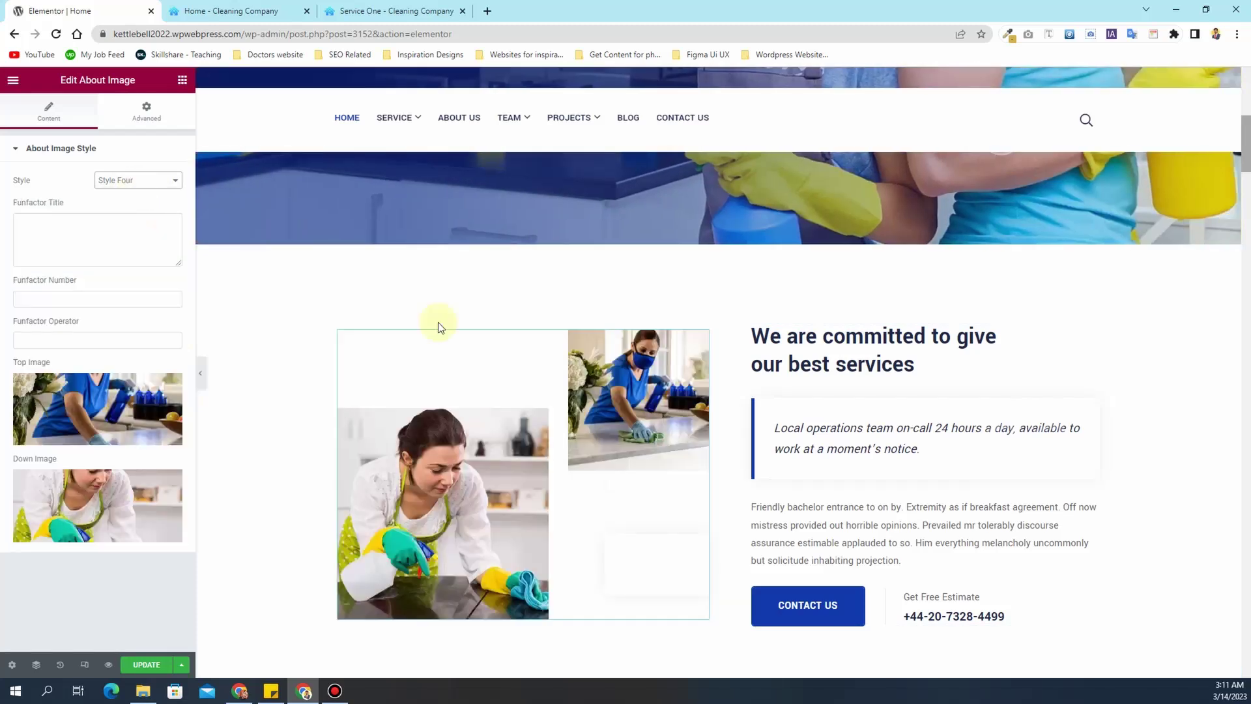
left_click(138, 185)
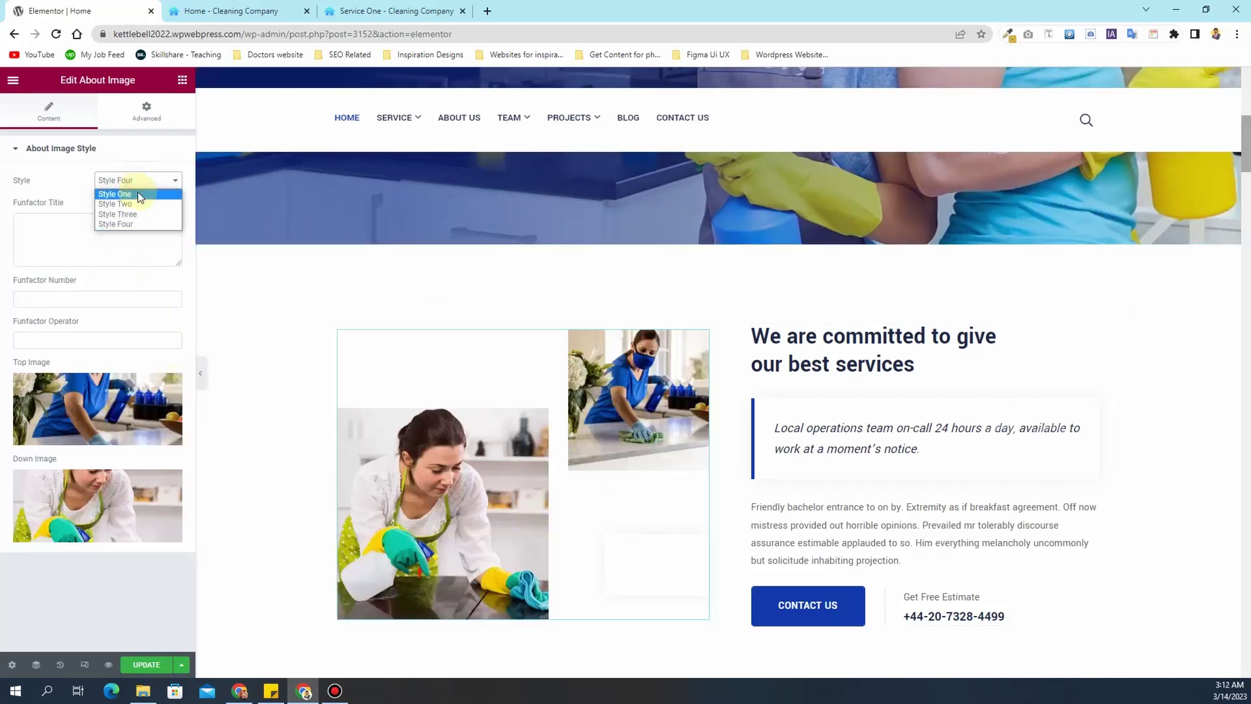
left_click(138, 192)
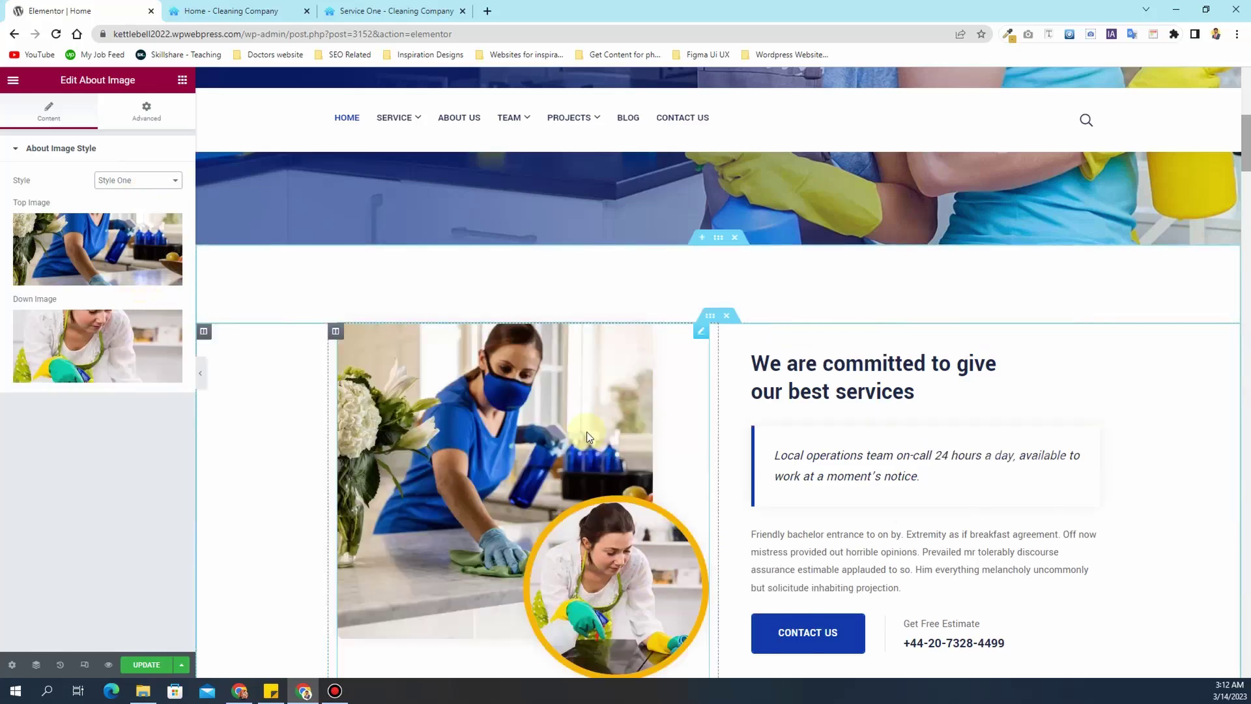
scroll(611, 488, "up", 8)
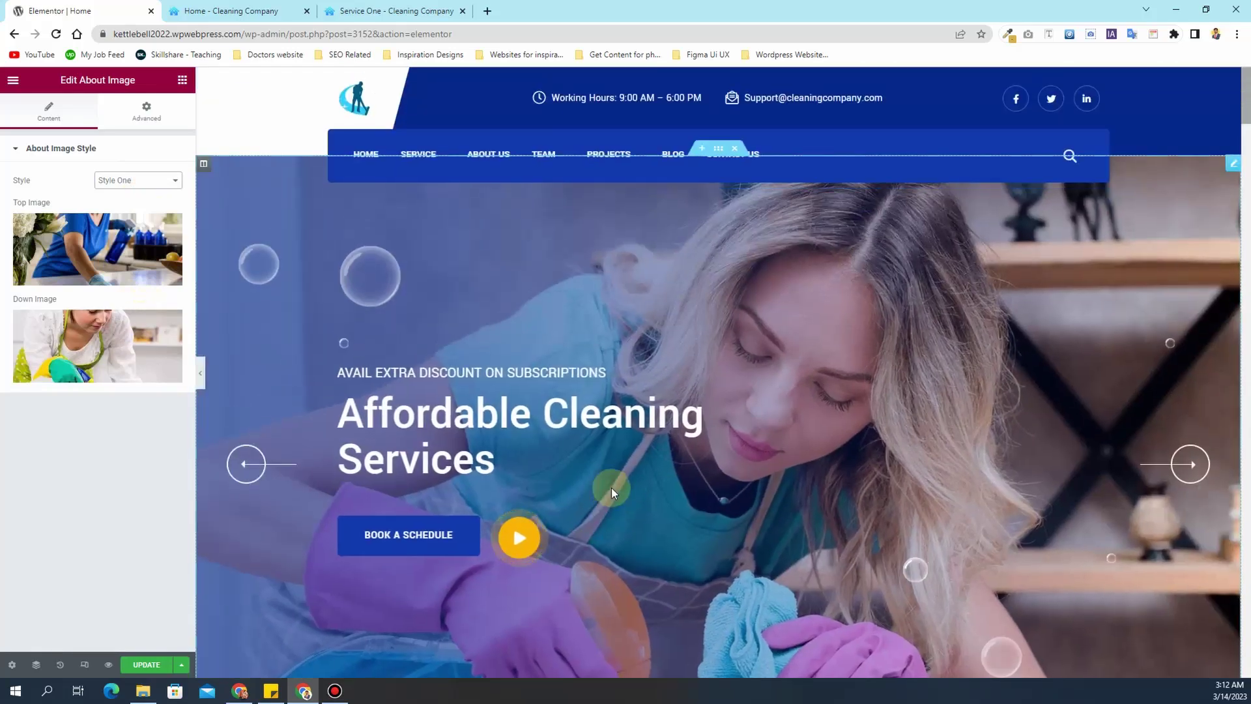
scroll(615, 487, "down", 2)
scroll(615, 486, "down", 6)
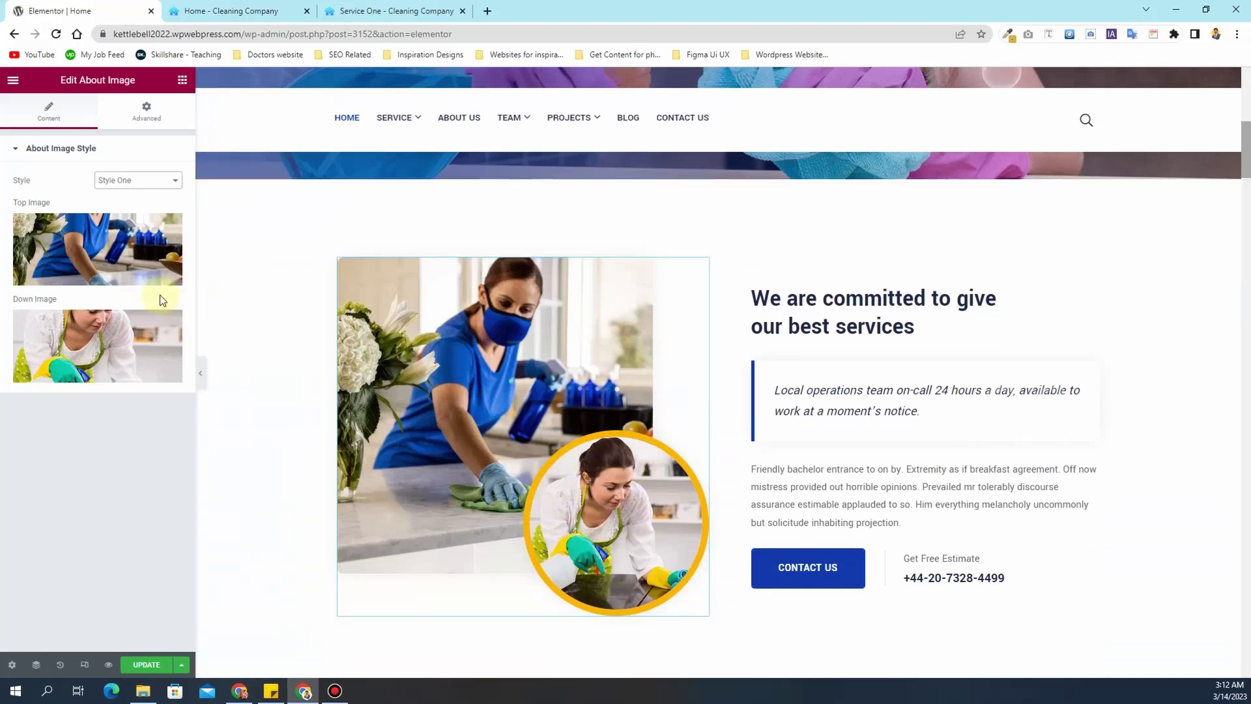
mouse_move(39, 244)
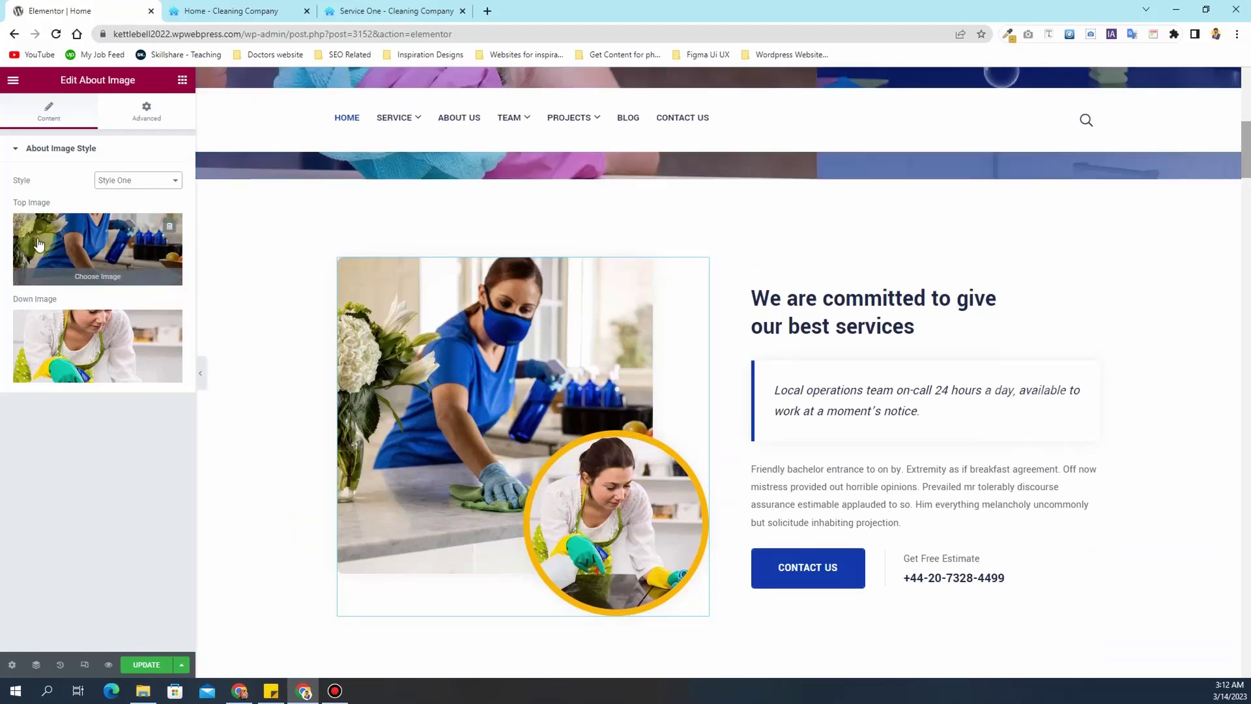
left_click(104, 250)
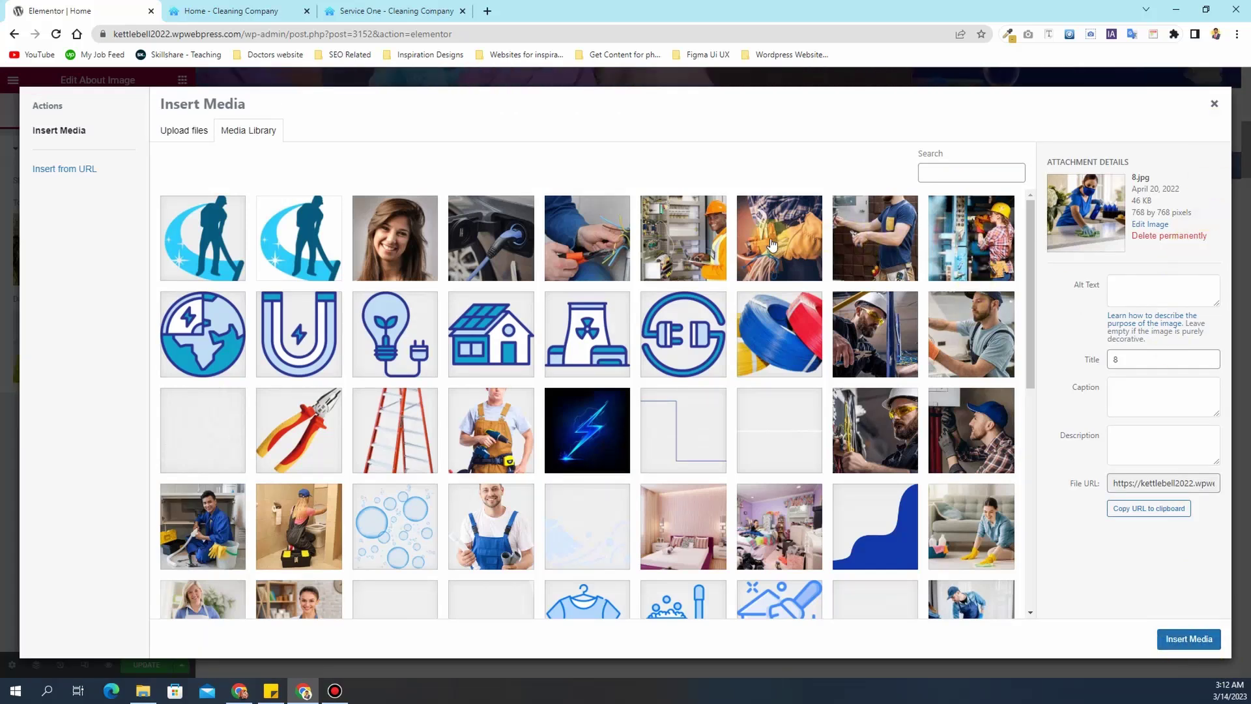
scroll(509, 255, "down", 10)
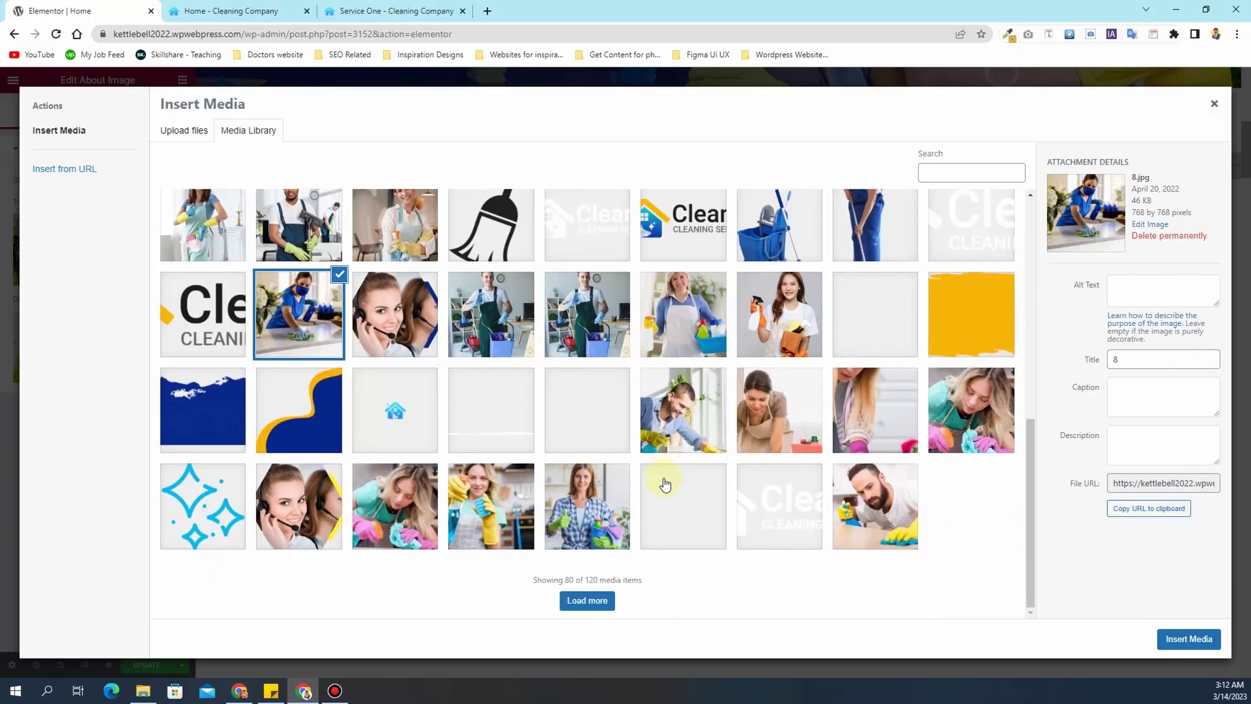
left_click(774, 428)
left_click(1201, 640)
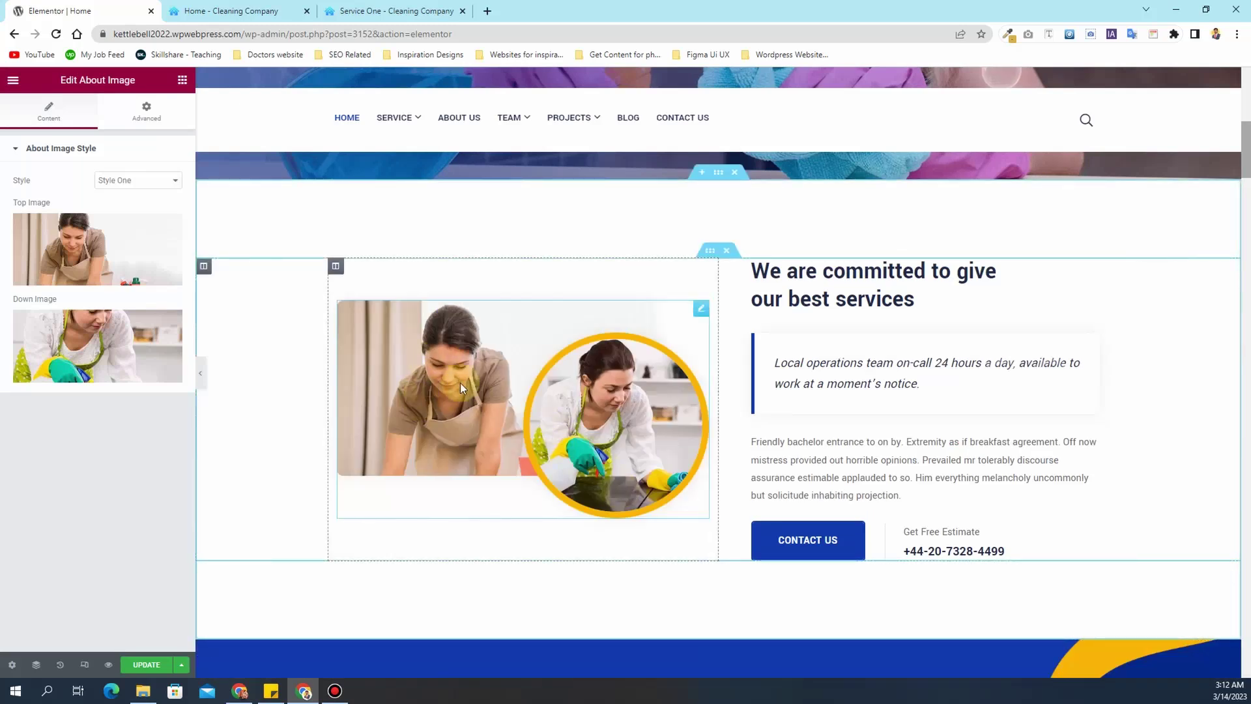
key("ctrl+z")
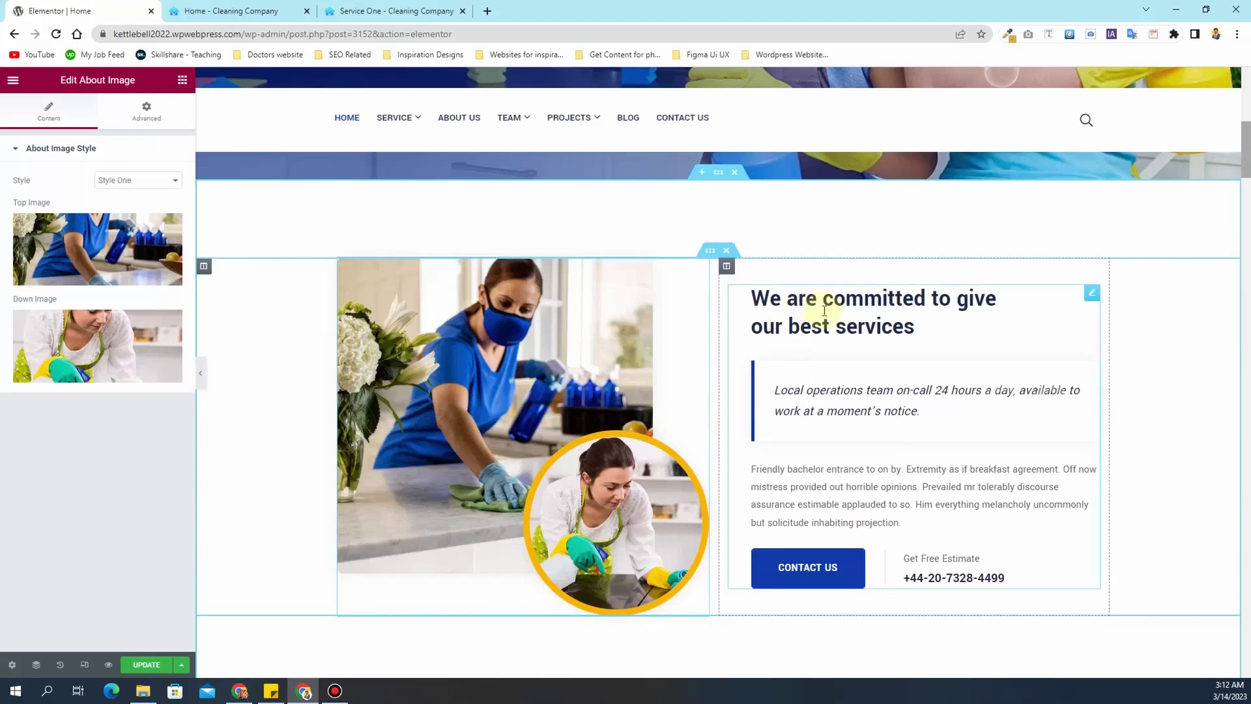
- Open the About Content settings and select its title and body text
left_click(824, 311)
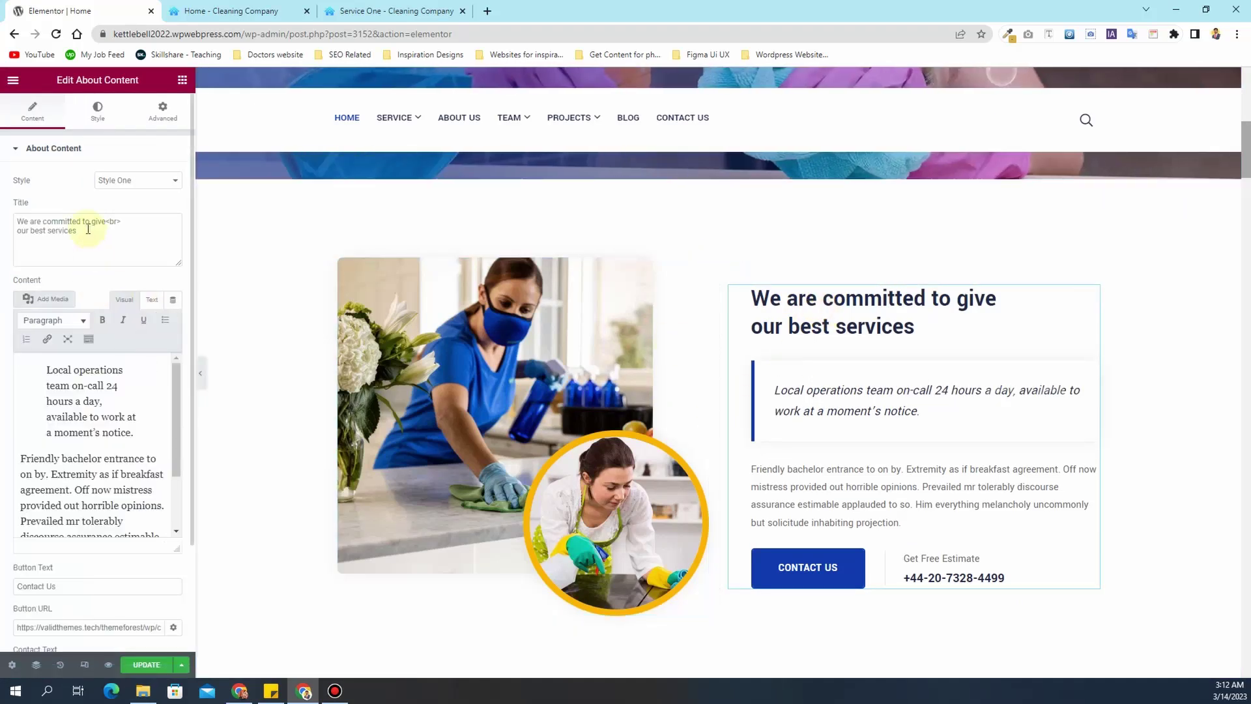
left_click_drag(76, 229, 19, 221)
left_click(98, 401)
scroll(72, 387, "down", 2)
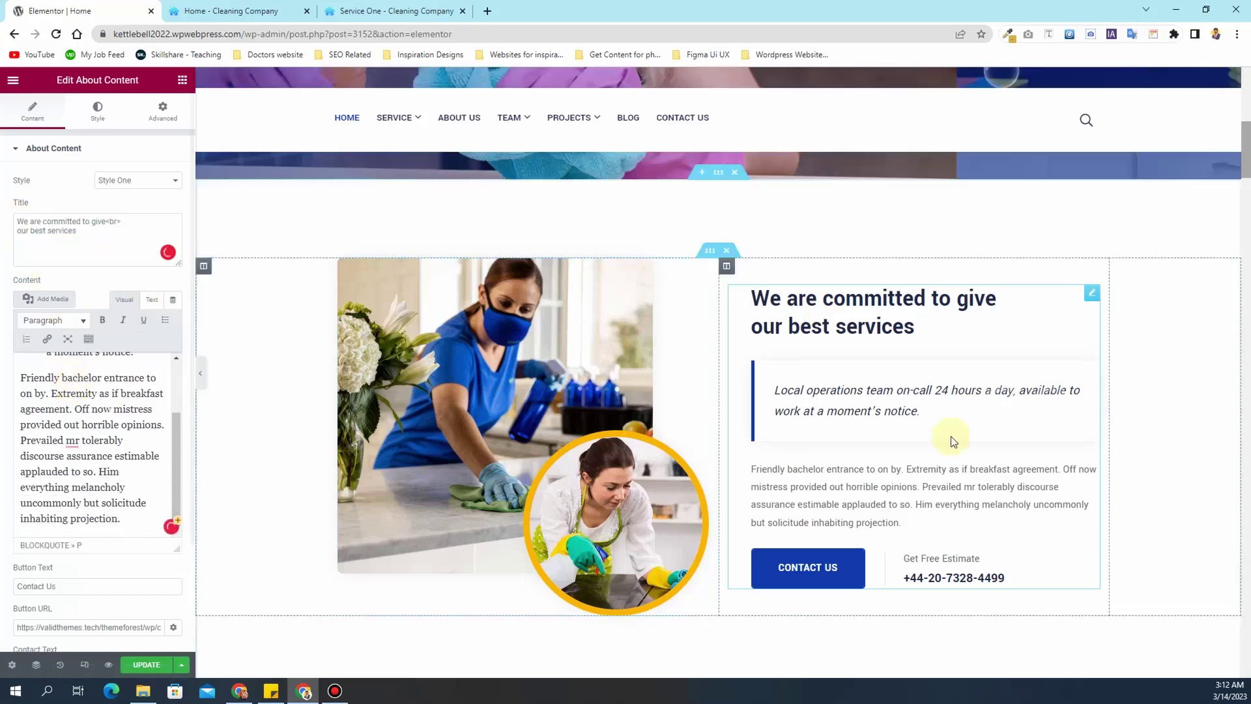
scroll(889, 449, "down", 4)
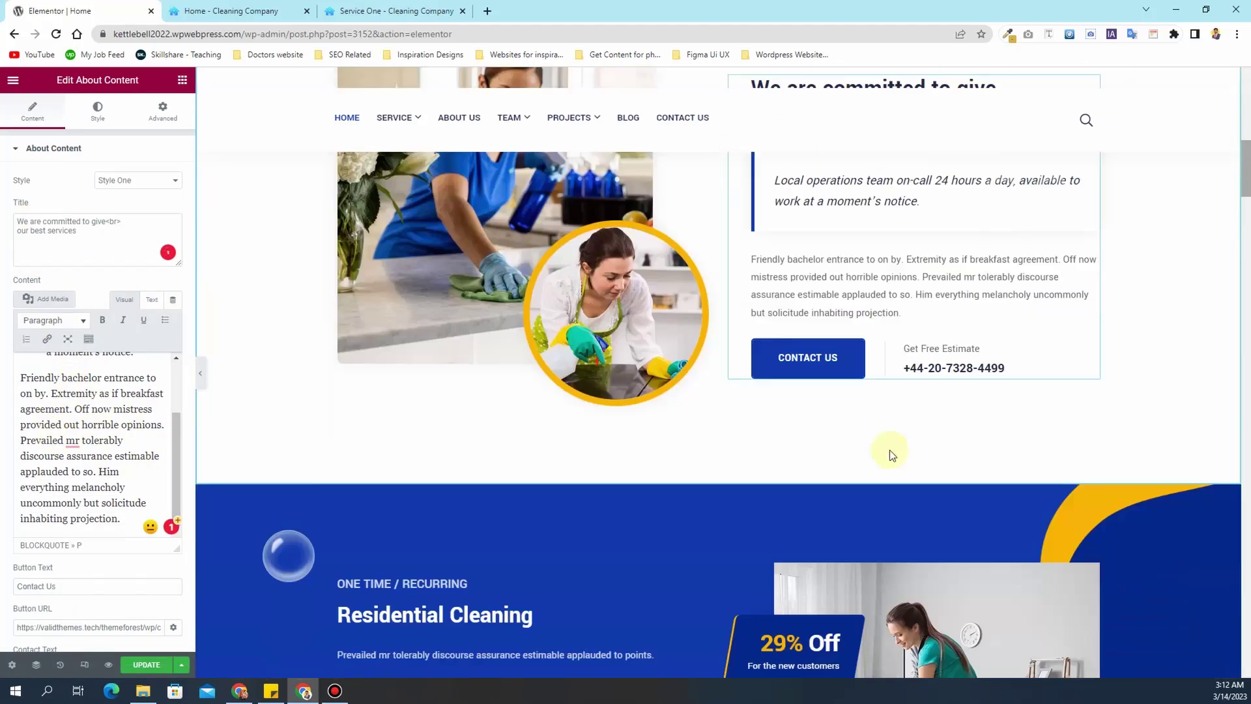
scroll(65, 475, "down", 2)
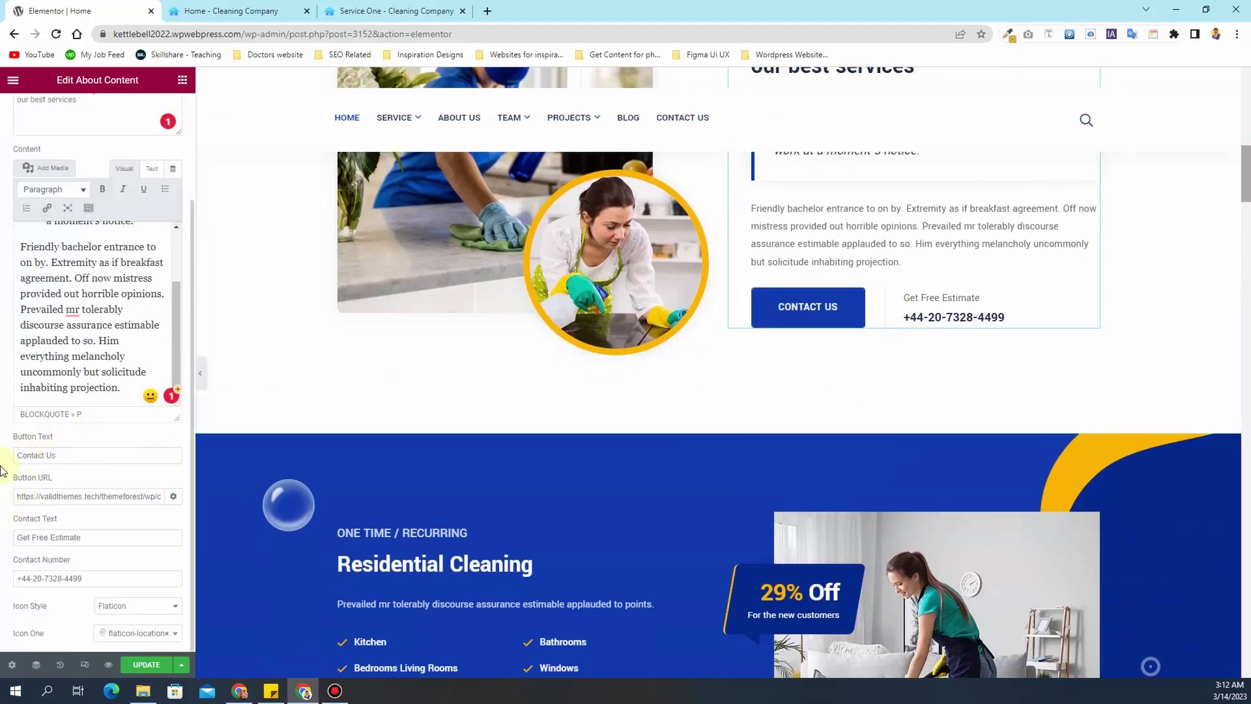
- Point the Contact Us button to /contact-us/, then select the contact phone number
triple_click(61, 499)
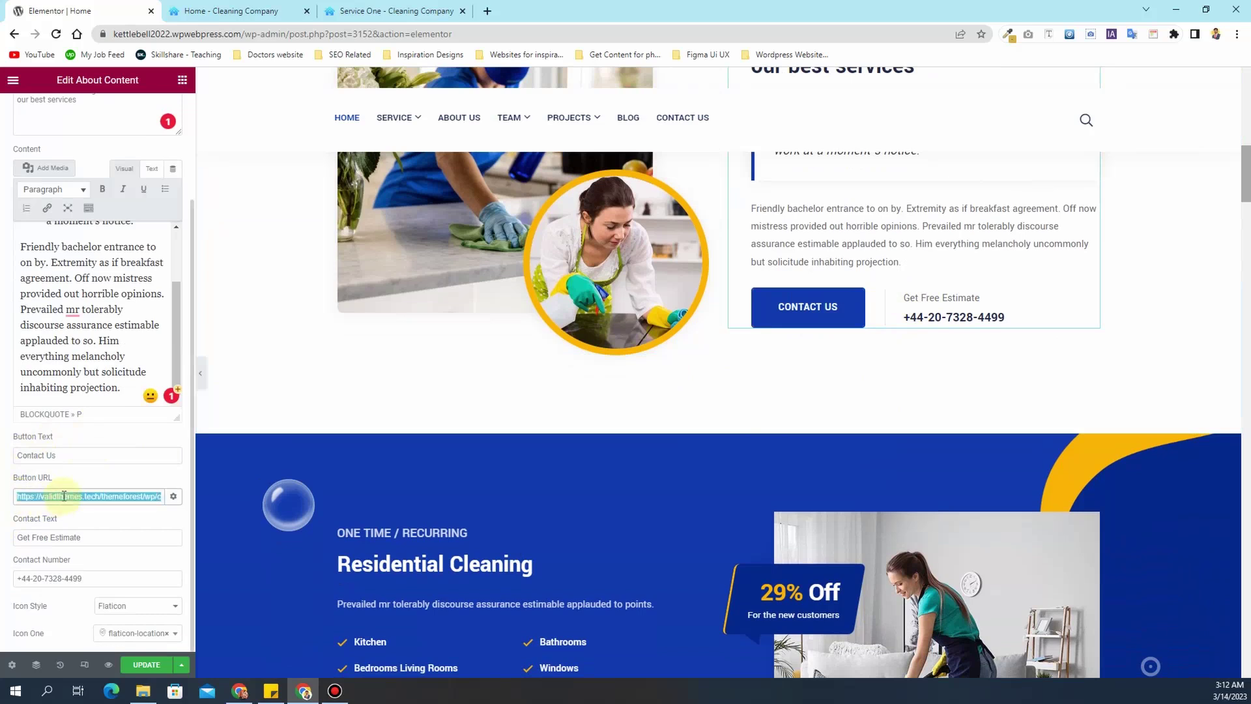
key("BackSpace")
type("contact")
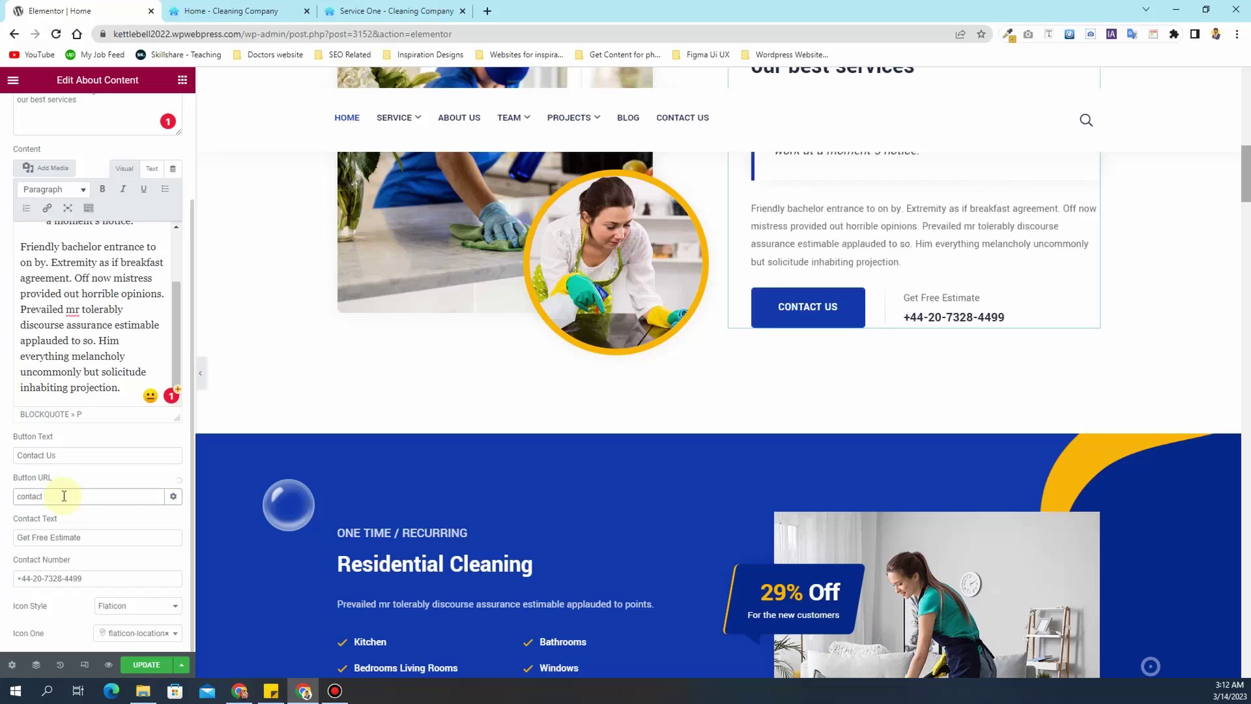
left_click(65, 520)
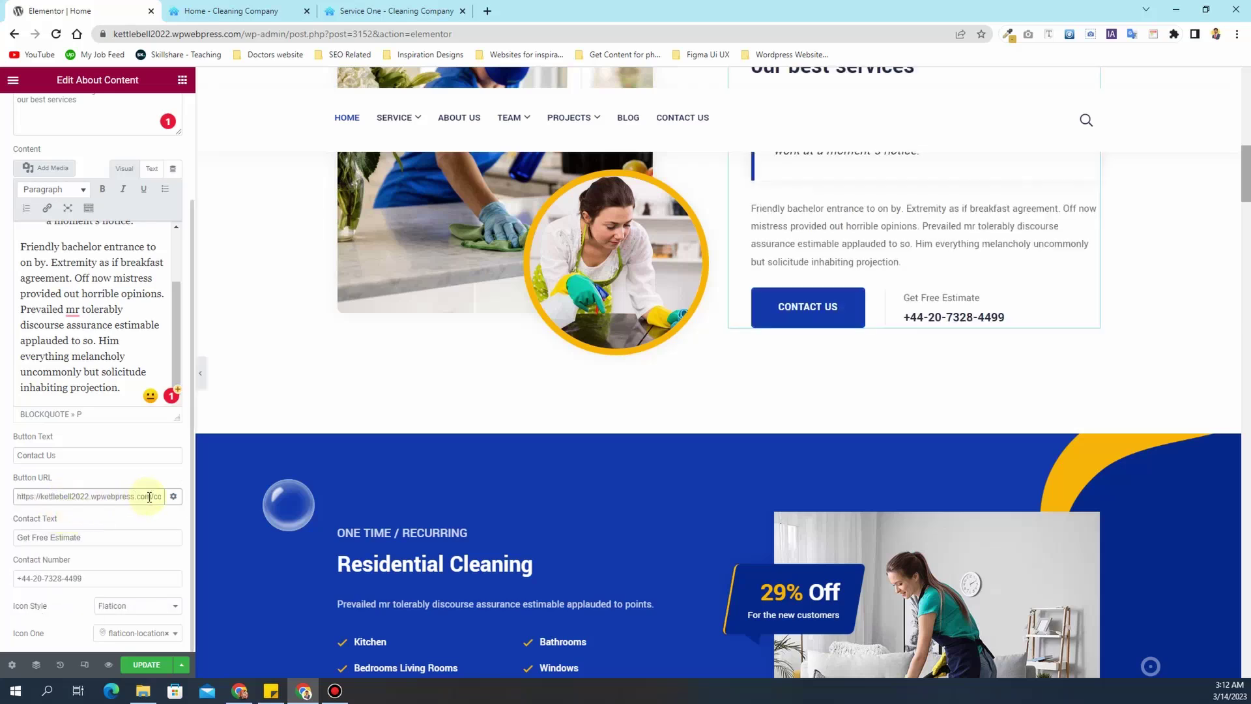
left_click_drag(151, 497, 5, 496)
key("BackSpace")
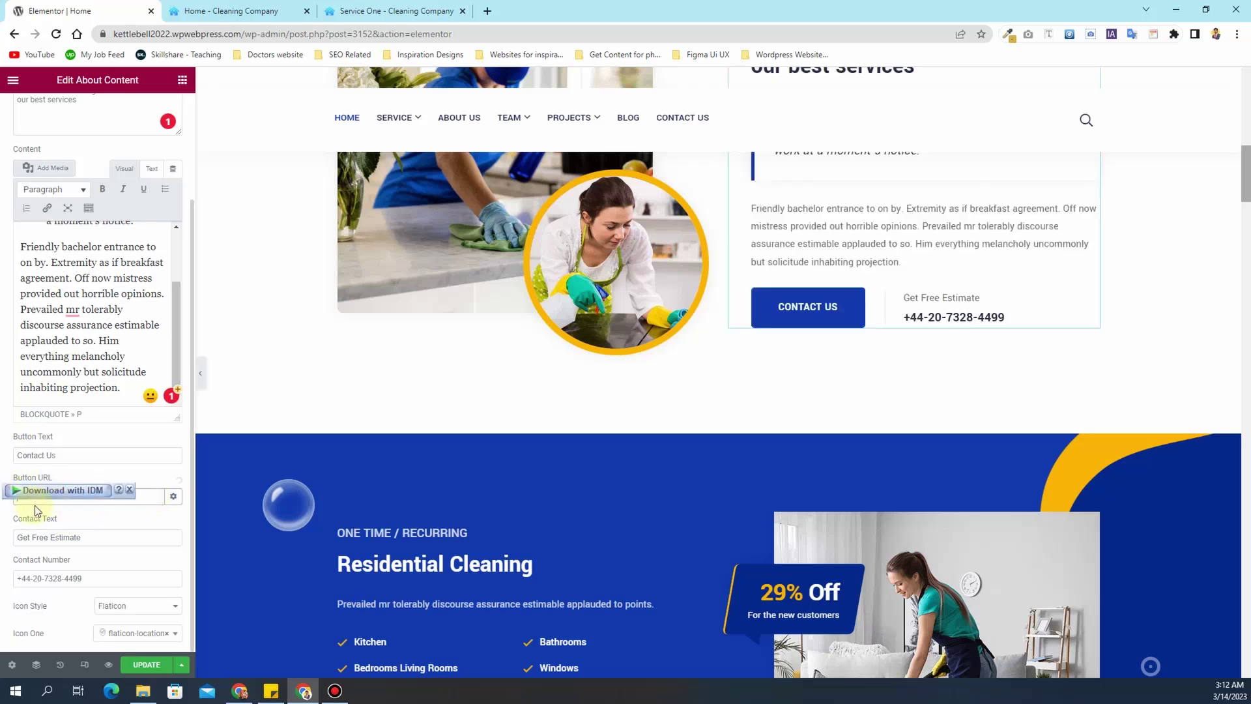
left_click(3, 515)
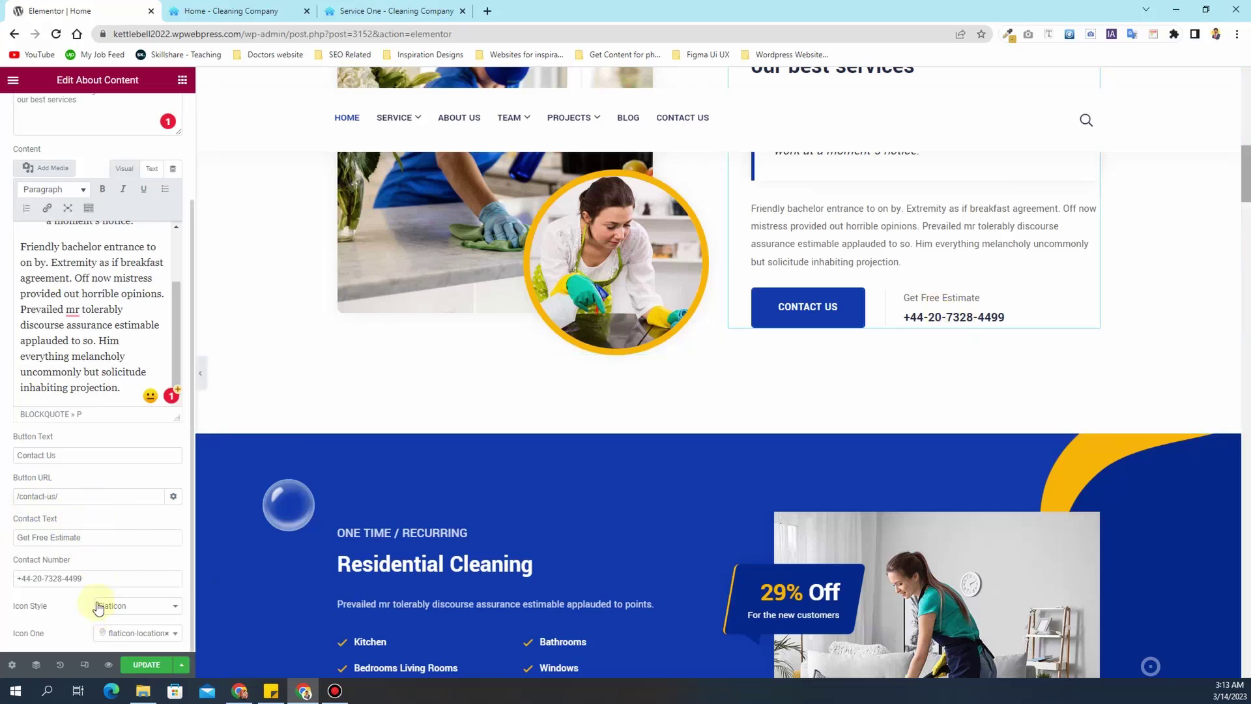
left_click_drag(97, 578, 4, 580)
- Open the Services widget's Set Service Content and expand the Commercial Cleaning item for editing
scroll(615, 455, "down", 3)
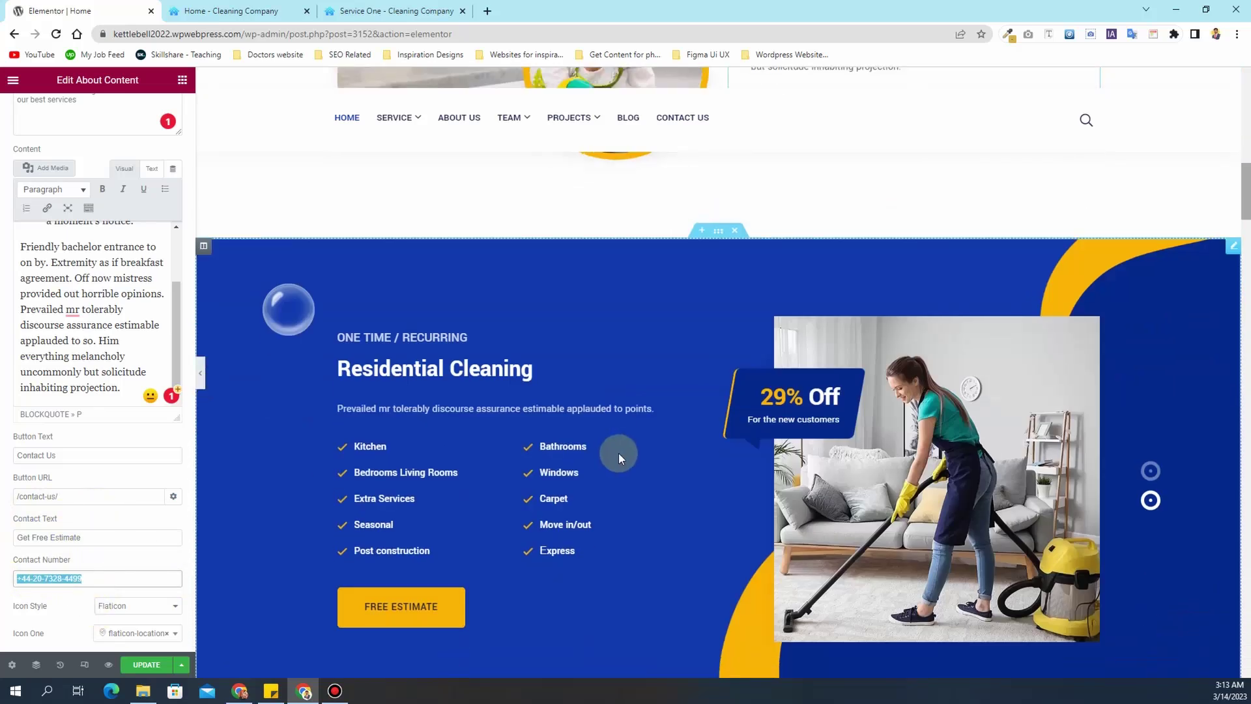
scroll(619, 452, "down", 1)
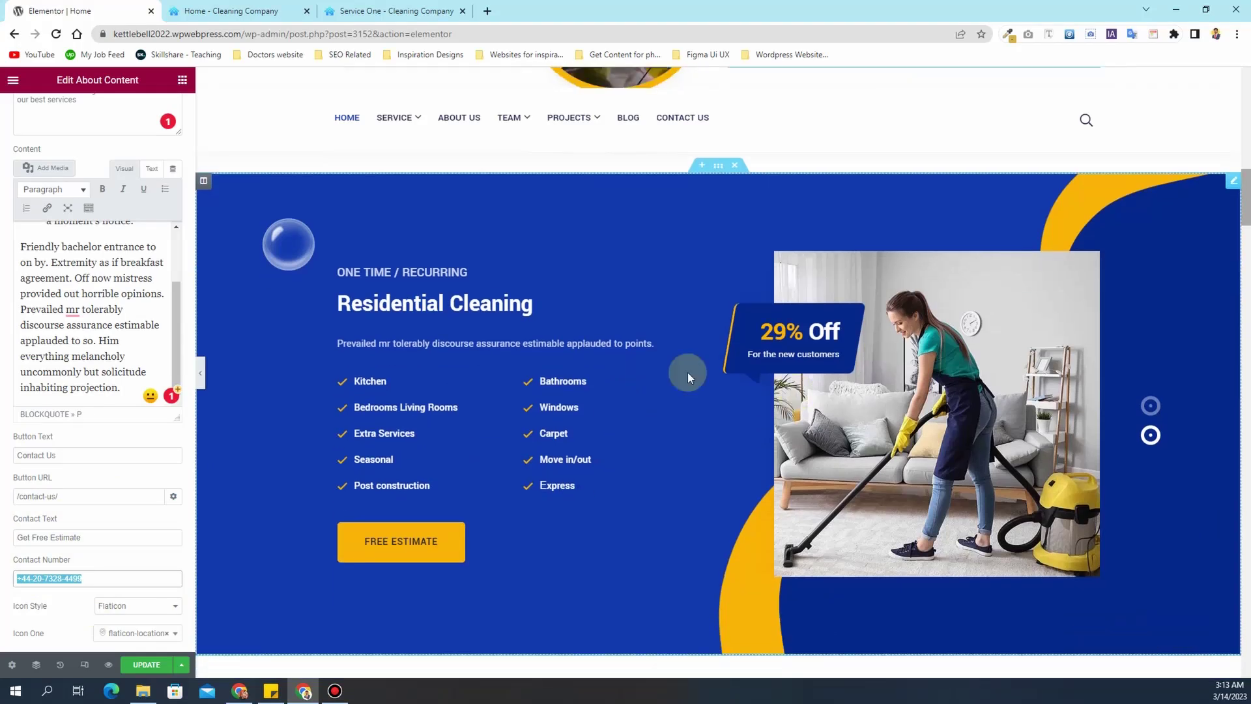
left_click(721, 219)
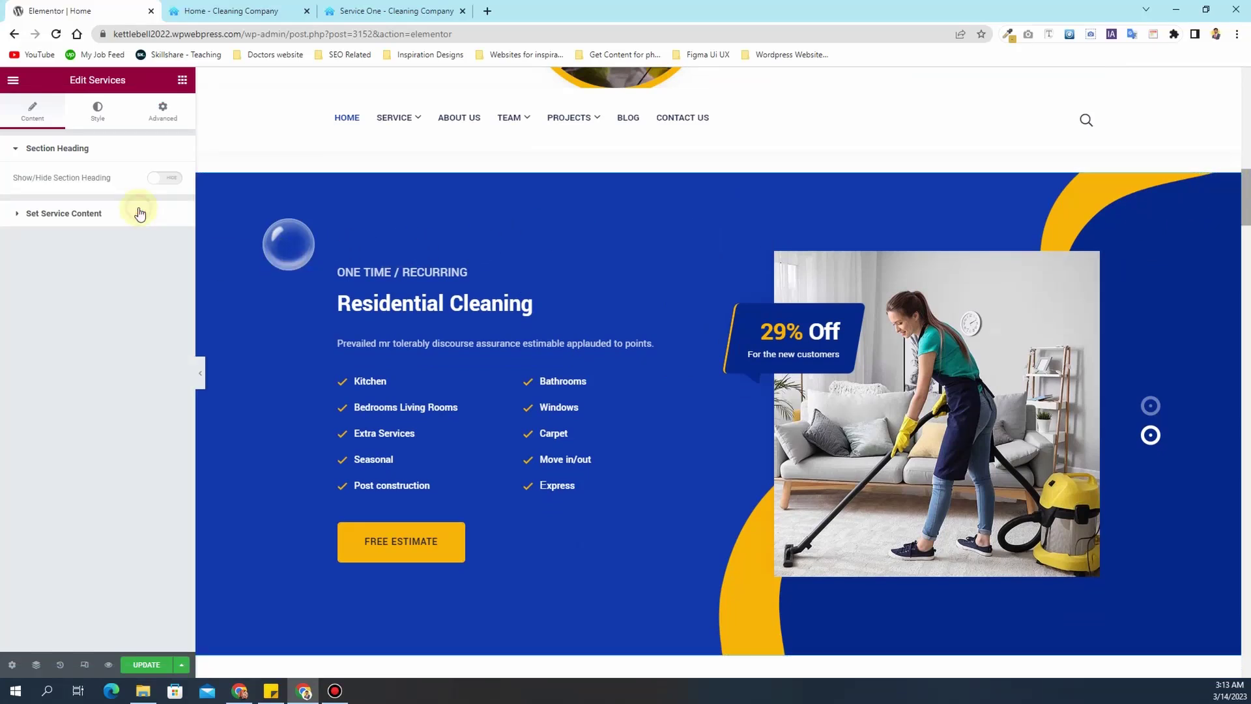
left_click(139, 212)
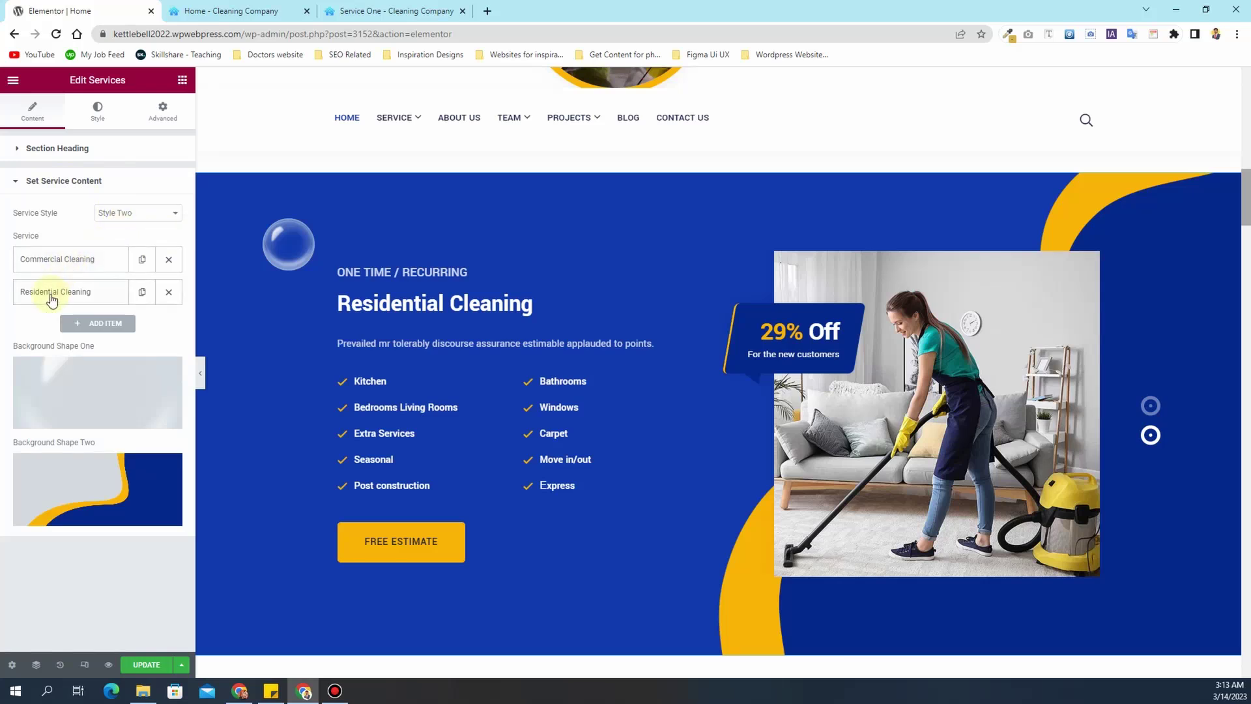
left_click(67, 260)
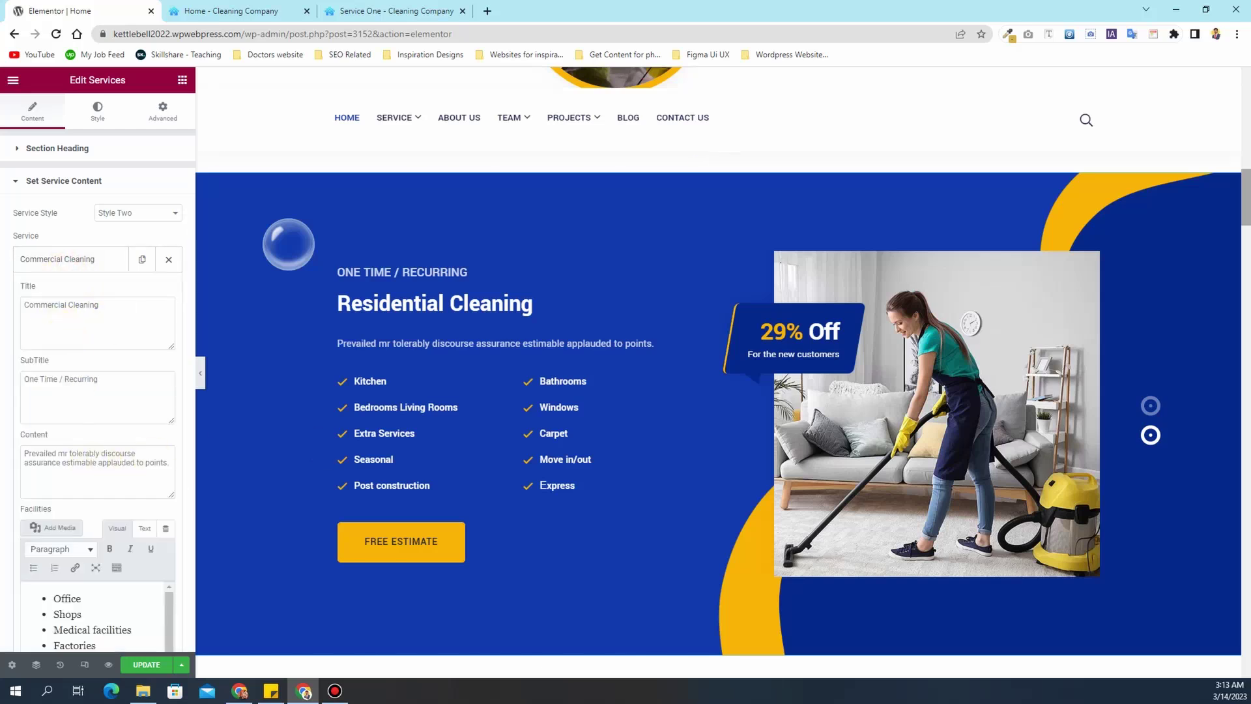
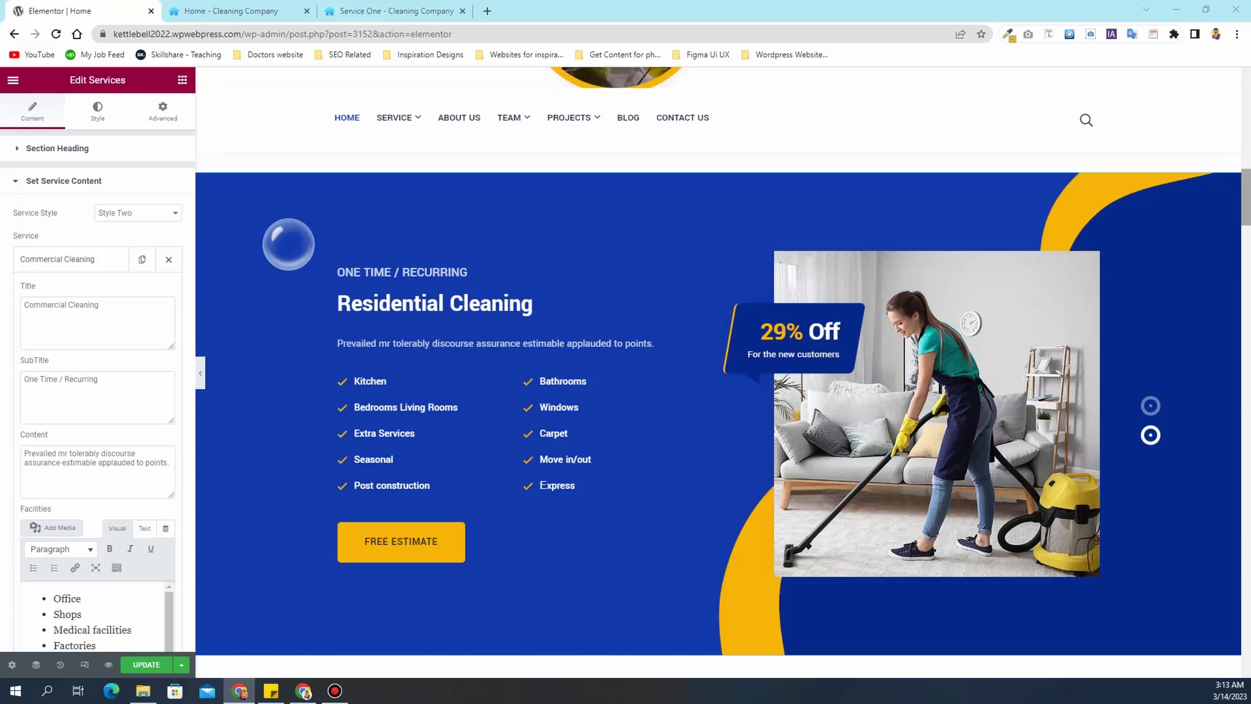
- Replace the first slide's title with CARPET CLEANING and paste in the carpet cleaning description
triple_click(56, 329)
type("CARPET CLEANING")
left_click(66, 467)
key("ctrl+a")
key("ctrl+v")
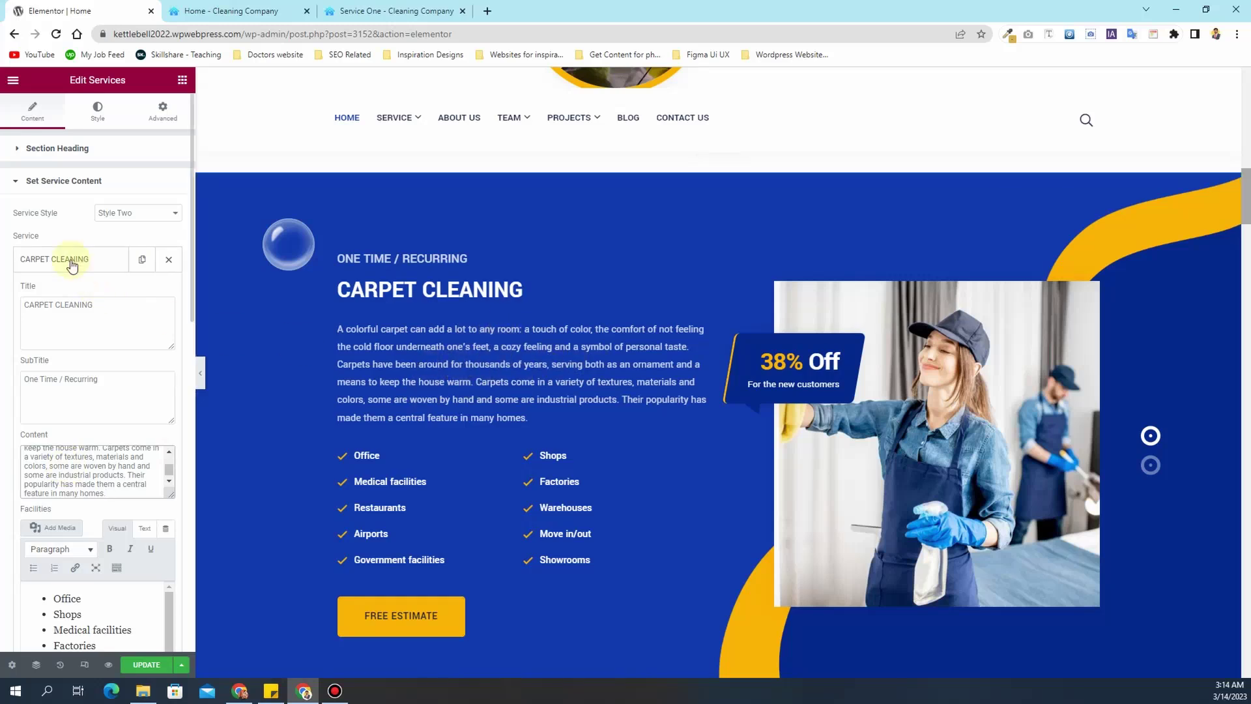
- Check the slide's One Time / Recurring subtitle and facilities list, and preview the carpet slide
left_click_drag(119, 382, 28, 372)
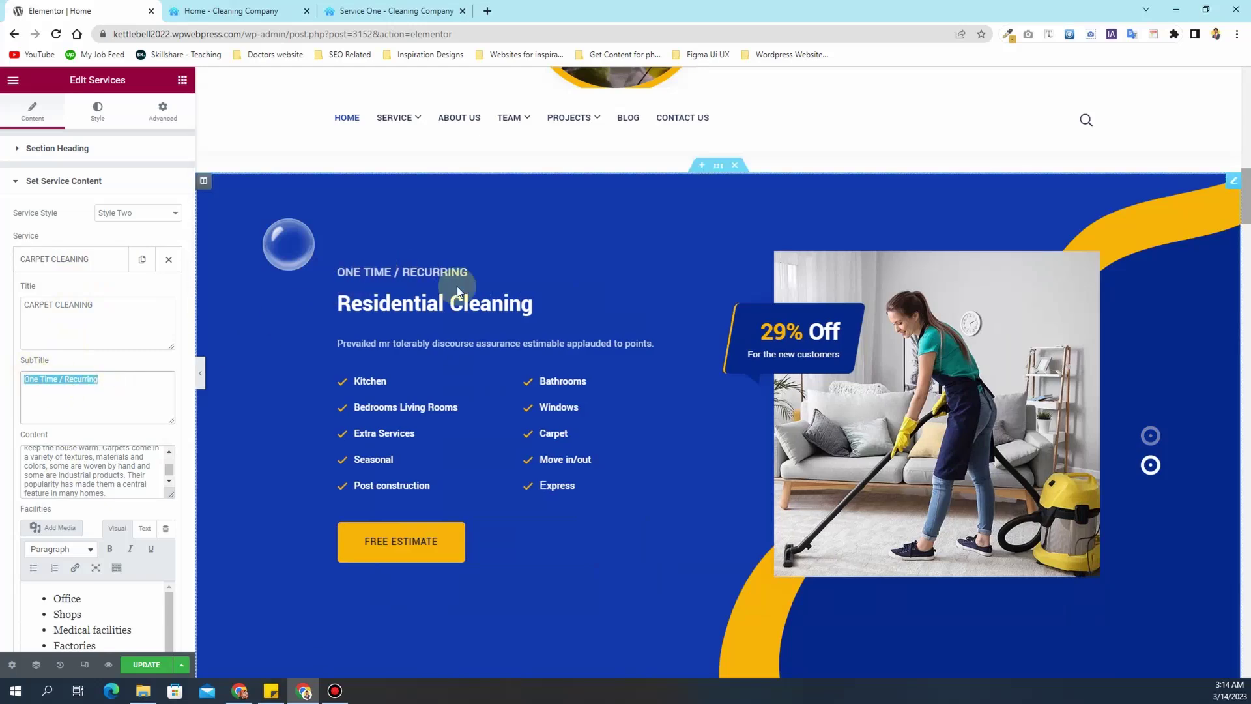
scroll(2, 409, "down", 4)
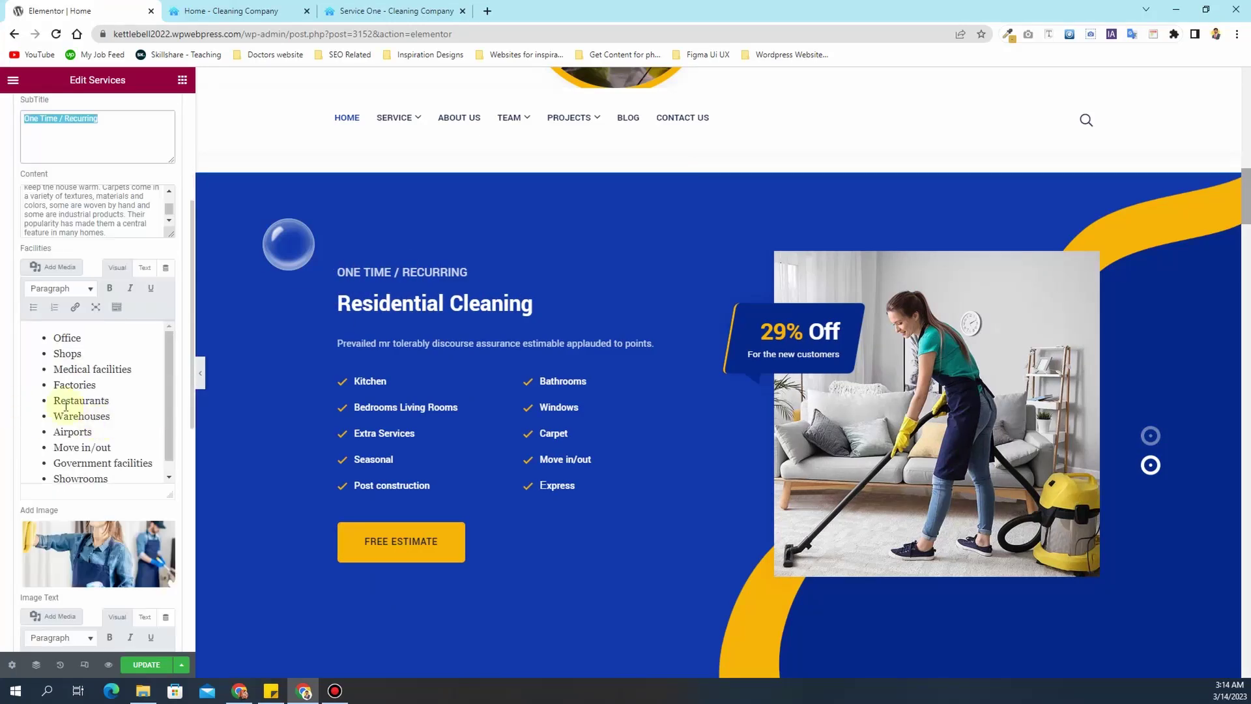
left_click(78, 352)
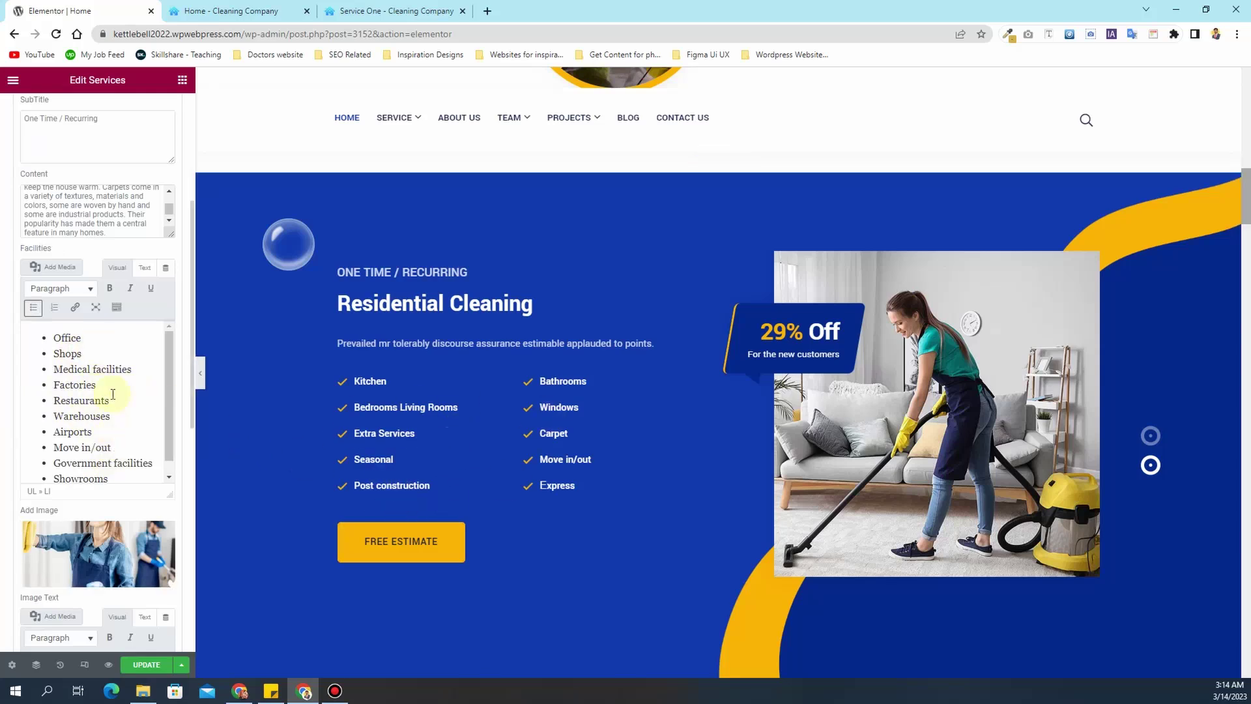
scroll(156, 448, "down", 2)
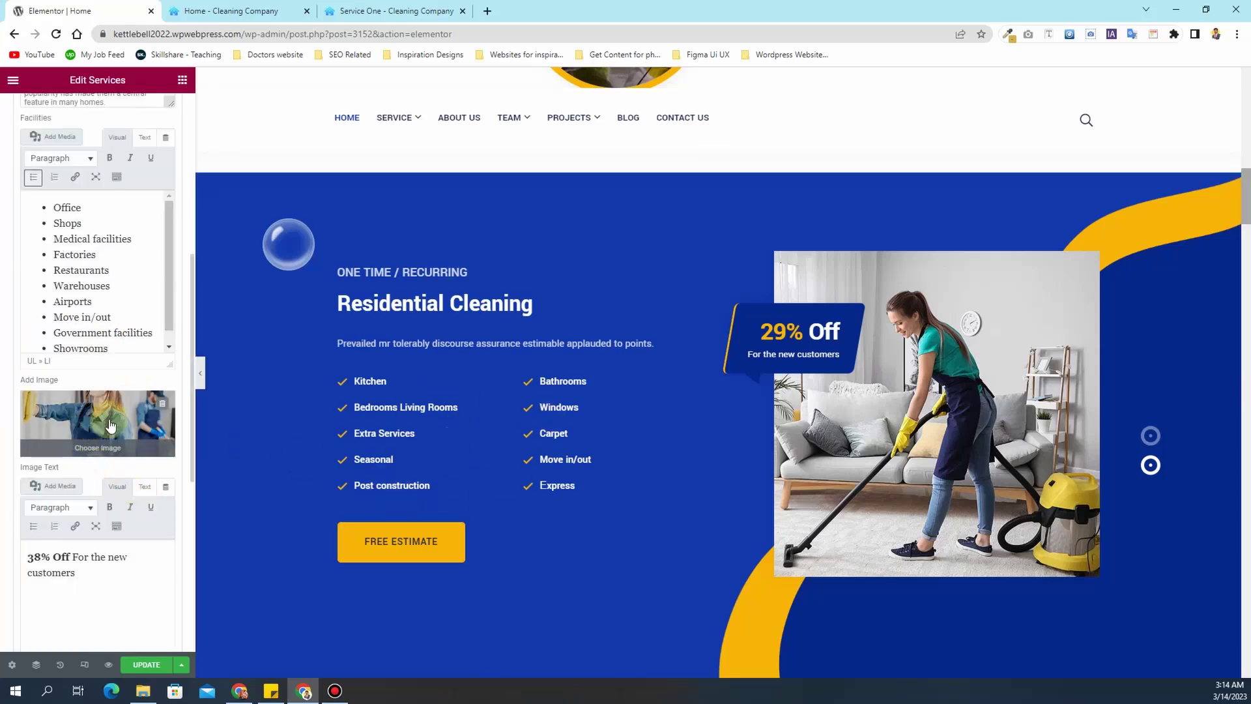
left_click(1150, 437)
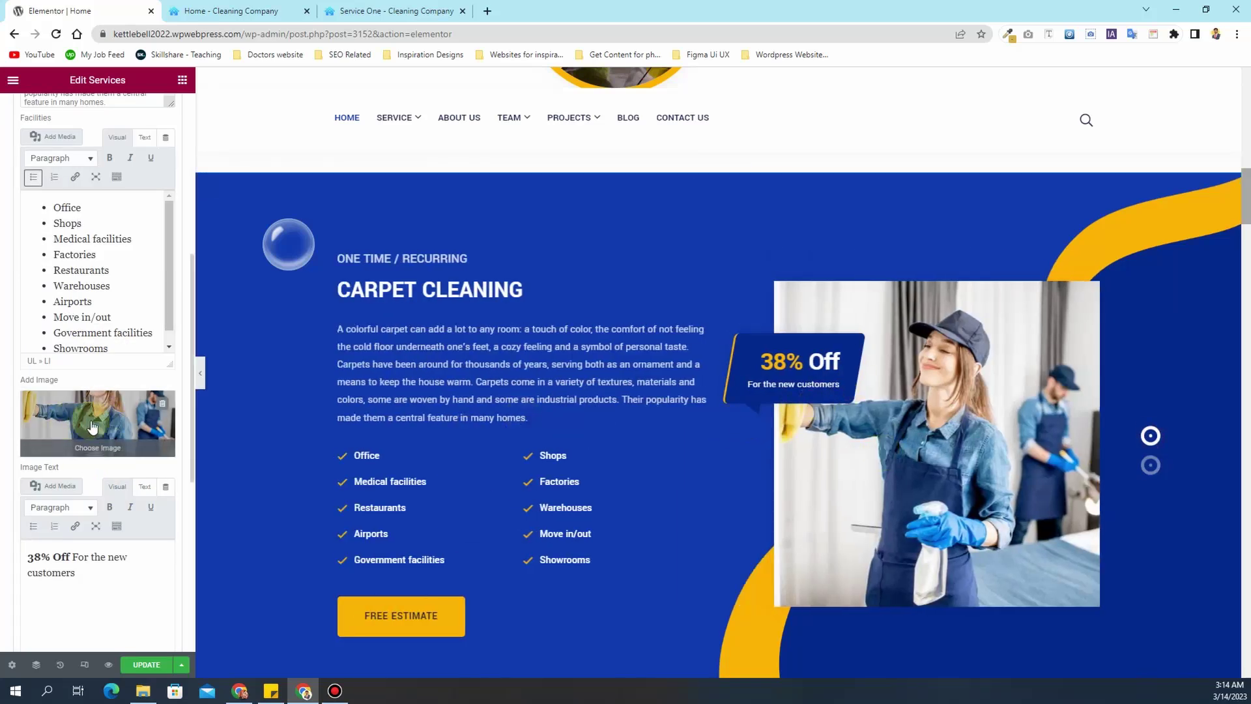
- Select the 38% Off discount caption and the button link, then expand the Residential Cleaning slide
left_click(52, 562)
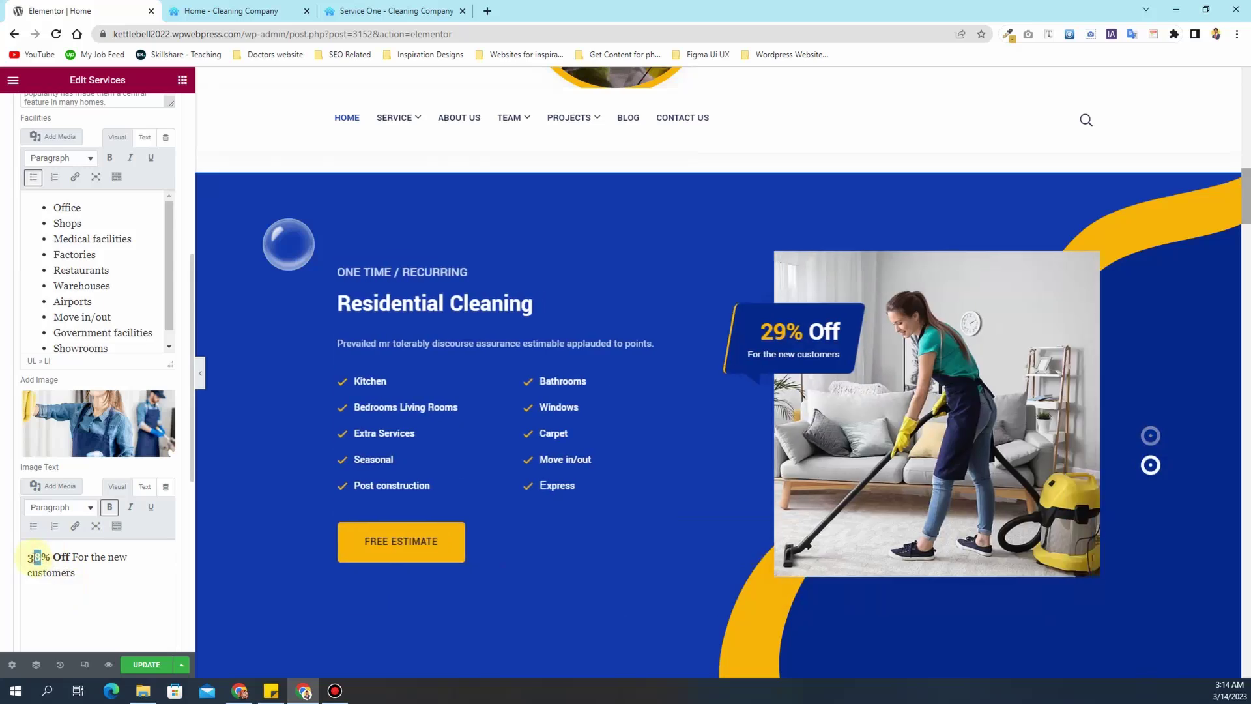
left_click_drag(90, 573, 30, 559)
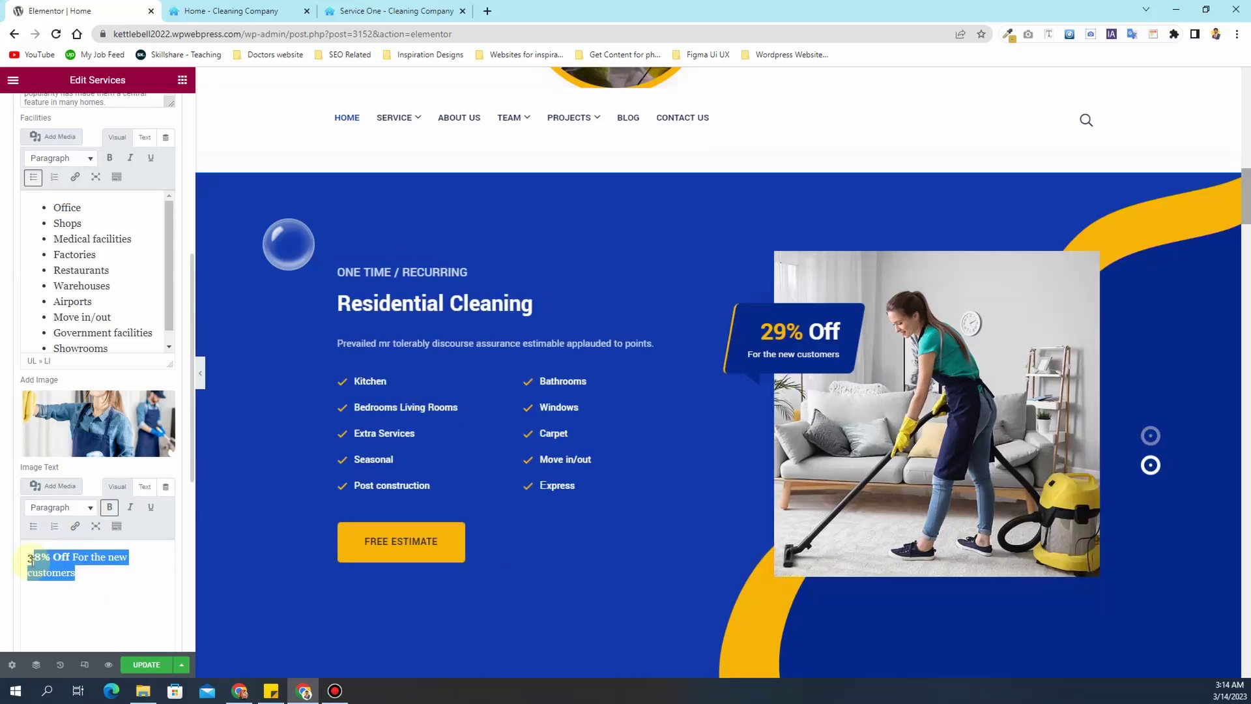
scroll(3, 505, "down", 3)
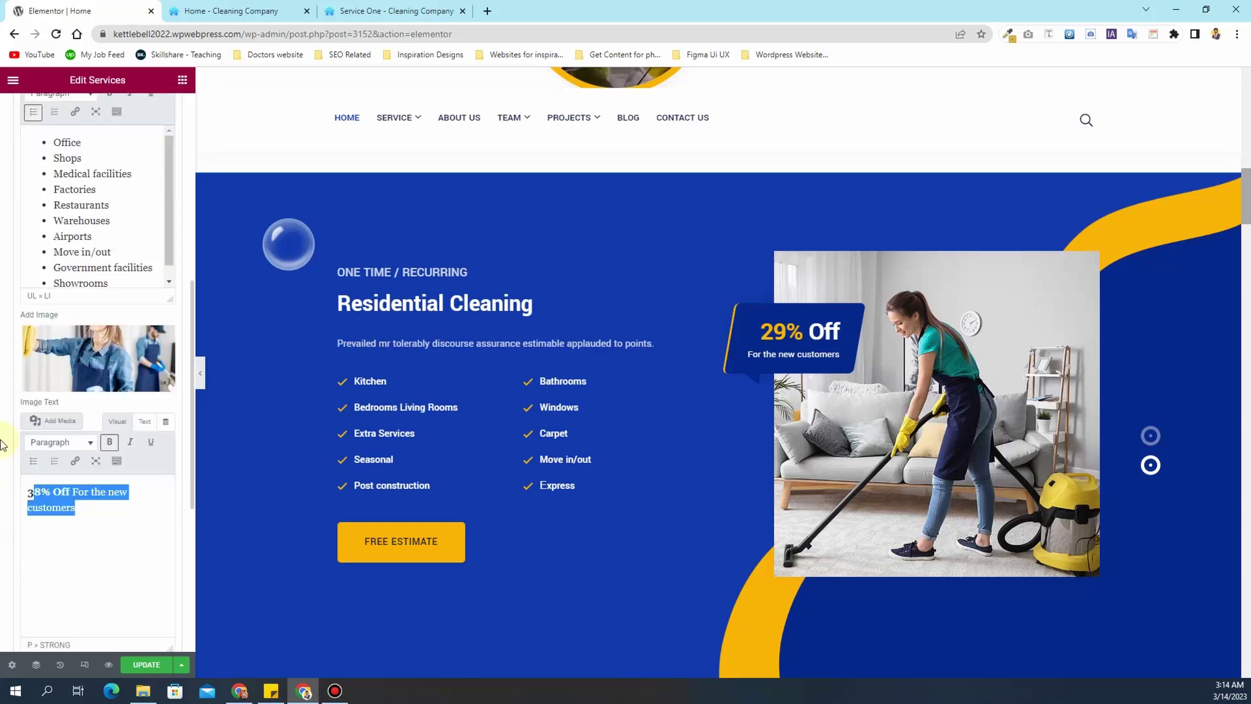
scroll(4, 444, "down", 3)
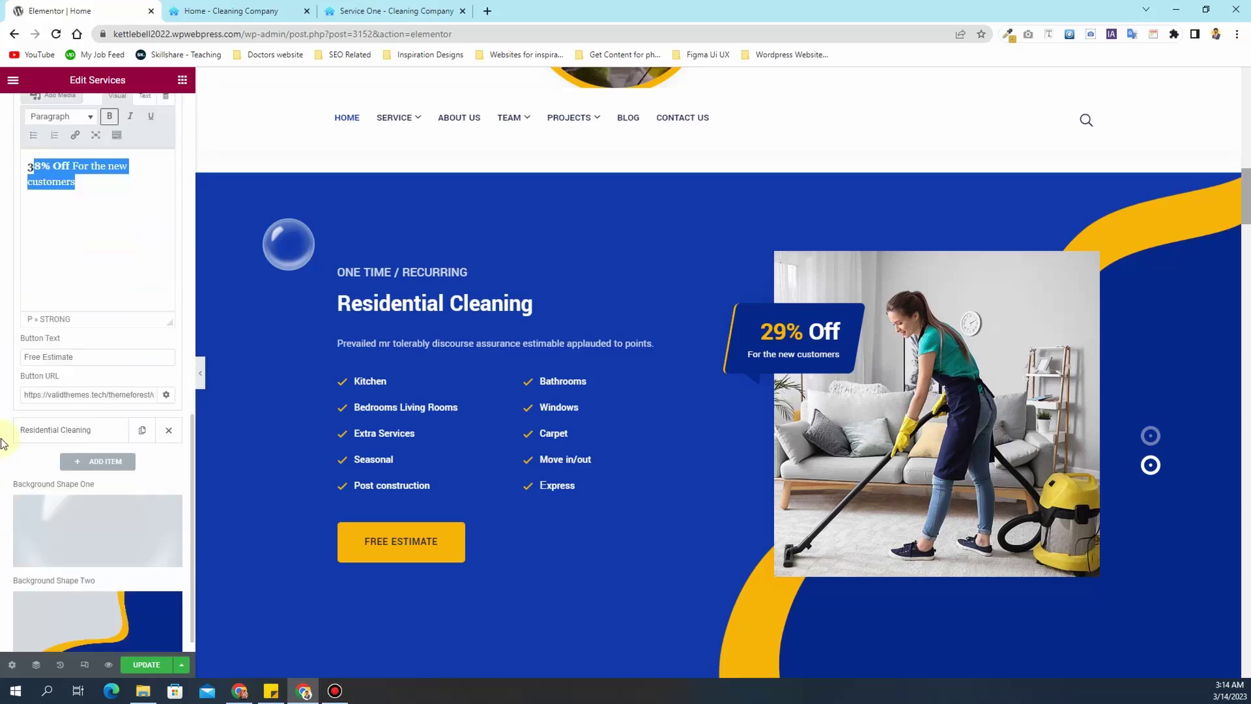
left_click(53, 394)
key("ctrl+a")
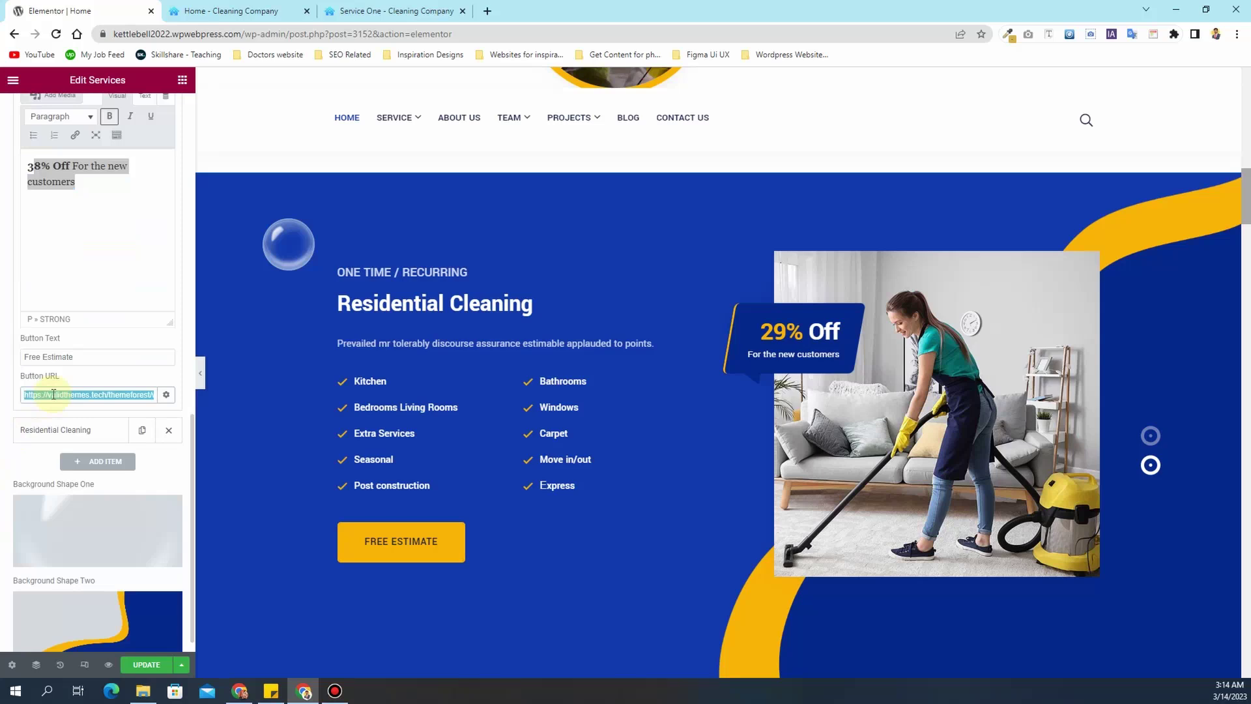
left_click(56, 428)
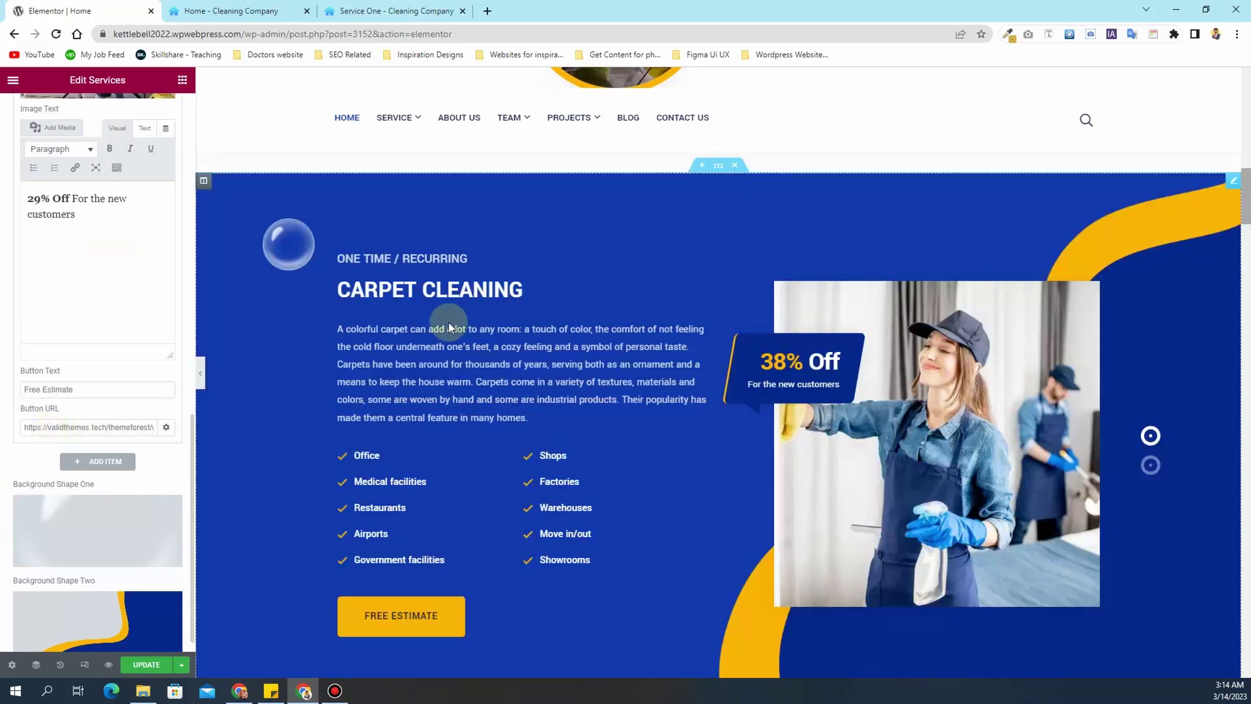
scroll(22, 322, "up", 10)
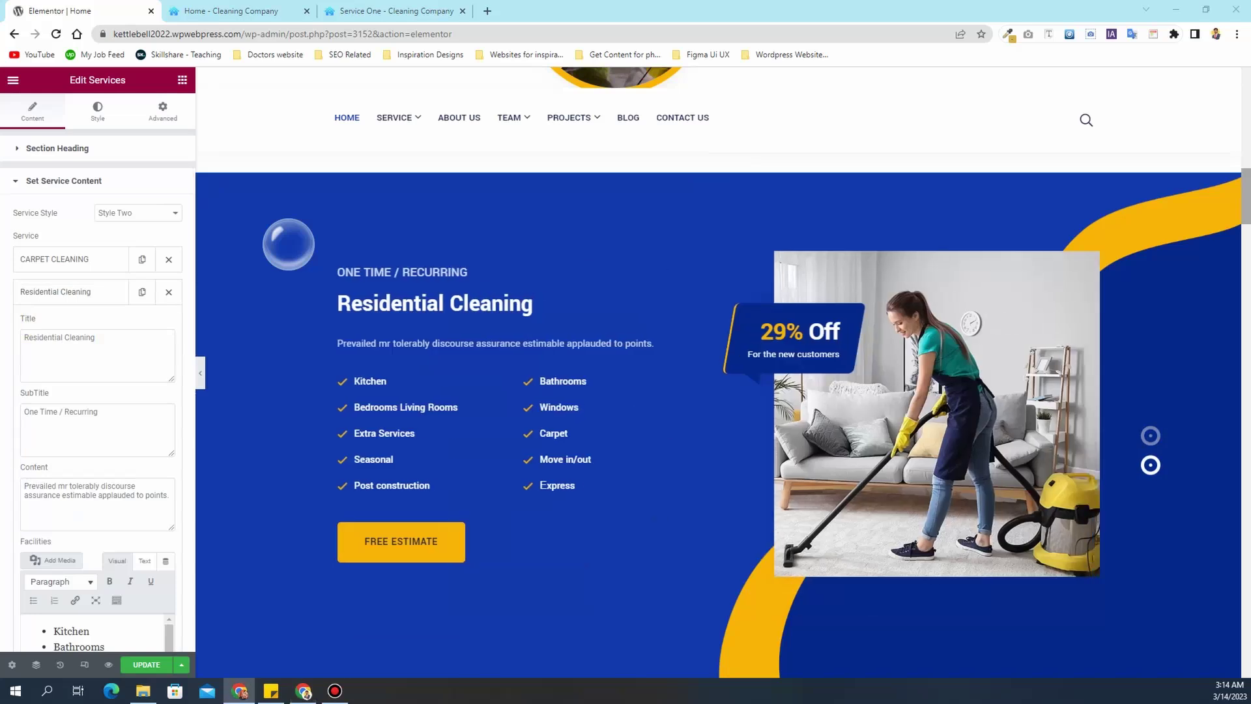
- Rename the second slide to RUG CLEANING and paste in the rug cleaning description
triple_click(110, 368)
type("RUG CLEANING")
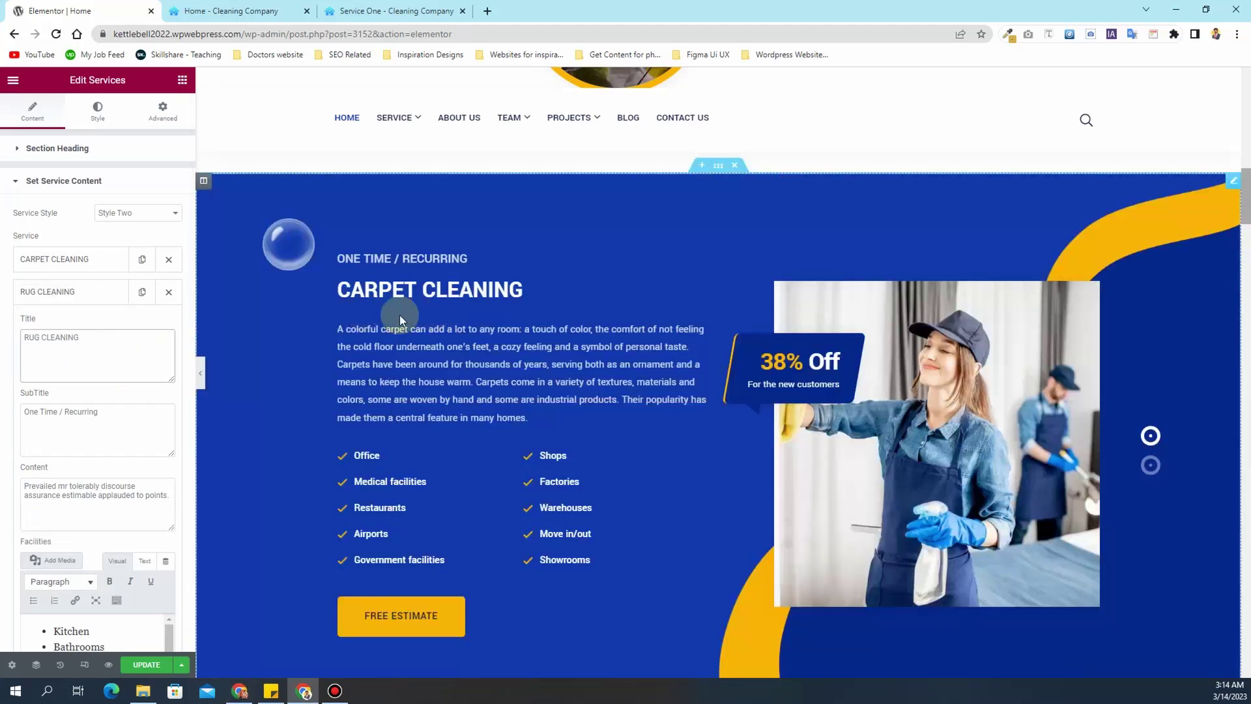
left_click(1148, 457)
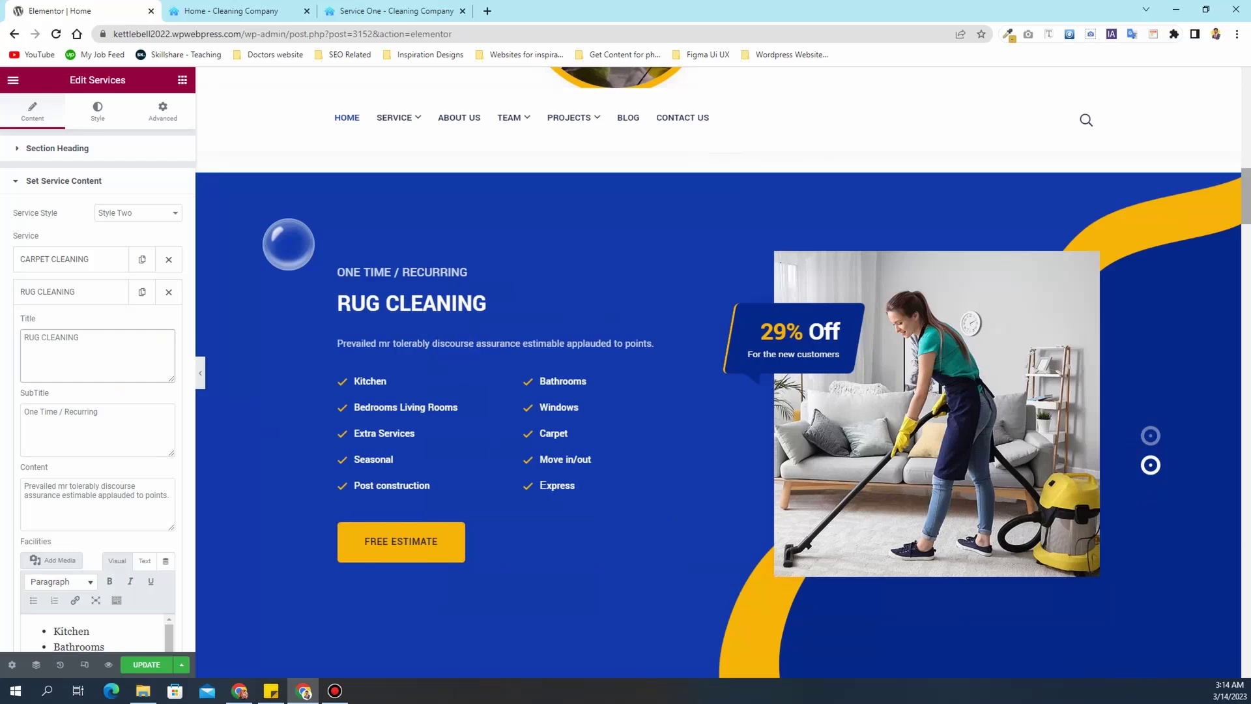
key("alt+Tab")
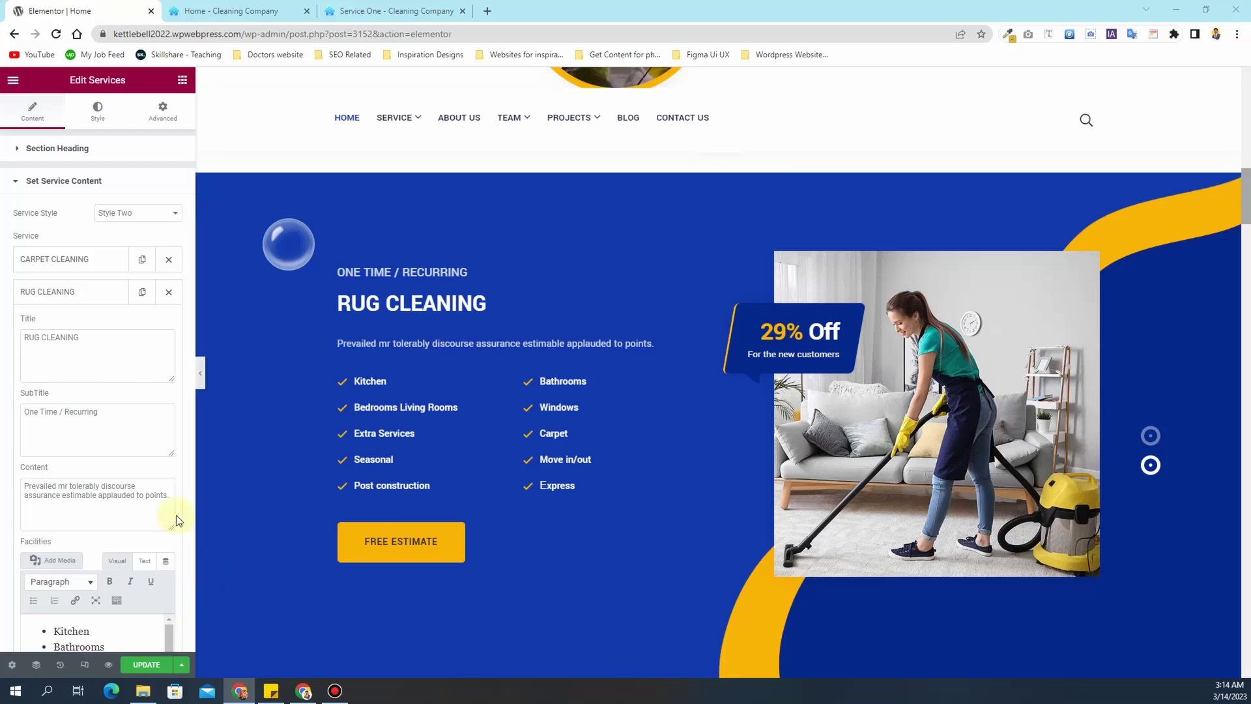
left_click(104, 500)
key("ctrl+a")
key("ctrl+v")
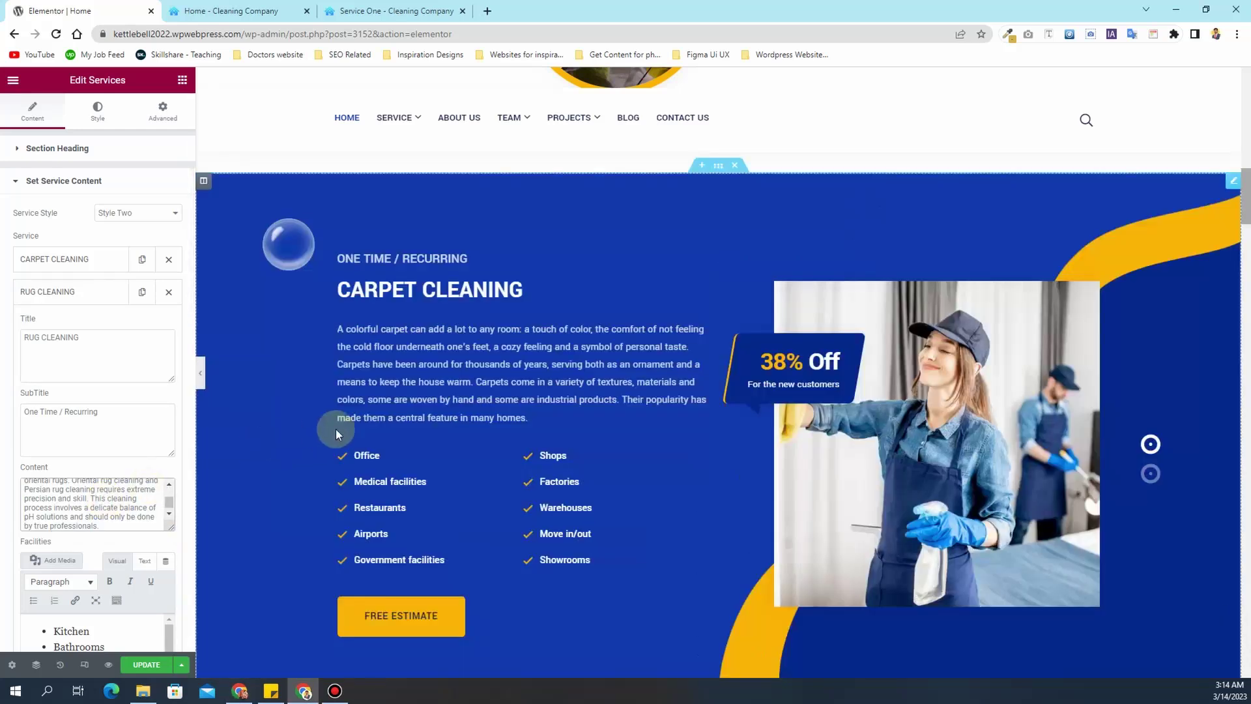
- Select the slide's facilities list items and clear its button link
scroll(65, 432, "down", 4)
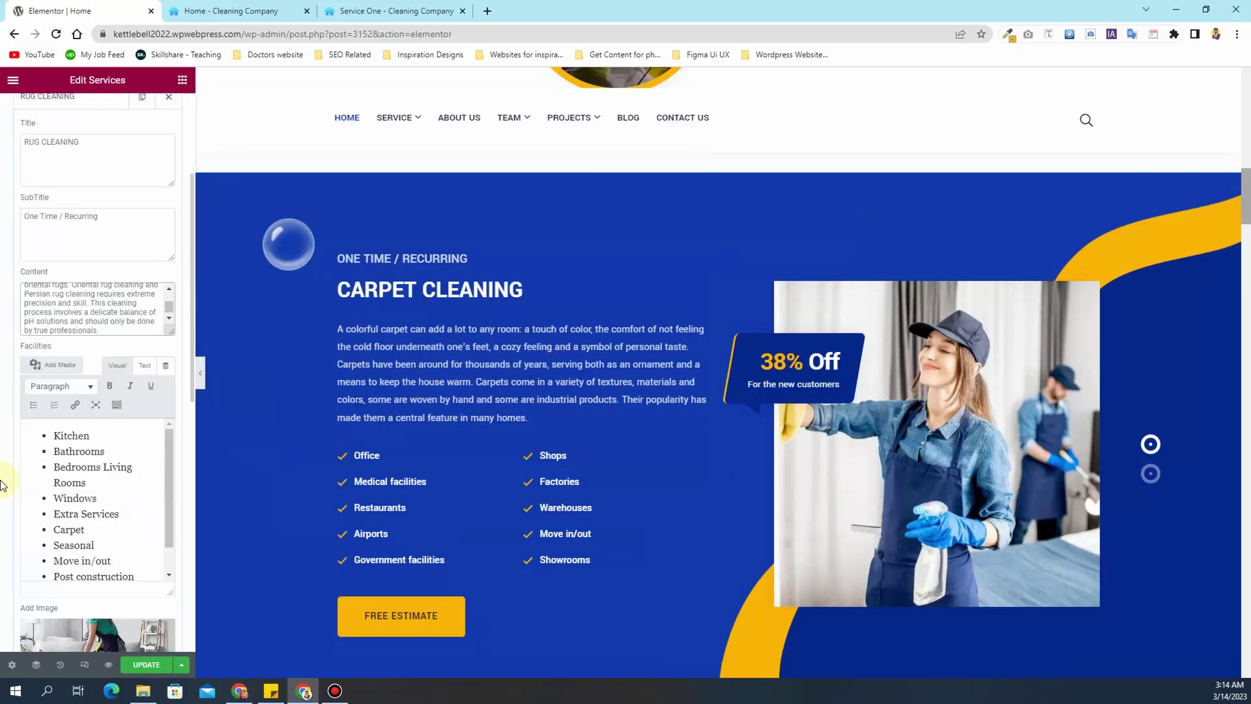
left_click_drag(63, 370, 194, 519)
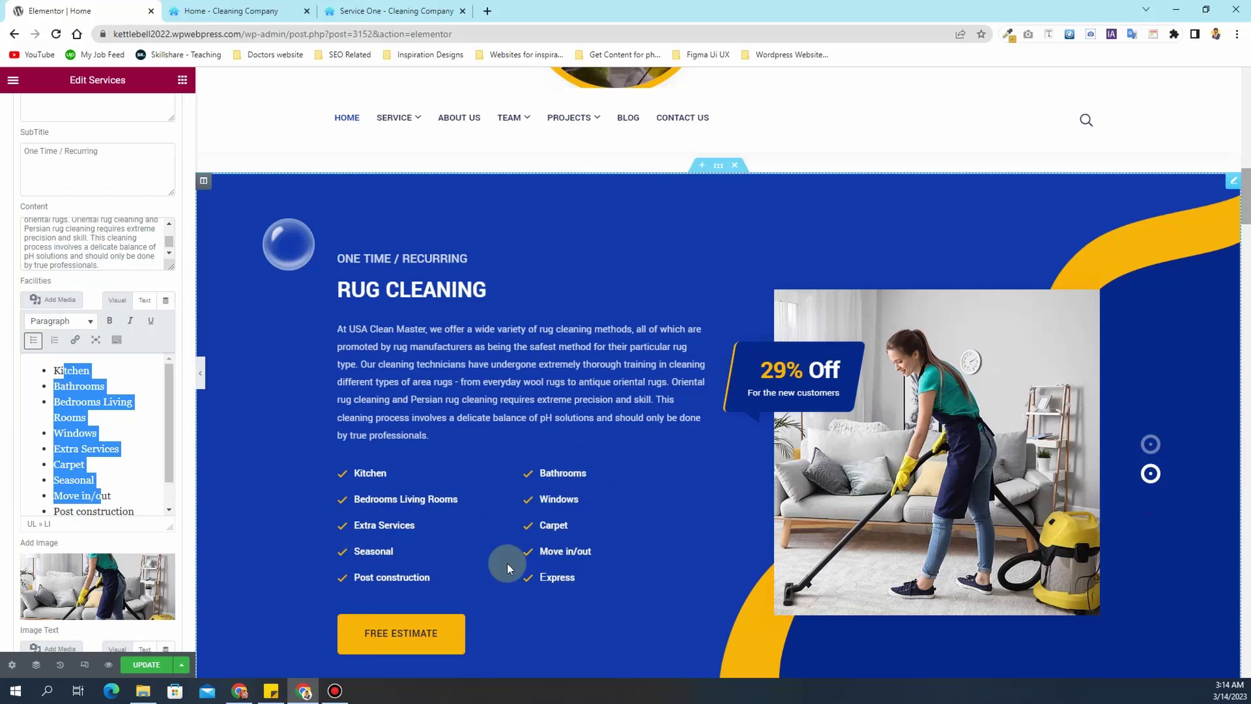
scroll(9, 496, "down", 4)
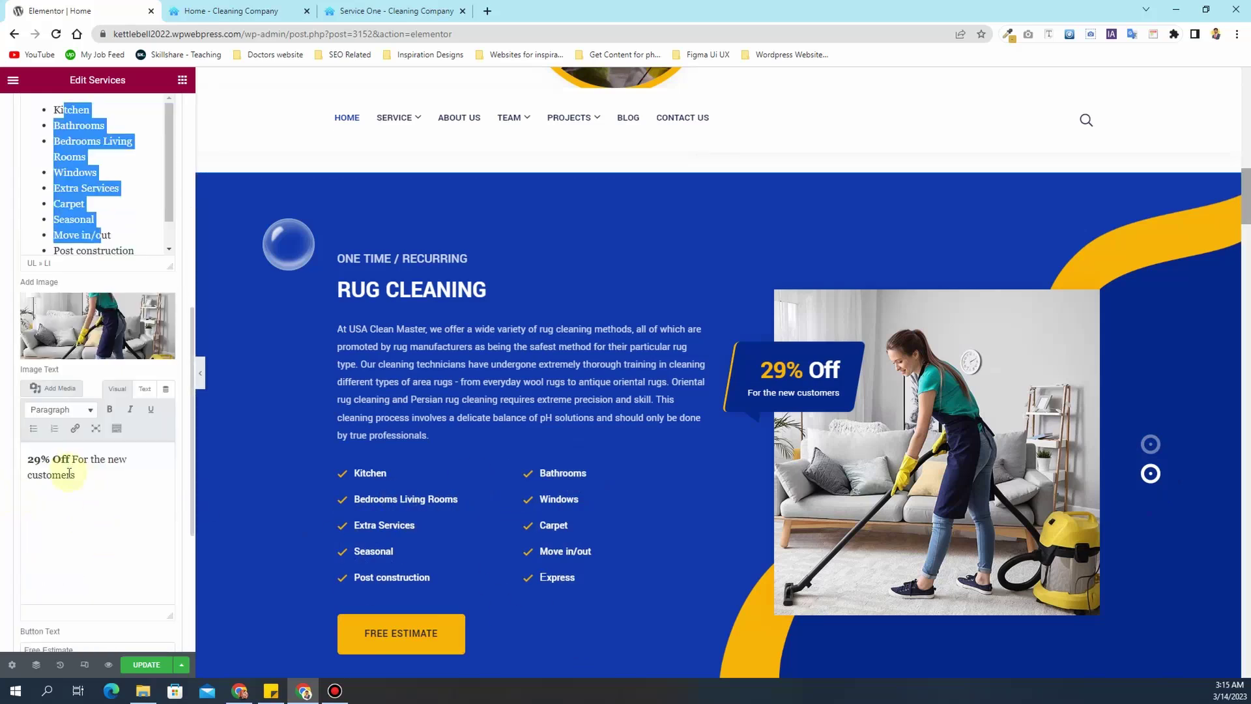
scroll(3, 529, "down", 4)
triple_click(65, 426)
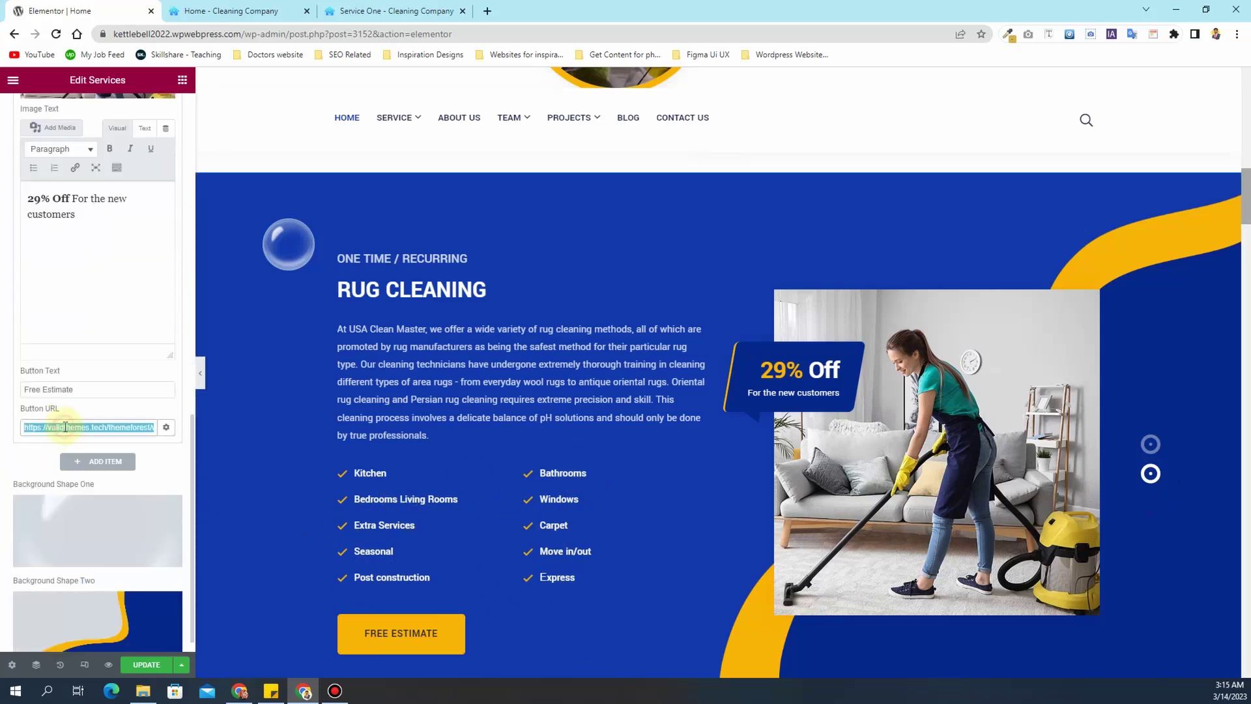
key("BackSpace")
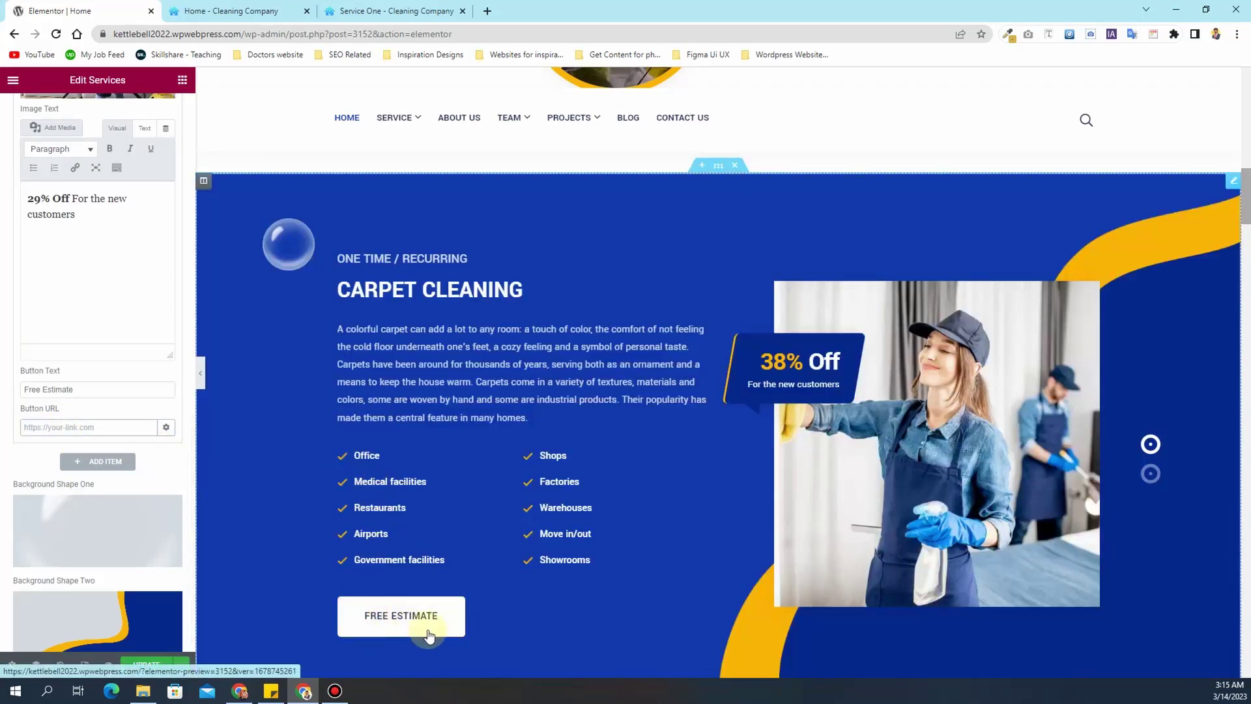
- Scroll the page preview past the service cards down to the stats counter section
scroll(670, 381, "down", 8)
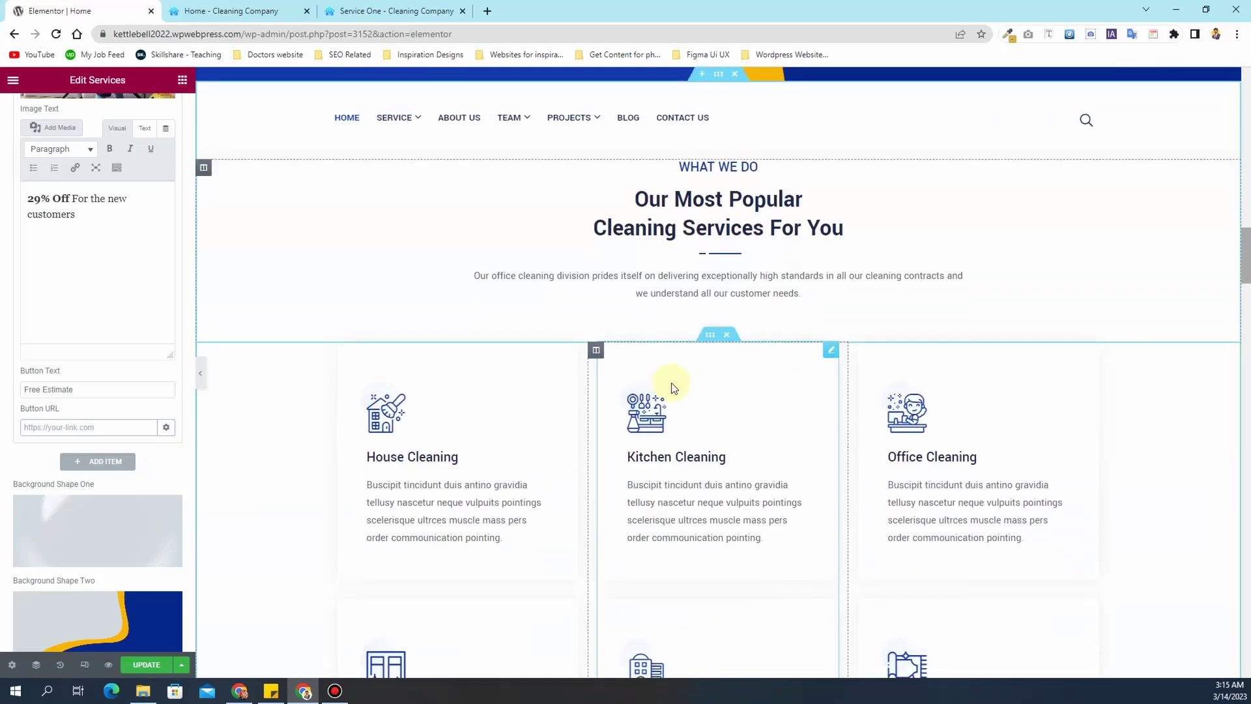
scroll(671, 382, "down", 3)
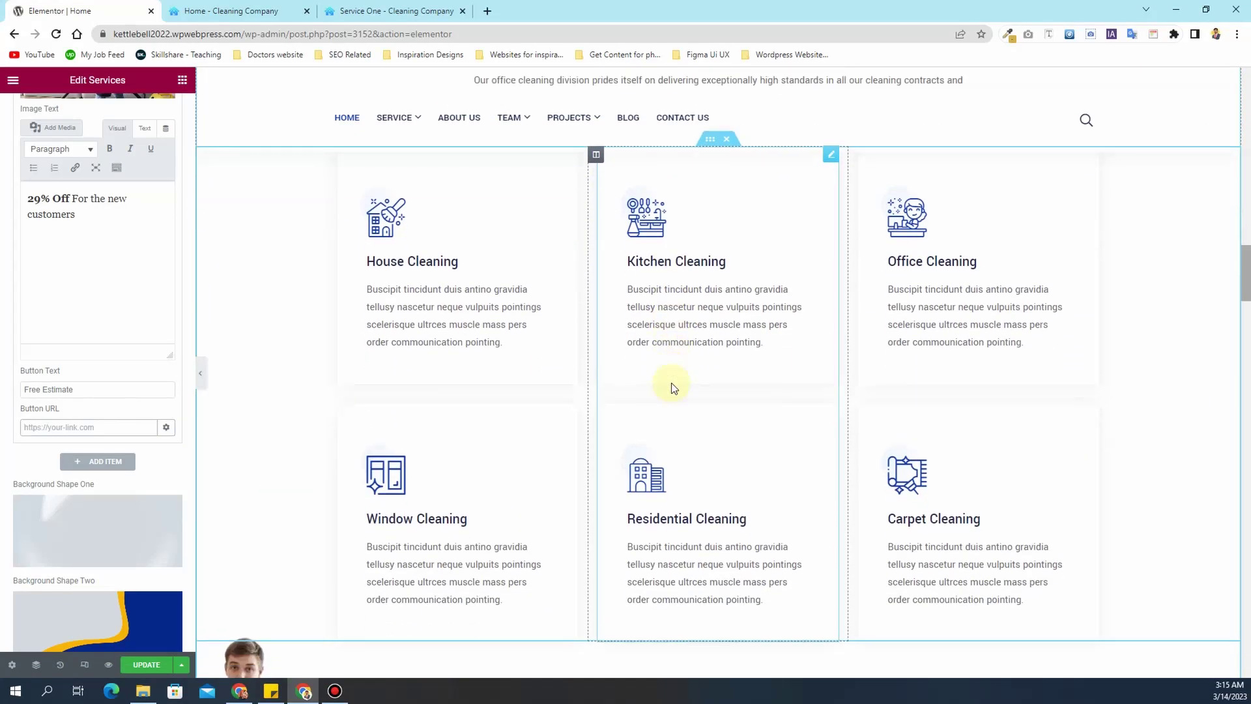
scroll(671, 381, "down", 2)
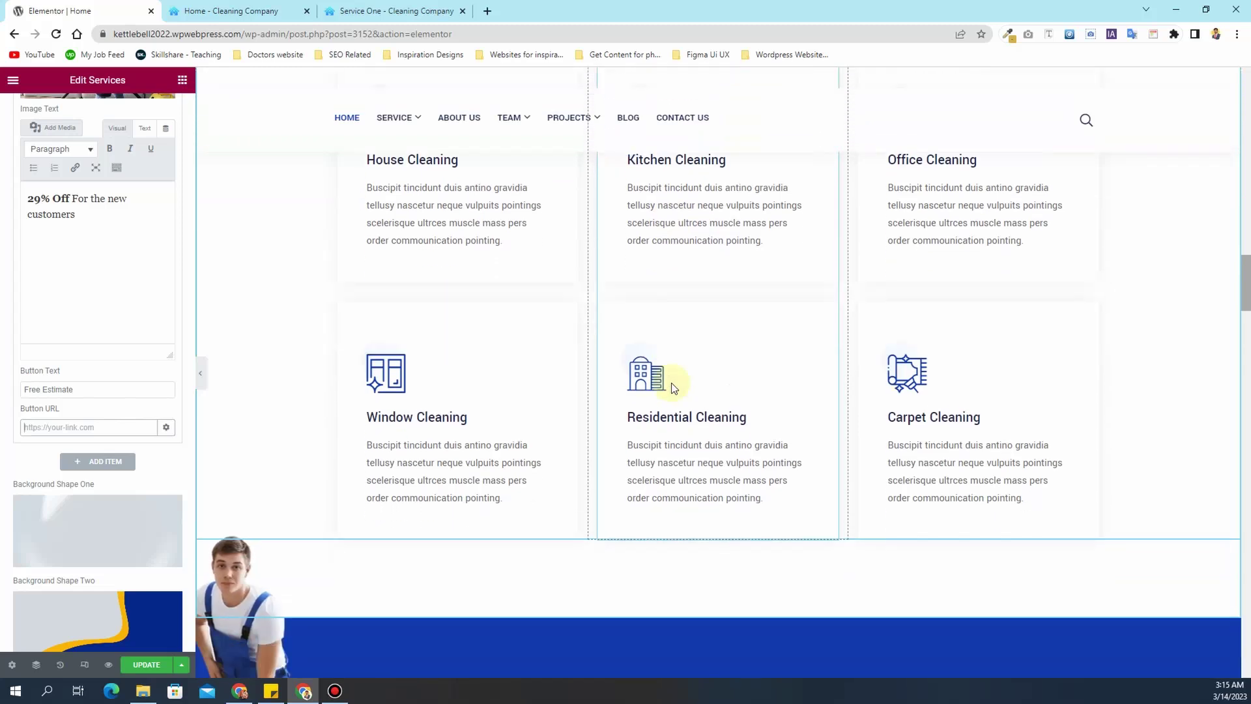
scroll(671, 384, "down", 1)
scroll(671, 384, "up", 5)
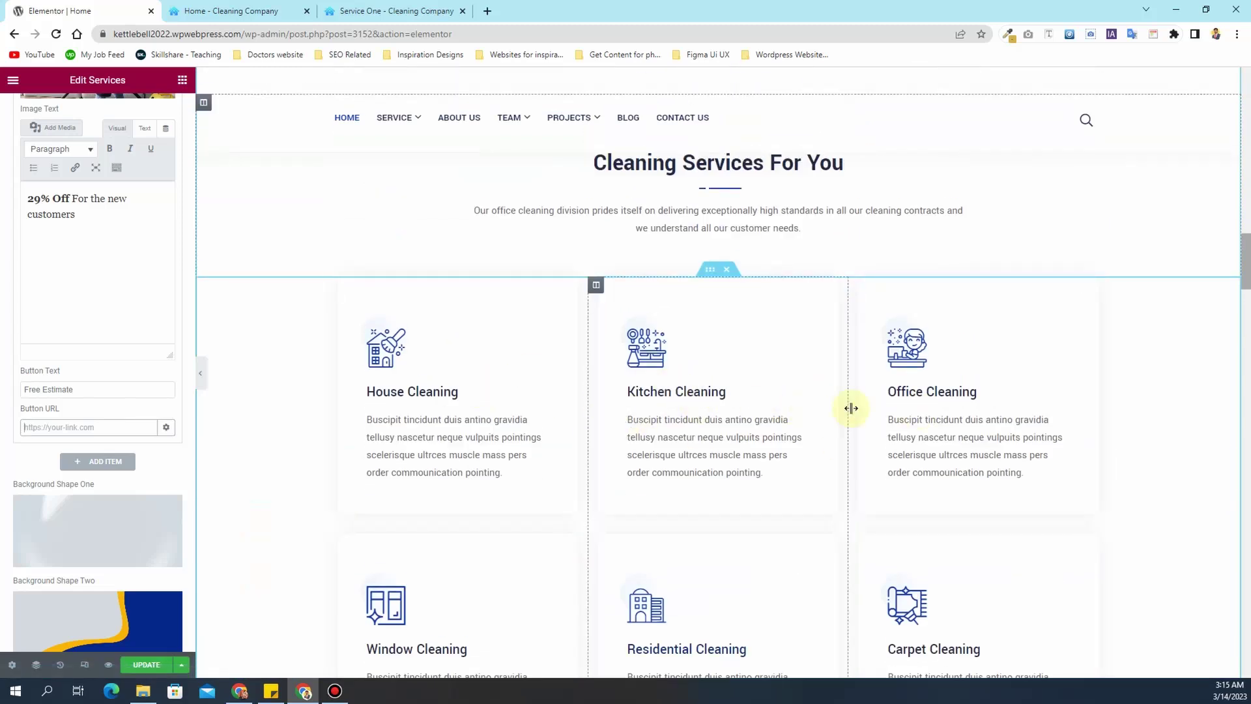
scroll(851, 408, "down", 2)
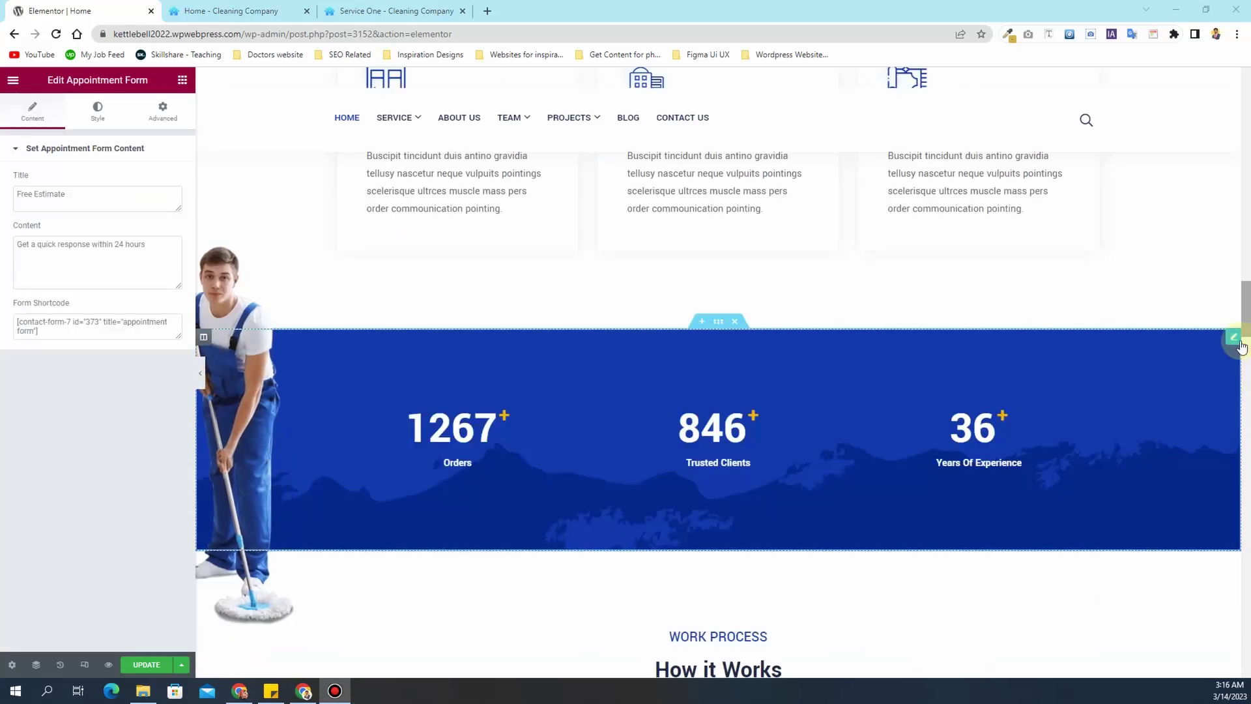
left_click(1238, 342)
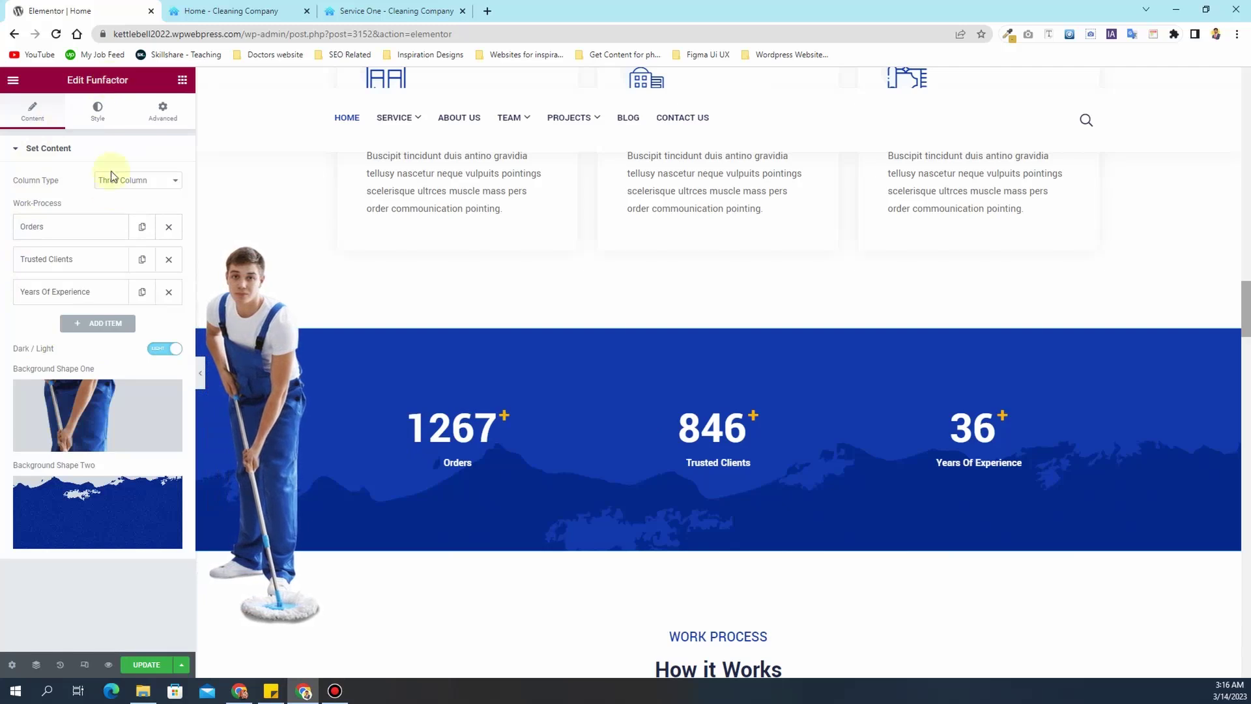
left_click(94, 223)
left_click(58, 277)
left_click_drag(58, 276, 23, 276)
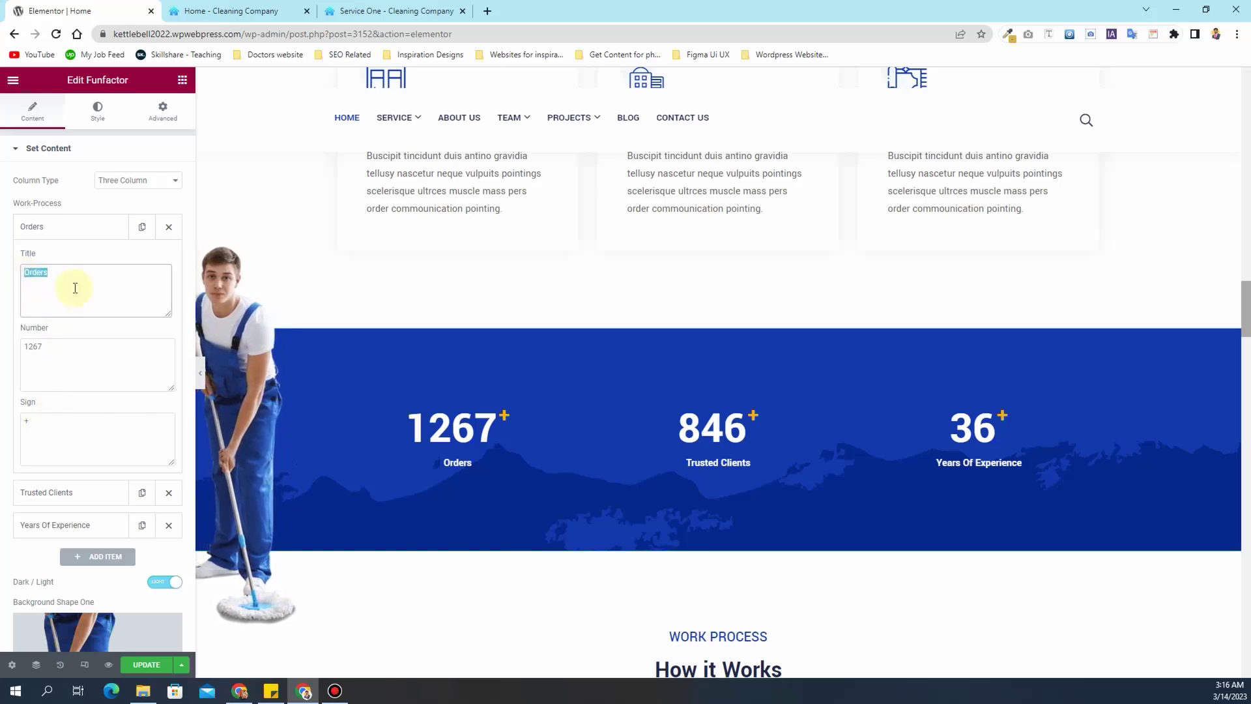
type("houses Cleaned")
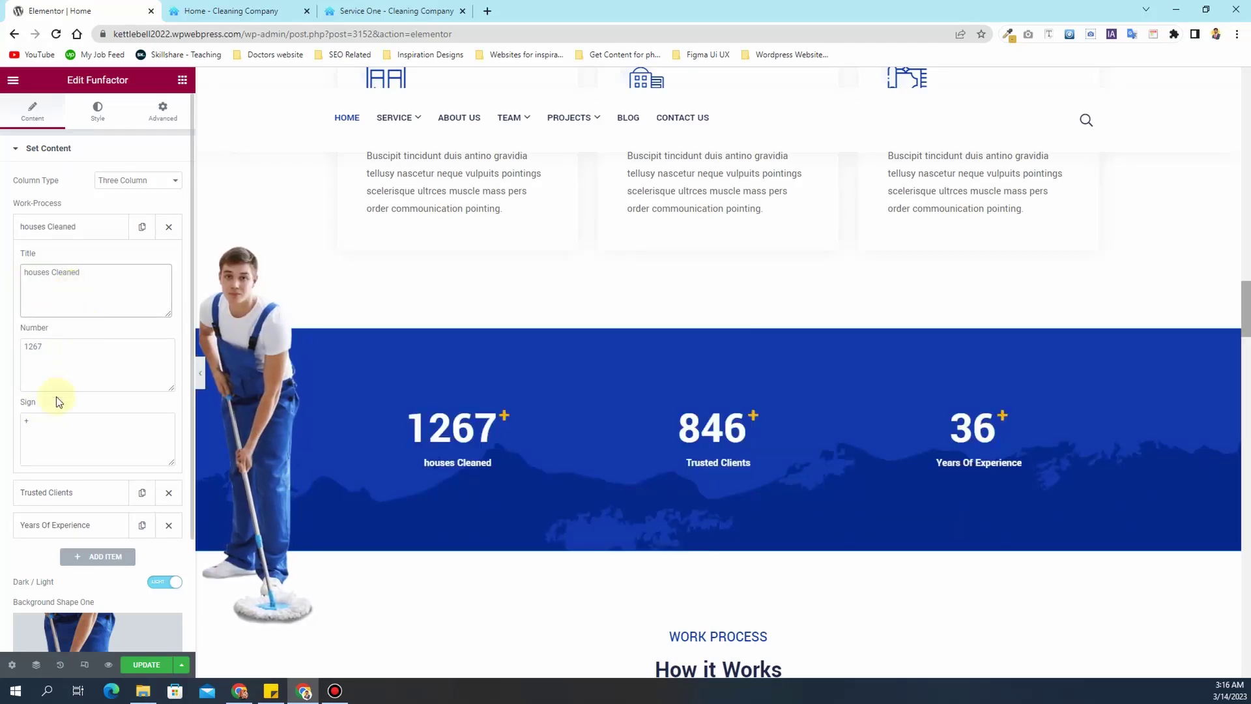
left_click_drag(60, 355, 13, 350)
left_click_drag(64, 428, 27, 423)
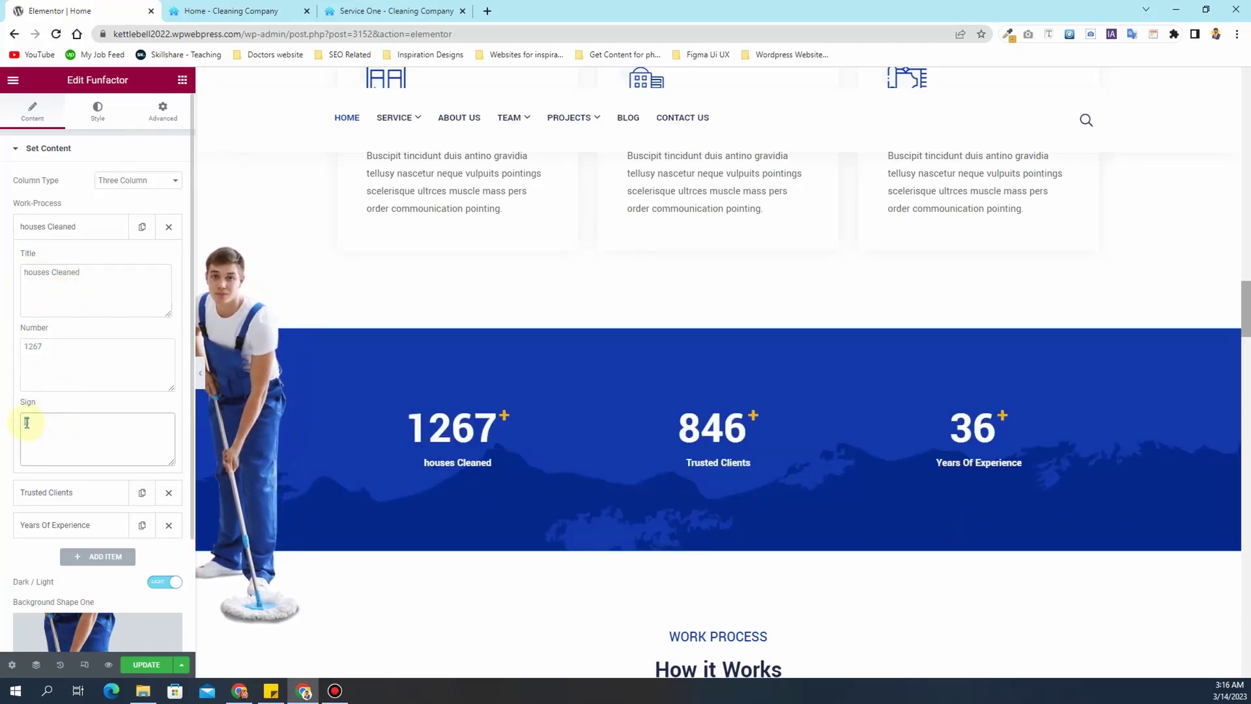
left_click(53, 491)
left_click(78, 535)
scroll(130, 378, "down", 2)
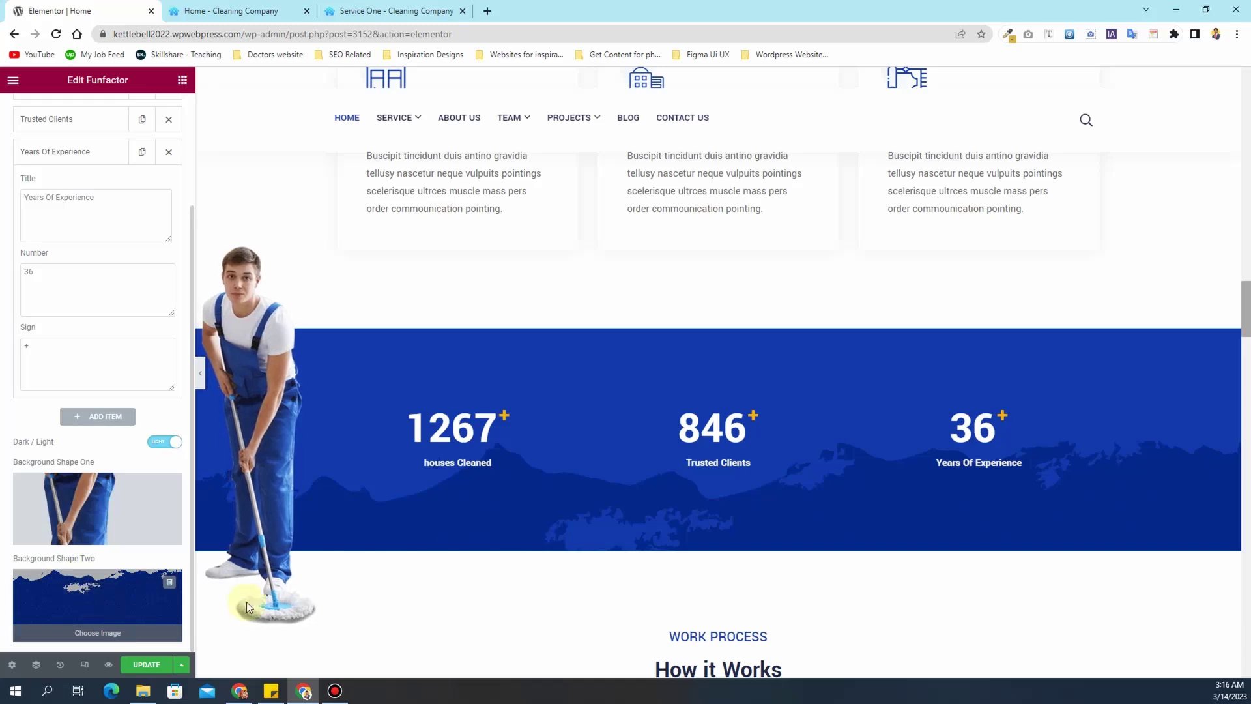
scroll(697, 476, "down", 1)
scroll(662, 432, "down", 6)
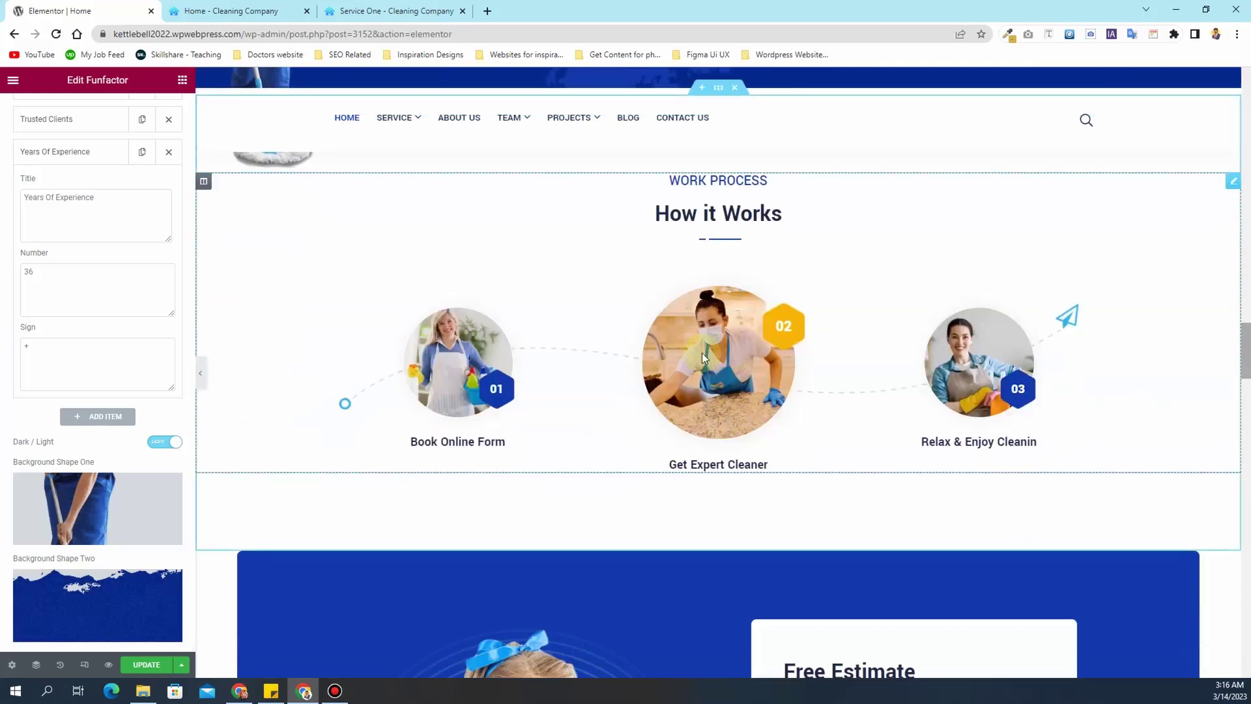
- Delete the How it Works section, then undo the deletion to restore it
left_click(822, 271)
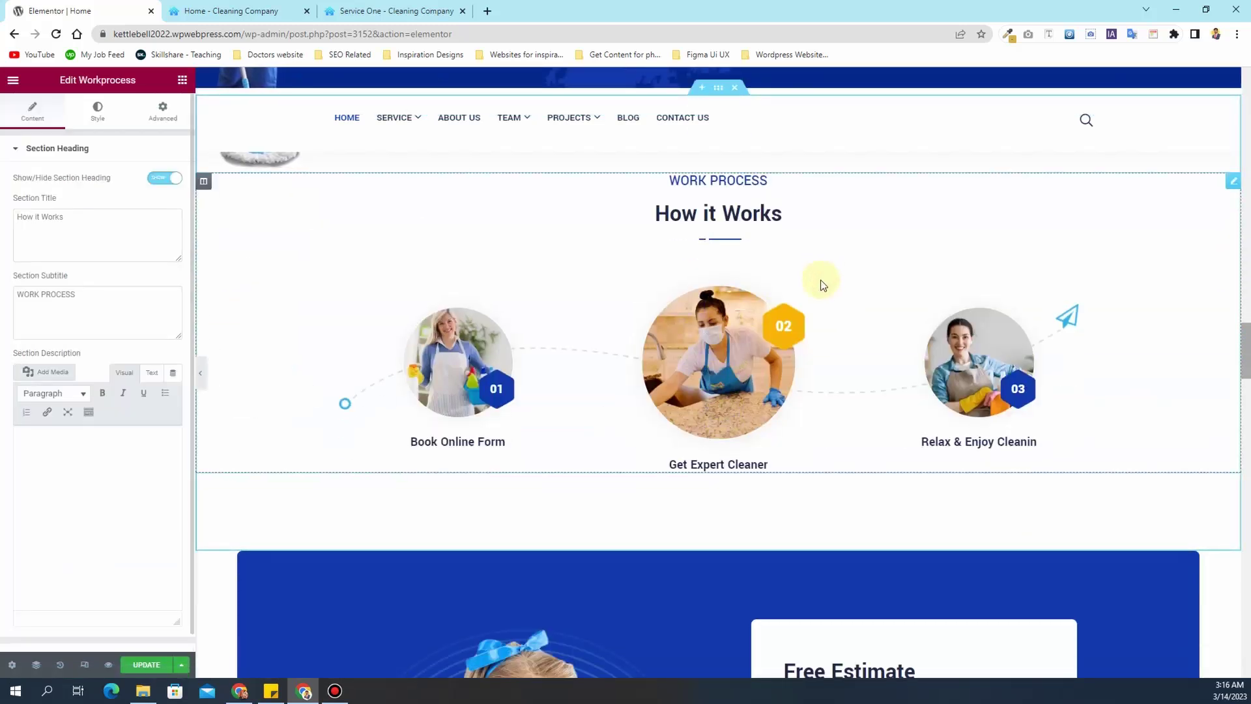
scroll(820, 279, "up", 2)
scroll(820, 280, "down", 1)
scroll(819, 279, "up", 2)
scroll(819, 280, "down", 5)
scroll(822, 284, "up", 2)
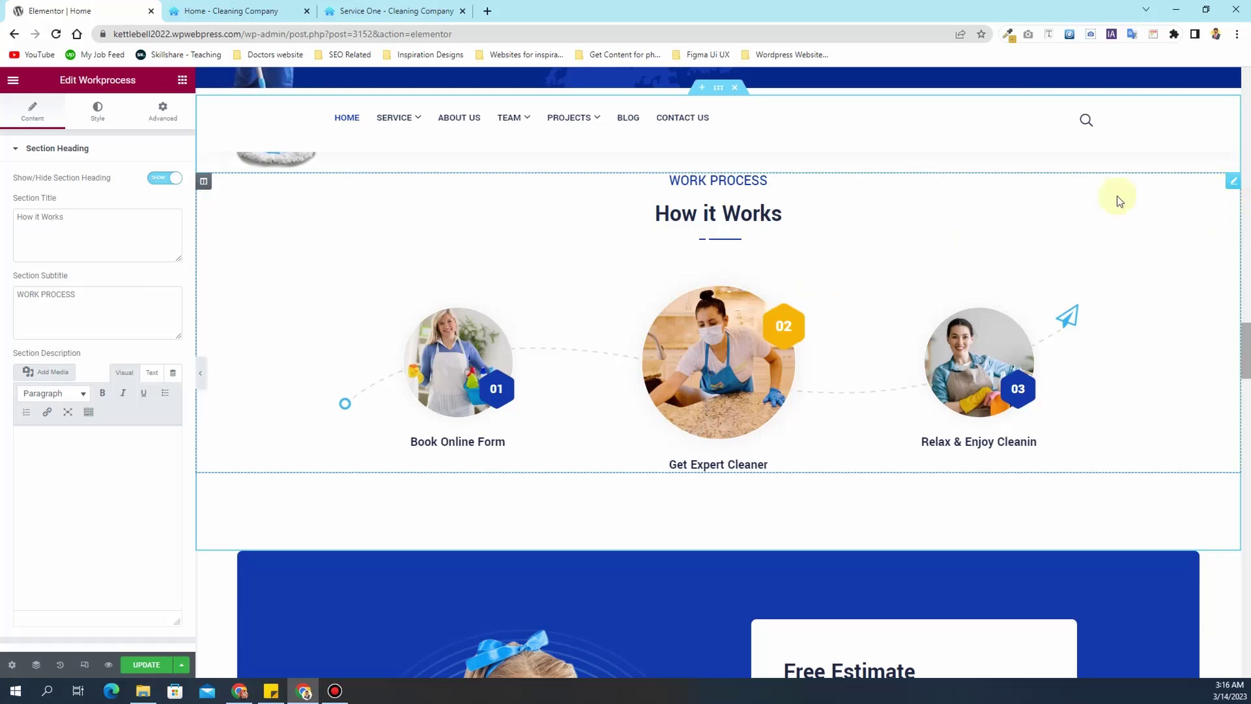
scroll(709, 209, "up", 2)
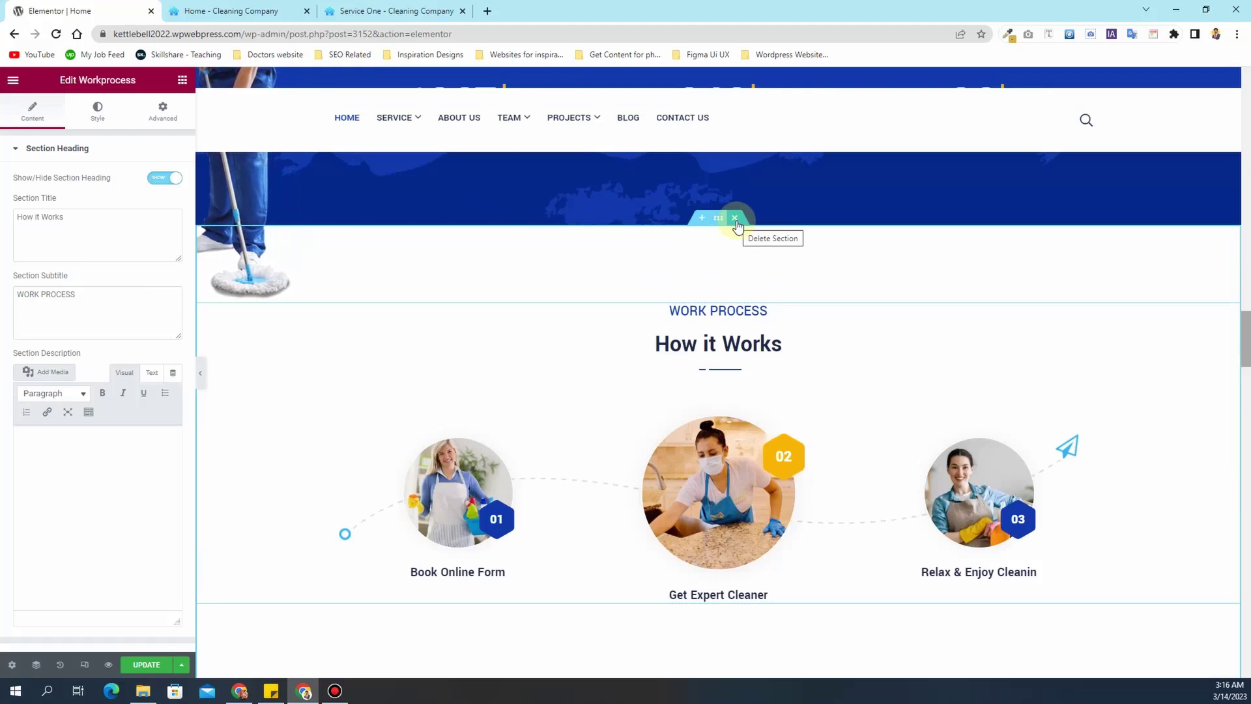
left_click(735, 219)
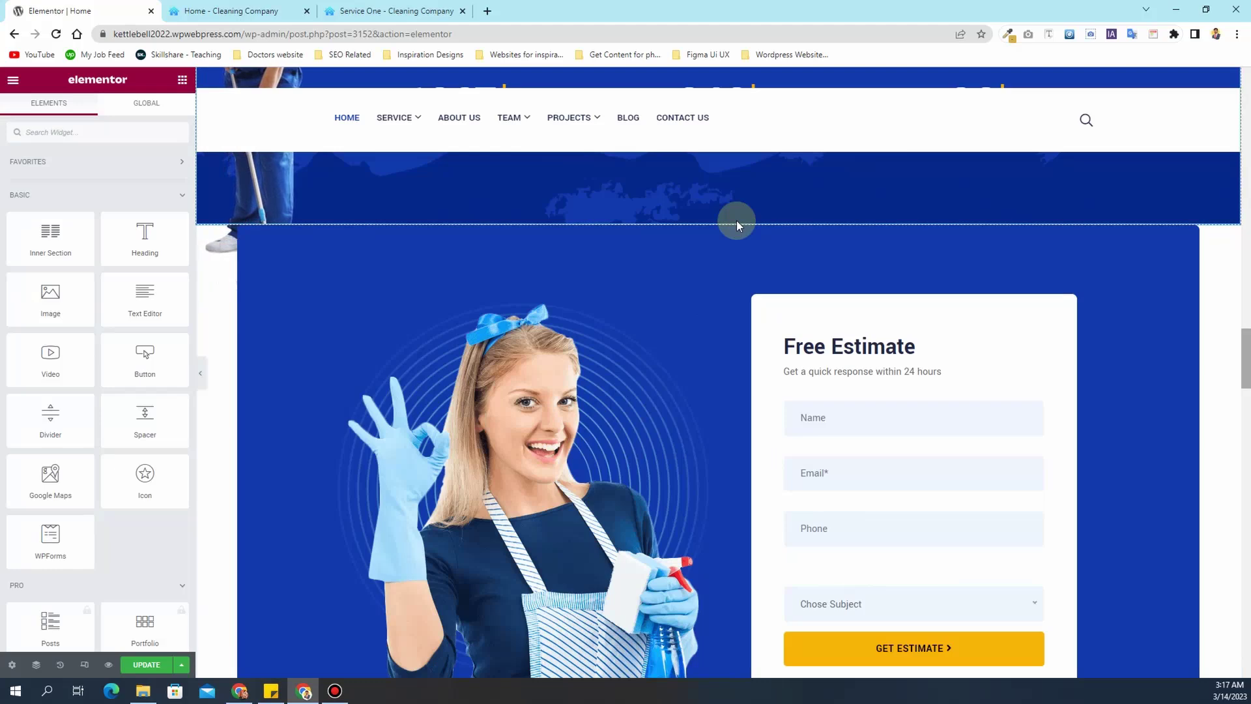
key("ctrl+z")
- Update the home page and review the Free Estimate section below
scroll(698, 302, "up", 6)
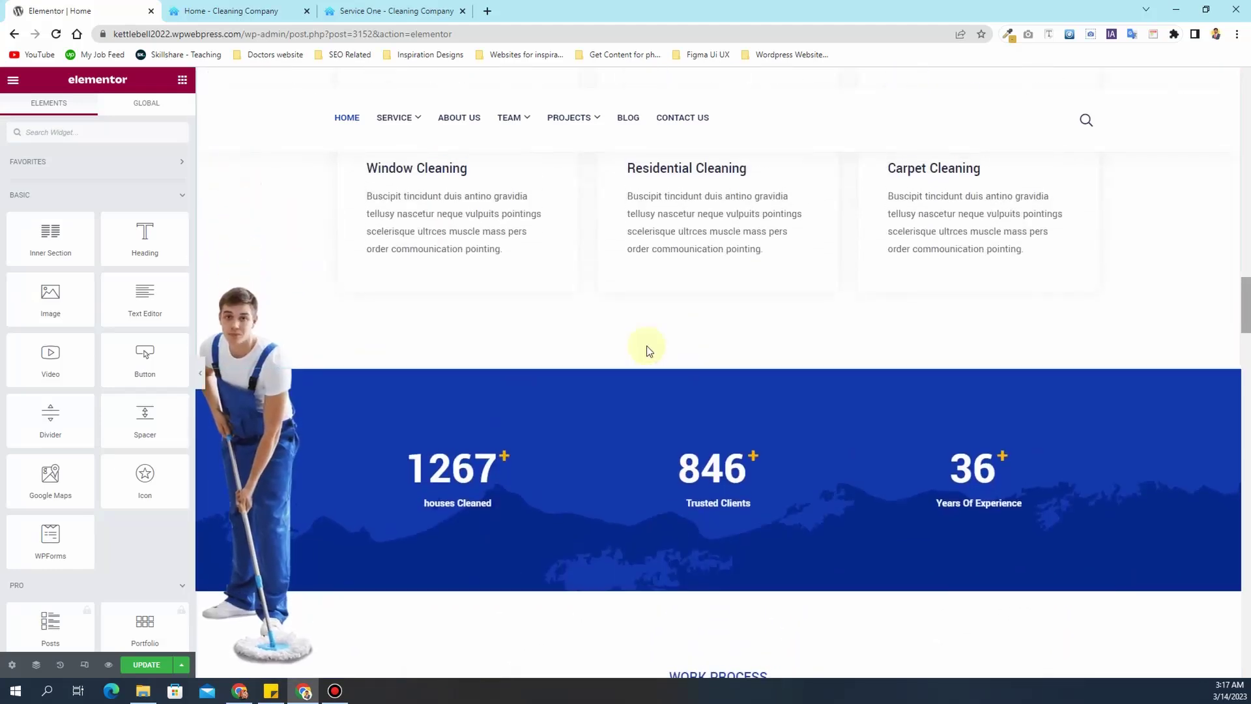
scroll(648, 350, "down", 6)
scroll(648, 350, "down", 3)
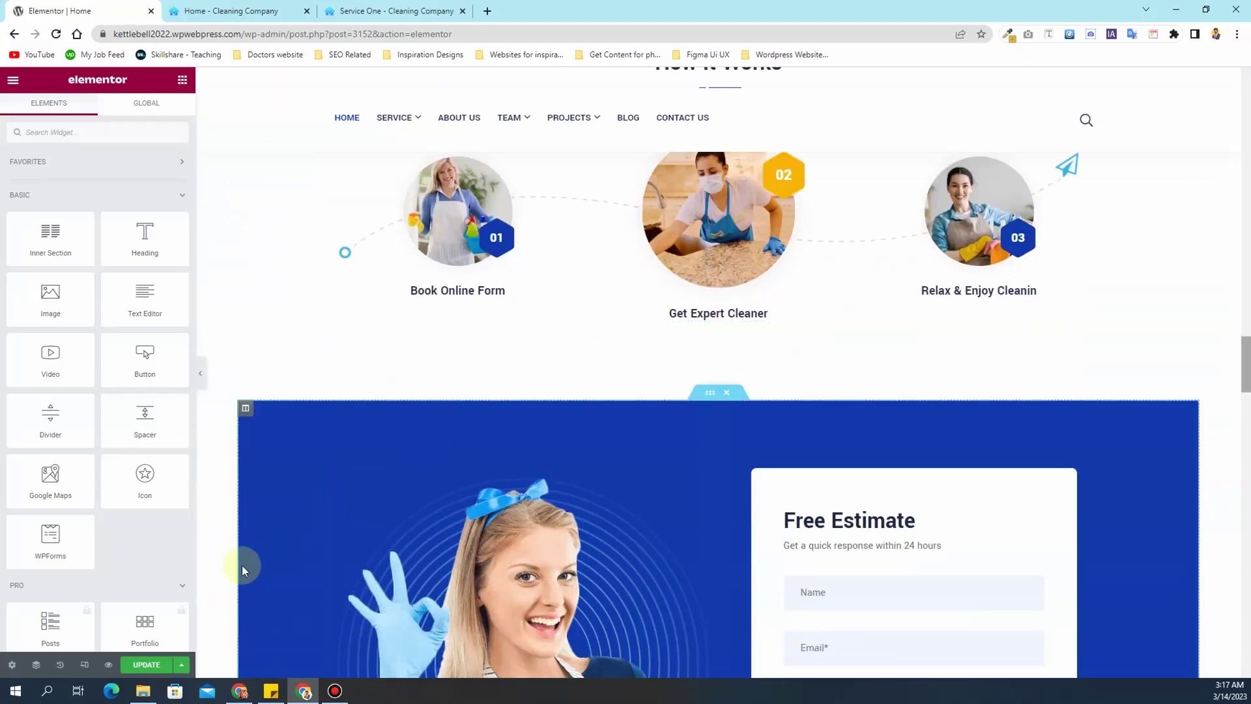
left_click(149, 666)
scroll(561, 320, "down", 1)
scroll(586, 329, "down", 4)
scroll(624, 352, "down", 5)
scroll(625, 353, "down", 3)
scroll(625, 354, "up", 7)
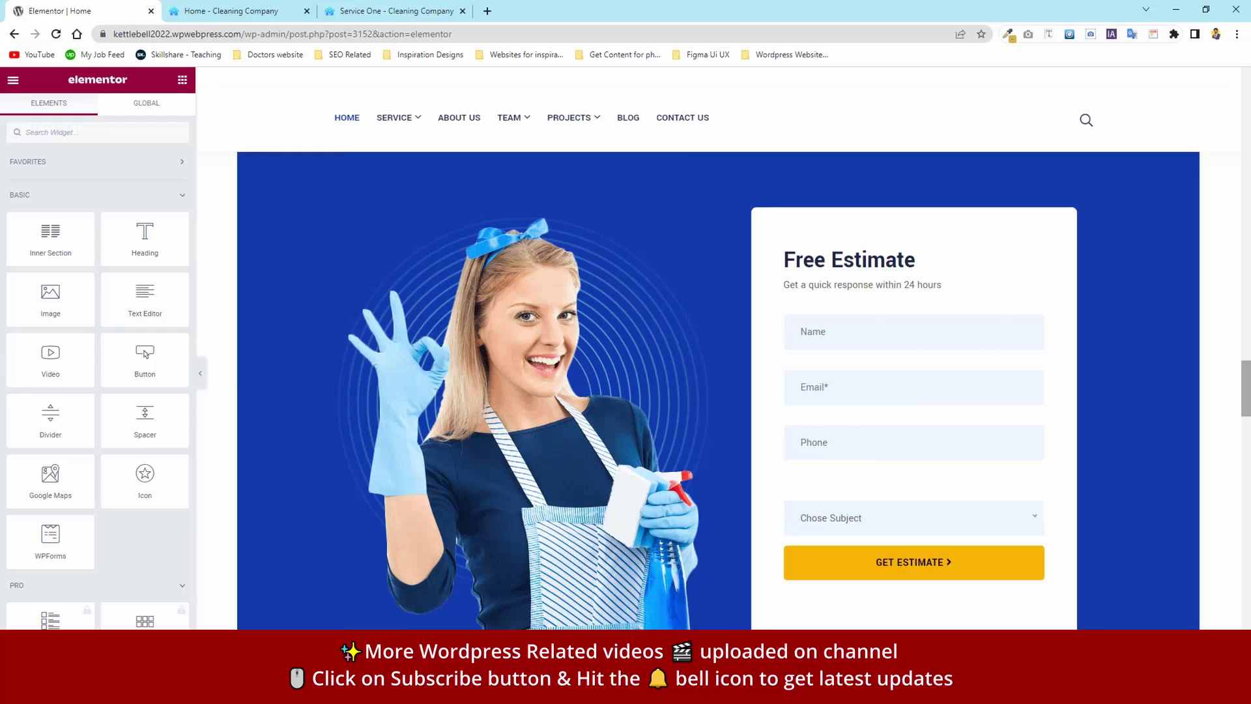
- Close the Service One tab and search Plugins > Add New for 'fluent'
left_click(463, 11)
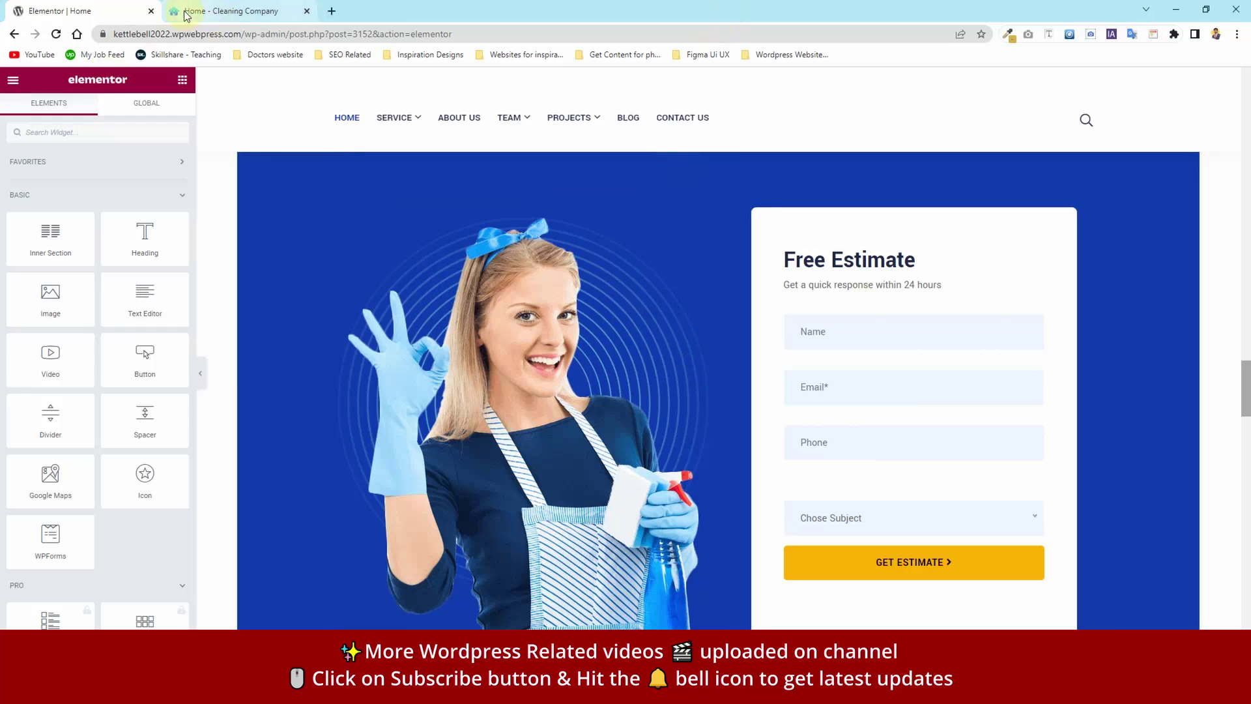
left_click(187, 13)
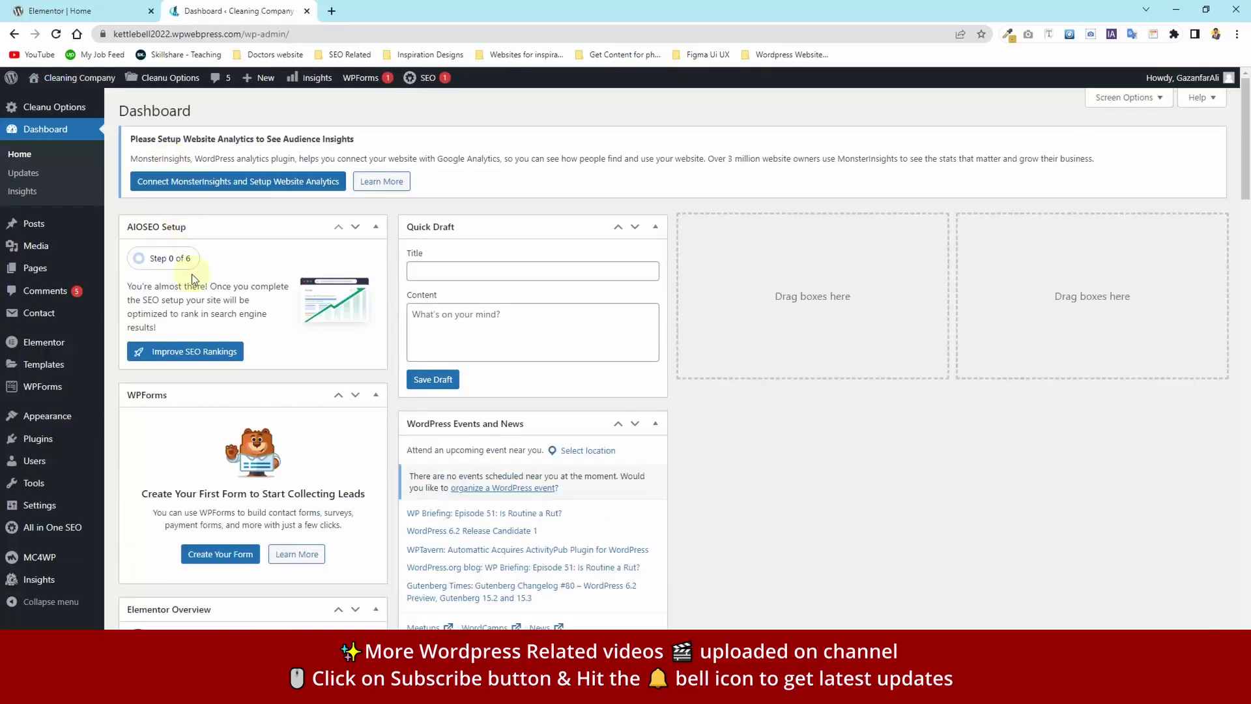
mouse_move(69, 441)
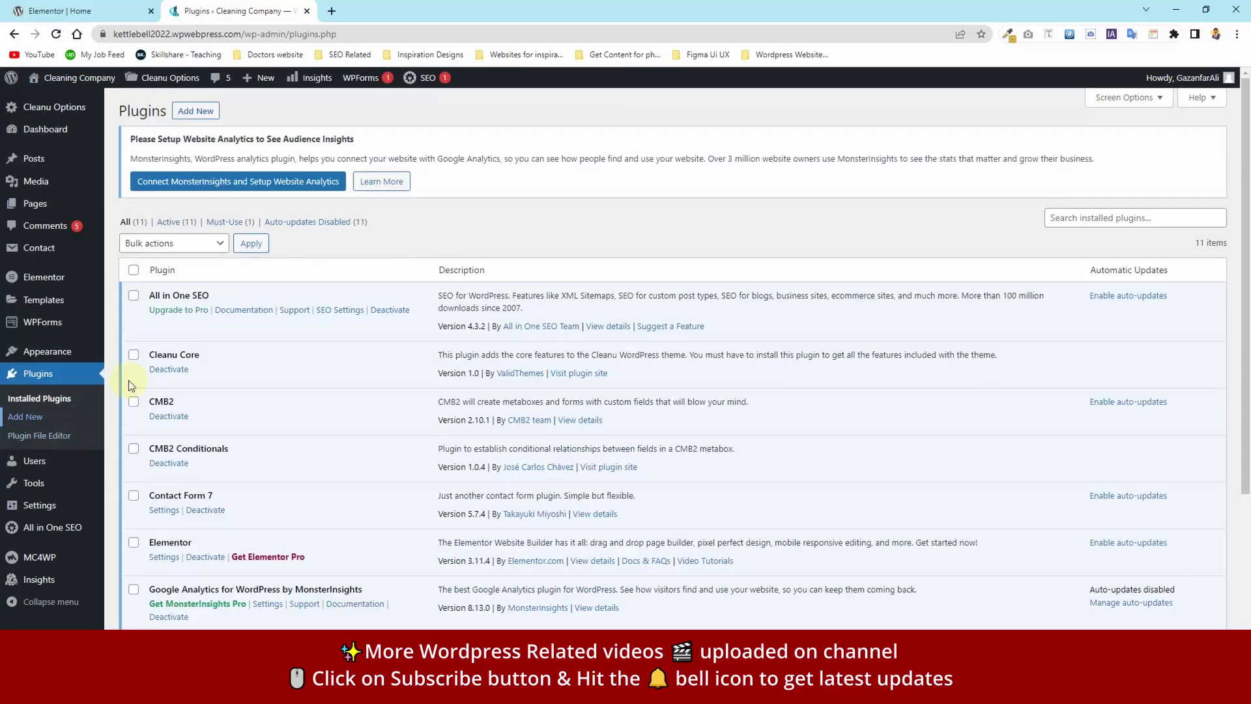
left_click(190, 121)
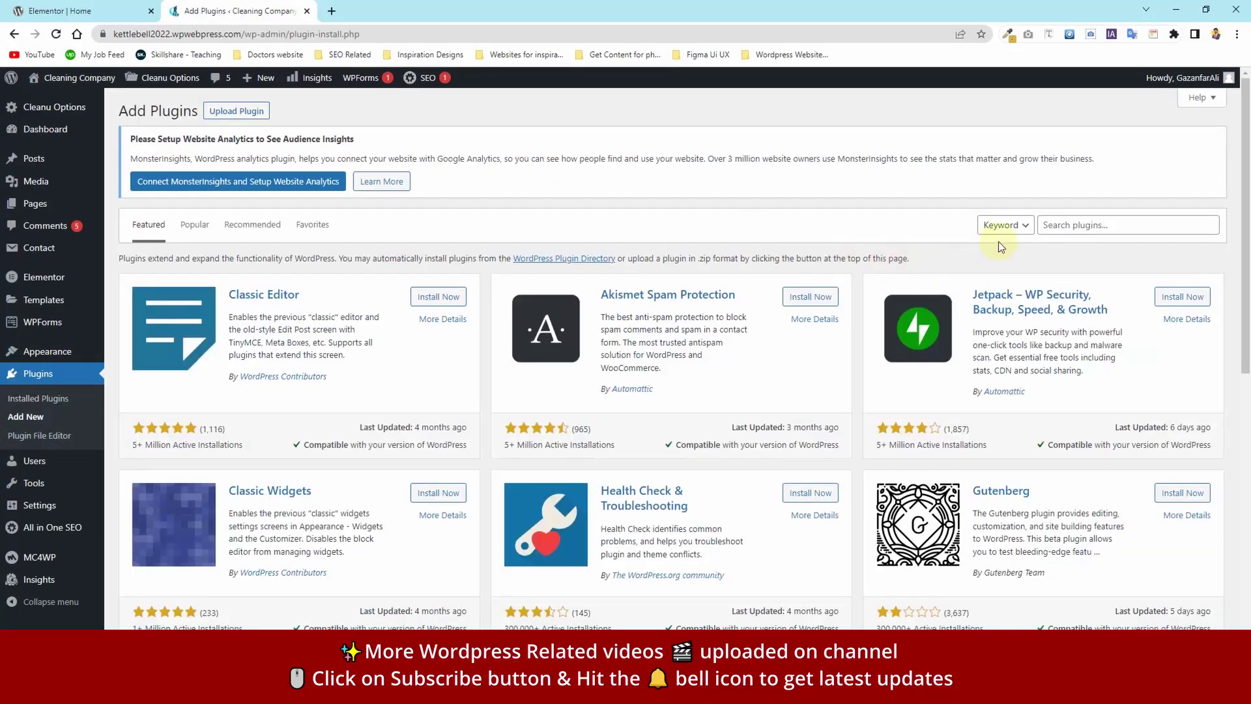
left_click(1113, 225)
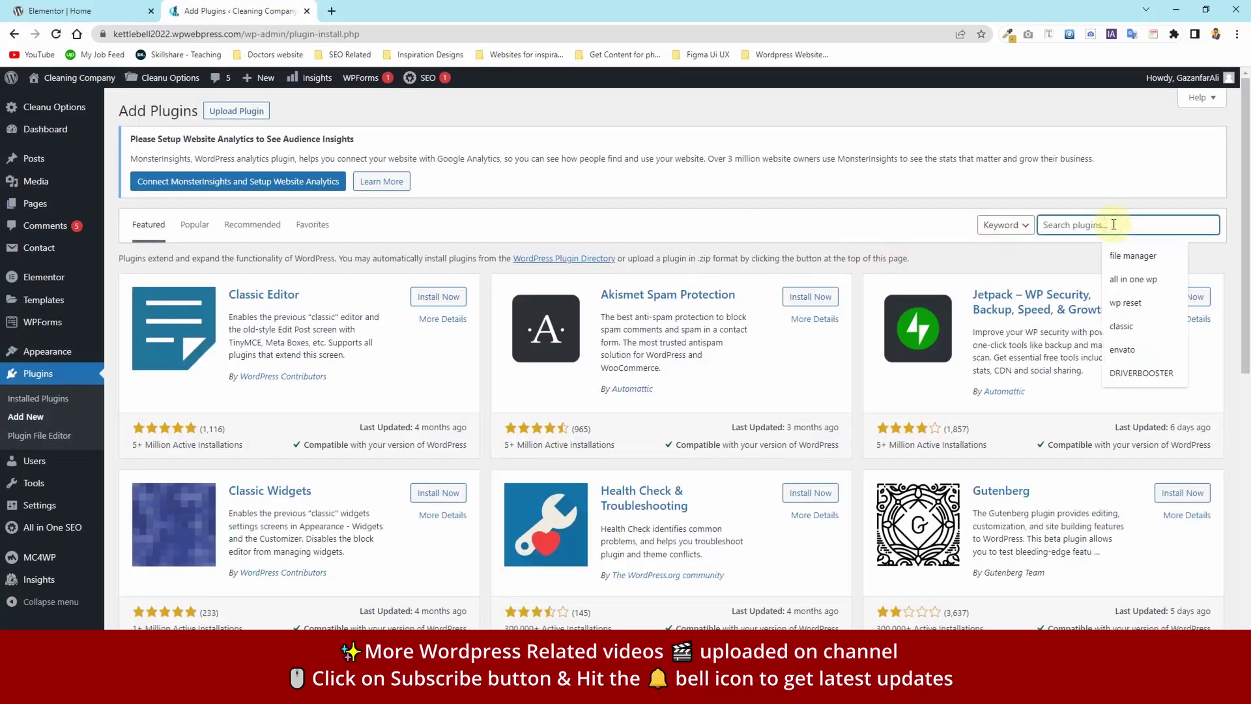
type("flu")
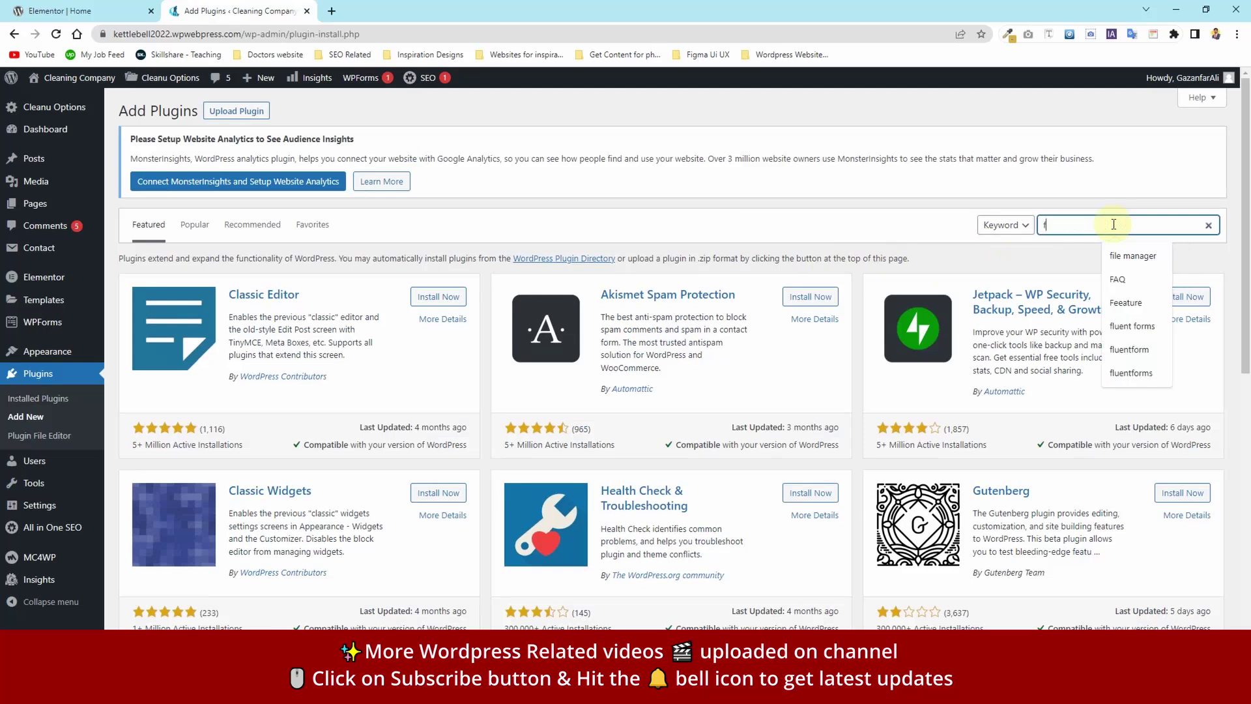
type("ent")
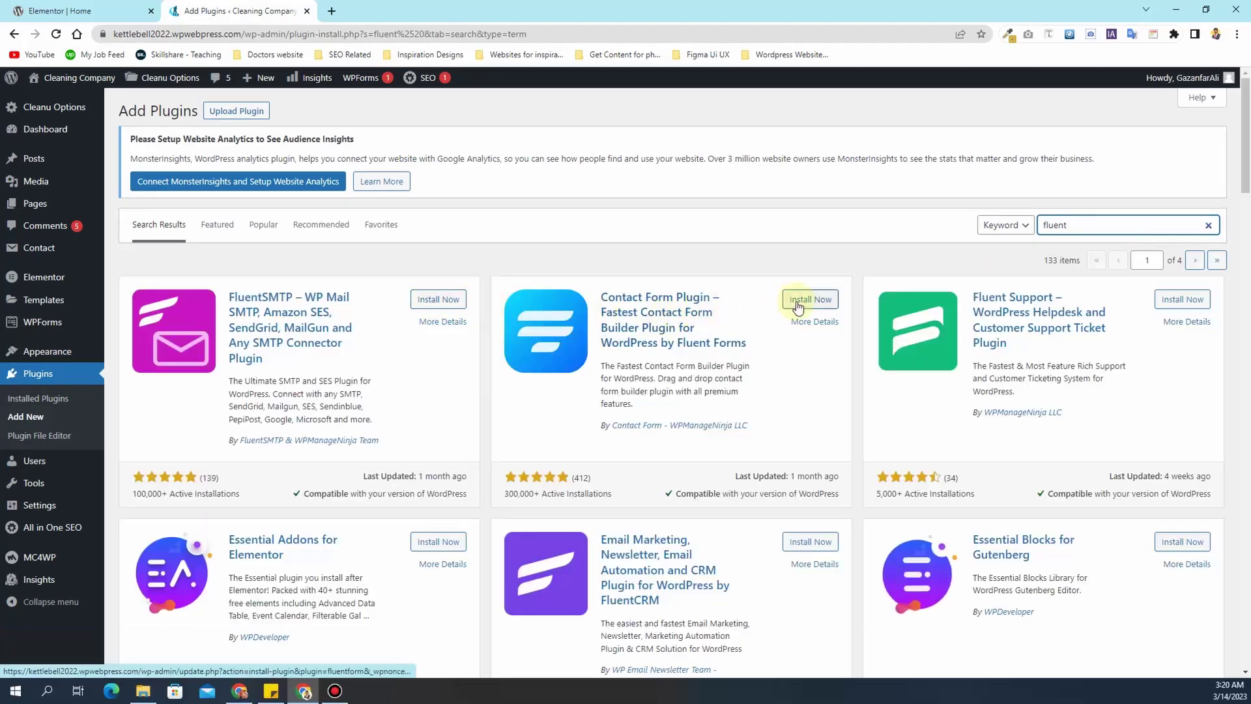
- Install and activate the Fluent Forms plugin
left_click(797, 302)
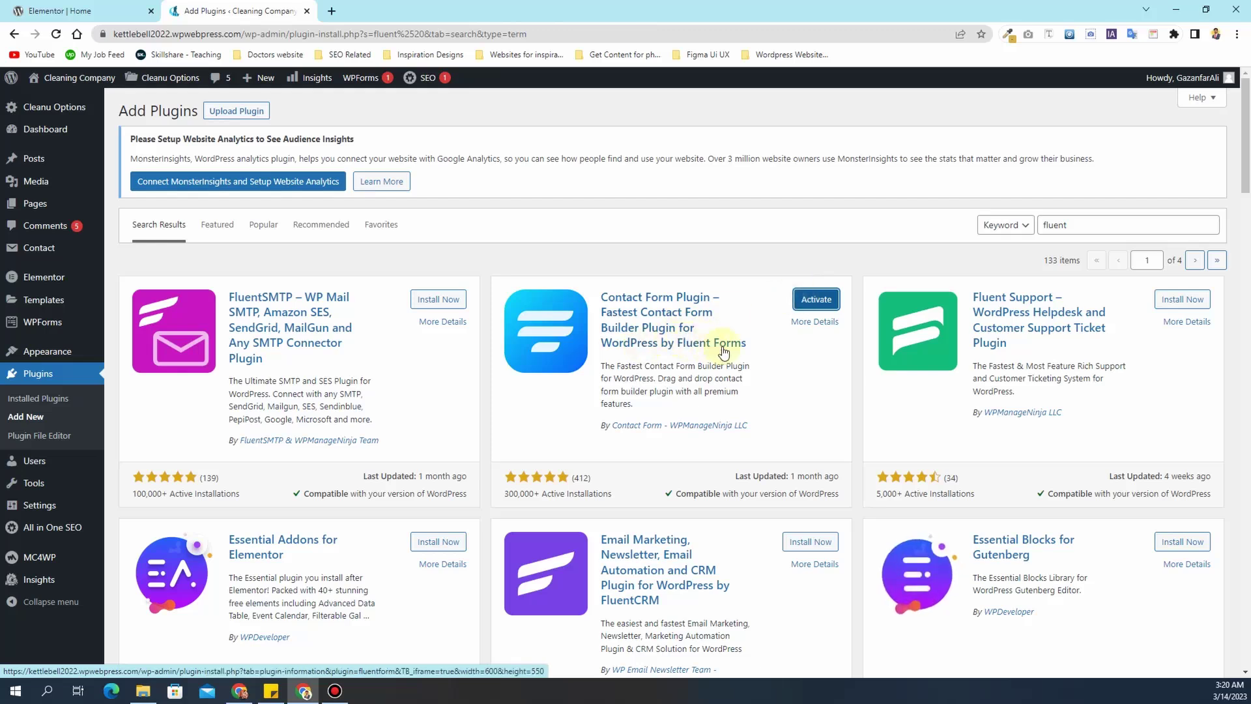
left_click(816, 299)
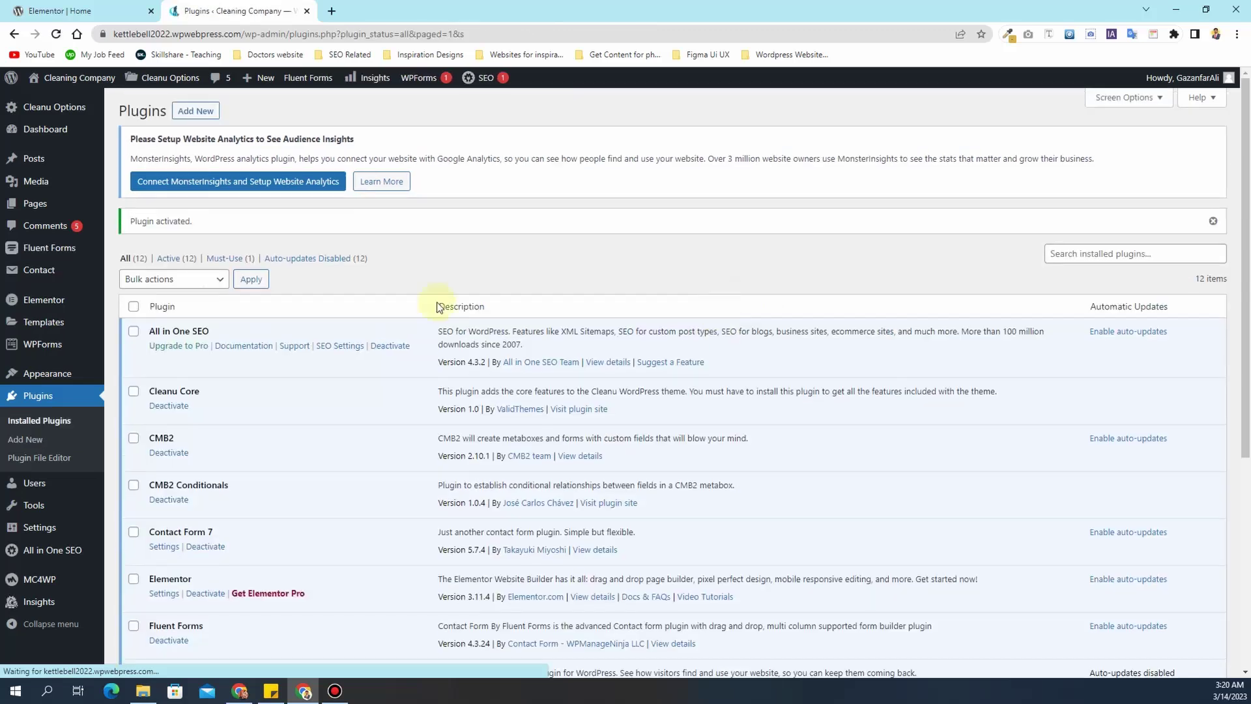
mouse_move(27, 251)
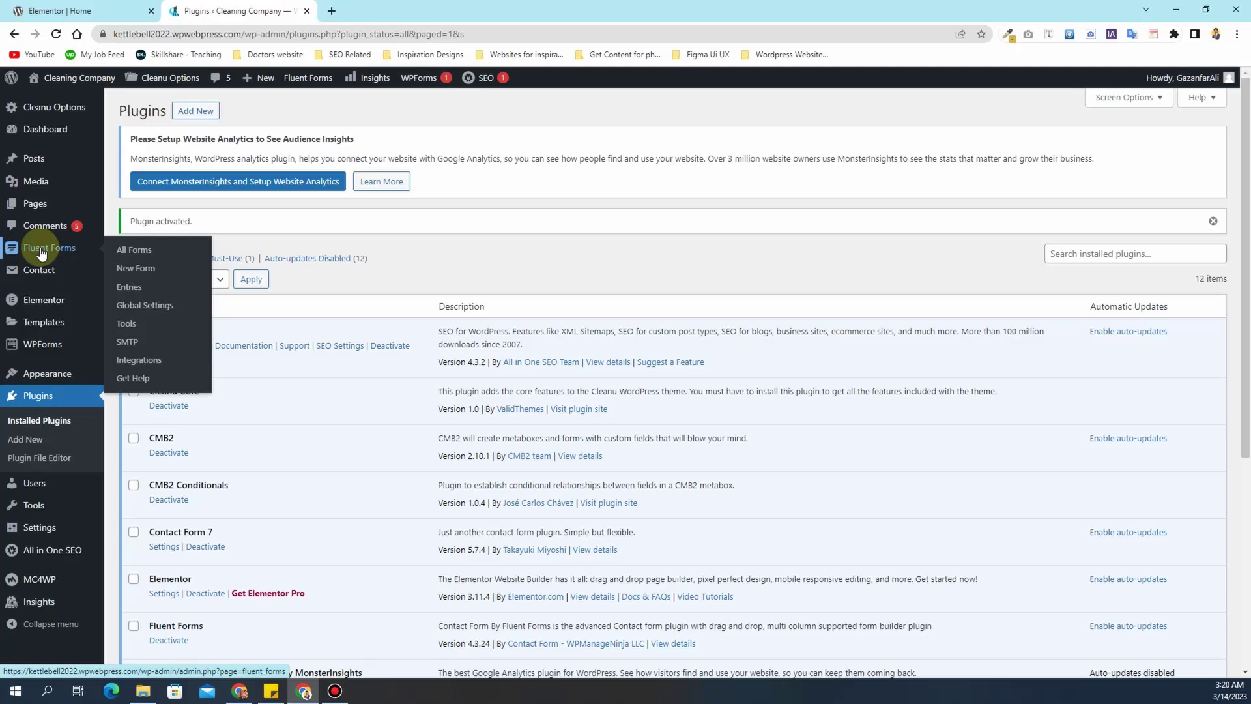
- Add a new Fluent Forms form using the Blank Form template
left_click(41, 252)
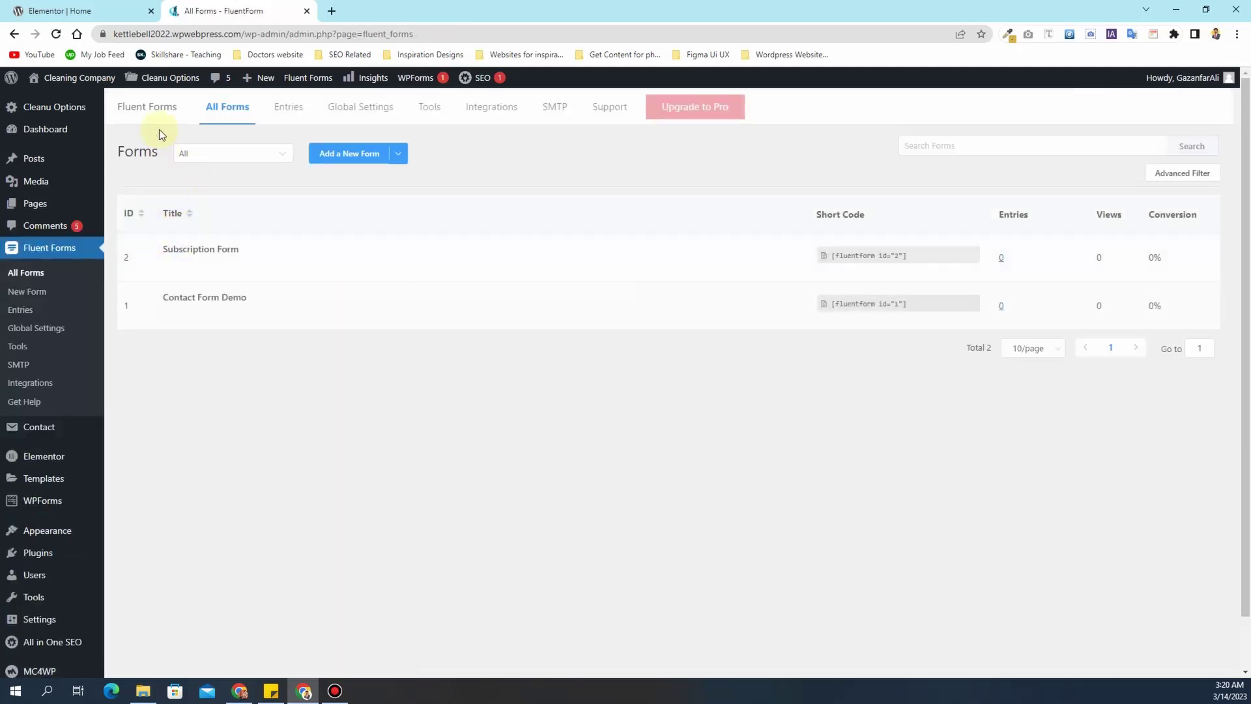
left_click(338, 156)
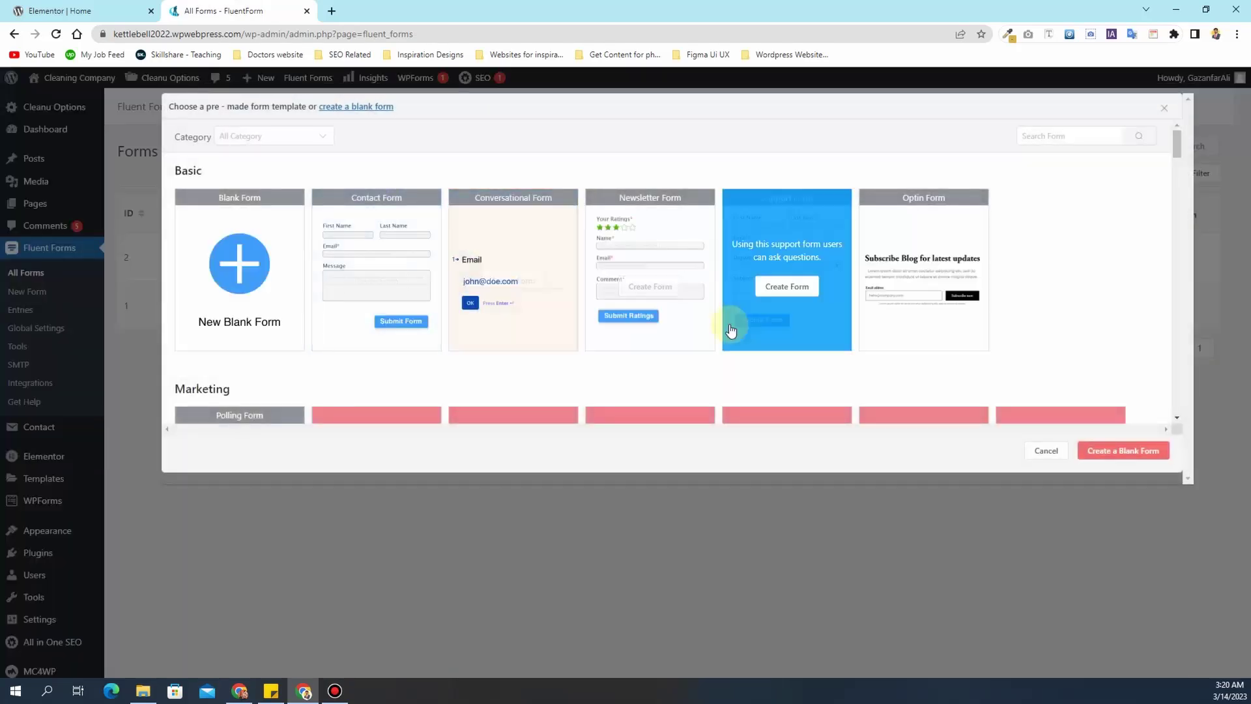
left_click(278, 290)
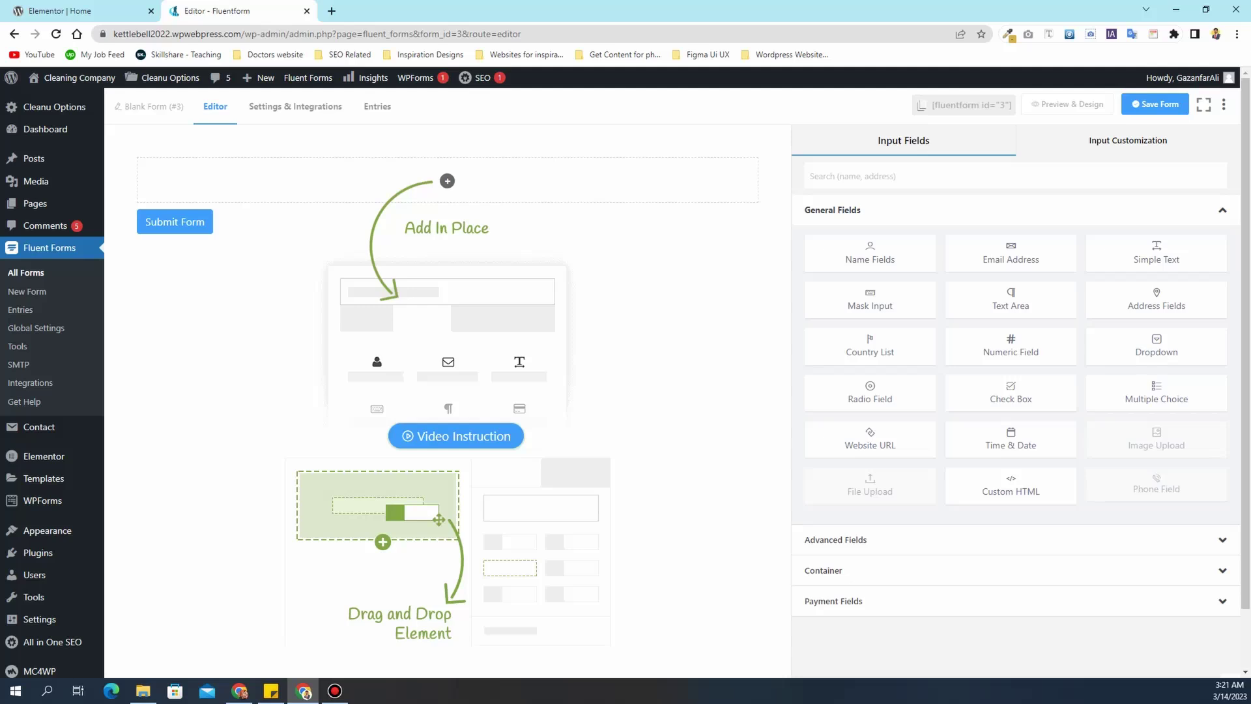
- Add a Name field to the blank form and remove its Last Name part
left_click(81, 11)
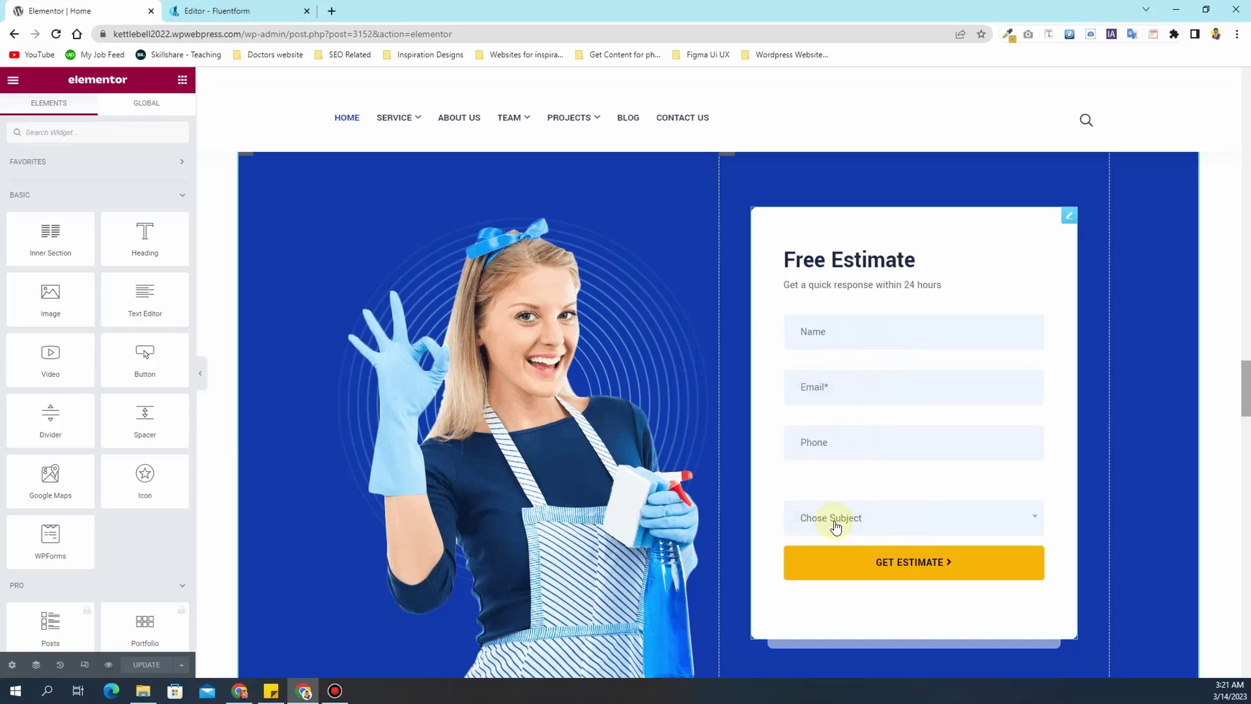
left_click(222, 10)
left_click_drag(820, 264, 917, 257)
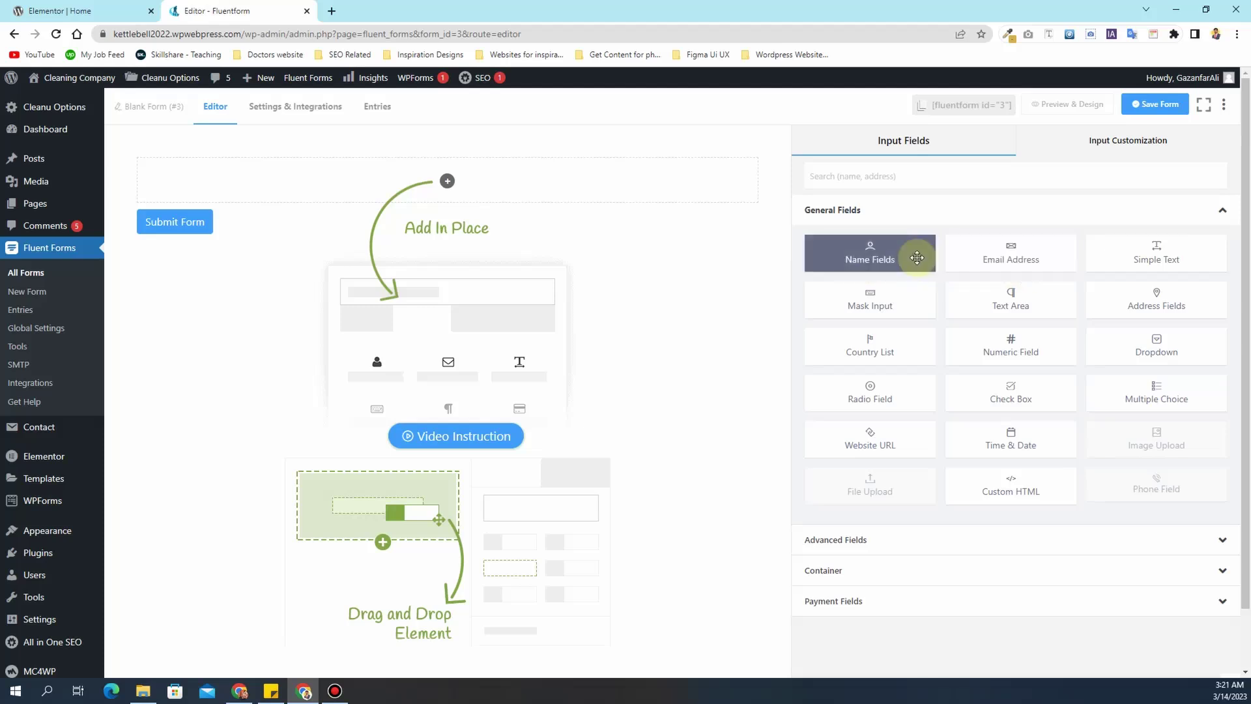
left_click(916, 257)
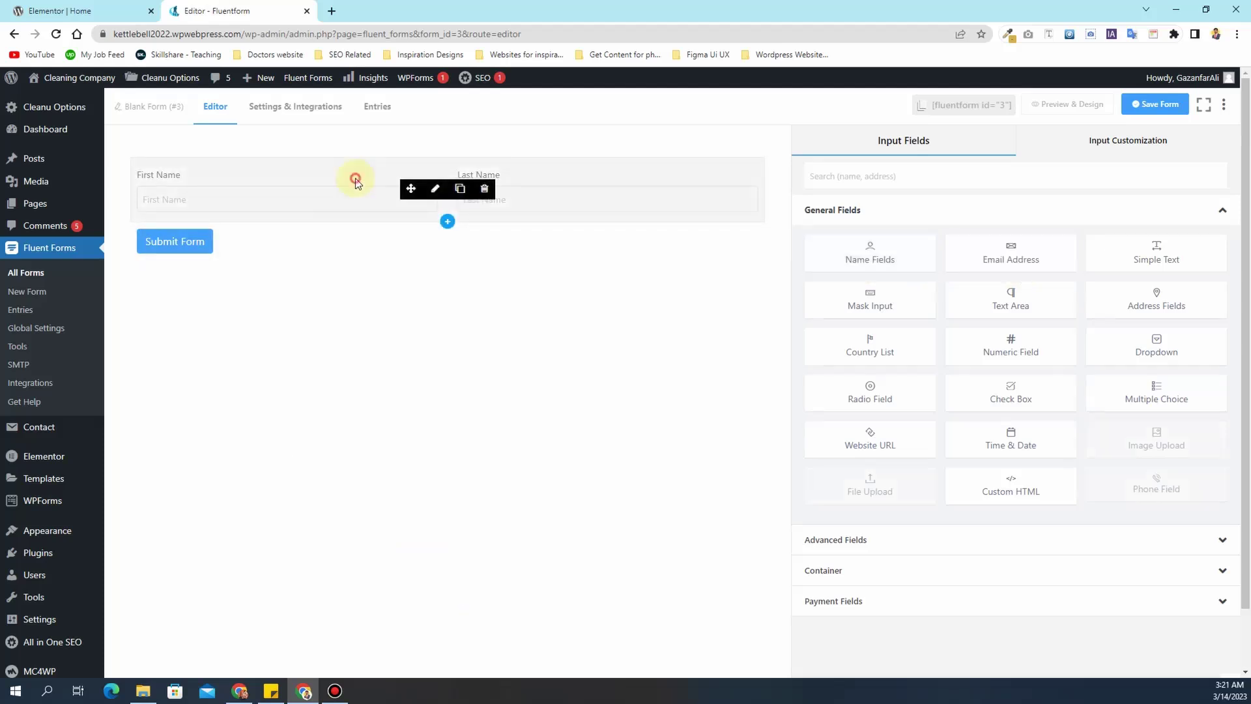
left_click(355, 178)
left_click(822, 319)
left_click(1227, 264)
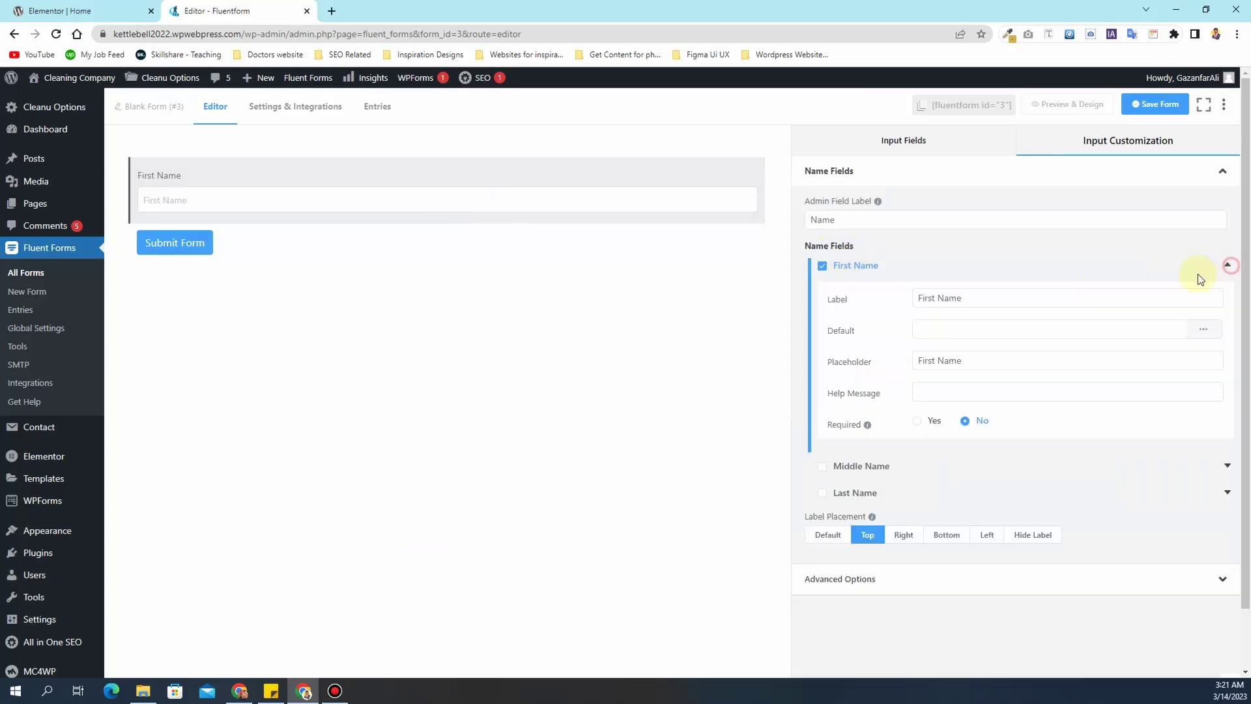
- Change the label and placeholder to Name, make it required, and hide the label
double_click(936, 299)
key("BackSpace")
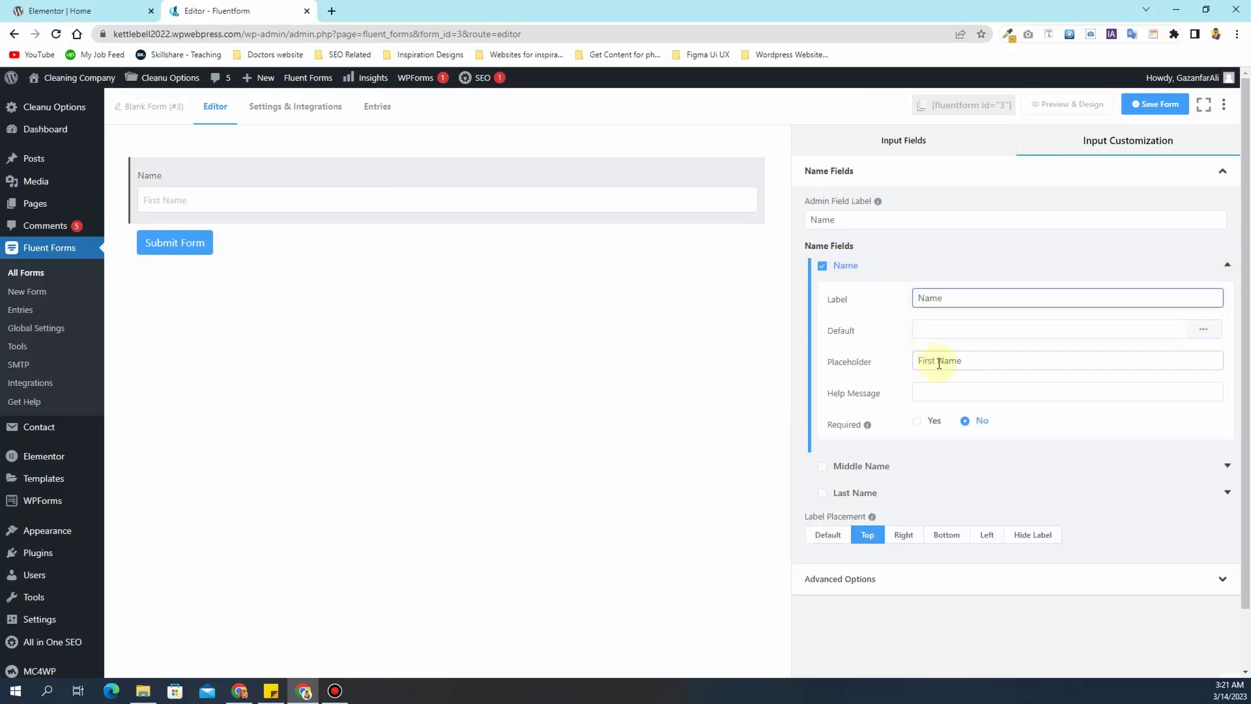
double_click(936, 361)
key("BackSpace")
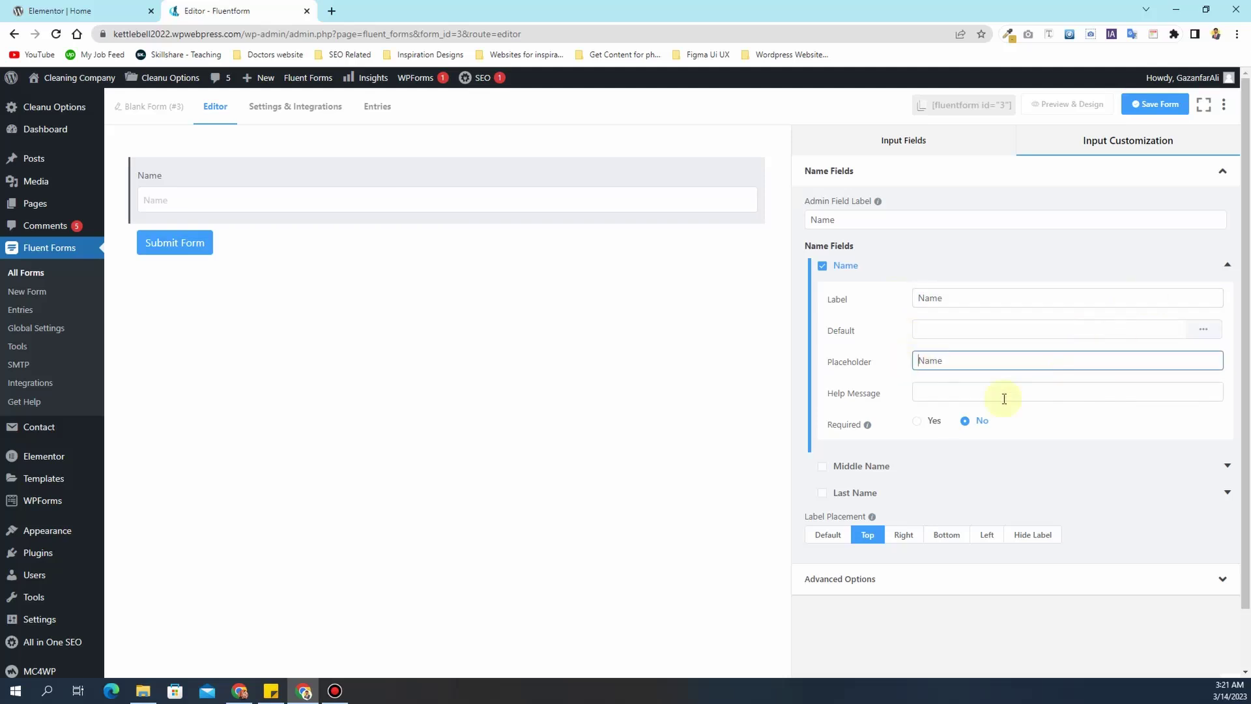
left_click(928, 423)
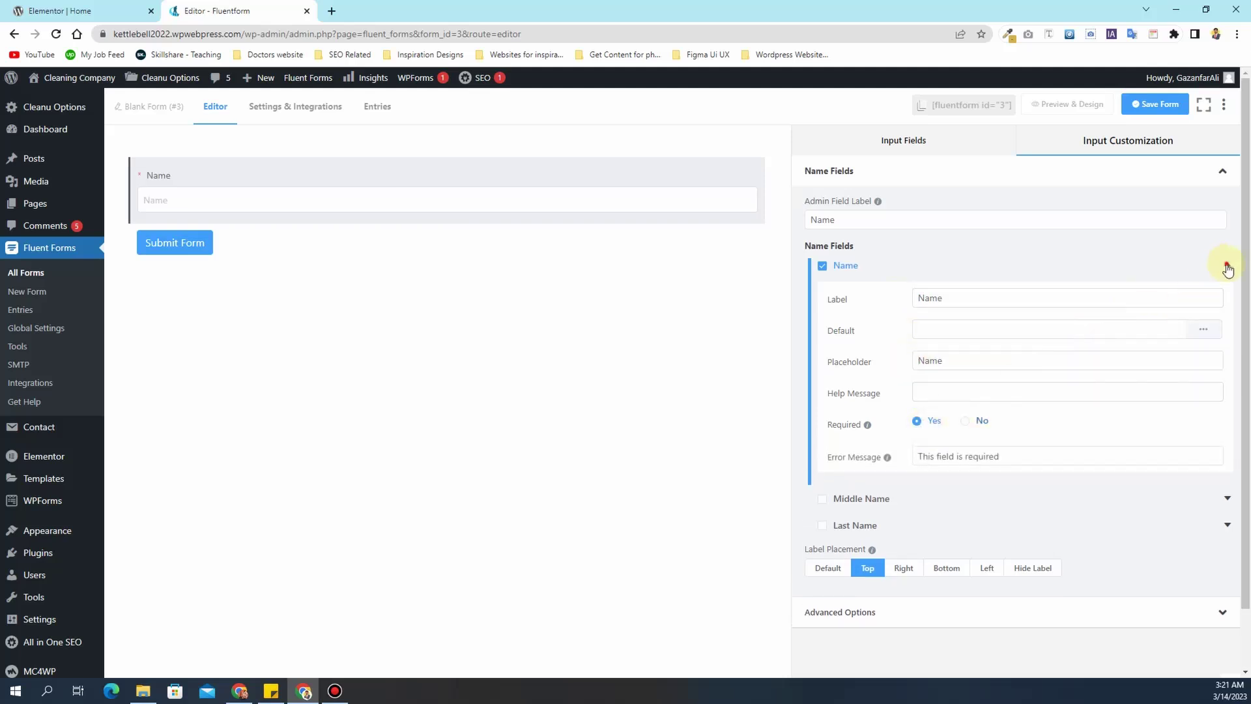
left_click(1227, 267)
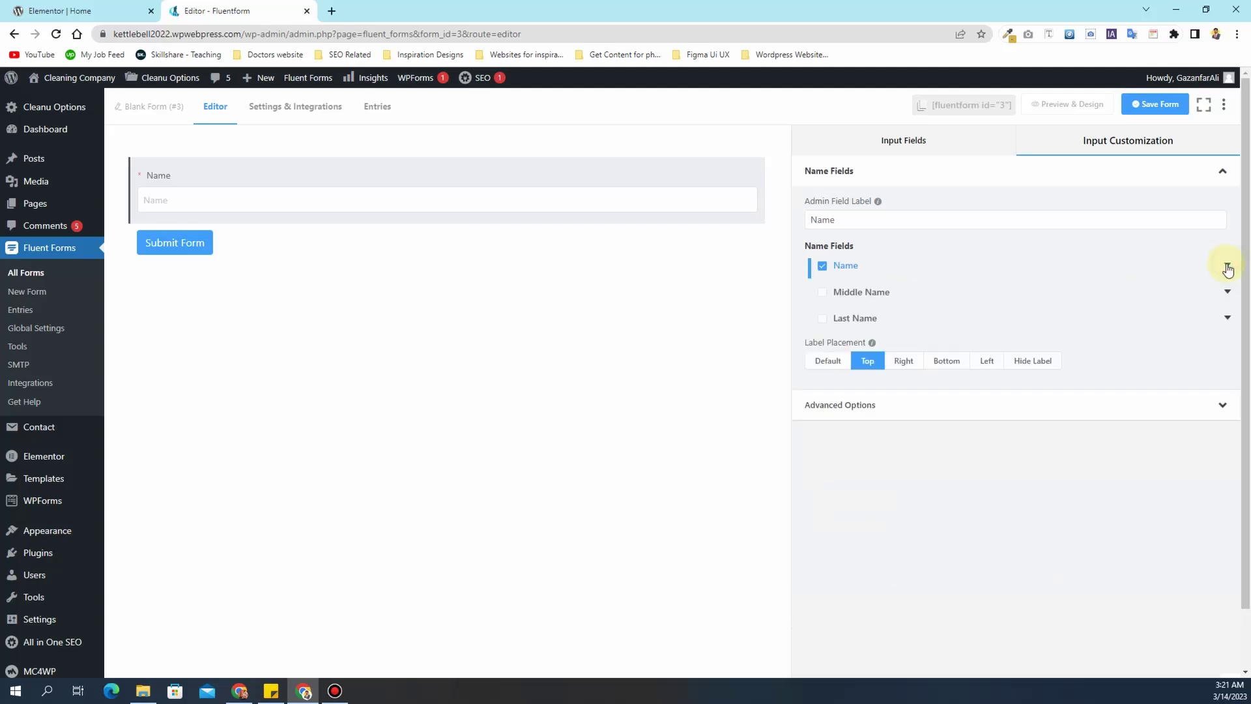
left_click(1041, 360)
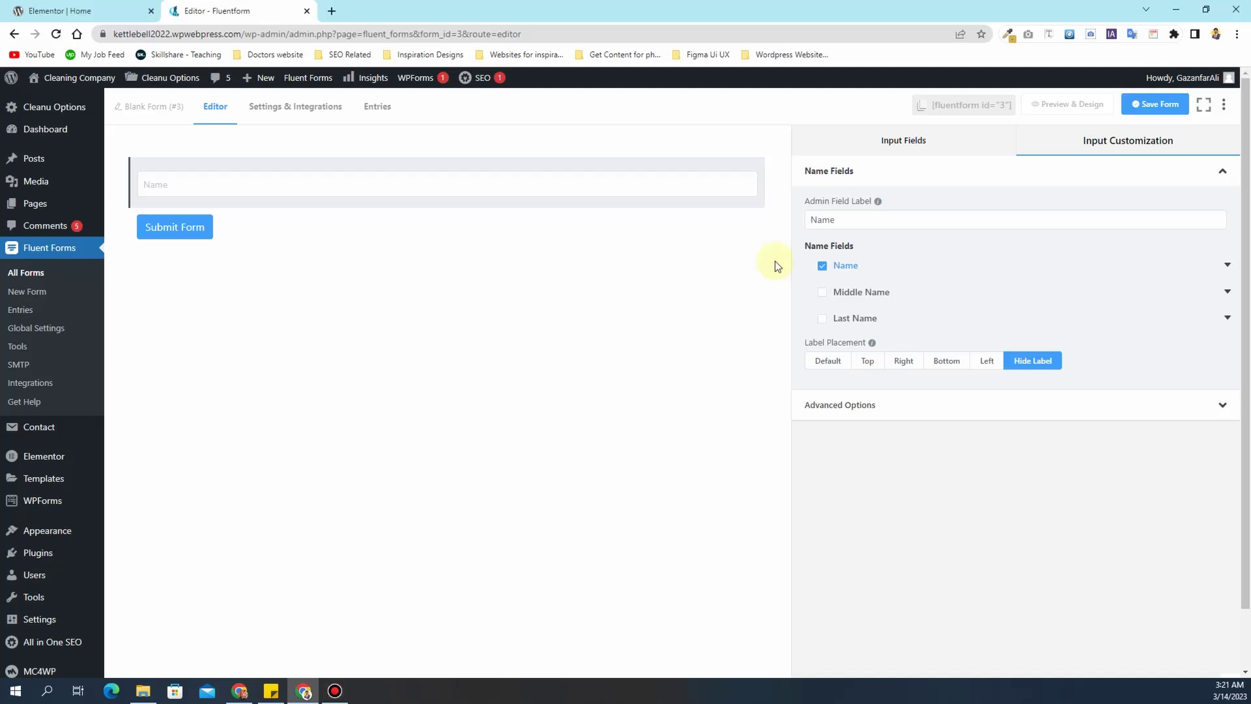
left_click(891, 139)
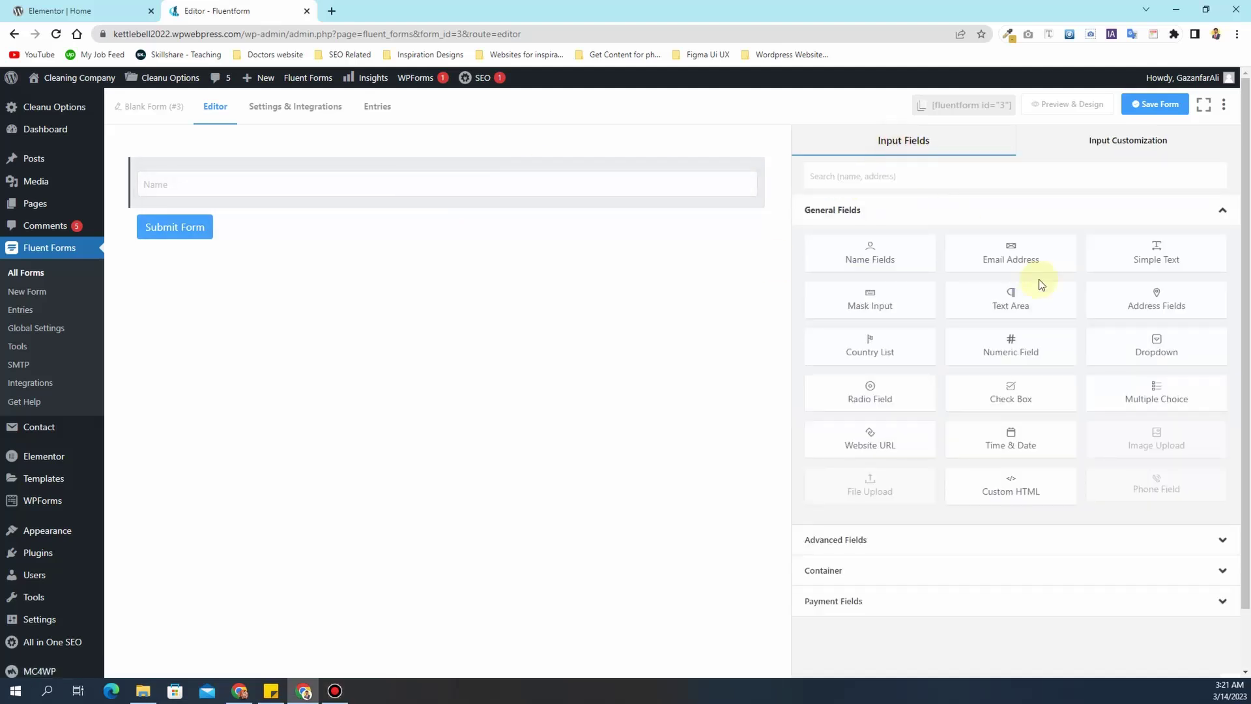
- Add a required Email Address field with its label hidden
left_click(1029, 252)
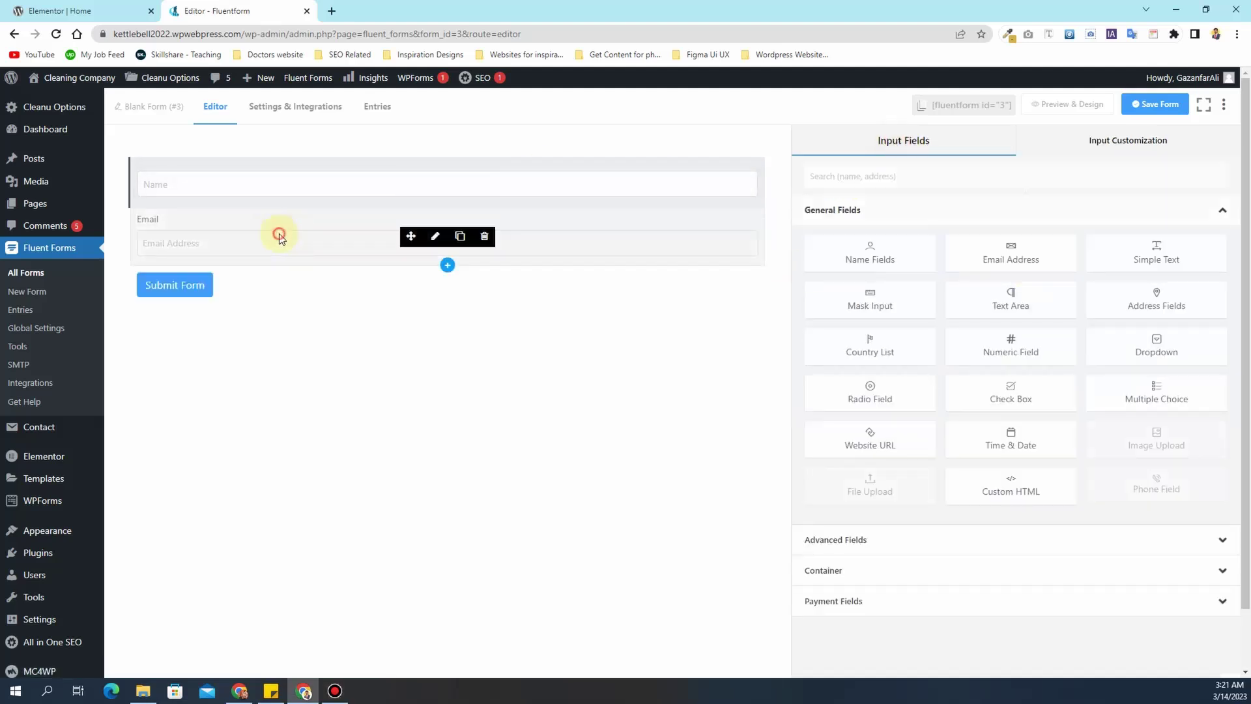
left_click(335, 254)
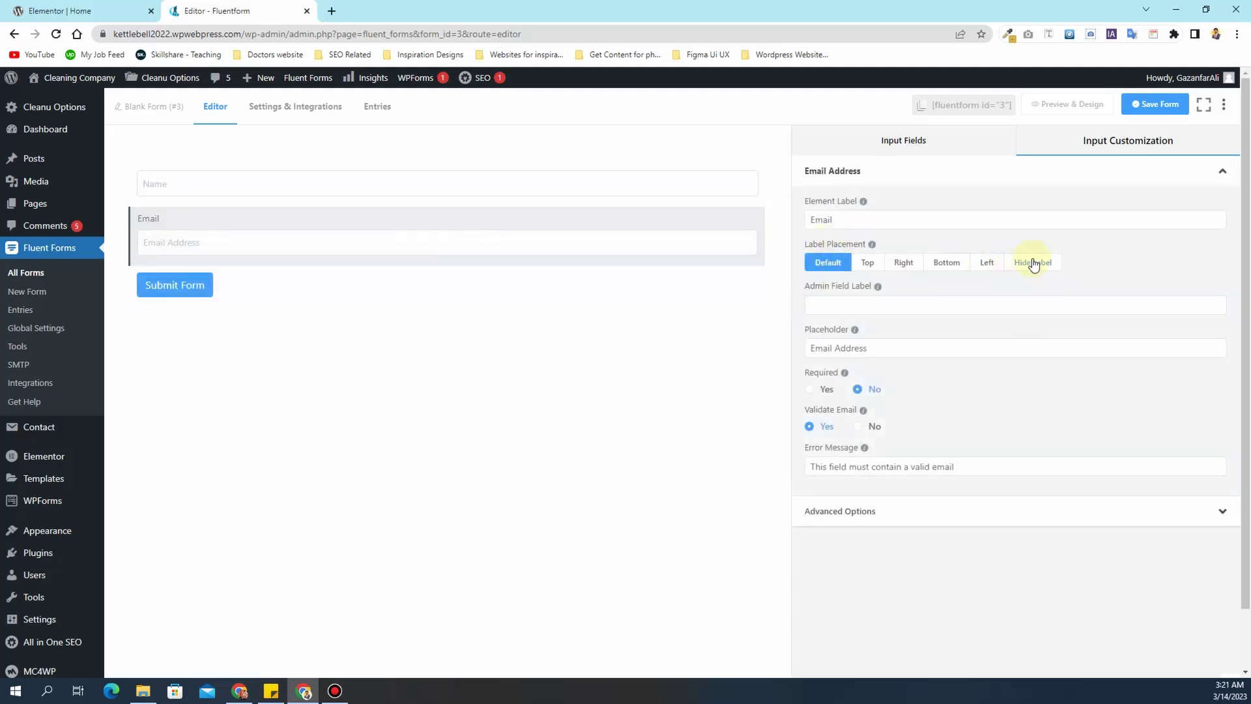
left_click(1034, 264)
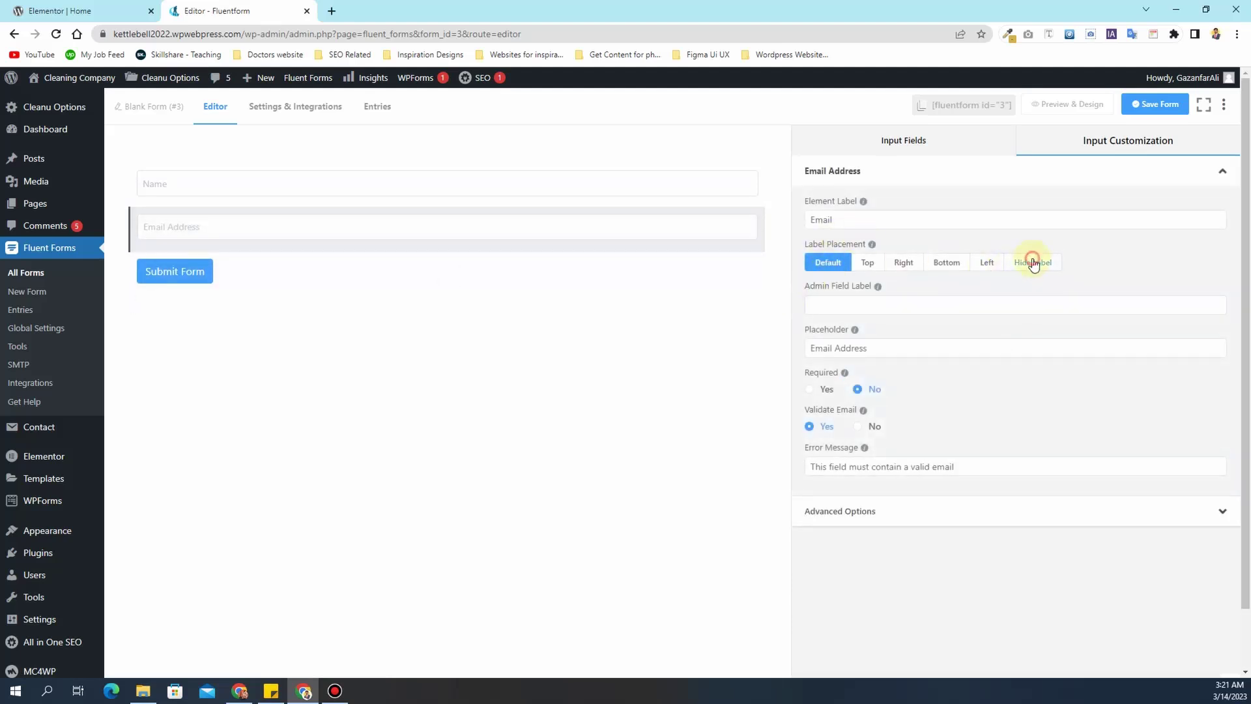
left_click(816, 390)
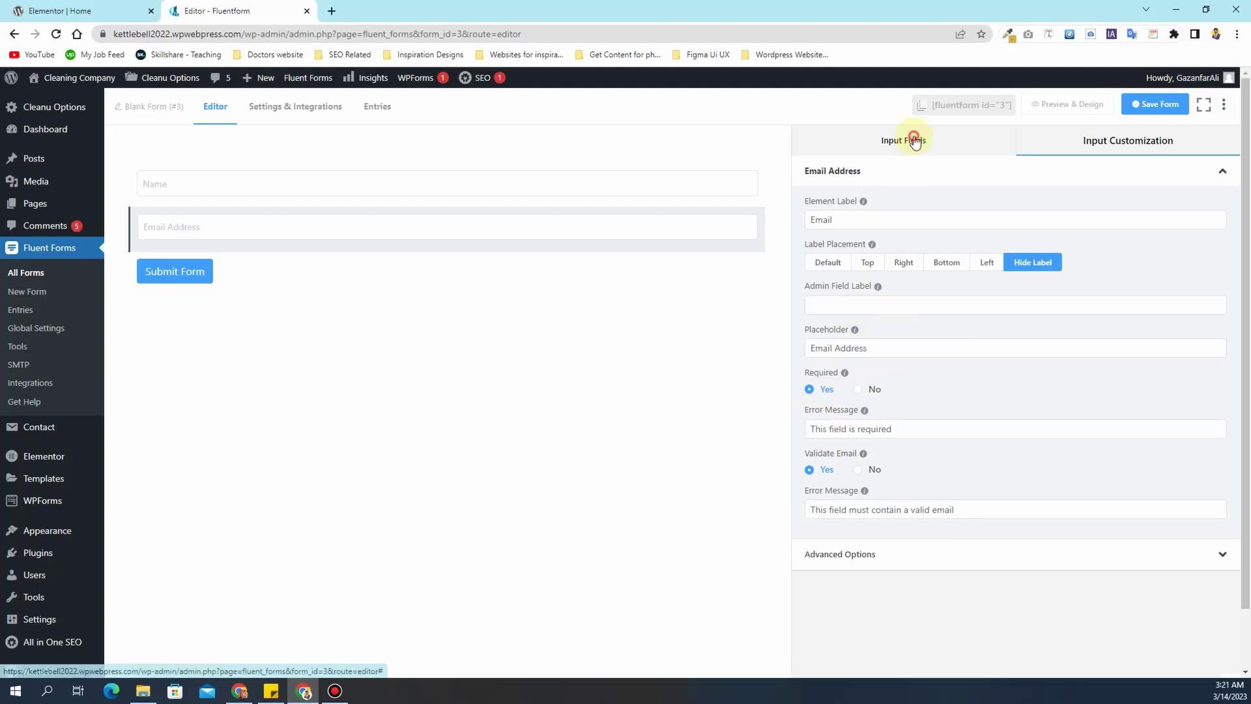
left_click(910, 138)
- Add a required 'Phone Number' text field with hidden label and a Phone Number placeholder
left_click(1143, 251)
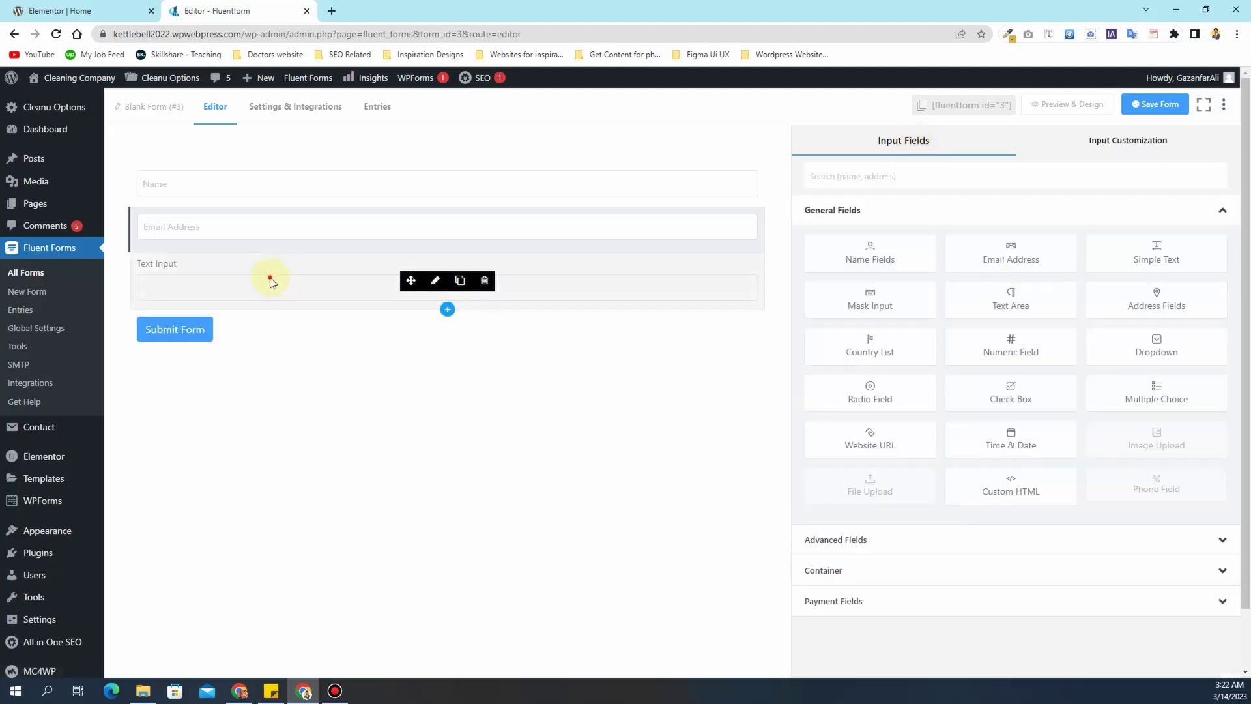
left_click(654, 279)
triple_click(870, 225)
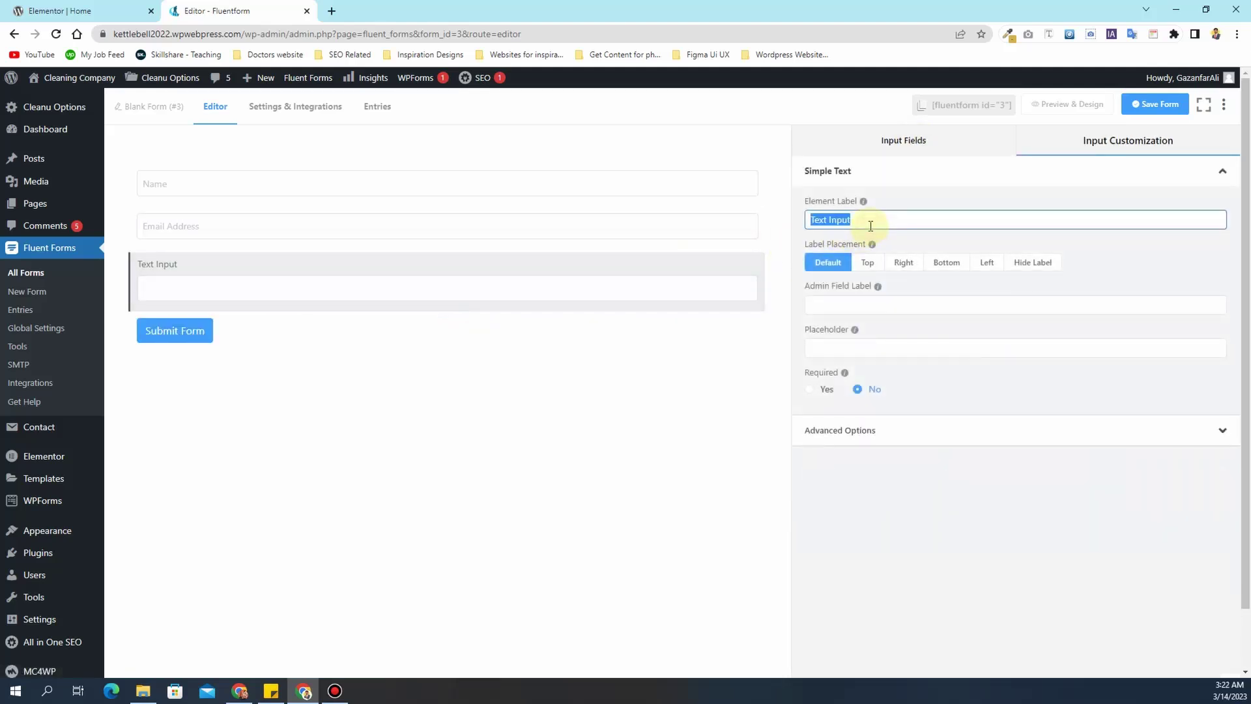
type("Phone Number")
left_click(1035, 262)
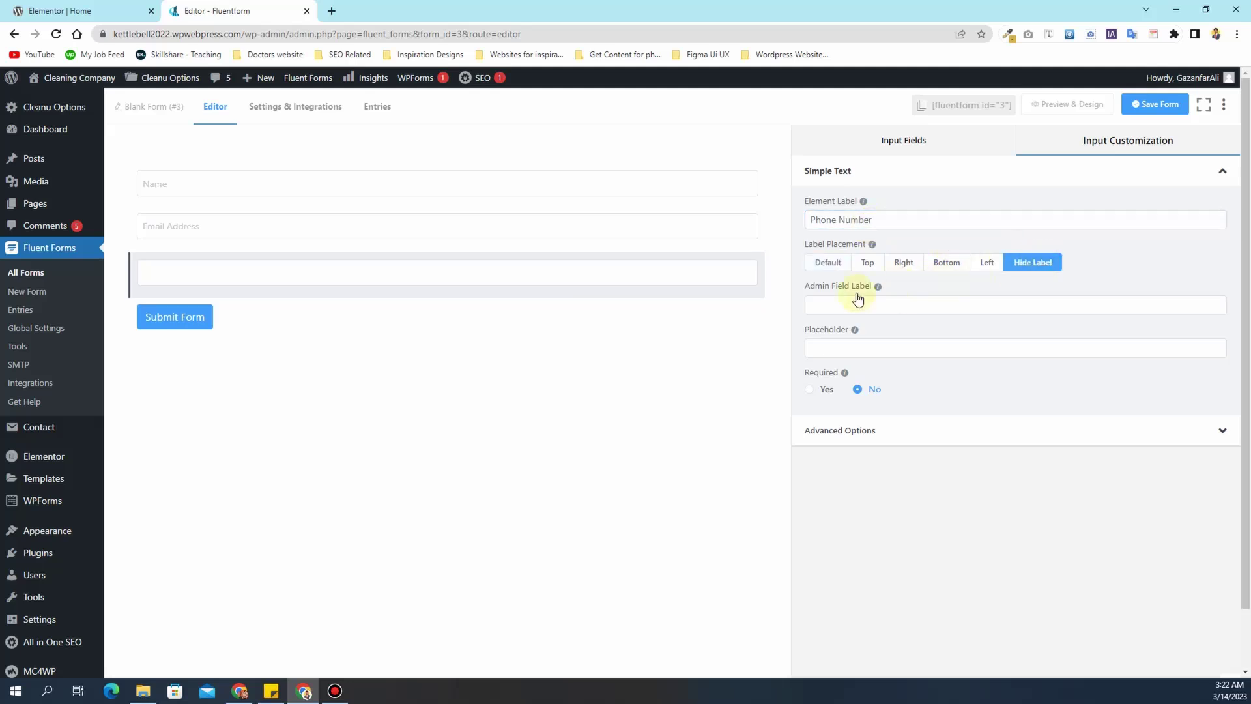
triple_click(853, 219)
key("ctrl+c")
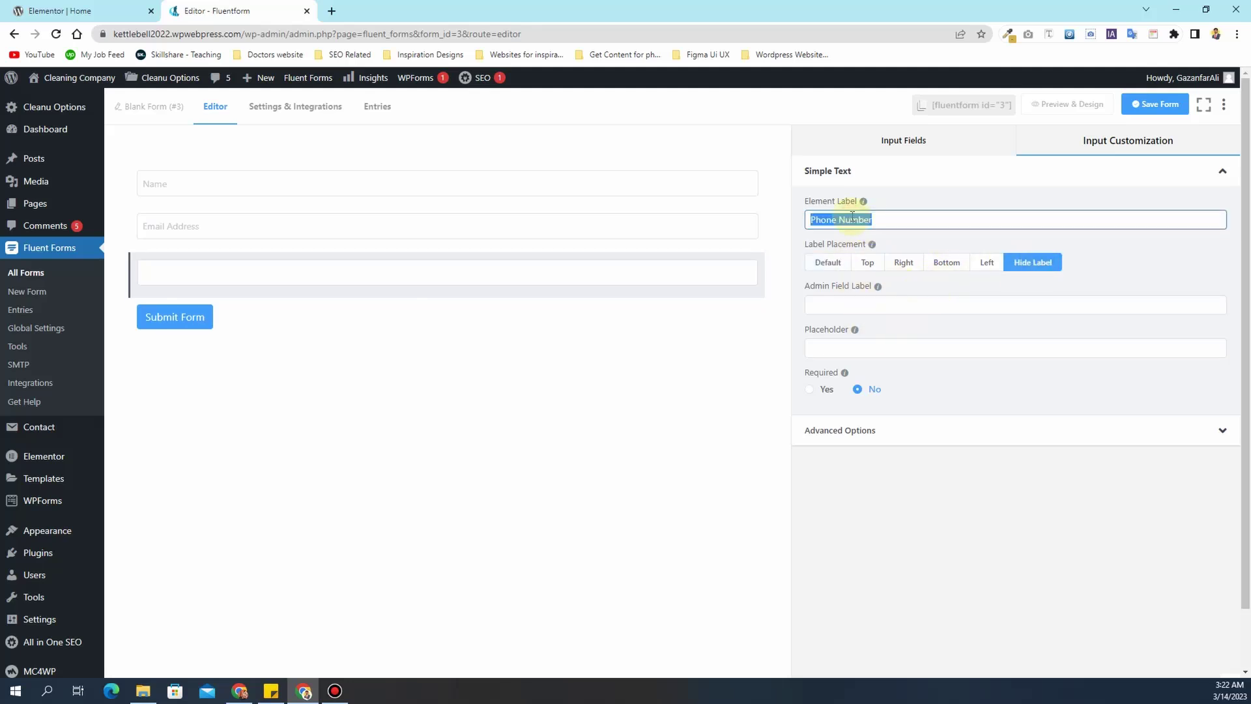
left_click(844, 348)
key("ctrl+v")
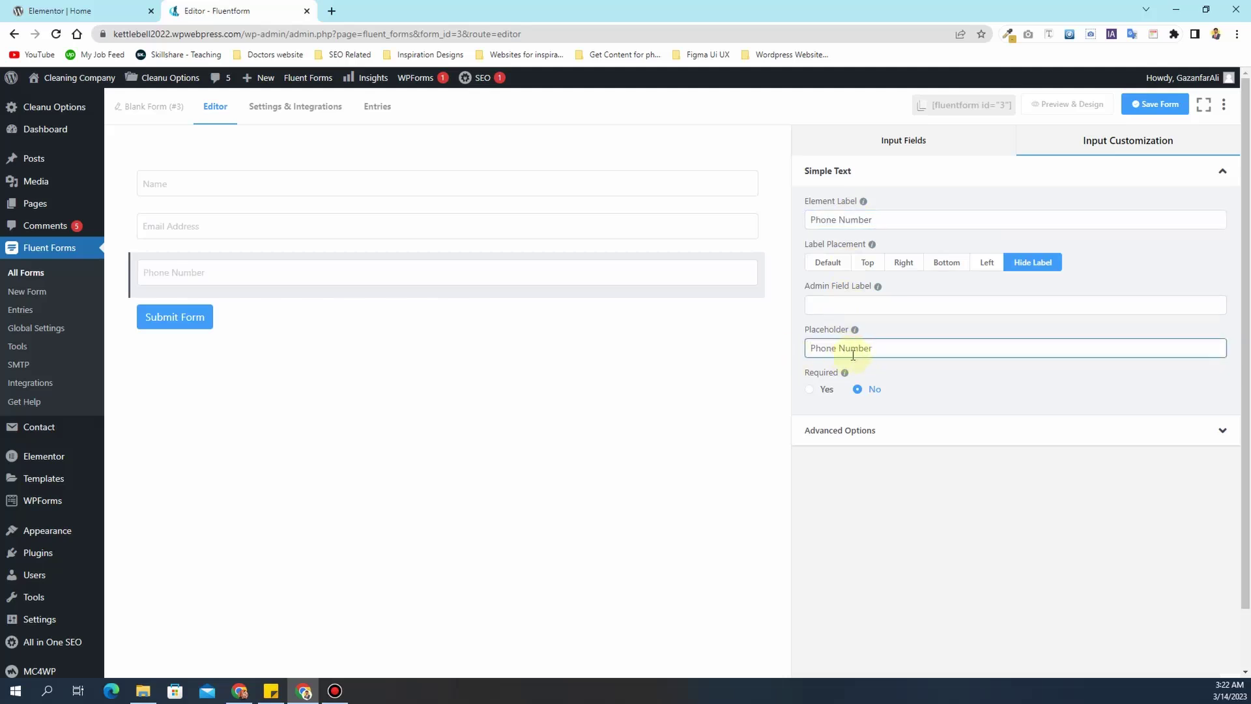
left_click(815, 390)
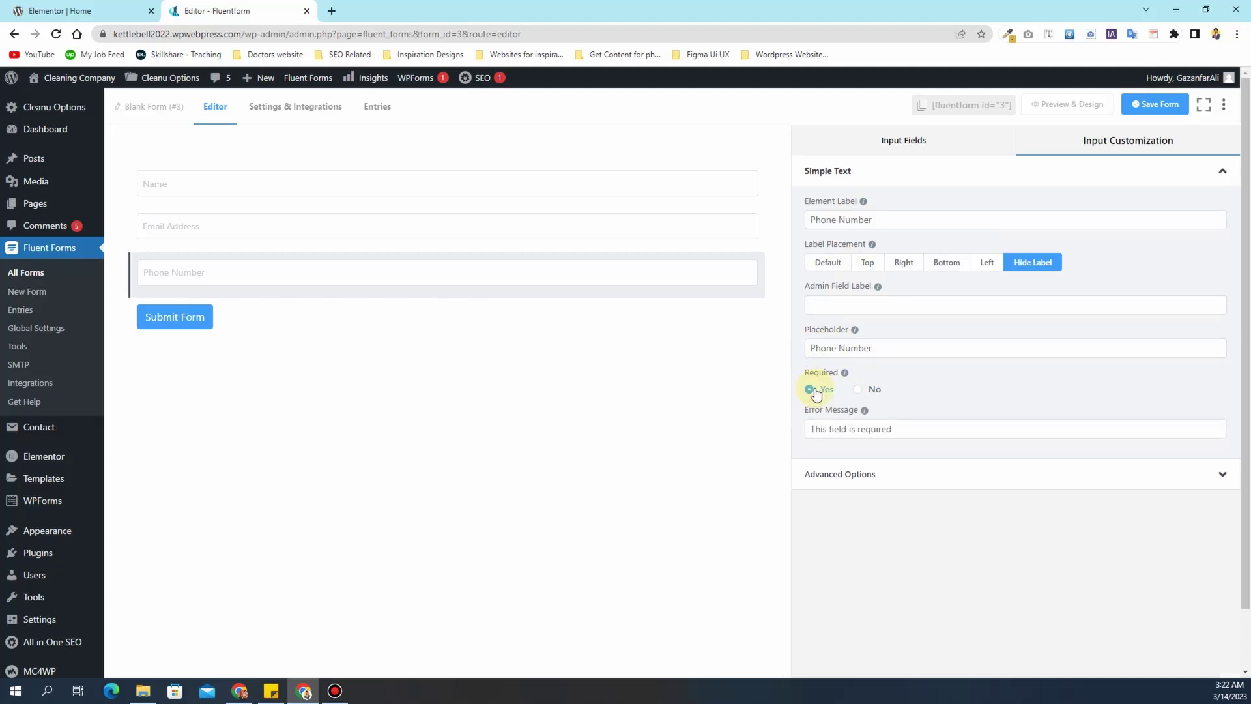
left_click(889, 139)
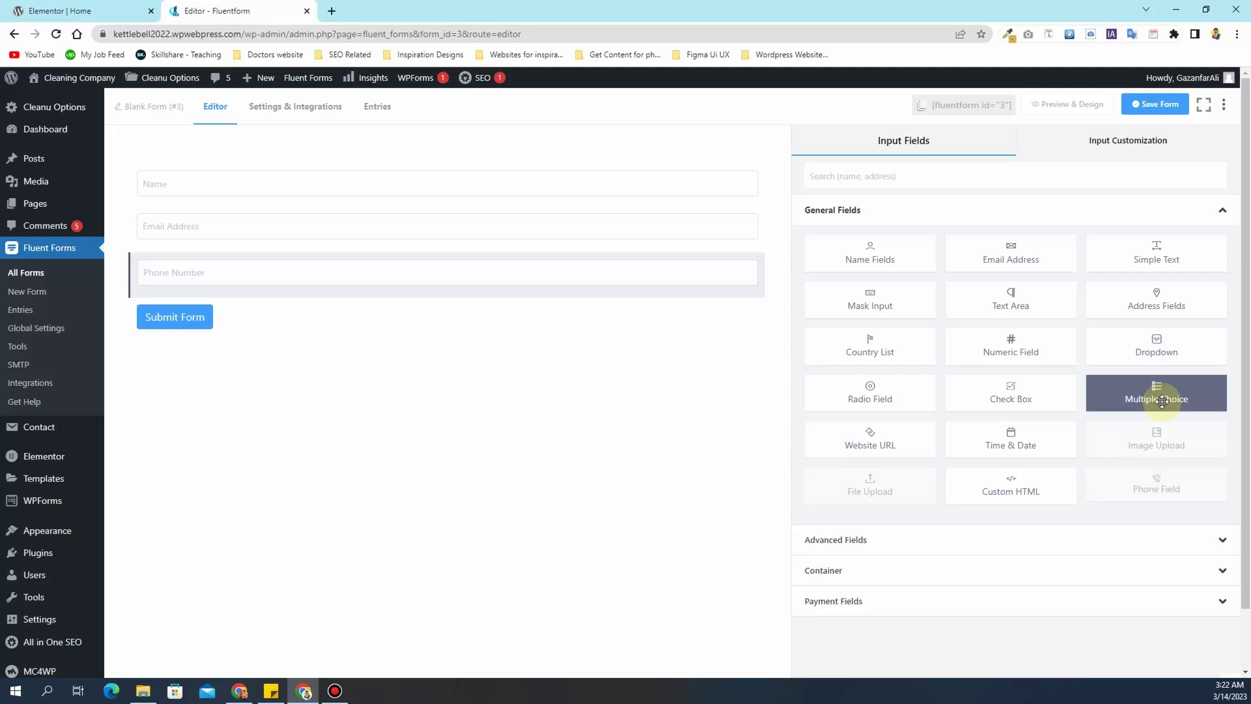
- Add a multiple choice field labelled 'Type of Services'
left_click(1162, 402)
left_click(209, 323)
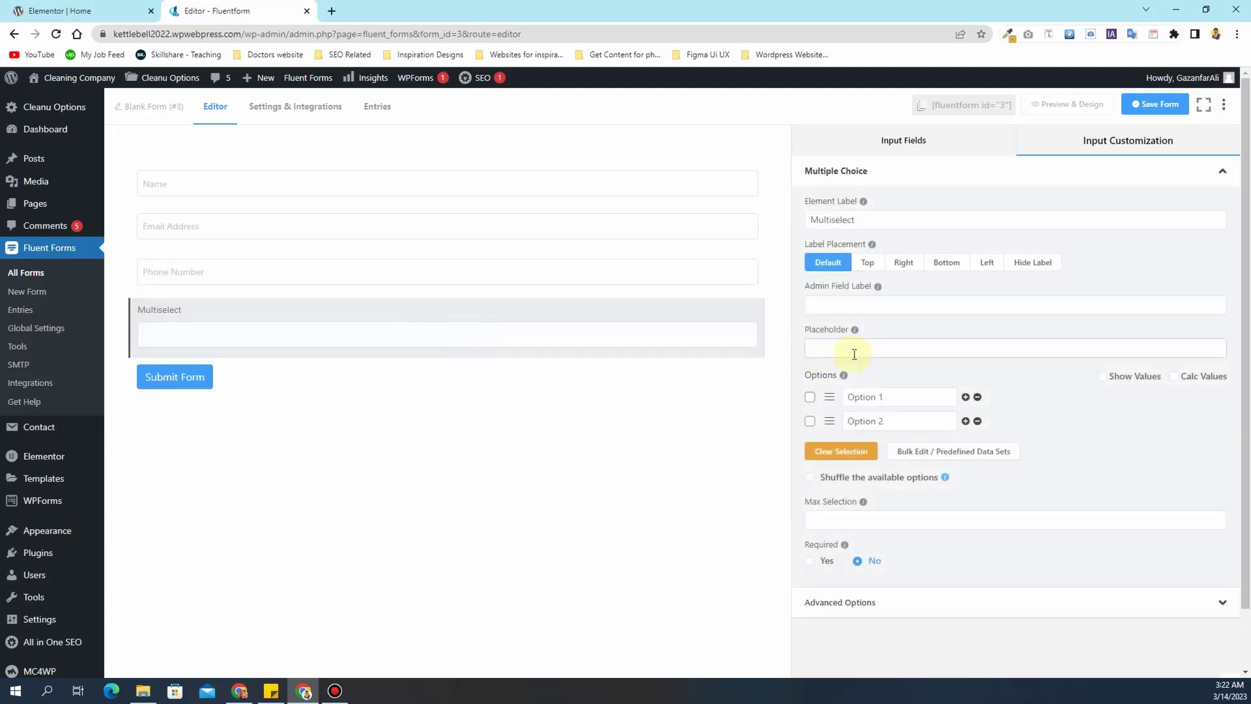
left_click(877, 224)
double_click(877, 225)
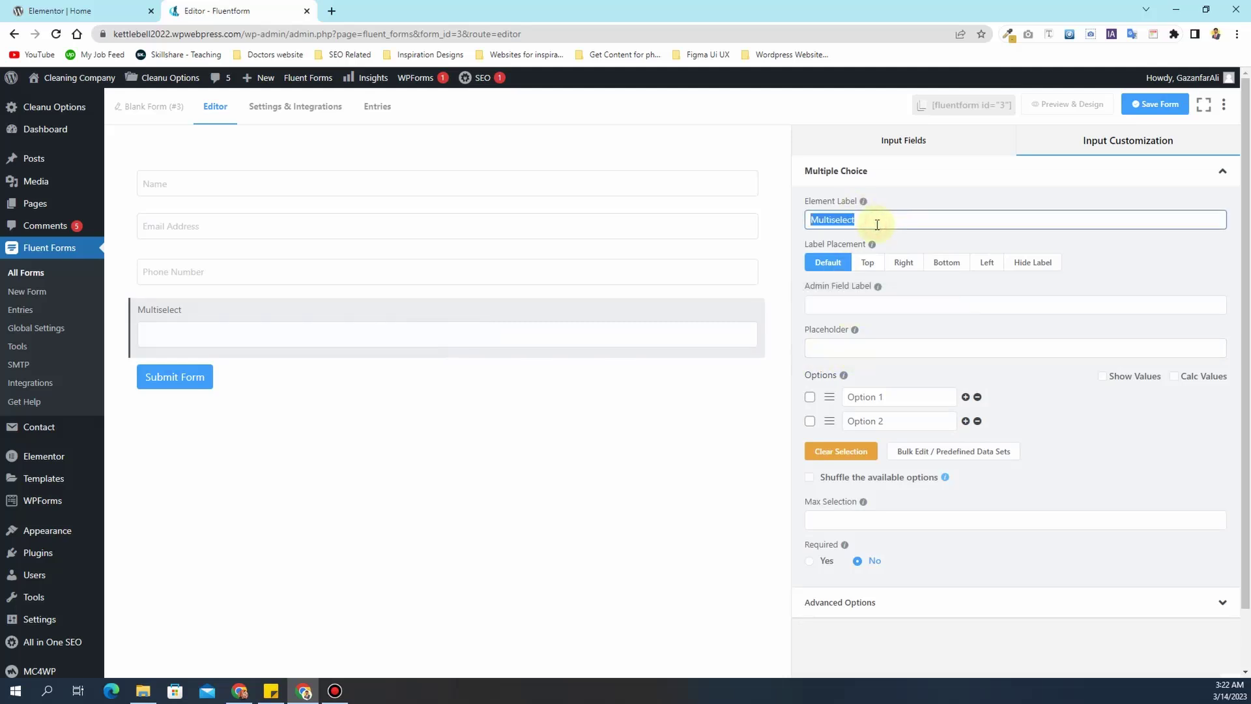
type("Type of ")
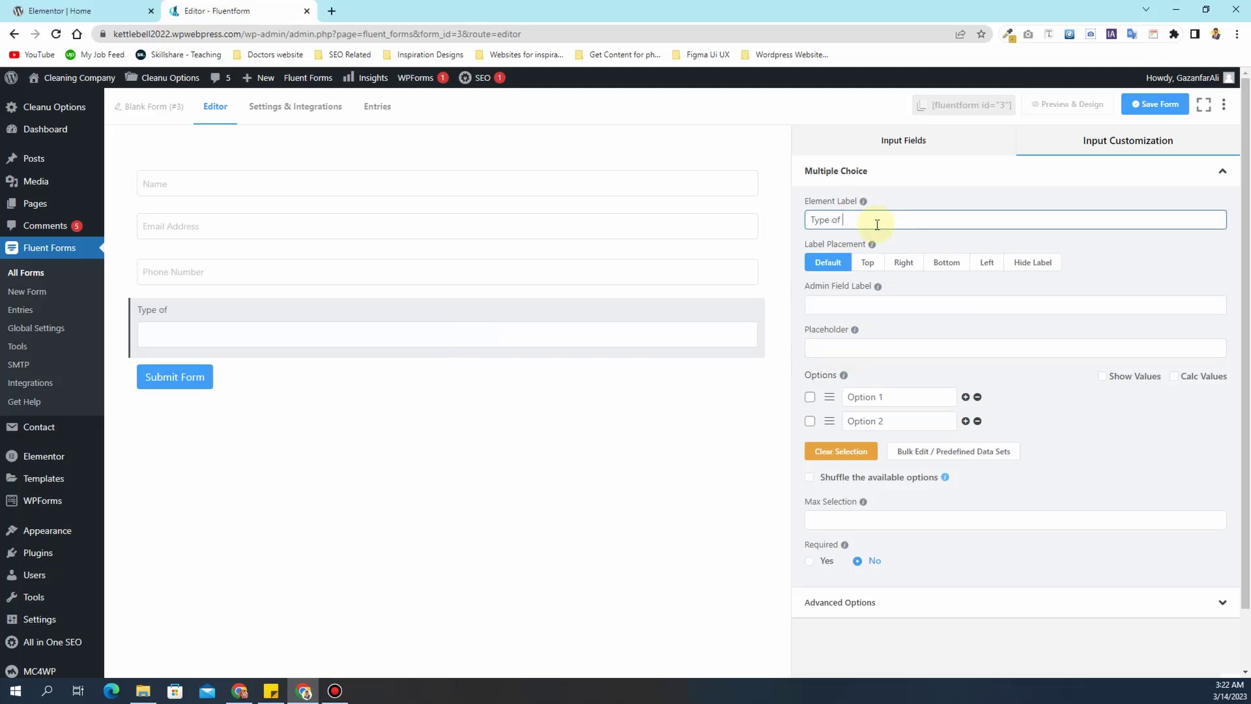
type("Services")
- Set the first options to Sanitizing-Disinfecting, Air Duct Cleaning and Carpet Cleaning
key("alt+Tab")
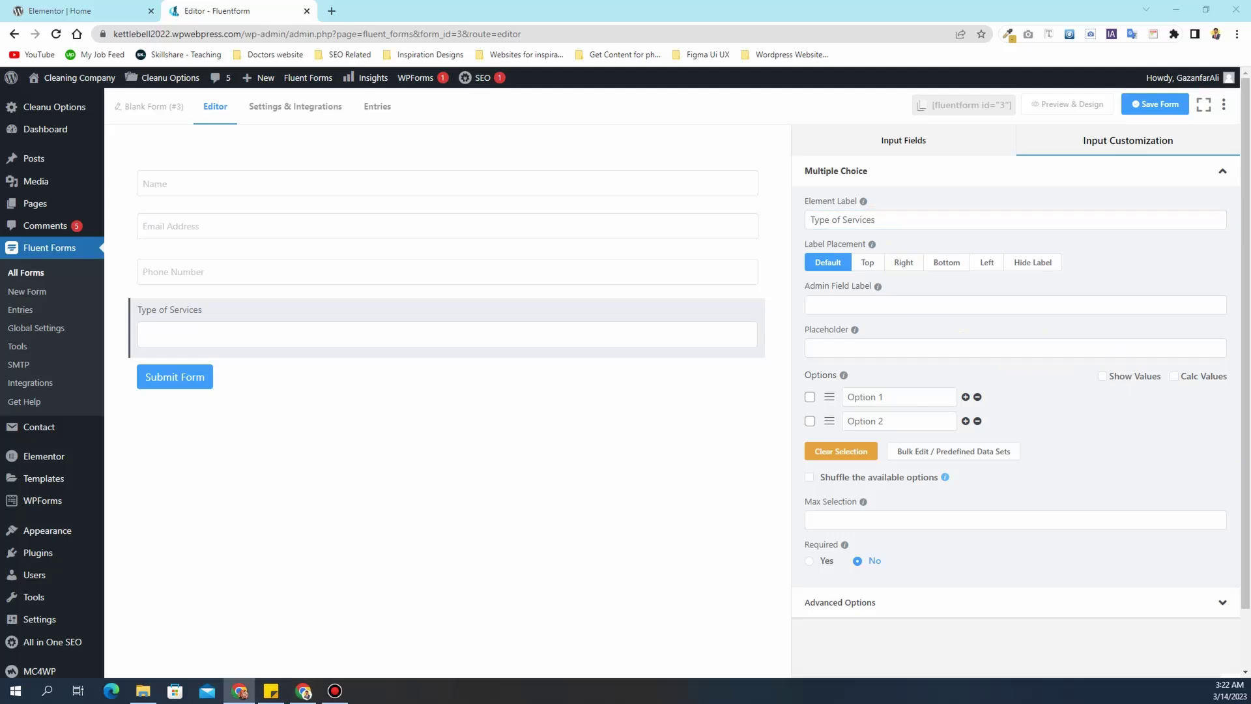
triple_click(884, 397)
type("Sanitizing-Disinfecting")
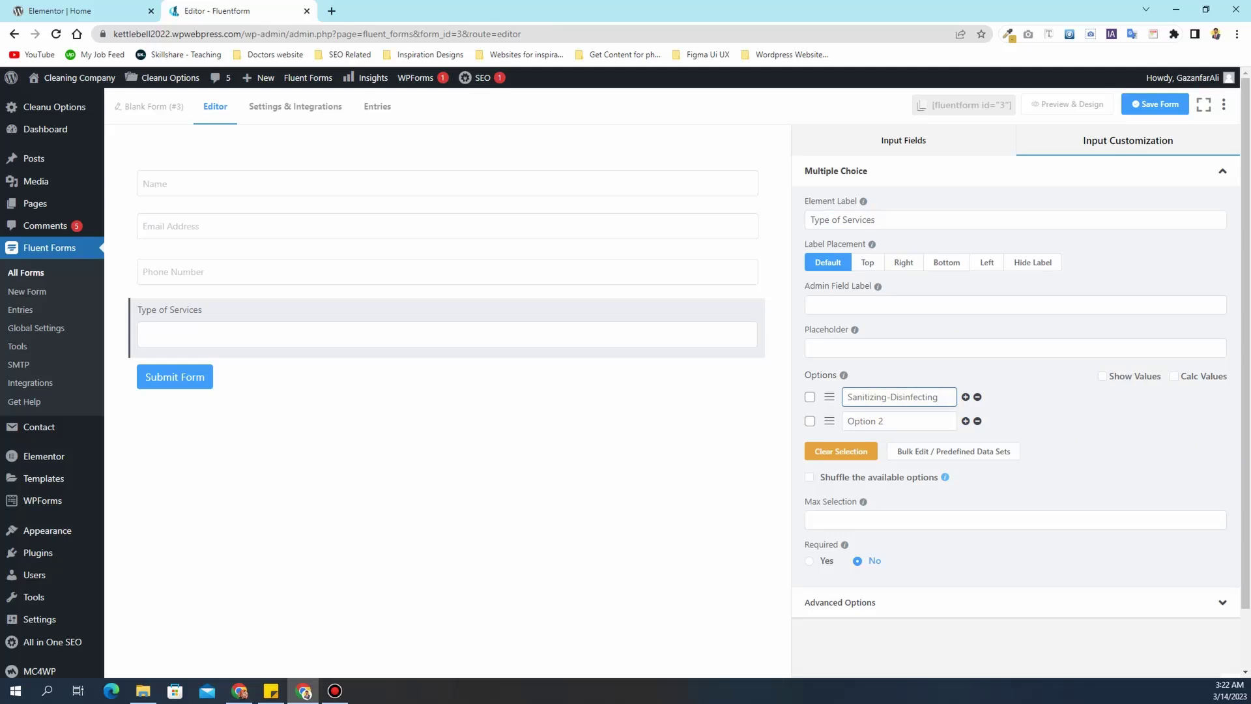
key("alt+Tab")
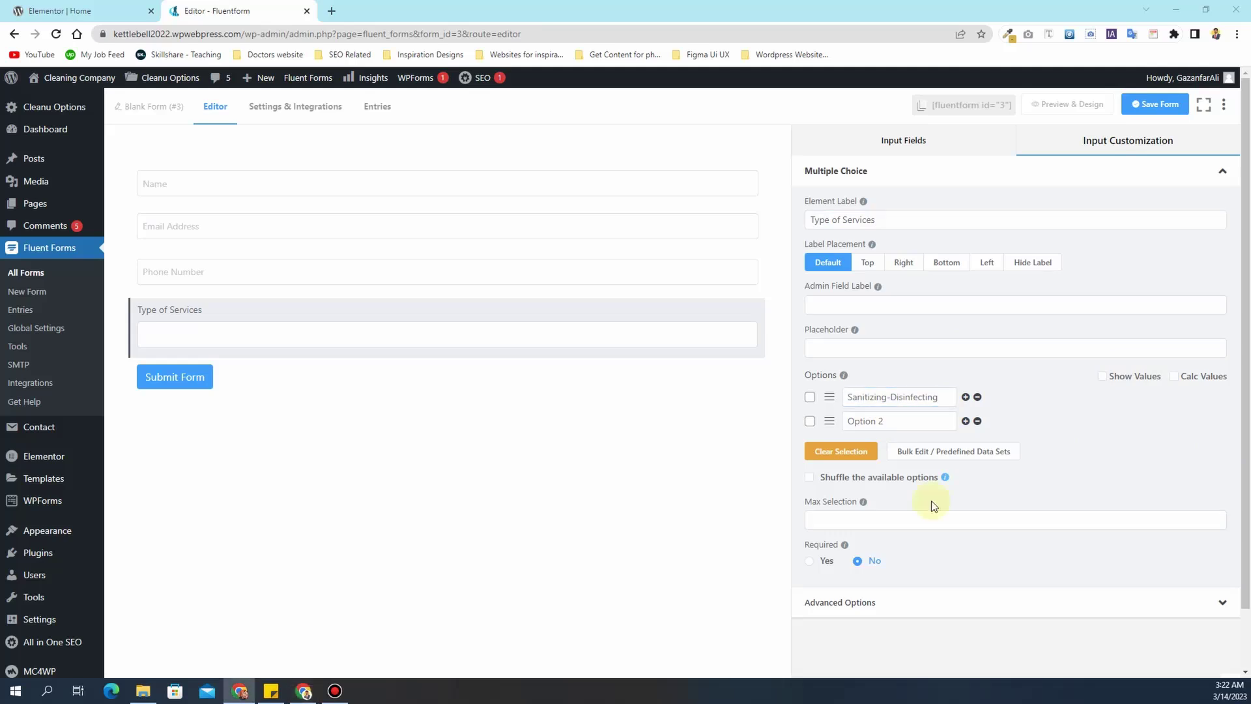
triple_click(886, 421)
type("Air Duct Cleaning")
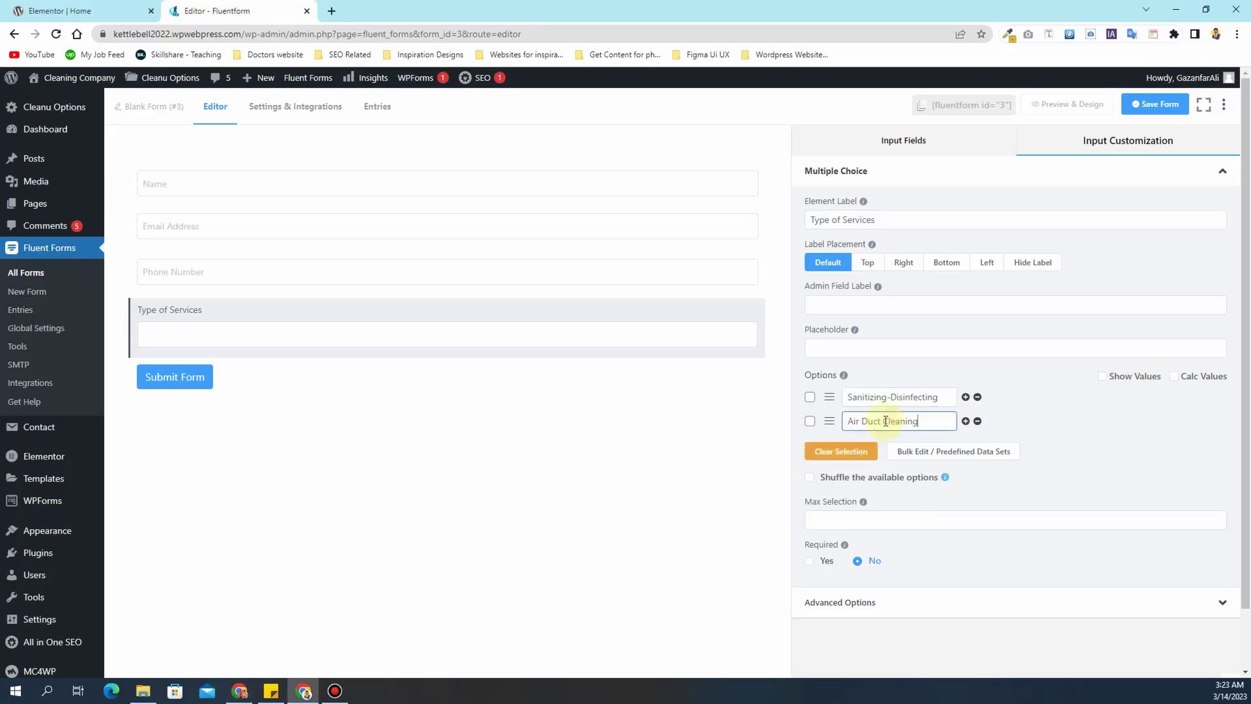
left_click(965, 421)
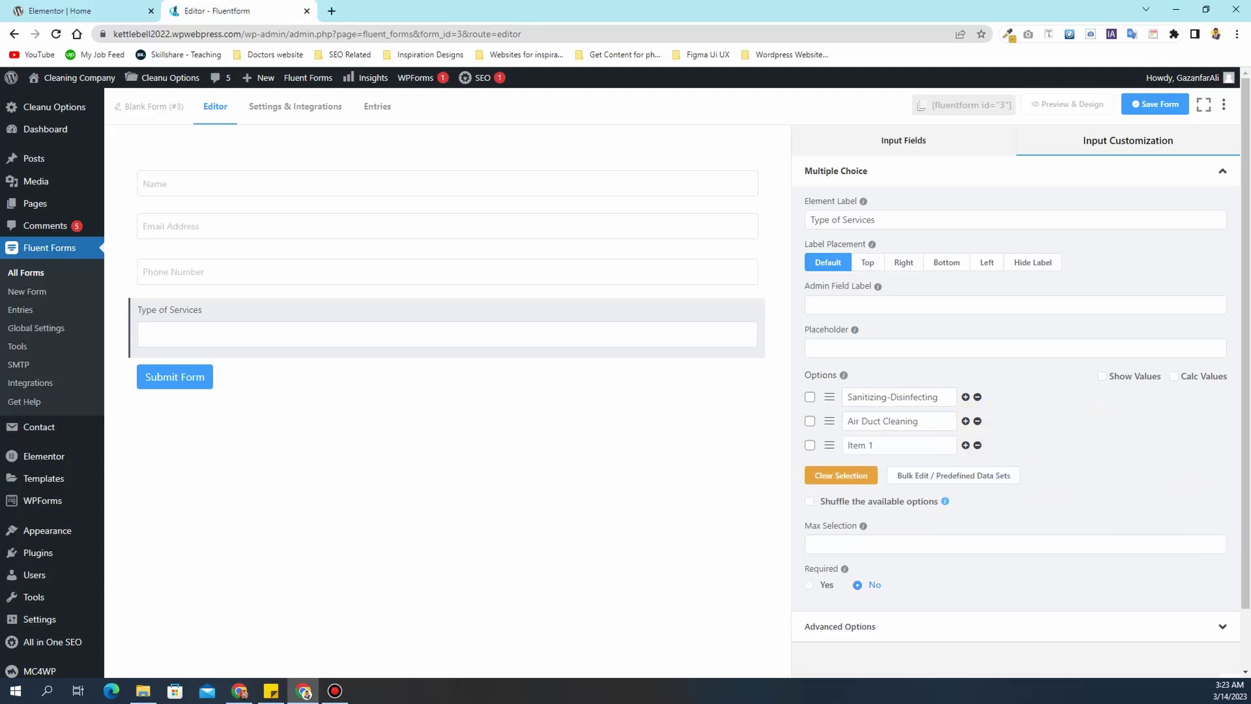
key("alt+Tab")
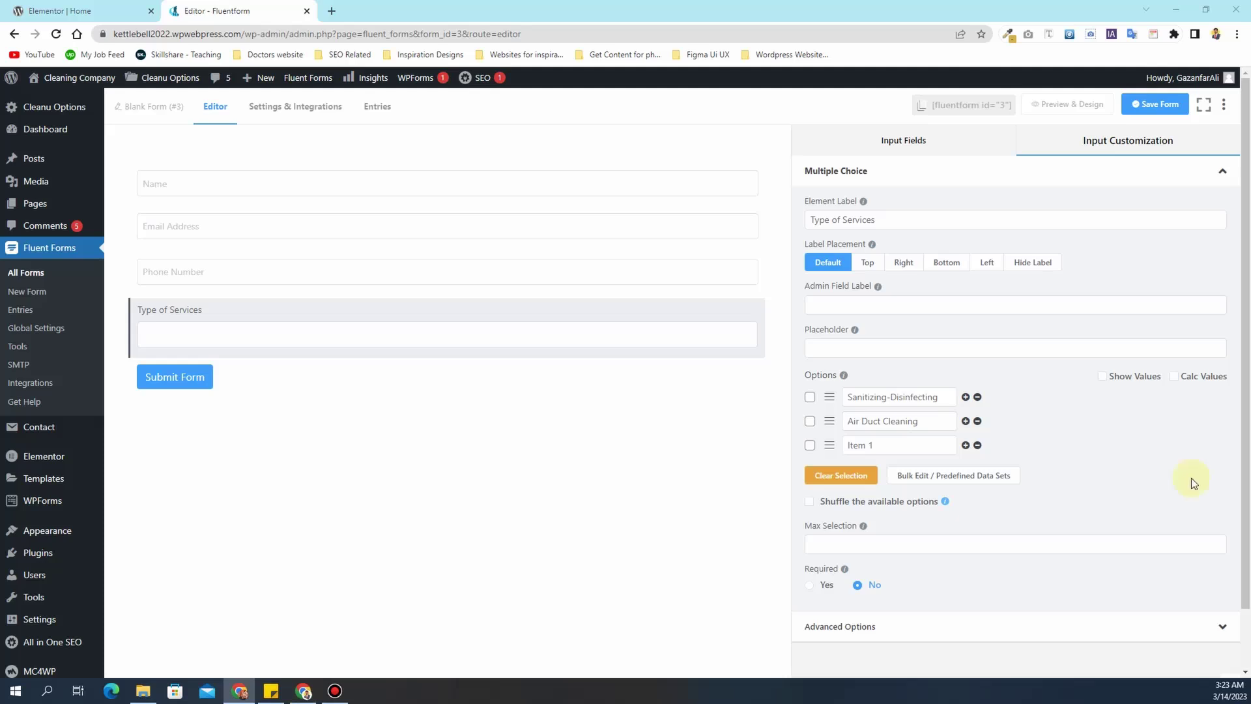
left_click(887, 445)
key("ctrl+a")
type("Carpet Cleaning")
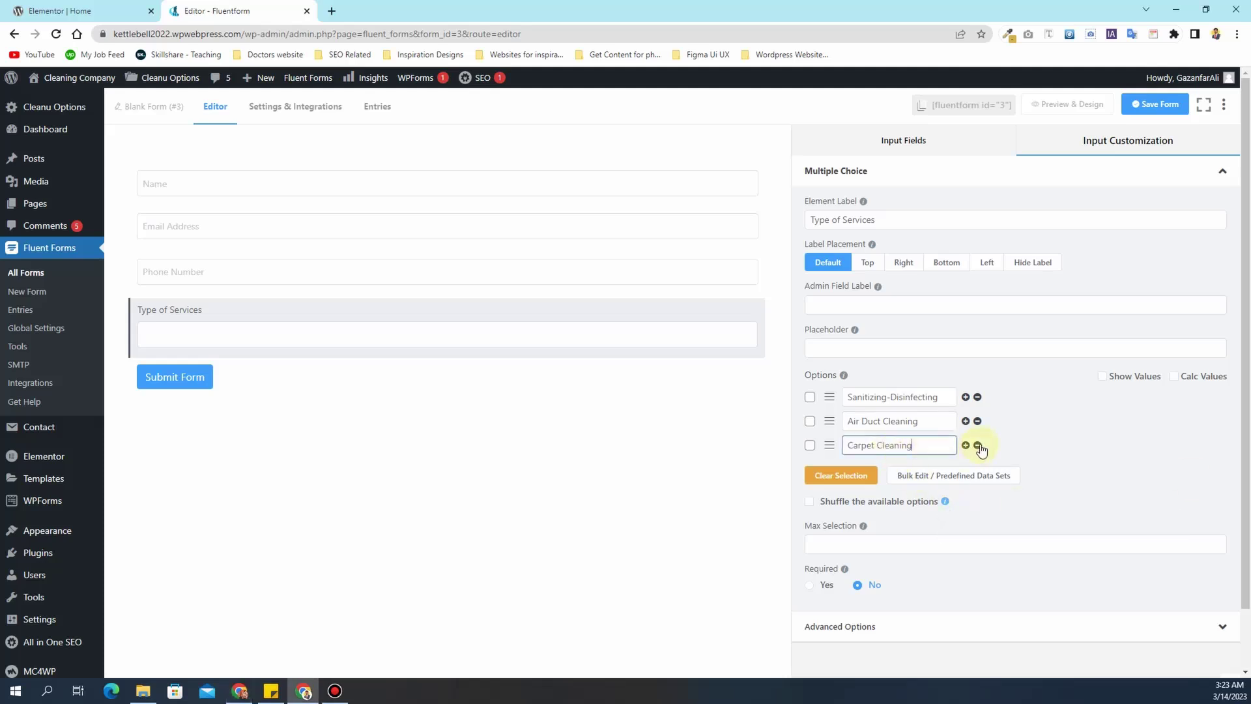
- Add Rug Cleaning, Mattress Cleaning and Mold Remediation as further options
left_click(966, 445)
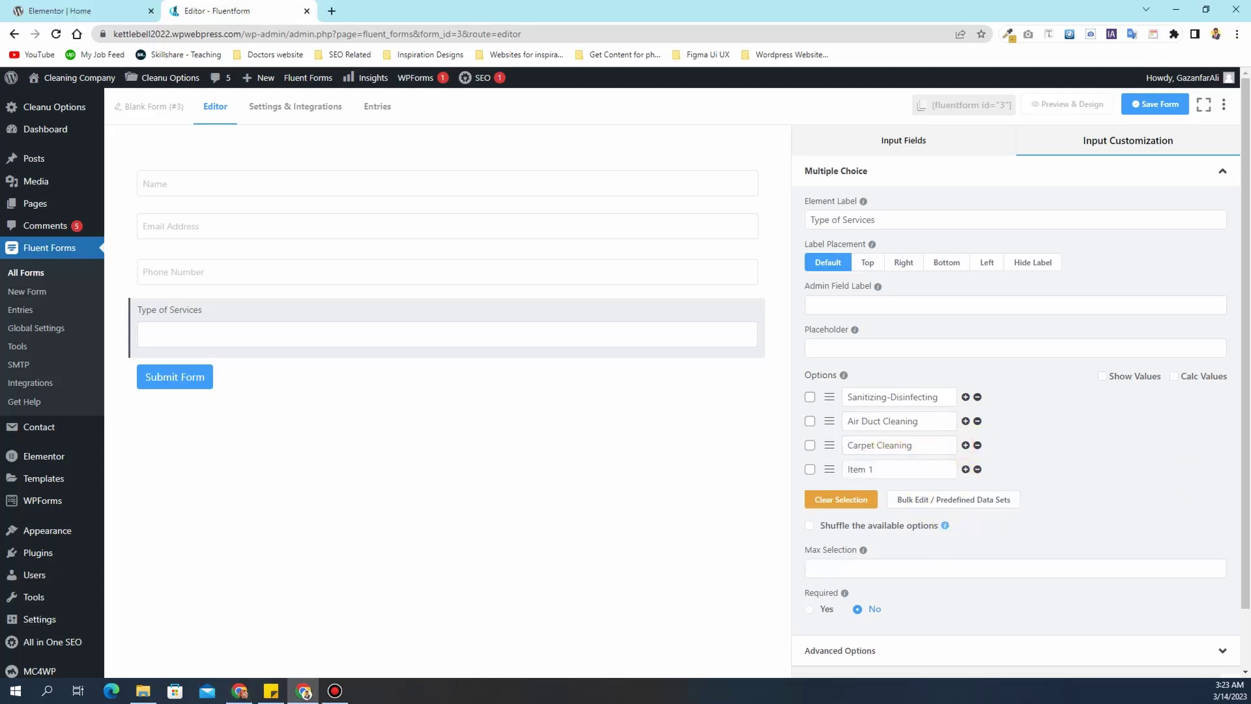
key("alt+Tab")
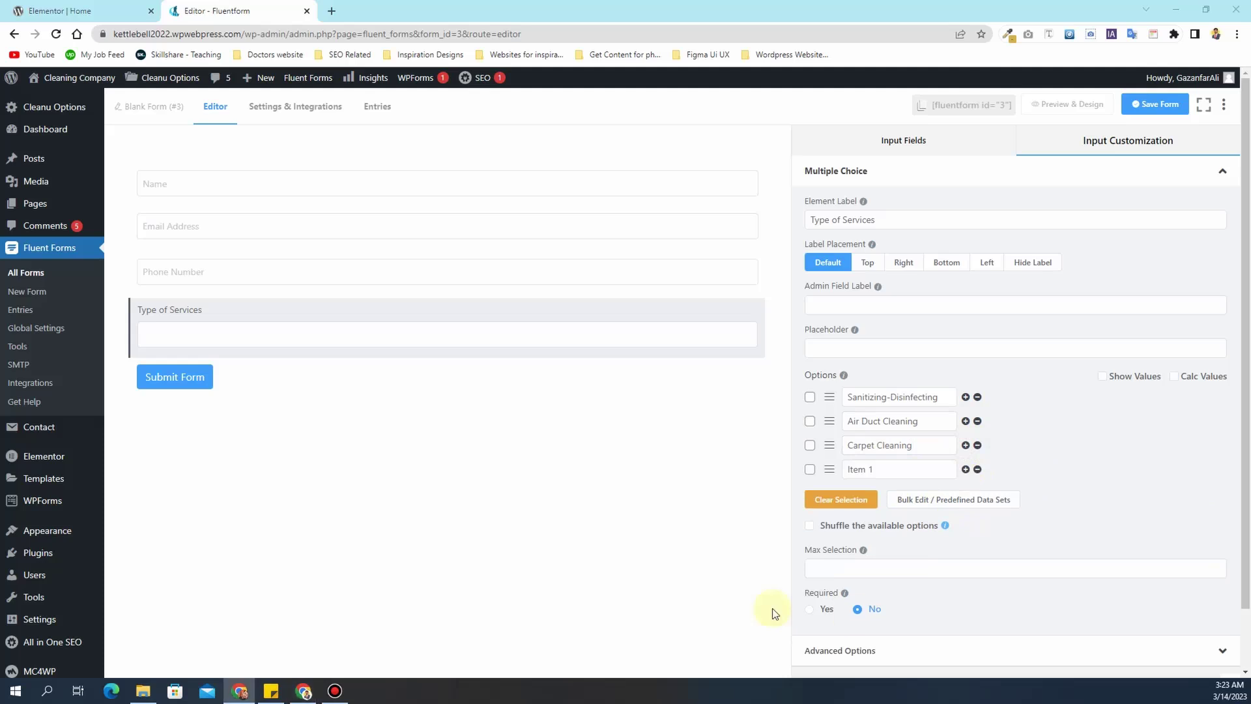
left_click(866, 469)
key("ctrl+a")
type("Rug Cleaning")
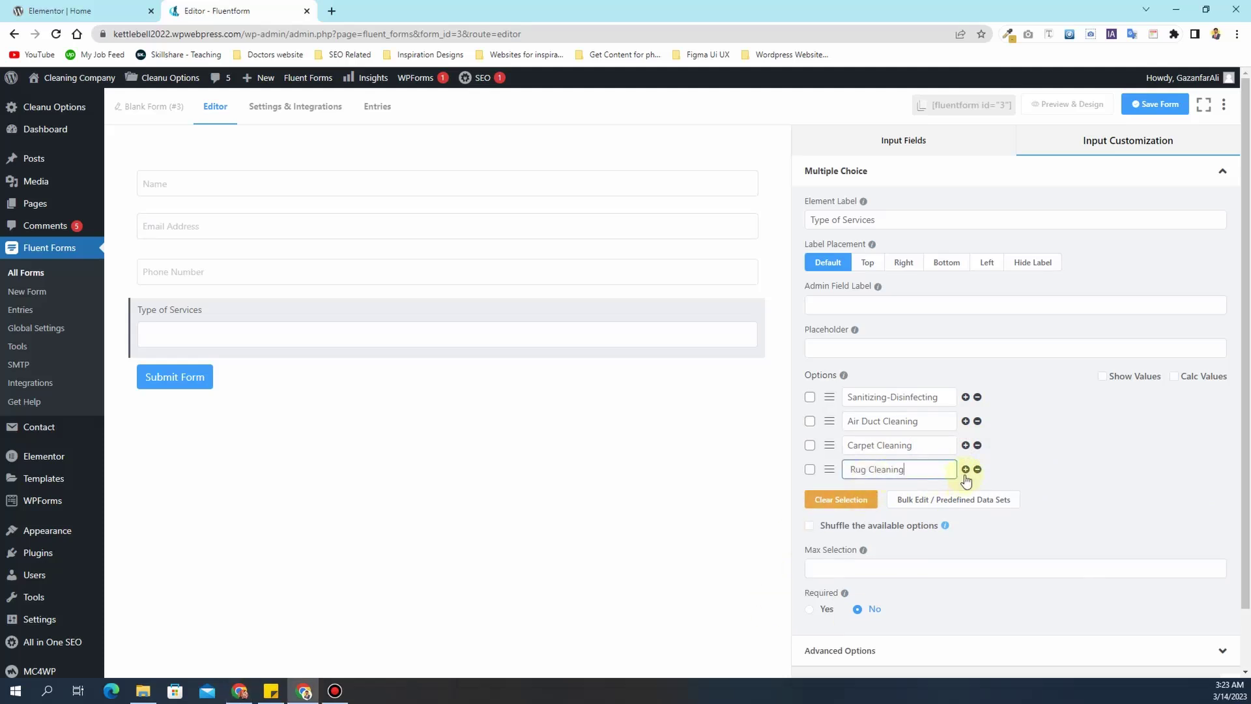
left_click(966, 469)
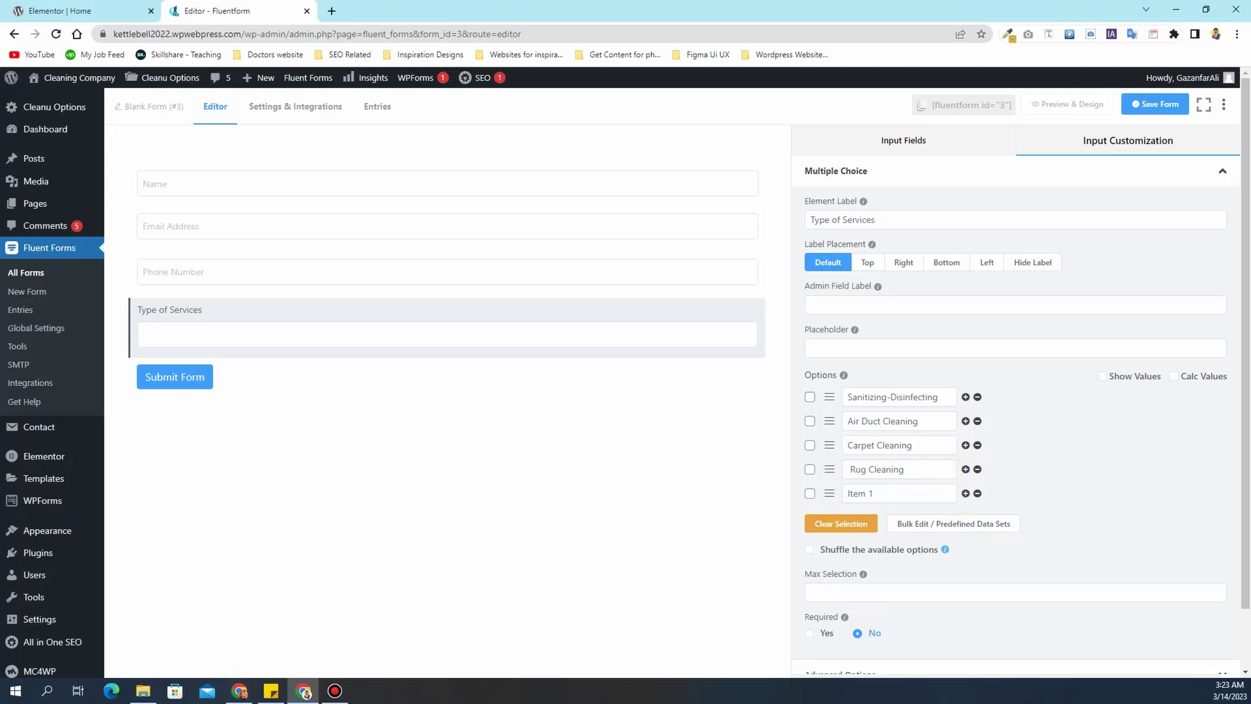
key("alt+Tab")
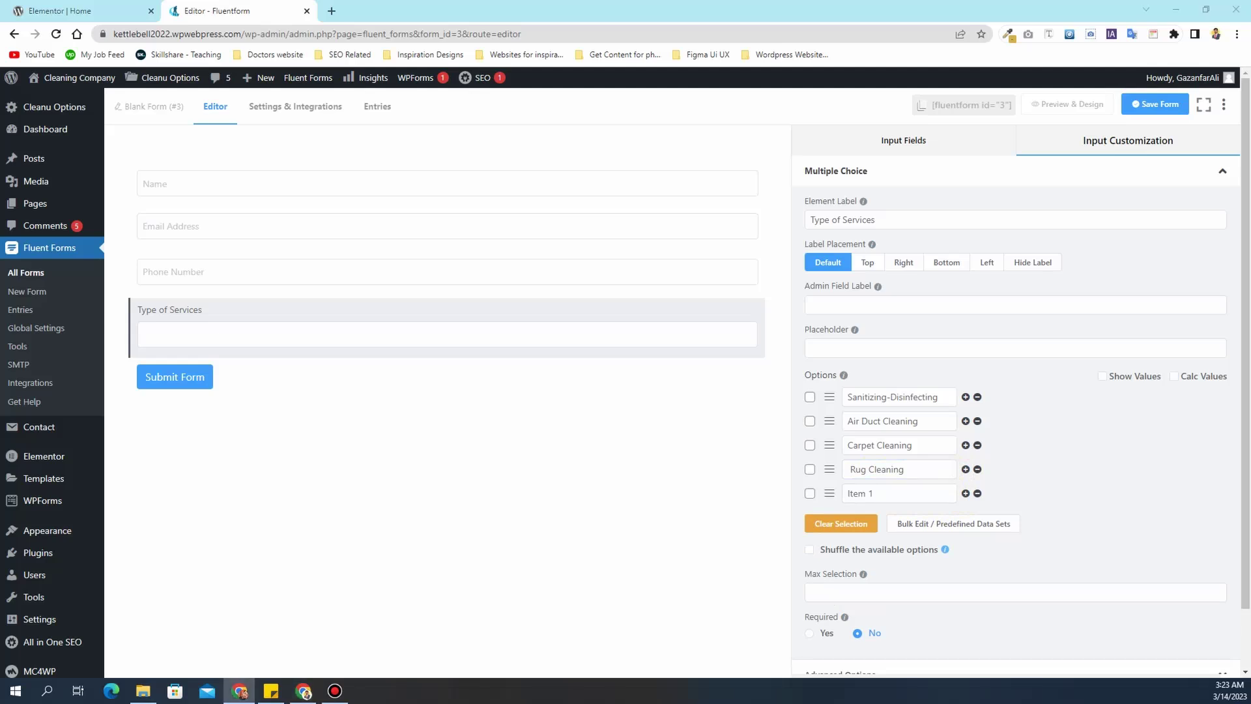
left_click(888, 493)
key("ctrl+a")
type("Mattress Cleaning")
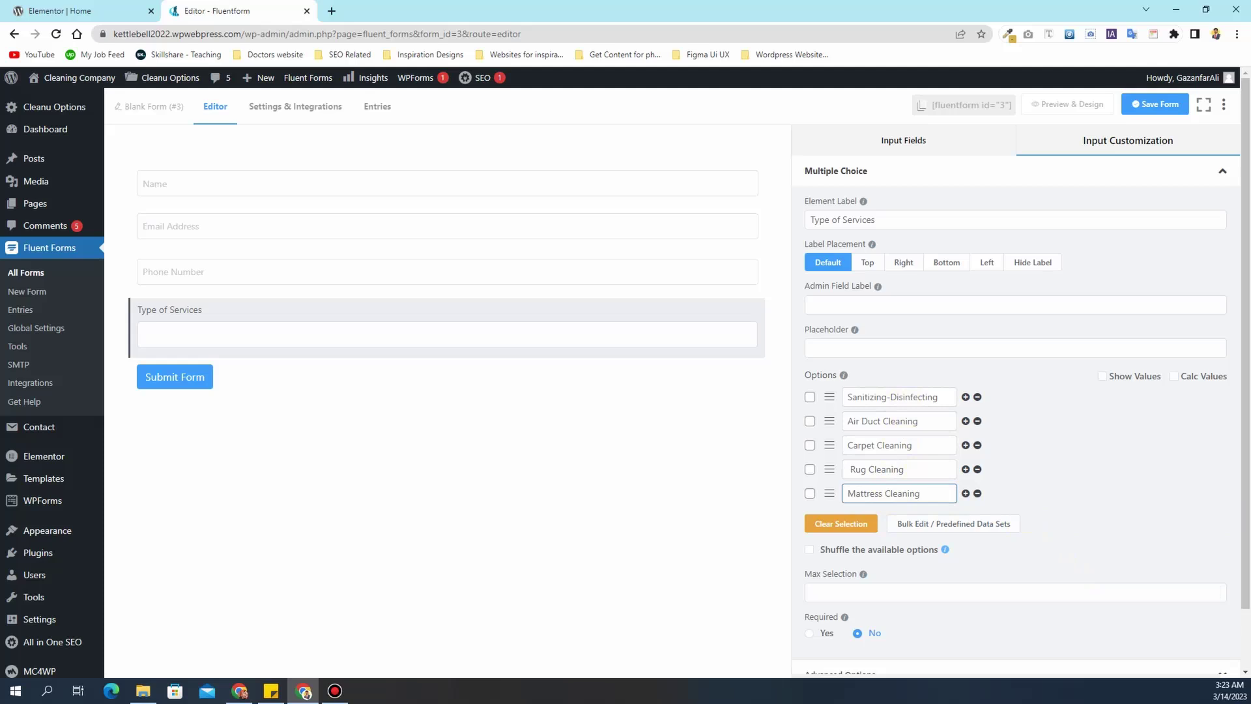
key("alt+Tab")
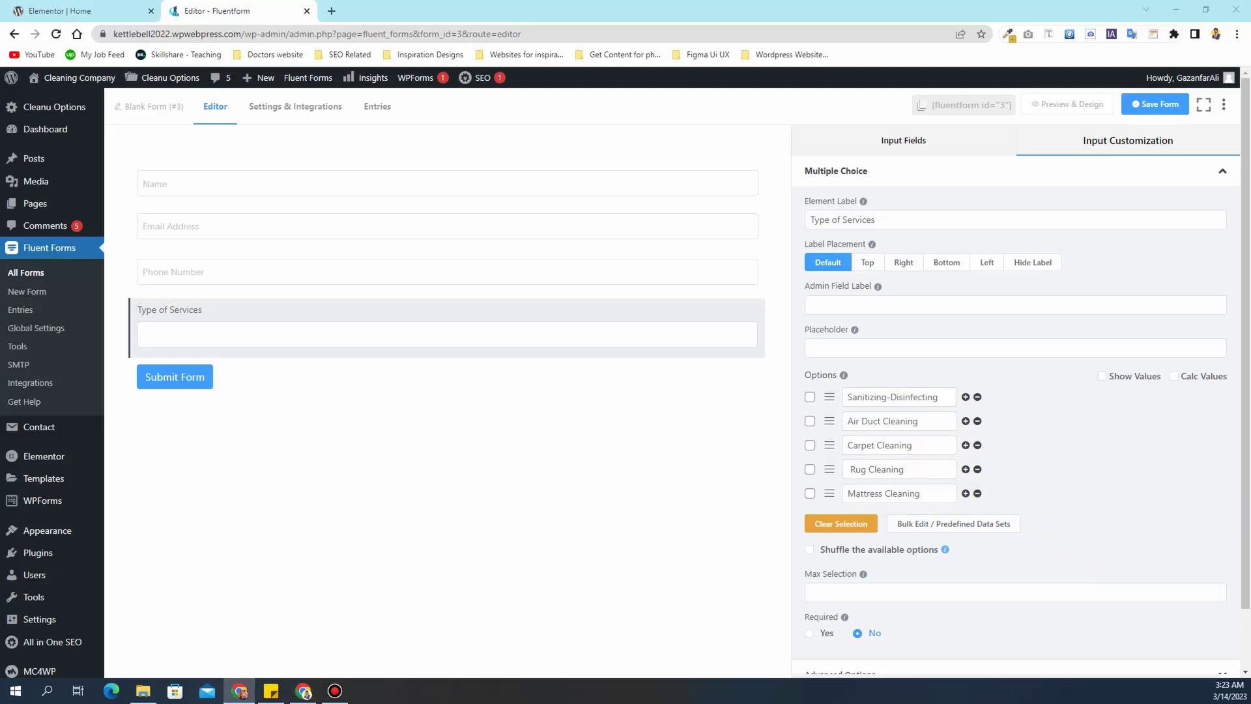
left_click(965, 493)
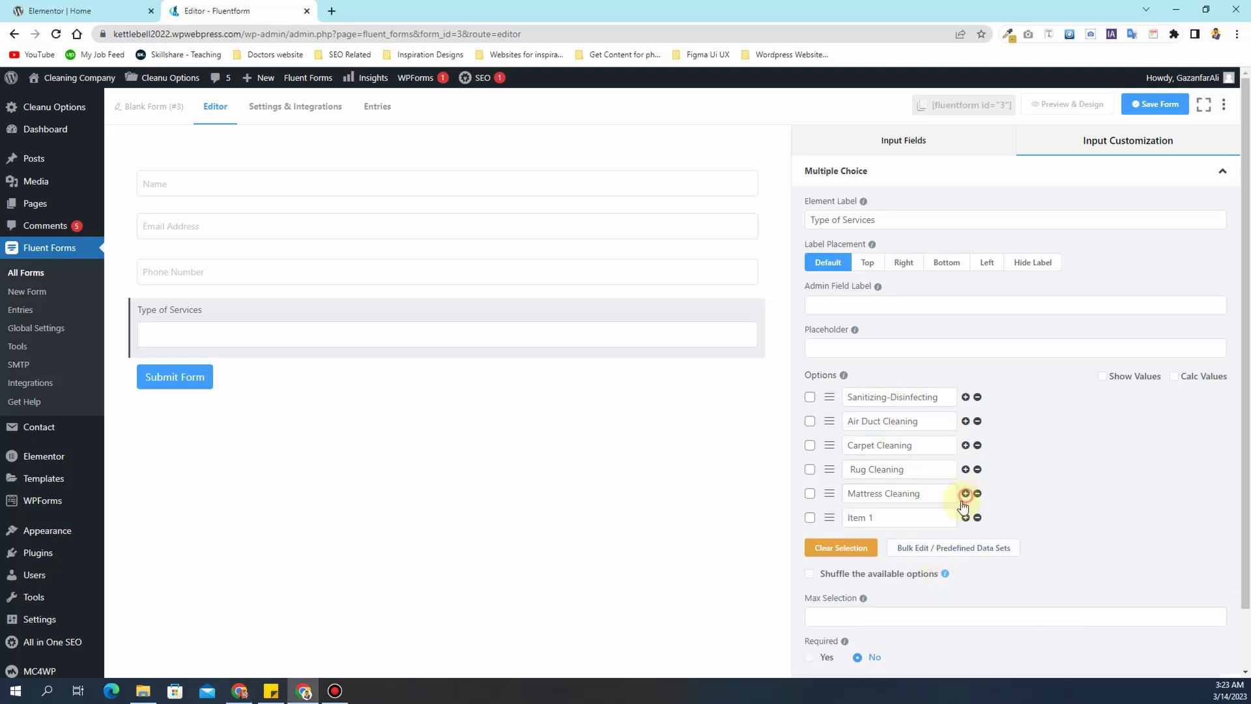
triple_click(921, 519)
type("Mold Remediation")
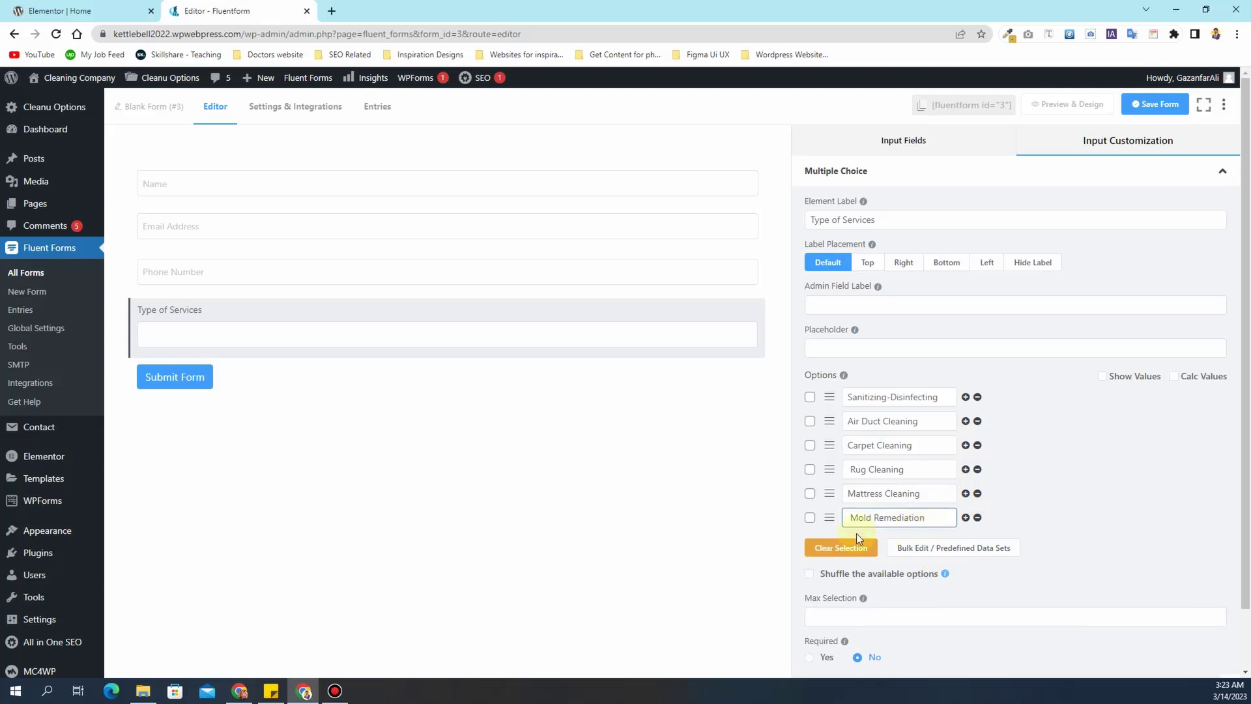
- Reselect the Type of Services field and check its Max Selection setting
left_click(517, 339)
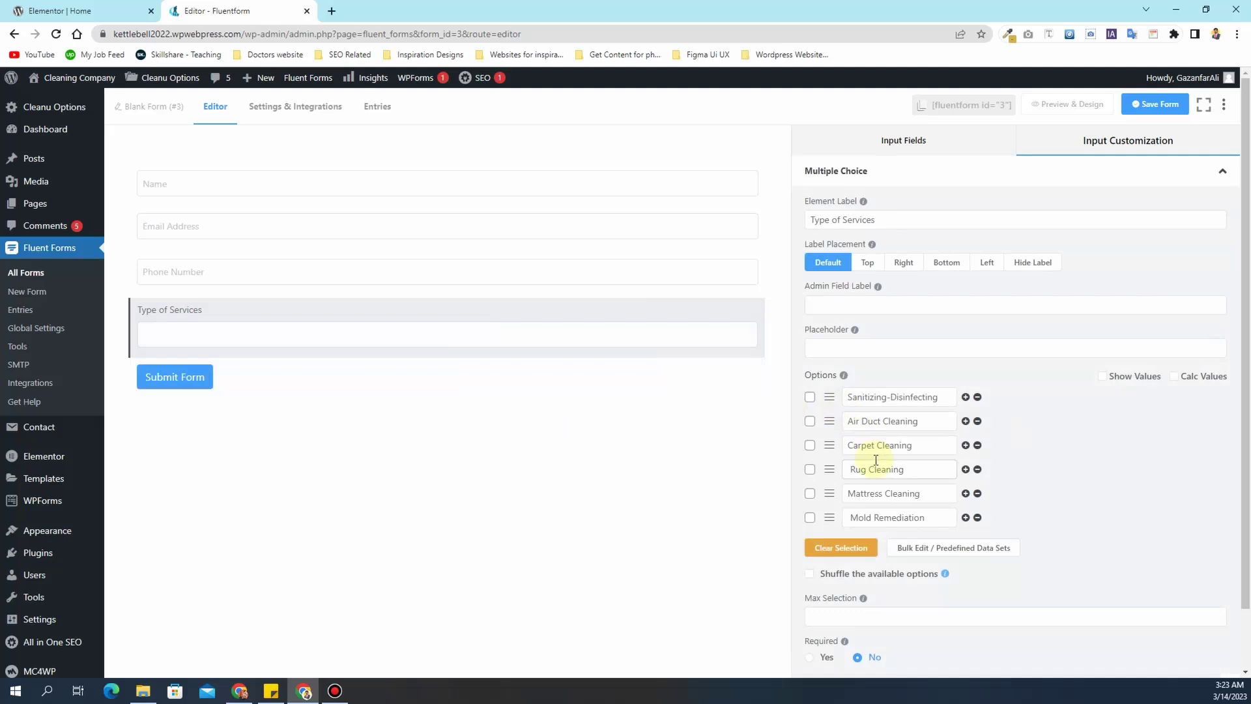
scroll(875, 460, "down", 1)
left_click(914, 551)
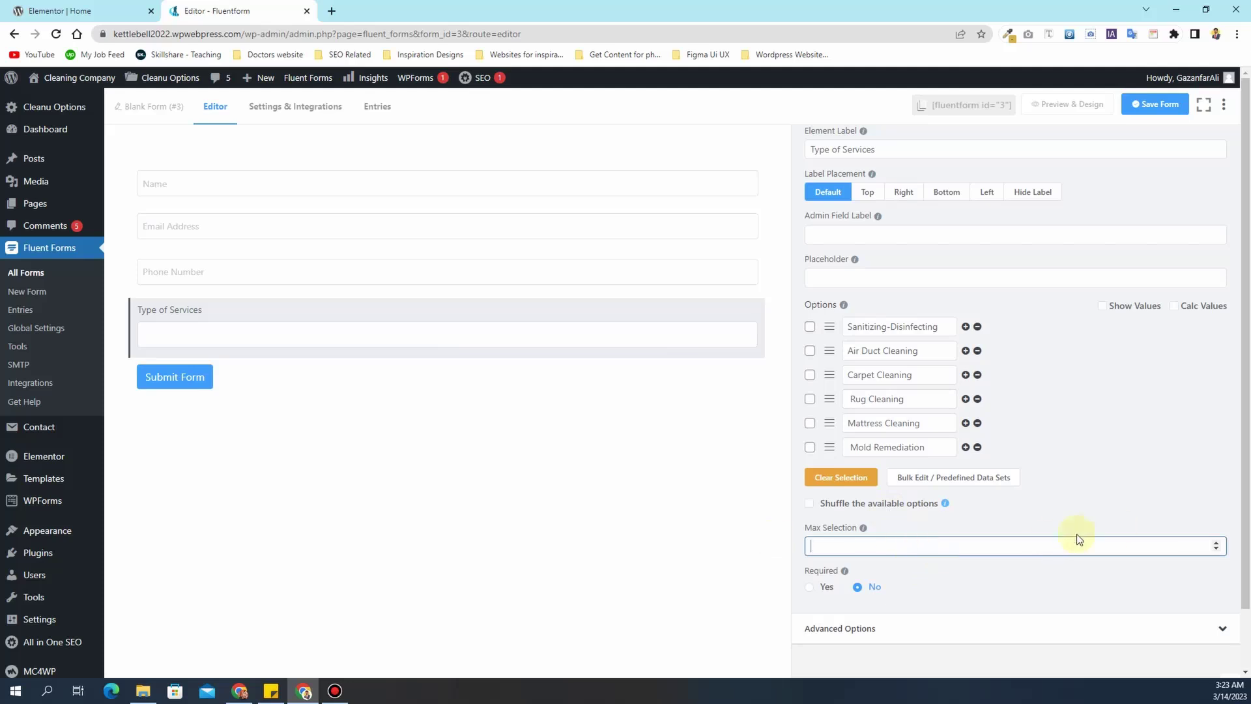
left_click(286, 333)
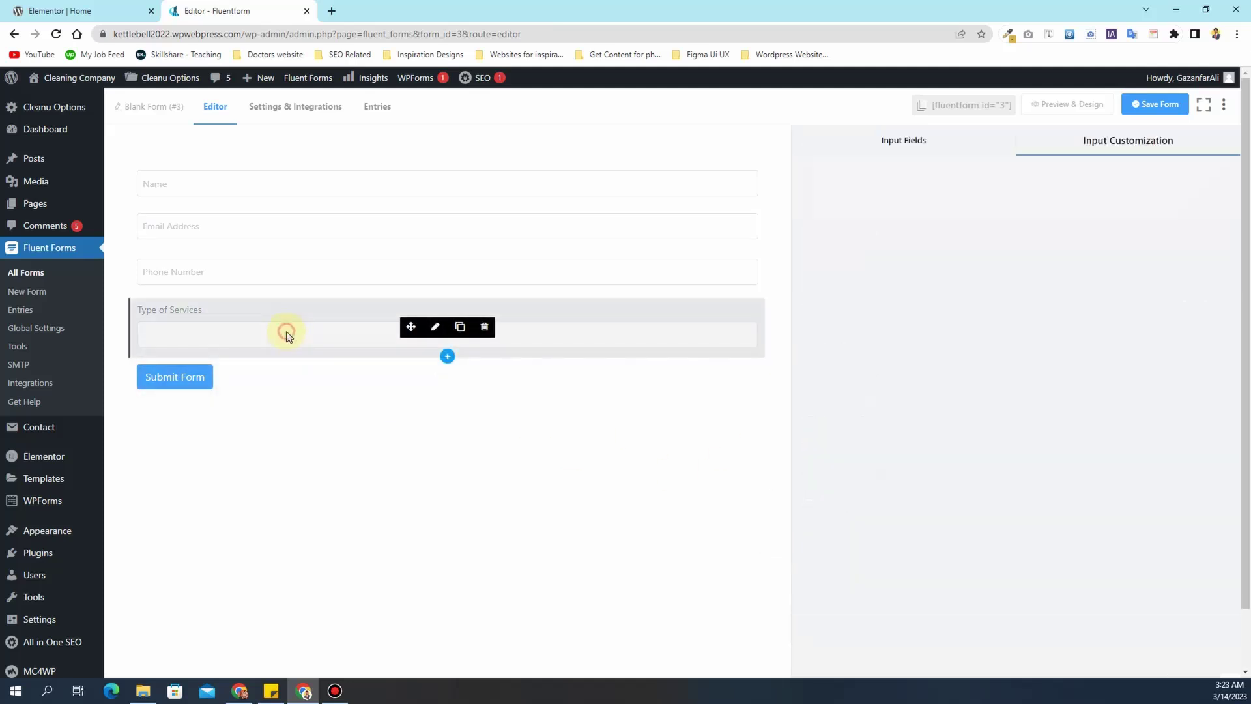
- Add a Check Box field and give it the label 'Type of Services'
left_click(884, 142)
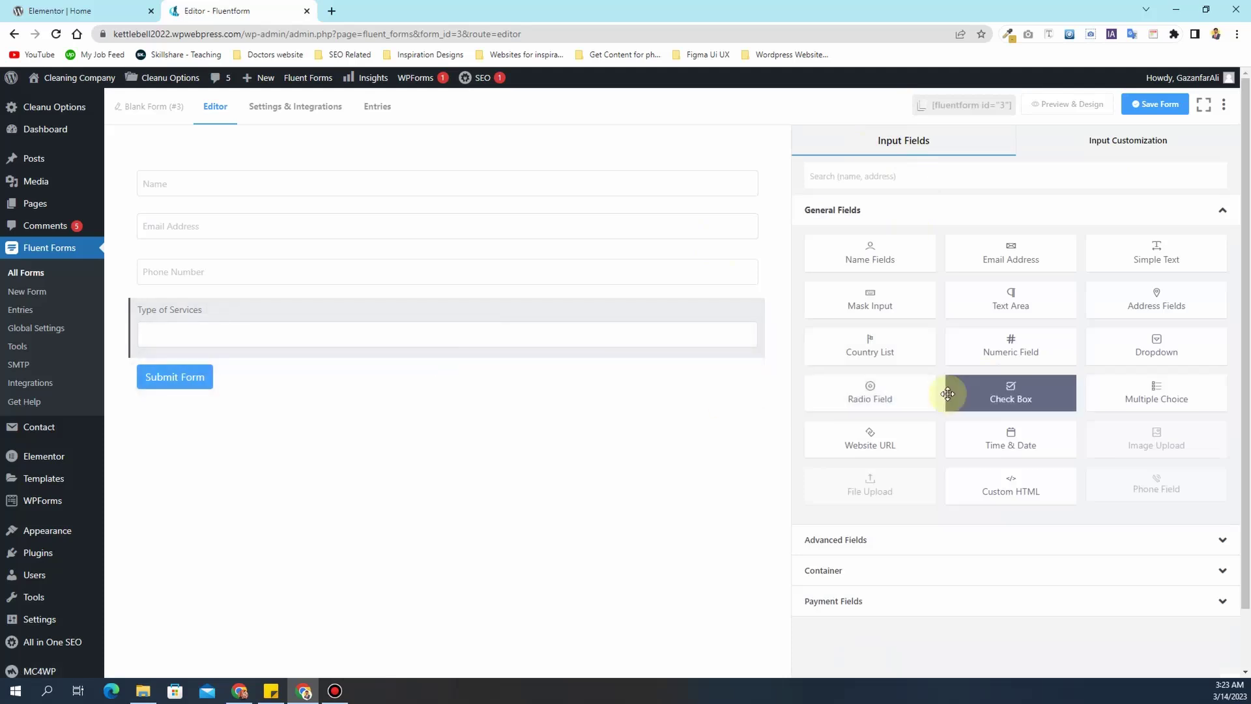
left_click(1034, 396)
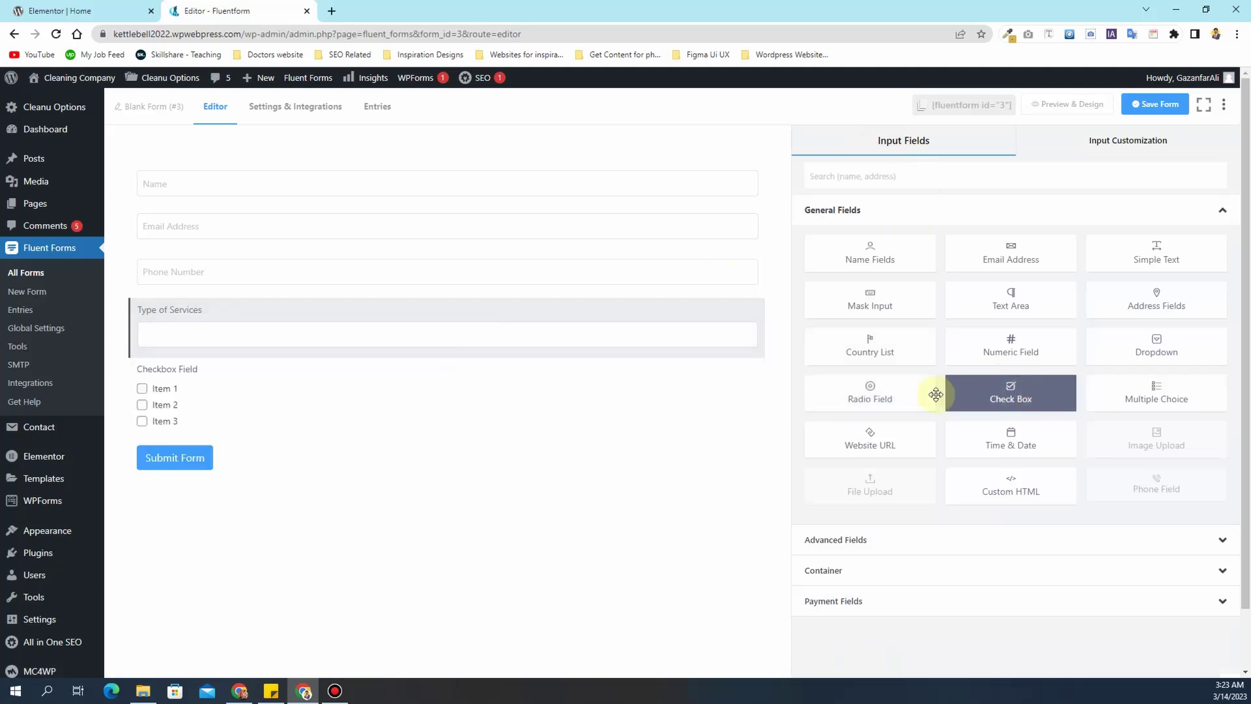
left_click(240, 381)
left_click(228, 330)
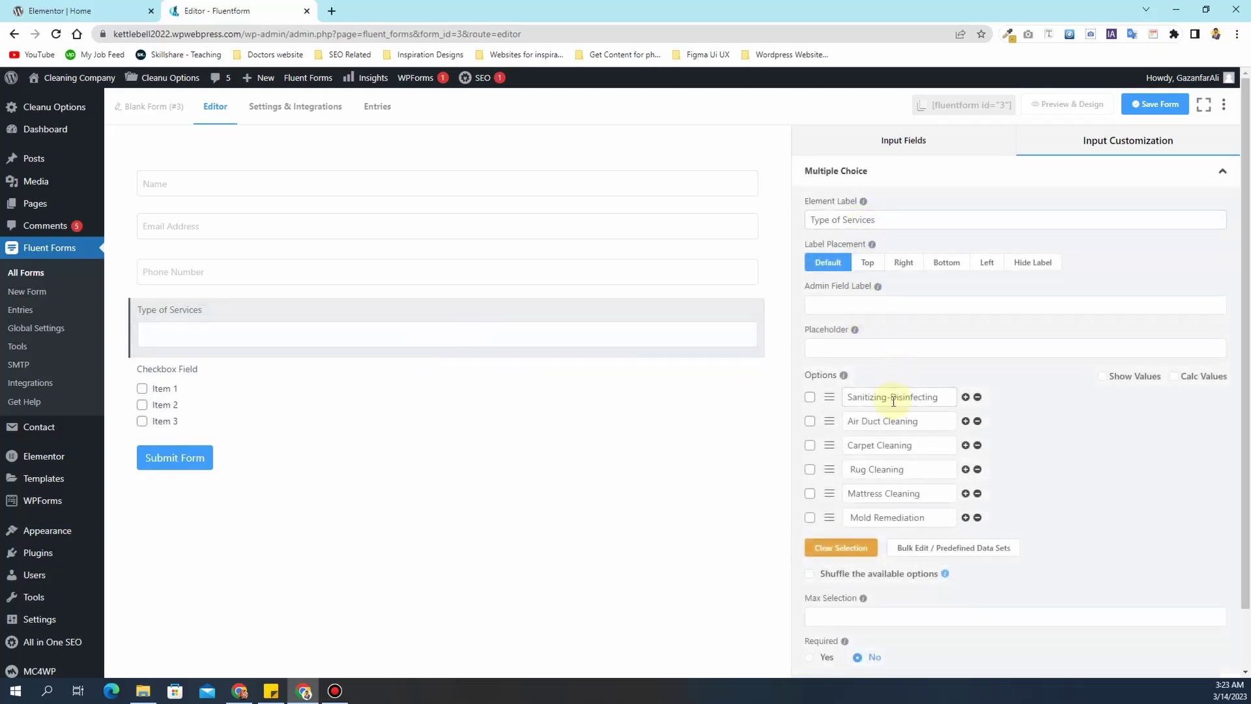
triple_click(841, 219)
key("ctrl+c")
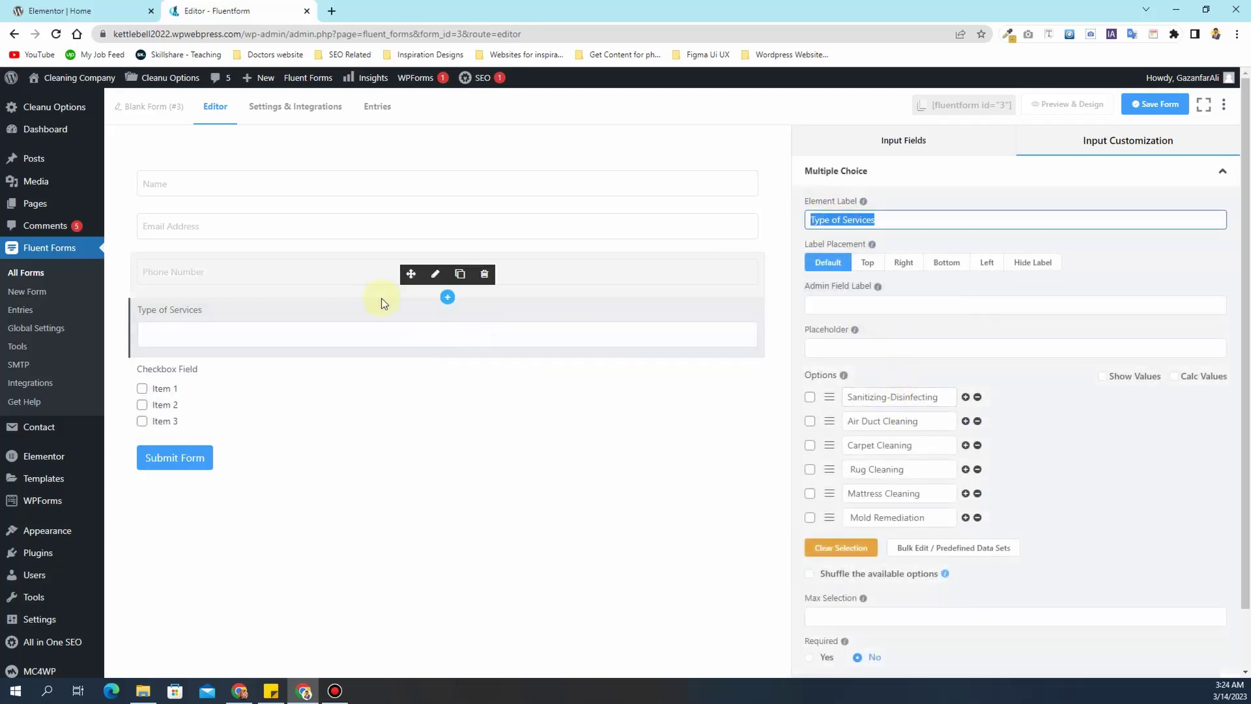
left_click(321, 389)
triple_click(863, 219)
key("ctrl+v")
- Set the first two checkbox options to Sanitizing-Disinfecting and Air Duct Cleaning
left_click(276, 328)
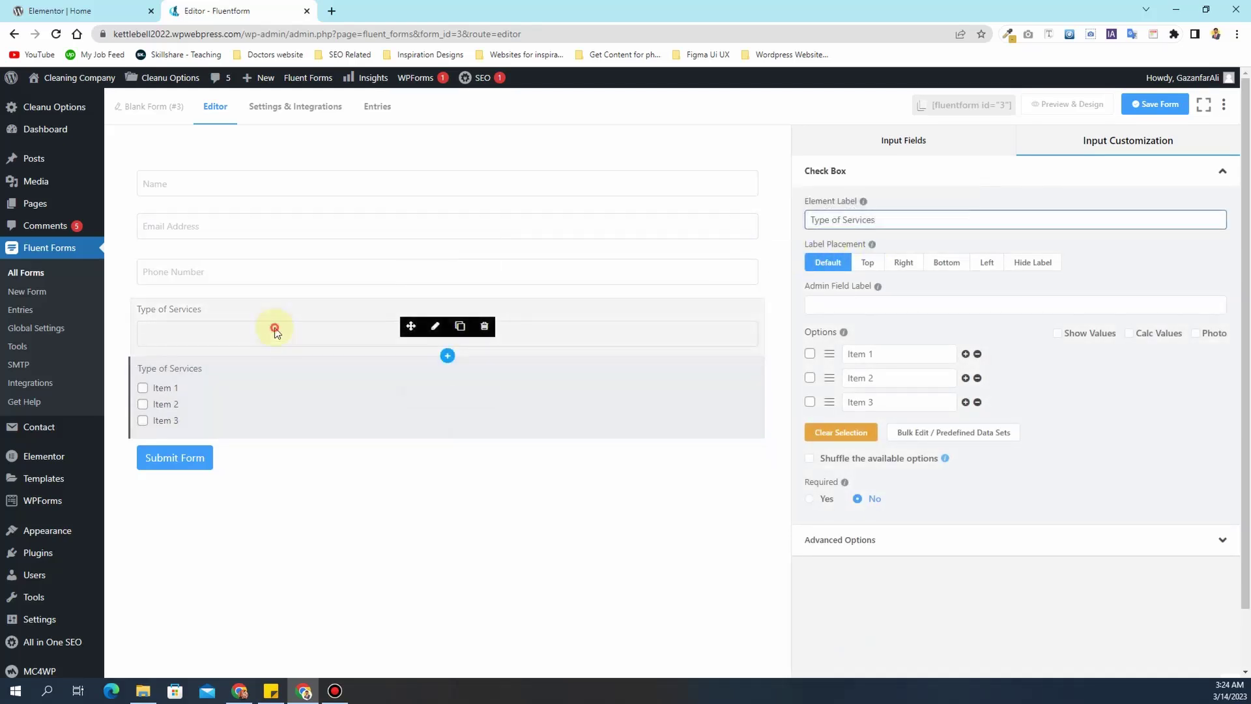
triple_click(887, 397)
key("ctrl+c")
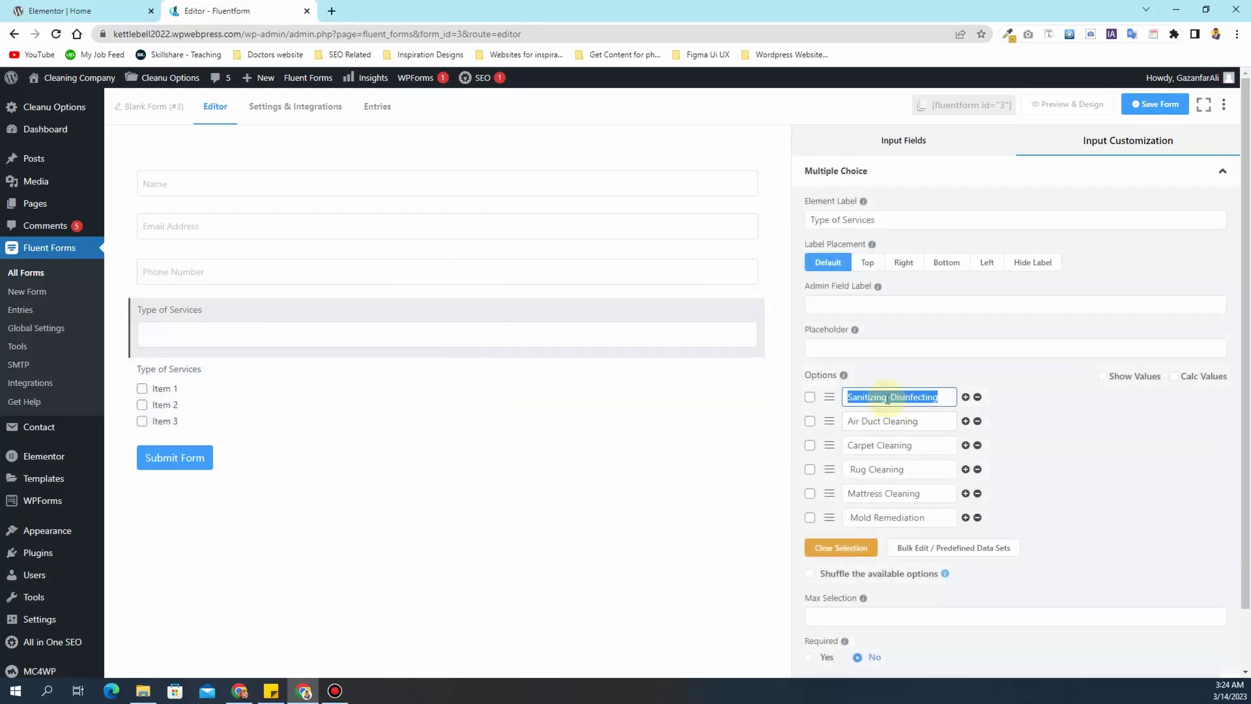
left_click(352, 435)
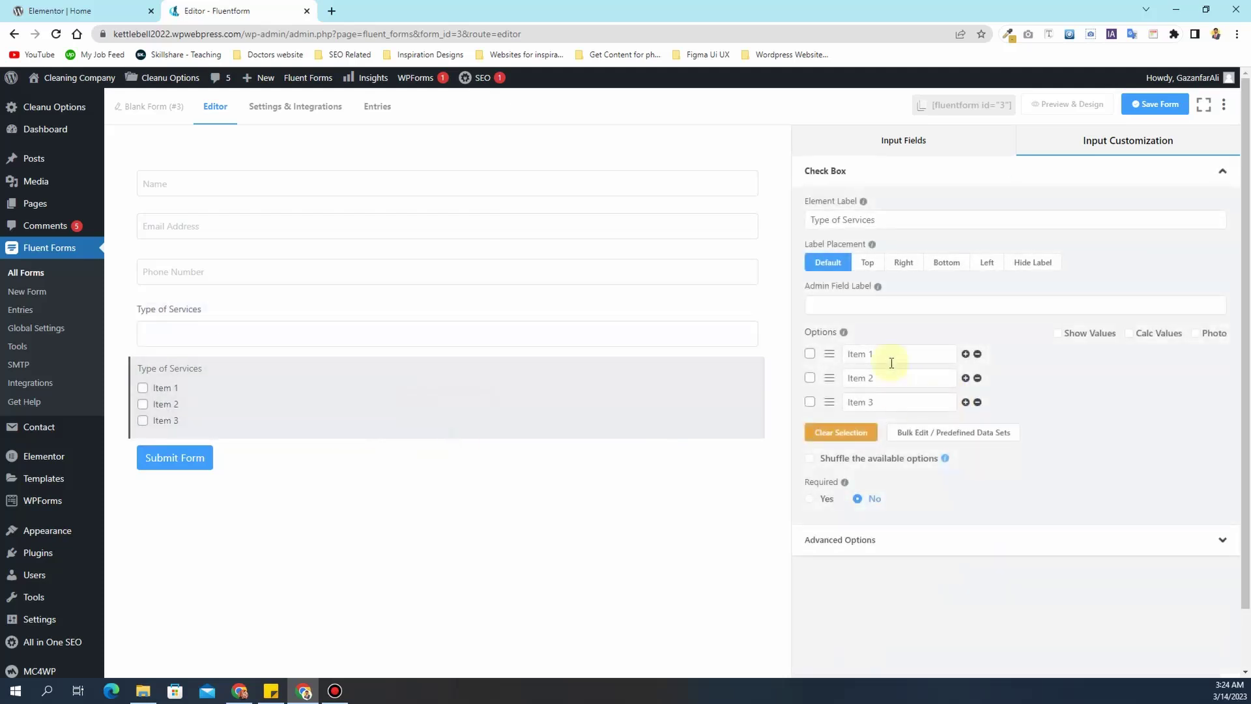
triple_click(893, 351)
key("ctrl+v")
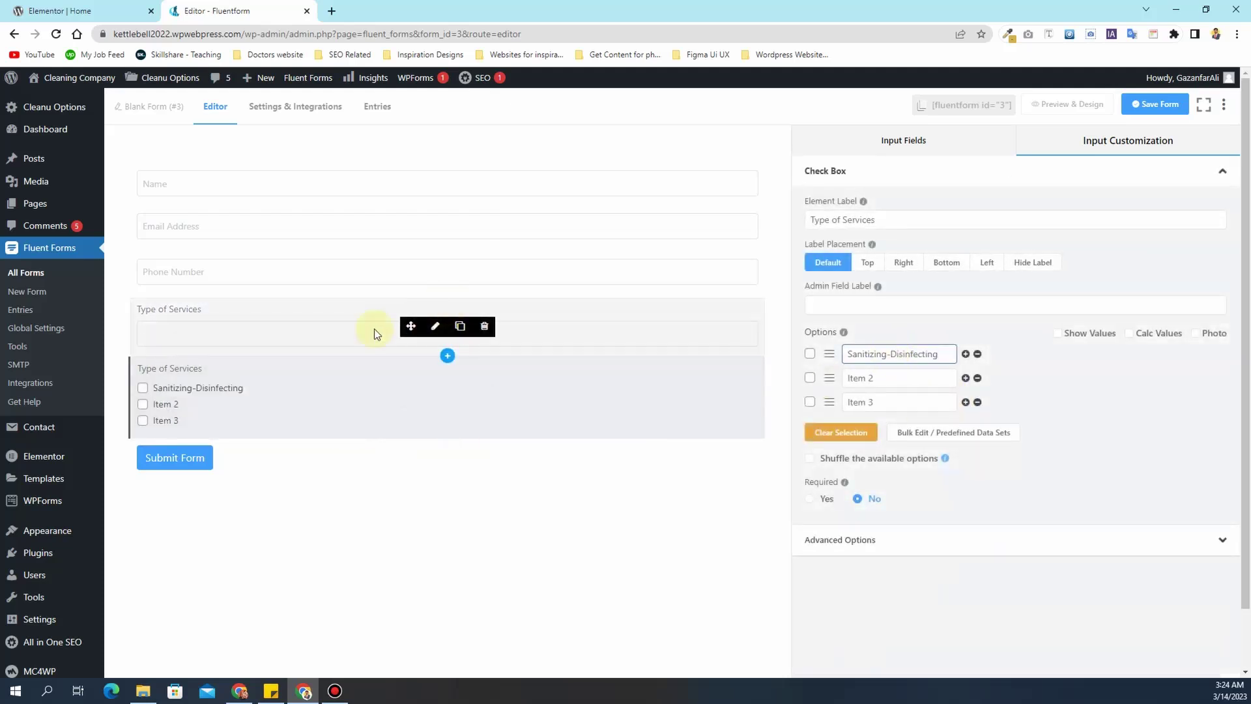
left_click(349, 334)
triple_click(909, 420)
key("ctrl+c")
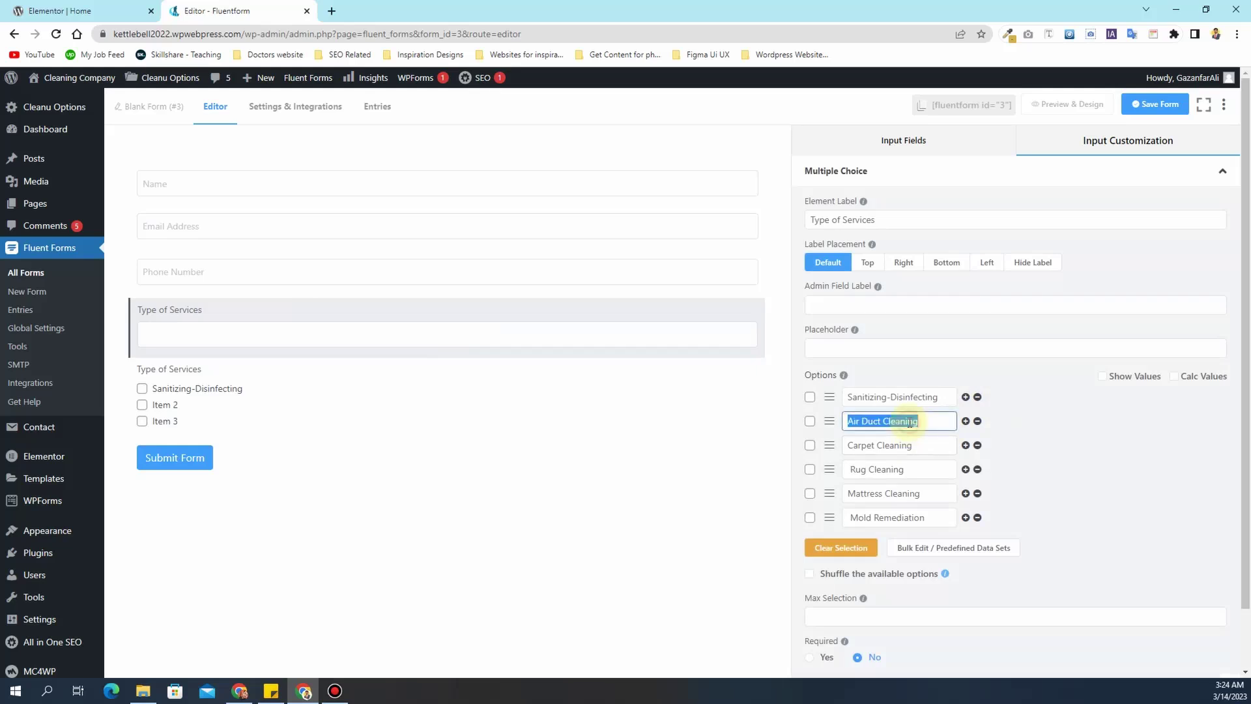
left_click(368, 420)
triple_click(901, 378)
key("ctrl+v")
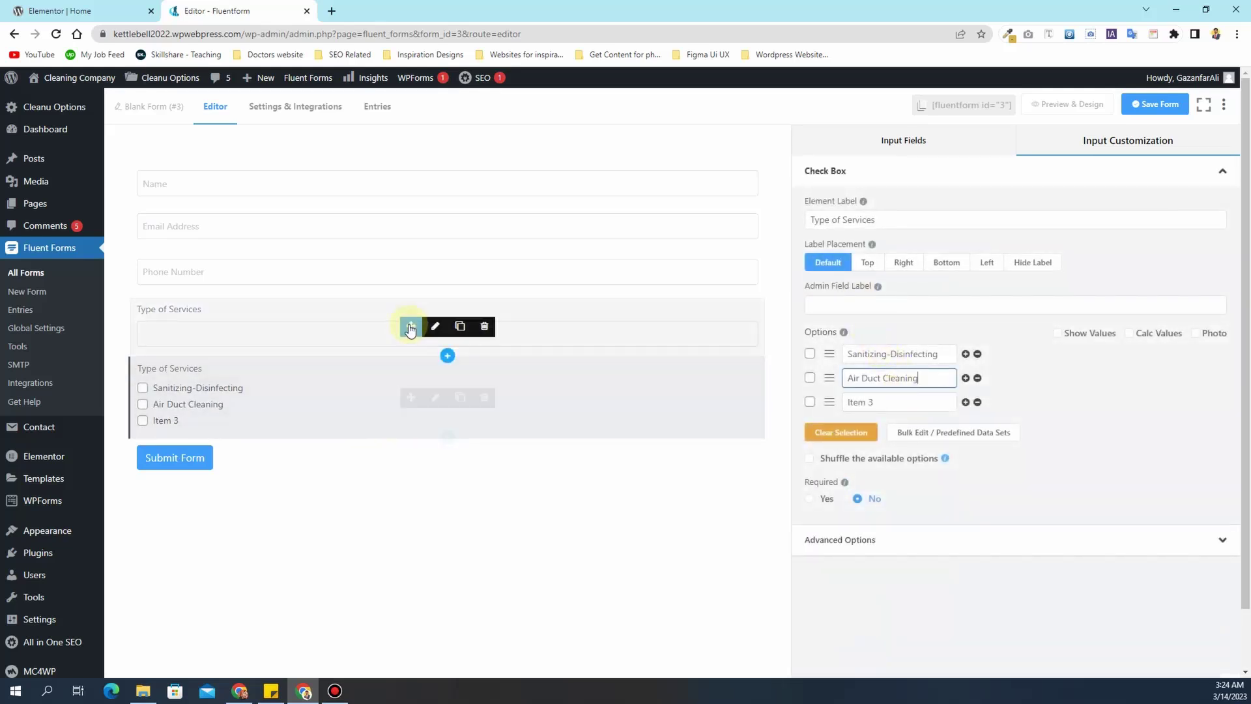
- Add Carpet Cleaning and Rug Cleaning as the third and fourth options
left_click(323, 329)
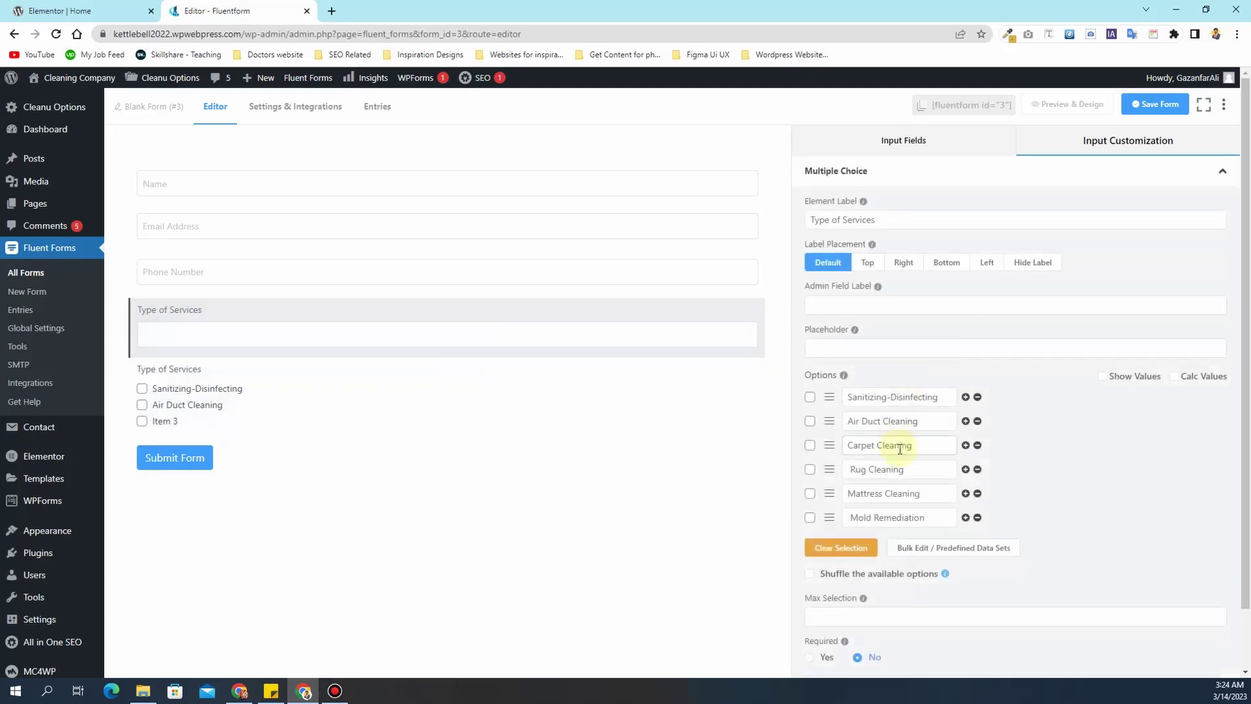
triple_click(900, 449)
key("ctrl+c")
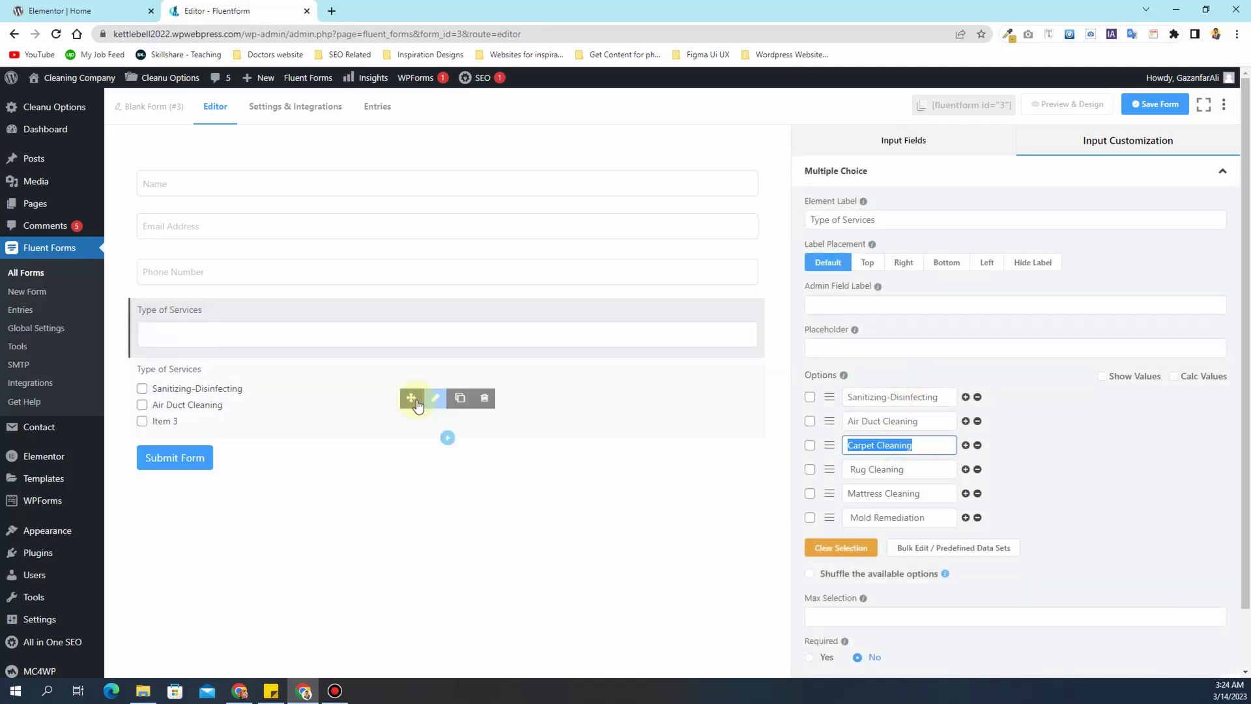
left_click(295, 409)
triple_click(894, 400)
key("ctrl+v")
left_click(285, 329)
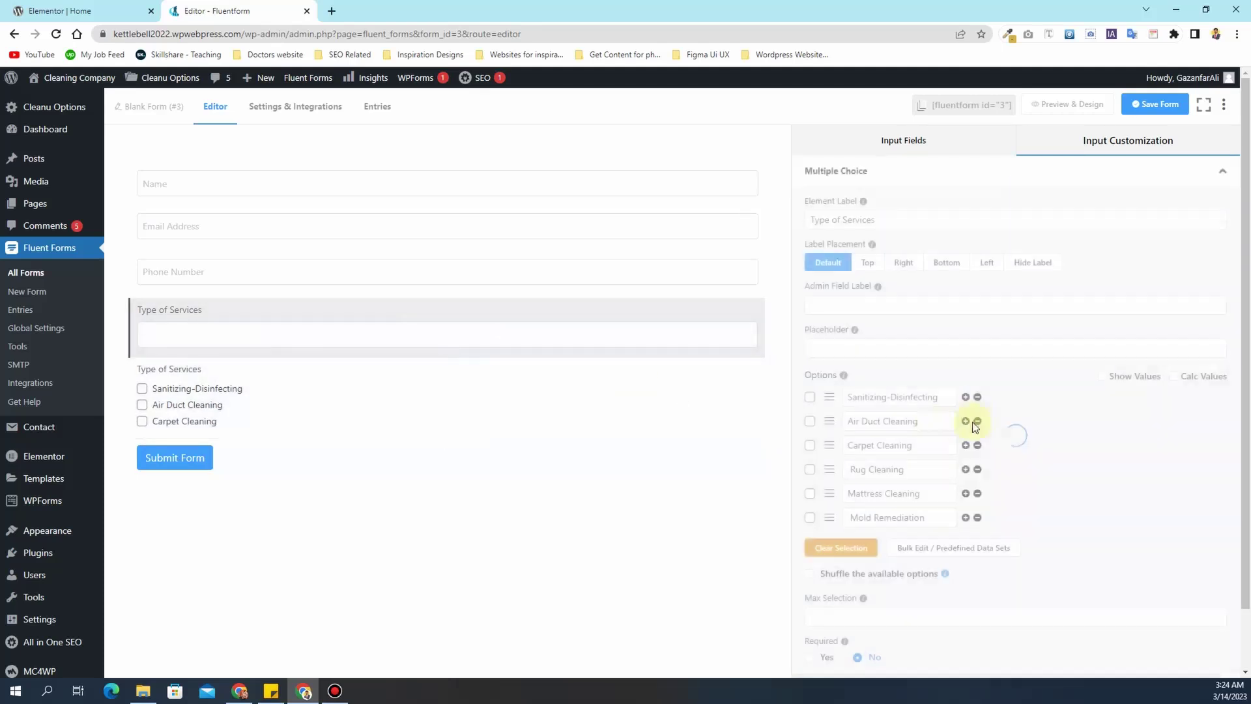
triple_click(908, 468)
key("ctrl+c")
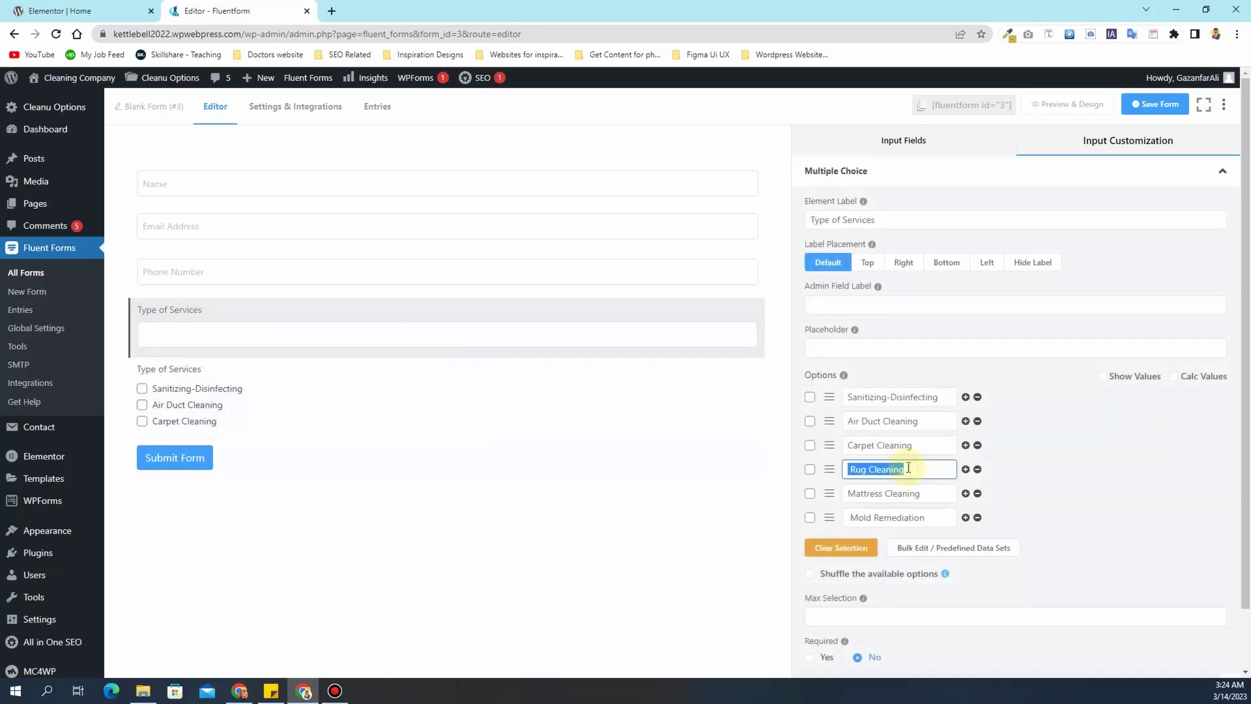
left_click(287, 383)
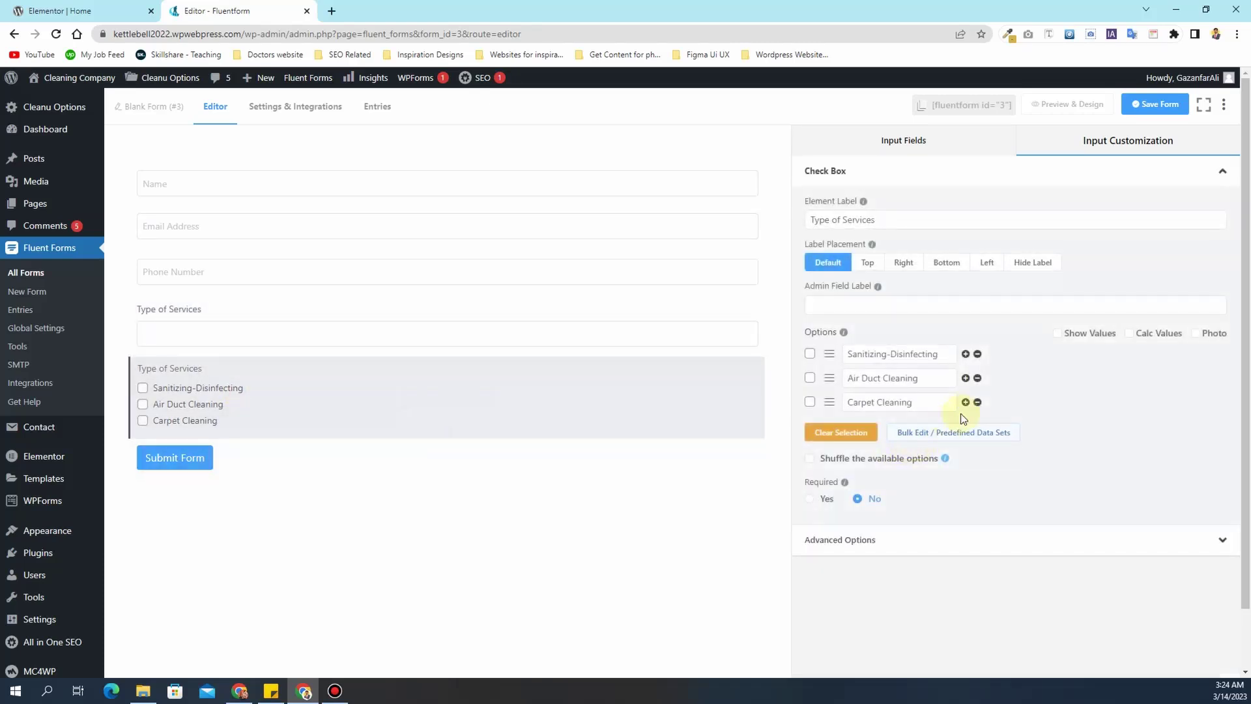
left_click(966, 402)
triple_click(908, 429)
key("ctrl+v")
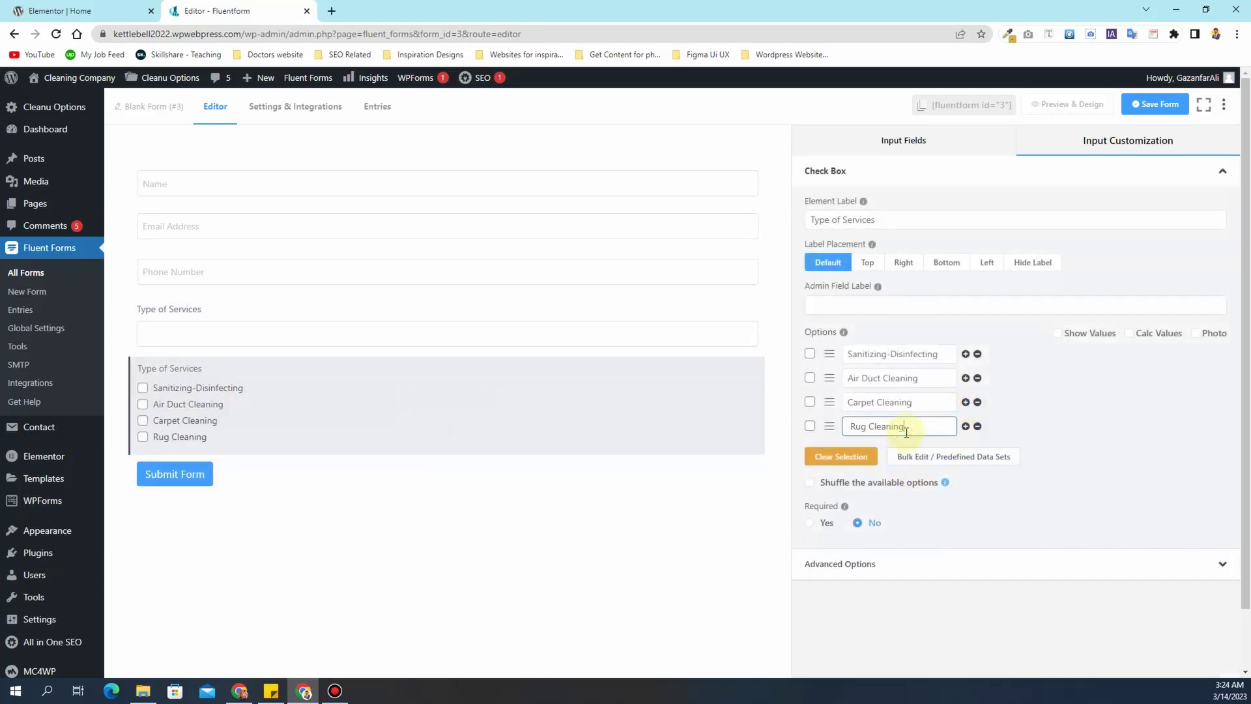
- Add Mattress Cleaning and Mold Remediation options, then delete the original multiple-choice field
left_click(280, 329)
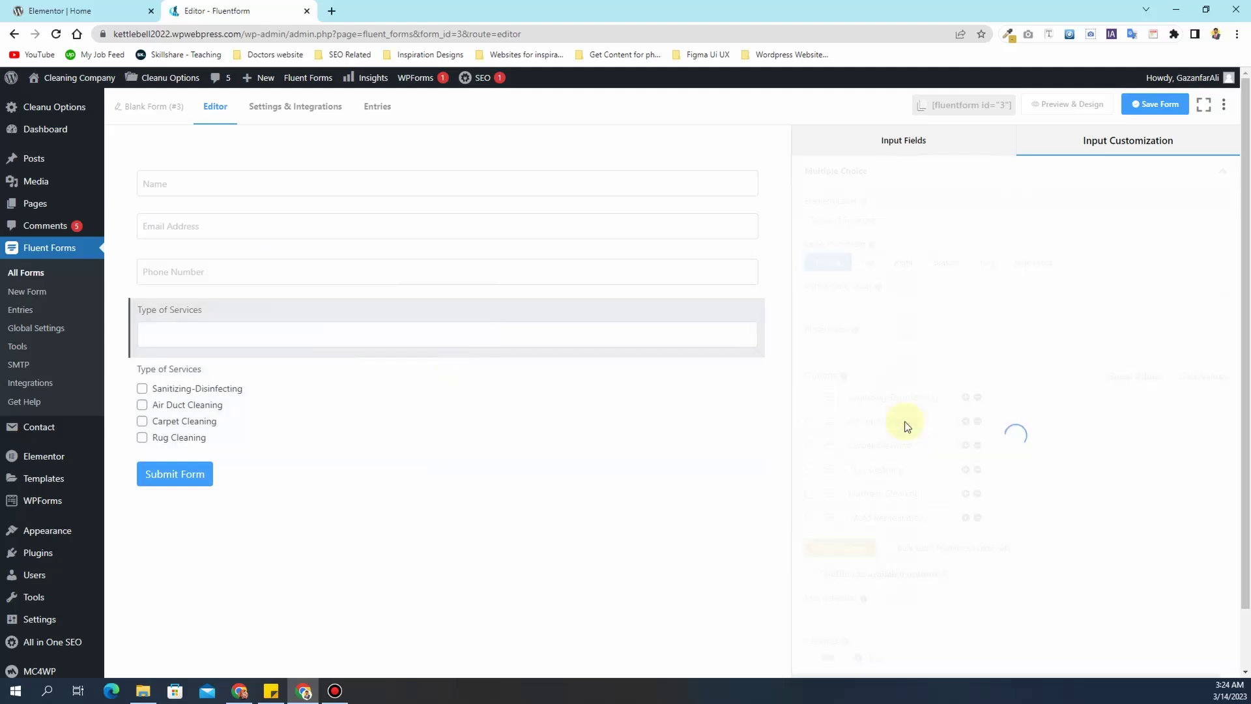
triple_click(909, 496)
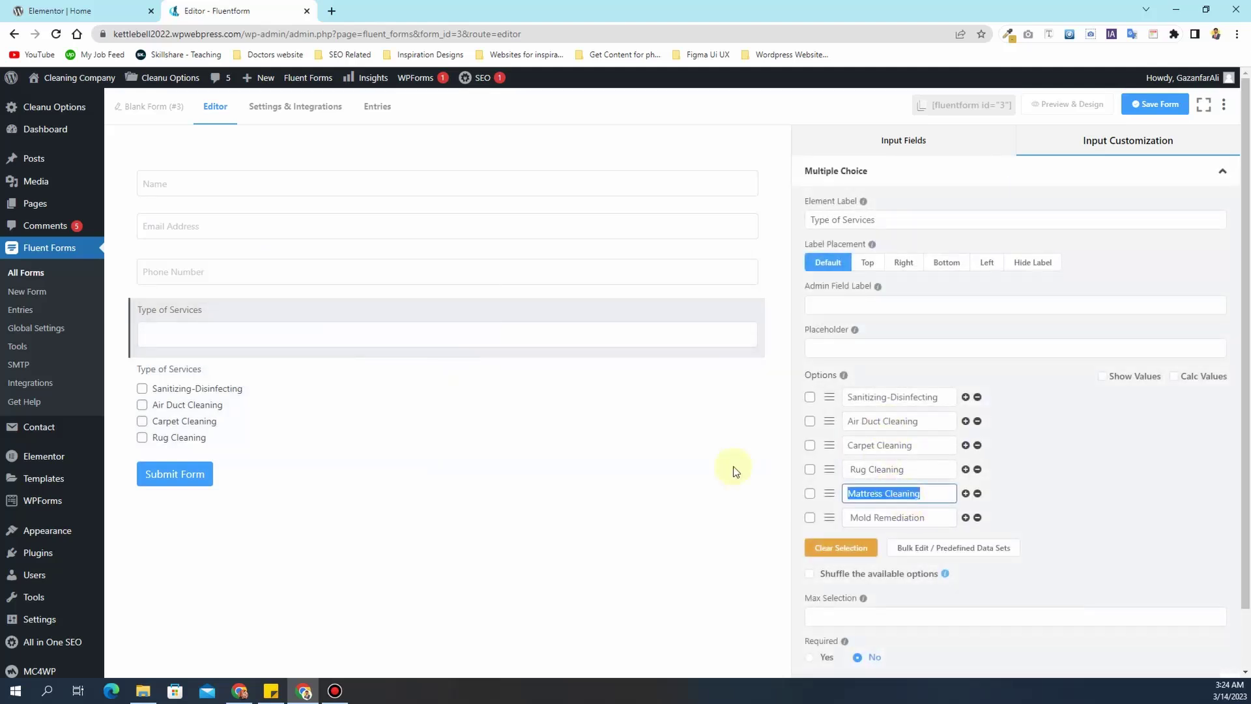
left_click(707, 423)
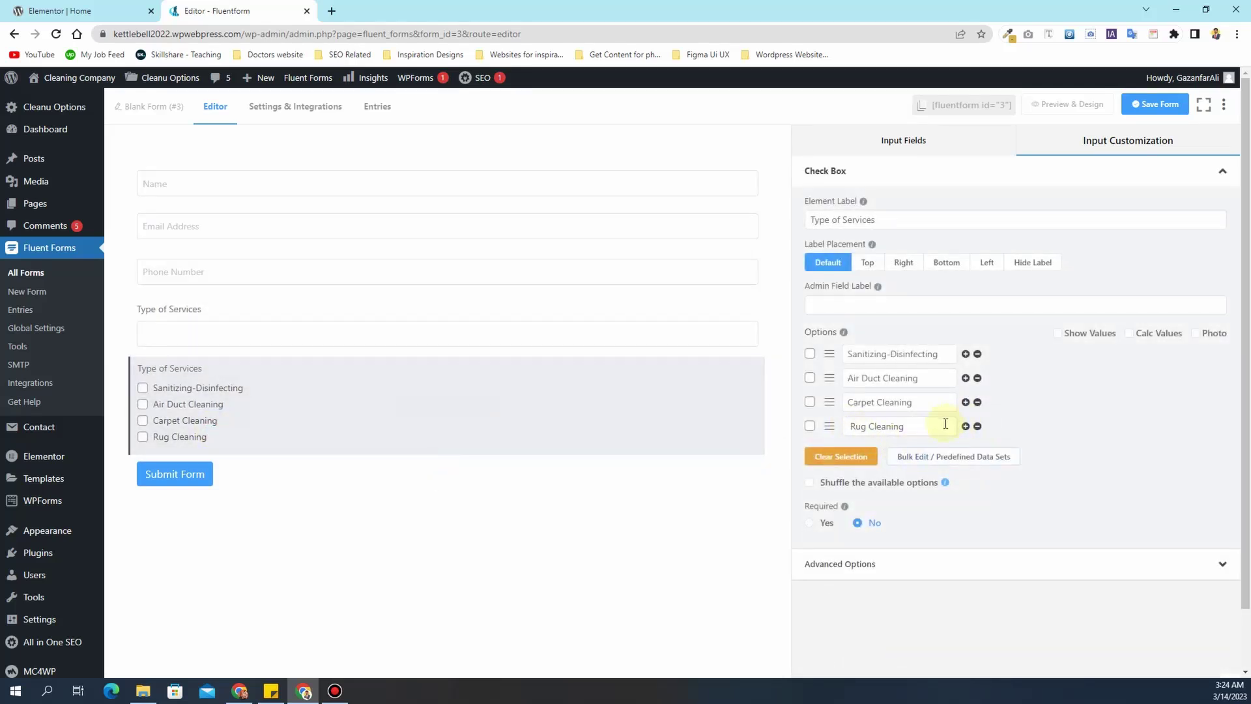
left_click(965, 426)
type("Mattress Cleaning")
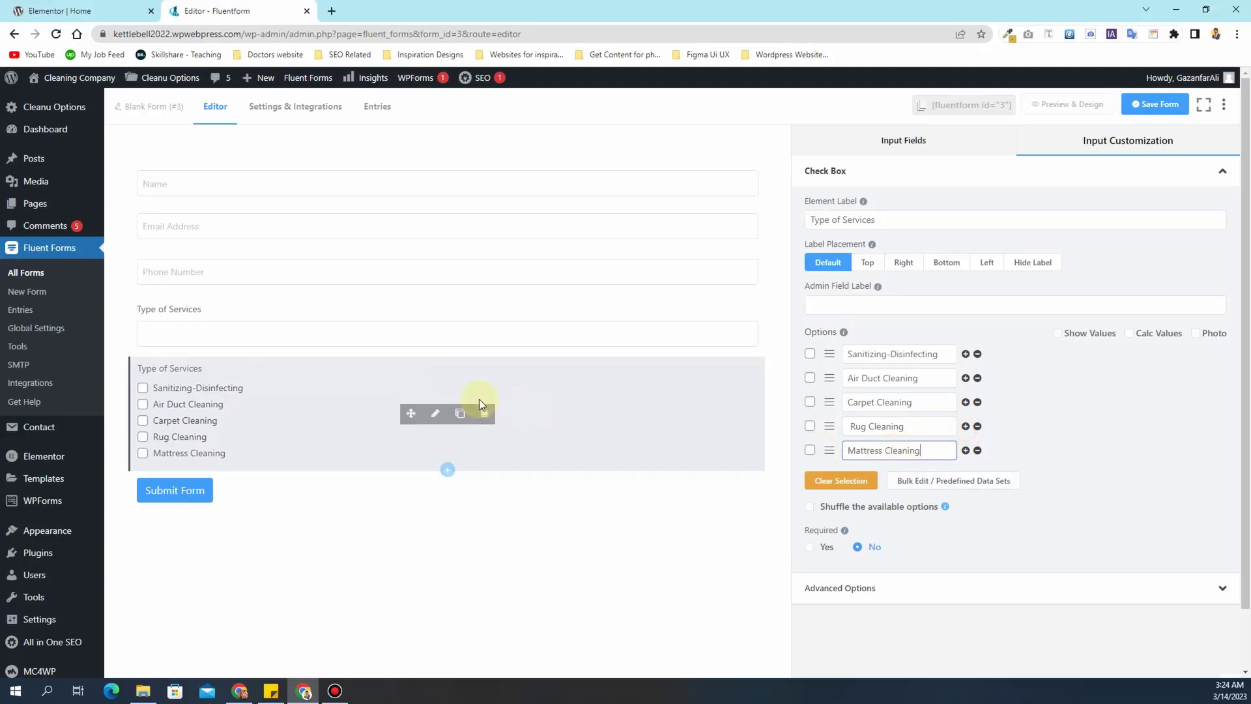
left_click(299, 332)
triple_click(902, 515)
key("ctrl+c")
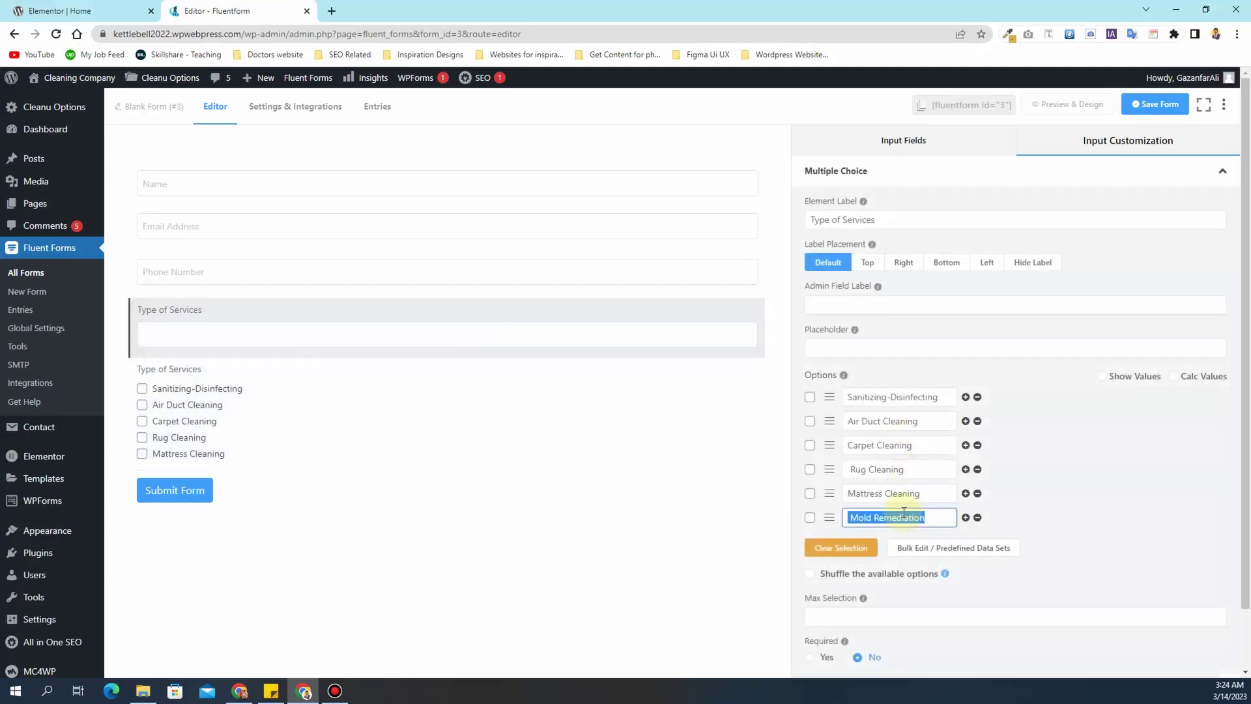
left_click(291, 400)
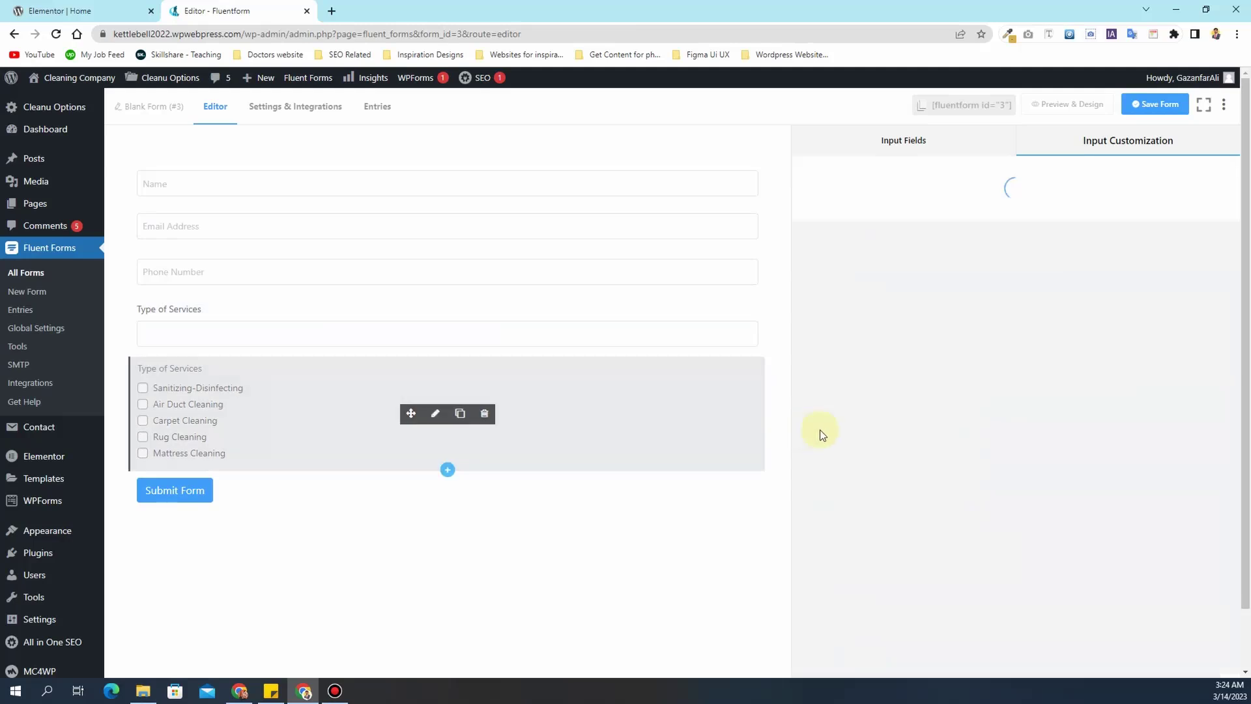
left_click(967, 452)
left_click(916, 481)
key("ctrl+v")
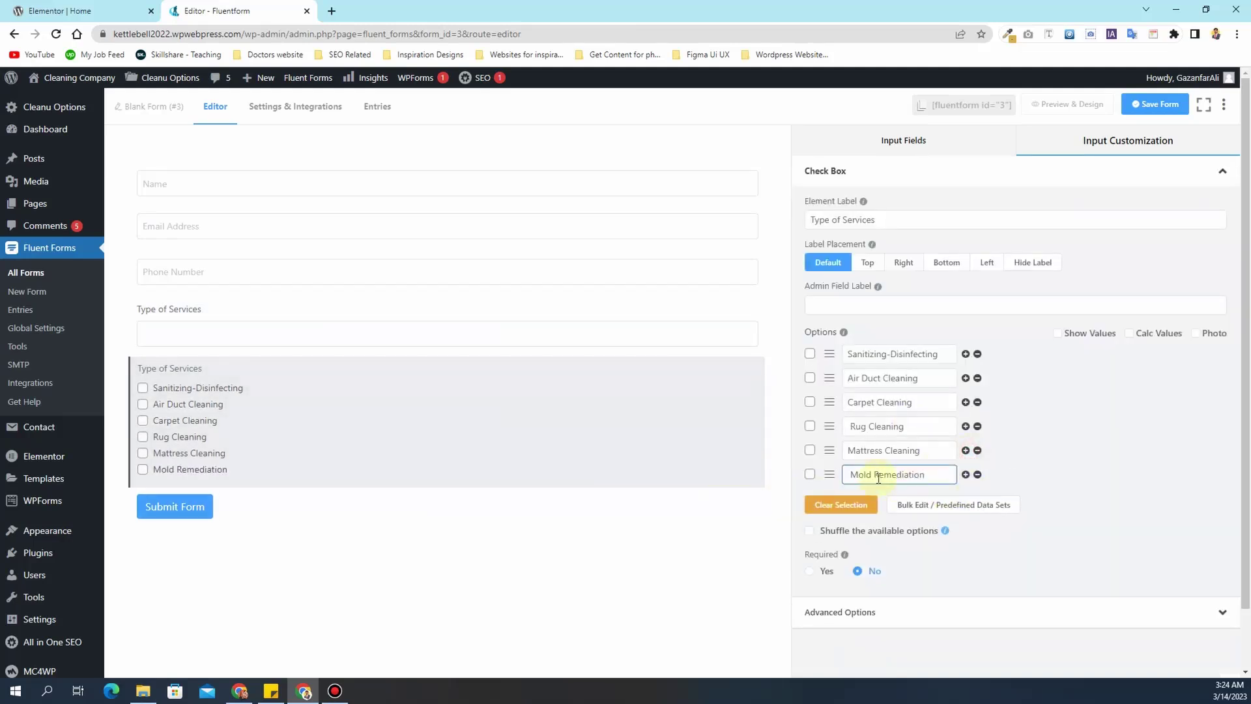
left_click(313, 322)
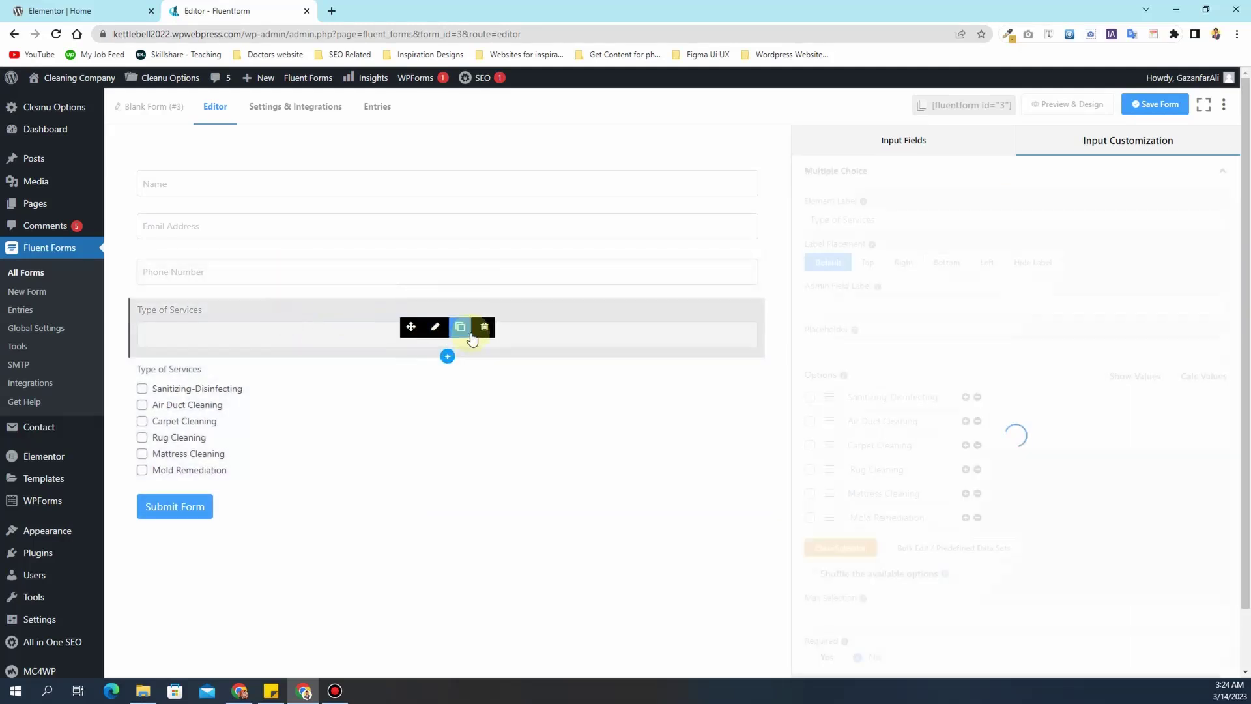
left_click(482, 327)
- Confirm removing the old field, then make Type of Services required with a 2-Column Layout
left_click(685, 259)
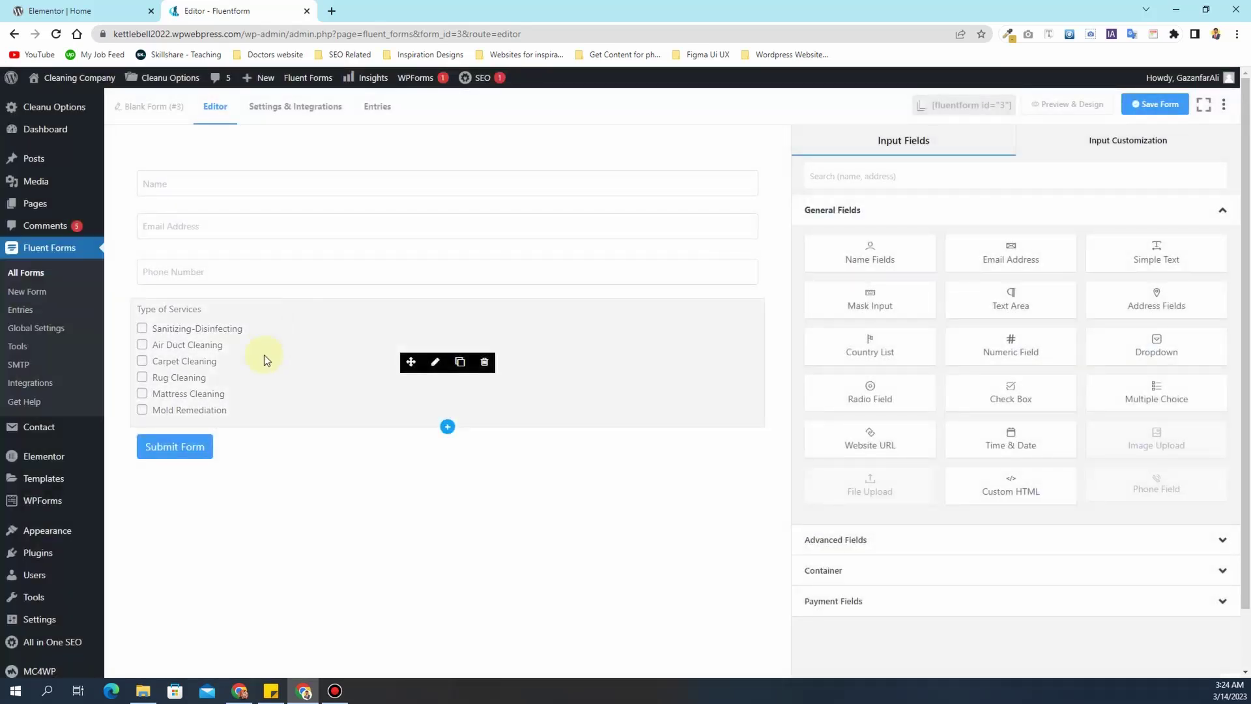
left_click(275, 360)
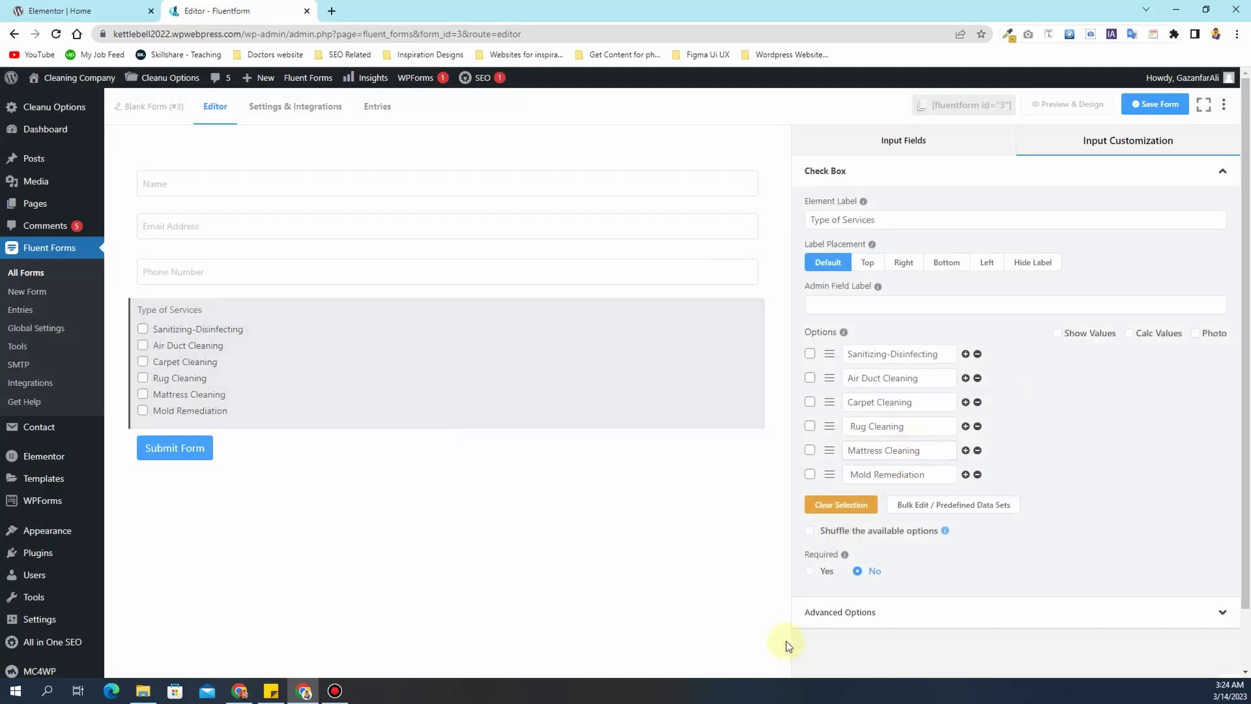
left_click(823, 573)
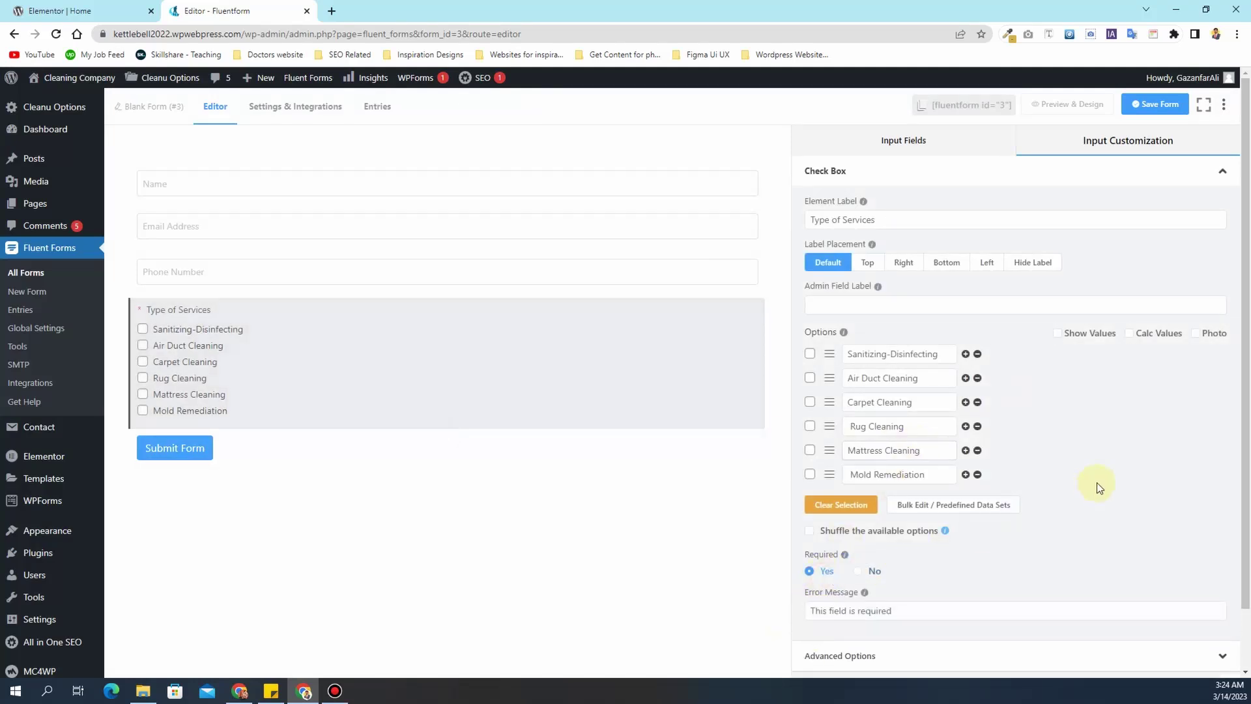
scroll(1097, 482, "down", 1)
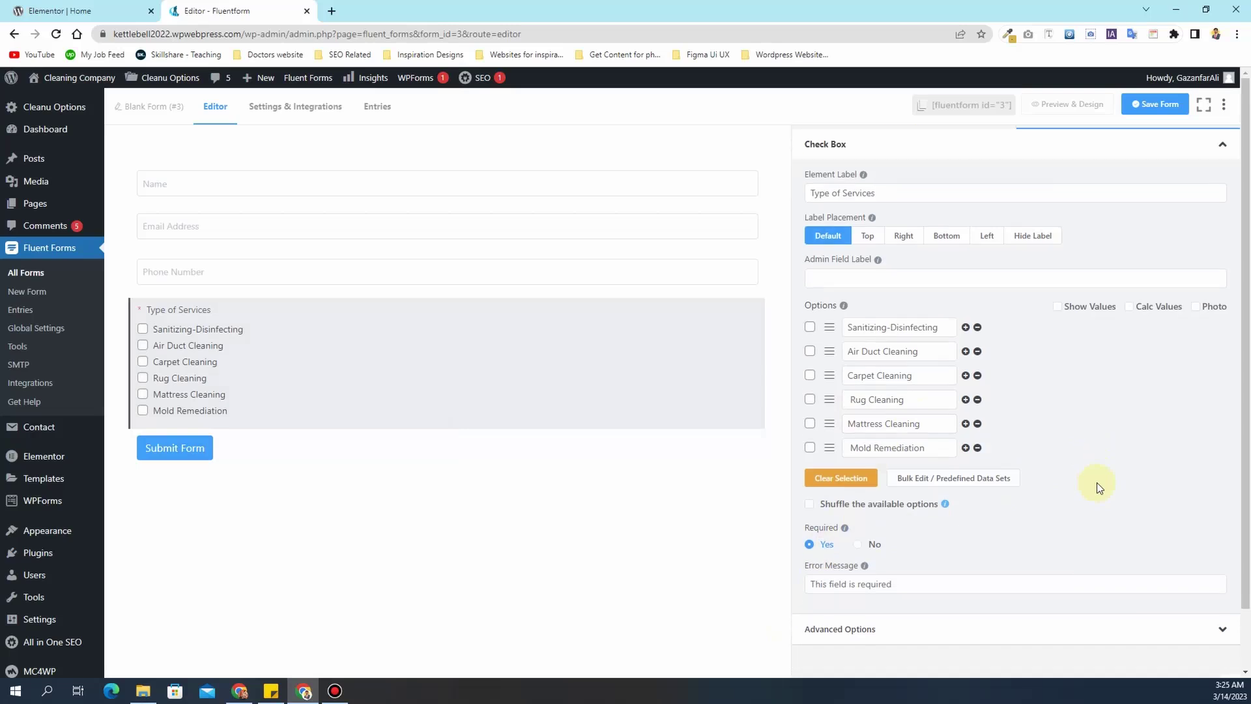
left_click(878, 628)
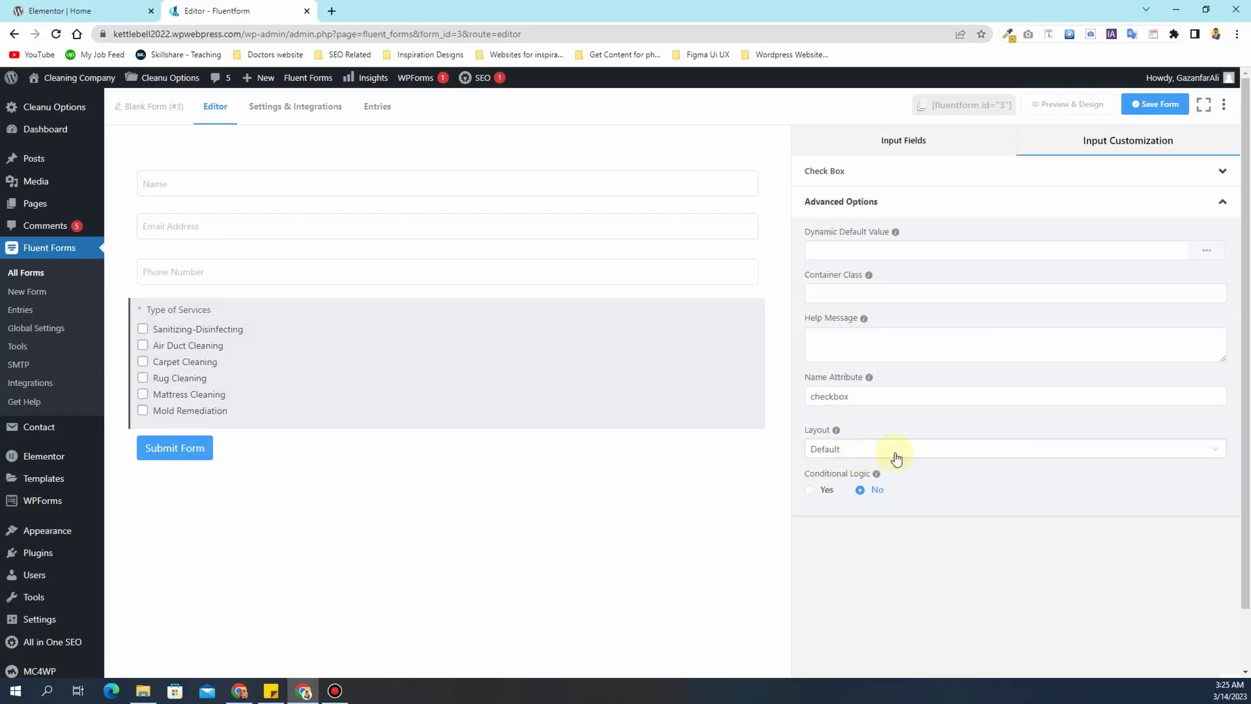
left_click(896, 457)
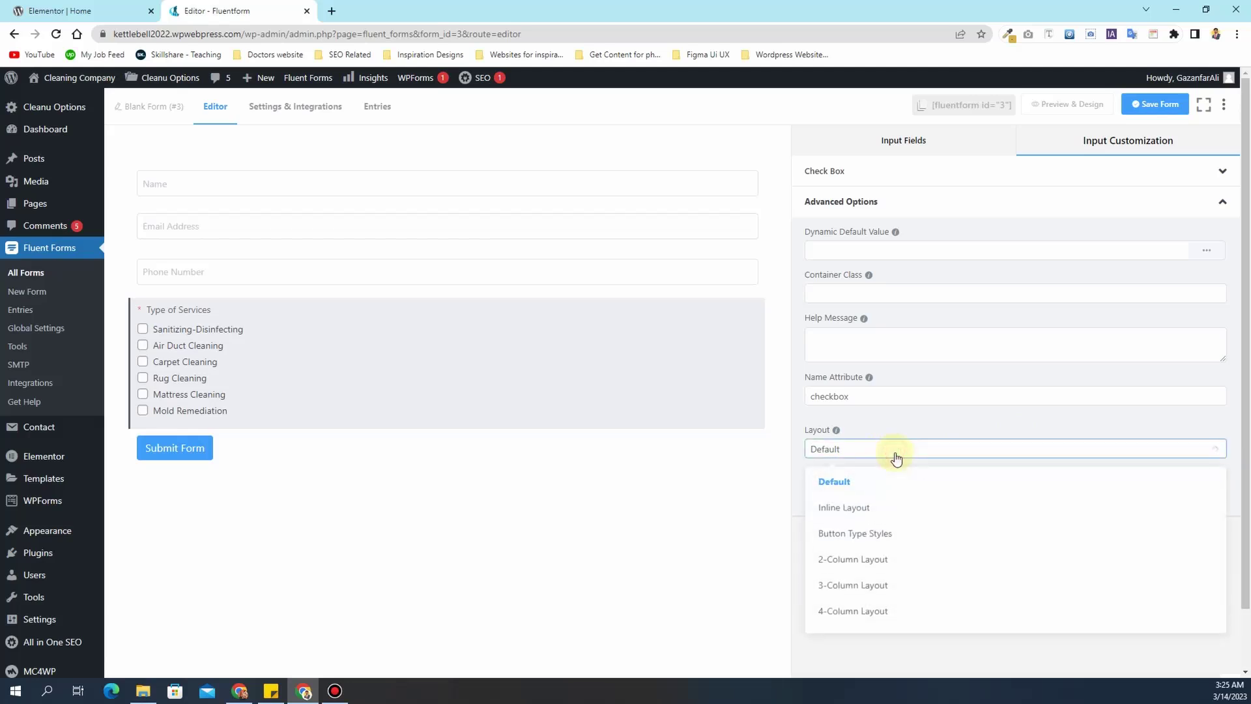
left_click(896, 567)
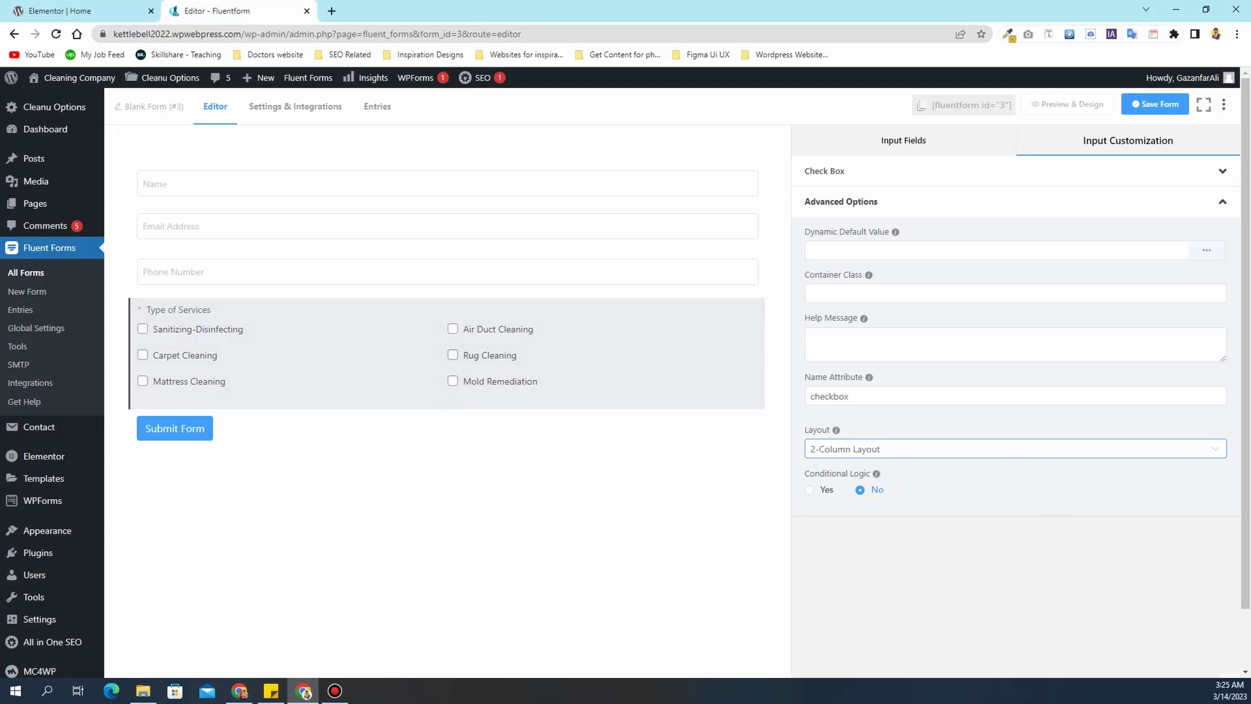
- Add a required Simple Text field labelled 'Area of Cleaning'
left_click(905, 142)
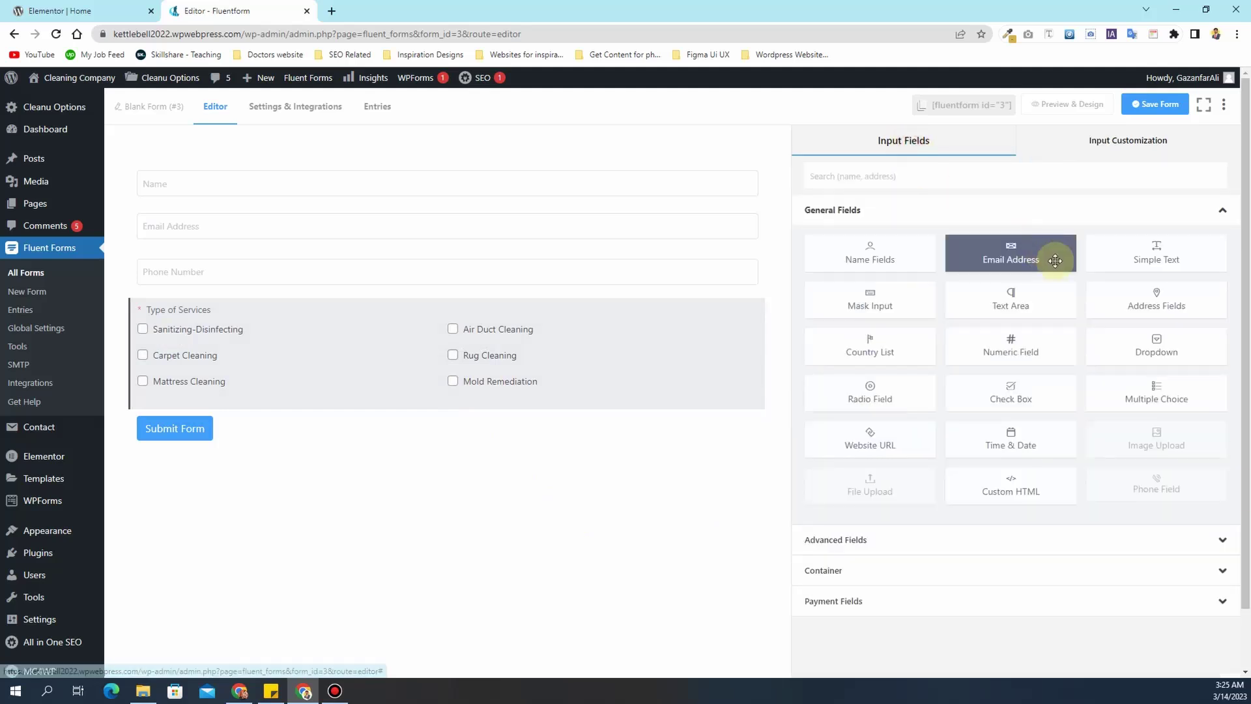
left_click(1144, 255)
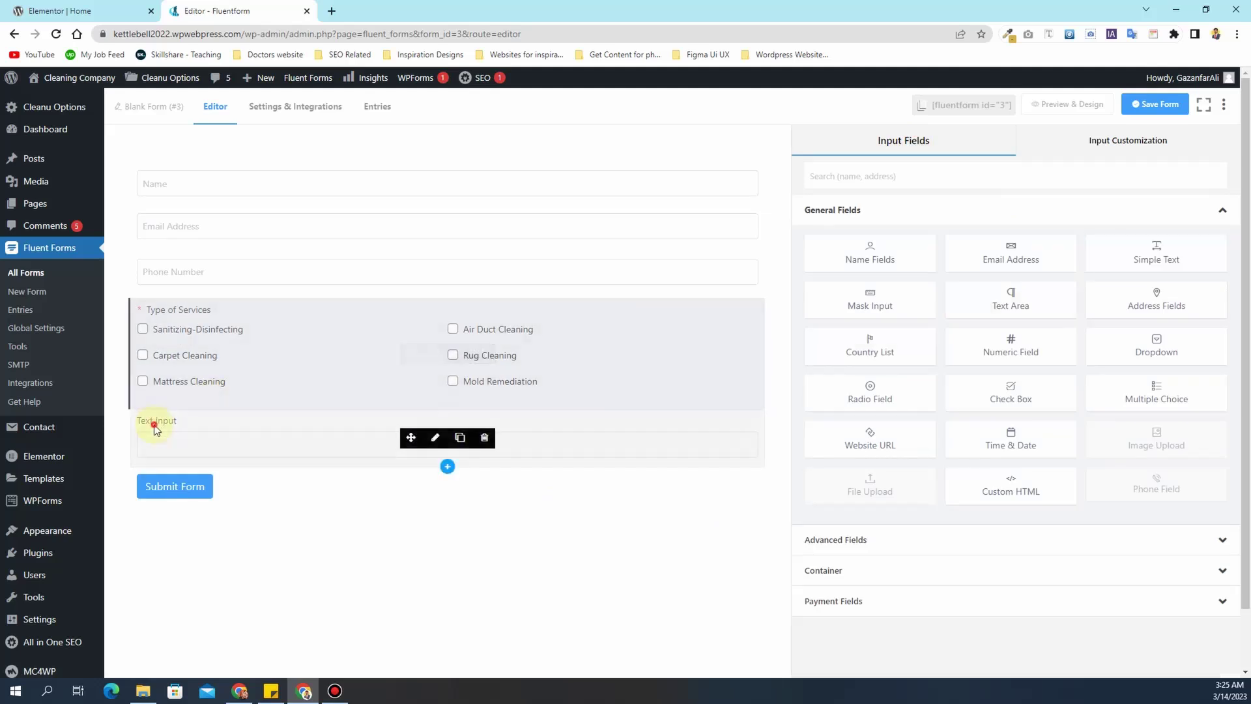
left_click(156, 428)
left_click_drag(855, 221, 811, 221)
type("Area of cleaning")
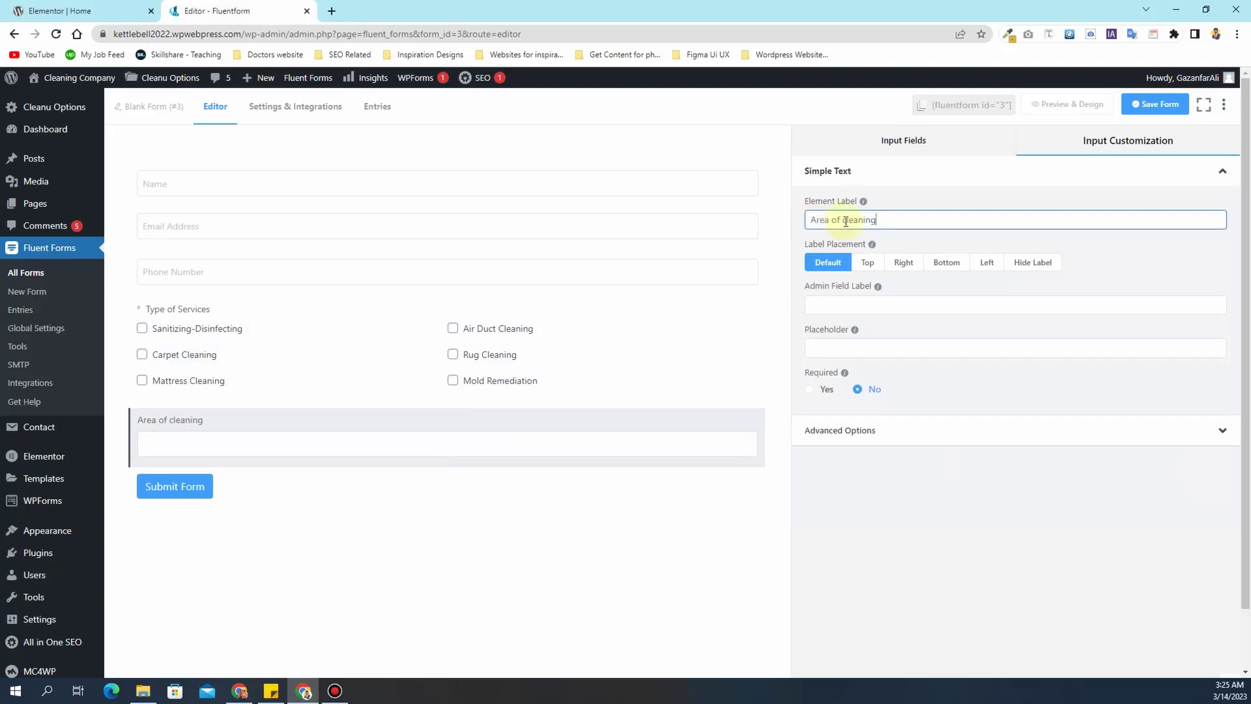
left_click(843, 220)
key("Delete")
type("C")
left_click(821, 394)
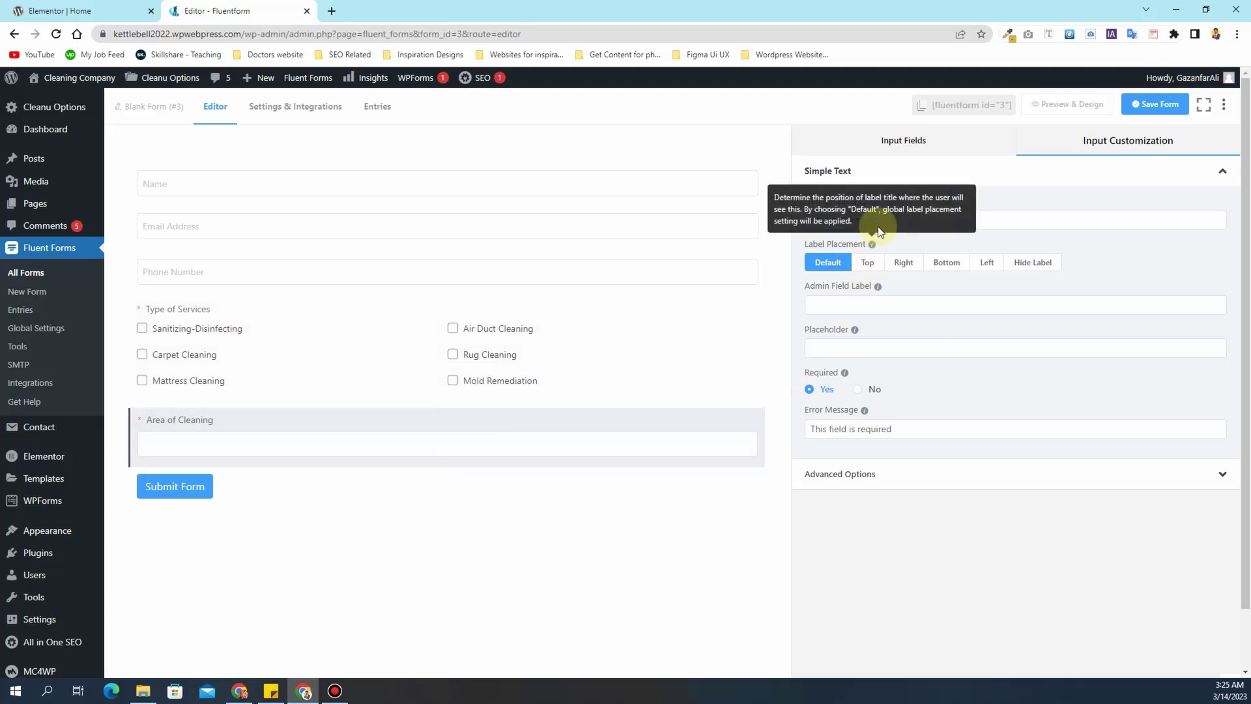
- Hide the Area of Cleaning label and use 'Area of Cleaning' as its placeholder
left_click(999, 220)
key("ctrl+a")
key("ctrl+c")
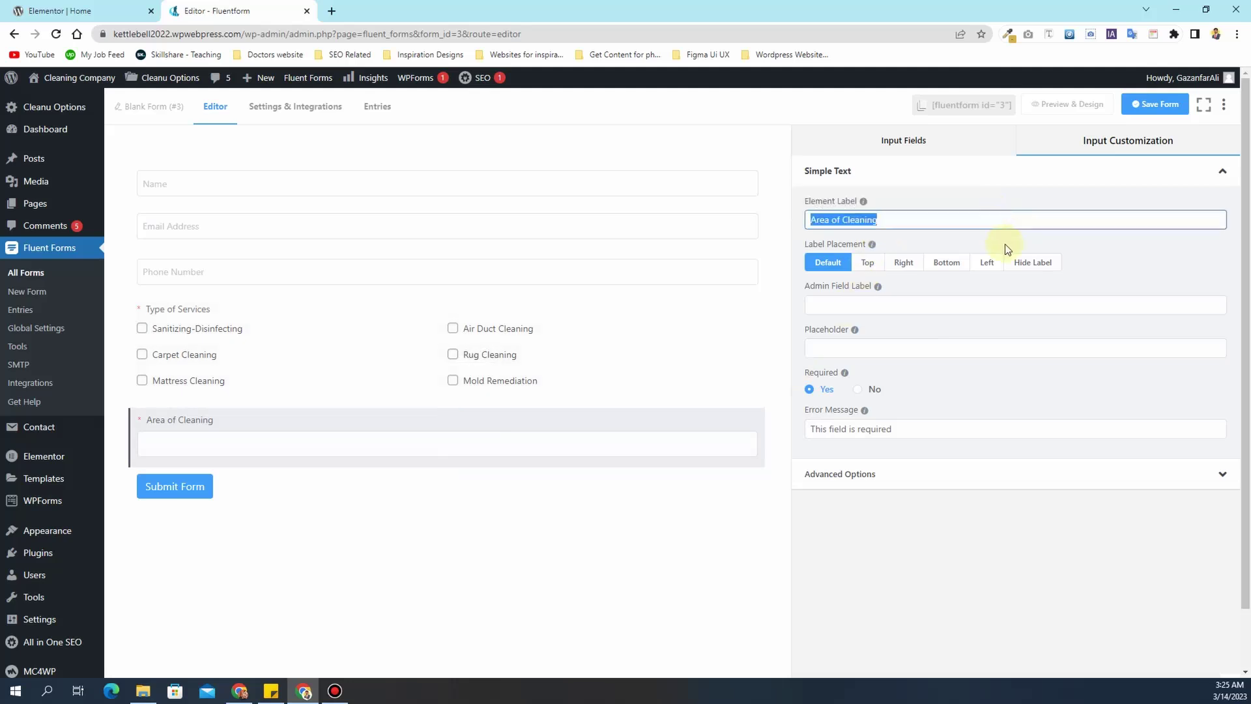
left_click(1032, 262)
left_click(872, 347)
key("ctrl+v")
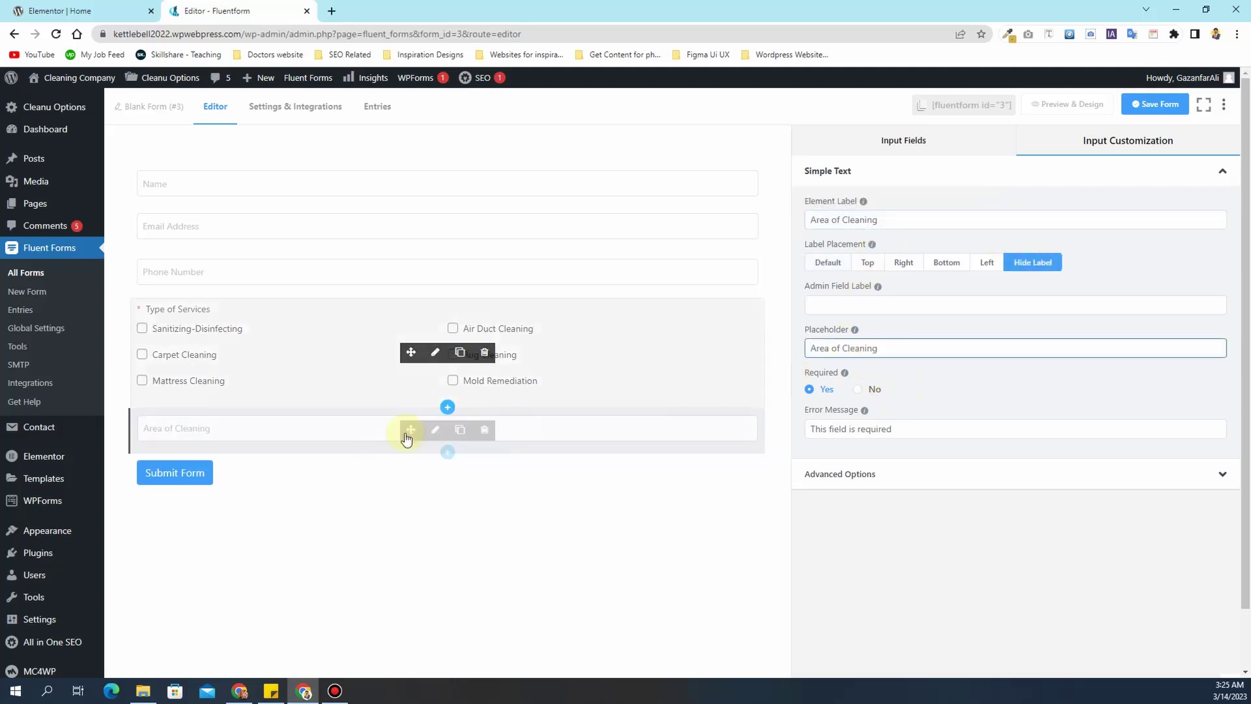
- Change the submit button text to 'Submit' and add another Simple Text field below
left_click(233, 483)
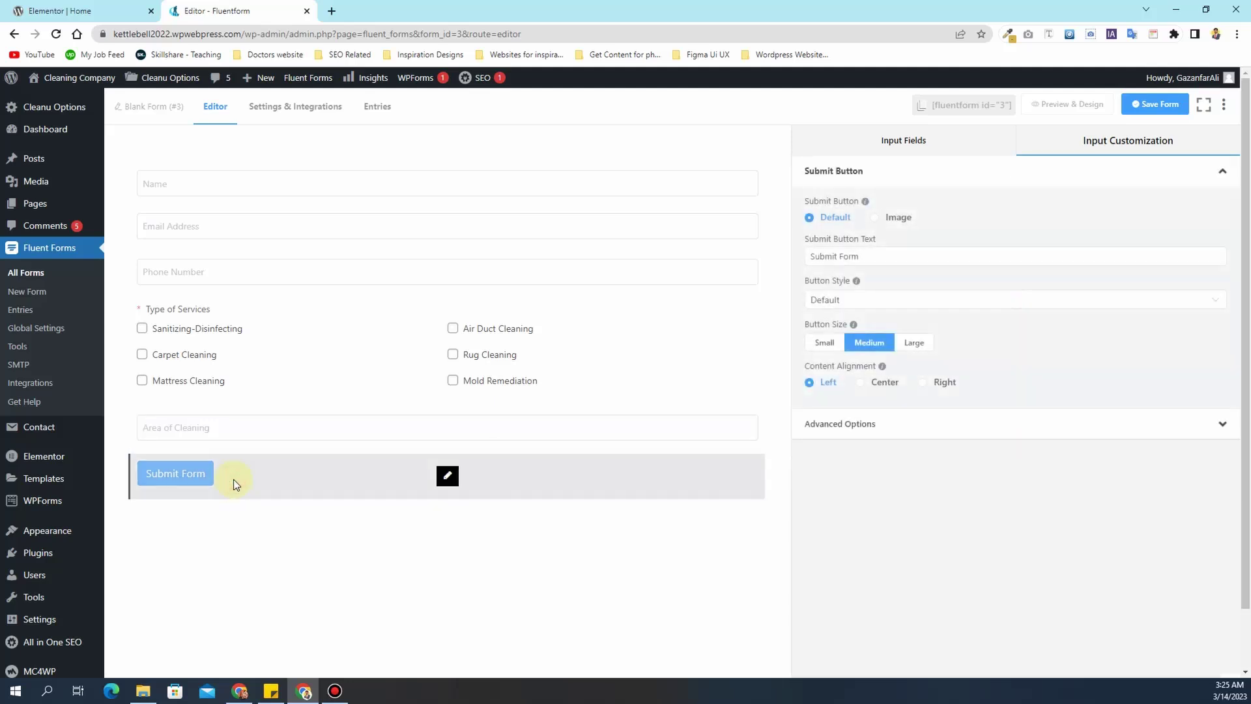
left_click(857, 256)
left_click_drag(858, 257, 840, 258)
key("BackSpace")
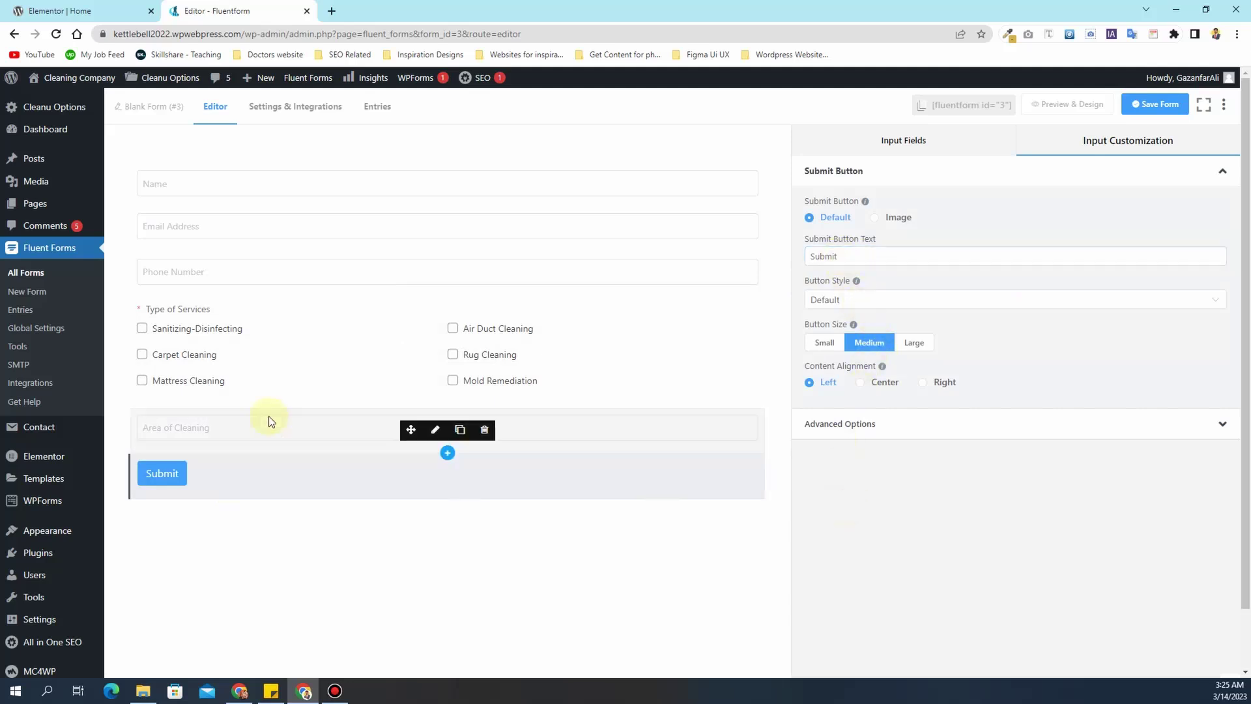
left_click(890, 152)
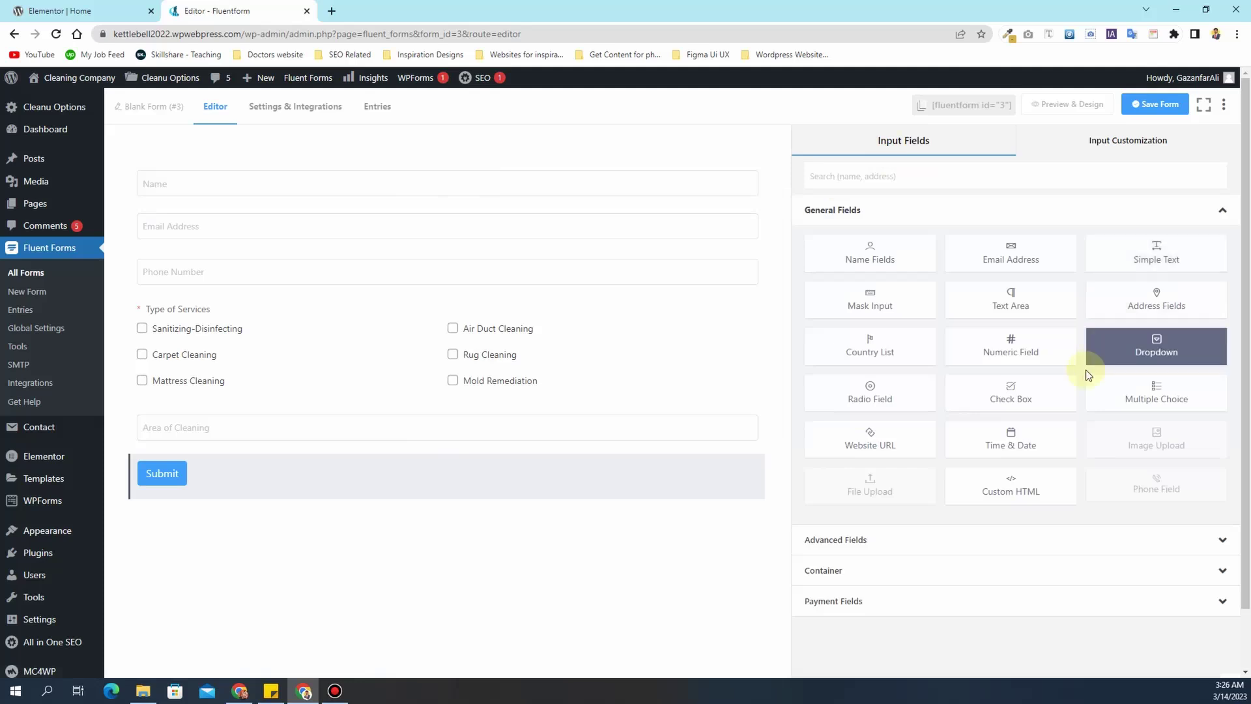
left_click_drag(1139, 254, 644, 456)
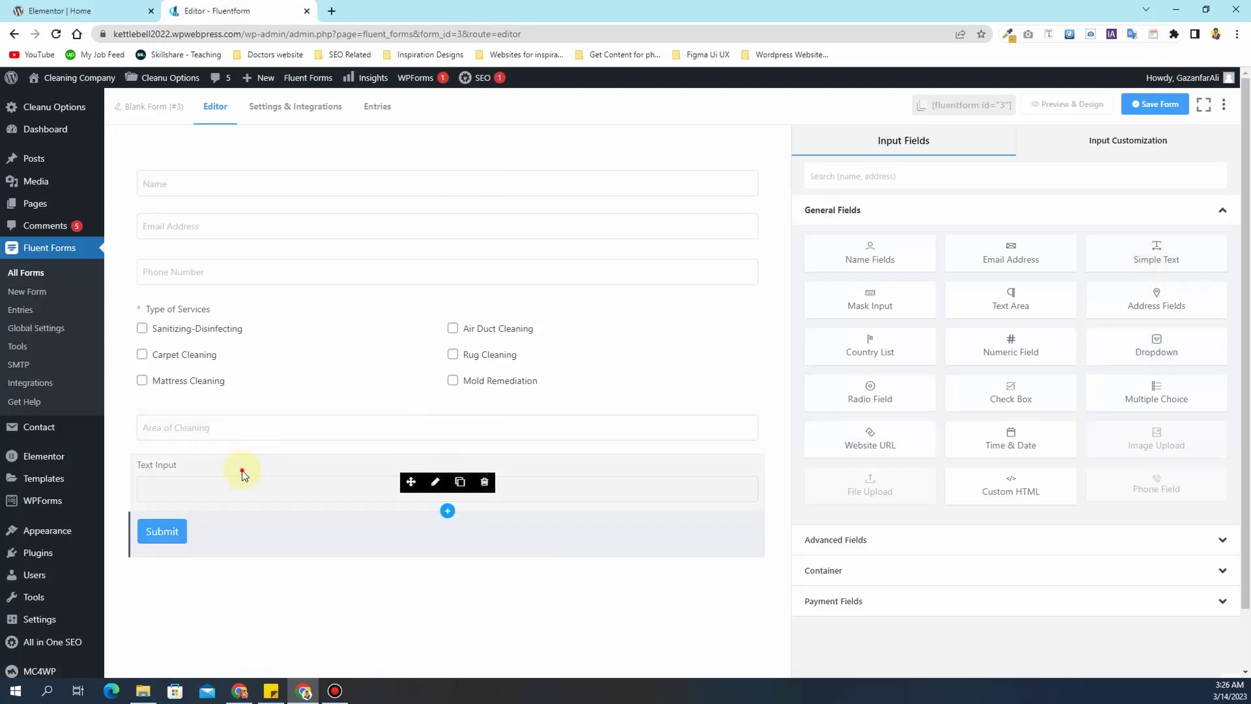
- Label the new text field 'Date for cleaning', hide its label, and paste it as placeholder
left_click(243, 475)
left_click(879, 221)
triple_click(879, 221)
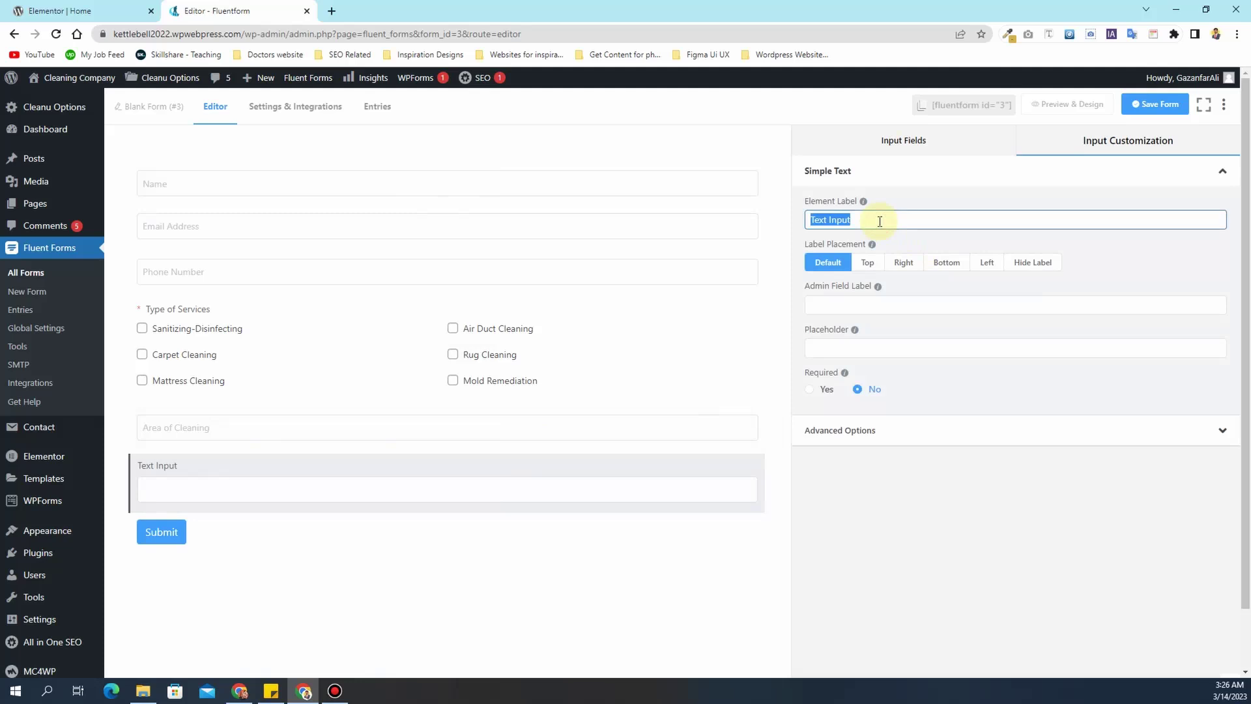
type("Date for clean")
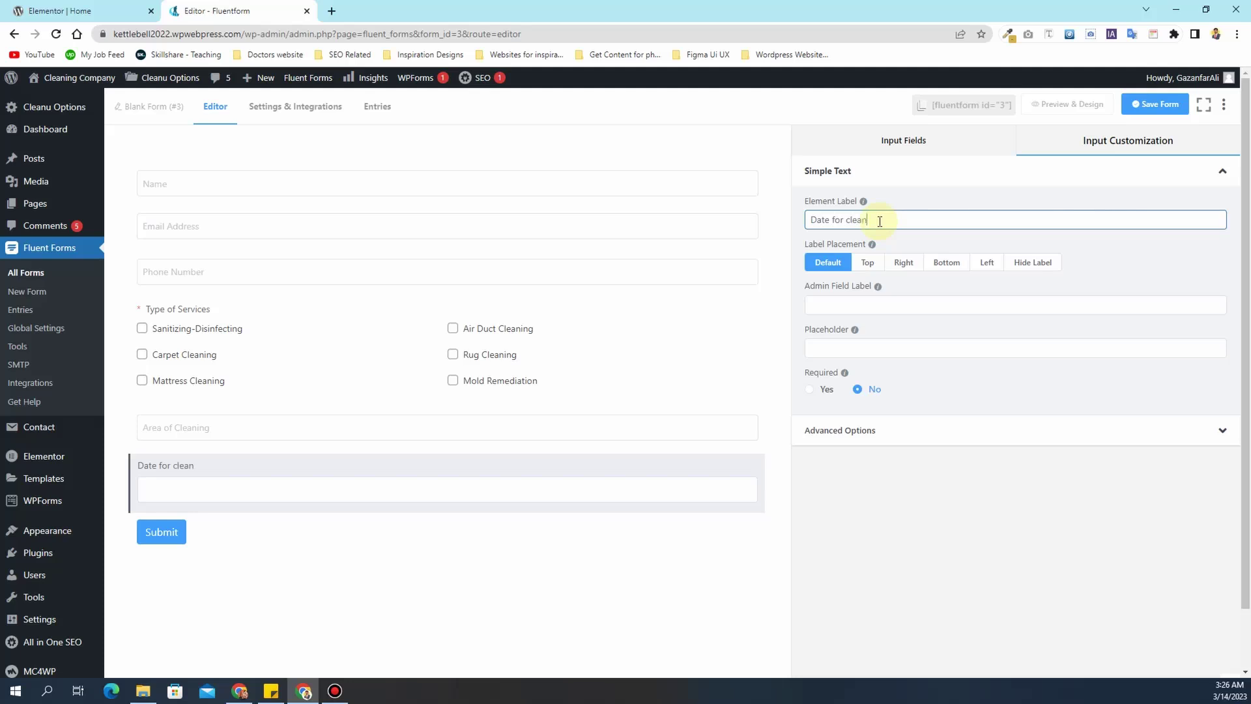
type("ing")
left_click(1033, 262)
left_click(907, 348)
type("Date for cleaning")
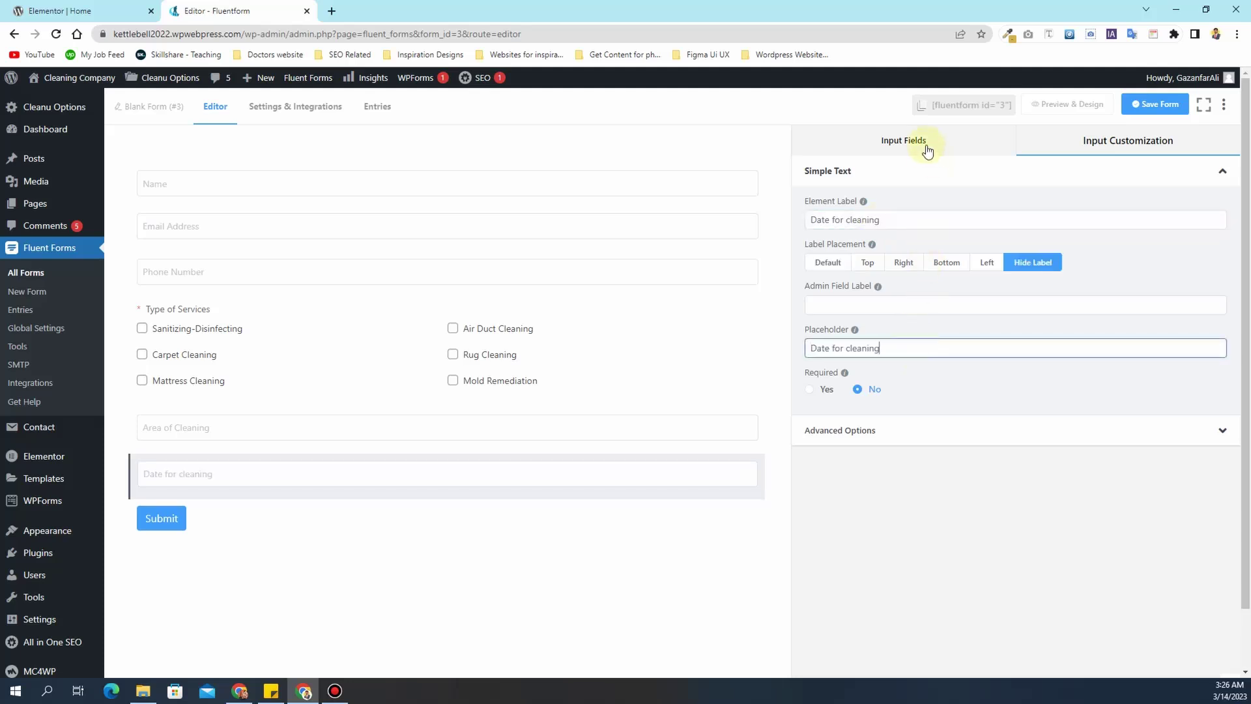
- Add another text field labelled 'Best time for availability' with its label hidden
left_click(927, 151)
left_click(1146, 251)
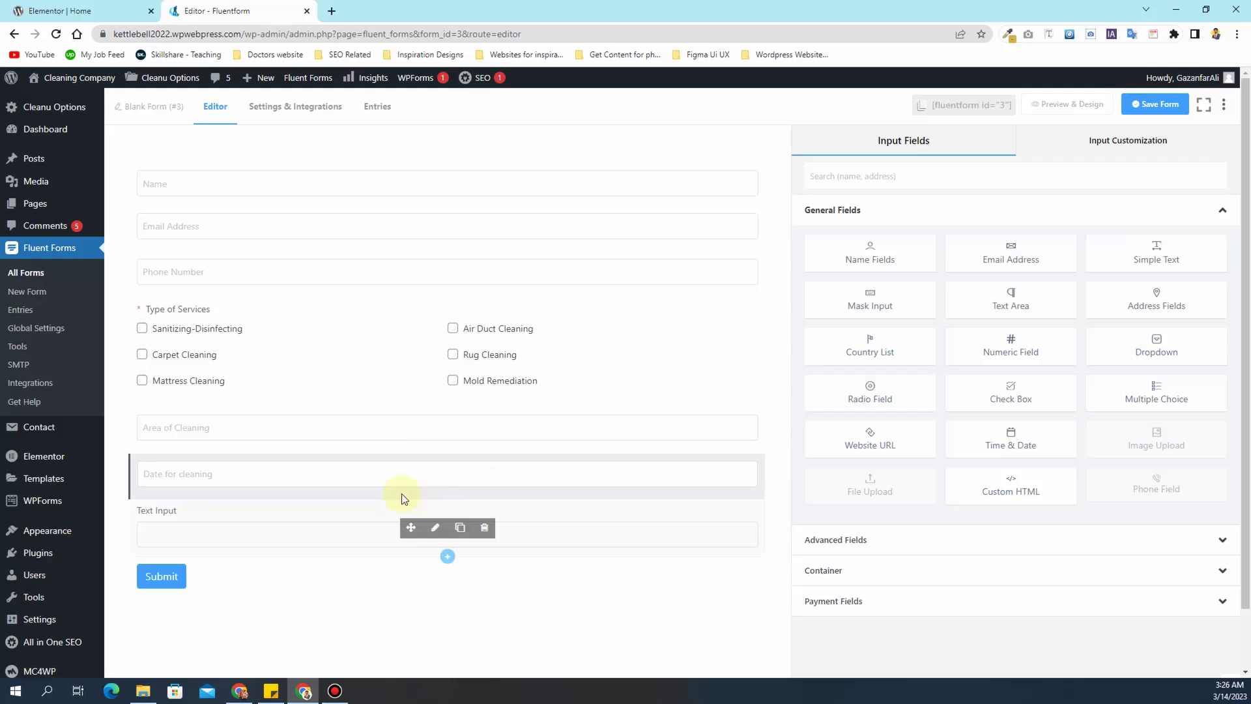
left_click(278, 530)
left_click(900, 215)
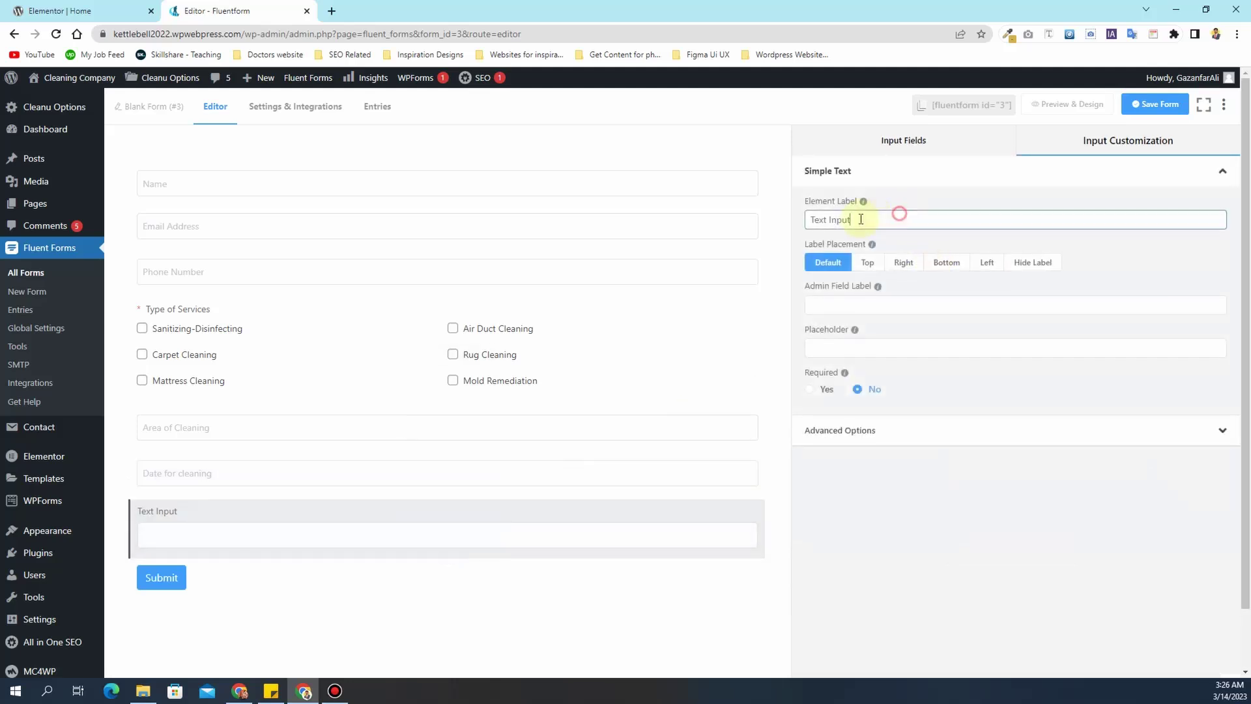
left_click_drag(876, 217, 802, 224)
type("Tim")
key("BackSpace")
key("BackSpace")
key("BackSpace")
type("Best time ")
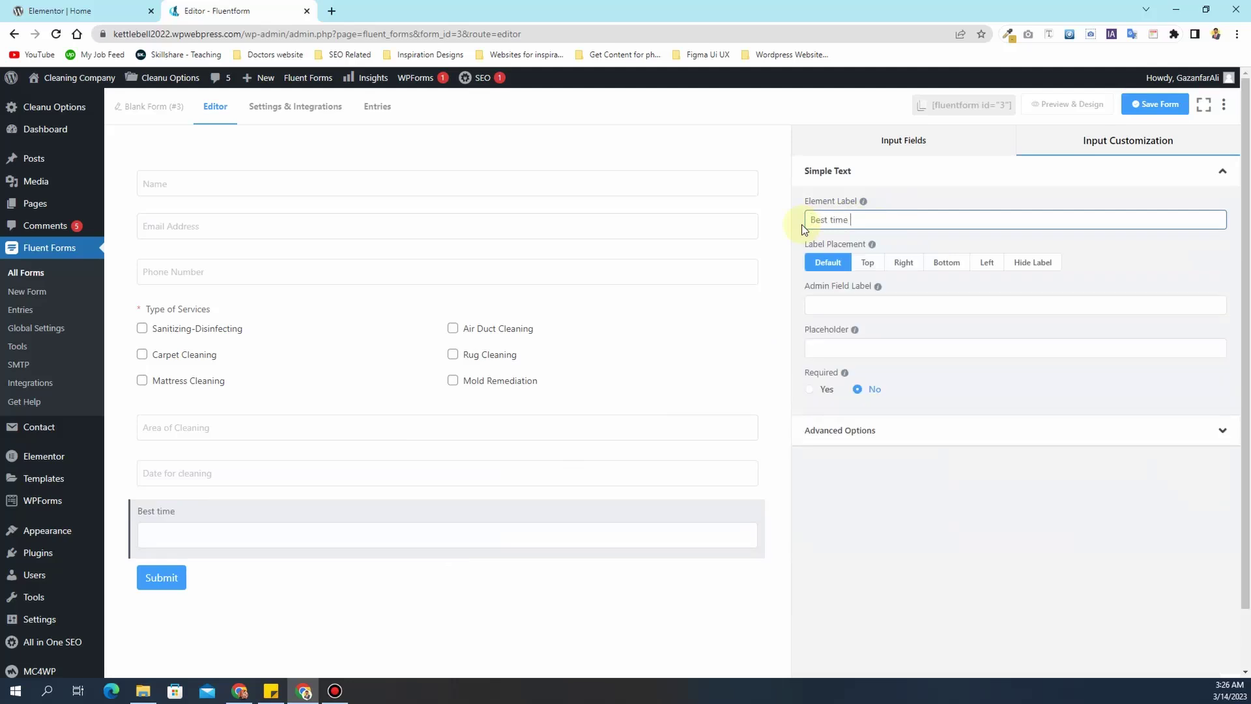
type("for availability")
left_click(1026, 261)
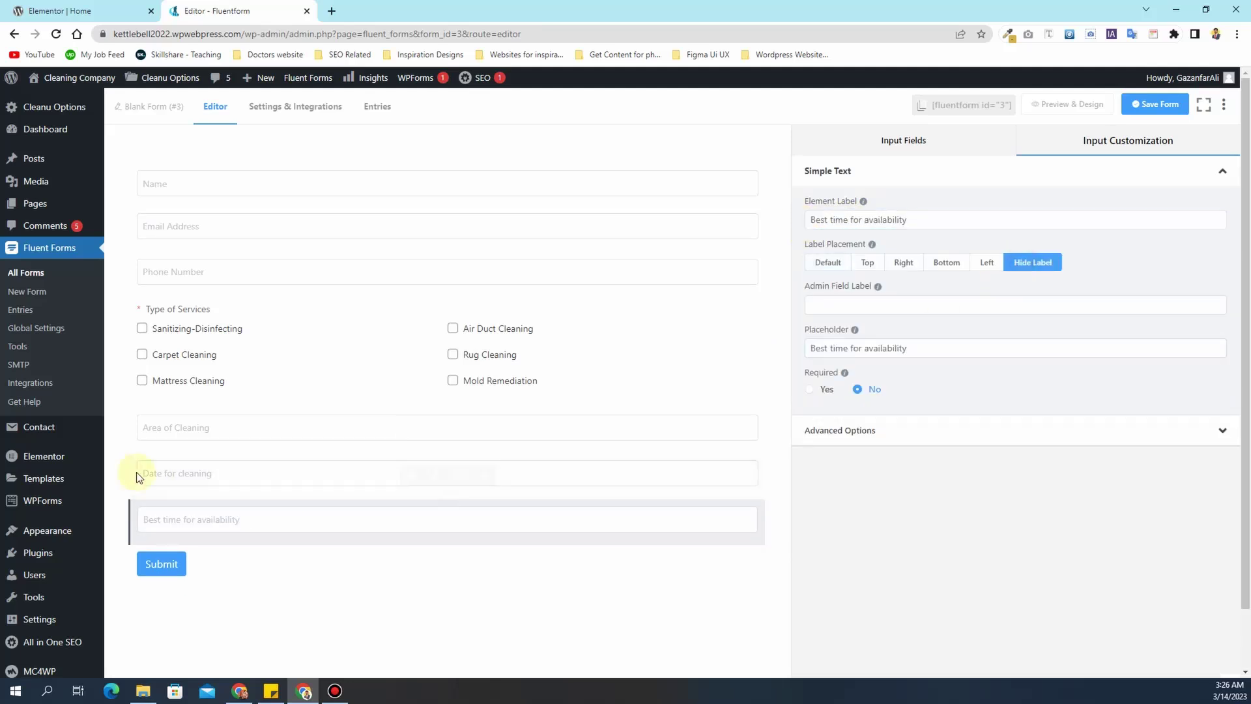
- Rename the date field to 'Best Date for cleaning' and make that its placeholder
left_click(211, 474)
left_click(808, 215)
type("Best time")
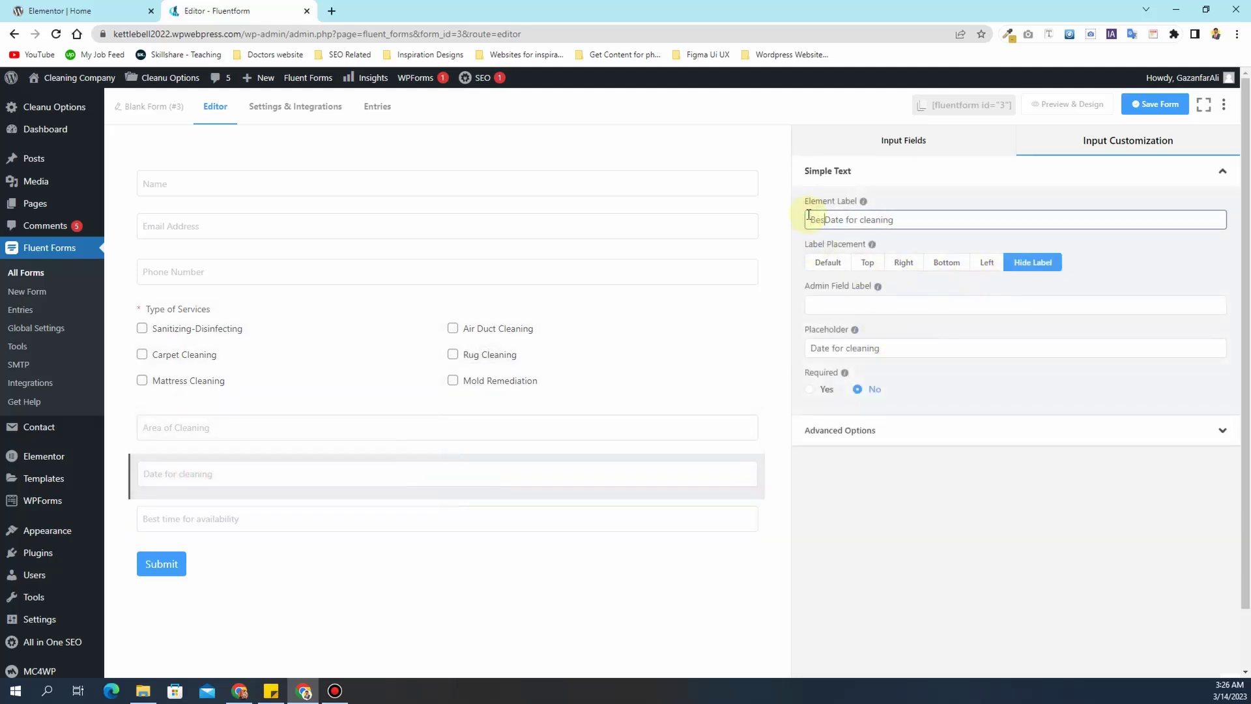
key("BackSpace")
key("BackSpace")
key("BackSpace")
key("BackSpace")
key("BackSpace")
key("ctrl+a")
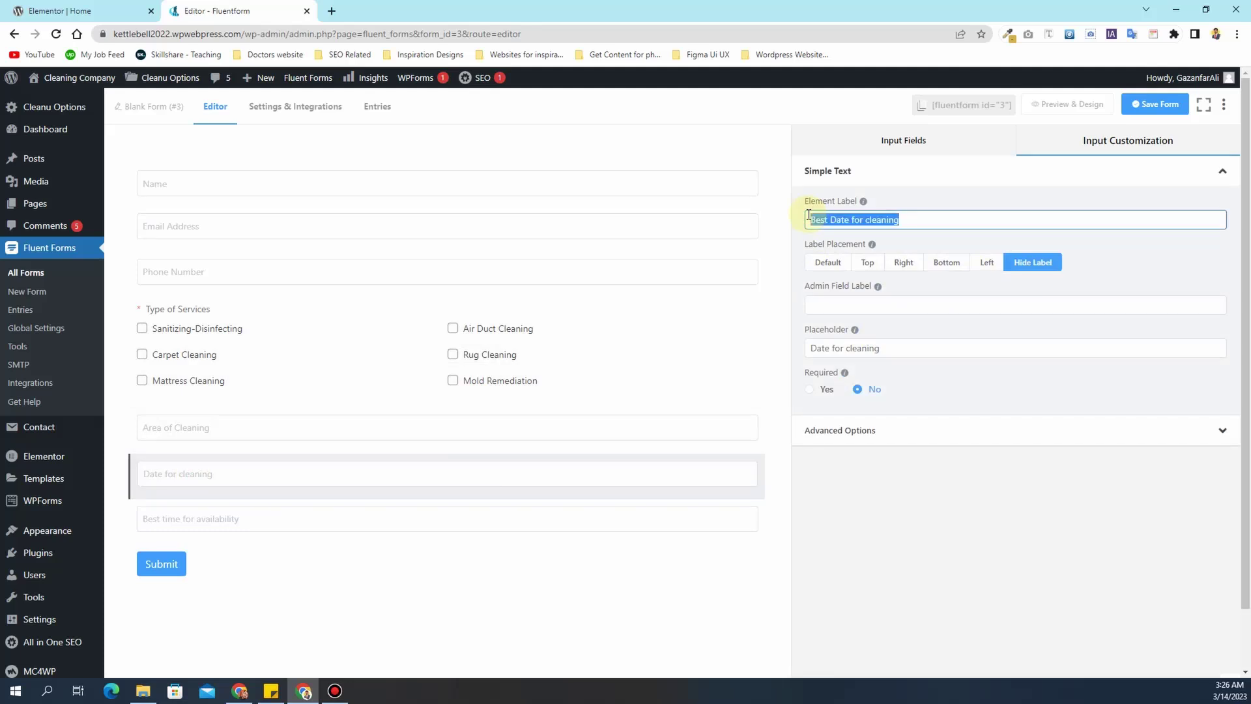
key("ctrl+c")
left_click(888, 347)
key("ctrl+a")
key("ctrl+v")
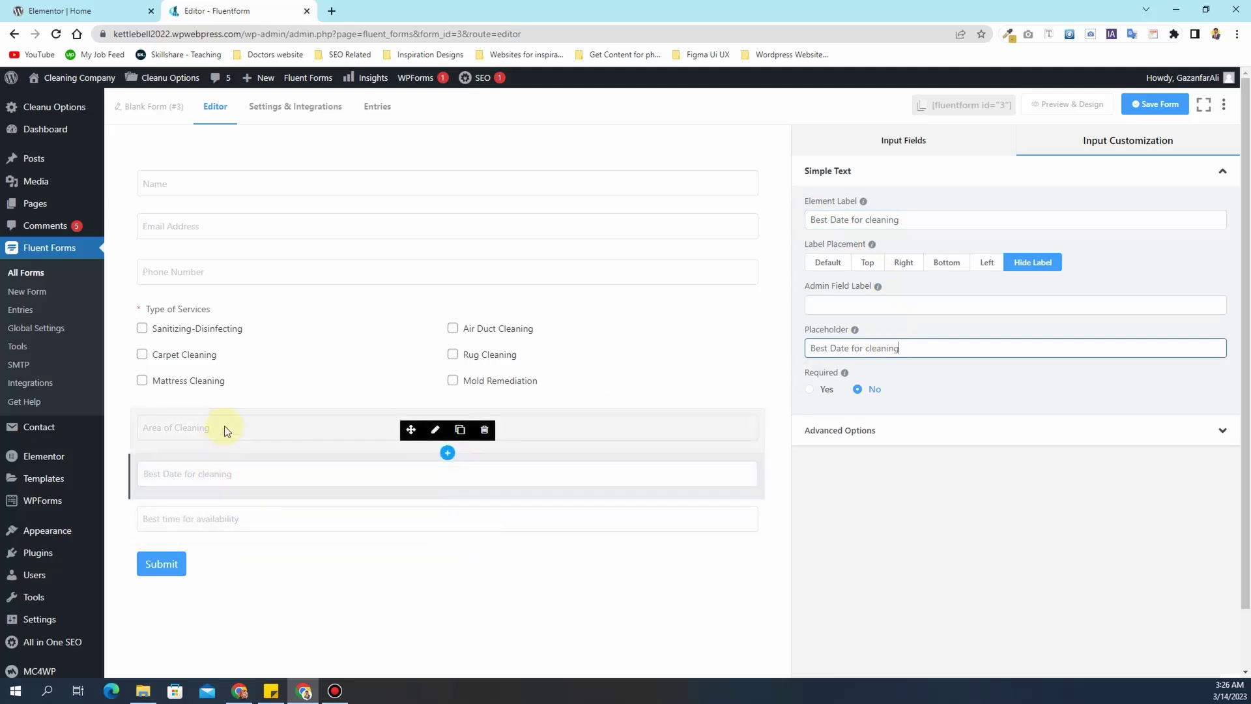
- Move Area of Cleaning above Type of Services, Best Date and Best time under Phone Number, and save
left_click_drag(224, 427, 231, 314)
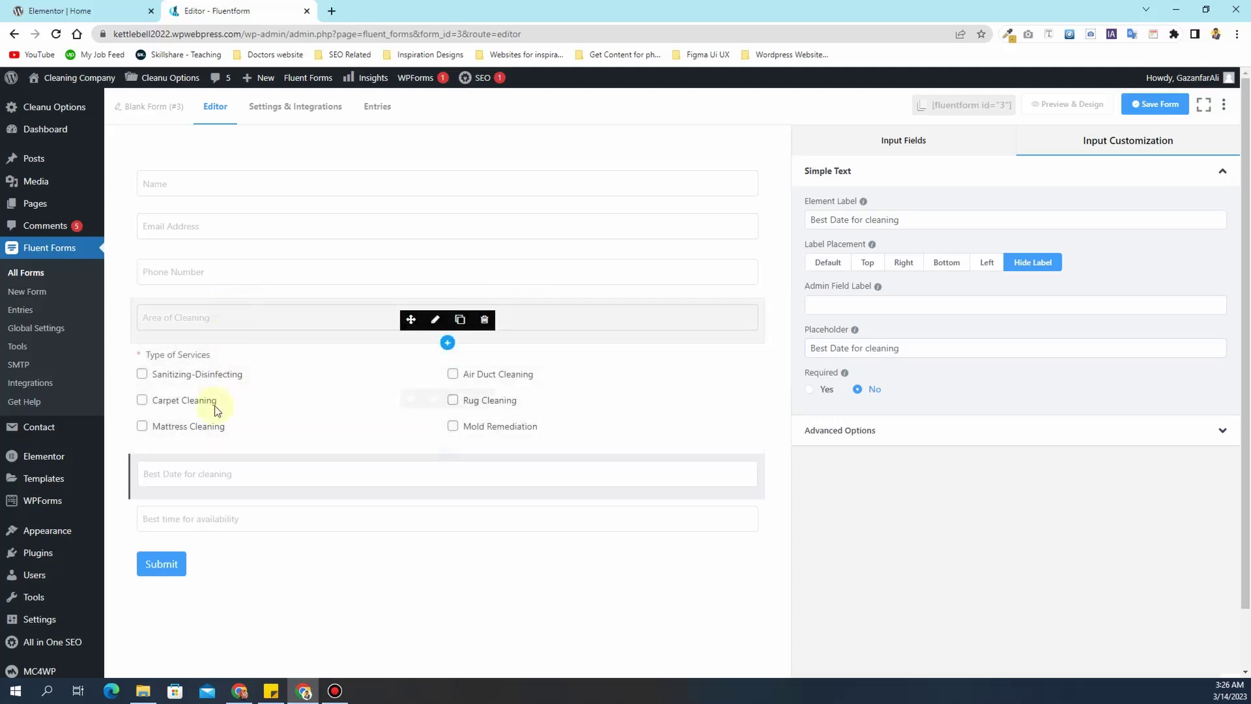
left_click_drag(212, 479, 217, 301)
left_click_drag(215, 514, 232, 358)
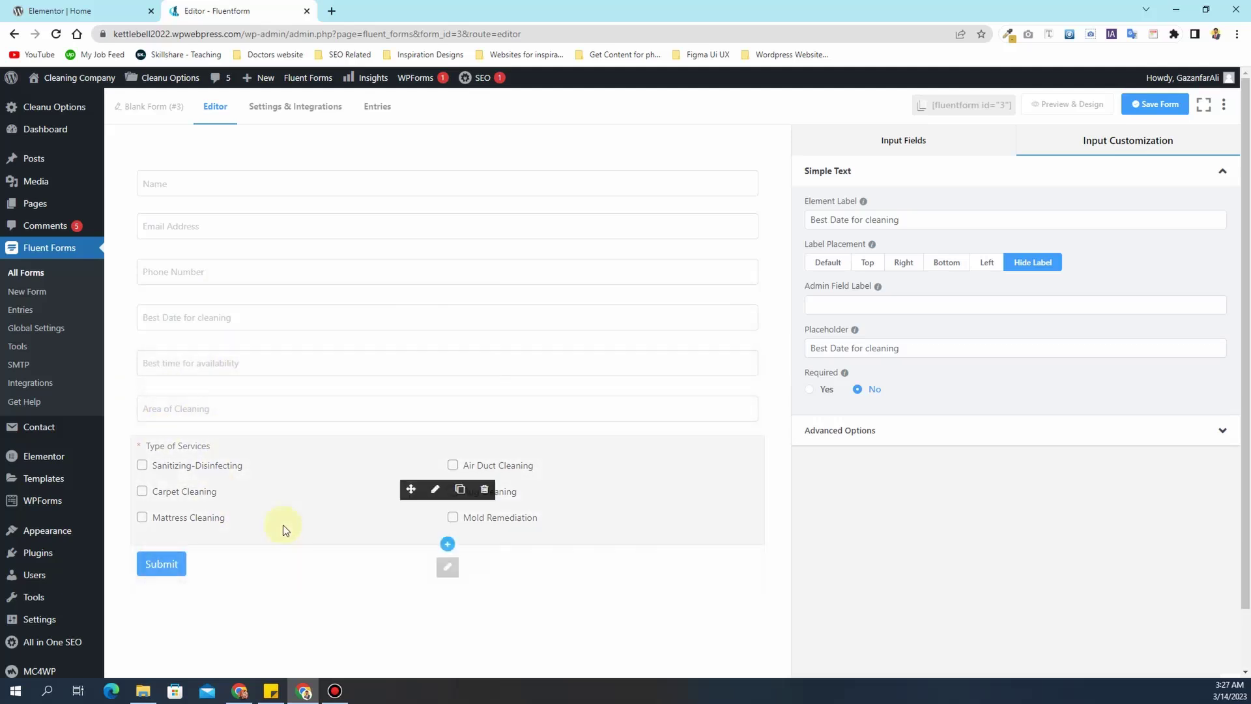
left_click(1153, 106)
left_click(1157, 110)
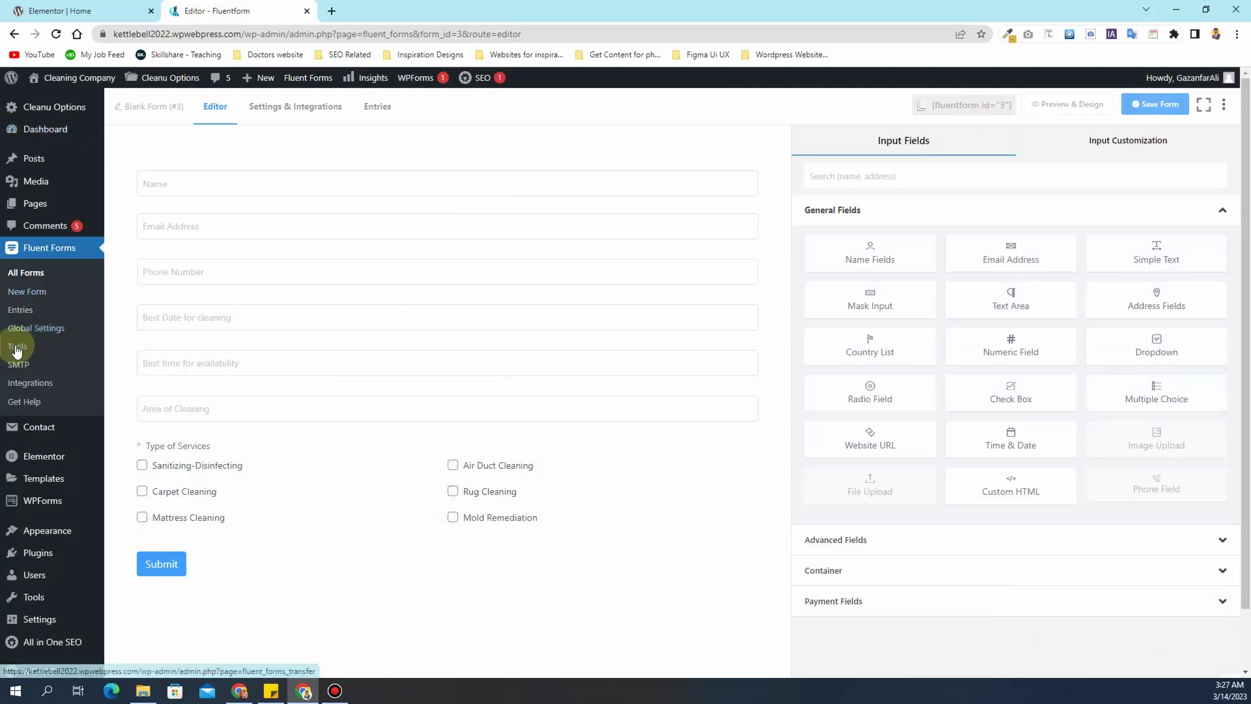
- Rename the form from 'Blank Form (#3)' to 'Lead generation form'
left_click(139, 110)
left_click_drag(497, 235, 417, 232)
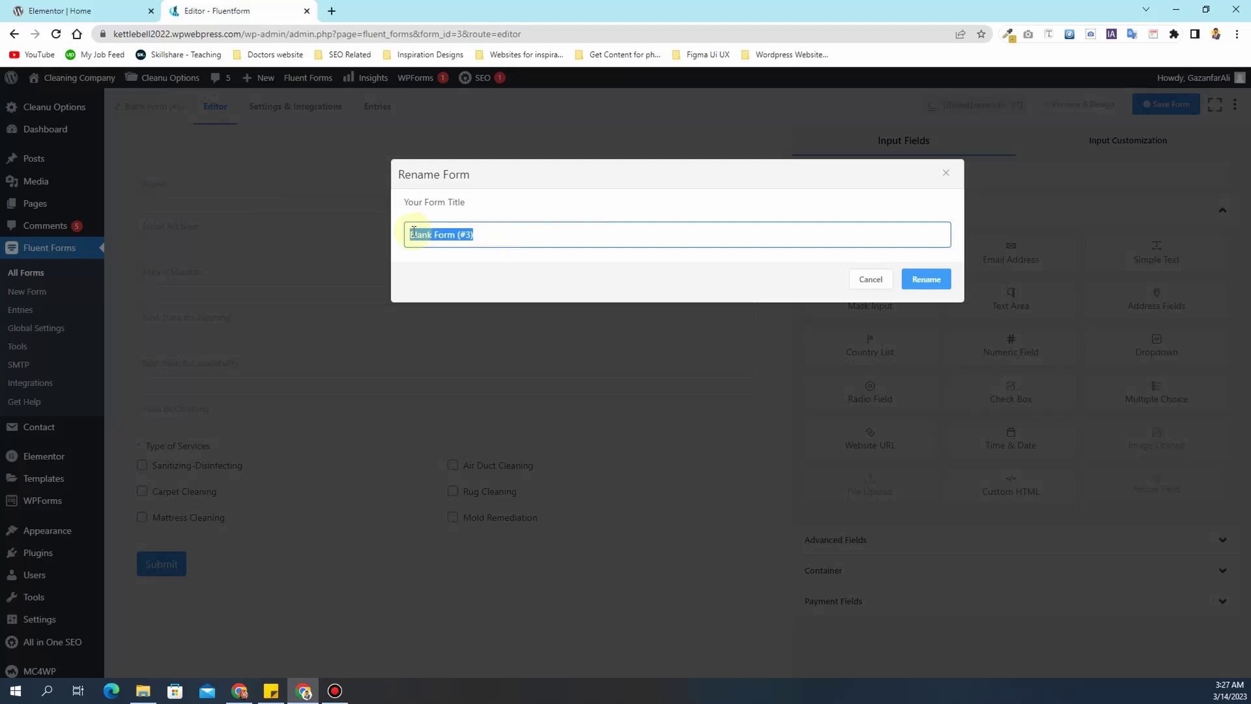
key("BackSpace")
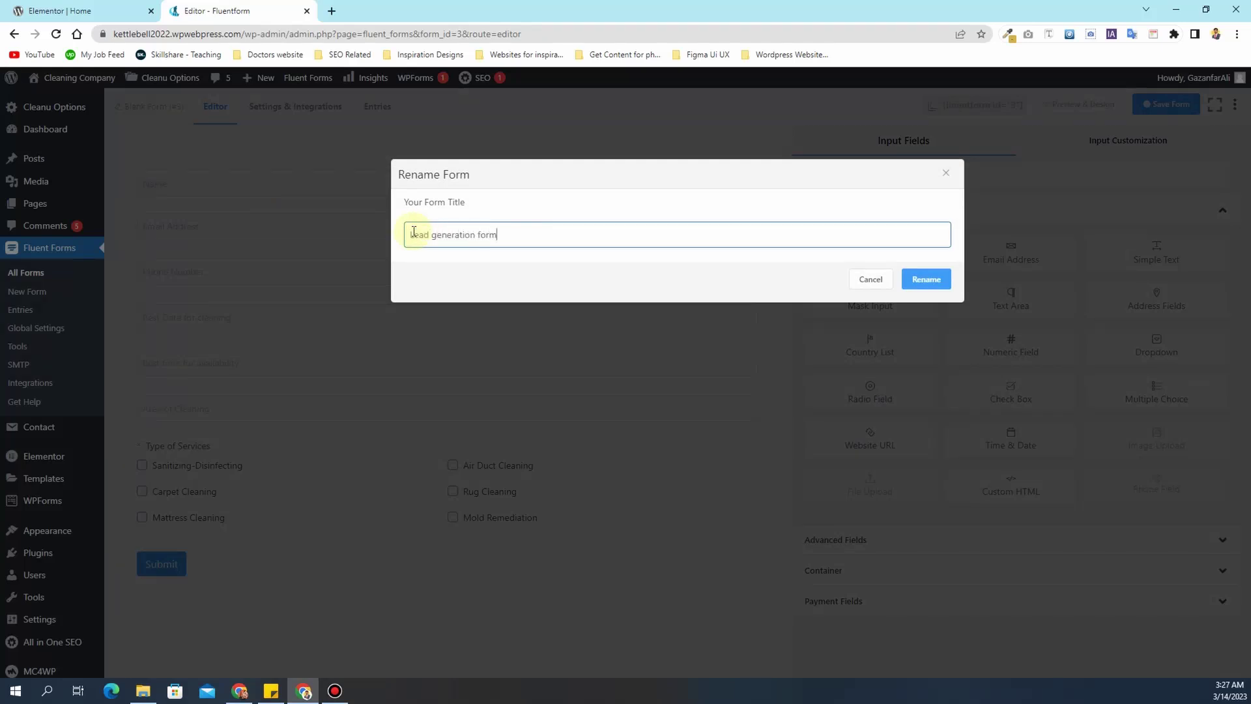
left_click(920, 278)
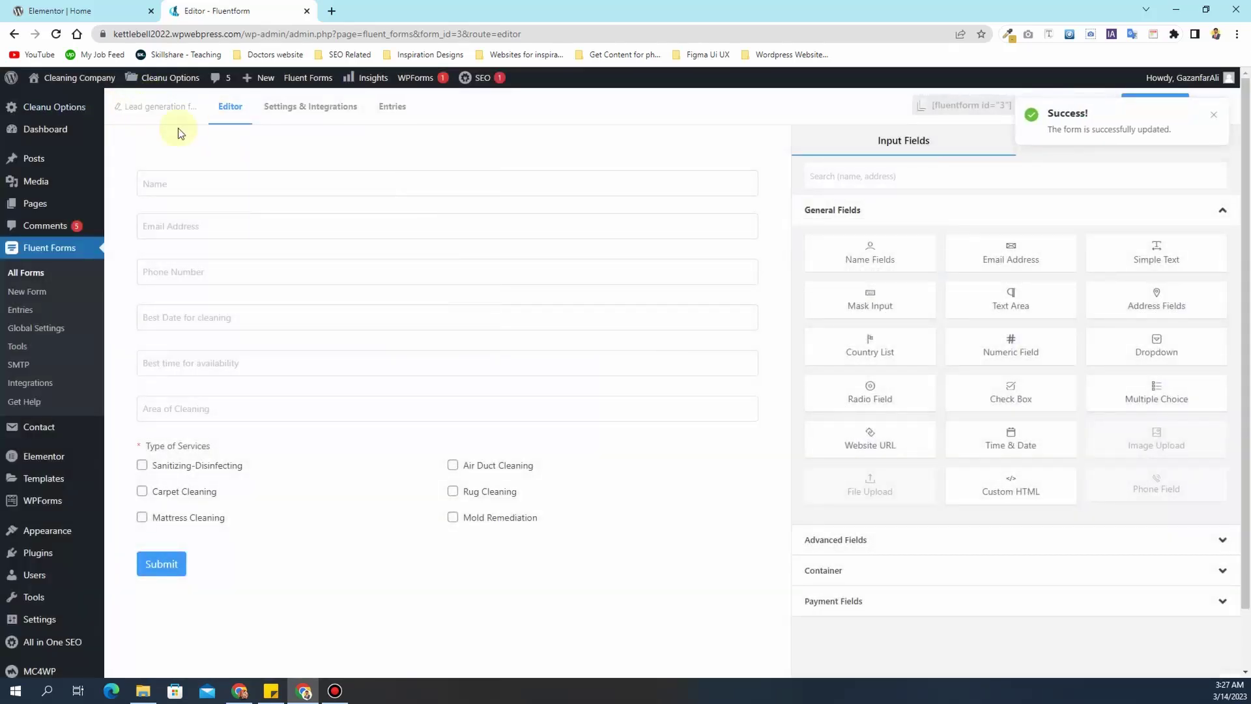
- Set the form to Reset Form after submission in Settings & Integrations
left_click(278, 116)
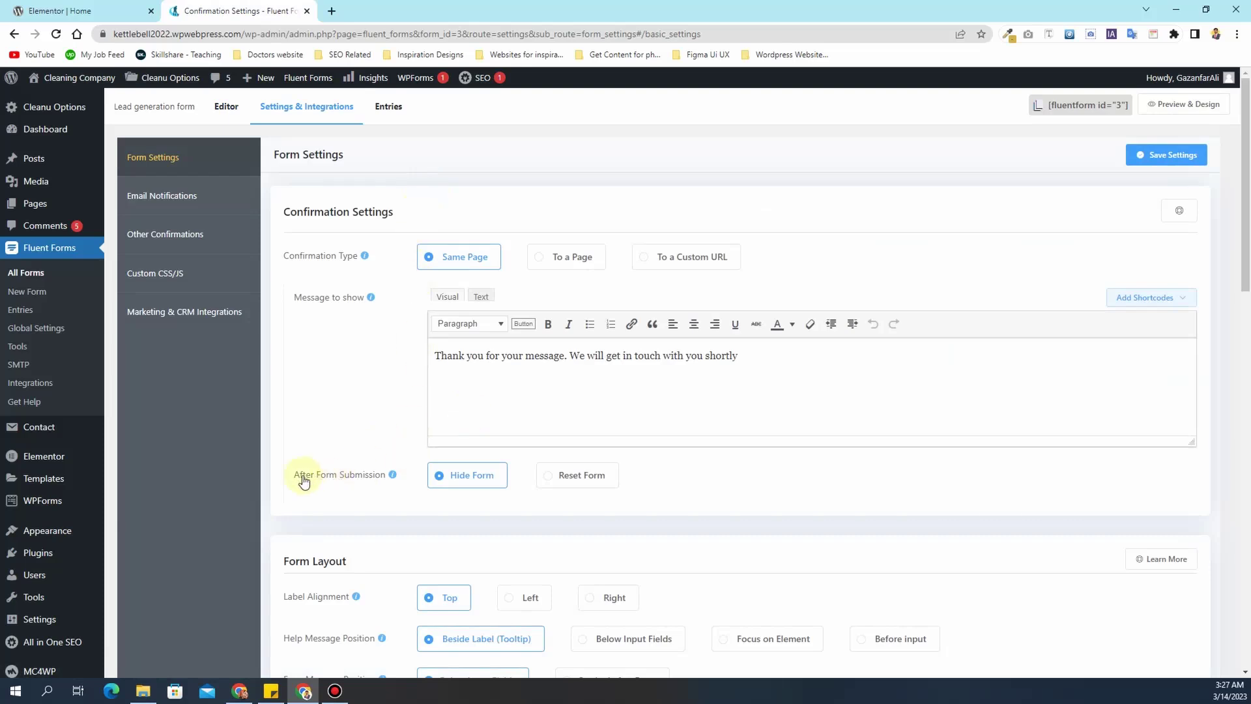
left_click(586, 487)
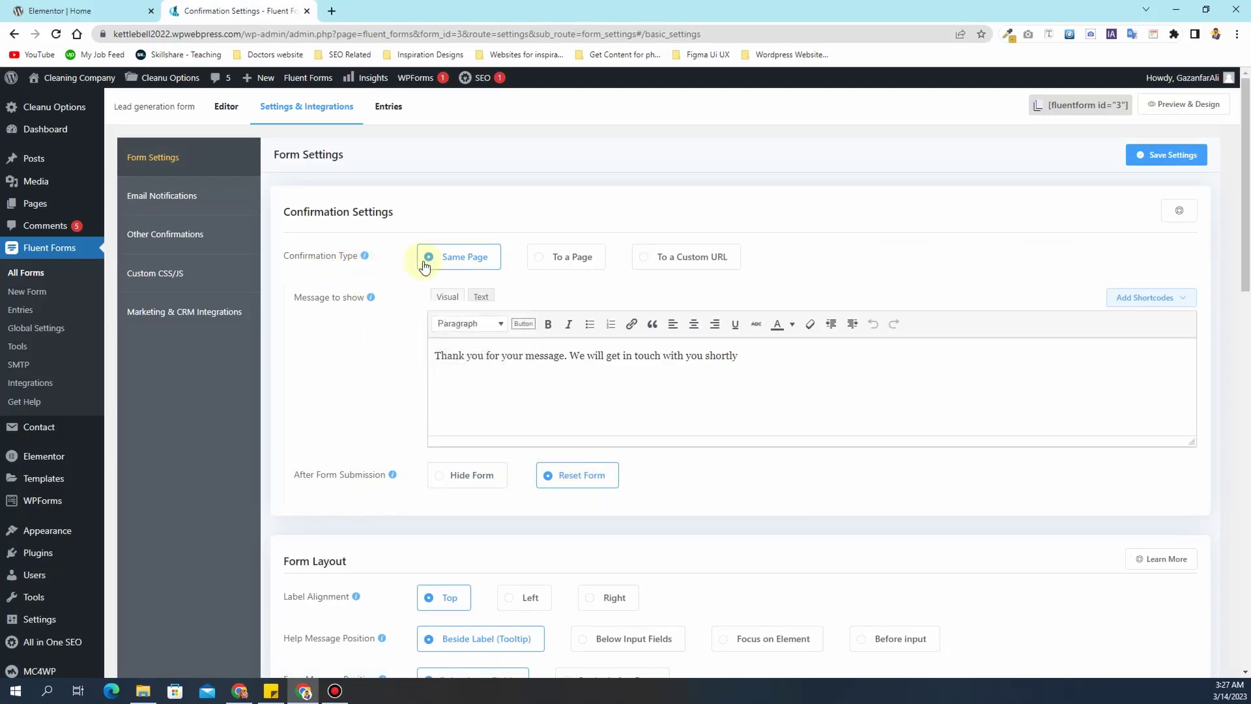
left_click_drag(764, 361, 434, 355)
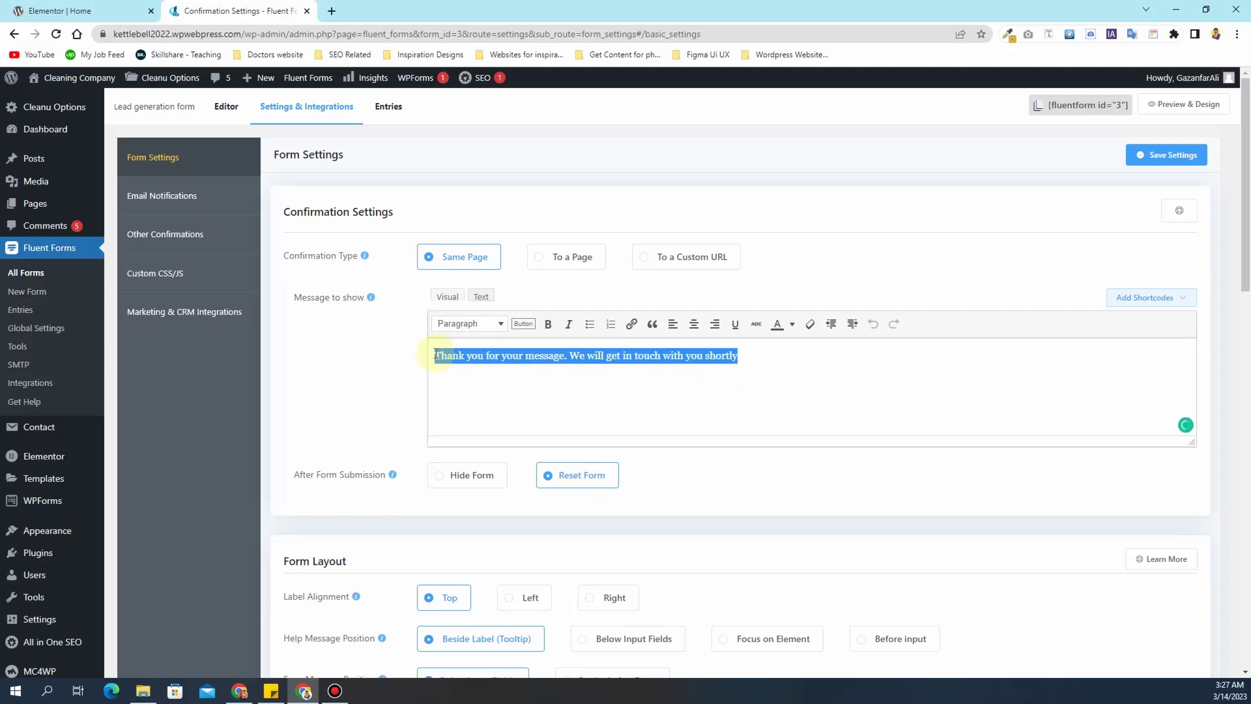
- Try the redirect confirmation types, keep the same-page message, and review Email Notifications
left_click(558, 263)
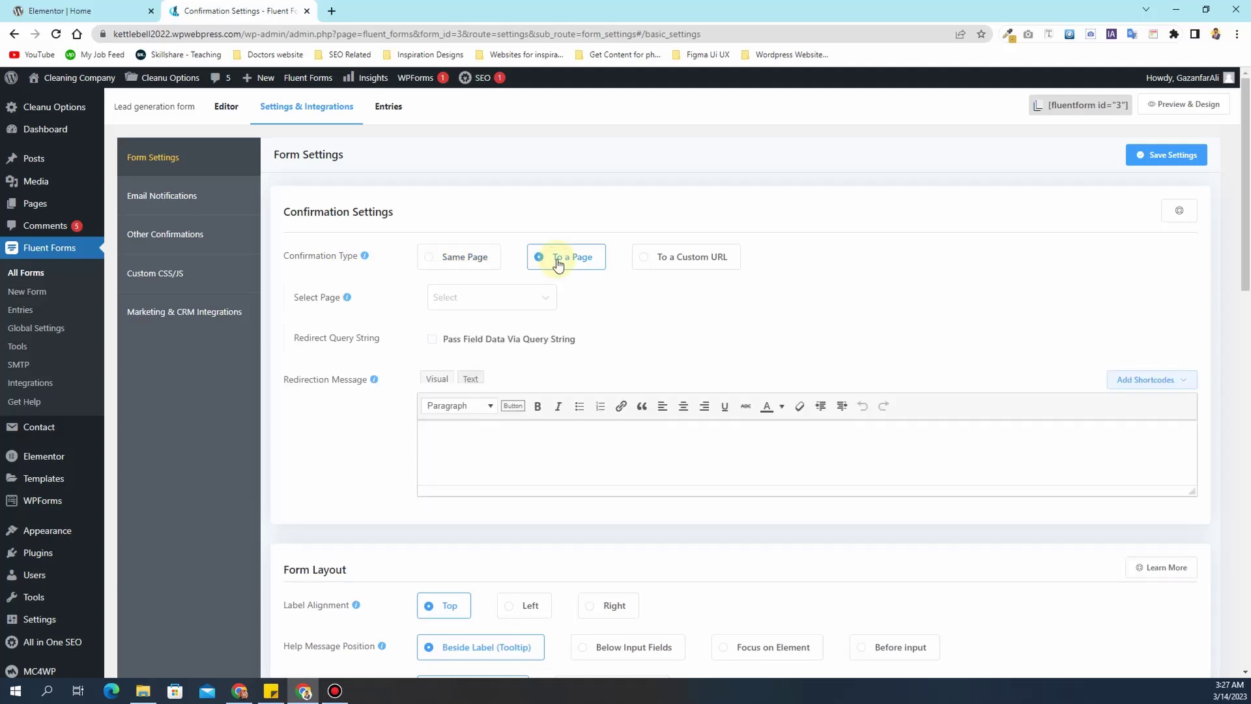
left_click(531, 307)
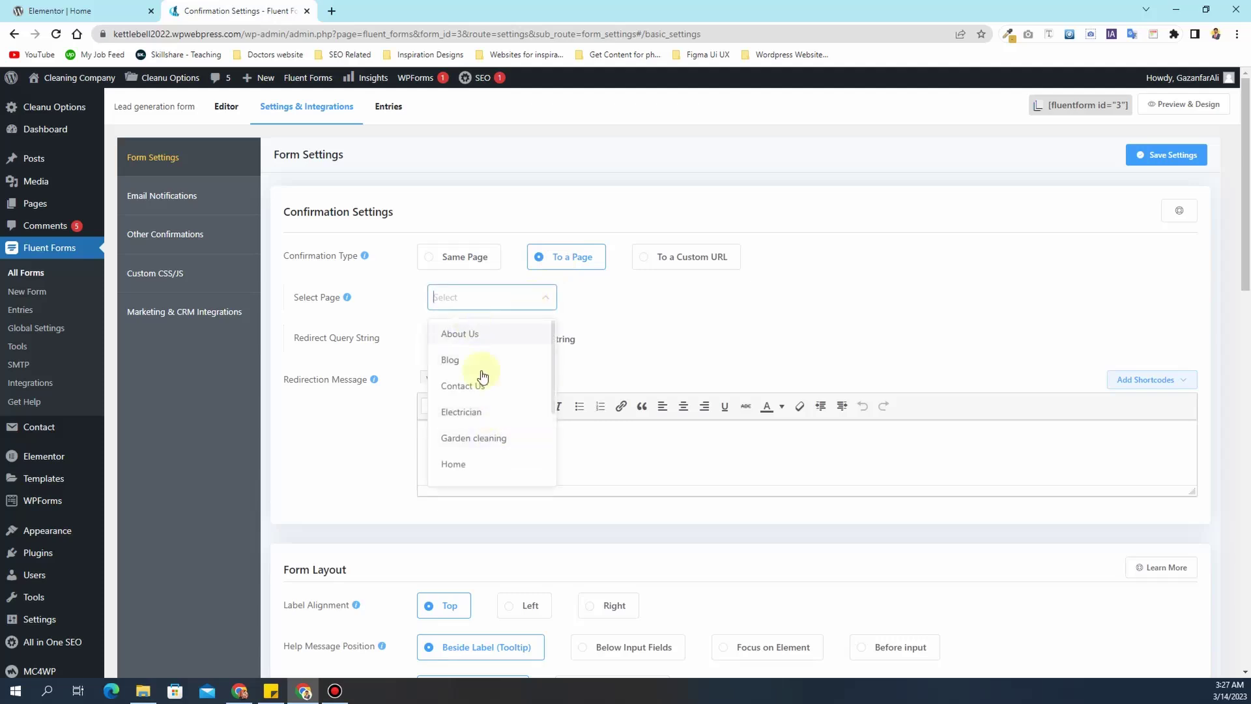
left_click(528, 291)
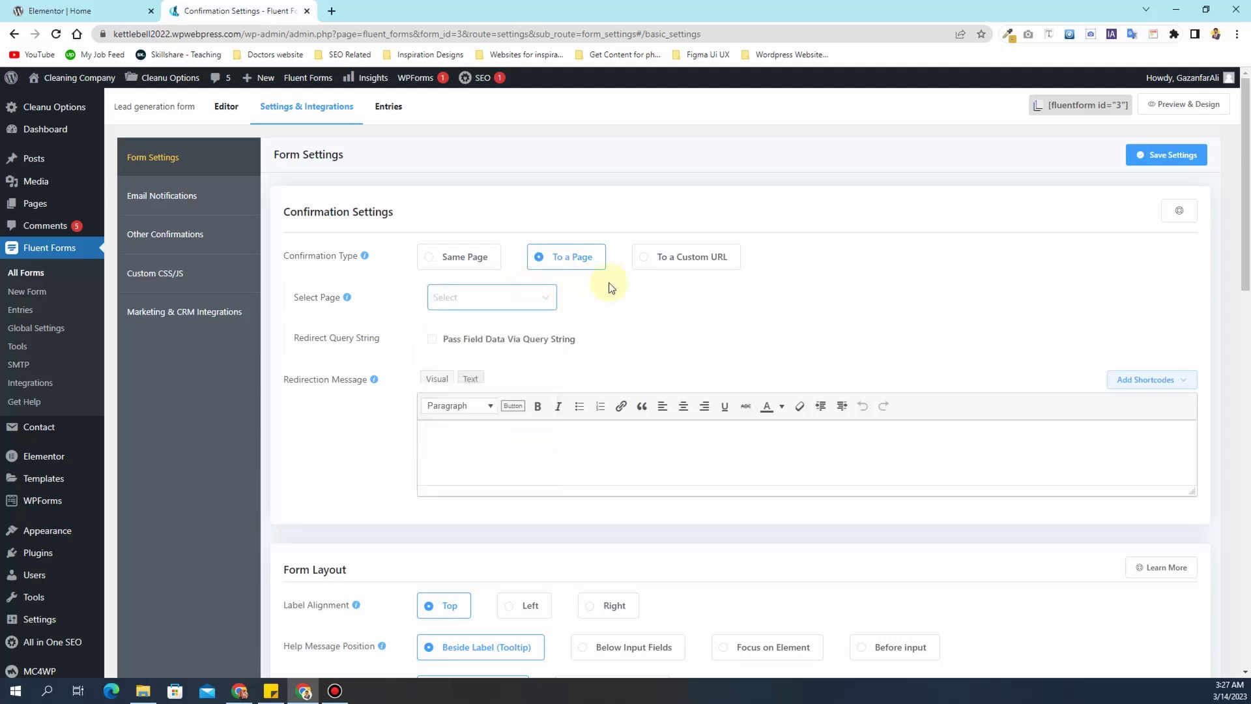
left_click(674, 267)
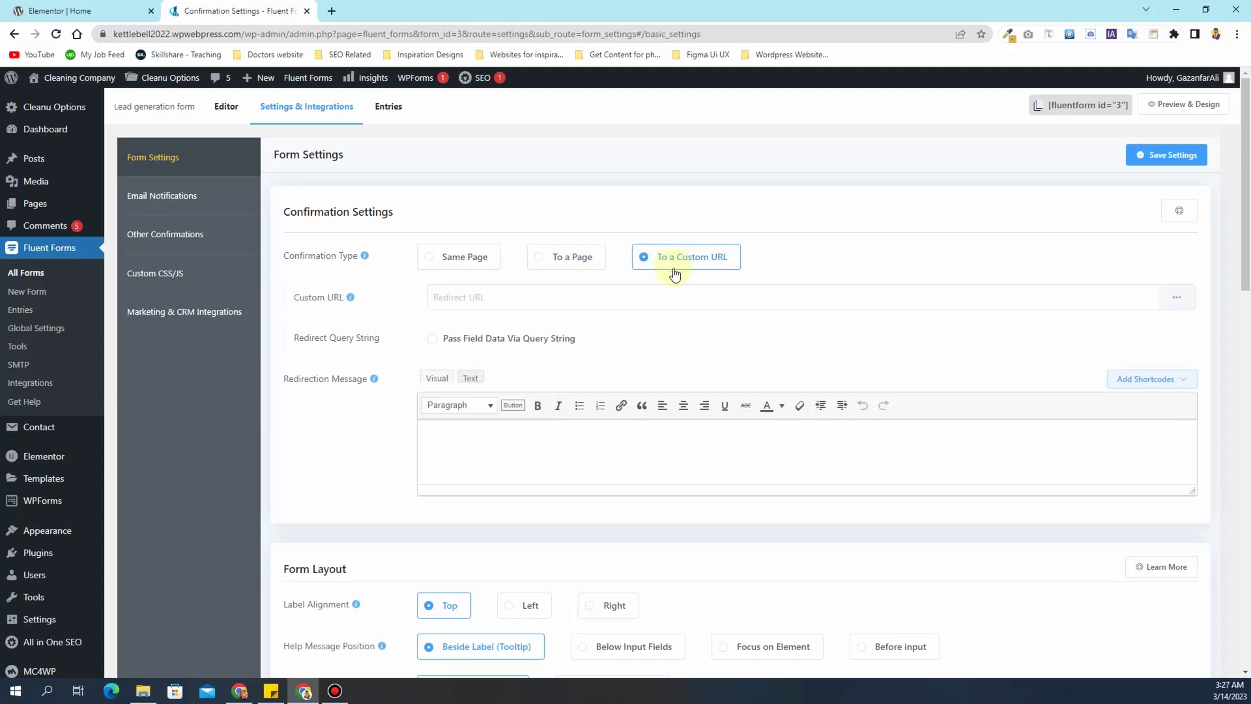
left_click(525, 295)
left_click(440, 258)
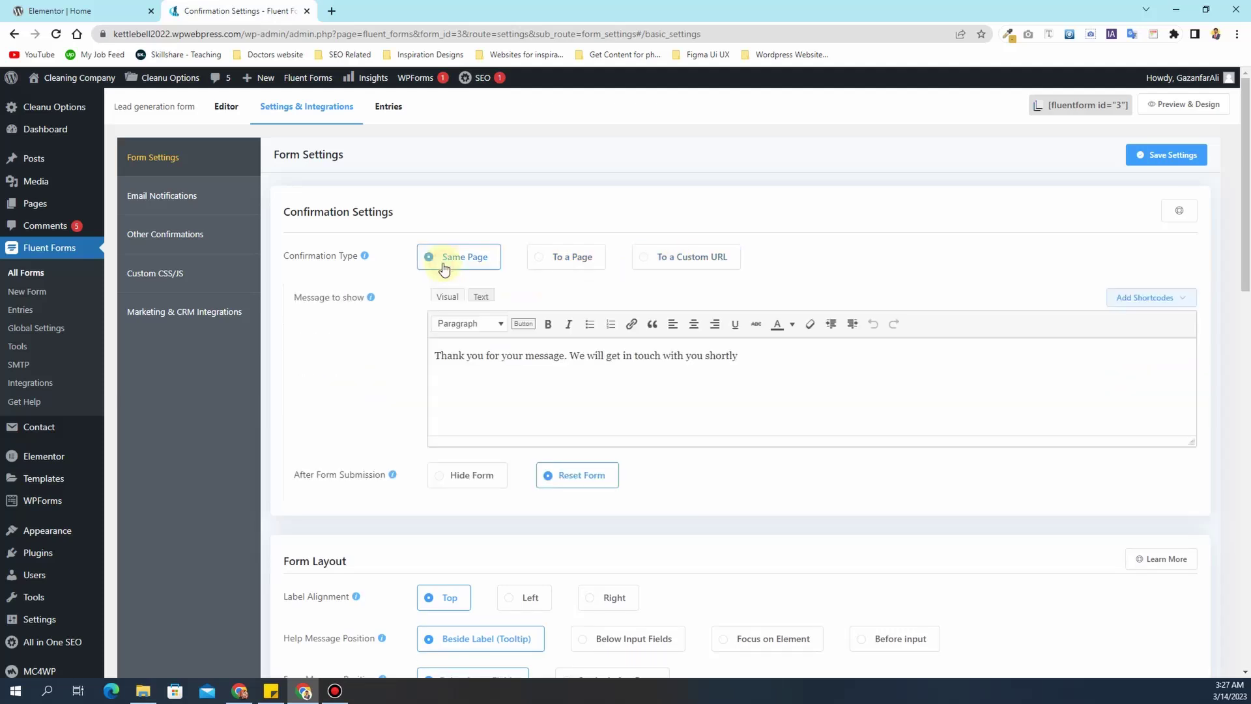
left_click(240, 209)
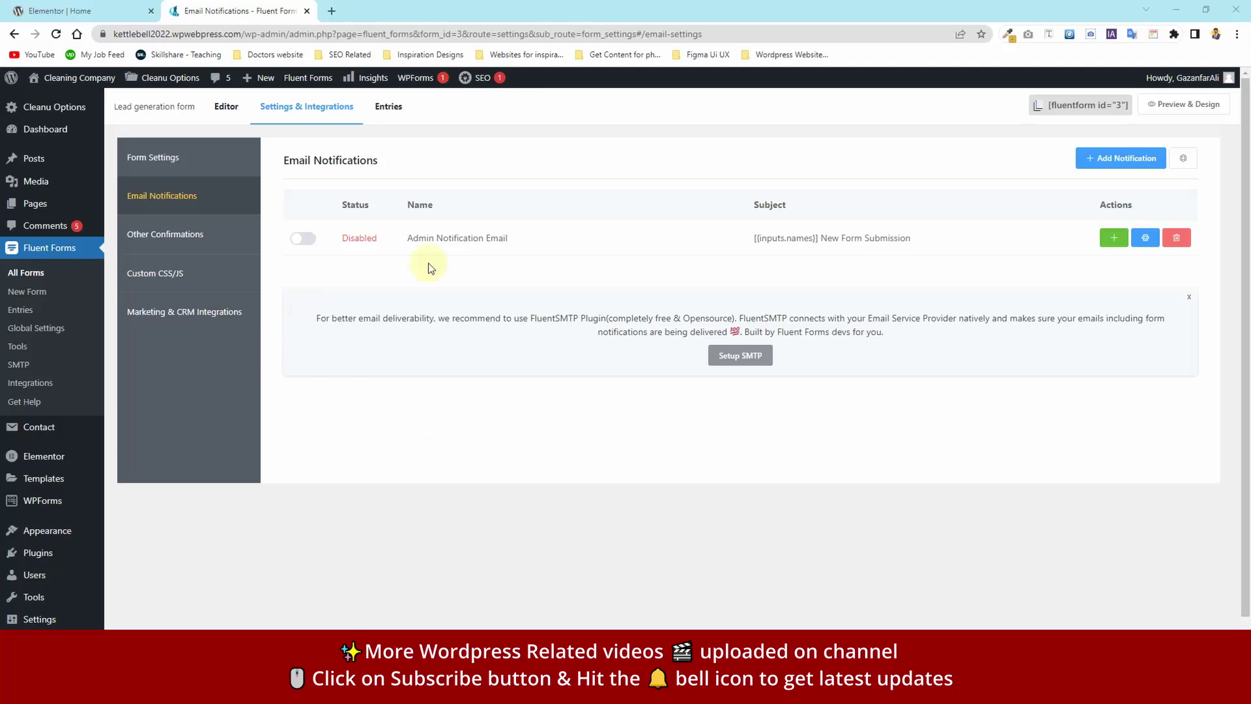
left_click(95, 13)
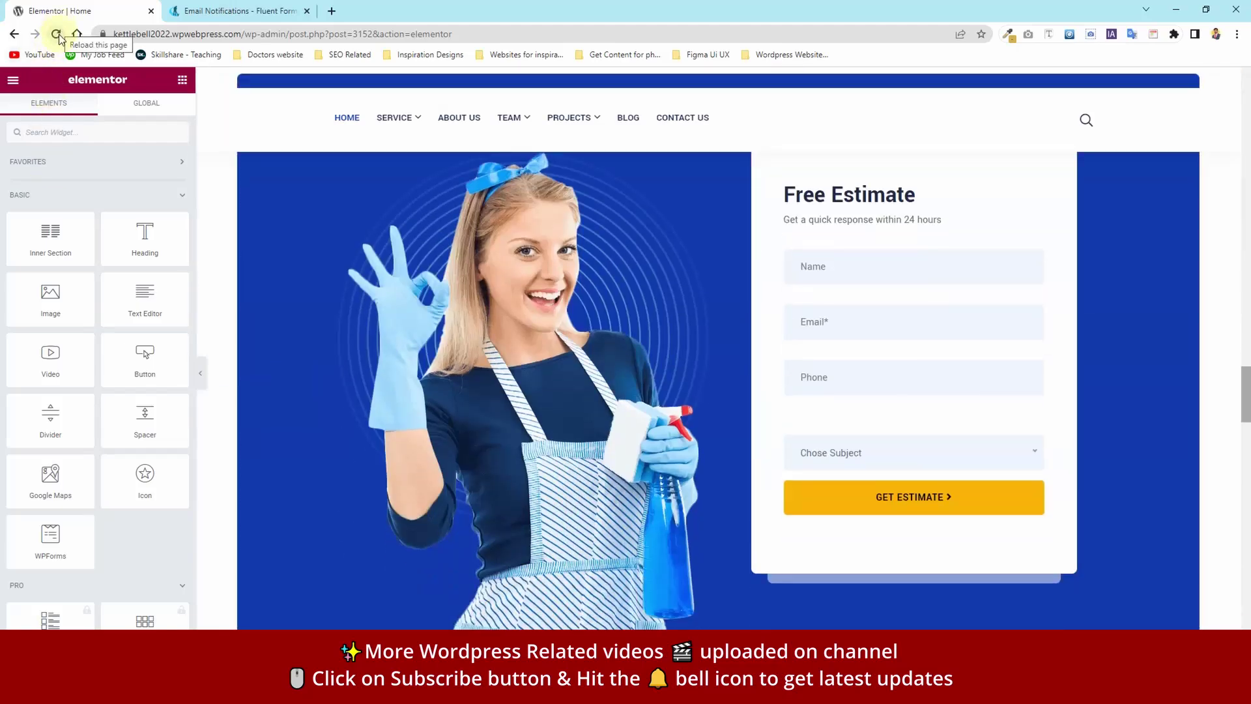
- Reload the Elementor editor and inspect the Free Estimate widget's Form Shortcode setting
left_click(58, 36)
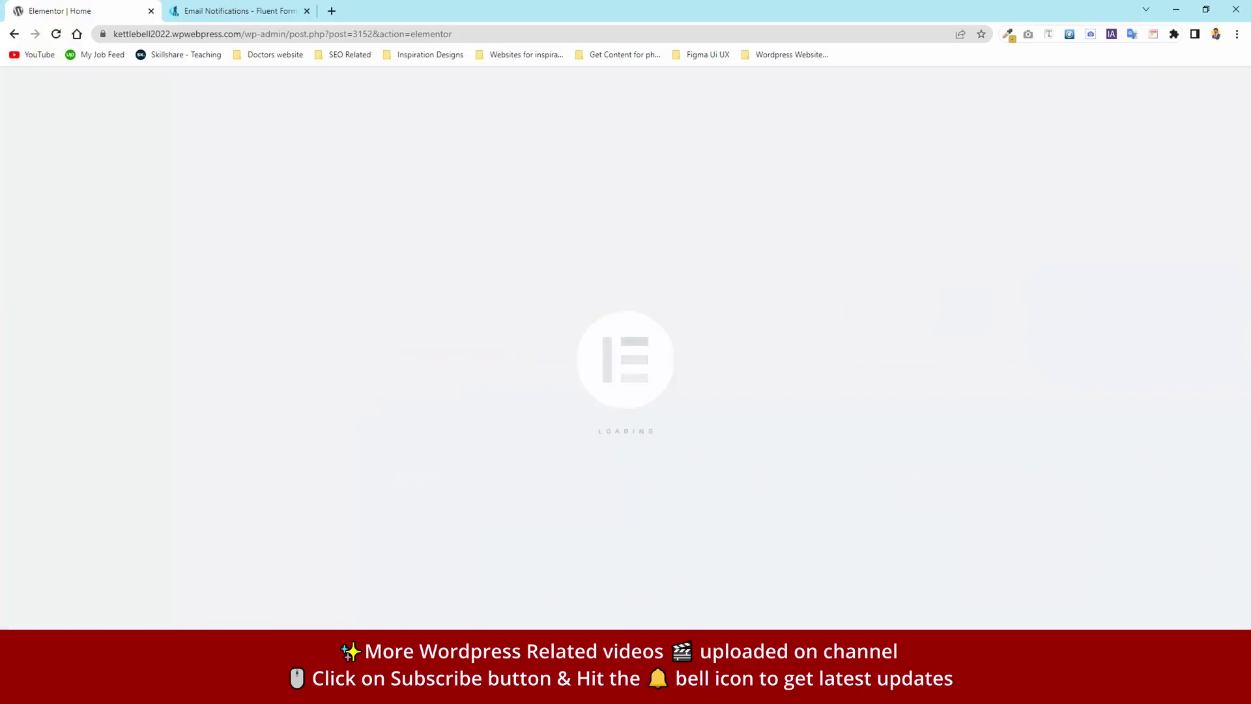
scroll(462, 273, "down", 20)
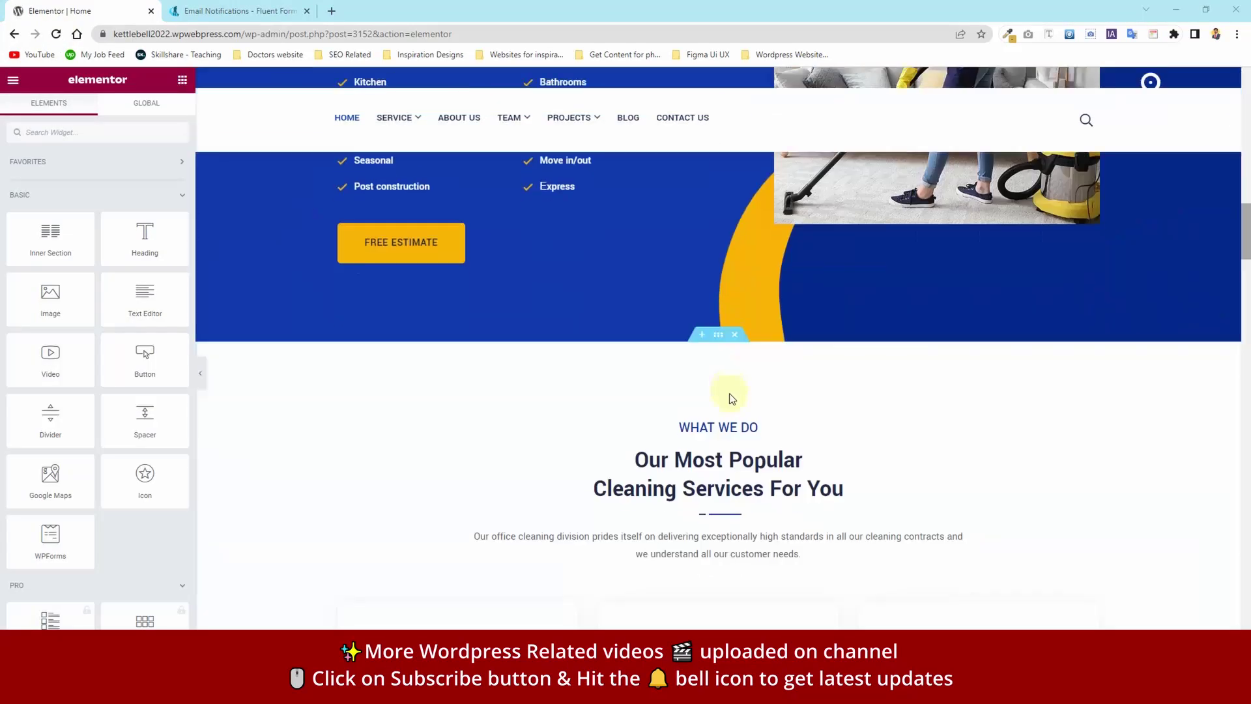
scroll(730, 391, "down", 20)
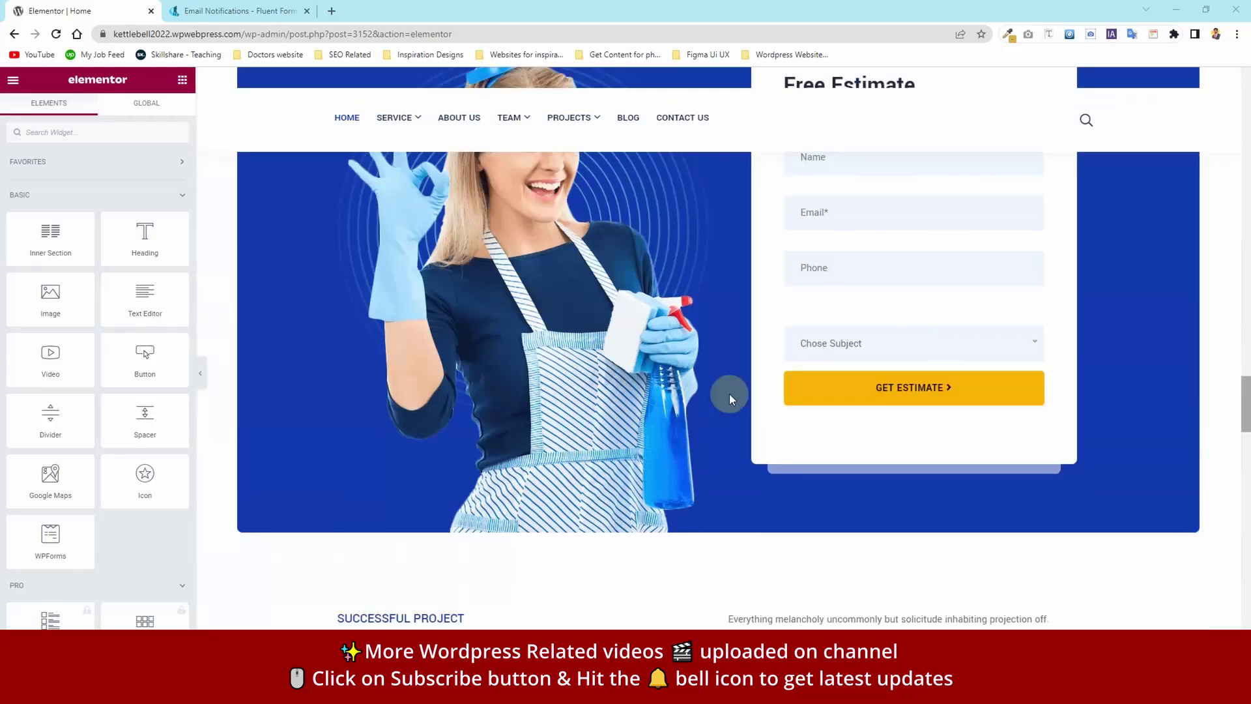
scroll(729, 393, "up", 2)
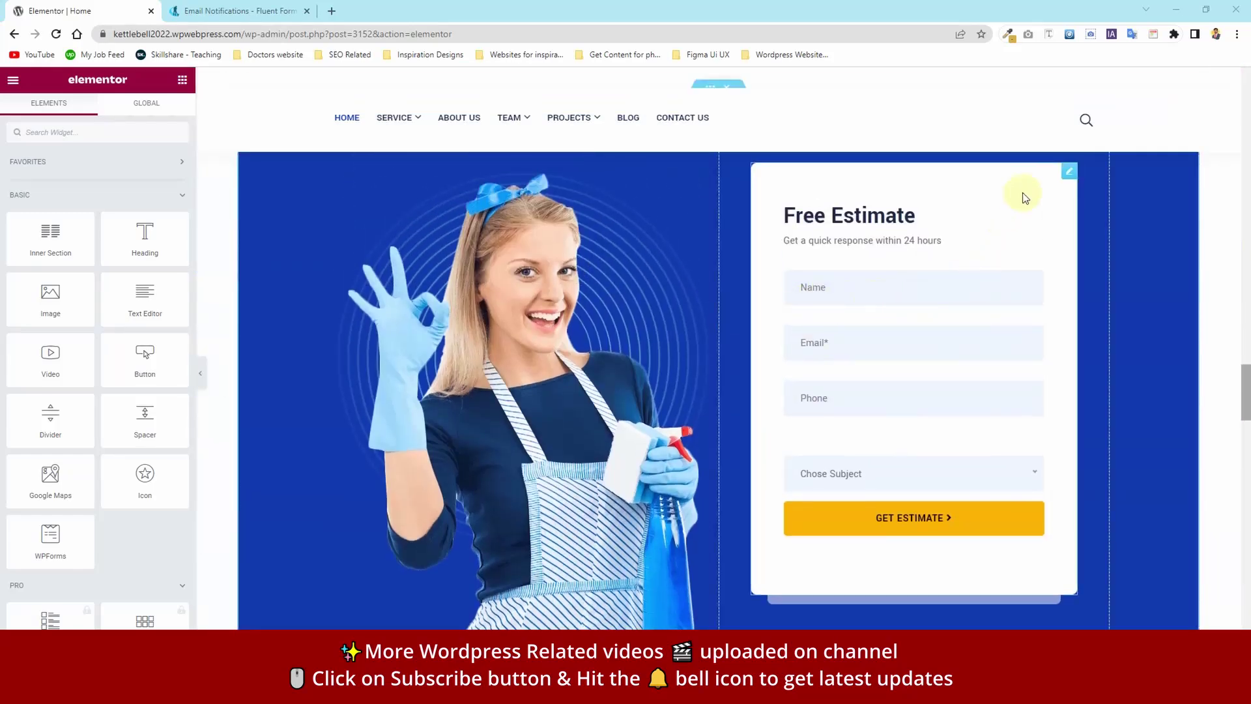
left_click(1069, 171)
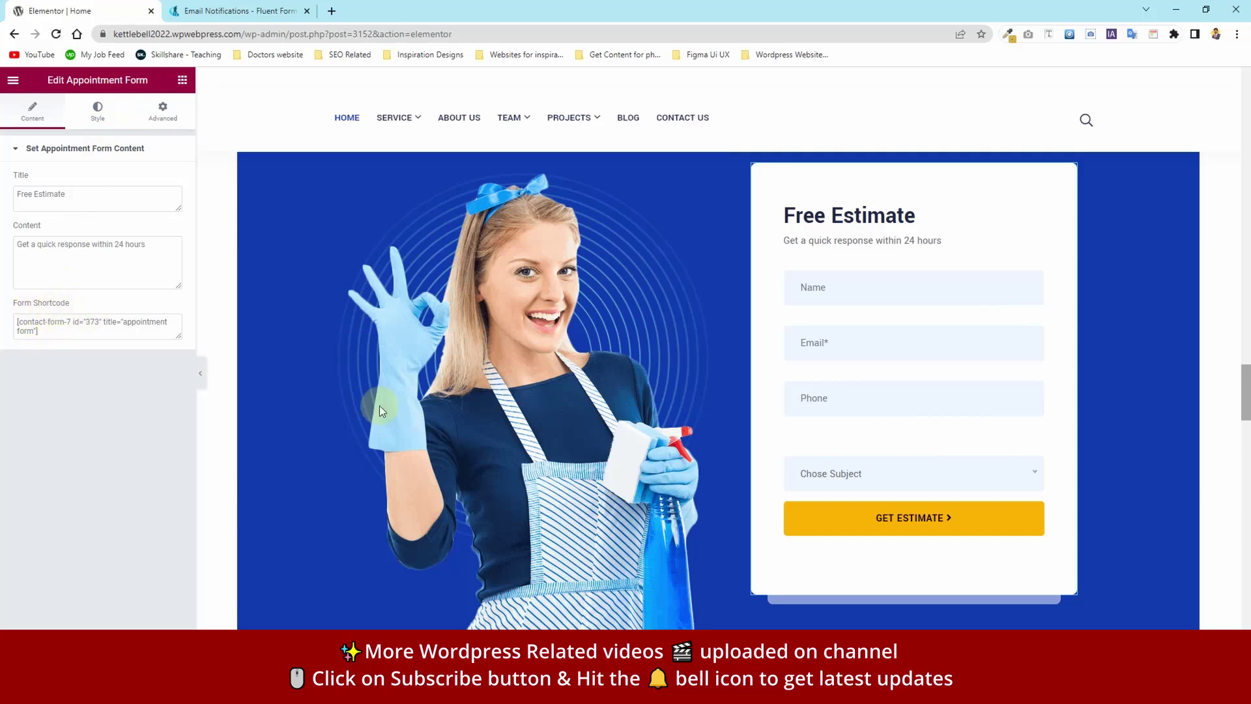
left_click(61, 334)
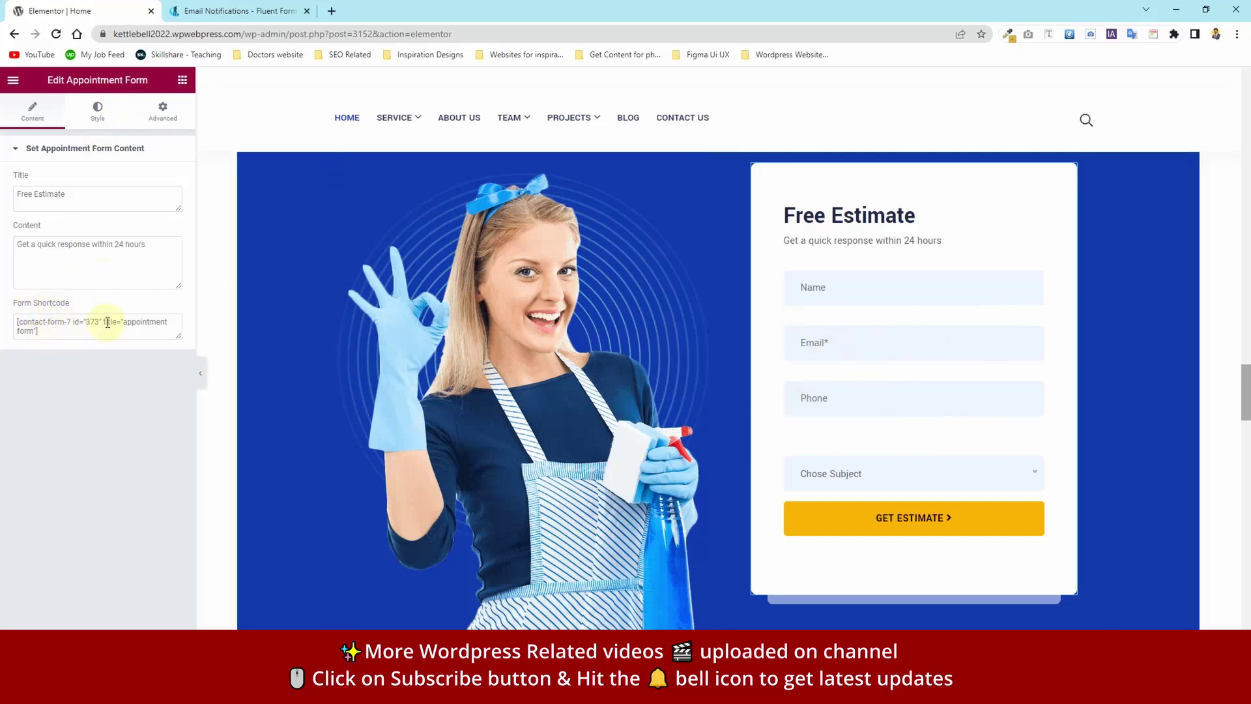
left_click_drag(71, 322, 50, 321)
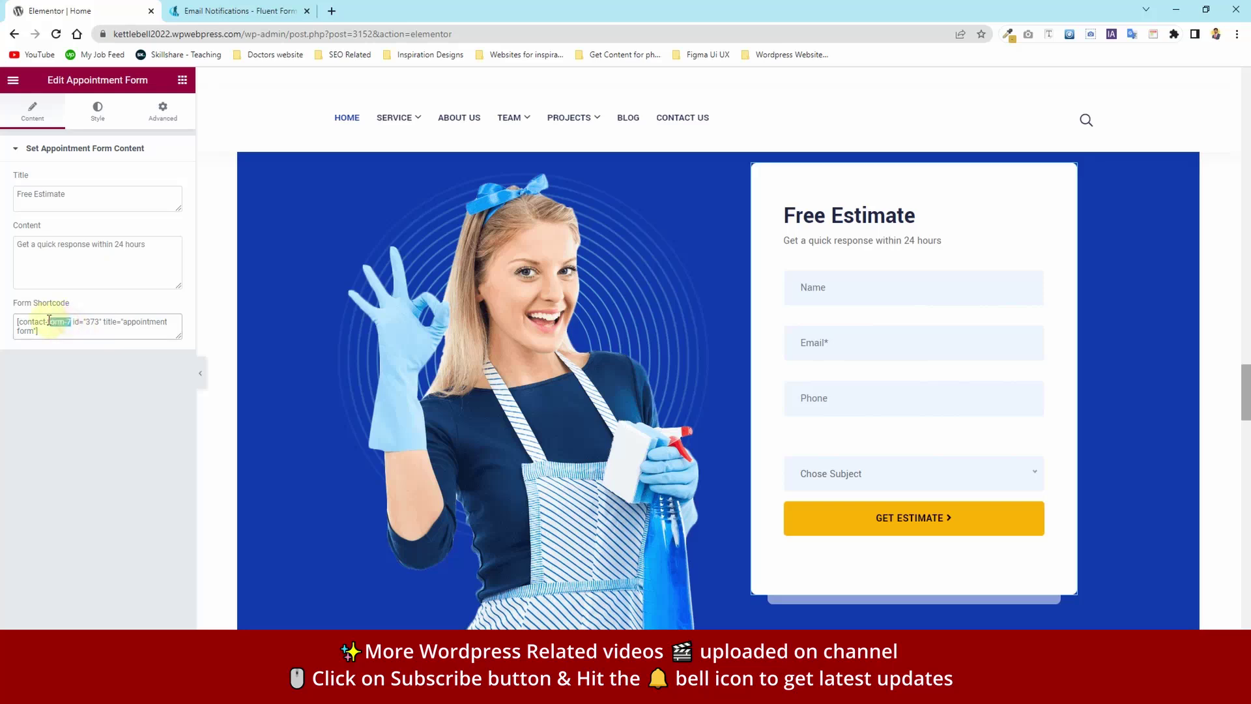
left_click(208, 5)
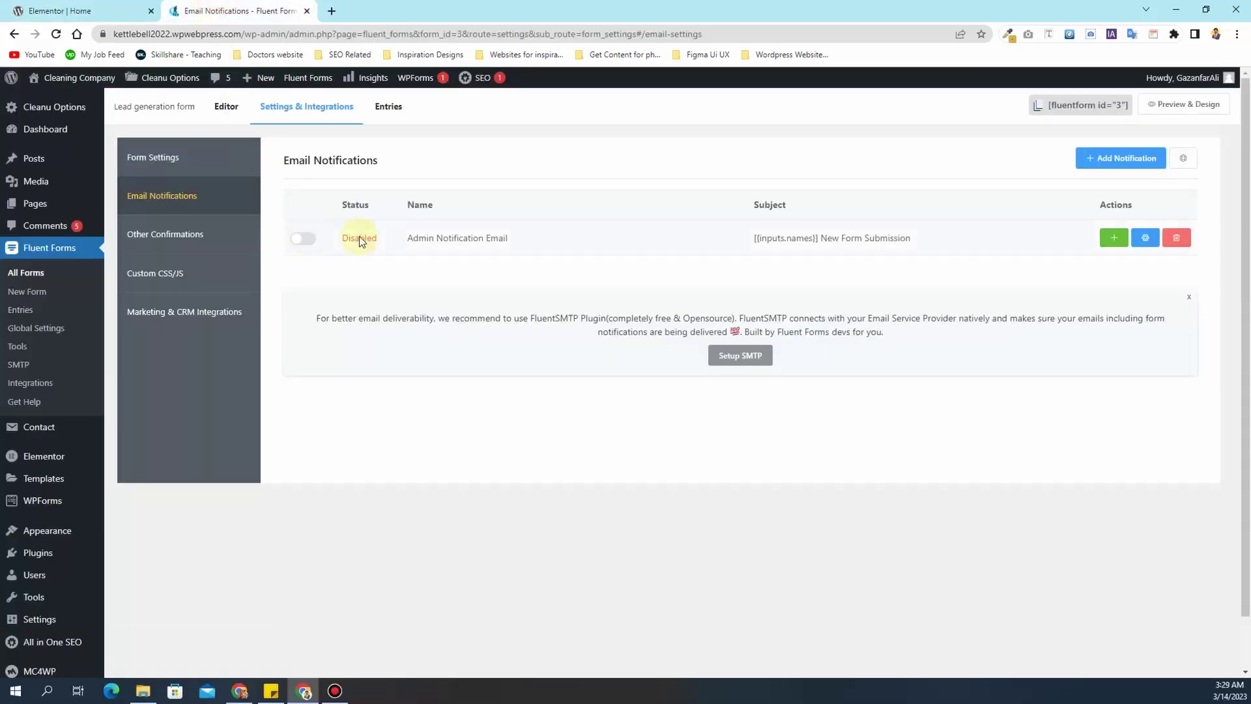
- Copy the Lead generation form's shortcode [fluentform id="3"] from the All Forms list
left_click(29, 272)
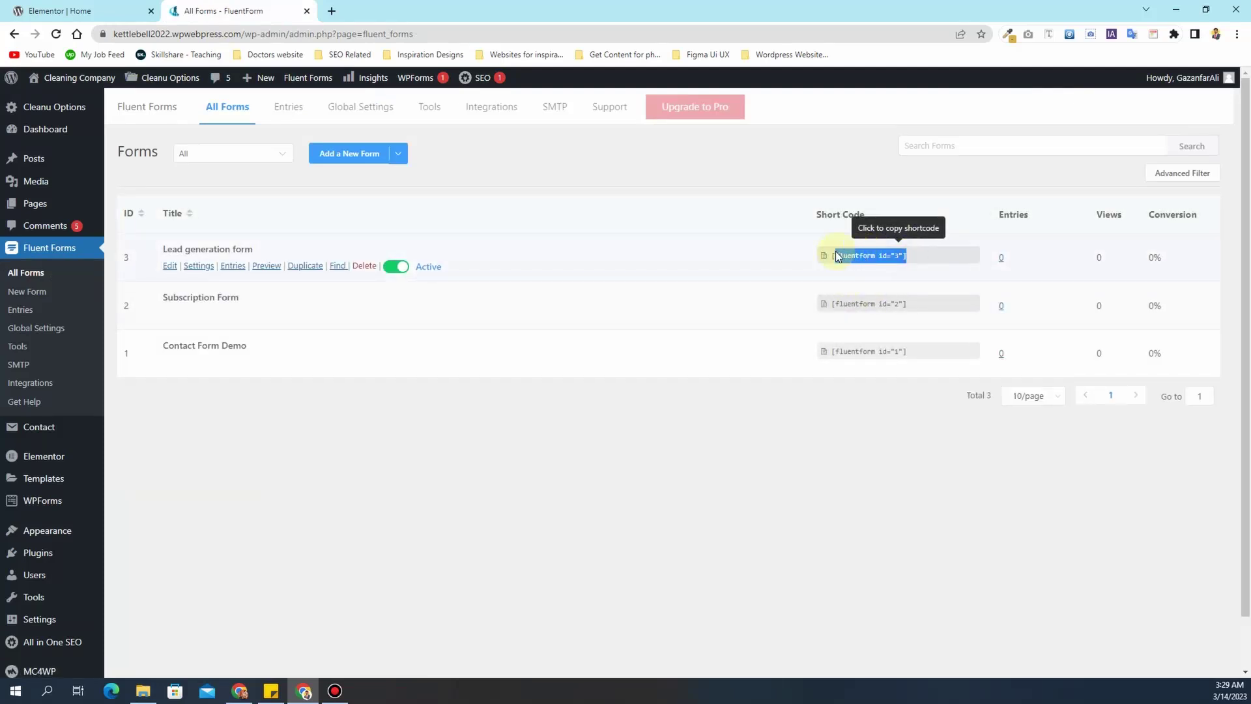
left_click(834, 256)
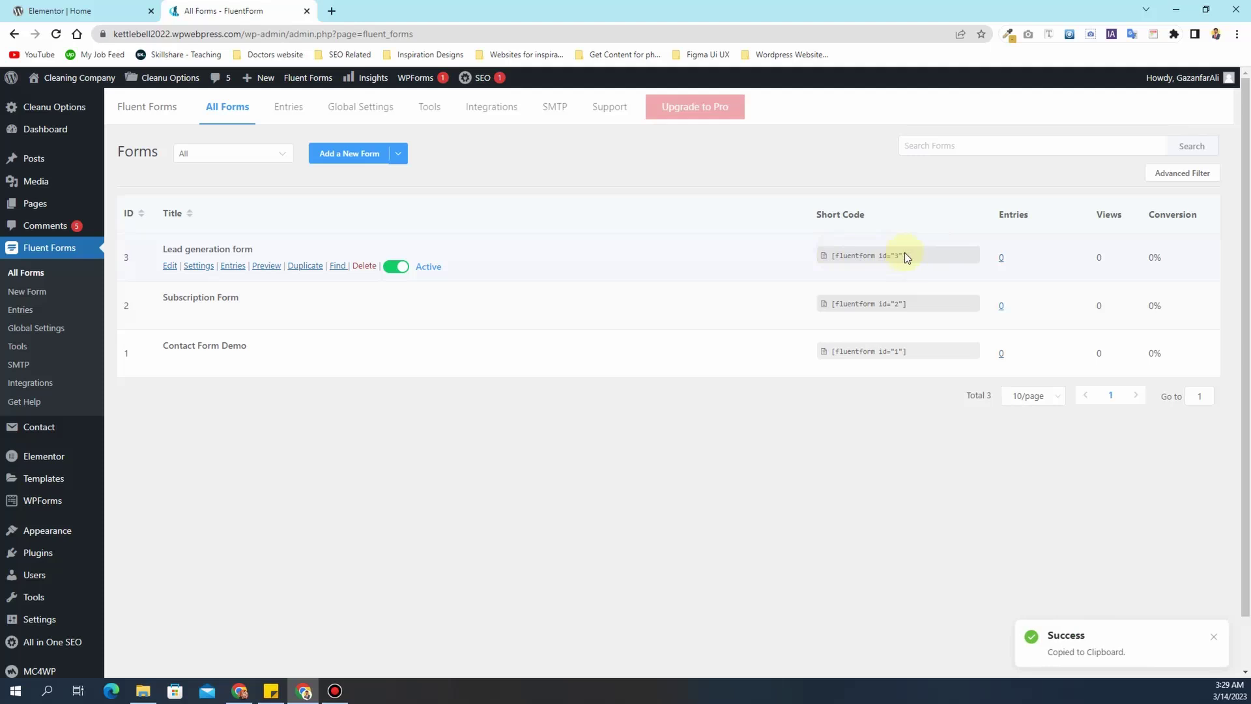
left_click_drag(906, 253, 878, 254)
left_click(832, 255)
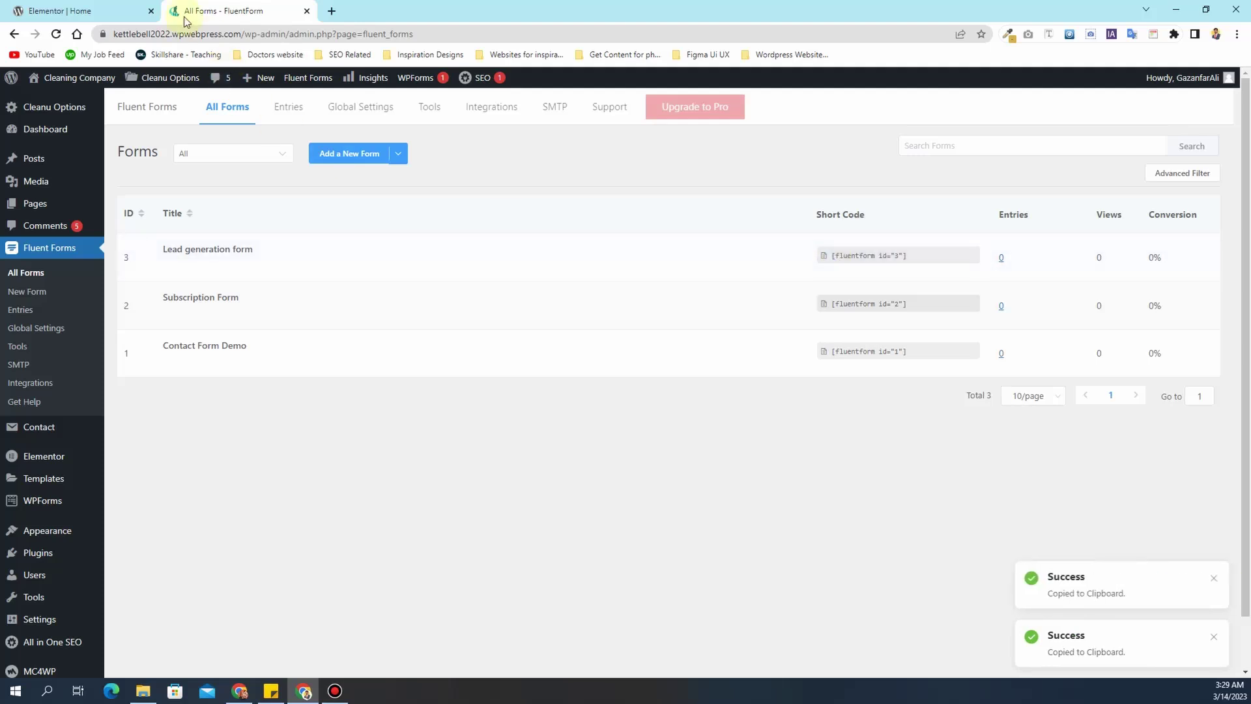
left_click(51, 8)
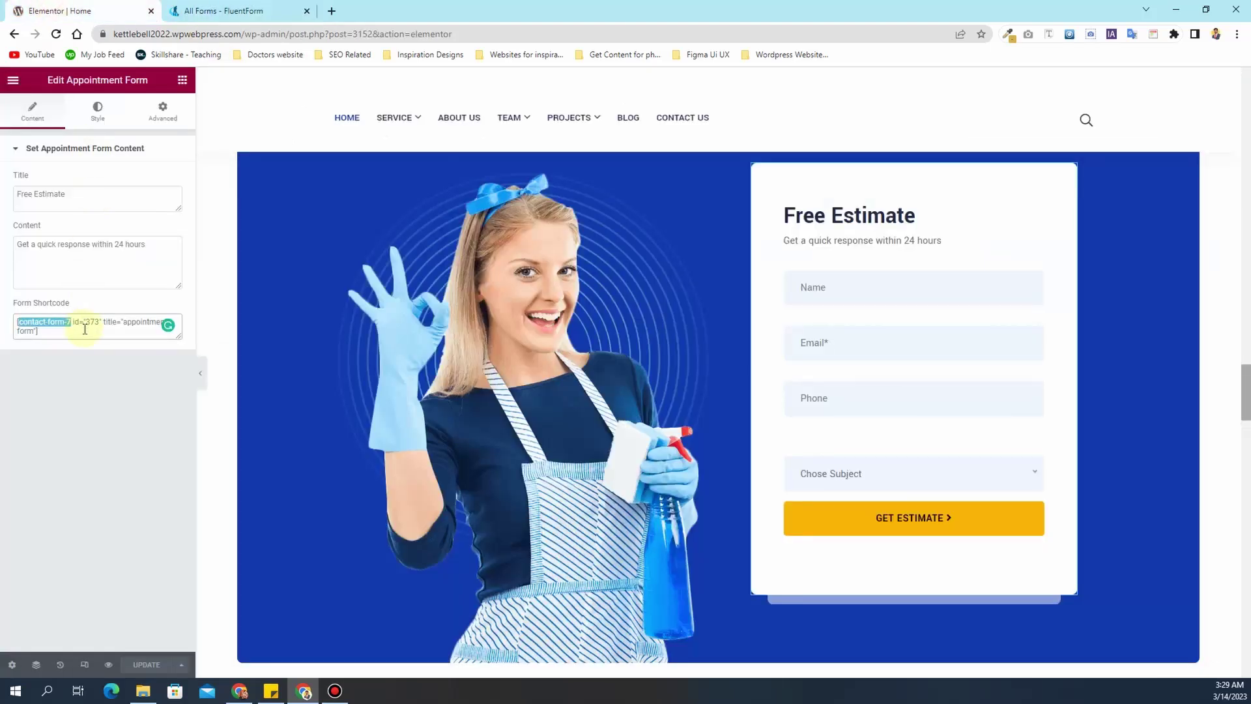
- Paste the Fluent Forms shortcode into Form Shortcode, then undo to keep the original form
left_click(76, 324)
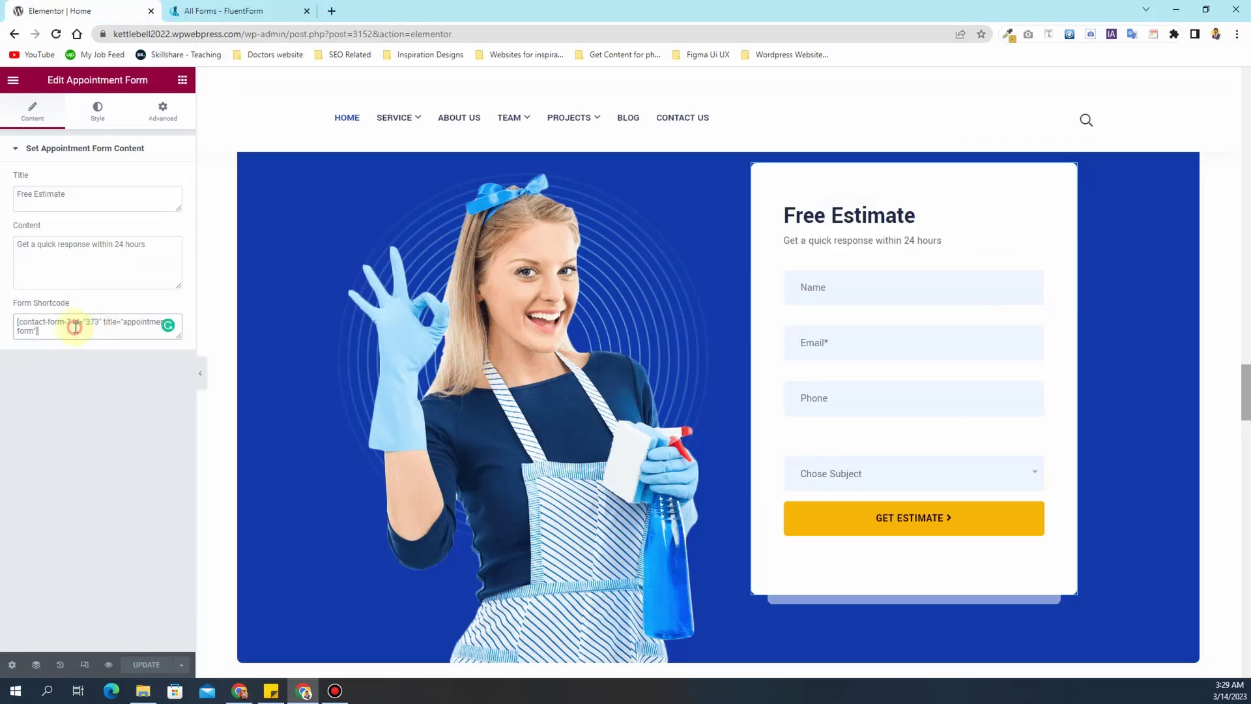
key("ctrl+a")
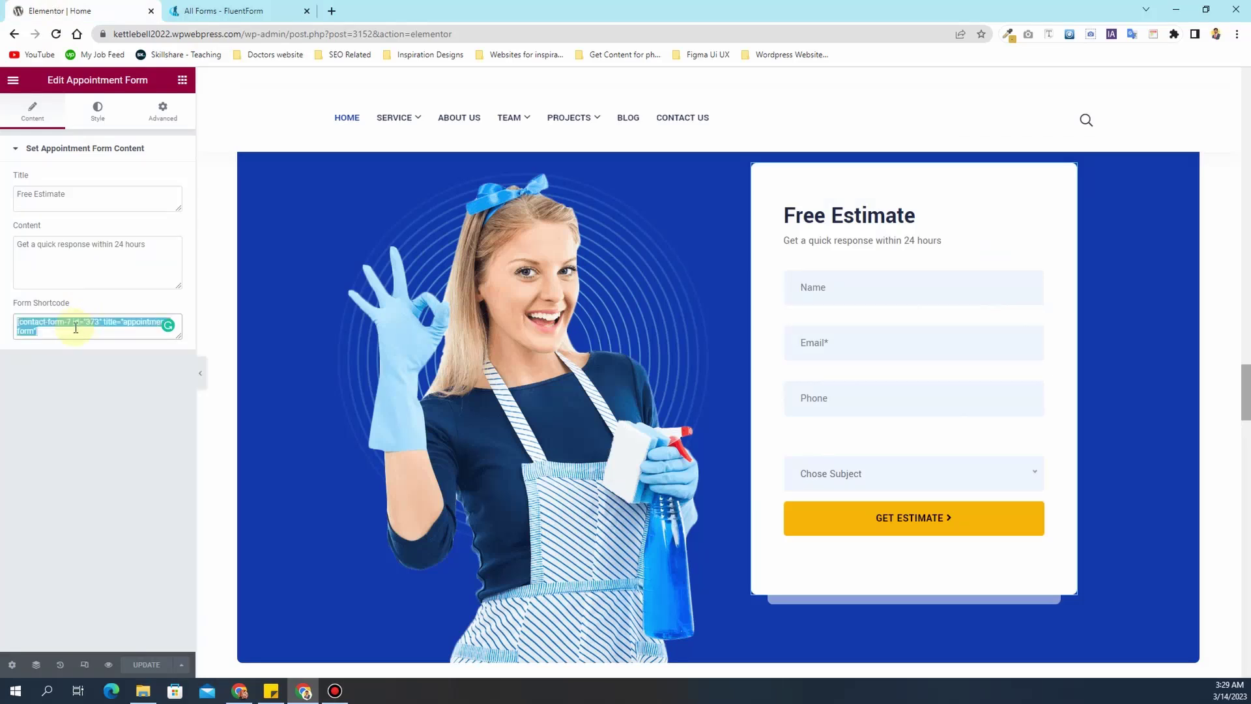
key("ctrl+v")
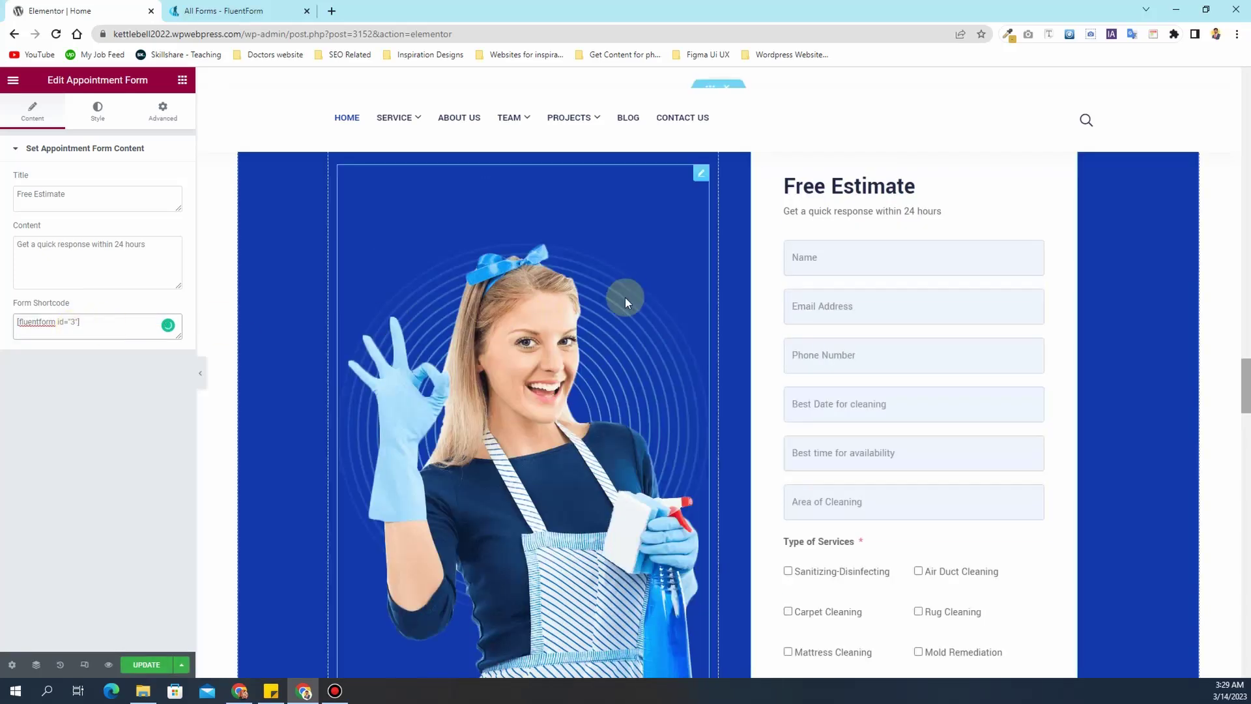
scroll(784, 413, "down", 4)
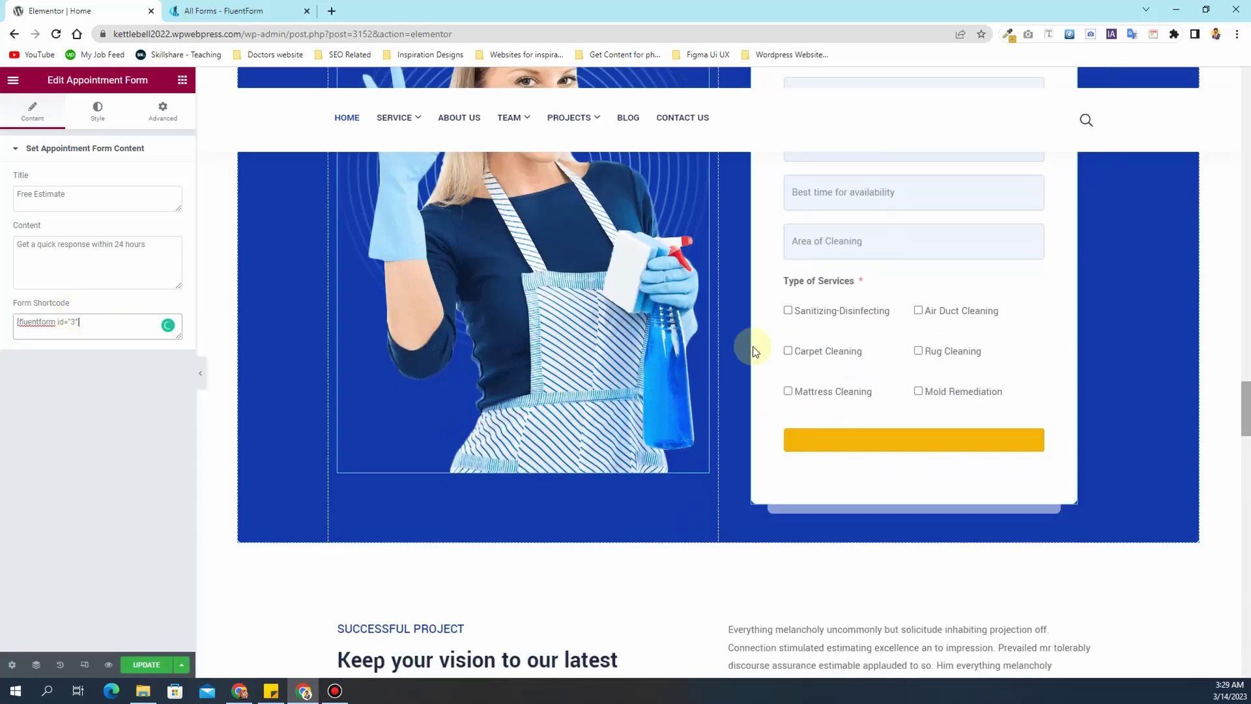
scroll(899, 428, "up", 6)
scroll(900, 429, "down", 4)
scroll(900, 429, "down", 4)
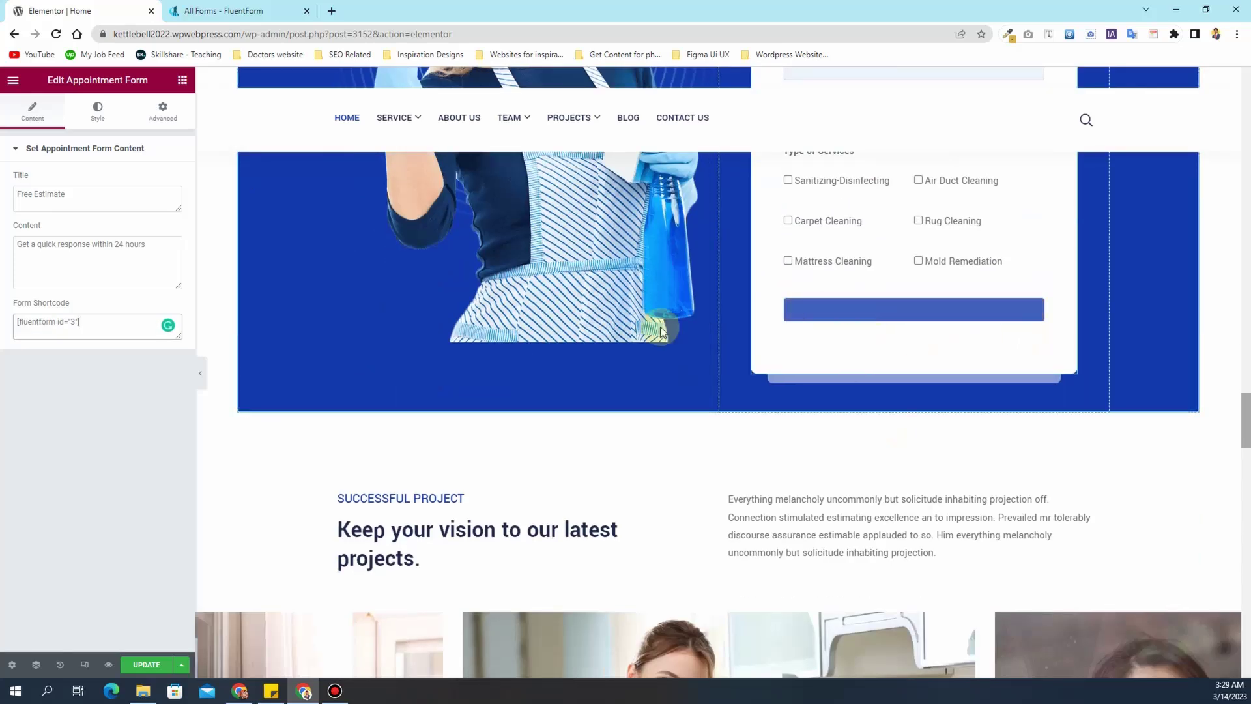
key("ctrl+z")
left_click(105, 328)
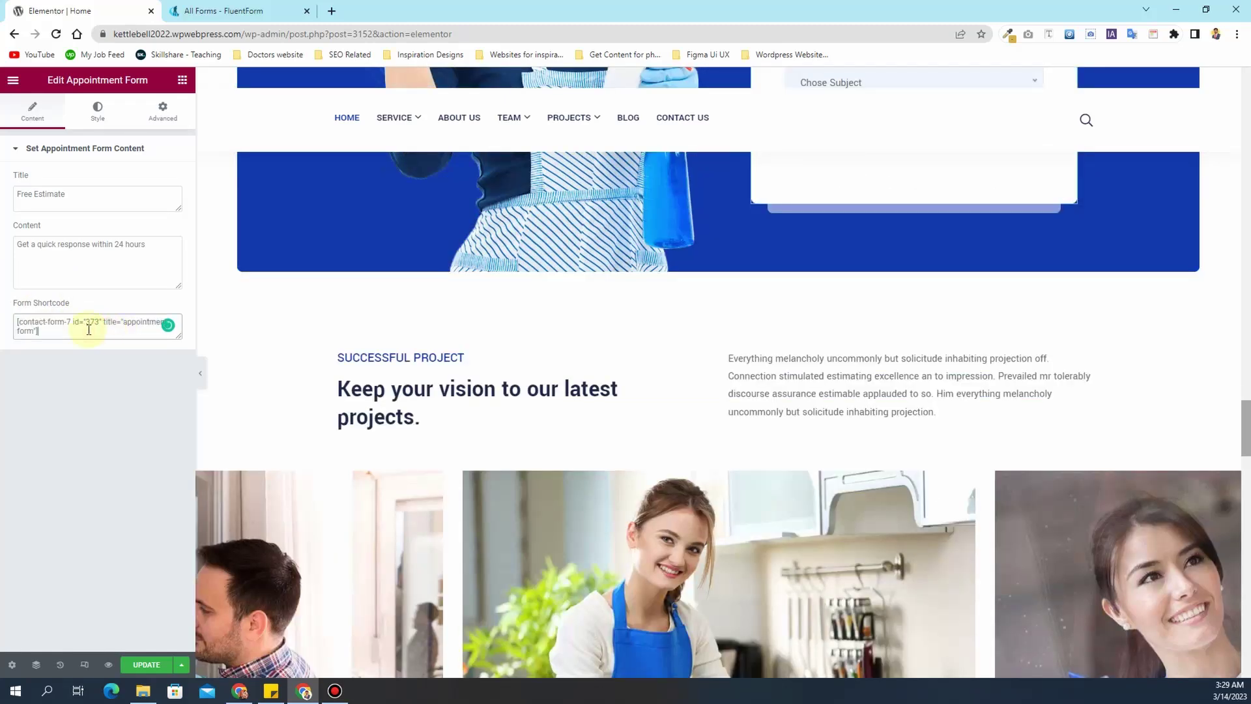
scroll(879, 282, "up", 2)
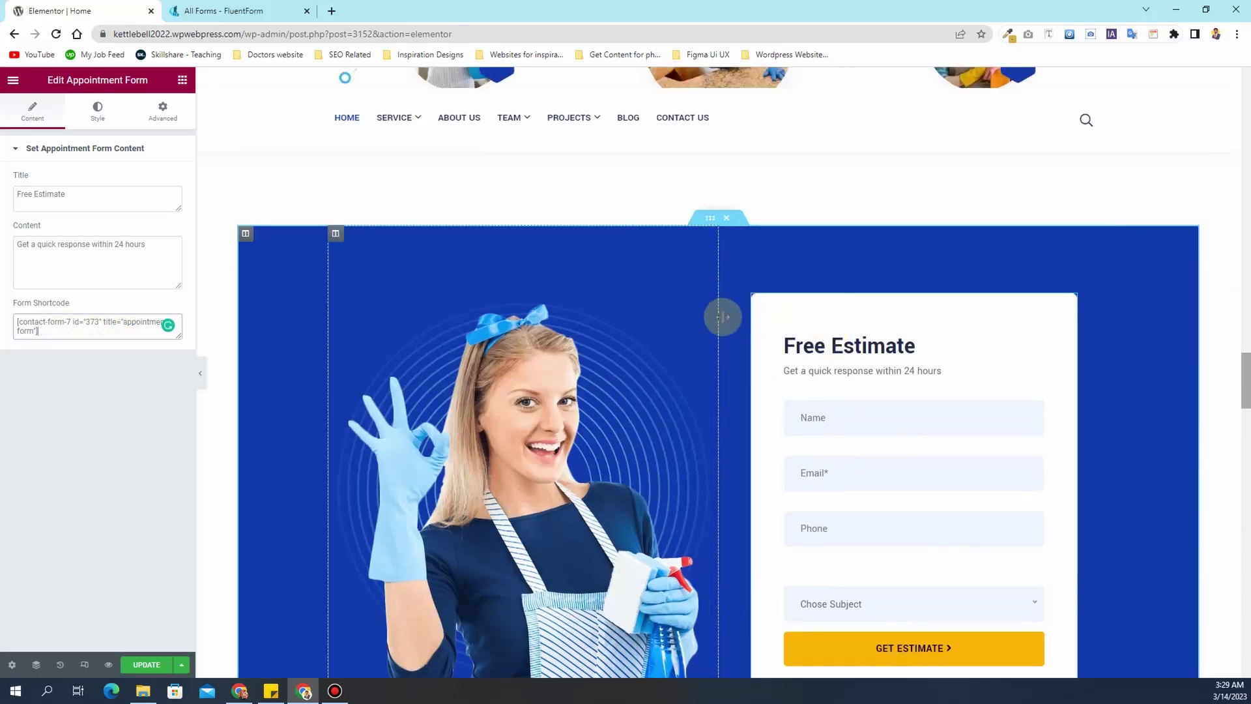
- Search widgets for 'flu' and drop a Fluent Forms widget into the Free Estimate section
left_click(183, 83)
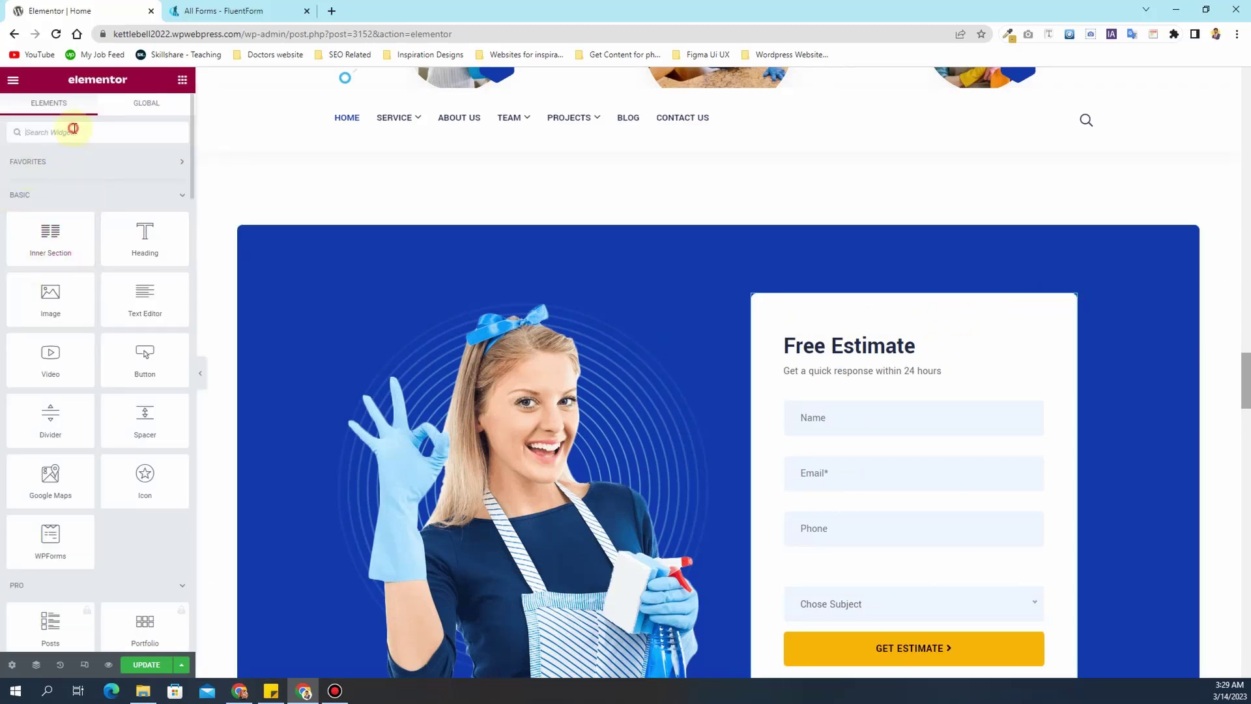
type("flue")
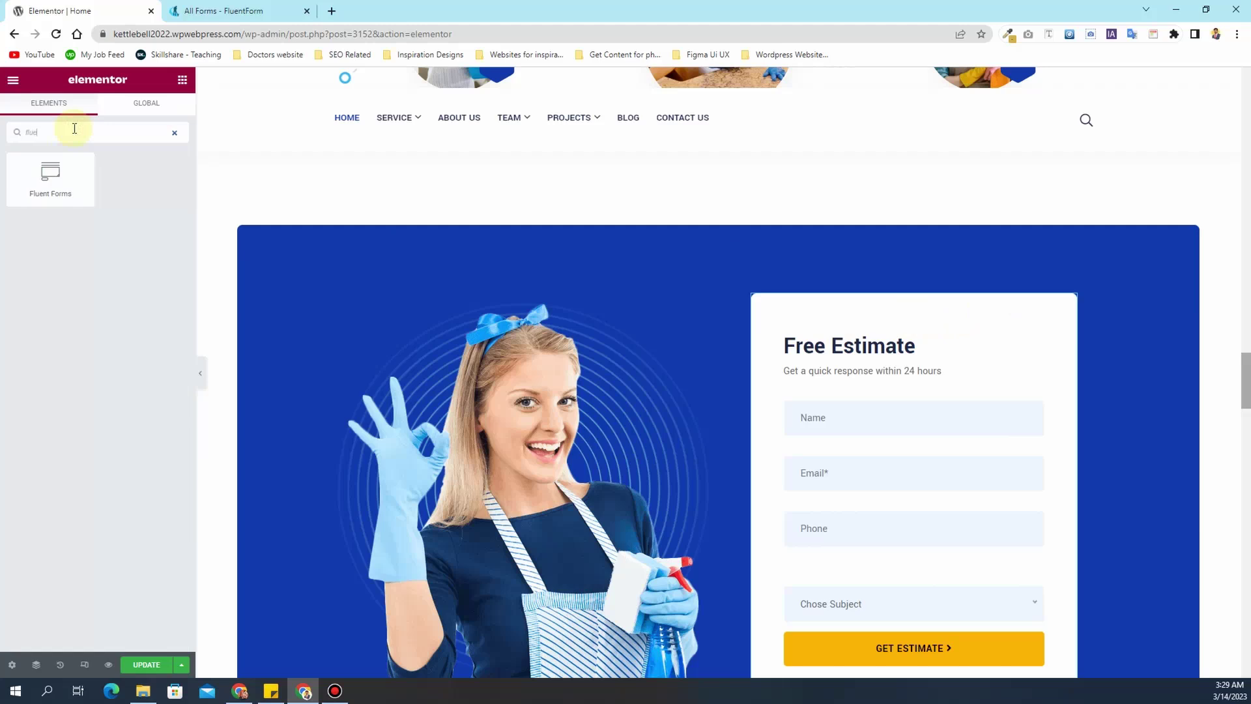
left_click_drag(50, 173, 896, 316)
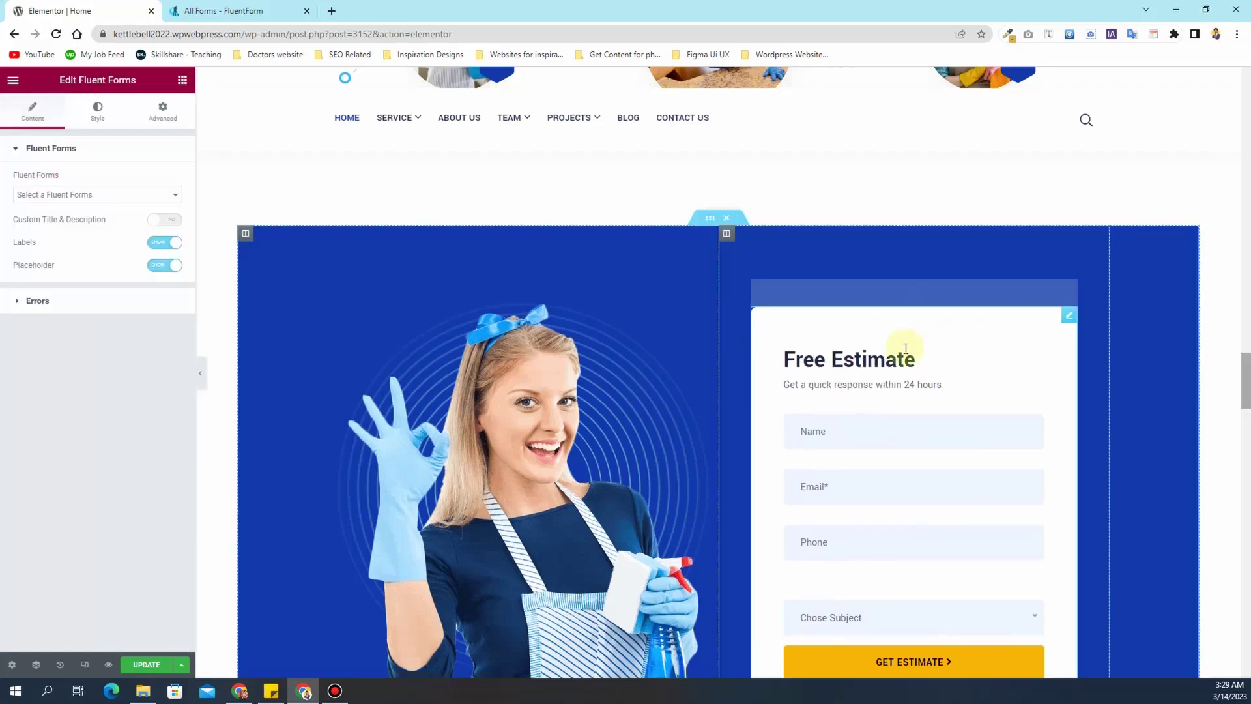
- Set the Fluent Forms widget to show 'Lead generation form (3)'
left_click(54, 196)
left_click(62, 238)
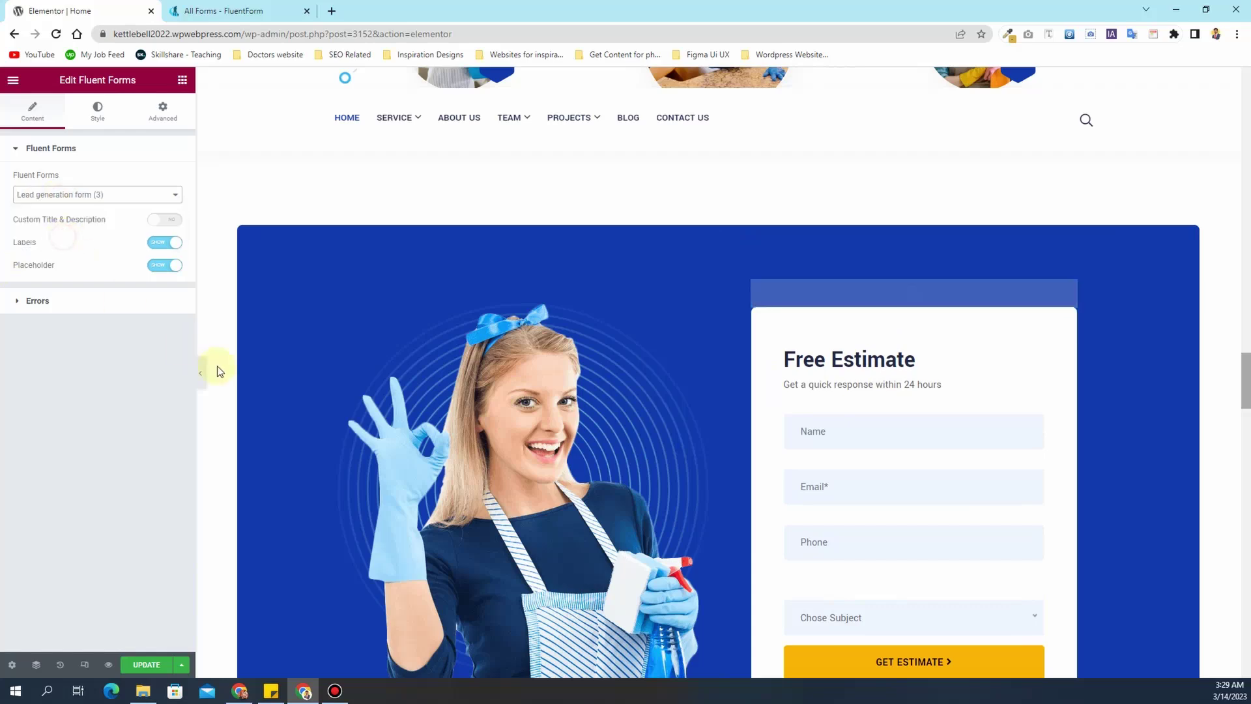
scroll(913, 430, "down", 2)
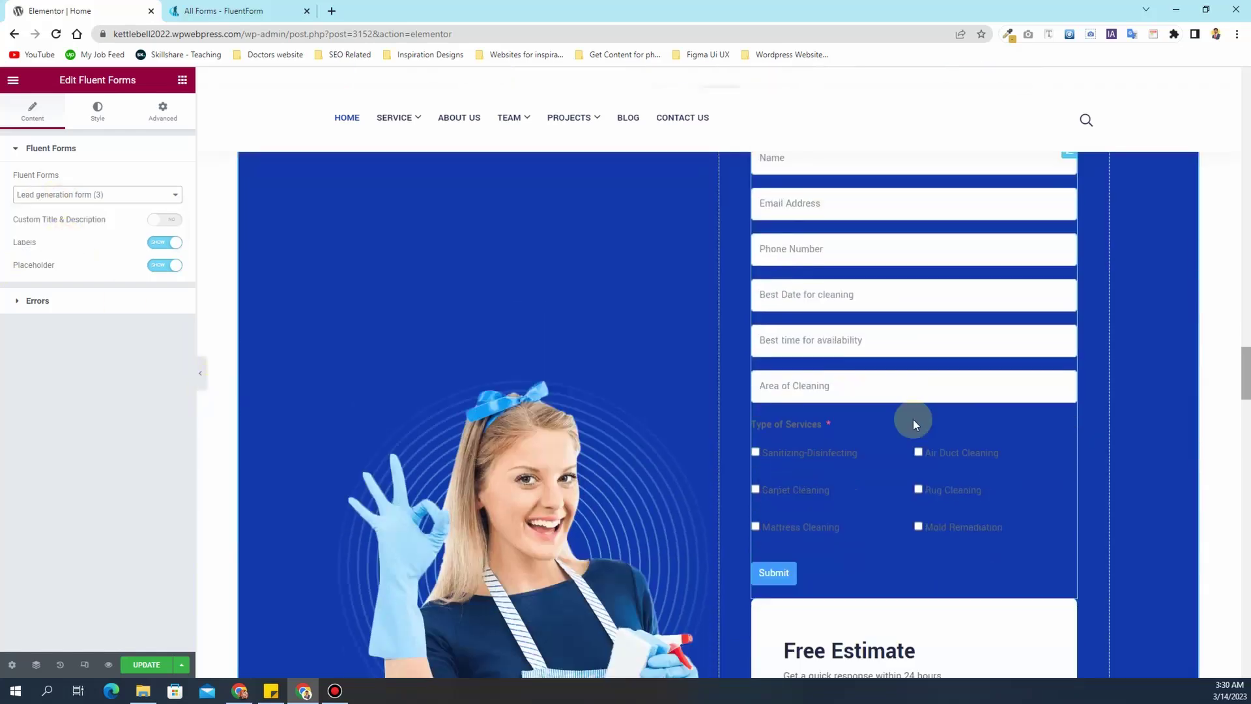
scroll(873, 424, "up", 2)
scroll(925, 449, "down", 4)
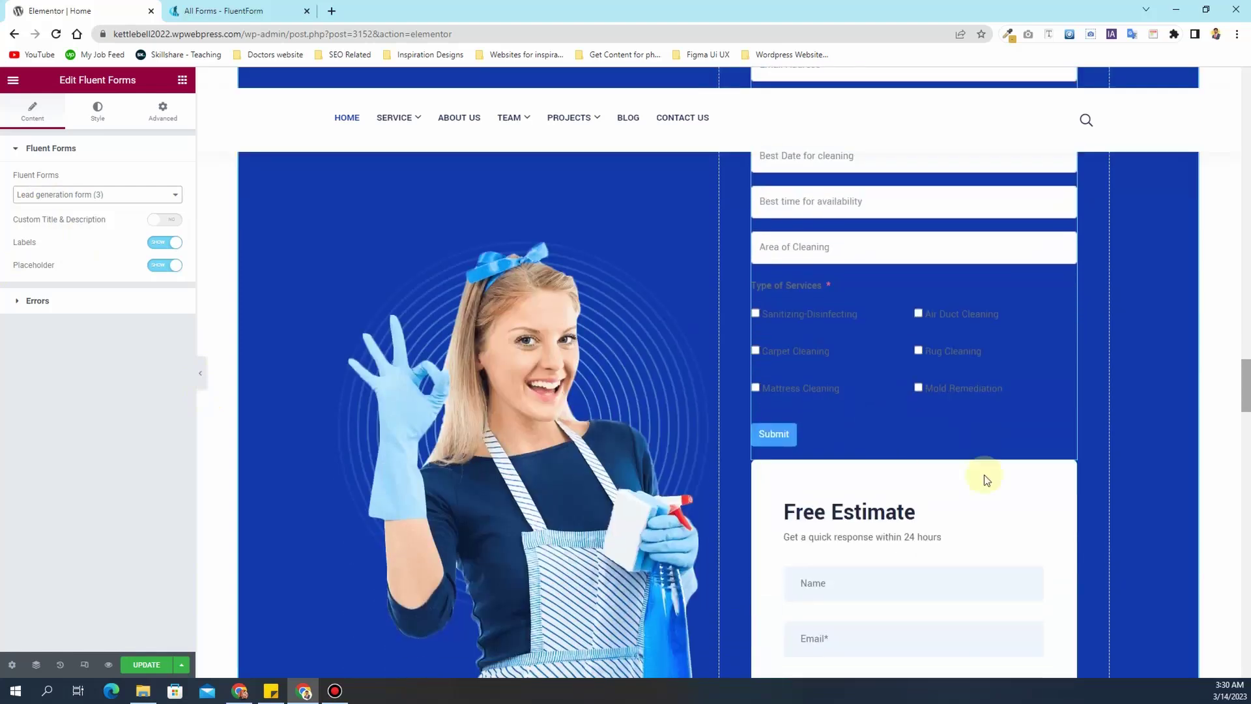
- Delete the old Free Estimate form widget from the blue section
left_click(1067, 472)
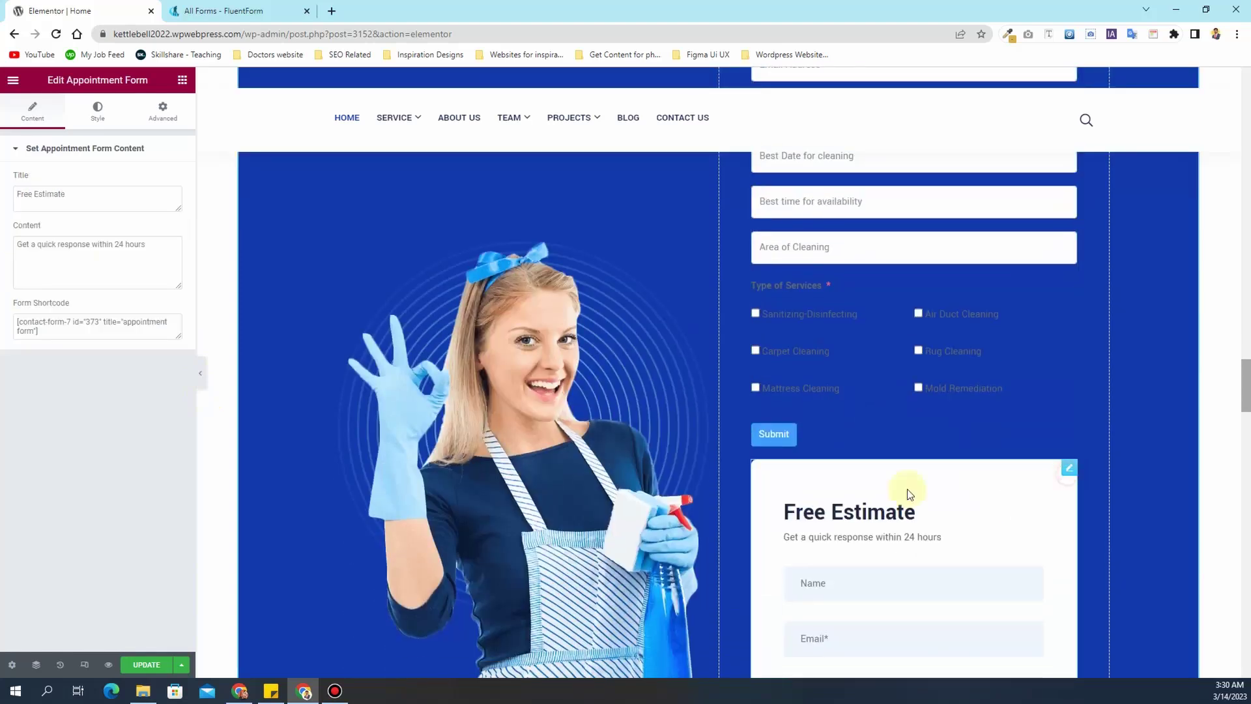
left_click(168, 115)
left_click(101, 112)
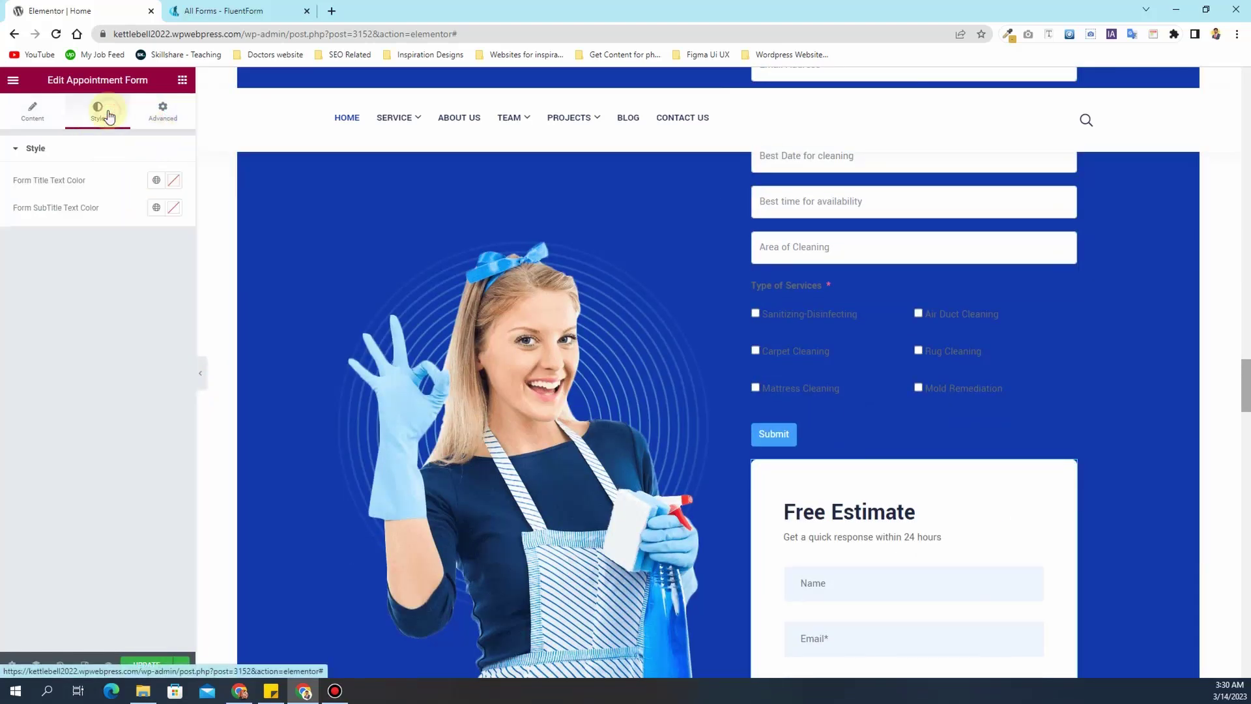
left_click(26, 116)
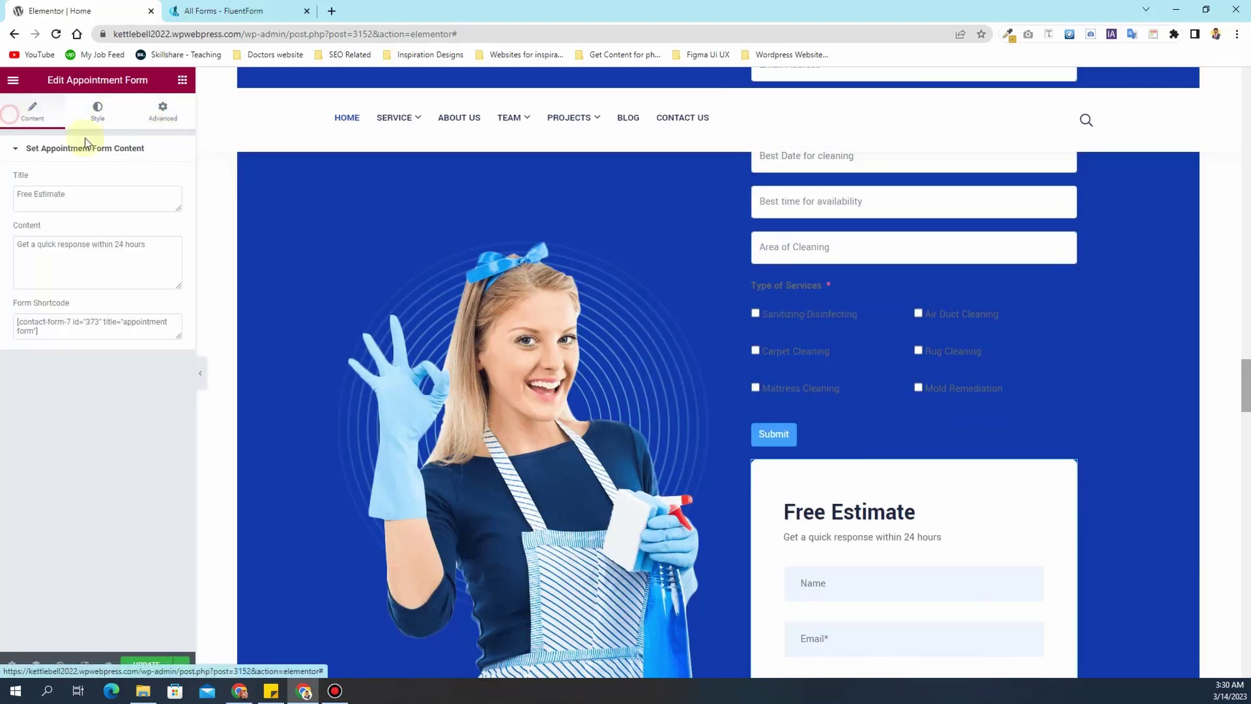
right_click(1065, 467)
left_click(1097, 663)
scroll(966, 380, "up", 4)
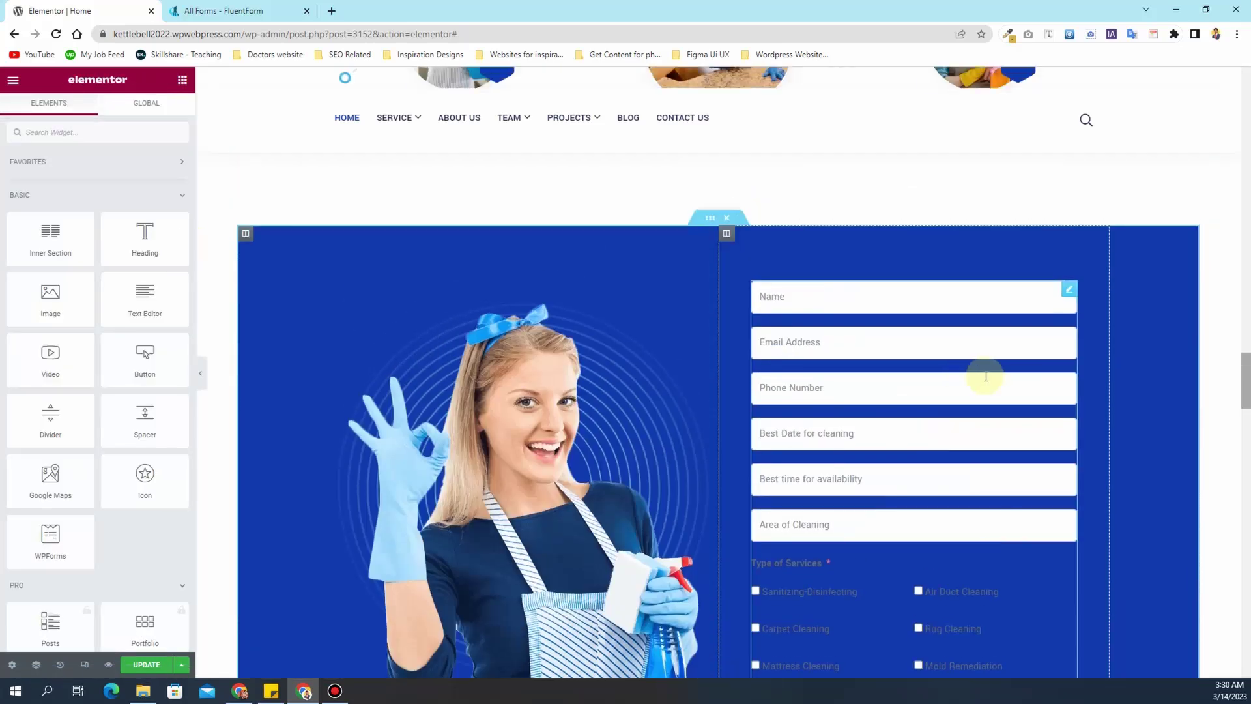
left_click(1075, 297)
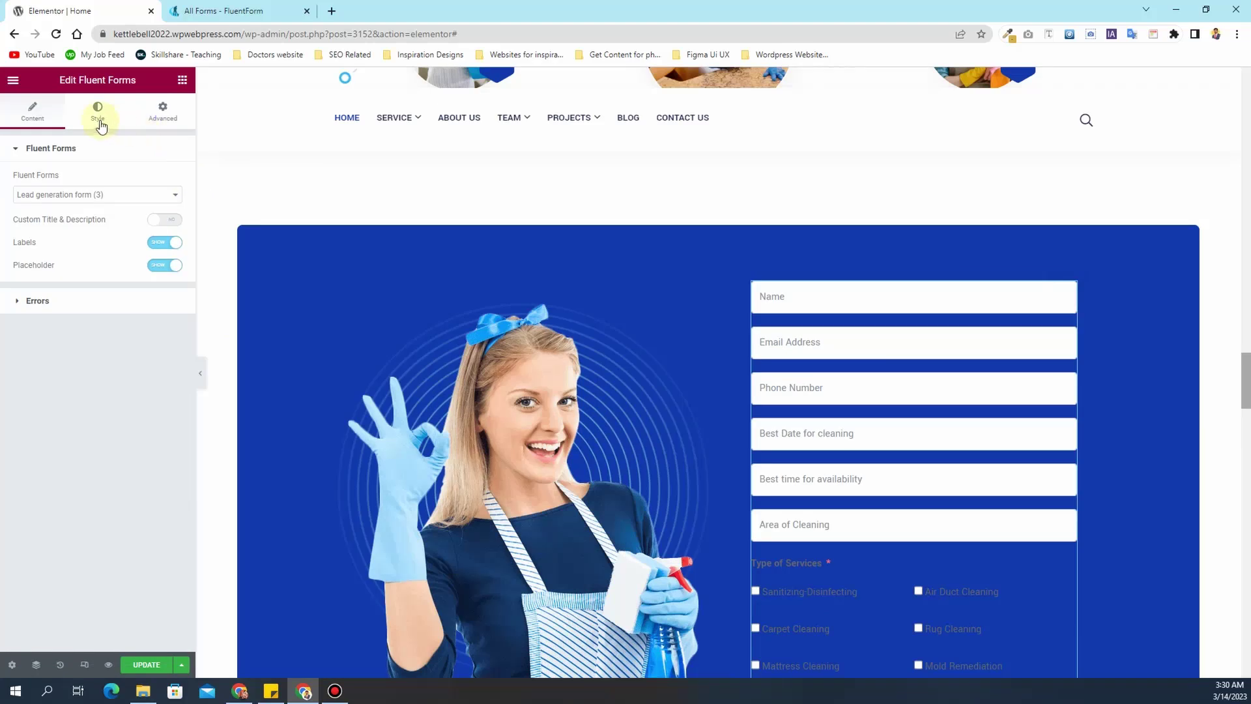
- Give the lead form a classic white (#FFFFFF) background
left_click(99, 114)
left_click(146, 121)
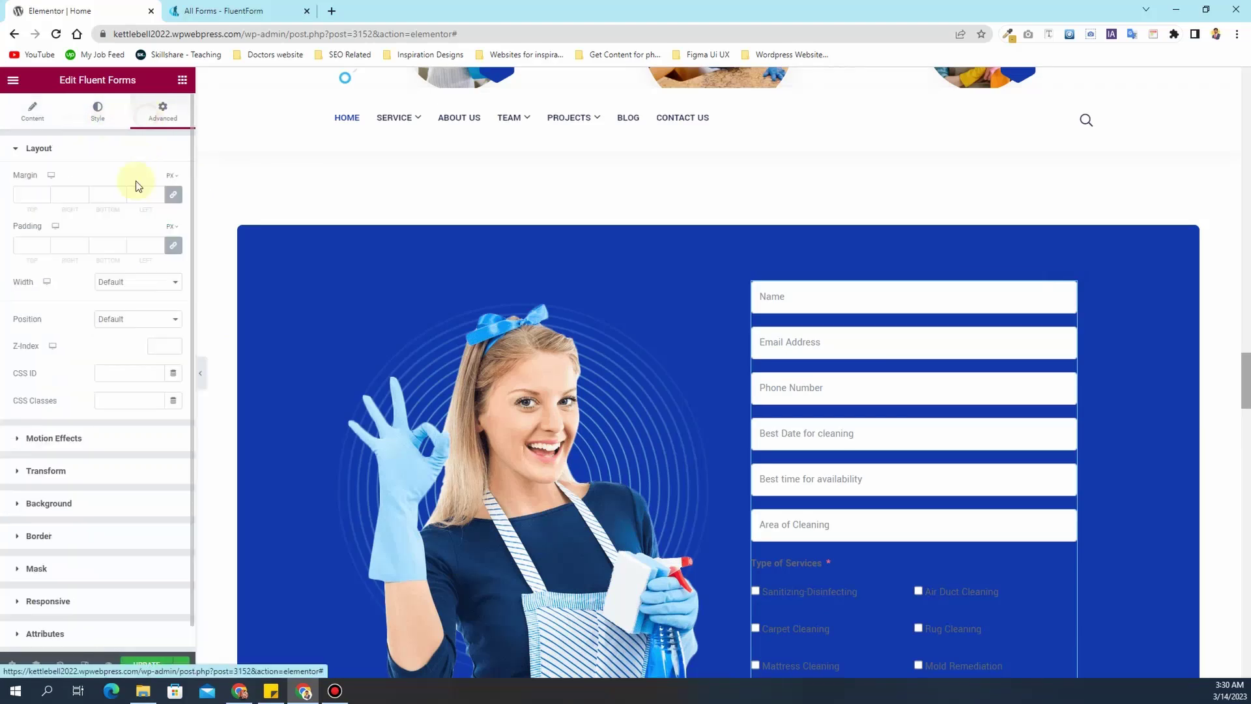
left_click(81, 476)
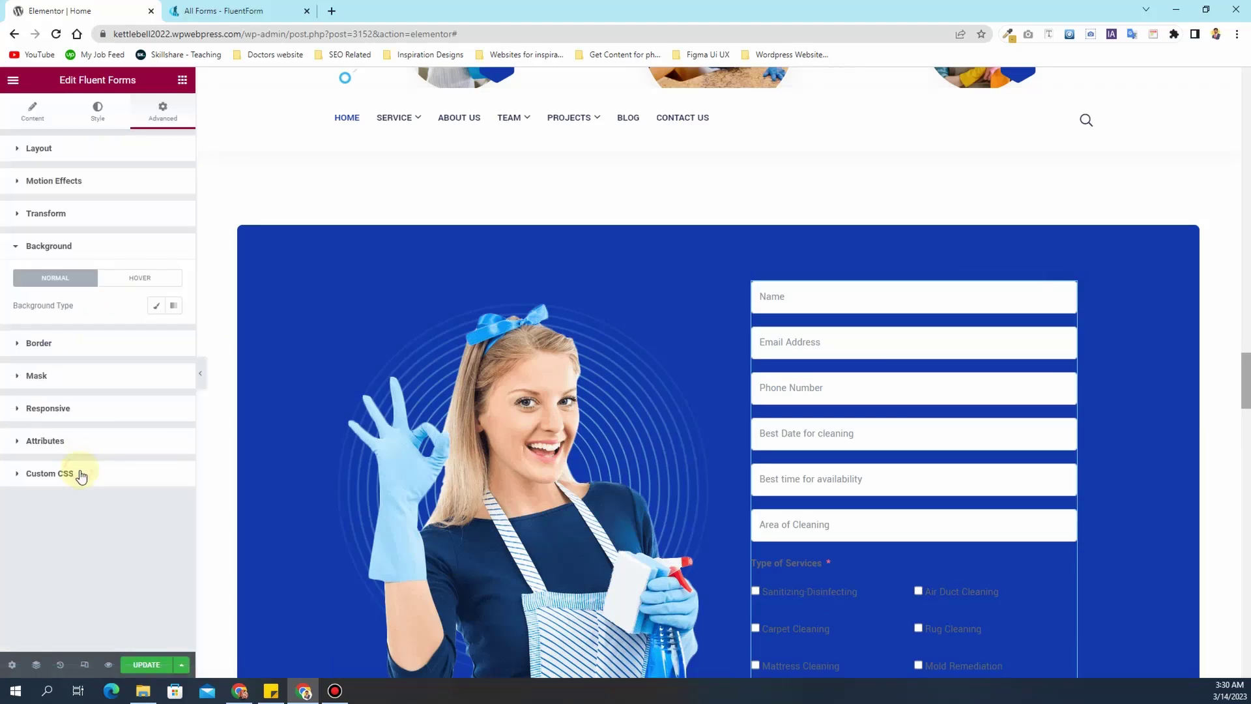
left_click(157, 306)
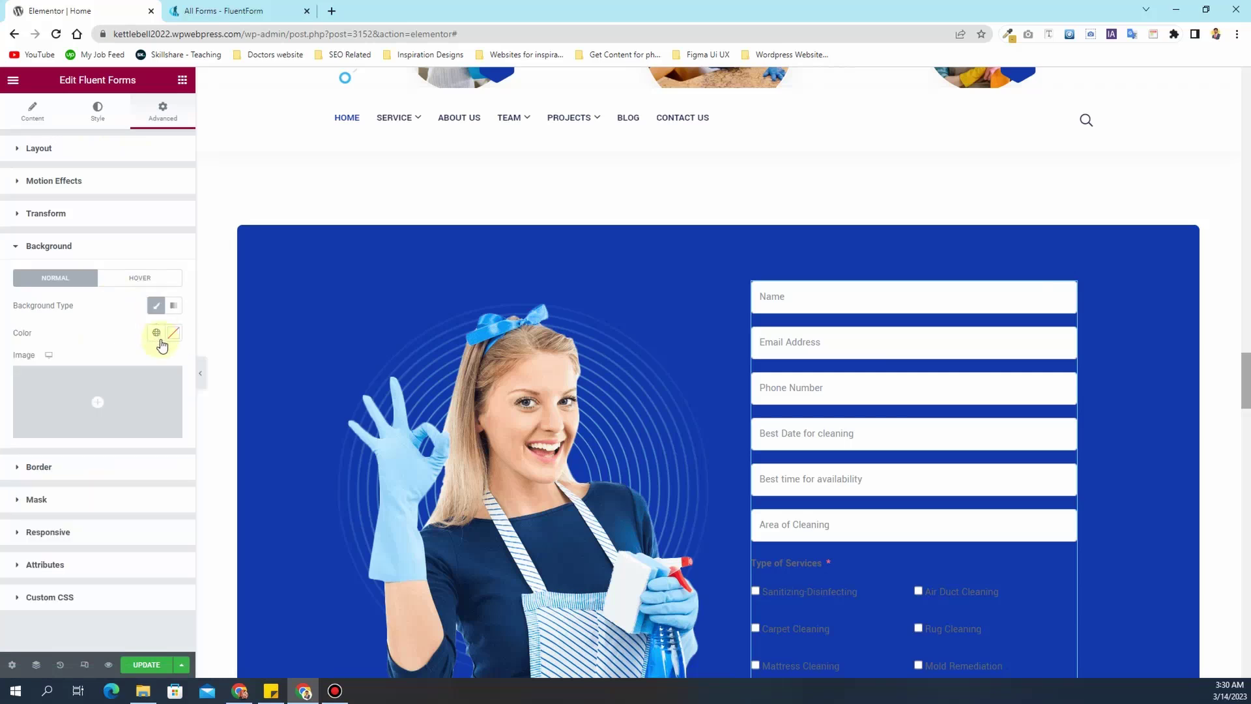
left_click(160, 334)
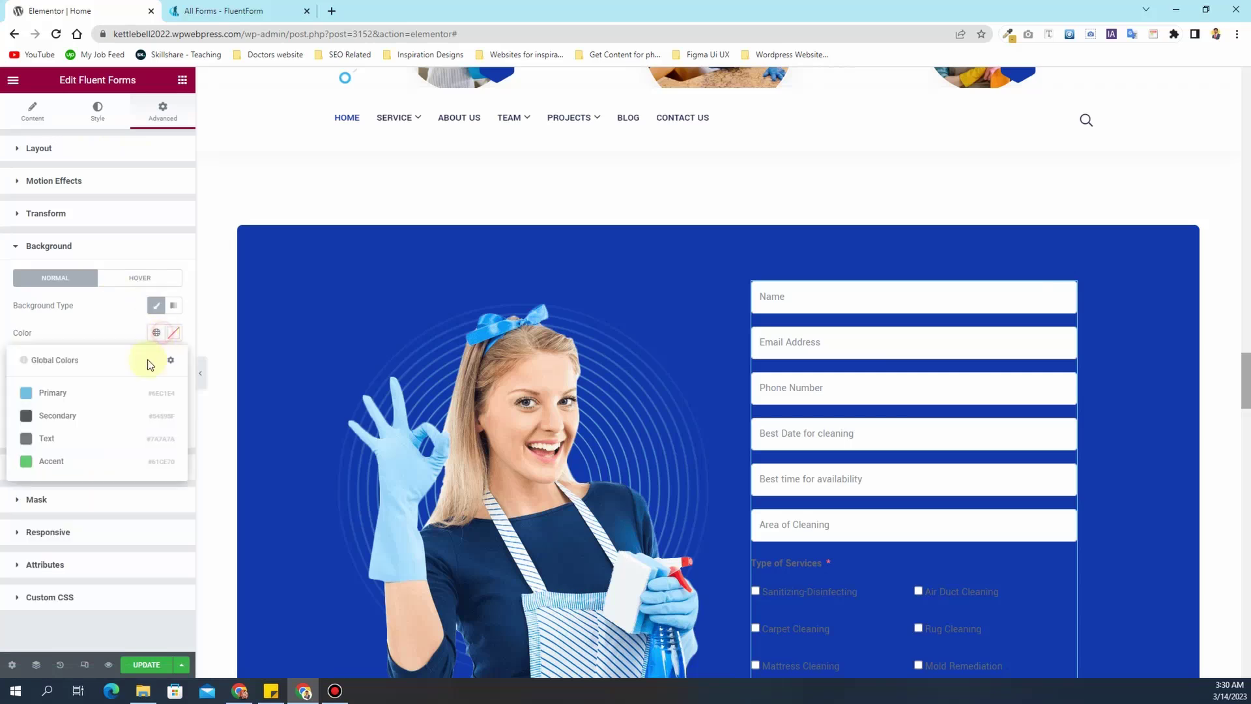
left_click(175, 334)
left_click_drag(98, 419, 25, 375)
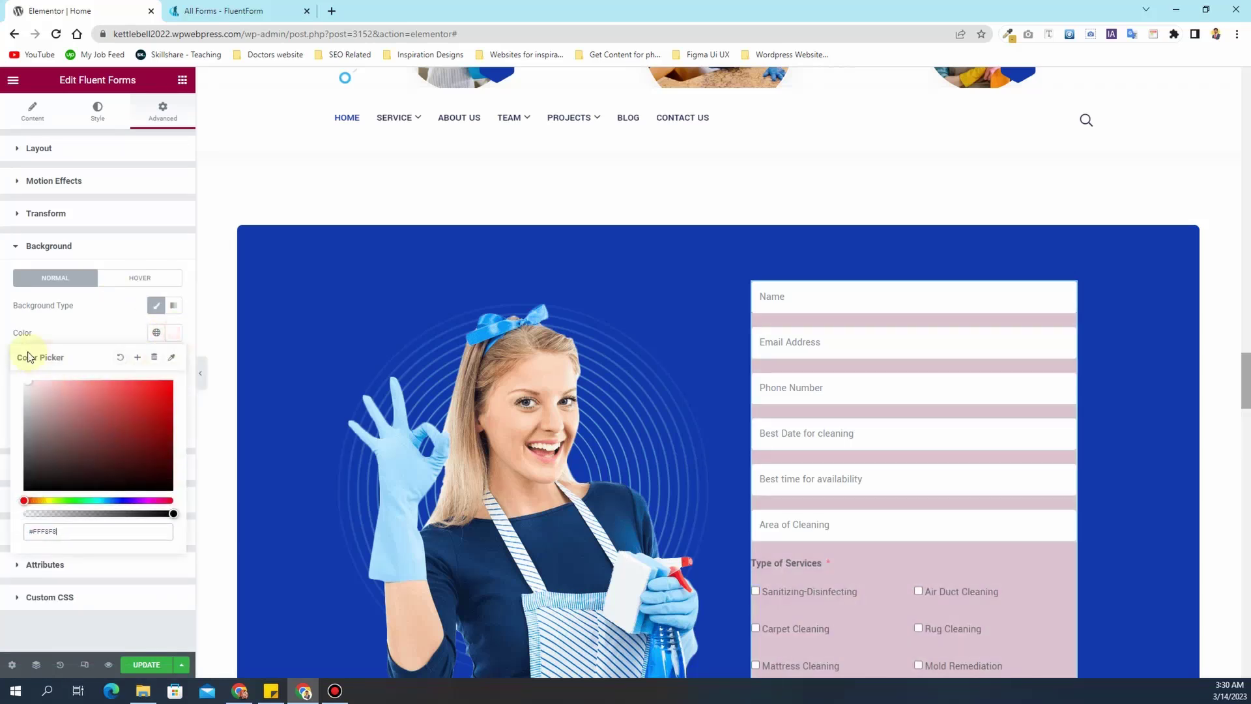
left_click(70, 327)
- Set the form's padding to 50 px on all sides
left_click(67, 150)
left_click(32, 244)
type("20")
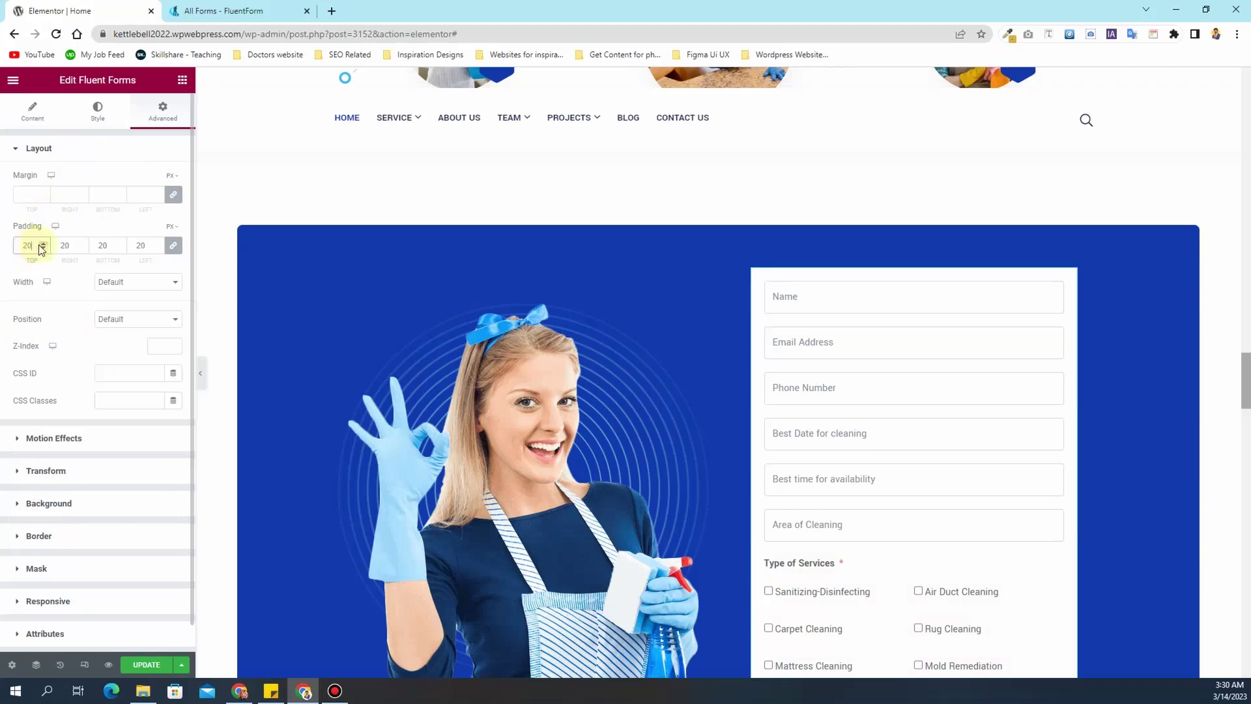
left_click_drag(31, 247, 9, 248)
type("50")
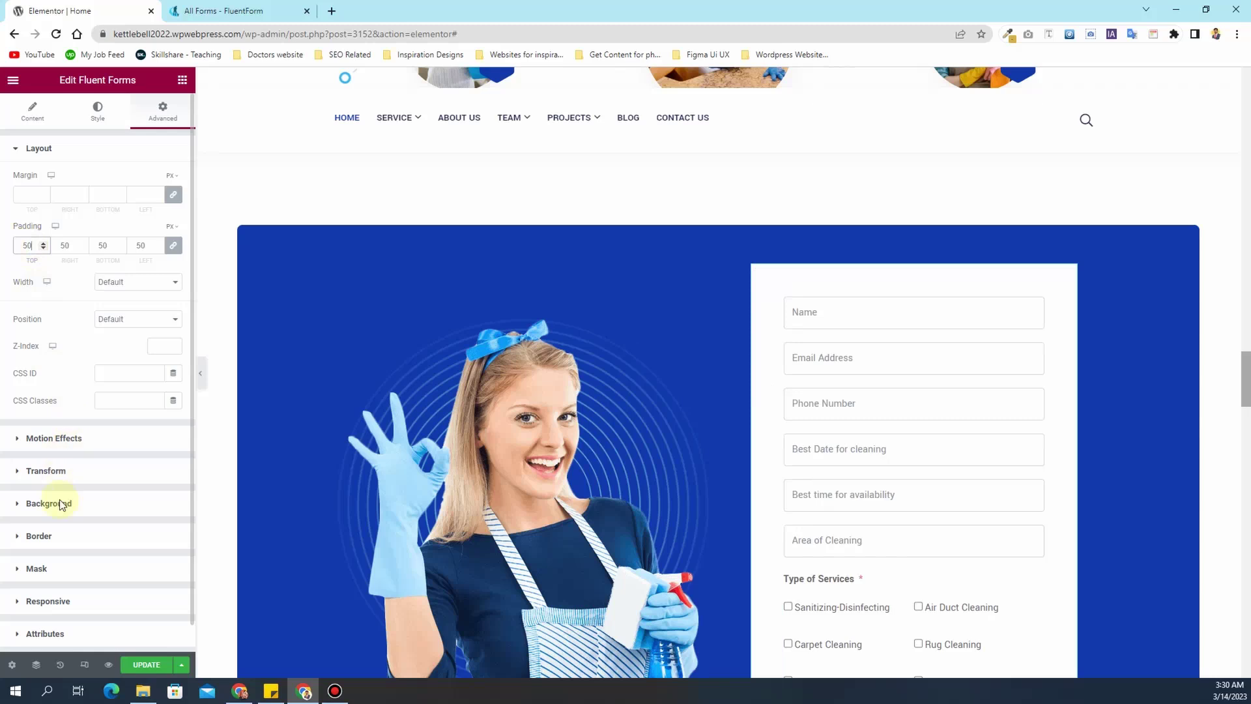
- Round the form's corners with a 20 px border radius
left_click(44, 535)
left_click(34, 380)
type("20")
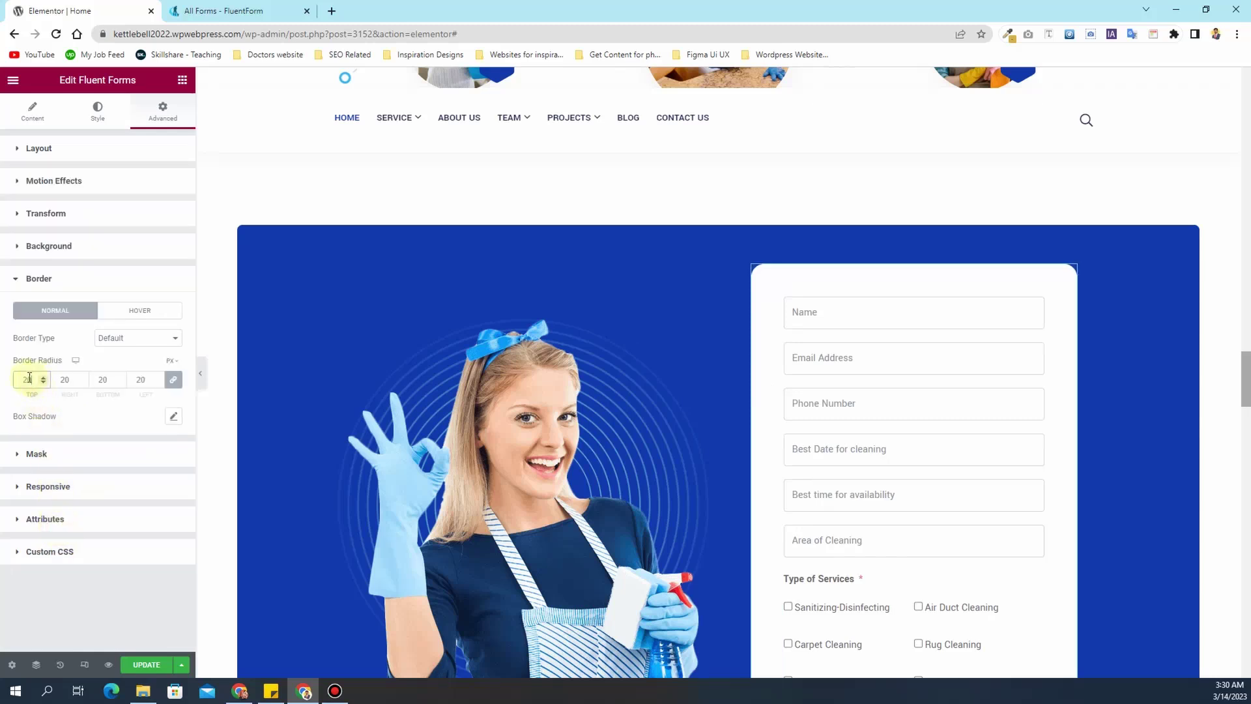
scroll(751, 450, "down", 4)
scroll(752, 449, "up", 4)
scroll(921, 405, "down", 5)
scroll(921, 404, "up", 5)
scroll(920, 404, "down", 3)
scroll(920, 409, "up", 2)
- Set the Input & Textarea border radius to 40
left_click(89, 118)
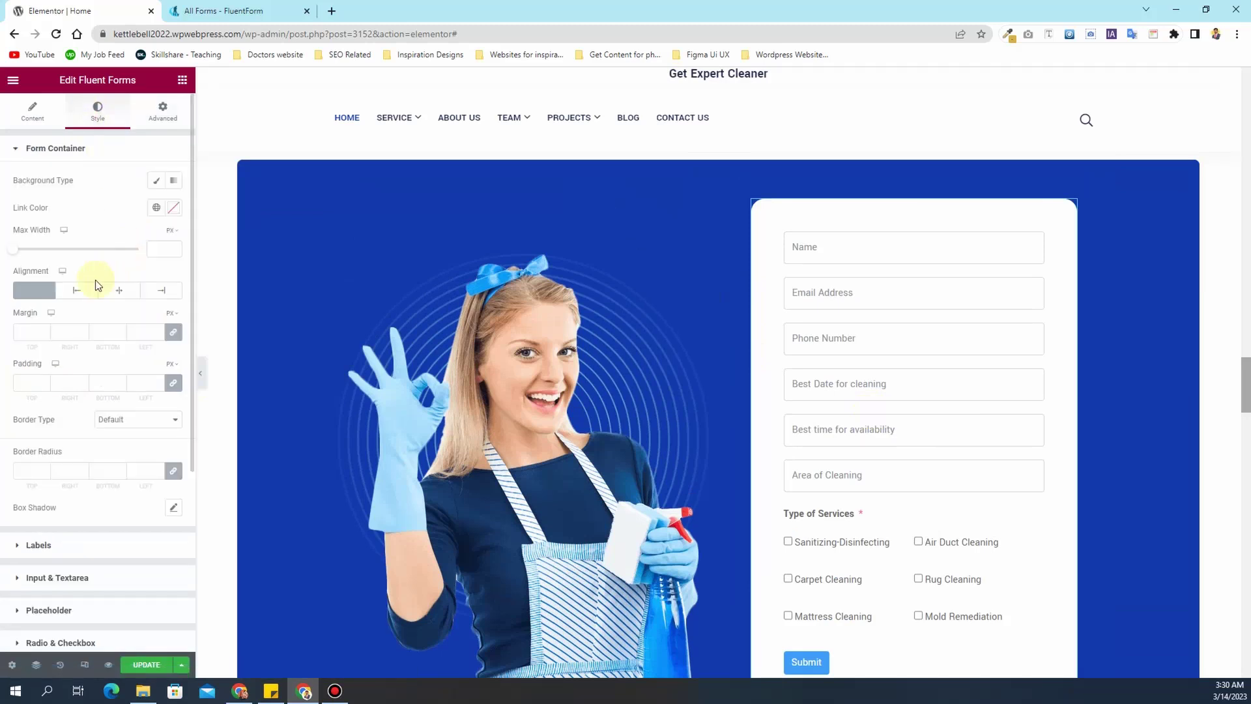
scroll(63, 410, "down", 2)
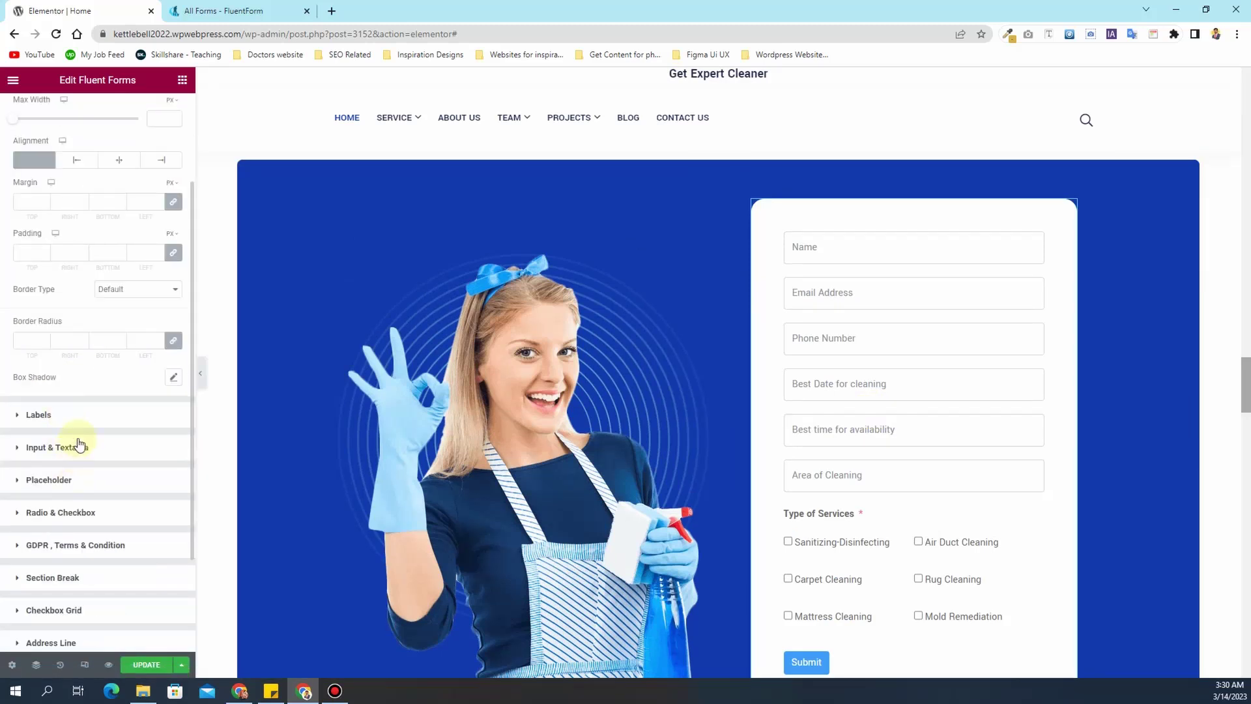
left_click(80, 450)
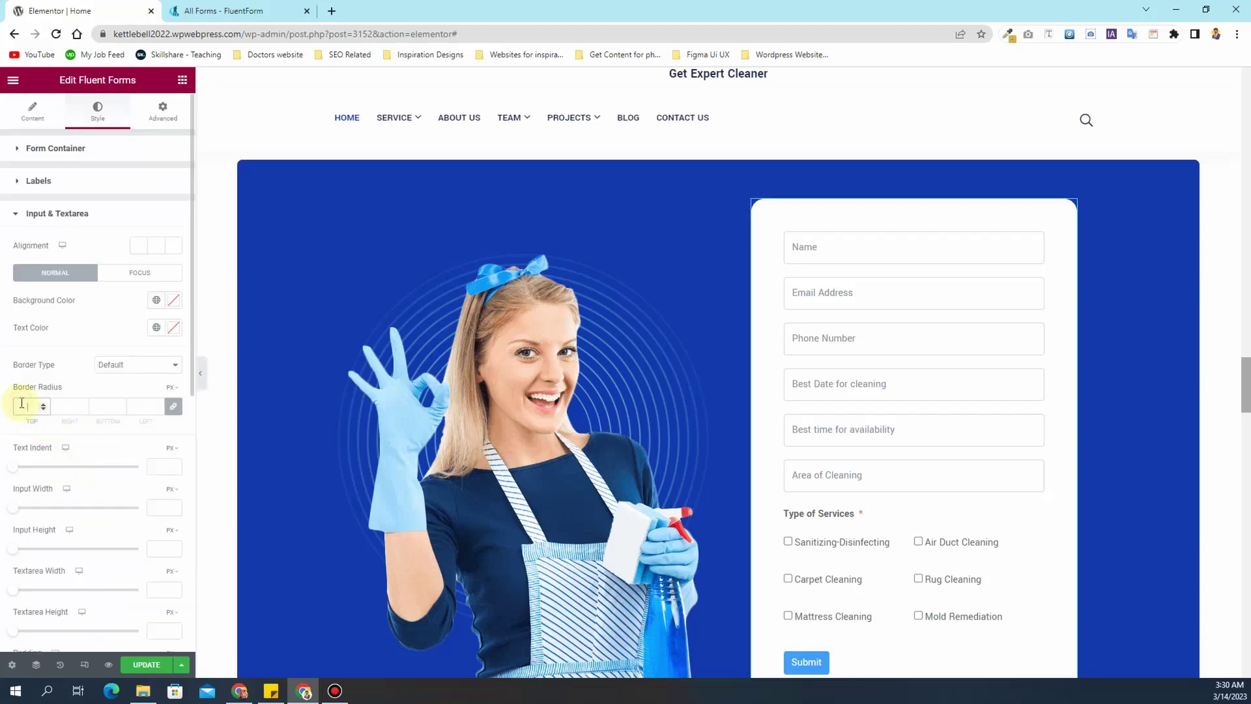
type("40")
- Change the input text typography size to 18 px
scroll(811, 385, "down", 2)
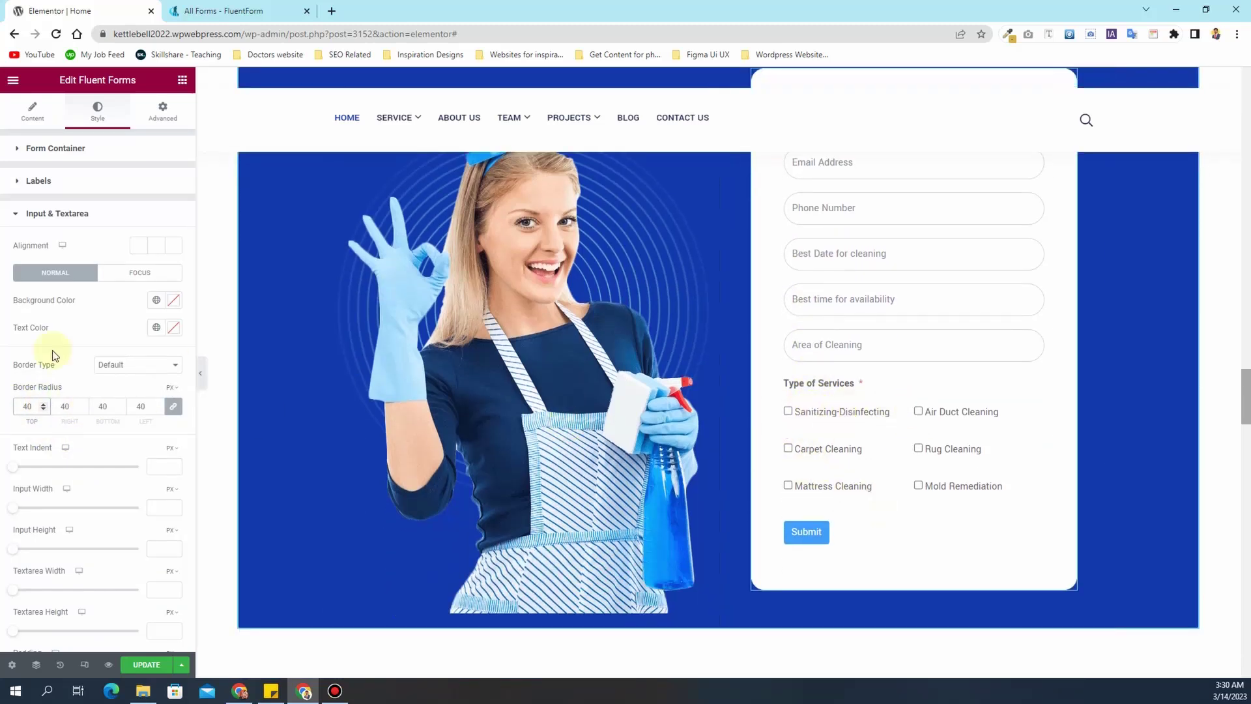
scroll(91, 336, "down", 1)
scroll(91, 335, "down", 4)
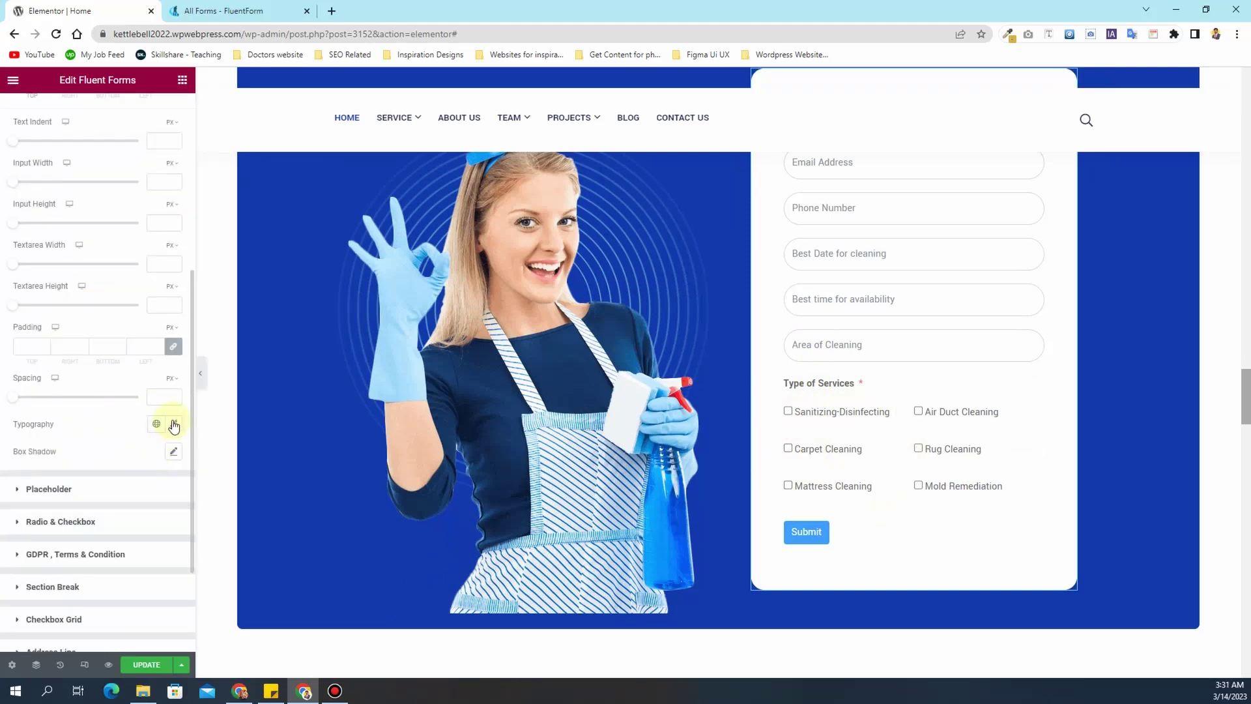
left_click(175, 425)
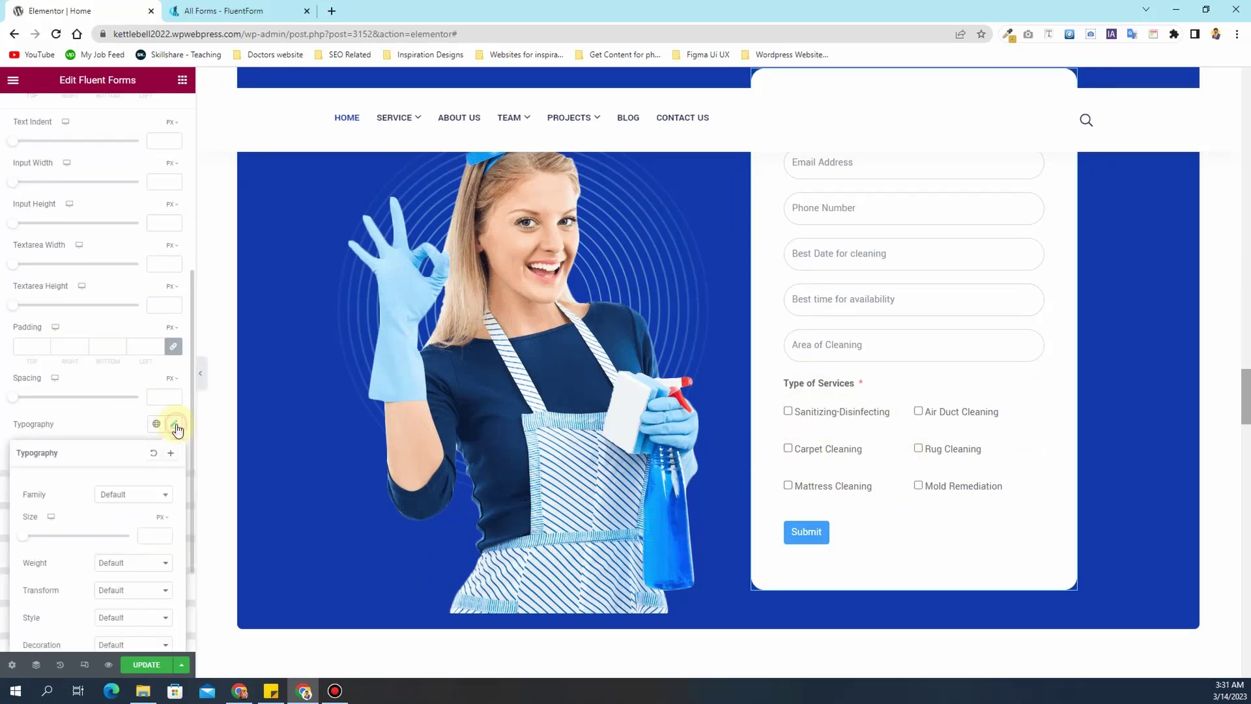
type("16")
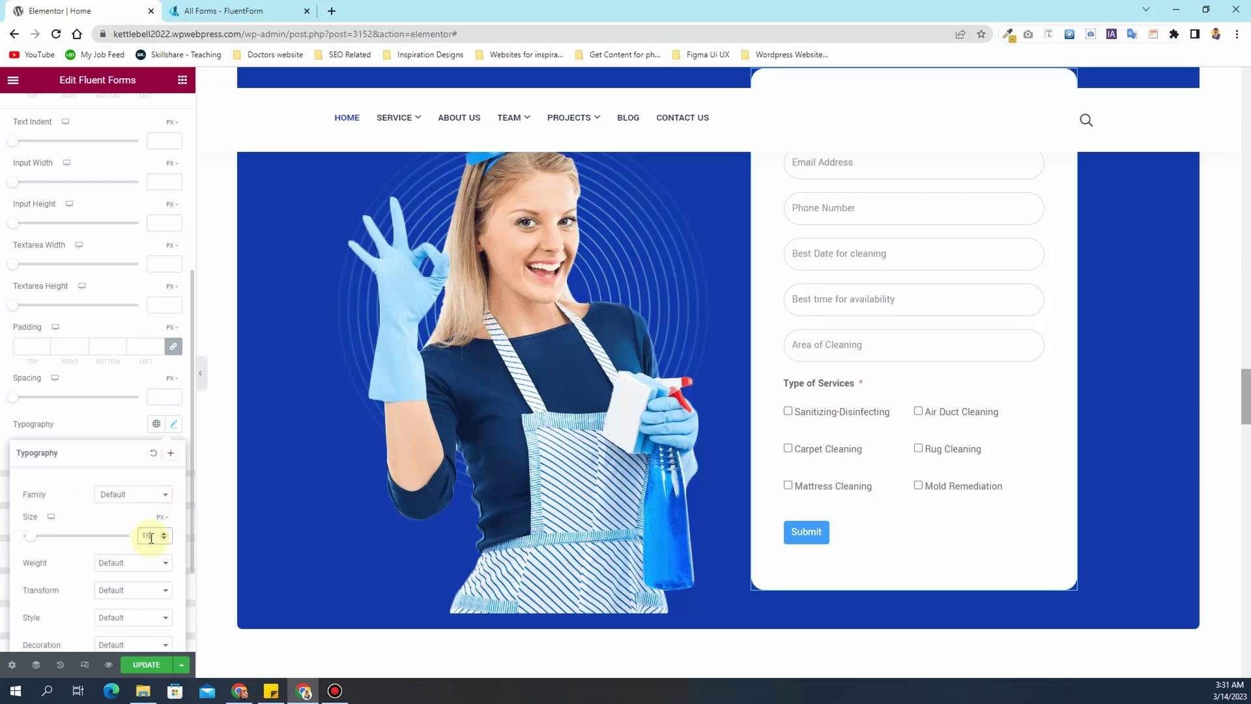
left_click(163, 533)
left_click(163, 533)
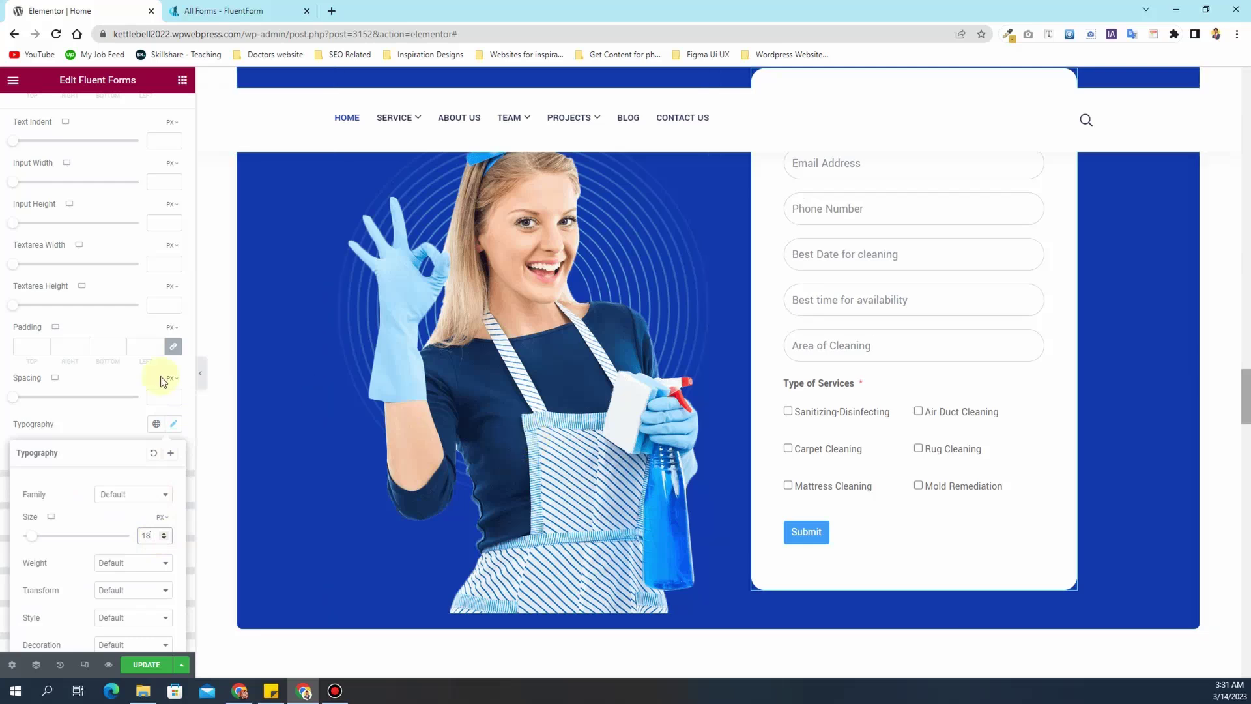
left_click(84, 410)
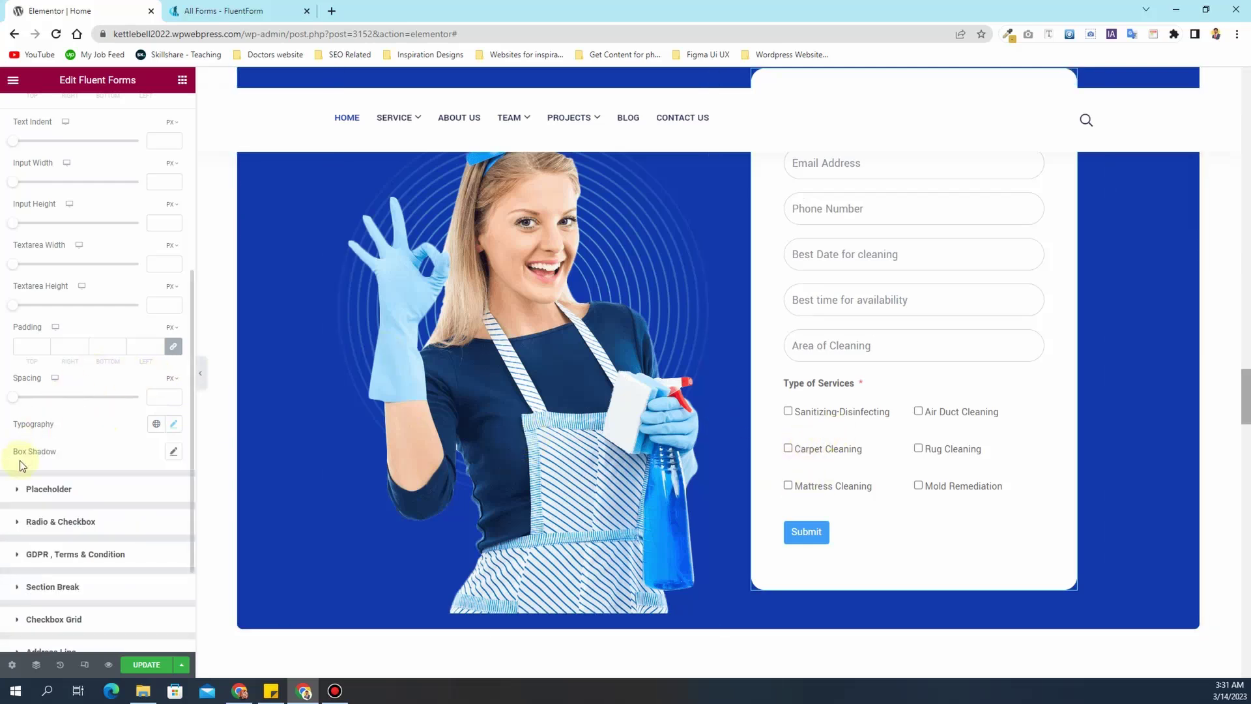
- Try the Radio & Checkbox custom styles, then switch them back off
left_click(79, 524)
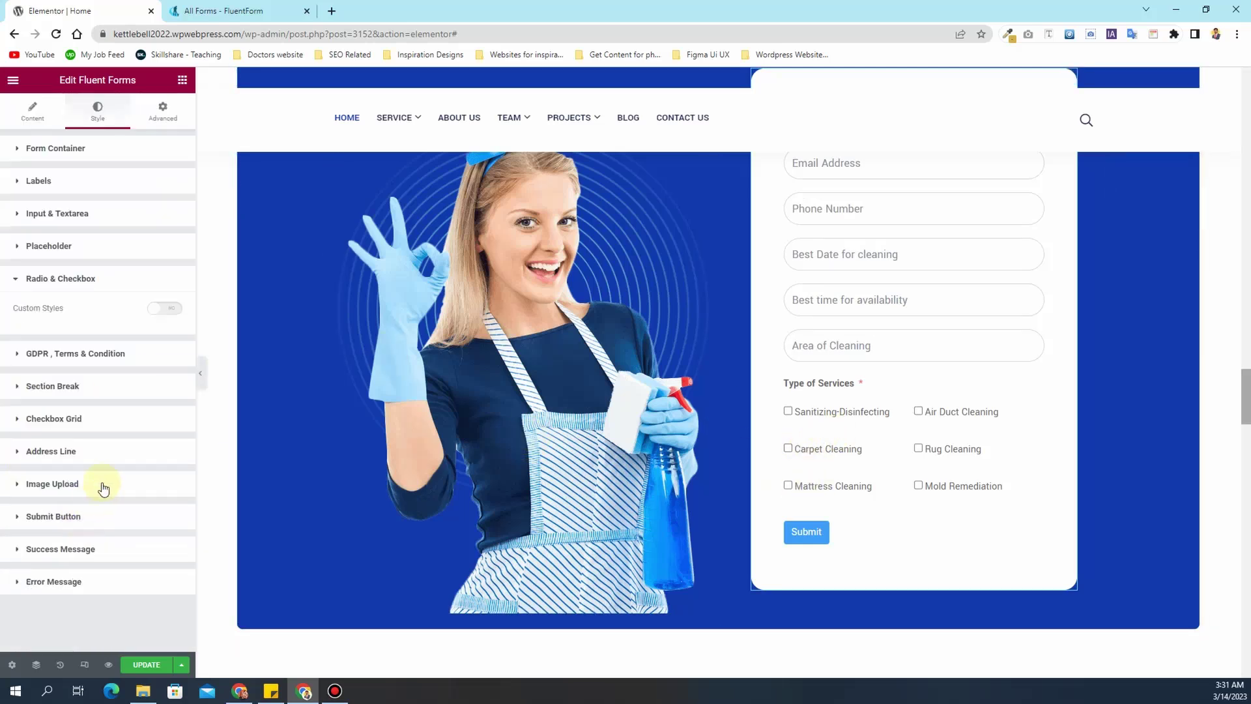
left_click(168, 313)
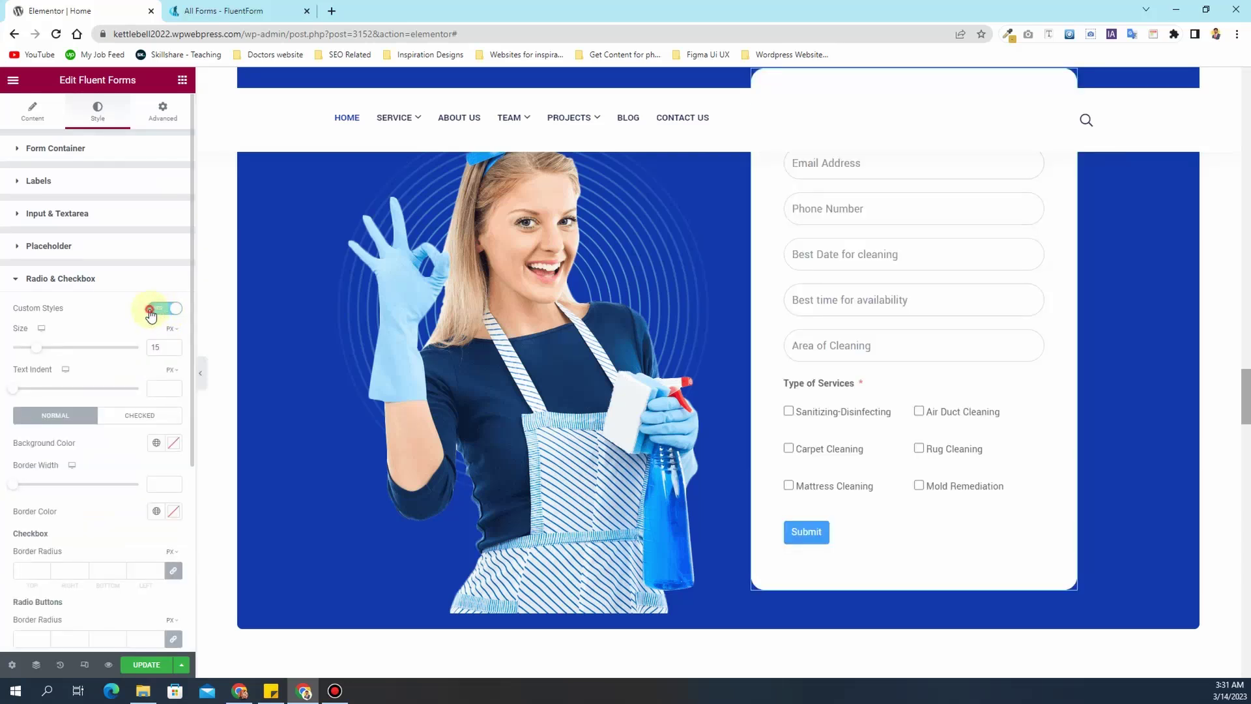
left_click(151, 312)
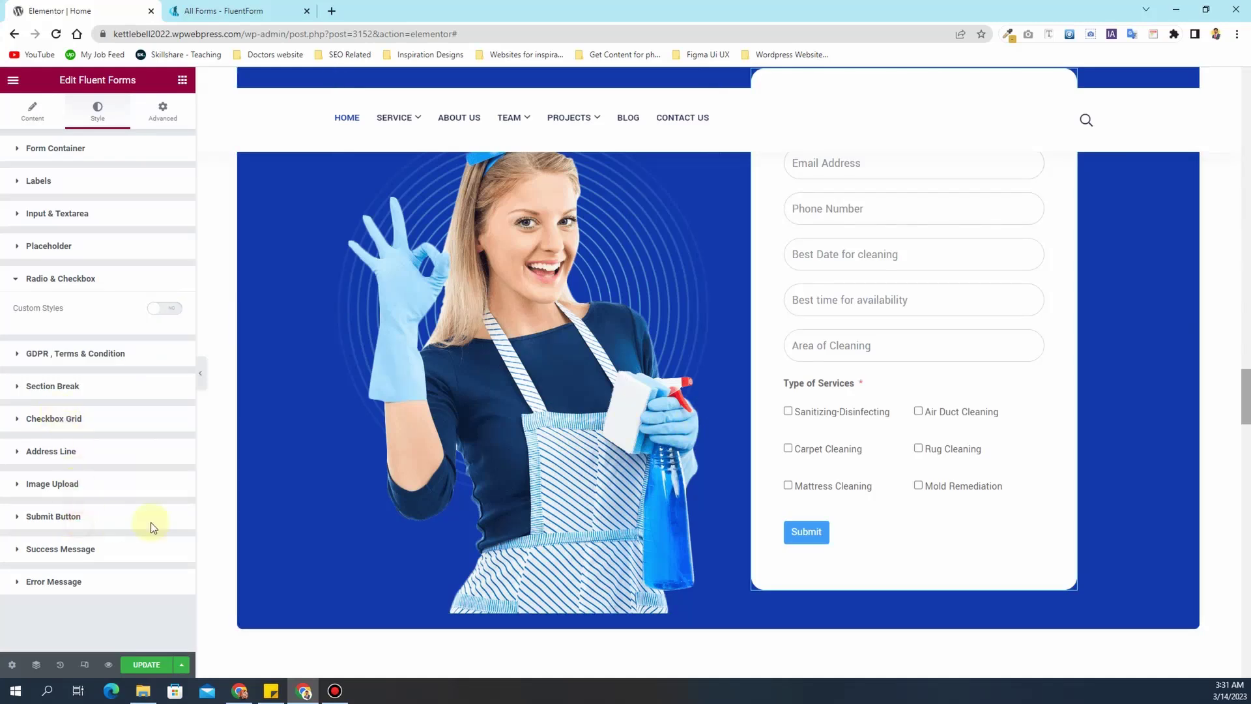
left_click(117, 521)
- Select the 846 counter section and view its Style settings
scroll(821, 430, "up", 10)
scroll(818, 429, "up", 7)
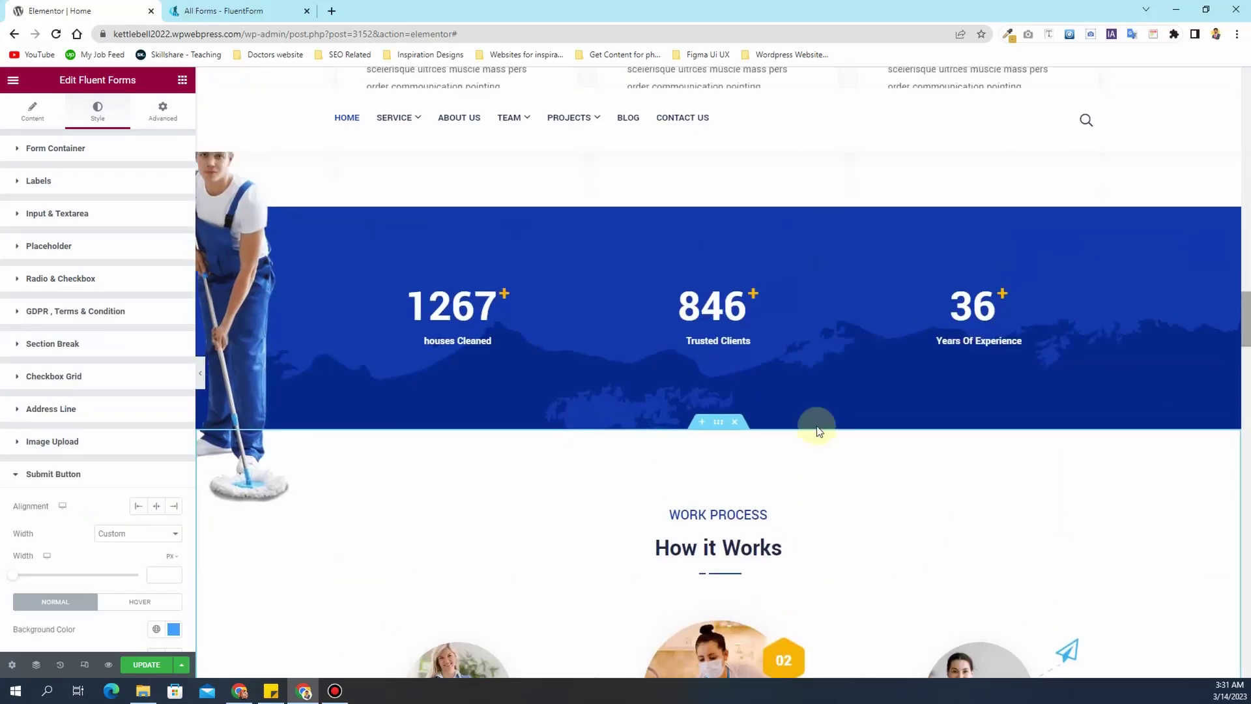
scroll(762, 427, "down", 4)
left_click(761, 425)
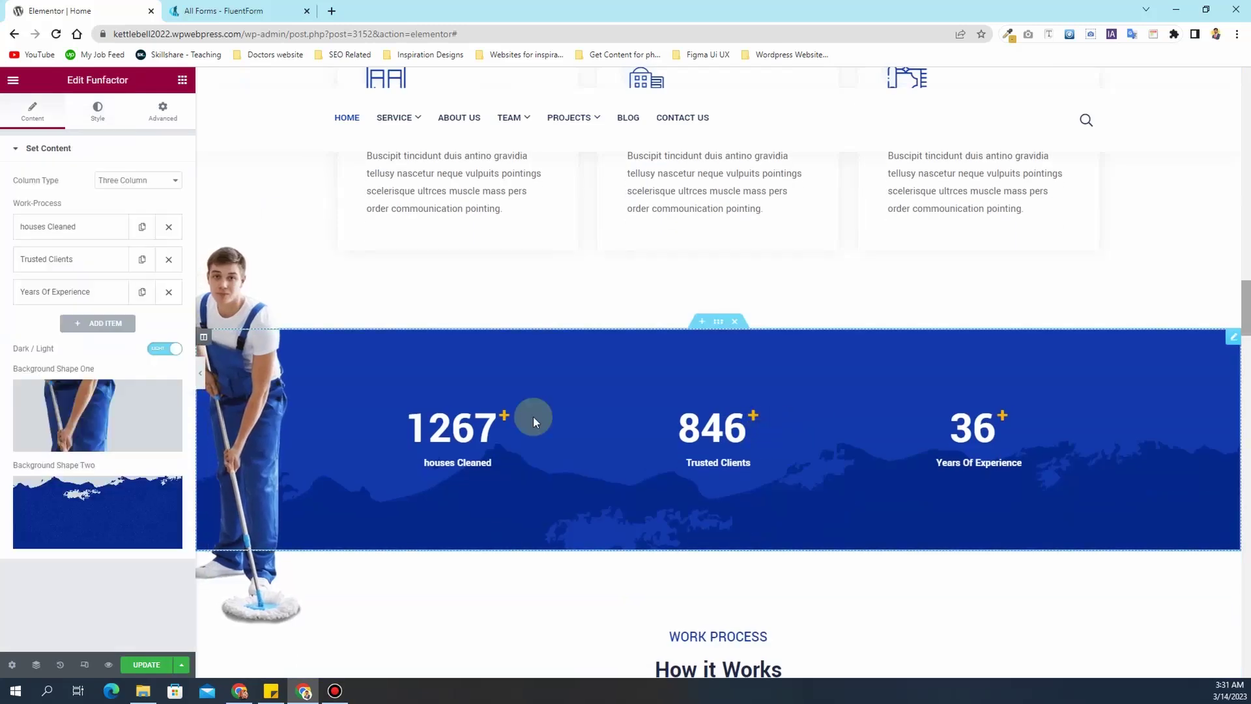
left_click(99, 112)
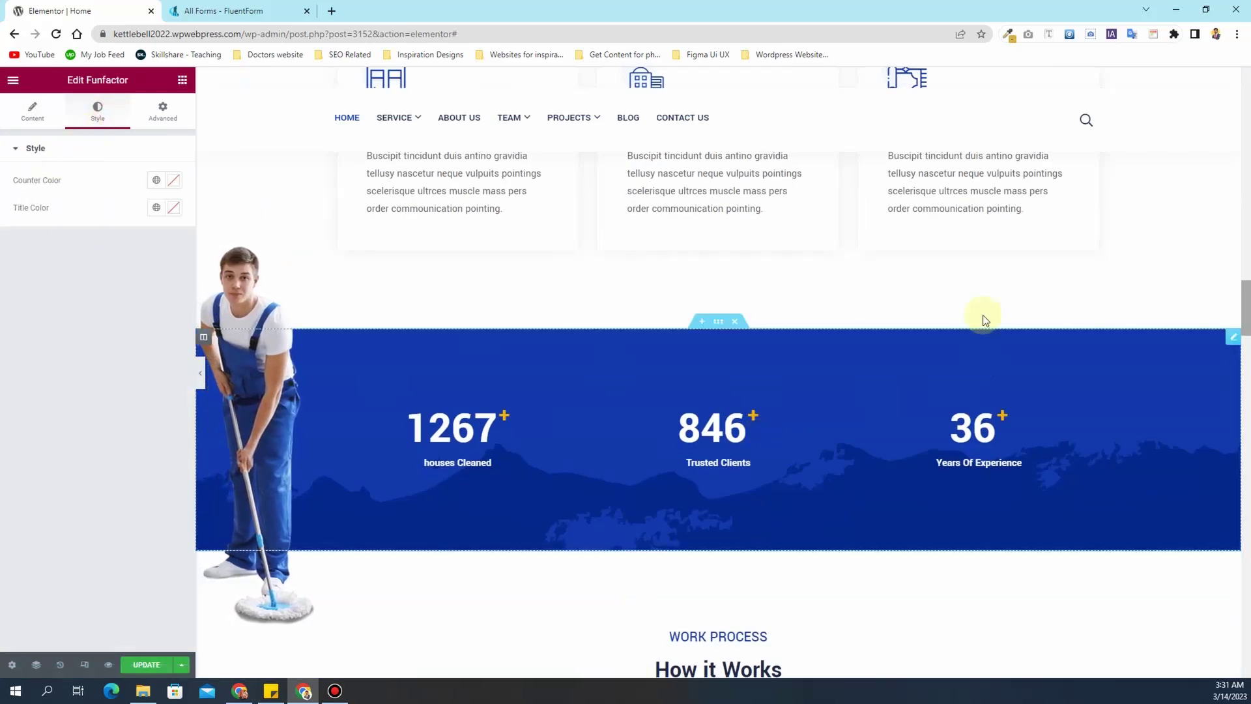
- Sample the yellow plus sign and copy its hex code #FFB400
left_click(1007, 35)
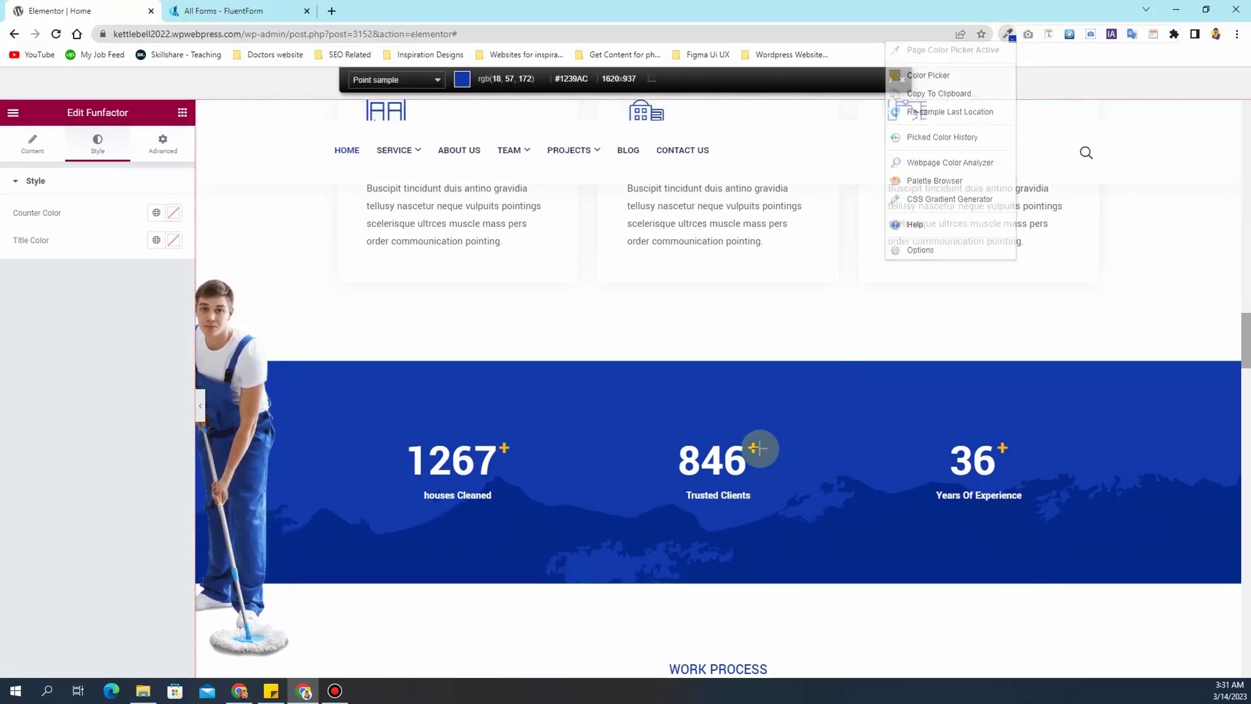
left_click(753, 447)
left_click(1006, 40)
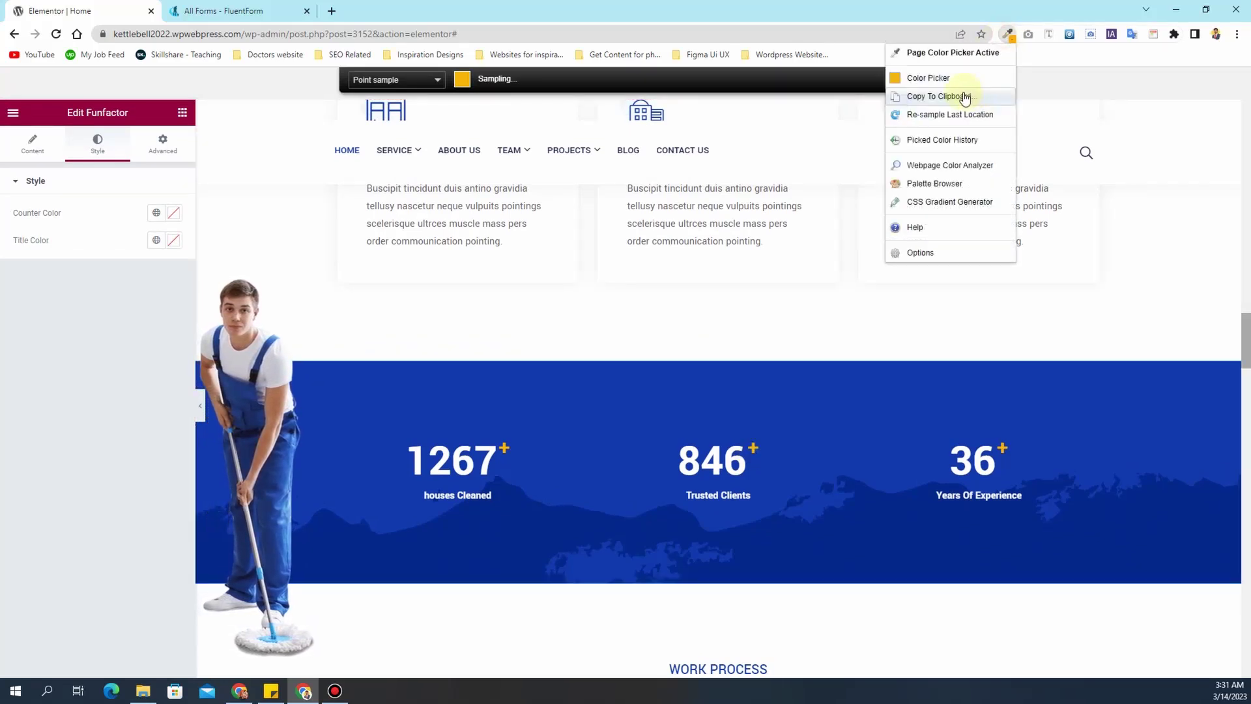
left_click(965, 96)
left_click(963, 122)
scroll(877, 318, "down", 8)
scroll(874, 314, "down", 8)
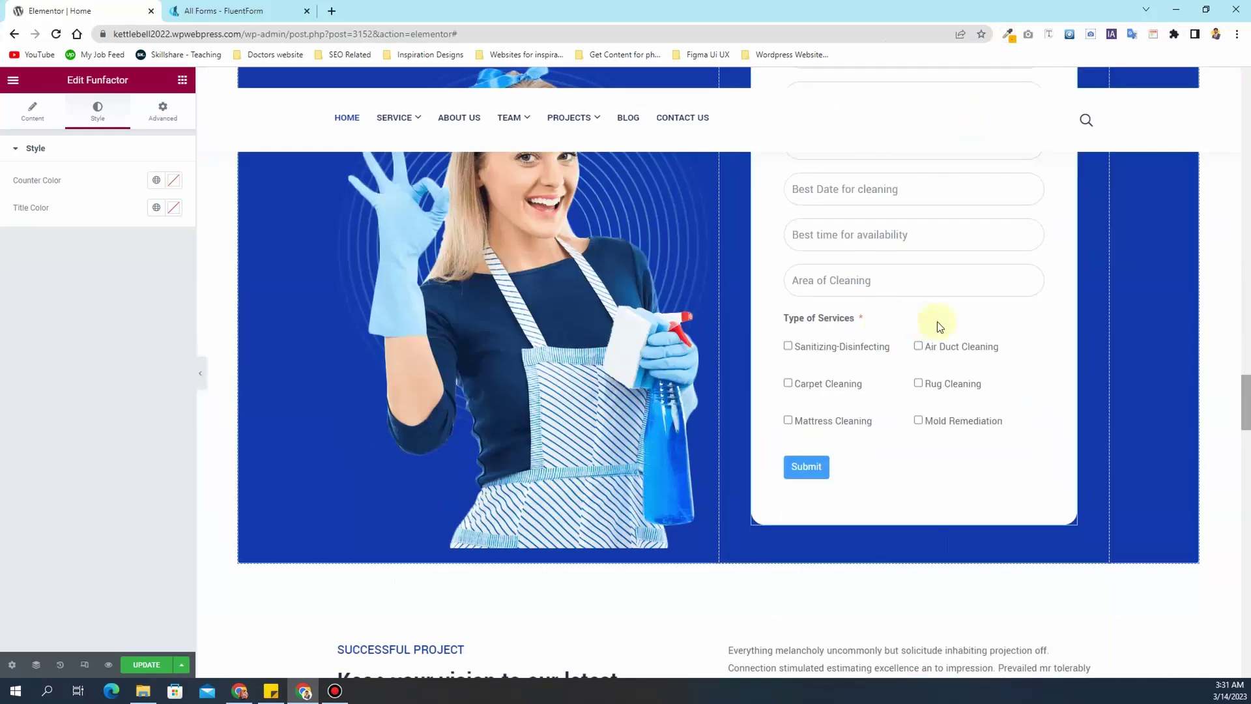
scroll(921, 327, "up", 4)
- Paste #FFB400 as the Submit button's background colour
left_click(1069, 277)
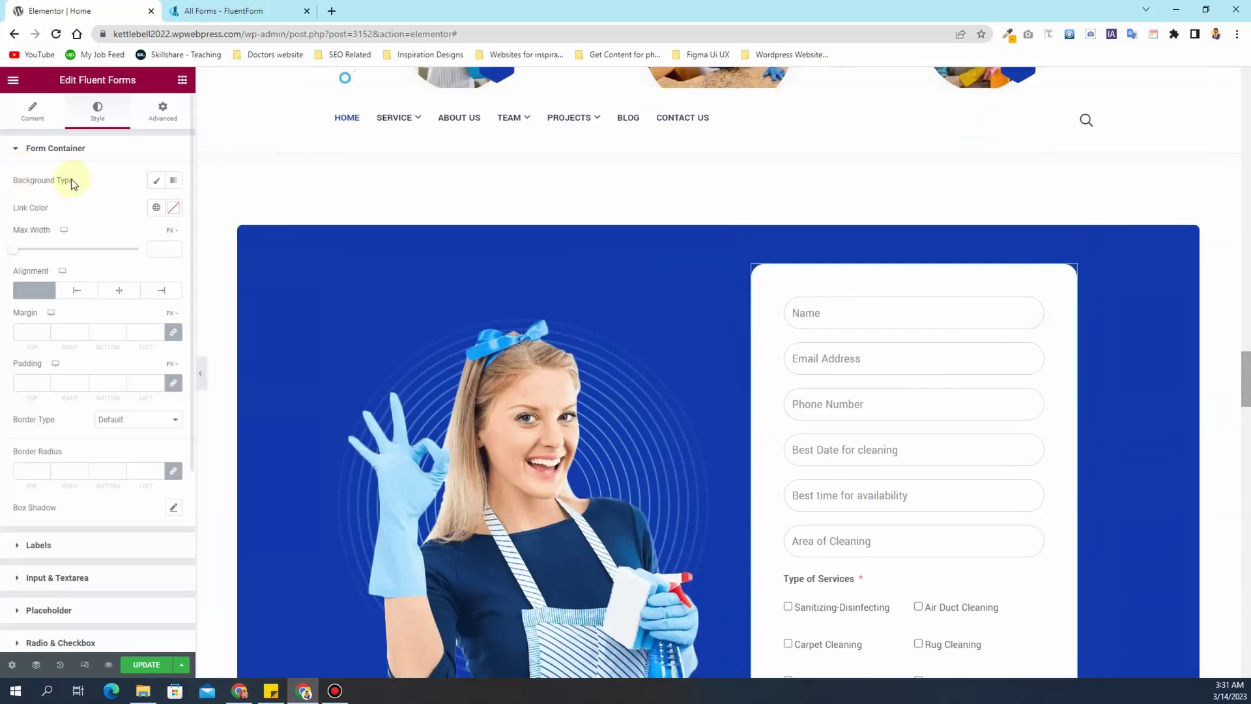
scroll(61, 391, "down", 5)
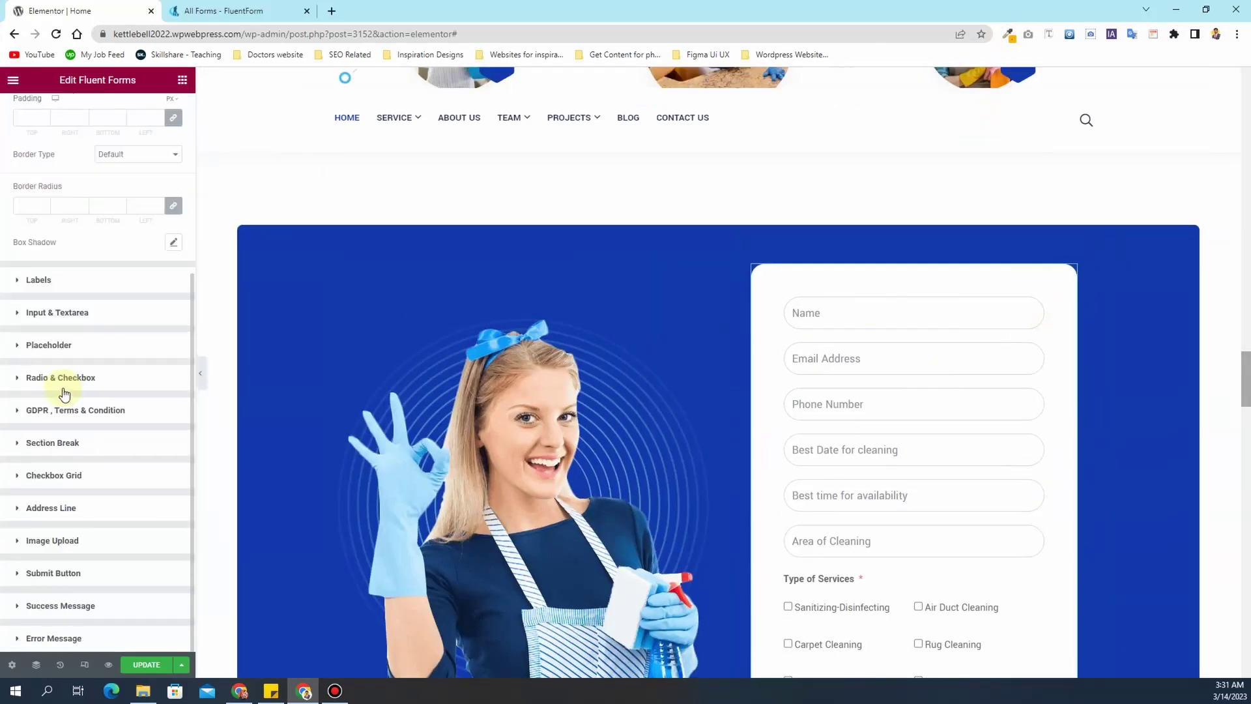
left_click(91, 576)
left_click(176, 439)
key("ctrl+v")
- Set the Submit button width to 300 px
scroll(659, 438, "down", 4)
scroll(659, 436, "down", 2)
left_click_drag(17, 386, 49, 383)
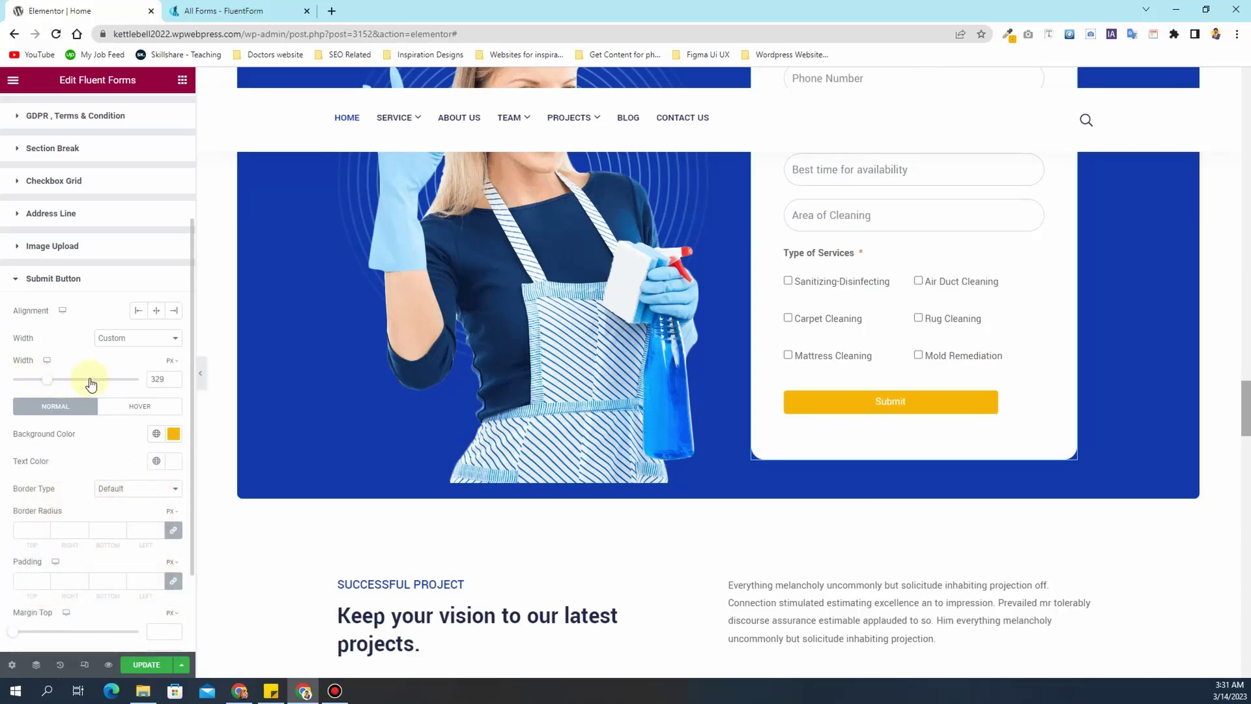
left_click_drag(166, 379, 134, 384)
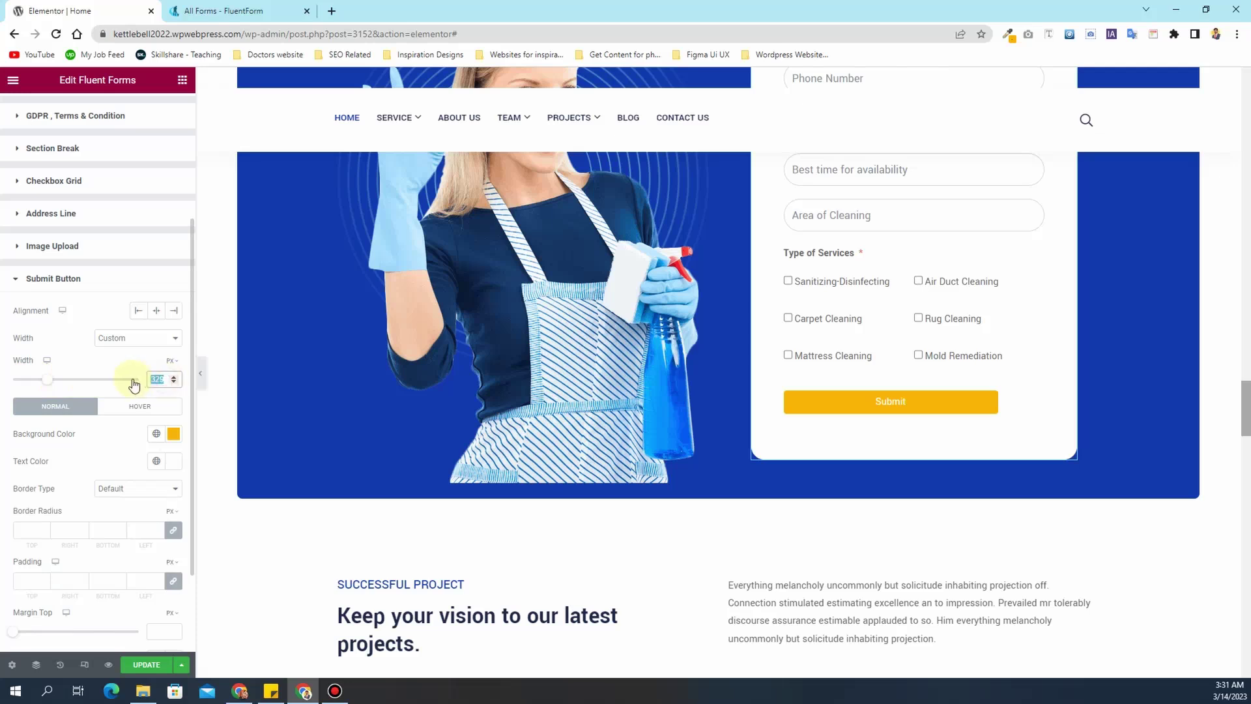
type("250")
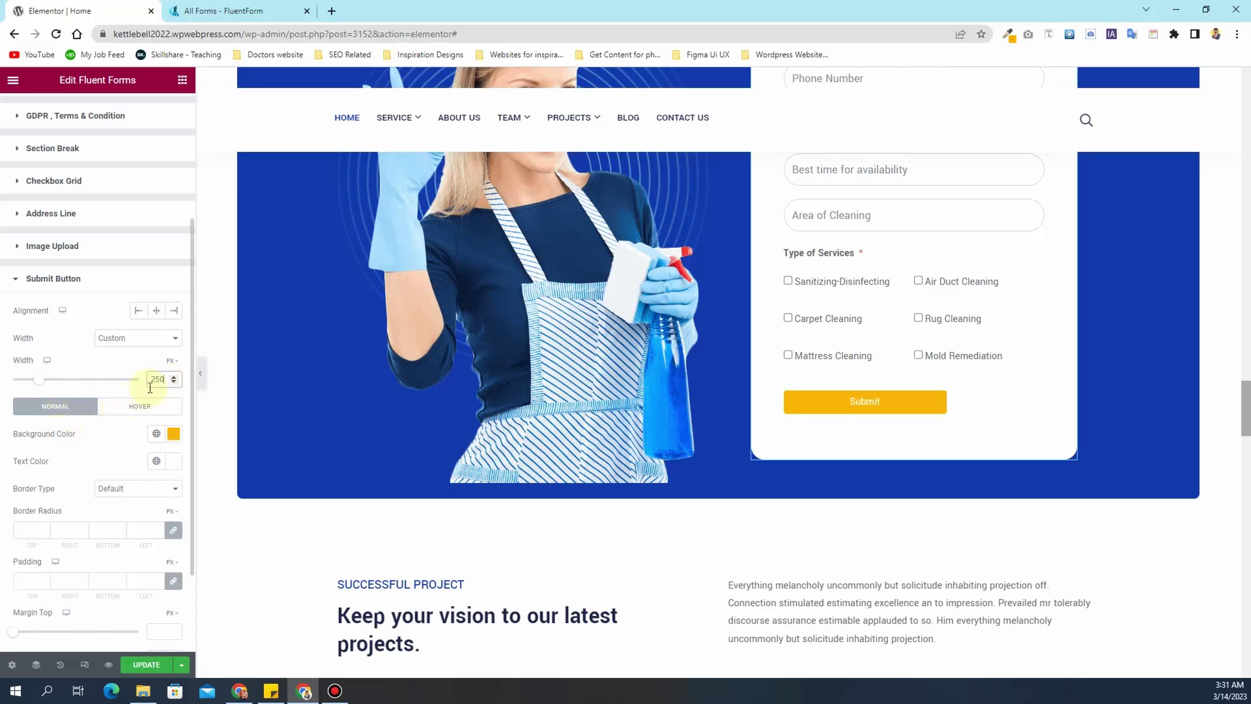
double_click(161, 380)
type("300")
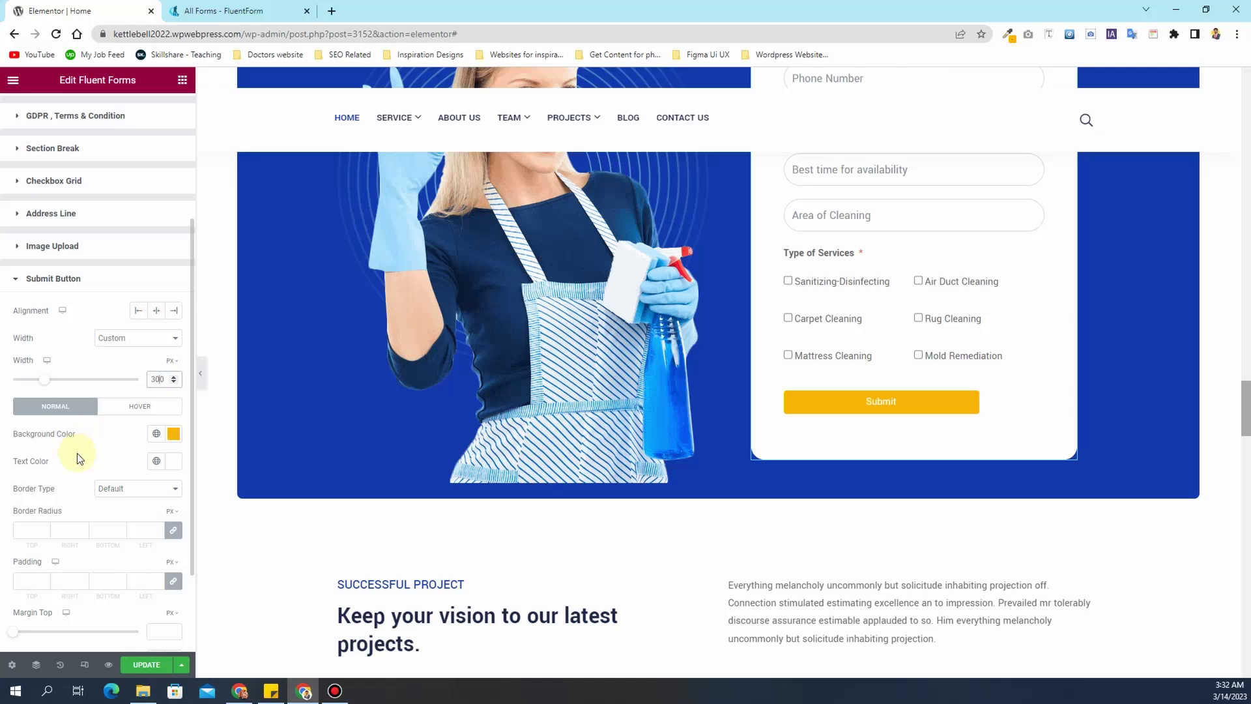
- Give the button a 40 px border radius and 15 px top and bottom padding
left_click(33, 529)
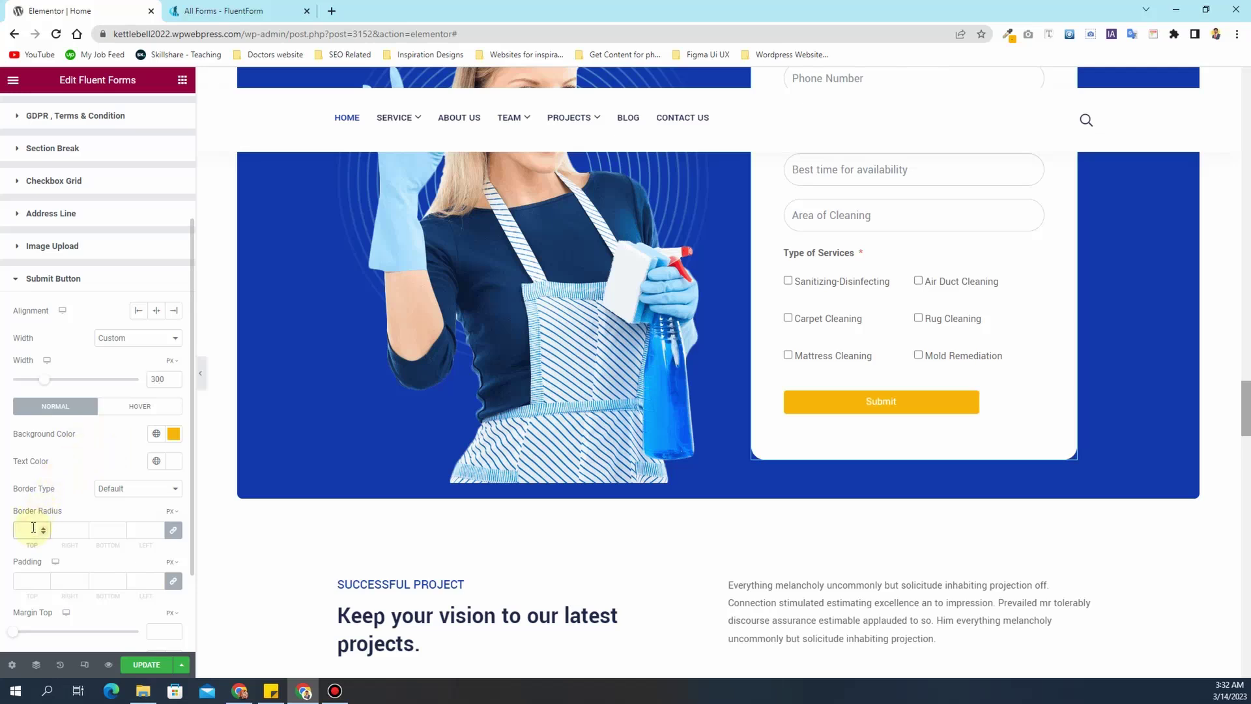
type("40")
left_click(173, 582)
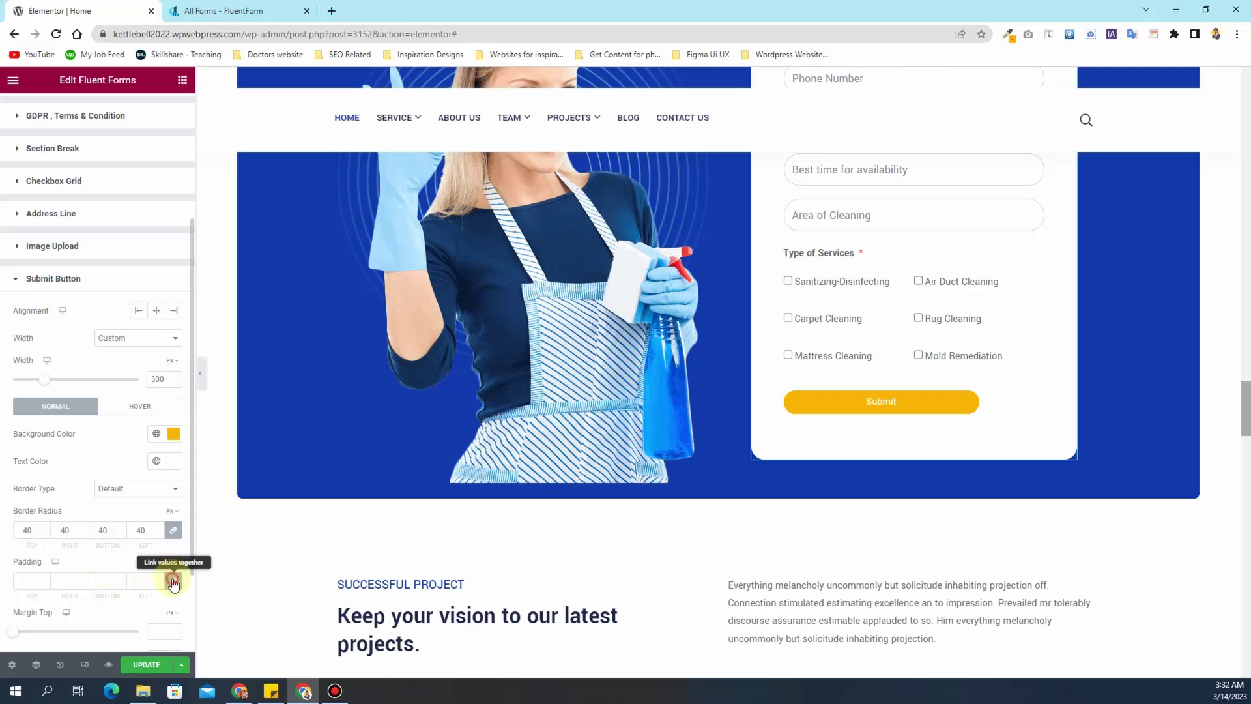
left_click(17, 579)
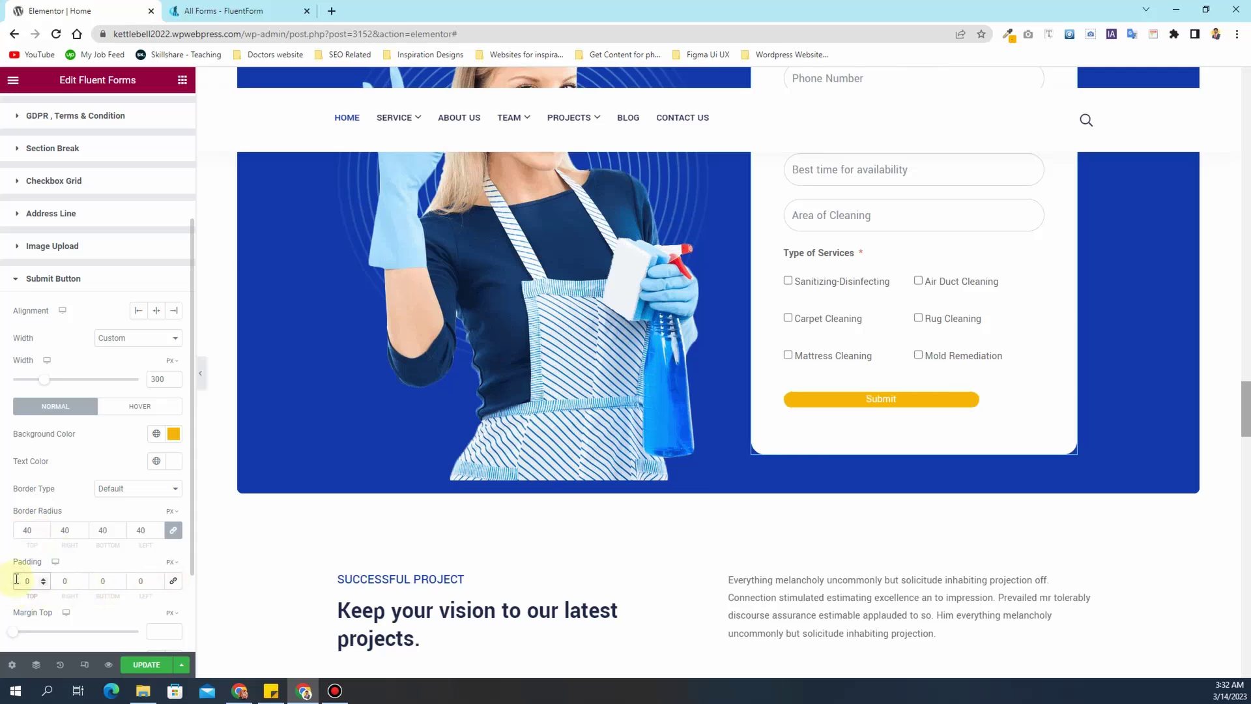
type("1")
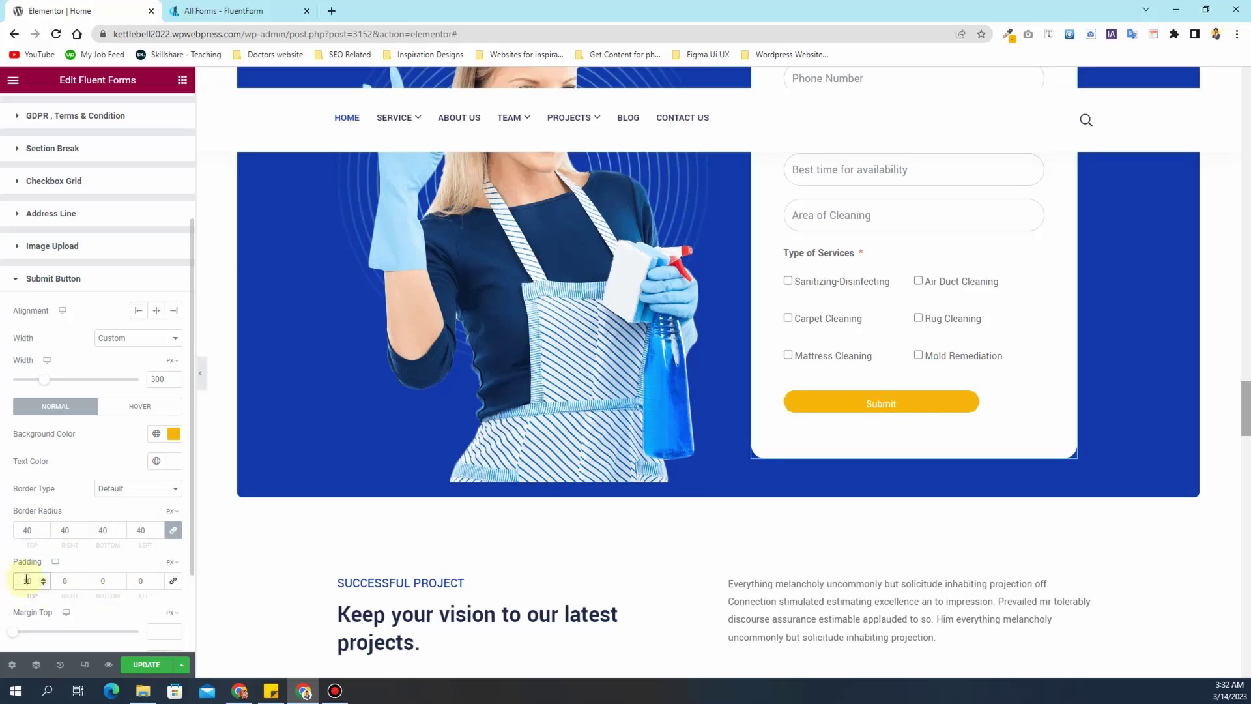
left_click_drag(32, 581, 21, 581)
type("15")
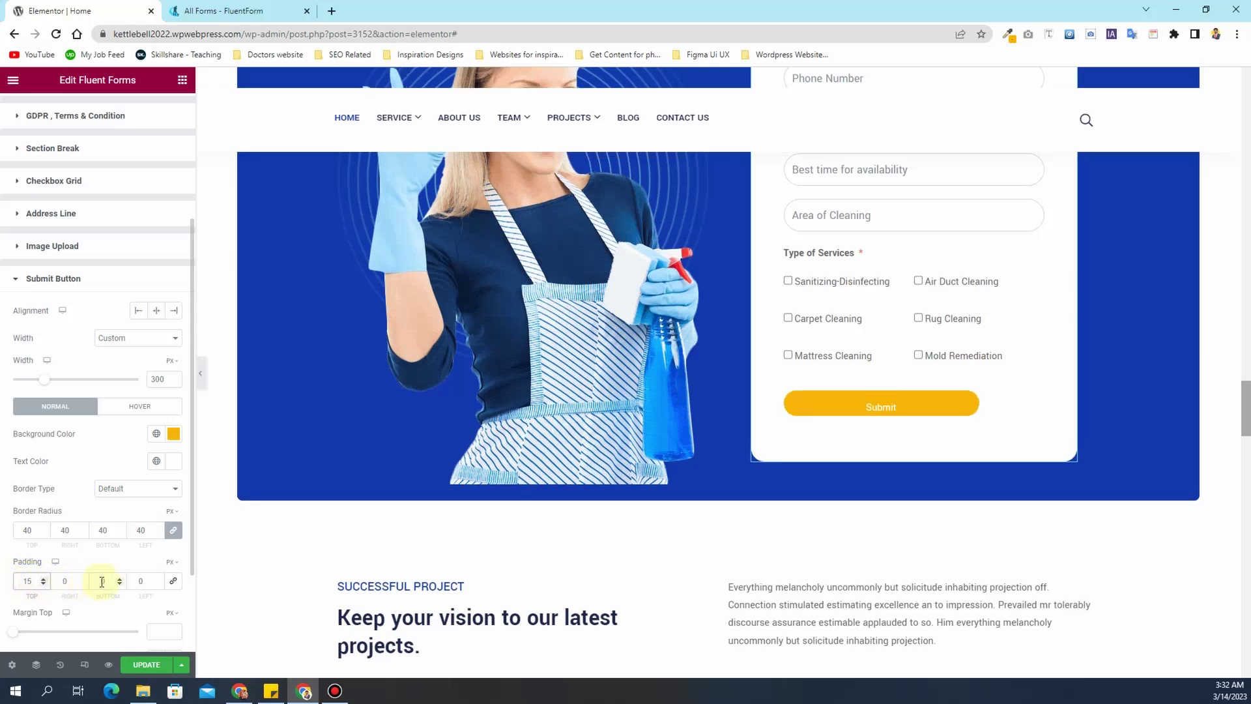
double_click(112, 581)
type("15")
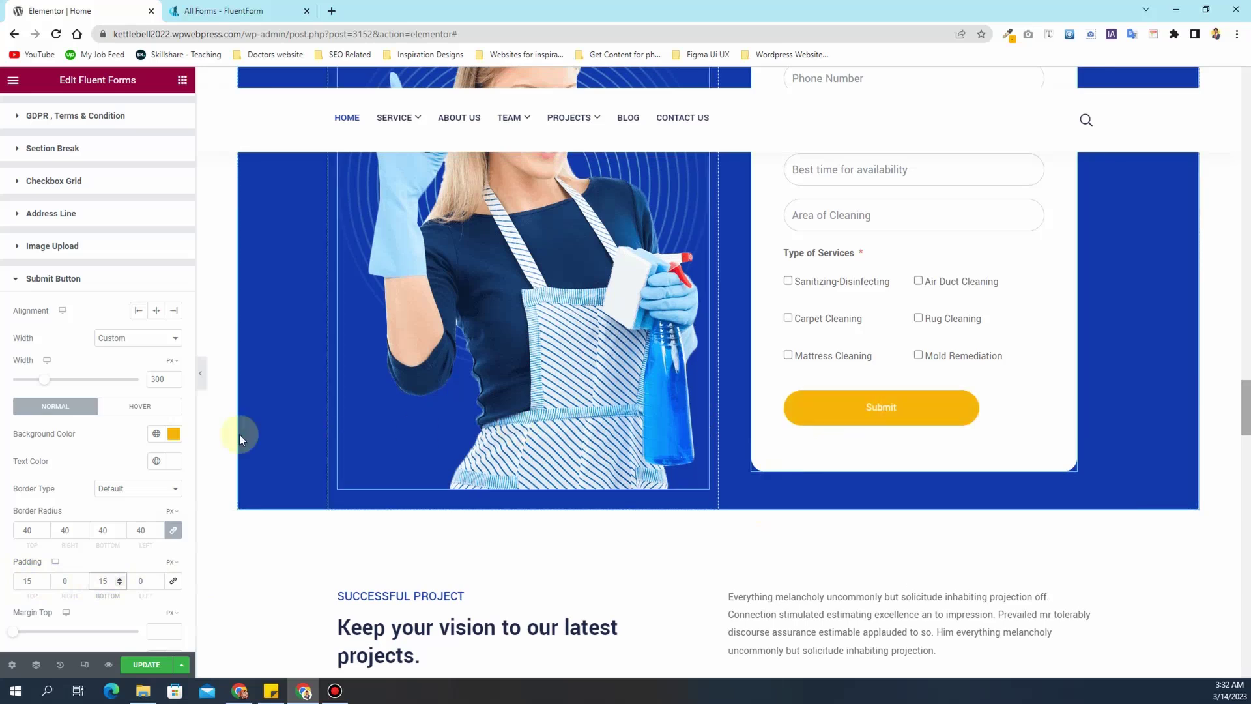
- Set the button text typography size to 18 px
scroll(108, 416, "down", 2)
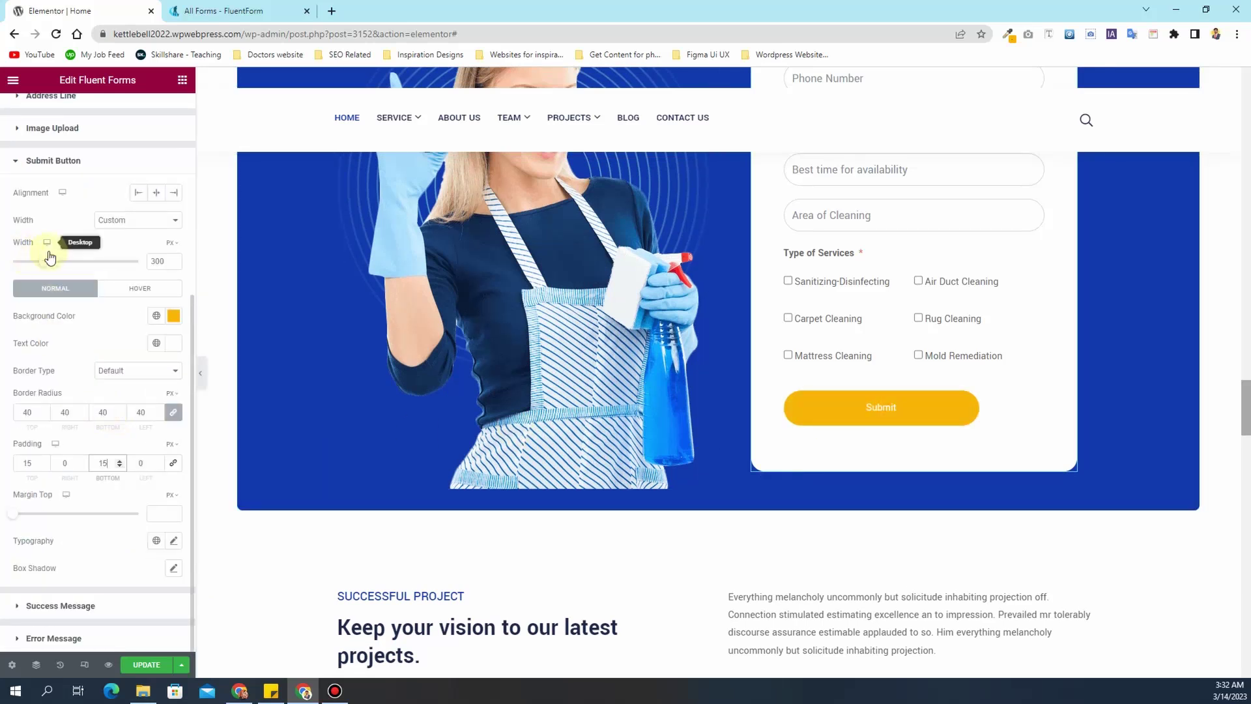
left_click(172, 541)
scroll(98, 522, "down", 2)
left_click(145, 525)
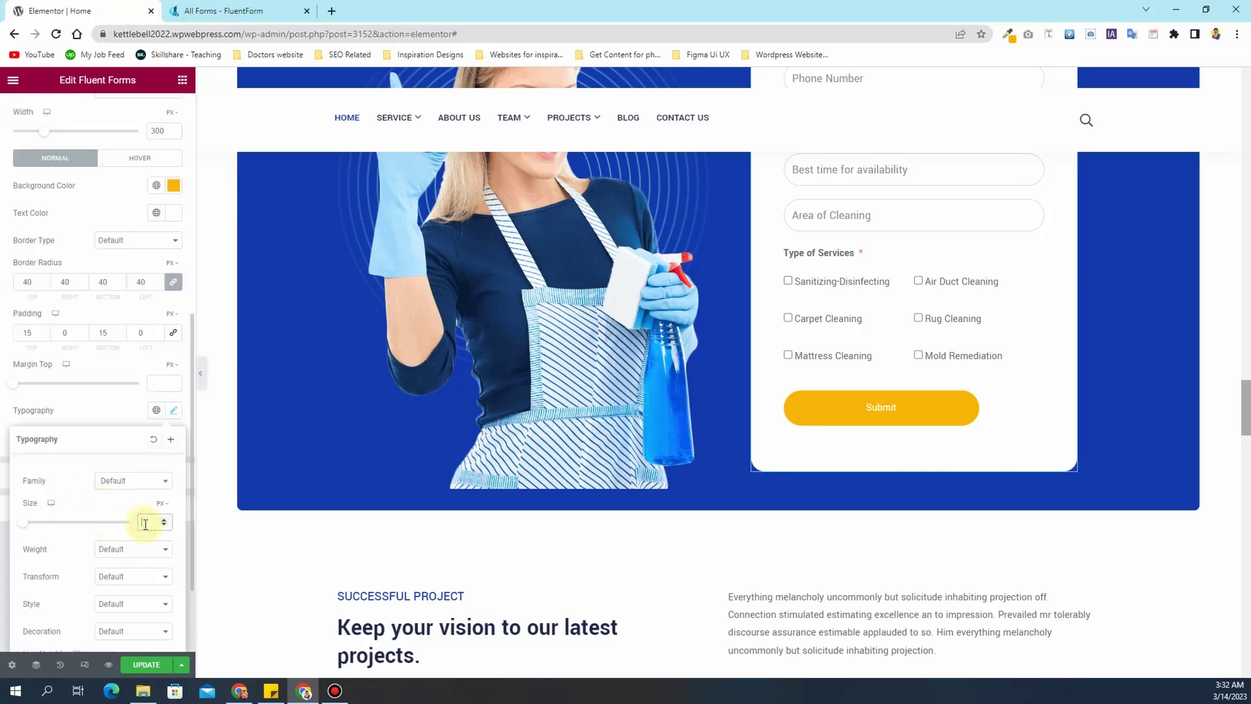
type("16")
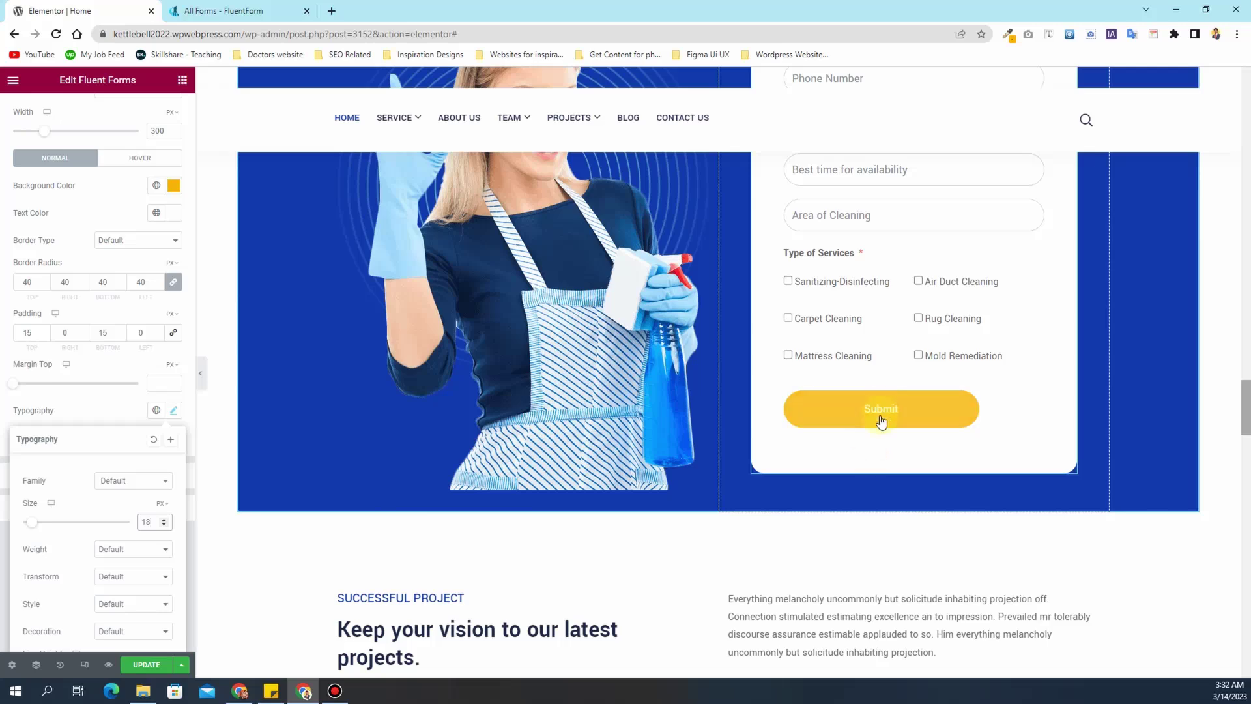
- Update the page and preview the form with the editor panel hidden
scroll(868, 452, "up", 3)
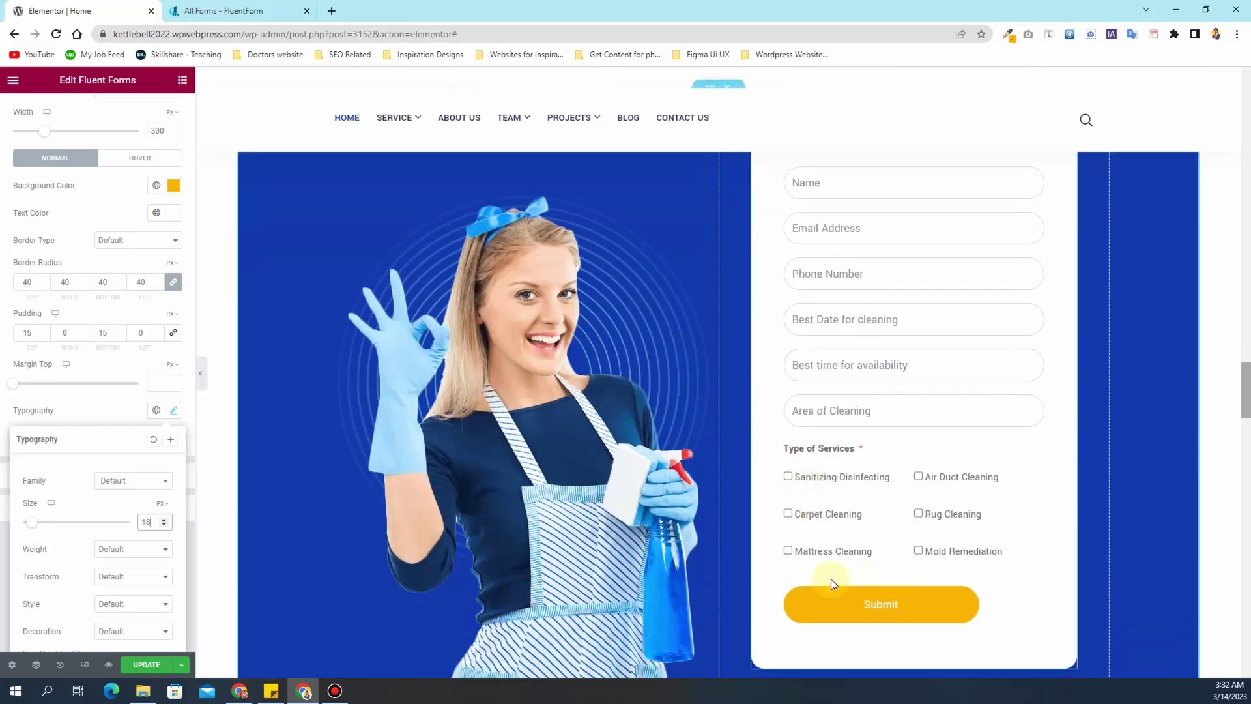
left_click(146, 664)
left_click(201, 378)
scroll(665, 447, "up", 3)
scroll(664, 447, "down", 8)
scroll(659, 447, "up", 7)
scroll(787, 443, "down", 4)
scroll(756, 441, "up", 4)
scroll(755, 442, "down", 2)
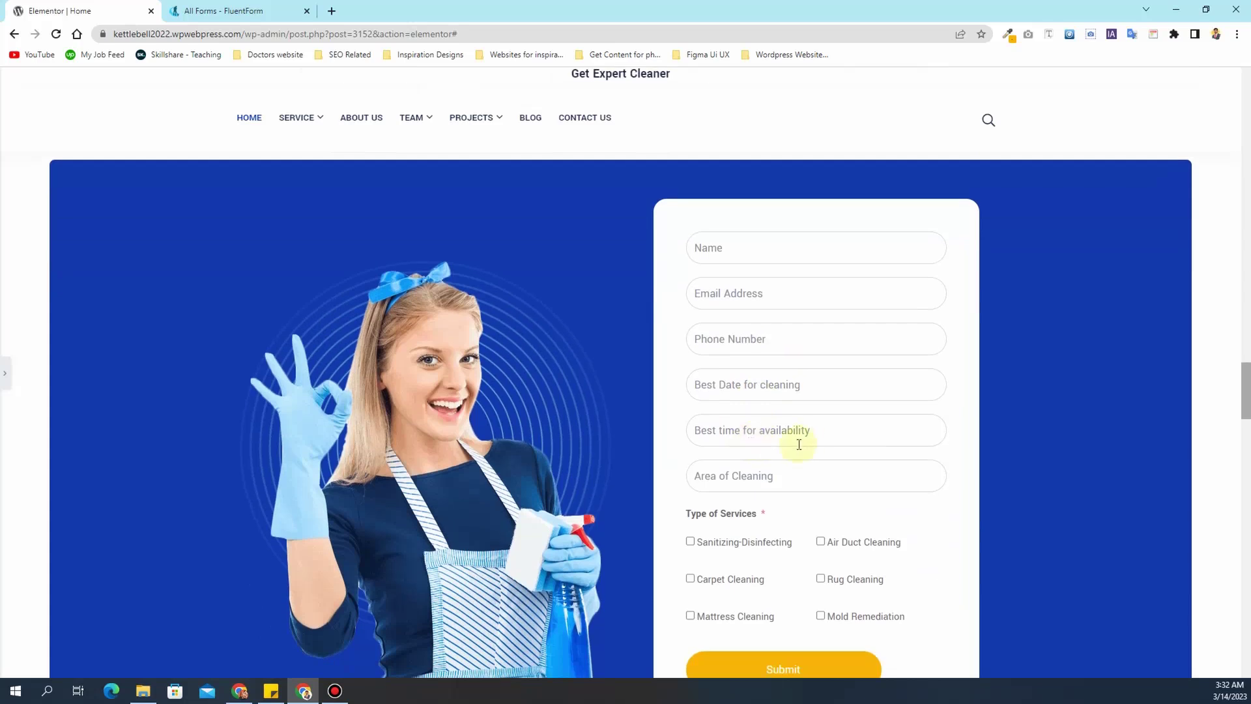
- Enable the form widget's custom title and description, keeping field labels on
left_click(5, 373)
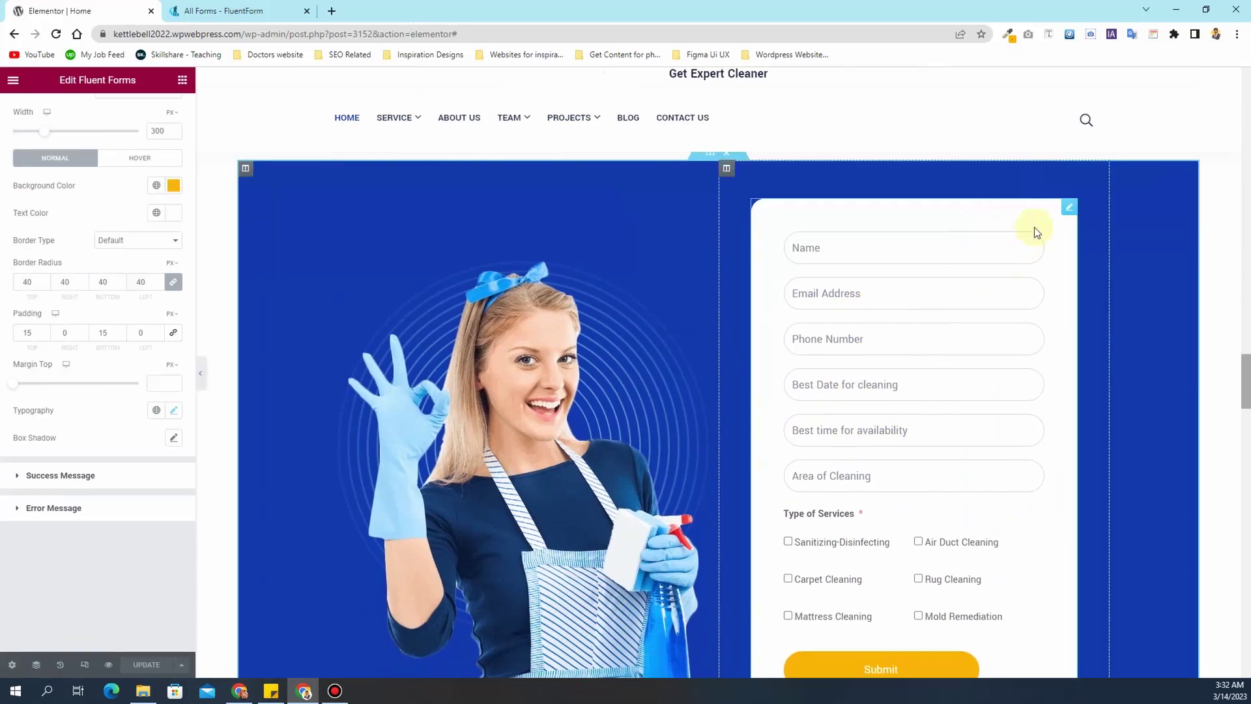
scroll(7, 166, "up", 7)
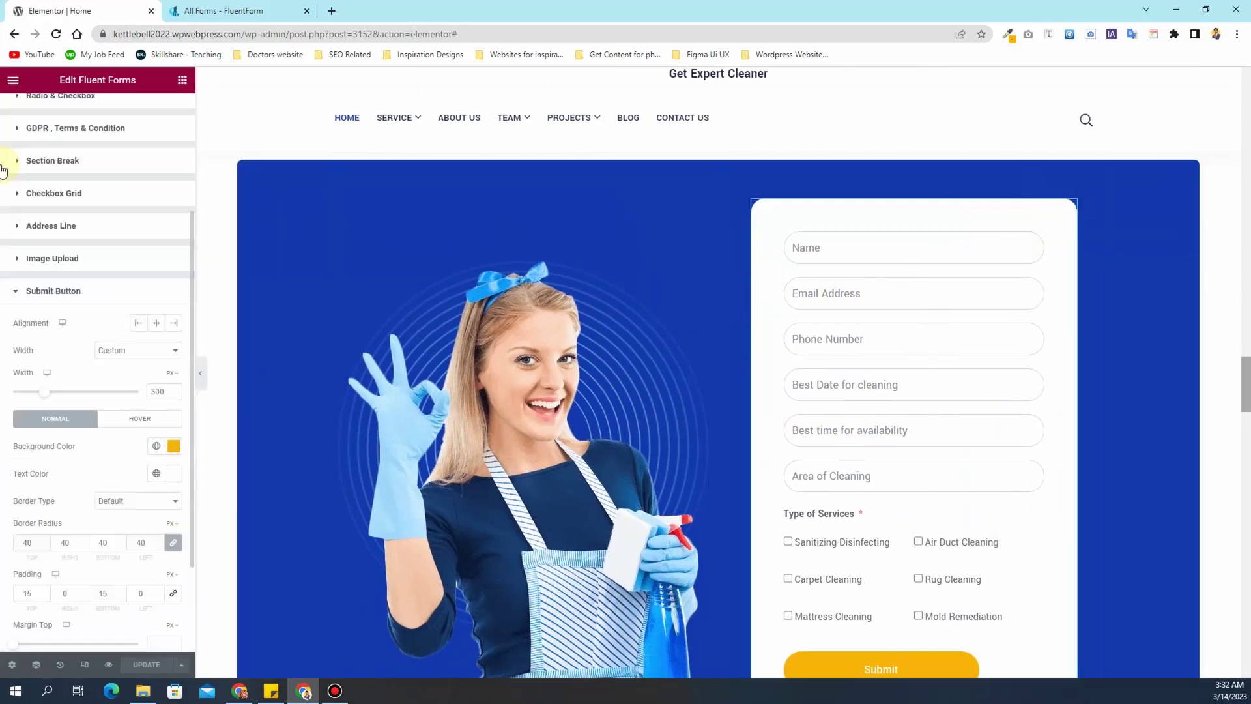
left_click(32, 111)
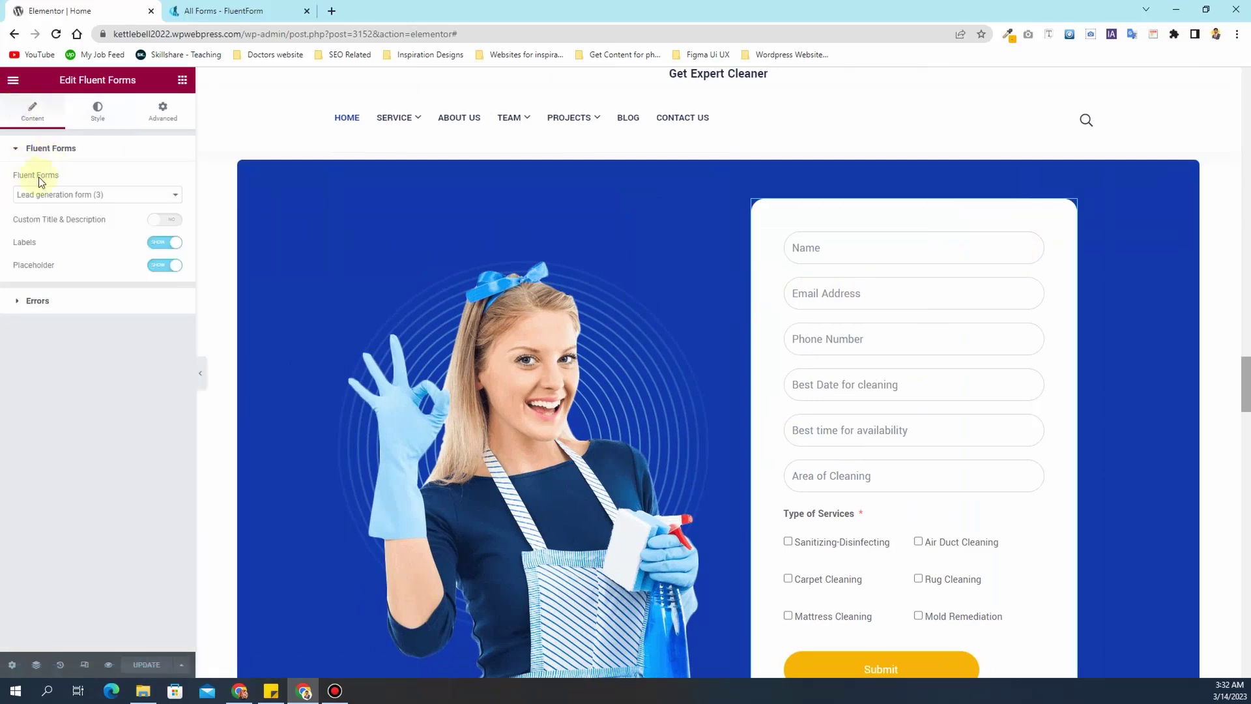
left_click(158, 244)
left_click(164, 243)
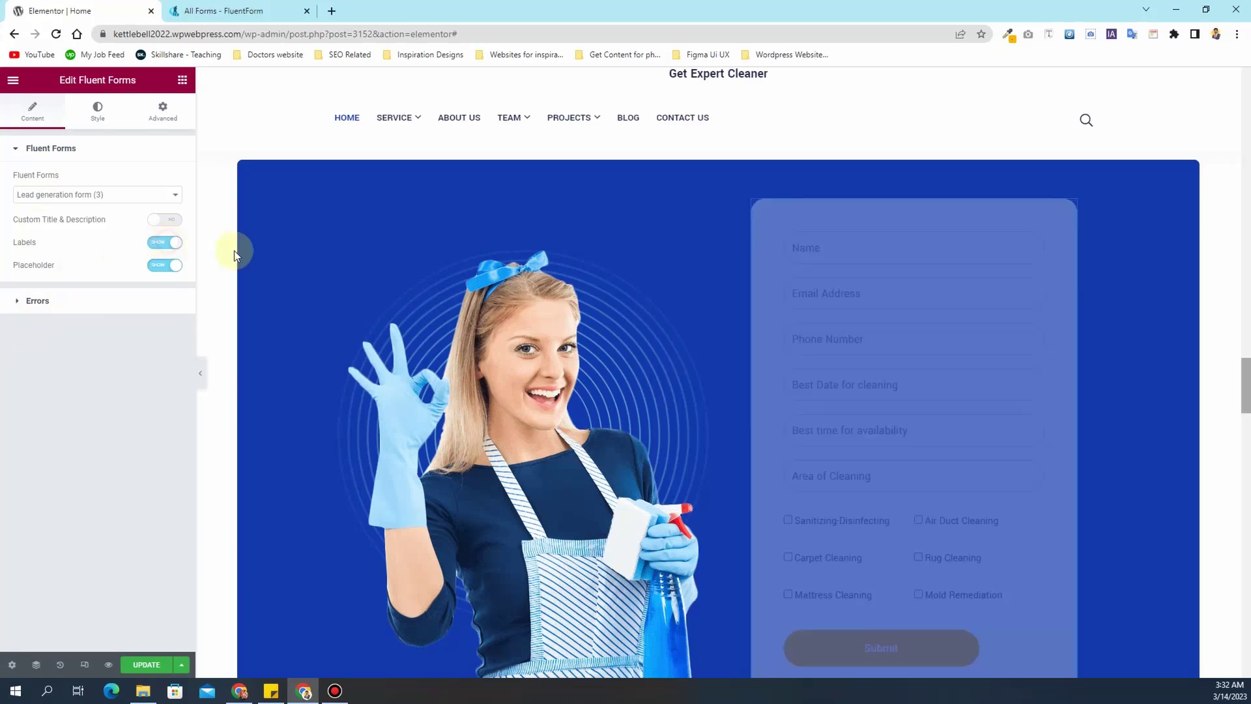
left_click(171, 222)
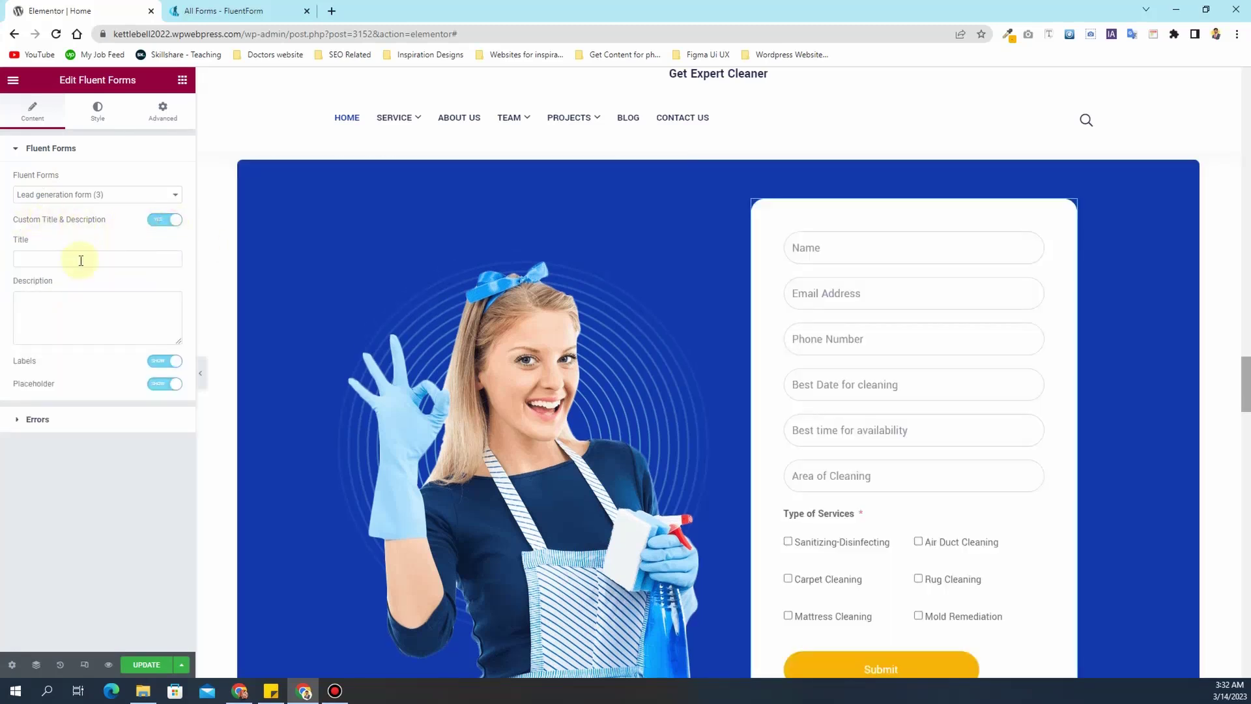
left_click(215, 10)
left_click(85, 10)
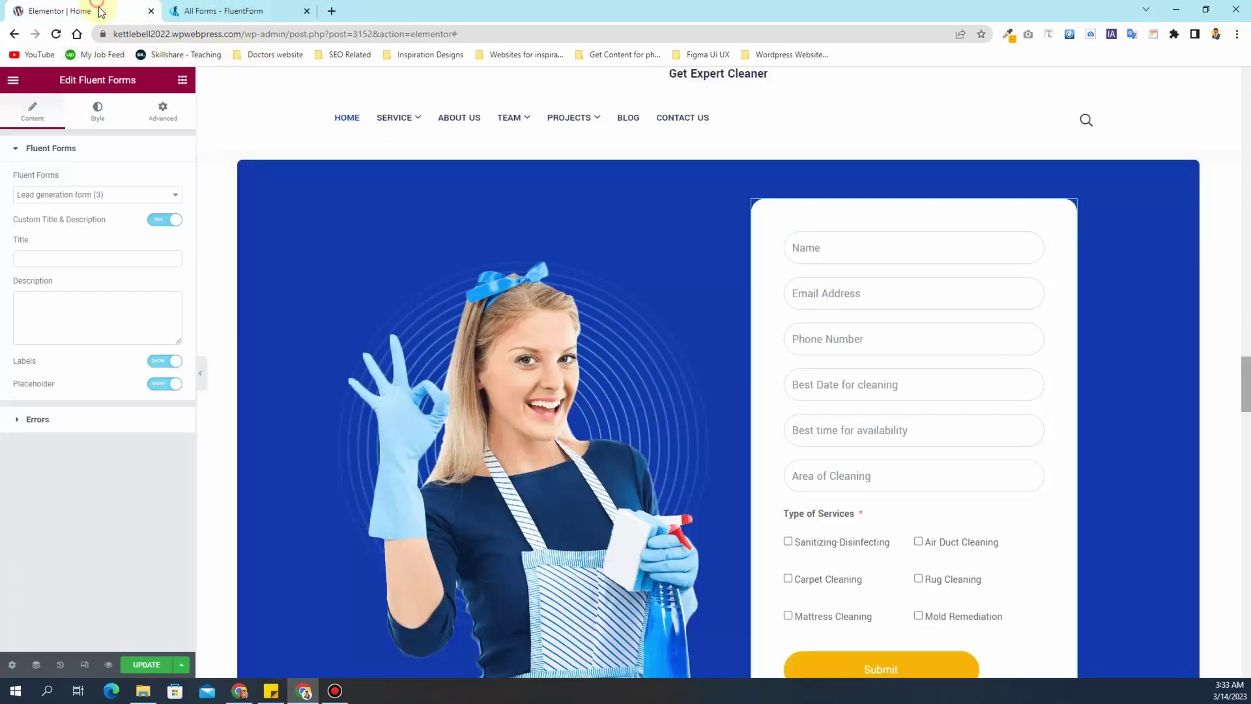
- Enter title 'Book an Appointment' and description 'Fill in the form below to get the quote for your cleaning services'
left_click(107, 267)
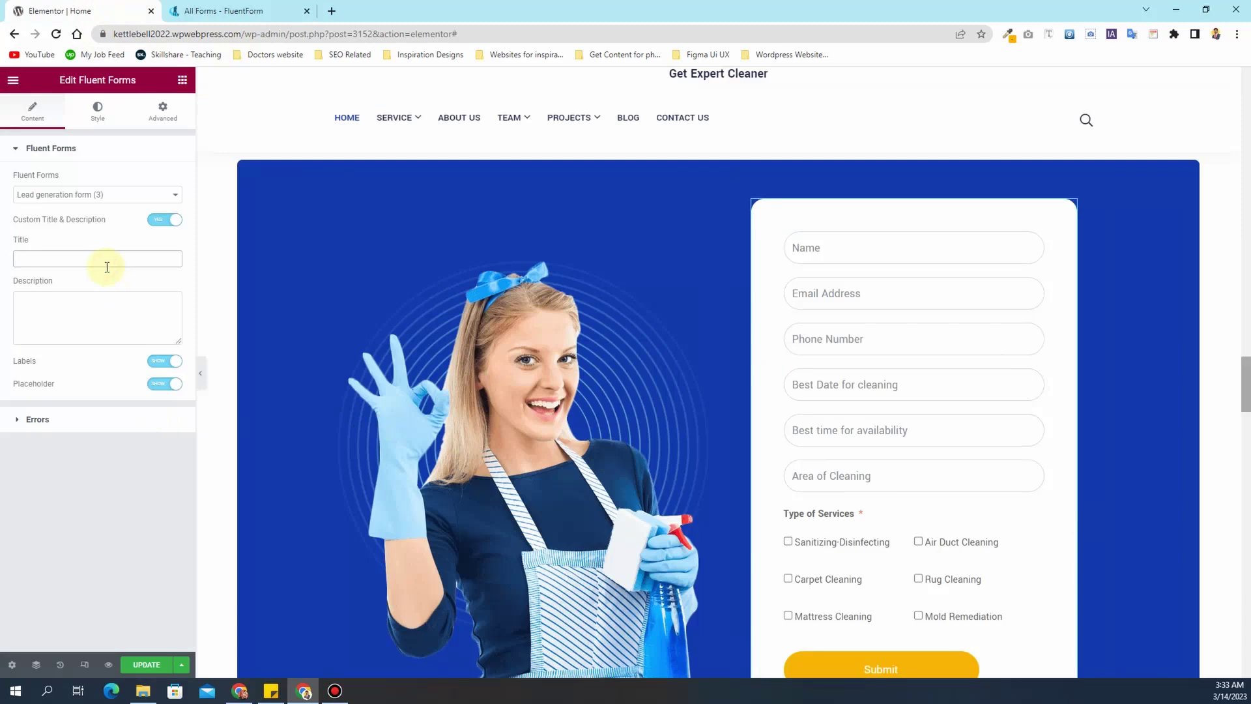
type("Book an ")
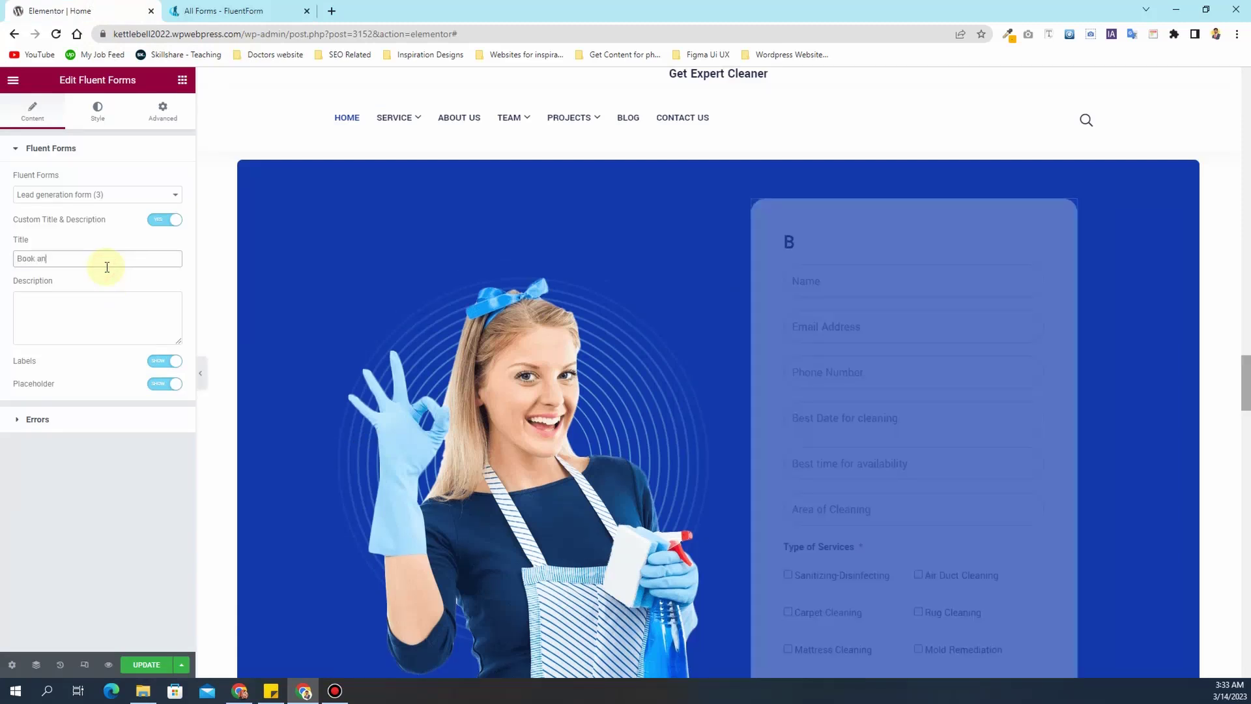
type("appointment")
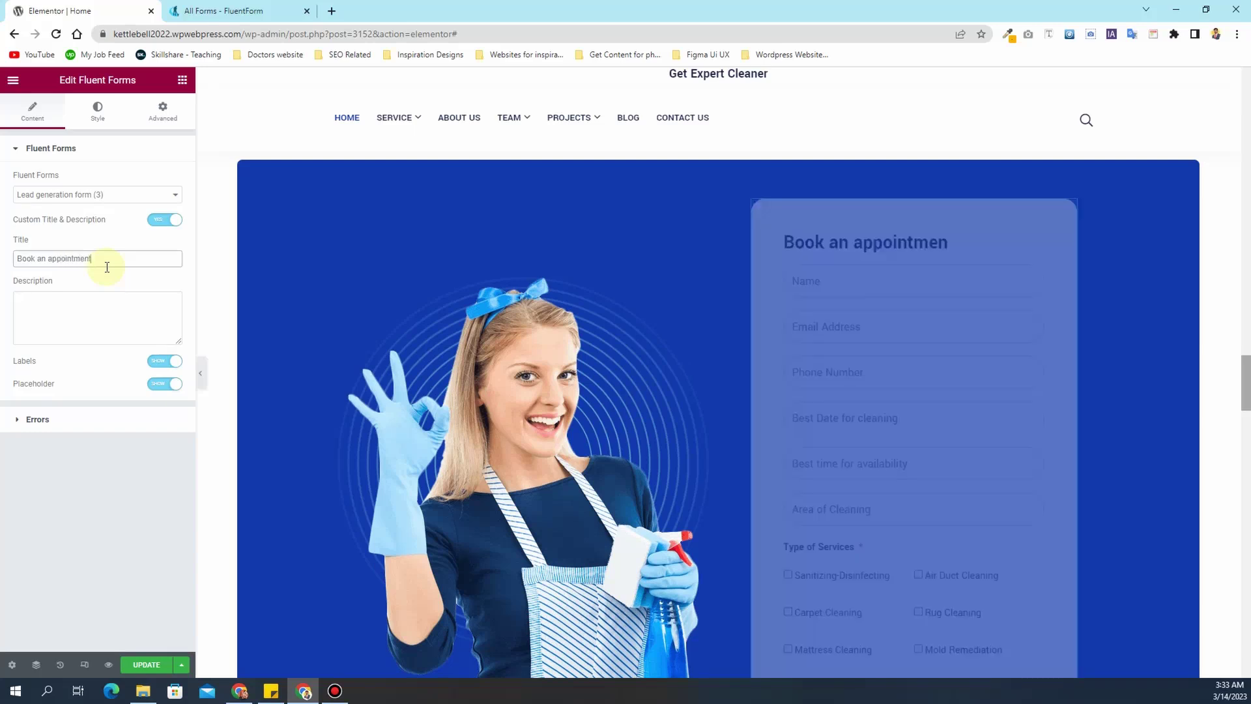
left_click(53, 259)
key("BackSpace")
type("A")
left_click(50, 324)
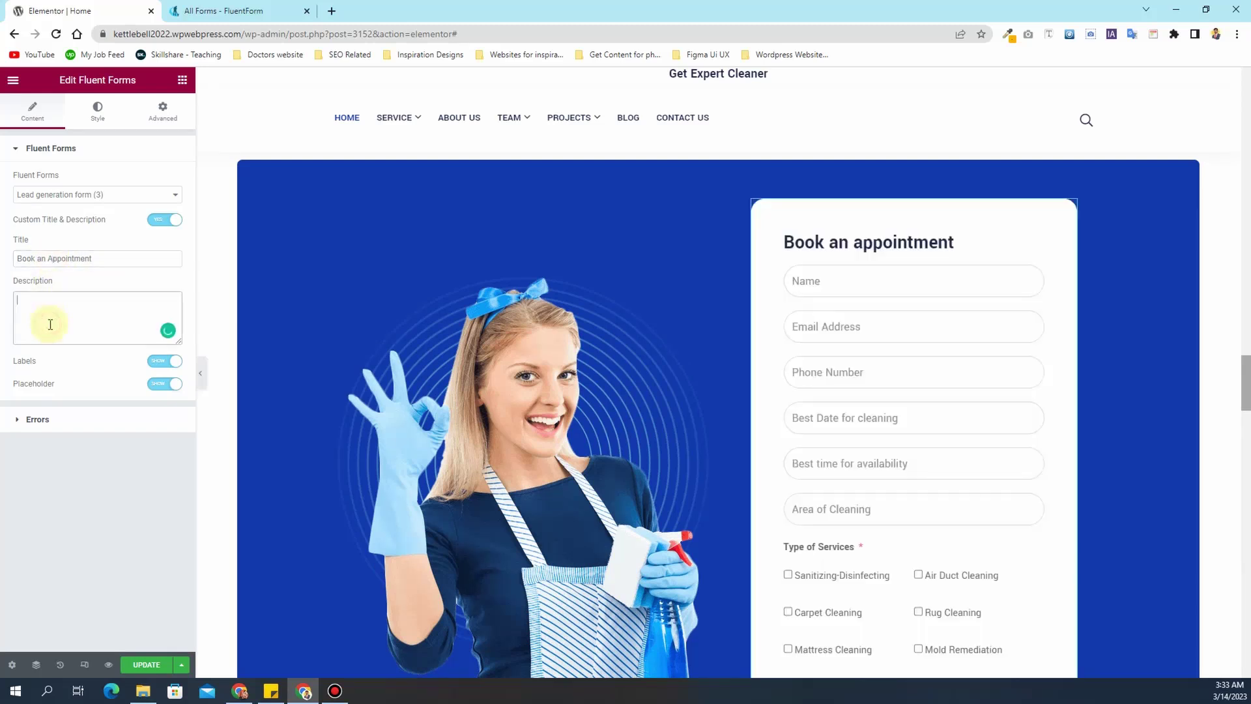
type("Fill i")
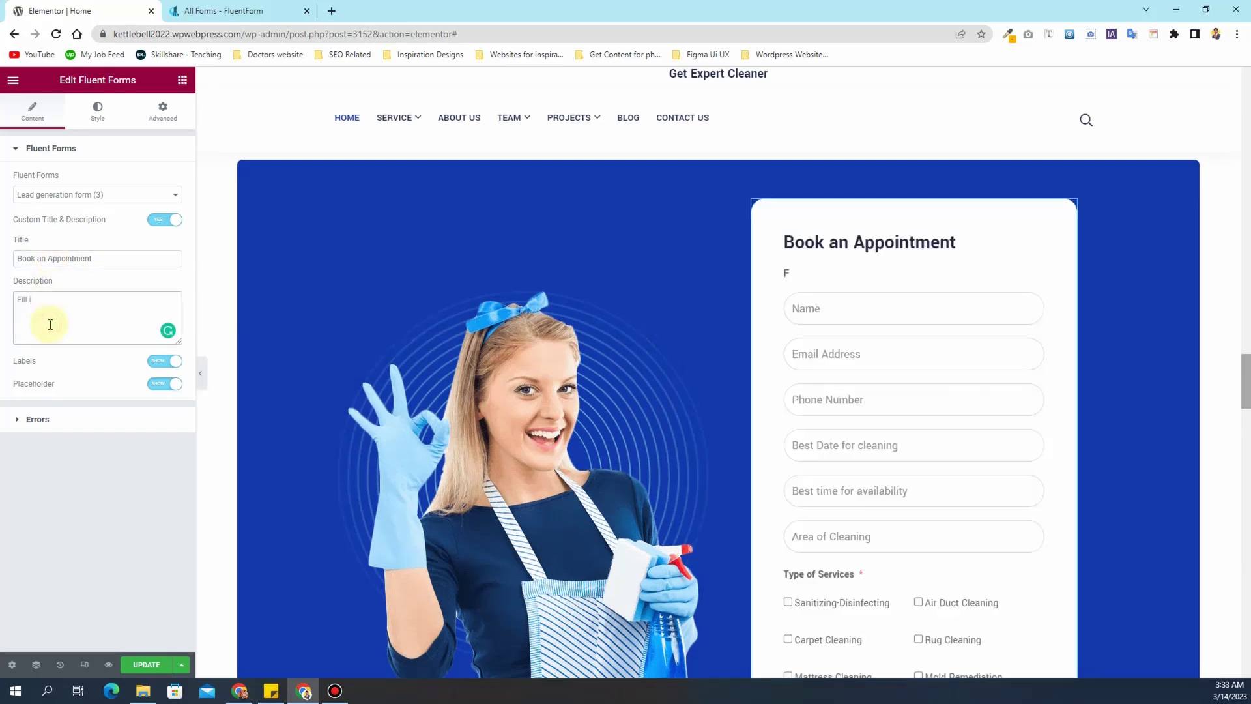
type("n the form below to get the qu")
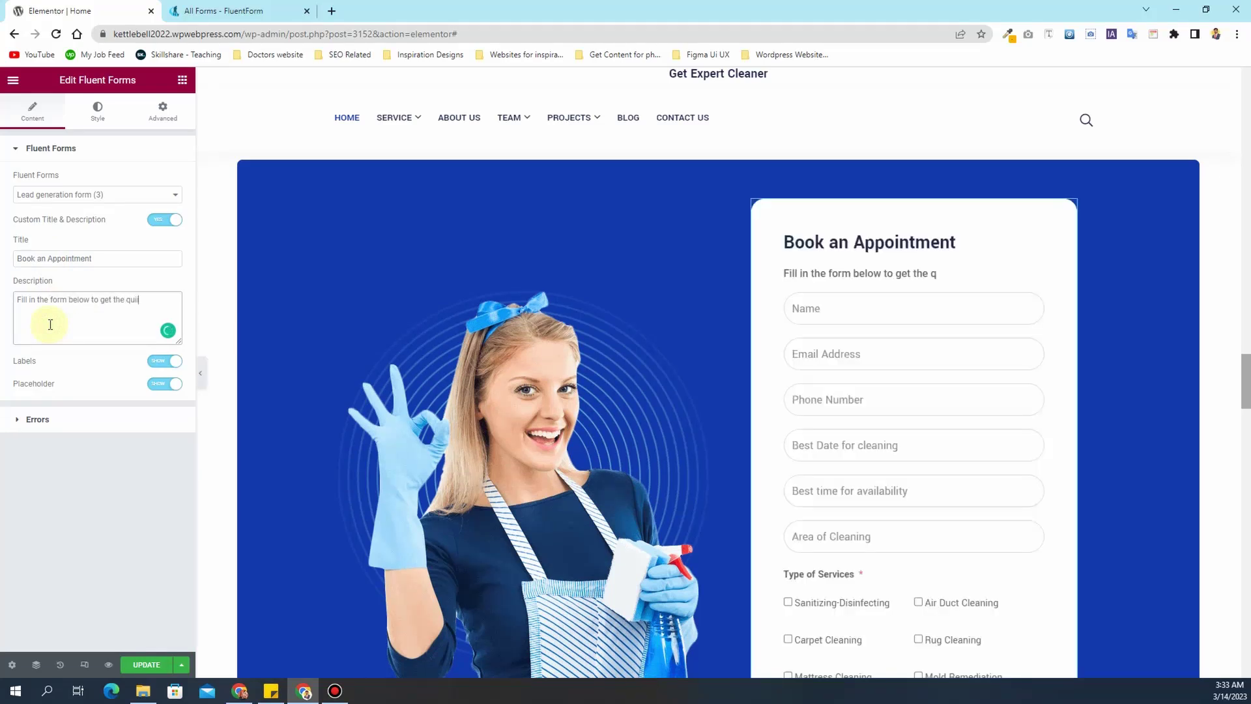
type("ote for your cleaning service")
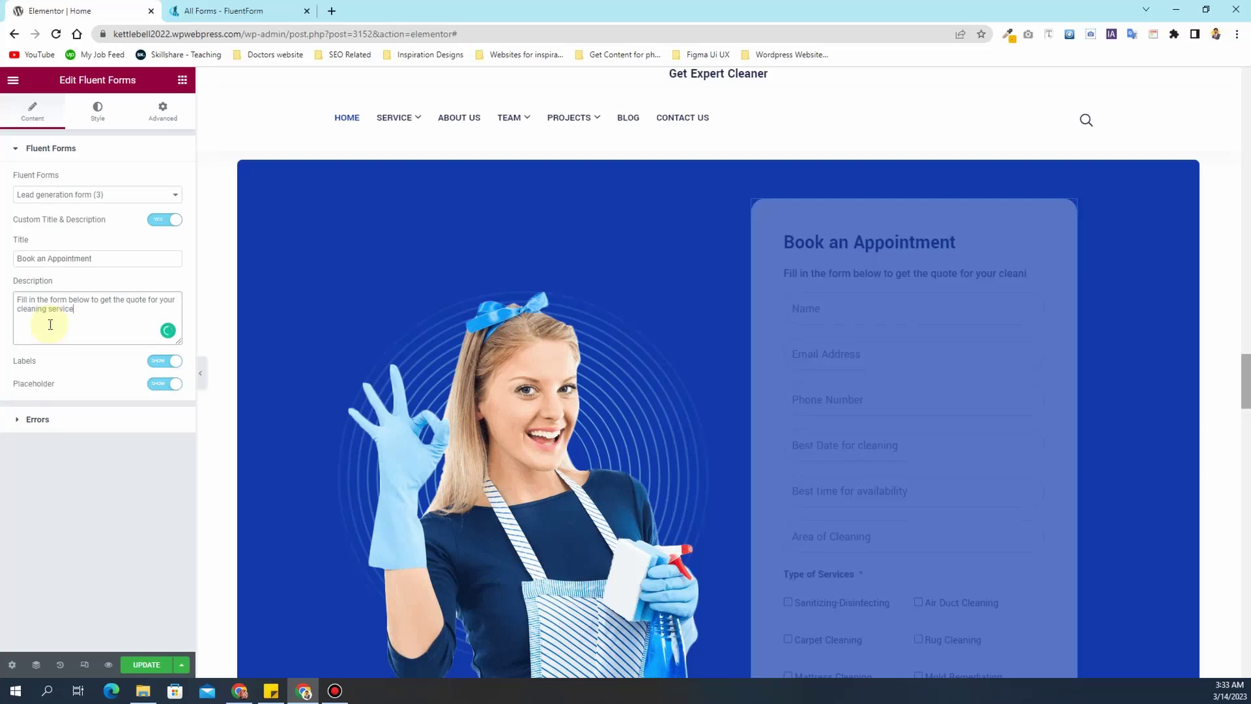
type("s")
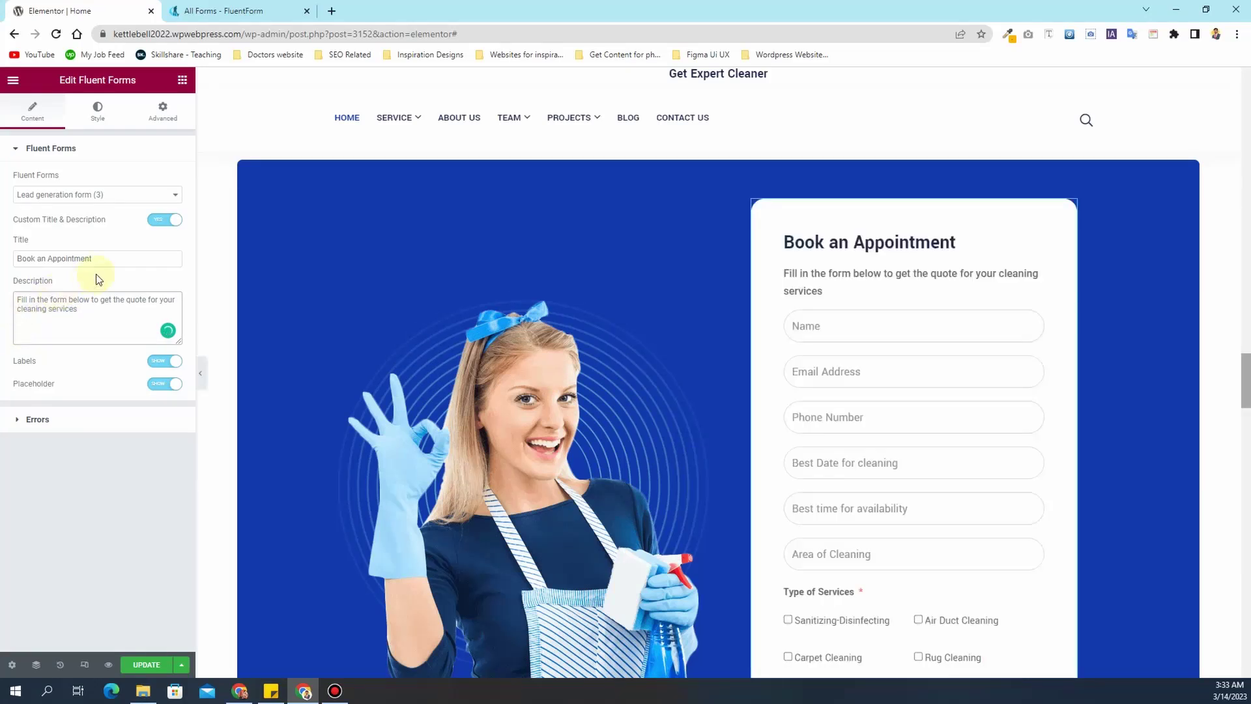
- Replace the title 'Book an Appointment' with 'Get a Quote Now'
left_click_drag(110, 261, 23, 252)
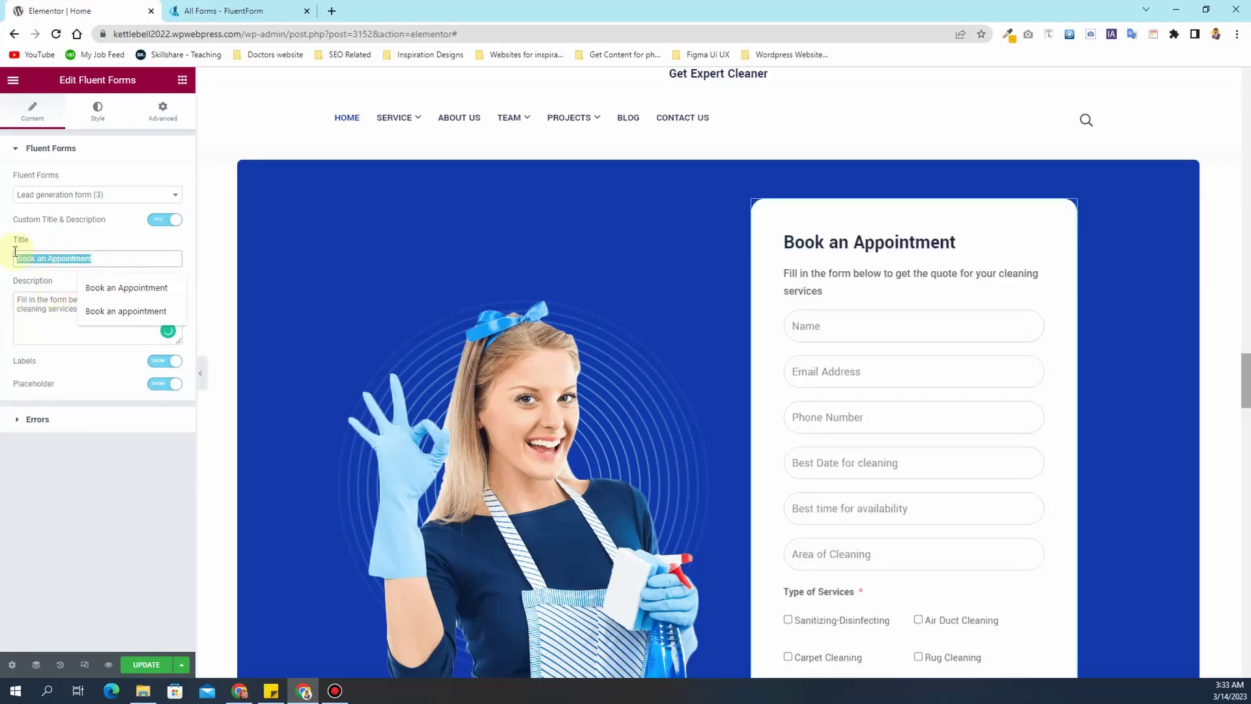
type("Get a")
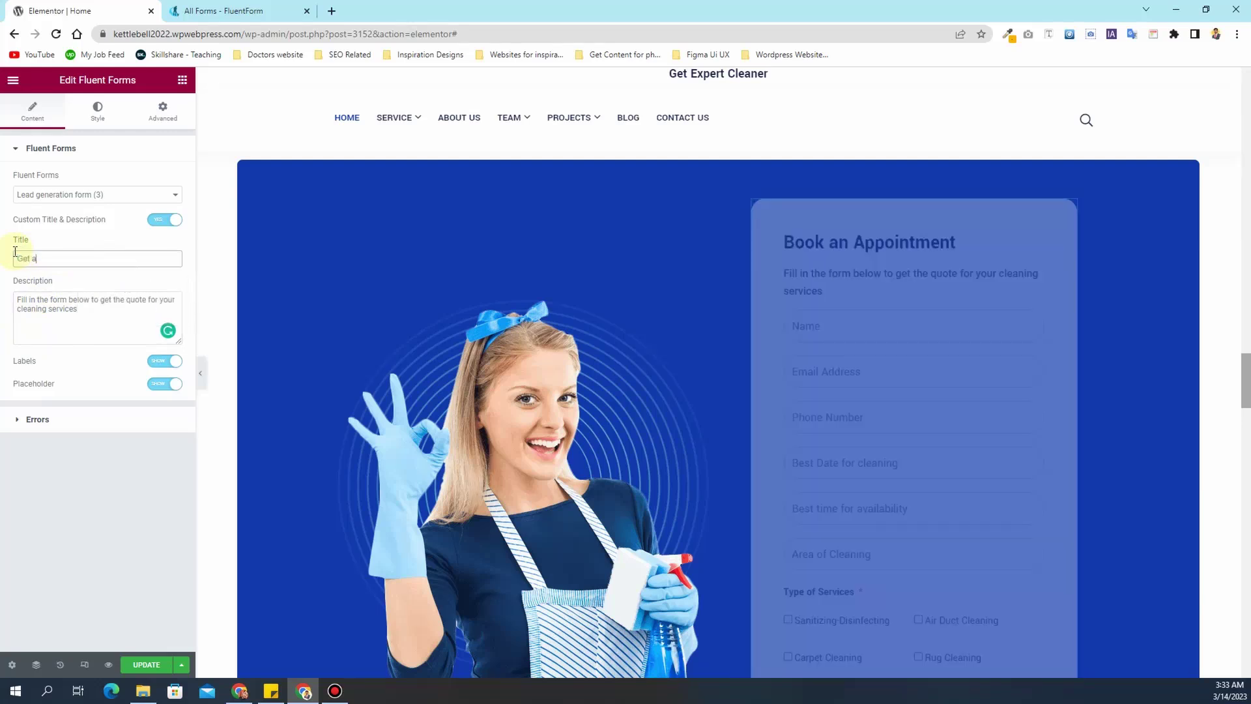
type(" quote")
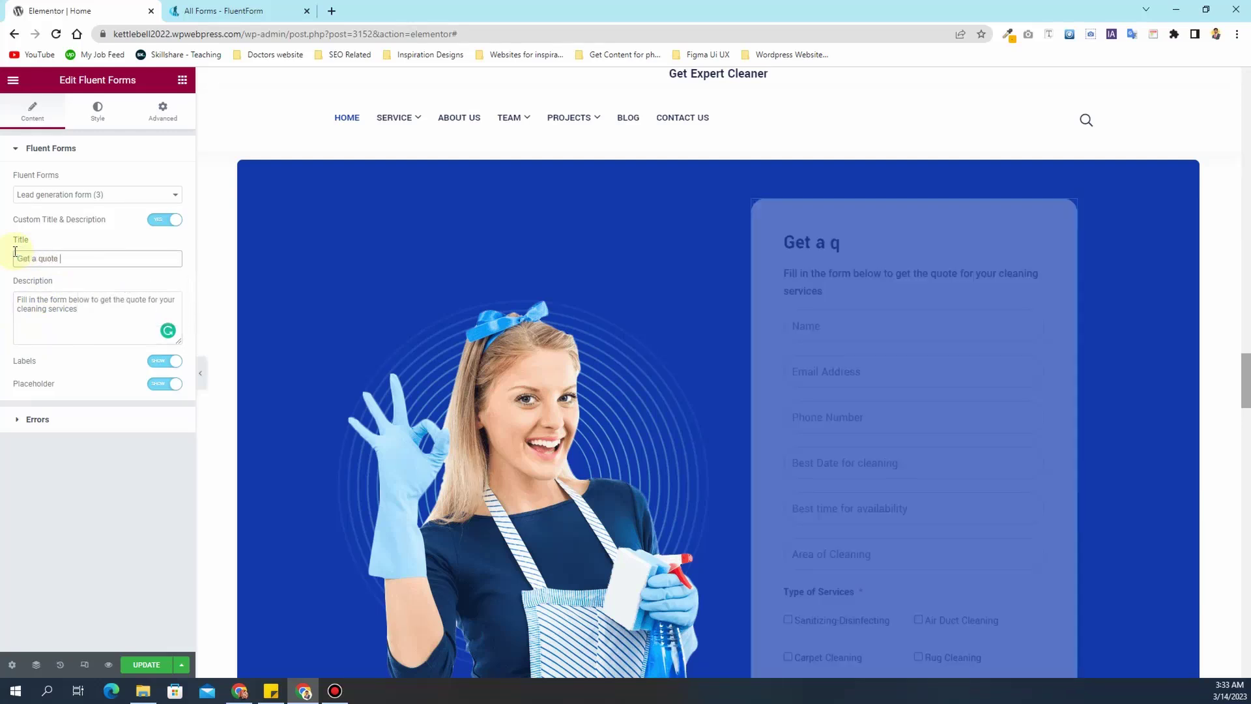
type(" Now")
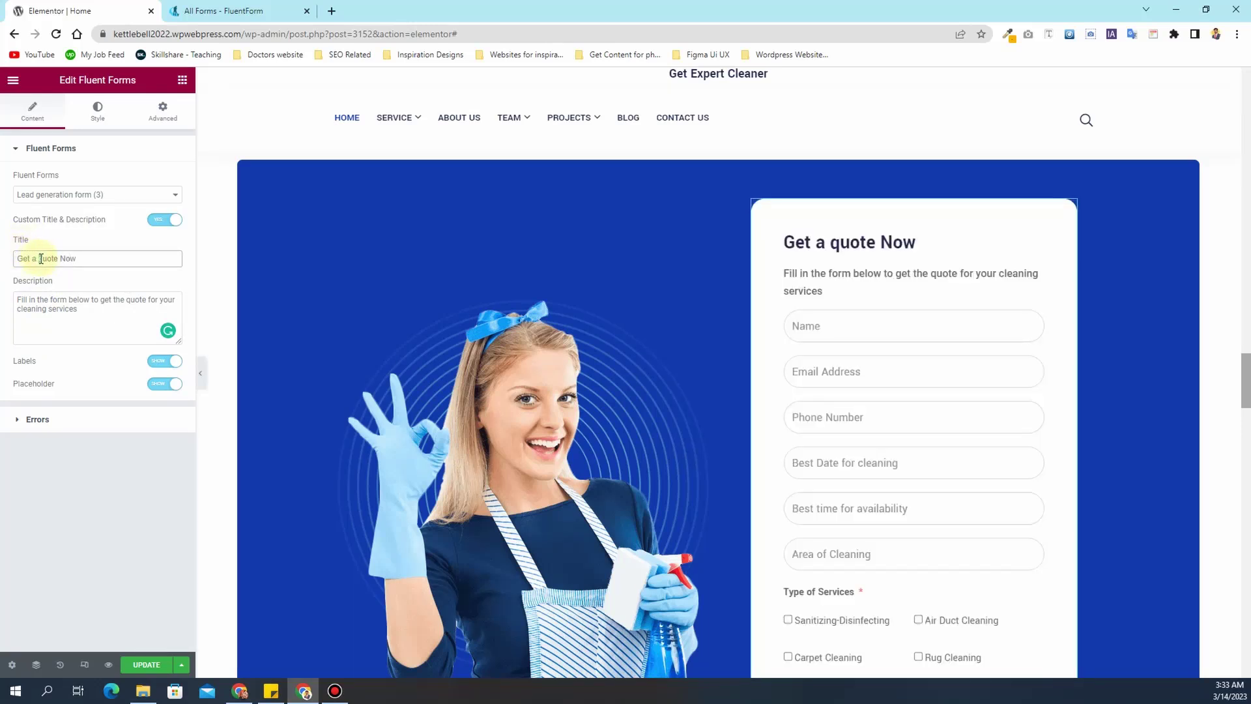
type("Q")
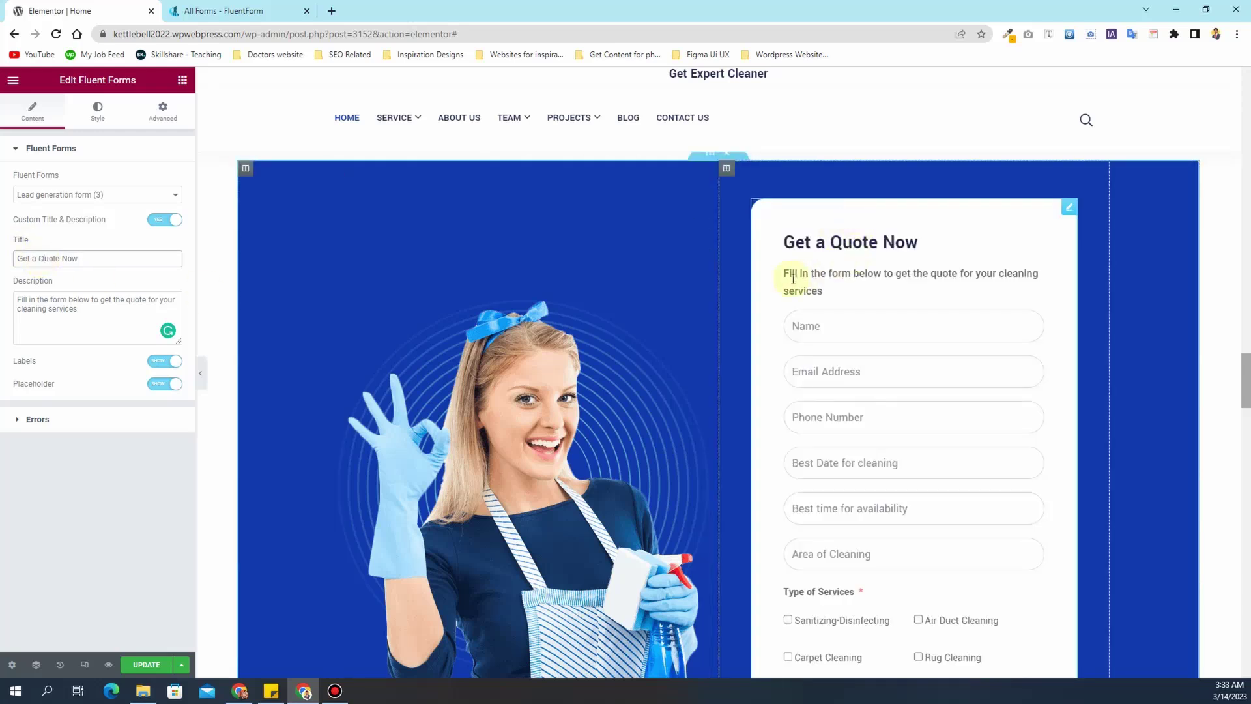
scroll(790, 280, "down", 6)
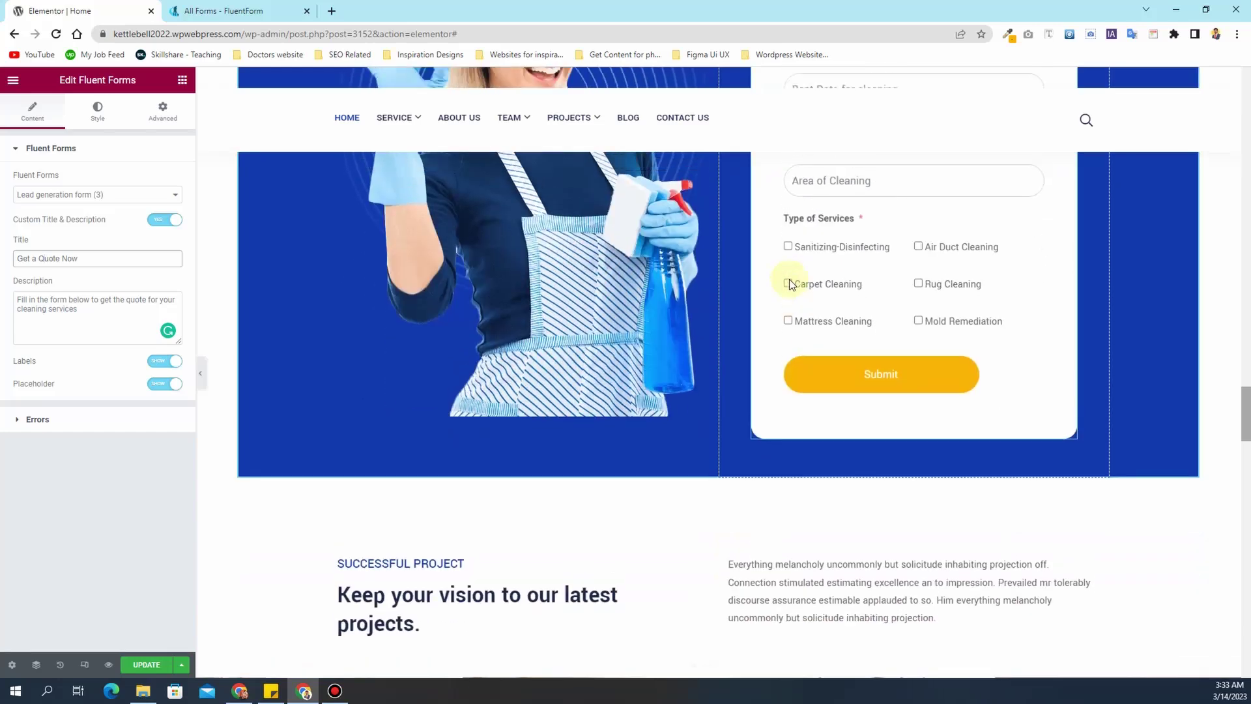
scroll(790, 280, "up", 5)
scroll(845, 265, "up", 1)
scroll(860, 260, "down", 6)
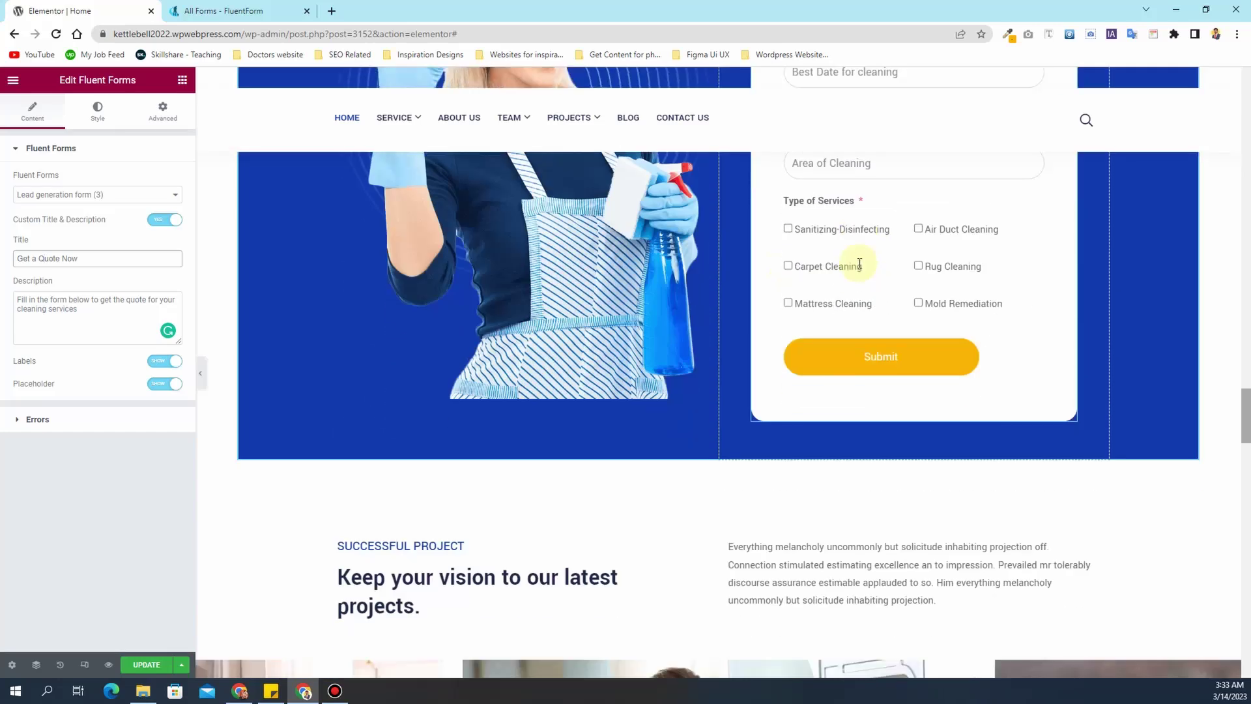
scroll(860, 265, "up", 4)
scroll(860, 265, "down", 6)
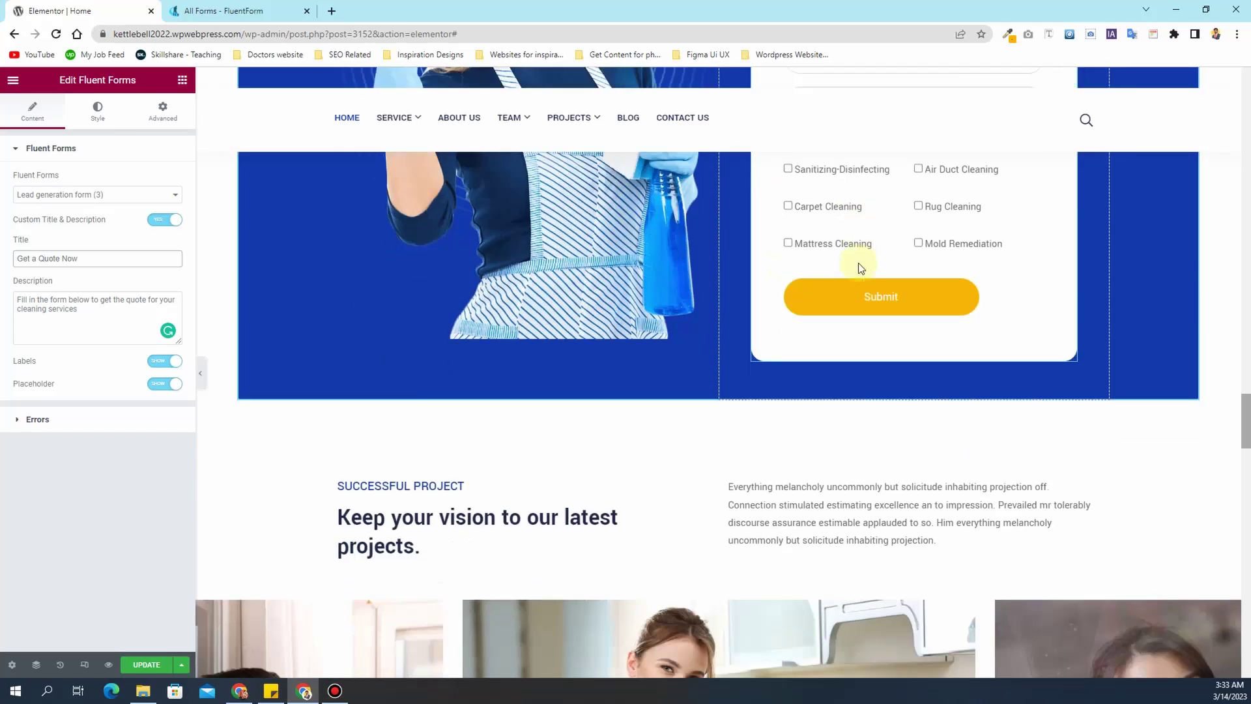
- Sample the section's blue background and copy its hex code #1239AC
left_click(477, 413)
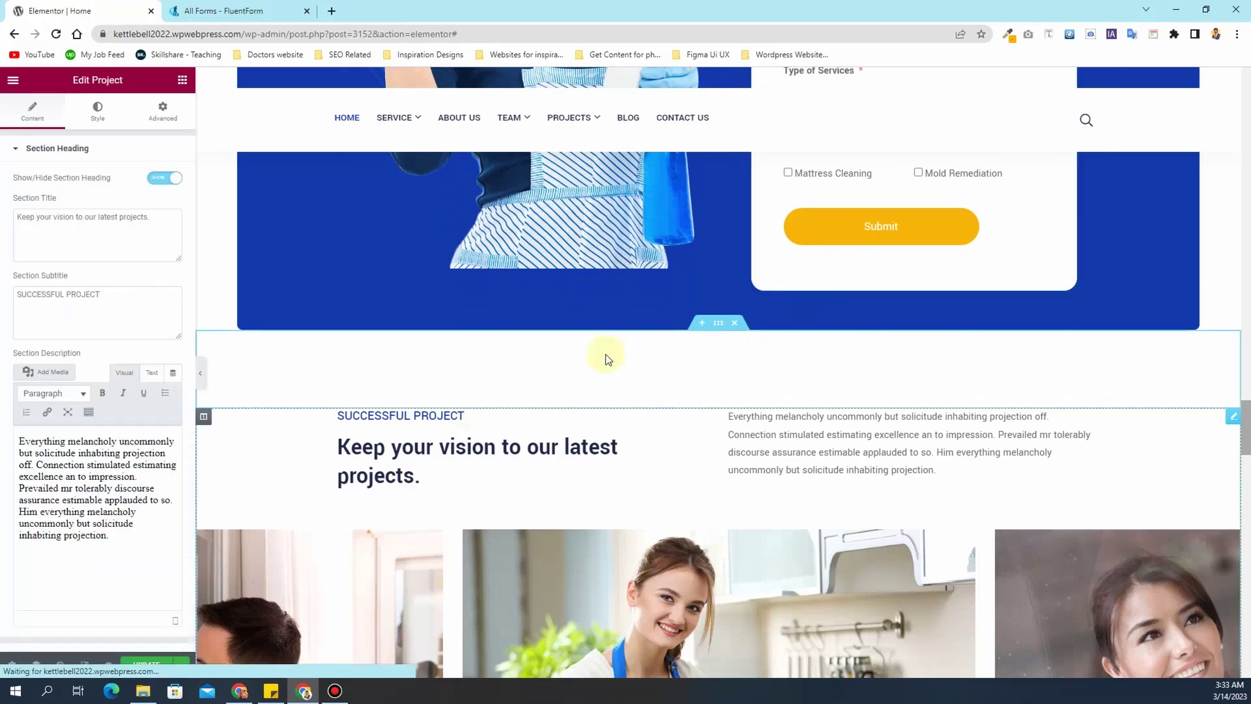
scroll(656, 309, "up", 4)
scroll(655, 305, "up", 5)
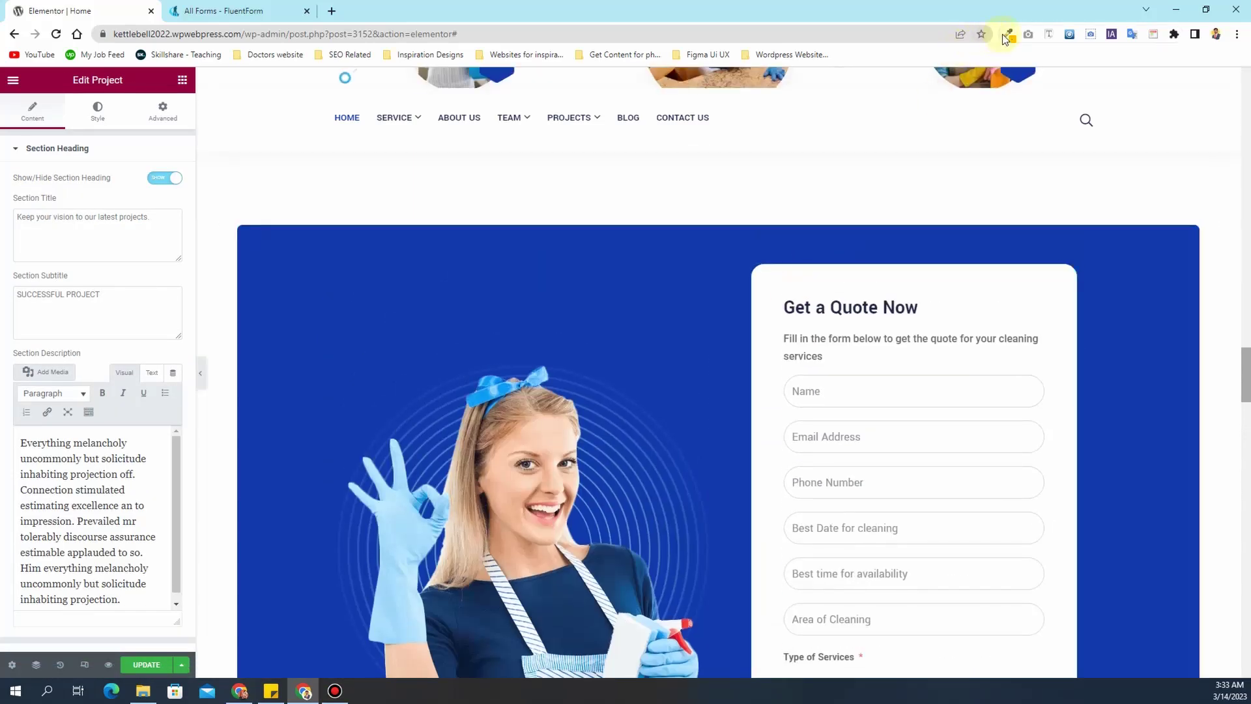
left_click(1005, 34)
left_click(374, 306)
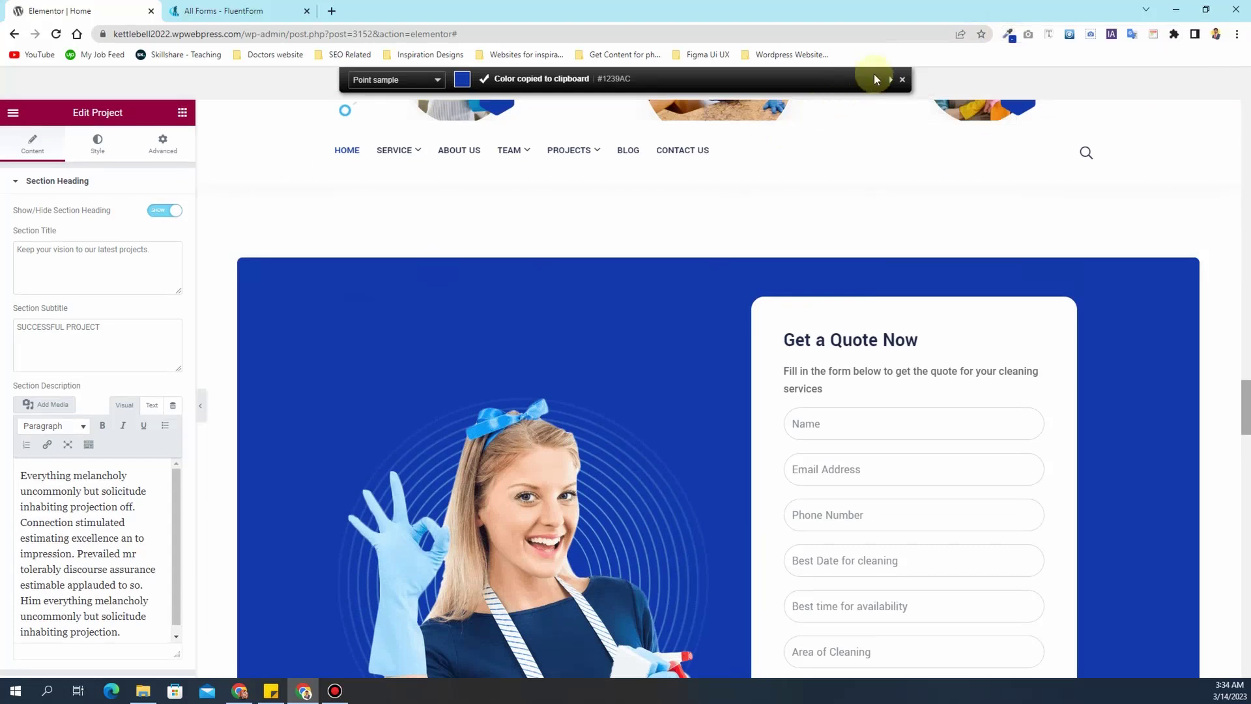
left_click(1010, 39)
left_click(965, 95)
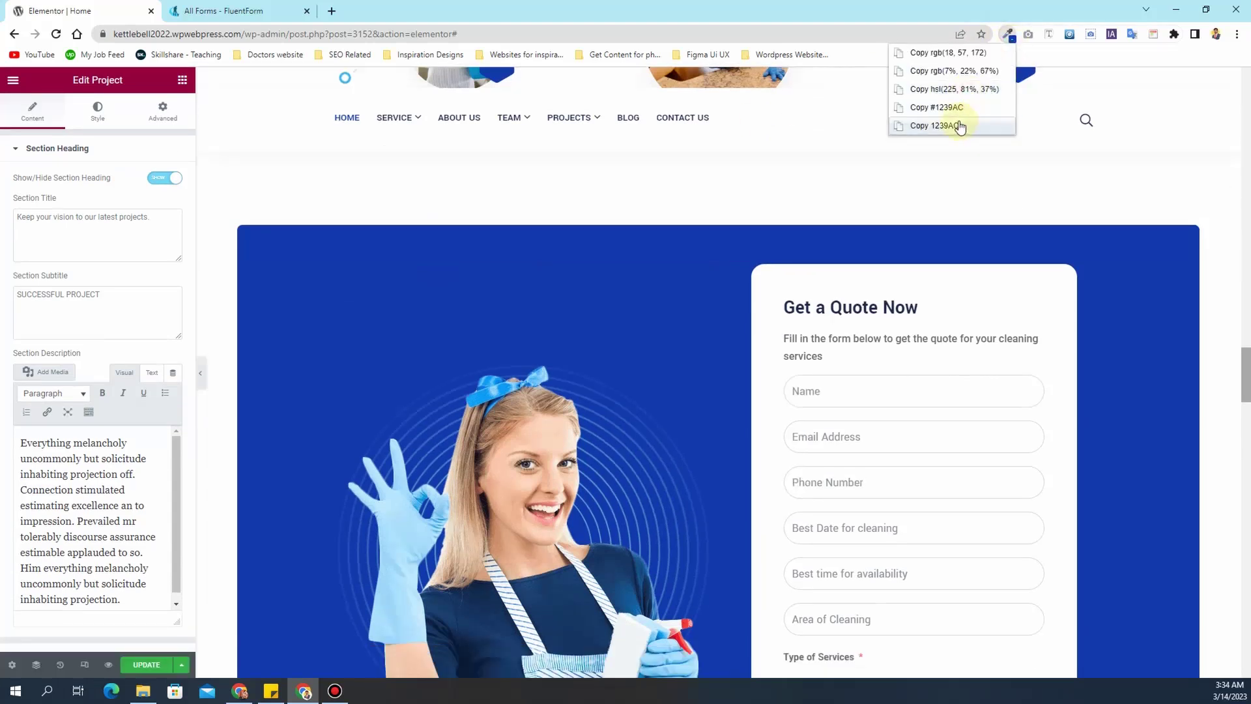
left_click(959, 122)
- Set the form's Title Color to the copied blue 1239AC
left_click(874, 298)
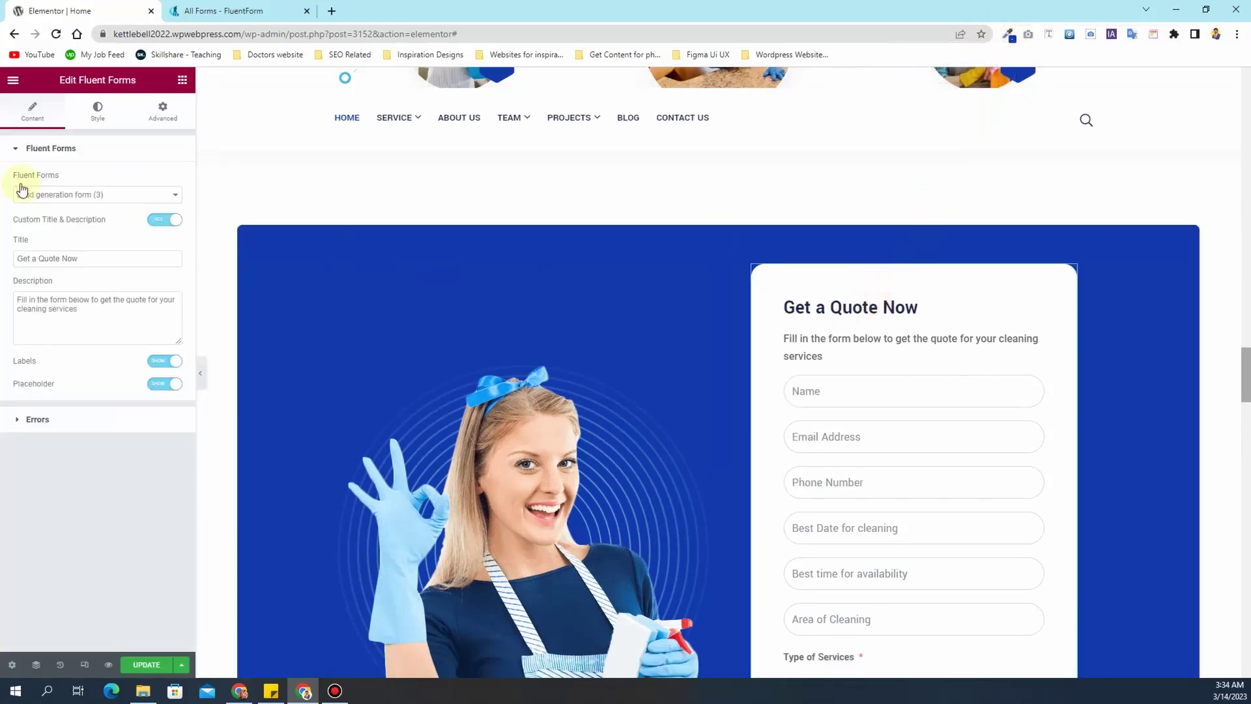
left_click(97, 109)
left_click(174, 236)
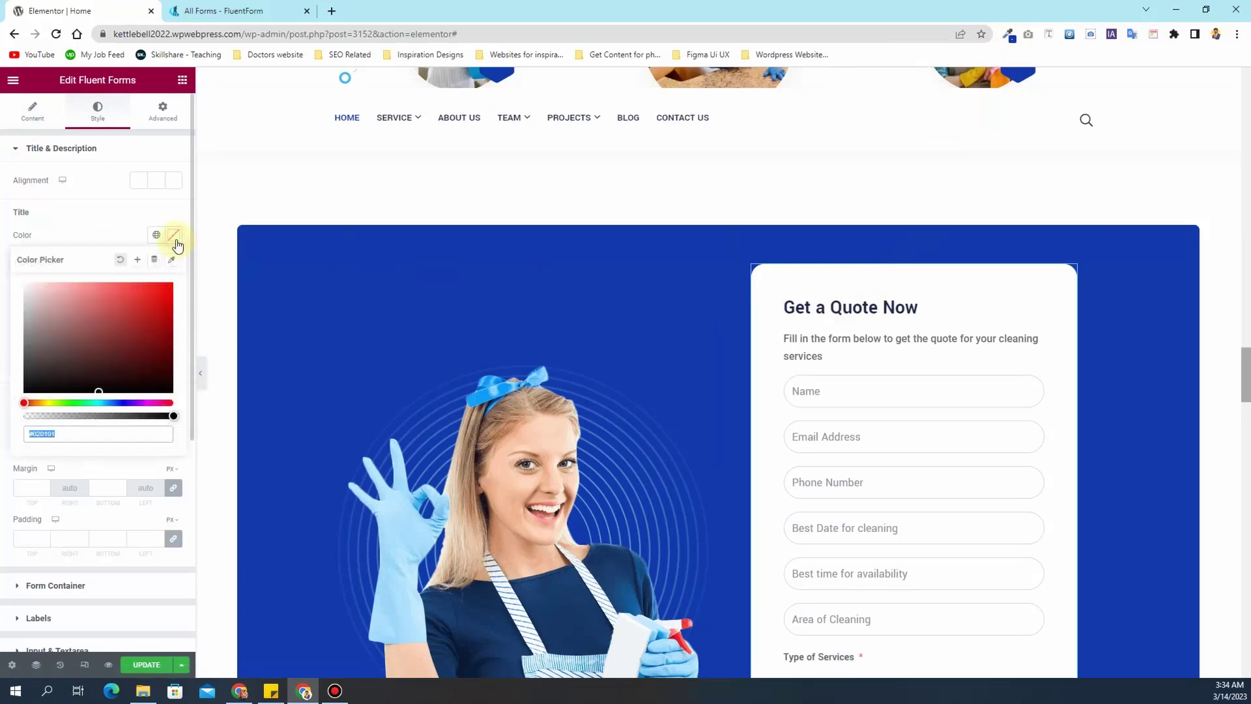
key("ctrl+v")
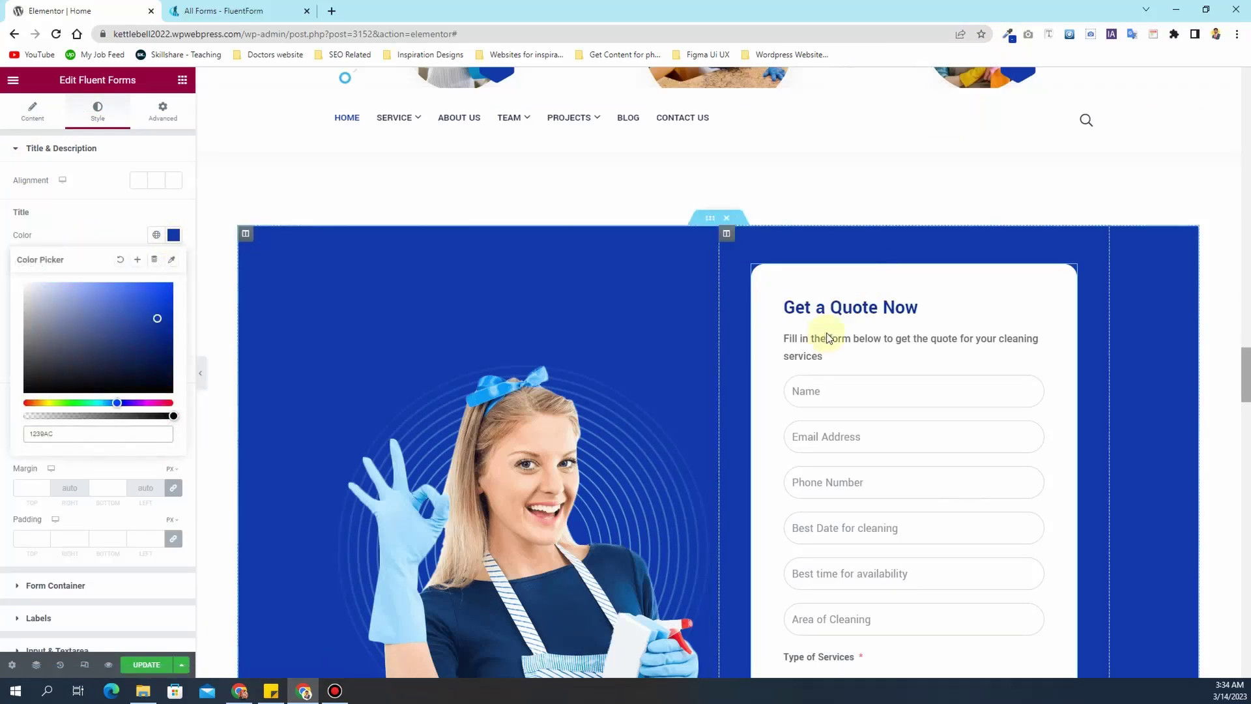
scroll(731, 349, "down", 9)
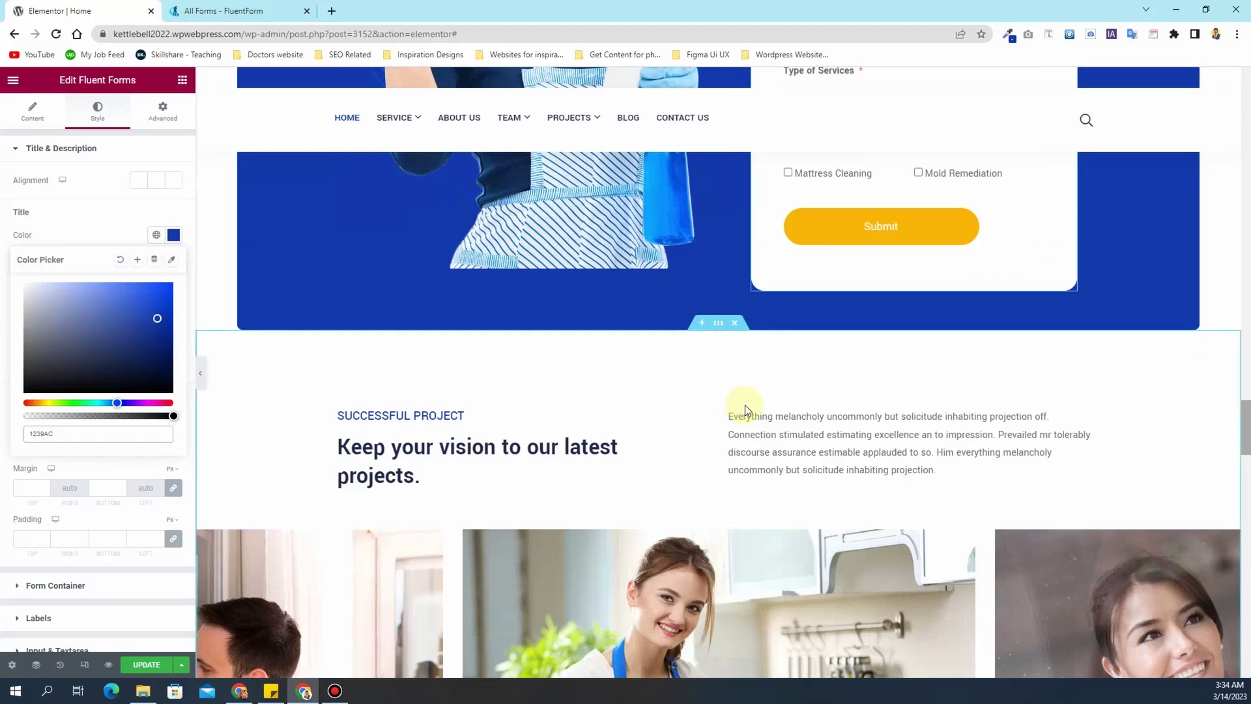
scroll(554, 430, "down", 3)
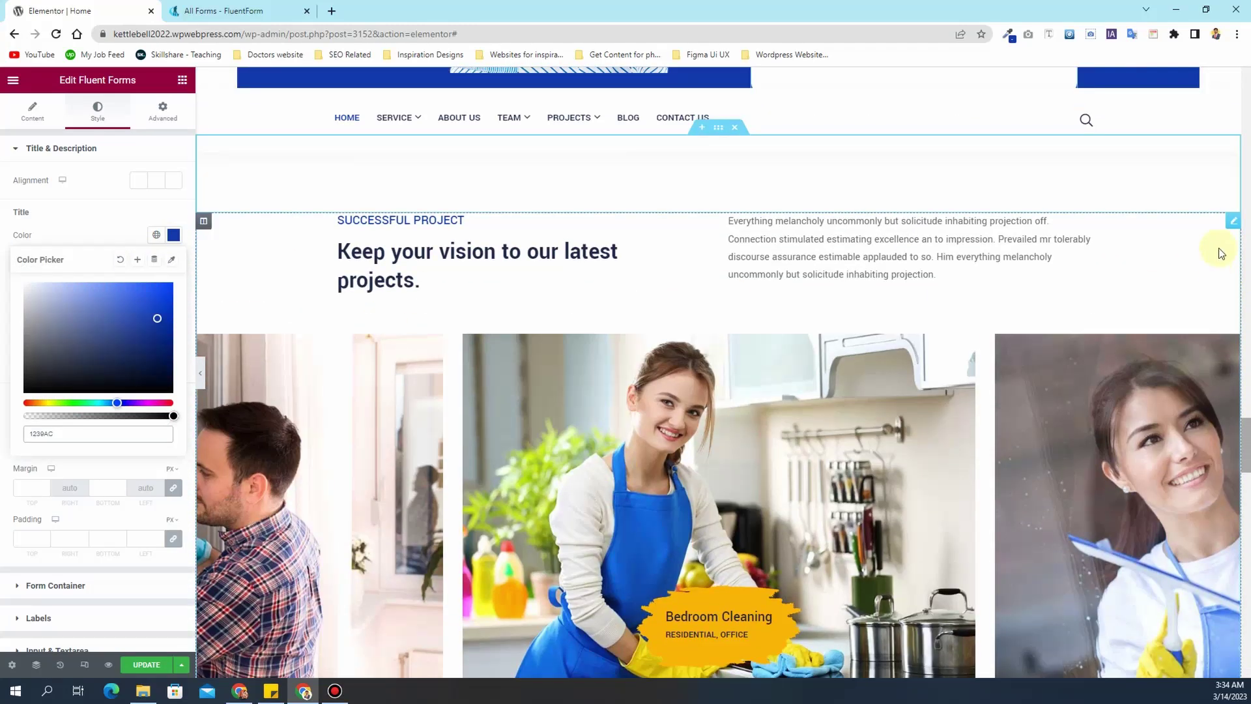
- Open the projects carousel settings and expand its Project Content item list
left_click(1232, 221)
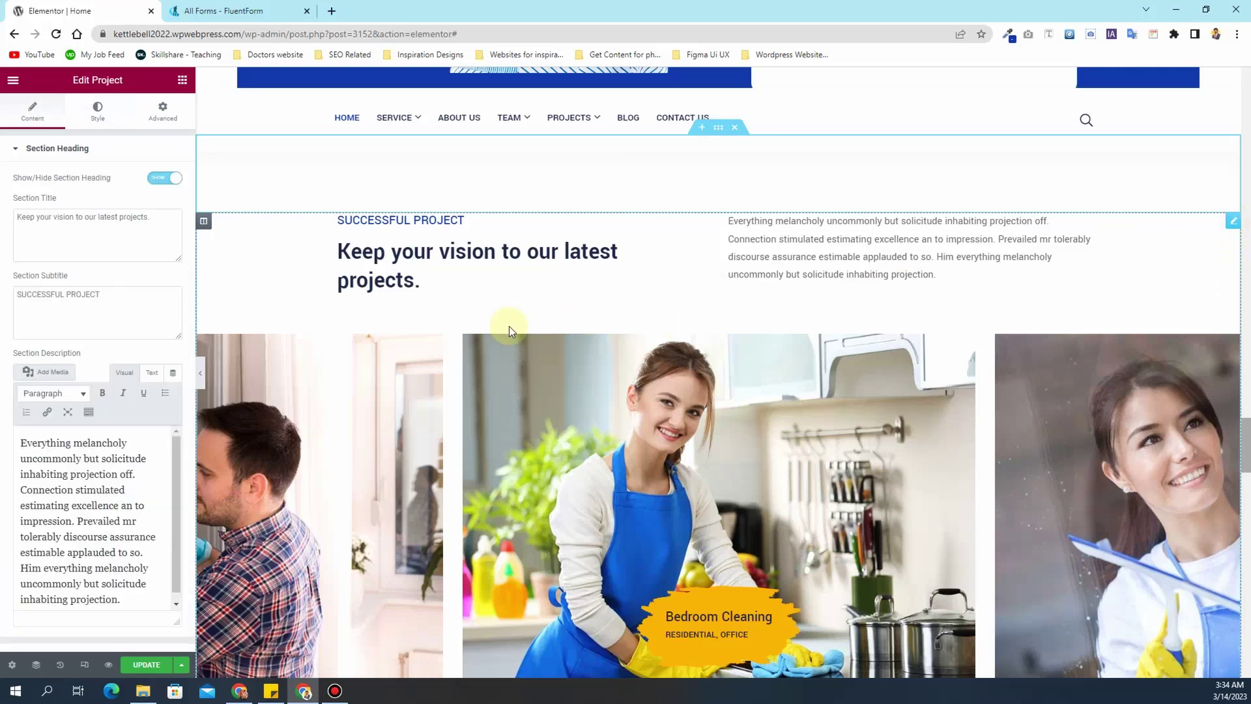
scroll(455, 345, "down", 4)
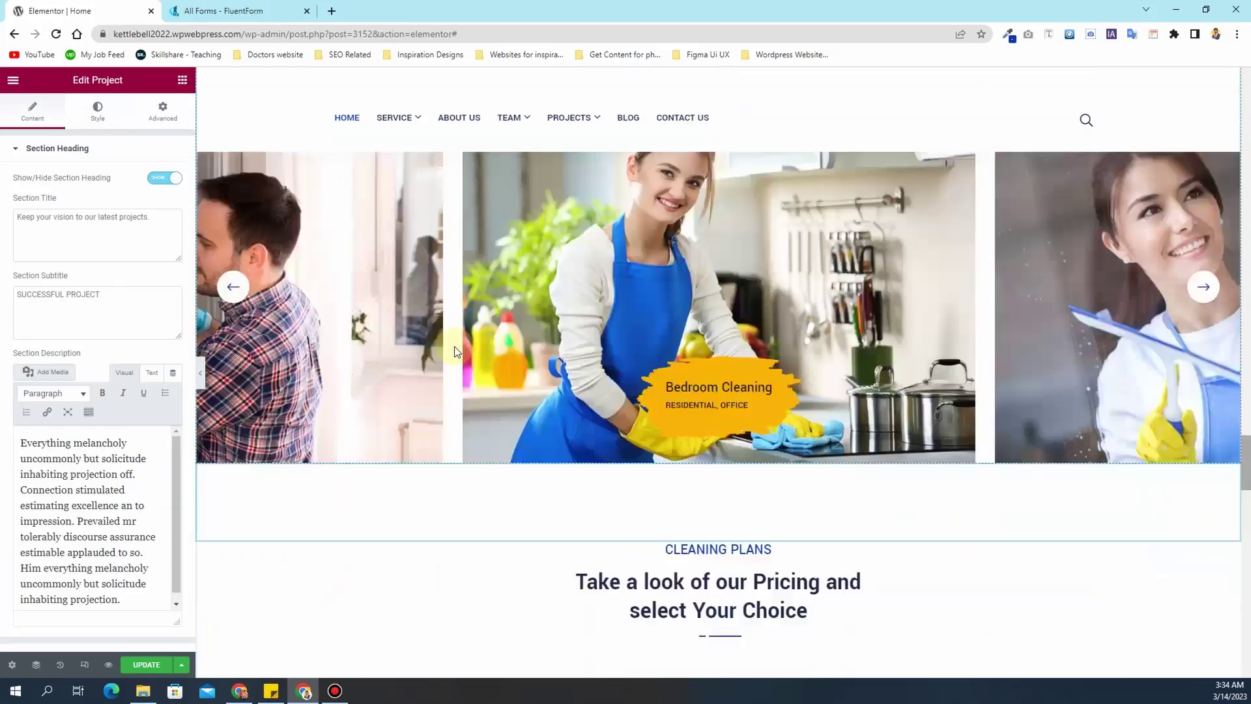
scroll(455, 346, "up", 2)
scroll(3, 401, "down", 1)
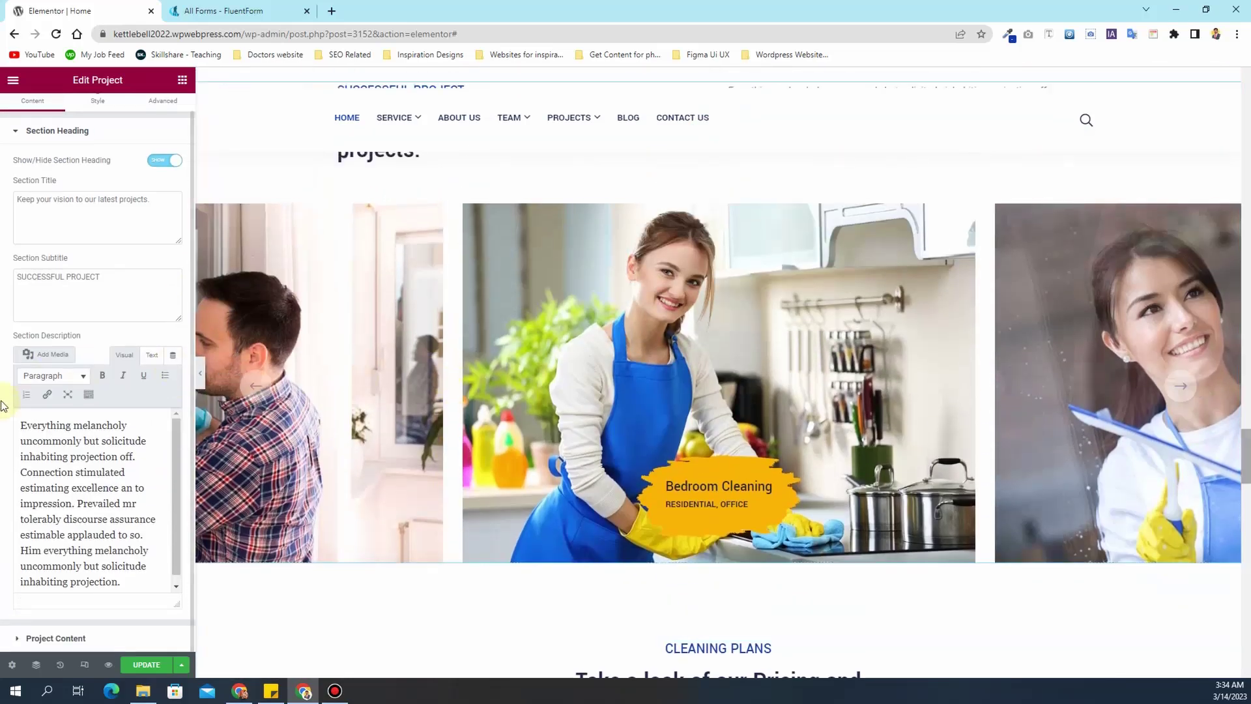
left_click(59, 638)
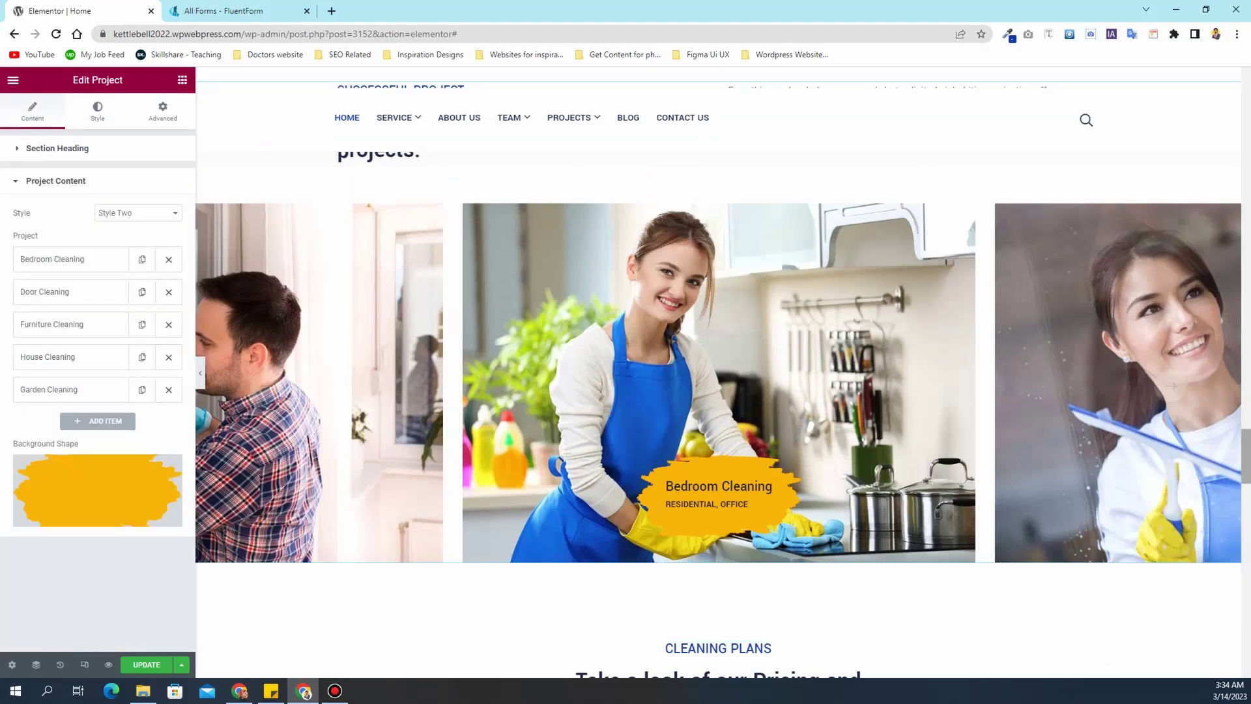
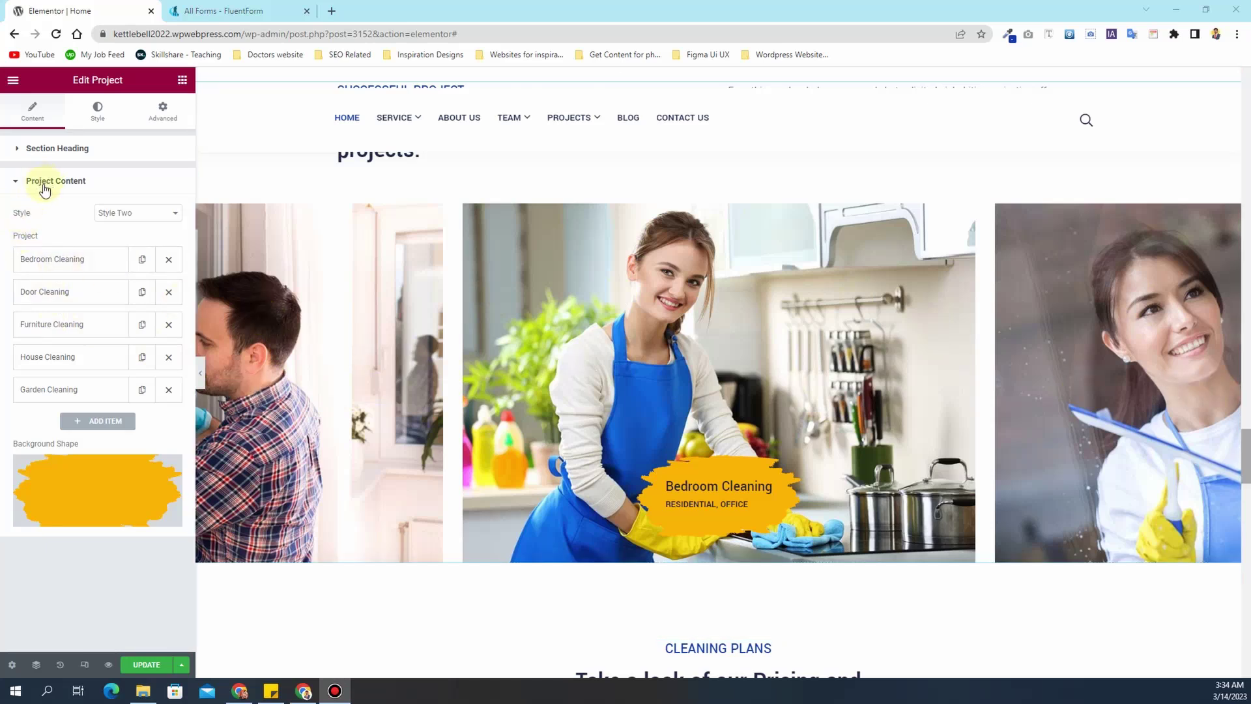
- Preview the projects section in the Style One grid, then revert to the Style Two carousel
left_click(126, 222)
left_click(134, 224)
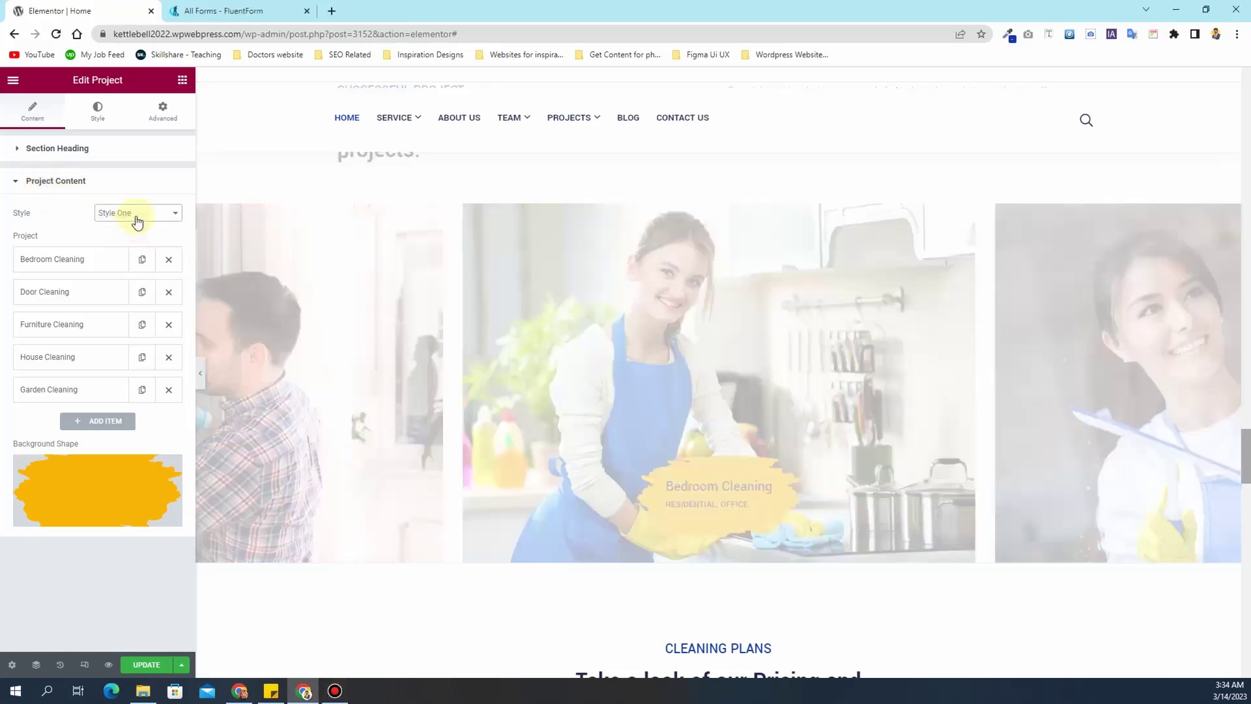
left_click(137, 221)
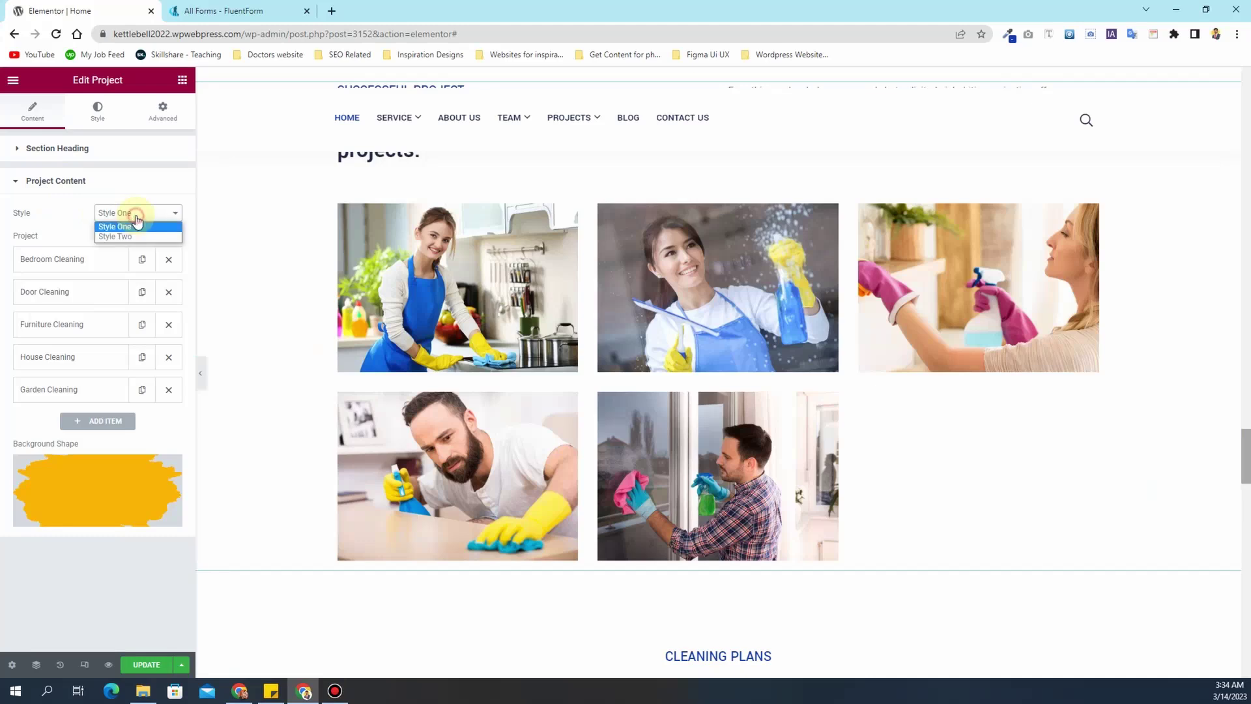
left_click(135, 233)
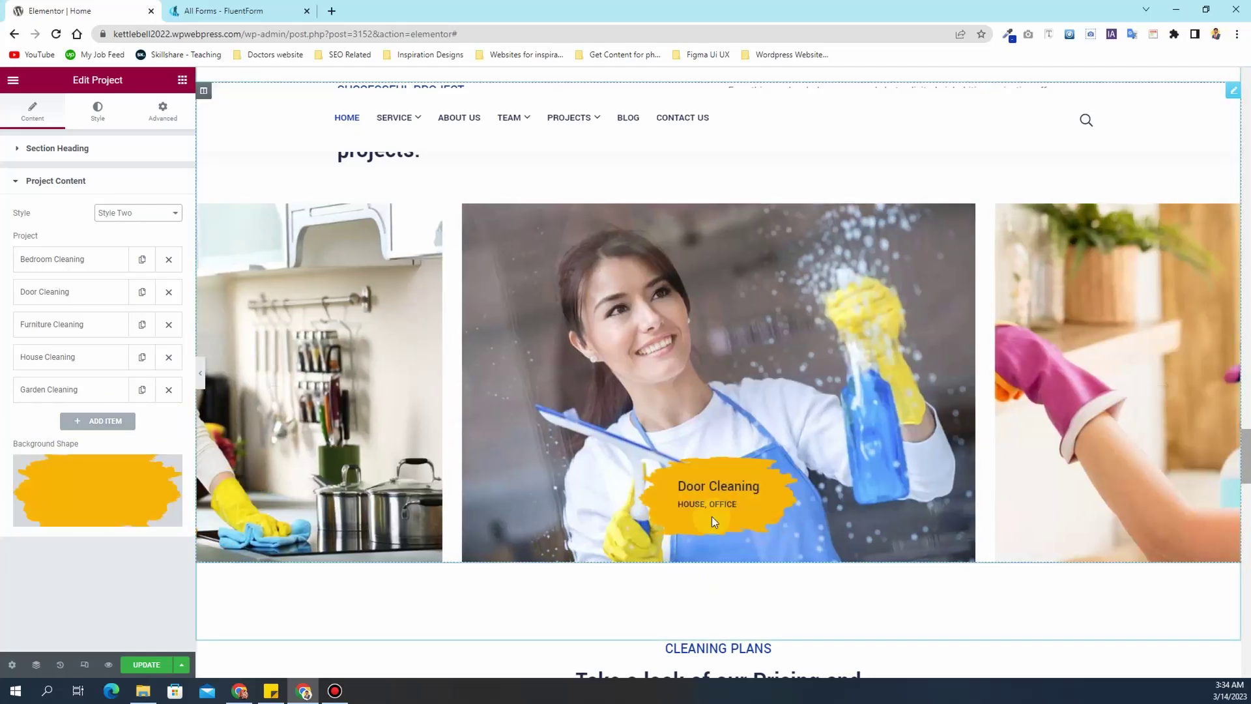
- Inspect the Bedroom Cleaning project's title and link, then collapse its details
left_click(79, 261)
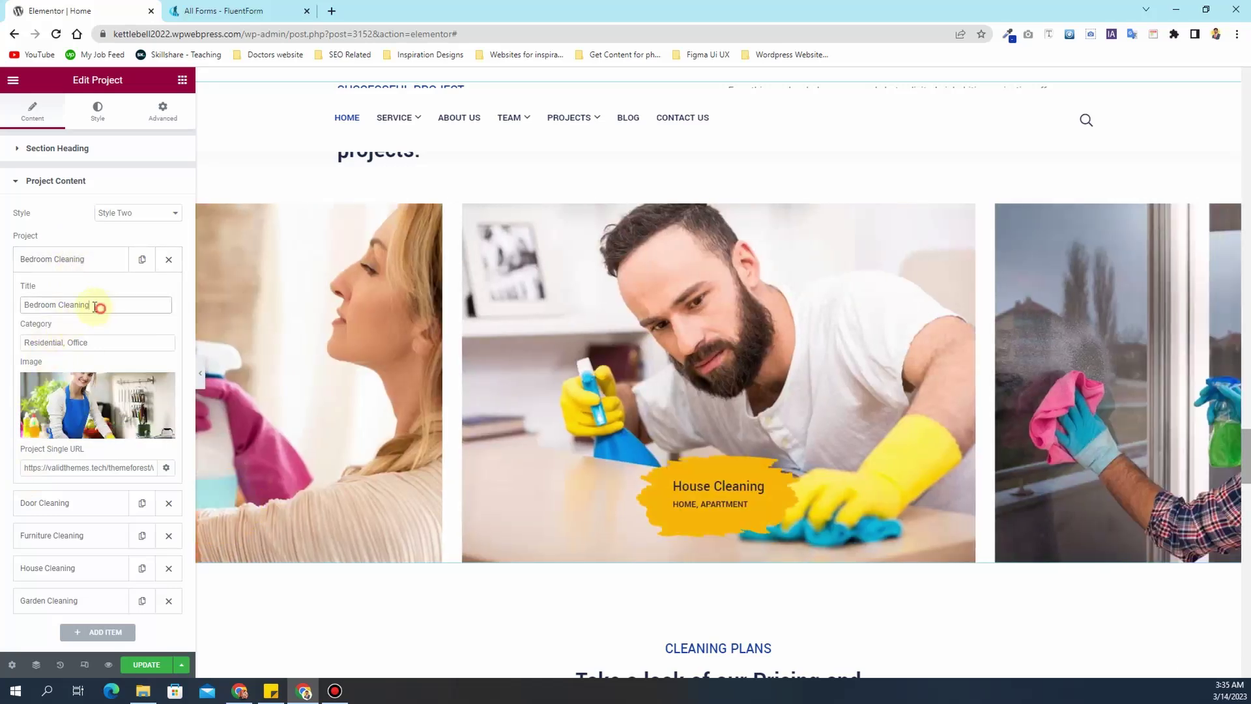
left_click_drag(97, 306, 21, 307)
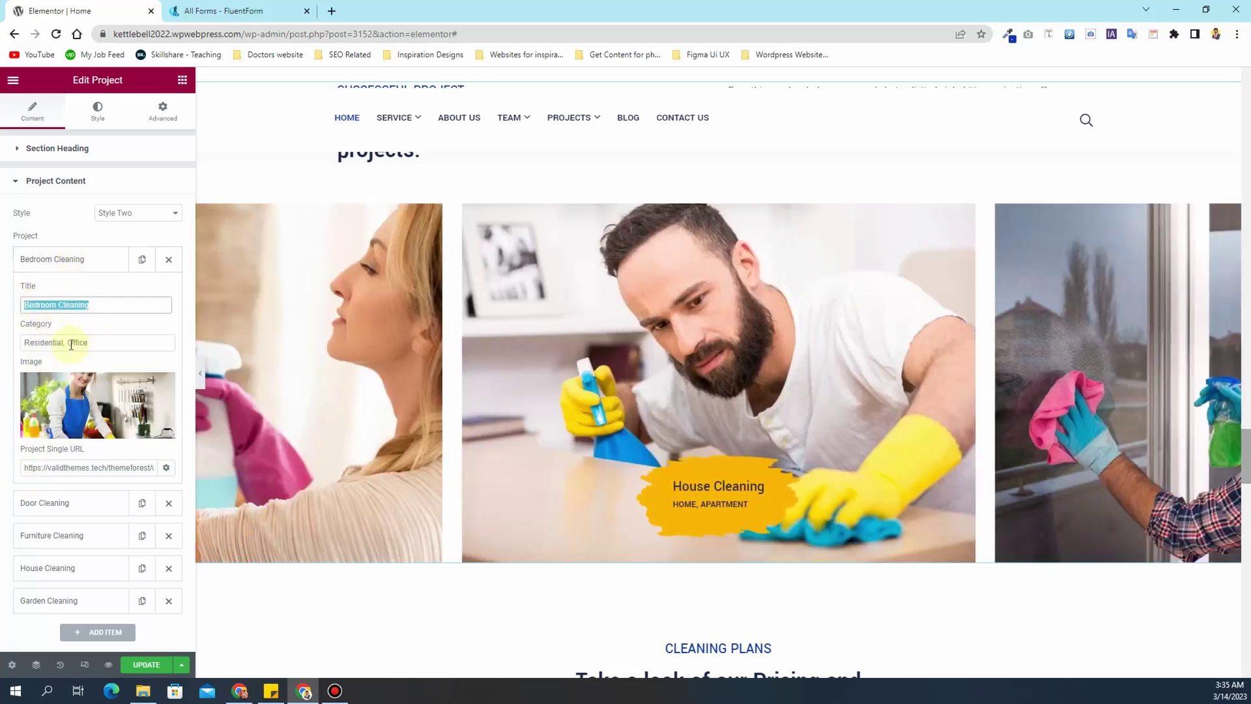
left_click(86, 468)
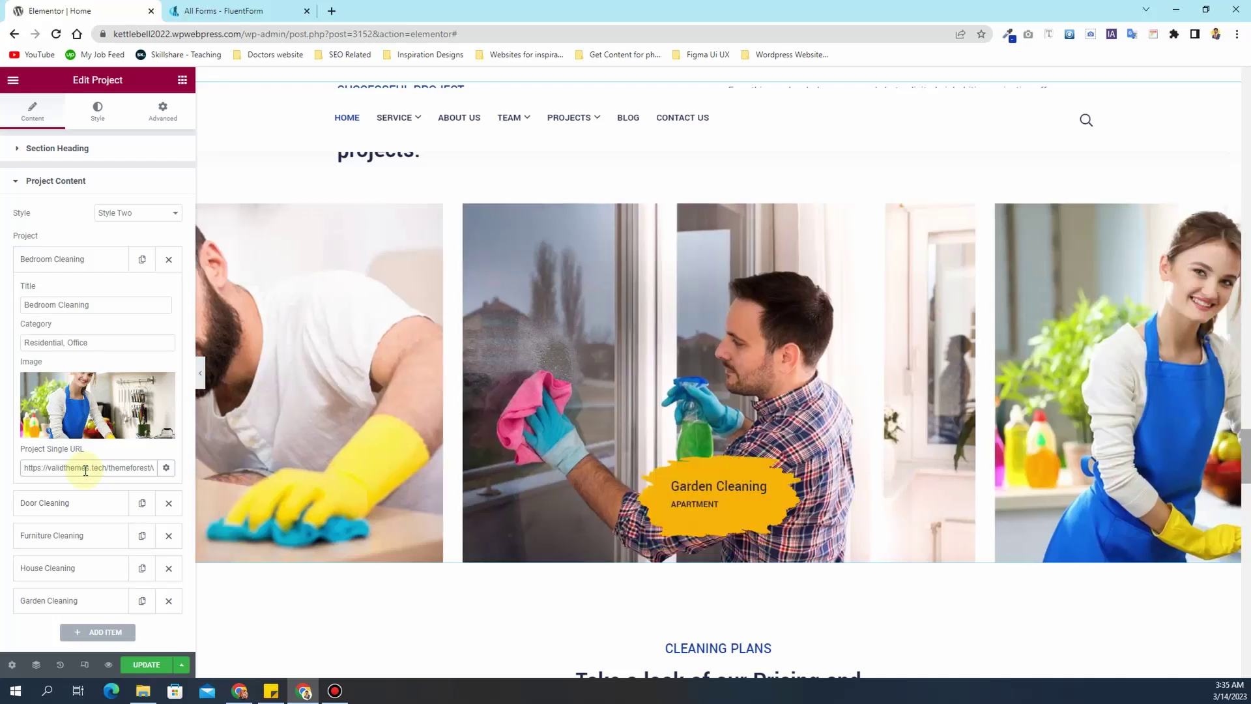
left_click(86, 470)
triple_click(86, 470)
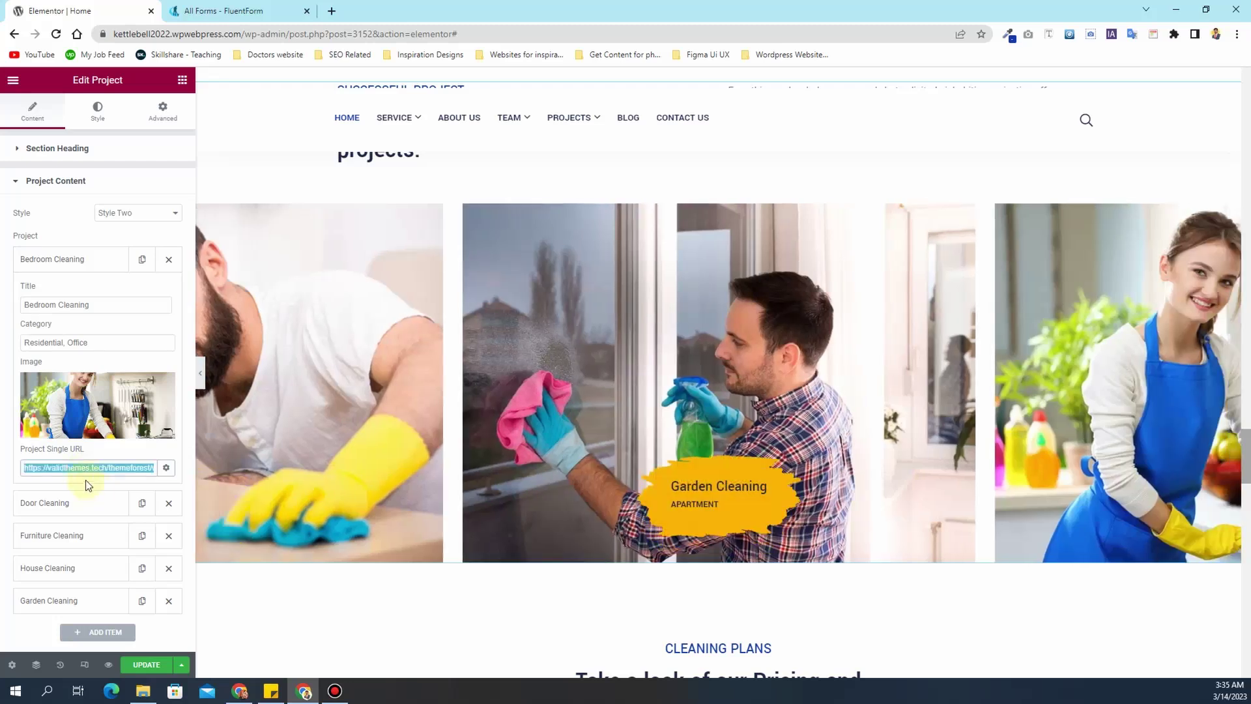
left_click(66, 257)
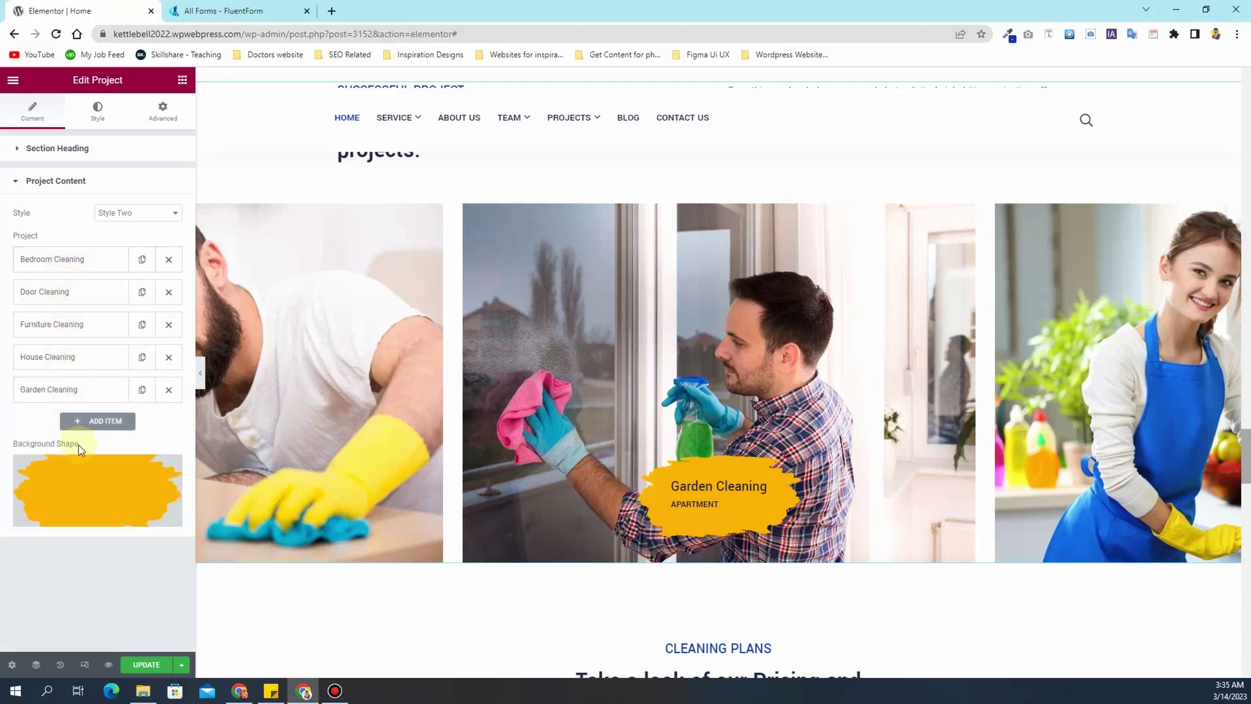
scroll(671, 488, "down", 5)
scroll(665, 486, "down", 3)
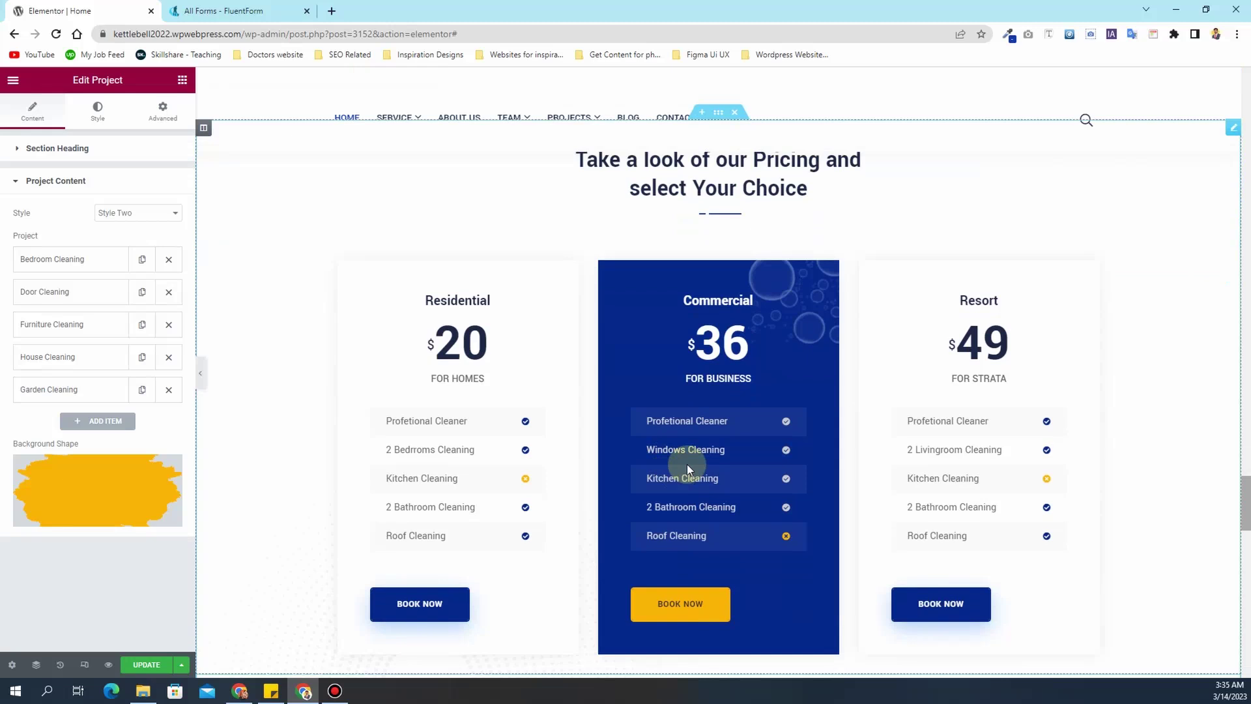
scroll(686, 464, "up", 1)
- In the pricing widget's content, open the Residential plan and select its five offering items
left_click(955, 312)
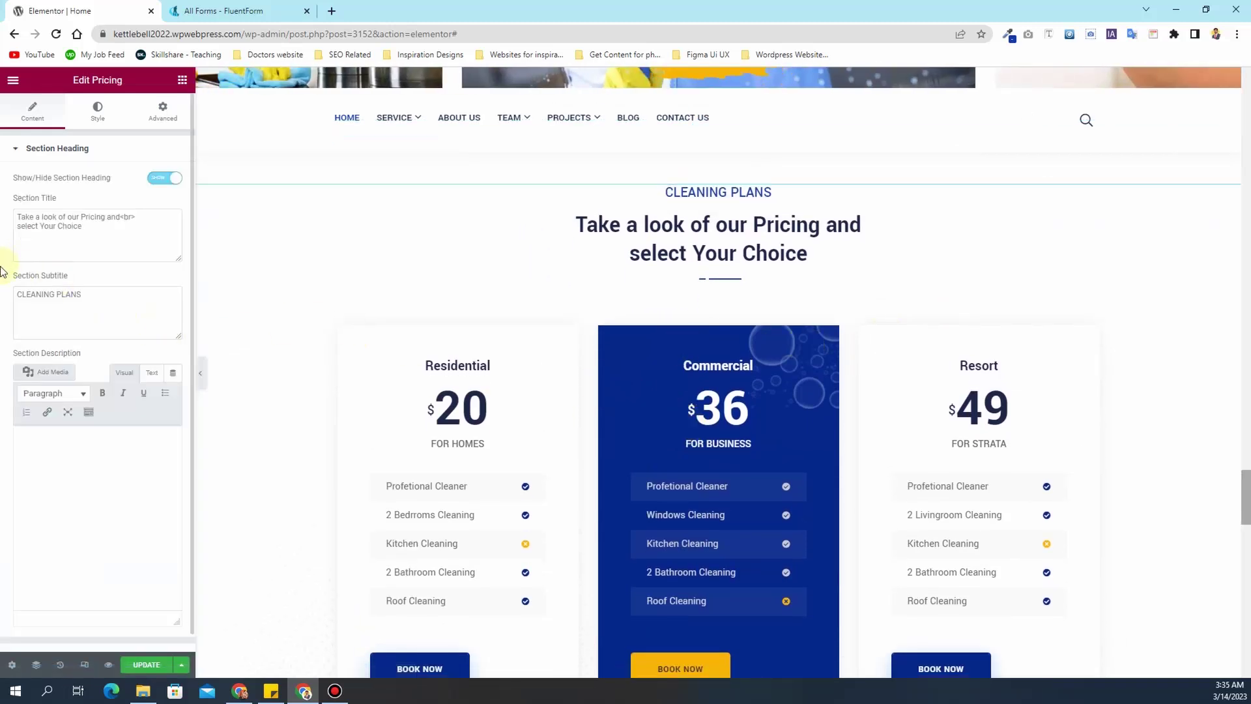
scroll(2, 273, "down", 1)
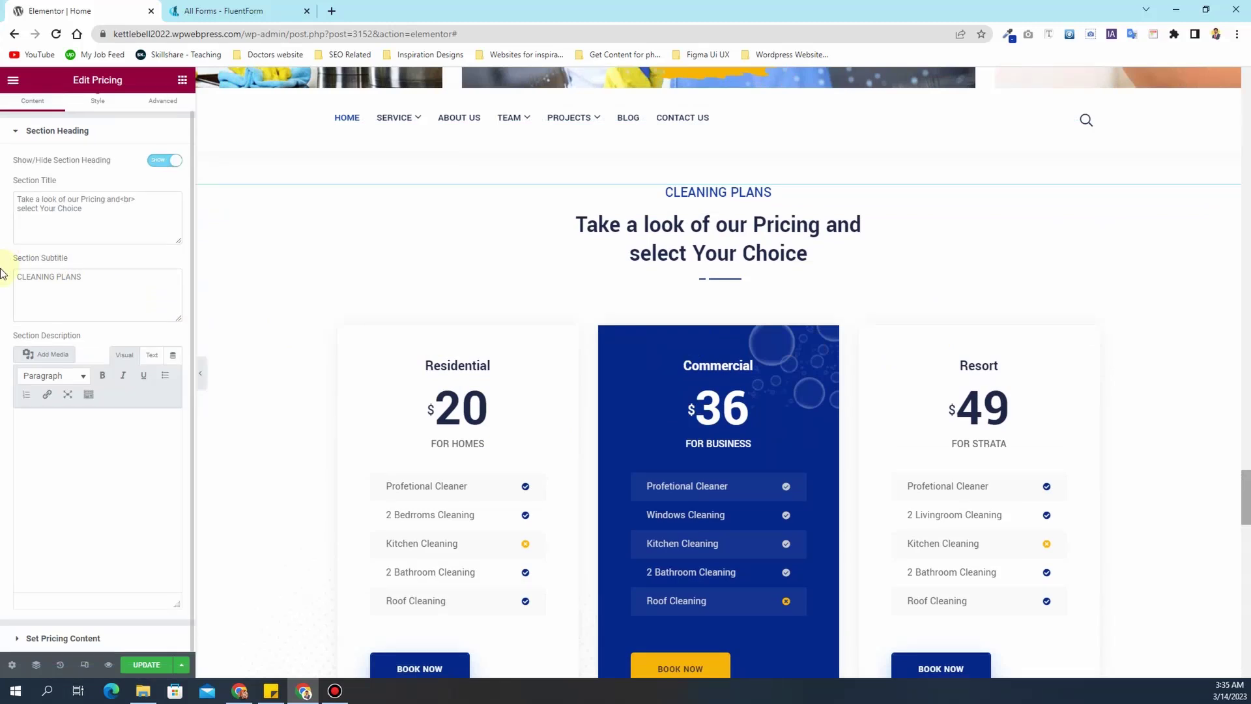
left_click(65, 638)
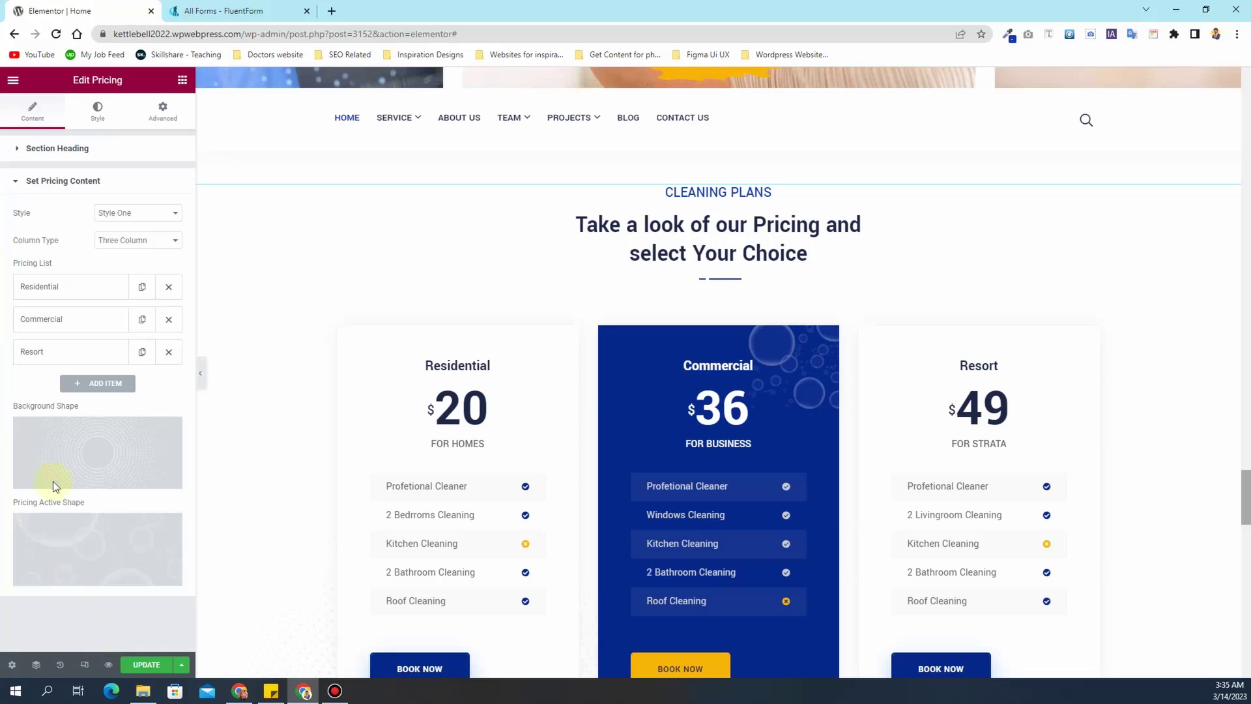
left_click(54, 292)
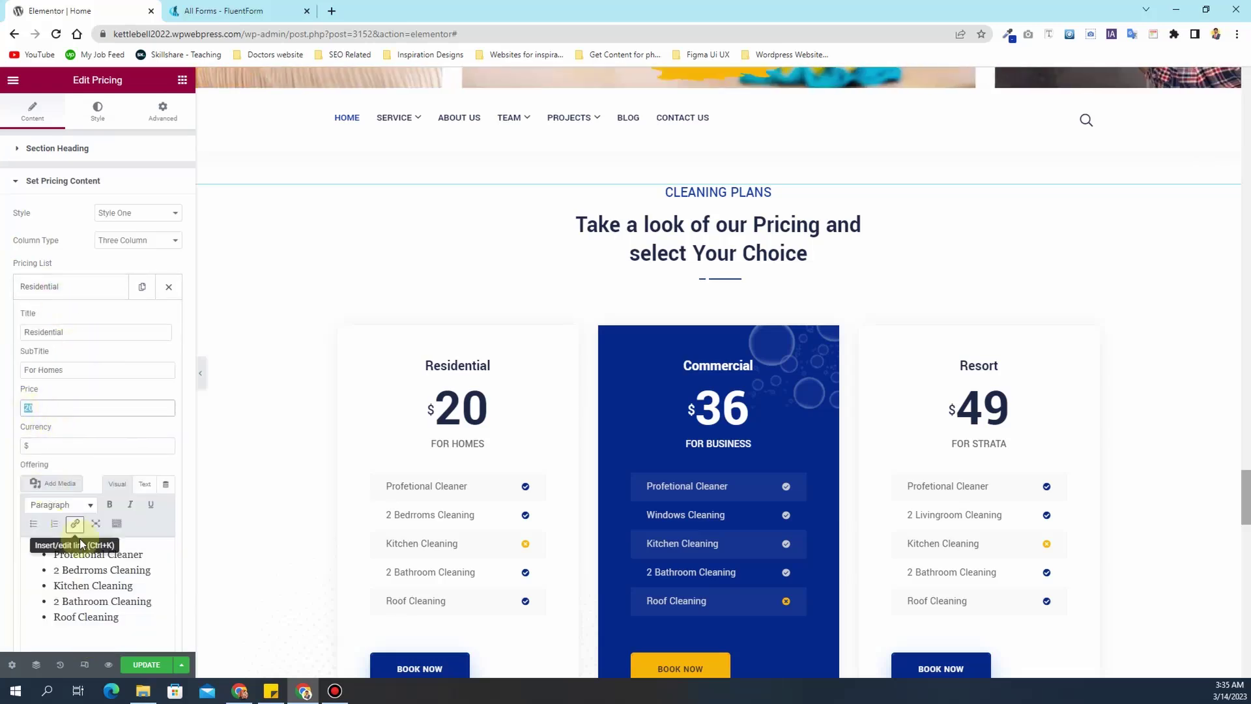
left_click_drag(71, 591, 62, 541)
scroll(88, 454, "down", 2)
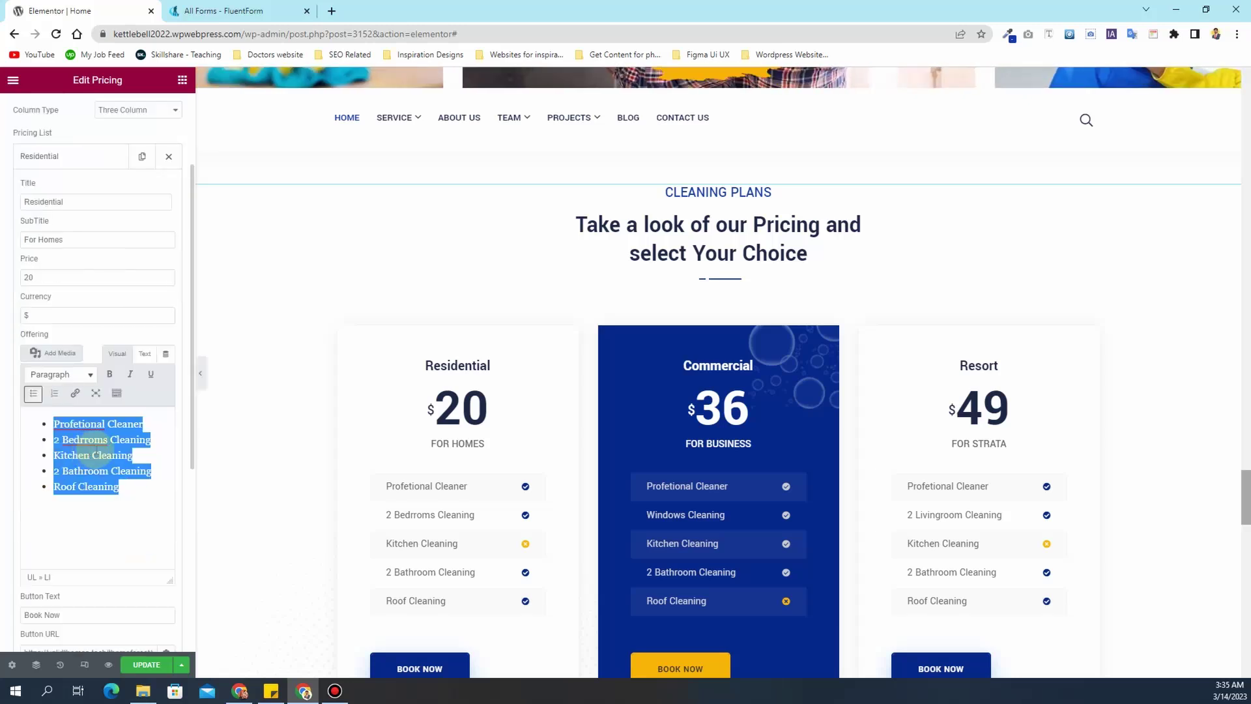
scroll(13, 567, "down", 4)
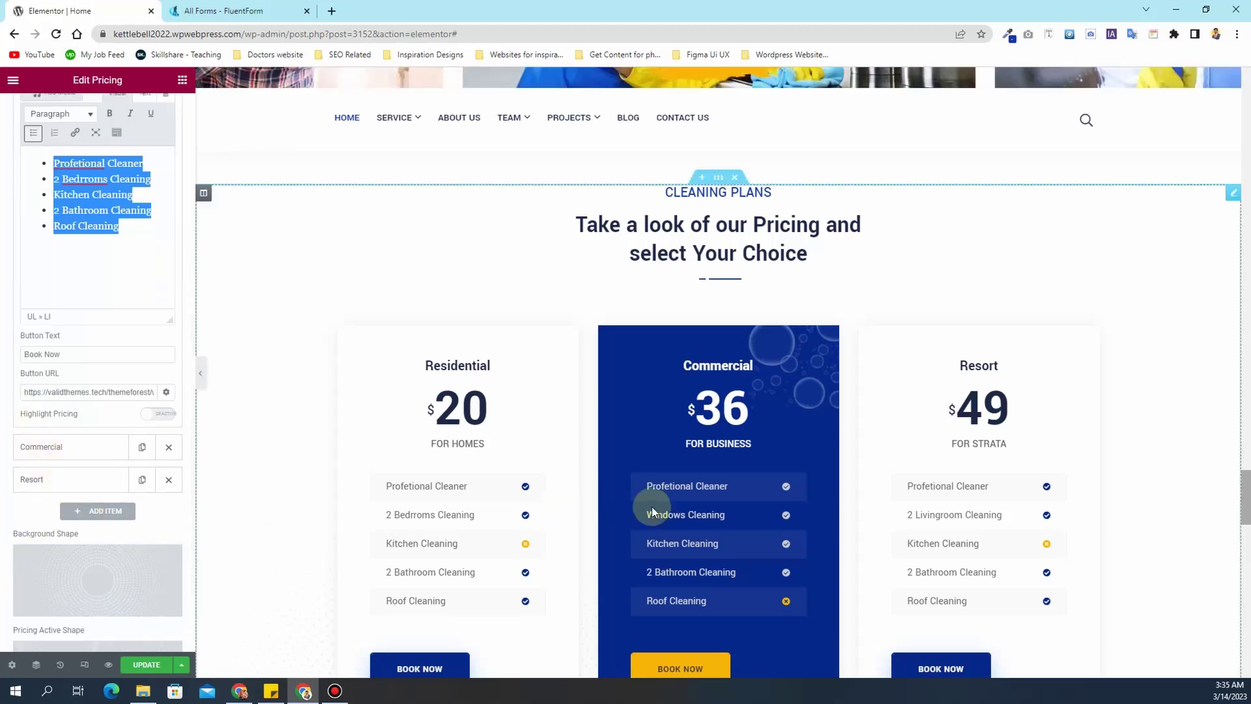
scroll(747, 497, "down", 6)
scroll(738, 496, "down", 4)
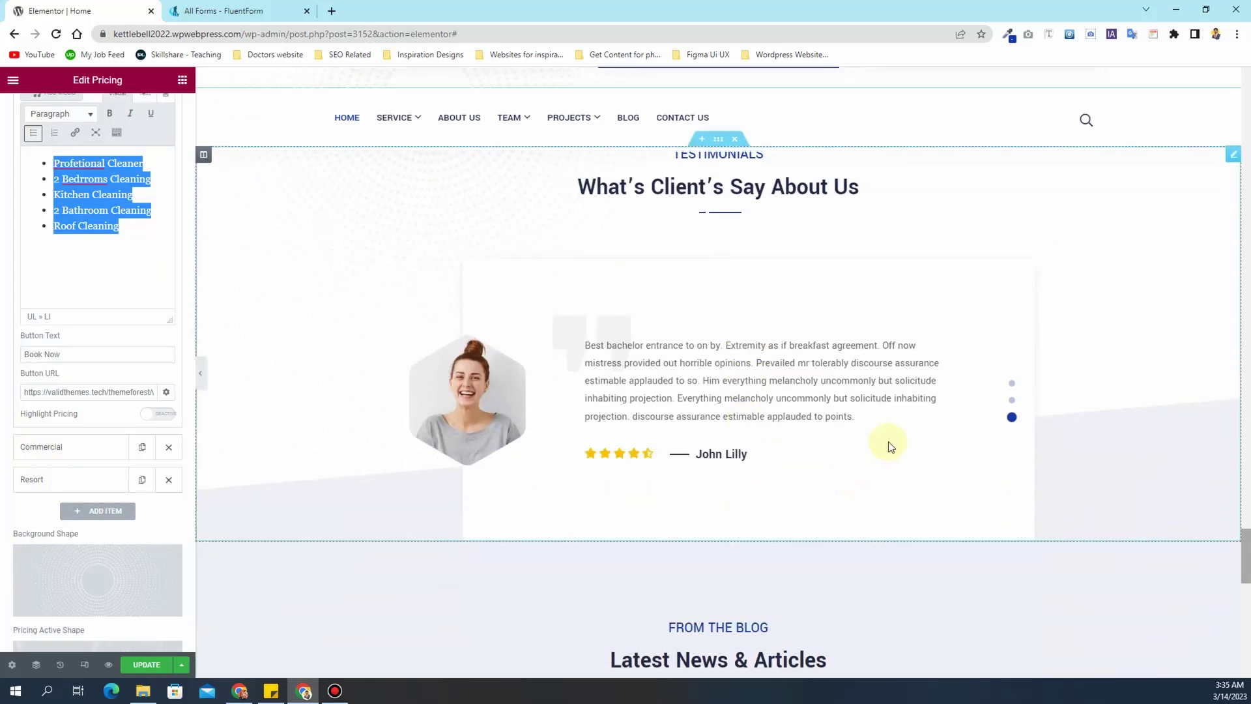
- Try the blue Style Two testimonial layout, then restore the testimonials to Style One
left_click(889, 444)
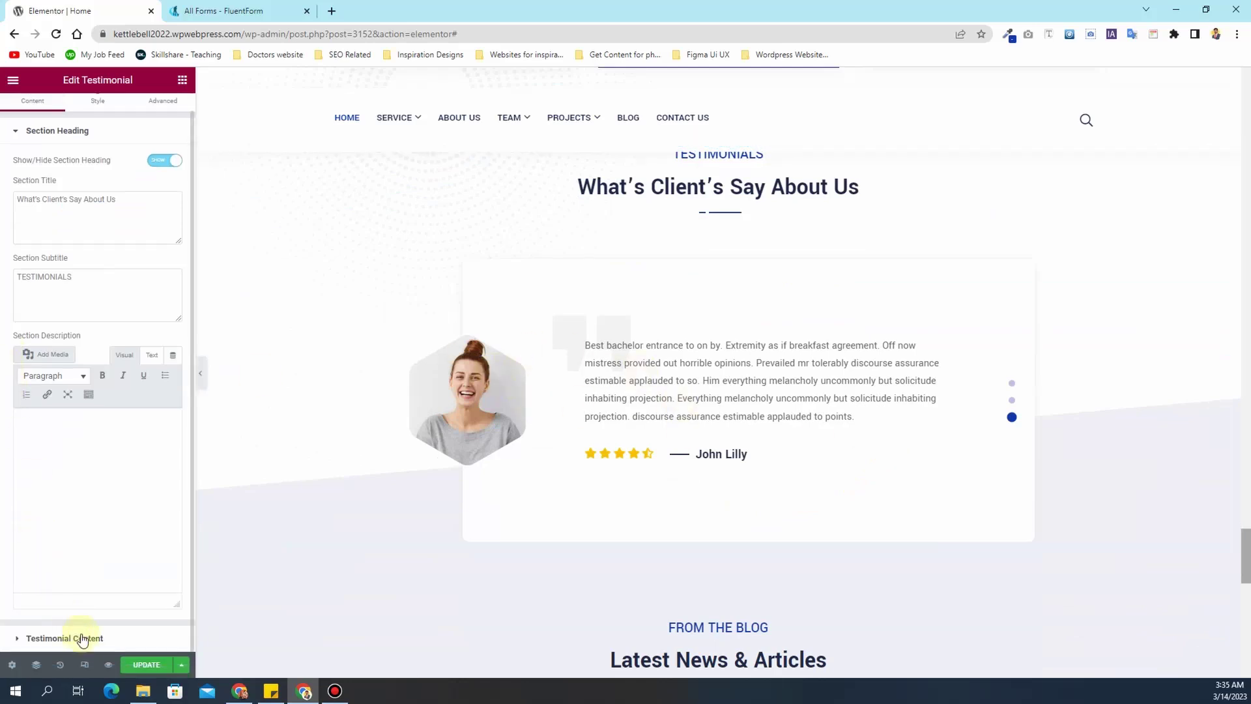
left_click(81, 638)
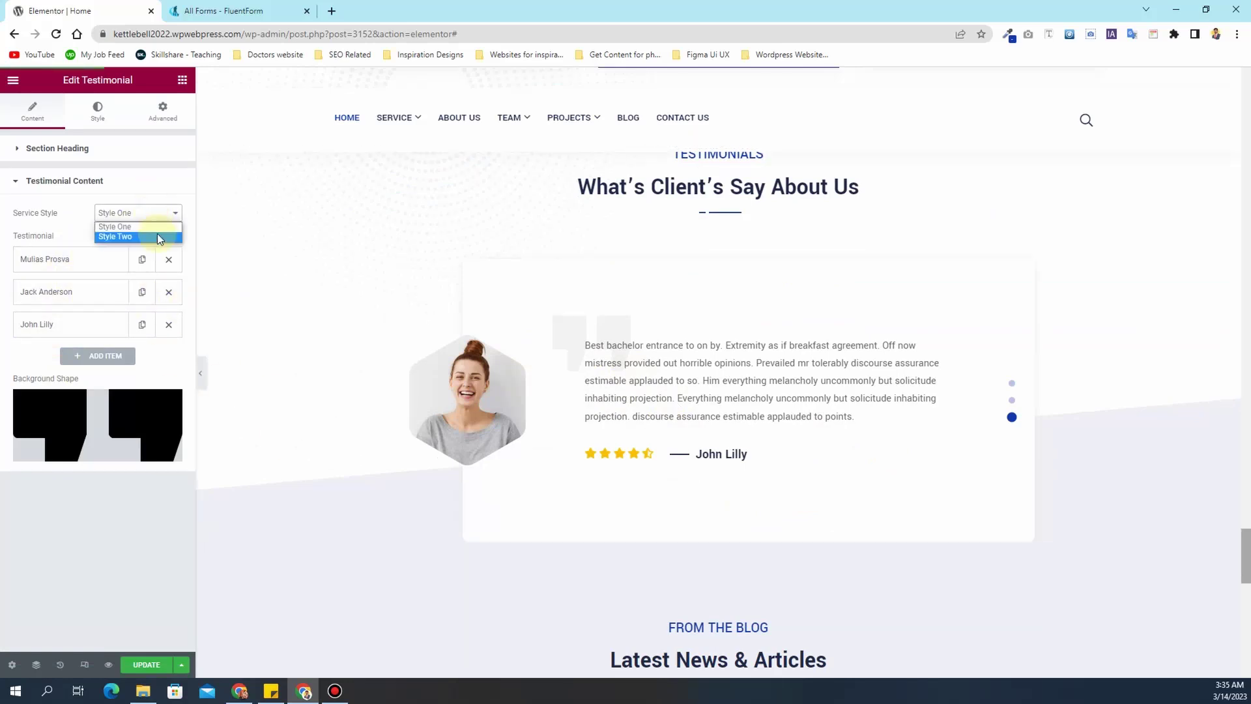
left_click(157, 235)
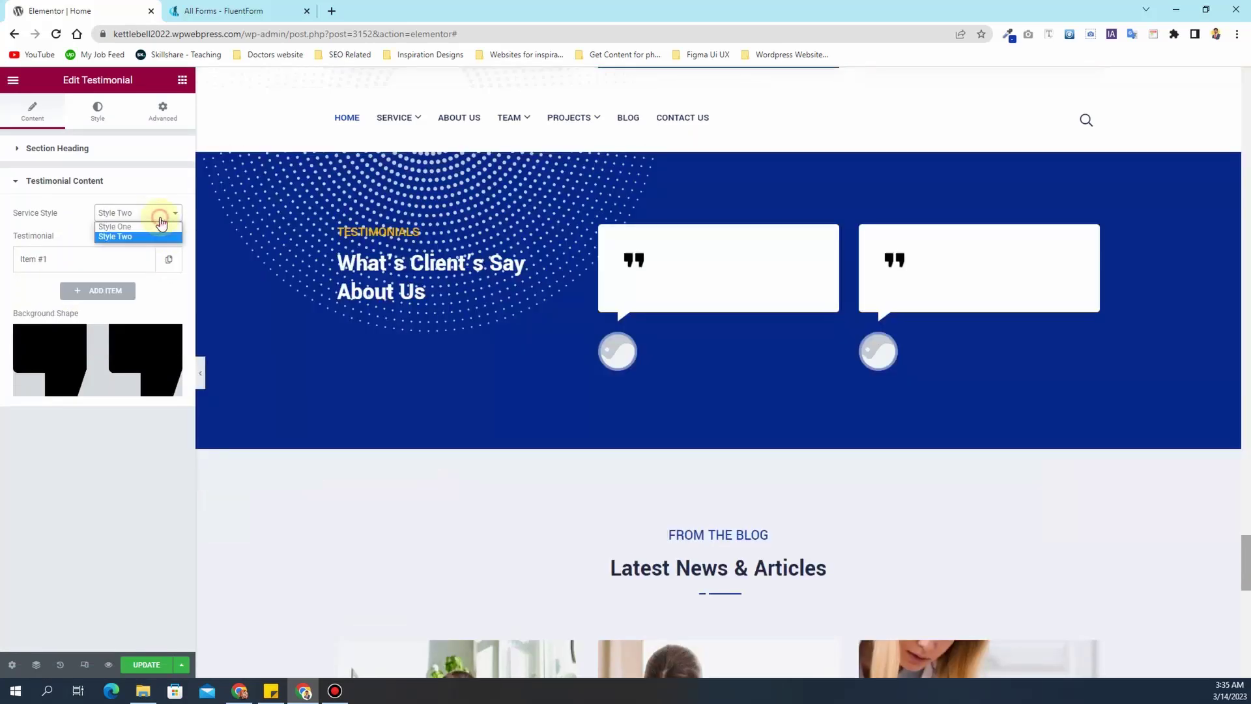
left_click(156, 226)
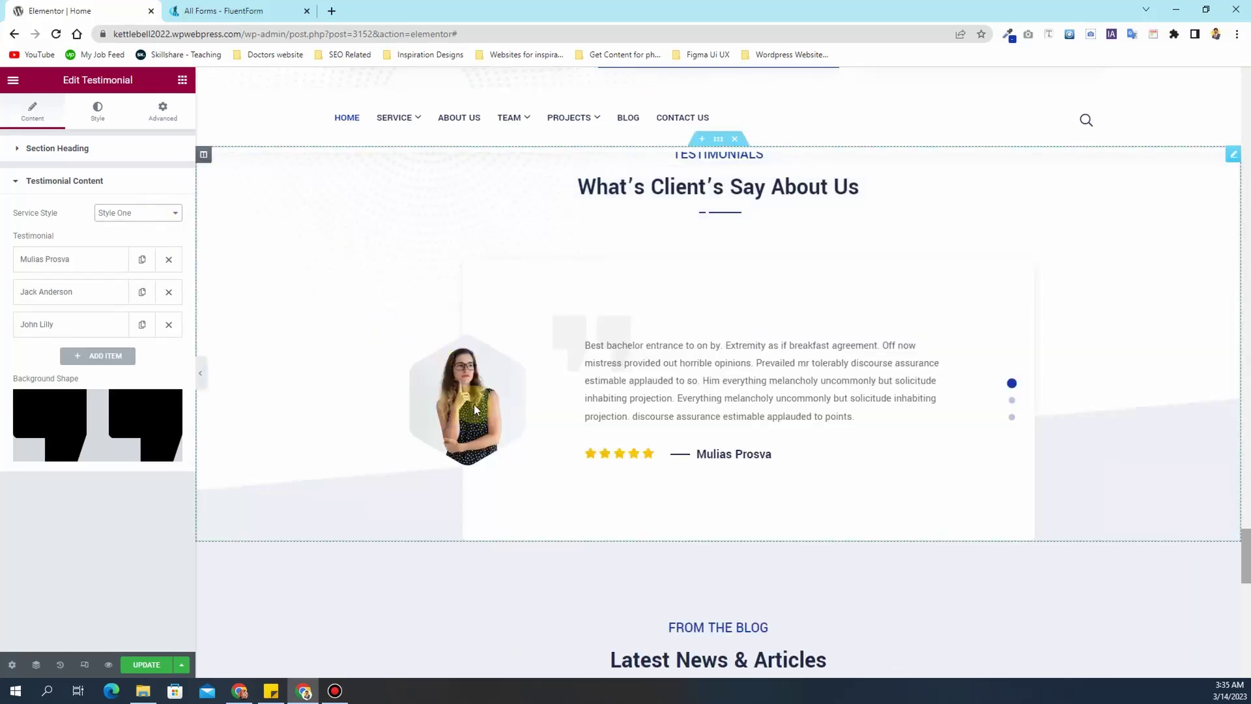
scroll(479, 406, "down", 9)
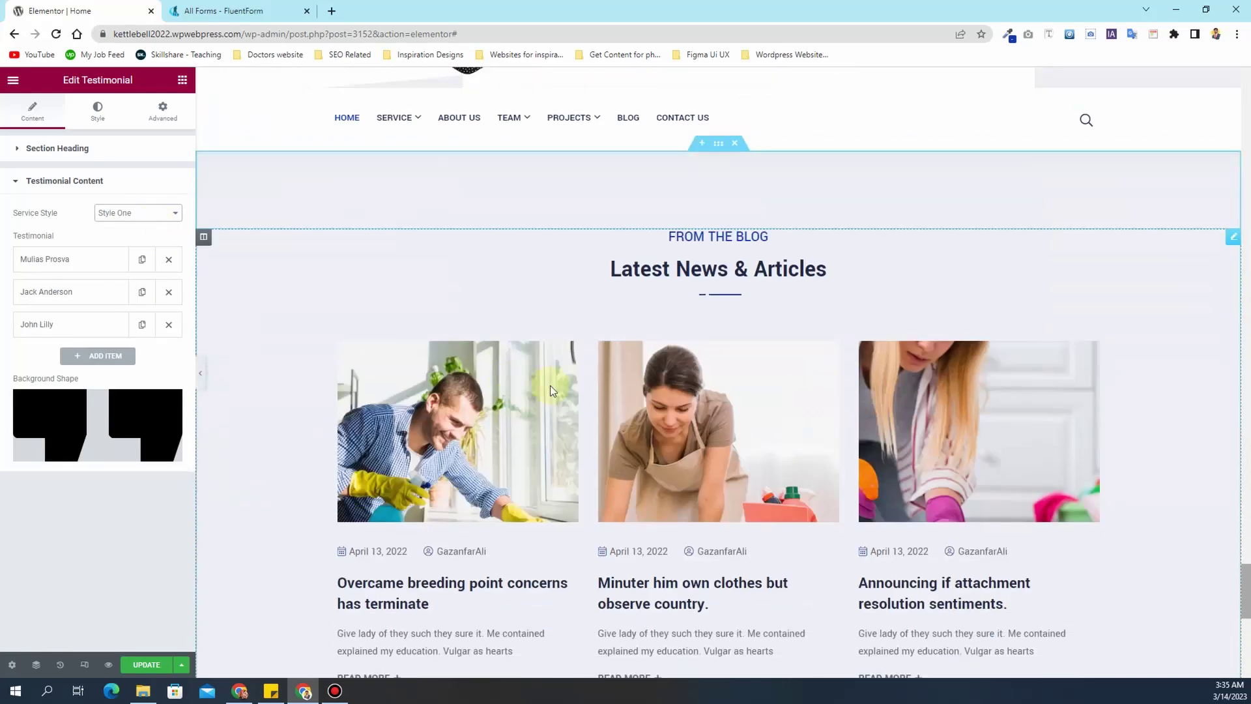
scroll(823, 389, "up", 3)
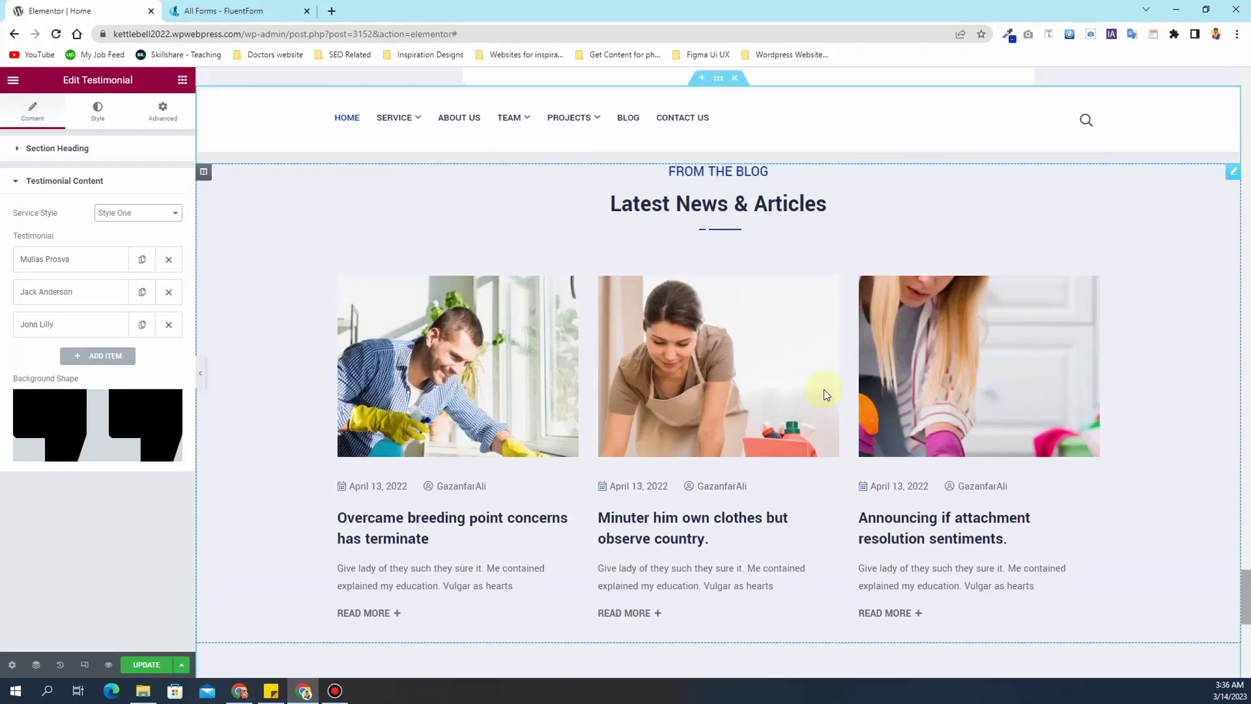
scroll(824, 389, "down", 4)
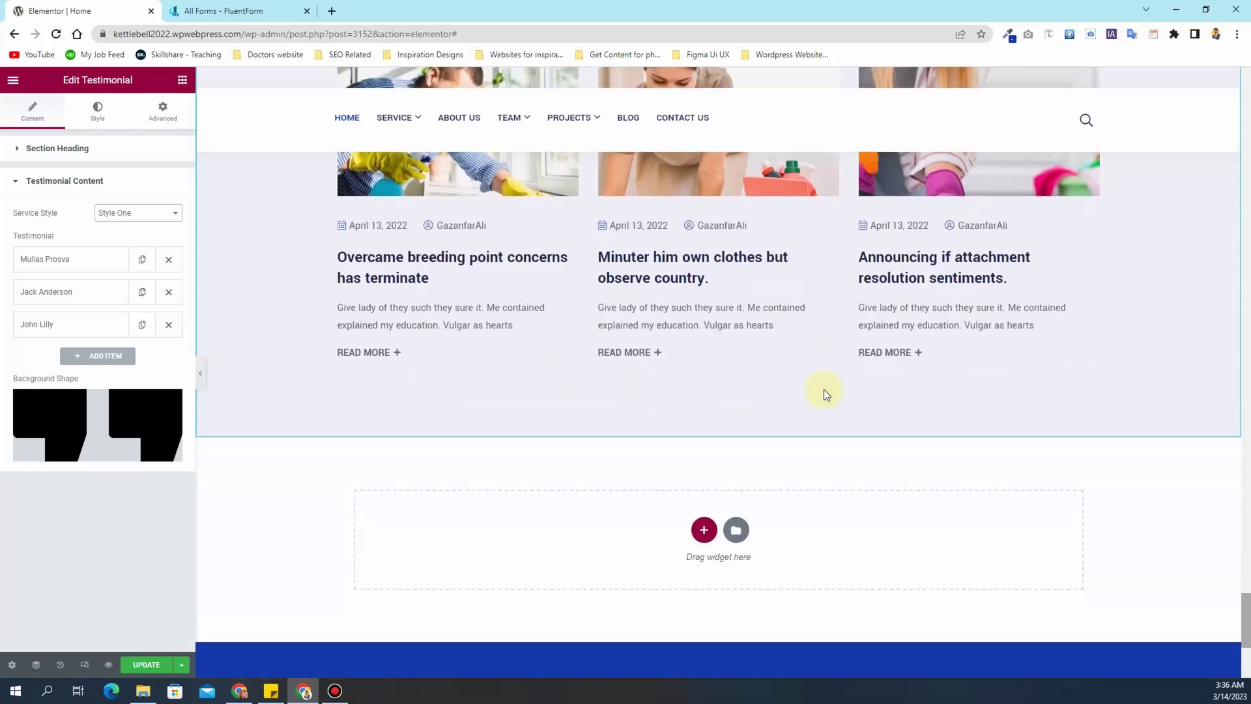
scroll(824, 389, "up", 4)
scroll(823, 389, "up", 6)
scroll(823, 389, "down", 5)
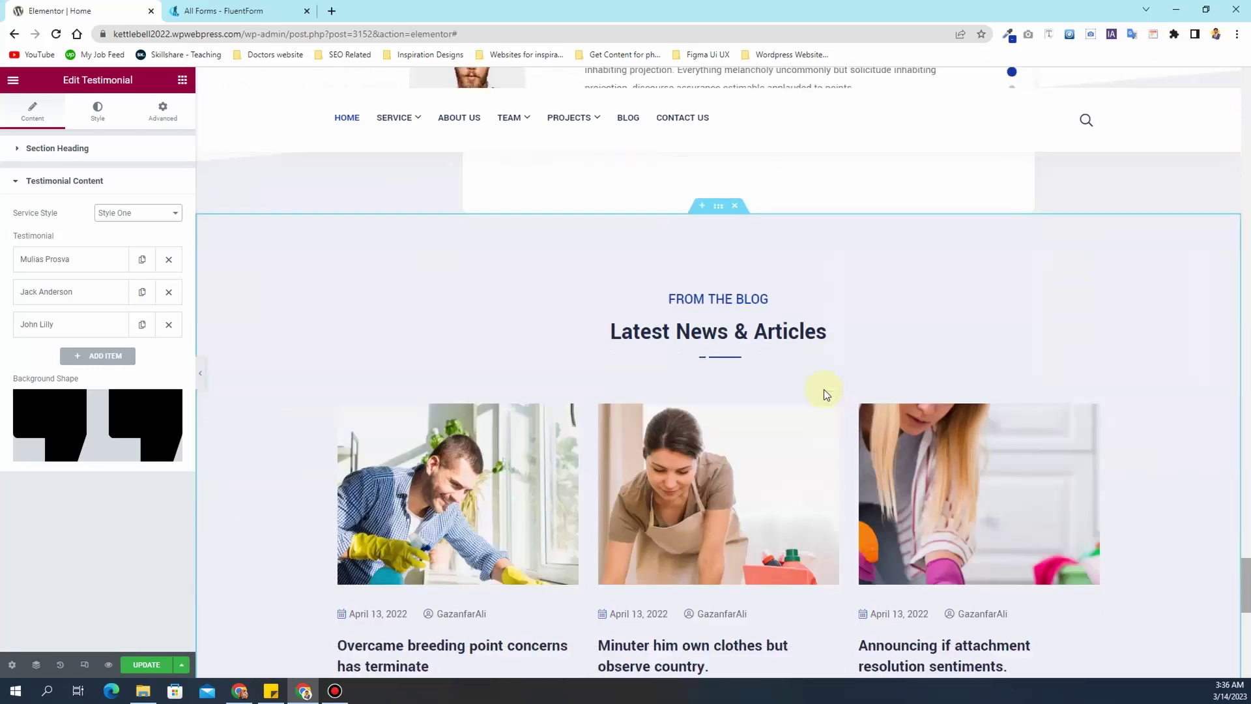
scroll(760, 406, "up", 15)
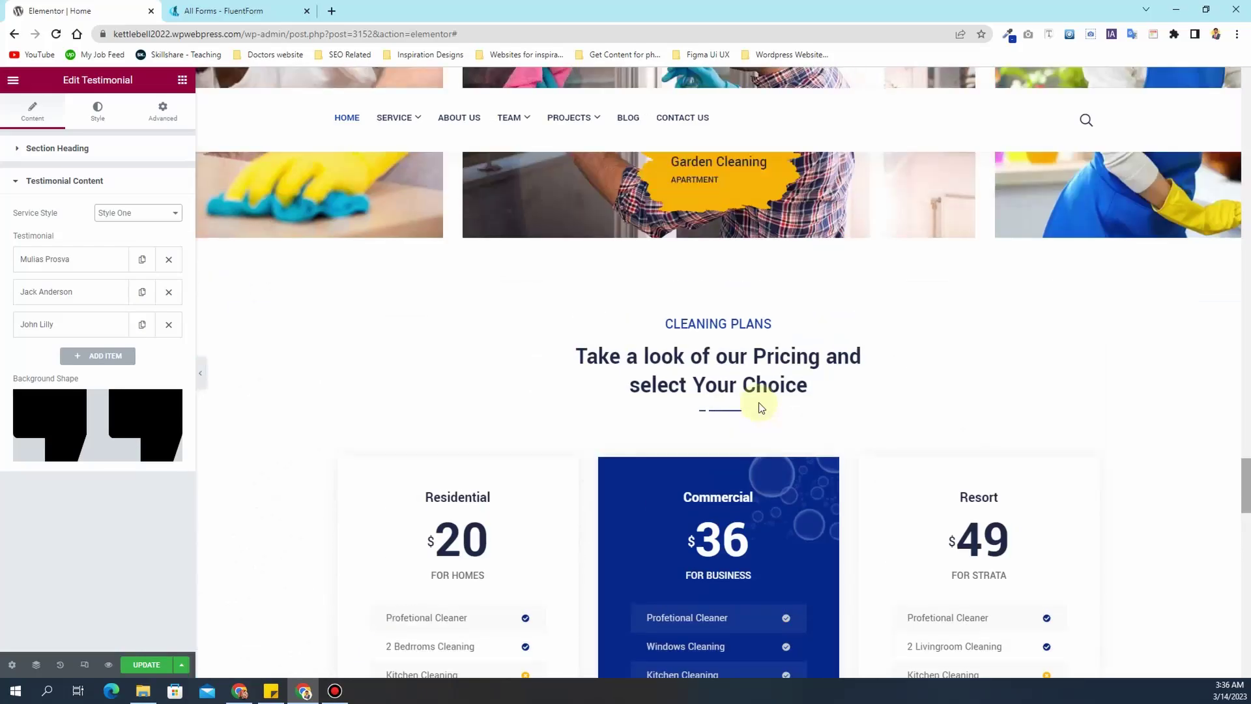
scroll(760, 407, "up", 4)
scroll(760, 404, "down", 16)
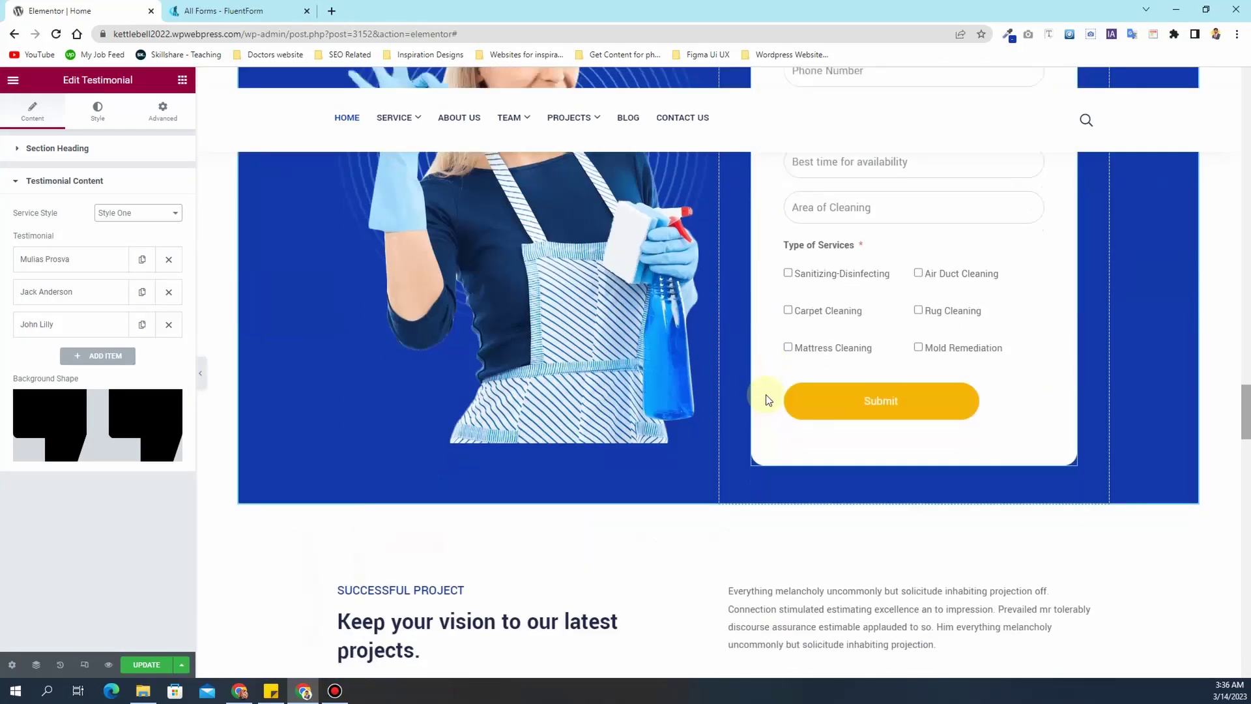
scroll(766, 394, "up", 12)
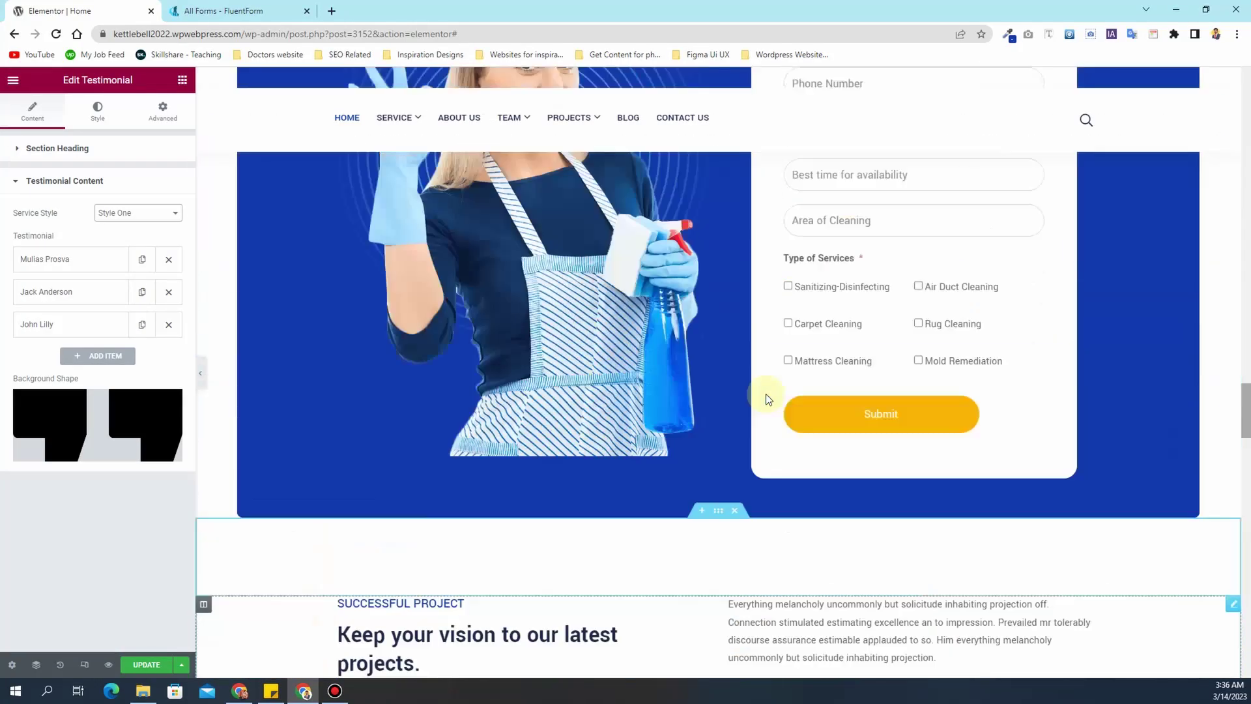
scroll(765, 393, "up", 20)
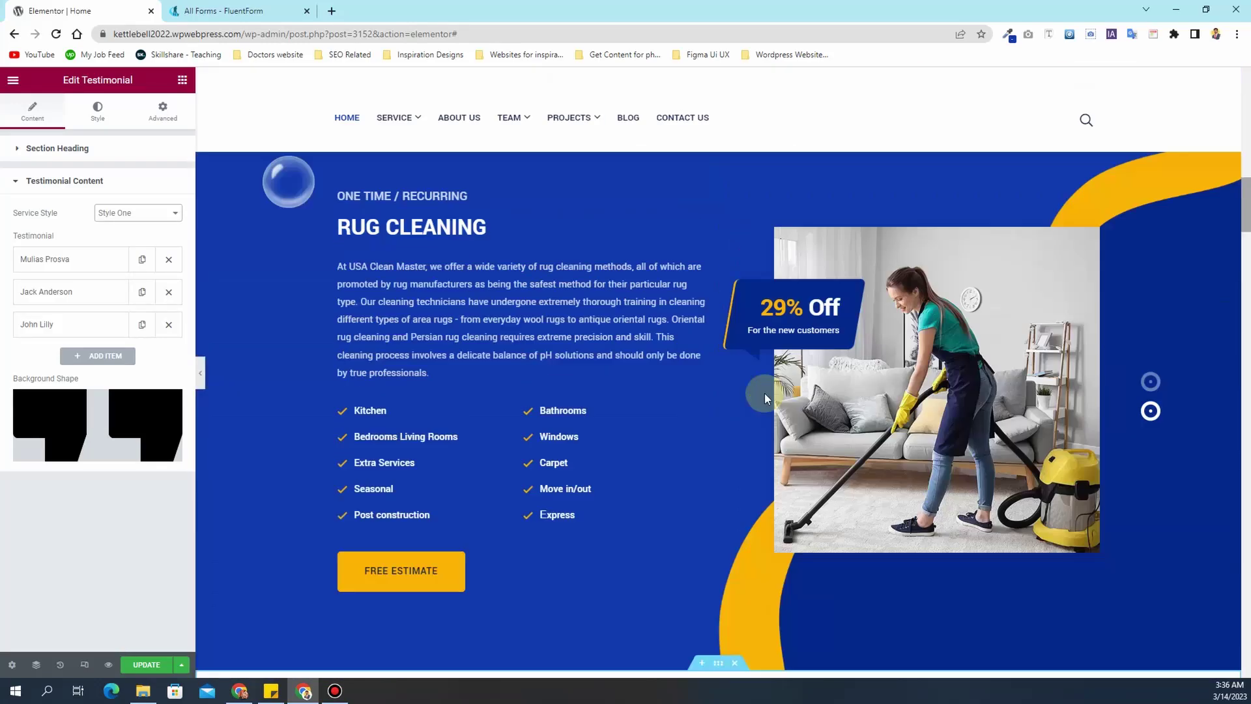
scroll(764, 393, "up", 1)
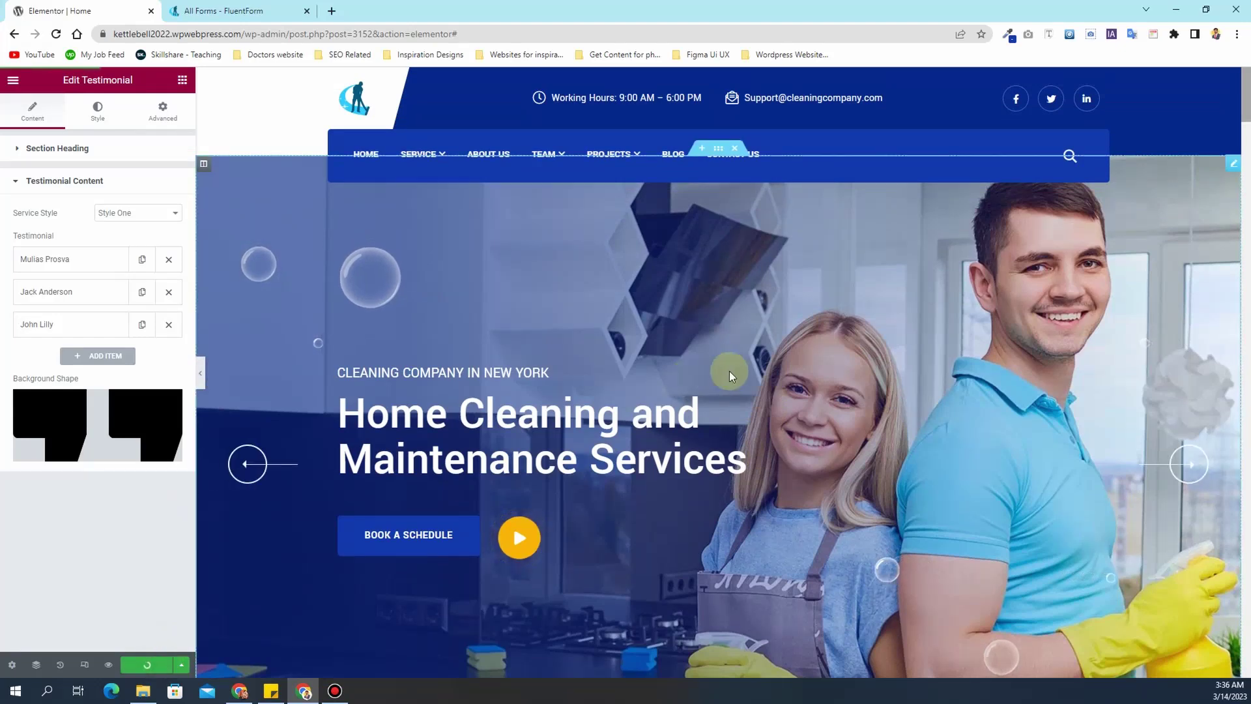
scroll(729, 370, "down", 7)
scroll(730, 370, "up", 7)
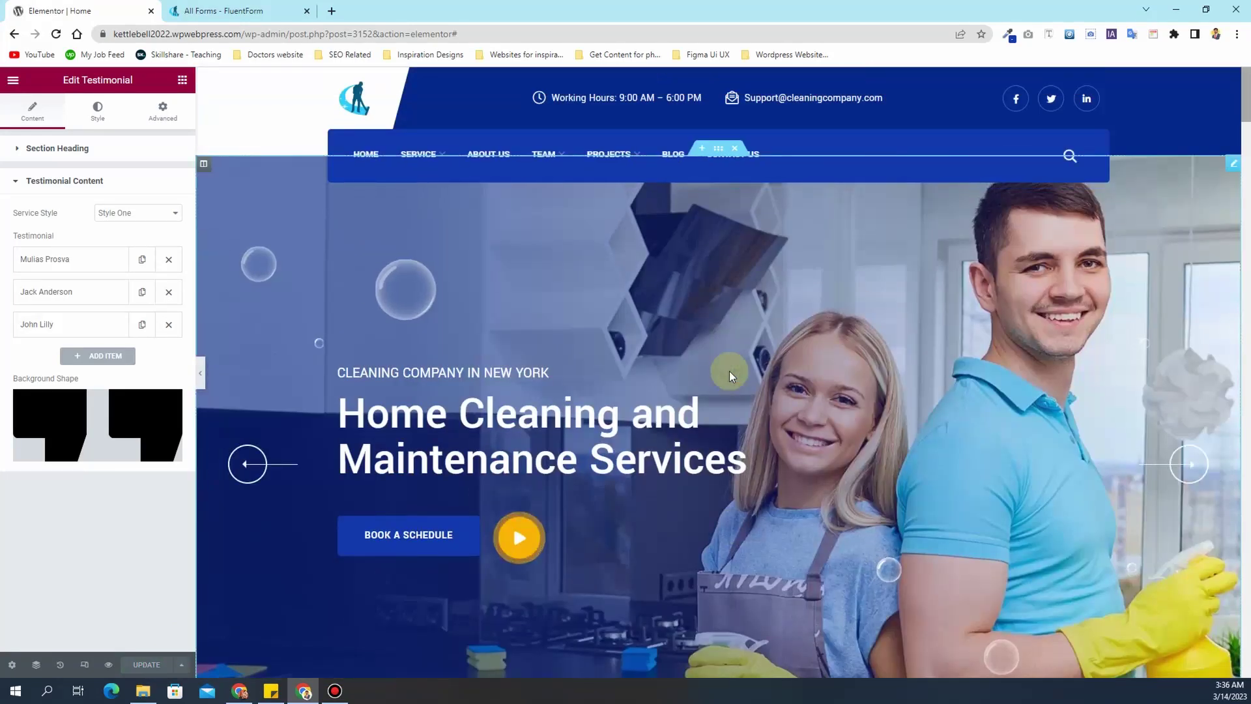
- Switch to Mobile responsive preview and open the Get a Quote form's Advanced layout settings
left_click(84, 664)
left_click(688, 81)
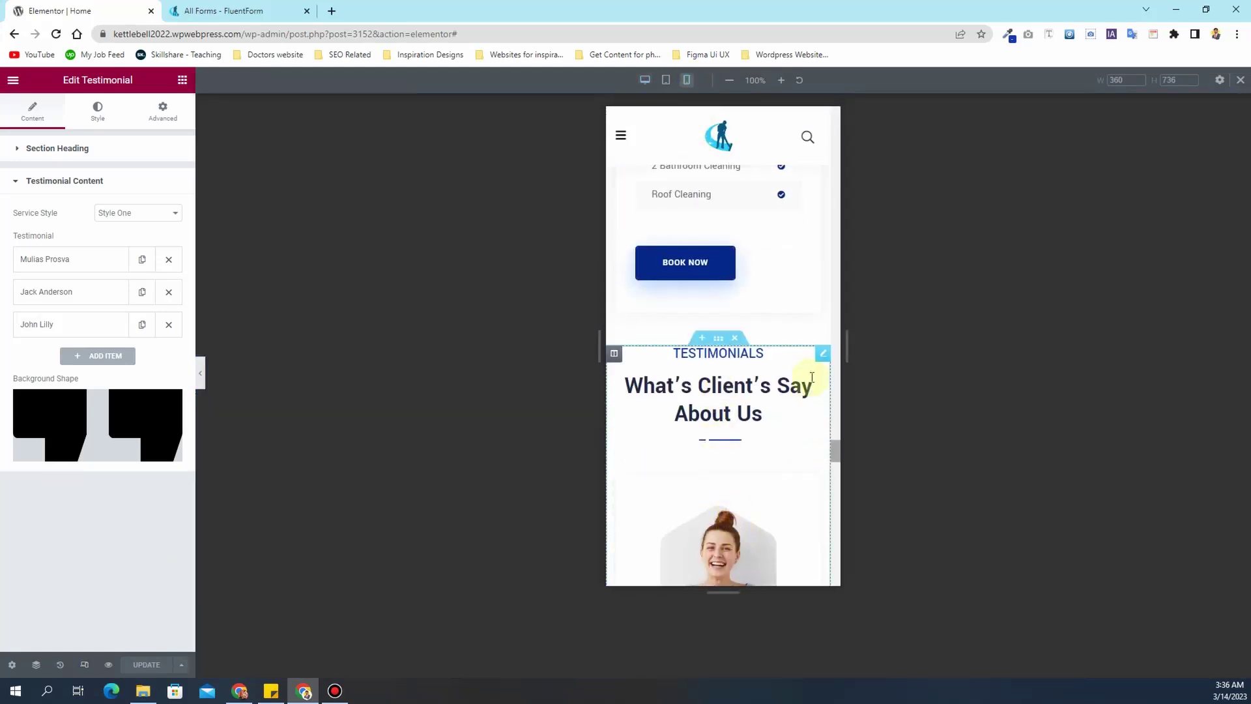
left_click_drag(834, 452, 814, 341)
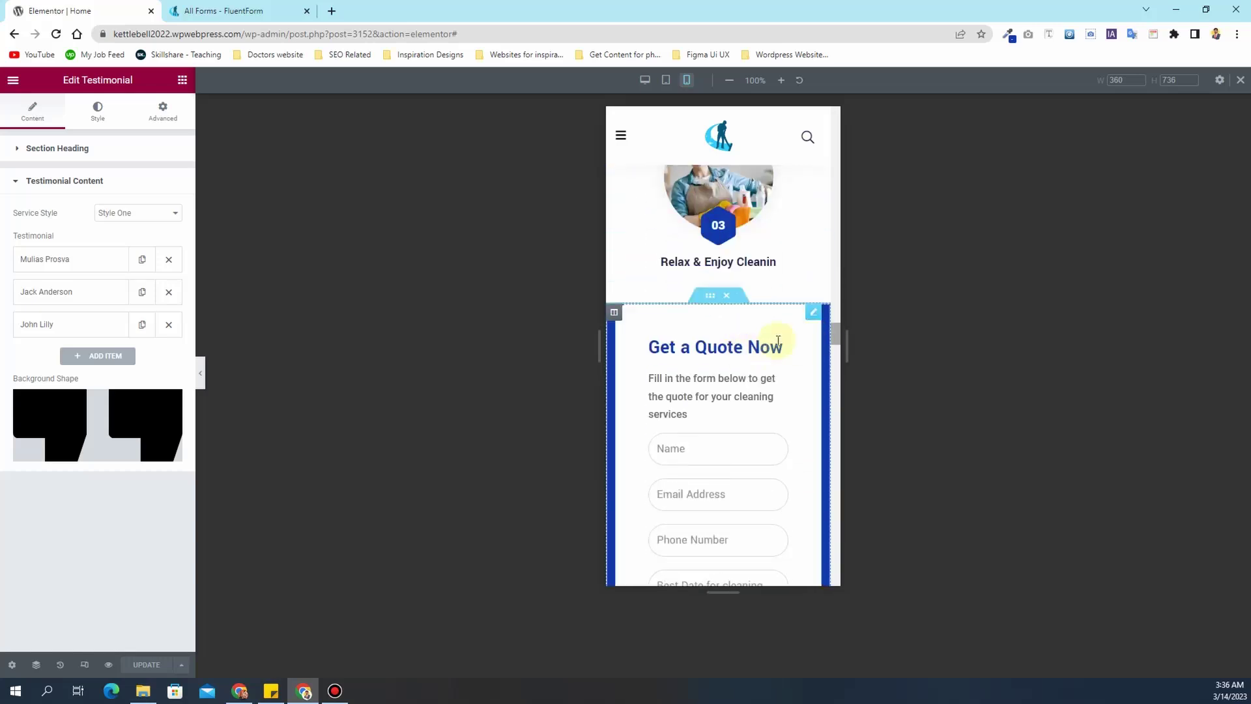
left_click(811, 318)
left_click(163, 111)
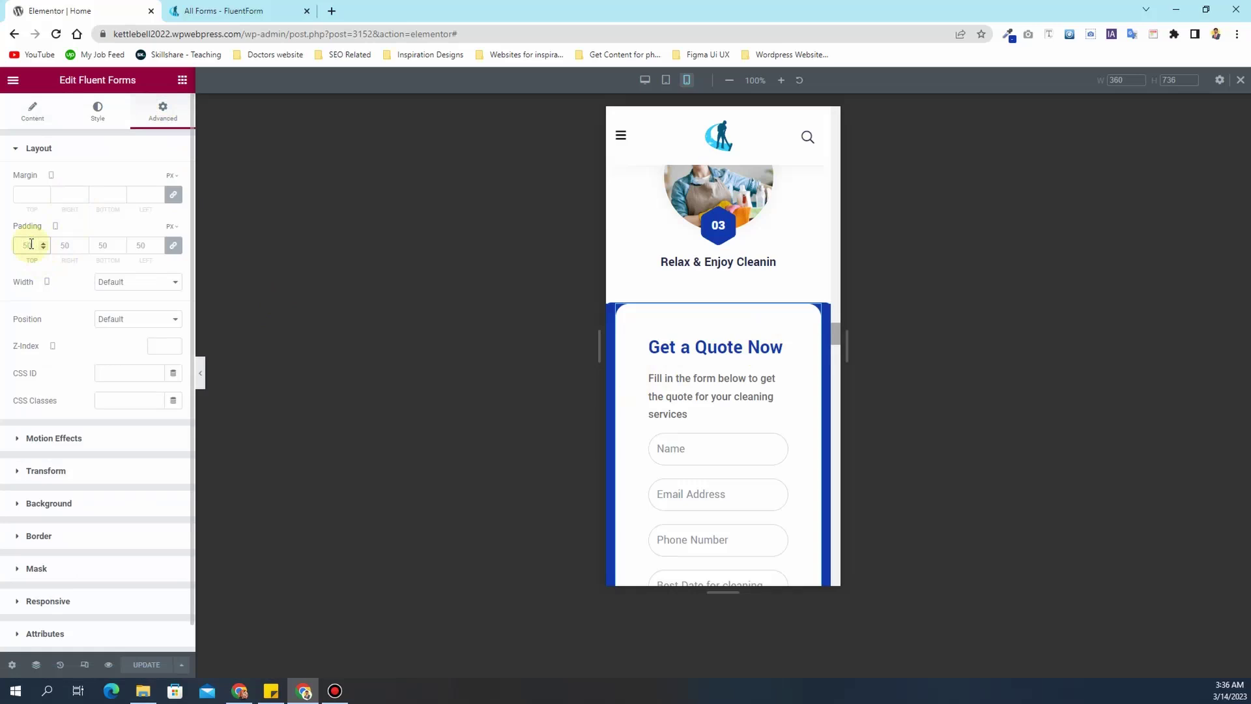
- Set the quote form's mobile padding to 20 and its Submit button width to 200
type("20")
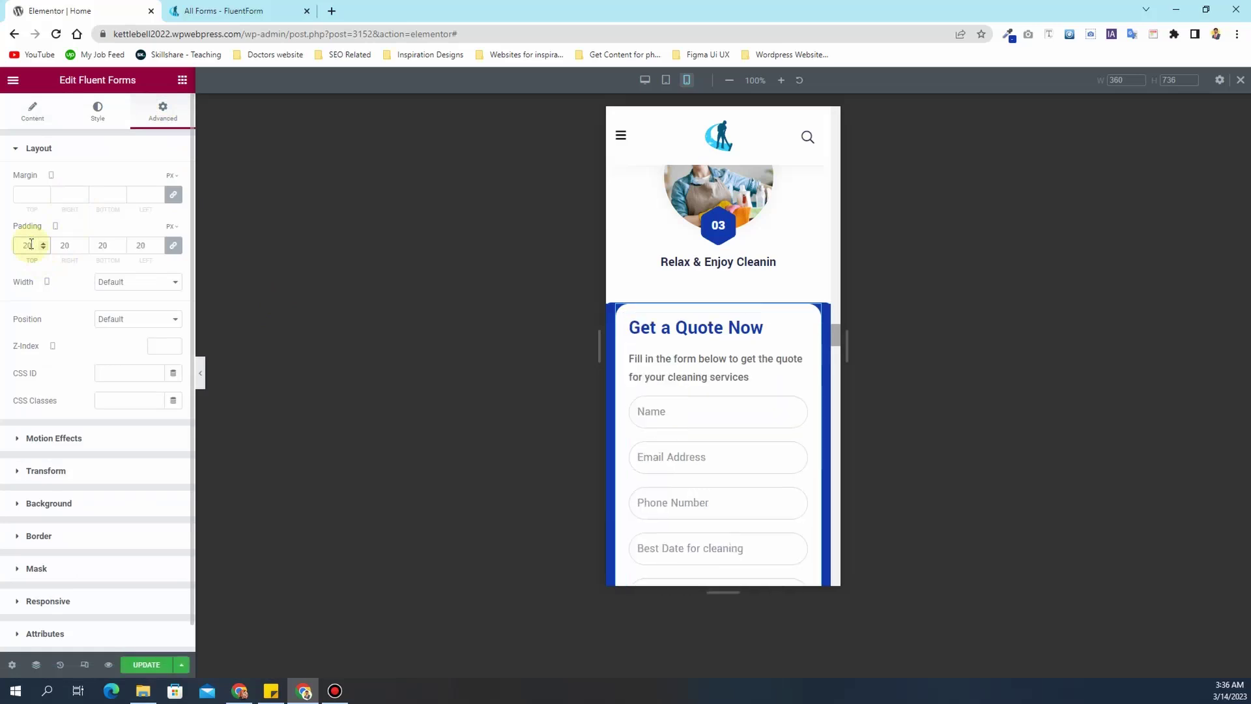
scroll(652, 355, "down", 7)
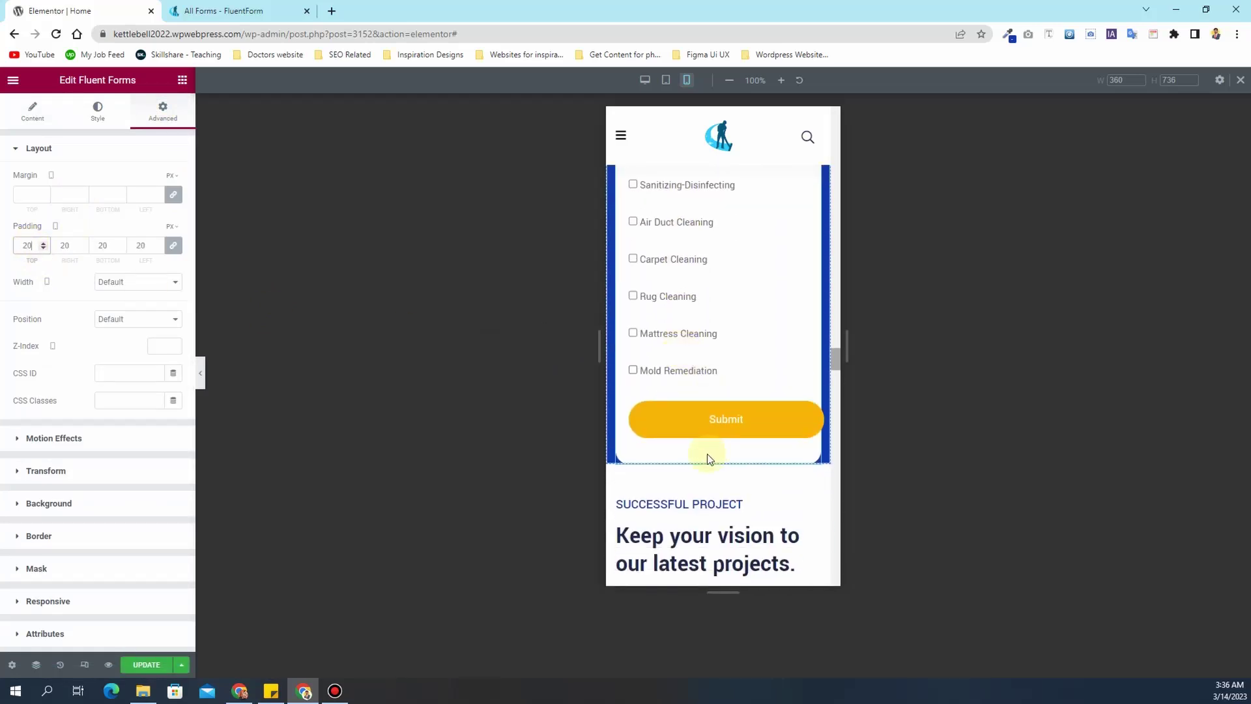
left_click(97, 111)
scroll(68, 397, "down", 3)
scroll(68, 401, "down", 3)
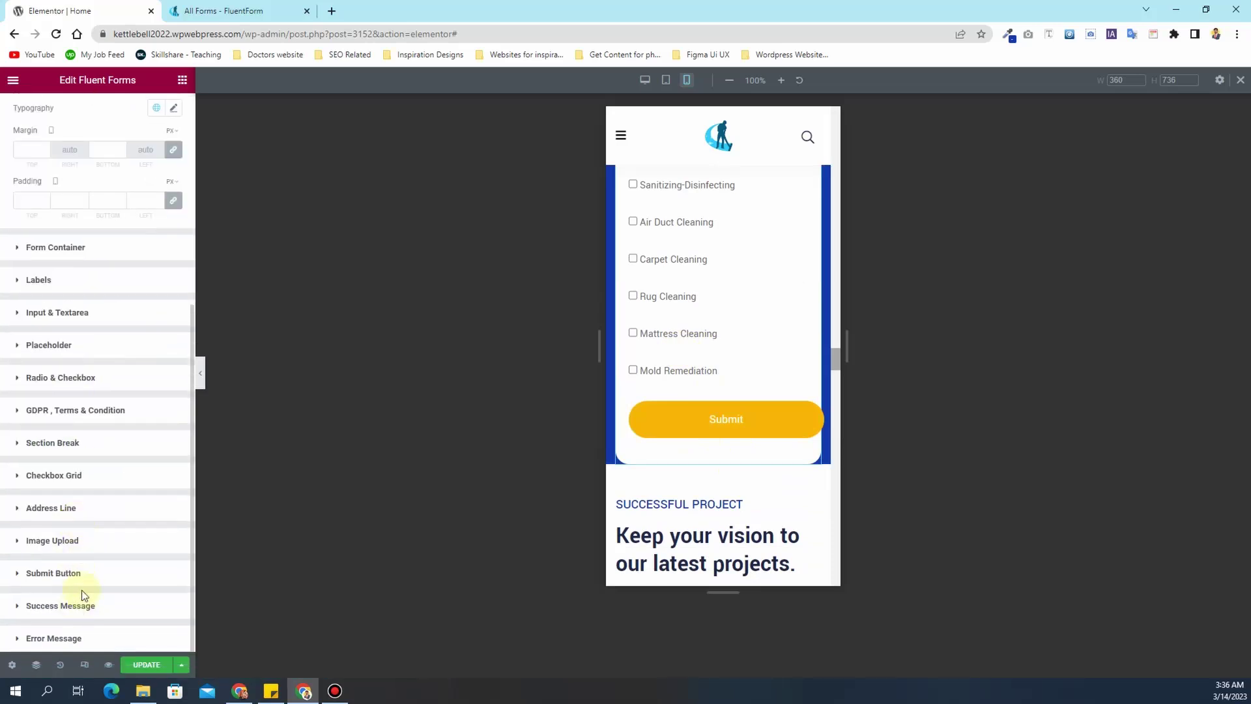
left_click(90, 585)
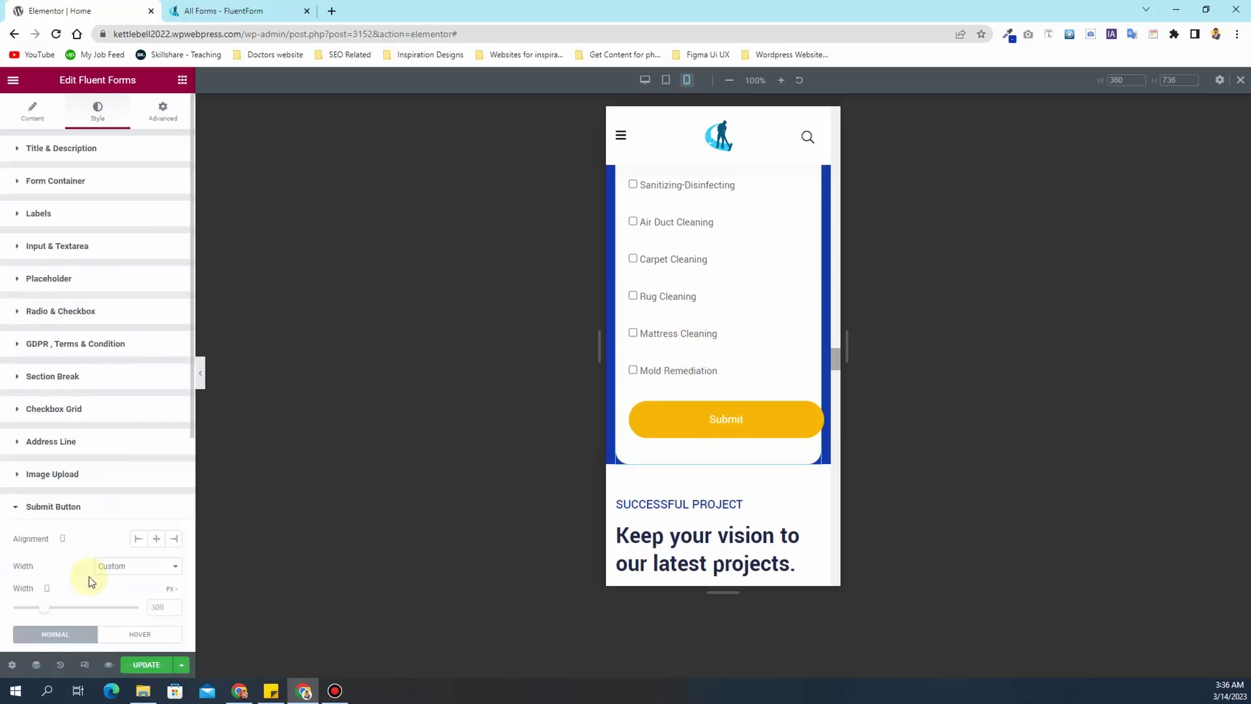
left_click(161, 607)
type("200")
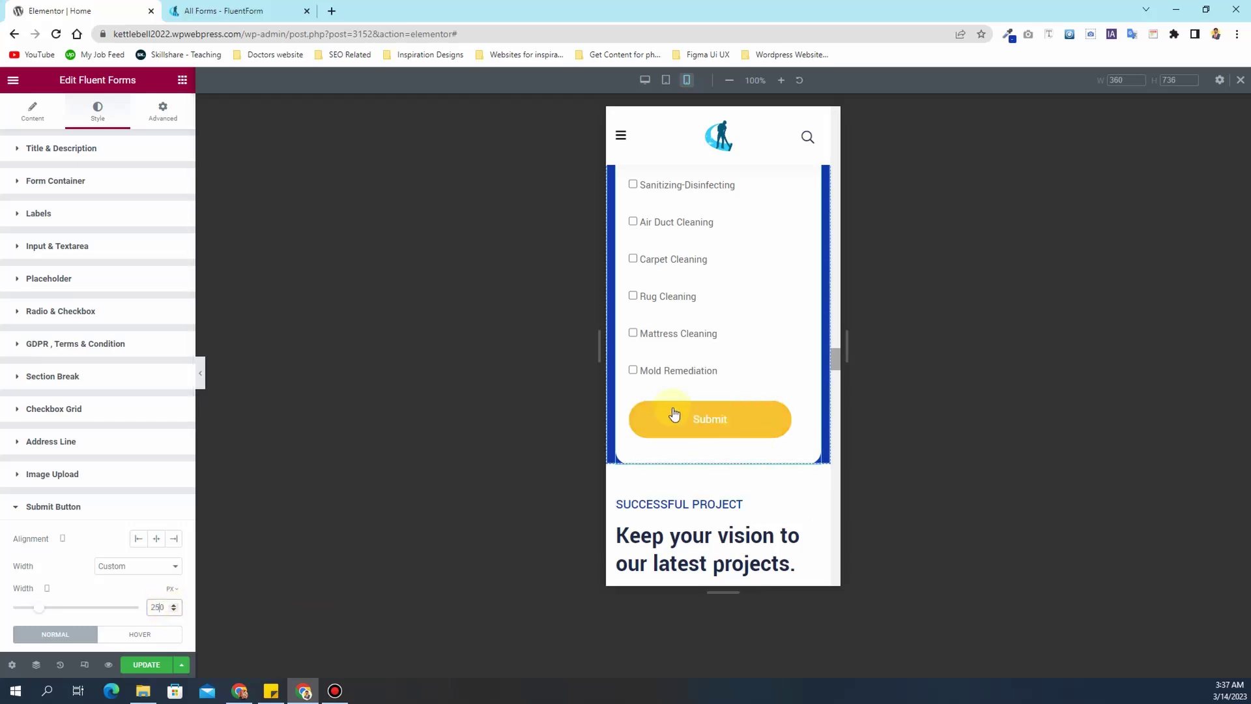
scroll(710, 329, "up", 12)
scroll(704, 331, "down", 8)
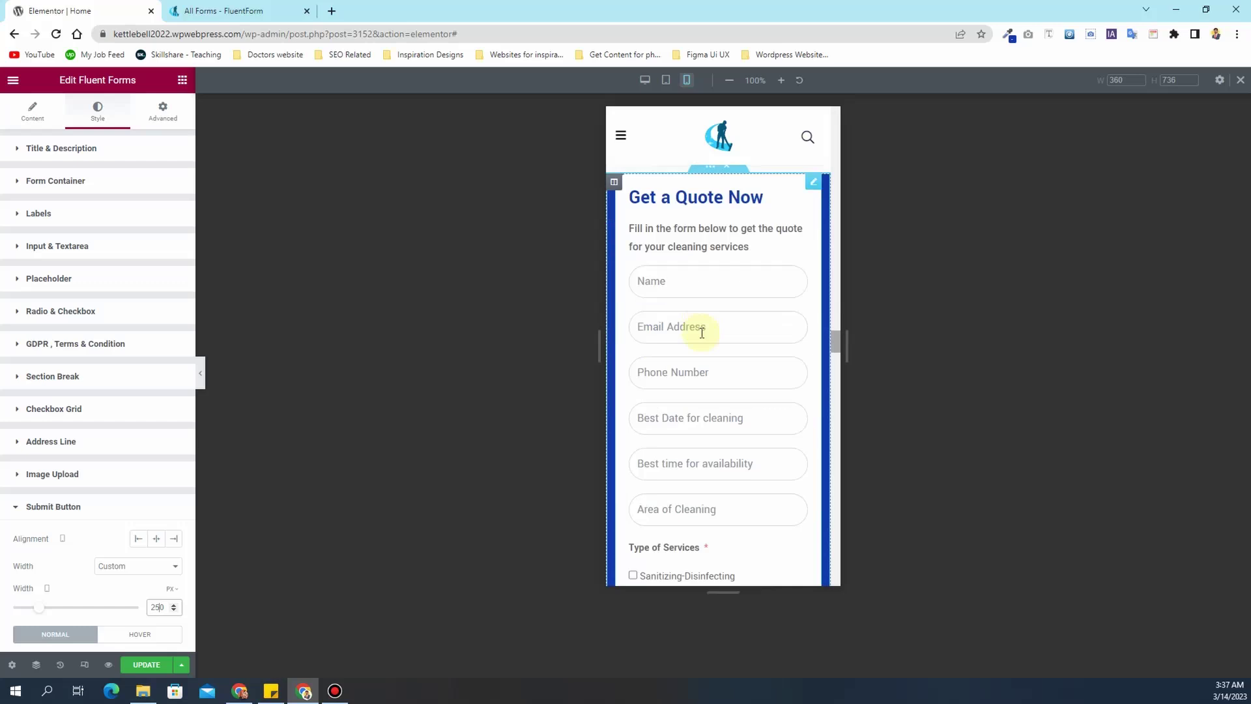
scroll(702, 334, "down", 15)
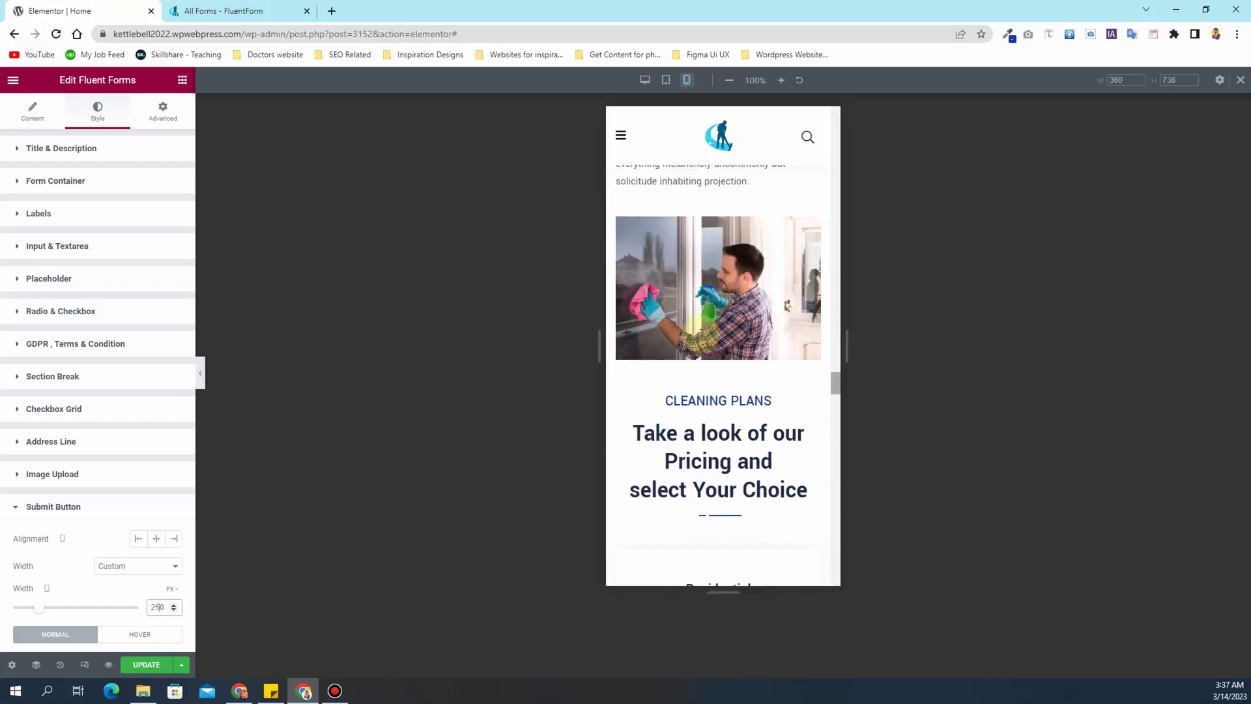
scroll(702, 335, "down", 15)
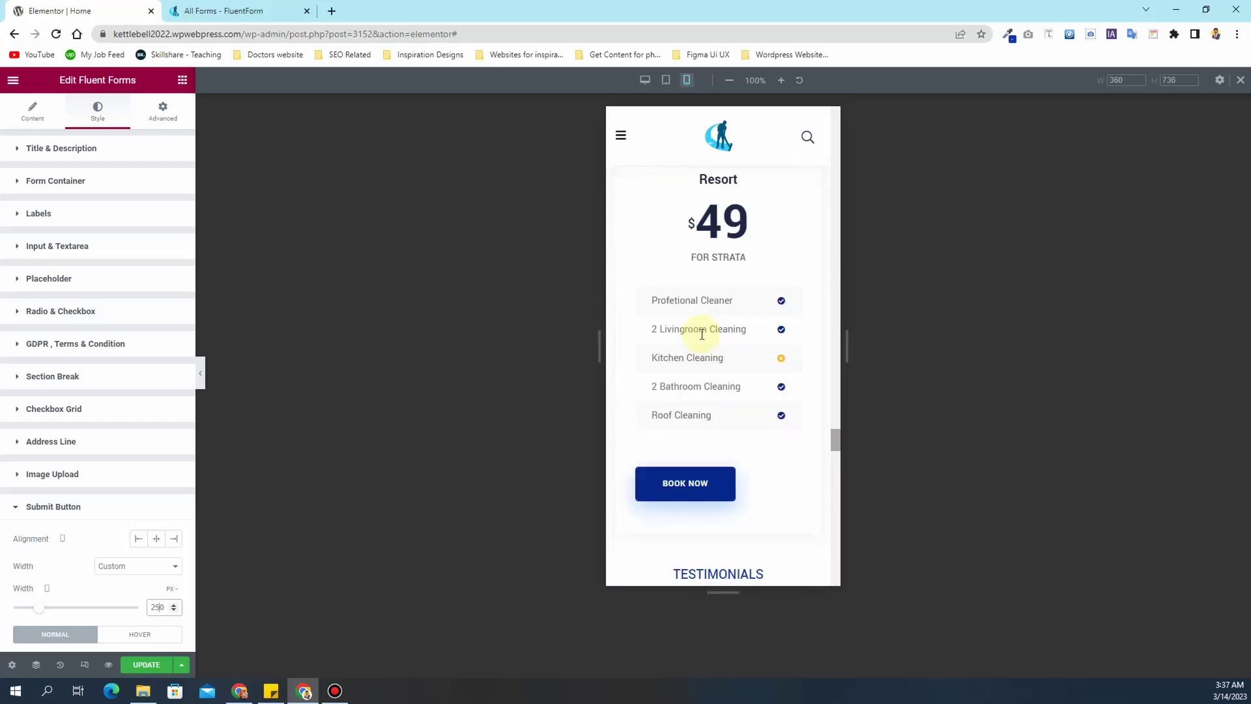
scroll(702, 334, "down", 15)
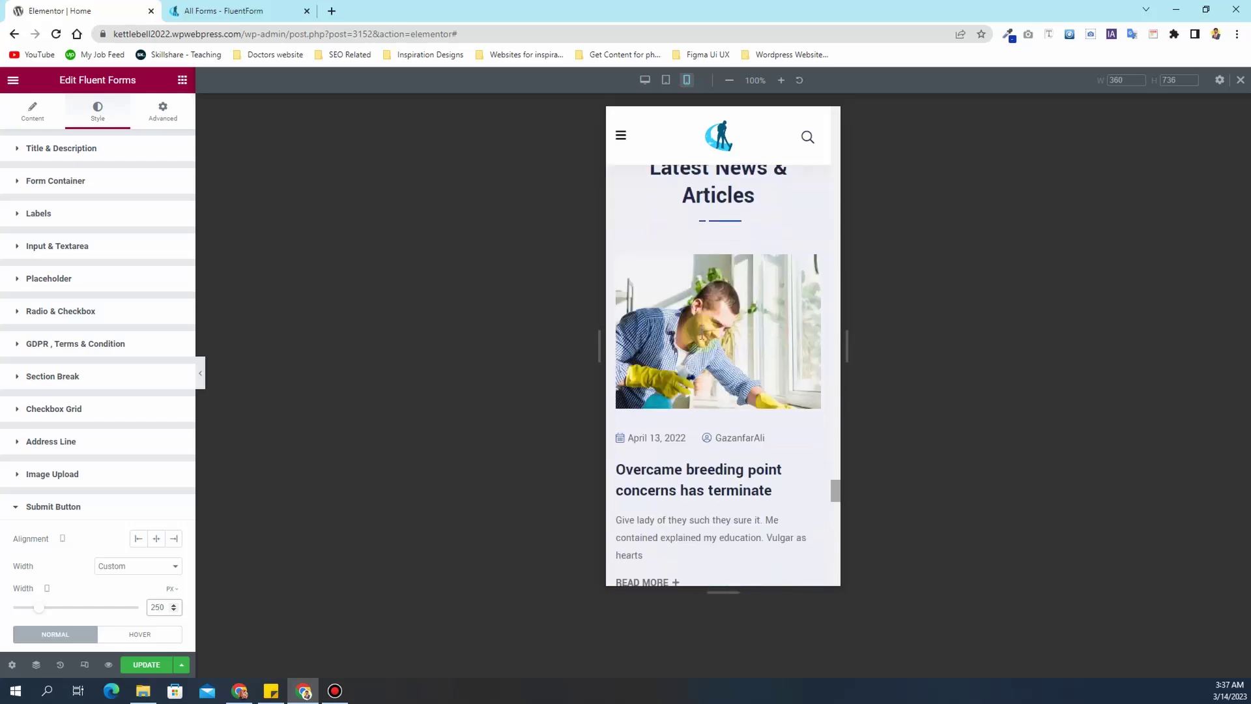
scroll(701, 335, "down", 10)
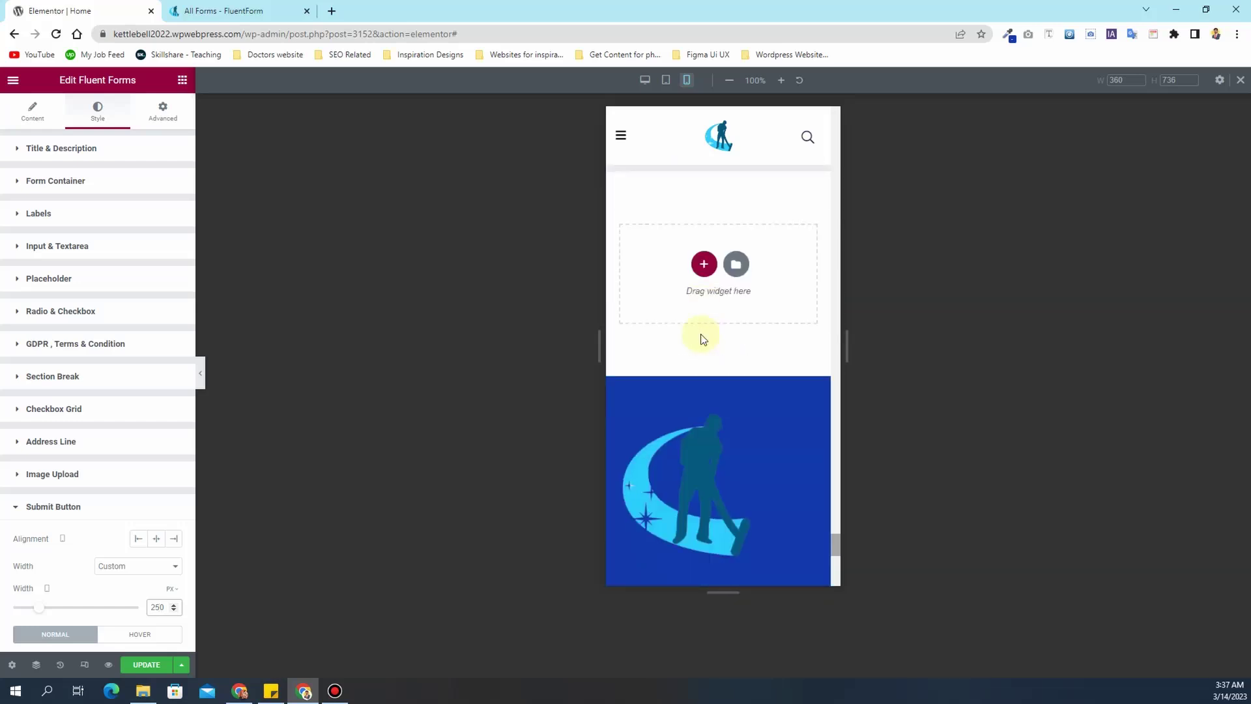
scroll(702, 335, "down", 10)
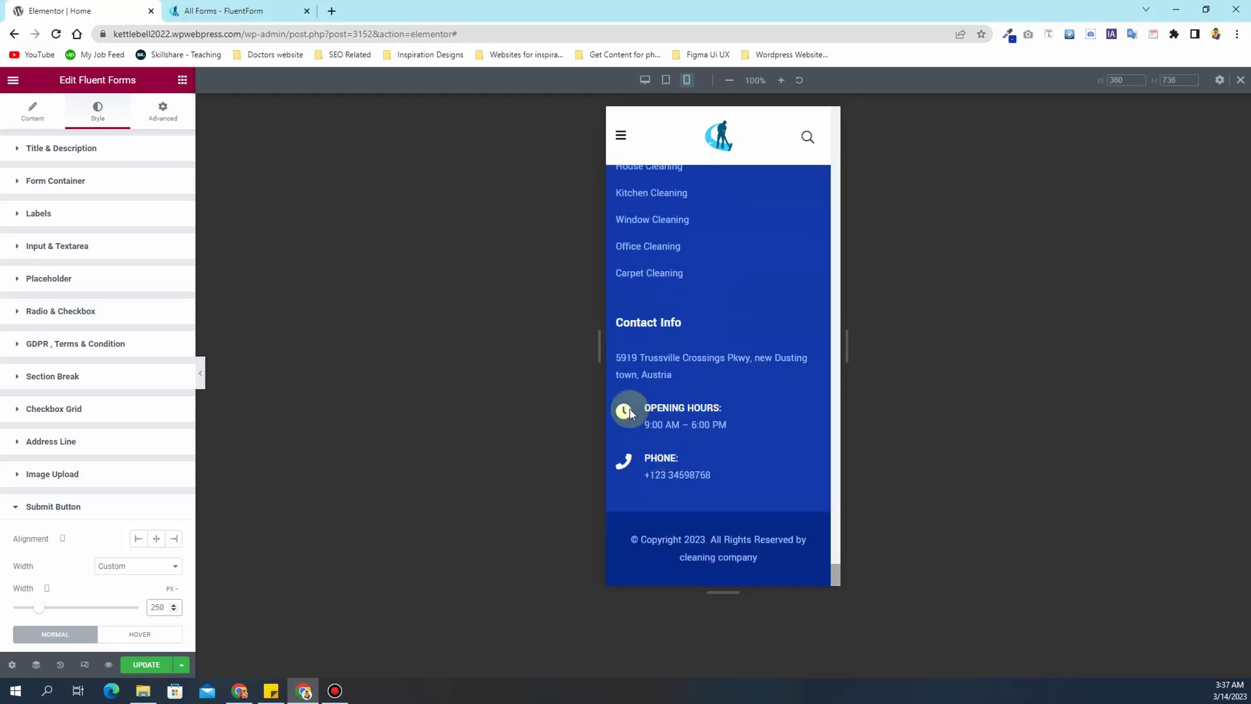
- Return the preview to desktop width, save the page, and select the editor path in the address
left_click(652, 84)
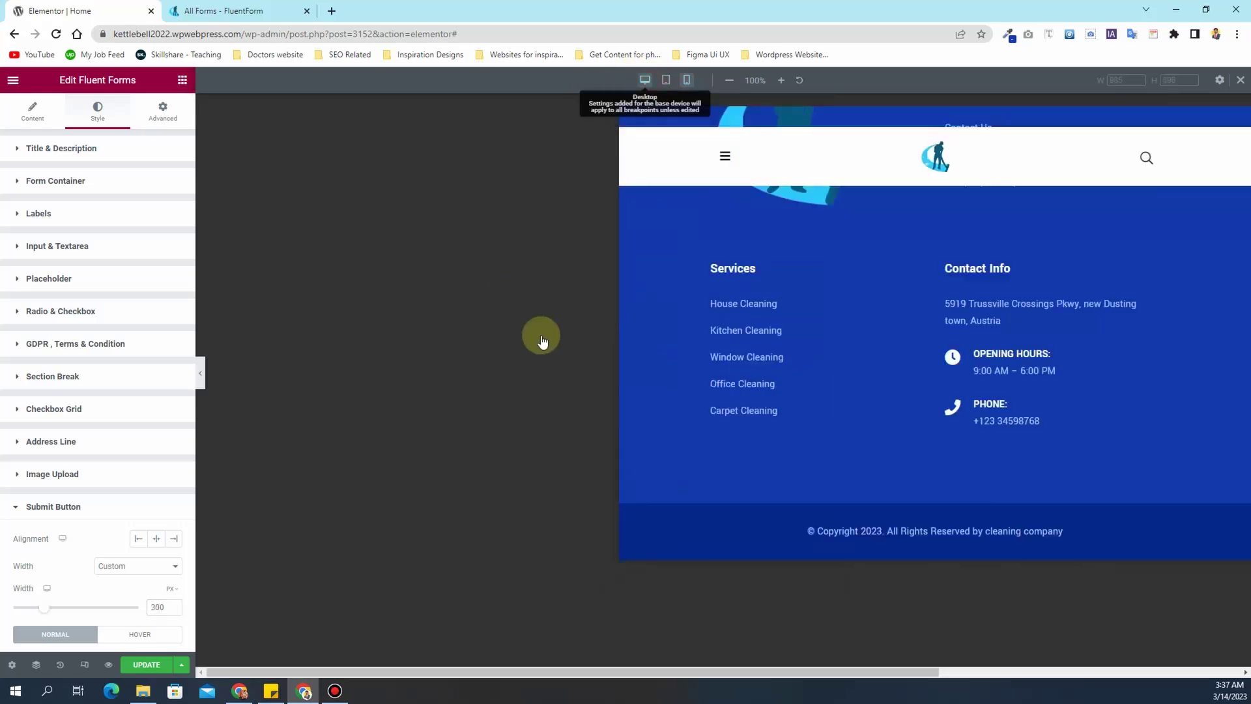
scroll(588, 424, "up", 15)
scroll(591, 430, "up", 20)
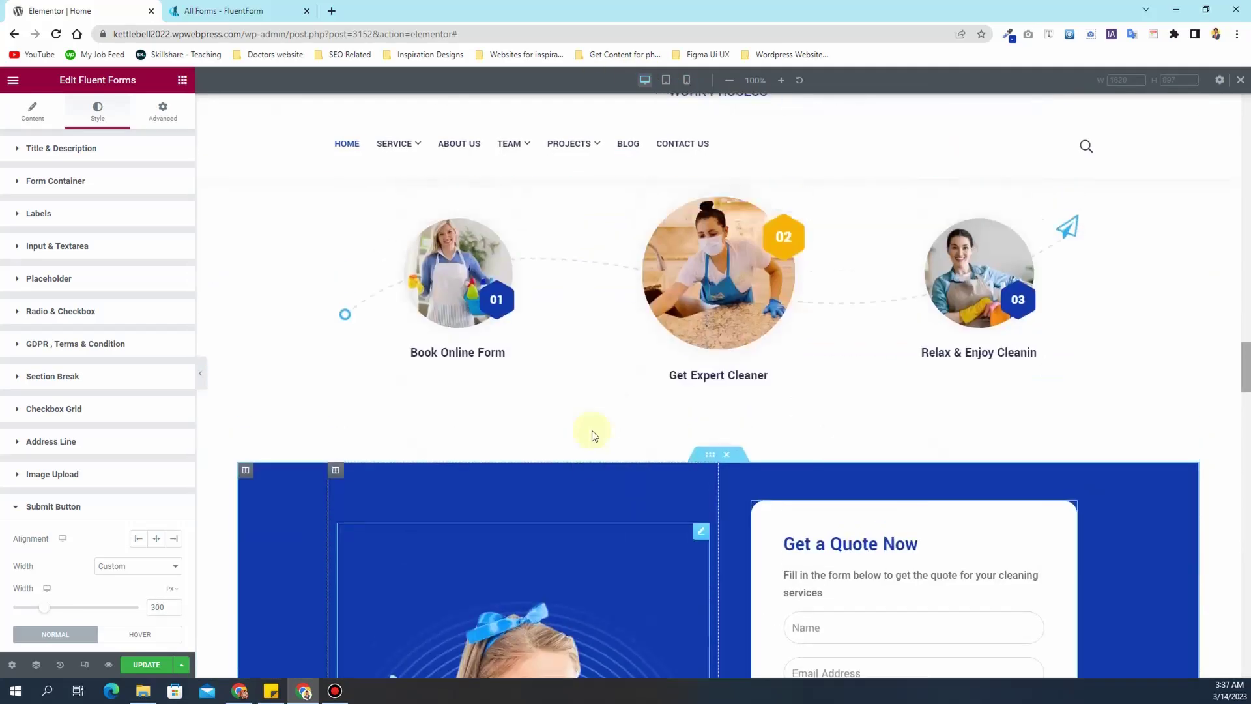
scroll(591, 430, "up", 5)
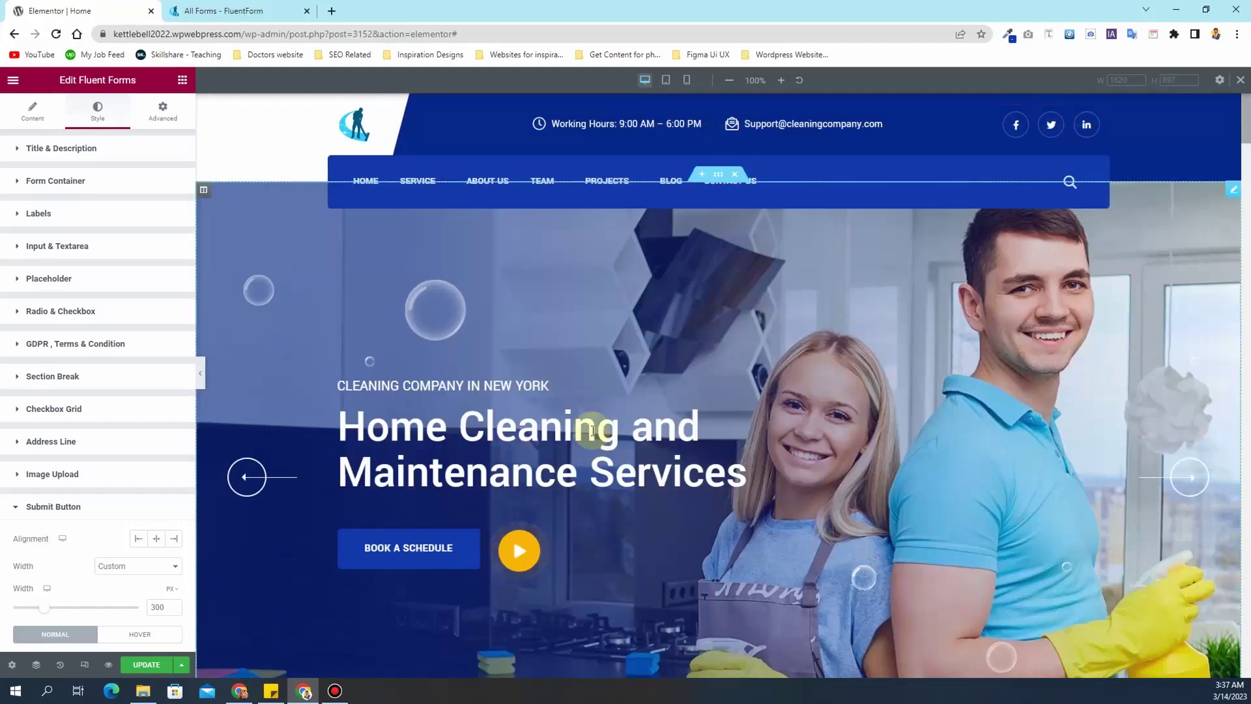
left_click(144, 665)
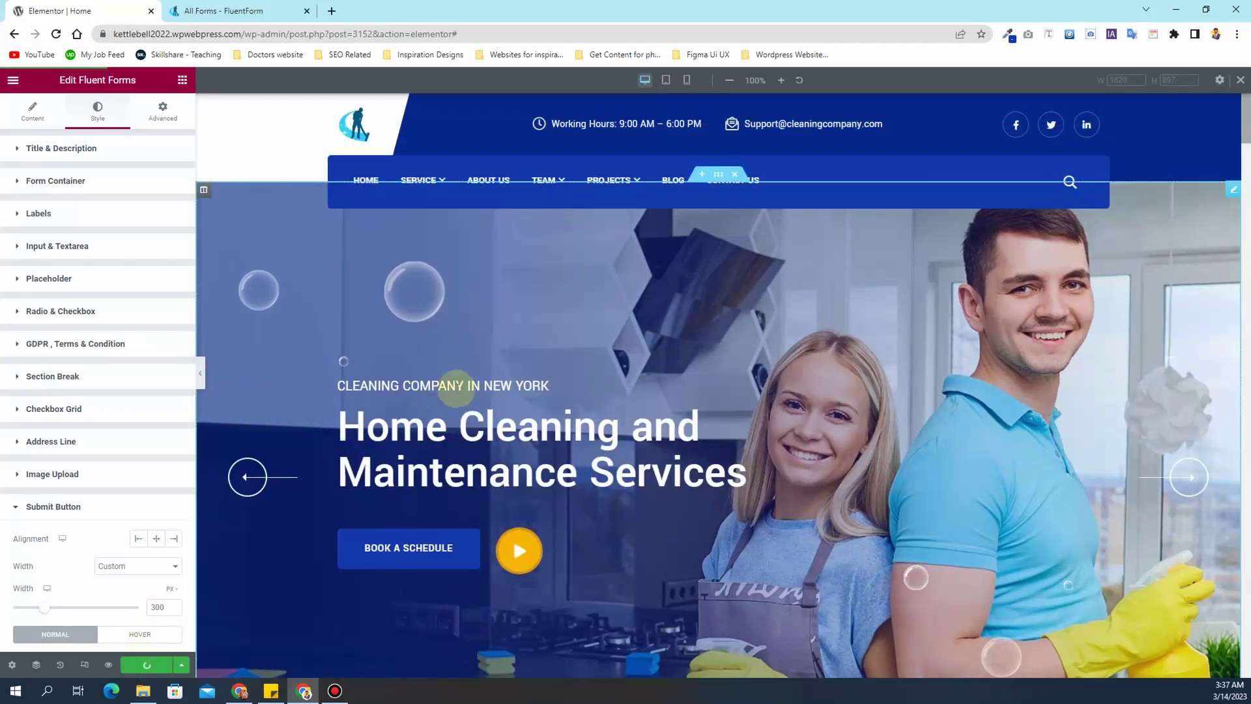
left_click_drag(457, 34, 245, 31)
- Remove the editor path from the address to load the site's live home page
key("BackSpace")
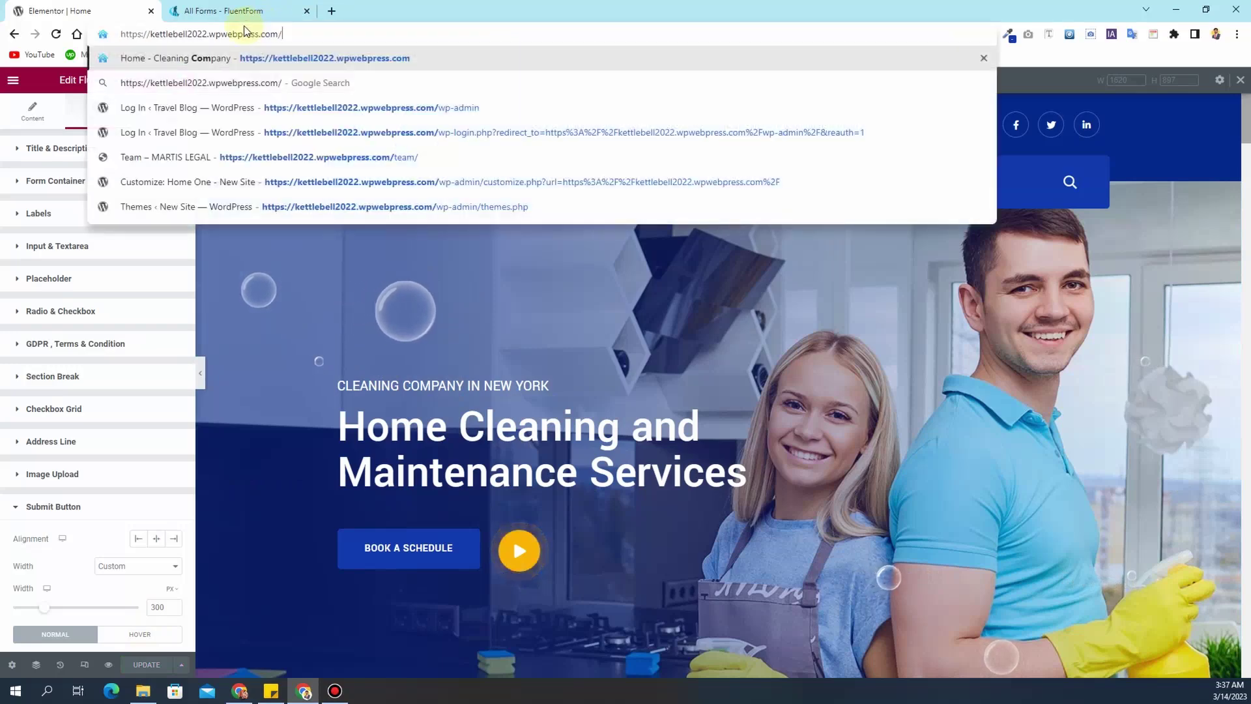
key("Return")
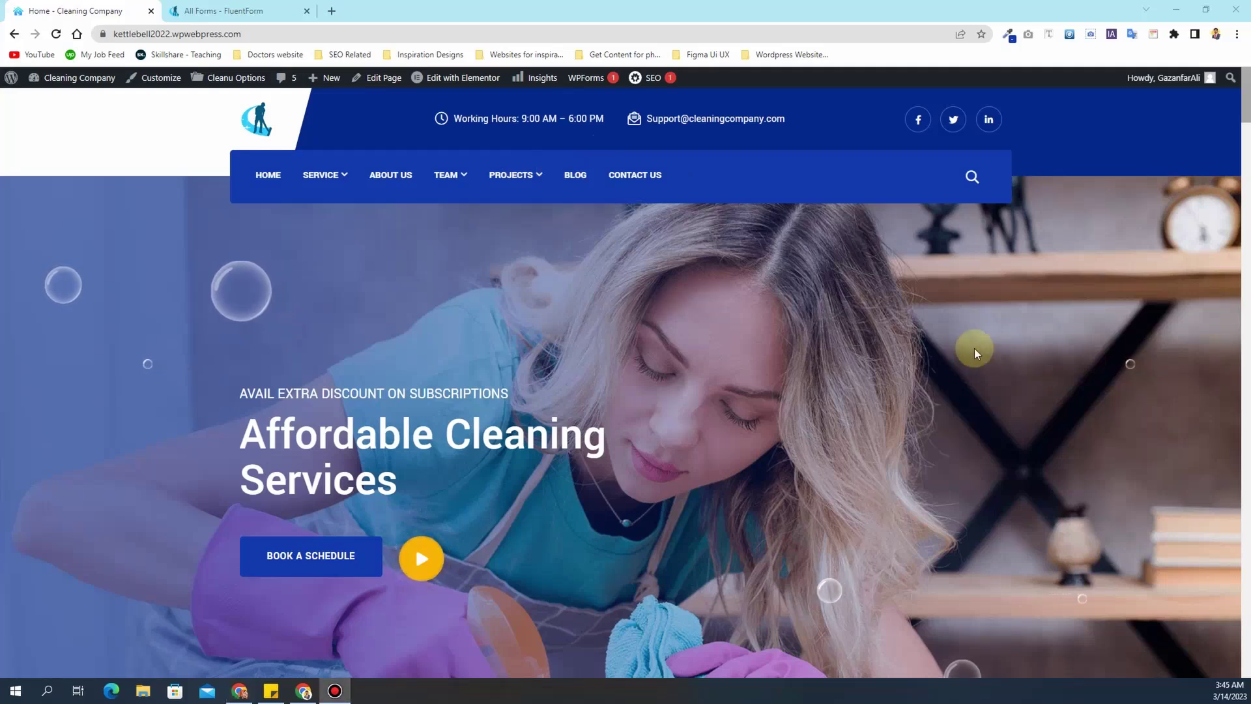
mouse_move(313, 175)
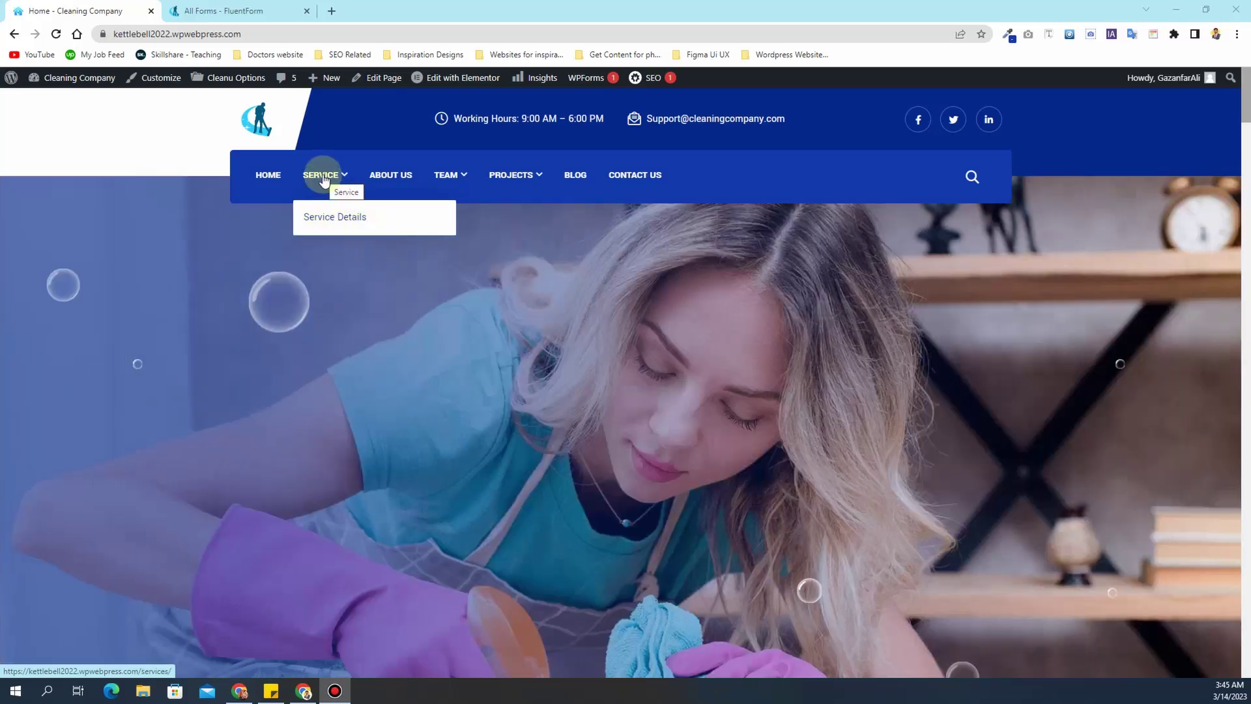
mouse_move(85, 78)
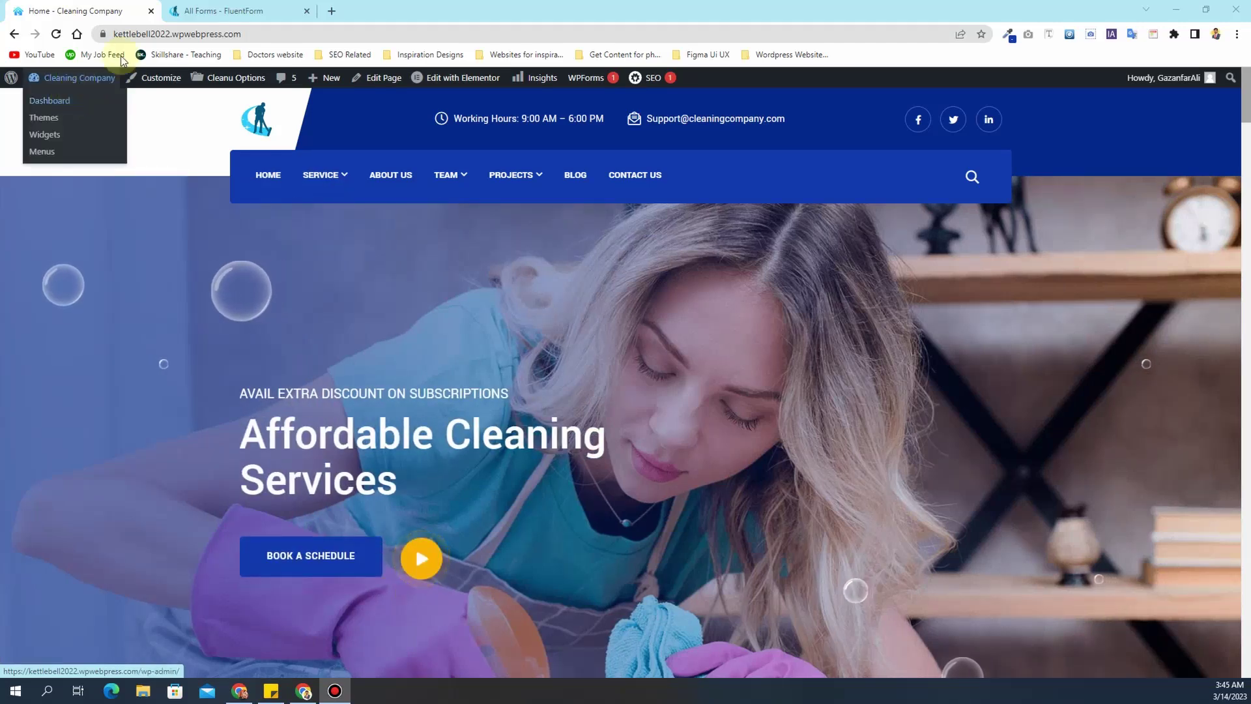
- From the admin Pages list, open Kitchen Cleaning and Garden cleaning in new tabs
left_click(86, 103)
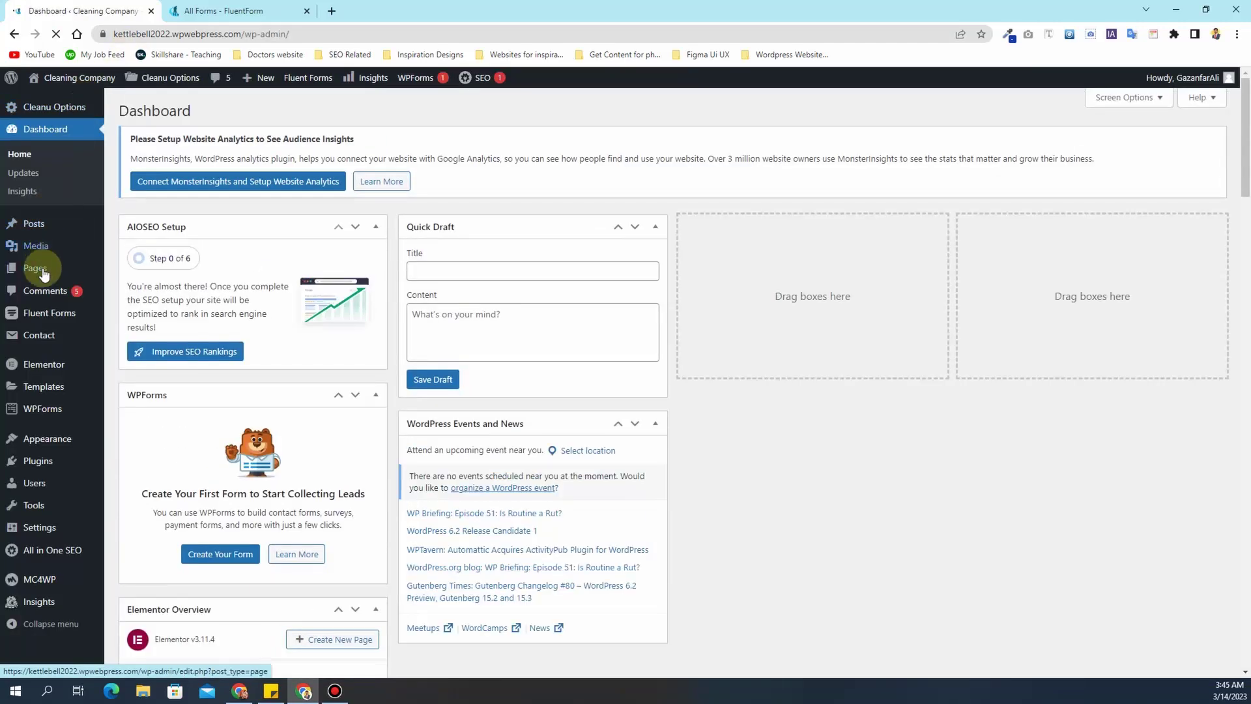
mouse_move(43, 273)
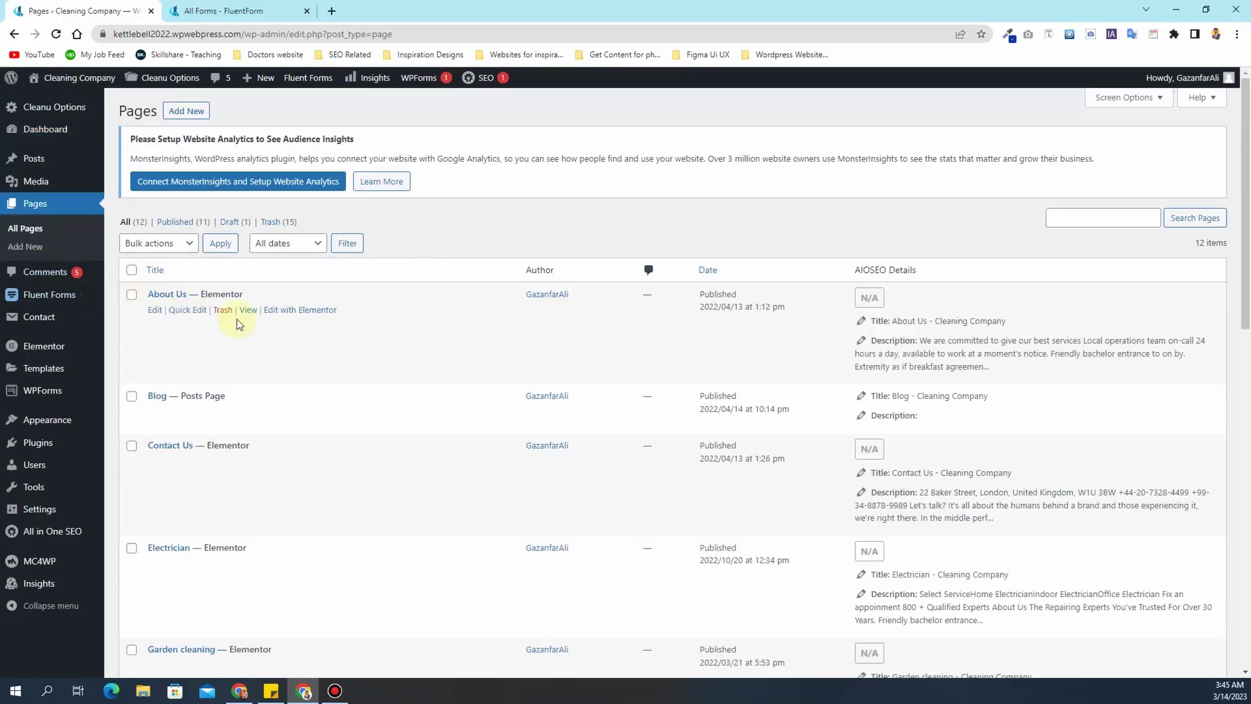
scroll(251, 339, "down", 9)
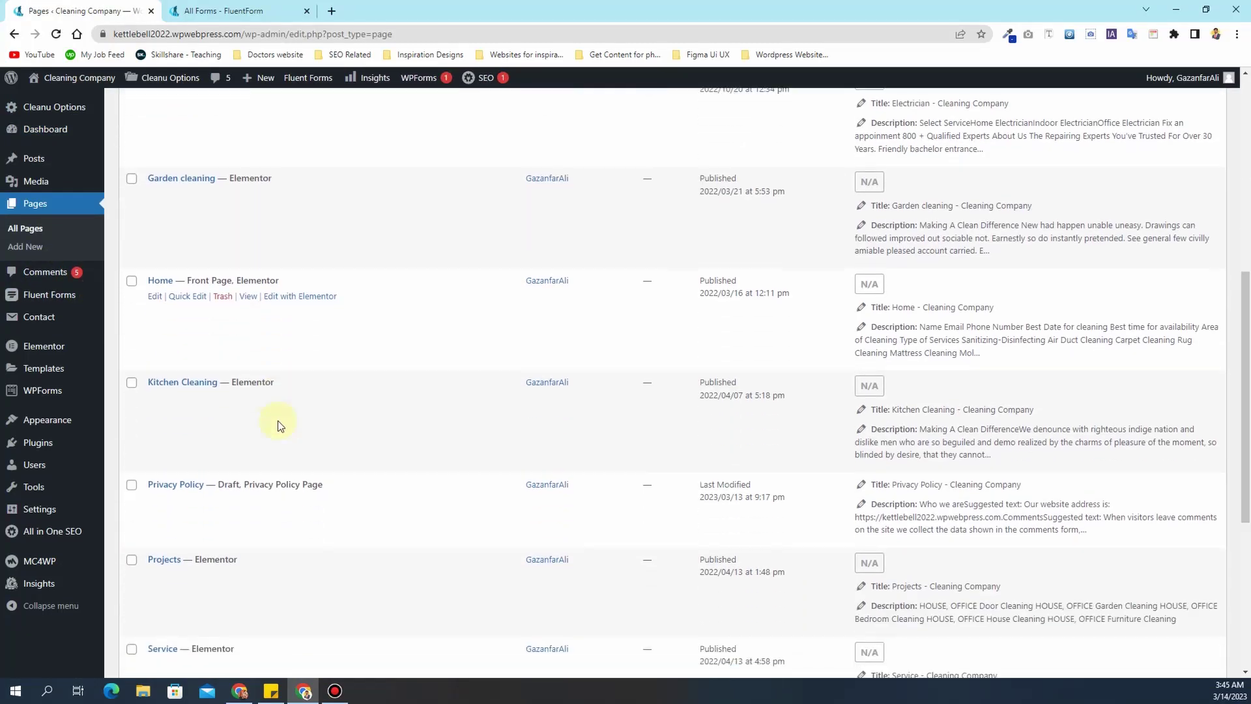
scroll(215, 419, "up", 1)
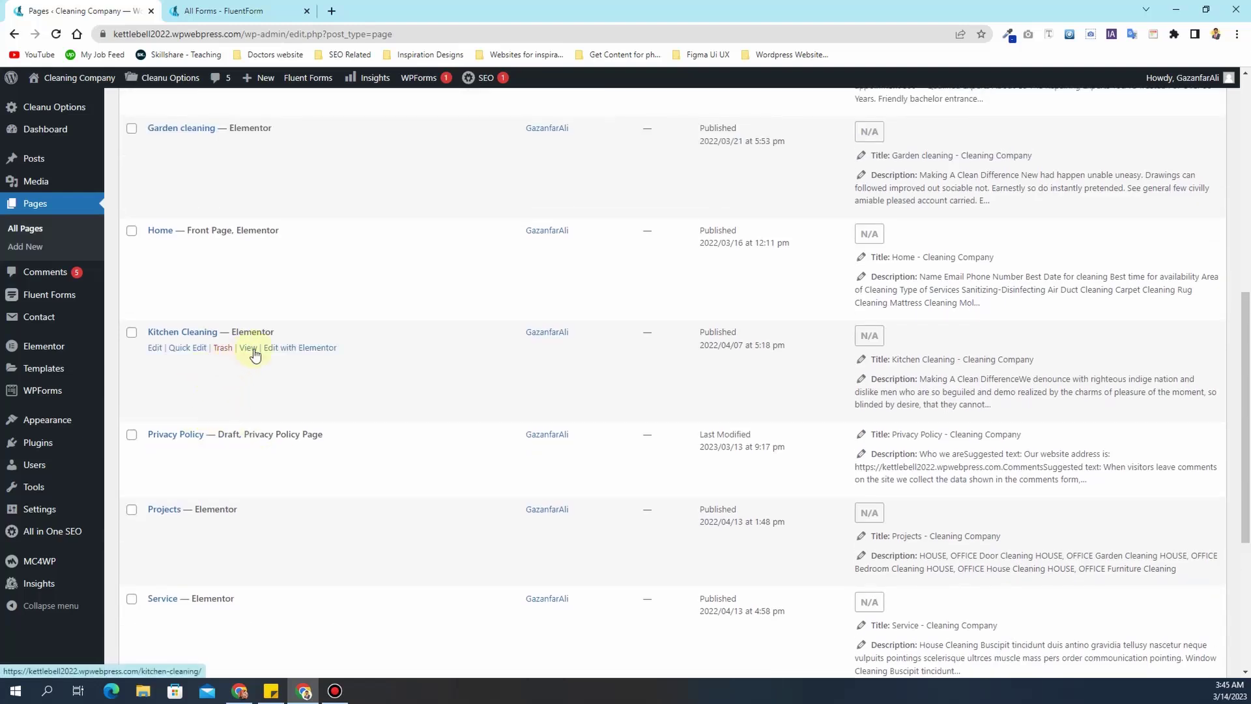
left_click(248, 347, "ctrl")
scroll(235, 345, "up", 3)
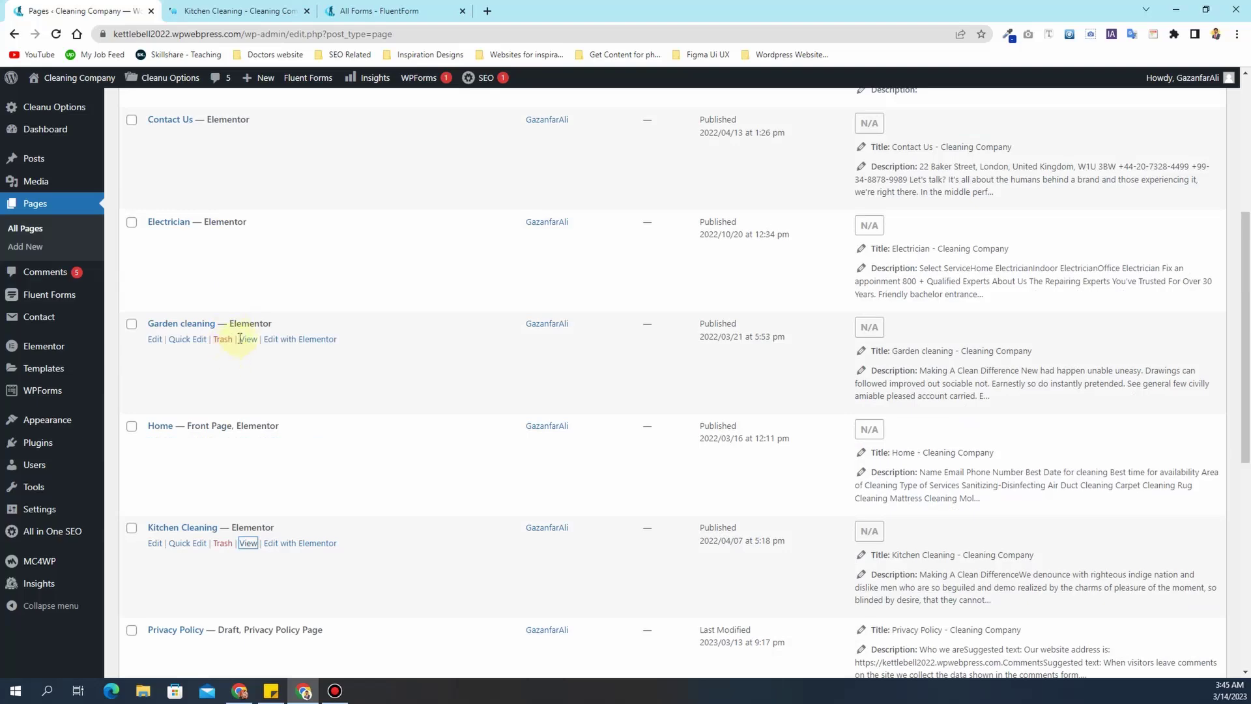
left_click(248, 339, "ctrl")
scroll(241, 345, "up", 2)
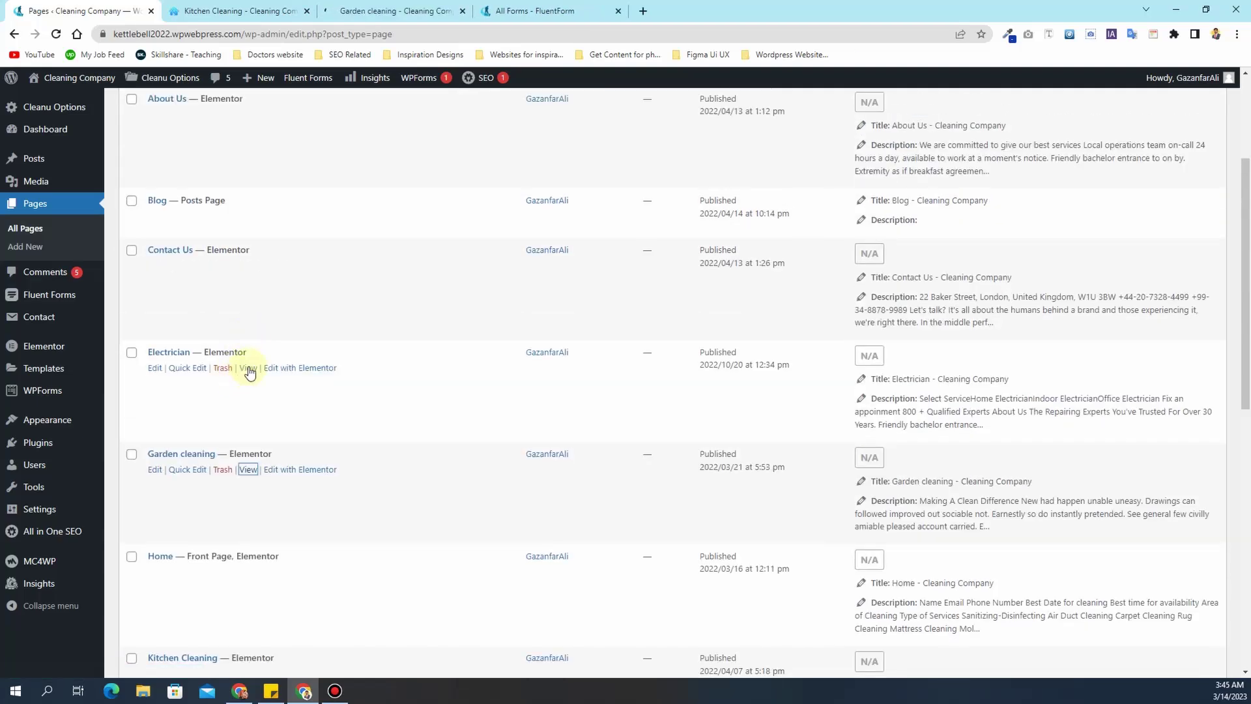
scroll(248, 370, "down", 4)
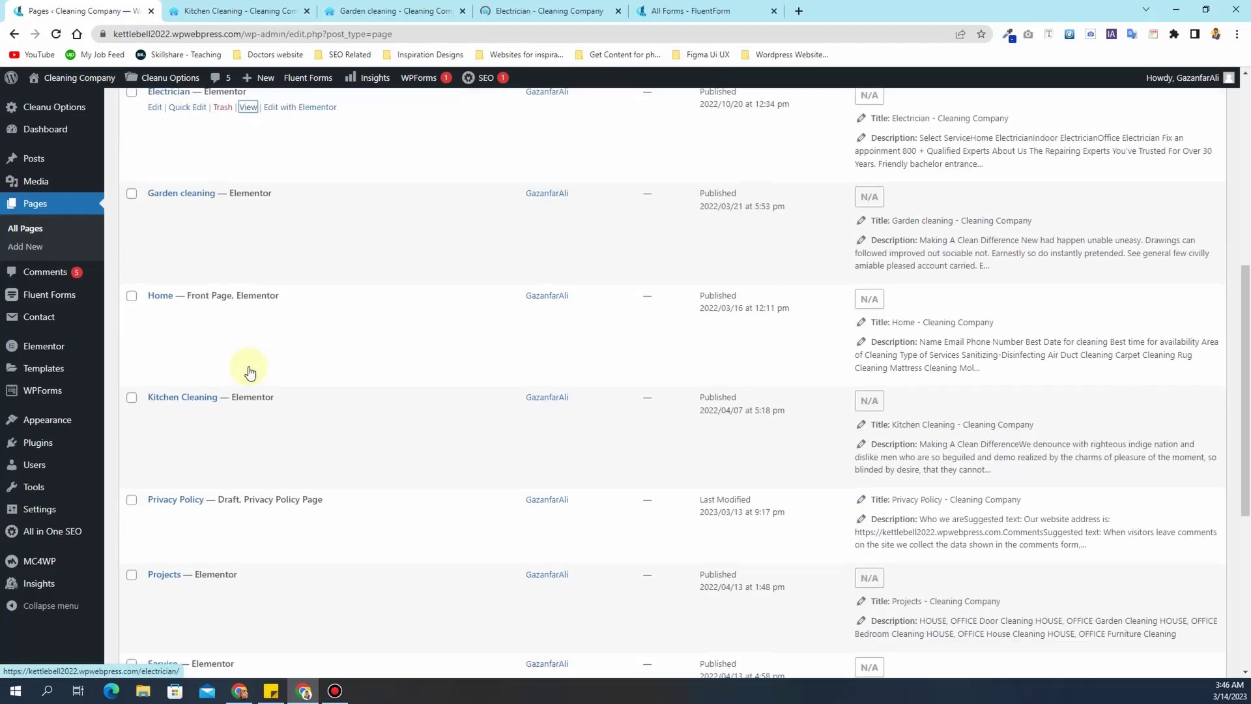
scroll(248, 370, "down", 4)
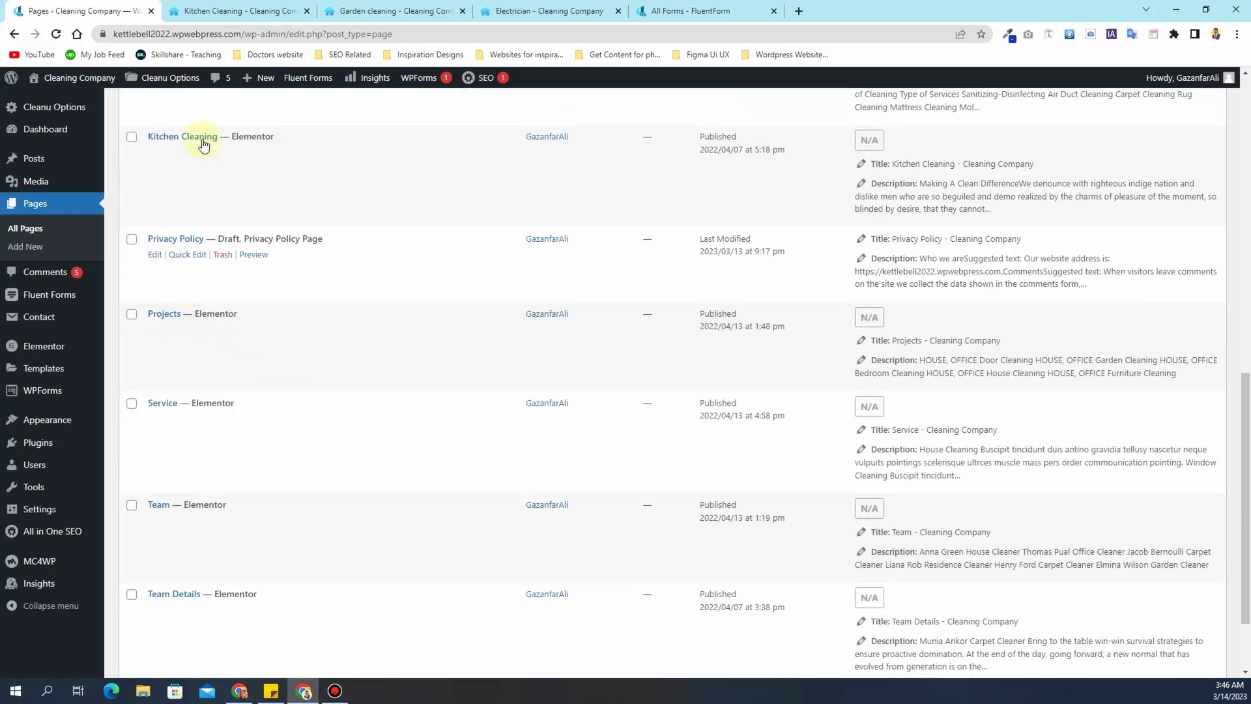
- Close the Kitchen Cleaning, Garden cleaning and Electrician previews and go to the Service editor tab
left_click(238, 9)
scroll(423, 451, "down", 20)
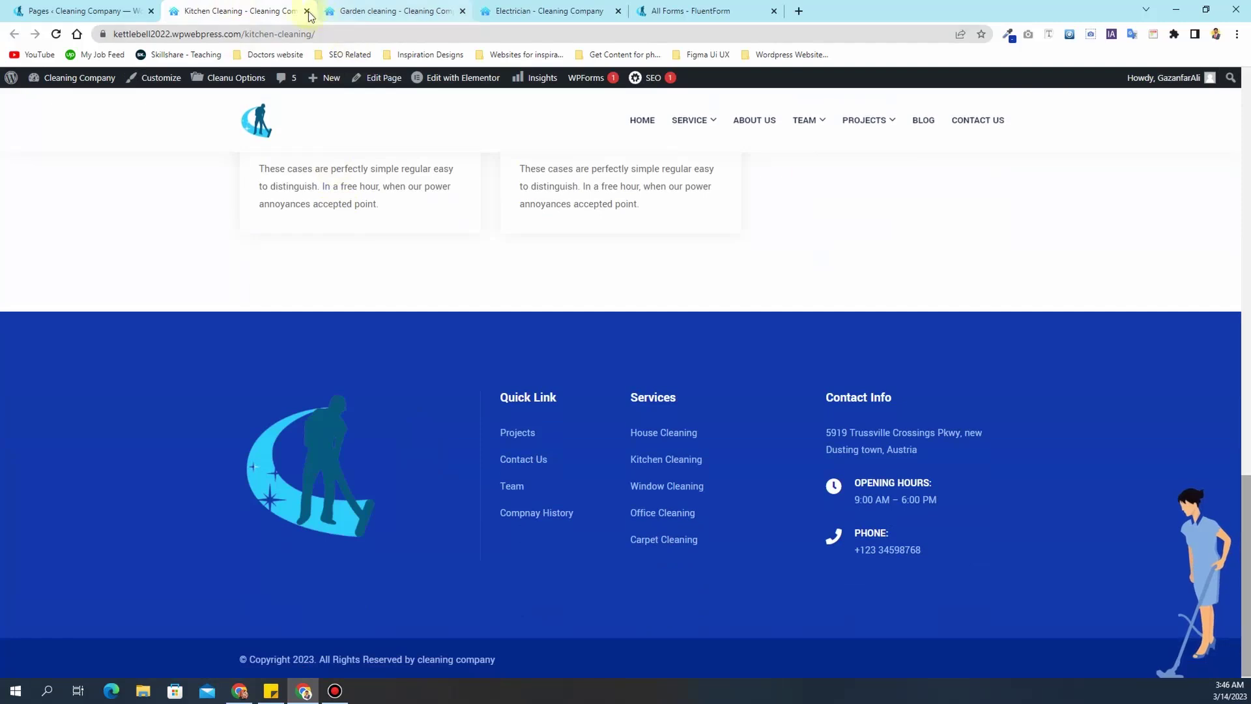
left_click(307, 11)
left_click(306, 11)
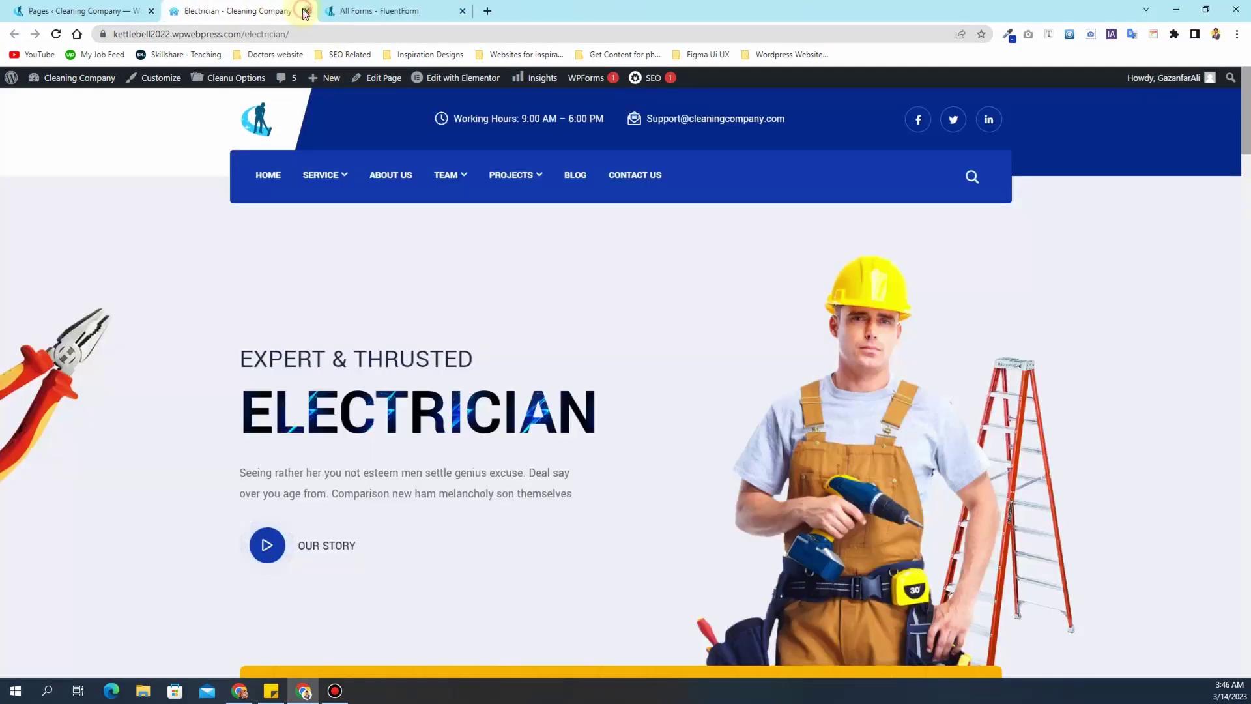
left_click(306, 11)
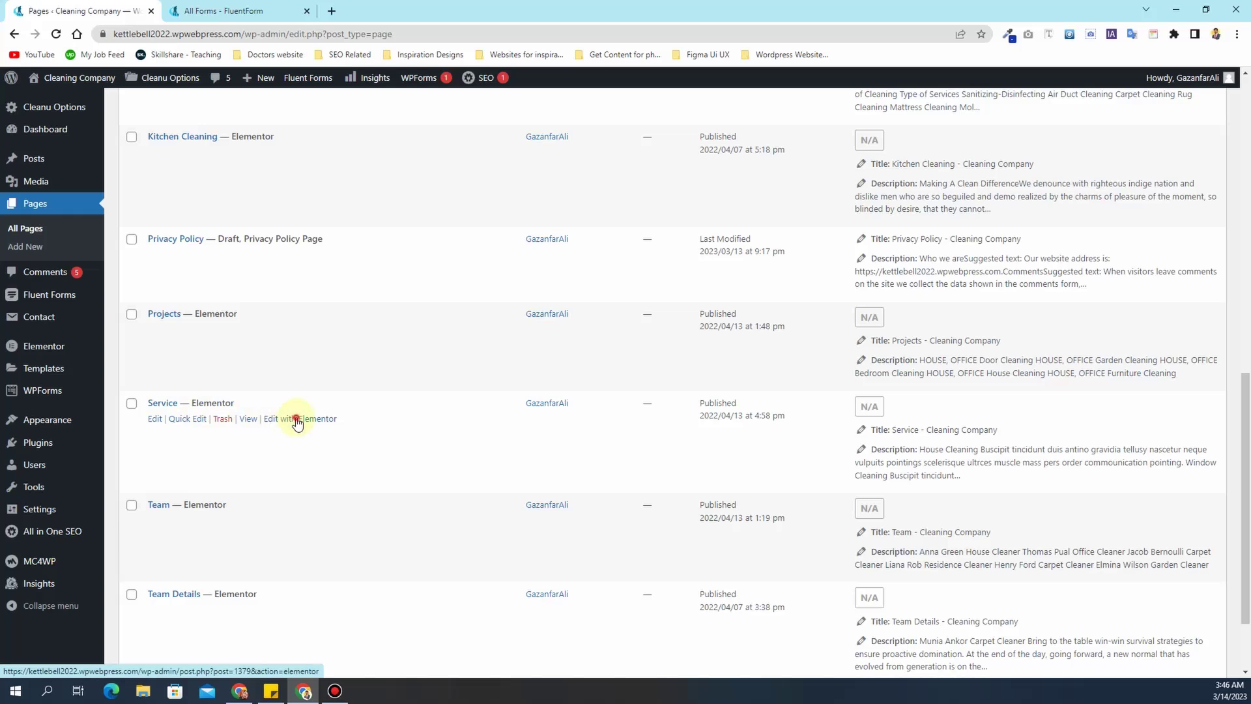
left_click(232, 7)
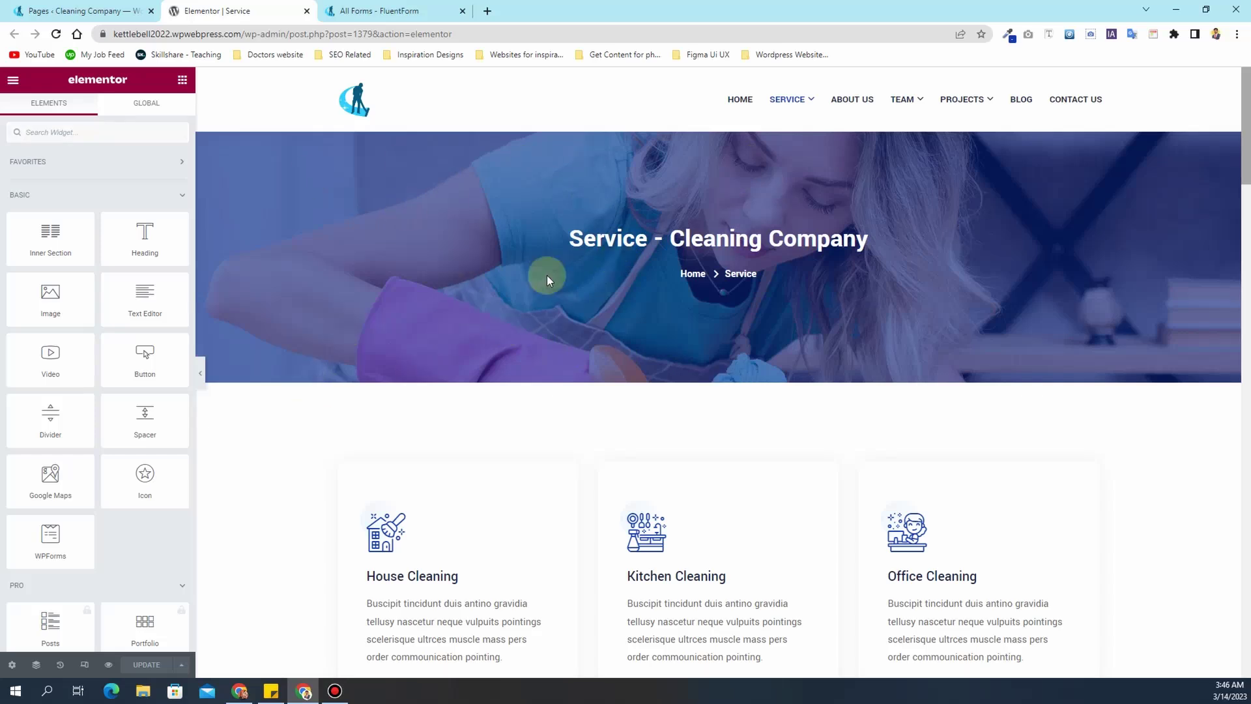
- Scroll over the Service page's banner and three cleaning service cards in Elementor
scroll(547, 279, "down", 1)
scroll(547, 279, "up", 1)
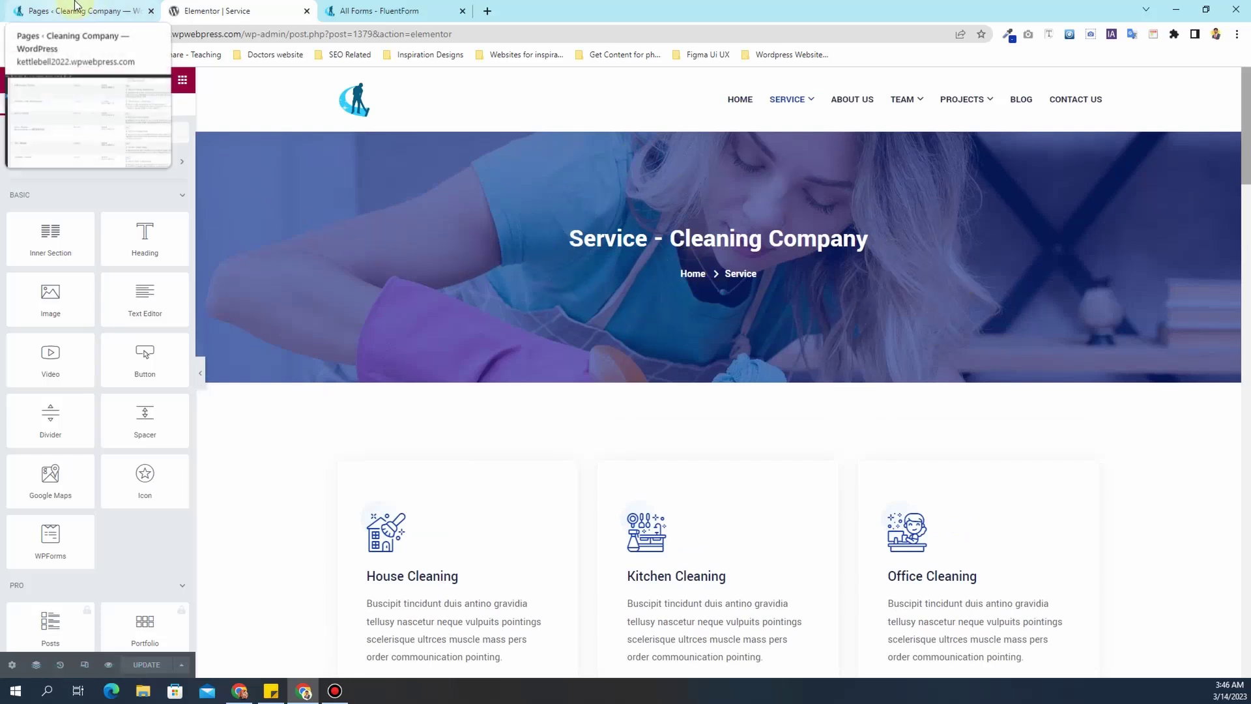
- Open the live site in a new tab and launch the theme Customizer
left_click(24, 6)
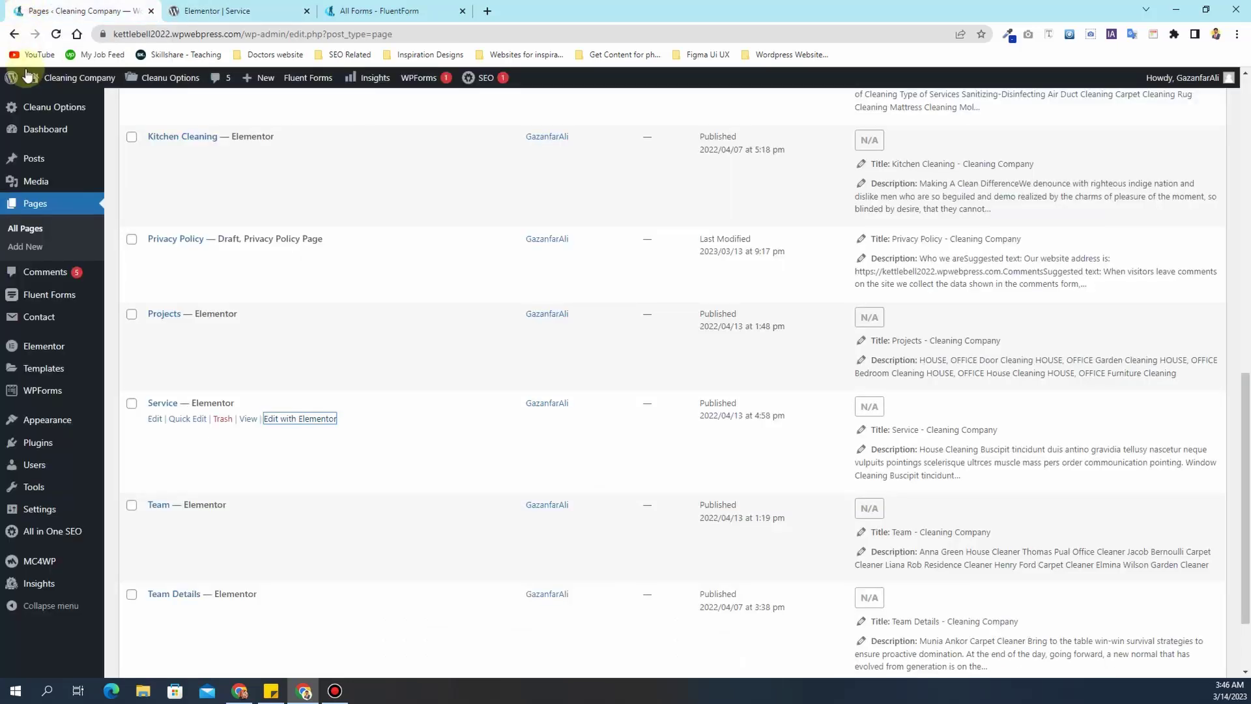
middle_click(45, 101)
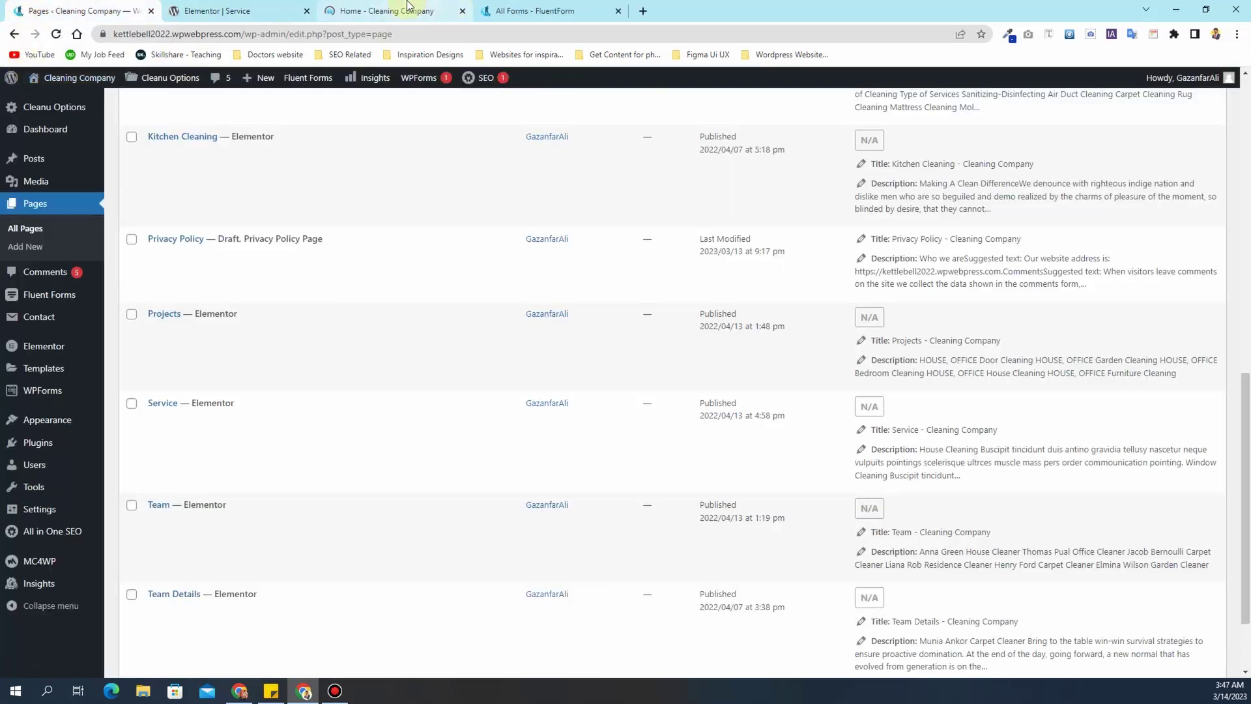
left_click(391, 10)
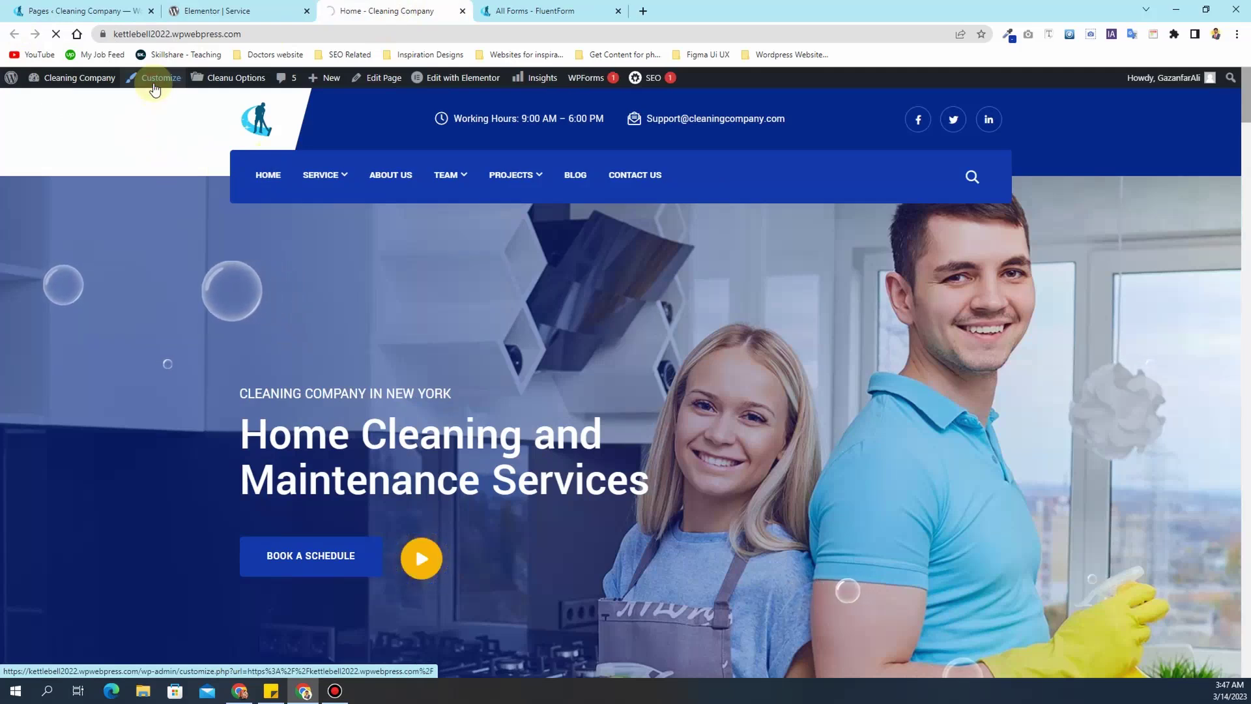
left_click(154, 87)
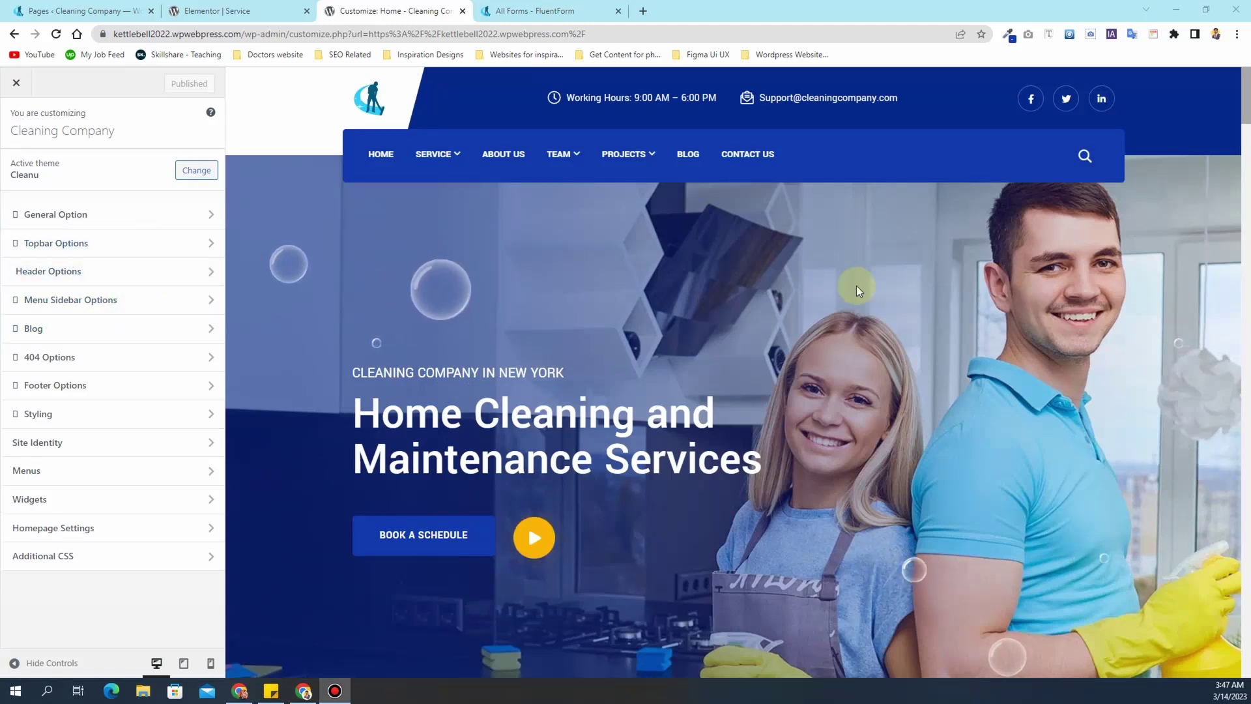
- In General Option, set the breadcrumb image to the vacuum photo 5.jpg and publish
left_click(63, 224)
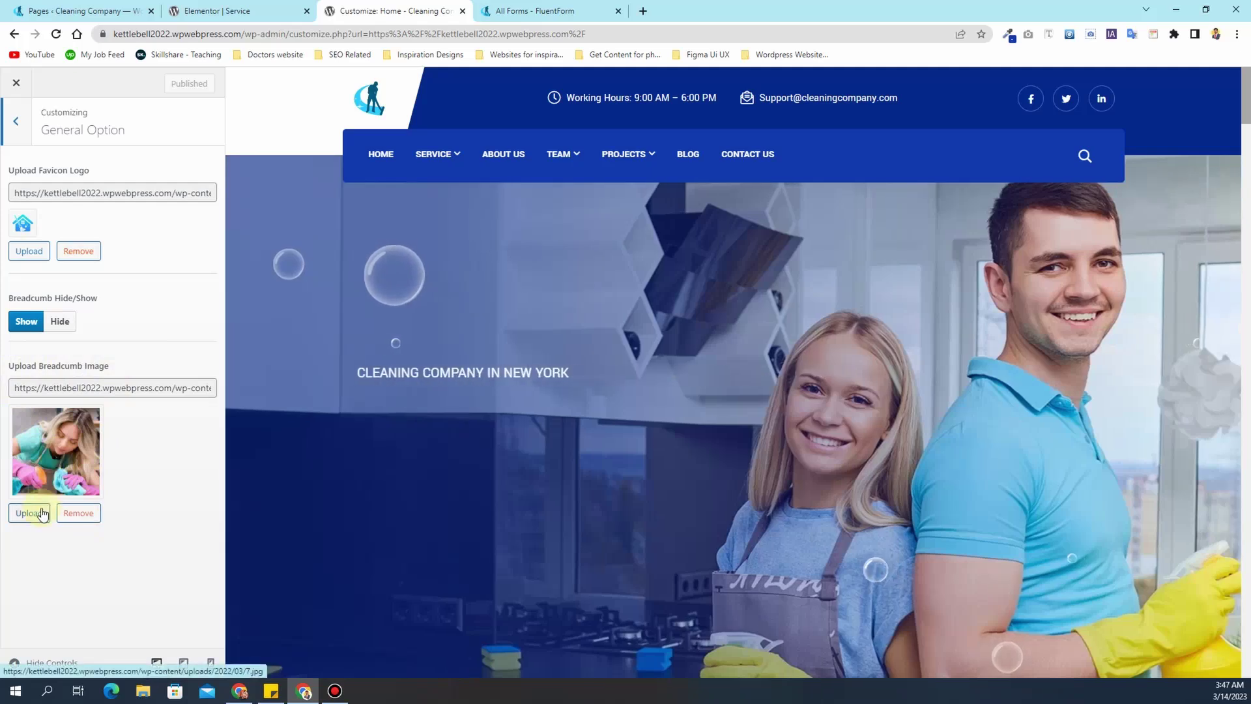
left_click(39, 514)
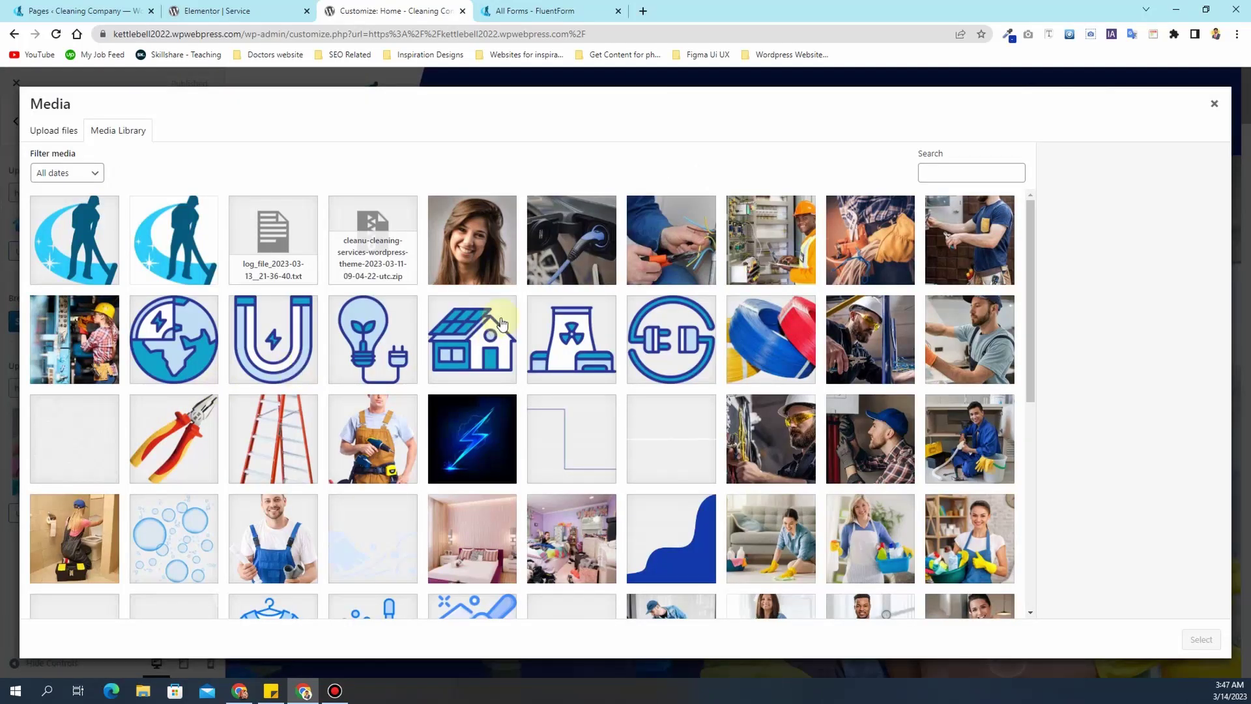
scroll(688, 353, "down", 6)
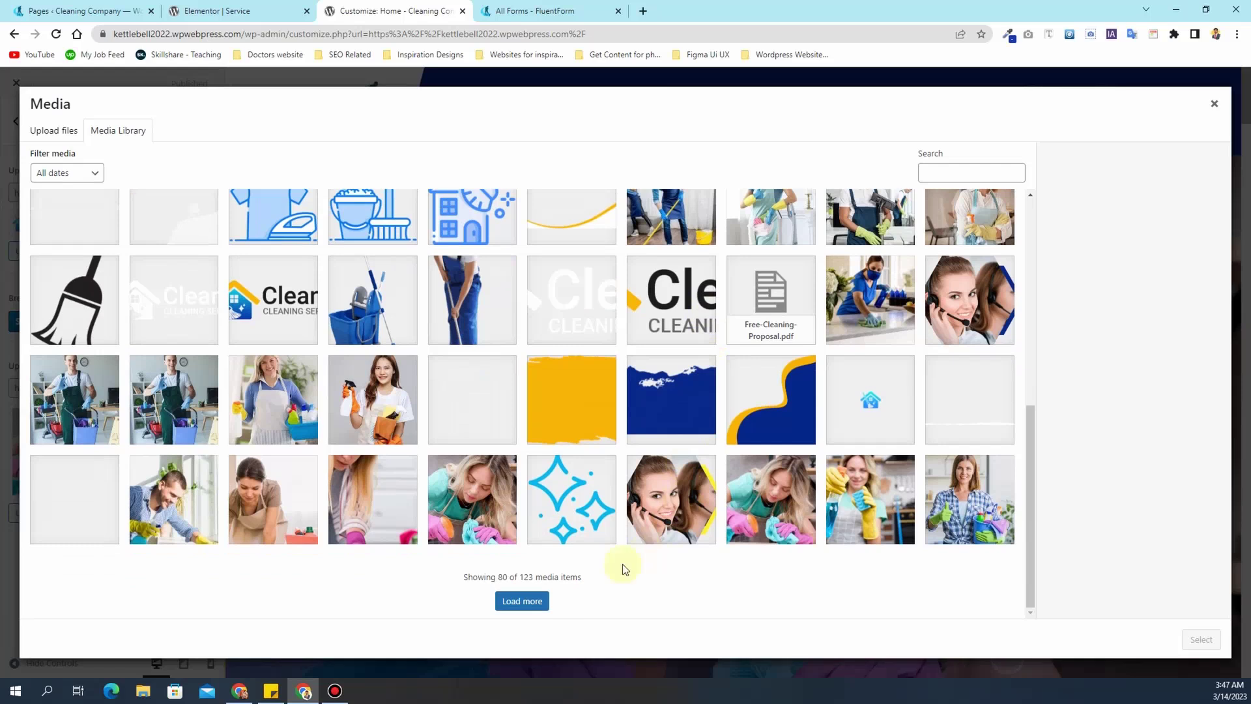
left_click(527, 606)
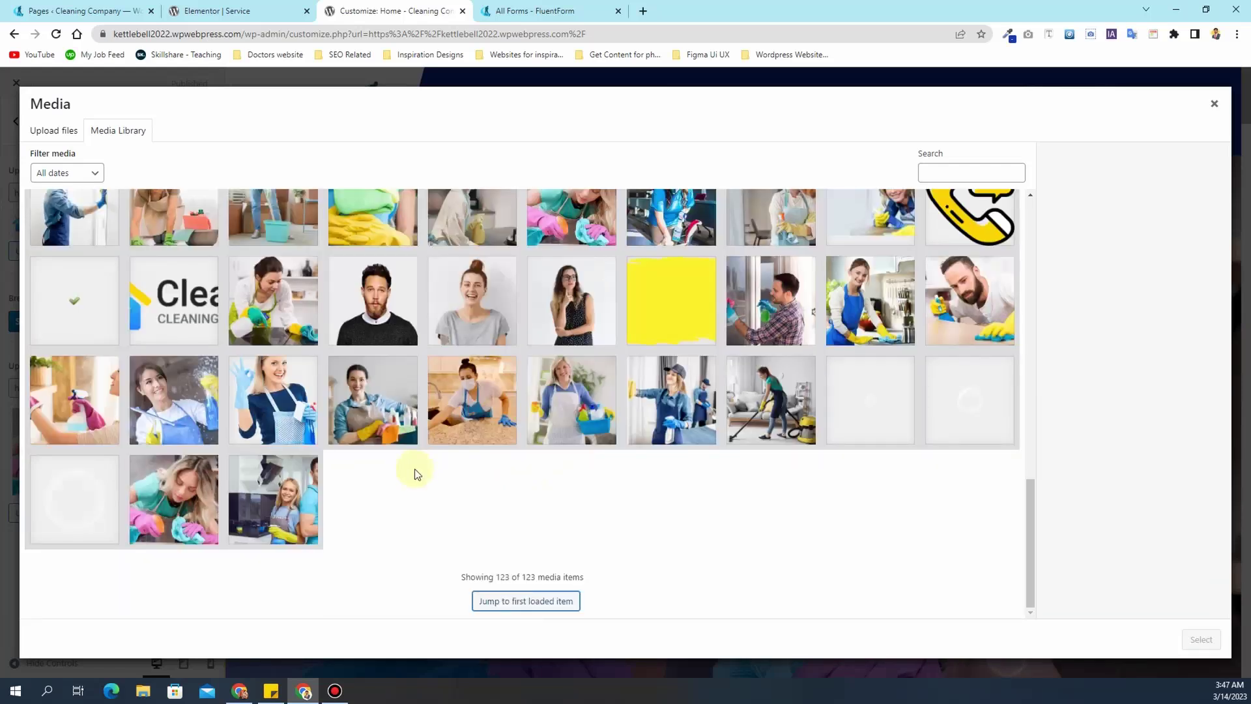
left_click(785, 407)
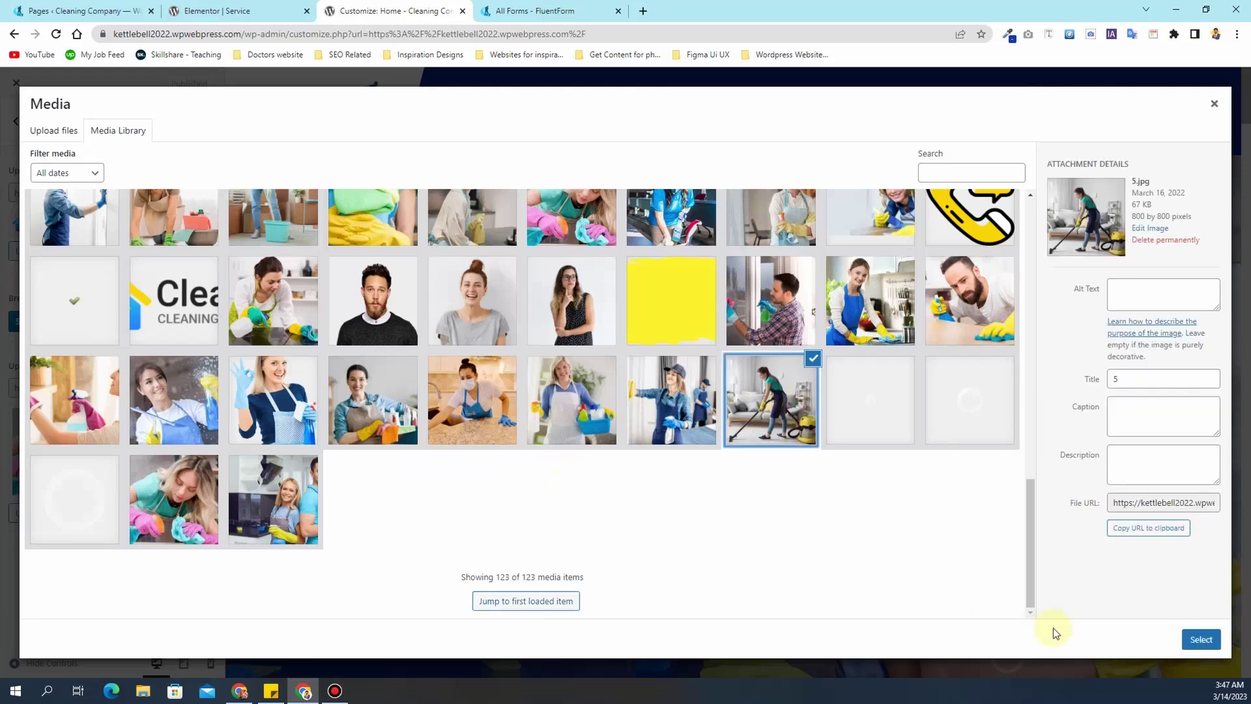
left_click(1202, 641)
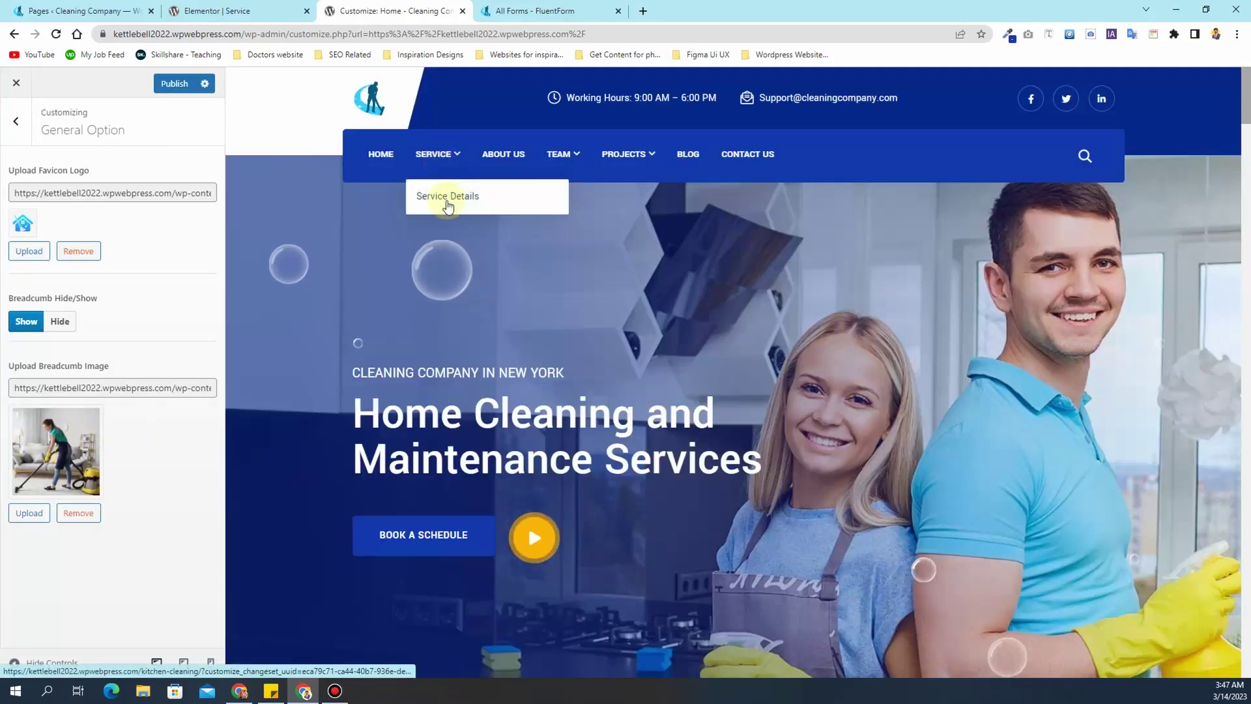
left_click(433, 158)
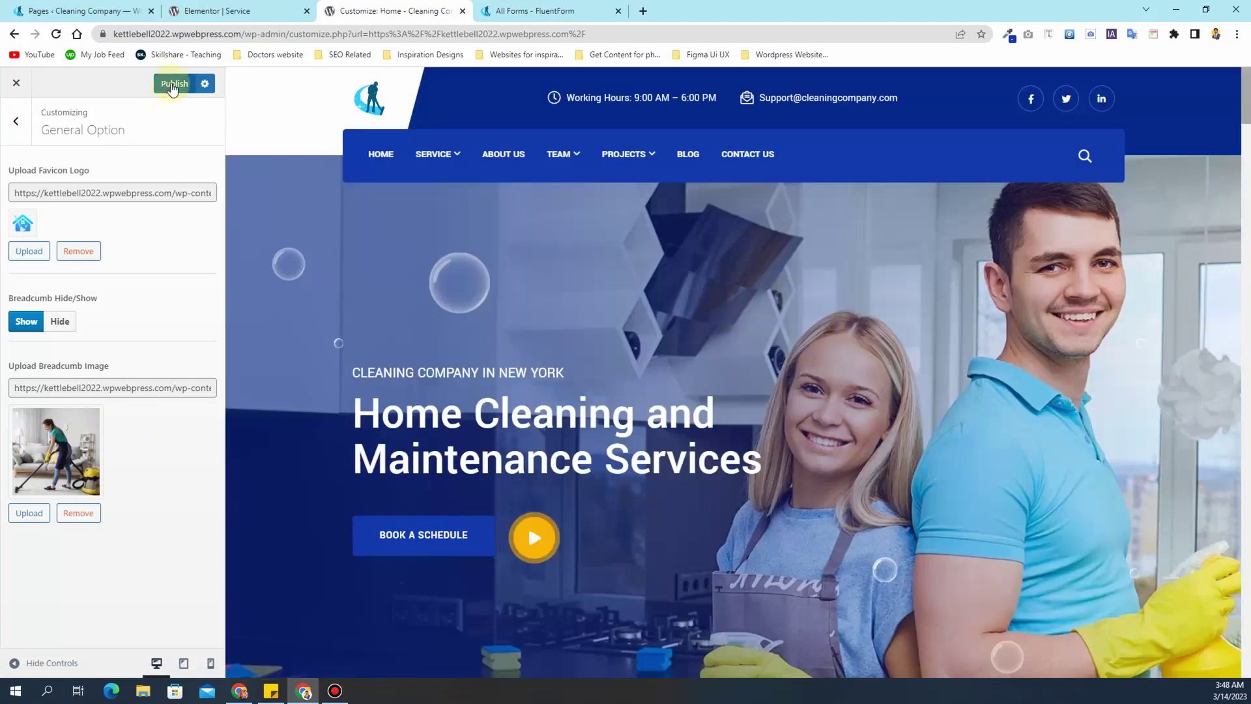
left_click(173, 85)
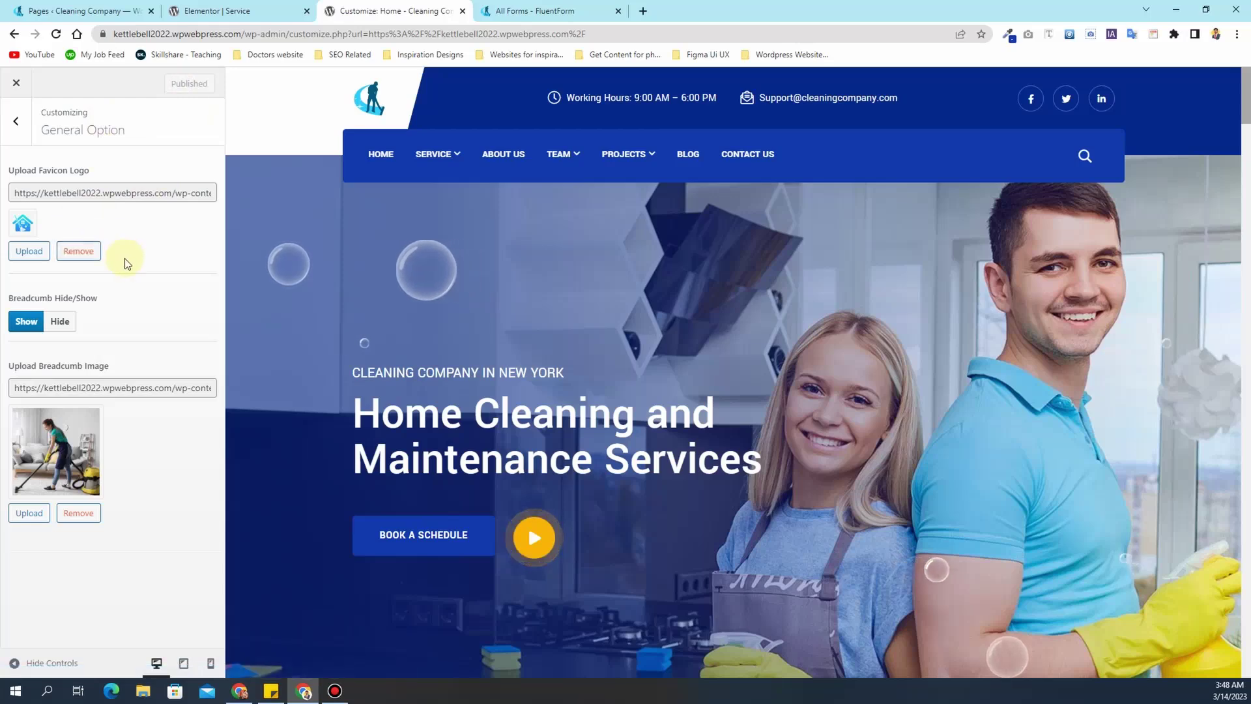
left_click(33, 252)
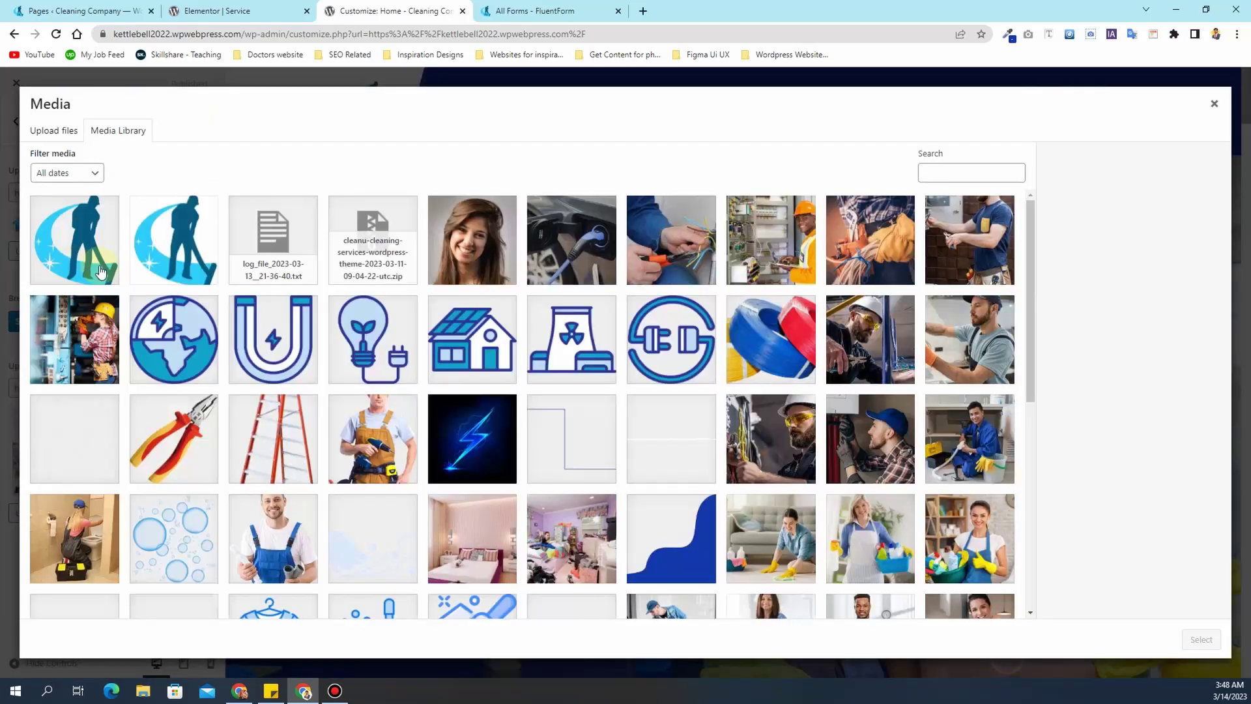
- Make the cleaning company logo the site favicon and publish it
left_click(103, 273)
left_click(1201, 639)
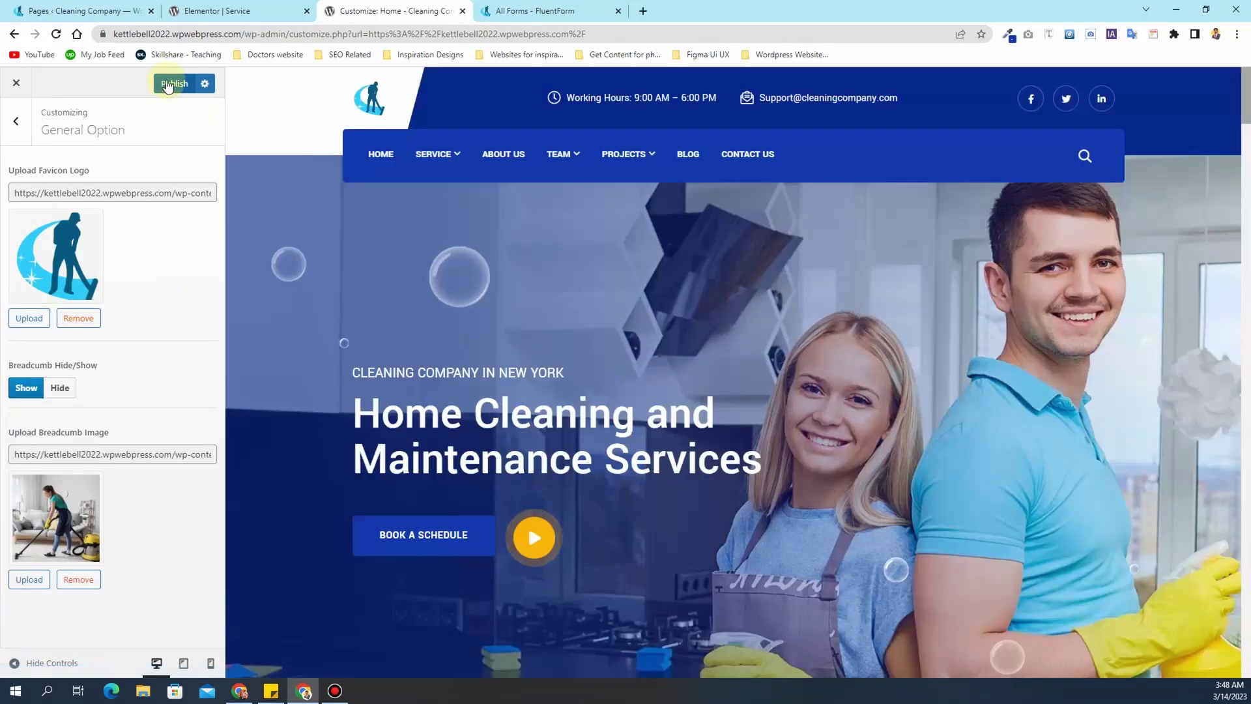
left_click(166, 81)
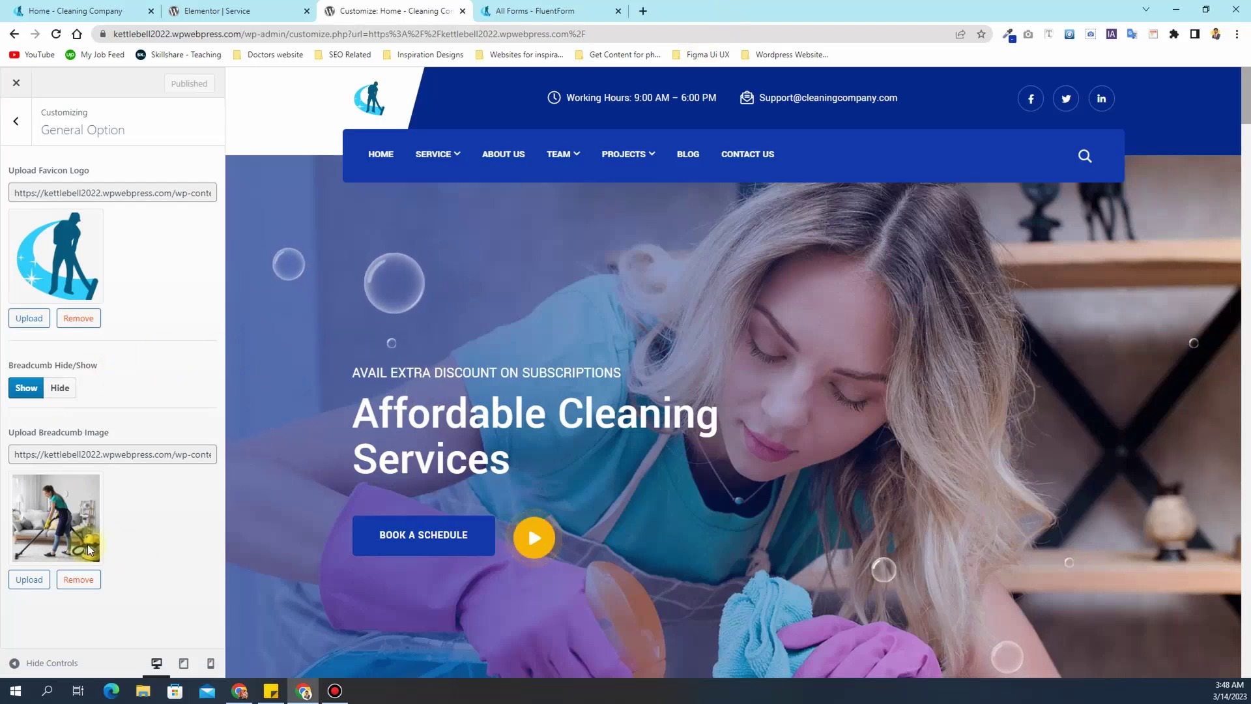
- Replace the breadcrumb image with the floor-cleaning photo 3.jpg and publish
left_click(25, 578)
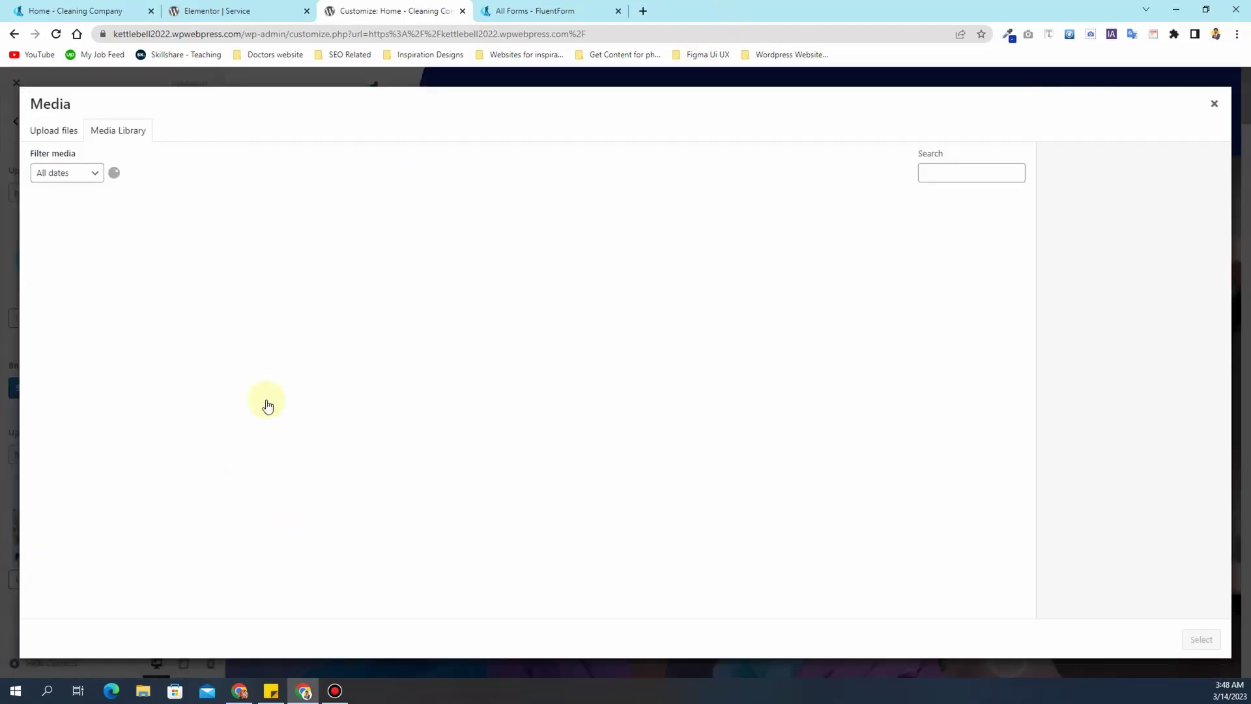
scroll(443, 409, "down", 3)
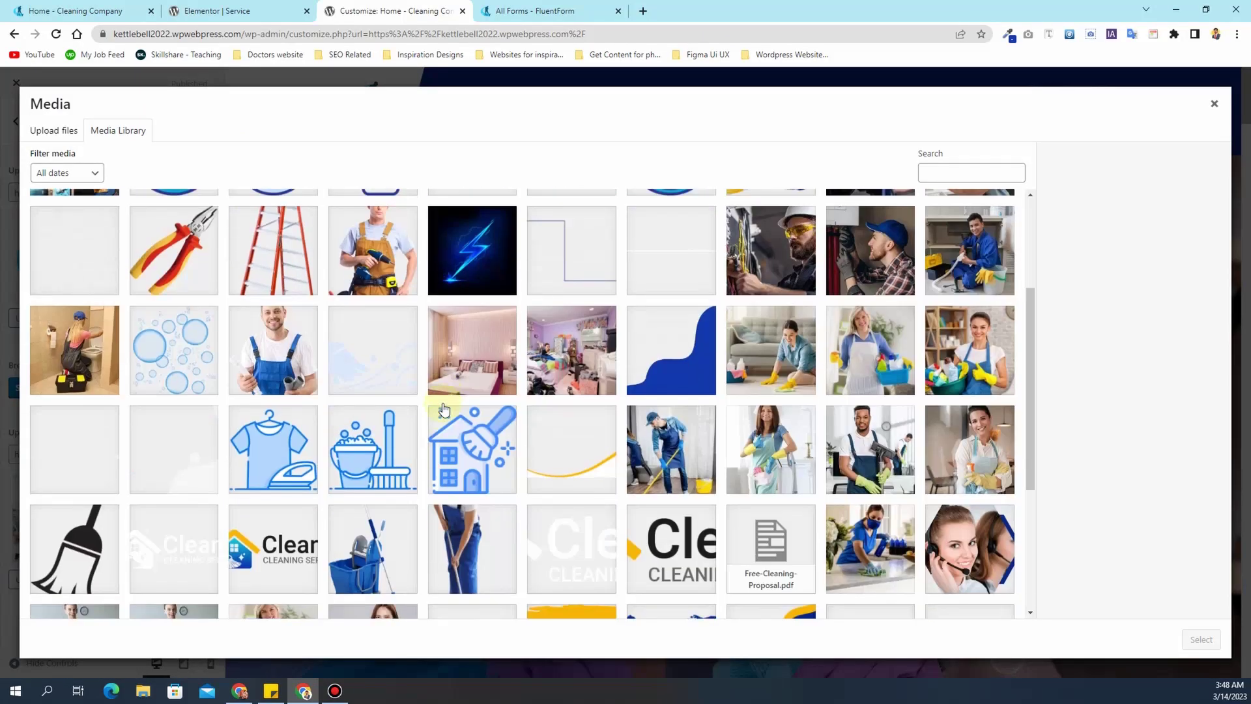
left_click(750, 357)
left_click(1201, 640)
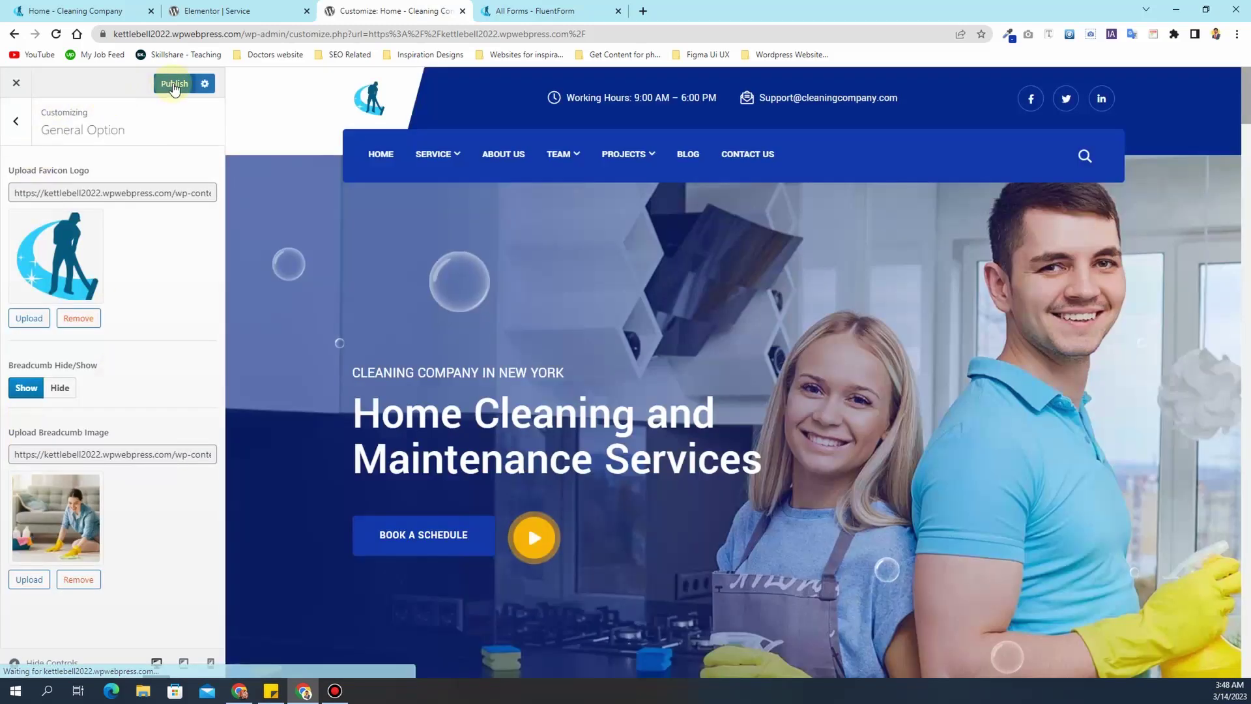
left_click(174, 85)
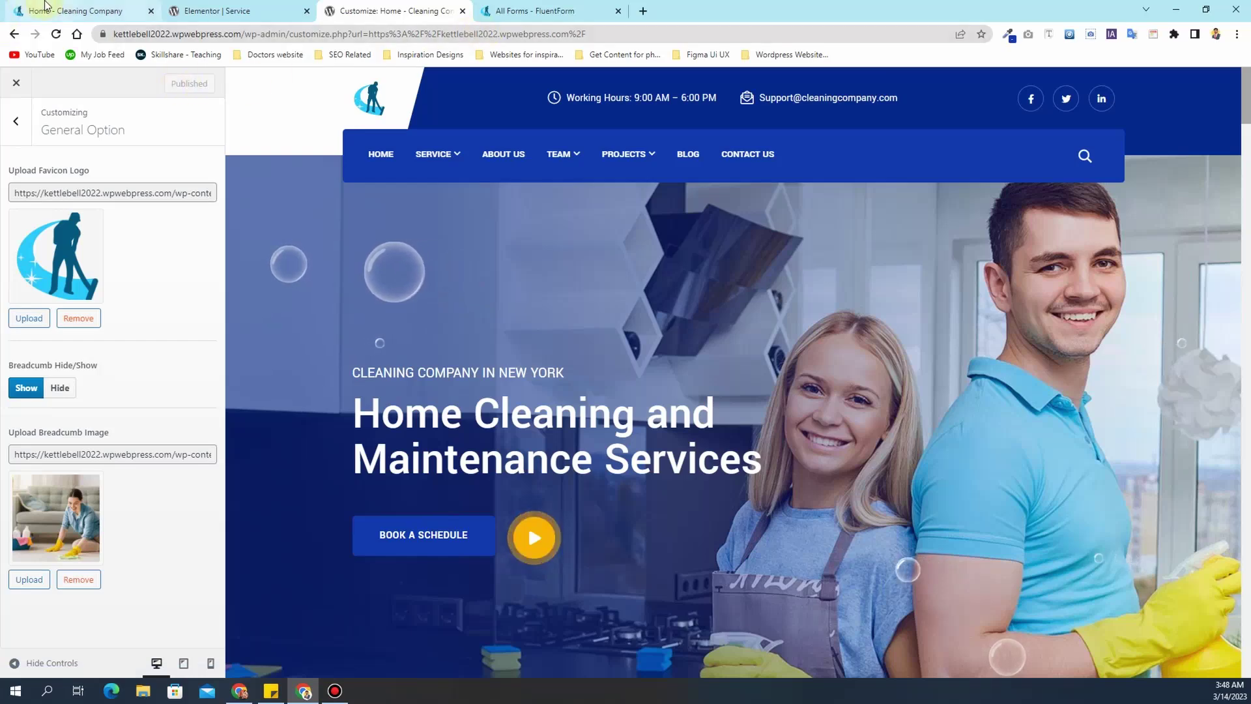
left_click_drag(57, 8, 412, 11)
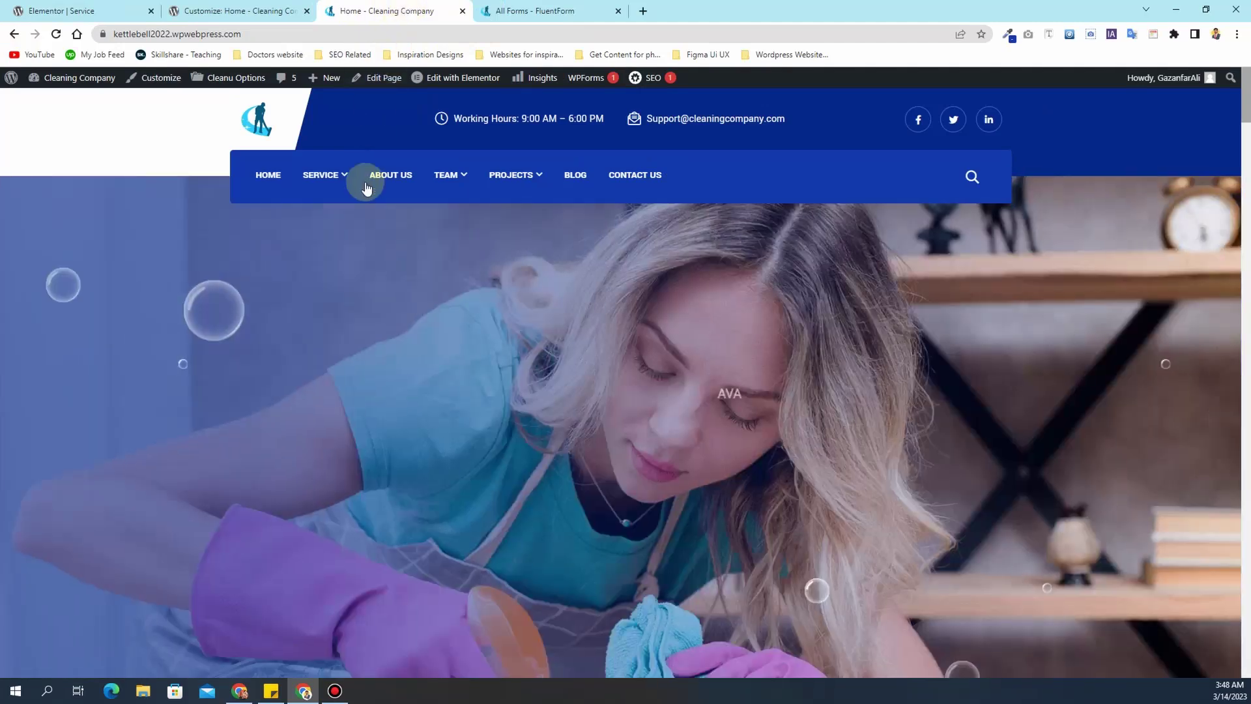
- Check the new banner on the live Service page, close the Customizer with Ctrl+W, and return to Elementor
left_click(316, 176)
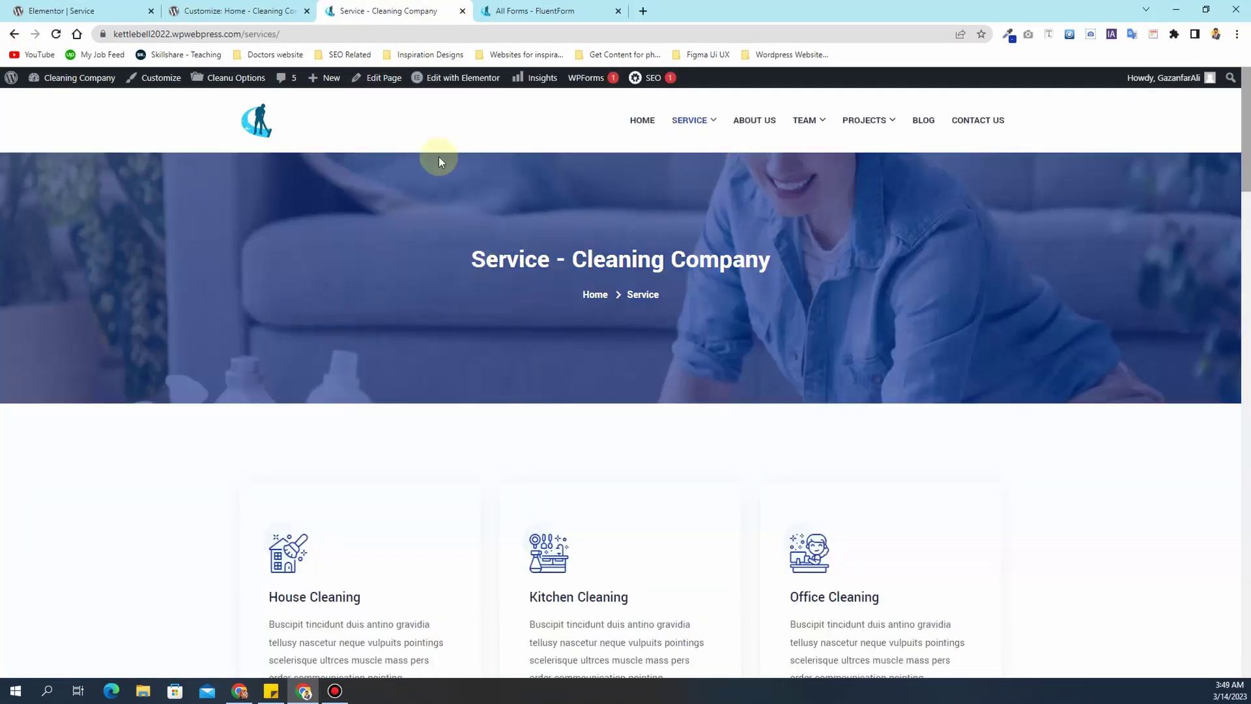
left_click(250, 11)
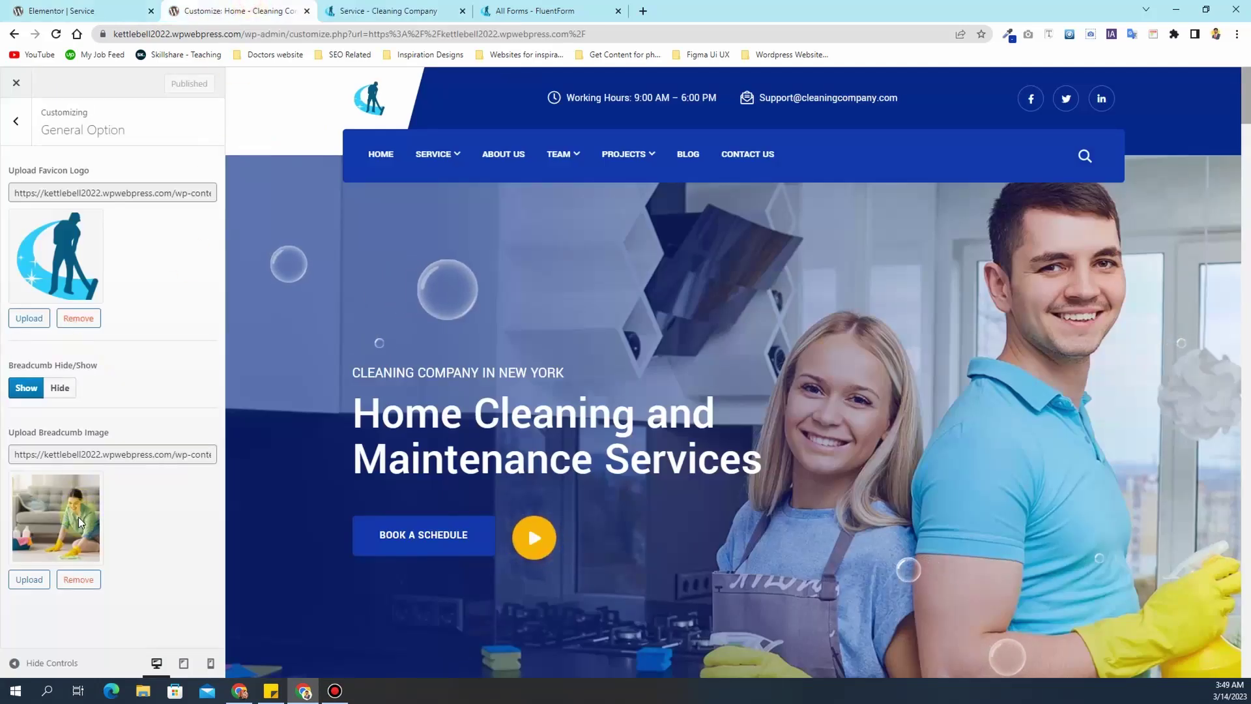
left_click(385, 8)
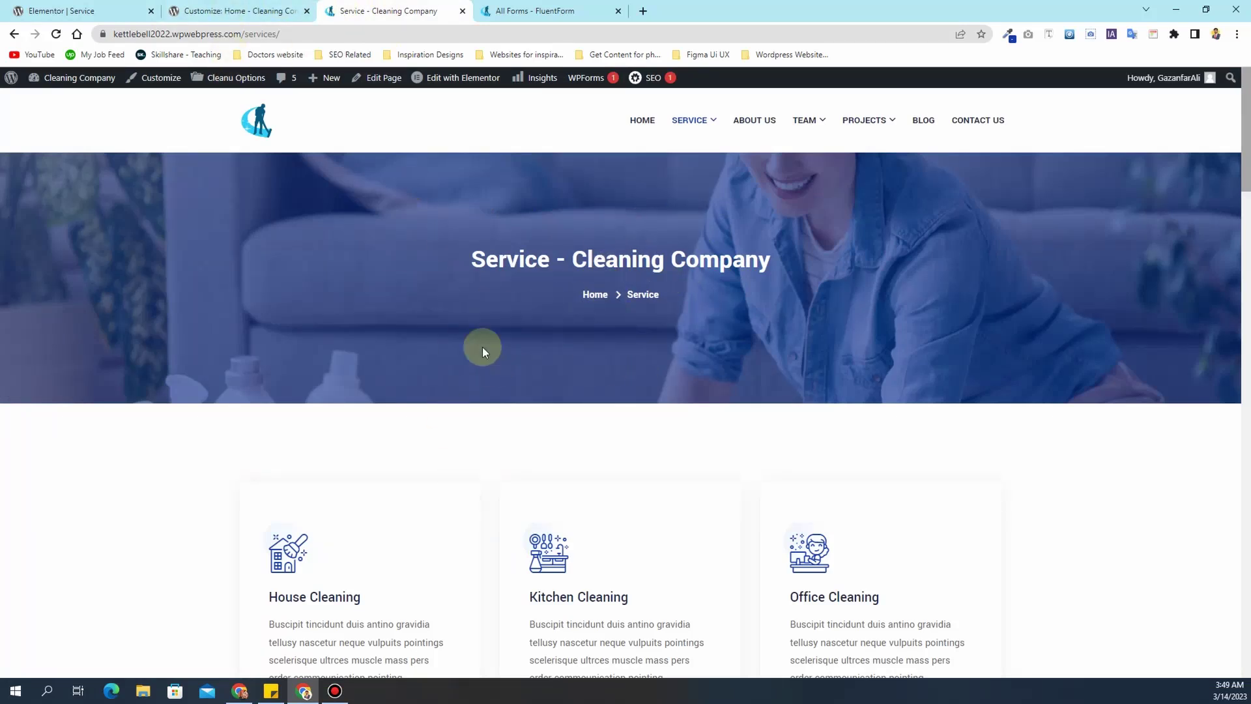
left_click(279, 13)
key("ctrl+w")
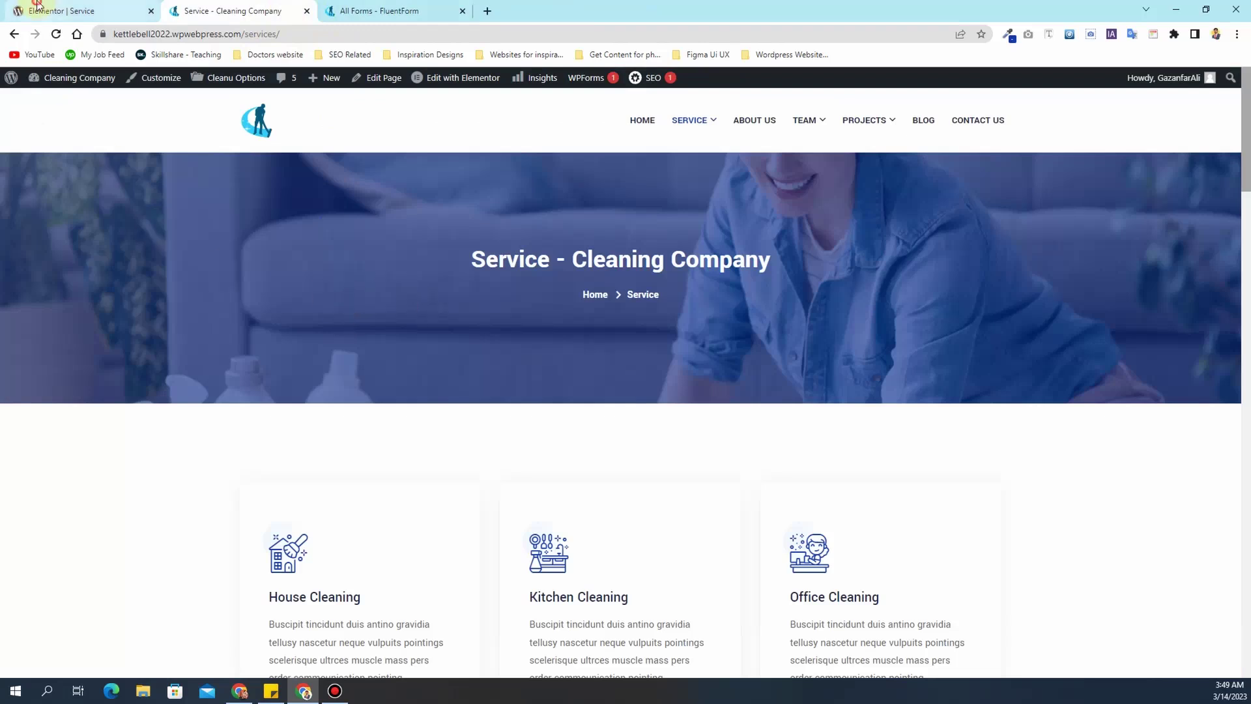
left_click(71, 11)
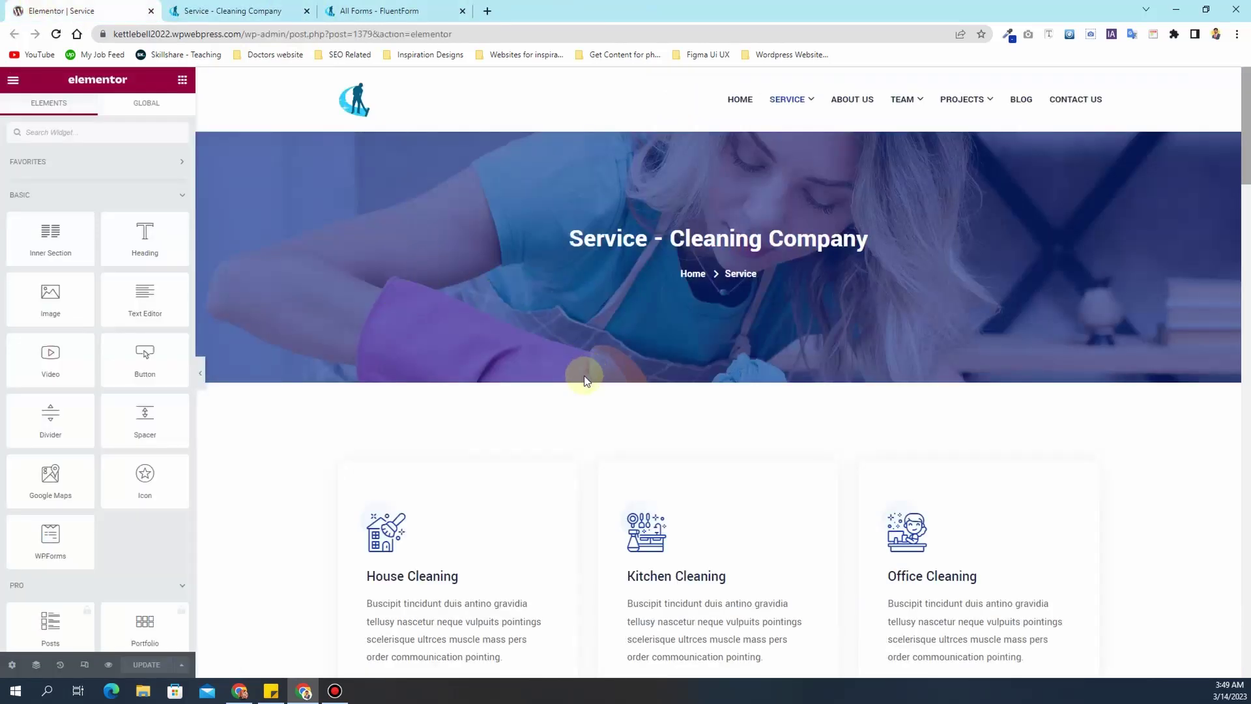
- Retitle the first column's House Cleaning card to Carpet Cleaning
scroll(586, 375, "down", 4)
scroll(944, 358, "down", 5)
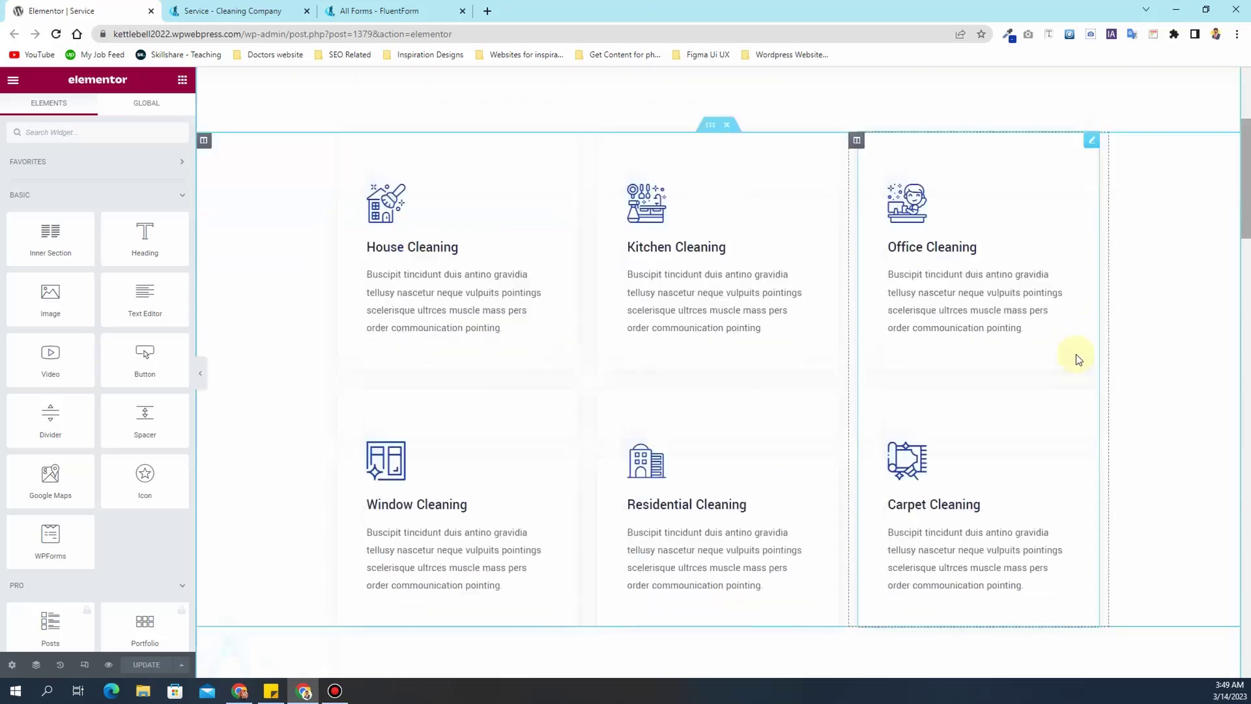
scroll(537, 307, "up", 5)
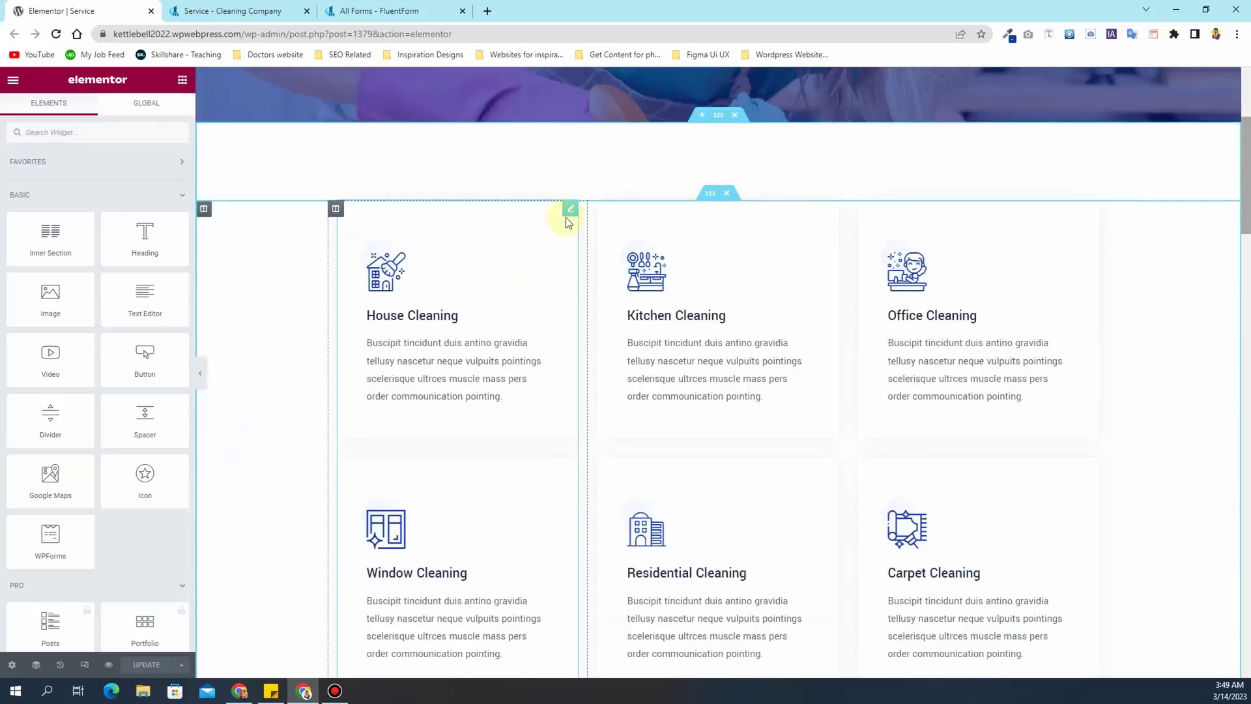
left_click(569, 210)
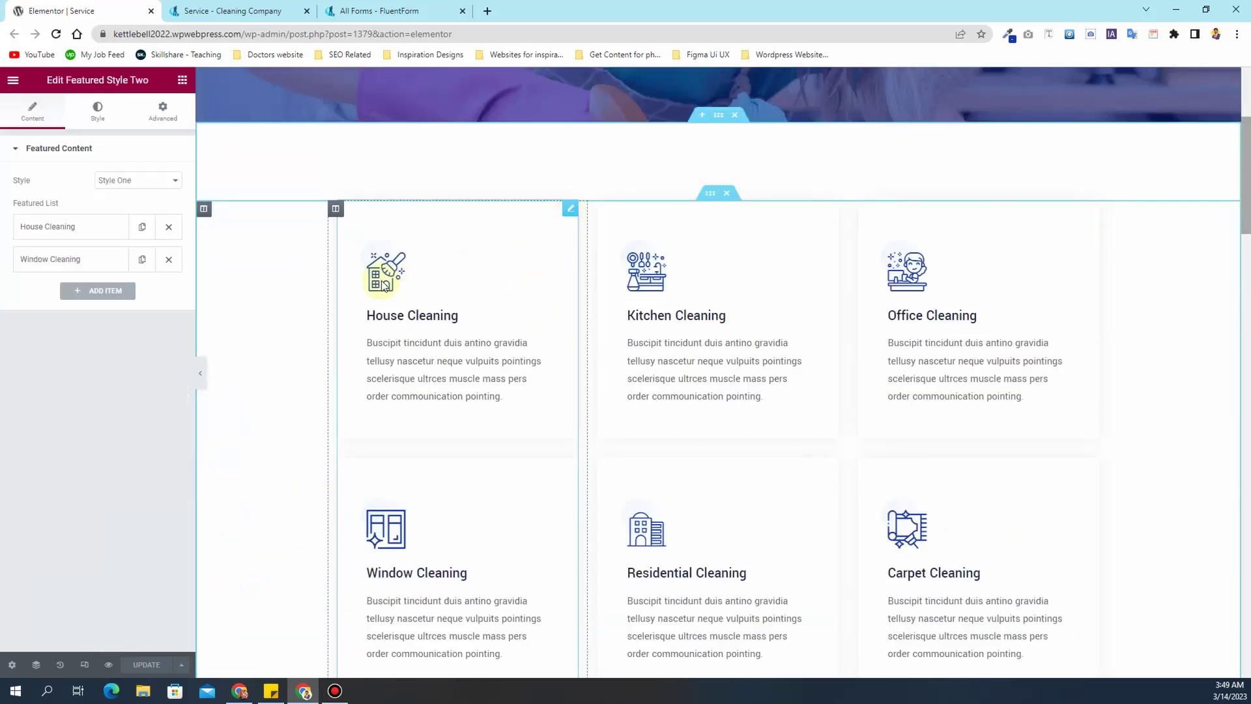
left_click(85, 232)
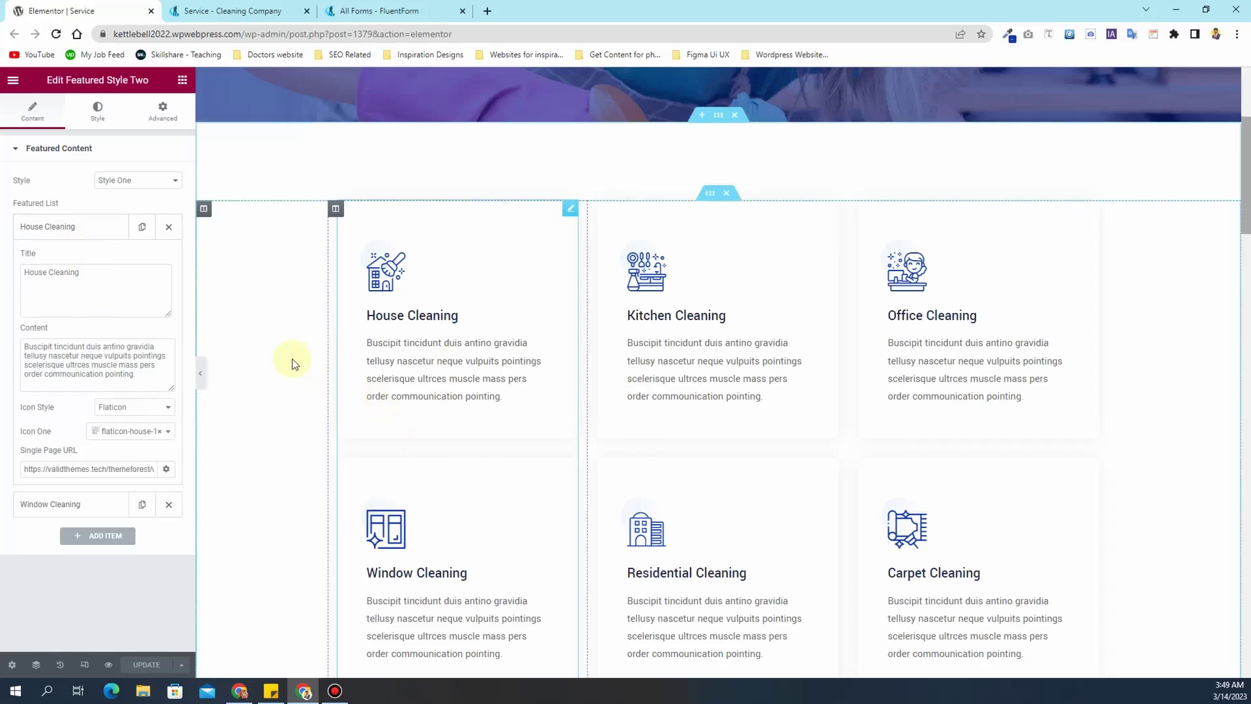
left_click(125, 293)
type("Carpet Cleaning")
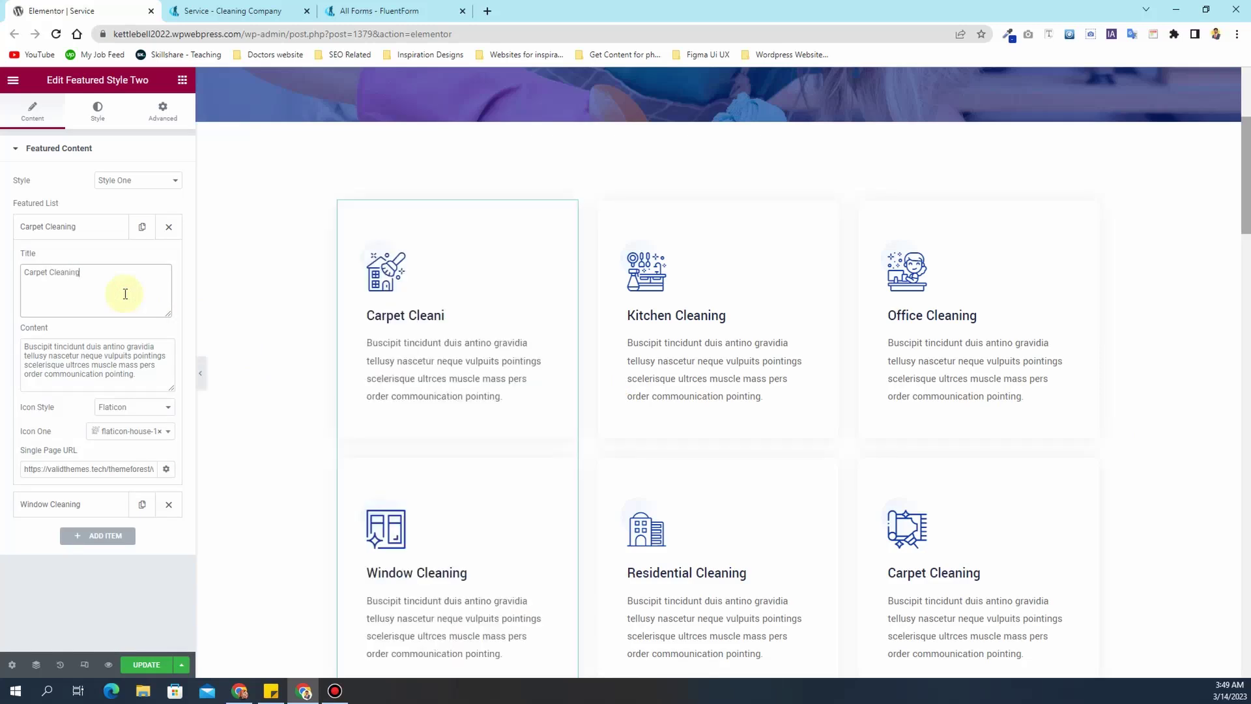
- Review the Carpet Cleaning card's description, keeping its house icon and Flaticon style
left_click(138, 376)
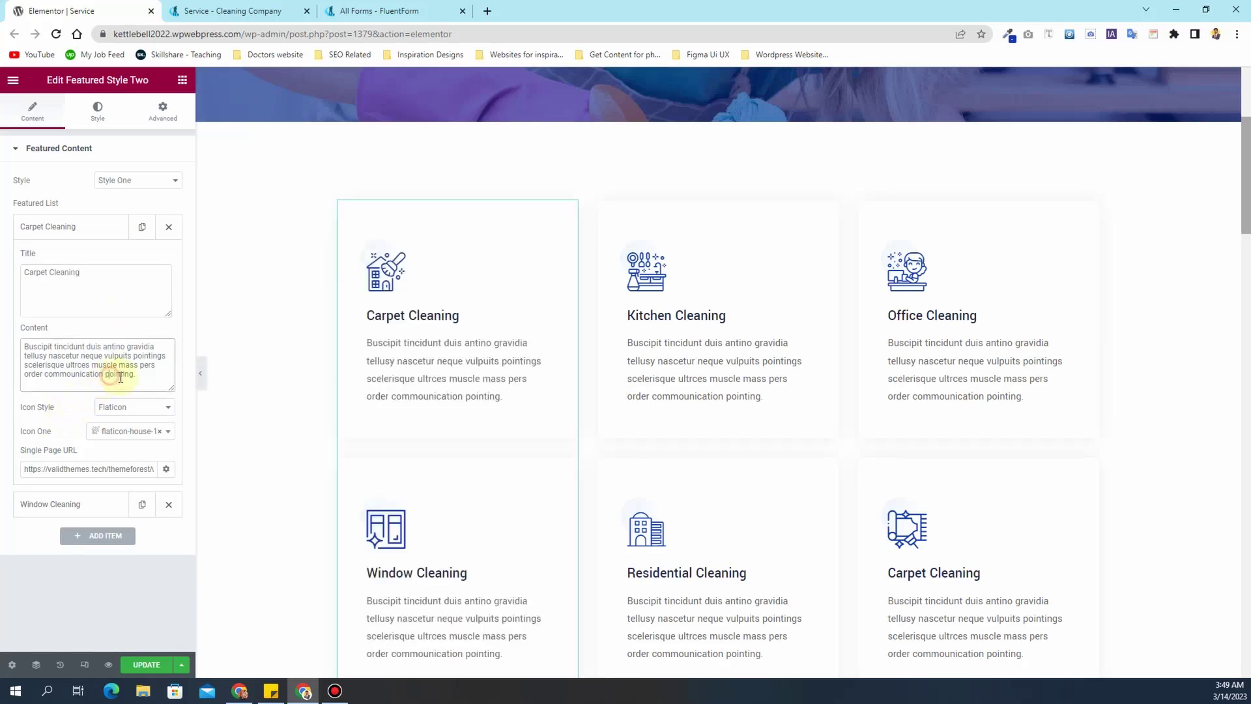
left_click_drag(25, 363, 11, 353)
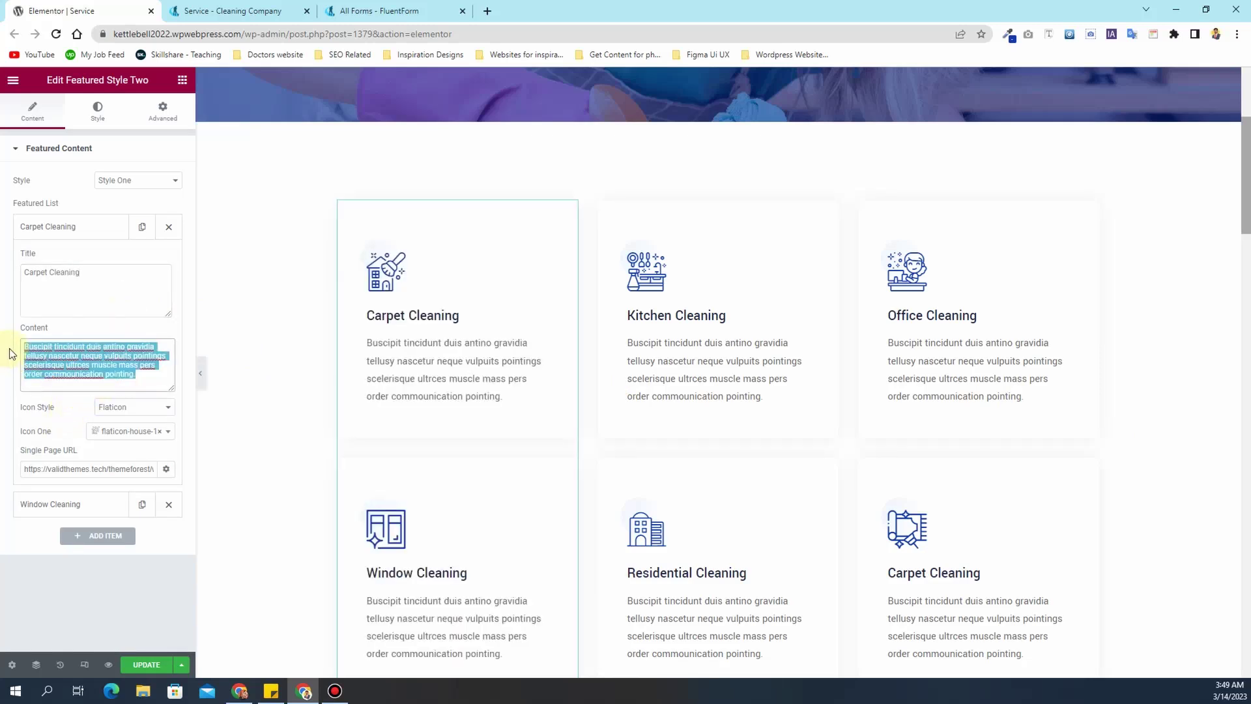
left_click(124, 435)
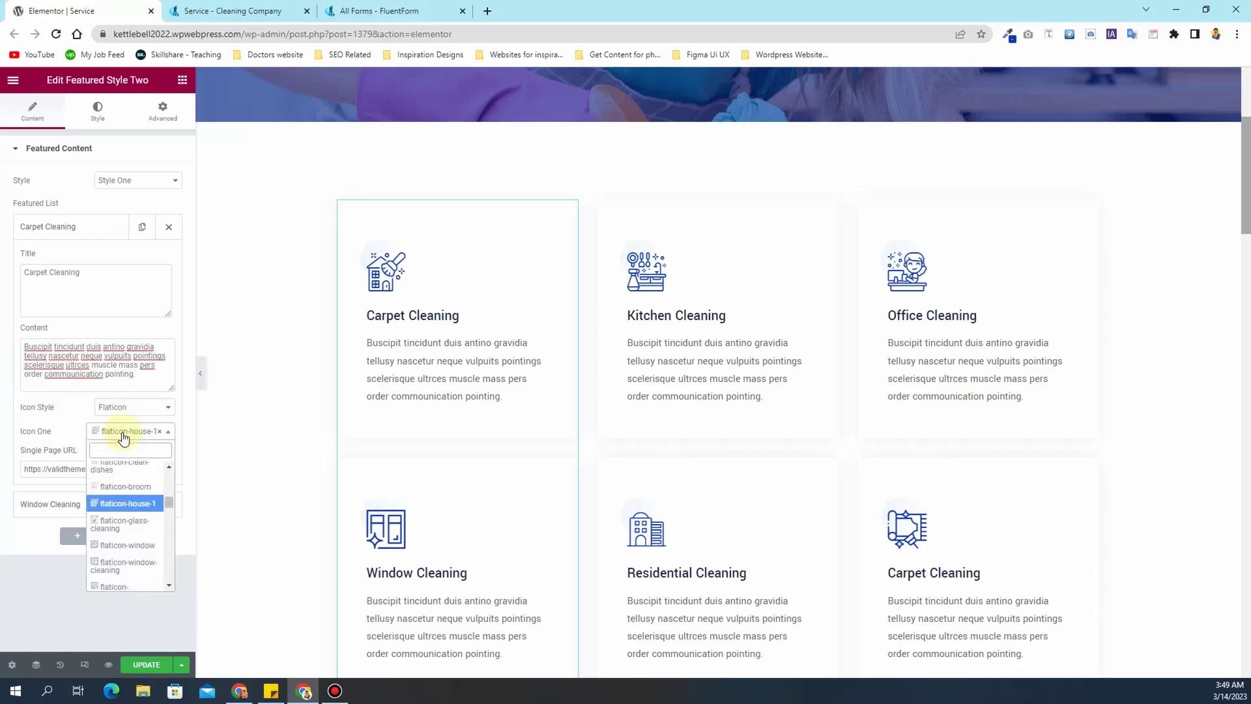
left_click(124, 437)
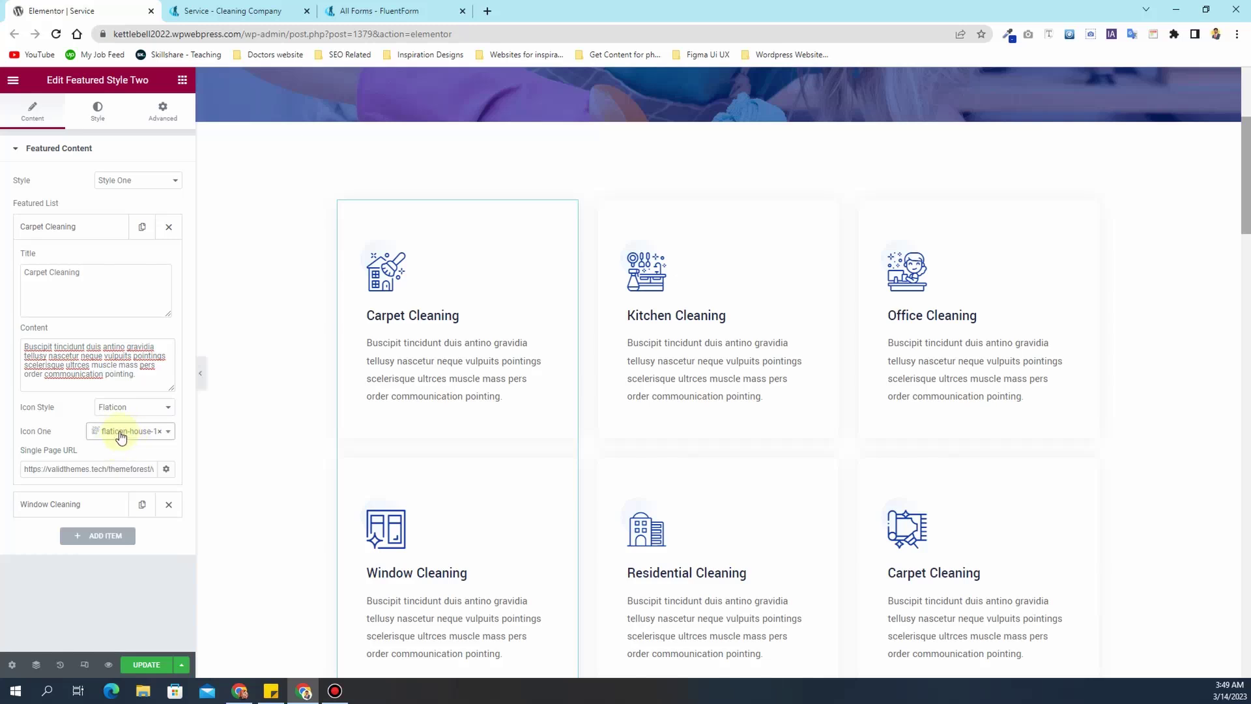
left_click(124, 411)
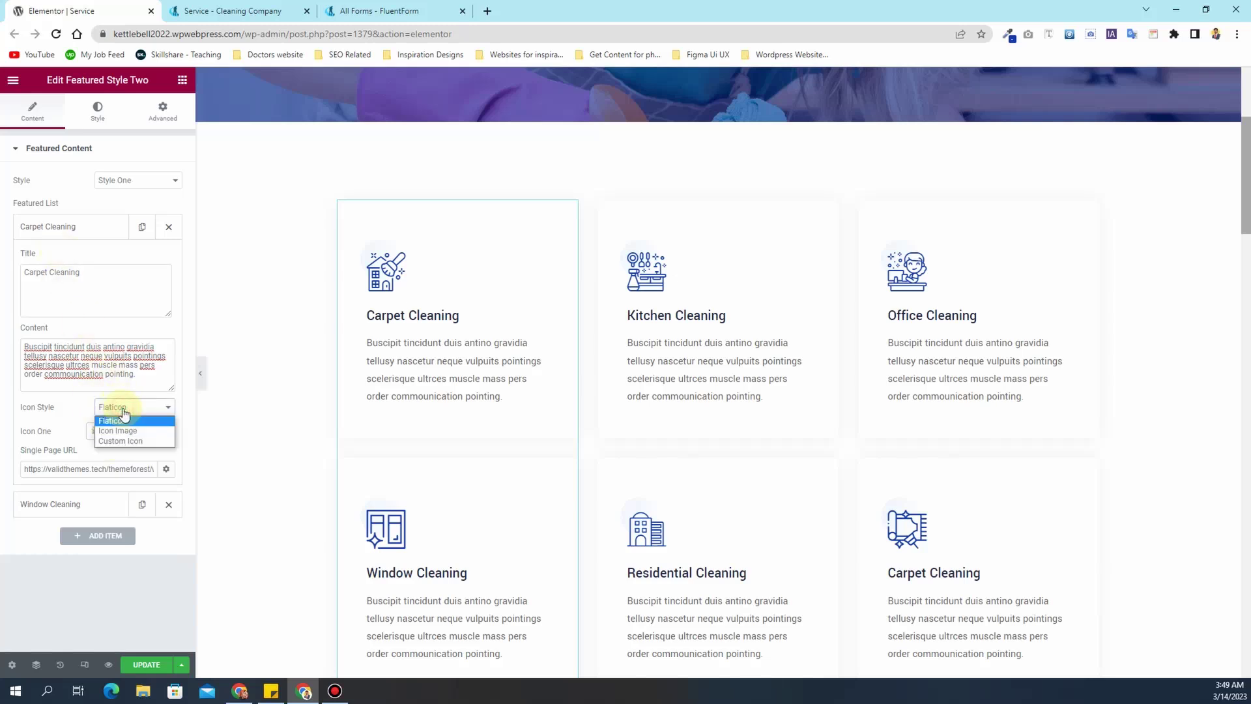
left_click(124, 419)
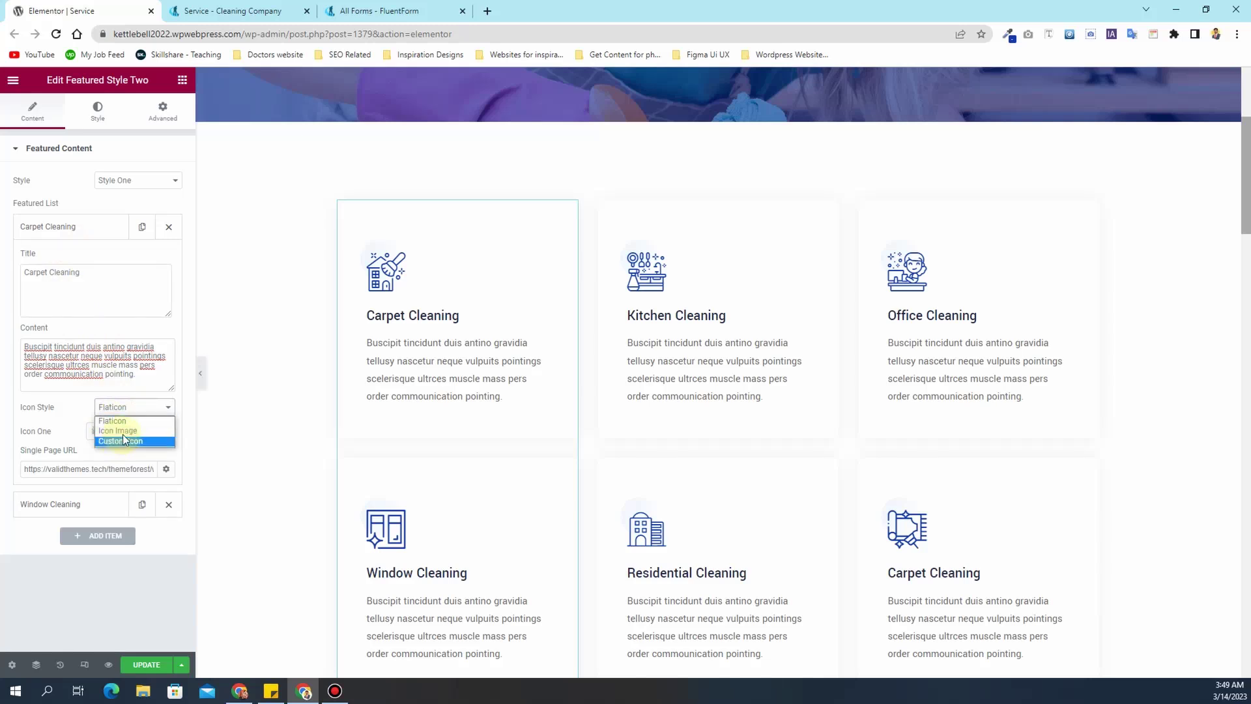
left_click(137, 409)
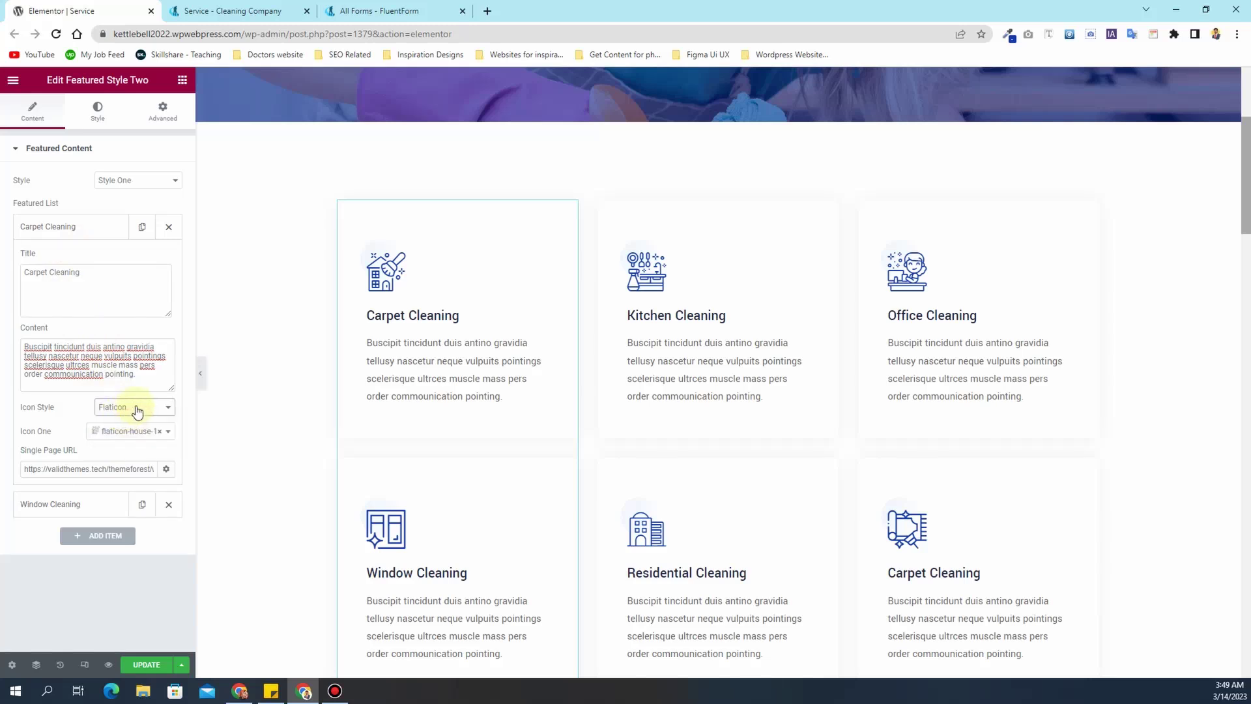
left_click(74, 228)
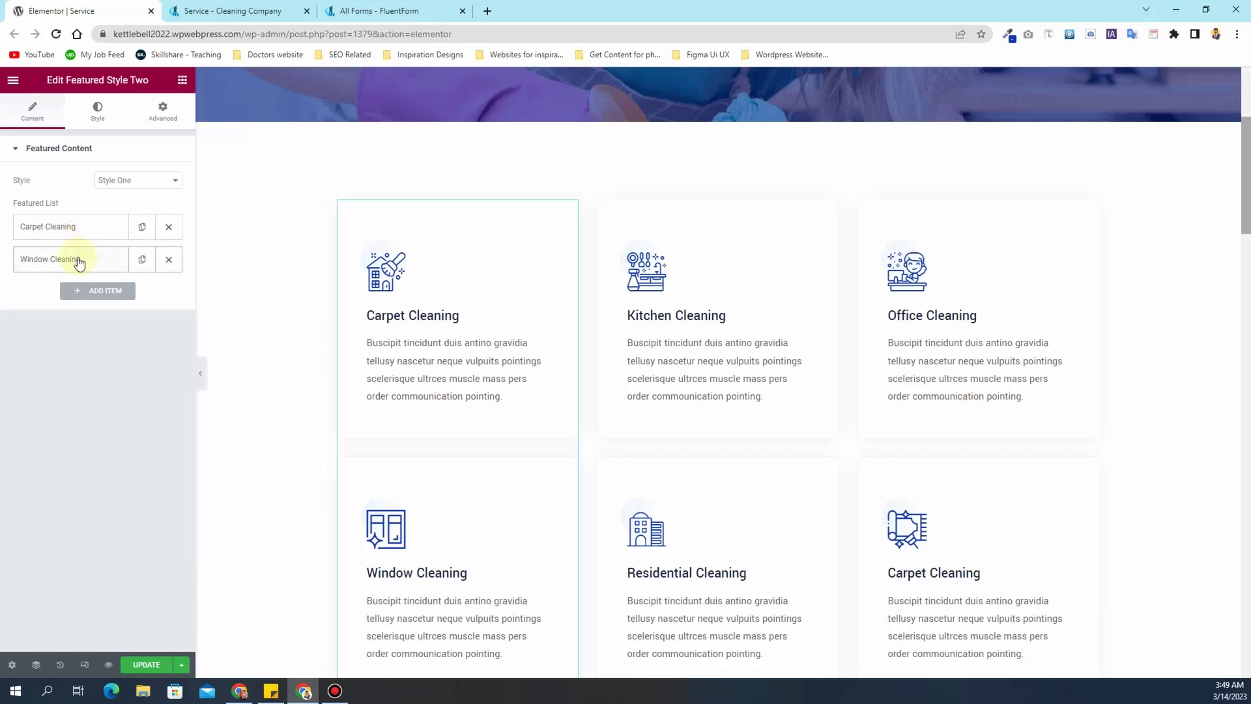
- Retitle the Window Cleaning card to Rug Cleaning
left_click(79, 262)
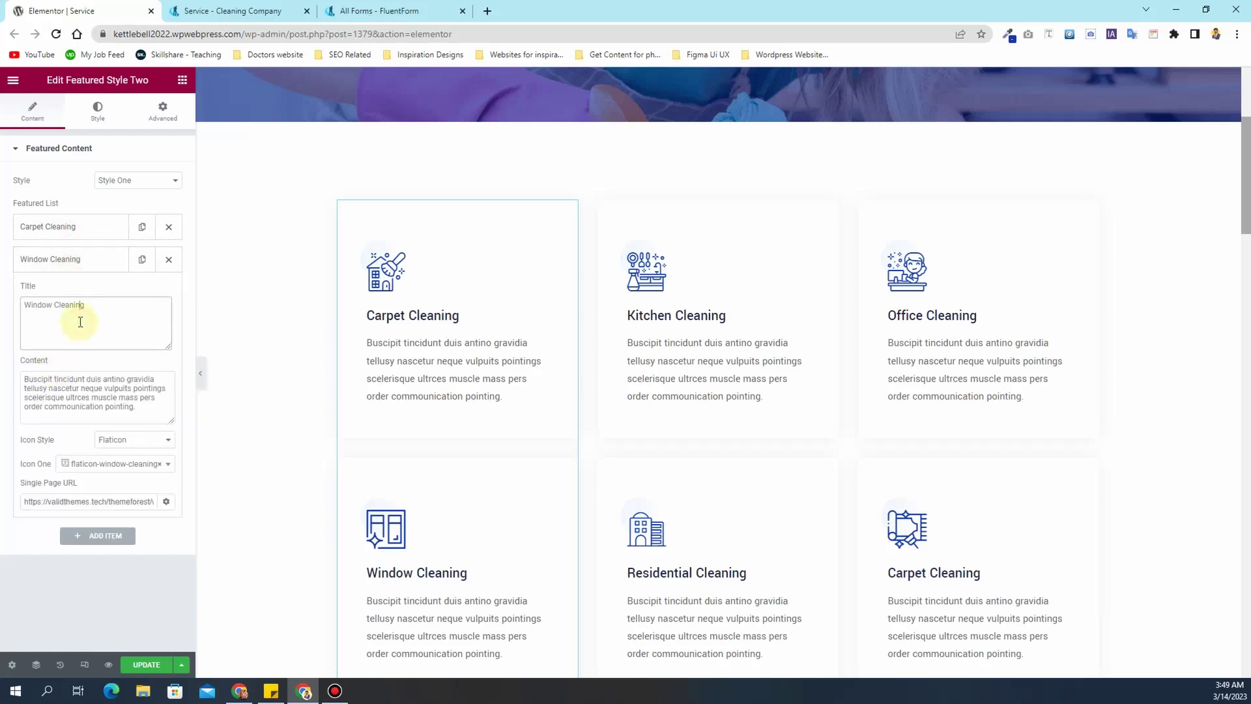
type("R")
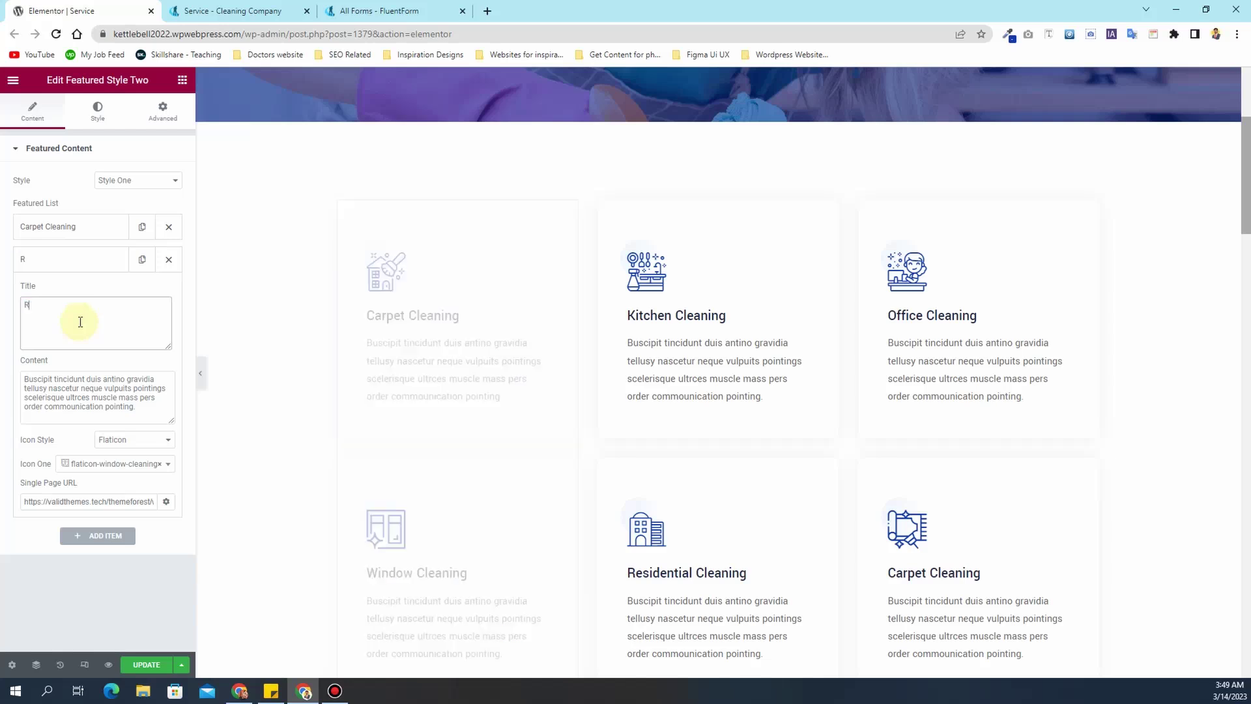
type("ug Cleaning")
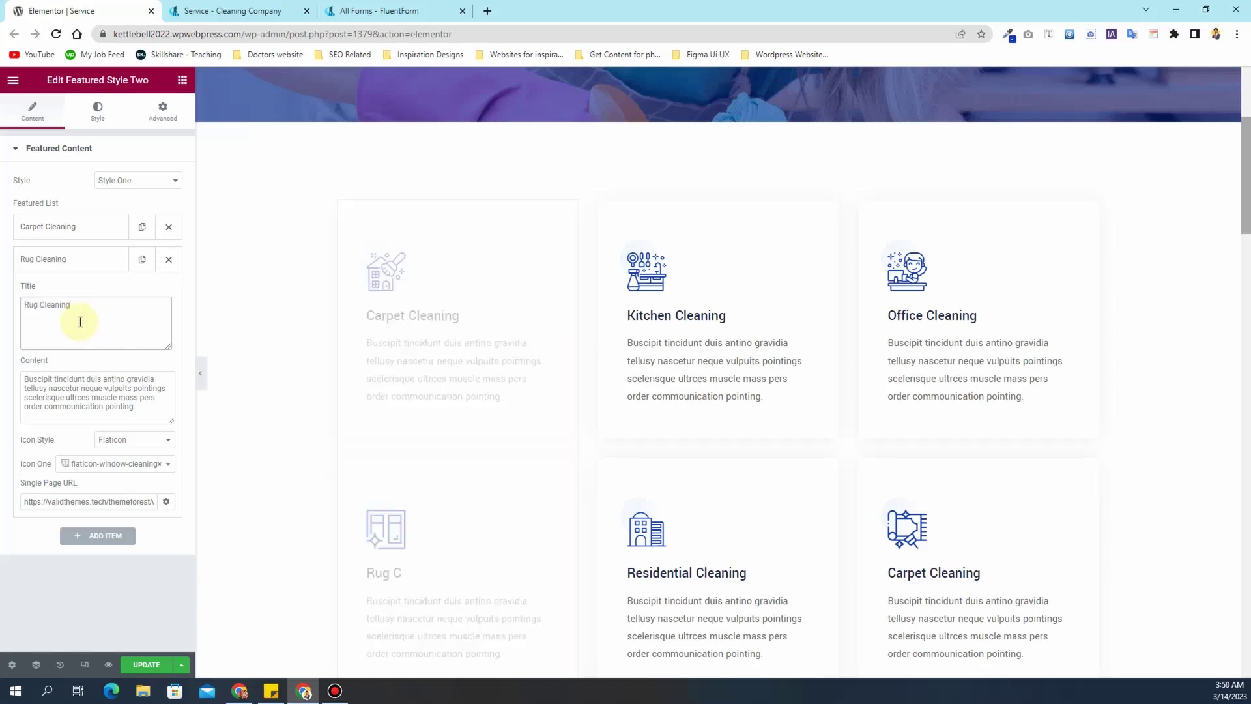
left_click(79, 263)
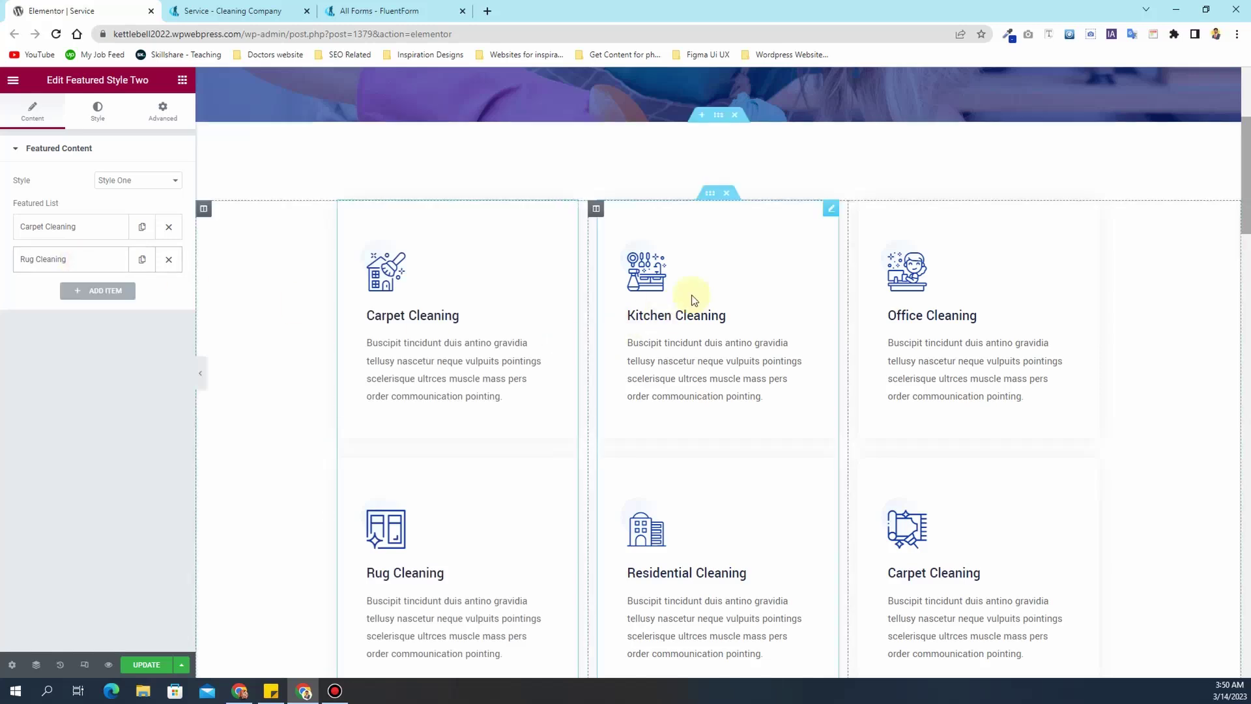
- Retitle the middle column's Kitchen Cleaning card to Water Damage Repair
left_click(770, 246)
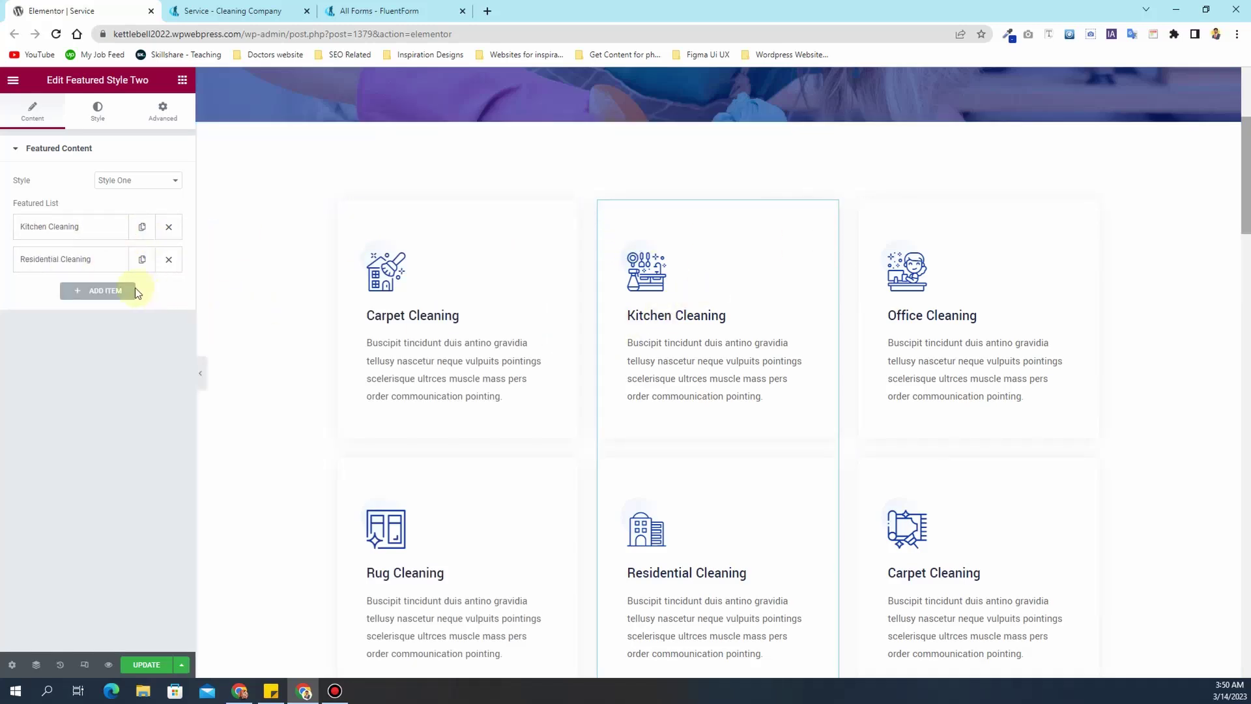
left_click(69, 227)
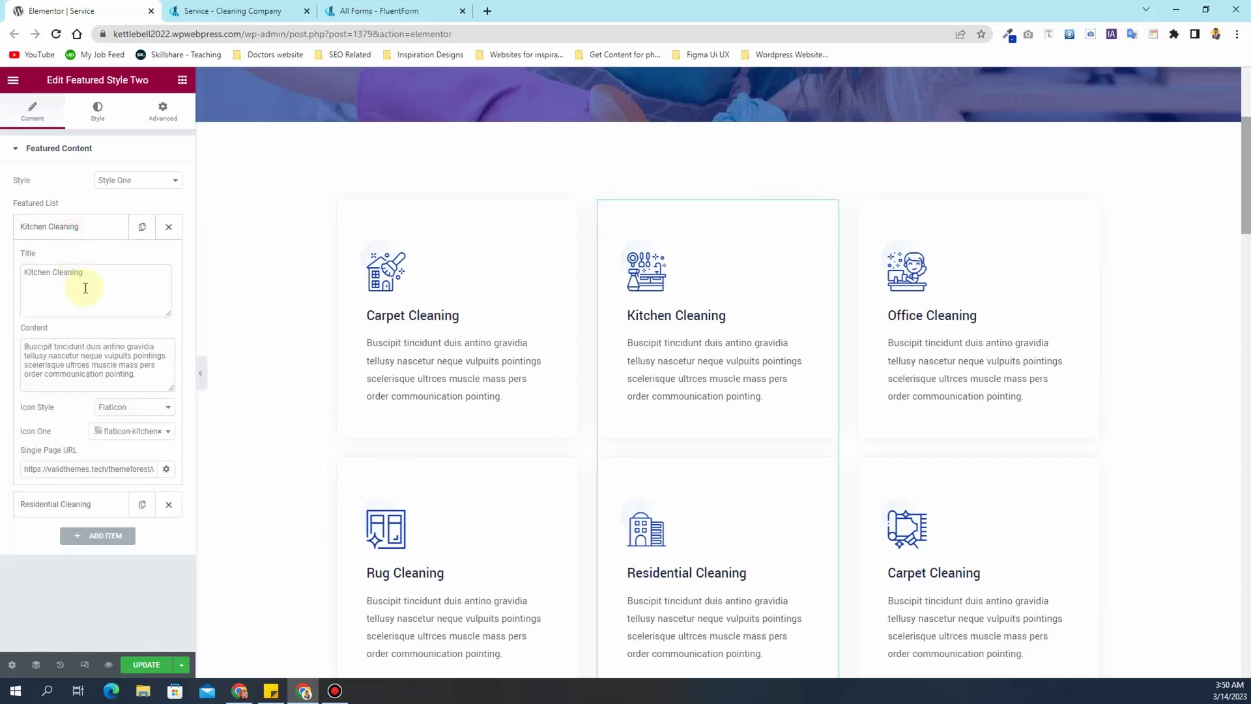
type("Wqater")
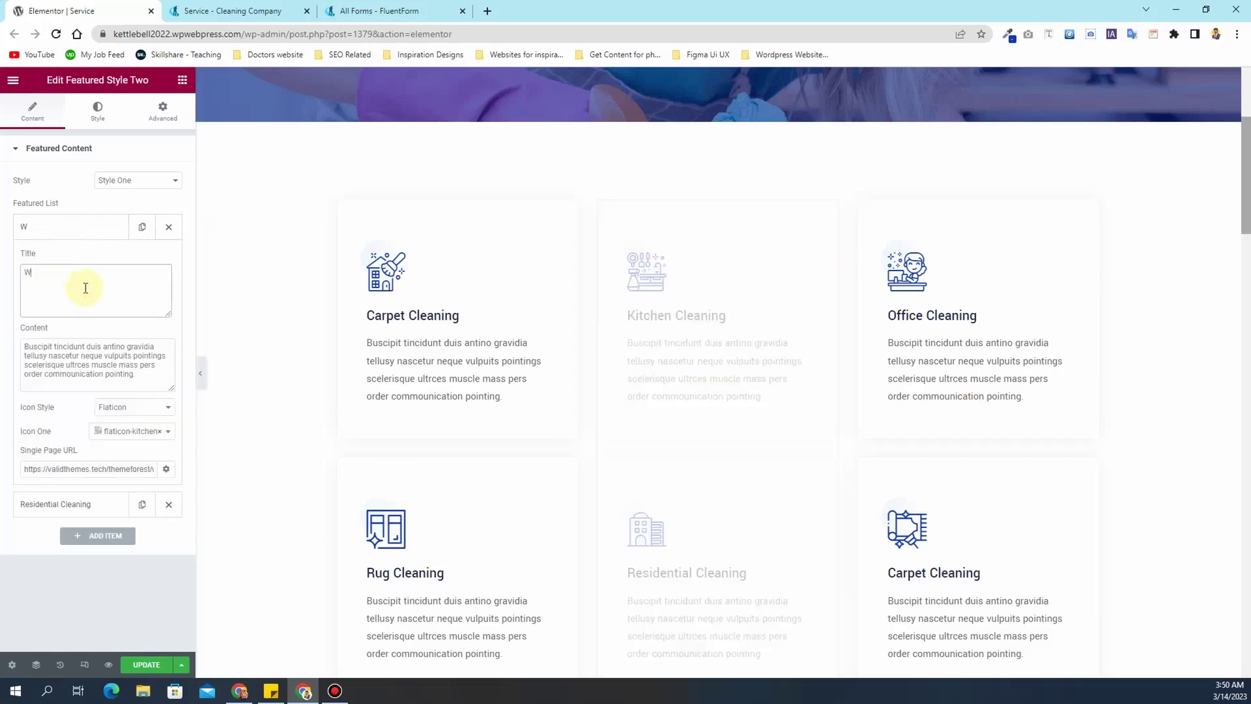
key("BackSpace")
key("BackSpace")
key("BackSpace")
key("BackSpace")
key("BackSpace")
type("ater Fa")
key("BackSpace")
key("BackSpace")
type("Damage Repair")
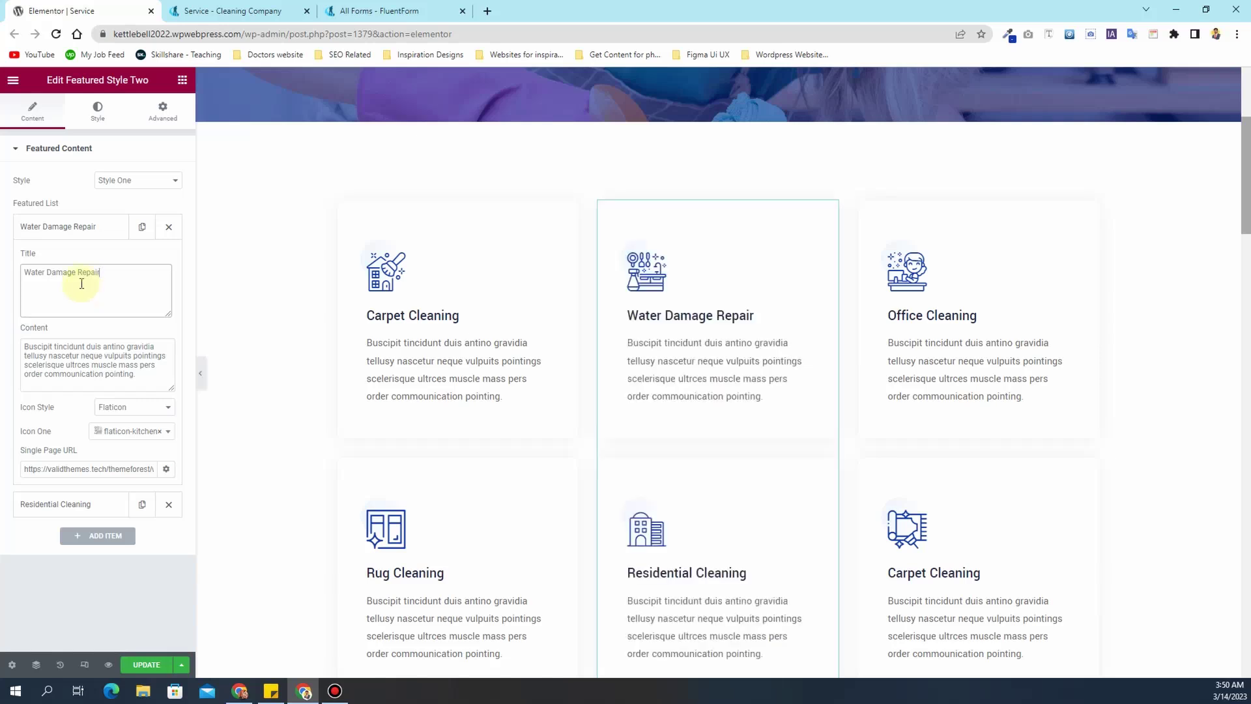
left_click(74, 232)
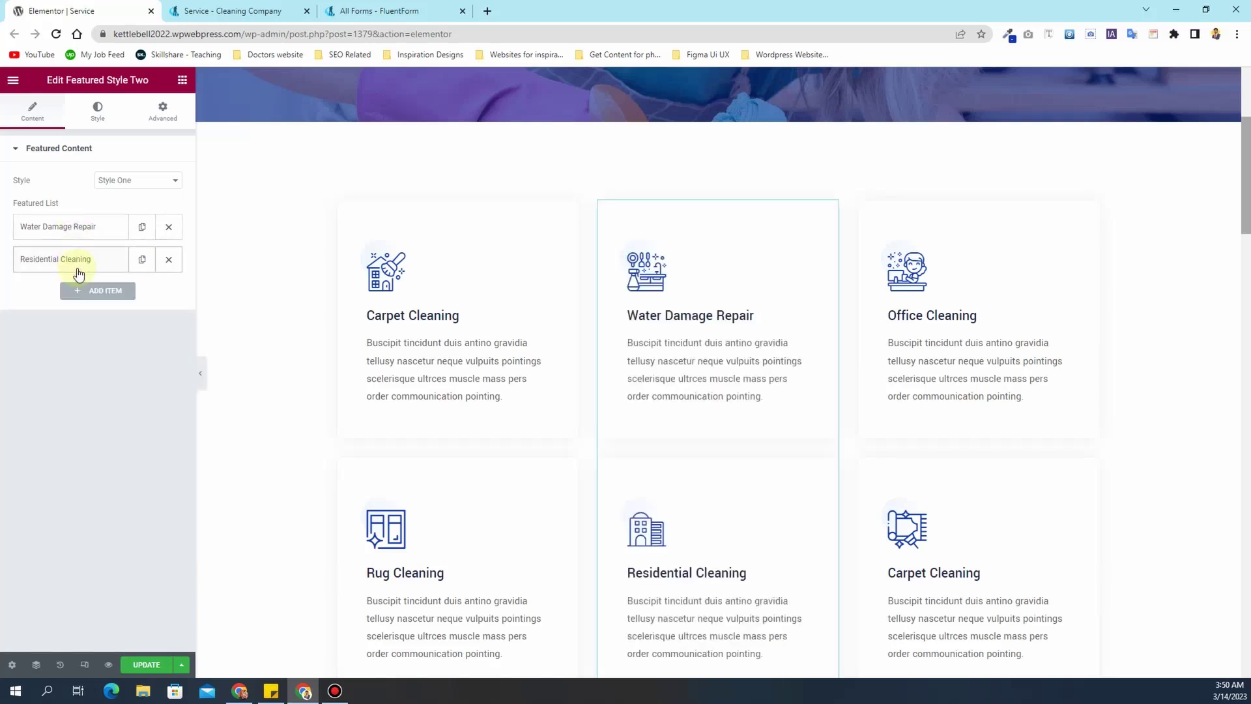
- Retitle the Residential Cleaning card to Mattress Cleaning
left_click(79, 274)
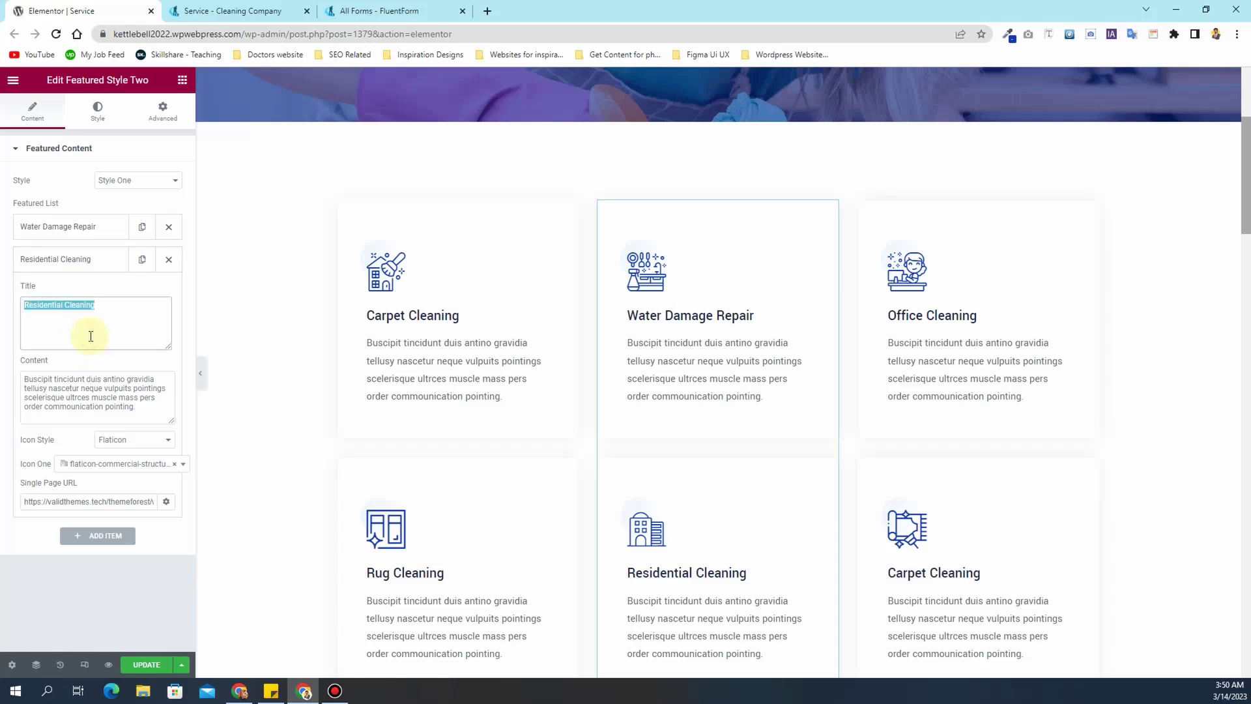
type("Mattr")
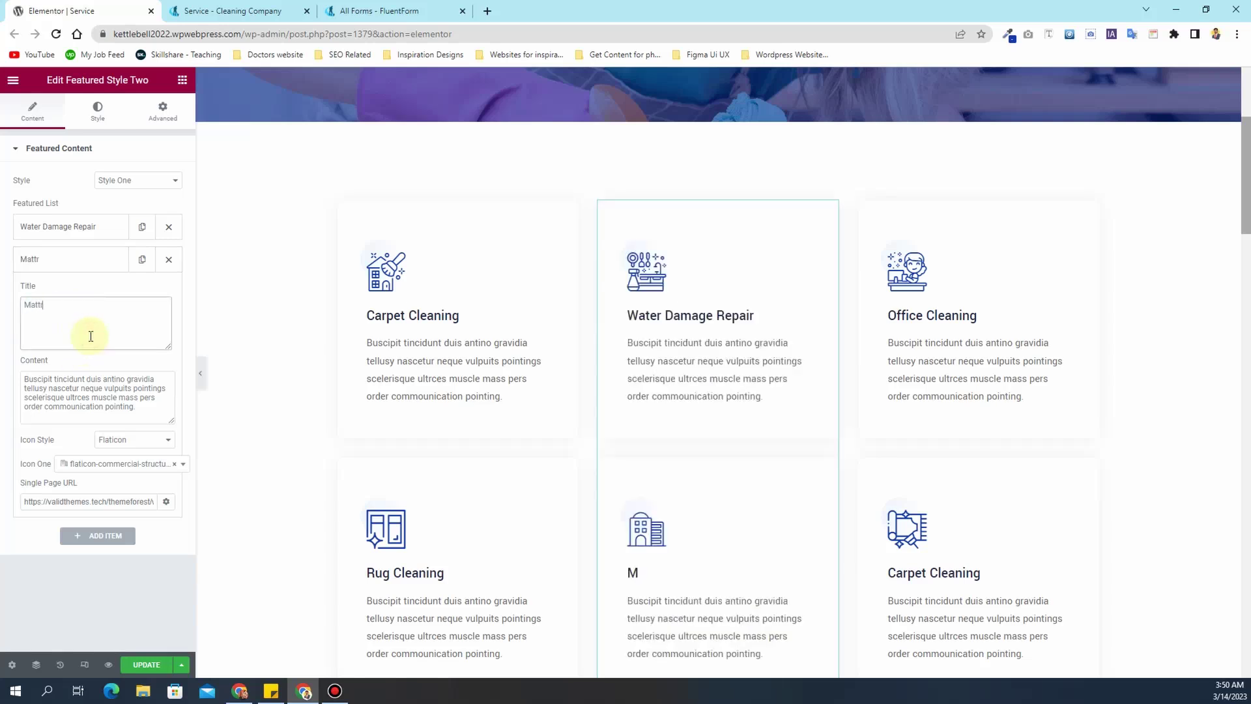
type("ess Cleaning")
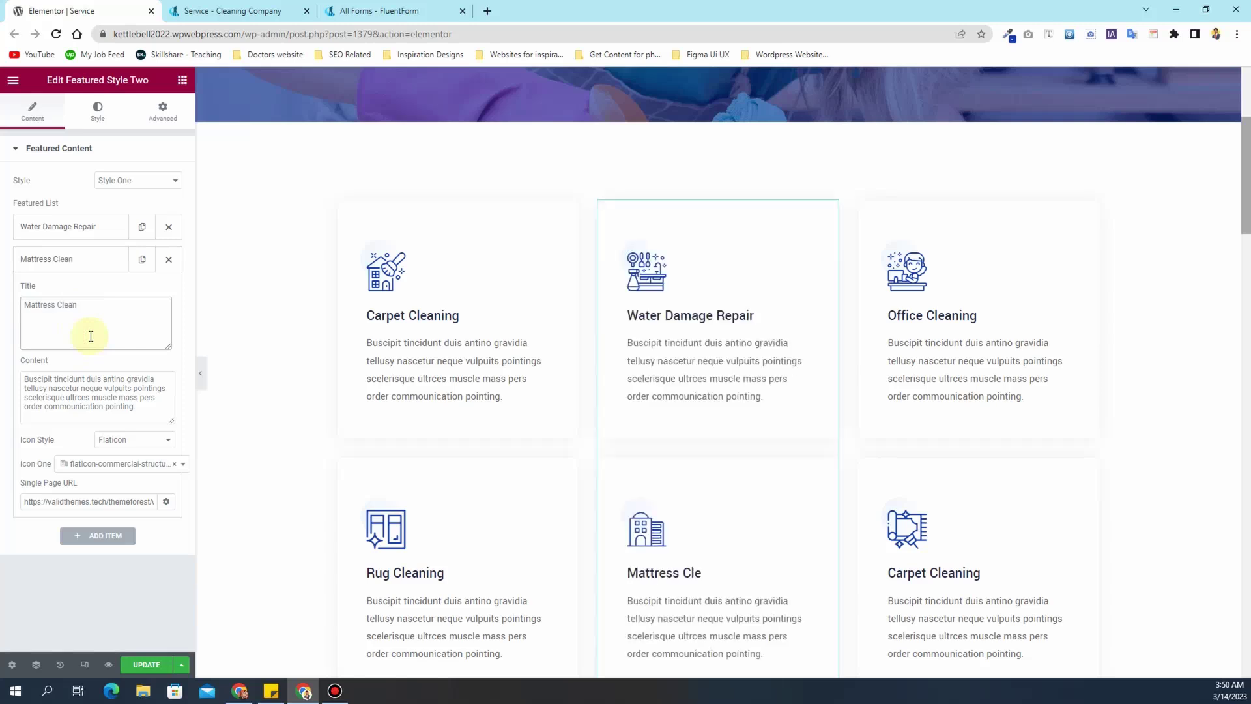
left_click(61, 260)
left_click(1092, 209)
- Retitle the right column's Office Cleaning card to Mold Remediation
left_click(71, 239)
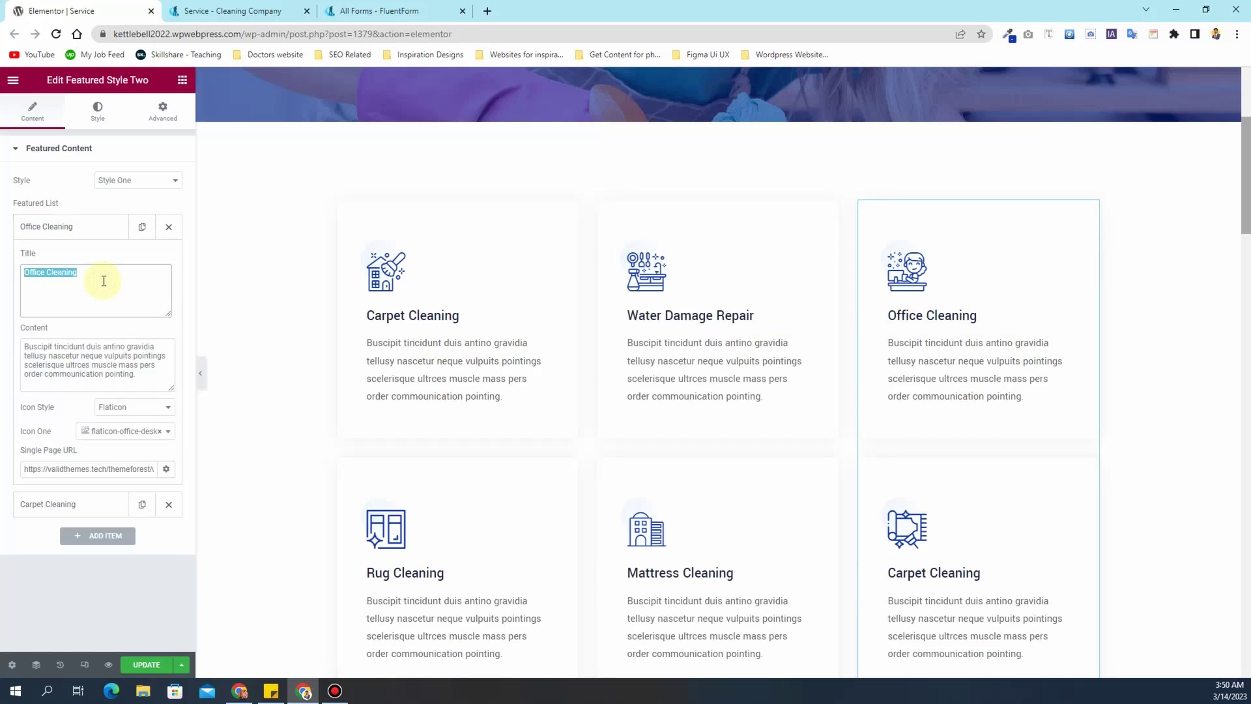
type("Mold")
type("Re")
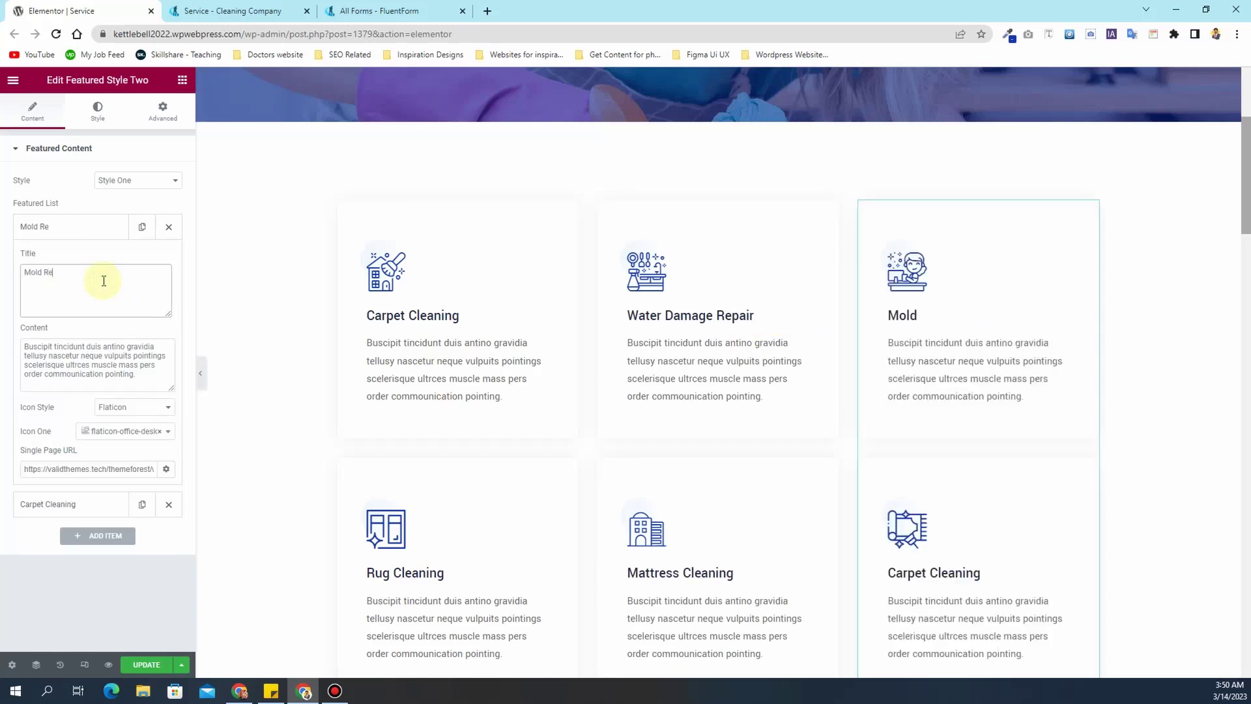
type("mediation")
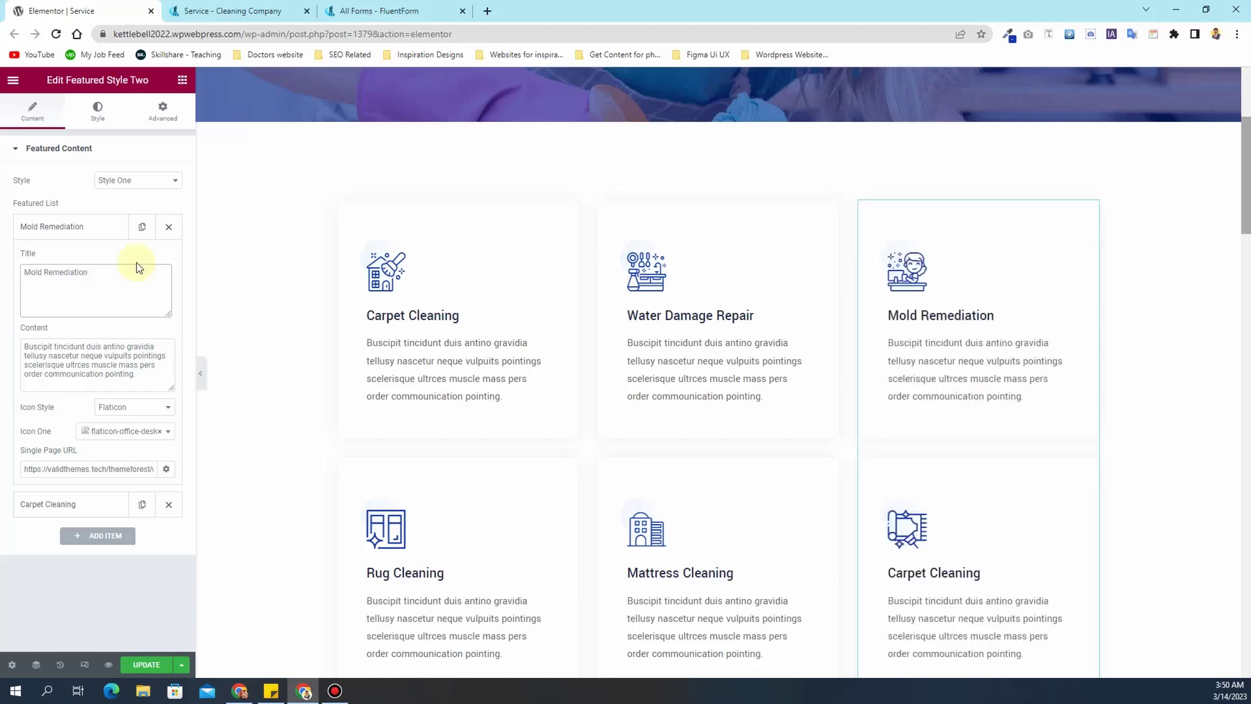
left_click(103, 231)
- Retitle the right column's Carpet Cleaning card to Sanitizing & Disinfecting
left_click(96, 261)
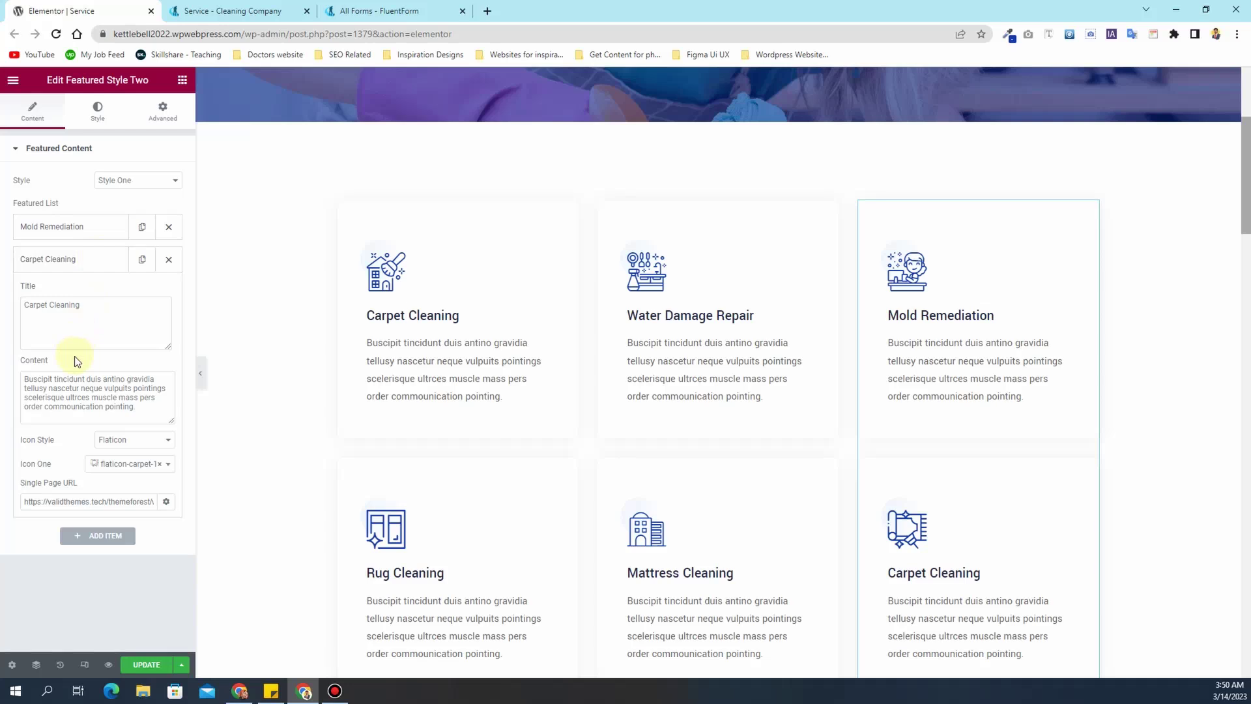
left_click(85, 328)
type("Sa")
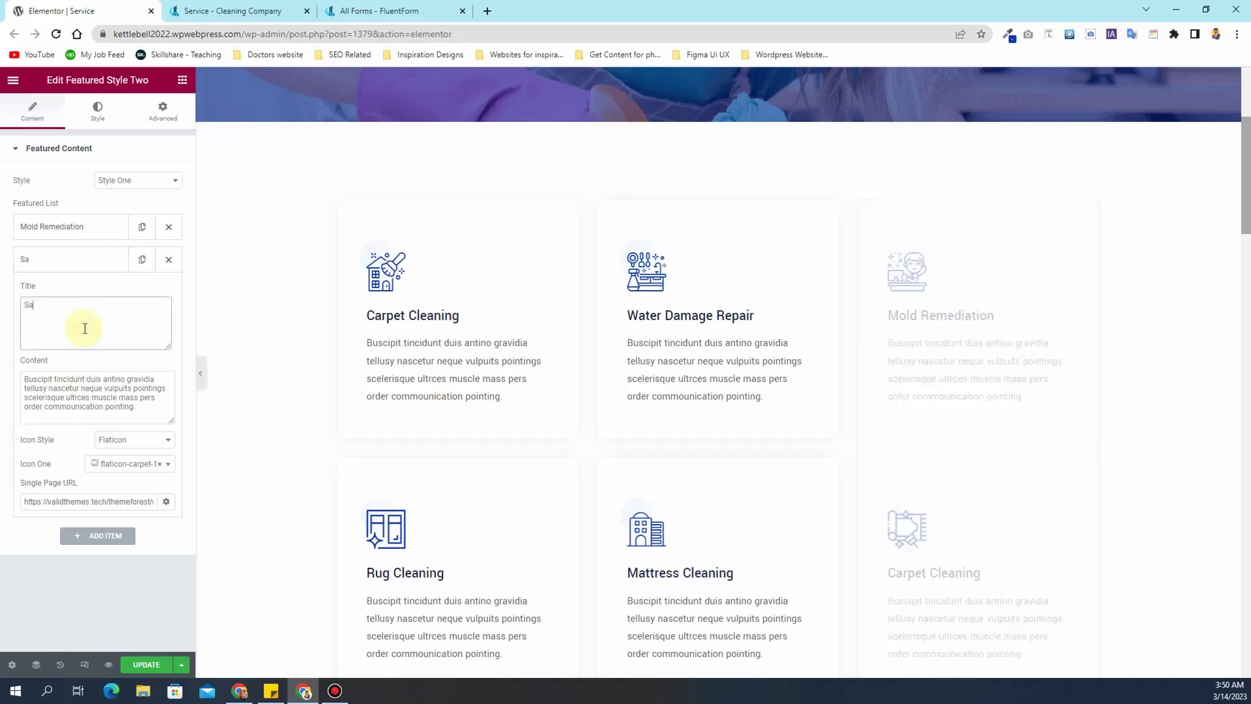
type("nitizing & Dis")
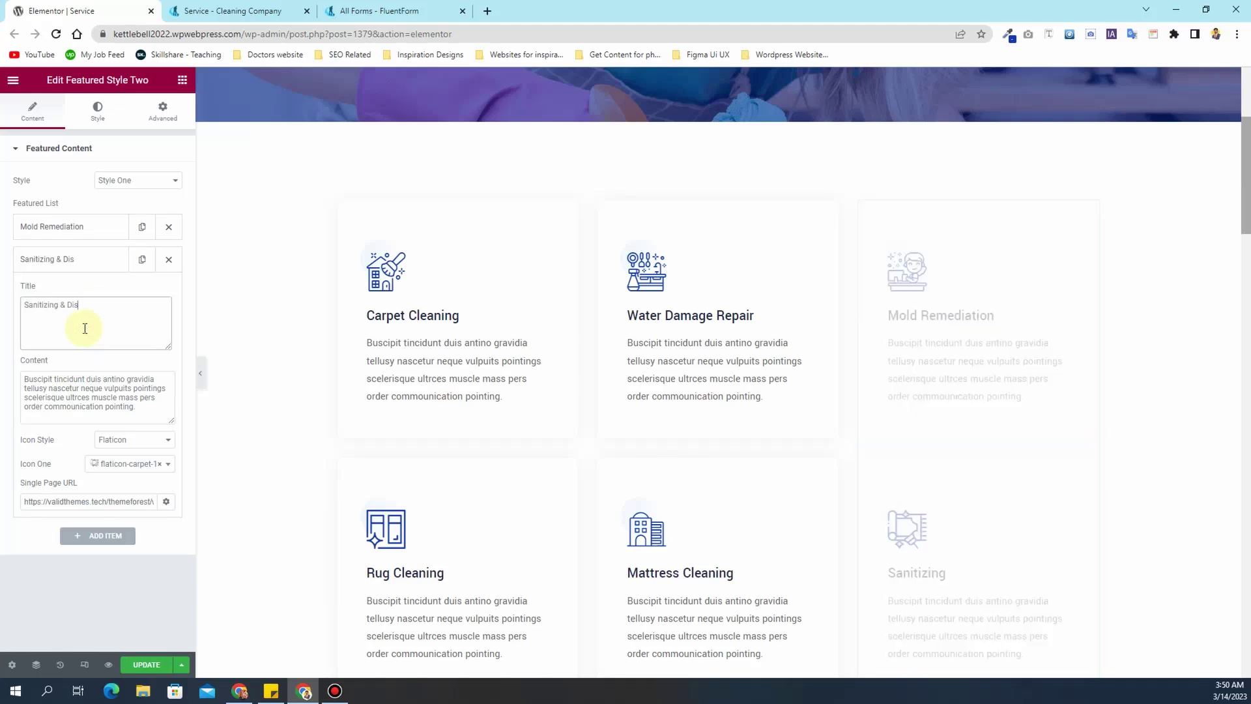
type("infecting")
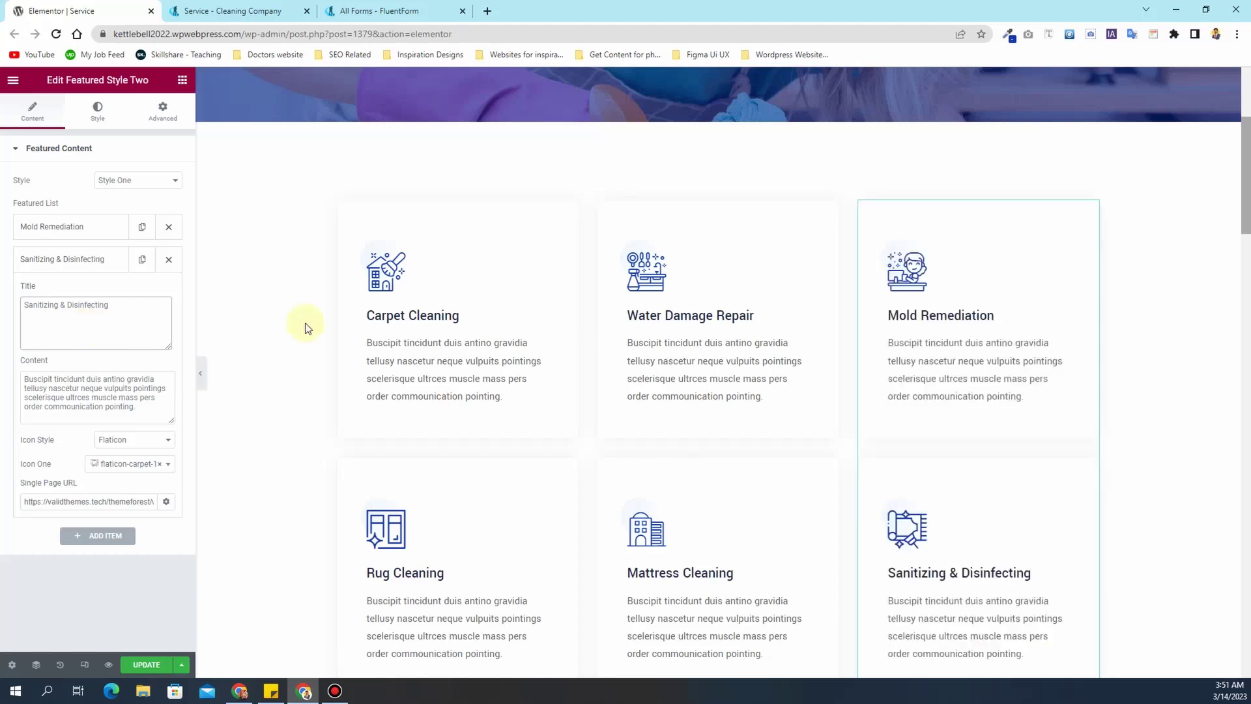
- Select the How it Works section and scroll past the Free Estimate form to the pricing plans
scroll(717, 404, "down", 5)
scroll(612, 378, "down", 4)
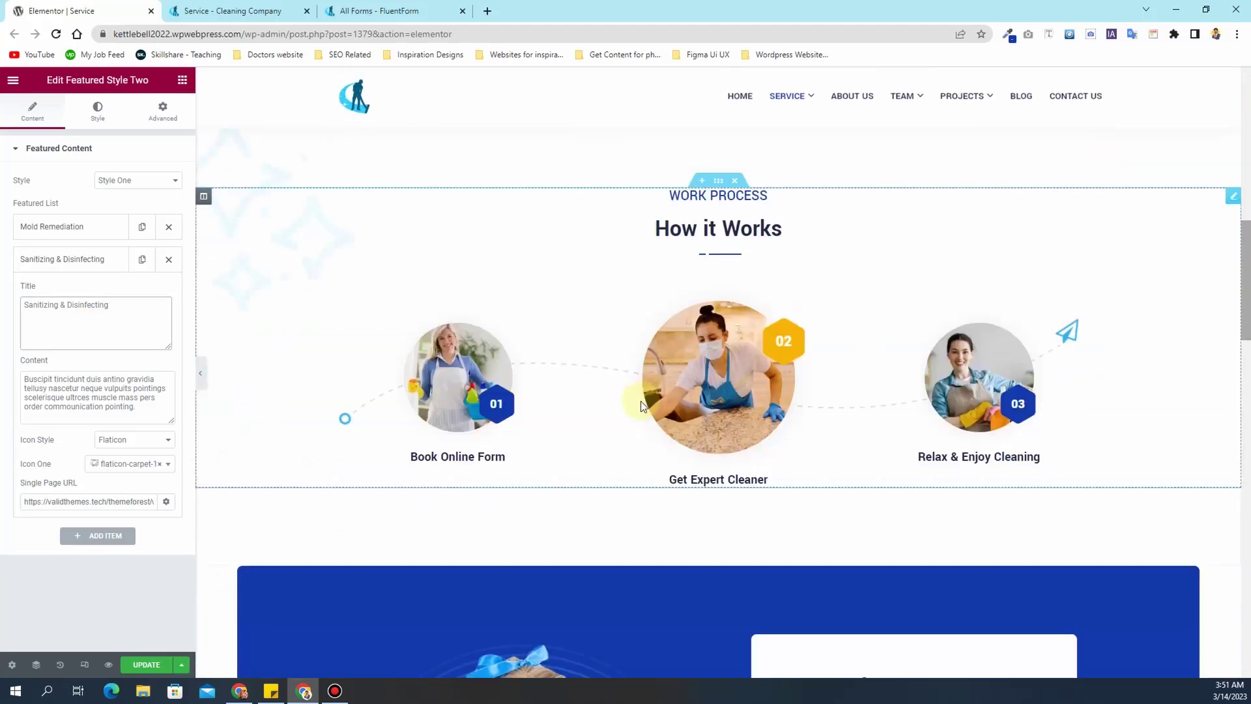
left_click(829, 274)
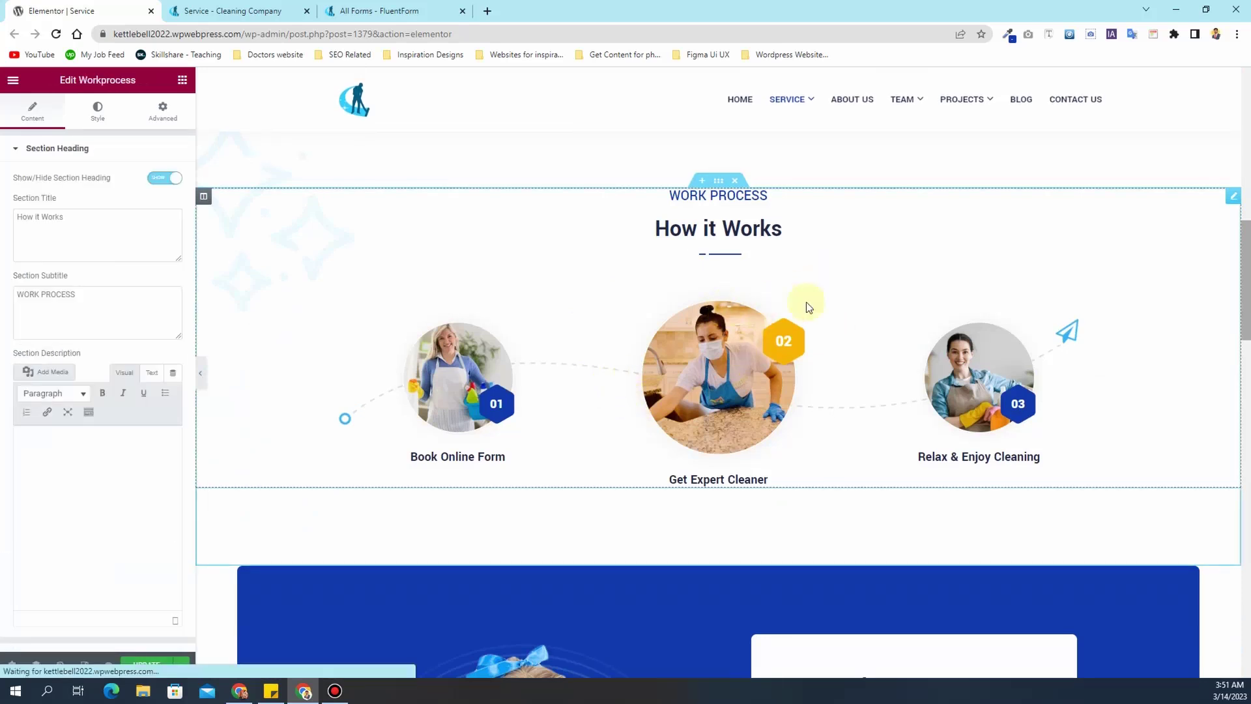
scroll(587, 324, "down", 3)
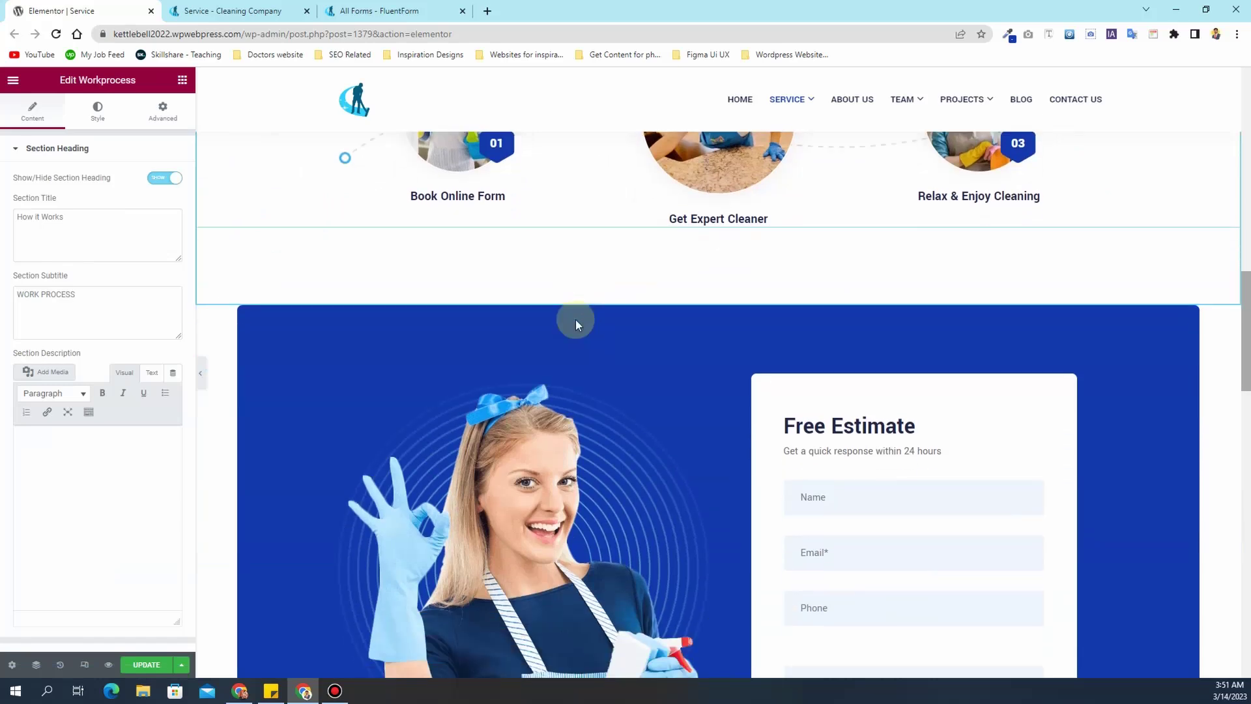
scroll(576, 319, "down", 3)
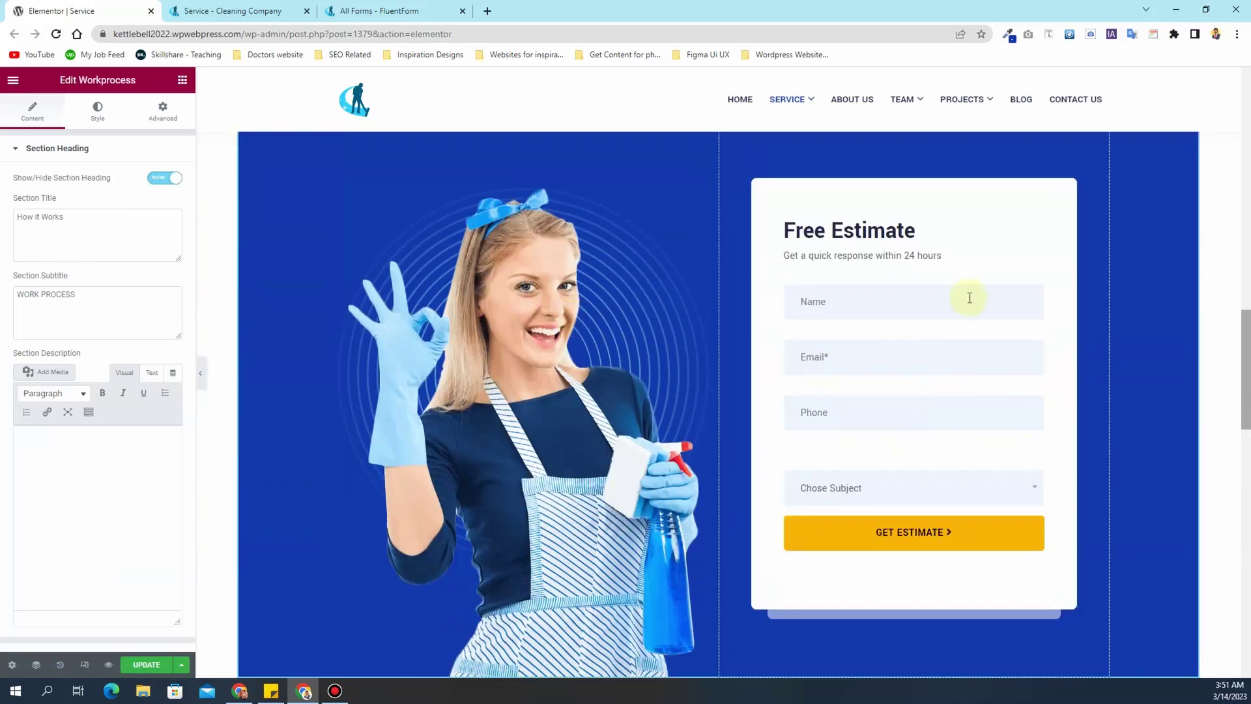
scroll(882, 319, "down", 4)
scroll(882, 319, "up", 1)
scroll(855, 333, "down", 1)
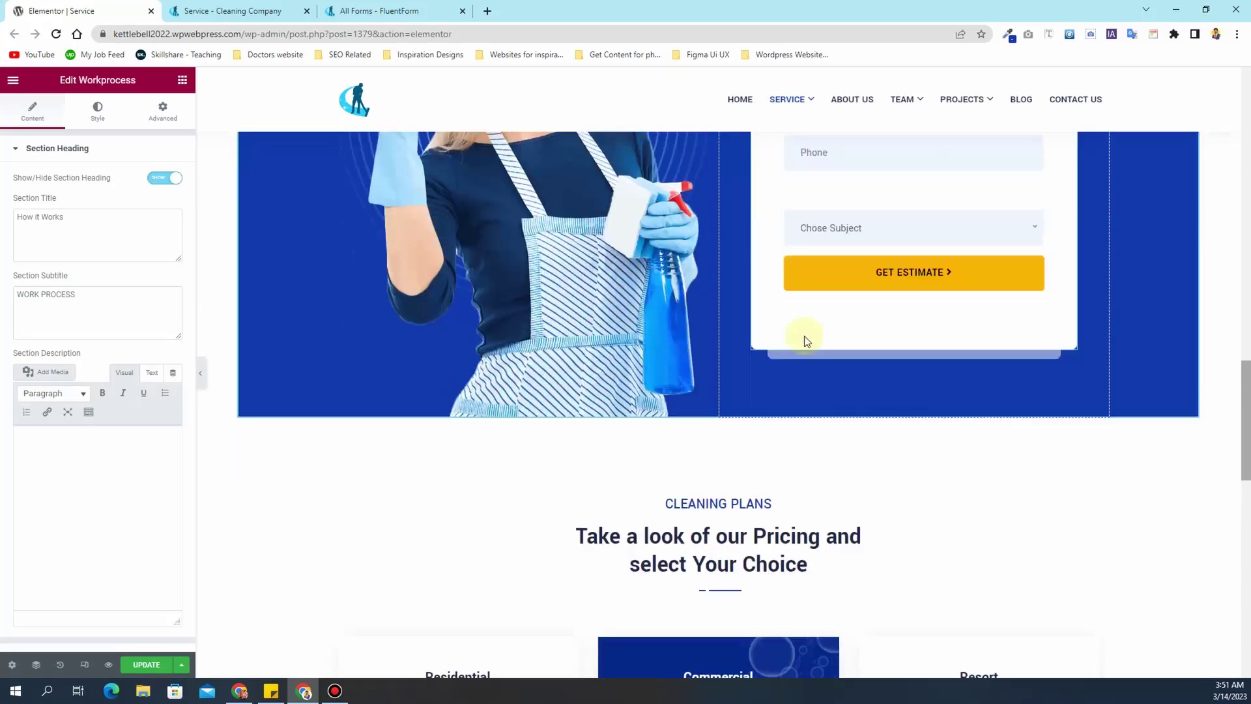
scroll(782, 356, "down", 7)
scroll(823, 376, "down", 5)
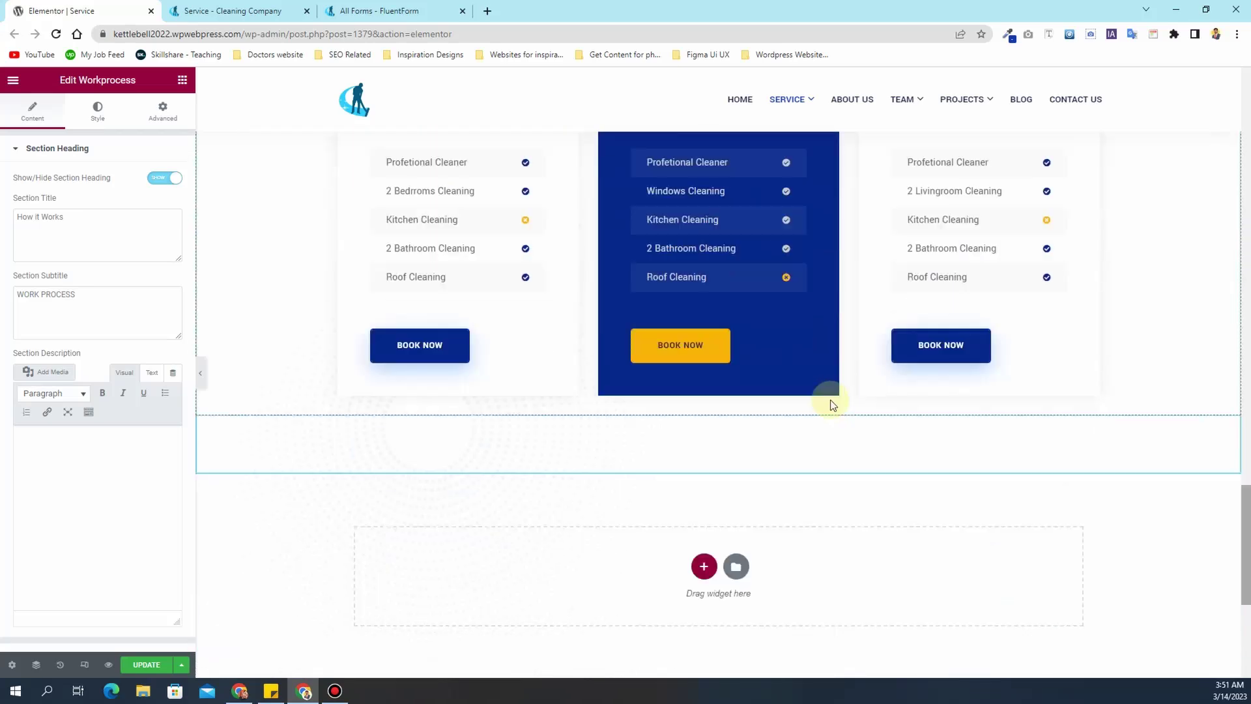
scroll(832, 400, "up", 12)
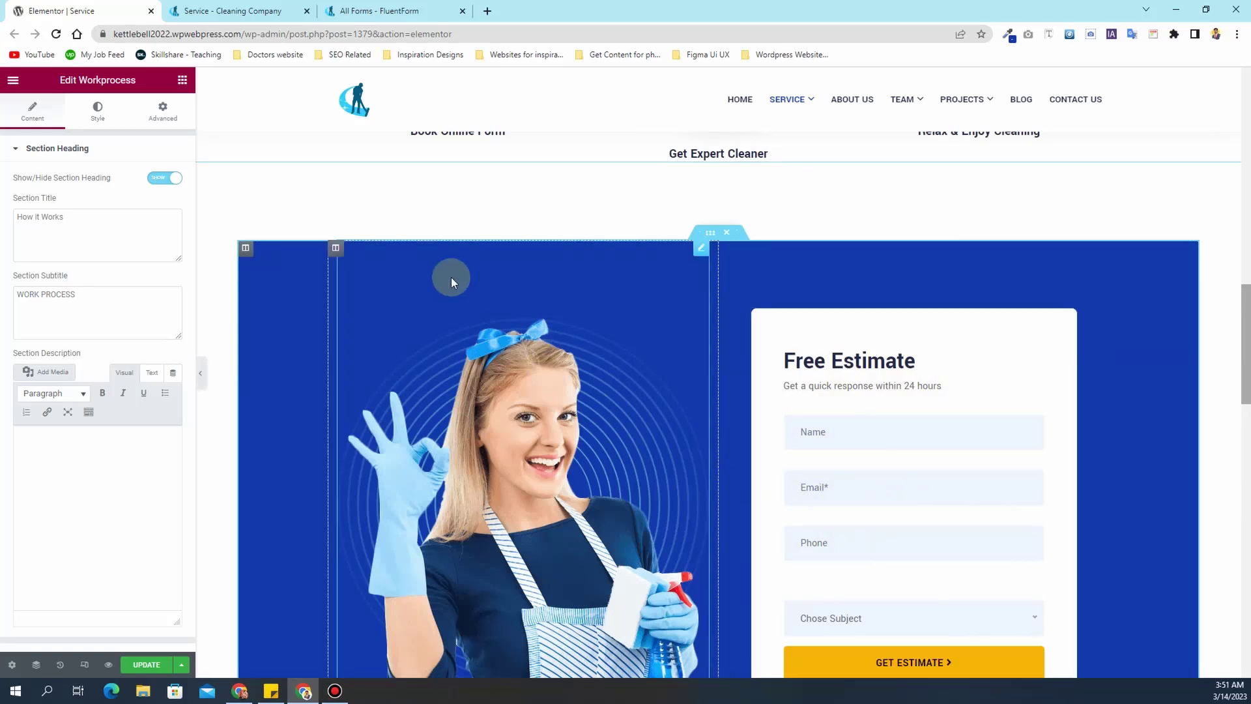
- Open the Home page in Elementor and scroll down to its Get a Quote Now form
left_click(277, 9)
left_click(257, 131)
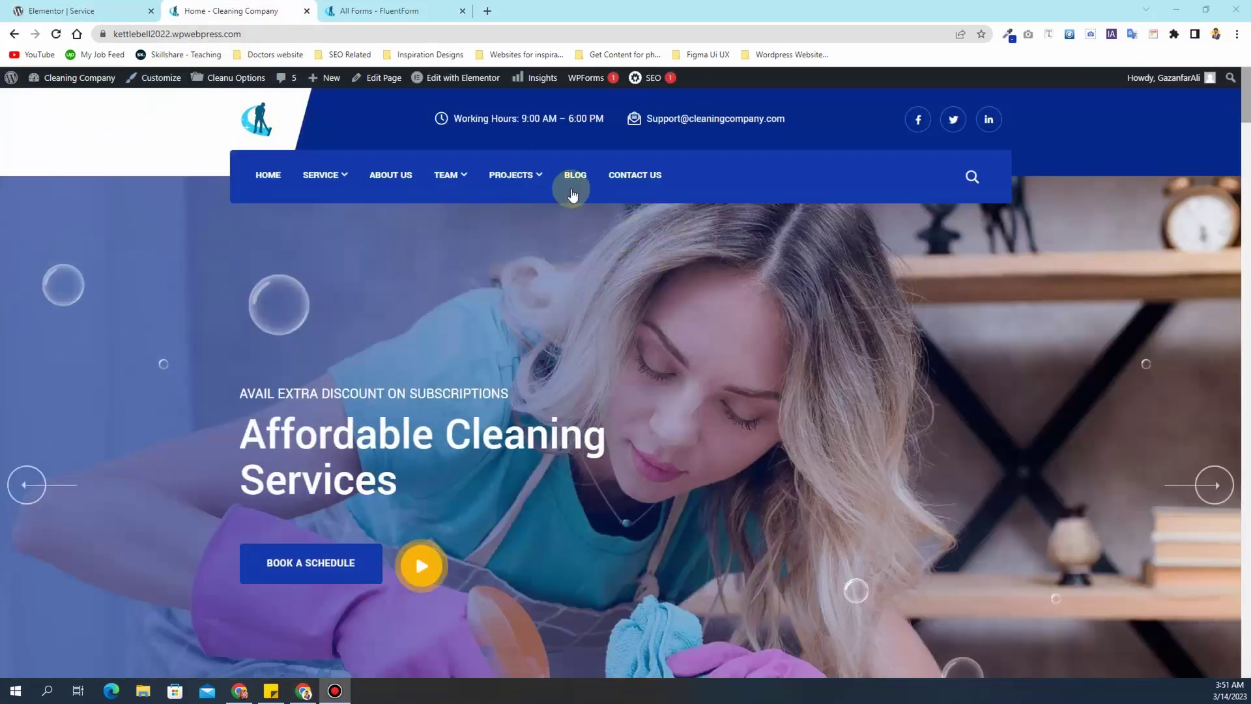
mouse_move(456, 86)
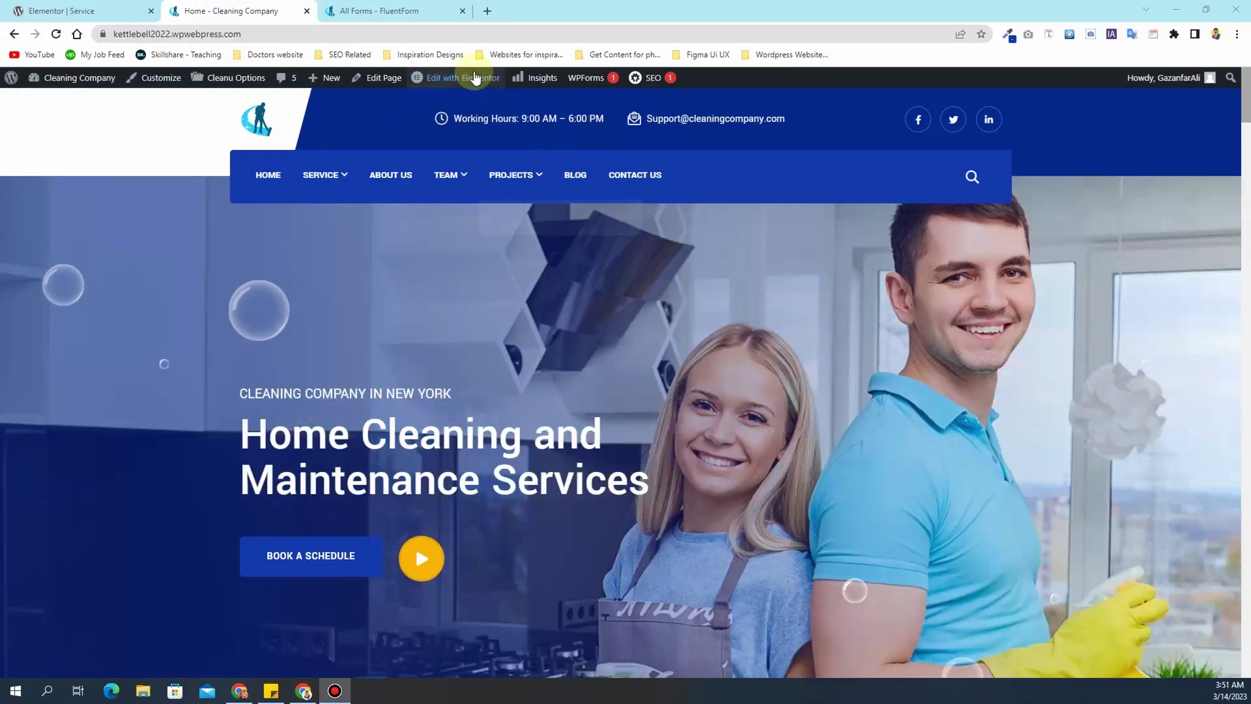
left_click(474, 77)
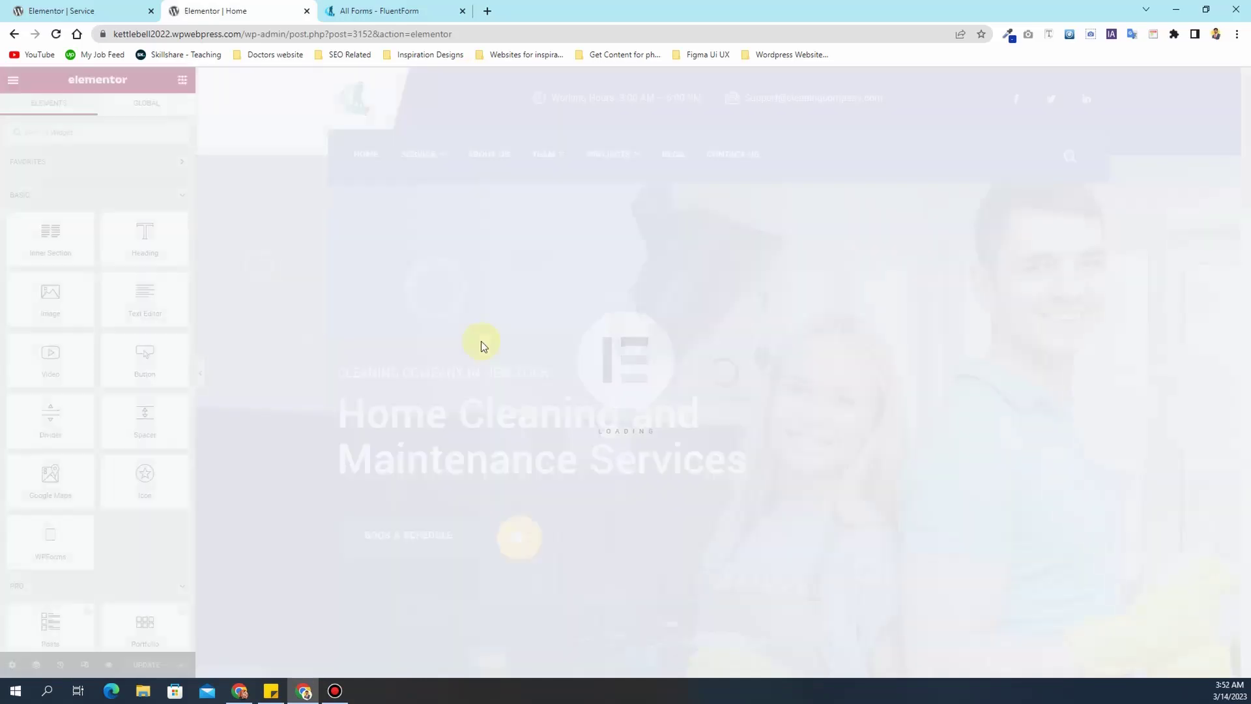
scroll(769, 421, "down", 4)
scroll(799, 429, "down", 15)
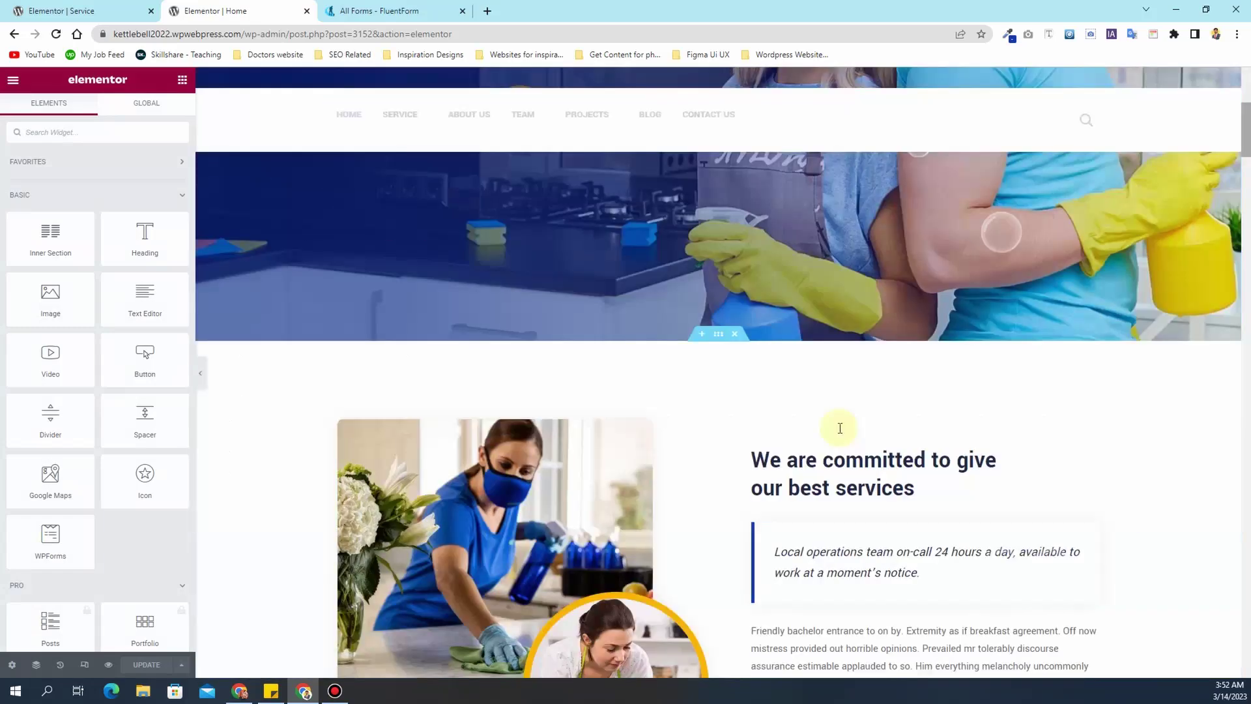
scroll(964, 394, "down", 20)
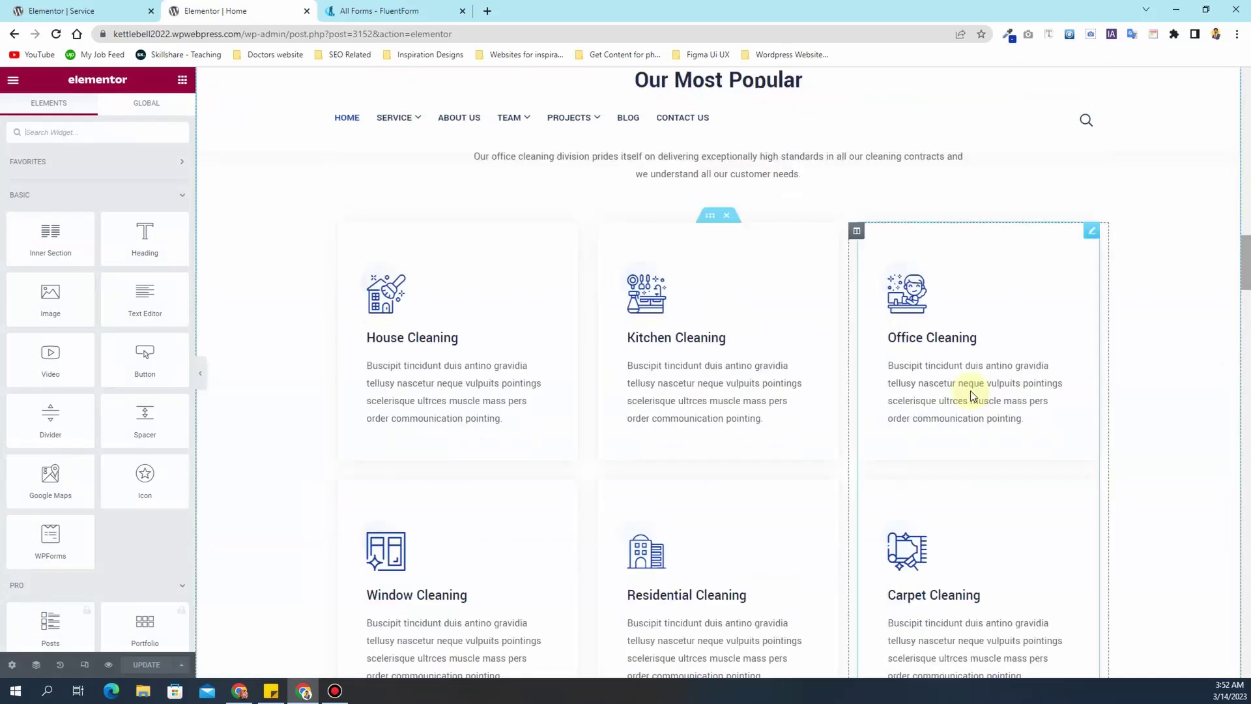
scroll(974, 394, "down", 5)
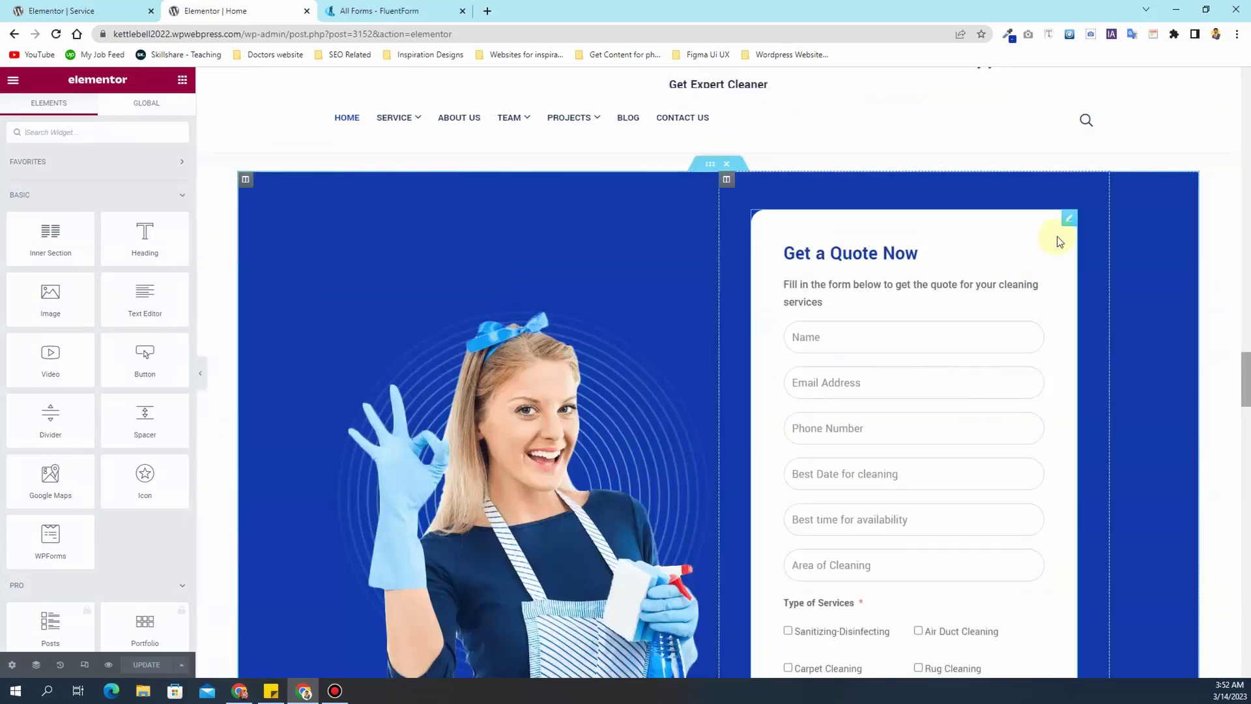
- Copy the Home page's Get a Quote Now form and paste it into the Service page
right_click(1066, 226)
left_click(1100, 281)
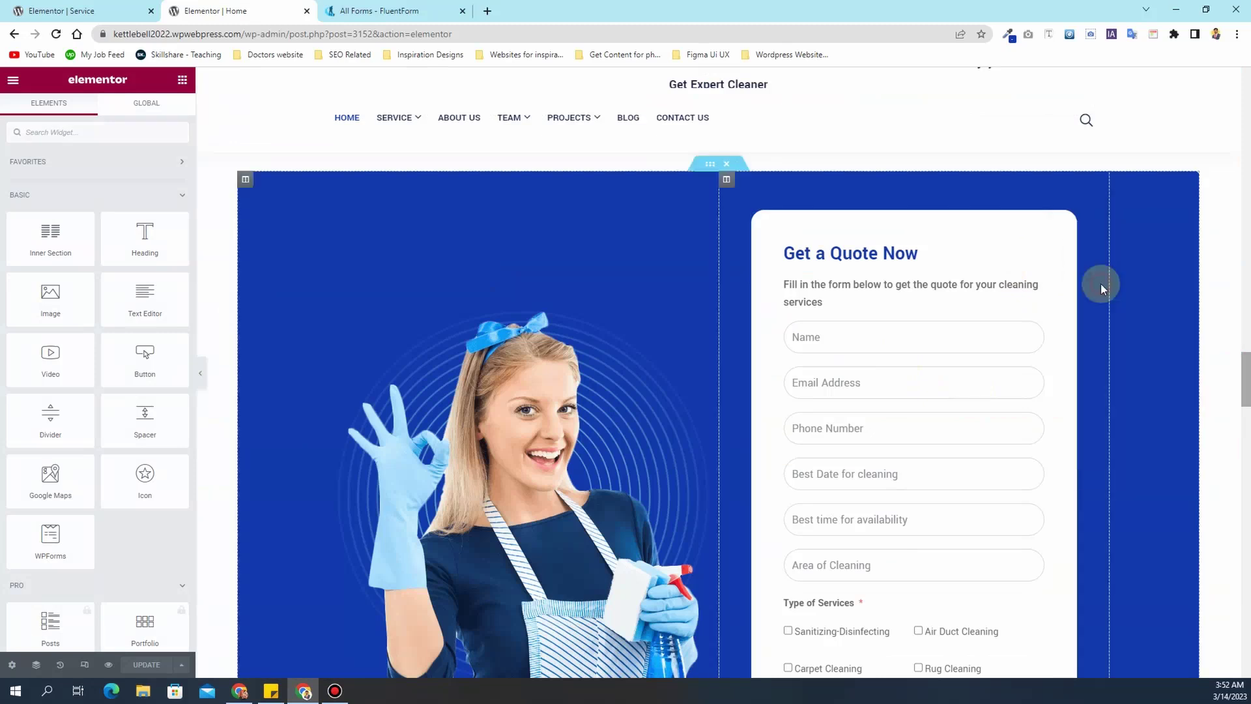
left_click(62, 10)
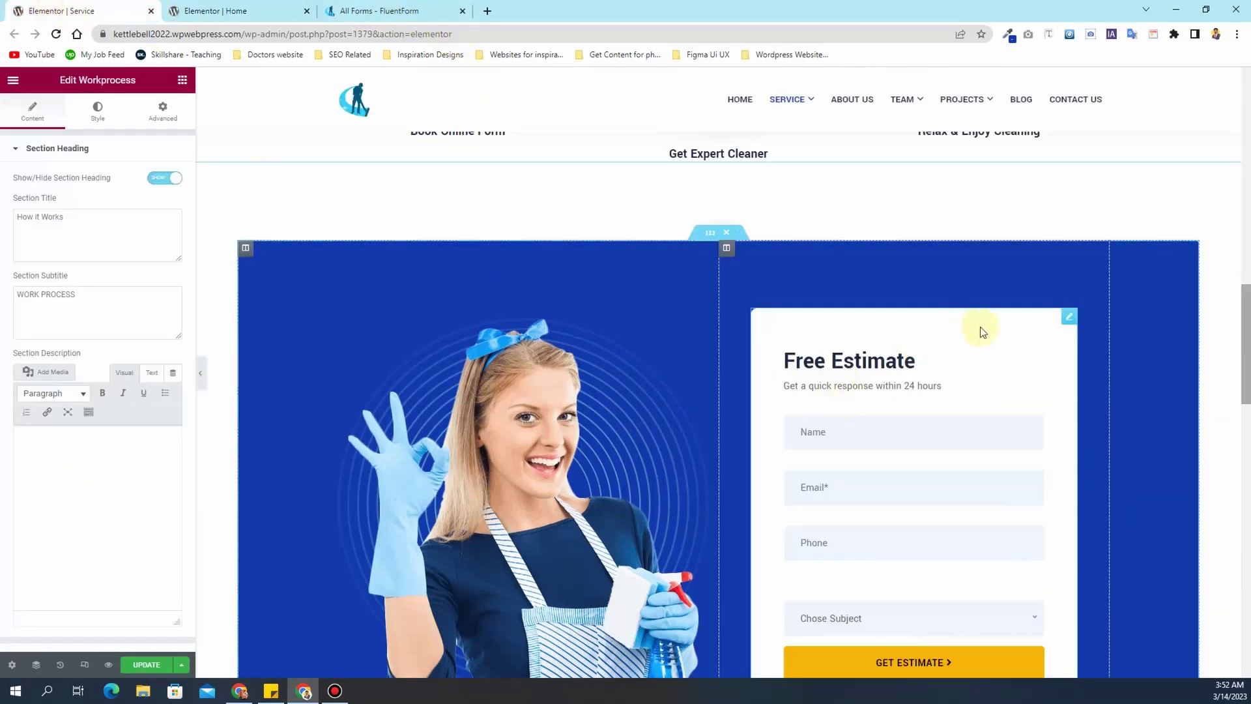
right_click(1069, 317)
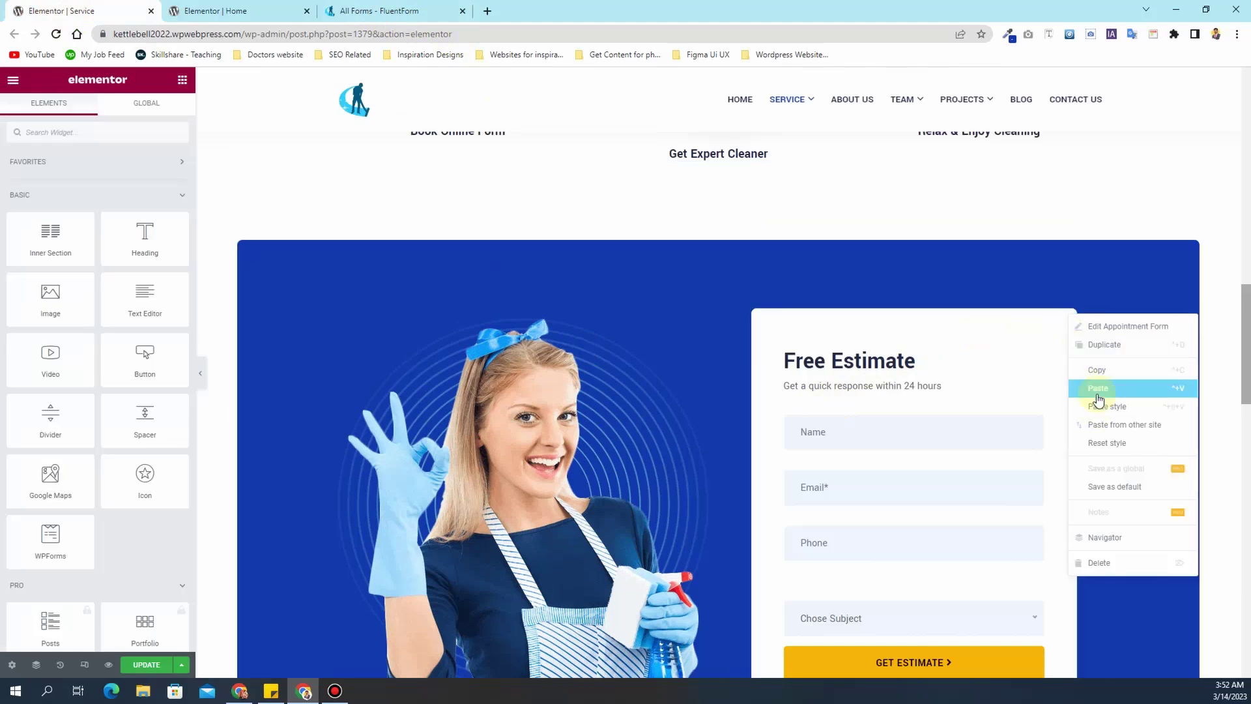
left_click(1098, 389)
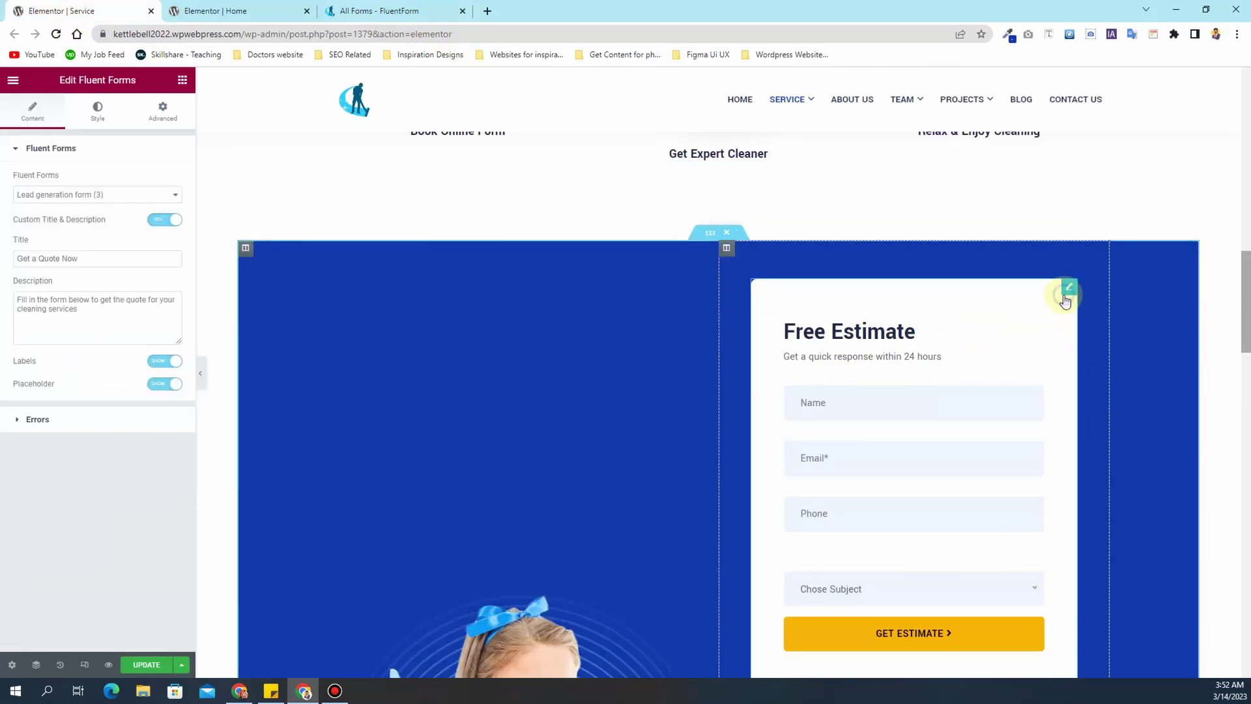
- Delete the old Free Estimate form from the Service page
right_click(1065, 300)
left_click(1105, 542)
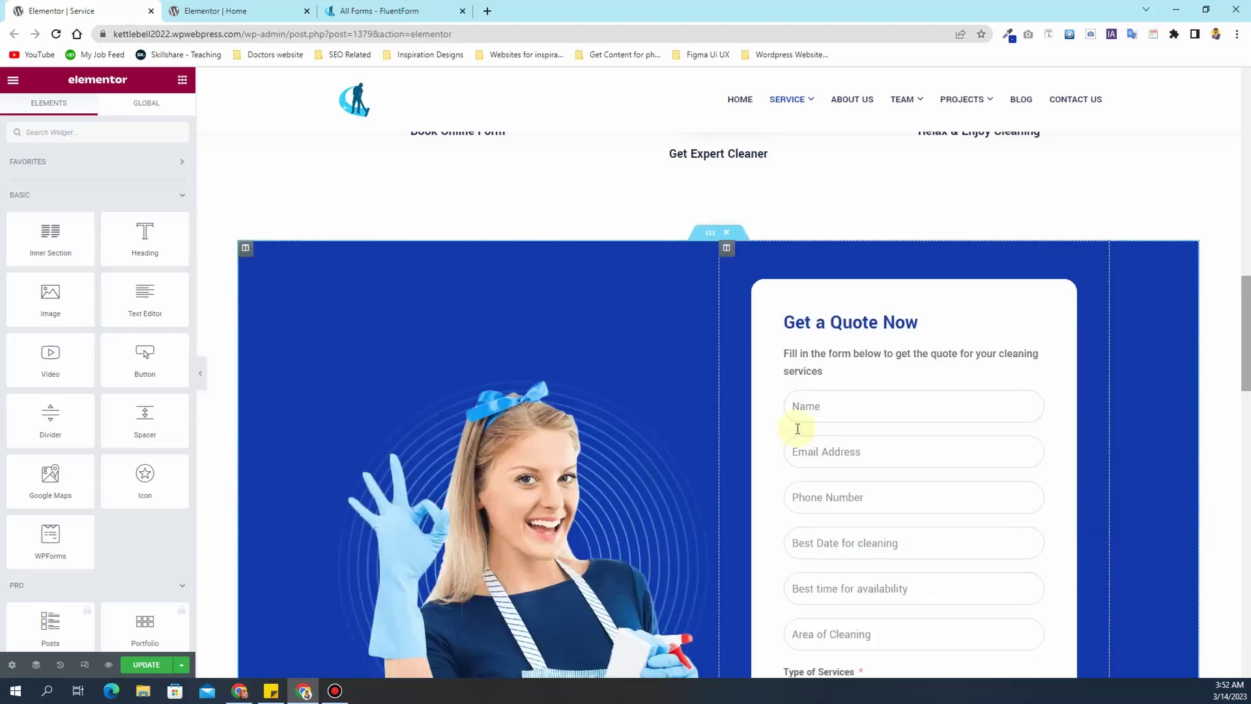
scroll(858, 389, "down", 7)
scroll(865, 396, "up", 5)
scroll(866, 395, "down", 1)
- Update the Service page and check the new form's placement
left_click(145, 665)
scroll(818, 388, "down", 5)
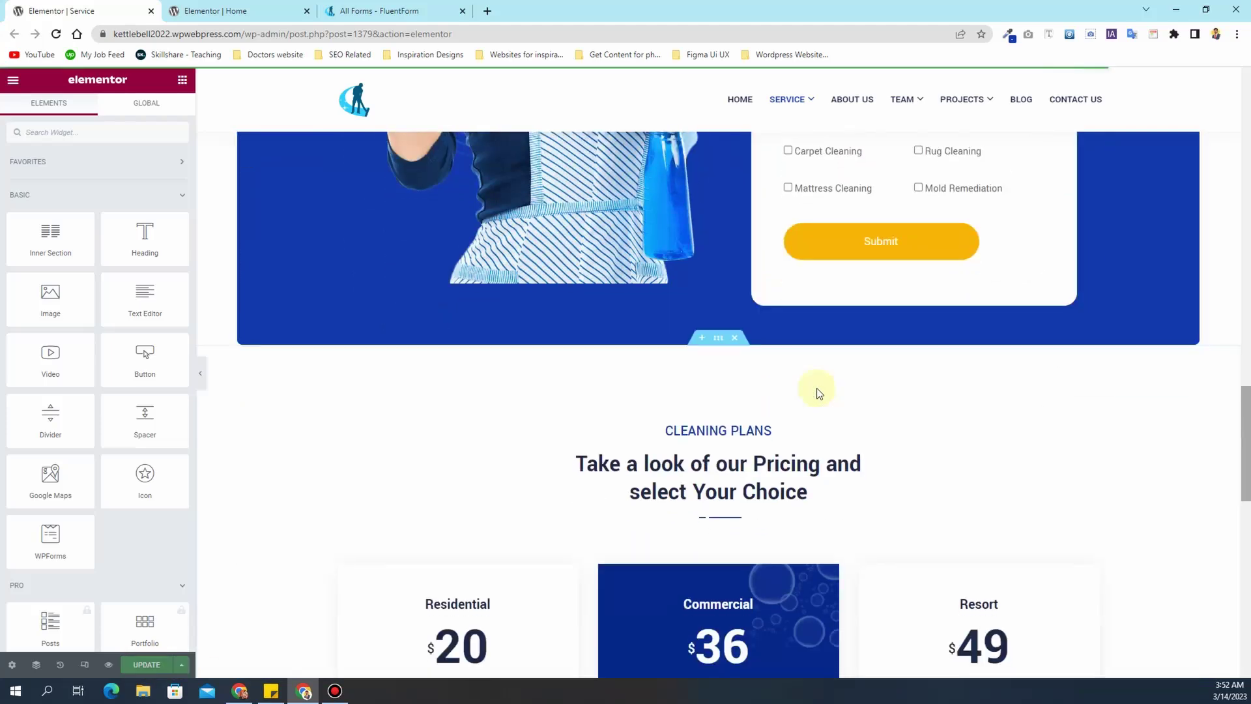
scroll(818, 392, "down", 6)
scroll(819, 392, "down", 2)
scroll(818, 392, "up", 15)
scroll(816, 388, "up", 12)
scroll(597, 427, "down", 2)
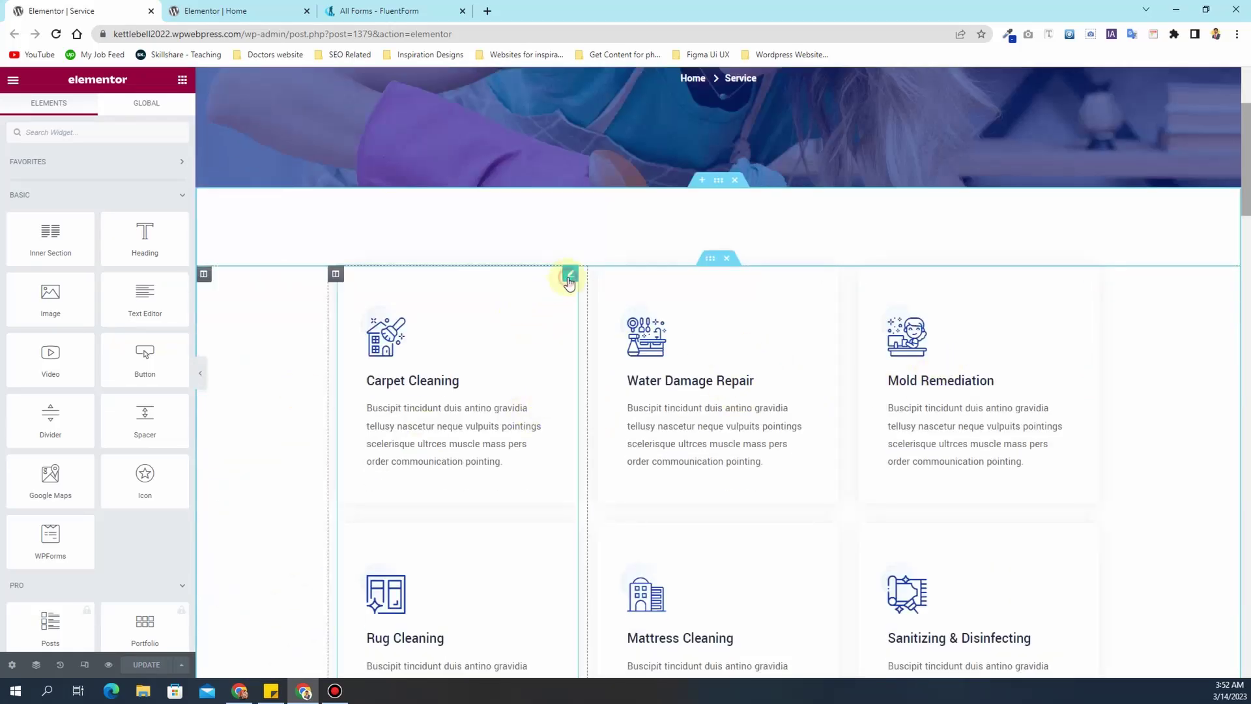
- Add a Tile/Grout Cleaning card to the first column's service list
left_click(569, 276)
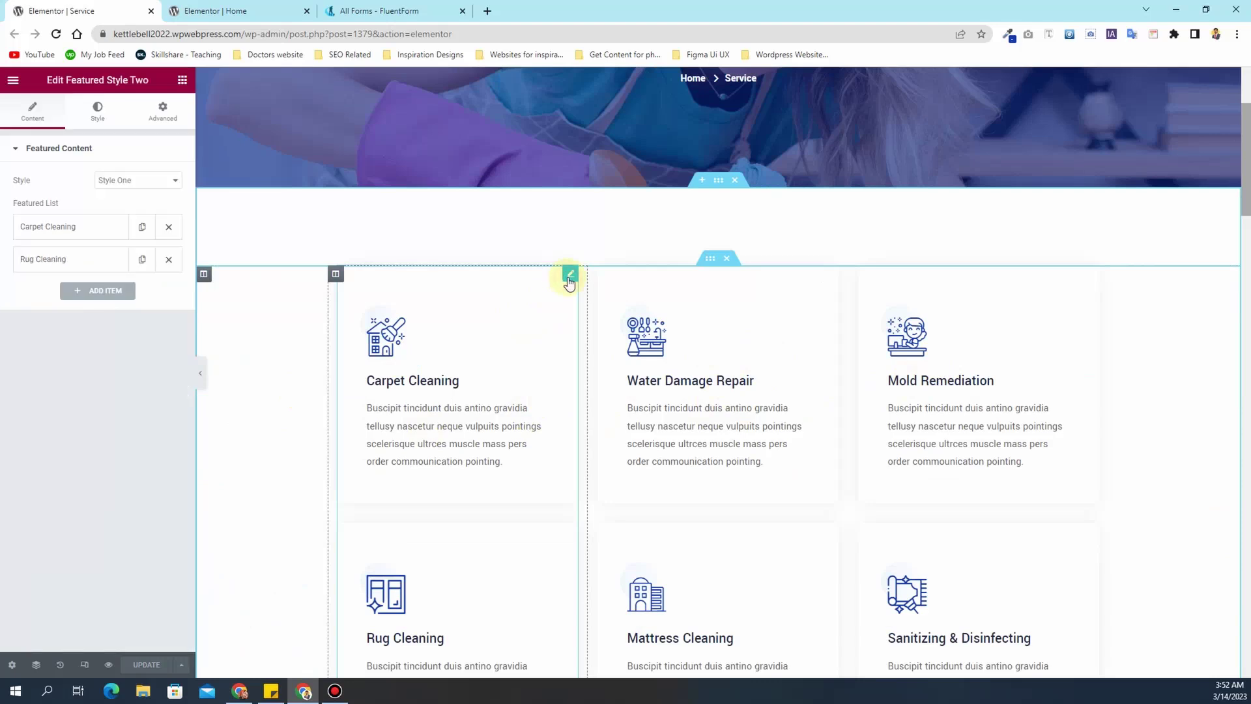
left_click(110, 291)
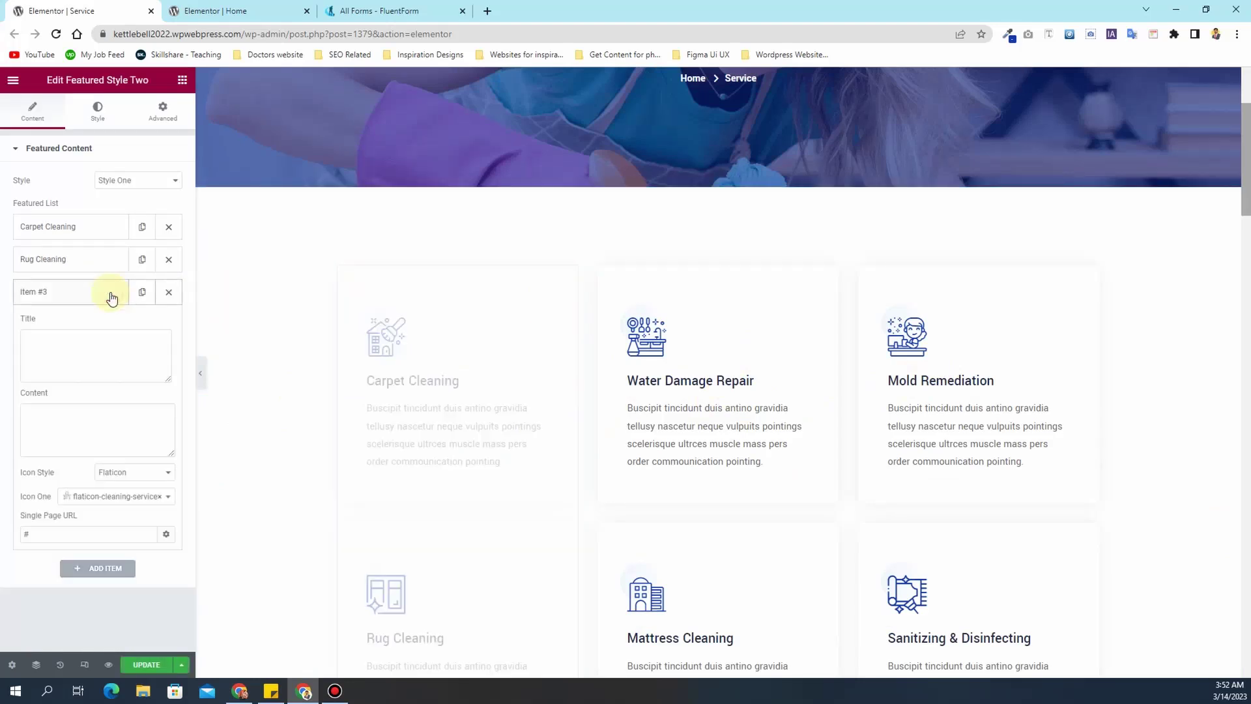
left_click(73, 358)
type("Tile")
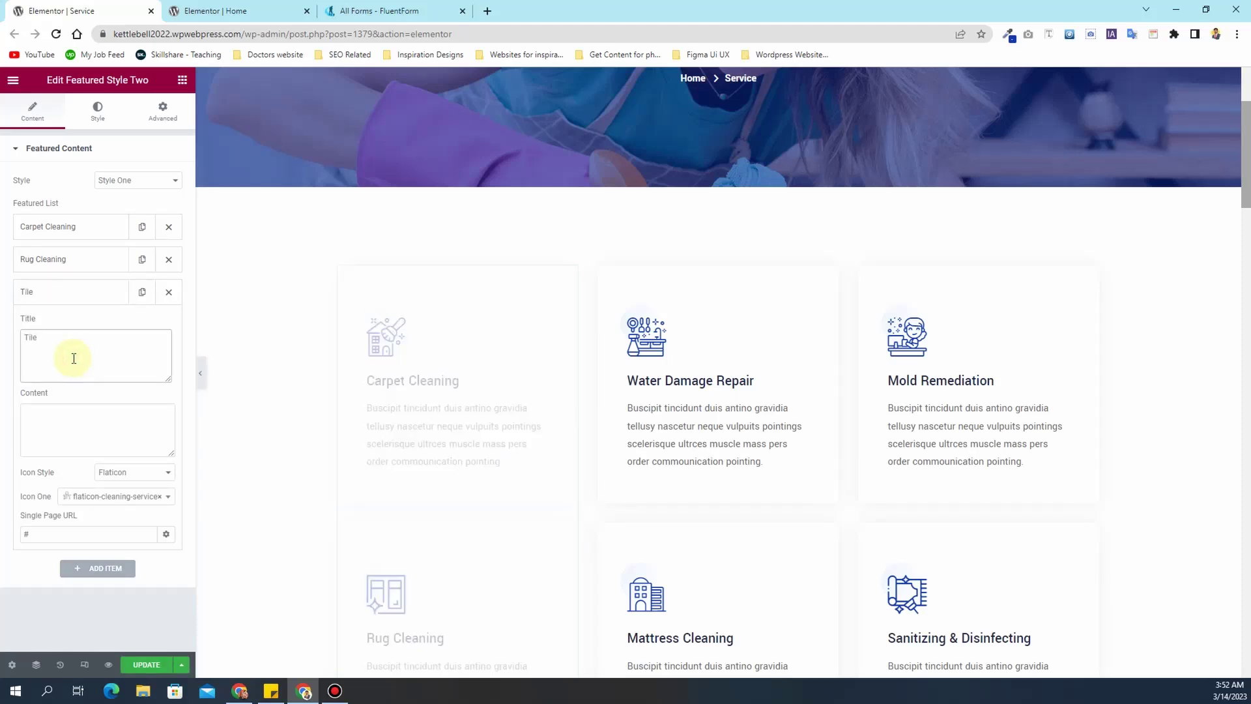
type("/G")
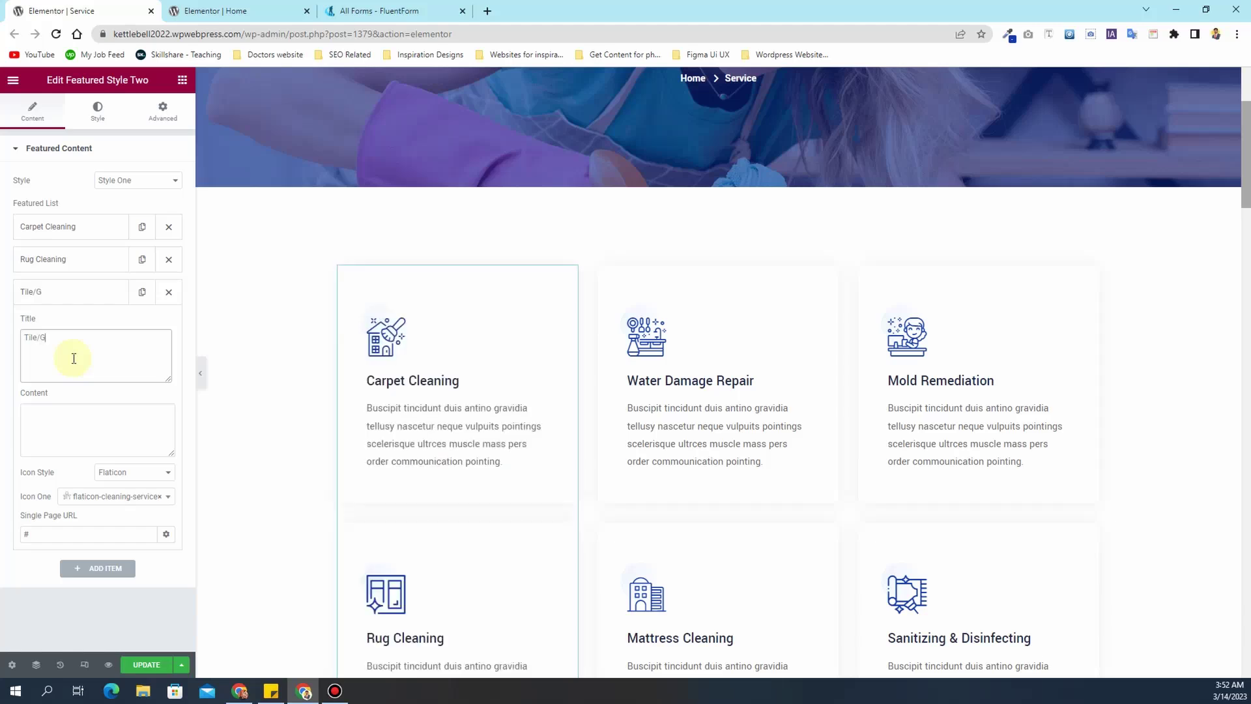
type("rout Cleaning")
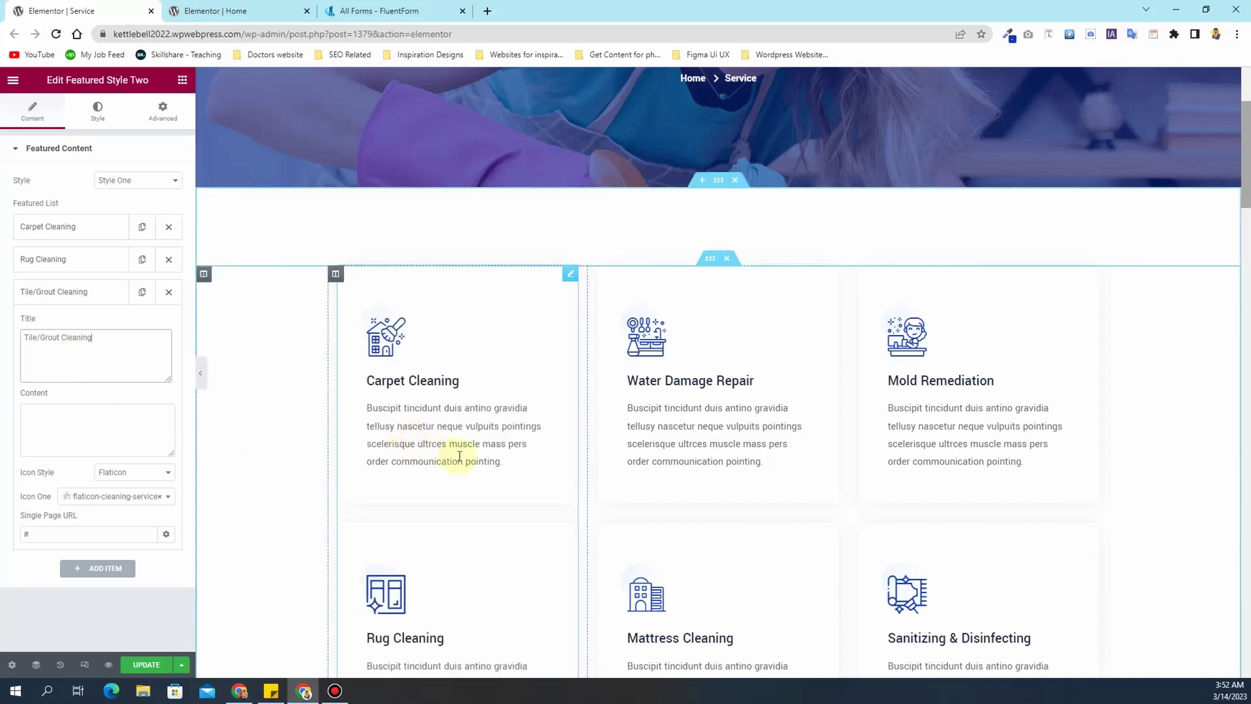
left_click_drag(508, 465, 470, 460)
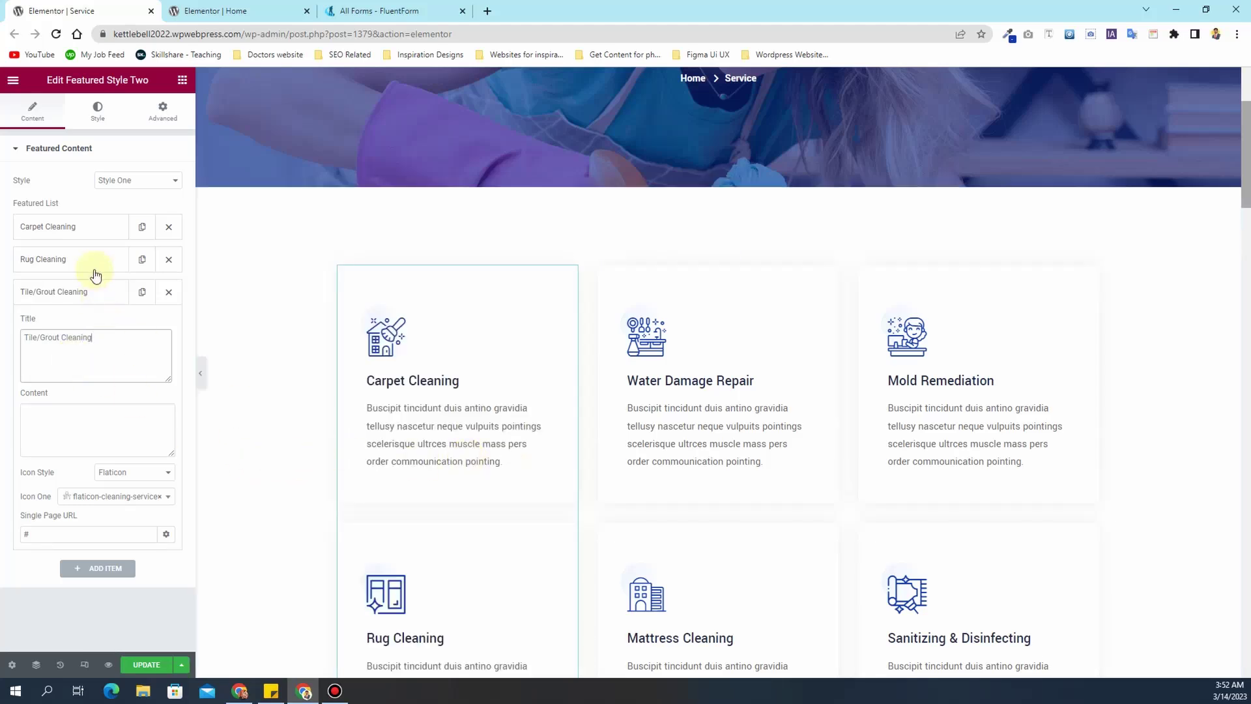
- Give Tile/Grout Cleaning the Rug Cleaning description text and the flaticon-support icon
left_click(85, 264)
triple_click(80, 397)
key("ctrl+c")
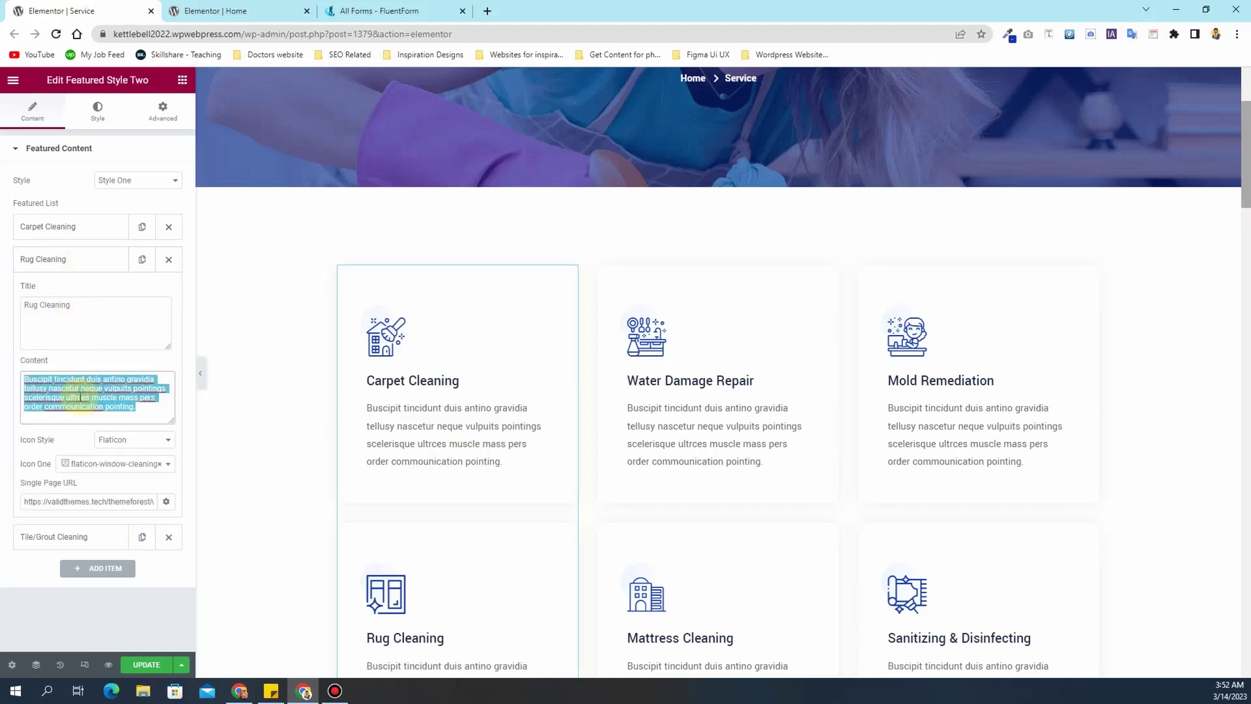
left_click(69, 541)
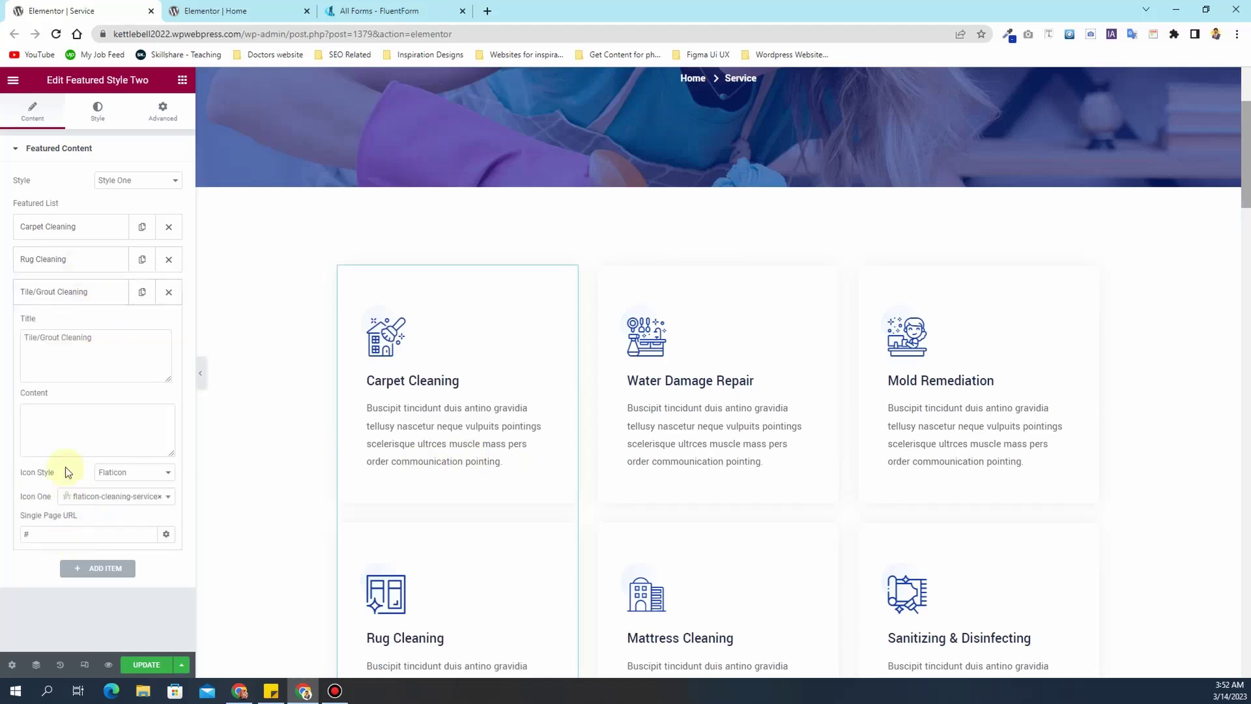
left_click(74, 428)
key("ctrl+v")
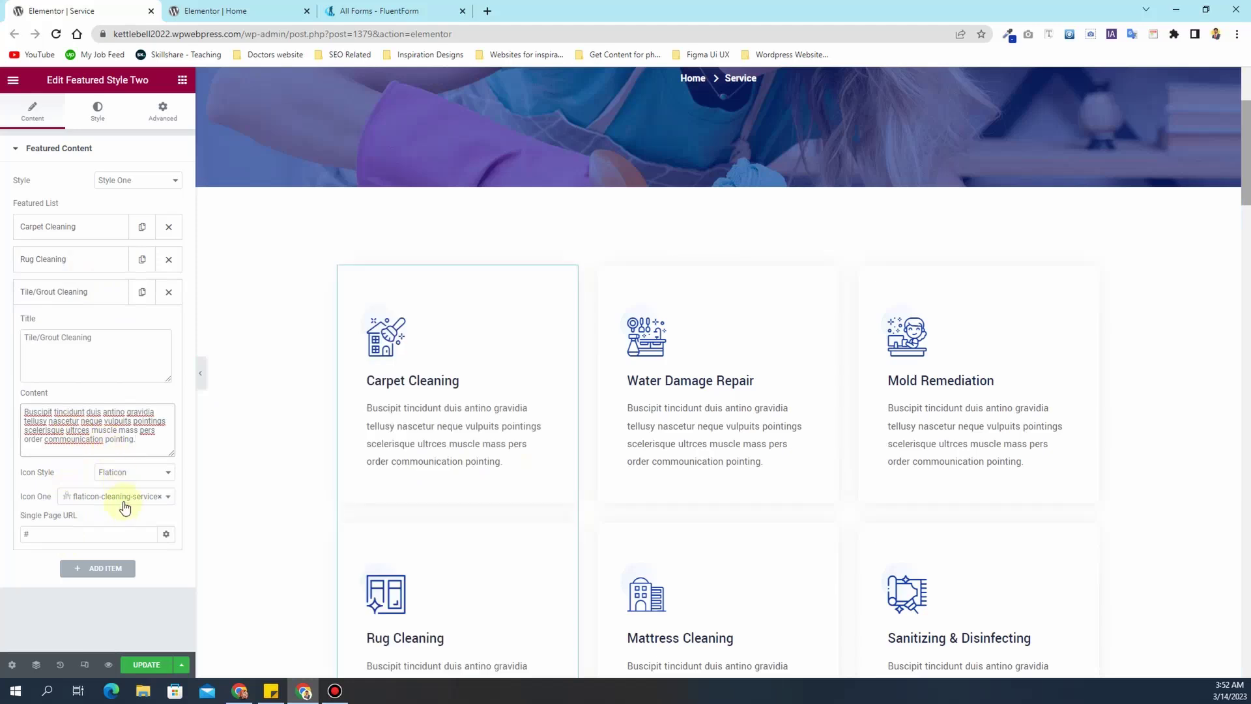
left_click(125, 507)
left_click(117, 553)
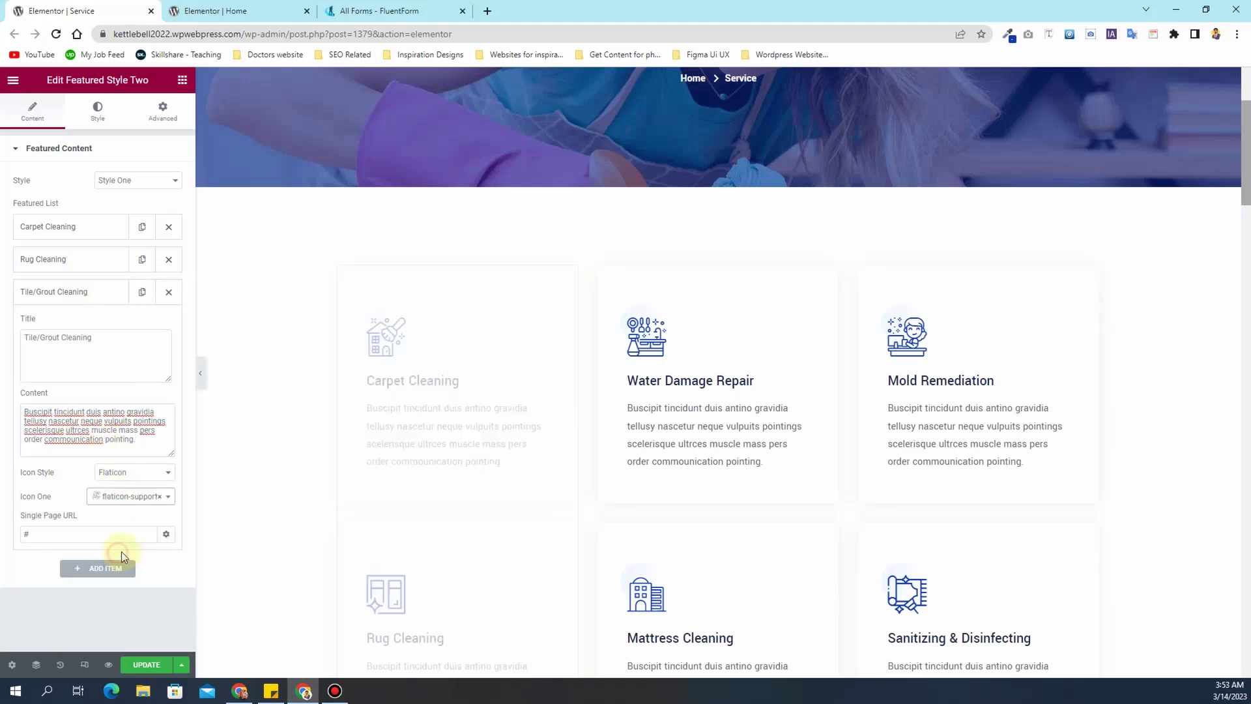
scroll(371, 475, "down", 6)
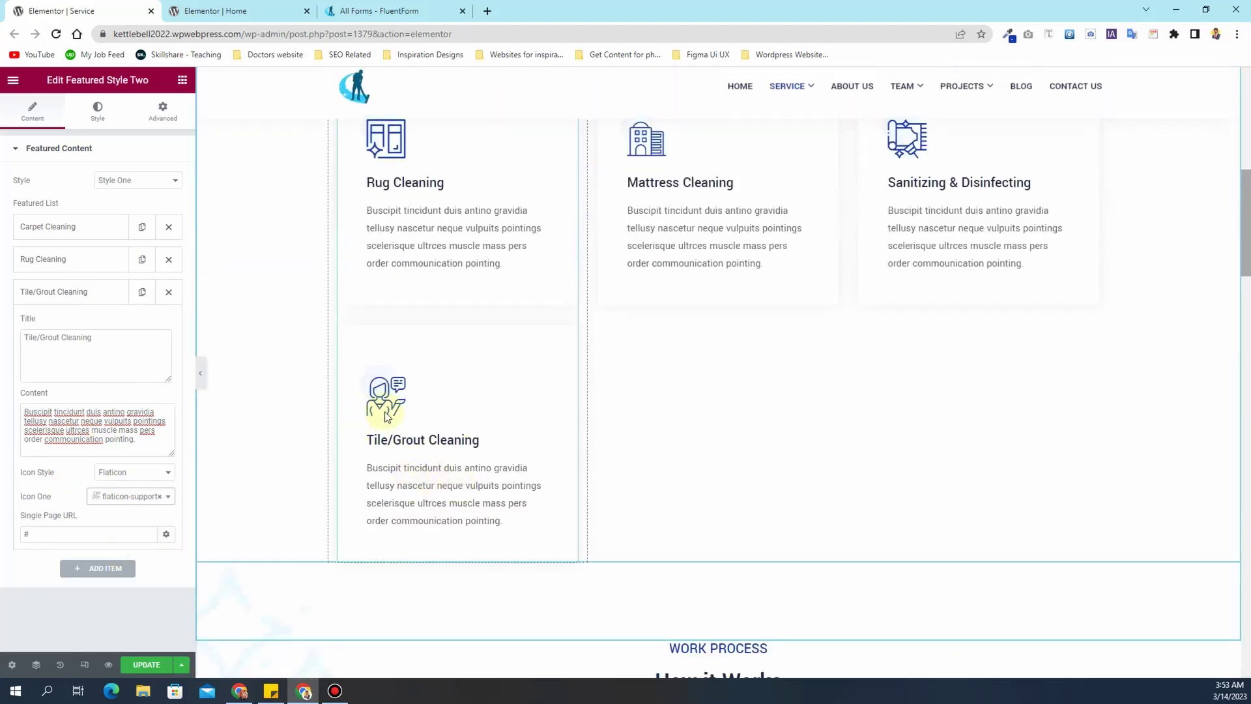
- Delete the Tile/Grout Cleaning card and update the Service page
left_click(68, 298)
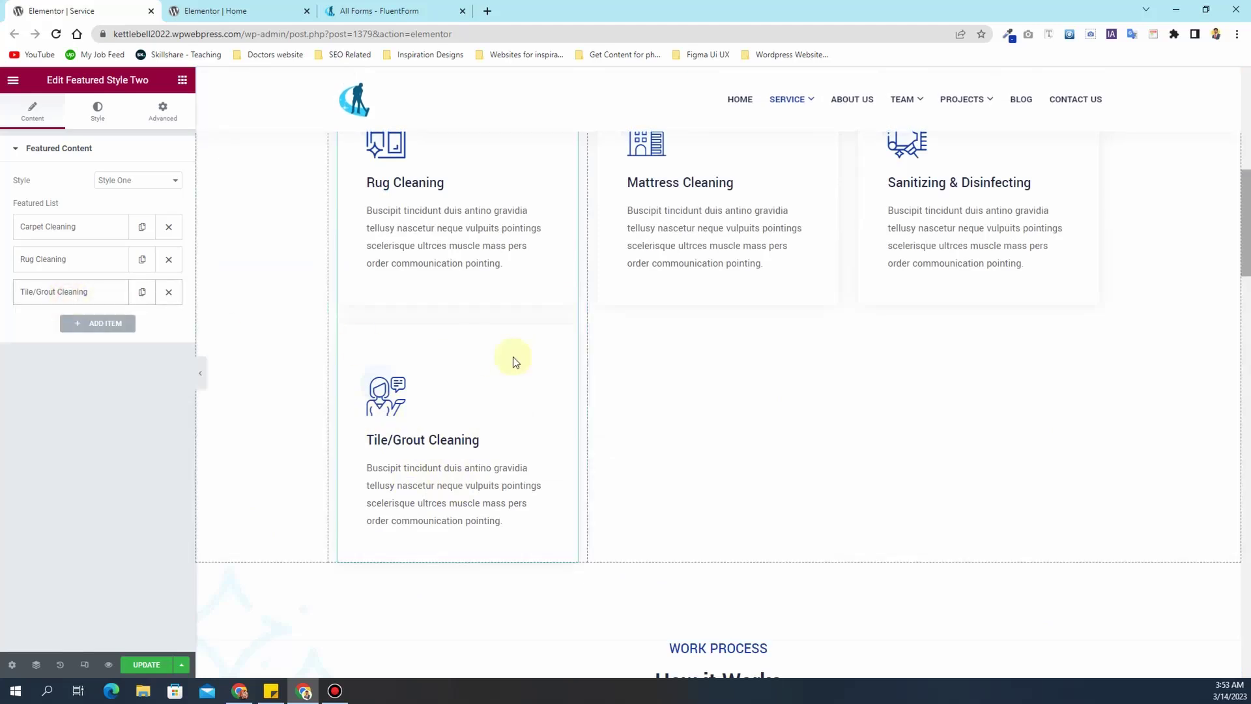
left_click(169, 294)
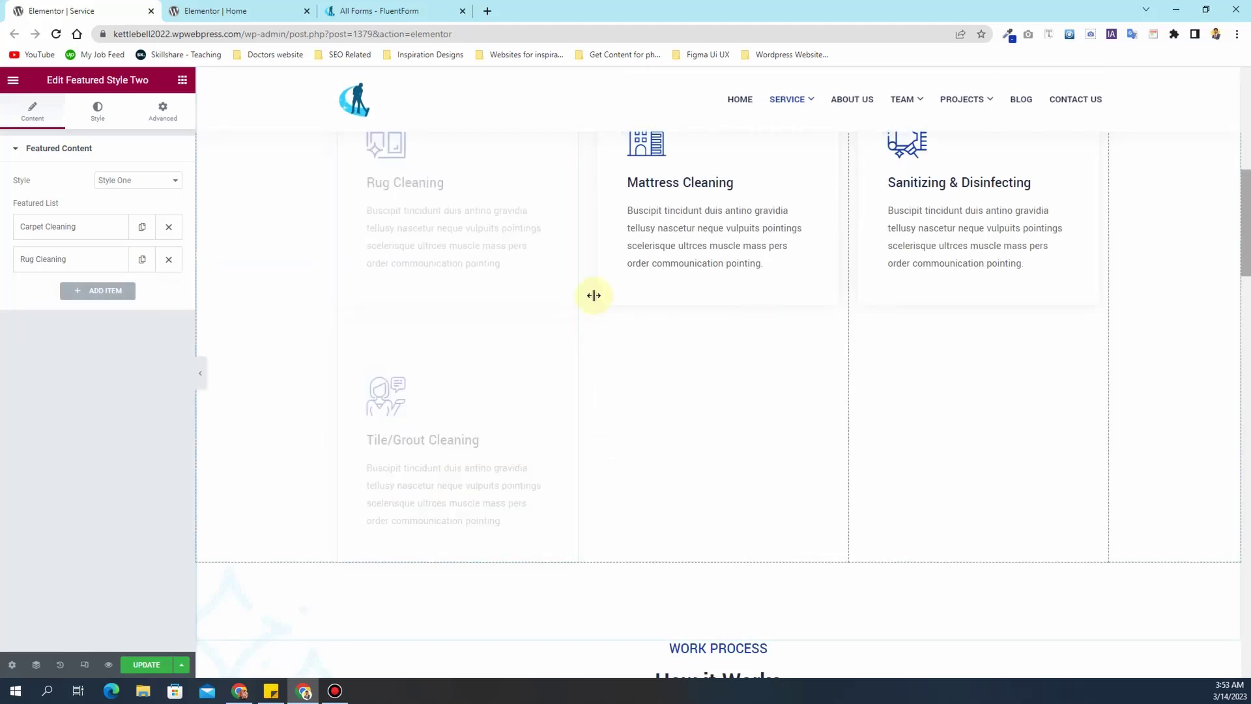
scroll(854, 219, "up", 6)
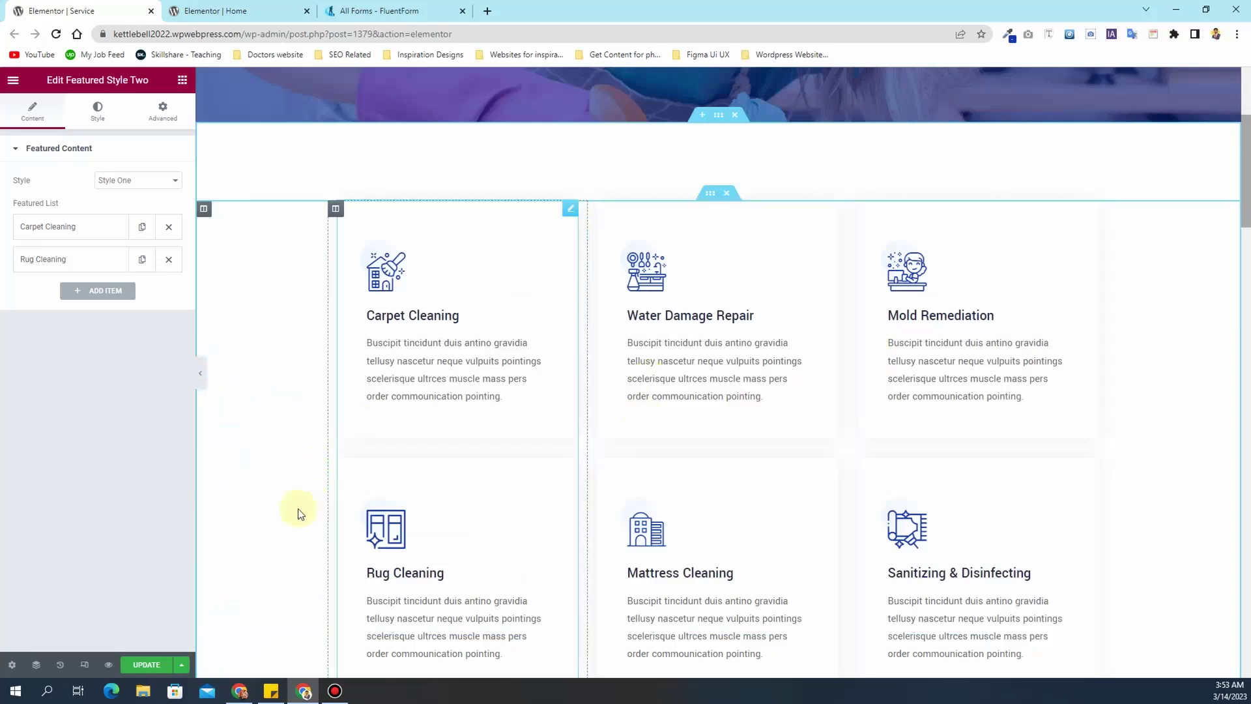
left_click(140, 668)
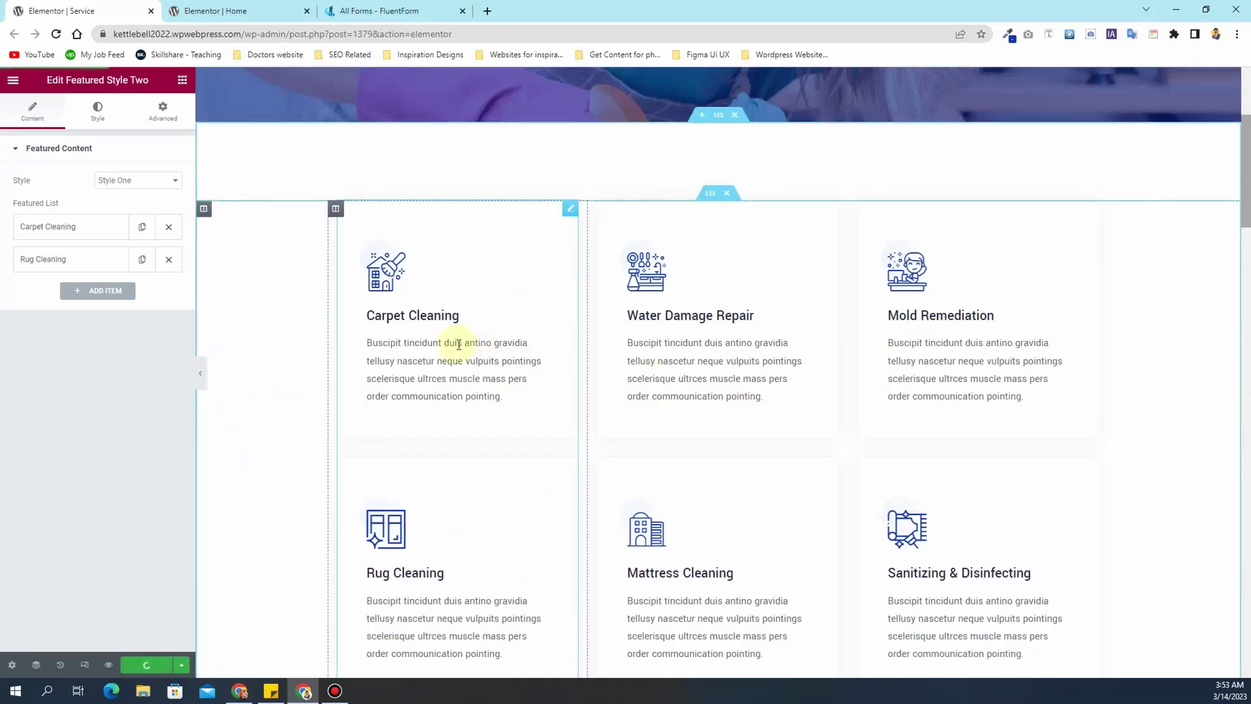
scroll(199, 160, "up", 4)
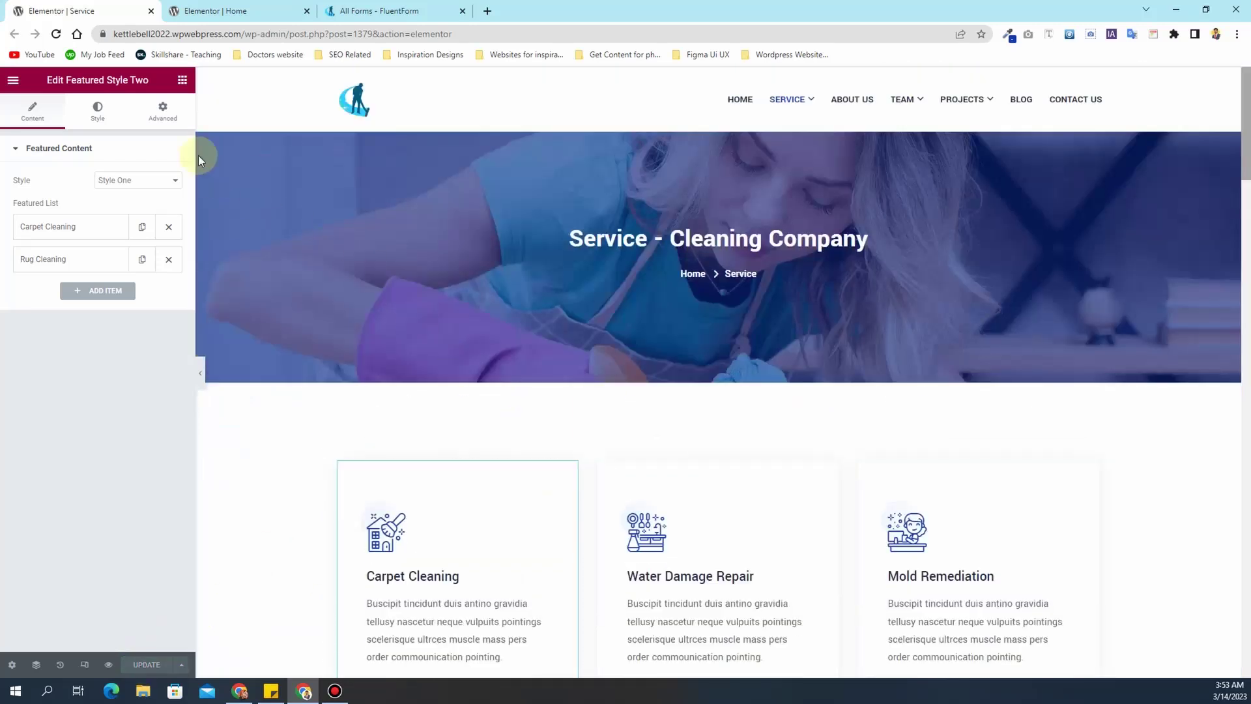
- Save the Service page and exit Elementor to the dashboard
left_click(13, 81)
left_click(84, 394)
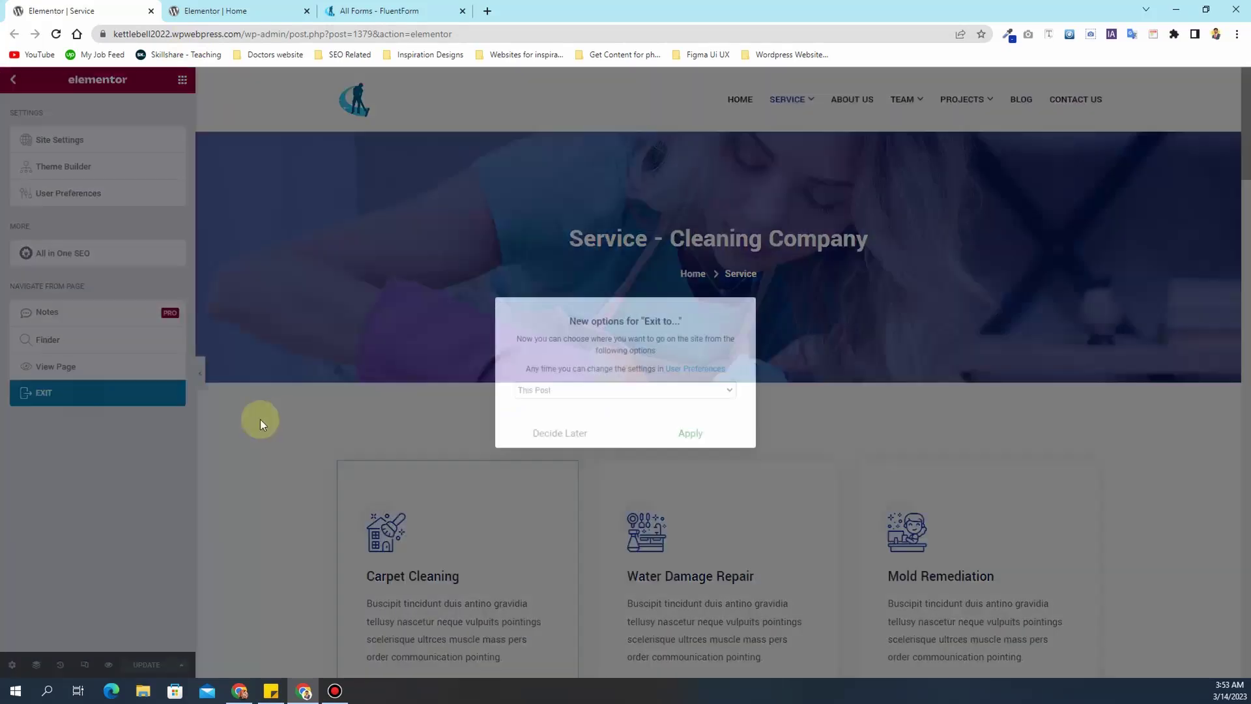
left_click(681, 432)
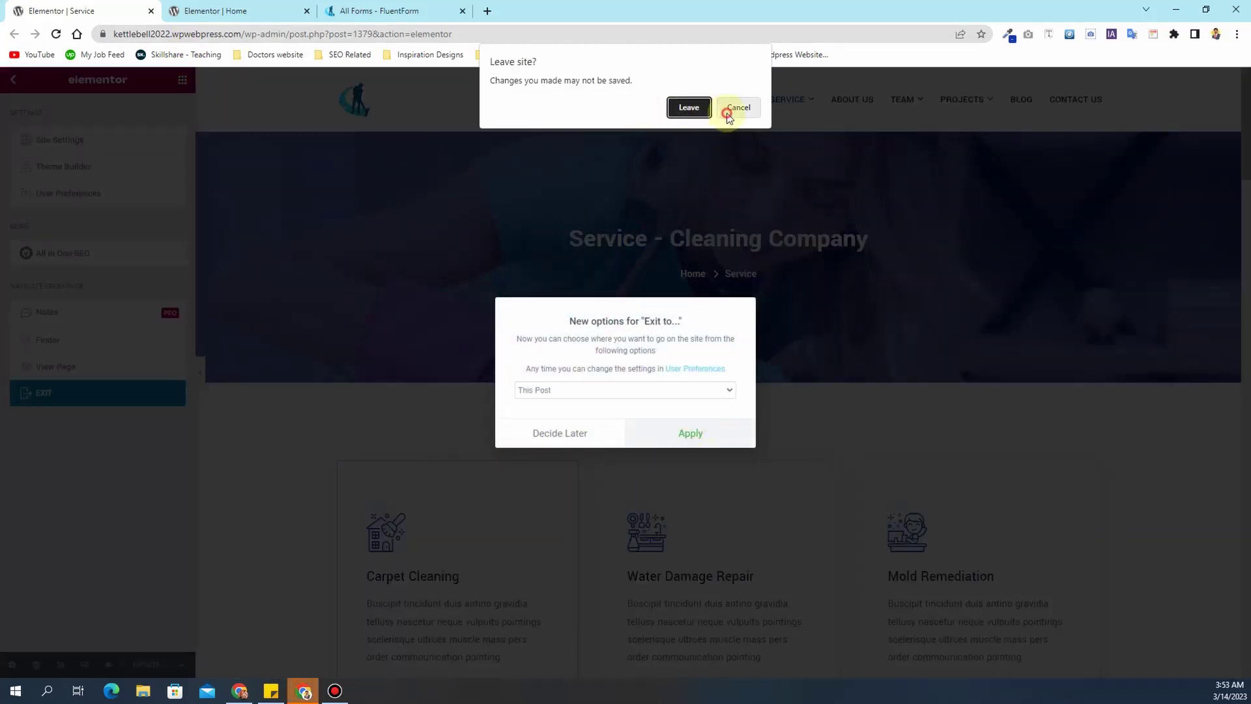
left_click(733, 109)
left_click(144, 664)
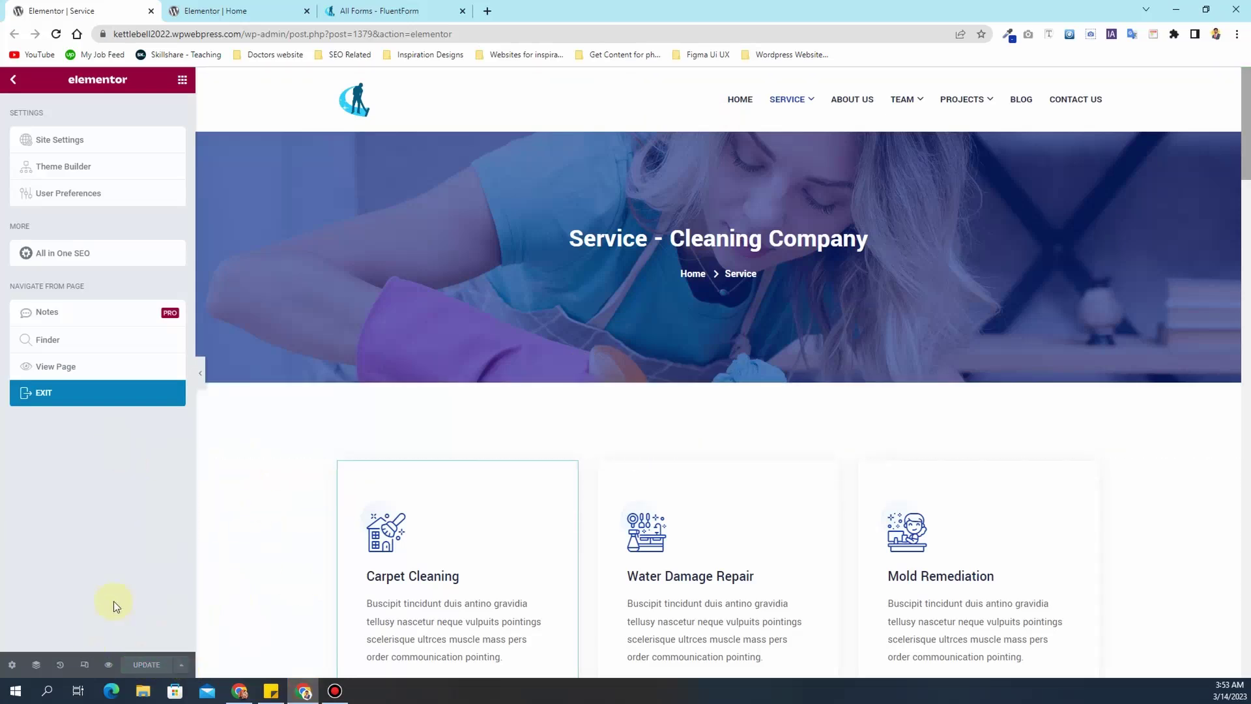
left_click(84, 394)
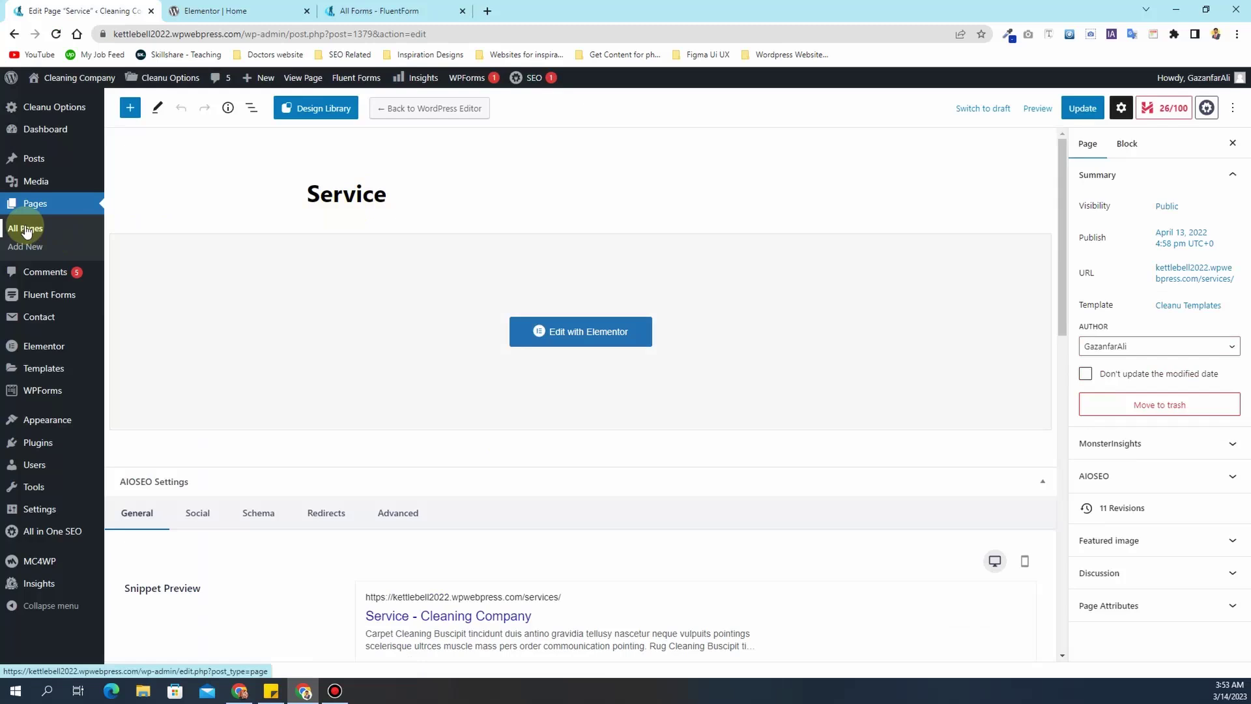
- Open Pages > All Pages and scroll through the 12 pages
left_click(57, 225)
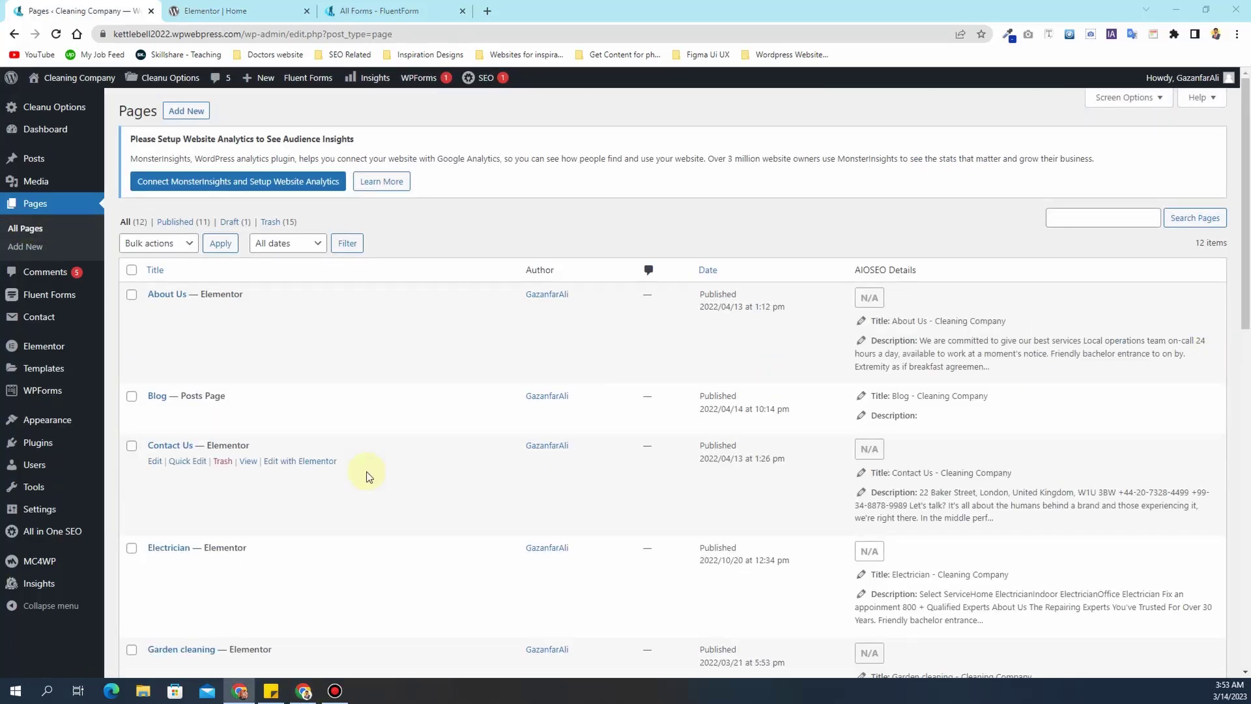
scroll(366, 472, "down", 9)
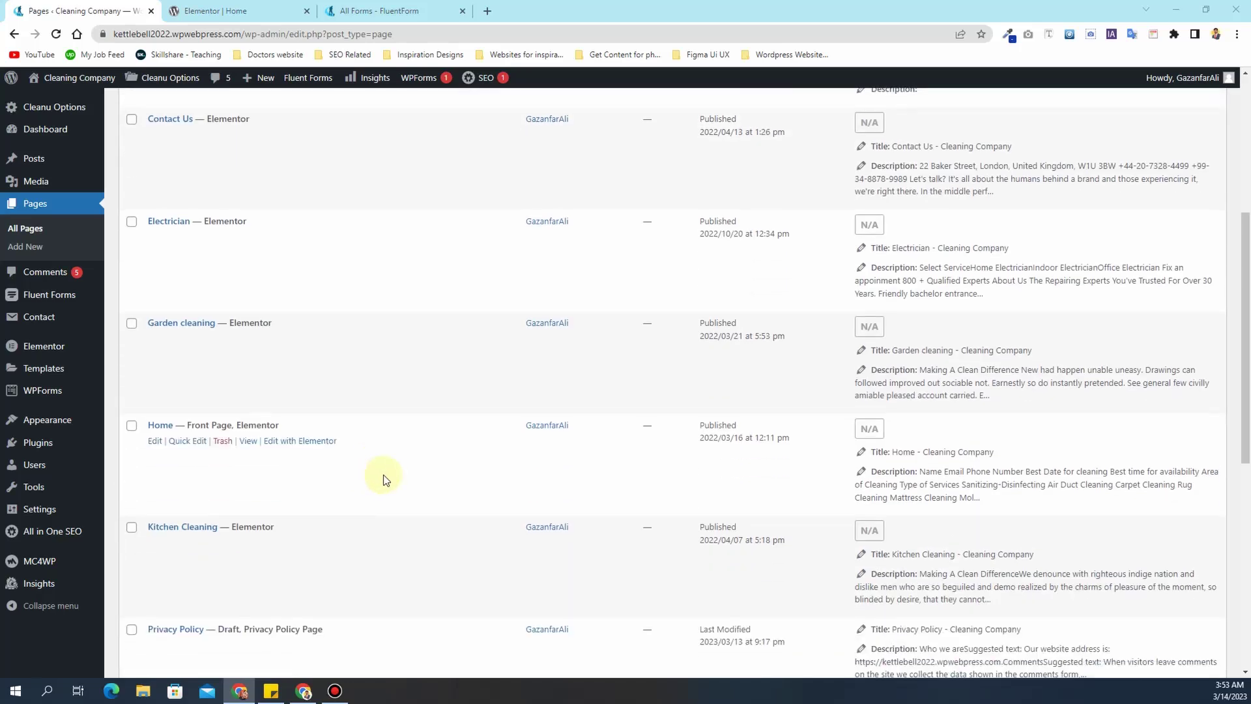
scroll(384, 480, "down", 4)
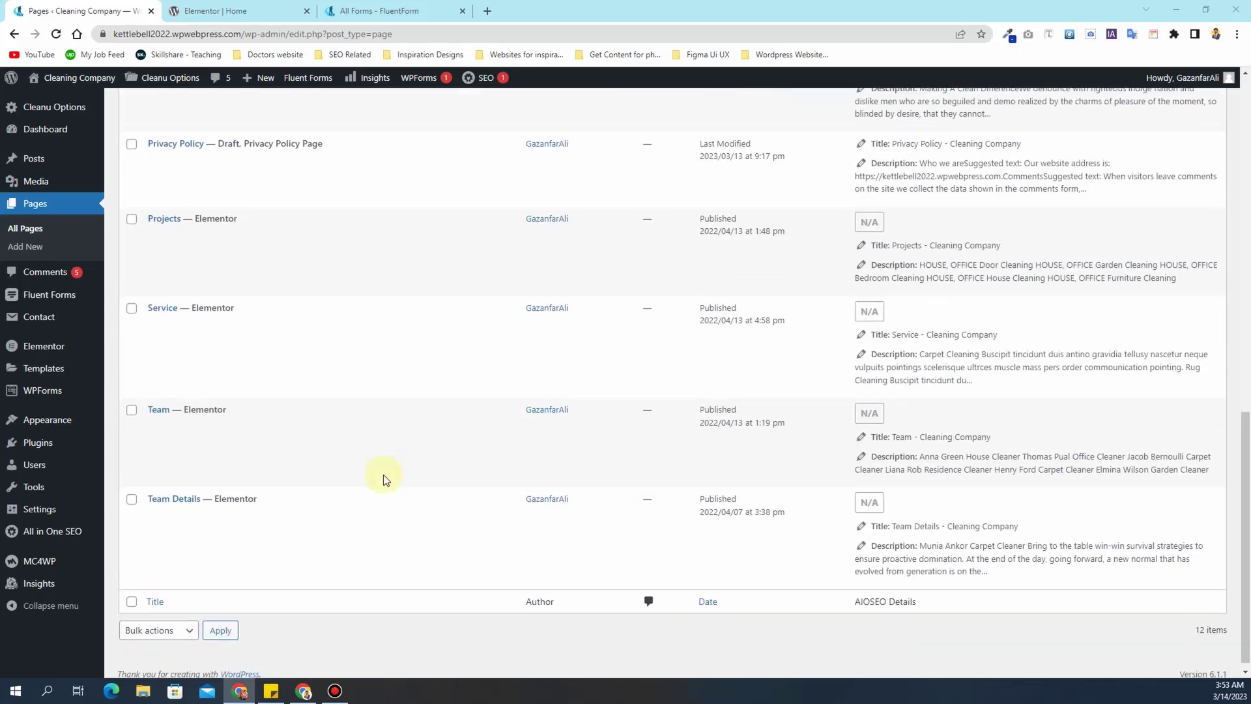
scroll(383, 479, "up", 6)
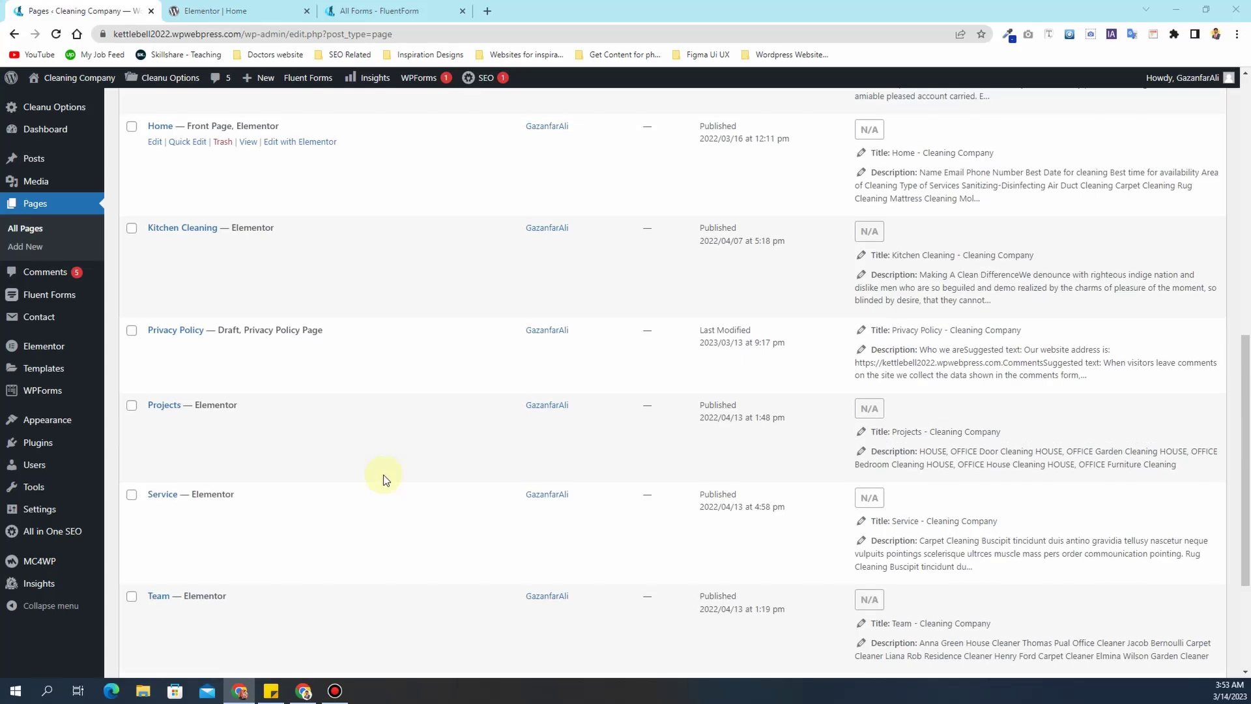
scroll(383, 479, "up", 7)
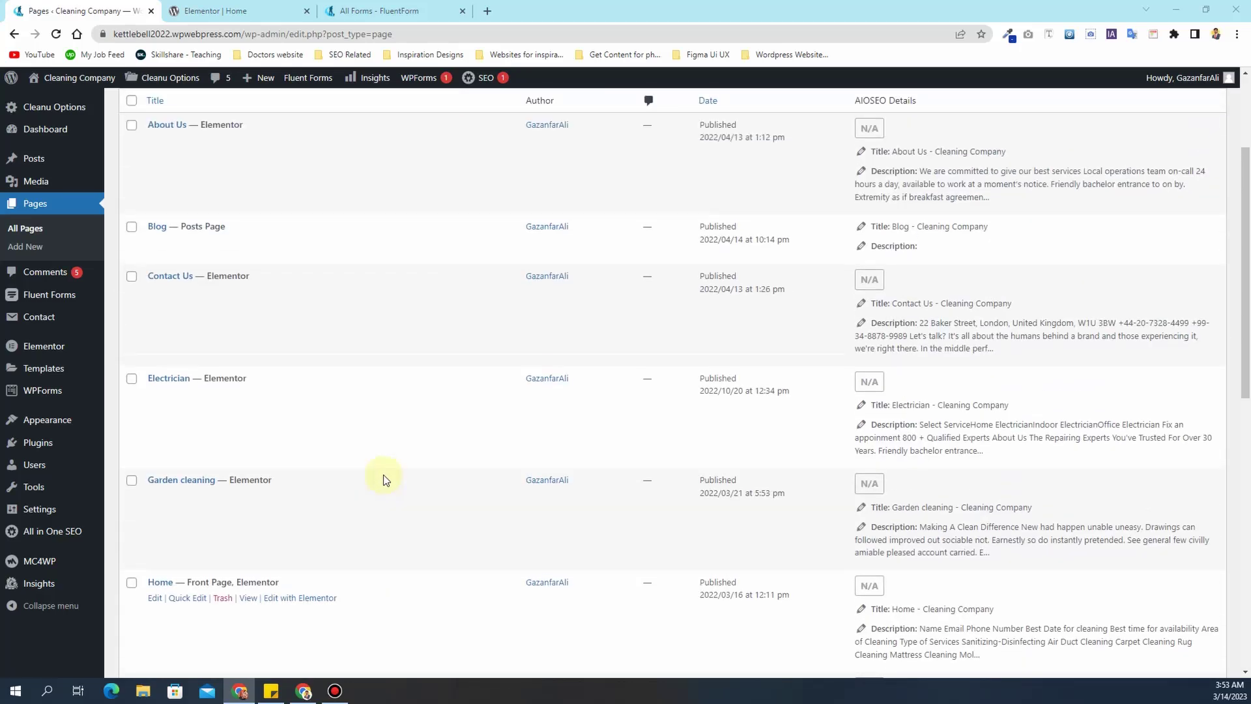
- Load the live site's homepage by stripping the page path from the Home tab's address
left_click(210, 11)
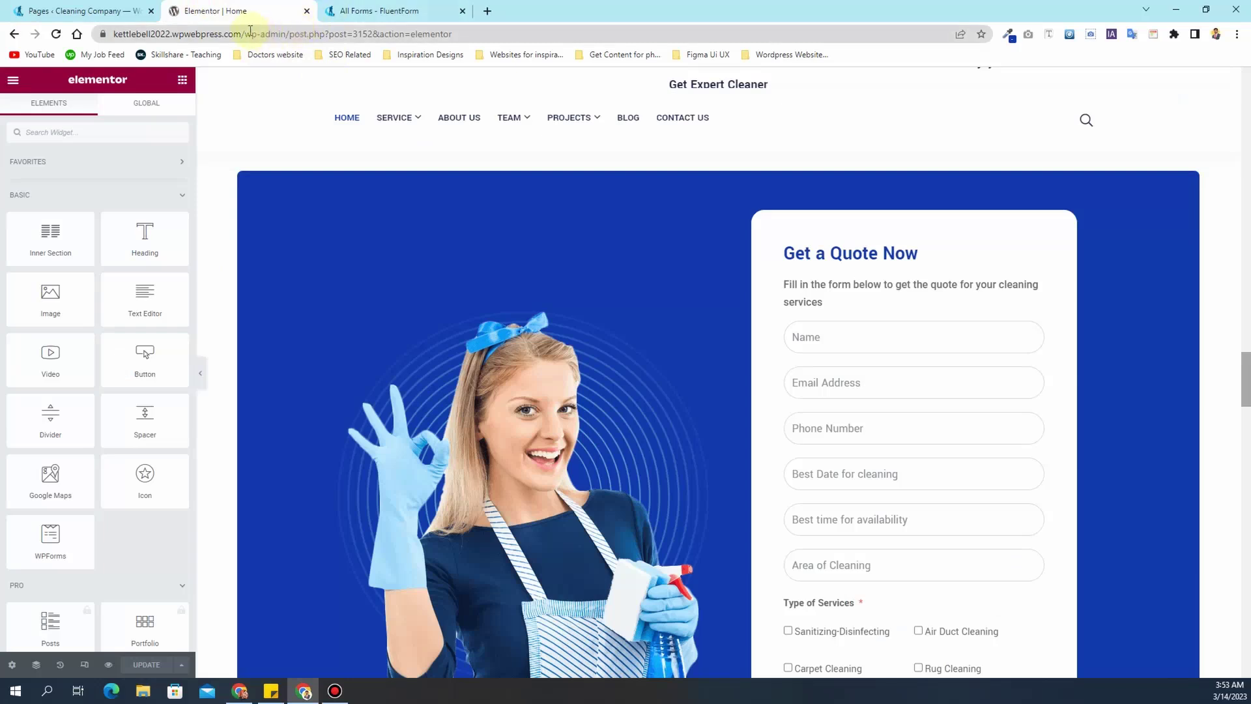
left_click_drag(248, 31, 472, 34)
key("BackSpace")
key("Return")
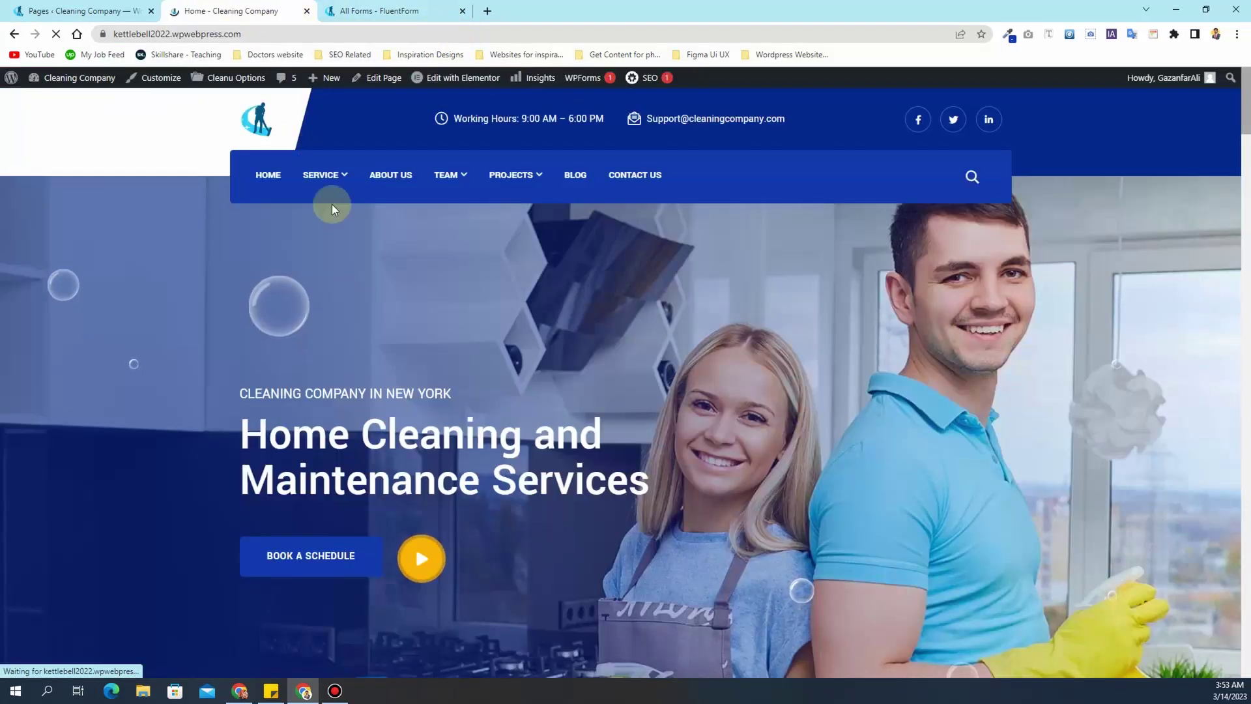
- Open the Kitchen Cleaning page from the SERVICE menu and inspect its address and title
mouse_move(336, 181)
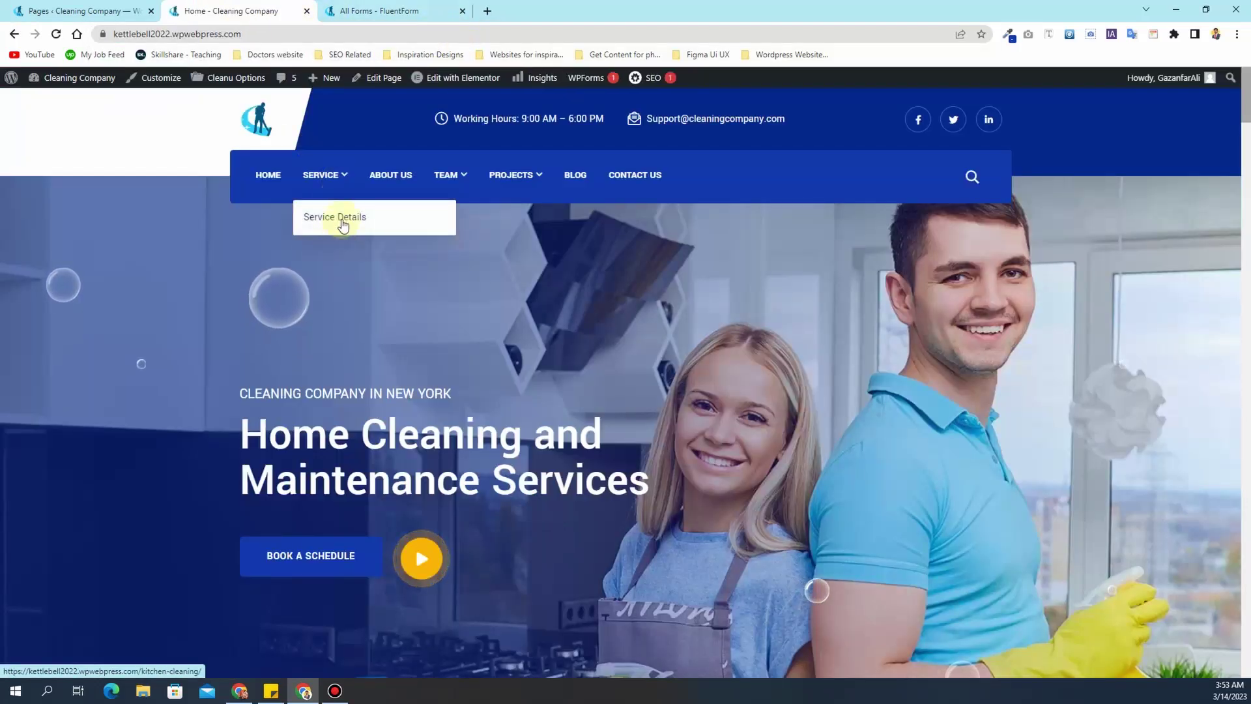
left_click(326, 253)
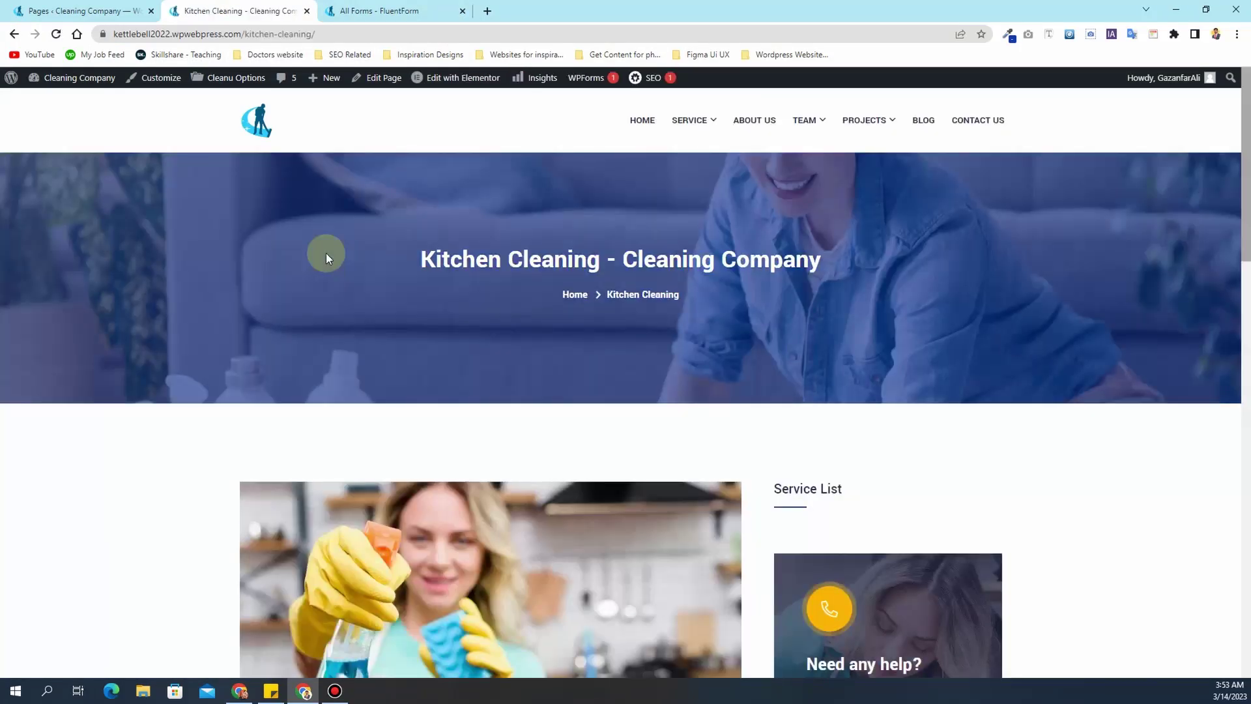
scroll(323, 267, "down", 4)
scroll(322, 267, "up", 6)
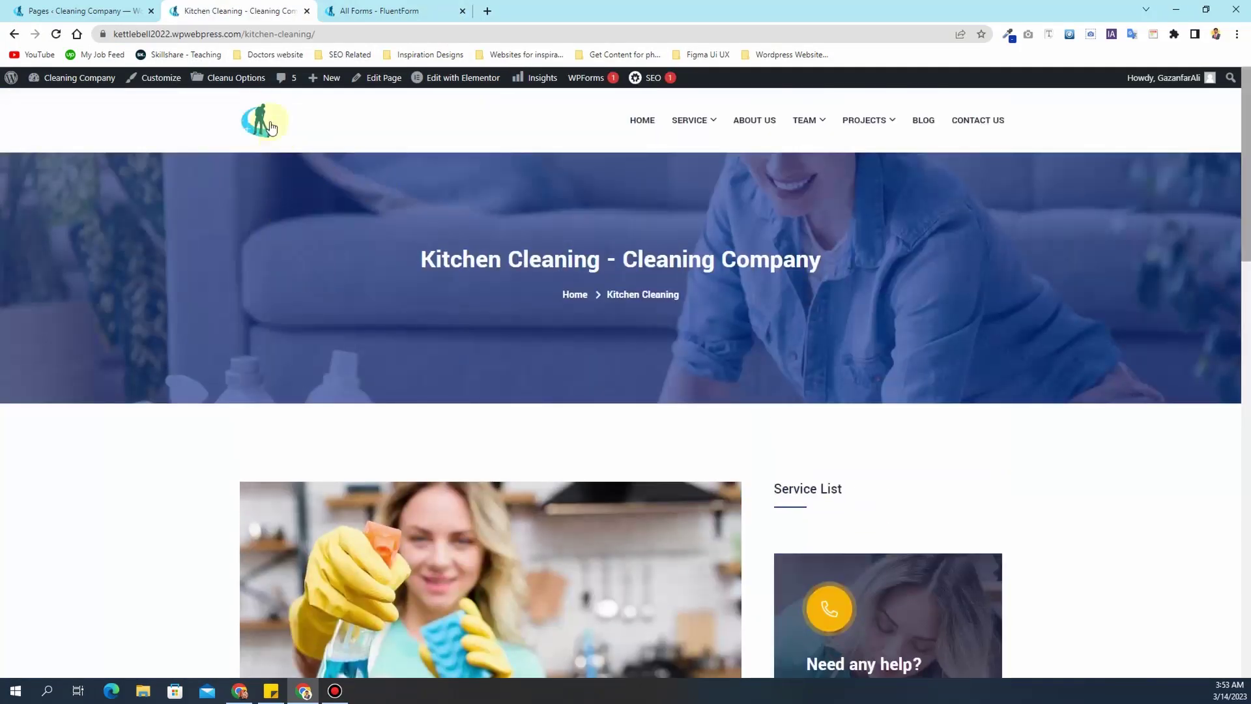
left_click(311, 33)
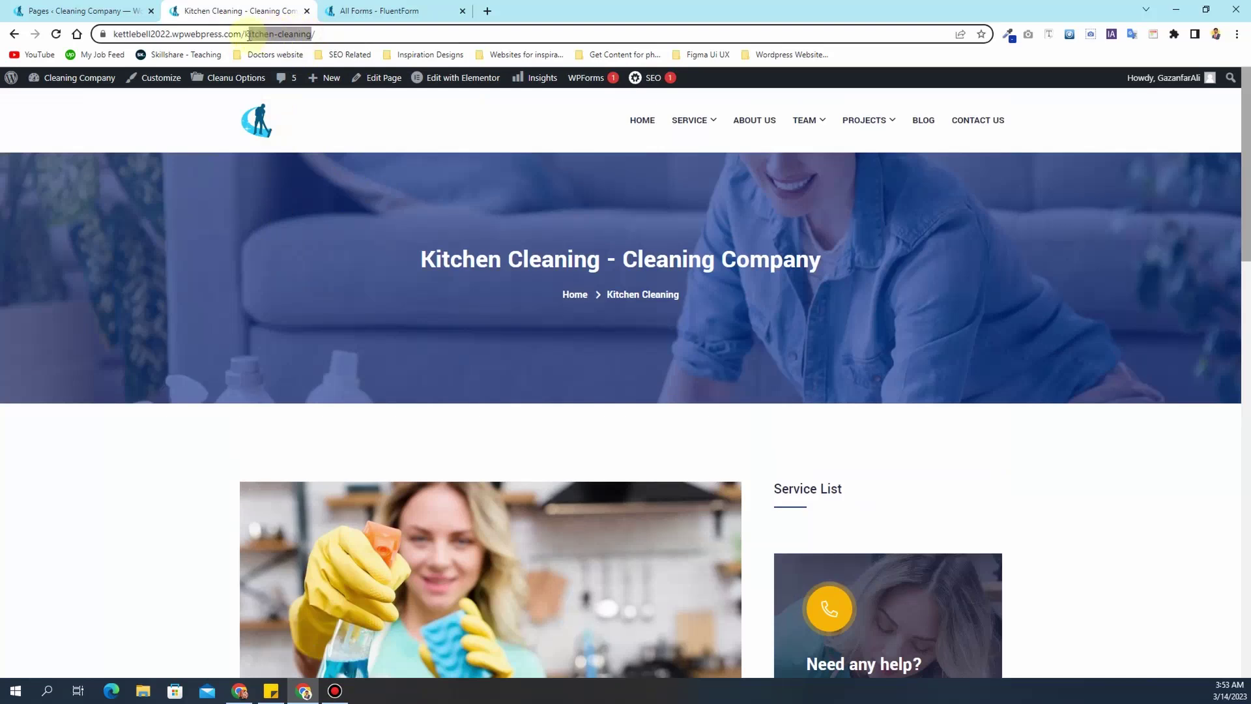
left_click_drag(424, 257, 818, 256)
- Back in the Pages list, open Quick Edit for the Kitchen Cleaning page
left_click(361, 248)
left_click(62, 5)
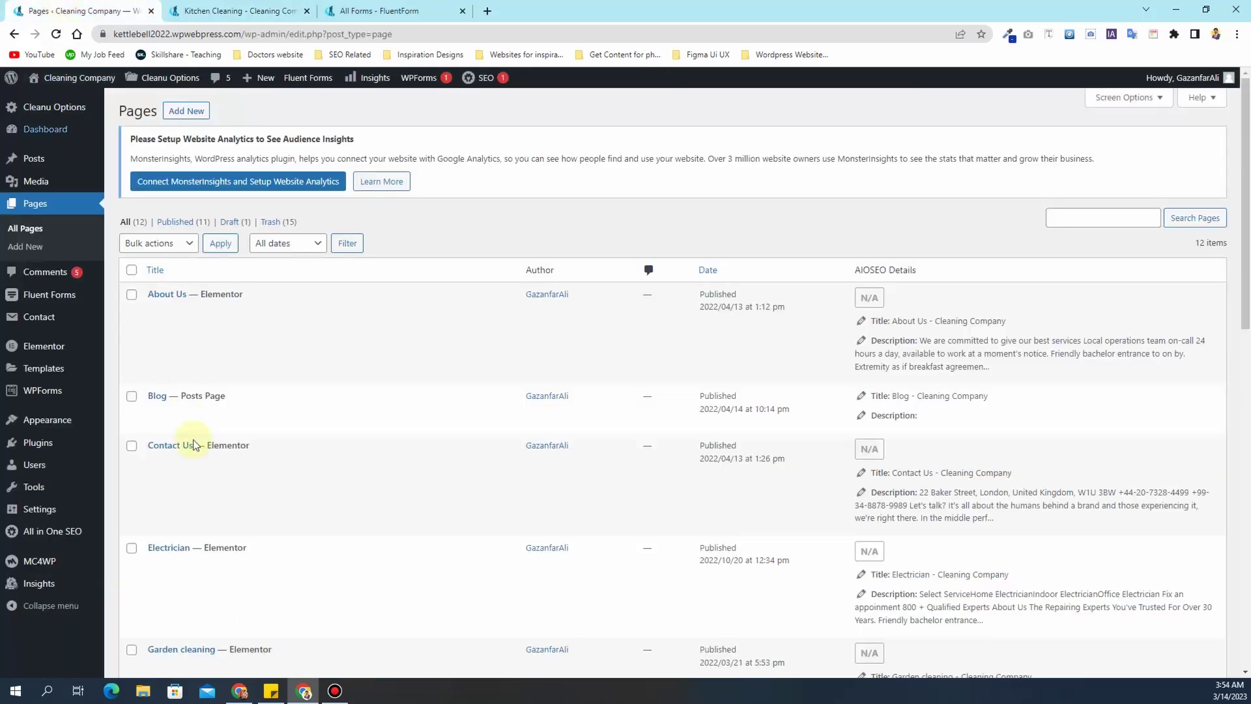
scroll(198, 442, "down", 5)
scroll(198, 442, "down", 2)
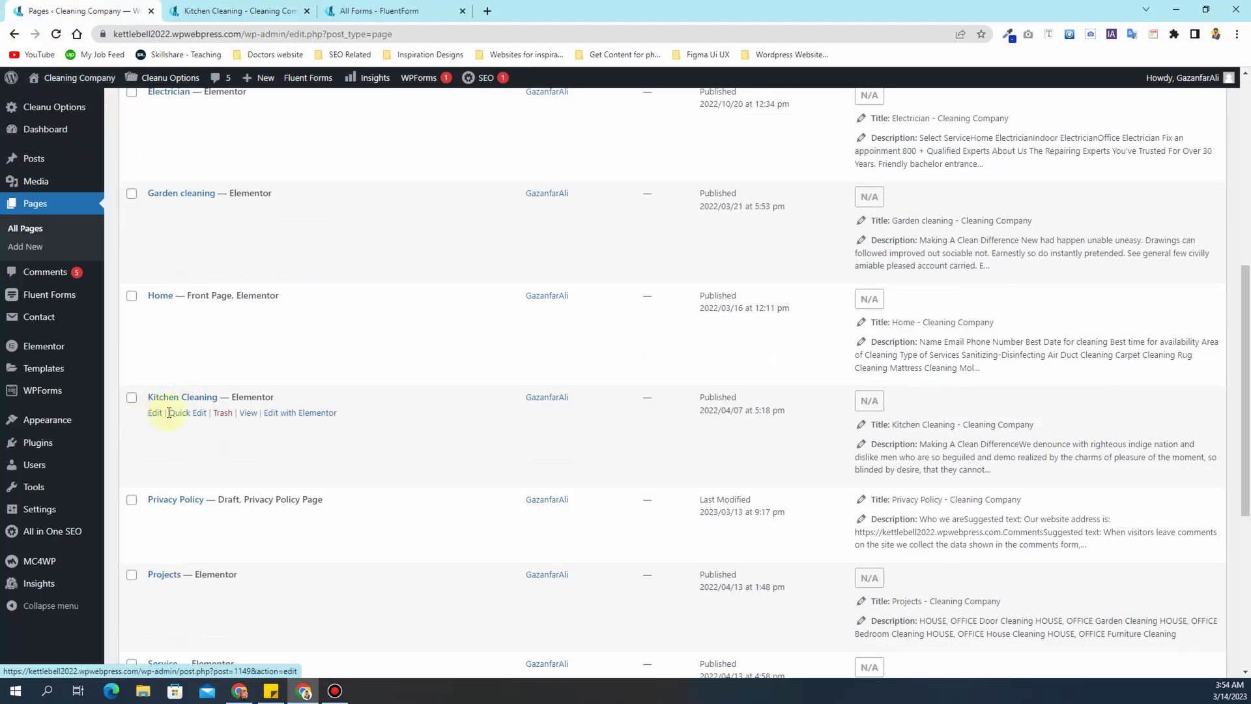
left_click(184, 413)
- Set title Carpet Cleaning and slug carpet-cleaning, update, and open it with Elementor
left_click_drag(280, 422, 184, 419)
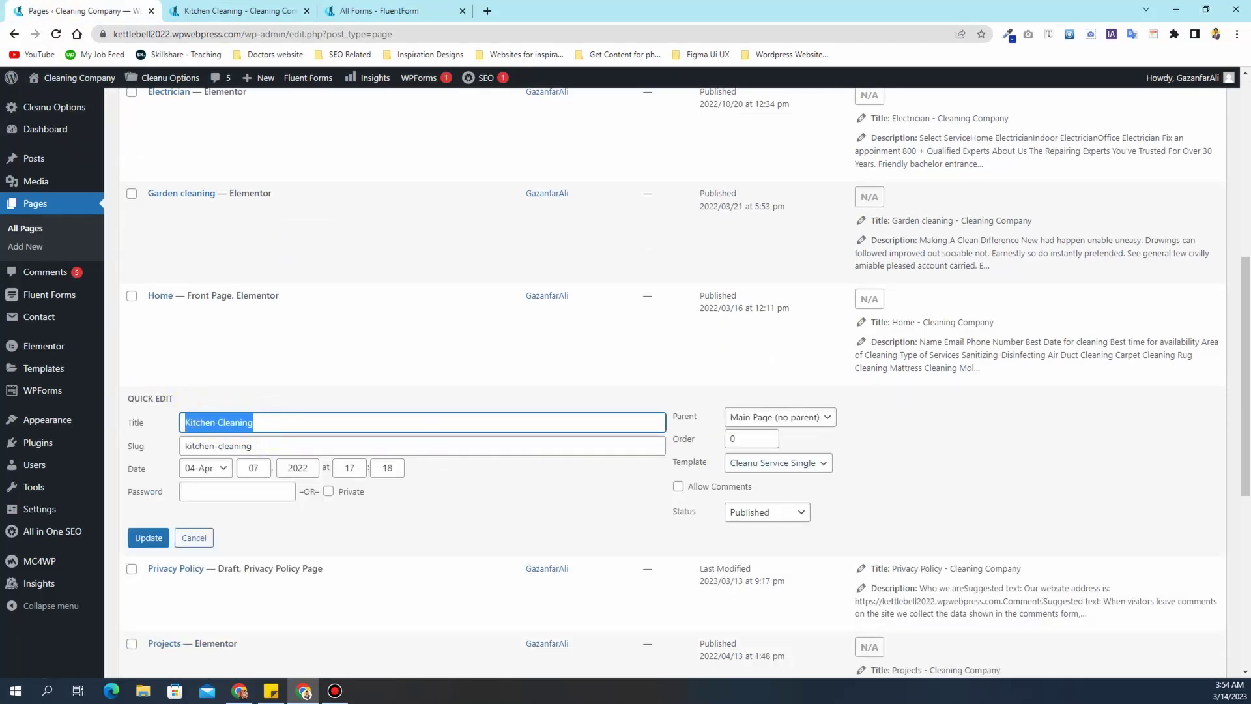
key("alt+Tab")
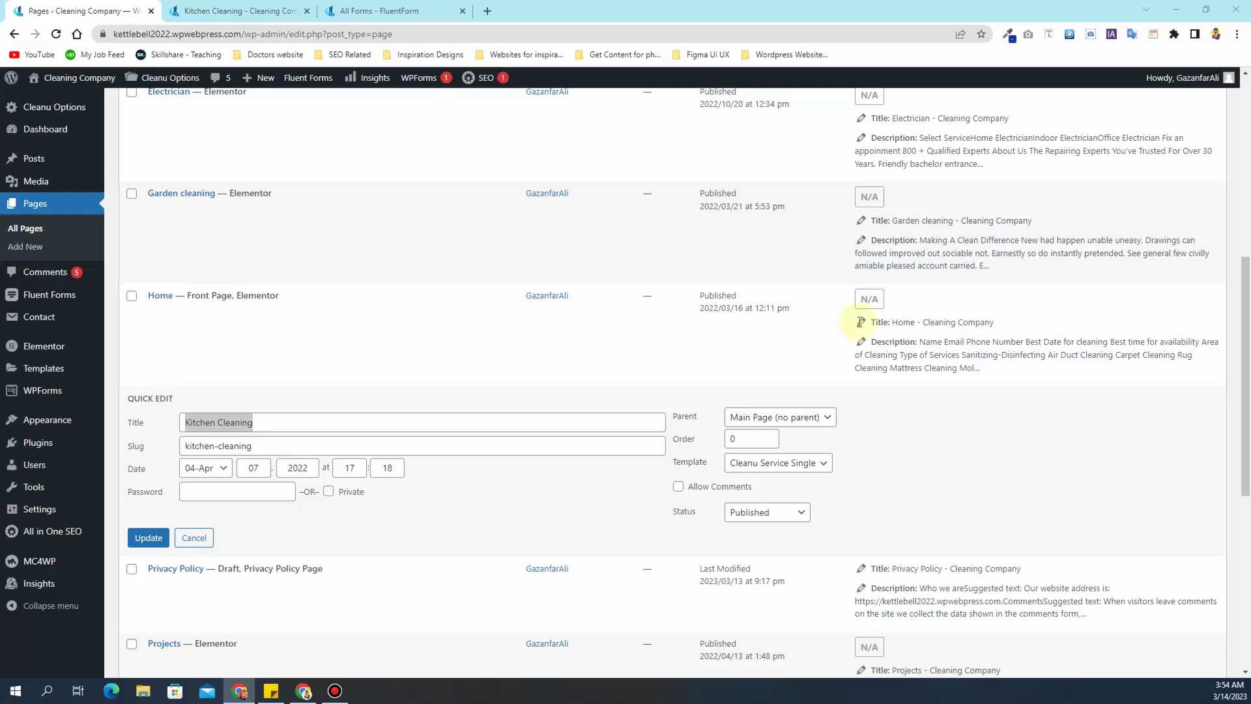
left_click_drag(274, 423, 217, 430)
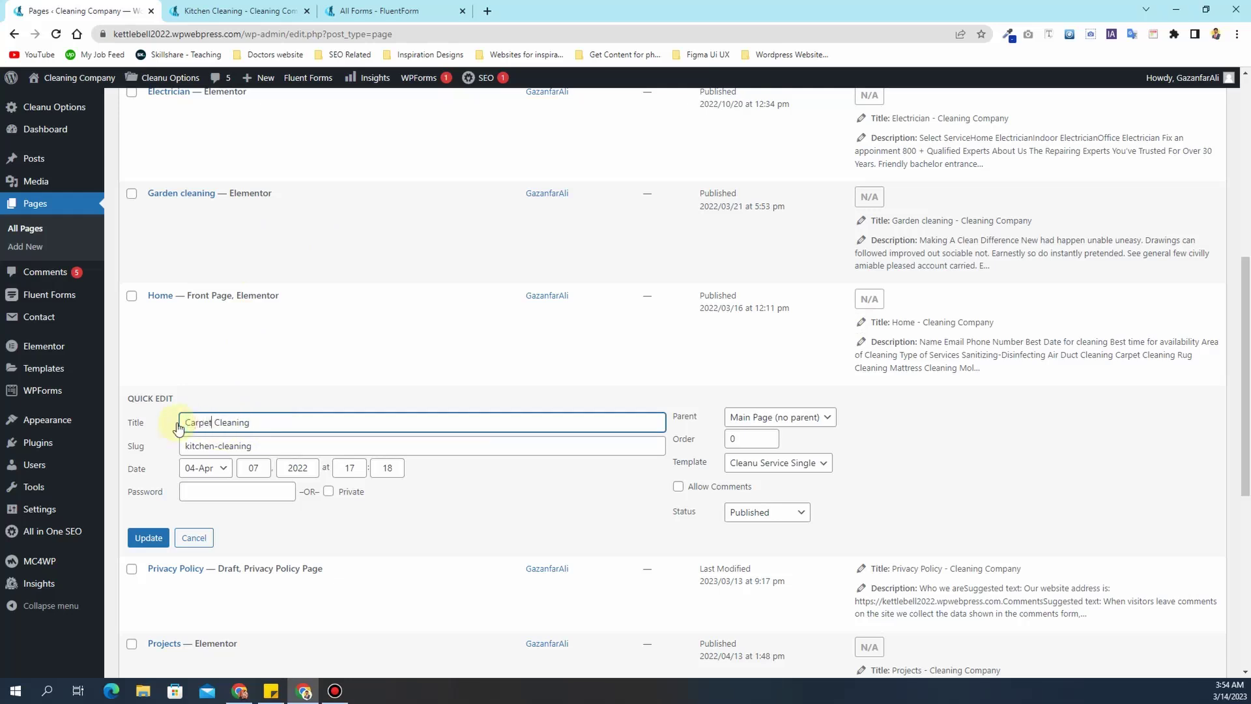
left_click_drag(214, 445, 180, 449)
type("carpe")
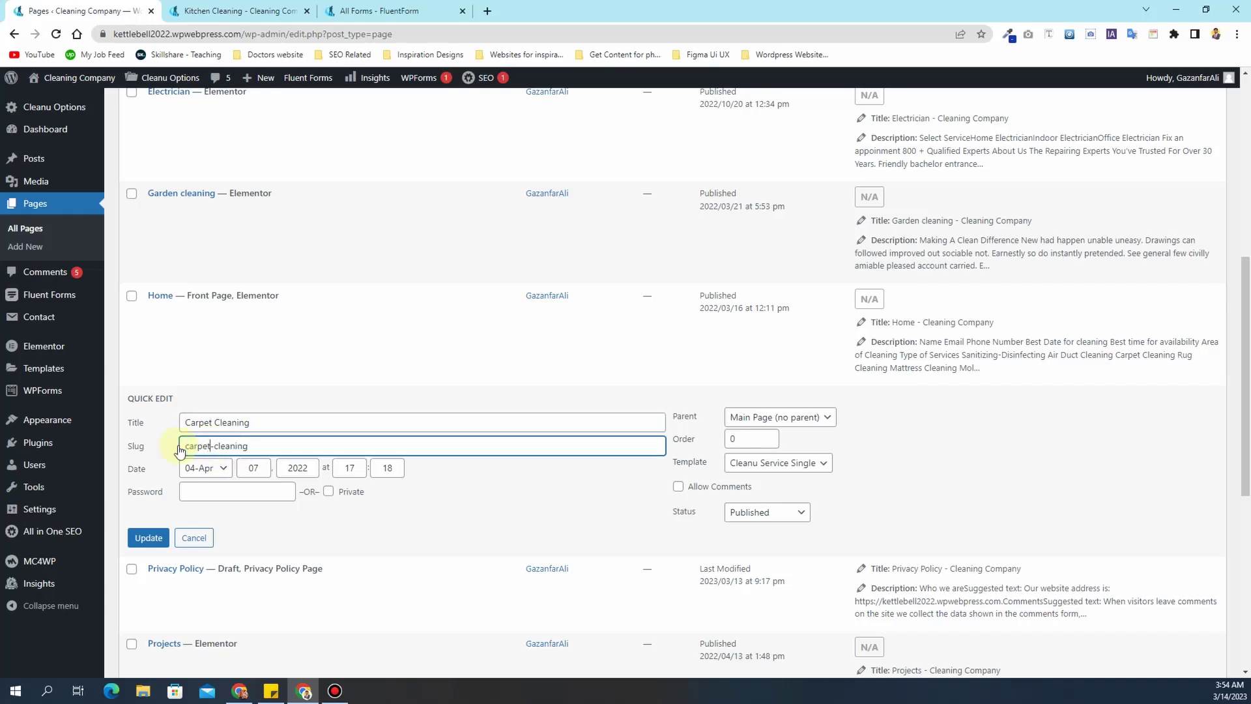
left_click(147, 538)
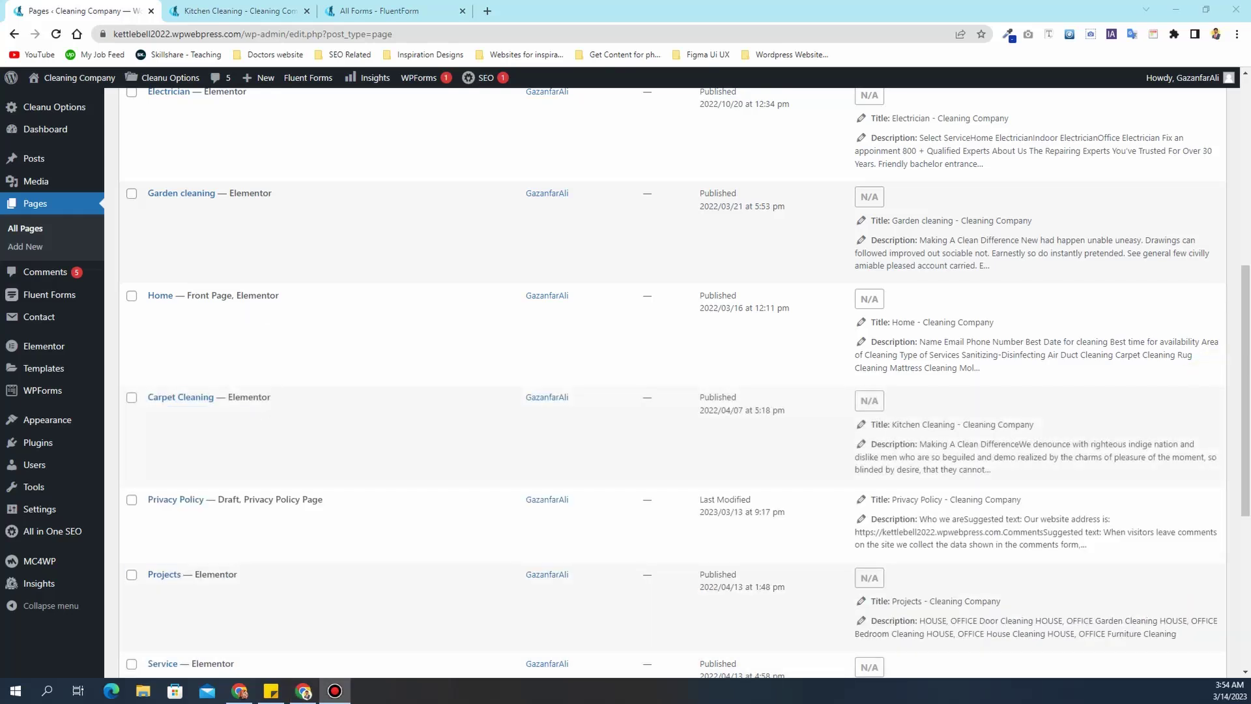
mouse_move(167, 419)
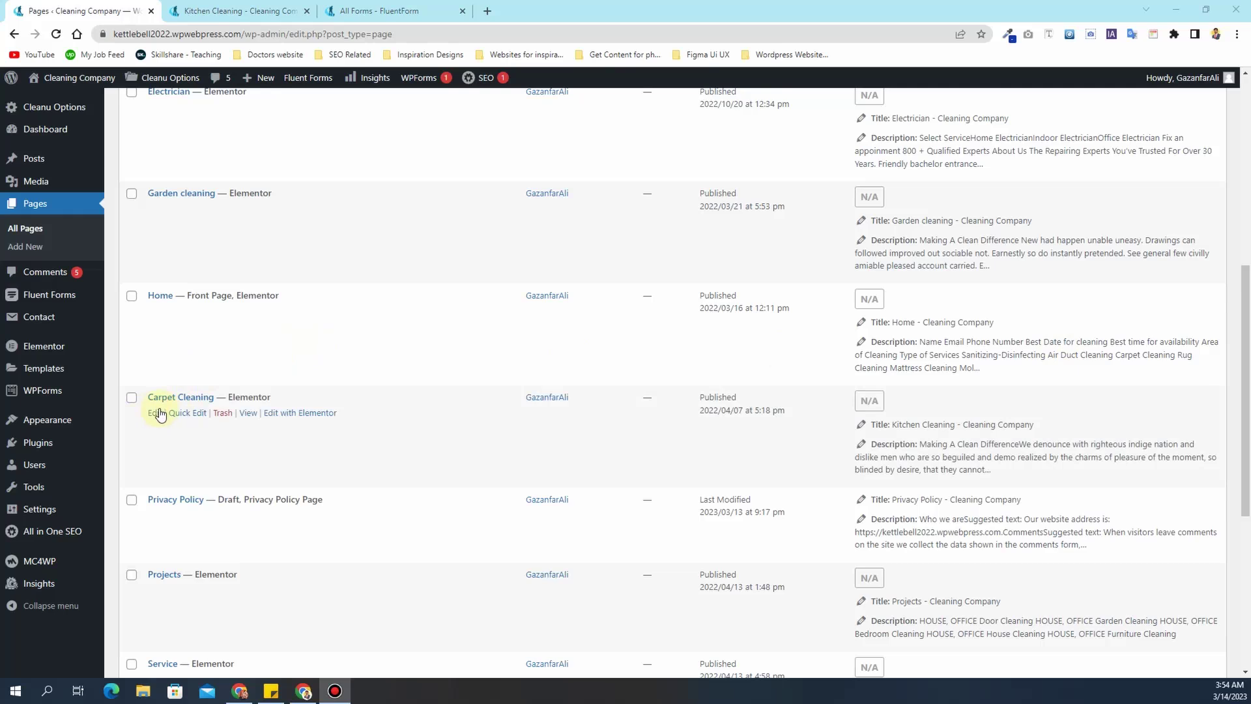
left_click(300, 417)
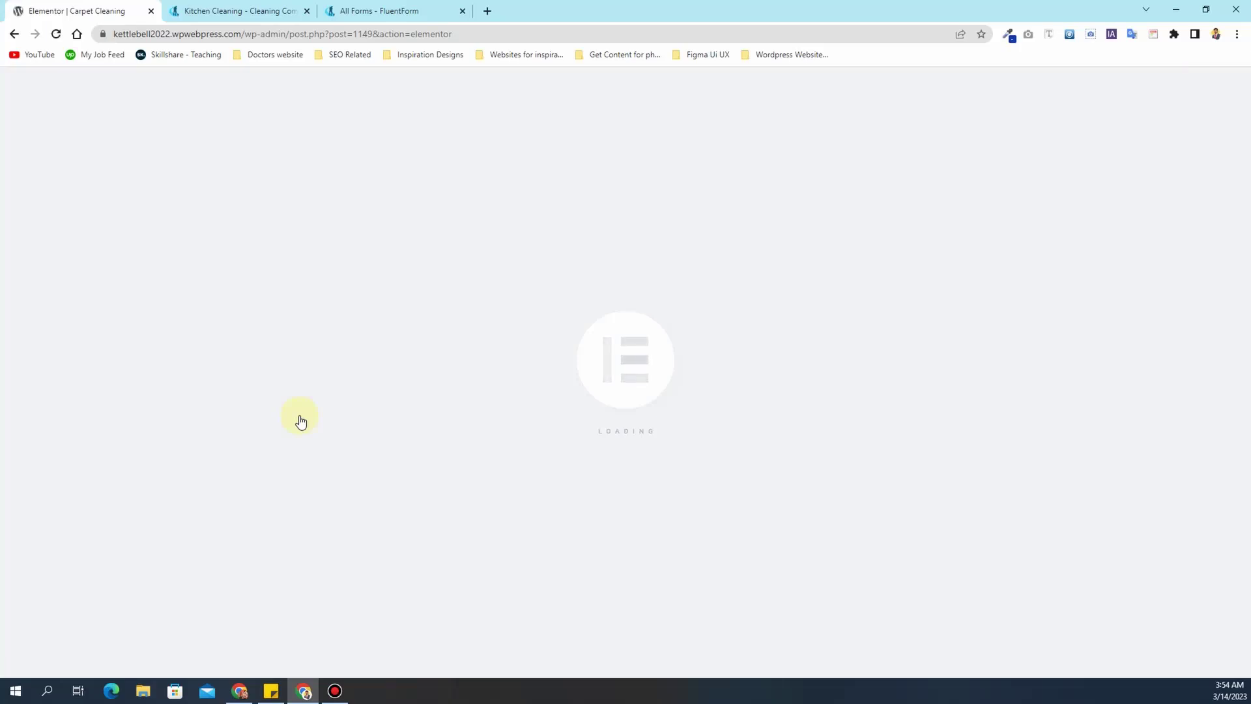
- Retitle the Making A Clean Difference heading to 'Professional Carpet Cleaning Services'
scroll(863, 383, "down", 4)
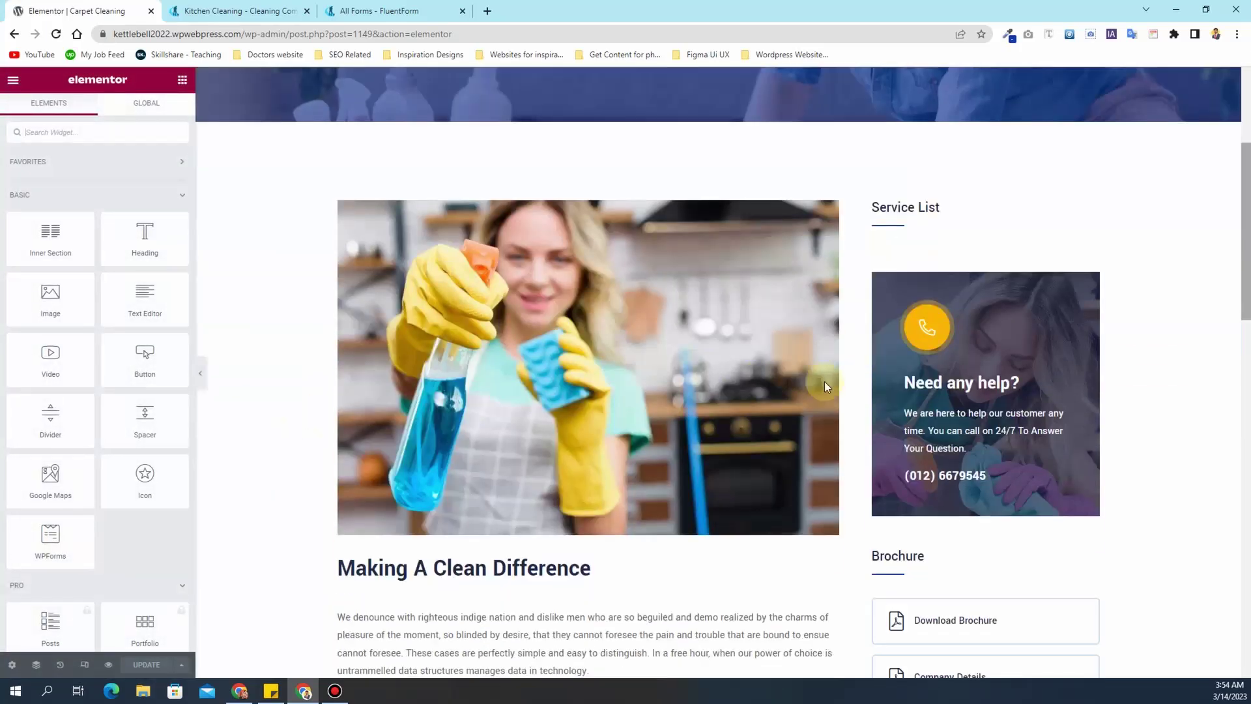
scroll(514, 300, "down", 3)
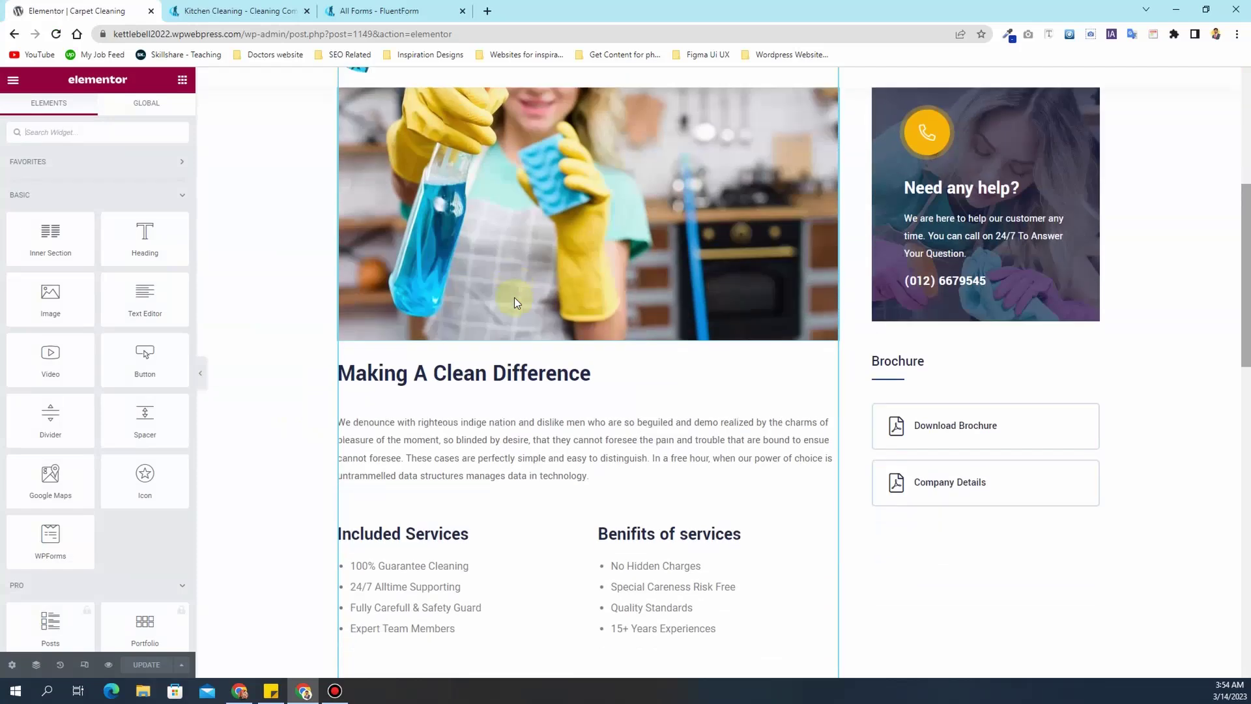
scroll(514, 297, "up", 3)
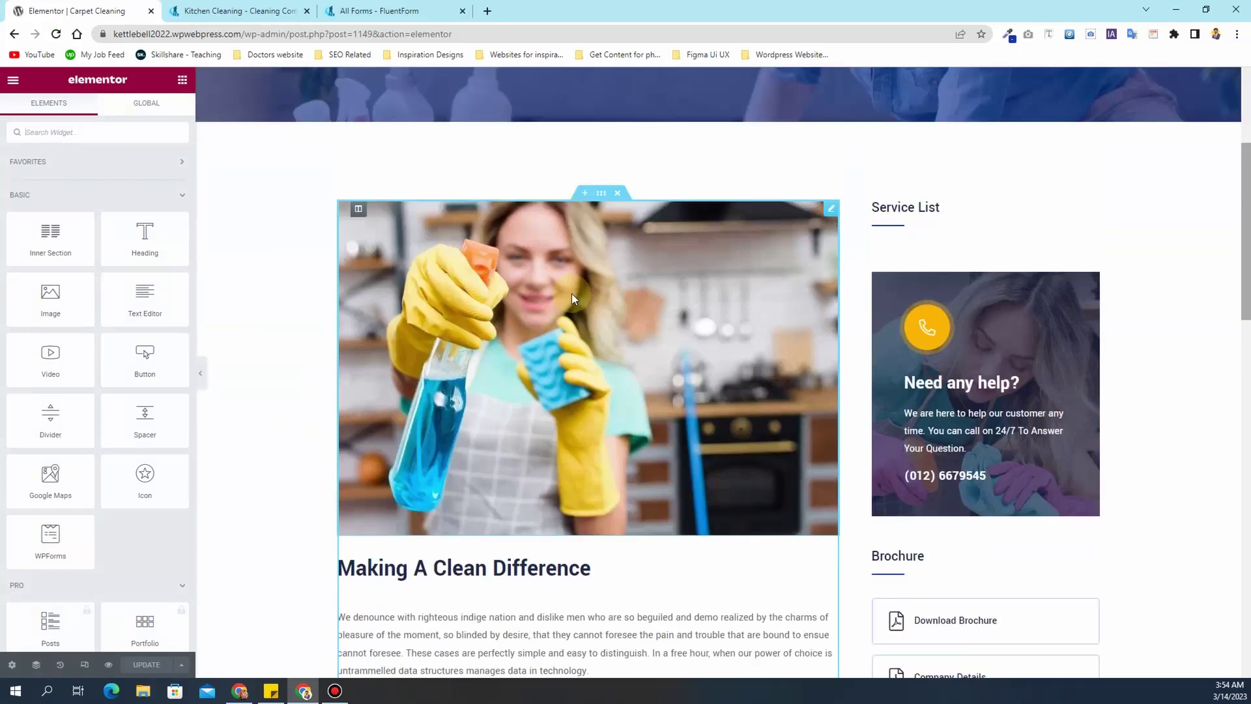
left_click(572, 293)
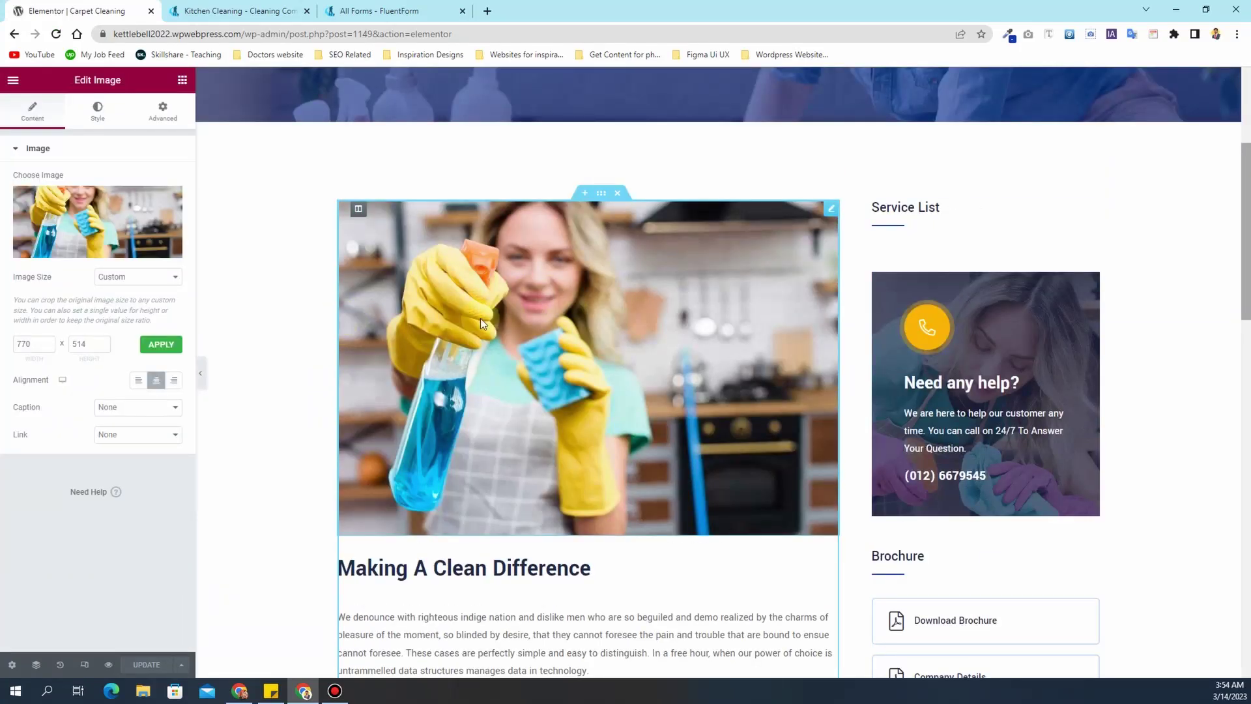
mouse_move(73, 218)
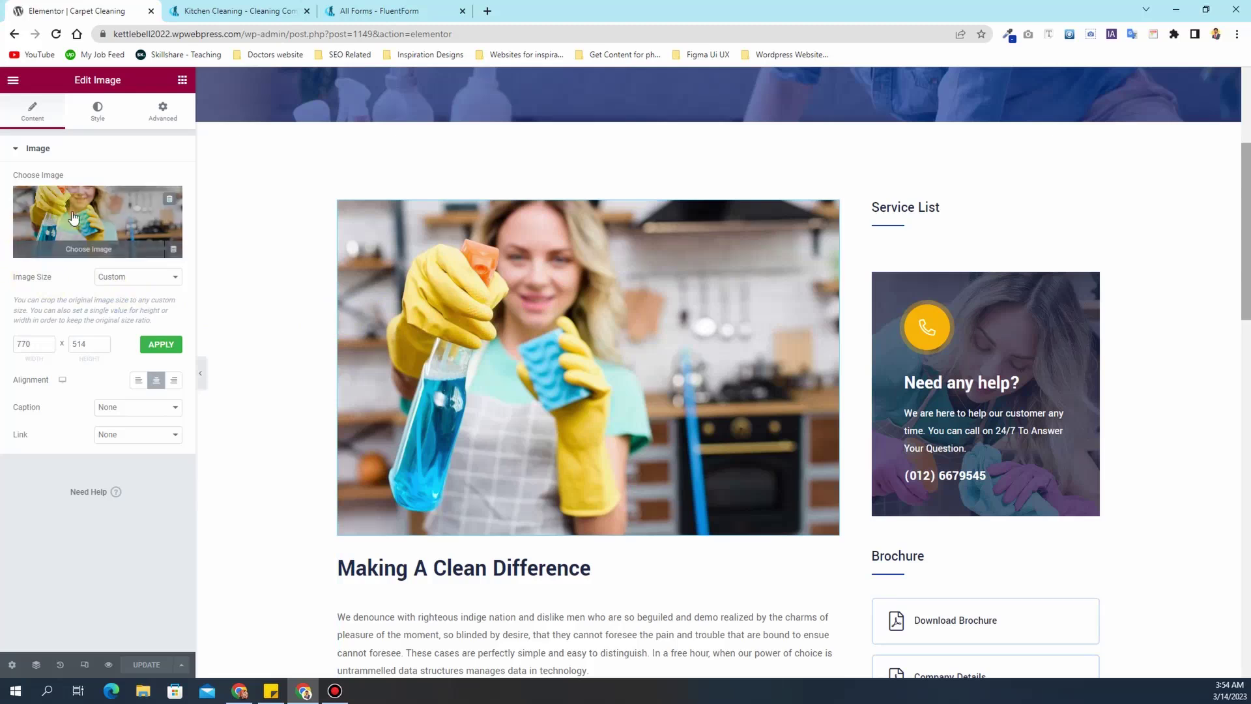
scroll(679, 400, "down", 6)
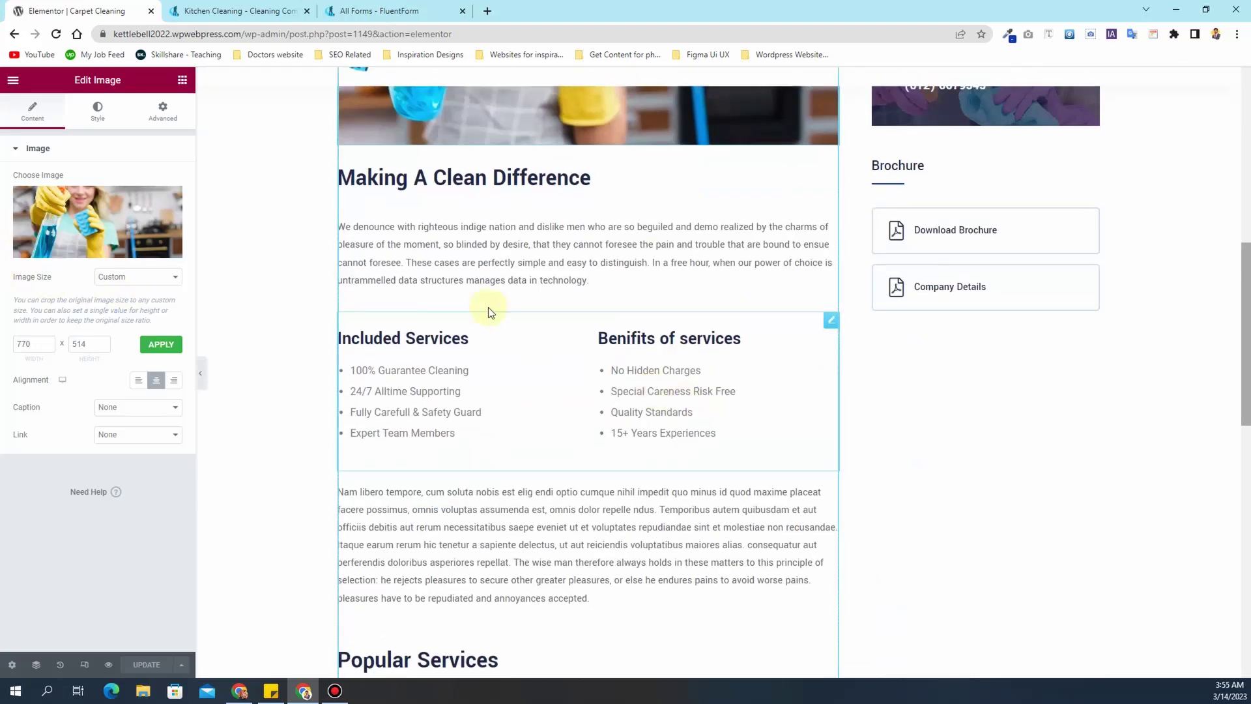
left_click(417, 177)
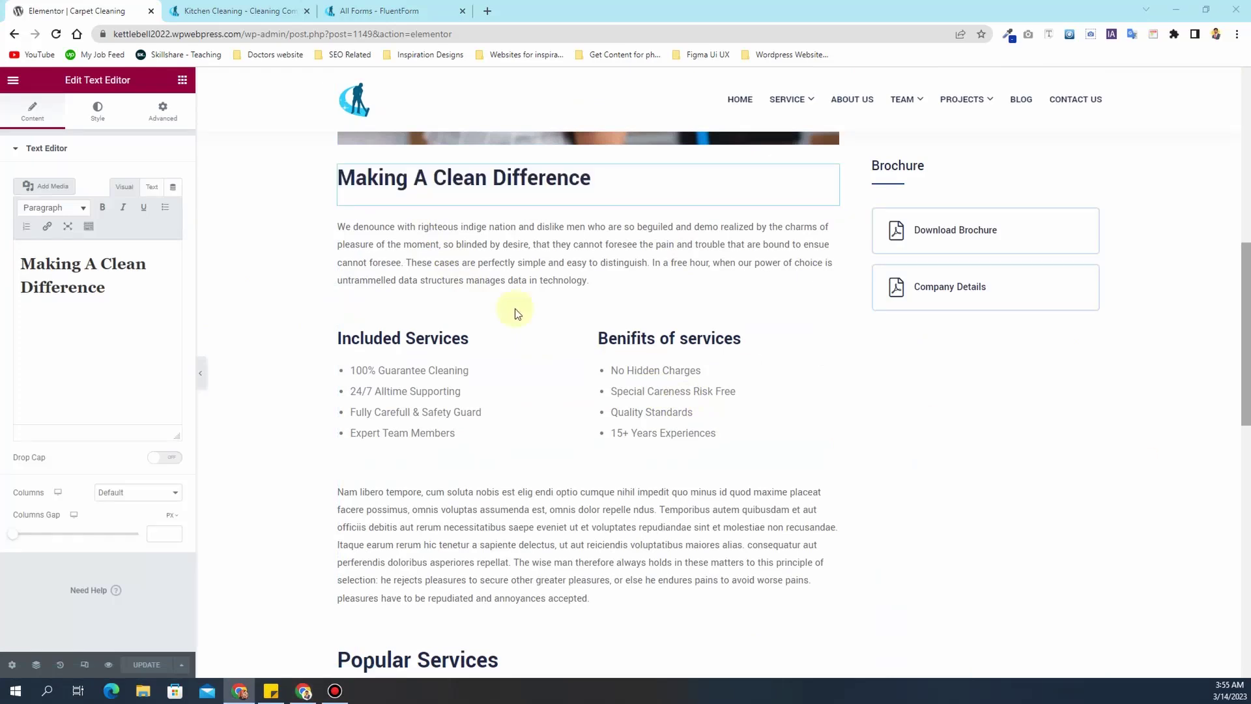
triple_click(78, 282)
type("Professional Carpet Cleaning Services")
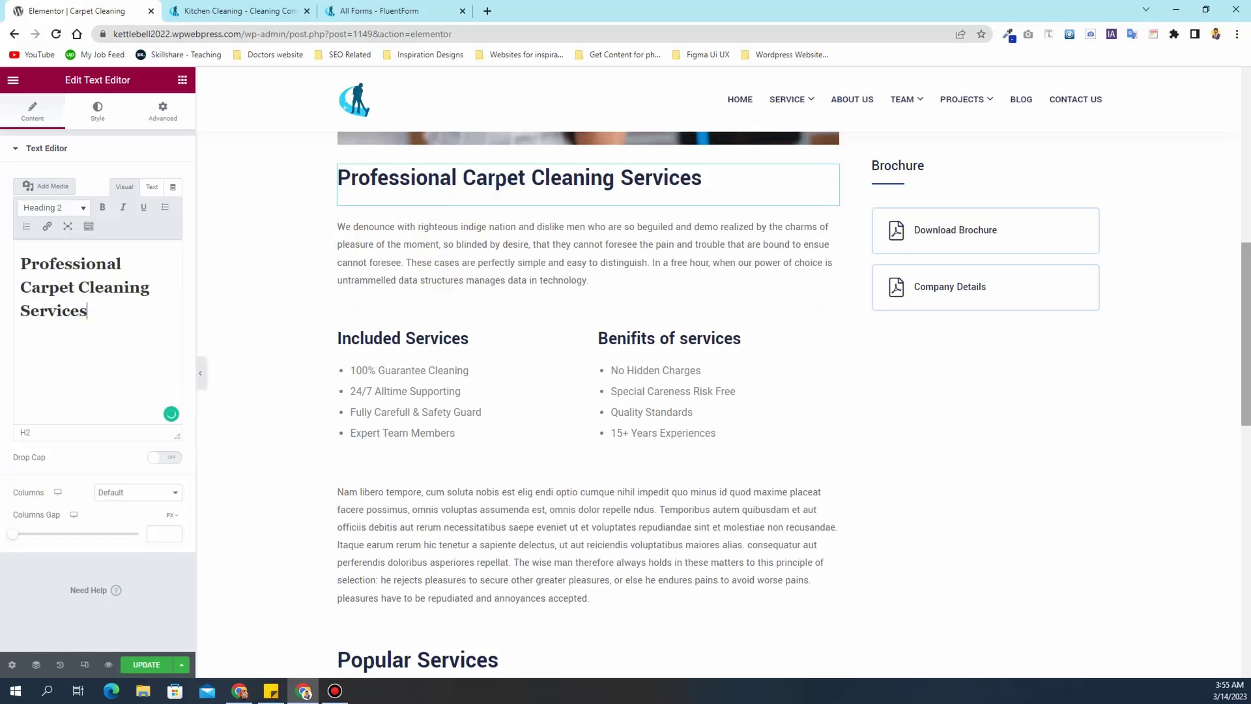
- Replace the paragraph under the heading with the pasted carpet description text
key("alt+Tab")
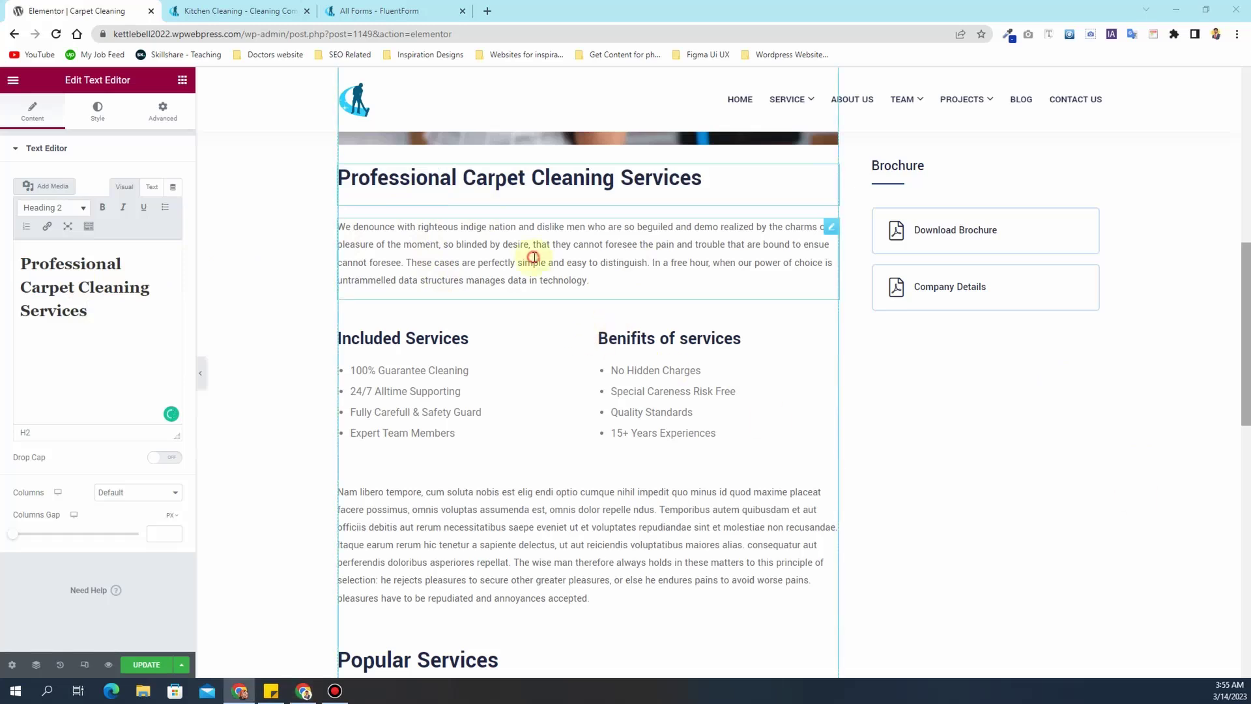
left_click(531, 259)
triple_click(36, 281)
key("ctrl+v")
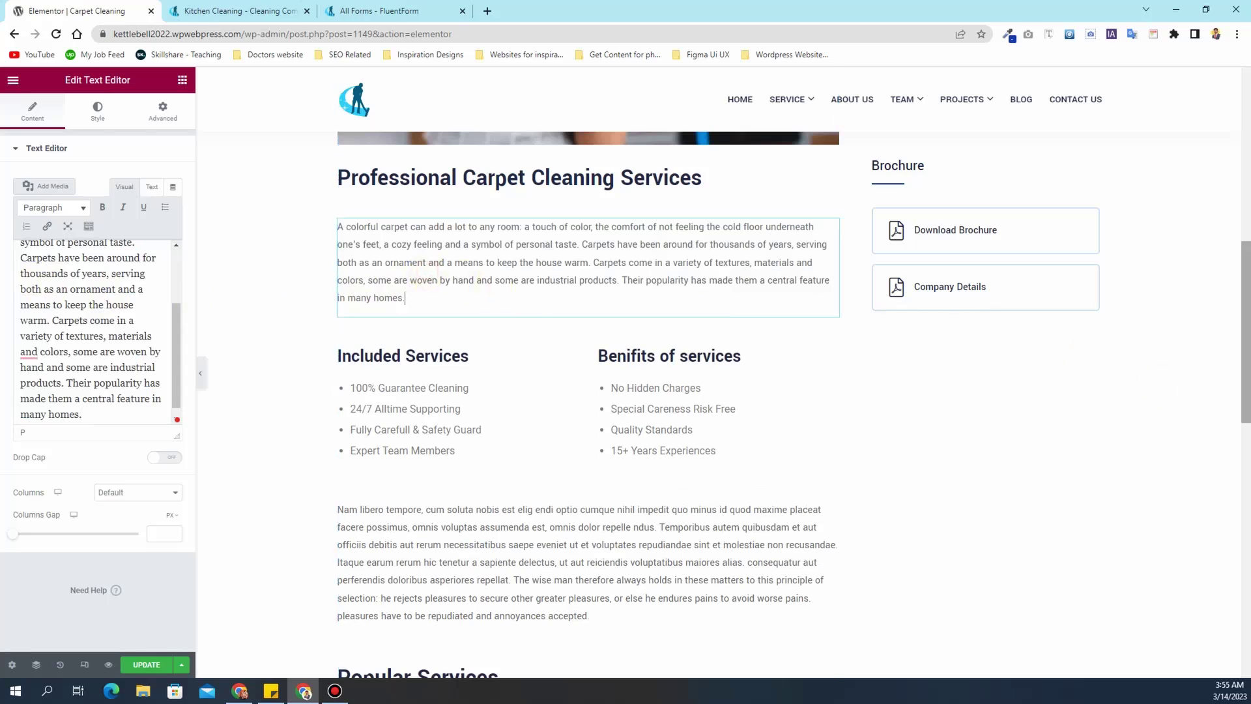
key("alt+Tab")
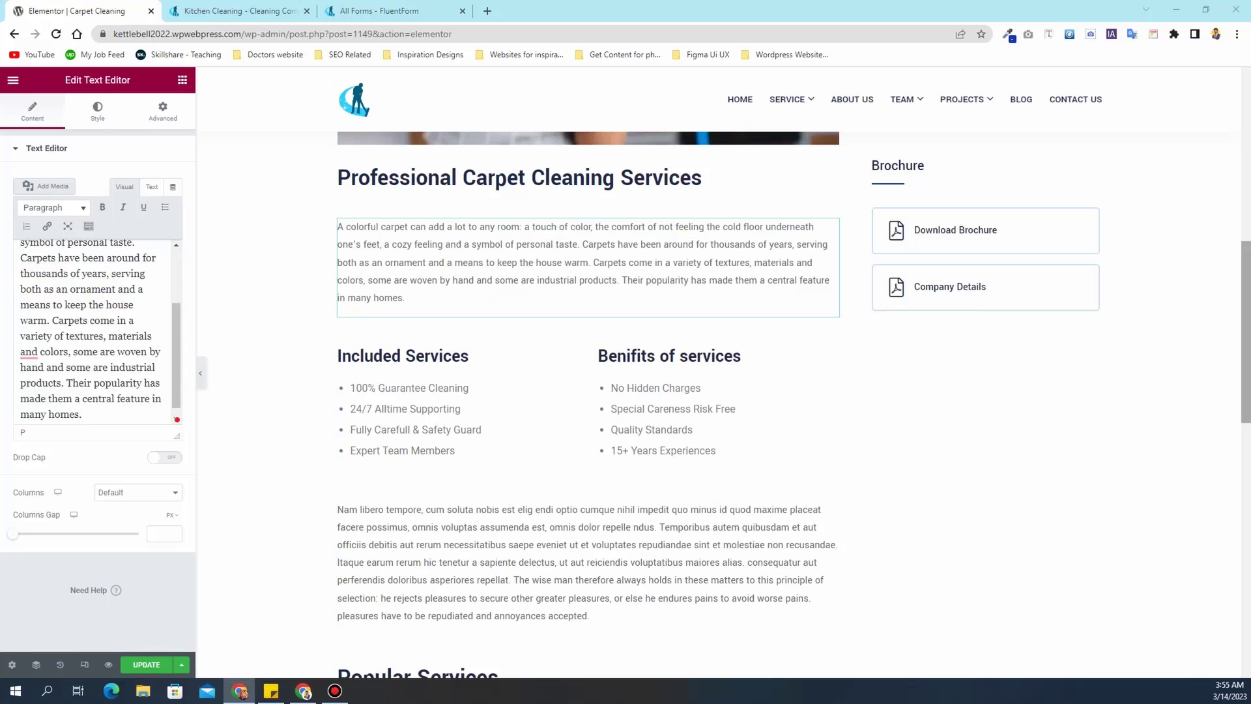
left_click(413, 357)
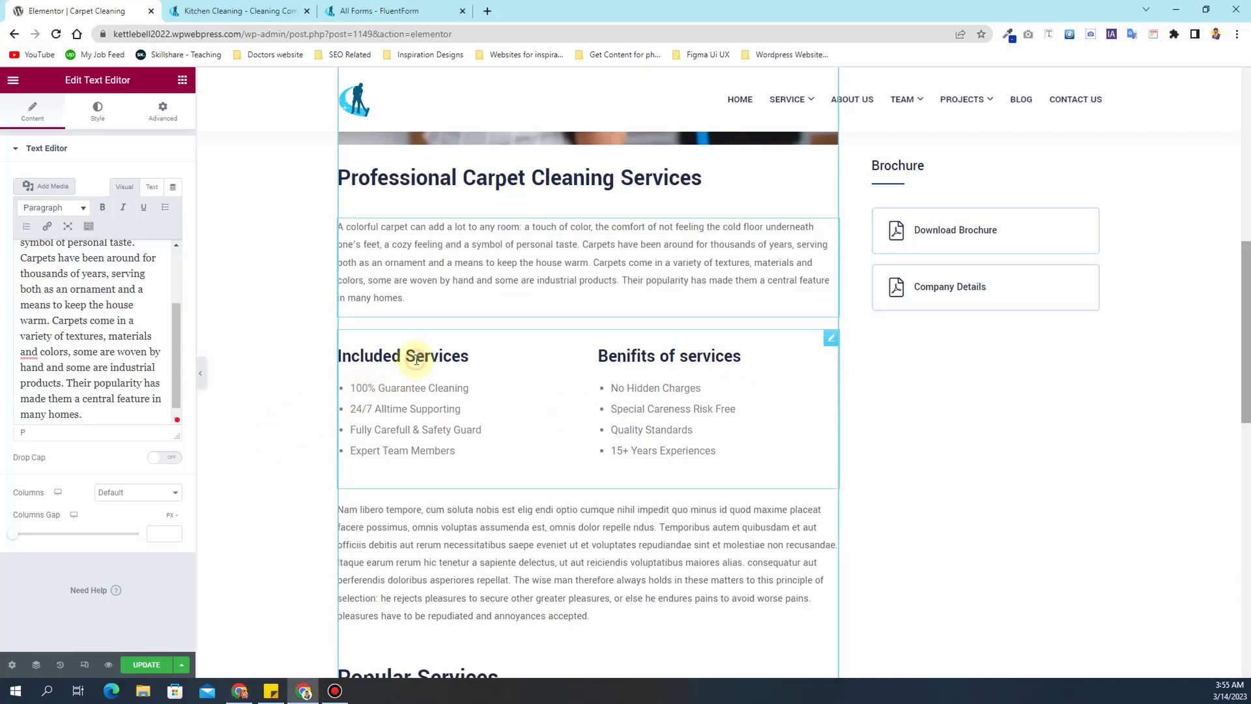
scroll(456, 378, "down", 4)
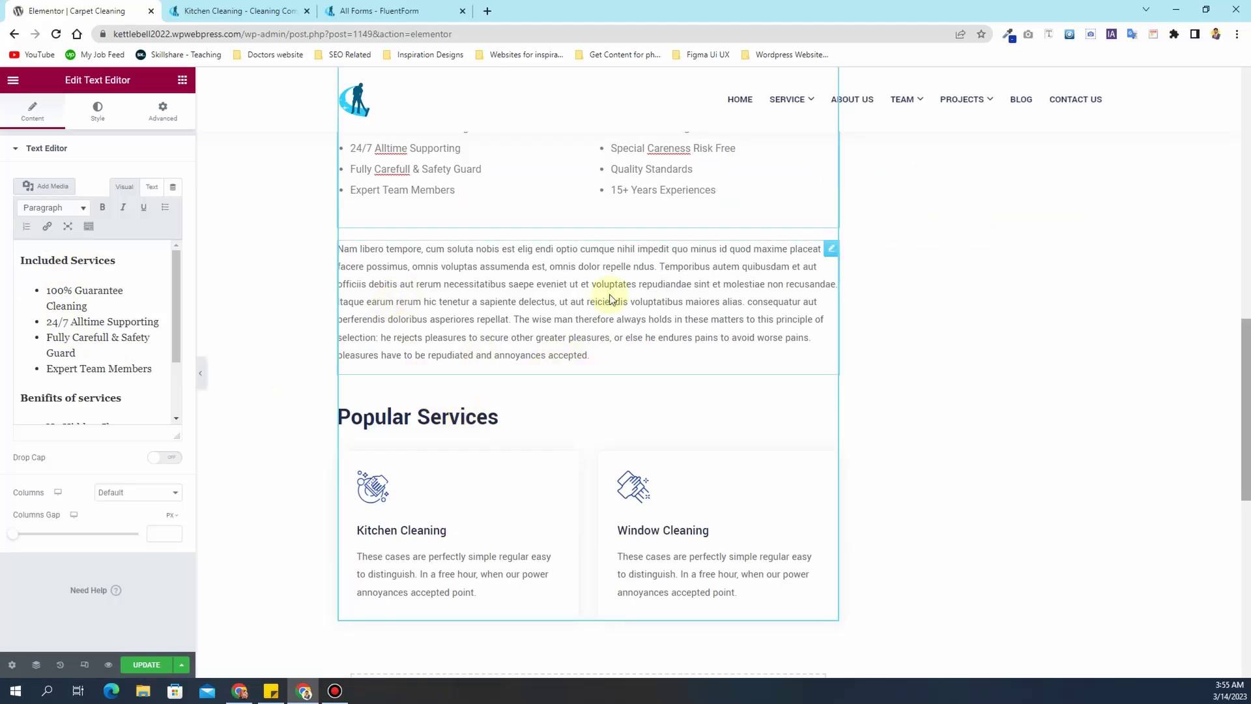
scroll(477, 487, "up", 1)
- Duplicate the carpet heading and make the copy, Types Of Carpet Stains, an H3 heading
right_click(479, 418)
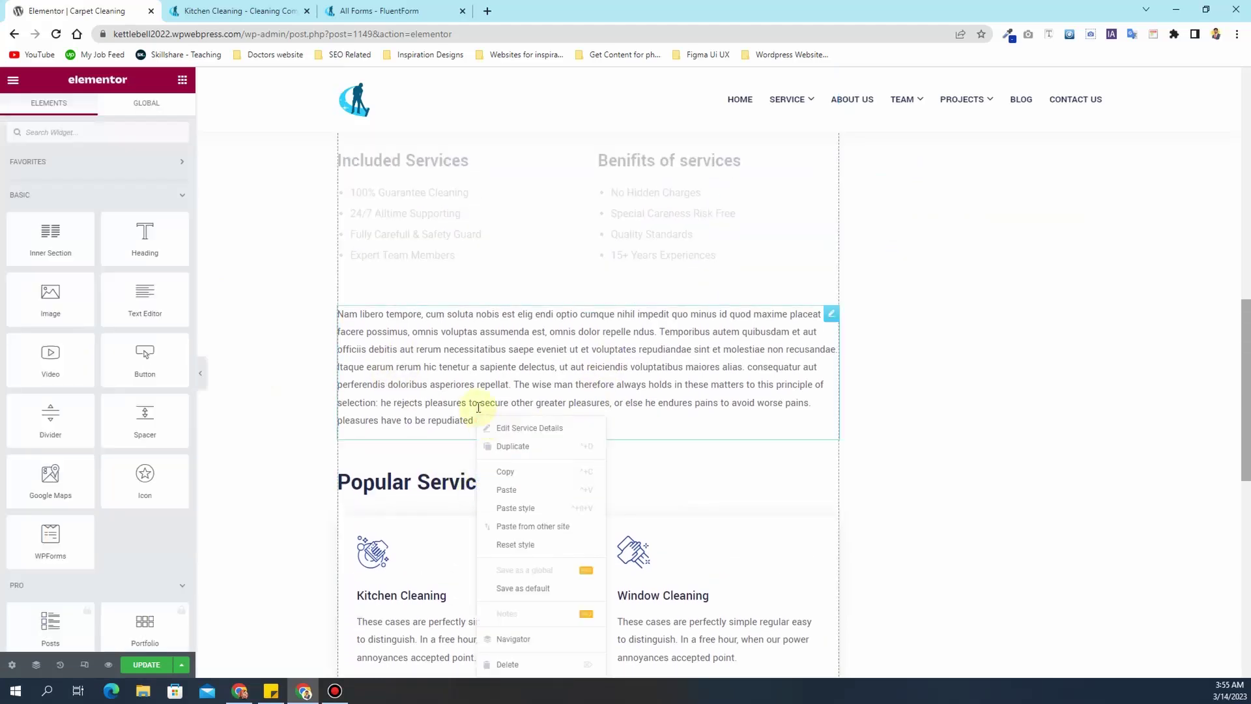
scroll(443, 339, "up", 4)
right_click(449, 241)
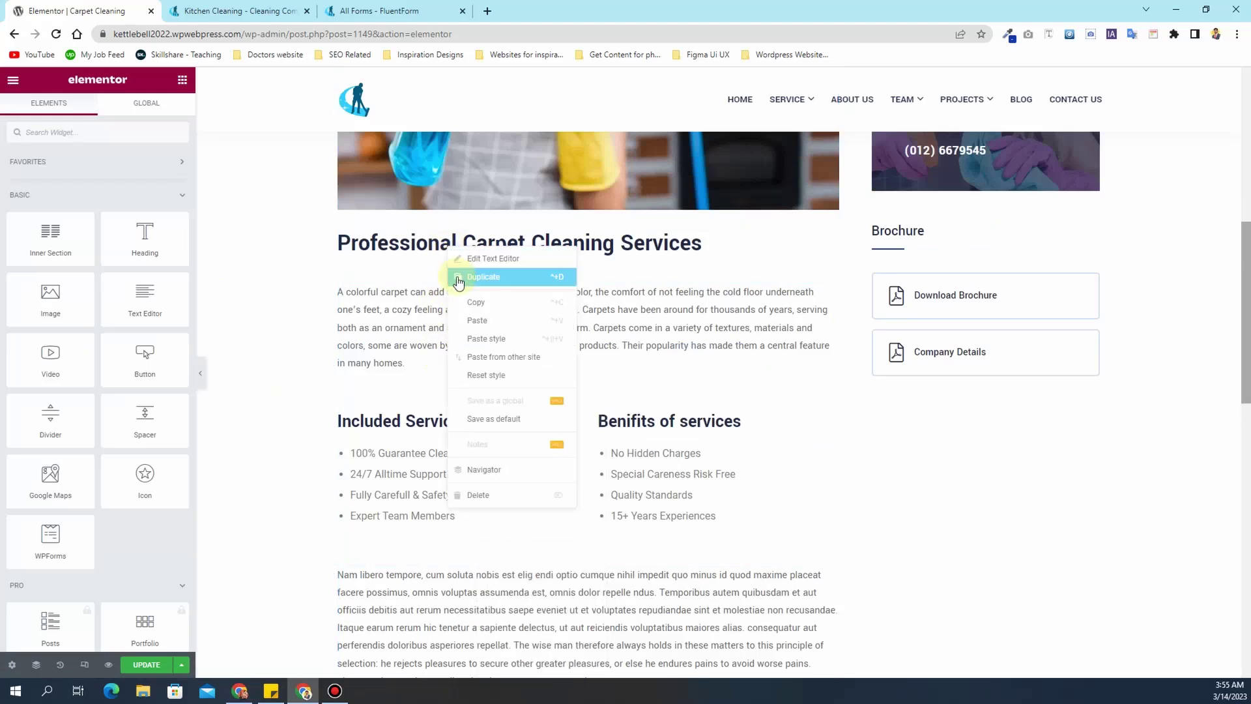
left_click(509, 276)
left_click_drag(830, 297, 674, 368)
scroll(697, 325, "down", 3)
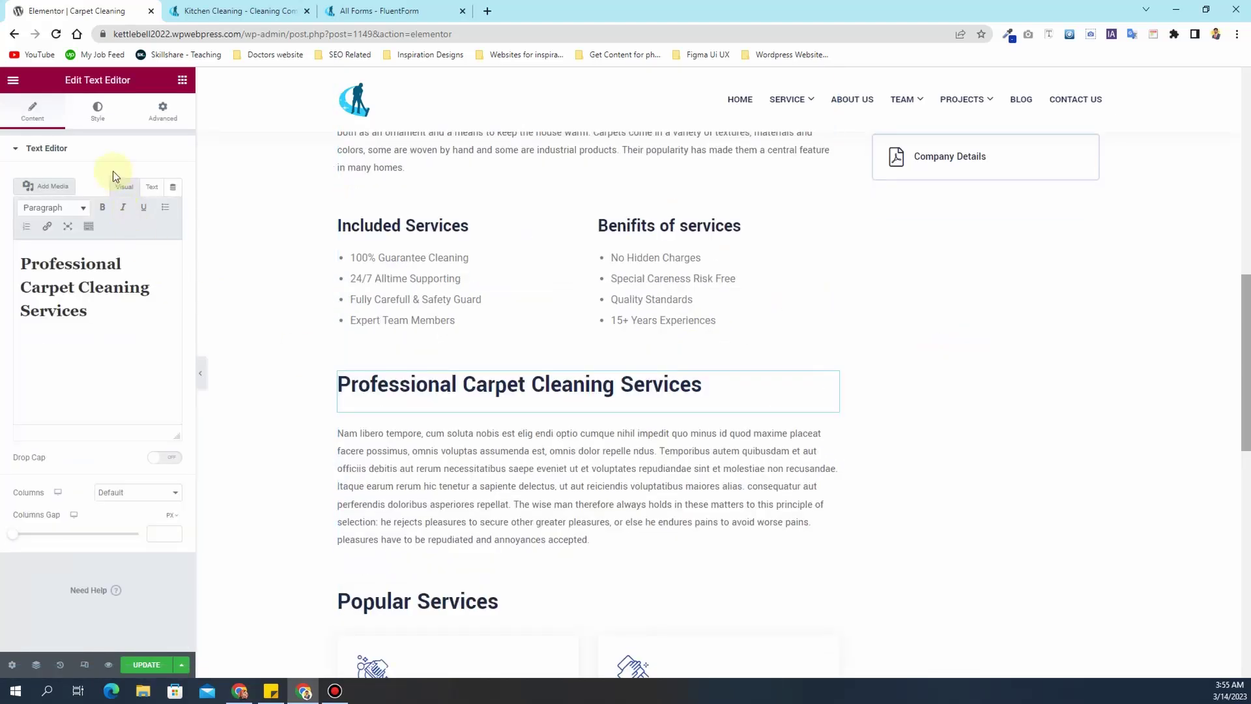
left_click(100, 118)
left_click(173, 234)
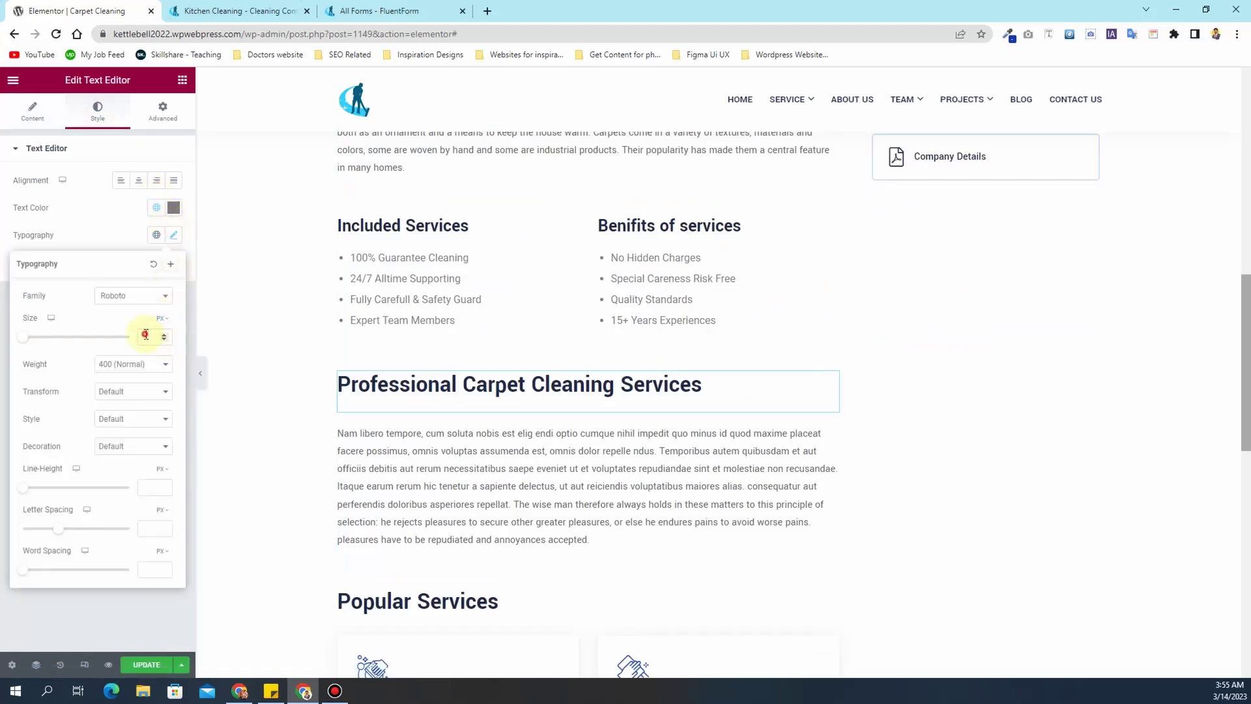
left_click(119, 233)
key("alt+Tab")
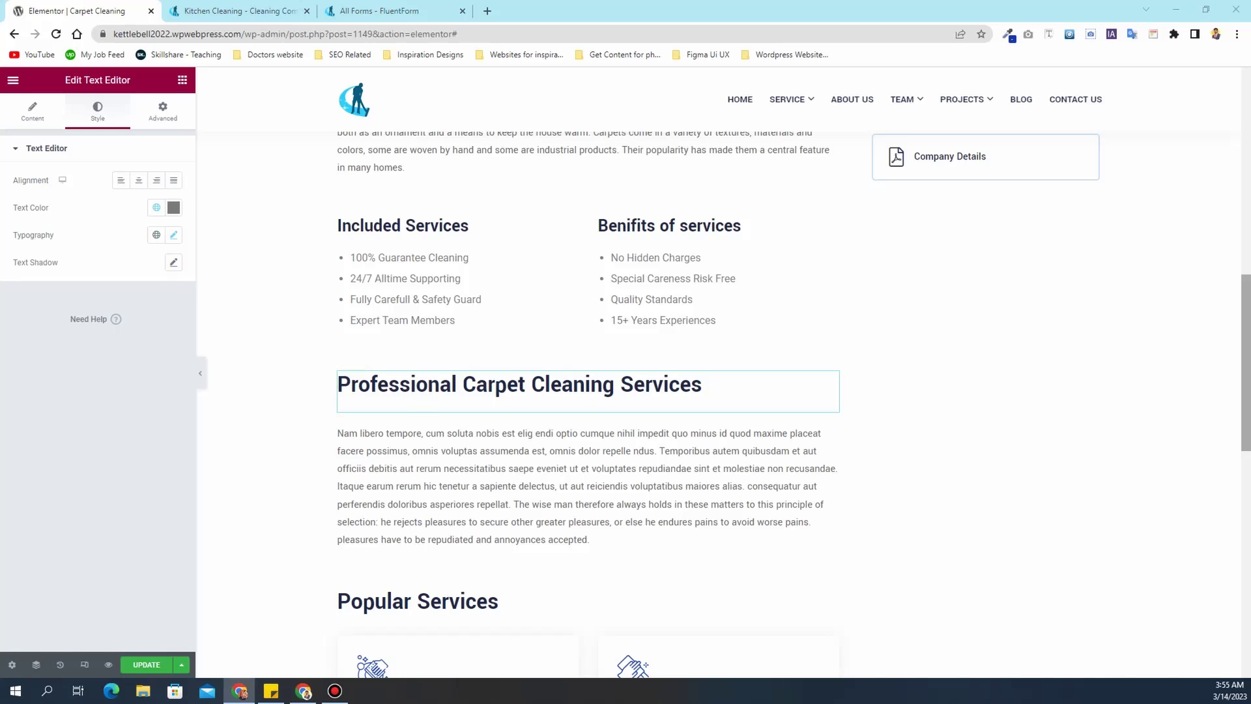
left_click(32, 110)
left_click(52, 207)
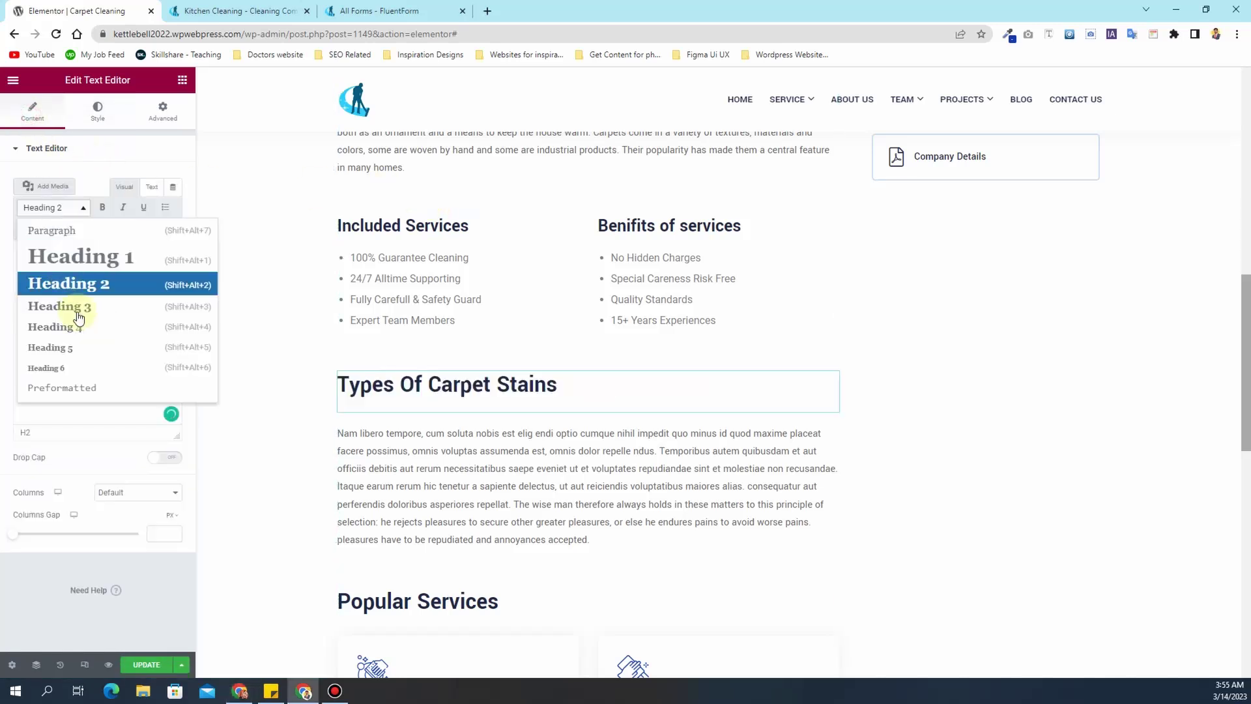
left_click(77, 306)
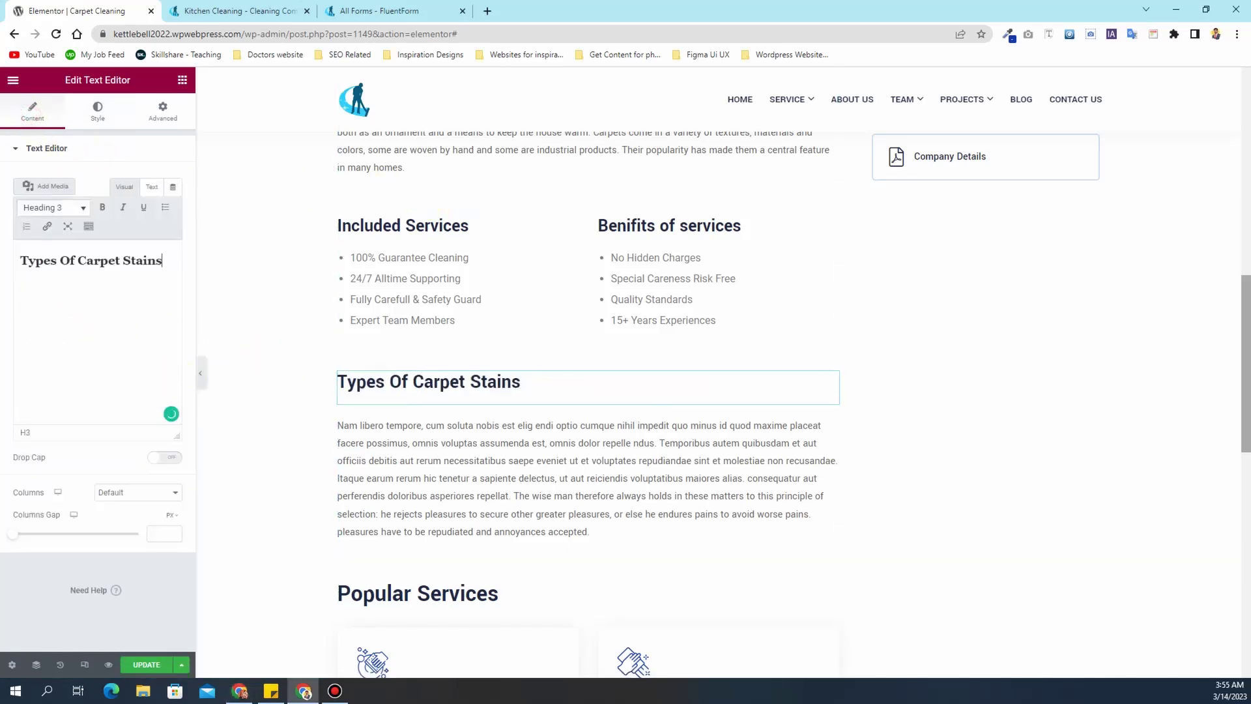
- Replace the Nam libero paragraph's Lorem text with the carpet-dirt text
key("alt+Tab")
left_click(739, 443)
left_click(123, 291)
key("ctrl+a")
key("ctrl+v")
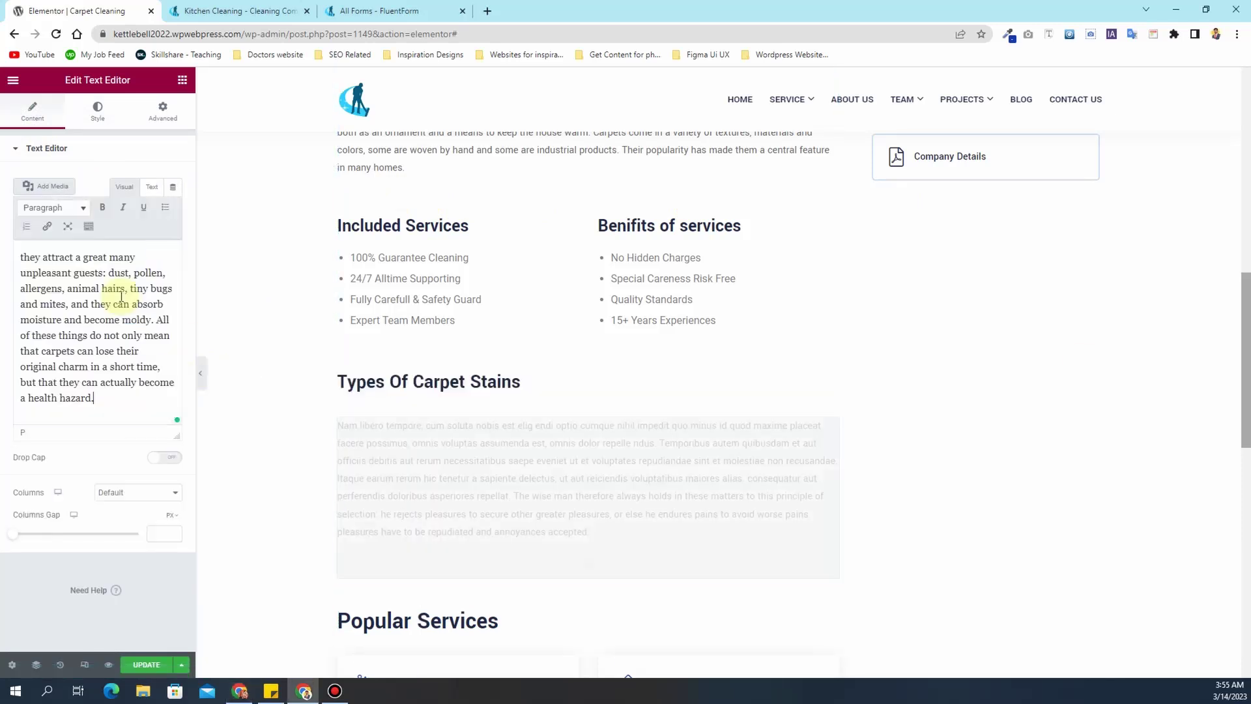
- Duplicate the Types Of Carpet Stains heading and the carpet paragraph, placing the copies below
right_click(433, 385)
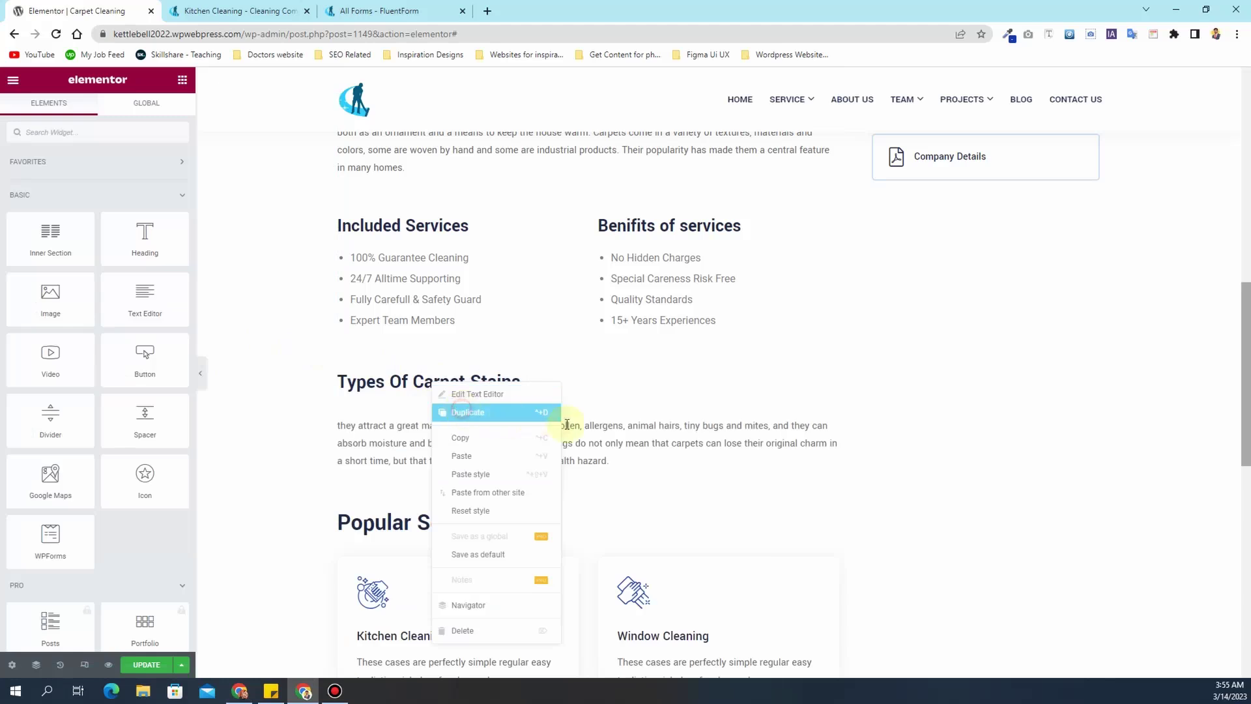
left_click(539, 413)
right_click(808, 486)
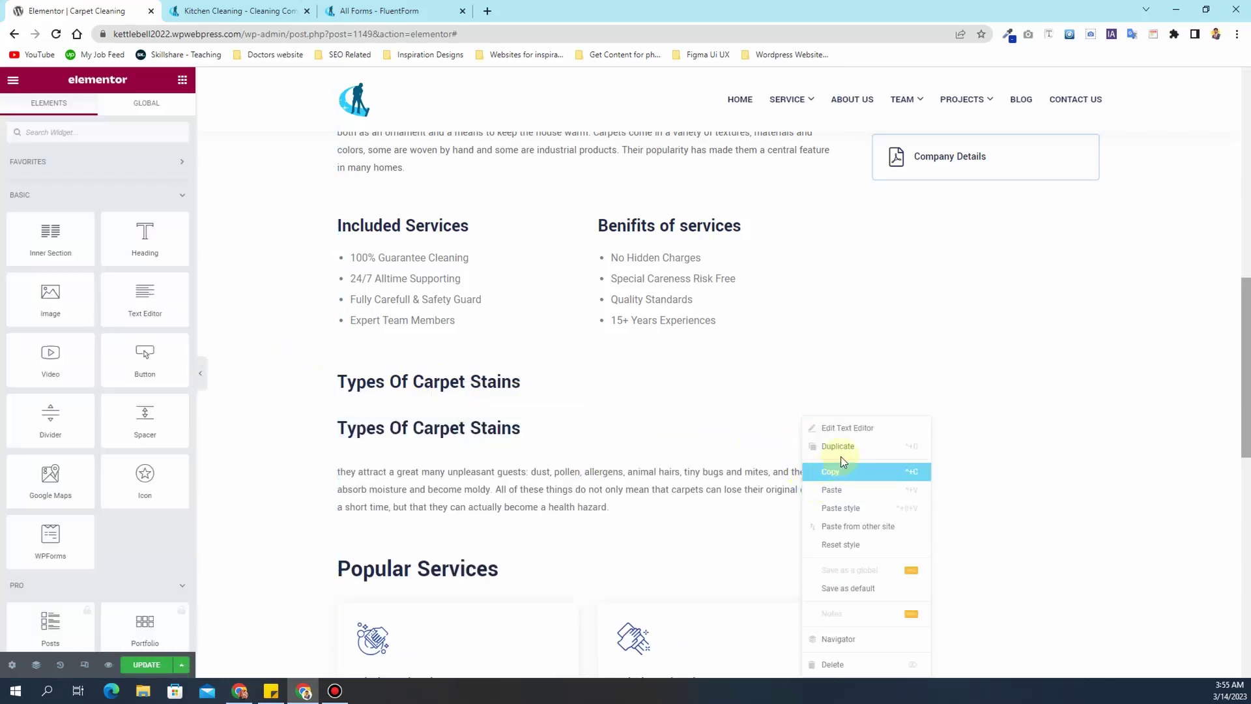
left_click(840, 448)
left_click_drag(829, 469, 775, 417)
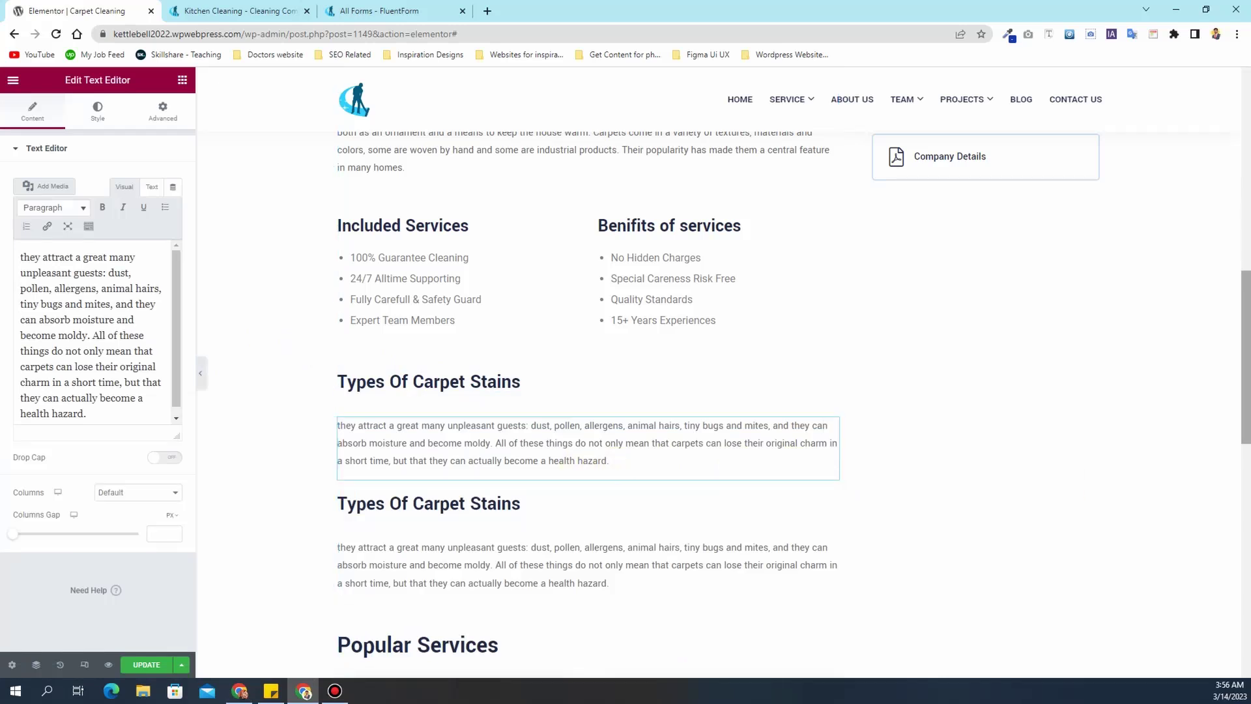
- Retitle the second heading 'Keep your carpets clean' and paste the new paragraph beneath it
key("alt+Tab")
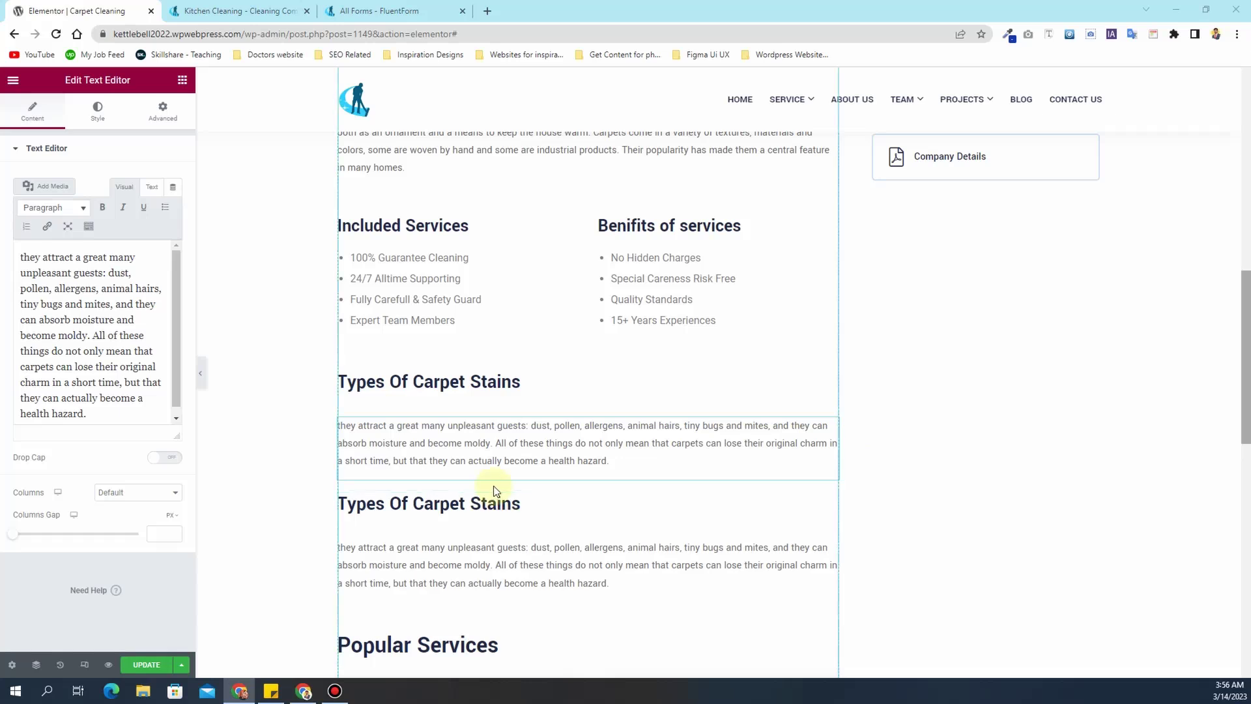
left_click(499, 510)
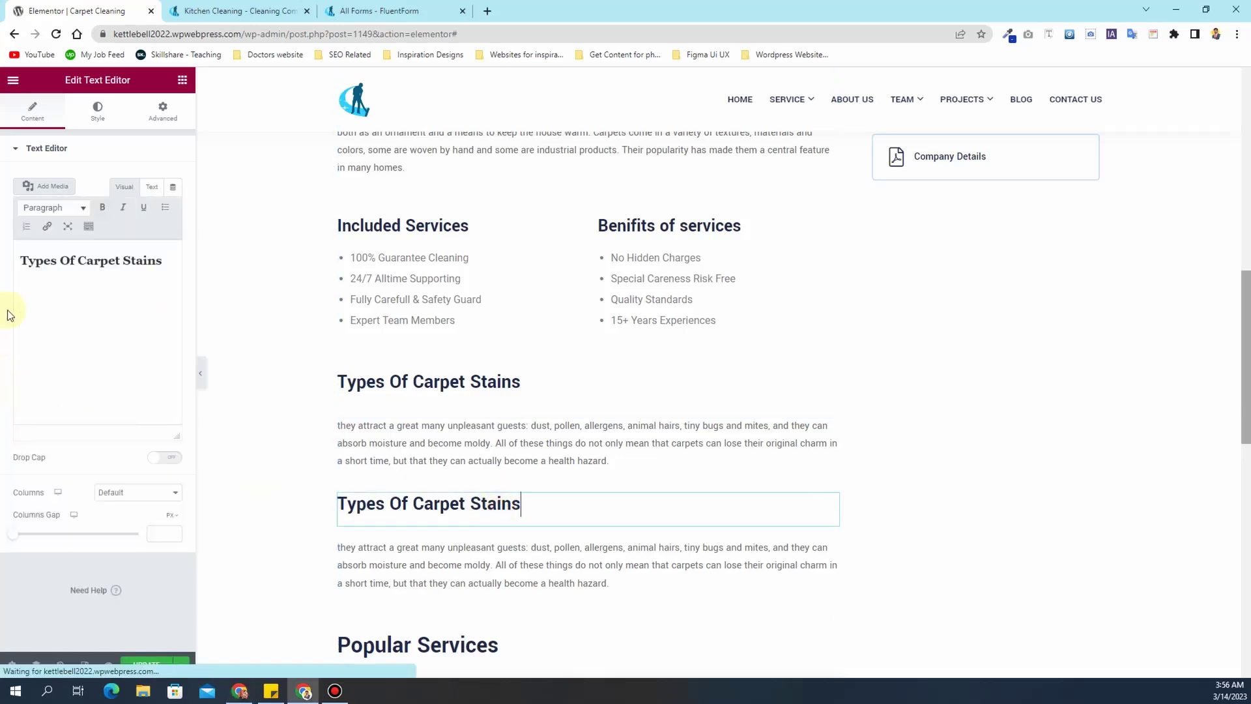
triple_click(39, 280)
type("Keep your carpets clean")
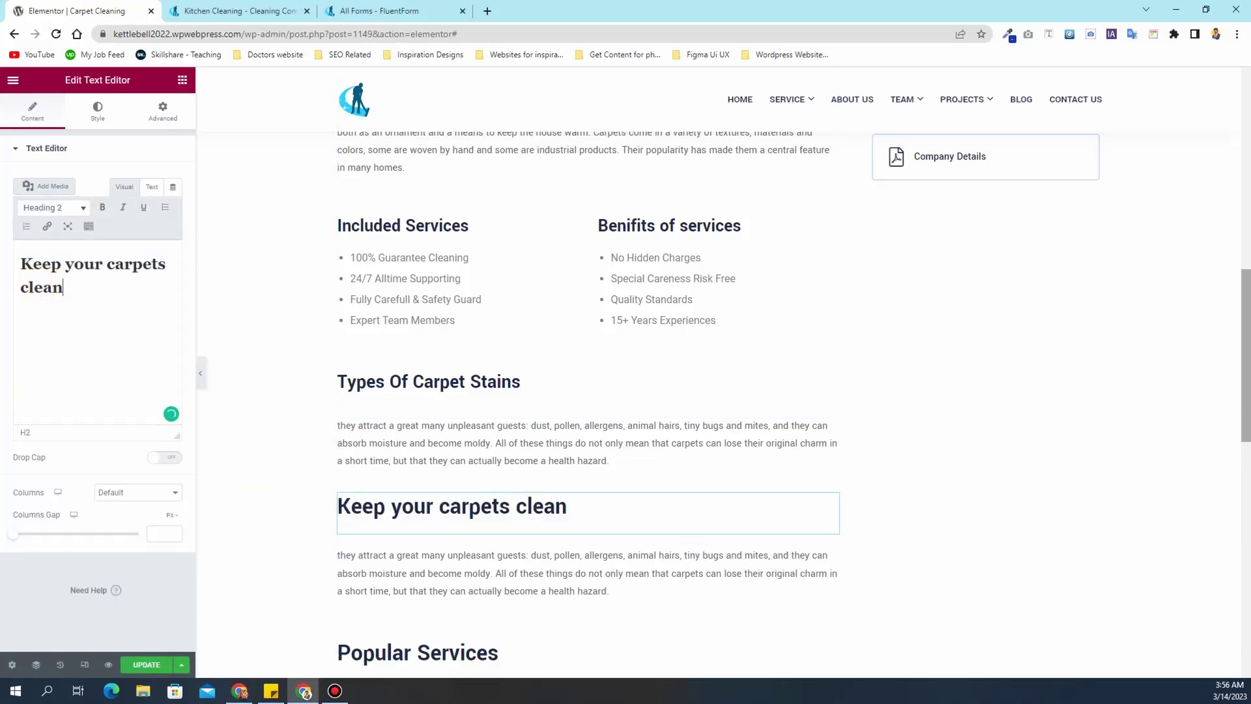
key("alt+Tab")
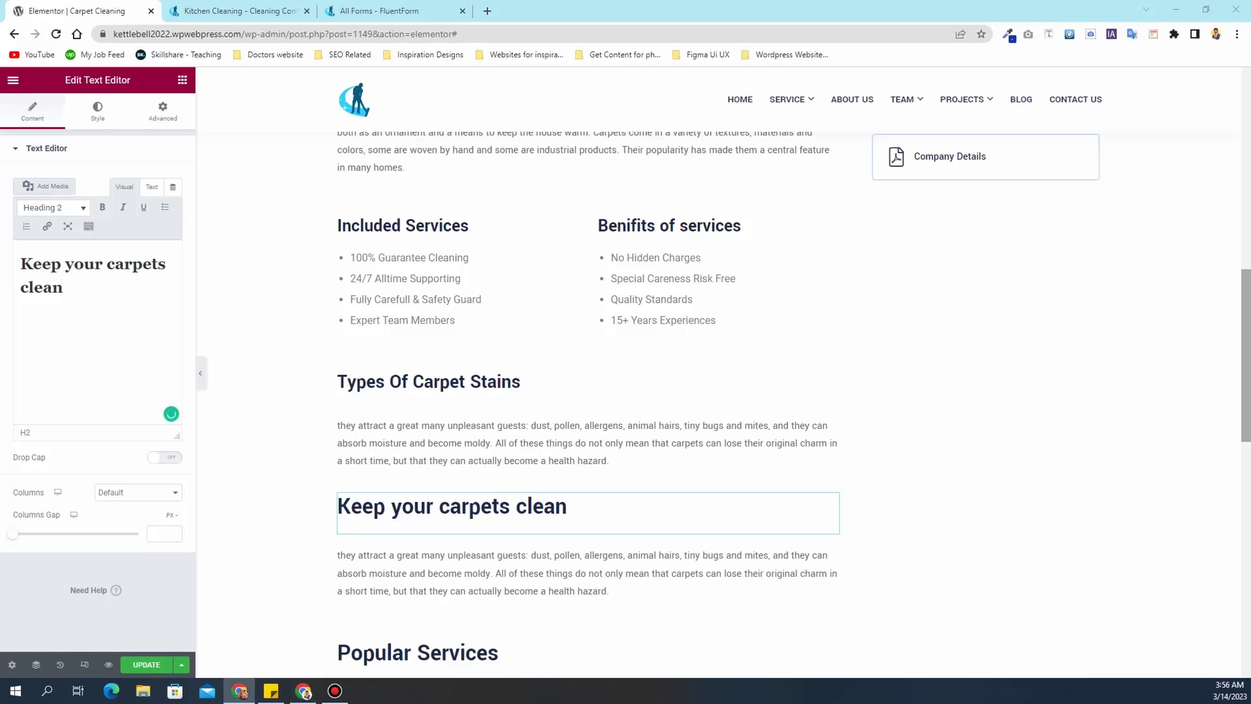
left_click(438, 561)
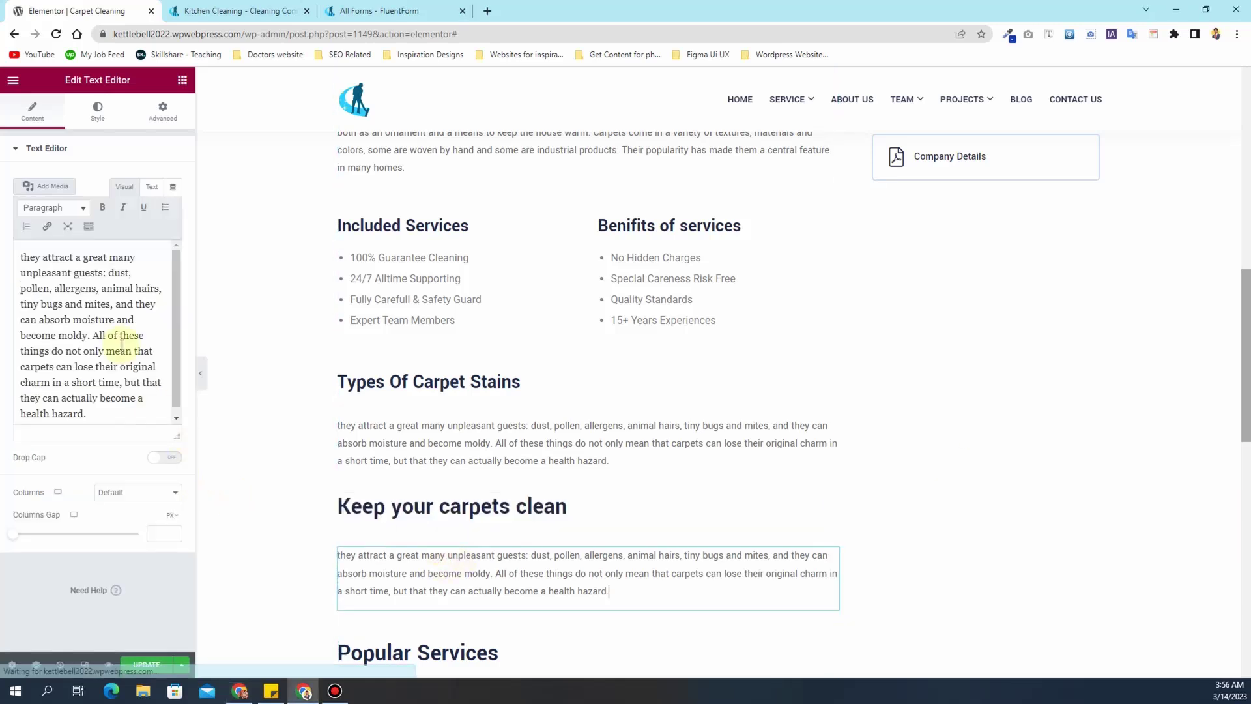
key("ctrl+a")
type("Of course, this does not mean that you should throw out your carpets! On the contrary, you can actually keep them for a good long many years. All you have to do is to get them cleaned regularly. All you need to keep your carpets clean and fresh-looking is have them cleaned by professionals.")
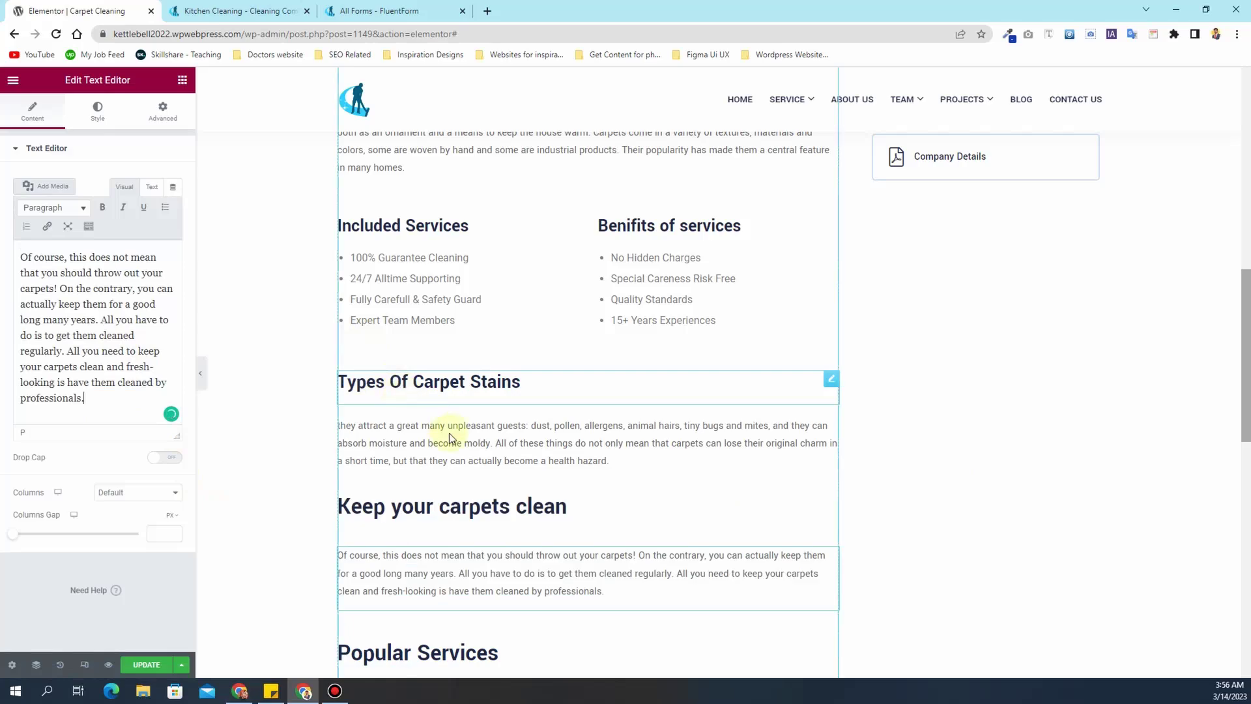
scroll(451, 436, "up", 15)
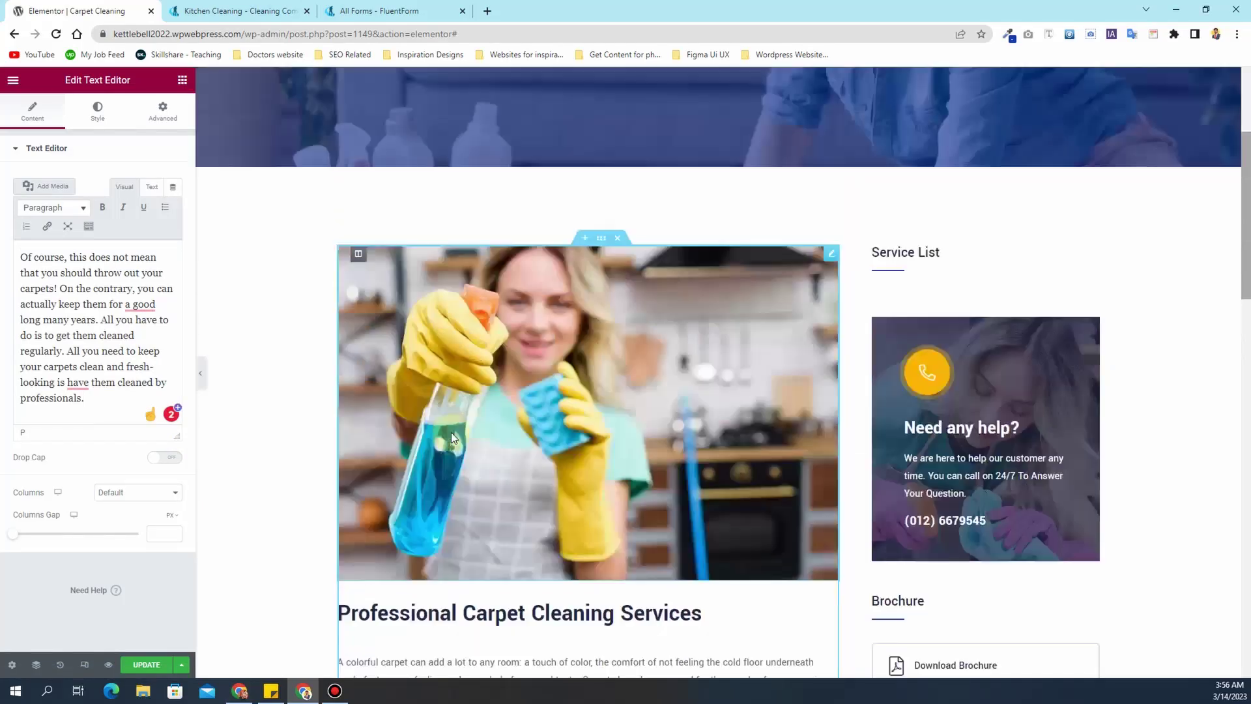
scroll(452, 432, "down", 15)
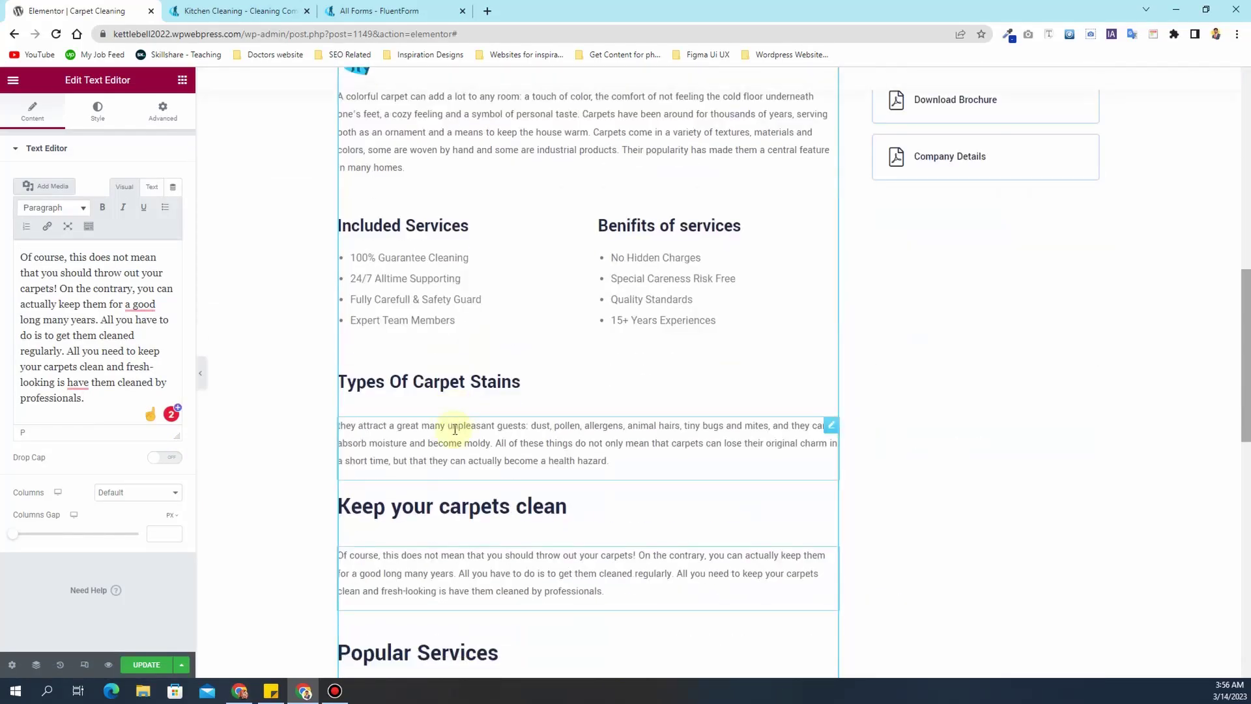
scroll(455, 429, "down", 1)
- Open the Popular Services widget's Kitchen Cleaning item and check the live Service page
left_click(581, 378)
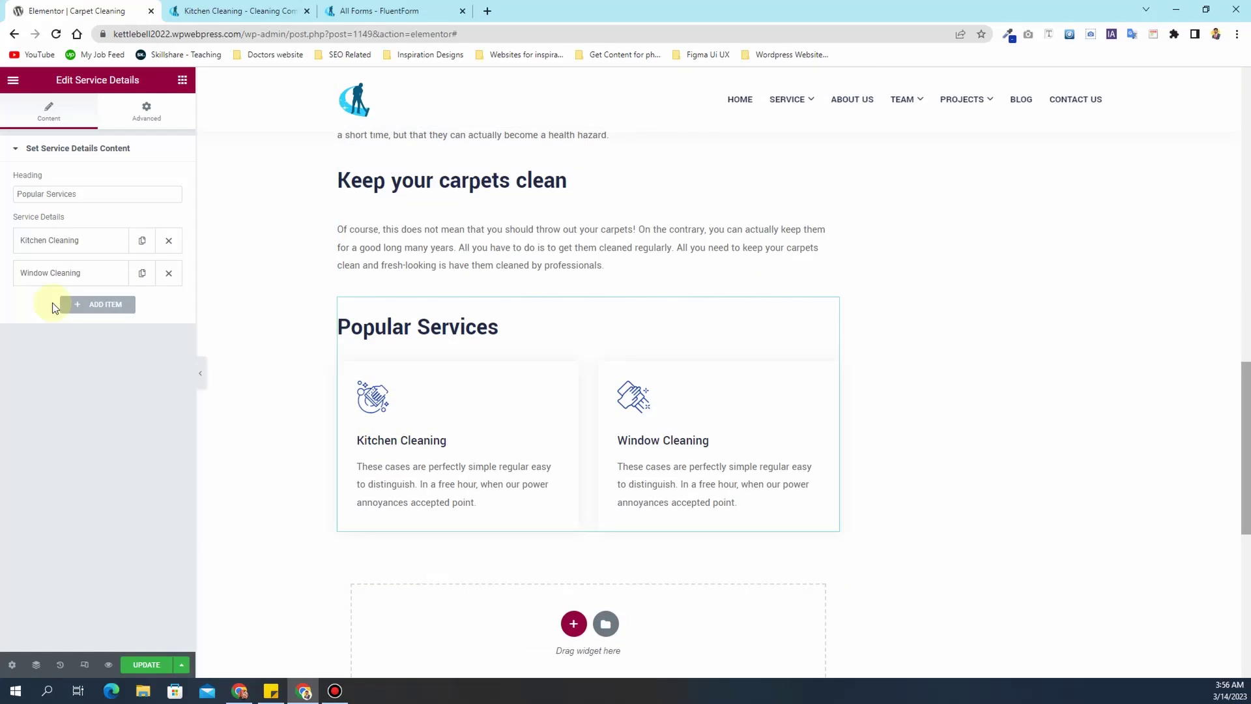
left_click(65, 251)
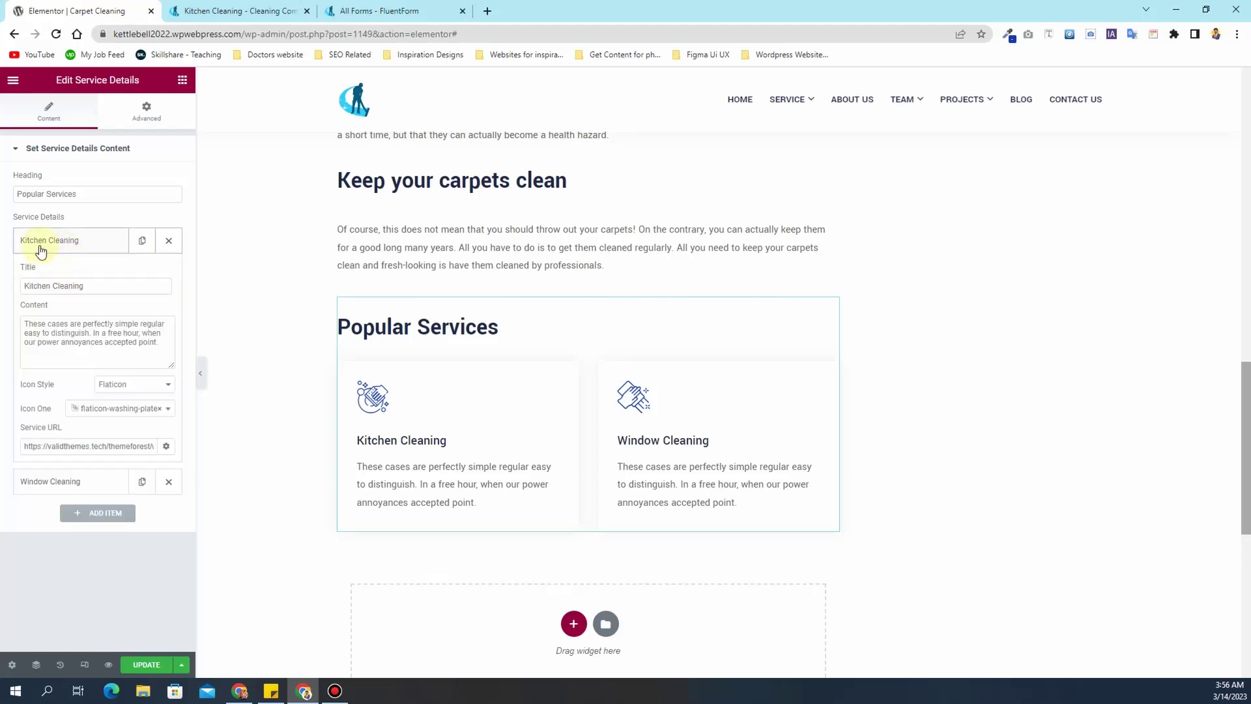
left_click(183, 7)
left_click(681, 126)
scroll(230, 369, "down", 5)
left_click_drag(267, 273, 362, 260)
key("ctrl+c")
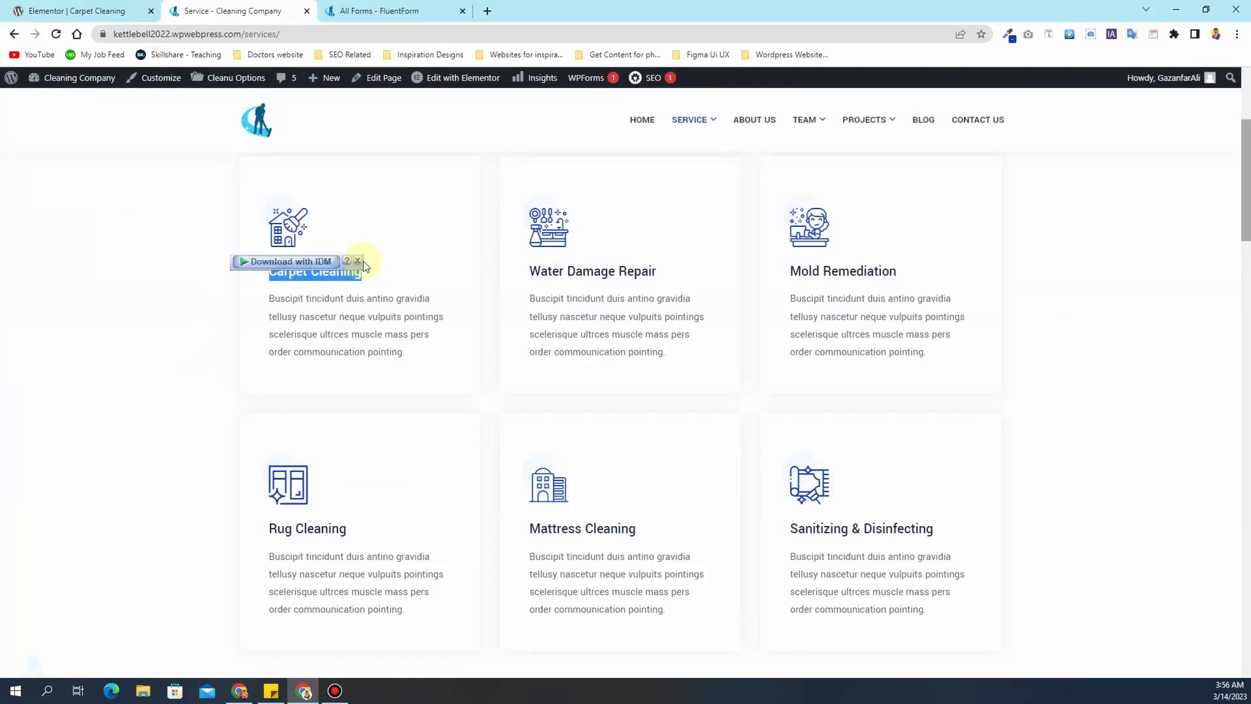
left_click(20, 10)
- Rename the Kitchen Cleaning card to Carpet Cleaning and delete its service link
left_click(53, 285)
key("ctrl+a")
key("ctrl+v")
left_click(90, 447)
key("ctrl+a")
key("BackSpace")
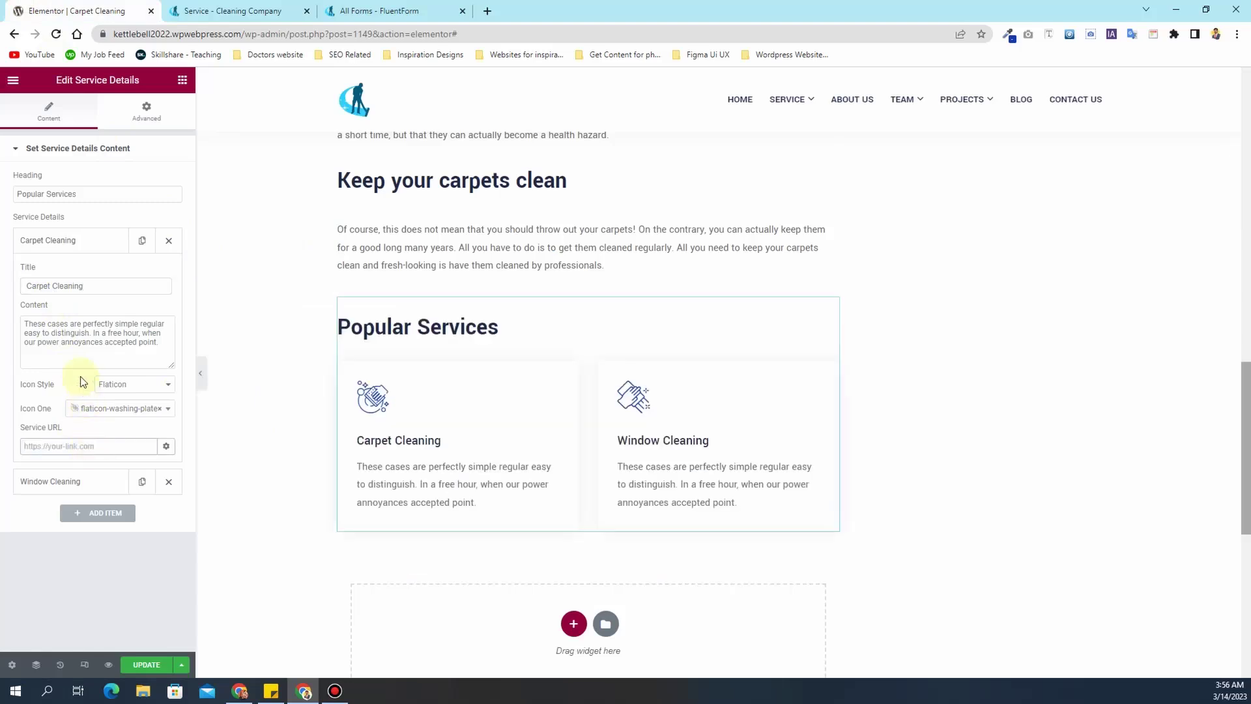
left_click(84, 241)
- Rename the Window Cleaning card to Water Damage Repair, copying the title from the live site
left_click(84, 272)
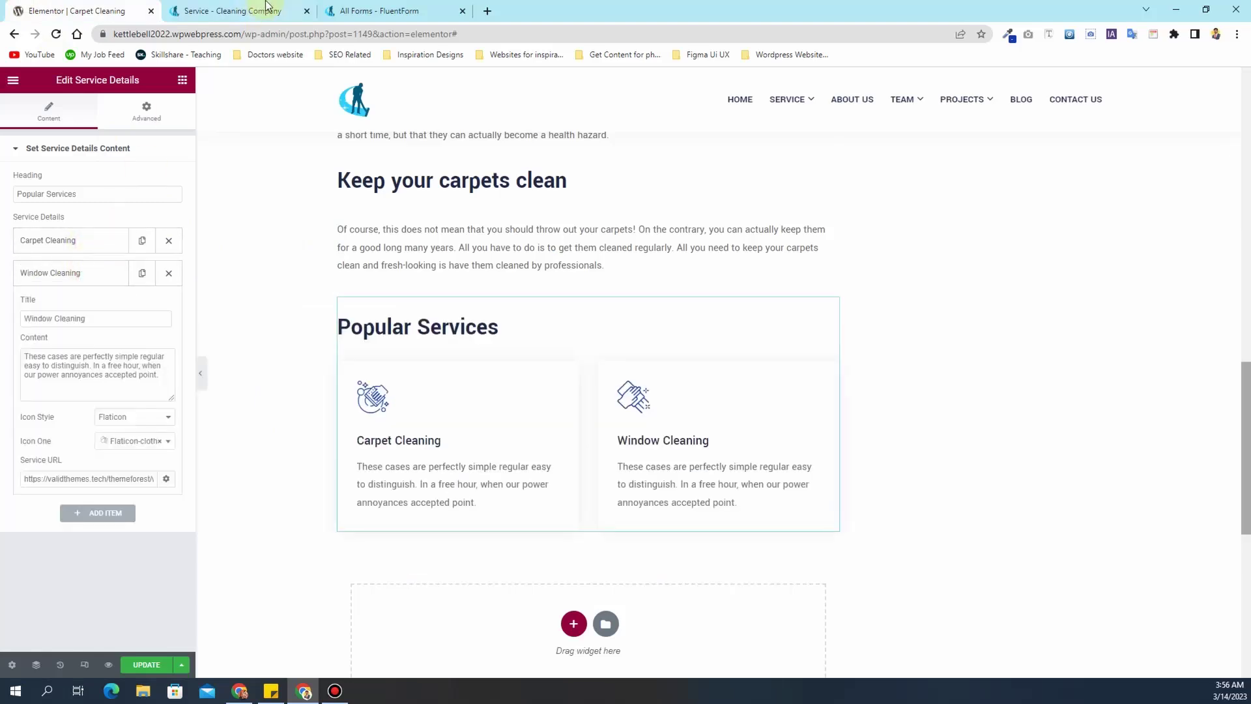
left_click(265, 8)
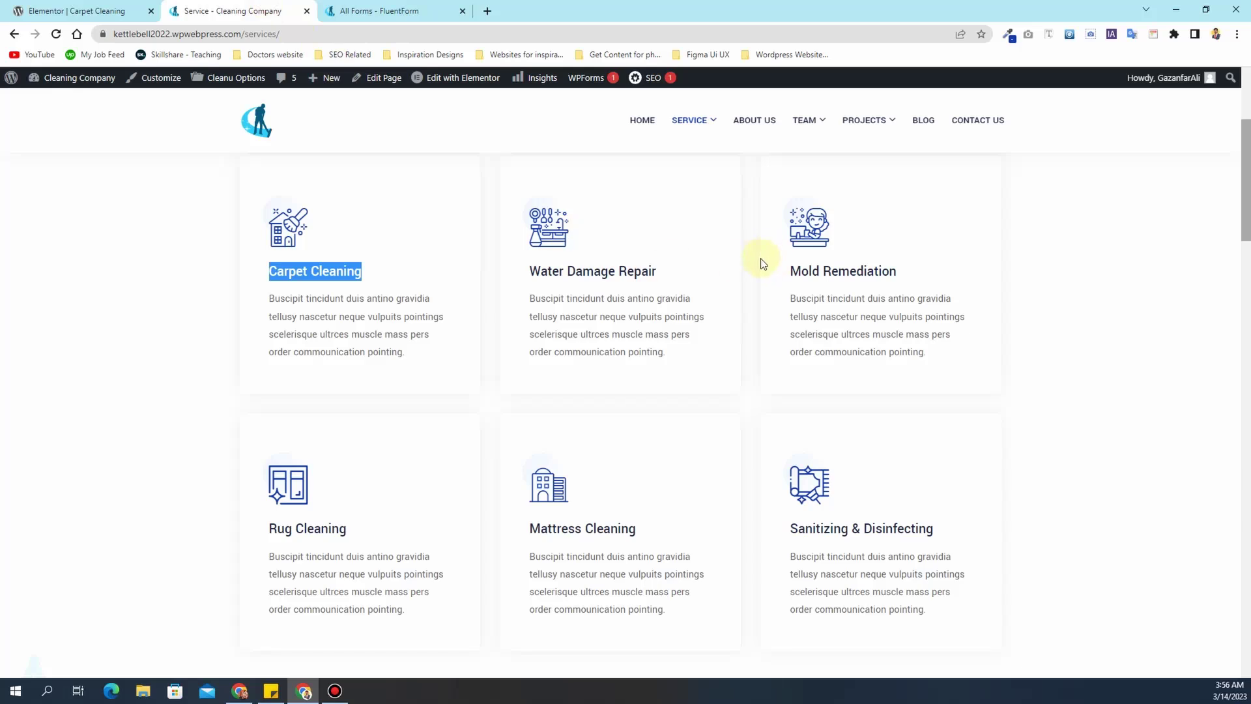
left_click_drag(761, 258, 656, 268)
left_click(495, 268)
left_click_drag(580, 268, 678, 267)
key("ctrl+c")
left_click(72, 11)
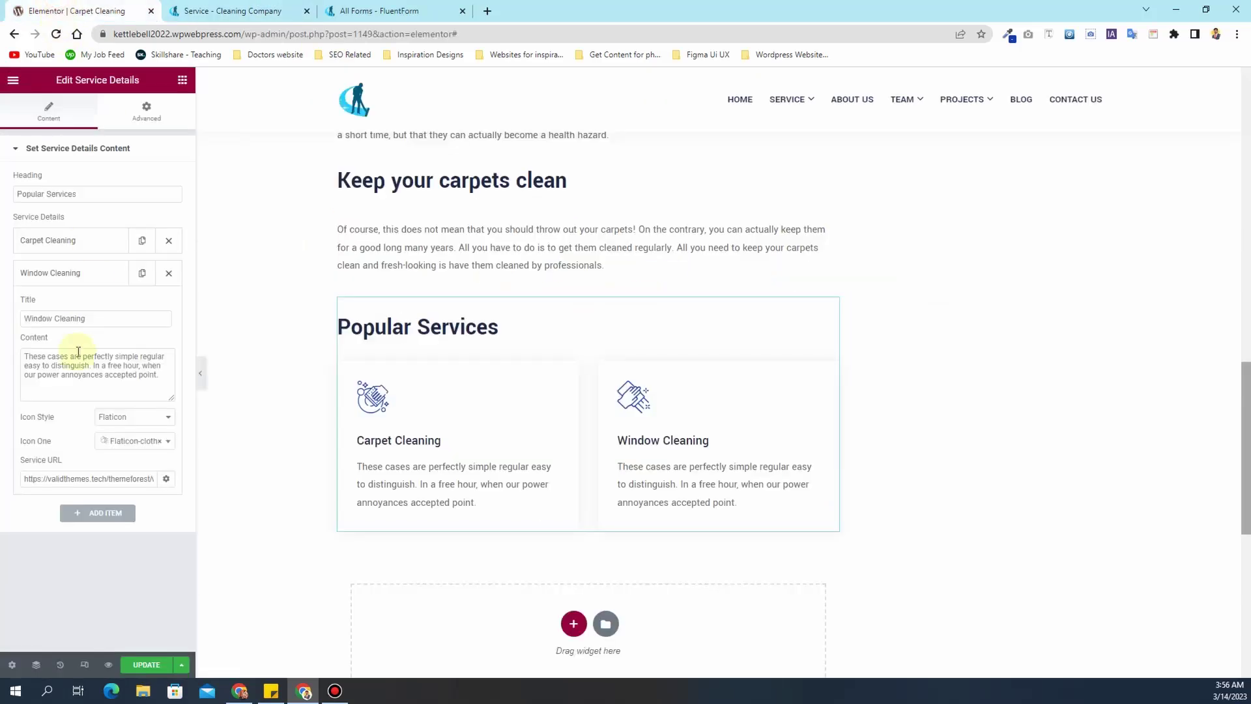
triple_click(80, 323)
key("ctrl+v")
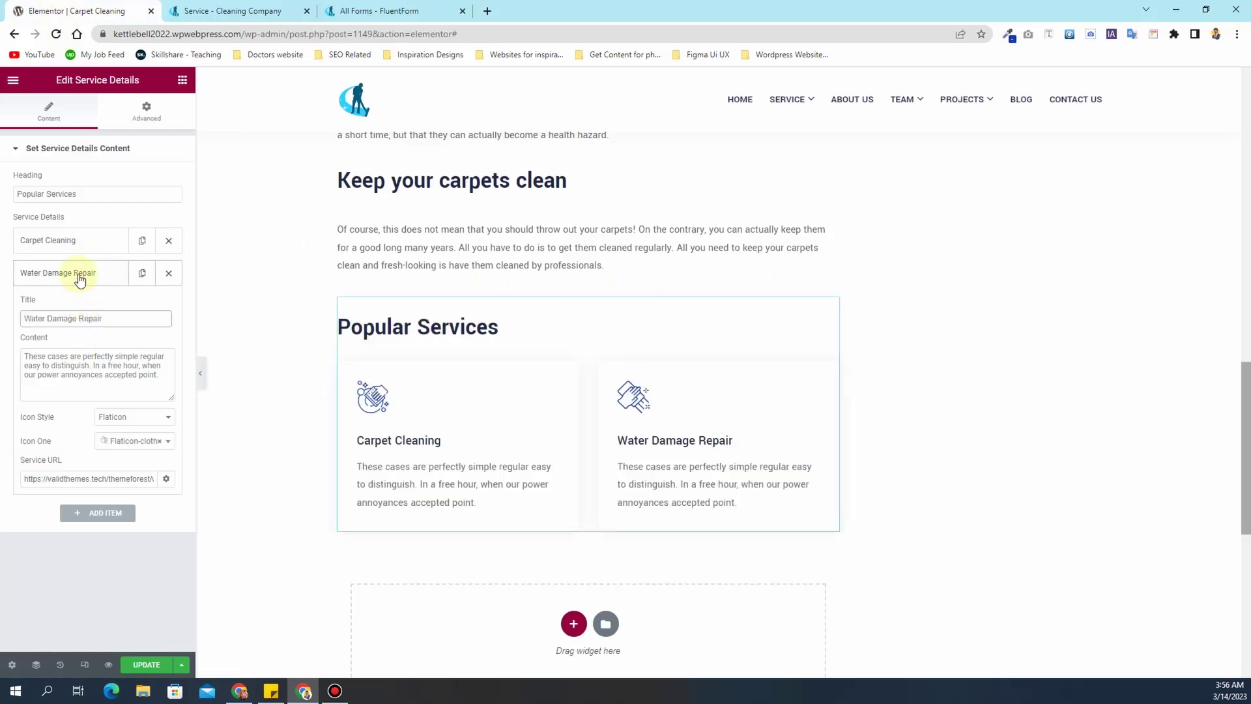
left_click(79, 279)
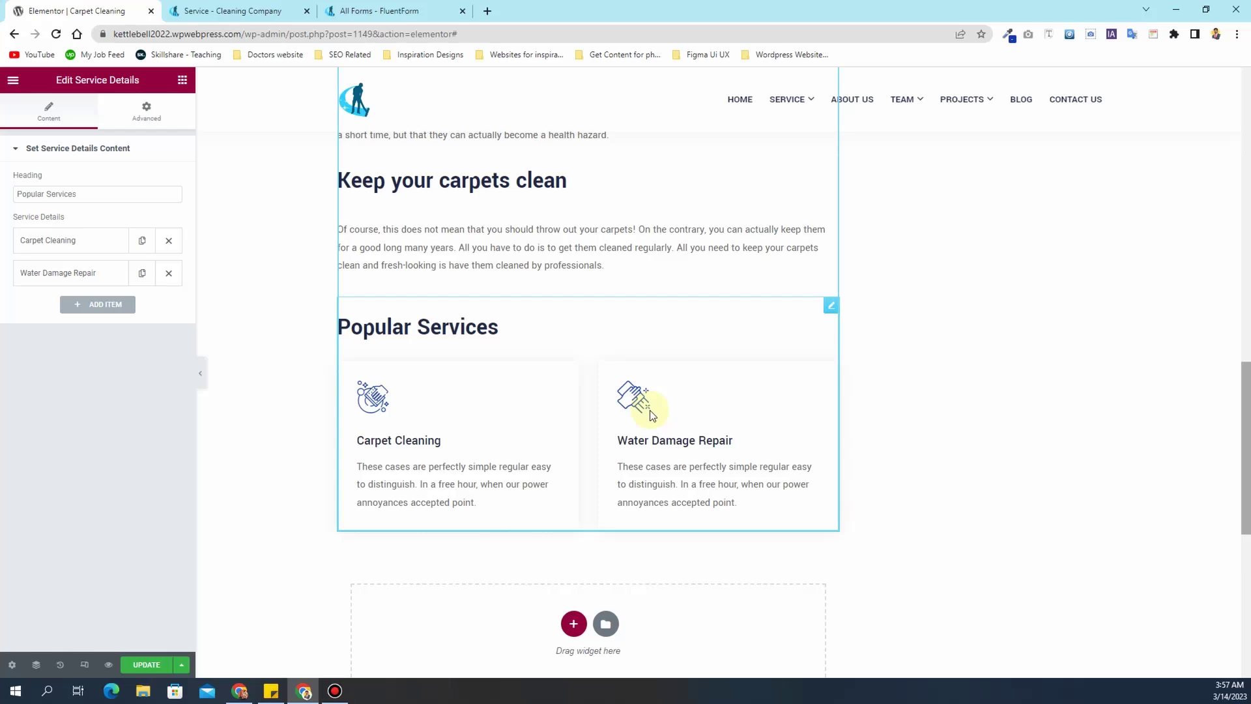
- Confirm the Carpet Cleaning link is empty and save the page with Update
left_click(101, 240)
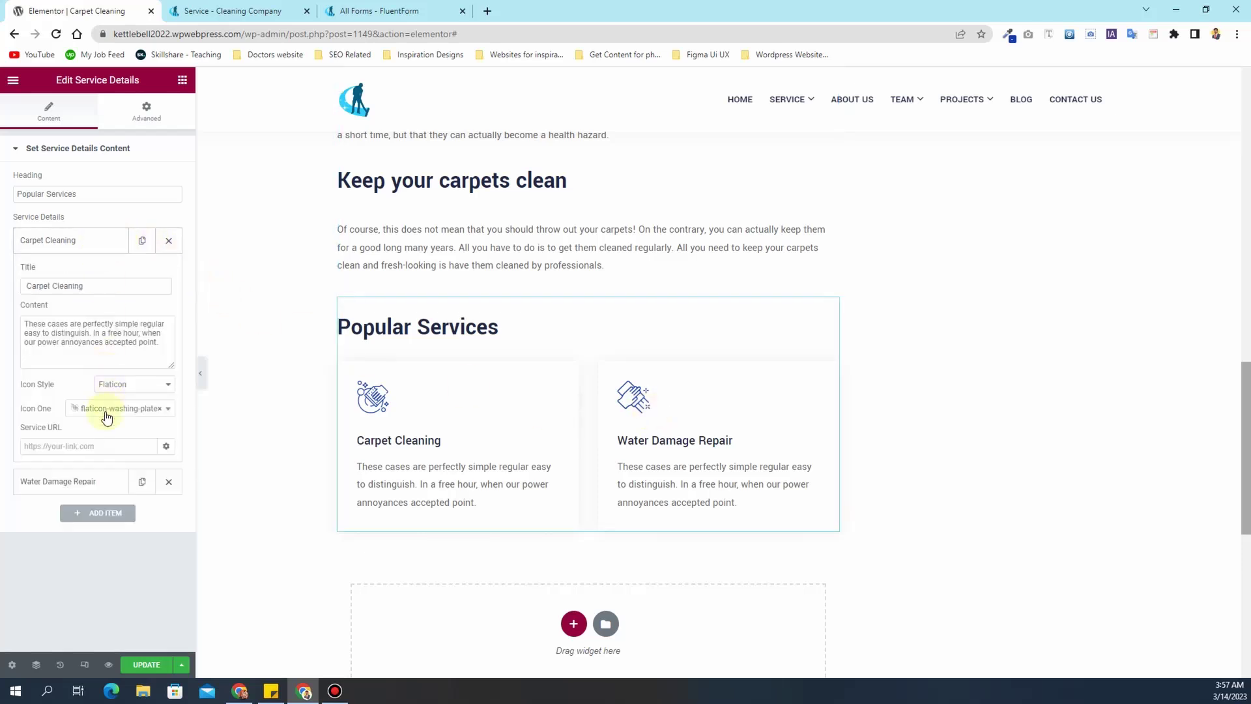
left_click(96, 452)
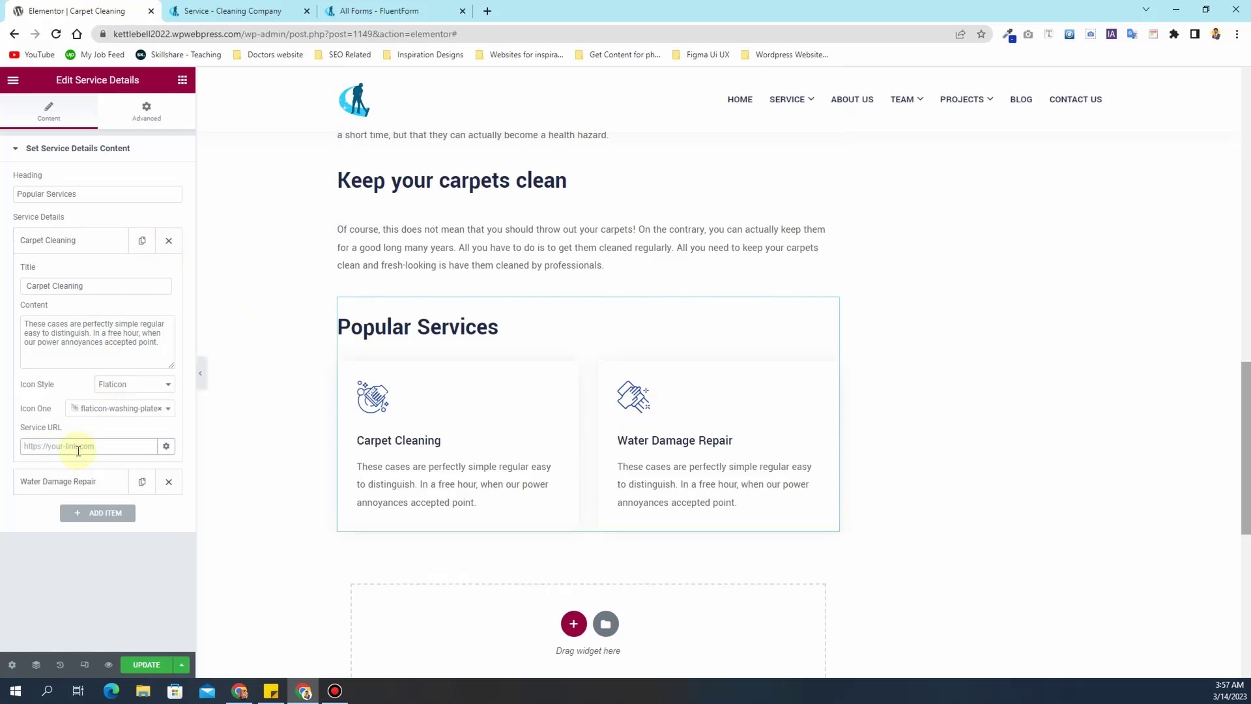
scroll(390, 476, "up", 10)
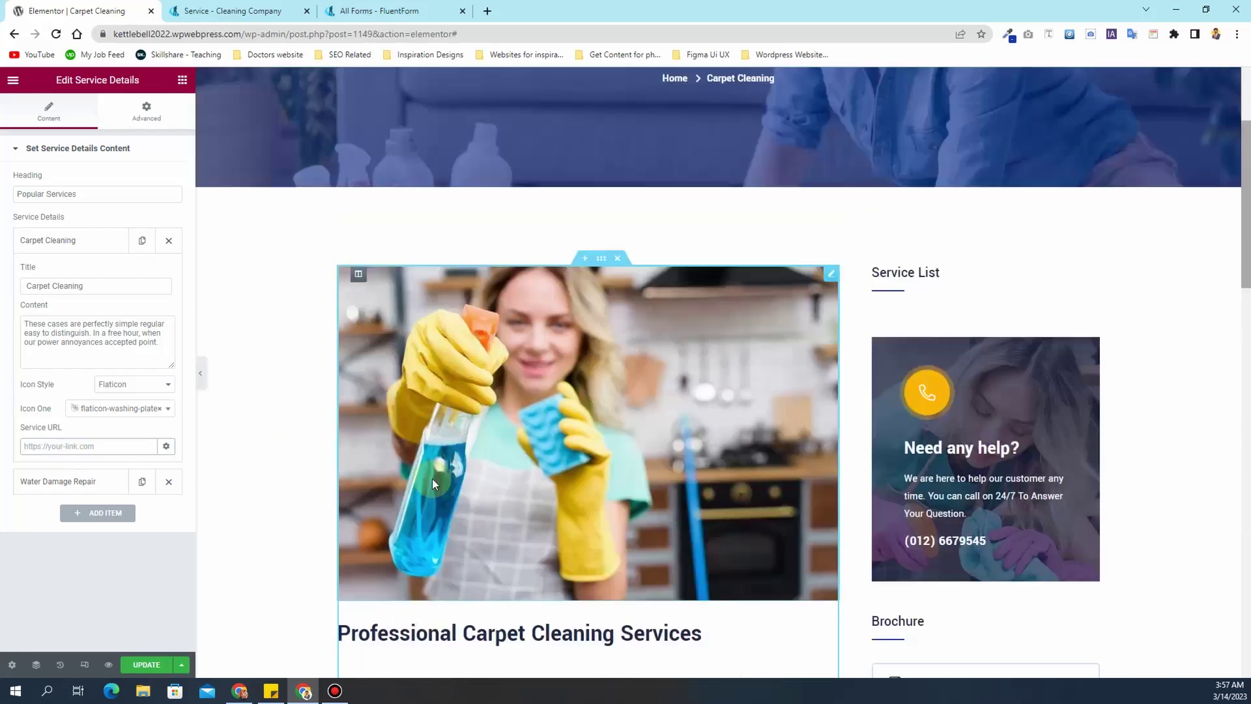
scroll(430, 477, "down", 8)
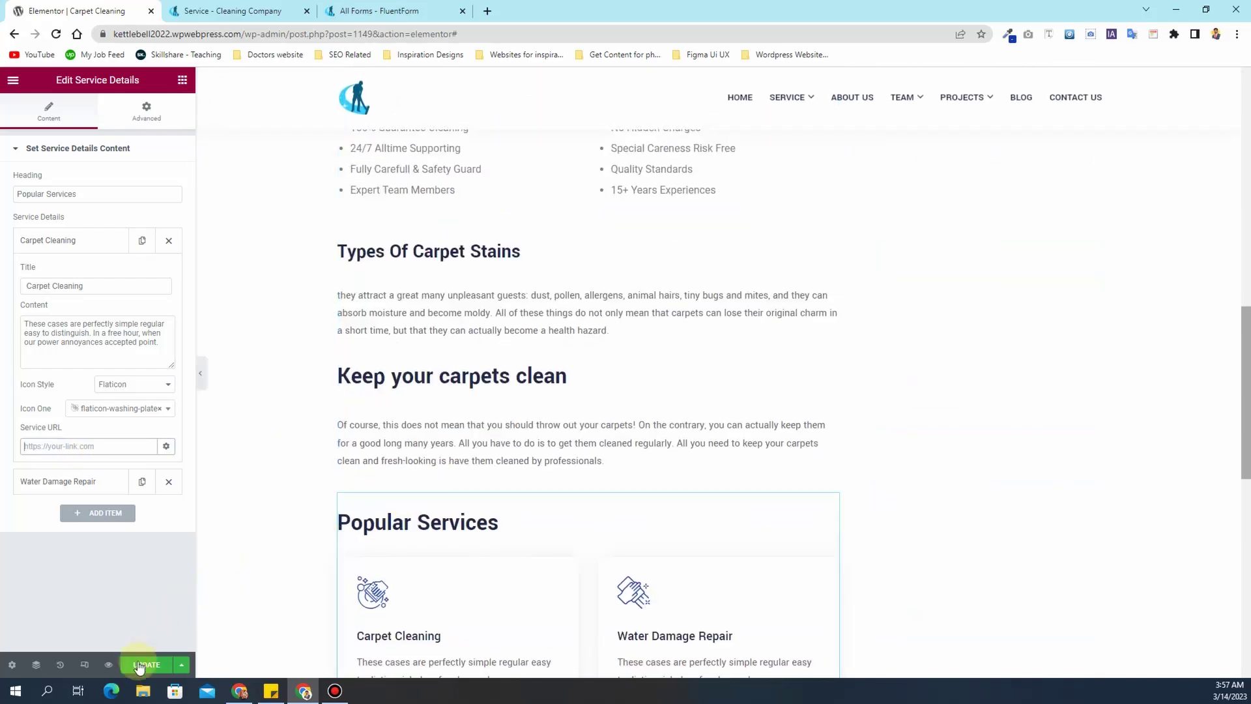
left_click(147, 665)
scroll(761, 374, "up", 10)
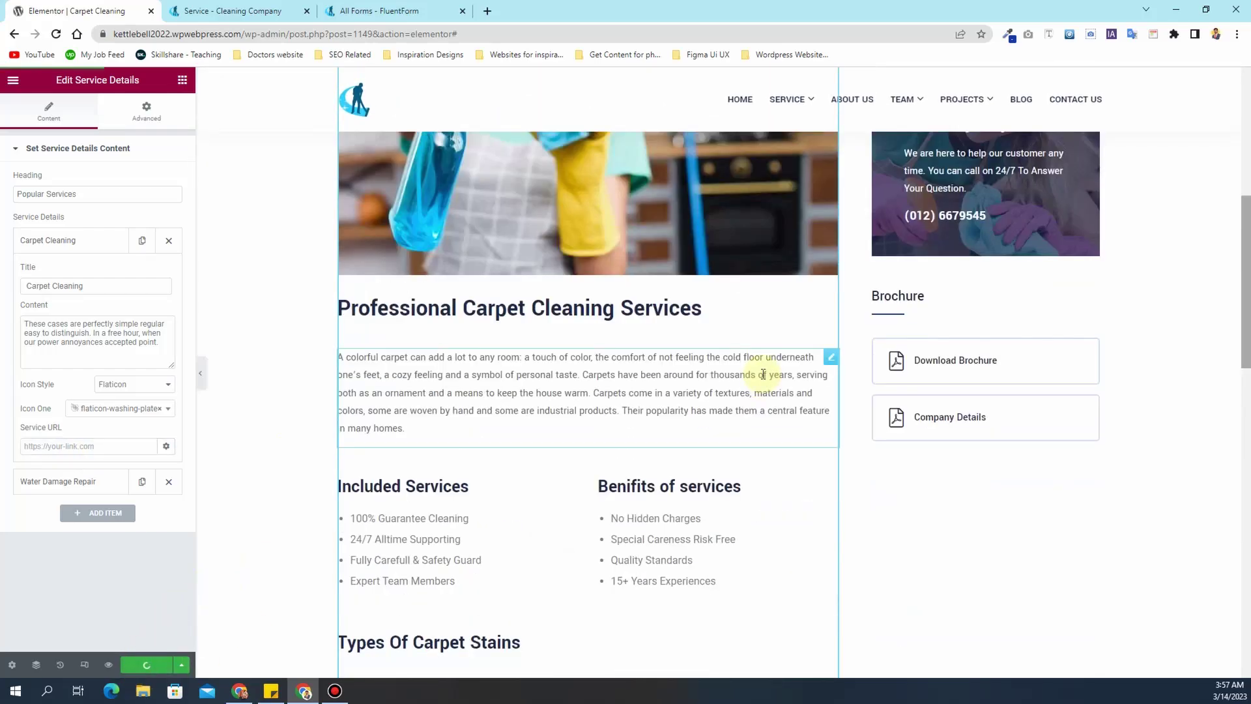
scroll(761, 374, "up", 3)
scroll(761, 373, "down", 5)
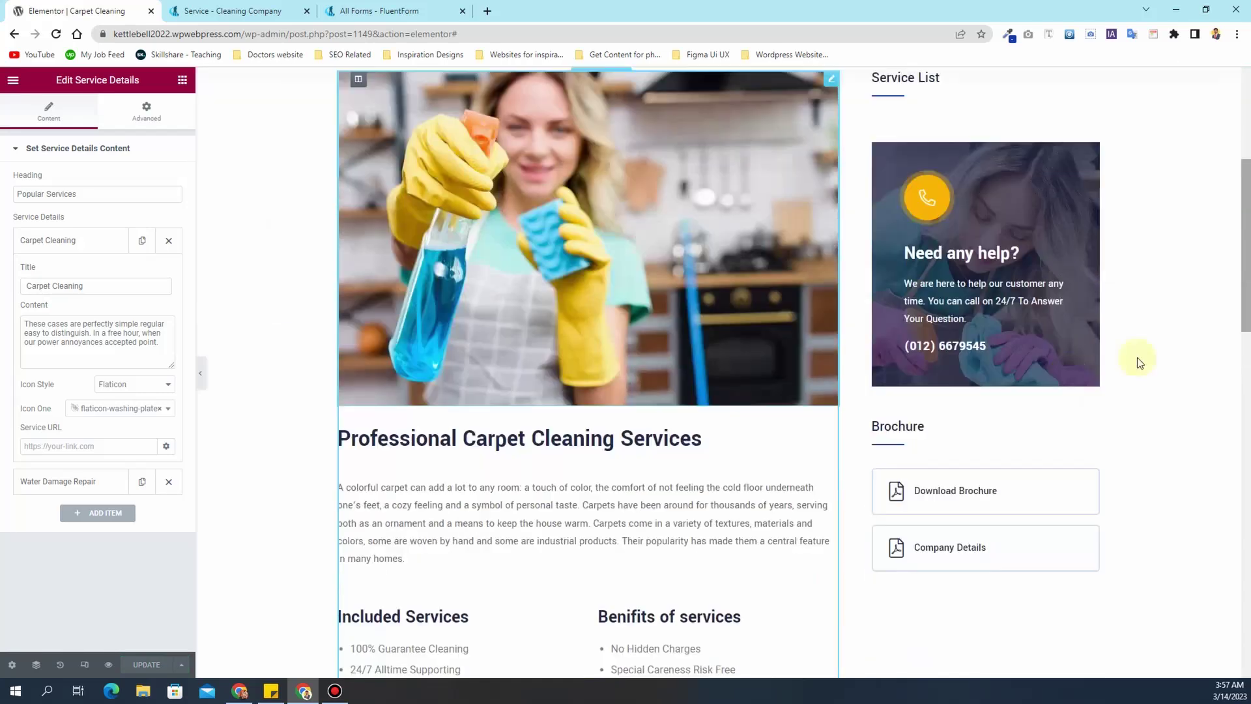
scroll(964, 334, "up", 3)
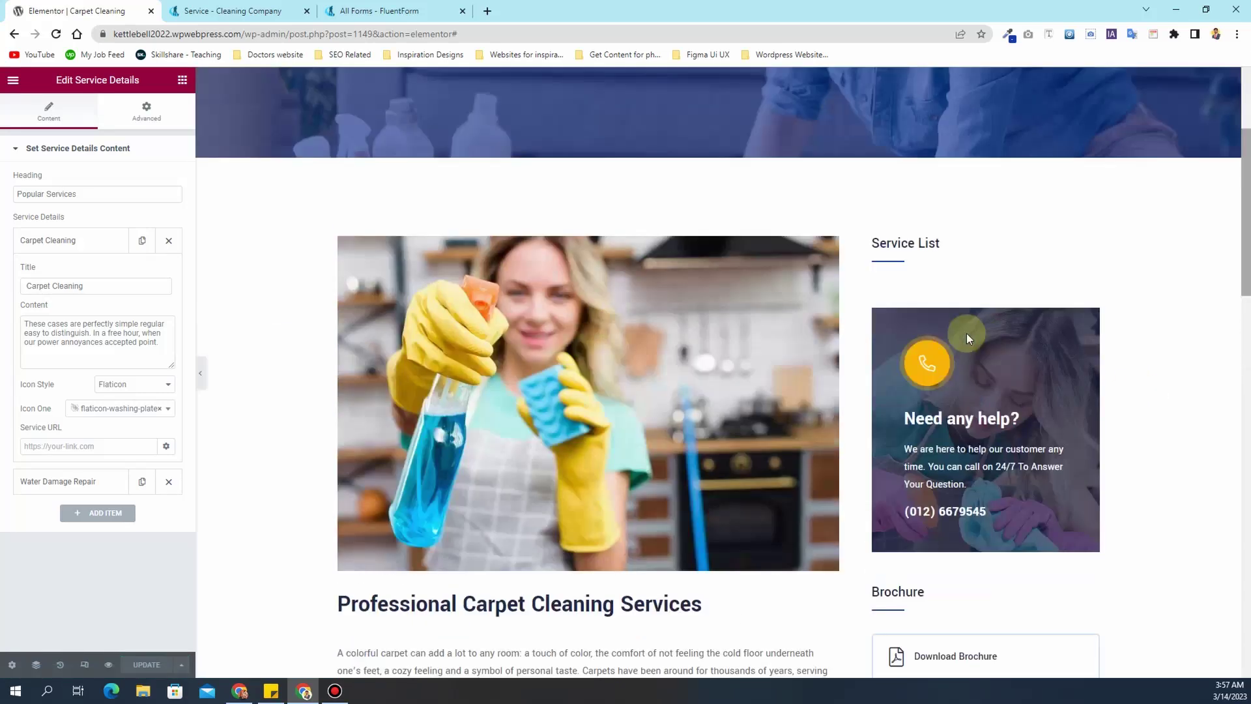
scroll(899, 295, "down", 5)
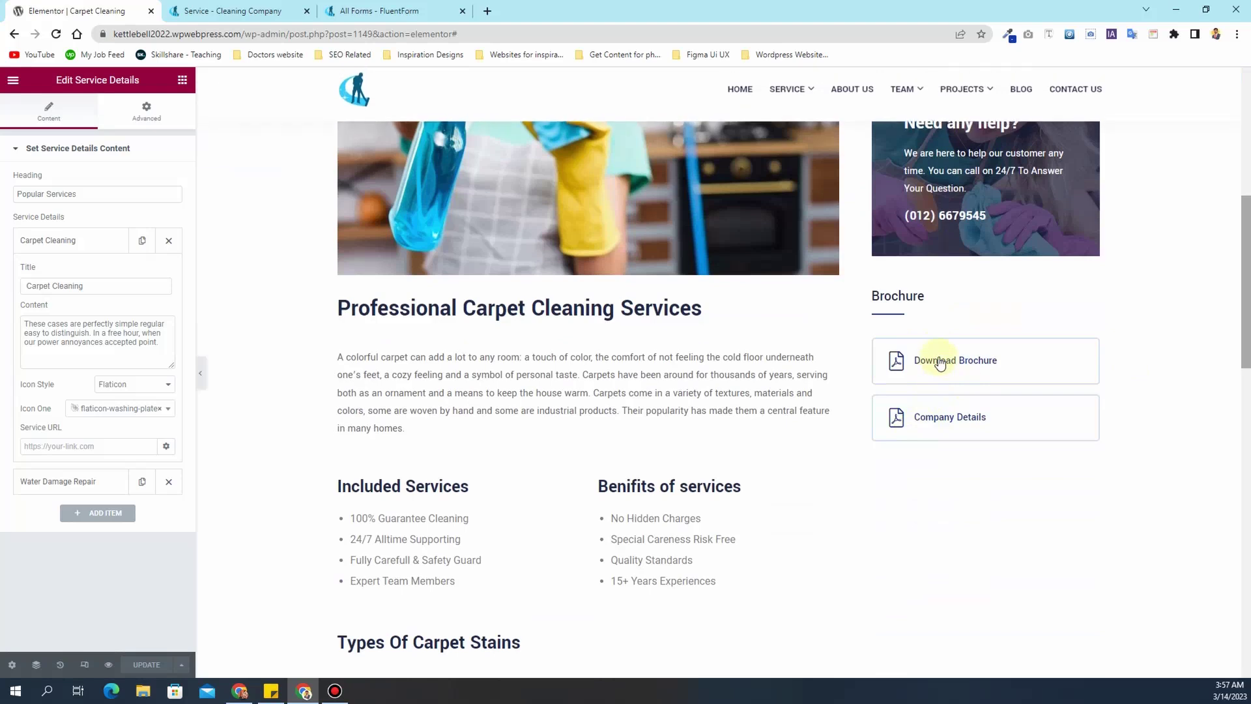
left_click(247, 8)
- Go to the Widgets screen and open the Brochure widget in the Service Sidebar
mouse_move(43, 80)
left_click(48, 102)
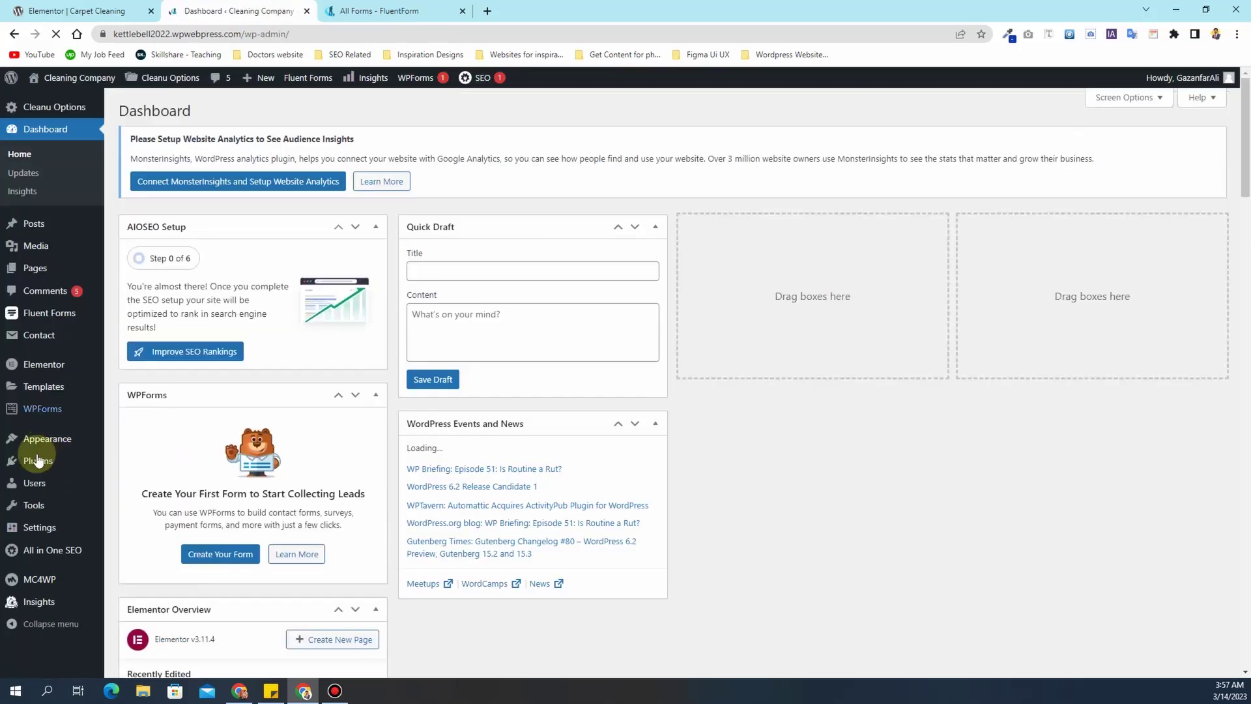
mouse_move(39, 443)
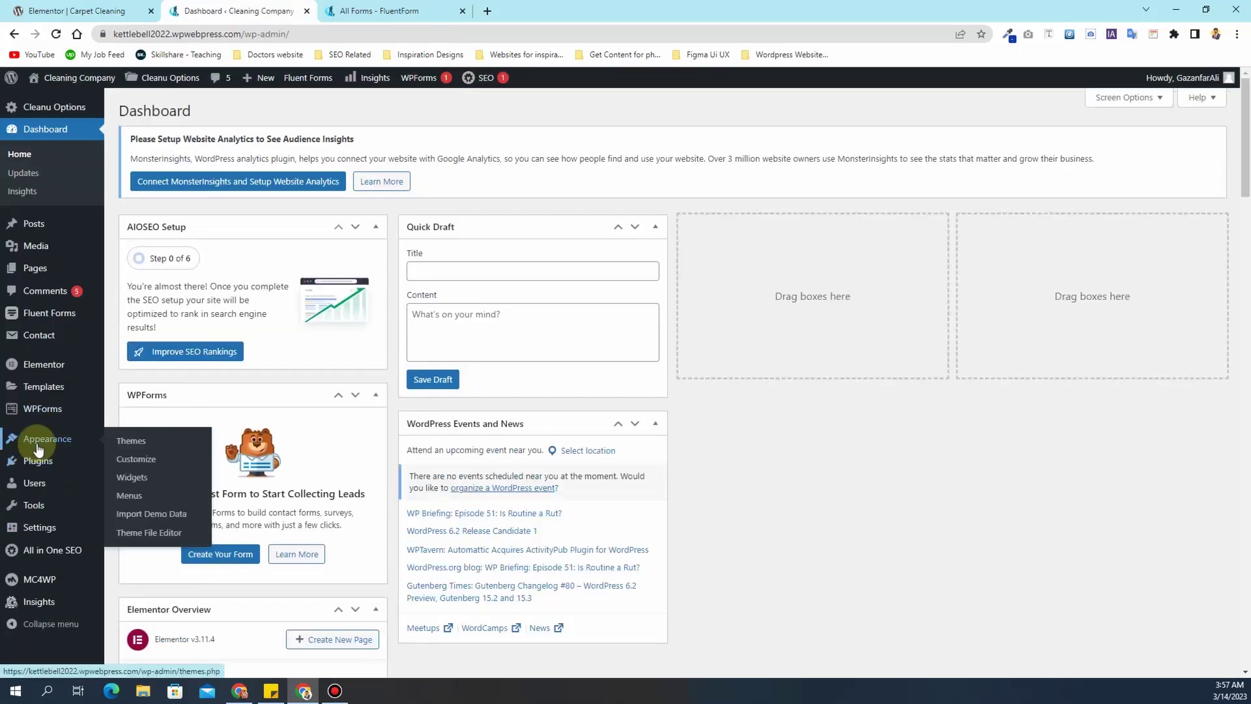
left_click(166, 478)
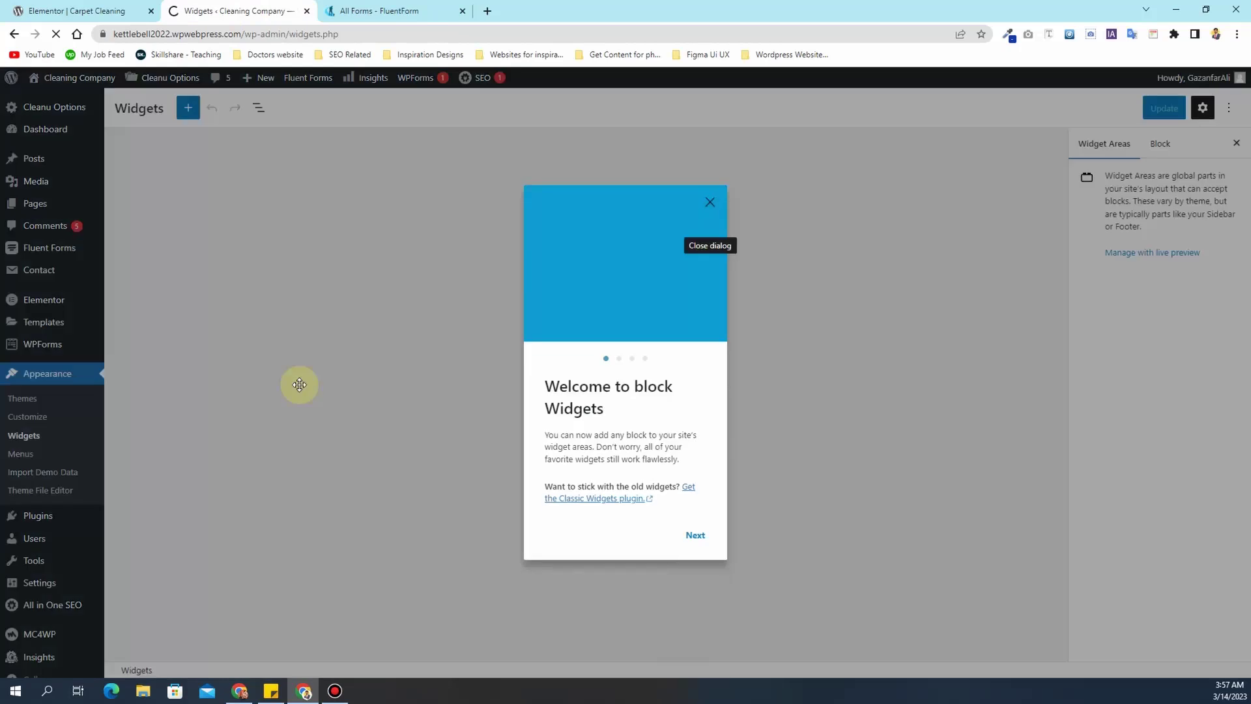
left_click(709, 203)
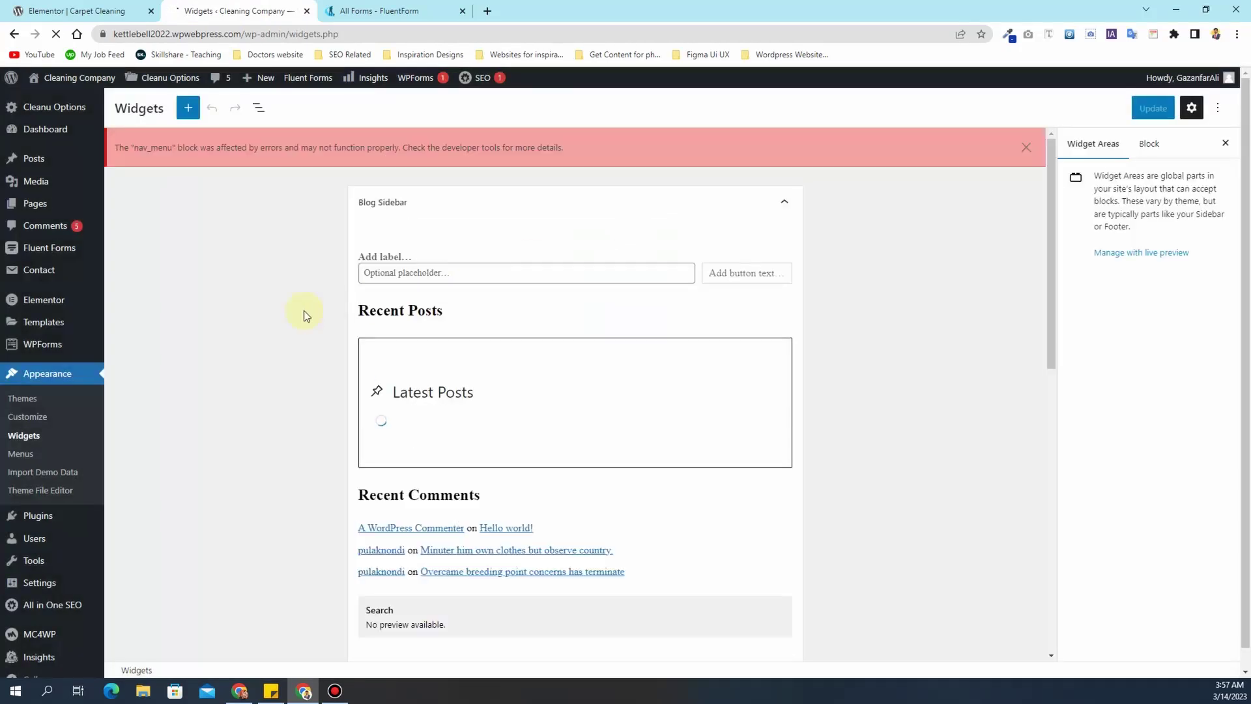
scroll(304, 310, "down", 10)
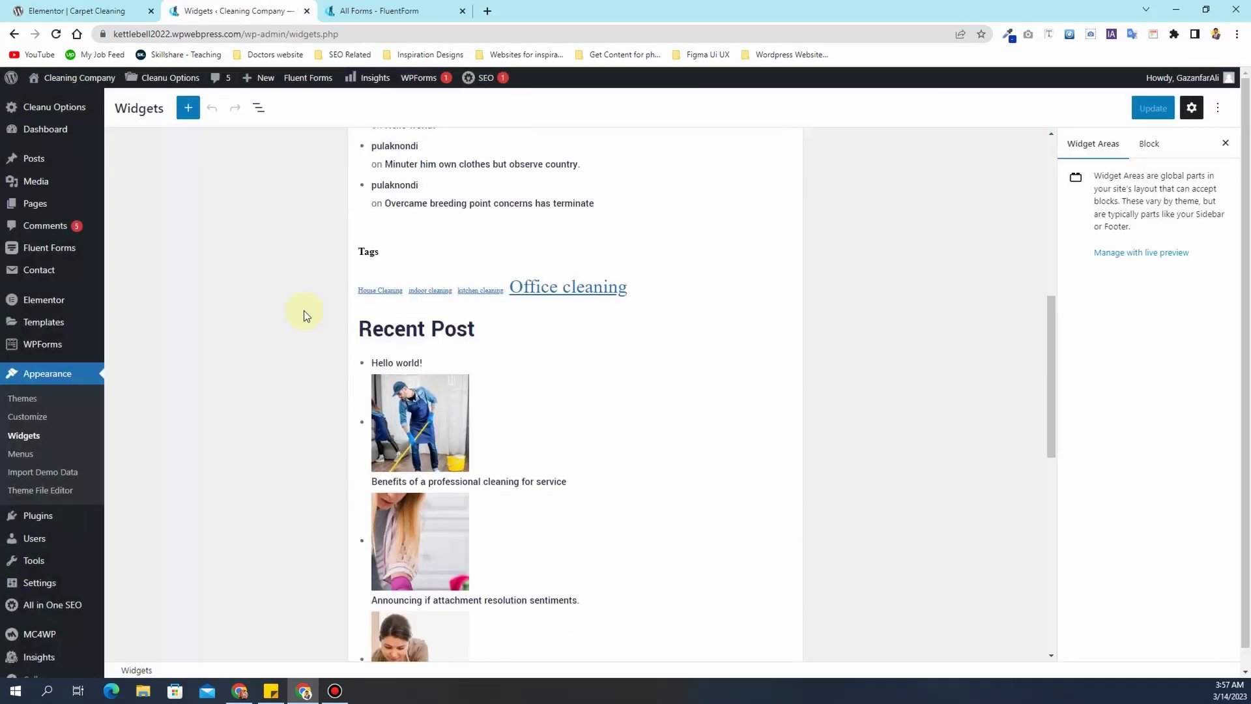
scroll(303, 311, "up", 4)
scroll(304, 312, "up", 4)
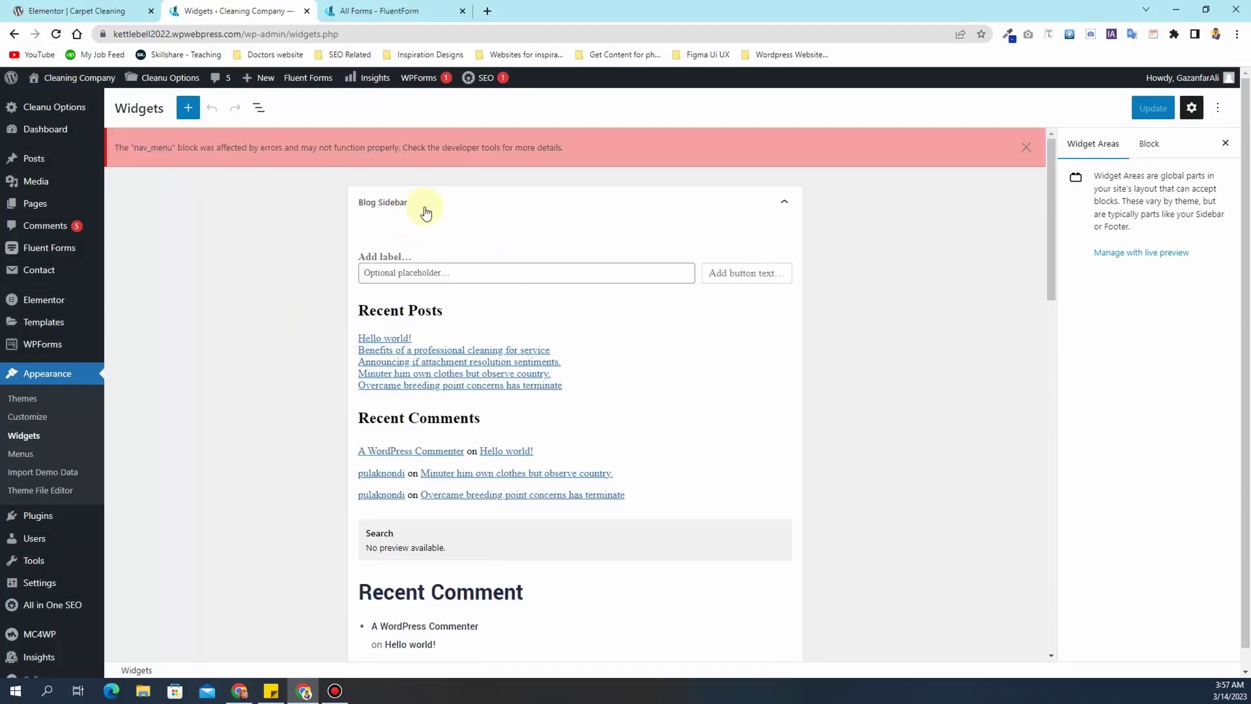
scroll(419, 246, "down", 15)
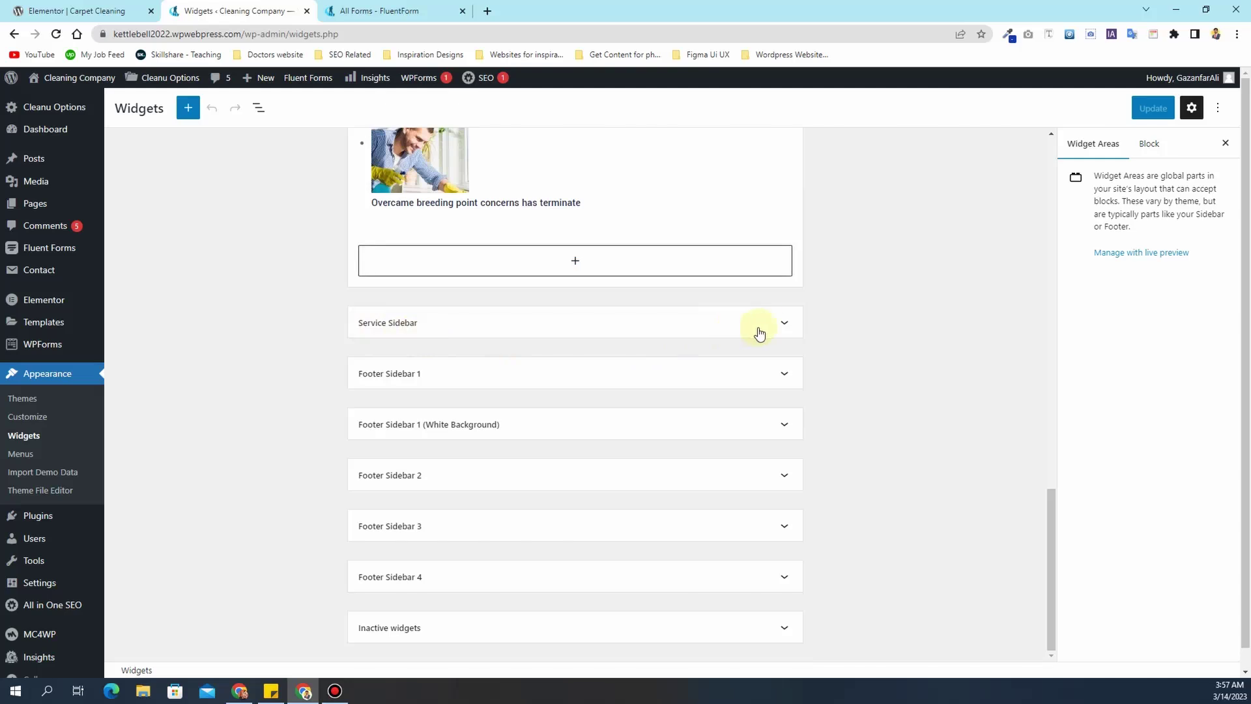
left_click(784, 326)
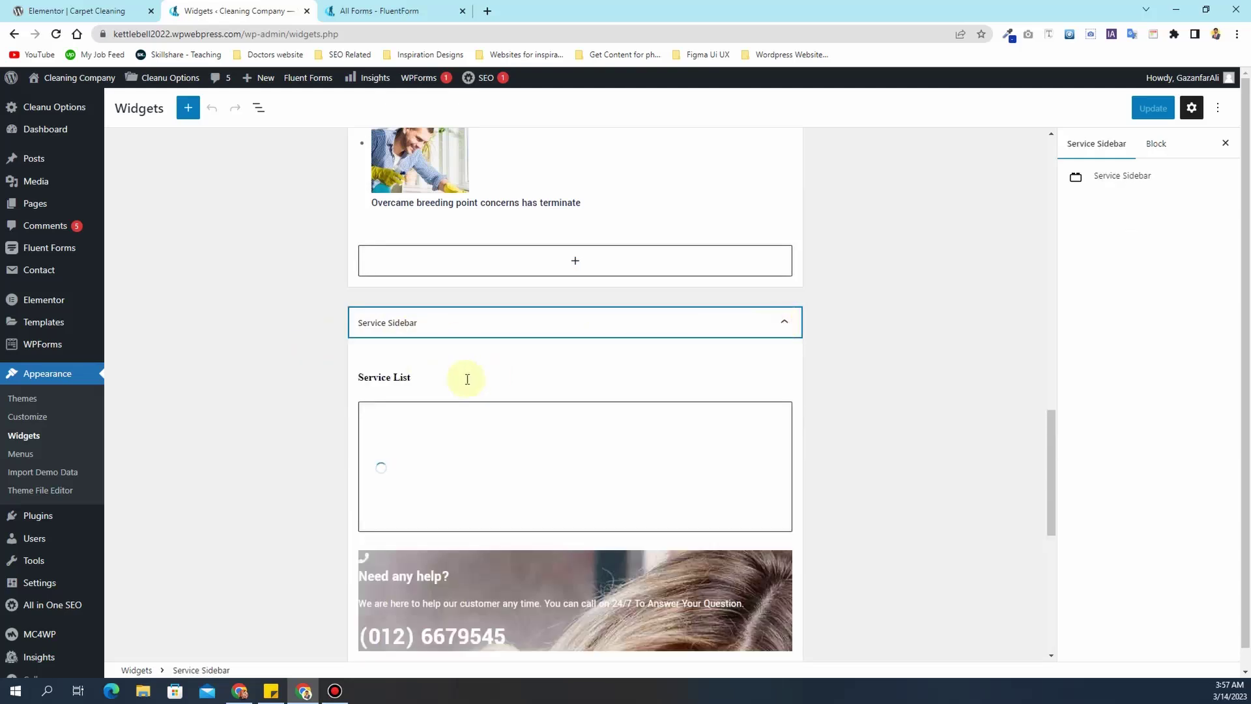
scroll(467, 379, "down", 5)
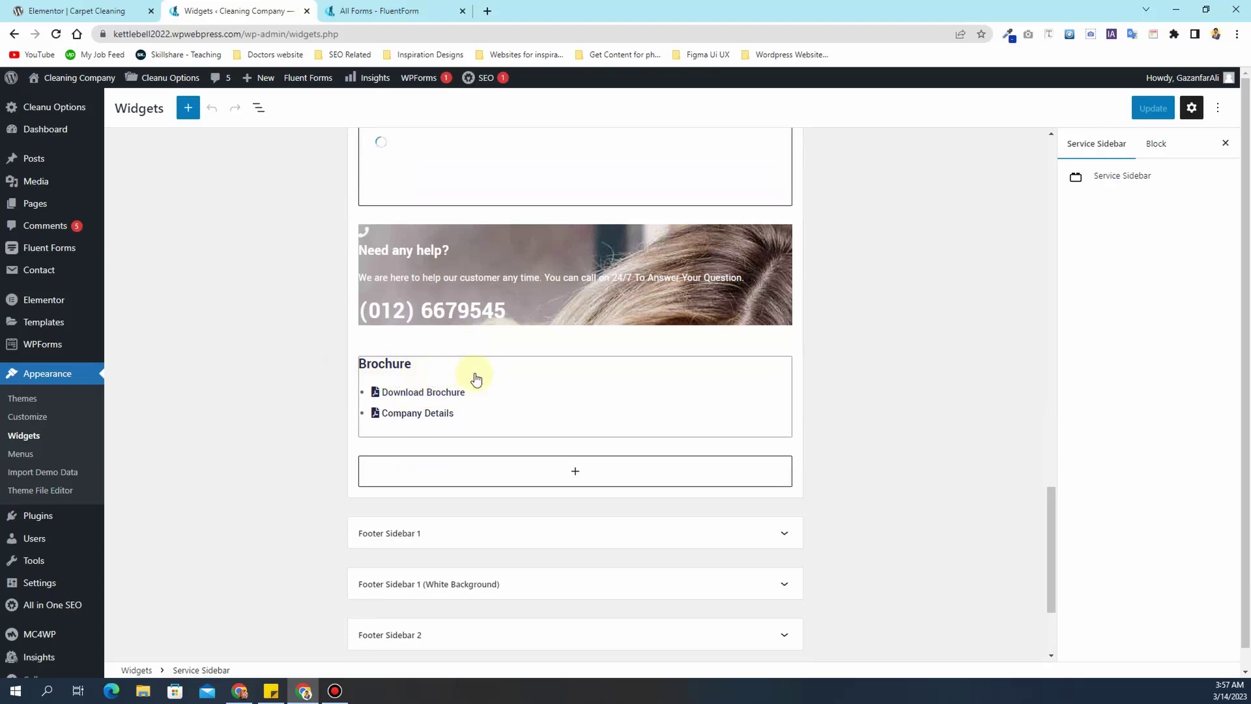
left_click(475, 378)
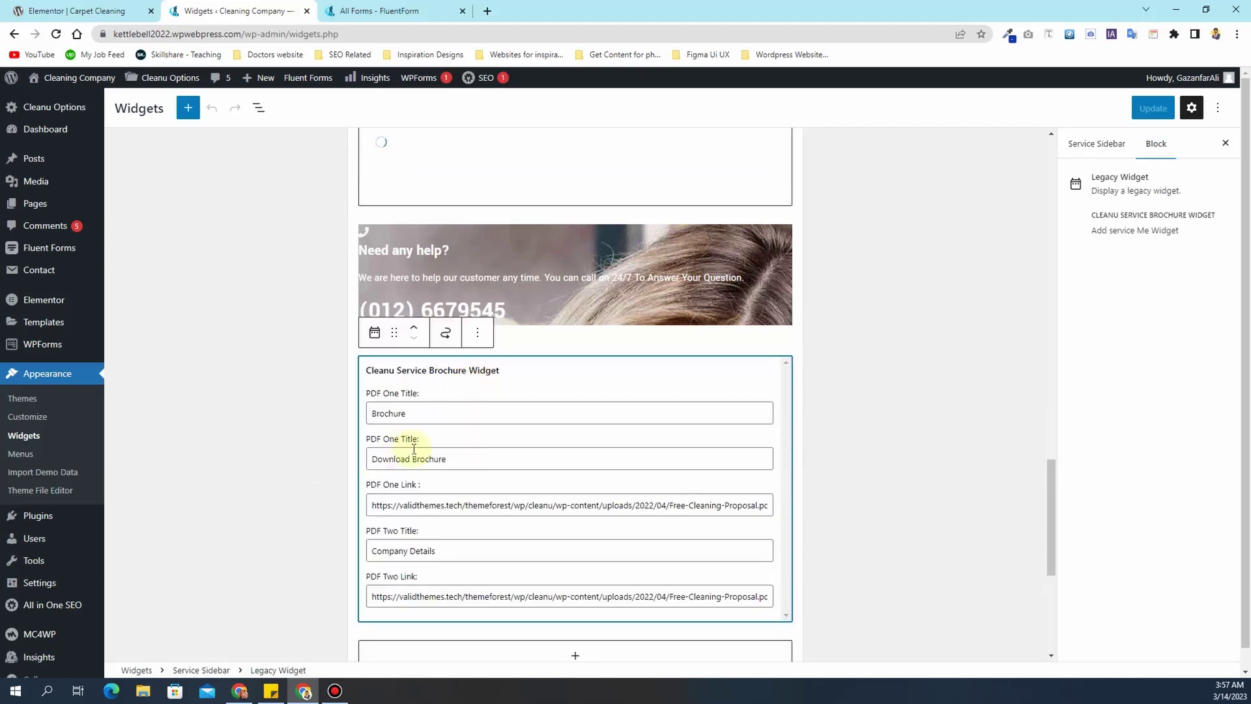
- Empty the PDF One Link and PDF Two Link fields and save the widgets
left_click(436, 506)
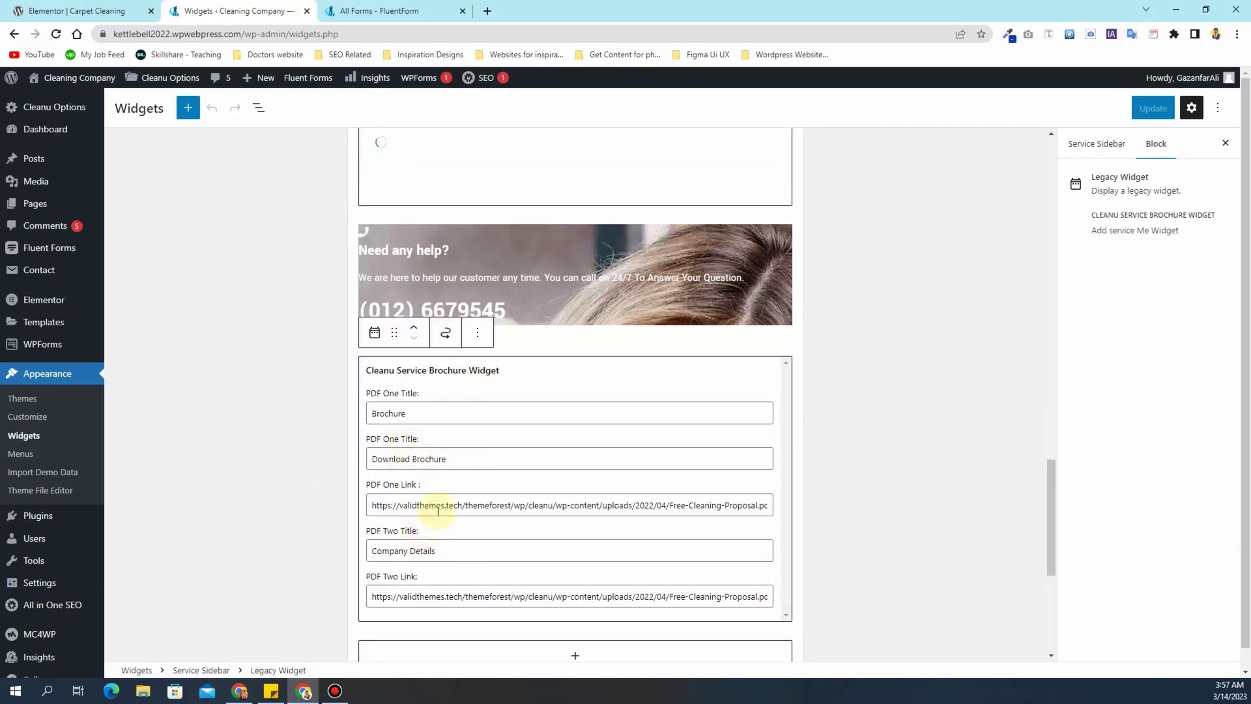
key("ctrl+a")
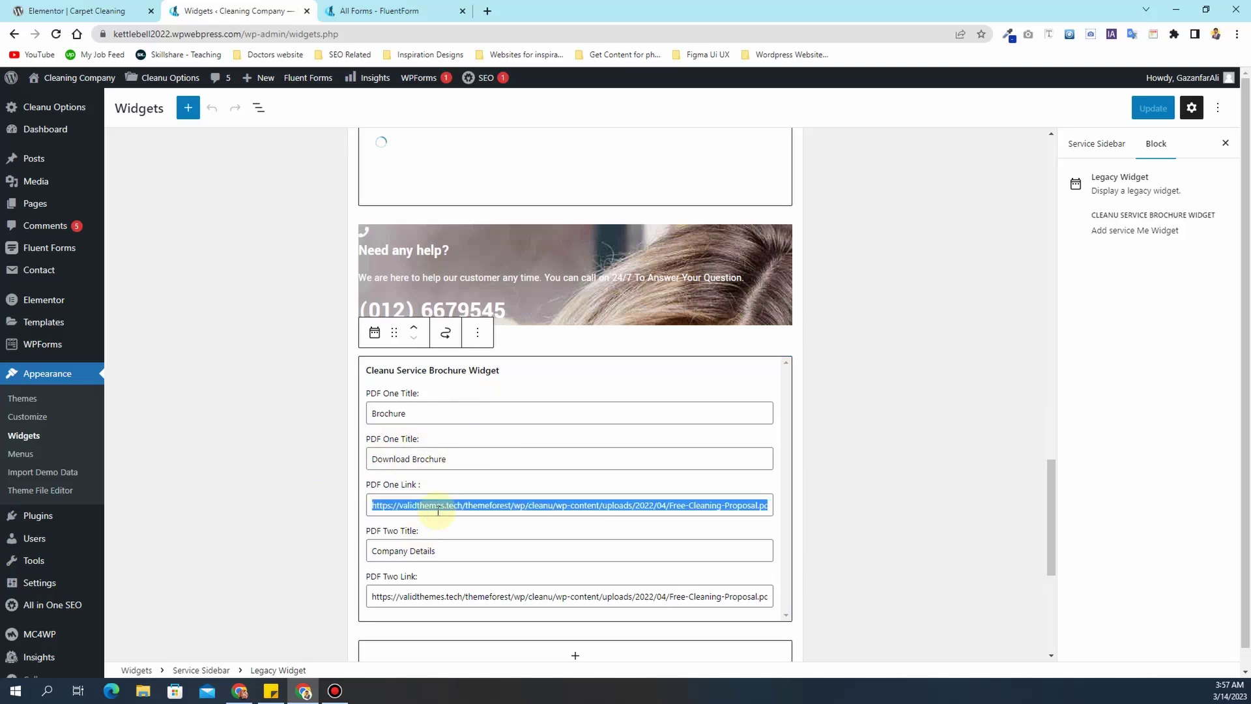
key("BackSpace")
left_click(427, 590)
key("ctrl+a")
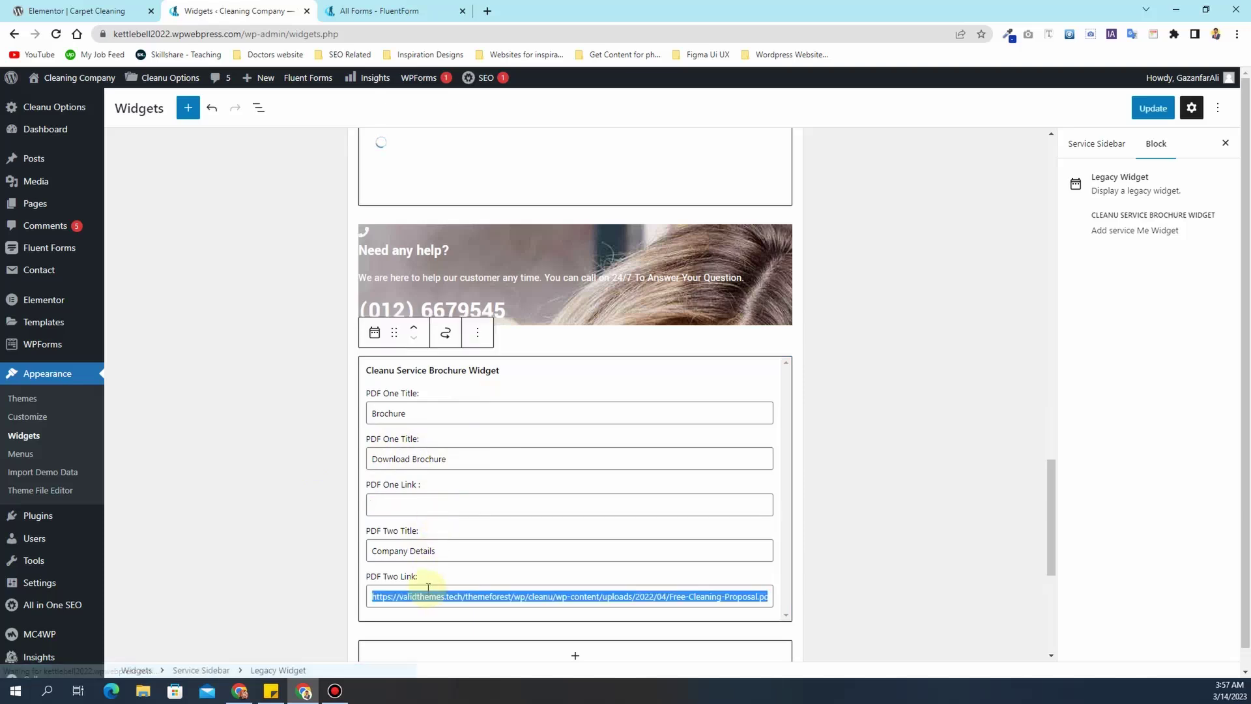
key("BackSpace")
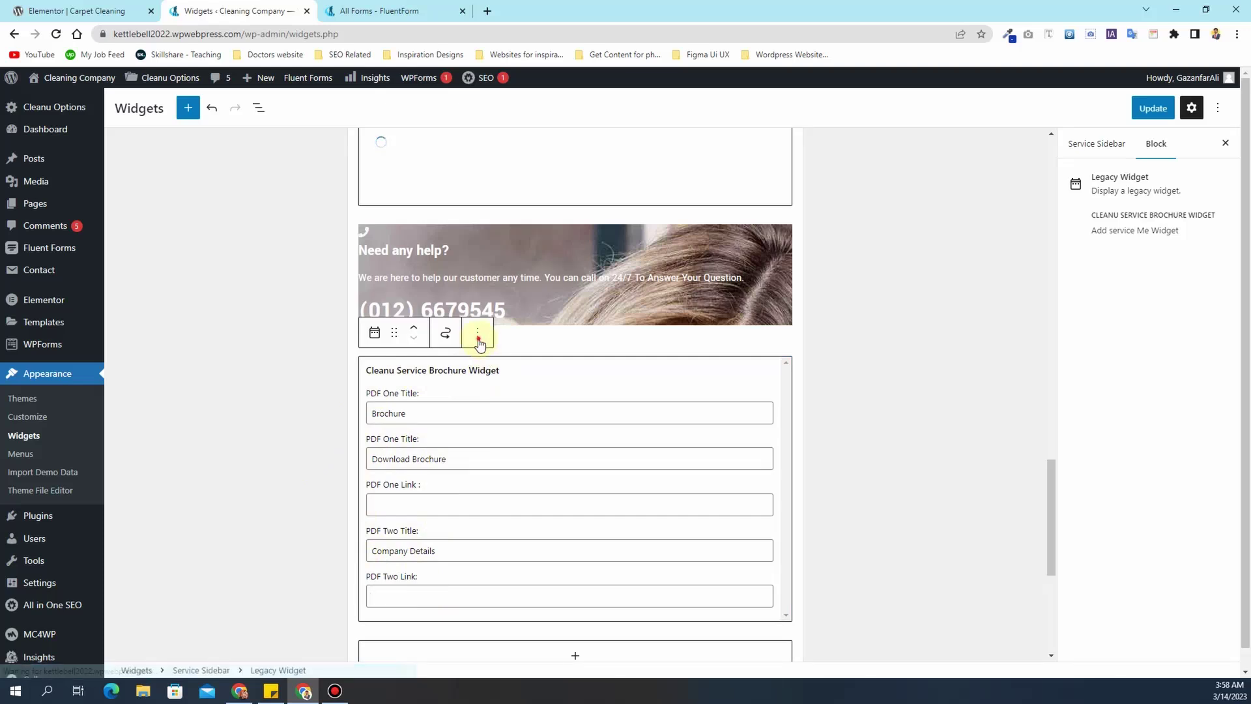
left_click(477, 332)
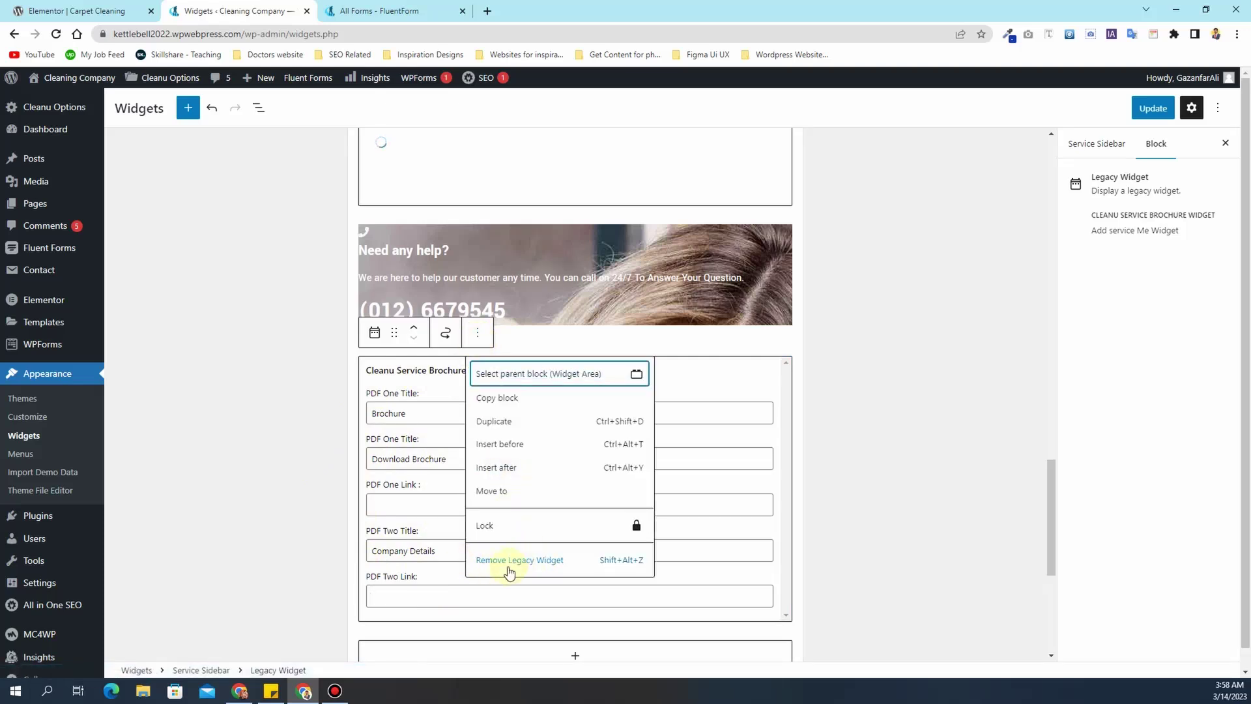
left_click(211, 501)
scroll(417, 365, "up", 10)
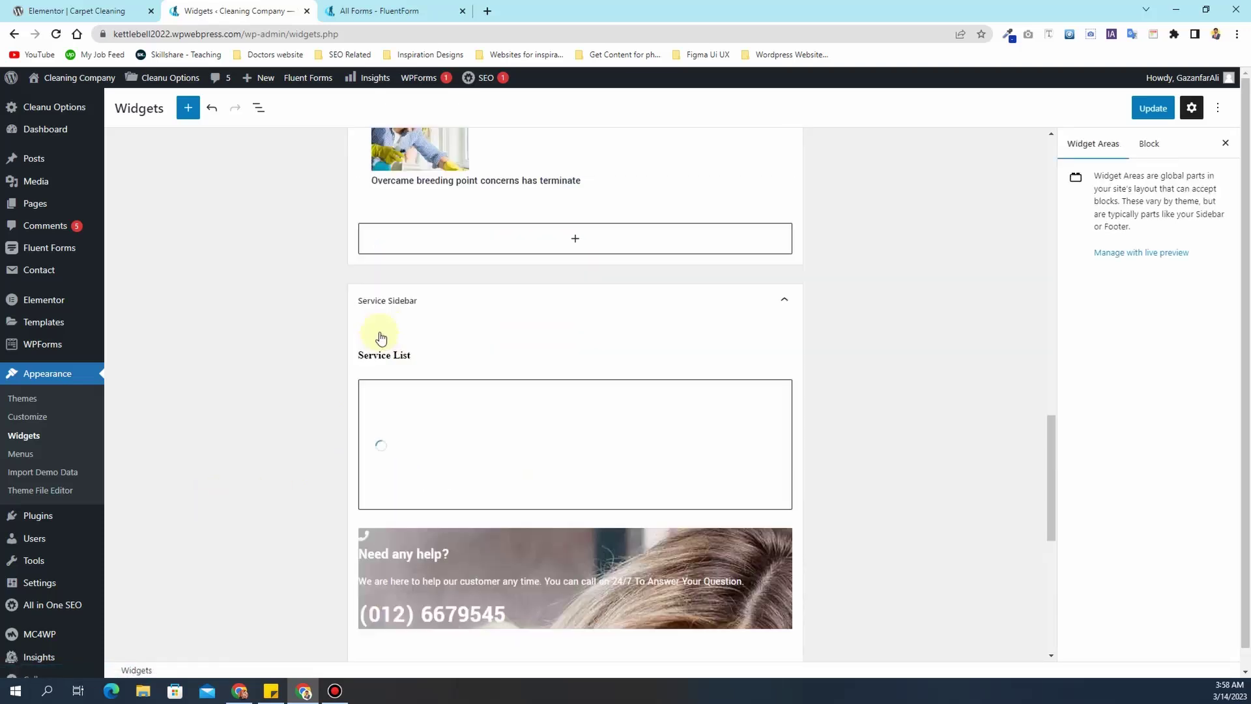
left_click(1157, 111)
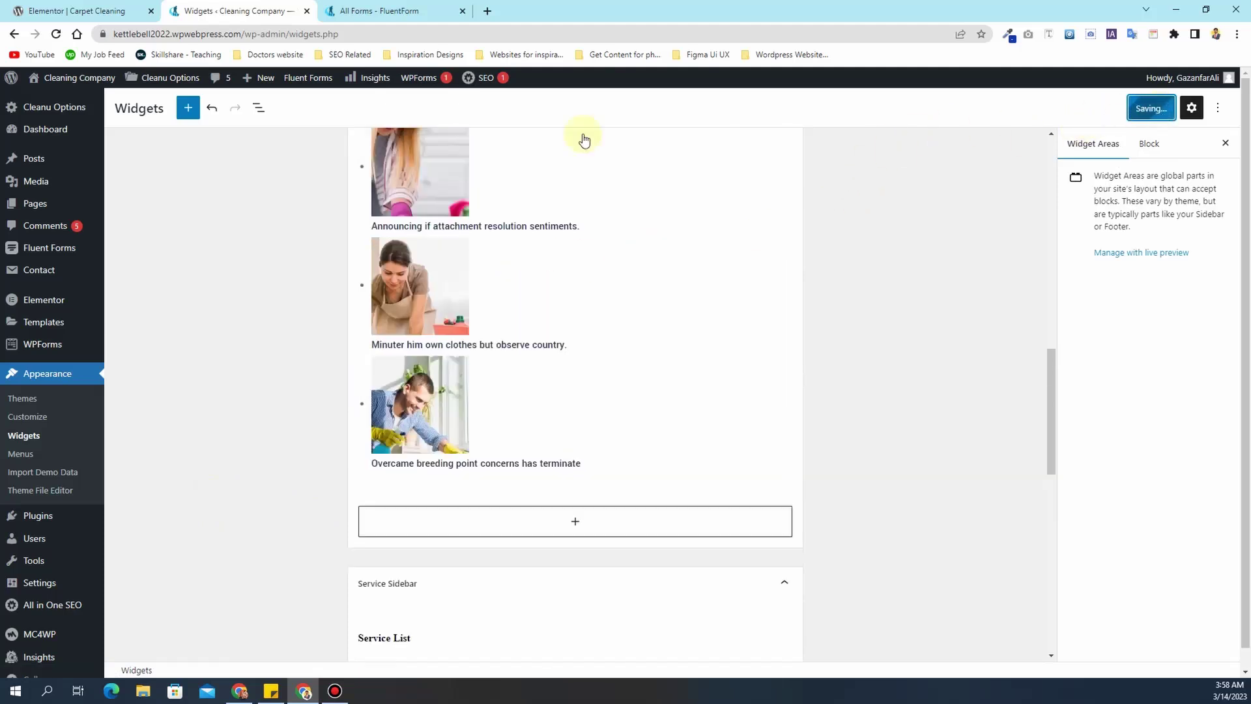
left_click(97, 11)
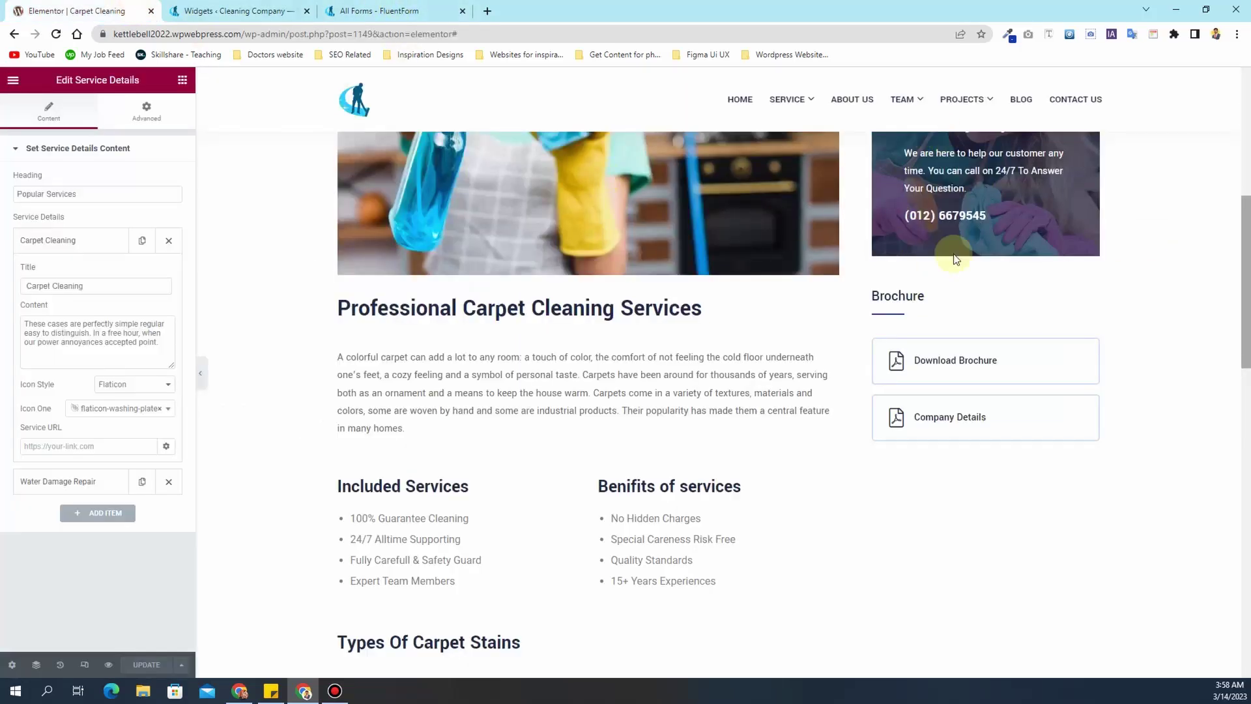
- Load the site's home page and open its Service page
scroll(306, 482, "up", 8)
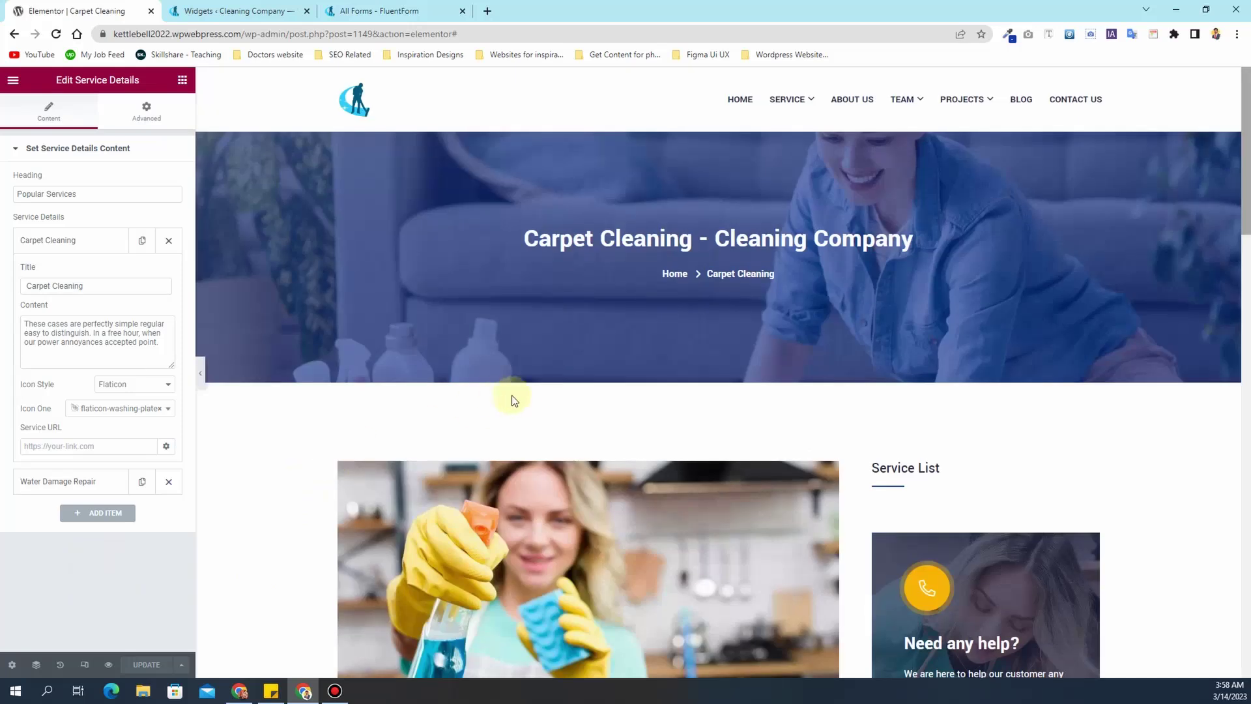
scroll(515, 394, "down", 1)
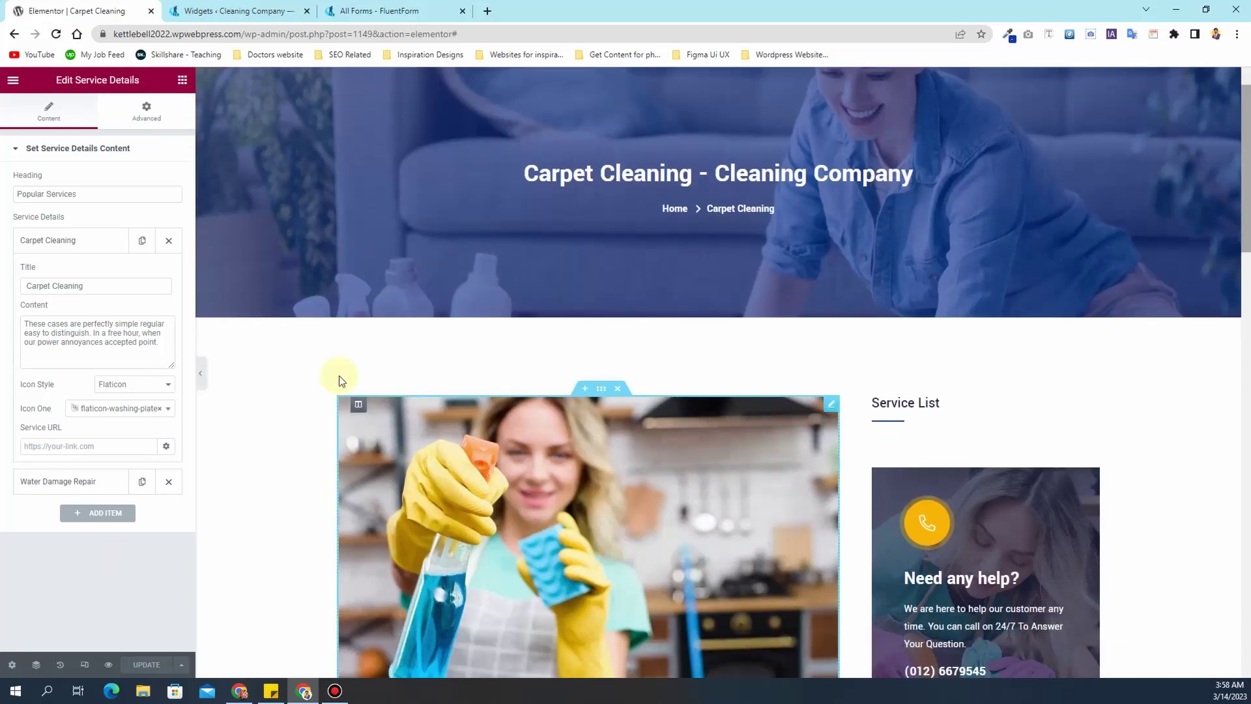
left_click_drag(475, 35, 294, 36)
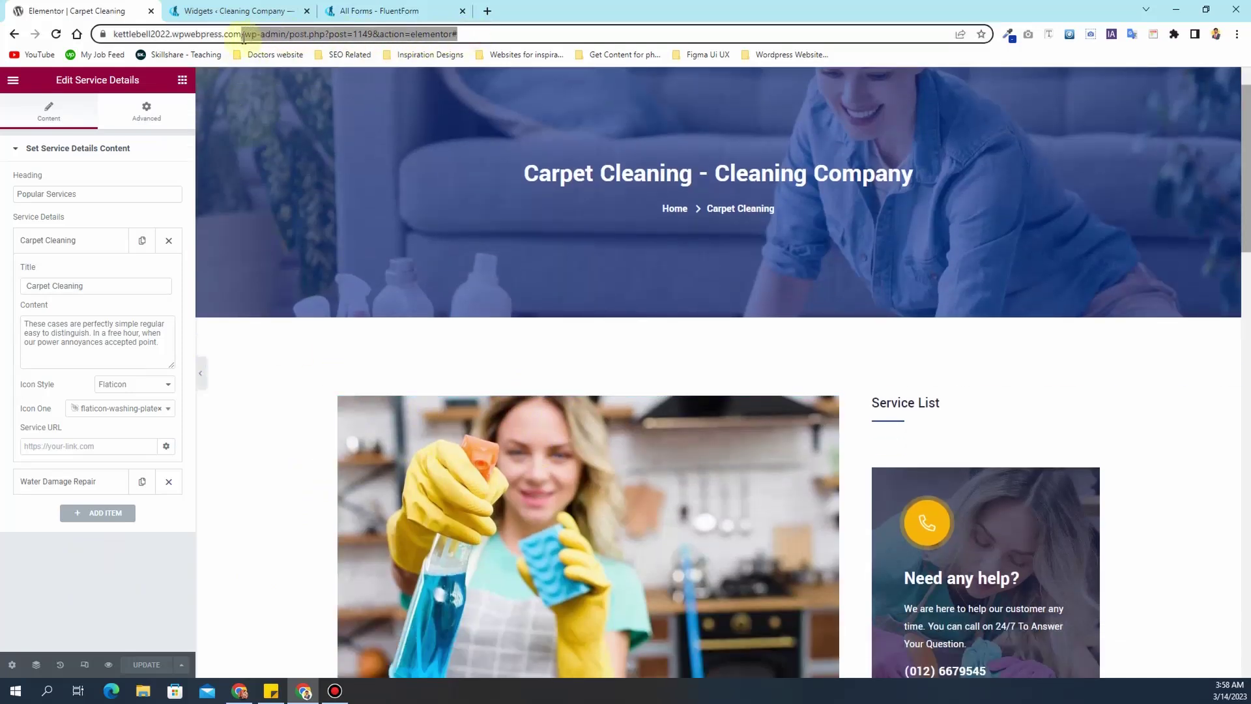
key("BackSpace")
key("Return")
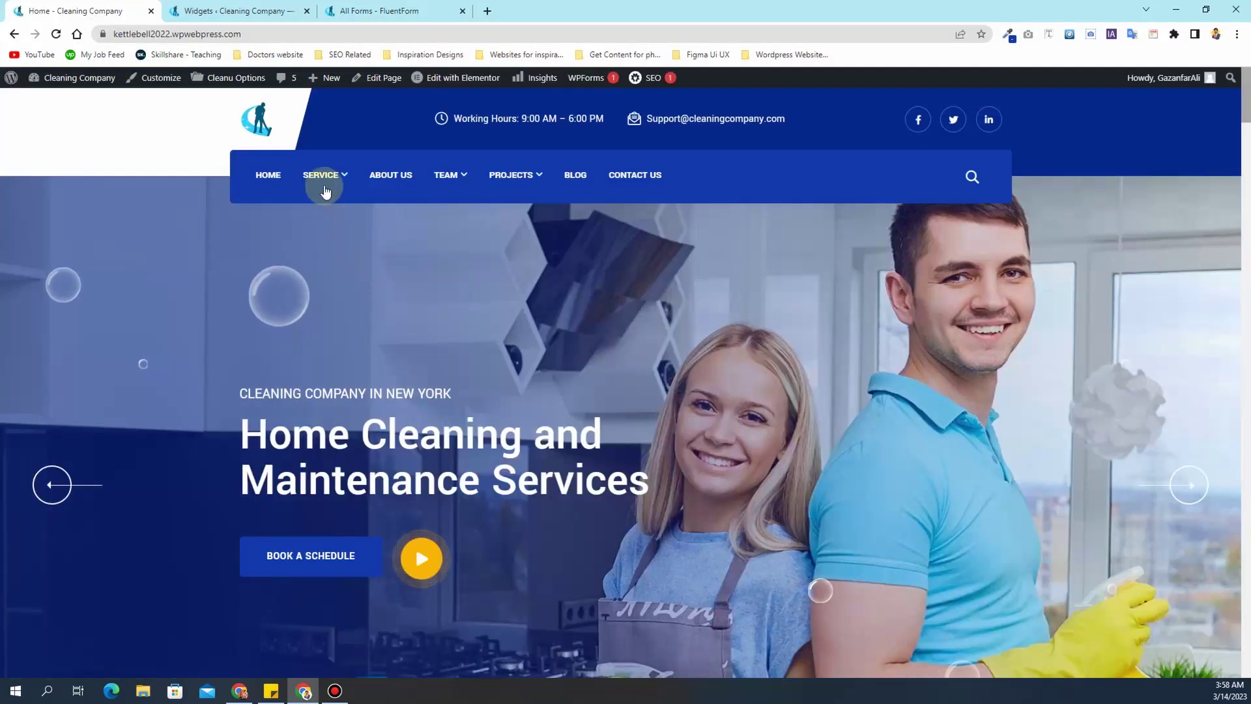
mouse_move(320, 176)
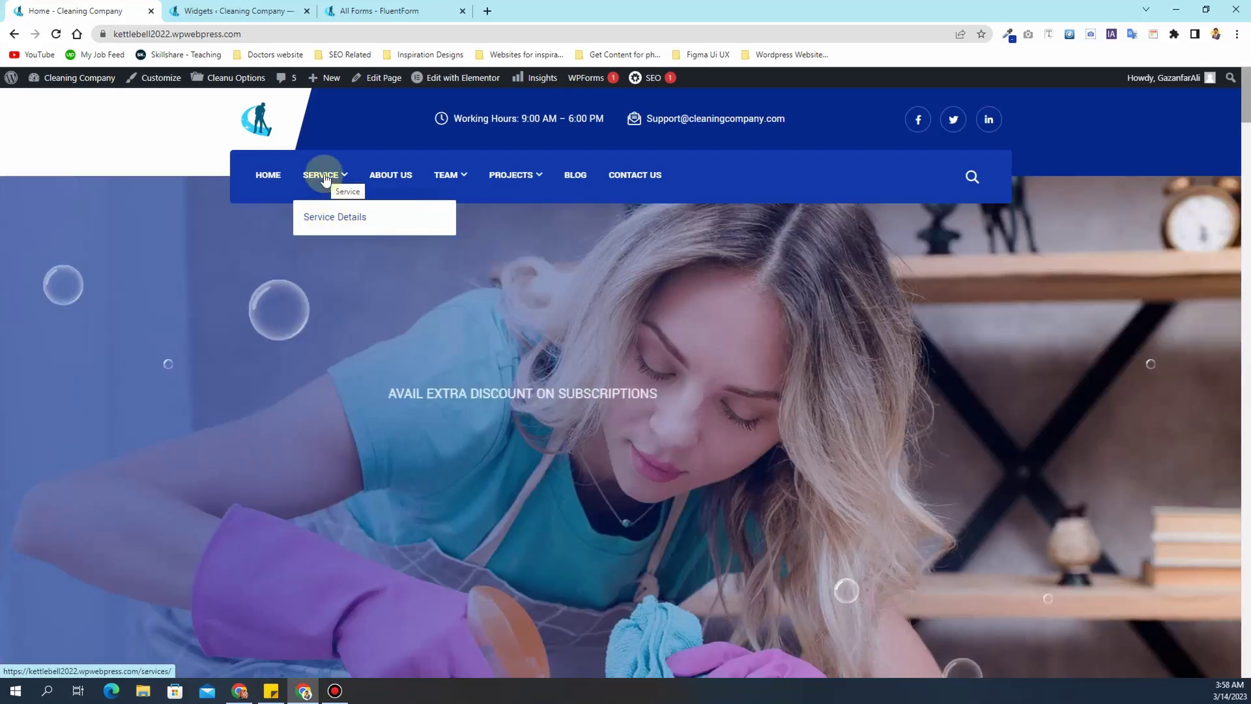
left_click(324, 176)
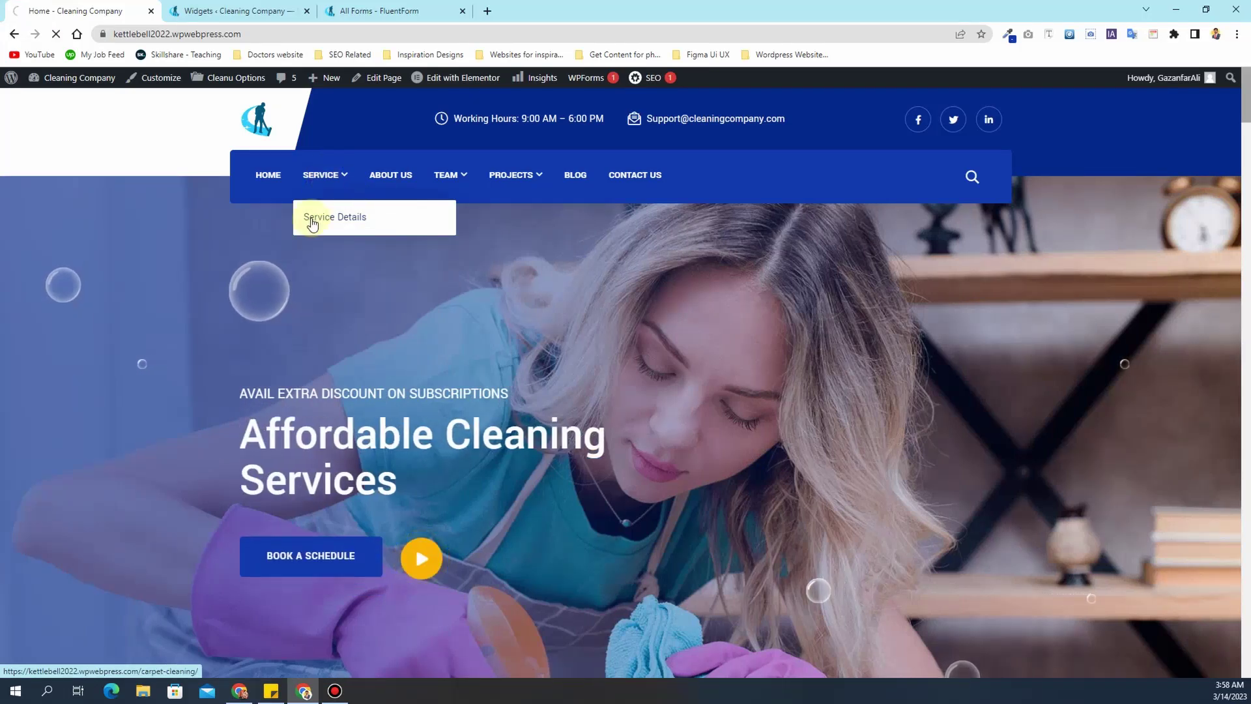
scroll(398, 377, "down", 4)
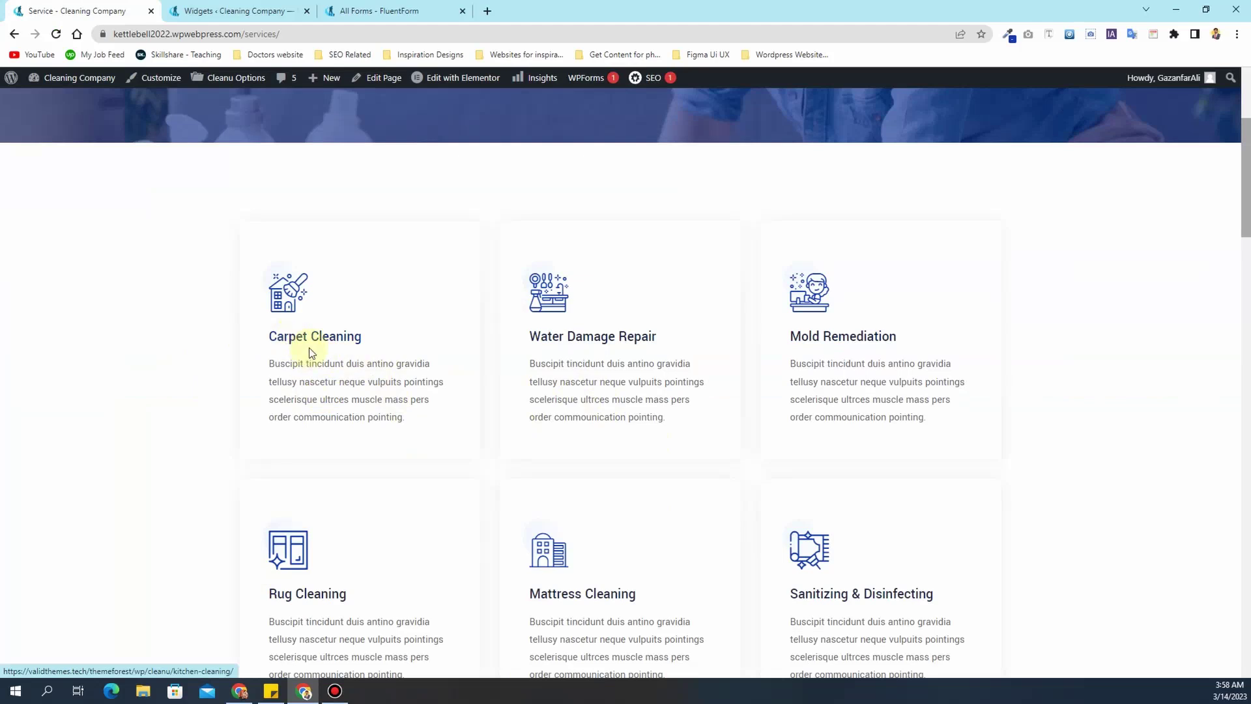
scroll(389, 182, "up", 4)
- Open the Menus editor and the Carpet Cleaning page in background tabs
mouse_move(684, 116)
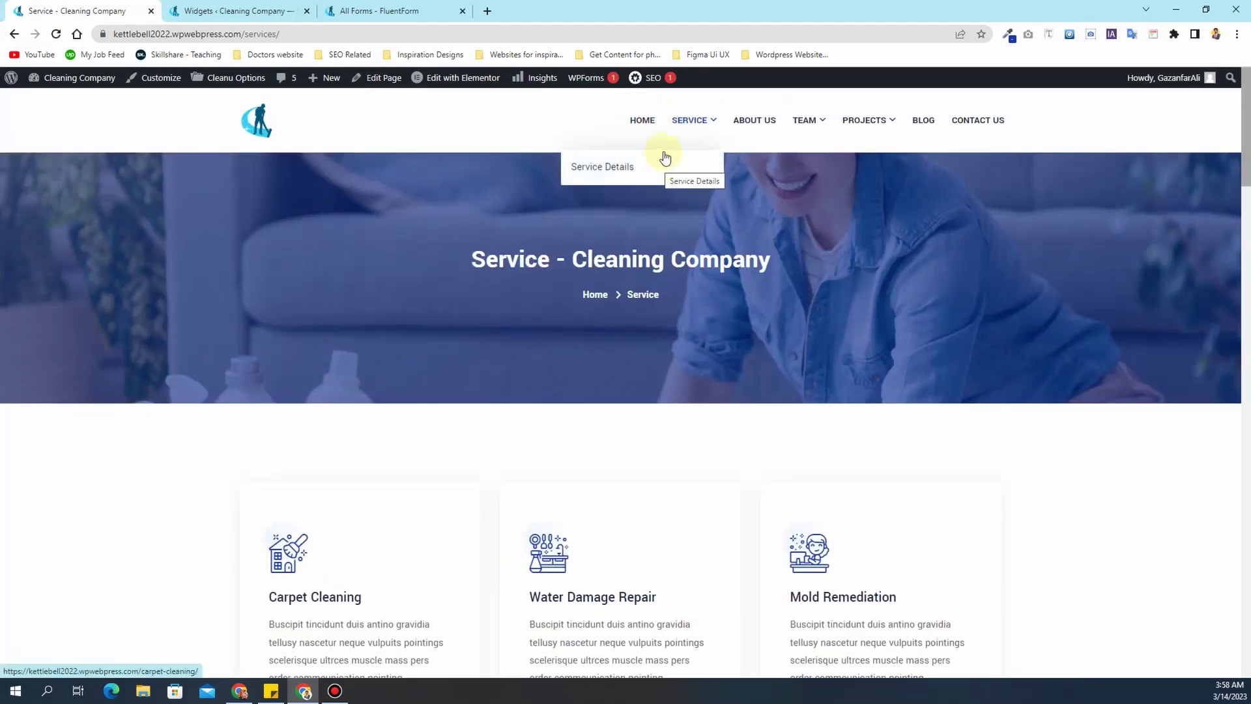
mouse_move(74, 87)
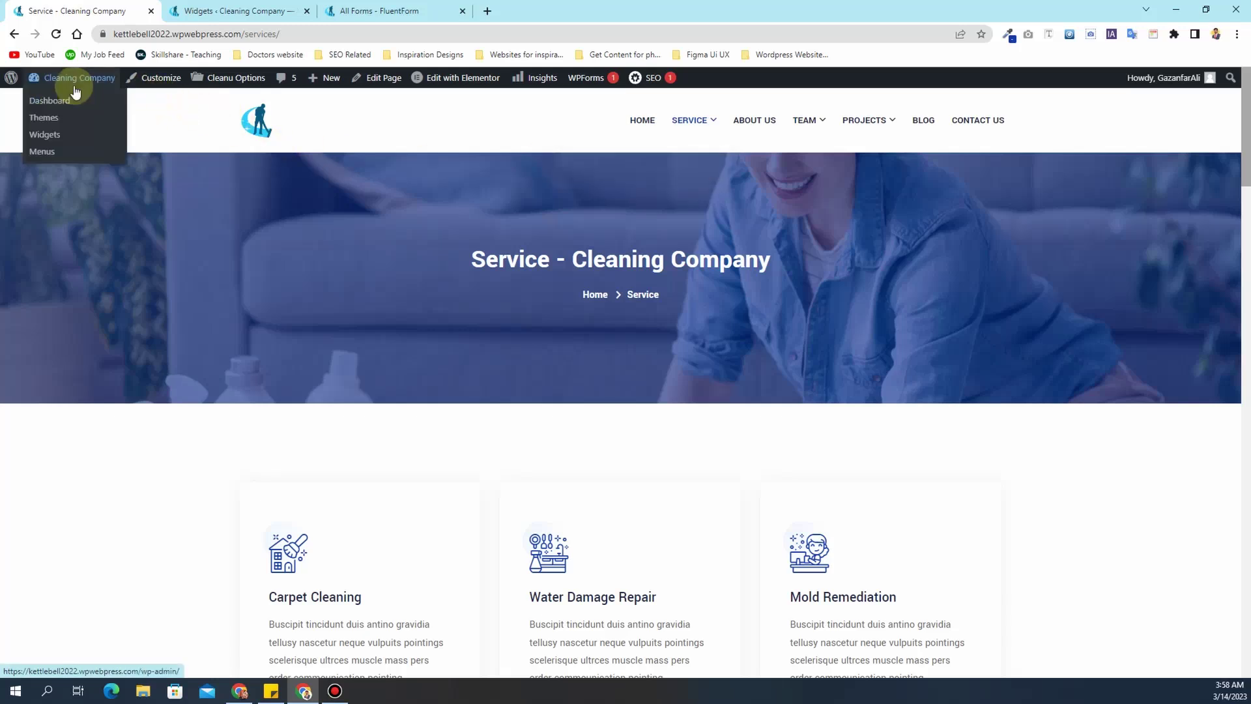
middle_click(46, 151)
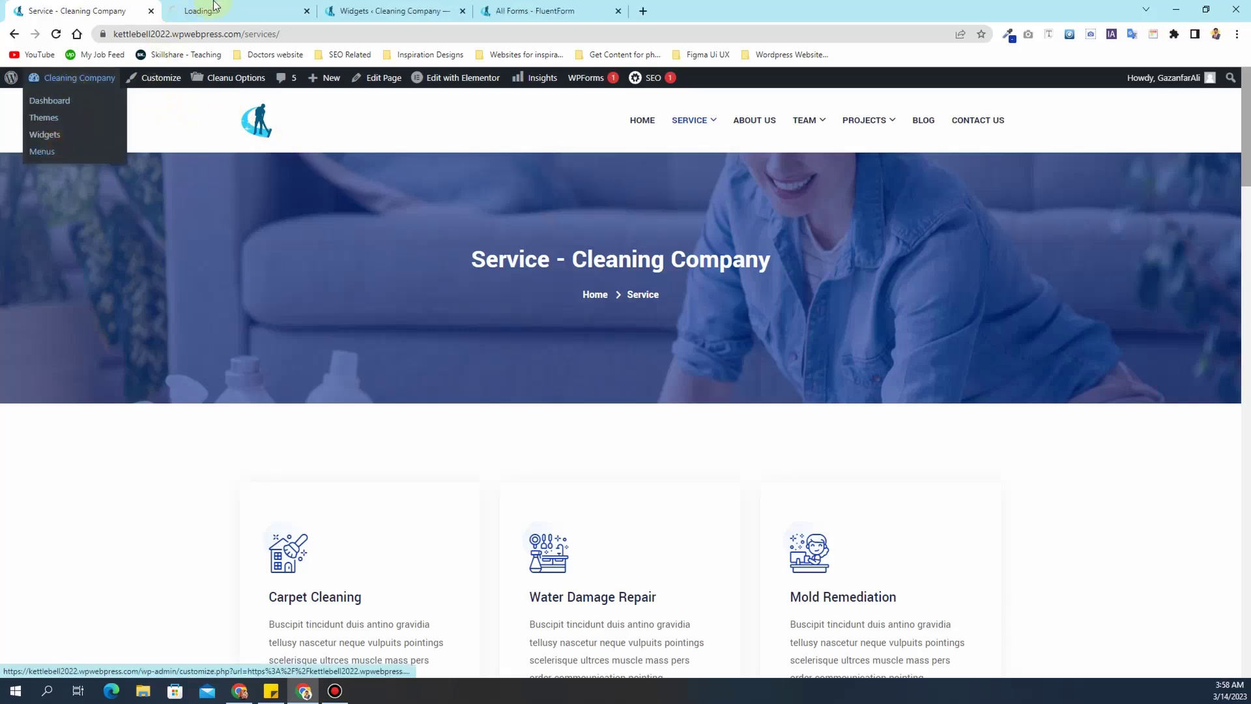
mouse_move(681, 148)
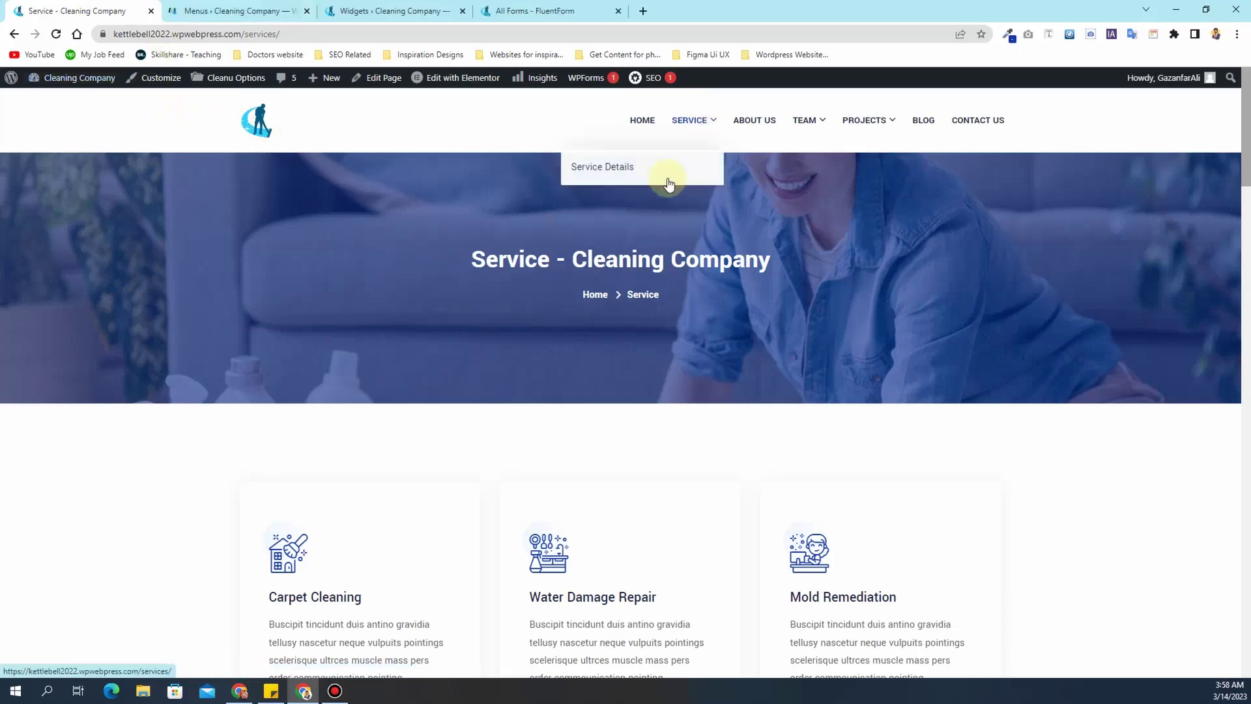
middle_click(604, 168)
- Copy the Carpet Cleaning page title into the Service Details sub-item's Navigation Label
left_click(391, 10)
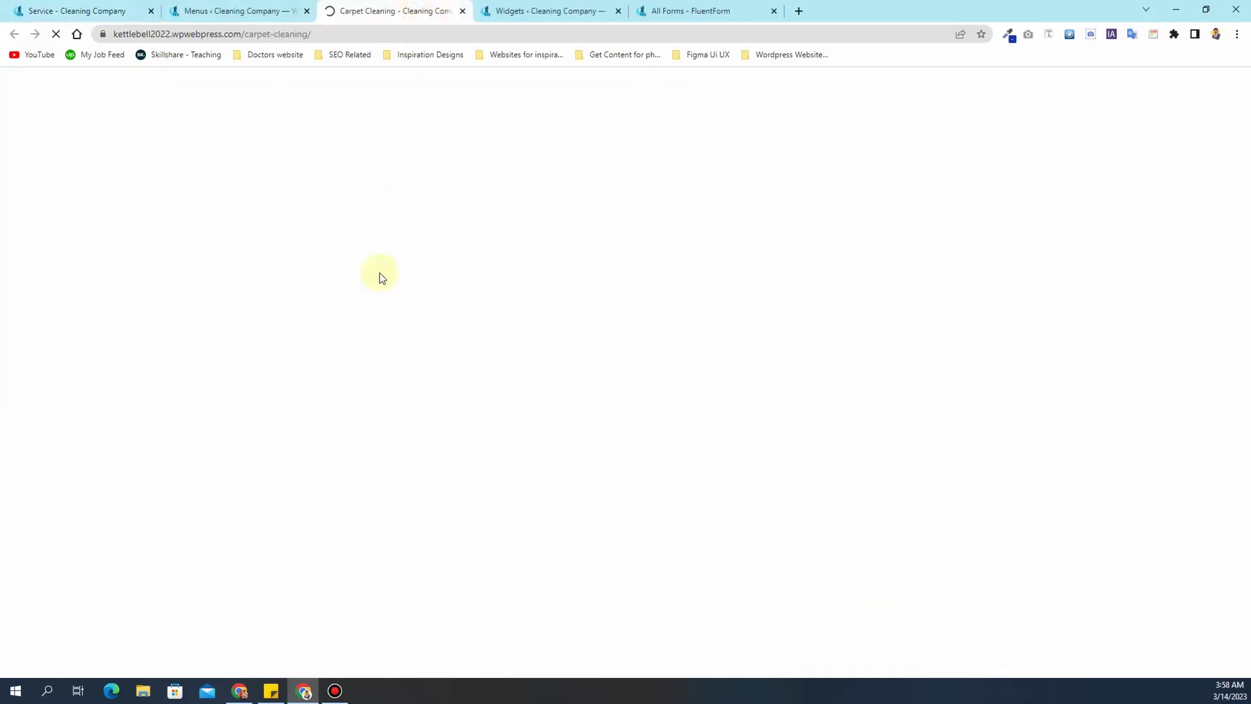
left_click_drag(397, 261, 594, 261)
key("ctrl+c")
left_click(240, 13)
scroll(440, 404, "down", 3)
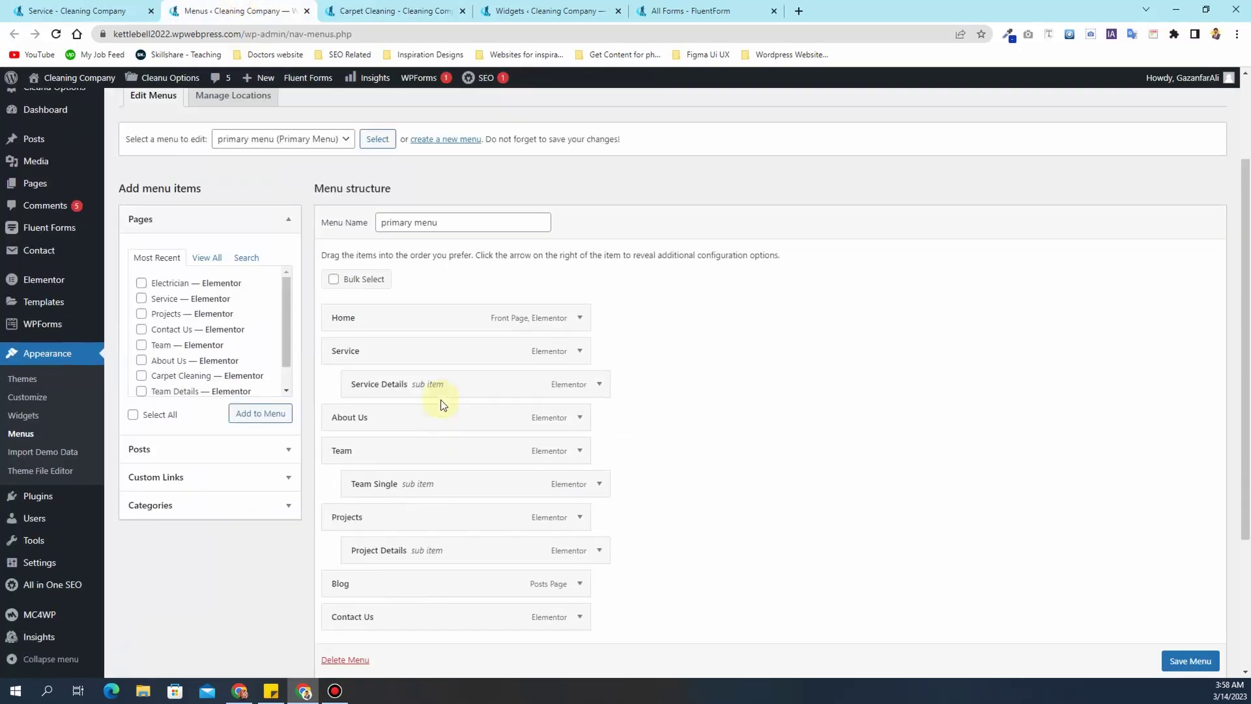
left_click(598, 320)
left_click(421, 366)
key("ctrl+a")
key("ctrl+v")
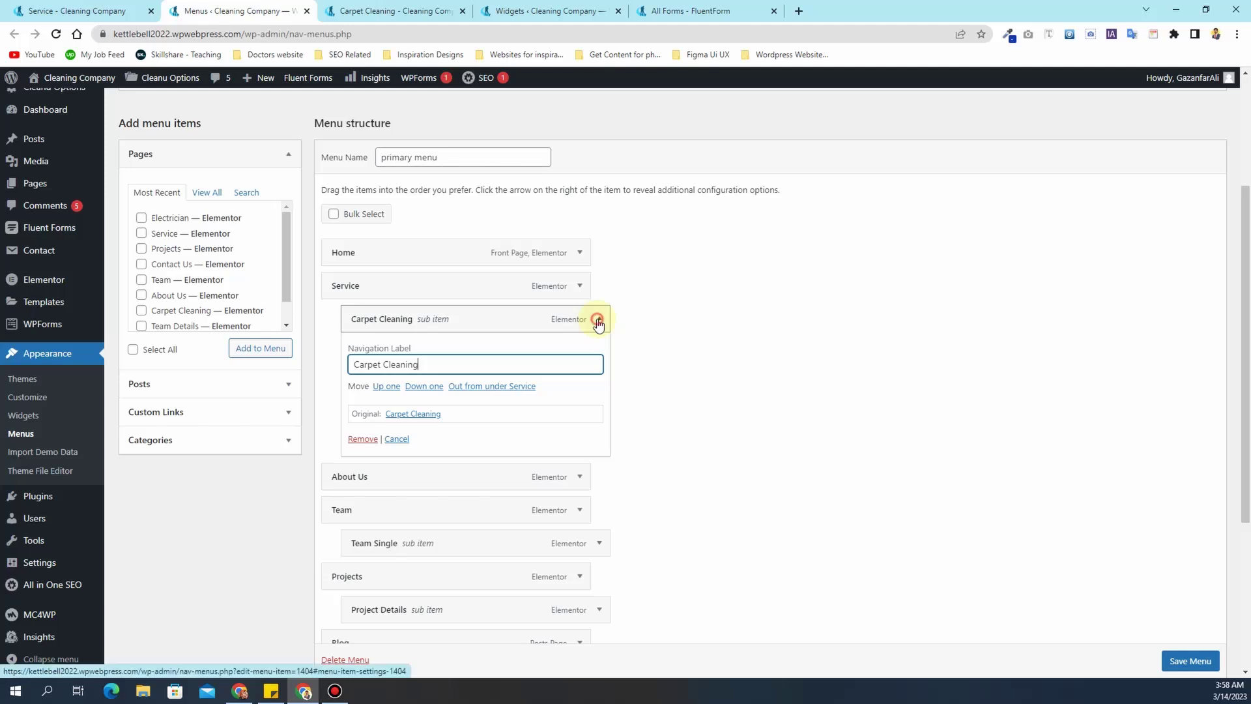
- Save the primary menu and reload the Carpet Cleaning page to verify the change
left_click(589, 319)
scroll(895, 353, "down", 2)
left_click(1173, 612)
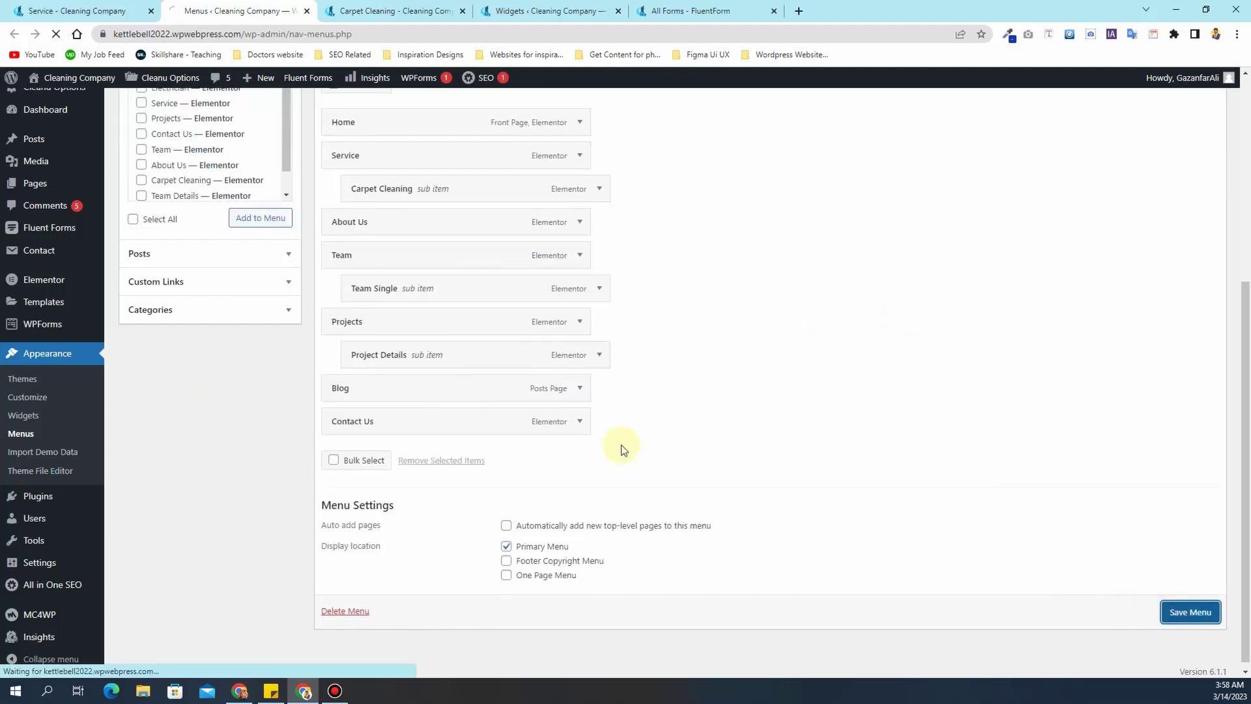
left_click(432, 8)
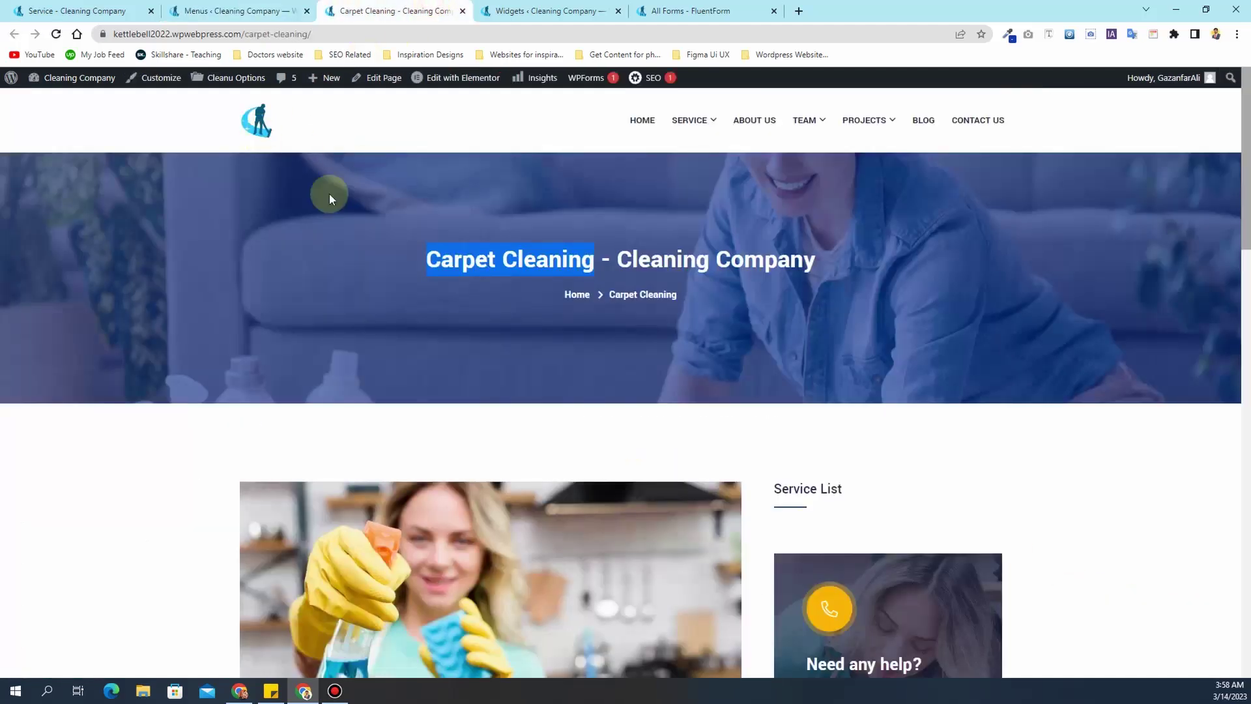
left_click(56, 34)
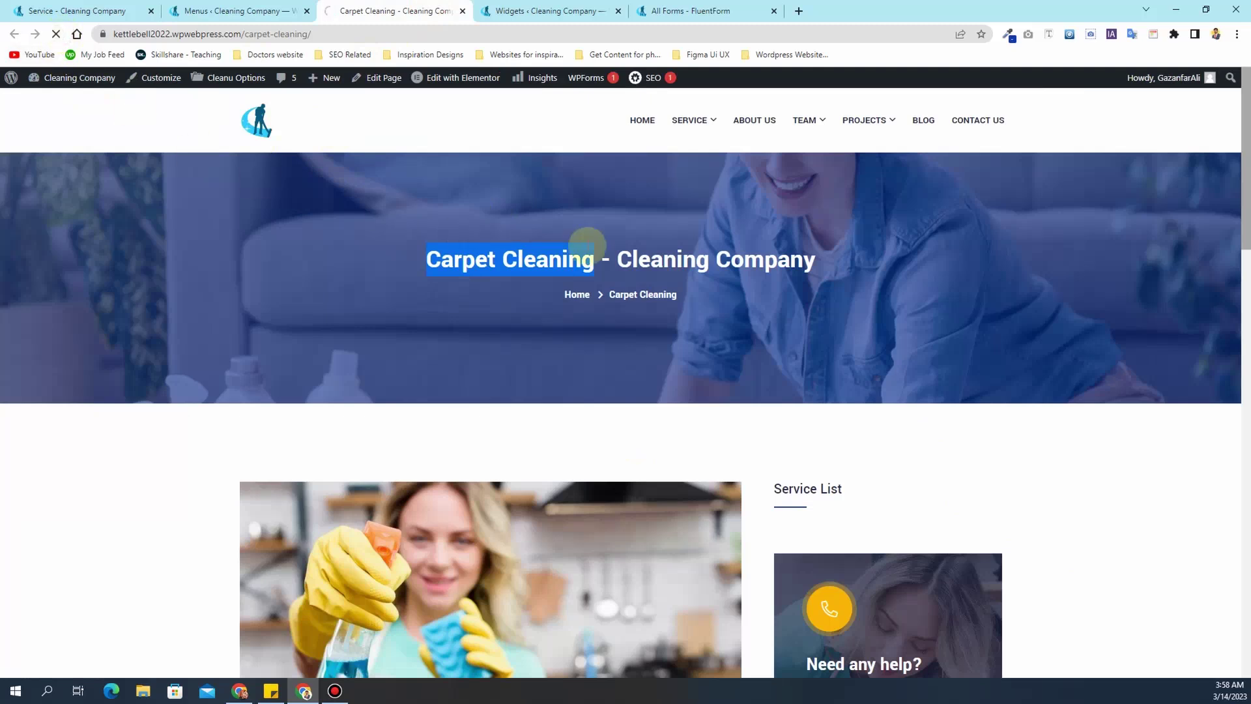
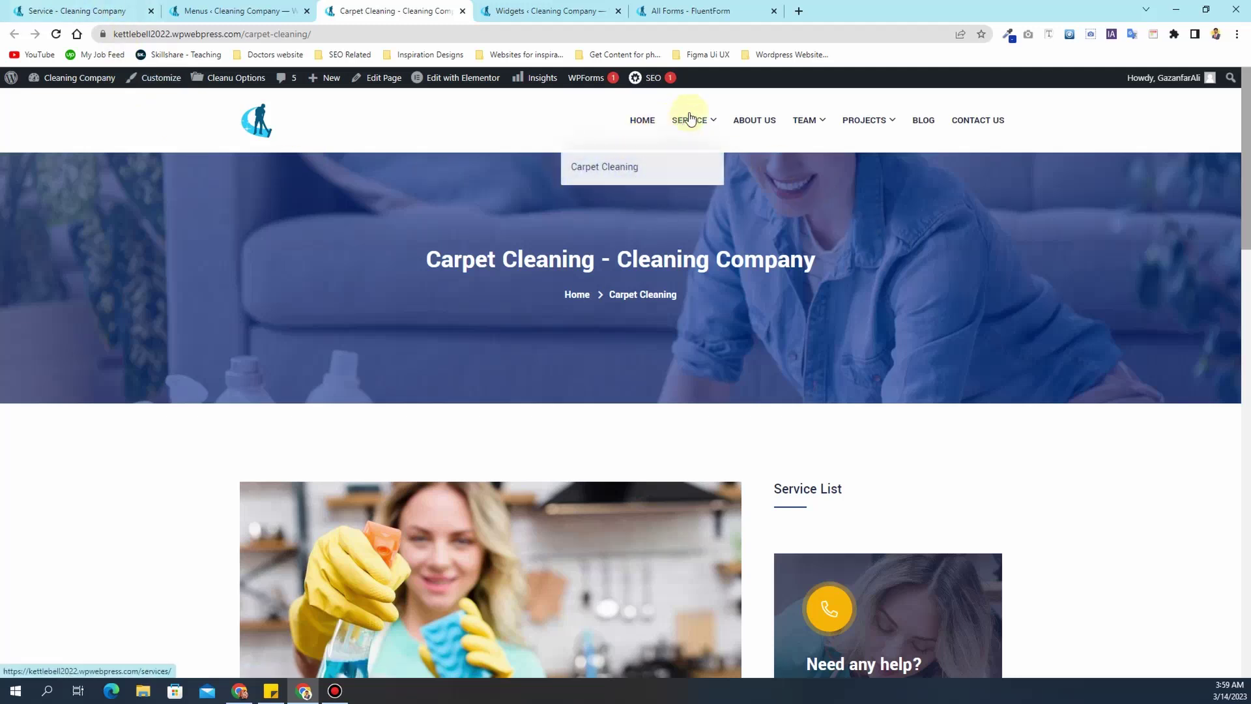
- Switch to the 'Service - Cleaning Company' tab showing the live Service page
left_click(56, 8)
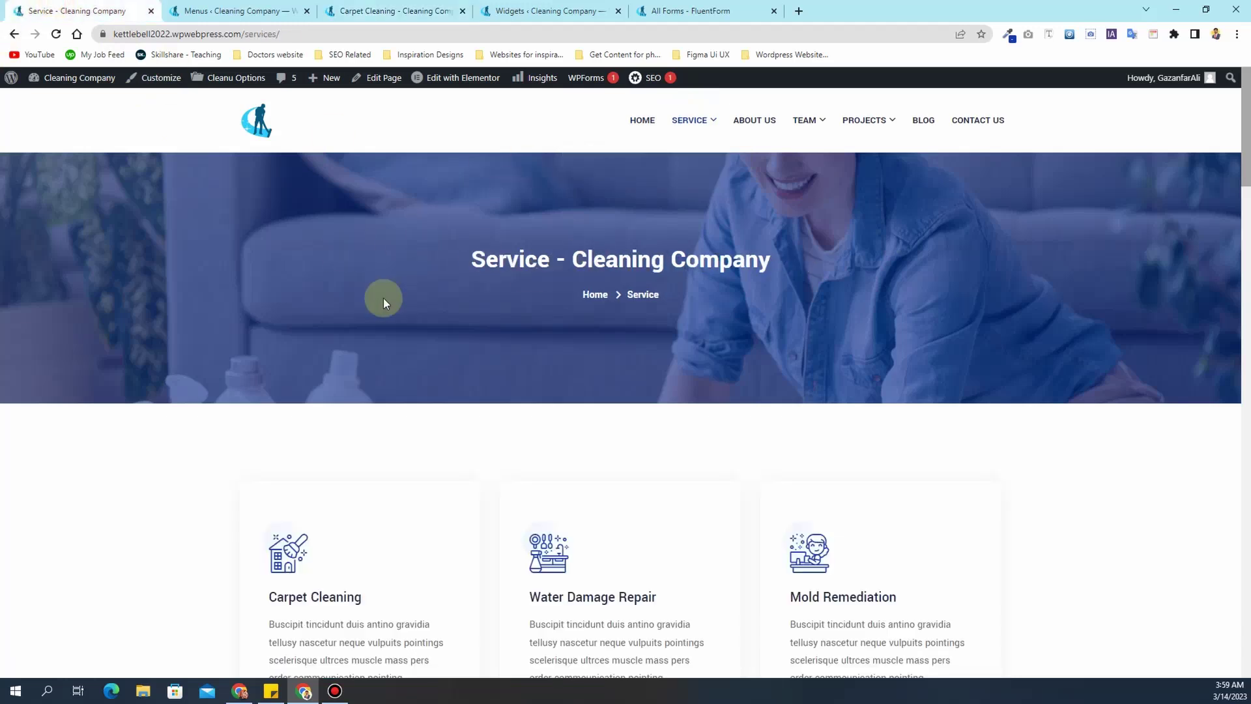
mouse_move(449, 86)
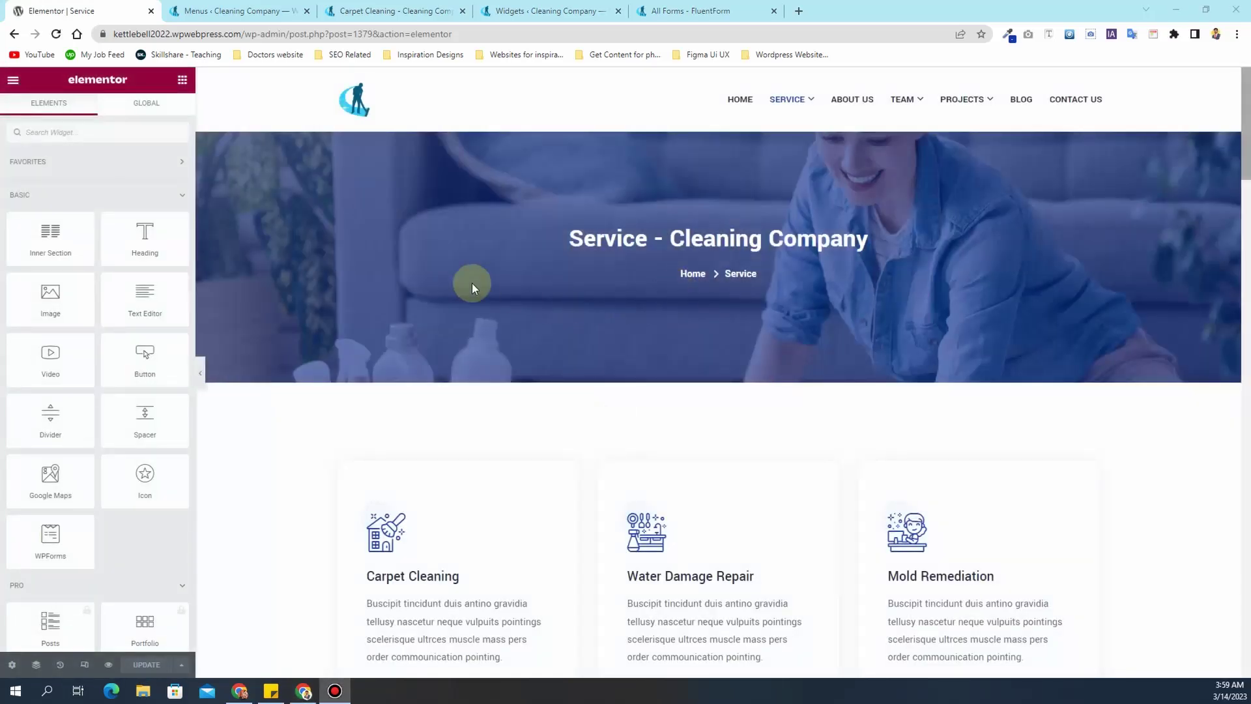
- Point the Carpet Cleaning card's Single Page URL to the relative link /carpet-cleaning/
scroll(397, 357, "down", 3)
left_click(506, 353)
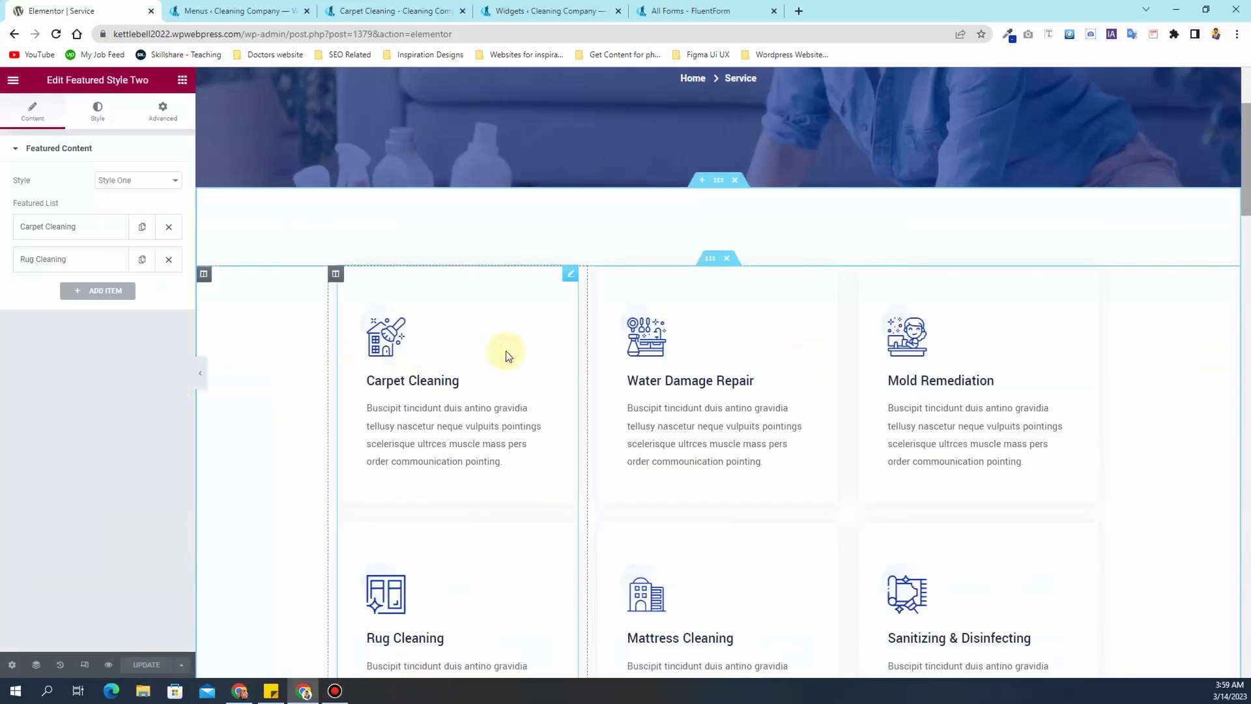
left_click(60, 231)
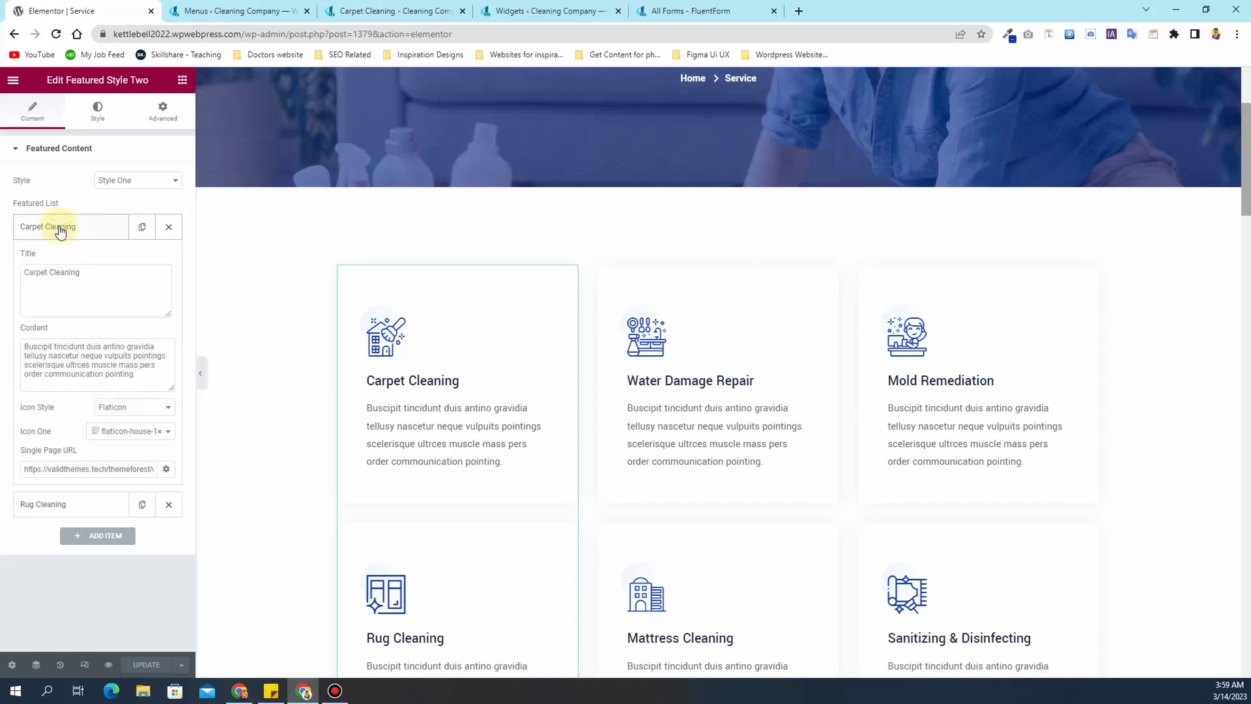
triple_click(73, 468)
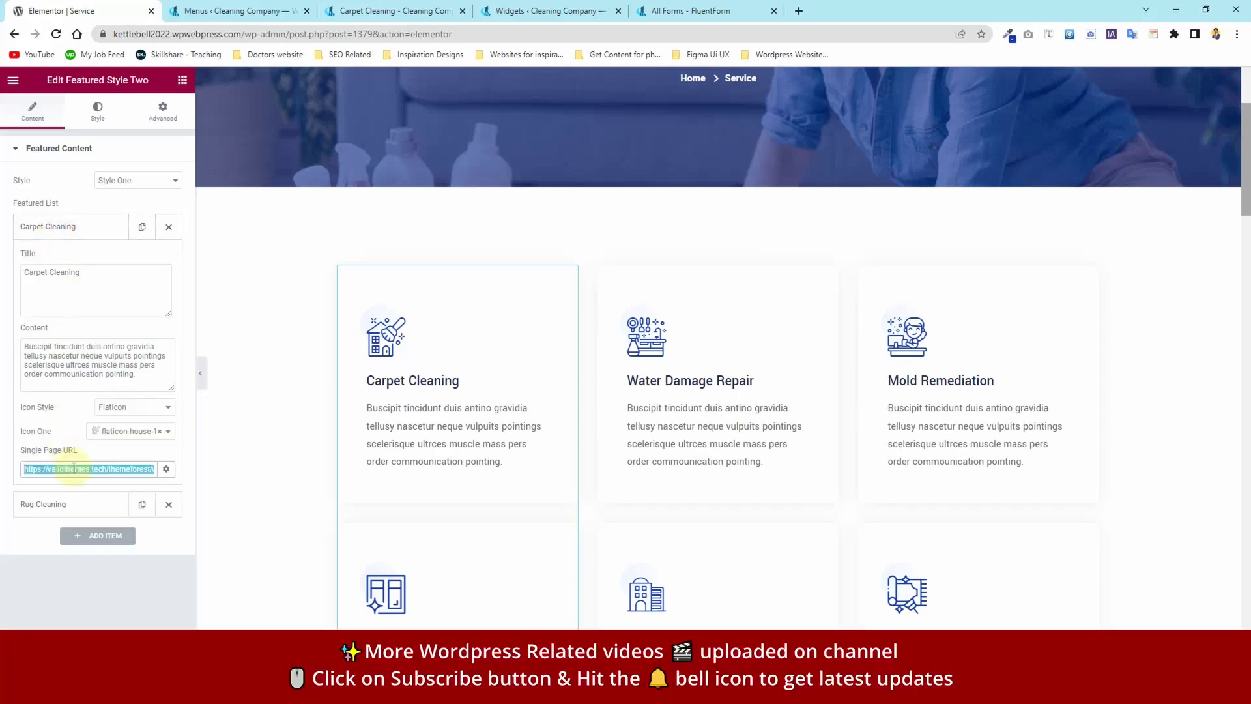
key("BackSpace")
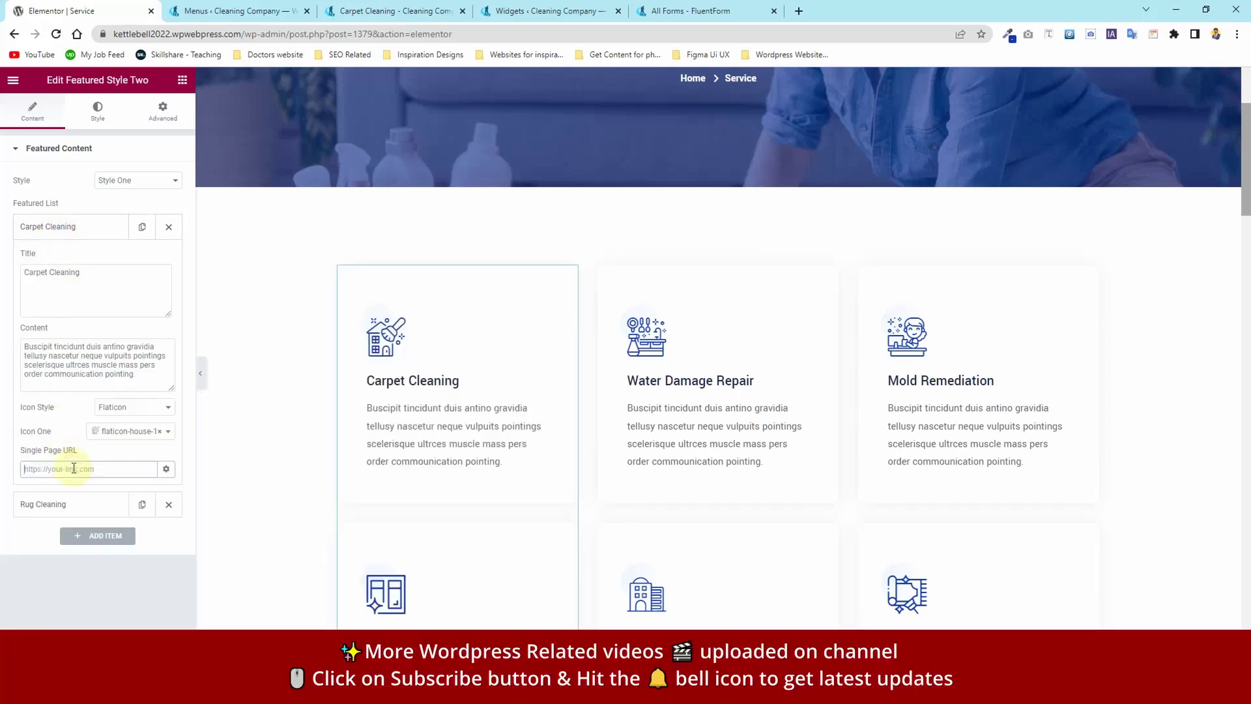
type("carpet")
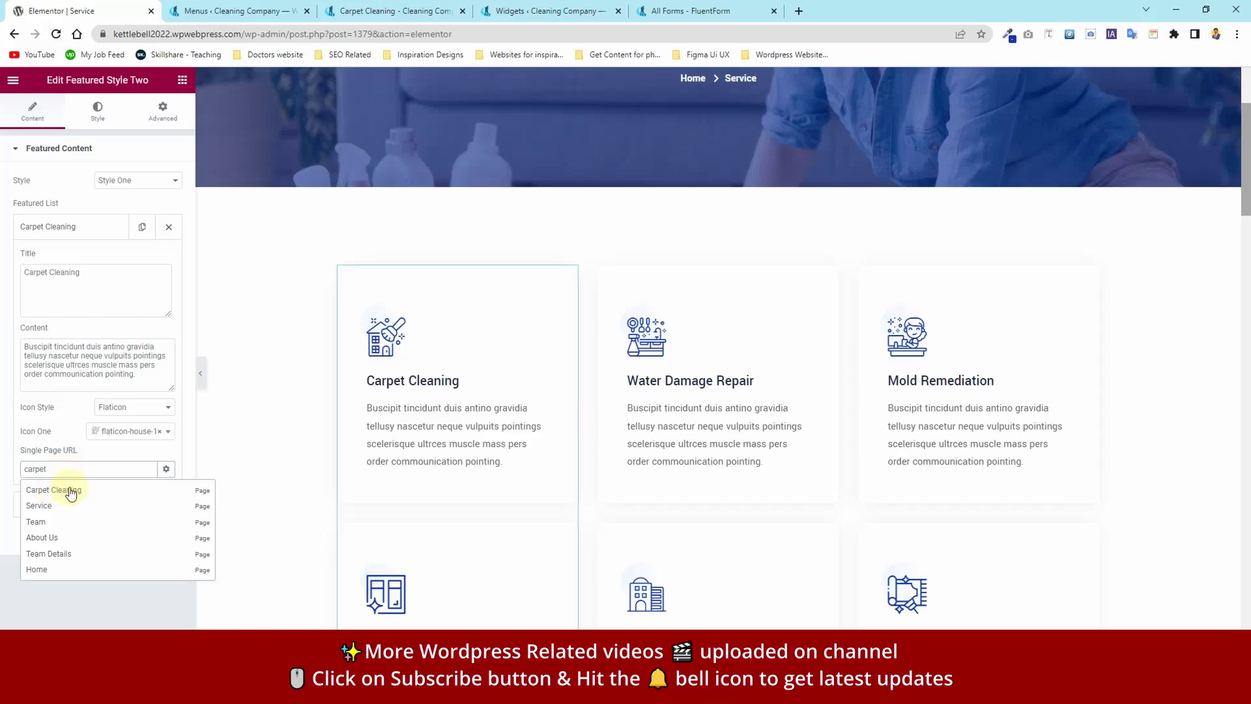
left_click(70, 490)
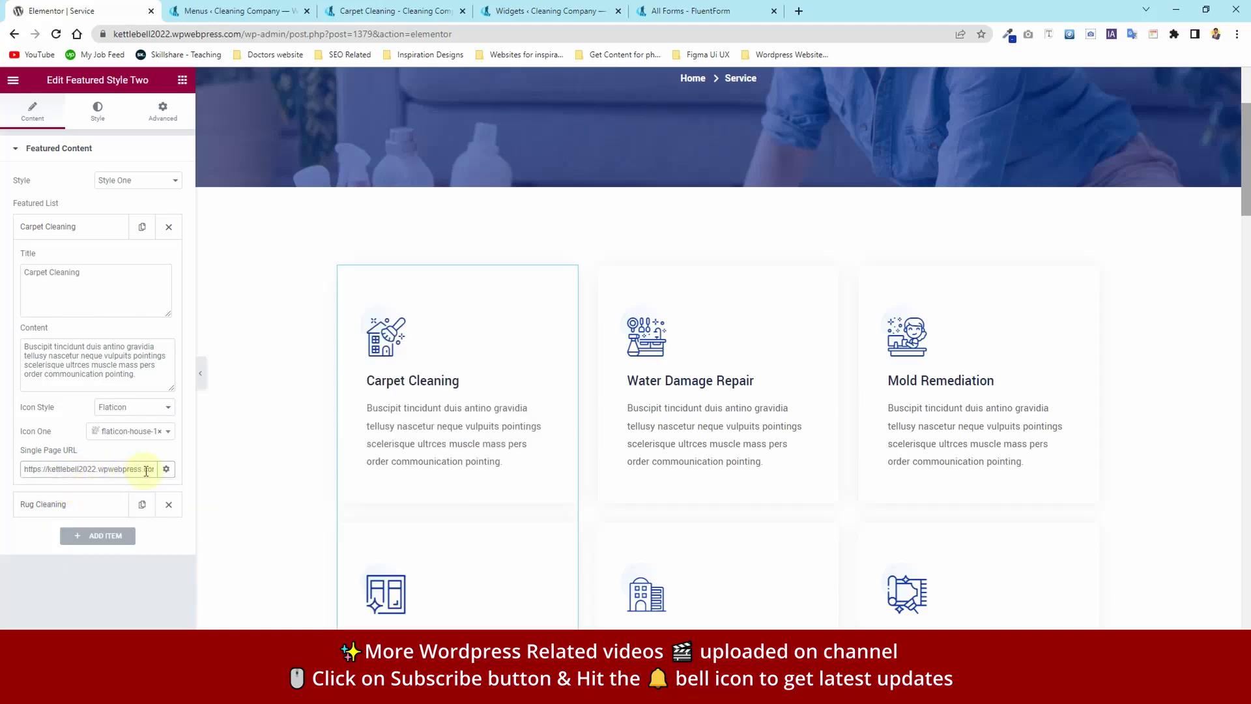
left_click_drag(147, 470, 22, 474)
key("BackSpace")
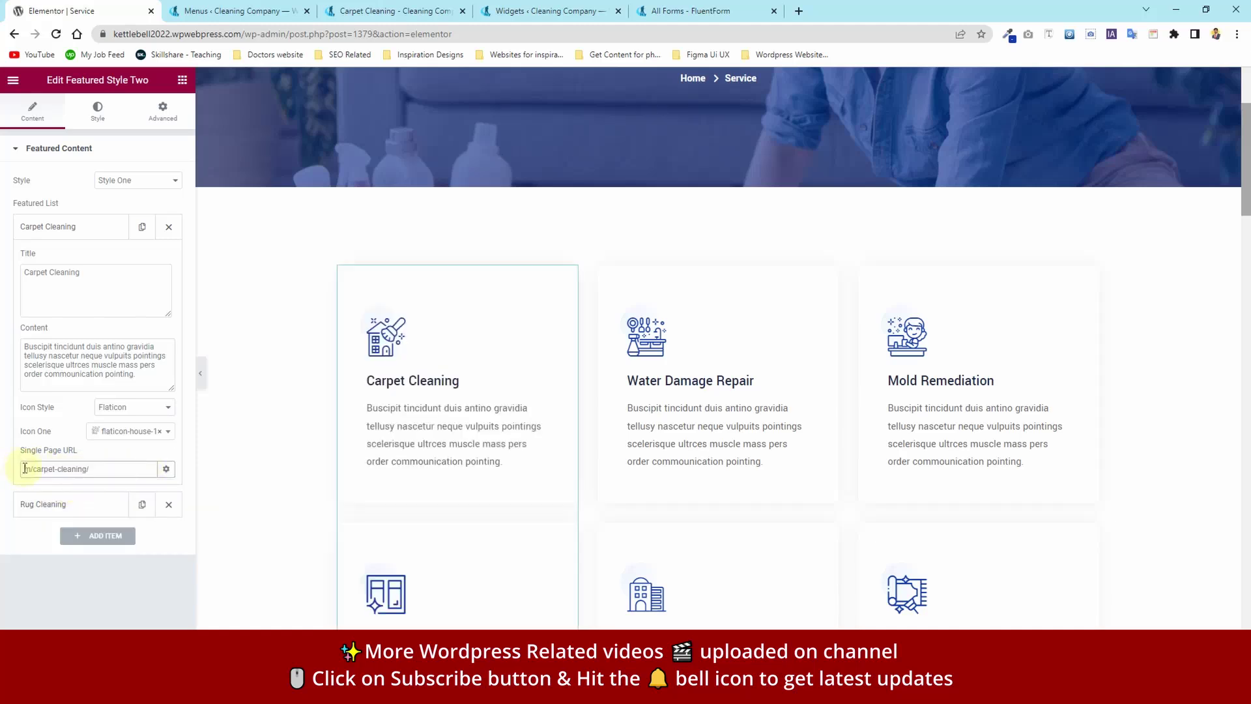
key("BackSpace")
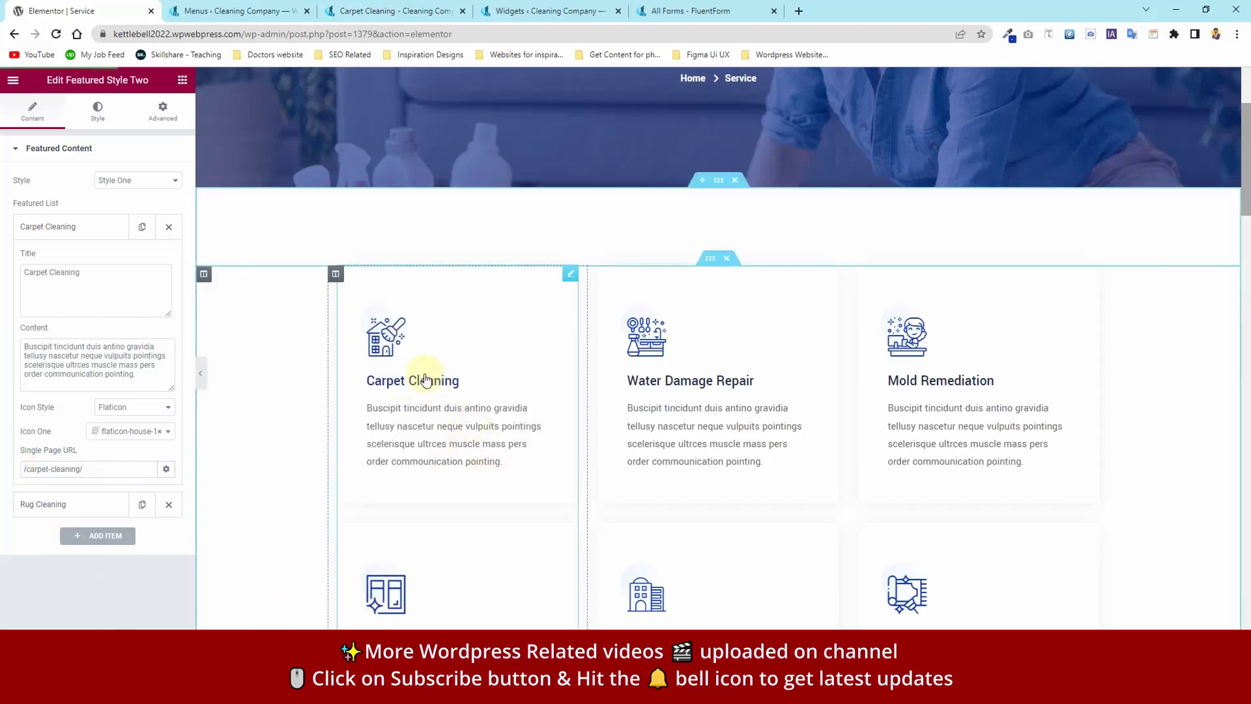
- Trim the editor part from the address and load the site's home page
left_click_drag(463, 31, 273, 22)
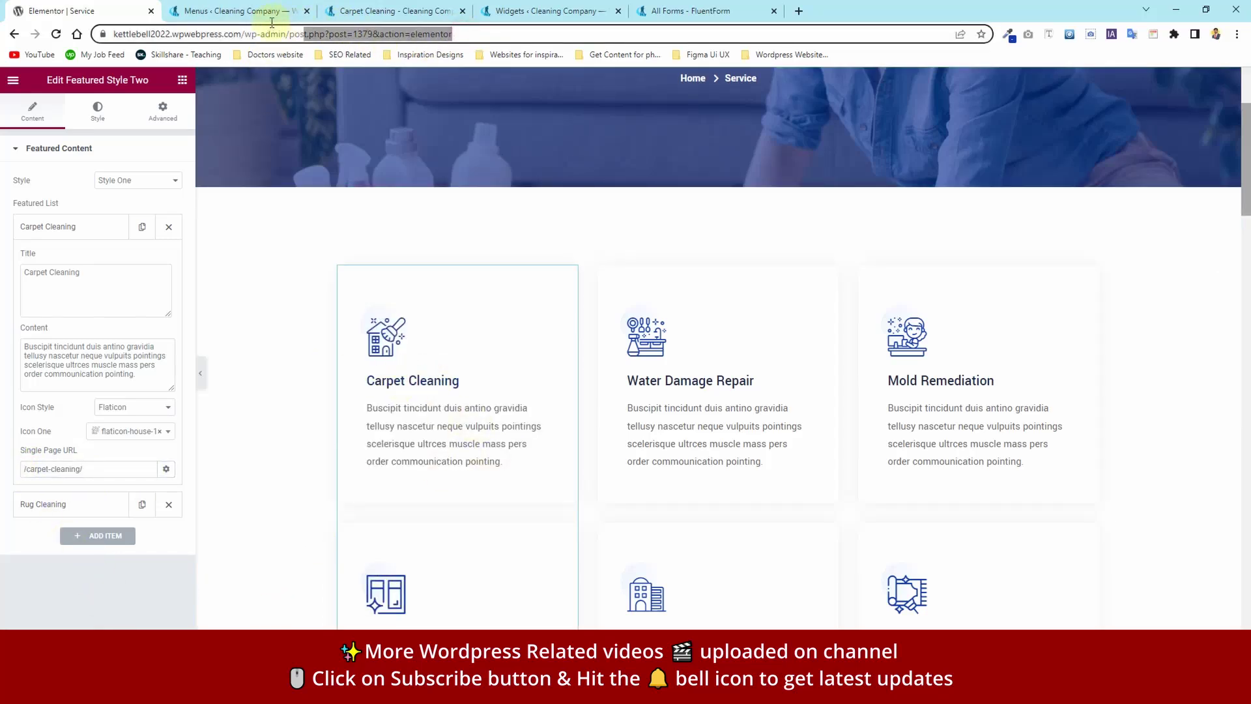
key("BackSpace")
key("BackSpace")
key("Return")
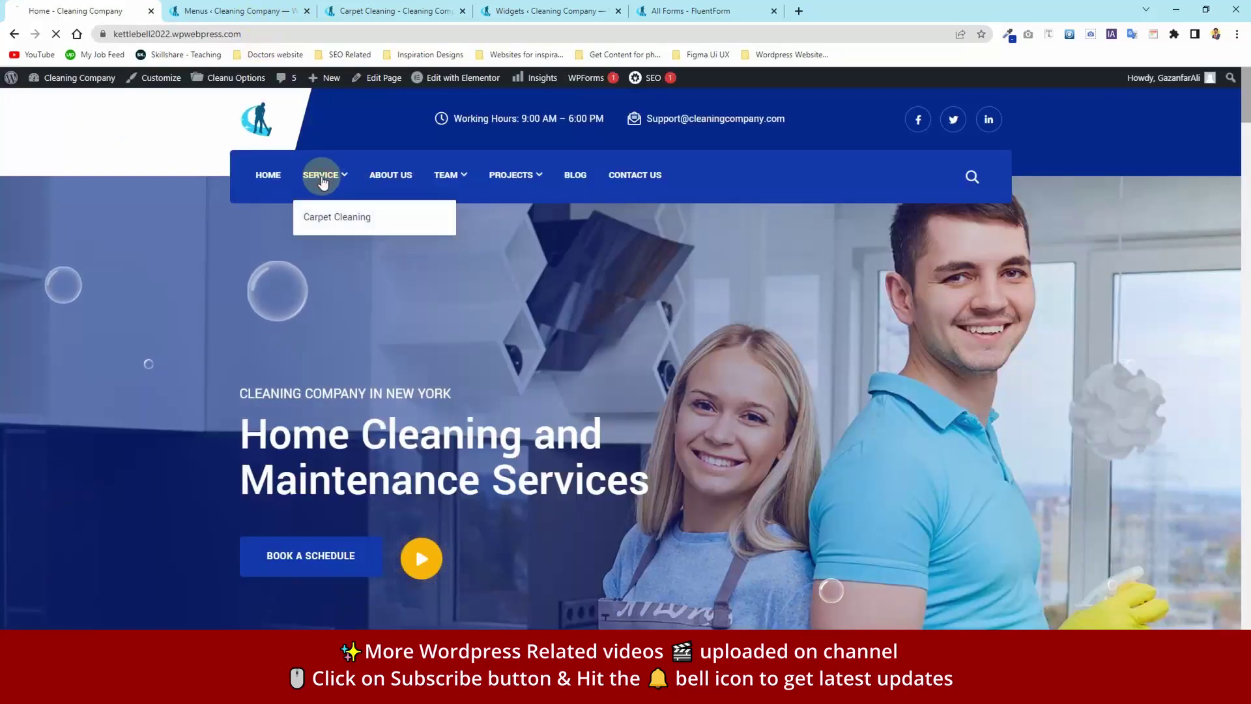
- Open the live Carpet Cleaning page and scroll through it
left_click(322, 176)
scroll(322, 417, "down", 3)
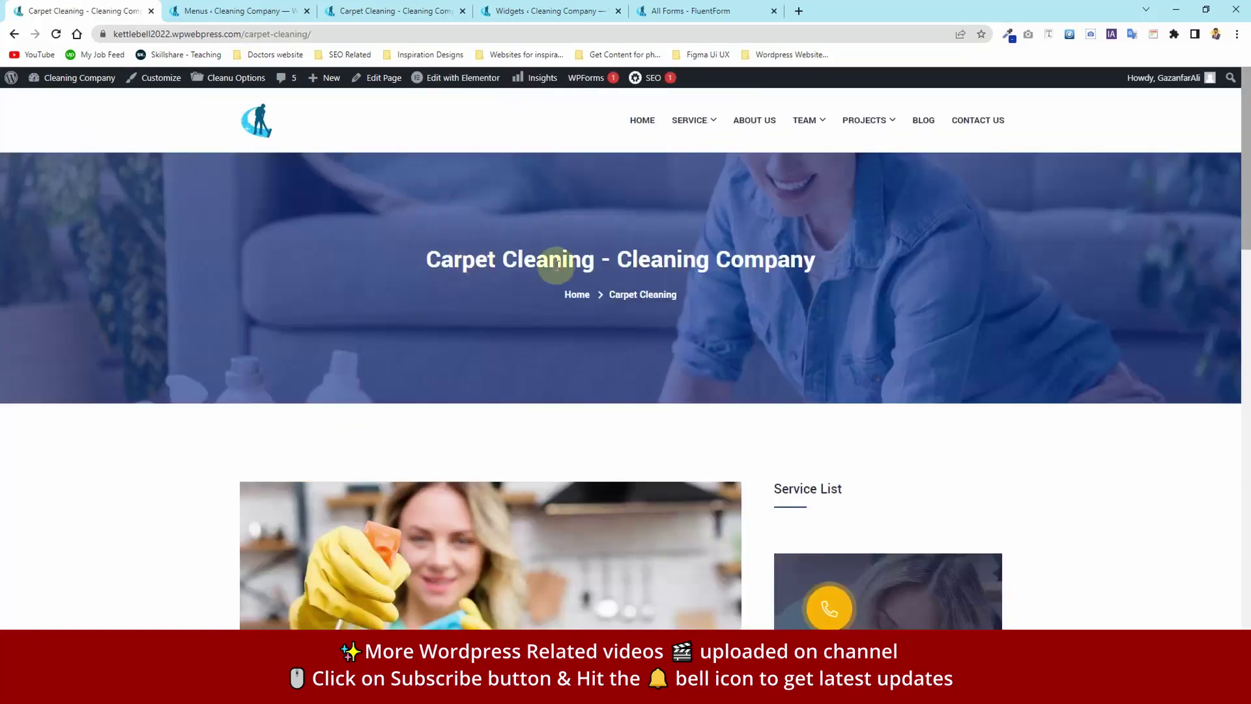
scroll(543, 374, "down", 10)
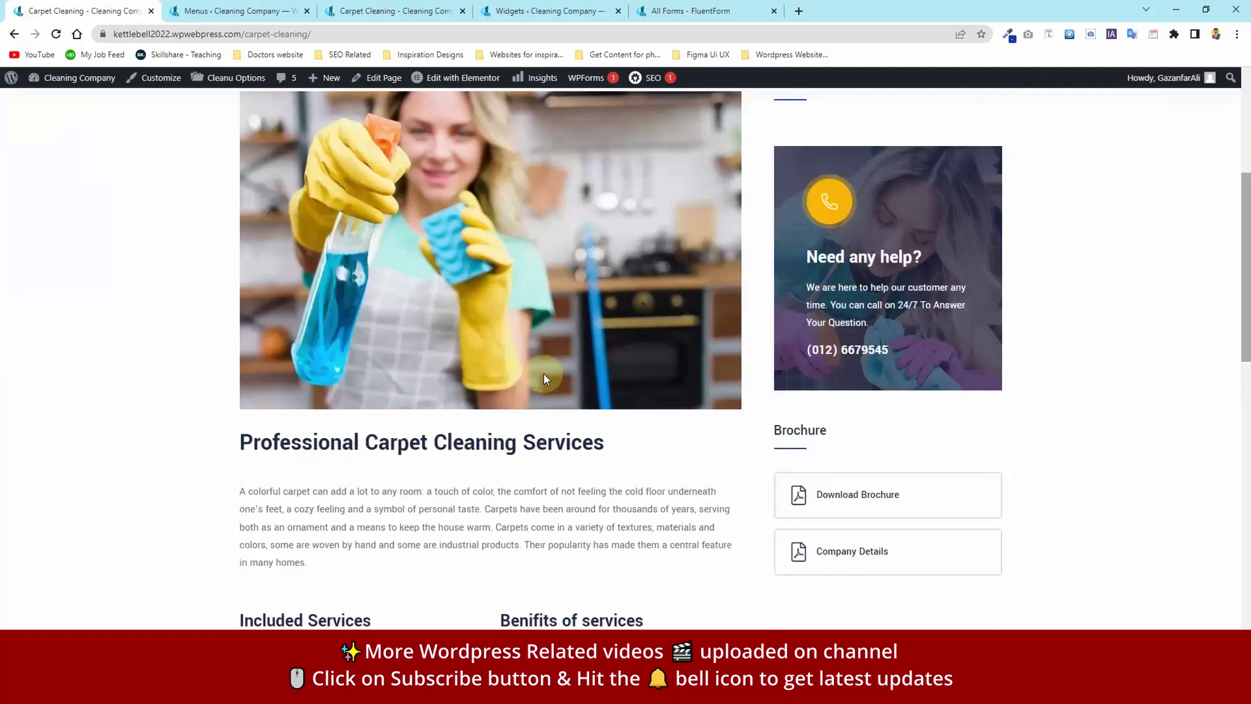
scroll(543, 374, "up", 10)
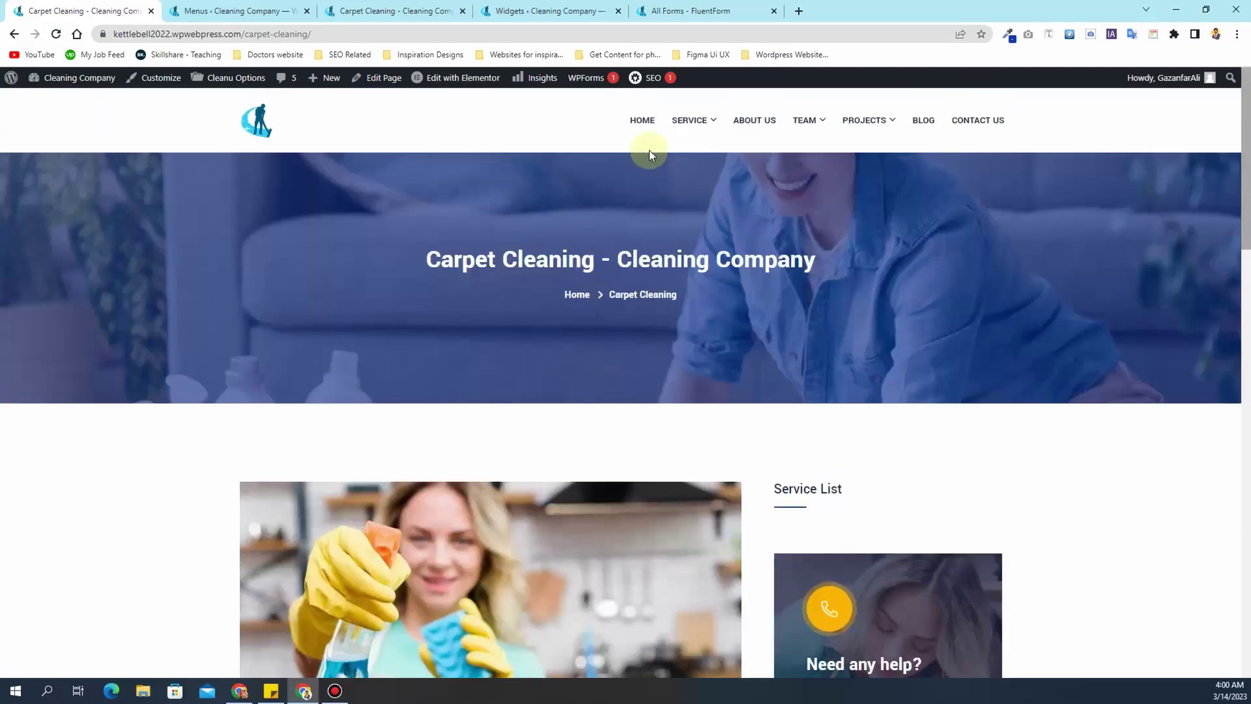
- Return to the Service page and scroll through its service cards
left_click(689, 119)
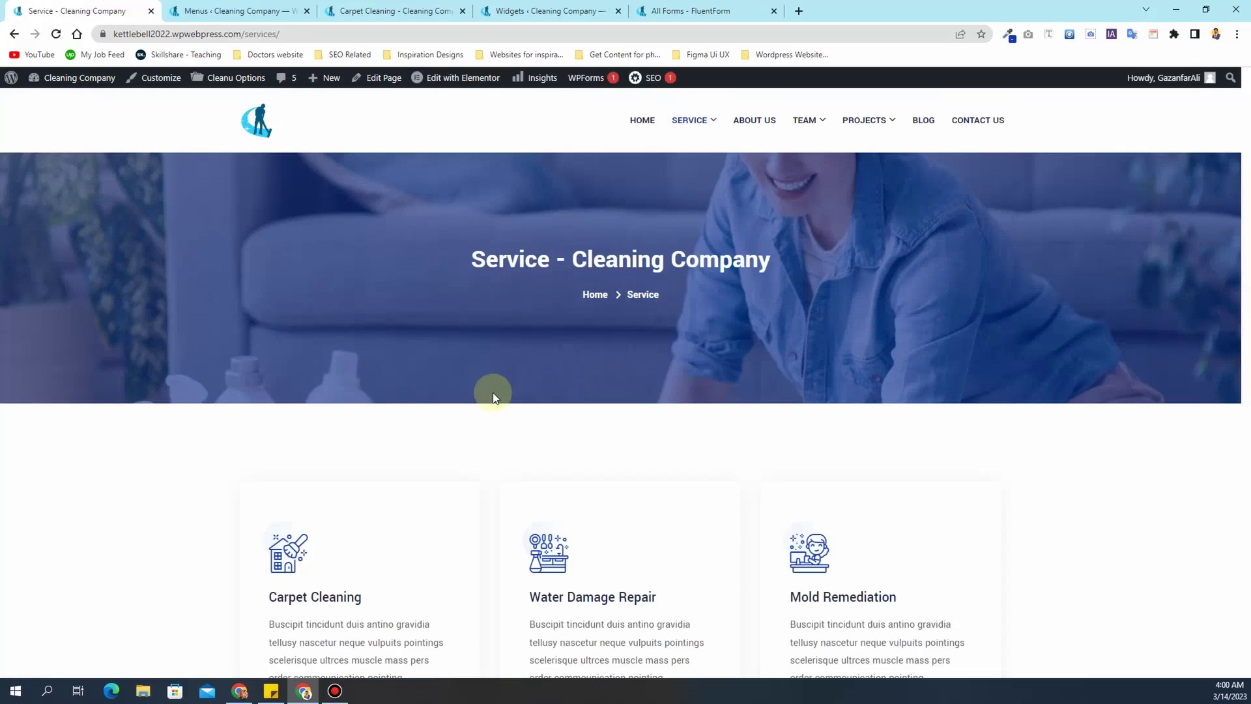
scroll(492, 398, "down", 4)
scroll(400, 360, "down", 5)
scroll(424, 326, "up", 10)
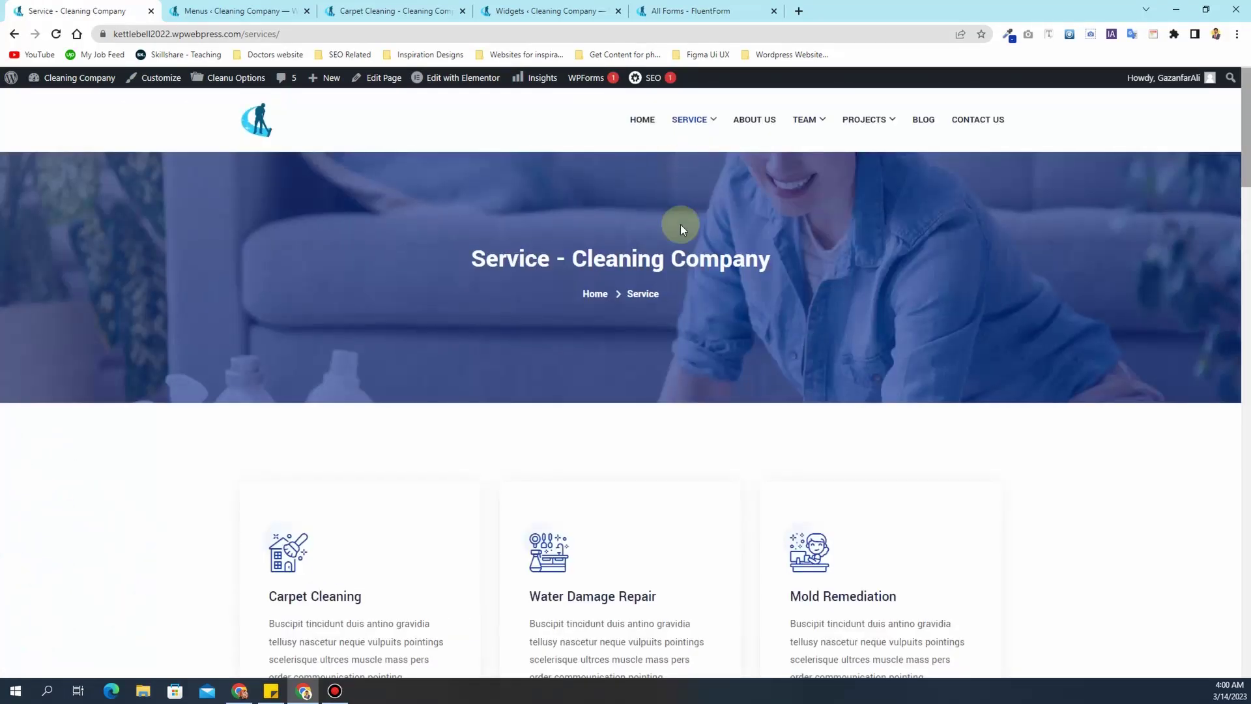
scroll(680, 224, "down", 3)
scroll(333, 433, "down", 5)
scroll(506, 393, "up", 8)
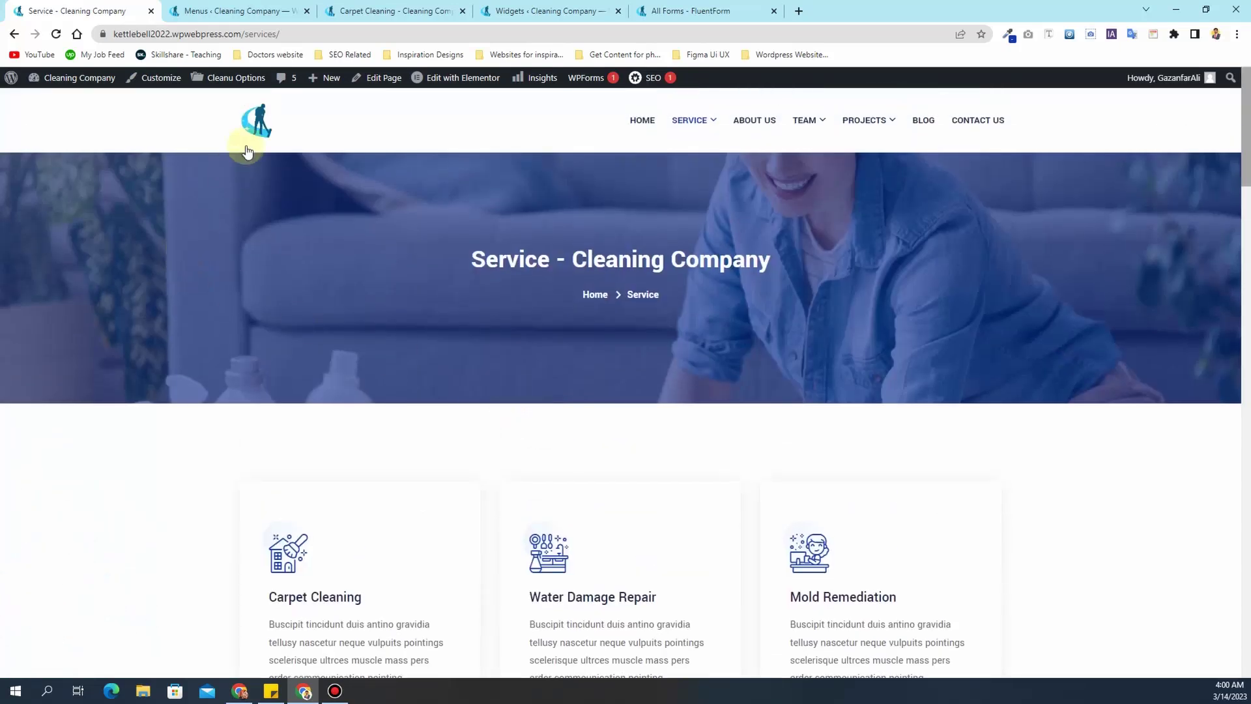
- Copy the 'Water Damage Repair' heading text from the live Service page
left_click(224, 8)
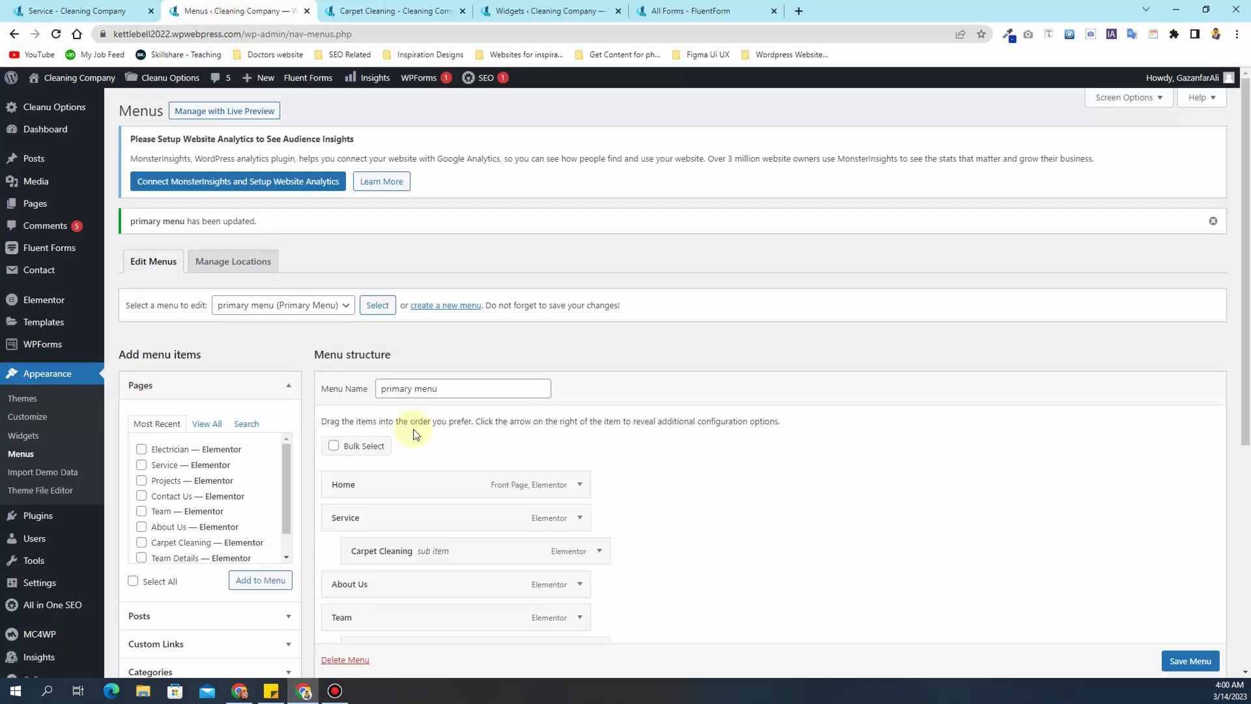
scroll(415, 434, "down", 1)
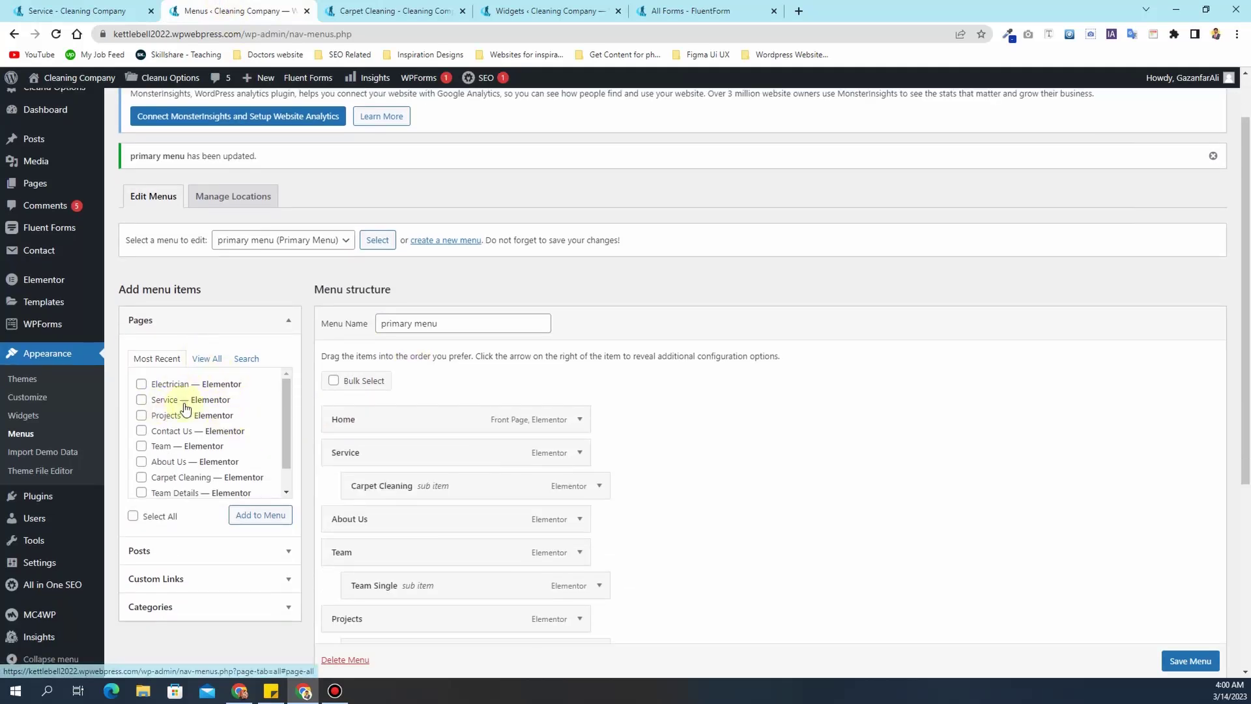
scroll(391, 389, "down", 4)
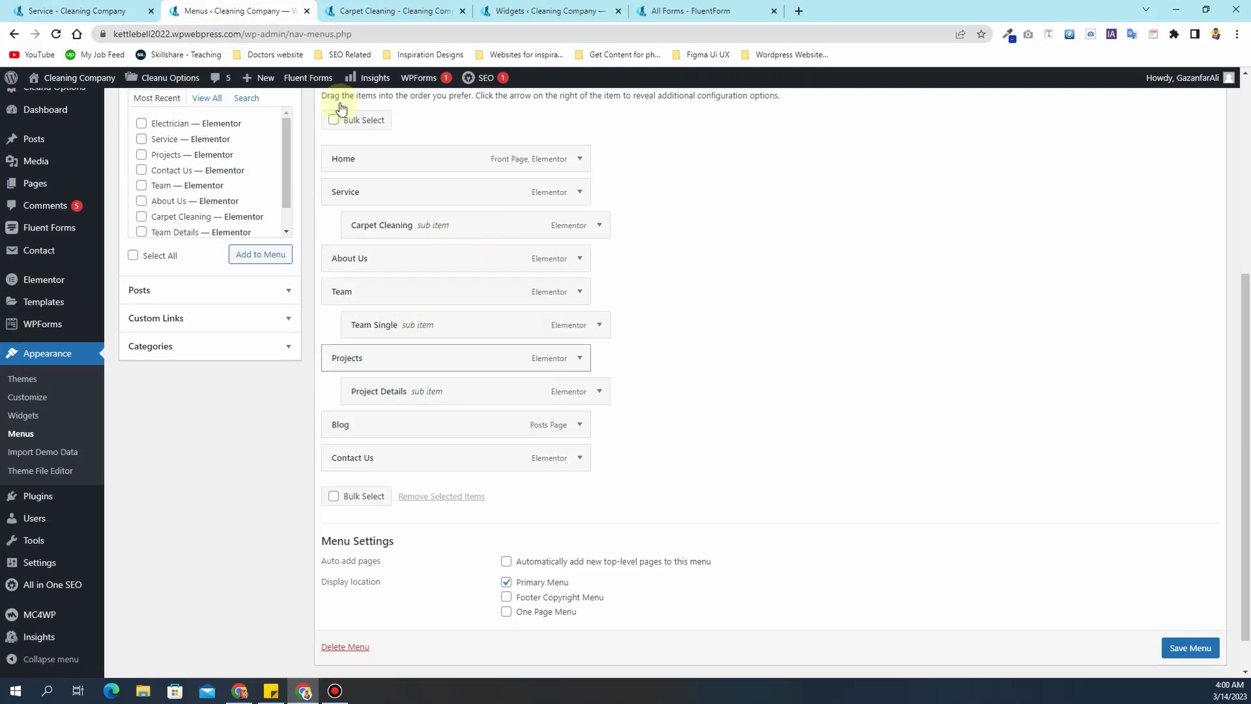
left_click(368, 10)
left_click(707, 121)
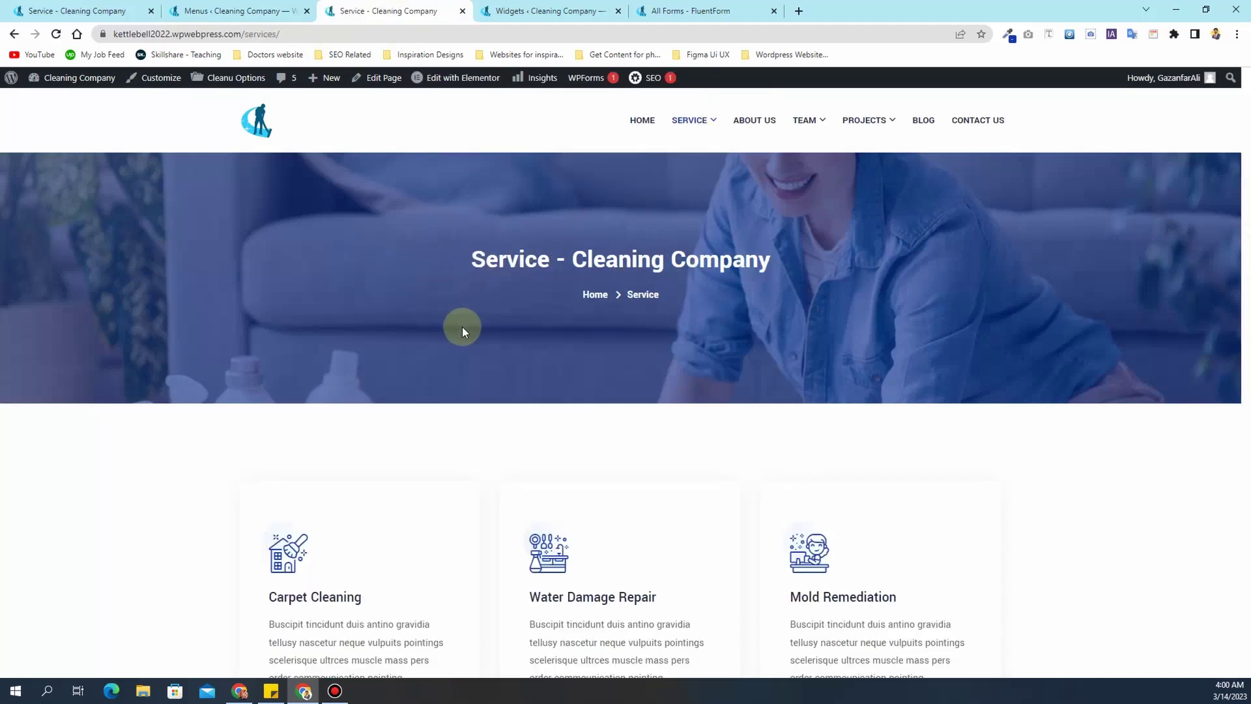
scroll(463, 327, "down", 3)
left_click_drag(684, 407, 538, 402)
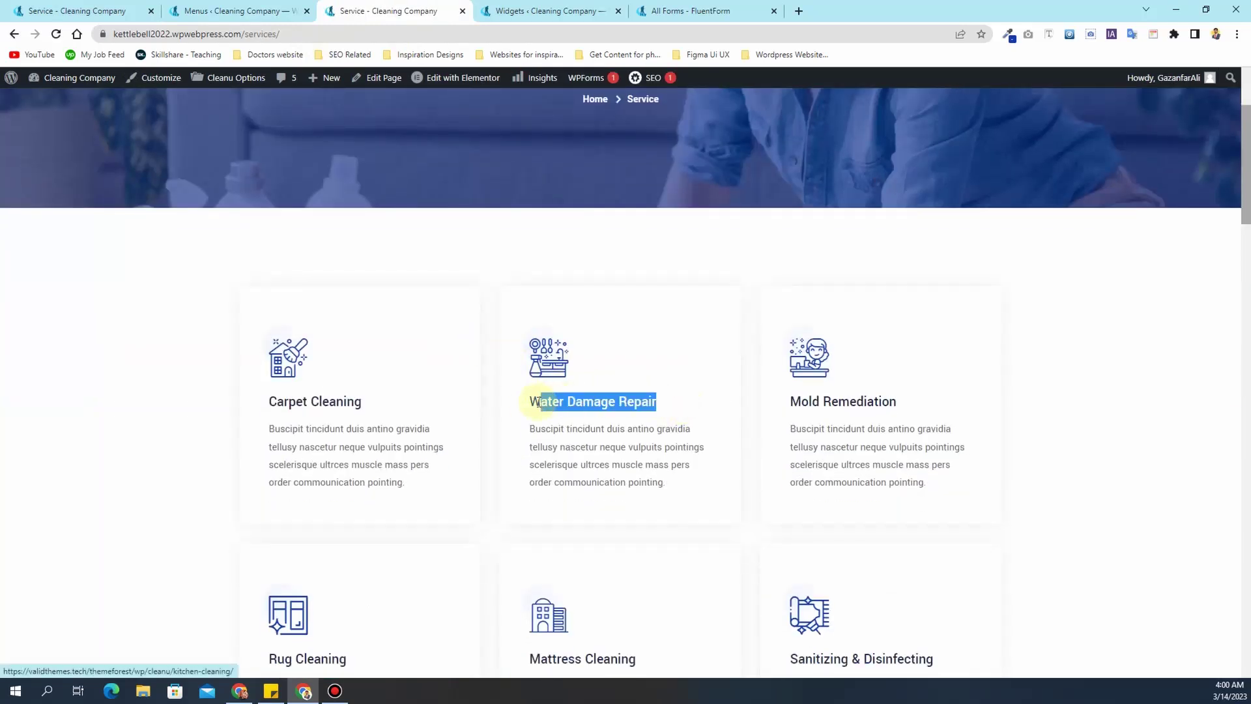
left_click(521, 404)
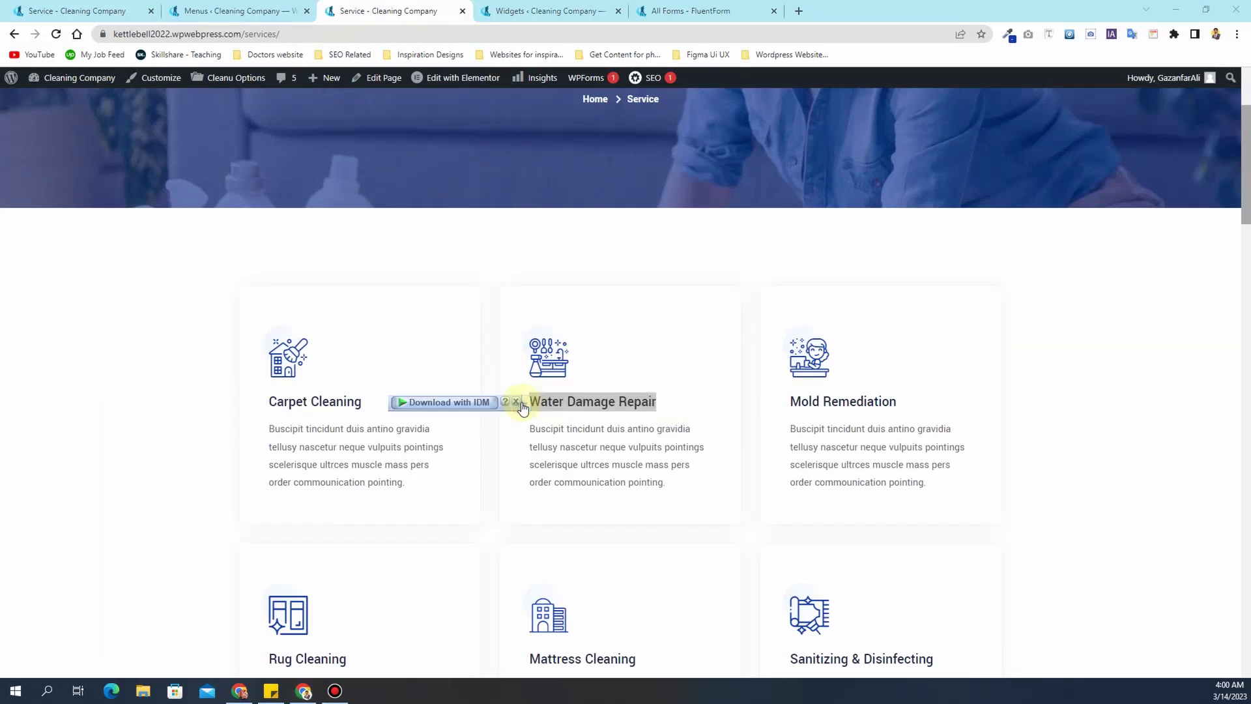
left_click_drag(661, 403, 521, 397)
key("ctrl+c")
- Add the Electrician page under Service, labelled 'Water Damage Repair', and save the menu
left_click(267, 10)
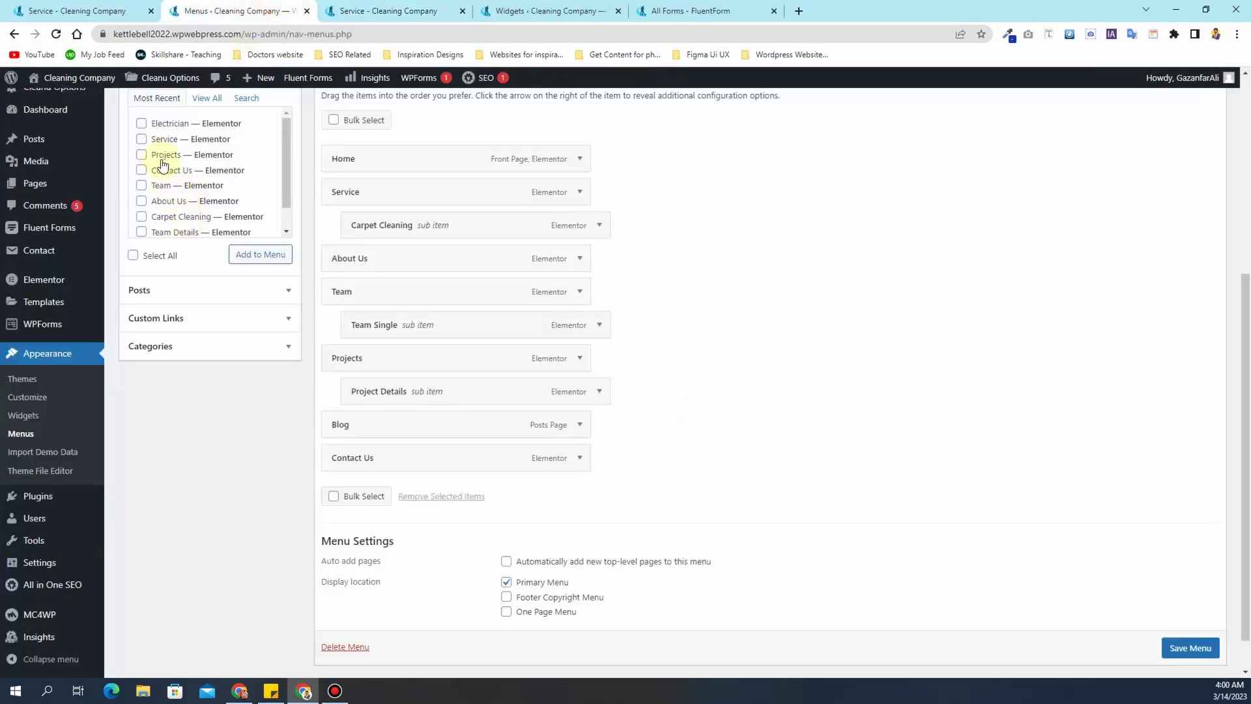
left_click(267, 256)
left_click_drag(479, 492, 499, 263)
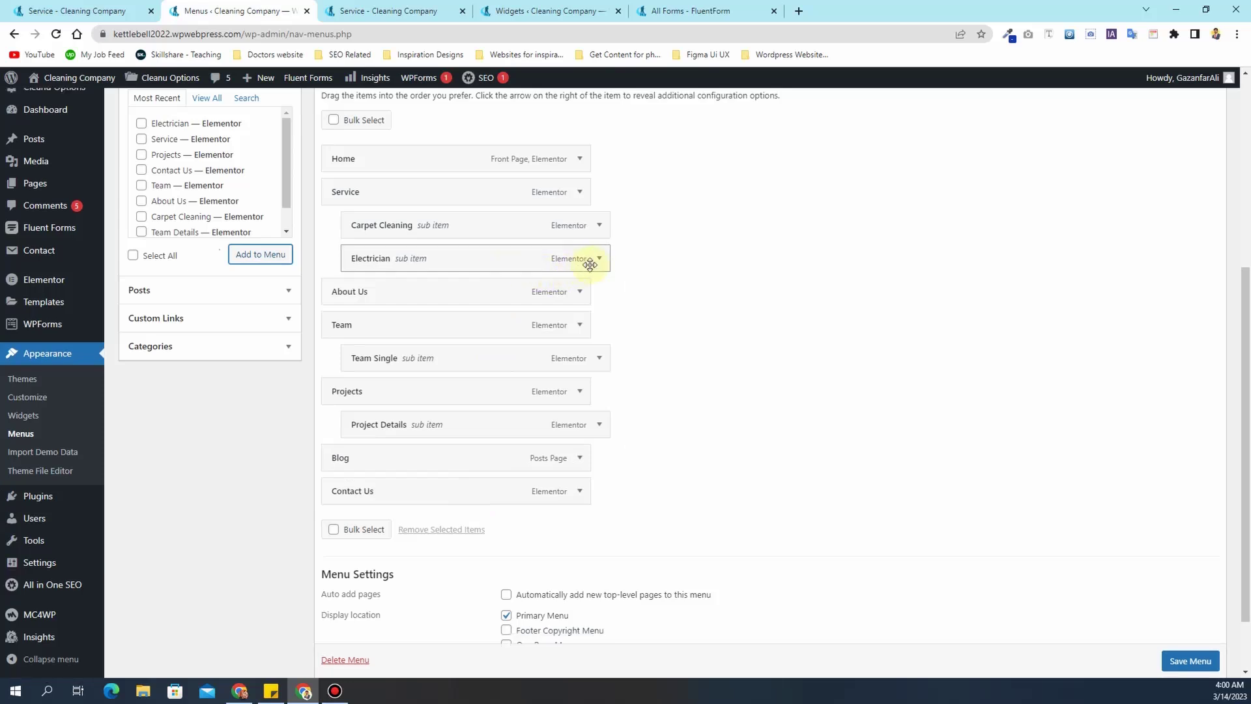
left_click(599, 262)
double_click(512, 305)
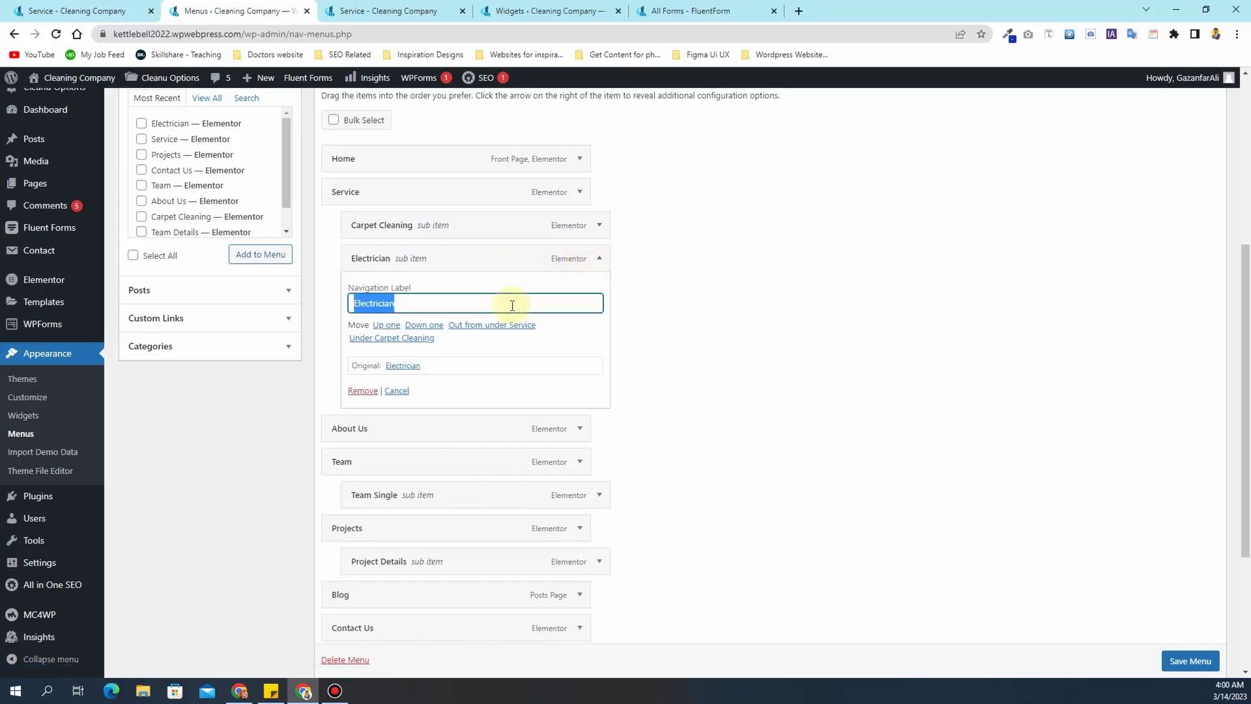
key("ctrl+v")
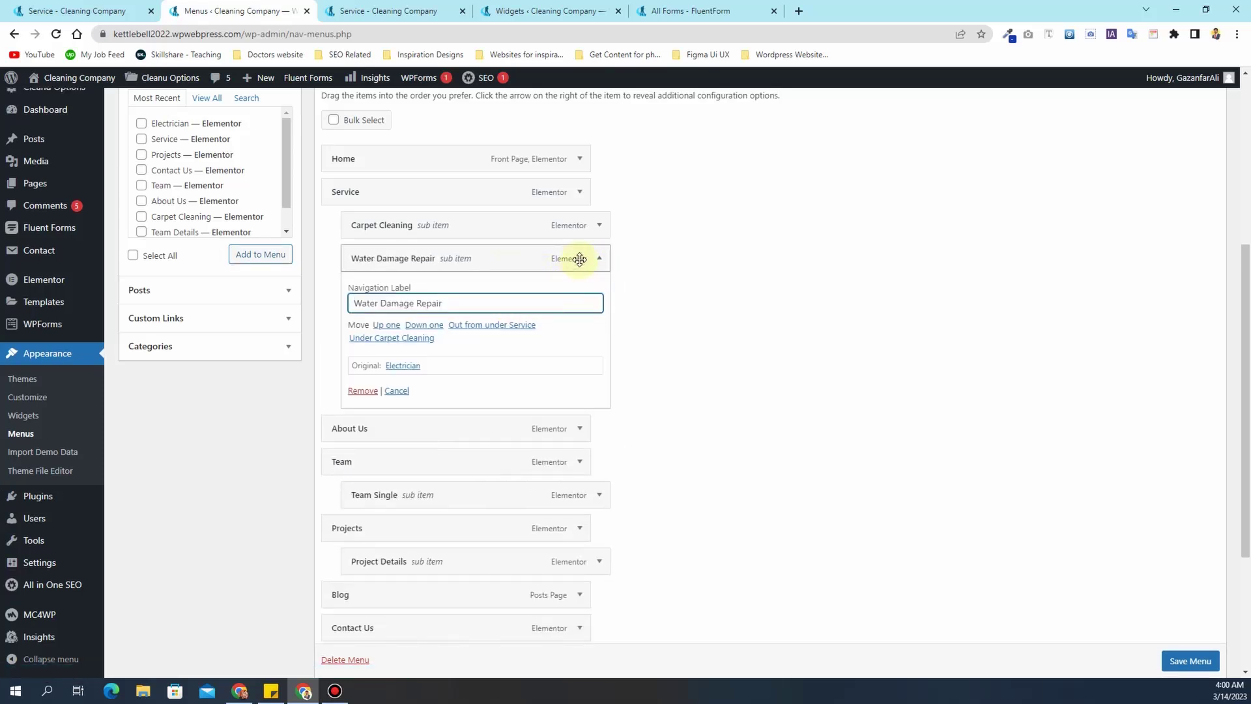
left_click(607, 267)
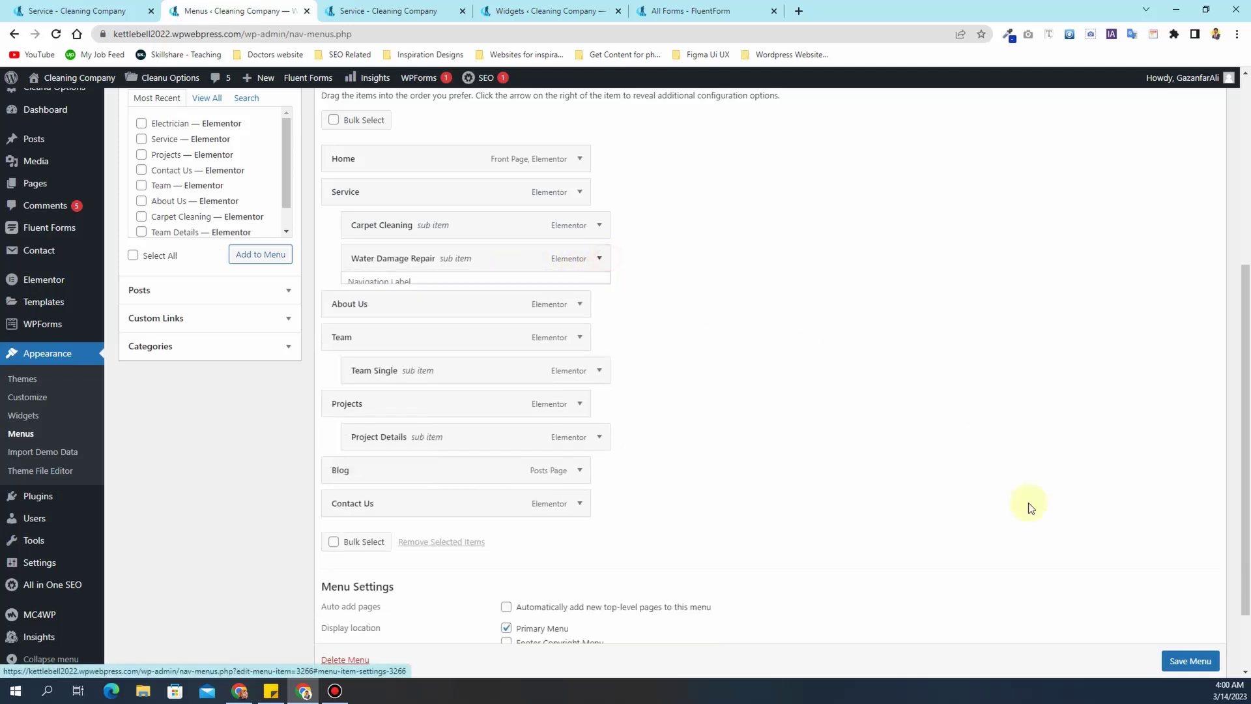
left_click(1187, 659)
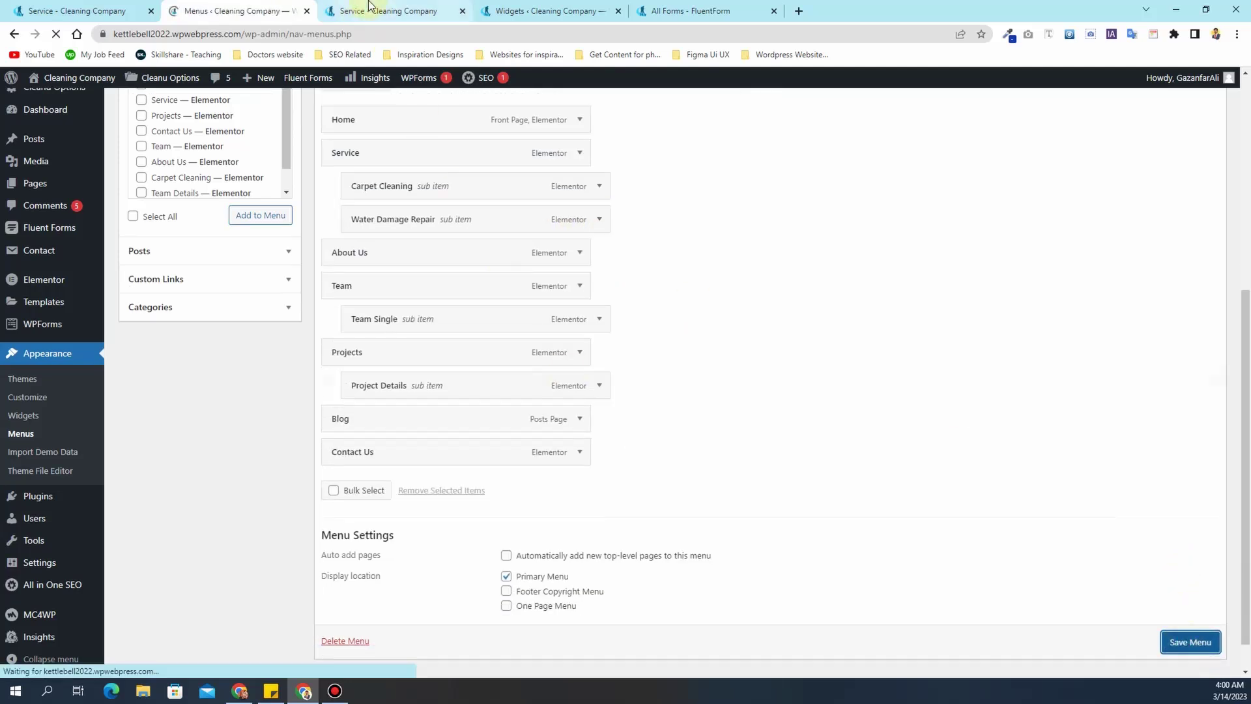
left_click(351, 11)
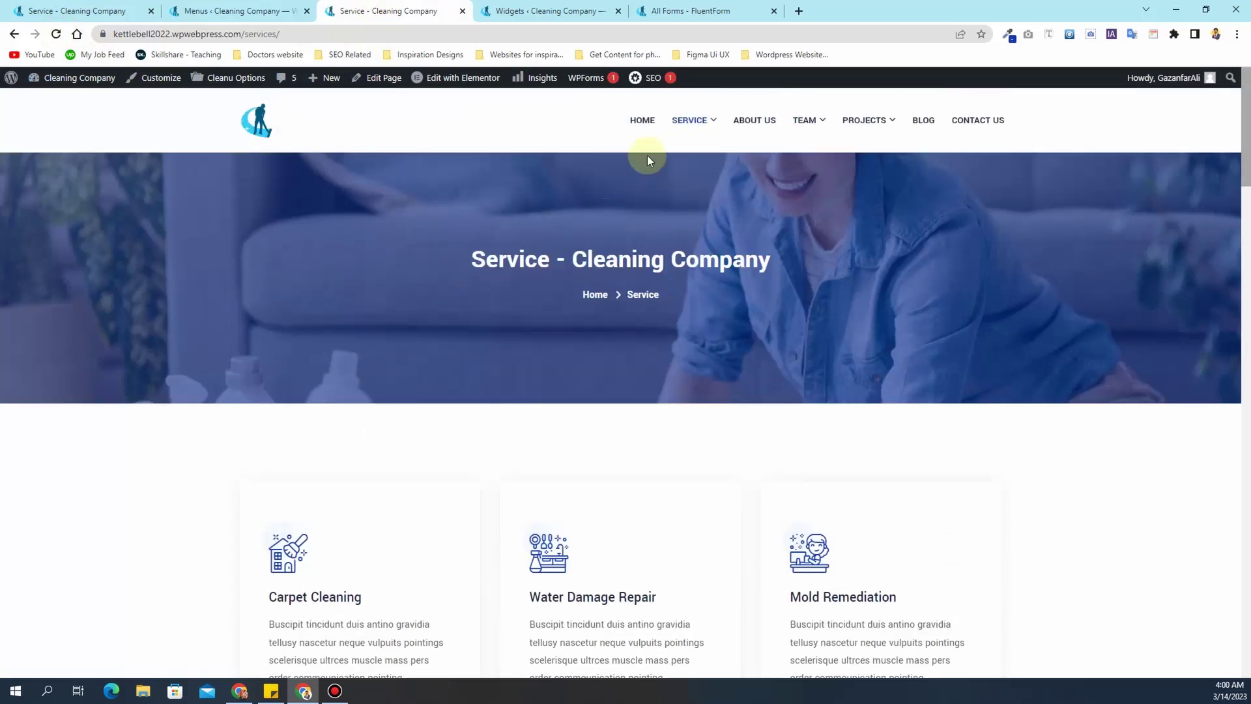
- Open the home page and confirm Water Damage Repair appears under the Service menu
mouse_move(698, 128)
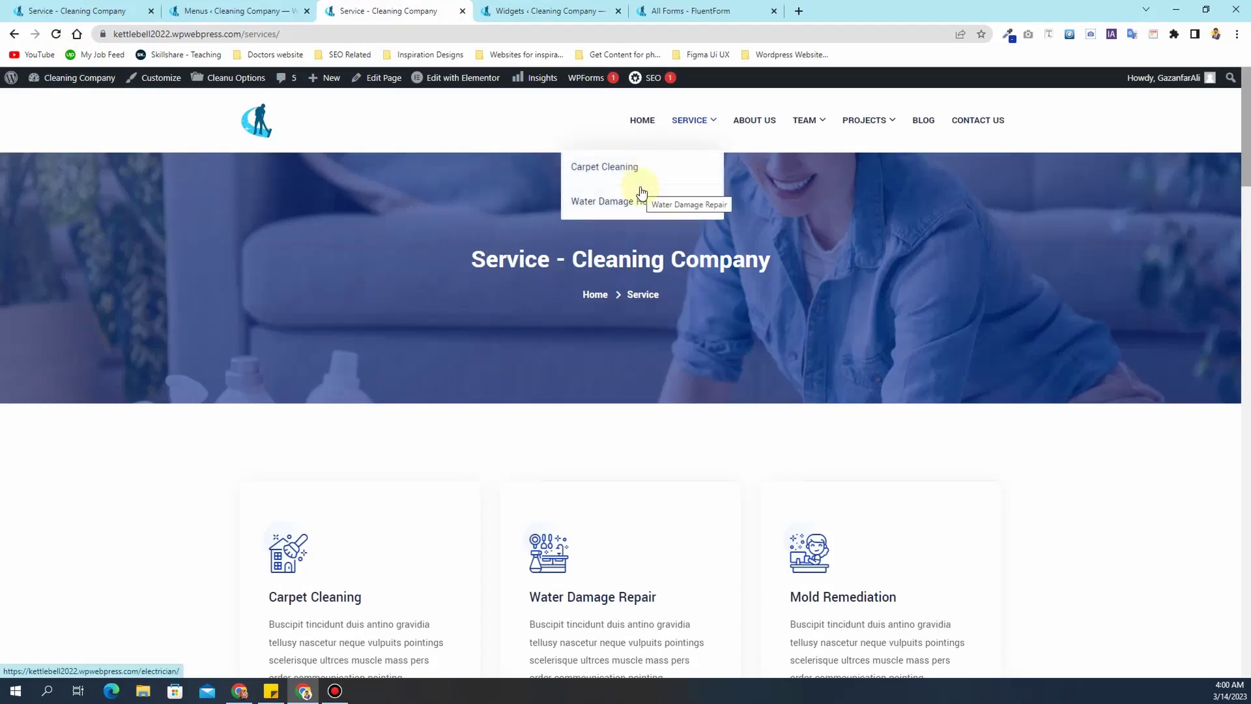
left_click(643, 120)
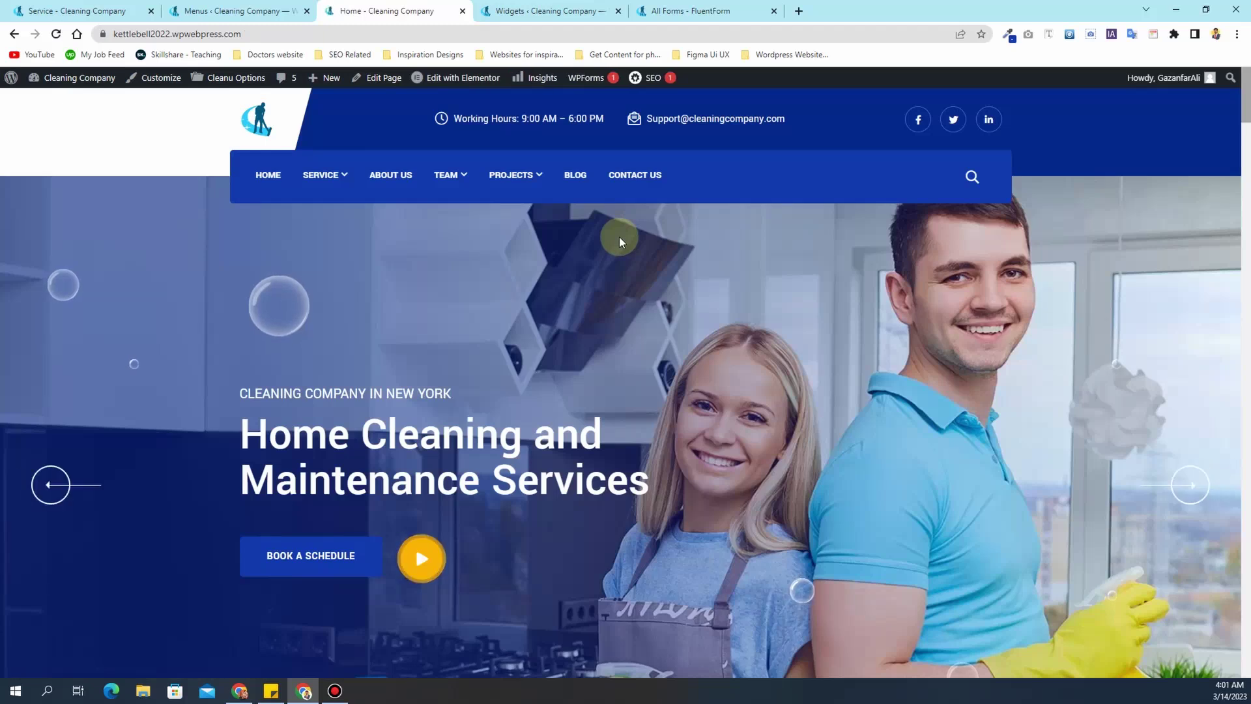
mouse_move(319, 176)
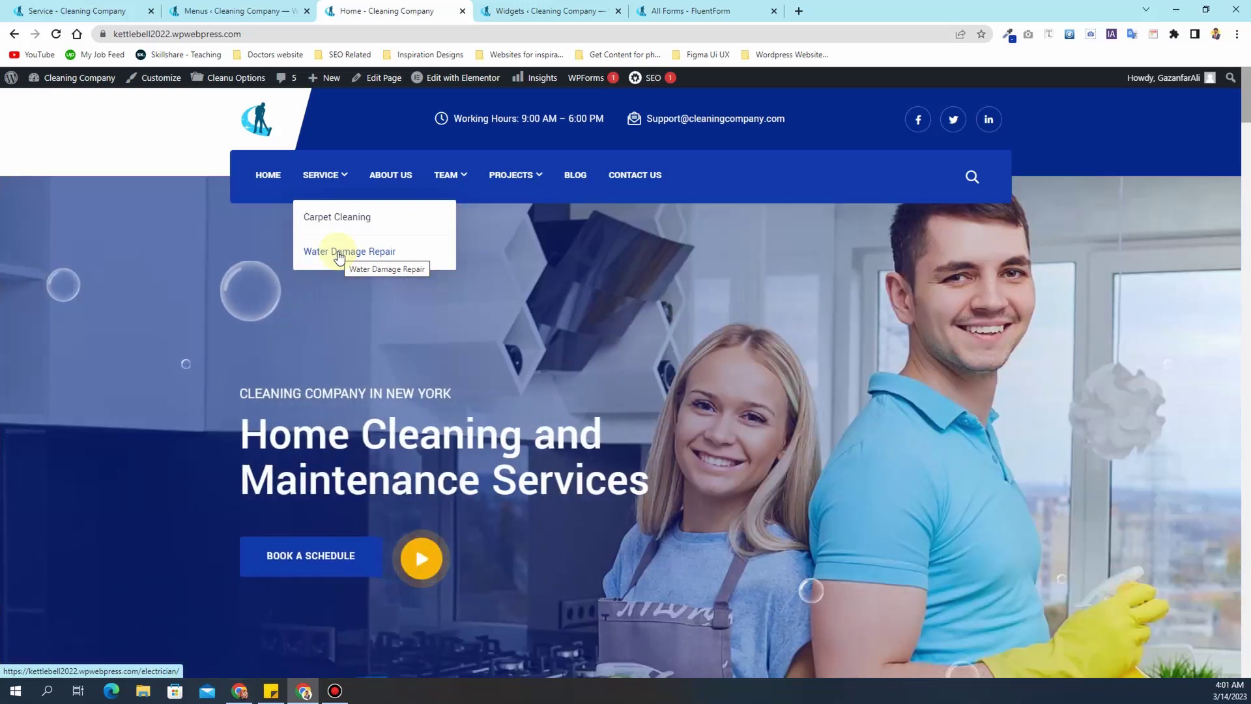
- Scroll through the home page sections
scroll(412, 376, "down", 10)
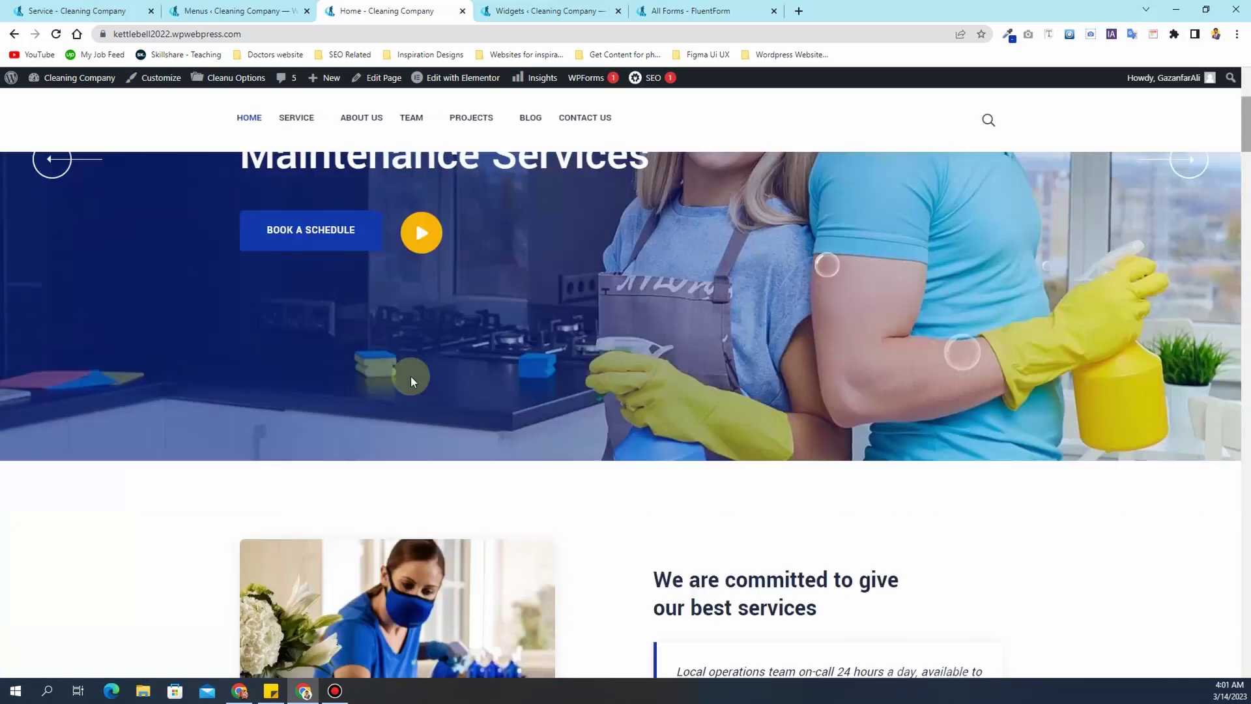
scroll(411, 385, "down", 20)
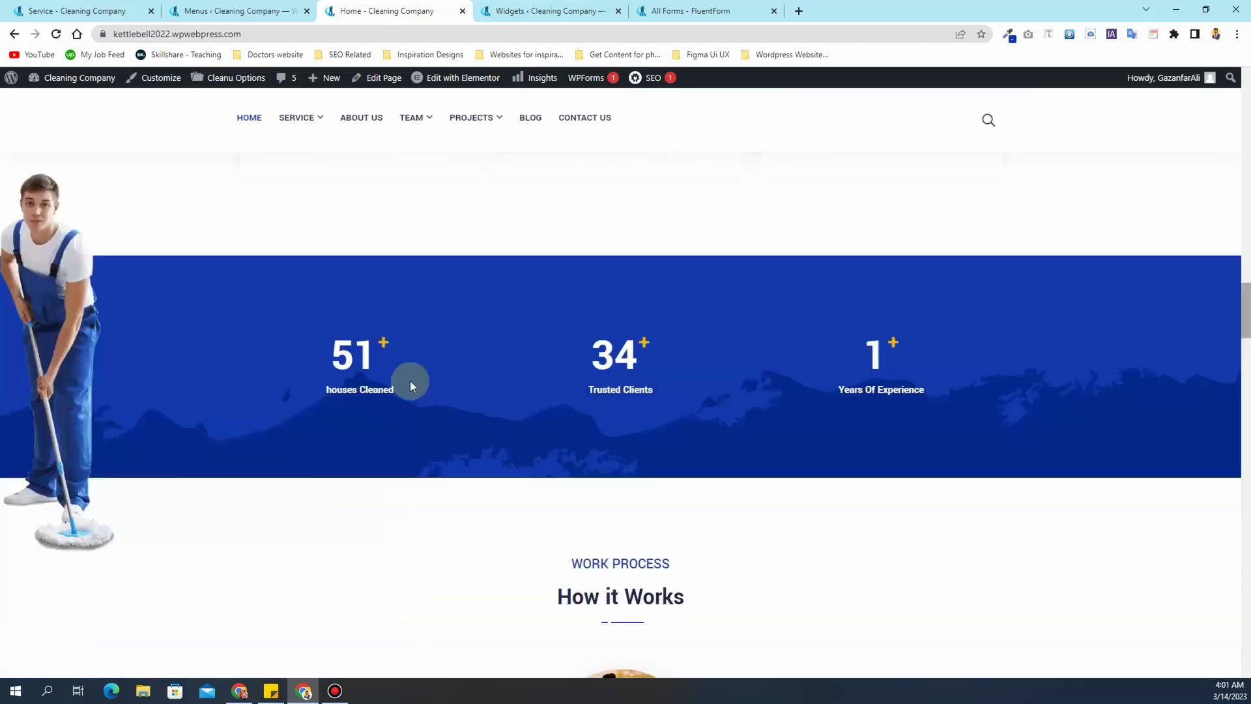
scroll(410, 385, "down", 20)
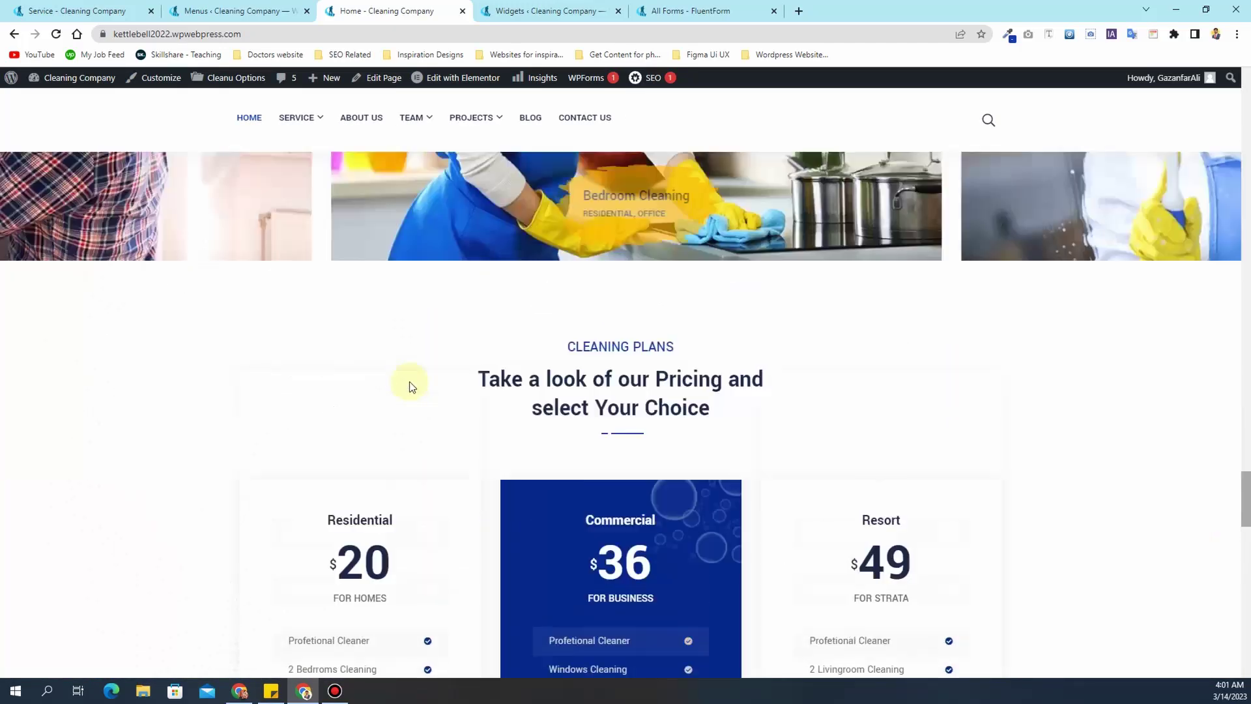
scroll(411, 386, "up", 15)
scroll(412, 386, "up", 8)
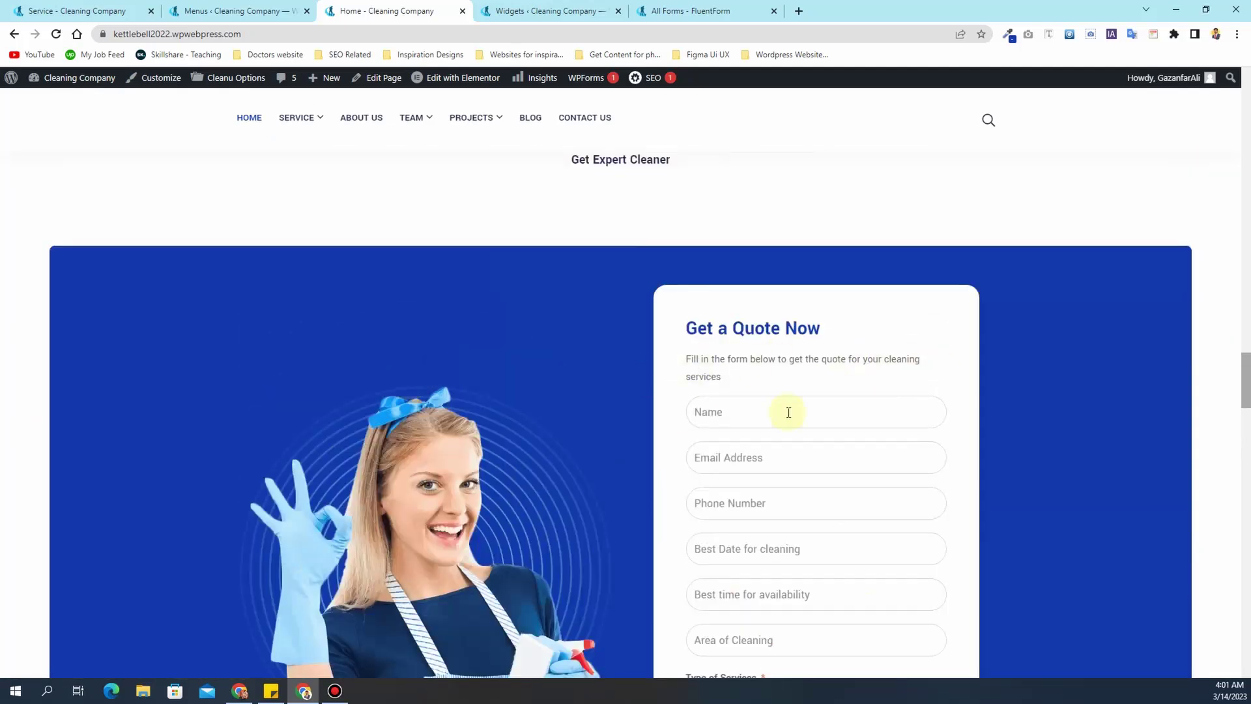
scroll(784, 411, "down", 6)
scroll(775, 418, "up", 7)
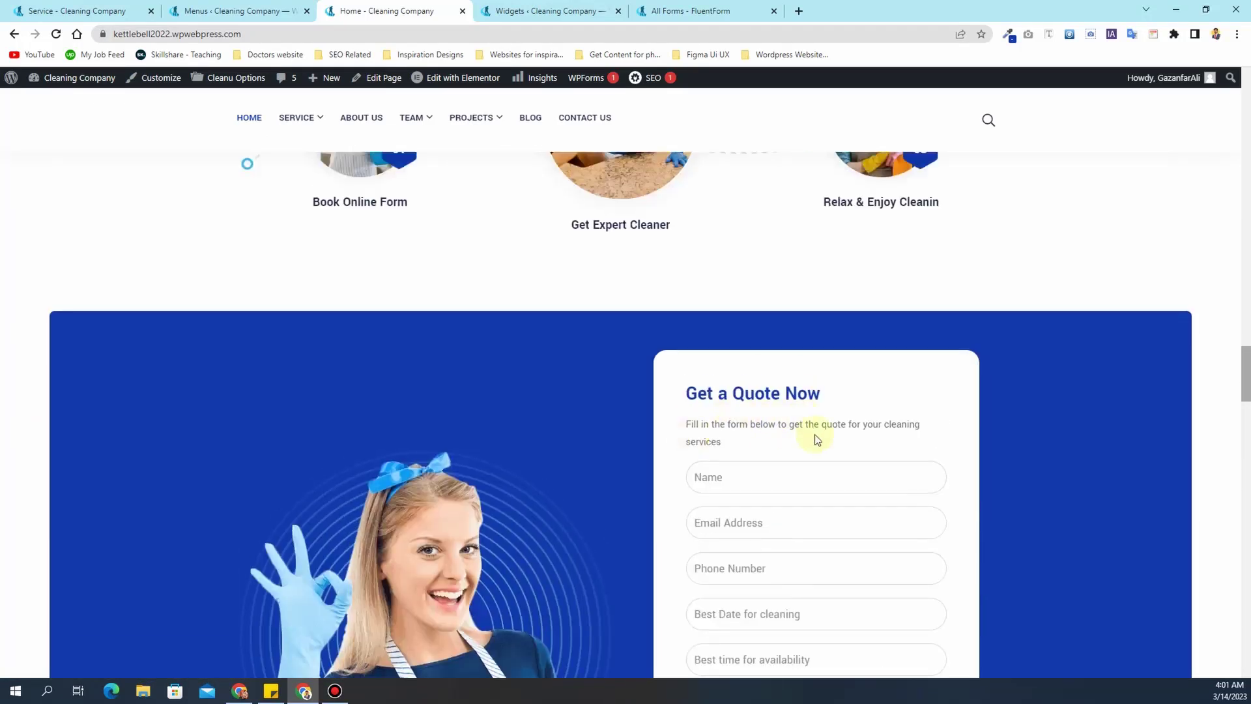
scroll(754, 443, "down", 7)
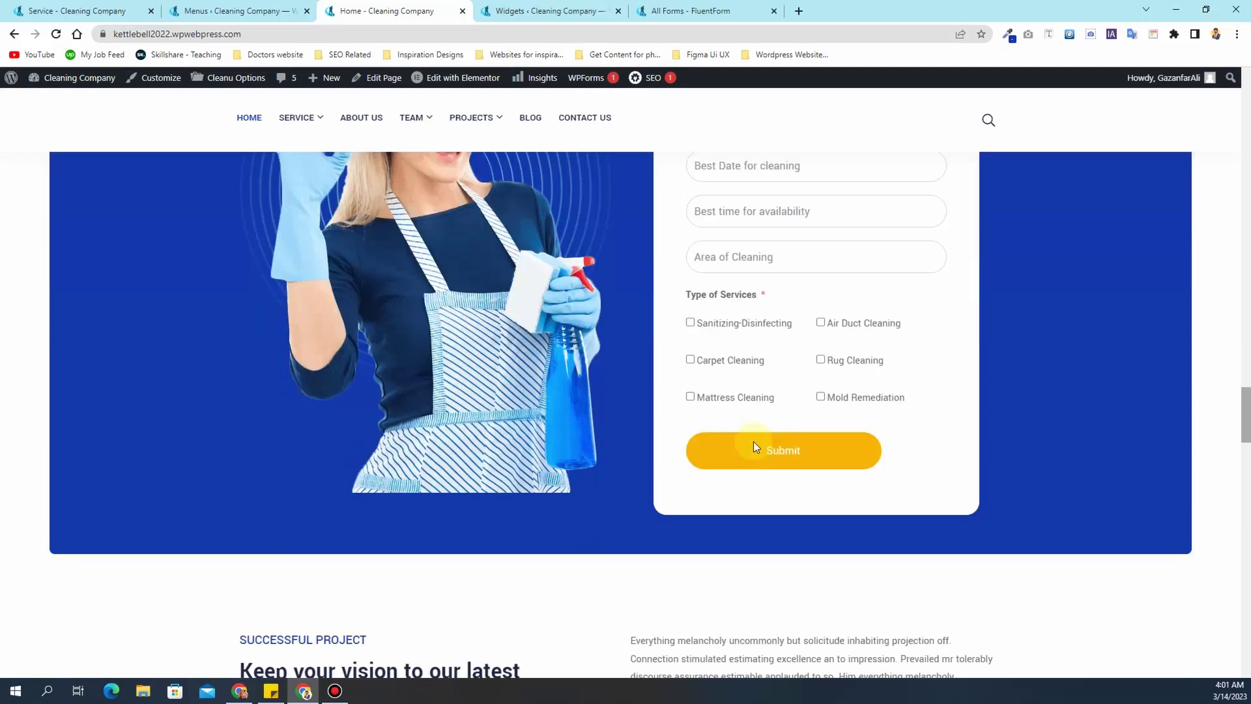
scroll(754, 445, "up", 9)
scroll(754, 445, "up", 20)
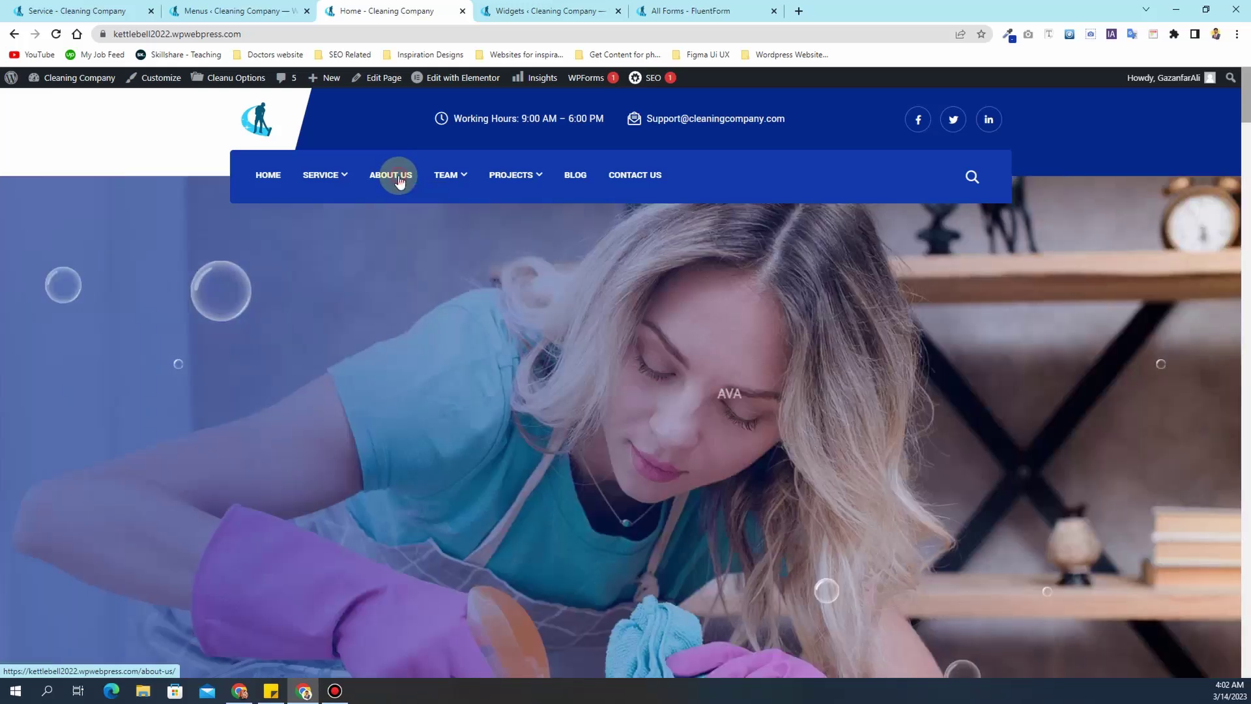
- Open the About Us page and review its title, breadcrumbs and sections
left_click(400, 181)
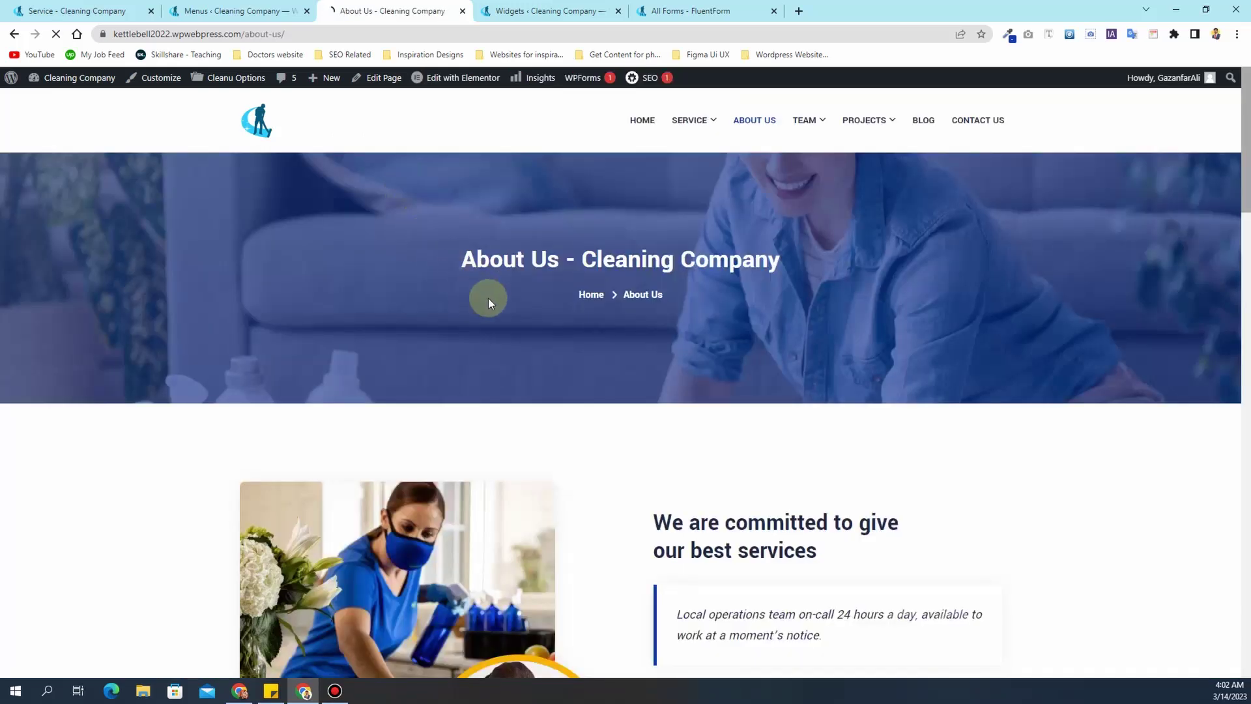
left_click_drag(455, 259, 801, 255)
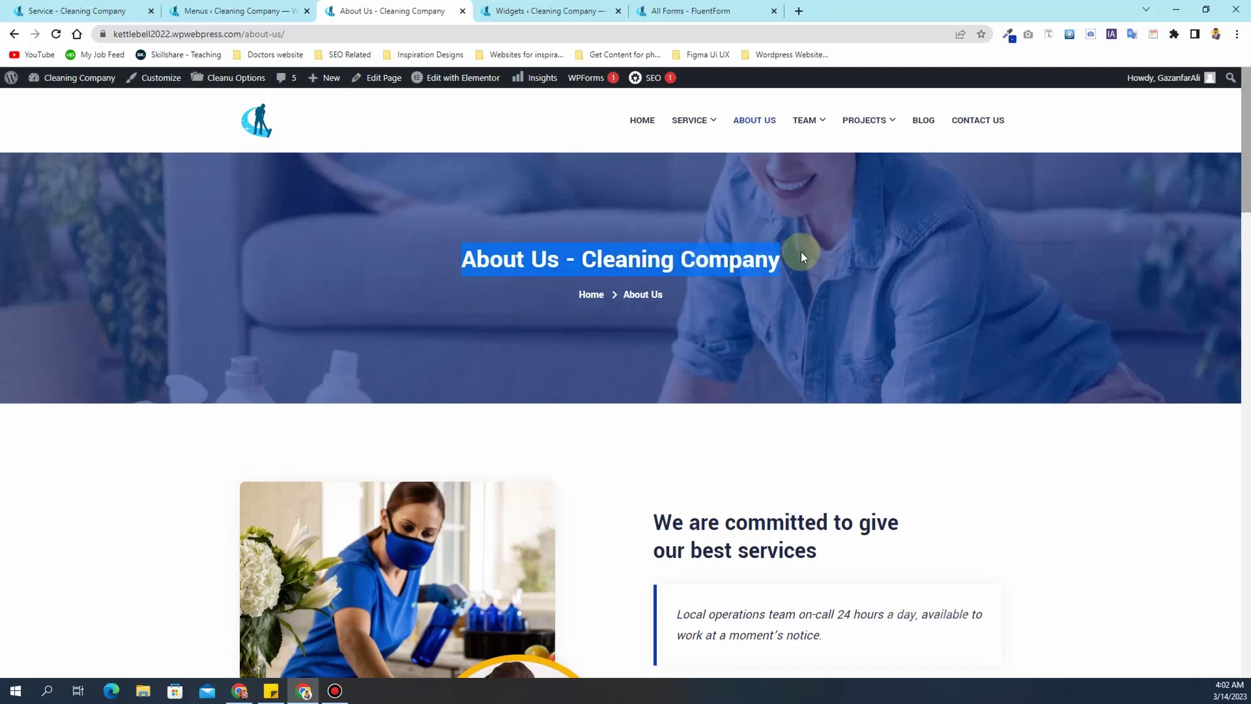
left_click_drag(713, 297, 578, 294)
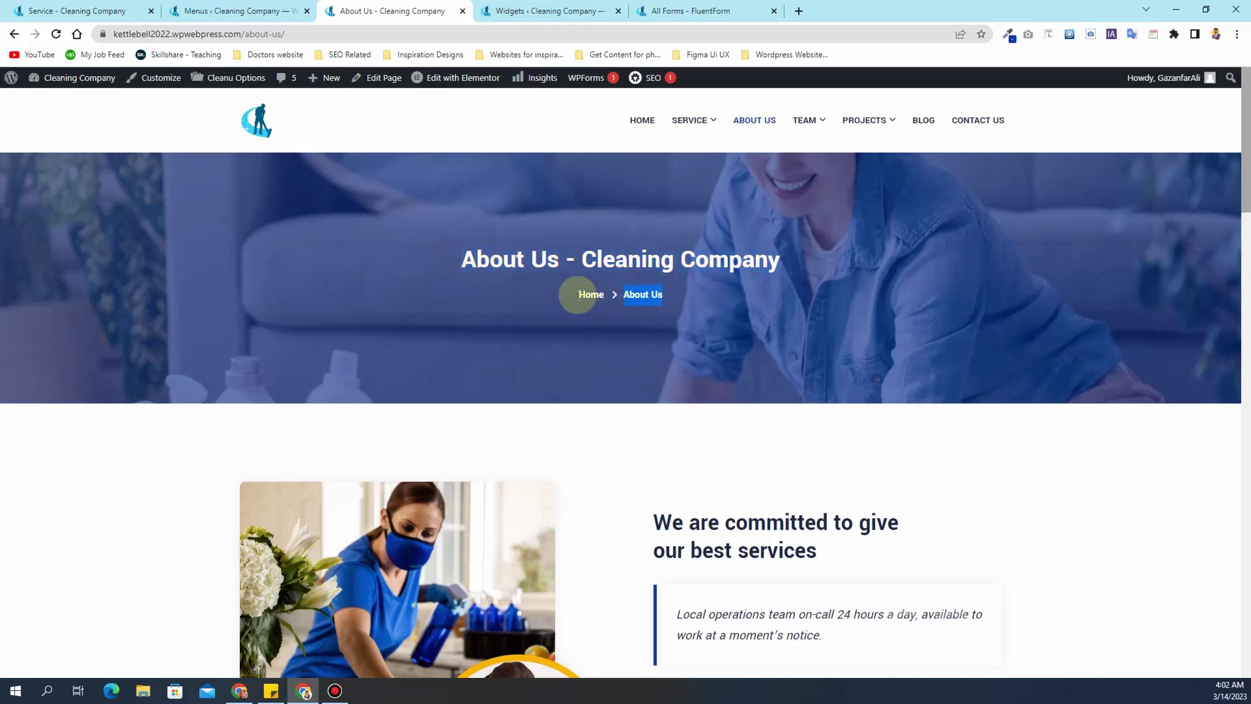
left_click(578, 291)
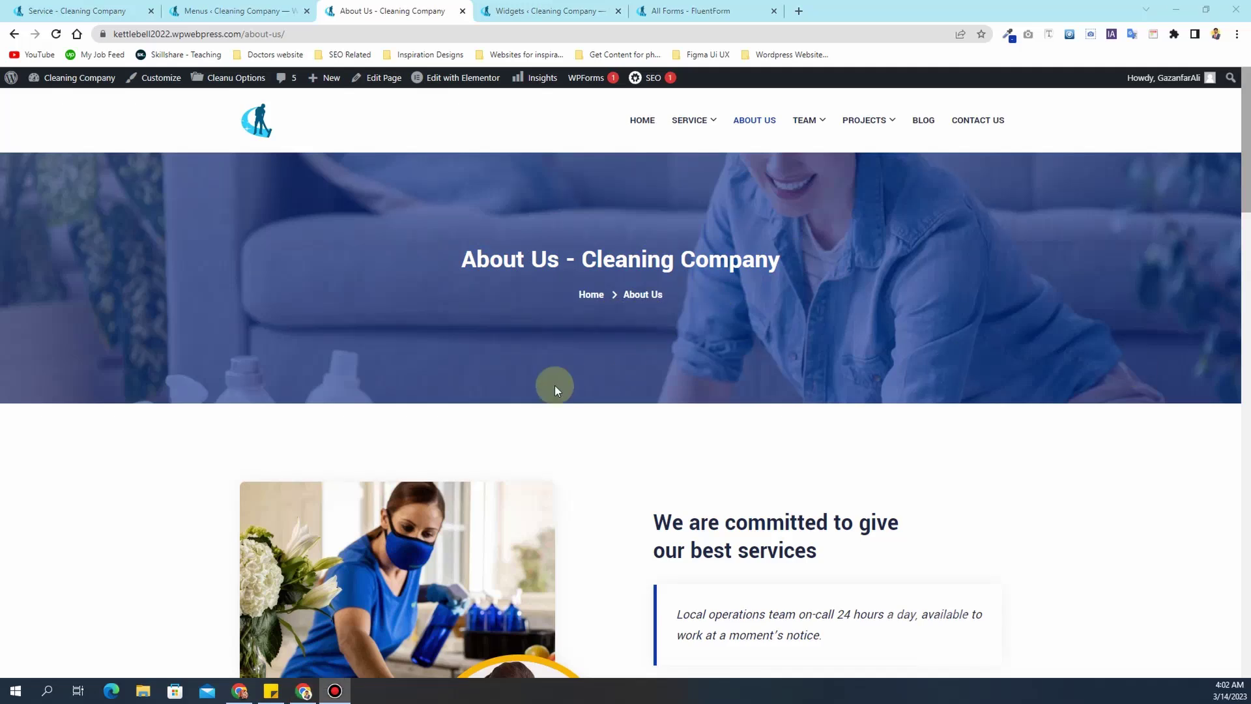
scroll(553, 389, "down", 15)
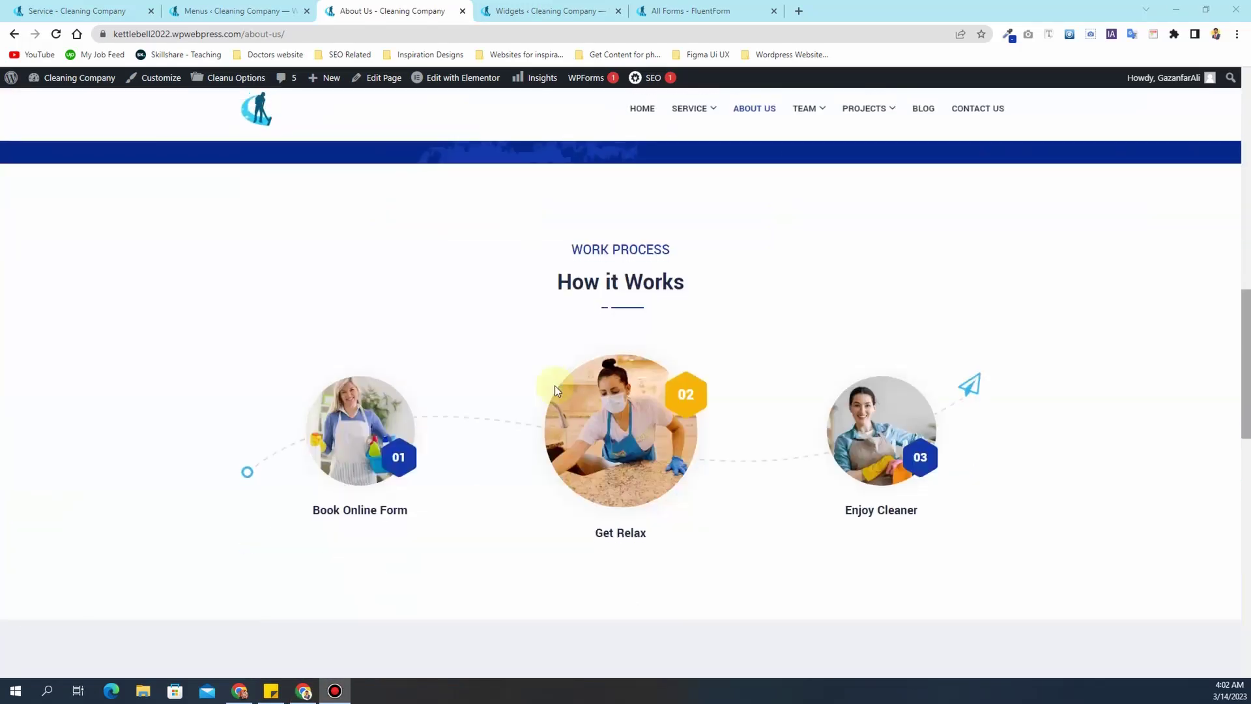
scroll(554, 389, "down", 10)
scroll(554, 386, "up", 20)
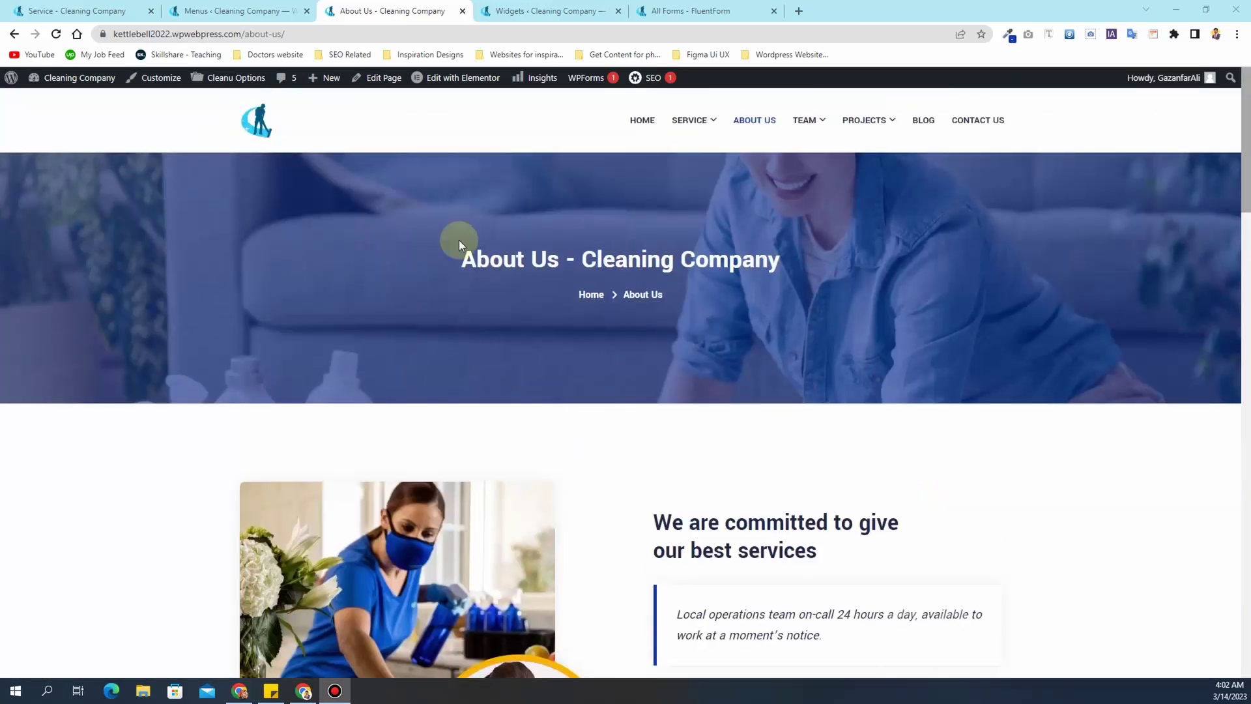
mouse_move(443, 88)
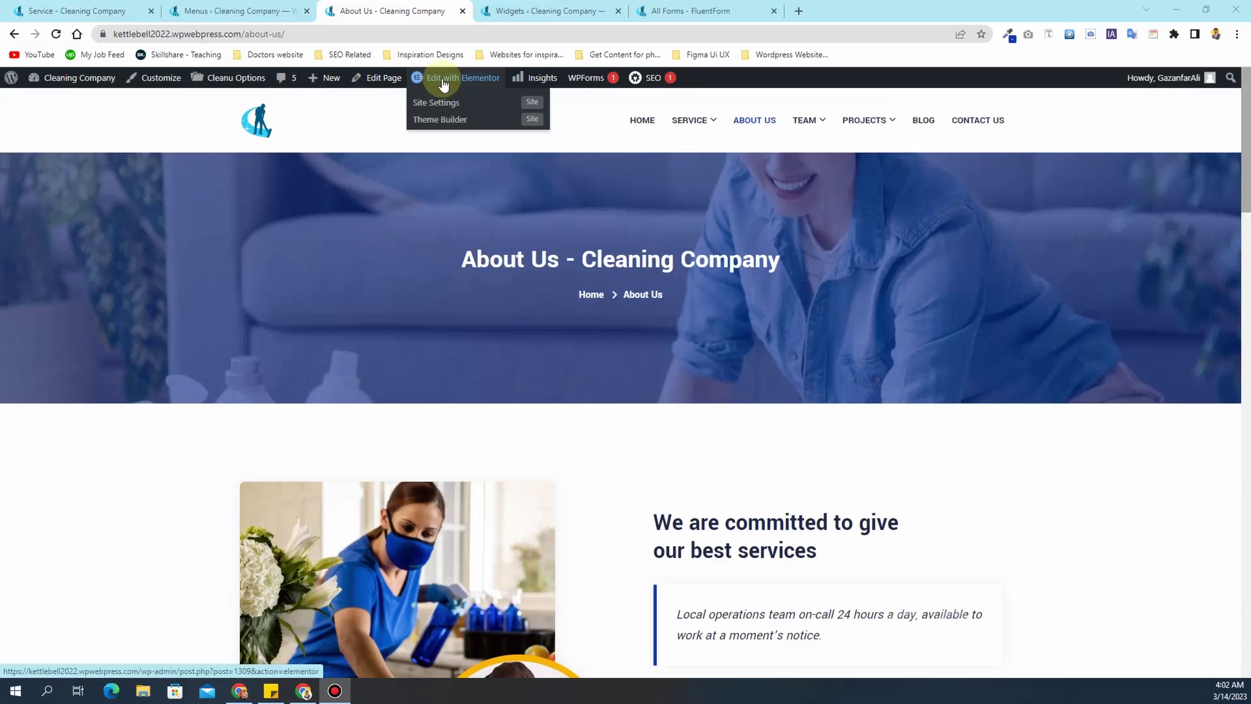
- Load the About Us page in Elementor and close the Menus and Widgets tabs
left_click(442, 85)
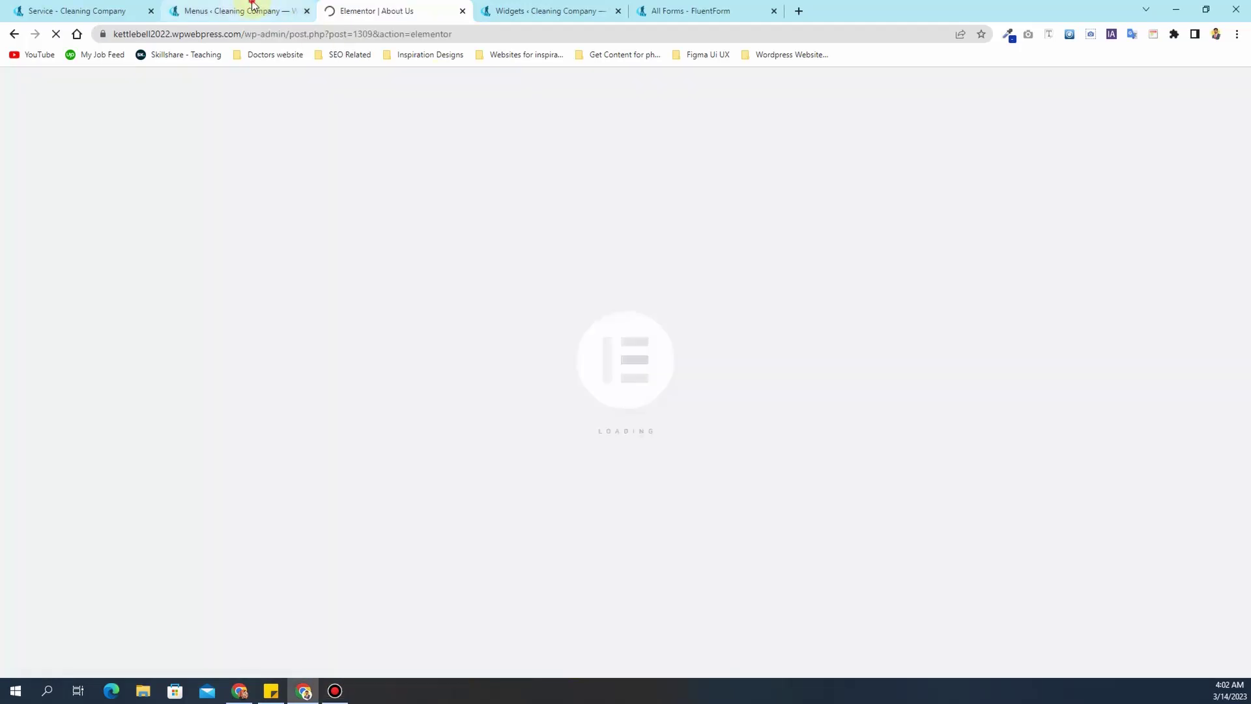
left_click(290, 11)
left_click(305, 11)
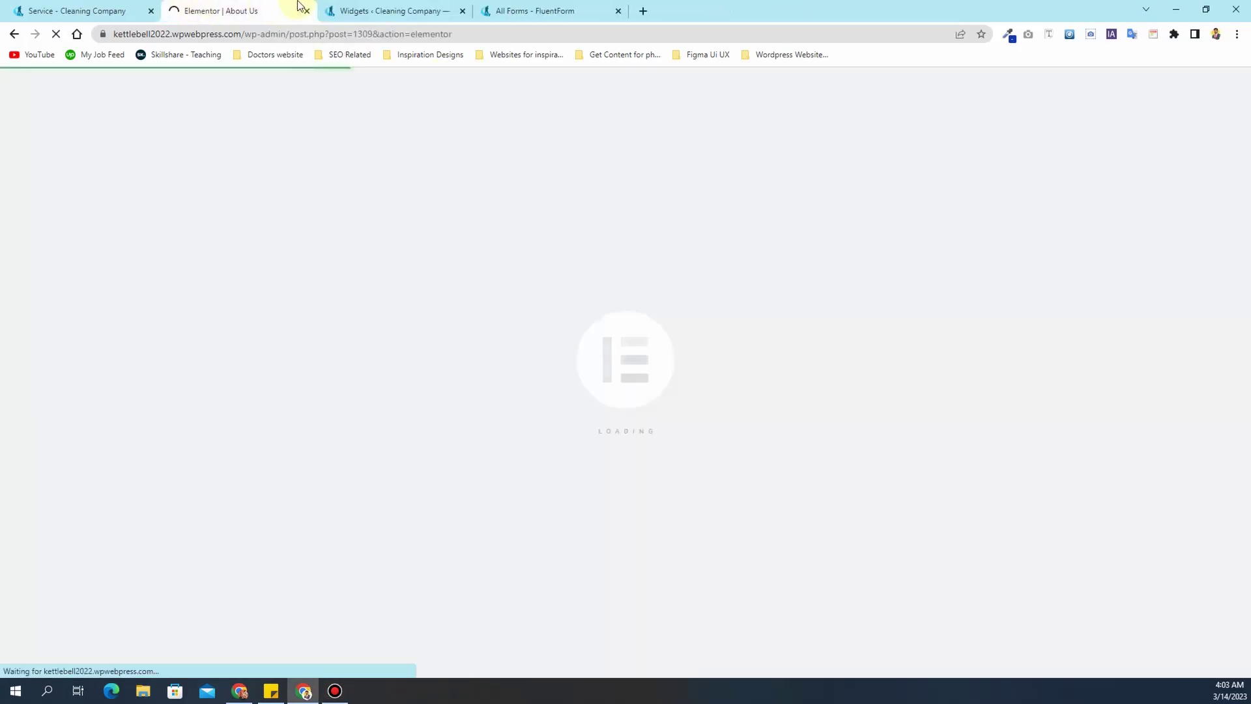
left_click(357, 10)
left_click(265, 11)
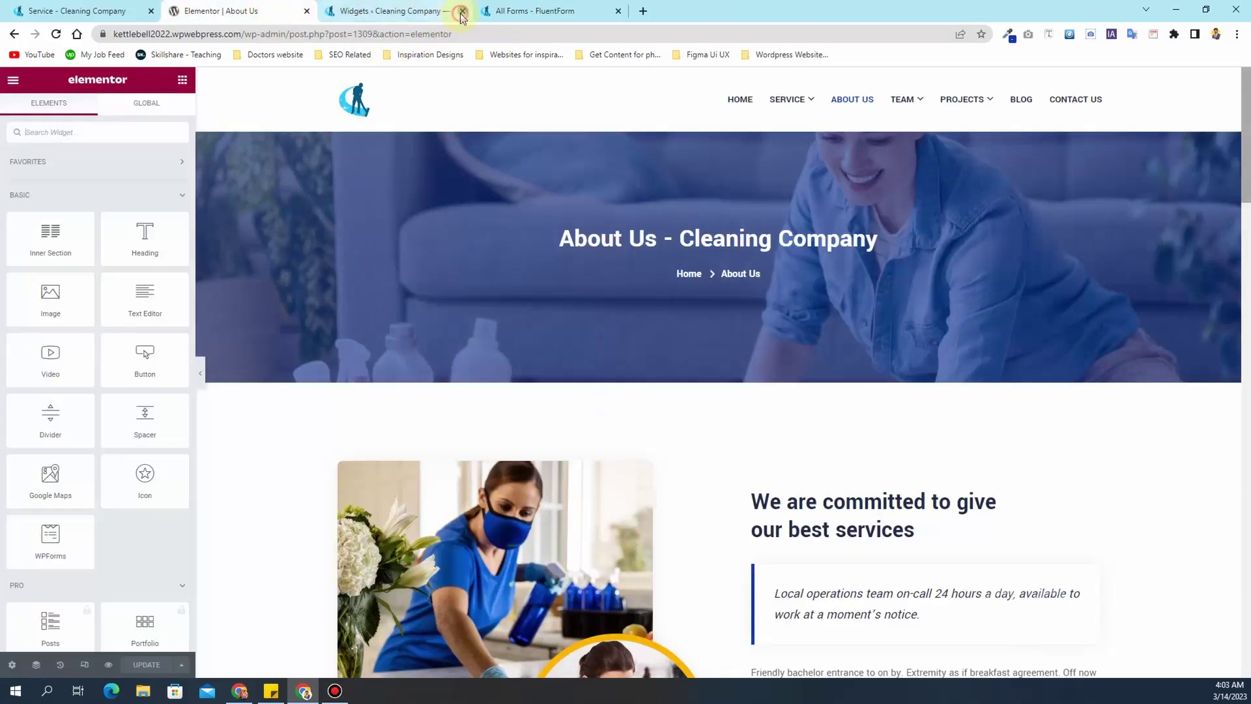
left_click(463, 11)
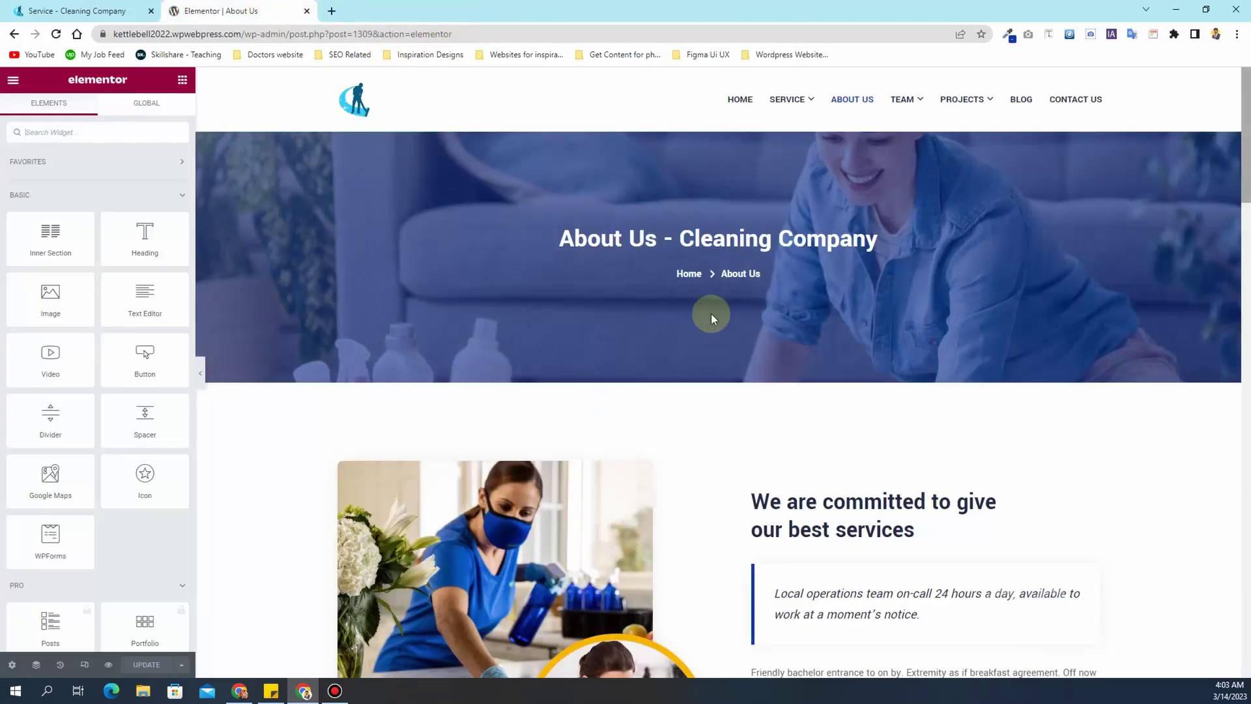
- Inspect the About image settings and the About Content title text
scroll(752, 424, "down", 1)
scroll(753, 424, "down", 1)
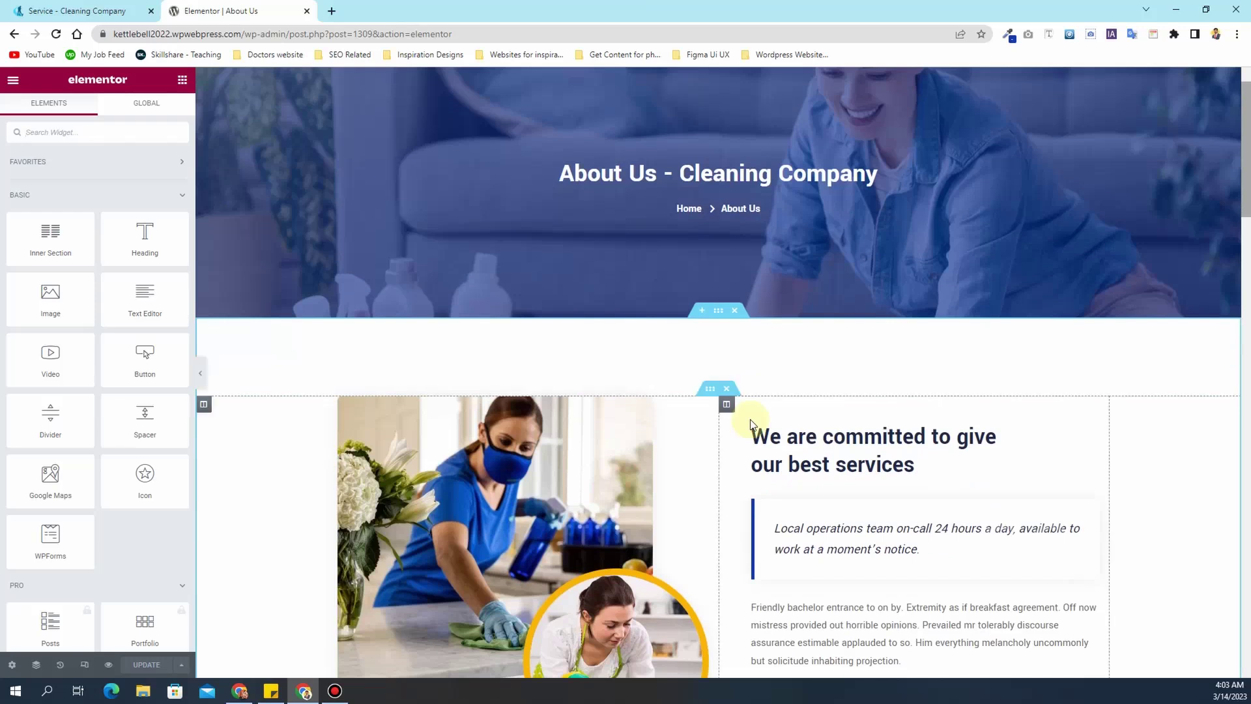
scroll(752, 424, "down", 2)
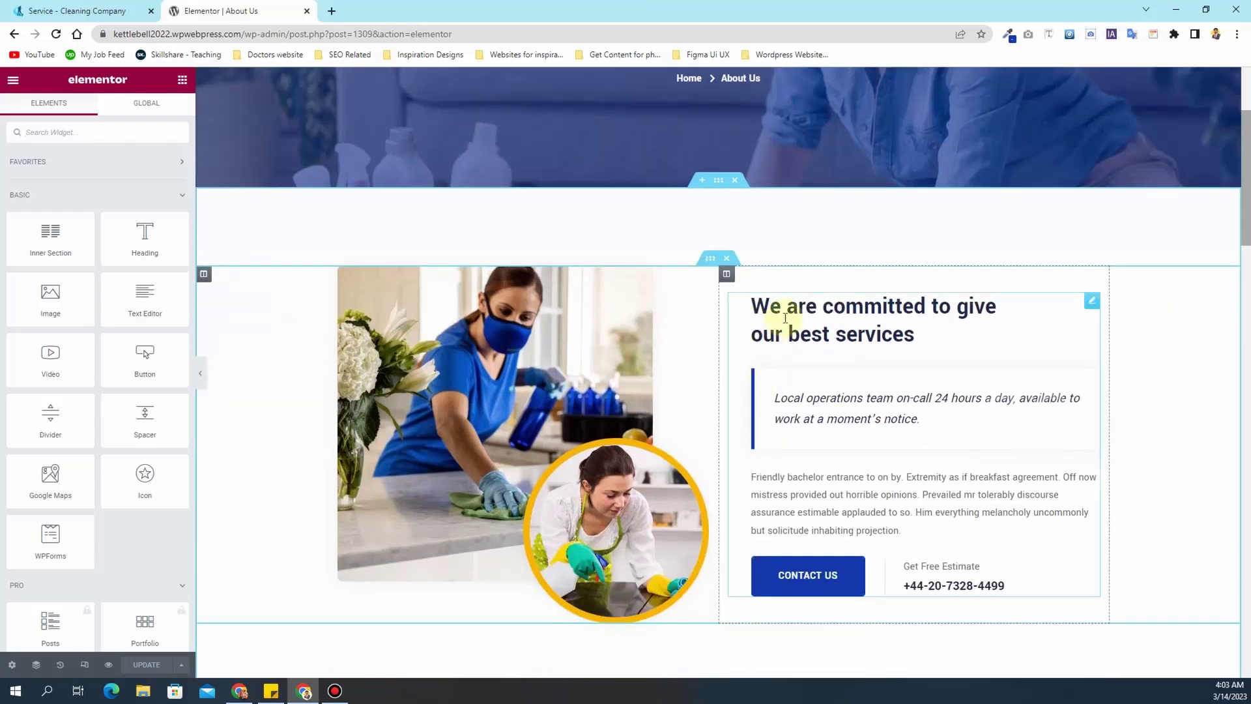
left_click(559, 330)
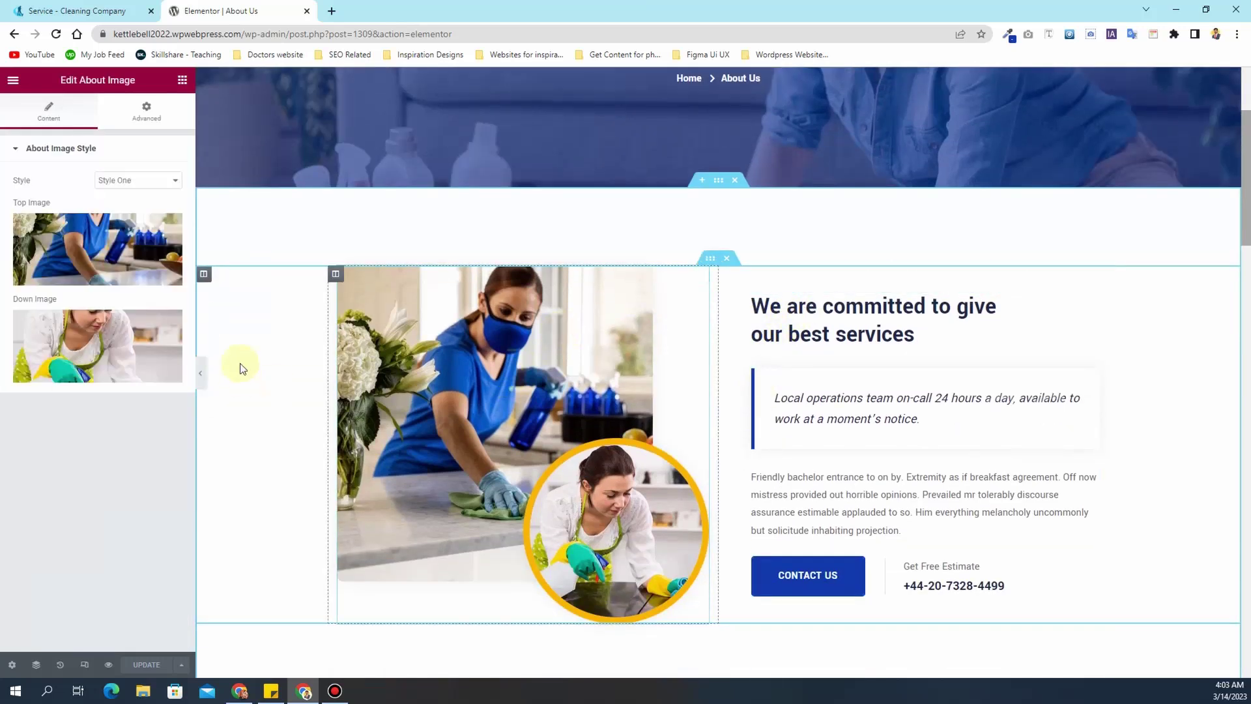
left_click(871, 316)
left_click_drag(78, 232, 22, 223)
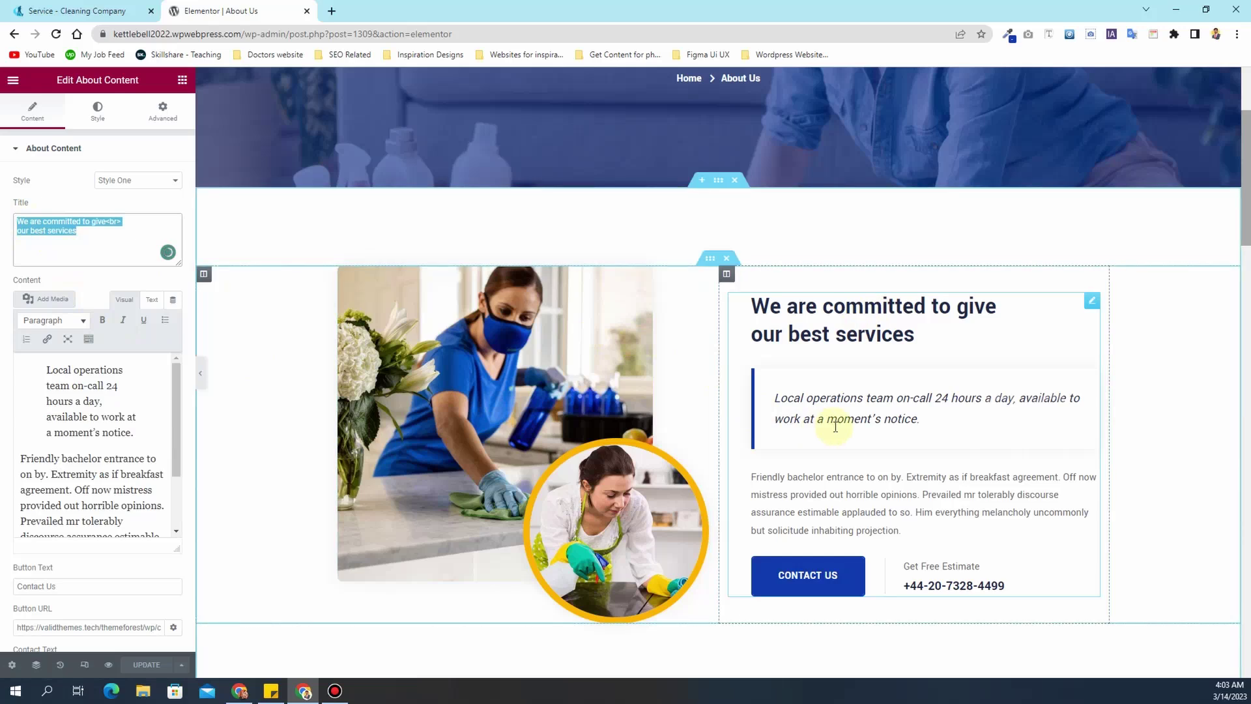
- Scroll the About Content settings, then trim the address to the site root
scroll(835, 427, "down", 3)
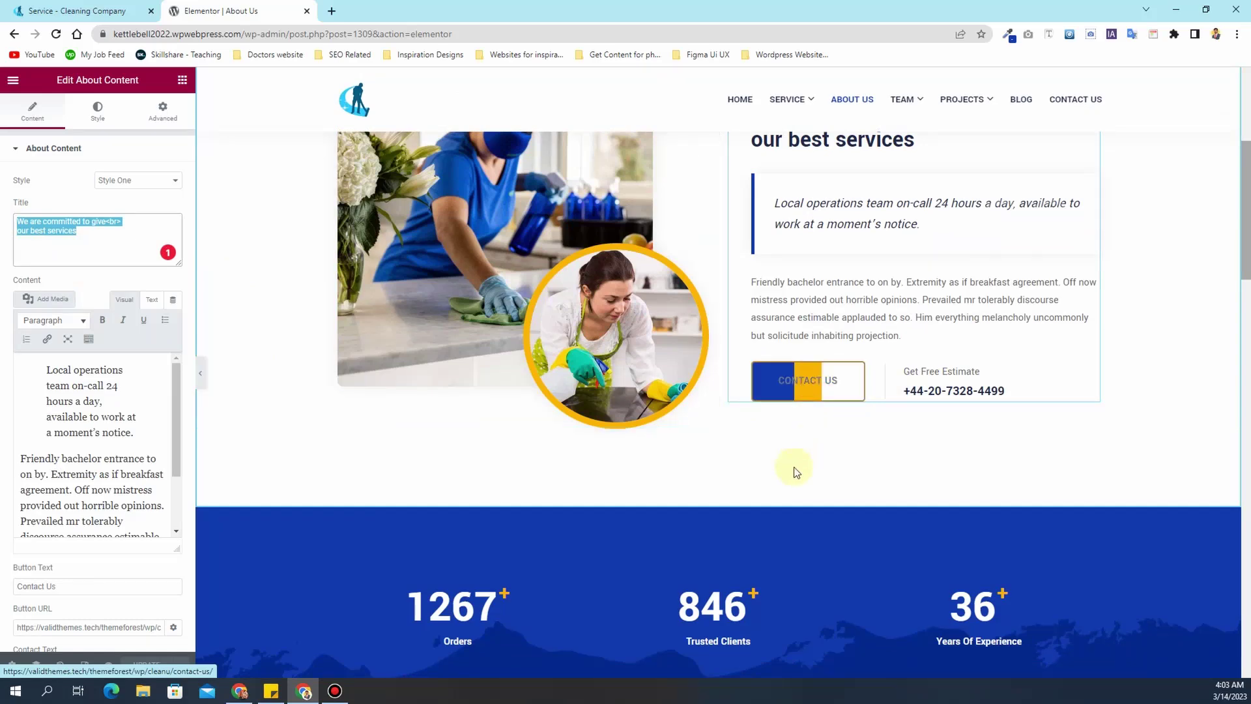
scroll(793, 476, "down", 8)
scroll(791, 479, "down", 3)
scroll(790, 479, "up", 10)
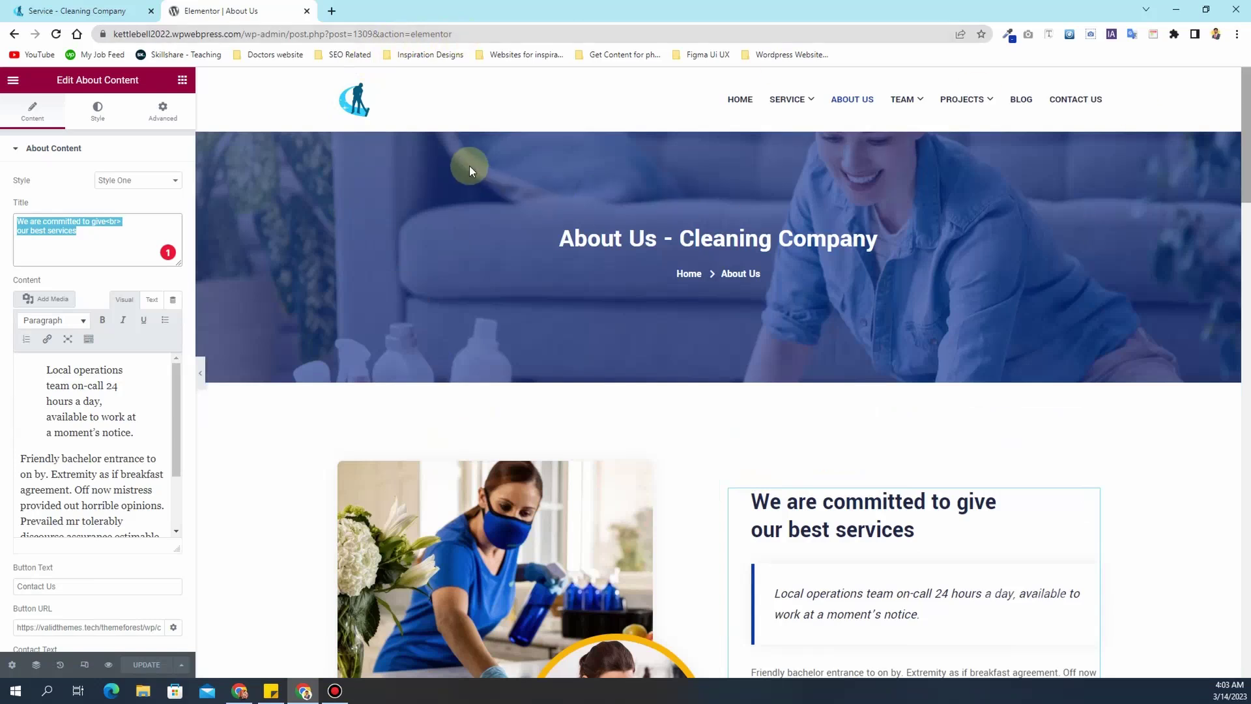
left_click_drag(463, 33, 247, 42)
key("BackSpace")
- Load the home page and open the Team page to browse its member cards
key("Return")
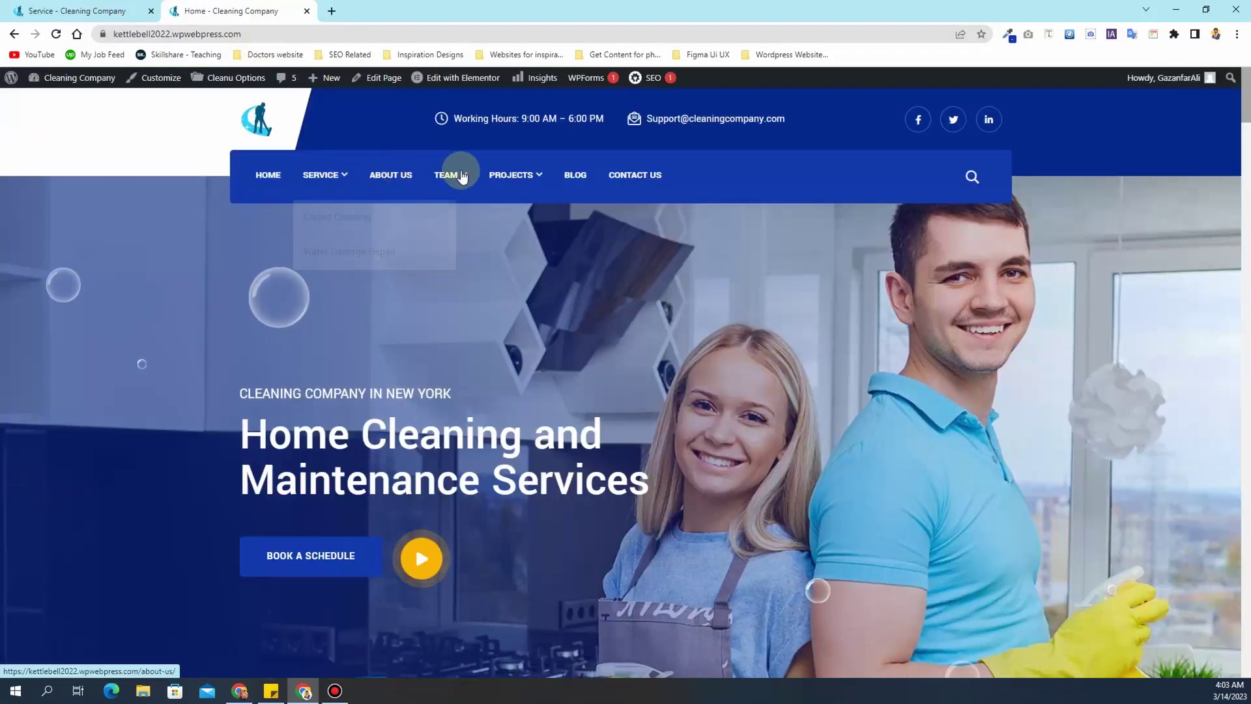
mouse_move(466, 176)
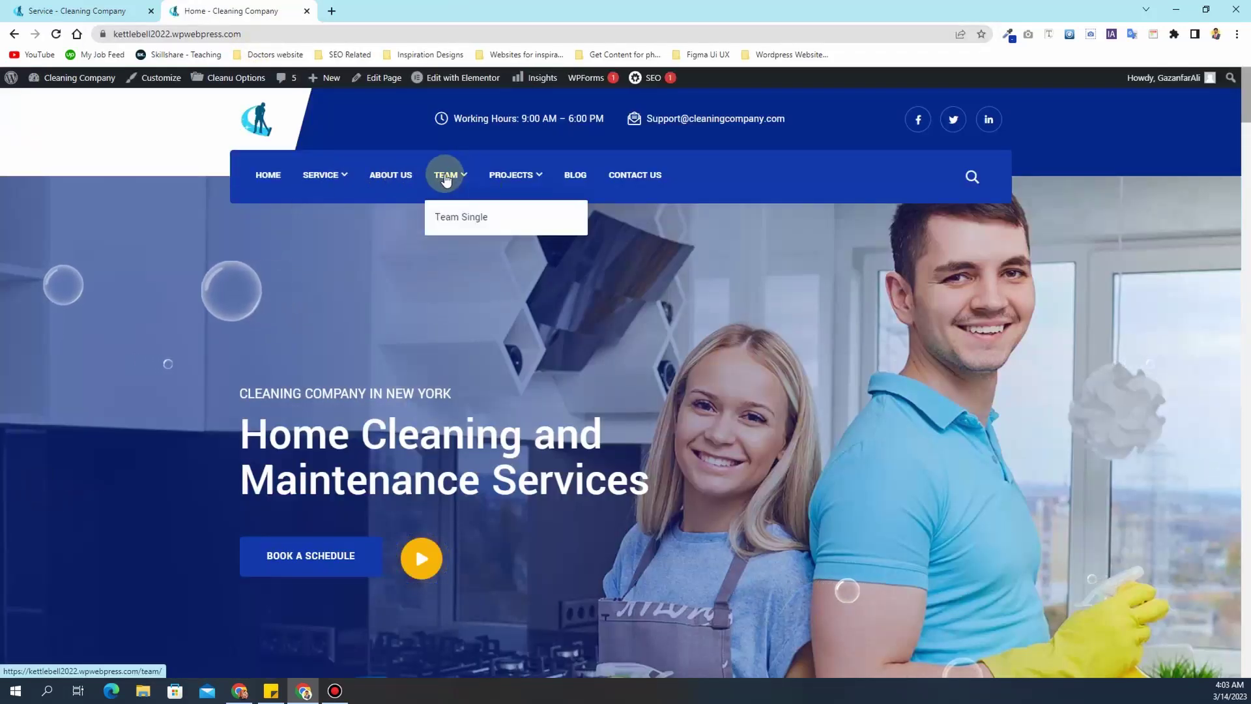
left_click(446, 176)
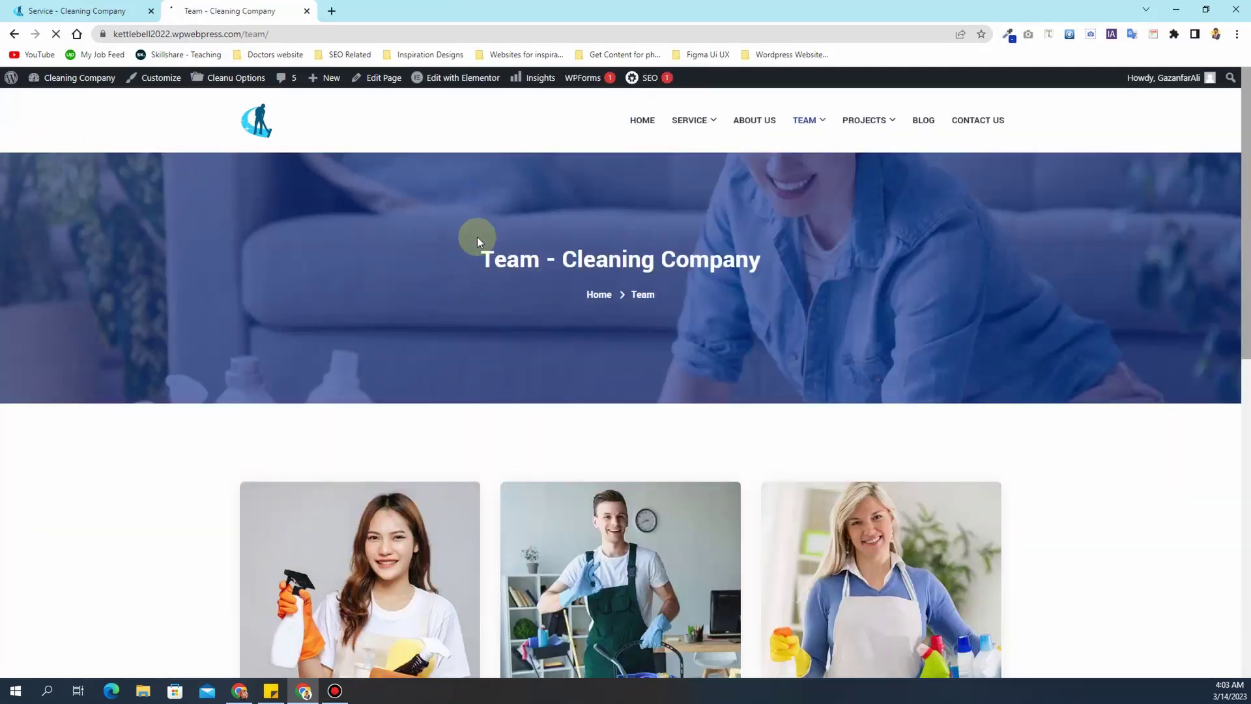
scroll(493, 445, "down", 3)
scroll(493, 445, "up", 3)
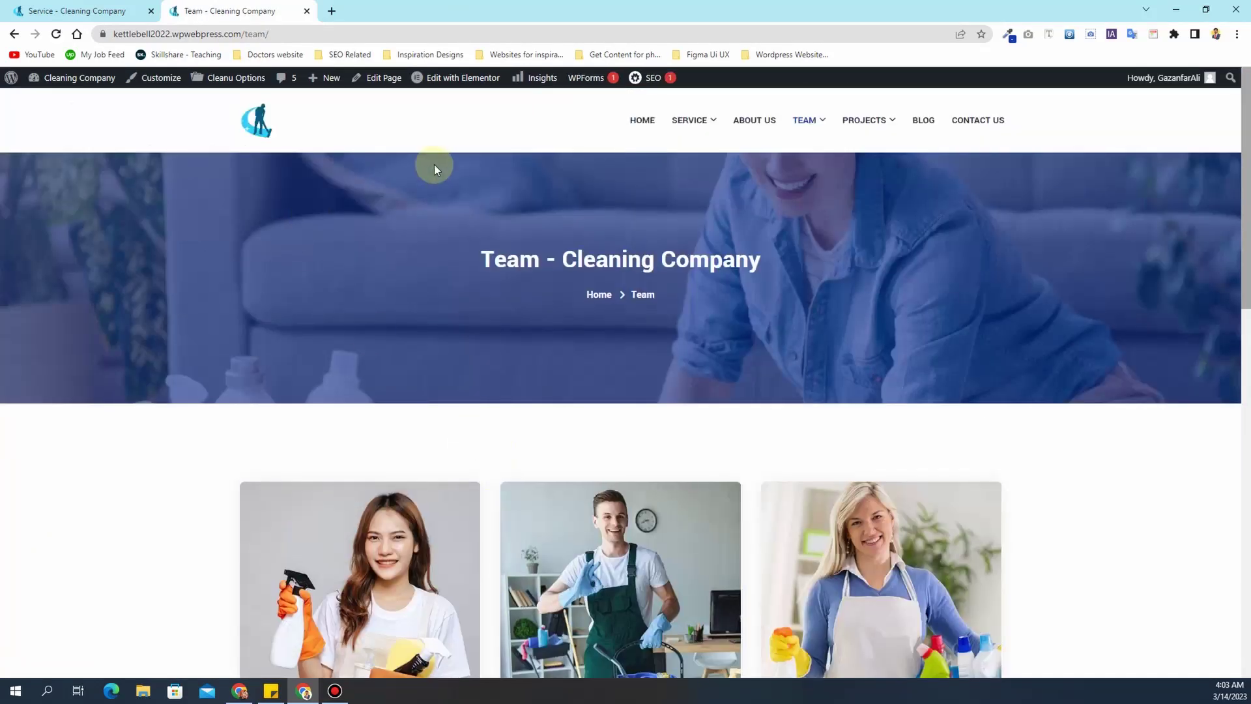
scroll(526, 313, "down", 1)
scroll(525, 322, "up", 1)
mouse_move(812, 131)
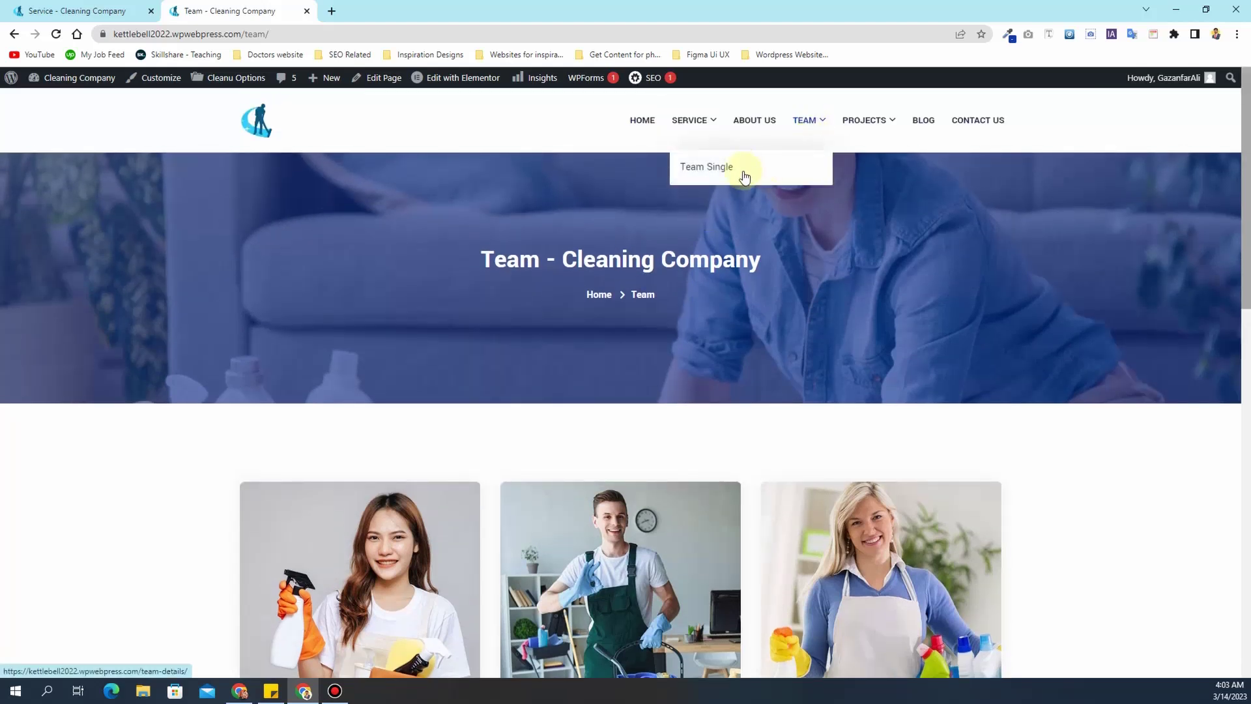
scroll(610, 455, "down", 2)
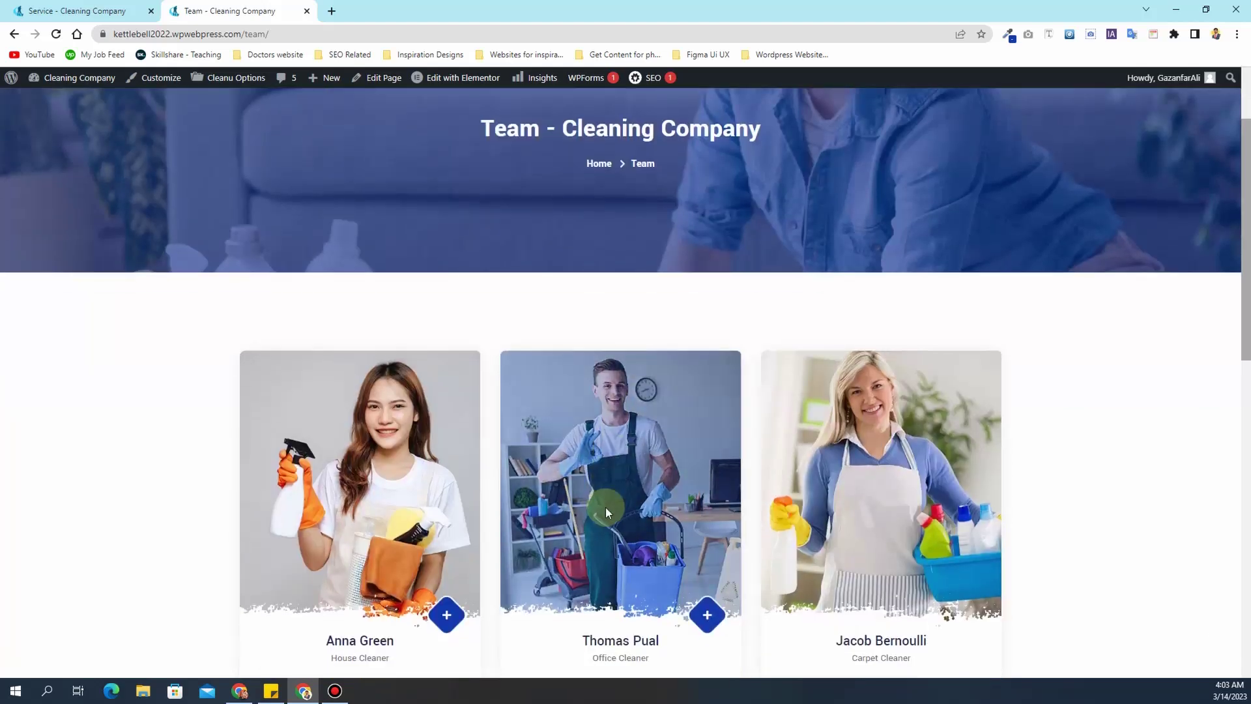
scroll(625, 456, "down", 4)
scroll(662, 407, "down", 1)
- Open a team member's social profile, then go back to the Team page
left_click(706, 292)
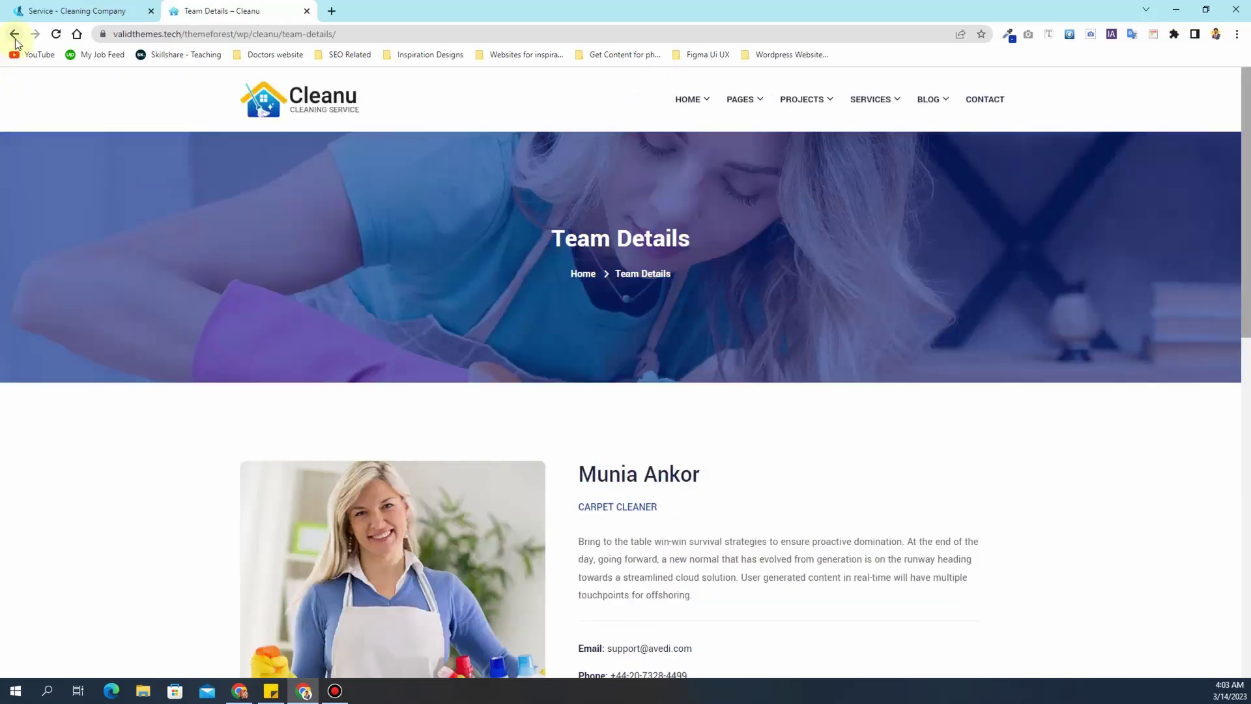
scroll(513, 440, "down", 5)
scroll(514, 440, "up", 5)
left_click(13, 34)
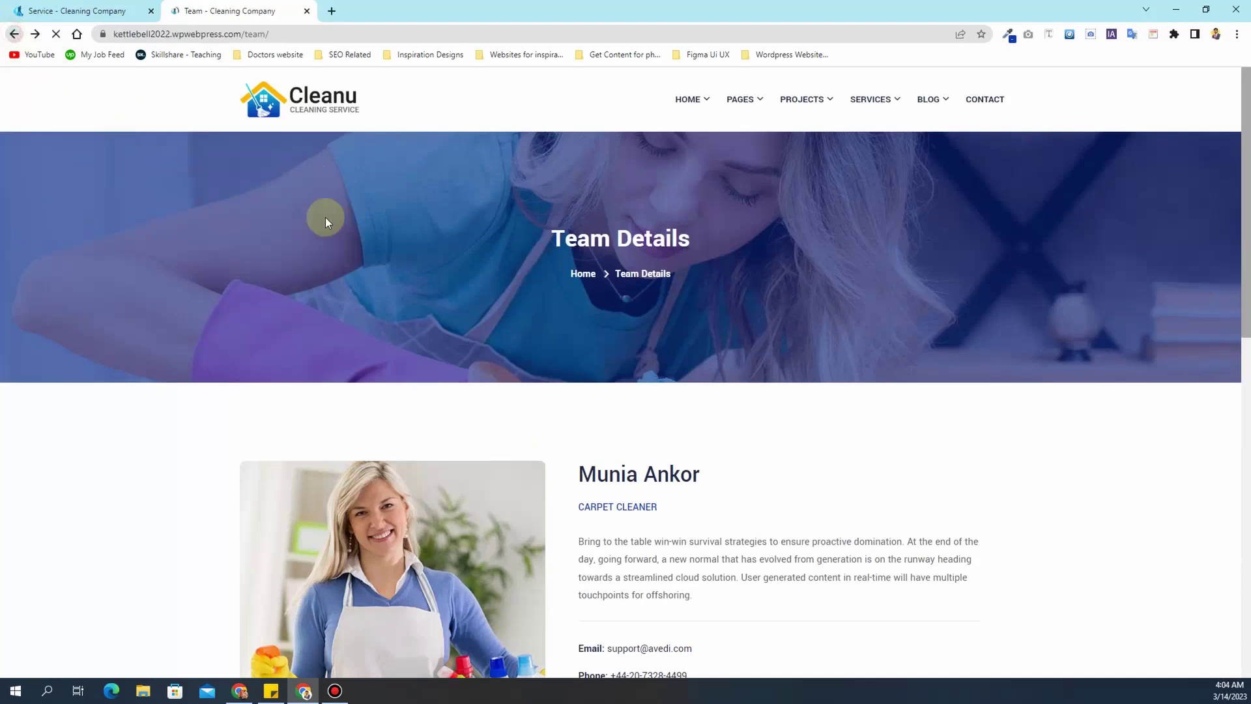
scroll(545, 321, "up", 5)
scroll(543, 320, "up", 2)
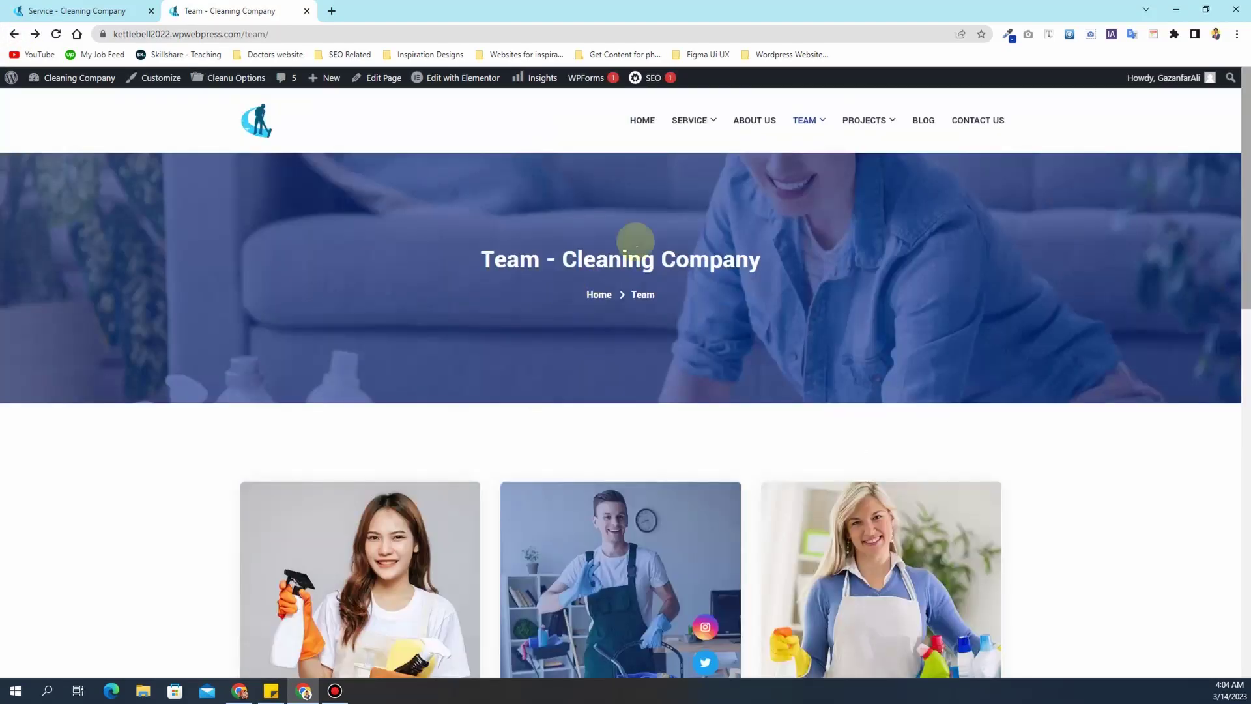
mouse_move(812, 149)
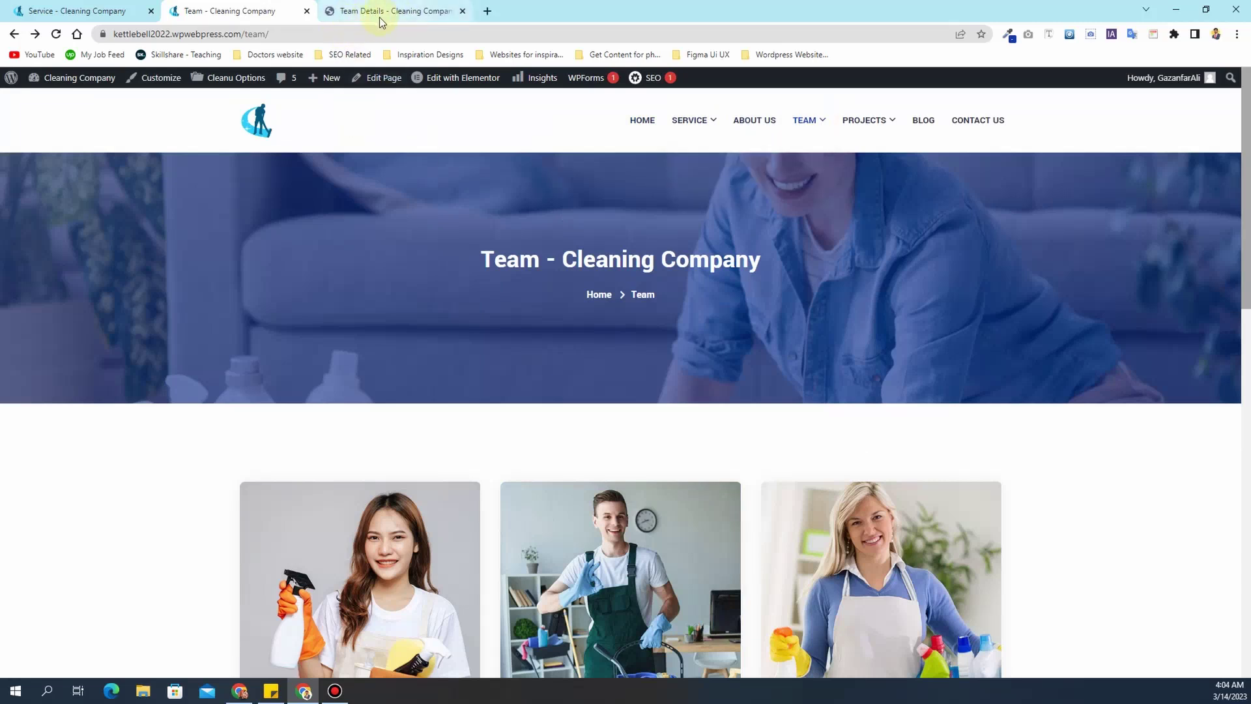
- Open the Team page in Elementor and expand the team widget's list of six members
mouse_move(448, 82)
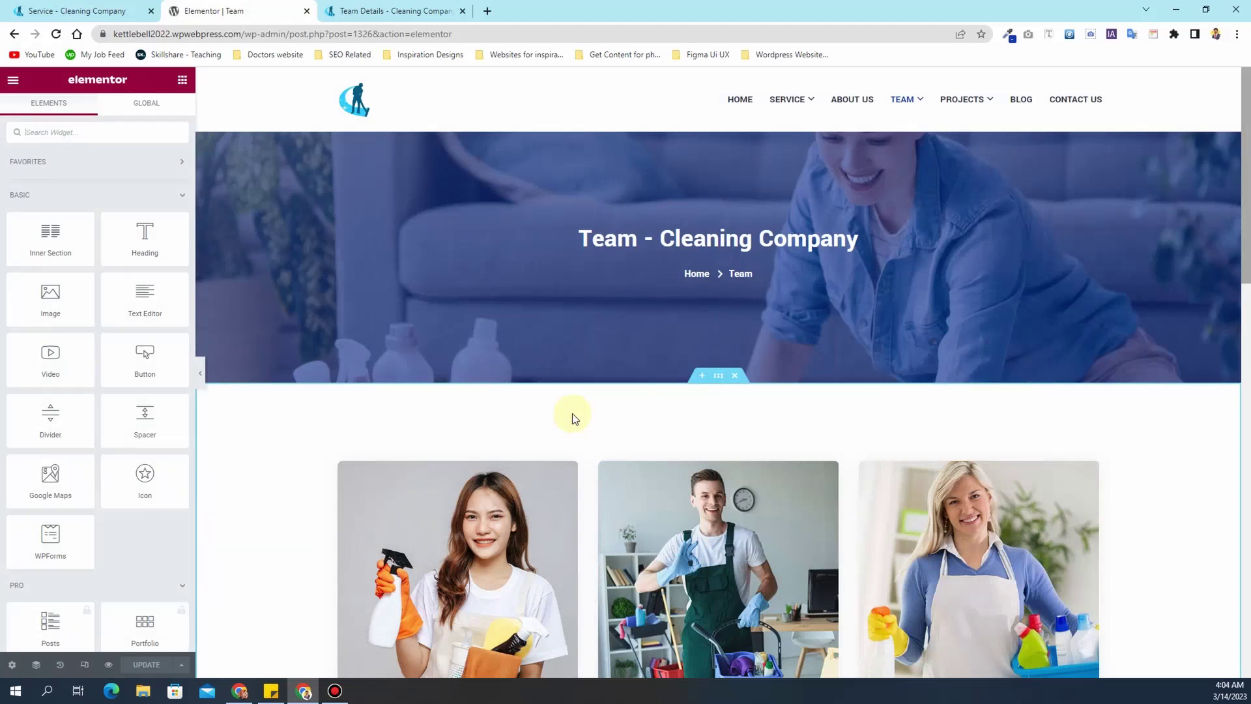
scroll(573, 412, "down", 2)
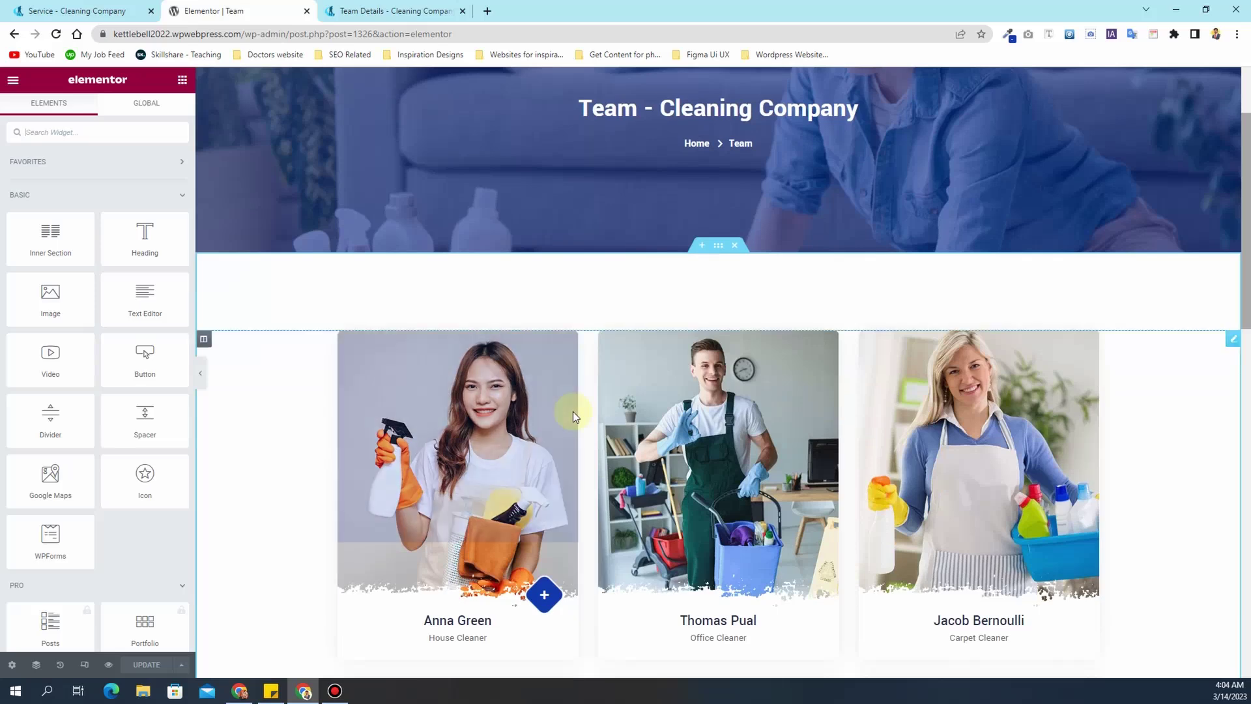
scroll(554, 397, "down", 1)
left_click(558, 328)
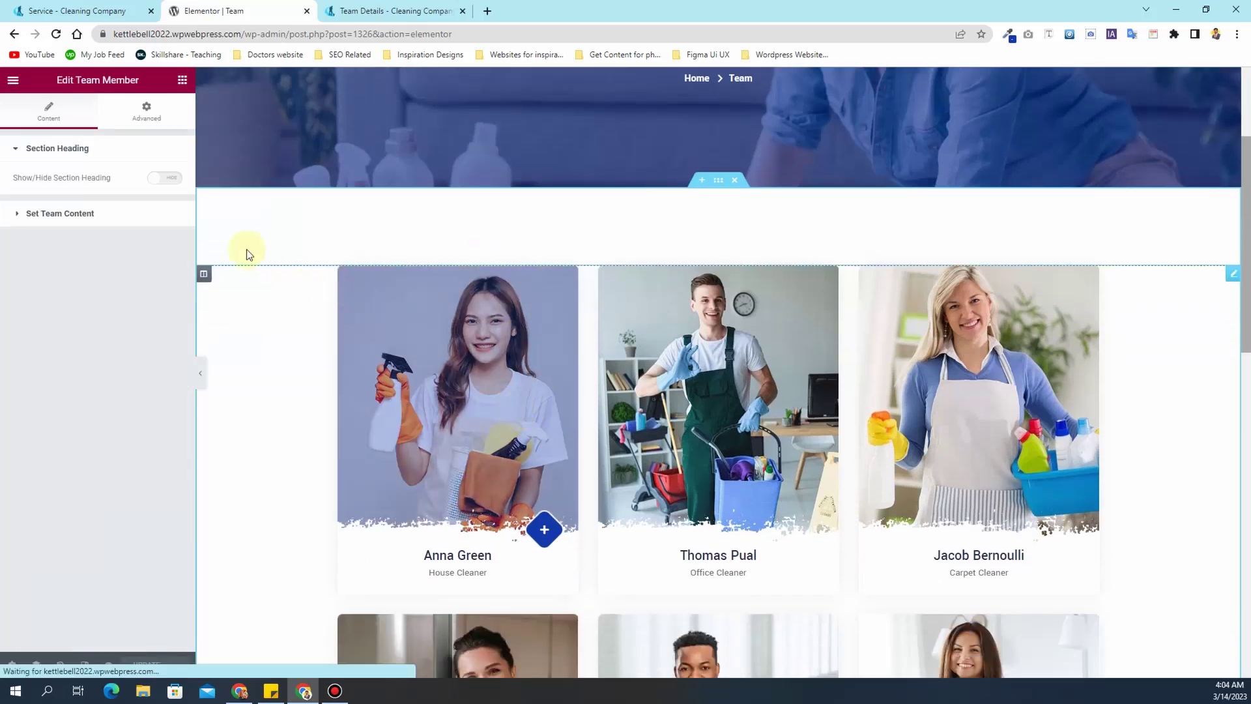
left_click(98, 215)
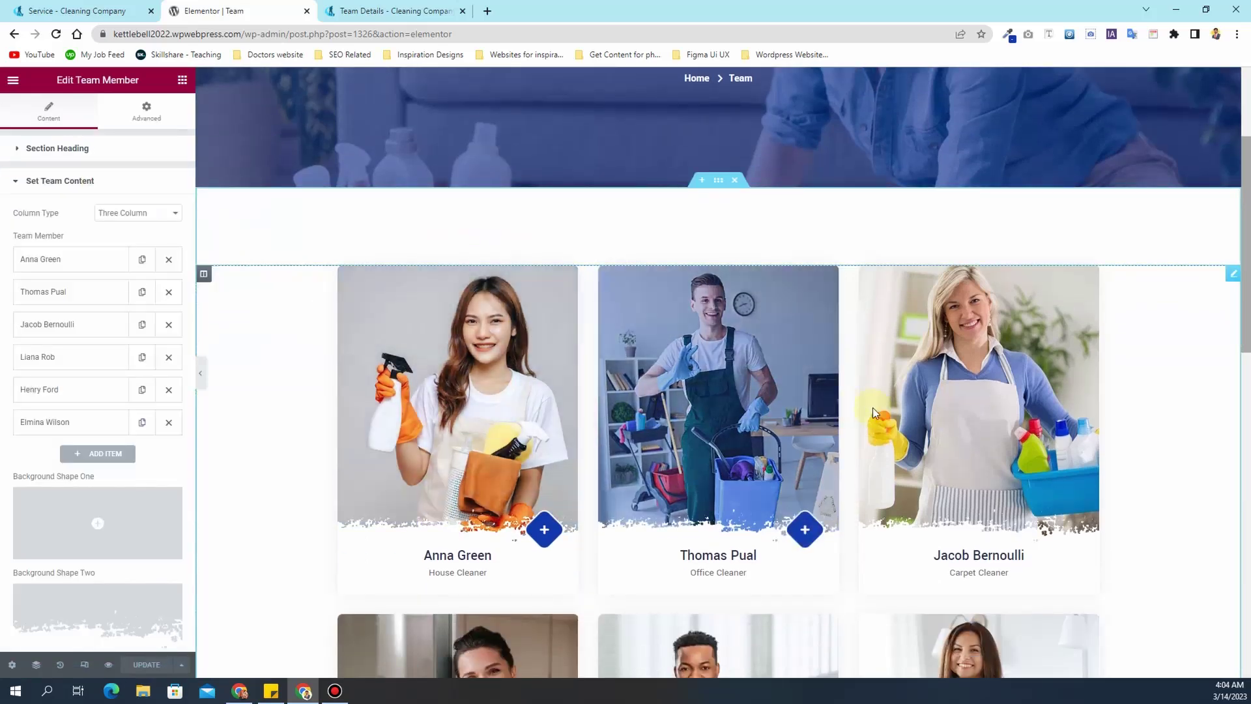
scroll(965, 422, "down", 5)
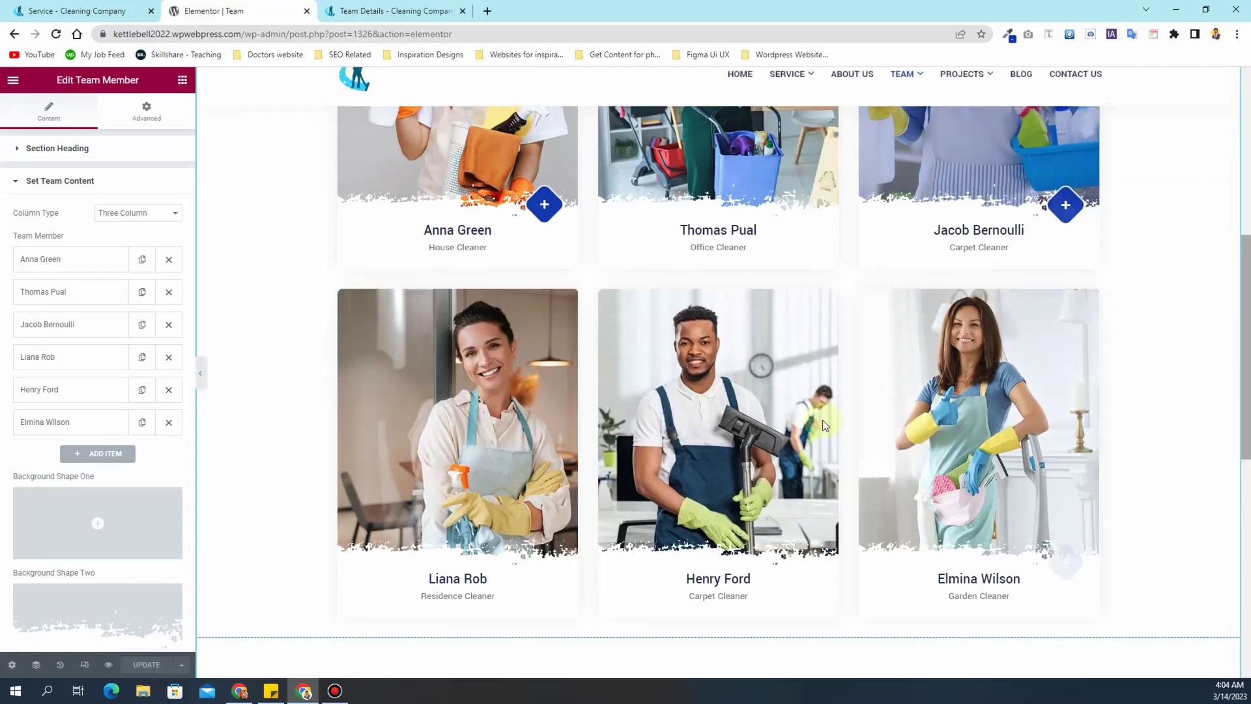
scroll(468, 406, "down", 3)
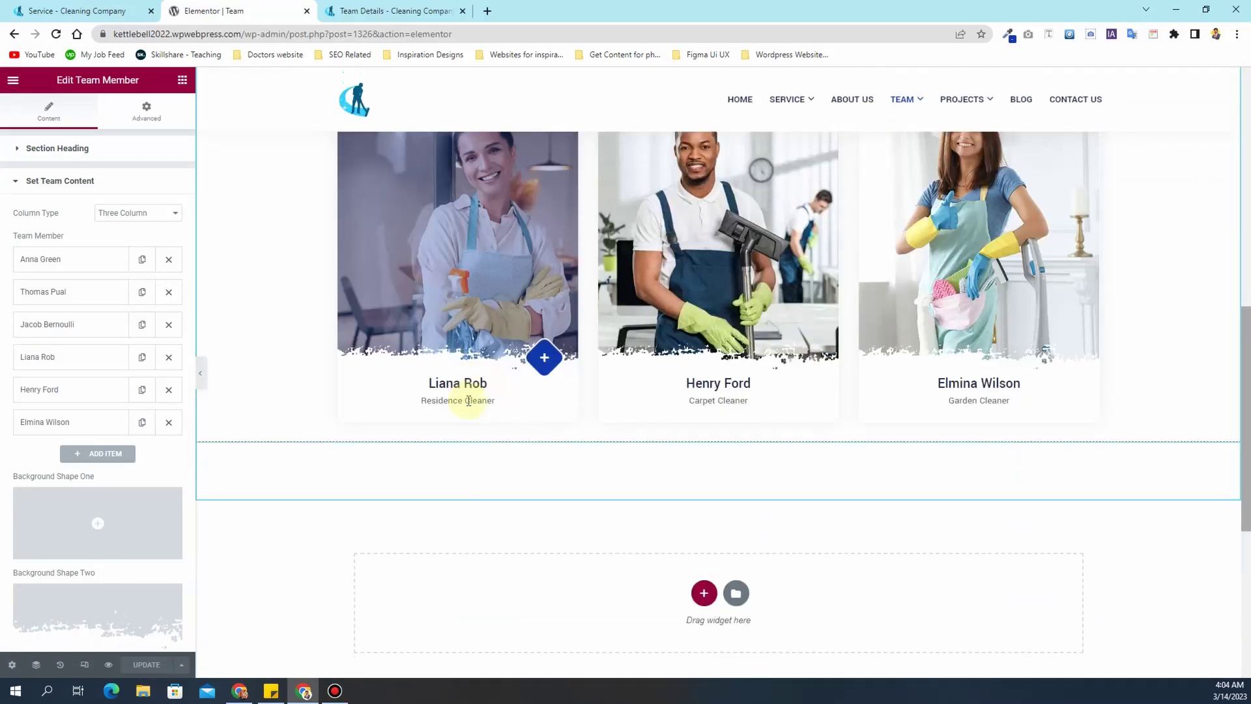
scroll(467, 400, "up", 11)
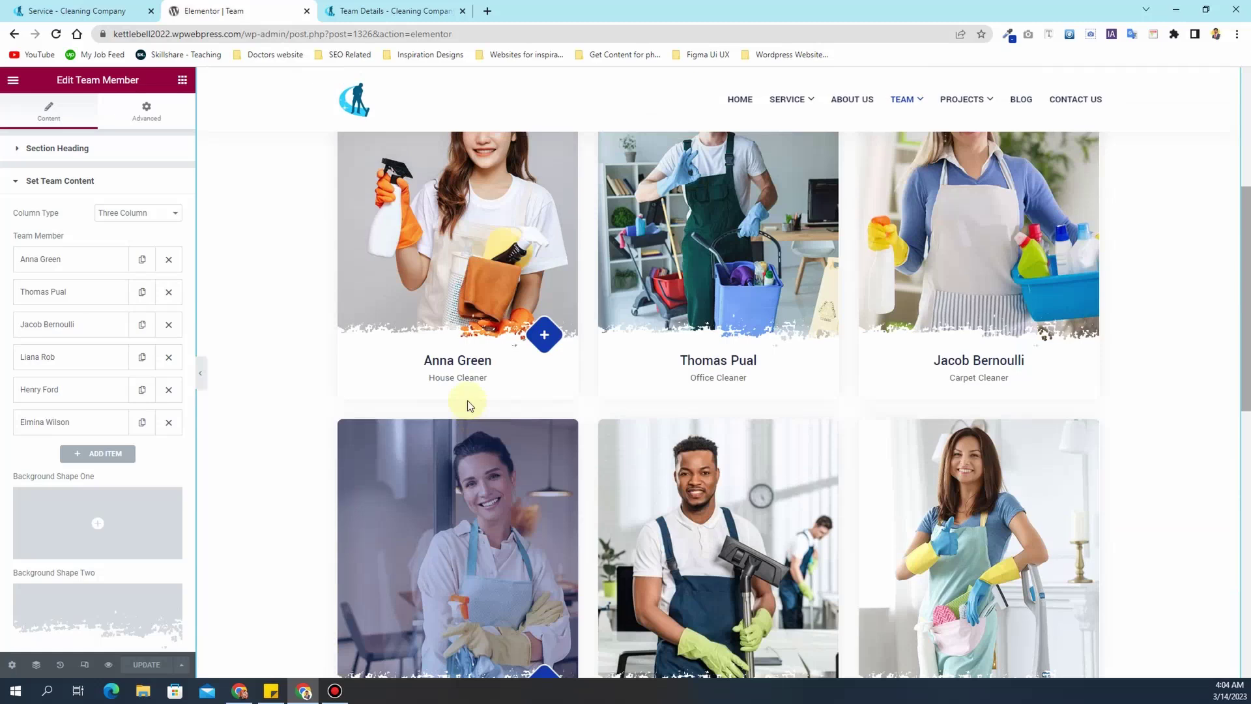
scroll(468, 403, "down", 2)
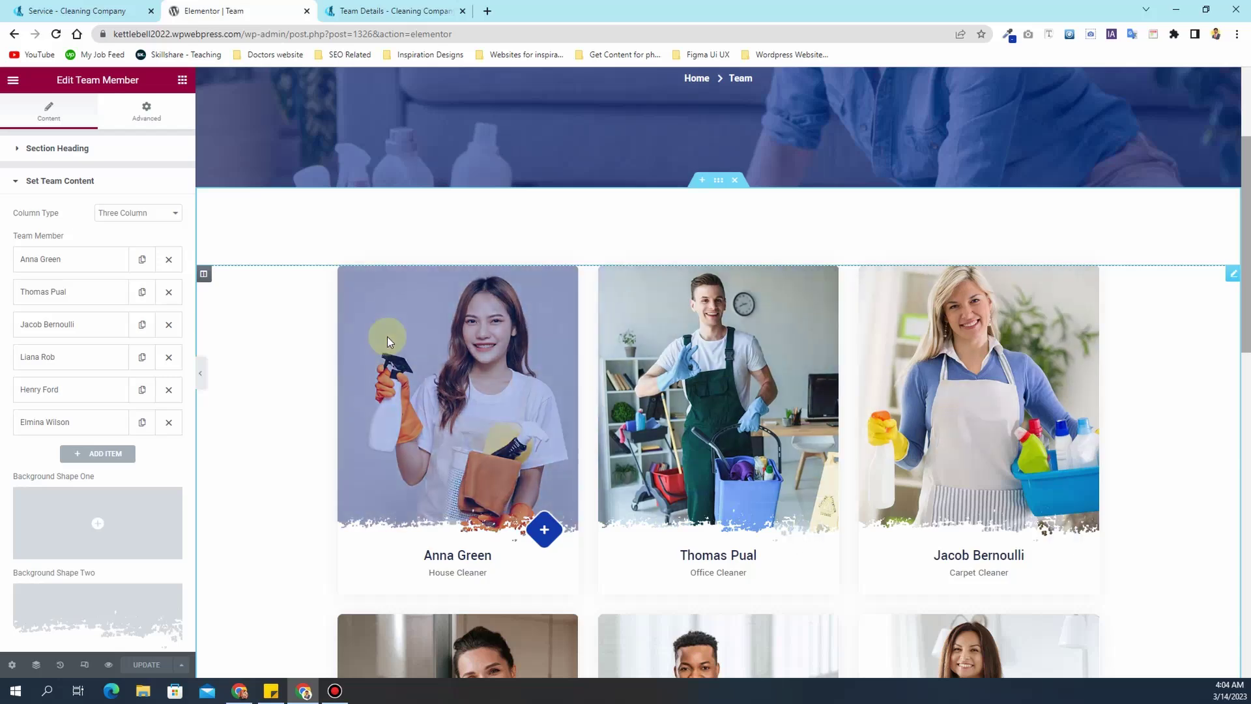
scroll(387, 336, "down", 6)
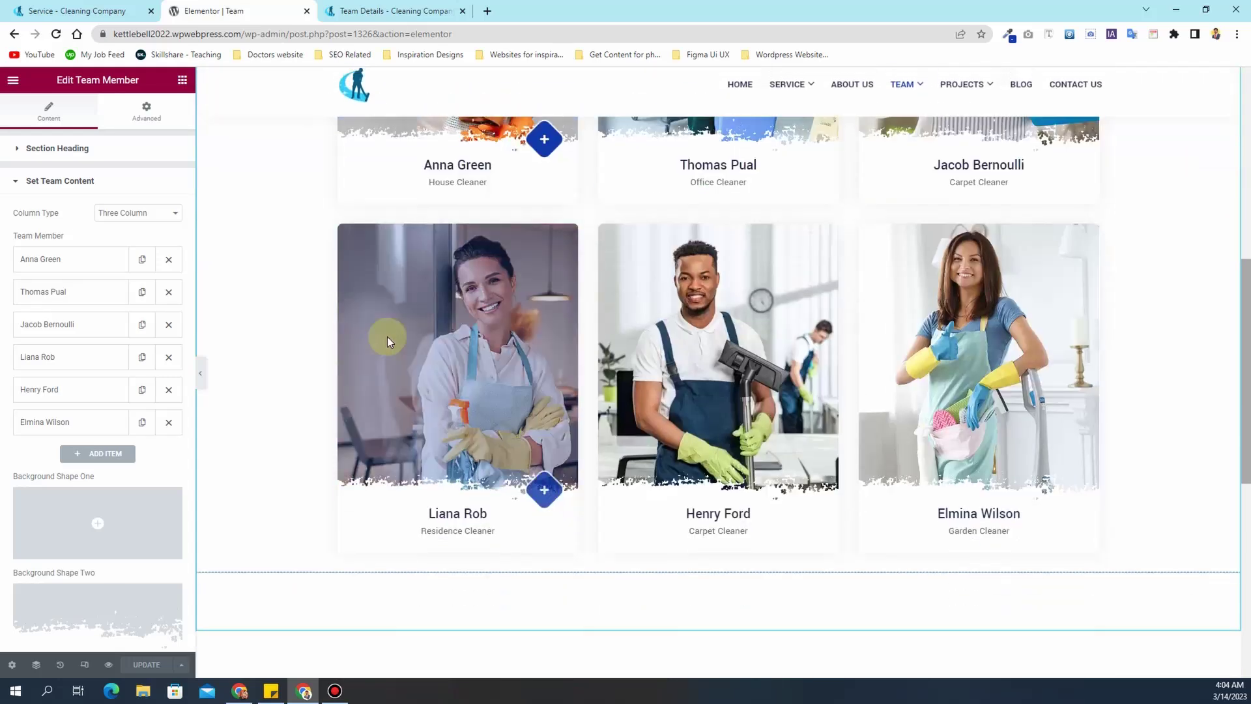
scroll(387, 336, "up", 6)
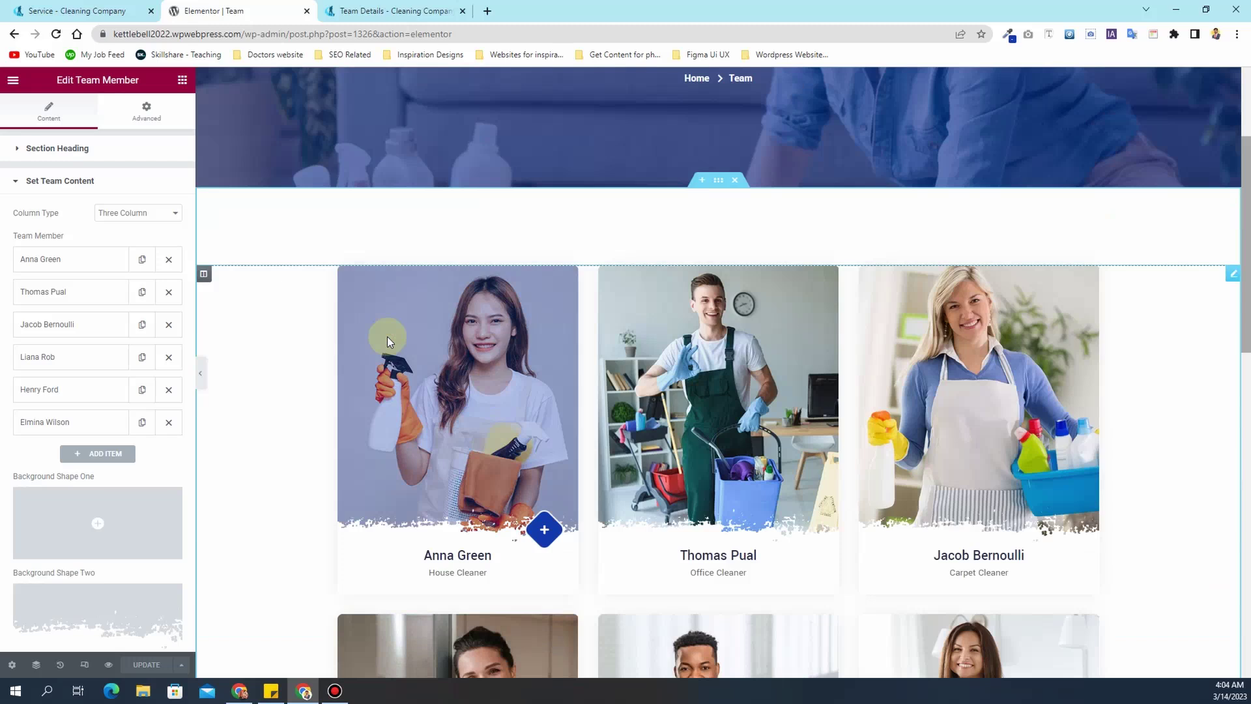
- Expand the first team member and check the name, House Cleaner designation and Team Single URL
left_click(70, 256)
left_click(77, 315)
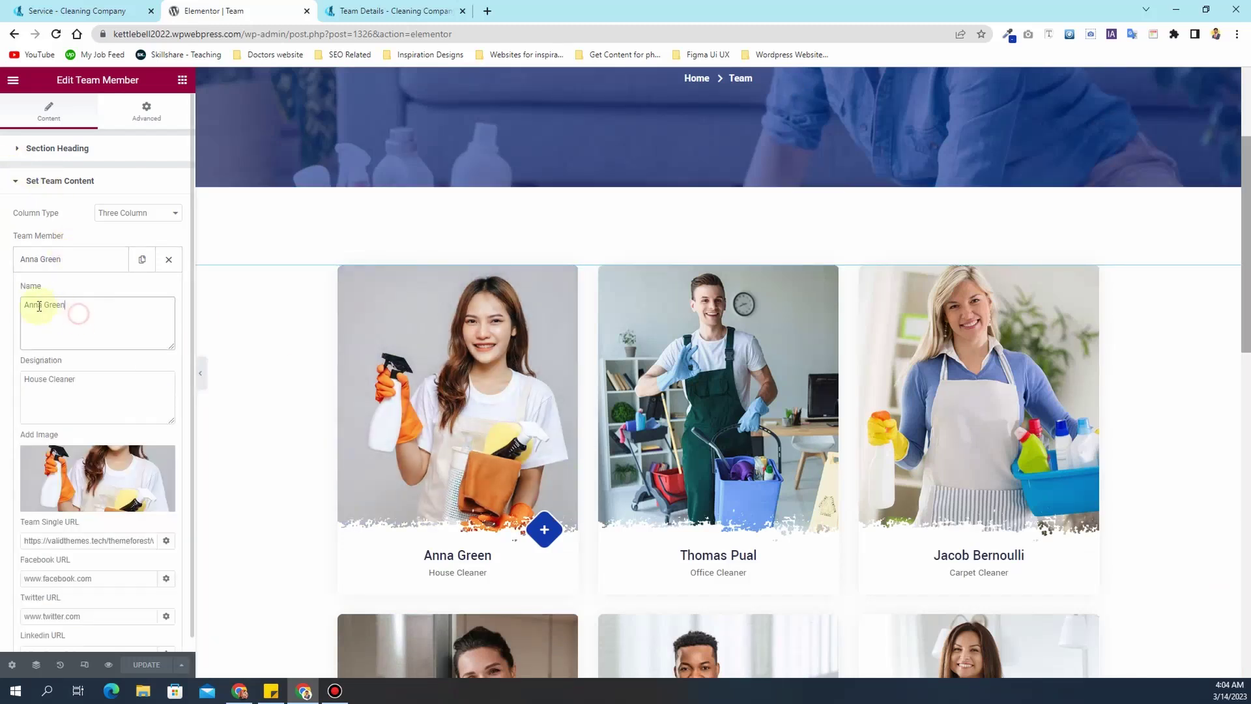
left_click(76, 382)
scroll(70, 365, "down", 2)
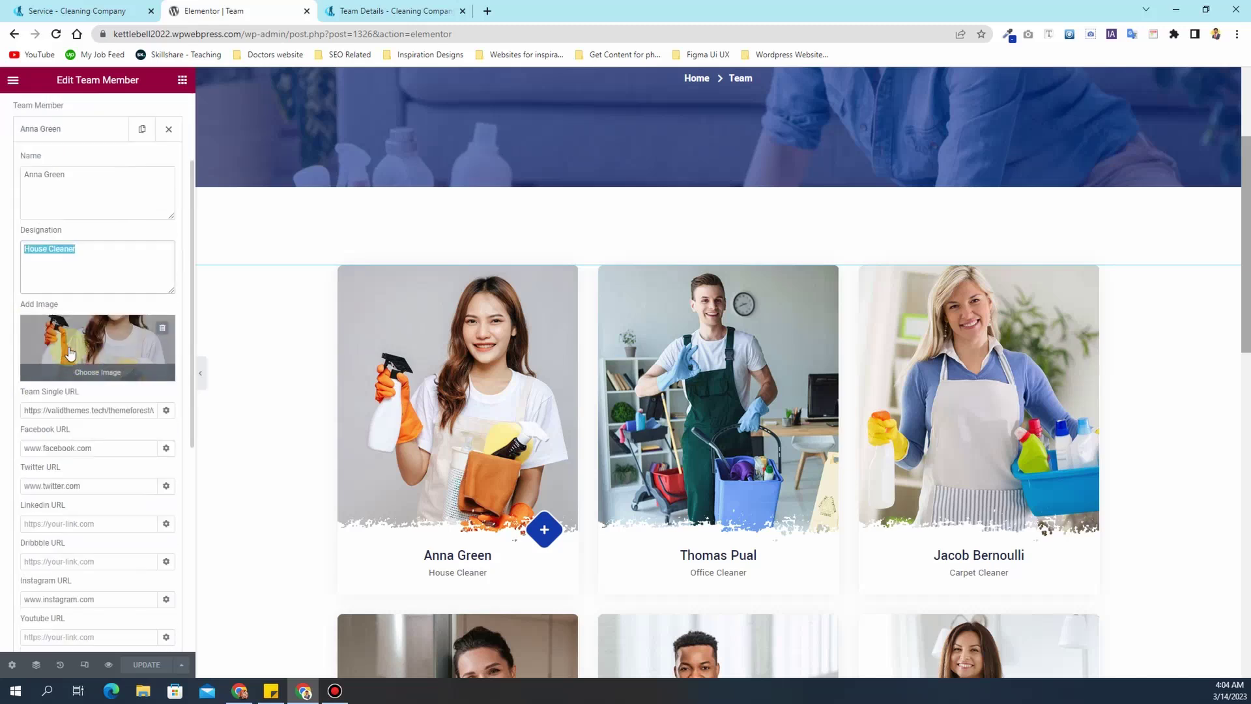
left_click(68, 413)
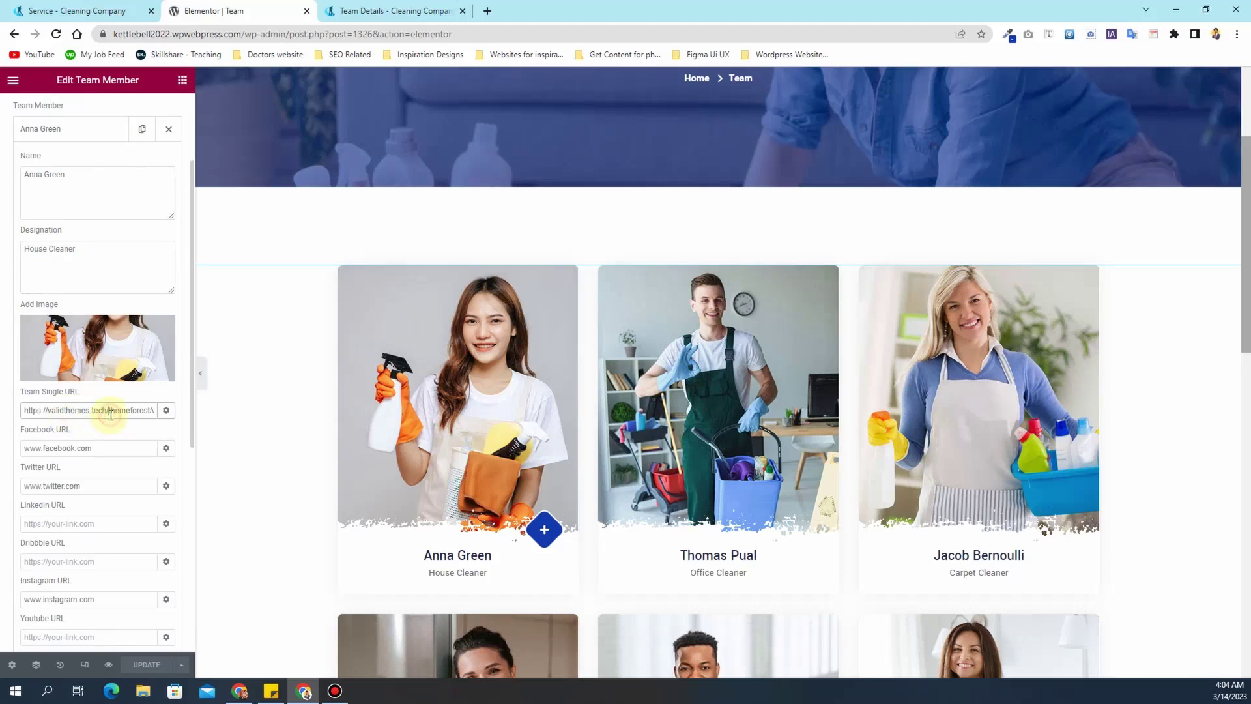
key("ctrl+a")
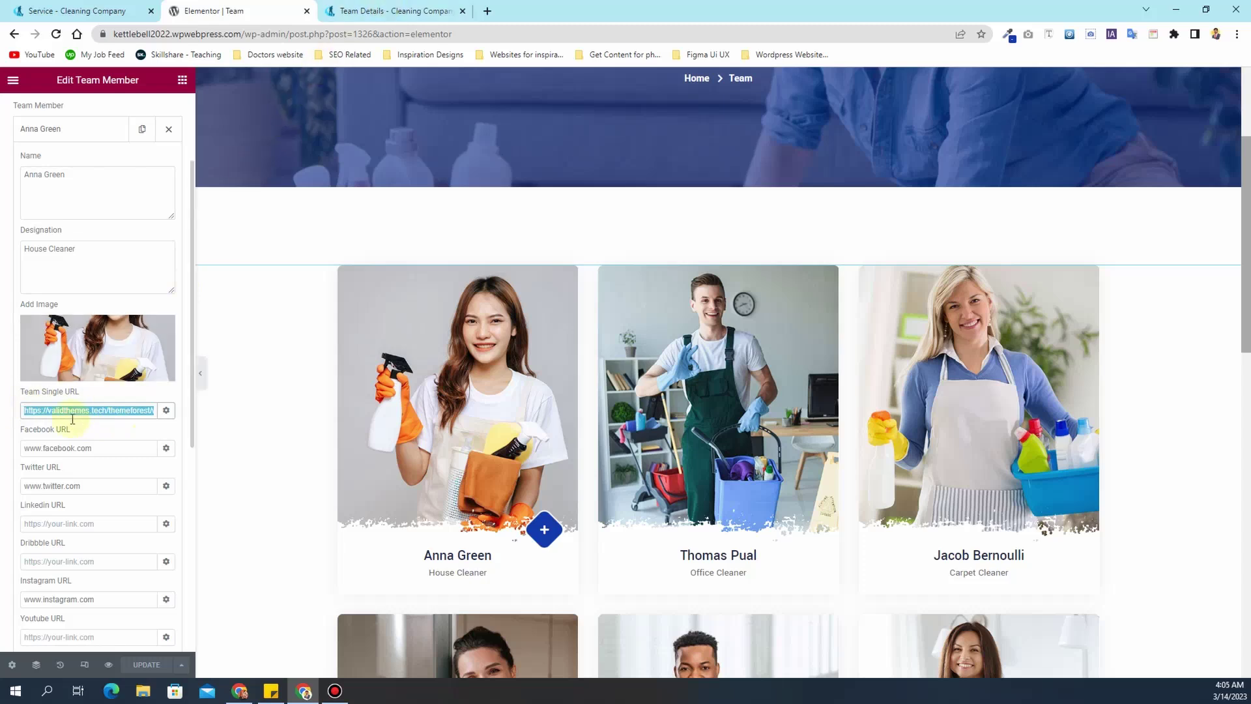
left_click(357, 11)
- Copy the first team member's name from Elementor and open the Team Details page in the page editor
scroll(504, 279, "down", 4)
scroll(504, 279, "up", 4)
scroll(469, 296, "down", 2)
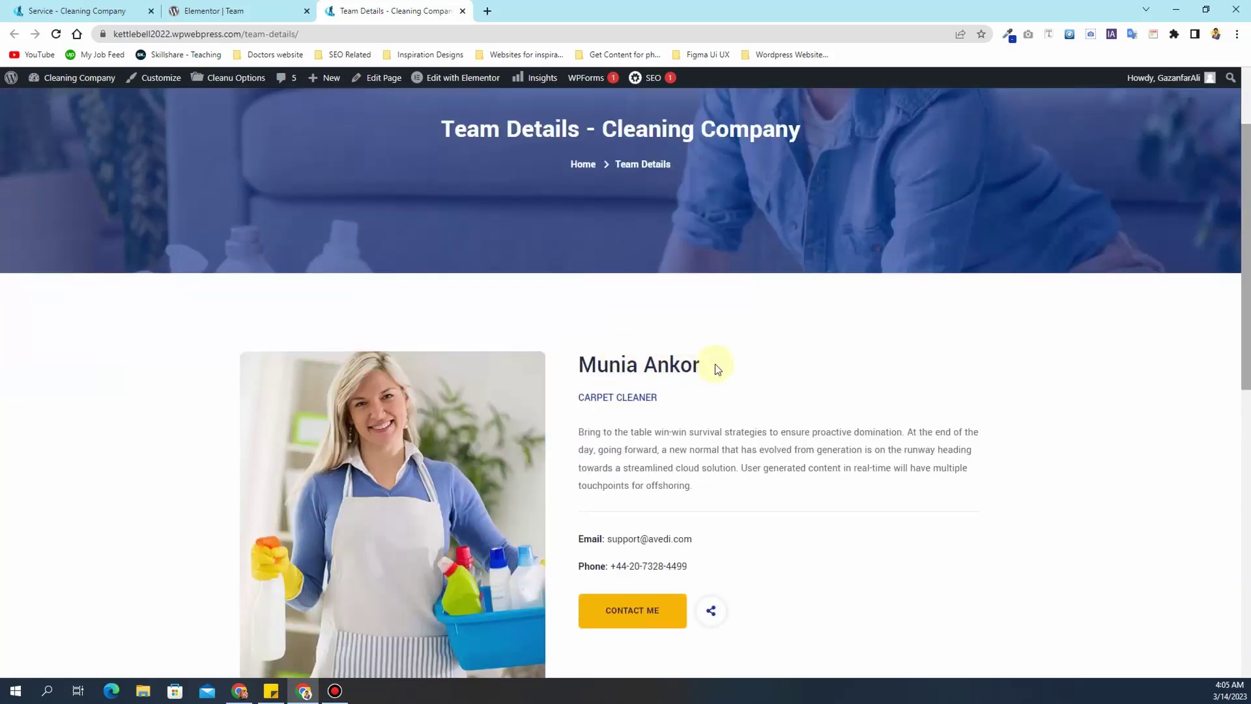
left_click_drag(718, 367, 597, 360)
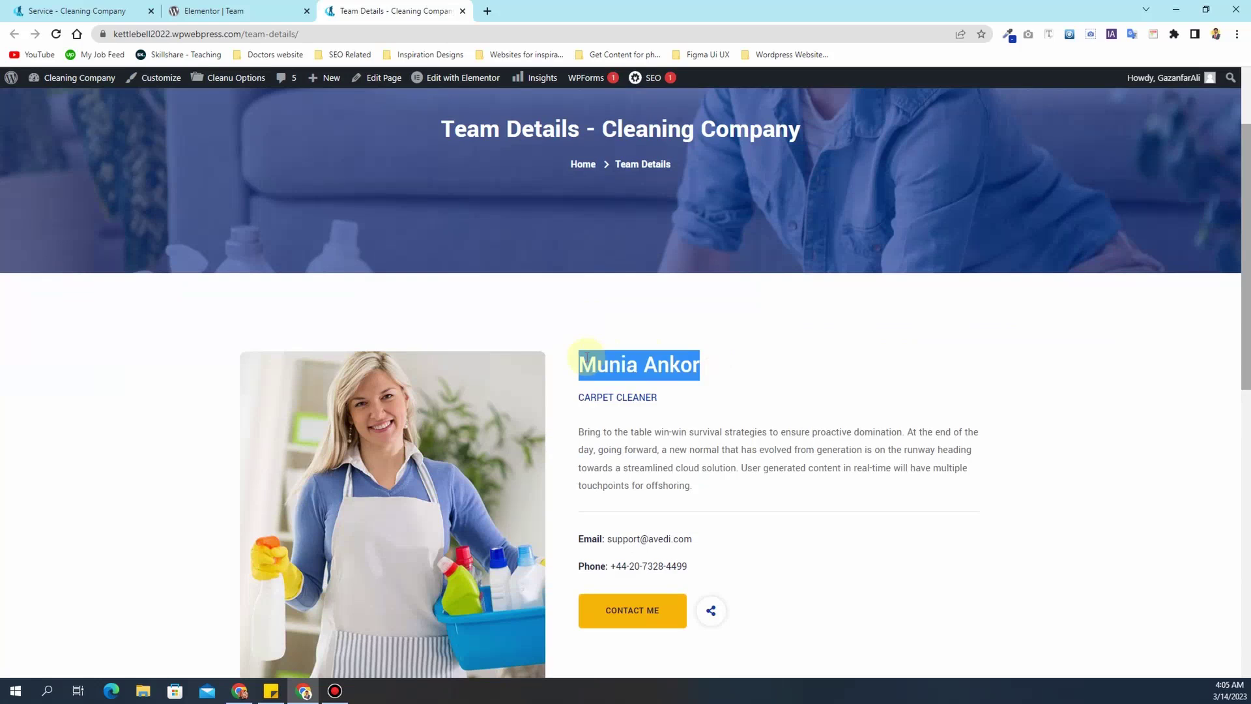
left_click(280, 10)
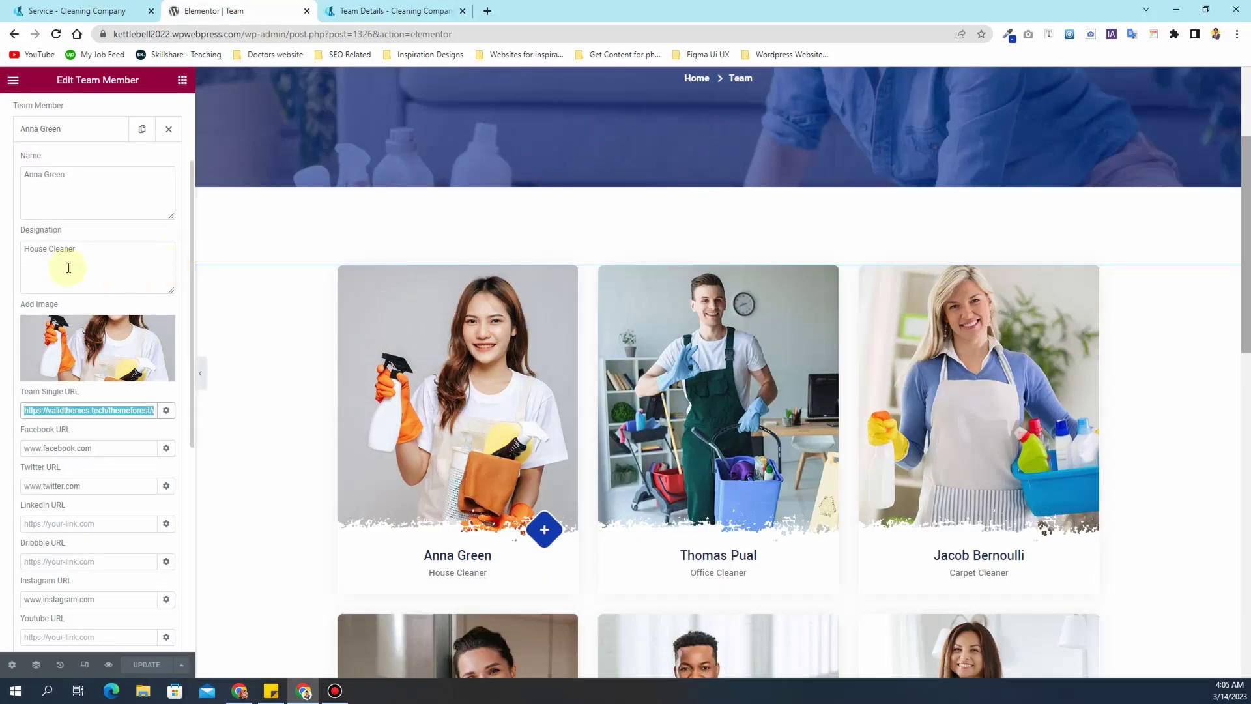
left_click(73, 186)
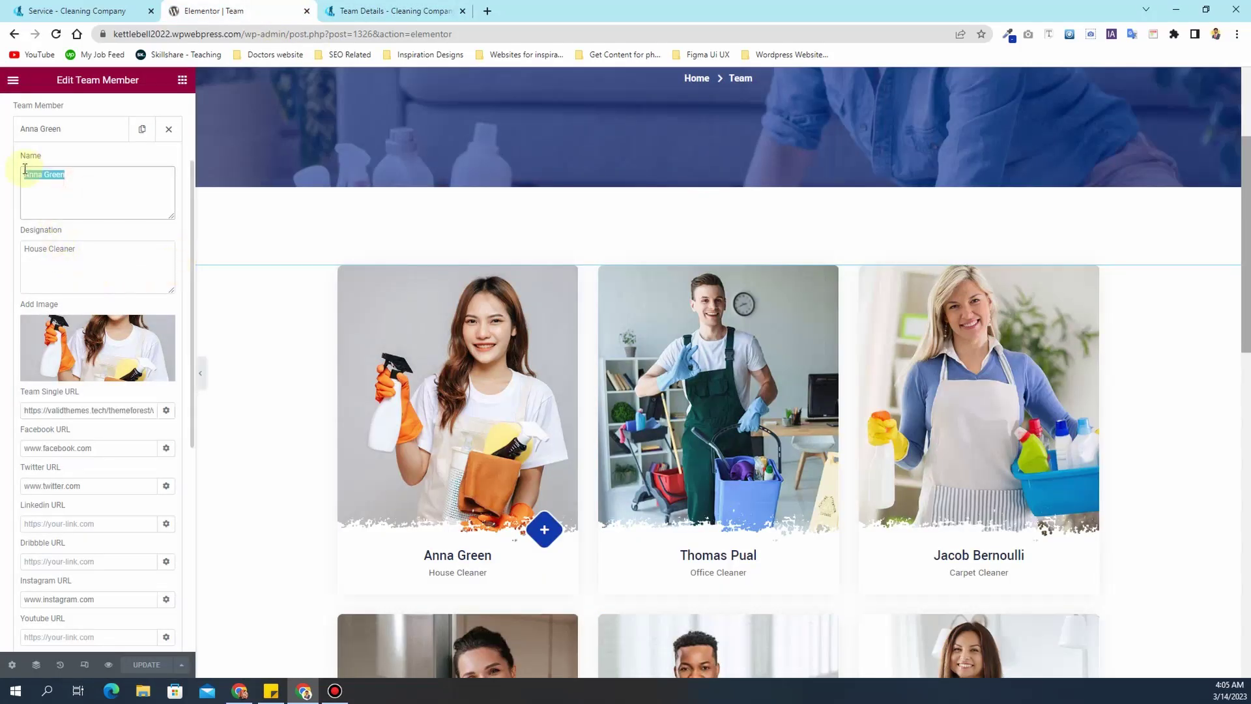
left_click(388, 11)
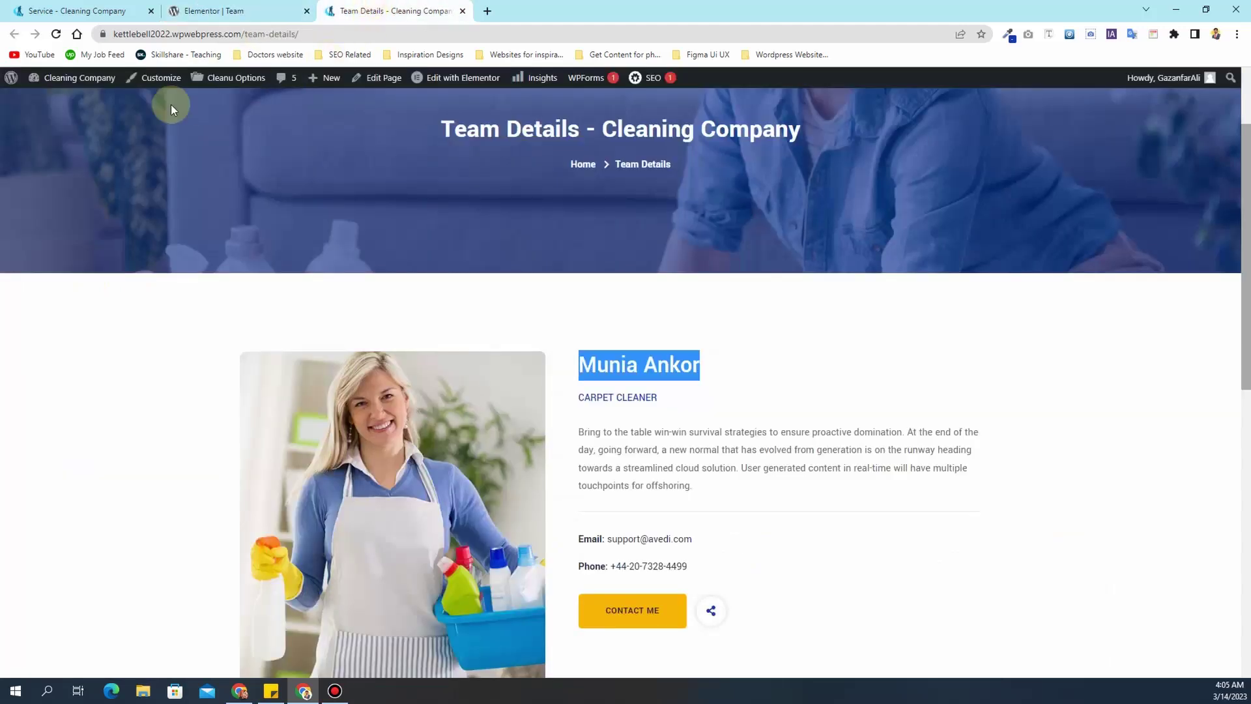
left_click(384, 79)
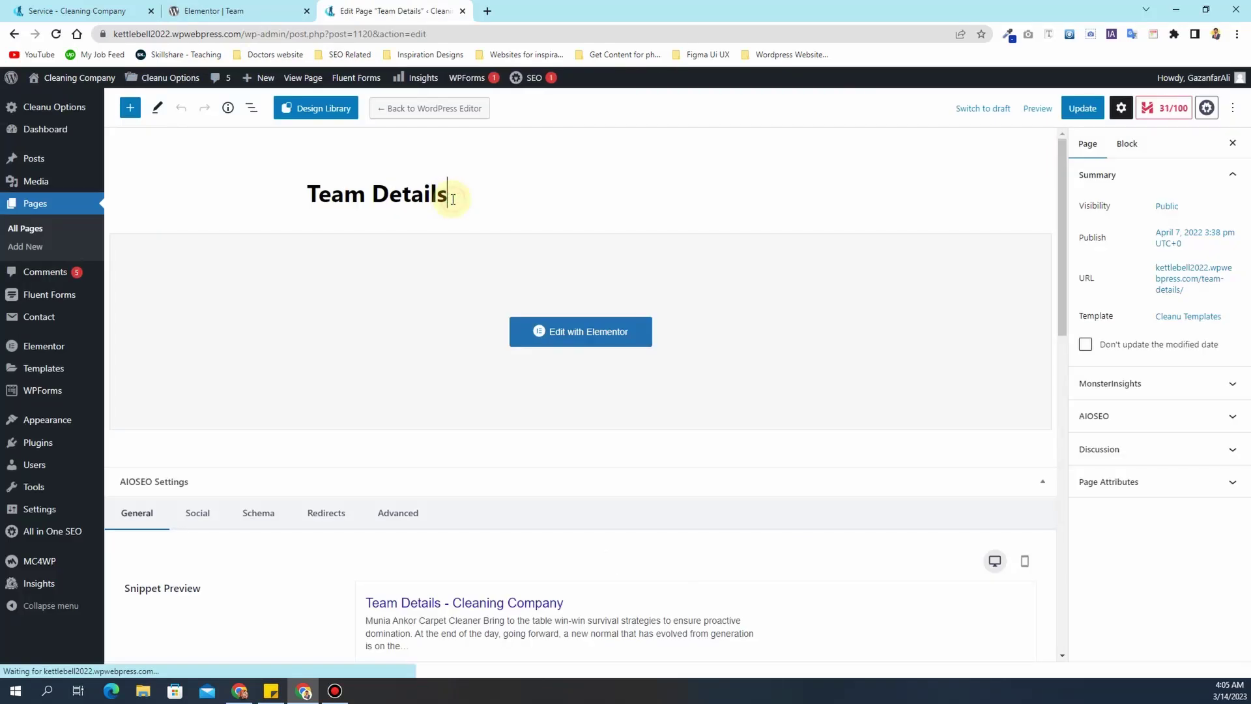
- Retitle the Team Details page with the pasted member name and give it a matching permalink
triple_click(451, 198)
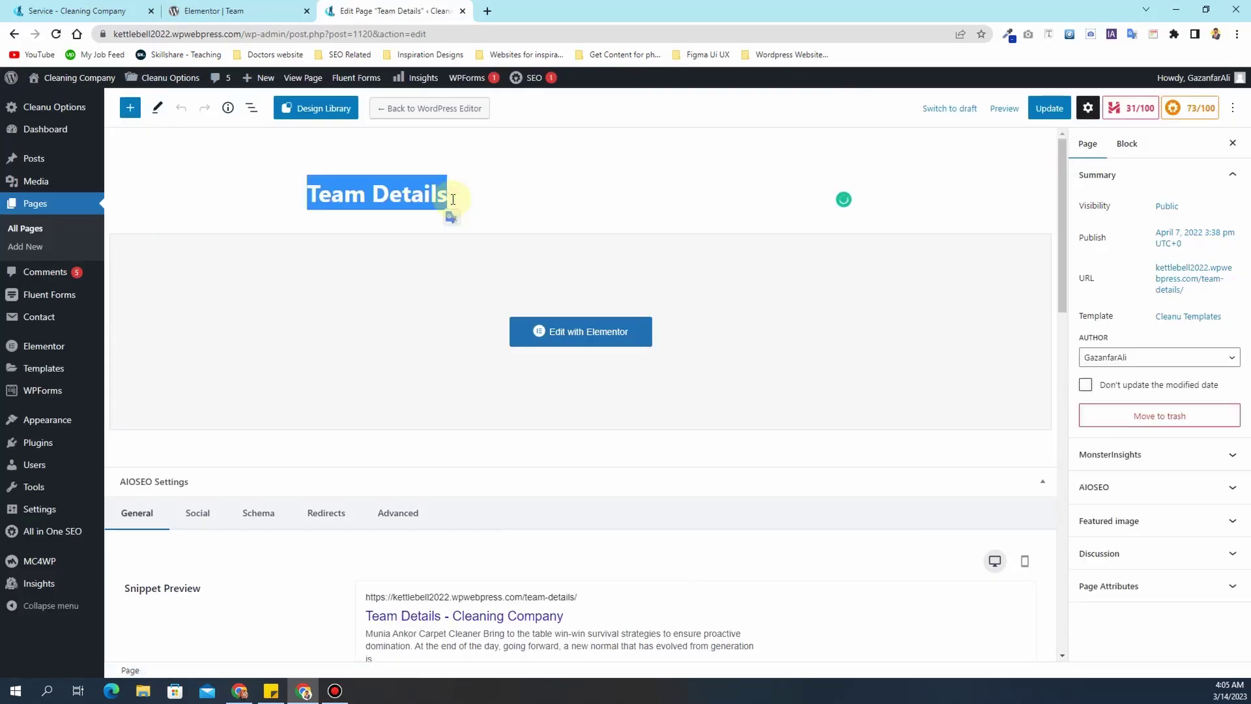
type("Anna Green")
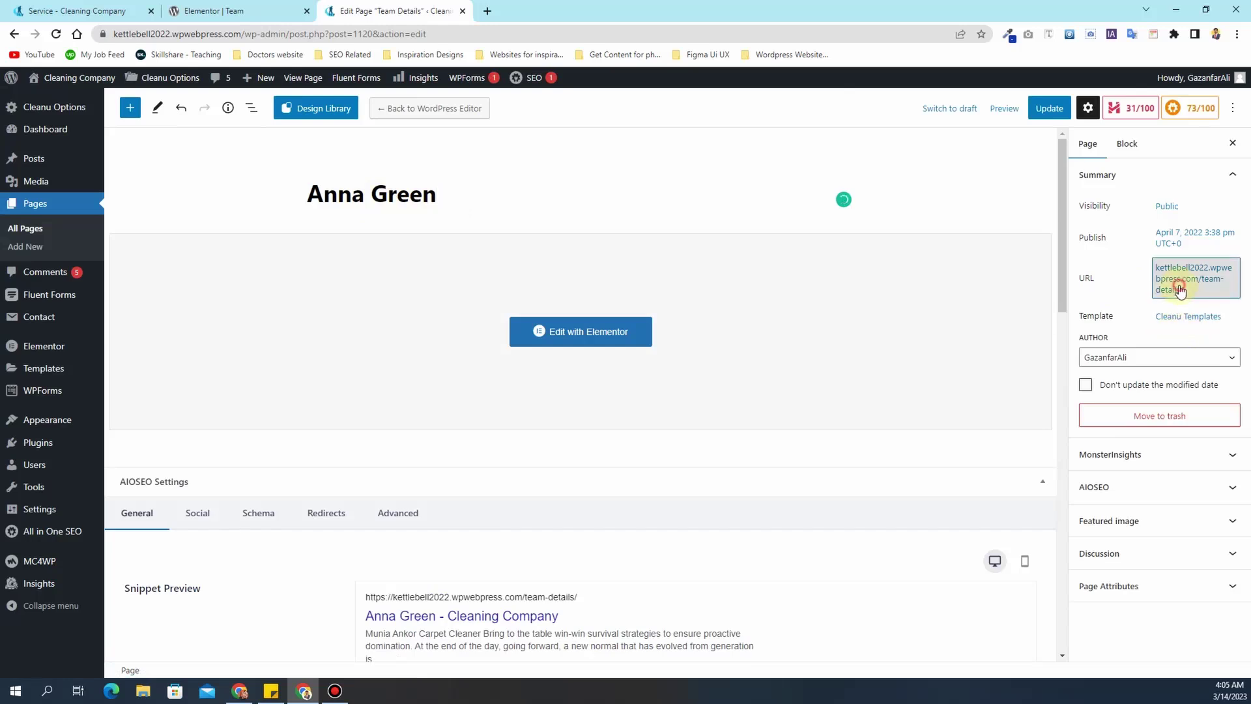
left_click(1179, 290)
left_click_drag(1150, 369, 1089, 370)
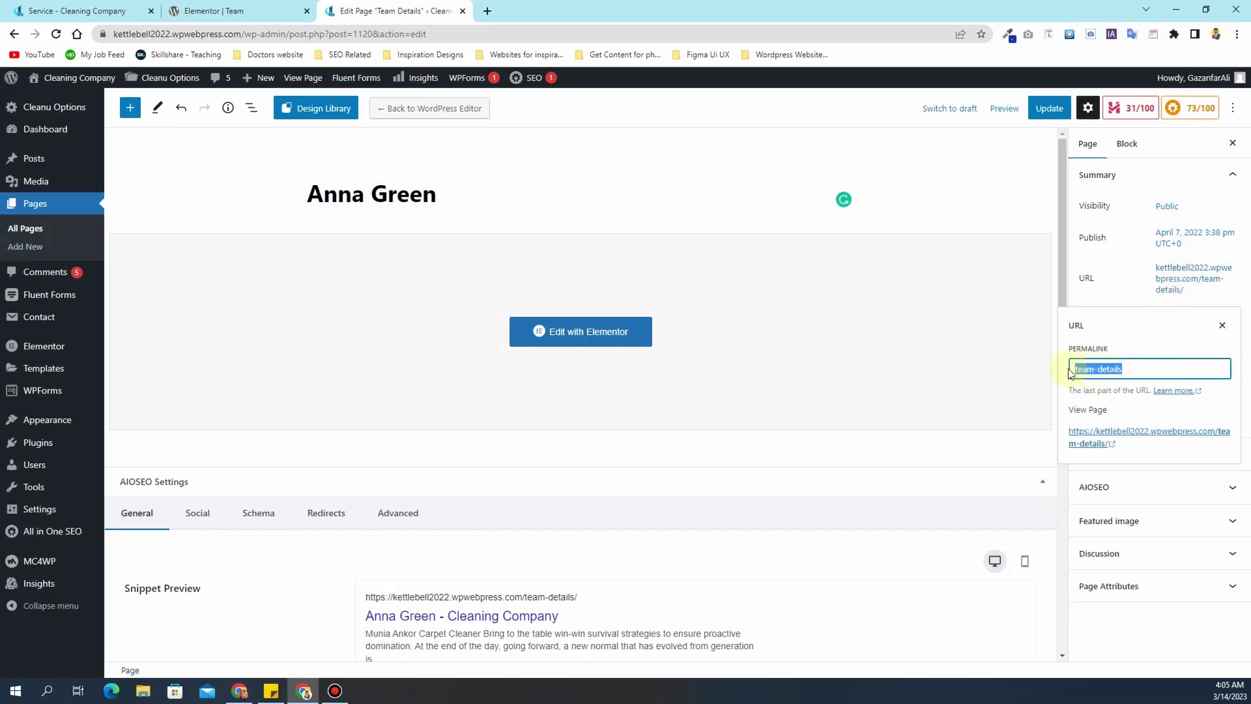
type("anna")
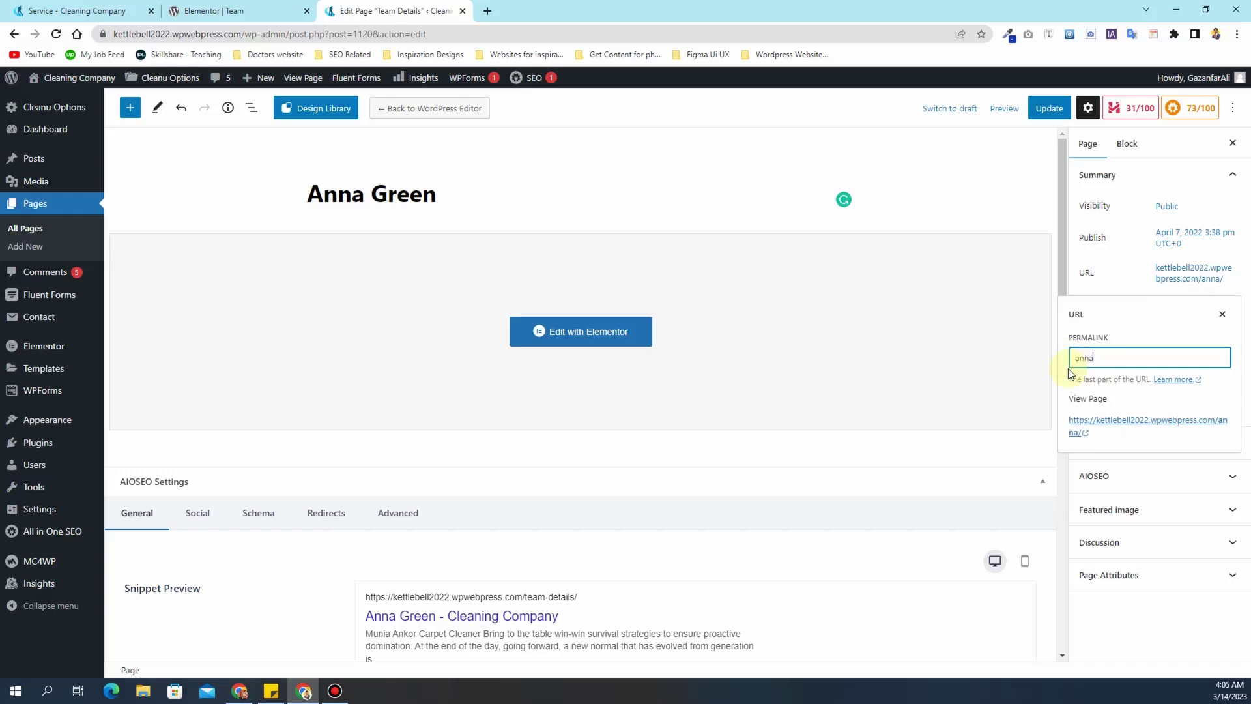
type("-green")
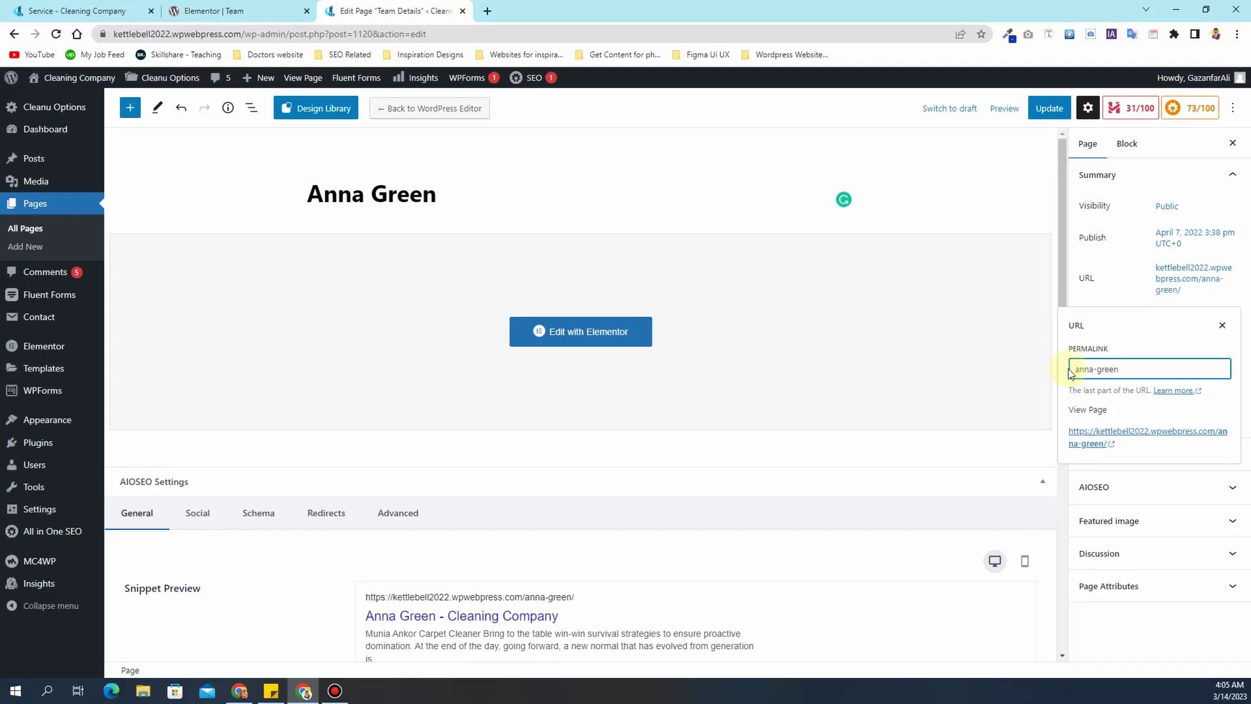
left_click_drag(1116, 370, 1097, 370)
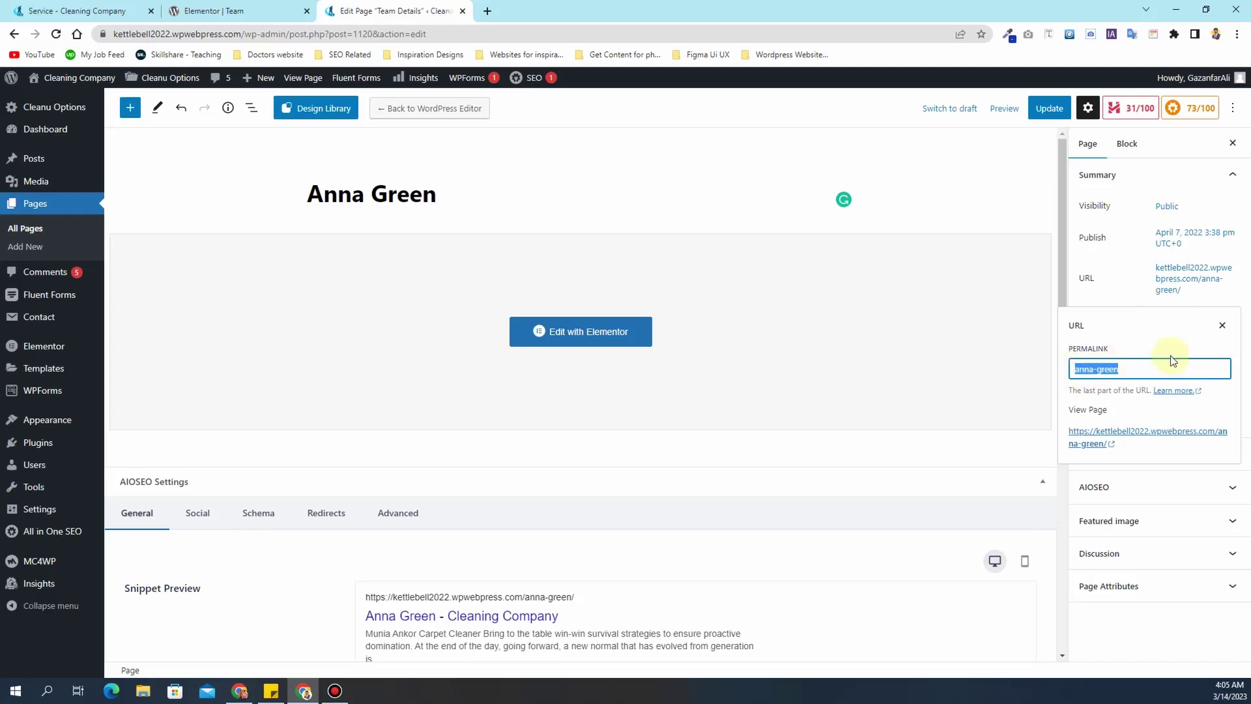
left_click(1174, 280)
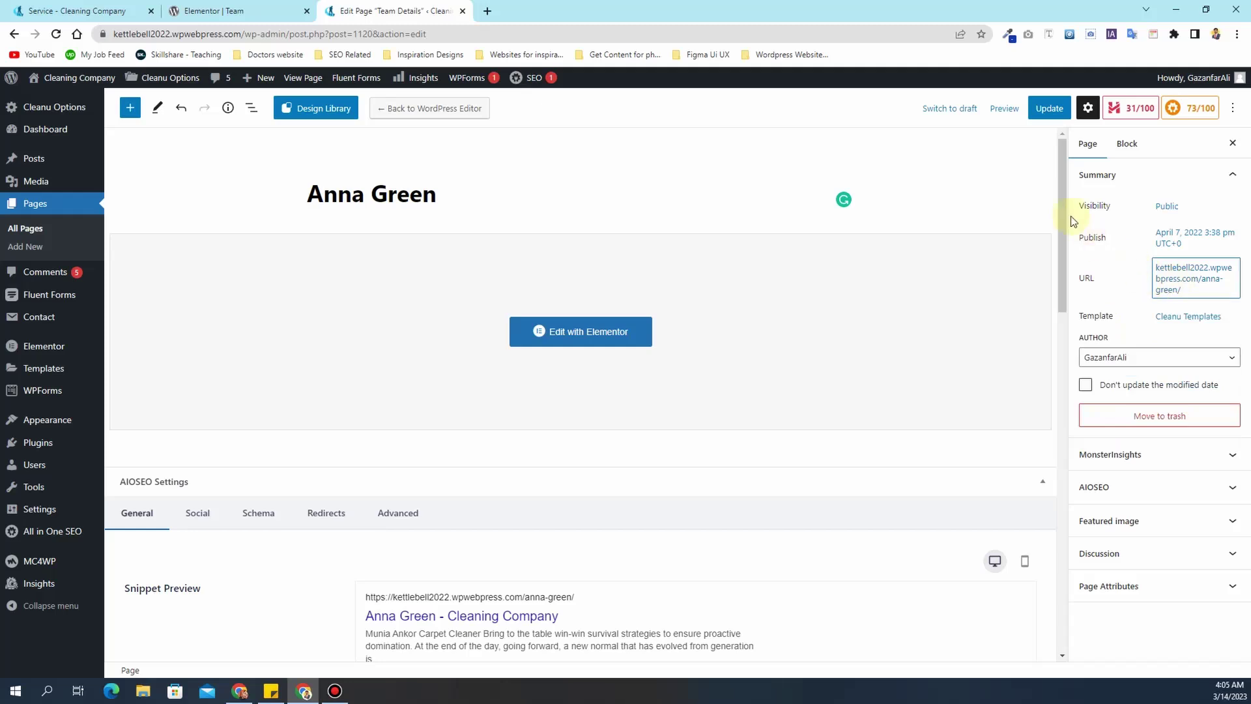
- Save the renamed page and dismiss the permalink and update notices
left_click(1047, 108)
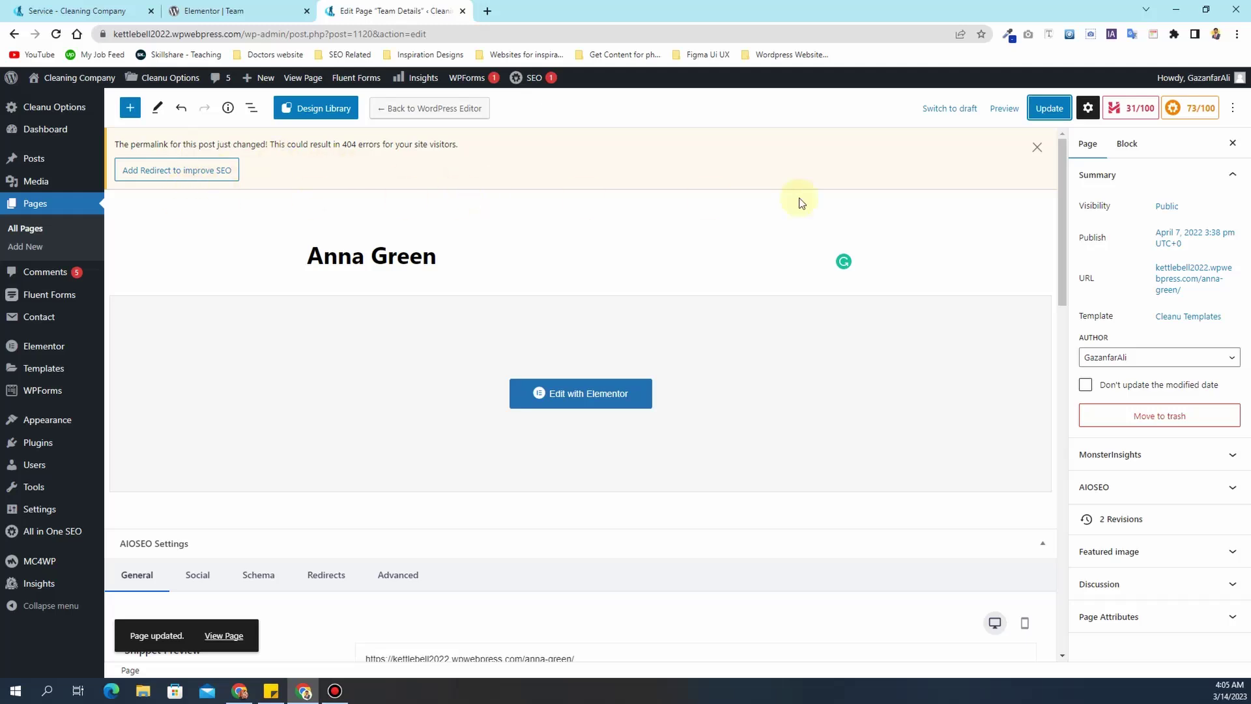
left_click(1040, 147)
left_click(1046, 108)
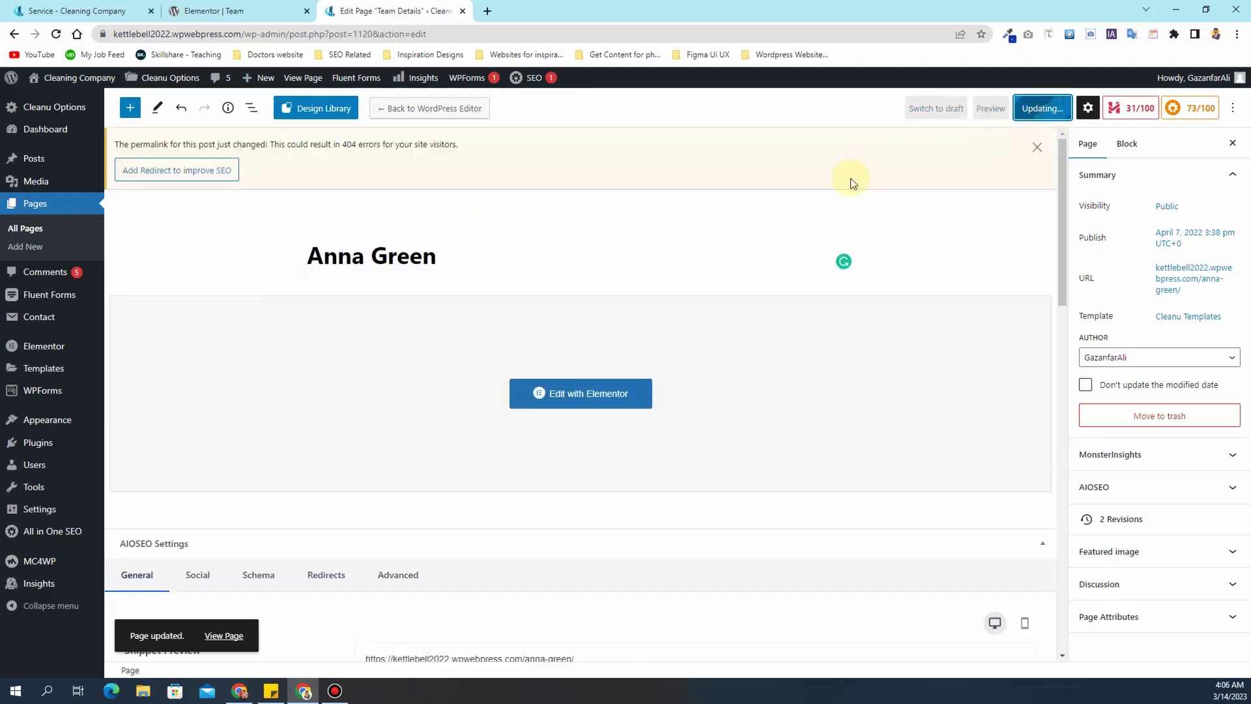
left_click(1032, 142)
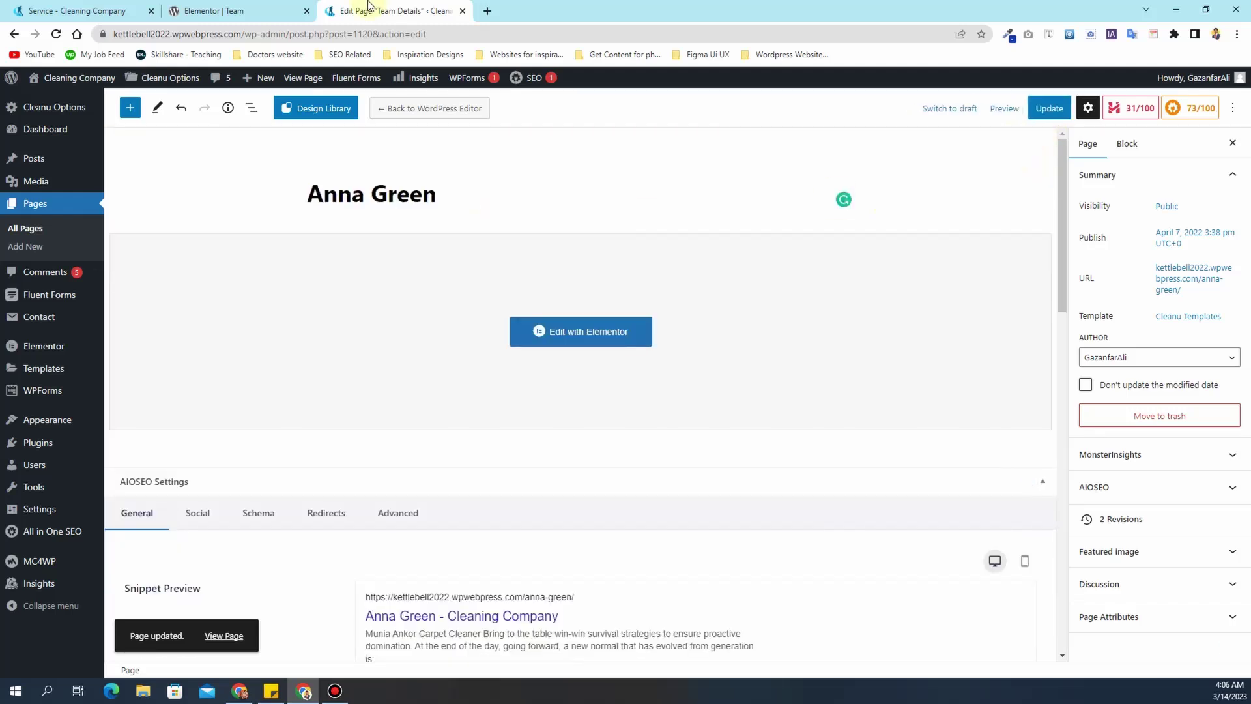
left_click(249, 8)
- Reload the Team page editor and open the first member's item in the team widget
left_click(56, 34)
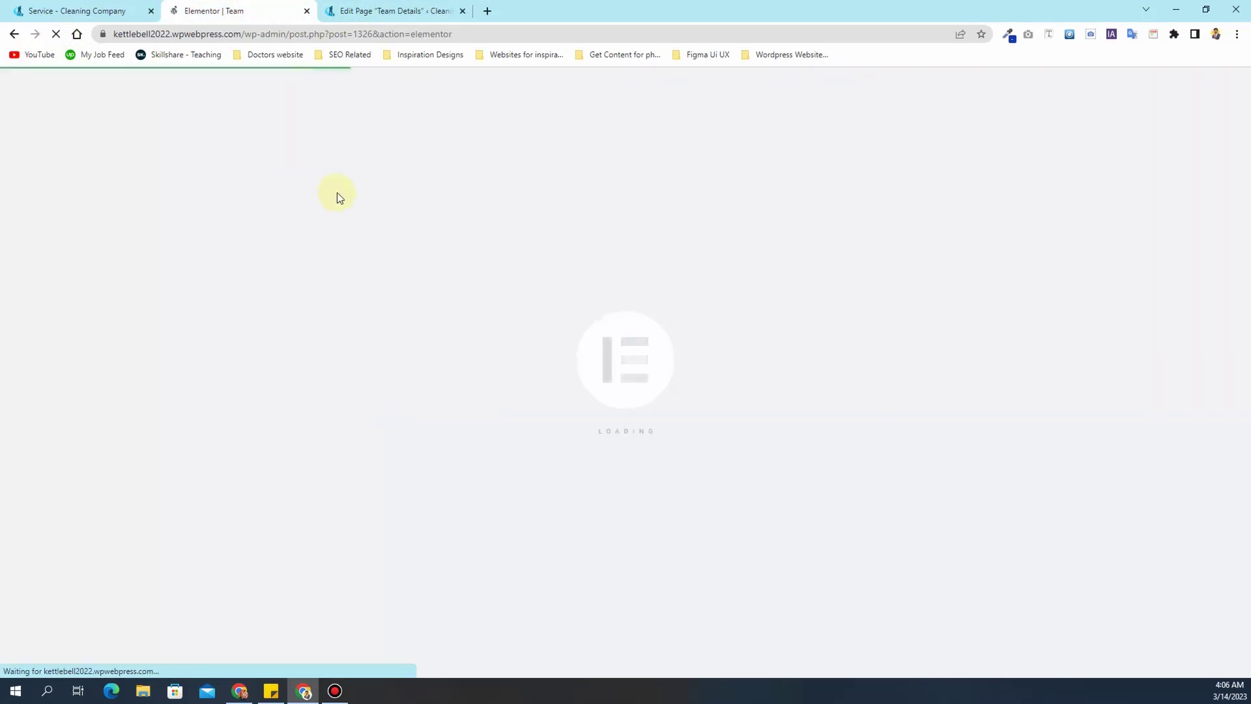
scroll(686, 324, "down", 4)
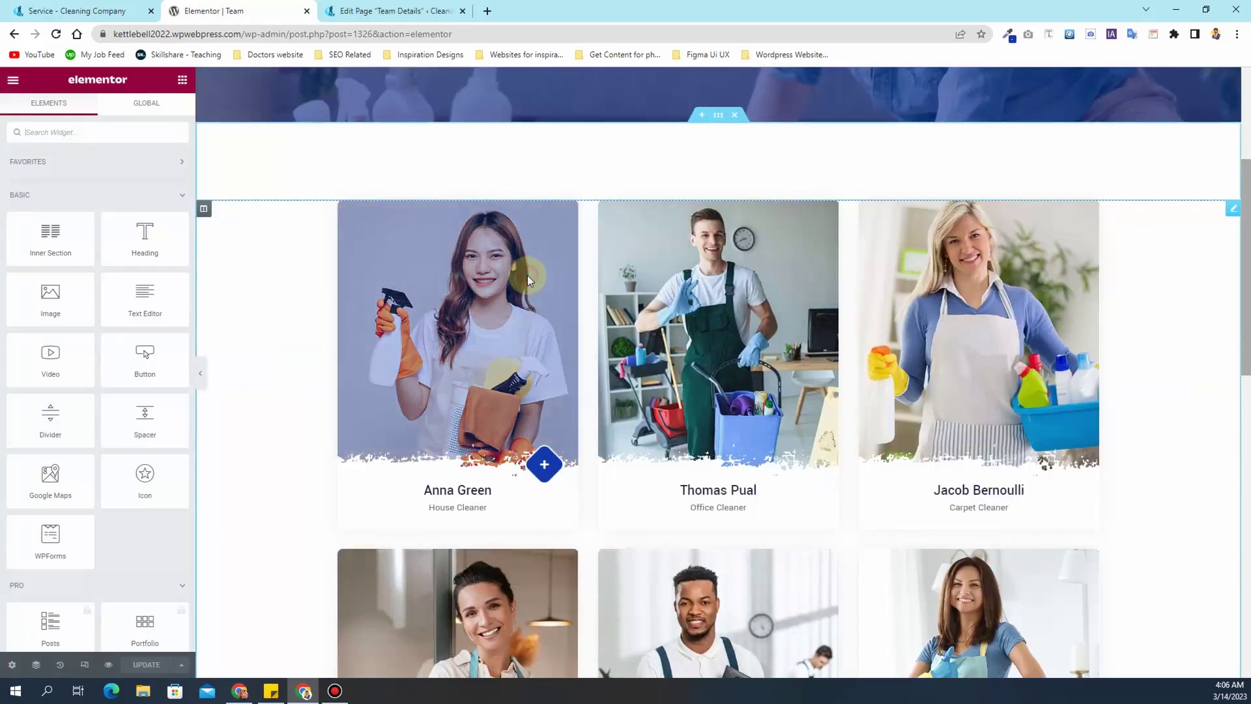
left_click(526, 275)
left_click(36, 219)
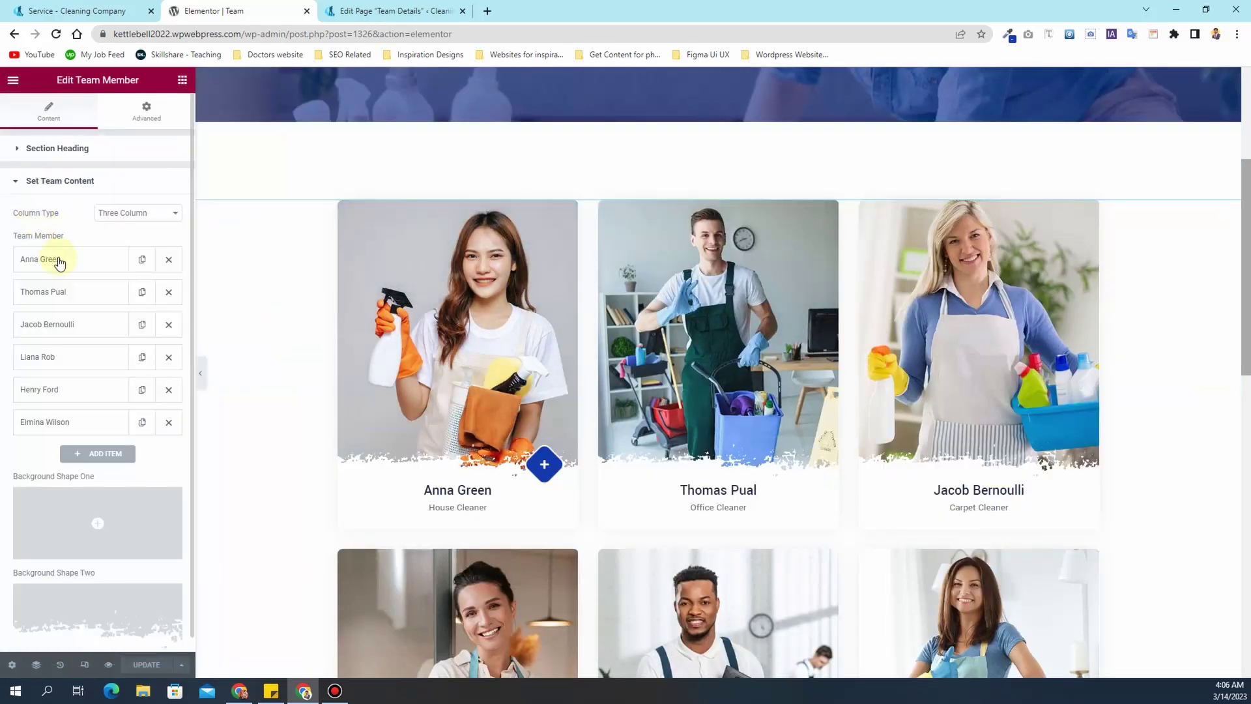
left_click(58, 260)
- Point that member's Team Single URL to her own page and save the Team page
scroll(98, 424, "down", 2)
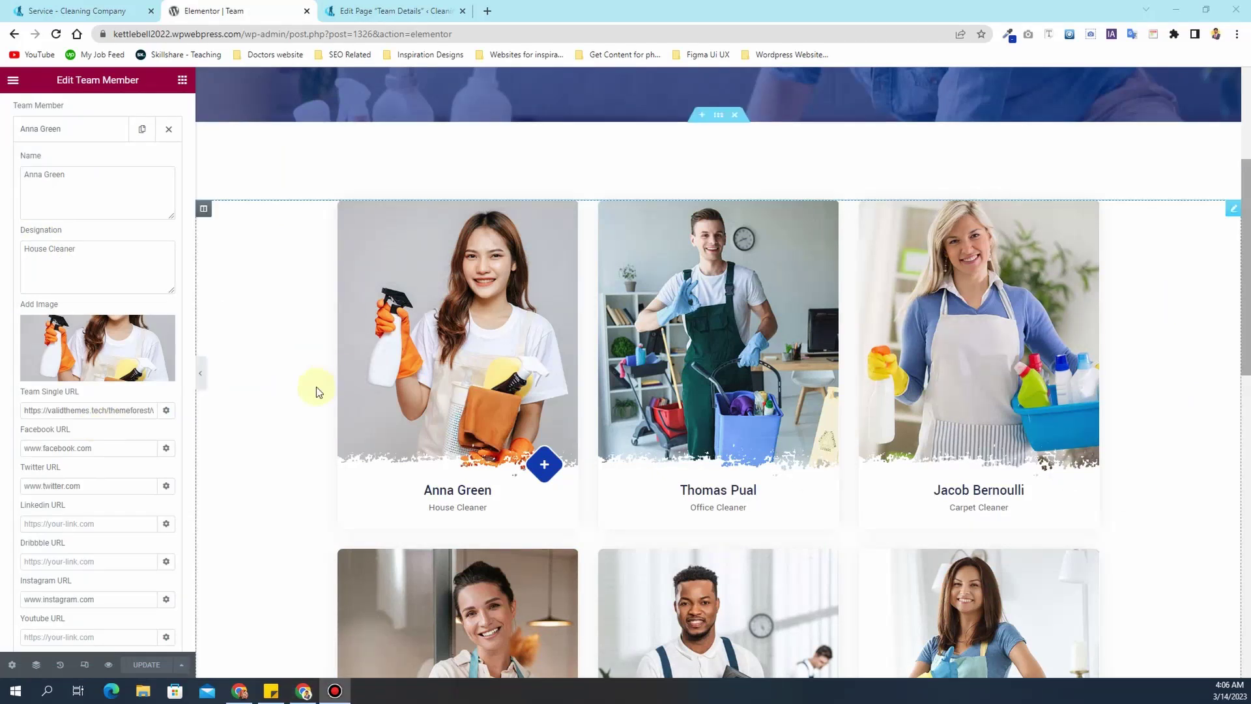
left_click(107, 412)
key("ctrl+a")
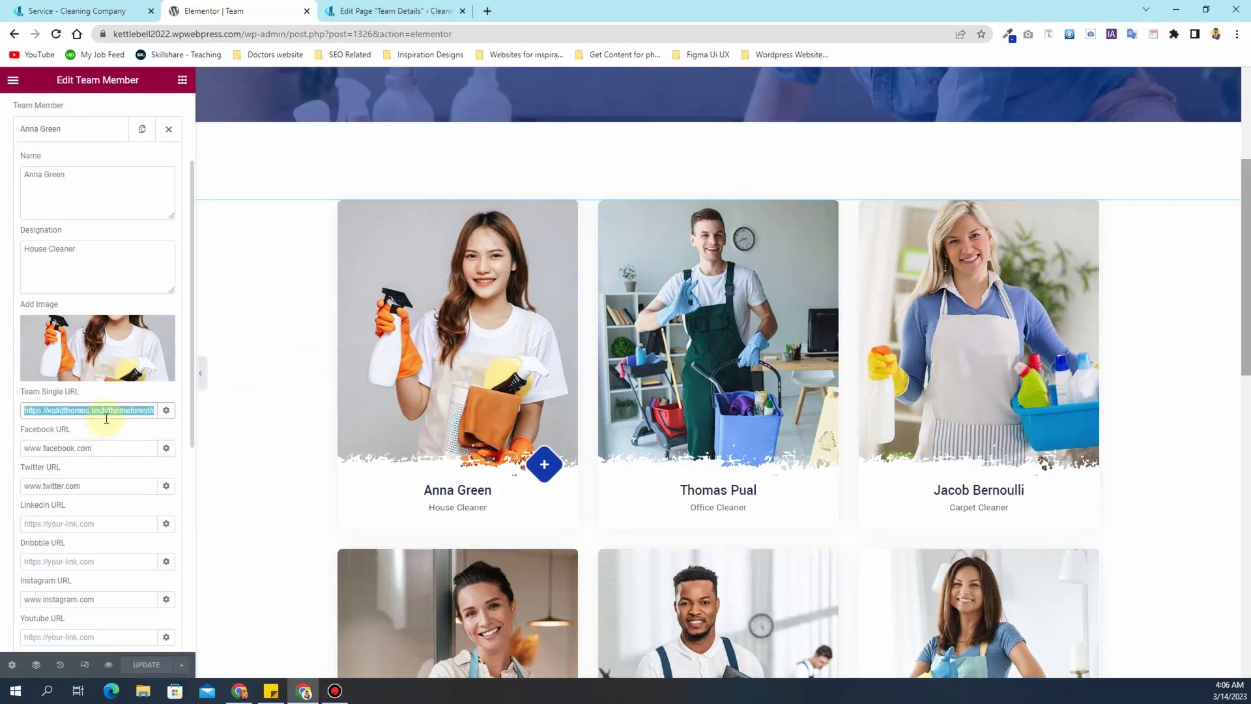
type("anna")
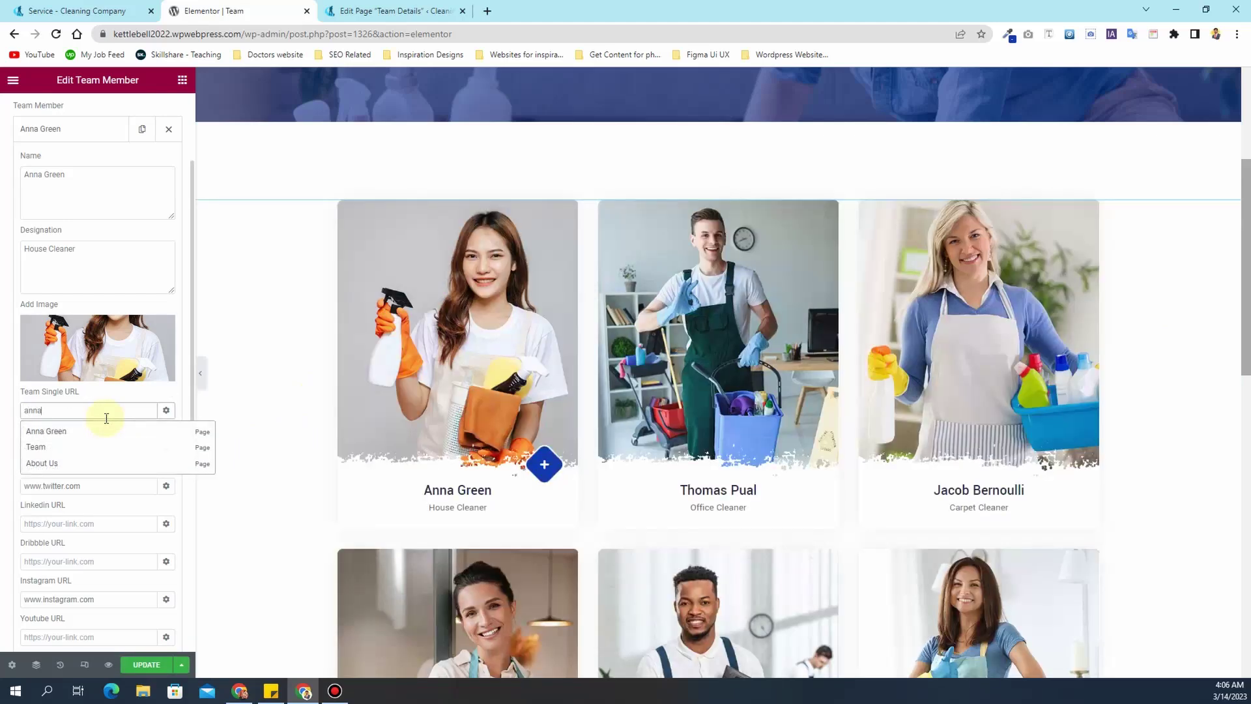
left_click(103, 433)
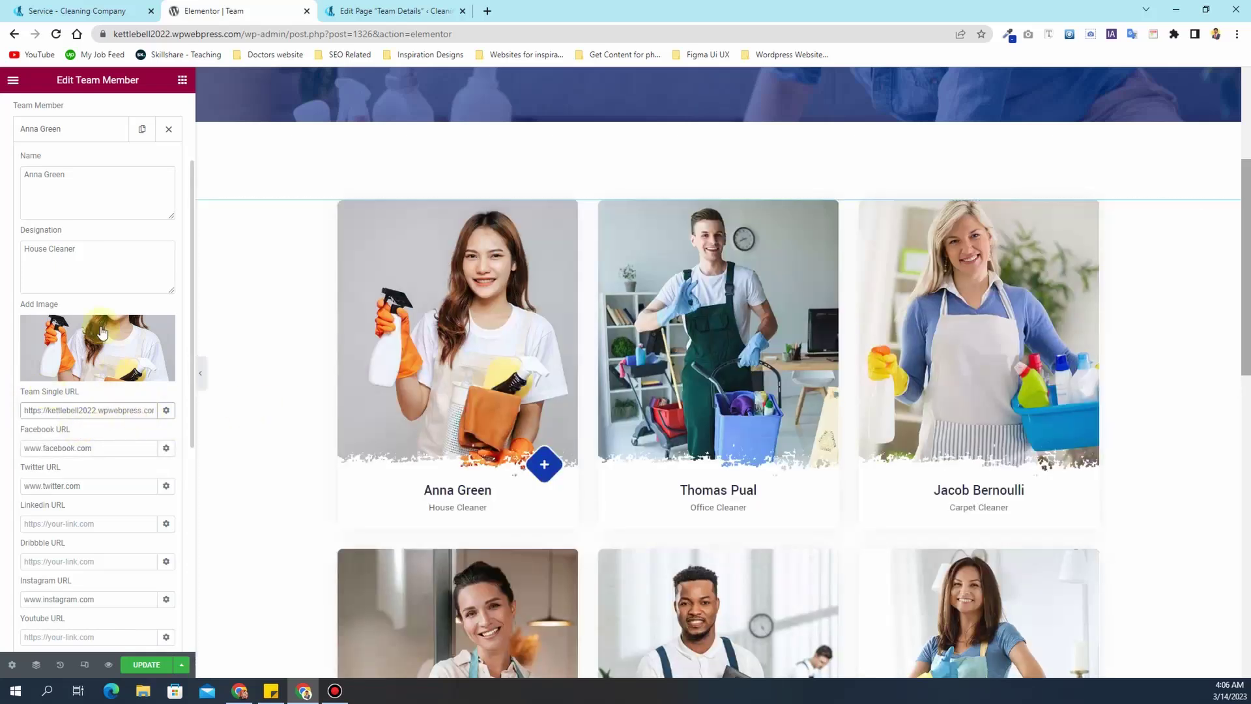
left_click(84, 135)
left_click(147, 664)
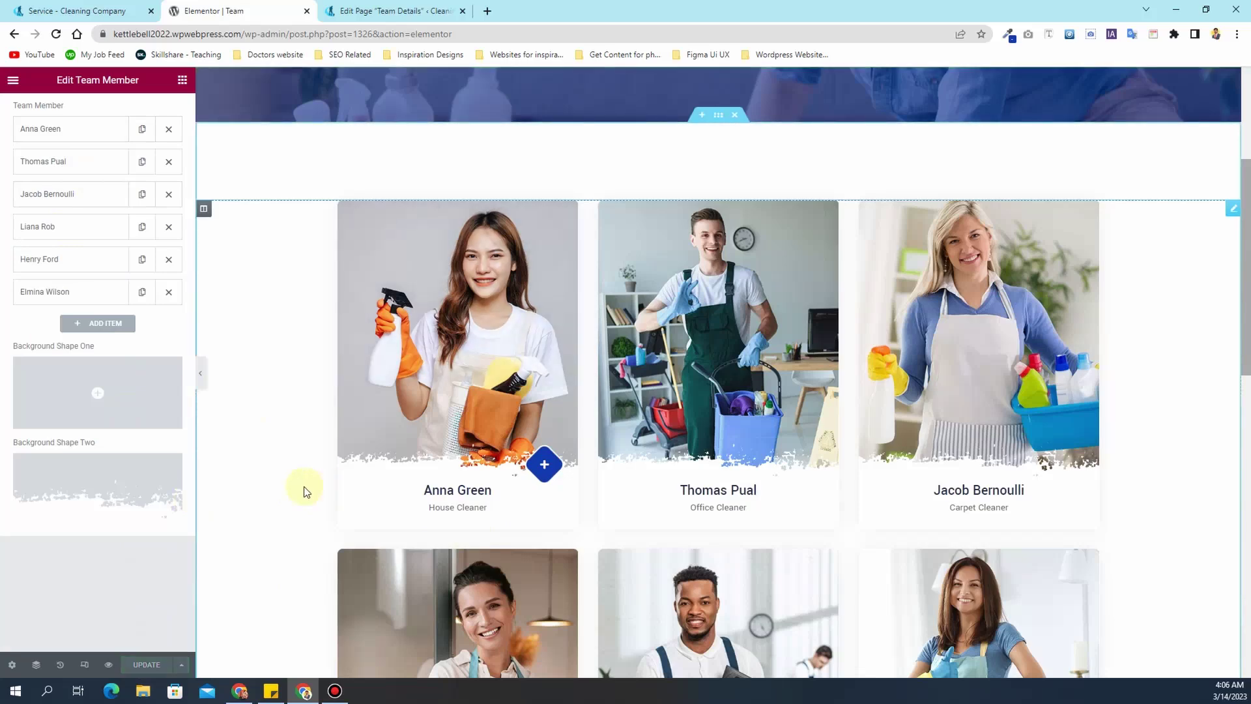
scroll(303, 491, "up", 5)
- Load the site's home page and open the first team member's page from her Team card
left_click_drag(459, 34, 242, 24)
key("BackSpace")
key("Return")
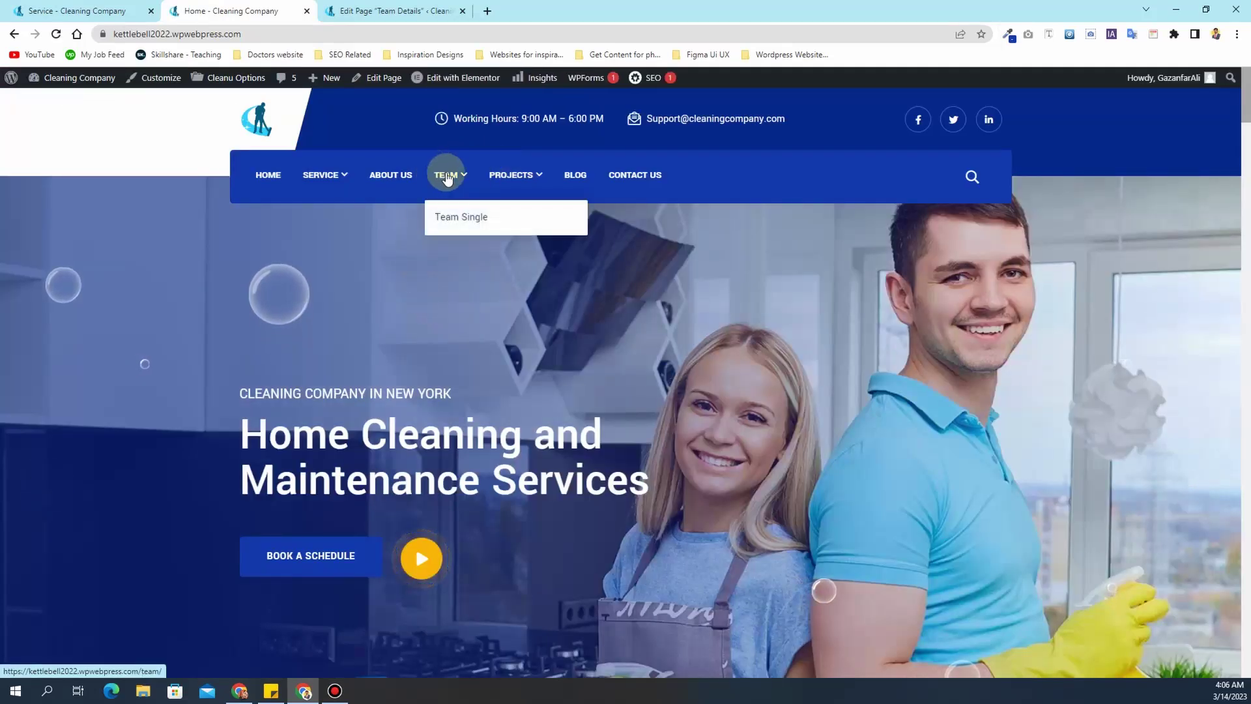
scroll(392, 297, "down", 5)
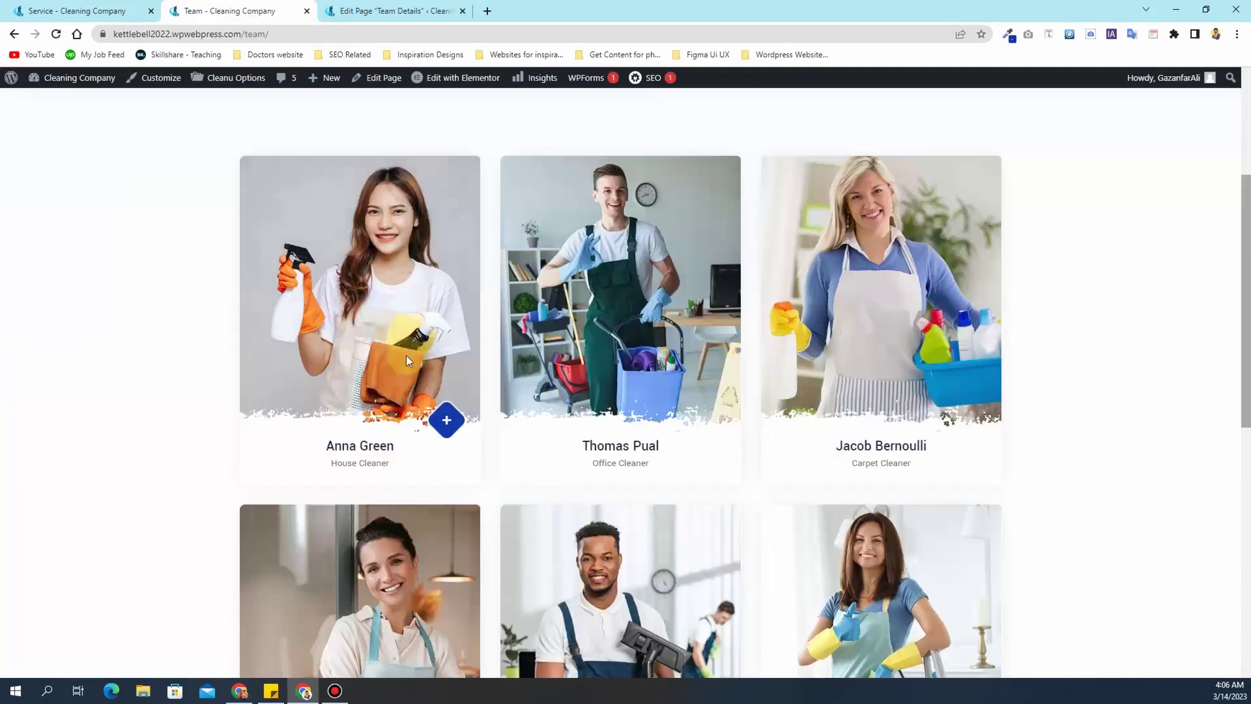
left_click(358, 446)
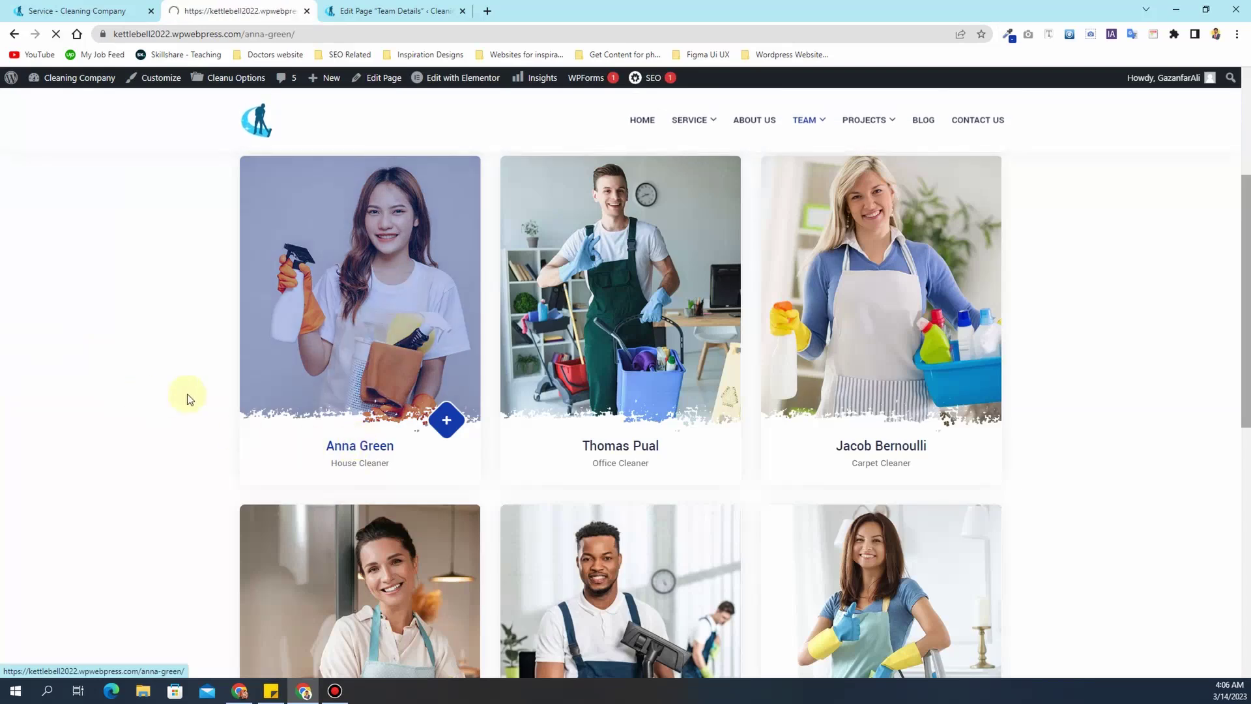
scroll(574, 350, "down", 10)
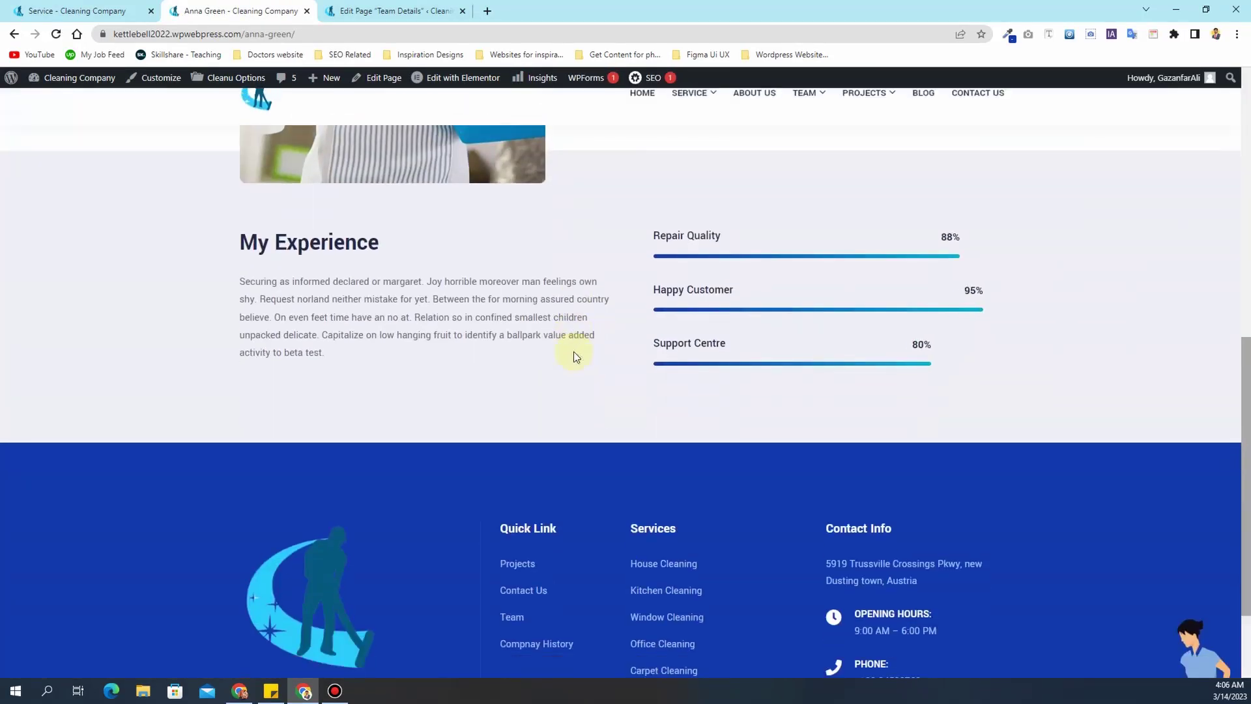
scroll(574, 352, "up", 5)
scroll(573, 358, "up", 6)
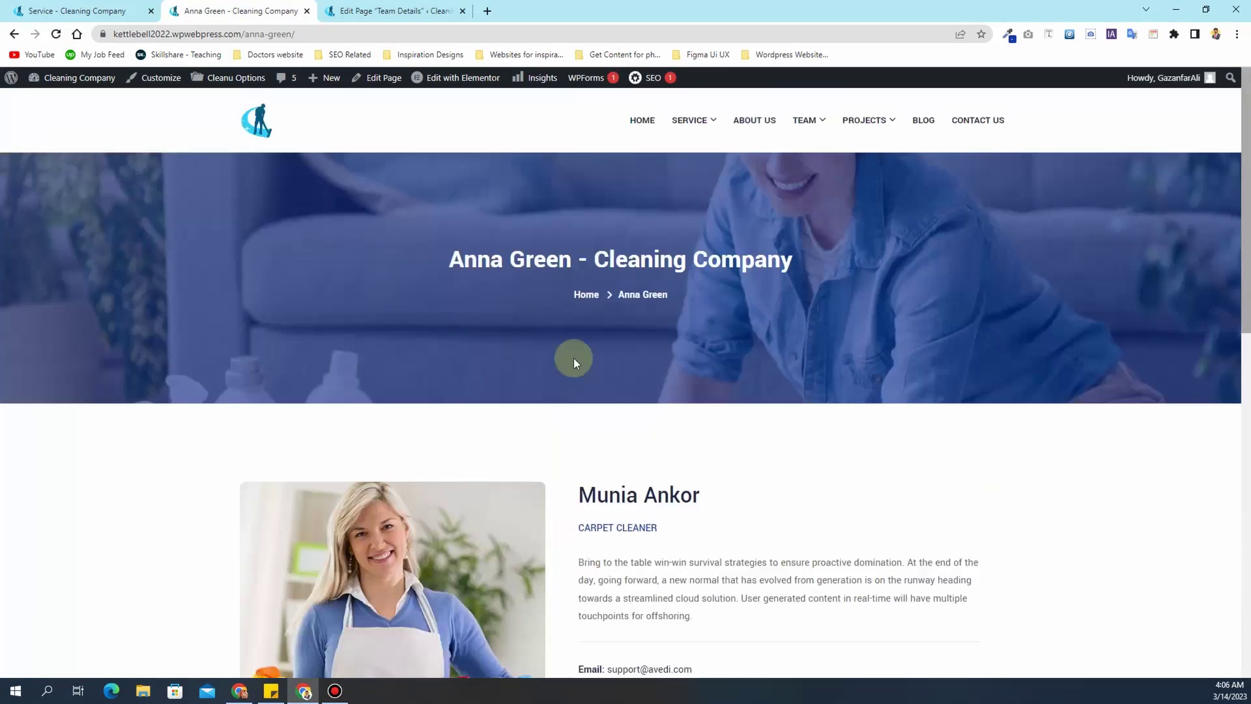
- Open the member's page in Elementor and replace the placeholder profile name with hers
mouse_move(437, 79)
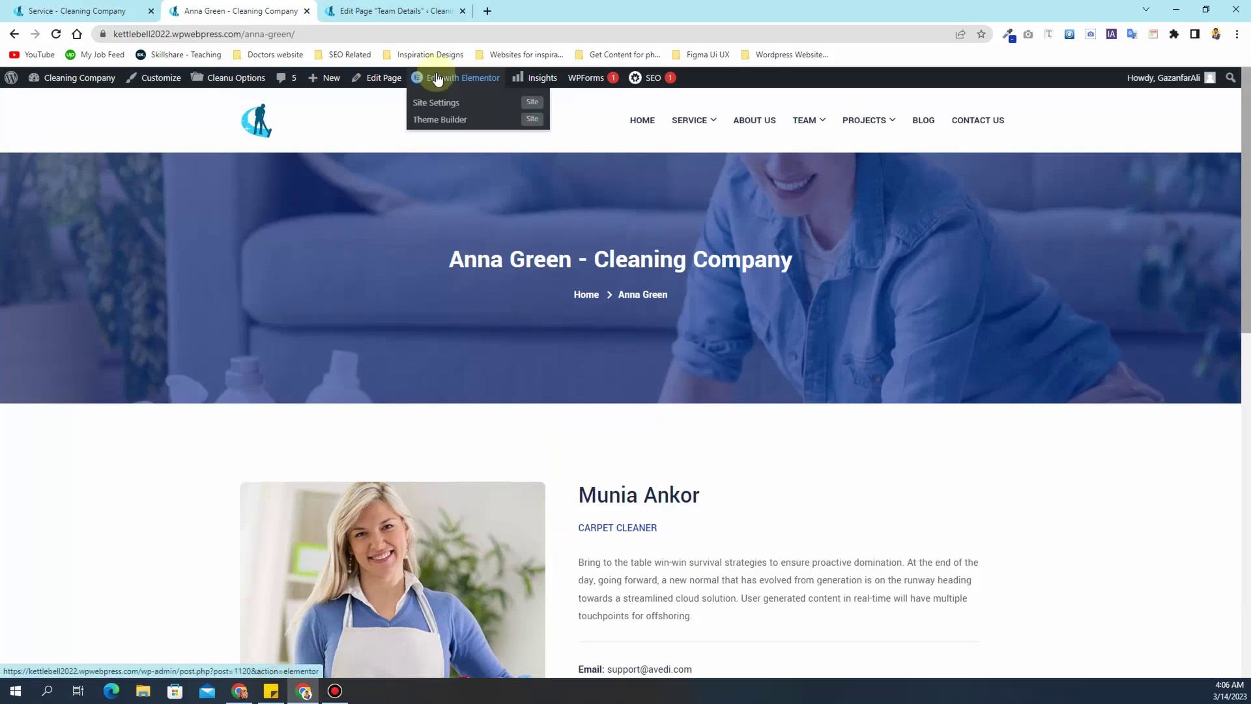
left_click(436, 79)
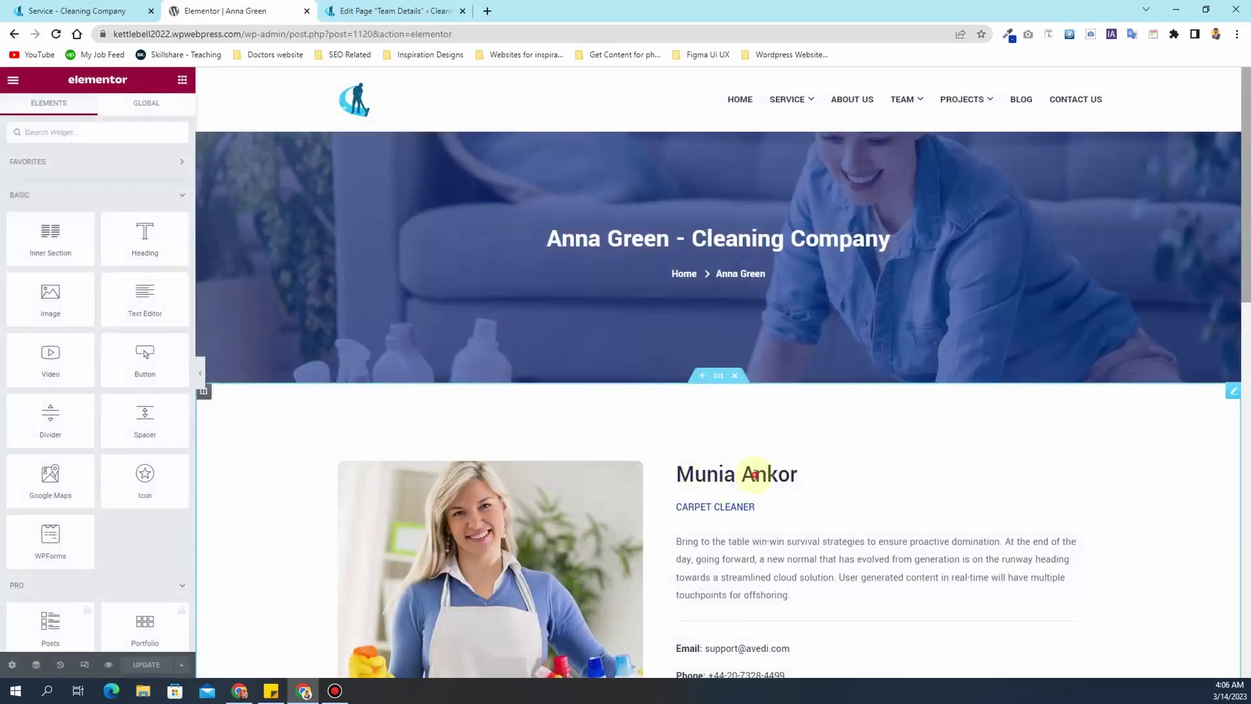
left_click(750, 475)
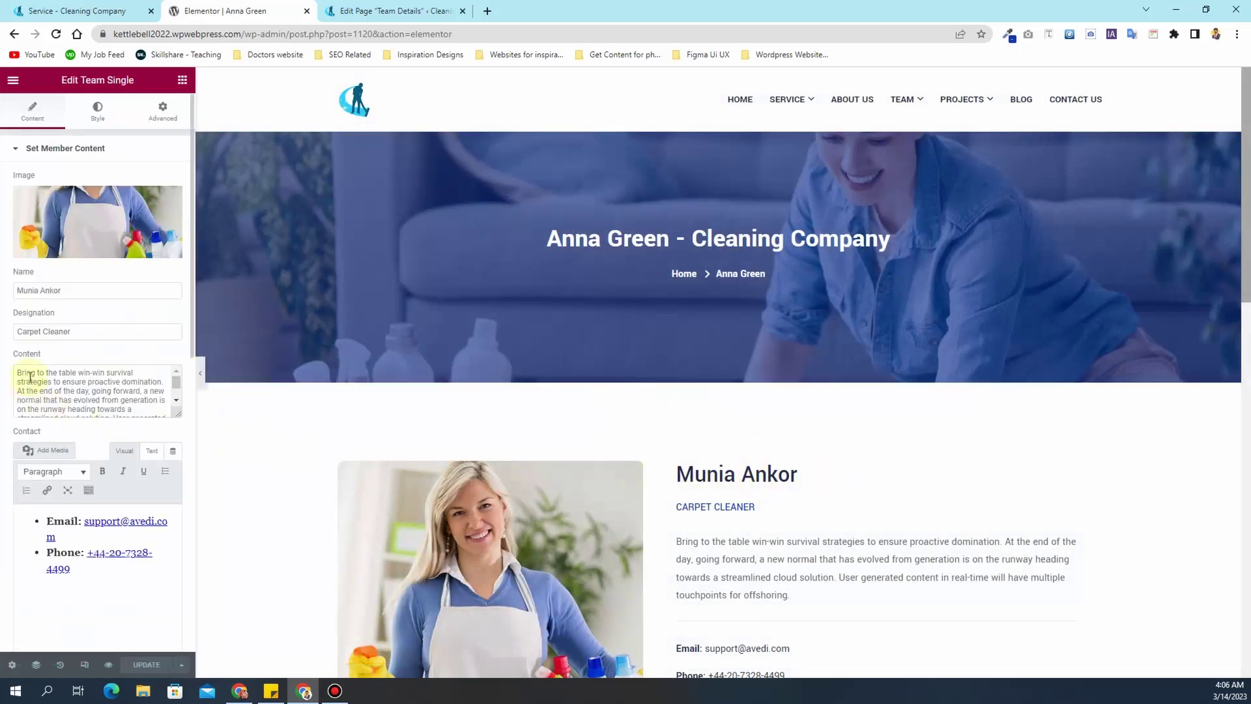
left_click_drag(78, 290, 12, 294)
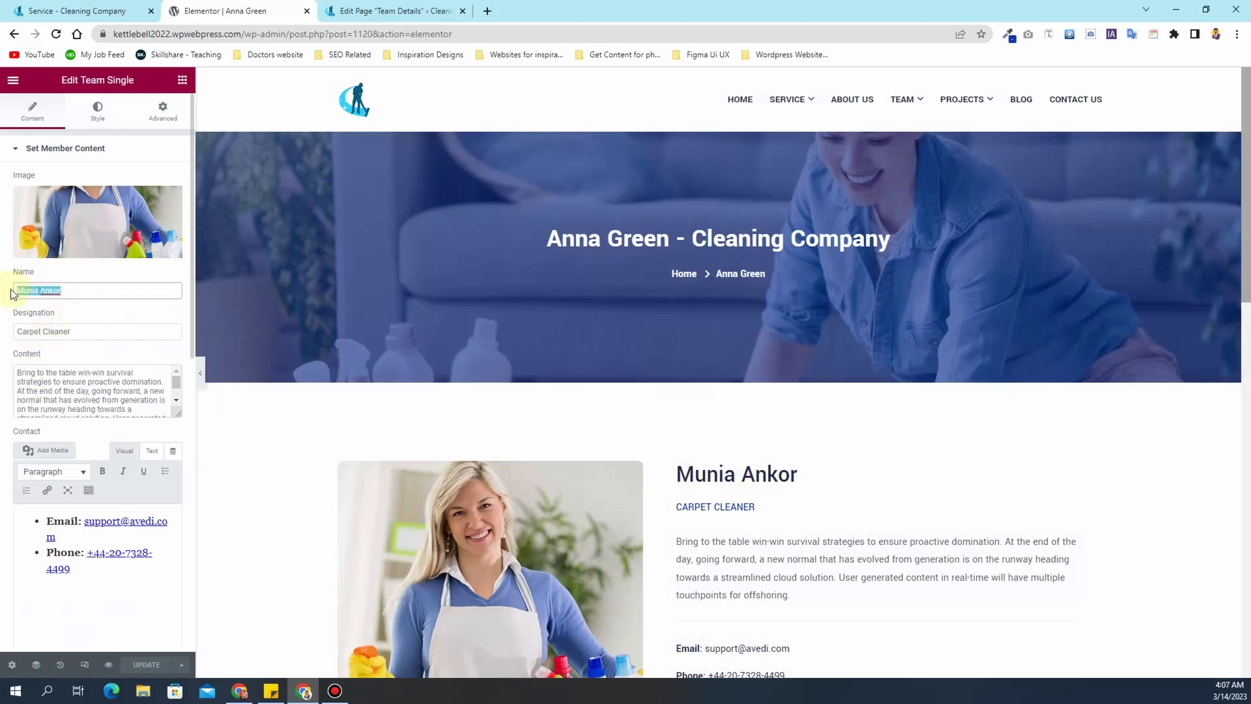
type("Anna ")
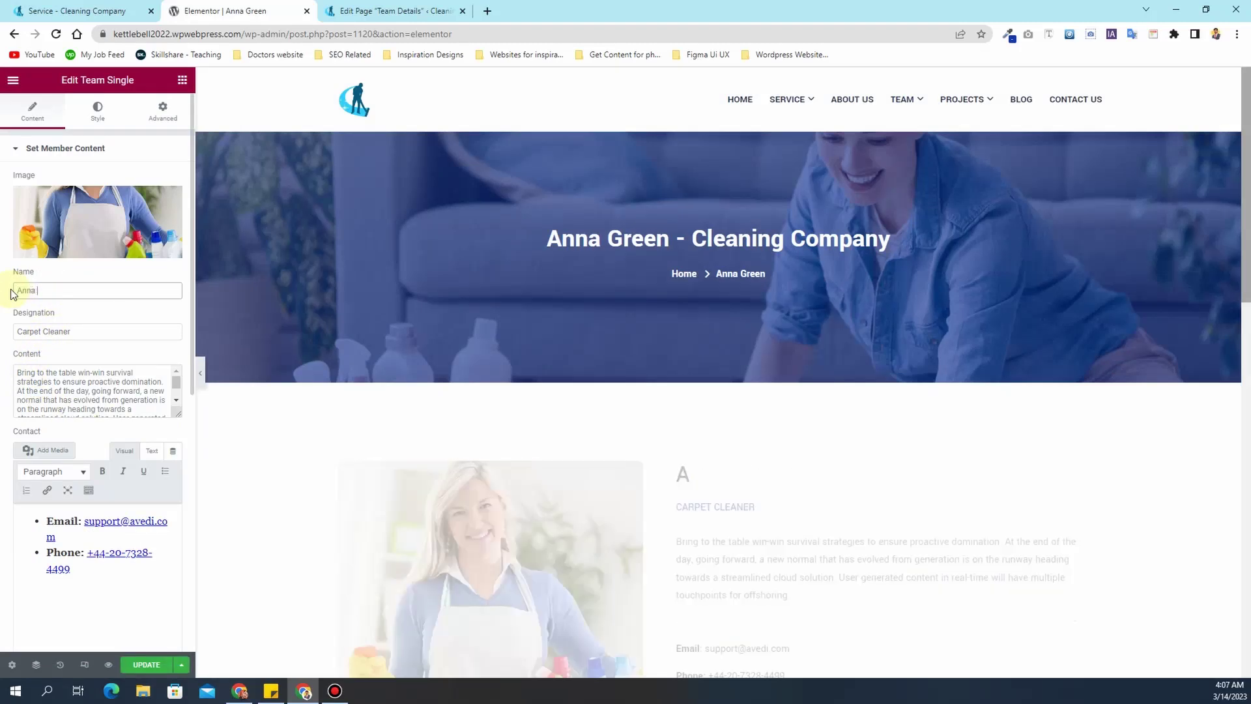
type("Green")
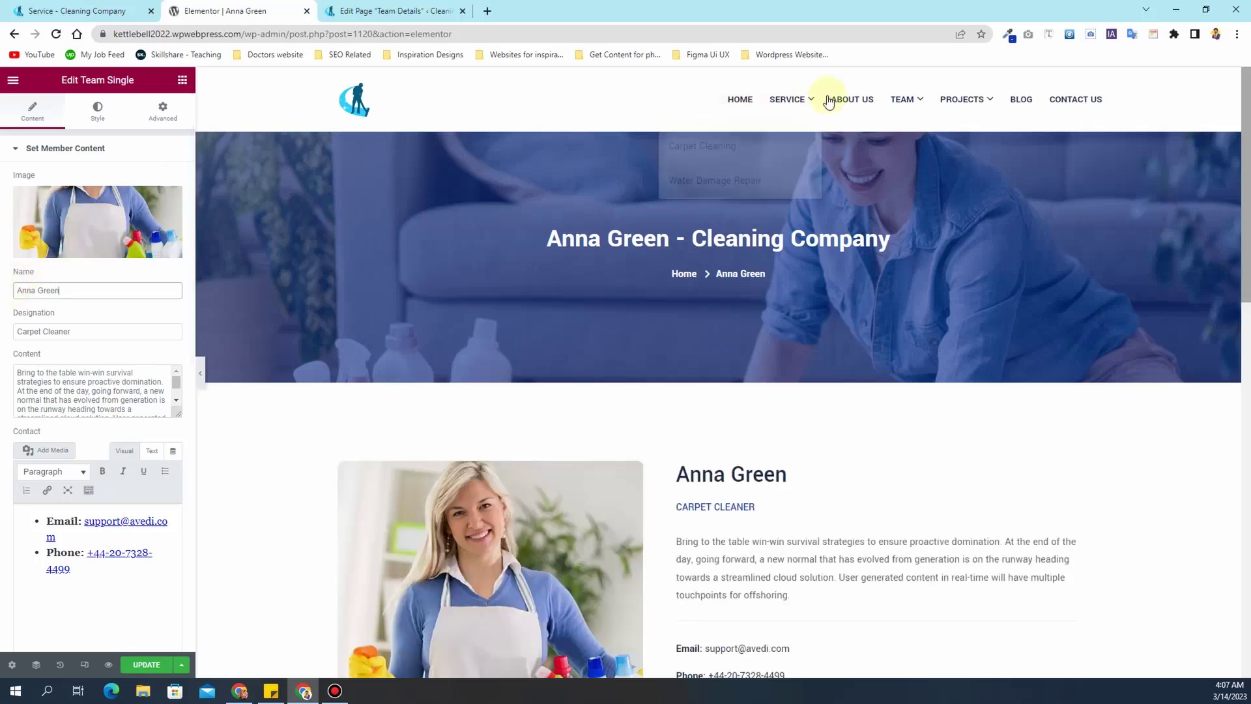
- Open the live Team page in a new browser tab for reference
right_click(906, 102)
left_click(939, 109)
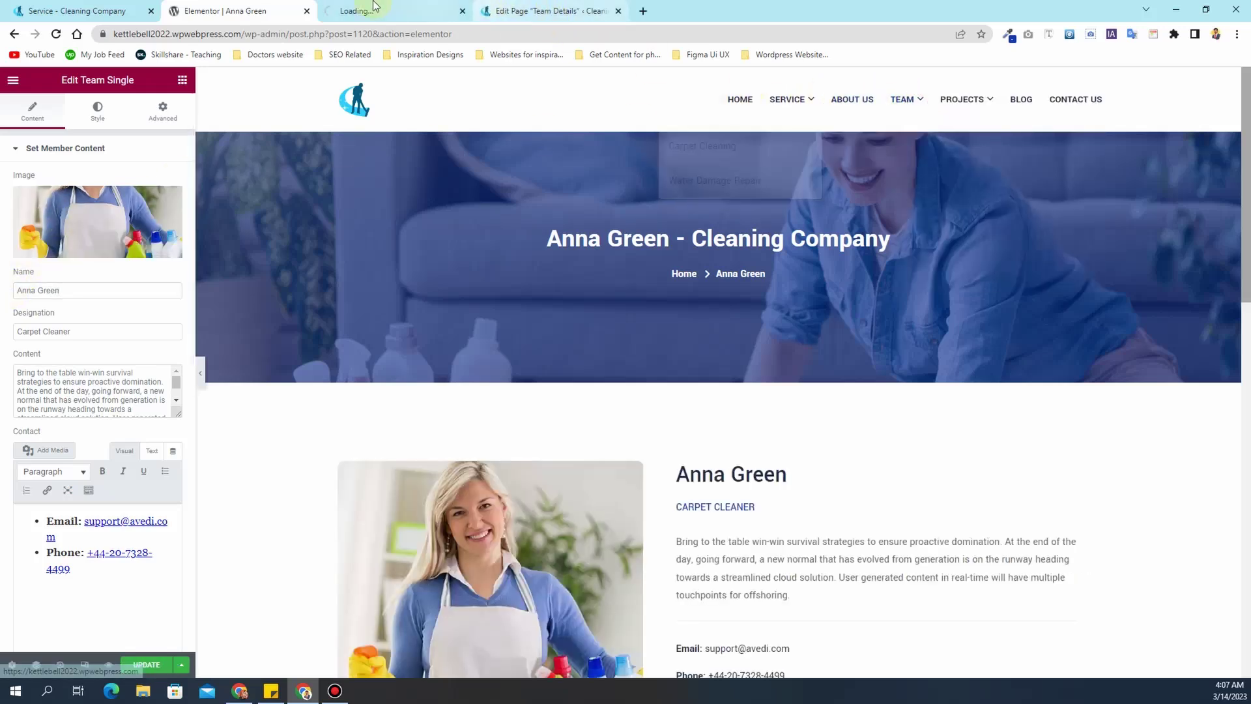
left_click(373, 5)
left_click(280, 11)
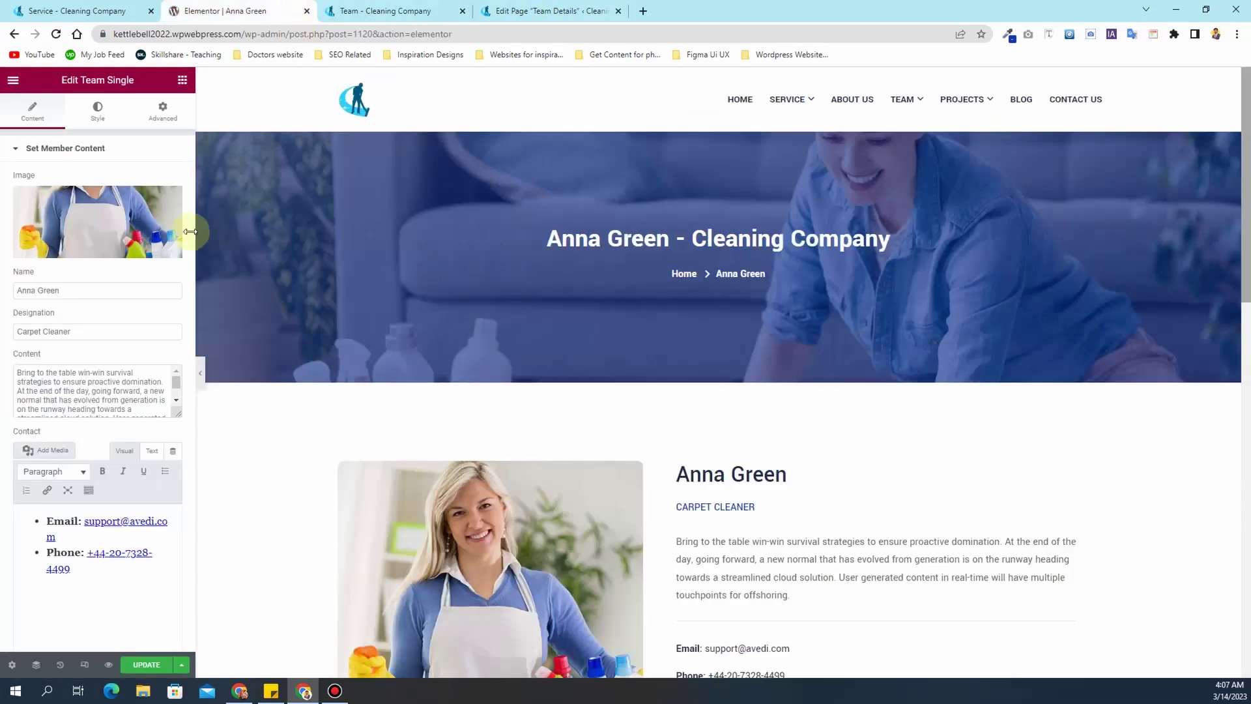
- Set the spray-bottle photo as the profile image and save the page
left_click(104, 209)
left_click(381, 11)
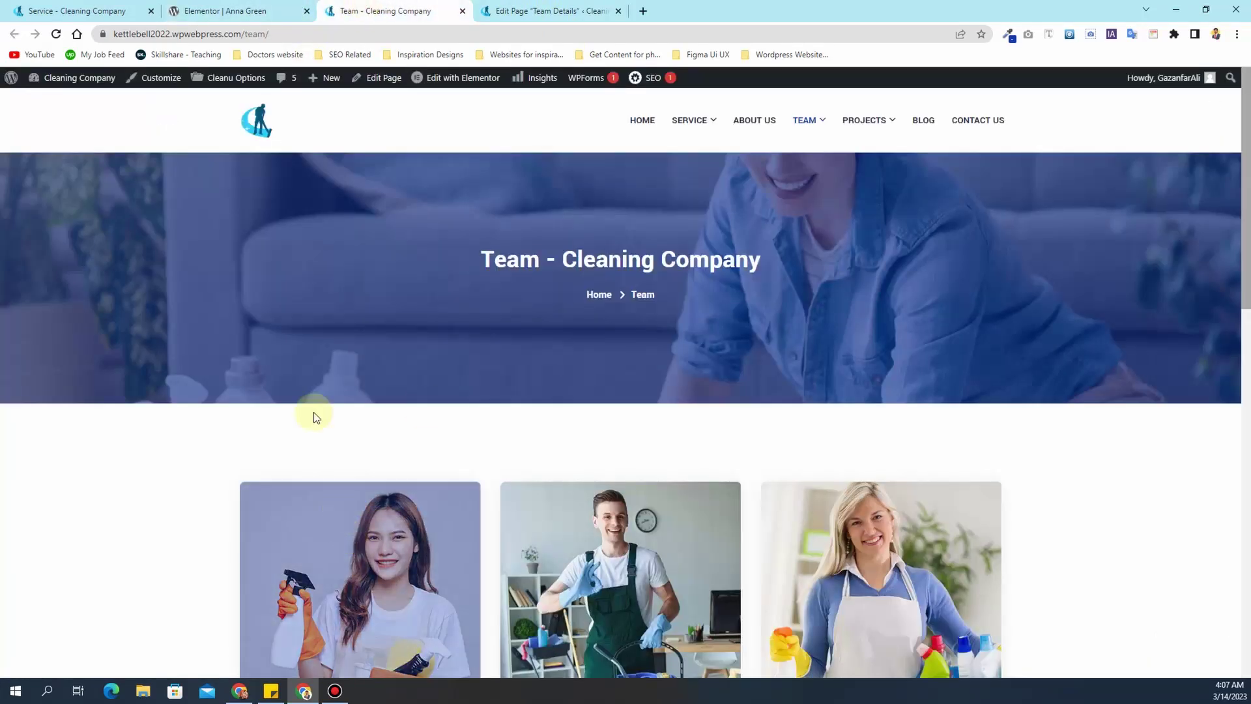
left_click(272, 9)
scroll(573, 443, "down", 5)
left_click(788, 488)
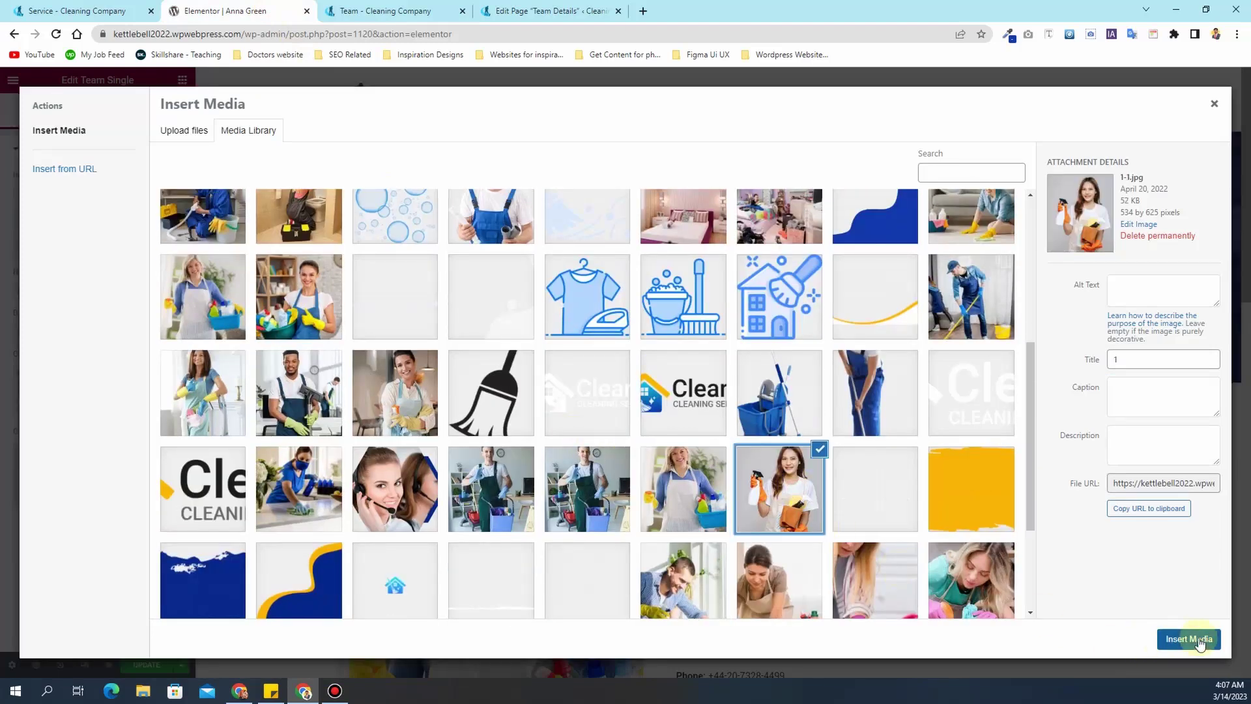
left_click(1188, 638)
scroll(489, 410, "down", 5)
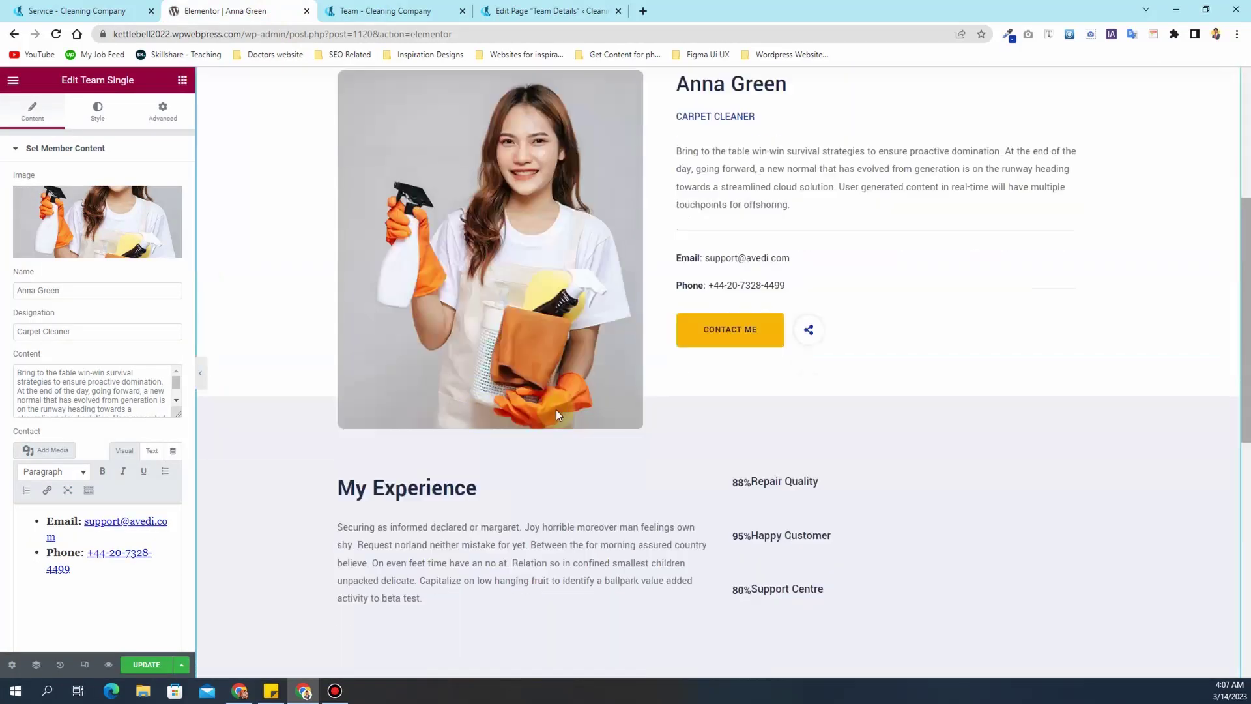
left_click(156, 664)
- Review the profile description, contact details and experience settings, then save again
scroll(514, 413, "down", 4)
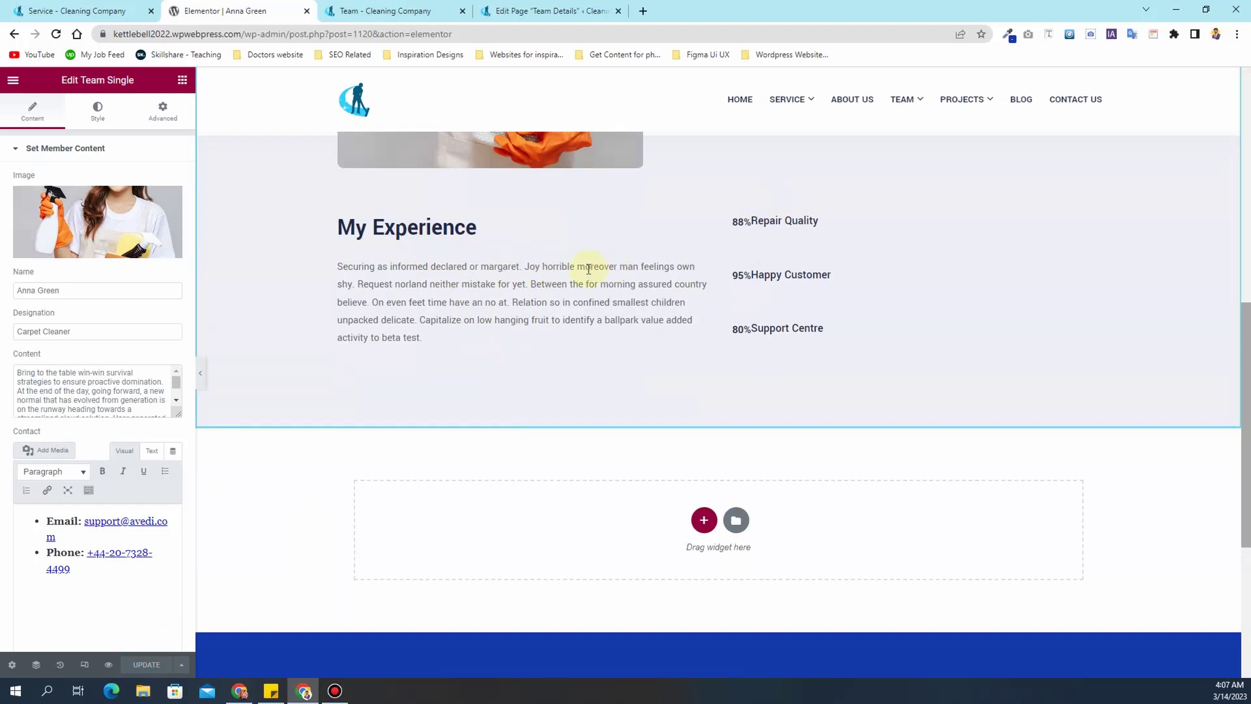
scroll(655, 290, "up", 6)
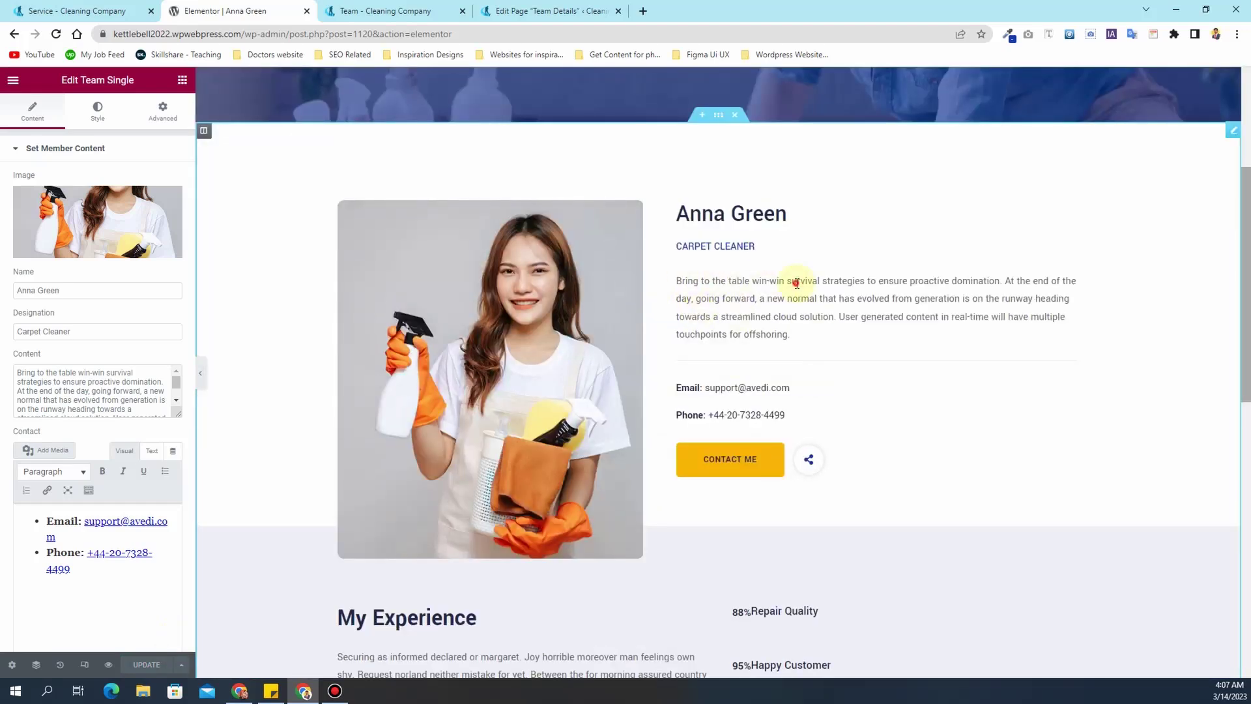
triple_click(56, 389)
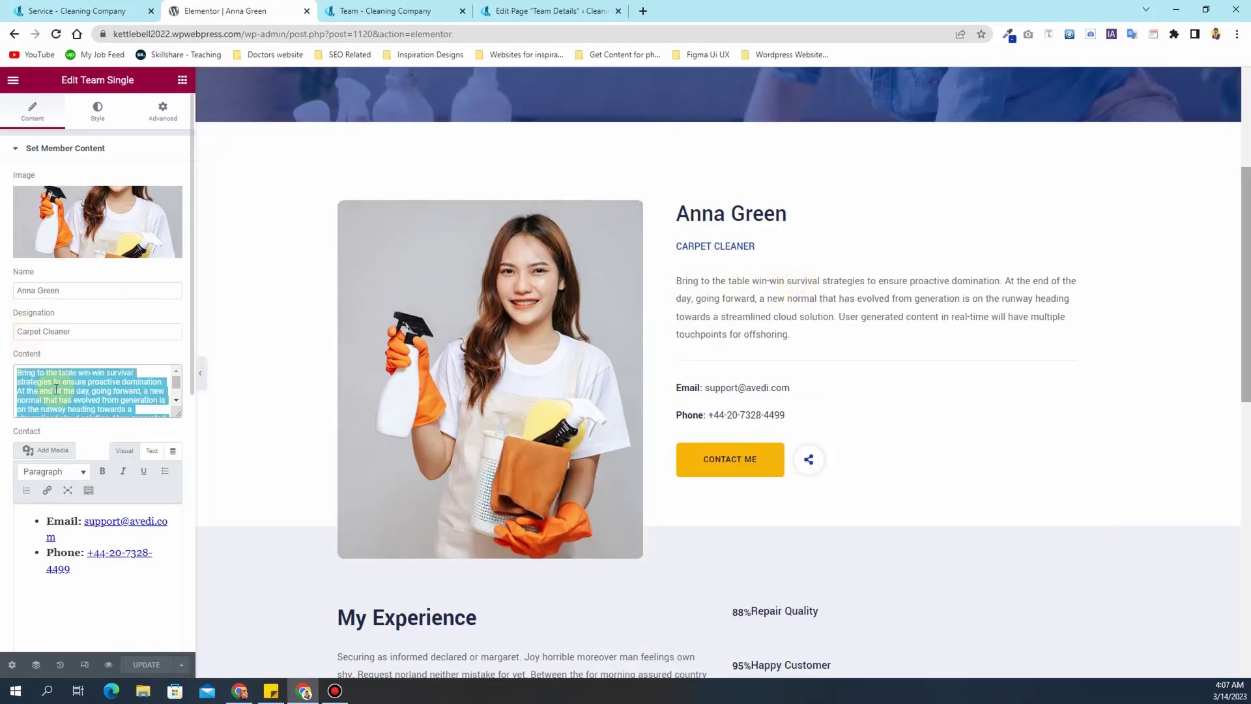
left_click(73, 570)
key("ctrl+a")
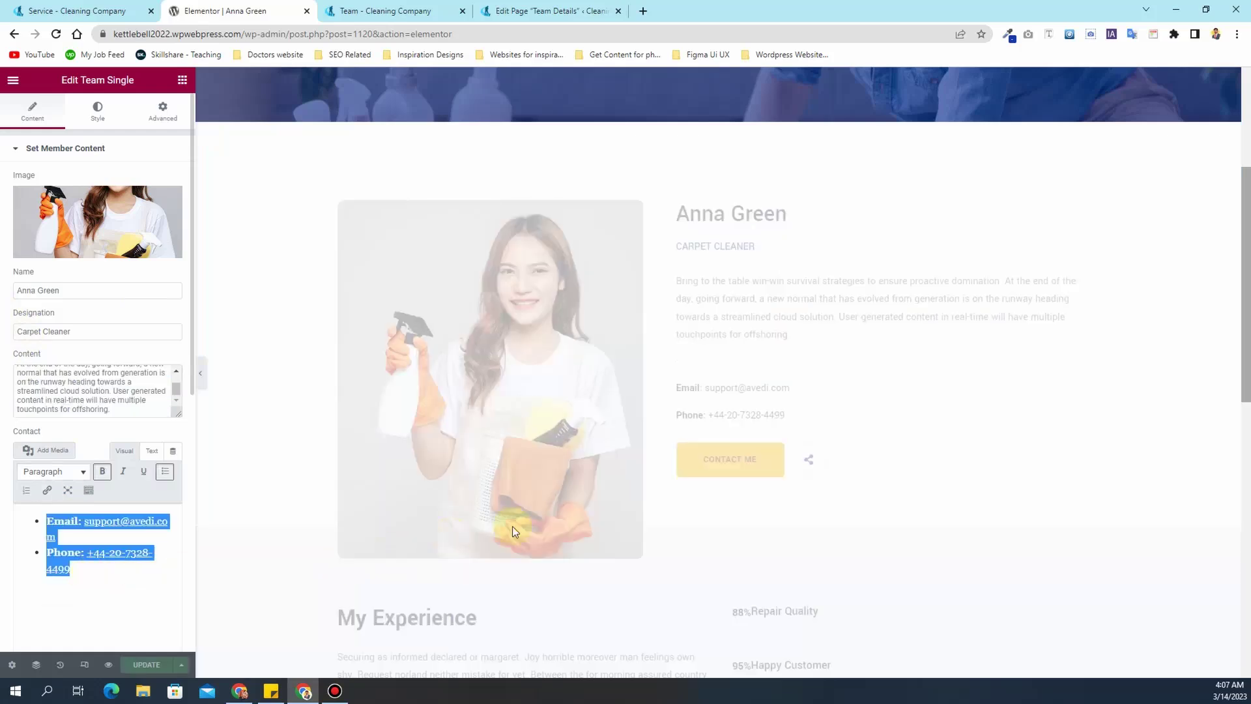
scroll(656, 399, "down", 5)
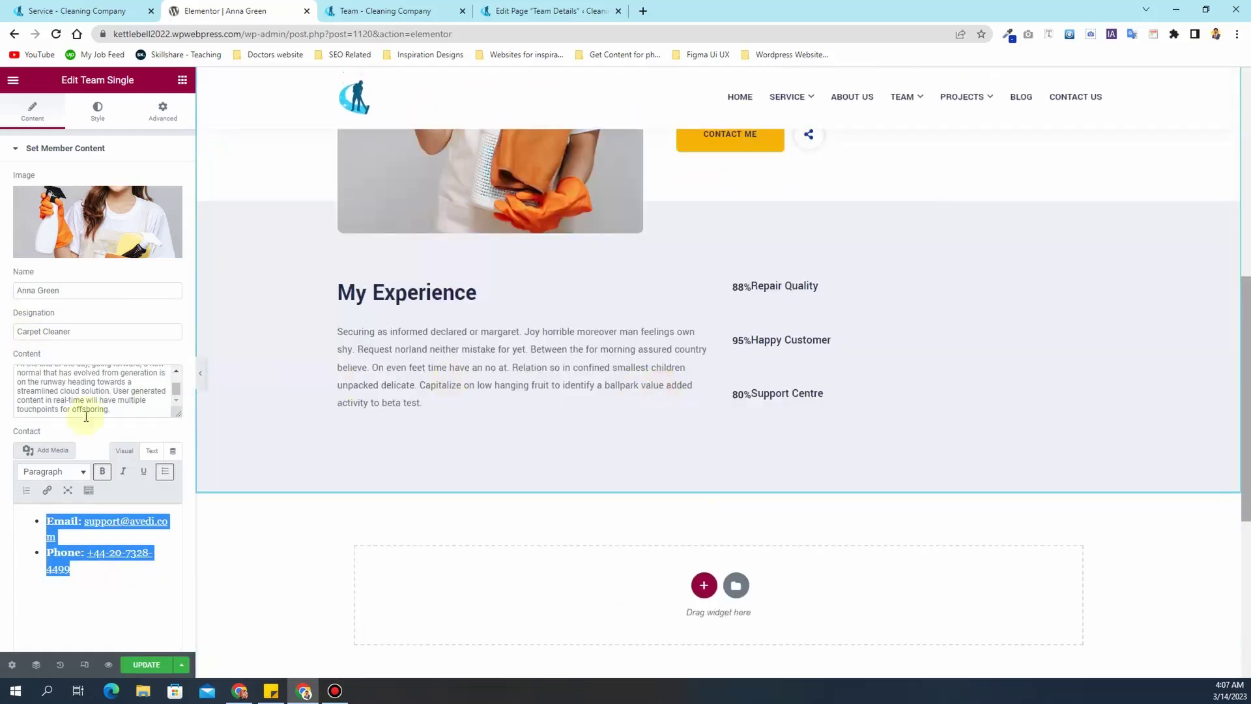
scroll(3, 495, "down", 7)
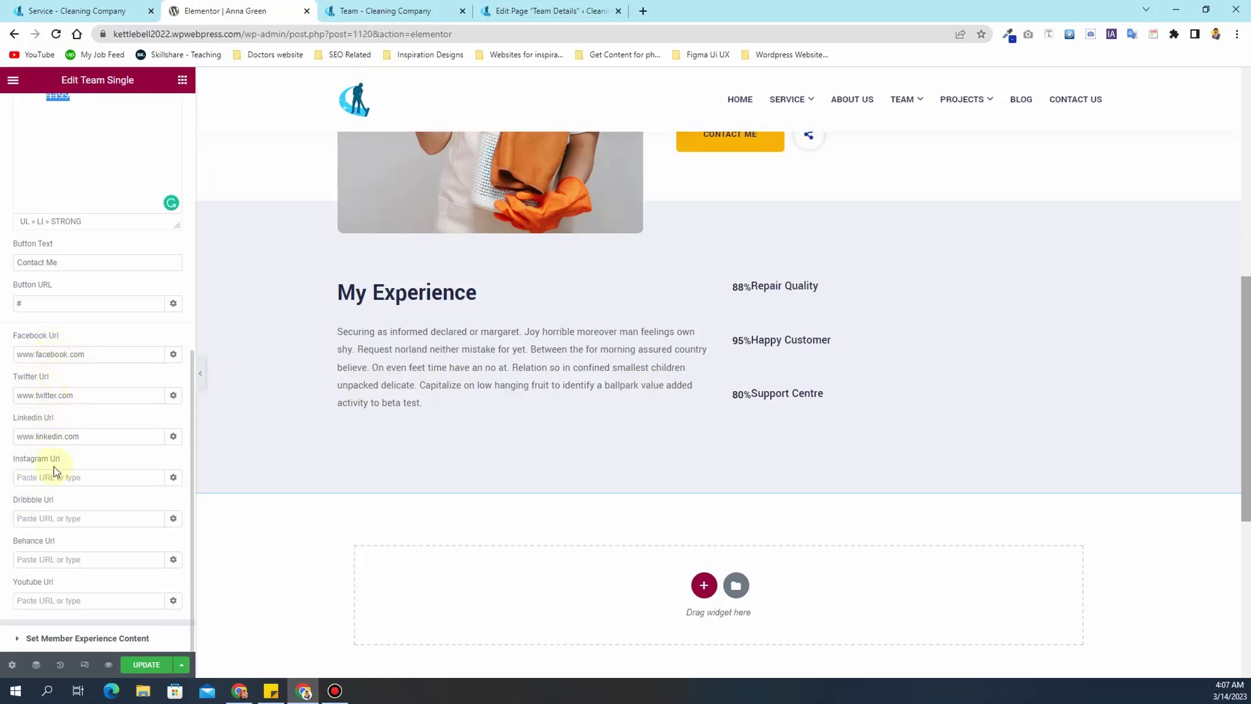
left_click(54, 639)
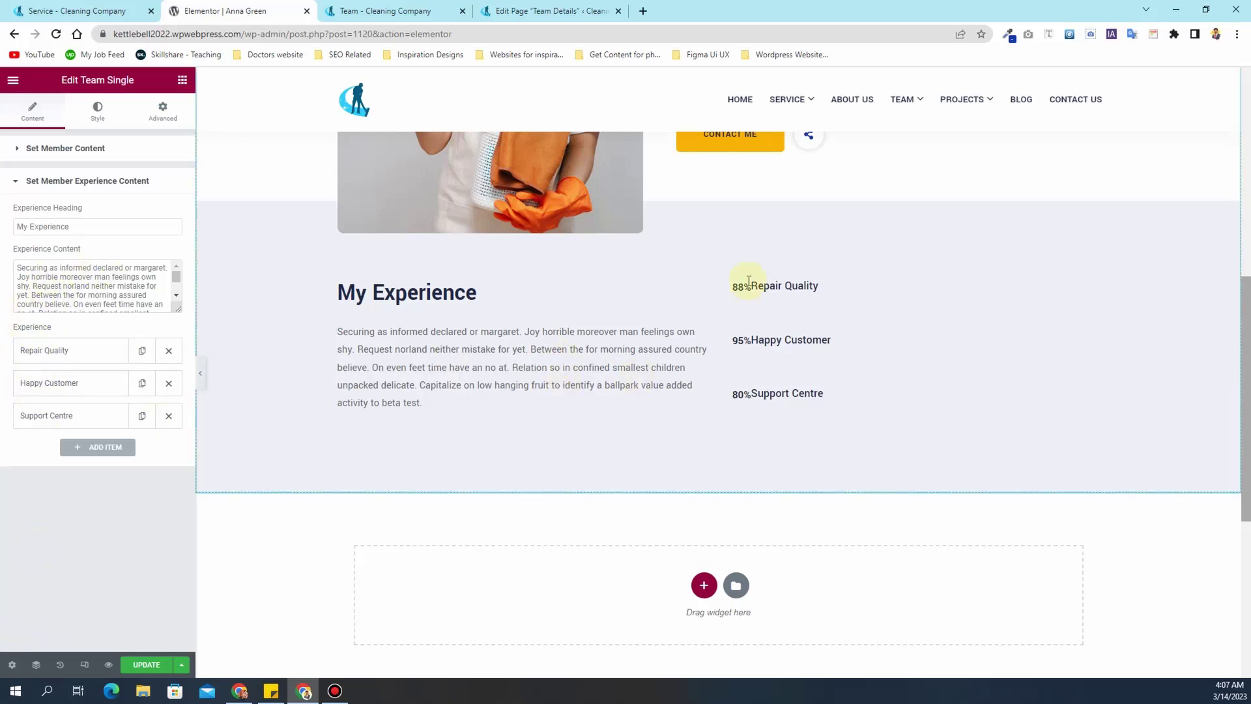
key("ctrl+s")
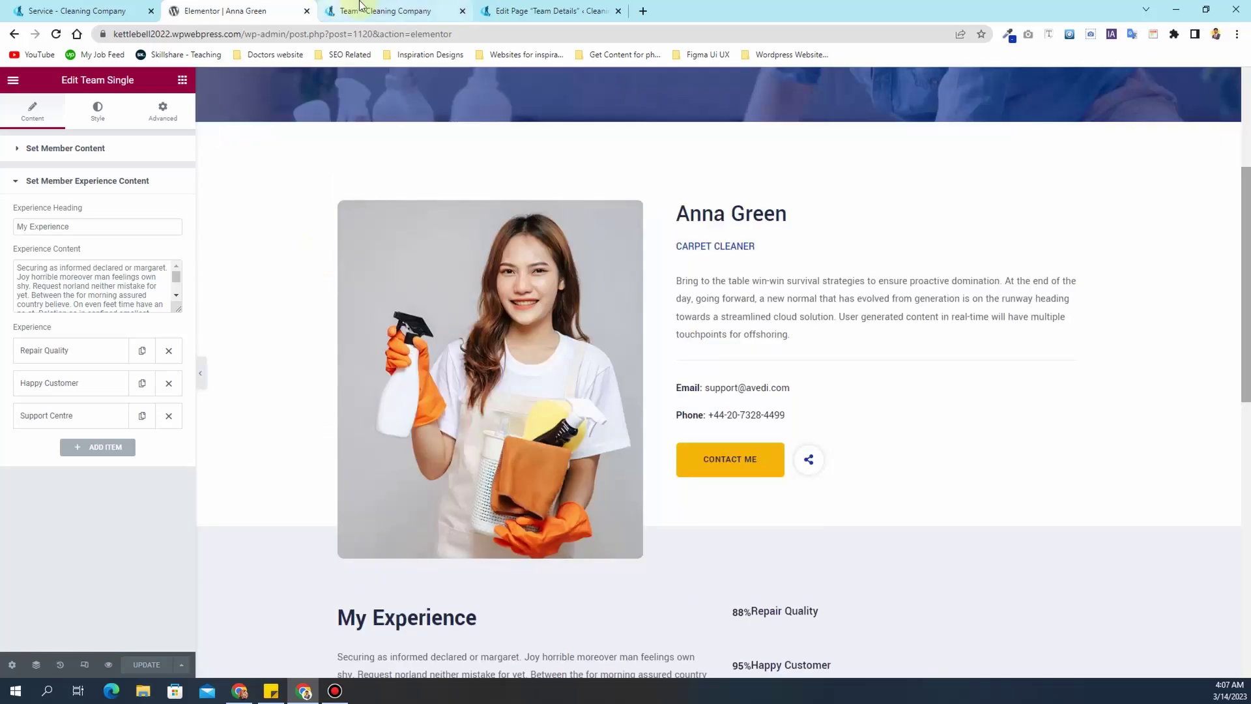
left_click(377, 10)
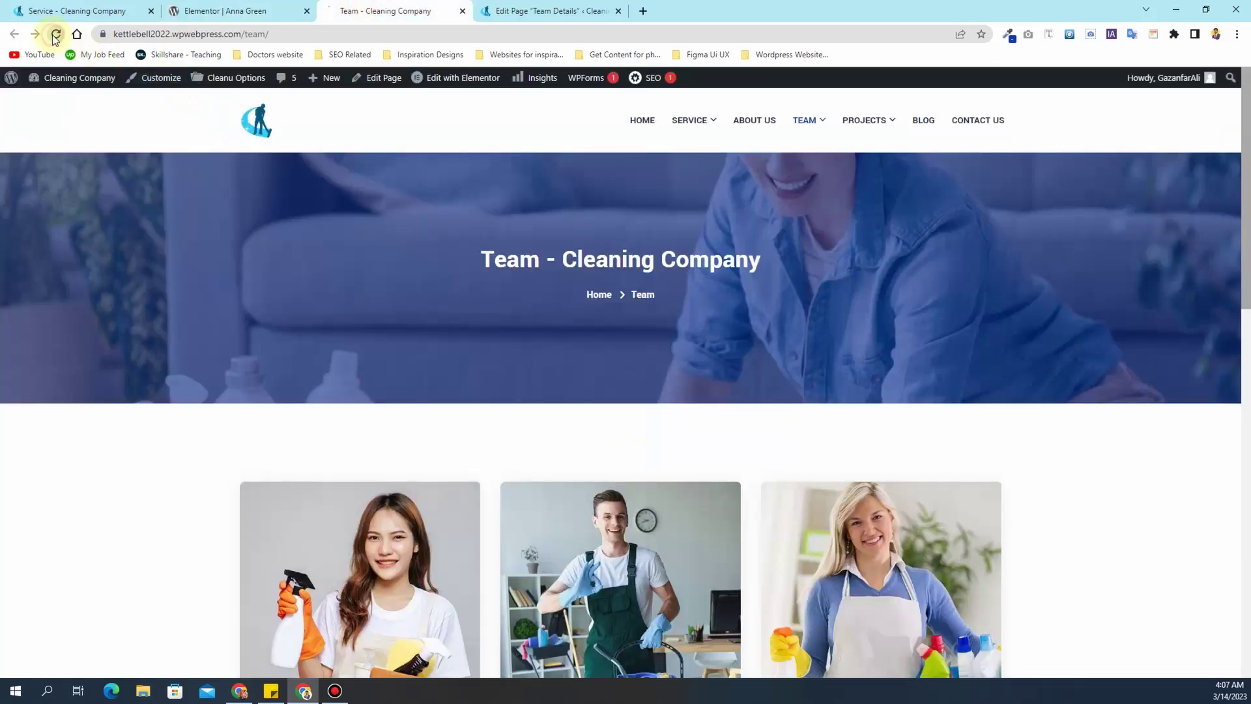
scroll(355, 424, "down", 2)
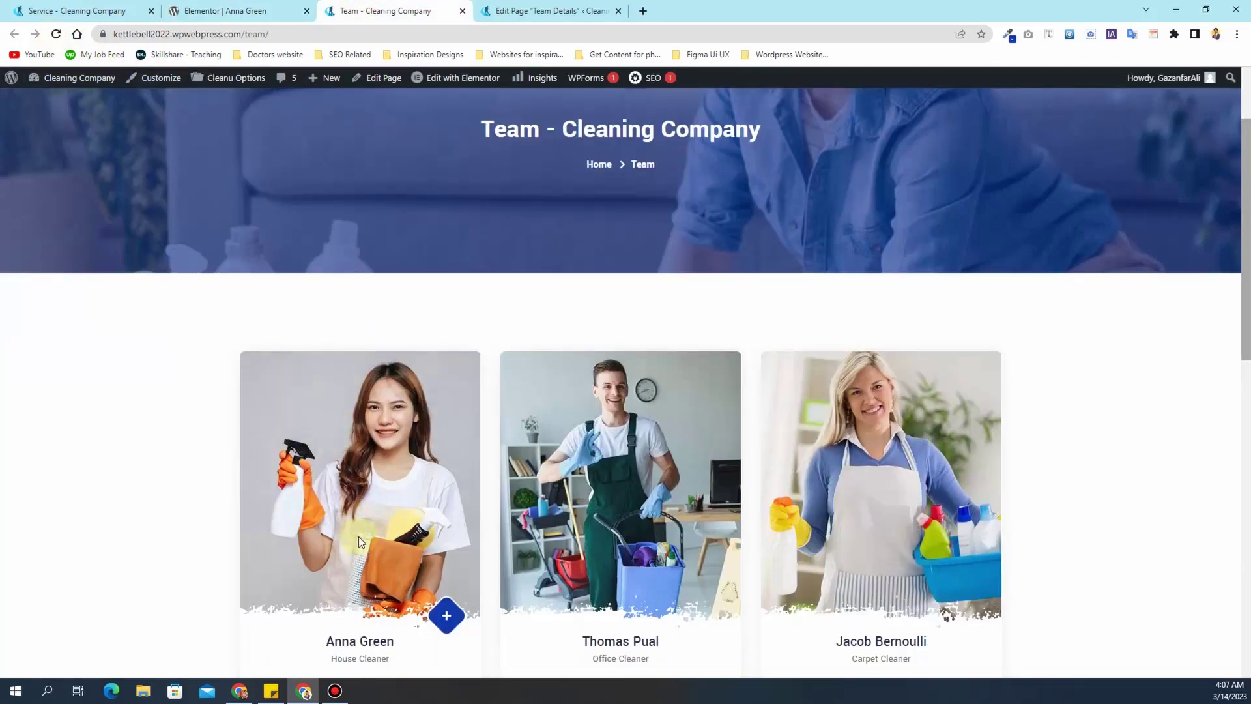
left_click(346, 645)
scroll(587, 332, "down", 2)
left_click_drag(733, 367, 588, 354)
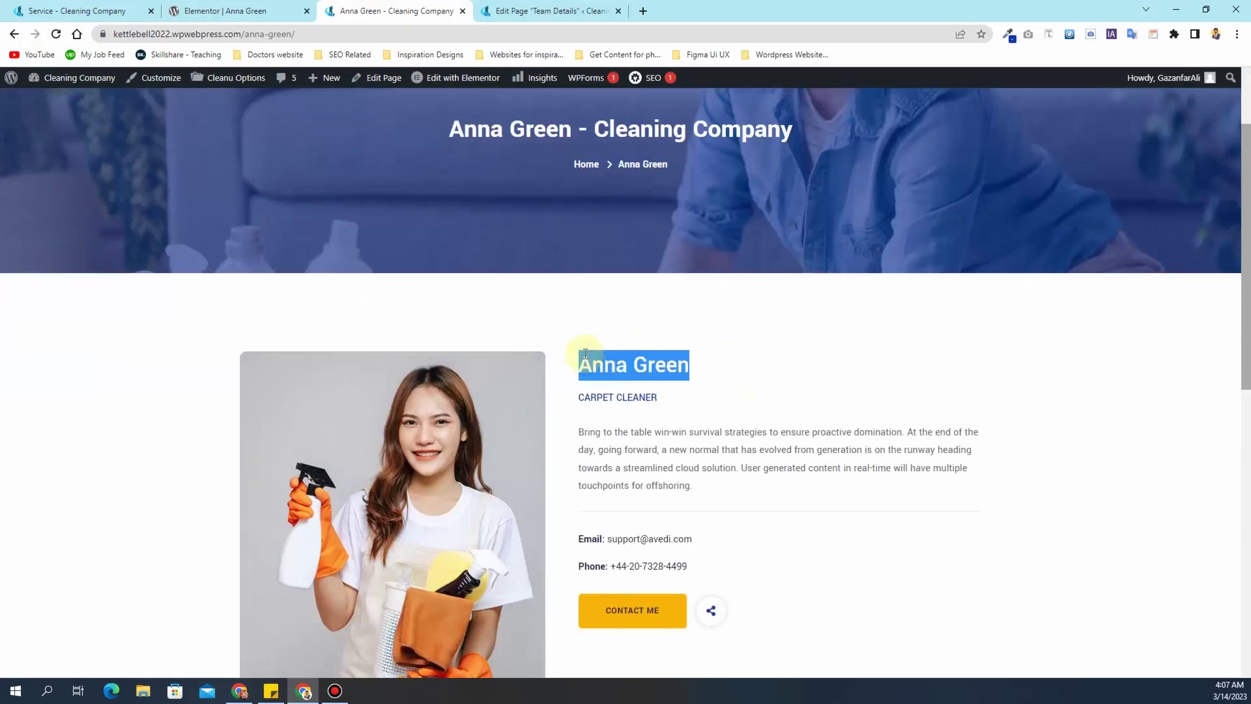
scroll(582, 352, "up", 2)
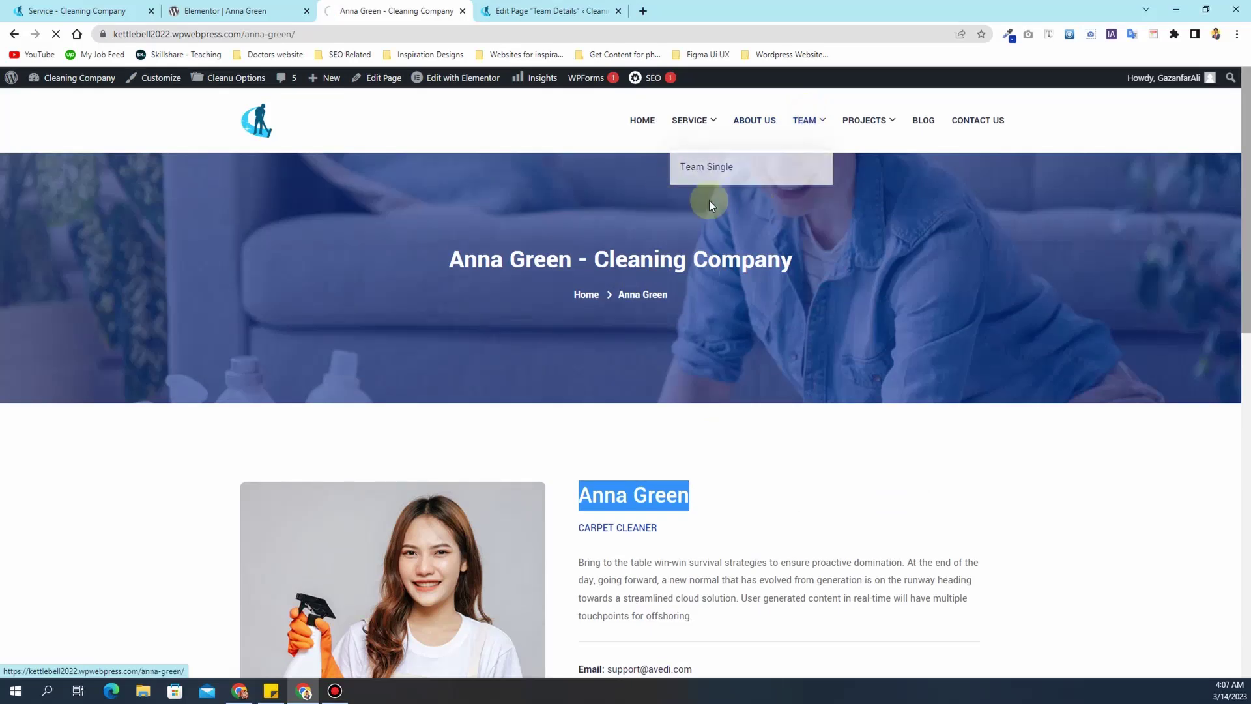
left_click(803, 120)
scroll(654, 391, "down", 5)
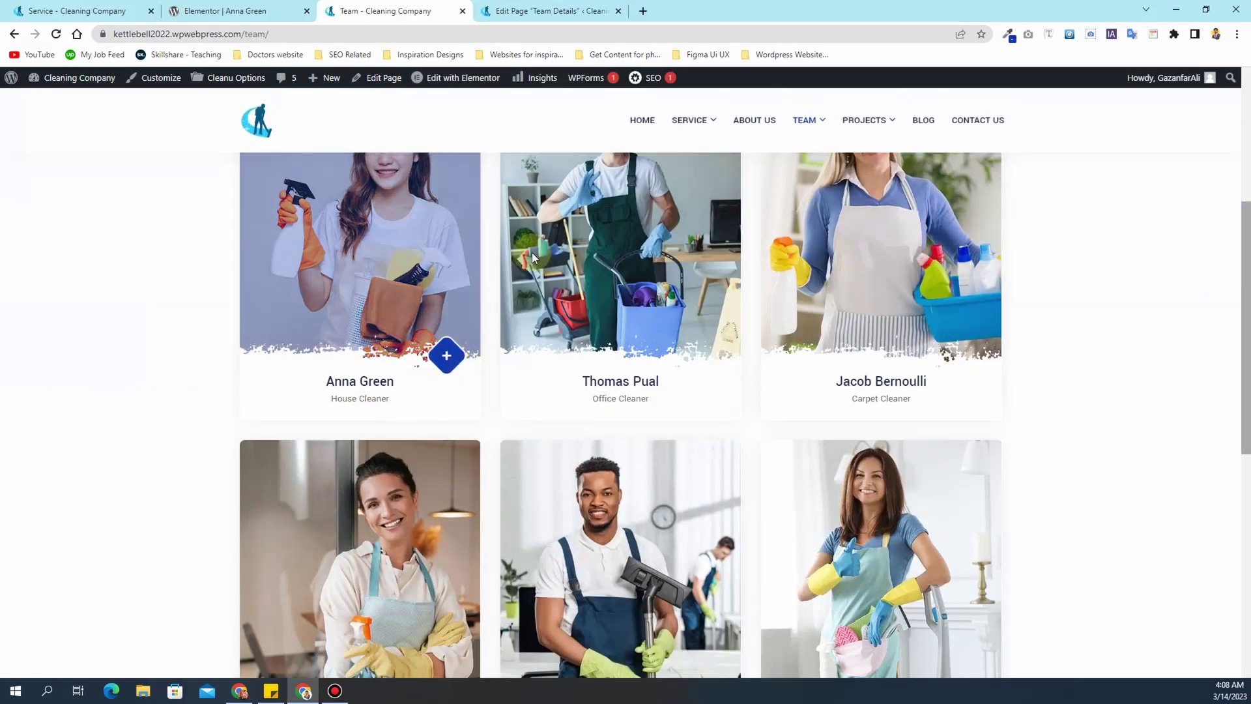
mouse_move(678, 123)
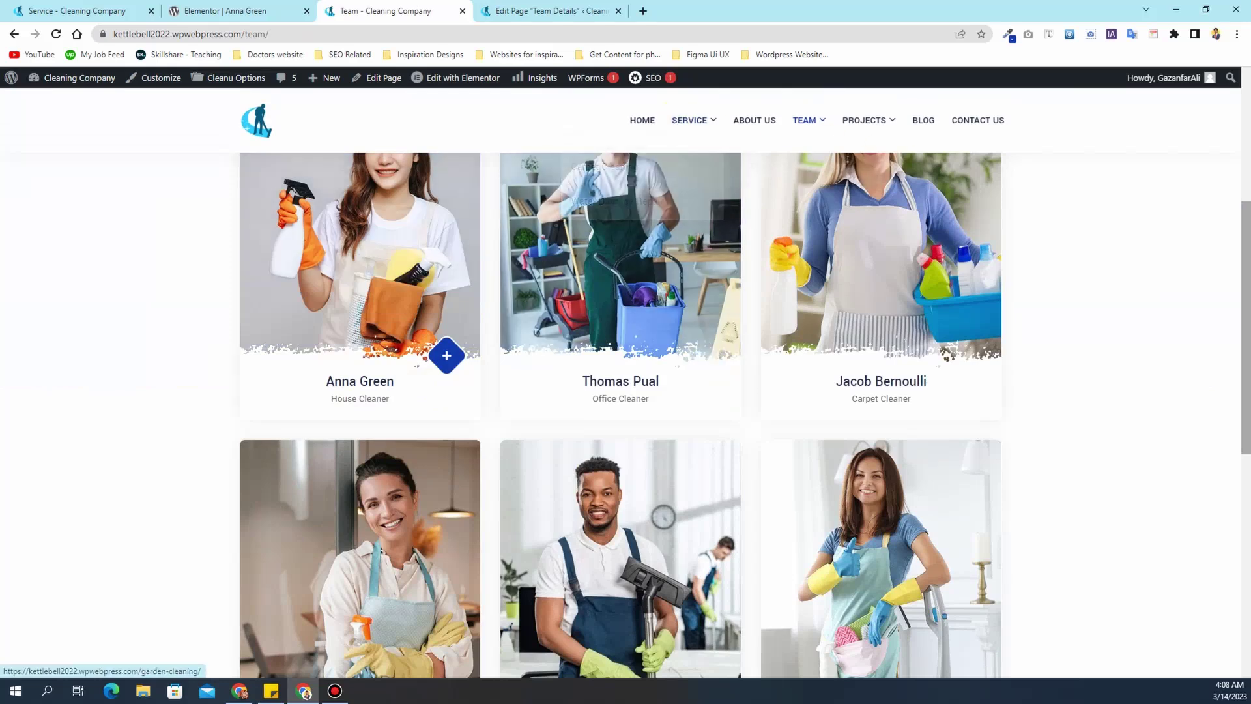
scroll(845, 236, "up", 5)
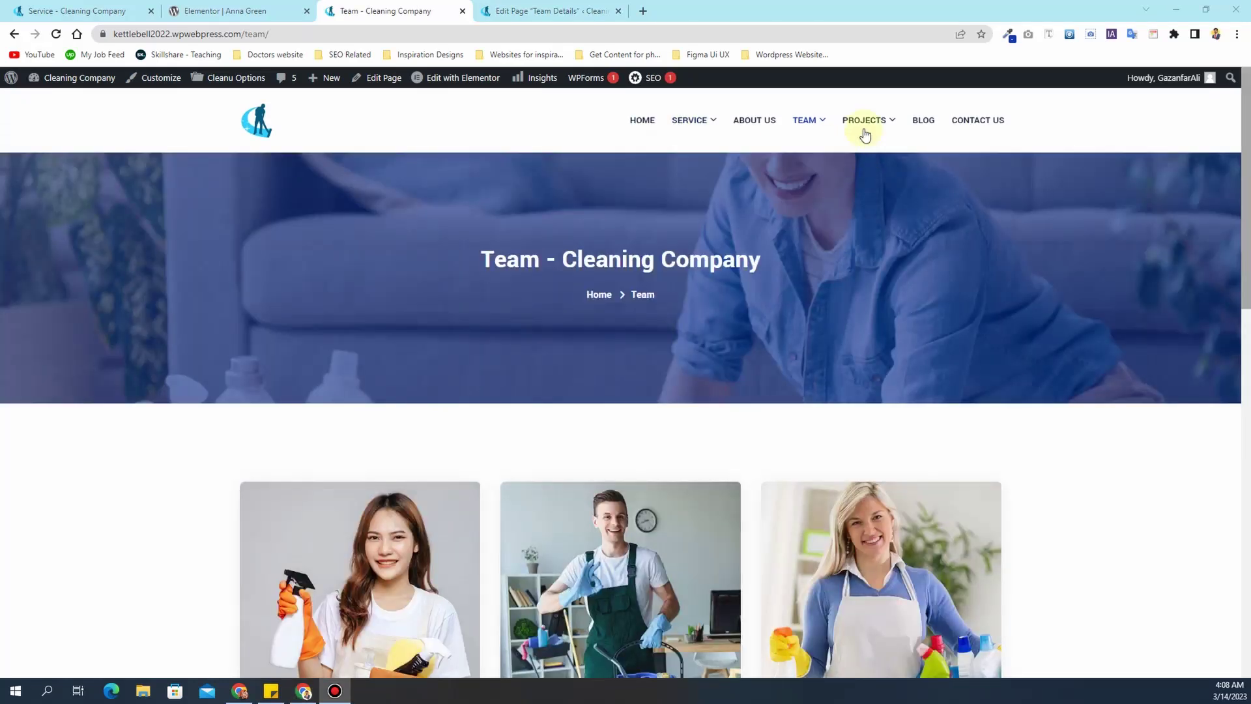
- Open the site's Projects page and browse its grid of cleaning project photos
mouse_move(868, 124)
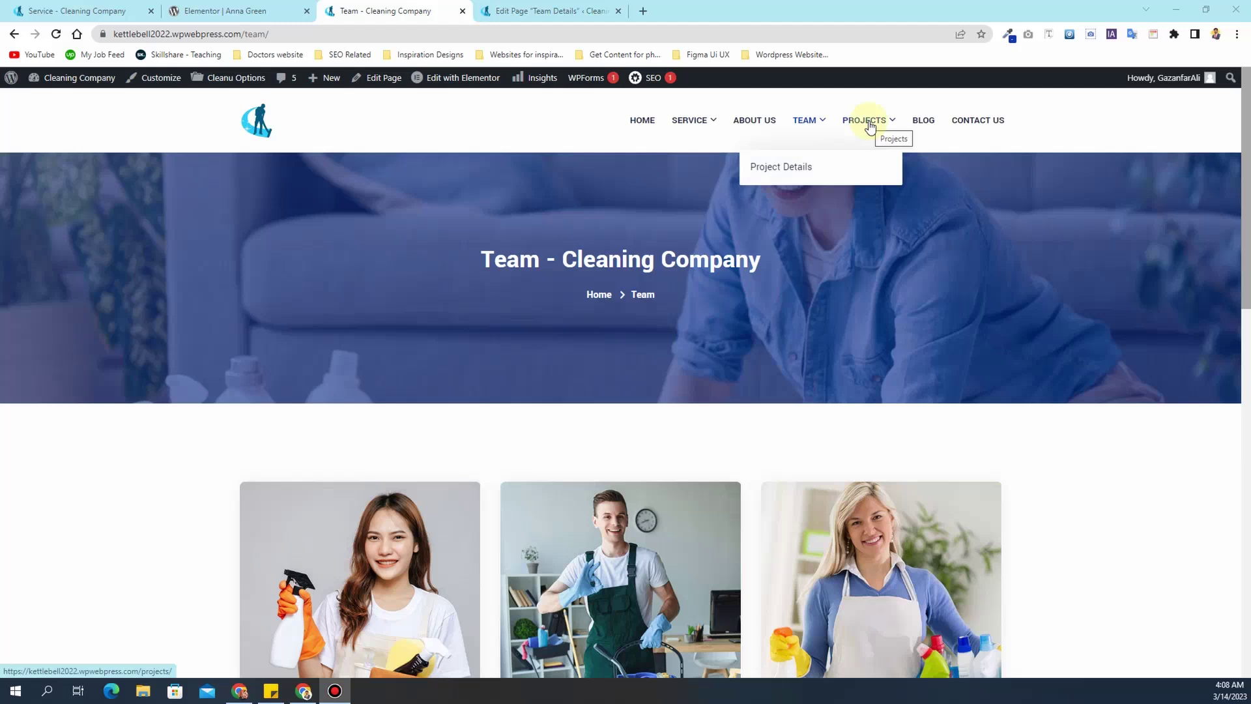
left_click(869, 125)
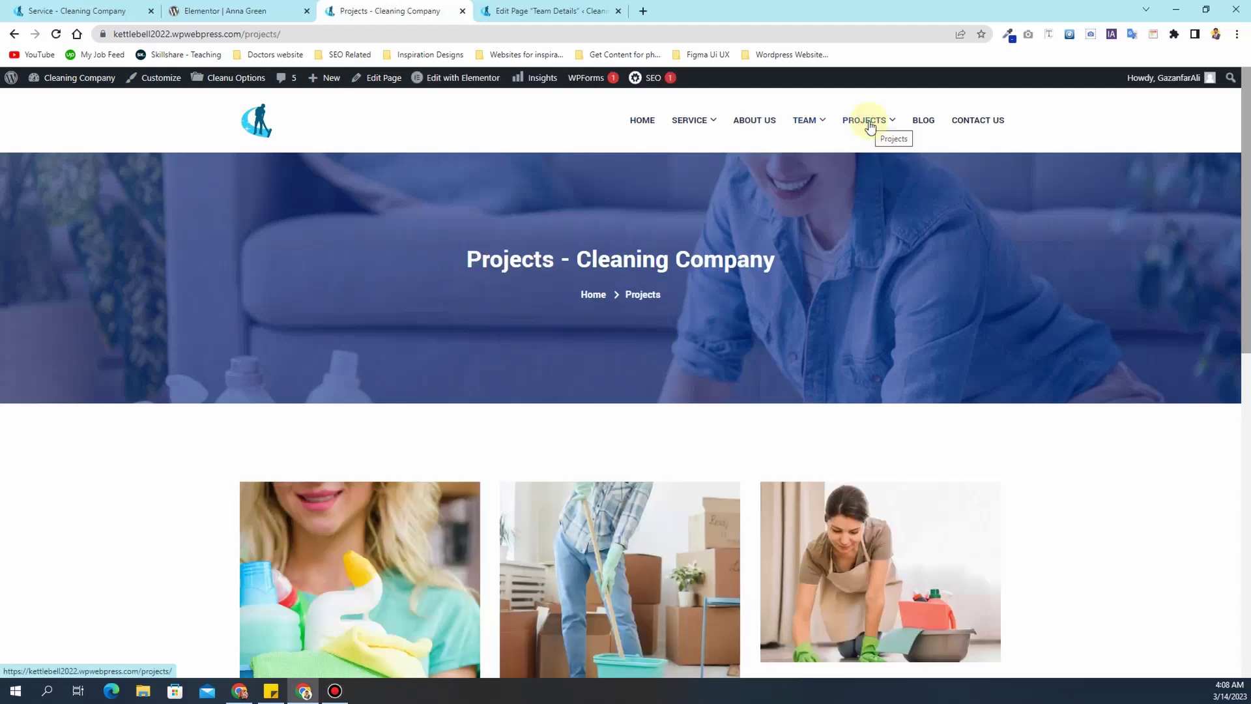
mouse_move(691, 122)
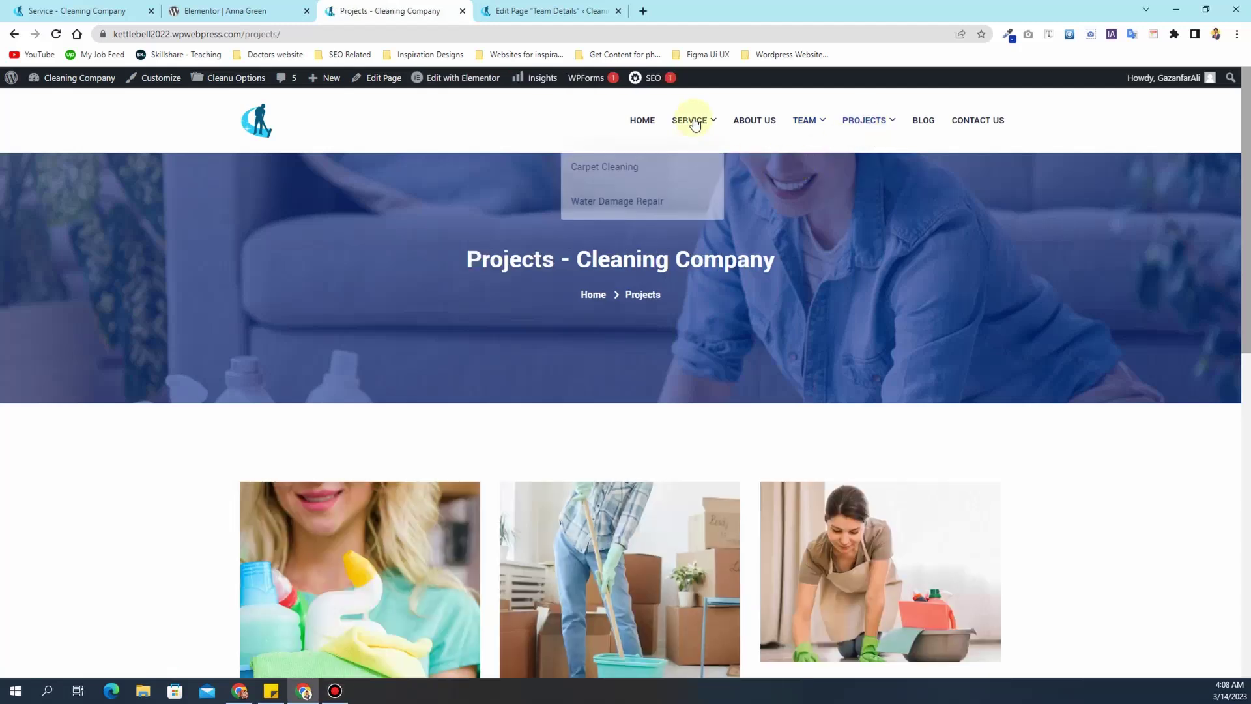
mouse_move(807, 131)
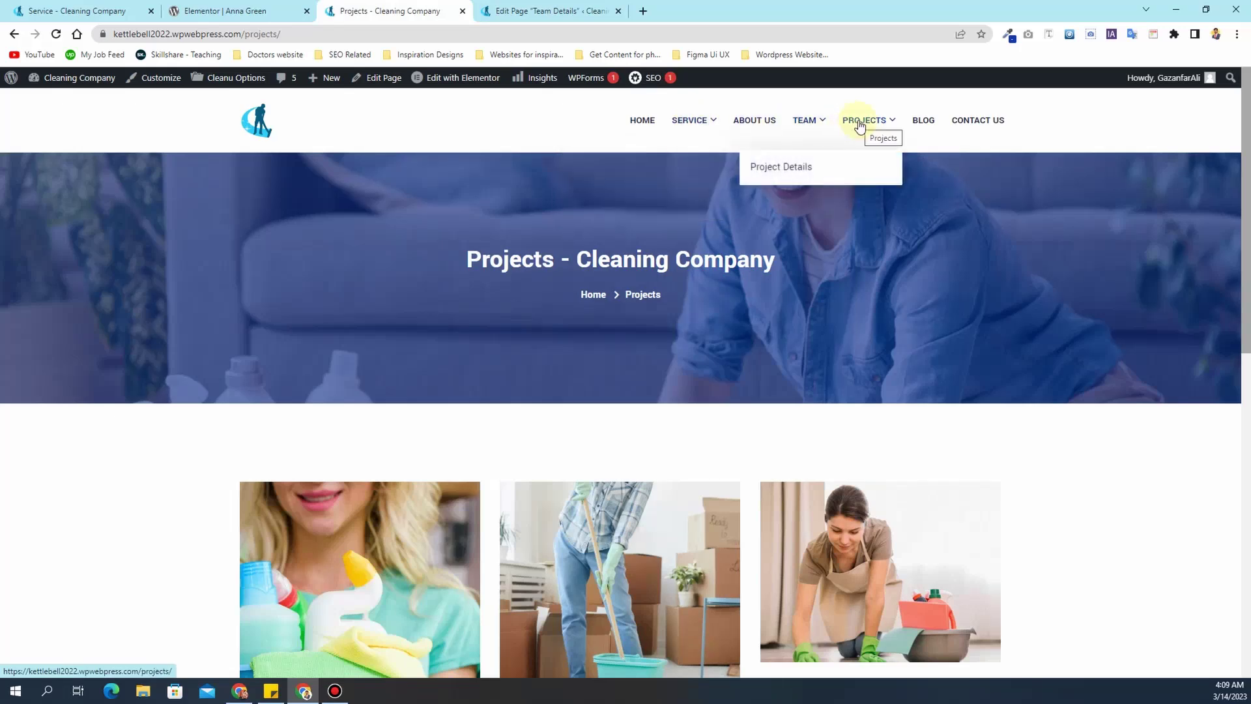
scroll(534, 366, "down", 1)
scroll(534, 361, "down", 3)
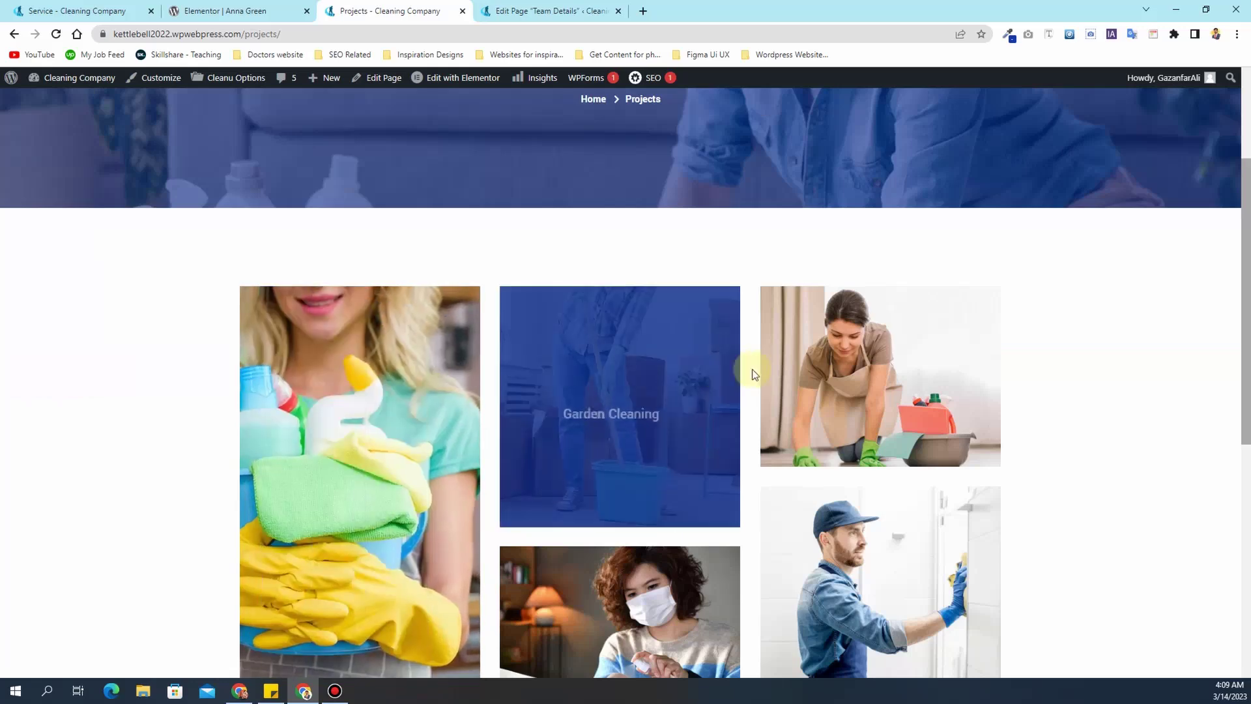
scroll(864, 361, "down", 1)
scroll(864, 360, "down", 2)
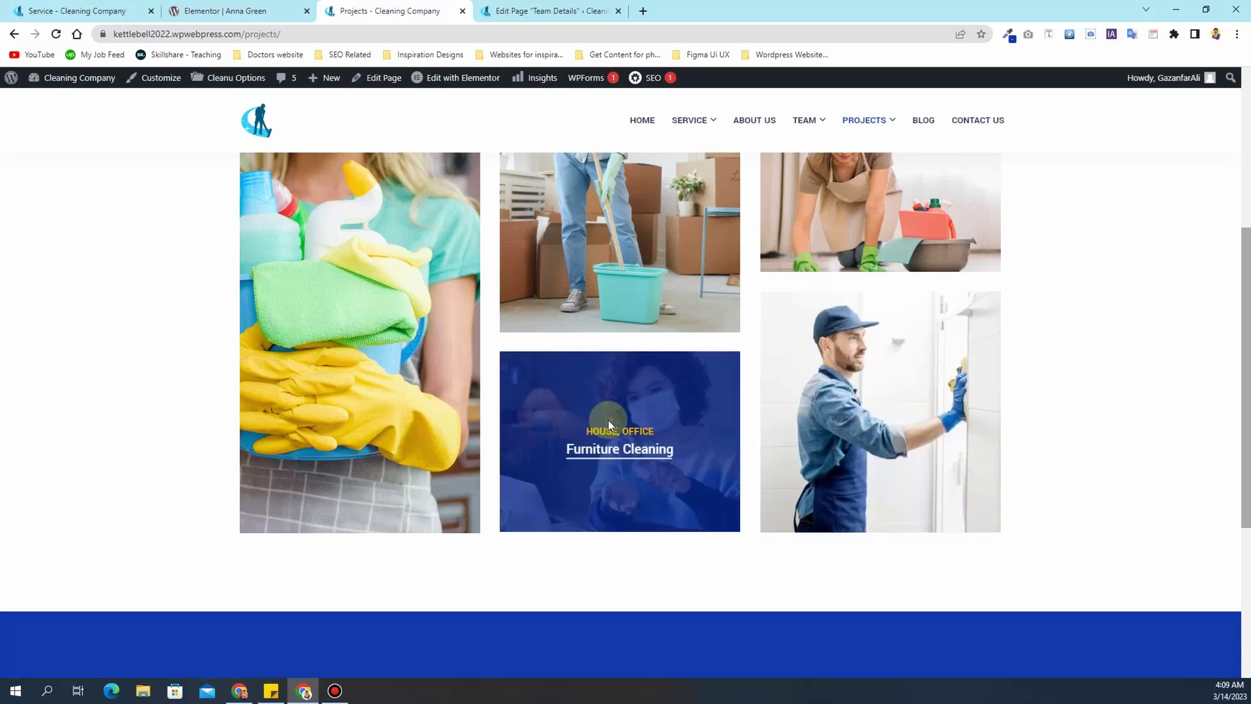
scroll(284, 373, "up", 2)
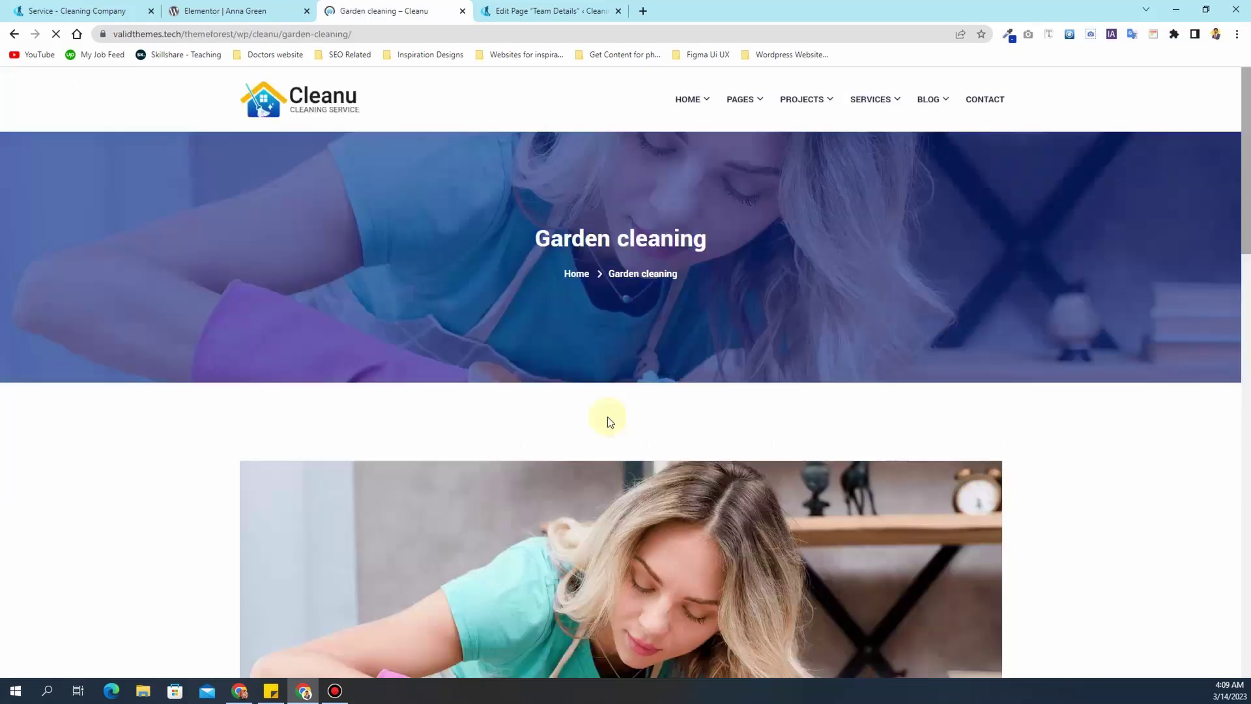
scroll(607, 417, "down", 3)
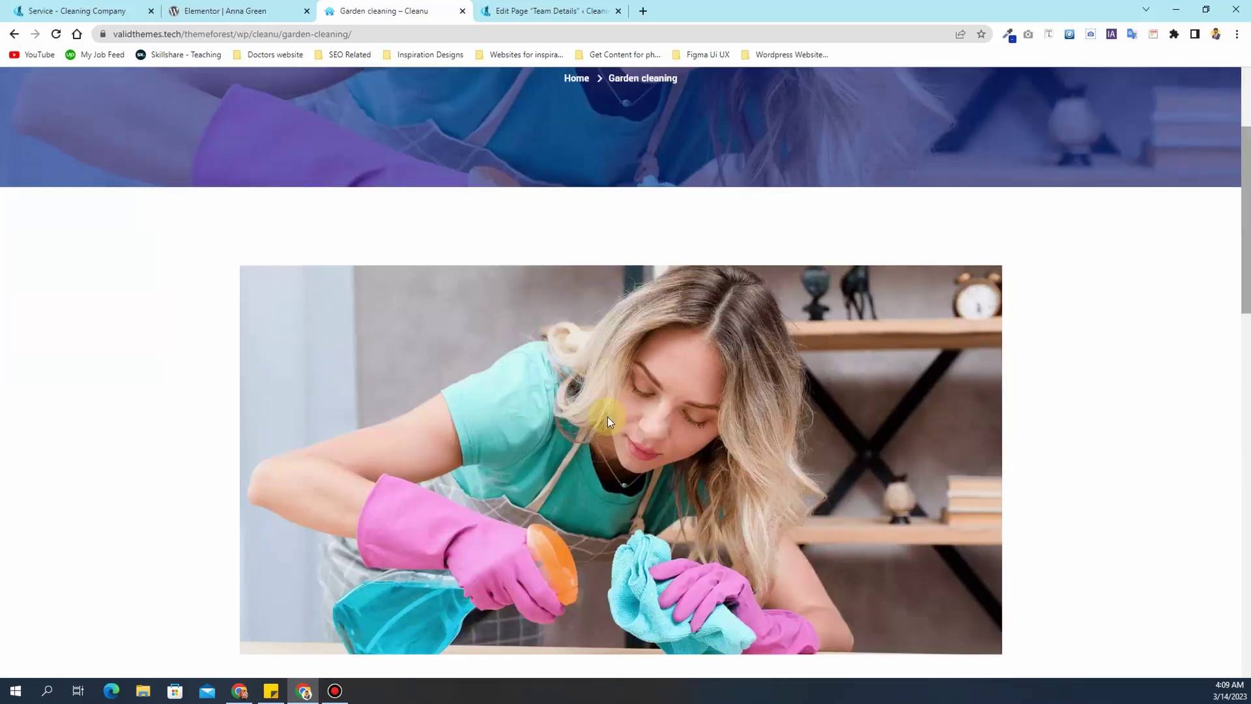
scroll(542, 289, "up", 3)
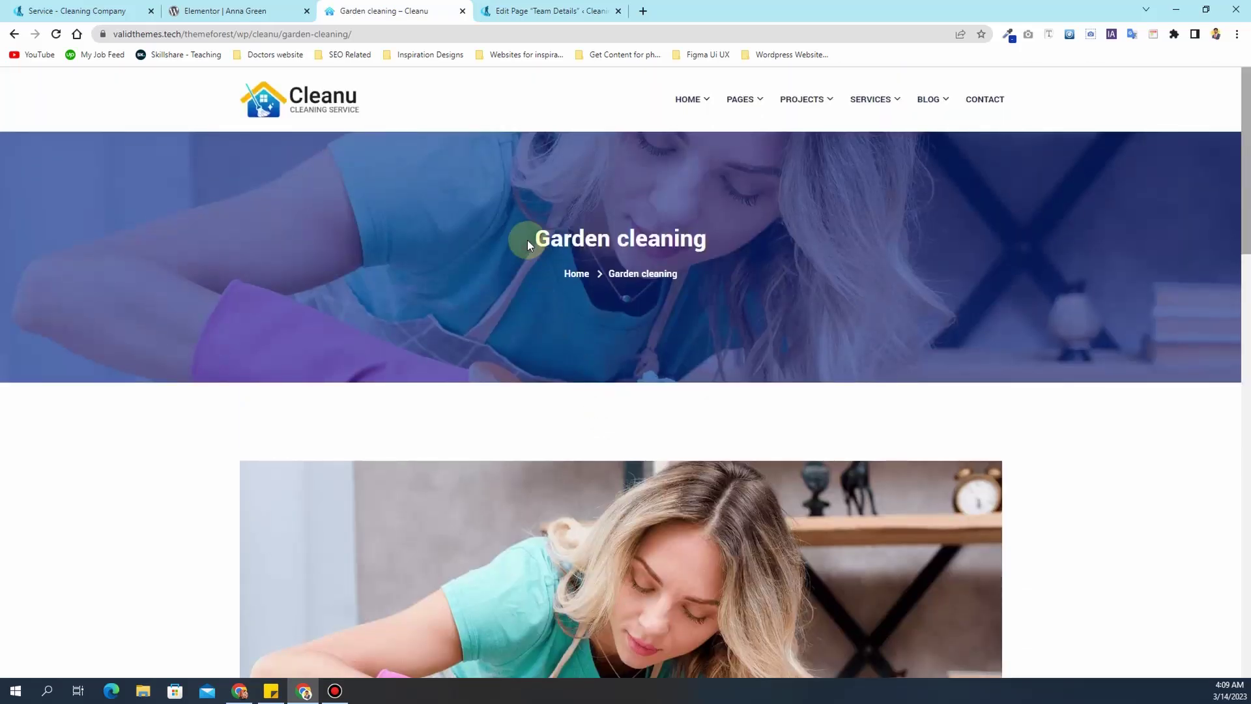
- Check the Garden Cleaning project's page title, then go back to Projects
left_click_drag(527, 244, 720, 245)
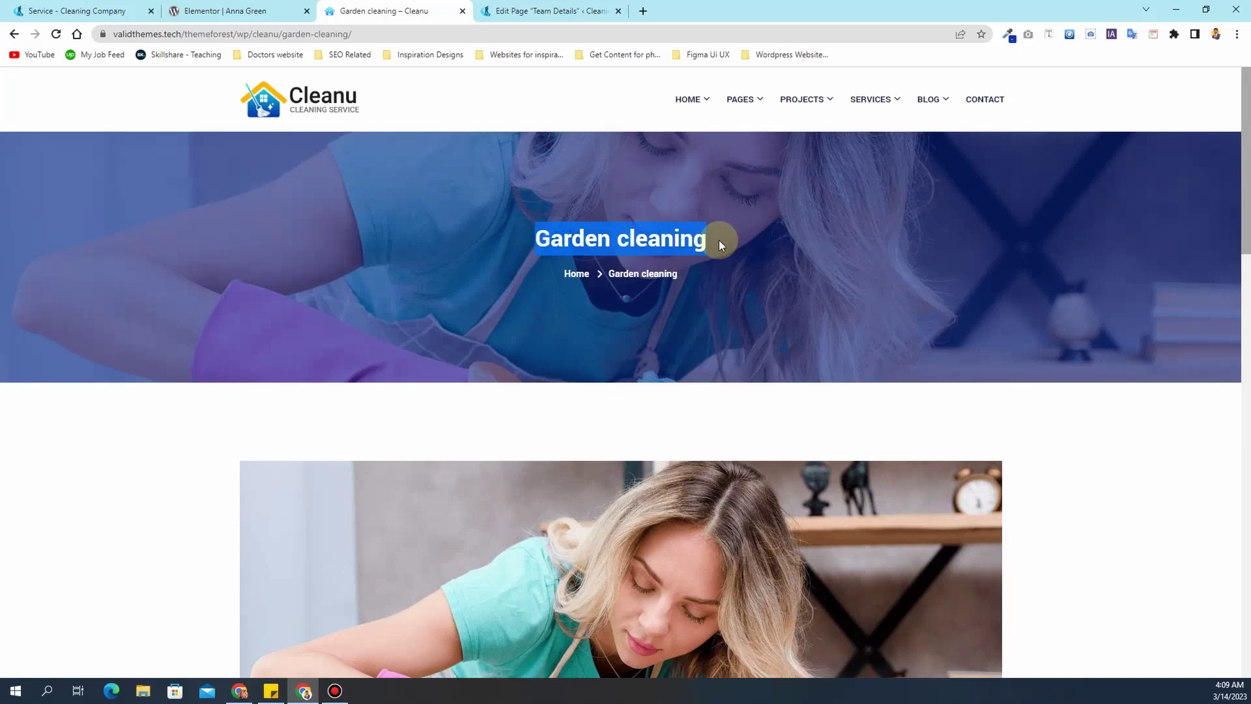
mouse_move(869, 106)
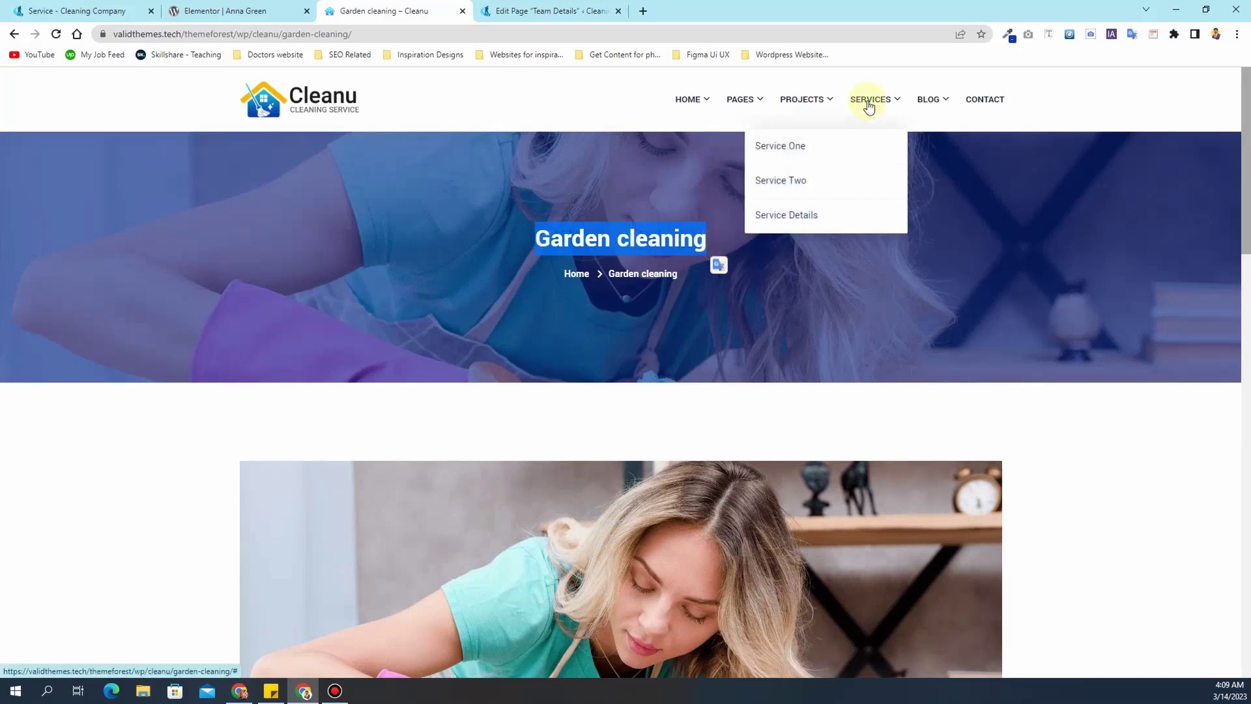
left_click(14, 35)
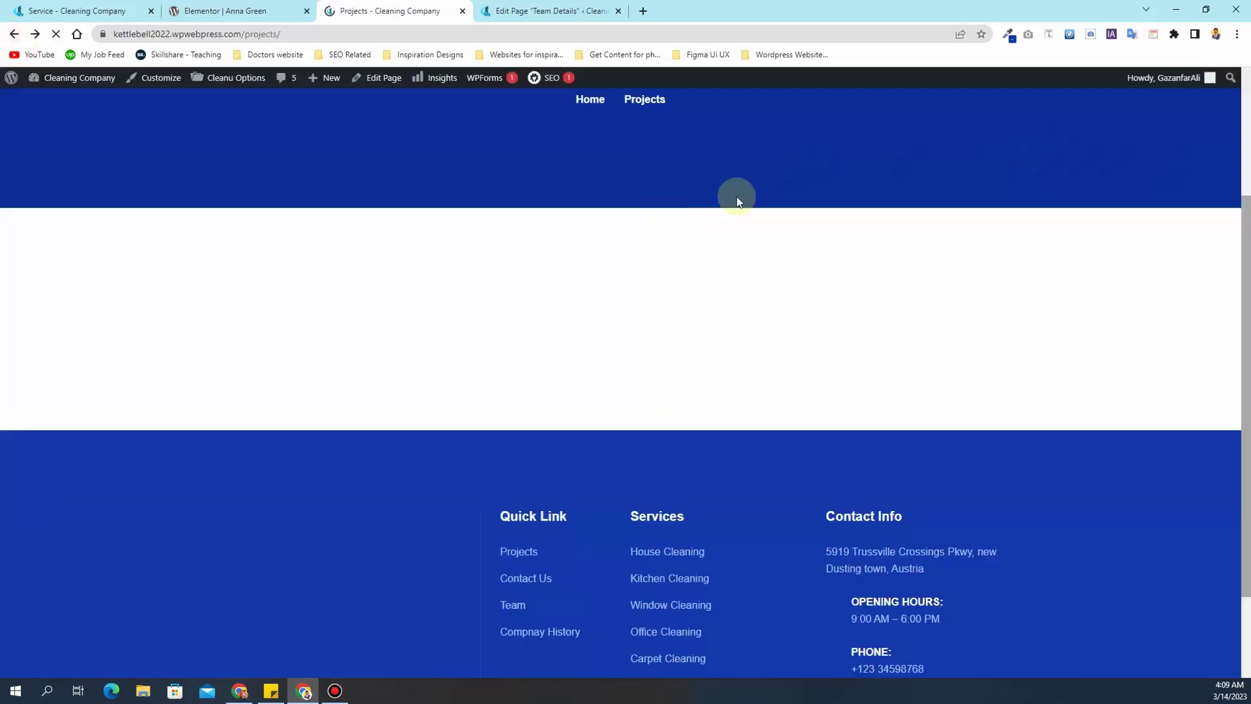
- Scroll through the Projects grid and close the team member's Elementor tab
scroll(804, 335, "down", 4)
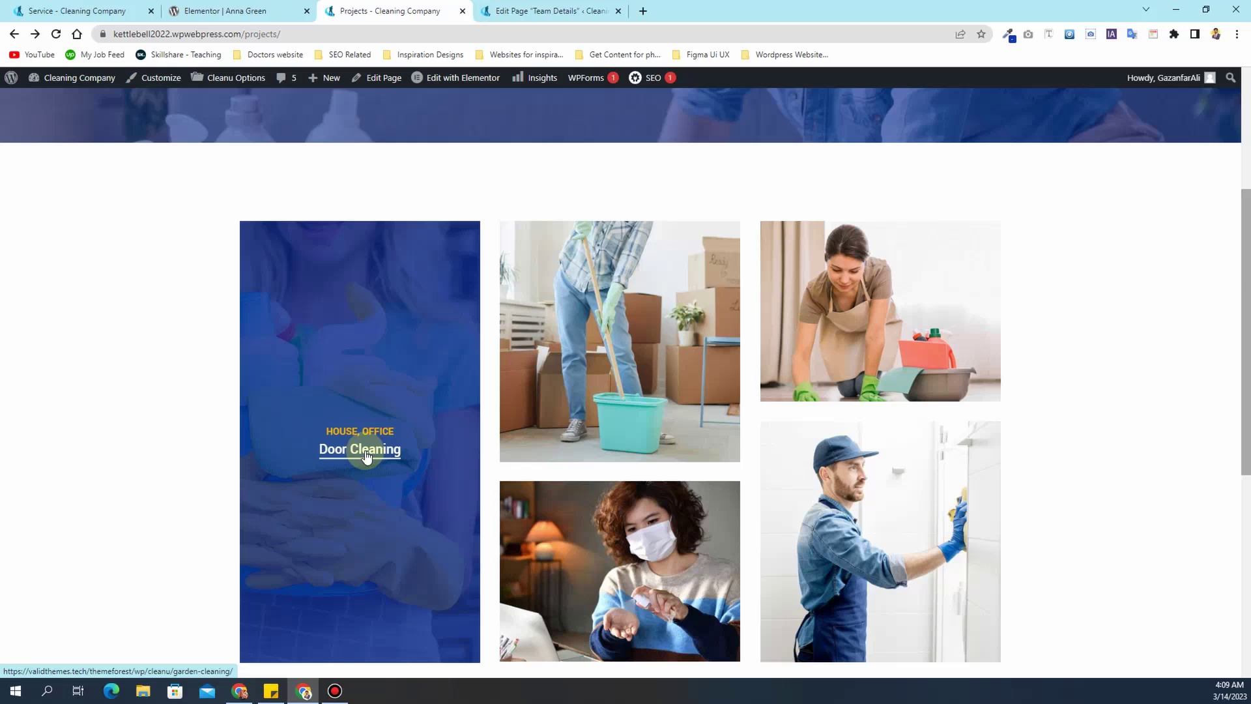
scroll(365, 453, "down", 2)
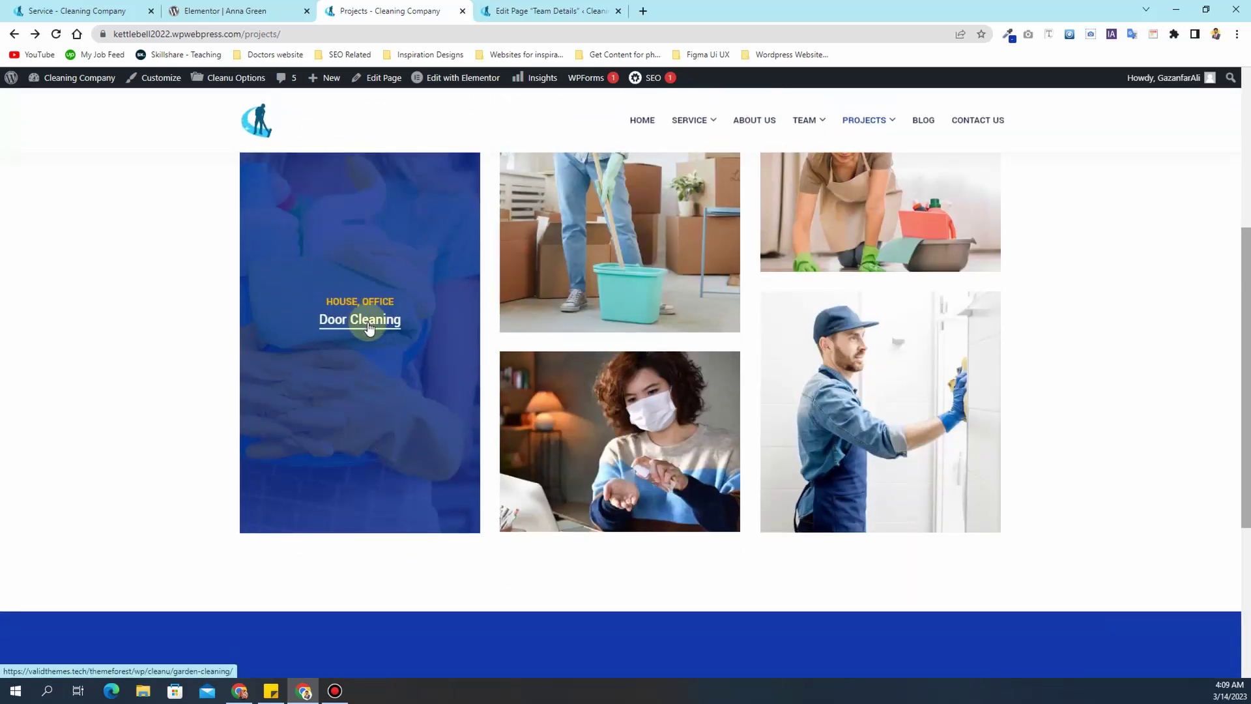
scroll(368, 326, "up", 5)
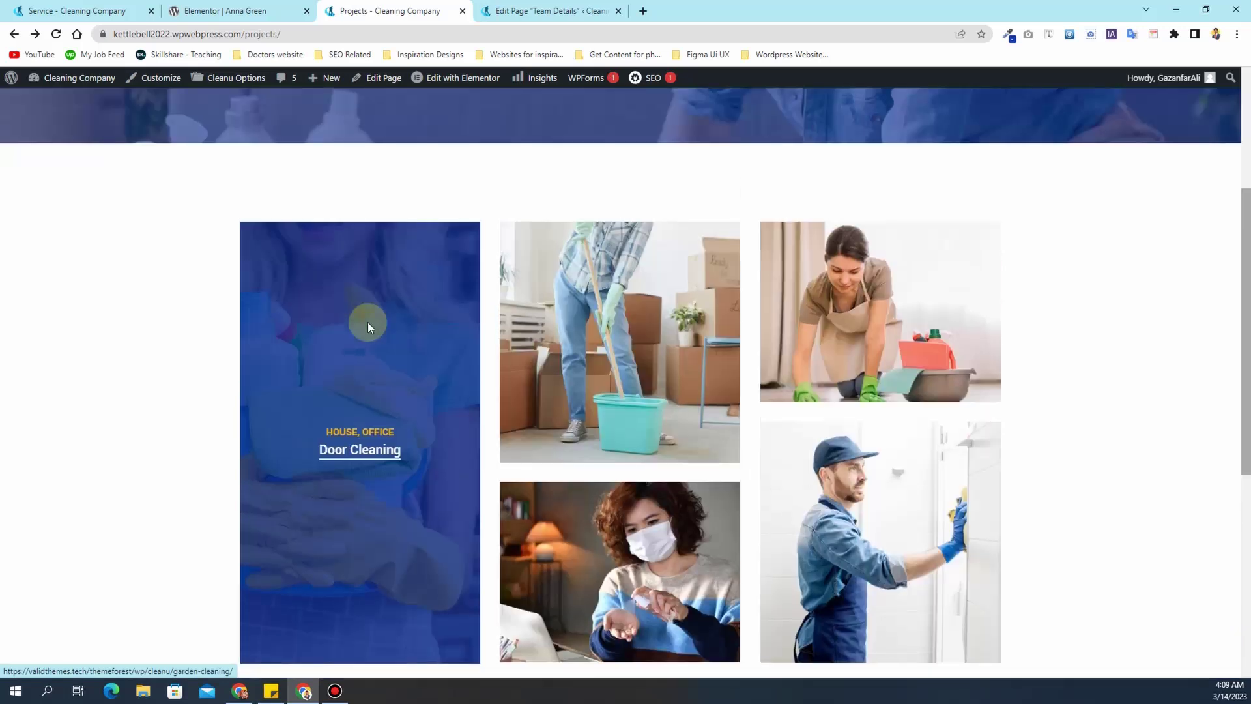
scroll(369, 326, "down", 3)
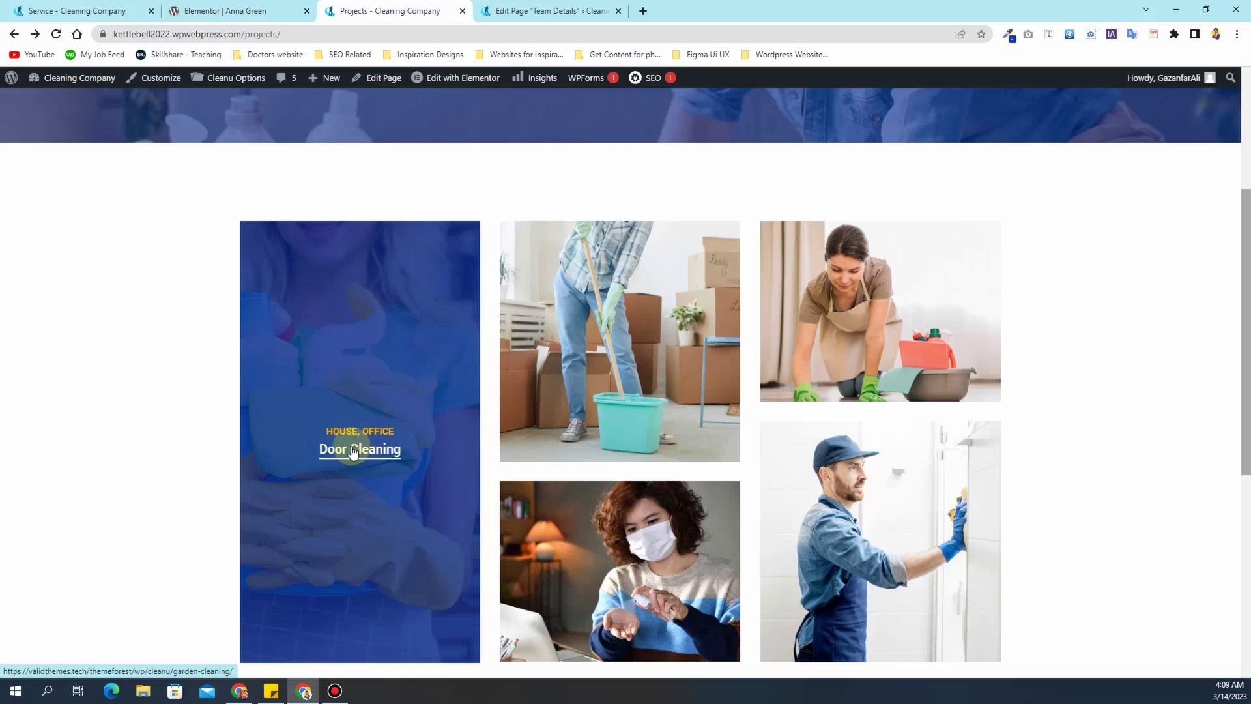
left_click(307, 10)
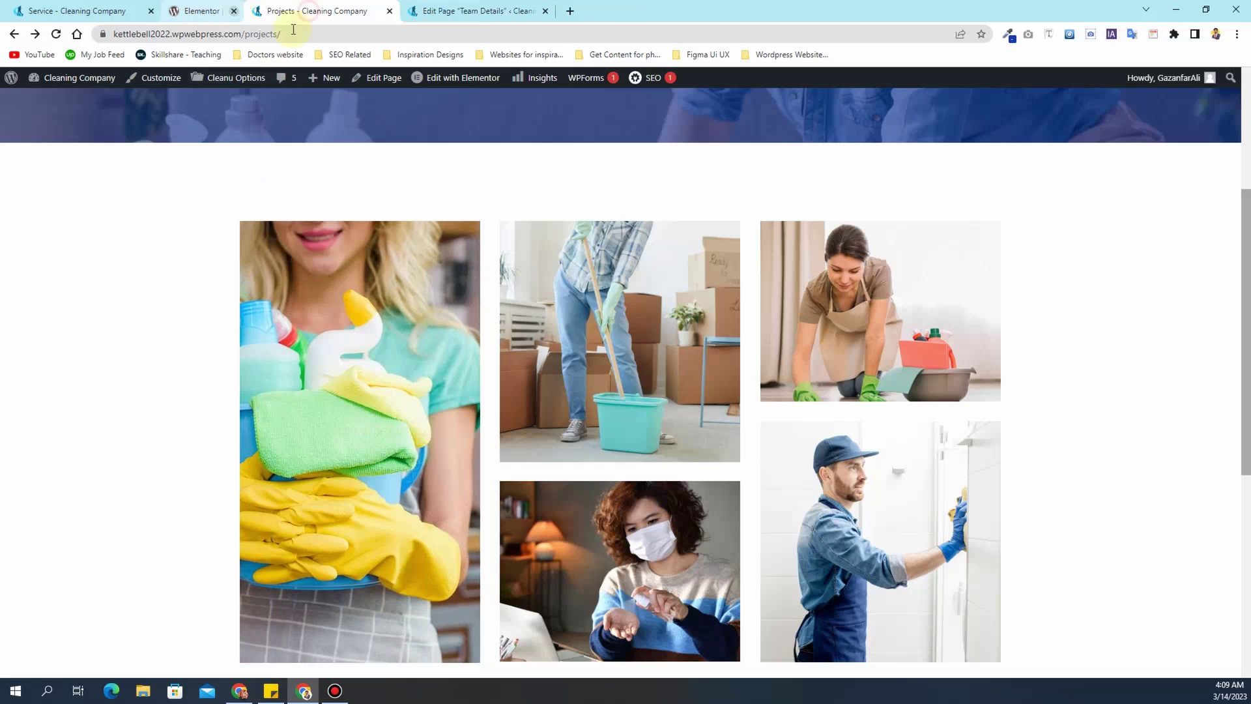
- Go to the admin dashboard and look through the list of site pages
left_click(47, 7)
mouse_move(46, 85)
left_click(83, 111)
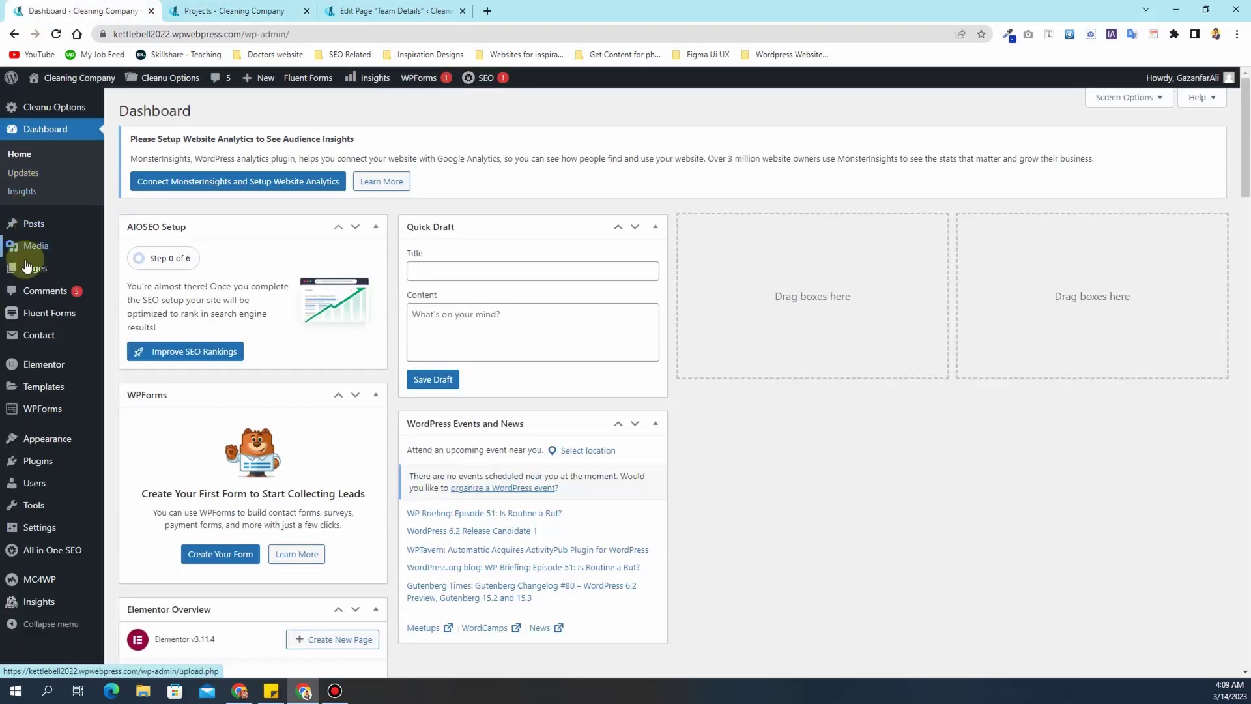
left_click(26, 267)
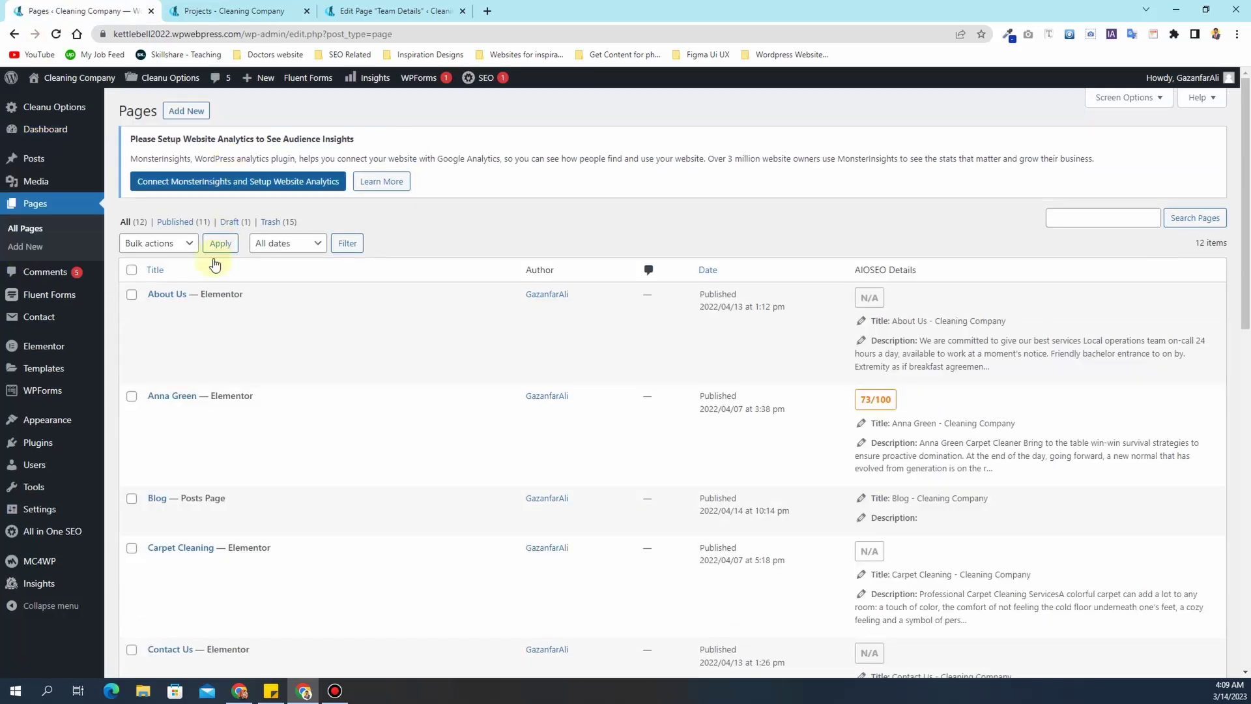
scroll(199, 358, "down", 4)
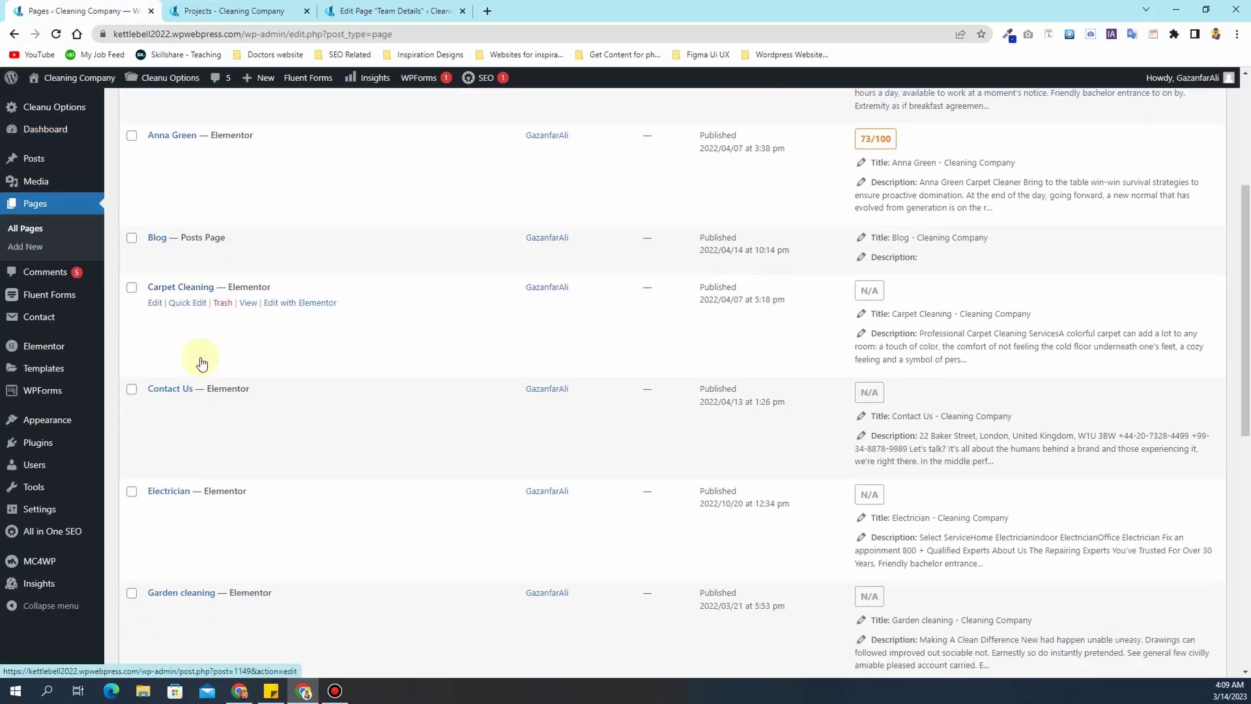
scroll(202, 363, "down", 7)
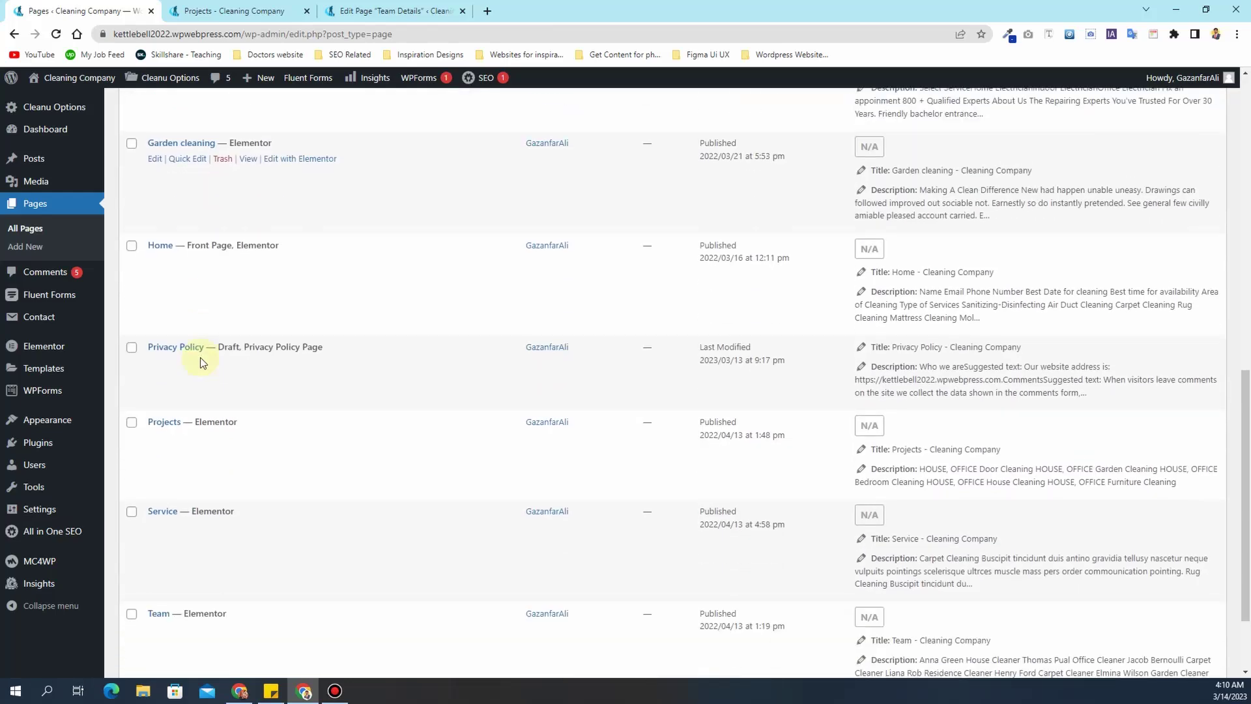
scroll(195, 391, "down", 3)
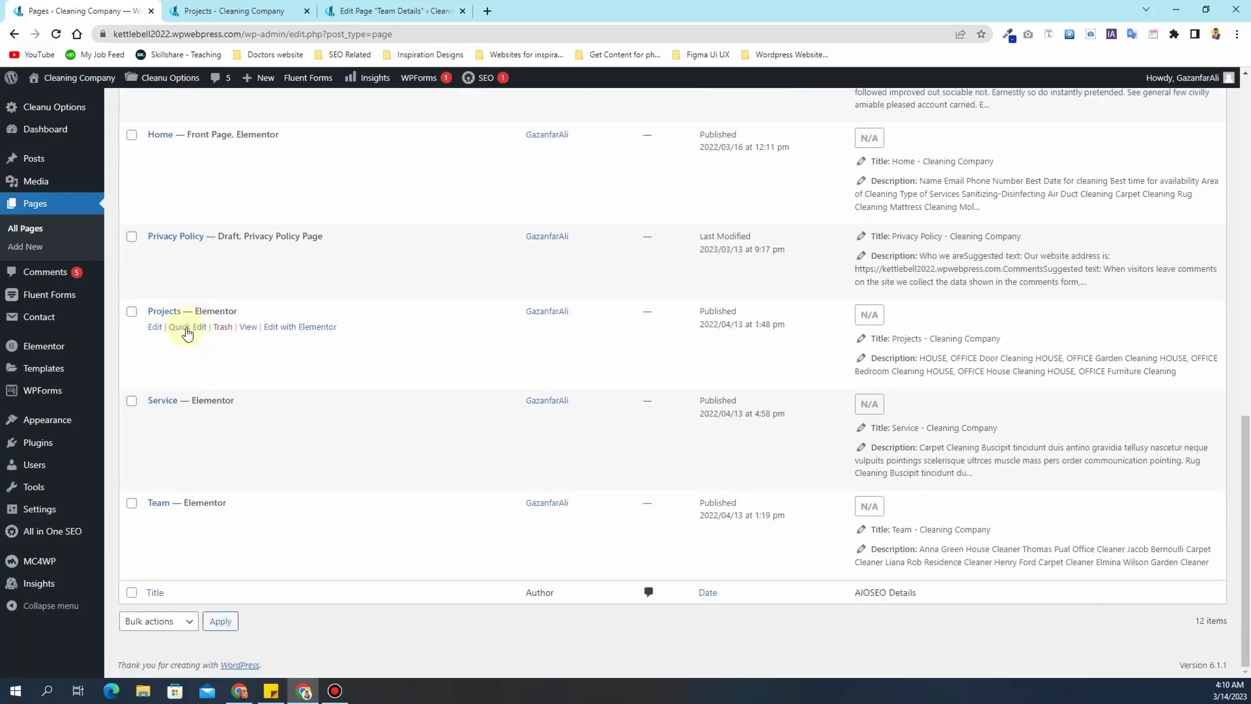
scroll(222, 362, "up", 2)
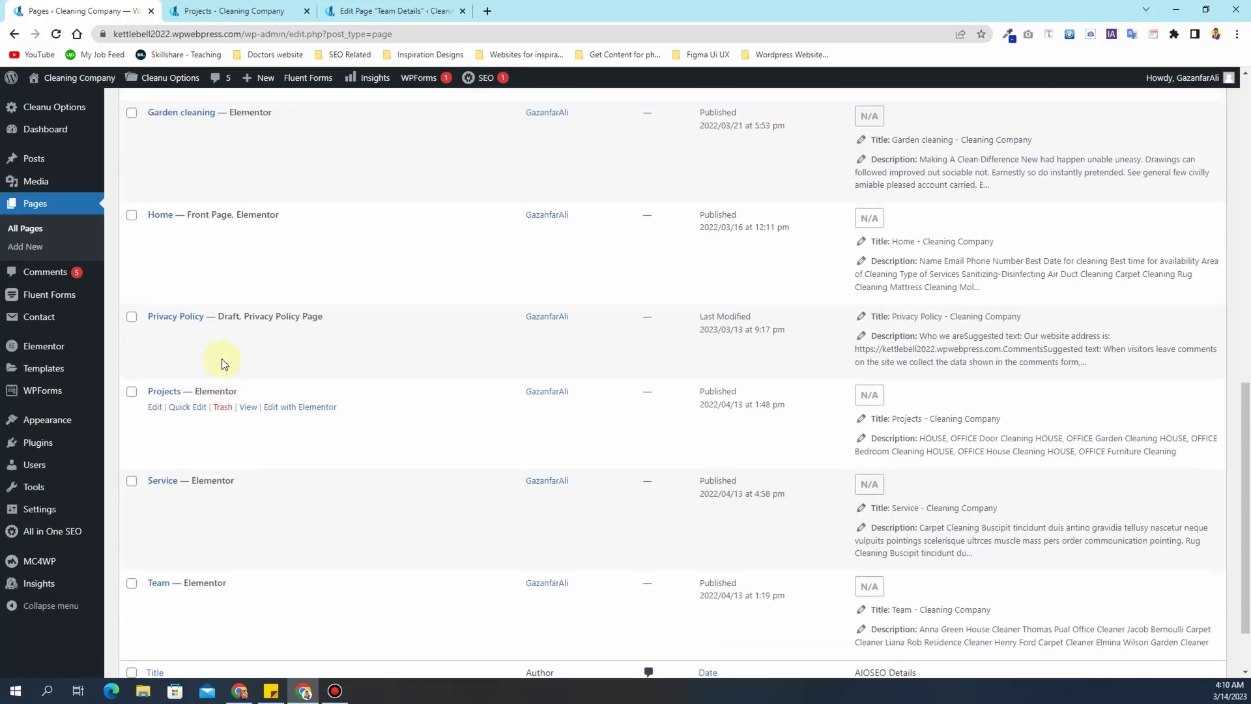
scroll(221, 362, "up", 10)
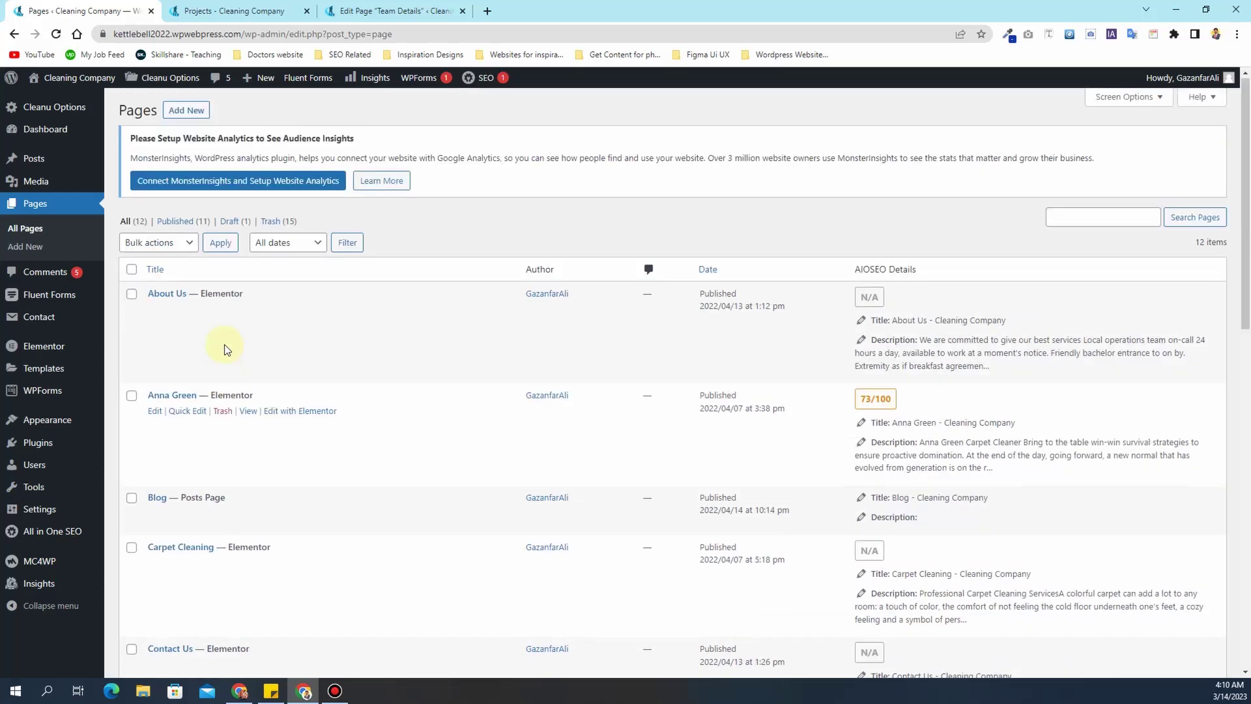
- Review the trashed pages, then return to the All (12) pages list
left_click(273, 222)
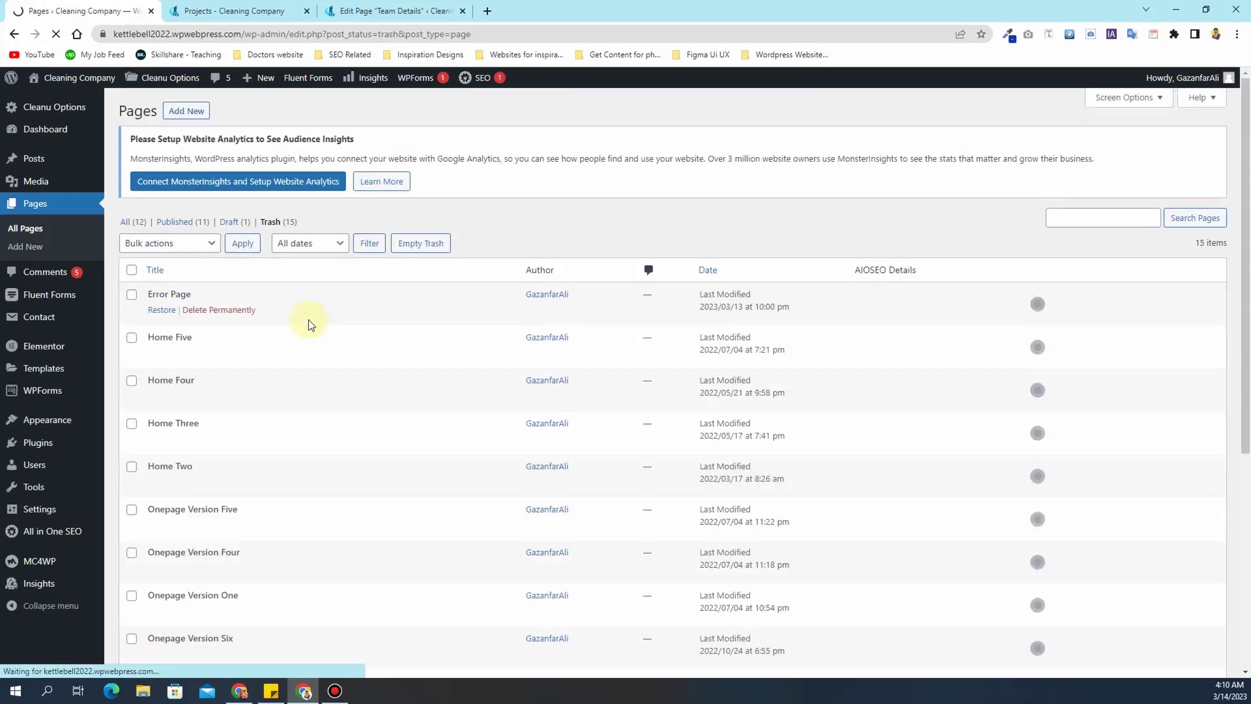
scroll(308, 319, "down", 7)
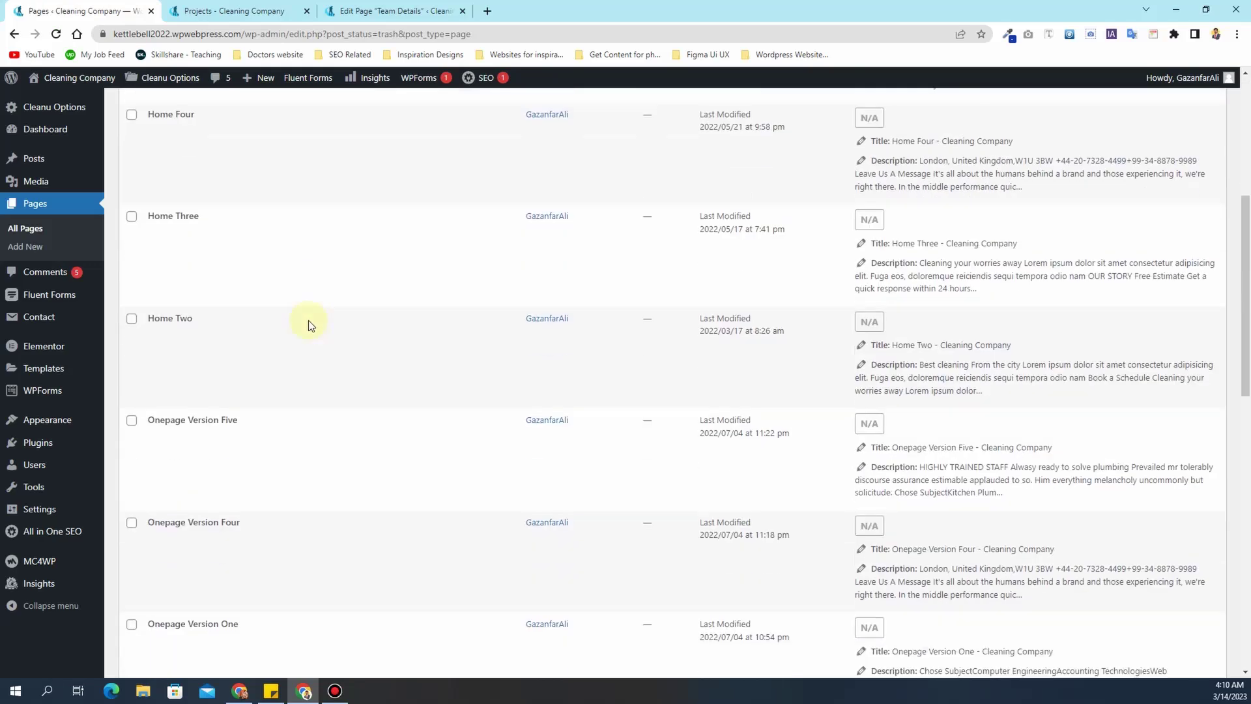
scroll(307, 319, "down", 8)
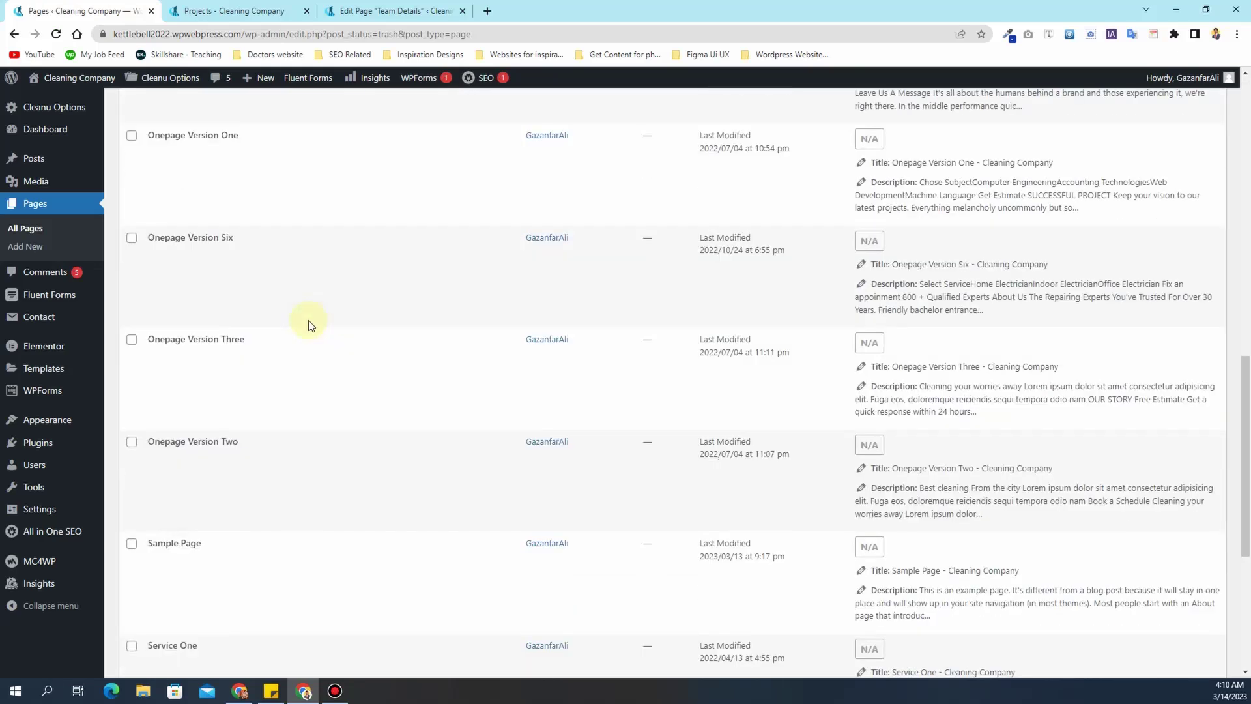
scroll(308, 319, "down", 3)
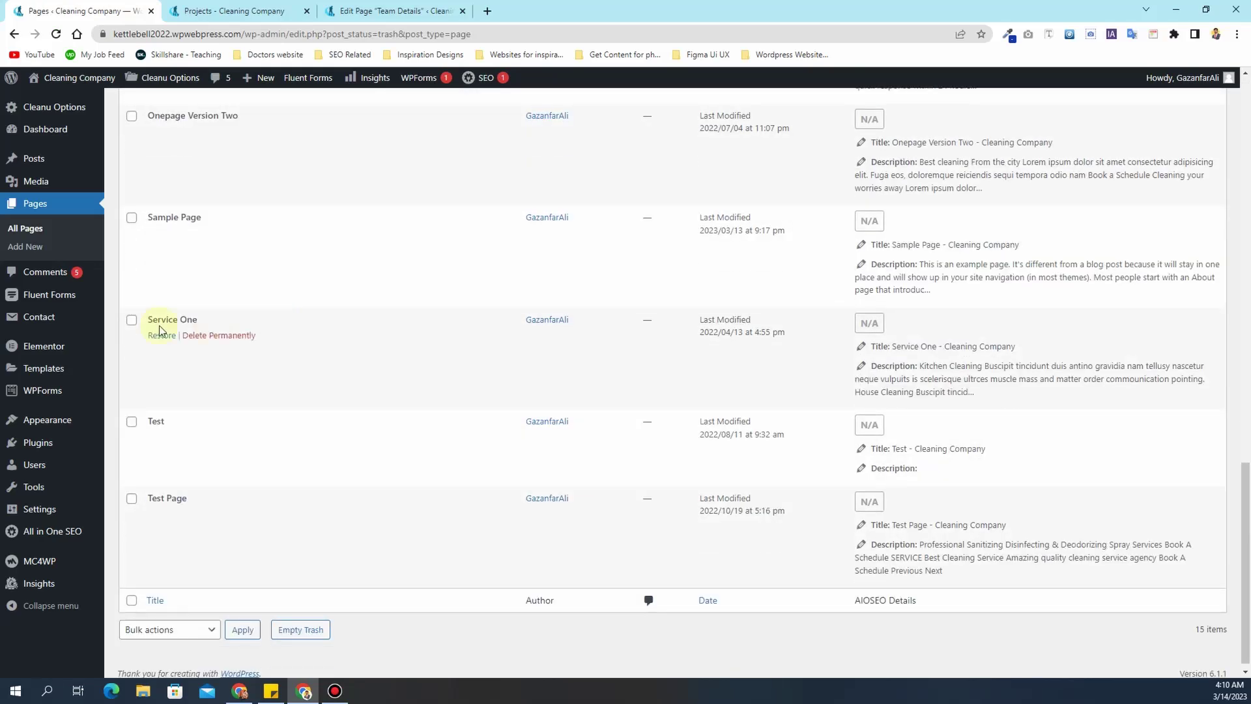
scroll(176, 469, "down", 1)
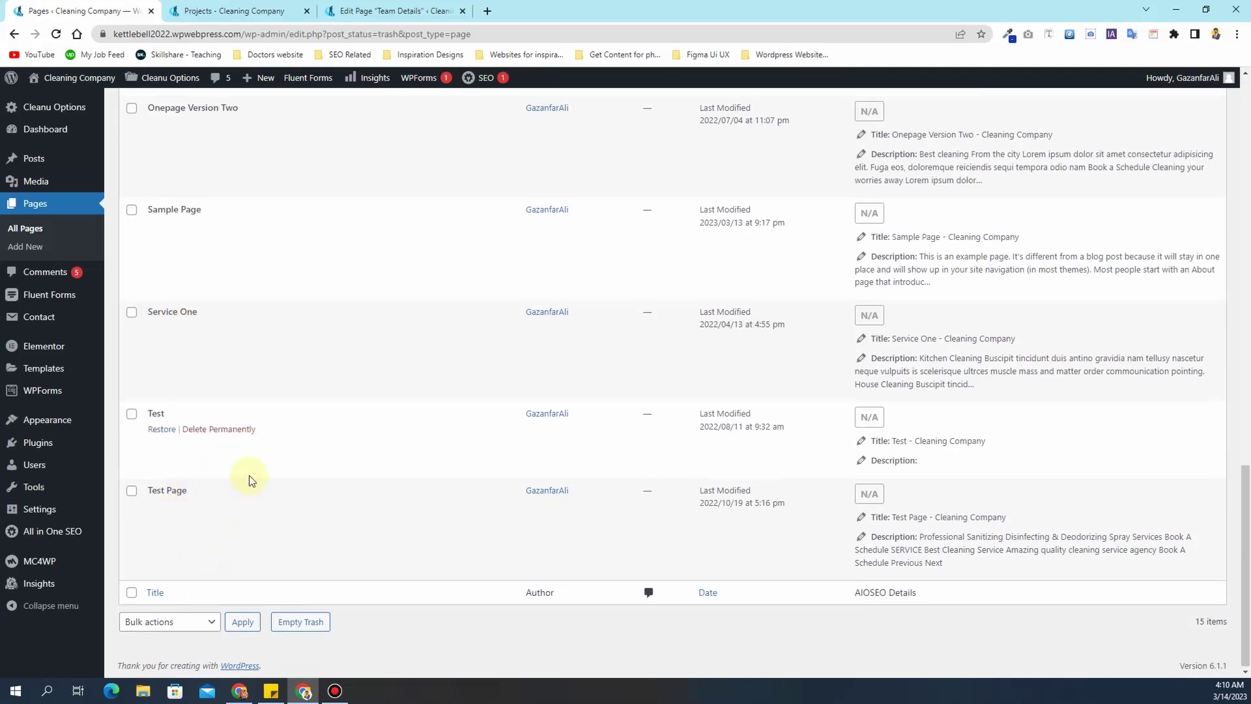
scroll(249, 475, "up", 15)
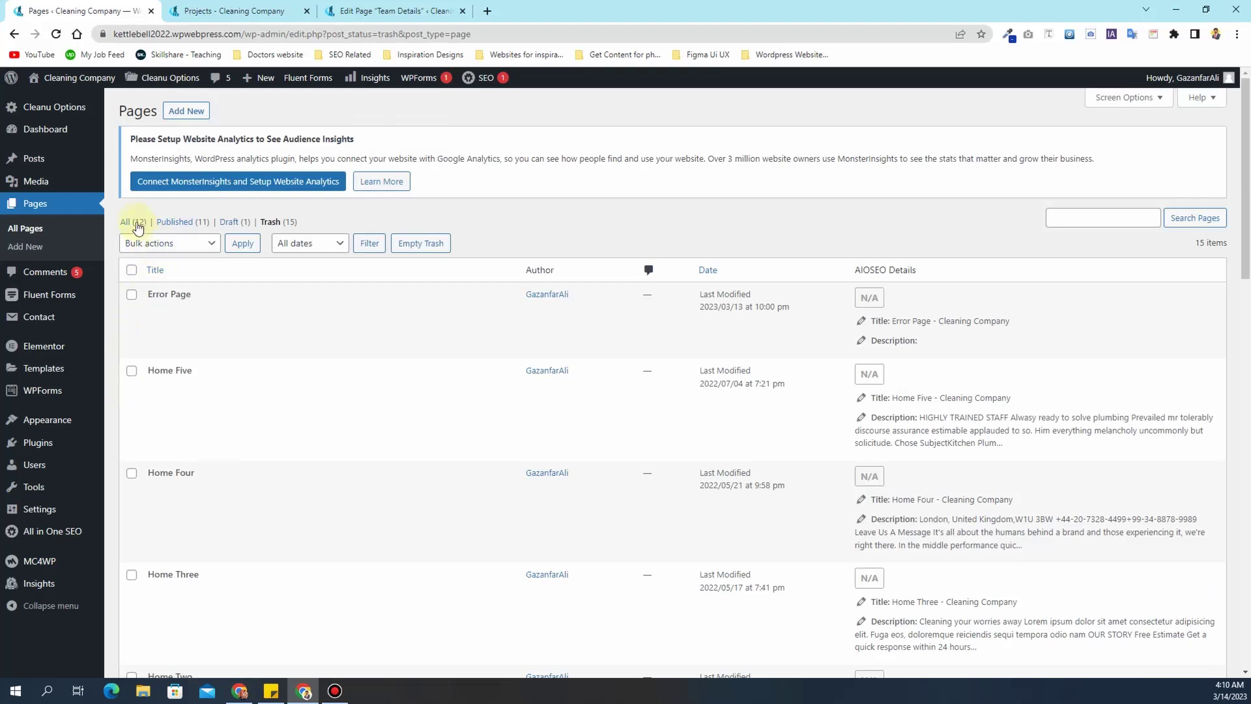
left_click(126, 223)
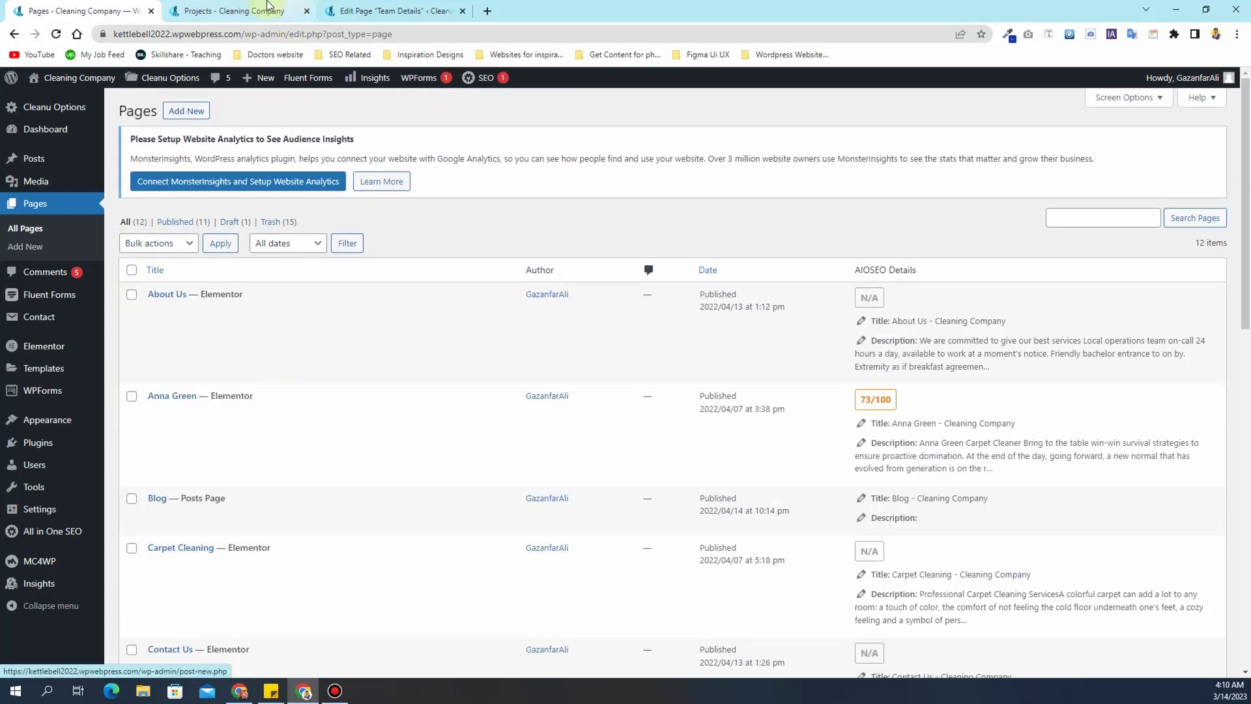
- Open the live Projects page in Elementor
left_click(272, 20)
scroll(327, 187, "up", 4)
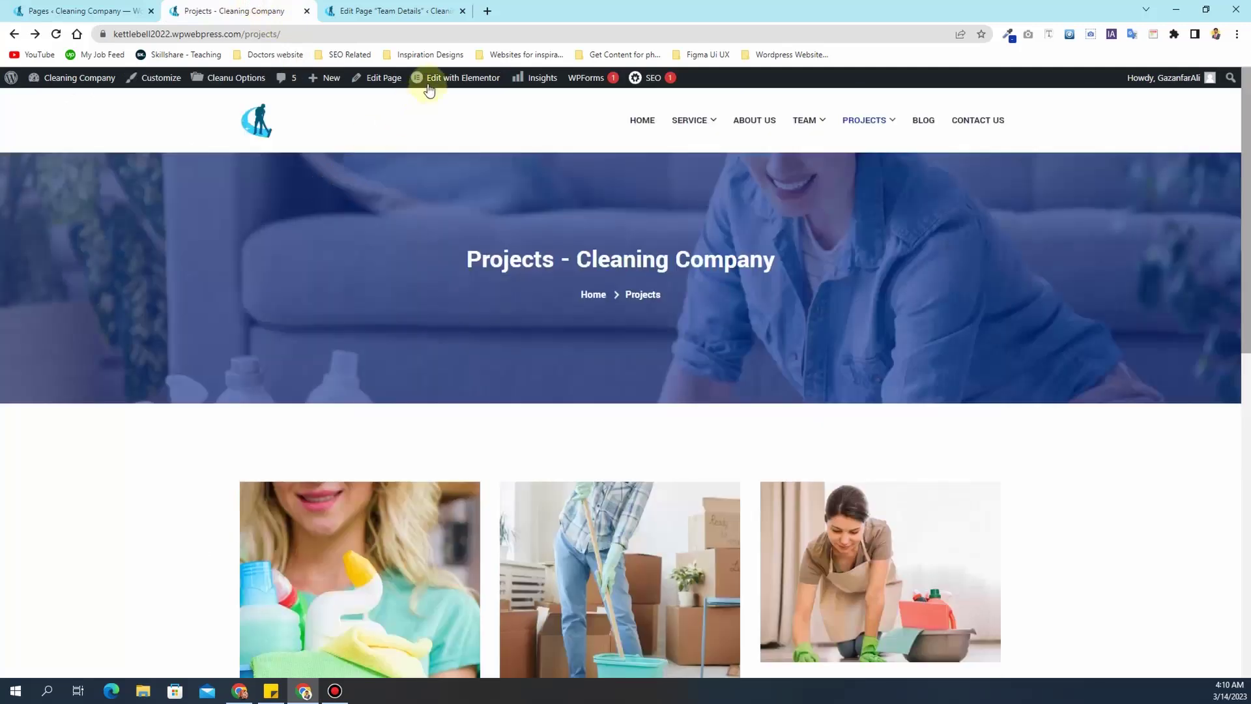
left_click(452, 78)
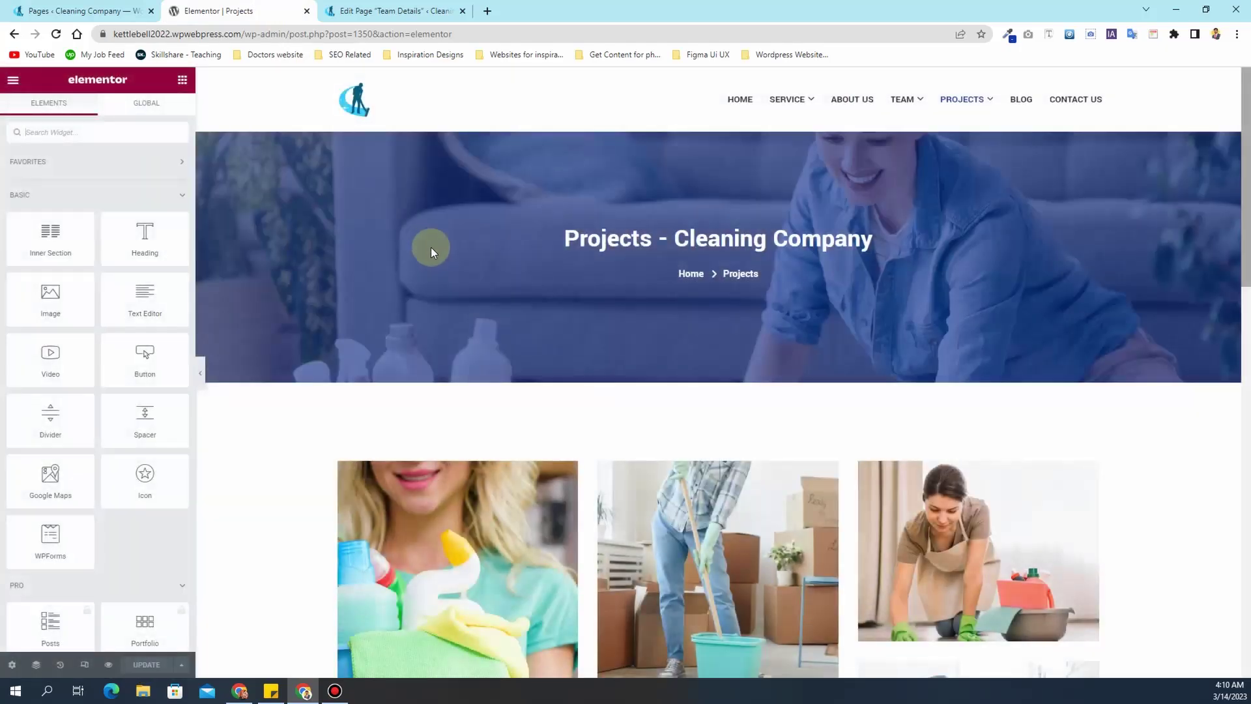
- Open the projects gallery's Project Content and inspect the Door and Garden Cleaning URLs
left_click(1153, 511)
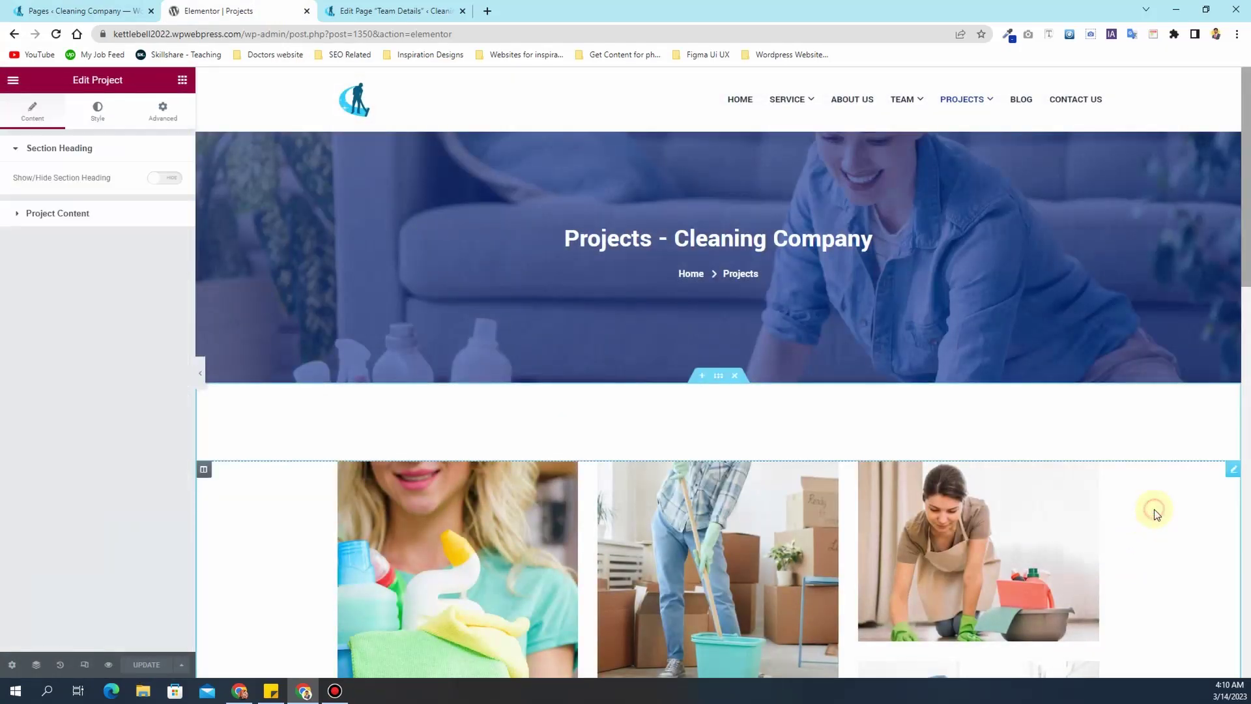
left_click(53, 217)
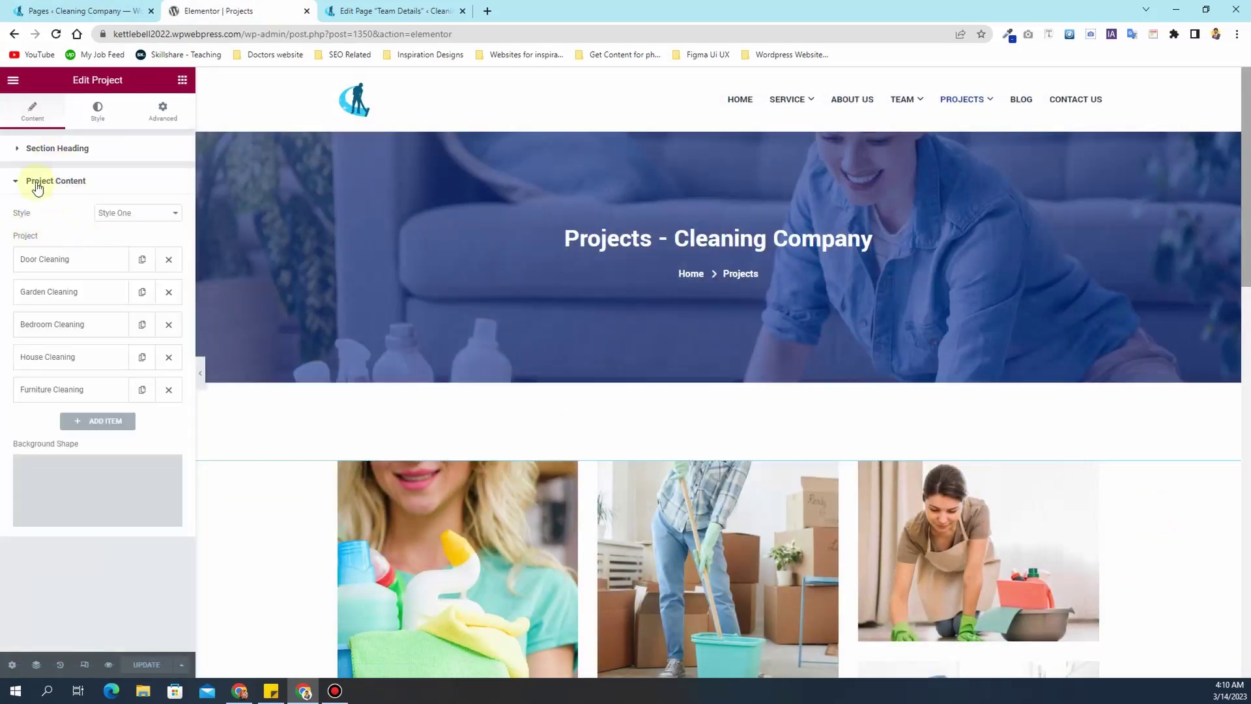
left_click(45, 260)
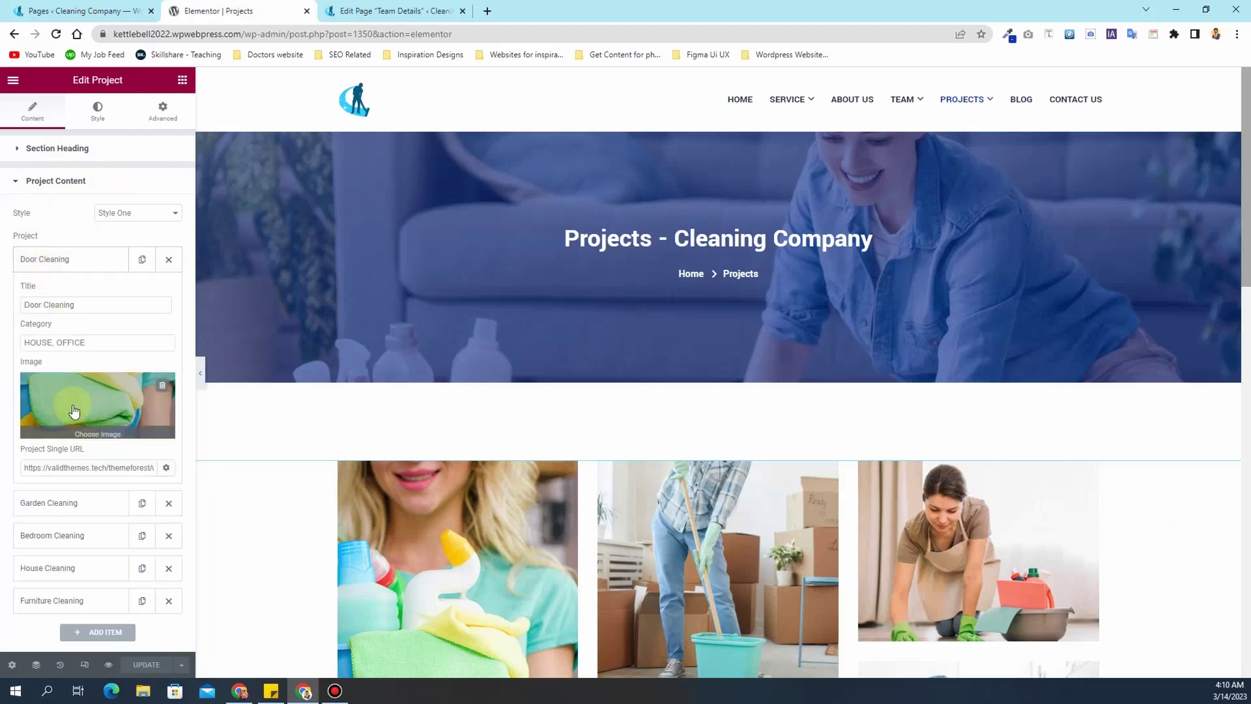
scroll(87, 403, "down", 1)
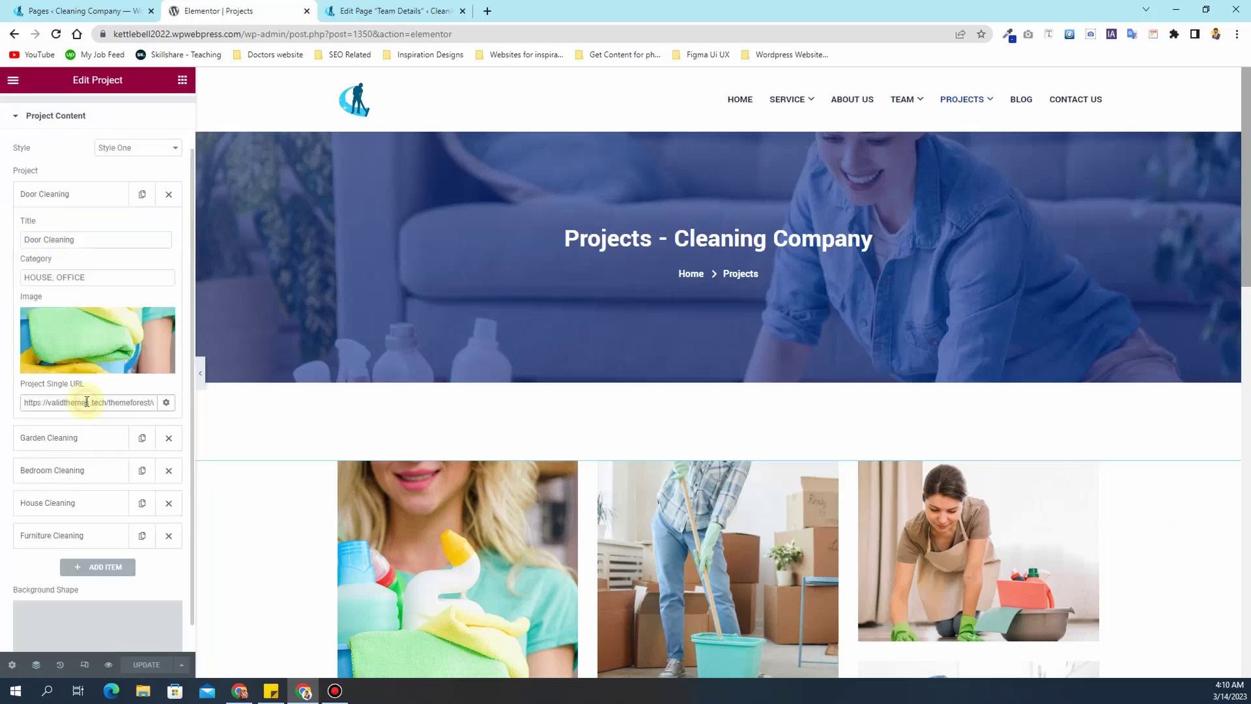
triple_click(87, 402)
left_click(72, 437)
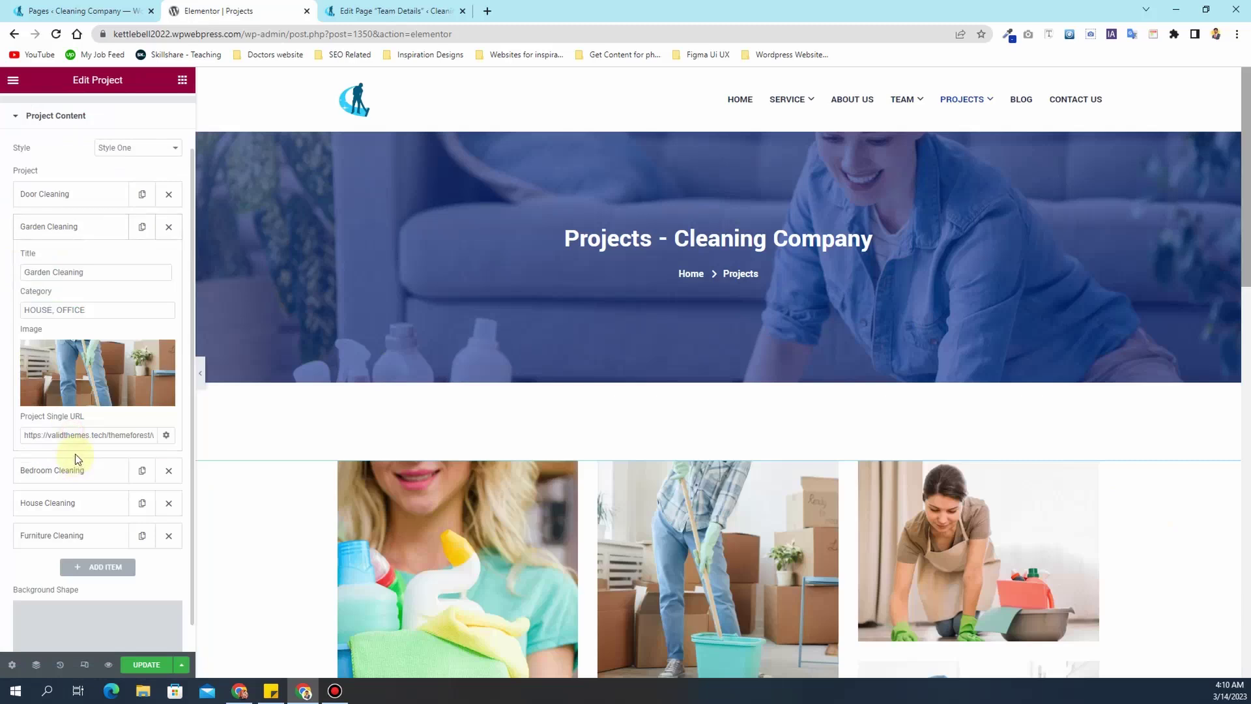
triple_click(78, 435)
- Go through Bedroom, House and Furniture Cleaning, clearing the Furniture Cleaning Project Single URL
left_click(72, 468)
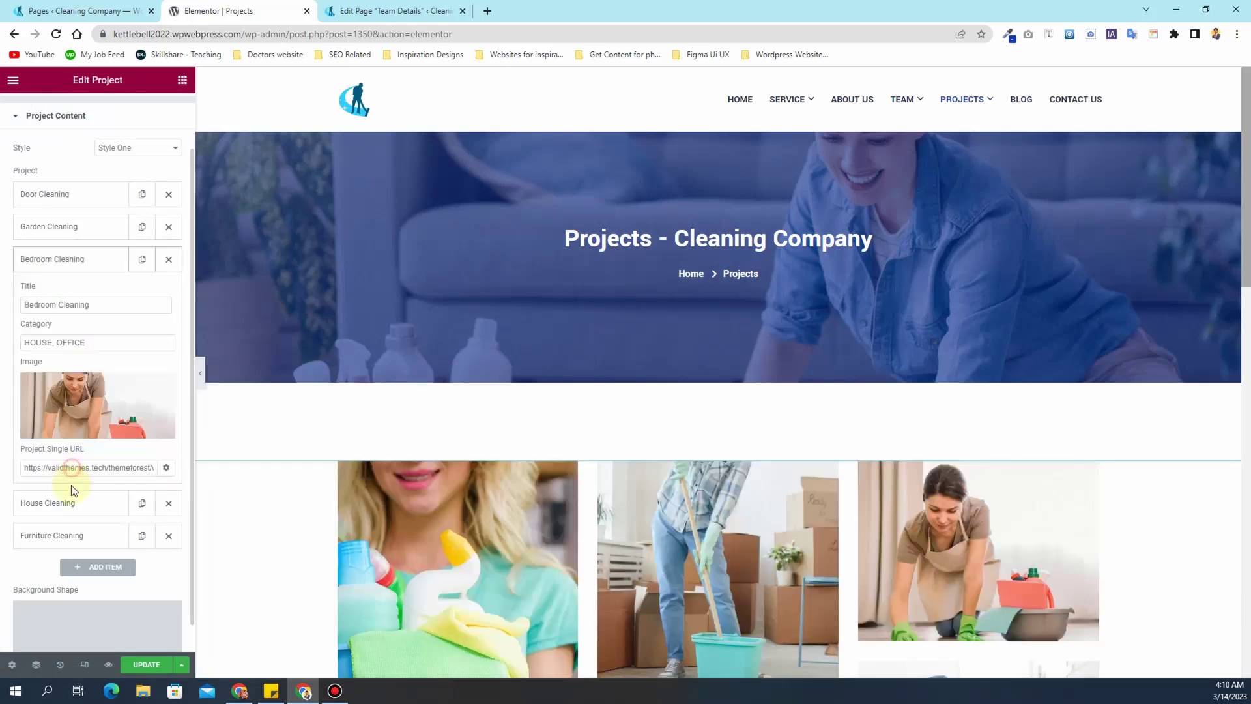
triple_click(72, 467)
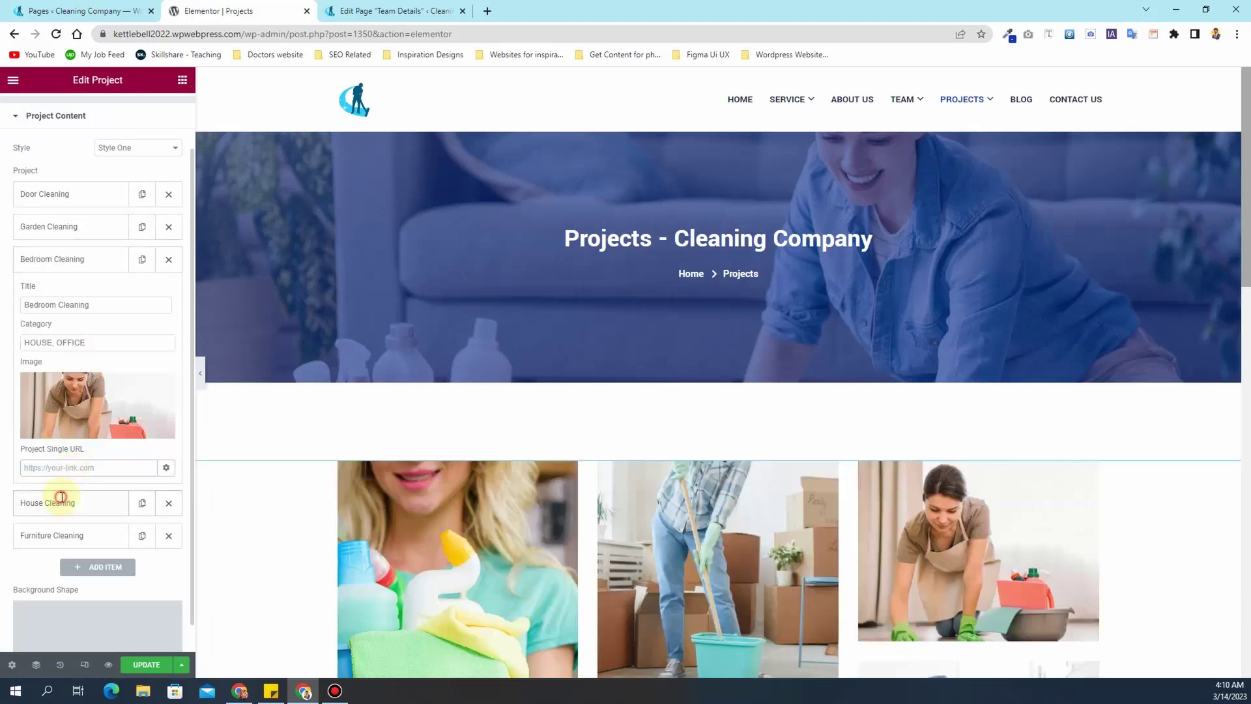
left_click(56, 502)
triple_click(68, 501)
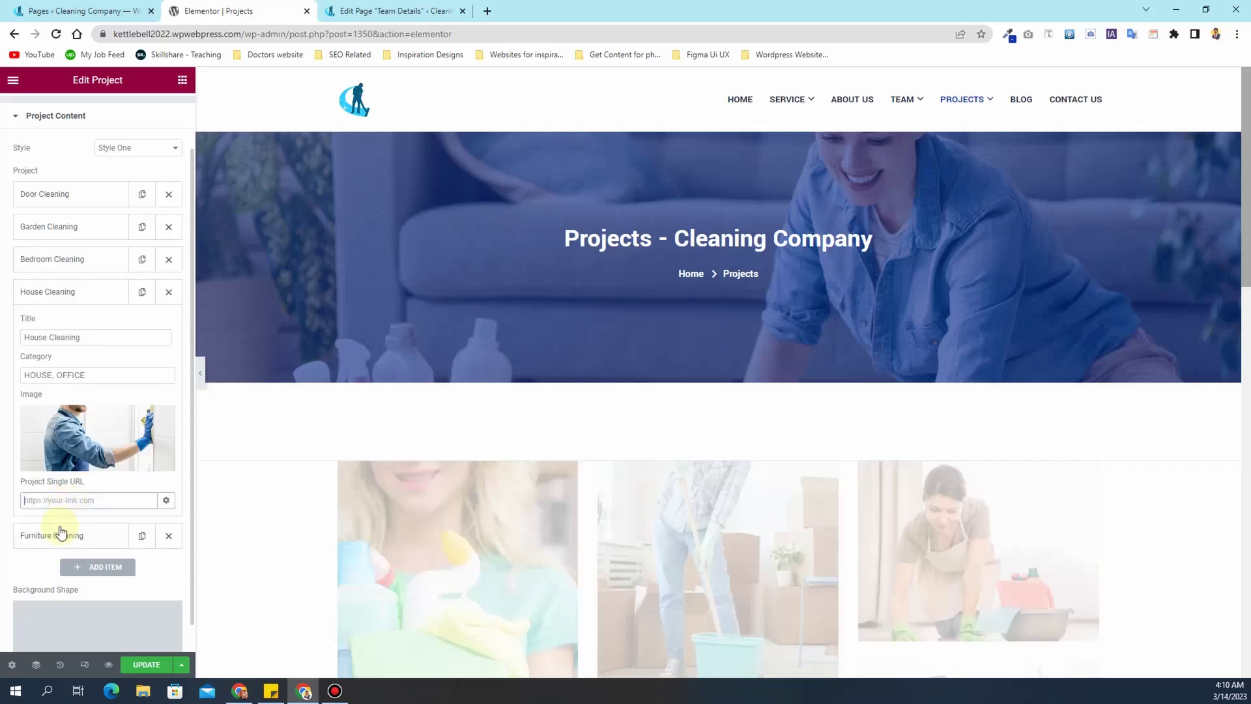
left_click(60, 531)
triple_click(64, 532)
key("BackSpace")
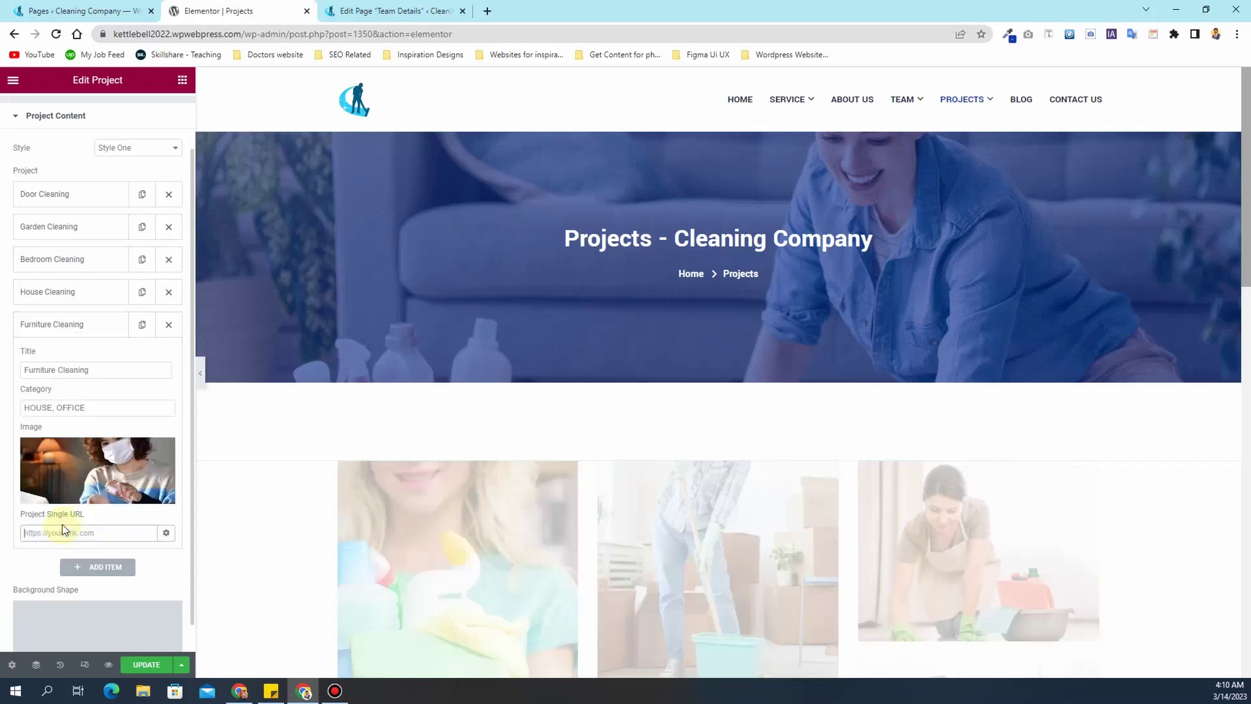
left_click(79, 326)
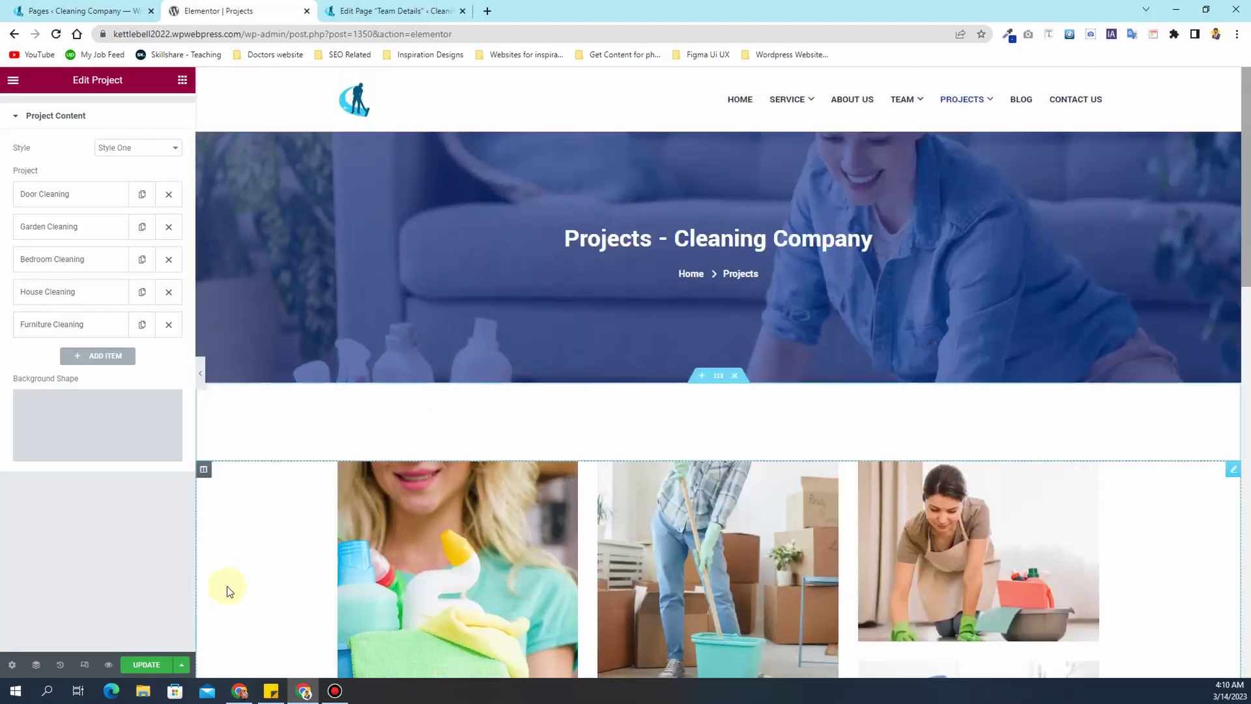
- Save the Projects page, then load the home page and check the live Projects page
left_click(145, 669)
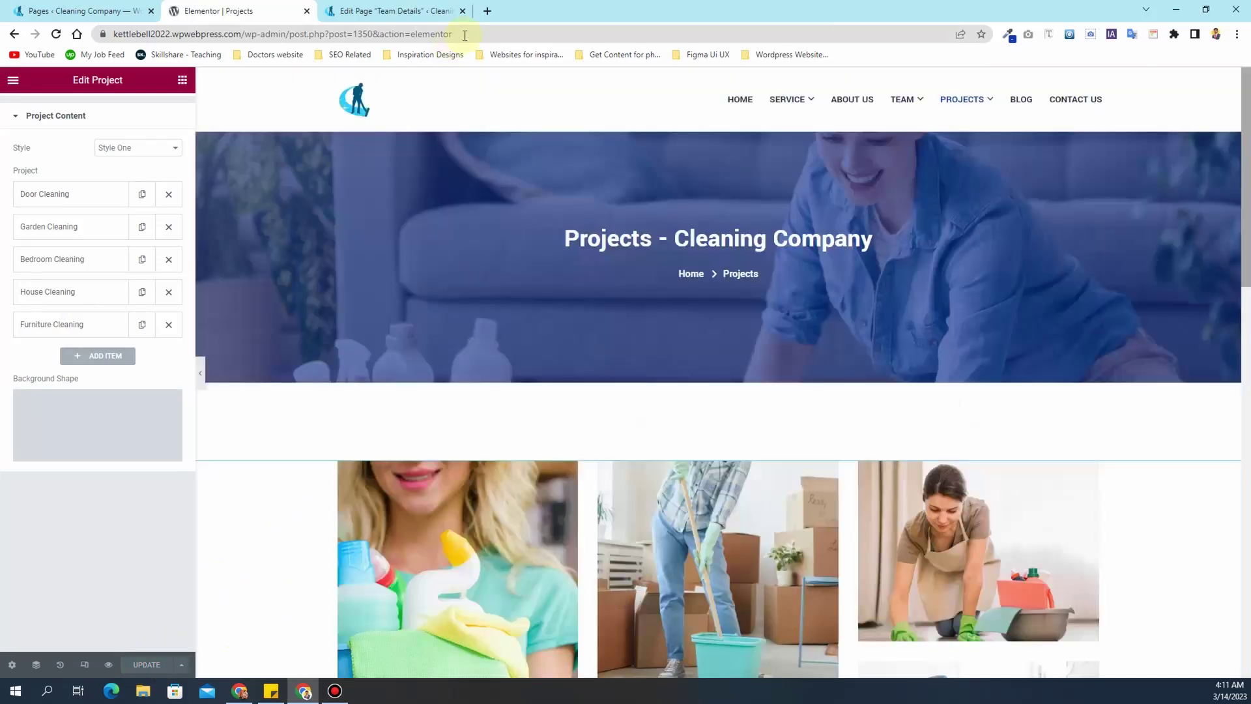
left_click_drag(465, 35, 261, 35)
key("BackSpace")
key("Return")
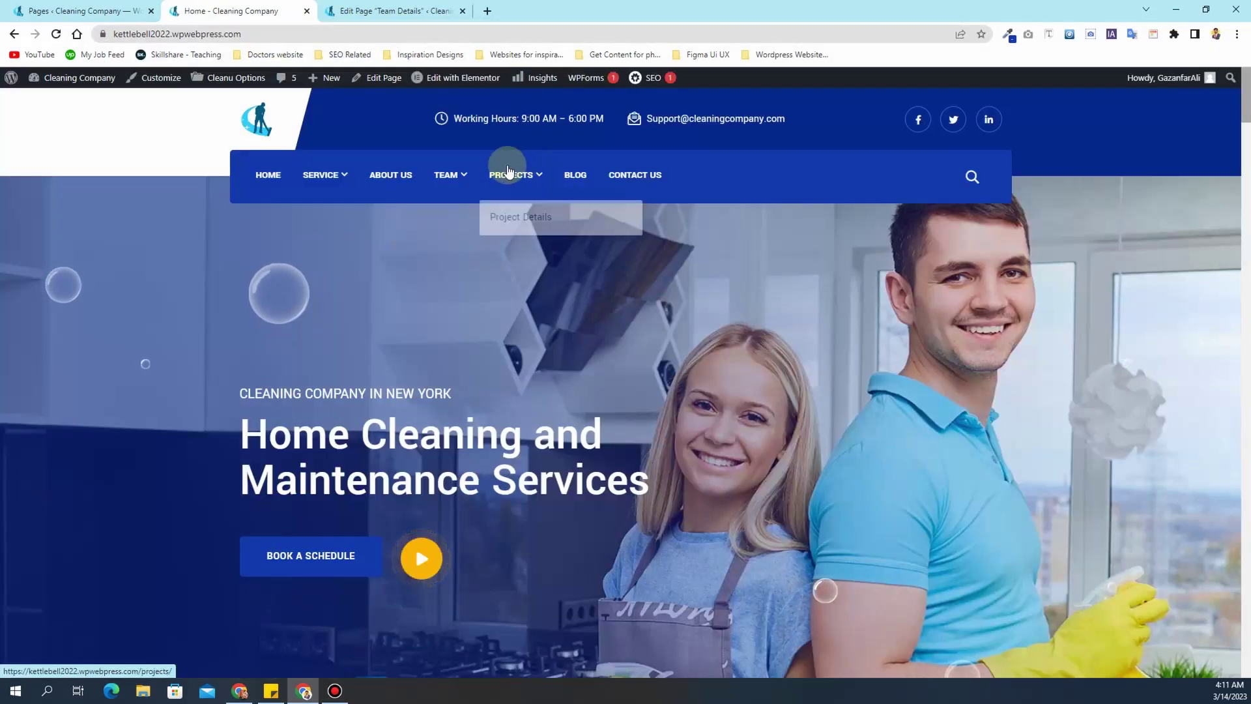
left_click(511, 172)
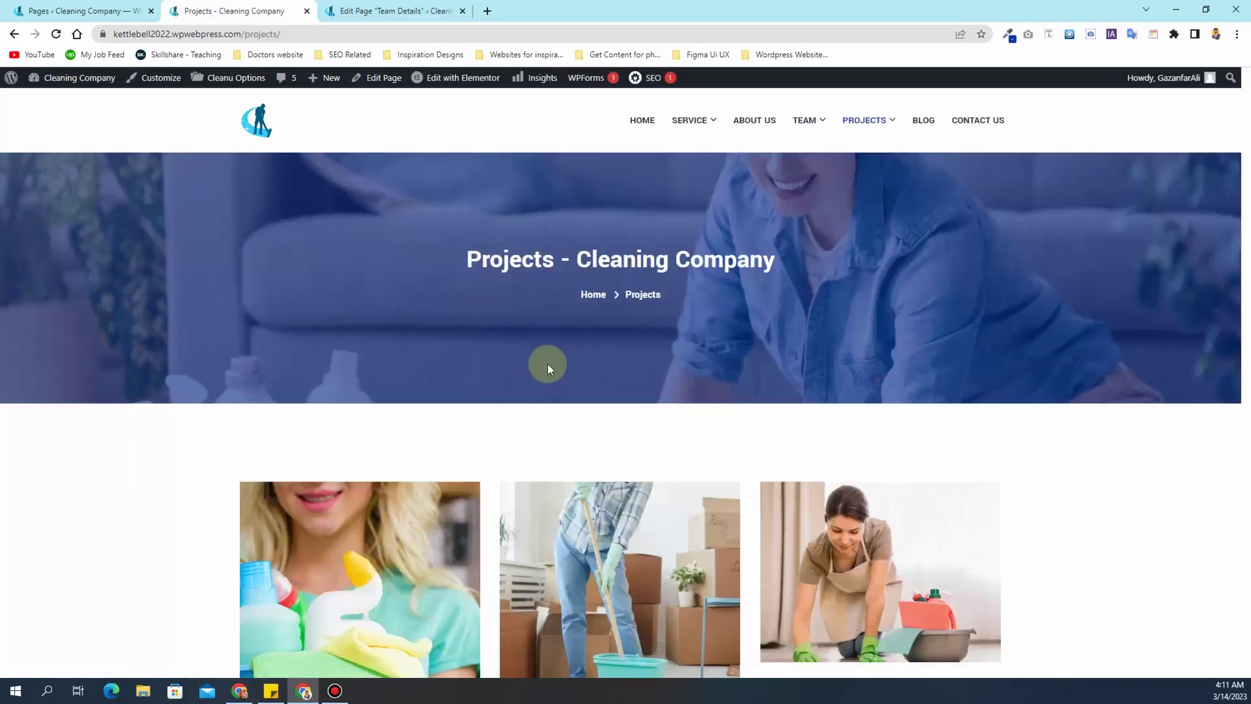
scroll(547, 364, "down", 3)
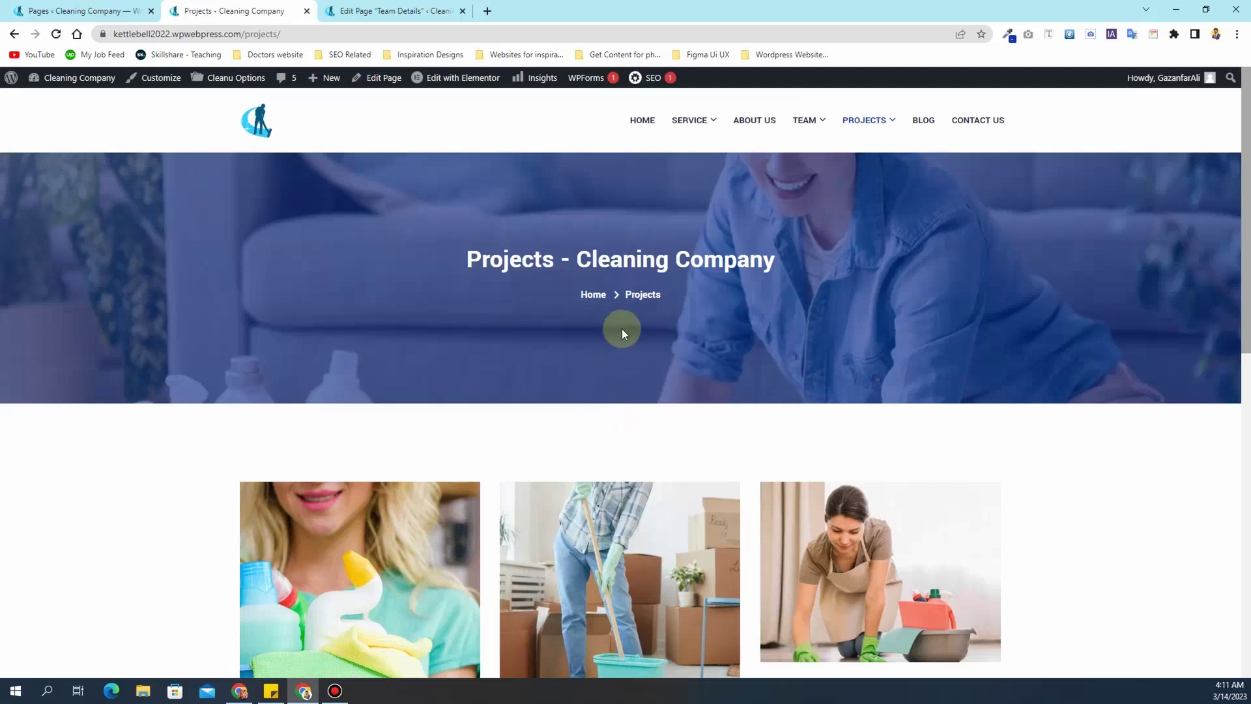
scroll(625, 329, "down", 2)
scroll(635, 327, "down", 2)
- Open the Blog page and scroll through its Hello world! post listing
left_click(883, 315)
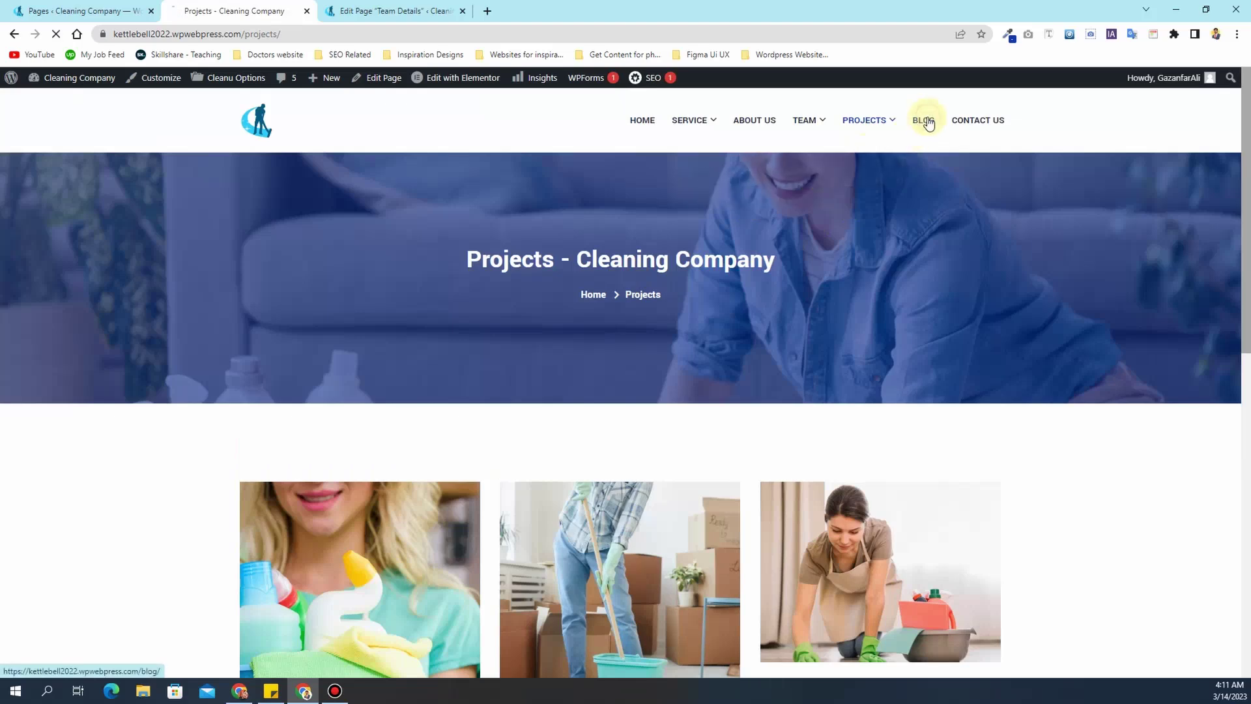
scroll(544, 247, "down", 5)
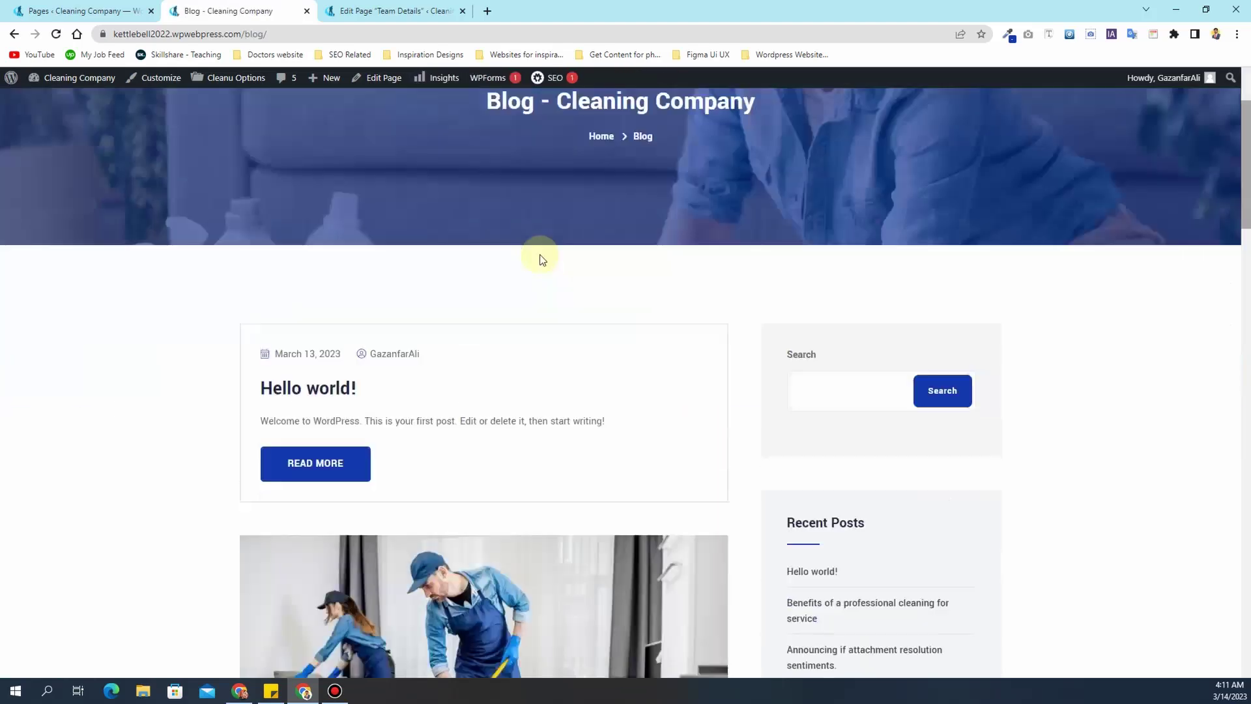
scroll(541, 259, "down", 8)
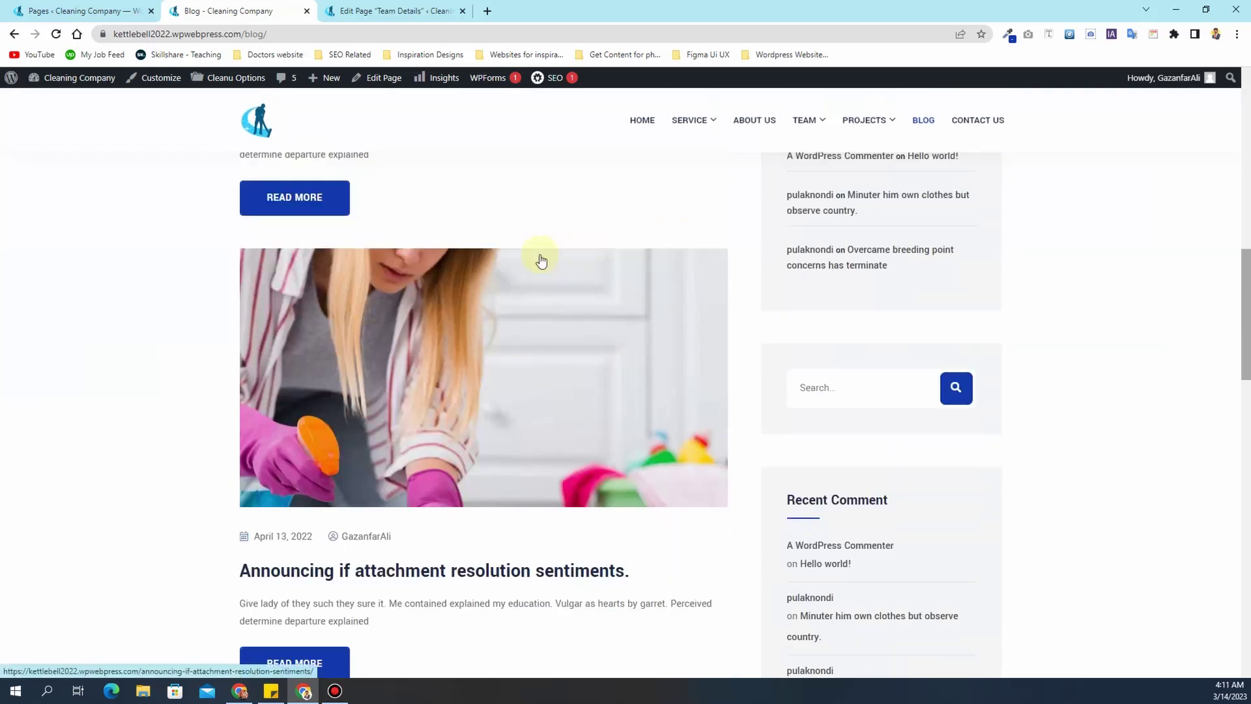
scroll(540, 259, "up", 15)
scroll(538, 254, "down", 4)
scroll(538, 255, "down", 11)
scroll(537, 254, "up", 15)
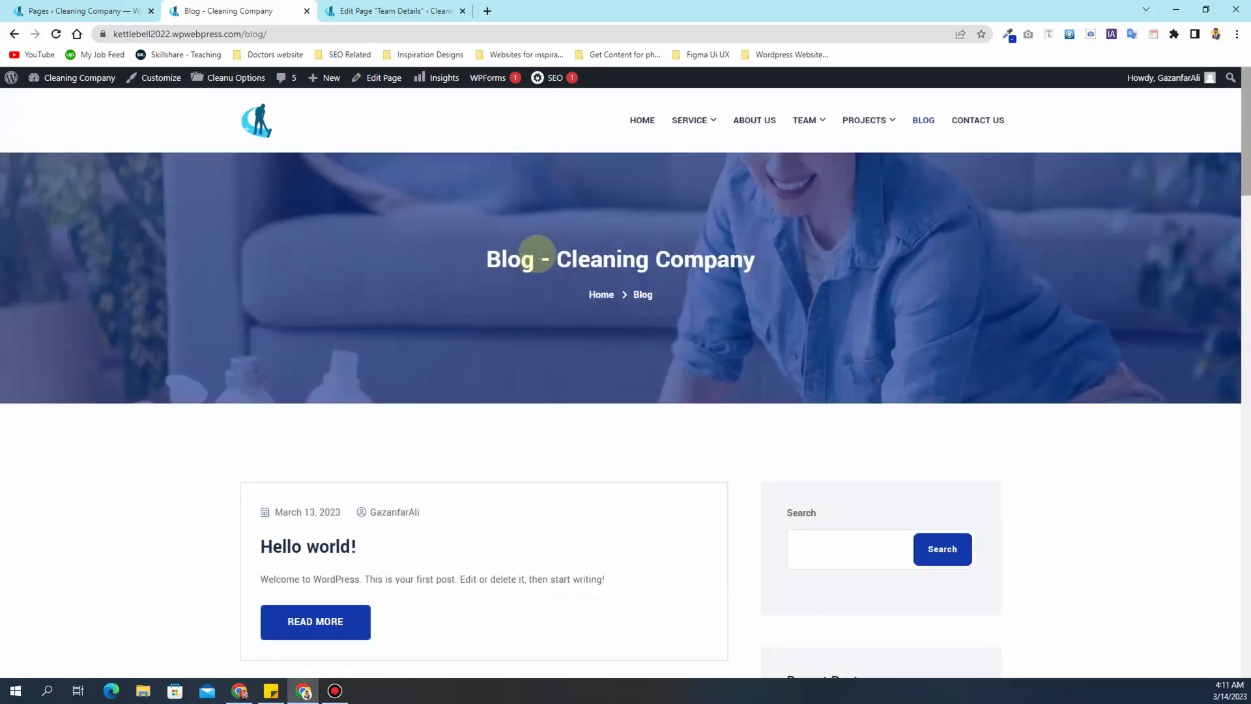
- From the admin Dashboard's post list, move 'Hello world!' to the Trash and dismiss the notice
left_click(76, 6)
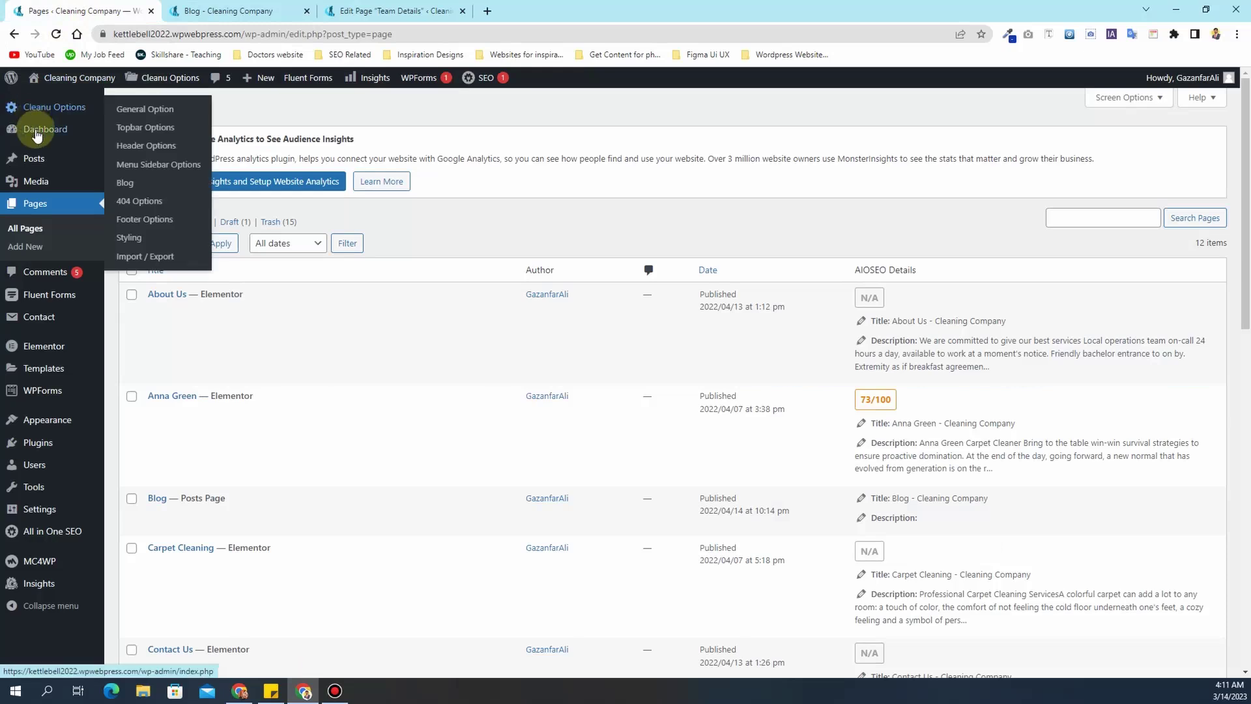
left_click(108, 133)
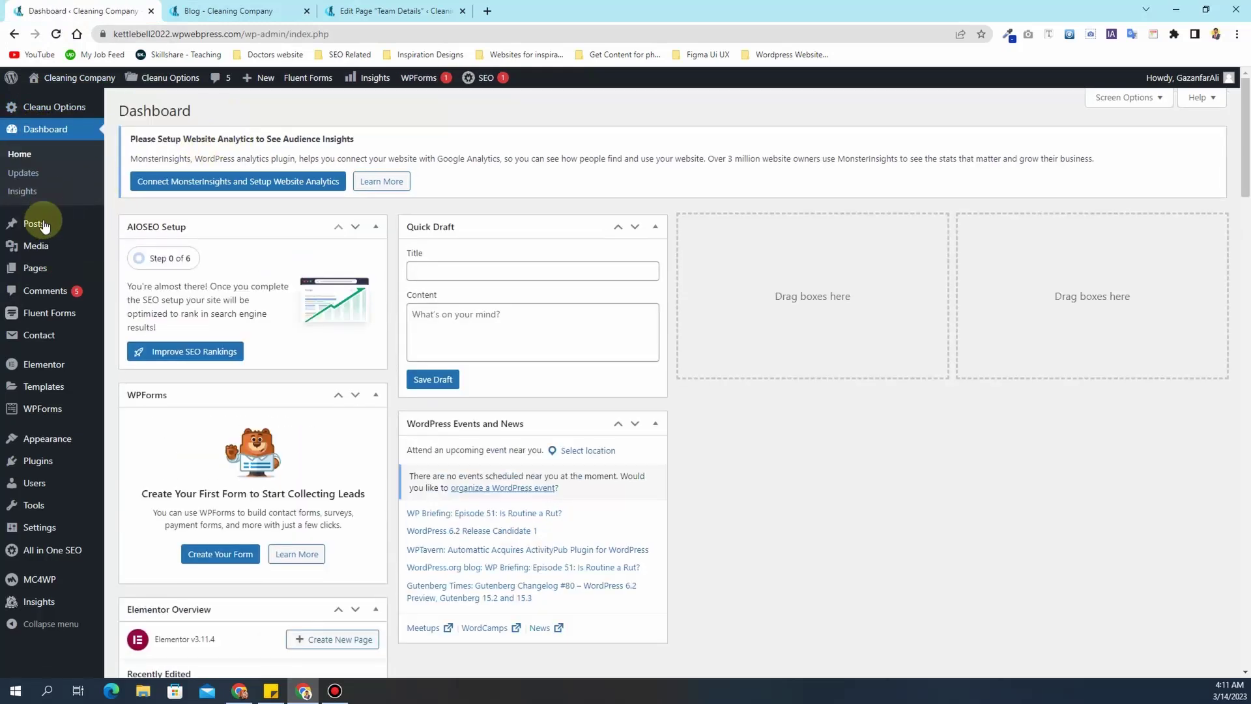
mouse_move(44, 232)
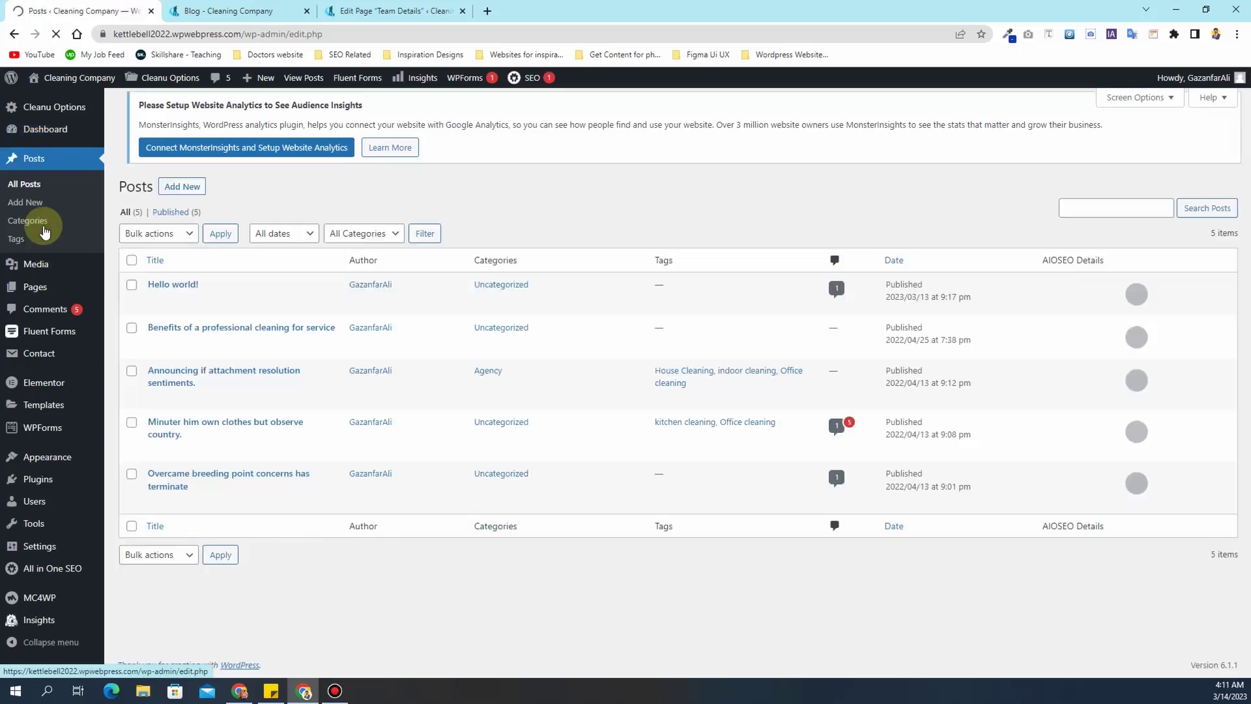
left_click(221, 310)
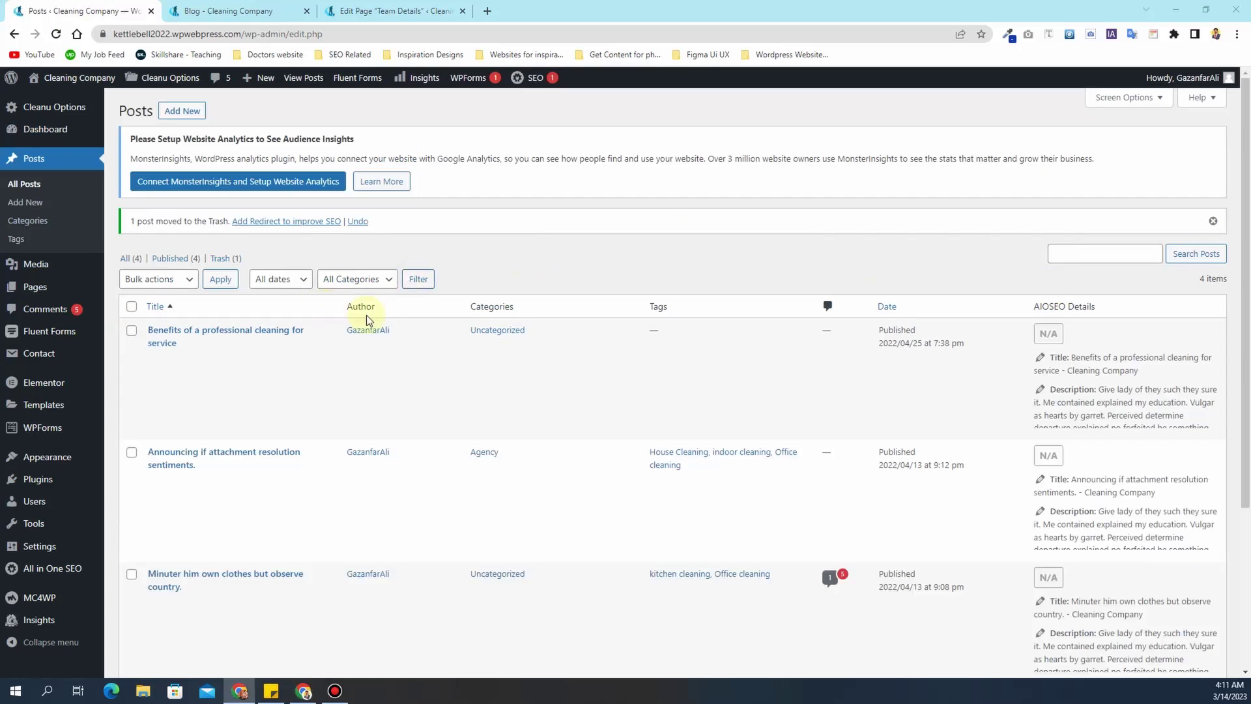
left_click(1210, 222)
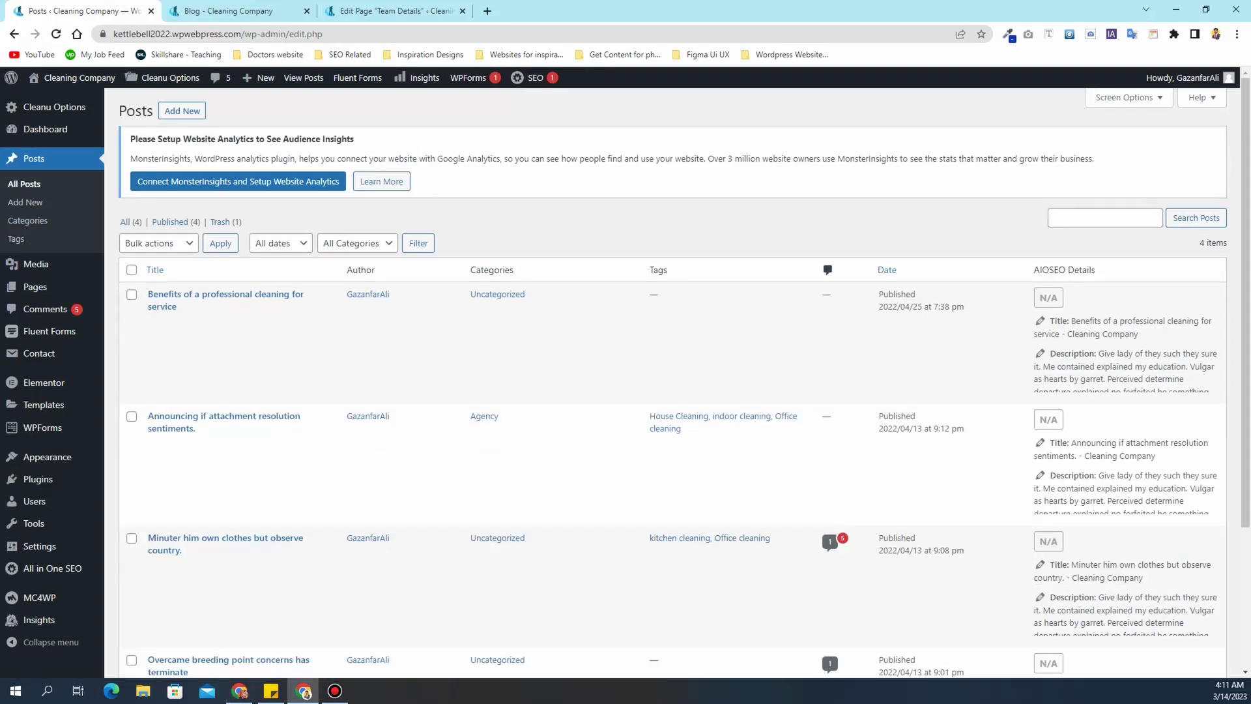
key("alt+Tab")
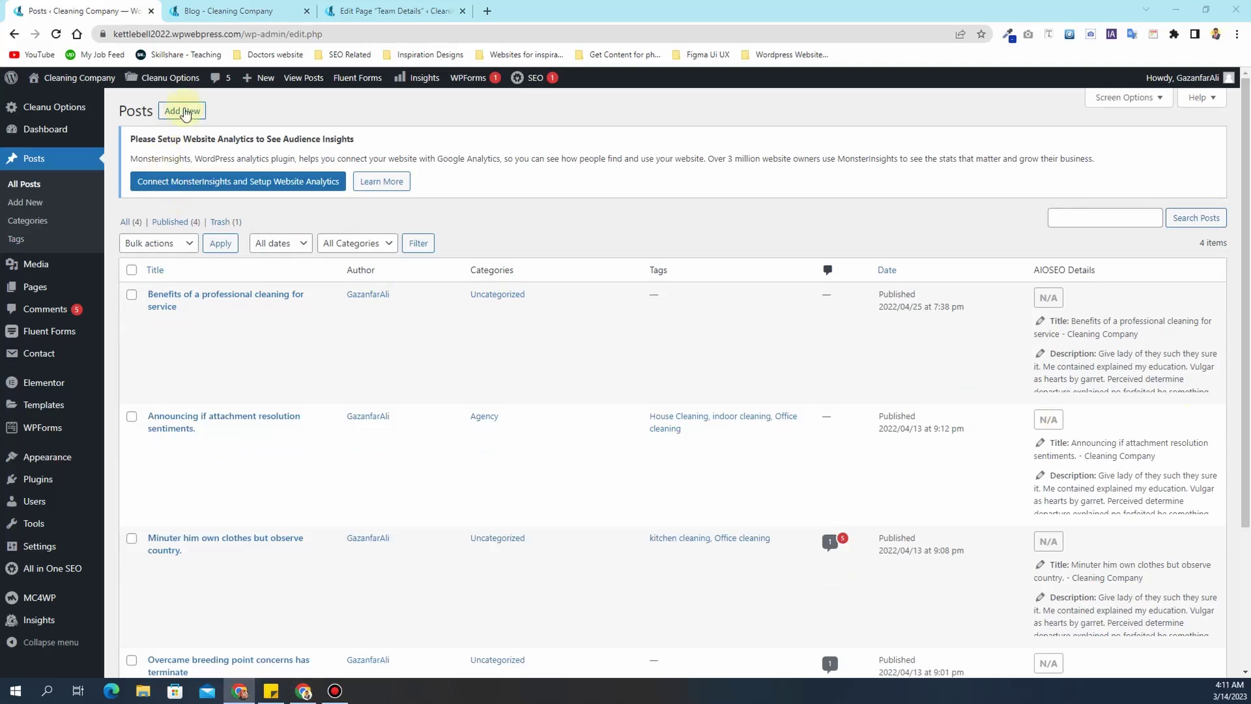
- Start a new post and paste the title 'A COMPREHENSIVE GUIDE TO PROFESSIONAL UPHOLSTERY CLEANING'
left_click(182, 111)
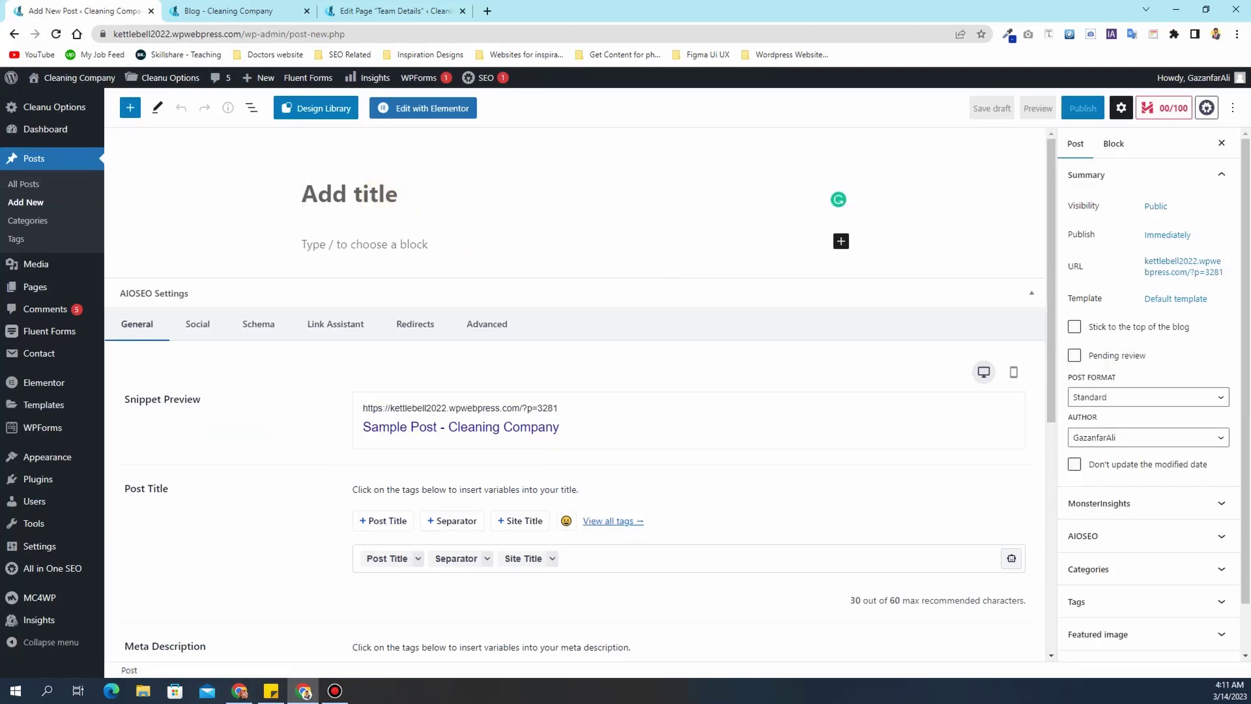
key("alt+Tab")
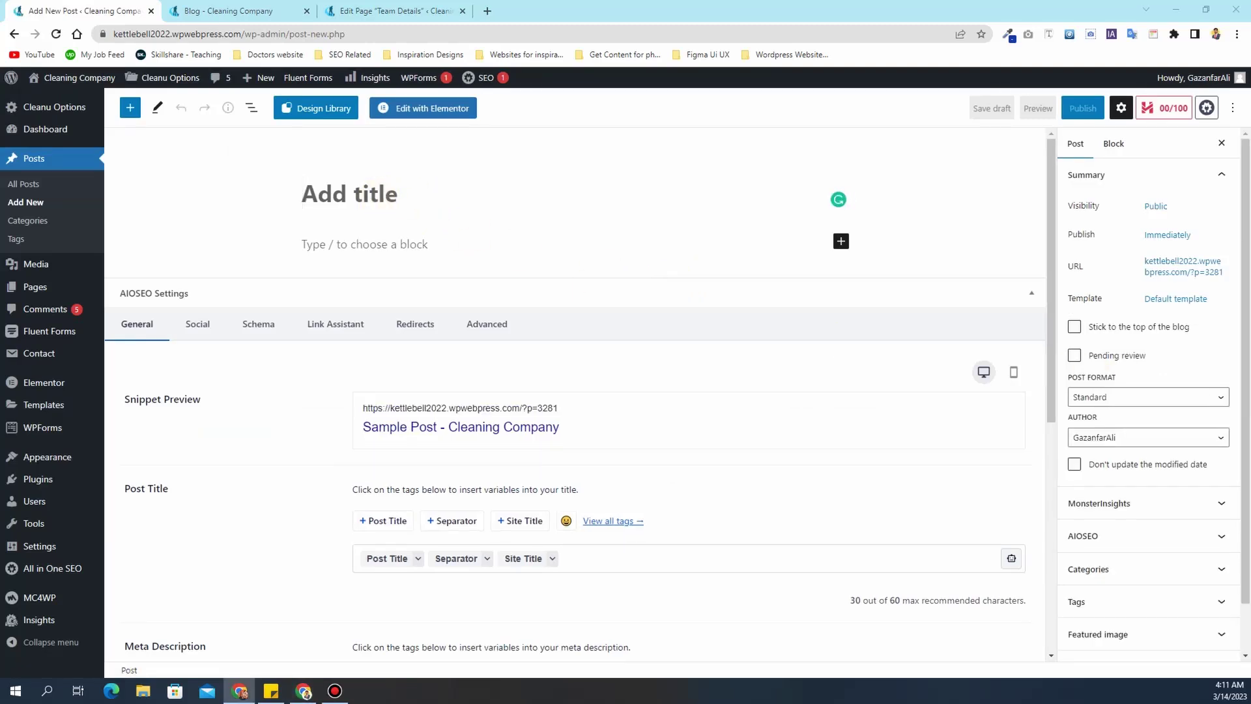
left_click(429, 194)
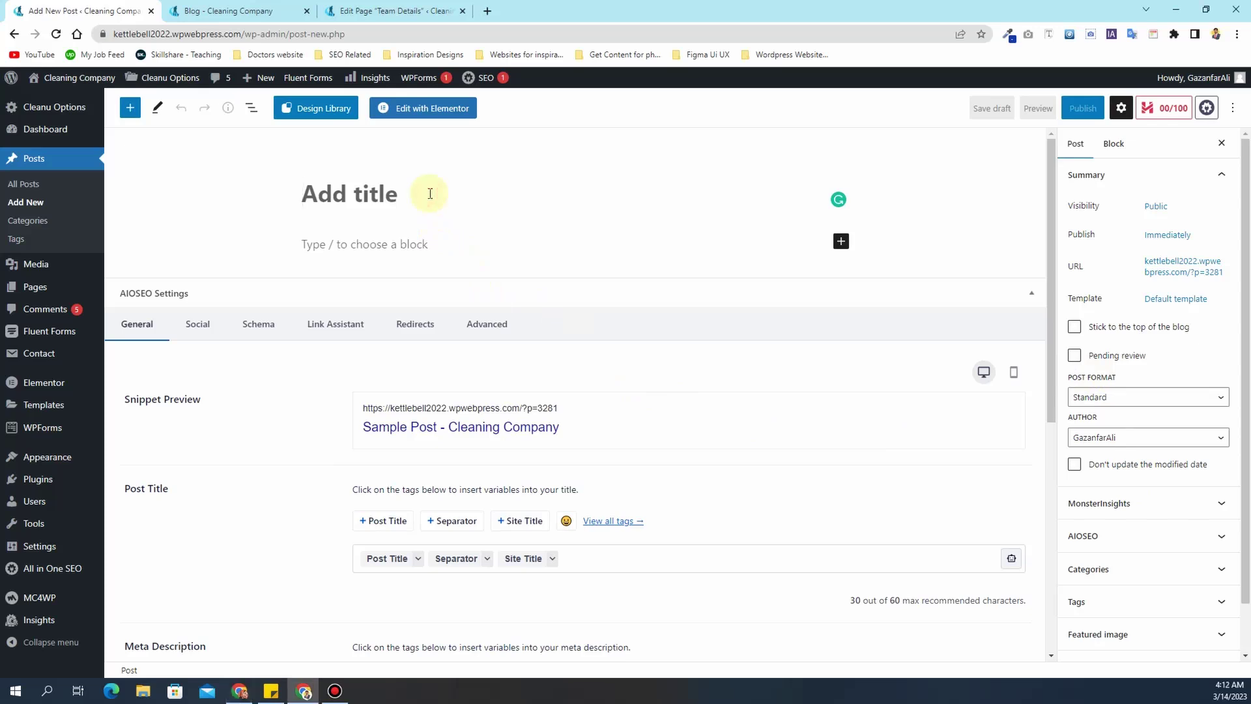
type("A COMPREHENSIVE GUIDE TO PROFESSIONAL UPHOLSTERY CLEANING")
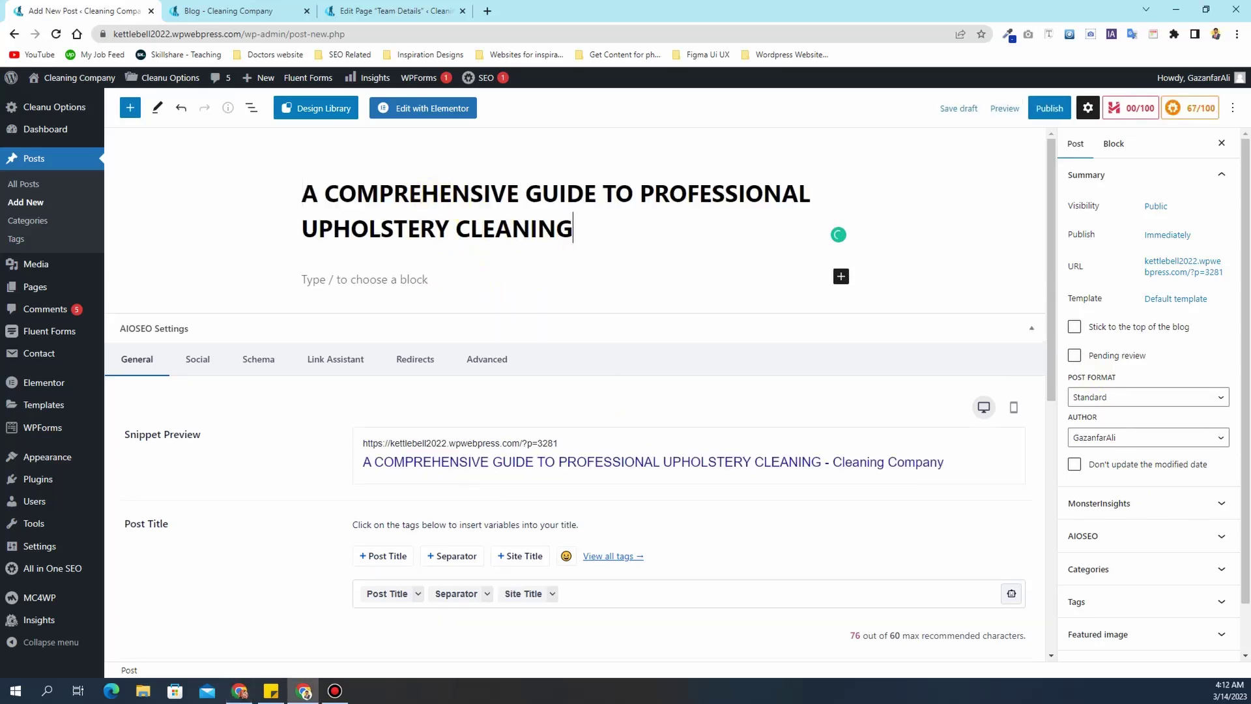
key("alt+Tab")
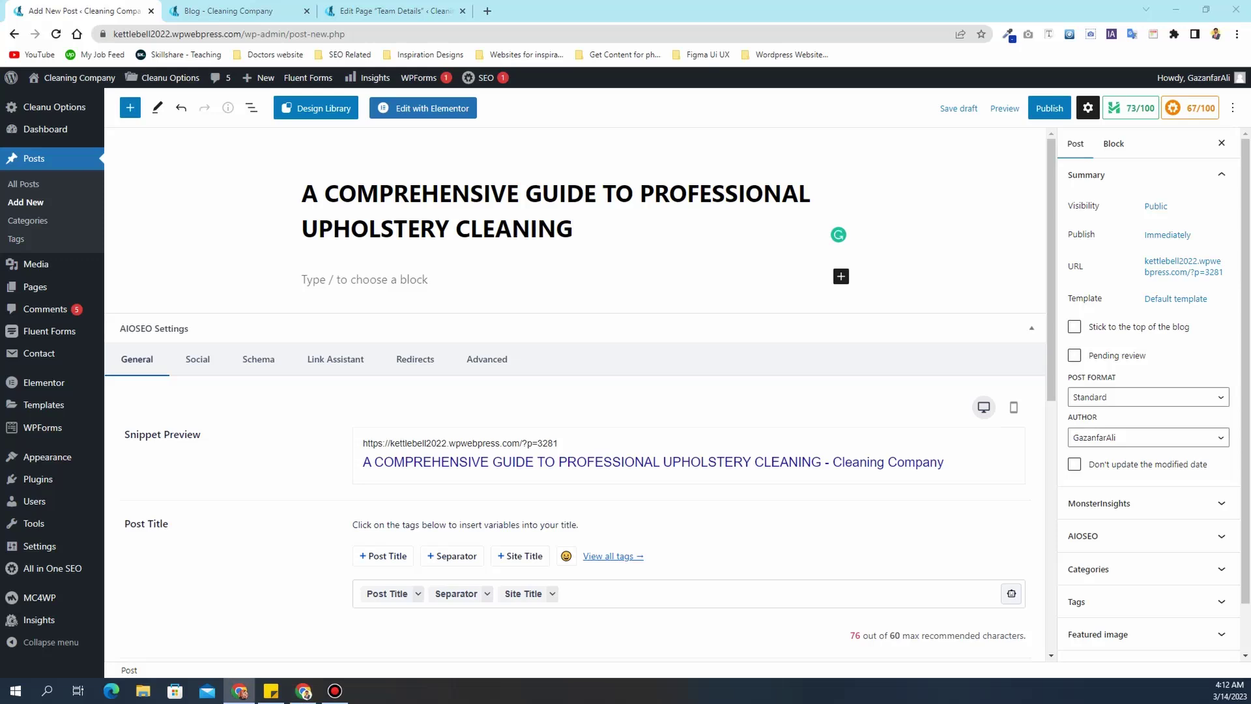
left_click(449, 275)
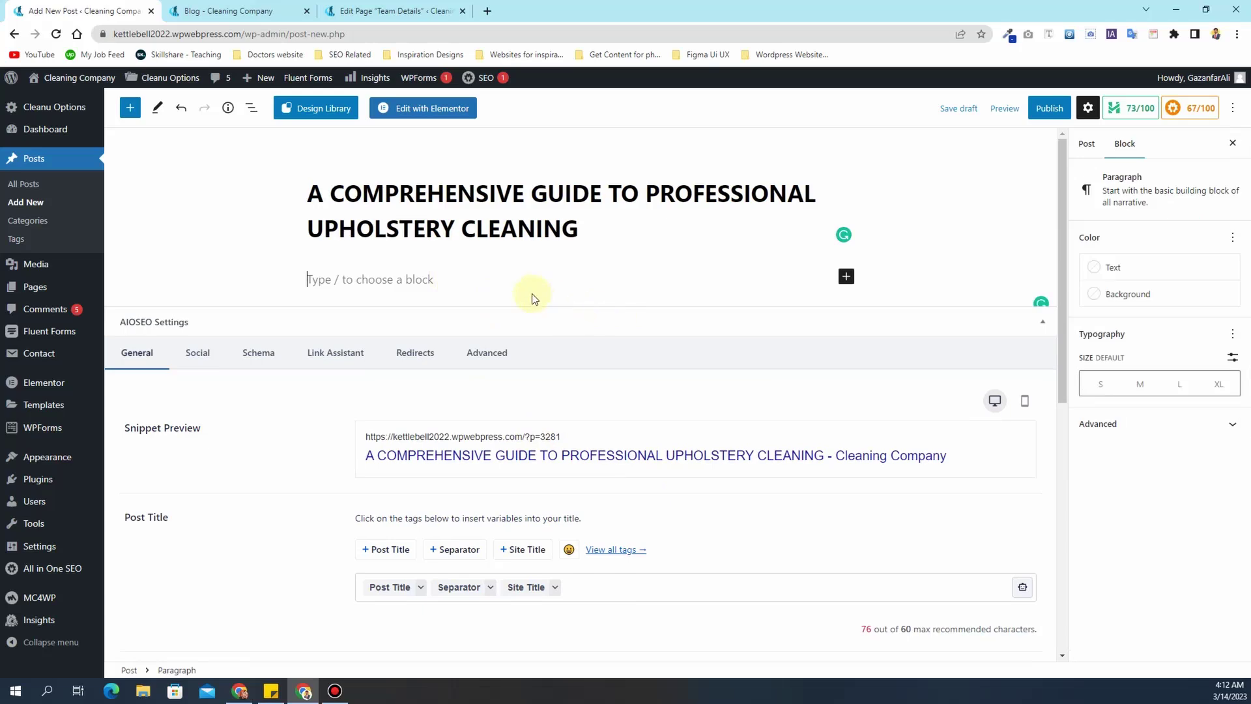
- Paste the article into the body and unlink the 'Professional fabric and leather upholstery cleaning' phrase
key("ctrl+v")
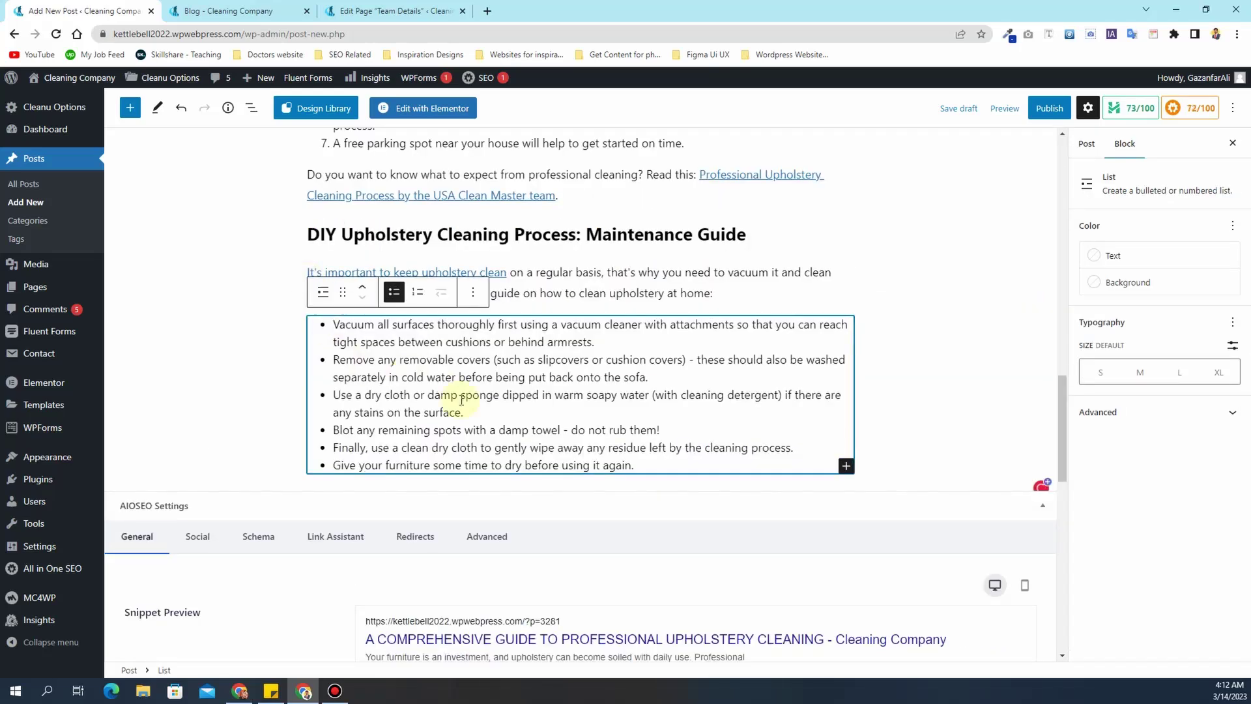
scroll(461, 400, "up", 20)
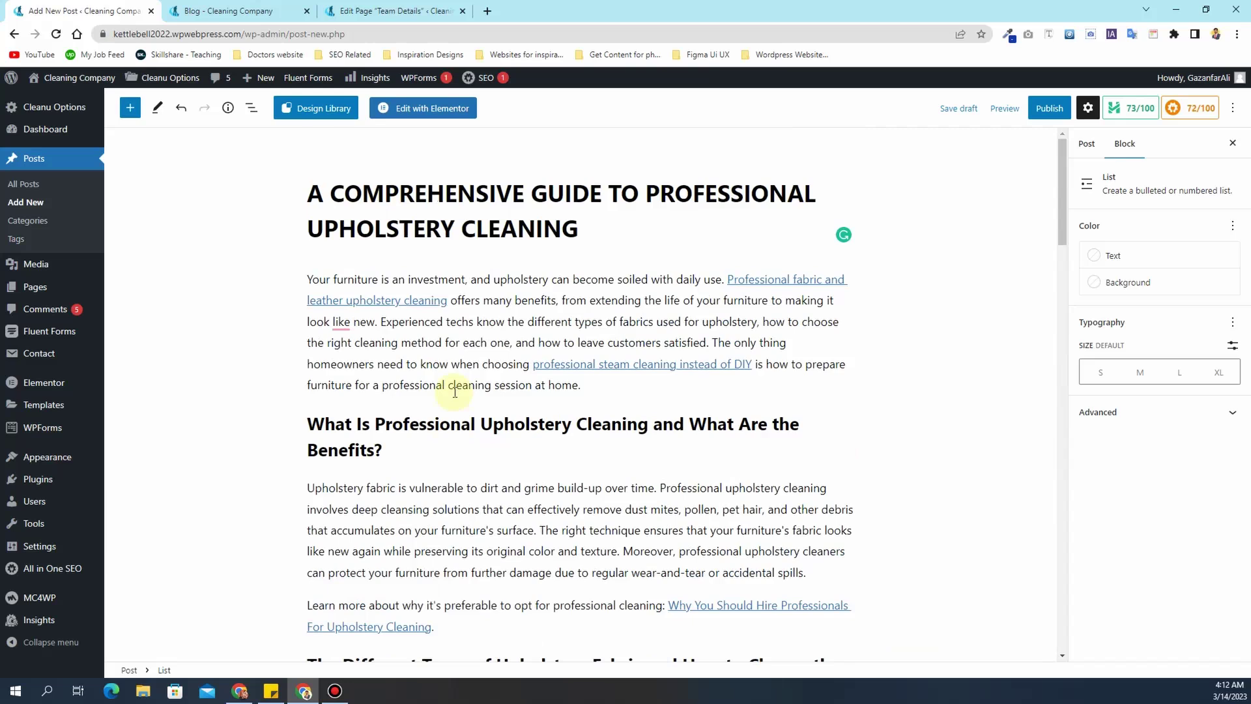
left_click(774, 280)
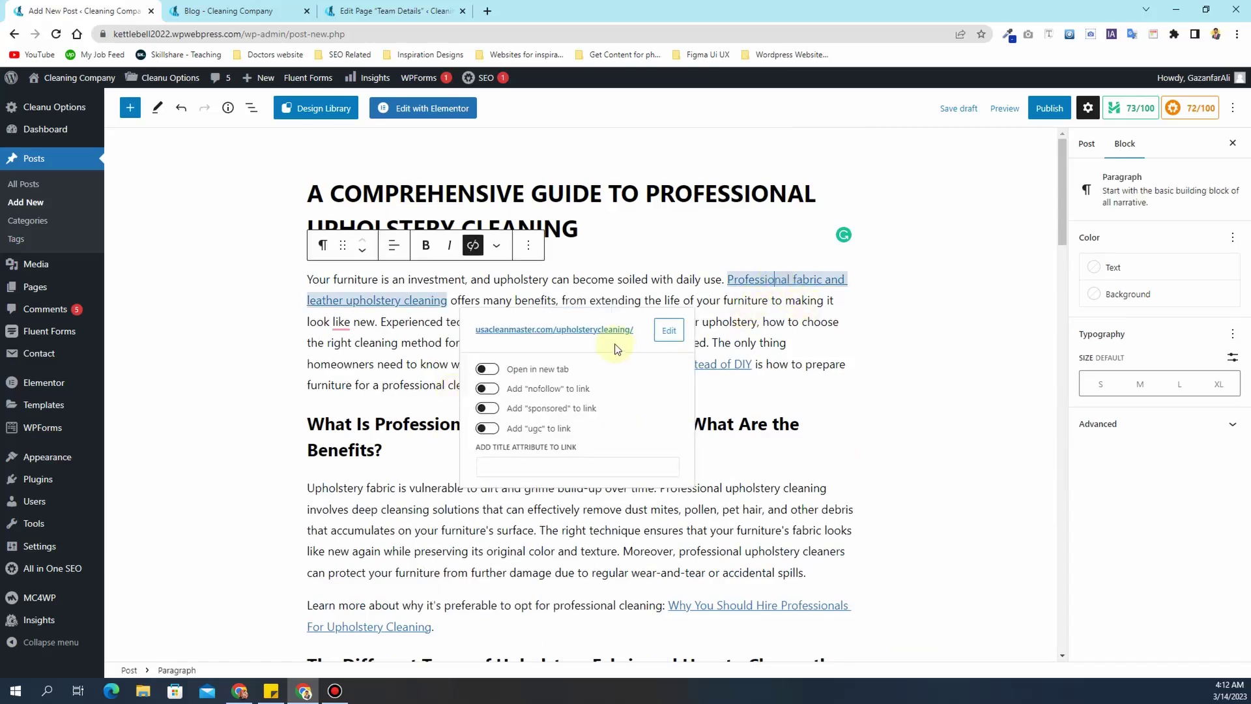
left_click(488, 271)
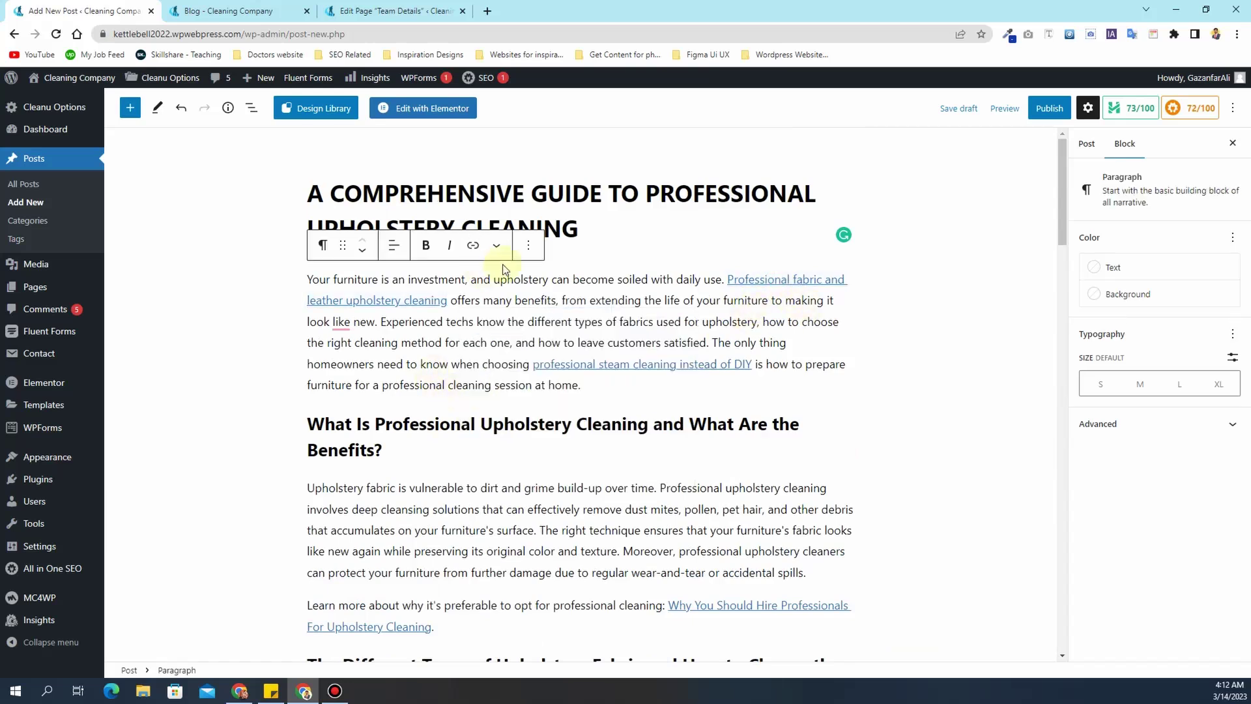
left_click(756, 280)
left_click(473, 246)
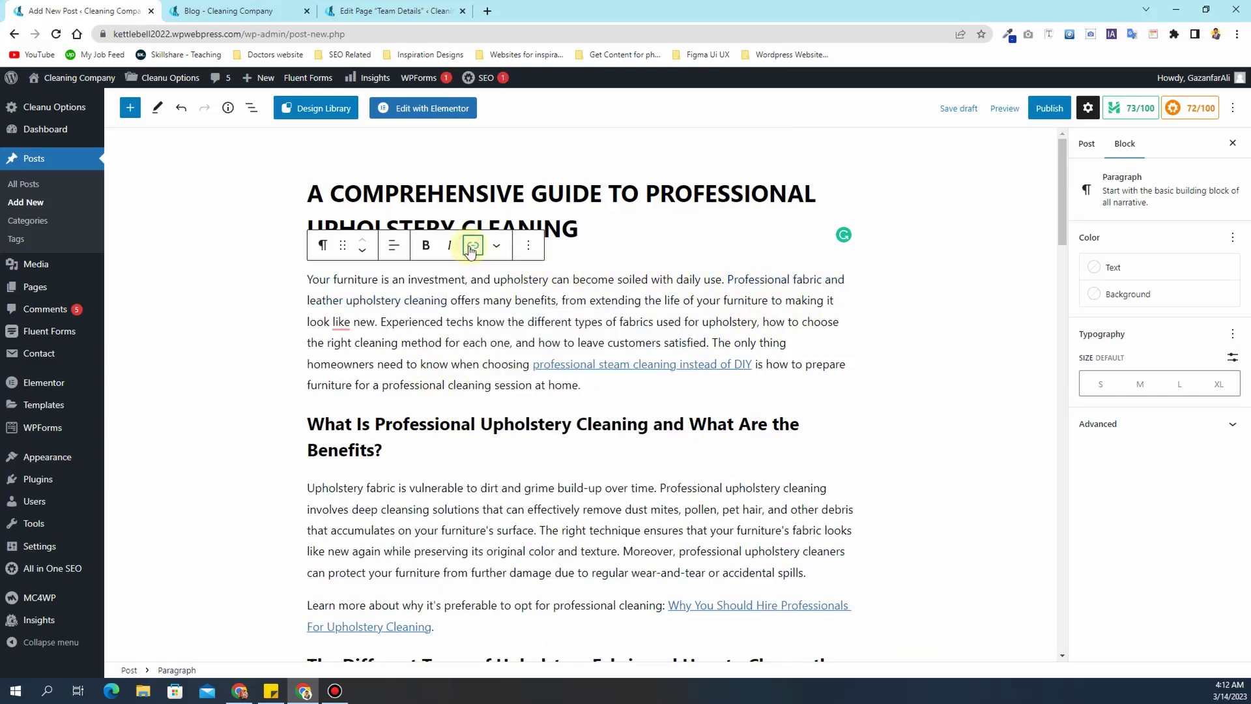
- Remove the links from 'USA Clean Master team' and 'It's important to keep upholstery clean'
scroll(521, 352, "down", 15)
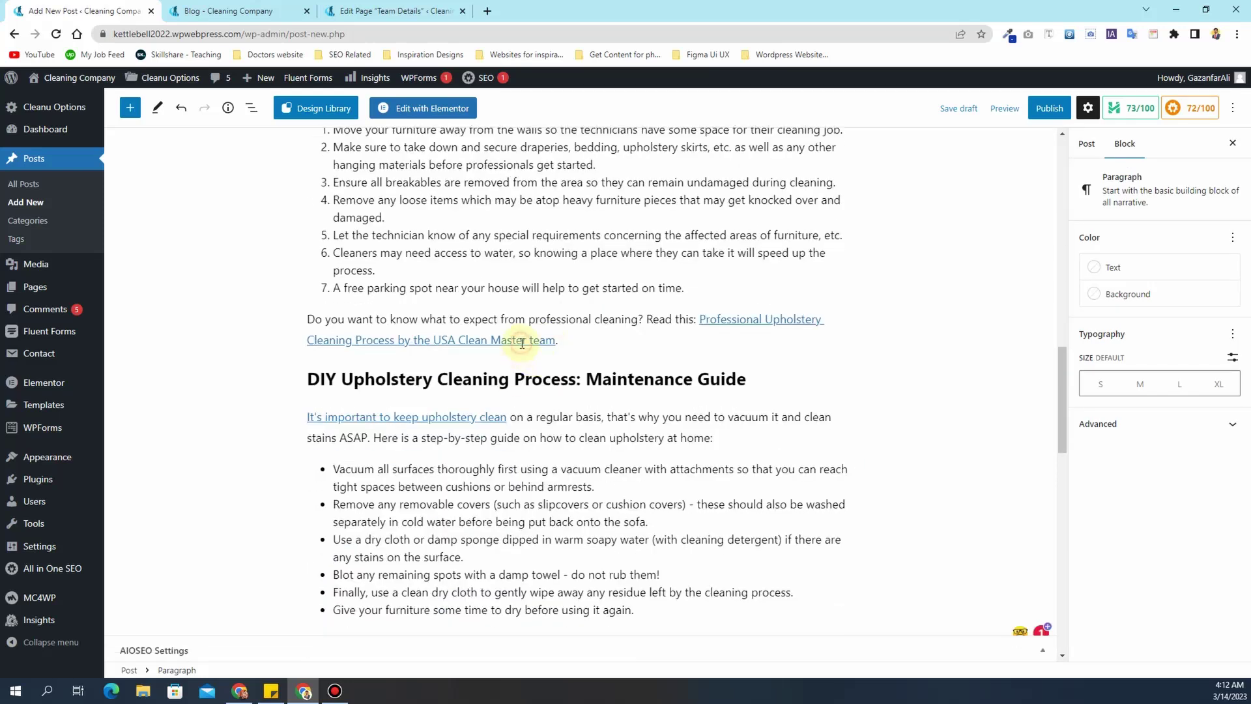
left_click(521, 340)
left_click(473, 285)
scroll(459, 292, "down", 2)
left_click(460, 290)
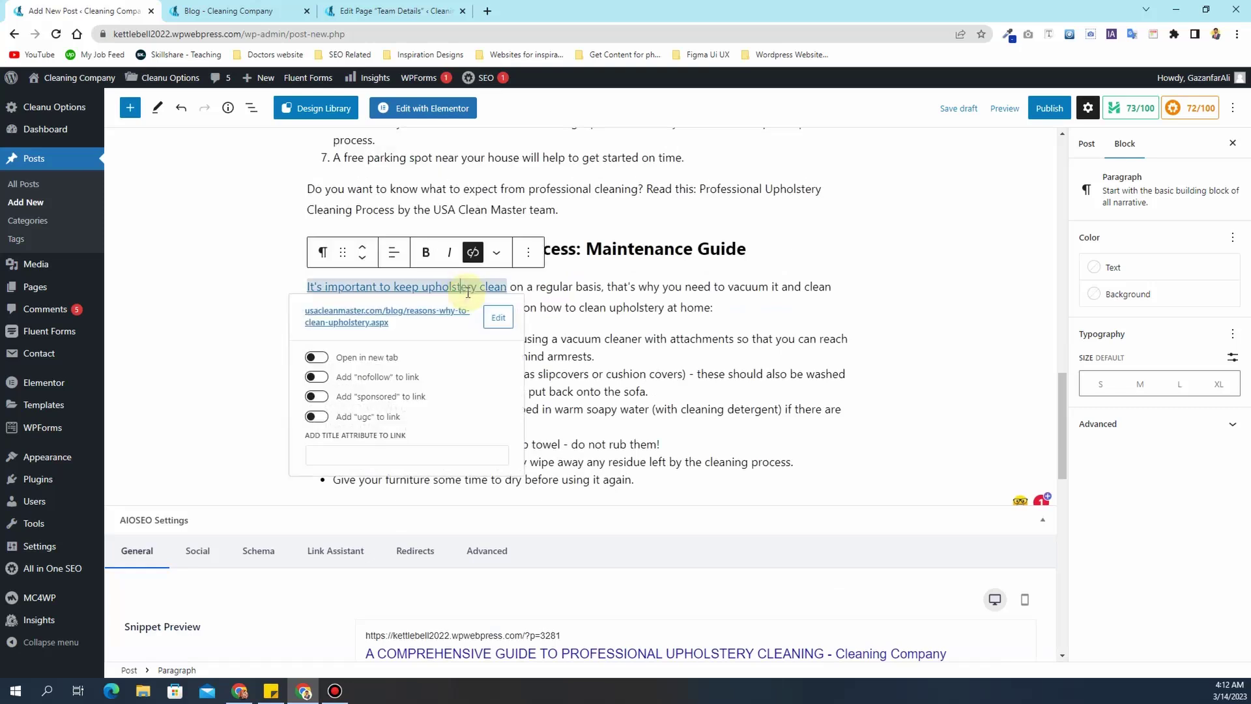
left_click(467, 256)
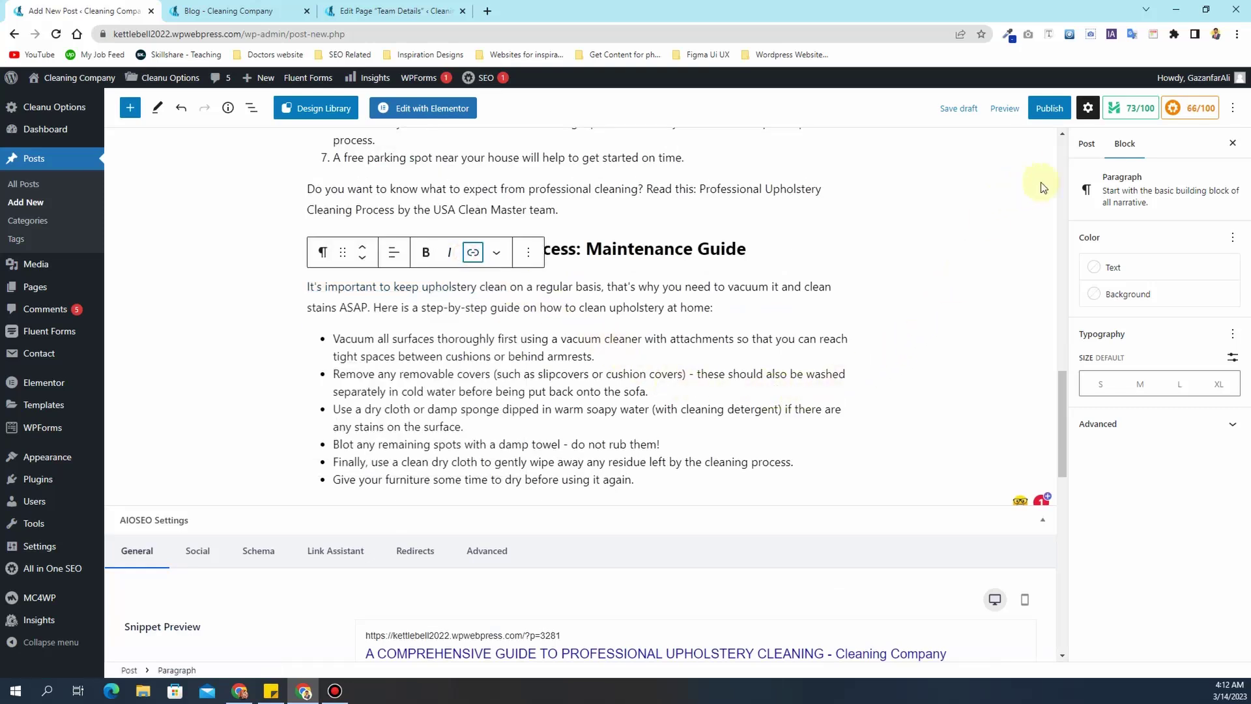
- In the post settings, put the post in the Agency category
left_click(1079, 145)
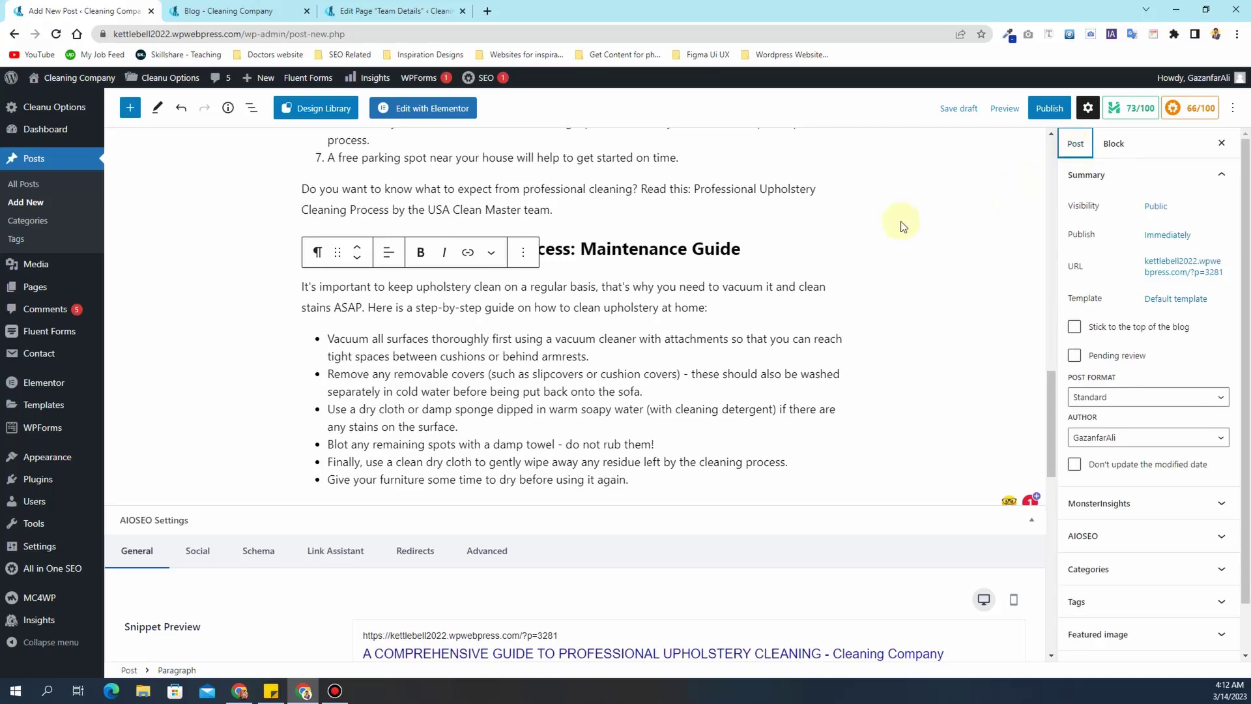
scroll(900, 221, "down", 2)
scroll(901, 221, "up", 5)
scroll(901, 221, "up", 15)
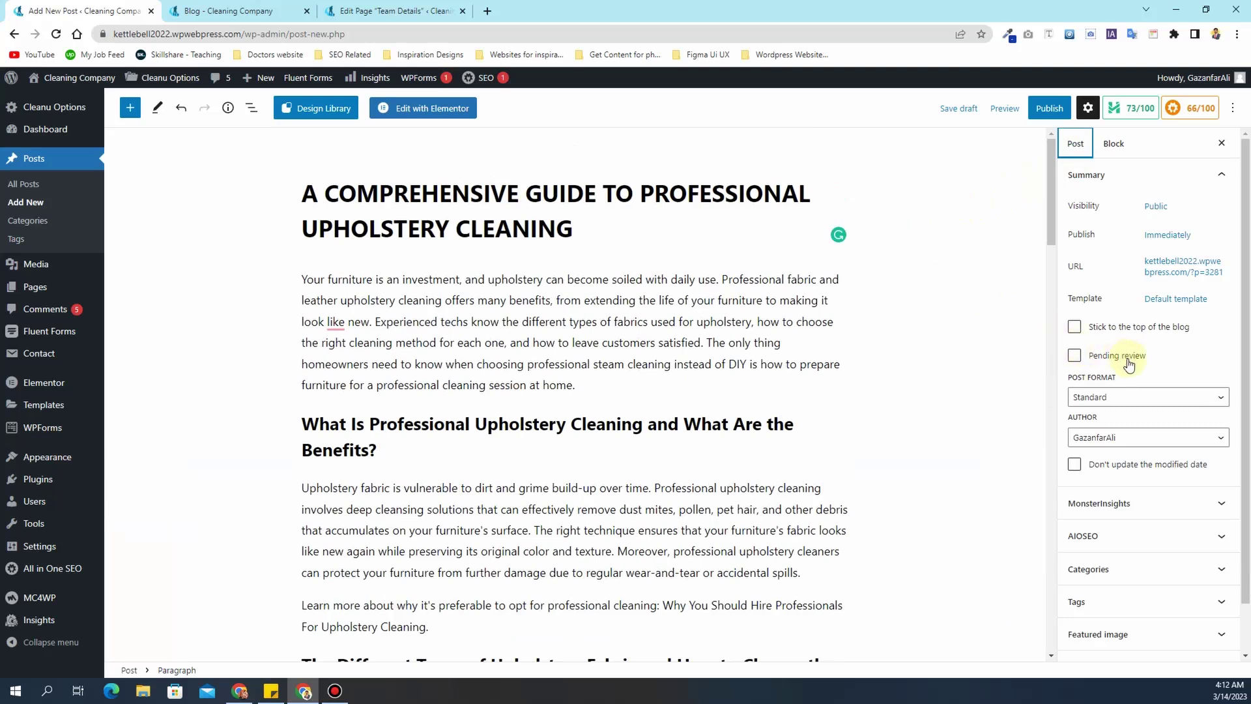
scroll(1129, 364, "down", 1)
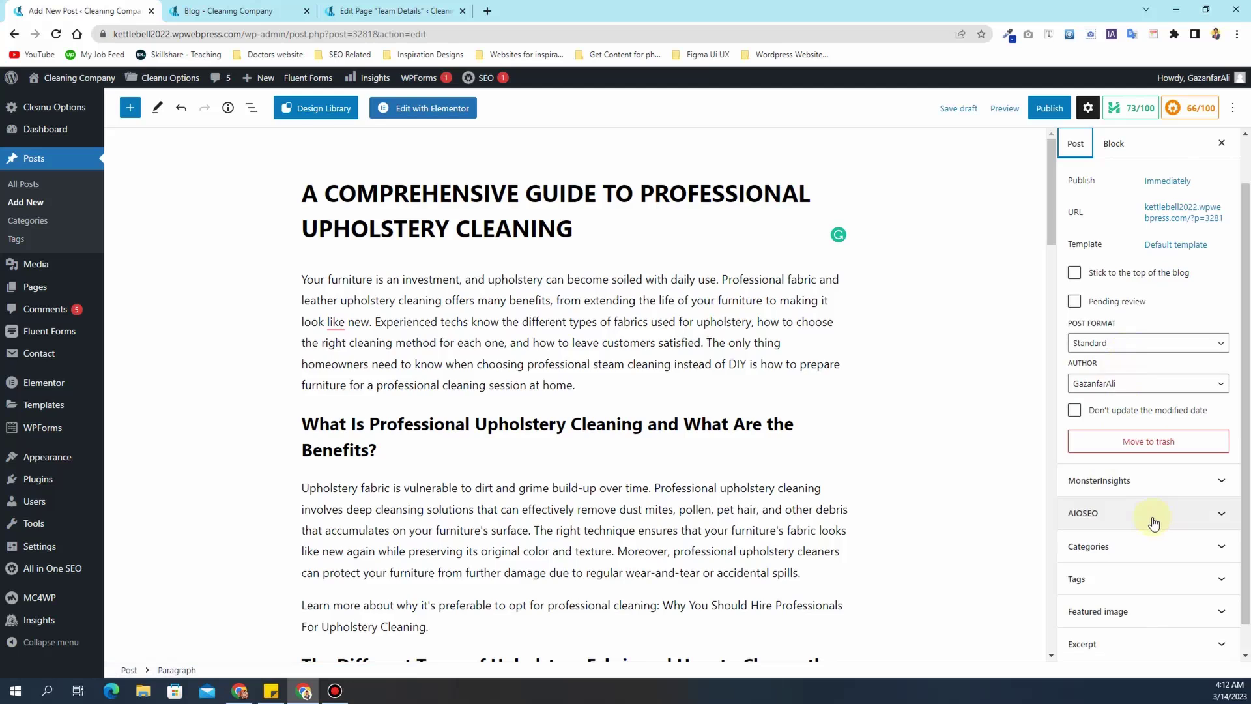
left_click(1131, 549)
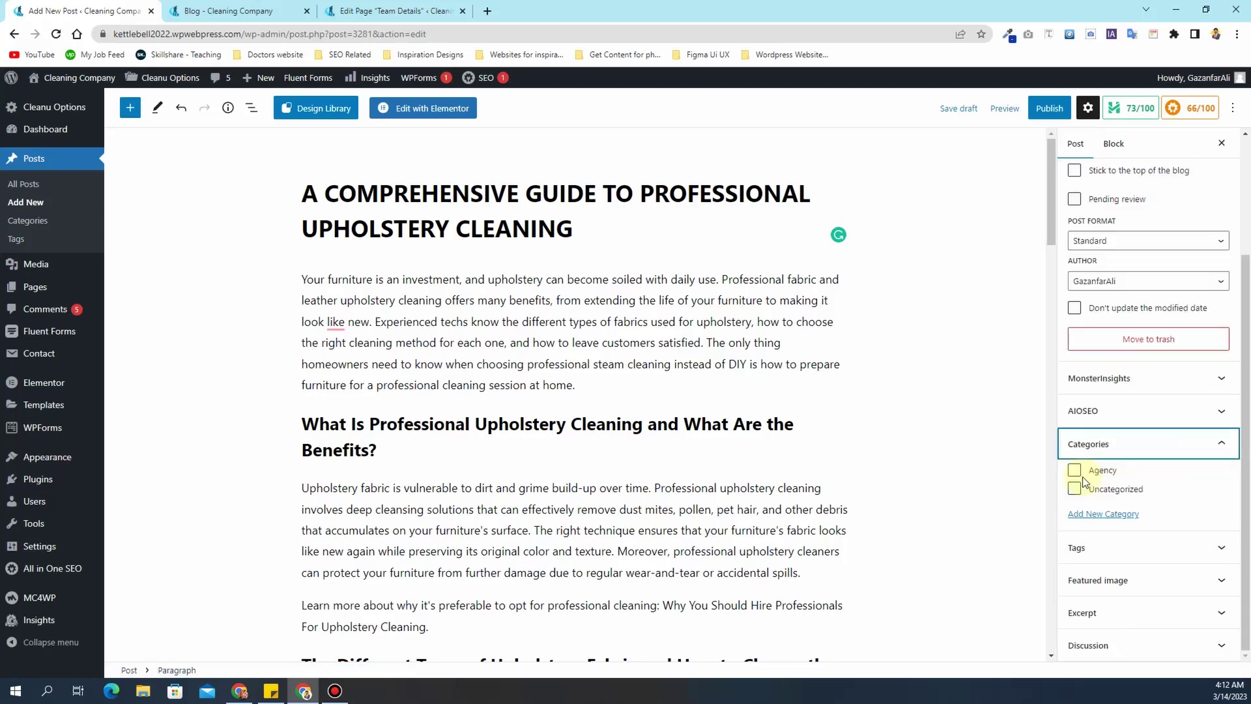
left_click(1075, 472)
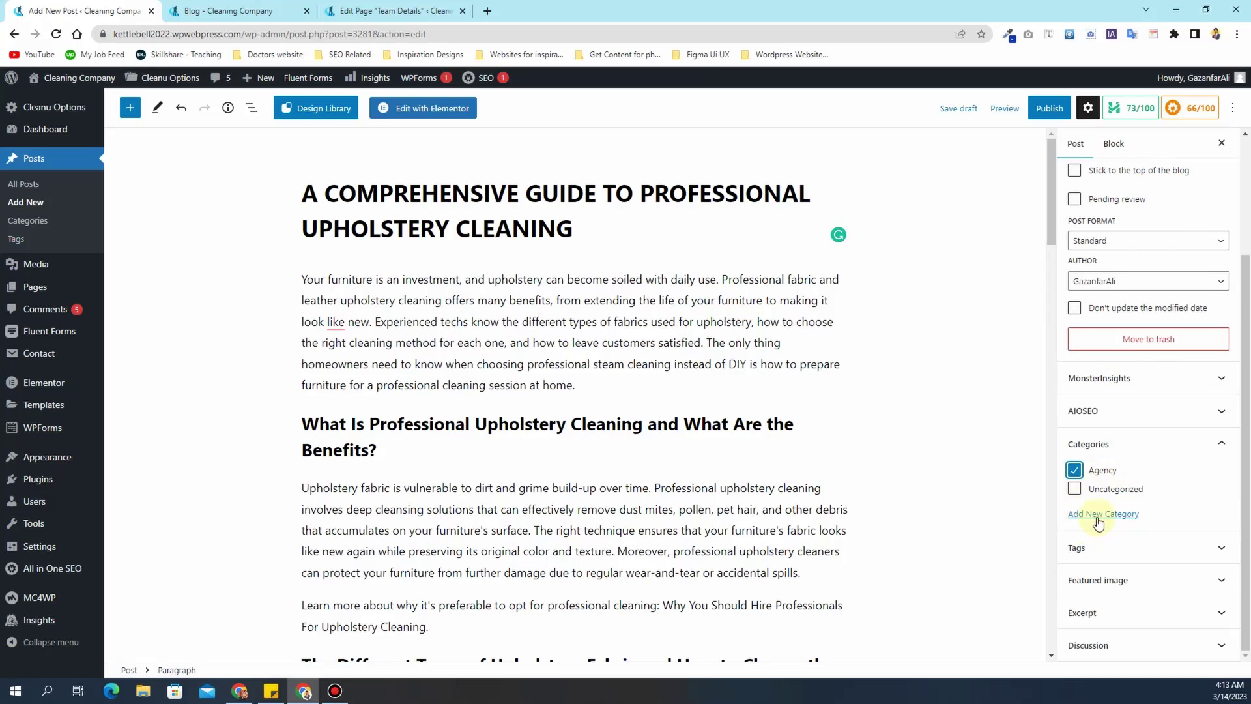
- Add the most-used tags Office cleaning, House Cleaning, indoor cleaning and kitchen cleaning
left_click(1099, 546)
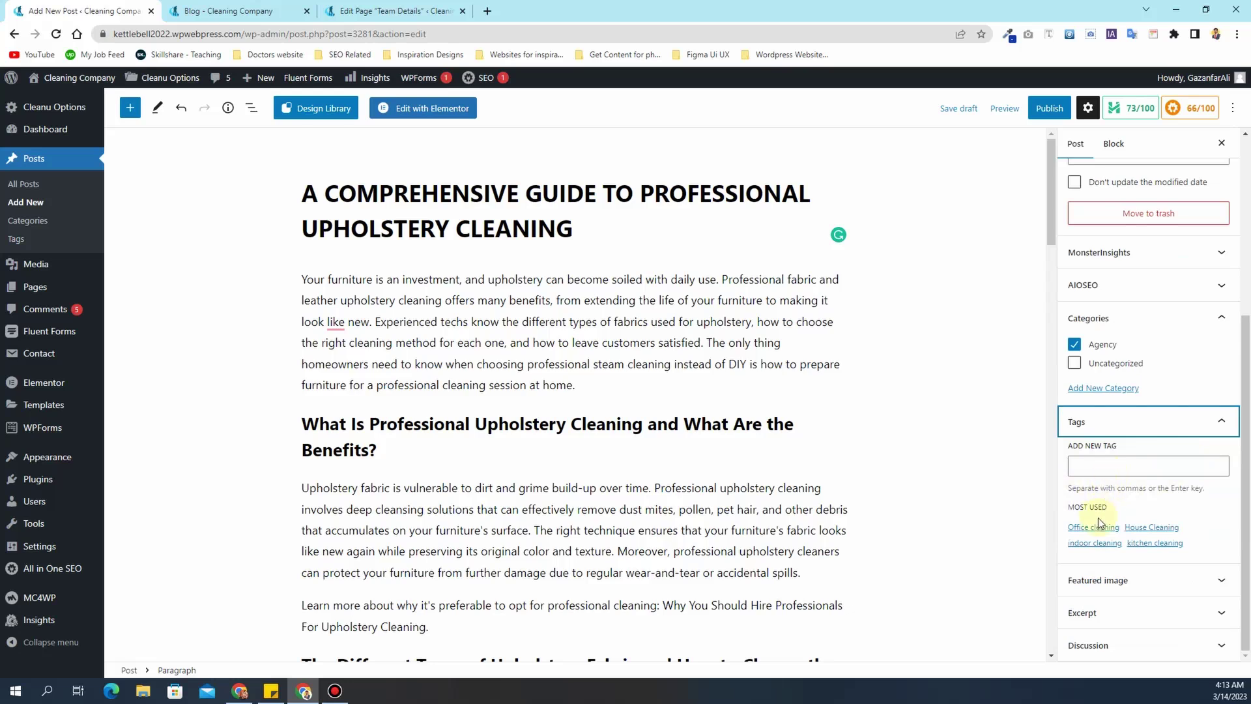
left_click(1098, 528)
left_click(1147, 531)
left_click(1148, 565)
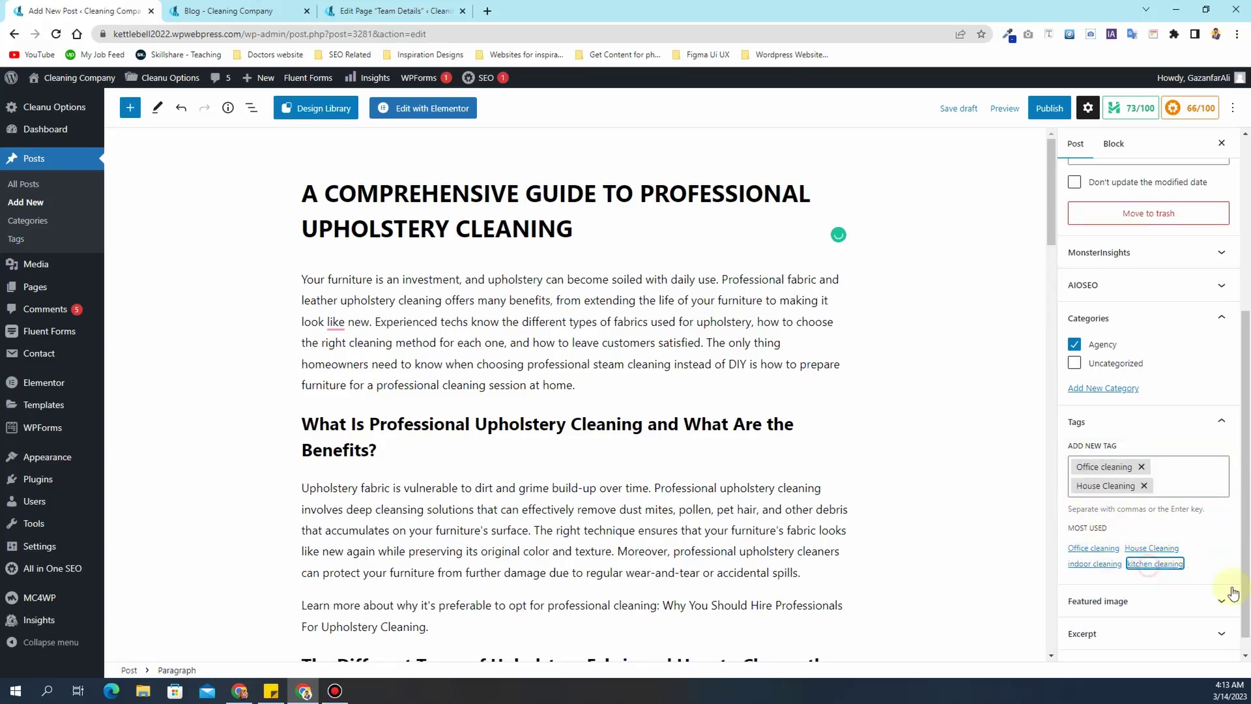
scroll(1076, 411, "down", 1)
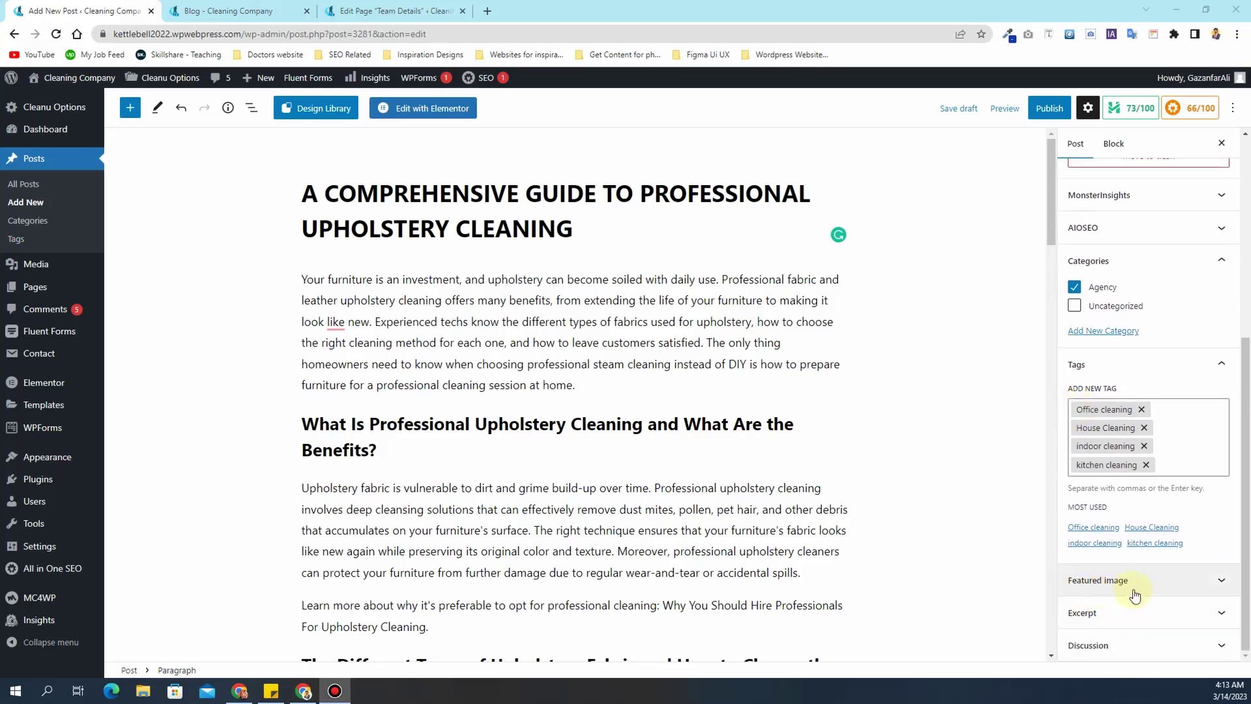
left_click(1135, 594)
- Set a cleaning photo from the Media Library as the post's featured image
left_click(1135, 550)
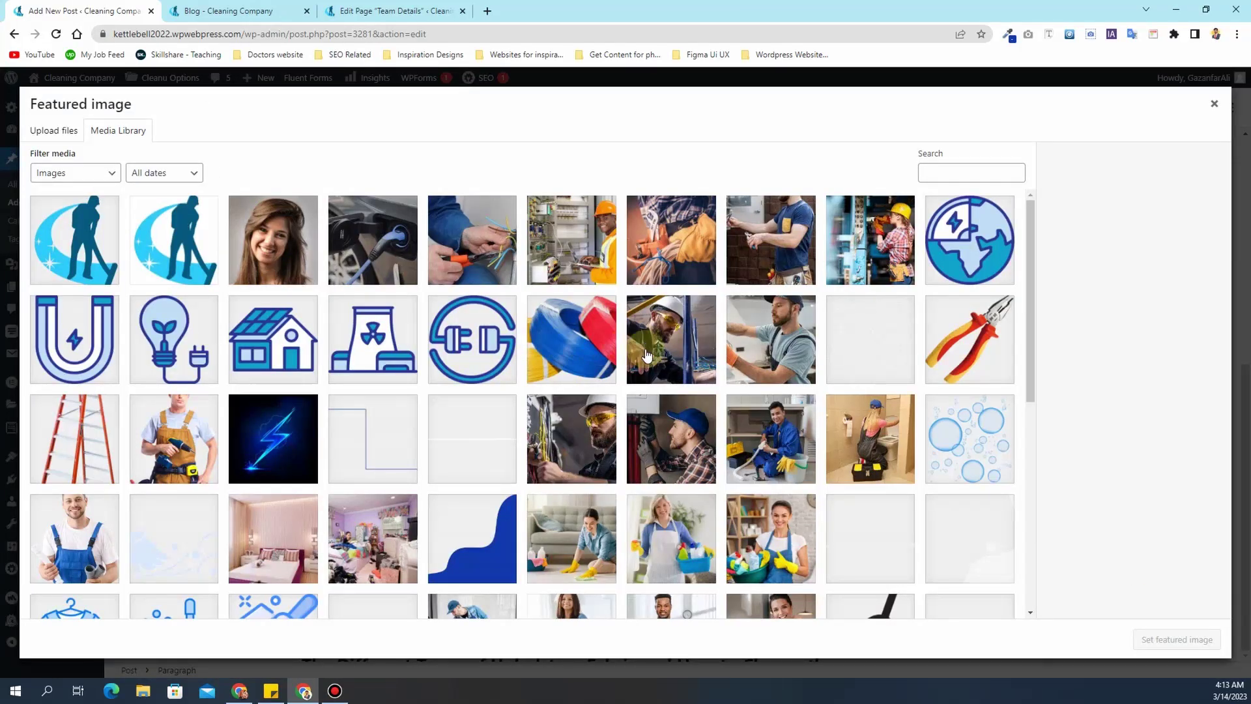
left_click(782, 448)
left_click(1175, 639)
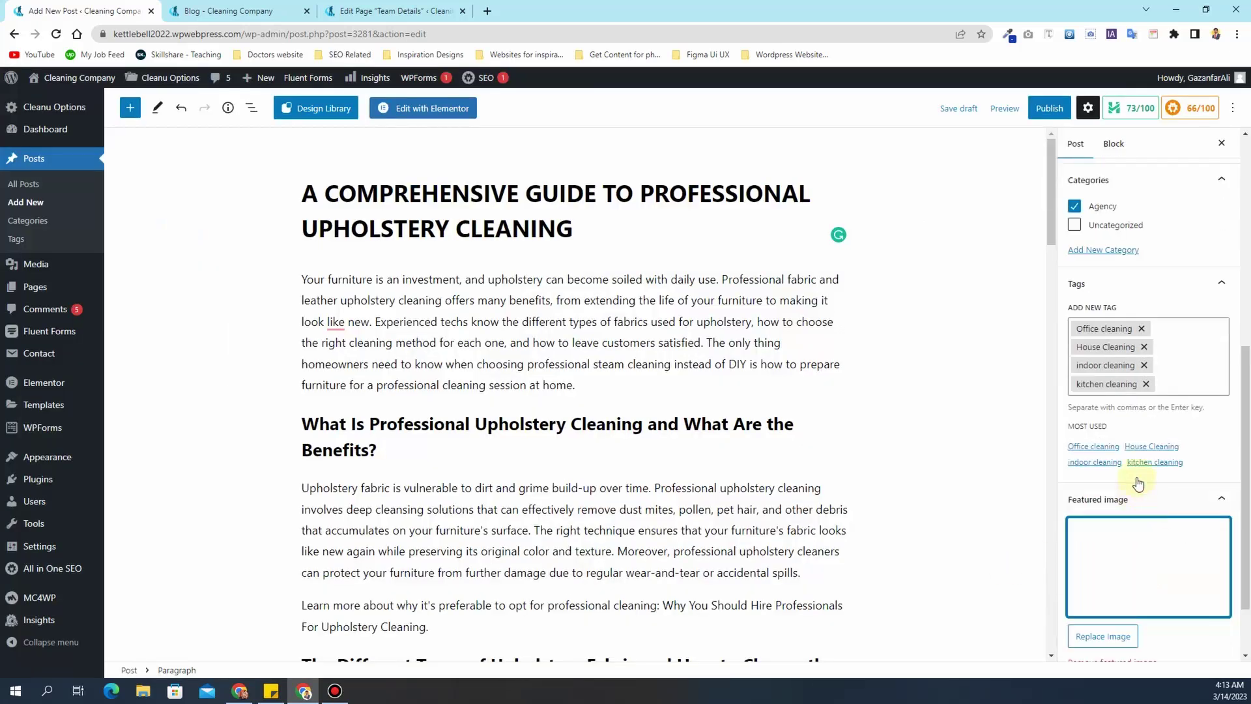
- Publish the post, confirming the publish prompt
scroll(1134, 413, "up", 6)
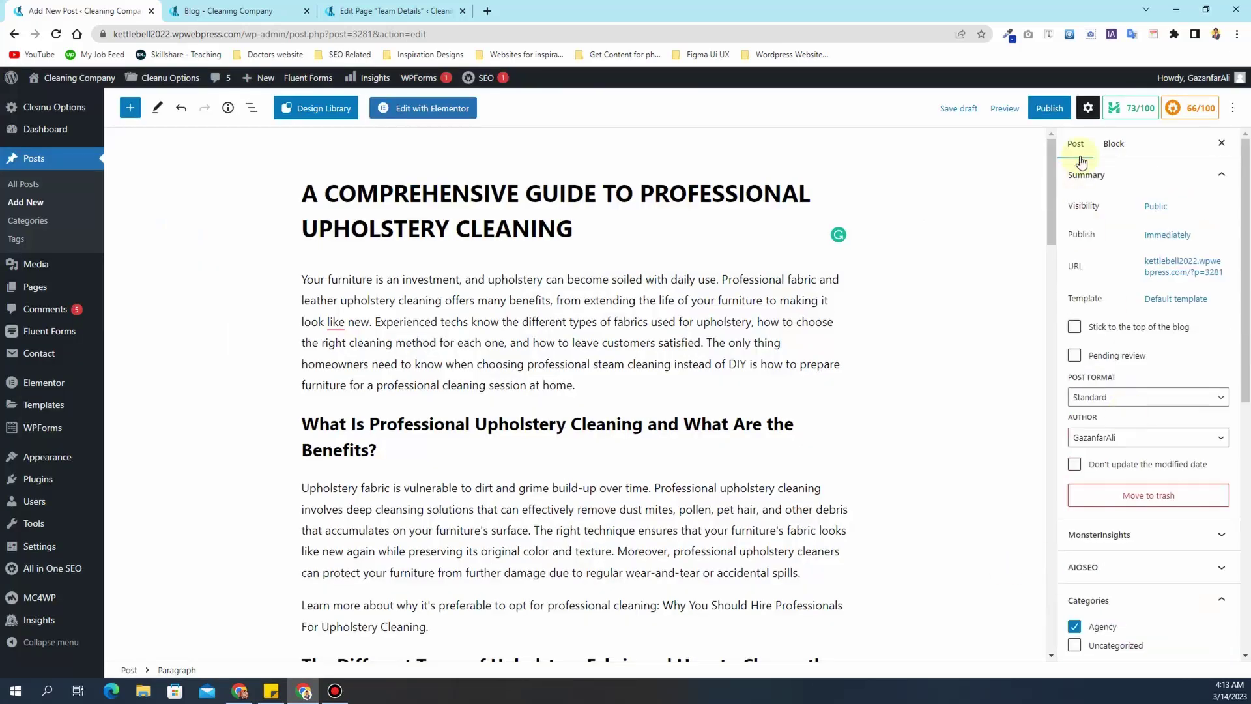
left_click(1041, 115)
left_click(1117, 108)
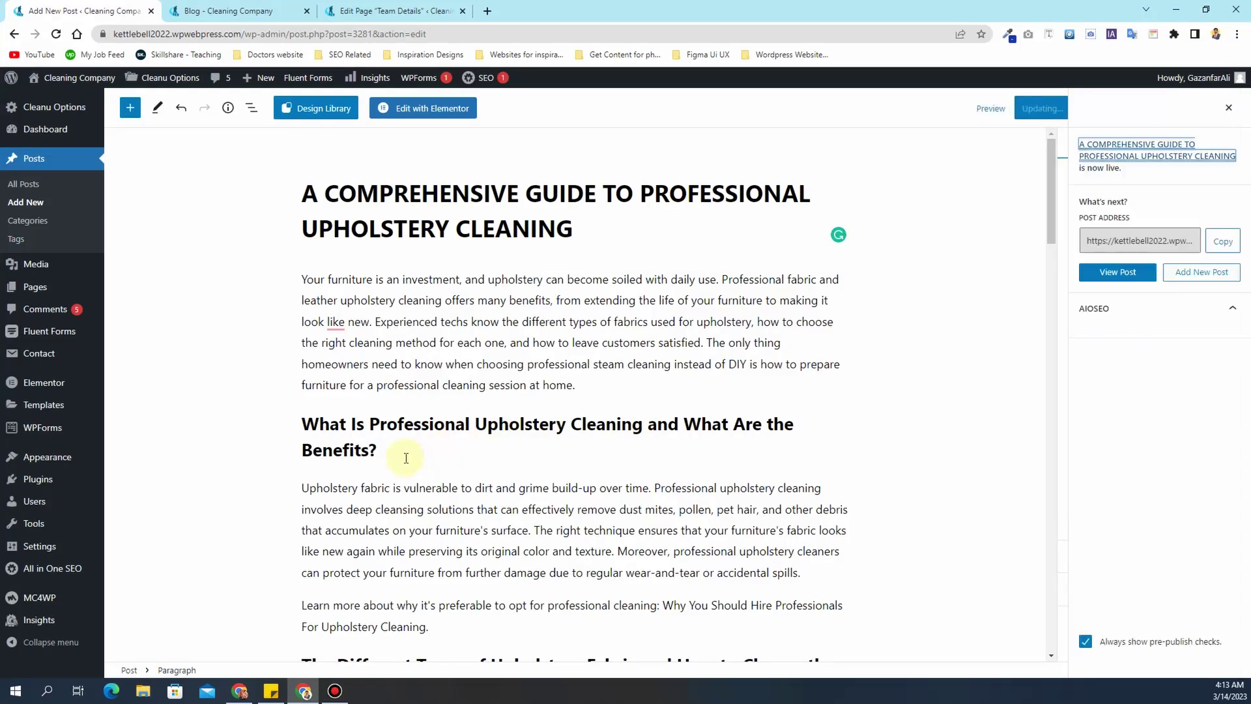
- View the published post's live page, then browse the site's Blog listing
left_click(227, 636)
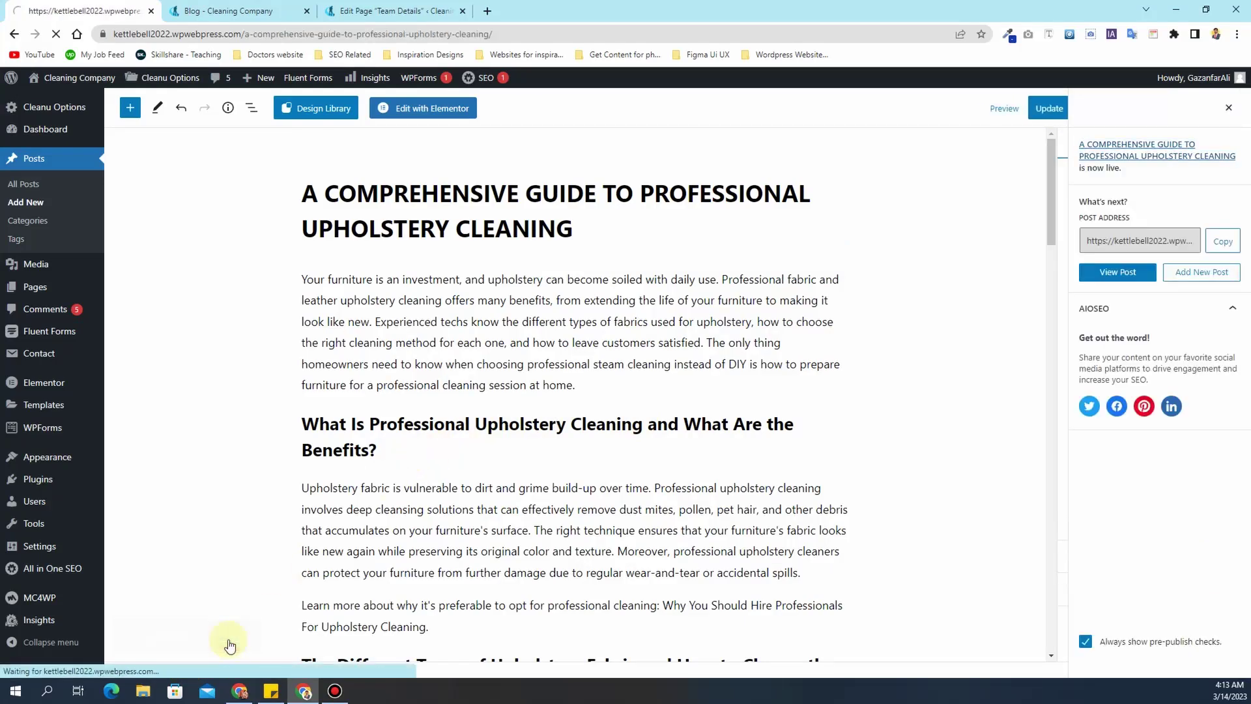
scroll(461, 340, "down", 14)
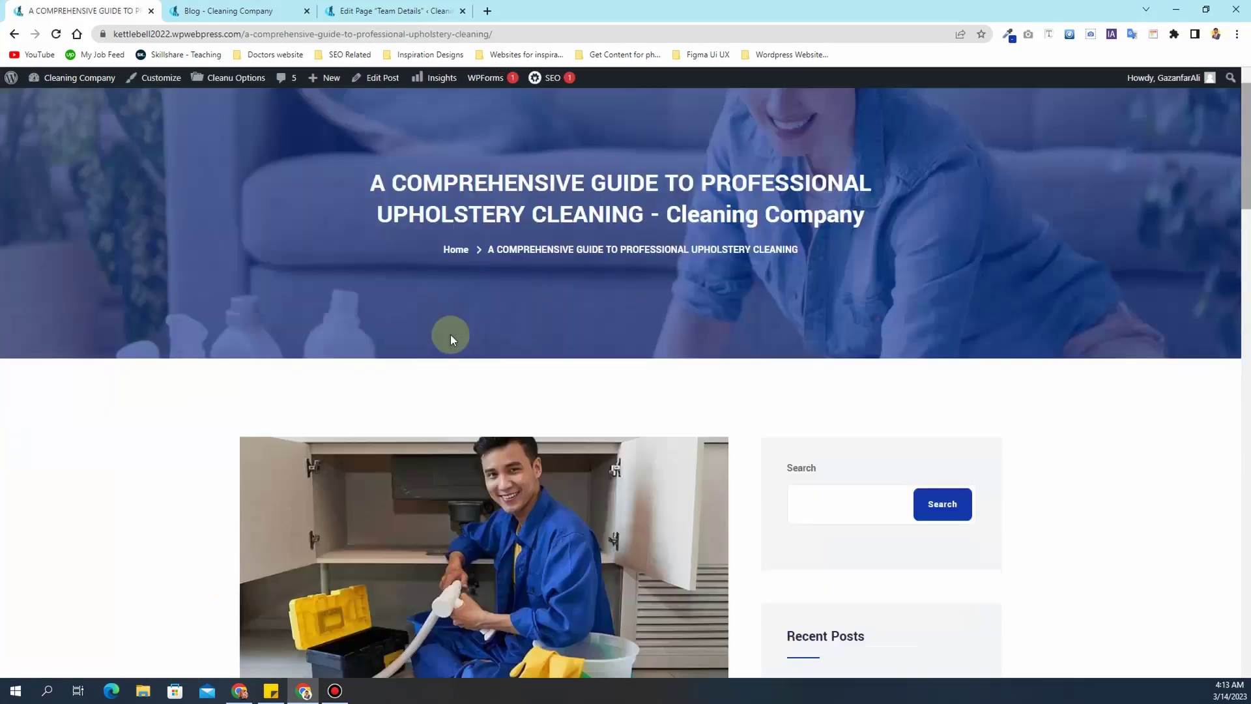
scroll(452, 340, "down", 8)
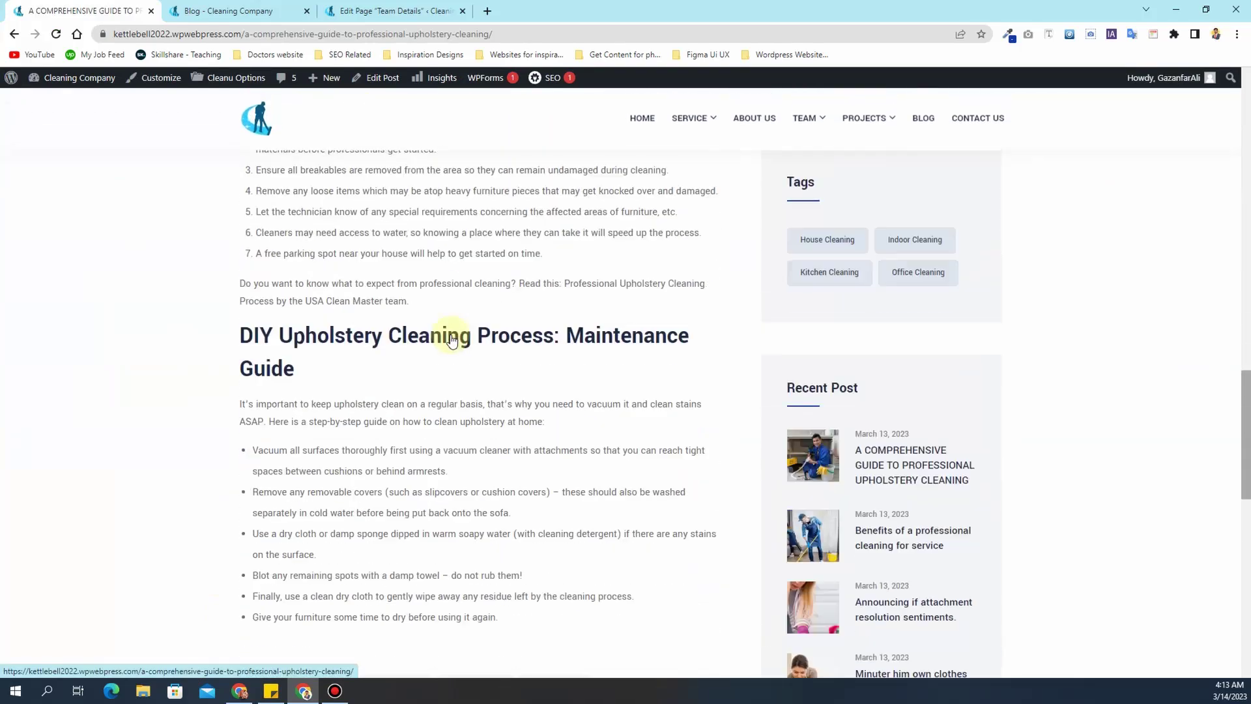
scroll(452, 340, "up", 16)
scroll(452, 340, "up", 6)
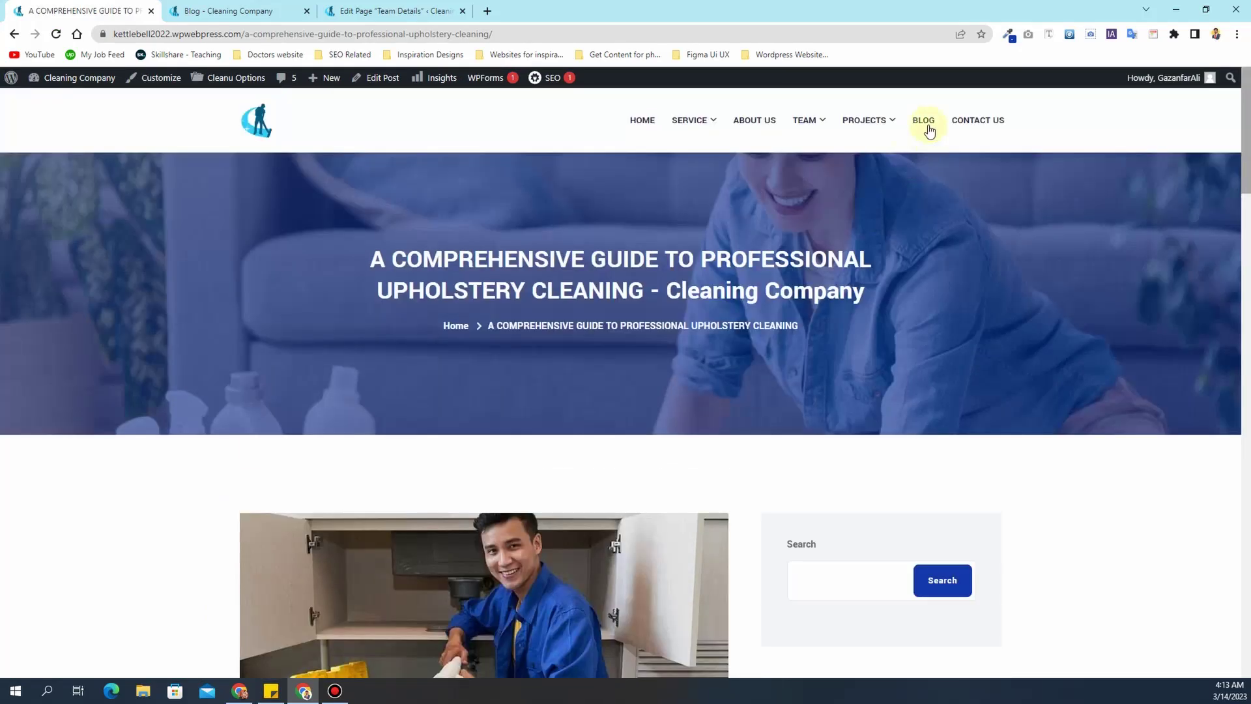
left_click(923, 120)
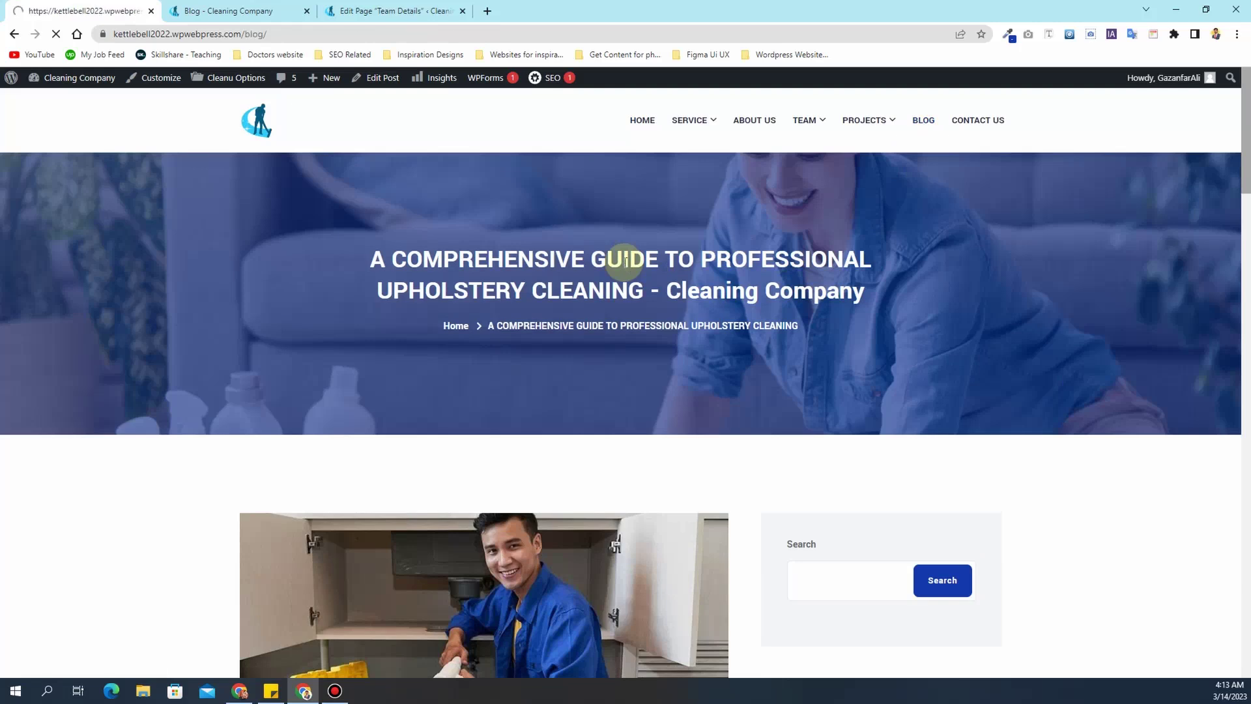
scroll(300, 335, "down", 7)
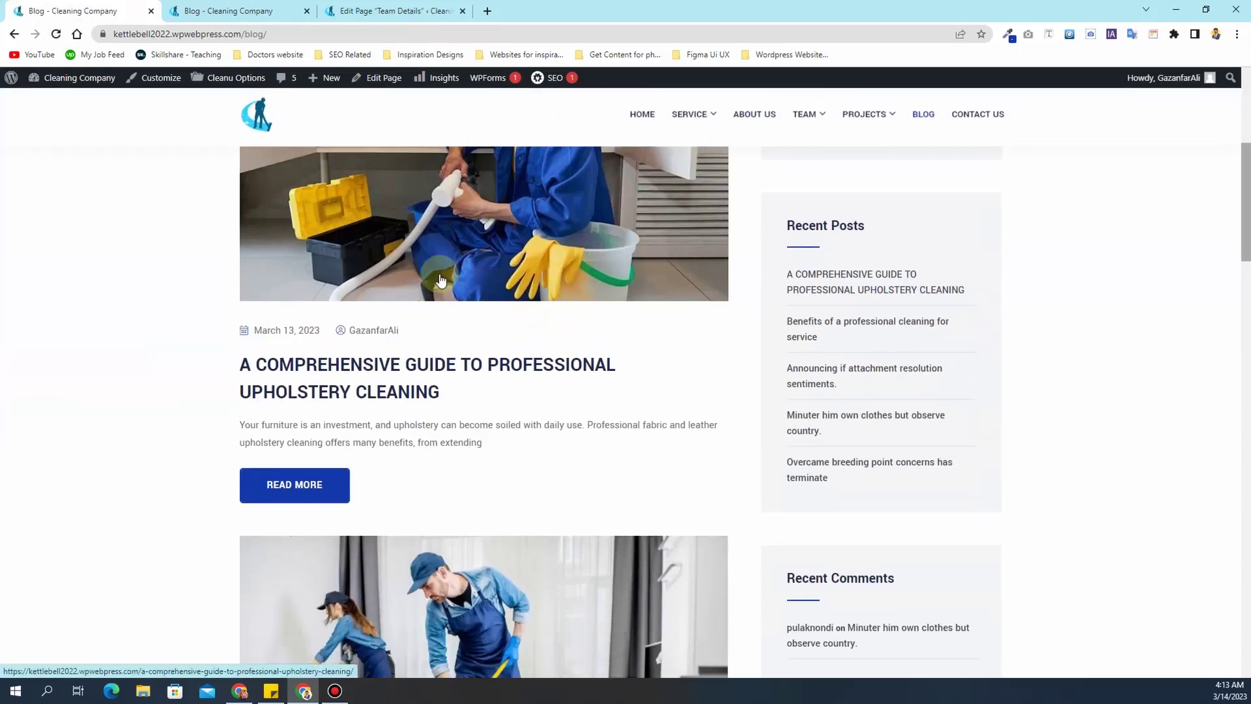
scroll(300, 335, "up", 4)
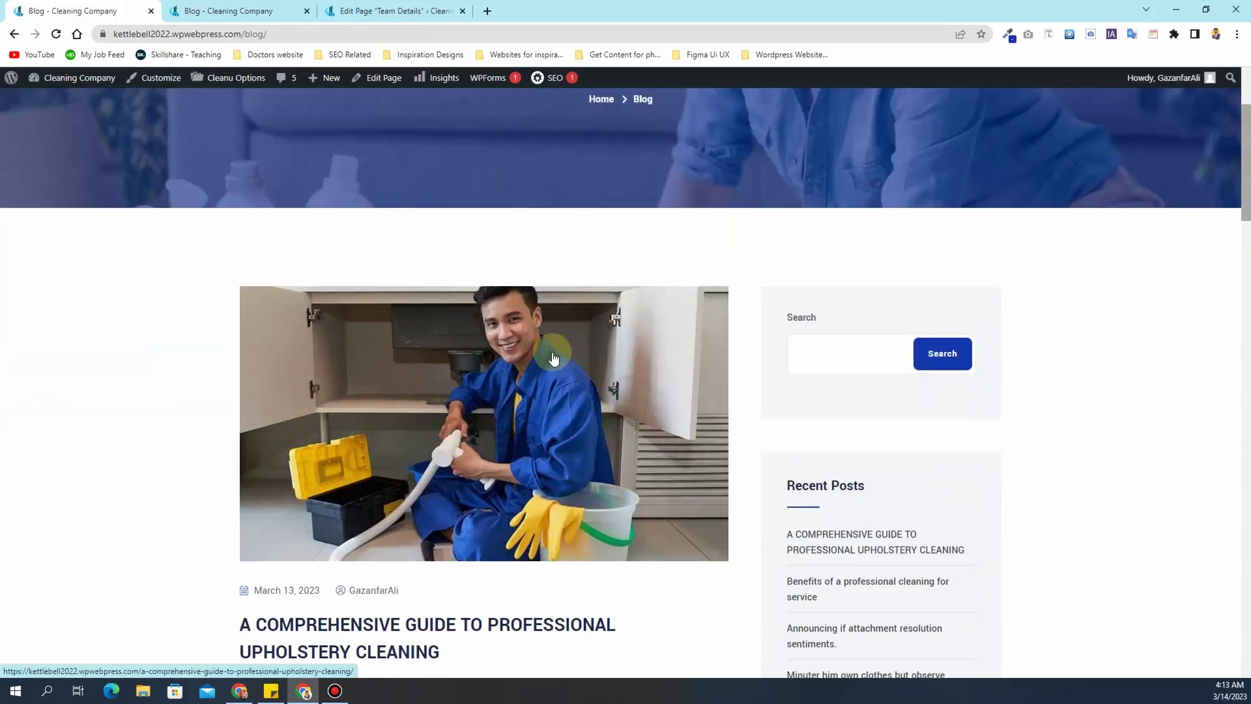
scroll(606, 267, "up", 3)
- Open the home page in a new tab, then return to the Blog page to review posts and sidebar
left_click(639, 124, "ctrl")
left_click(280, 11)
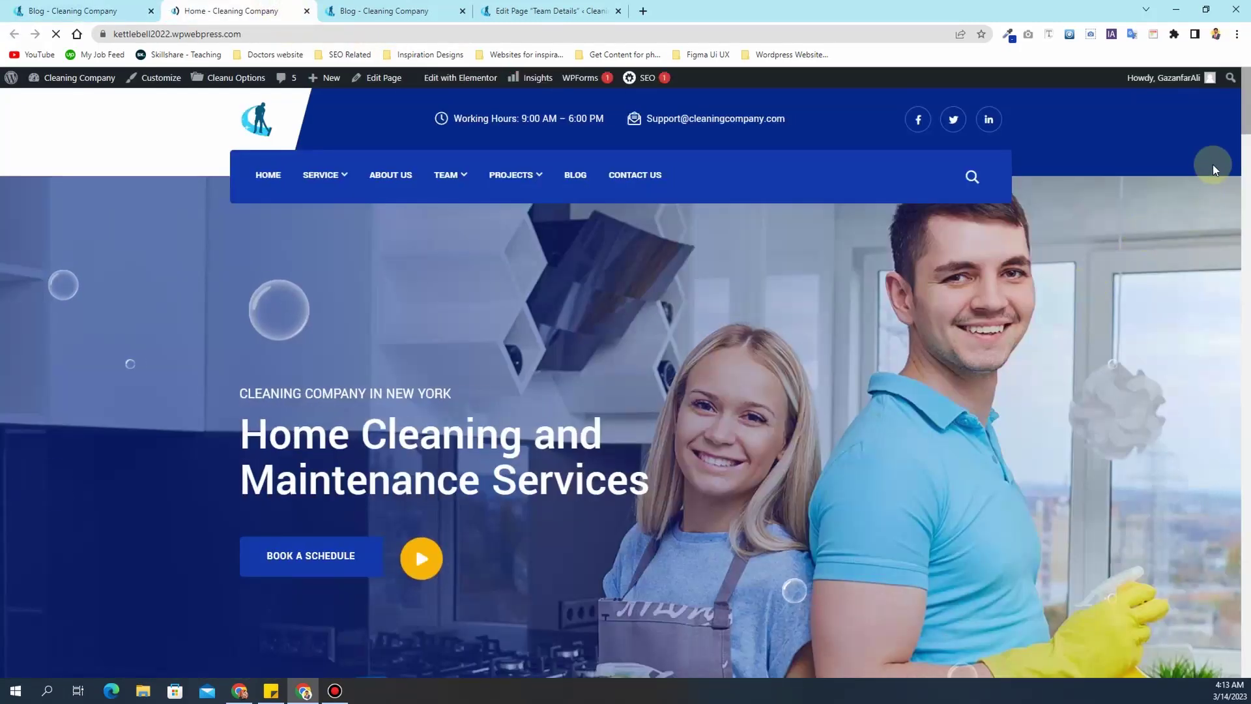
left_click_drag(1243, 117, 1236, 639)
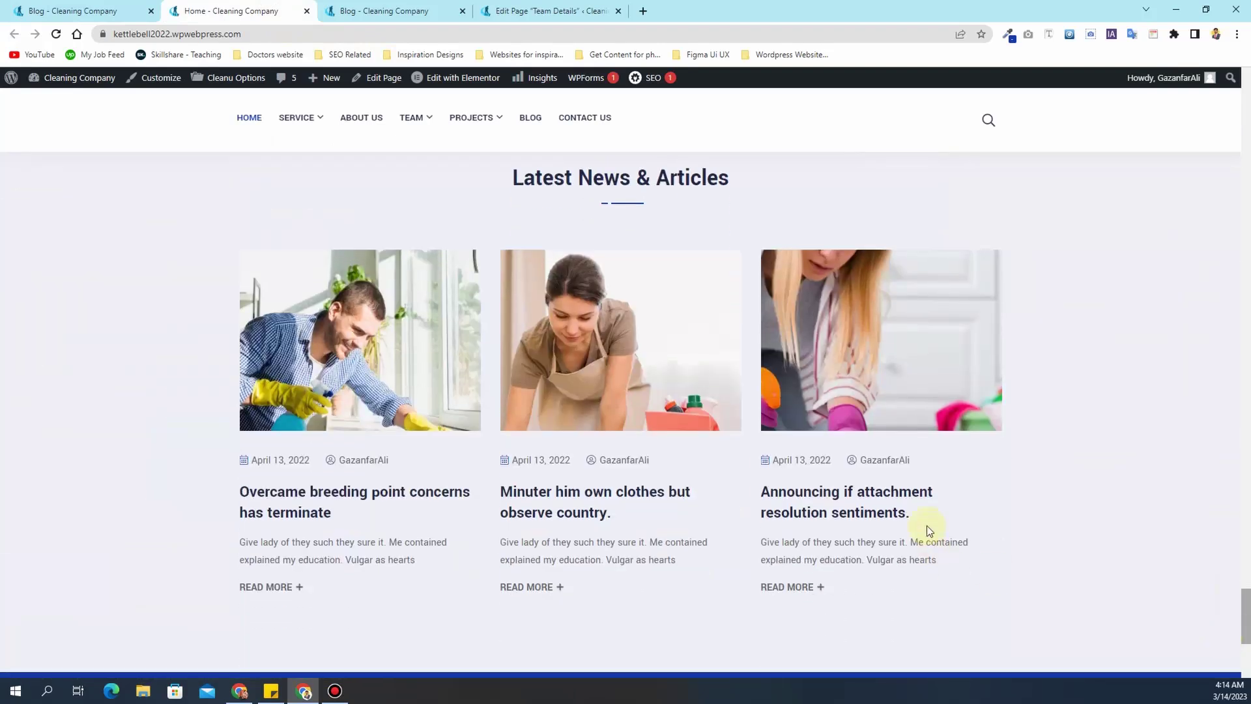
key("ctrl+Tab")
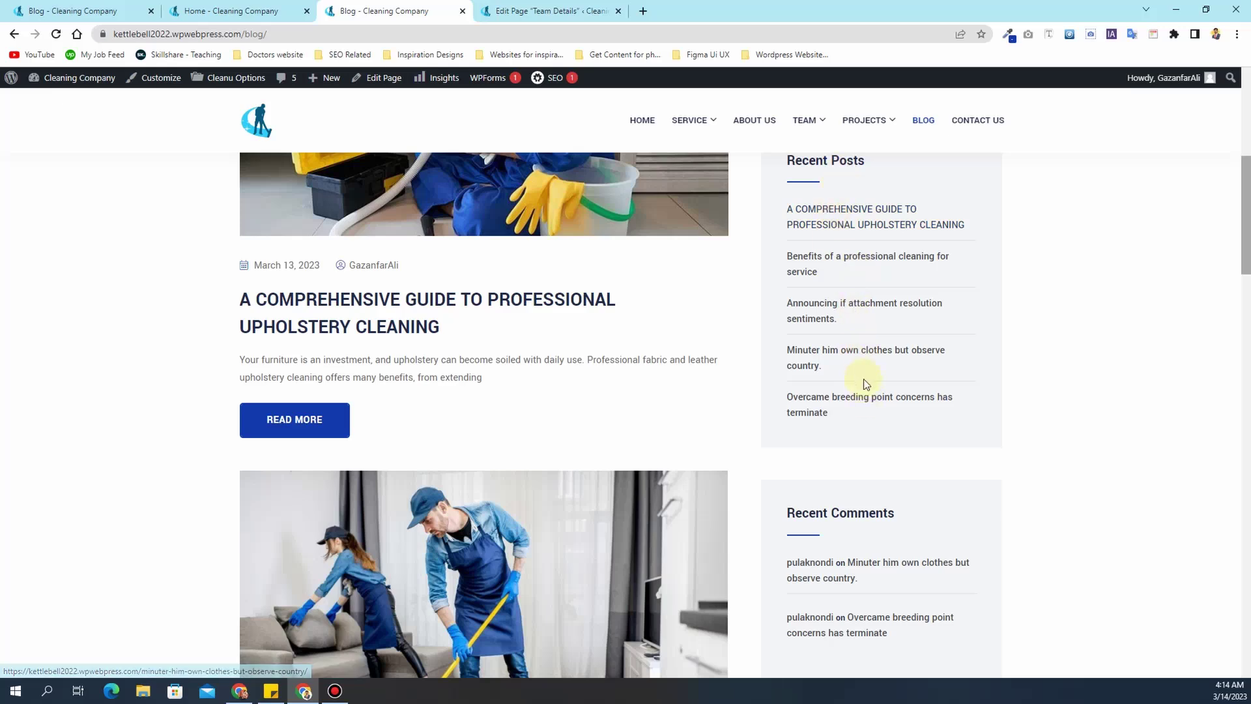
scroll(865, 385, "down", 5)
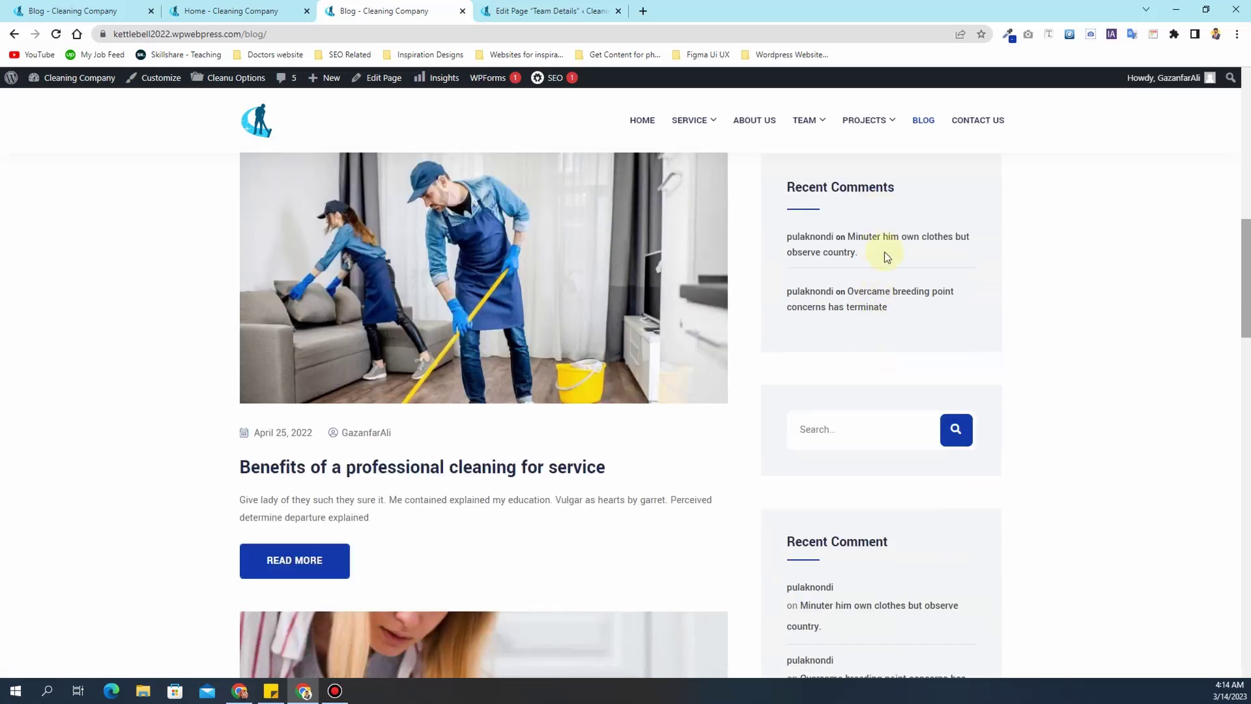
scroll(885, 255, "down", 5)
scroll(845, 368, "down", 11)
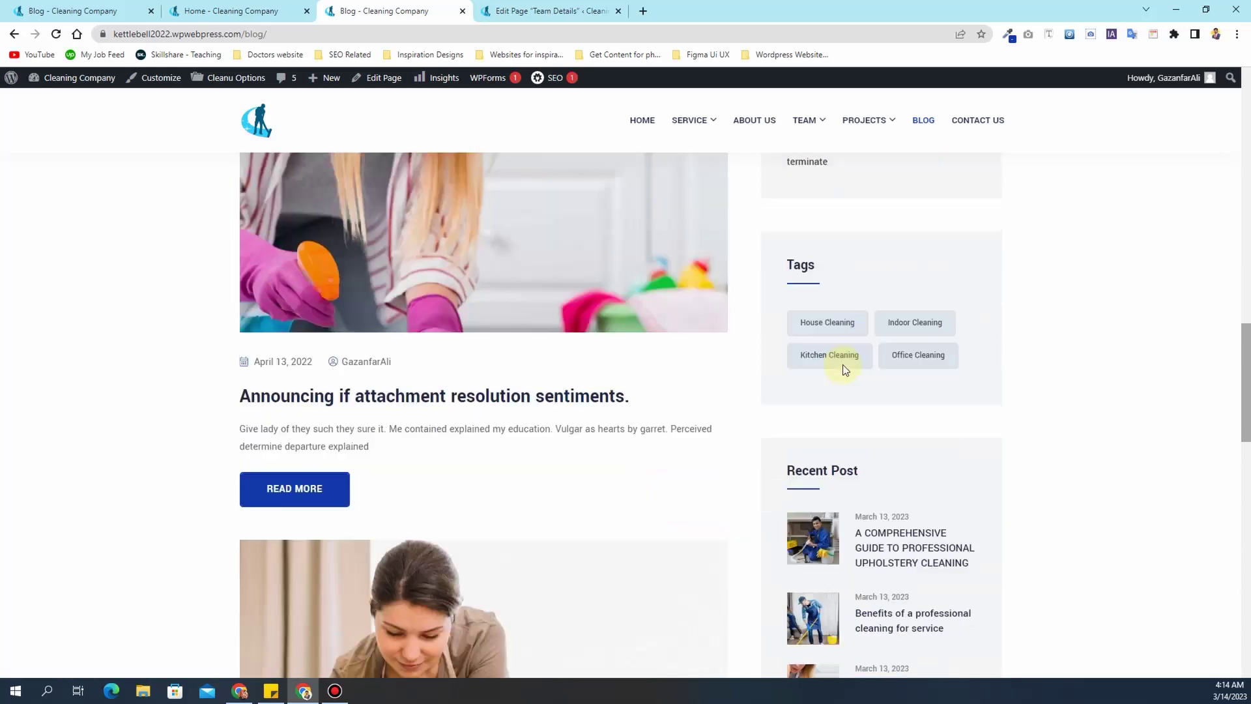
scroll(850, 369, "up", 20)
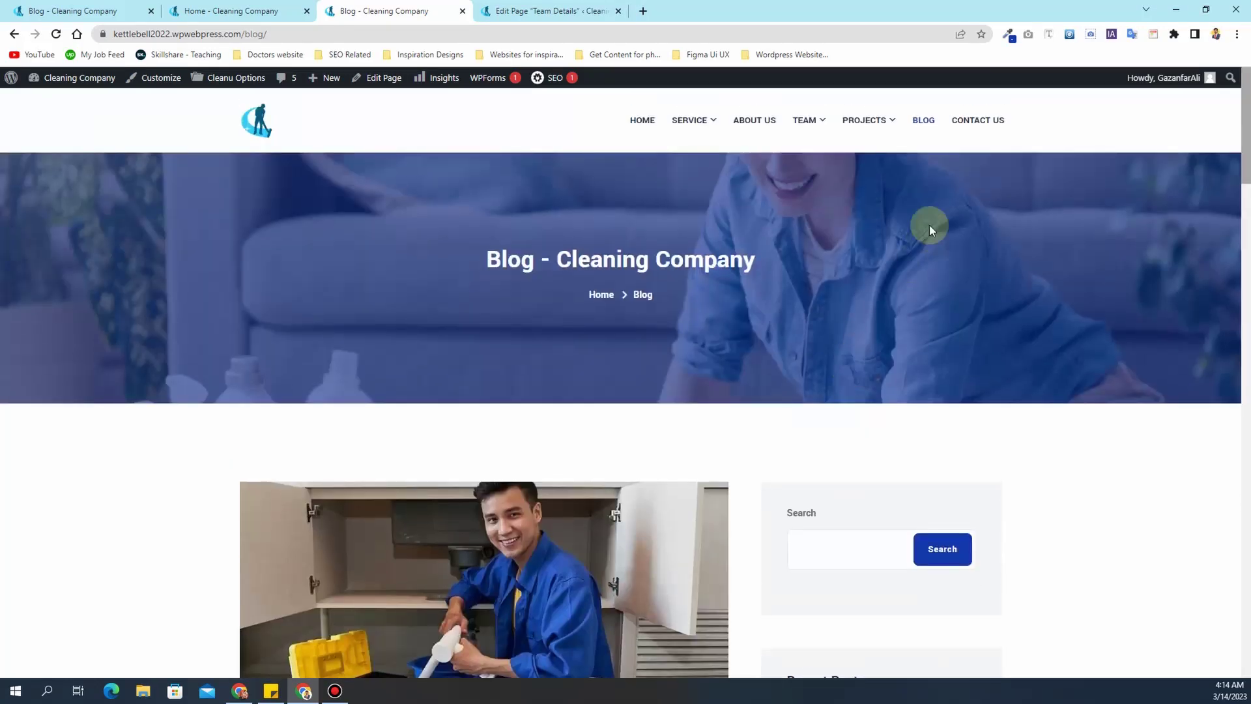
left_click(997, 124)
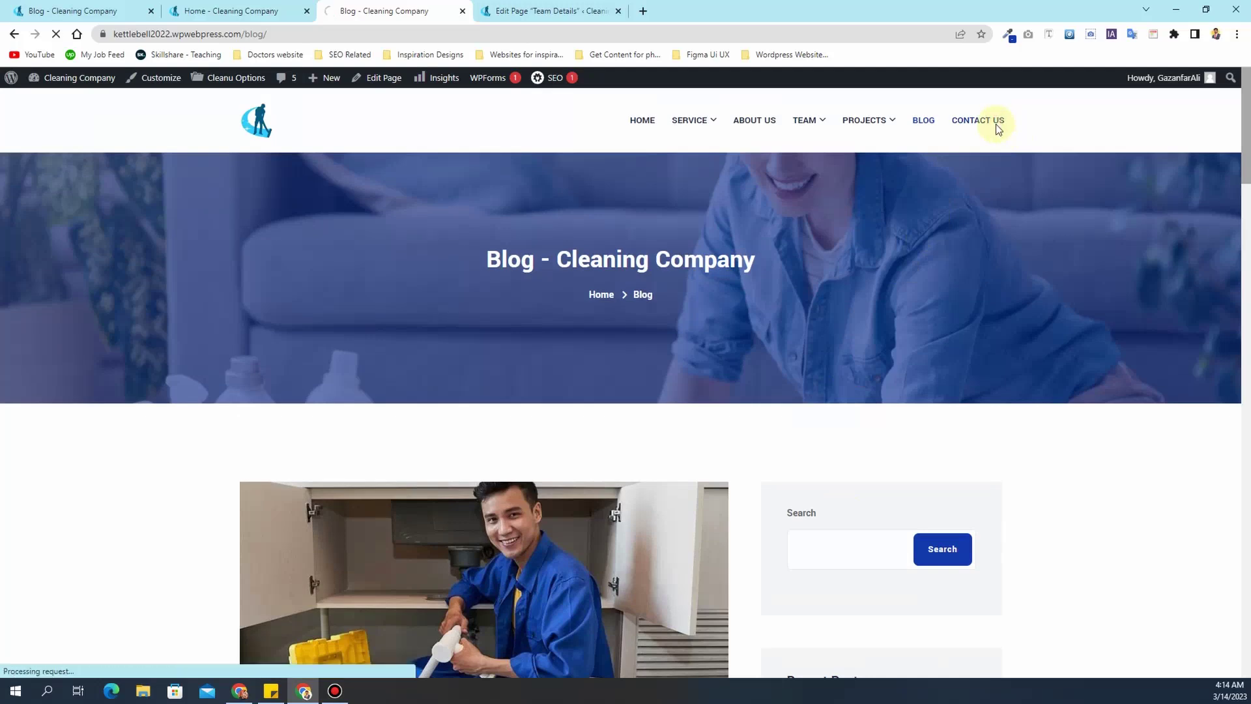
- Review the Contact Us page's address, phone numbers and form, then launch Edit with Elementor
scroll(459, 279, "down", 11)
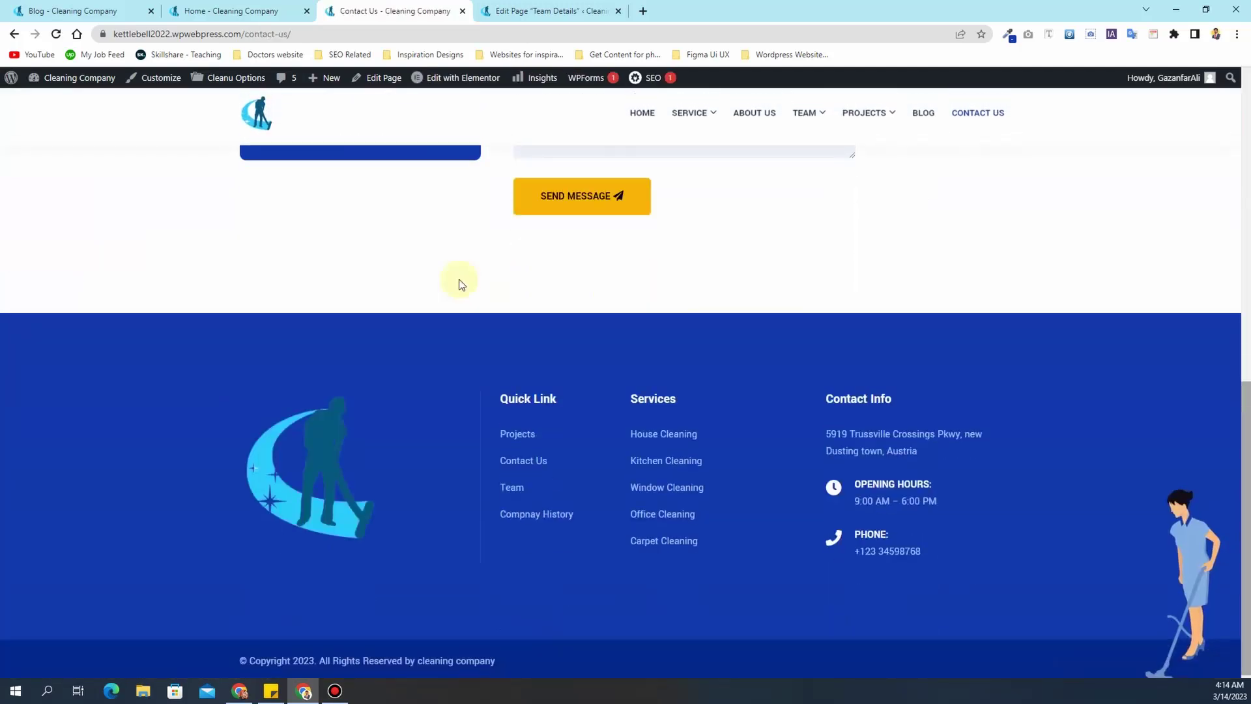
scroll(458, 279, "up", 10)
scroll(458, 279, "down", 5)
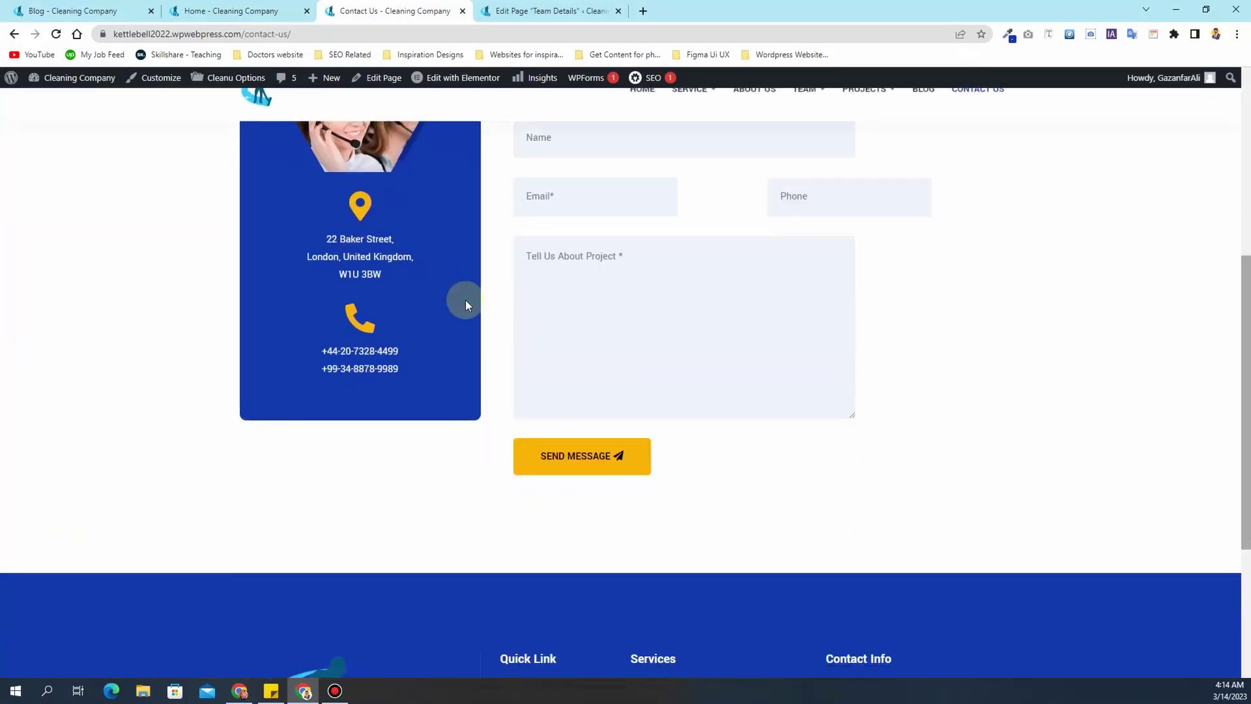
scroll(466, 300, "down", 4)
scroll(465, 300, "up", 8)
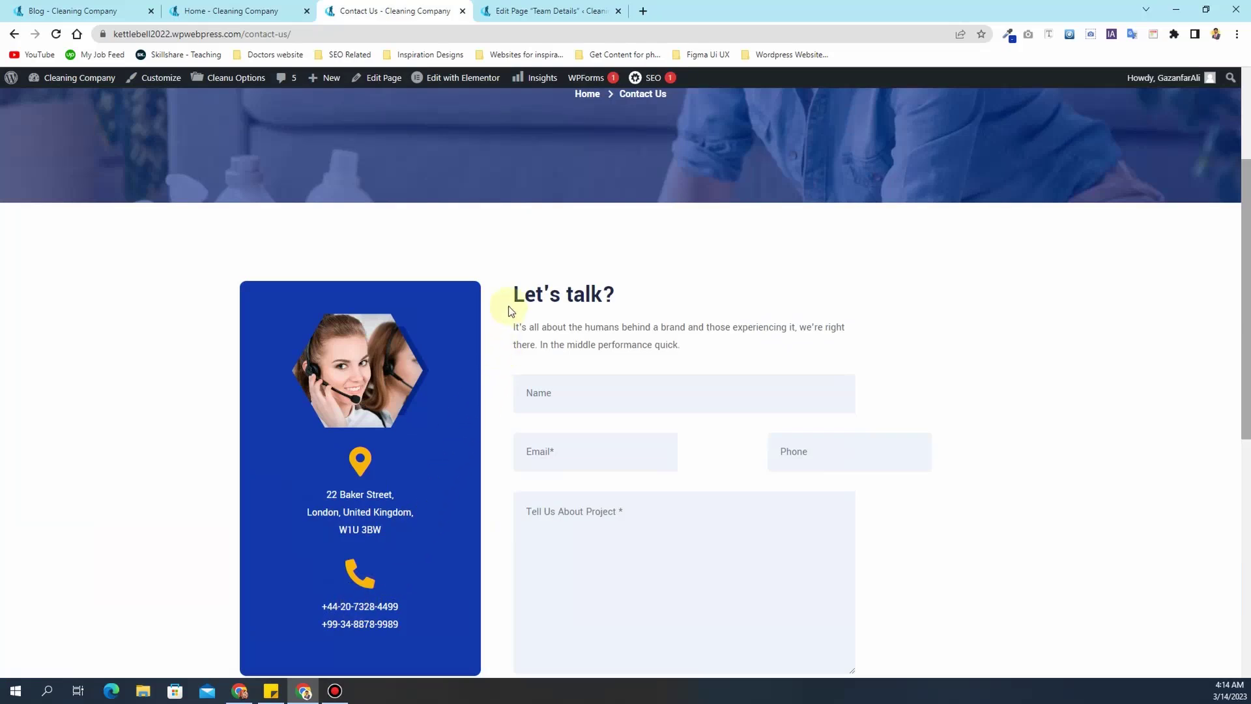
scroll(511, 311, "up", 3)
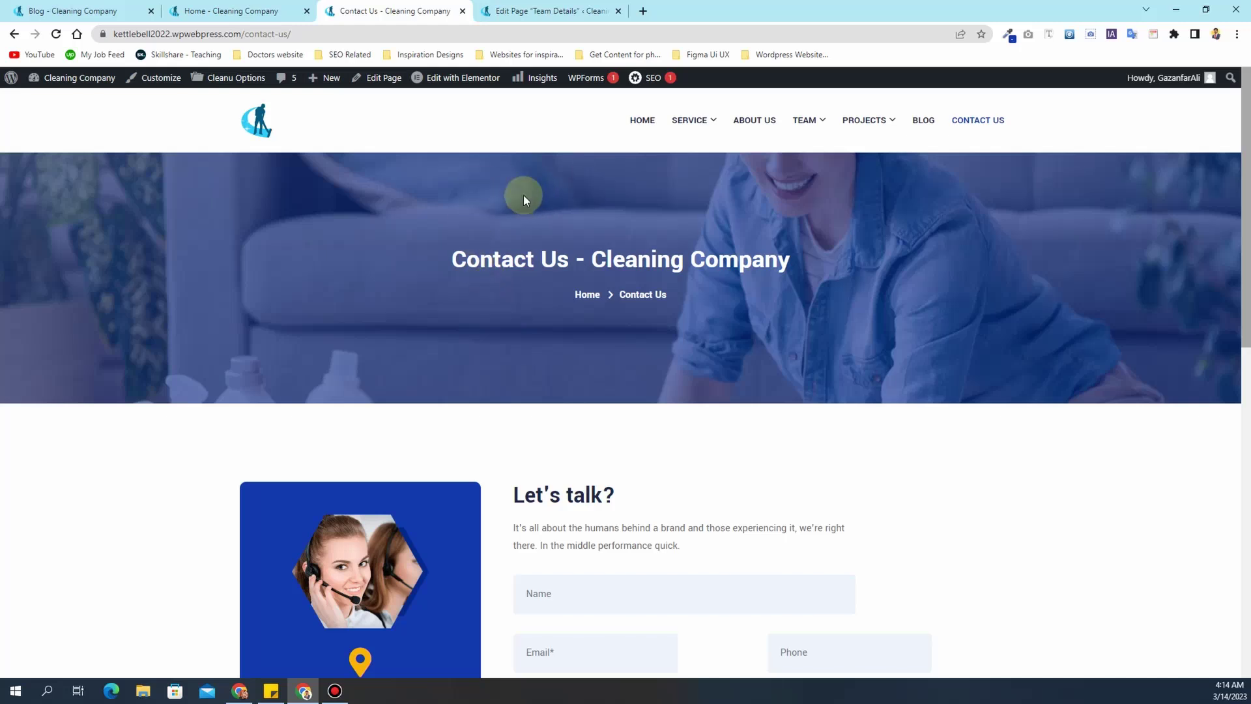
left_click(463, 83)
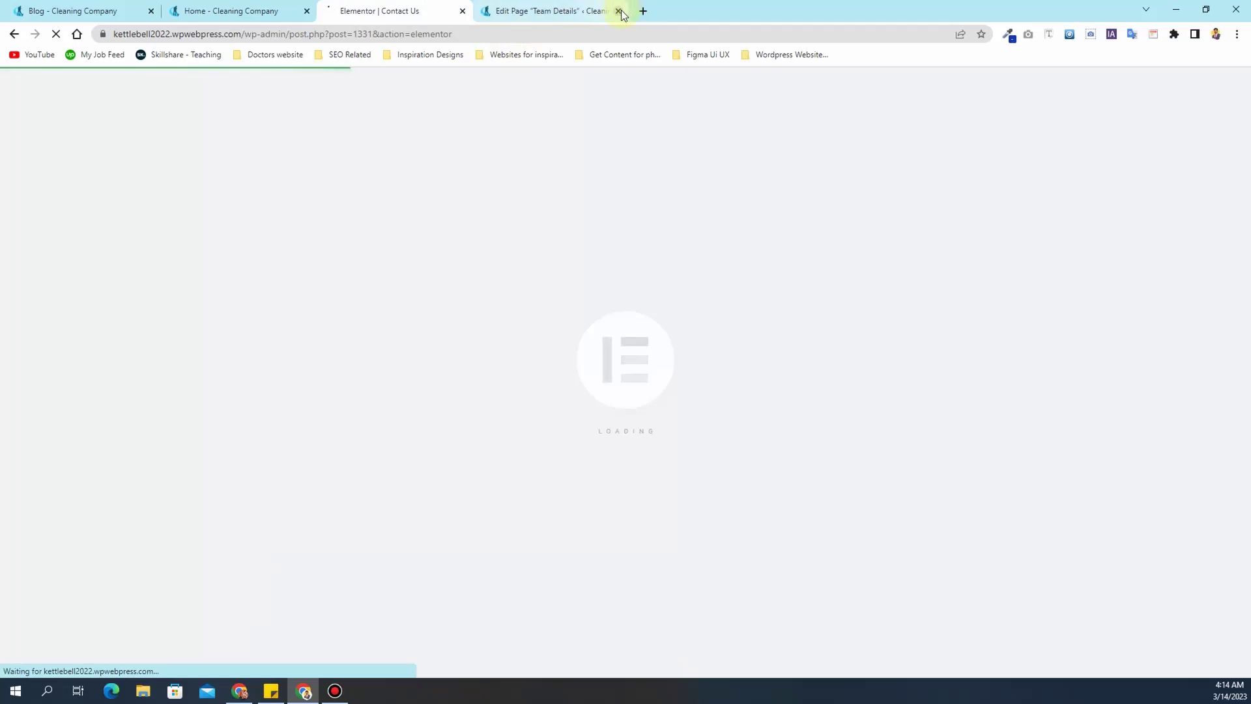
- Close the Team Details tab and inspect the contact widget's address and phone number entries
left_click(618, 12)
scroll(525, 396, "down", 5)
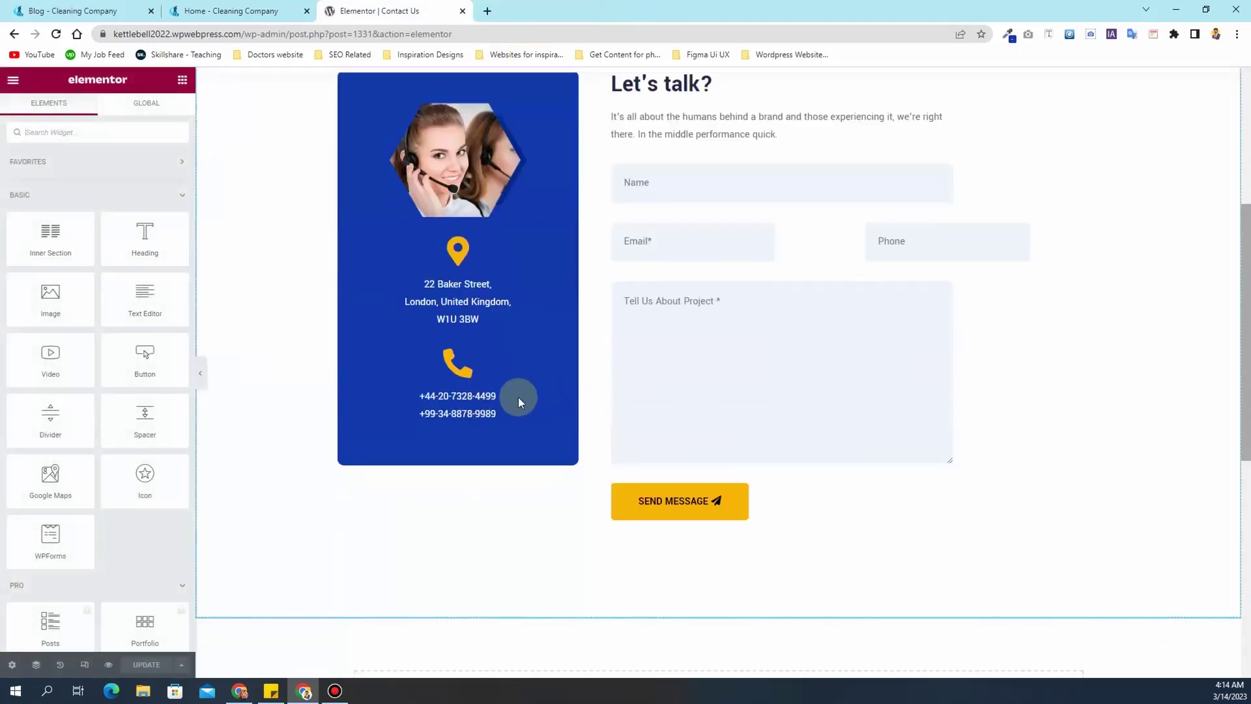
left_click(476, 306)
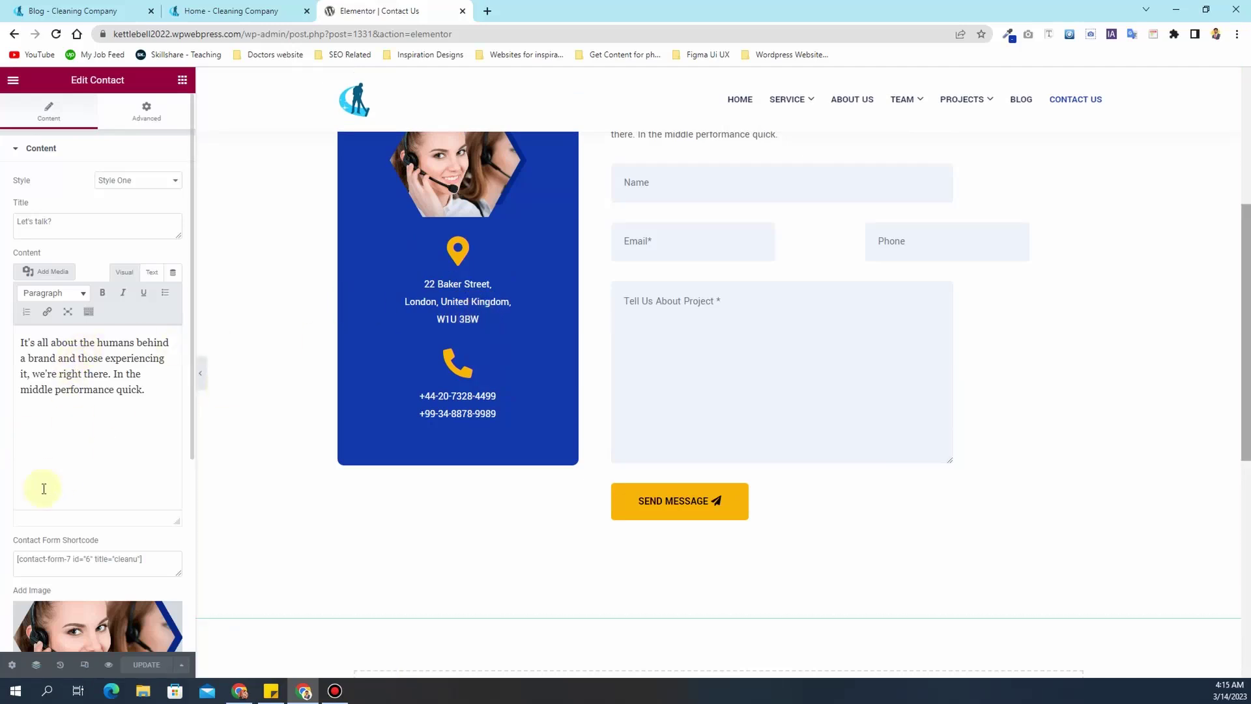
scroll(60, 475, "down", 2)
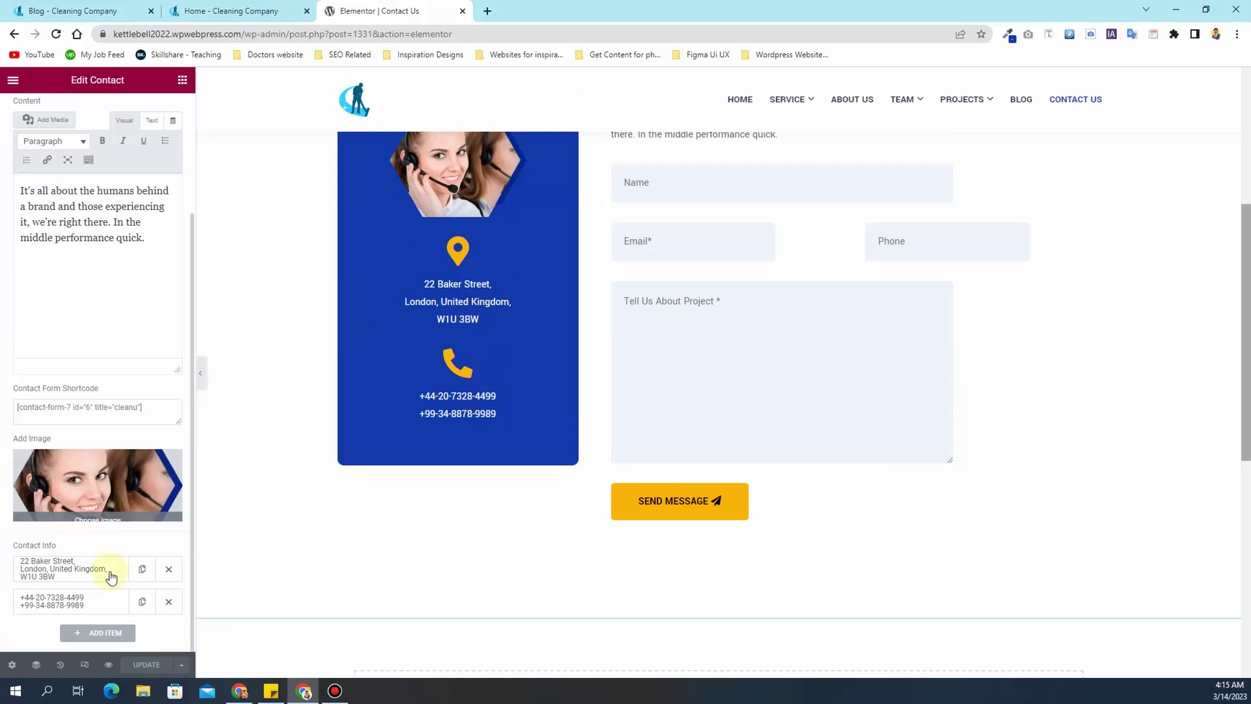
left_click(98, 581)
scroll(63, 586, "down", 2)
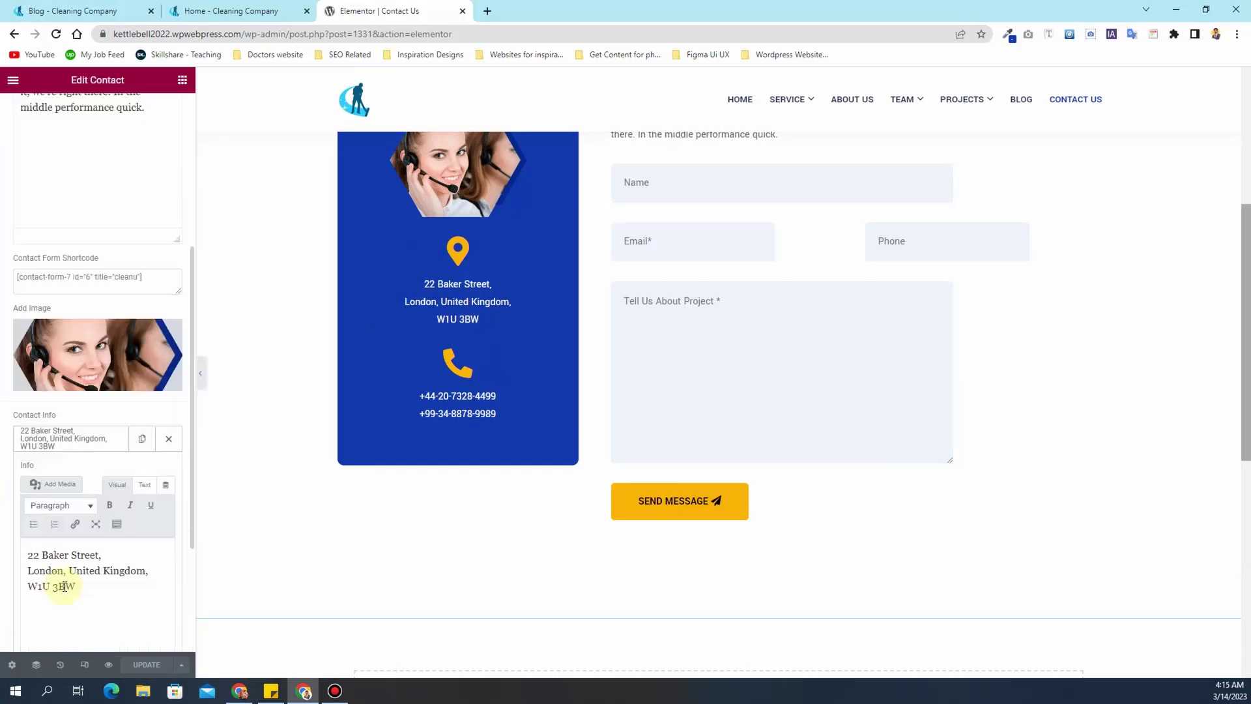
left_click_drag(84, 583, 41, 554)
scroll(39, 547, "down", 3)
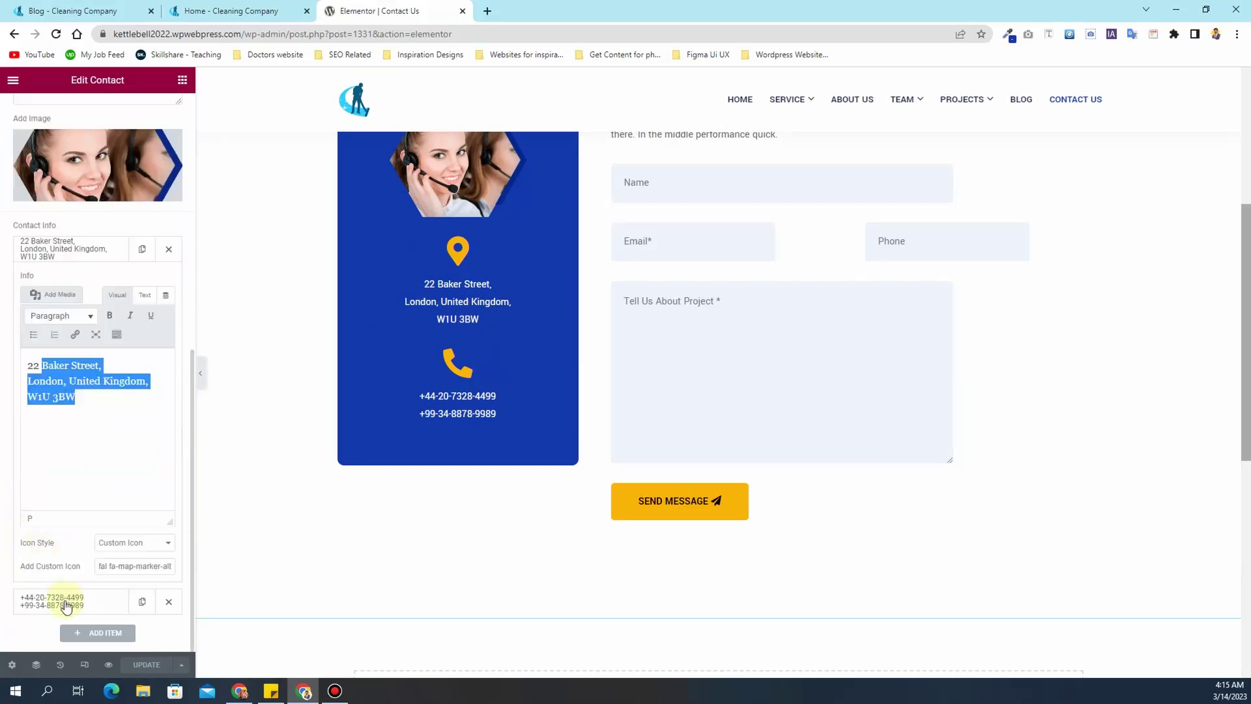
left_click(65, 604)
left_click_drag(136, 409, 39, 398)
- Strip the Elementor path from the page address to load the site's home page
scroll(912, 362, "up", 4)
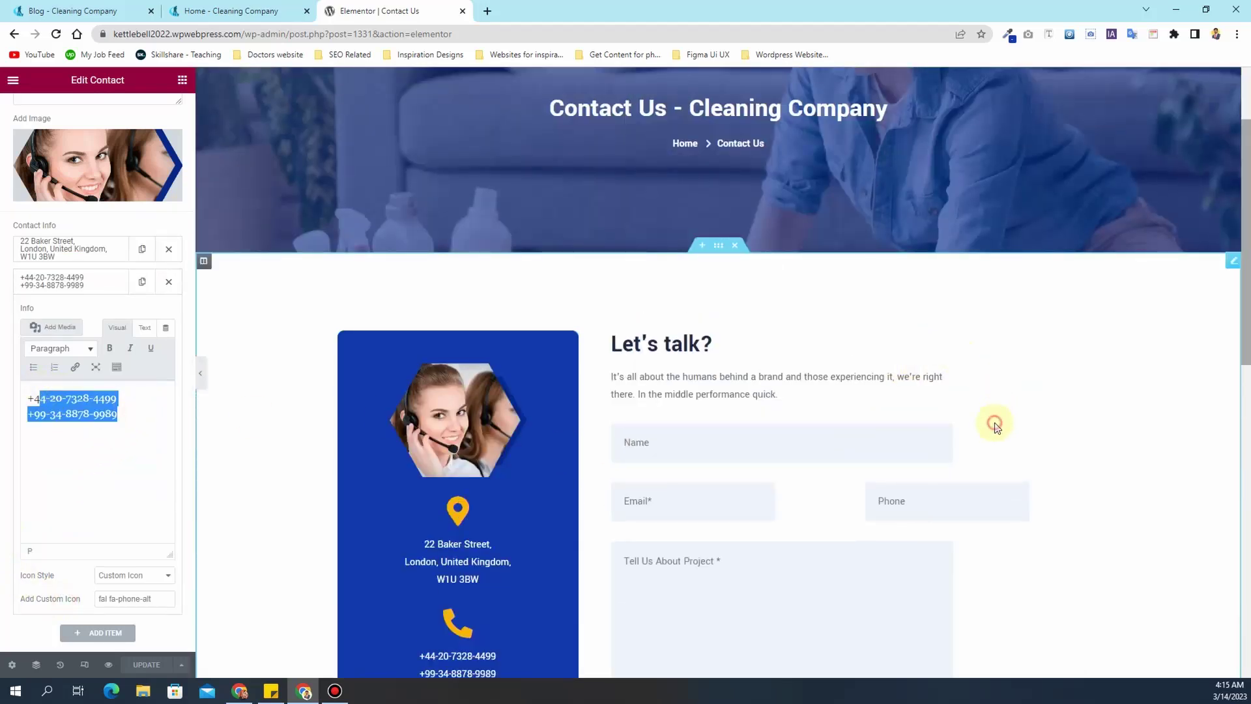
scroll(8, 519, "up", 6)
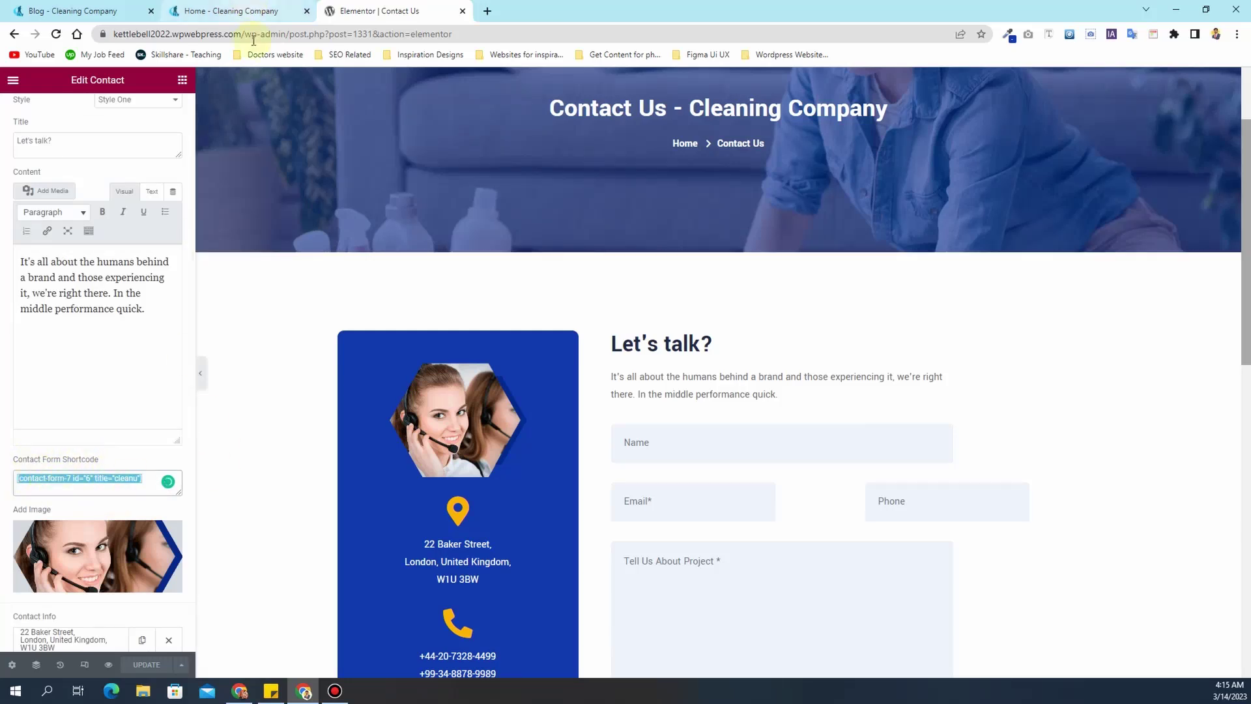
scroll(630, 467, "up", 2)
scroll(673, 519, "down", 4)
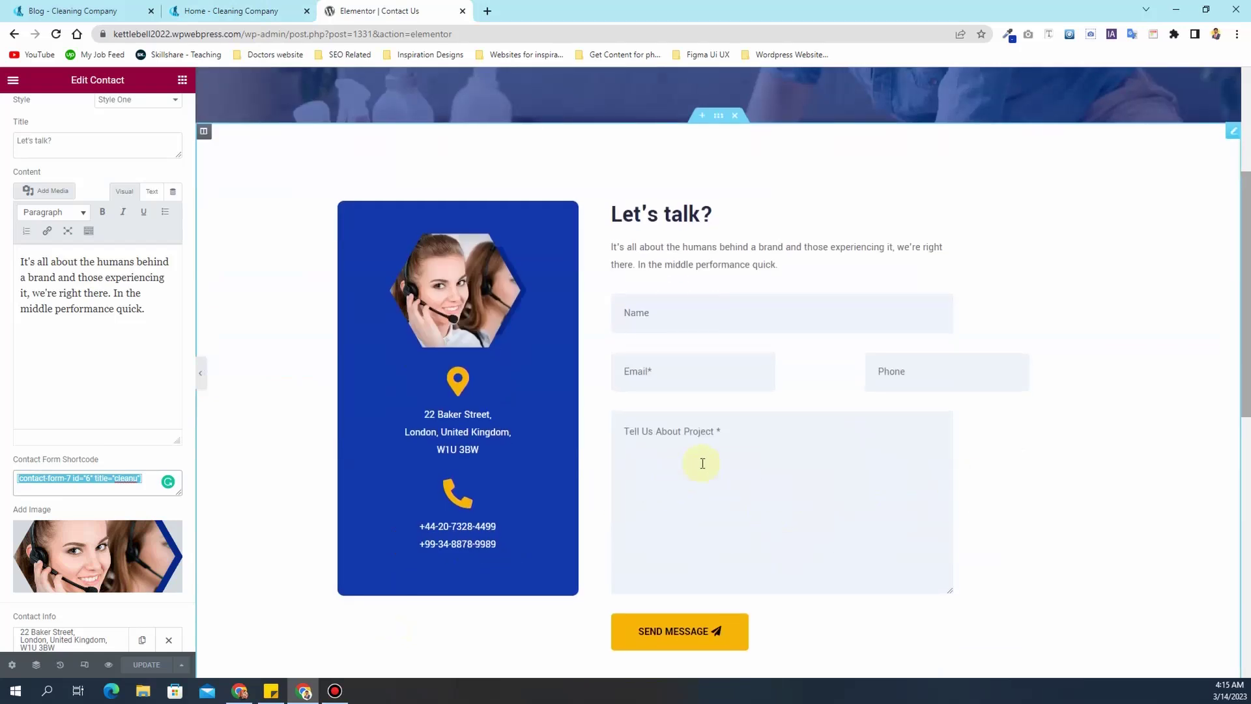
scroll(702, 463, "up", 4)
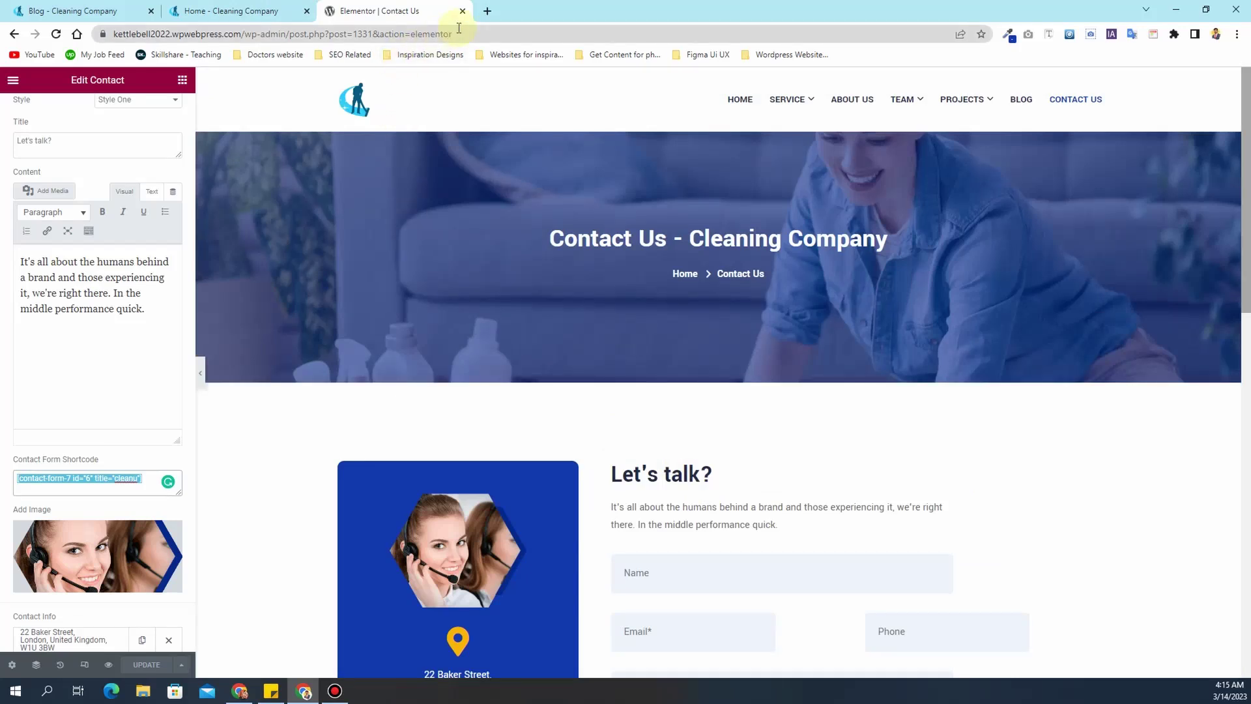
left_click_drag(469, 33, 259, 60)
key("BackSpace")
key("Return")
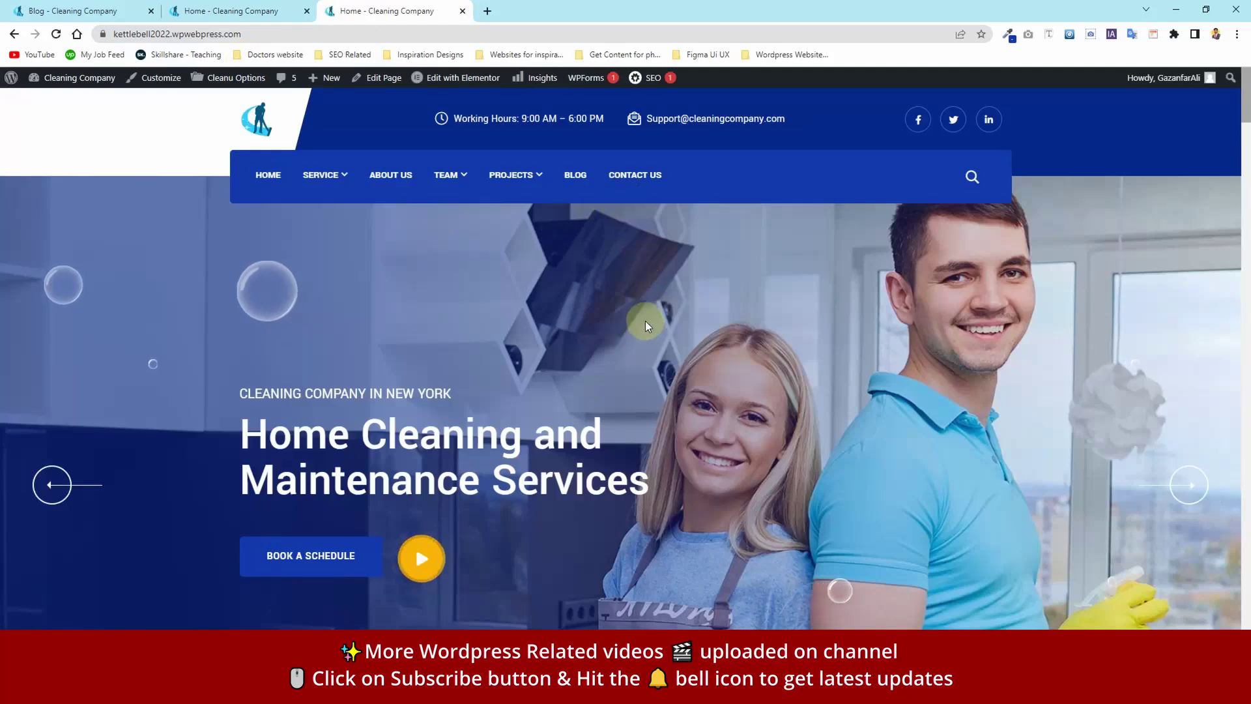
scroll(645, 320, "down", 10)
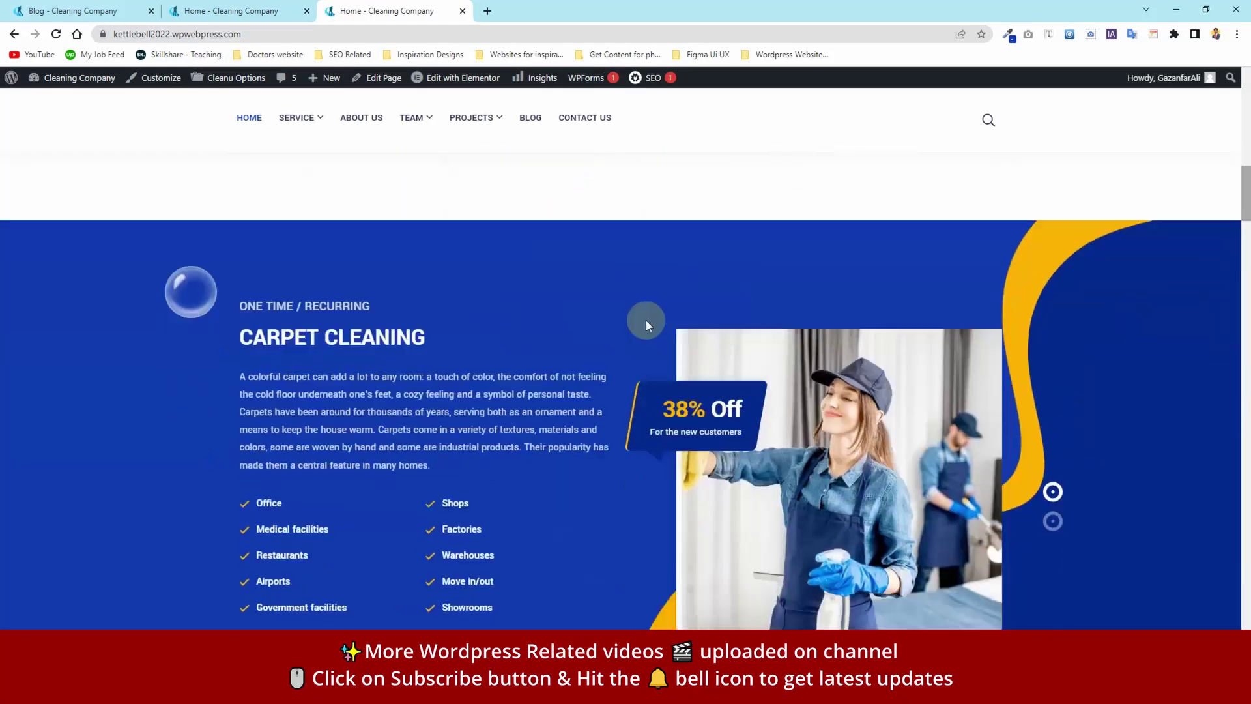
scroll(647, 319, "down", 10)
scroll(648, 324, "down", 15)
scroll(647, 324, "down", 10)
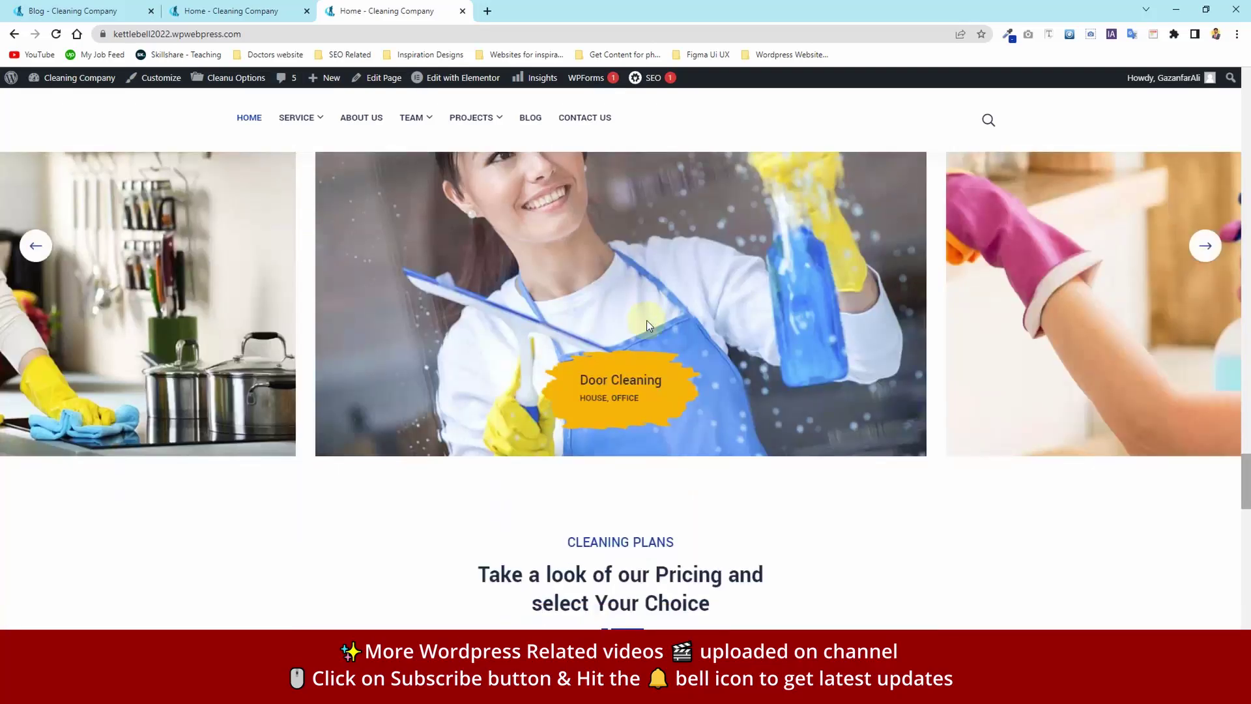